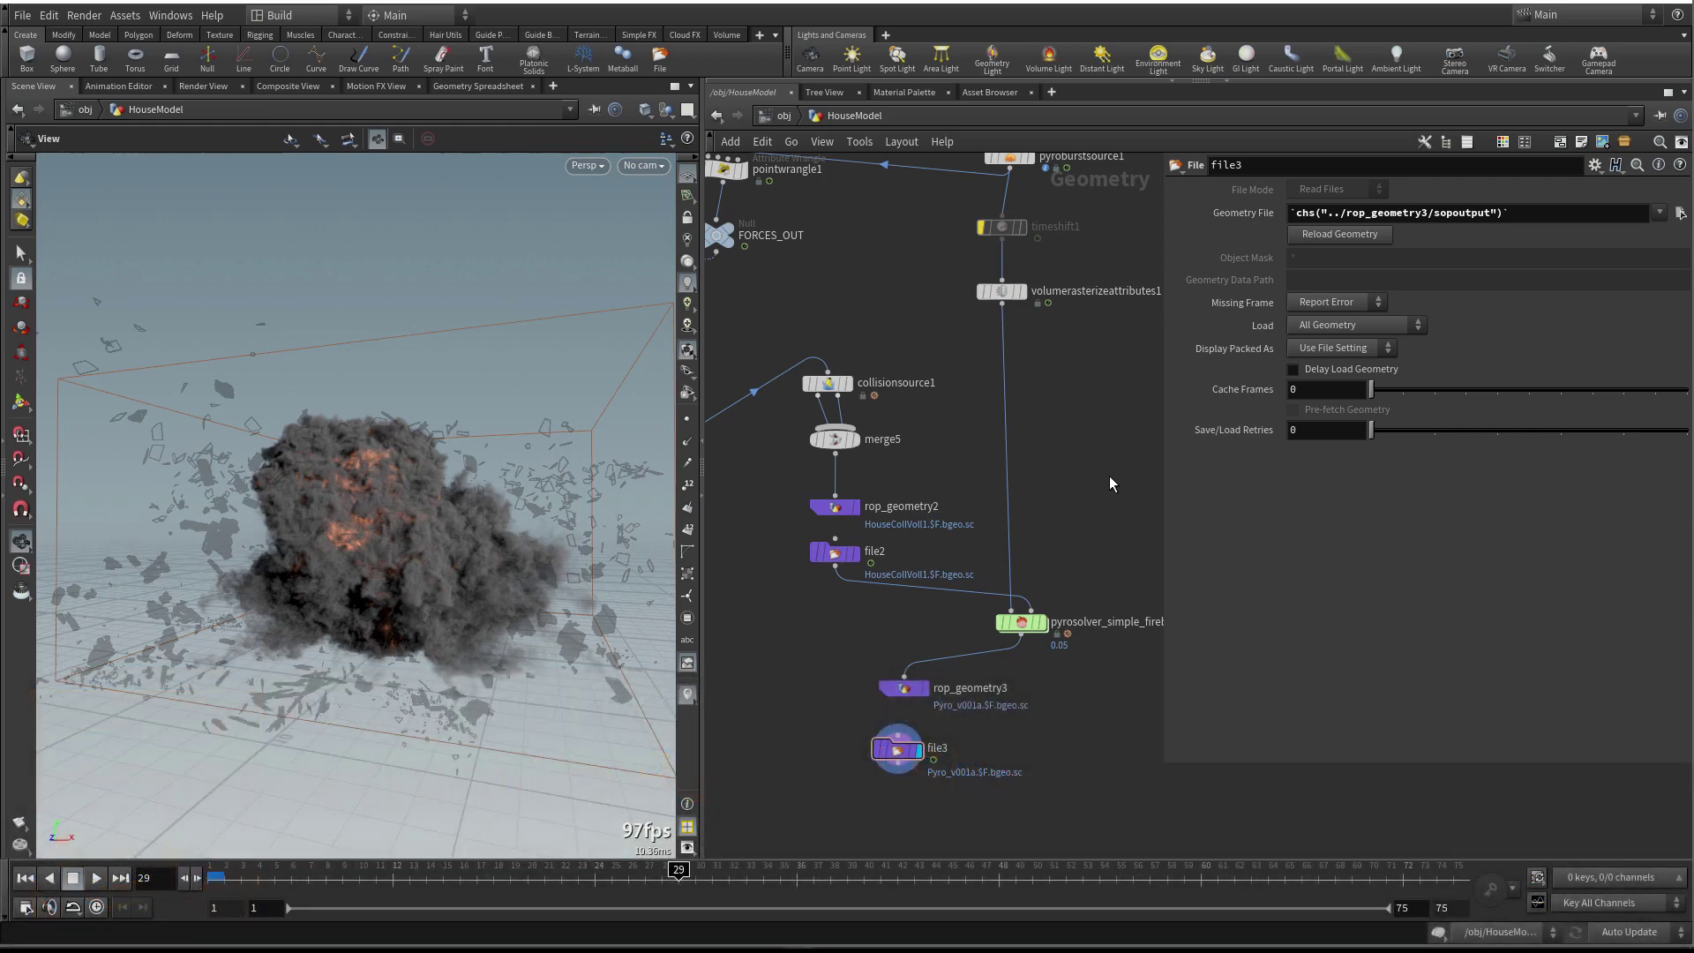
Examine the shape settings in the solving parameters of the pyrosolver_simple_fireball node
{"action": "scroll", "coordinate": [1111, 474], "scroll_direction": "down", "scroll_amount": 3}
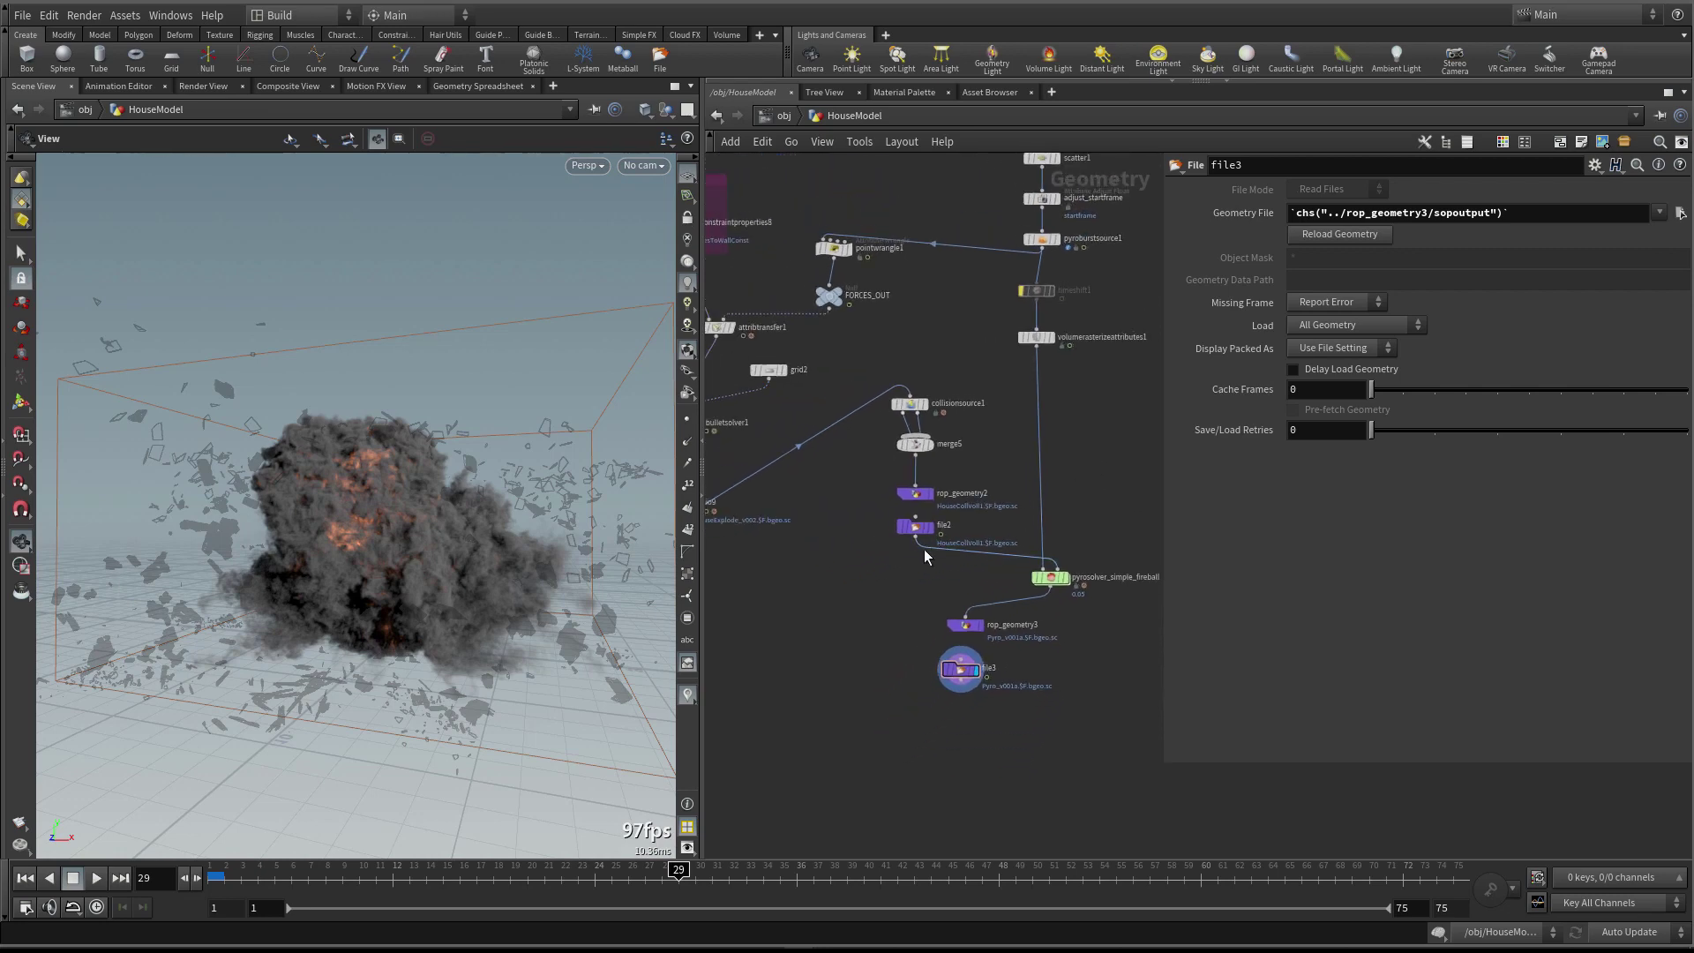
{"action": "scroll", "coordinate": [916, 580], "scroll_direction": "up", "scroll_amount": 2}
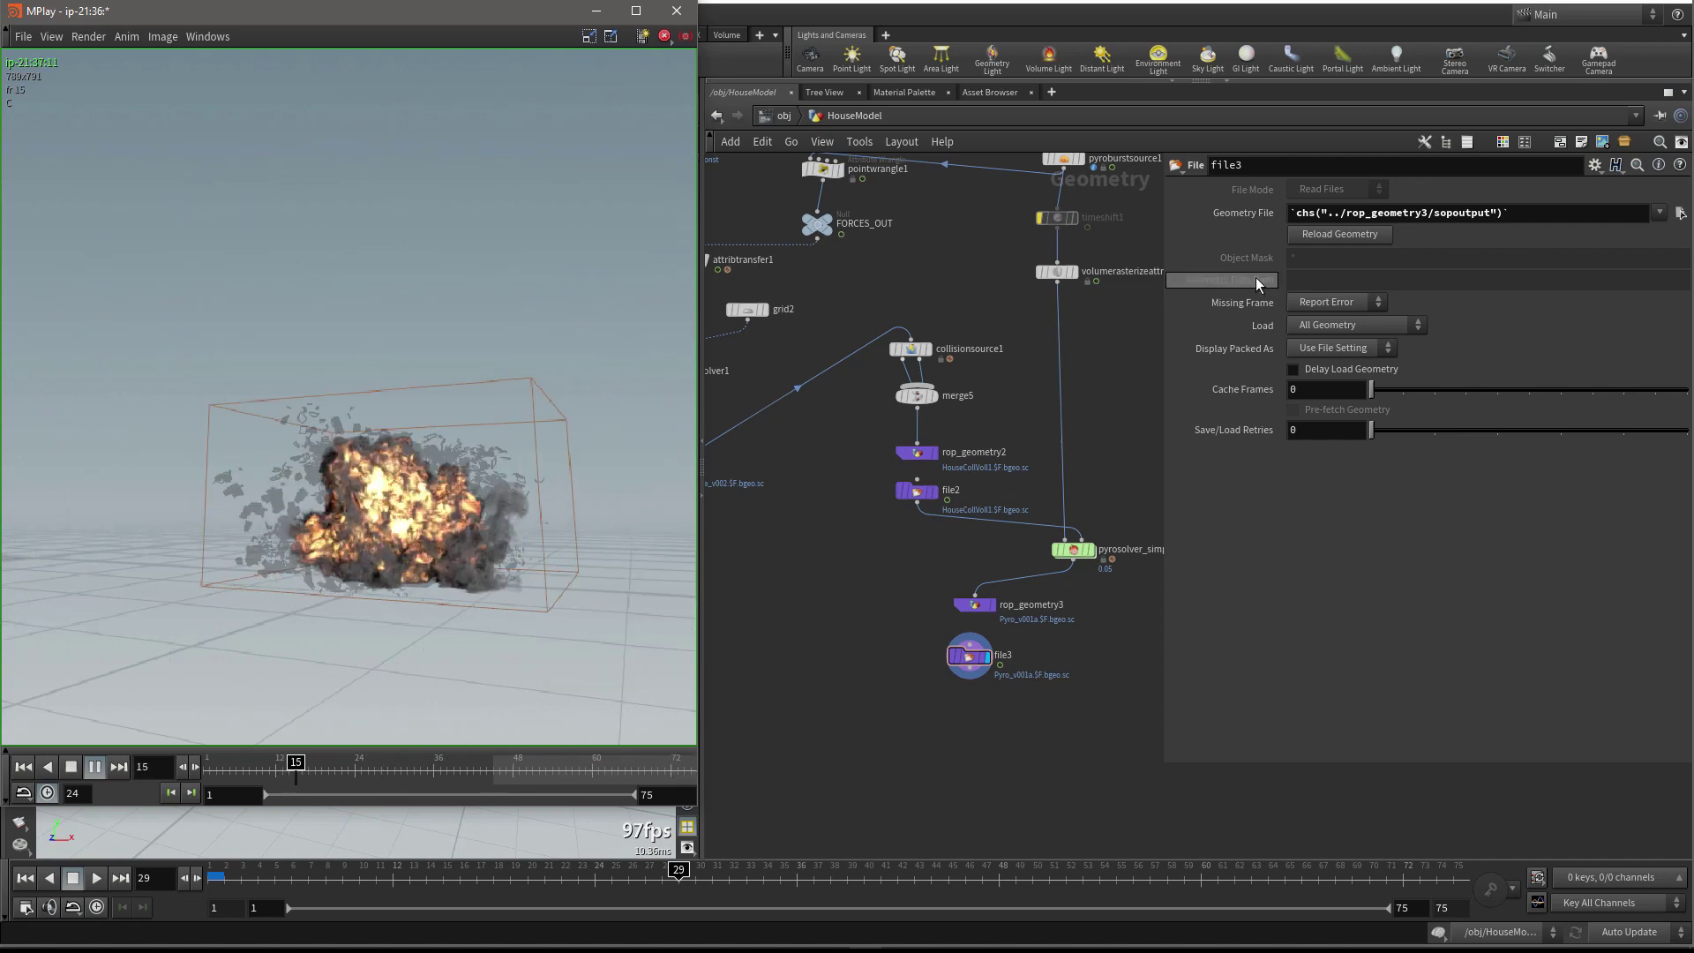
{"action": "left_click", "coordinate": [1073, 550]}
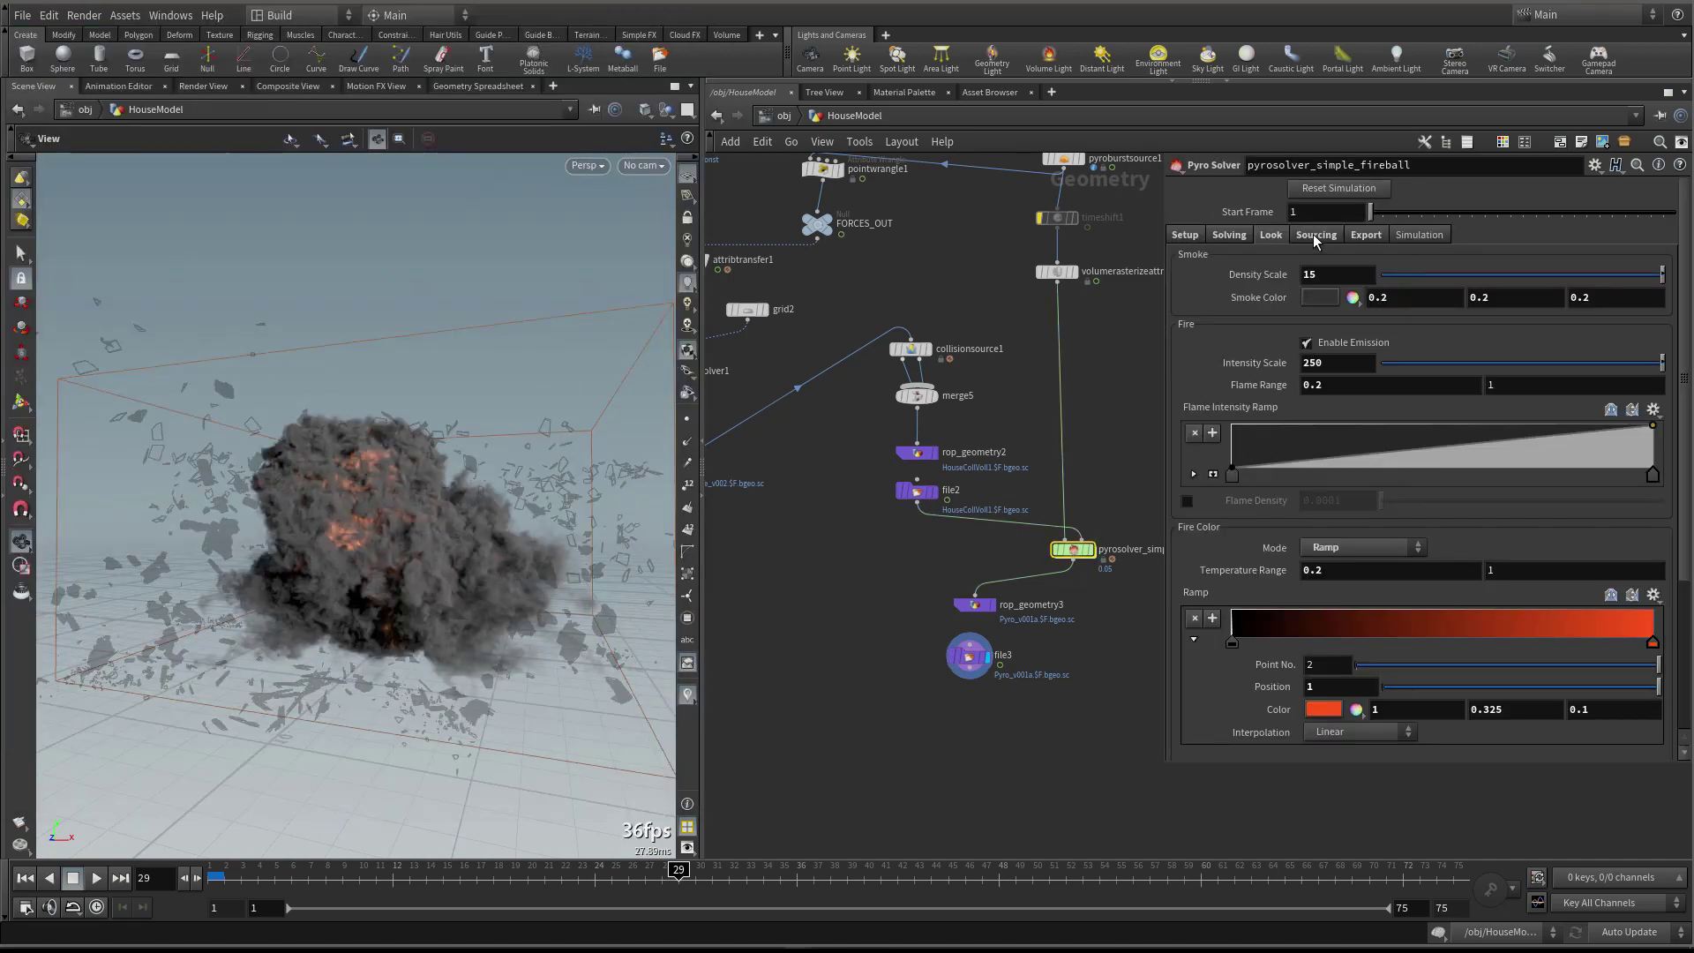
{"action": "left_click", "coordinate": [1229, 236]}
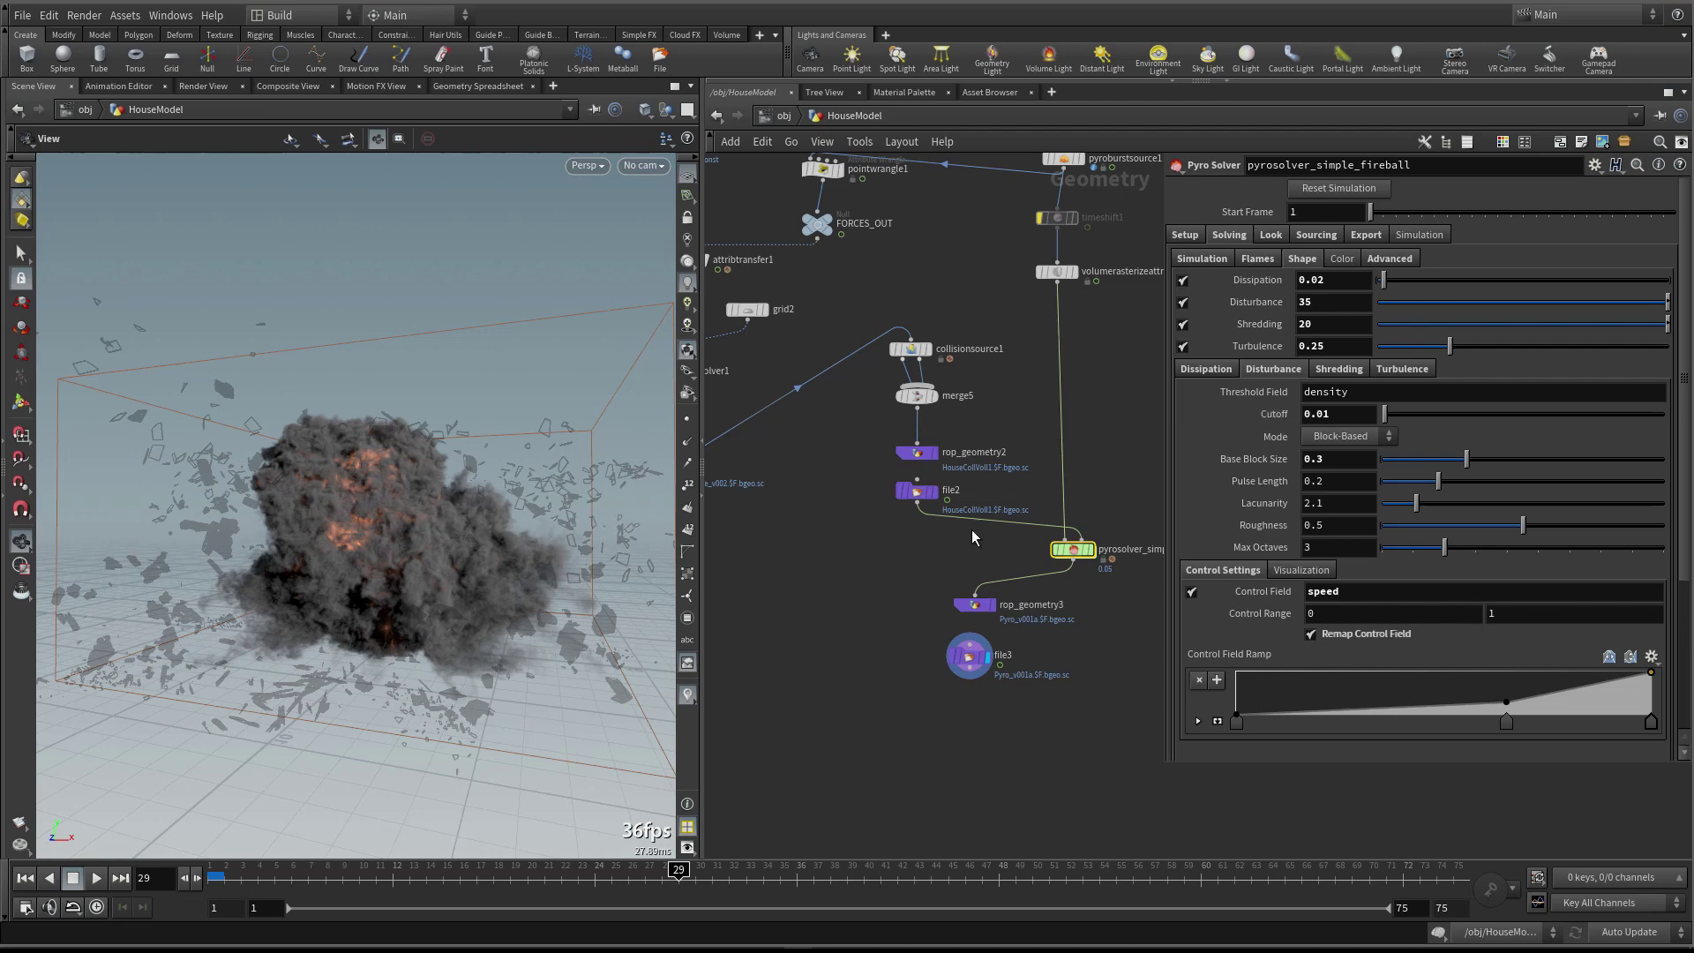
Minimize the flipbook preview window and set the template flag on the file3 node
{"action": "mouse_move", "coordinate": [895, 343]}
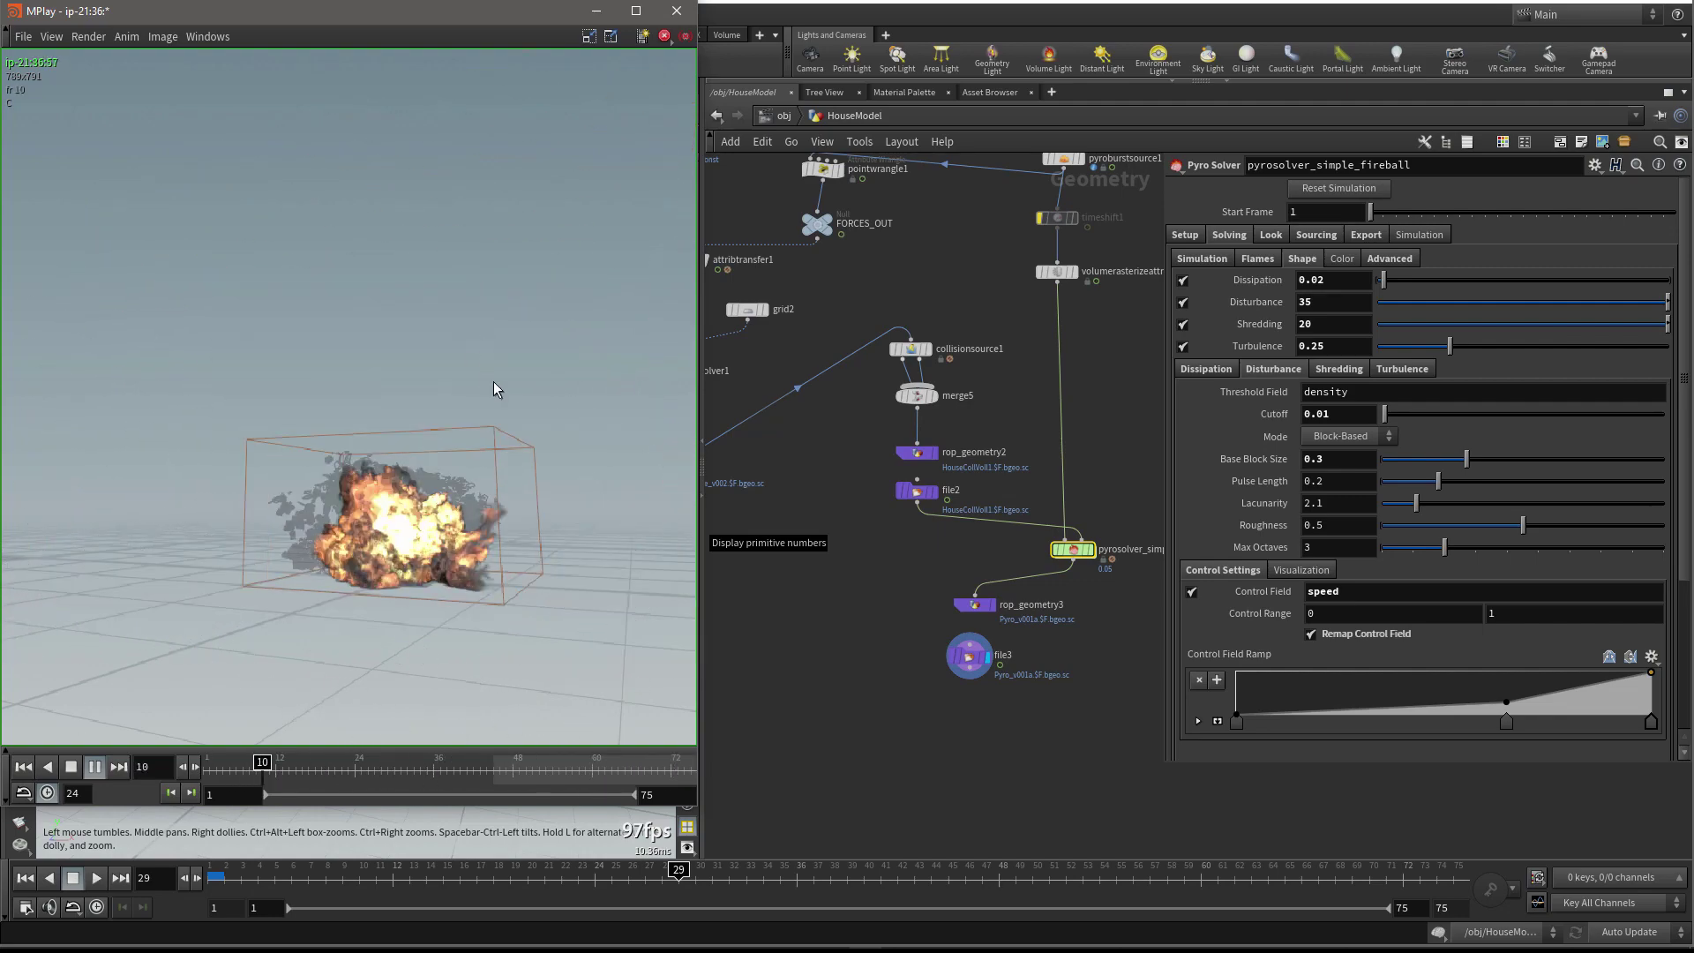
{"action": "left_click", "coordinate": [596, 11]}
{"action": "scroll", "coordinate": [847, 626], "scroll_direction": "down", "scroll_amount": 3}
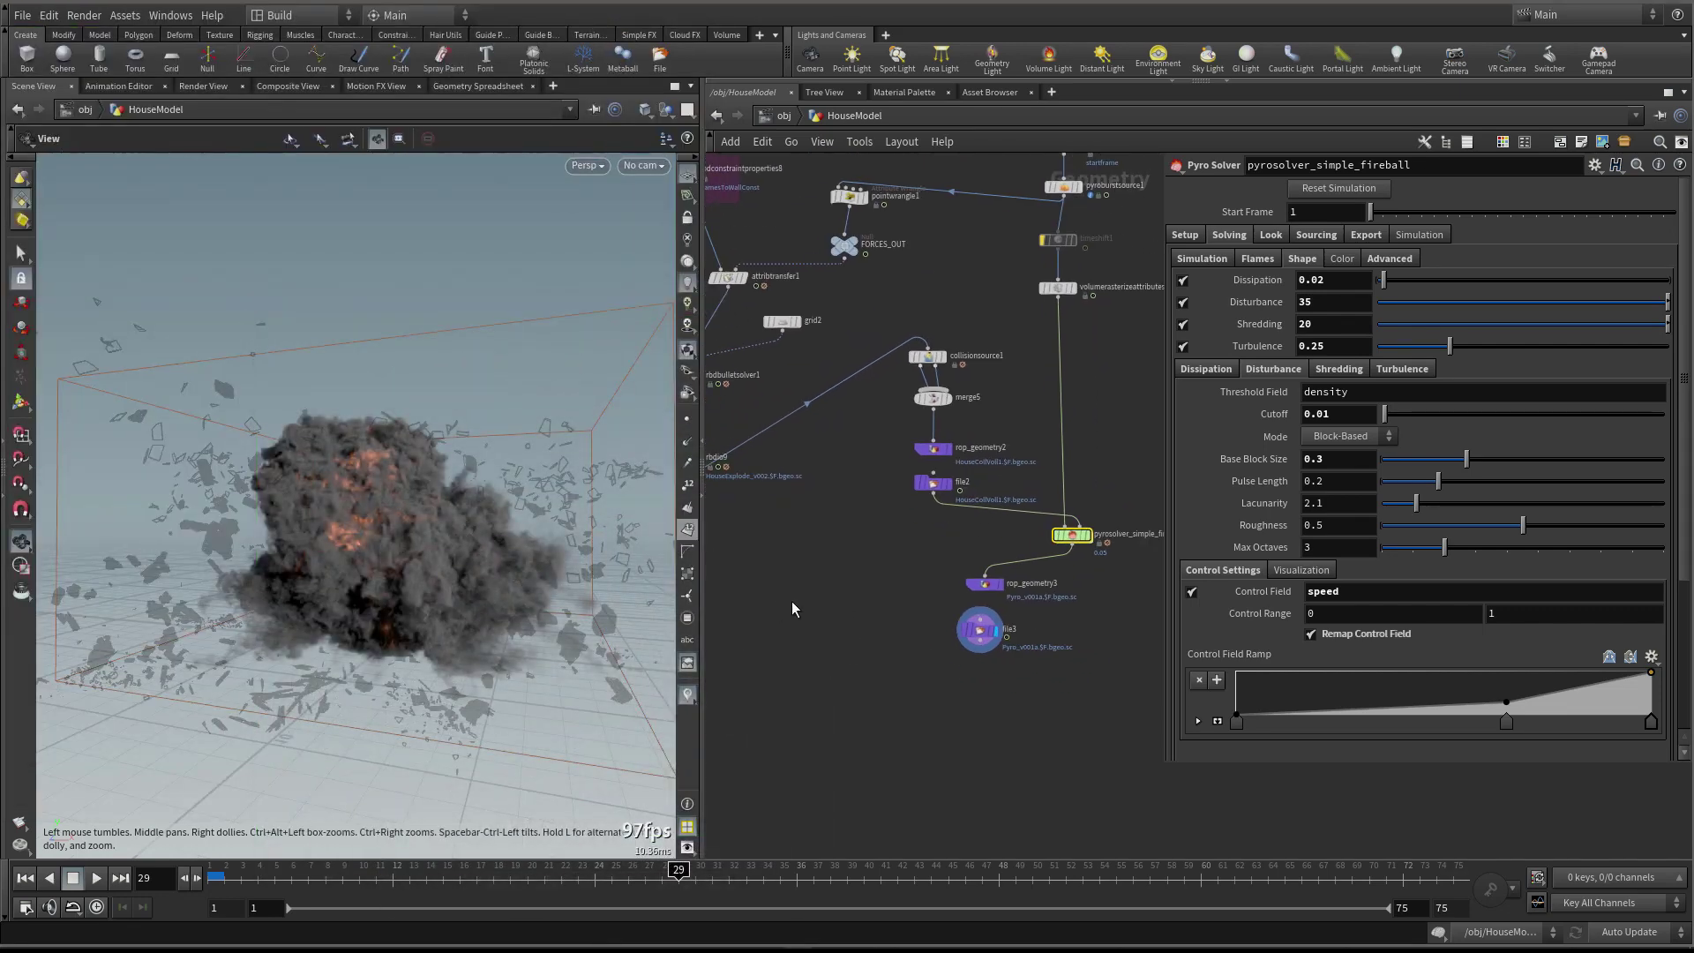
{"action": "scroll", "coordinate": [830, 604], "scroll_direction": "up", "scroll_amount": 1}
{"action": "mouse_move", "coordinate": [444, 523]}
{"action": "left_mouse_down"}
{"action": "mouse_move", "coordinate": [397, 536]}
{"action": "mouse_move", "coordinate": [446, 507]}
{"action": "mouse_move", "coordinate": [436, 524]}
{"action": "mouse_move", "coordinate": [445, 494]}
{"action": "mouse_move", "coordinate": [491, 521]}
{"action": "mouse_move", "coordinate": [468, 521]}
{"action": "left_mouse_up"}
{"action": "scroll", "coordinate": [966, 650], "scroll_direction": "up", "scroll_amount": 2}
{"action": "left_click", "coordinate": [1021, 626]}
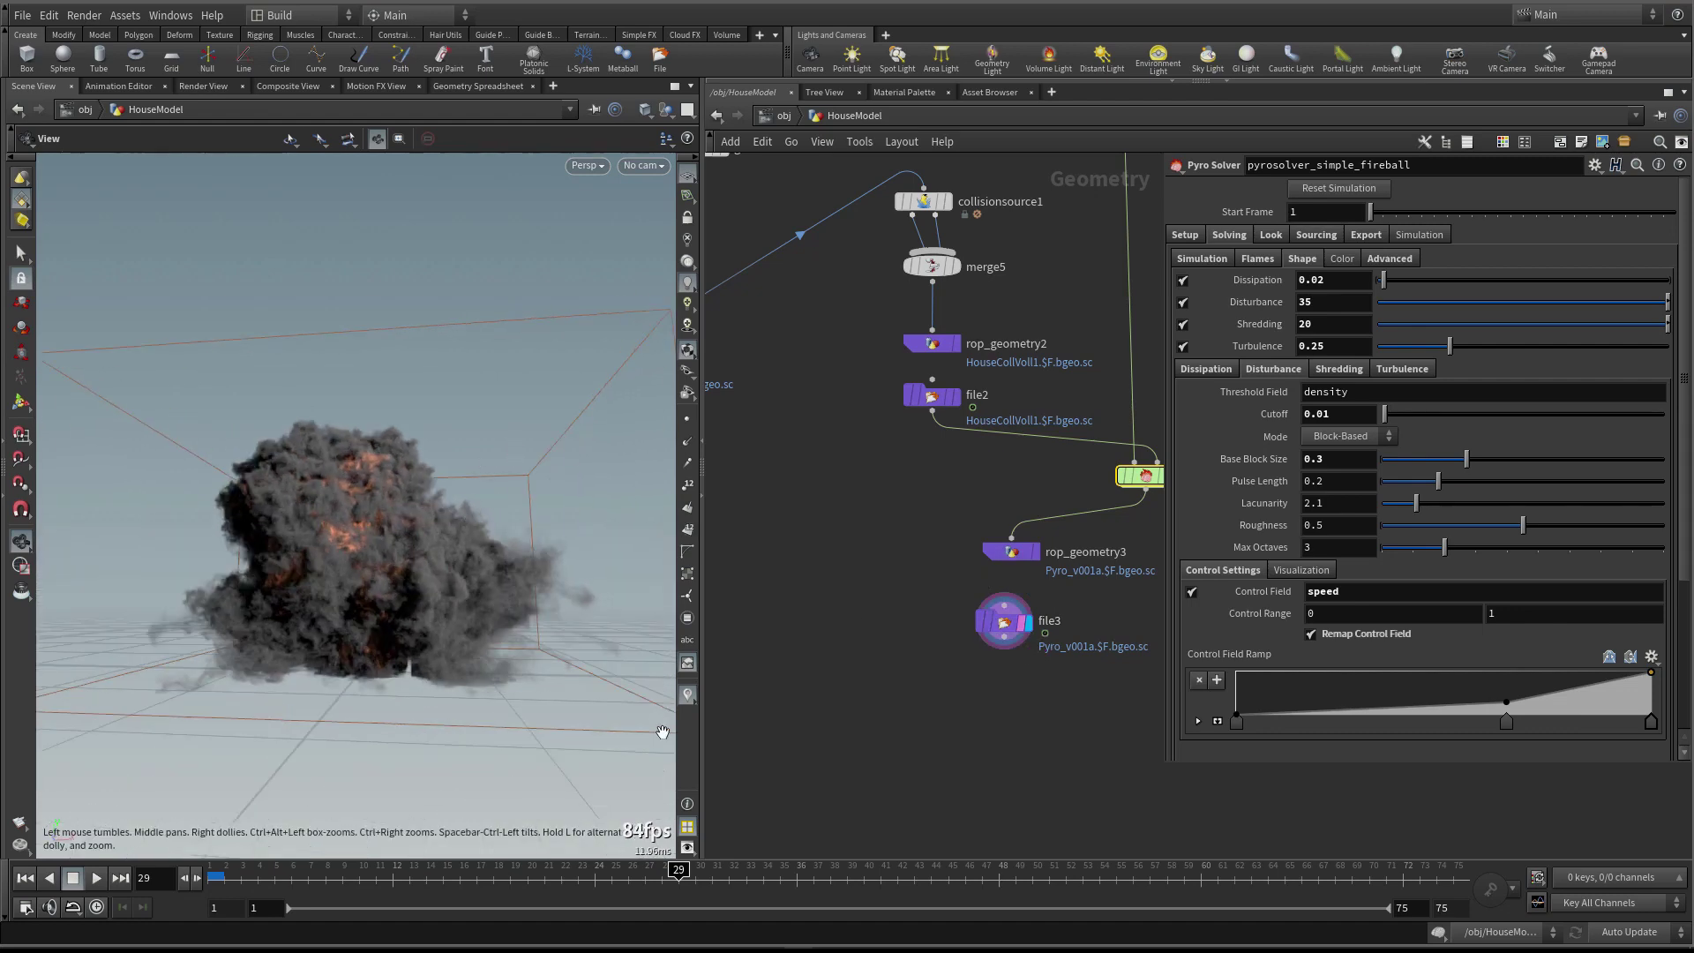
Set the viewport's lighting quality to High Quality Lighting and Shadows in the display options
{"action": "left_click", "coordinate": [688, 847]}
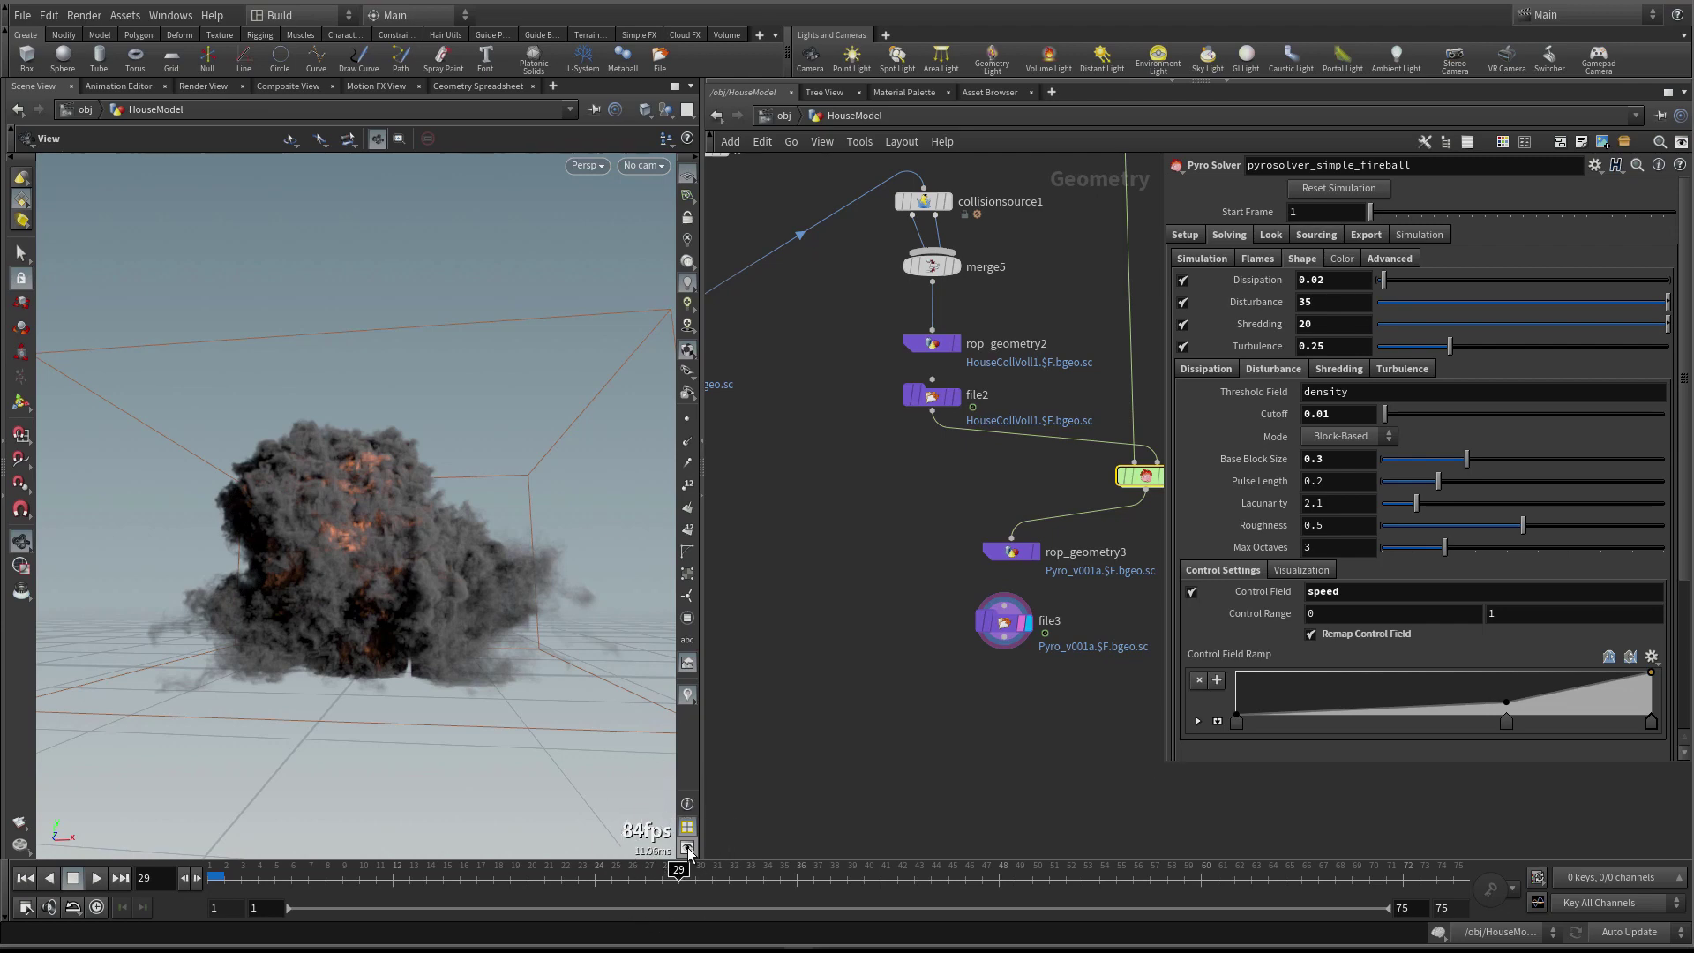
{"action": "left_click_drag", "start_coordinate": [521, 458], "coordinate": [435, 477]}
{"action": "key", "text": "d"}
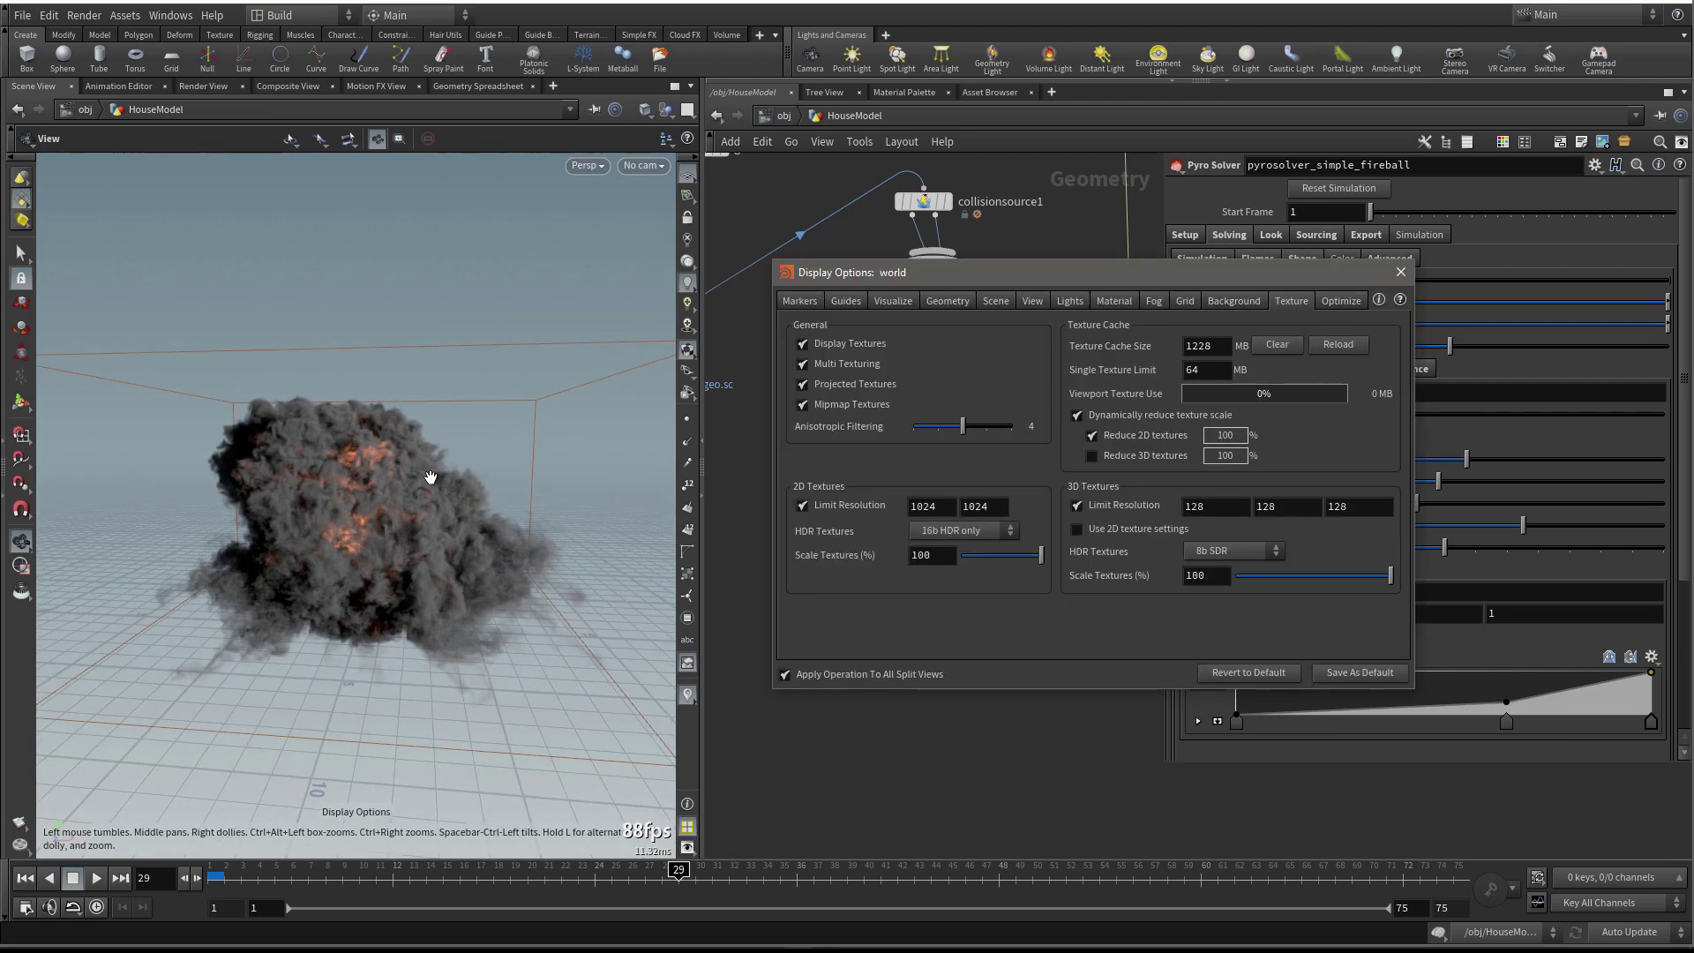
{"action": "left_click", "coordinate": [796, 302]}
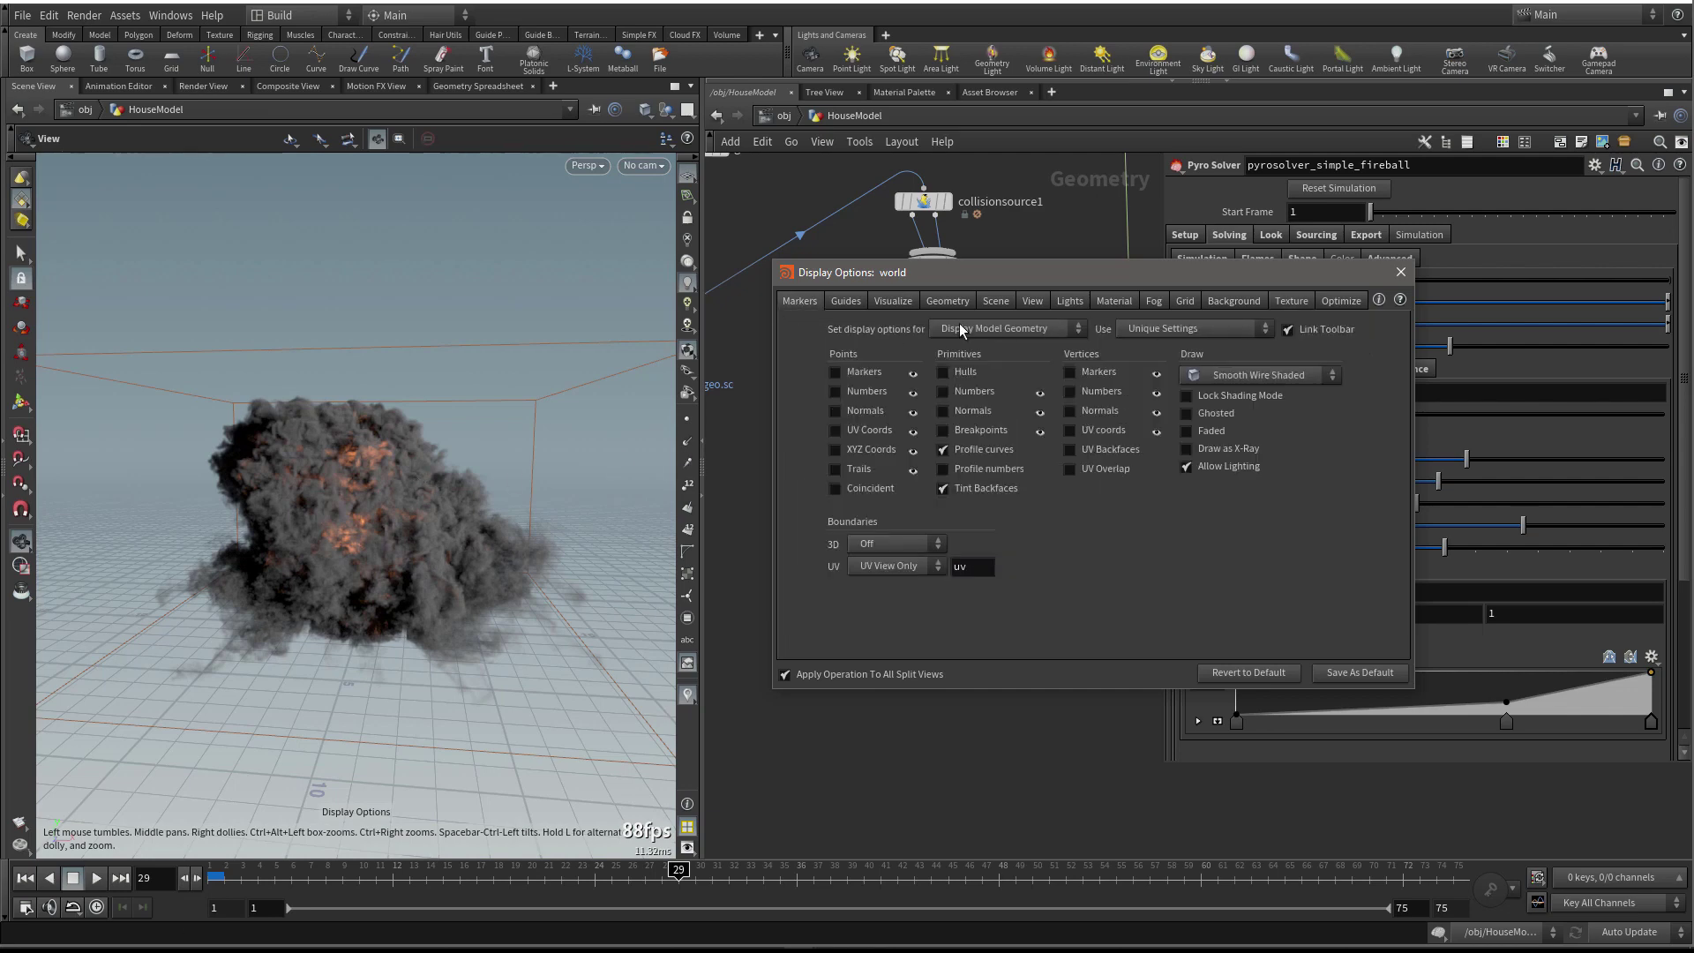
{"action": "left_click", "coordinate": [848, 304]}
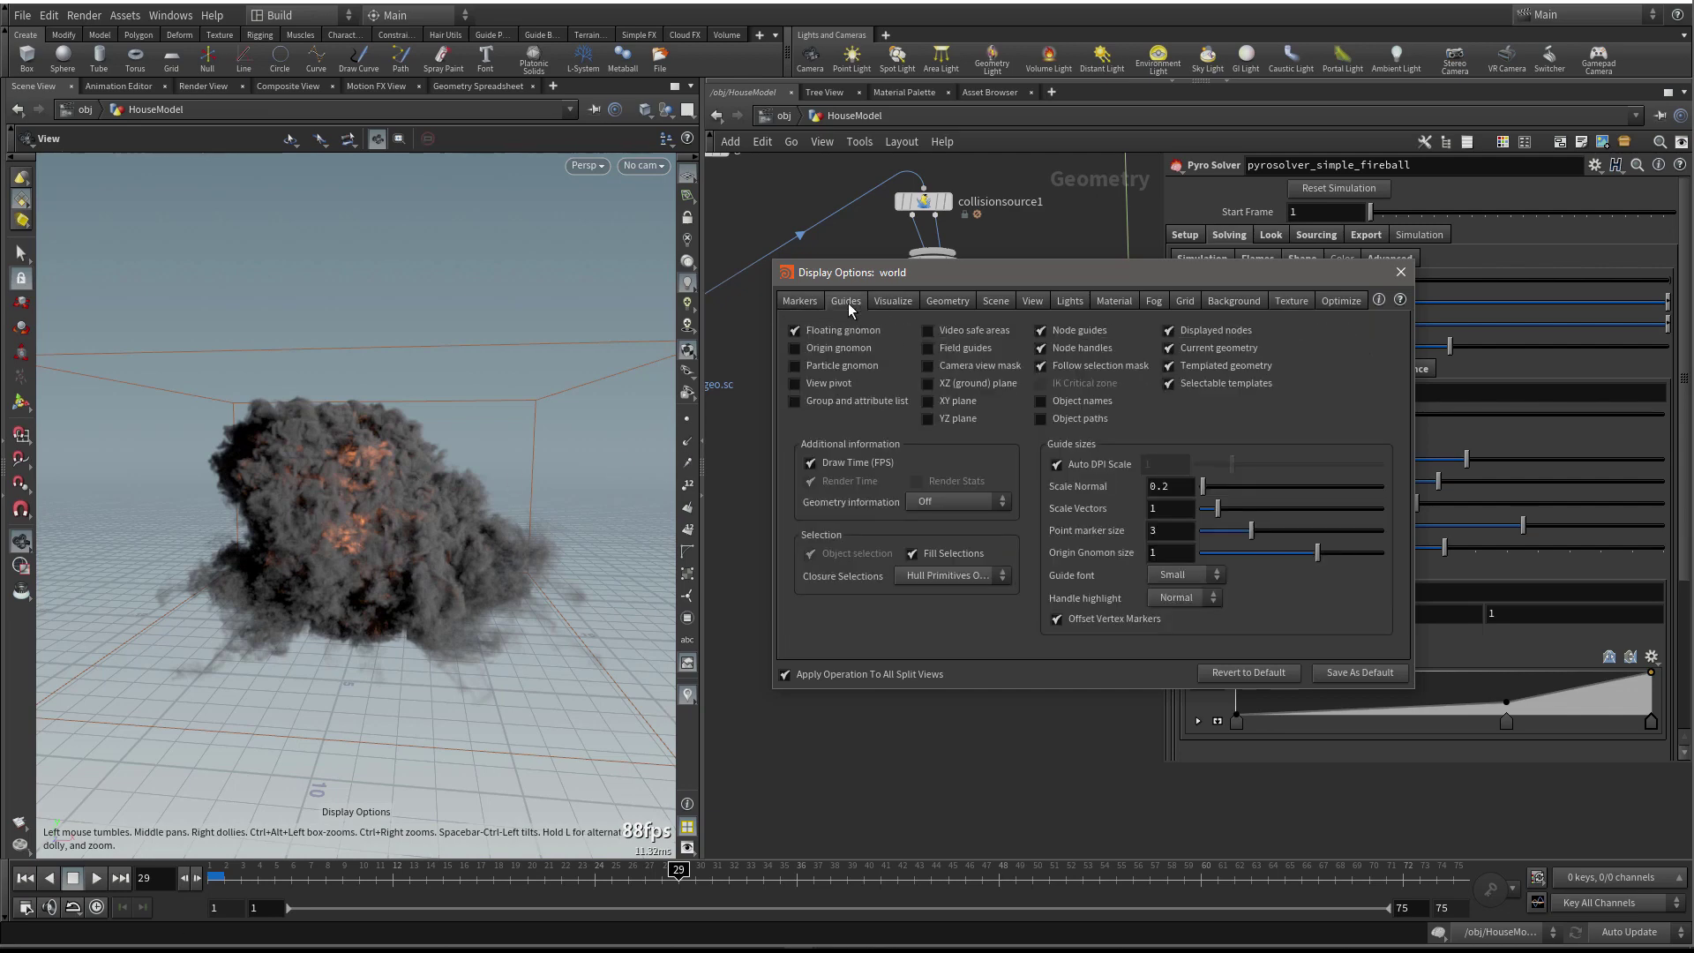
{"action": "left_click", "coordinate": [892, 303]}
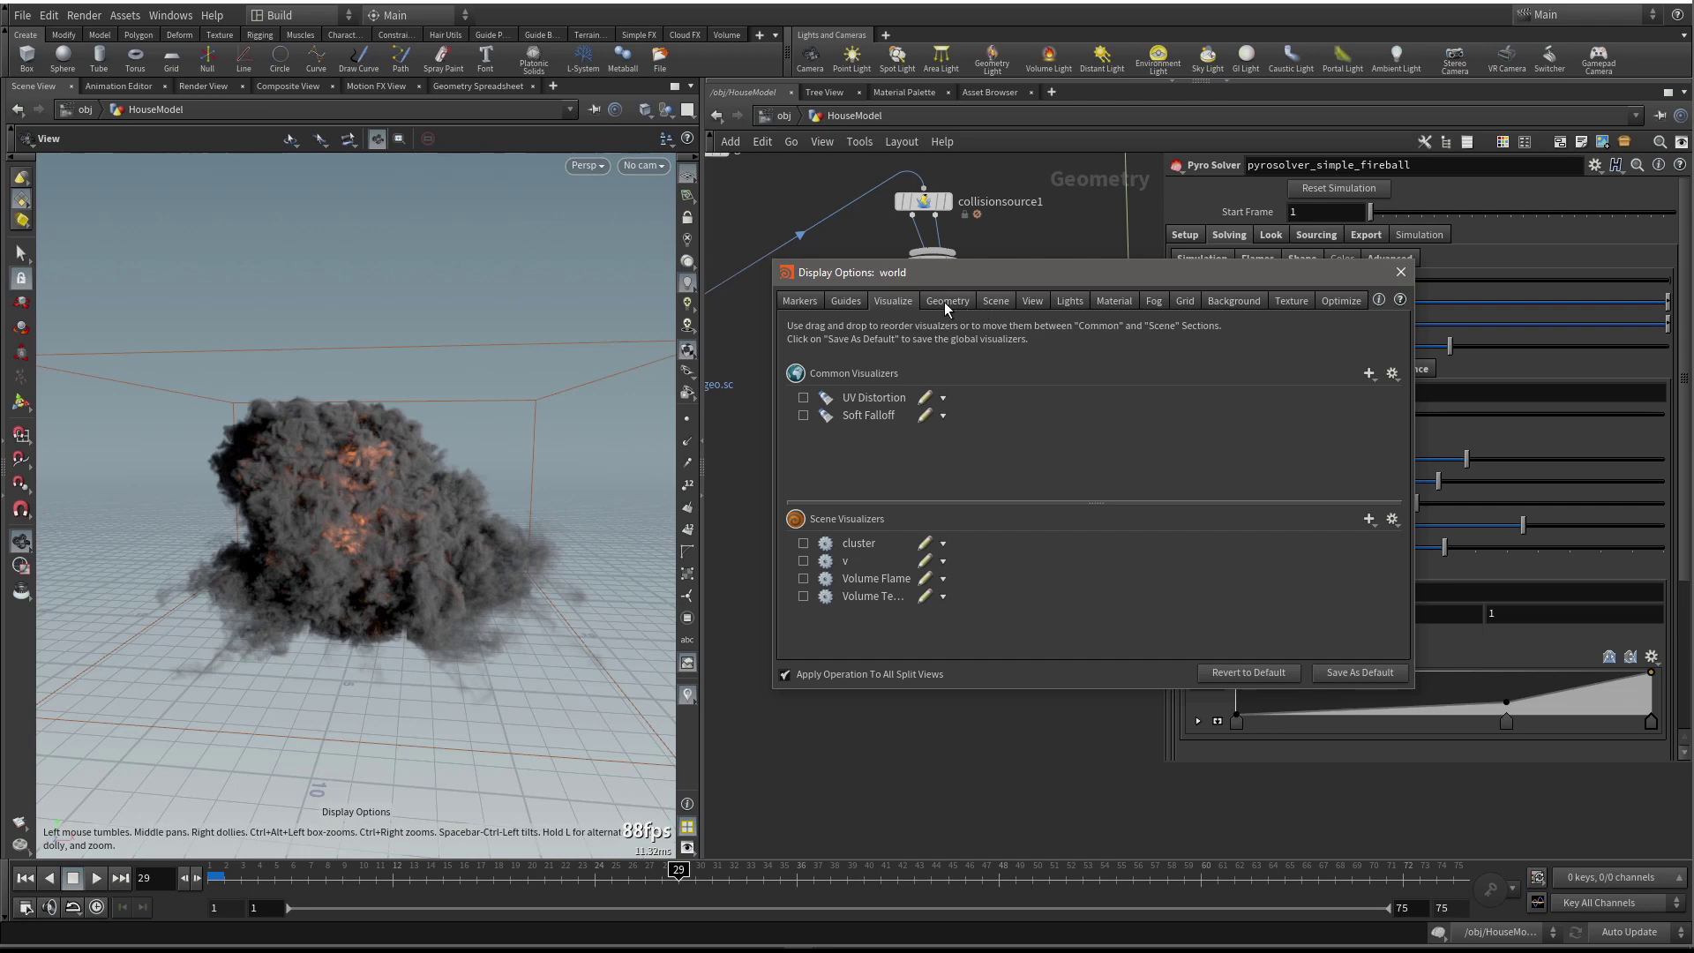
{"action": "left_click", "coordinate": [946, 302]}
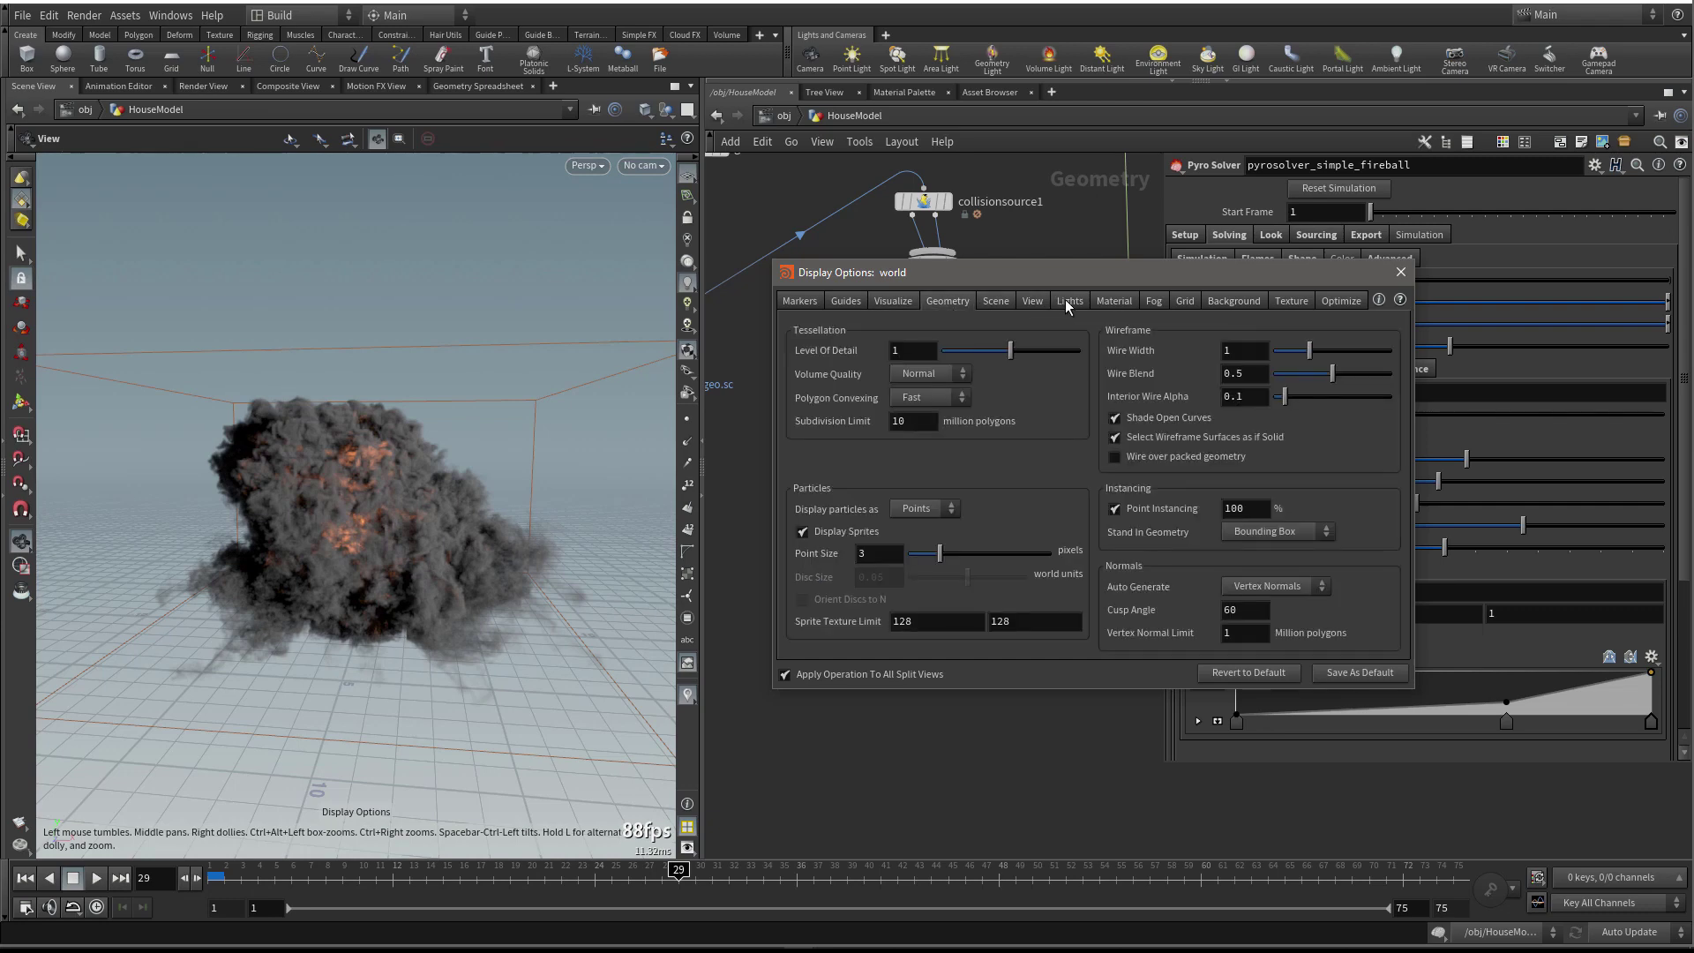
{"action": "left_click", "coordinate": [1065, 302]}
{"action": "left_click", "coordinate": [923, 346]}
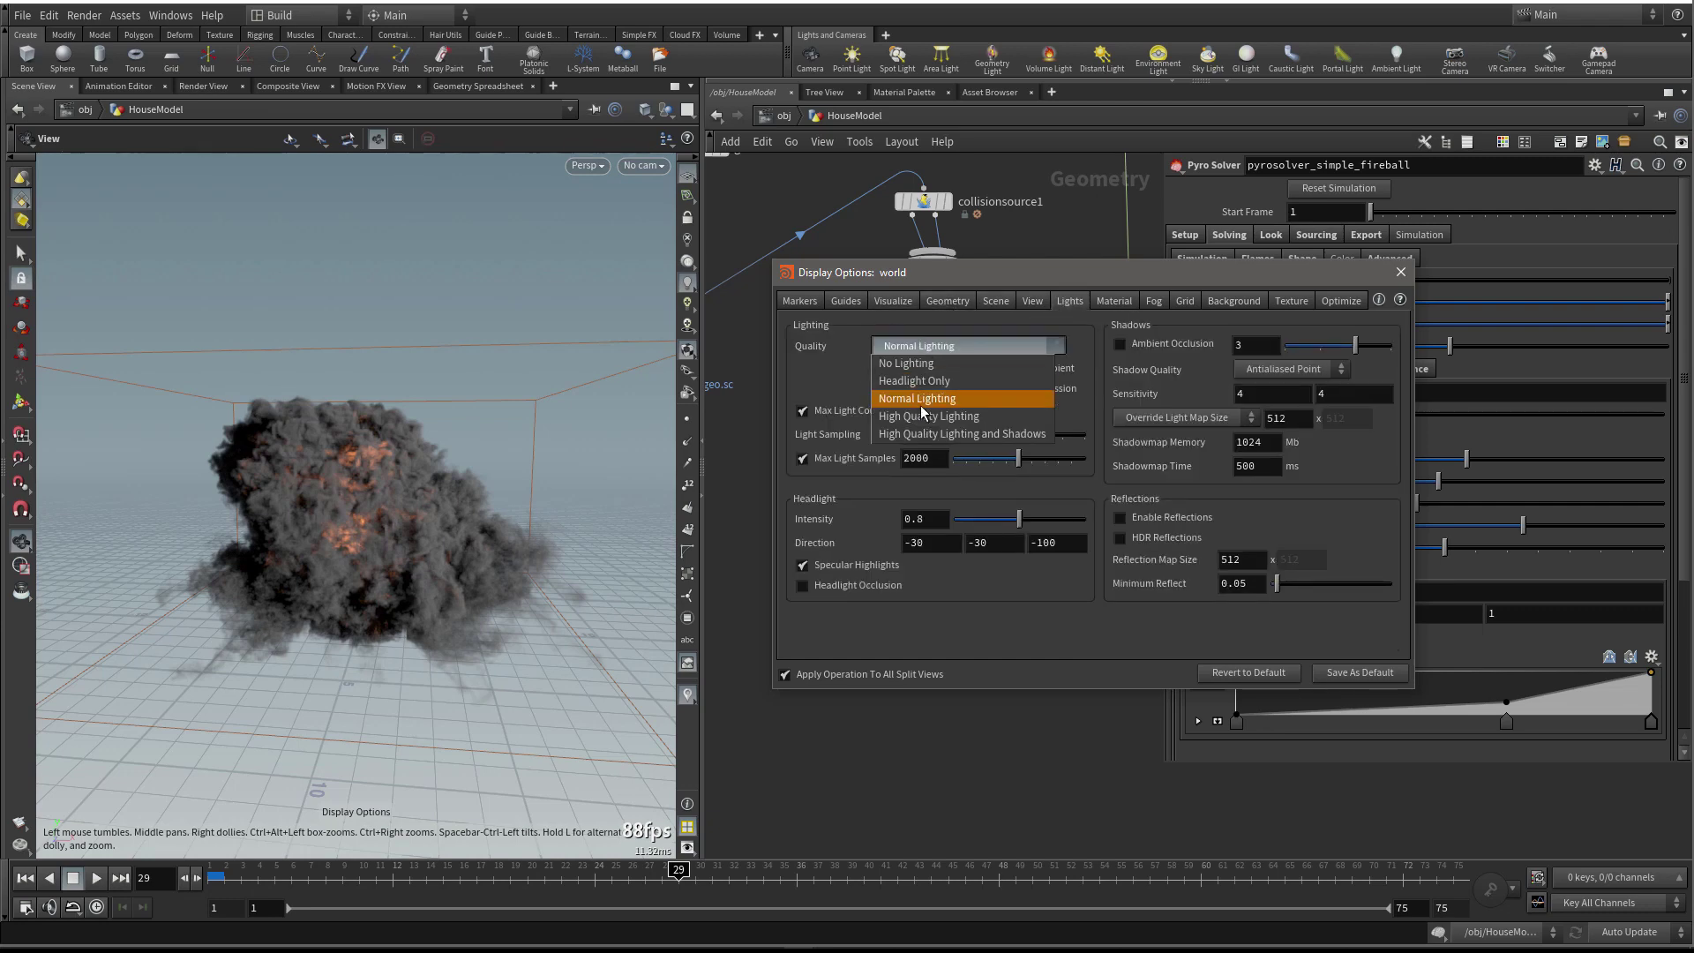
{"action": "left_click", "coordinate": [962, 436]}
{"action": "left_click_drag", "start_coordinate": [378, 607], "coordinate": [379, 574]}
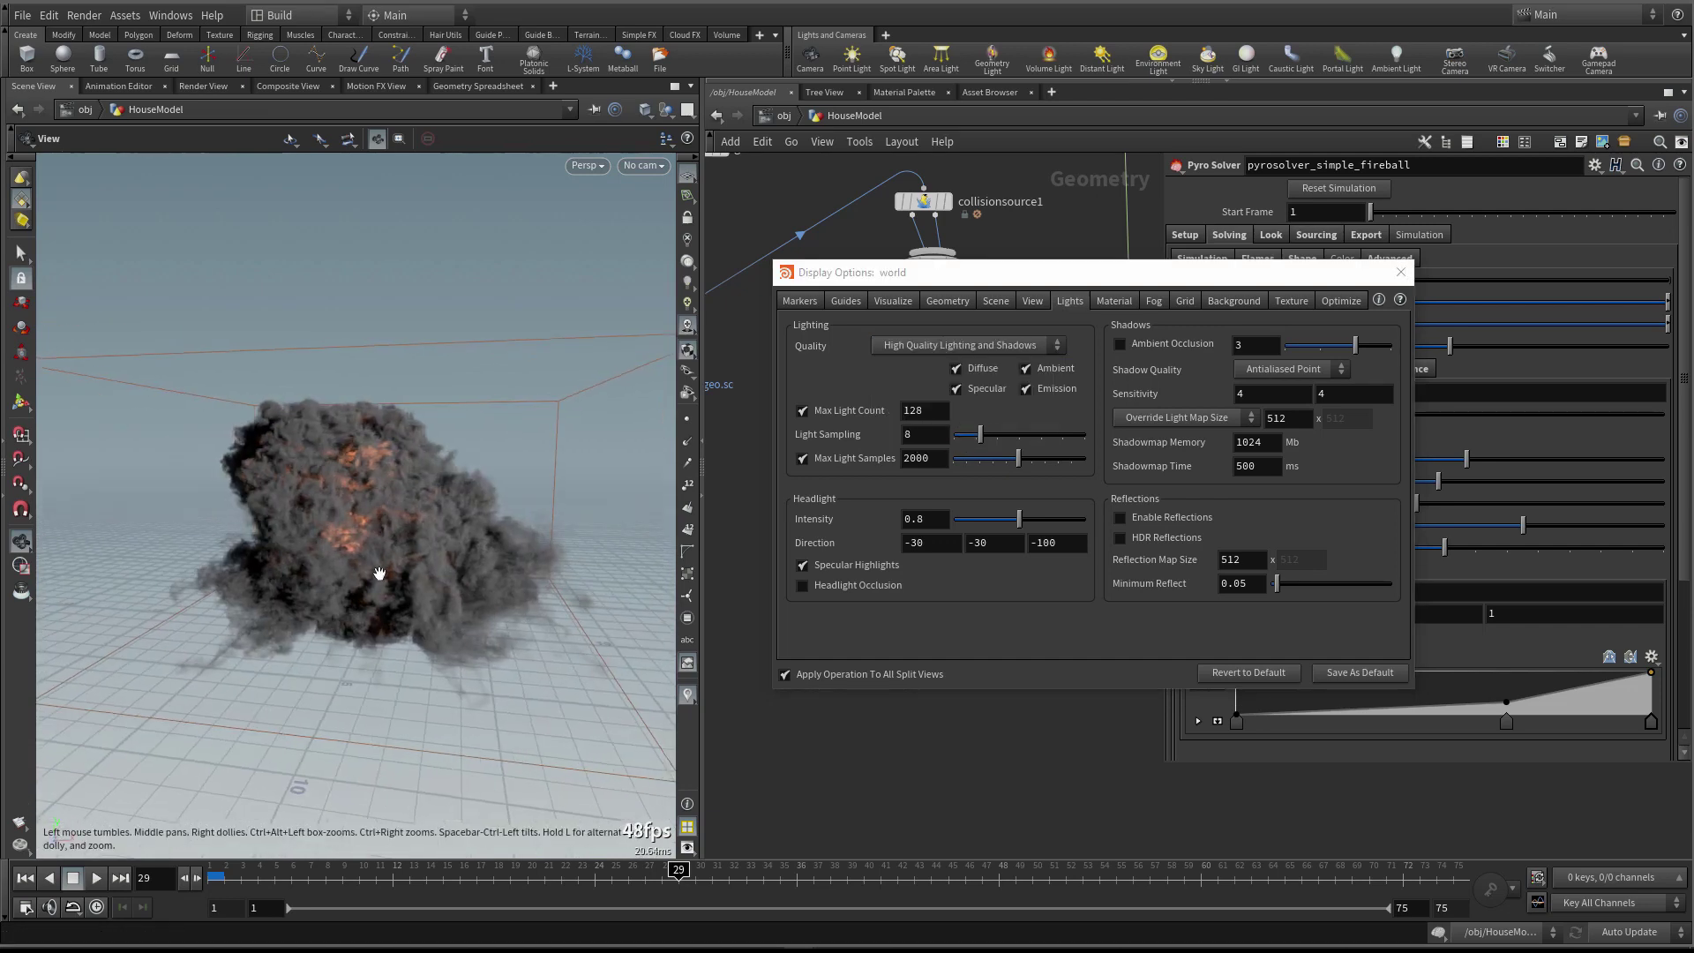
Set the viewport's volume quality to High and check the explosion from another angle
{"action": "left_click", "coordinate": [949, 301]}
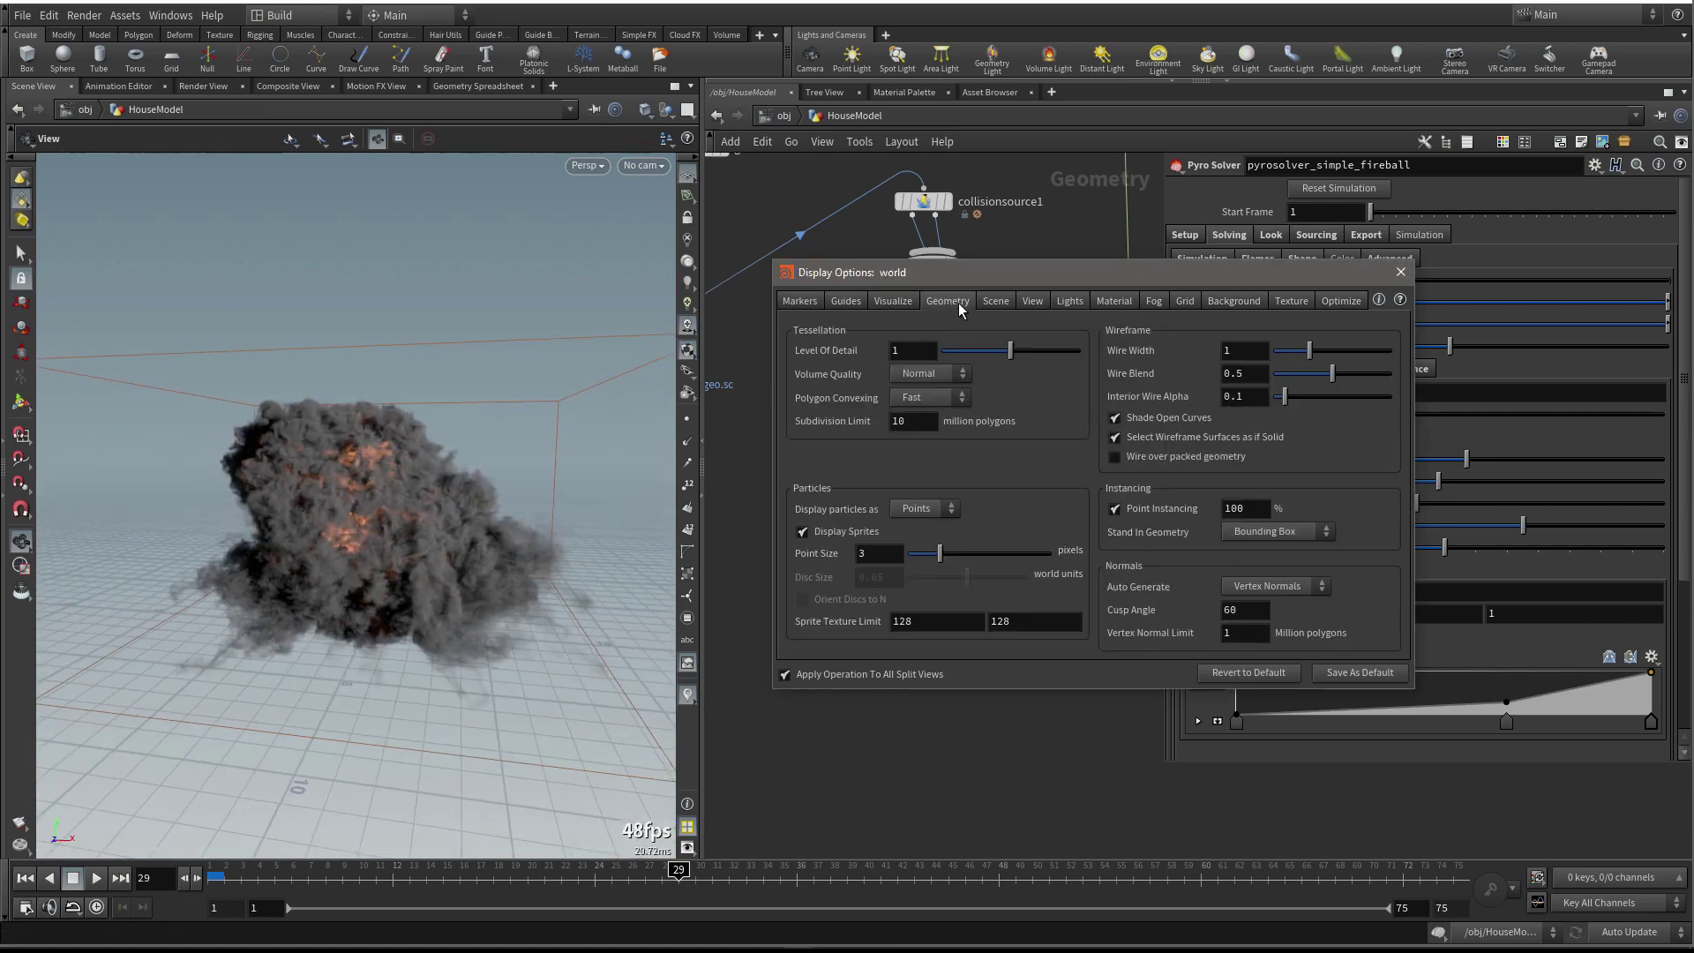
{"action": "left_click", "coordinate": [933, 373]}
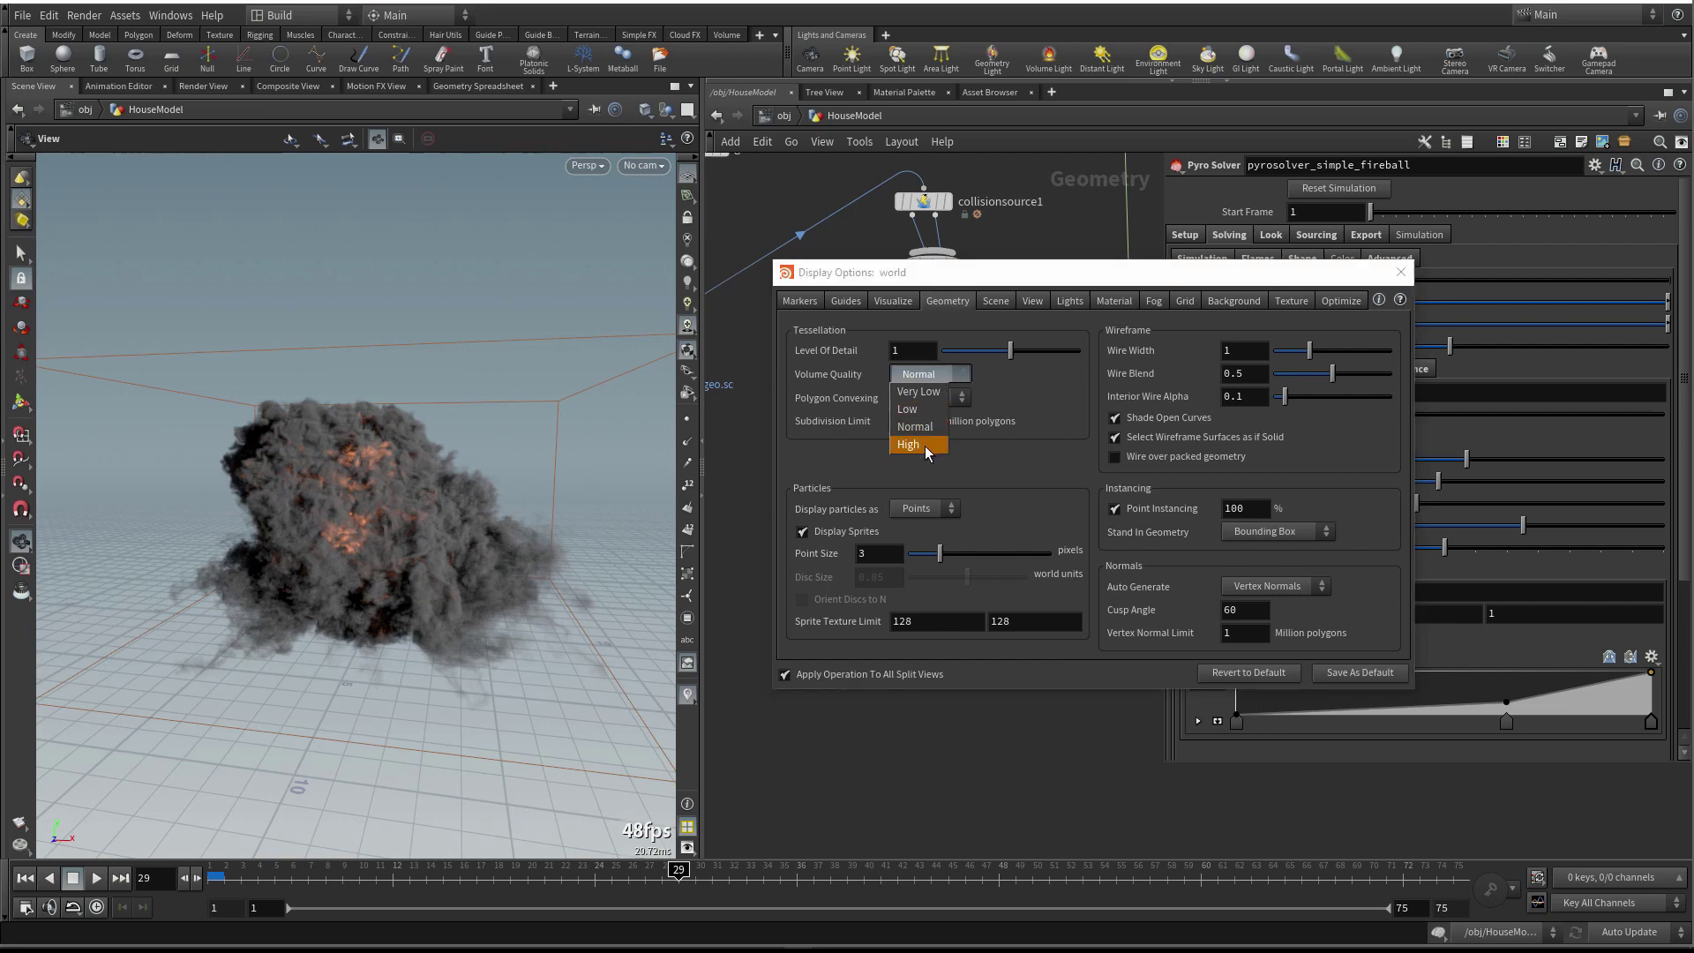
{"action": "left_click", "coordinate": [922, 438]}
{"action": "mouse_move", "coordinate": [410, 580]}
{"action": "left_mouse_down"}
{"action": "mouse_move", "coordinate": [379, 575]}
{"action": "mouse_move", "coordinate": [446, 557]}
{"action": "mouse_move", "coordinate": [422, 559]}
{"action": "left_mouse_up"}
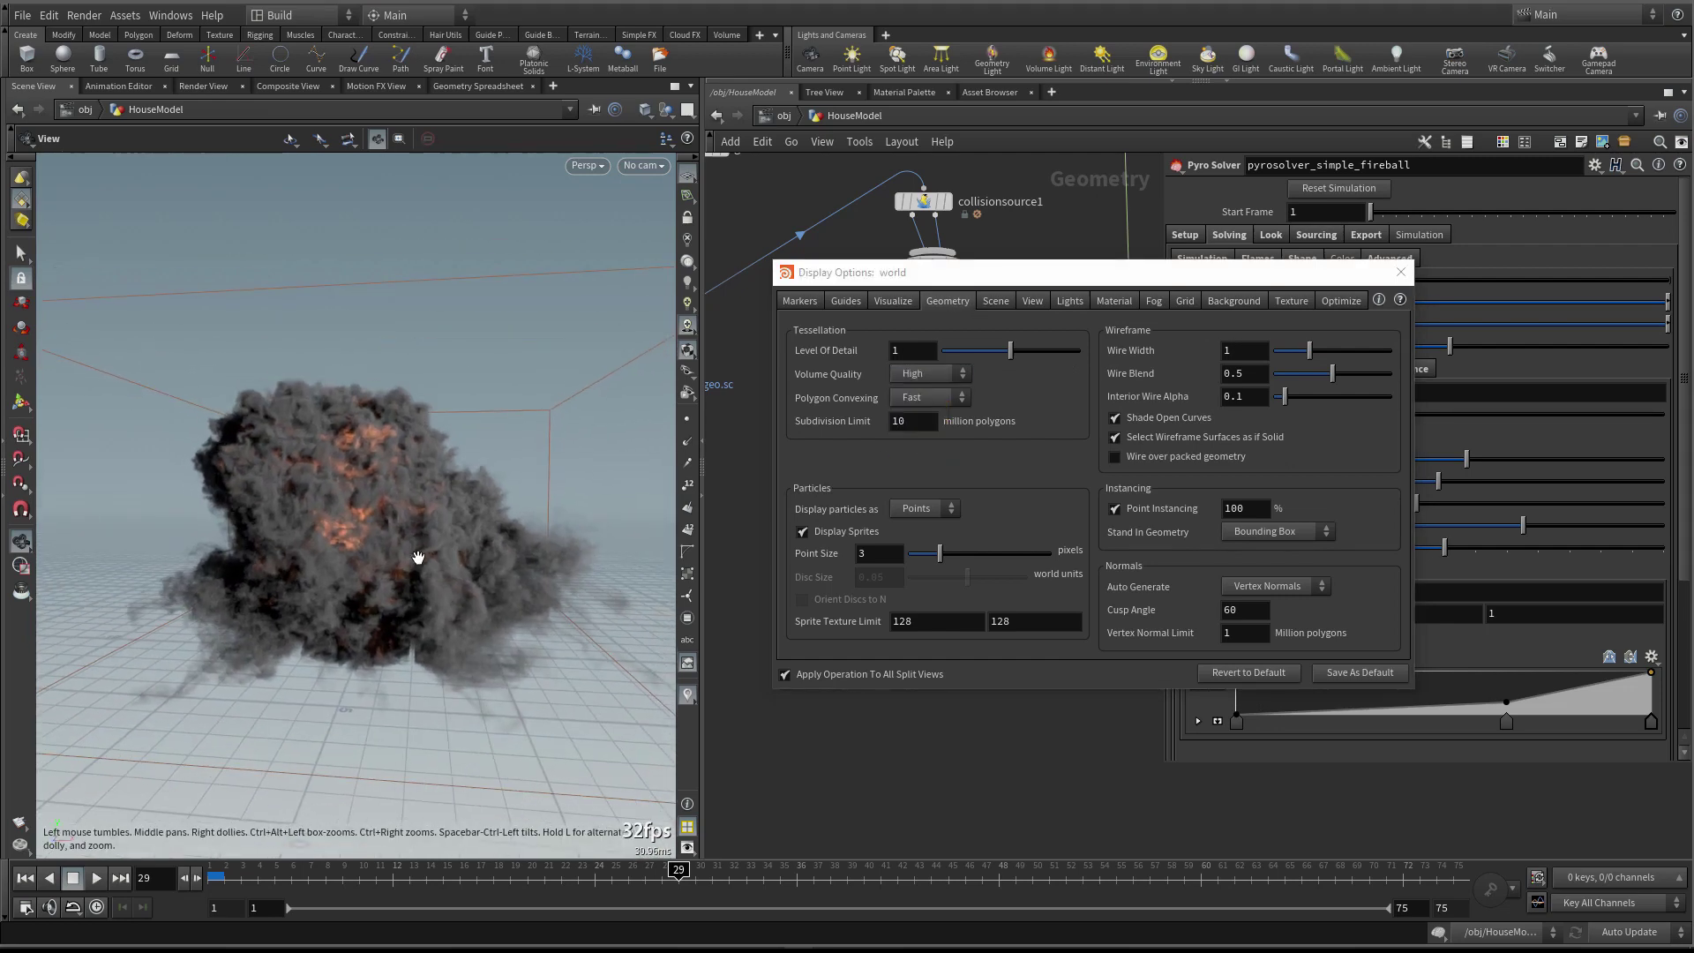
Turn off the resolution limit for 3D textures and inspect the explosion from several angles
{"action": "left_click", "coordinate": [1066, 299]}
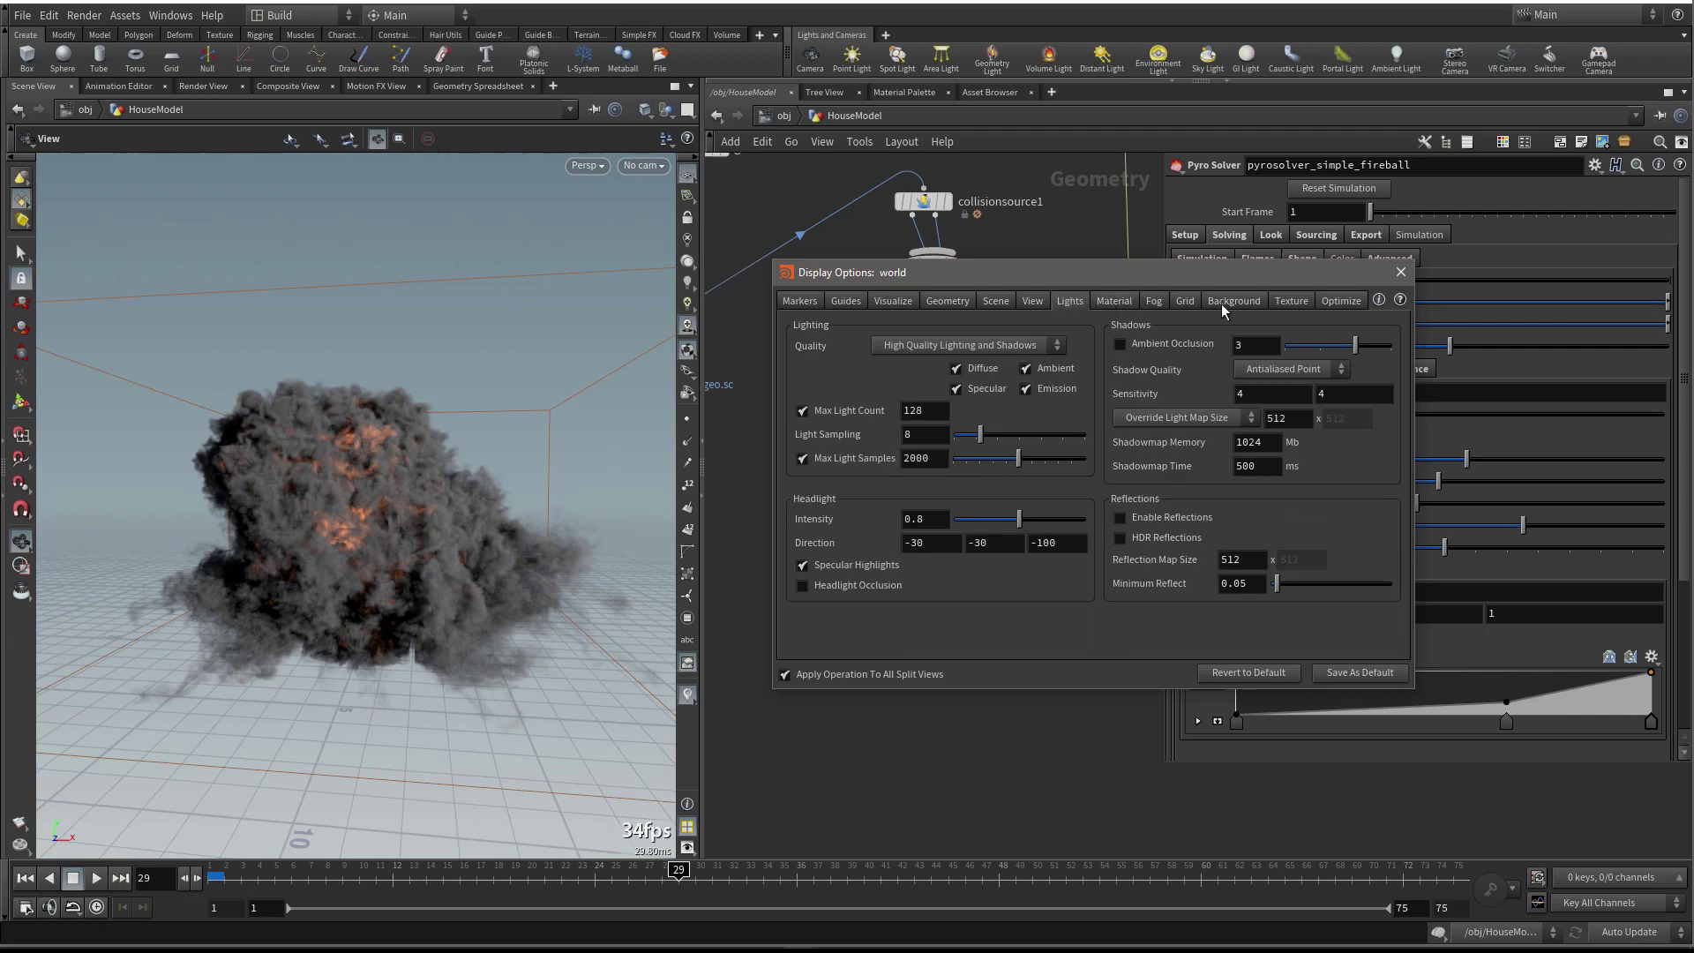
{"action": "left_click", "coordinate": [1285, 302]}
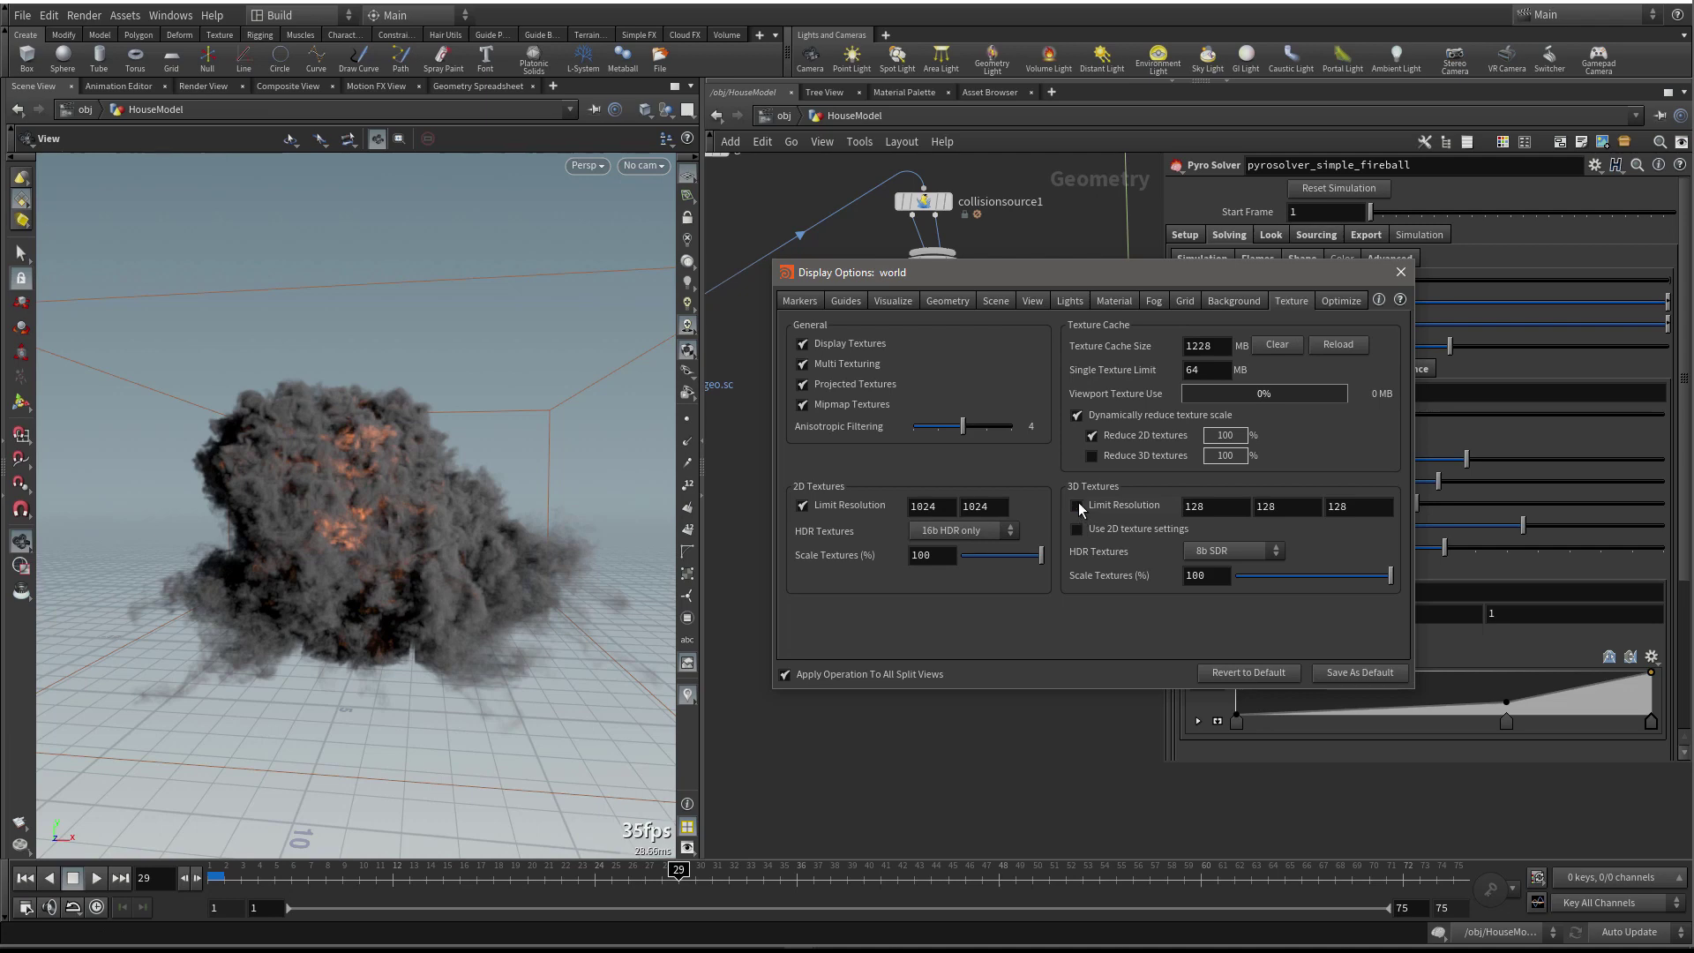
{"action": "left_click_drag", "start_coordinate": [496, 462], "coordinate": [315, 436]}
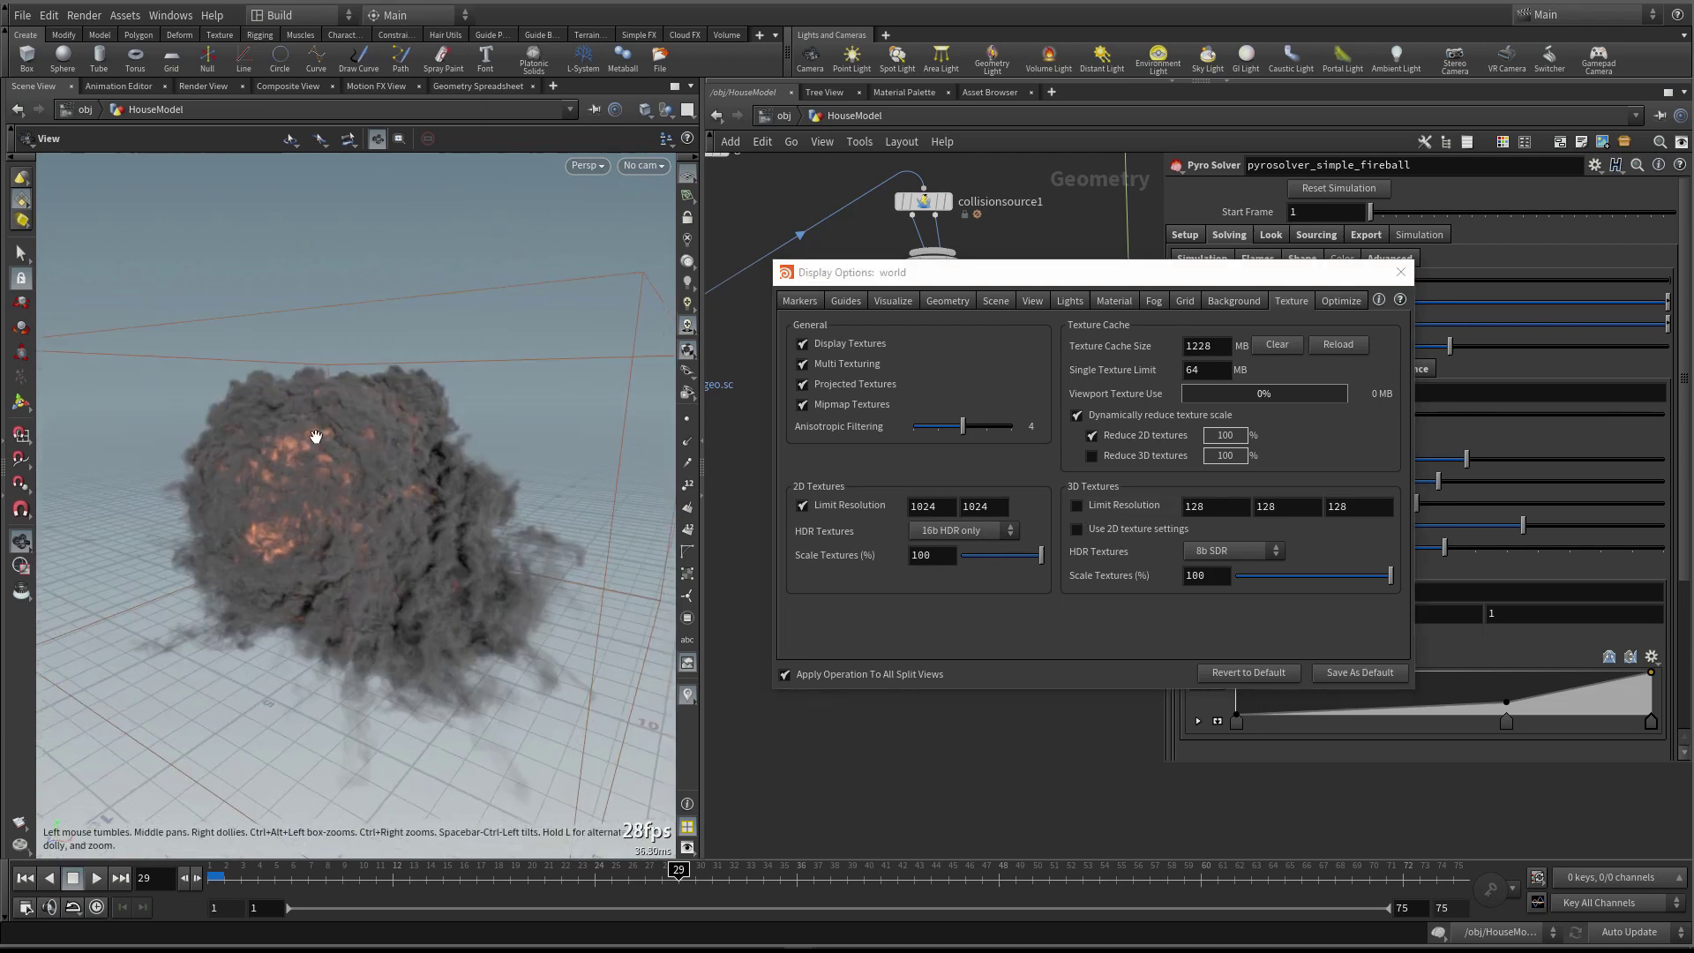
{"action": "left_click_drag", "start_coordinate": [389, 527], "coordinate": [415, 427]}
{"action": "left_click_drag", "start_coordinate": [578, 457], "coordinate": [467, 483]}
Raise anisotropic filtering to 8 and close the viewport display options
{"action": "left_click_drag", "start_coordinate": [962, 427], "coordinate": [988, 430]}
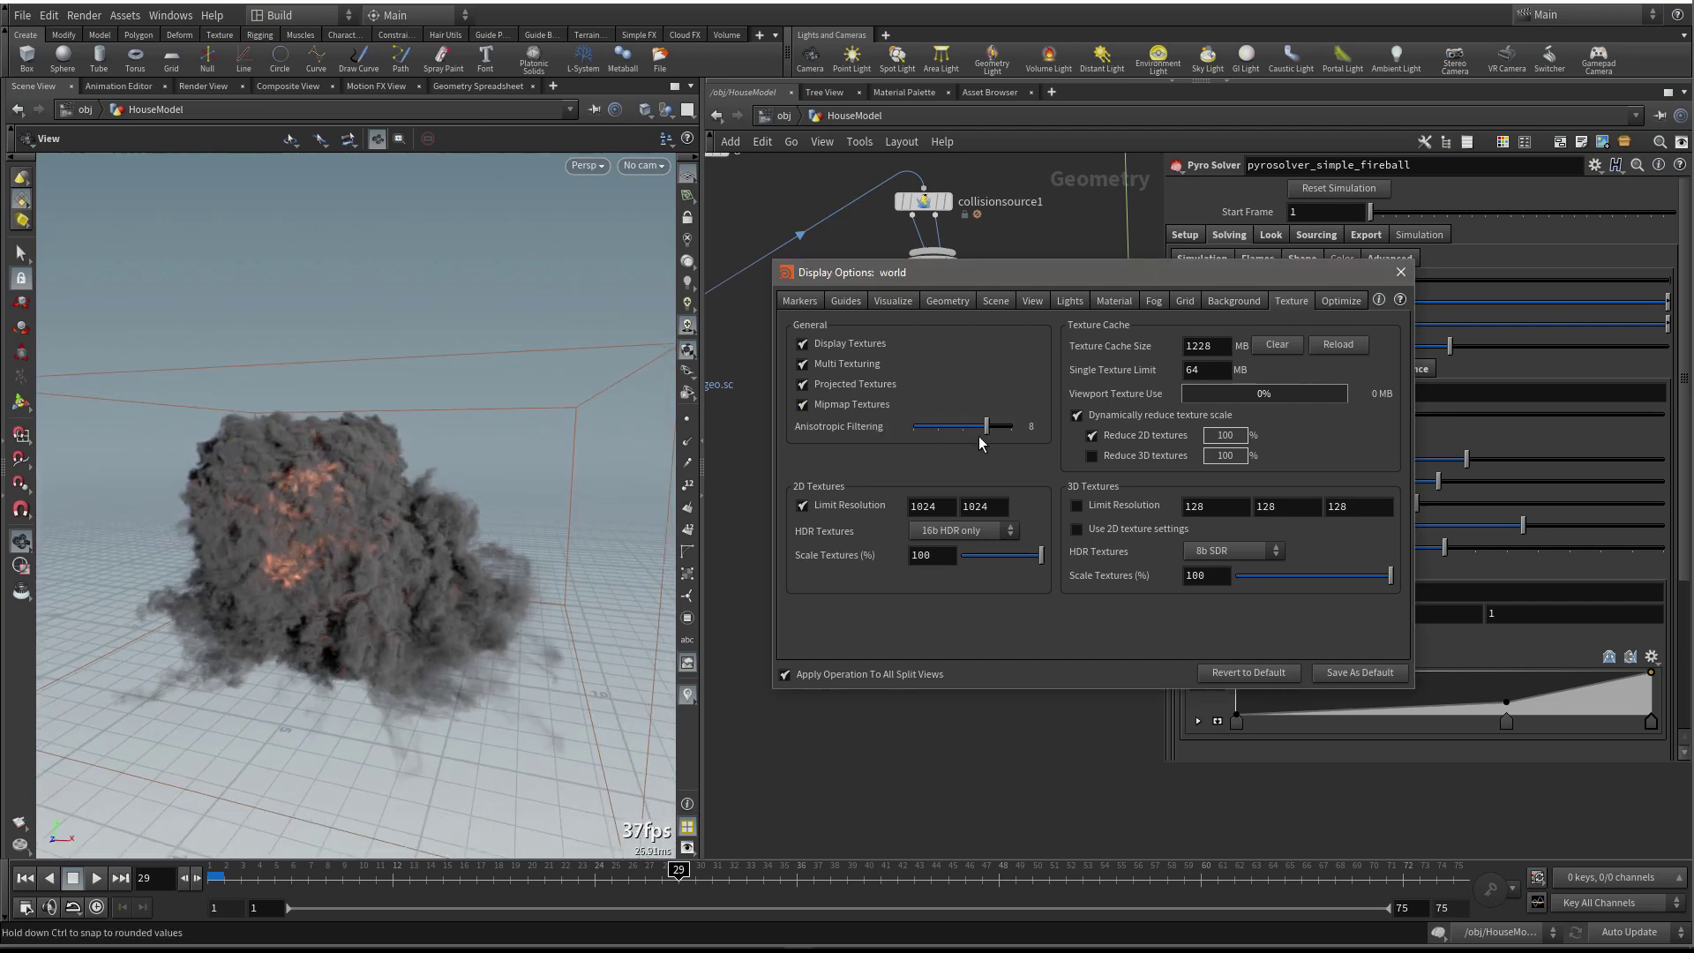
{"action": "left_click", "coordinate": [1070, 302]}
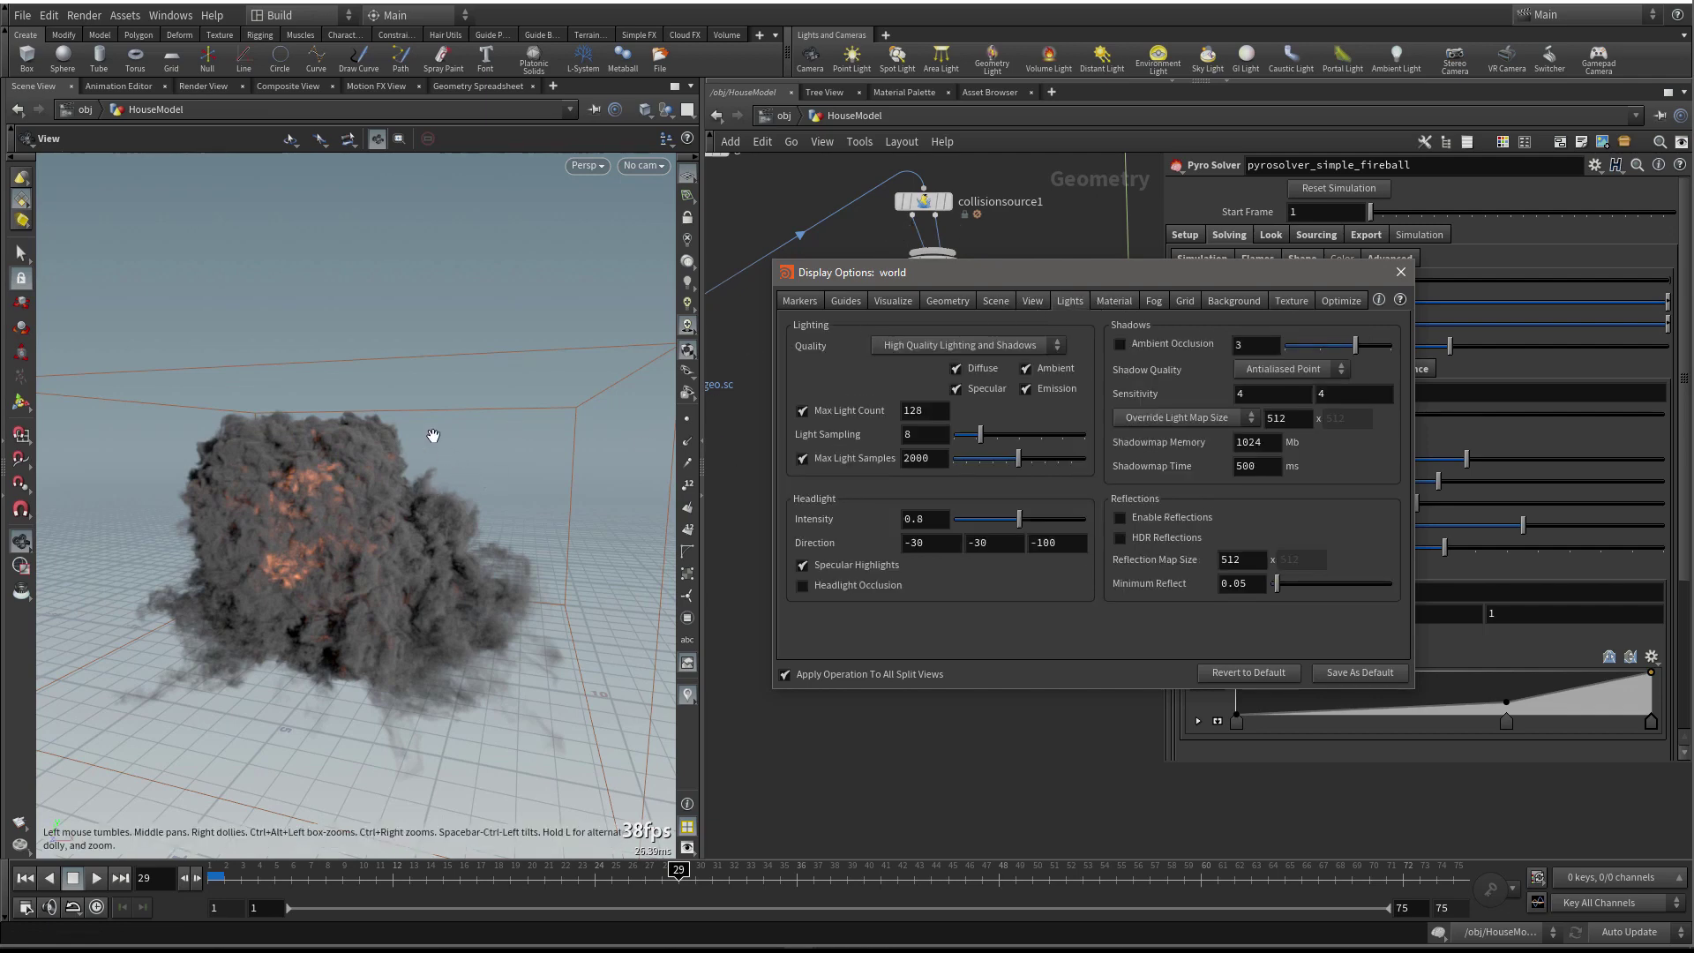
{"action": "left_click_drag", "start_coordinate": [433, 436], "coordinate": [414, 445]}
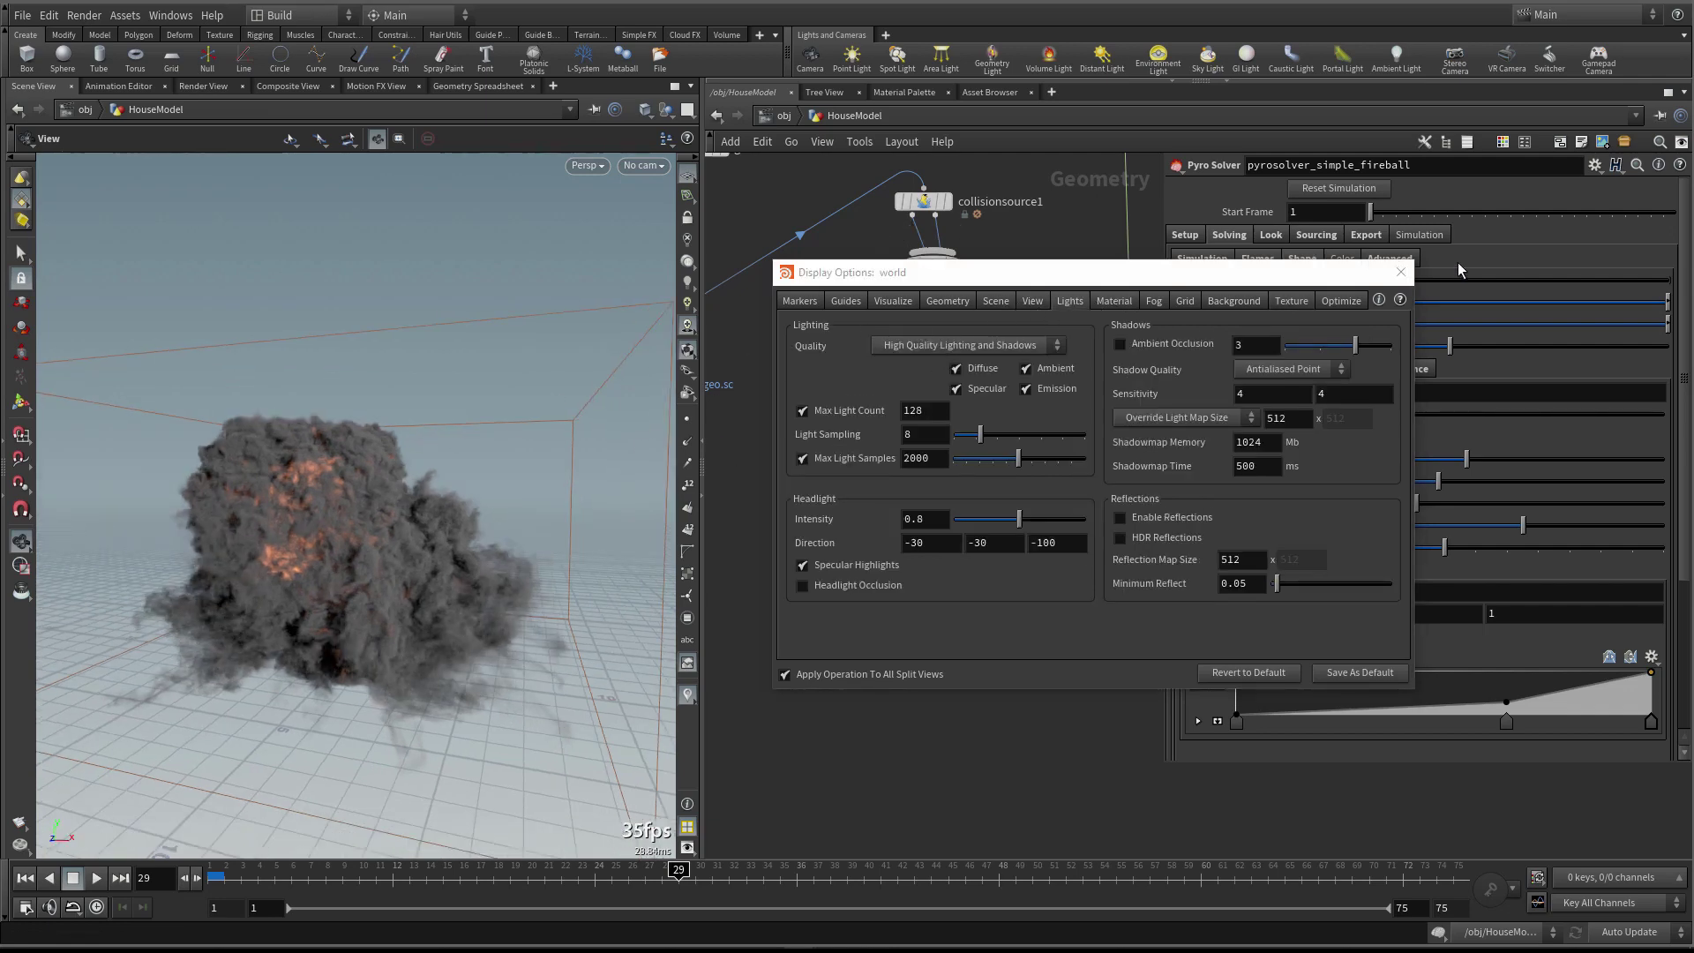
{"action": "left_click", "coordinate": [1401, 272]}
{"action": "left_click_drag", "start_coordinate": [441, 487], "coordinate": [521, 503]}
Add a Pyro Bake Volume node below the file3 node in the HouseModel network
{"action": "middle_click_drag", "start_coordinate": [900, 706], "coordinate": [776, 715]}
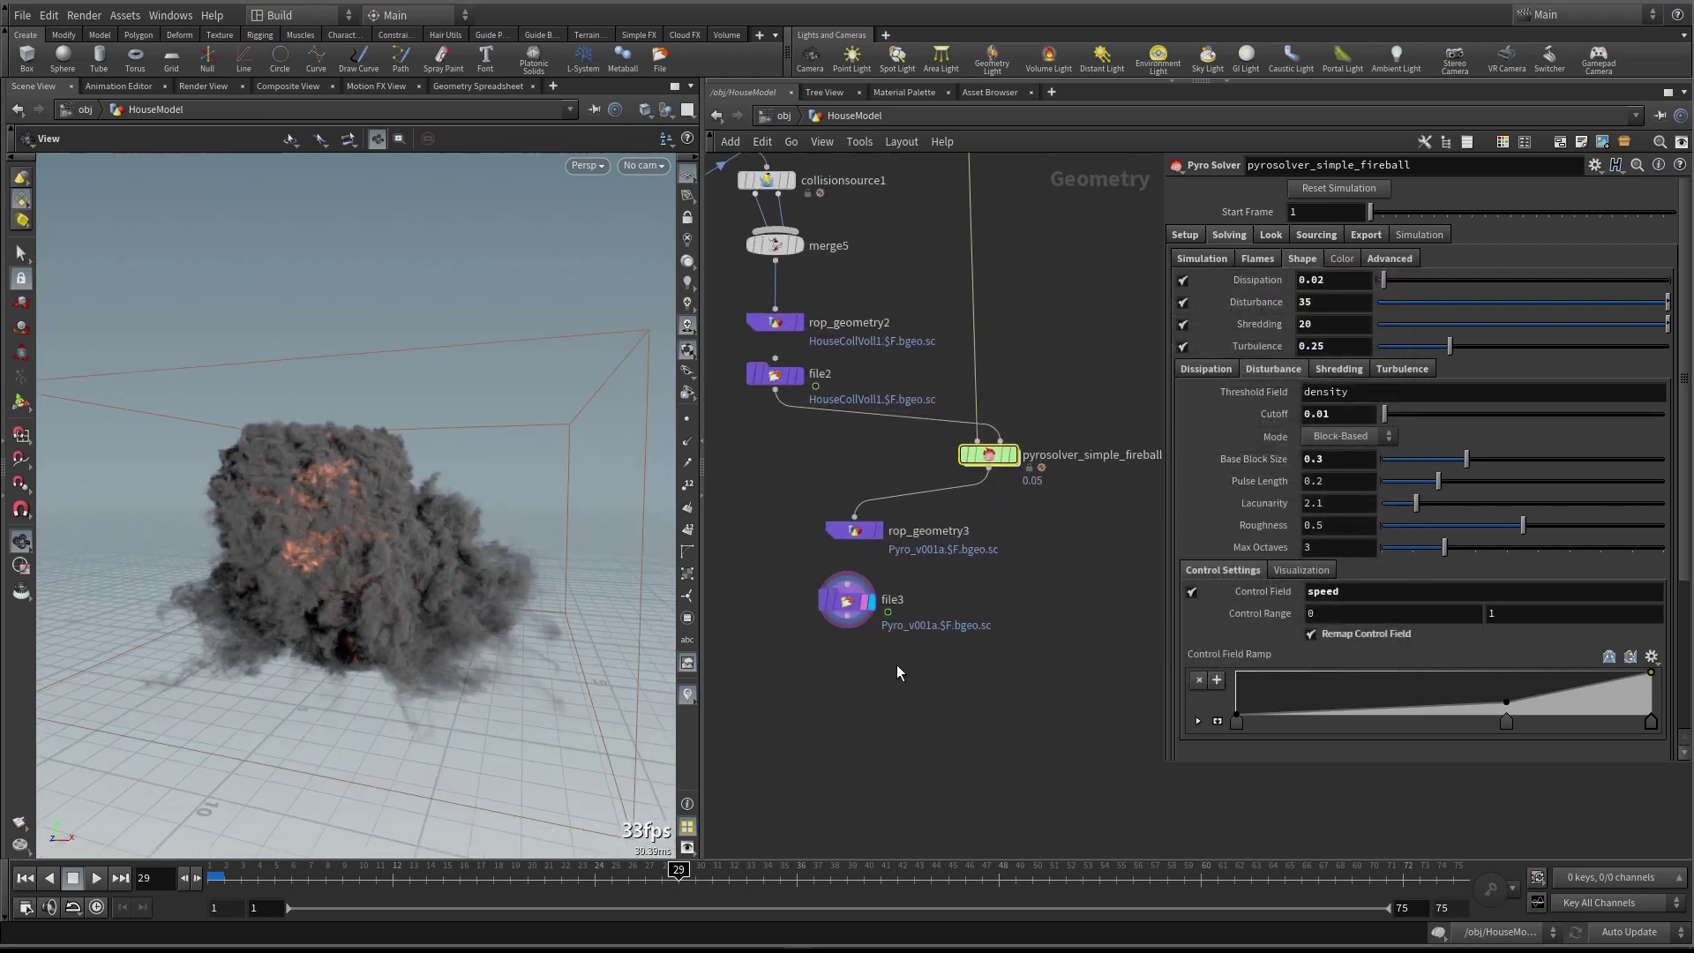
{"action": "middle_click_drag", "start_coordinate": [1022, 574], "coordinate": [1039, 559]}
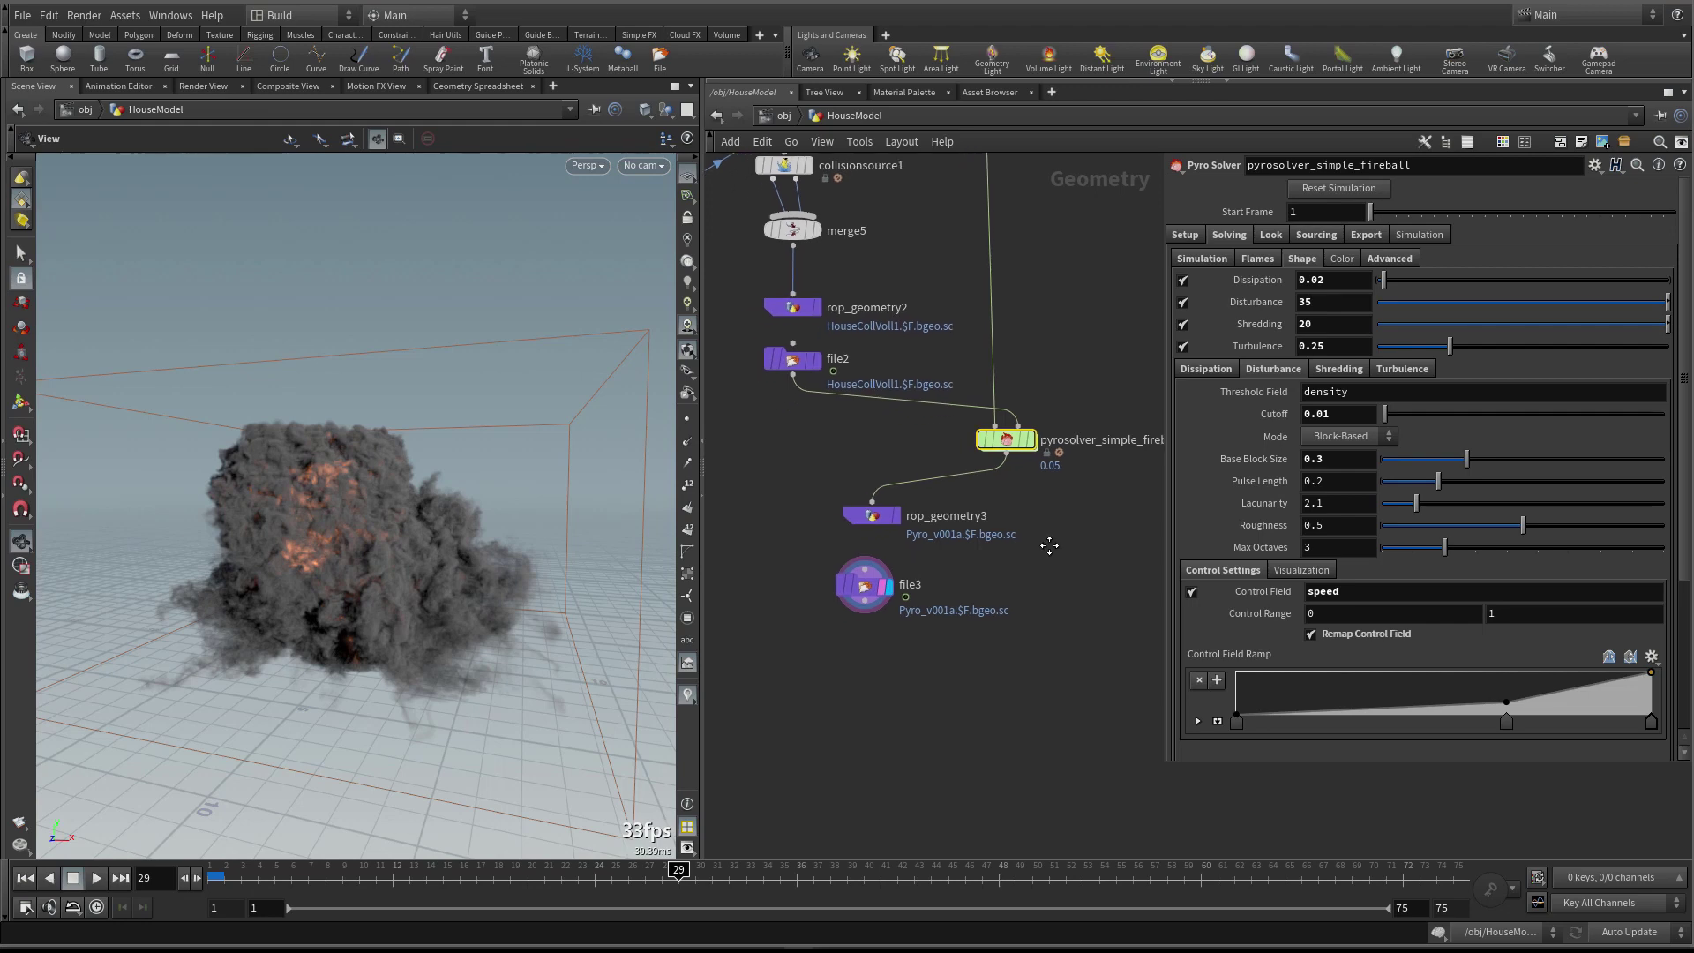
{"action": "key", "text": "Tab"}
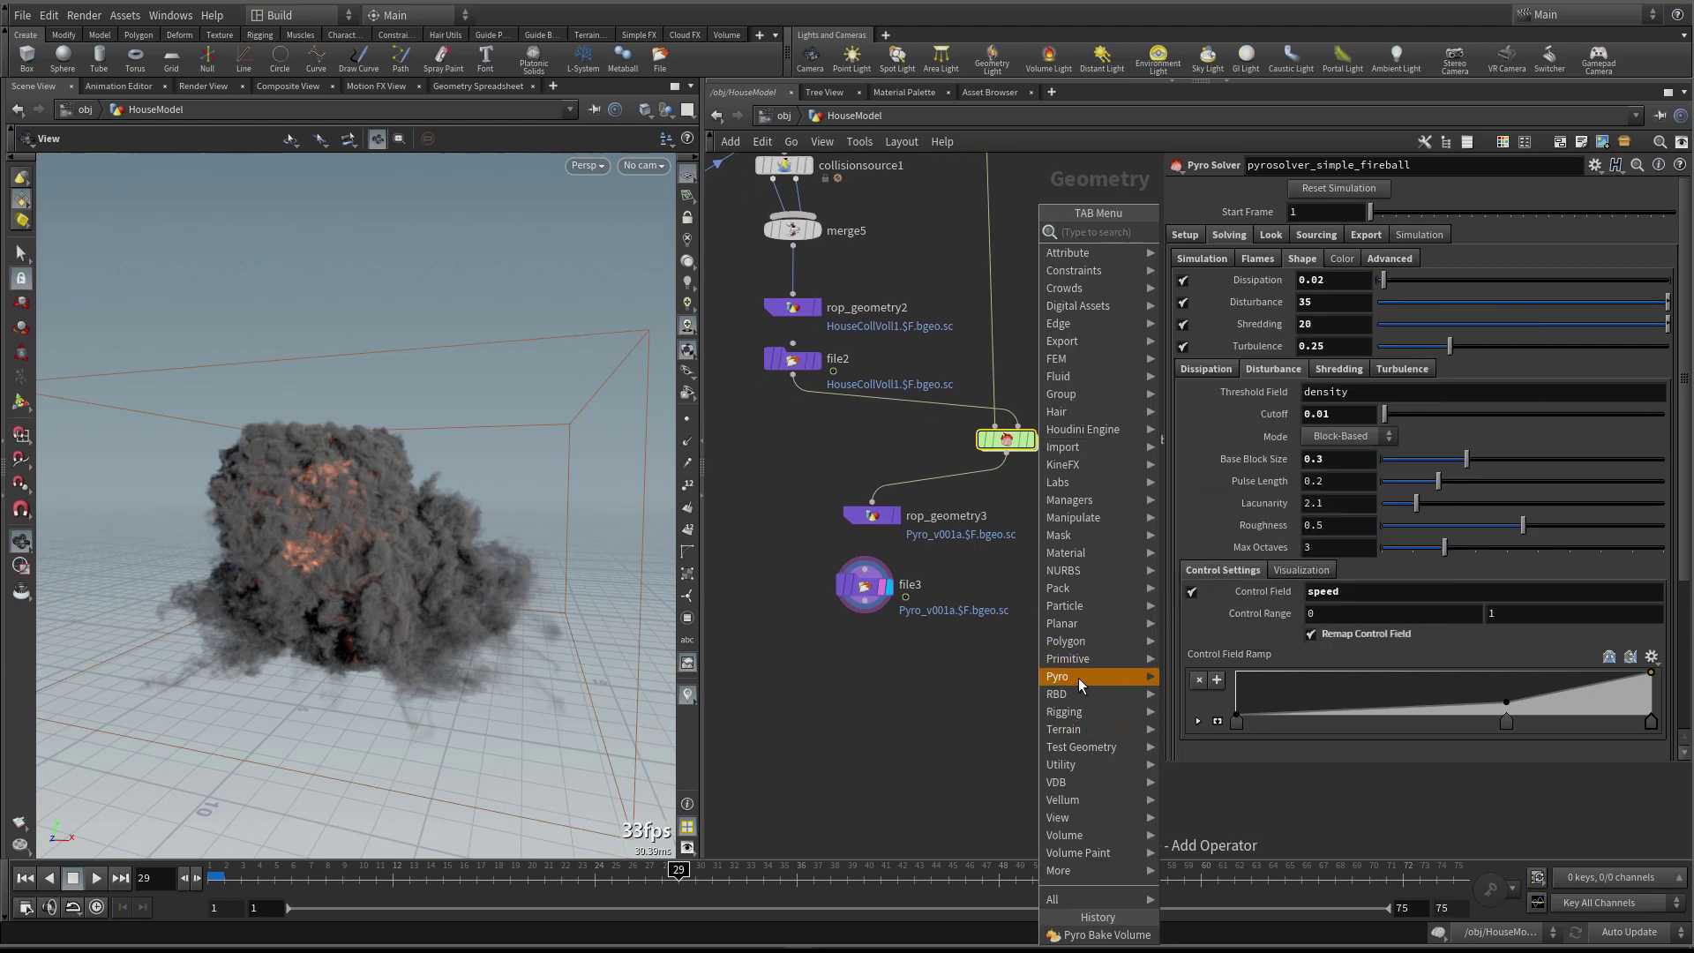
{"action": "mouse_move", "coordinate": [1080, 678]}
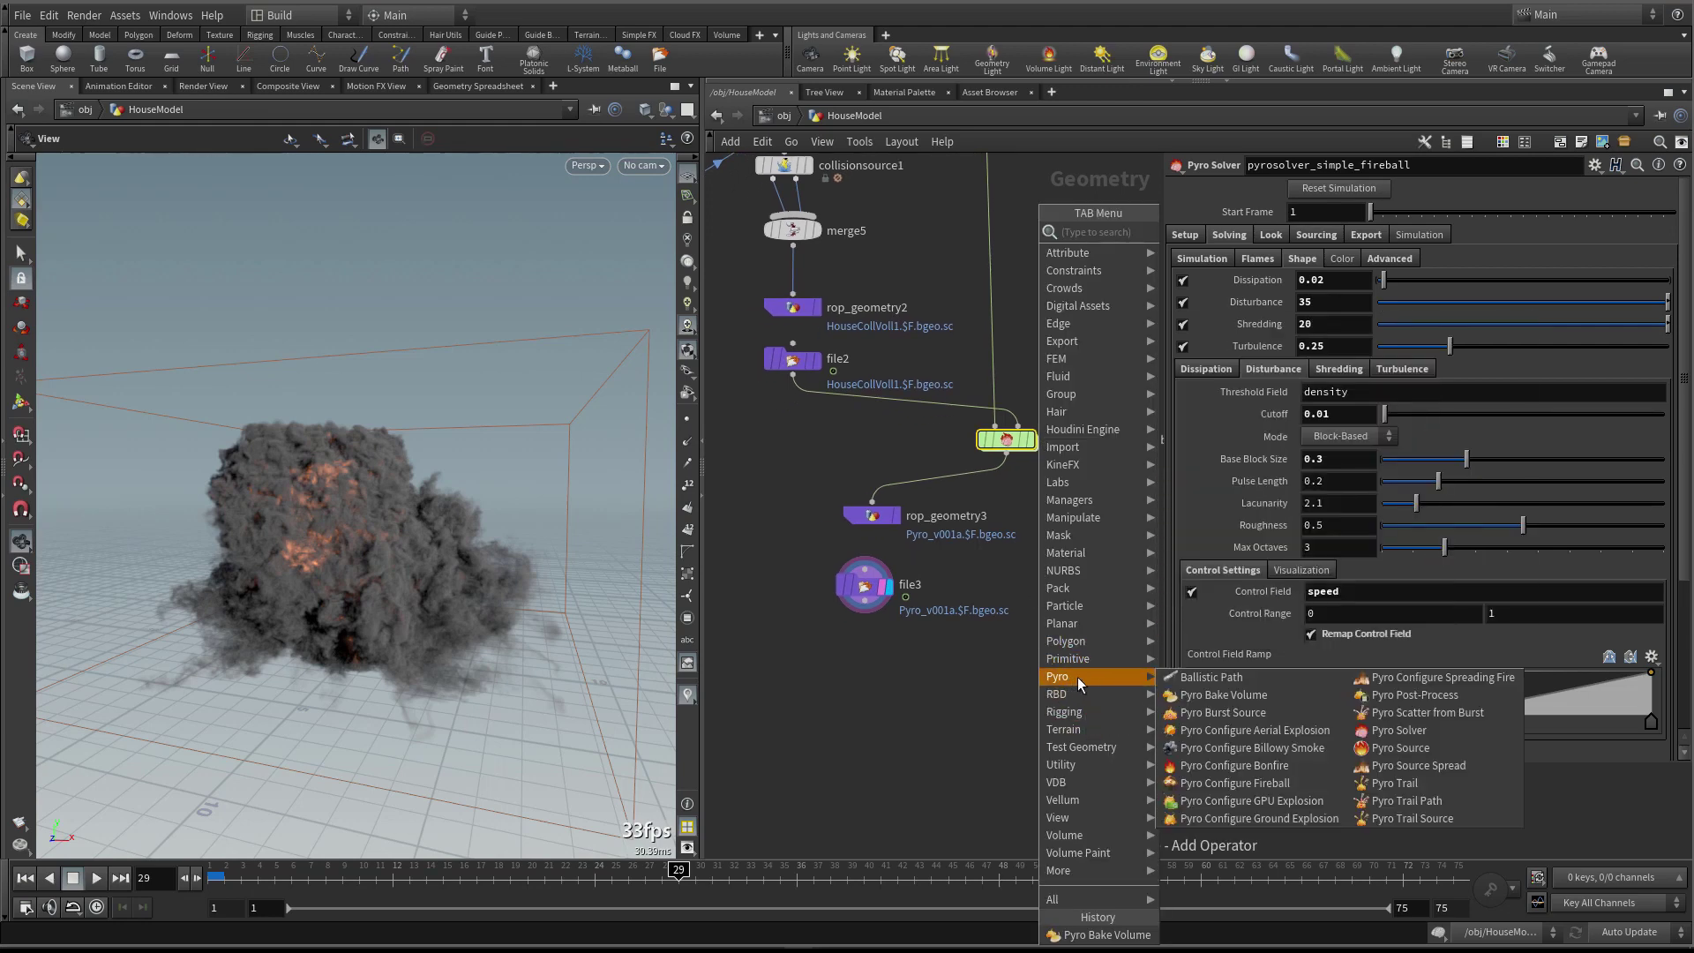
{"action": "left_click", "coordinate": [1226, 694]}
{"action": "left_click", "coordinate": [835, 690]}
{"action": "key", "text": "Tab"}
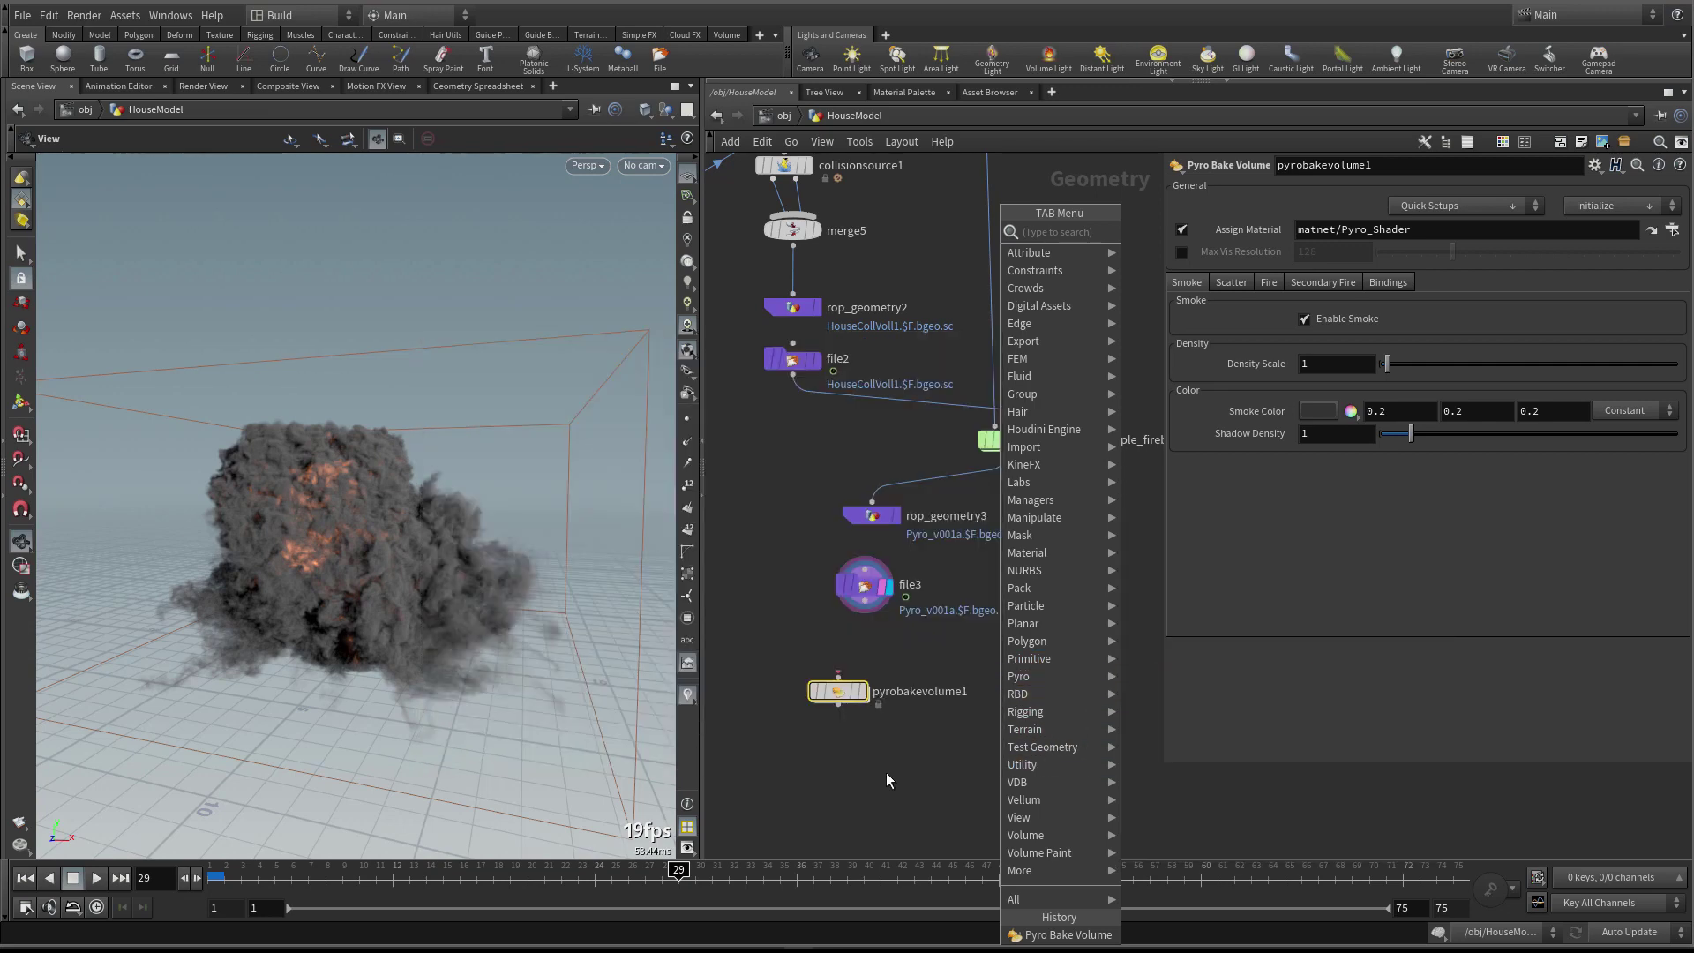
{"action": "key", "text": "Escape"}
{"action": "mouse_move", "coordinate": [296, 548]}
{"action": "left_mouse_down"}
{"action": "mouse_move", "coordinate": [427, 551]}
{"action": "mouse_move", "coordinate": [311, 570]}
{"action": "left_mouse_up"}
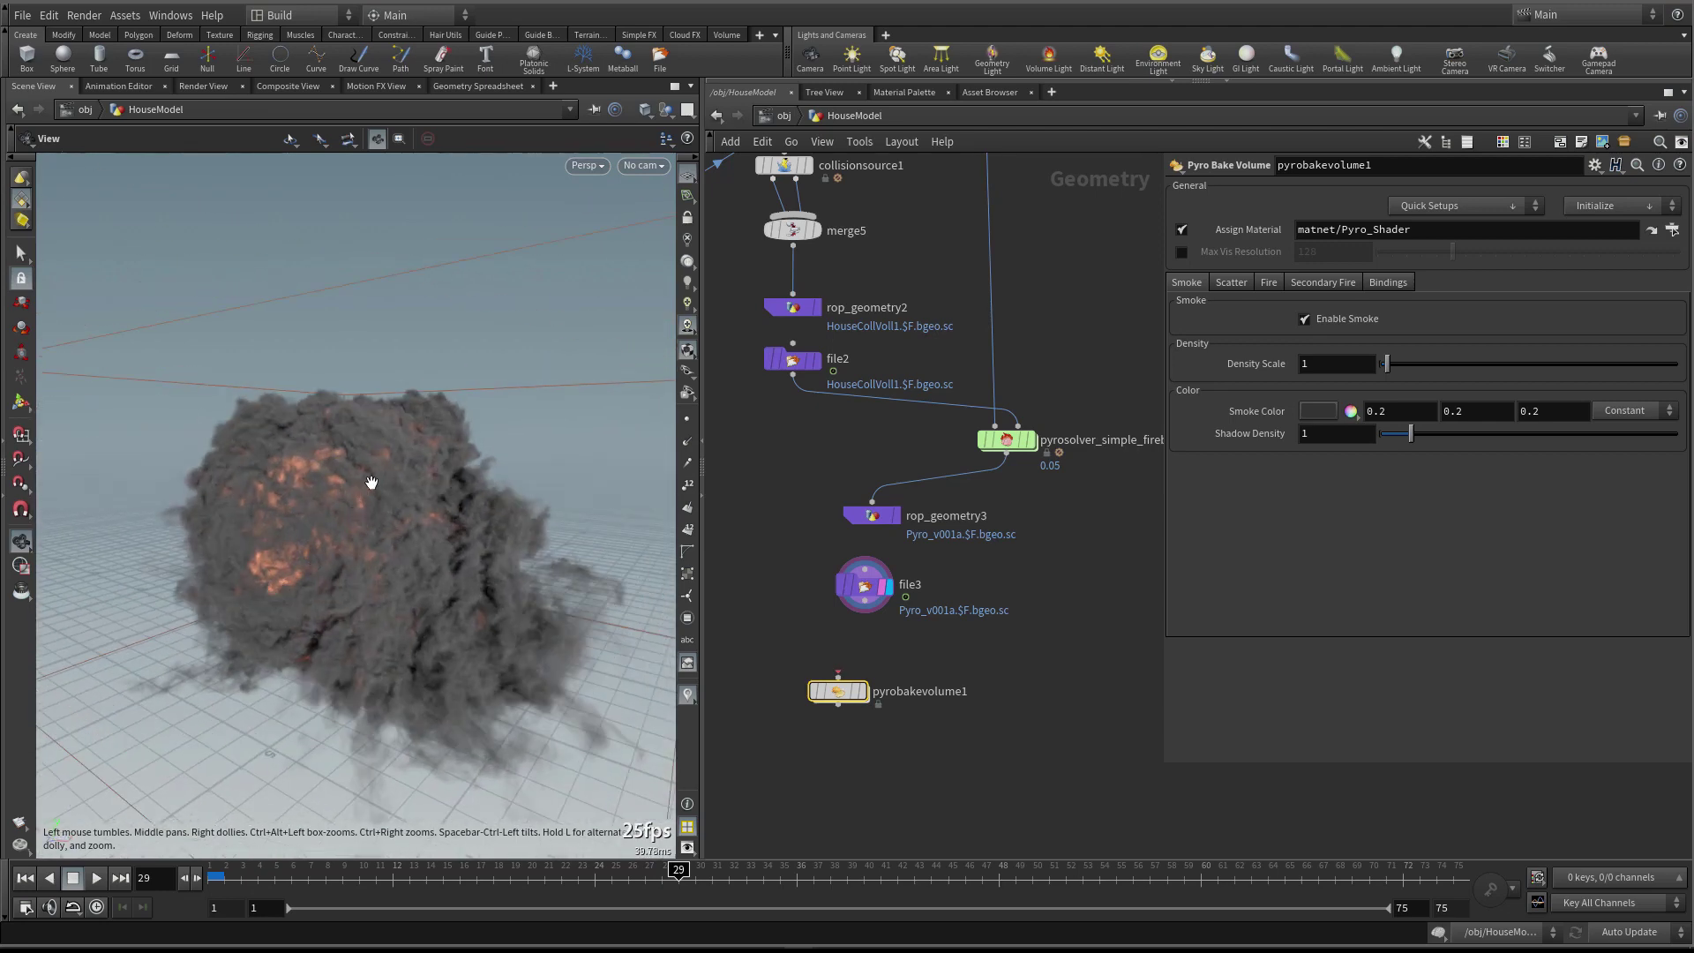
Return to the first frame and set the voxel size of pyrosolver_simple_fireball to 0.1
{"action": "left_click", "coordinate": [1006, 439]}
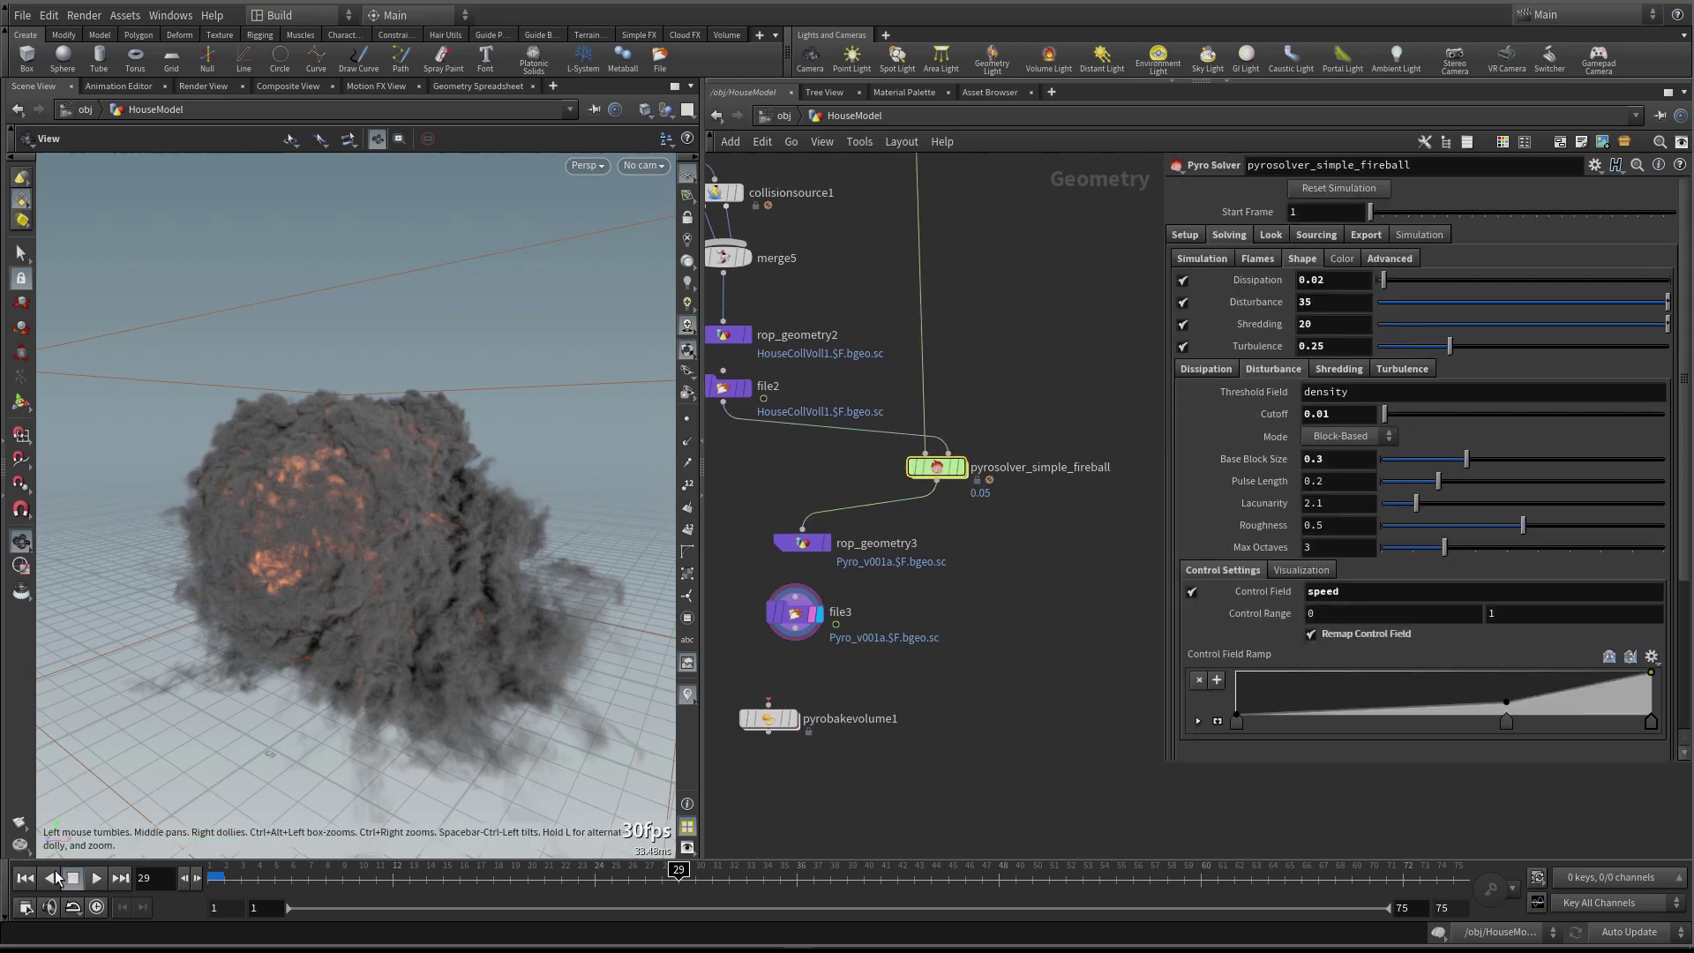
{"action": "left_click", "coordinate": [25, 878]}
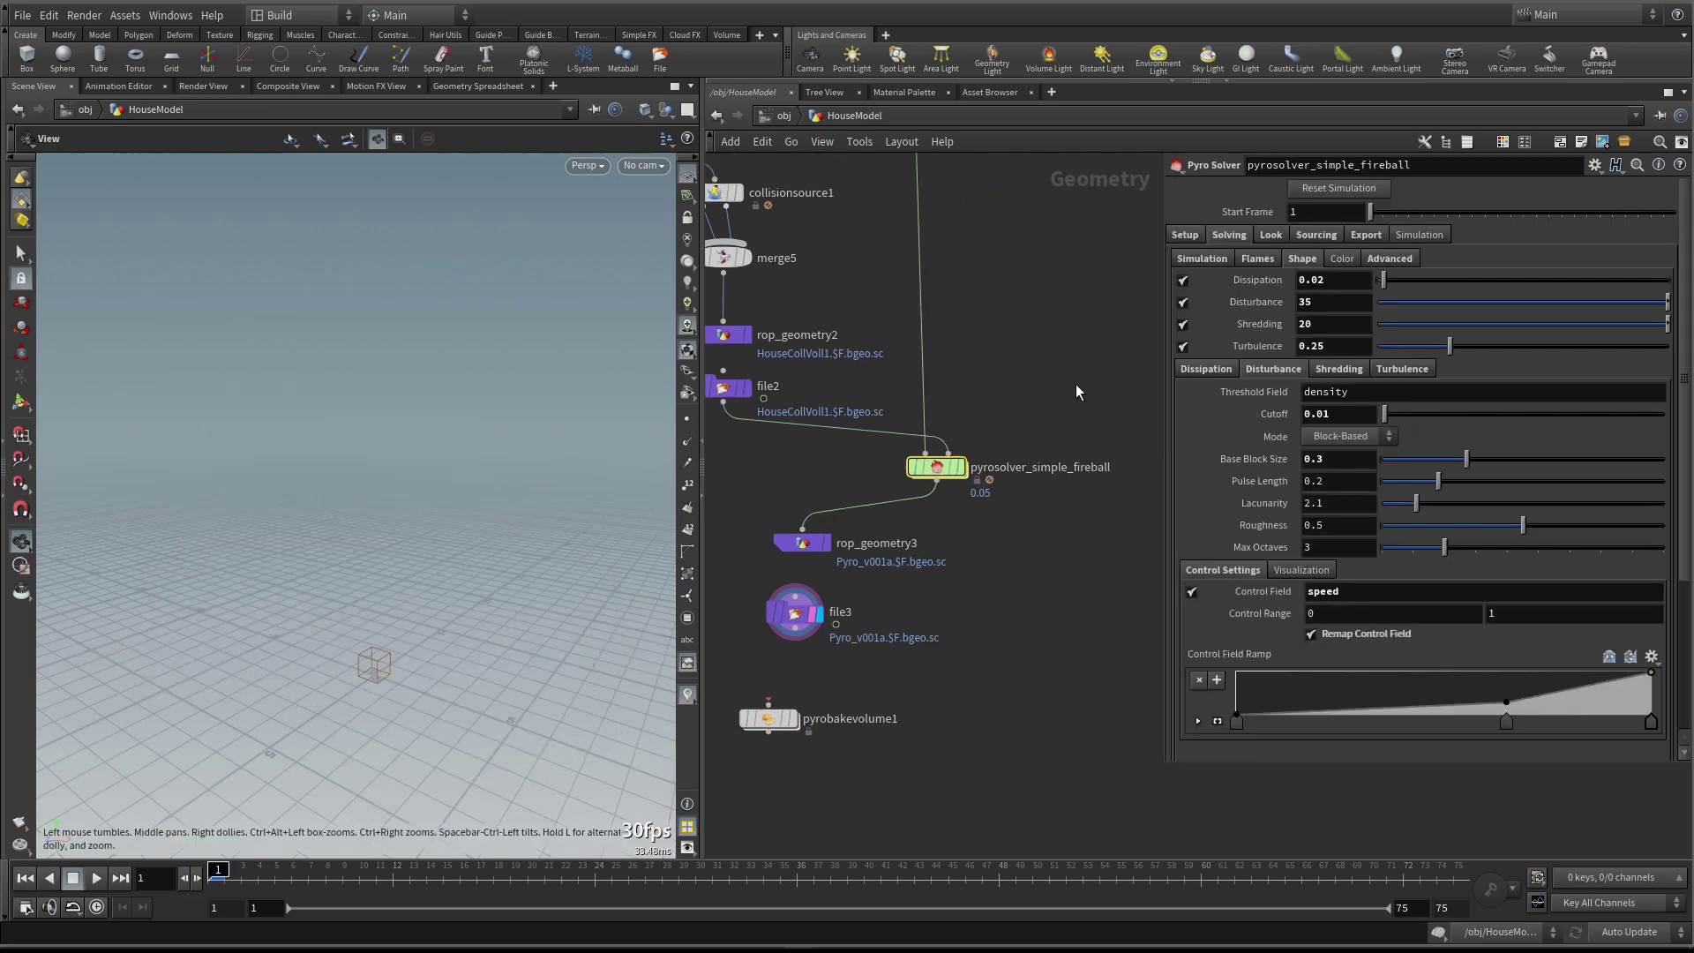
{"action": "left_click", "coordinate": [1185, 235]}
{"action": "double_click", "coordinate": [1306, 257]}
{"action": "type", "text": "0.1"}
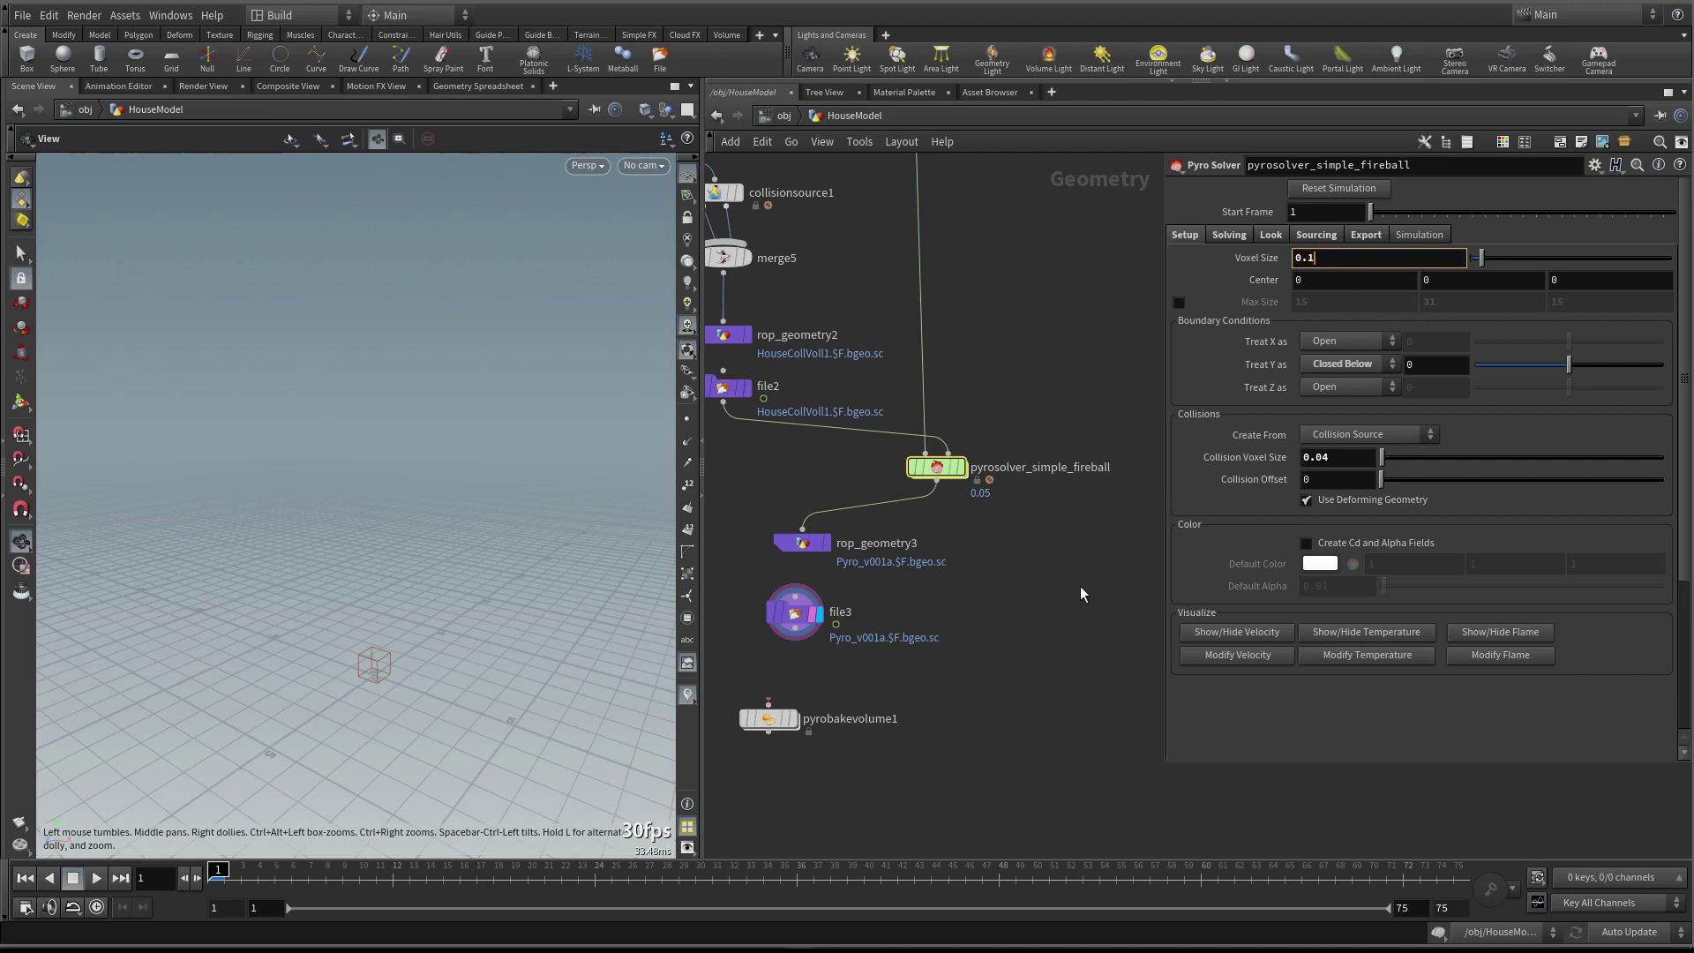
Enable Minimal OpenCL Solve in the solver's advanced settings and display the pyrosolver_simple_fireball node in the viewport
{"action": "left_click", "coordinate": [1229, 235]}
{"action": "left_click", "coordinate": [1201, 257]}
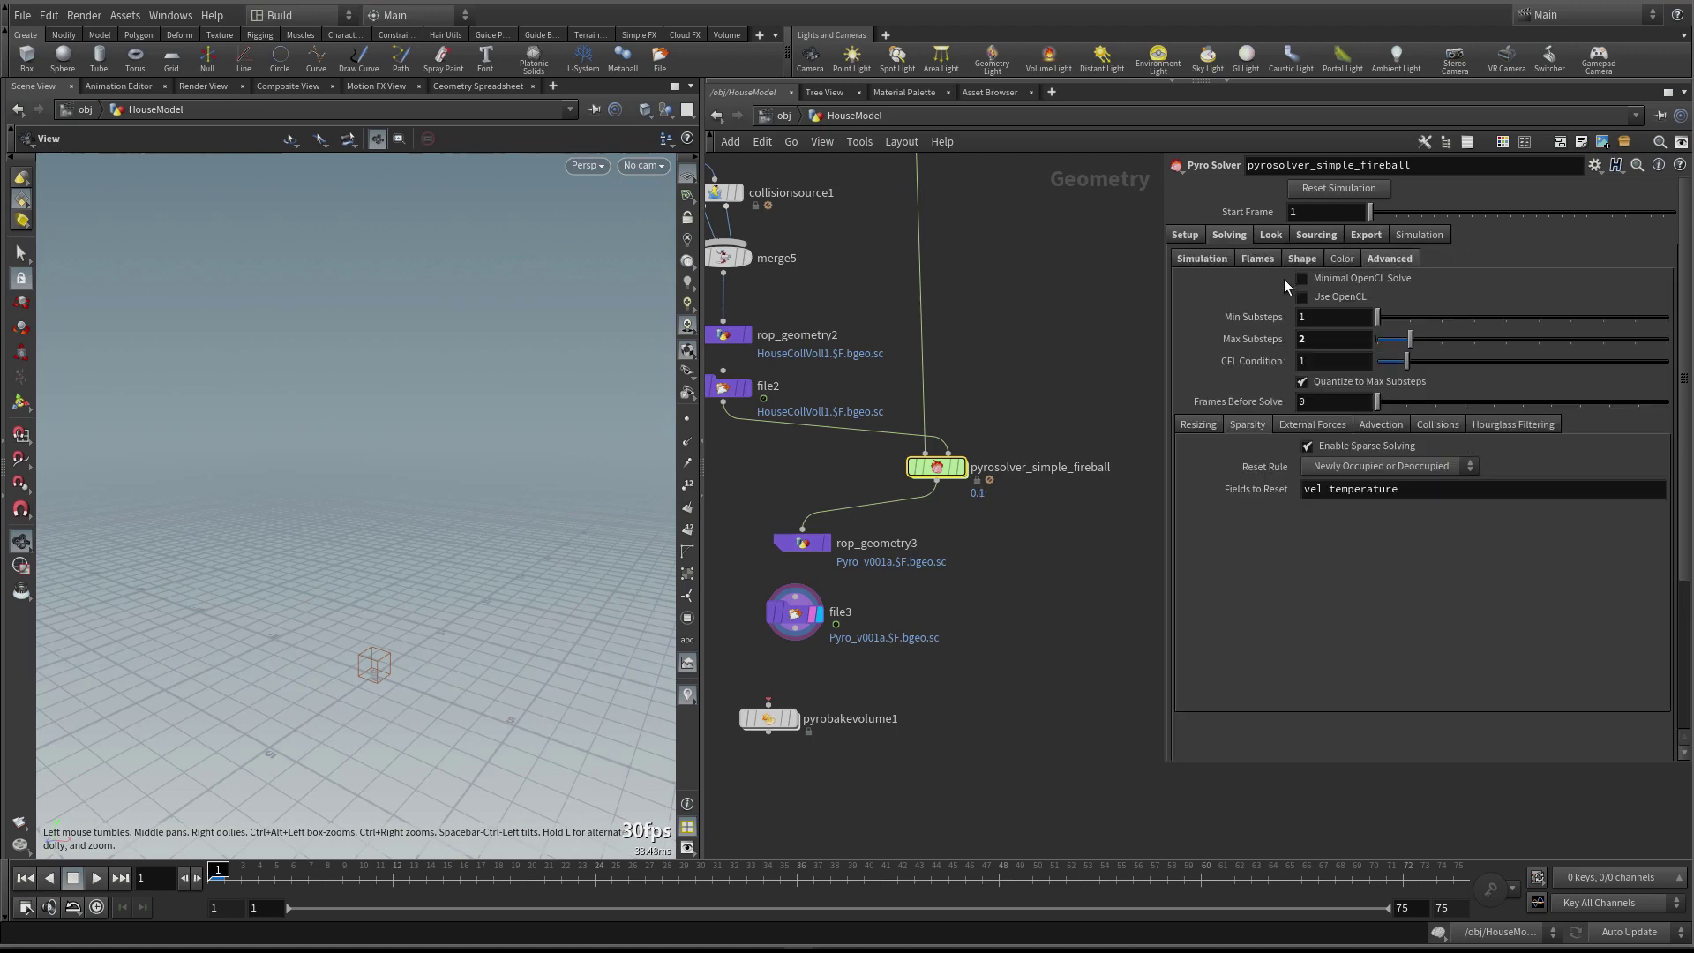
{"action": "left_click", "coordinate": [1337, 279]}
{"action": "mouse_move", "coordinate": [936, 470]}
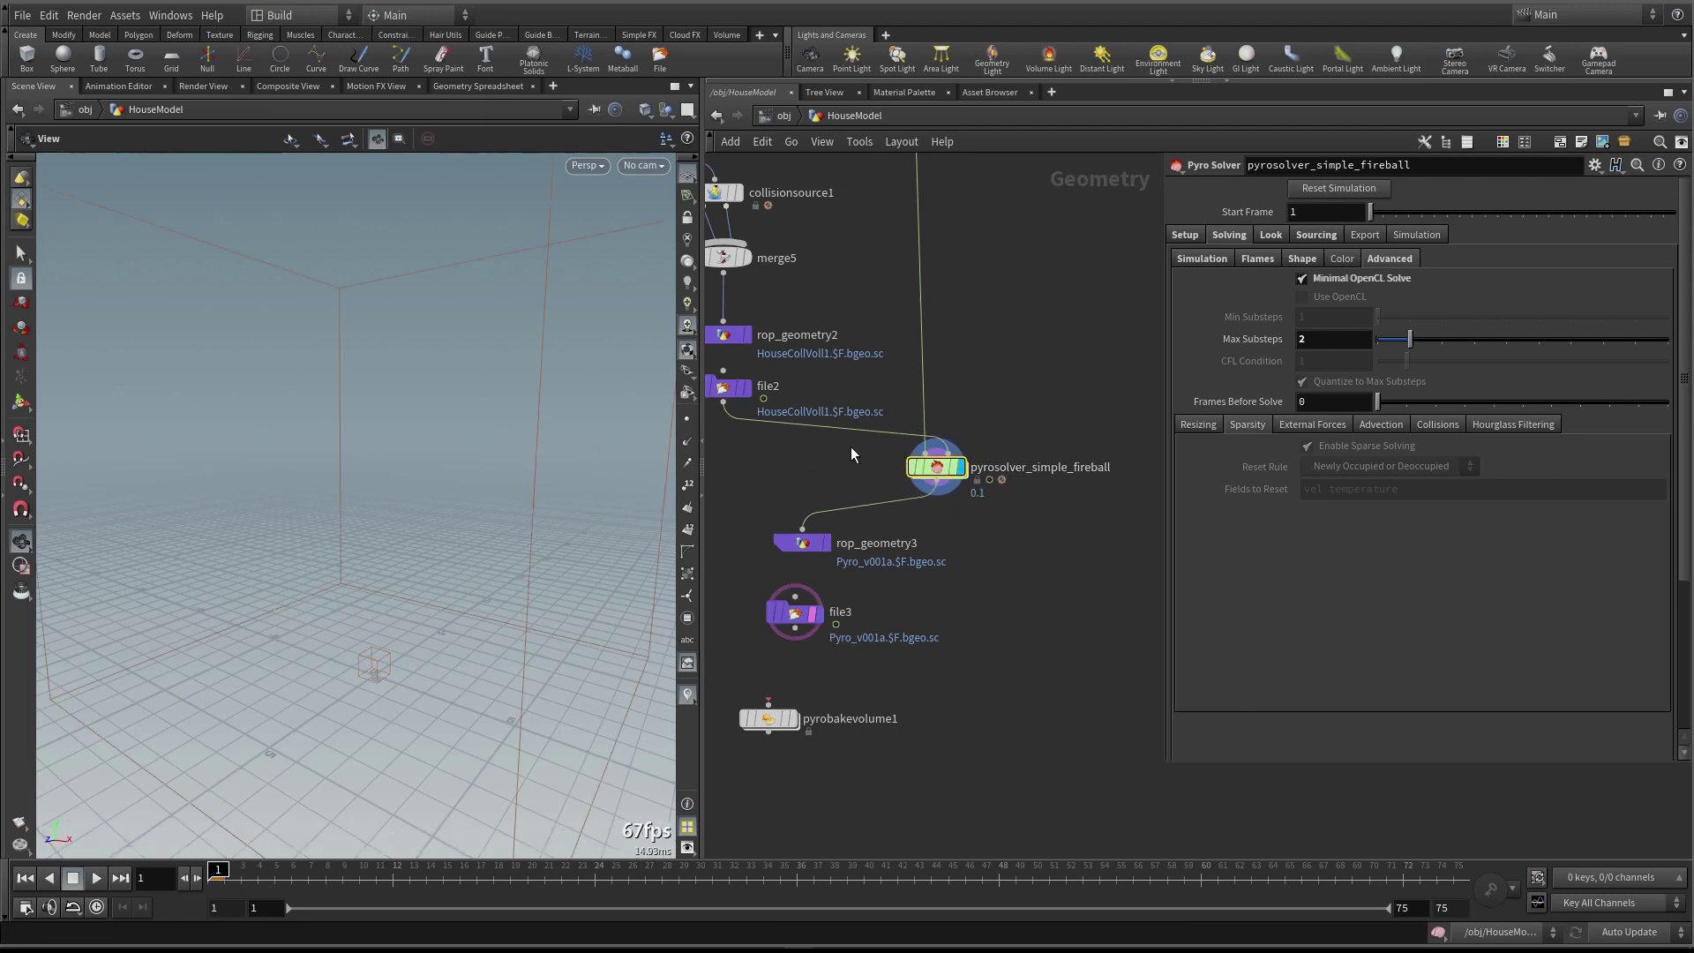
Bypass the file2 collision node and play the simulation from the first frame
{"action": "middle_click_drag", "start_coordinate": [776, 406], "coordinate": [858, 416]}
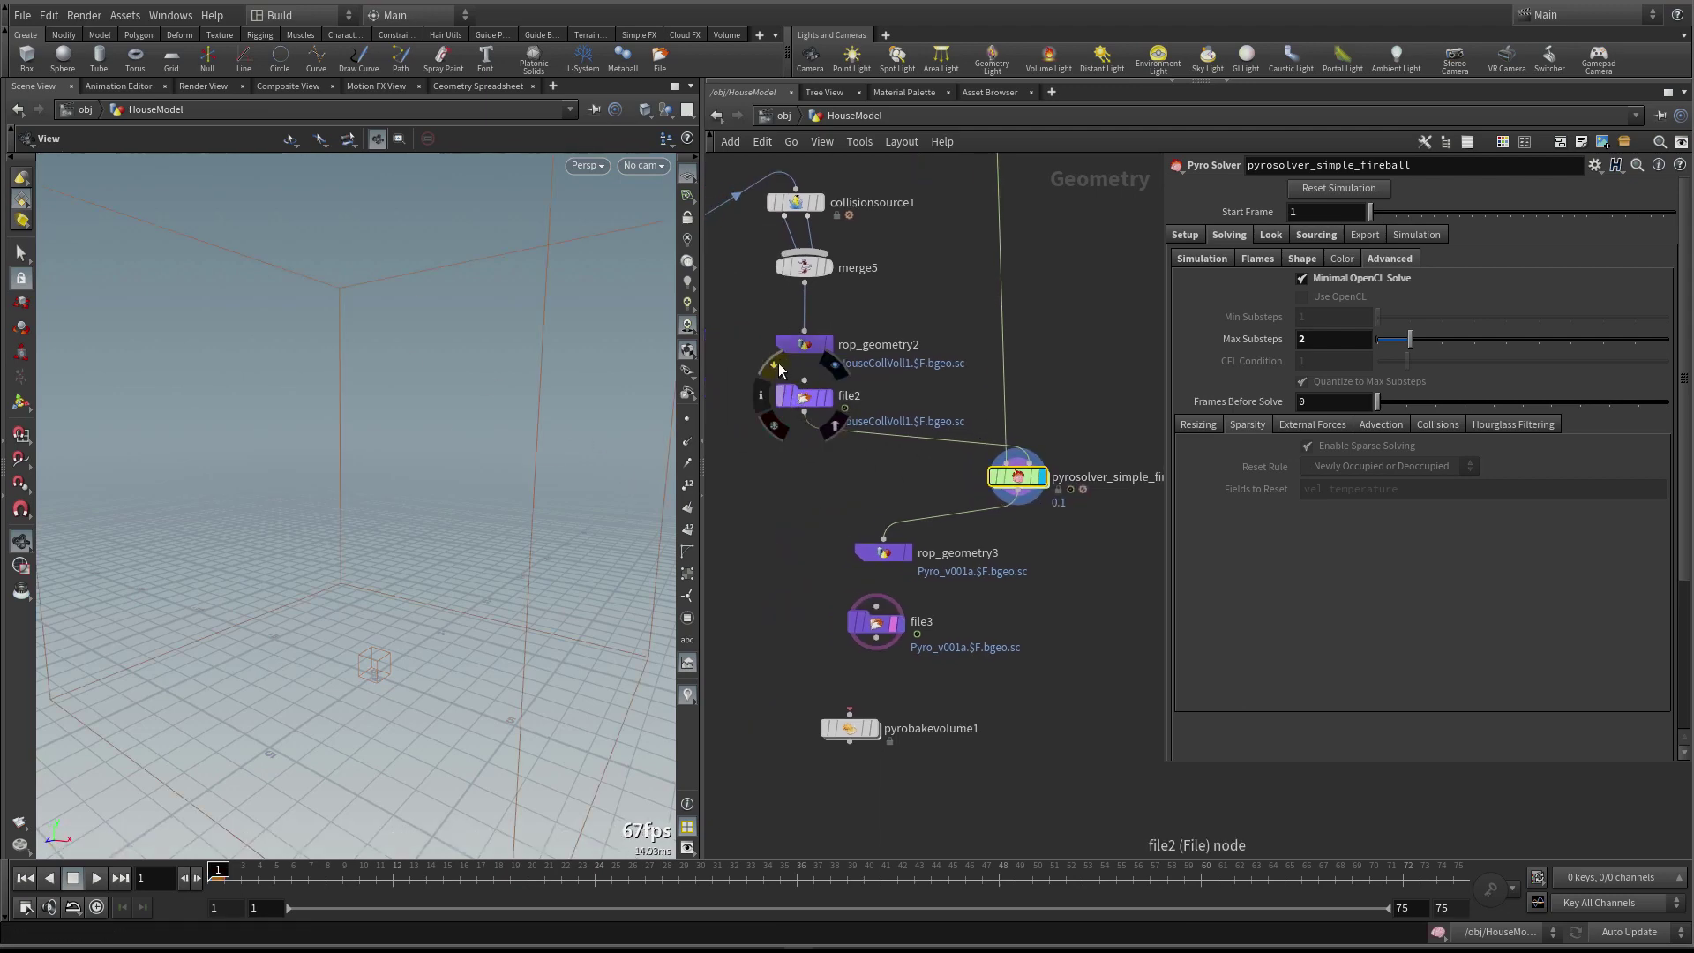
{"action": "left_click", "coordinate": [774, 364]}
{"action": "middle_click_drag", "start_coordinate": [858, 483], "coordinate": [909, 459]}
{"action": "left_click", "coordinate": [95, 878]}
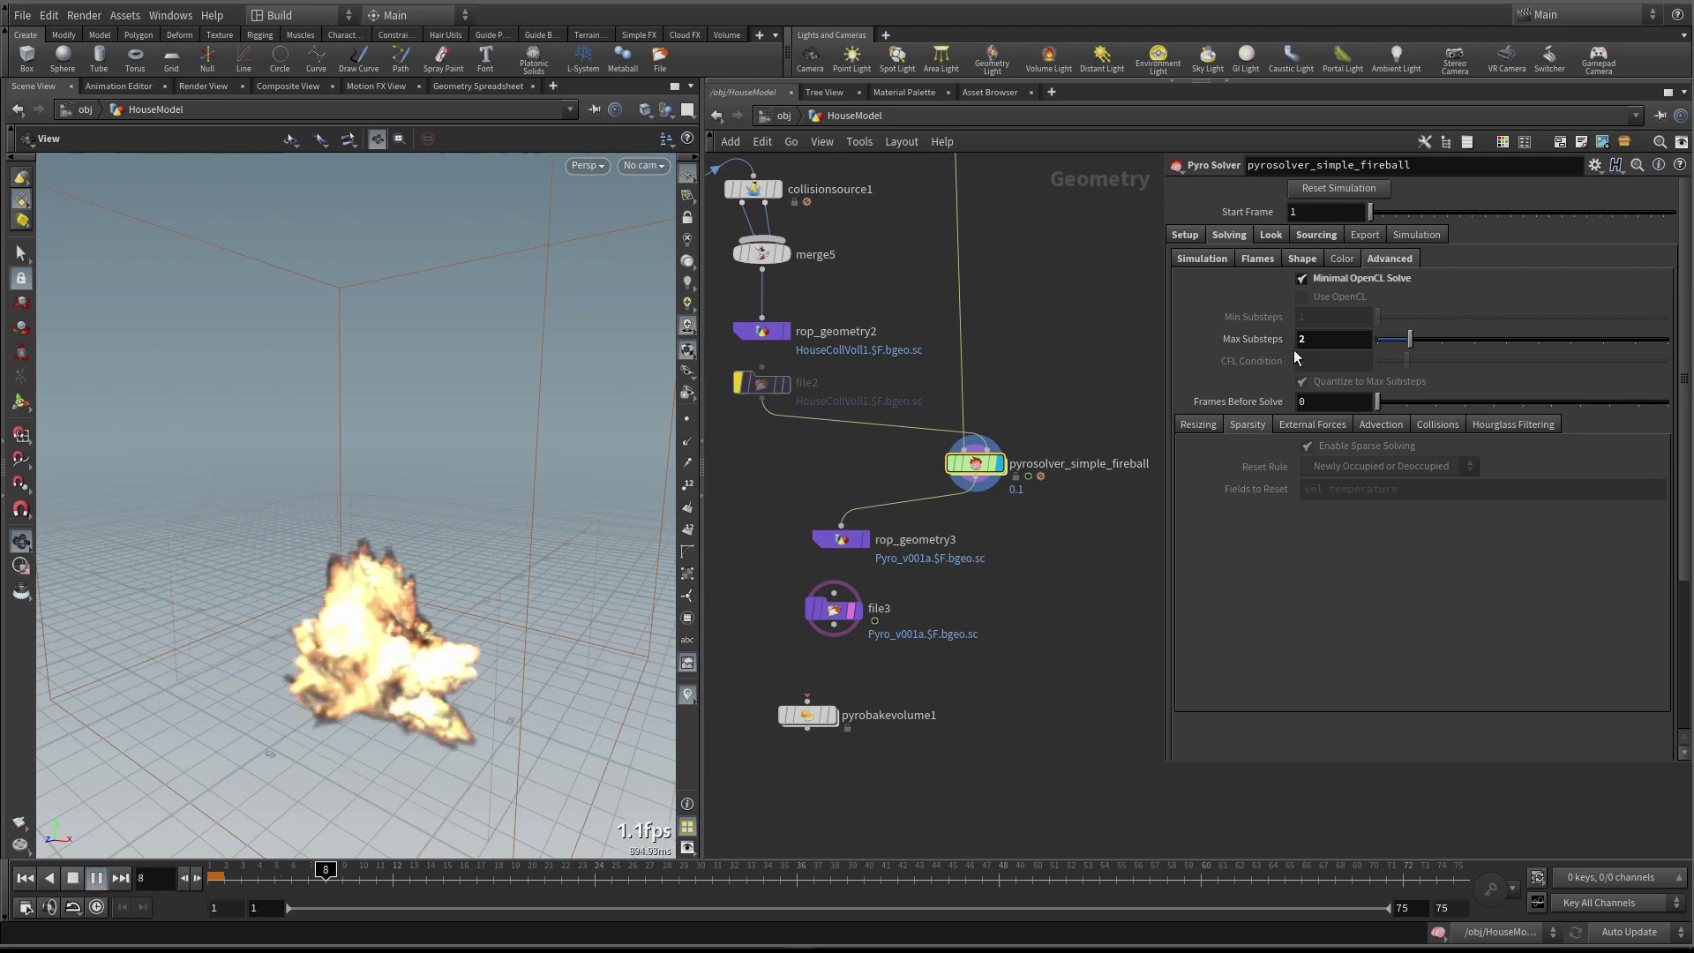
Show the pyro solver's look settings, watch the explosion from another angle and stop playback at frame 21
{"action": "left_click", "coordinate": [1270, 237]}
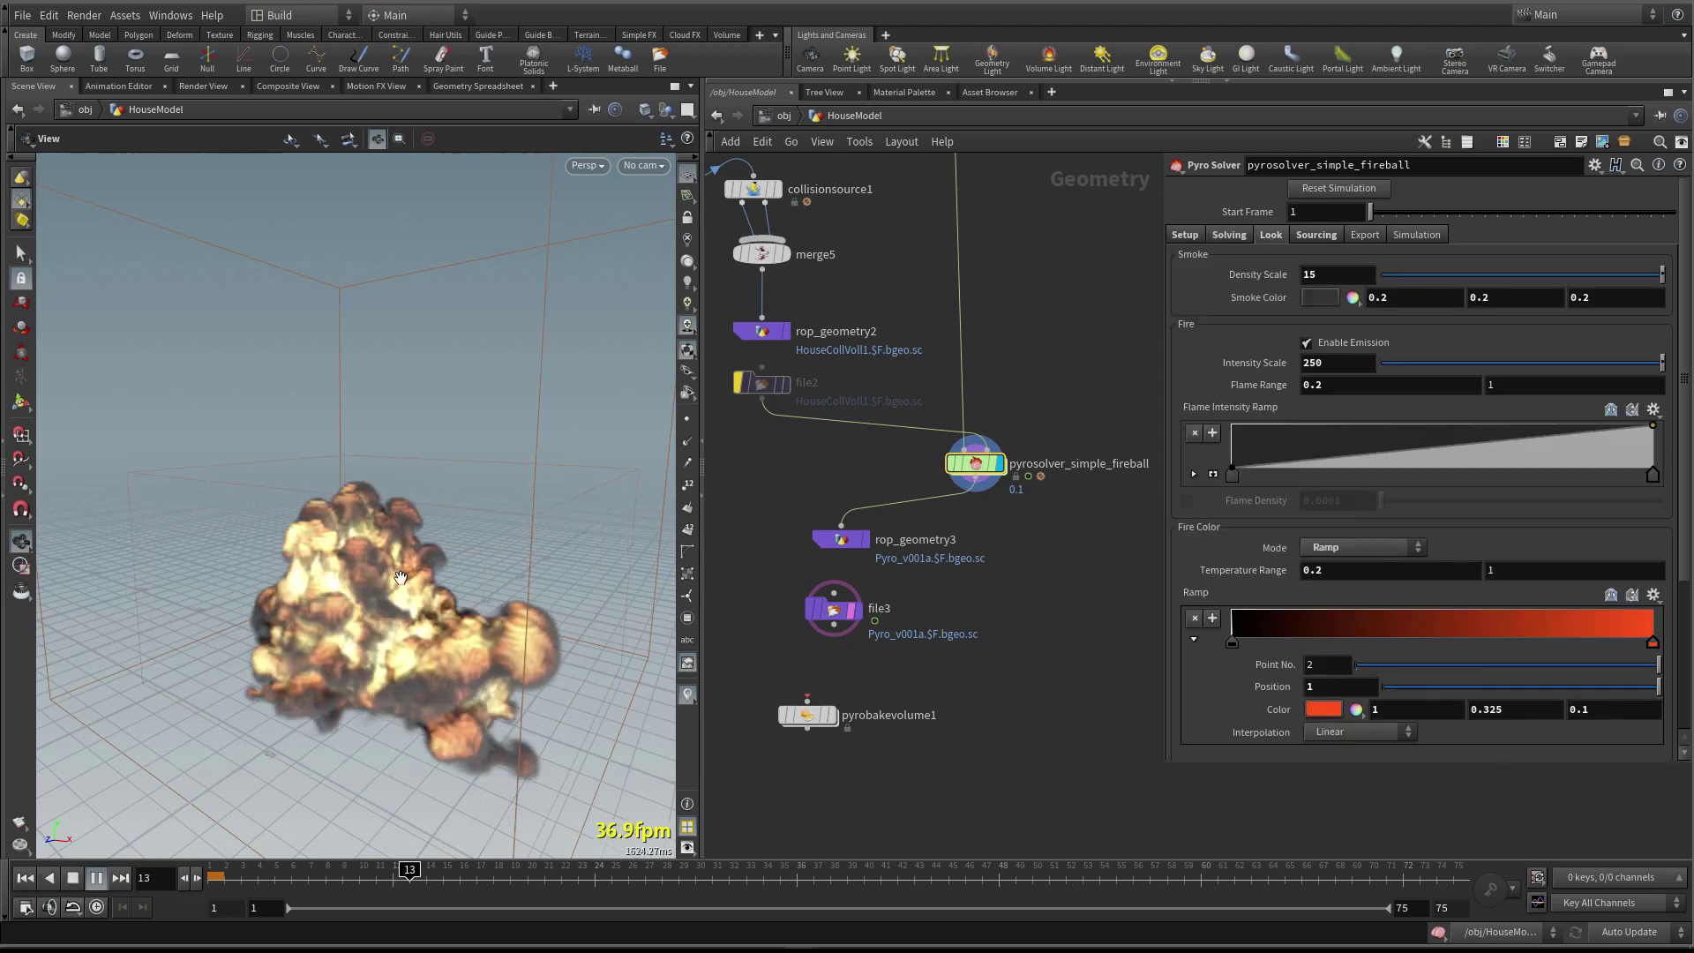
{"action": "key", "text": "Escape"}
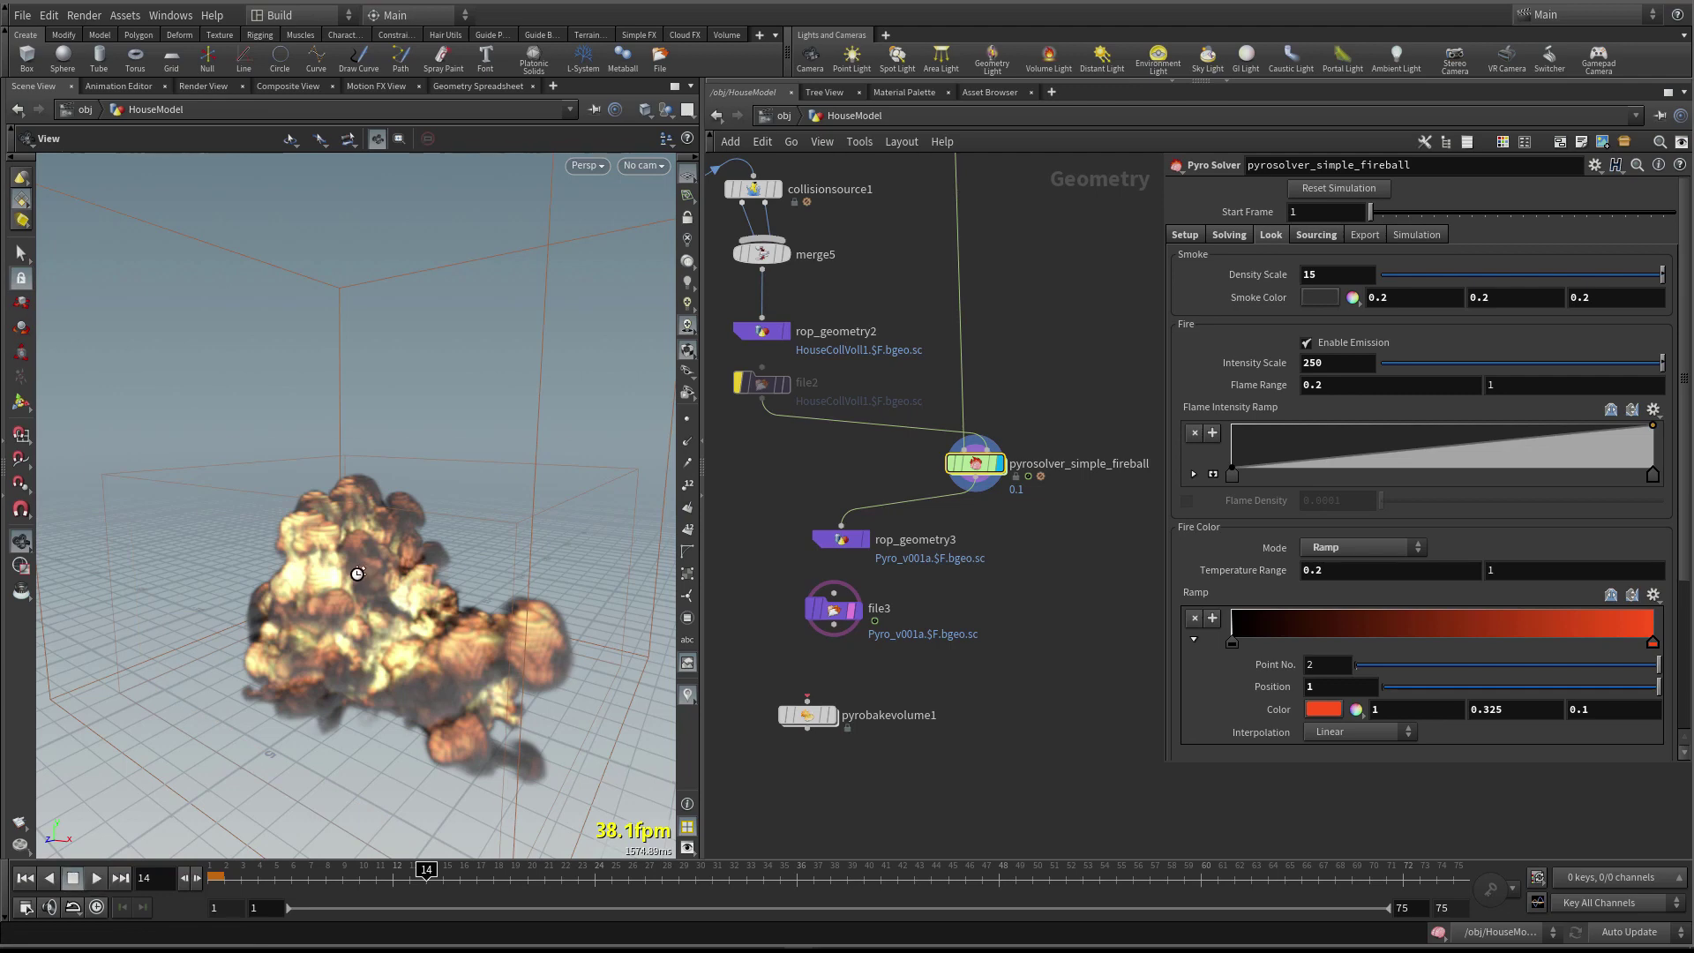
{"action": "mouse_move", "coordinate": [347, 583]}
{"action": "left_mouse_down"}
{"action": "mouse_move", "coordinate": [367, 588]}
{"action": "mouse_move", "coordinate": [327, 589]}
{"action": "left_mouse_up"}
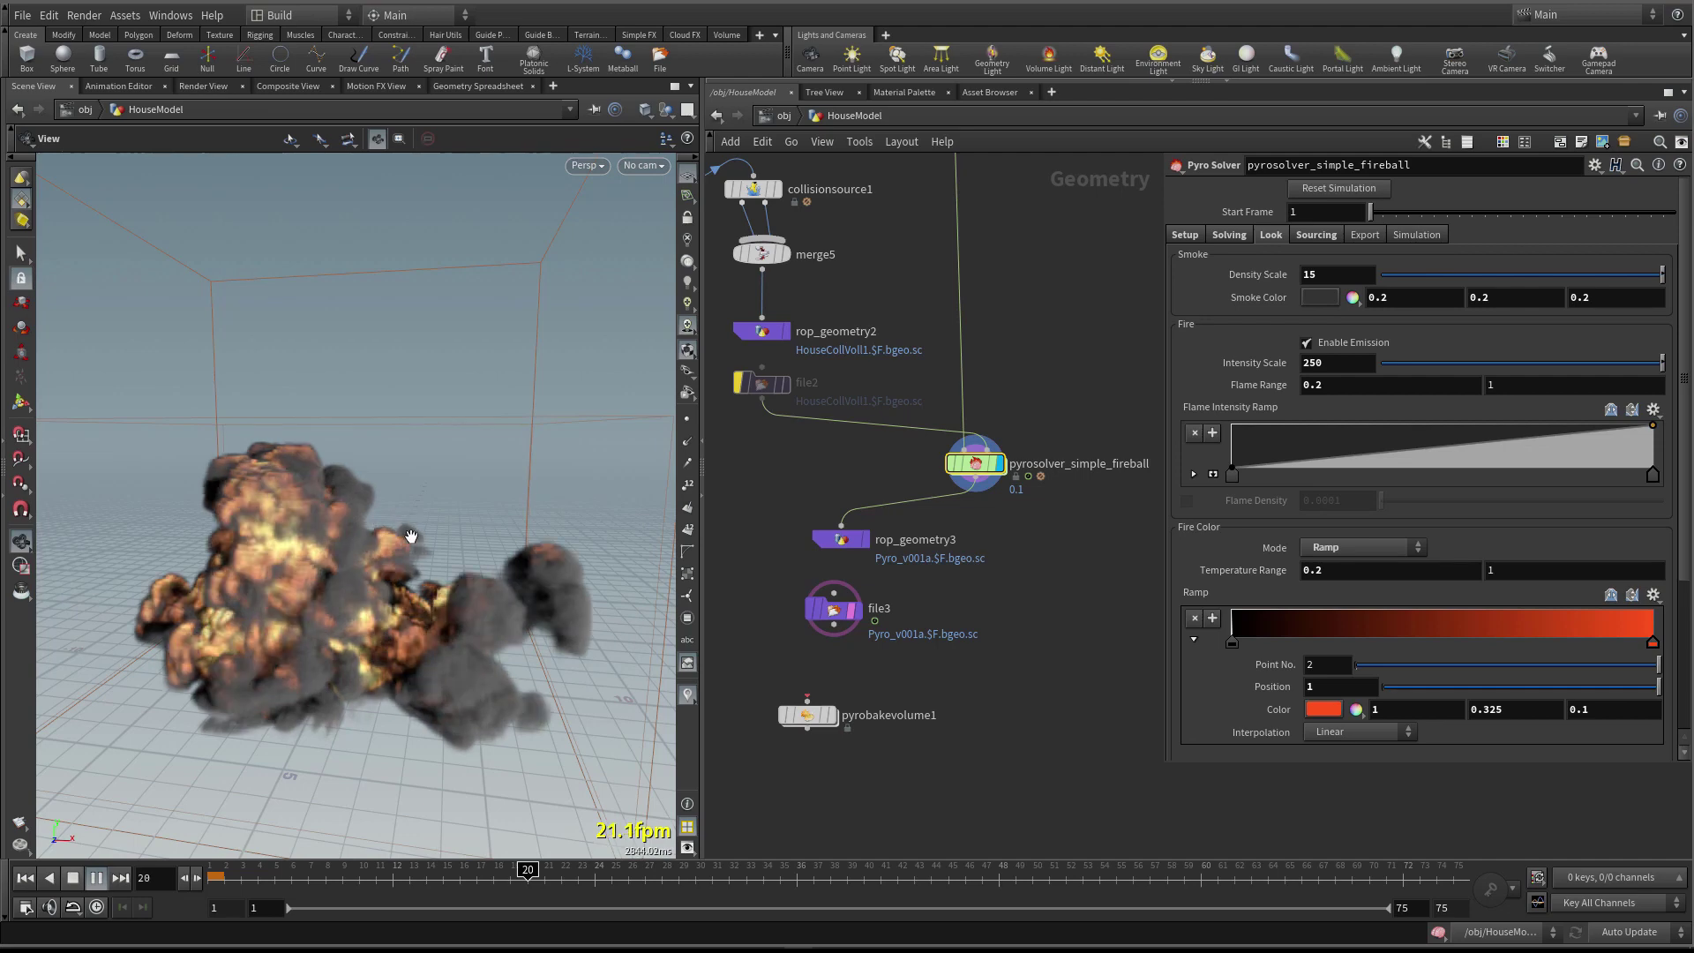
{"action": "left_click_drag", "start_coordinate": [353, 541], "coordinate": [315, 539]}
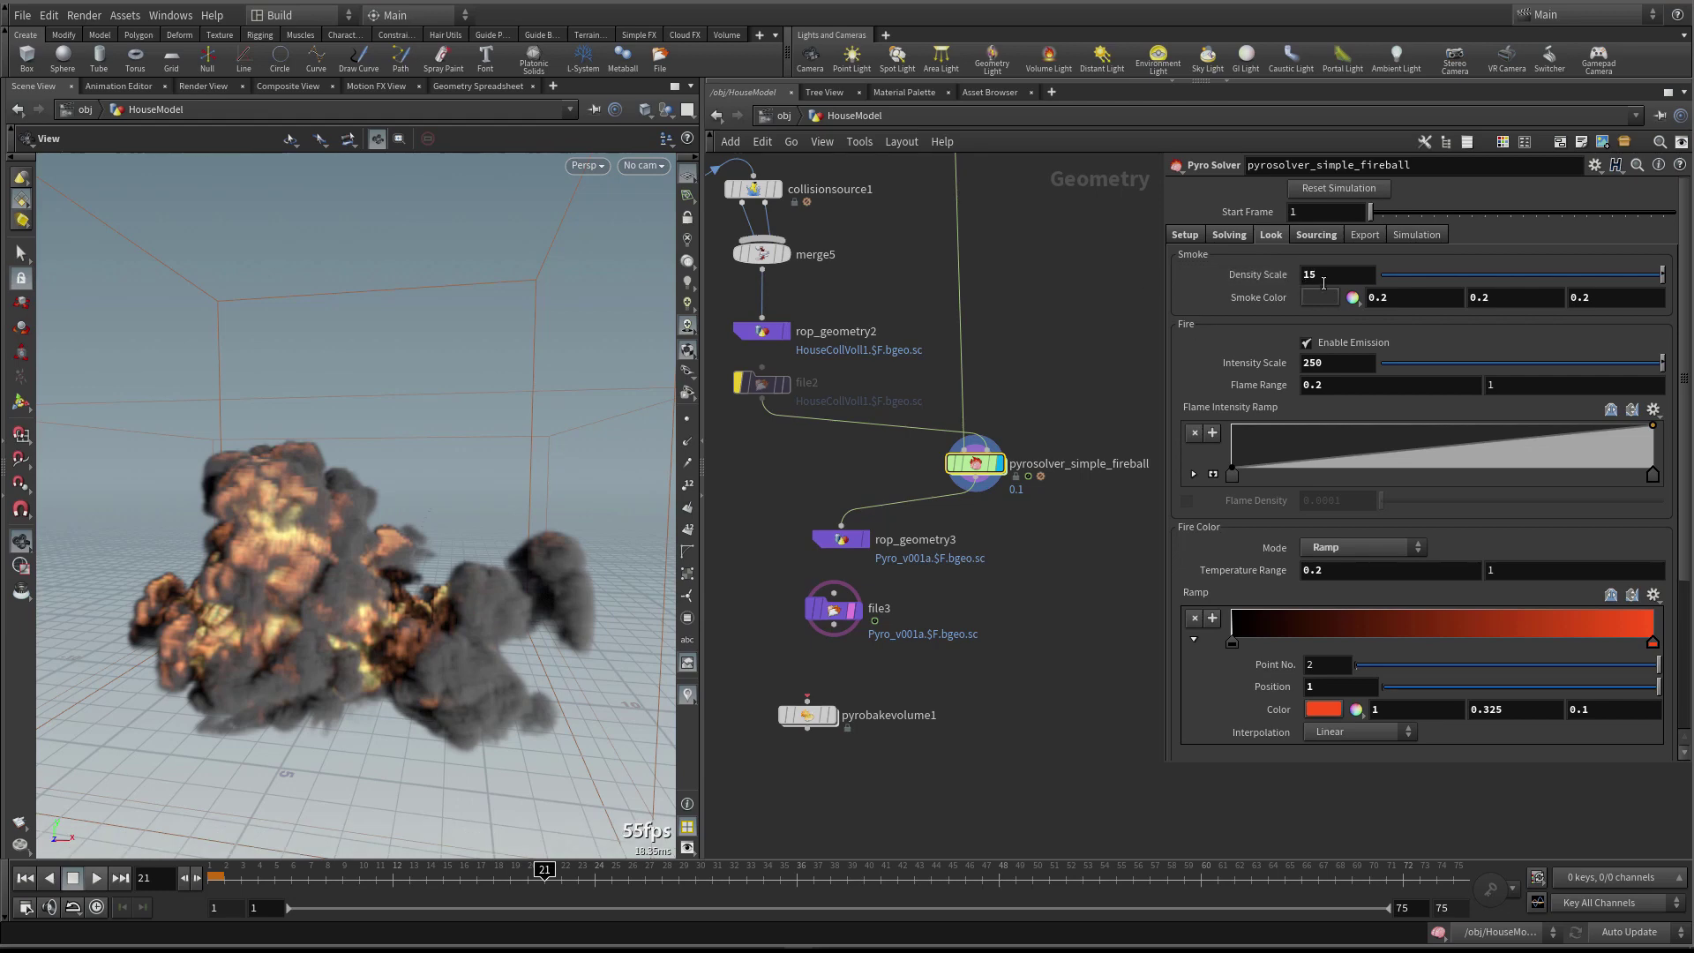
Try smoke density scales of 1 and 0, and return the value to 15
{"action": "double_click", "coordinate": [1331, 274]}
{"action": "type", "text": "1"}
{"action": "key", "text": "Return"}
{"action": "double_click", "coordinate": [1331, 275]}
{"action": "type", "text": "0"}
{"action": "key", "text": "Return"}
{"action": "double_click", "coordinate": [1335, 276]}
{"action": "type", "text": "15"}
{"action": "key", "text": "Return"}
{"action": "left_click_drag", "start_coordinate": [294, 580], "coordinate": [294, 578]}
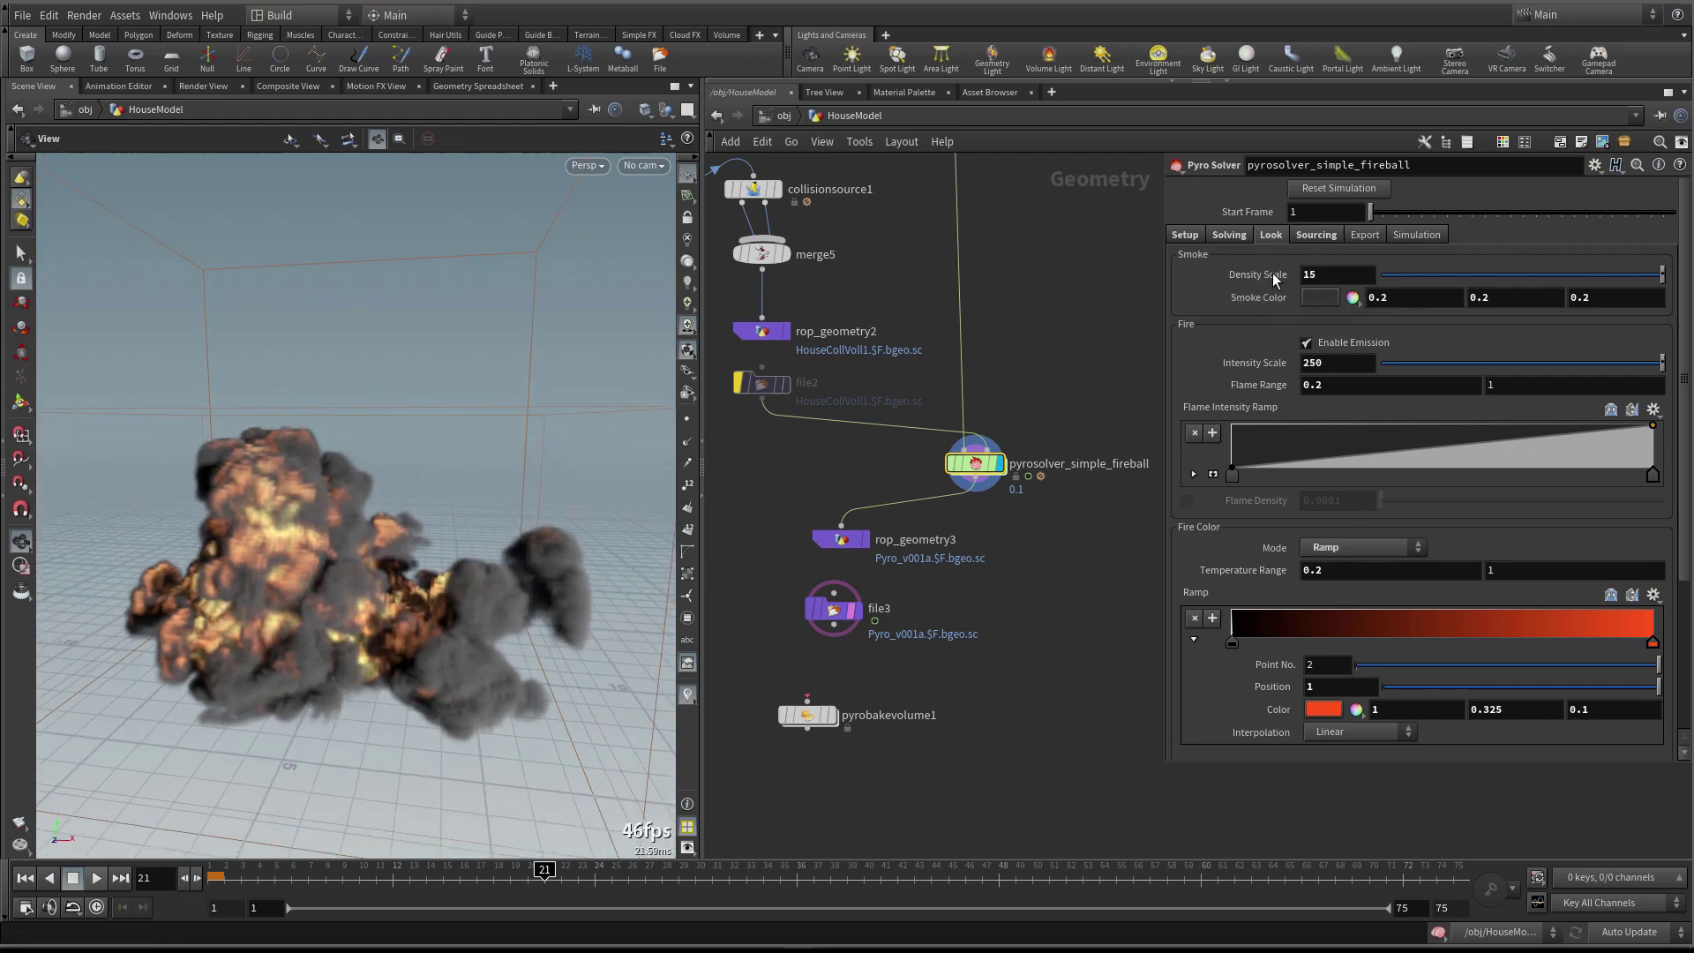
Compare smoke density scales of 2 and 5 on the pyro solver, and settle on 10
{"action": "double_click", "coordinate": [1306, 276]}
{"action": "type", "text": "2"}
{"action": "key", "text": "Return"}
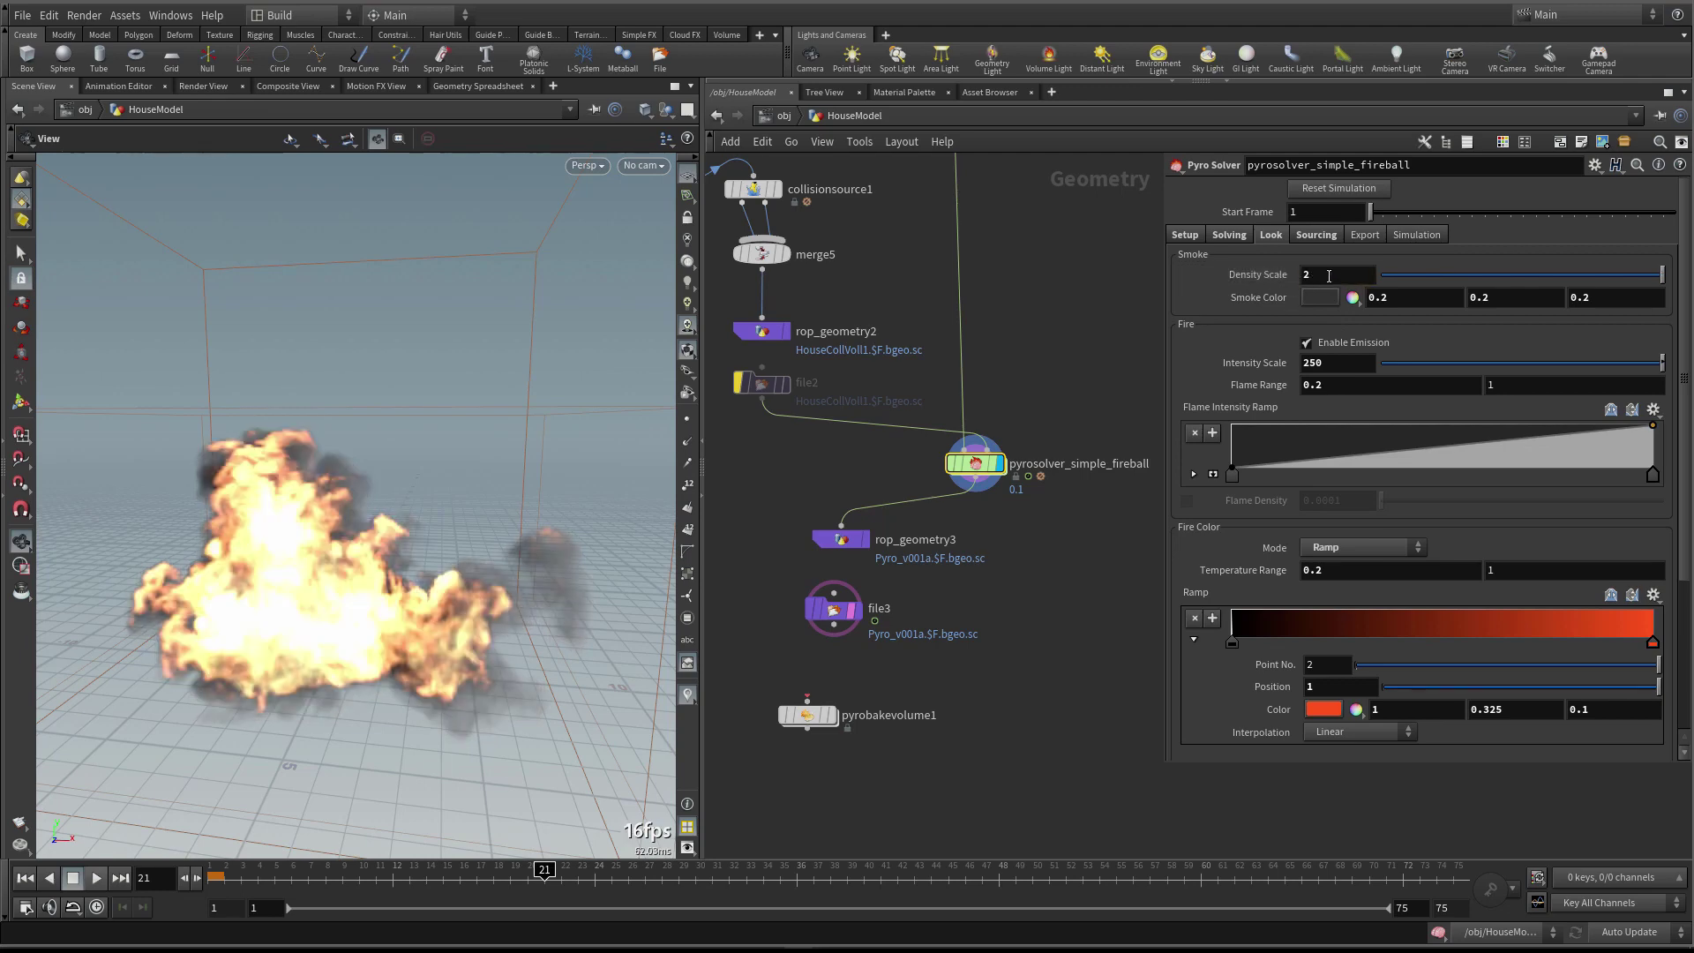
{"action": "key", "text": "Return"}
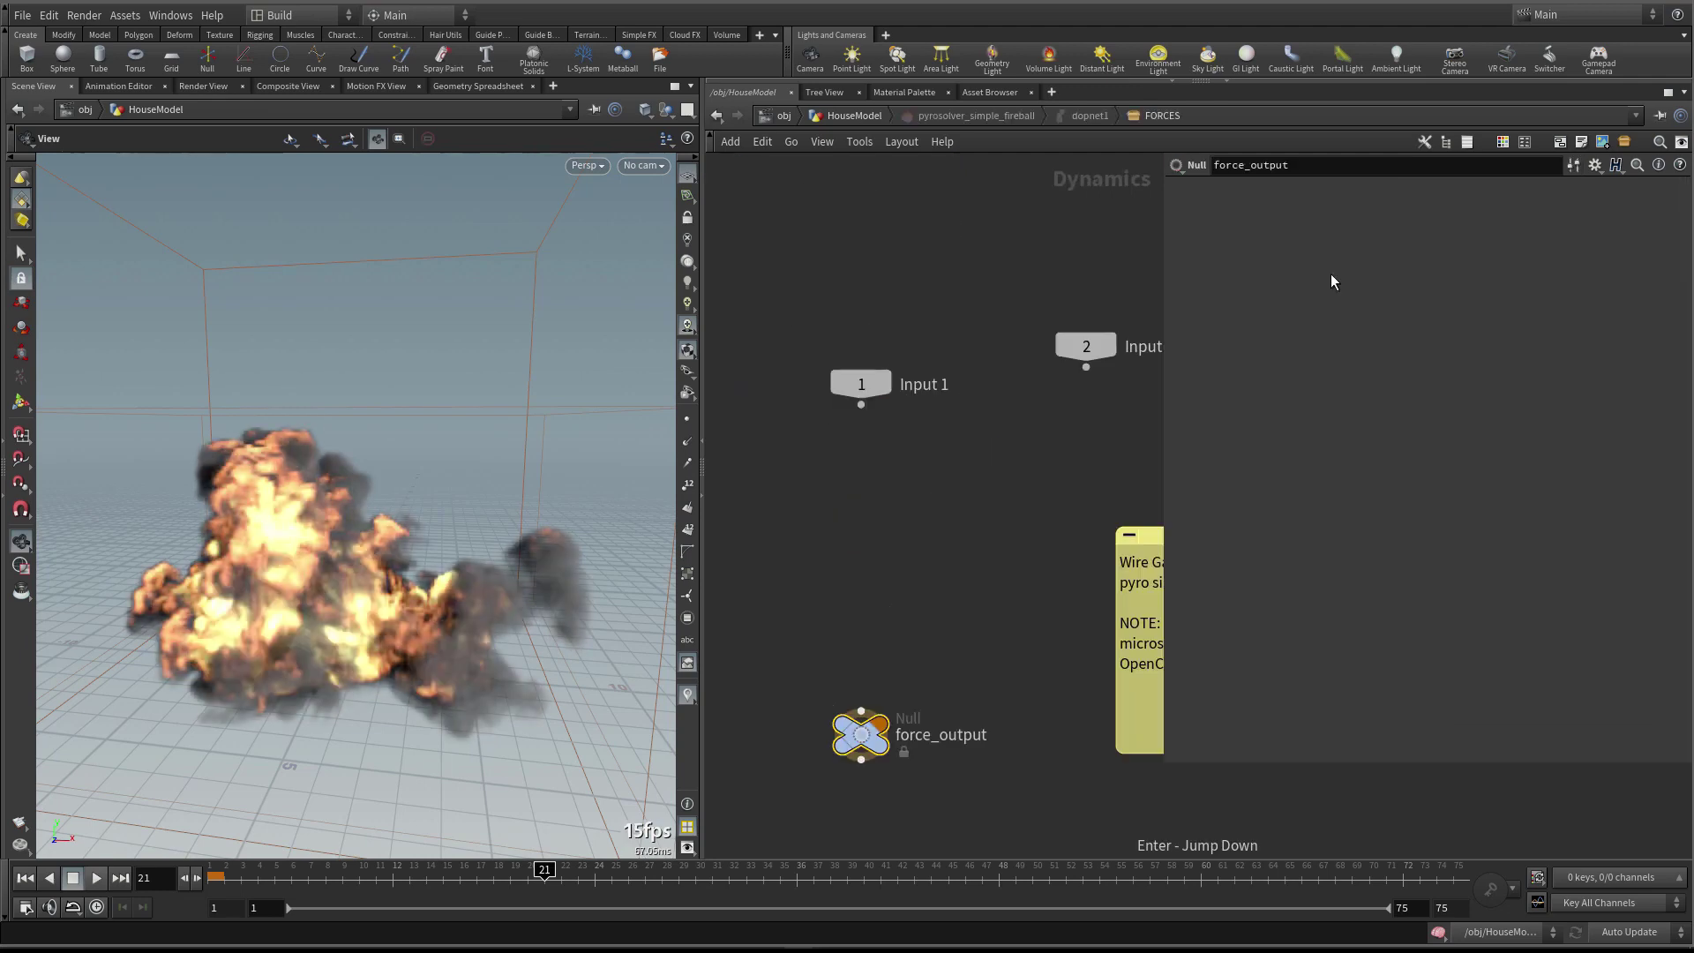
{"action": "left_click", "coordinate": [854, 116]}
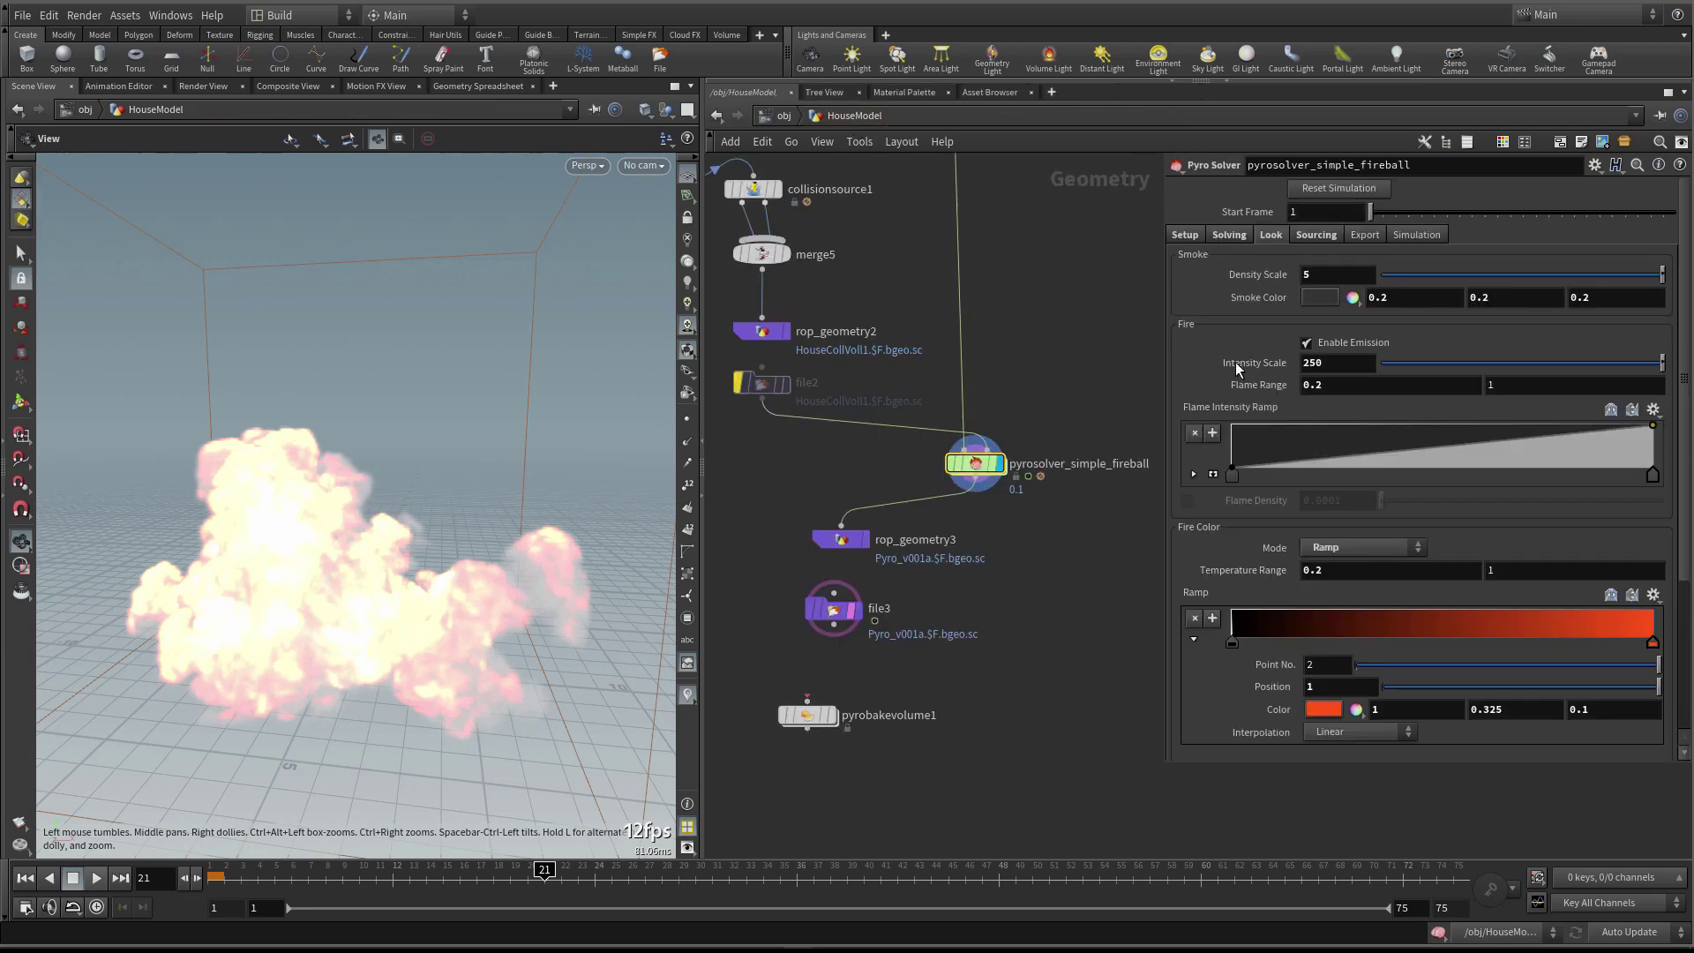
{"action": "type", "text": "10"}
{"action": "key", "text": "Return"}
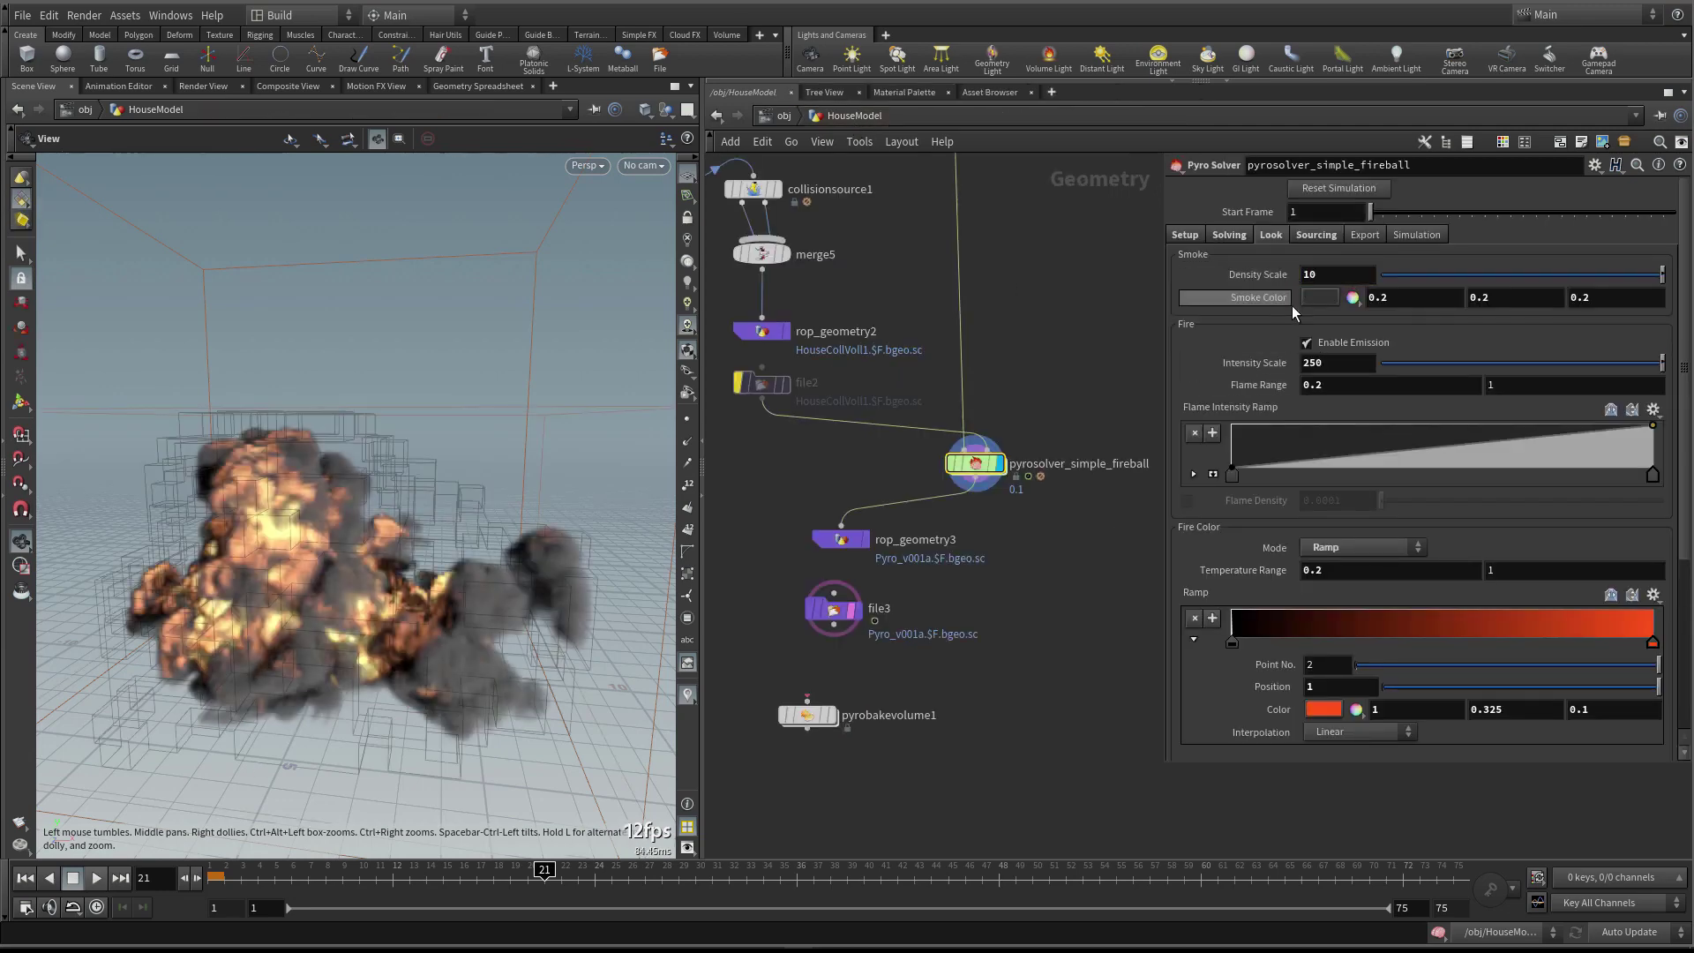
Switch the fire emission off and back on to compare the explosion with and without flames
{"action": "left_click", "coordinate": [1340, 344]}
{"action": "left_click", "coordinate": [1341, 343]}
{"action": "left_click_drag", "start_coordinate": [236, 587], "coordinate": [414, 536]}
Try 1.1 as the upper limit of the solver's flame range
{"action": "left_click", "coordinate": [1367, 384]}
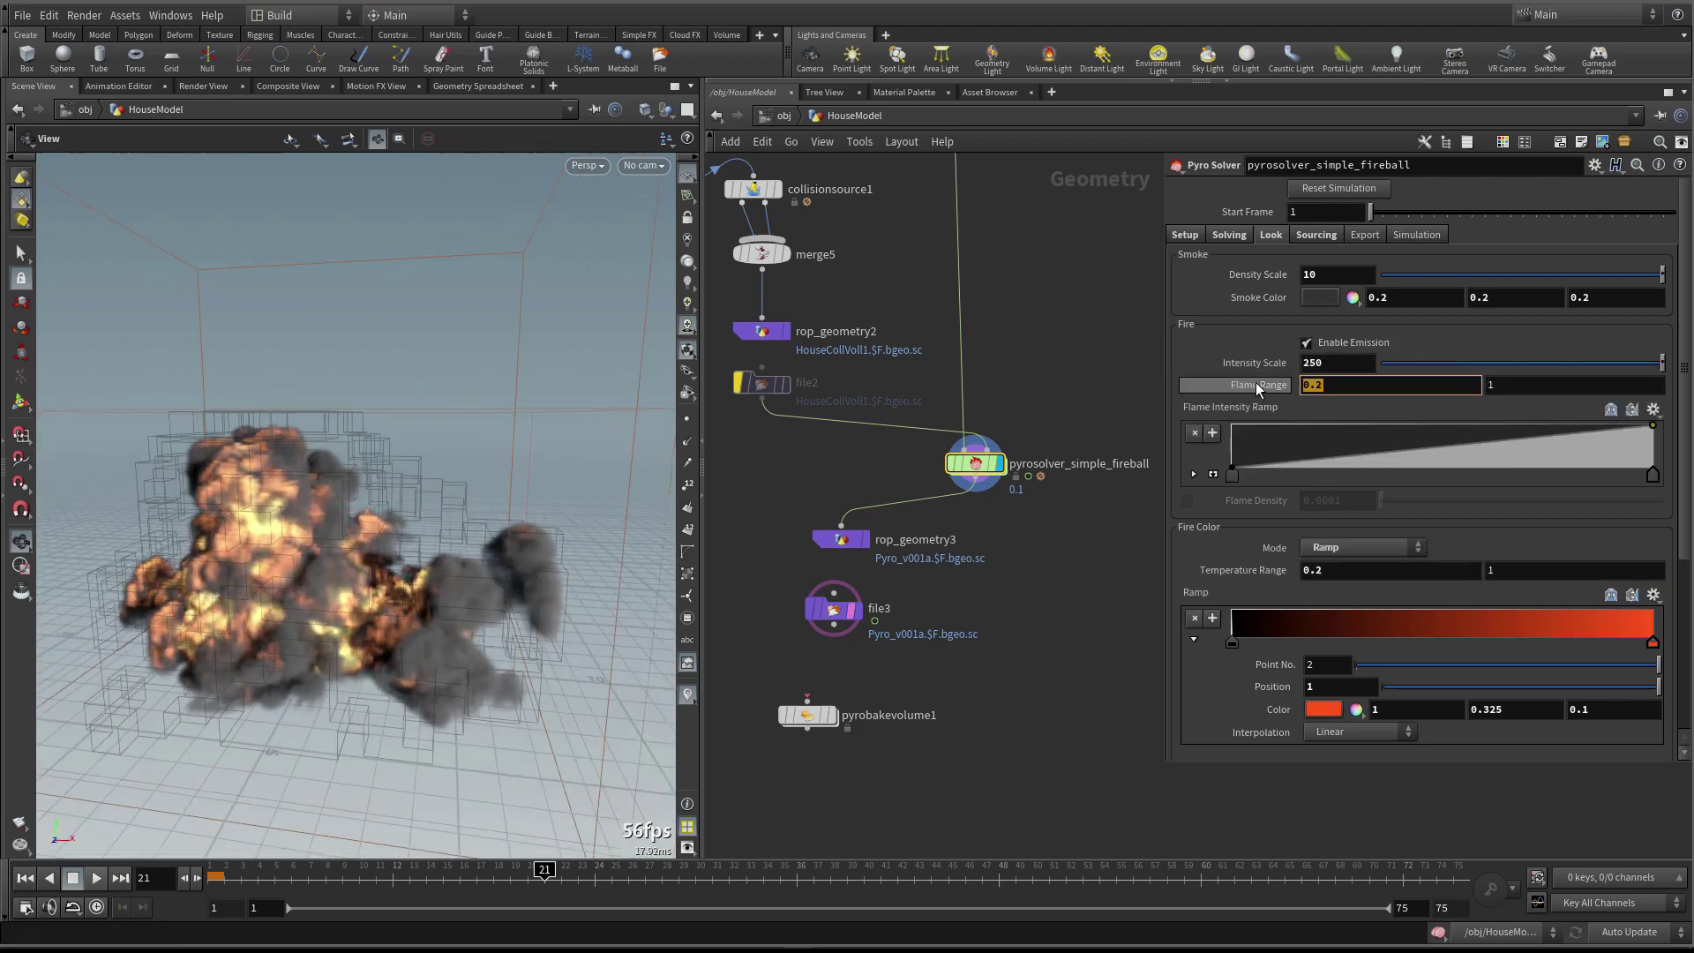
{"action": "key", "text": "Tab"}
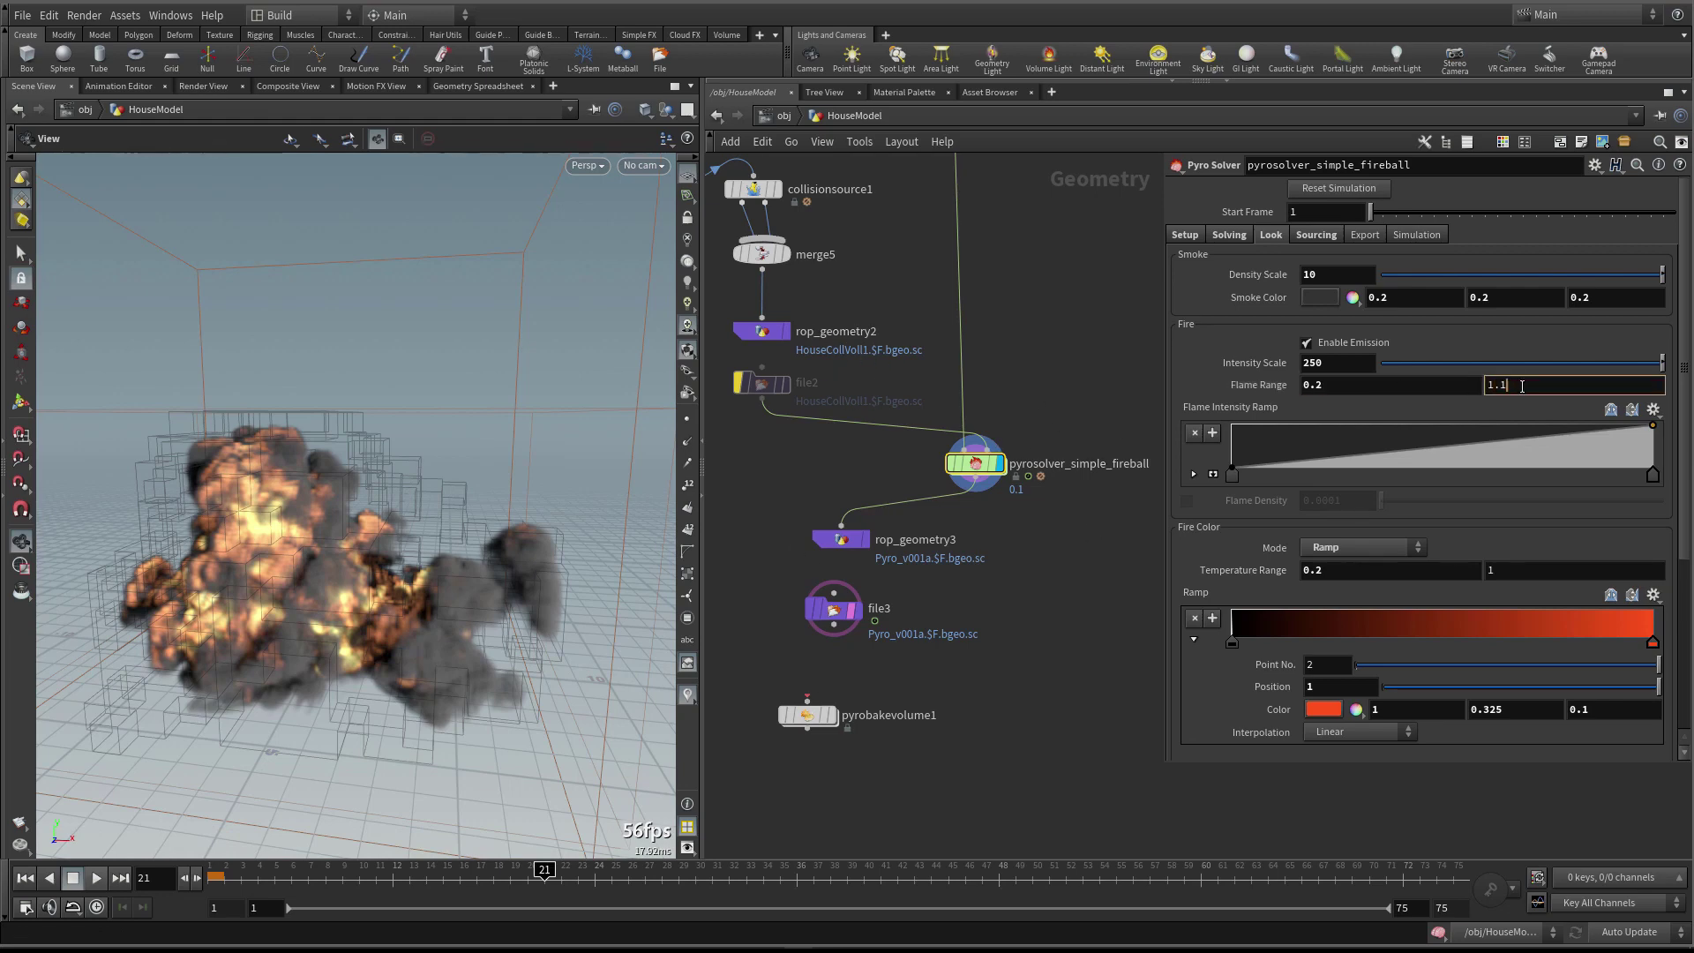
{"action": "key", "text": "Escape"}
Add a point to the Flame Intensity Ramp and place it slightly below the straight line near the ramp's middle
{"action": "left_click", "coordinate": [1483, 463]}
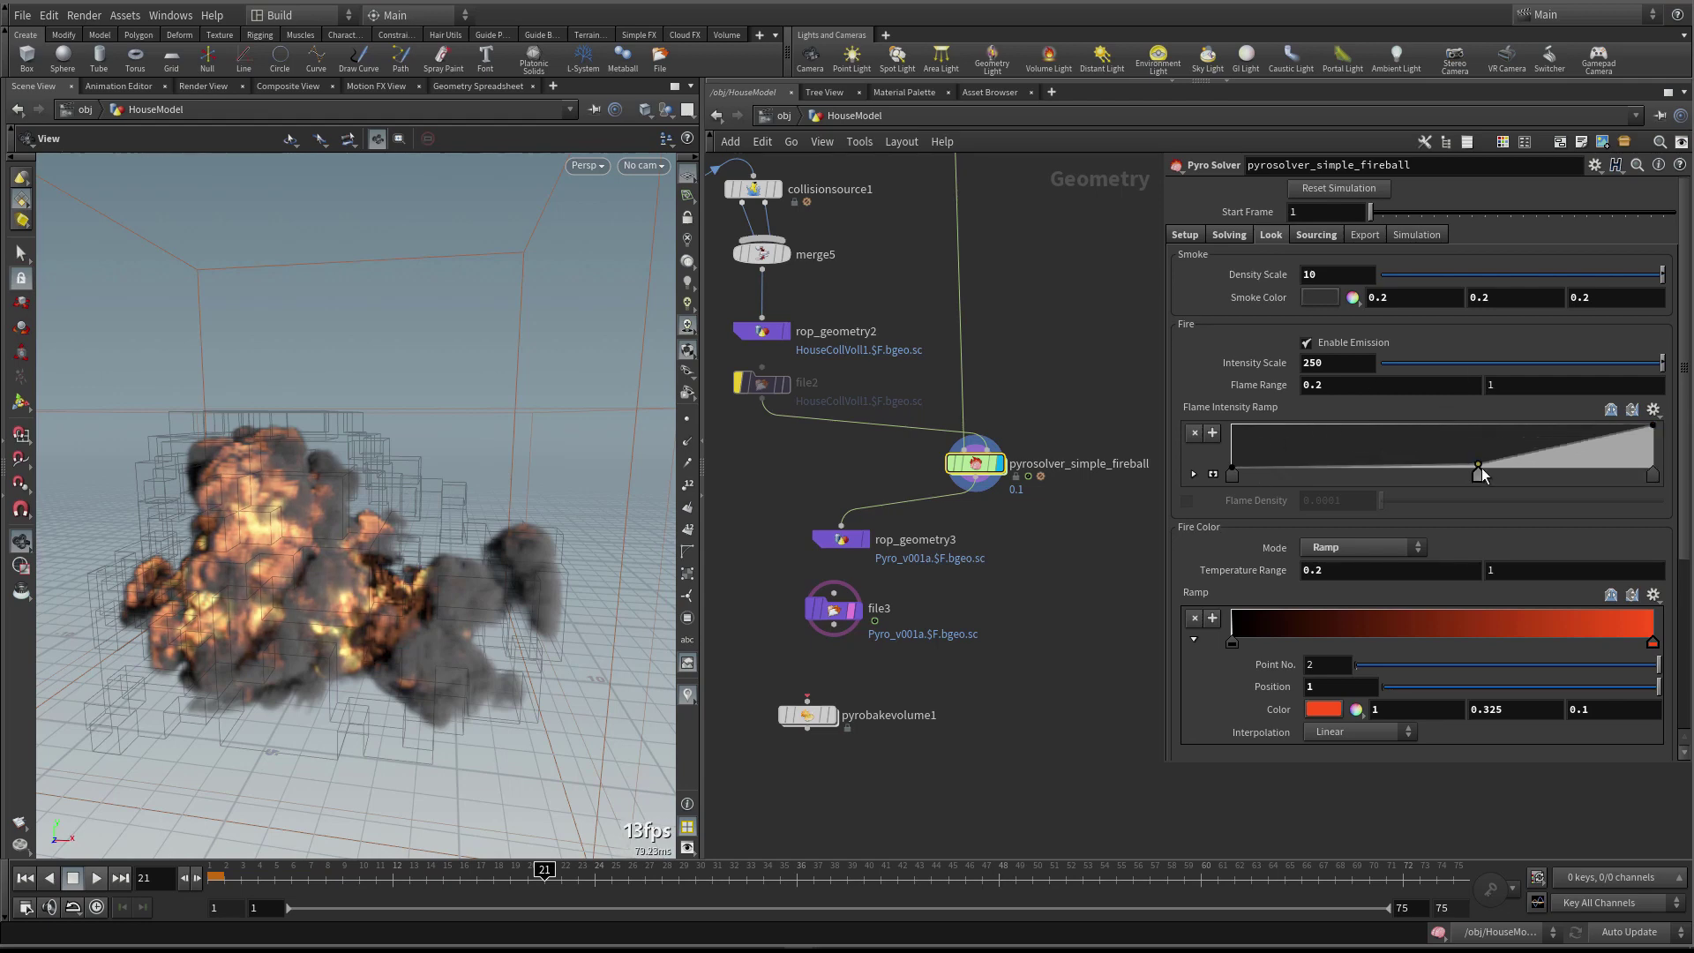
{"action": "left_click_drag", "start_coordinate": [1493, 450], "coordinate": [1510, 466]}
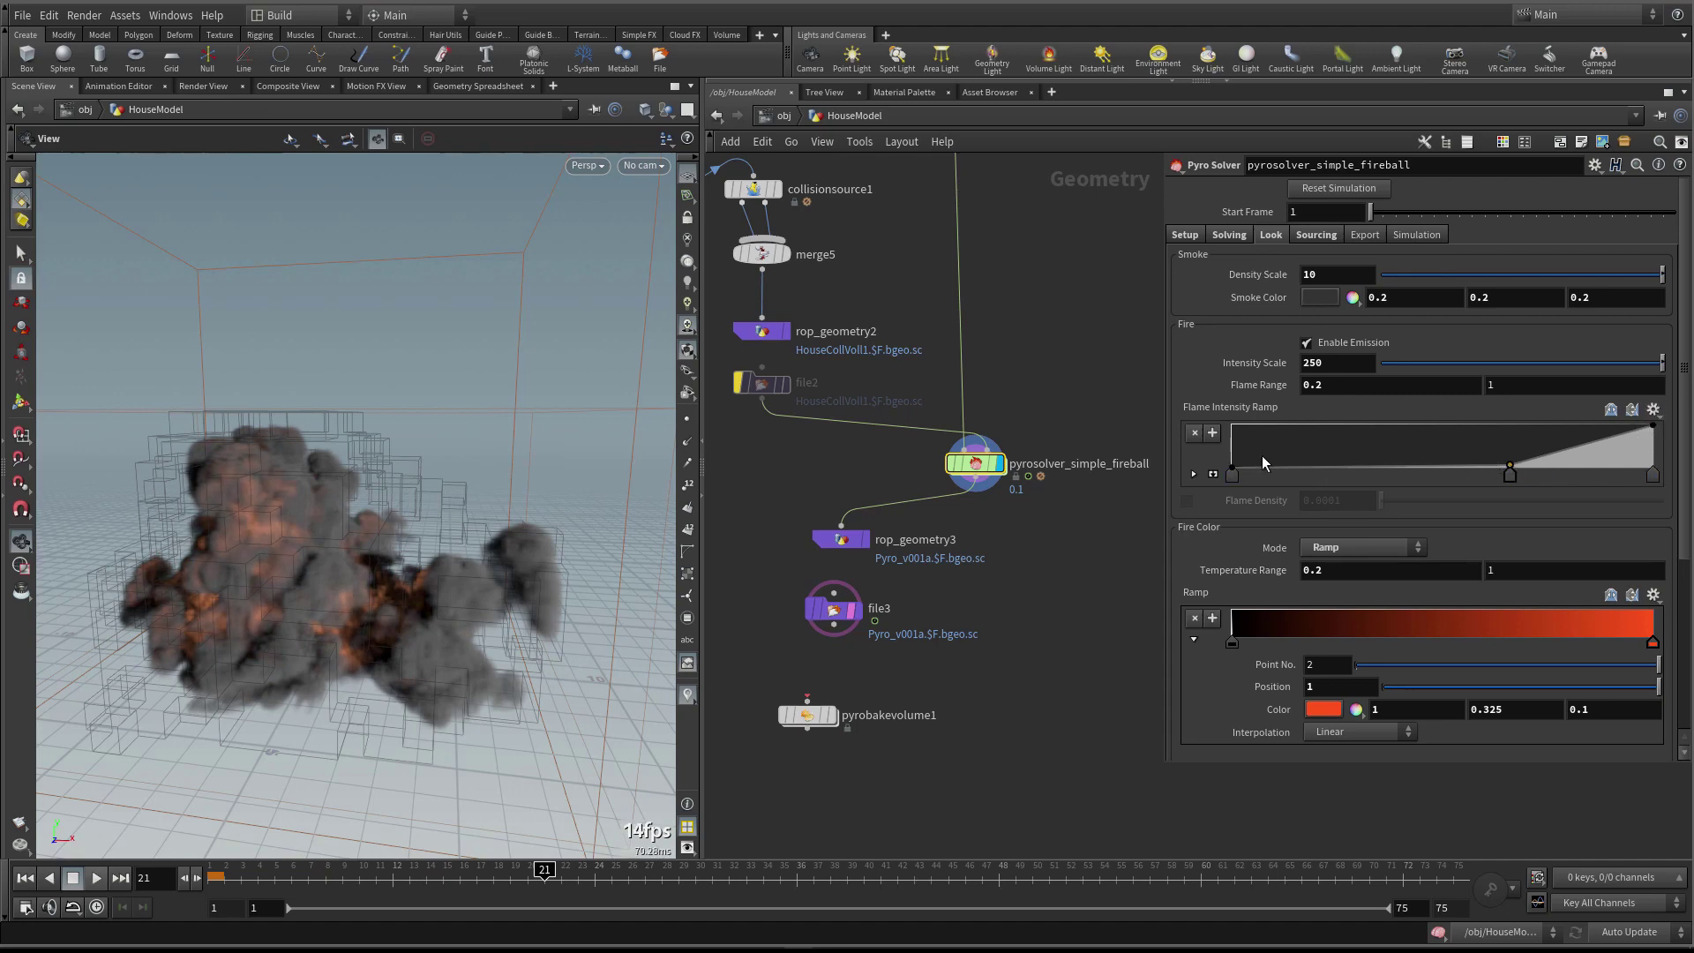
{"action": "double_click", "coordinate": [1266, 386]}
{"action": "double_click", "coordinate": [1527, 379]}
{"action": "left_click_drag", "start_coordinate": [1509, 470], "coordinate": [1419, 455]}
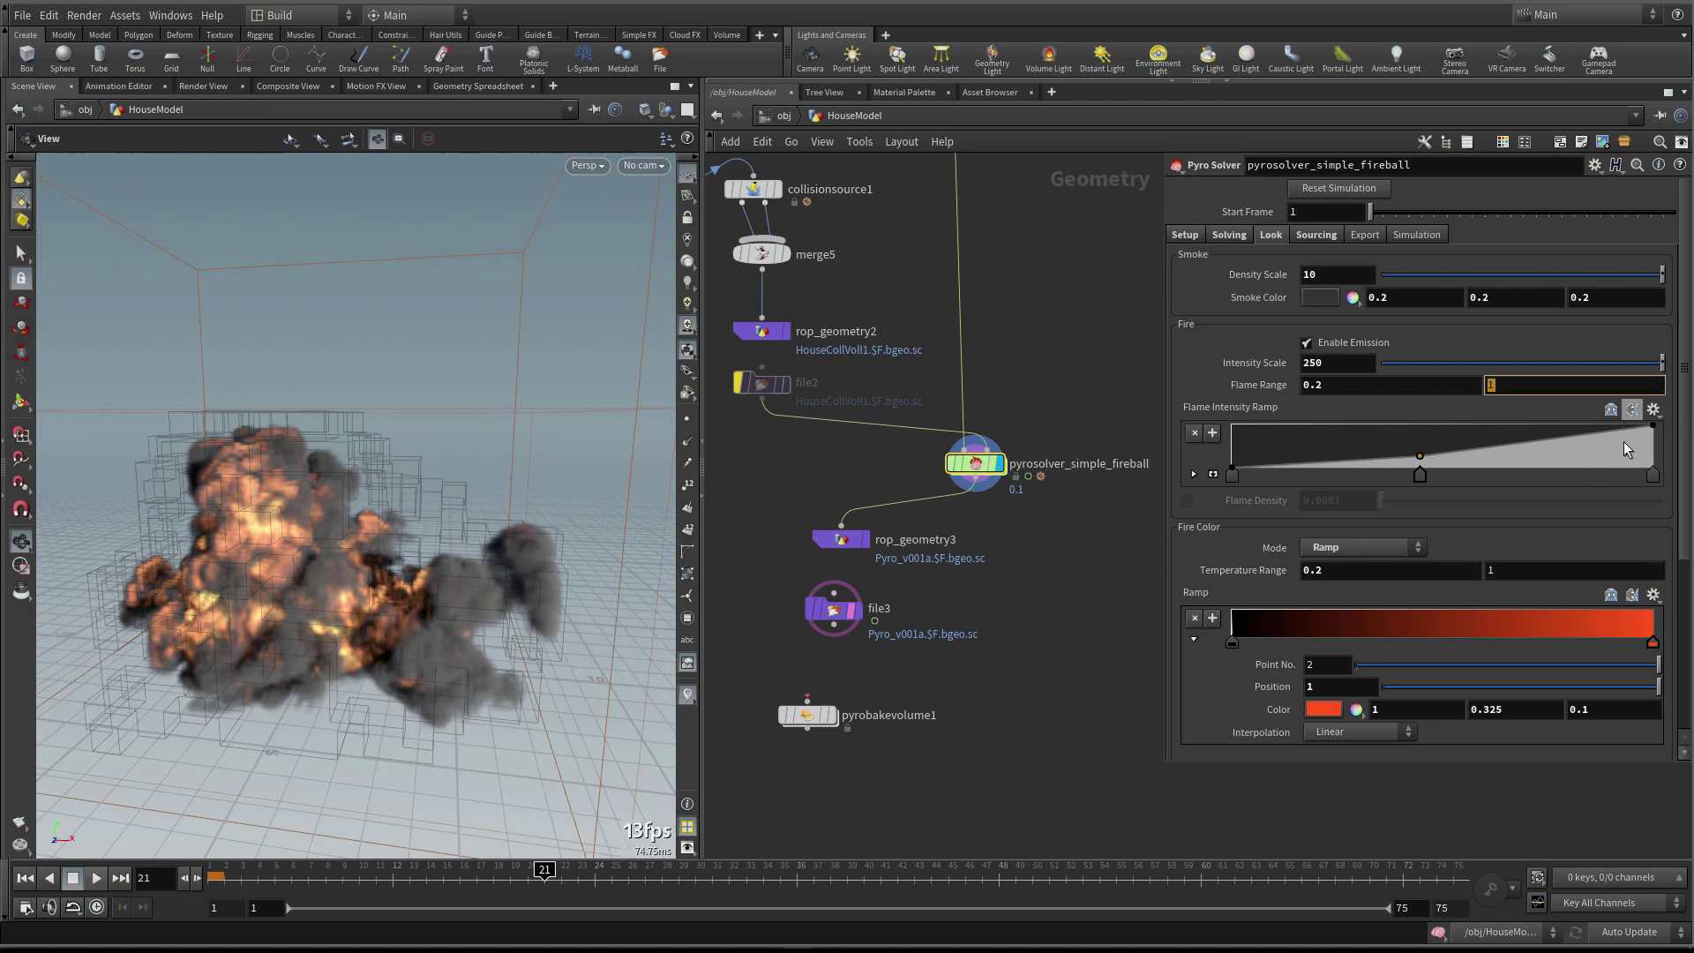
{"action": "double_click", "coordinate": [1304, 388]}
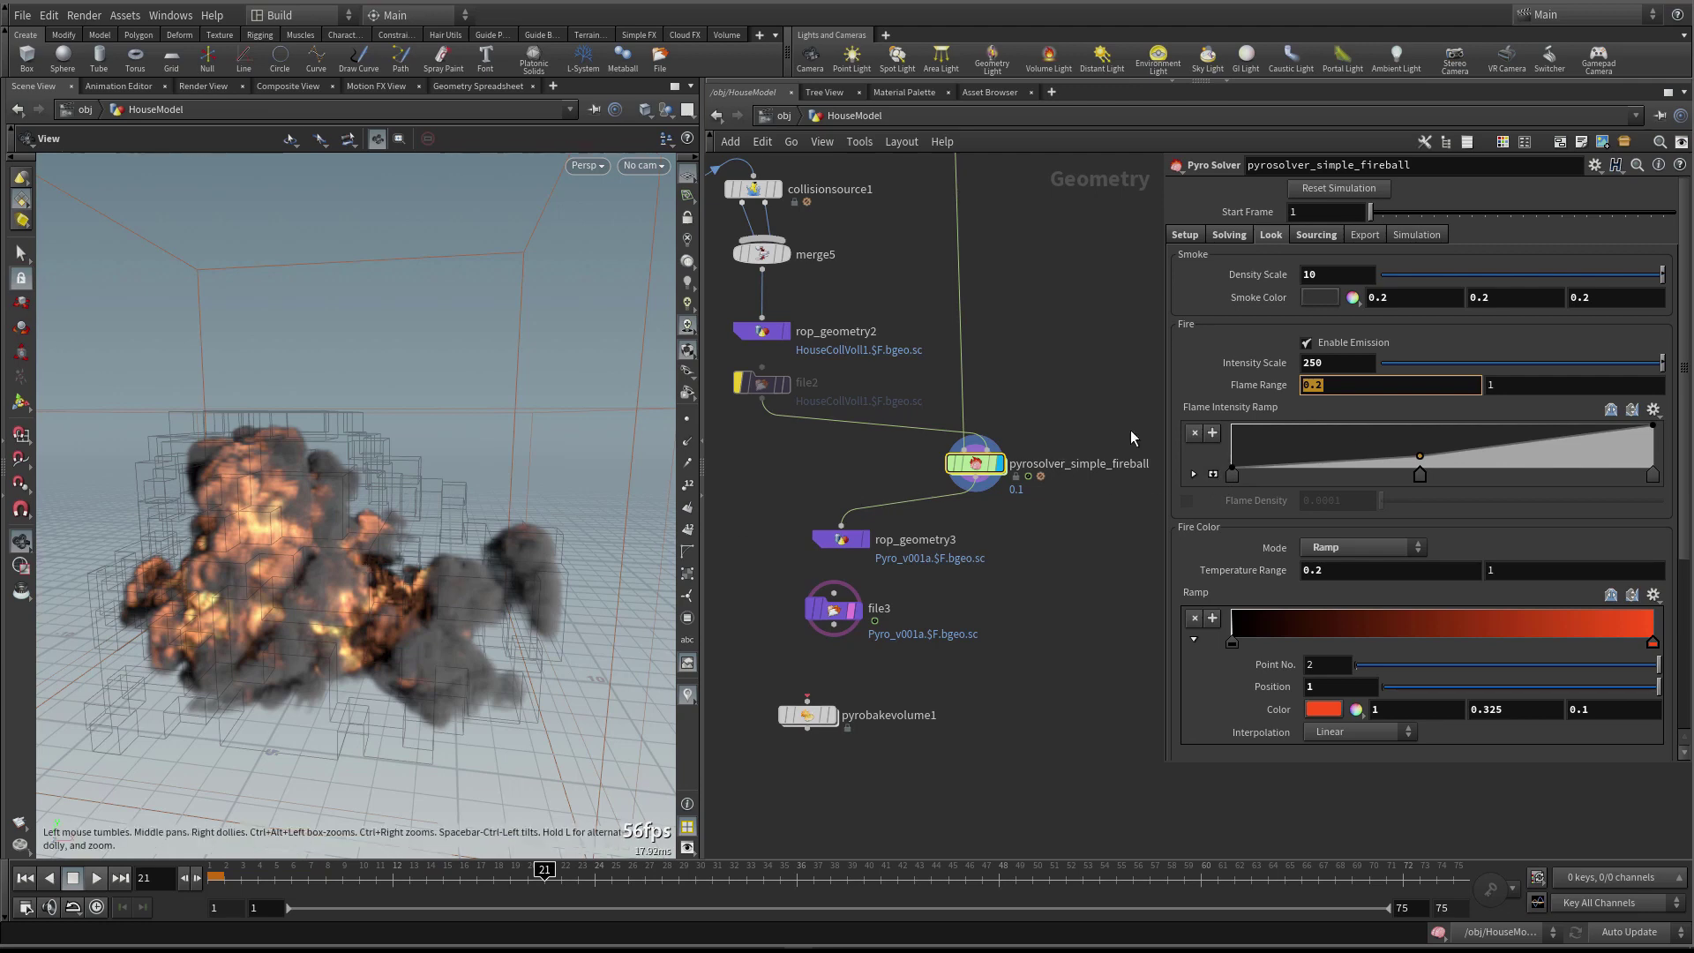
{"action": "left_click_drag", "start_coordinate": [369, 565], "coordinate": [294, 569]}
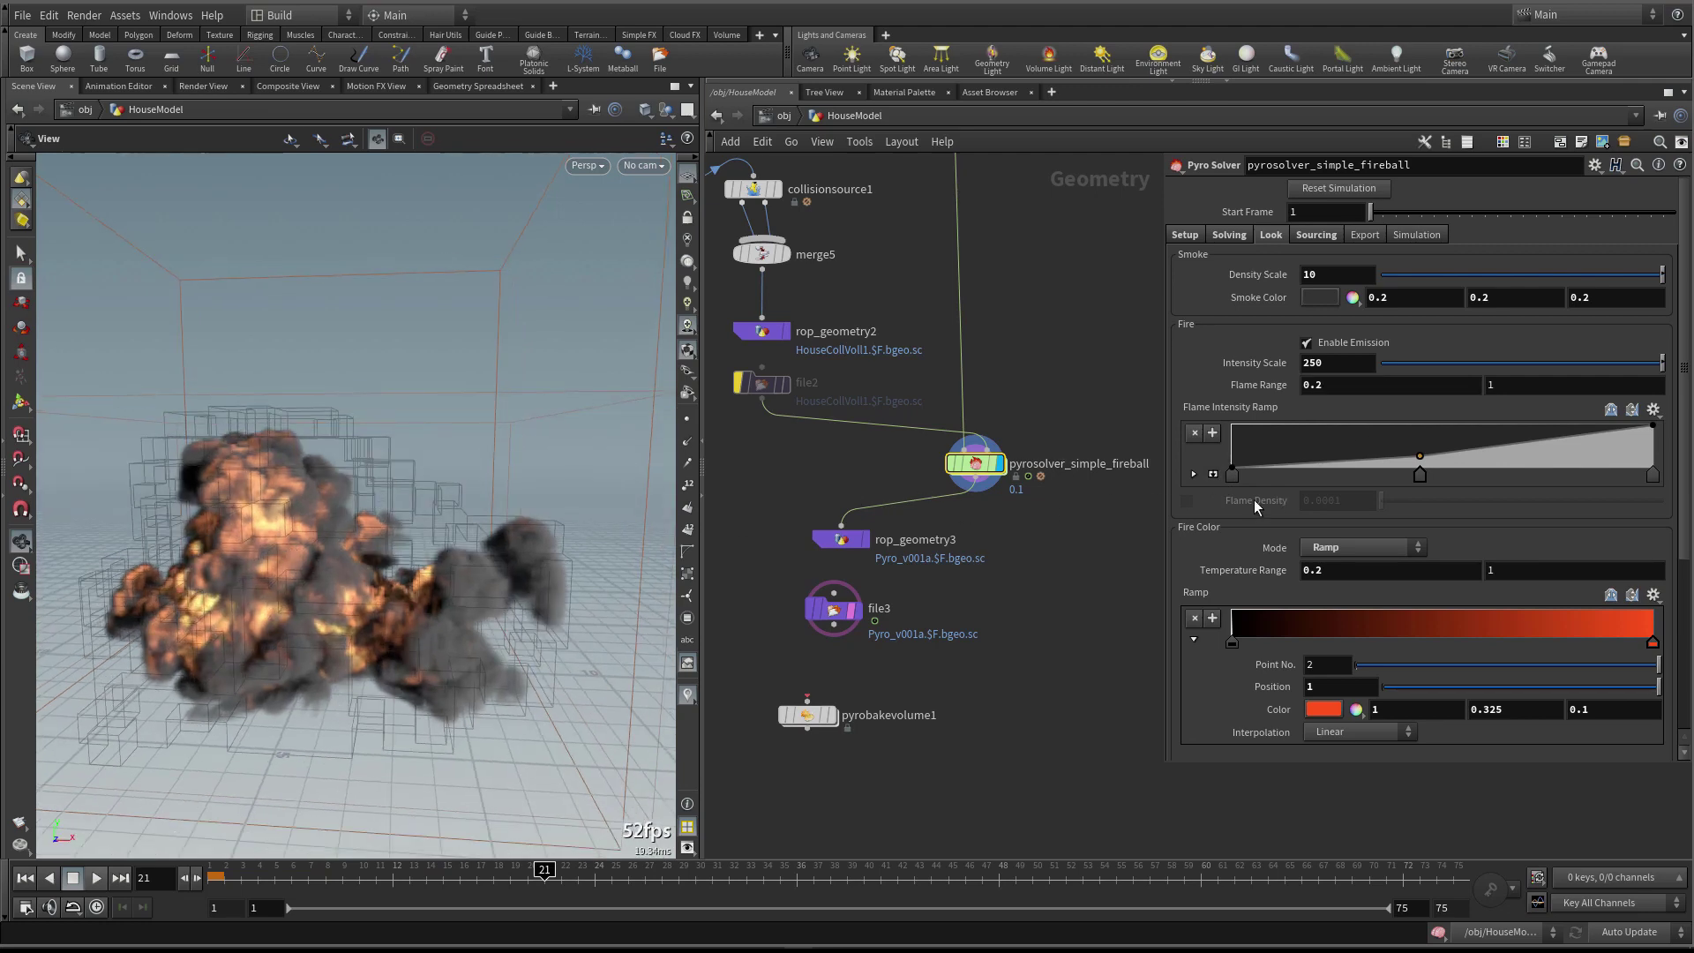
Check the available Fire Color modes, leaving the mode on Ramp
{"action": "scroll", "coordinate": [1218, 537], "scroll_direction": "down", "scroll_amount": 5}
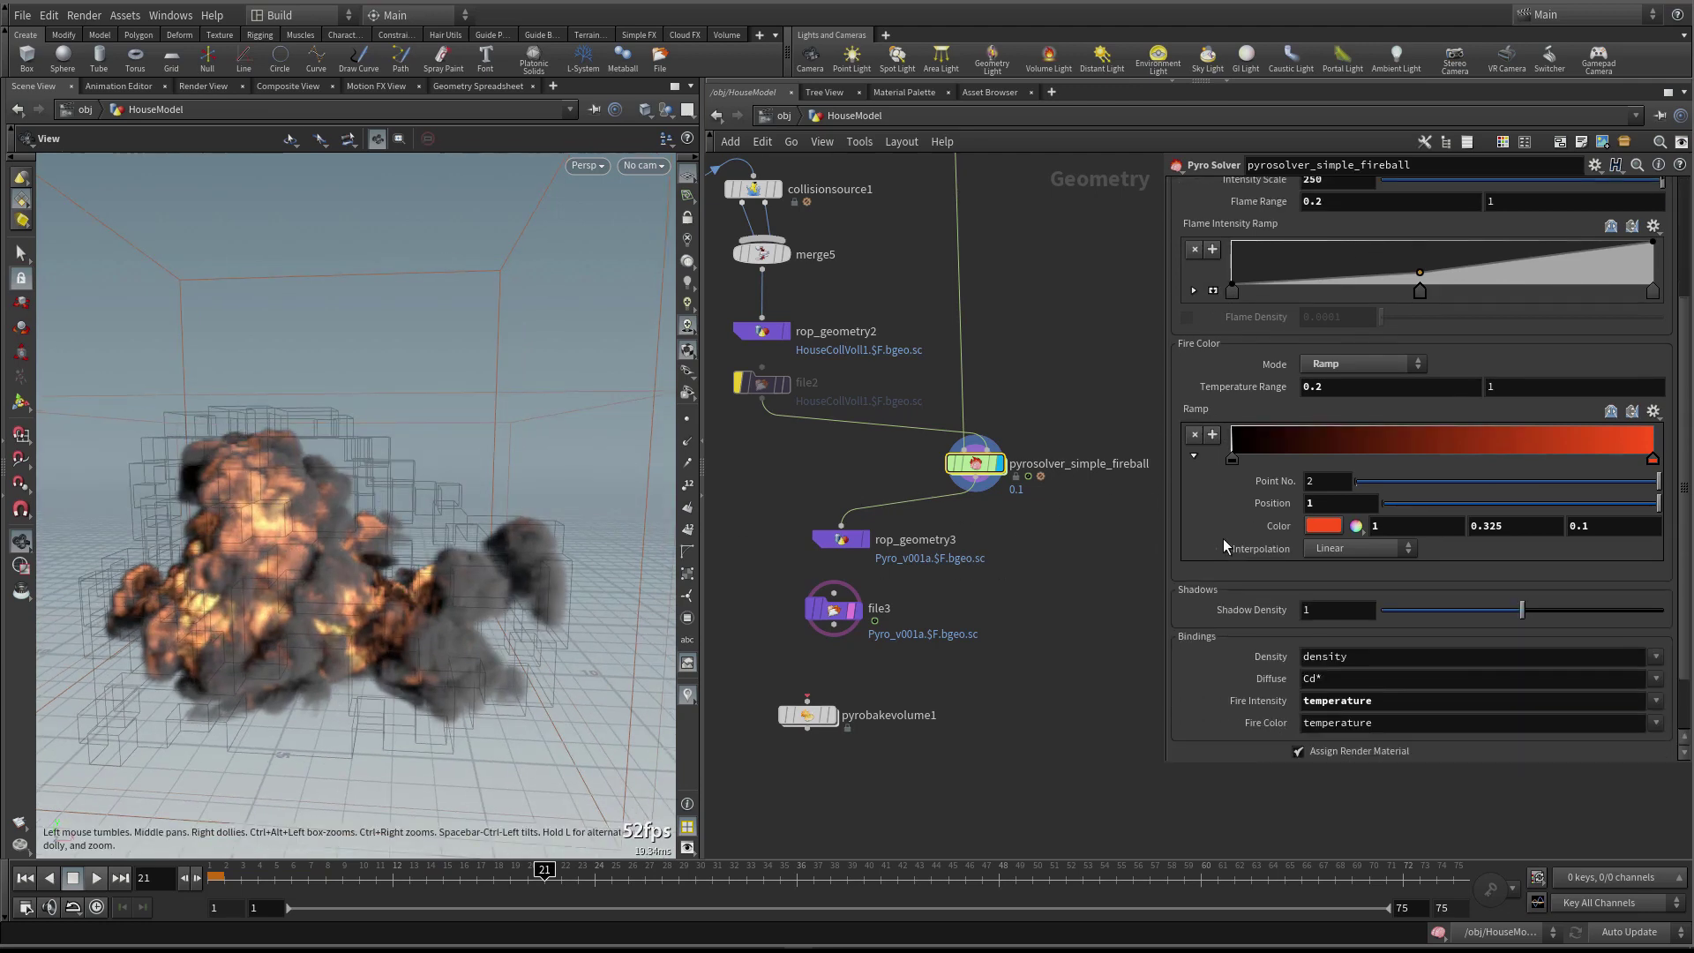
{"action": "left_click", "coordinate": [1391, 363]}
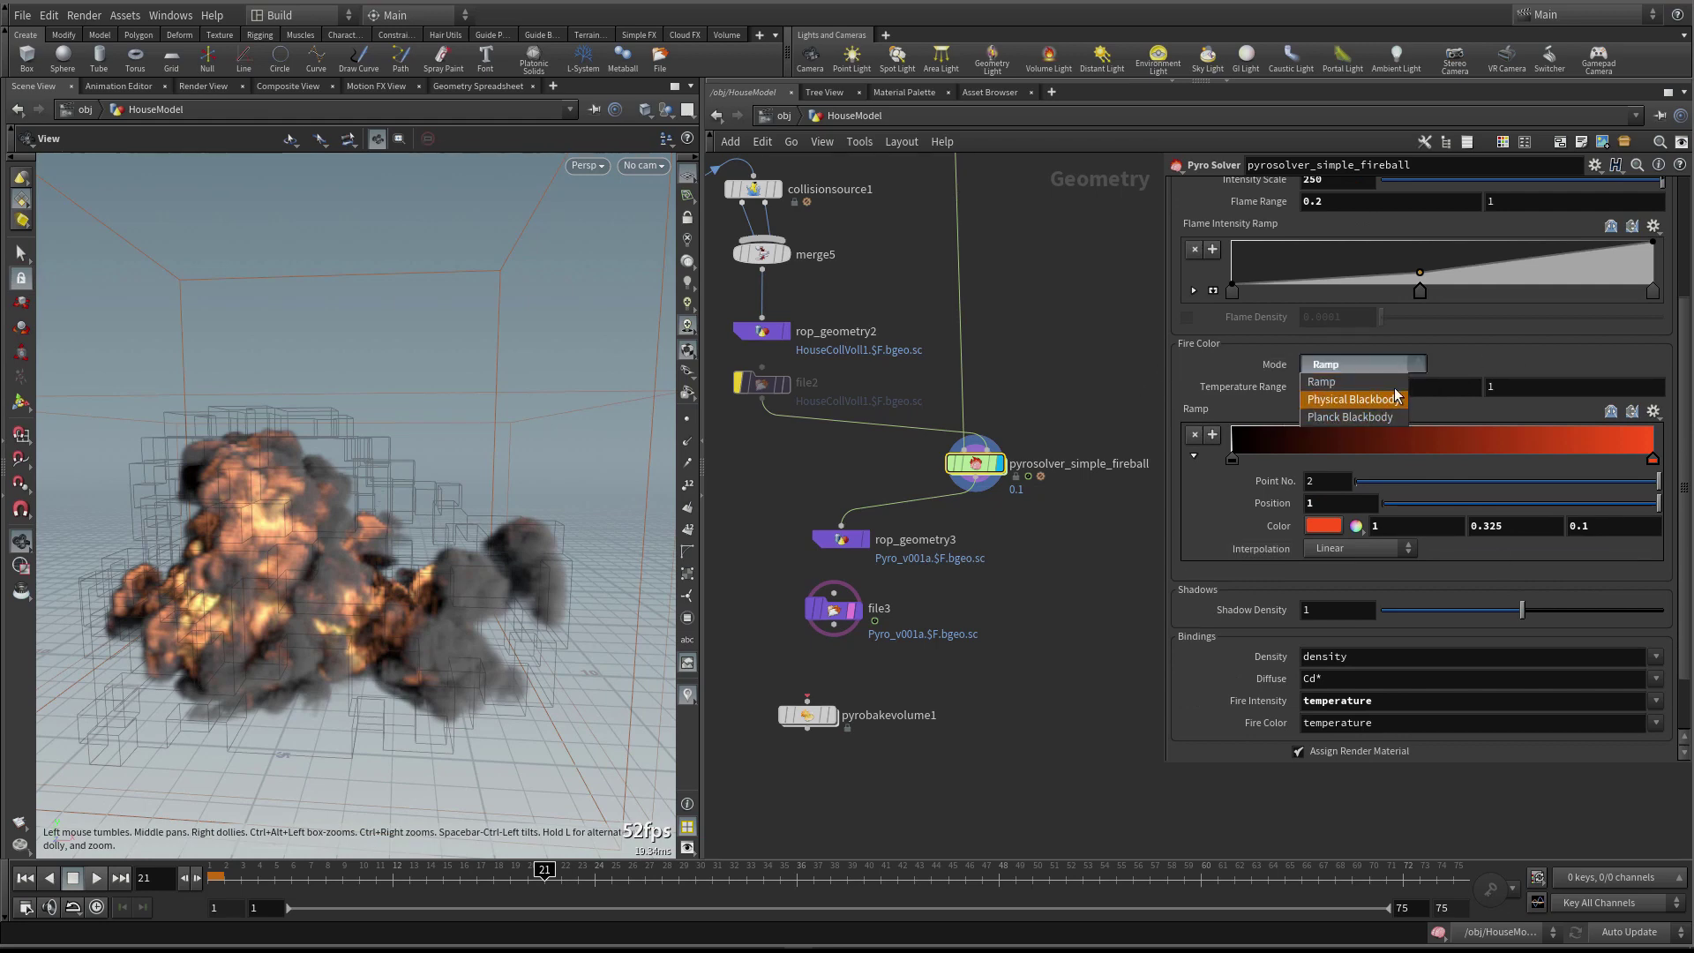
{"action": "left_click", "coordinate": [1497, 343]}
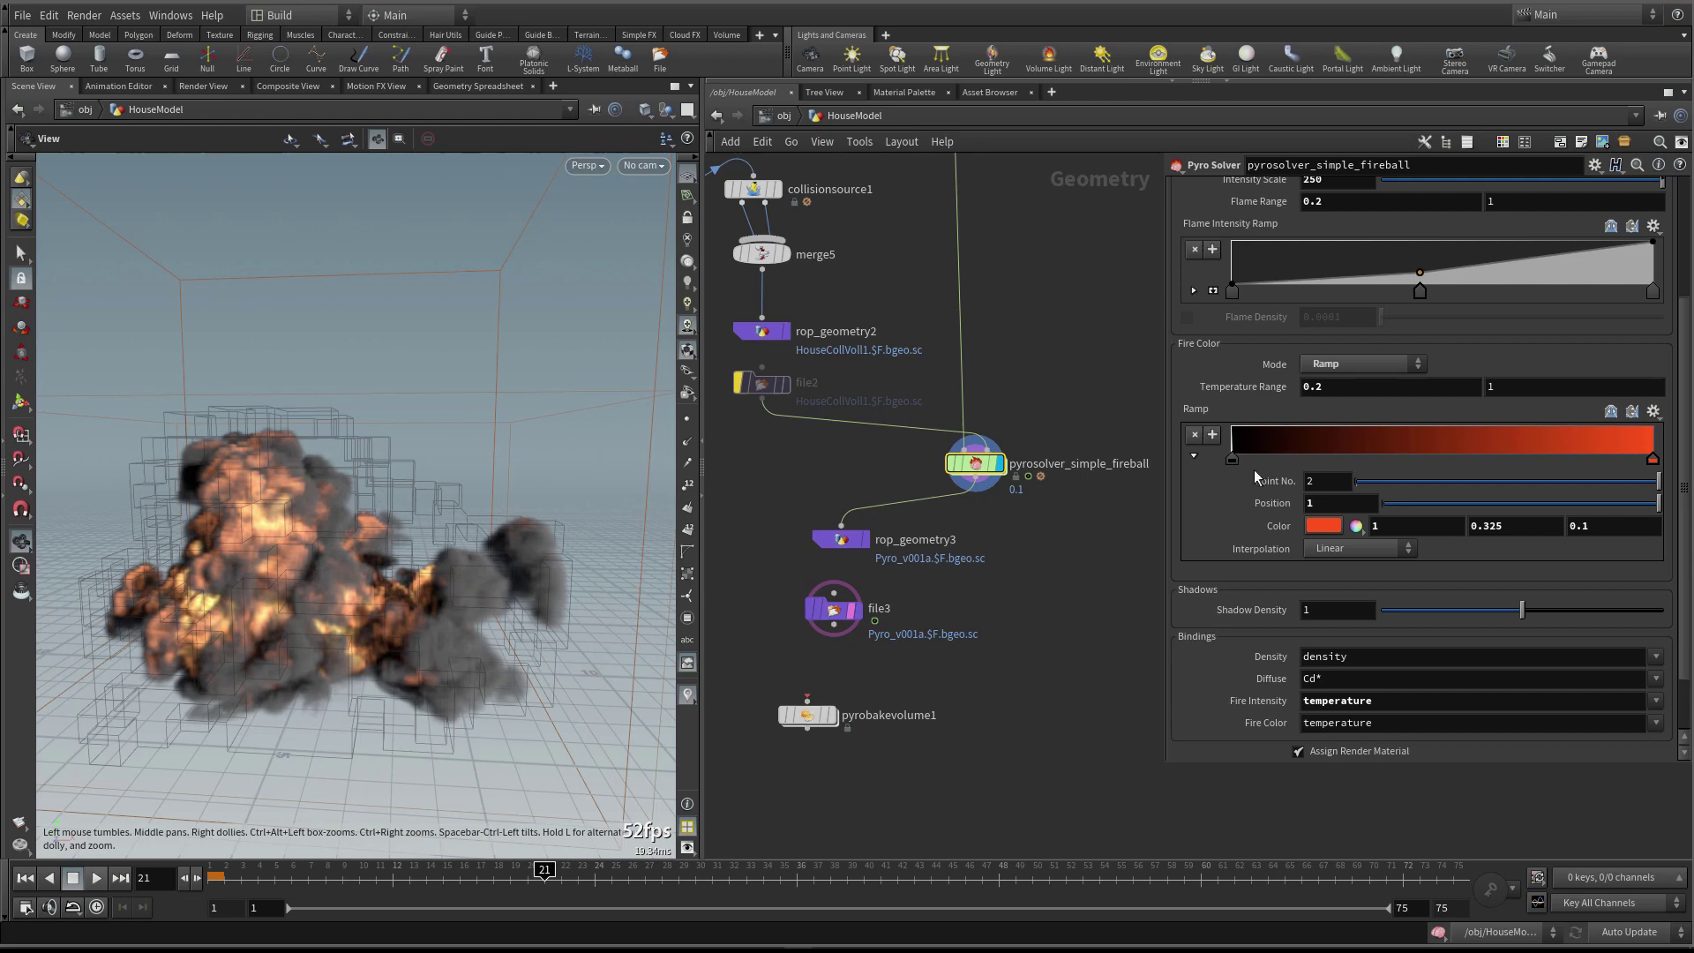
{"action": "scroll", "coordinate": [1279, 489], "scroll_direction": "up", "scroll_amount": 4}
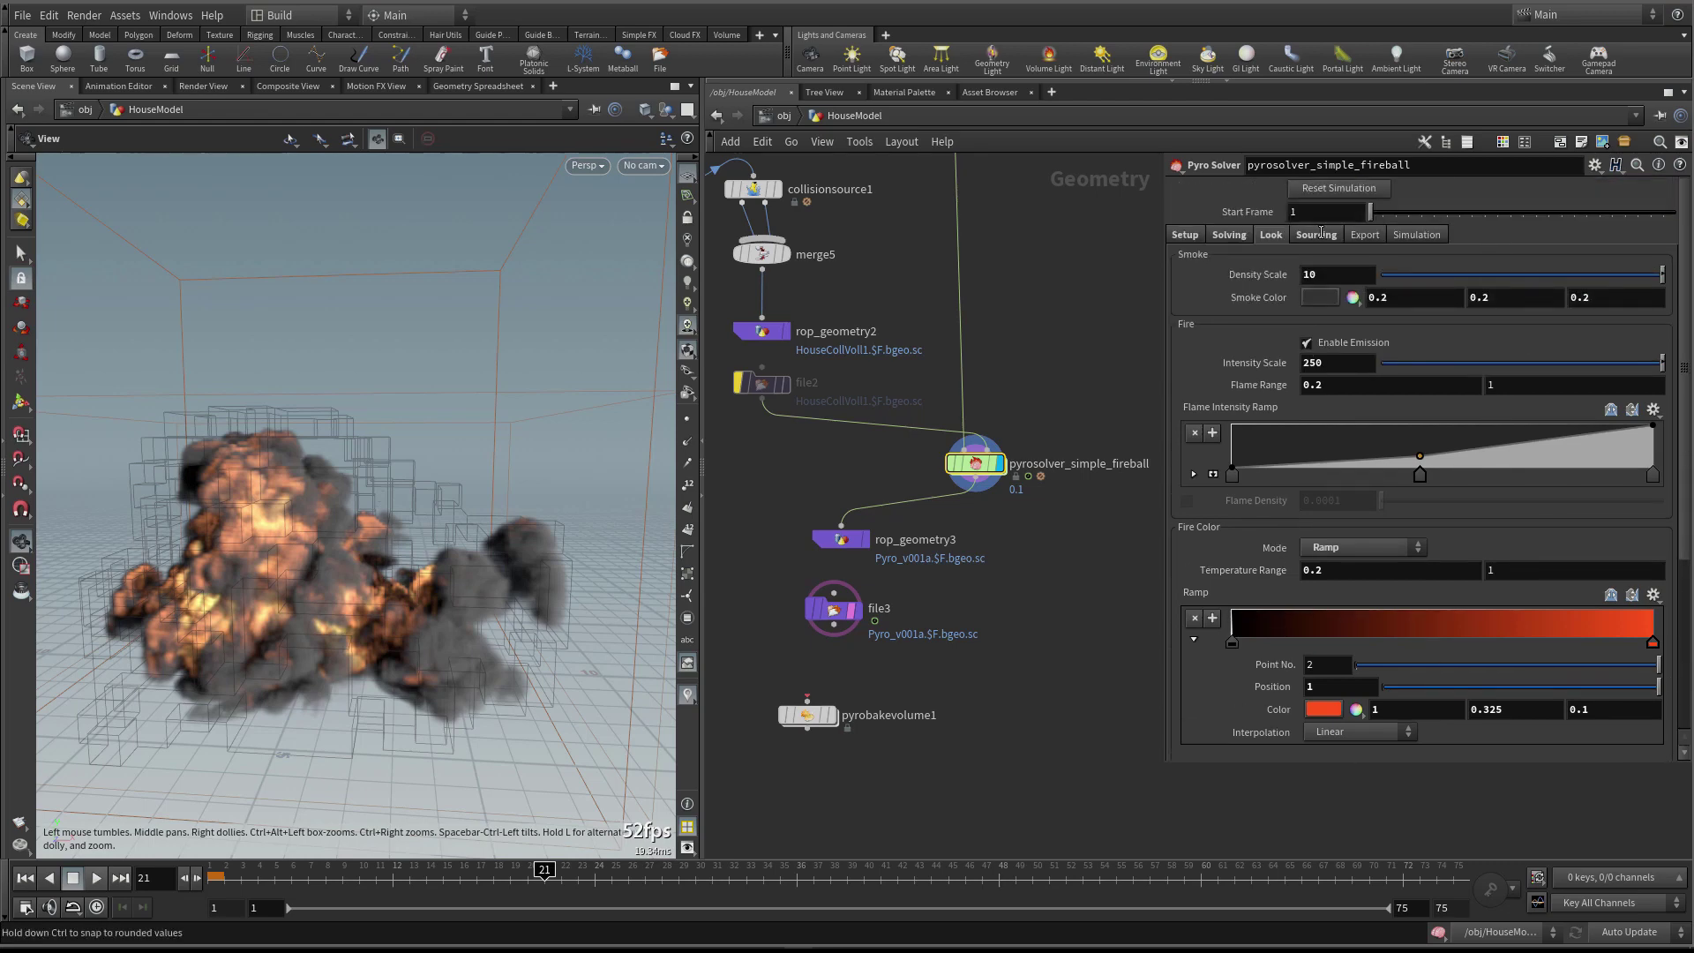
Connect the output of pyrosolver_simple_fireball to pyrobakevolume1 and display the bake node in the viewport
{"action": "middle_click_drag", "start_coordinate": [984, 567], "coordinate": [970, 558]}
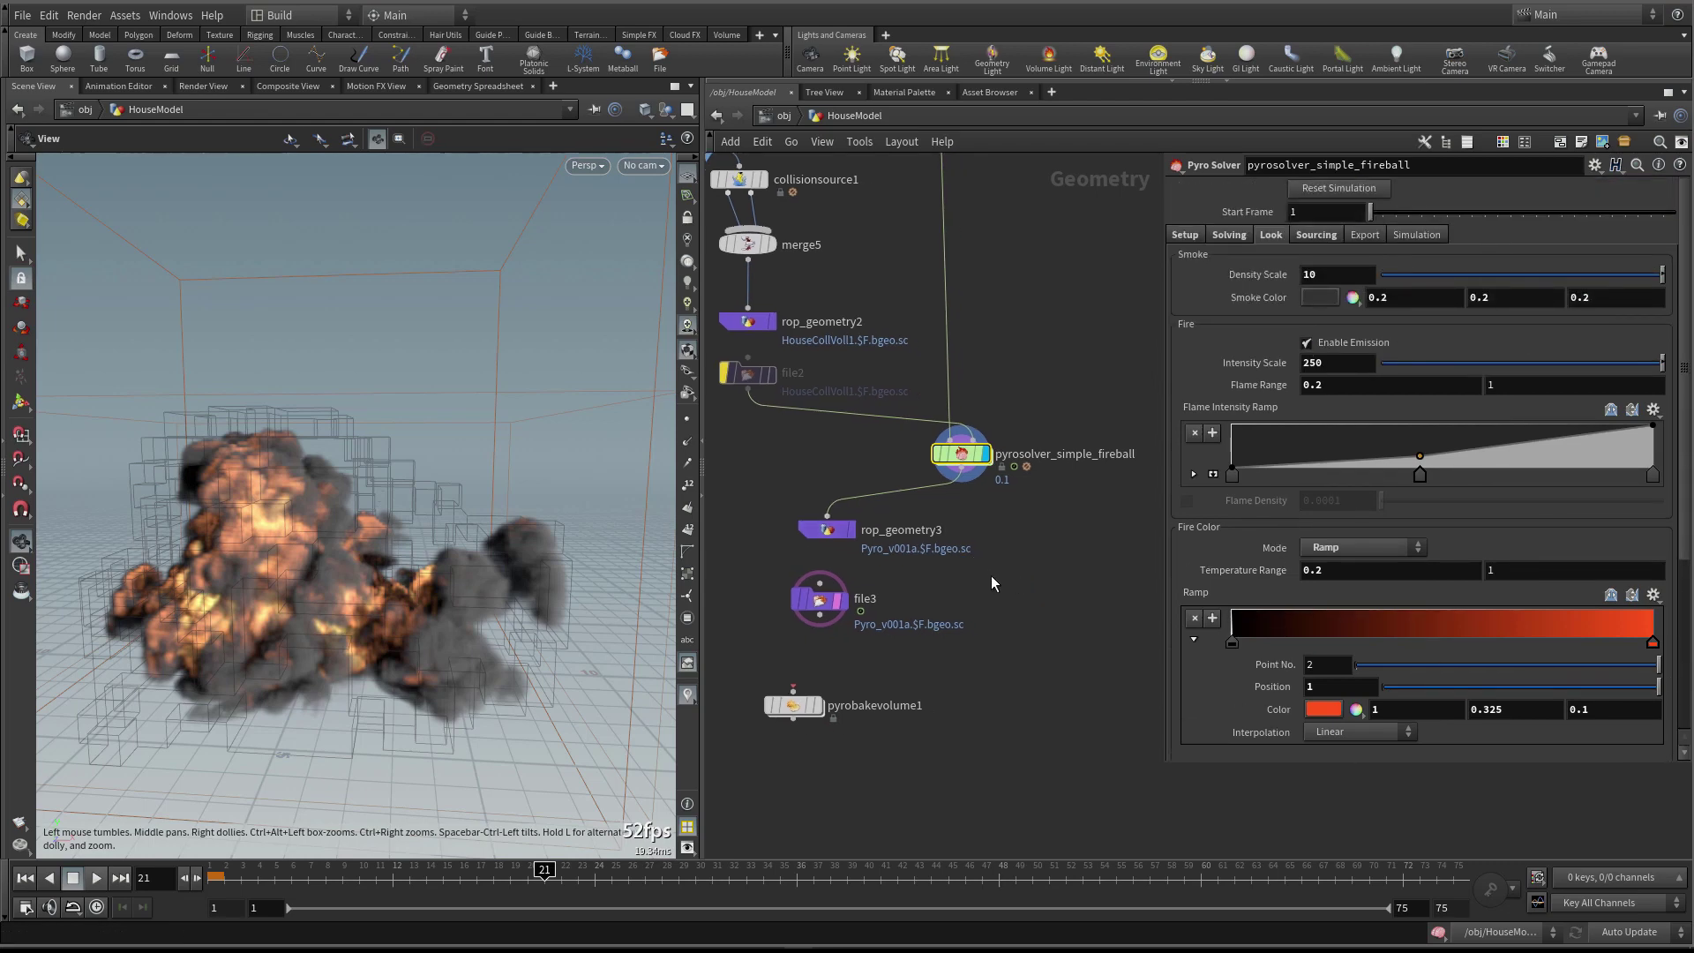
{"action": "left_click_drag", "start_coordinate": [793, 706], "coordinate": [995, 673]}
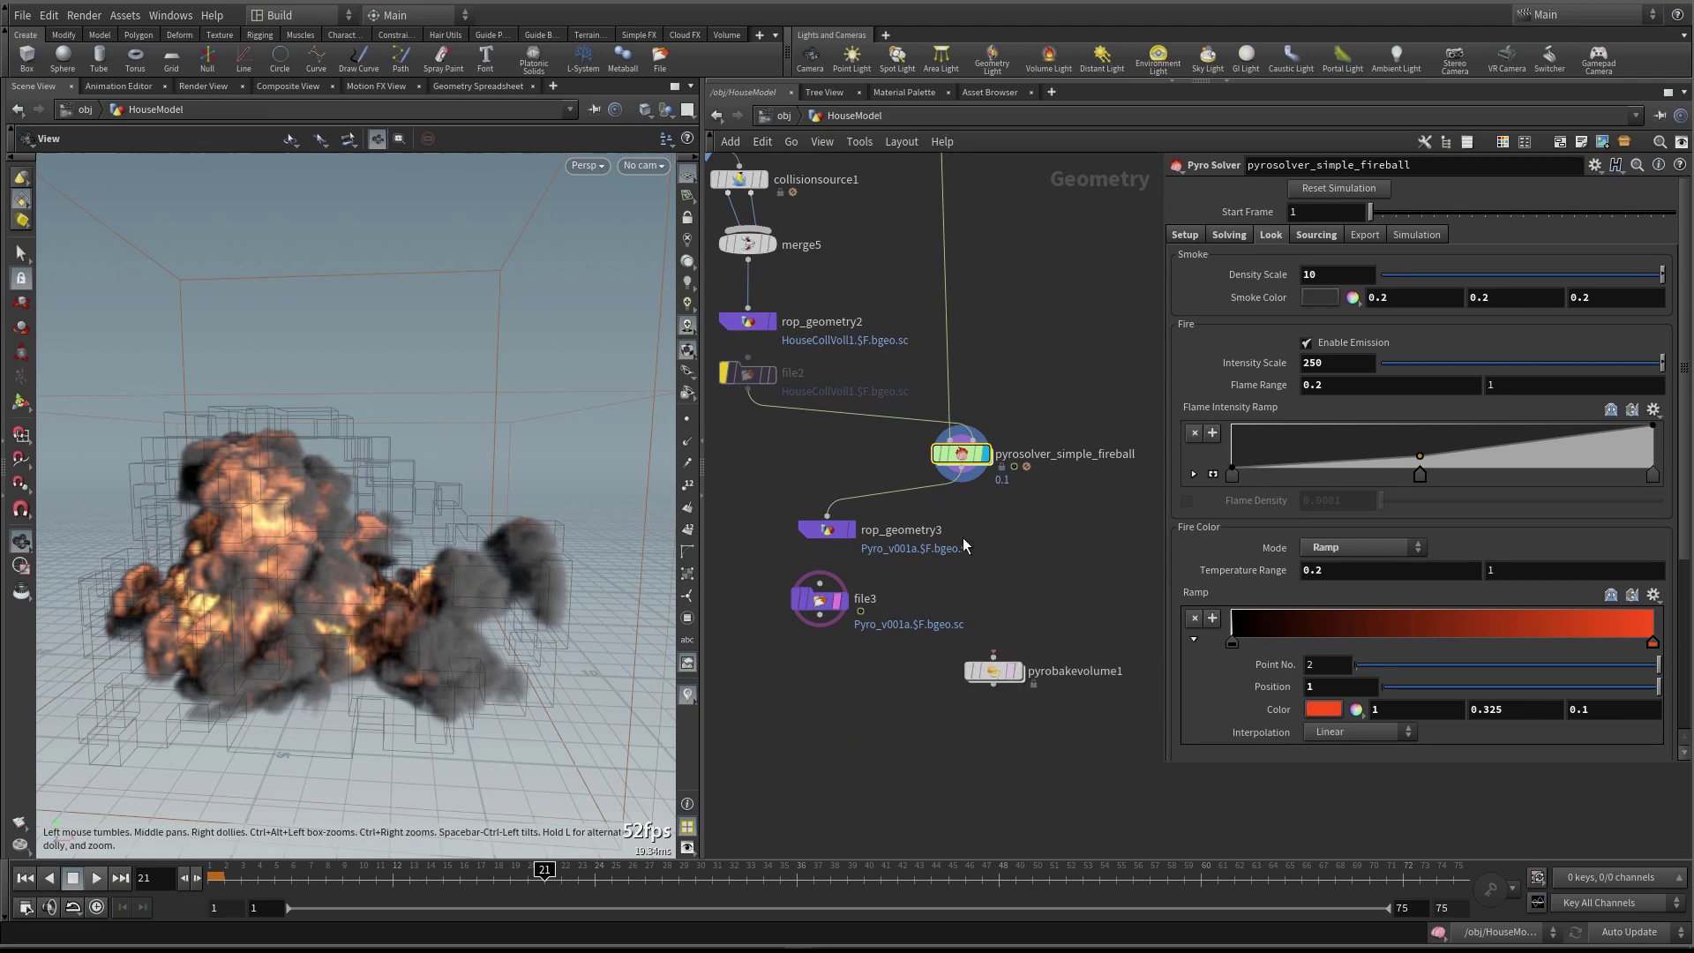
{"action": "left_click", "coordinate": [962, 469]}
{"action": "left_click", "coordinate": [993, 654]}
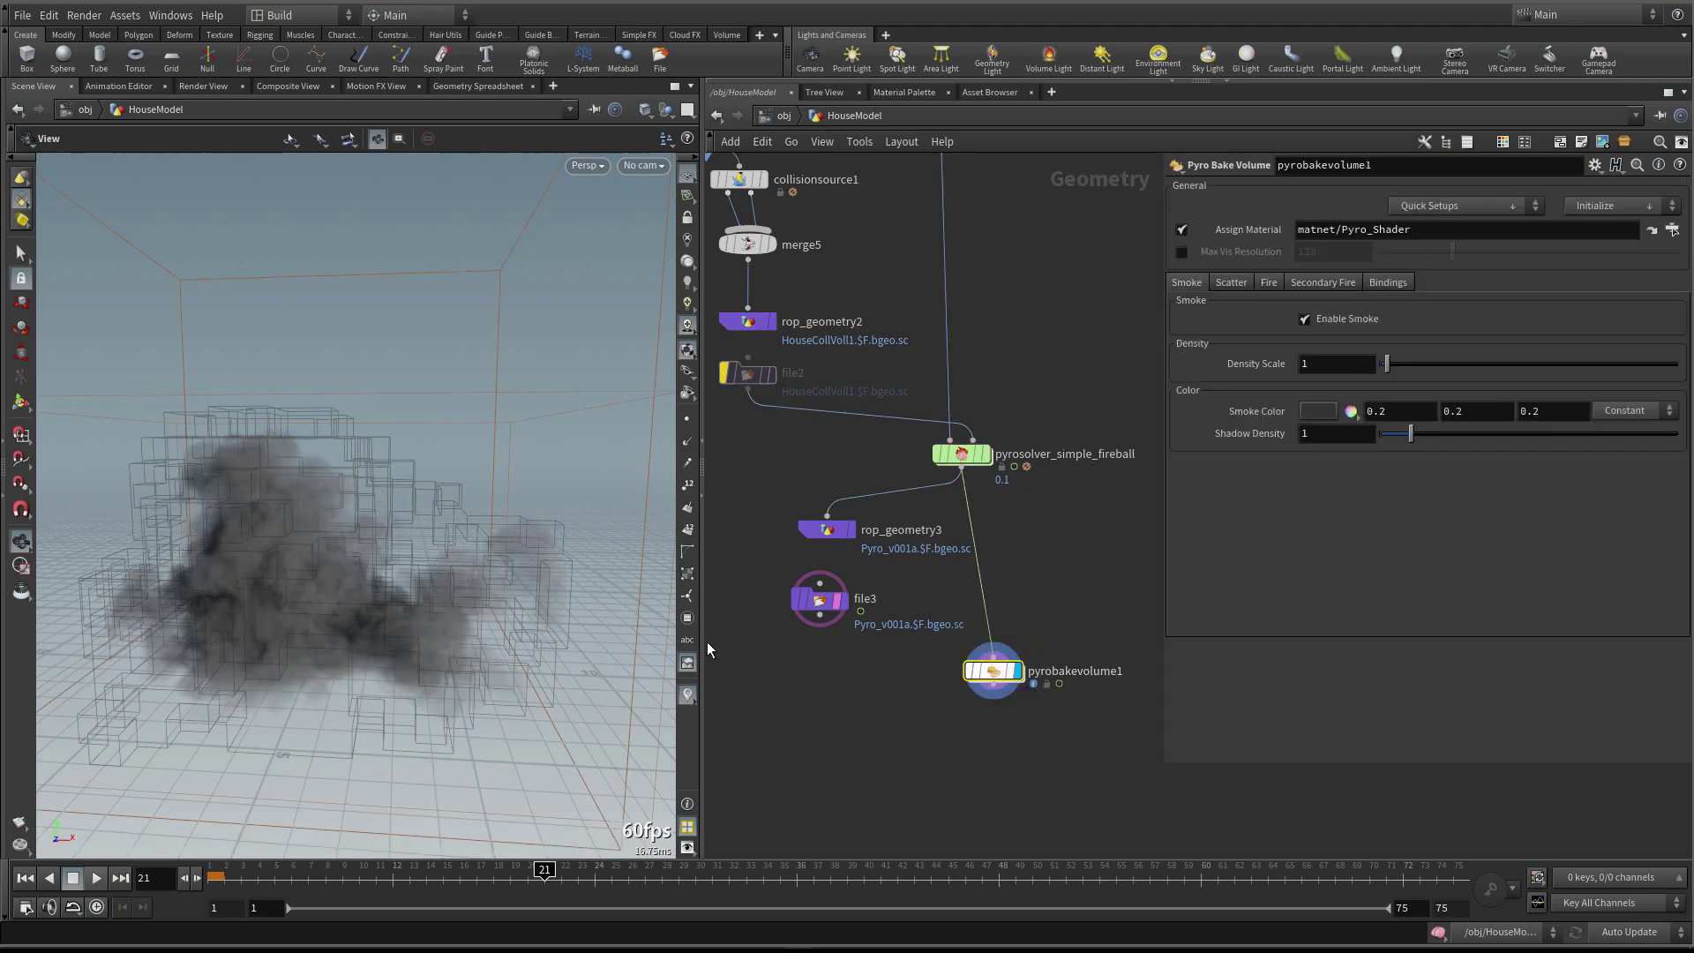
Replay the simulation from the first frame and make pyrobakevolume1 the render node instead of file3
{"action": "left_click", "coordinate": [26, 877]}
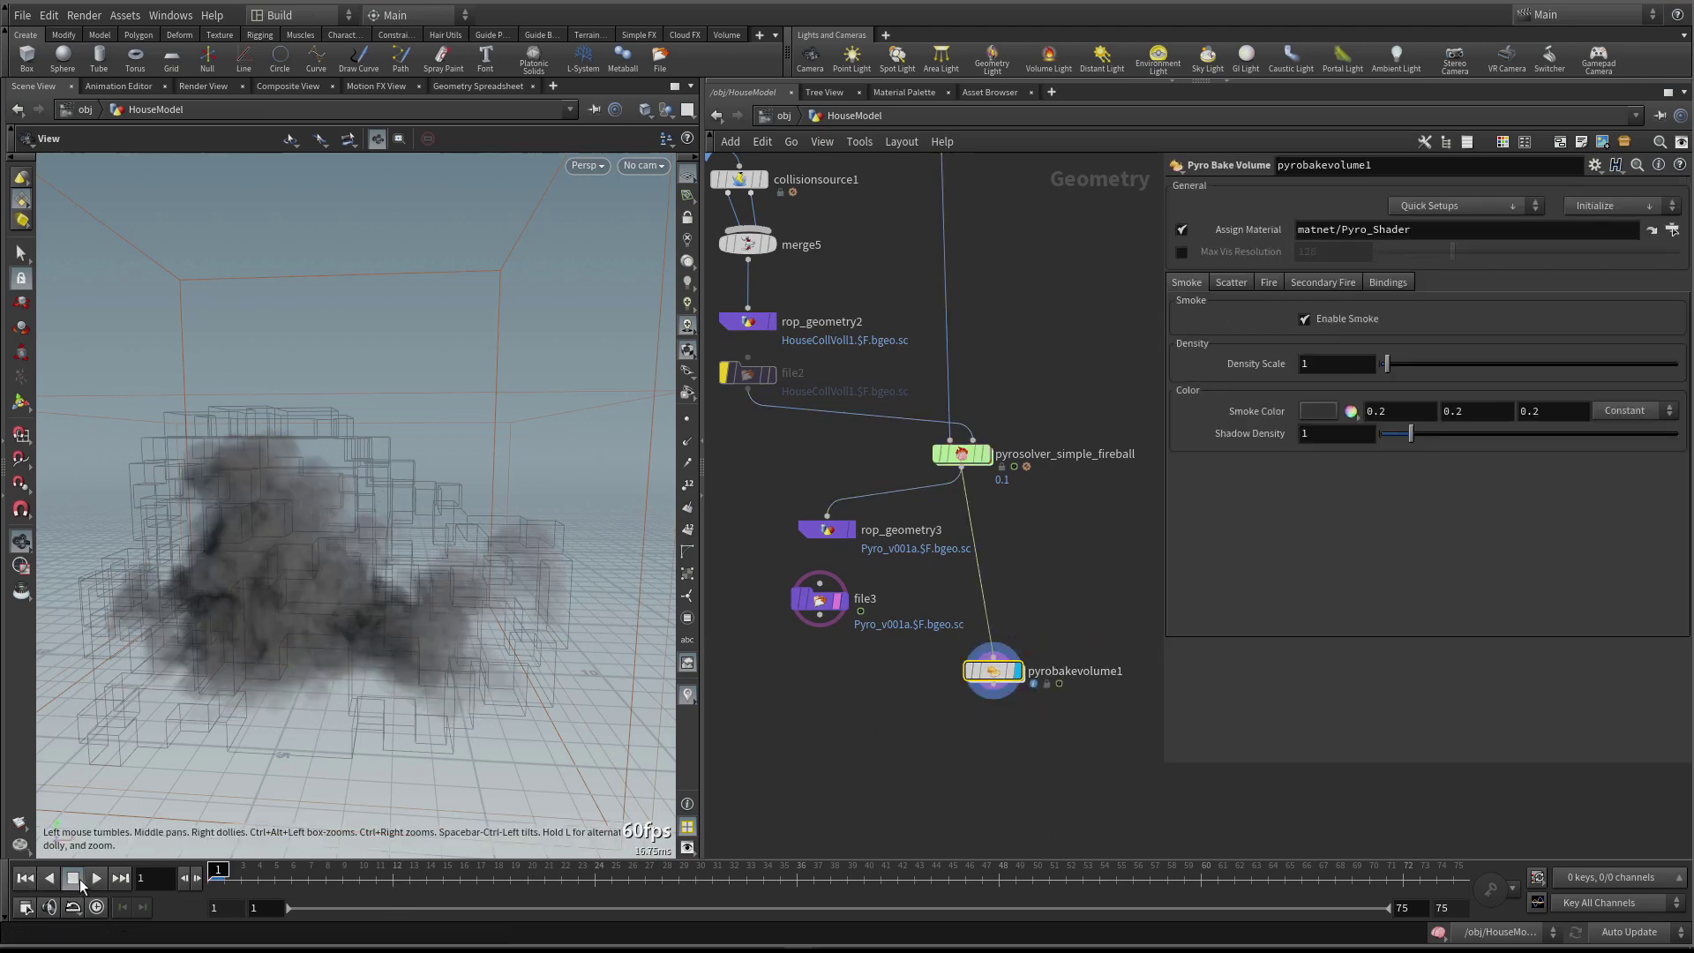
{"action": "key", "text": "Up"}
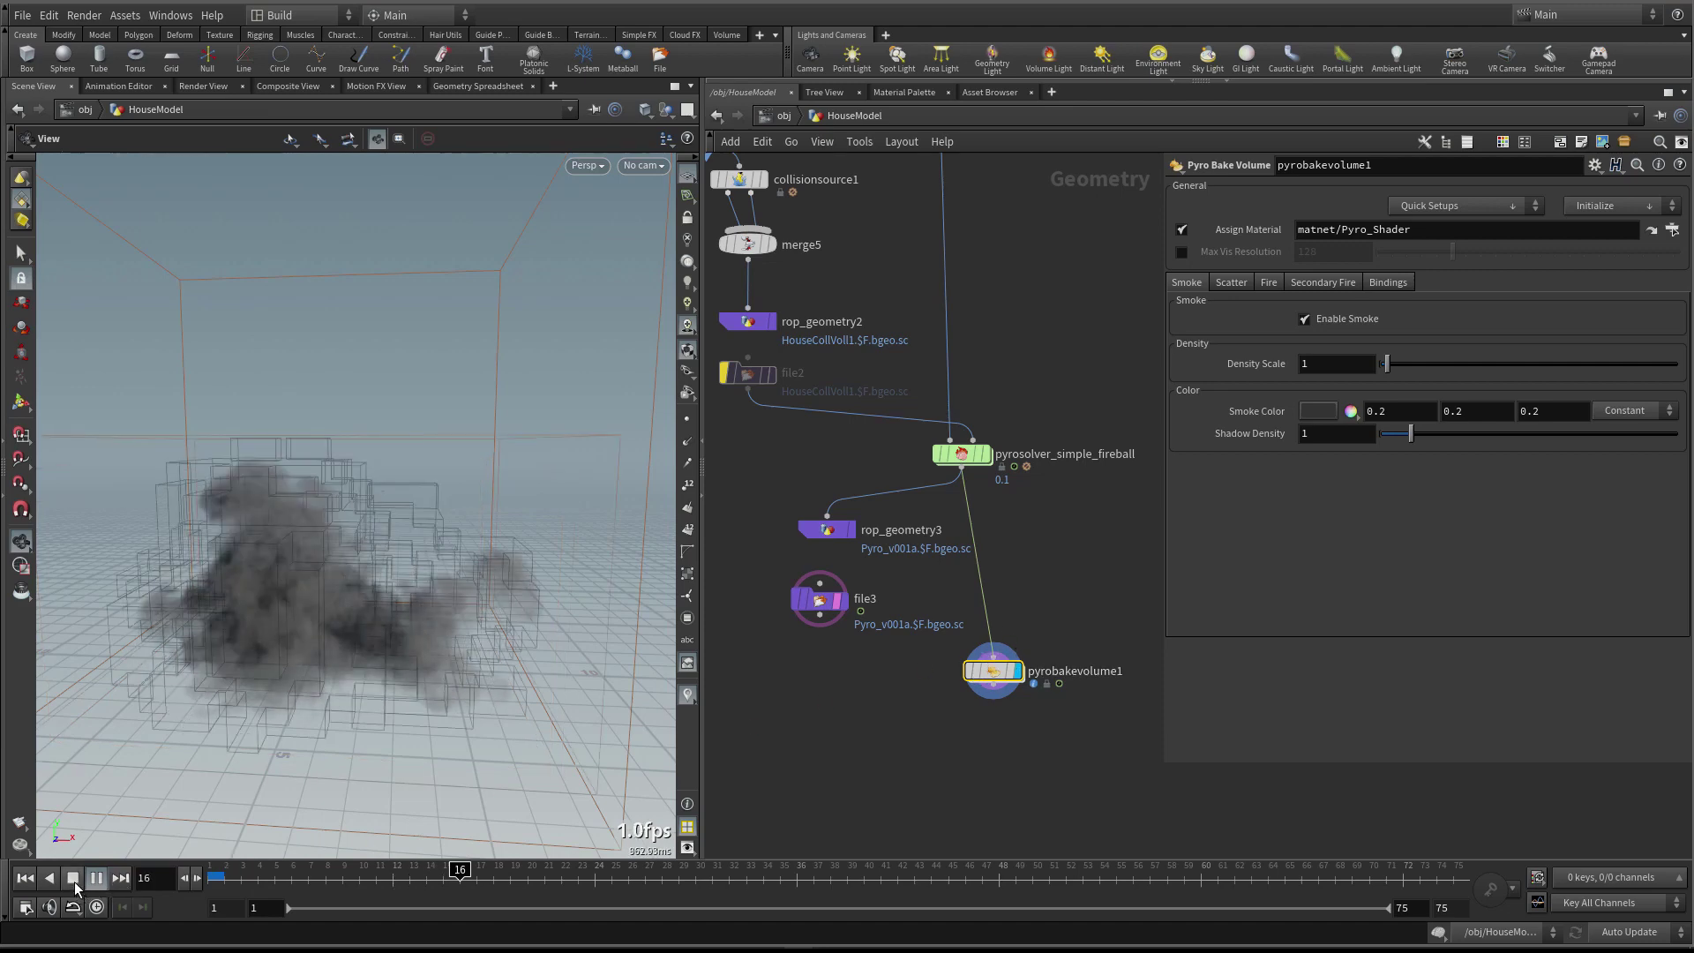
{"action": "left_click", "coordinate": [1014, 672]}
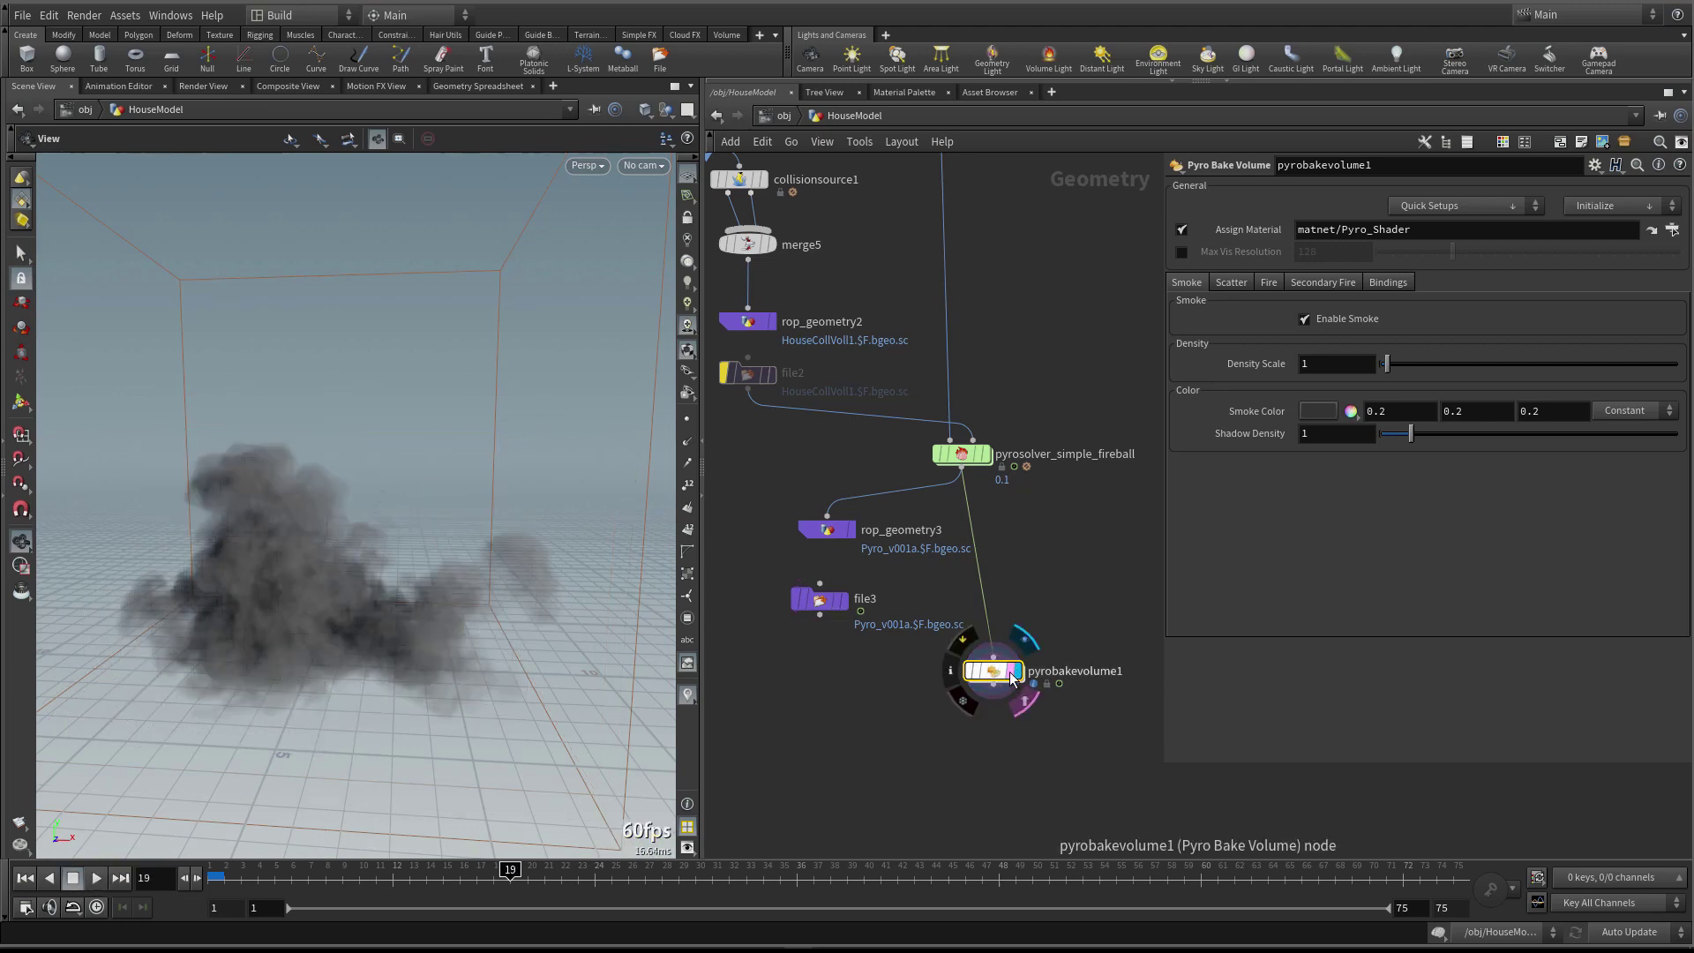
Align pyrobakevolume1 directly below the pyro solver and run the simulation on to frame 27
{"action": "left_click_drag", "start_coordinate": [333, 535], "coordinate": [370, 547]}
{"action": "left_click_drag", "start_coordinate": [992, 671], "coordinate": [962, 685]}
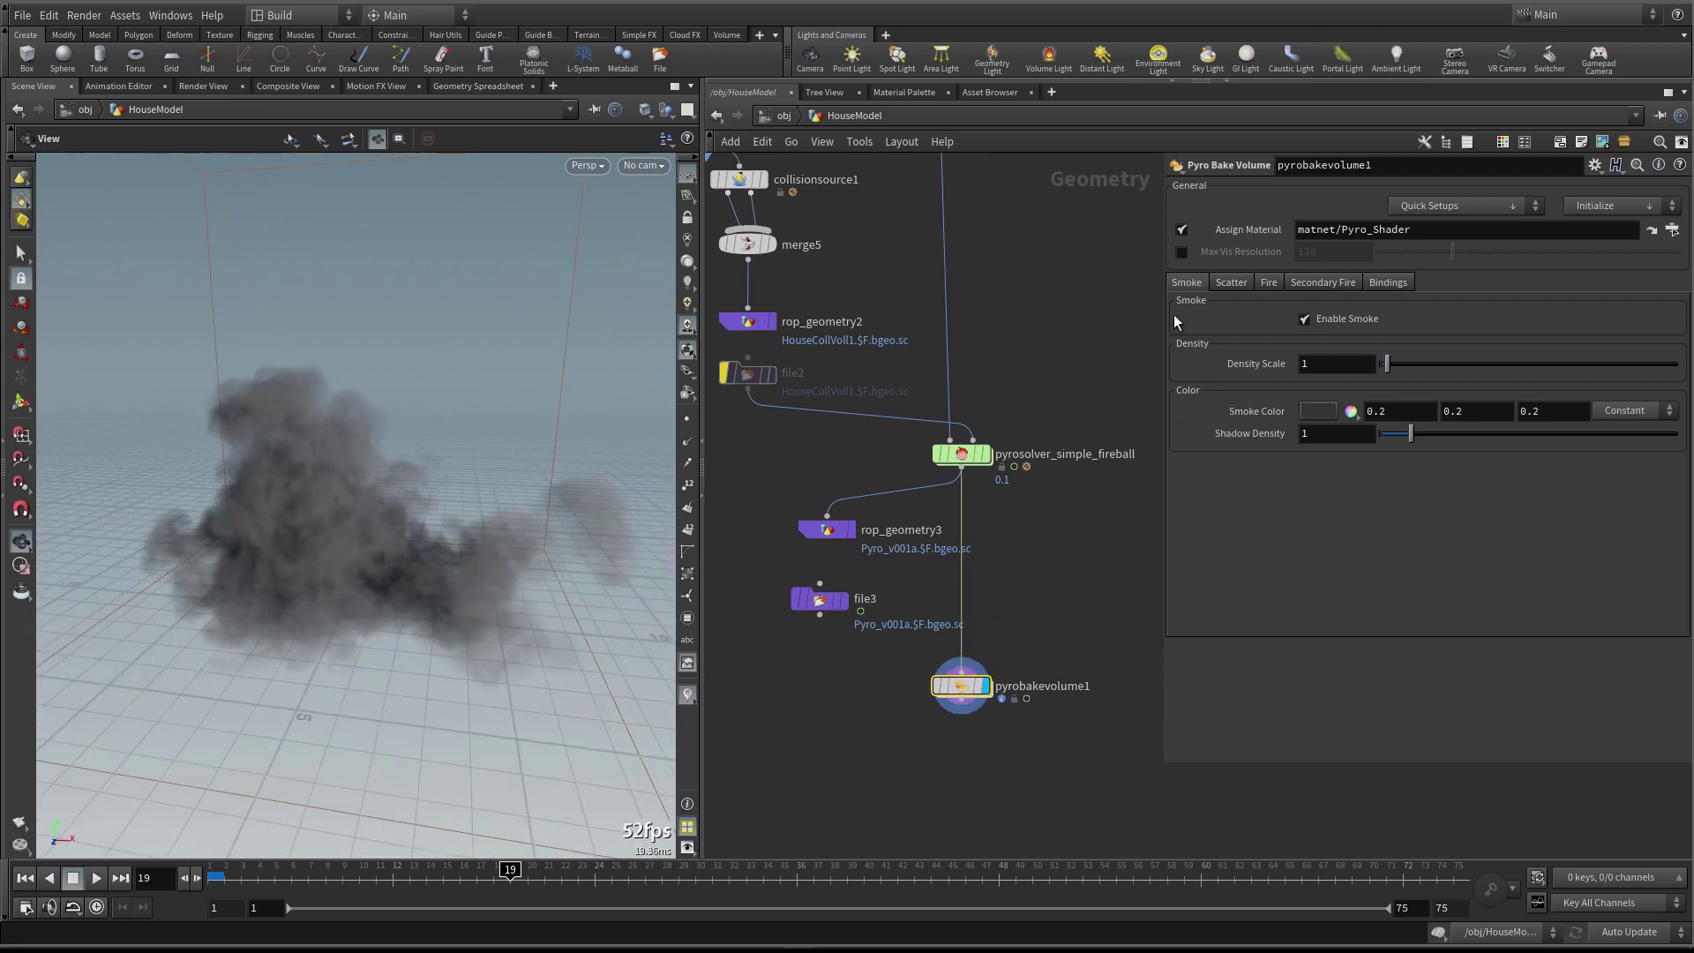
{"action": "left_click", "coordinate": [74, 877]}
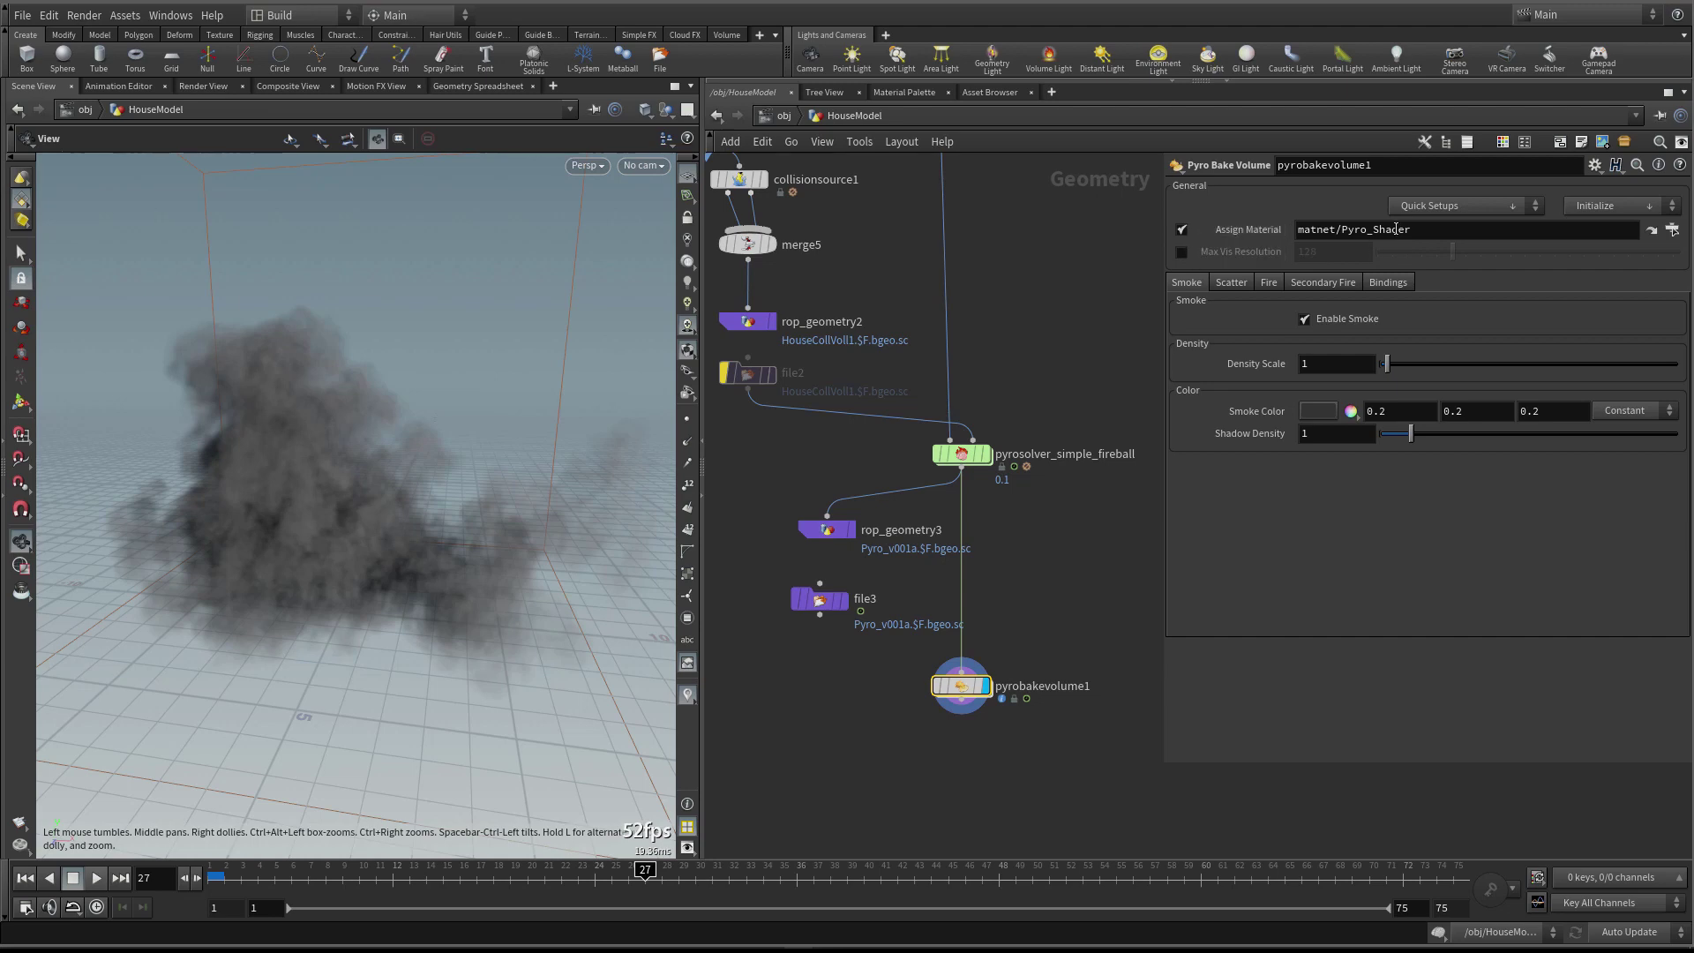
Open the Pyro_Shader in pyrobakevolume1's material network and examine its linked density scale, fire and bindings settings
{"action": "left_click_drag", "start_coordinate": [1411, 229], "coordinate": [1276, 229]}
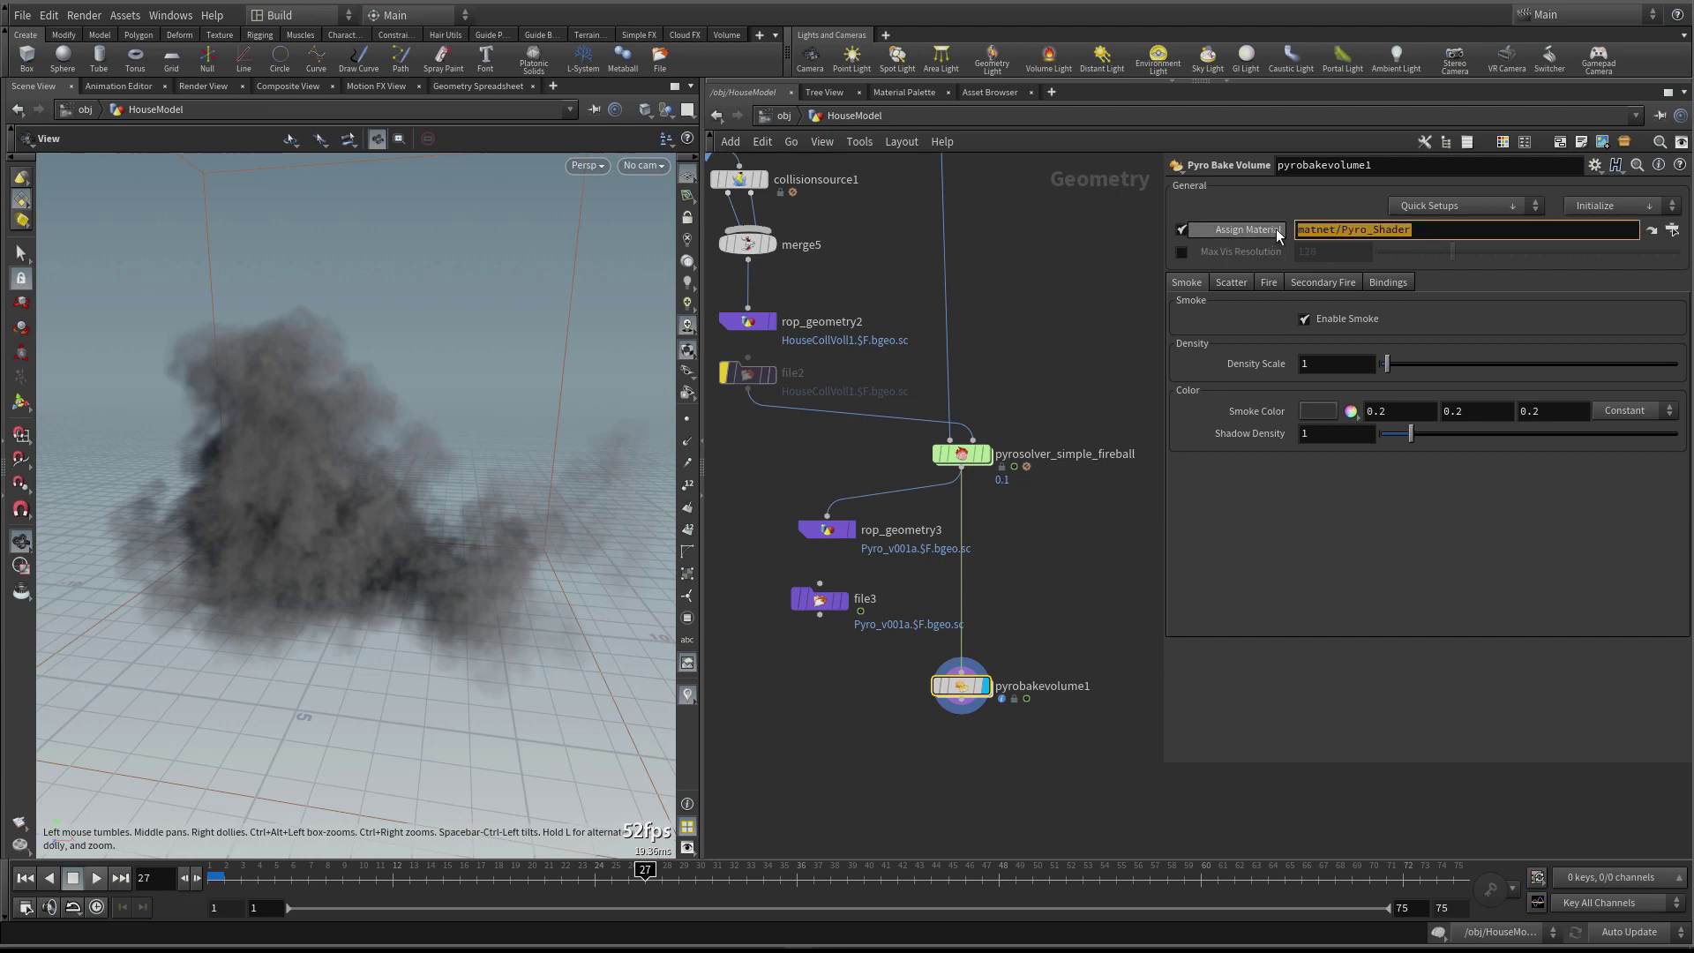
{"action": "double_click", "coordinate": [964, 684]}
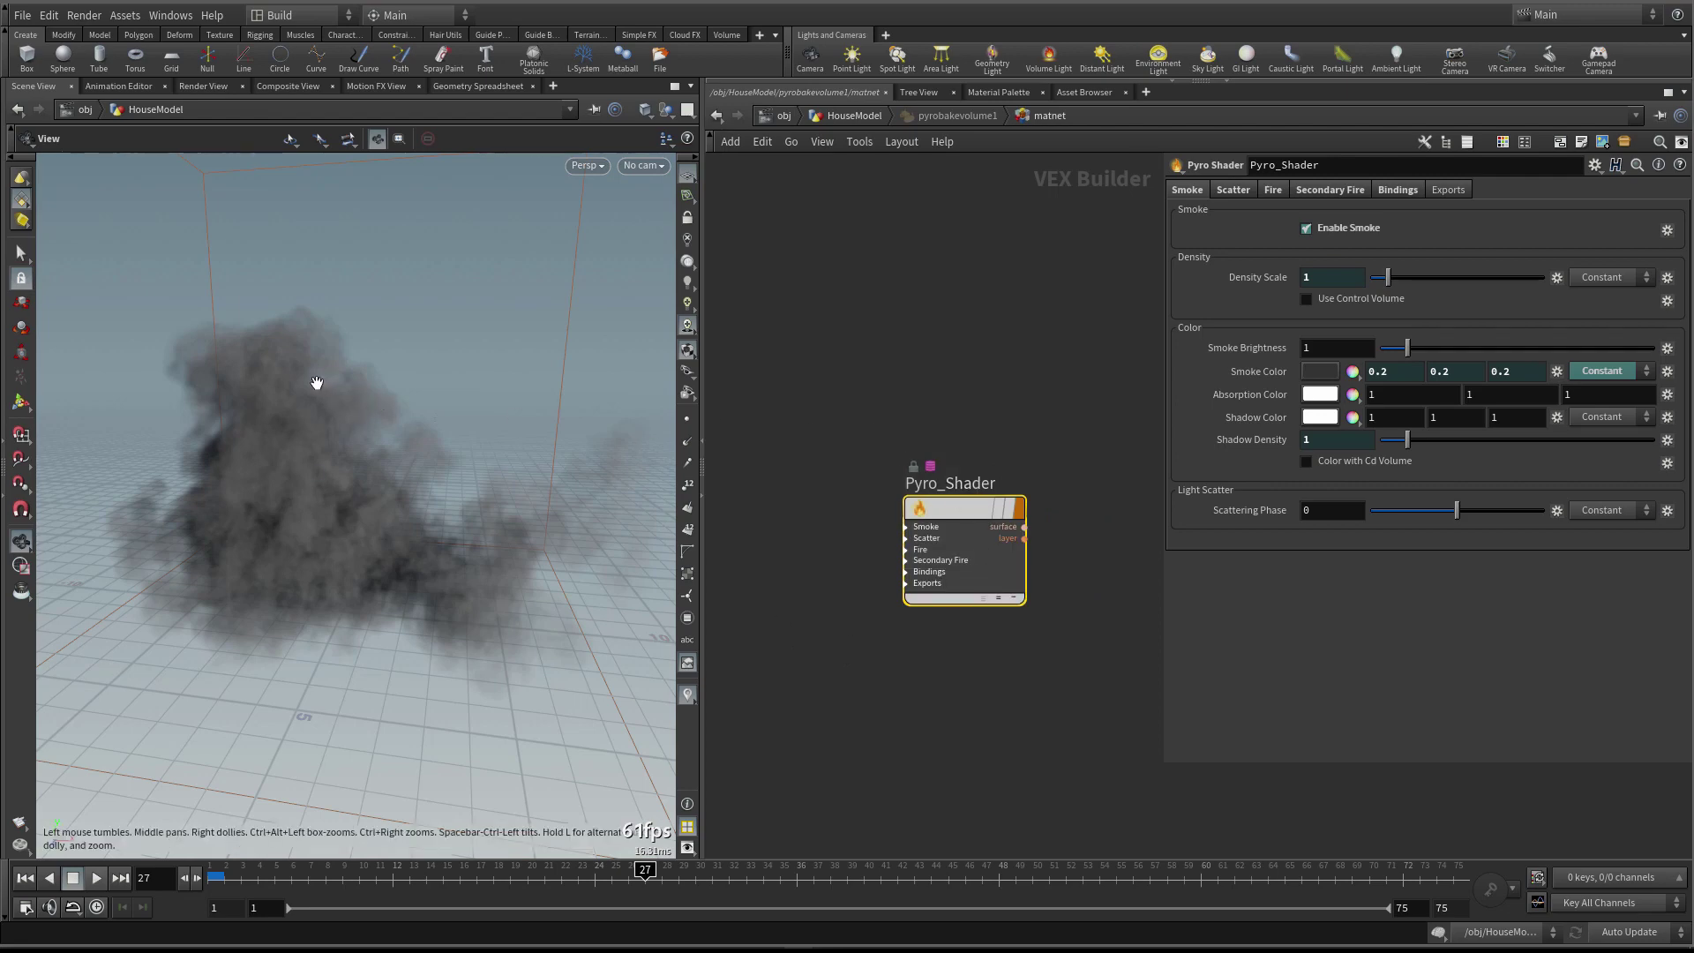
{"action": "left_click", "coordinate": [1268, 284]}
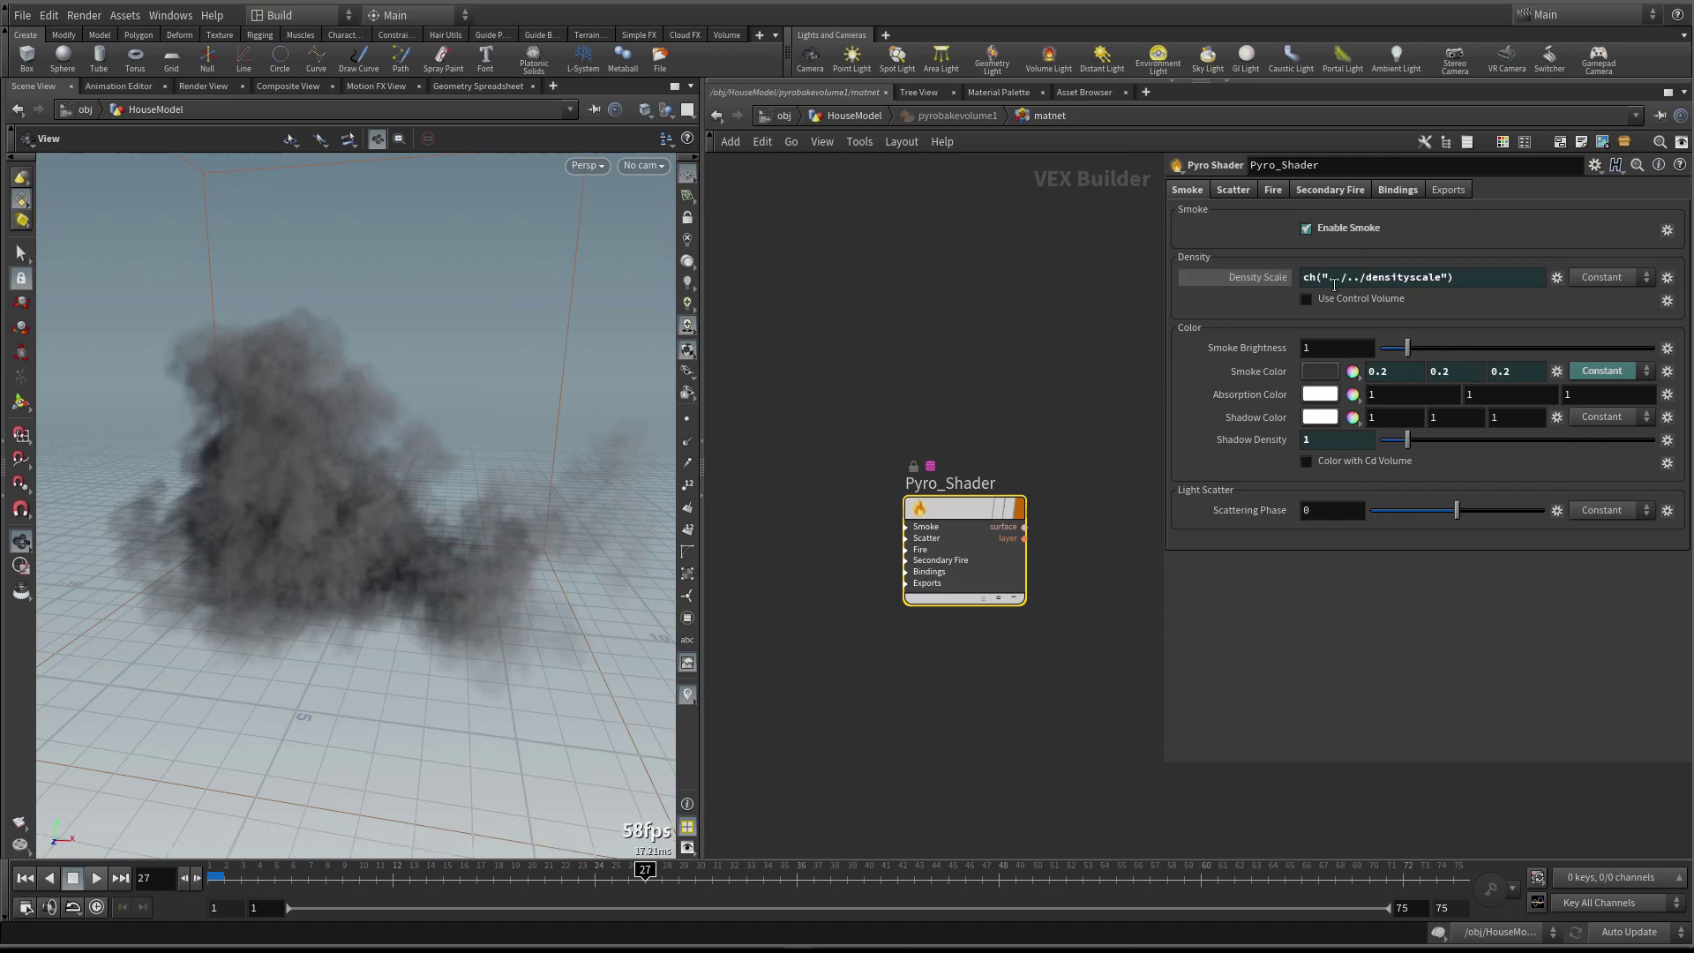
{"action": "left_click", "coordinate": [1258, 278]}
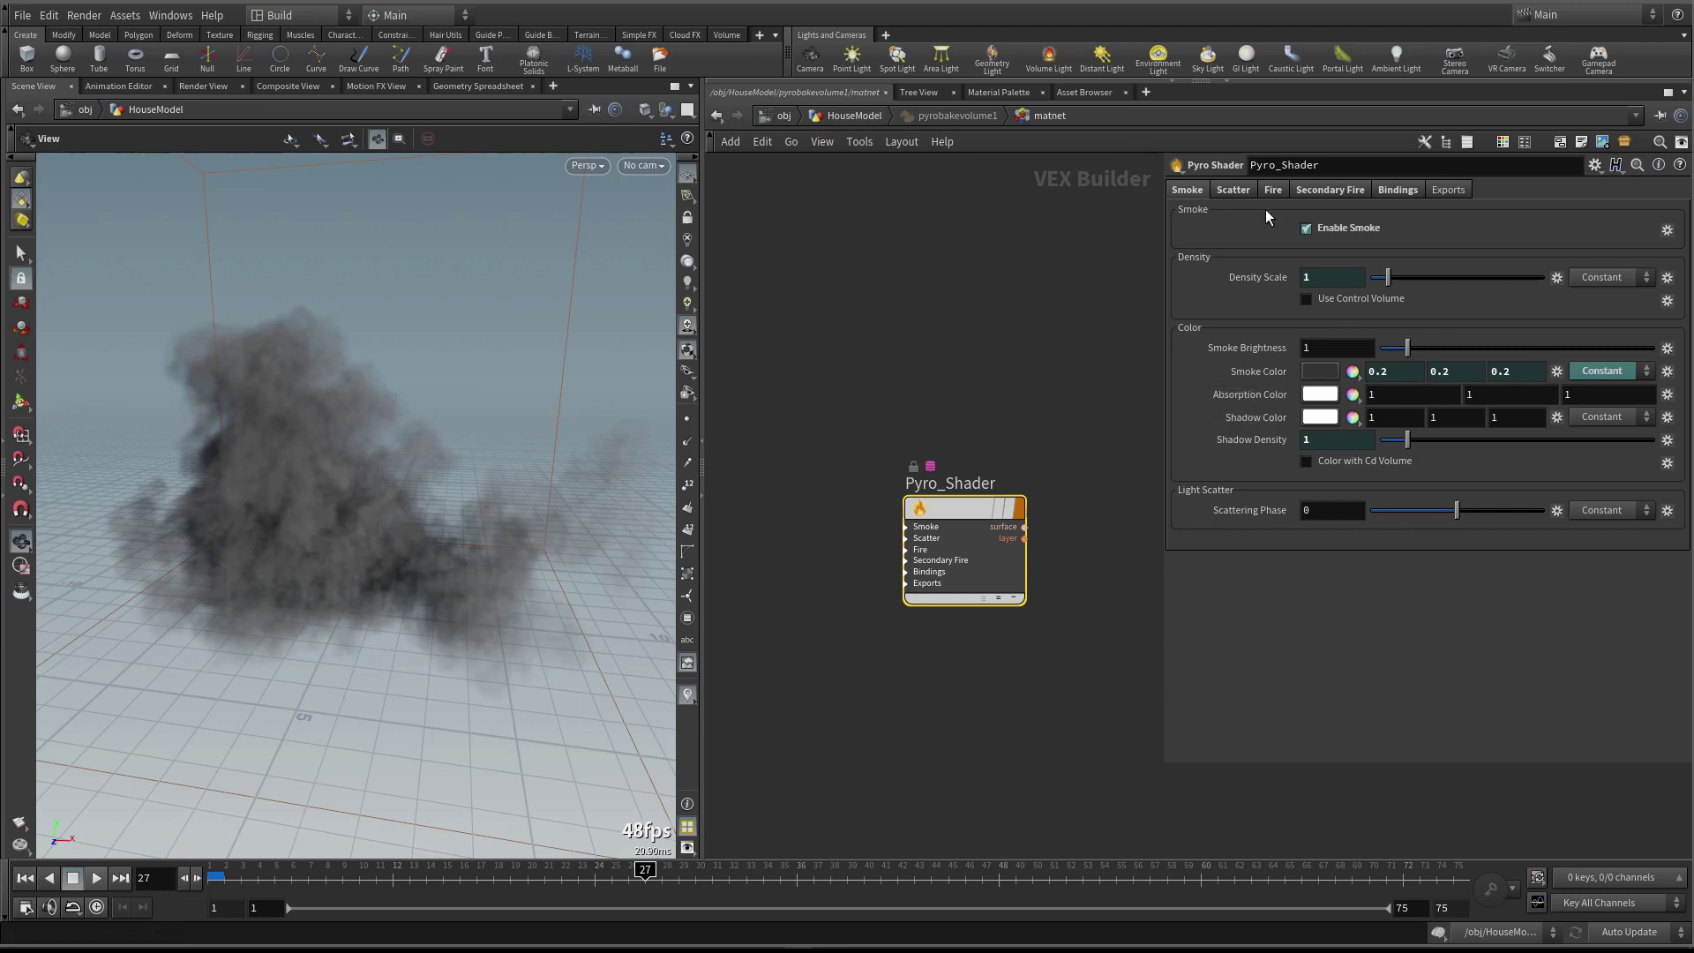
{"action": "left_click", "coordinate": [1292, 188]}
{"action": "left_click", "coordinate": [1359, 192]}
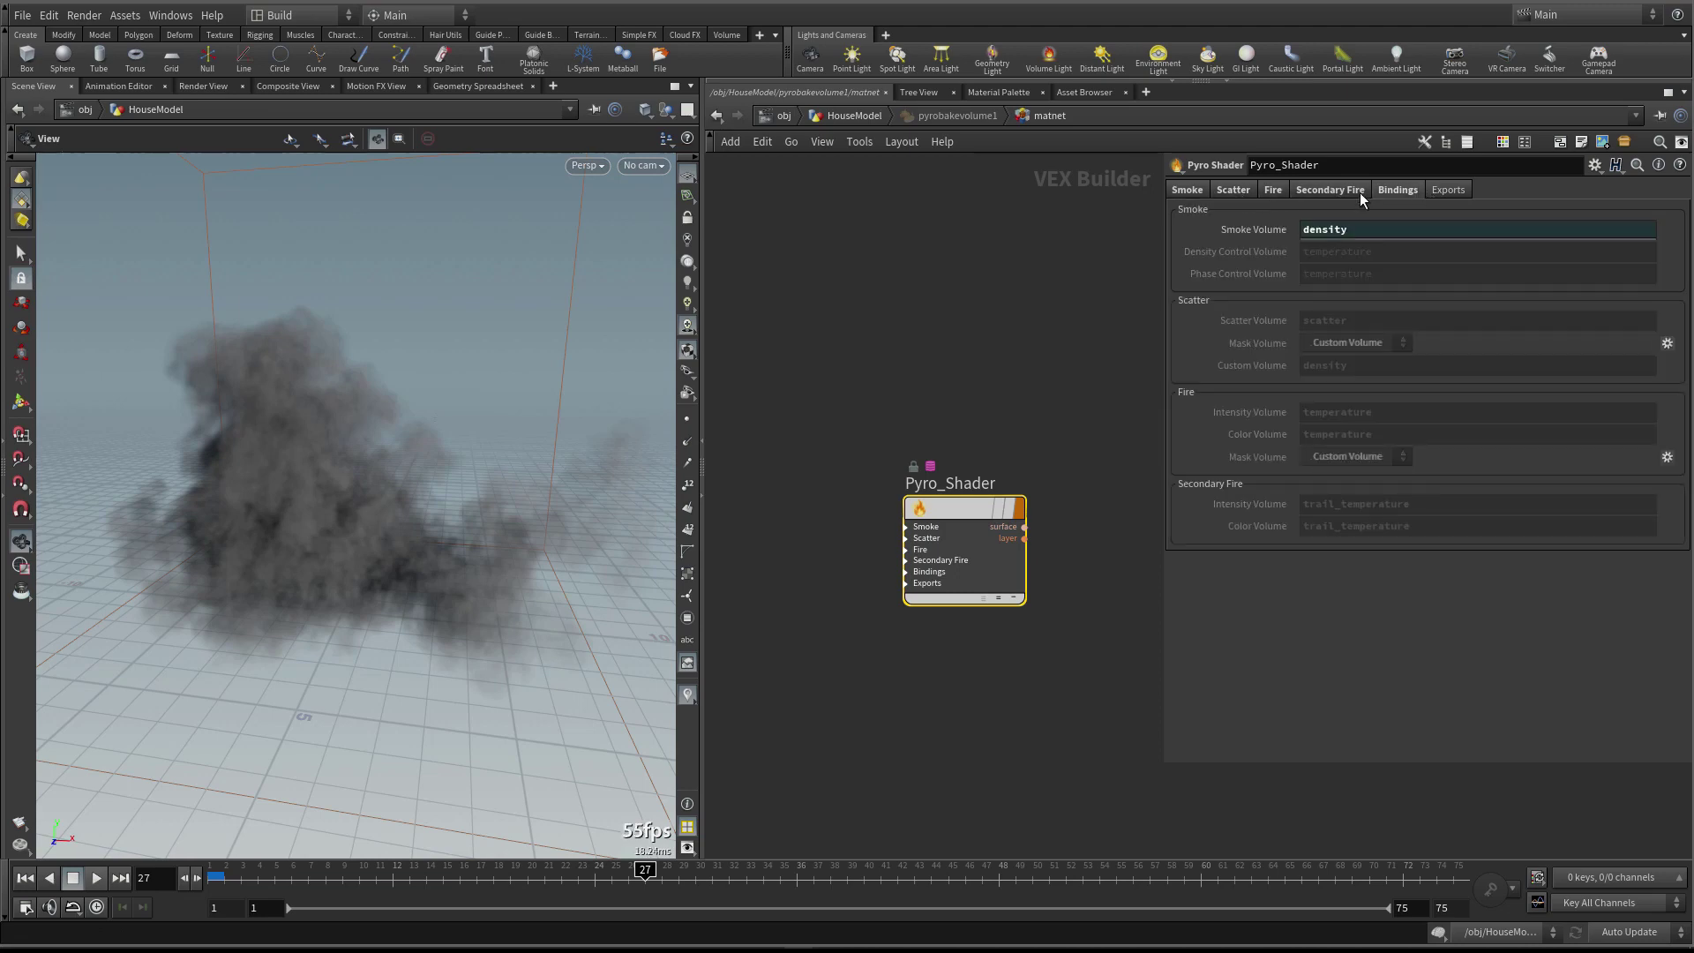
Review the Pyro_Shader smoke settings and go back up to the HouseModel network to check pyrobakevolume1's assigned material path
{"action": "left_click", "coordinate": [1200, 190]}
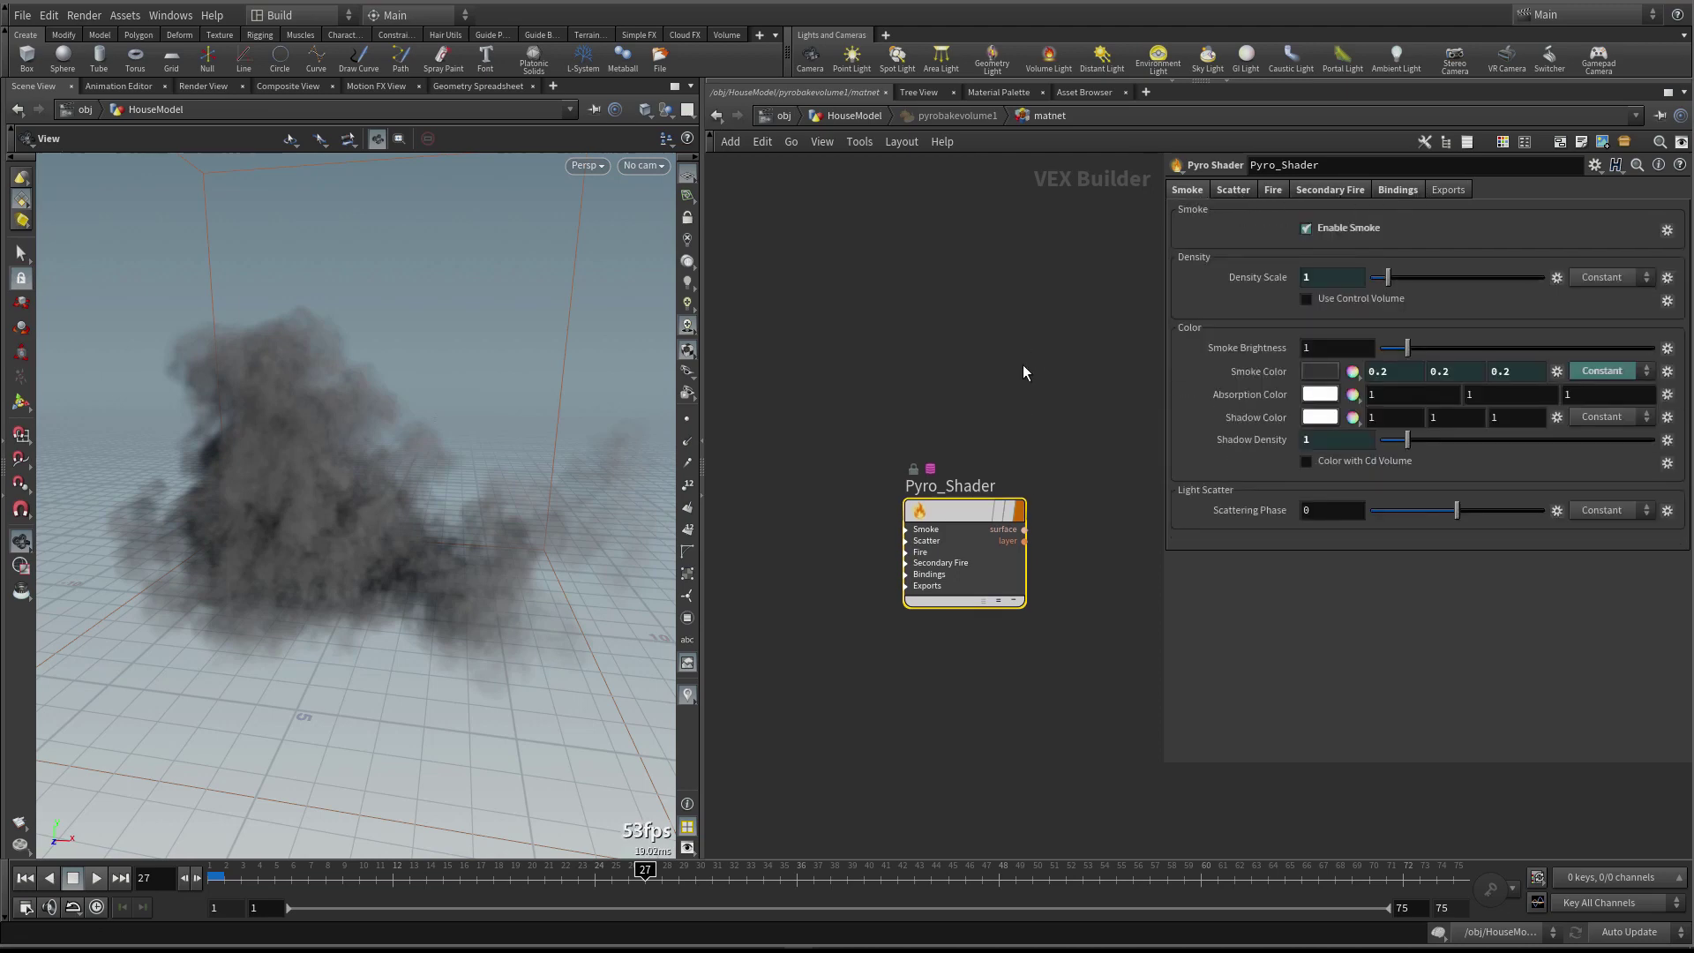
{"action": "key", "text": "u"}
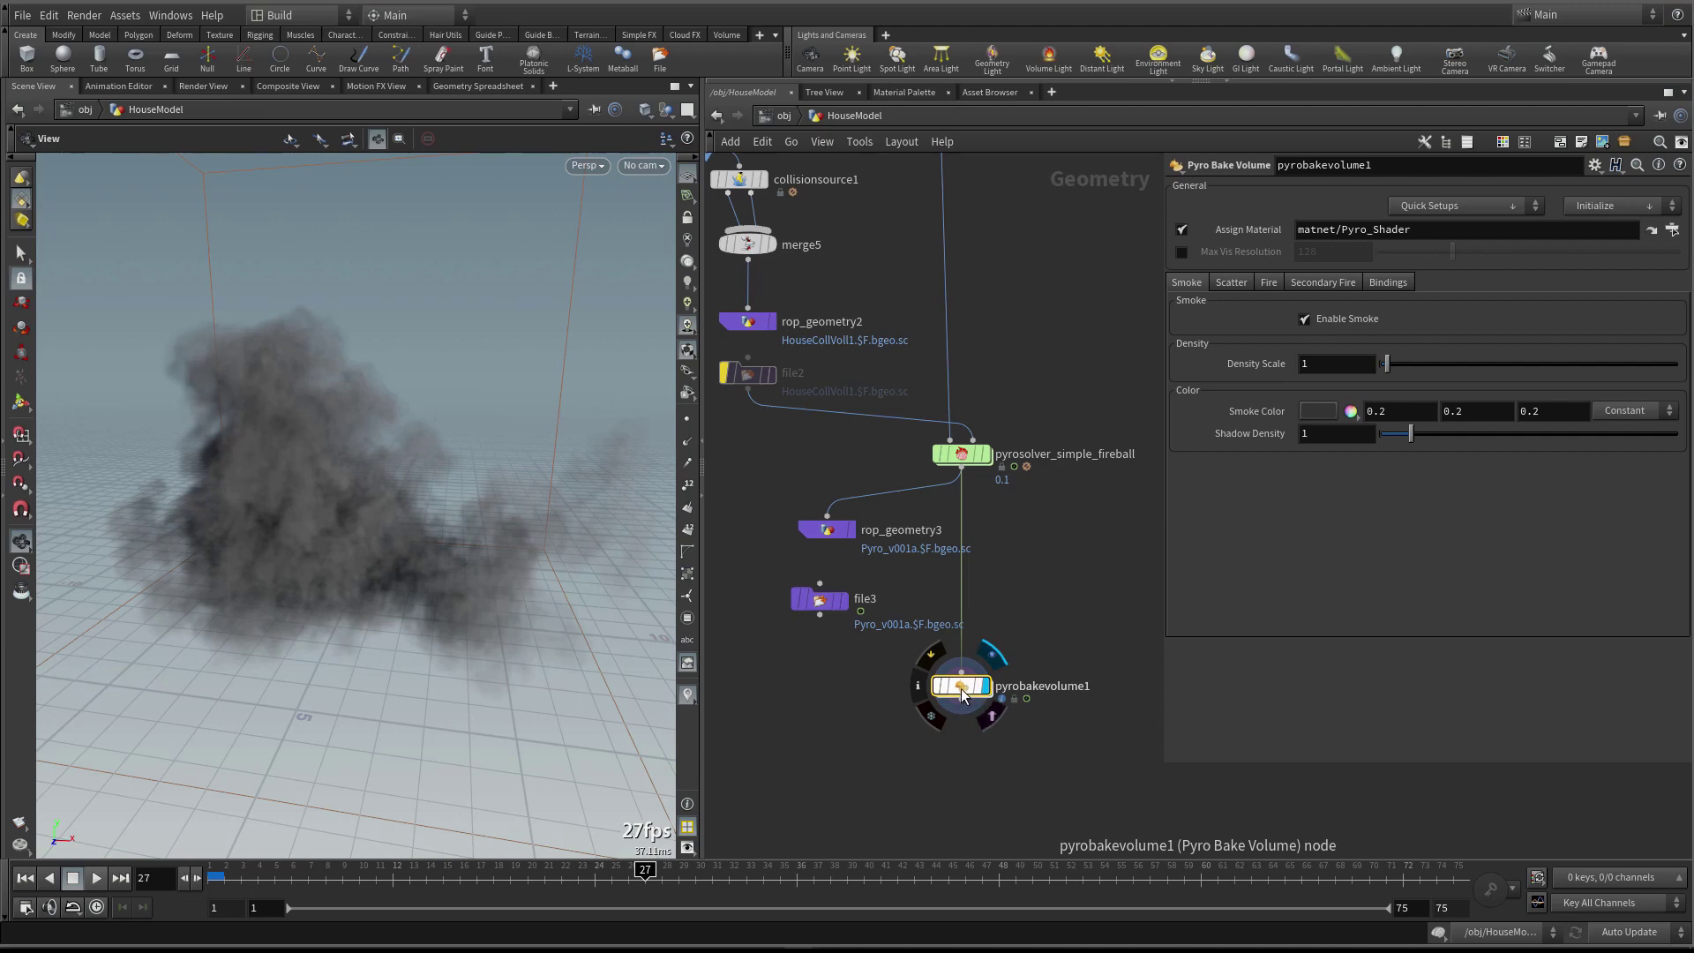
{"action": "left_click_drag", "start_coordinate": [961, 688], "coordinate": [960, 698]}
{"action": "middle_click_drag", "start_coordinate": [979, 743], "coordinate": [970, 727]}
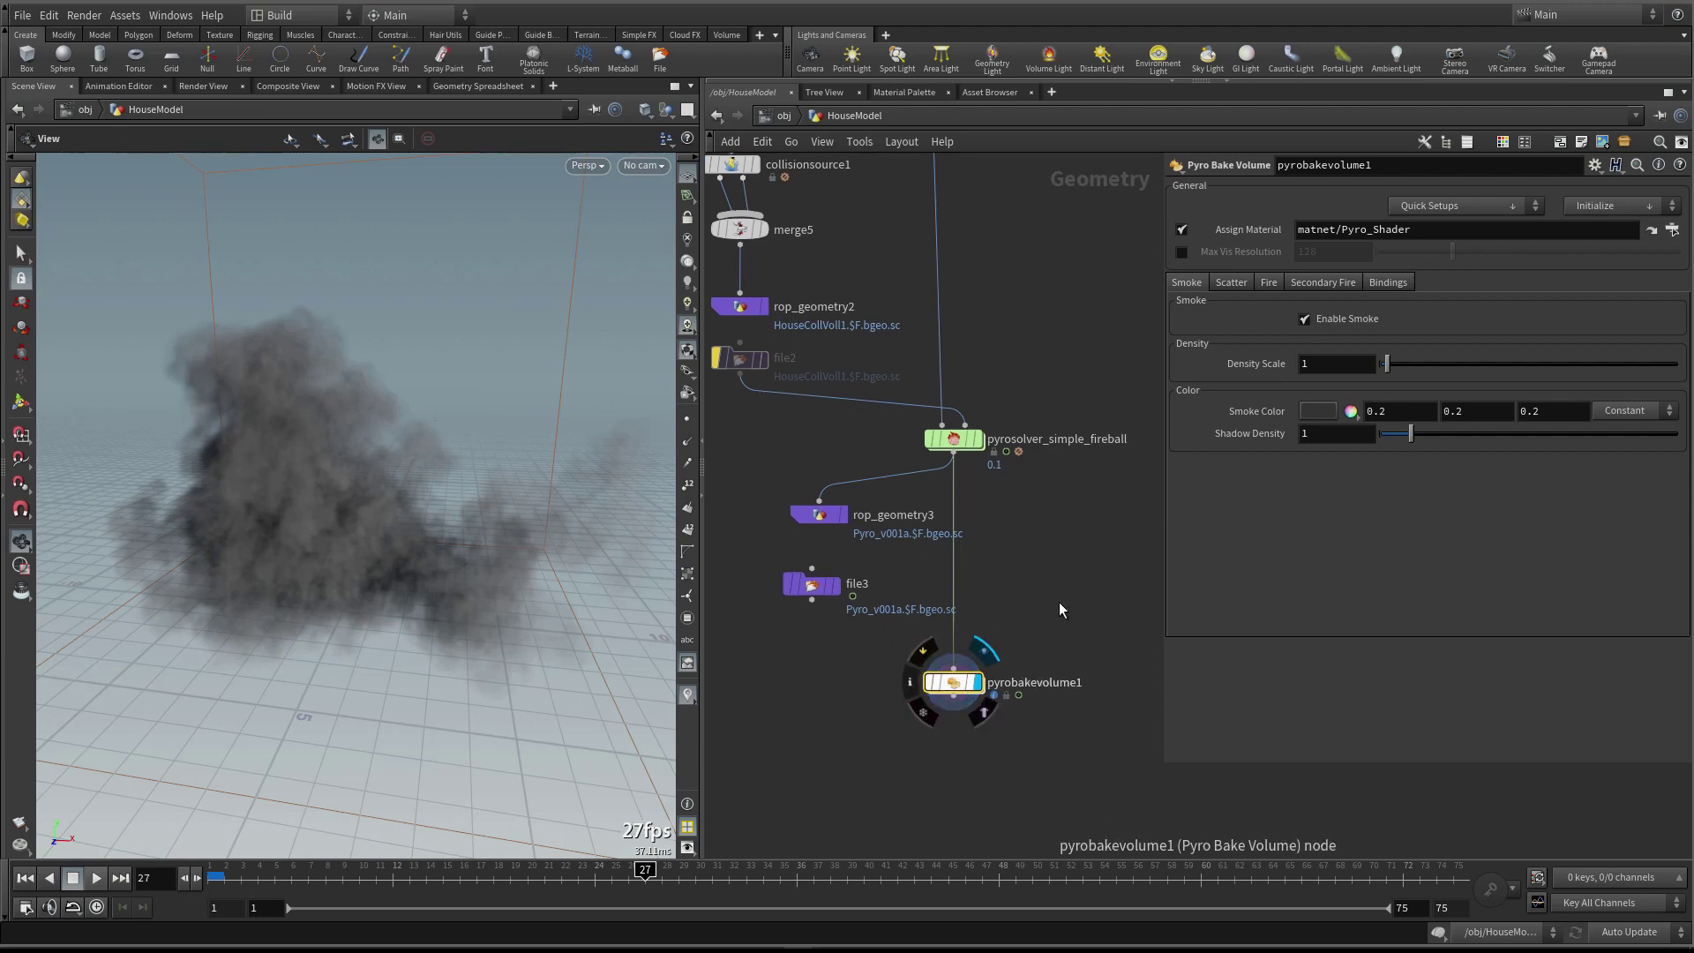
{"action": "left_click_drag", "start_coordinate": [1411, 229], "coordinate": [1265, 235]}
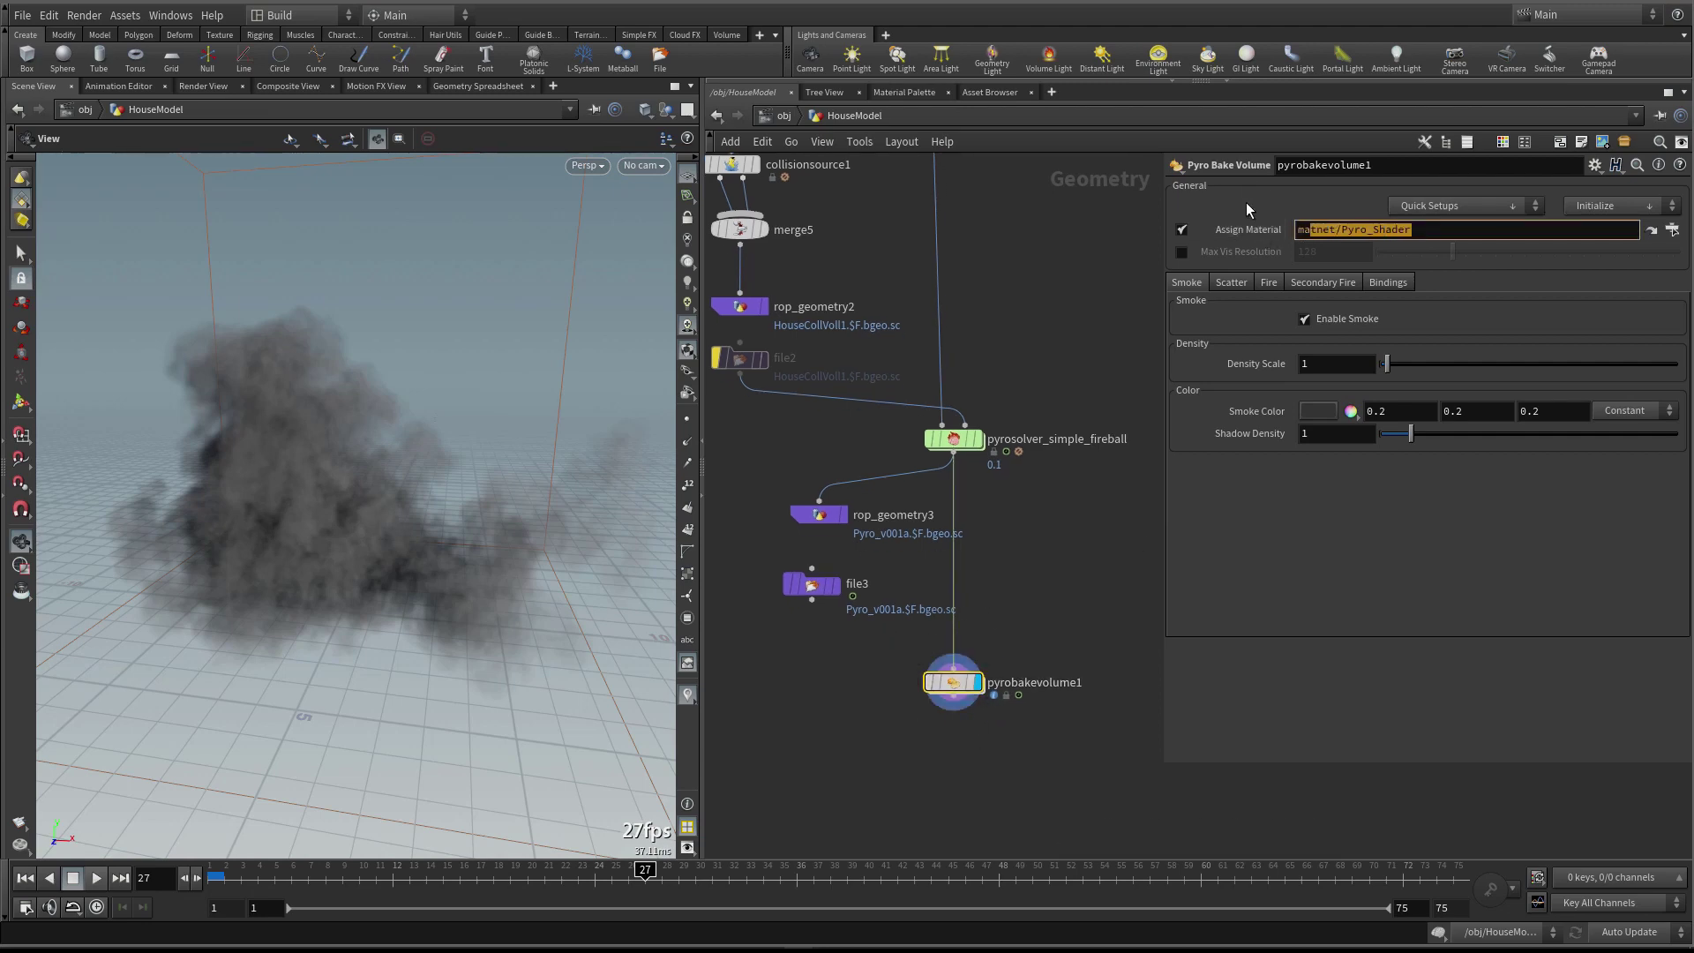
Turn on Max Vis Resolution for pyrobakevolume1 and set it to 64
{"action": "left_click", "coordinate": [1182, 252]}
{"action": "left_click_drag", "start_coordinate": [279, 567], "coordinate": [340, 486]}
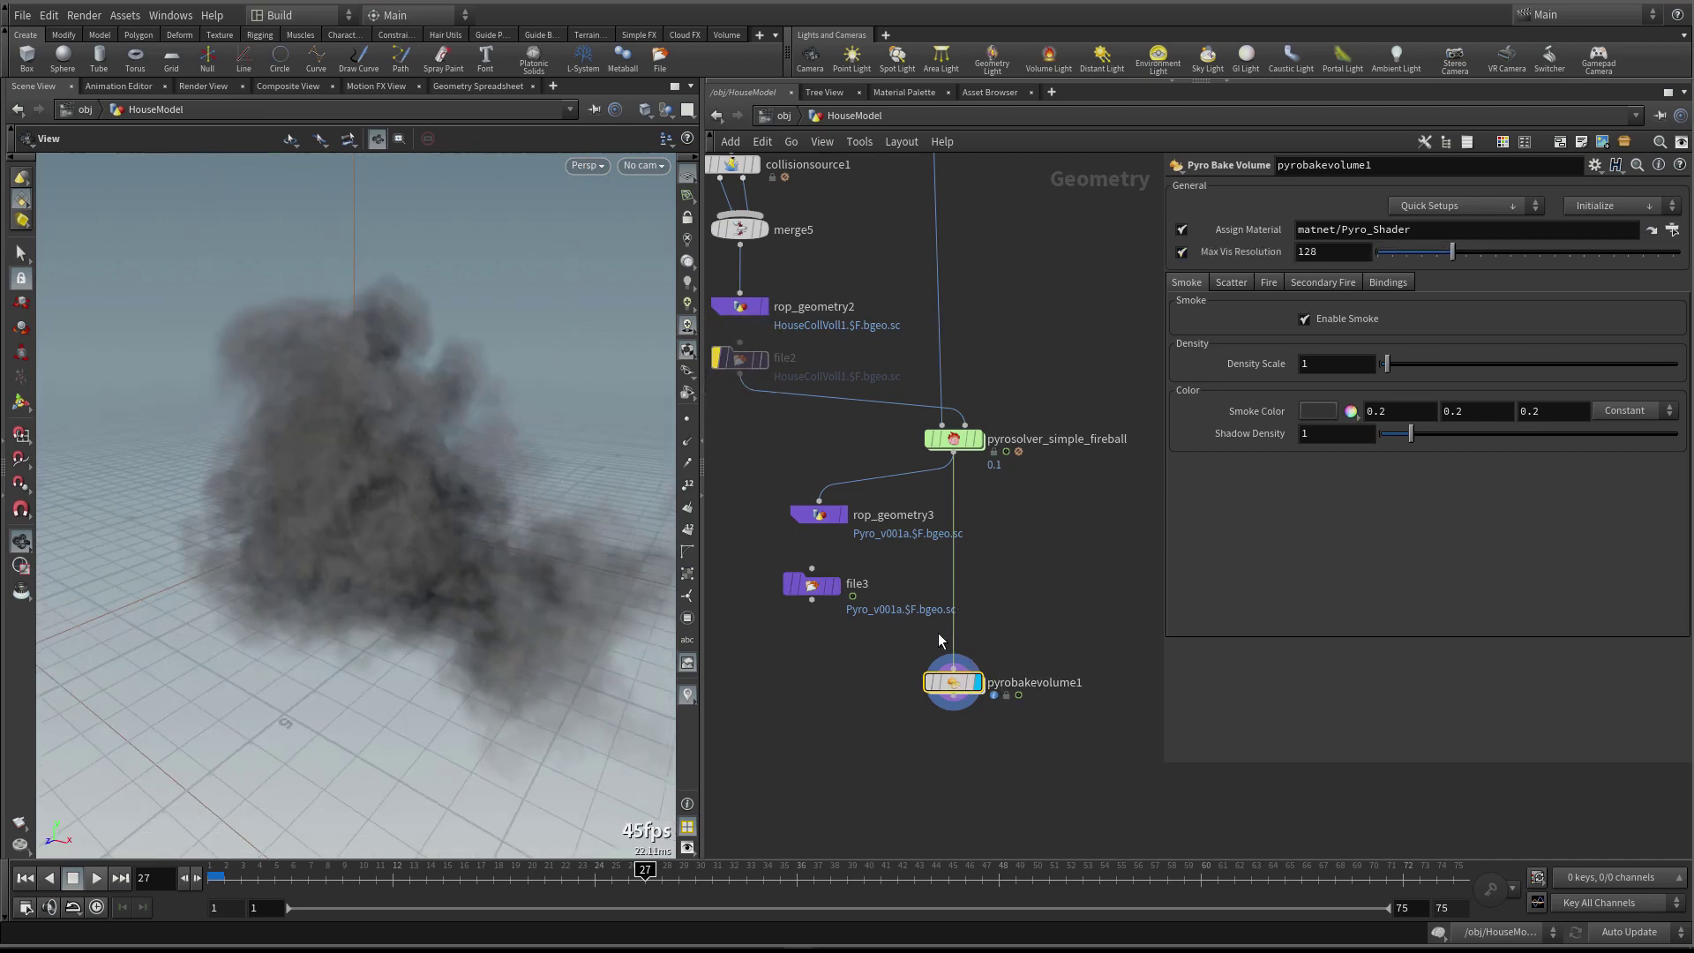
{"action": "left_click", "coordinate": [1319, 253]}
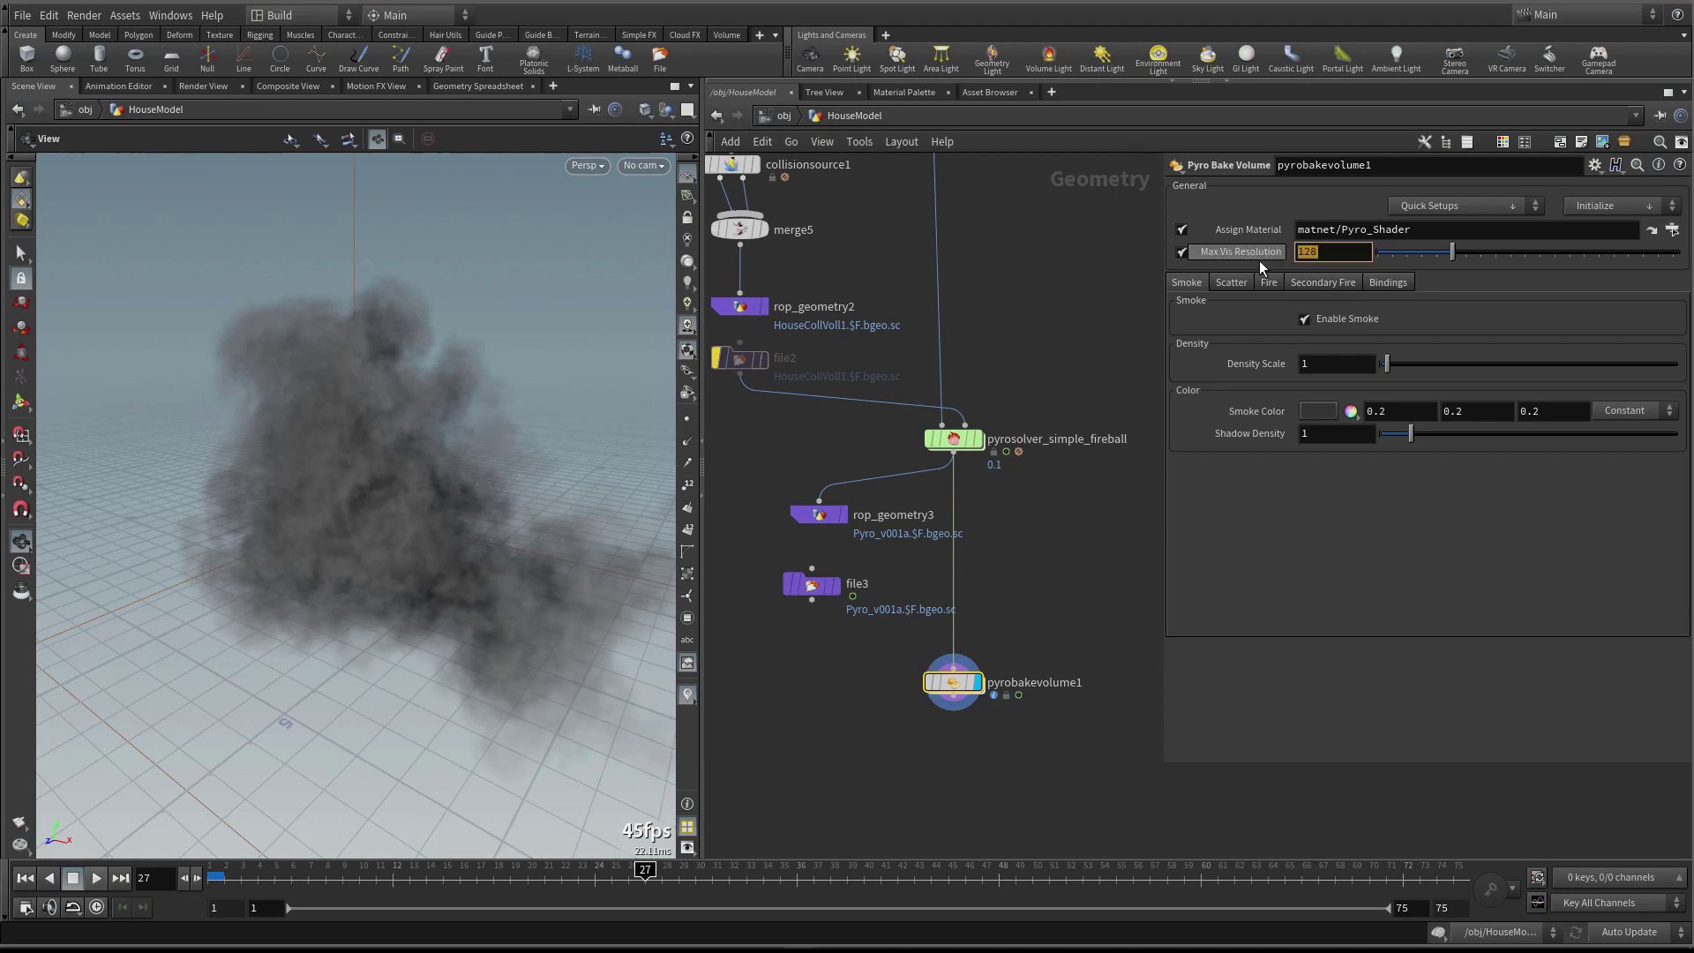
{"action": "type", "text": "64"}
{"action": "key", "text": "Return"}
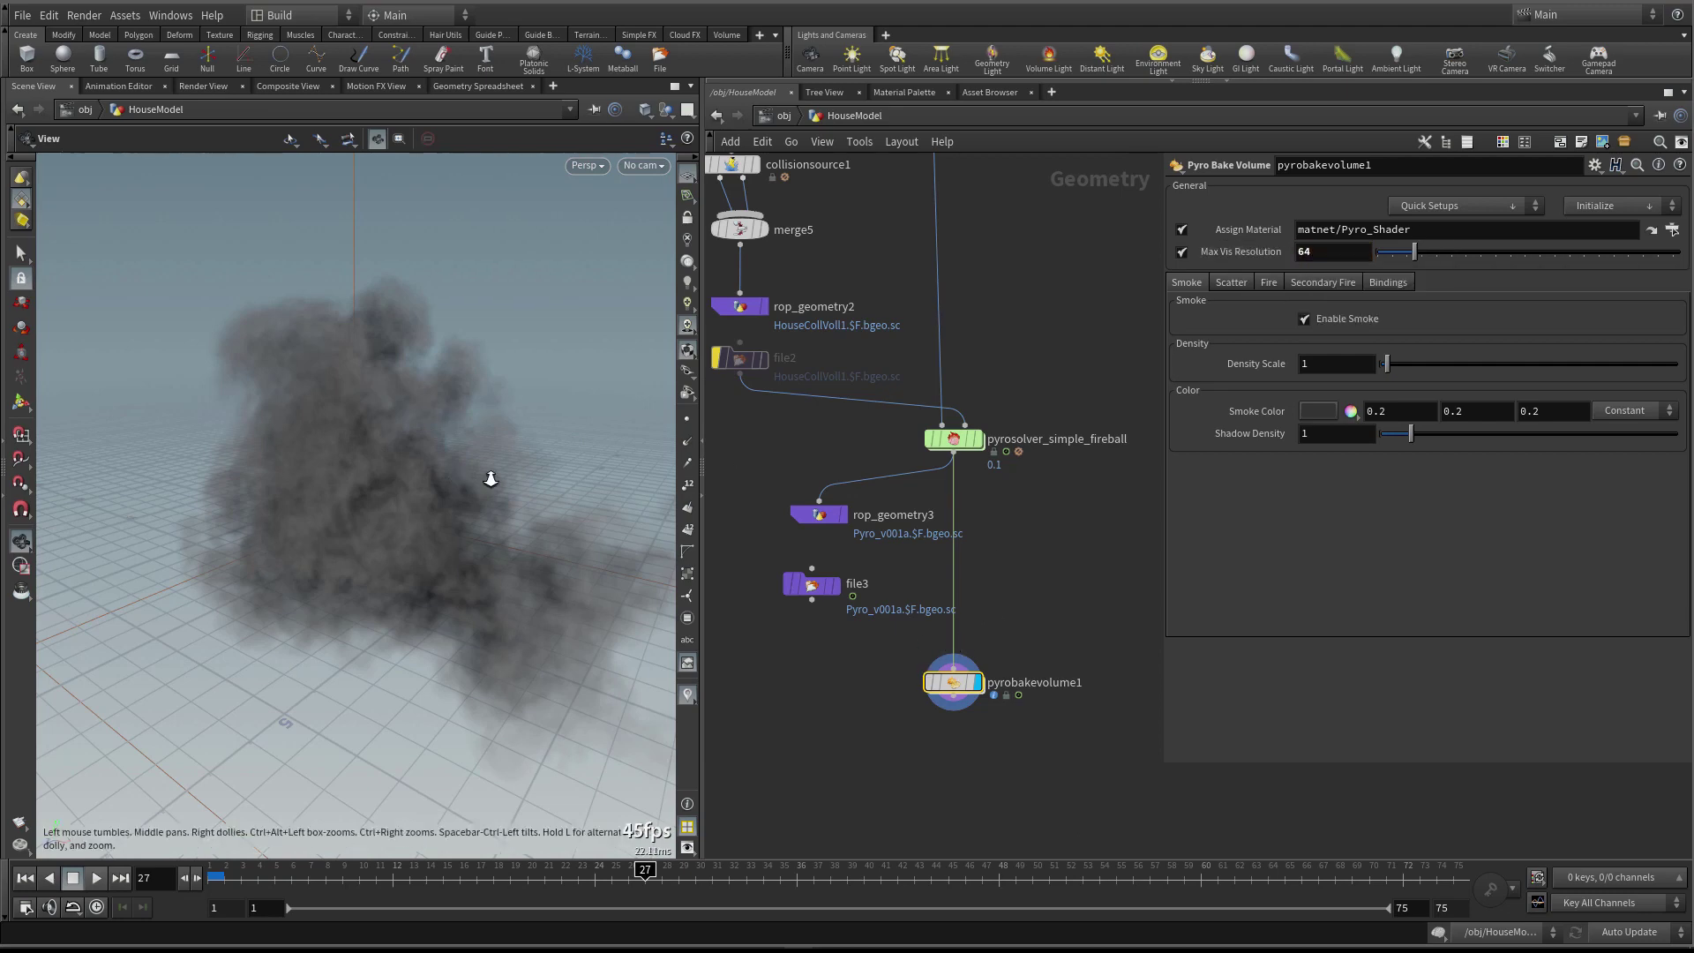
{"action": "left_click_drag", "start_coordinate": [492, 480], "coordinate": [494, 494]}
Reduce pyrobakevolume1's Max Vis Resolution to 8 and inspect the smoke from another angle
{"action": "mouse_move", "coordinate": [973, 691]}
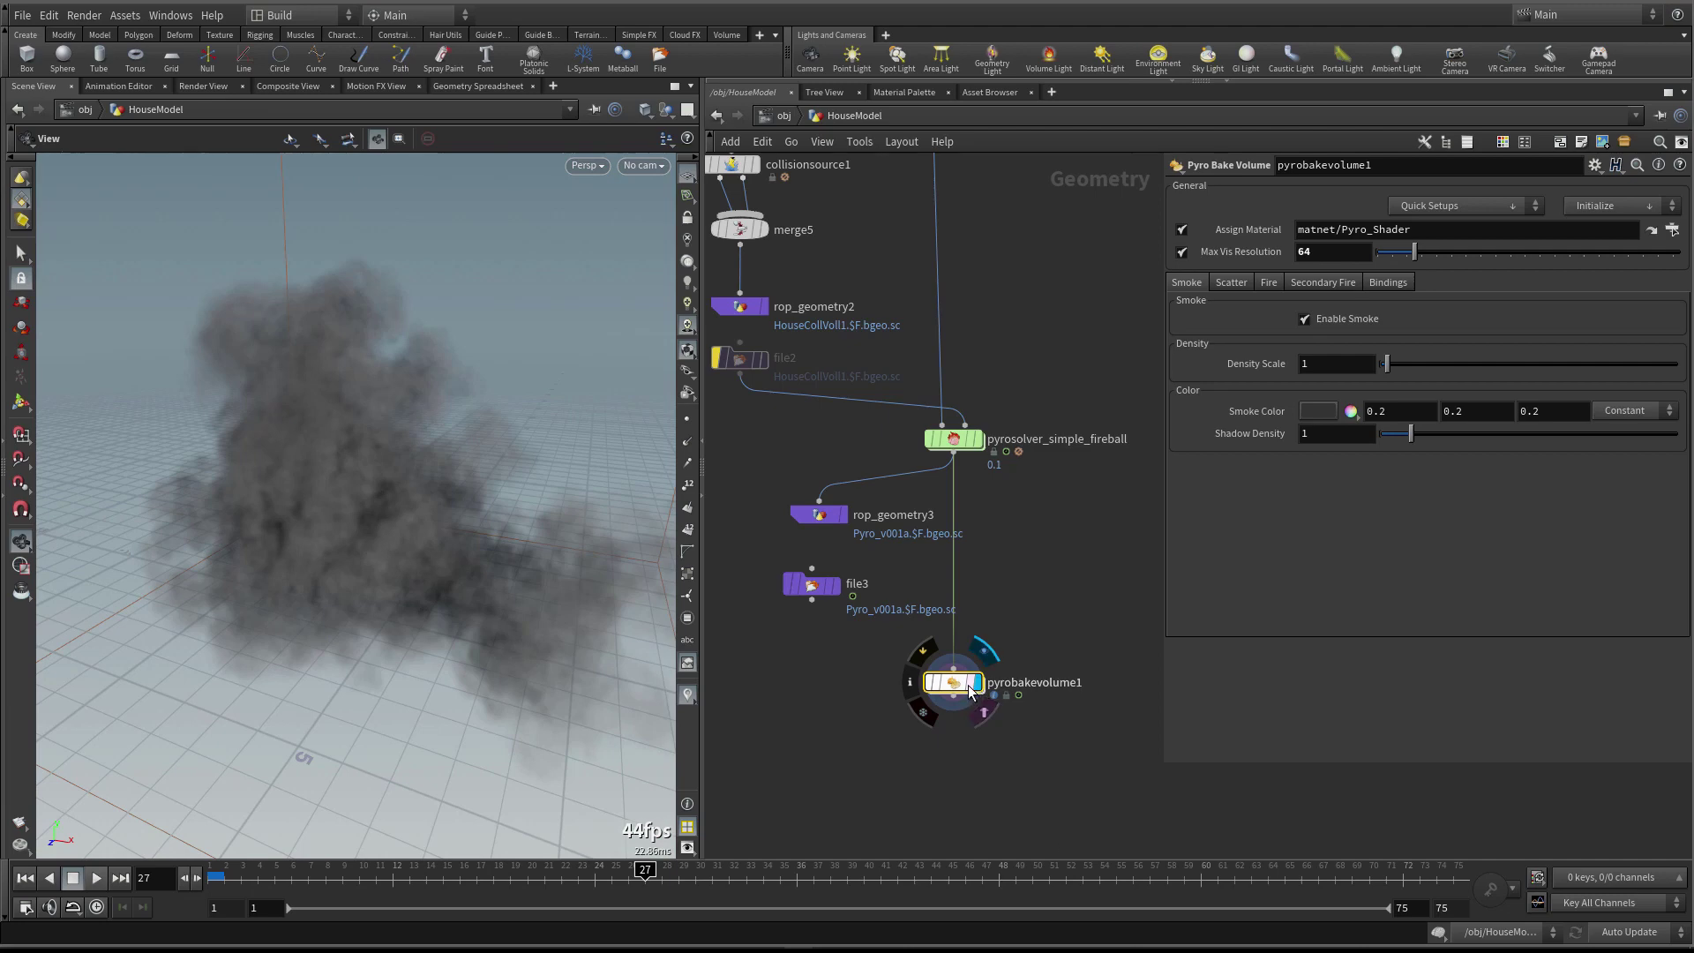
{"action": "left_click", "coordinate": [1307, 253]}
{"action": "type", "text": "8"}
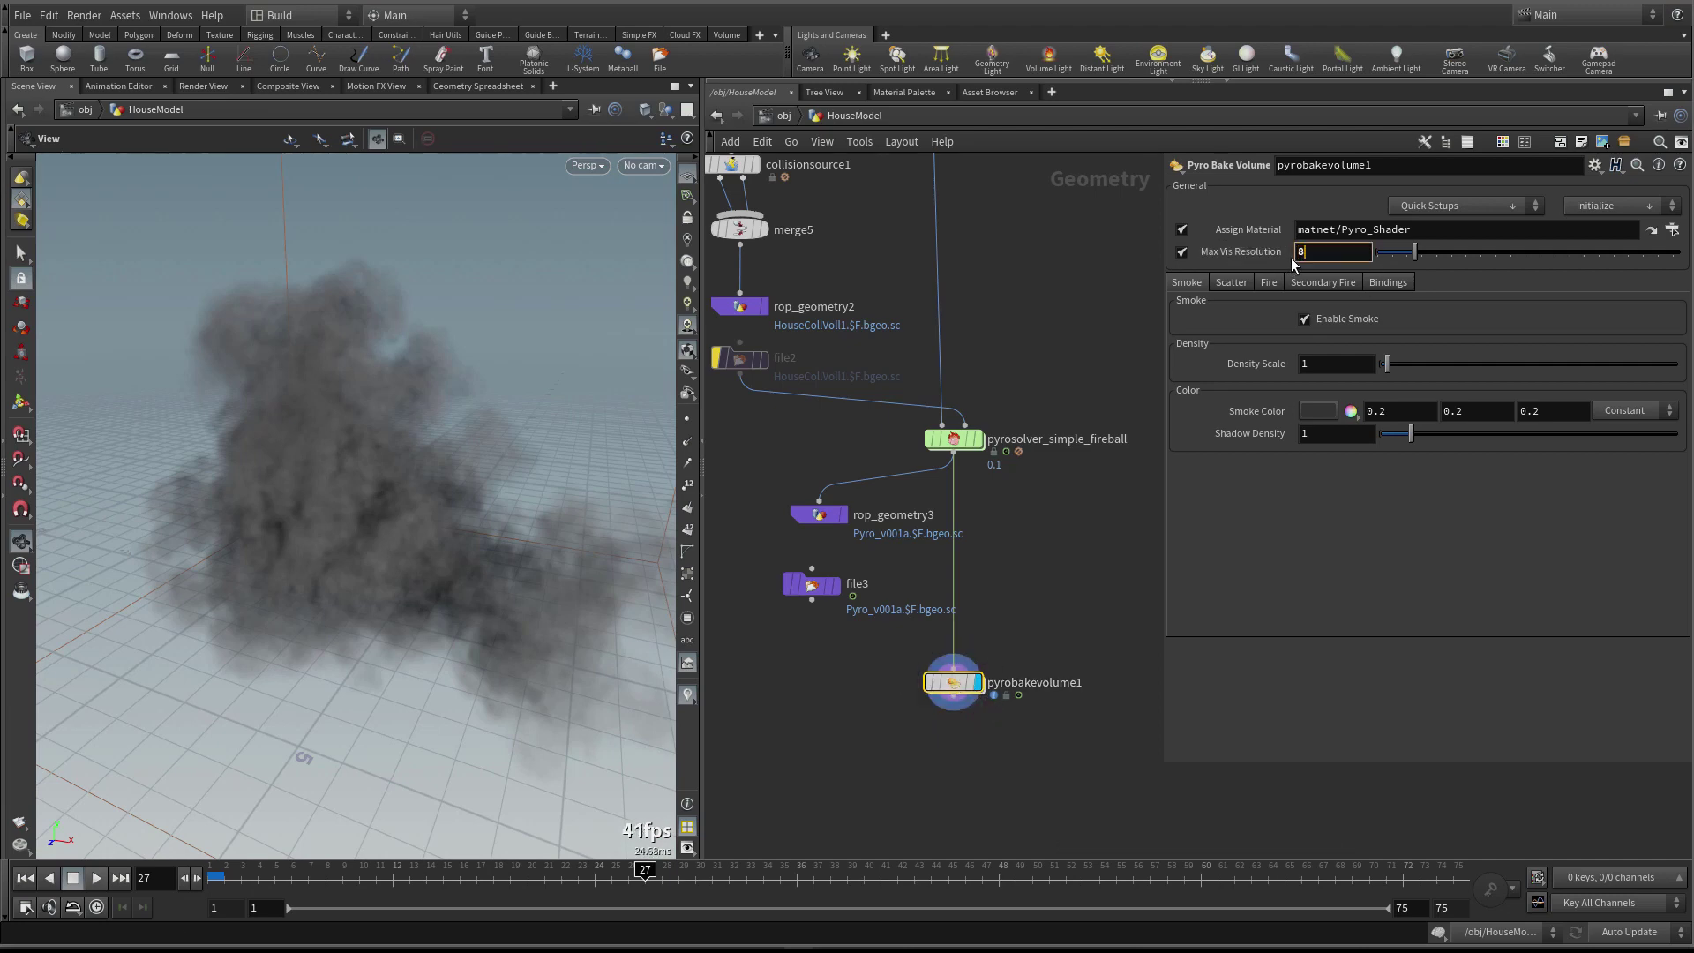
{"action": "key", "text": "Return"}
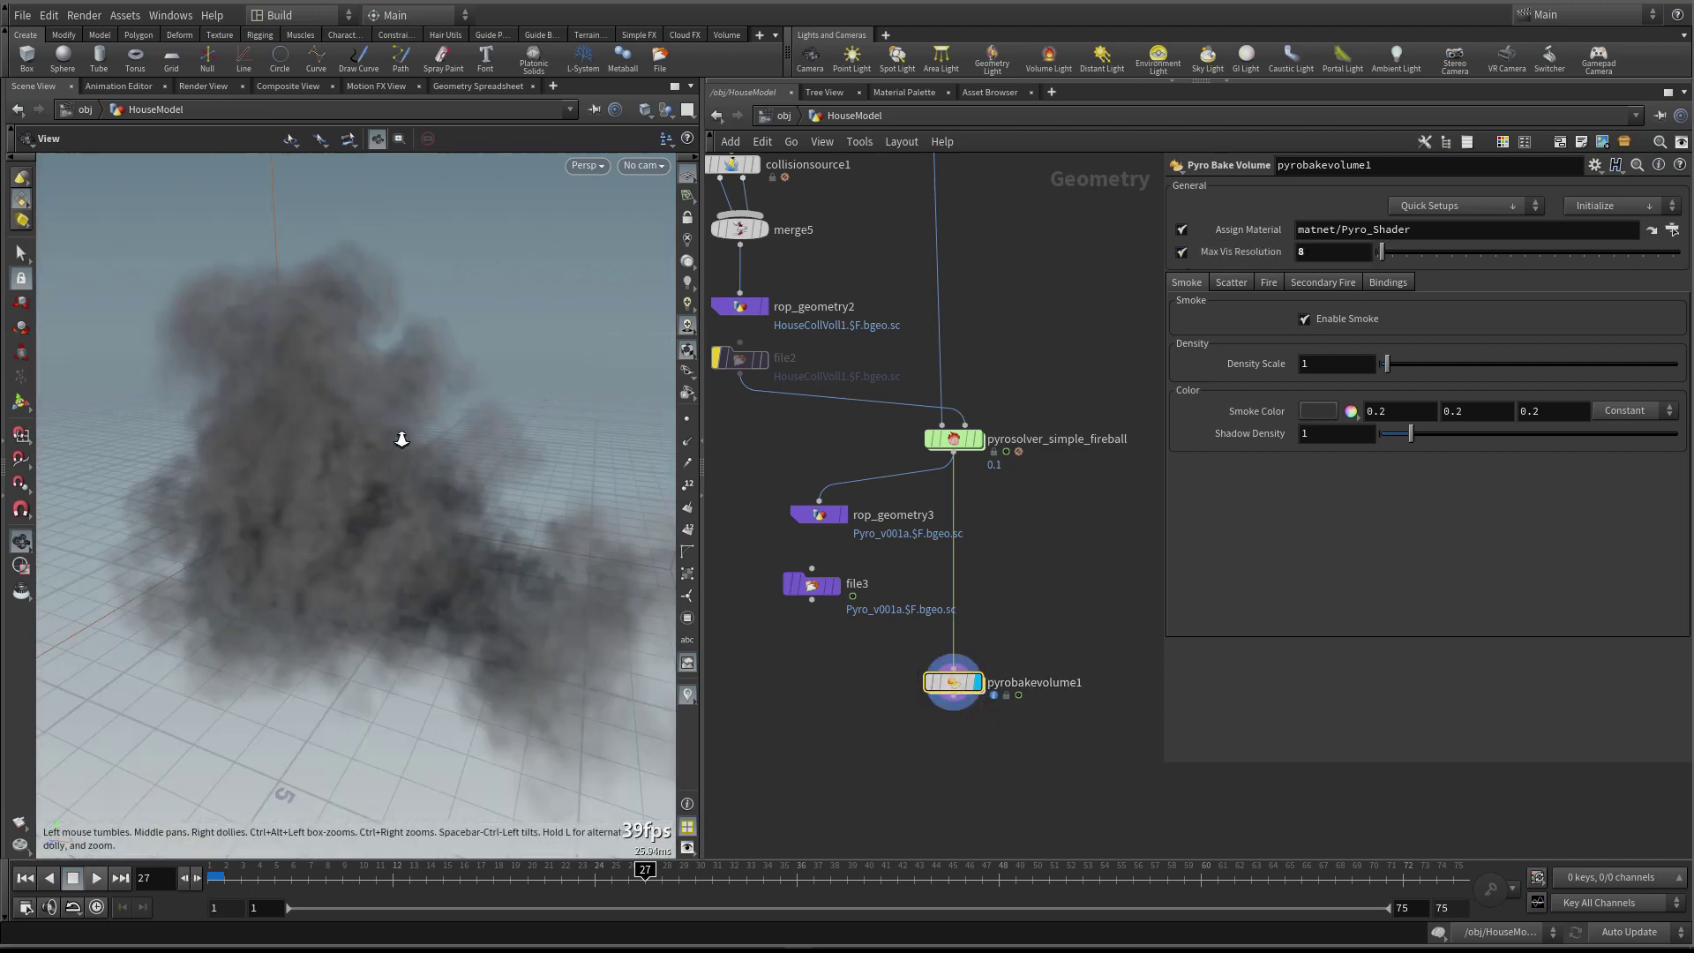
{"action": "left_click_drag", "start_coordinate": [397, 435], "coordinate": [522, 424]}
{"action": "left_click", "coordinate": [1306, 253]}
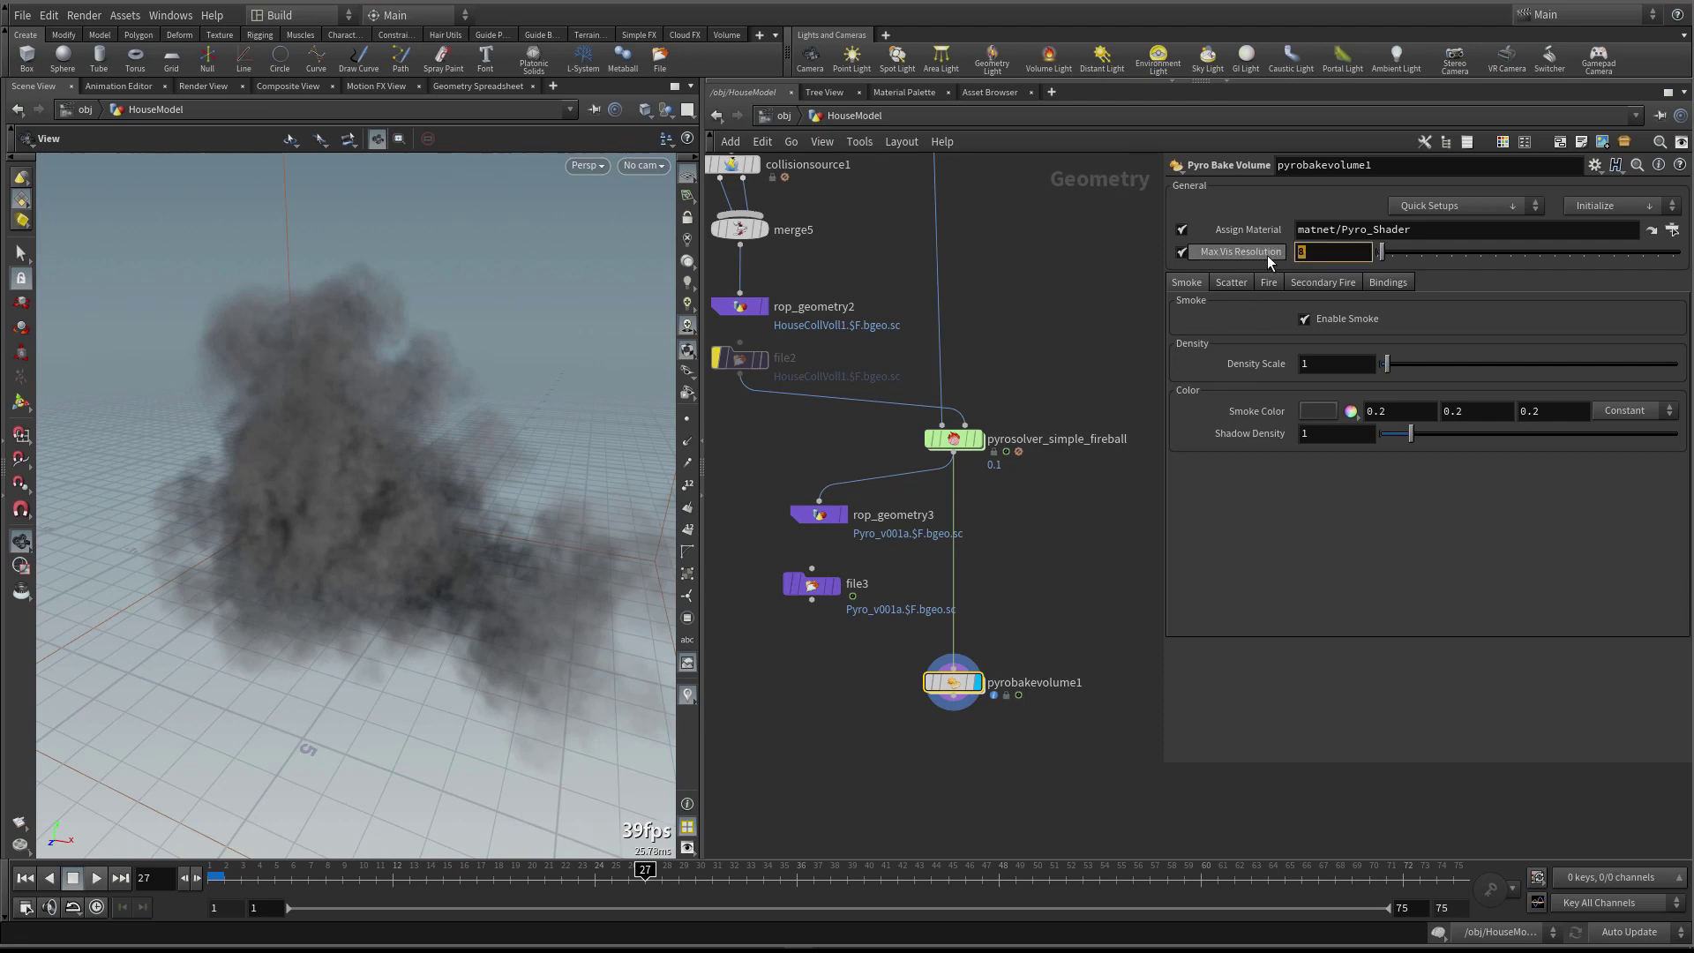
Open an additional Scene View pane tab beside the existing viewers and frame the smoke in it
{"action": "left_click", "coordinate": [553, 86]}
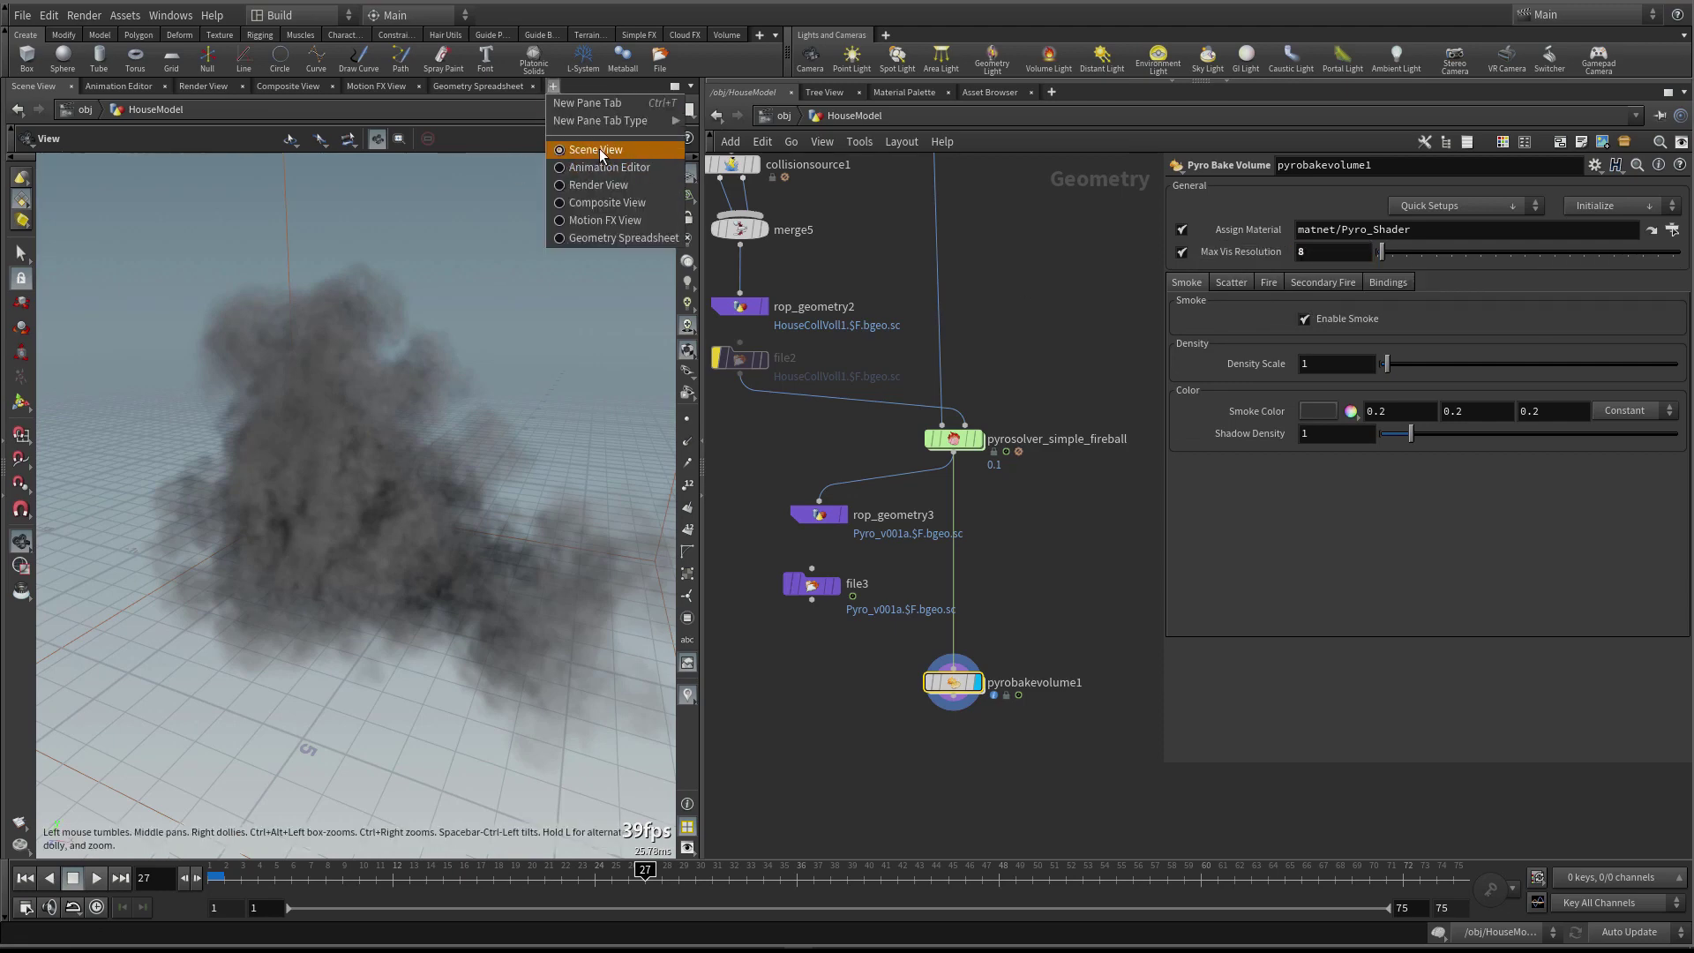
{"action": "mouse_move", "coordinate": [609, 120]}
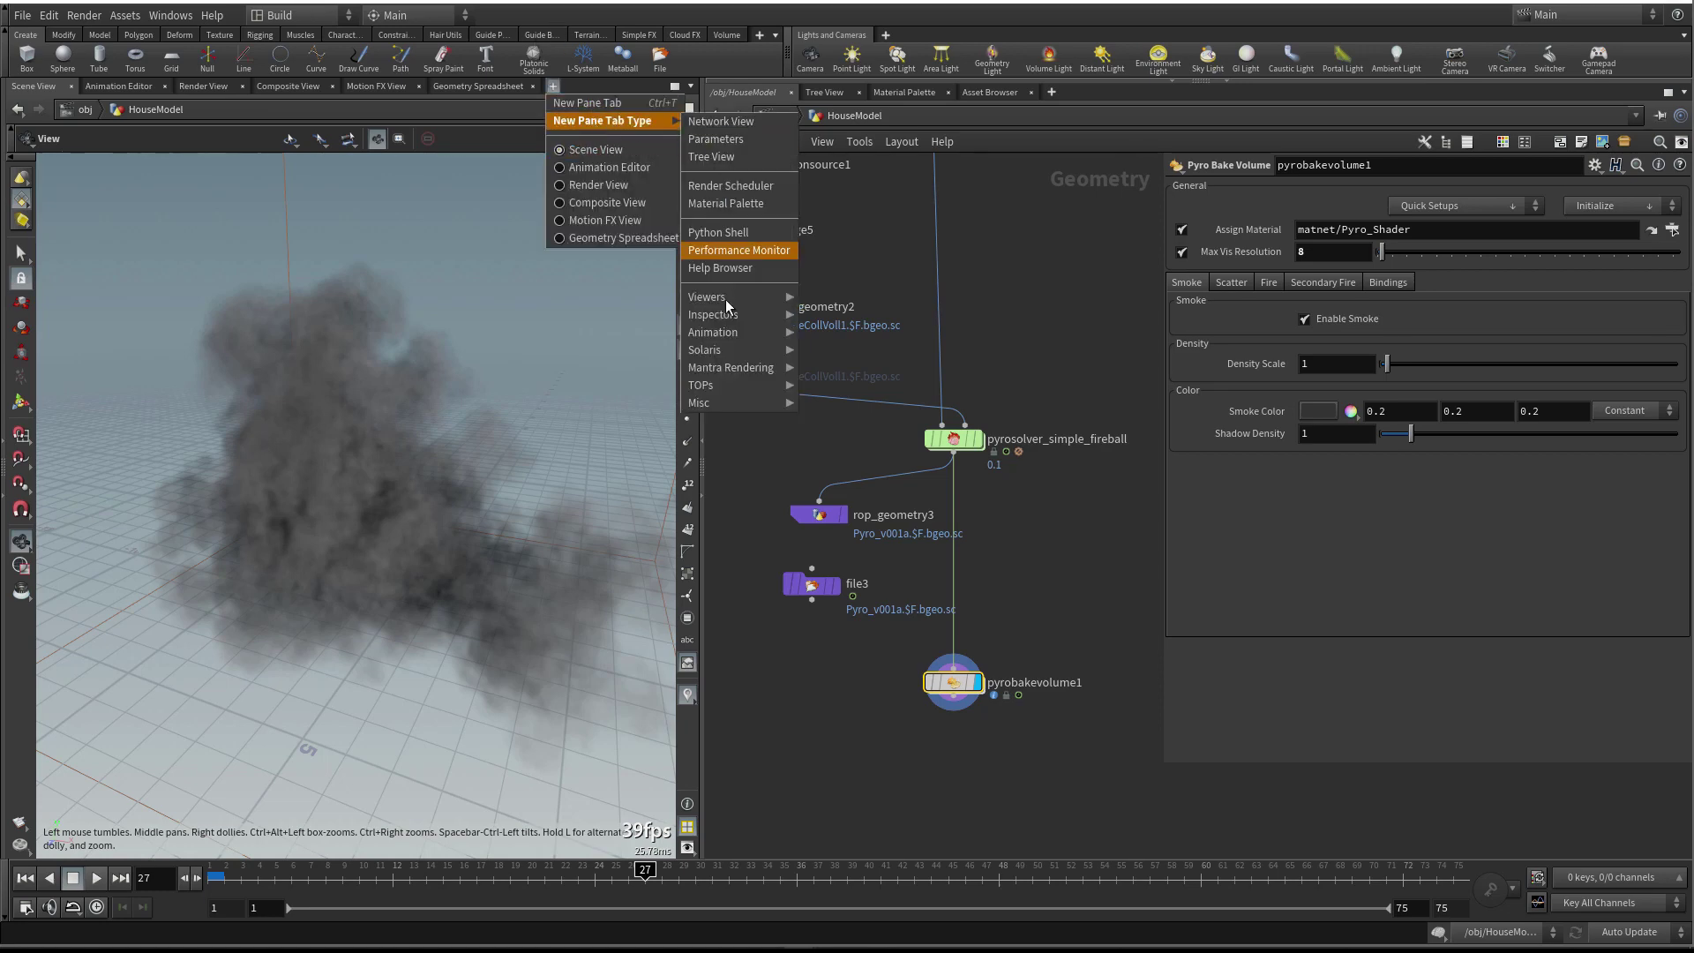
{"action": "mouse_move", "coordinate": [725, 299]}
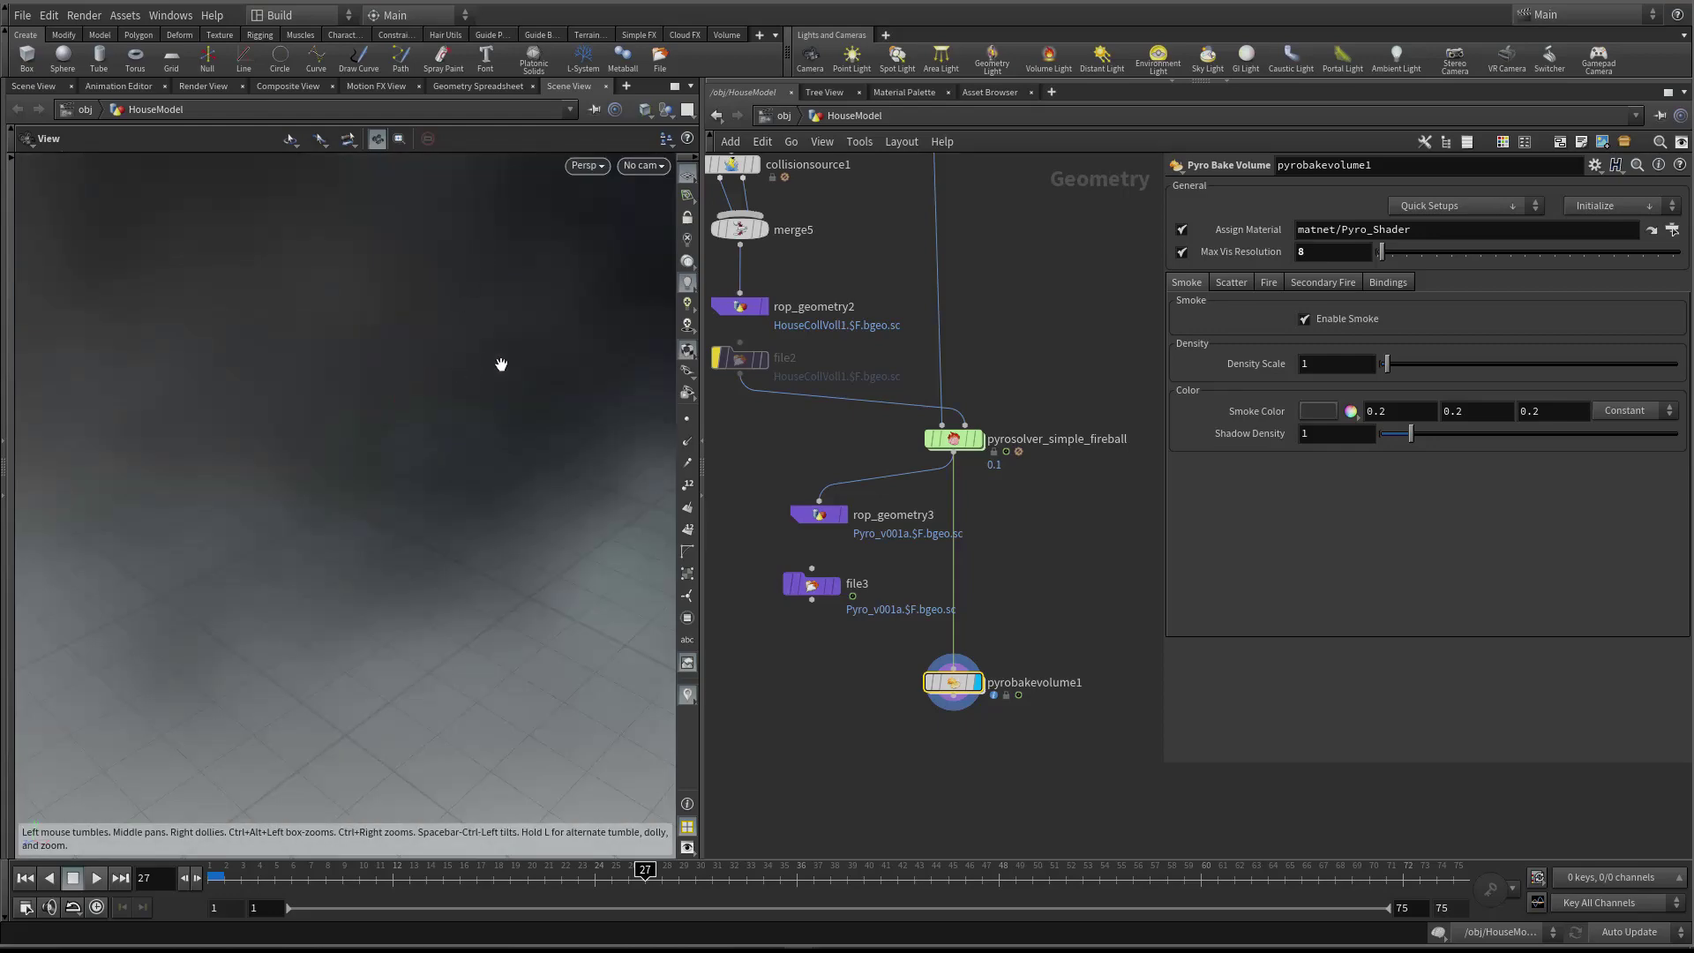
{"action": "left_click_drag", "start_coordinate": [499, 363], "coordinate": [529, 481]}
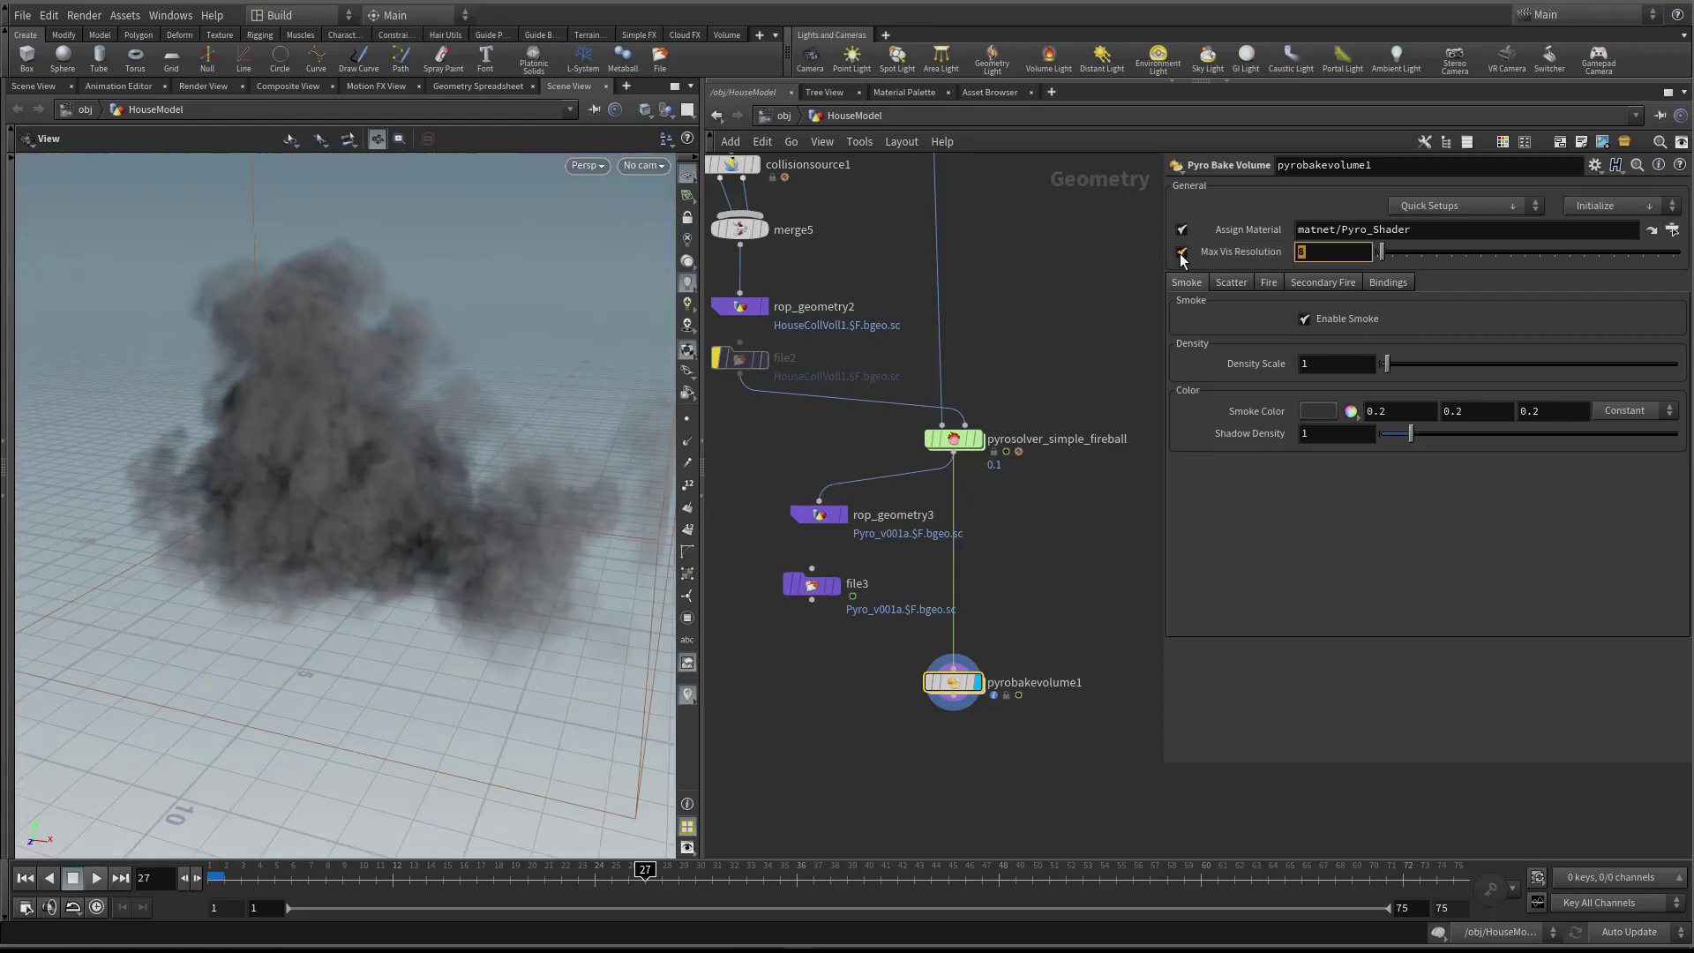
{"action": "key", "text": "Return"}
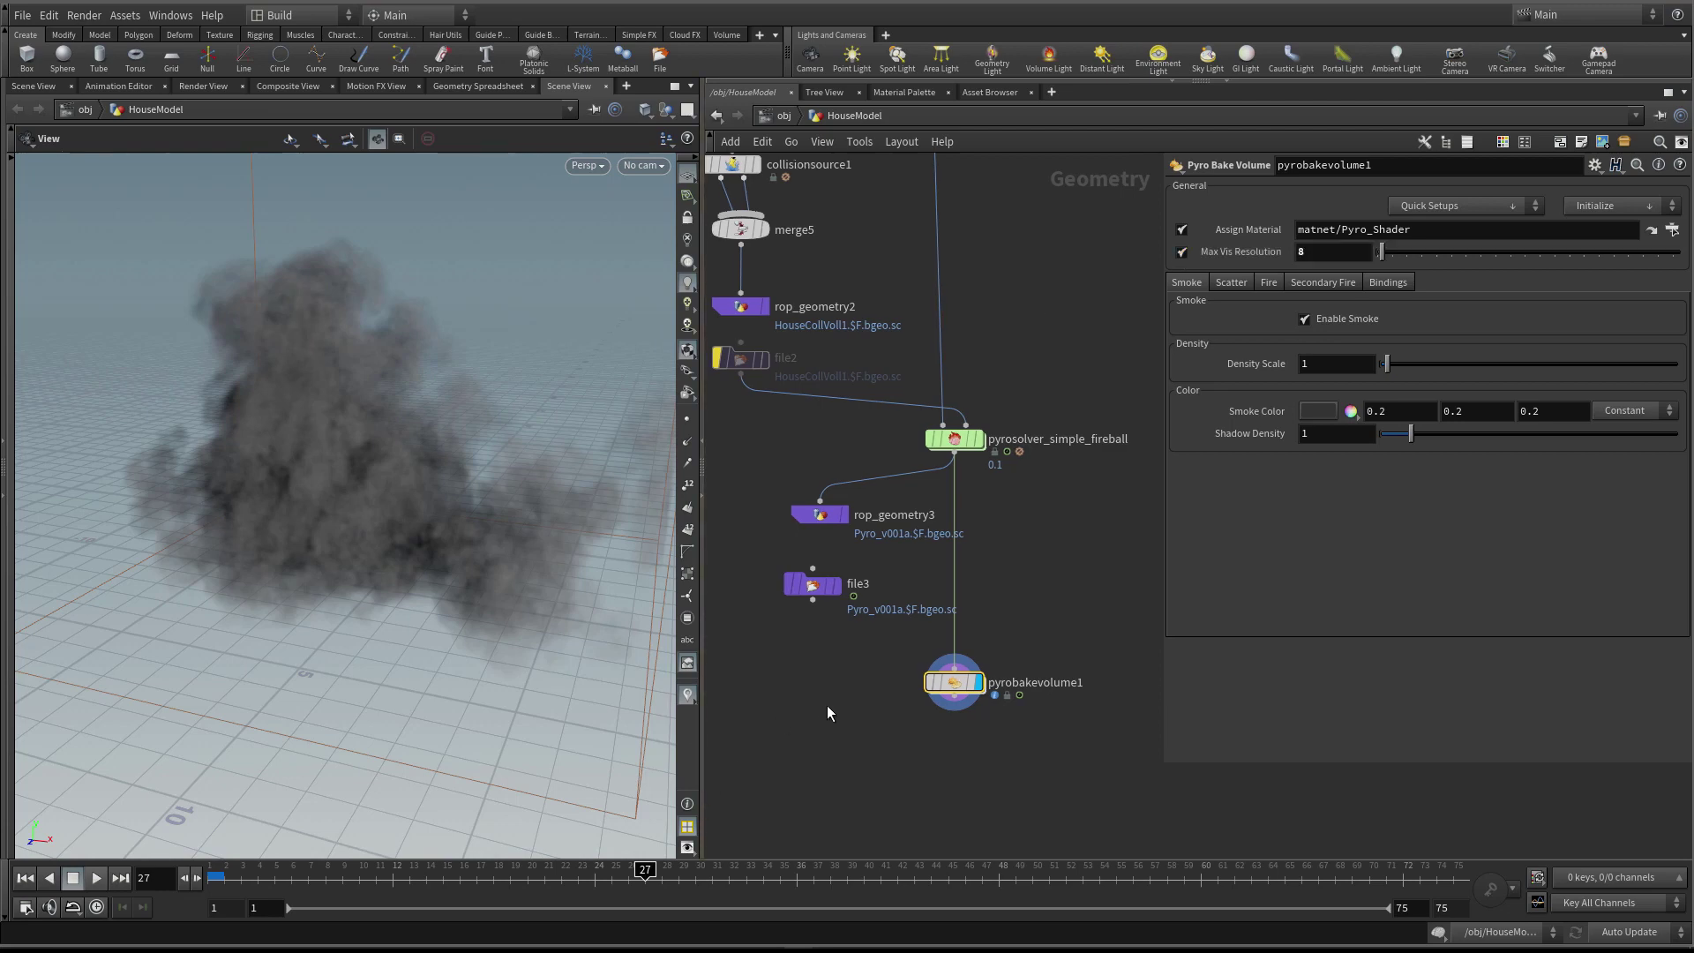
Connect the output of file3 to pyrobakevolume1 in place of the pyro solver and select the bake node
{"action": "left_click_drag", "start_coordinate": [968, 394], "coordinate": [917, 490]}
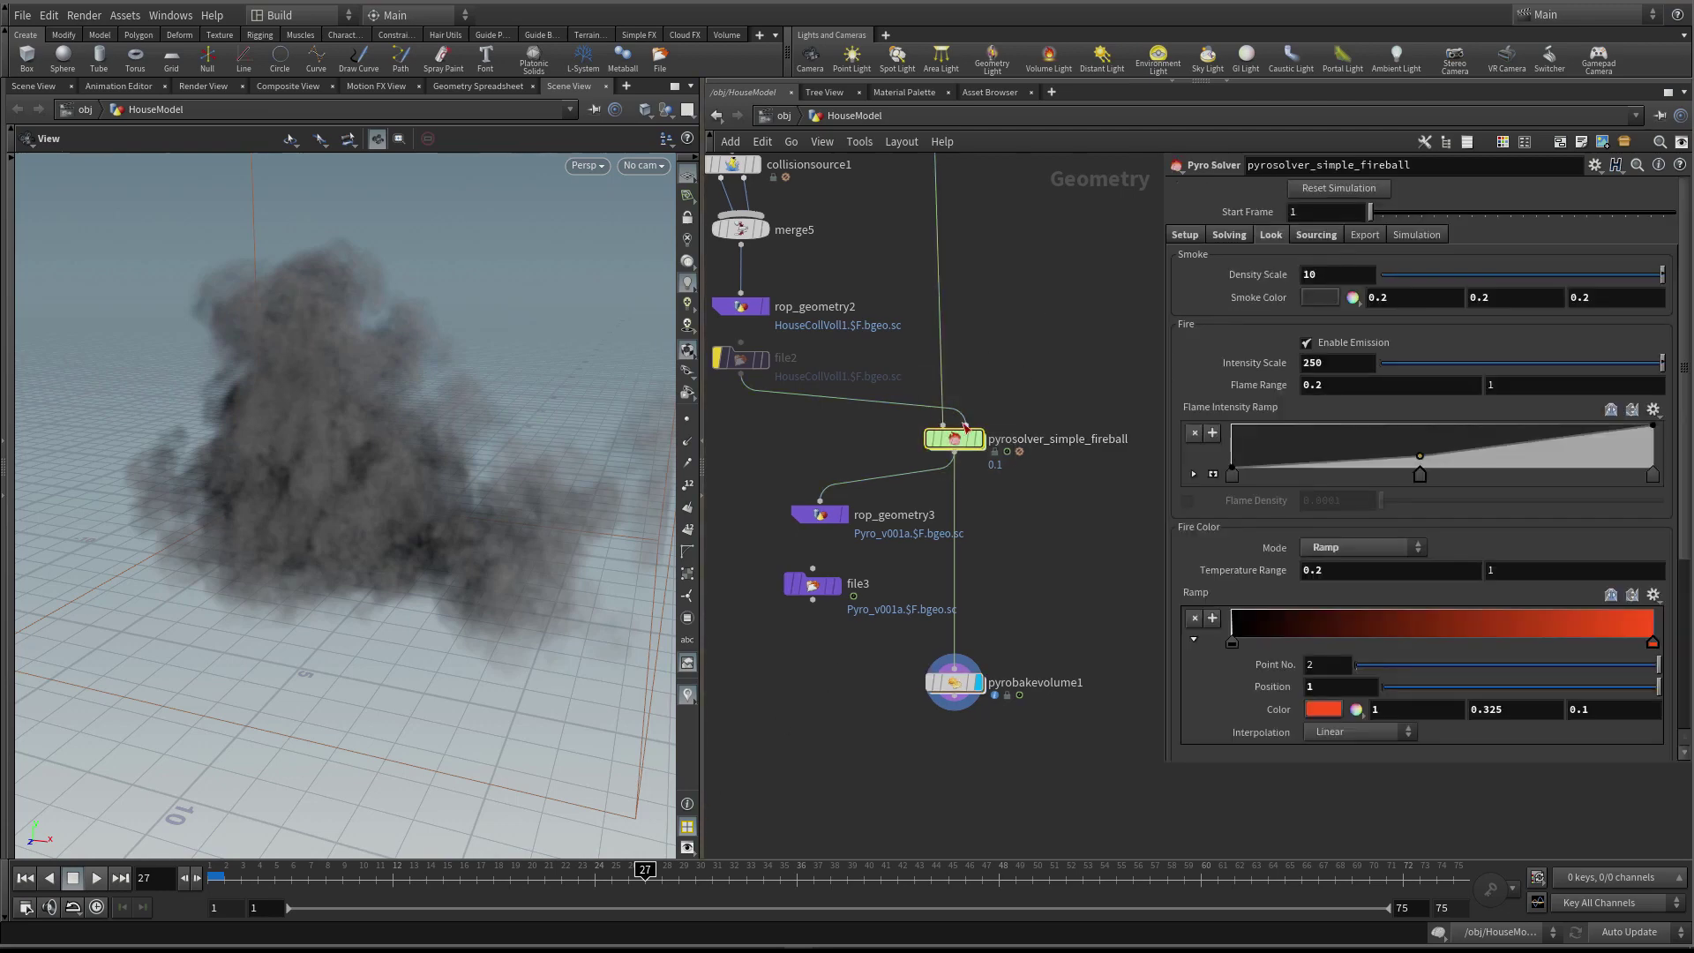
{"action": "left_click", "coordinate": [812, 600]}
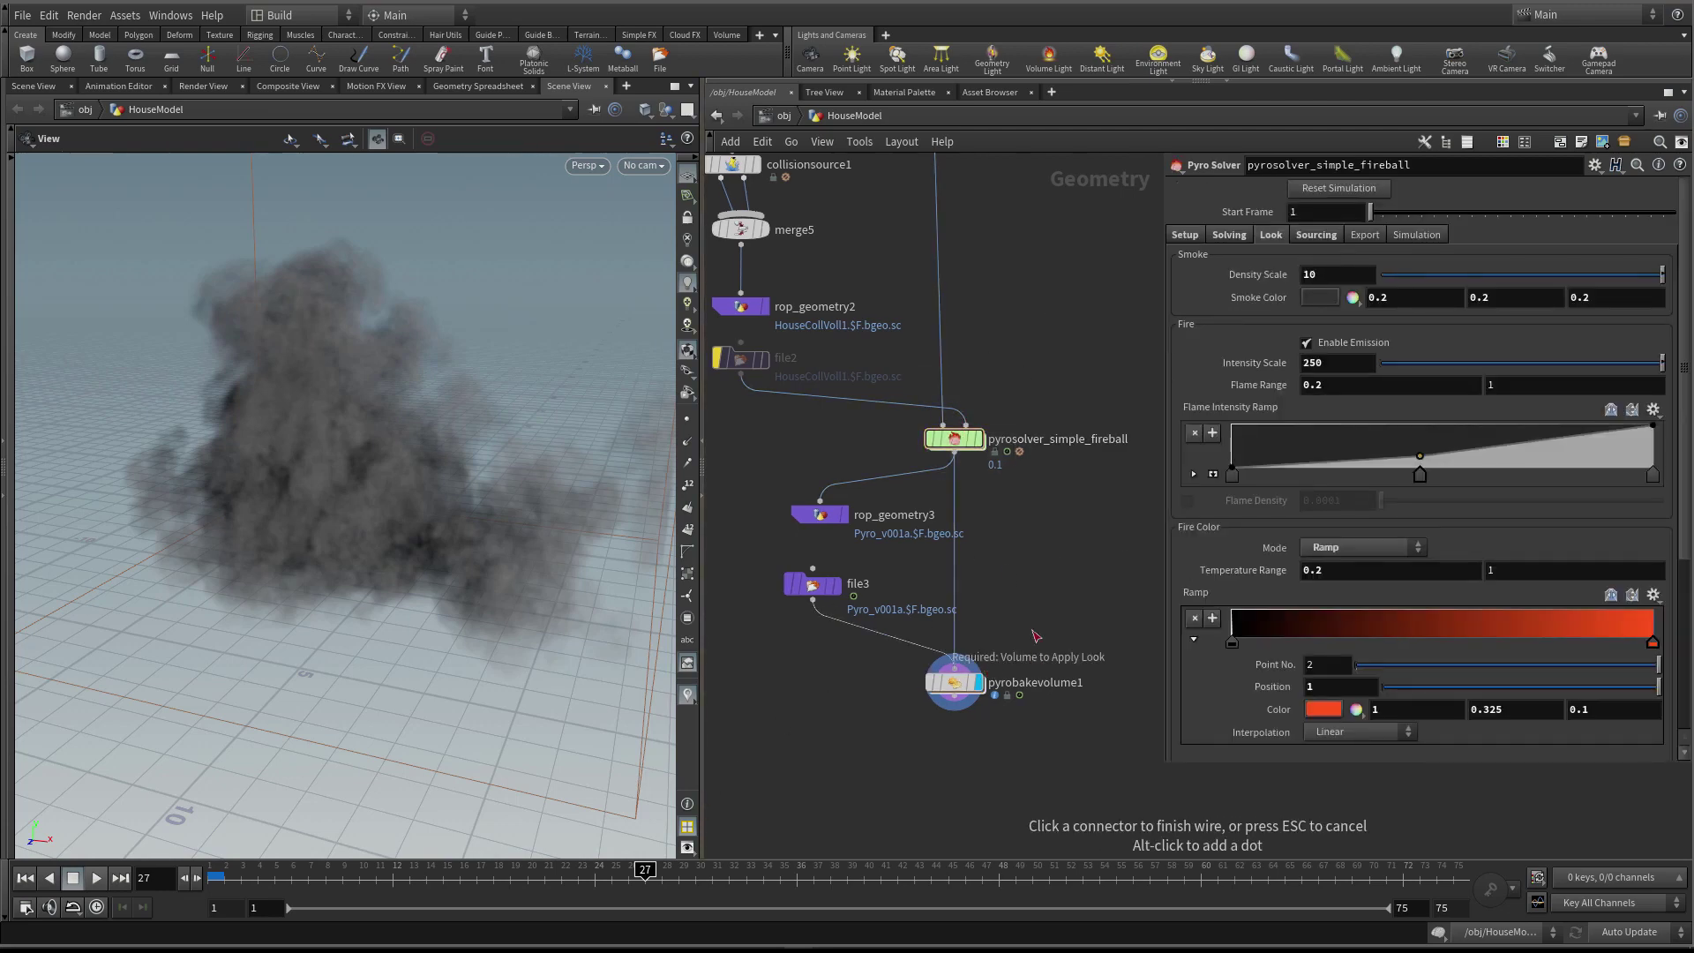
{"action": "left_click", "coordinate": [923, 668]}
{"action": "left_click", "coordinate": [954, 682]}
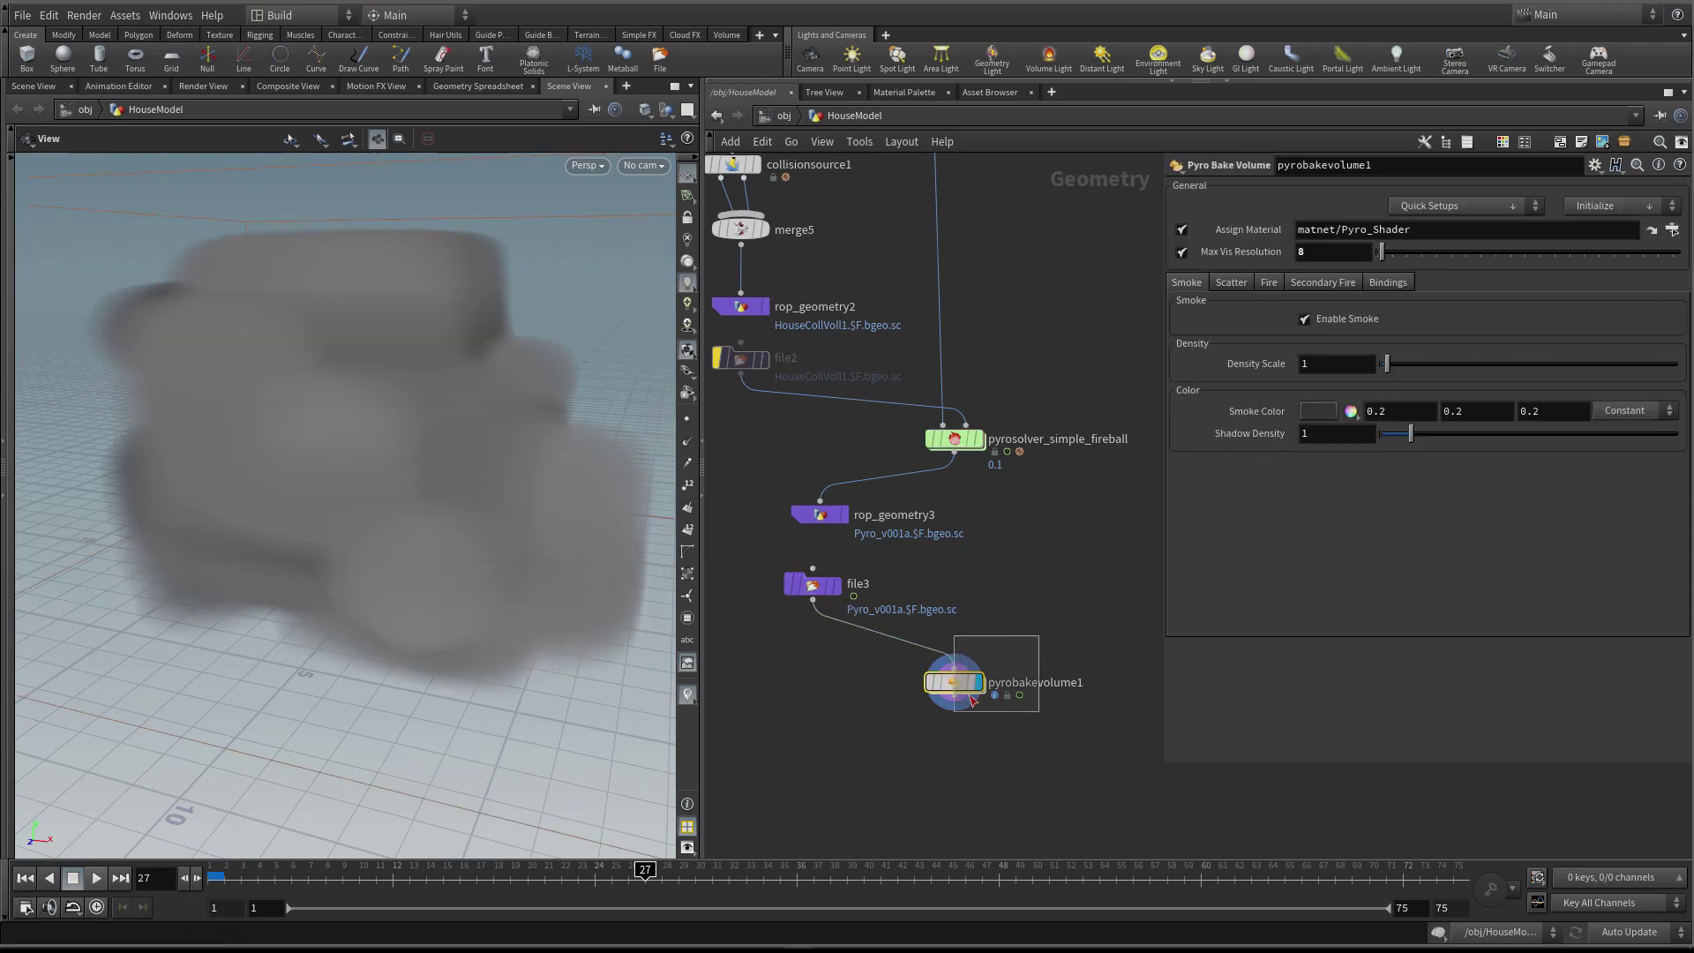
Switch Max Vis Resolution off and on again, and set it to 24
{"action": "left_click", "coordinate": [1182, 252]}
{"action": "left_click", "coordinate": [1182, 252]}
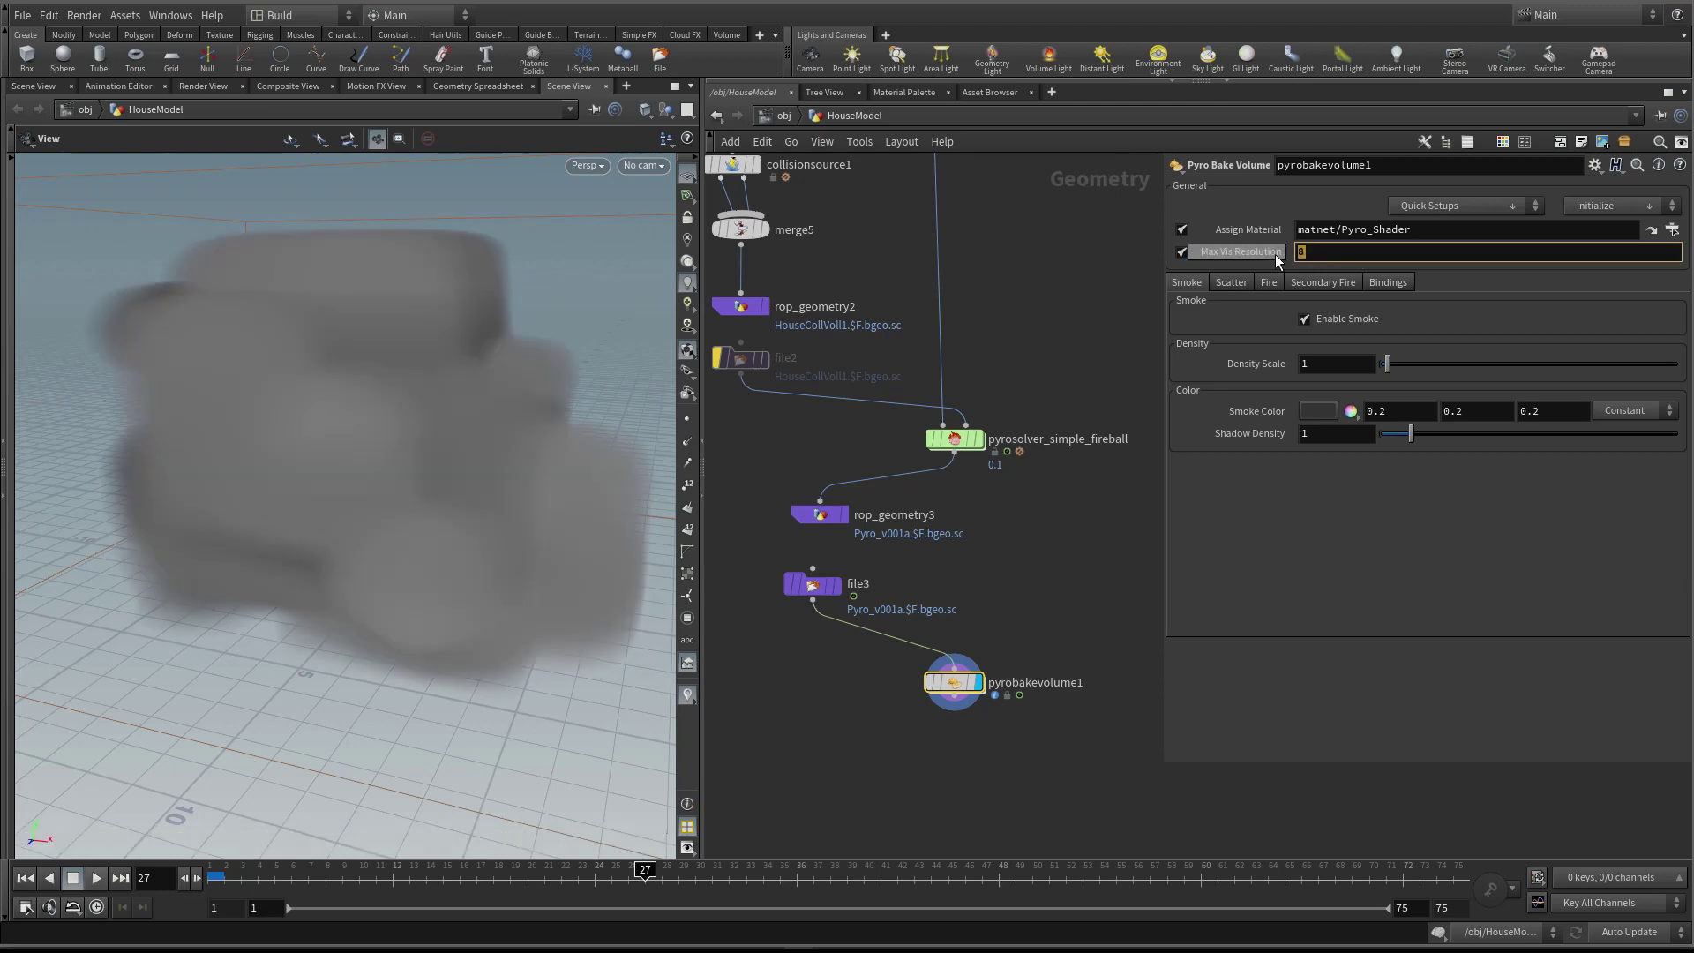
{"action": "double_click", "coordinate": [1328, 252]}
{"action": "type", "text": "24"}
{"action": "key", "text": "Return"}
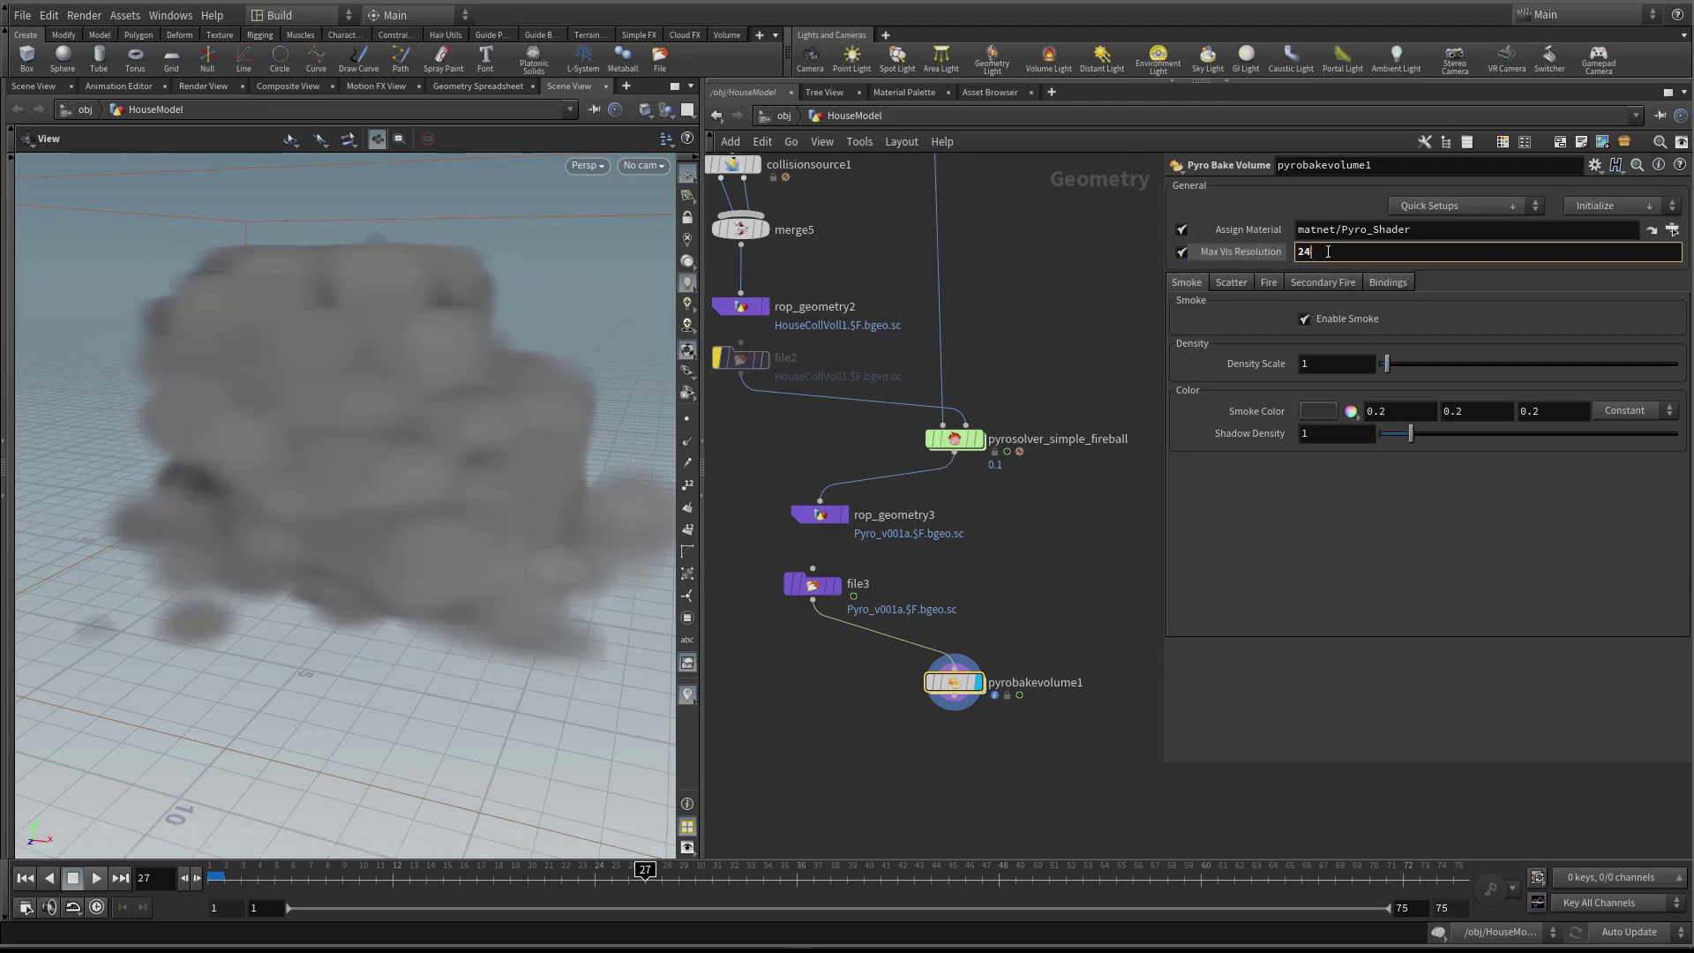
Raise Max Vis Resolution to 256 and to 512 to compare the smoke detail in the viewport
{"action": "double_click", "coordinate": [1311, 254]}
{"action": "type", "text": "256"}
{"action": "key", "text": "Return"}
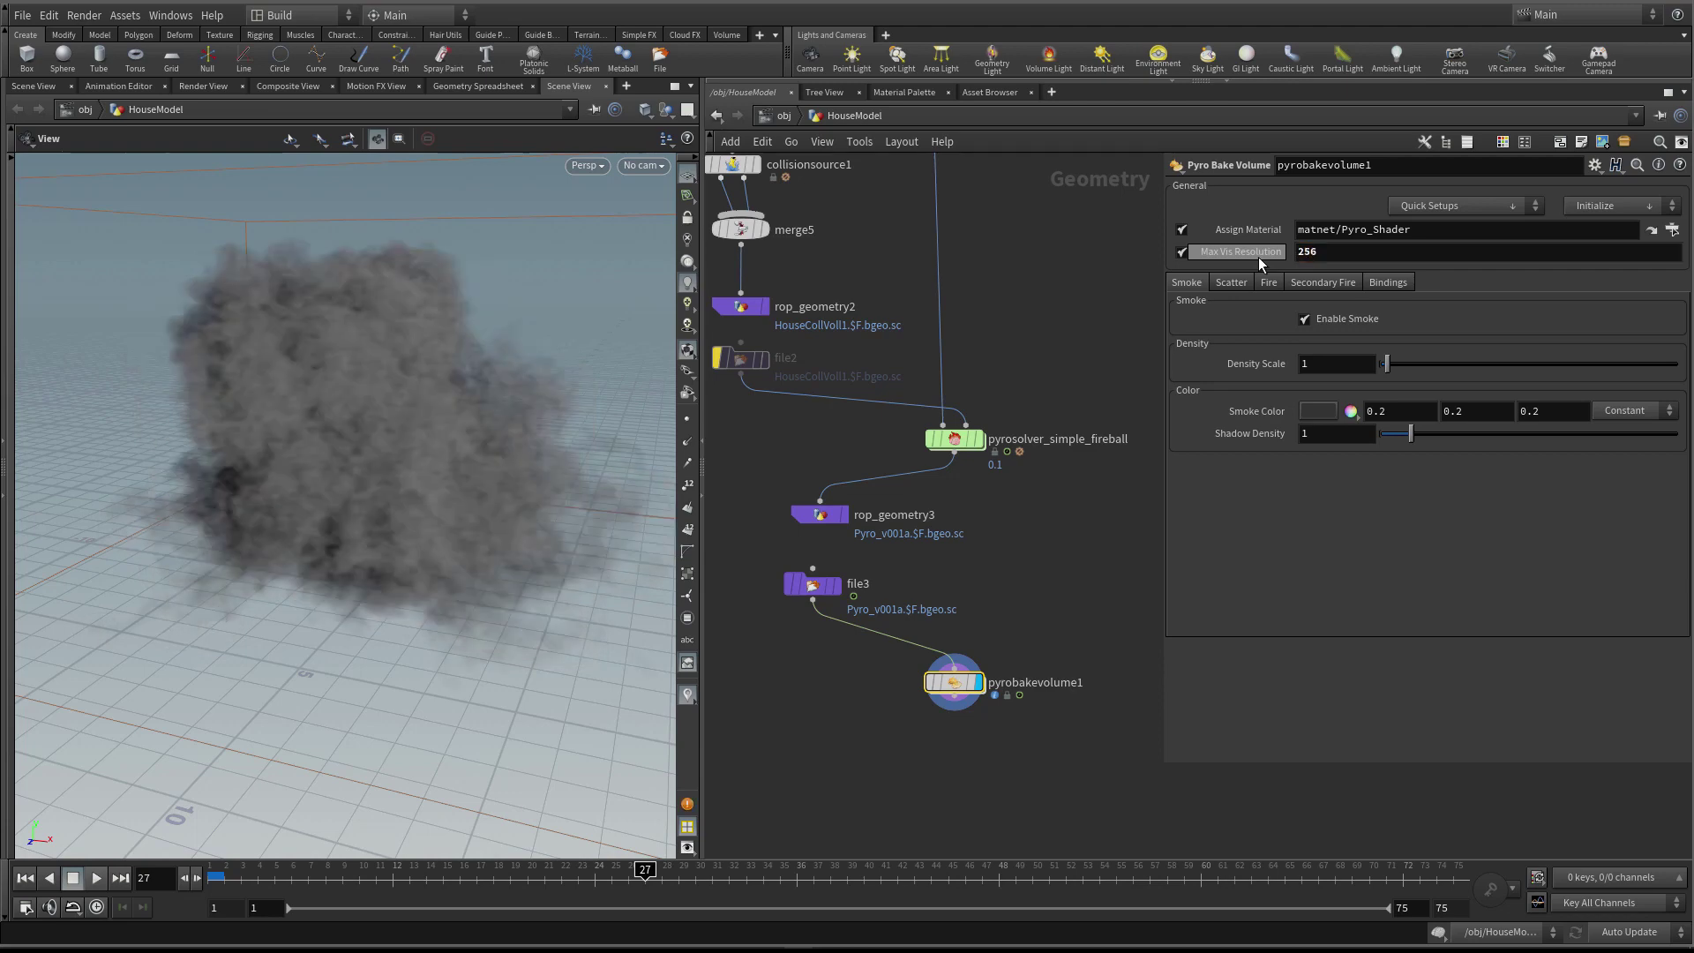
{"action": "double_click", "coordinate": [1310, 254]}
{"action": "type", "text": "512"}
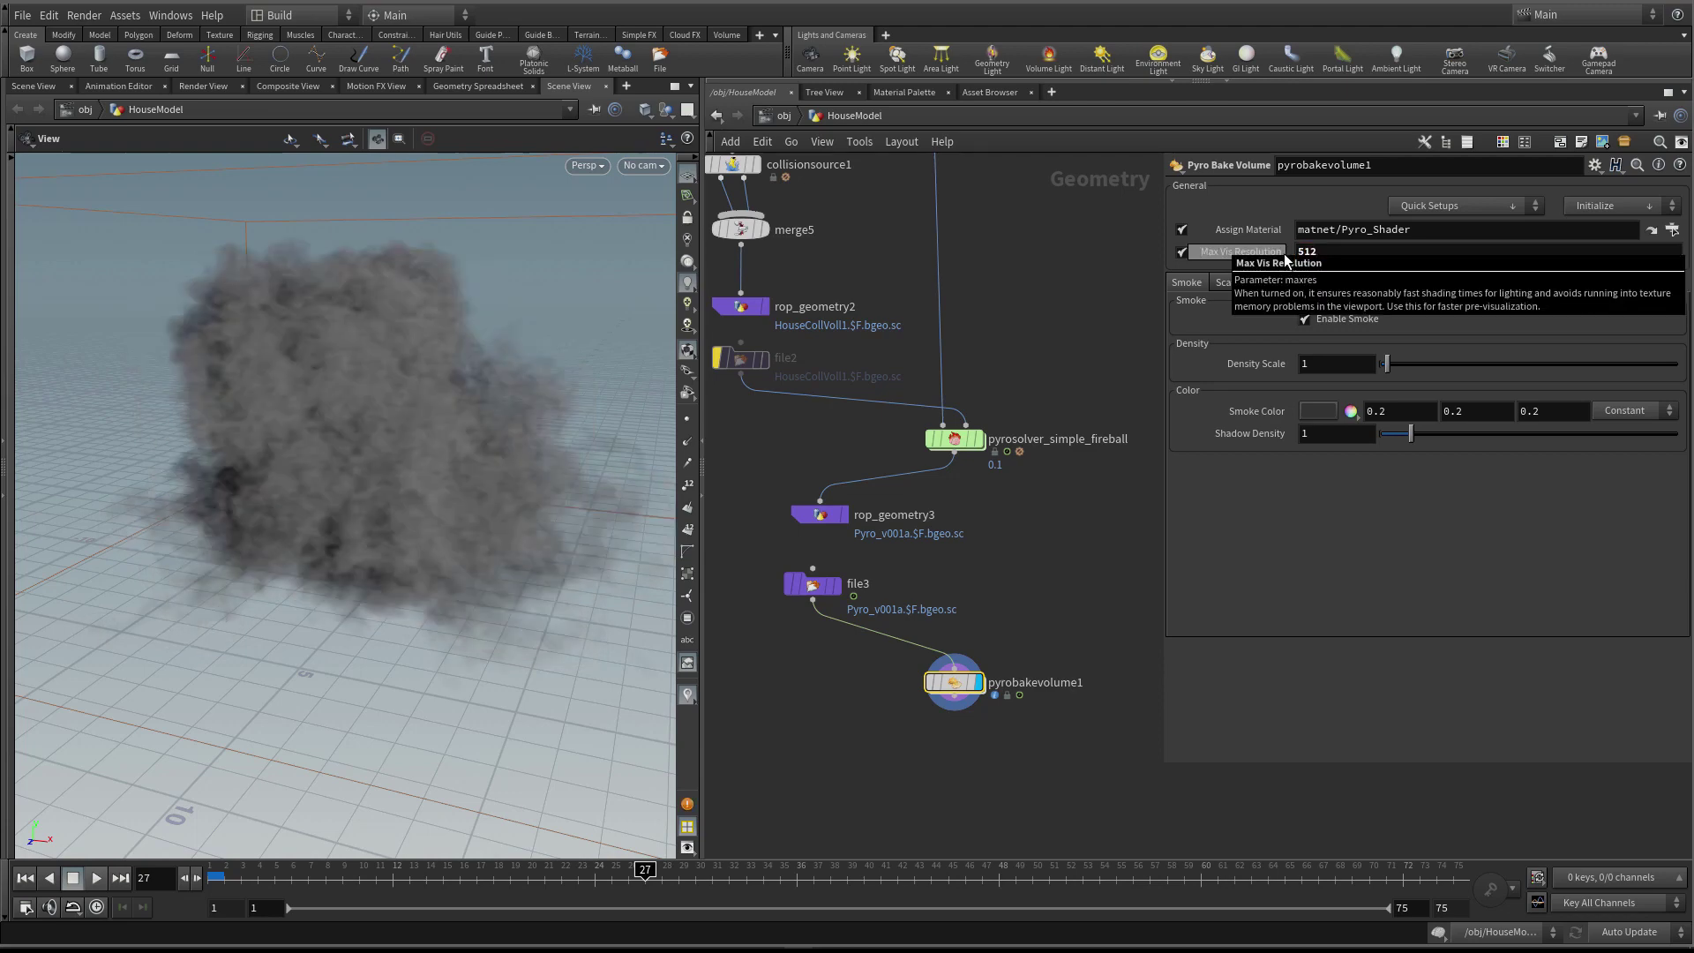
{"action": "key", "text": "Return"}
Step Max Vis Resolution down through 256, 128 and 16 to compare the displayed smoke
{"action": "double_click", "coordinate": [1304, 253]}
{"action": "type", "text": "256"}
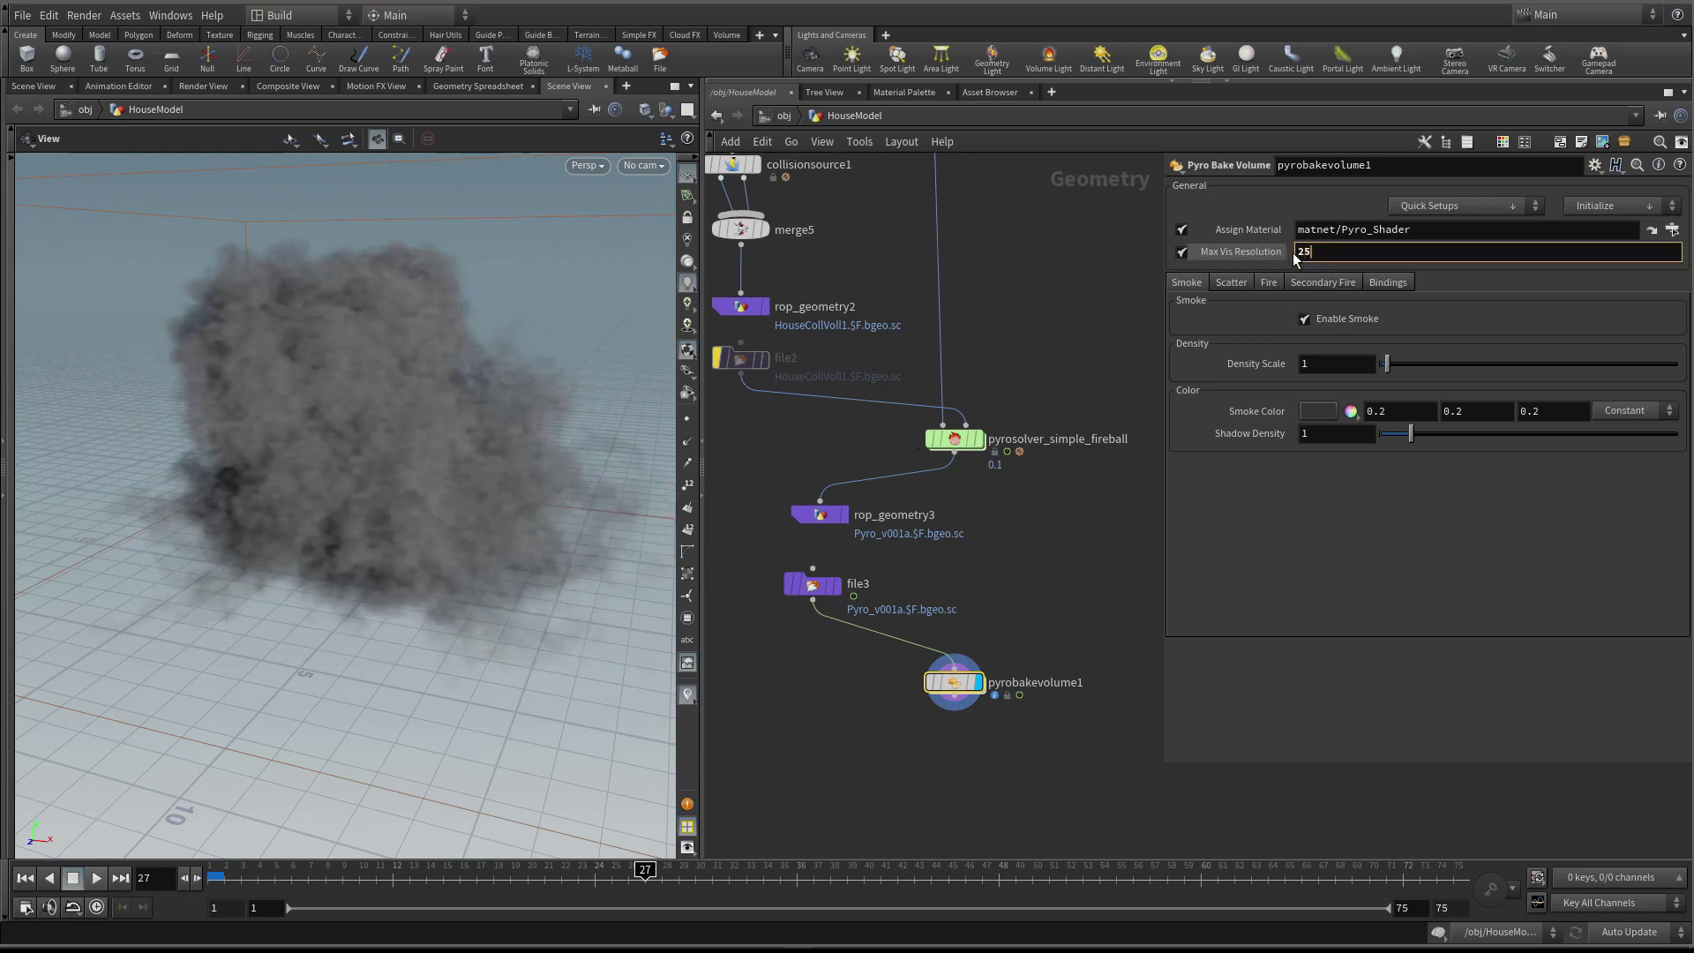
{"action": "key", "text": "Return"}
{"action": "double_click", "coordinate": [1336, 254]}
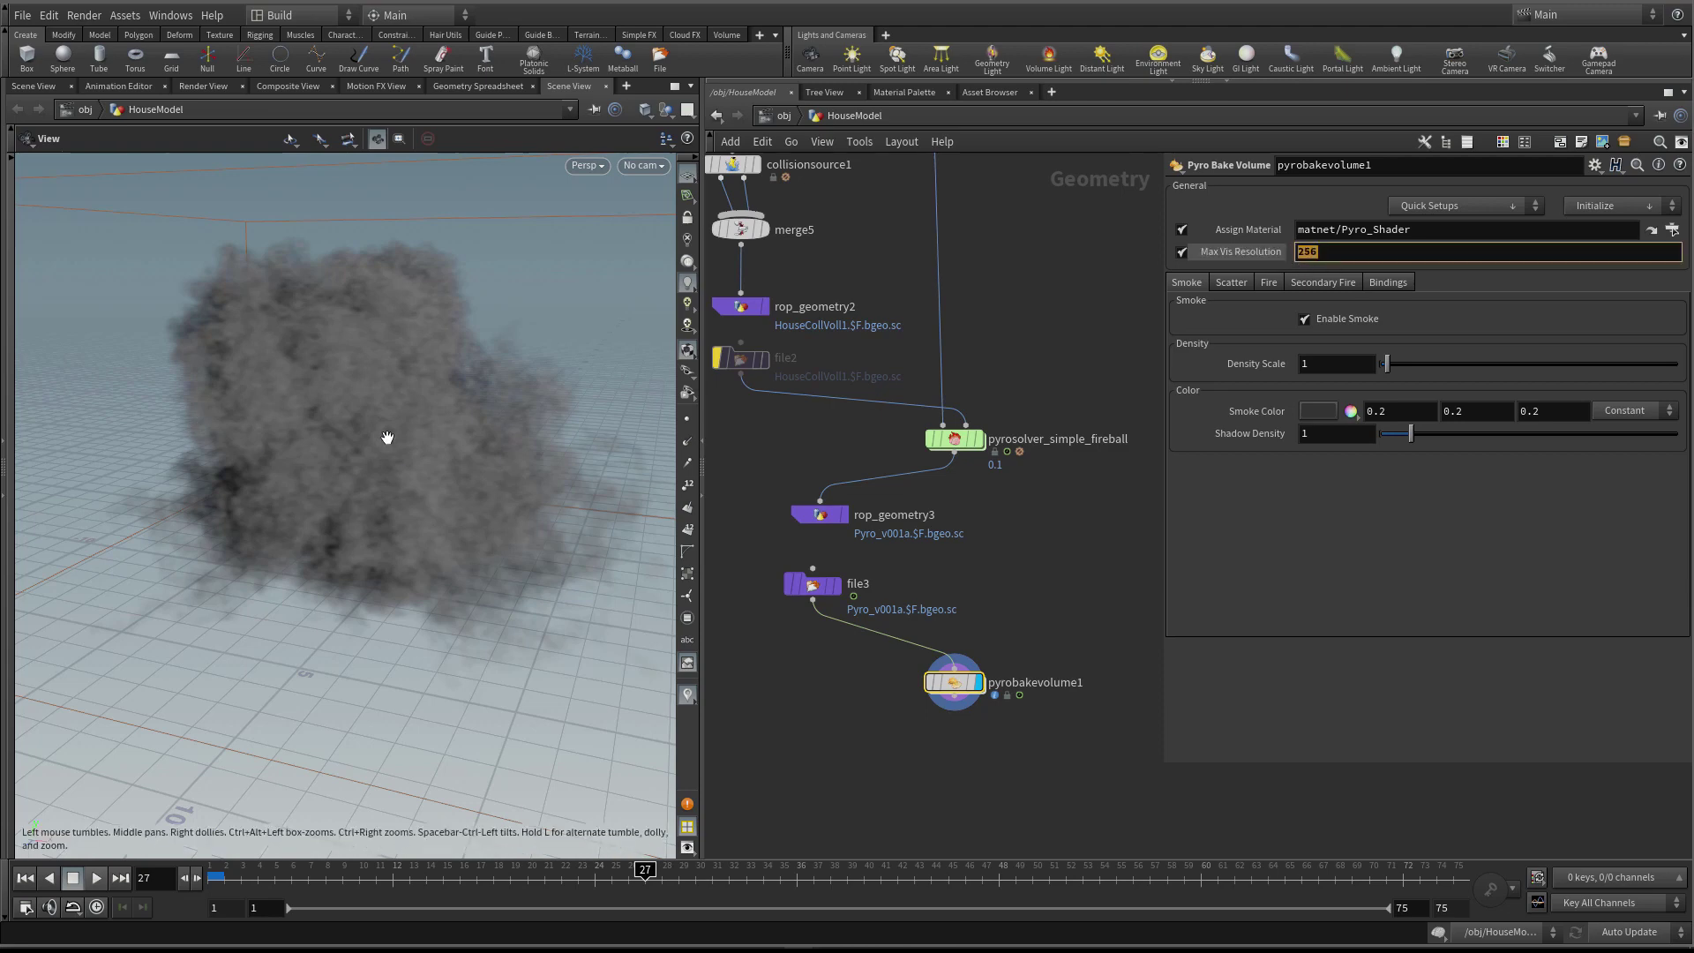
{"action": "type", "text": "128"}
{"action": "key", "text": "Return"}
{"action": "double_click", "coordinate": [1332, 253]}
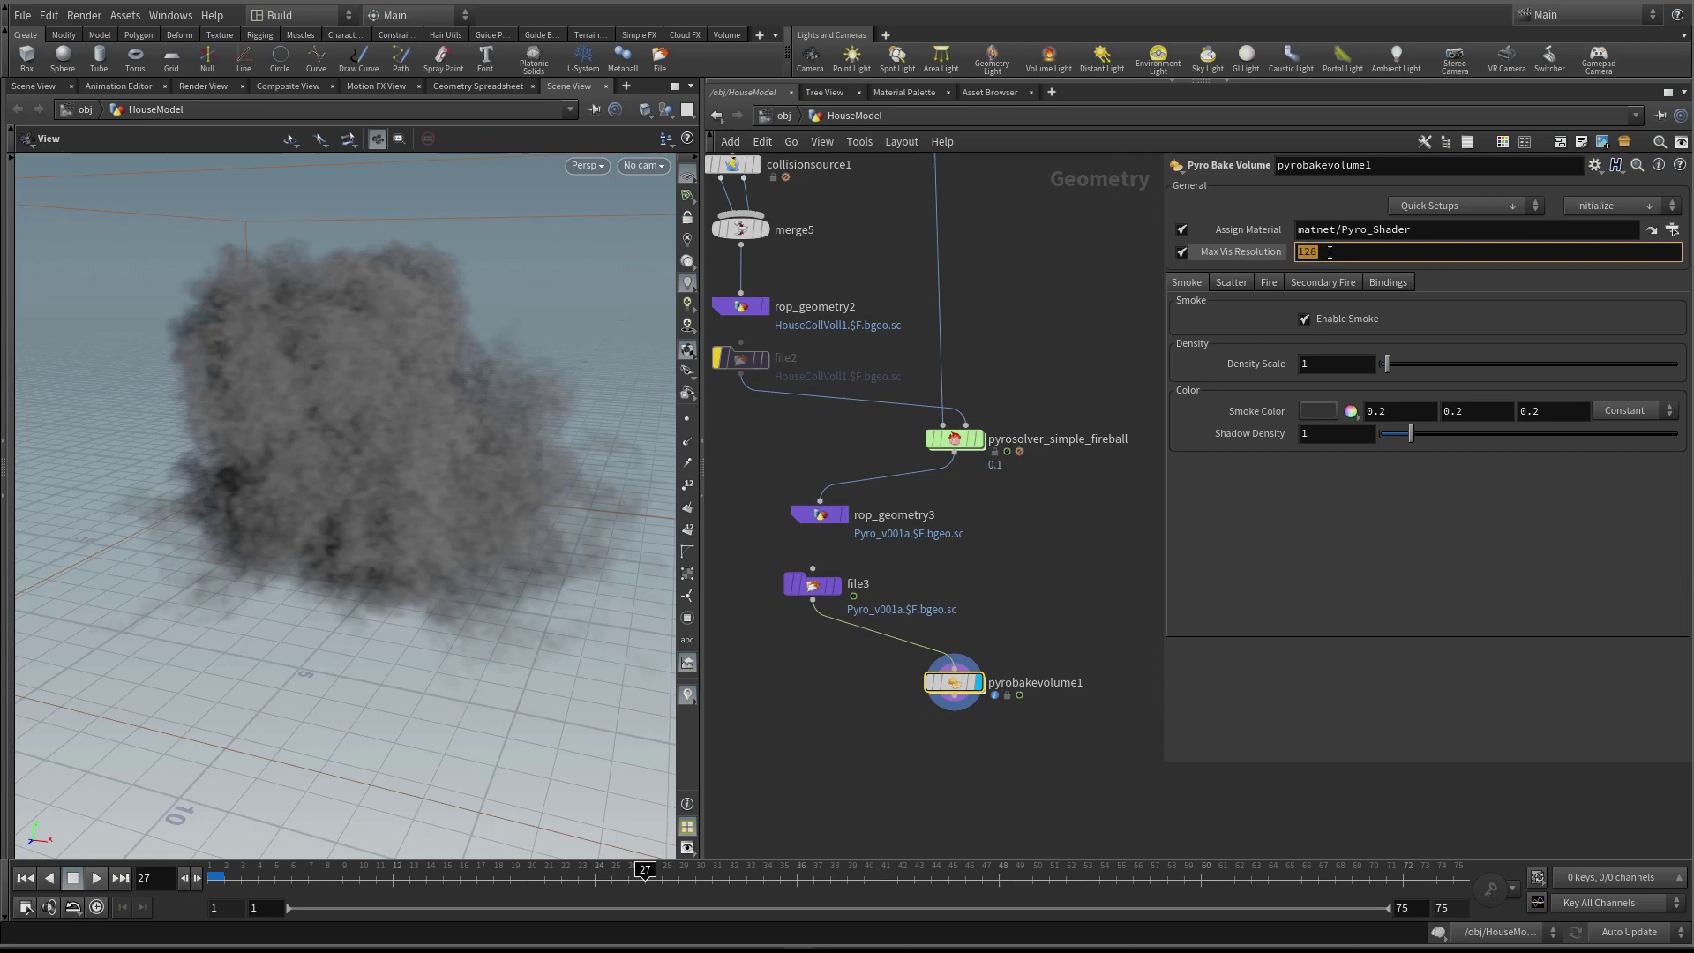
{"action": "type", "text": "32"}
{"action": "key", "text": "Return"}
{"action": "double_click", "coordinate": [1305, 254]}
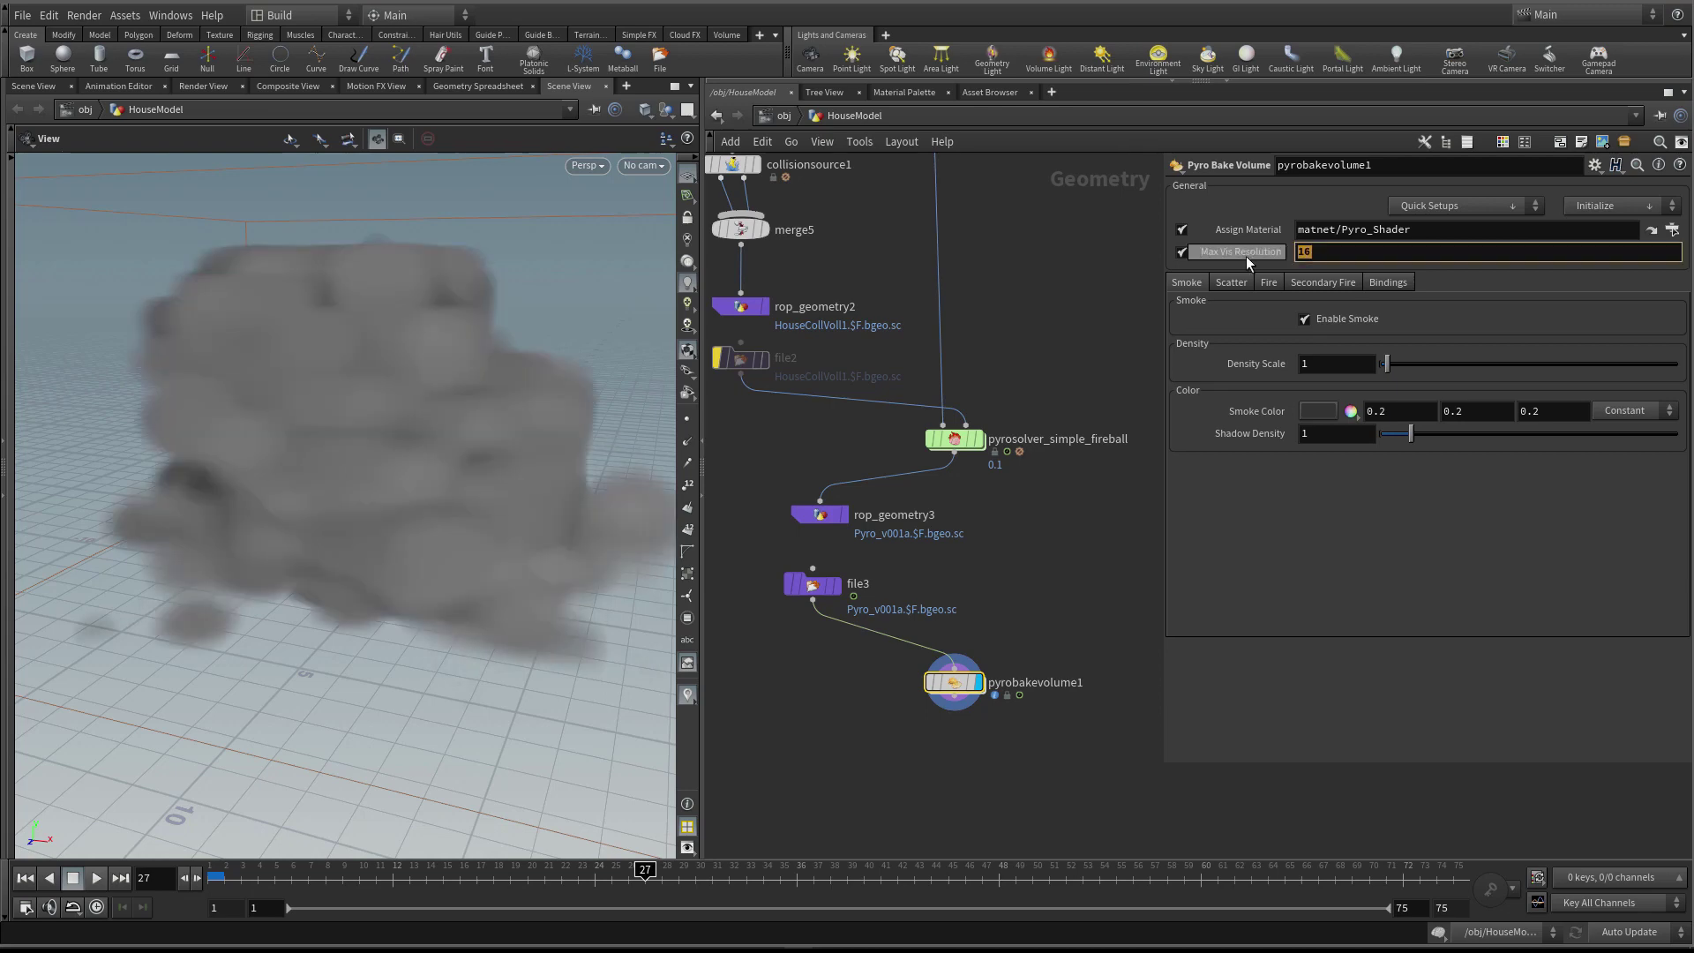
Set Max Vis Resolution to 256 and turn the resolution limit off
{"action": "type", "text": "25"}
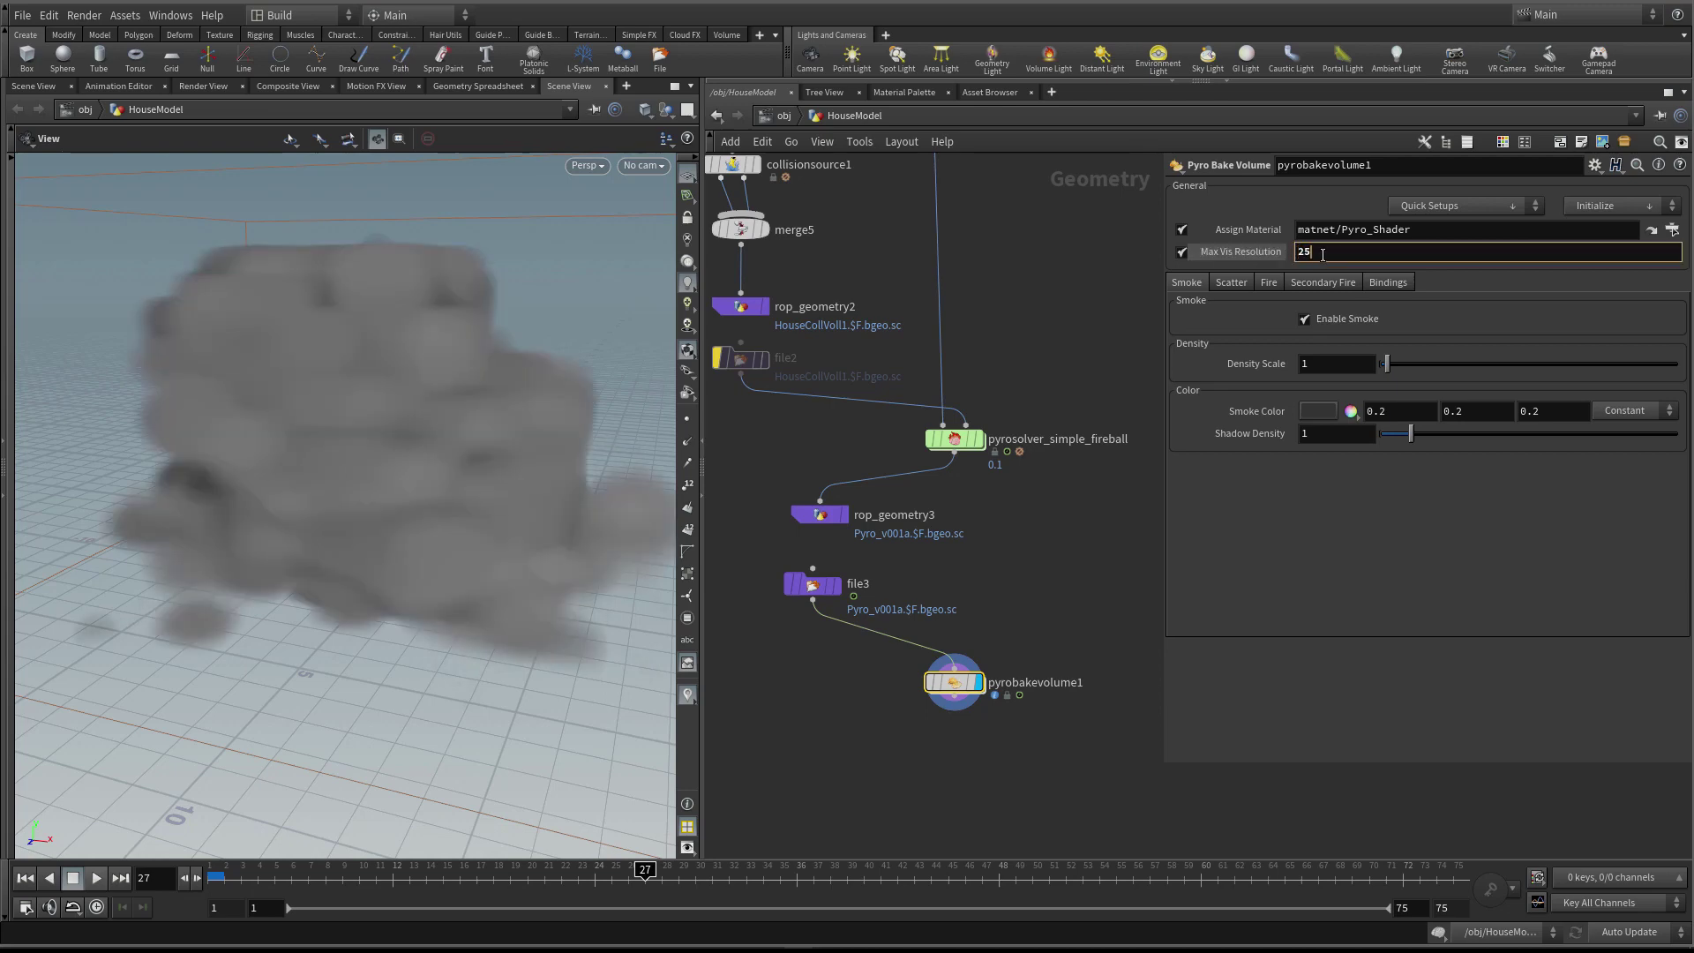
{"action": "type", "text": "6"}
{"action": "key", "text": "Return"}
{"action": "left_click", "coordinate": [1182, 252]}
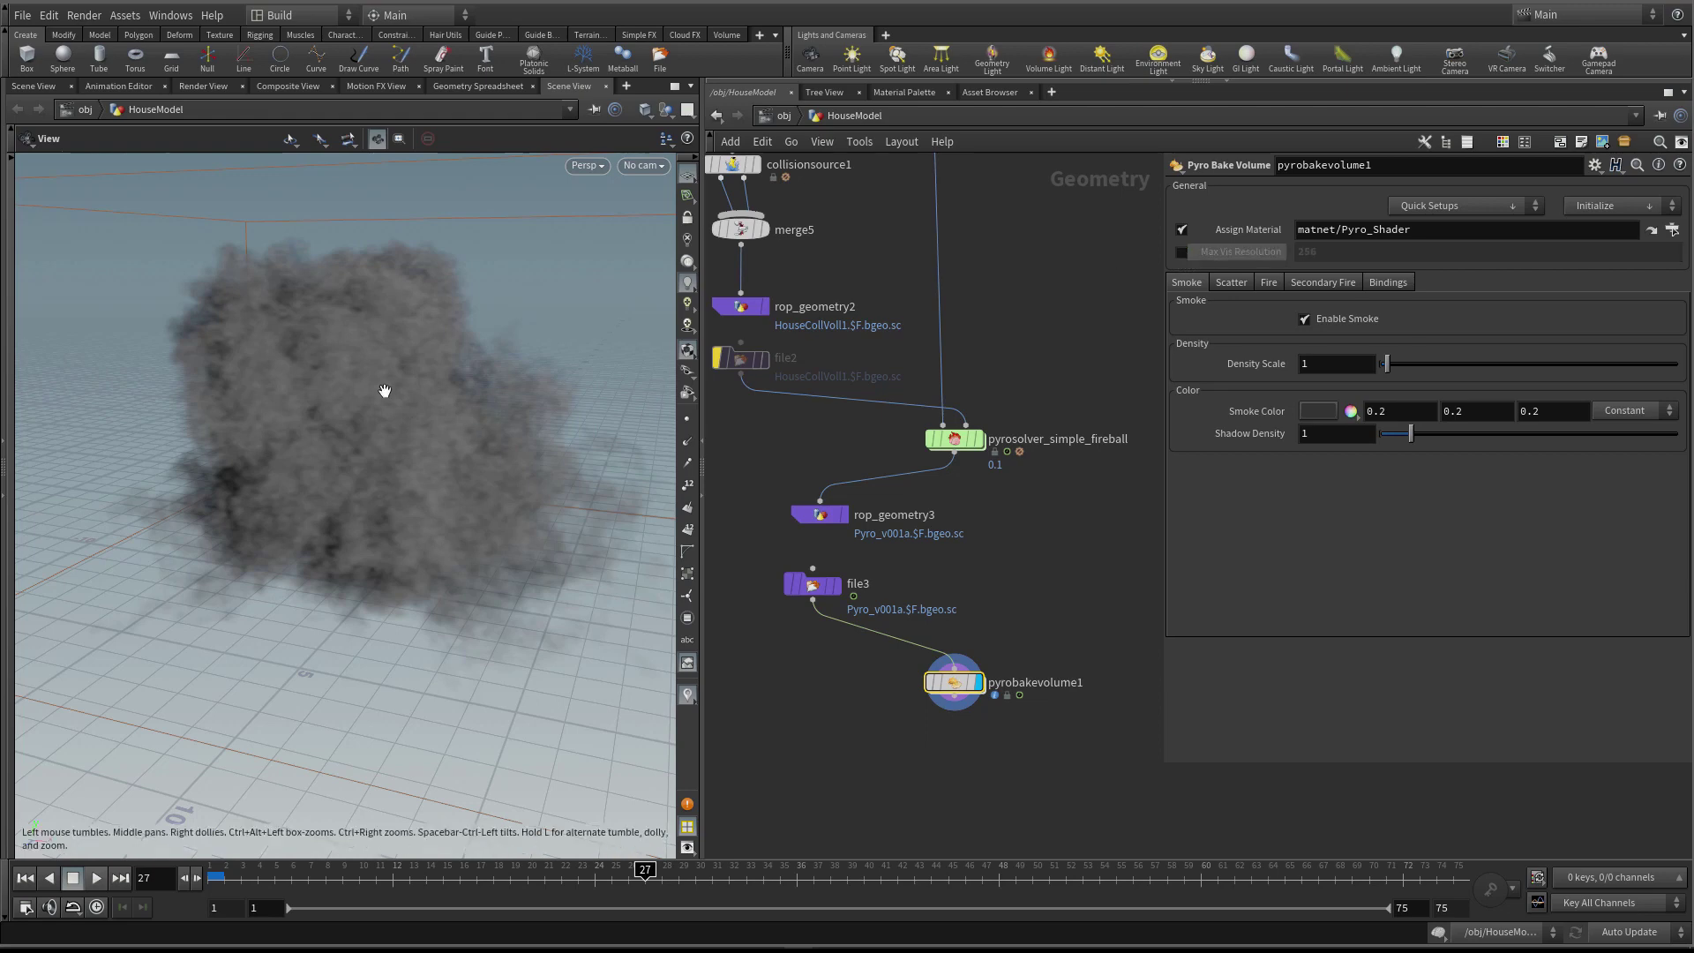
Set the smoke Density Scale on pyrobakevolume1 to 15
{"action": "left_click_drag", "start_coordinate": [384, 391], "coordinate": [412, 462]}
{"action": "left_click", "coordinate": [1351, 361]}
{"action": "type", "text": "5"}
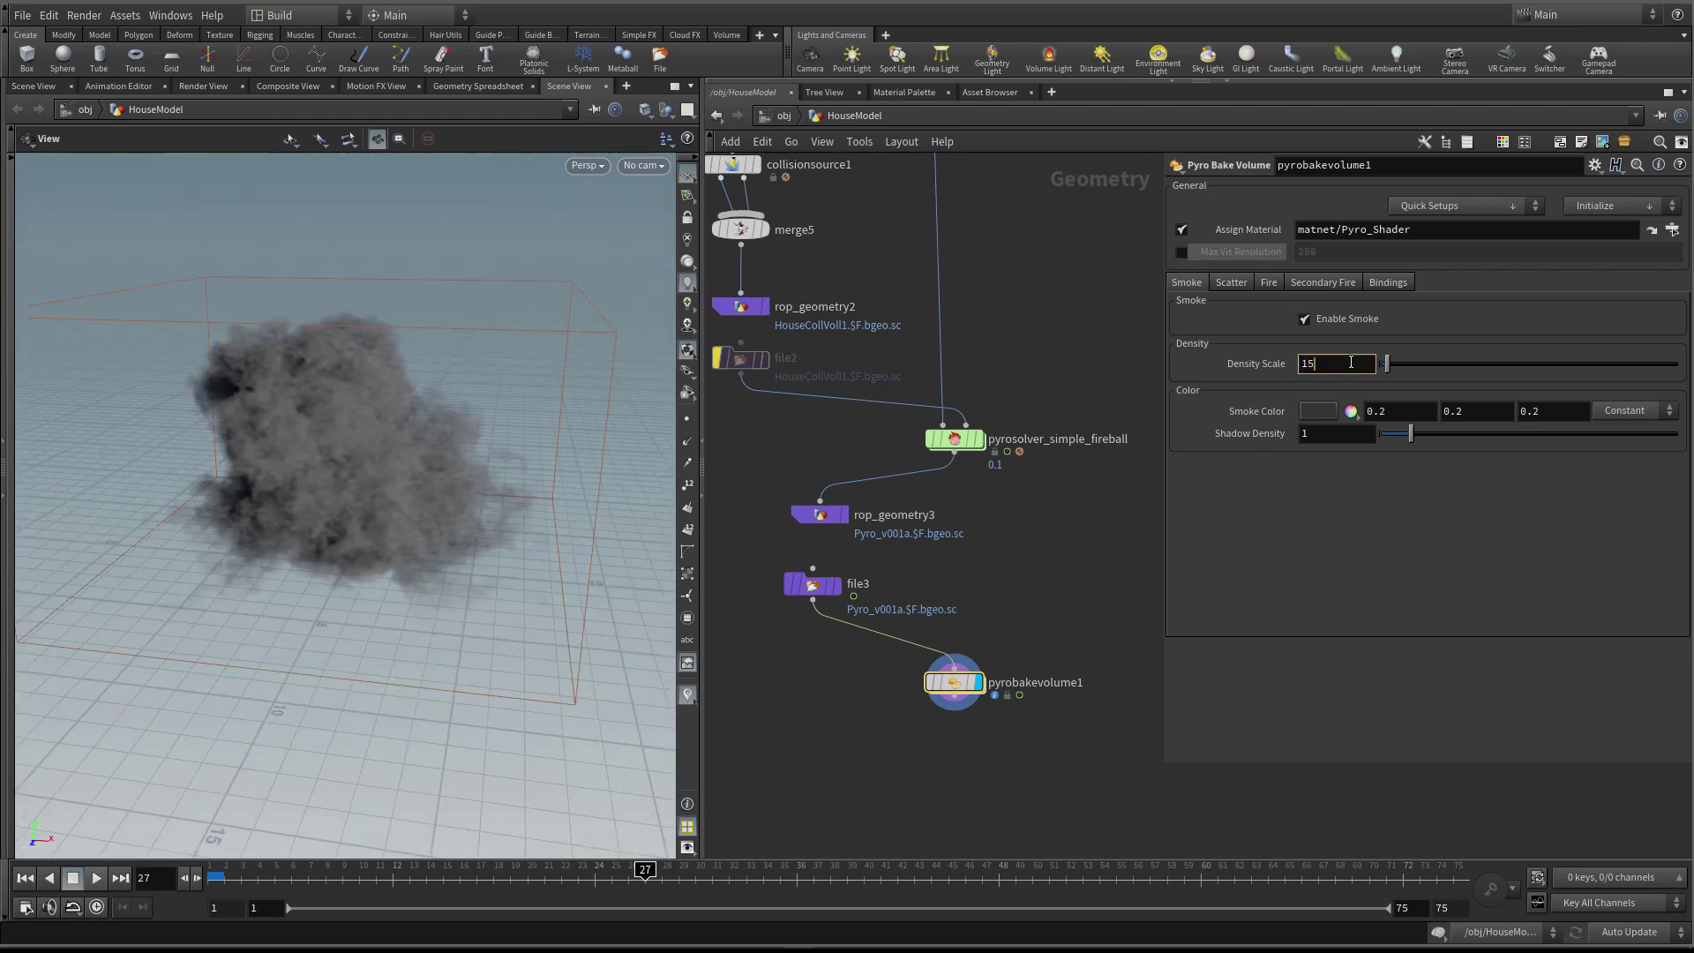
{"action": "key", "text": "Return"}
{"action": "mouse_move", "coordinate": [586, 484]}
{"action": "left_mouse_down"}
{"action": "mouse_move", "coordinate": [379, 495]}
{"action": "mouse_move", "coordinate": [416, 477]}
{"action": "mouse_move", "coordinate": [518, 513]}
{"action": "mouse_move", "coordinate": [571, 506]}
{"action": "left_mouse_up"}
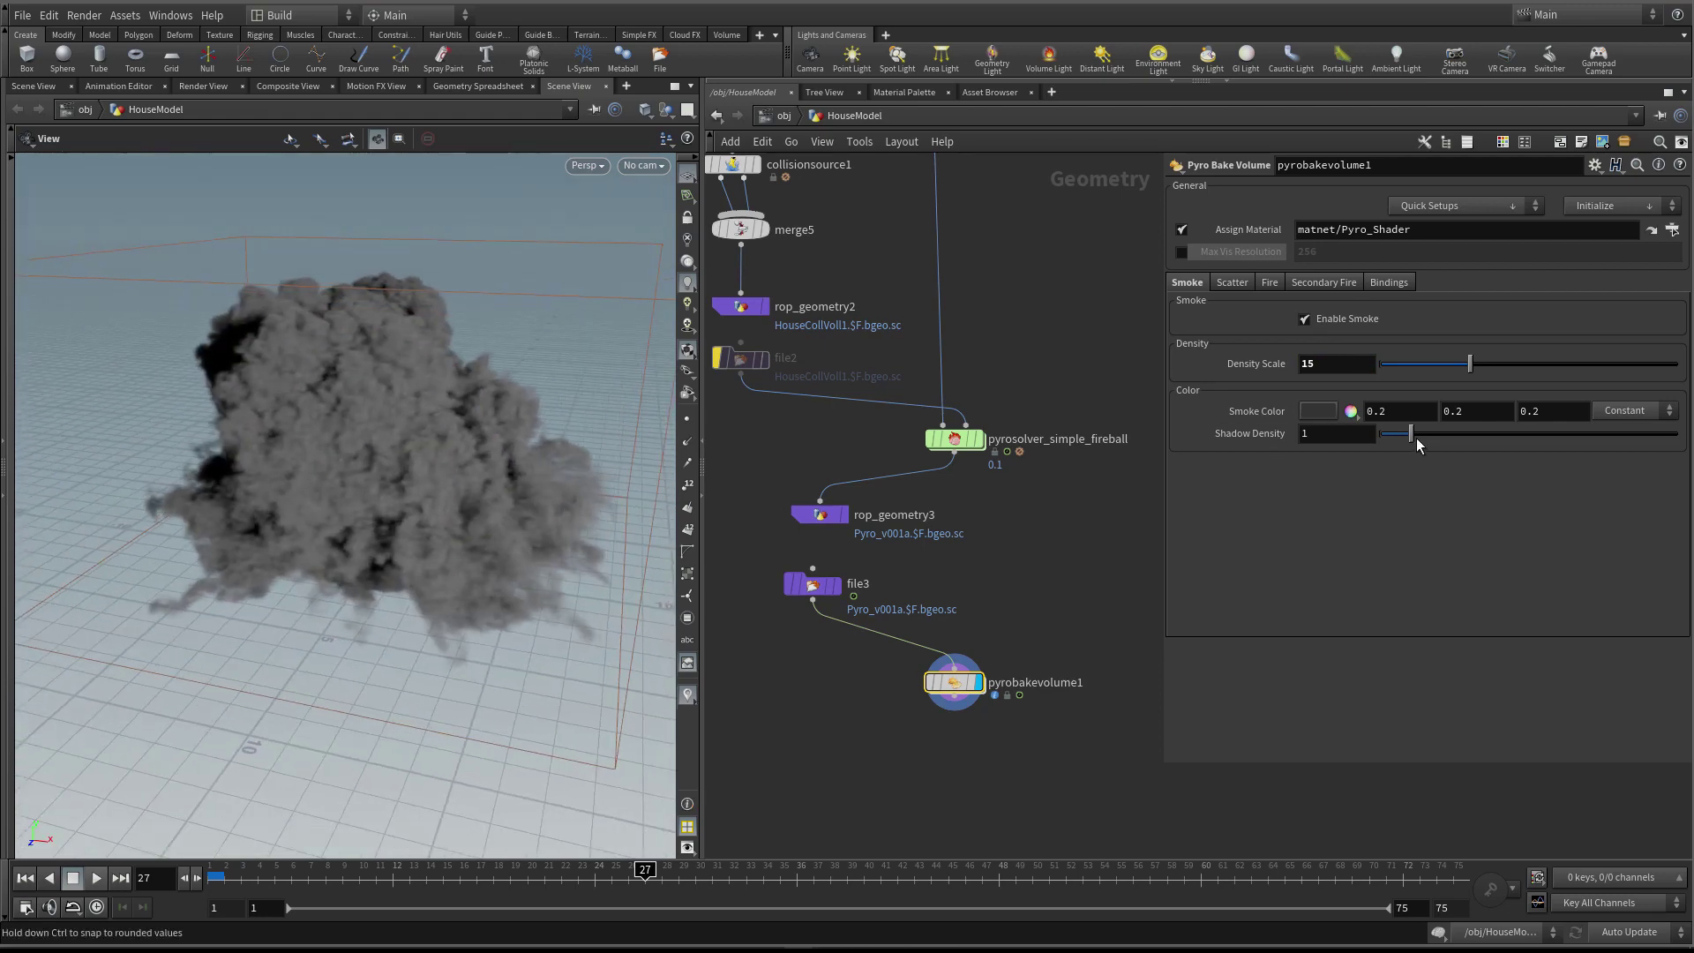
Try a Shadow Density of about 4.81 and a Smoke Color of 0.277 grey, resetting each parameter to its default
{"action": "mouse_move", "coordinate": [1416, 437]}
{"action": "left_mouse_down"}
{"action": "mouse_move", "coordinate": [1485, 437]}
{"action": "mouse_move", "coordinate": [1397, 436]}
{"action": "mouse_move", "coordinate": [1527, 436]}
{"action": "mouse_move", "coordinate": [1458, 438]}
{"action": "left_mouse_up"}
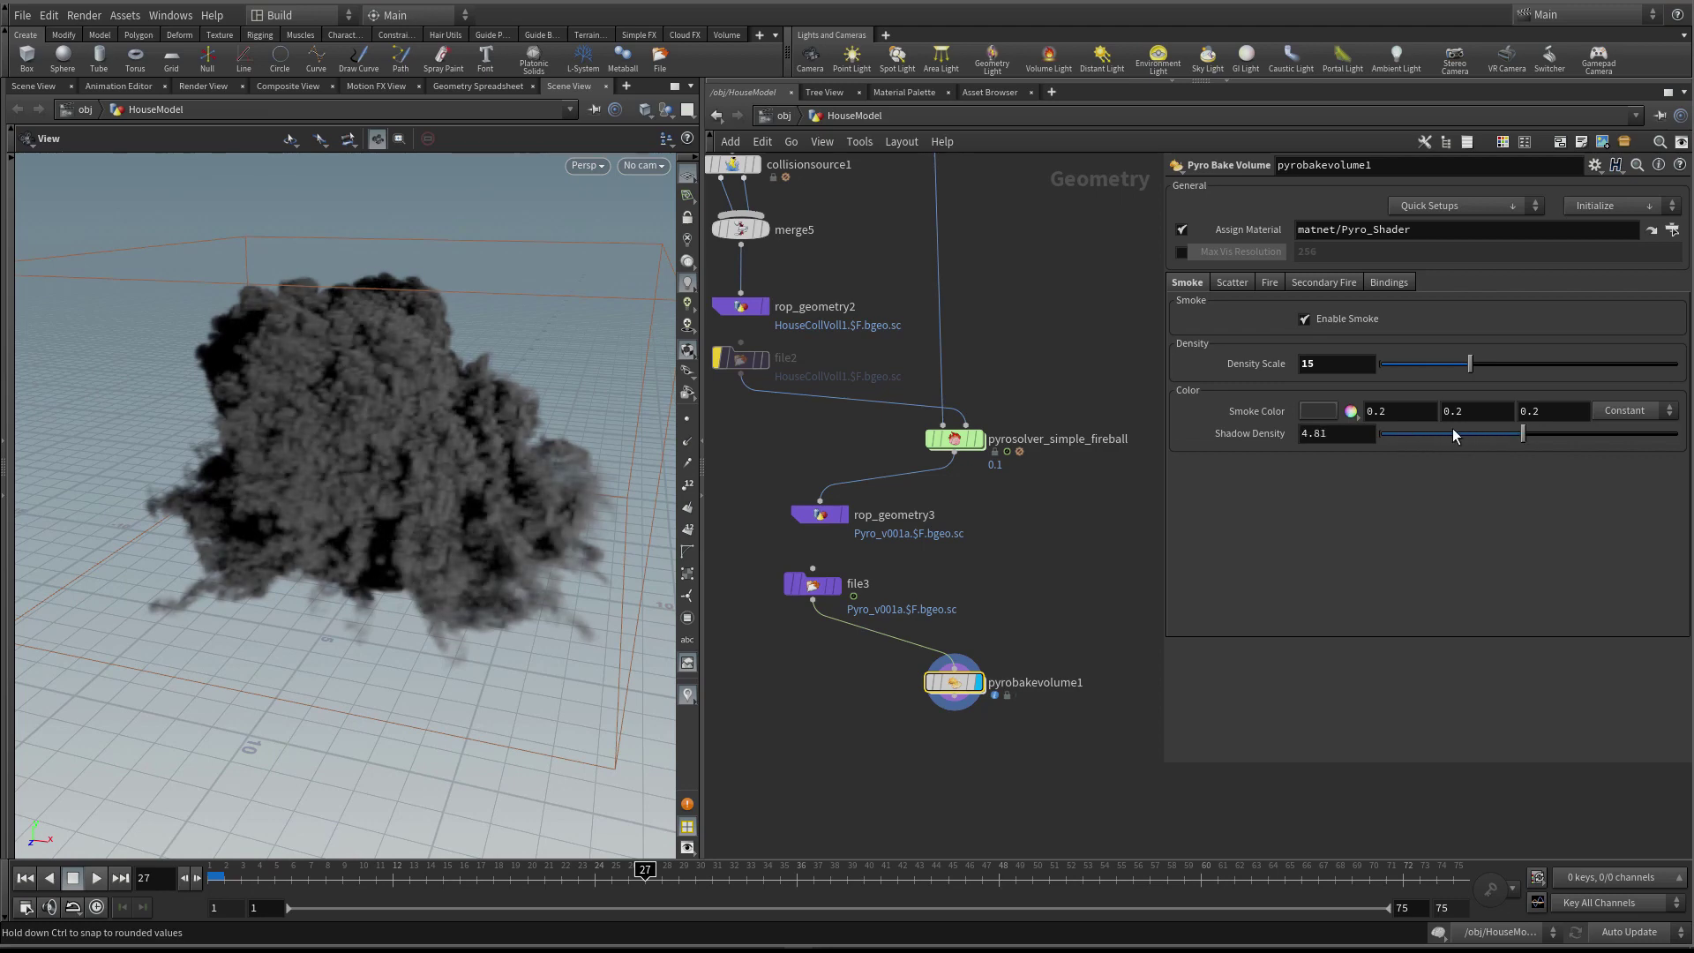
{"action": "middle_click", "coordinate": [1253, 434], "text": "ctrl"}
{"action": "left_click", "coordinate": [1350, 411]}
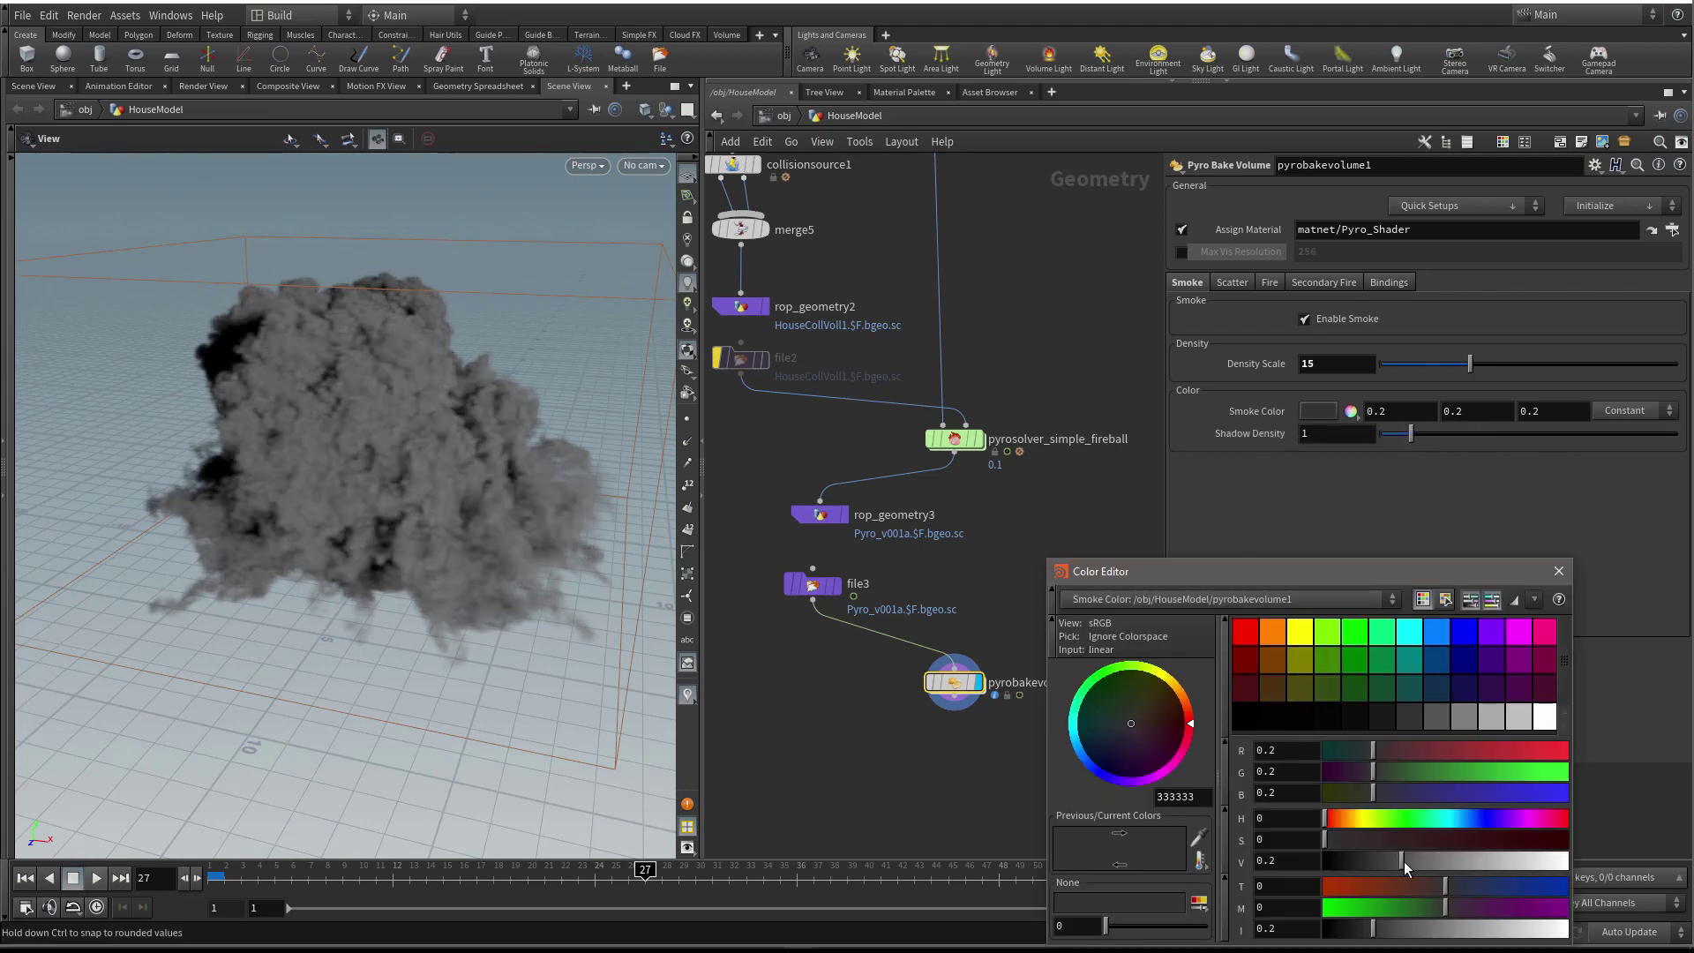
{"action": "left_click_drag", "start_coordinate": [1404, 861], "coordinate": [1417, 860]}
{"action": "left_click", "coordinate": [1558, 571]}
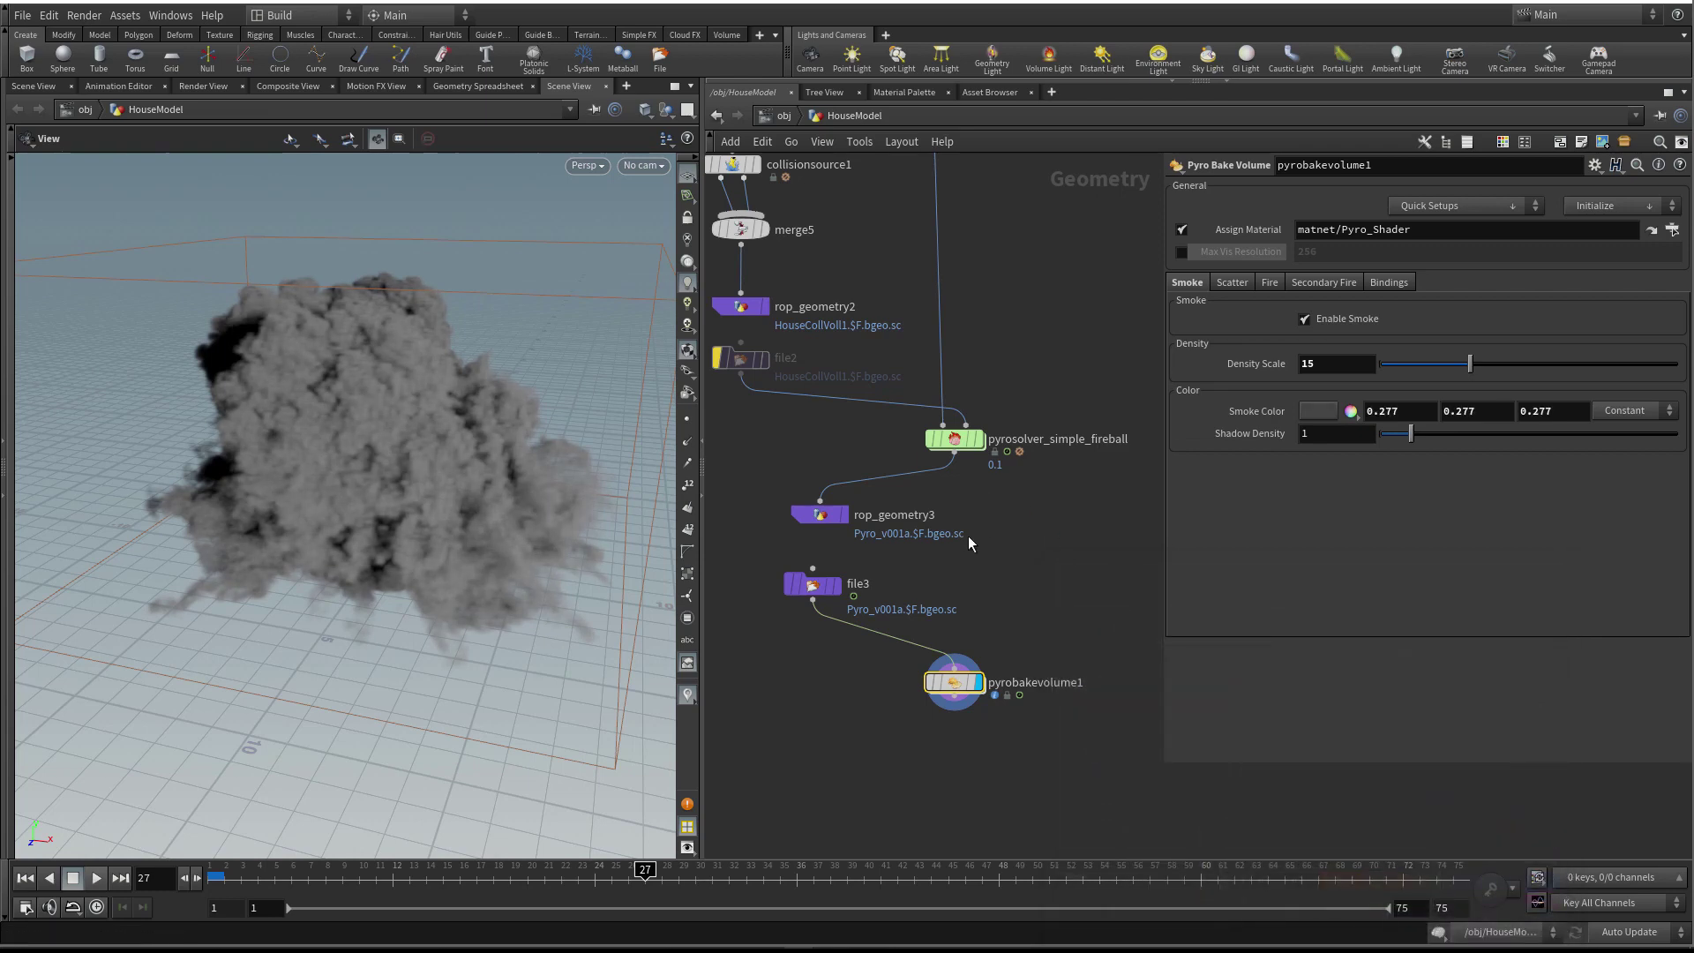
{"action": "middle_click", "coordinate": [1399, 411], "text": "ctrl"}
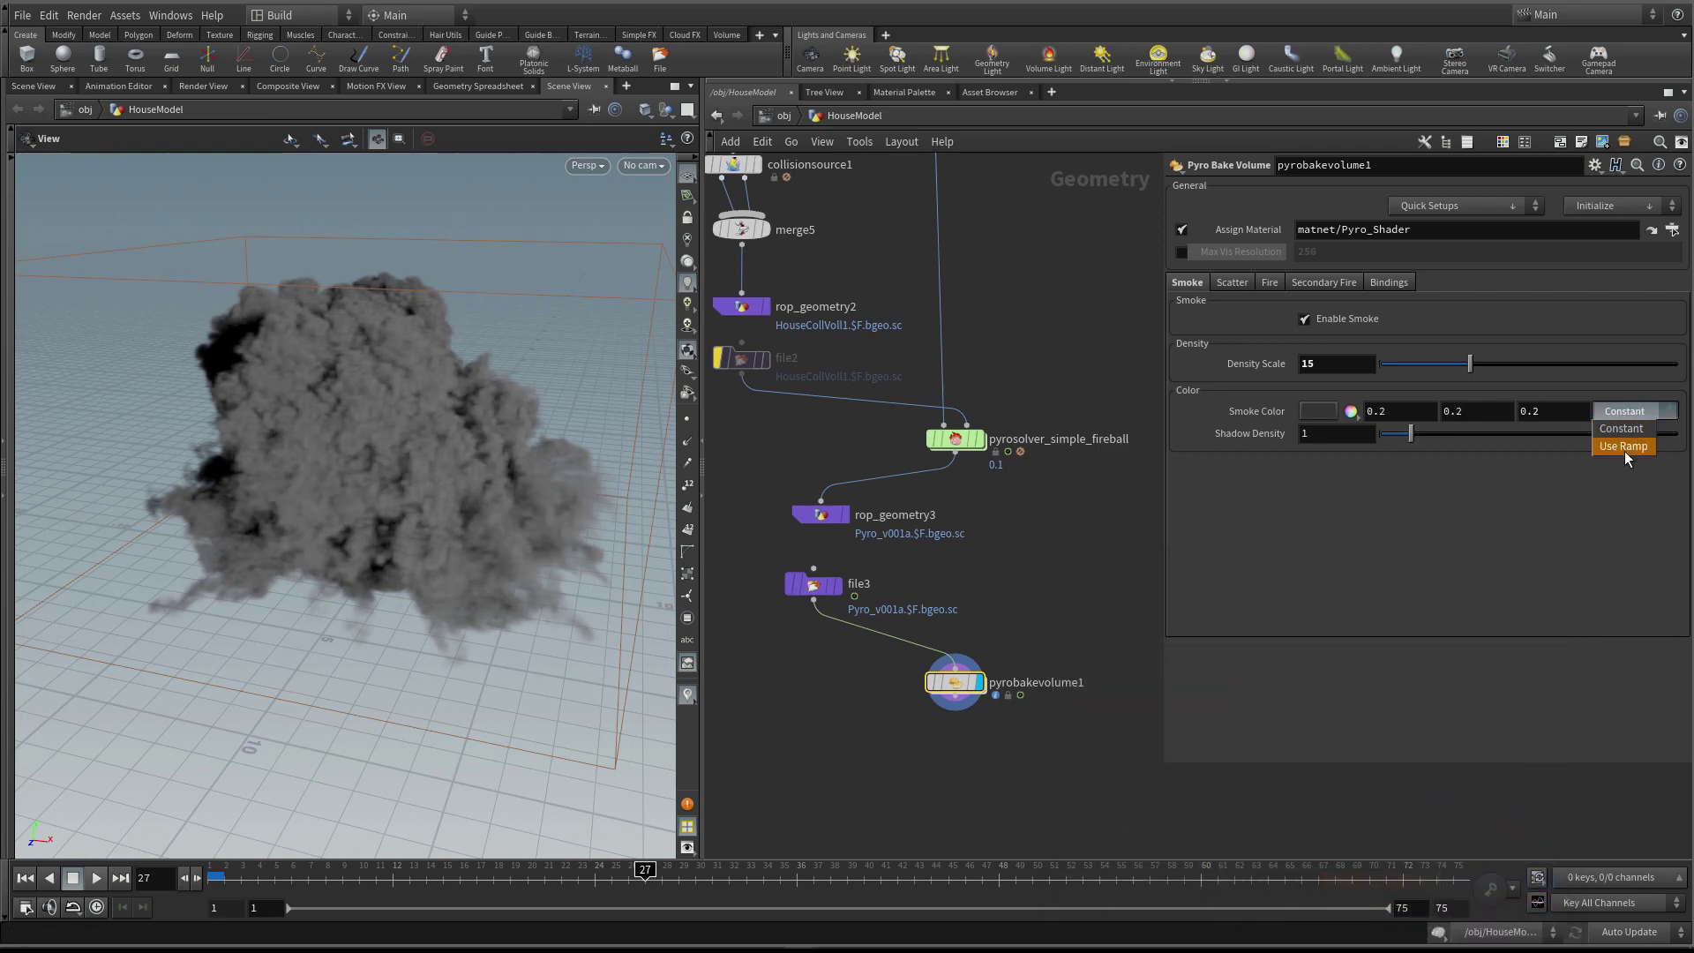
Try the Use Ramp mode for the Smoke Color, return it to Constant, and toggle Enable Smoke off and on
{"action": "left_click", "coordinate": [1623, 447]}
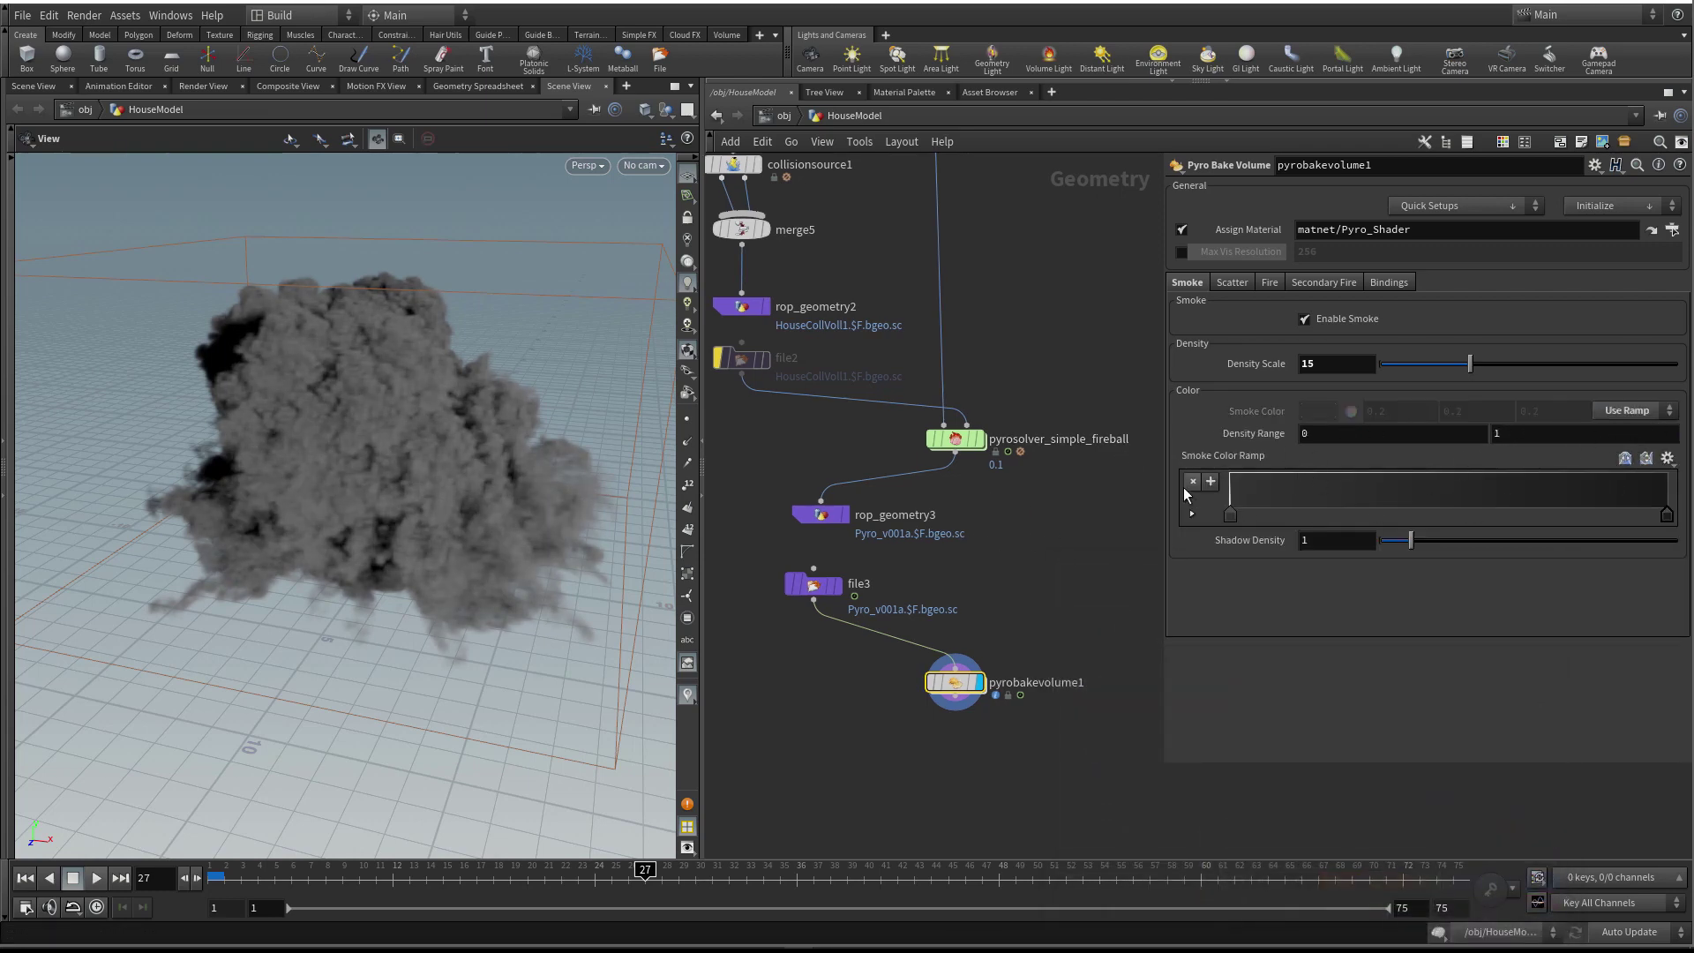
{"action": "left_click", "coordinate": [1500, 433]}
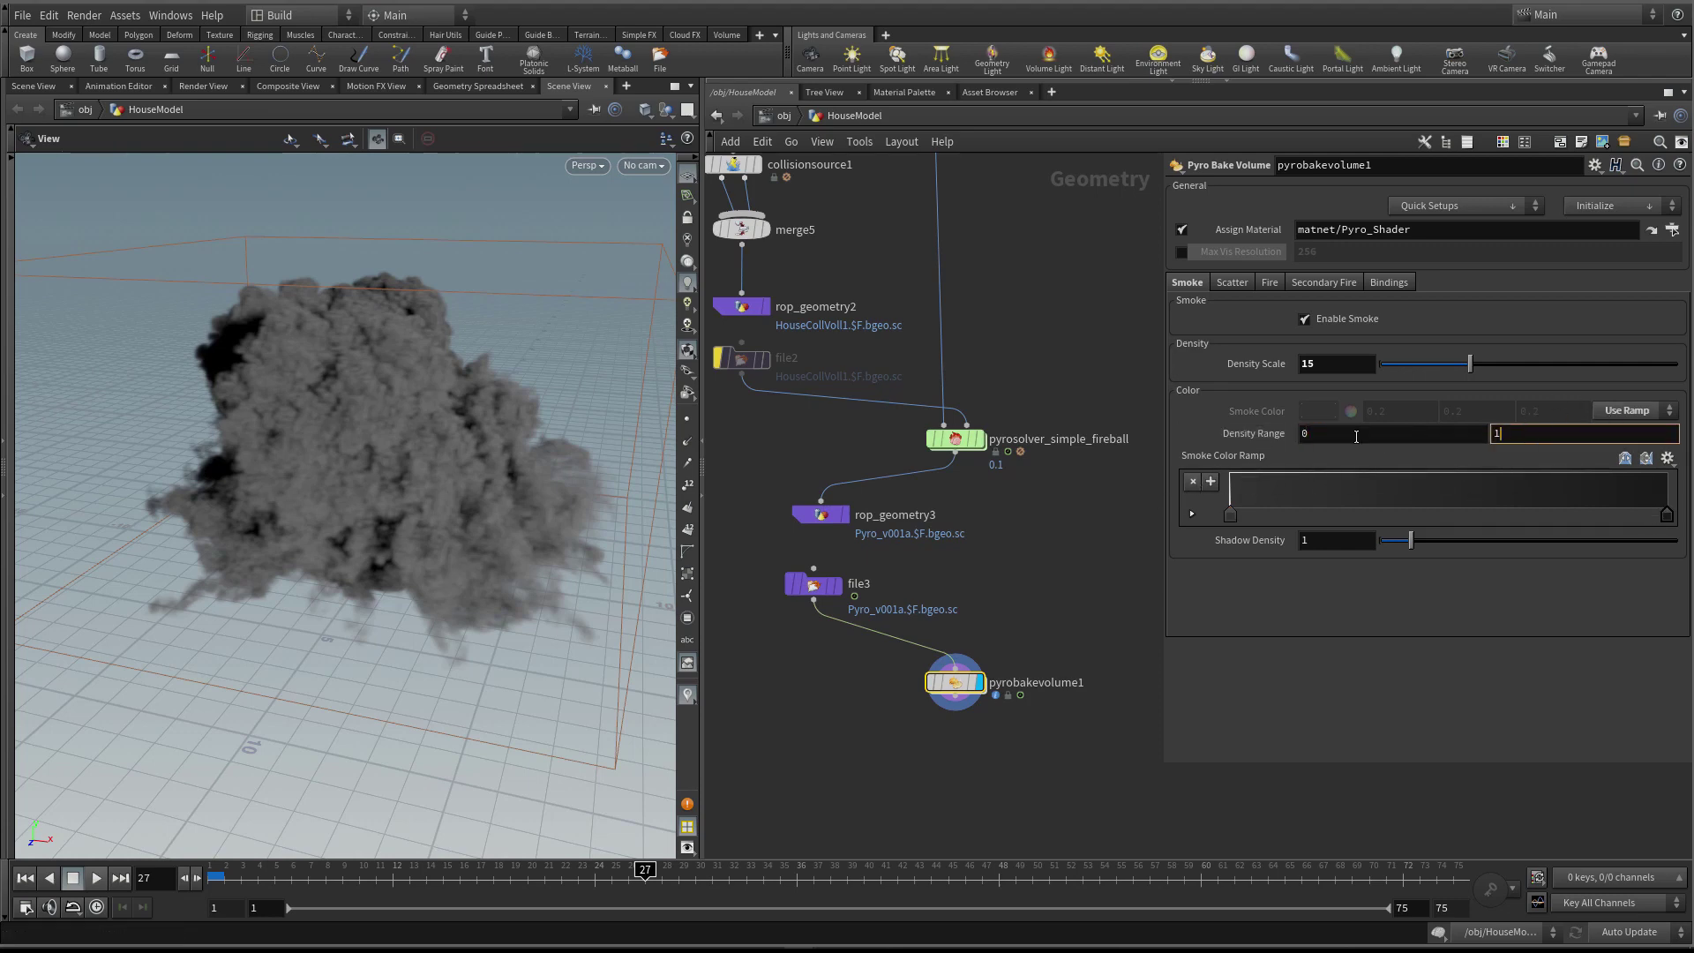
{"action": "left_click_drag", "start_coordinate": [380, 442], "coordinate": [477, 480]}
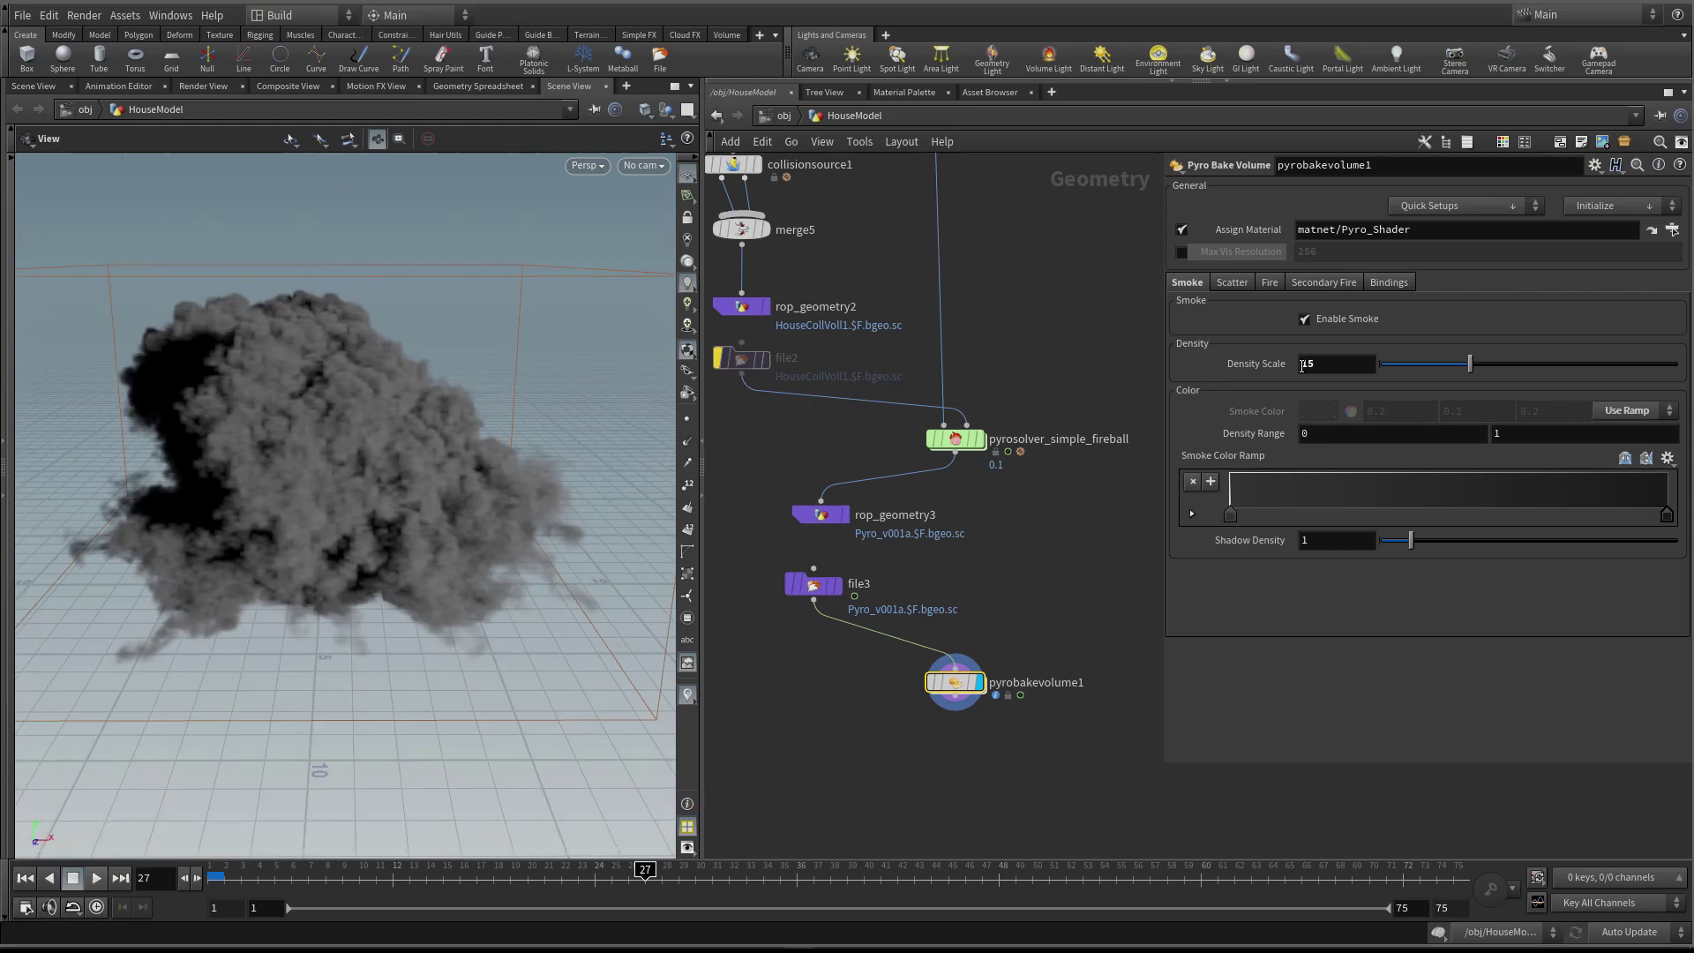
{"action": "left_click", "coordinate": [1613, 412]}
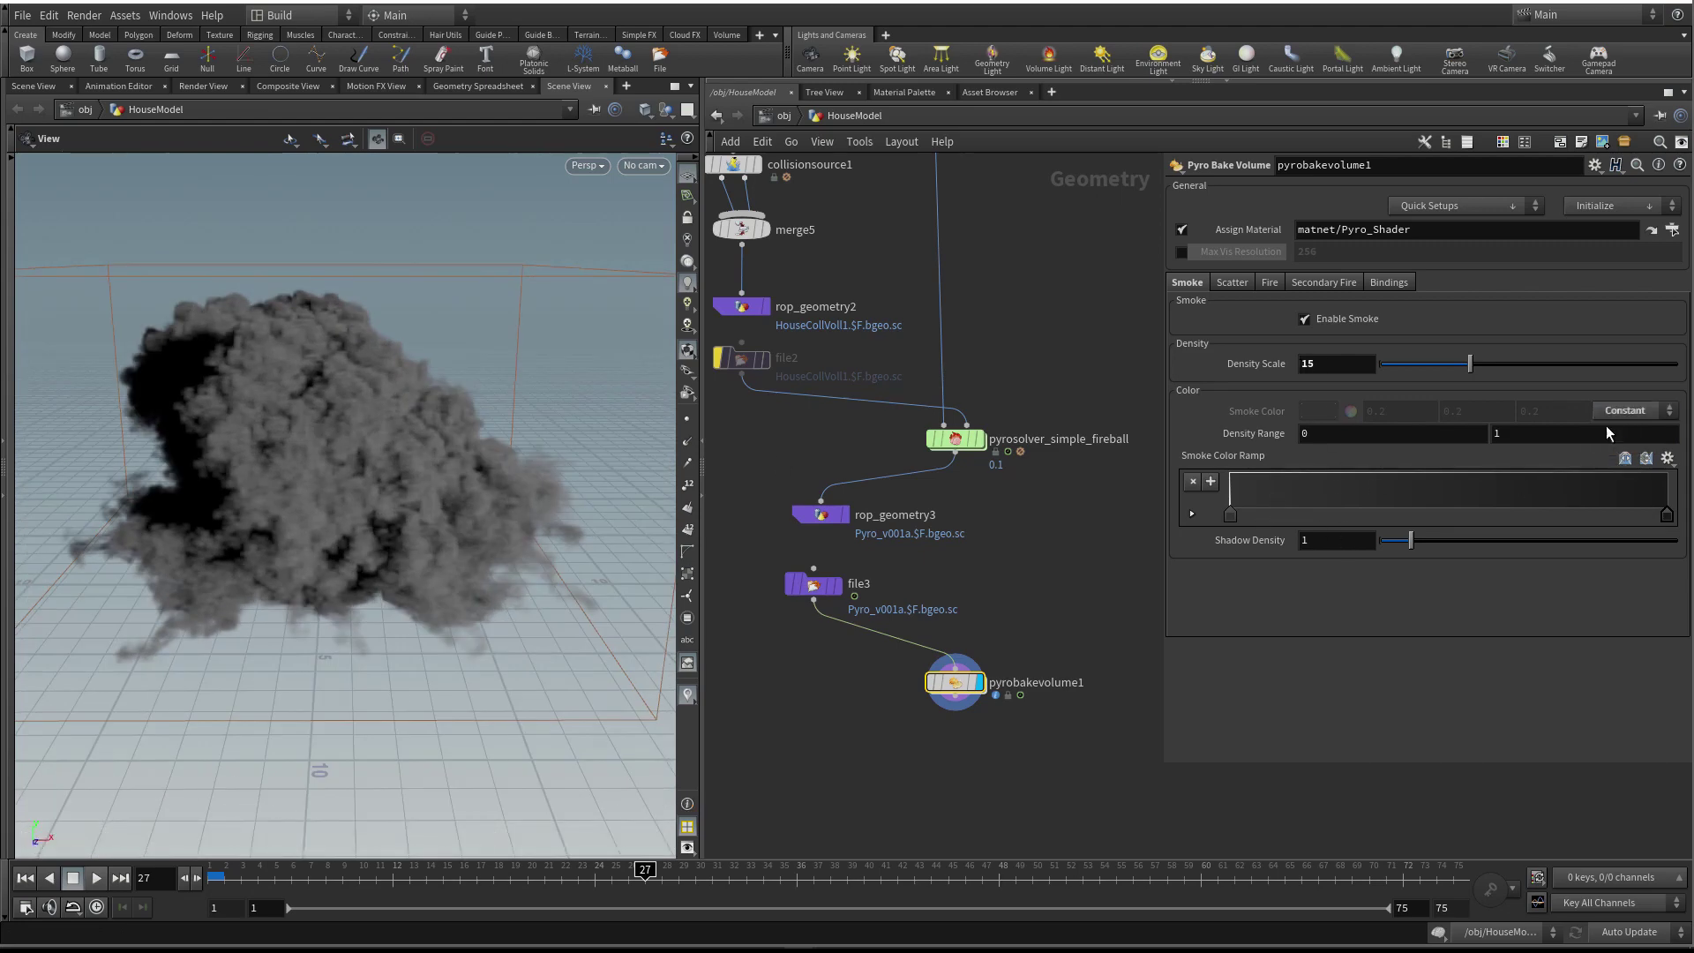
{"action": "left_click", "coordinate": [1606, 425]}
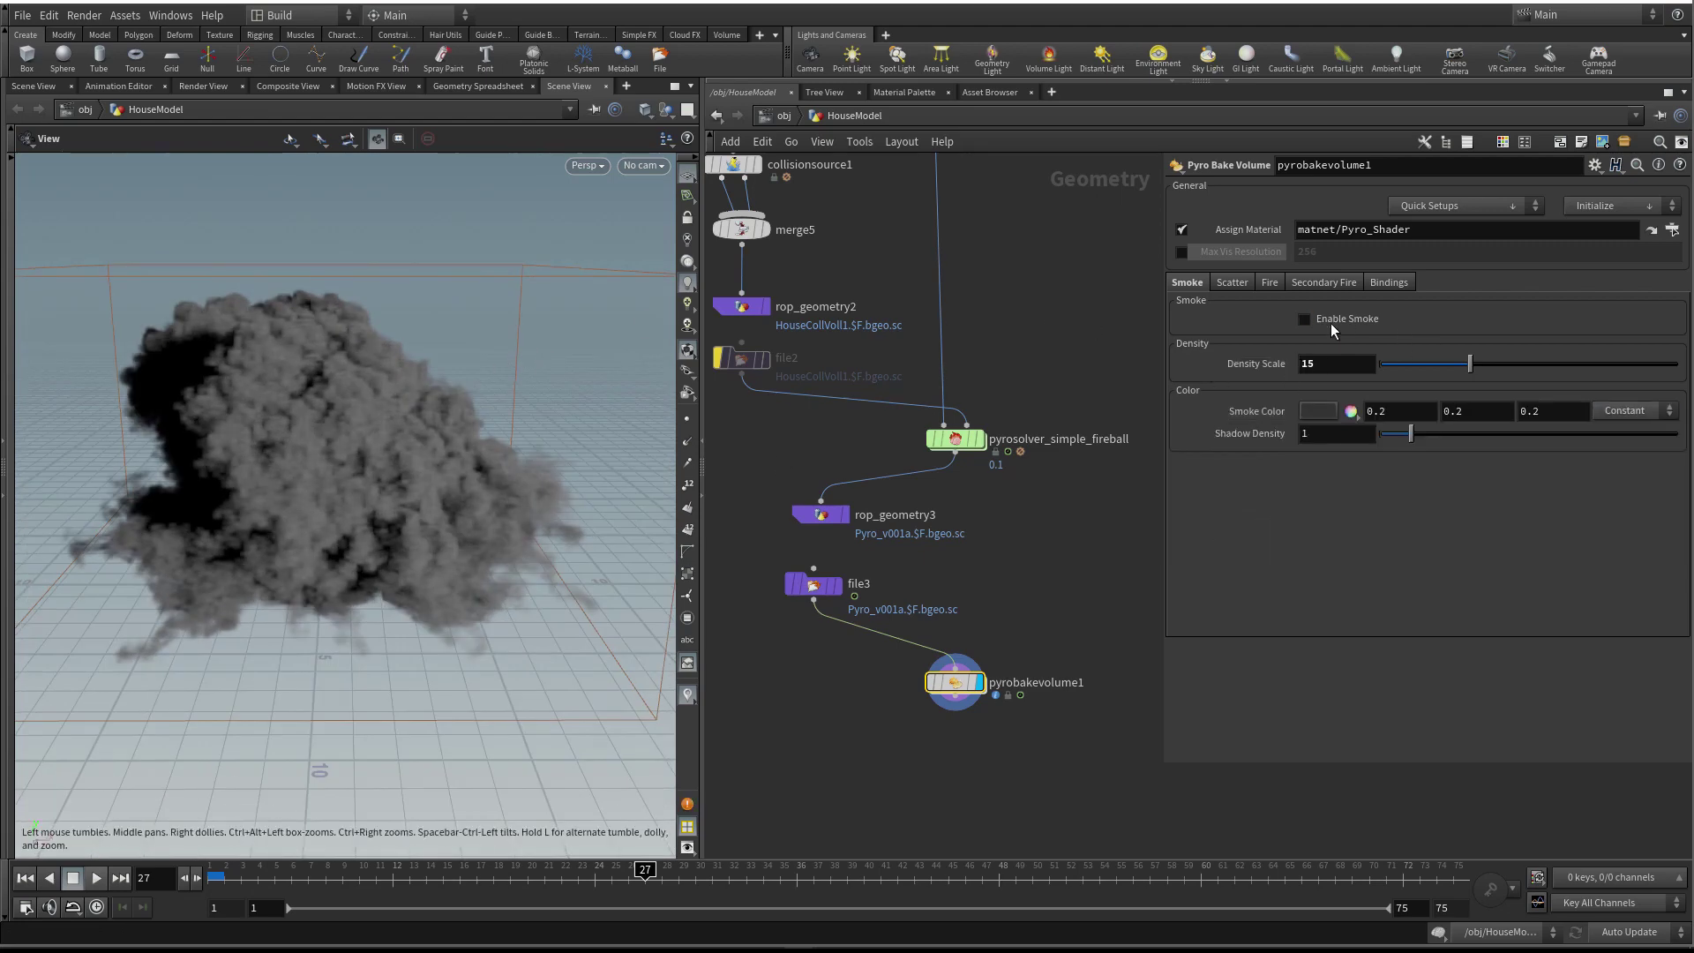
{"action": "left_click", "coordinate": [1331, 321]}
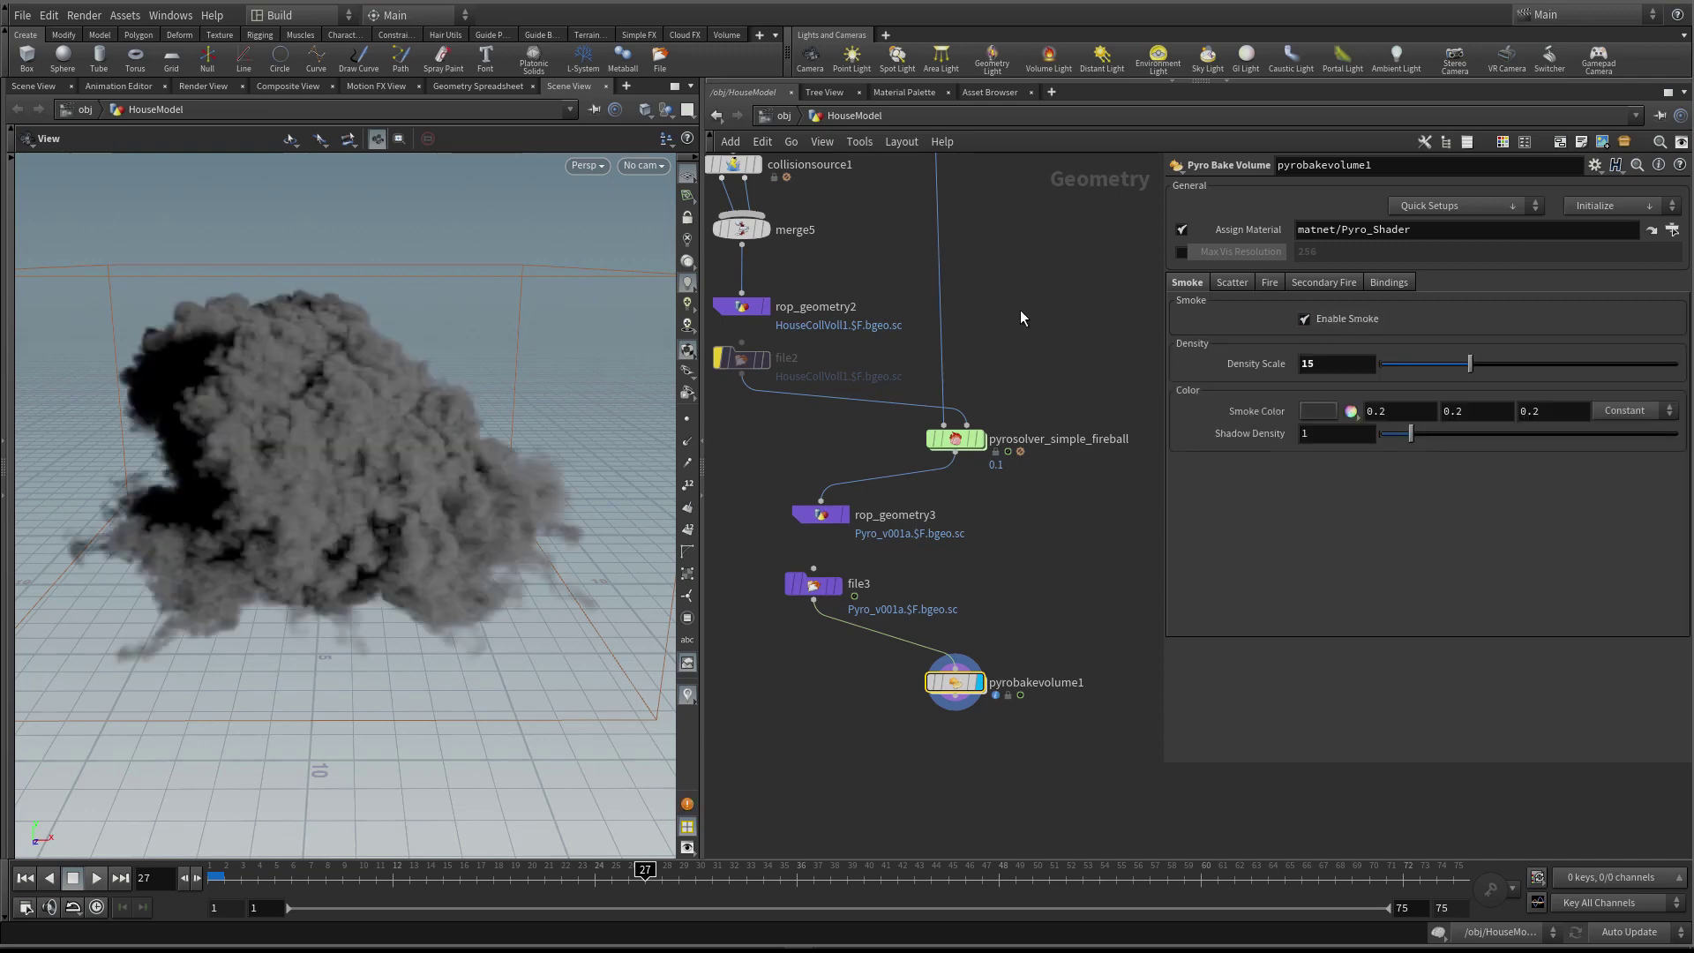
{"action": "left_click", "coordinate": [1456, 200]}
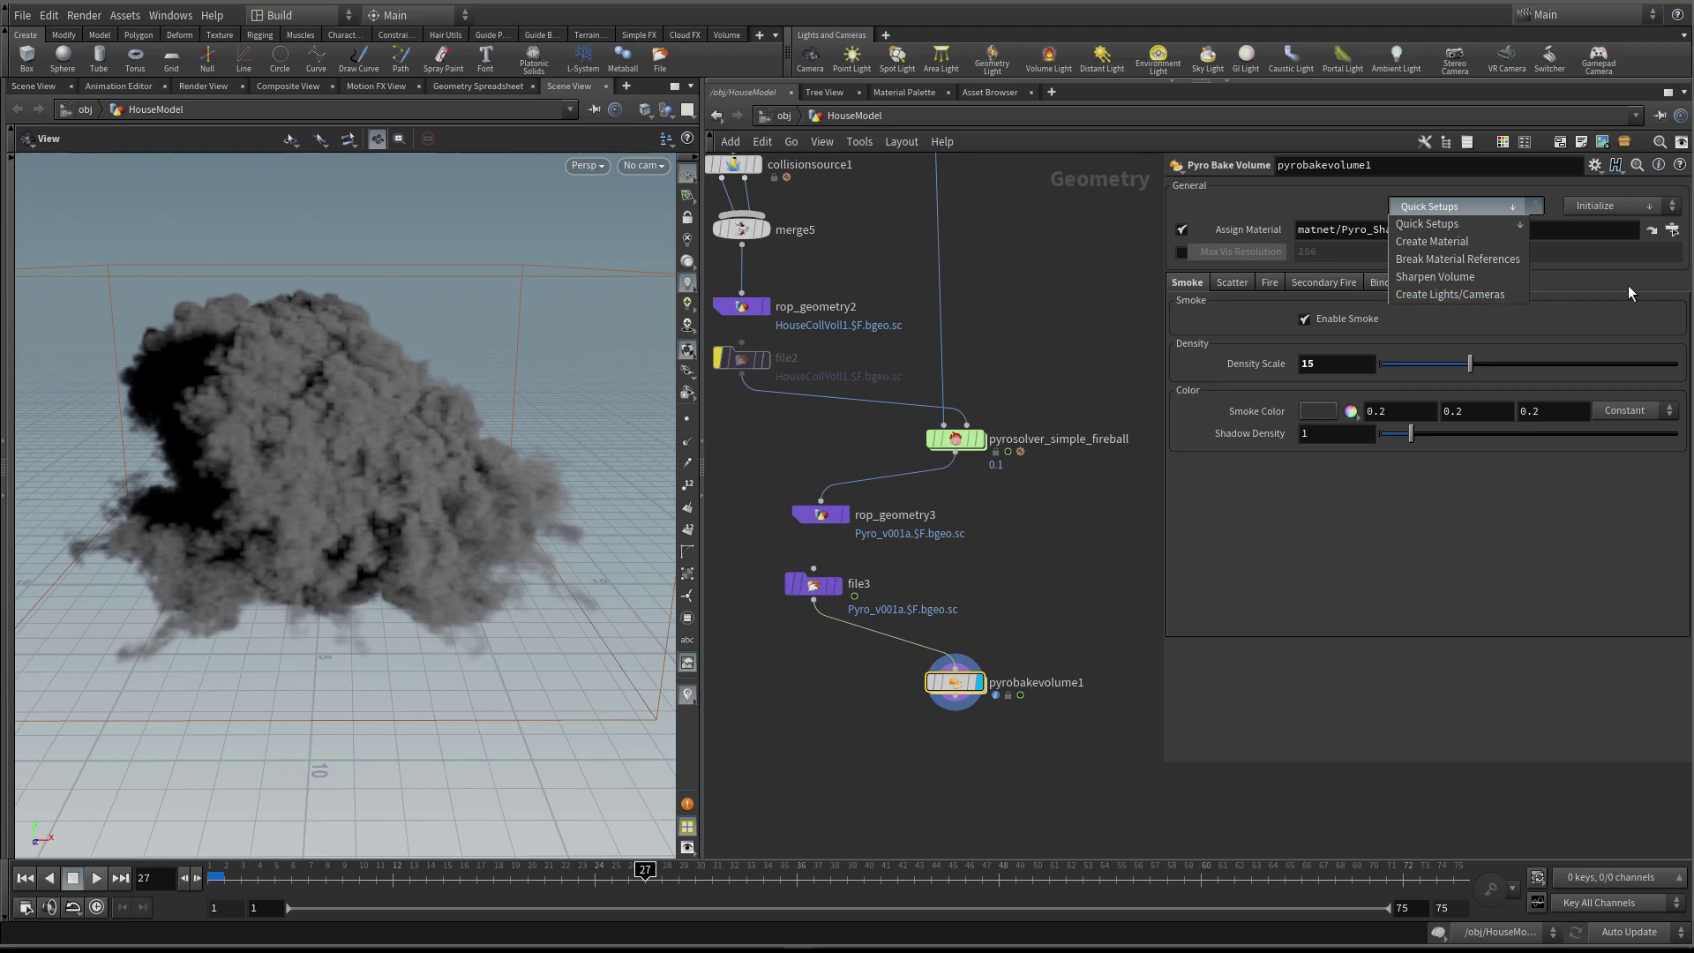
{"action": "left_click", "coordinate": [1610, 208]}
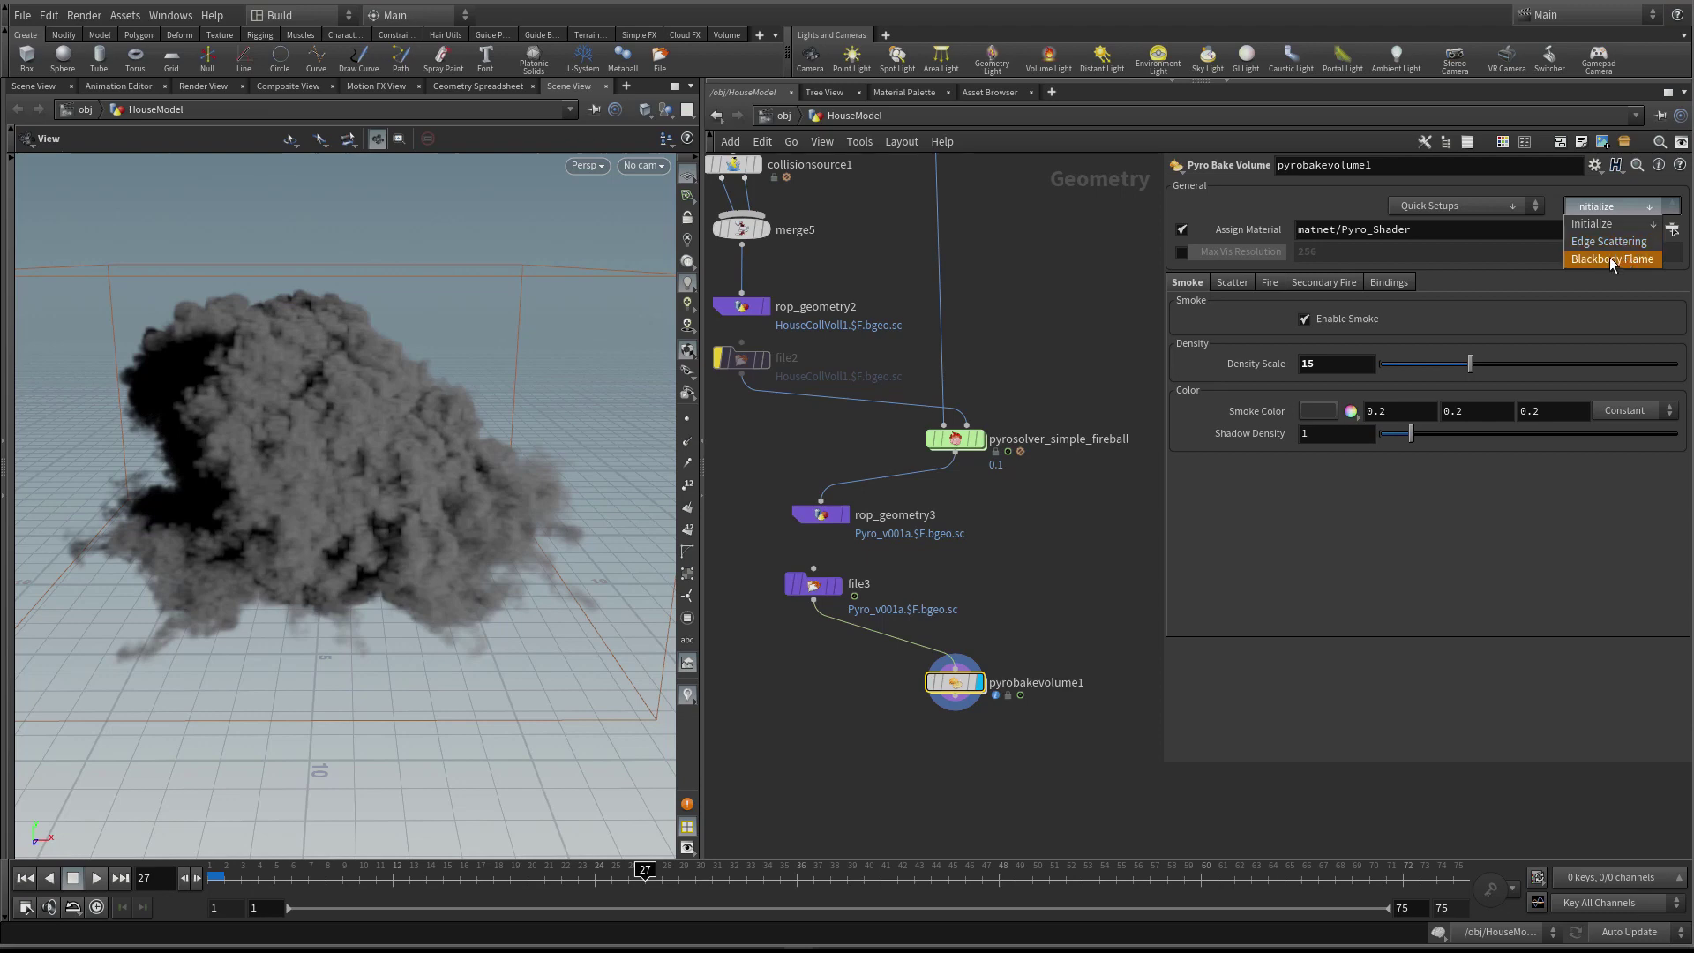
{"action": "left_click", "coordinate": [1611, 259]}
Enable Fire on pyrobakevolume1 and inspect the burning explosion from several angles
{"action": "left_click", "coordinate": [1232, 283]}
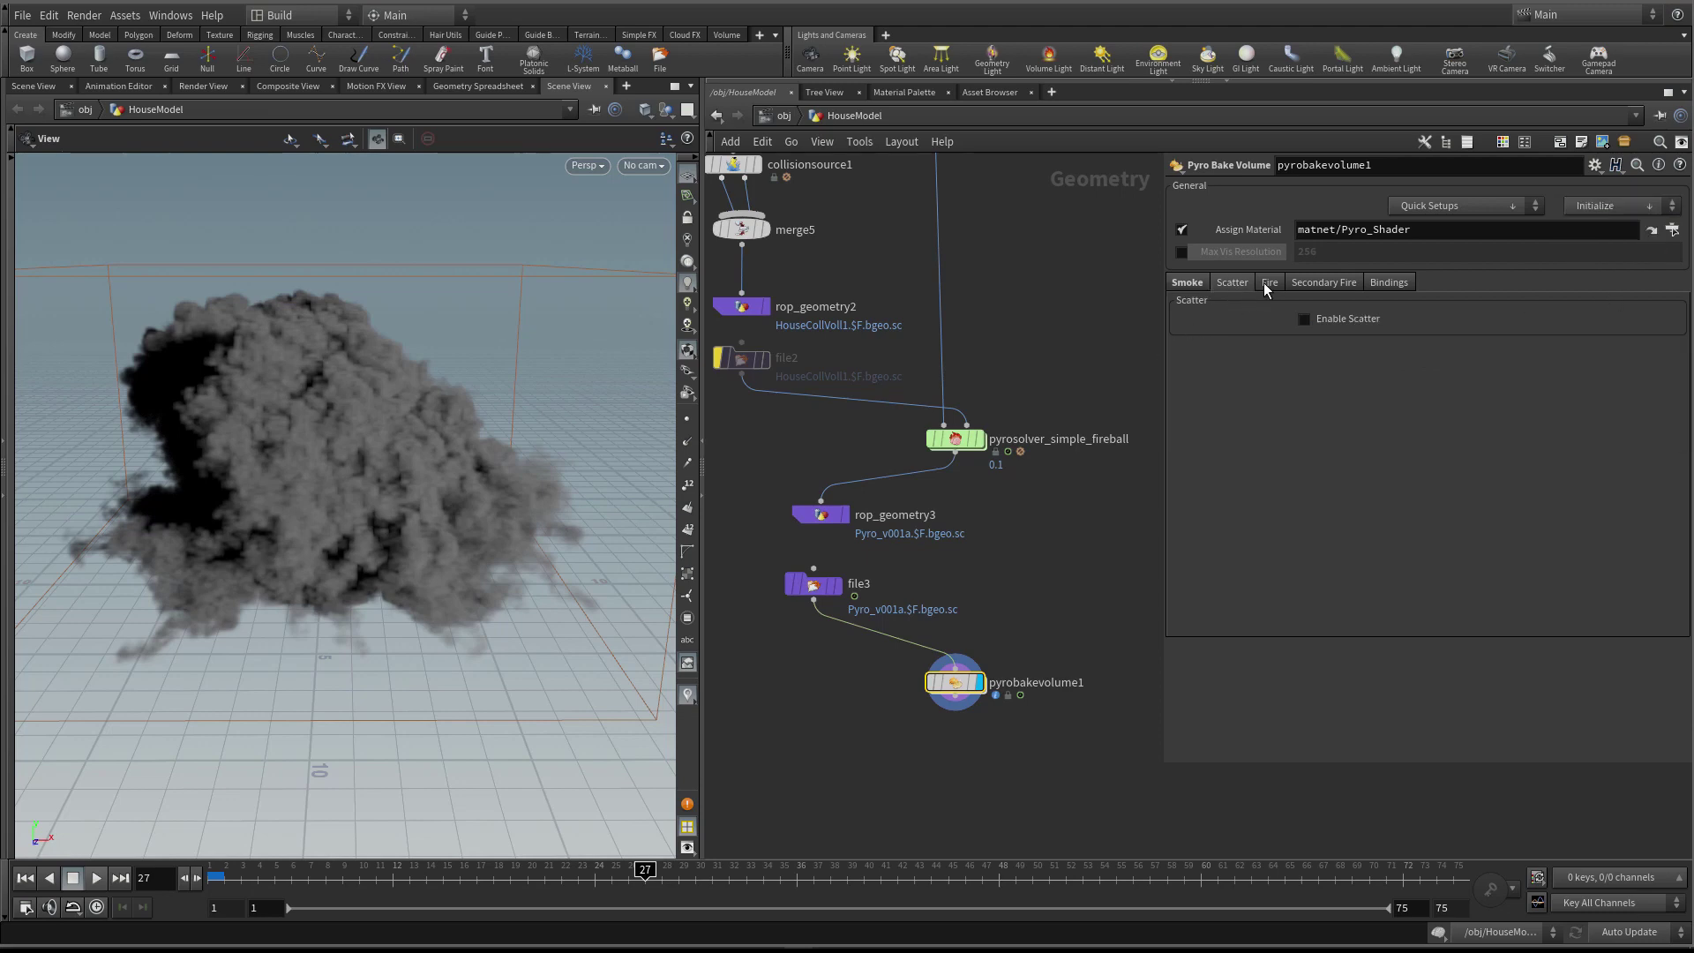
{"action": "left_click", "coordinate": [1264, 282]}
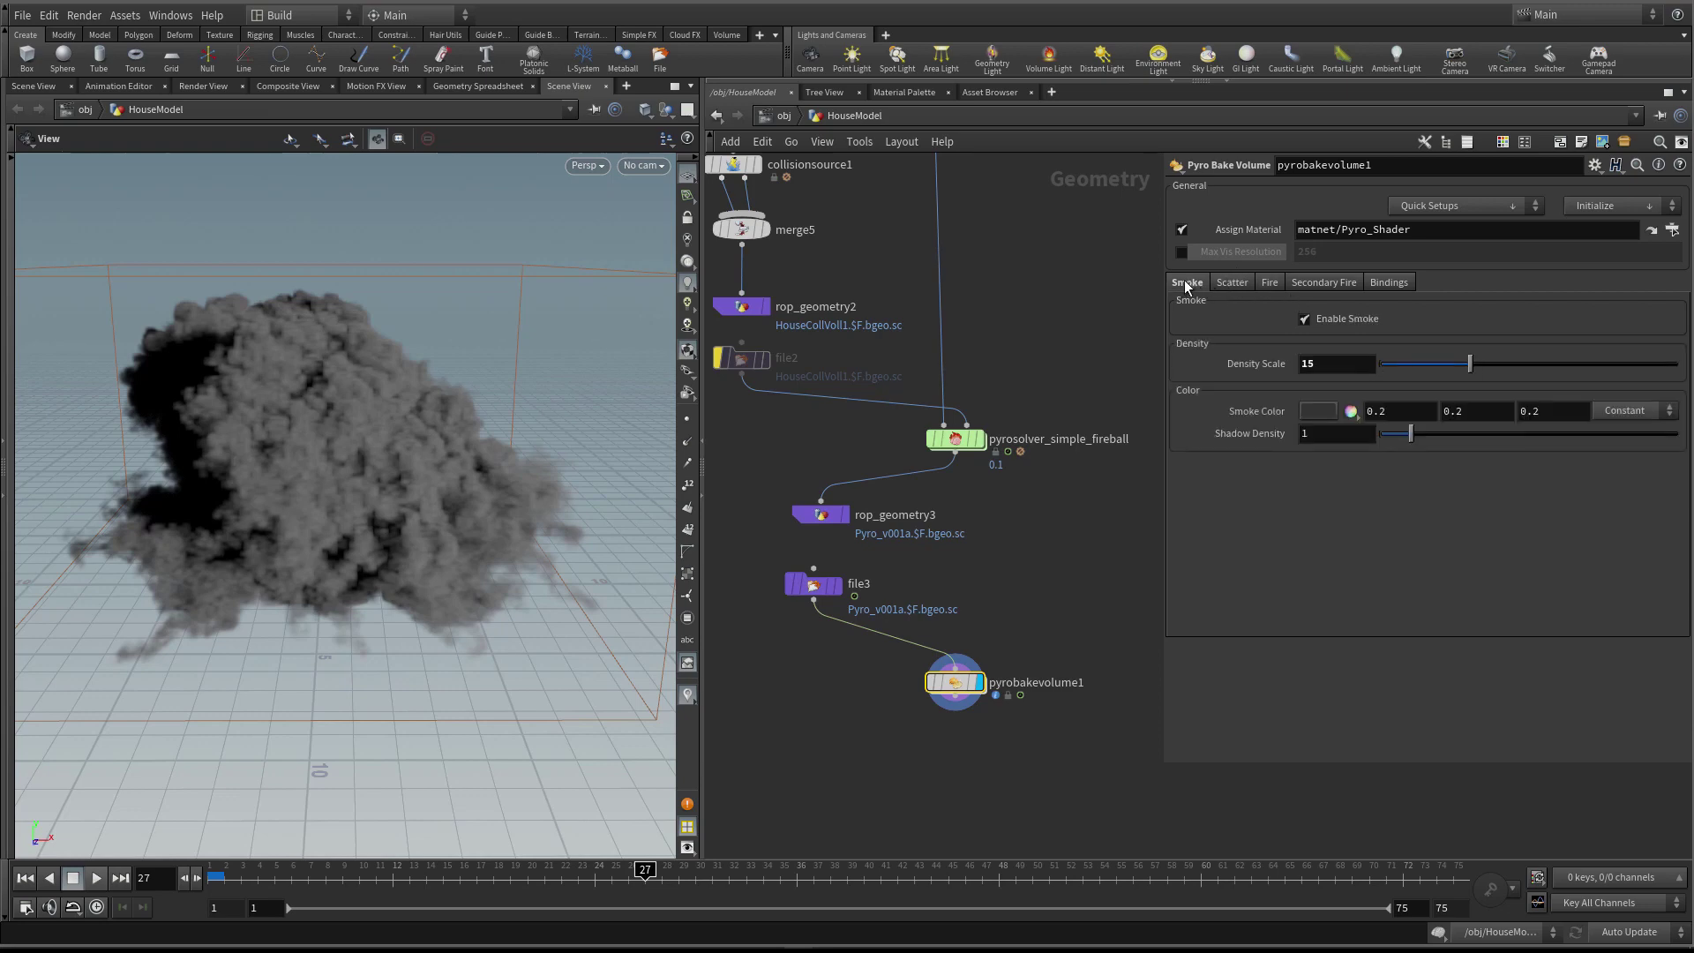
{"action": "left_click", "coordinate": [1268, 281]}
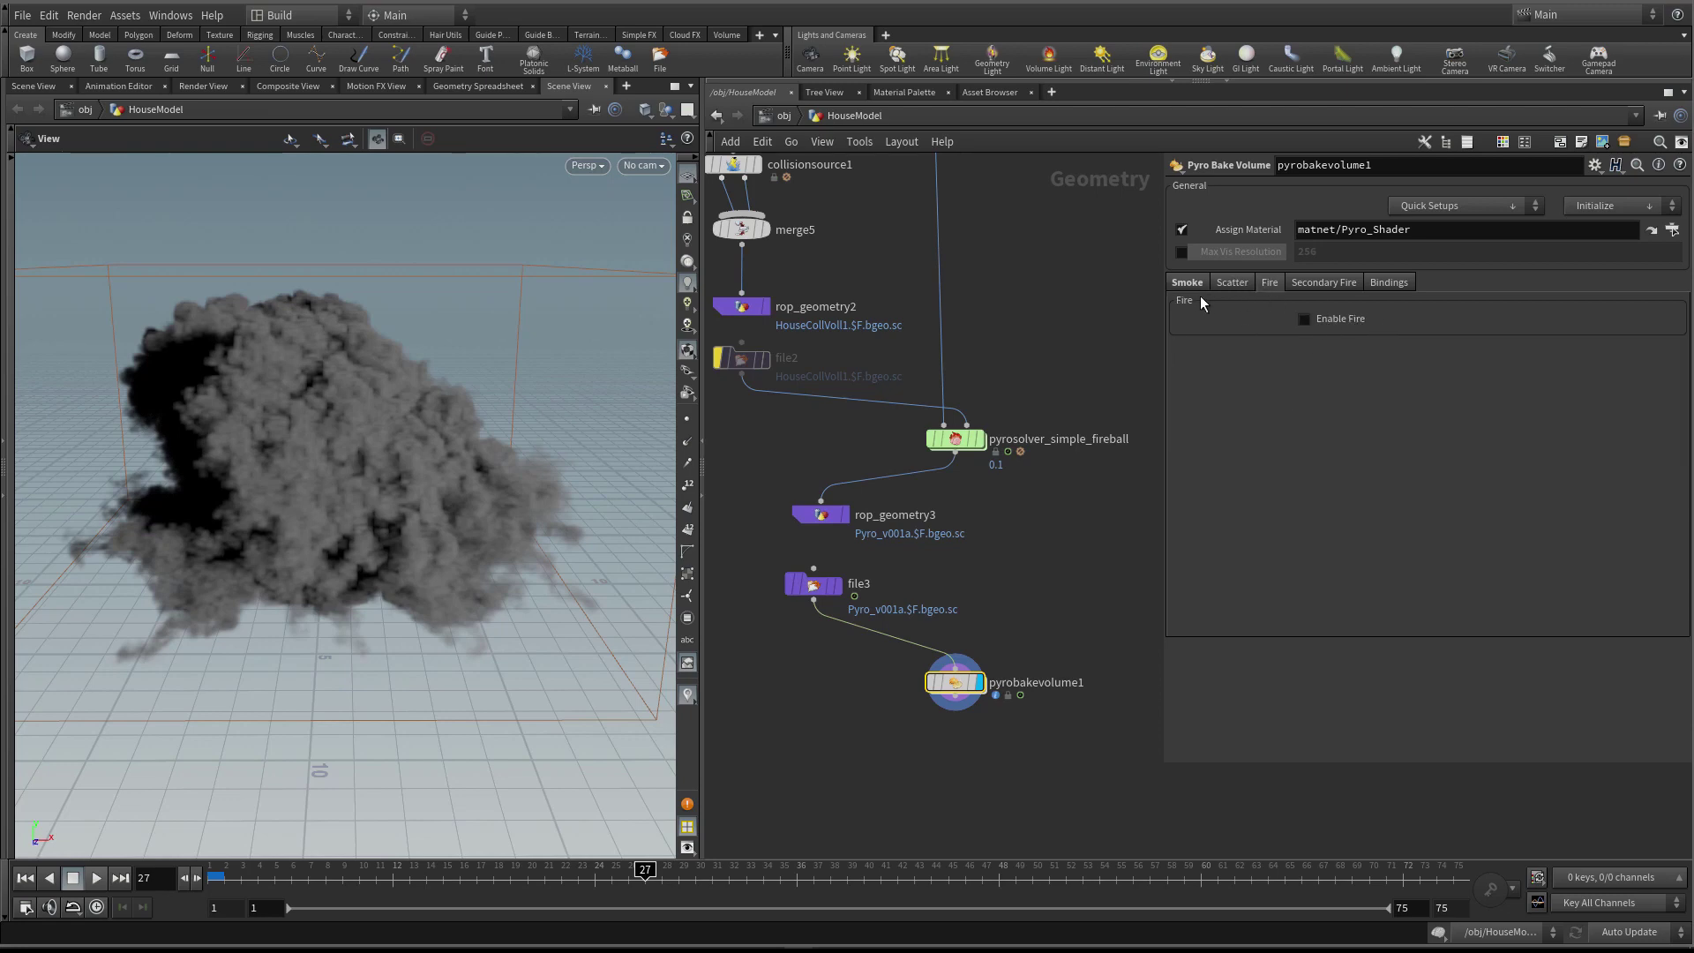
{"action": "left_click", "coordinate": [1346, 318]}
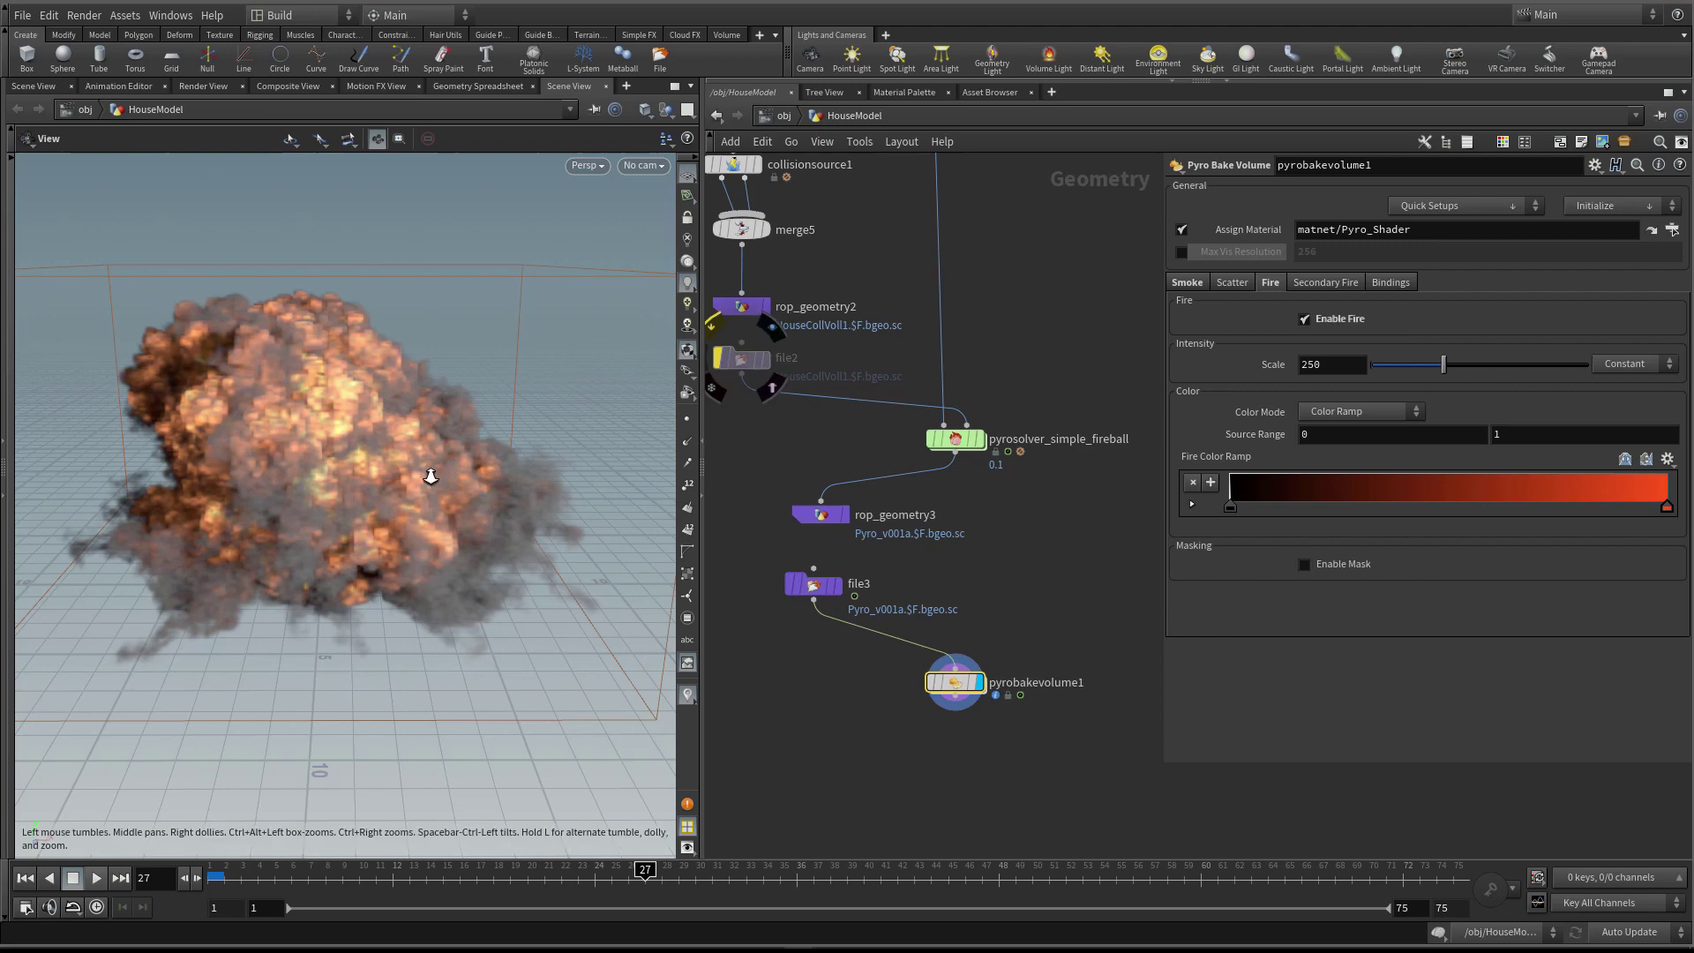
{"action": "left_click_drag", "start_coordinate": [431, 476], "coordinate": [569, 470]}
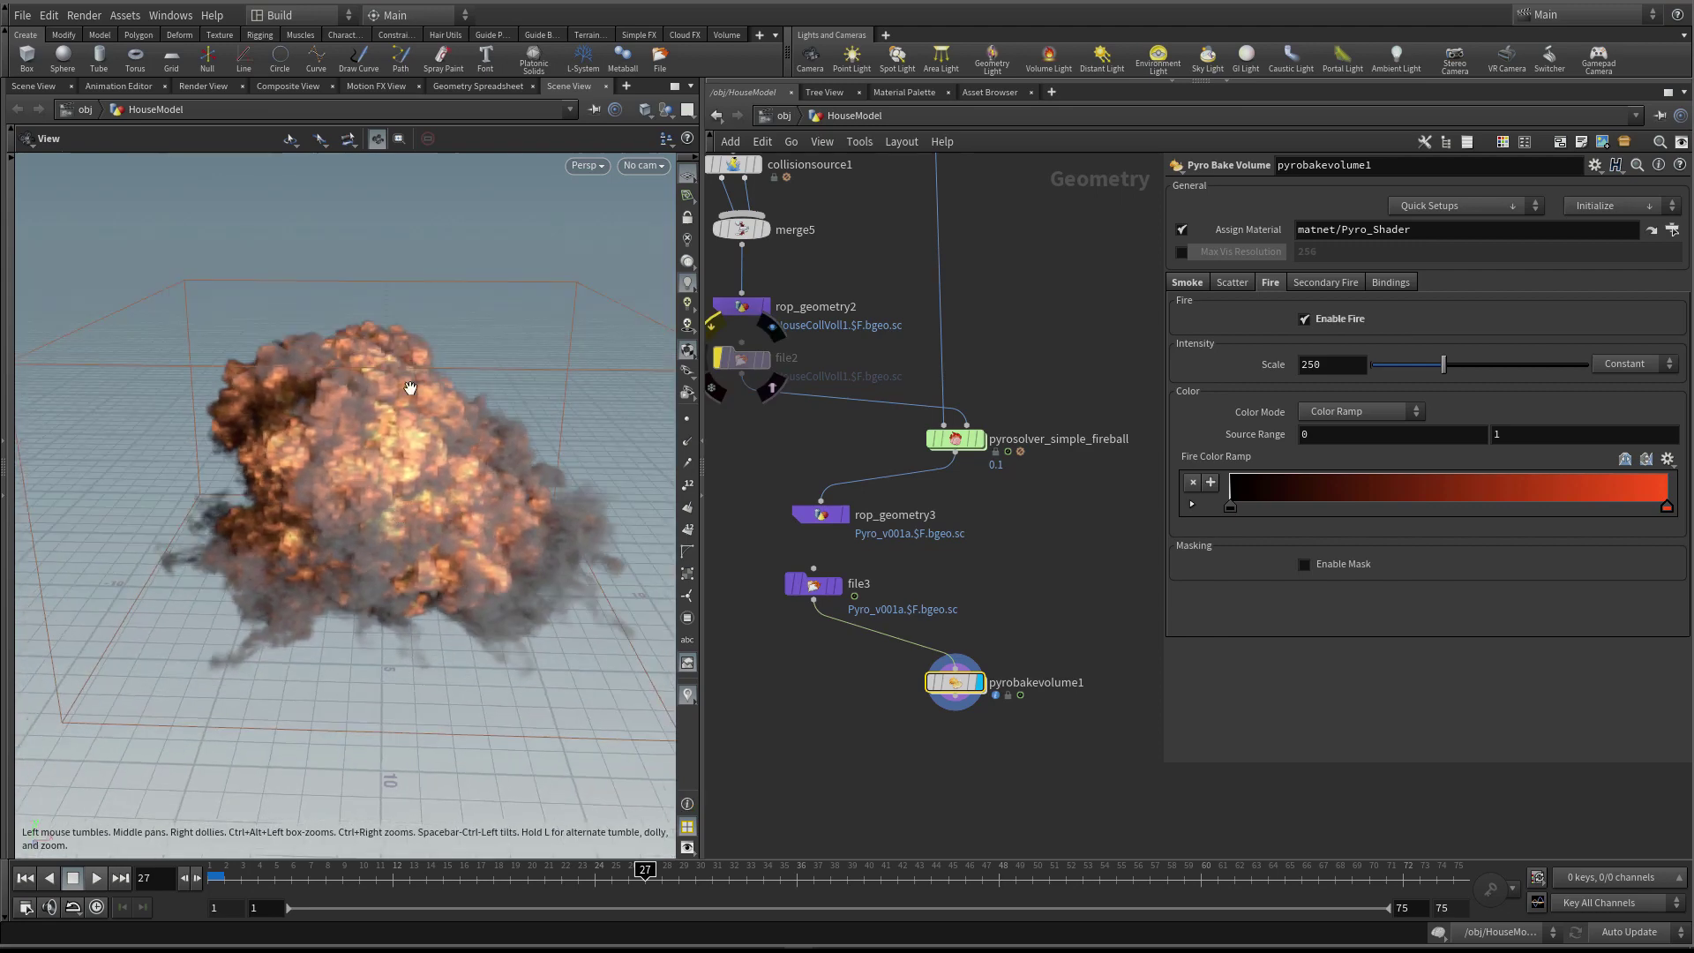
{"action": "left_click_drag", "start_coordinate": [431, 661], "coordinate": [322, 544]}
{"action": "right_click_drag", "start_coordinate": [322, 544], "coordinate": [265, 706]}
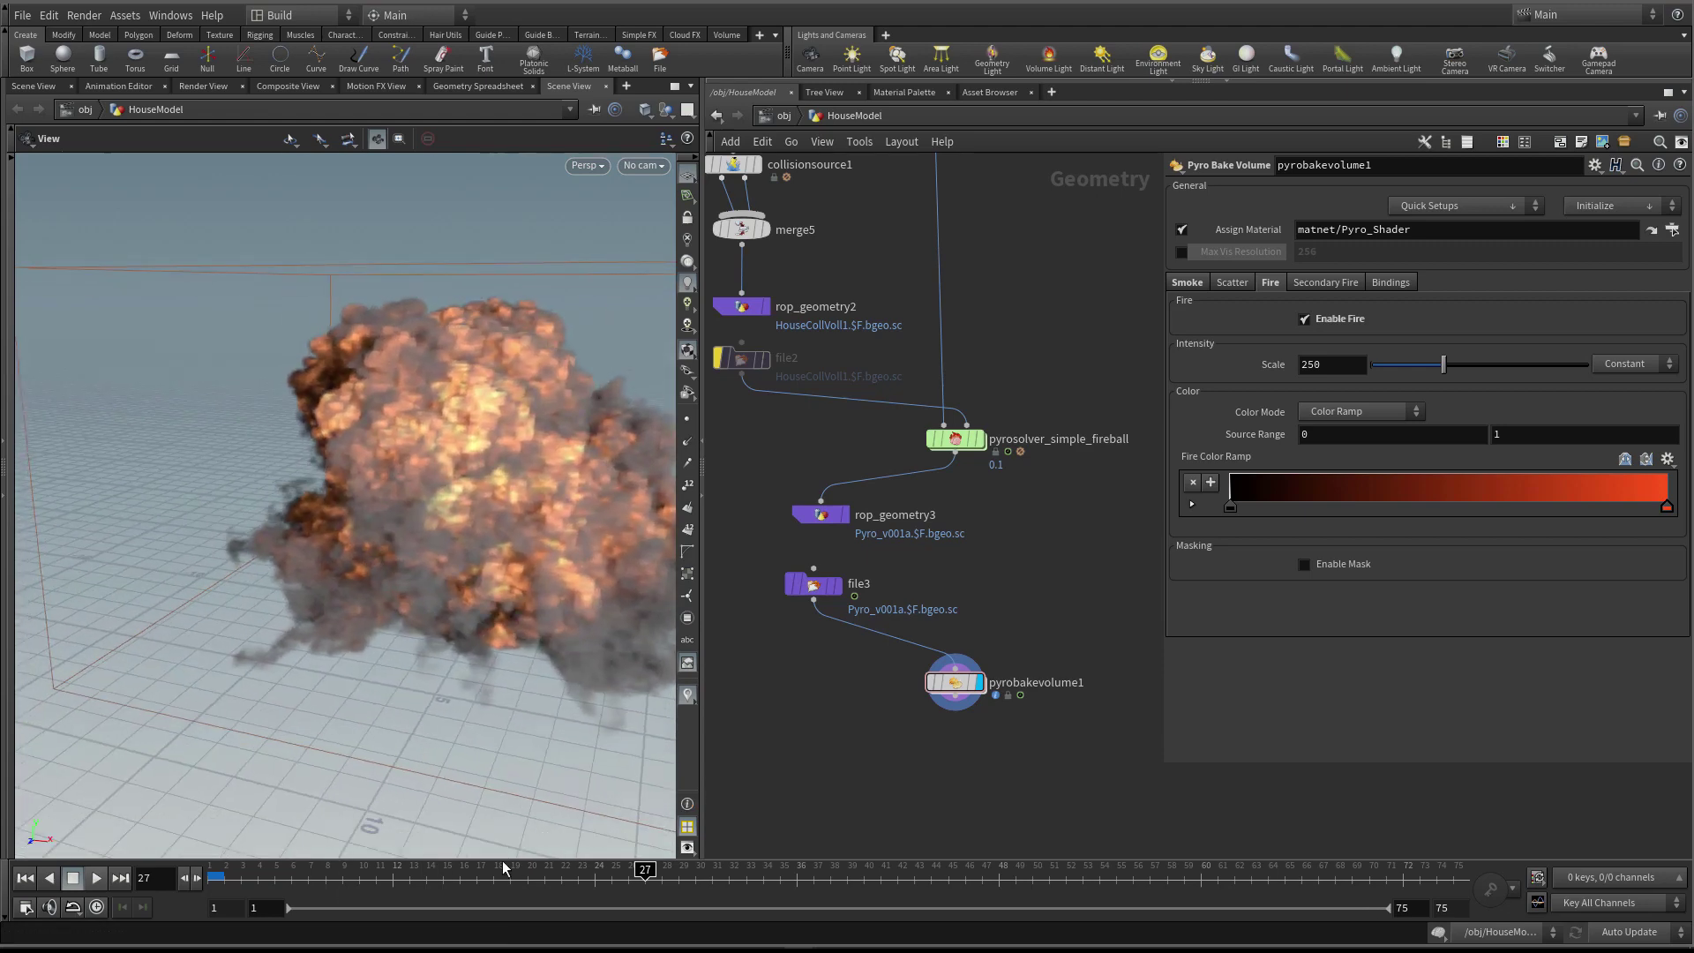
Go to frame 24 and switch the Max Vis Resolution limit on and back off
{"action": "left_click", "coordinate": [594, 874]}
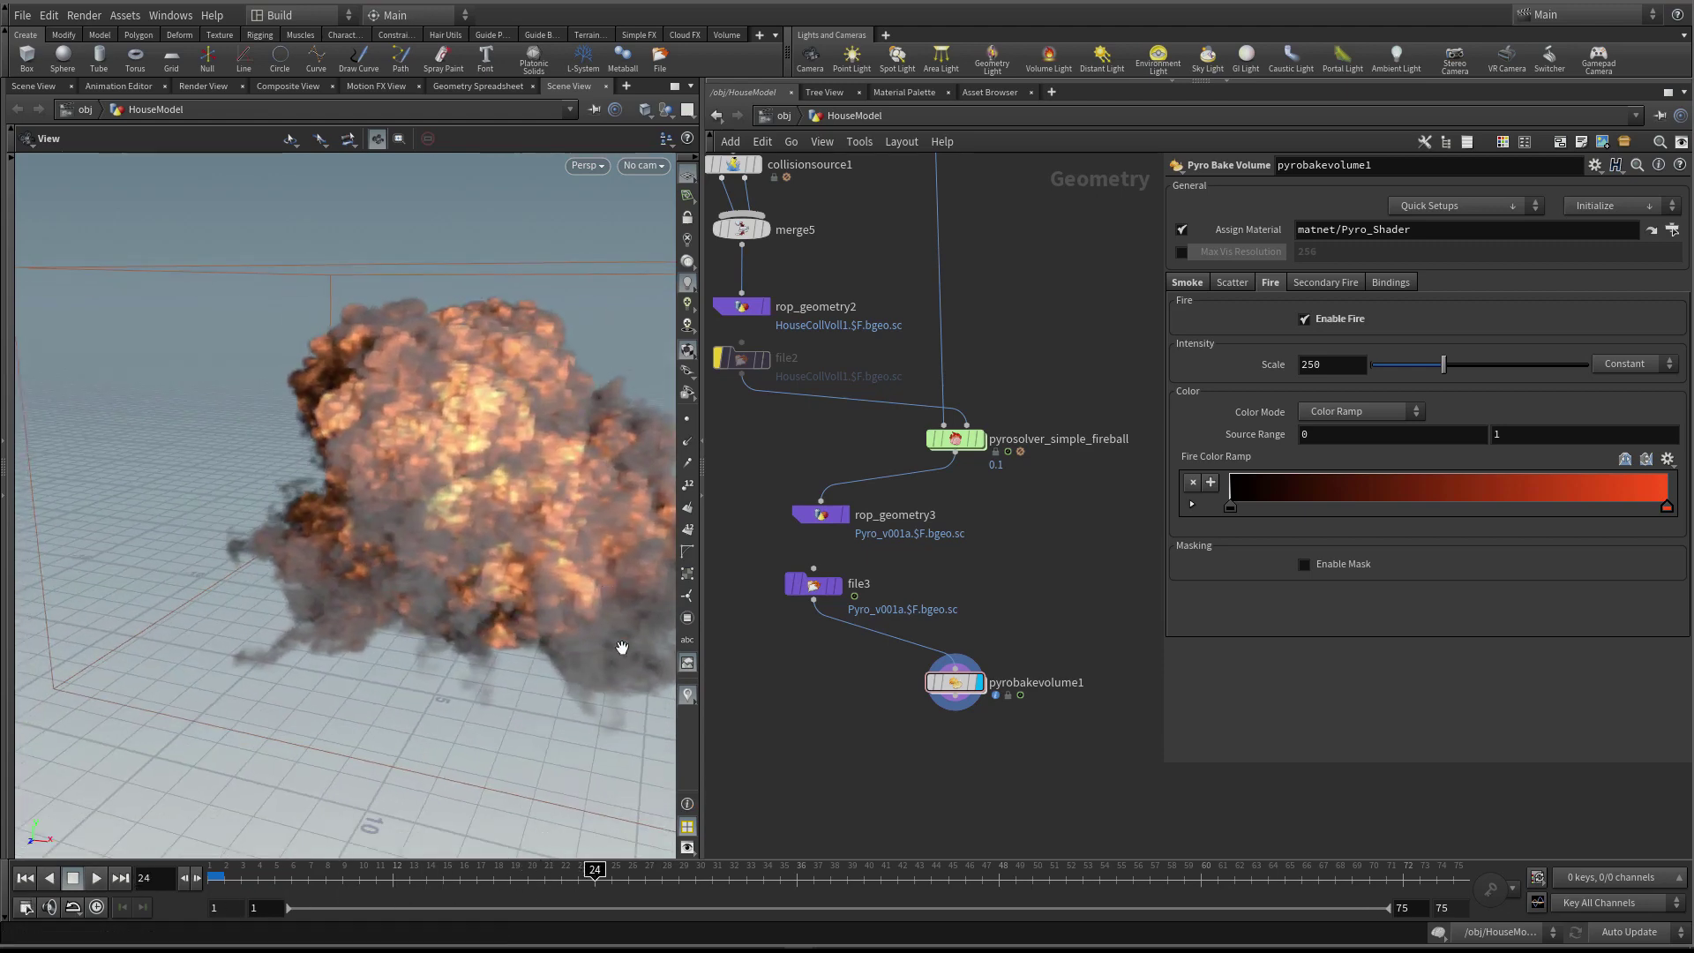
{"action": "left_click", "coordinate": [1182, 253]}
{"action": "left_click", "coordinate": [1182, 254]}
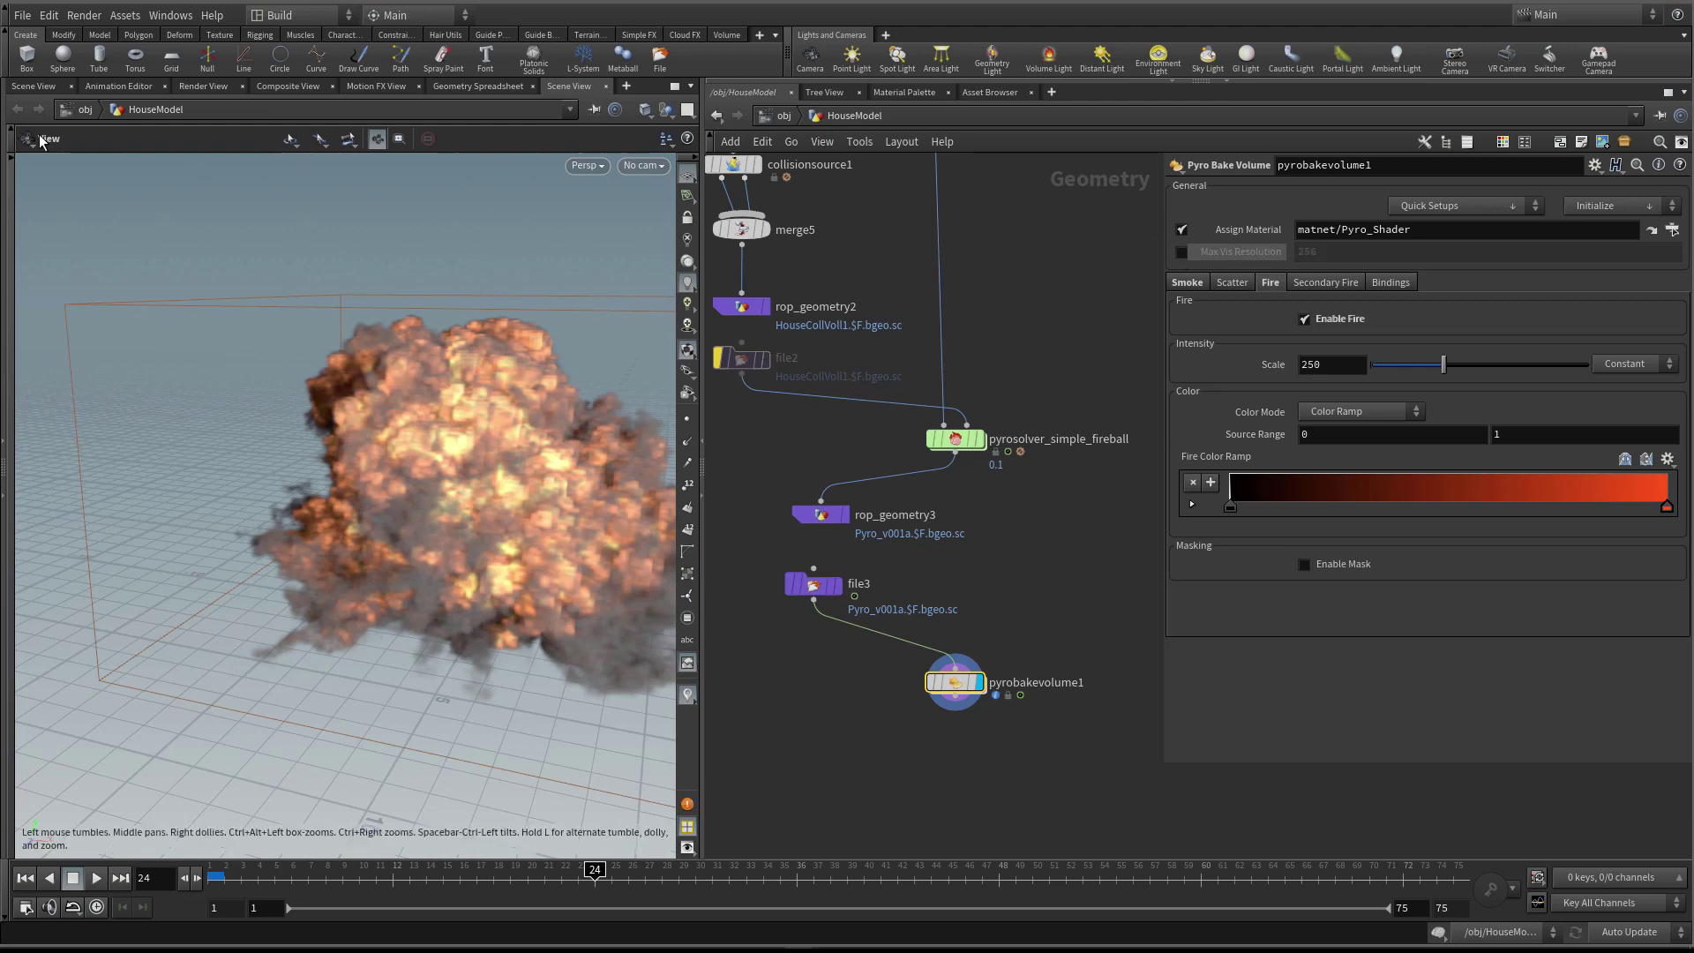
{"action": "left_click_drag", "start_coordinate": [492, 397], "coordinate": [461, 480]}
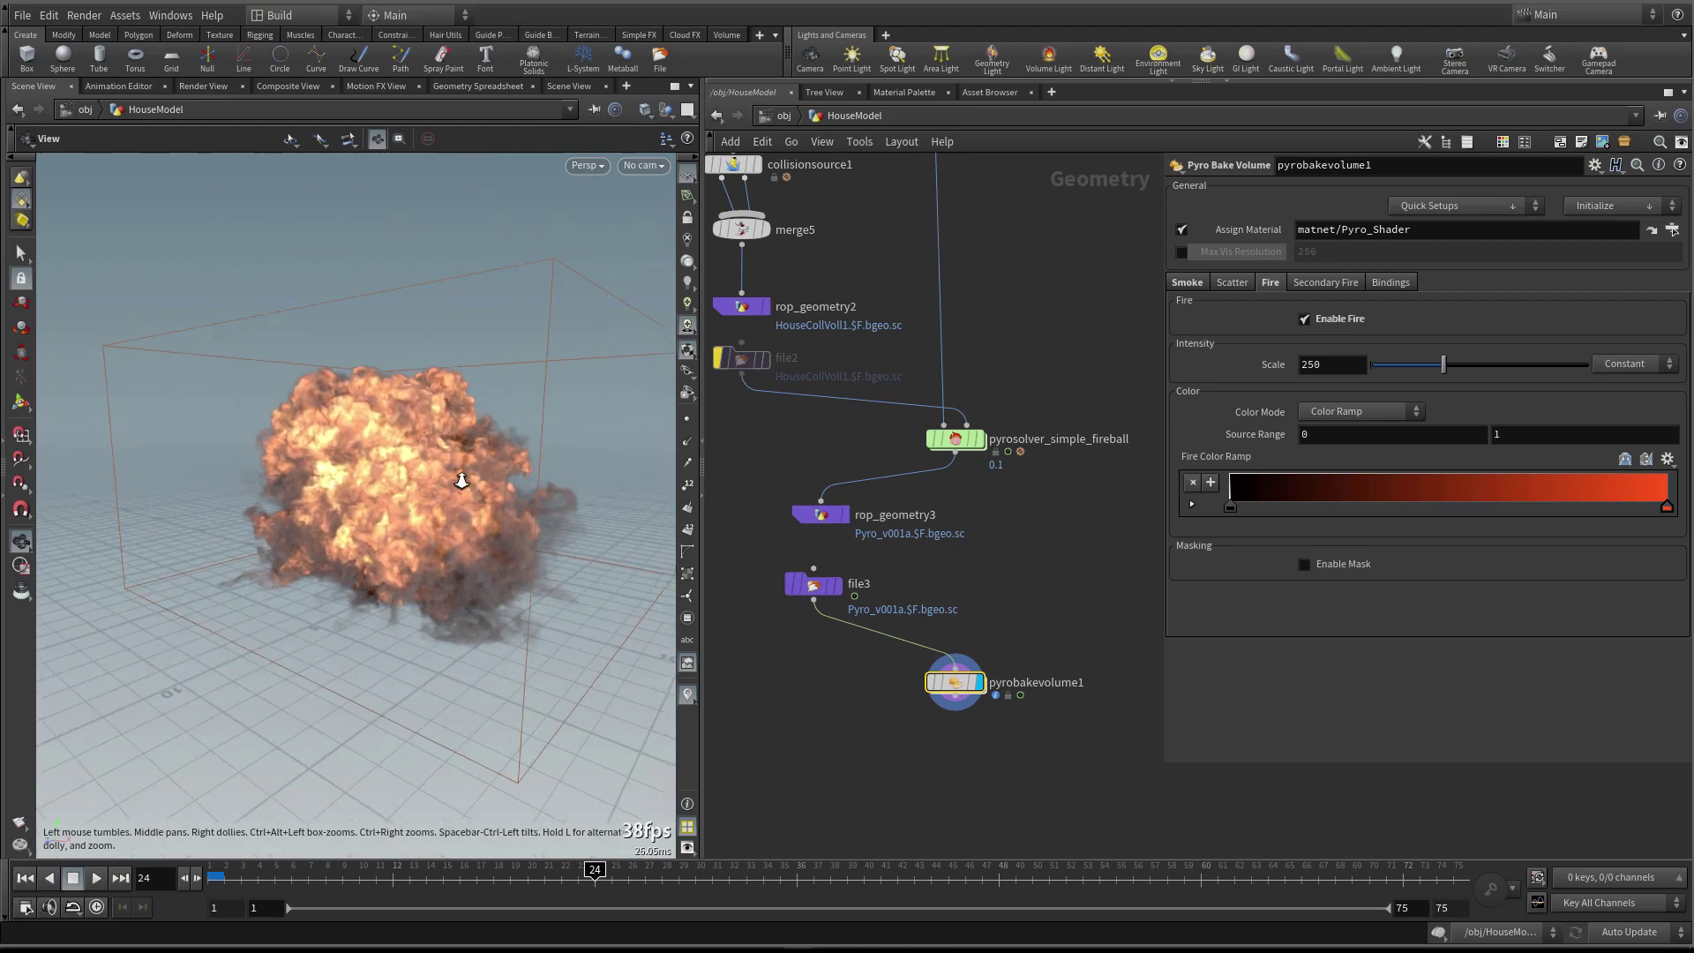
{"action": "right_click_drag", "start_coordinate": [462, 480], "coordinate": [414, 494]}
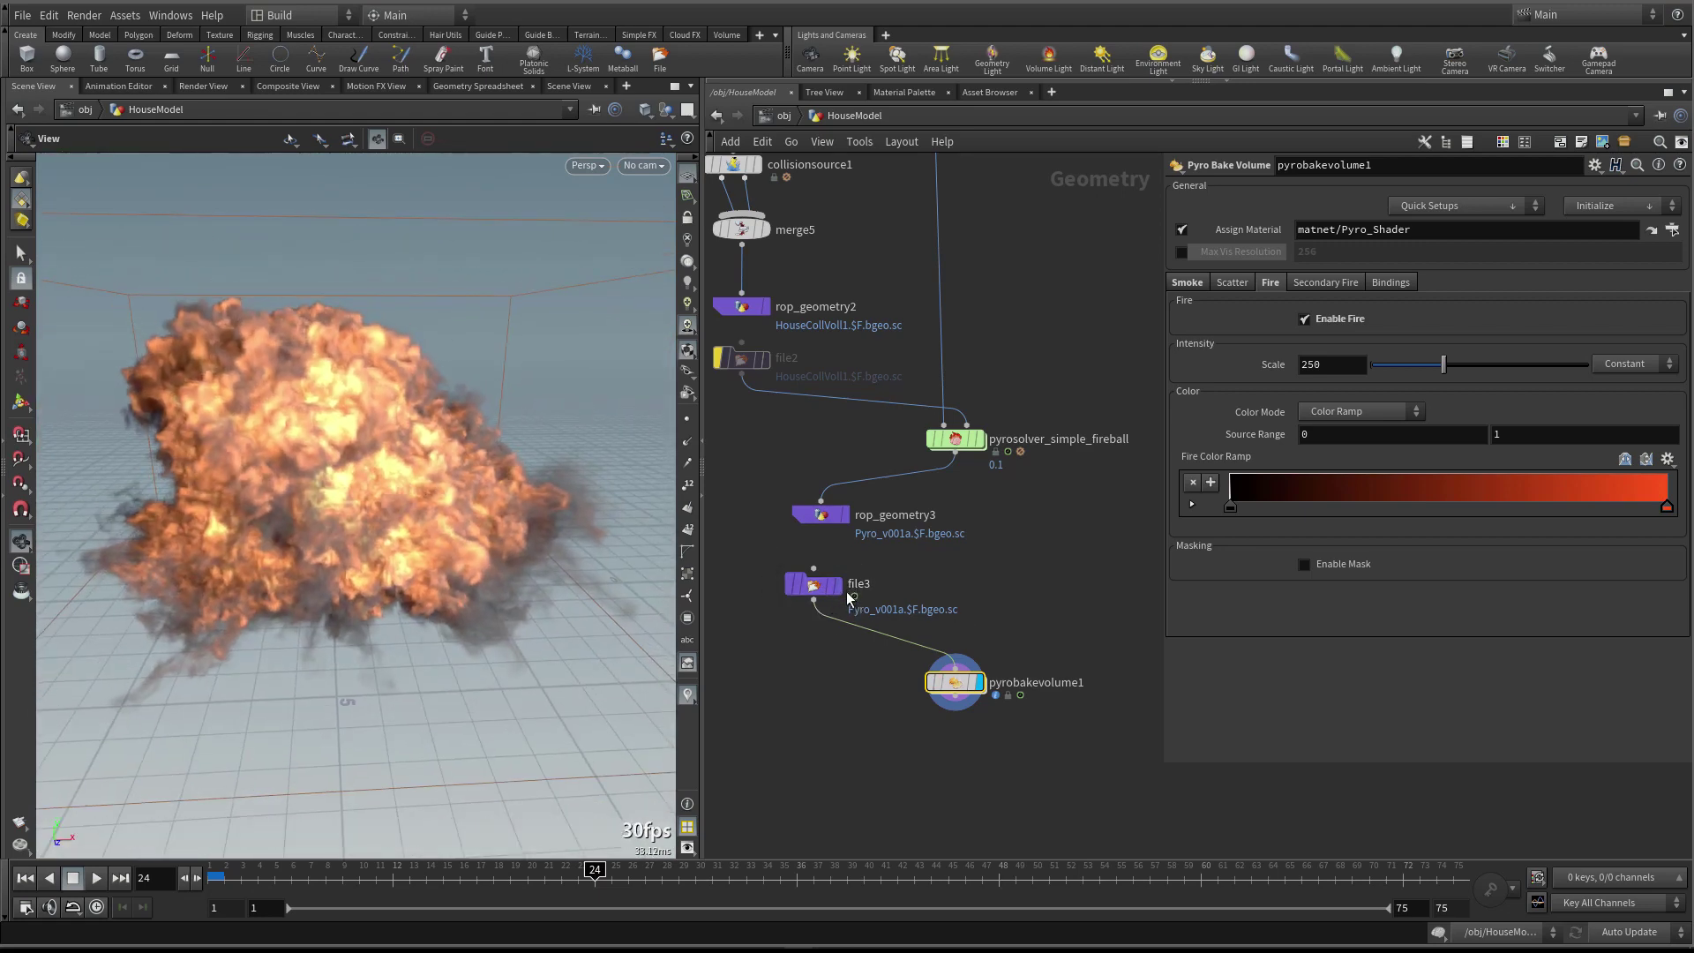
Display the file3 cache on its own and set the viewport shading to Smooth Shaded
{"action": "left_click", "coordinate": [811, 587]}
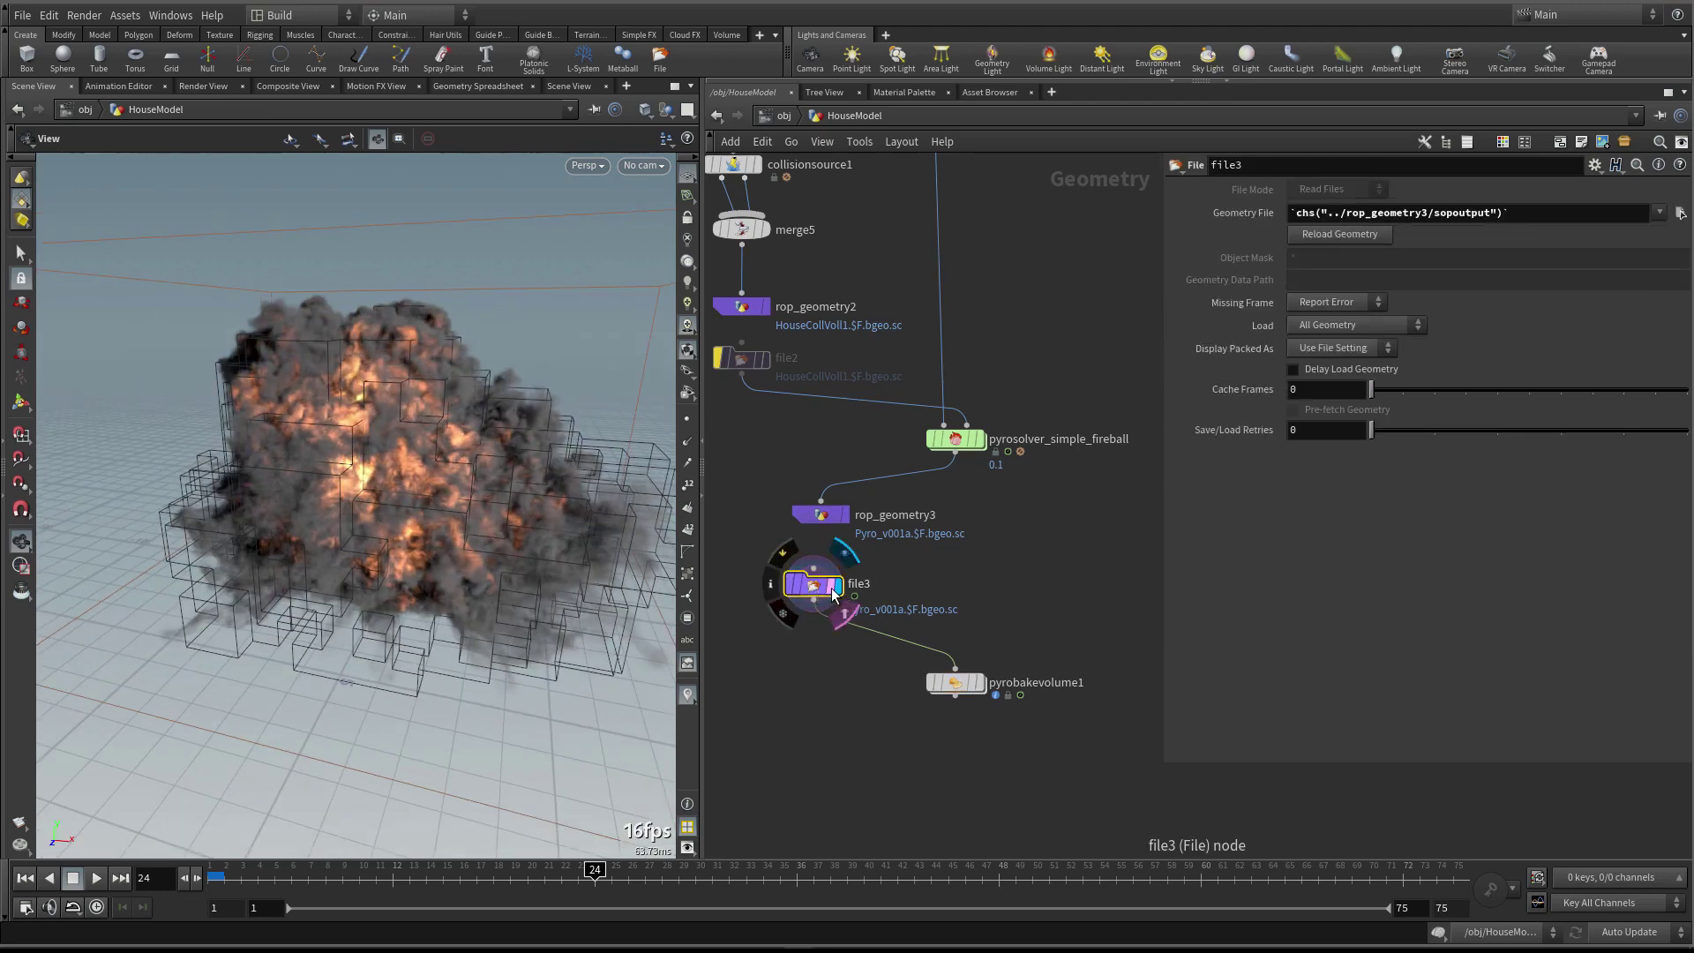
{"action": "left_click_drag", "start_coordinate": [457, 467], "coordinate": [476, 494]}
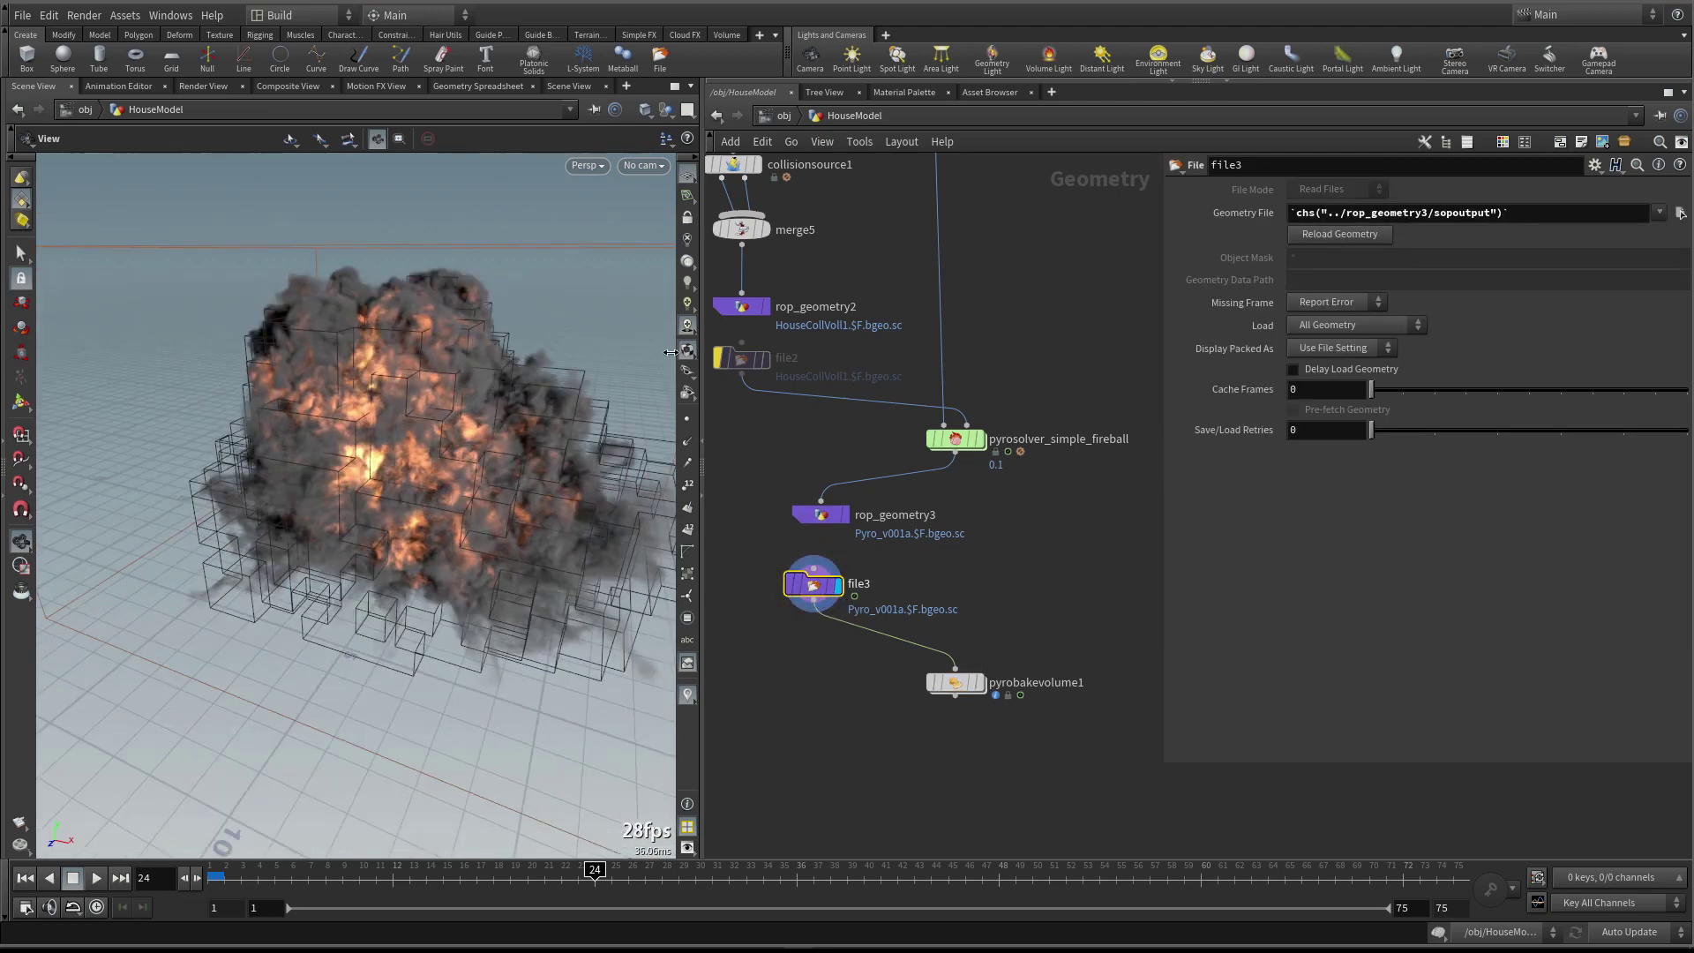
{"action": "left_click", "coordinate": [666, 109]}
{"action": "left_click", "coordinate": [719, 164]}
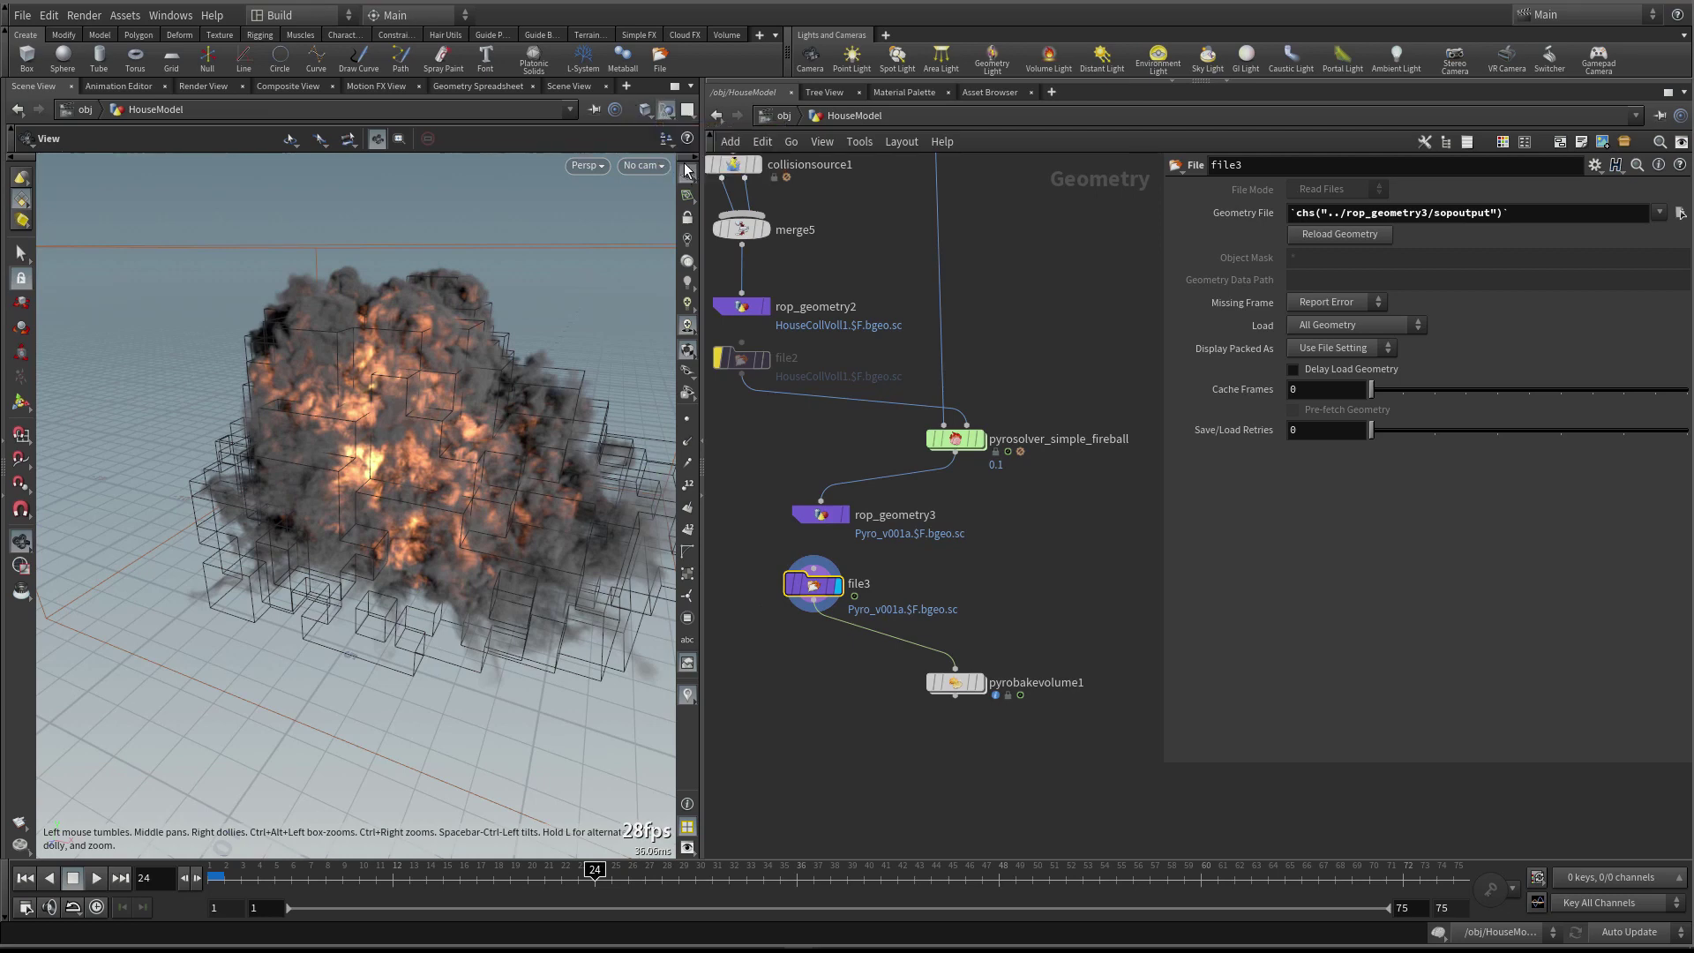
{"action": "left_click", "coordinate": [643, 111]}
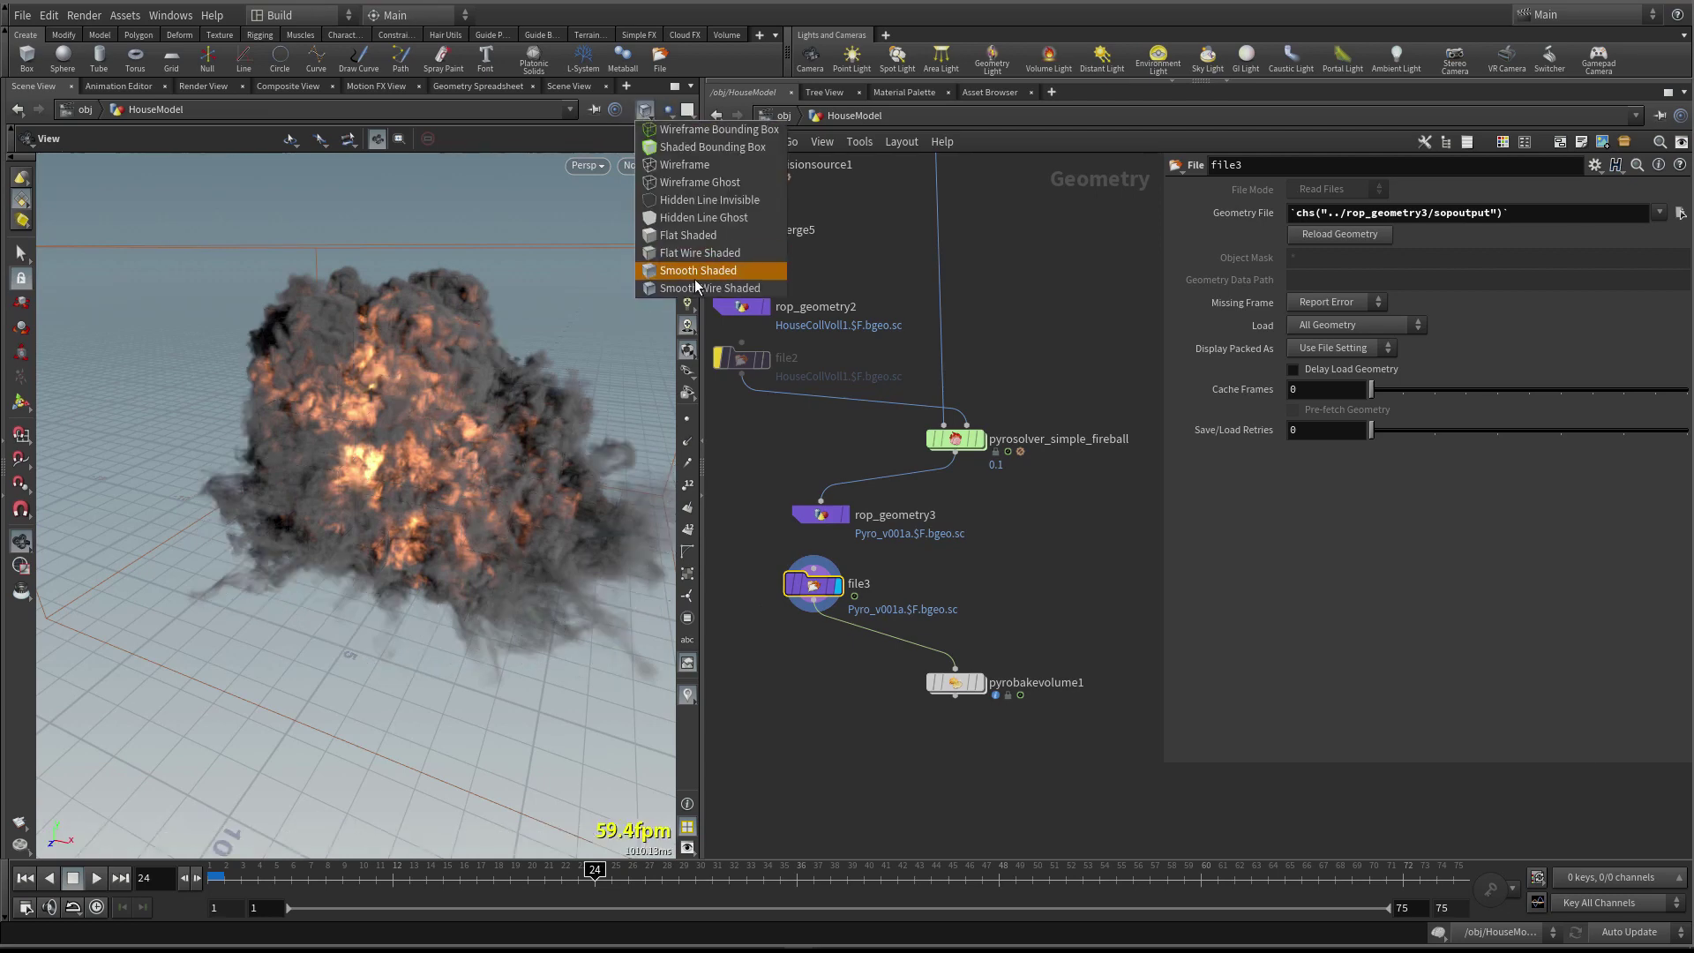
{"action": "left_click", "coordinate": [696, 272]}
{"action": "left_click_drag", "start_coordinate": [447, 420], "coordinate": [490, 428]}
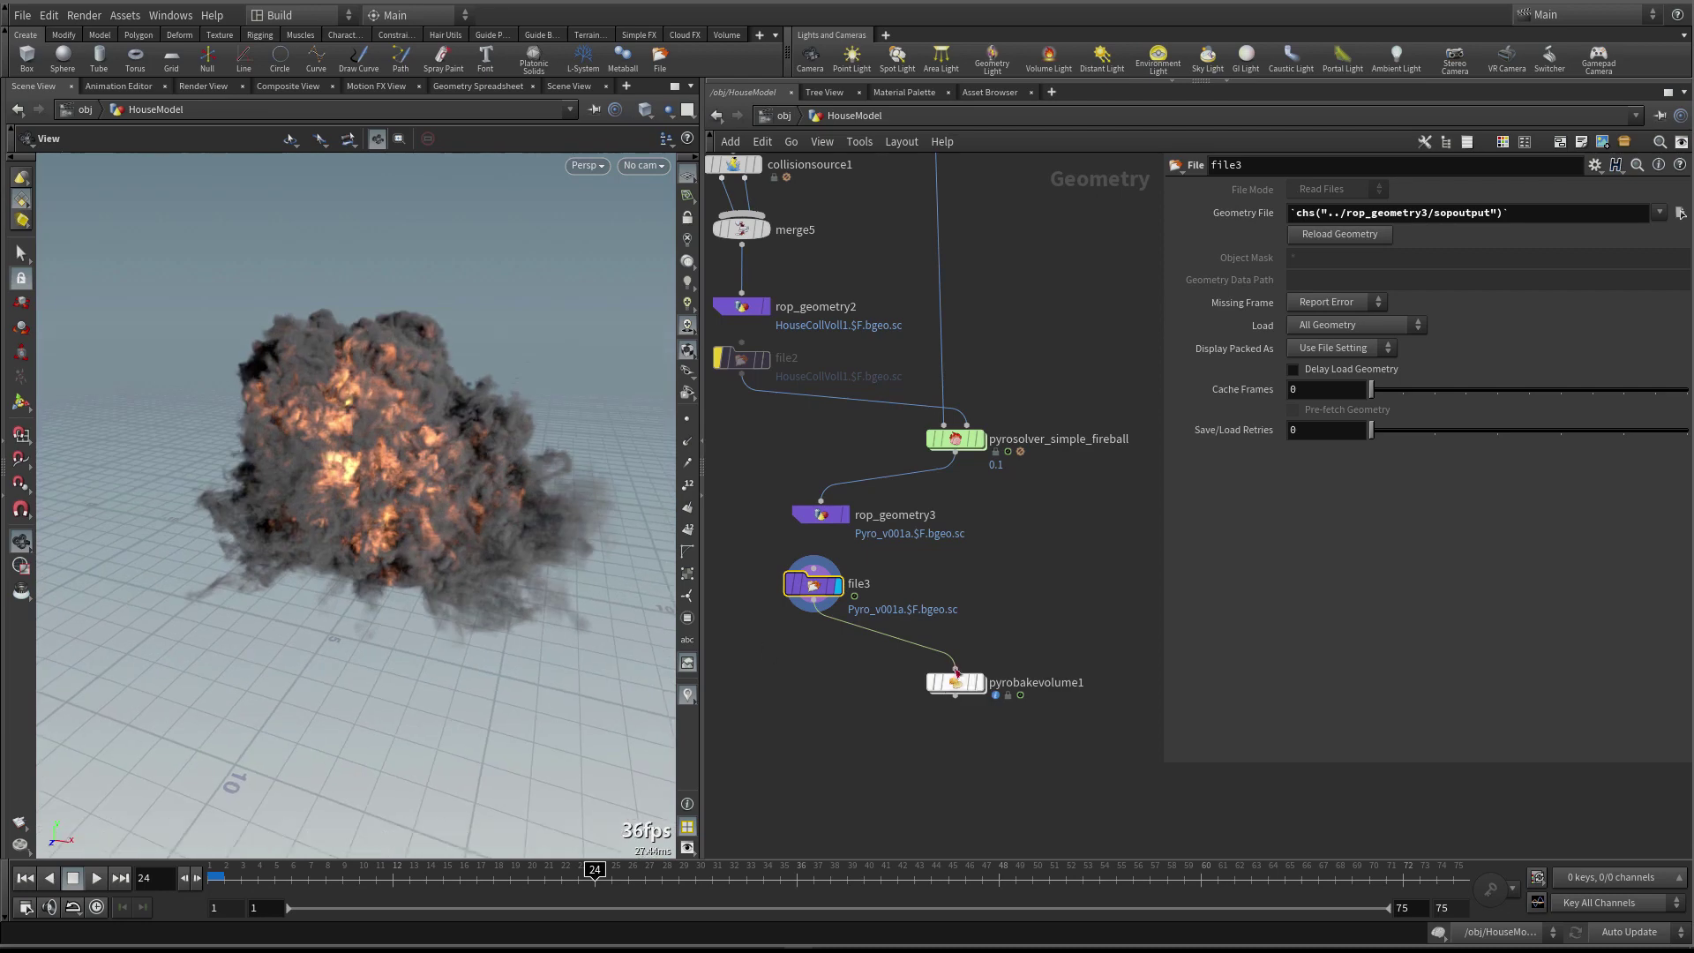
Display pyrobakevolume1 again and select it to compare its fire with the raw cache
{"action": "left_click", "coordinate": [981, 683]}
{"action": "left_click", "coordinate": [956, 682]}
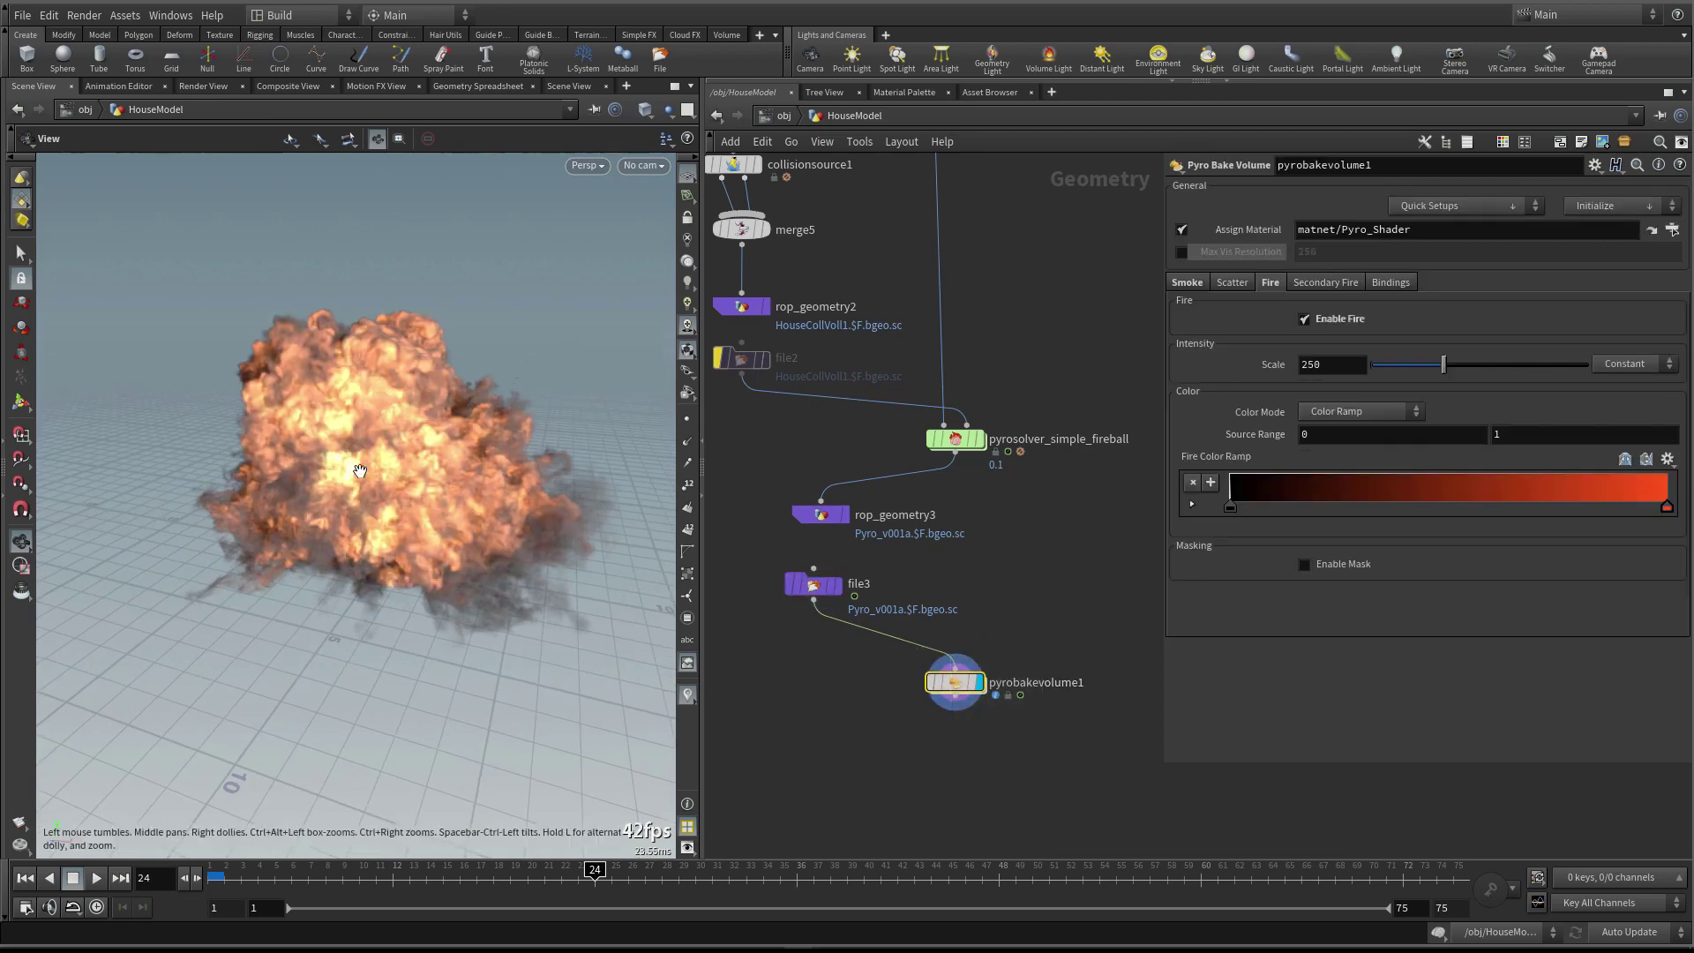
{"action": "left_click_drag", "start_coordinate": [393, 444], "coordinate": [500, 479]}
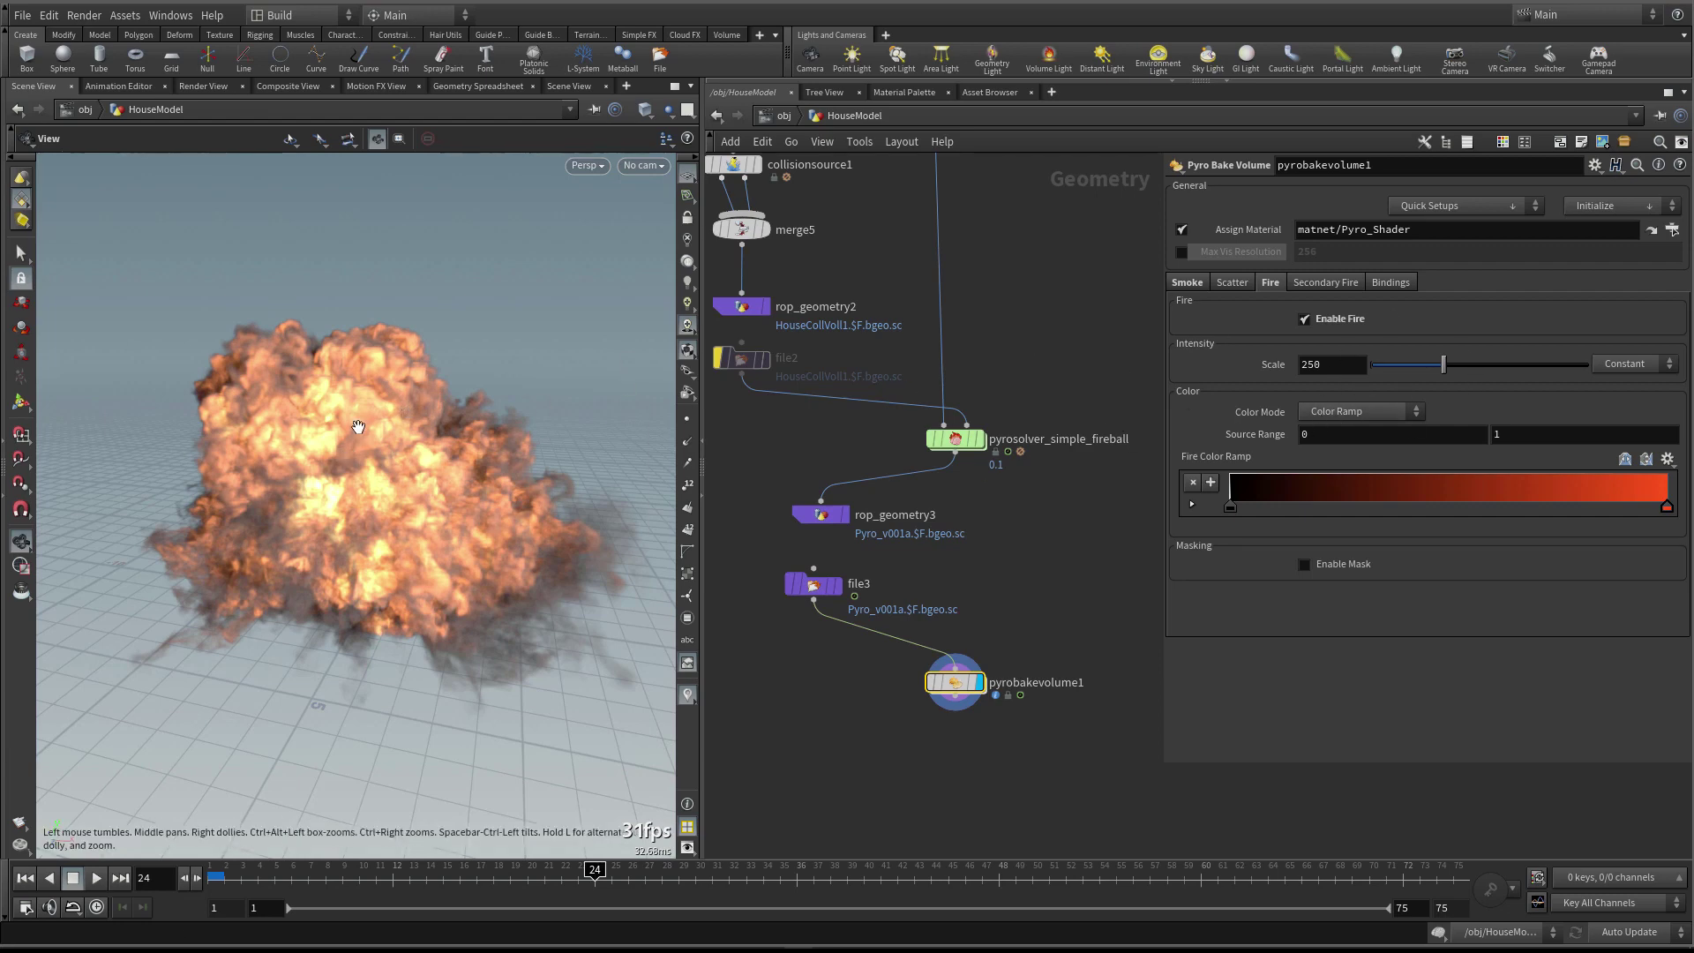
Check which volumes are bound to the fire's Intensity Volume and Color Volume on pyrobakevolume1
{"action": "left_click", "coordinate": [1328, 440]}
{"action": "left_click", "coordinate": [1393, 283]}
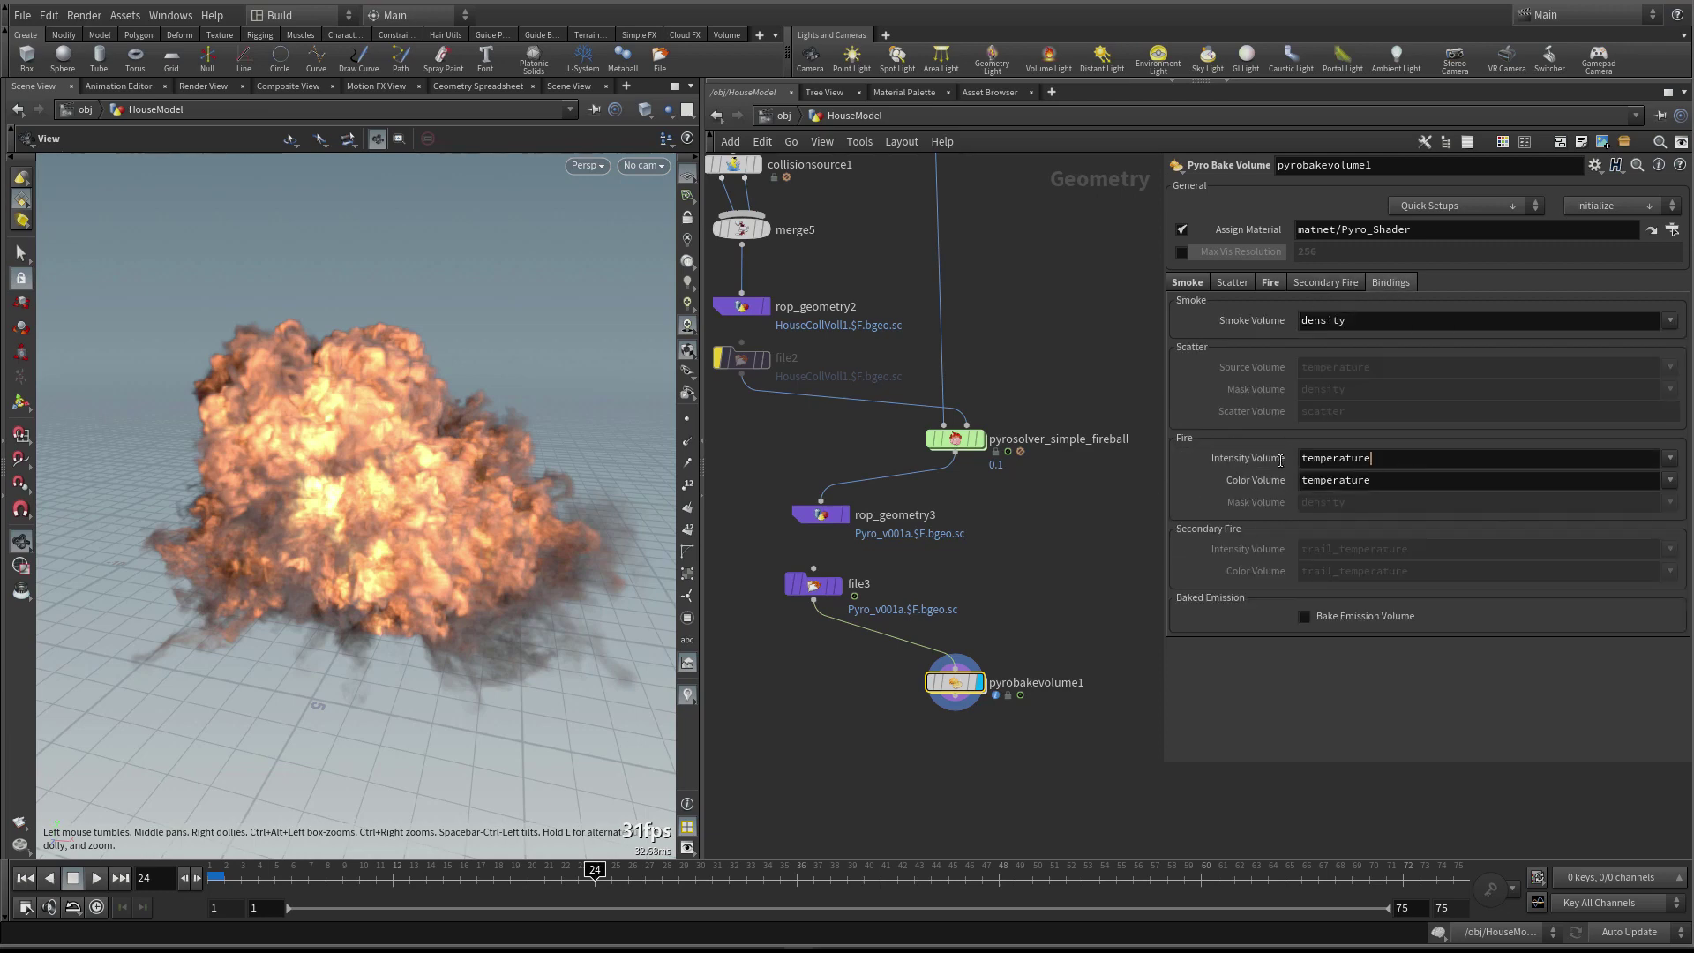
{"action": "key", "text": "Return"}
{"action": "key", "text": "Tab"}
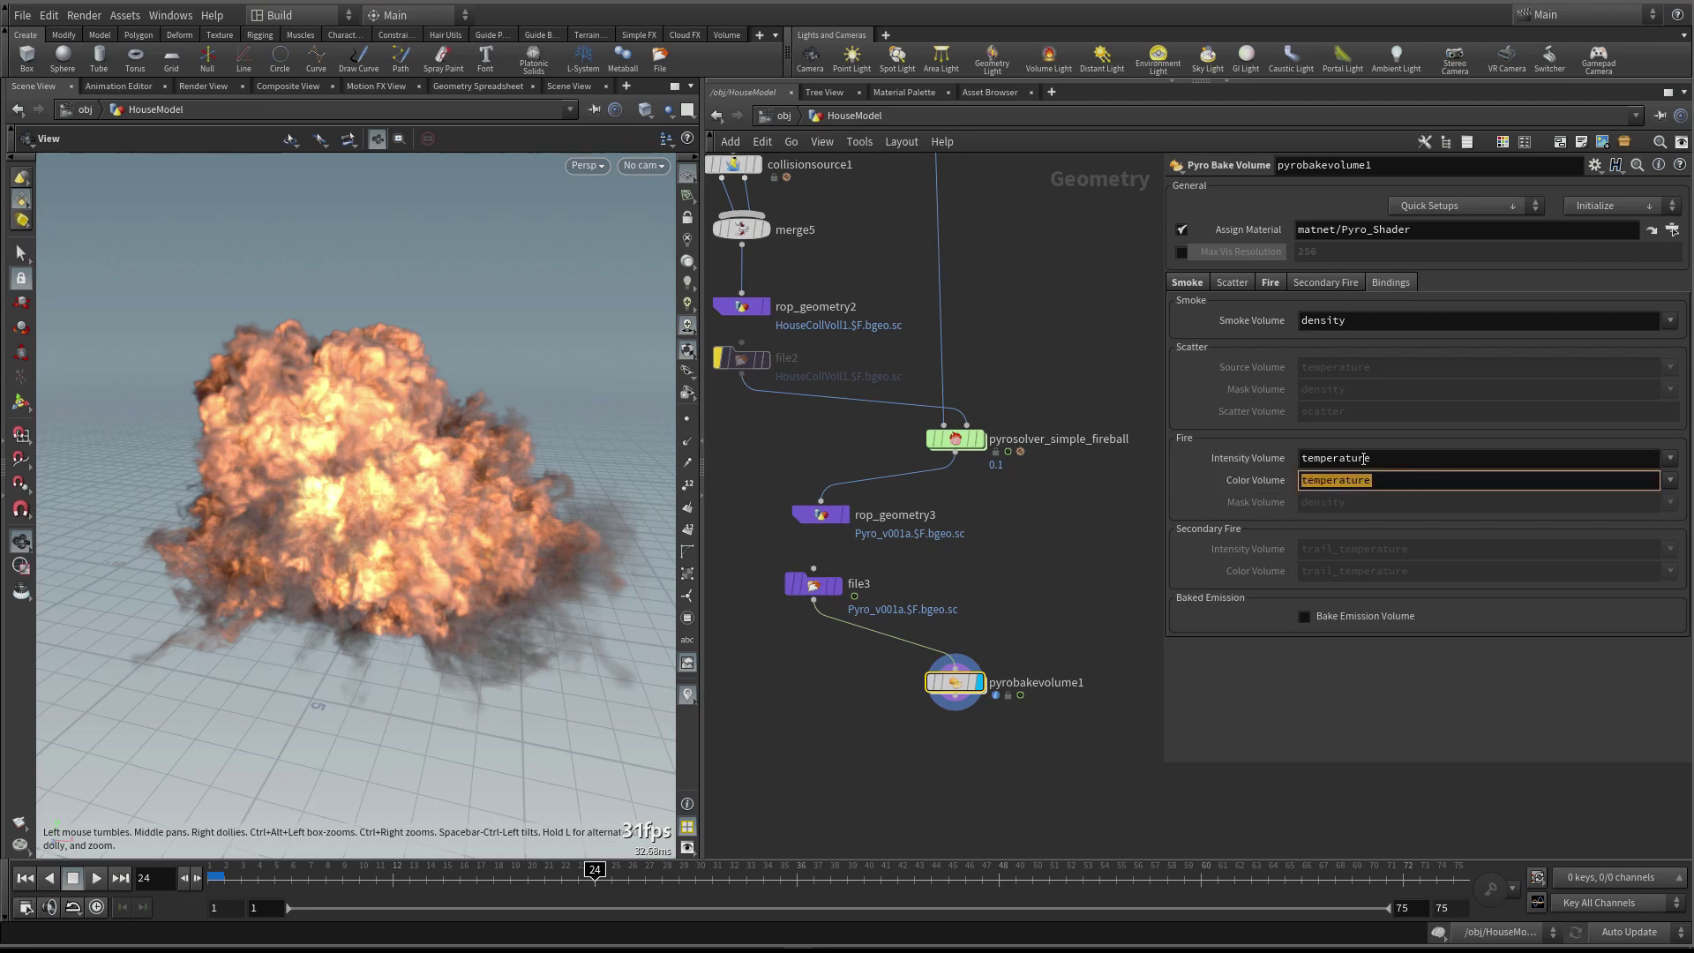
{"action": "left_click", "coordinate": [1270, 282]}
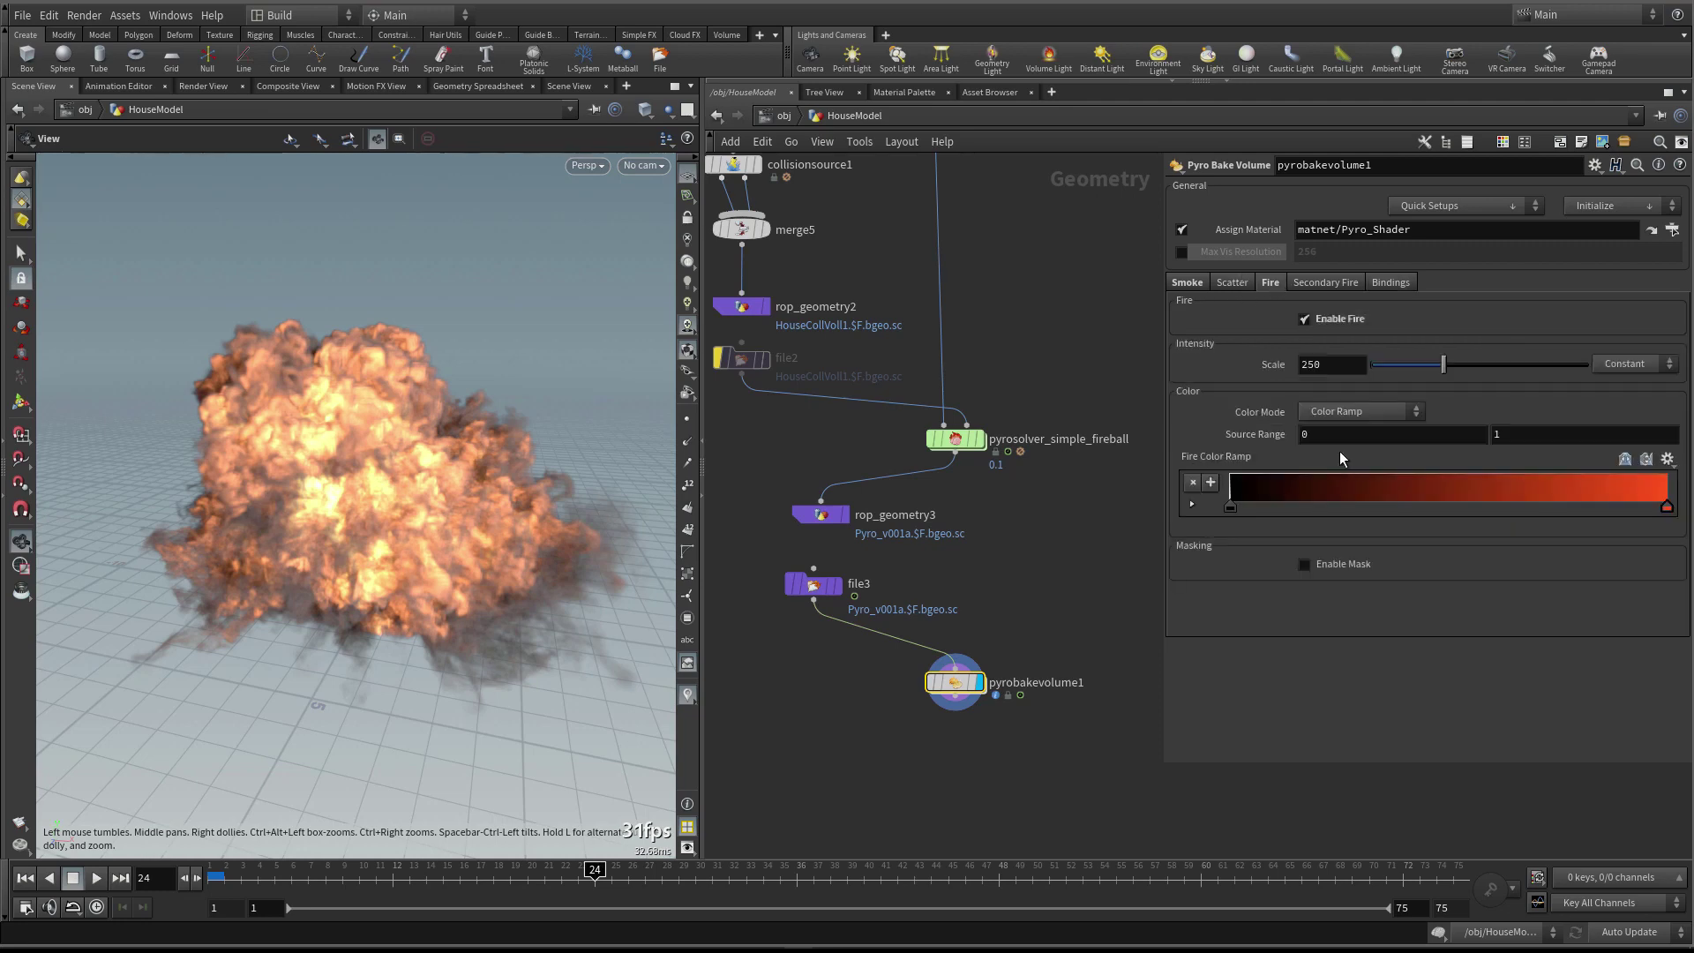
Try fire intensity Scale values of 1 and 125 on pyrobakevolume1
{"action": "left_click", "coordinate": [1334, 364]}
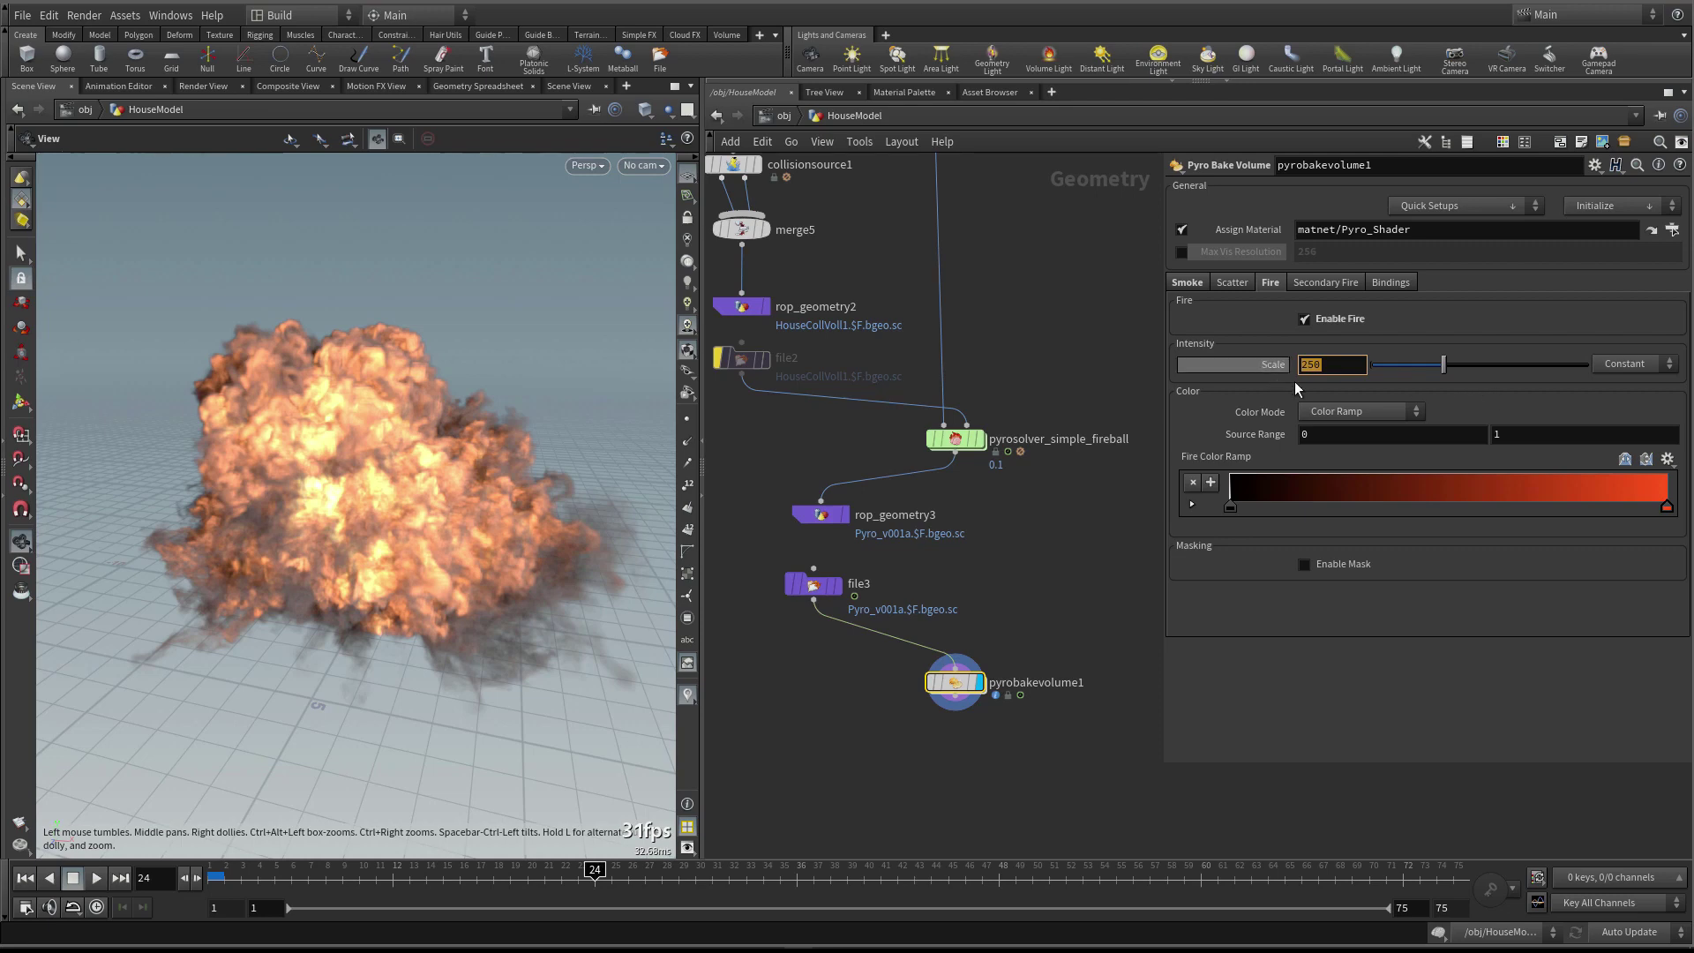
{"action": "type", "text": "1"}
{"action": "key", "text": "Return"}
{"action": "left_click", "coordinate": [1337, 366]}
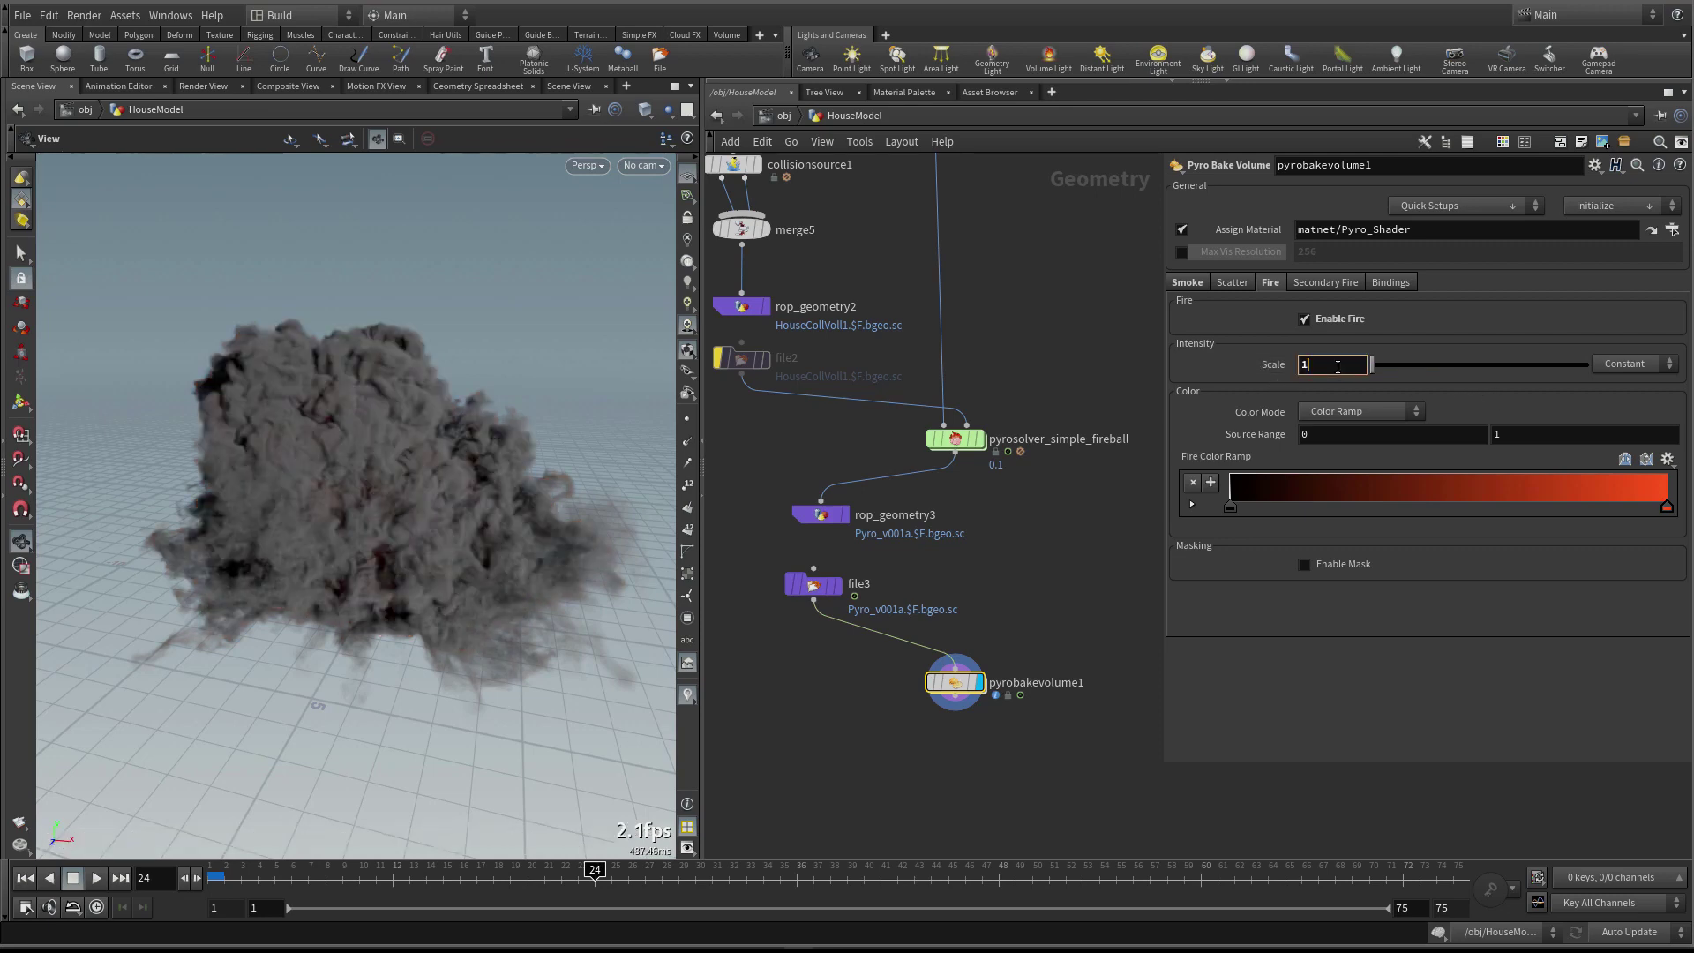
{"action": "double_click", "coordinate": [1338, 366]}
{"action": "type", "text": "125"}
{"action": "key", "text": "Return"}
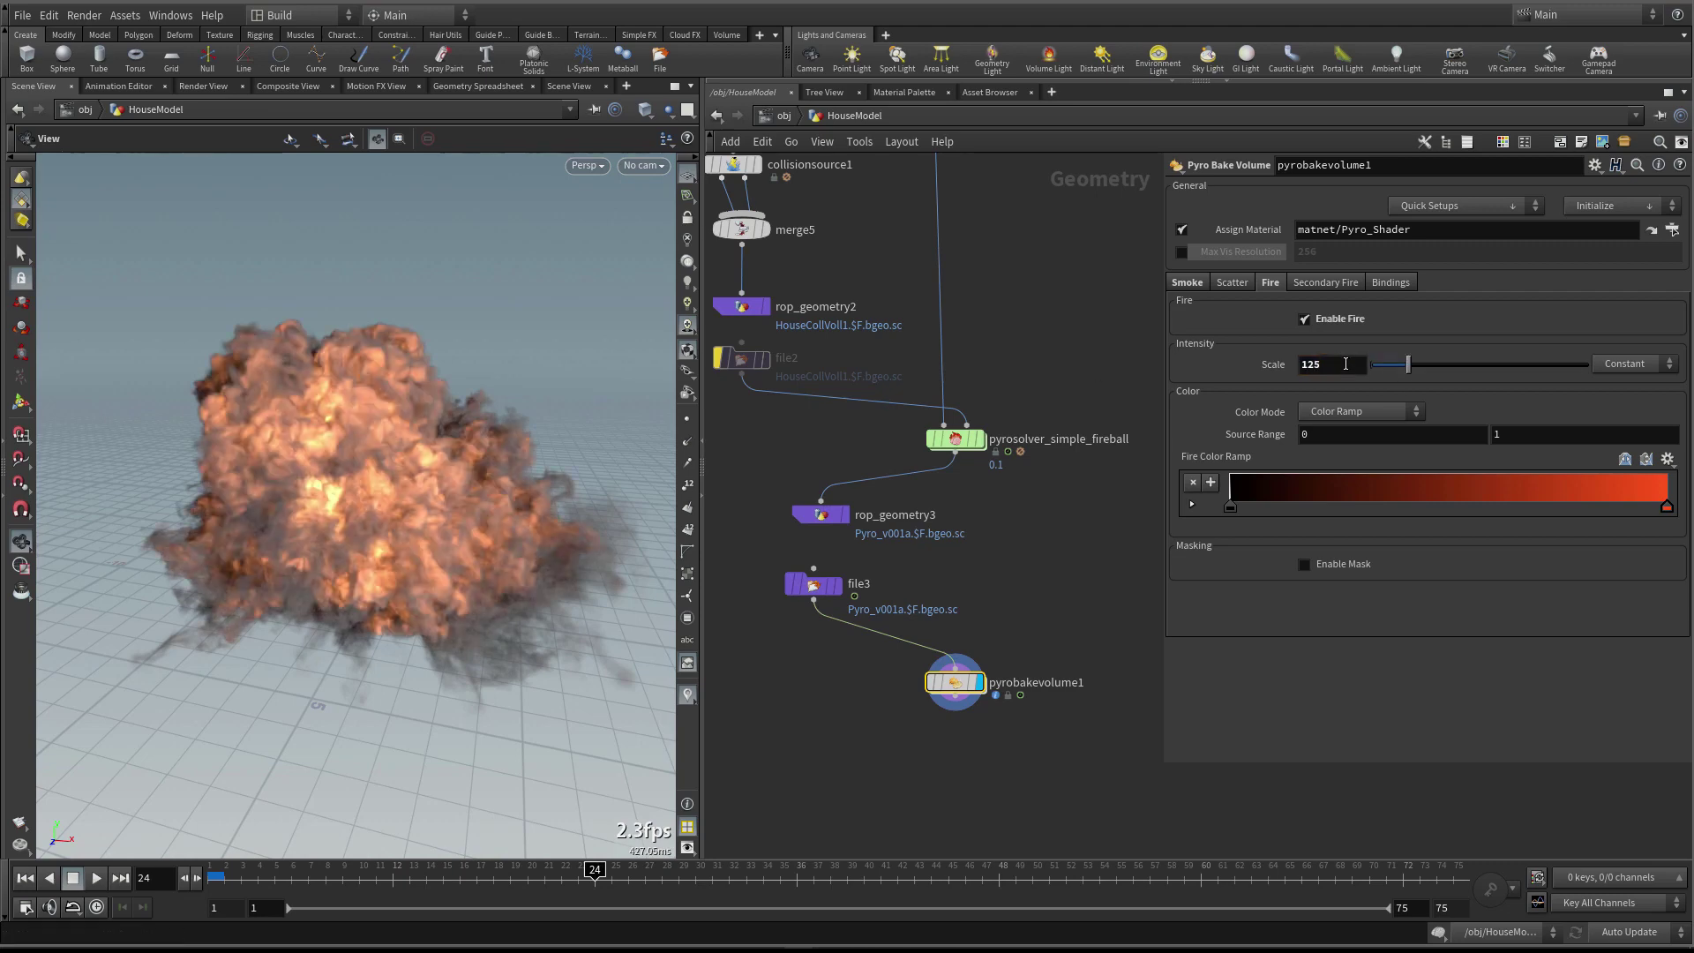
Set the fire's intensity Scale to 256
{"action": "double_click", "coordinate": [1346, 364]}
{"action": "type", "text": "256"}
{"action": "key", "text": "Return"}
Try maximum values of 0.5 and 0.2 for the fire color's Source Range
{"action": "double_click", "coordinate": [1538, 434]}
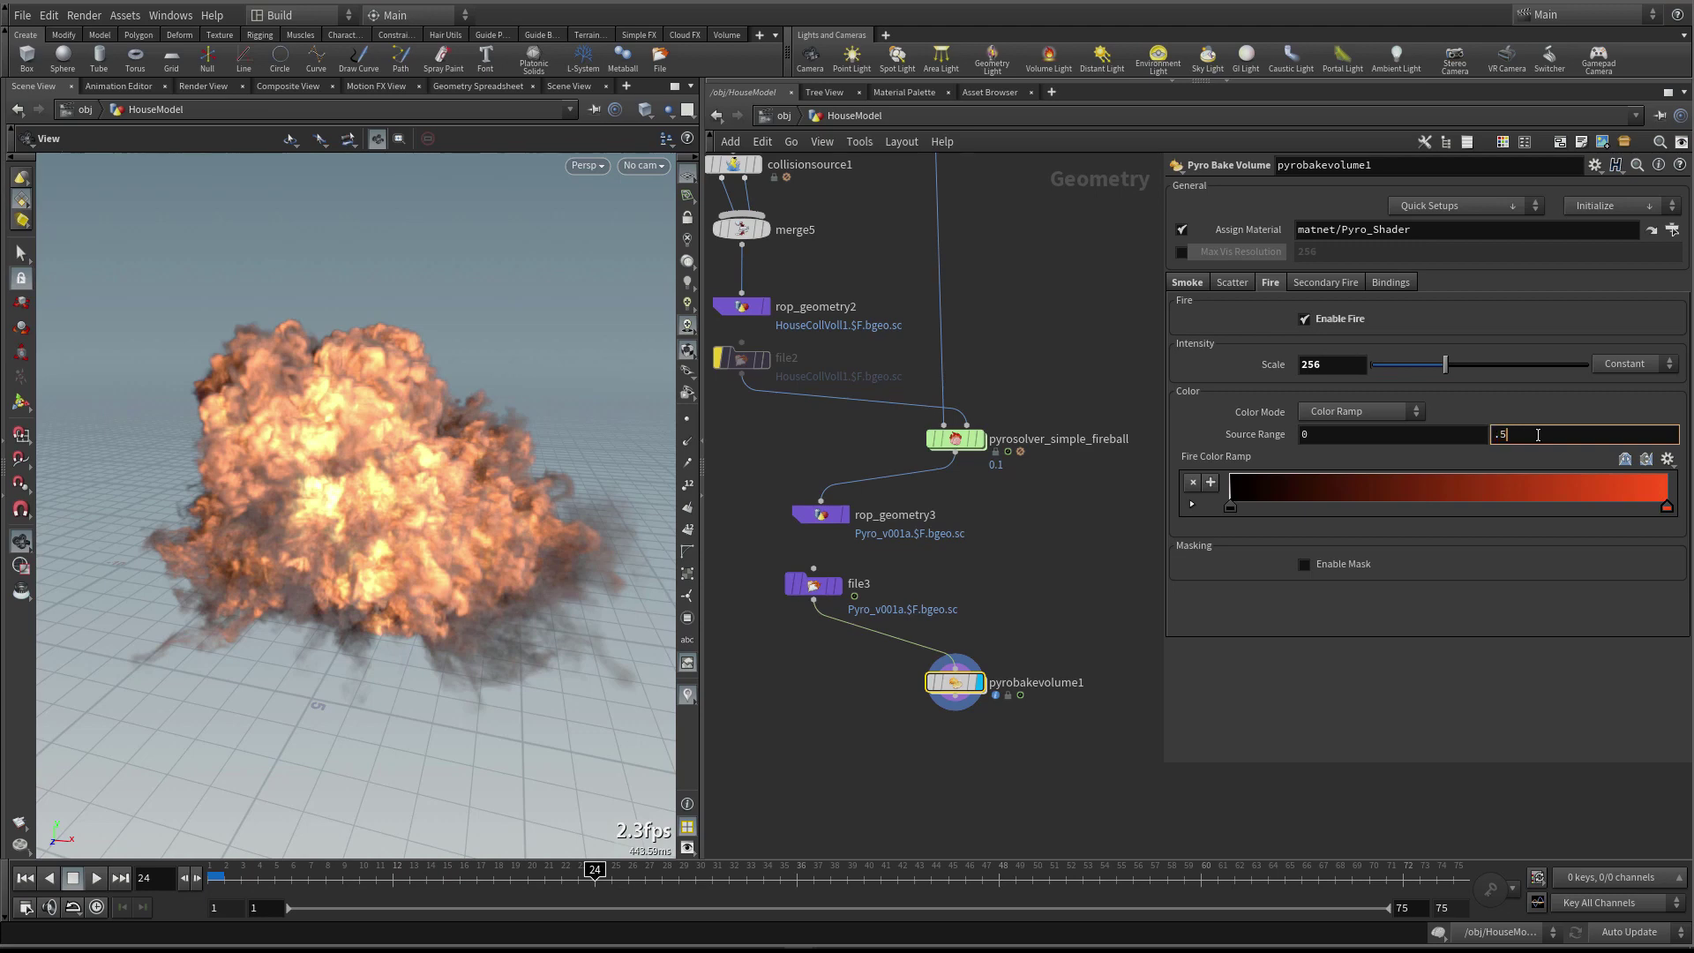
{"action": "type", "text": ".5"}
{"action": "key", "text": "Return"}
{"action": "type", "text": "."}
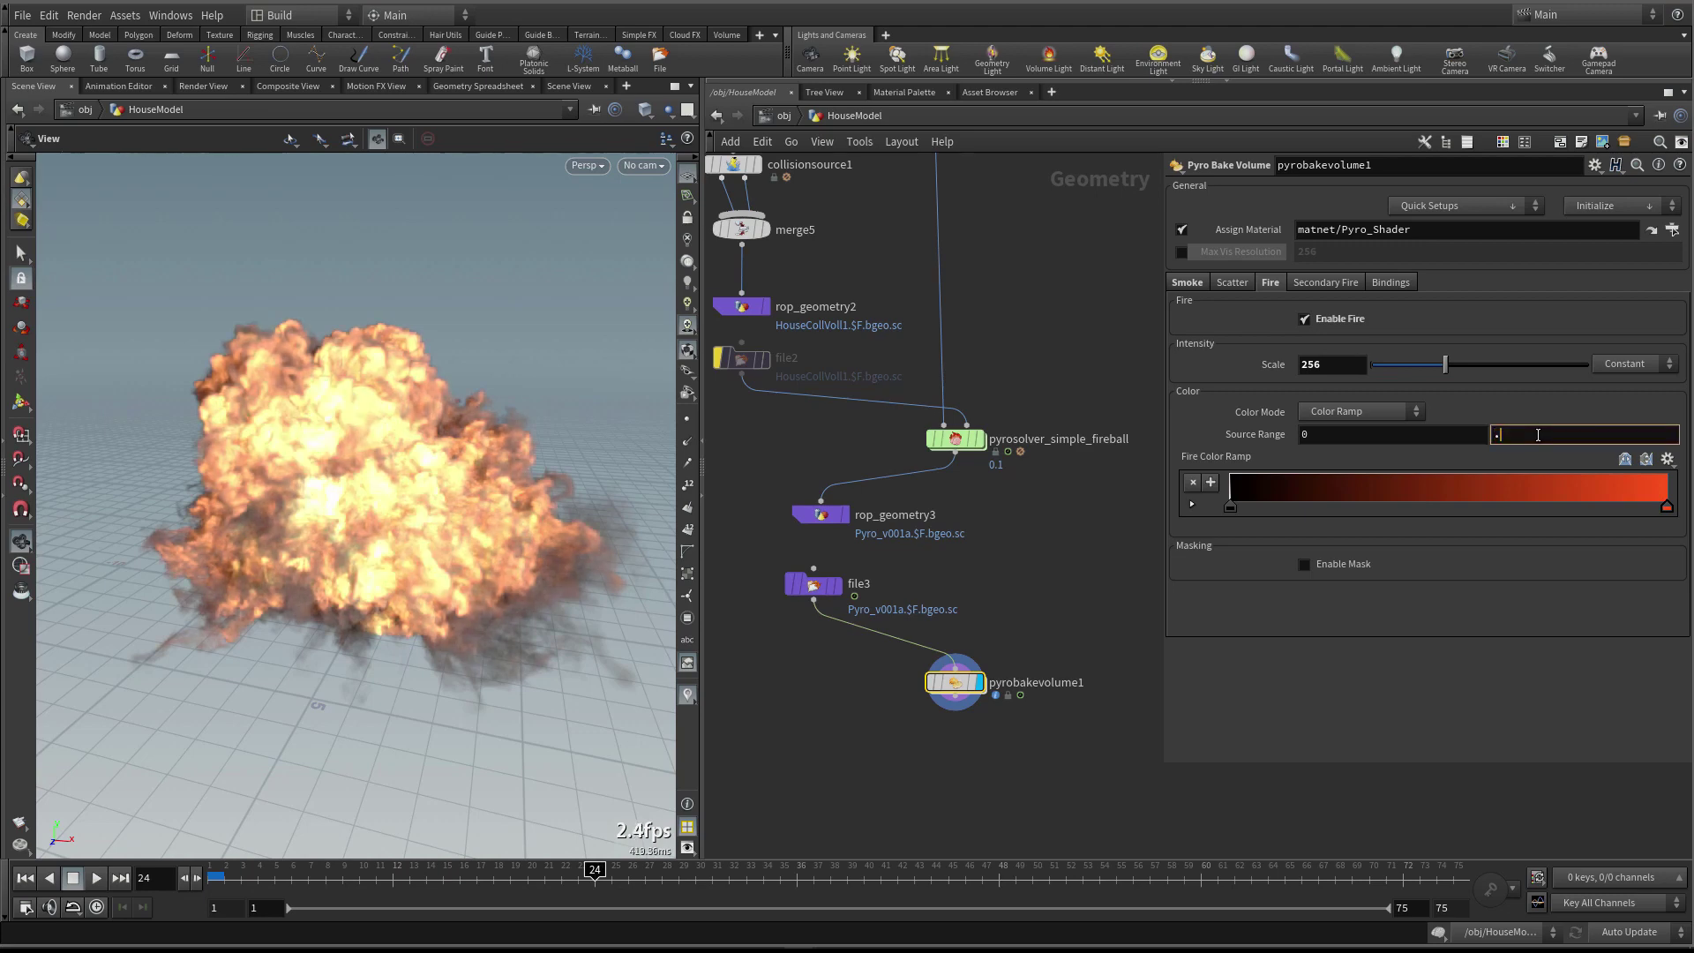
{"action": "type", "text": "2"}
{"action": "key", "text": "Return"}
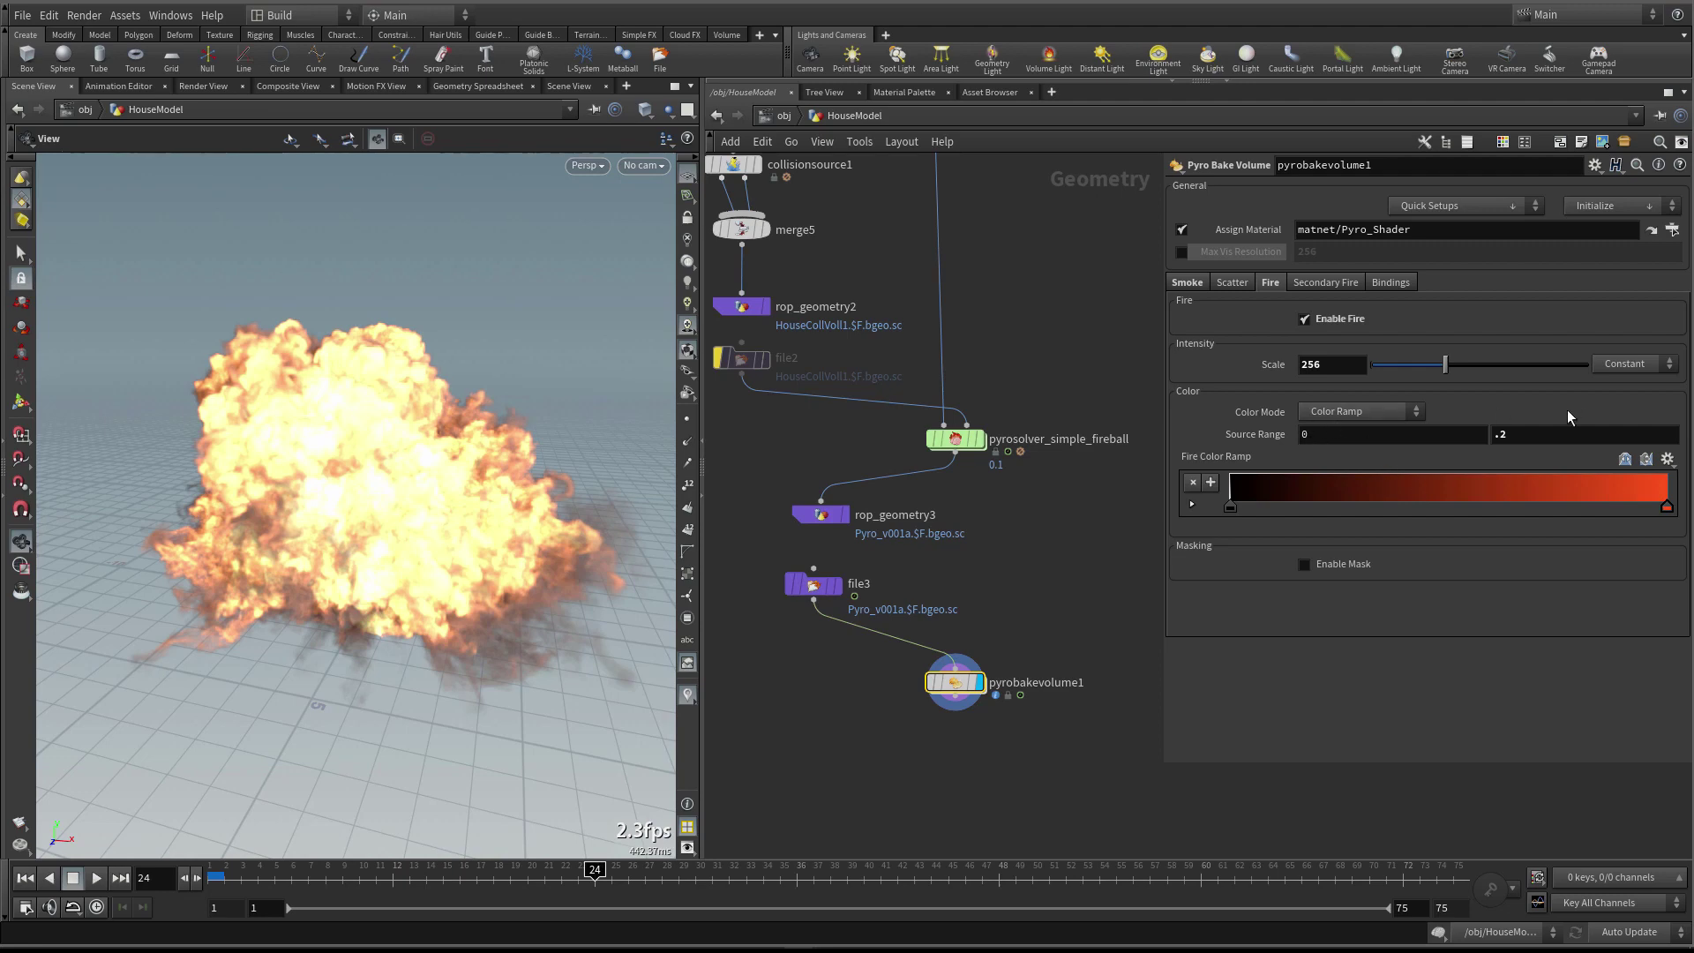
Set the maximum of the fire color's Source Range to 2
{"action": "double_click", "coordinate": [1528, 434]}
{"action": "type", "text": "2"}
{"action": "key", "text": "Return"}
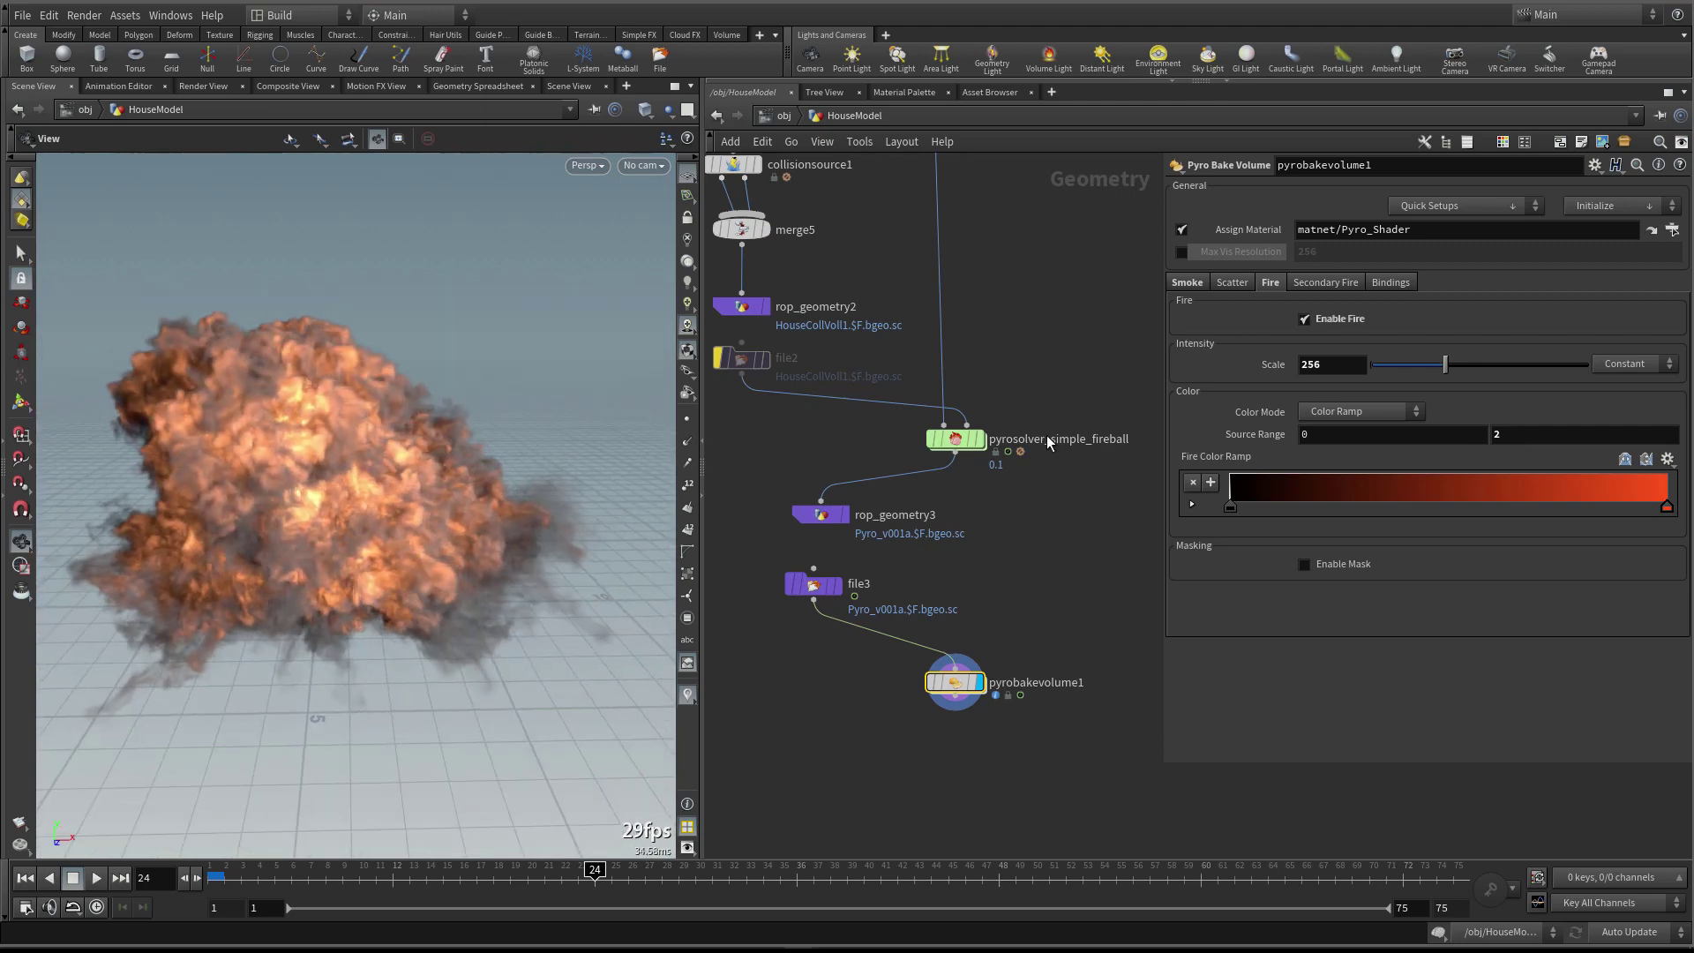
Try a maximum value of 3 for the fire color's Source Range
{"action": "double_click", "coordinate": [1511, 435]}
{"action": "type", "text": "3"}
{"action": "key", "text": "Return"}
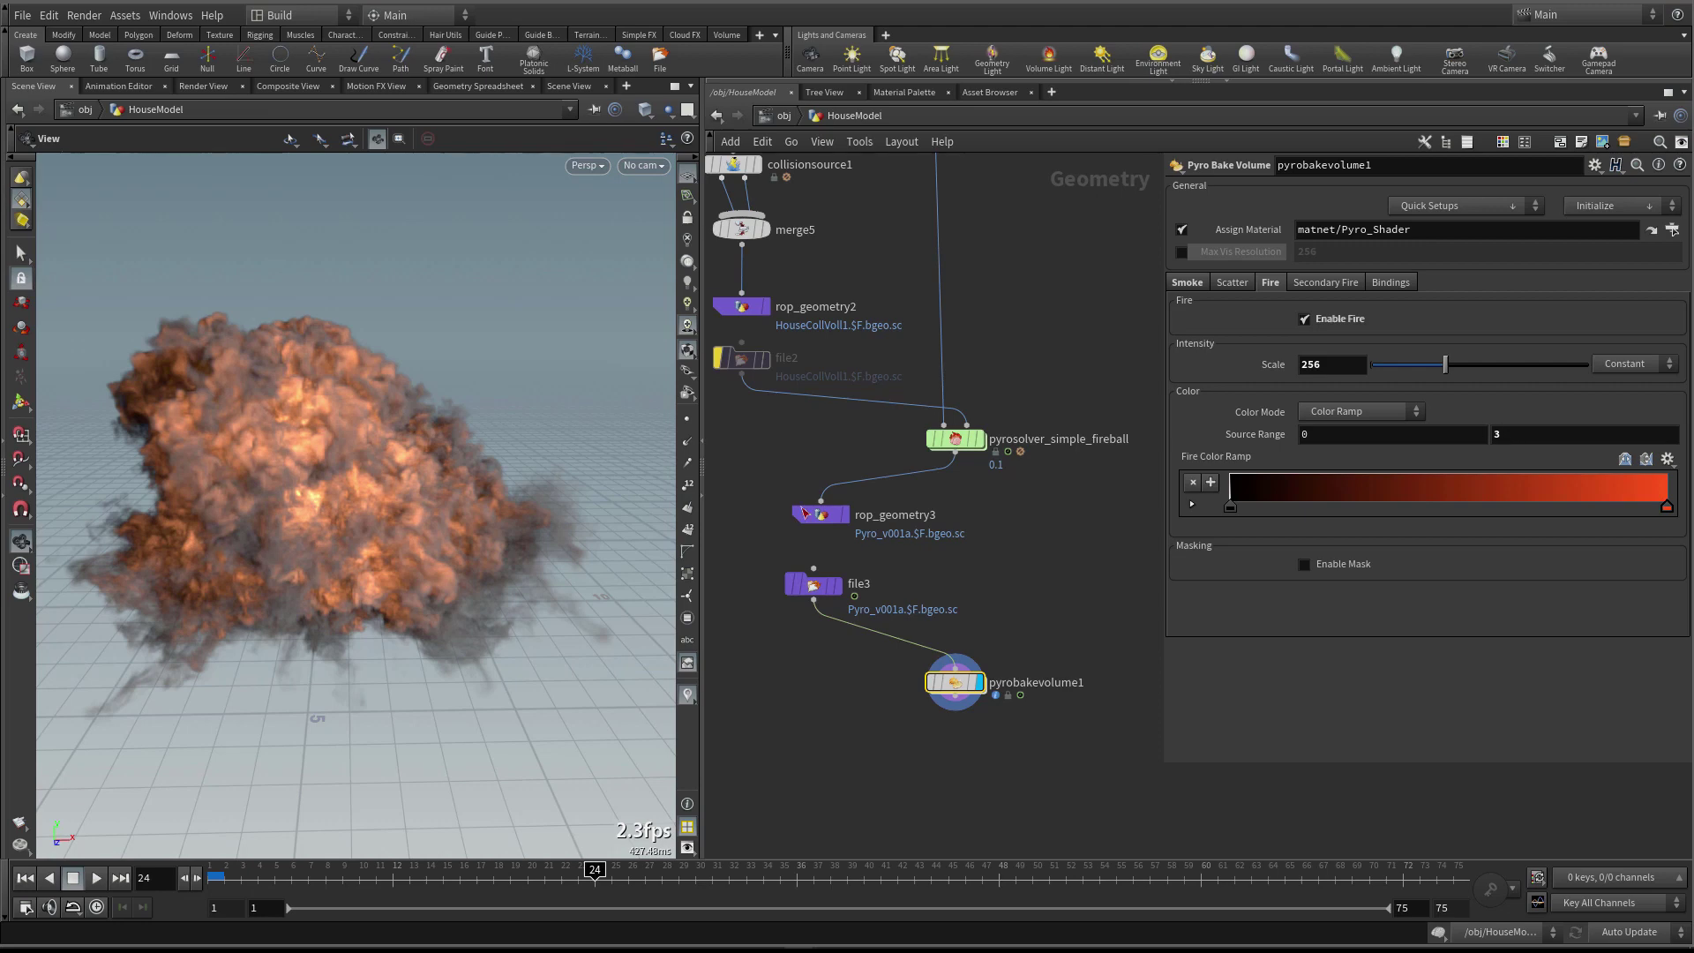
Set the maximum of the fire color's Source Range to 1 and save the scene
{"action": "double_click", "coordinate": [1527, 435]}
{"action": "type", "text": "1"}
{"action": "key", "text": "Return"}
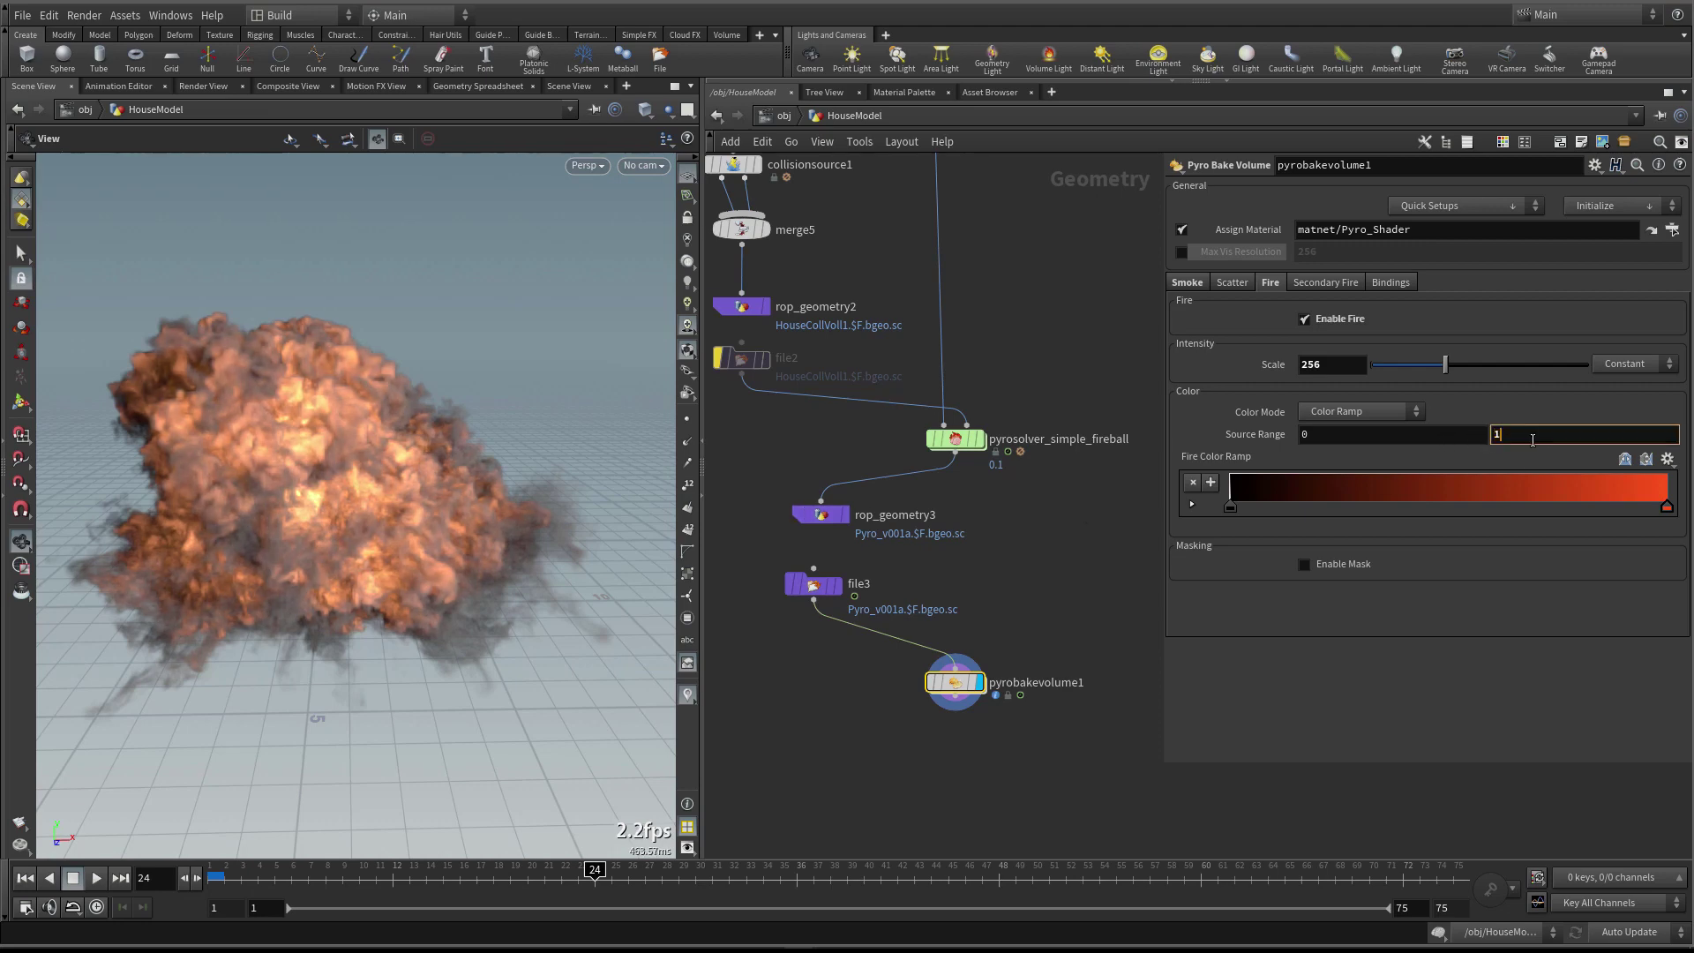
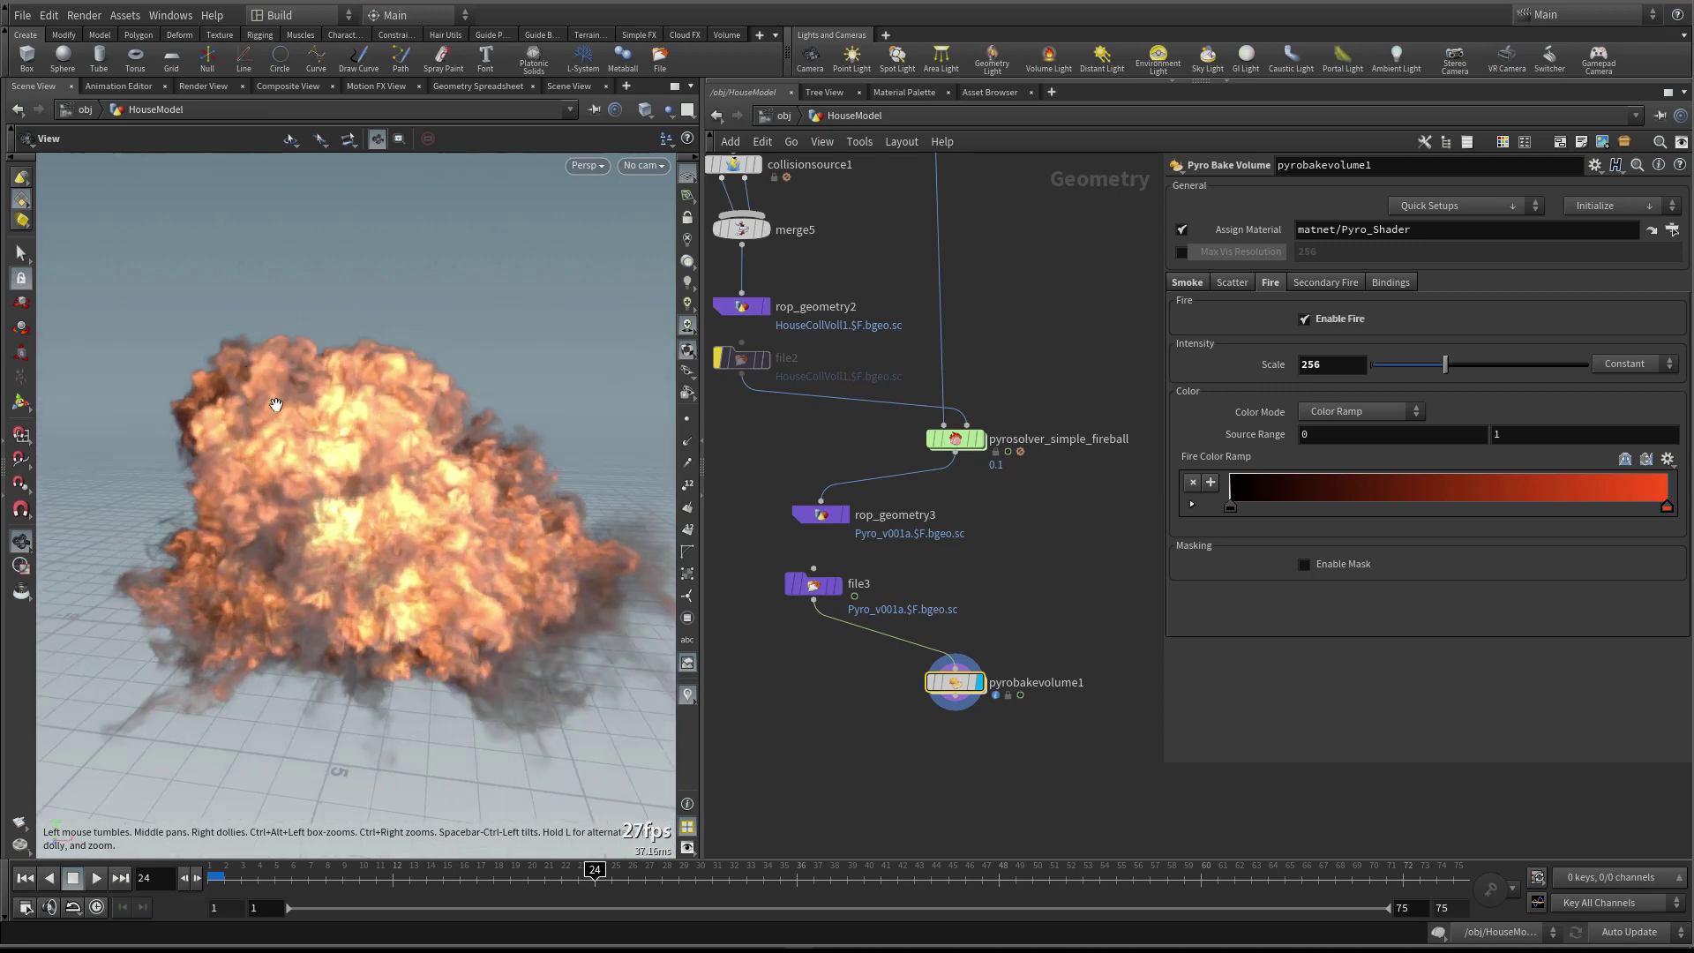
{"action": "left_click_drag", "start_coordinate": [394, 418], "coordinate": [356, 442]}
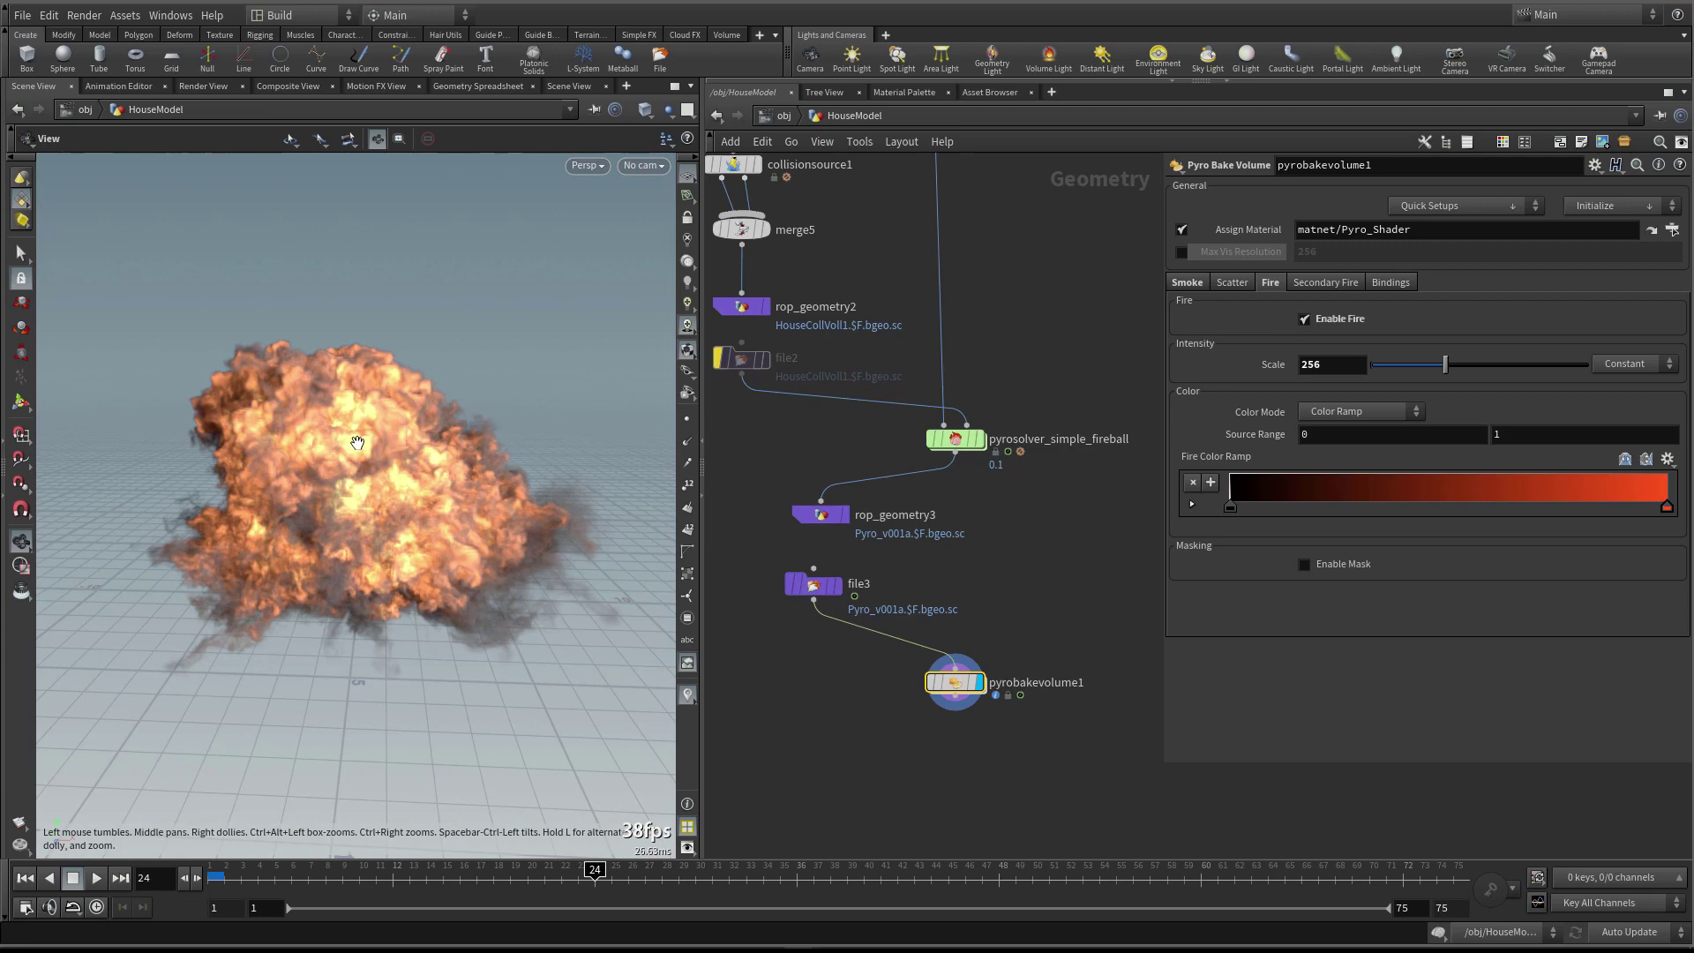
{"action": "middle_click_drag", "start_coordinate": [1009, 568], "coordinate": [1012, 578]}
{"action": "key", "text": "ctrl+s"}
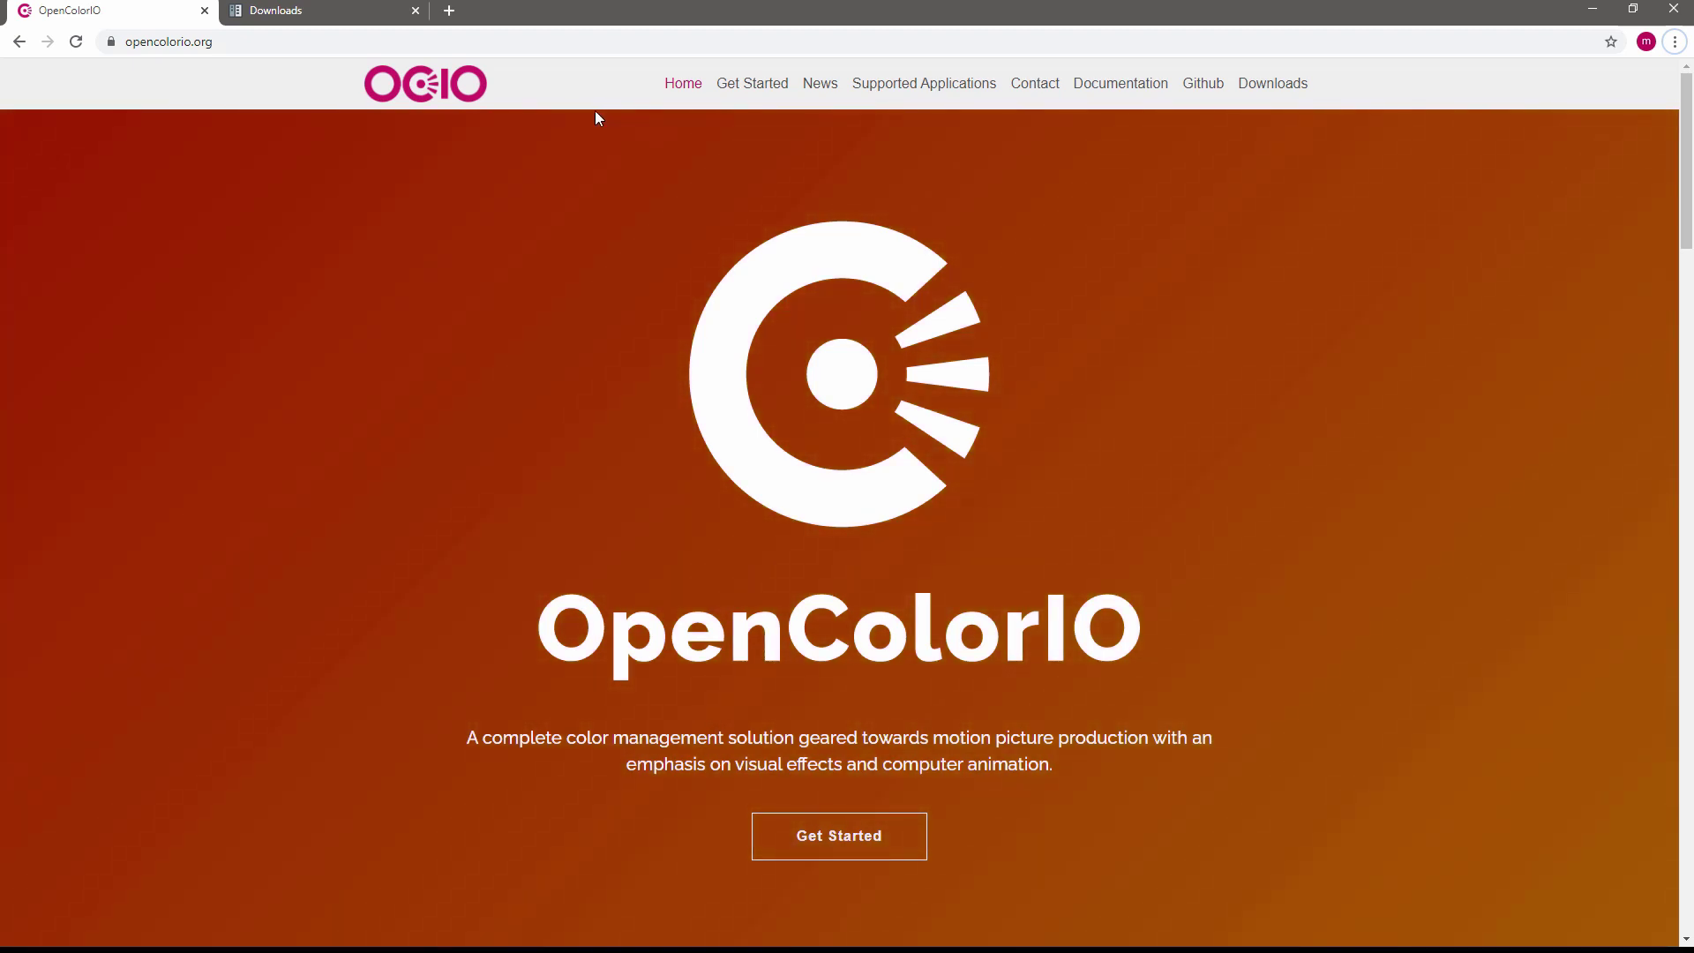
Locate the Sample OCIO Configurations entry on the OpenColorIO Downloads page and inspect config.ocio in the local aces_1.0.3 folder
{"action": "left_click", "coordinate": [309, 16]}
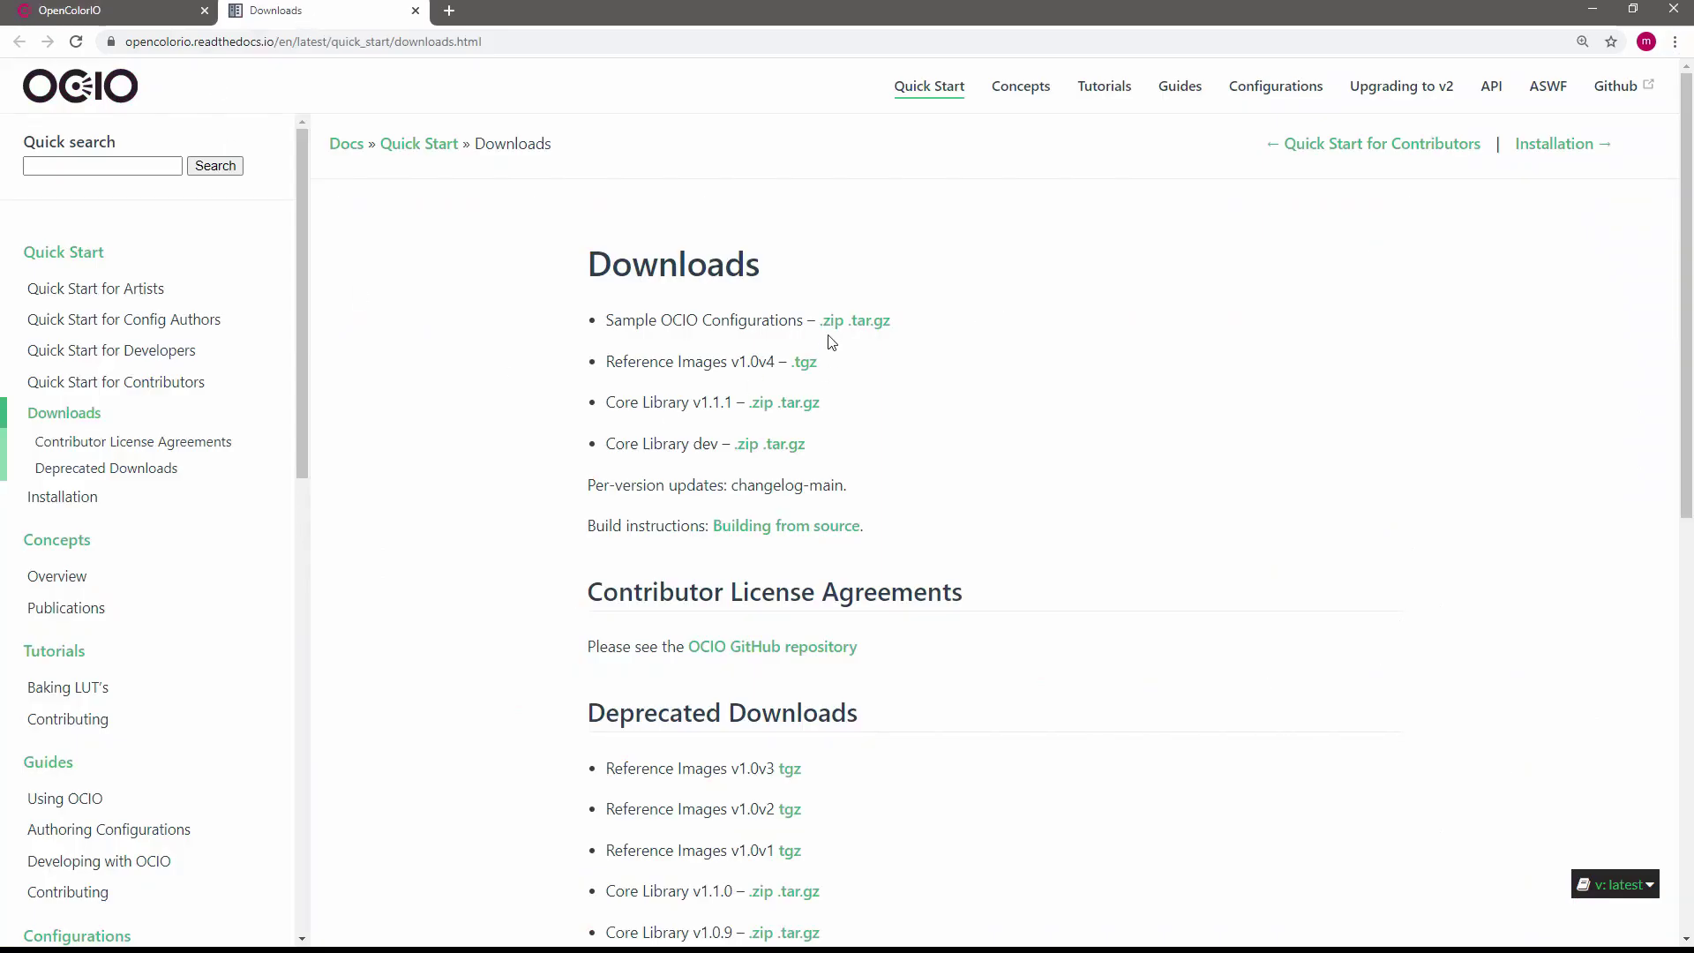
{"action": "left_click_drag", "start_coordinate": [794, 322], "coordinate": [587, 325]}
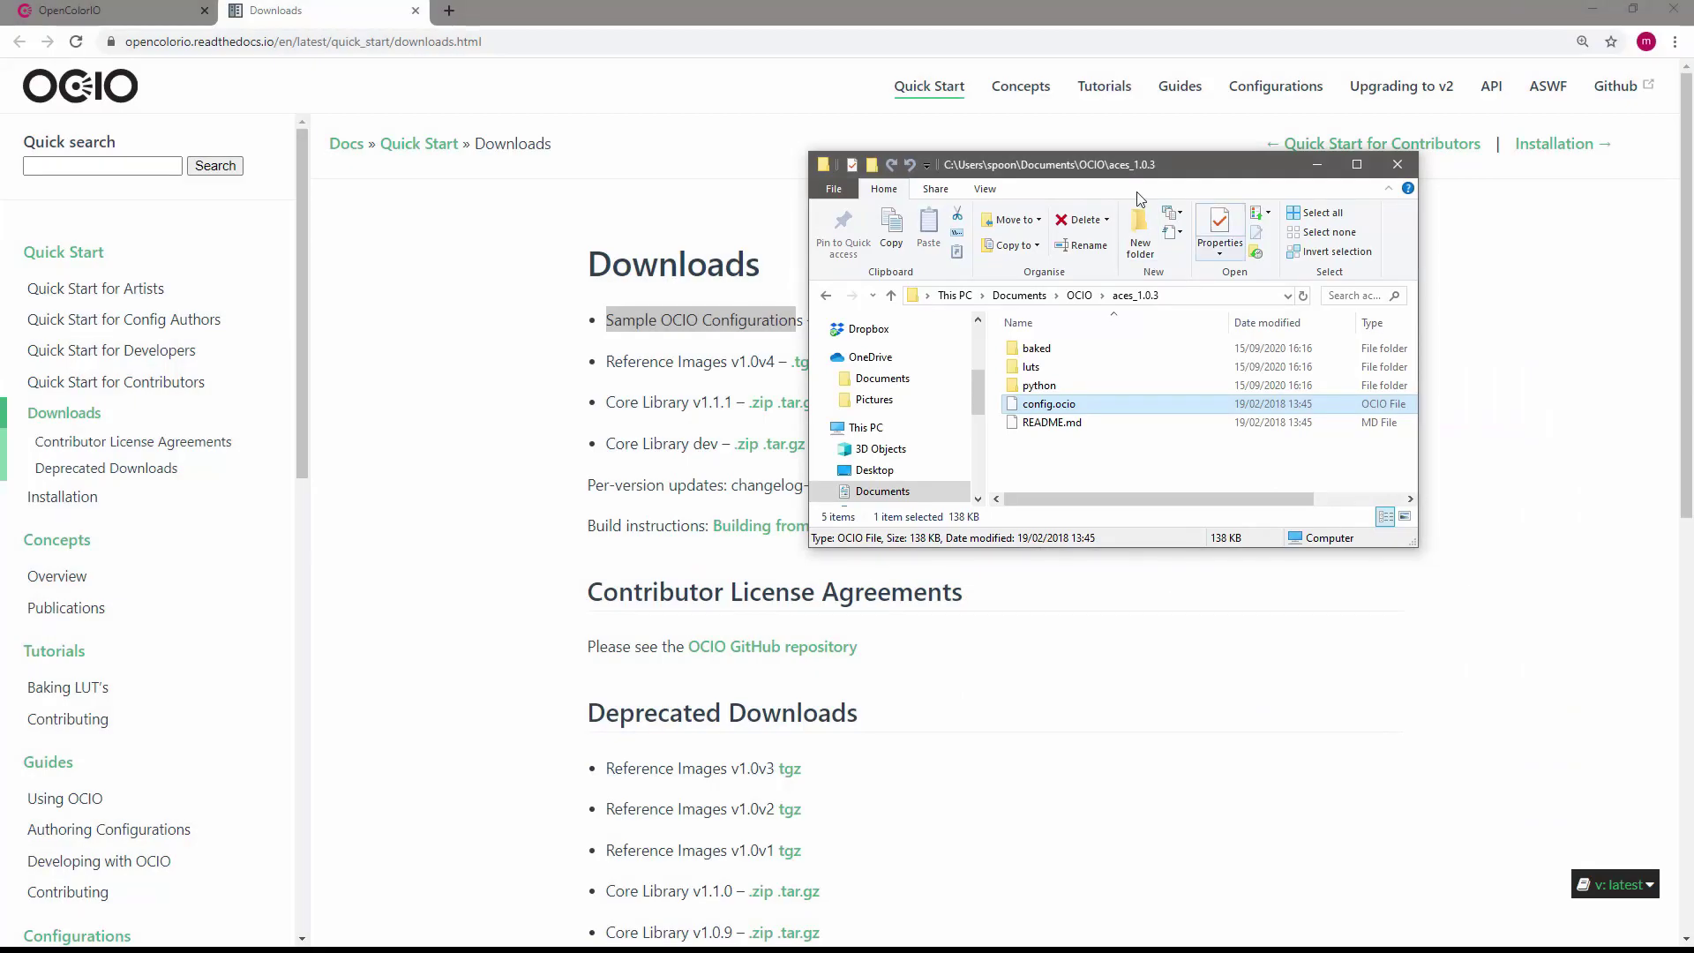
{"action": "left_click_drag", "start_coordinate": [1133, 172], "coordinate": [961, 177]}
{"action": "left_click_drag", "start_coordinate": [1246, 552], "coordinate": [1357, 579]}
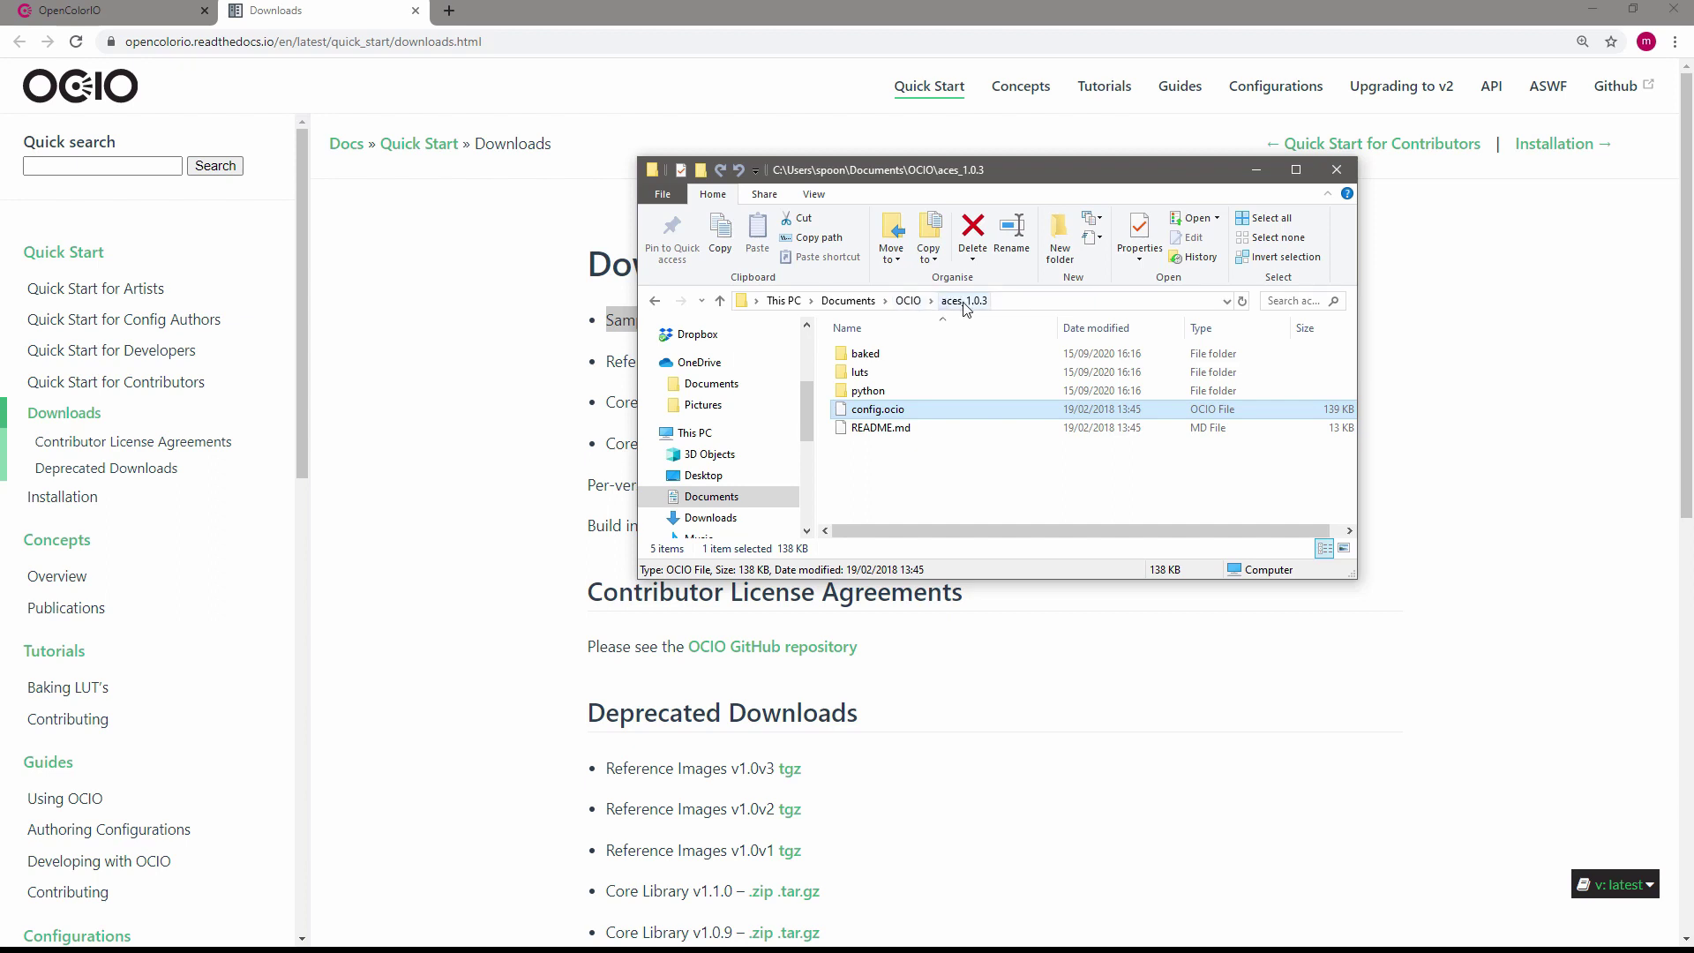
{"action": "left_click", "coordinate": [931, 442]}
{"action": "left_click", "coordinate": [865, 411]}
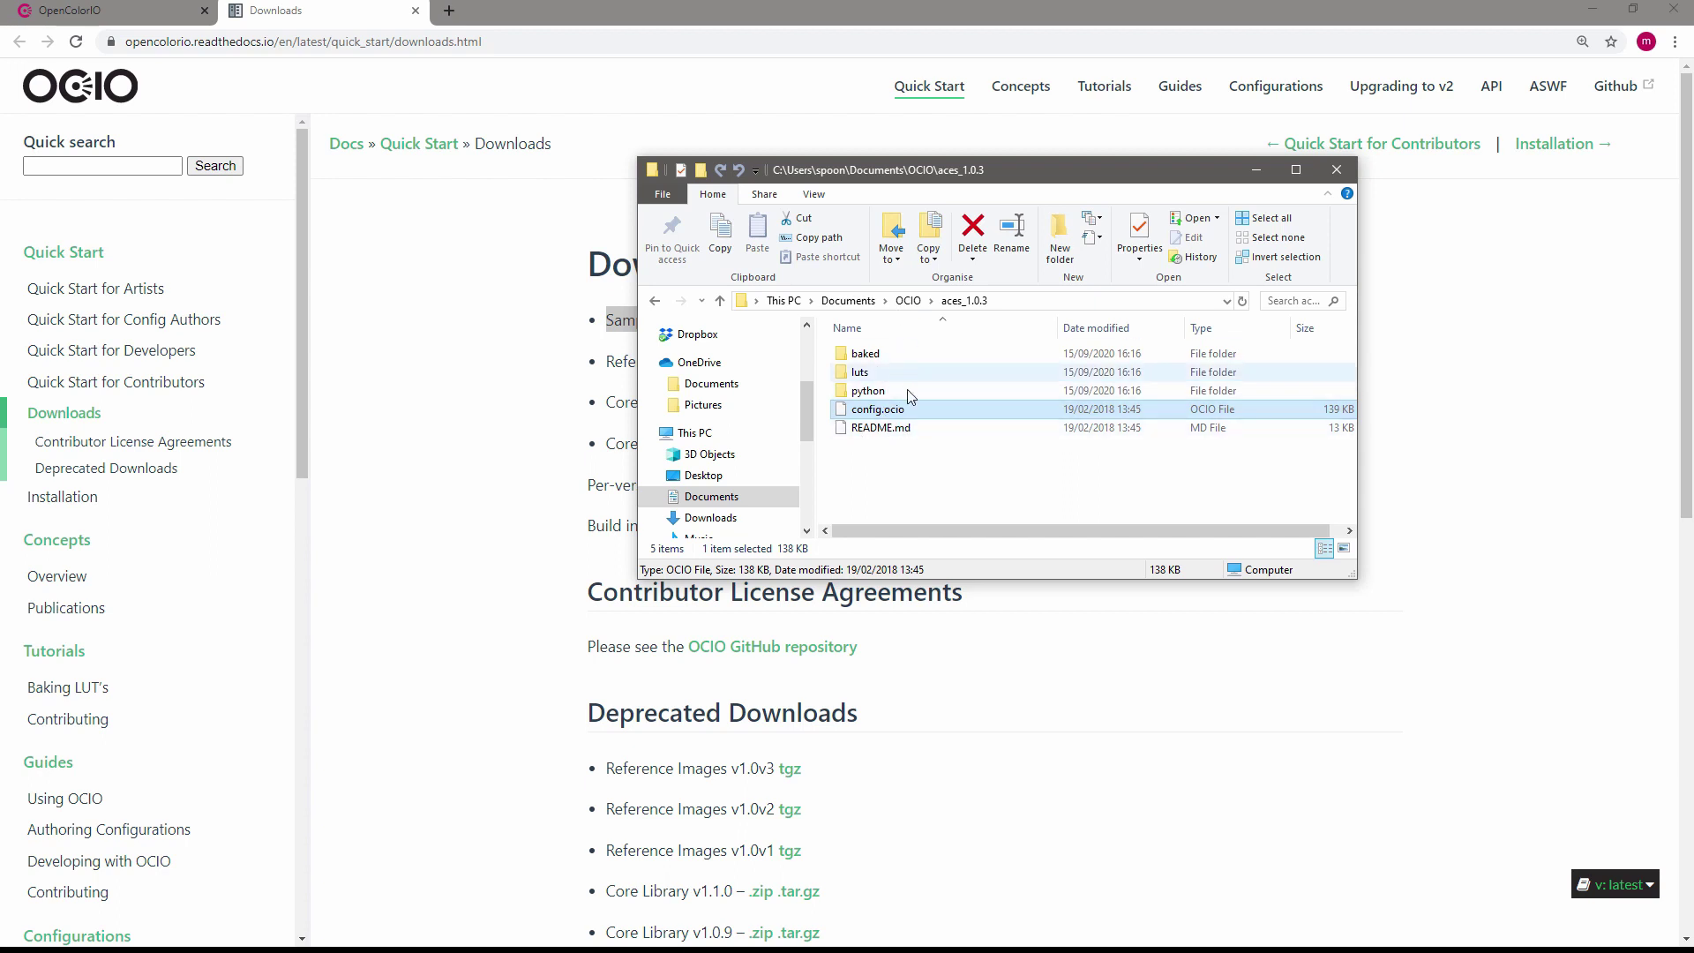
{"action": "left_click", "coordinate": [1038, 301]}
{"action": "left_click", "coordinate": [922, 429]}
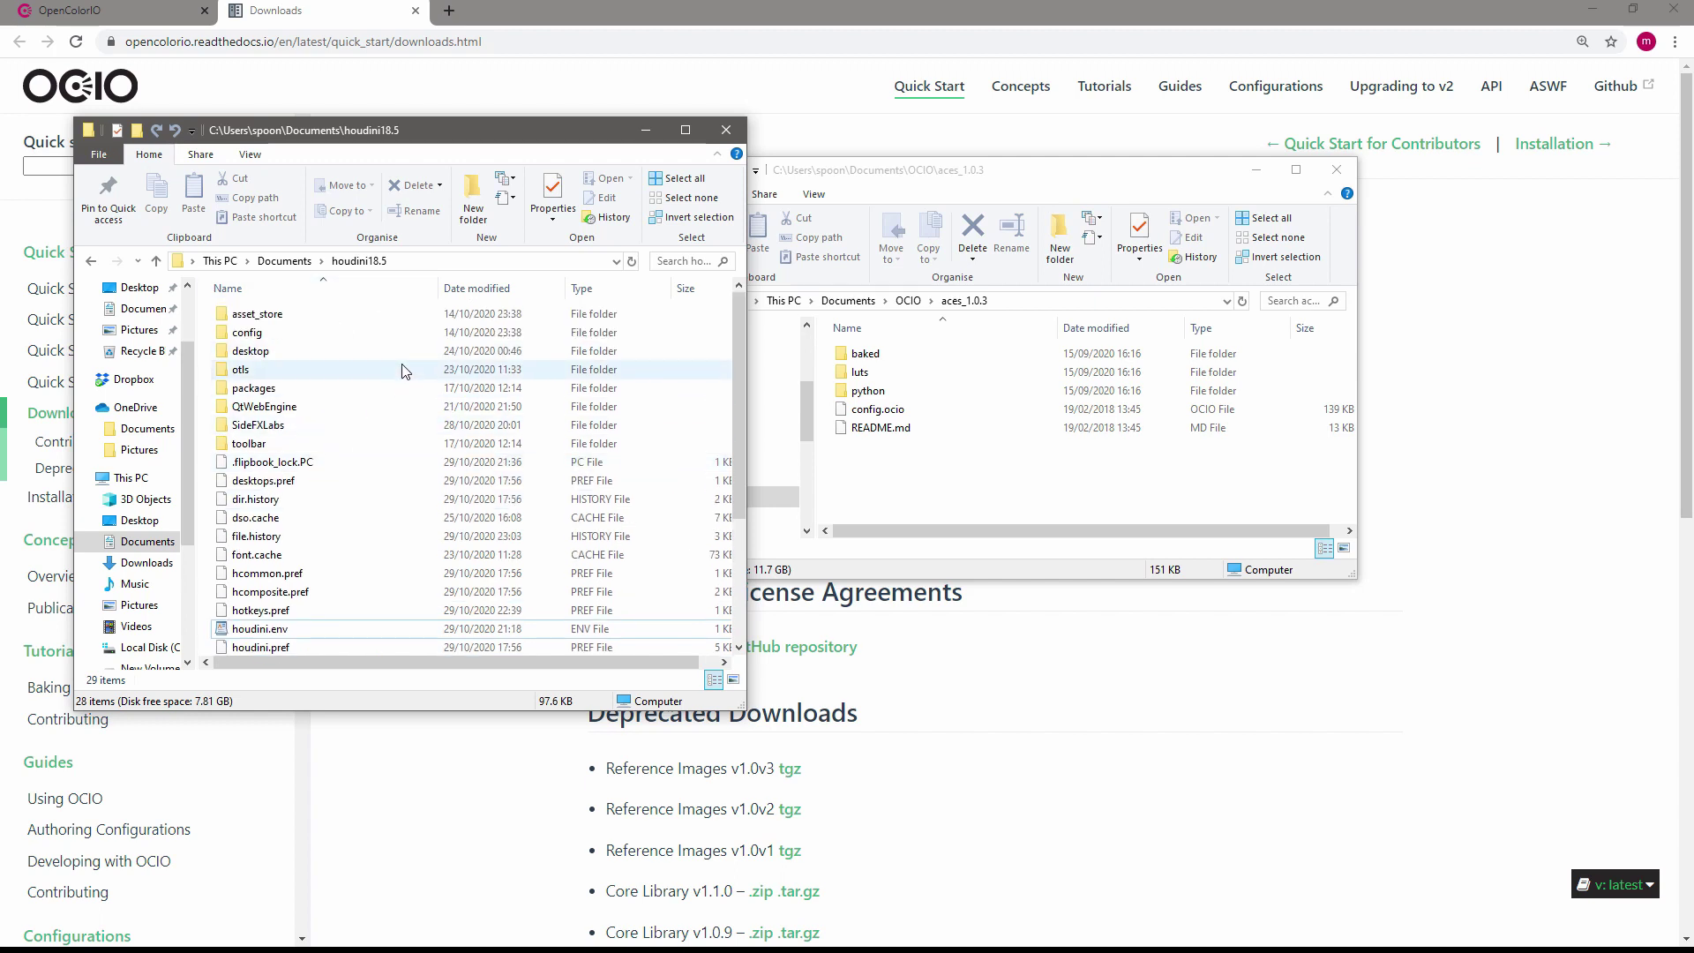
Open houdini.env from the houdini18.5 folder in Notepad++ and uncomment the OCIO line pointing to aces_1.0.3\config.ocio
{"action": "scroll", "coordinate": [404, 371], "scroll_direction": "down", "scroll_amount": 1}
{"action": "left_click", "coordinate": [265, 590]}
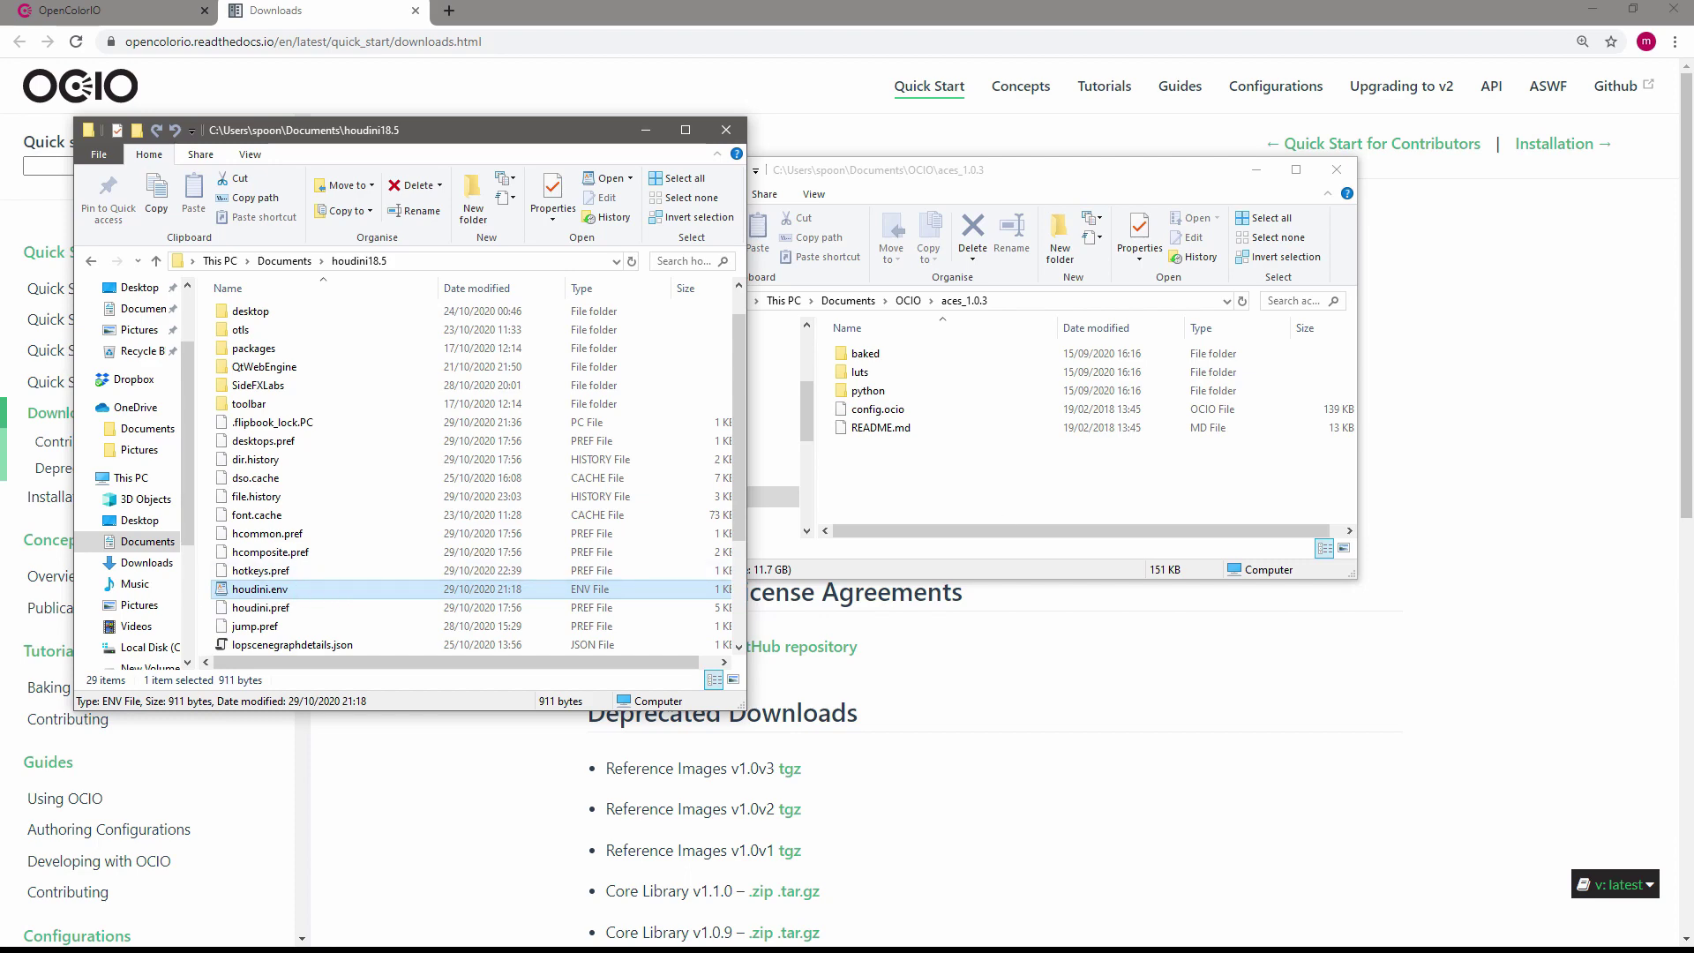
{"action": "key", "text": "Return"}
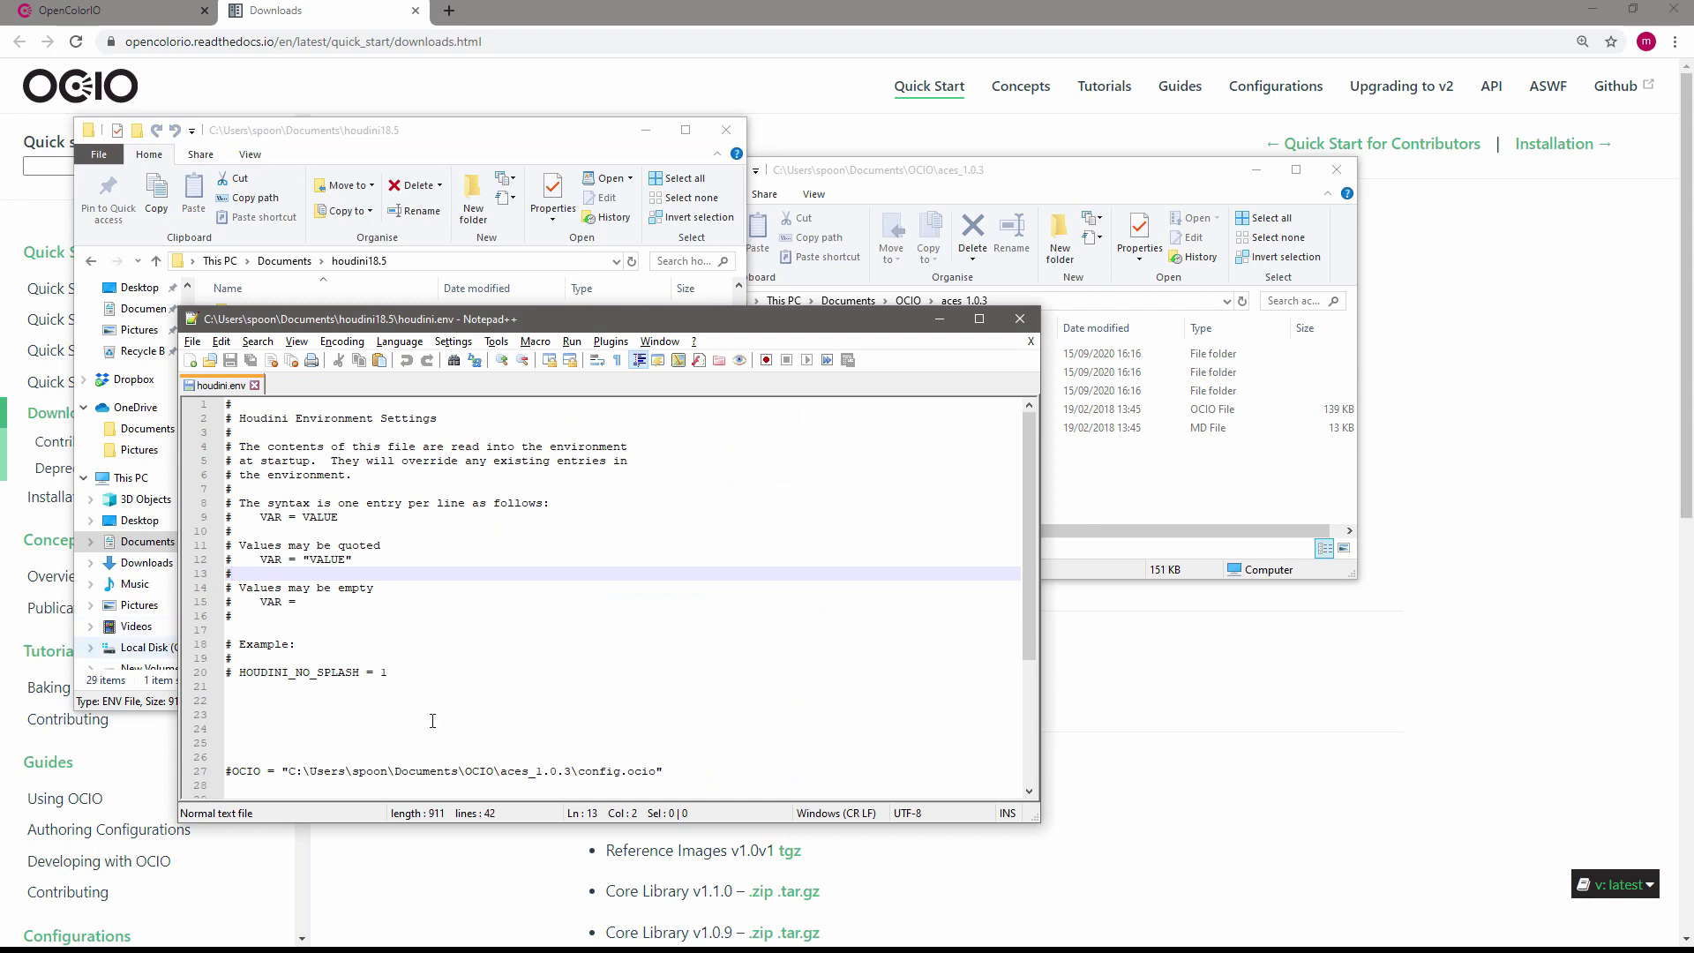
{"action": "left_click", "coordinate": [235, 772]}
{"action": "key", "text": "BackSpace"}
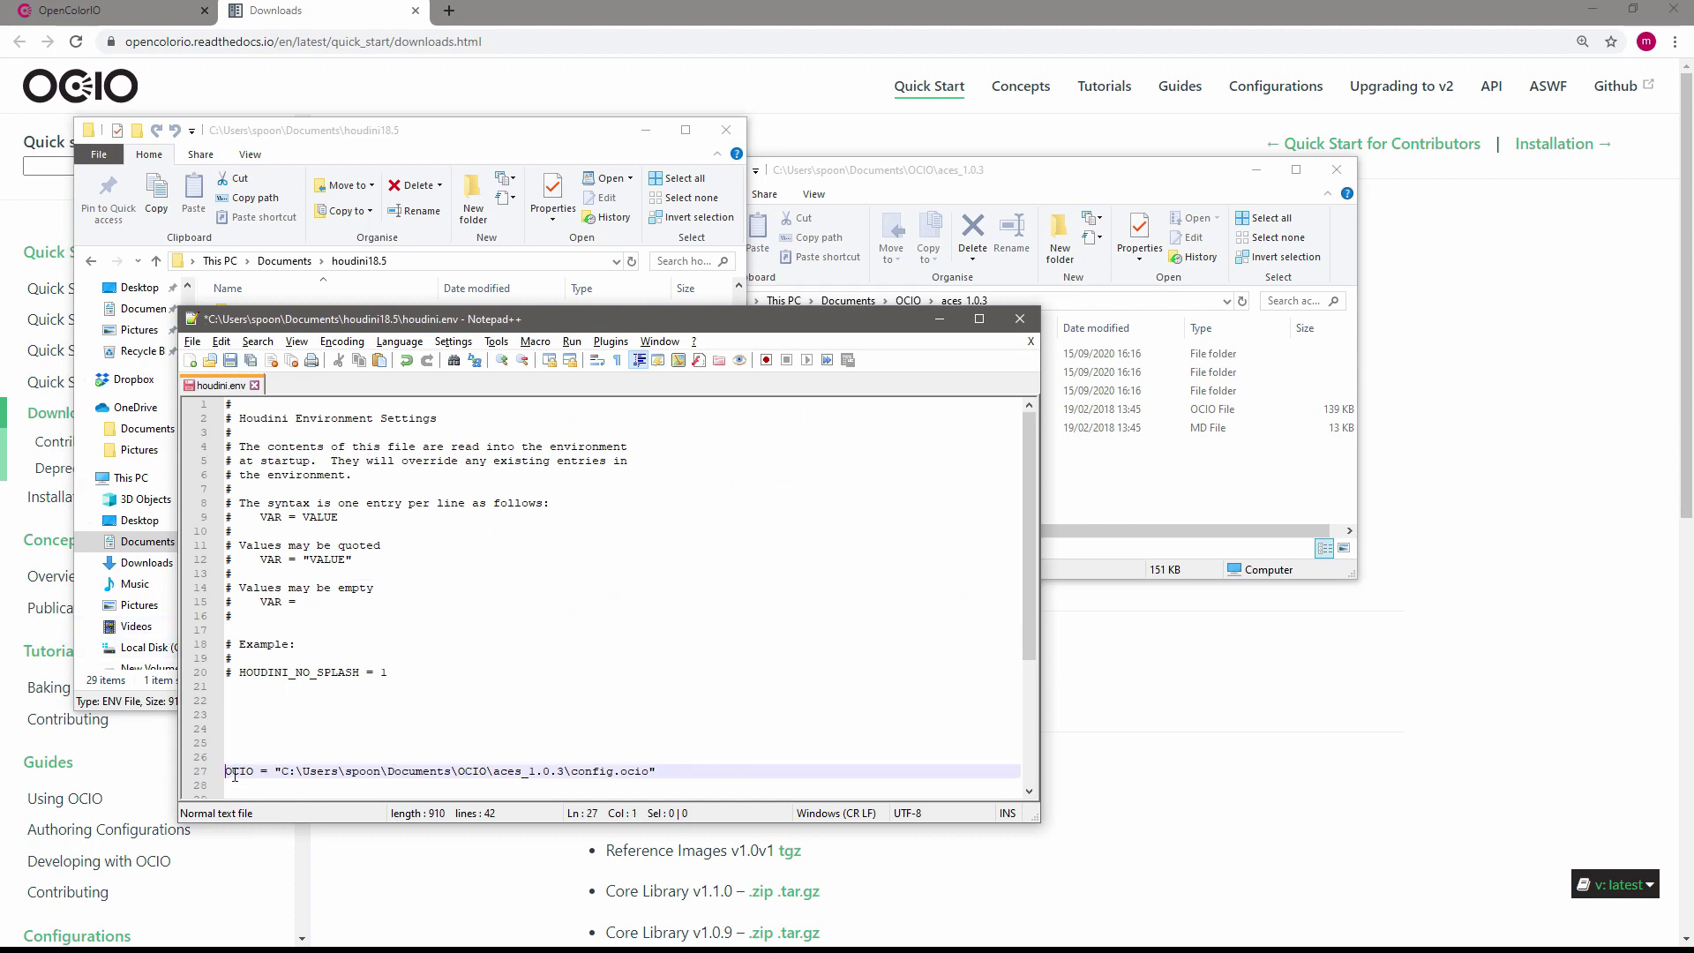
Review the OCIO variable name and its quoted config.ocio path in houdini.env
{"action": "left_click_drag", "start_coordinate": [255, 772], "coordinate": [225, 772]}
{"action": "key", "text": "Right"}
{"action": "key", "text": "Right"}
{"action": "key", "text": "Right"}
{"action": "key", "text": "Right"}
{"action": "key", "text": "shift+Left"}
{"action": "left_click_drag", "start_coordinate": [656, 774], "coordinate": [303, 773]}
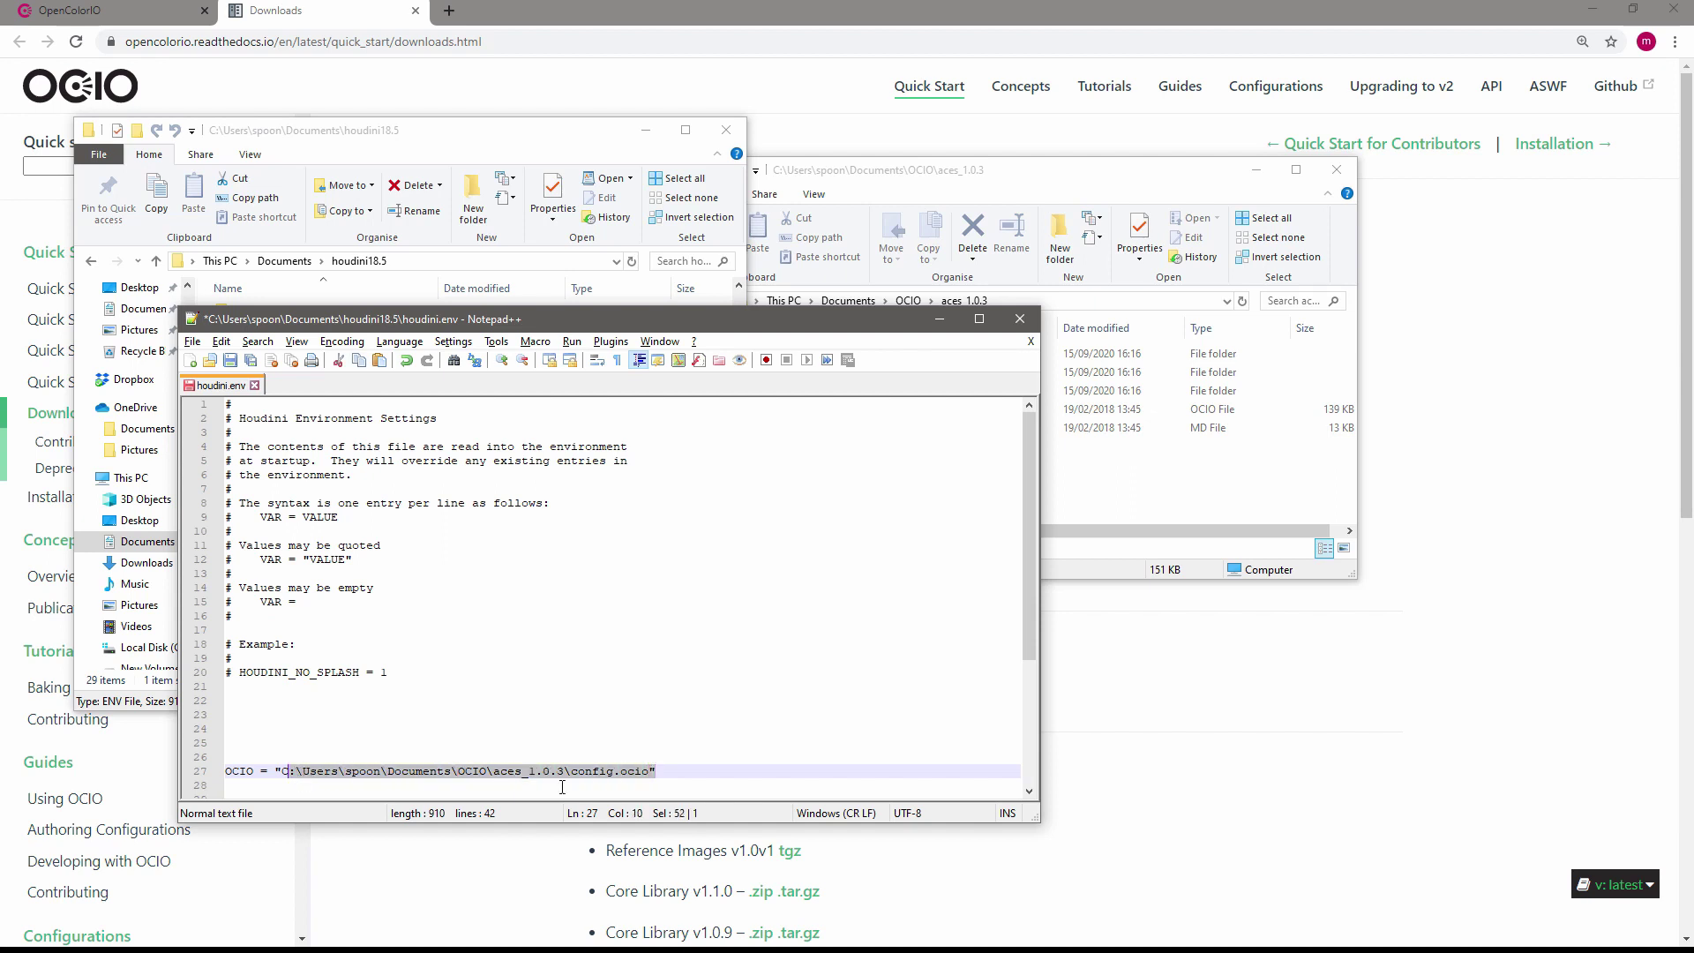
{"action": "left_click", "coordinate": [646, 774]}
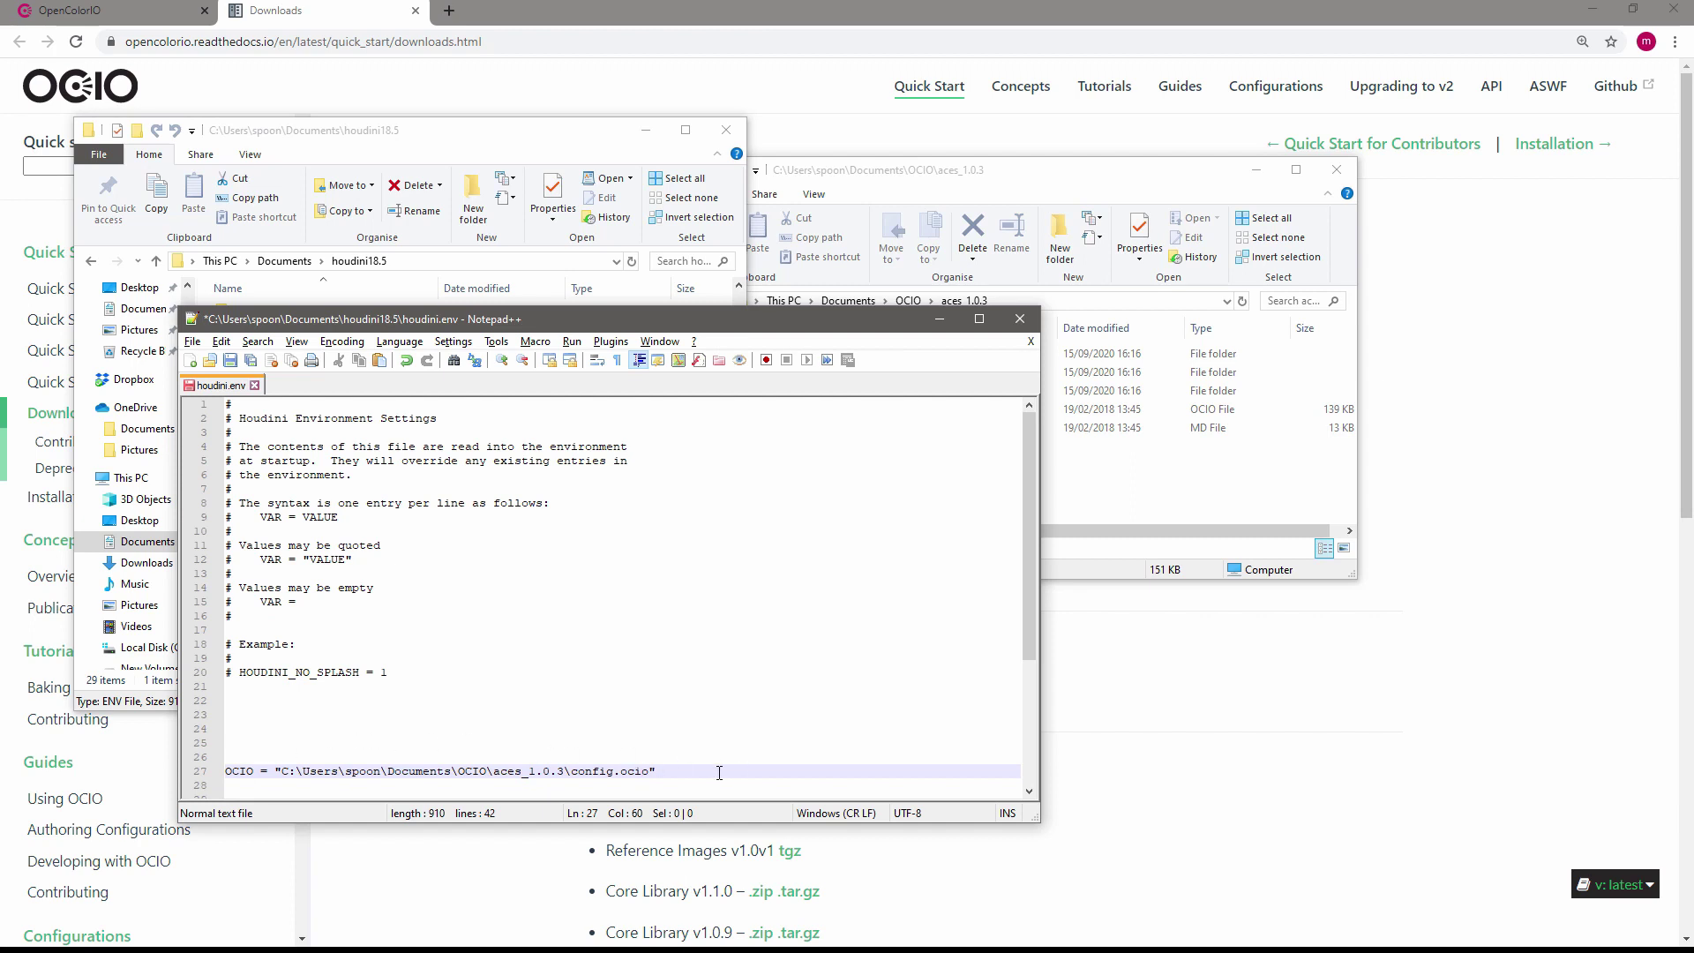
Check the OCIO path against the aces_1.0.3 and houdini18.5 folders and save houdini.env
{"action": "left_click", "coordinate": [649, 691]}
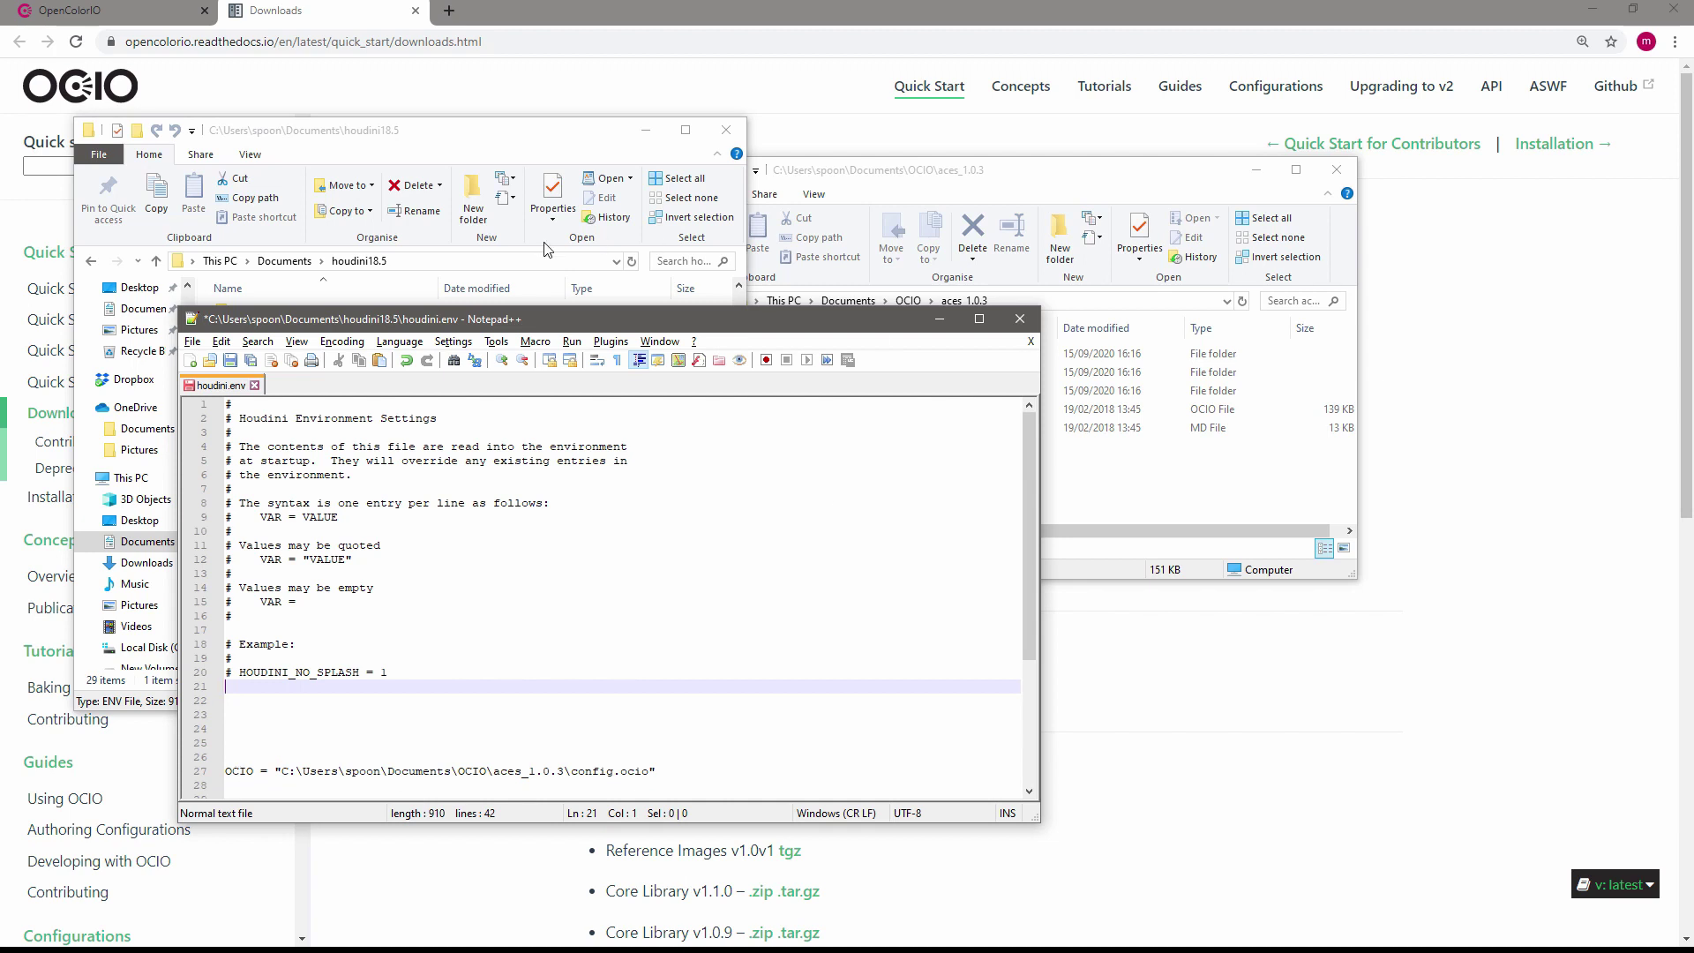
{"action": "left_click", "coordinate": [927, 196]}
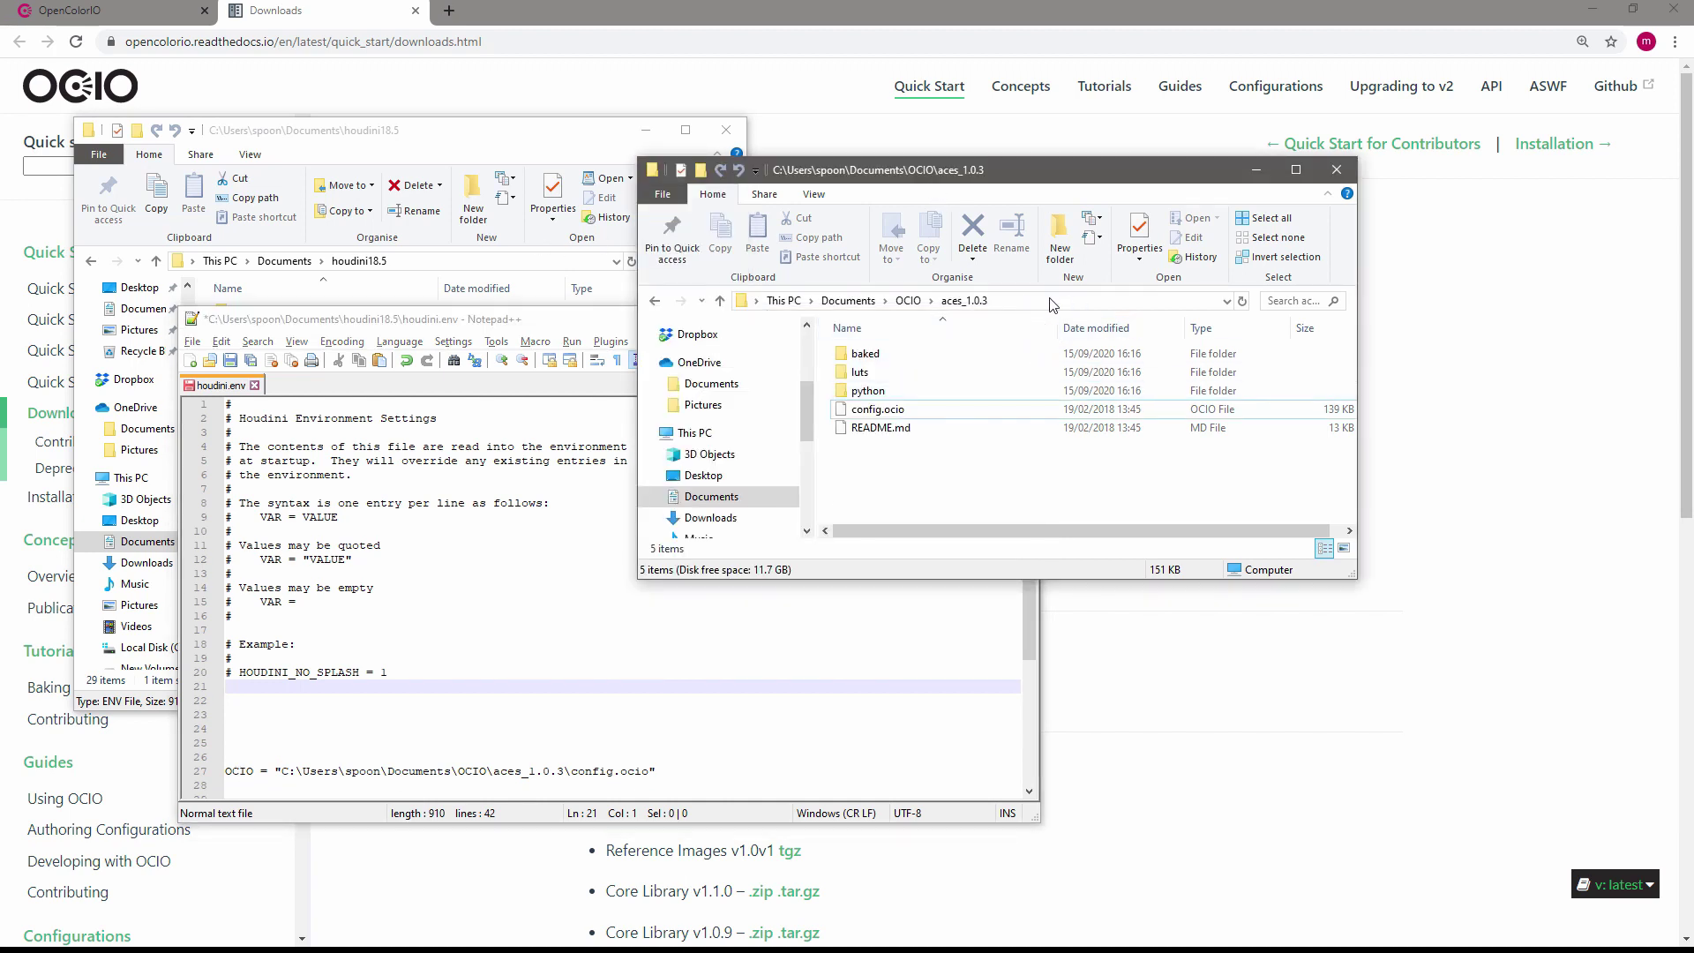
{"action": "left_click", "coordinate": [504, 325]}
{"action": "left_click", "coordinate": [503, 615]}
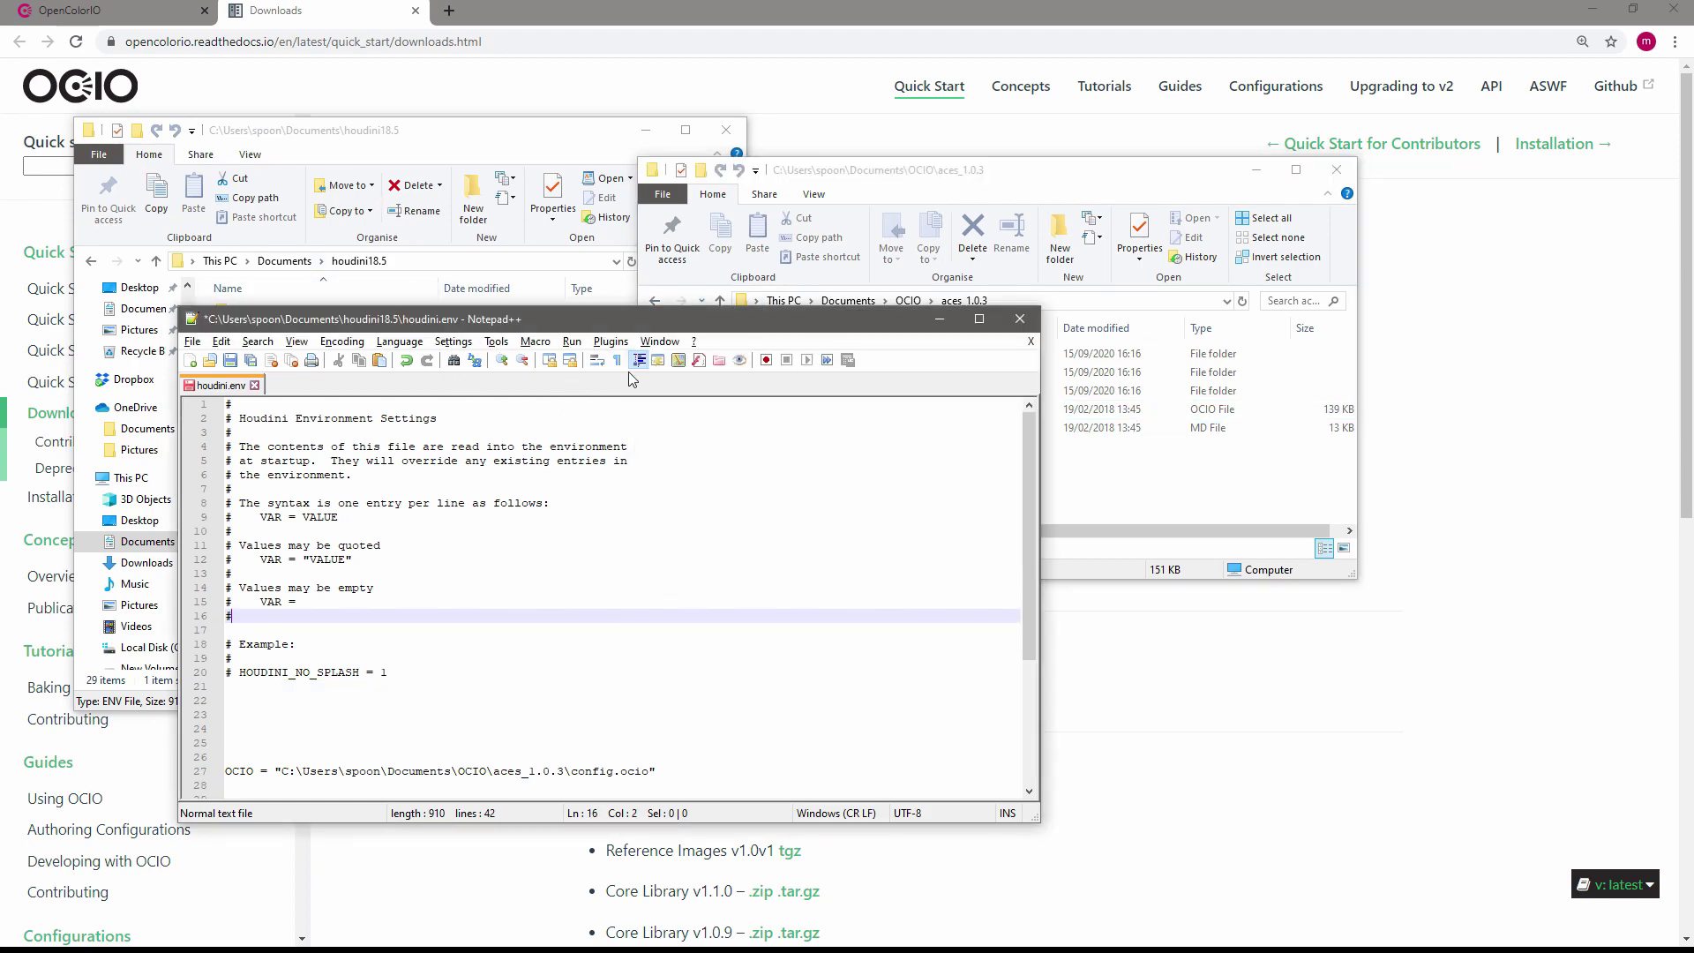
{"action": "left_click", "coordinate": [499, 150]}
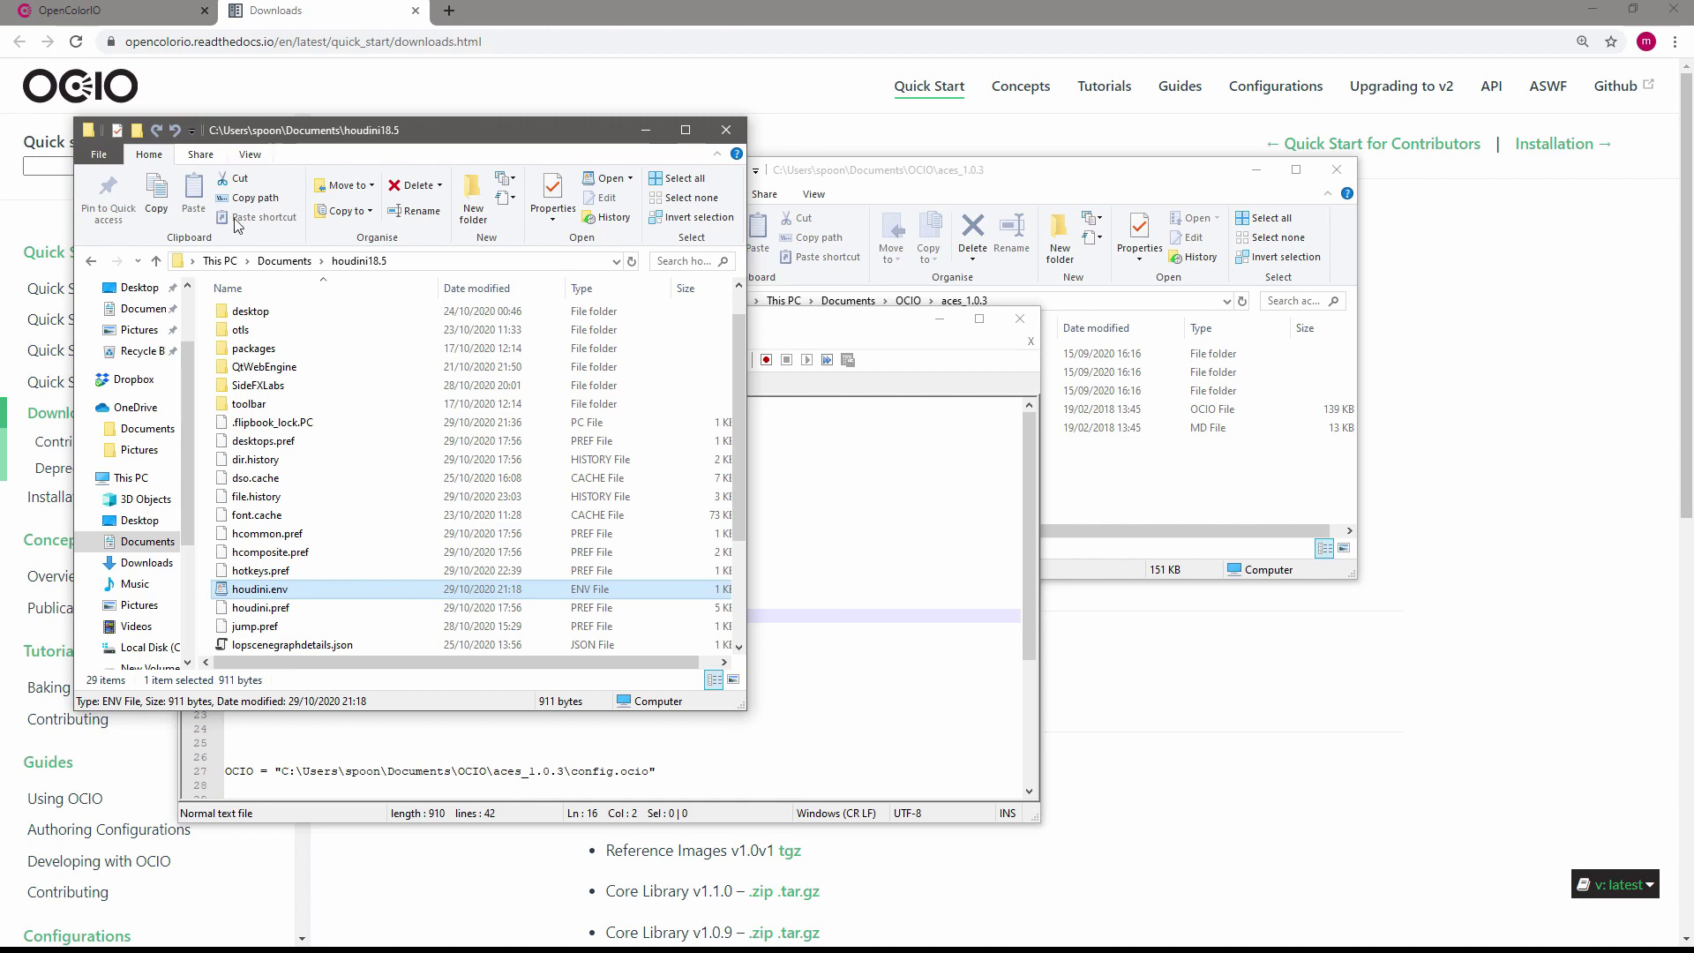
{"action": "left_click", "coordinate": [894, 325]}
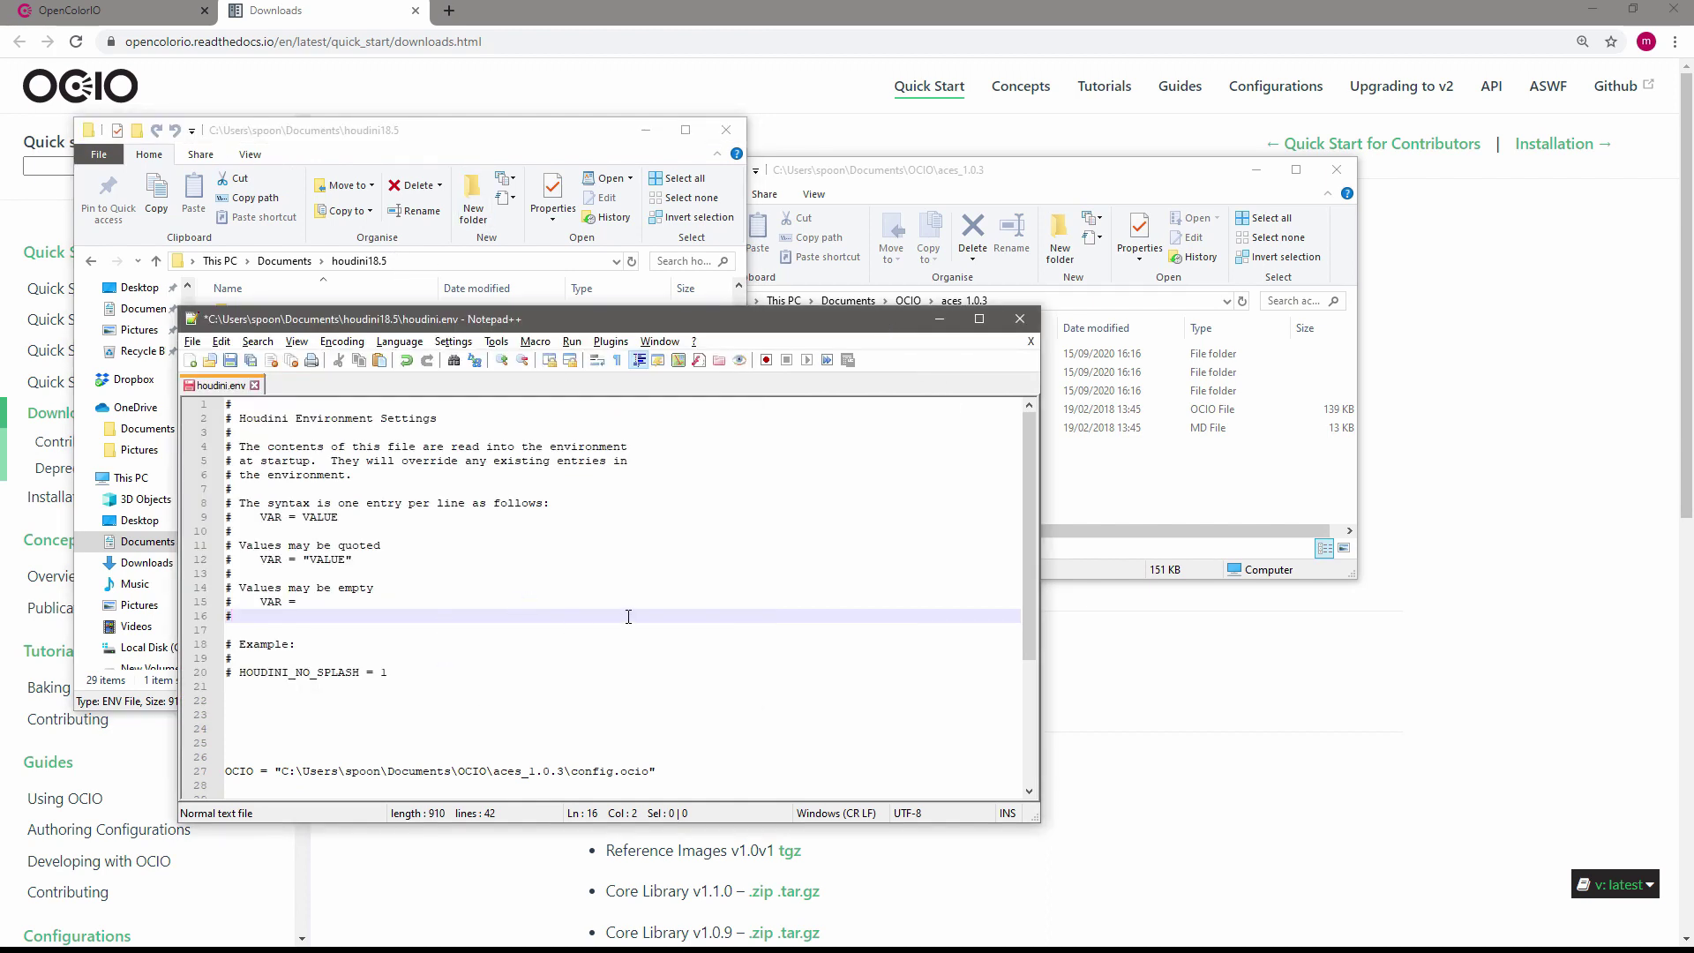
{"action": "key", "text": "ctrl+s"}
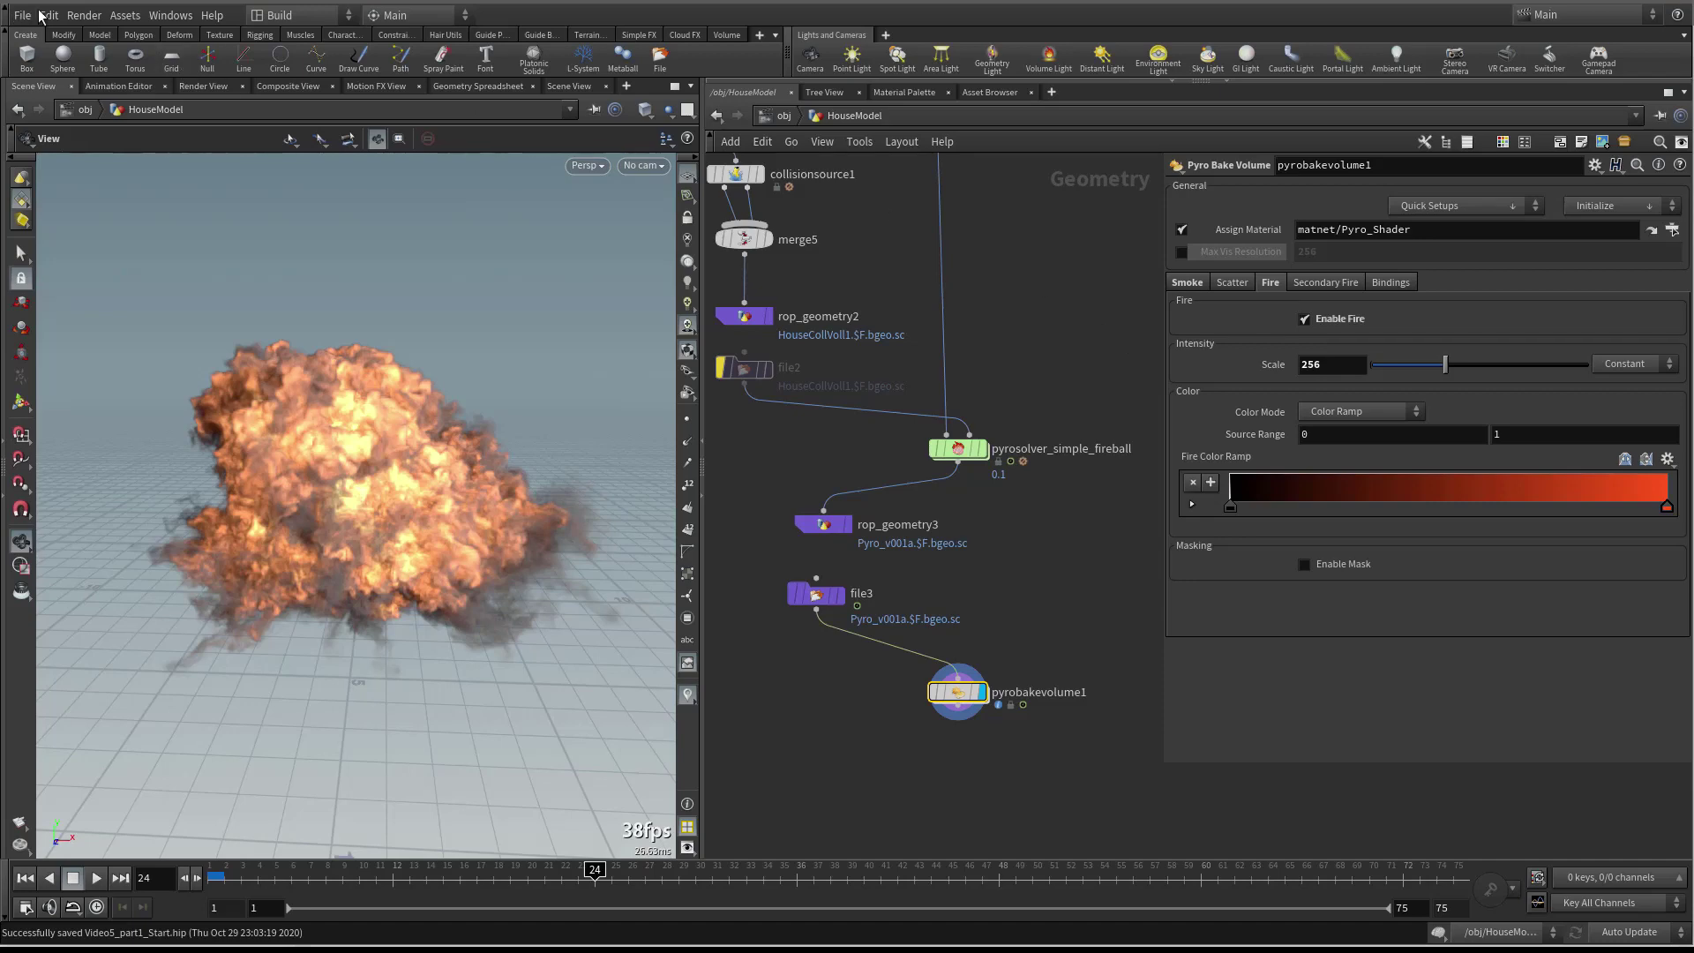
Switch to Houdini and open the Color Correction options of the Color Settings
{"action": "left_click", "coordinate": [87, 15]}
{"action": "left_click", "coordinate": [87, 16]}
{"action": "left_click", "coordinate": [49, 16]}
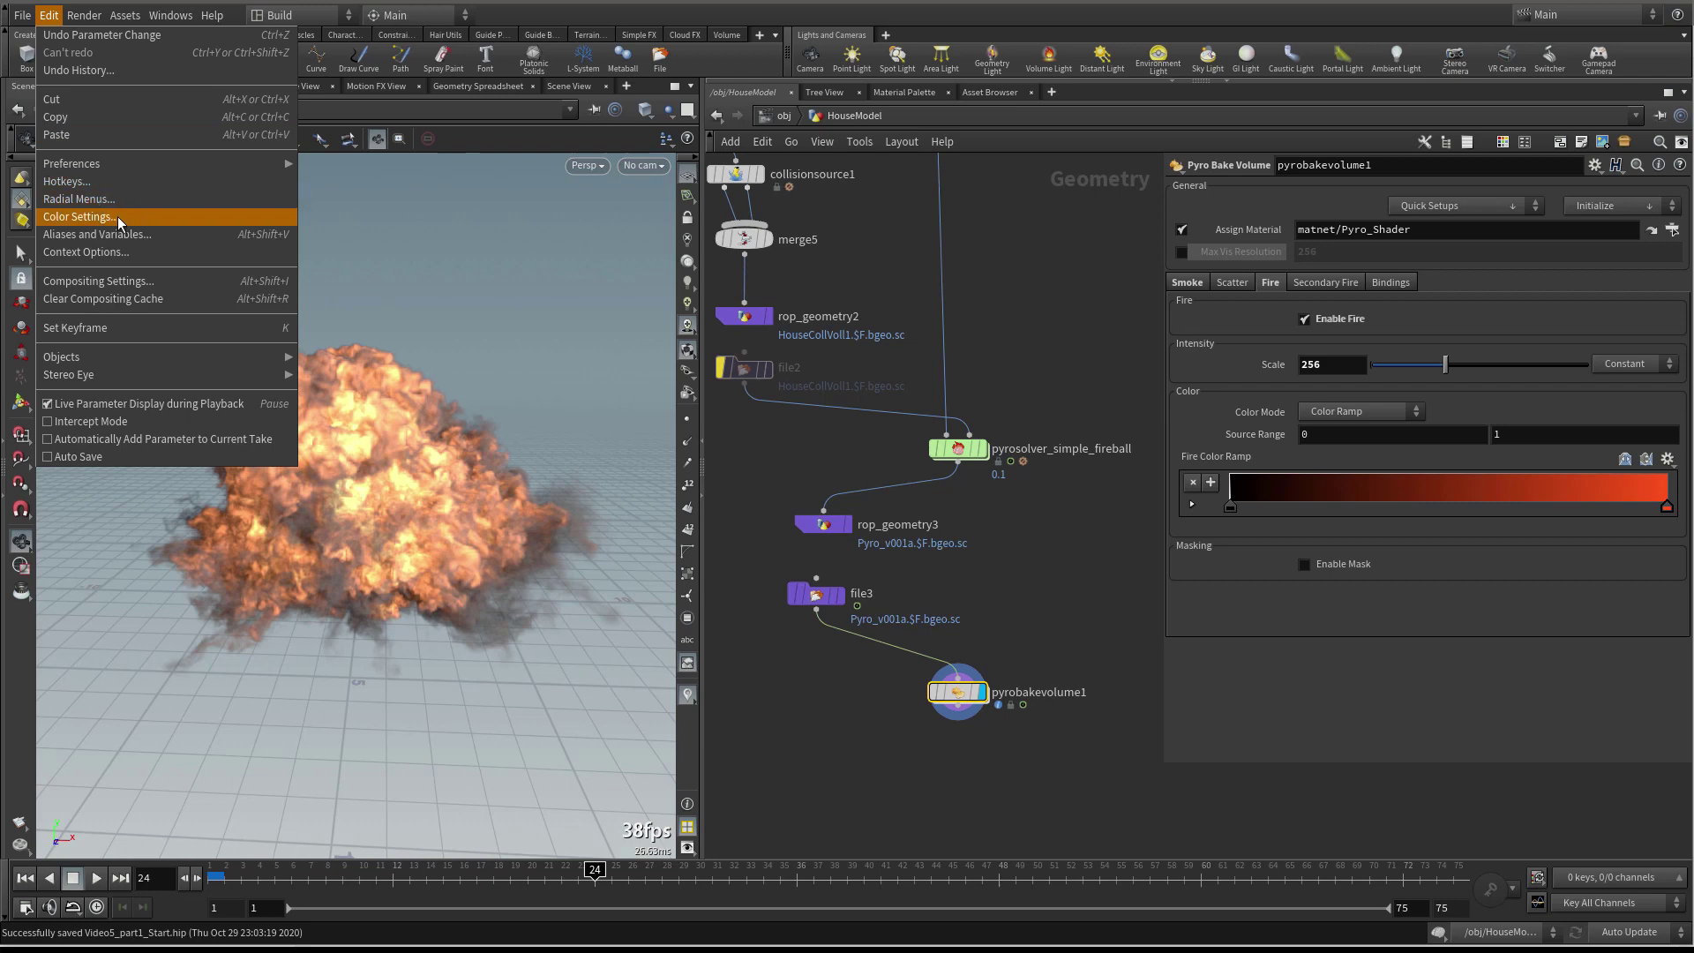
{"action": "left_click", "coordinate": [83, 216]}
{"action": "left_click", "coordinate": [573, 295]}
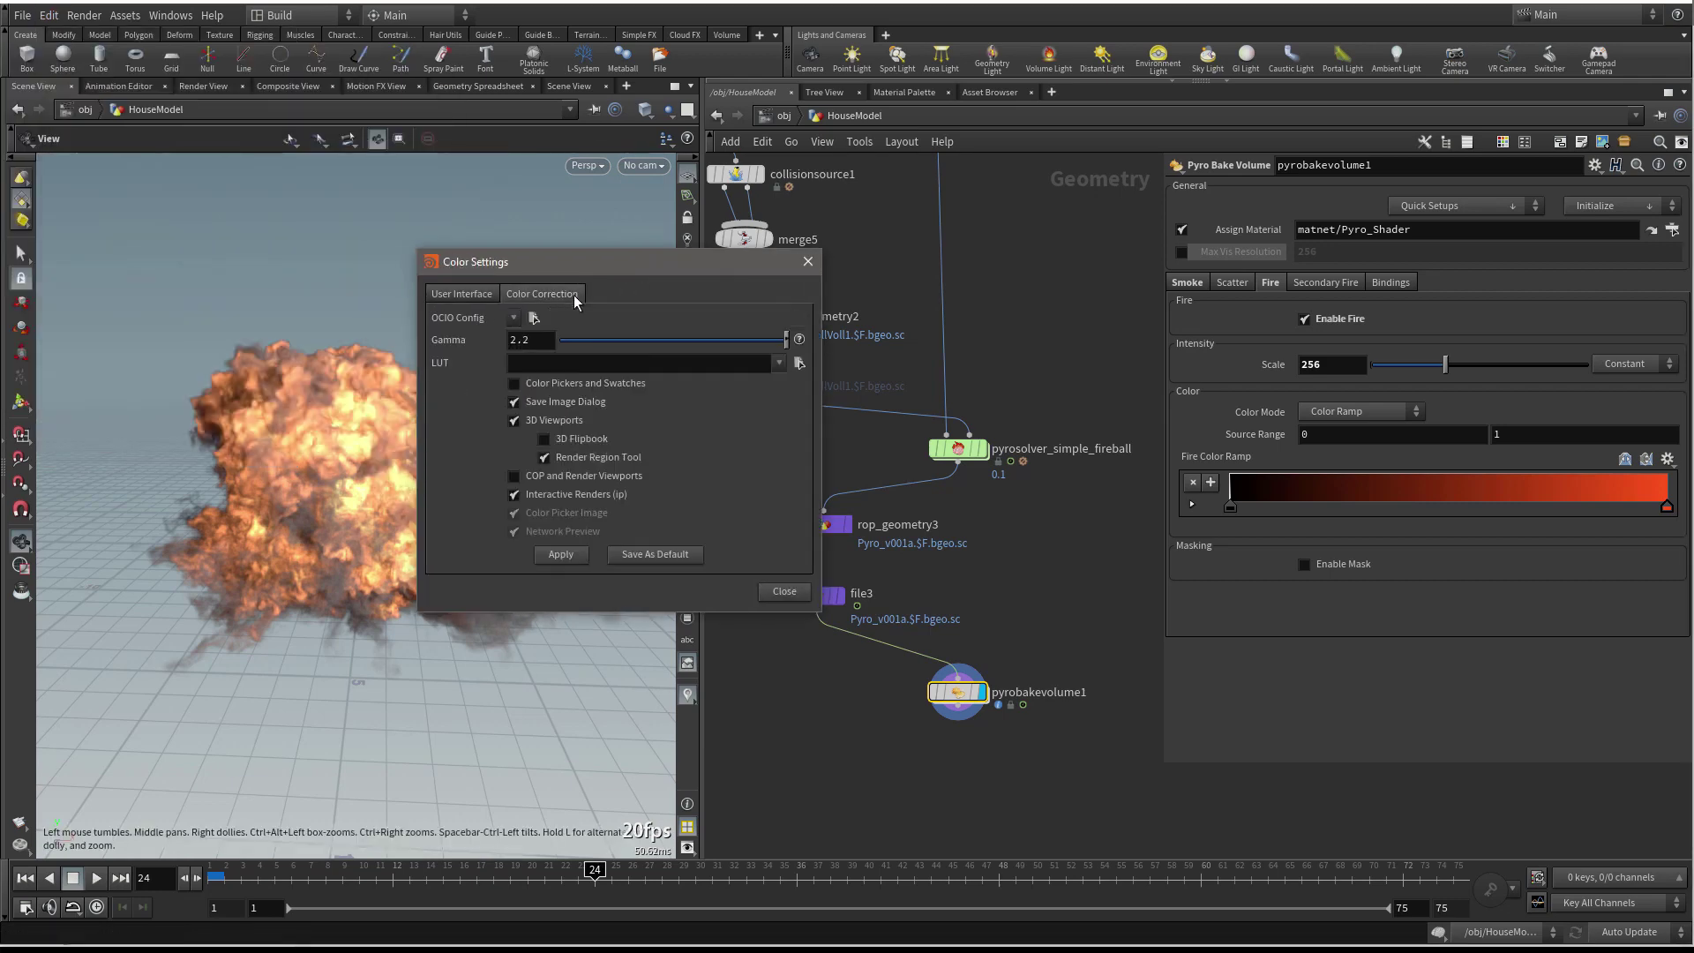
Choose config.ocio from $HOME/OCIO/aces_1.0.3/ as the OCIO Config and close the Color Settings
{"action": "left_click", "coordinate": [534, 318]}
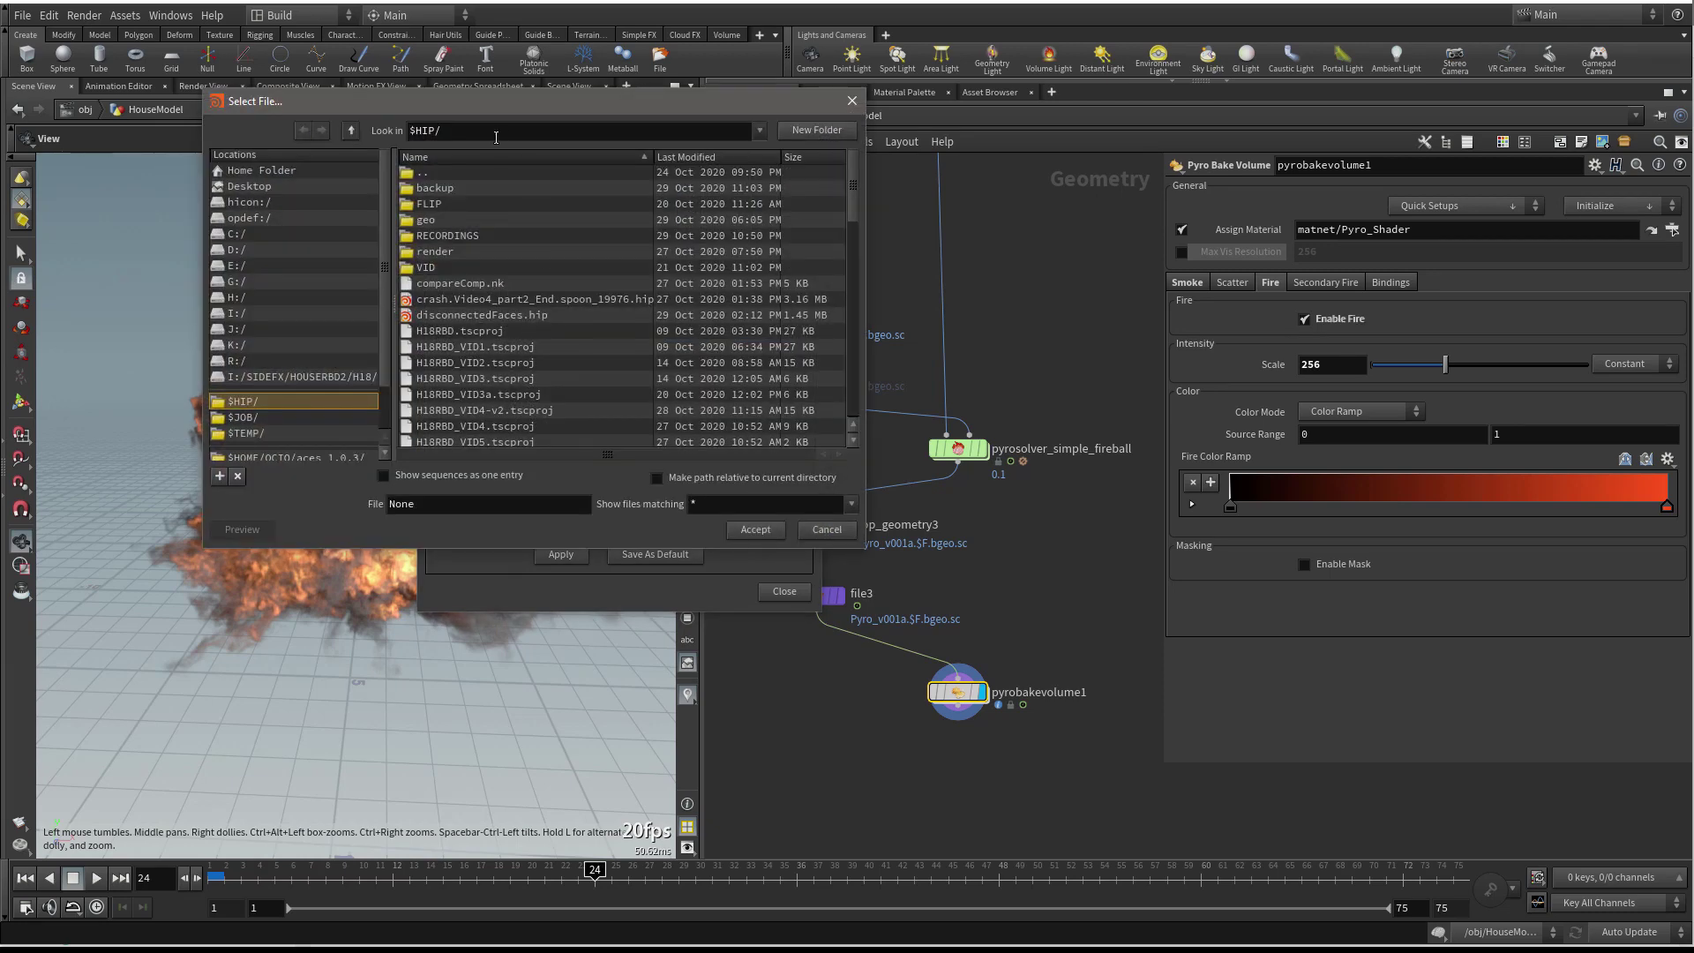
{"action": "left_click_drag", "start_coordinate": [541, 104], "coordinate": [692, 347]}
{"action": "scroll", "coordinate": [446, 618], "scroll_direction": "down", "scroll_amount": 3}
{"action": "left_click", "coordinate": [447, 643]}
{"action": "left_click", "coordinate": [618, 475]}
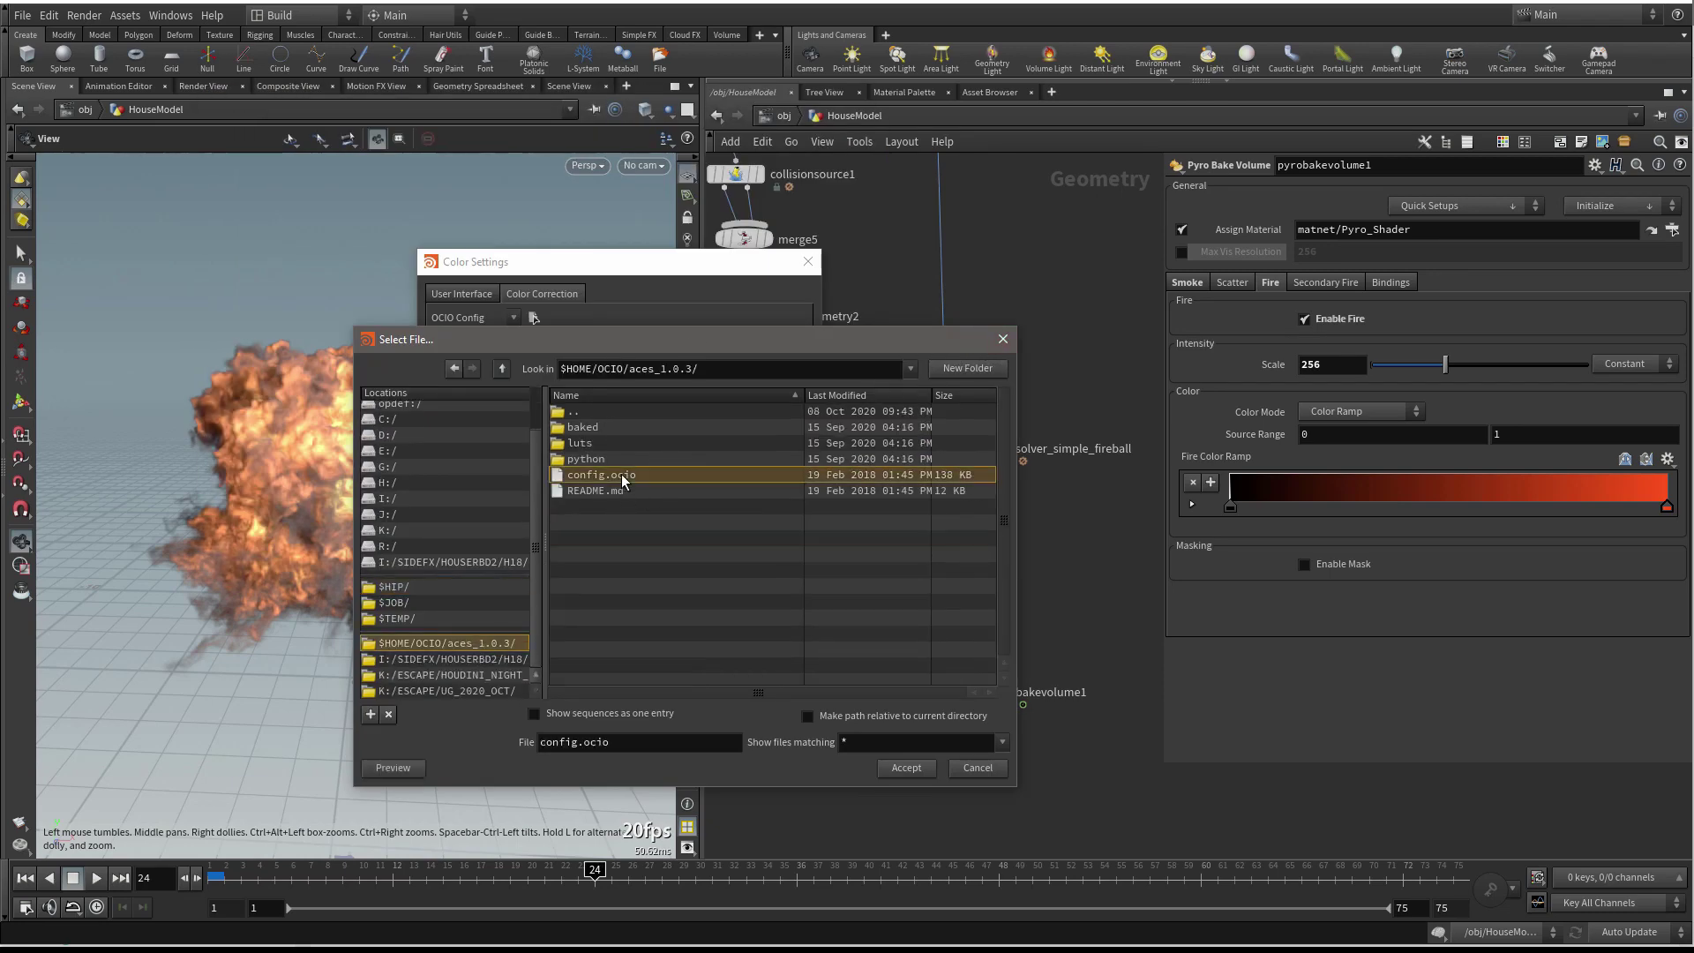
{"action": "left_click", "coordinate": [906, 768]}
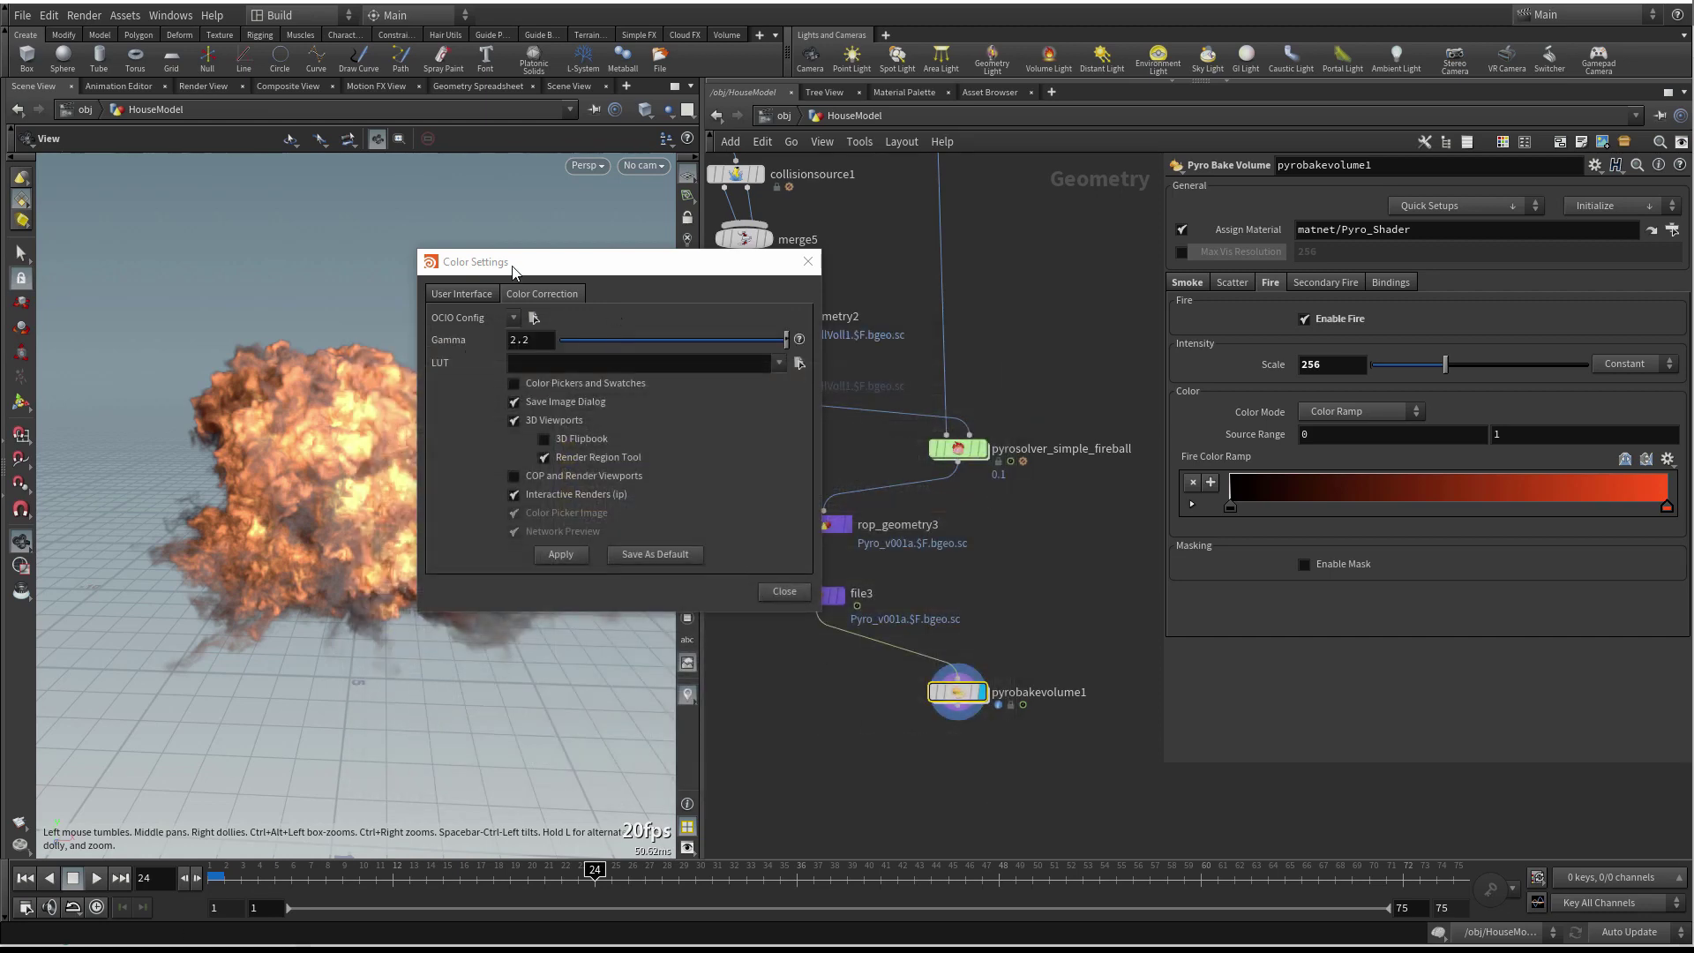
{"action": "left_click", "coordinate": [516, 318]}
{"action": "left_click", "coordinate": [516, 318]}
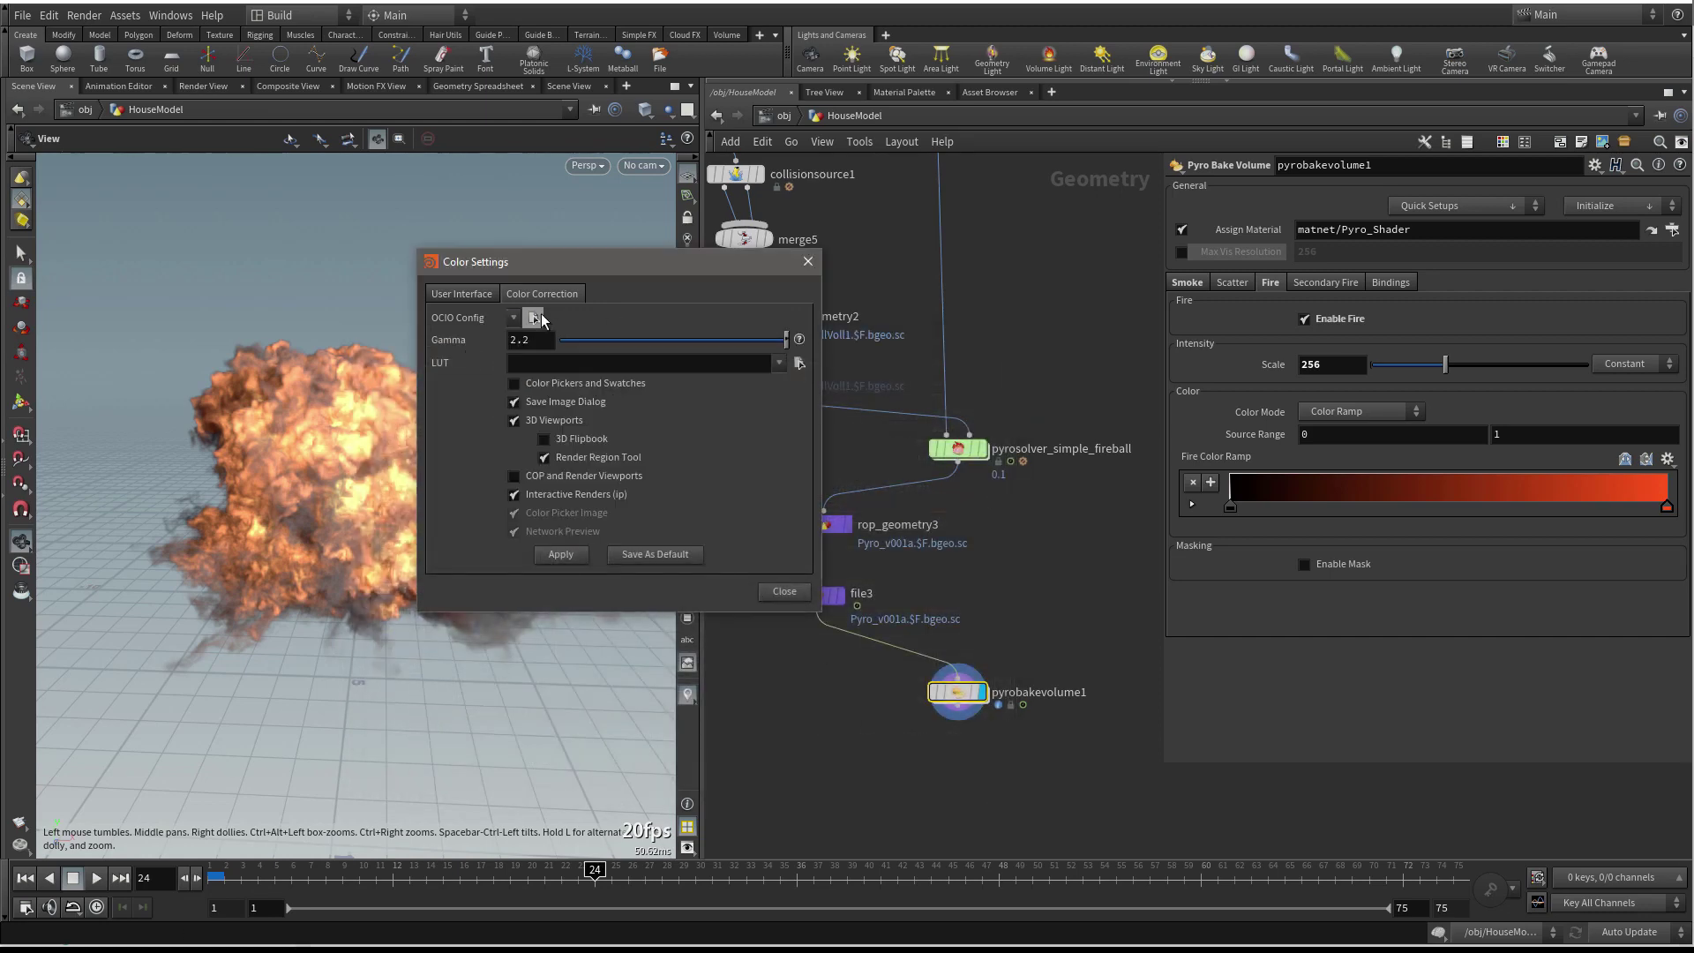
{"action": "left_click", "coordinate": [784, 592]}
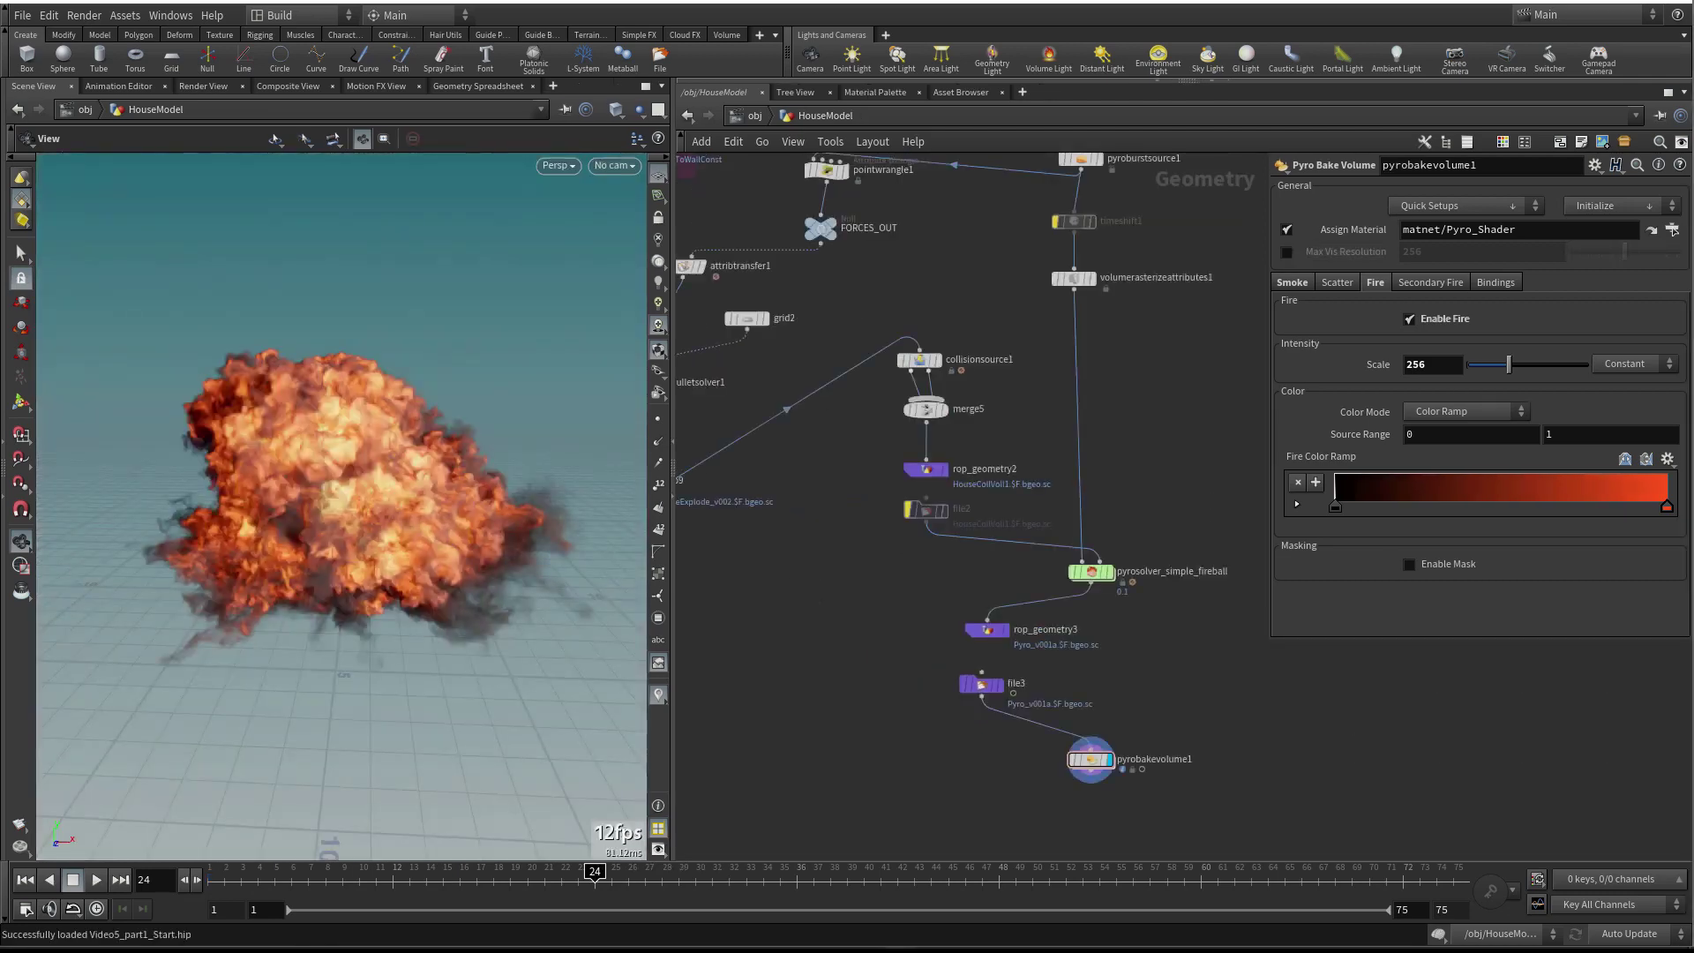
Examine the color-managed explosion's fire and smoke from several angles and distances in the viewport
{"action": "left_click_drag", "start_coordinate": [672, 420], "coordinate": [714, 419]}
{"action": "left_click_drag", "start_coordinate": [514, 412], "coordinate": [248, 404]}
{"action": "mouse_move", "coordinate": [334, 438]}
{"action": "left_mouse_down"}
{"action": "mouse_move", "coordinate": [304, 431]}
{"action": "mouse_move", "coordinate": [315, 421]}
{"action": "left_mouse_up"}
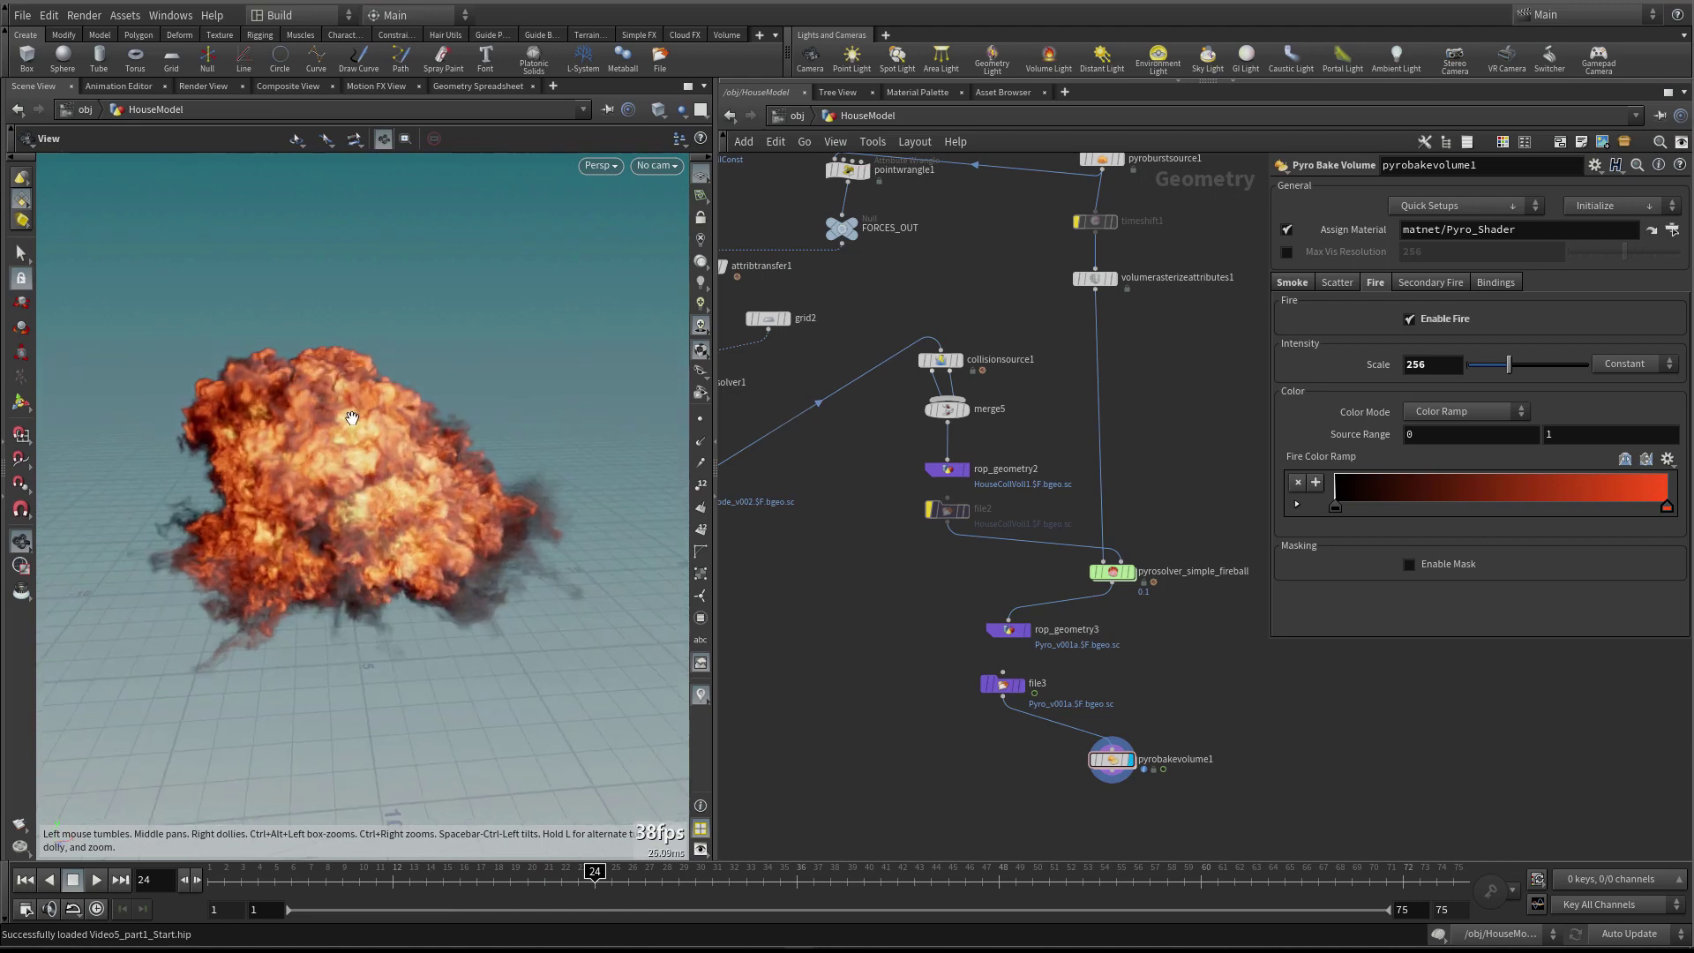
{"action": "scroll", "coordinate": [377, 428], "scroll_direction": "up", "scroll_amount": 5}
{"action": "left_click_drag", "start_coordinate": [352, 426], "coordinate": [628, 281]}
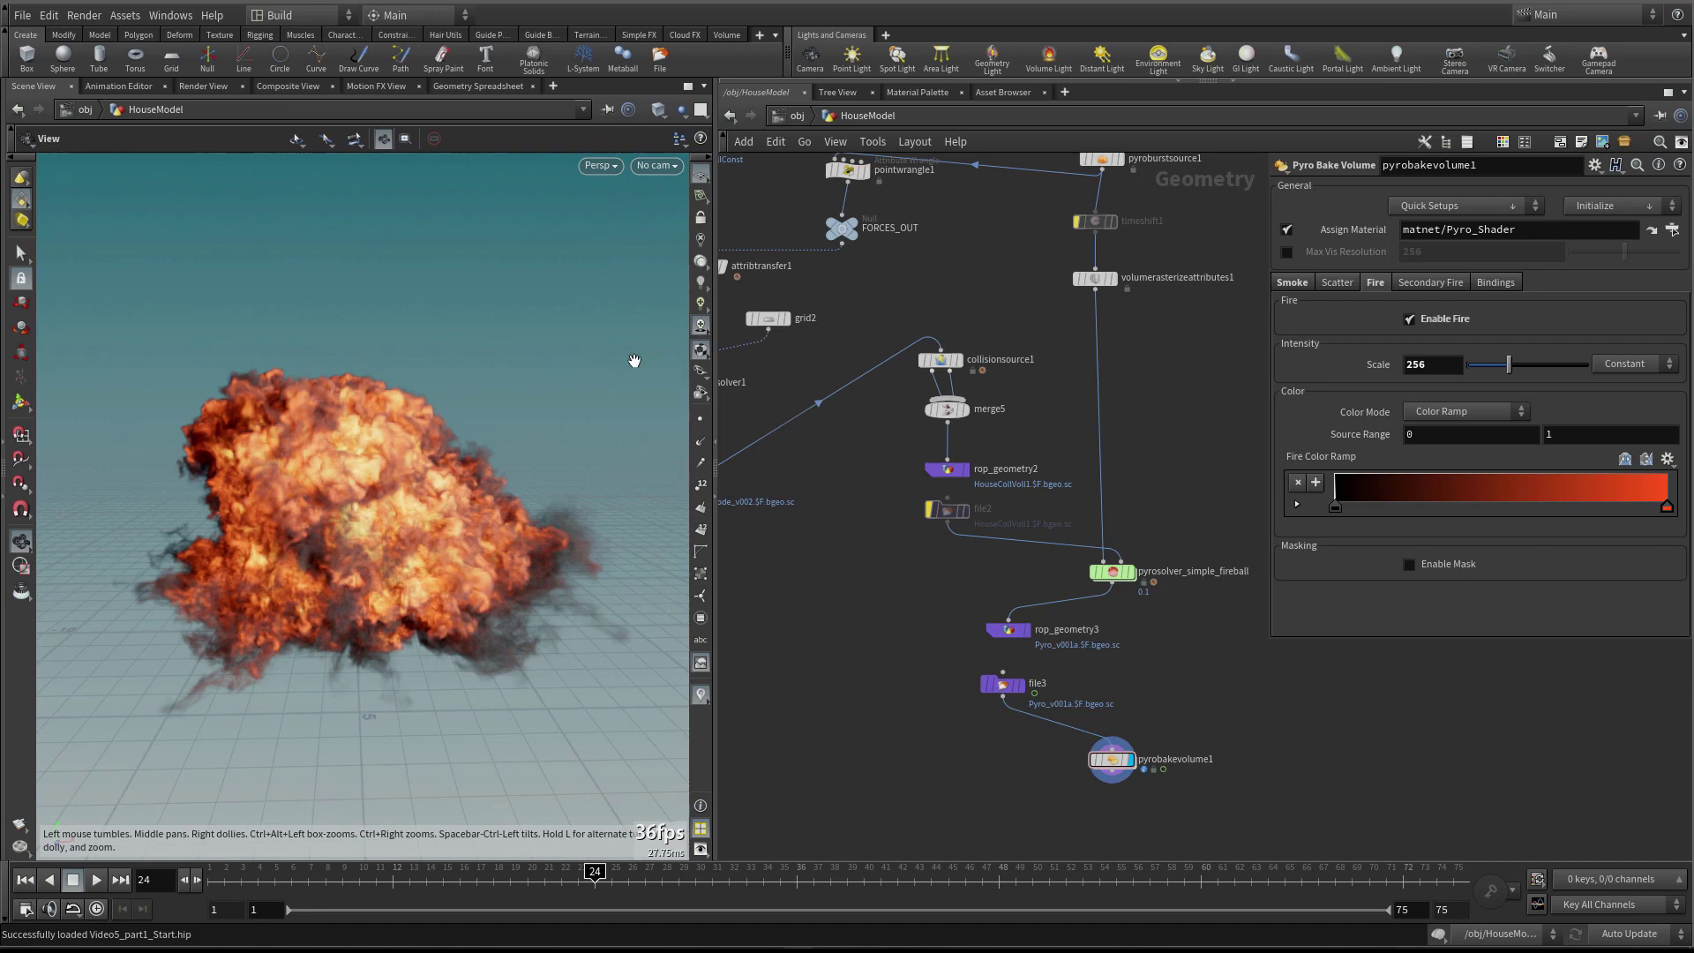
{"action": "left_click_drag", "start_coordinate": [508, 325], "coordinate": [609, 366]}
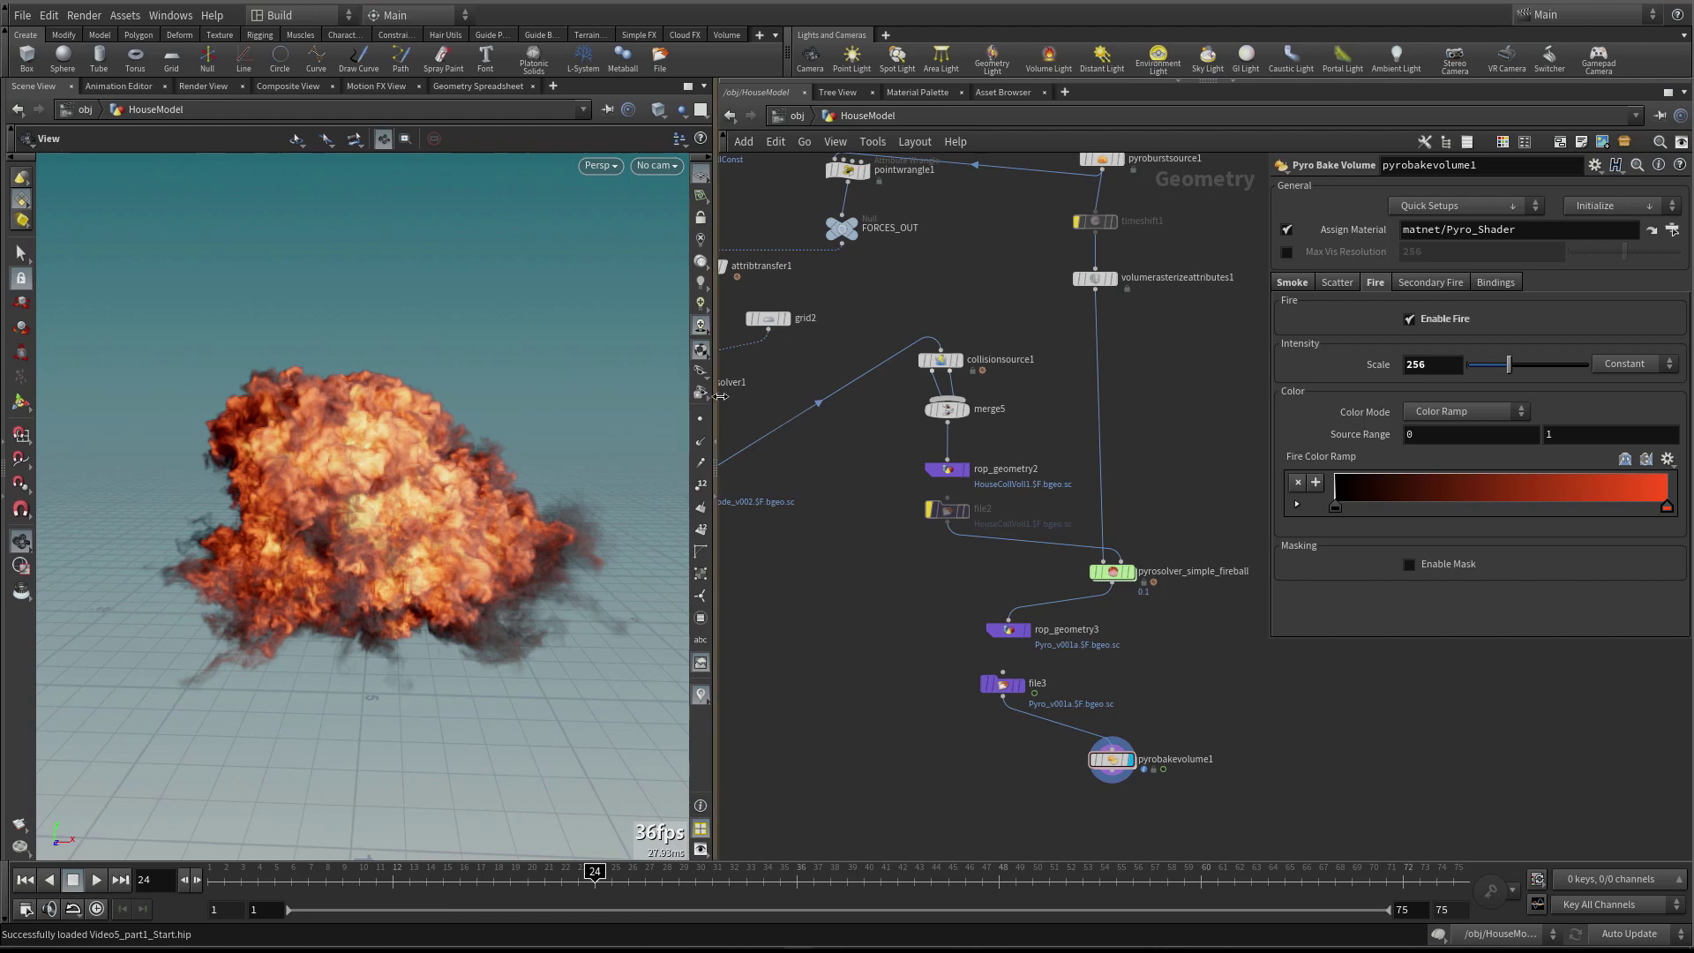
{"action": "left_click_drag", "start_coordinate": [722, 405], "coordinate": [738, 406]}
{"action": "left_click_drag", "start_coordinate": [518, 438], "coordinate": [495, 412]}
{"action": "left_click_drag", "start_coordinate": [478, 479], "coordinate": [309, 401]}
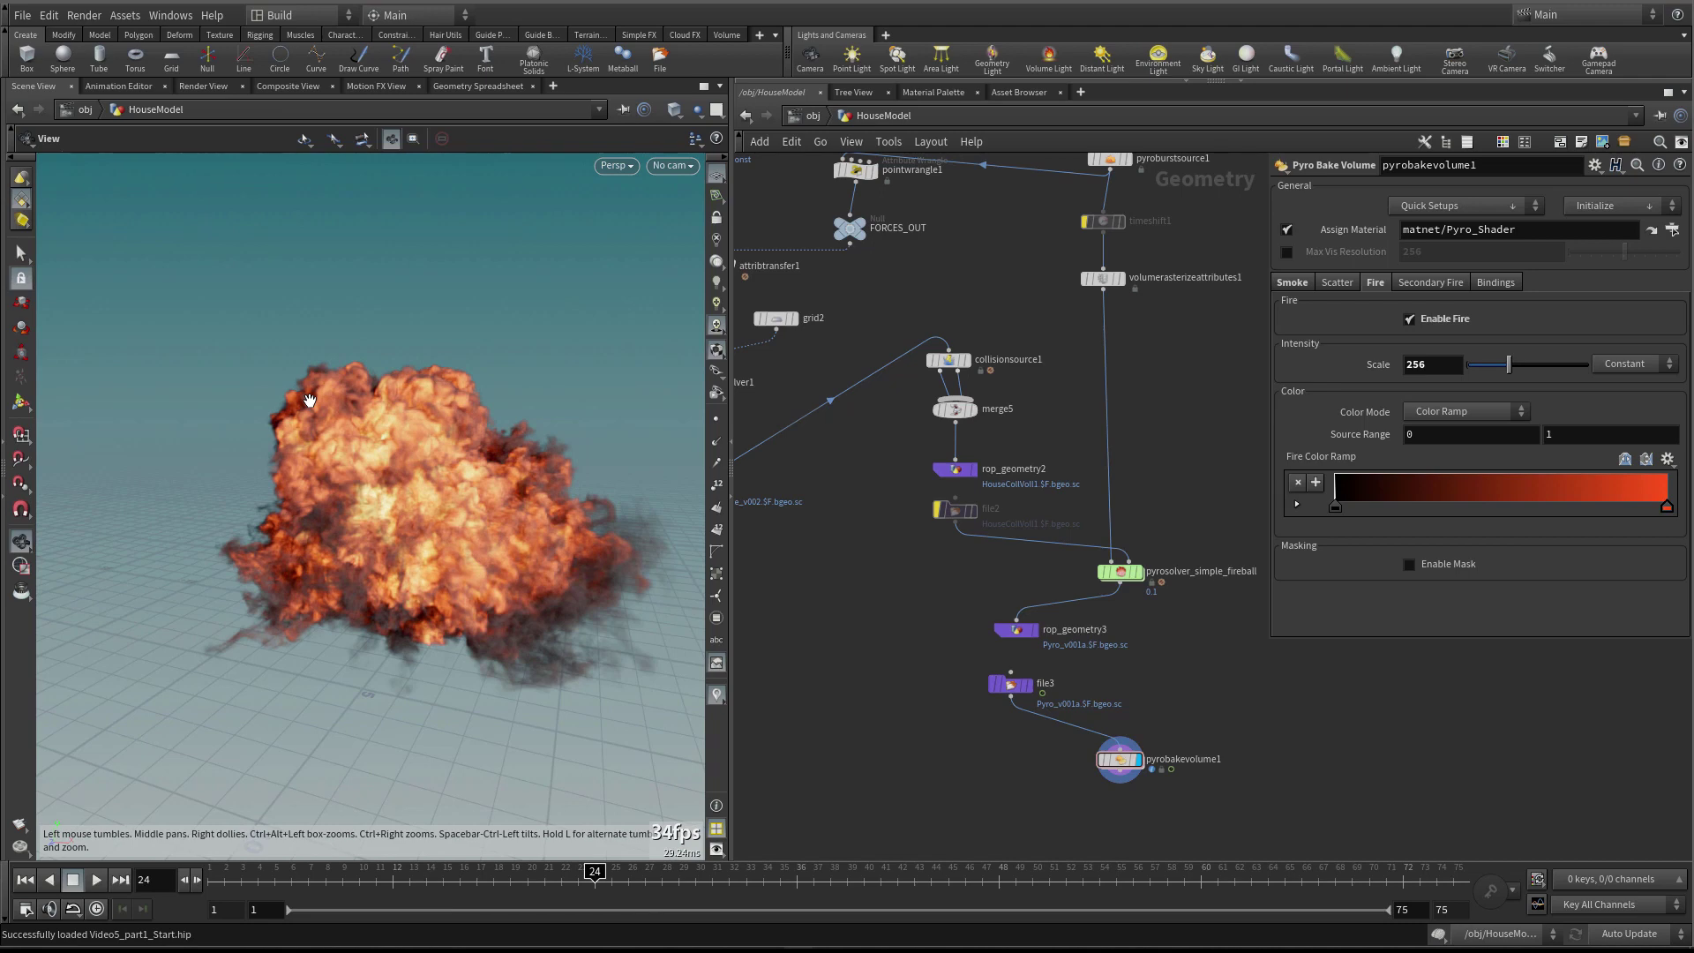
{"action": "left_click_drag", "start_coordinate": [315, 461], "coordinate": [403, 449]}
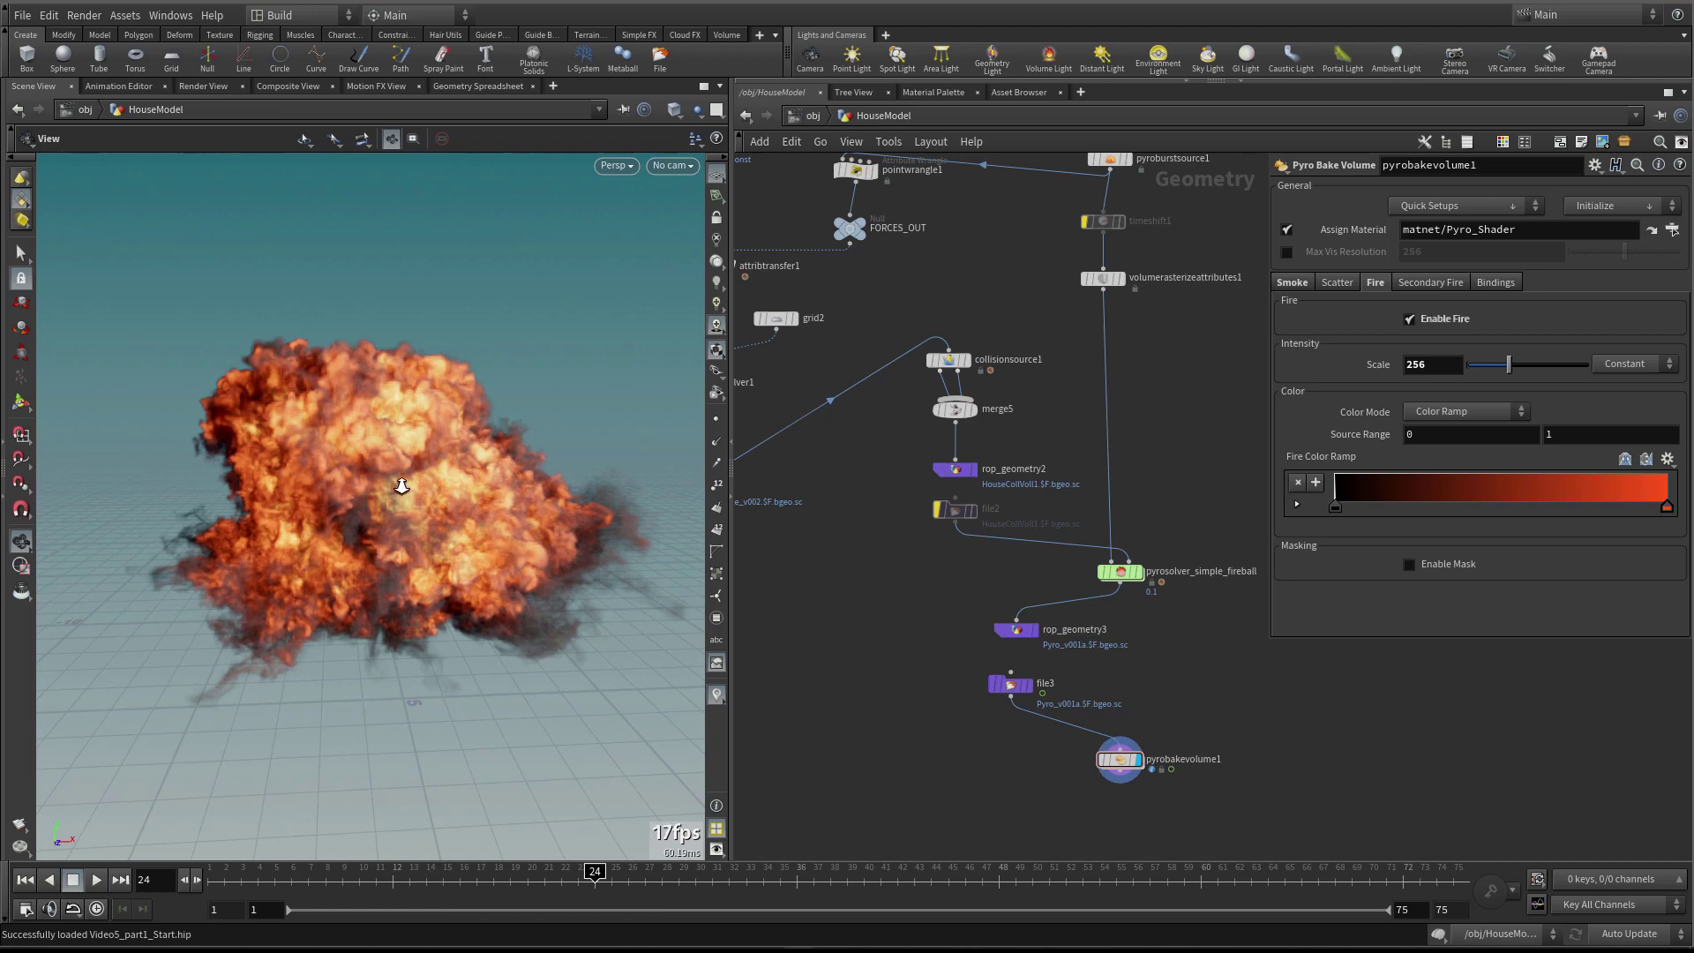
{"action": "scroll", "coordinate": [401, 485], "scroll_direction": "up", "scroll_amount": 3}
{"action": "left_click_drag", "start_coordinate": [412, 438], "coordinate": [415, 429]}
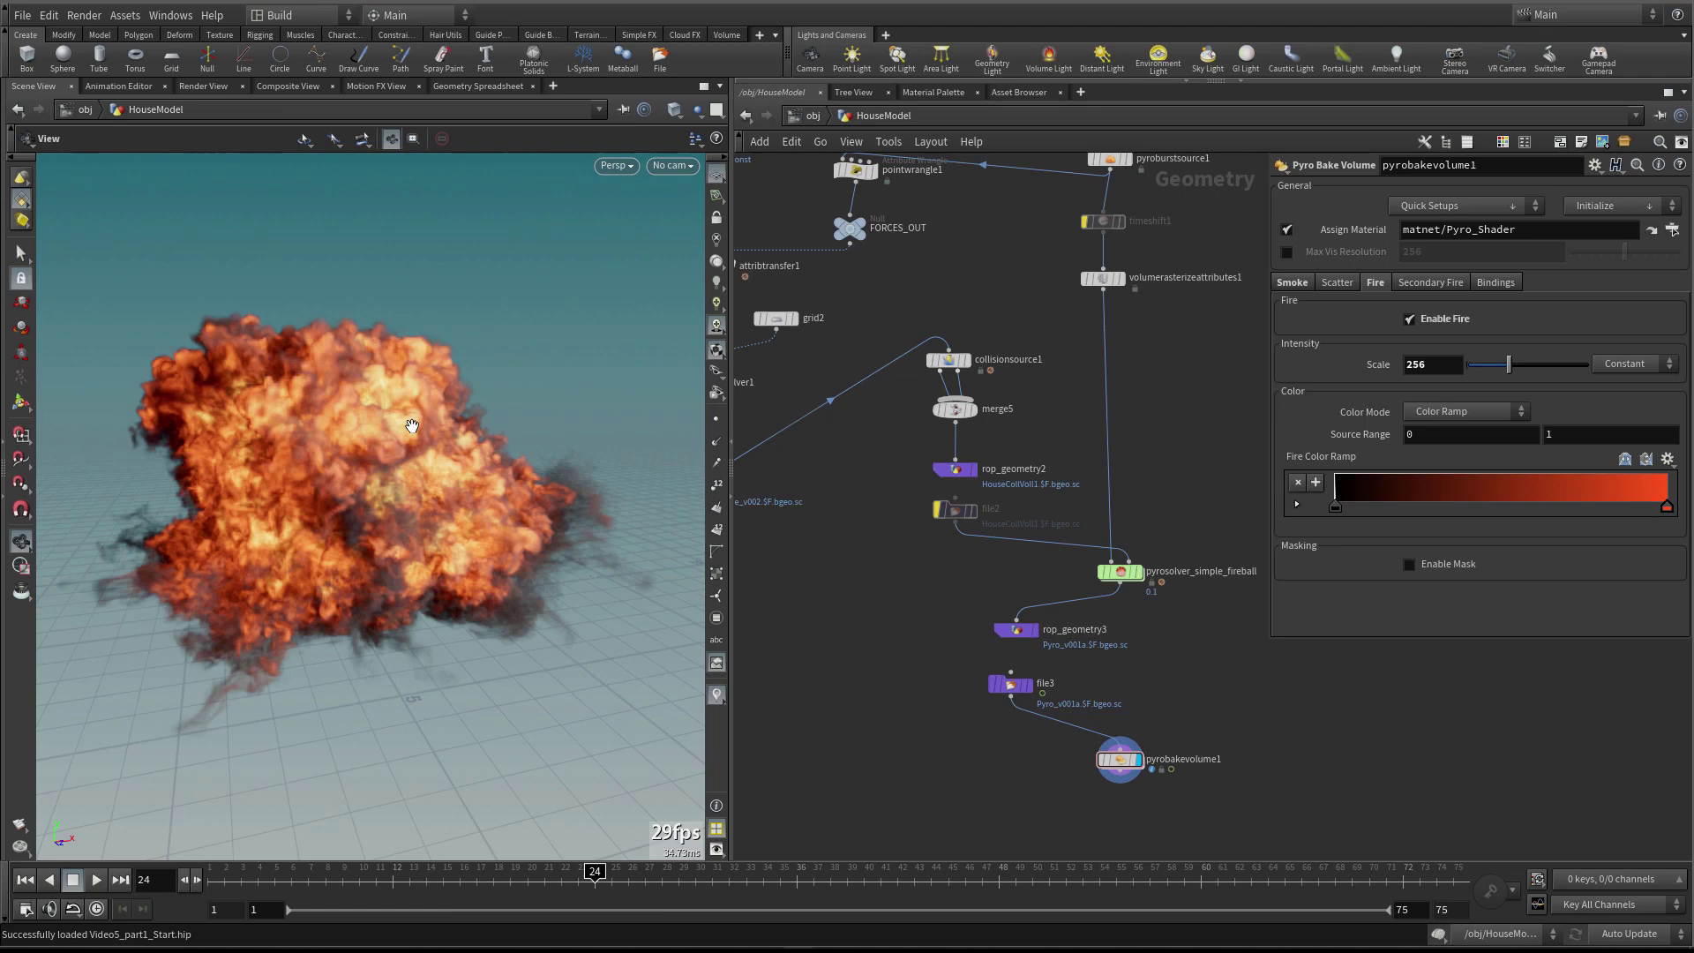
{"action": "mouse_move", "coordinate": [455, 450]}
{"action": "left_mouse_down"}
{"action": "mouse_move", "coordinate": [416, 451]}
{"action": "mouse_move", "coordinate": [469, 437]}
{"action": "mouse_move", "coordinate": [416, 434]}
{"action": "mouse_move", "coordinate": [440, 428]}
{"action": "left_mouse_up"}
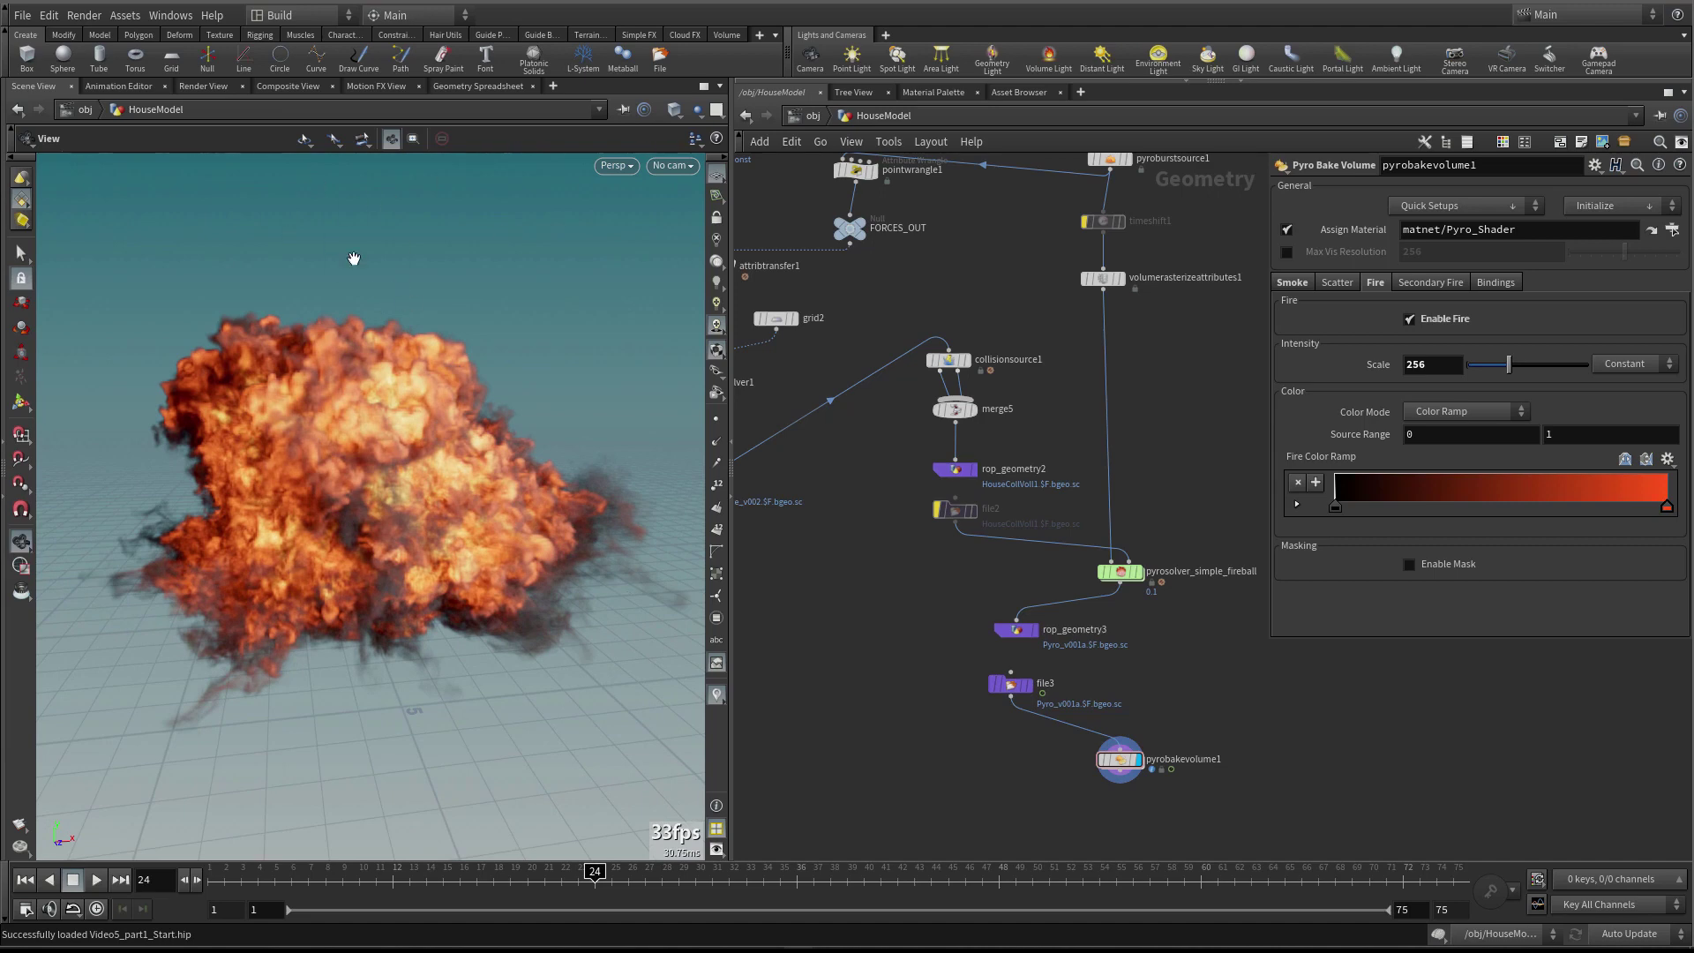
Show the Correction Toolbar in the perspective viewport
{"action": "mouse_move", "coordinate": [484, 300]}
{"action": "left_mouse_down"}
{"action": "mouse_move", "coordinate": [467, 298]}
{"action": "mouse_move", "coordinate": [488, 295]}
{"action": "left_mouse_up"}
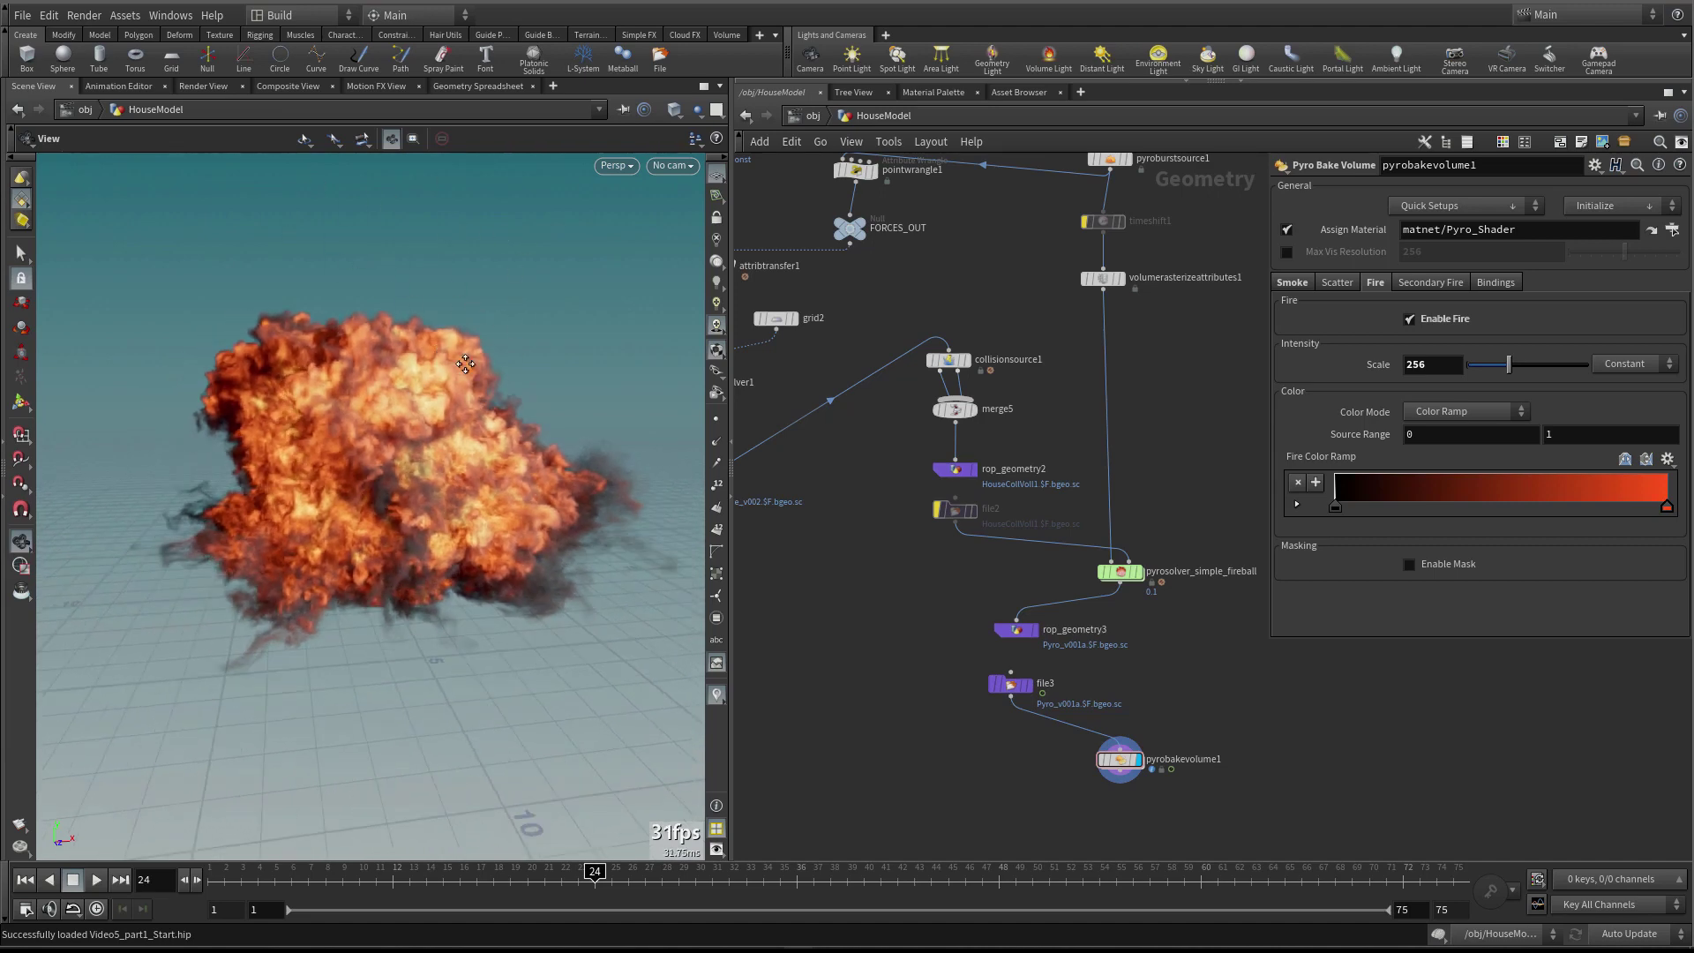
{"action": "left_click_drag", "start_coordinate": [463, 359], "coordinate": [483, 351]}
{"action": "left_click", "coordinate": [617, 166]}
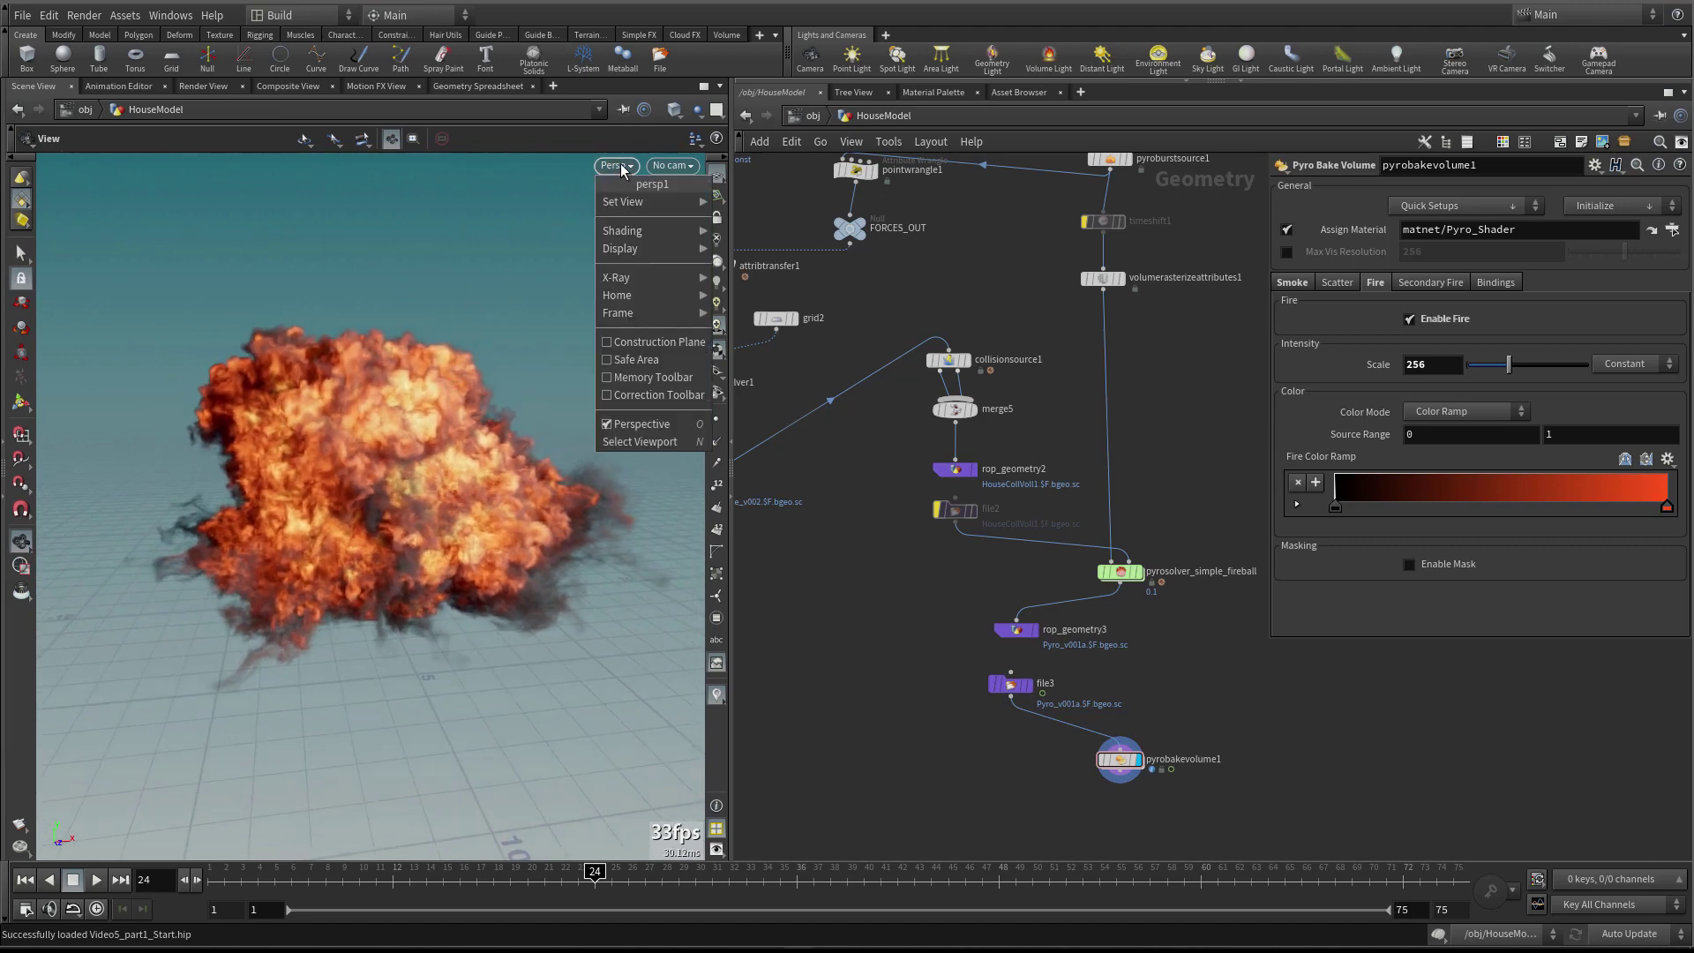
{"action": "left_click", "coordinate": [657, 397]}
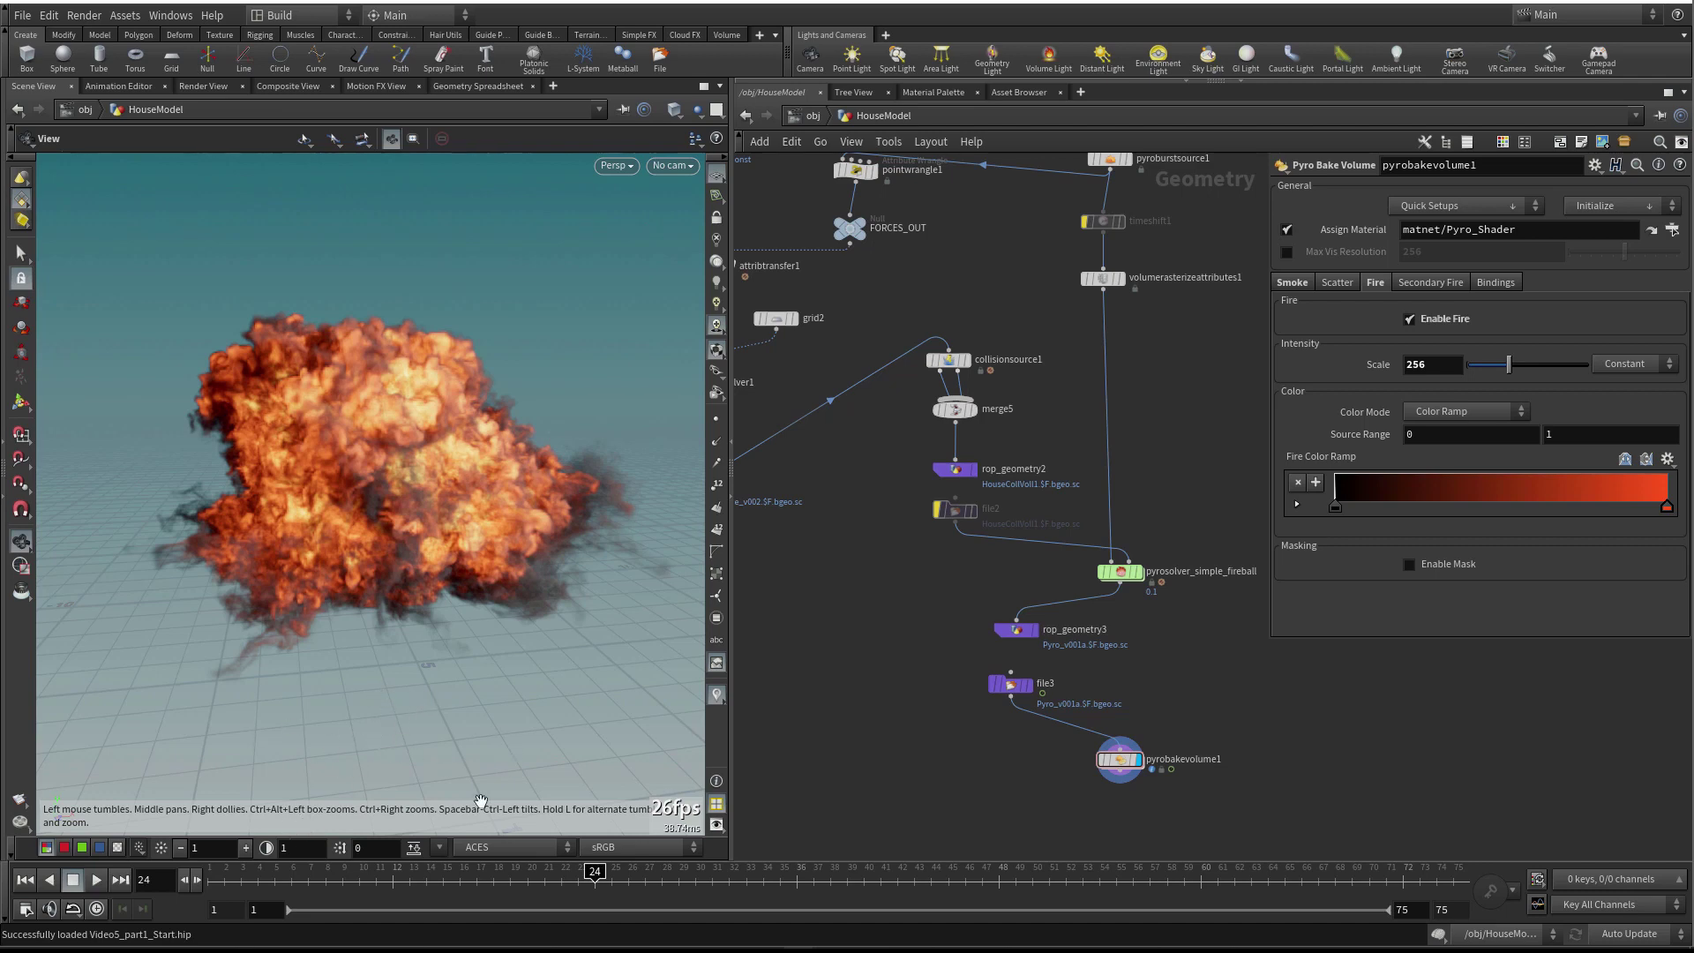
Look through the viewport's view transforms for the ACES display and switch from sRGB to Rec.709
{"action": "left_click", "coordinate": [542, 845]}
{"action": "left_click", "coordinate": [537, 866]}
{"action": "left_click", "coordinate": [545, 845]}
{"action": "left_click", "coordinate": [533, 865]}
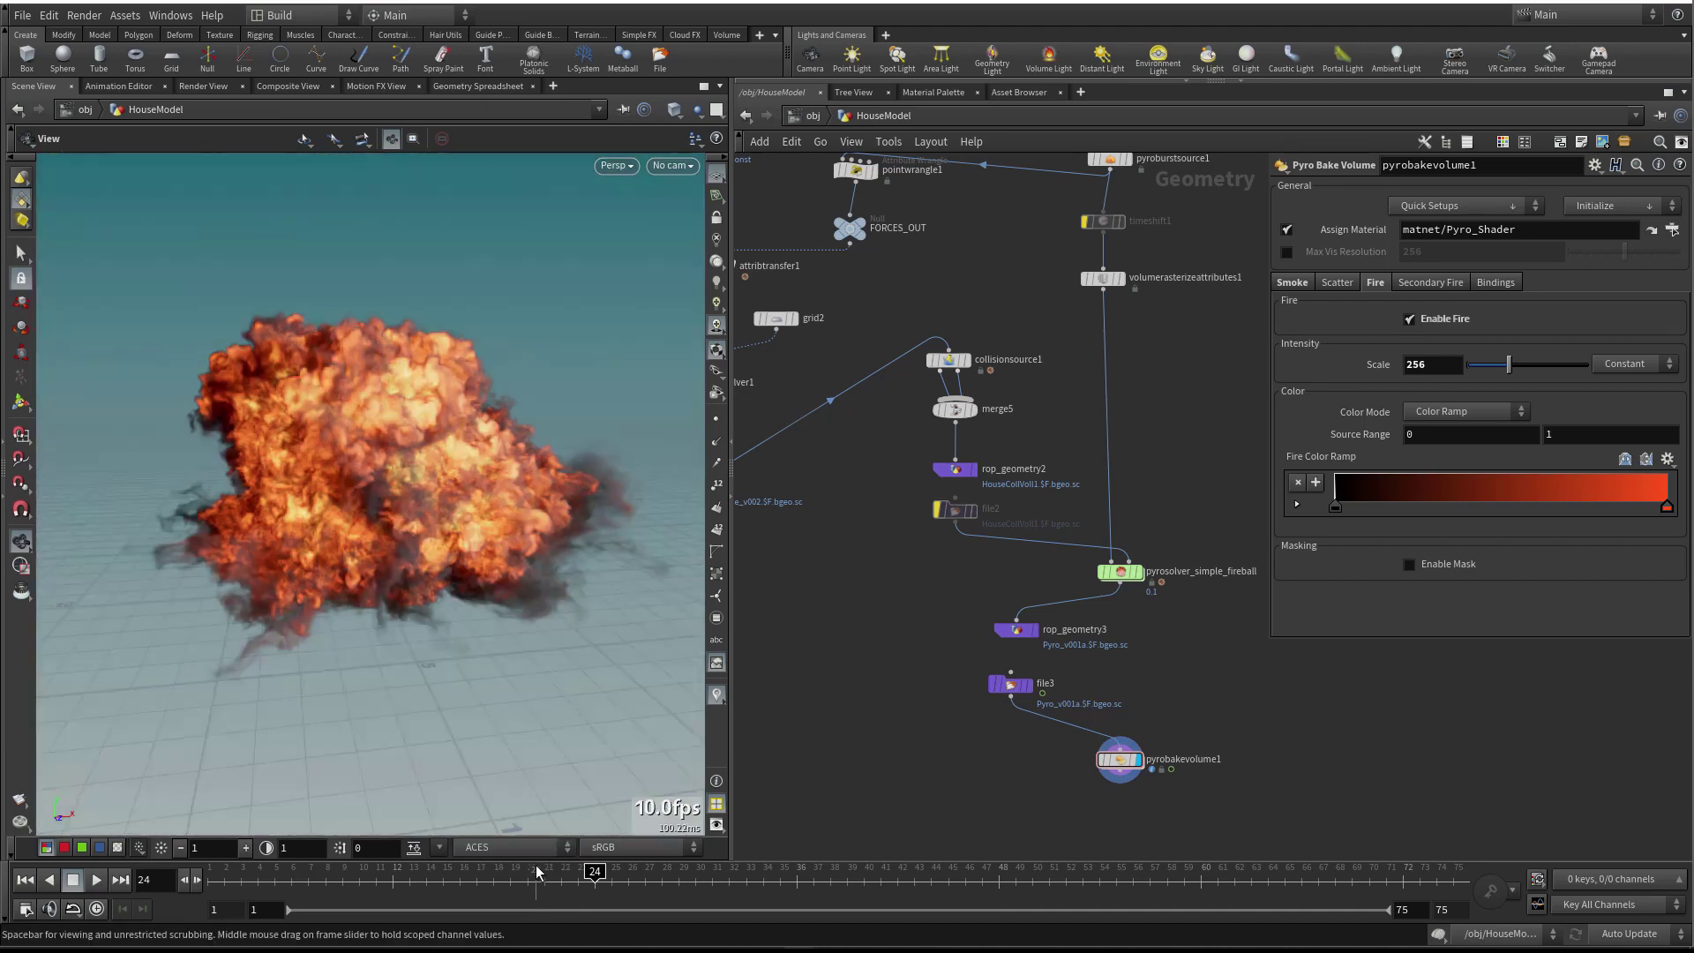
{"action": "left_click", "coordinate": [683, 845]}
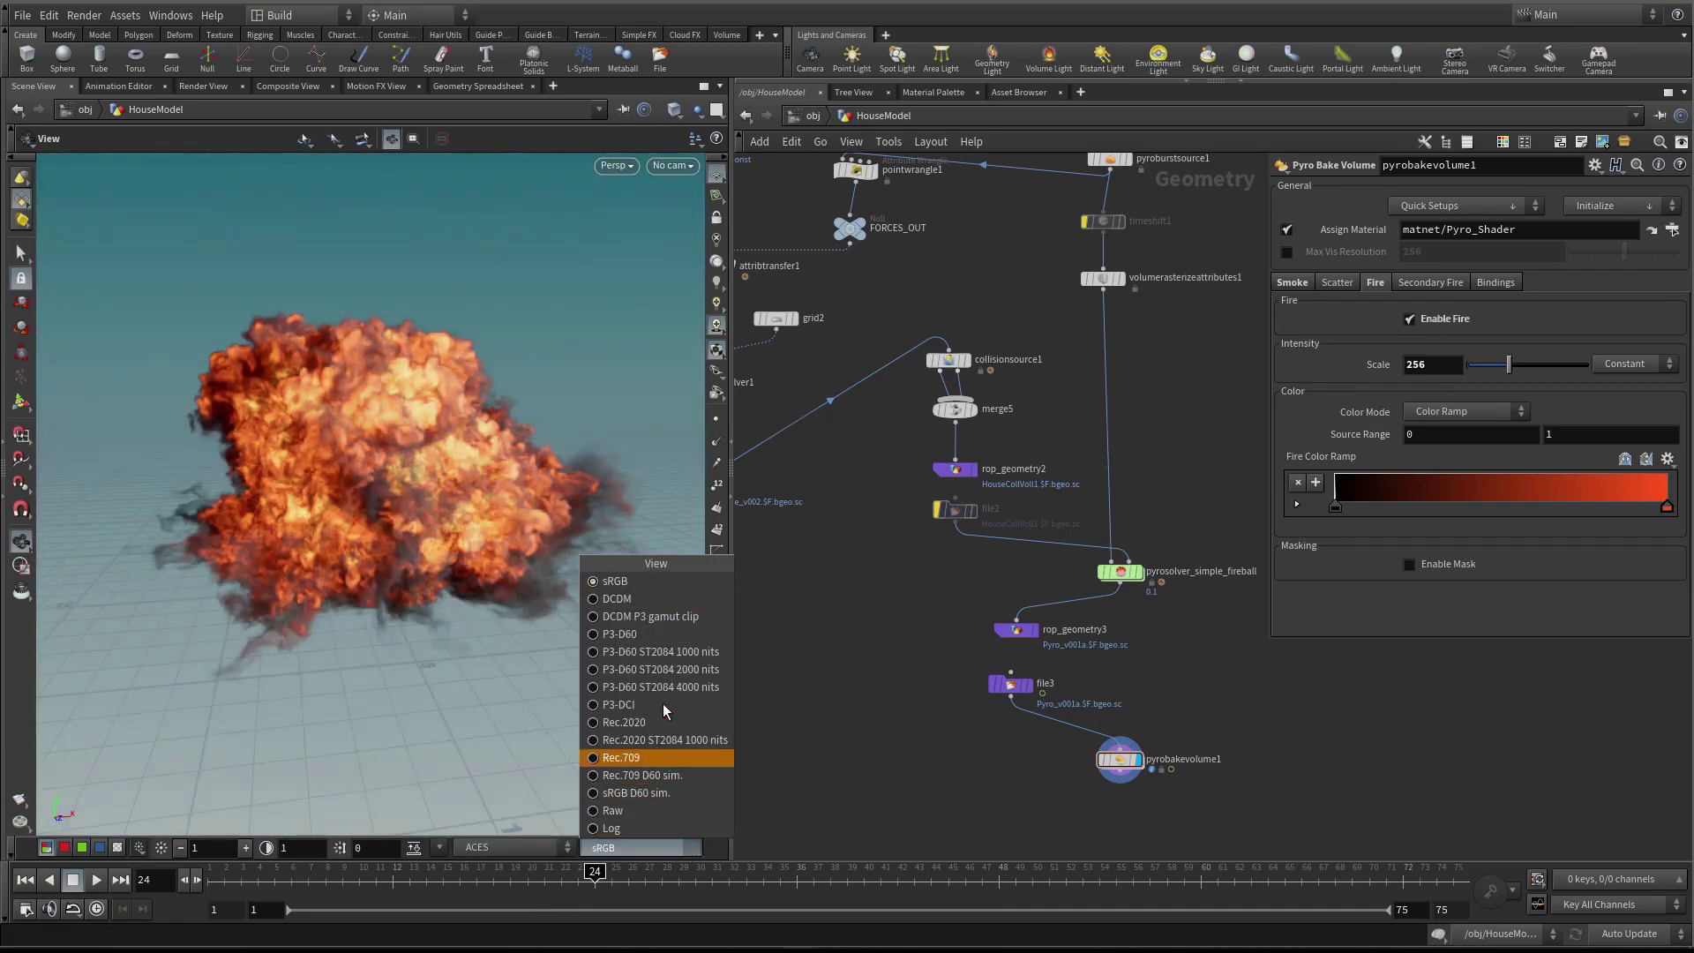
{"action": "left_click", "coordinate": [646, 585]}
{"action": "left_click", "coordinate": [648, 849]}
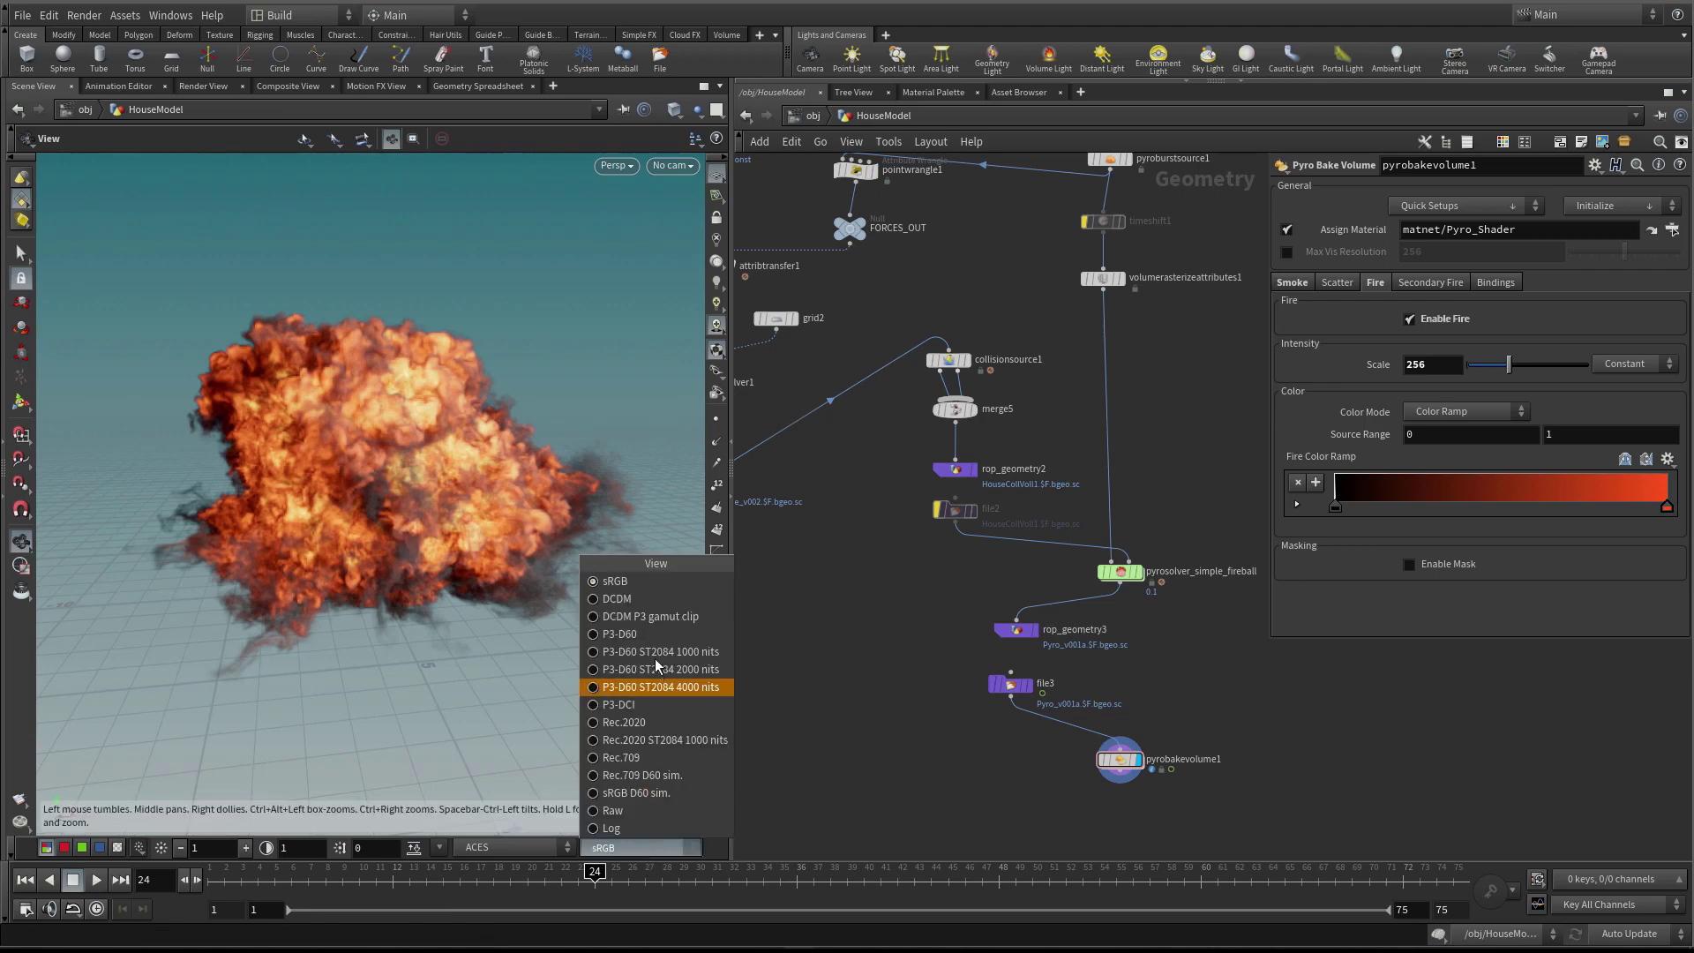
{"action": "left_click", "coordinate": [672, 758]}
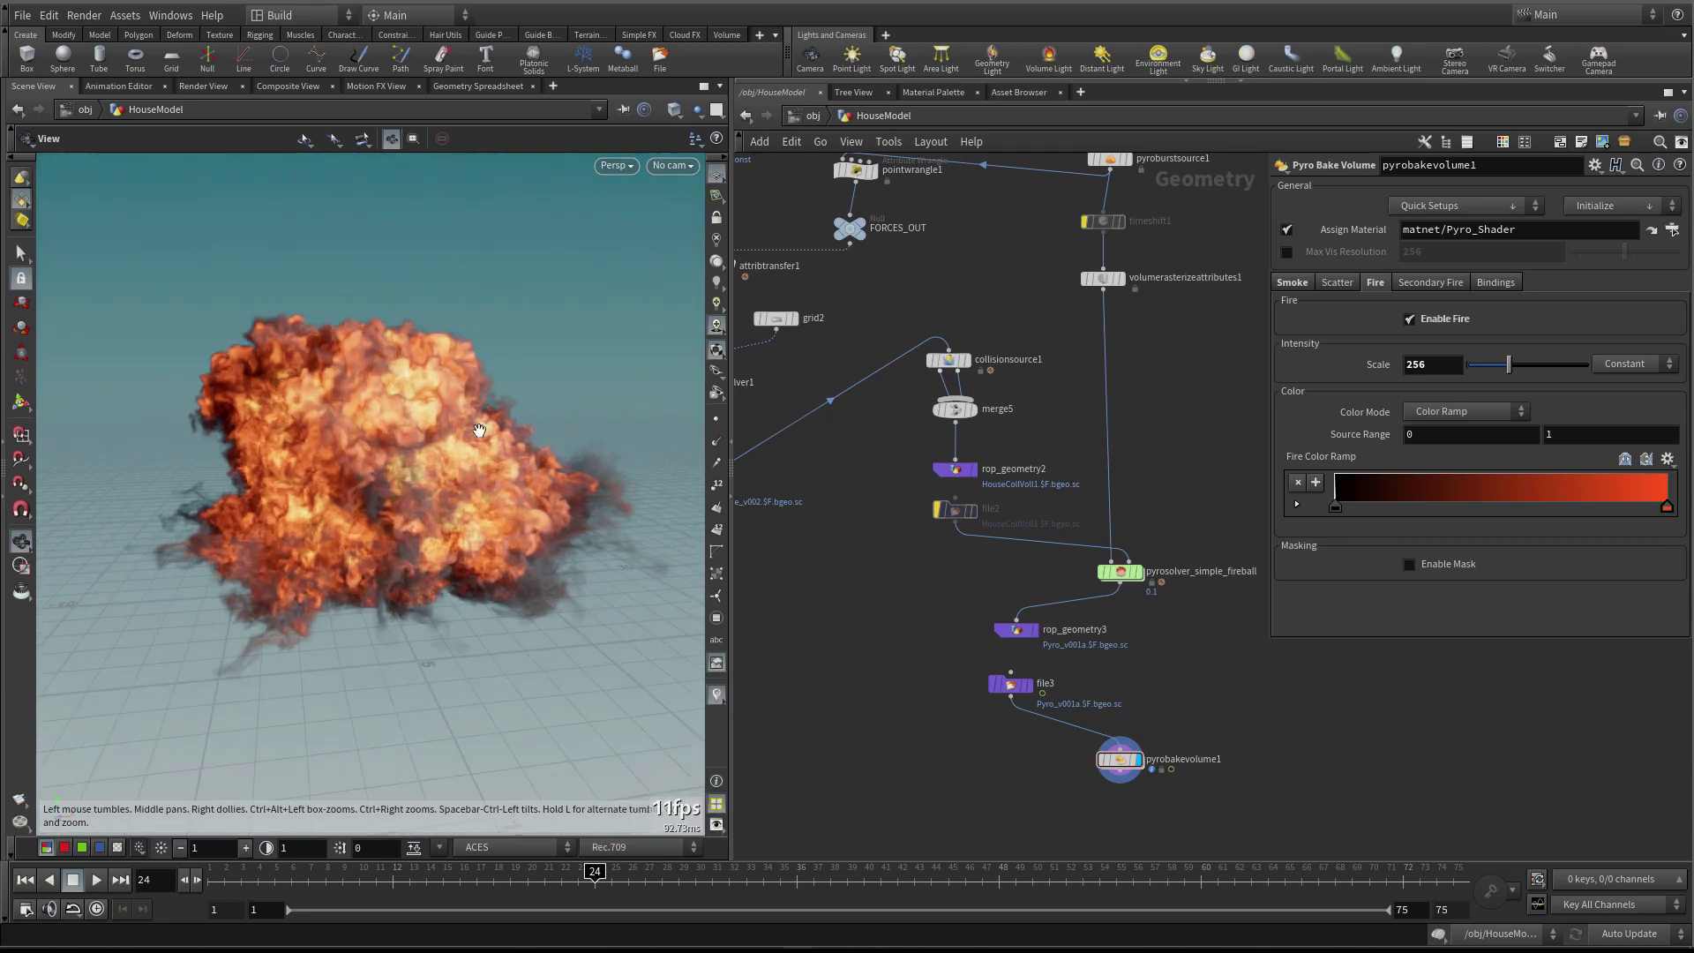
Compare the explosion under the Raw and Log view transforms, and restore sRGB to inspect it from several angles
{"action": "left_click", "coordinate": [649, 847]}
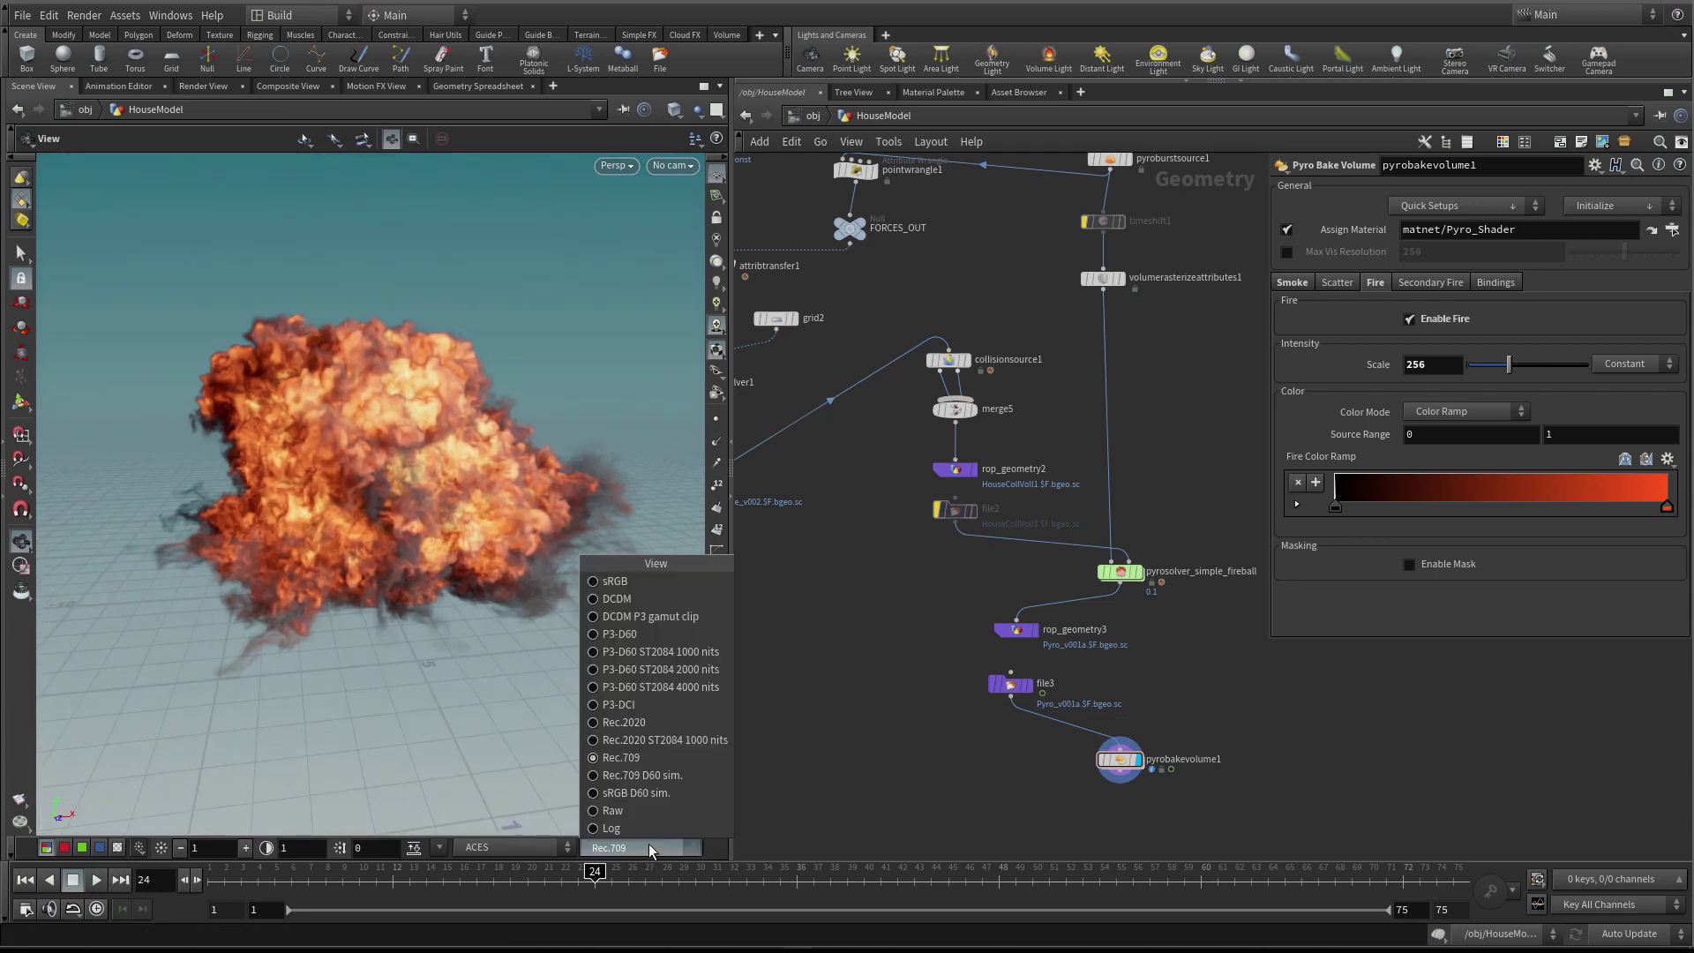
{"action": "left_click", "coordinate": [649, 810]}
{"action": "left_click", "coordinate": [644, 846]}
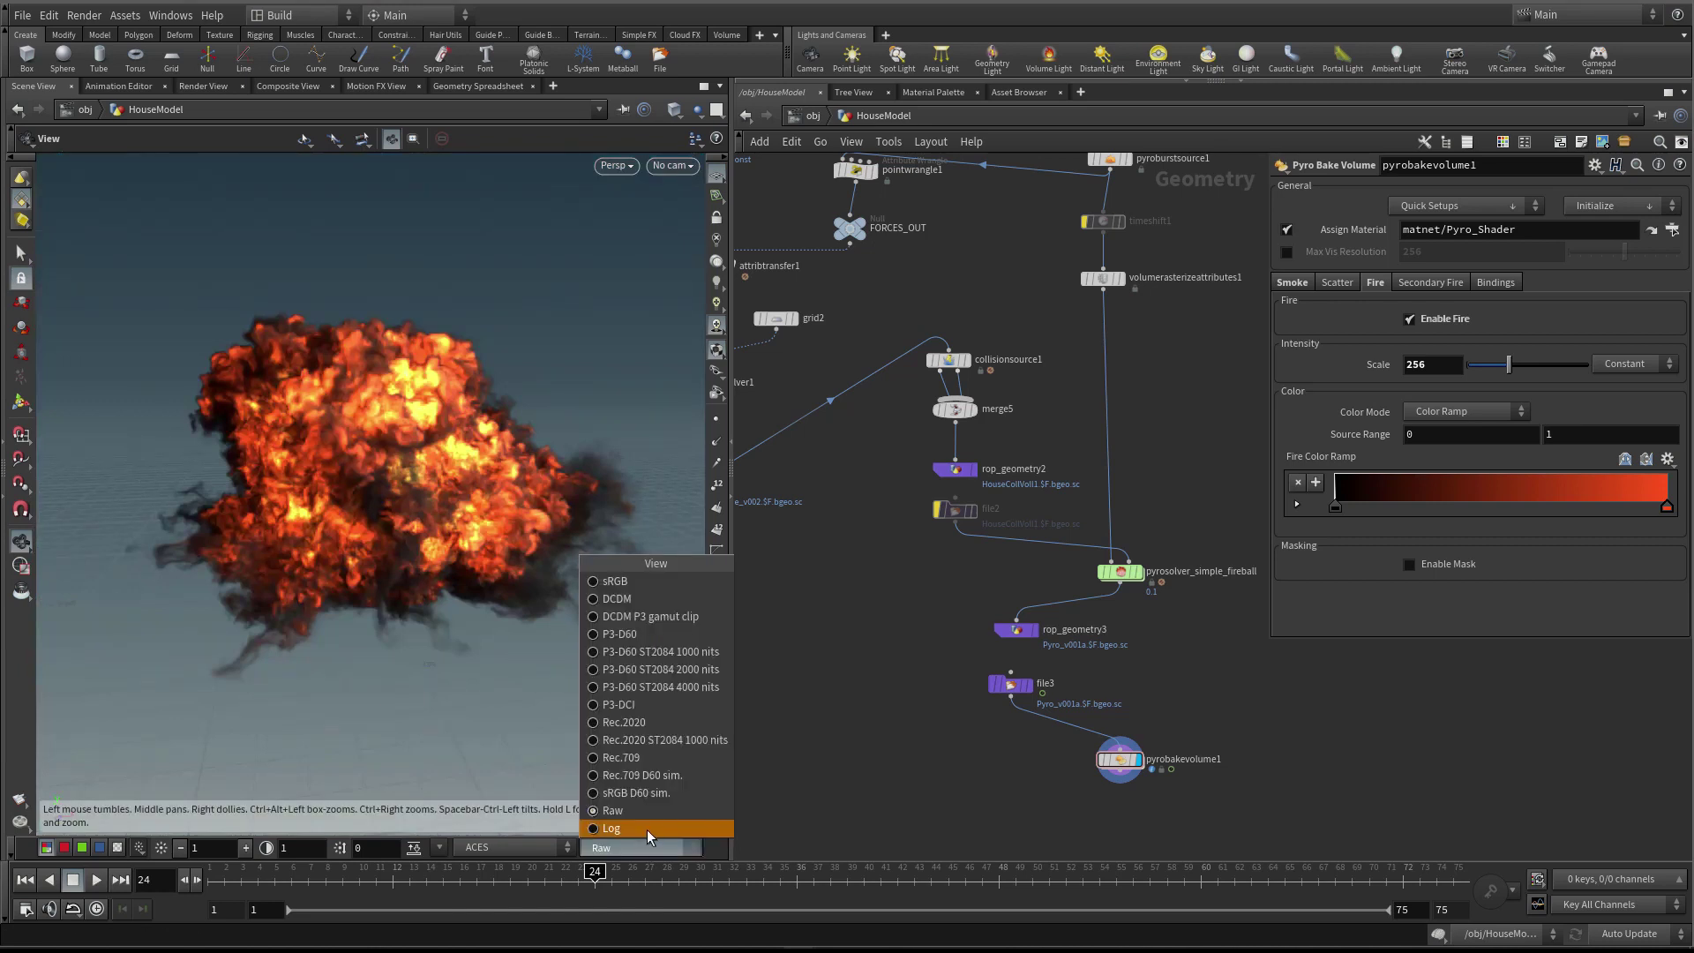
{"action": "left_click", "coordinate": [648, 827]}
{"action": "left_click", "coordinate": [646, 848]}
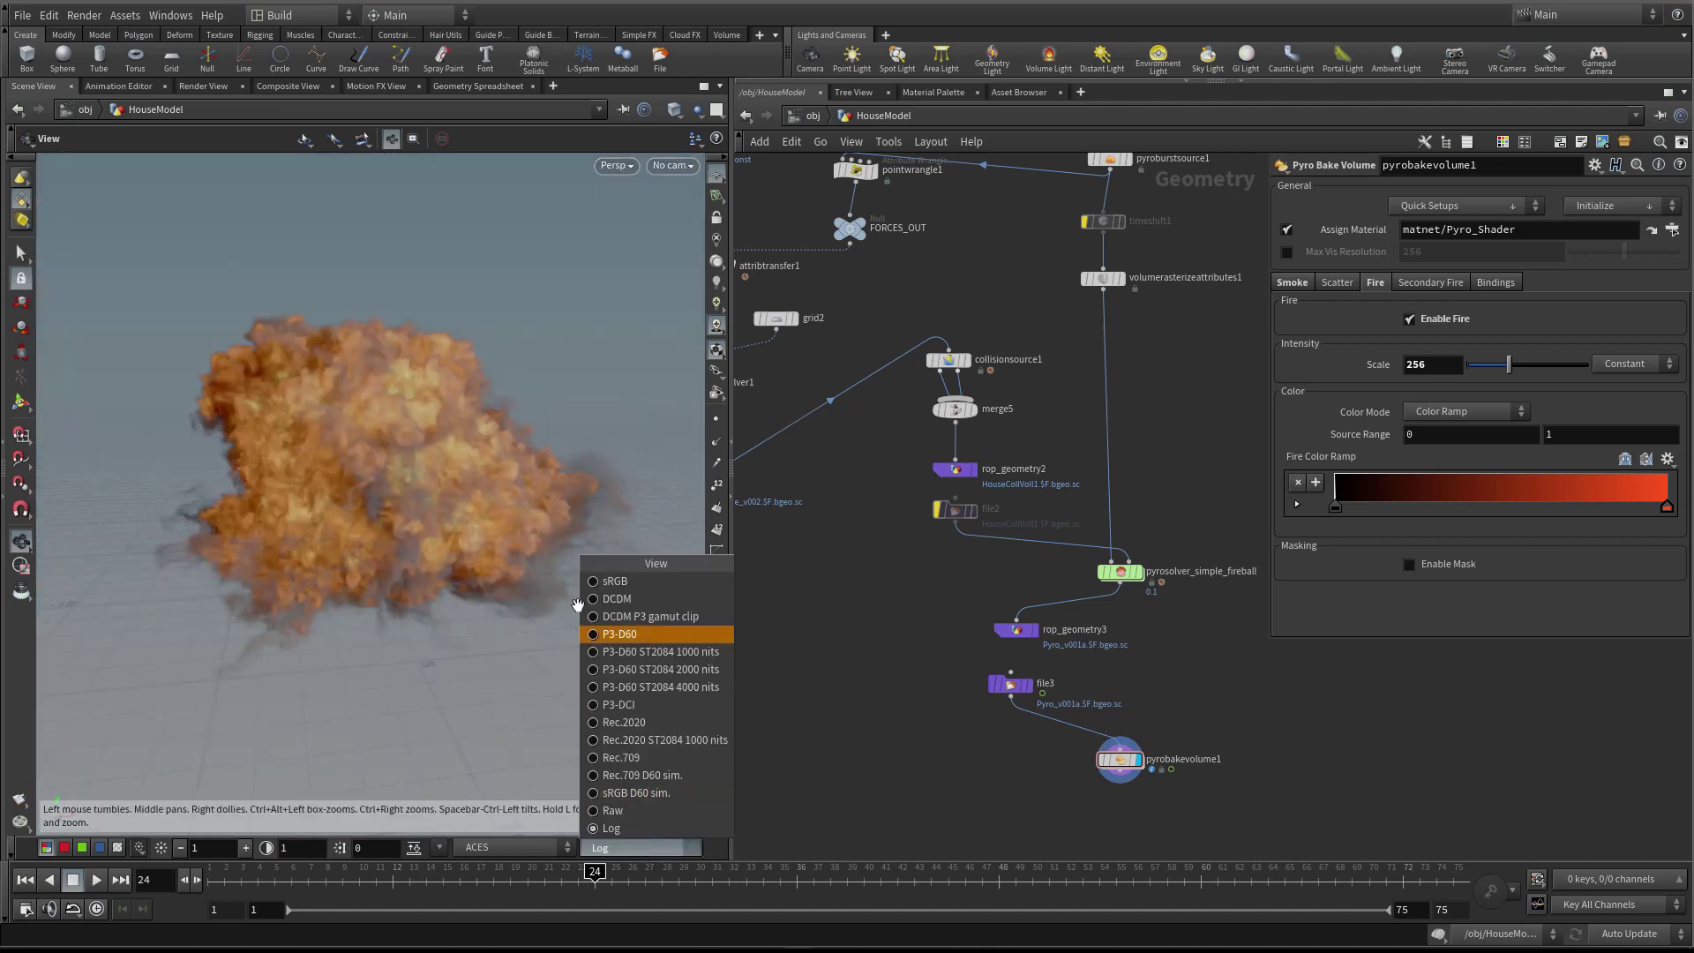
{"action": "left_click", "coordinate": [621, 583]}
{"action": "left_click_drag", "start_coordinate": [388, 463], "coordinate": [452, 546]}
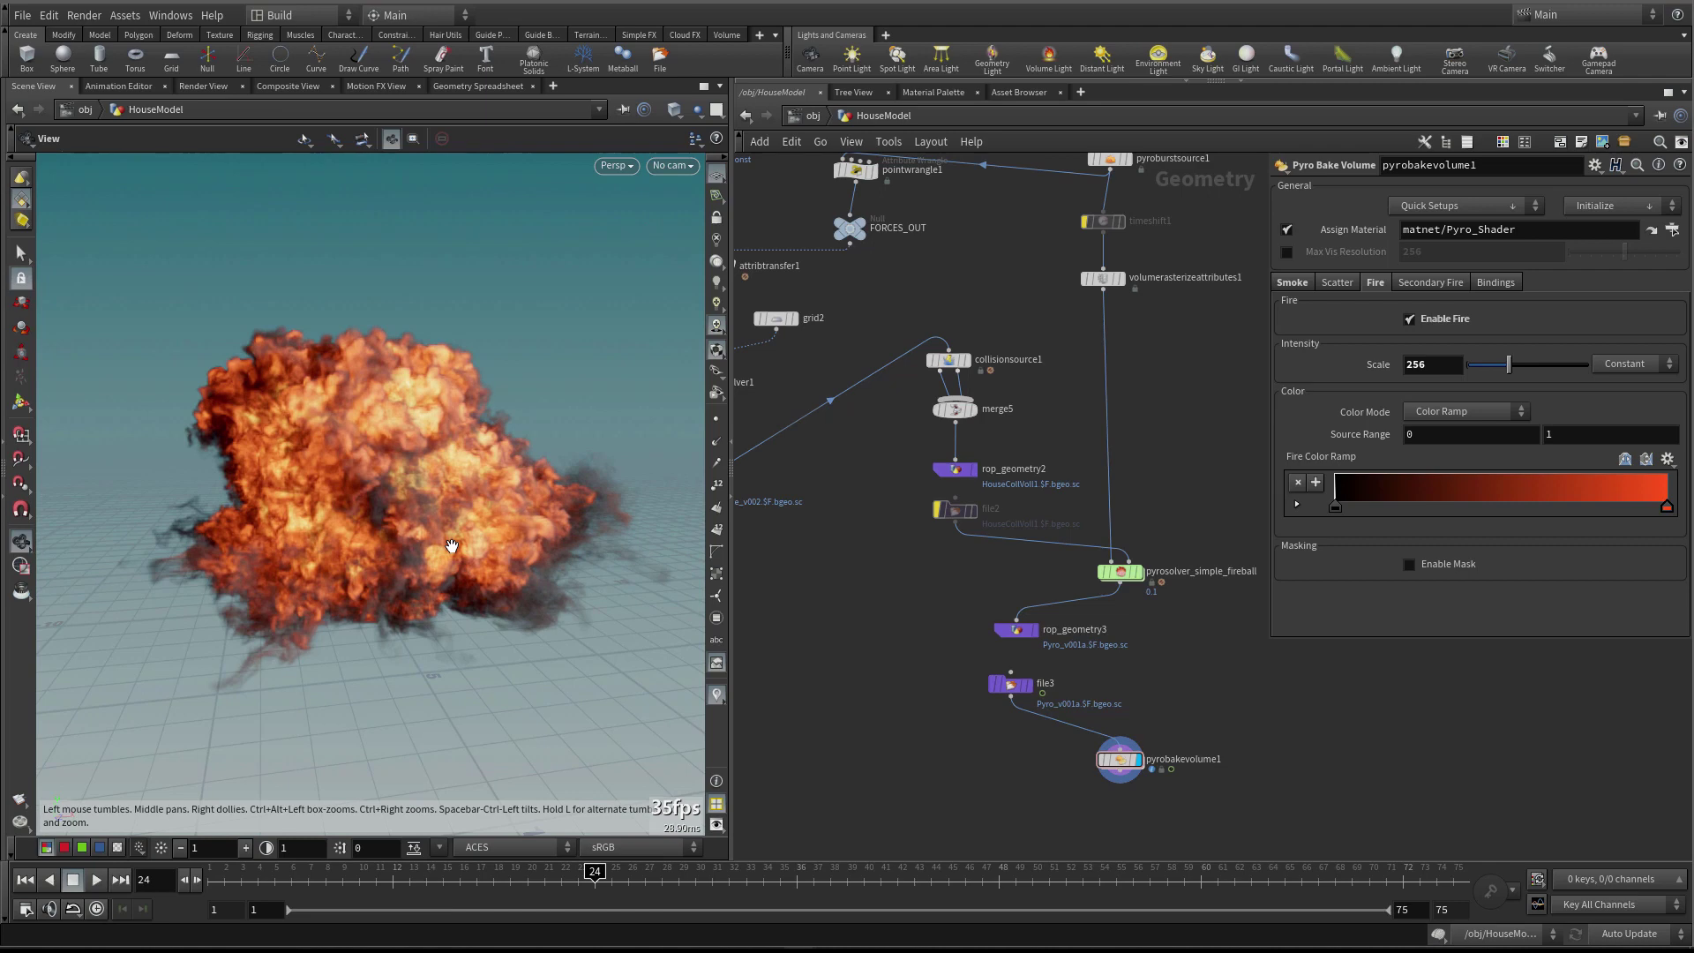
{"action": "left_click_drag", "start_coordinate": [385, 559], "coordinate": [361, 526]}
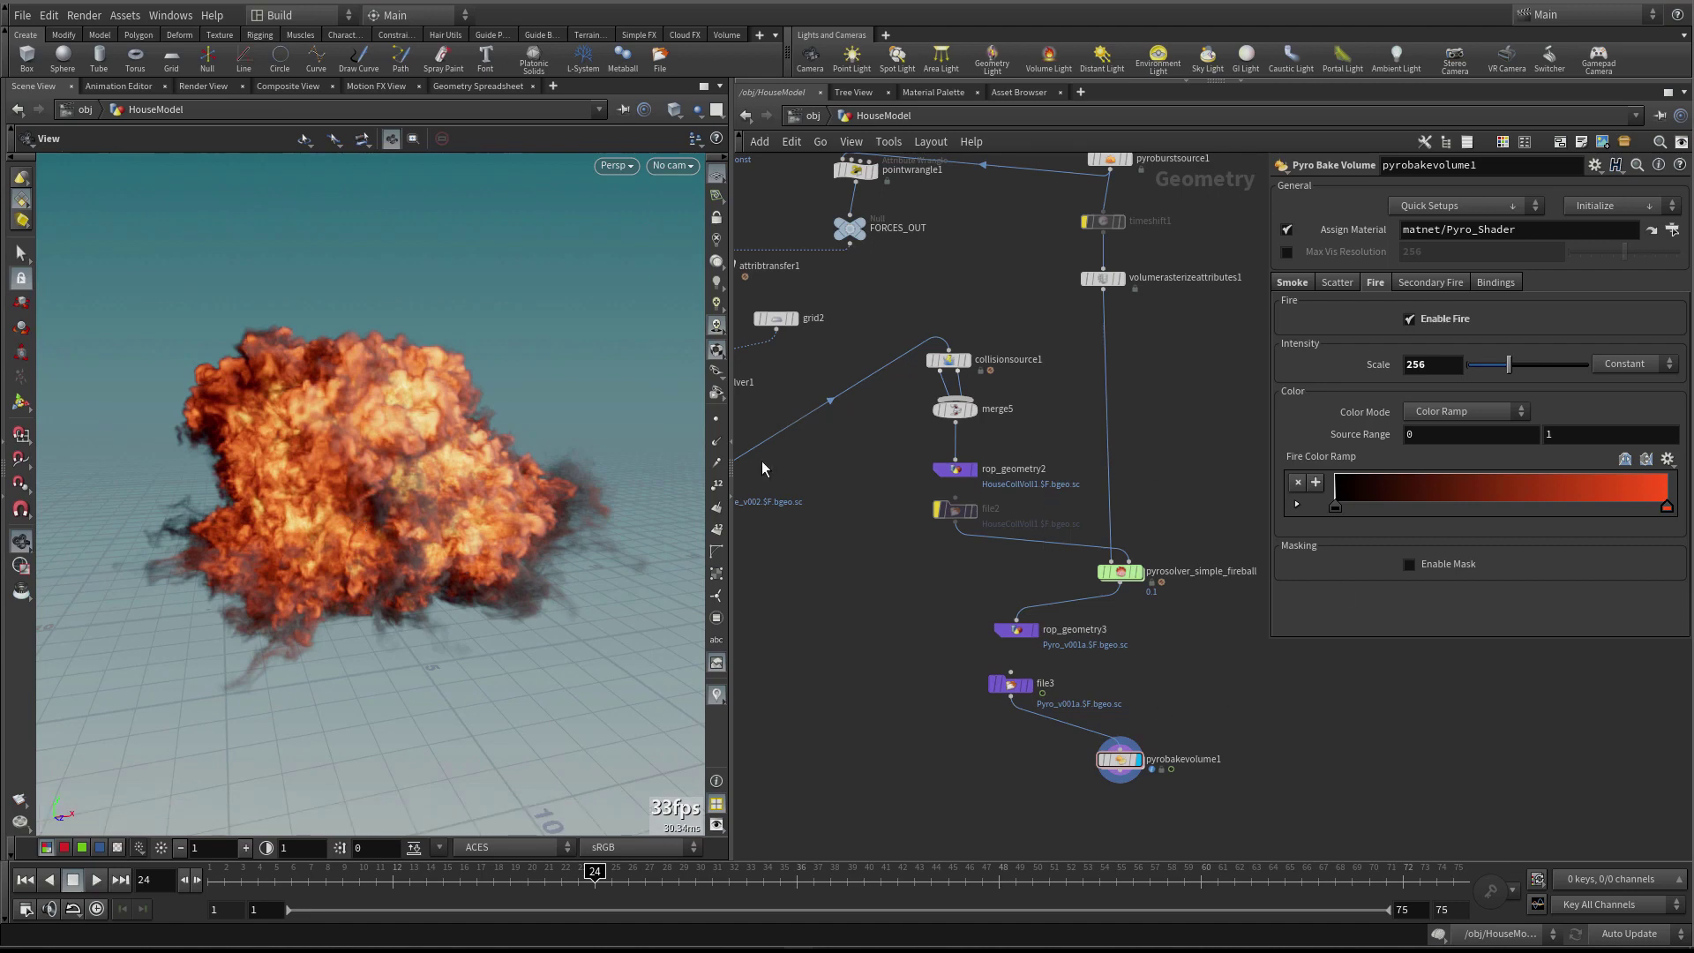
{"action": "scroll", "coordinate": [415, 475], "scroll_direction": "up", "scroll_amount": 5}
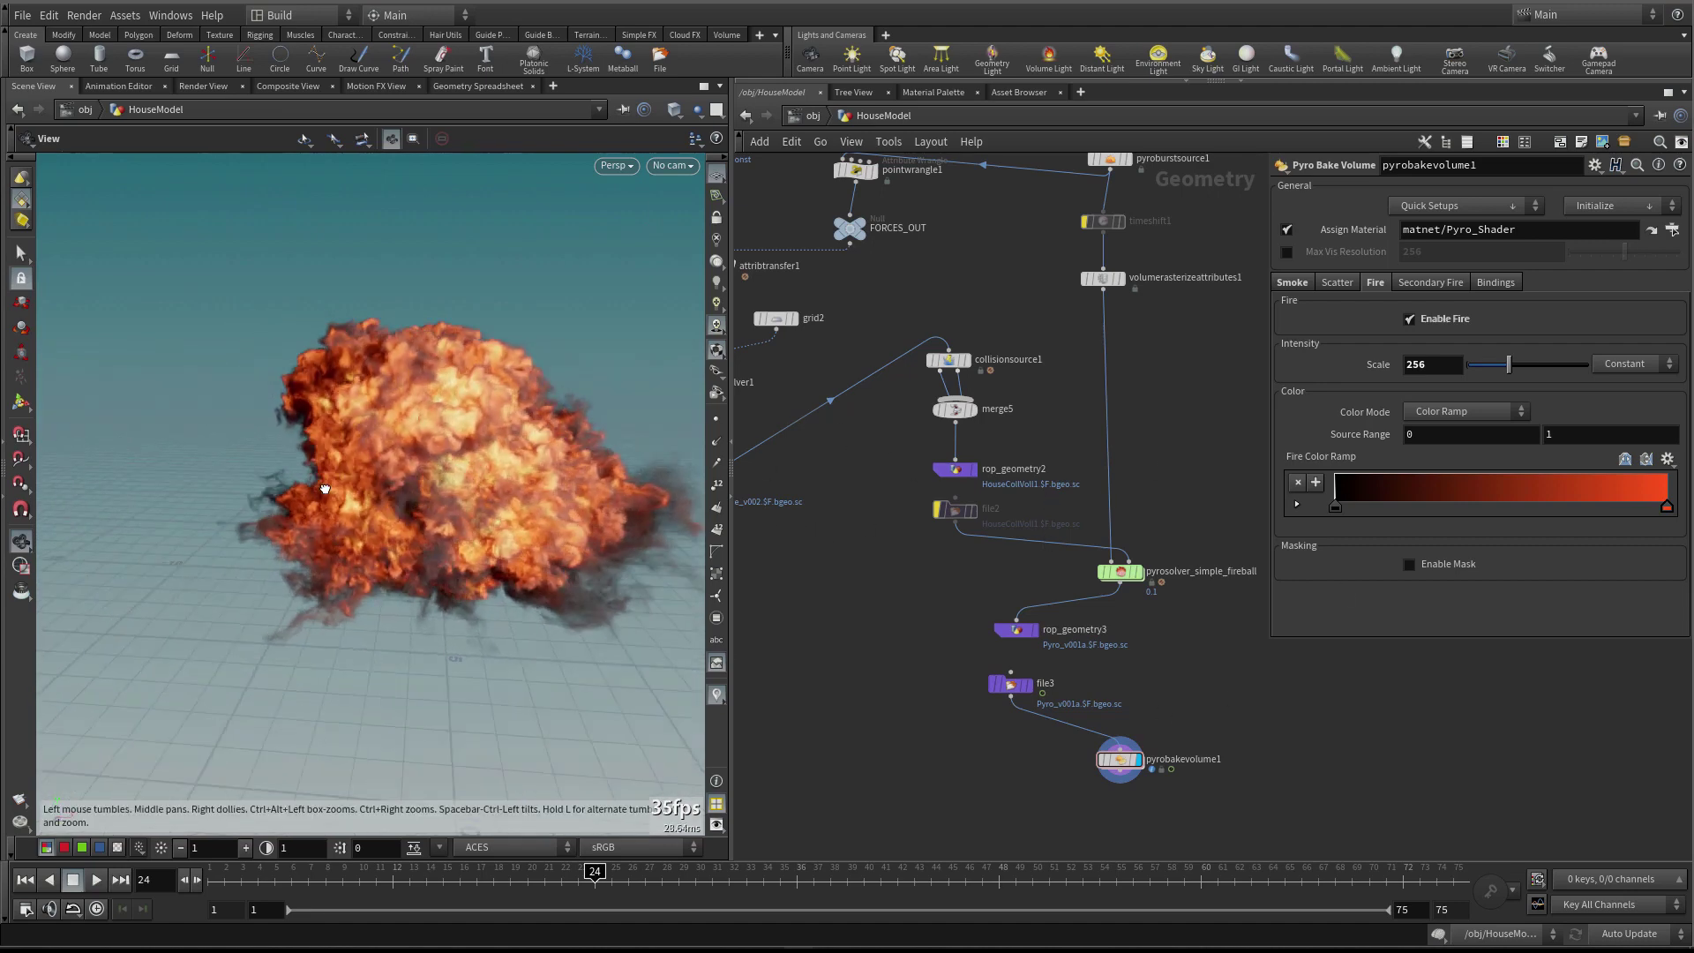
{"action": "left_click_drag", "start_coordinate": [407, 478], "coordinate": [273, 452]}
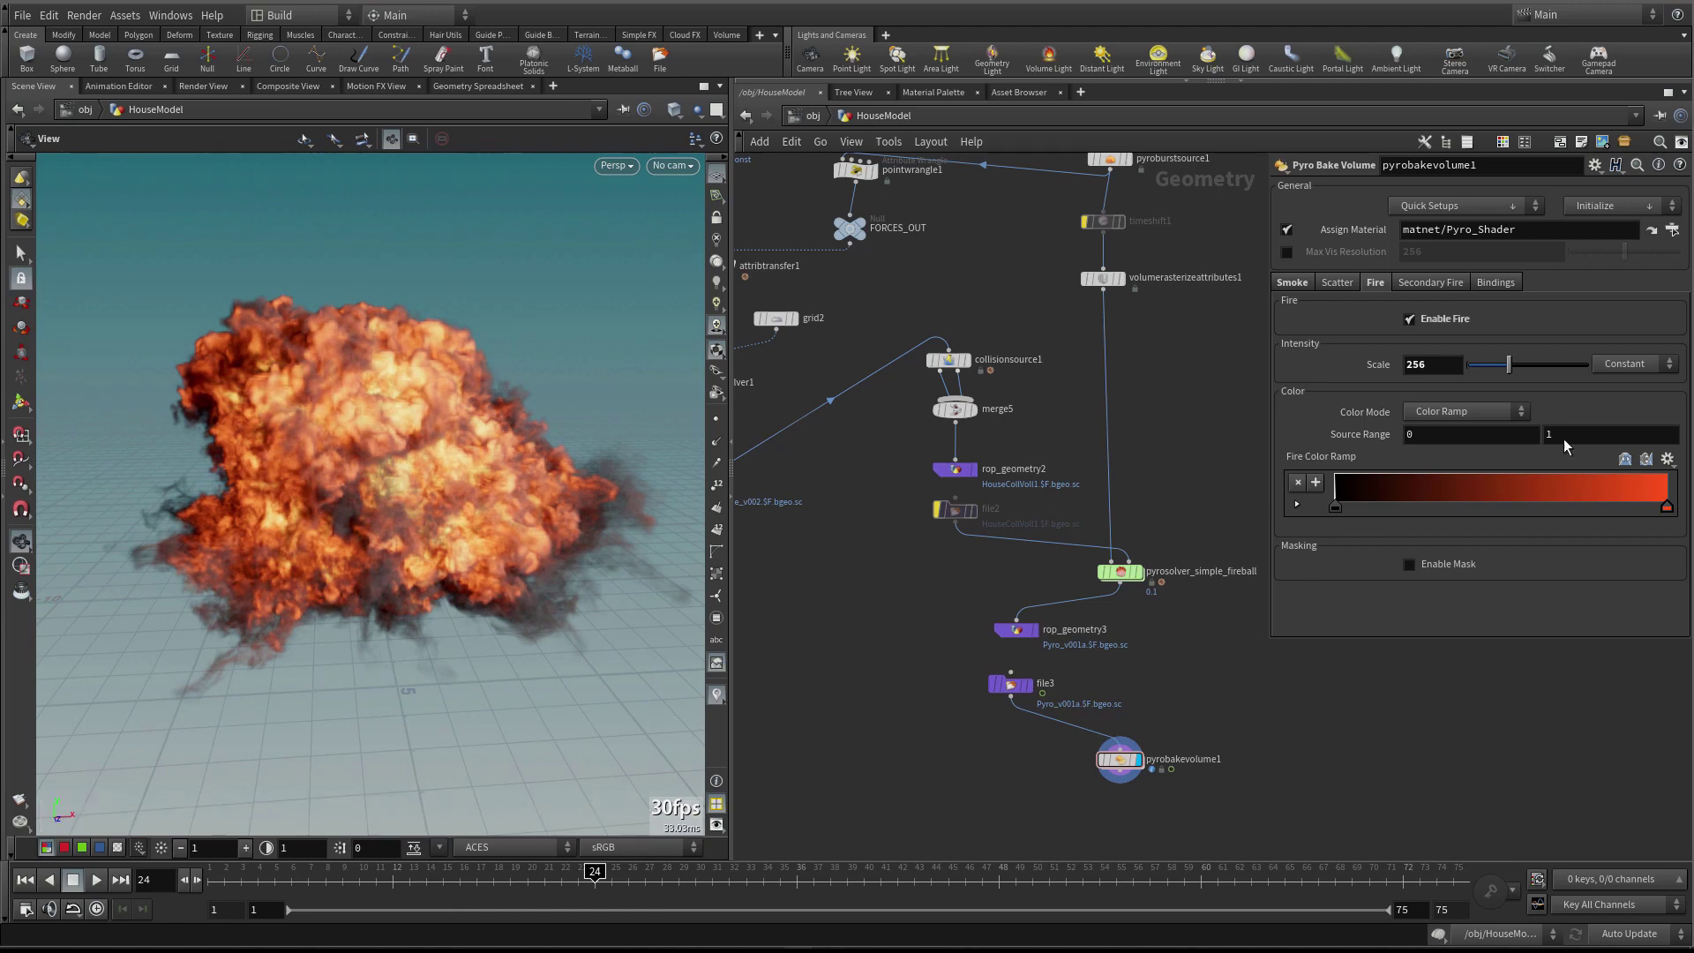
{"action": "left_click_drag", "start_coordinate": [379, 469], "coordinate": [411, 446]}
Check the OCIO Config path in the Color Correction settings, enable correction for Color Pickers and Swatches, and close the Color Settings
{"action": "left_click", "coordinate": [53, 16]}
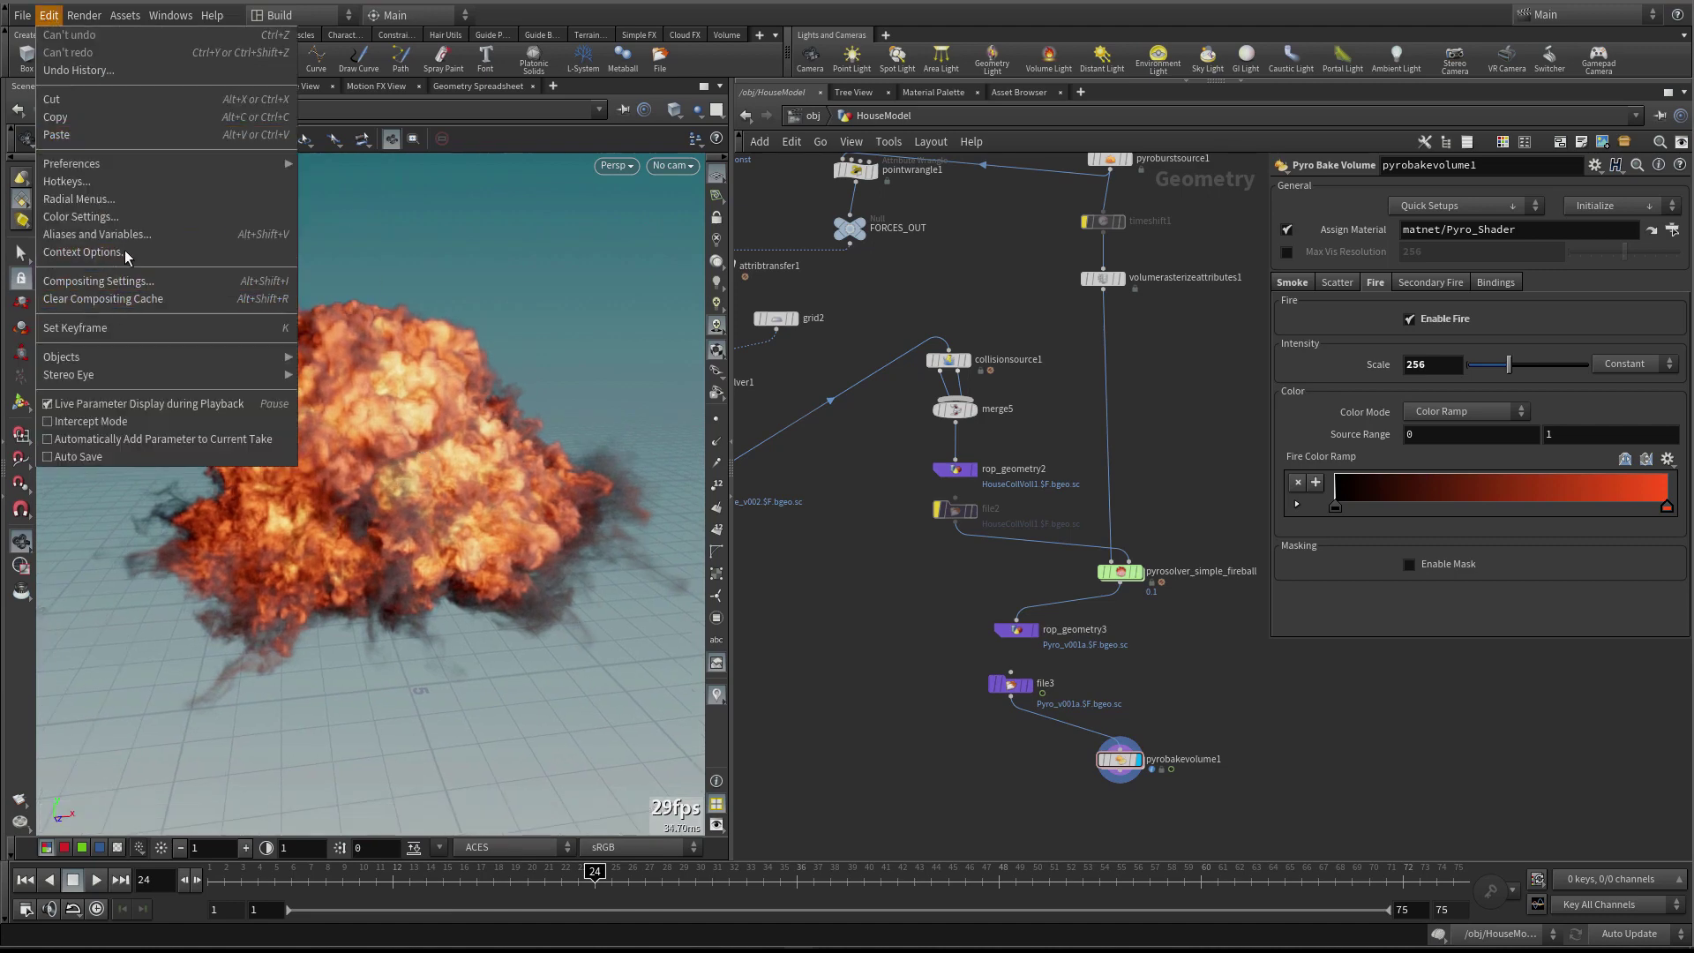
{"action": "left_click", "coordinate": [135, 218]}
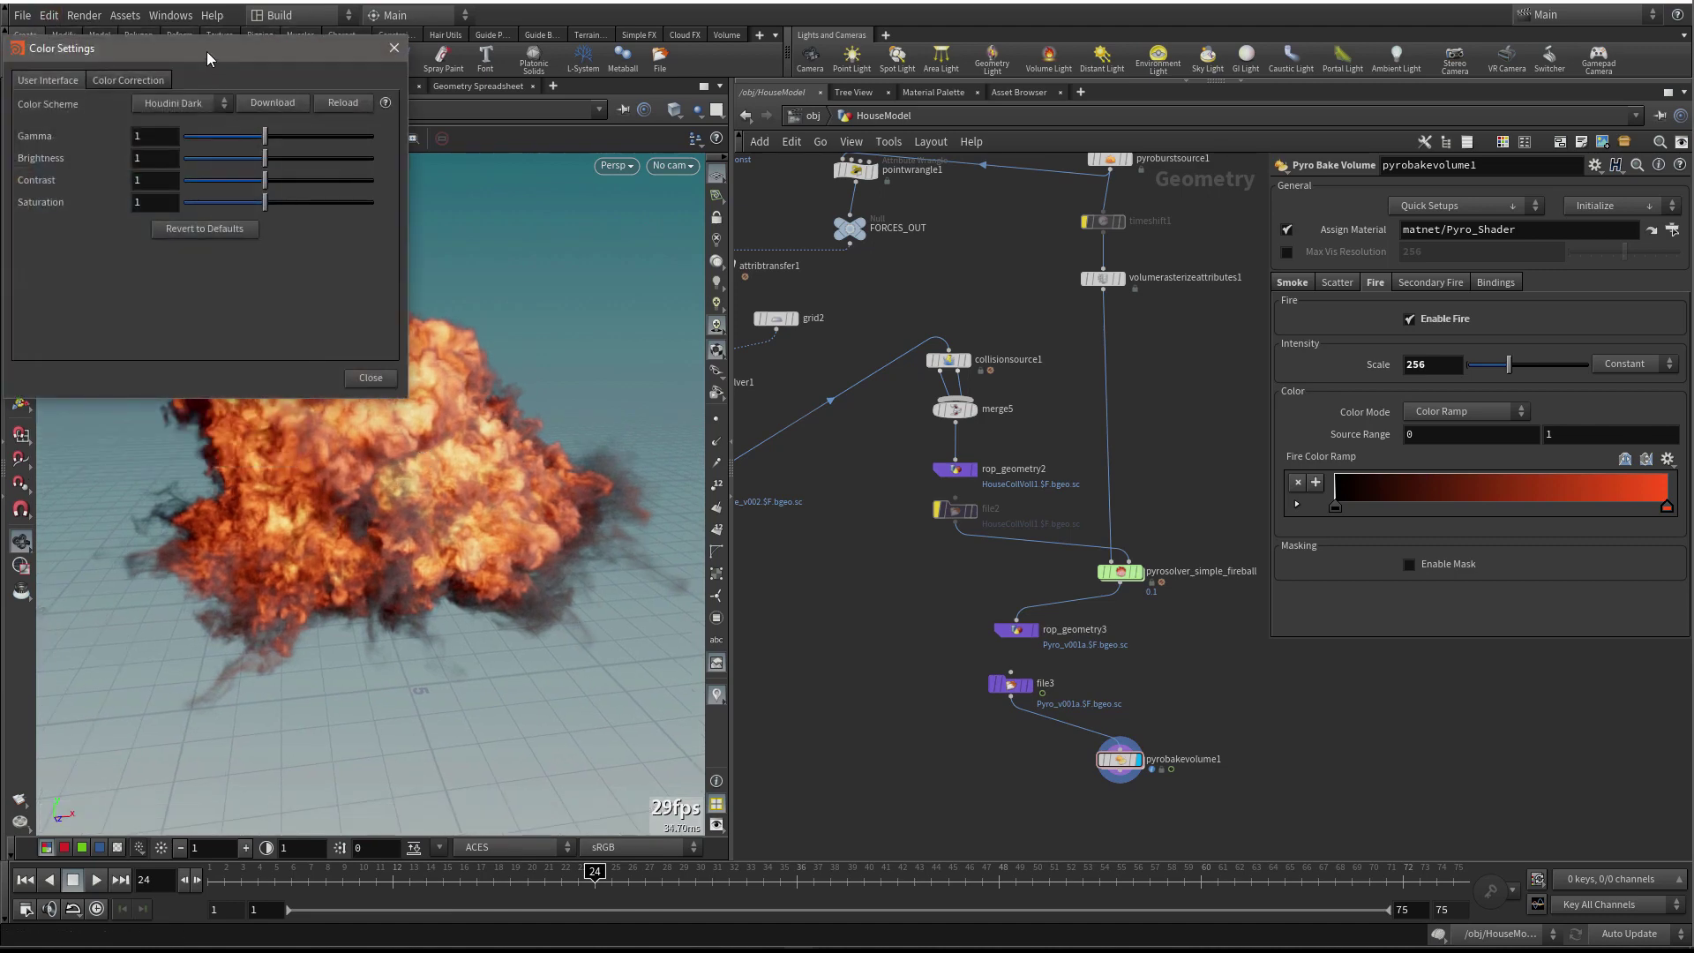
{"action": "left_click_drag", "start_coordinate": [207, 57], "coordinate": [729, 237]}
{"action": "left_click", "coordinate": [660, 268]}
{"action": "left_click_drag", "start_coordinate": [622, 293], "coordinate": [798, 293]}
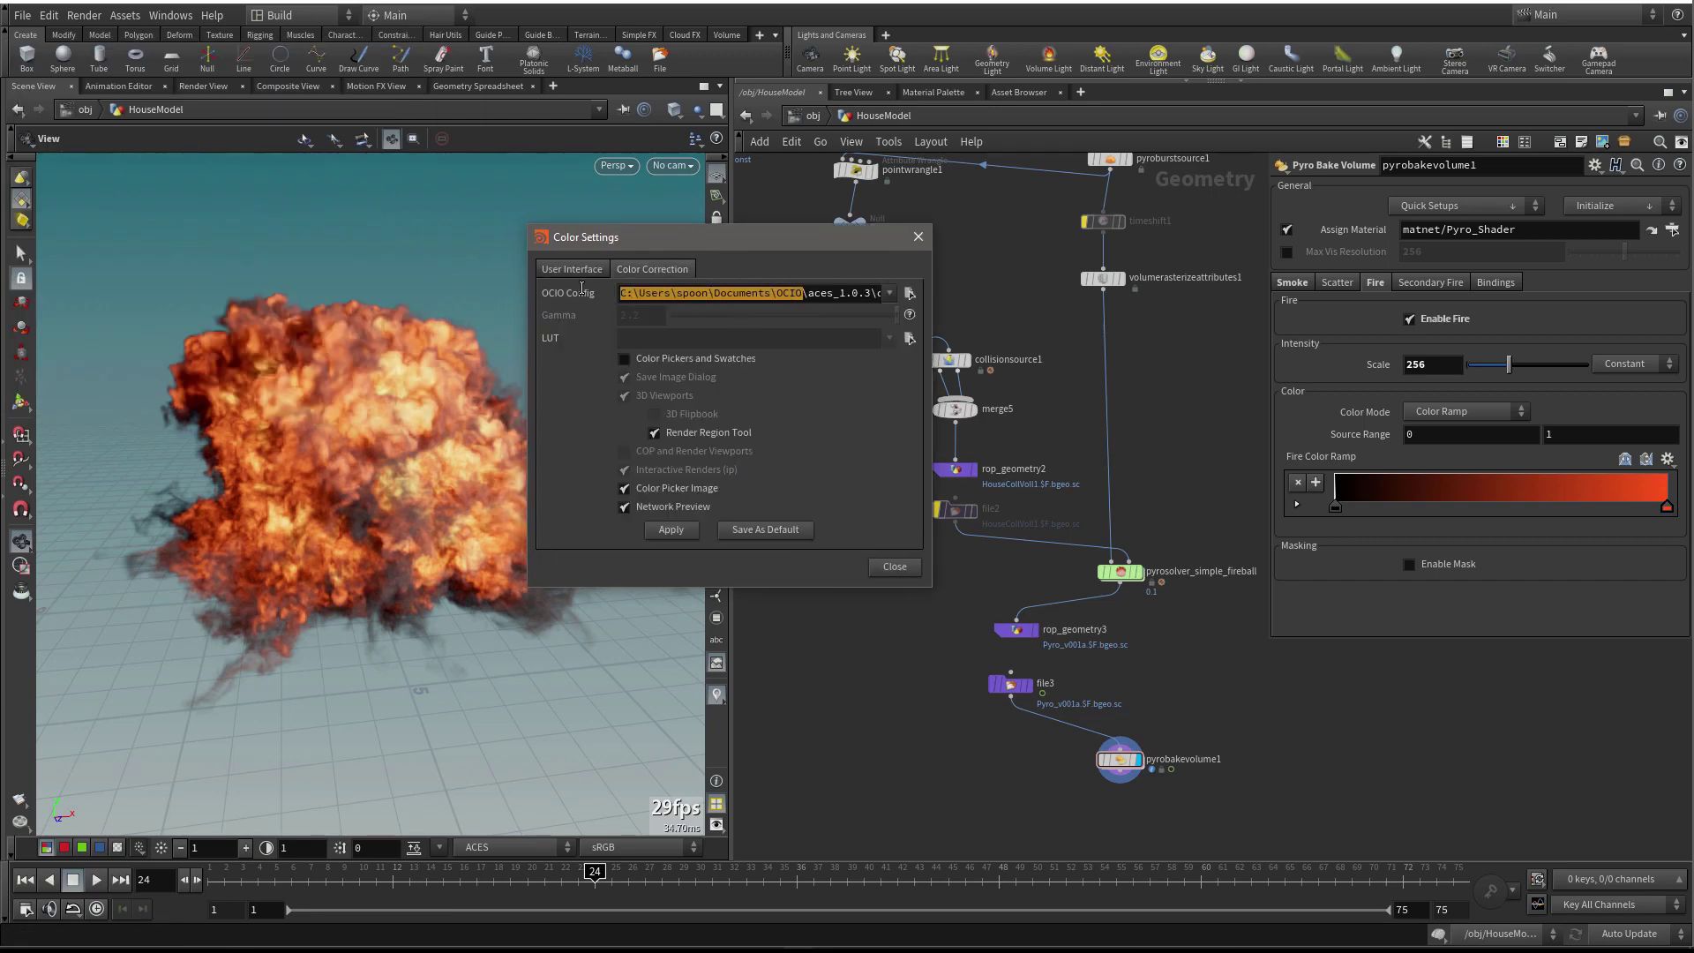
{"action": "left_click", "coordinate": [797, 294]}
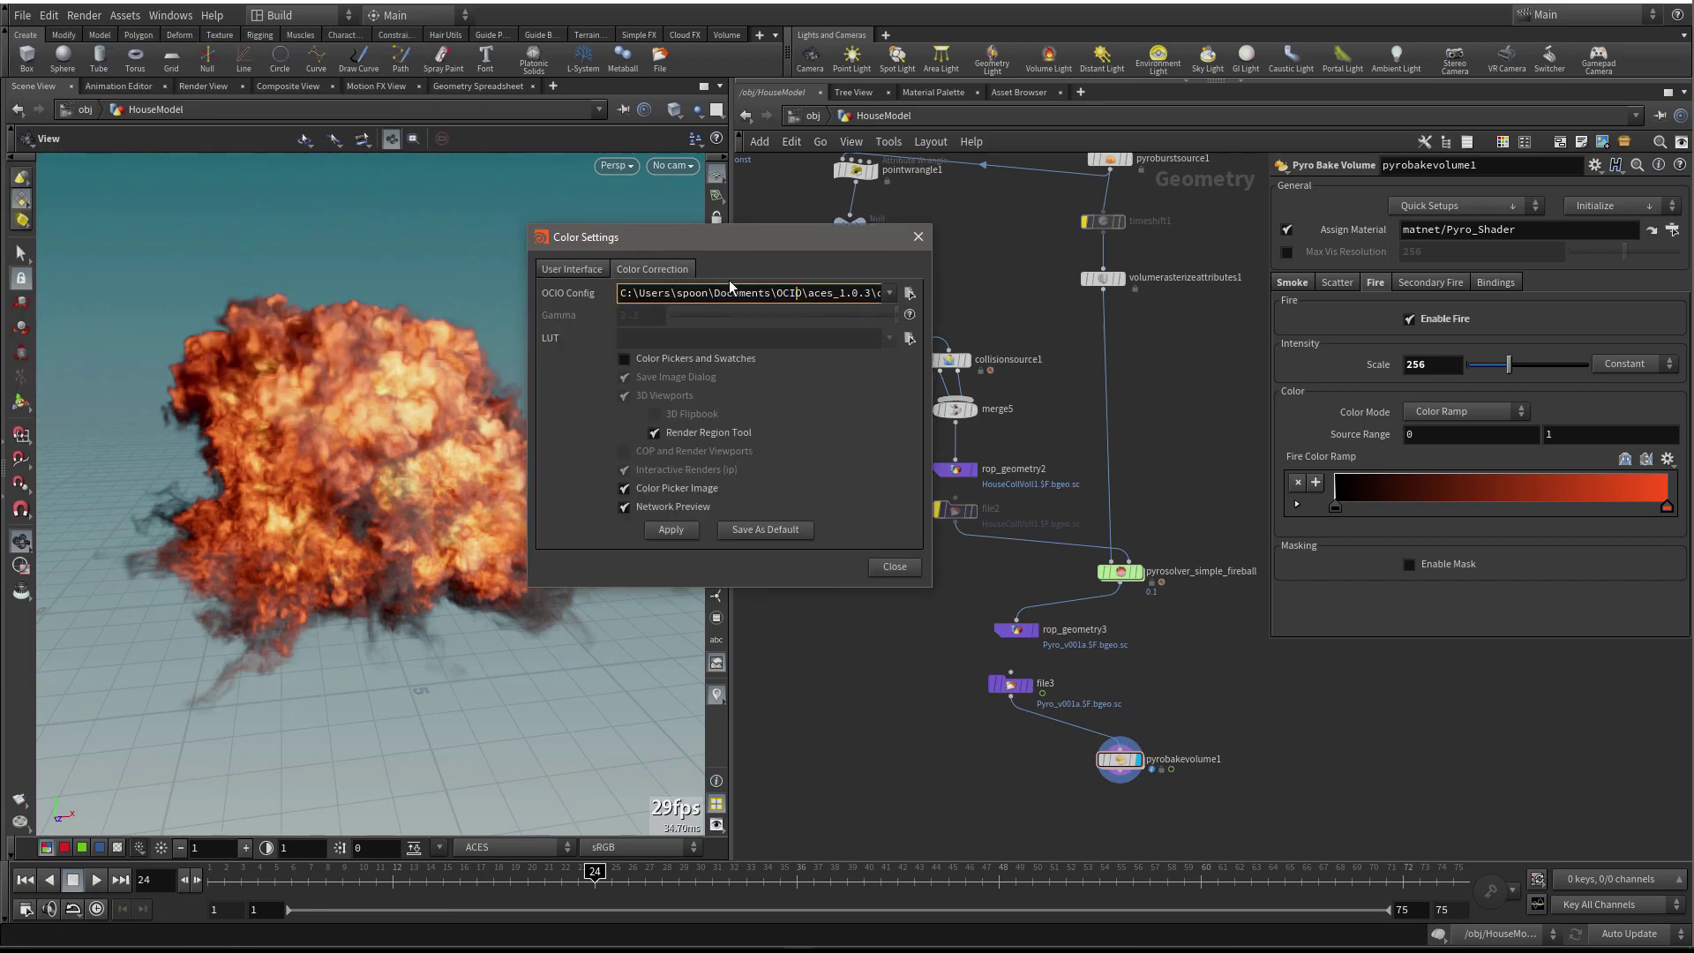
{"action": "left_click", "coordinate": [625, 360]}
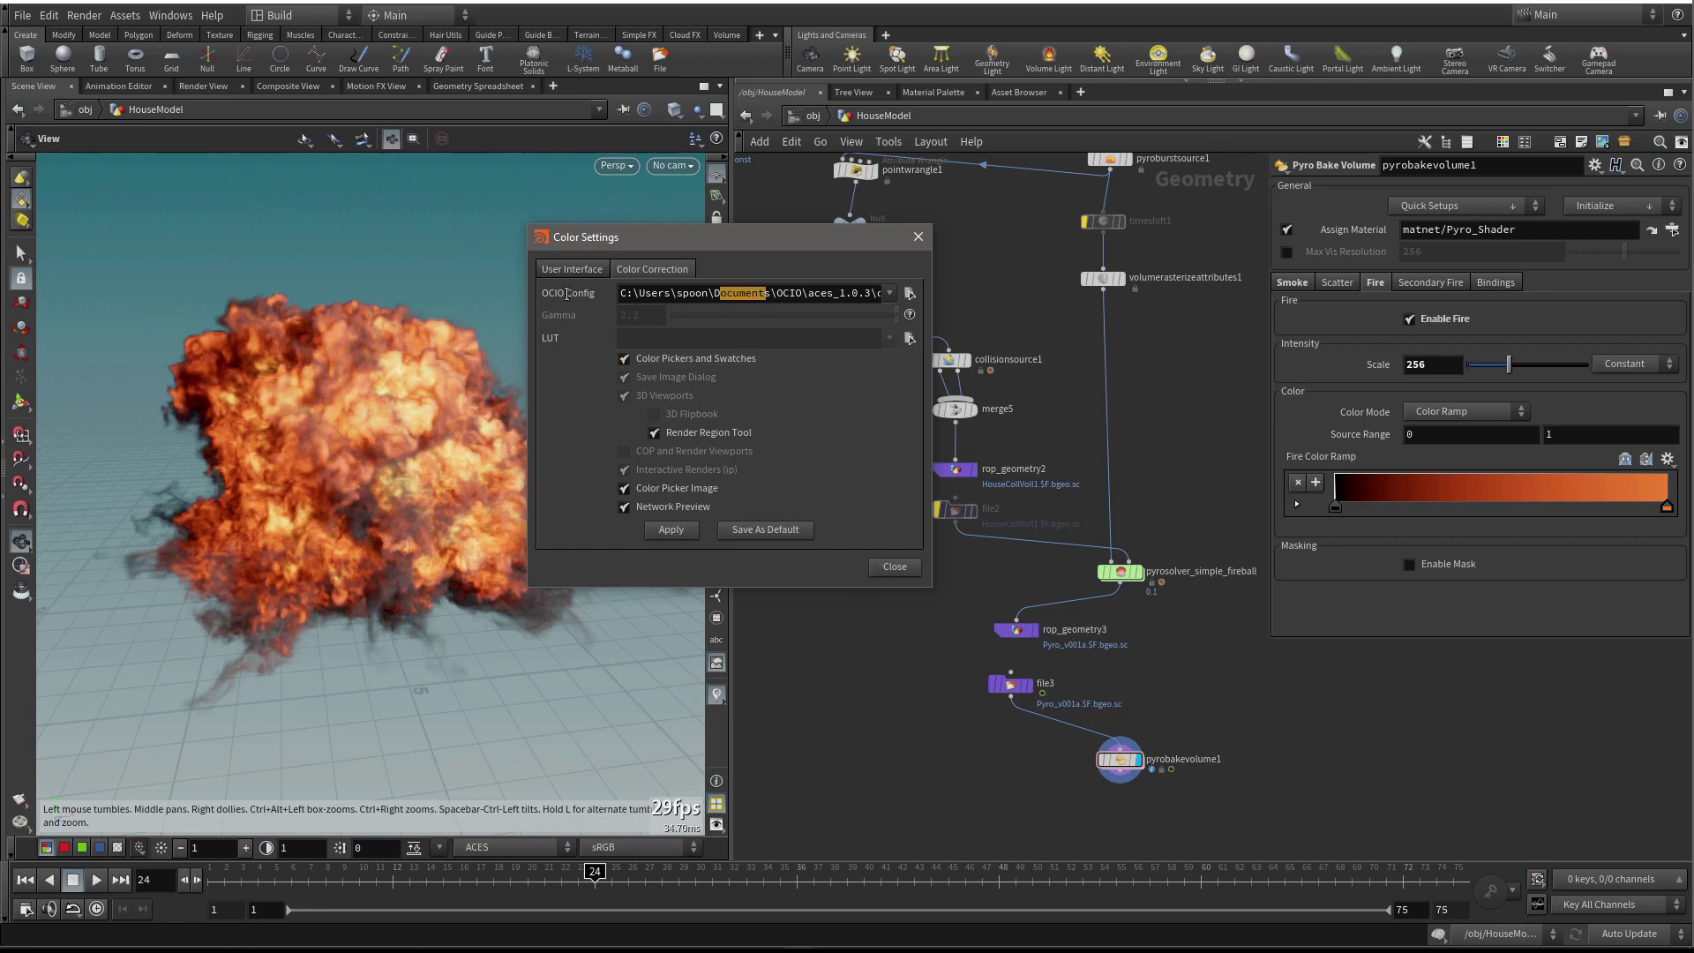
{"action": "left_click", "coordinate": [887, 567]}
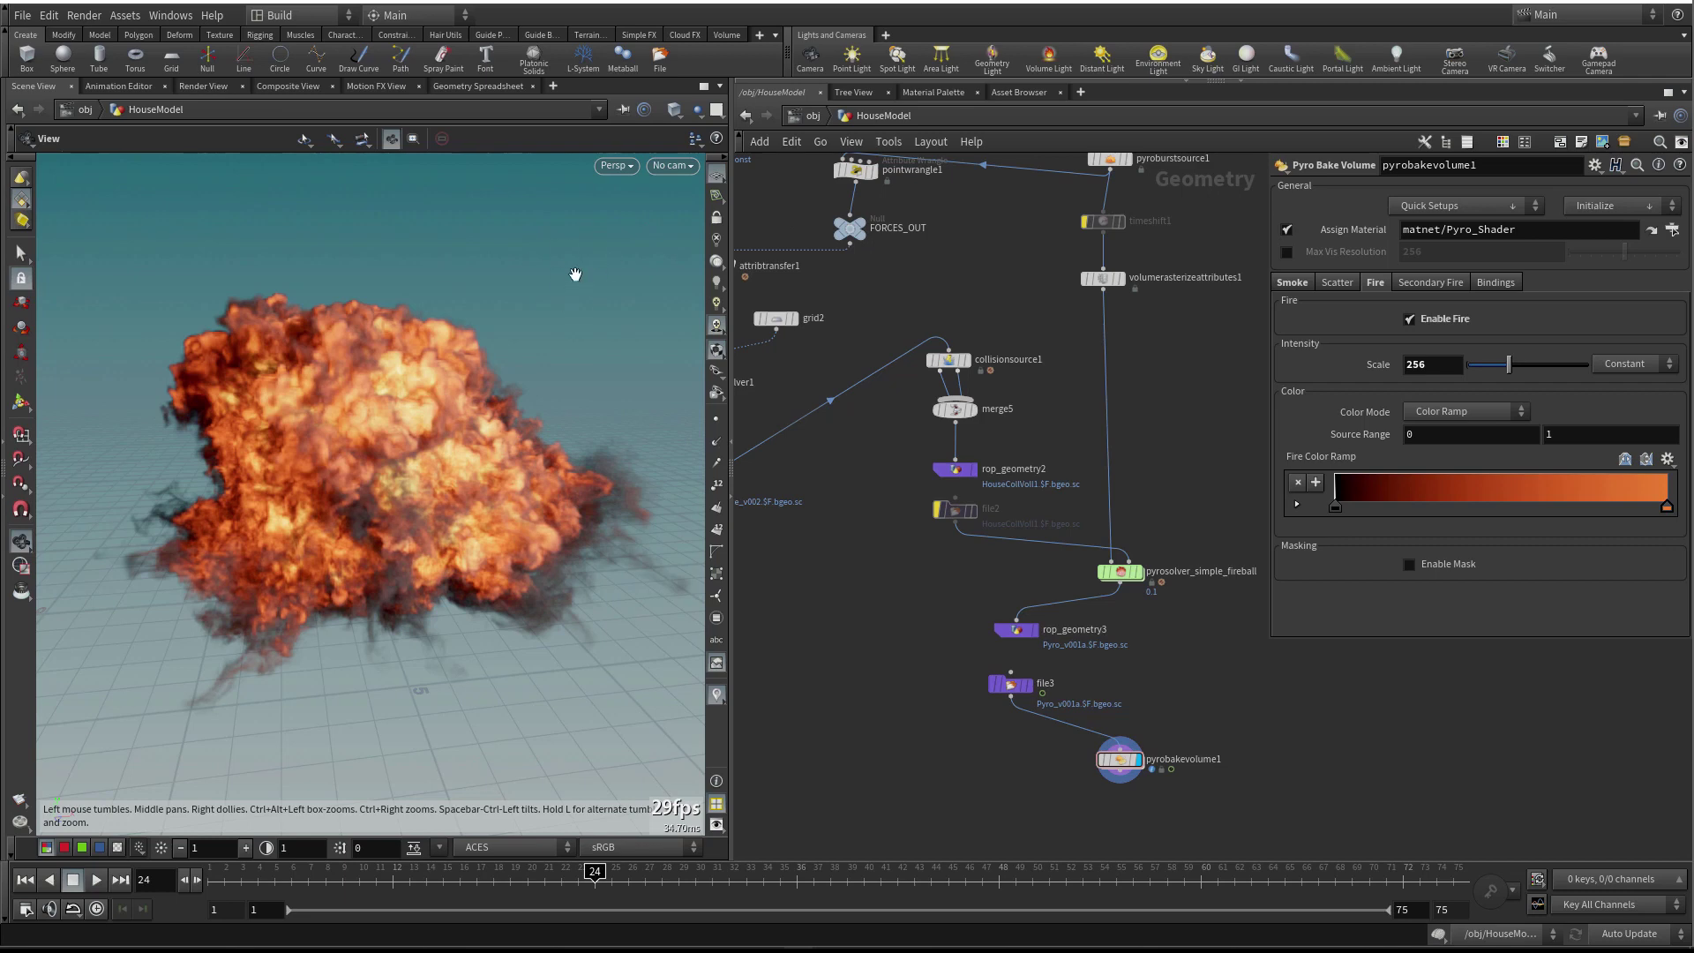
Toggle the fire of pyrobakevolume1 off and on to compare the smoke alone with the full explosion
{"action": "mouse_move", "coordinate": [728, 404]}
{"action": "left_mouse_down"}
{"action": "mouse_move", "coordinate": [755, 404]}
{"action": "mouse_move", "coordinate": [730, 404]}
{"action": "left_mouse_up"}
{"action": "mouse_move", "coordinate": [356, 422]}
{"action": "right_mouse_down"}
{"action": "mouse_move", "coordinate": [424, 415]}
{"action": "mouse_move", "coordinate": [386, 418]}
{"action": "right_mouse_up"}
{"action": "left_click_drag", "start_coordinate": [385, 417], "coordinate": [421, 451]}
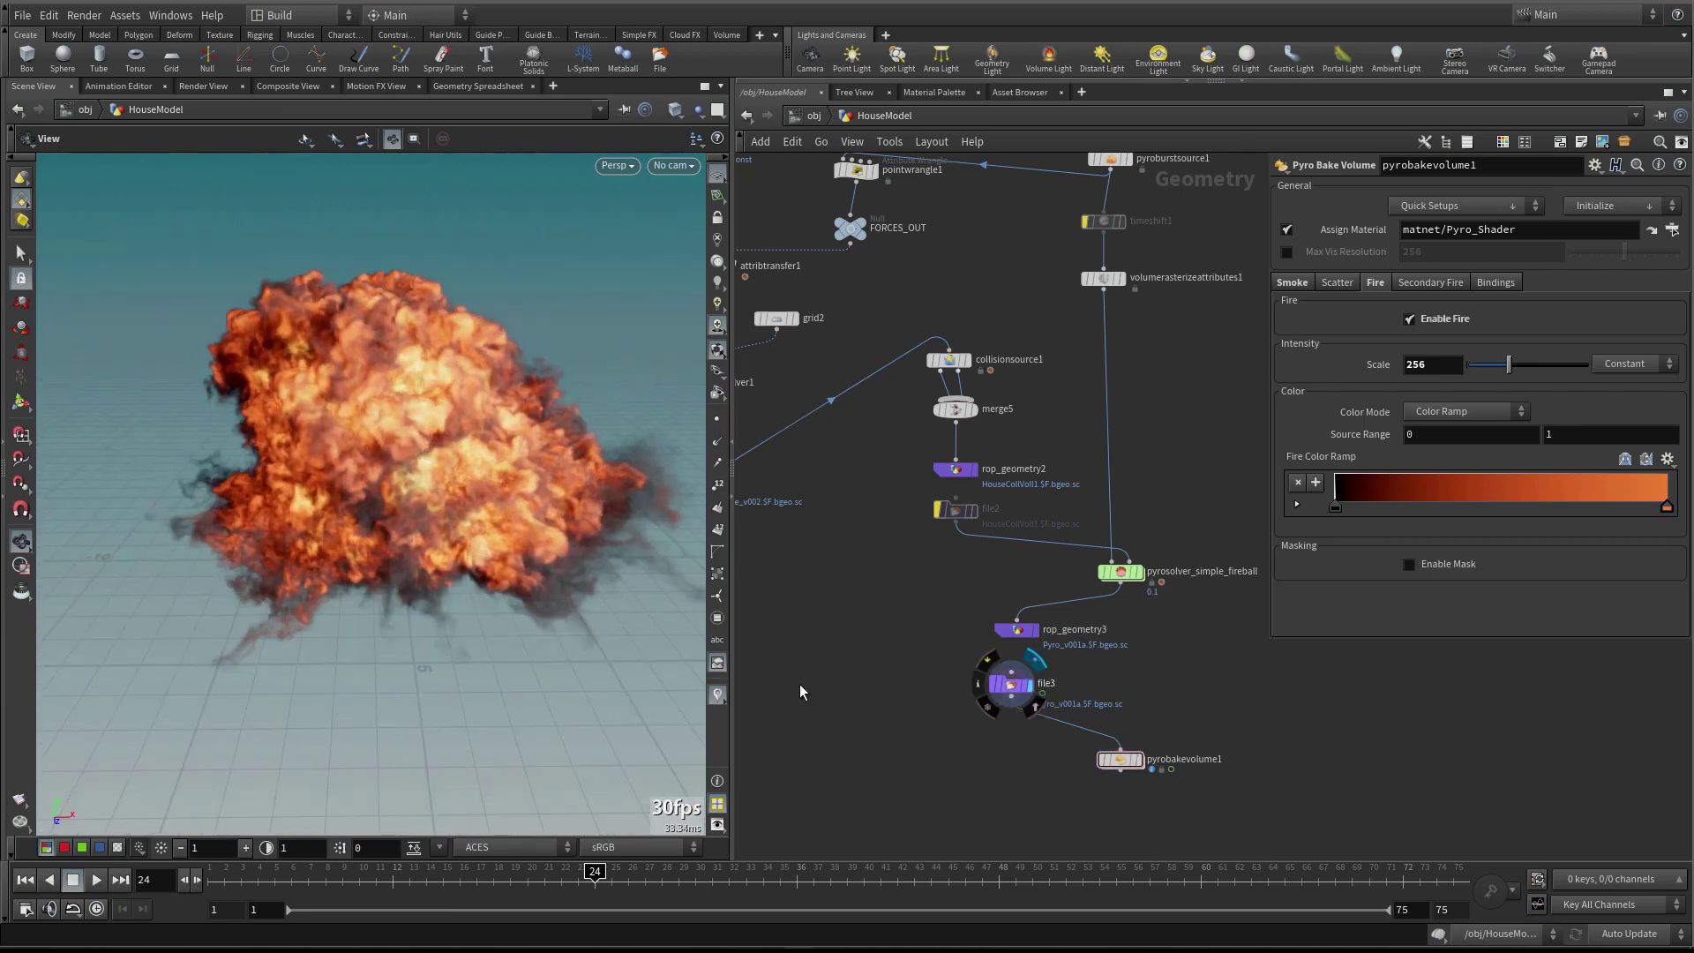
{"action": "left_click", "coordinate": [1142, 764]}
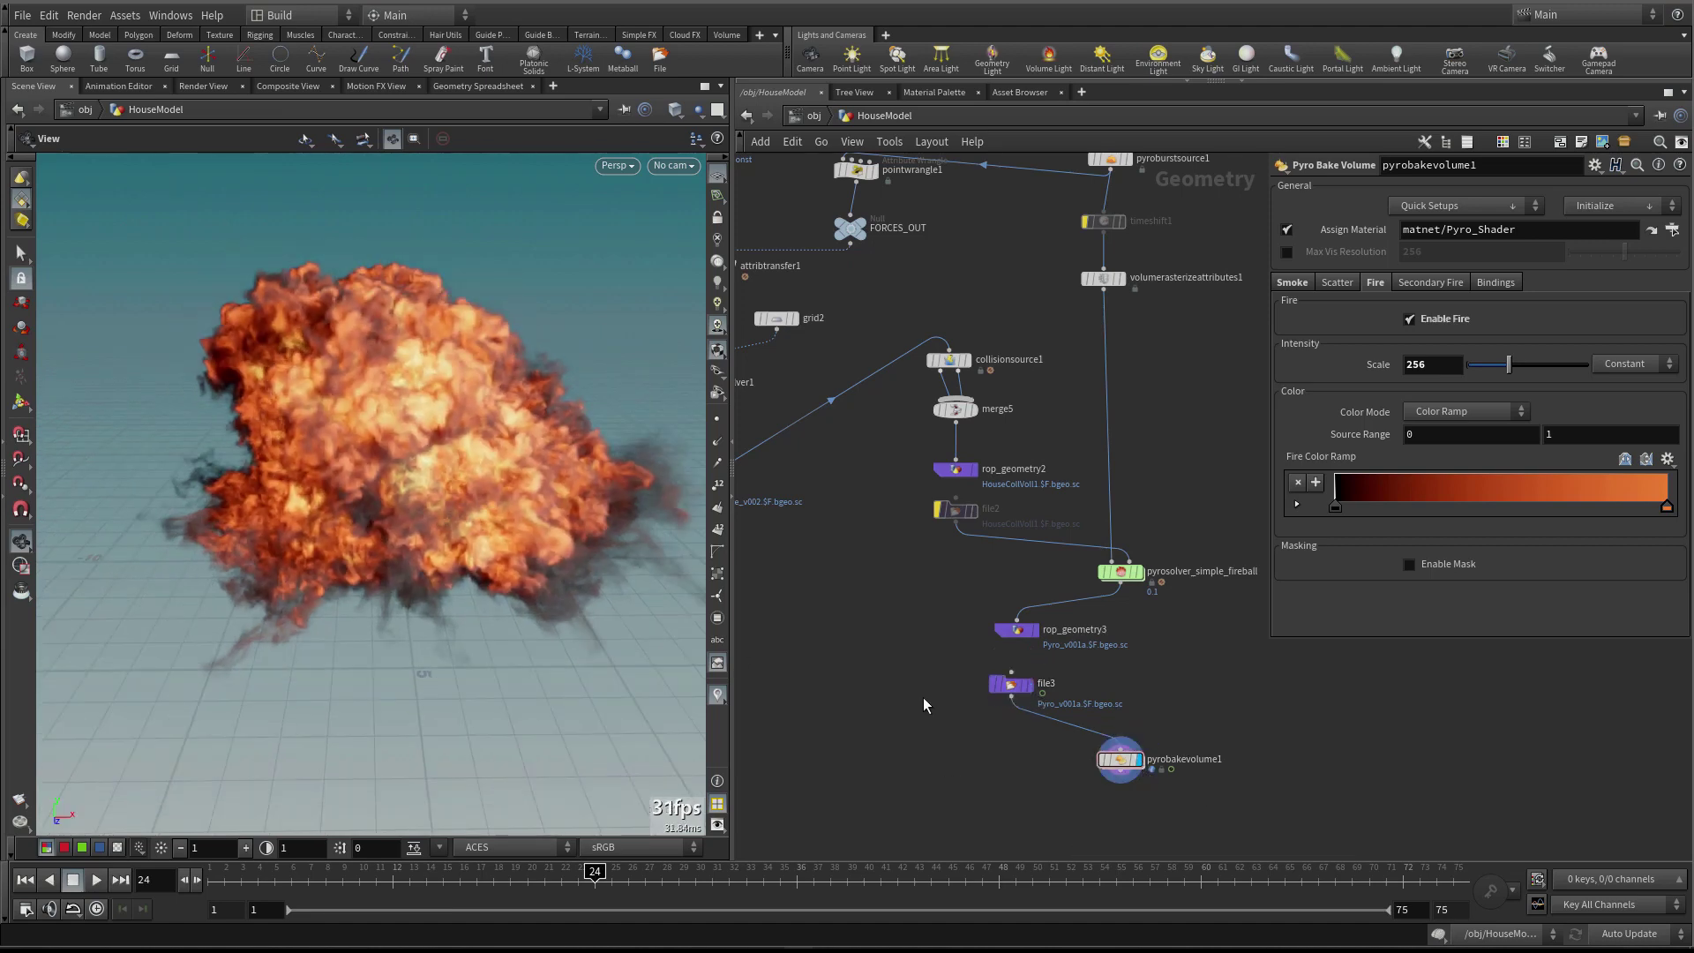
{"action": "scroll", "coordinate": [1067, 648], "scroll_direction": "down", "scroll_amount": 3}
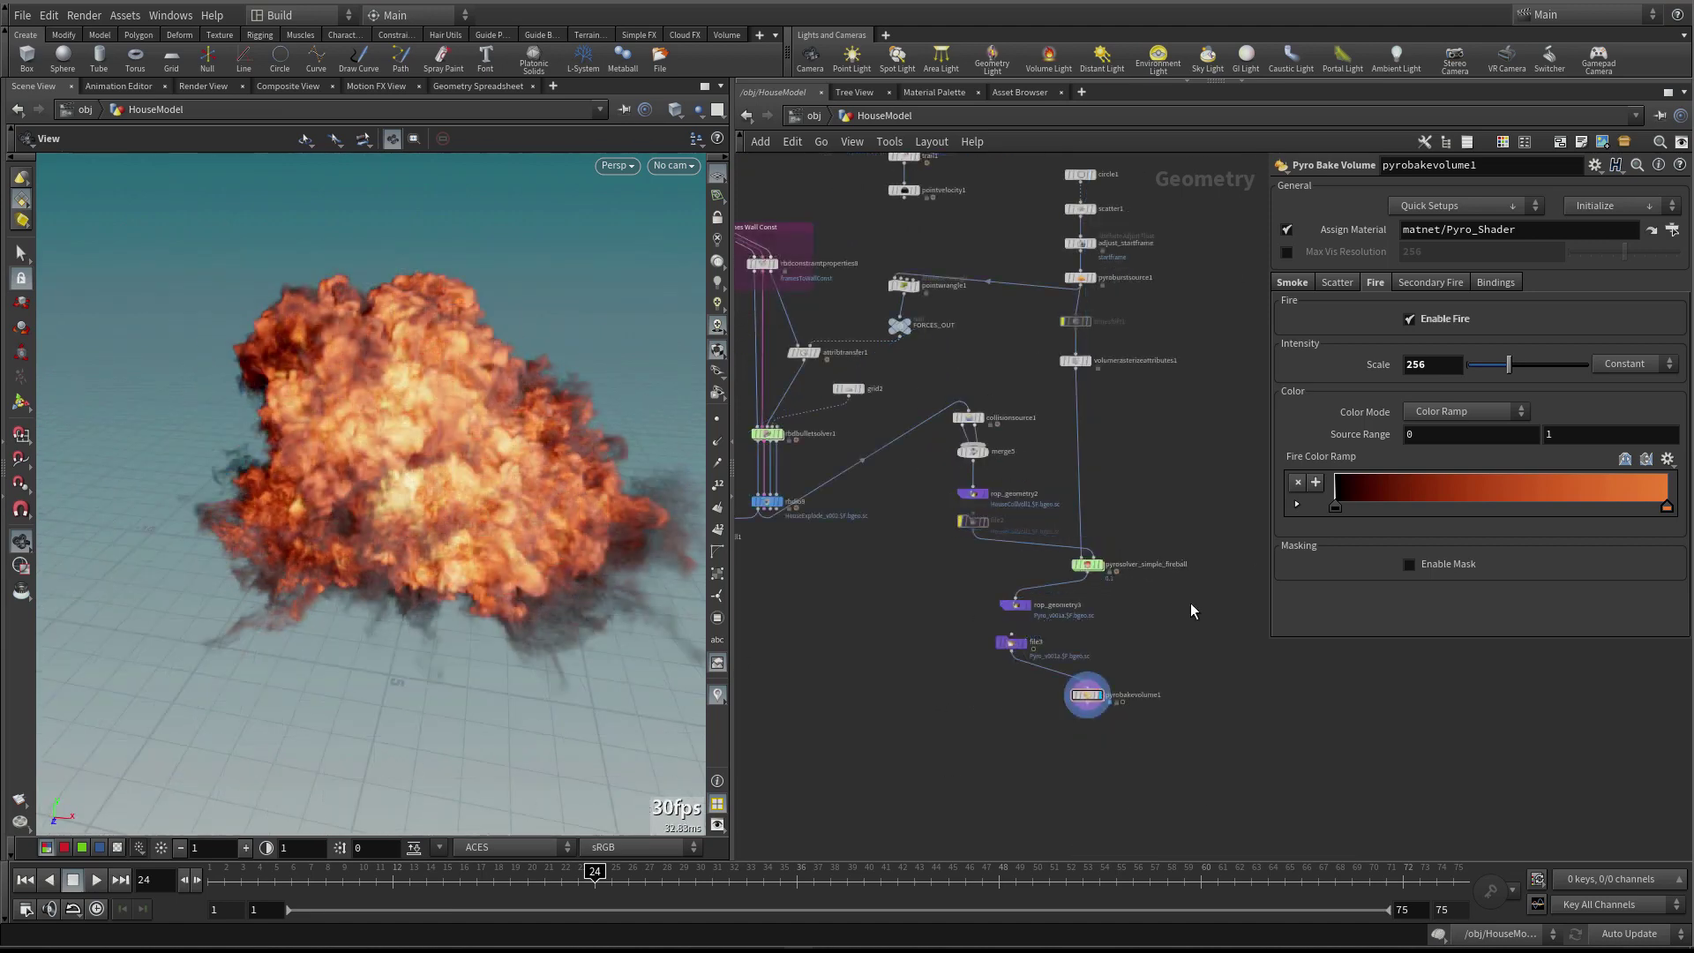
{"action": "left_click", "coordinate": [1434, 324]}
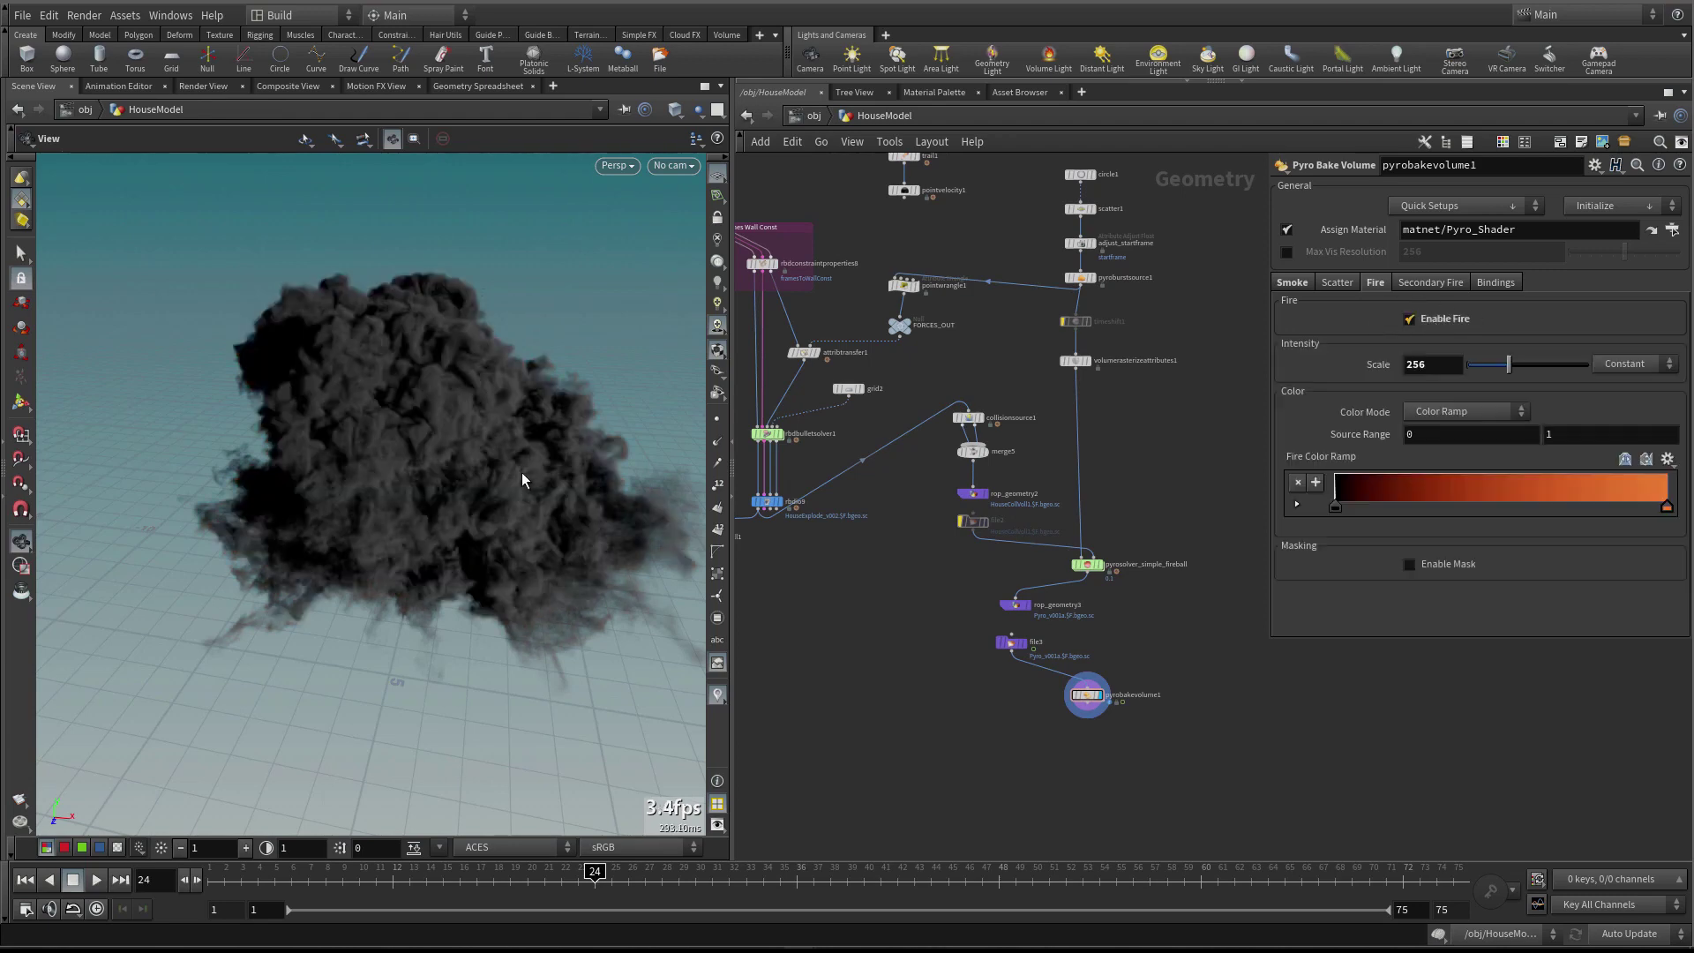
{"action": "scroll", "coordinate": [485, 454], "scroll_direction": "up", "scroll_amount": 2}
{"action": "mouse_move", "coordinate": [485, 454]}
{"action": "left_mouse_down"}
{"action": "mouse_move", "coordinate": [450, 441]}
{"action": "mouse_move", "coordinate": [486, 458]}
{"action": "mouse_move", "coordinate": [436, 461]}
{"action": "mouse_move", "coordinate": [467, 472]}
{"action": "left_mouse_up"}
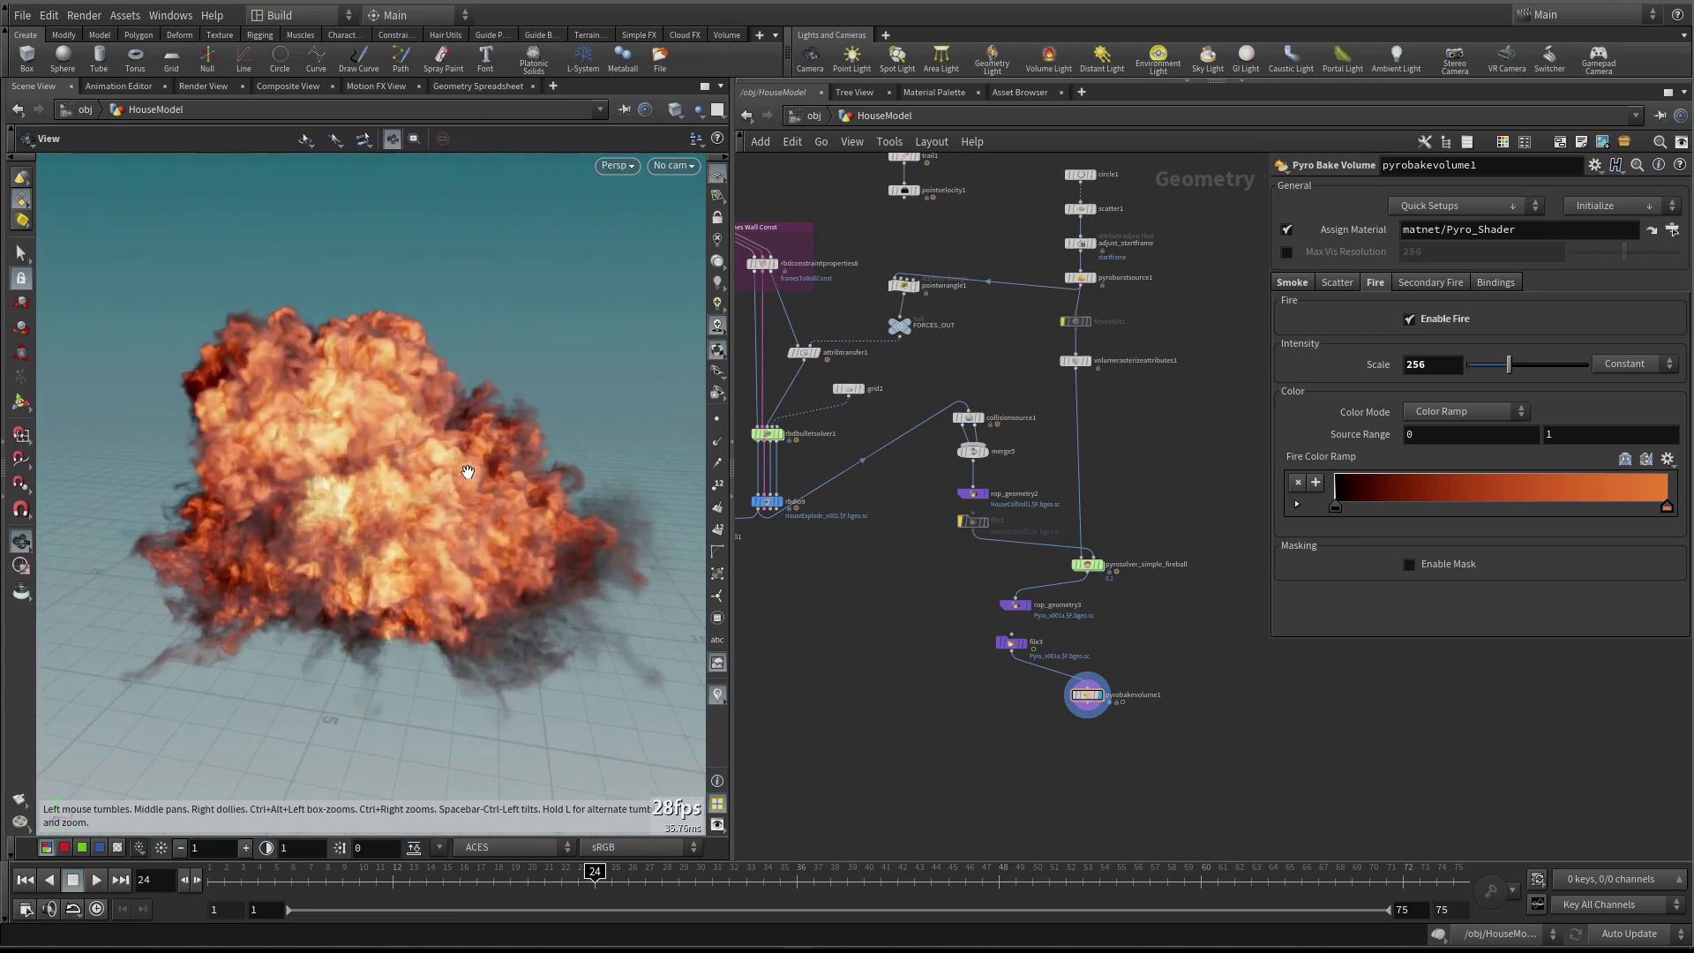
{"action": "left_click_drag", "start_coordinate": [297, 455], "coordinate": [404, 396]}
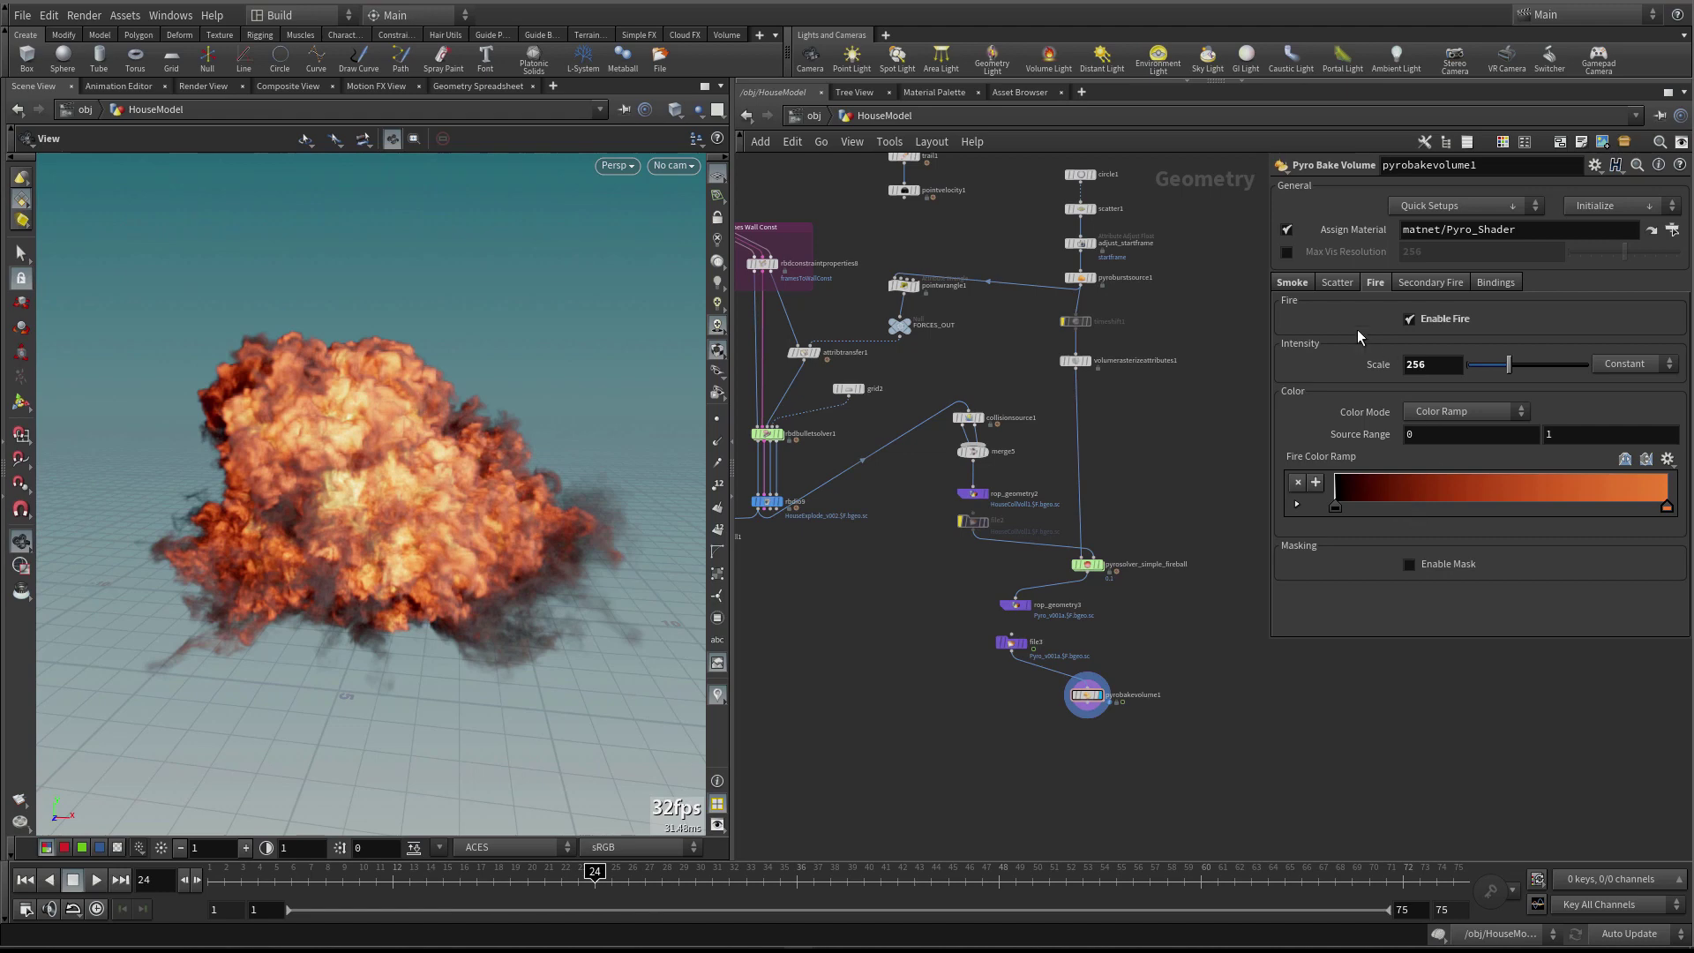
Enable the fire mask on pyrobakevolume1 and inspect the explosion around its bright core
{"action": "scroll", "coordinate": [435, 503], "scroll_direction": "up", "scroll_amount": 3}
{"action": "scroll", "coordinate": [586, 585], "scroll_direction": "up", "scroll_amount": 2}
{"action": "scroll", "coordinate": [592, 584], "scroll_direction": "up", "scroll_amount": 3}
{"action": "left_click_drag", "start_coordinate": [348, 432], "coordinate": [370, 397]}
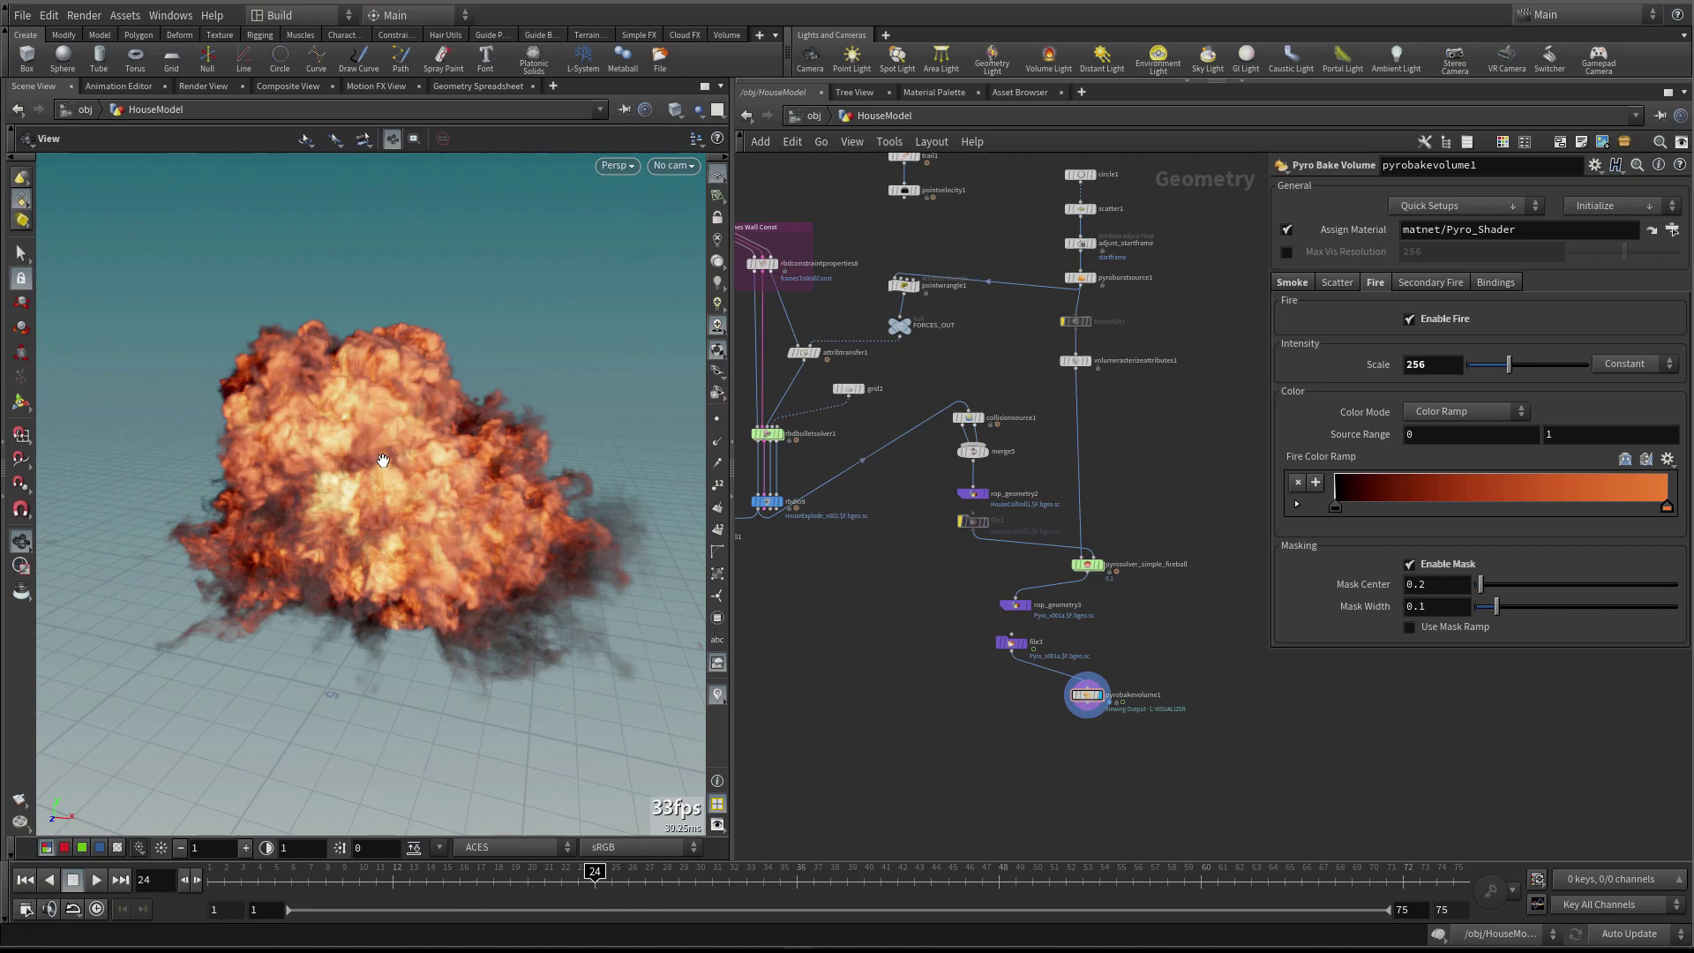
{"action": "mouse_move", "coordinate": [378, 477]}
{"action": "left_mouse_down"}
{"action": "mouse_move", "coordinate": [492, 458]}
{"action": "mouse_move", "coordinate": [481, 446]}
{"action": "left_mouse_up"}
Reset the smoke's Density Scale to its default, set it to 5, and check the masked explosion
{"action": "left_click", "coordinate": [1292, 283]}
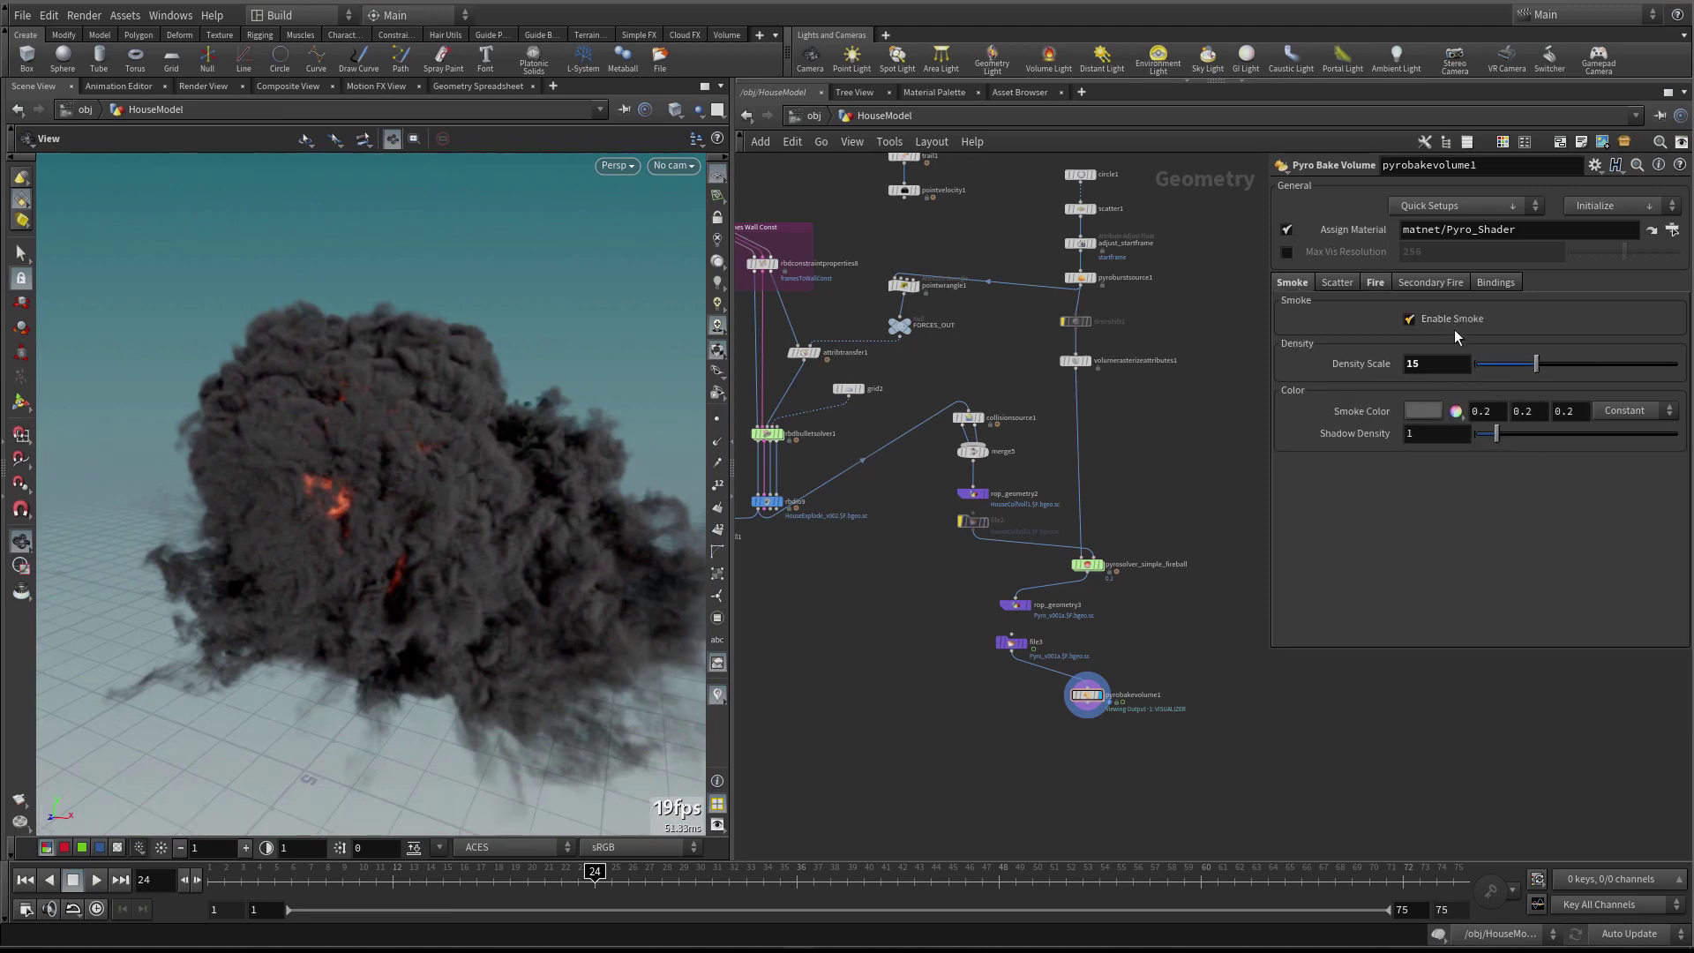
{"action": "middle_click", "coordinate": [1380, 369], "text": "ctrl"}
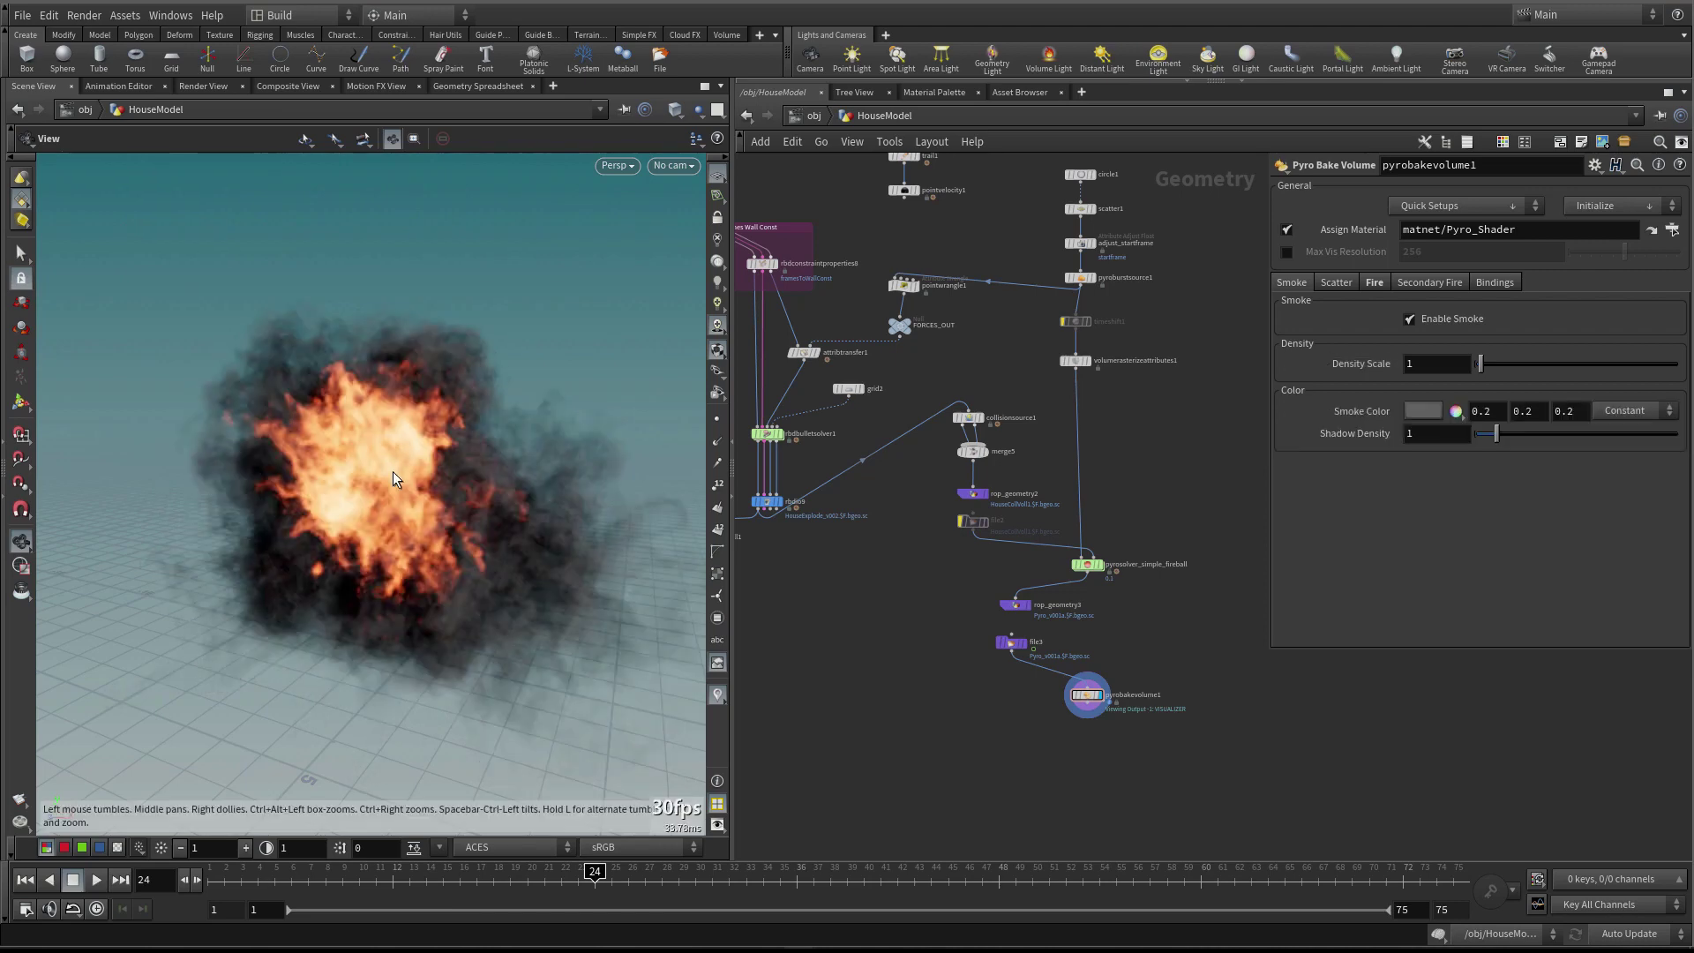
{"action": "left_click_drag", "start_coordinate": [450, 516], "coordinate": [269, 502]}
{"action": "left_click", "coordinate": [1415, 364]}
{"action": "type", "text": "5"}
{"action": "key", "text": "Return"}
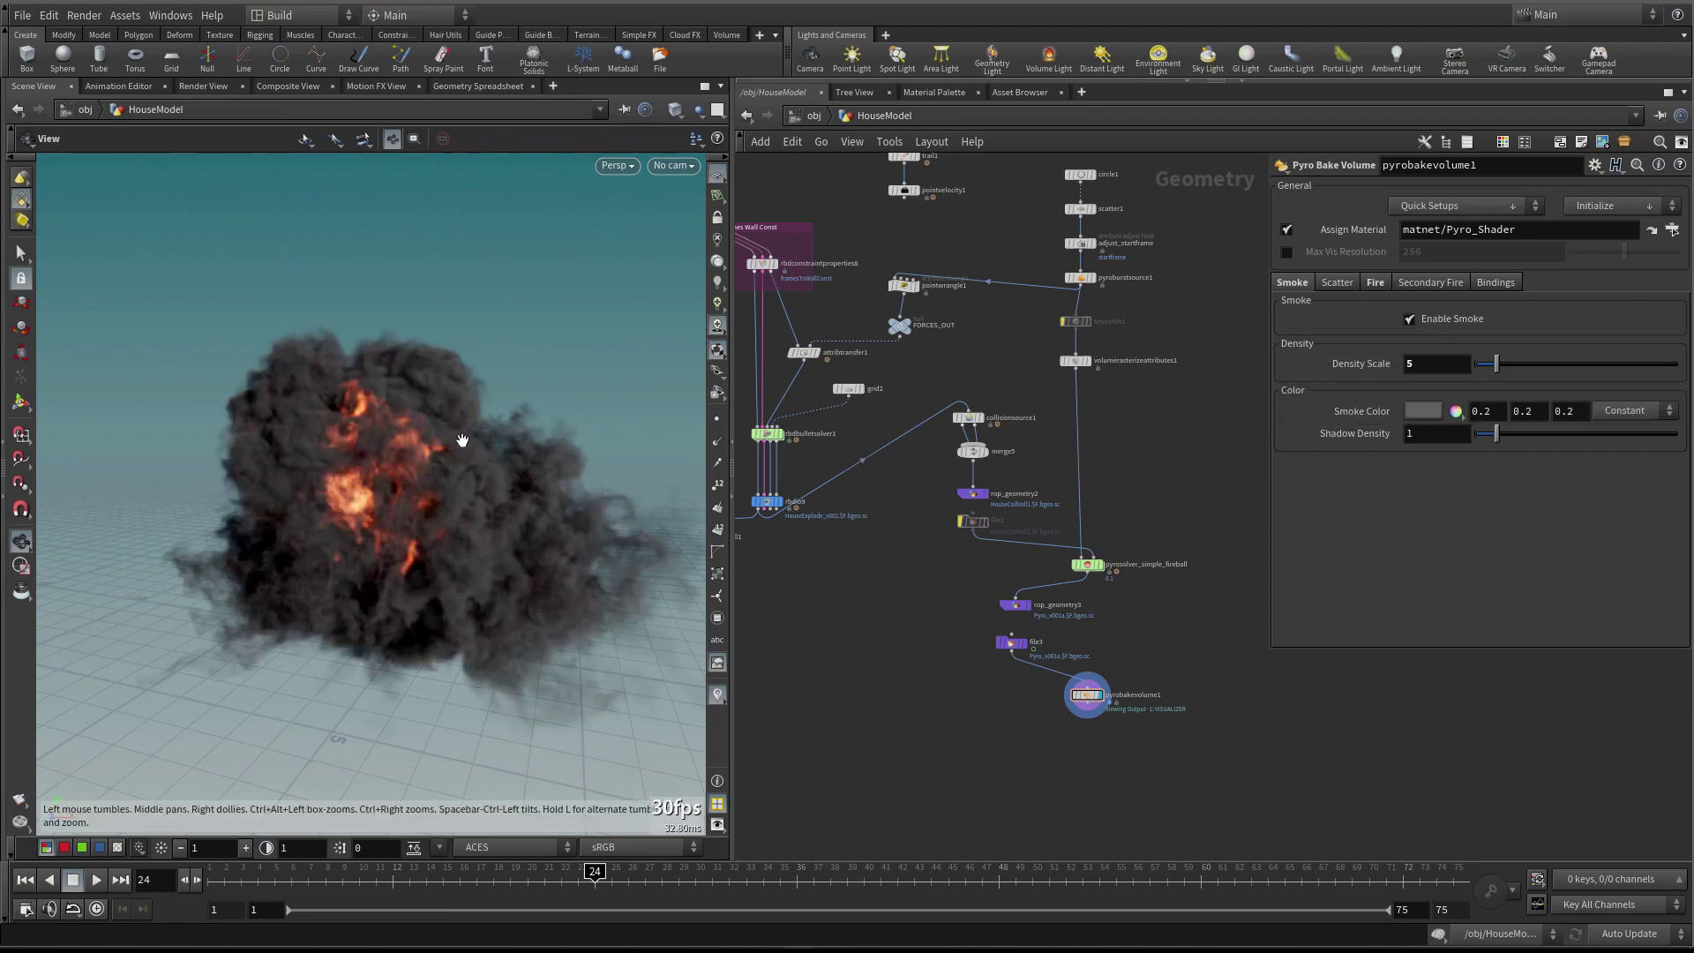
{"action": "left_click_drag", "start_coordinate": [414, 511], "coordinate": [423, 561]}
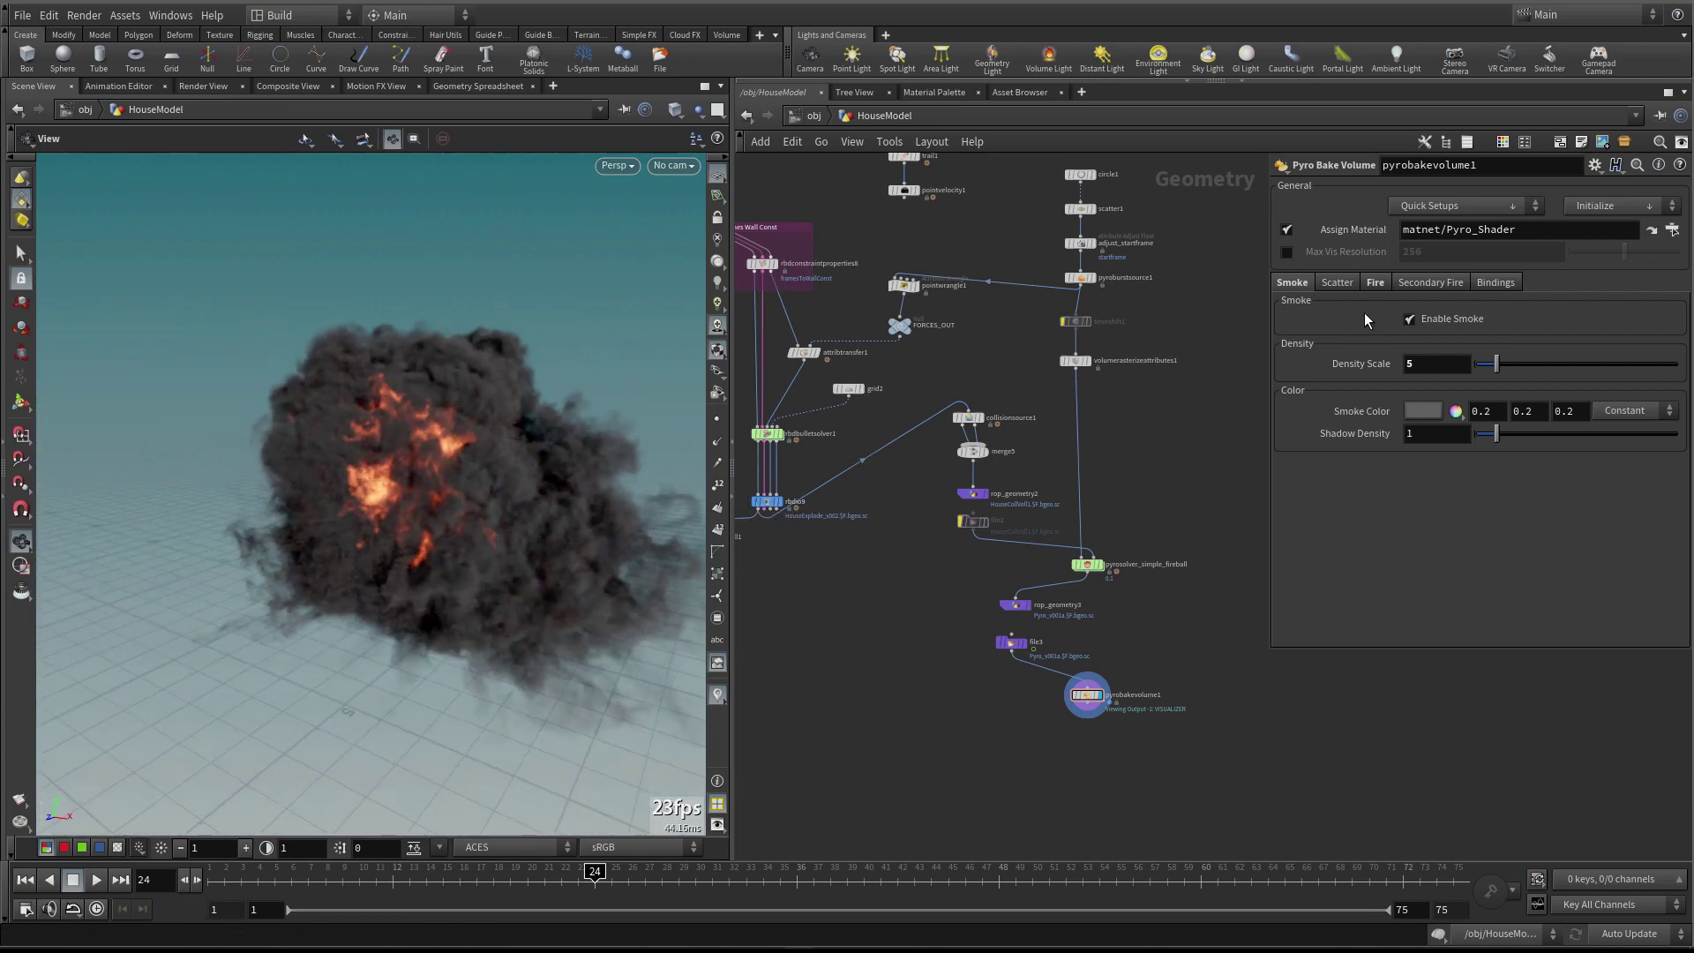
Disable the smoke on pyrobakevolume1 and return to its Fire settings
{"action": "left_click", "coordinate": [1374, 282]}
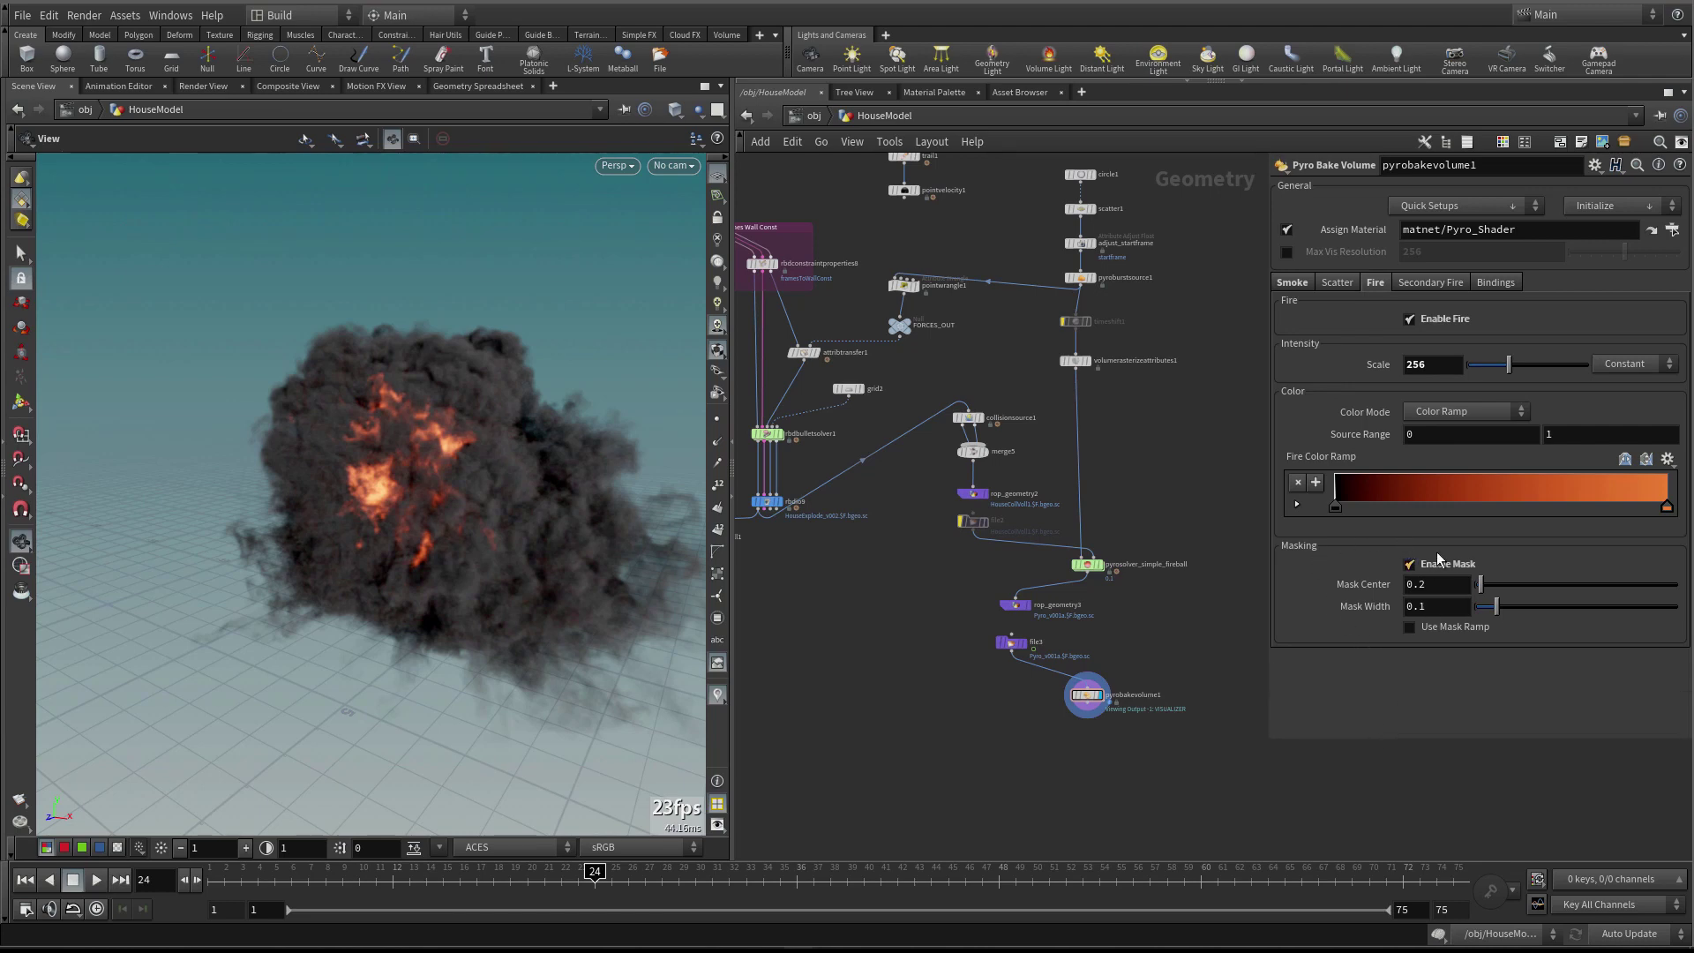
{"action": "left_click", "coordinate": [1293, 283]}
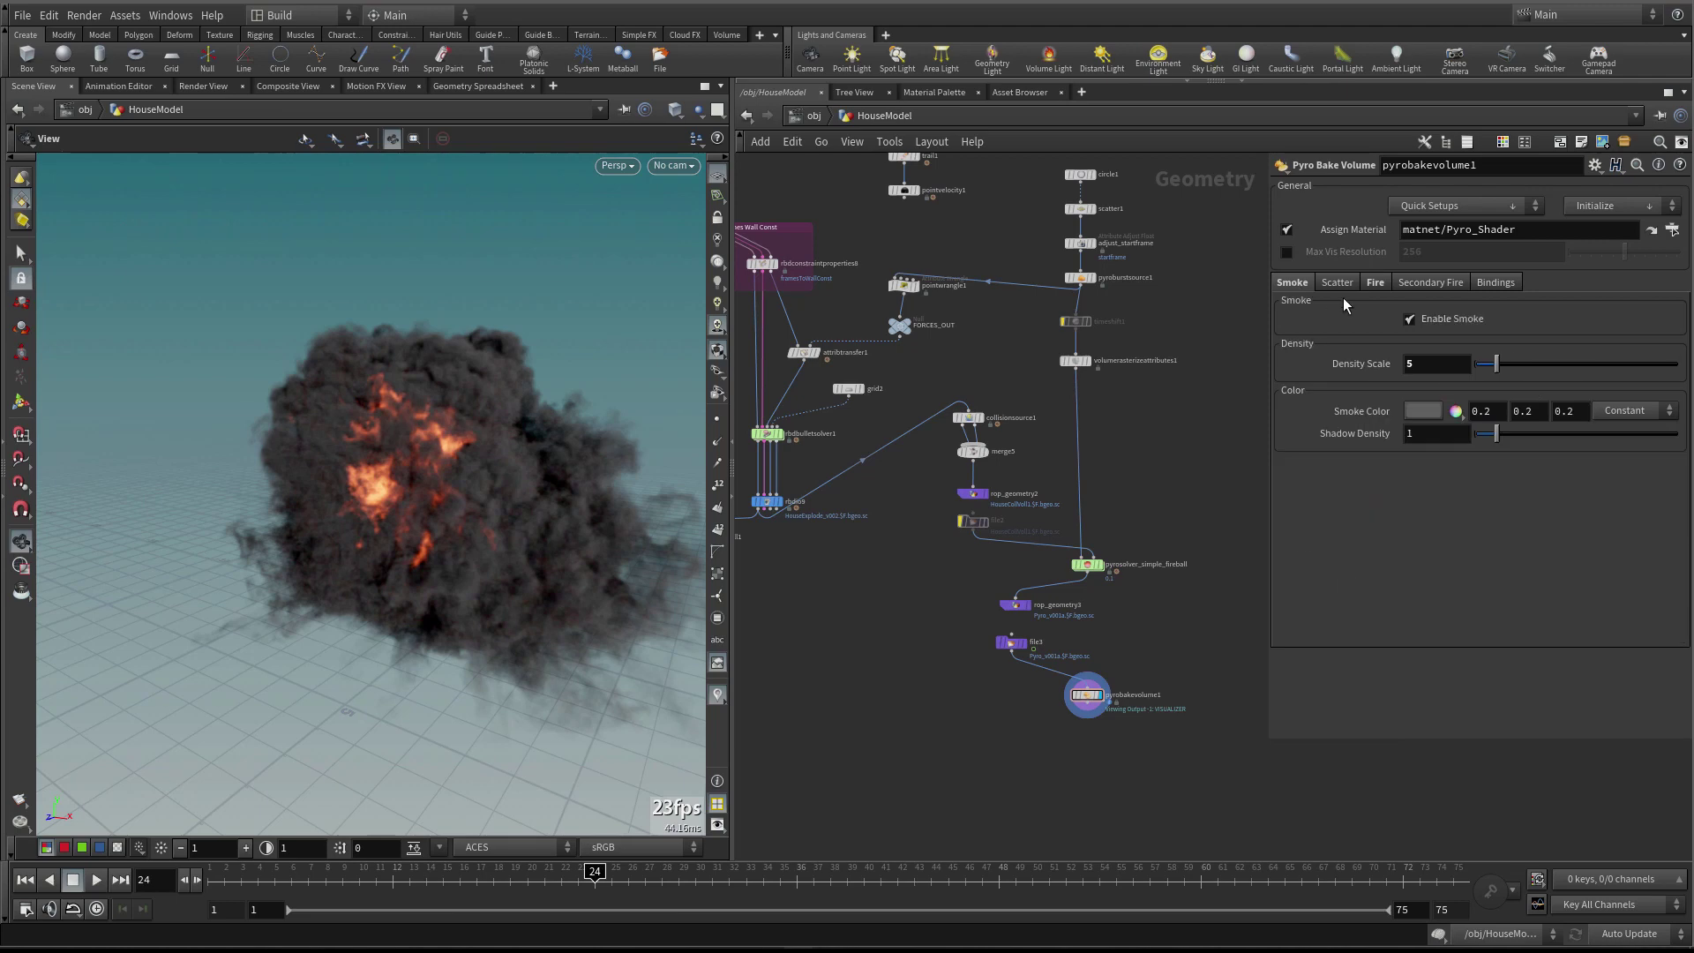
{"action": "left_click", "coordinate": [1426, 319]}
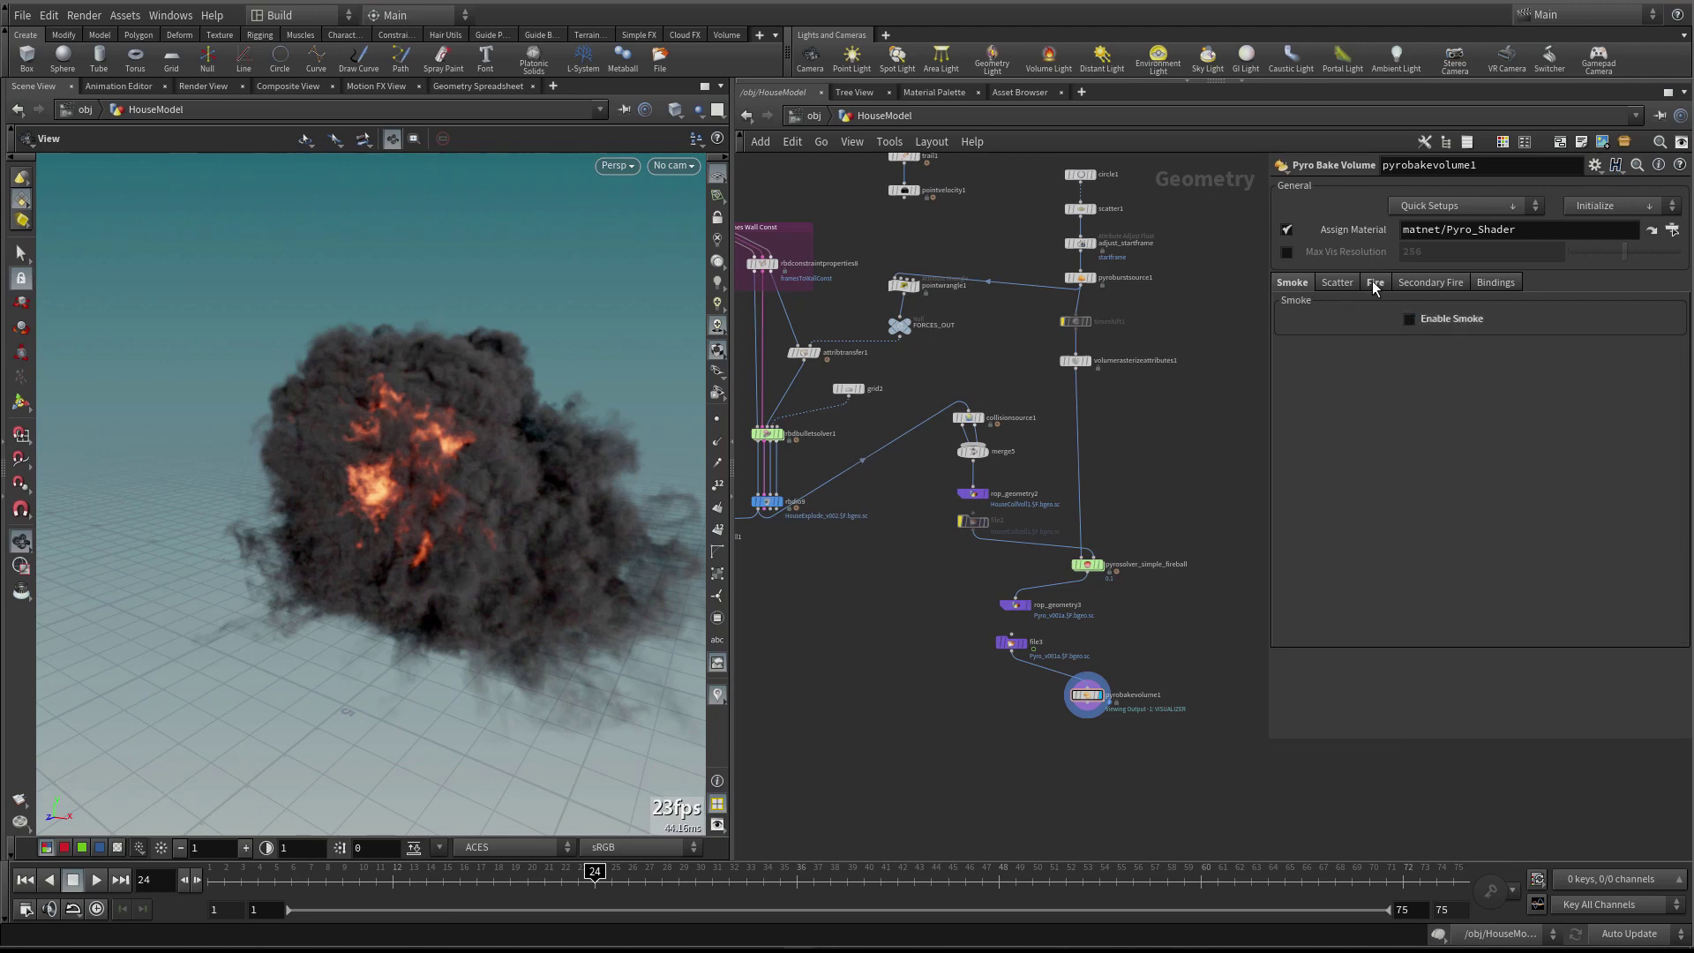
{"action": "left_click", "coordinate": [1373, 282]}
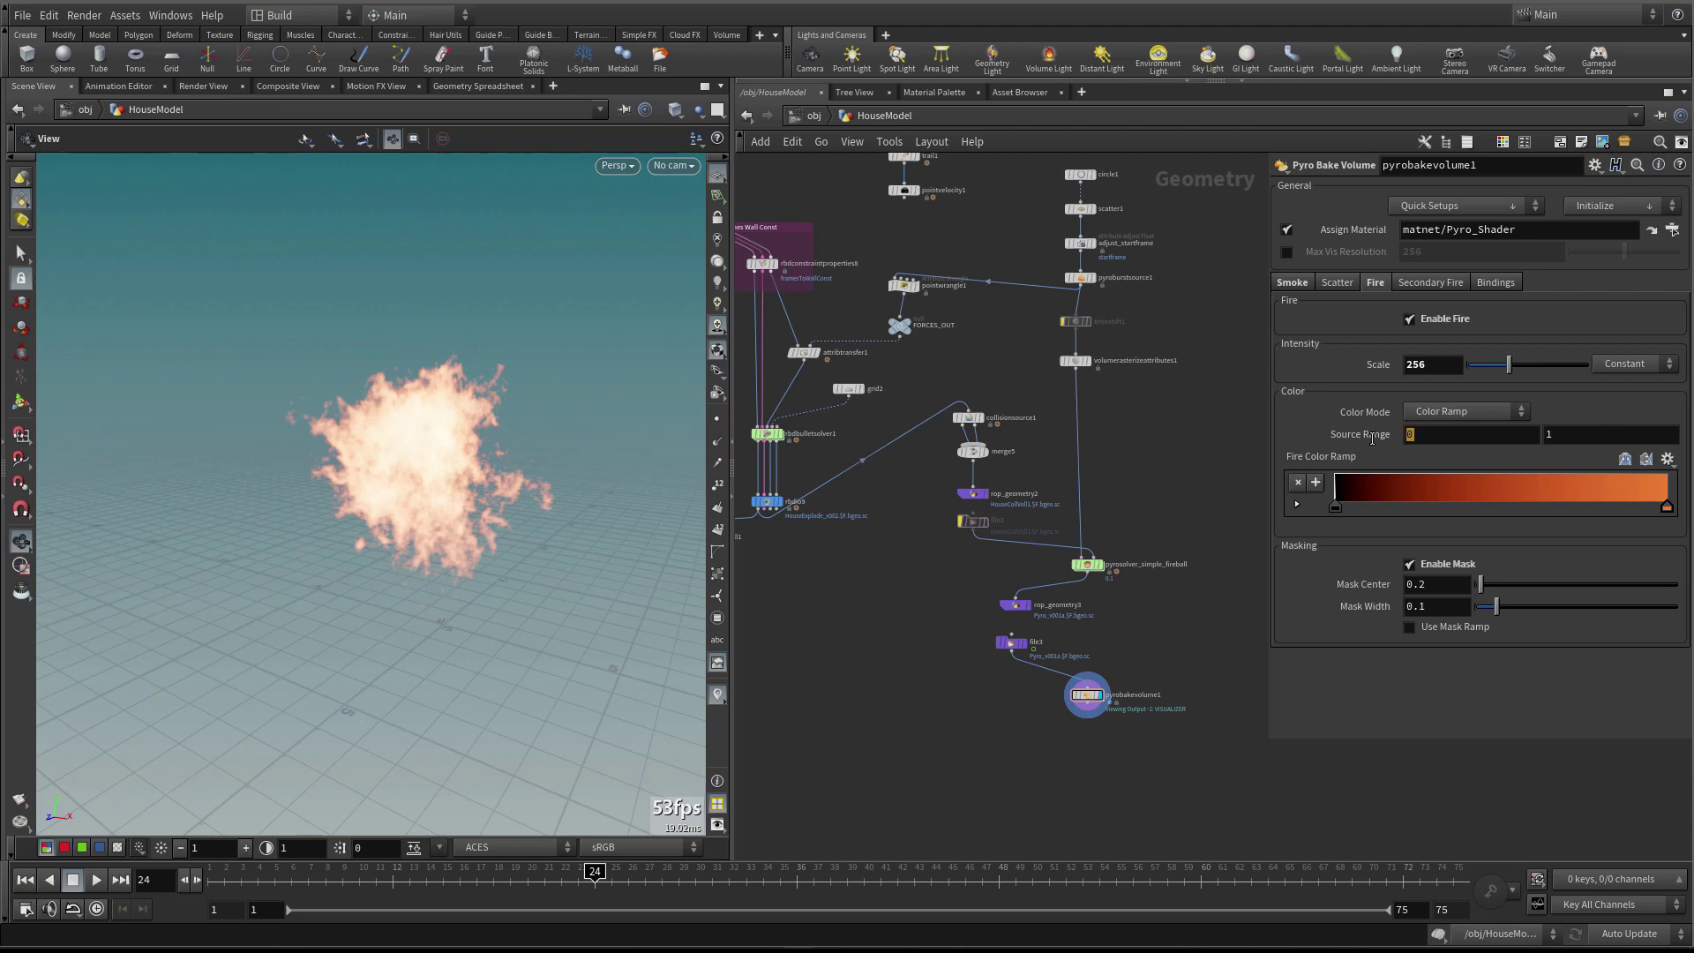
Try the upper limit of the fire color's Source Range at 0.5 and 0.1
{"action": "left_click", "coordinate": [1610, 441]}
{"action": "key", "text": "BackSpace"}
{"action": "type", "text": ".5"}
{"action": "key", "text": "Return"}
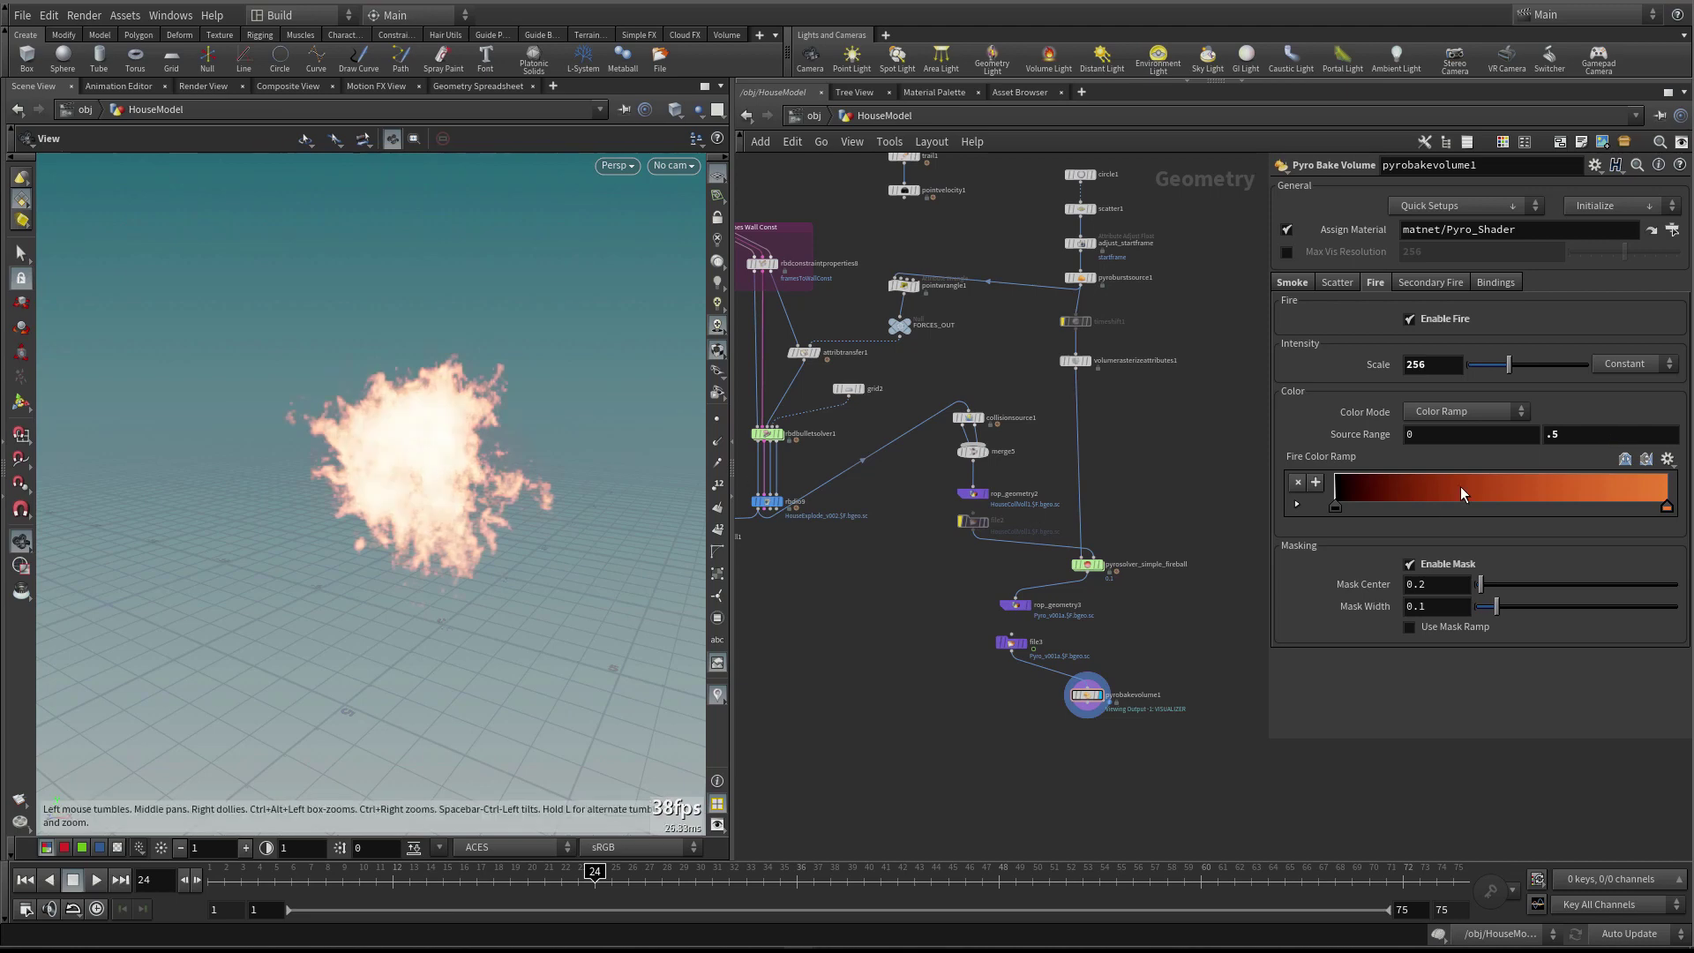
{"action": "double_click", "coordinate": [1555, 434]}
{"action": "type", "text": ".1"}
{"action": "key", "text": "Return"}
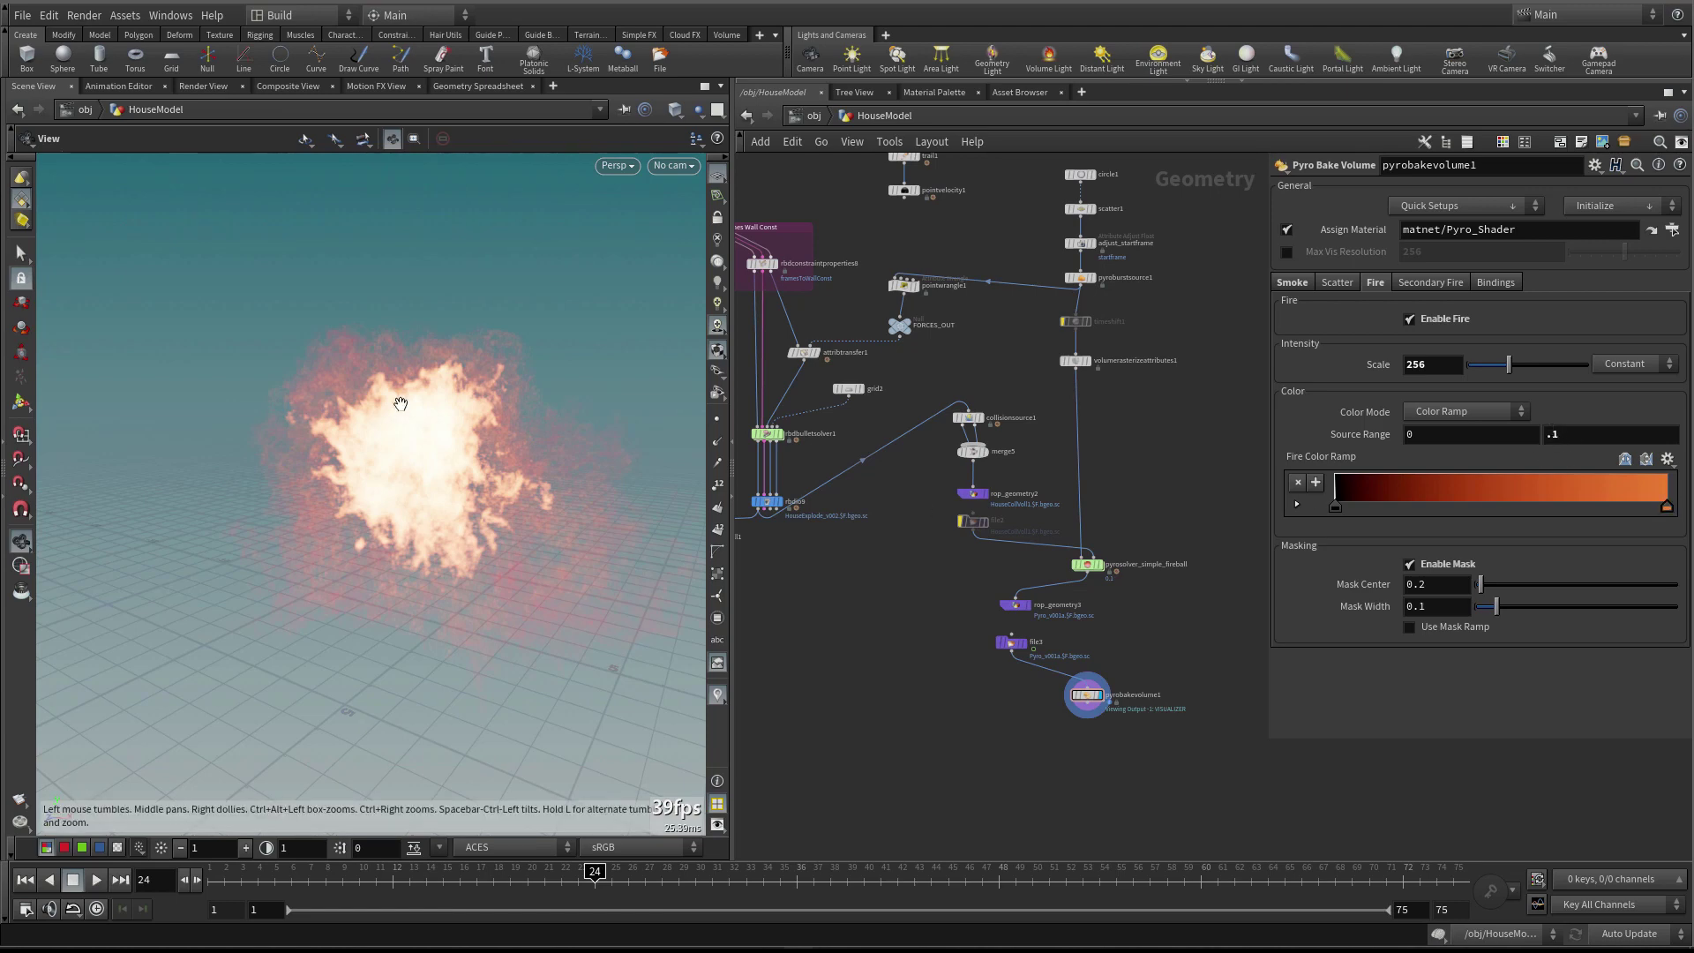
Set the upper limit of the fire color's Source Range to 1.1 and re-enable the smoke on pyrobakevolume1
{"action": "left_click", "coordinate": [1579, 433]}
{"action": "type", "text": "1.1"}
{"action": "key", "text": "Return"}
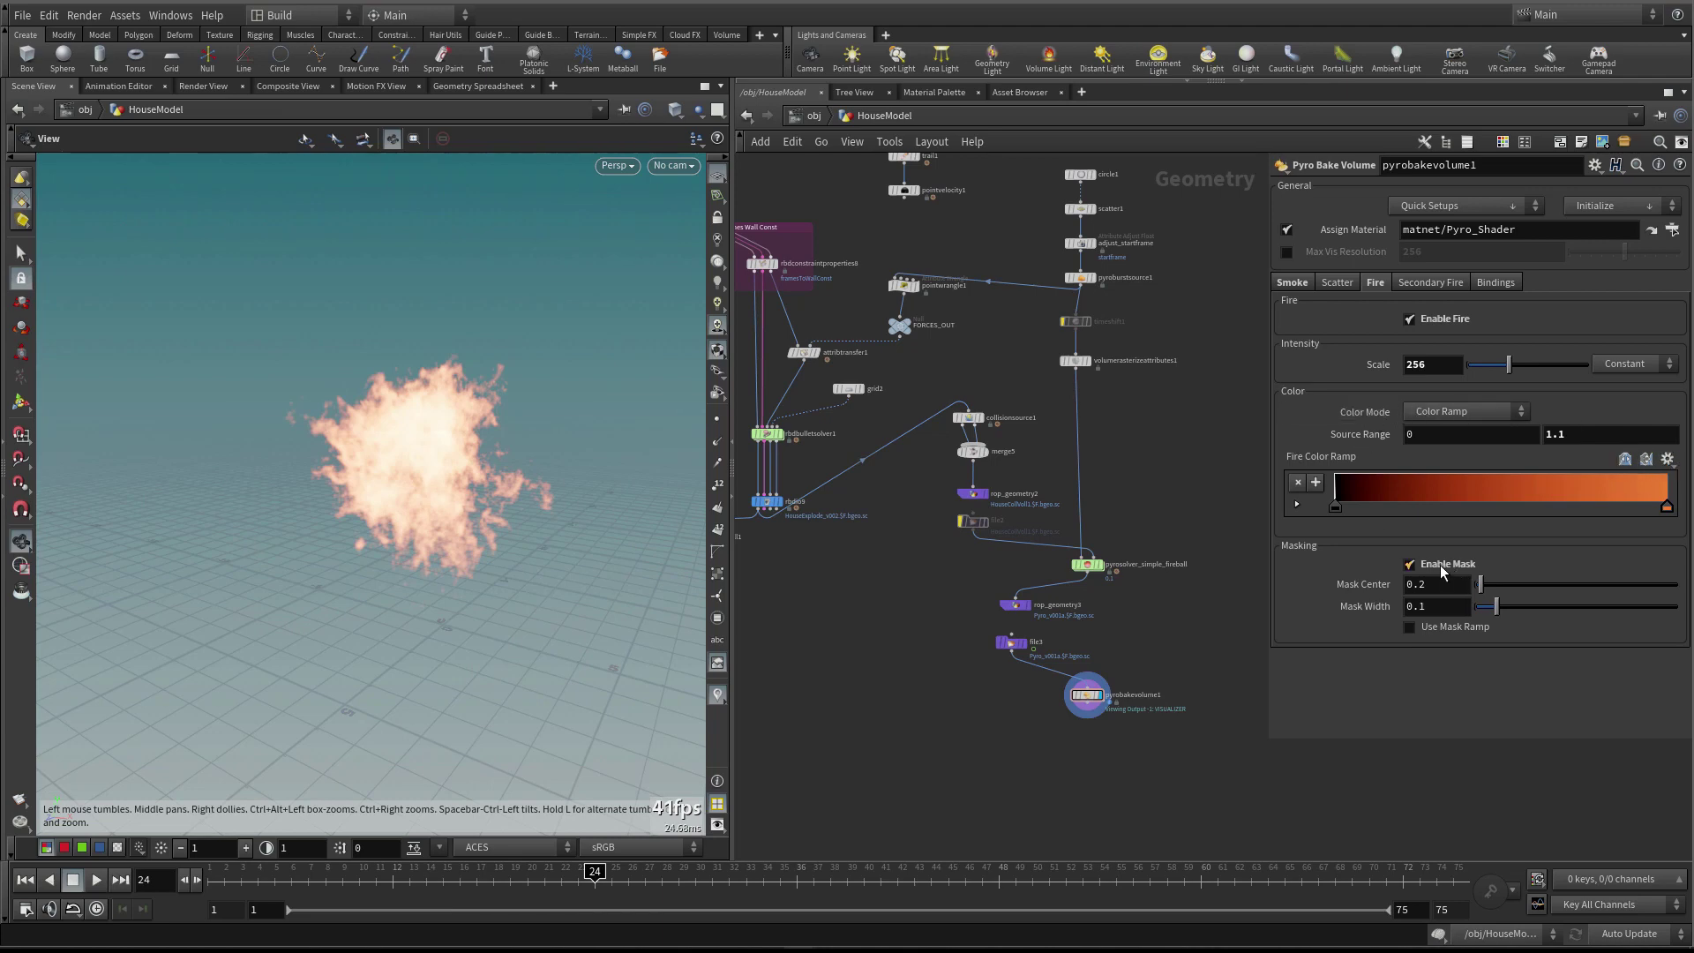
{"action": "left_click", "coordinate": [1281, 287]}
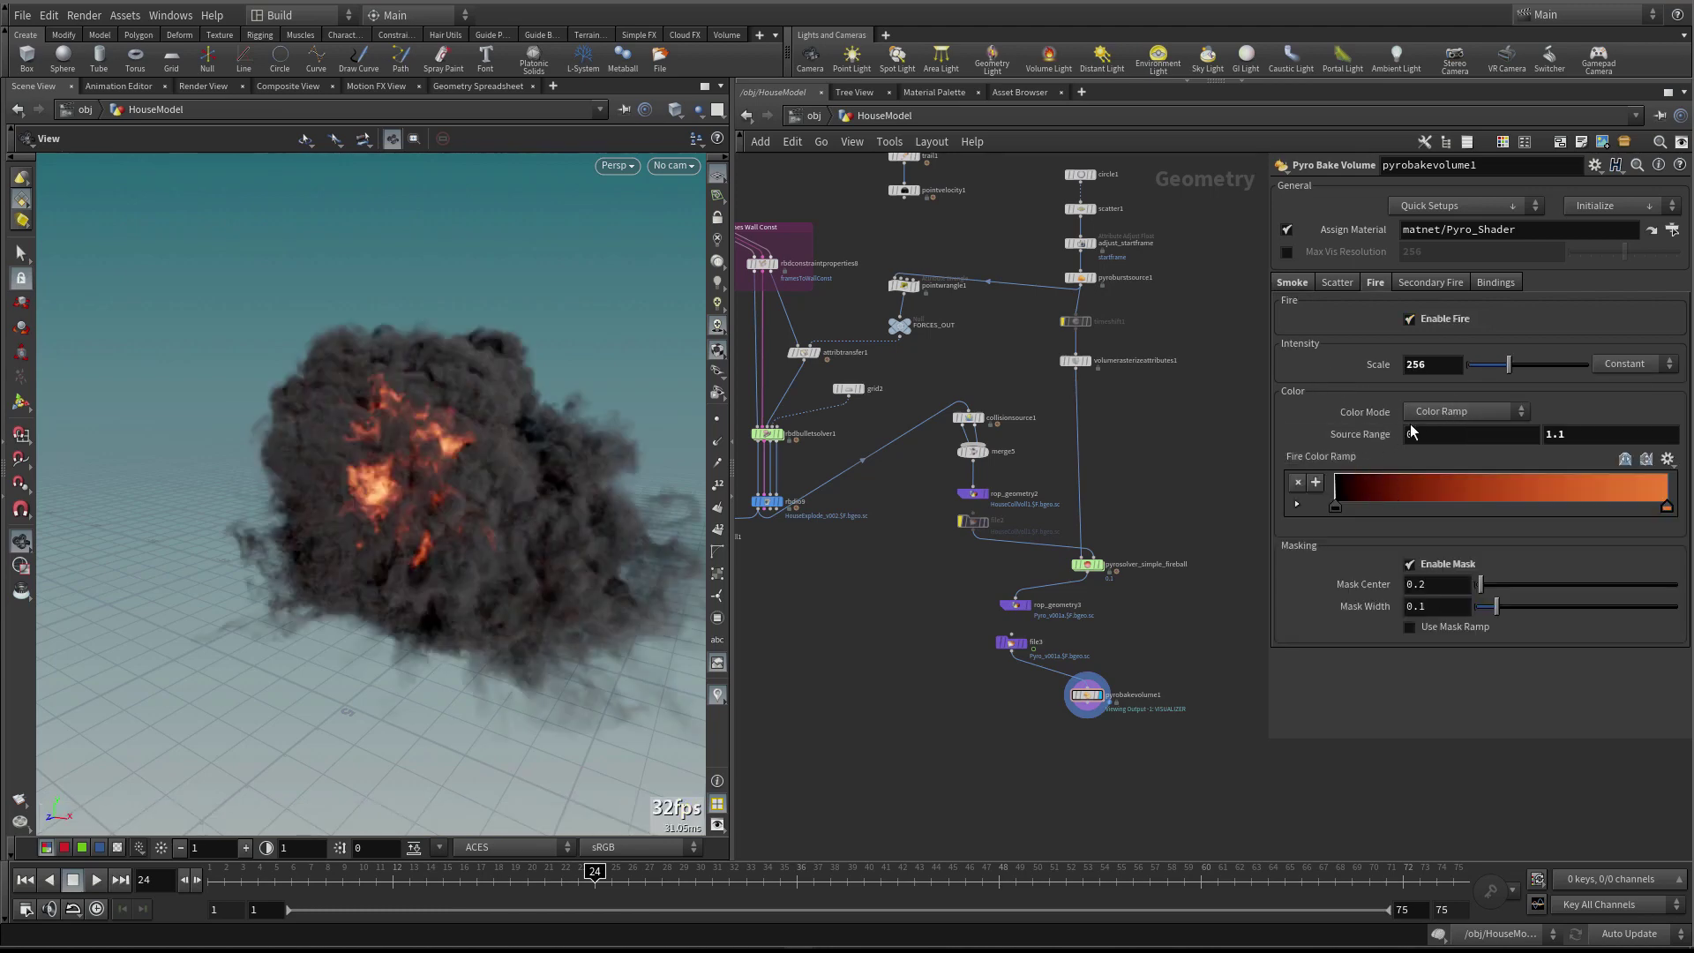
{"action": "left_click", "coordinate": [1460, 413]}
{"action": "left_click", "coordinate": [1464, 409]}
Examine the explosion's fire and smoke up close from several angles with scatter disabled
{"action": "left_click", "coordinate": [1332, 279]}
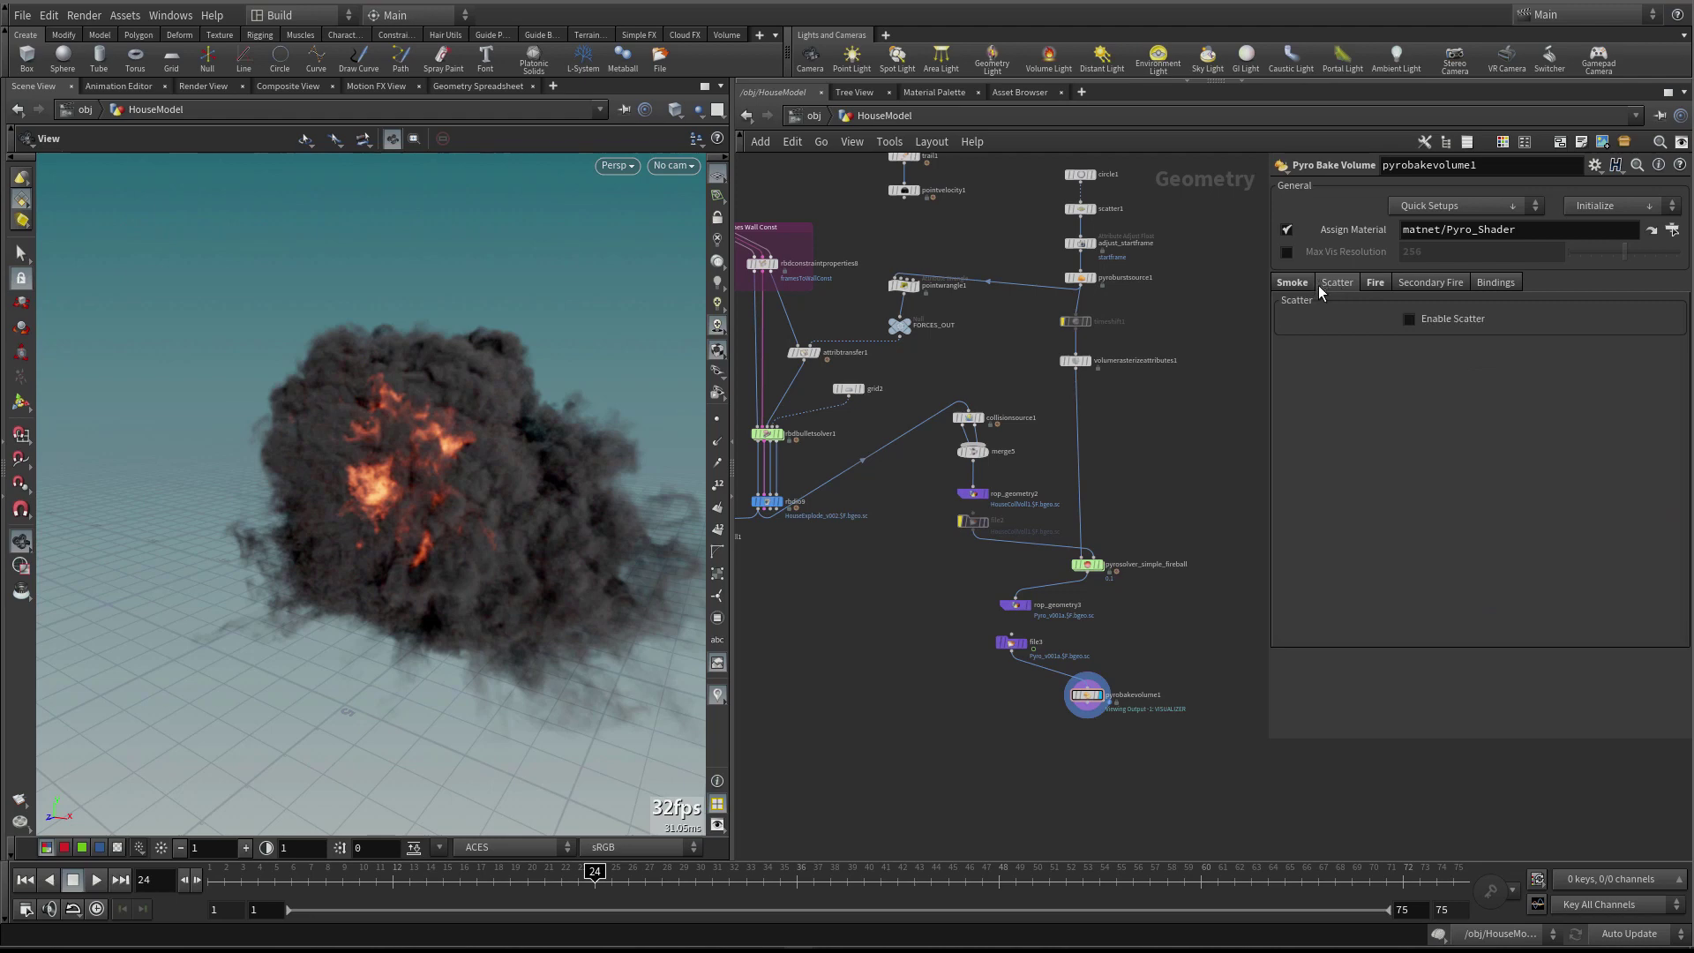
{"action": "scroll", "coordinate": [518, 476], "scroll_direction": "up", "scroll_amount": 5}
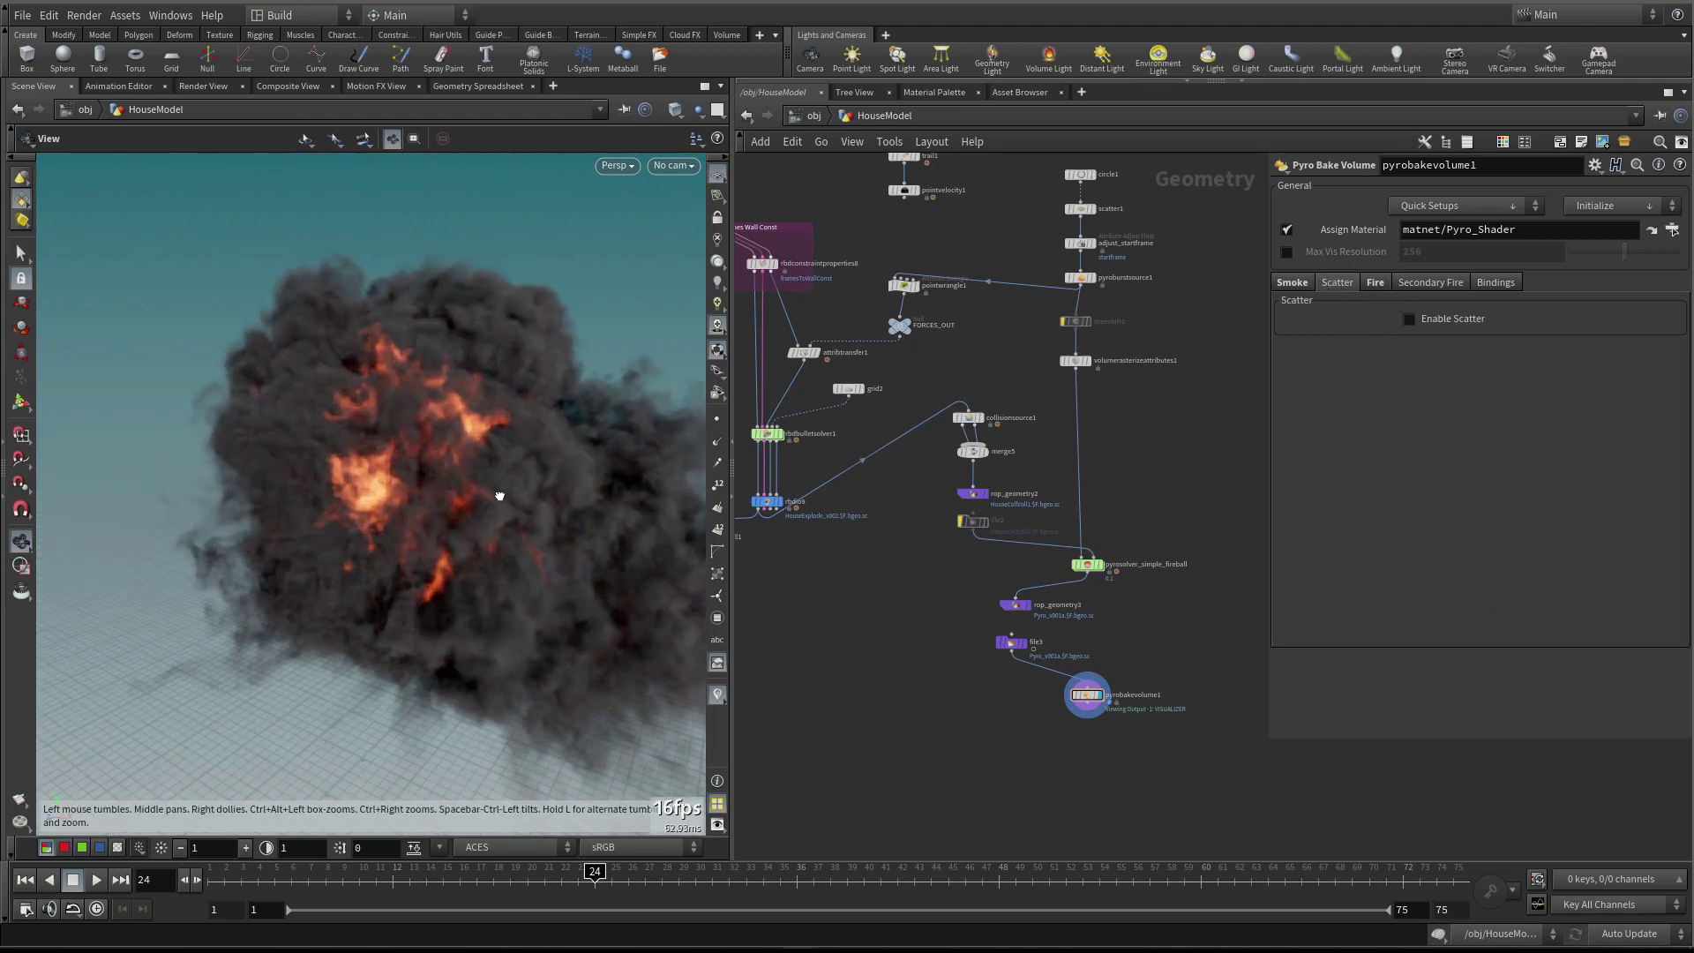
{"action": "left_click_drag", "start_coordinate": [519, 477], "coordinate": [491, 476]}
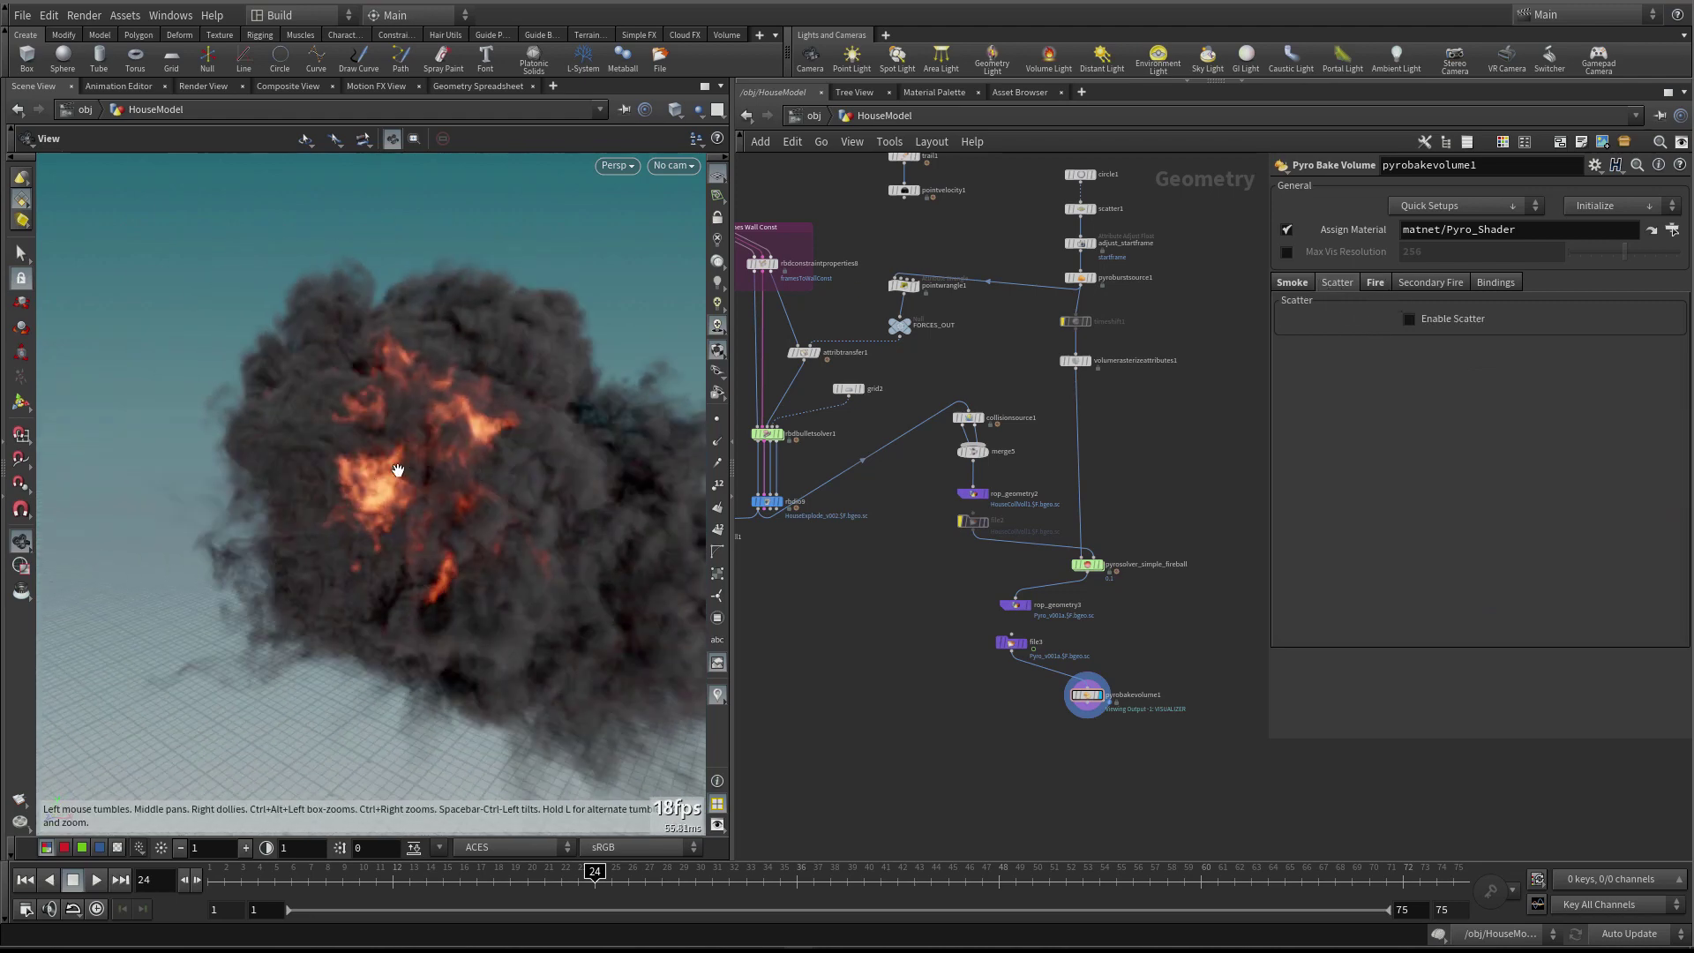
{"action": "left_click_drag", "start_coordinate": [333, 458], "coordinate": [321, 359]}
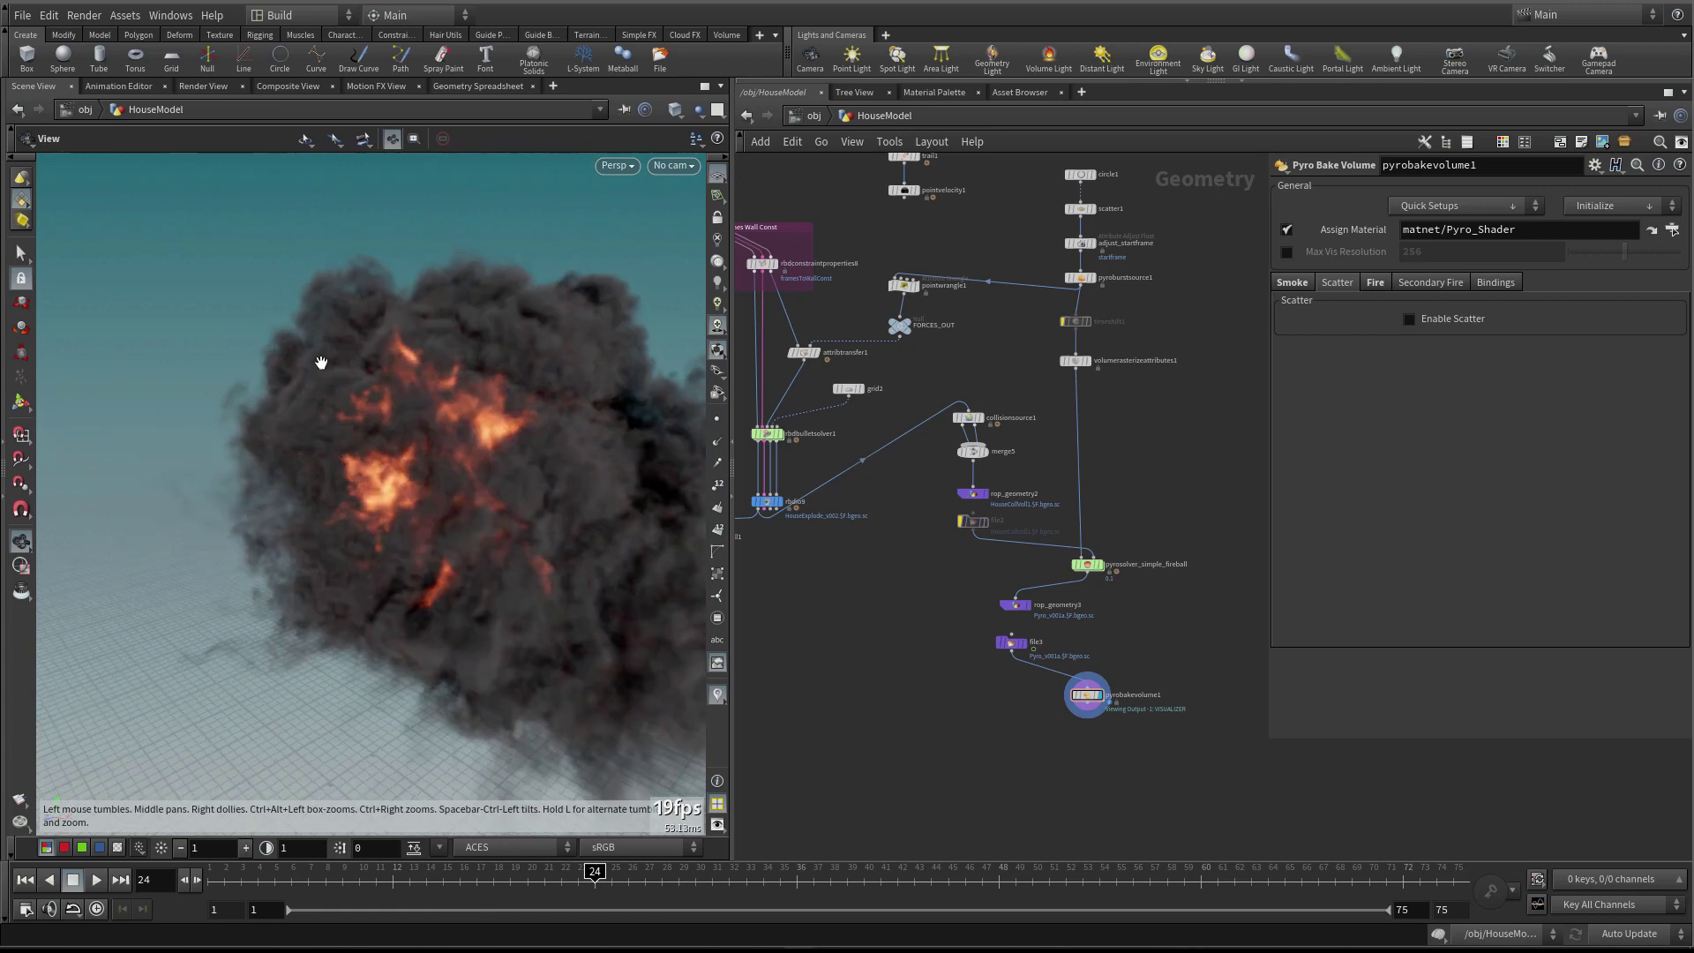
{"action": "left_click_drag", "start_coordinate": [473, 423], "coordinate": [465, 392]}
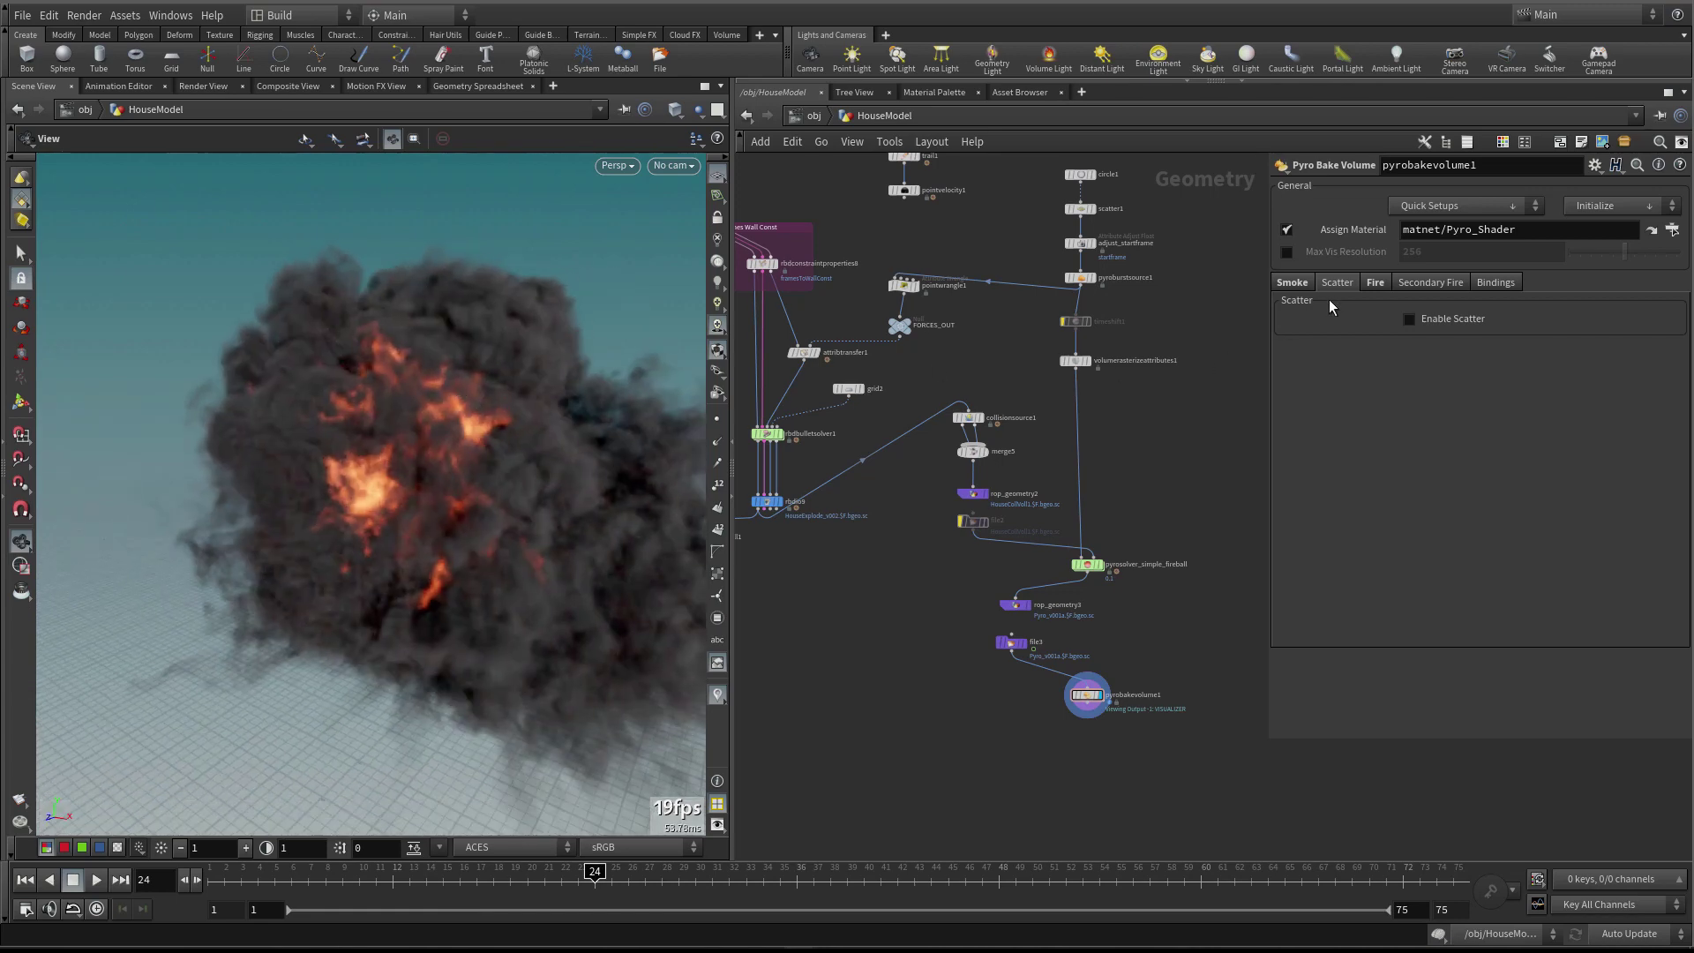
Toggle Scatter on and off on pyrobakevolume1 to compare the glow in the smoke, and return to the Fire settings
{"action": "left_click", "coordinate": [1370, 283]}
{"action": "left_click", "coordinate": [1340, 284]}
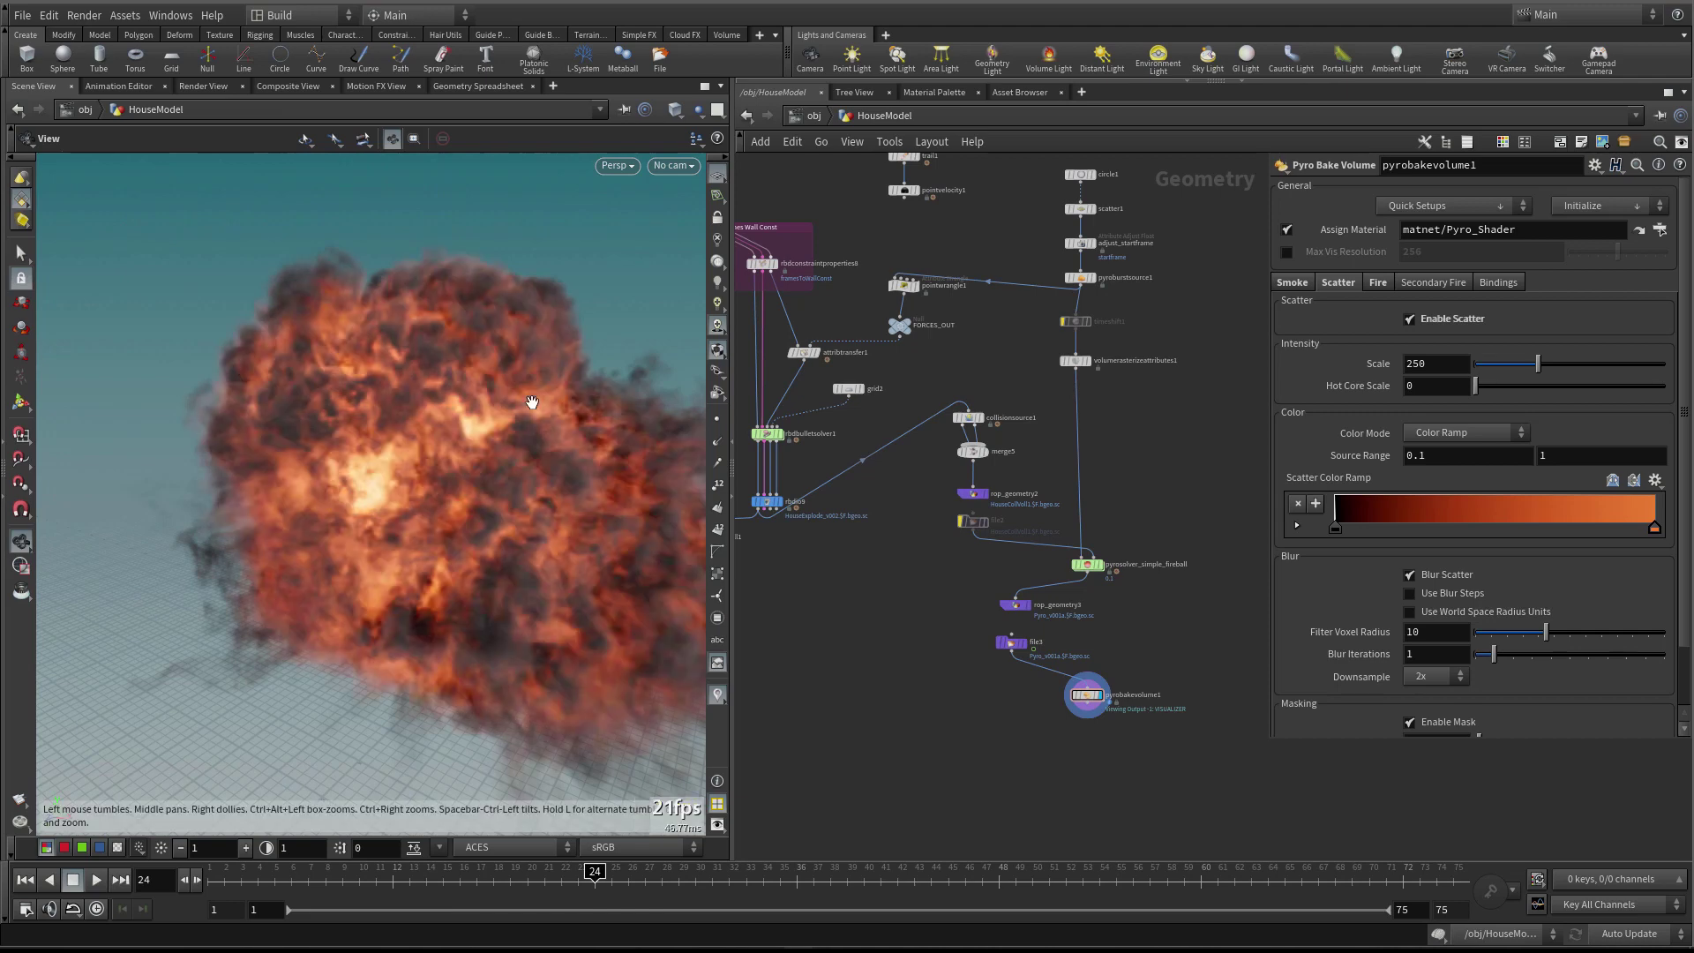
{"action": "left_click_drag", "start_coordinate": [484, 397], "coordinate": [359, 424]}
{"action": "scroll", "coordinate": [1512, 554], "scroll_direction": "down", "scroll_amount": 1}
{"action": "scroll", "coordinate": [1499, 582], "scroll_direction": "down", "scroll_amount": 1}
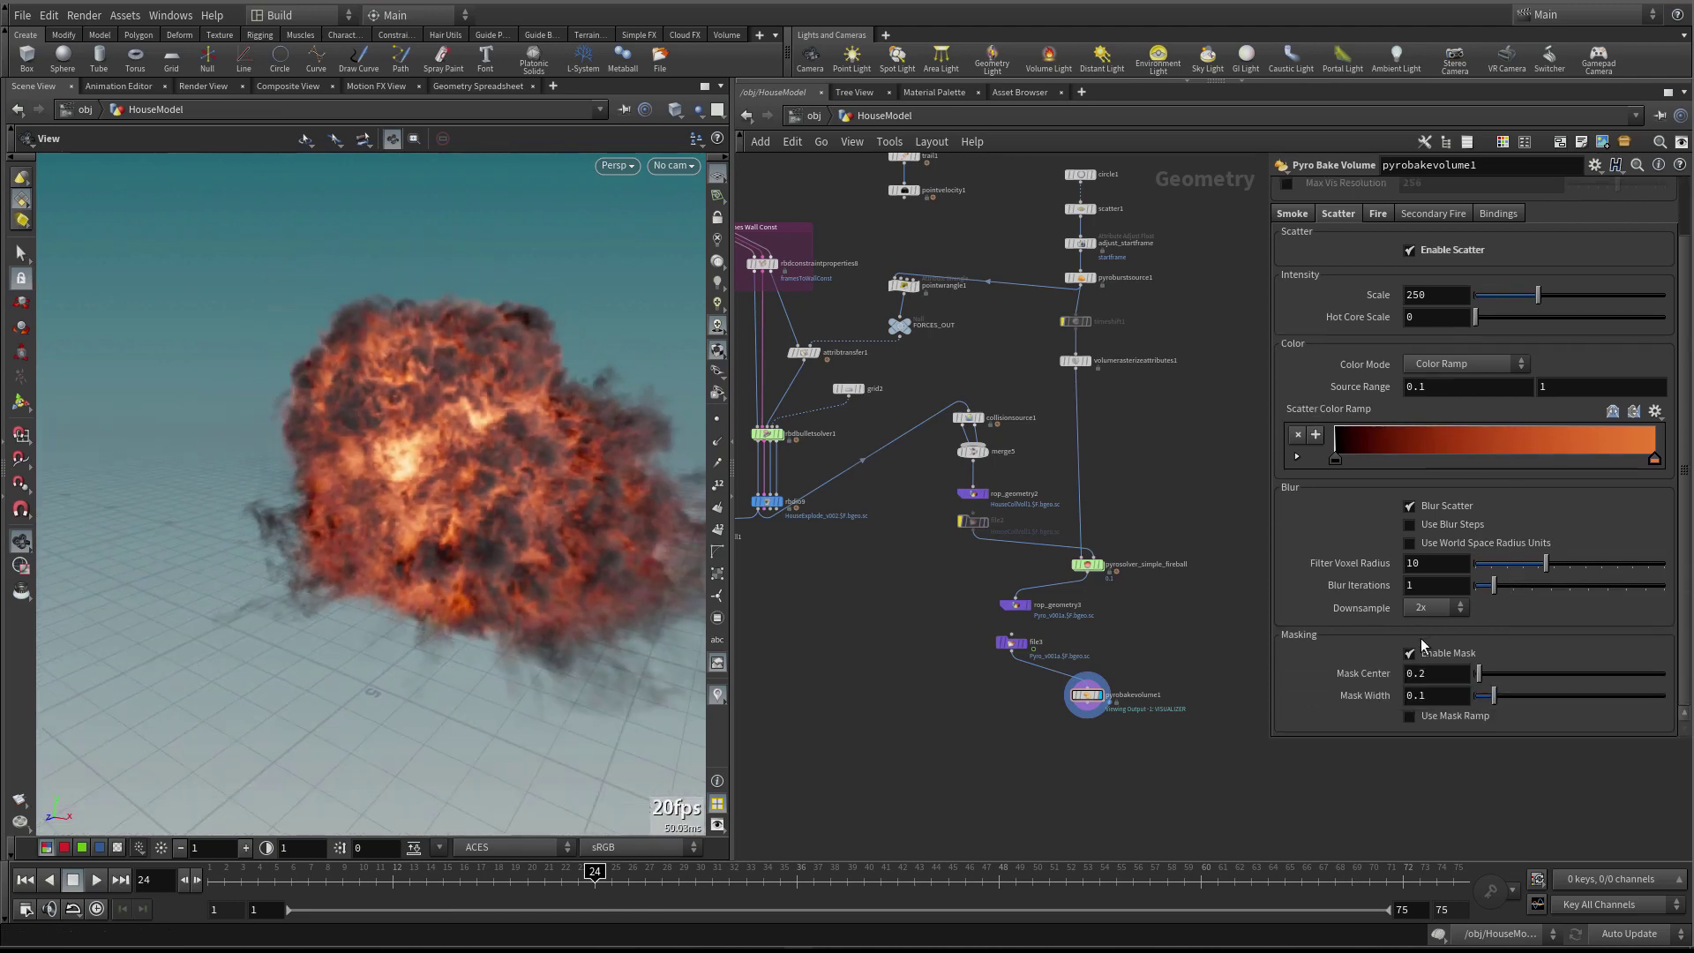
{"action": "mouse_move", "coordinate": [434, 473]}
{"action": "left_mouse_down"}
{"action": "mouse_move", "coordinate": [541, 465]}
{"action": "mouse_move", "coordinate": [559, 488]}
{"action": "mouse_move", "coordinate": [334, 462]}
{"action": "mouse_move", "coordinate": [405, 480]}
{"action": "mouse_move", "coordinate": [450, 463]}
{"action": "mouse_move", "coordinate": [420, 466]}
{"action": "left_mouse_up"}
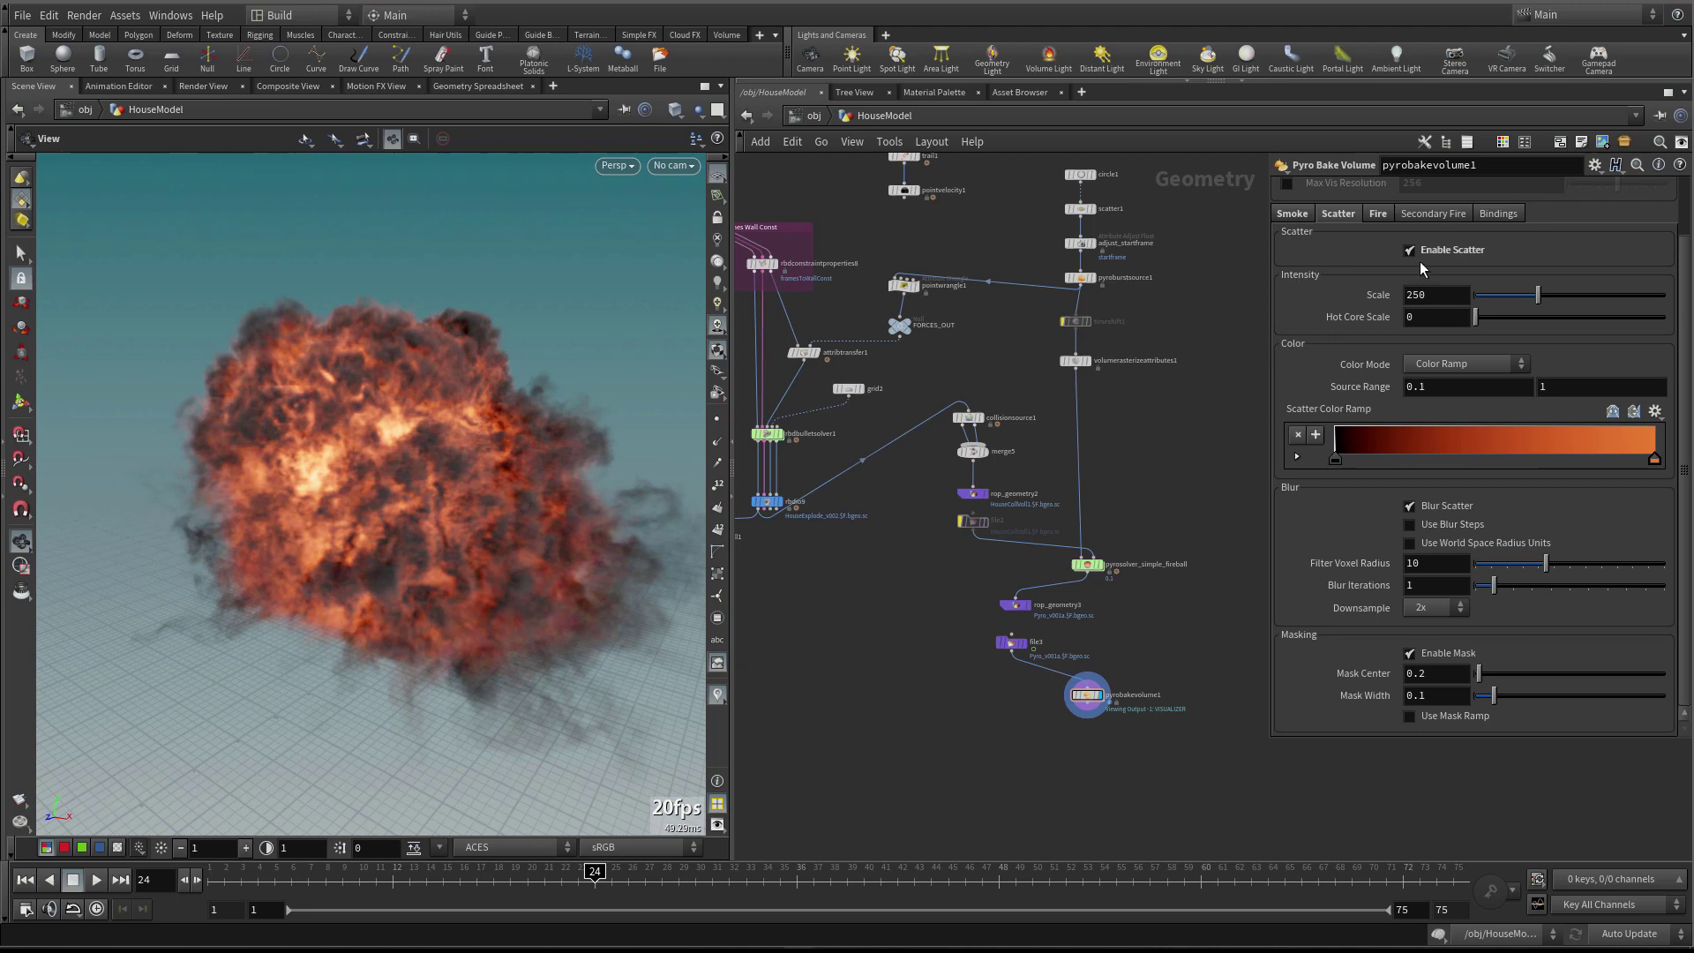
{"action": "left_click", "coordinate": [1376, 214]}
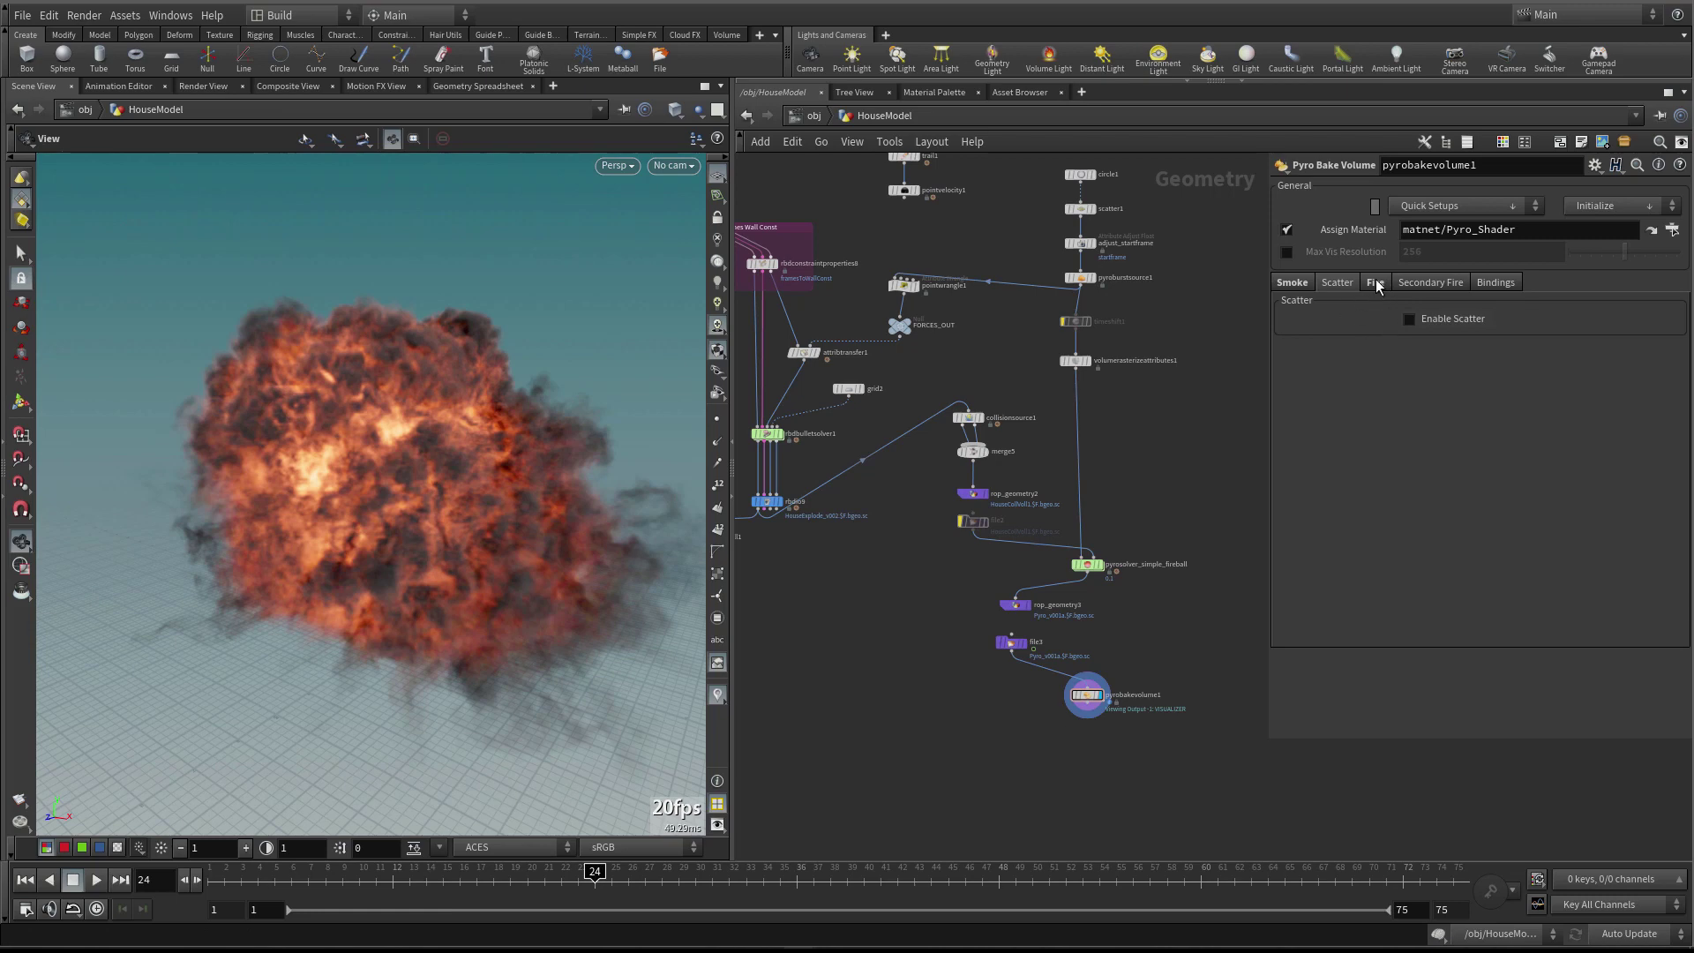
{"action": "left_click", "coordinate": [1373, 283]}
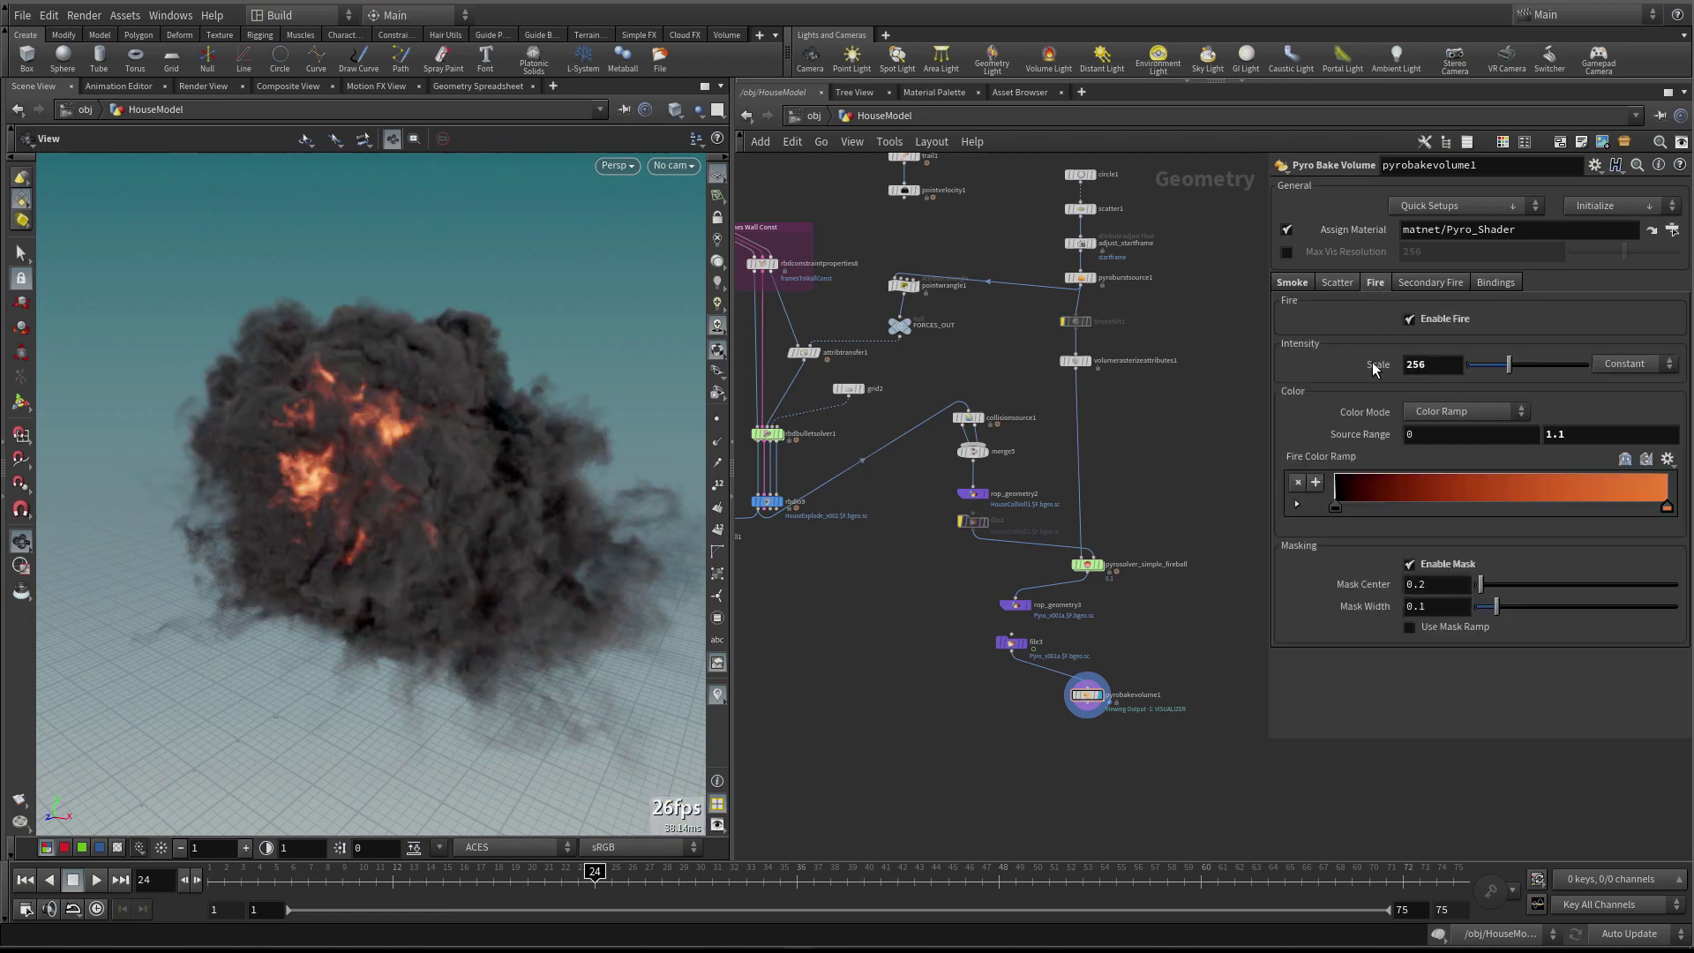
Try the fire's Mask Center at 0.5 and 0.8, and inspect the explosion
{"action": "double_click", "coordinate": [1421, 585]}
{"action": "type", "text": "5"}
{"action": "key", "text": "Return"}
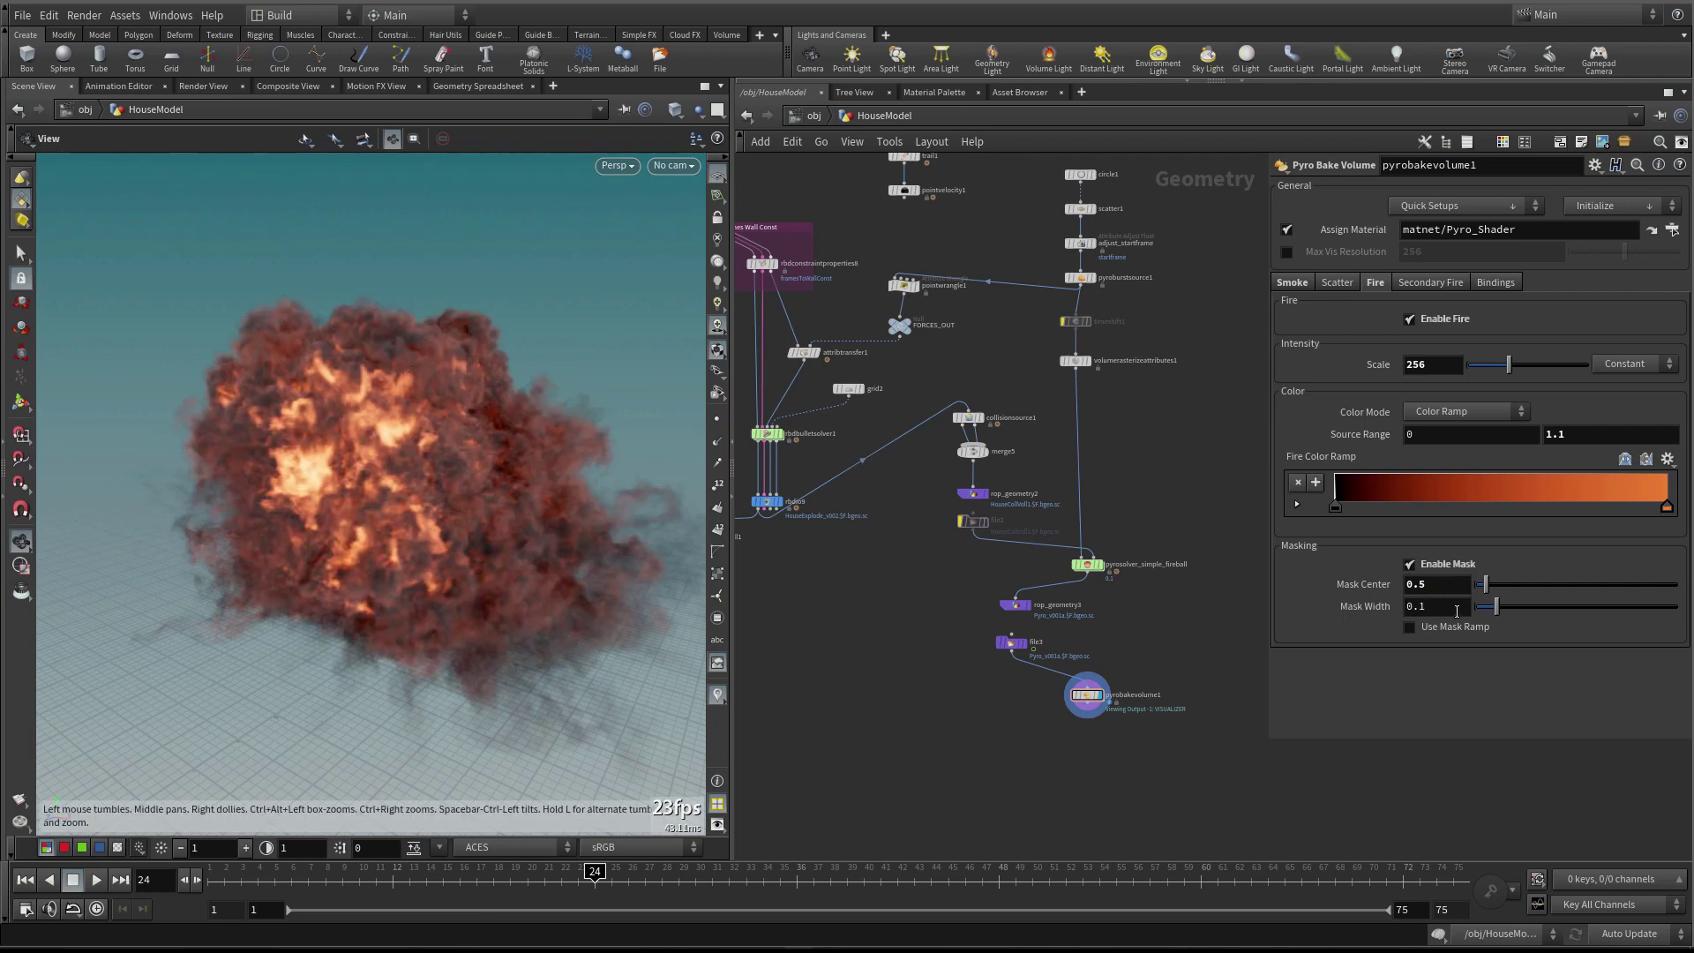
{"action": "double_click", "coordinate": [1427, 584]}
{"action": "type", "text": "0.8"}
{"action": "key", "text": "Return"}
{"action": "left_click_drag", "start_coordinate": [522, 450], "coordinate": [481, 452]}
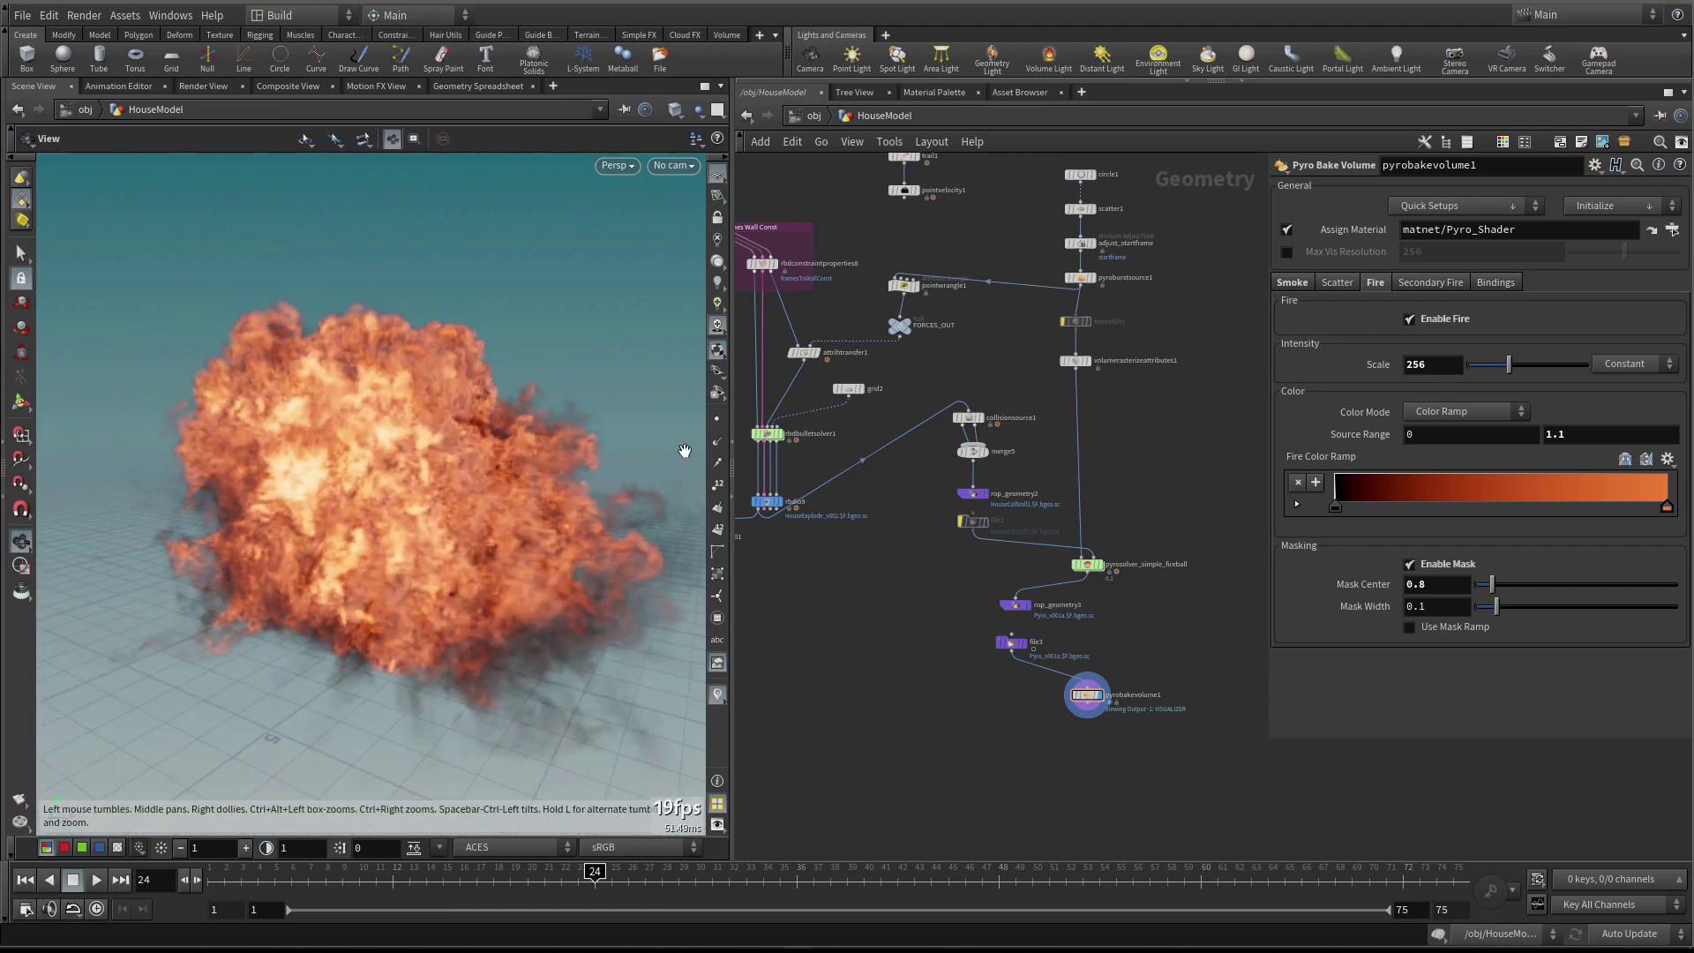
Lower the fire's Mask Center to 0.5 and on to 0.2
{"action": "double_click", "coordinate": [1435, 585]}
{"action": "type", "text": "5"}
{"action": "key", "text": "Return"}
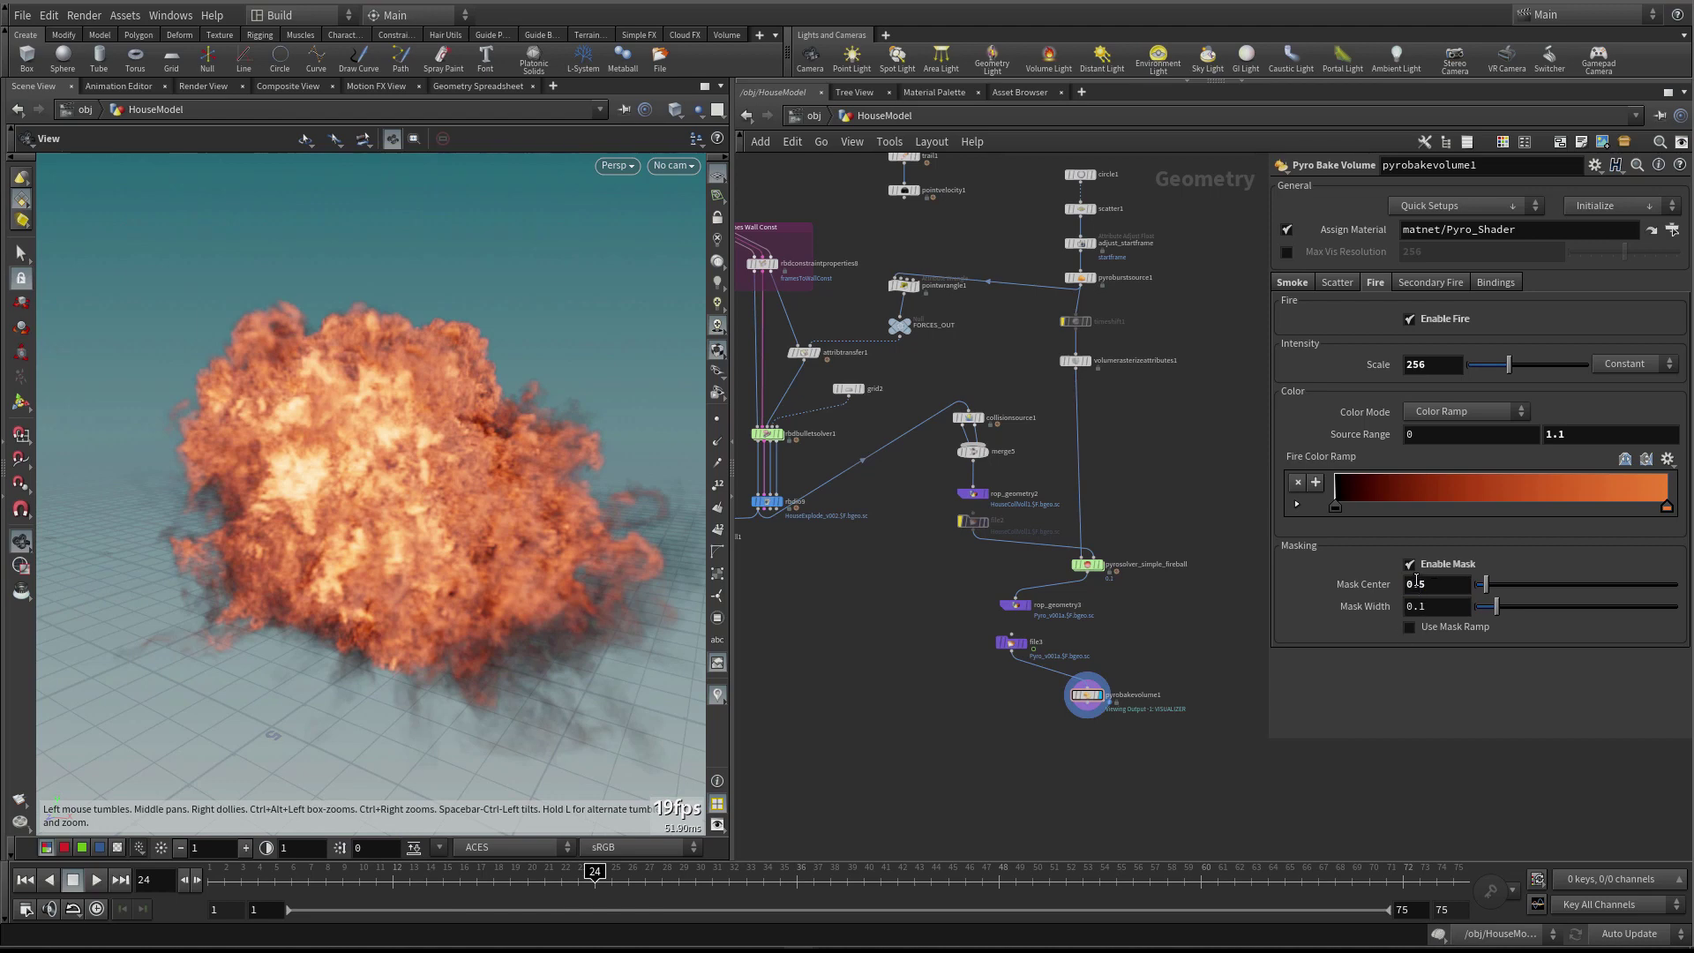
{"action": "double_click", "coordinate": [1418, 583]}
{"action": "type", "text": "2"}
{"action": "key", "text": "Return"}
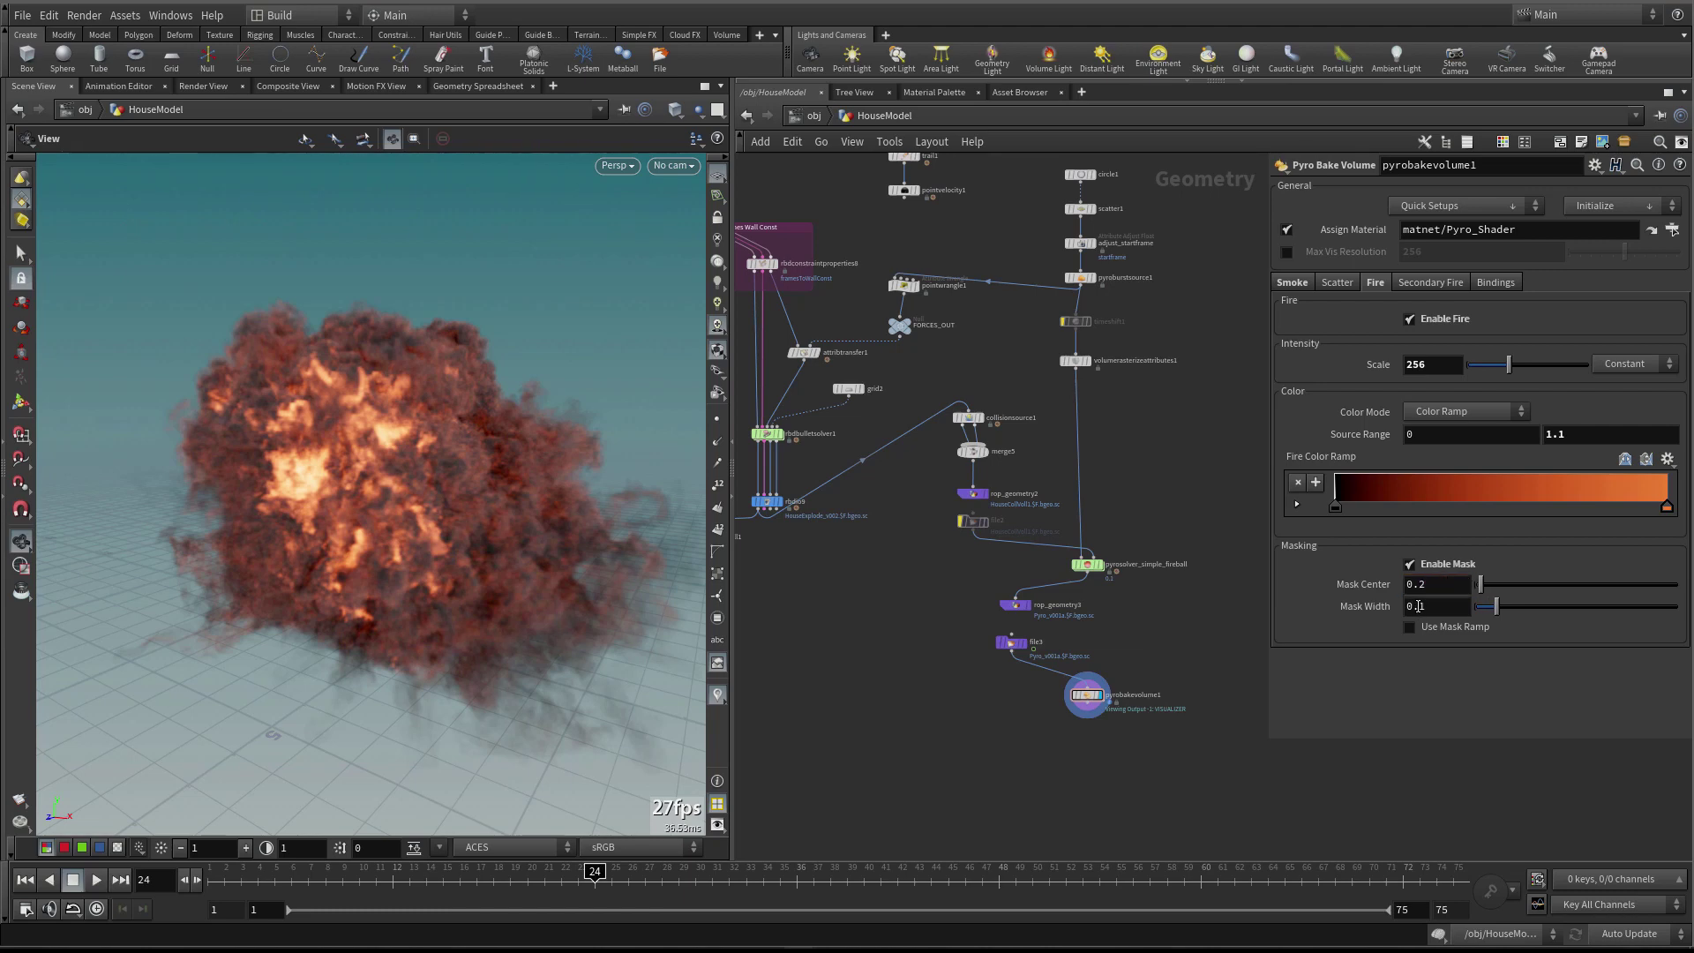
Try the fire's Mask Width at 0.3 and 0.5
{"action": "double_click", "coordinate": [1419, 606]}
{"action": "type", "text": "3"}
{"action": "key", "text": "Return"}
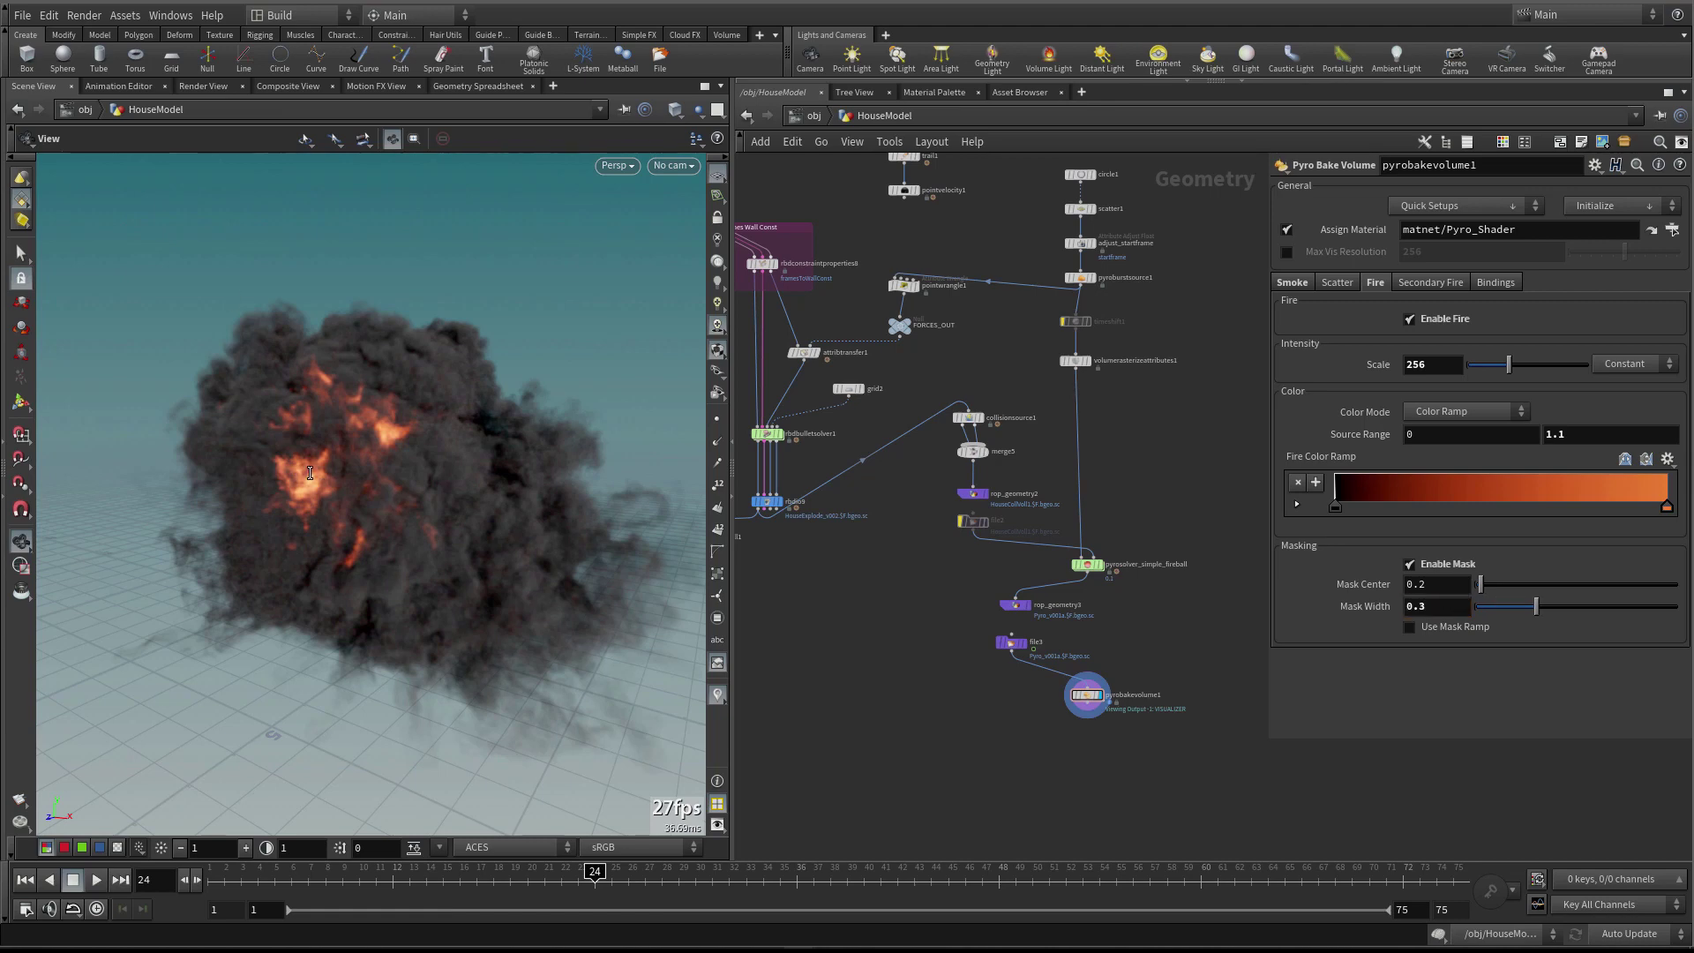
{"action": "left_click", "coordinate": [1414, 606]}
{"action": "key", "text": "BackSpace"}
{"action": "type", "text": "5"}
{"action": "key", "text": "Return"}
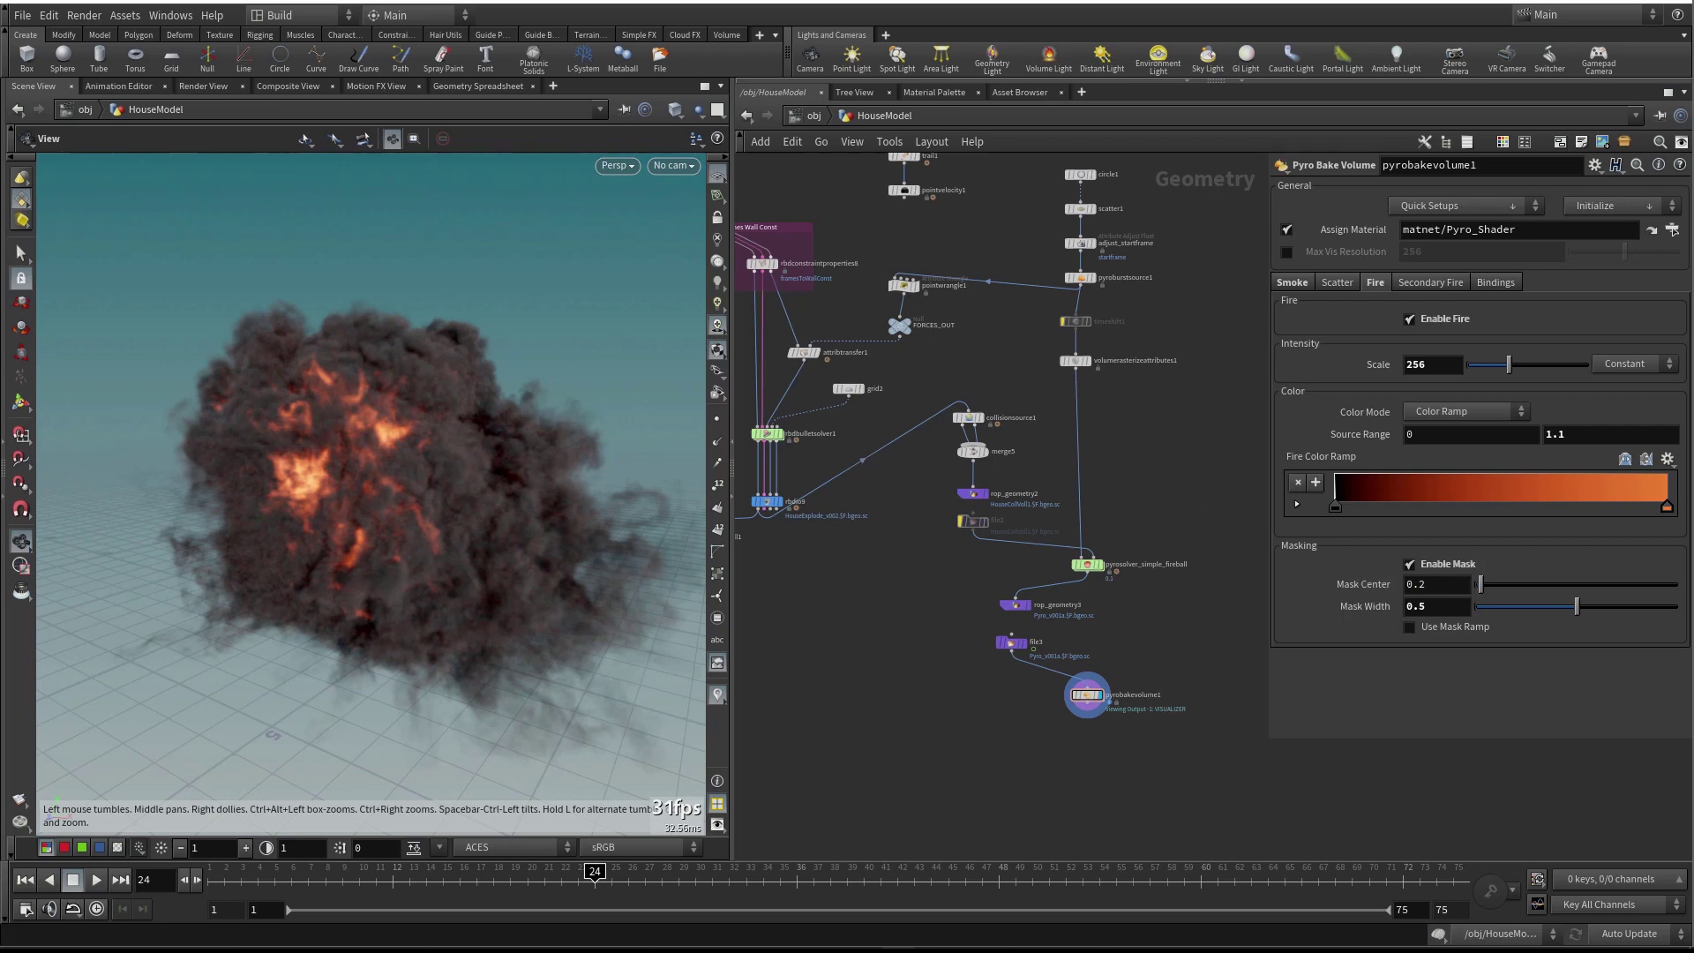
Set the fire's Mask Center to 0.1 and Mask Width to 0.8, and check the explosion from other angles
{"action": "mouse_move", "coordinate": [1094, 569]}
{"action": "mouse_move", "coordinate": [764, 435]}
{"action": "double_click", "coordinate": [1438, 584]}
{"action": "type", "text": ".1"}
{"action": "key", "text": "Return"}
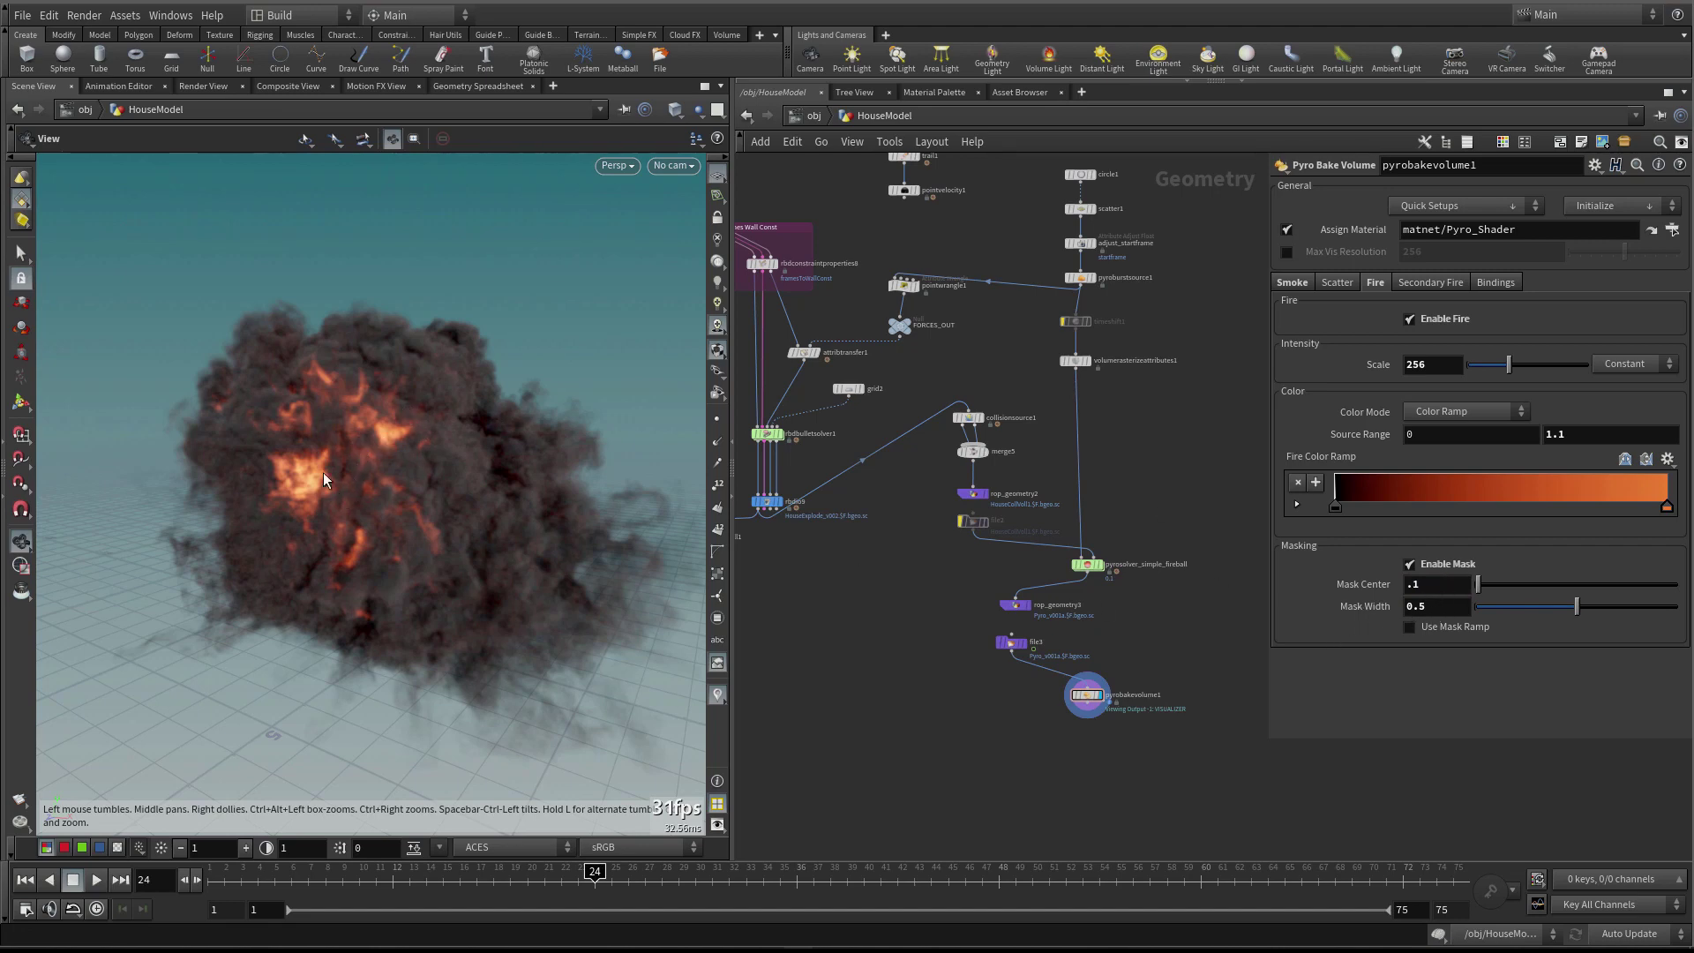
{"action": "double_click", "coordinate": [1451, 606]}
{"action": "type", "text": ".8"}
{"action": "key", "text": "Return"}
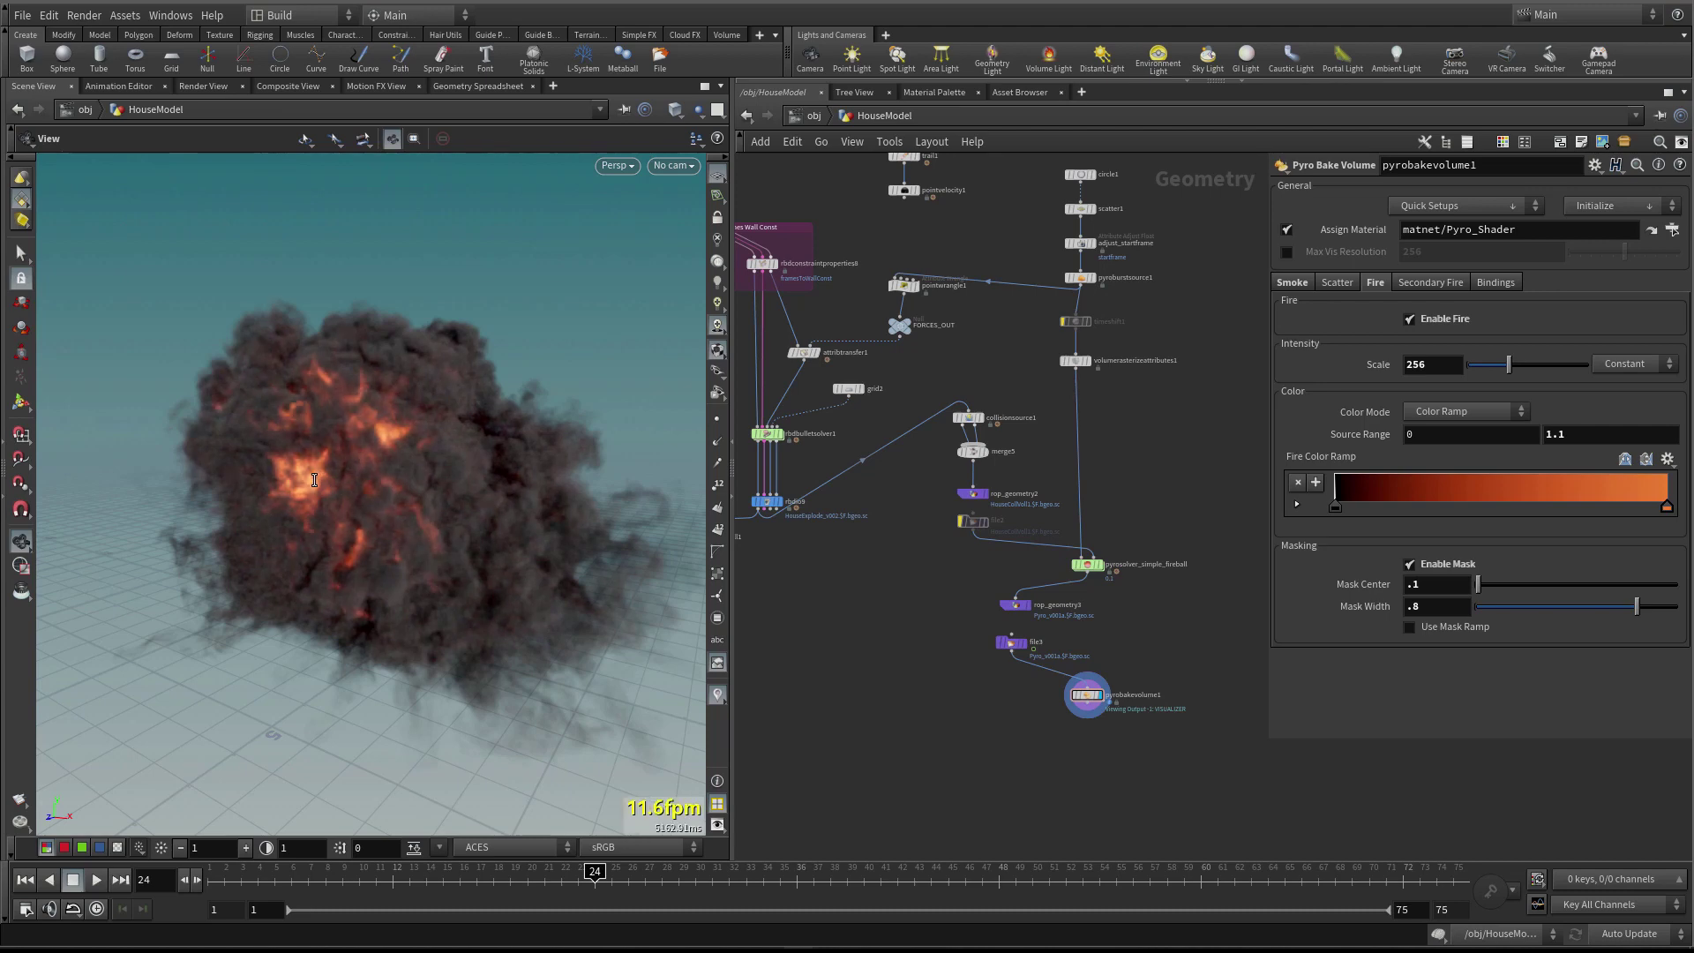
{"action": "key", "text": "Escape"}
{"action": "left_click_drag", "start_coordinate": [302, 481], "coordinate": [340, 446]}
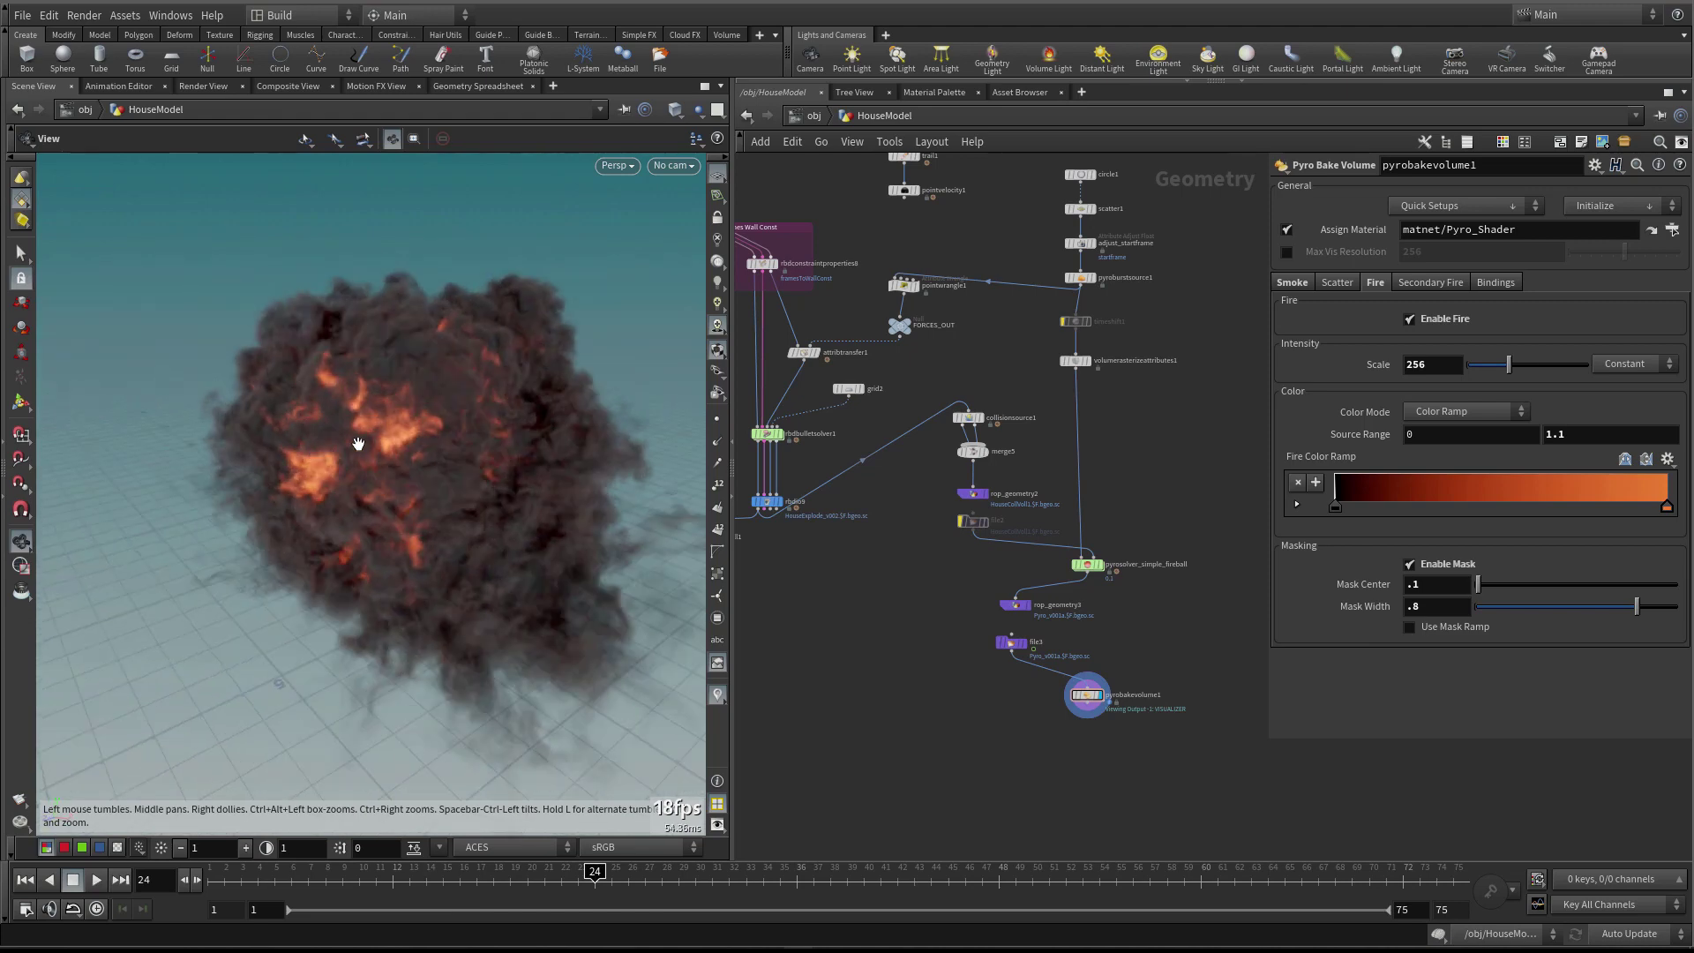
{"action": "left_click_drag", "start_coordinate": [232, 415], "coordinate": [474, 366]}
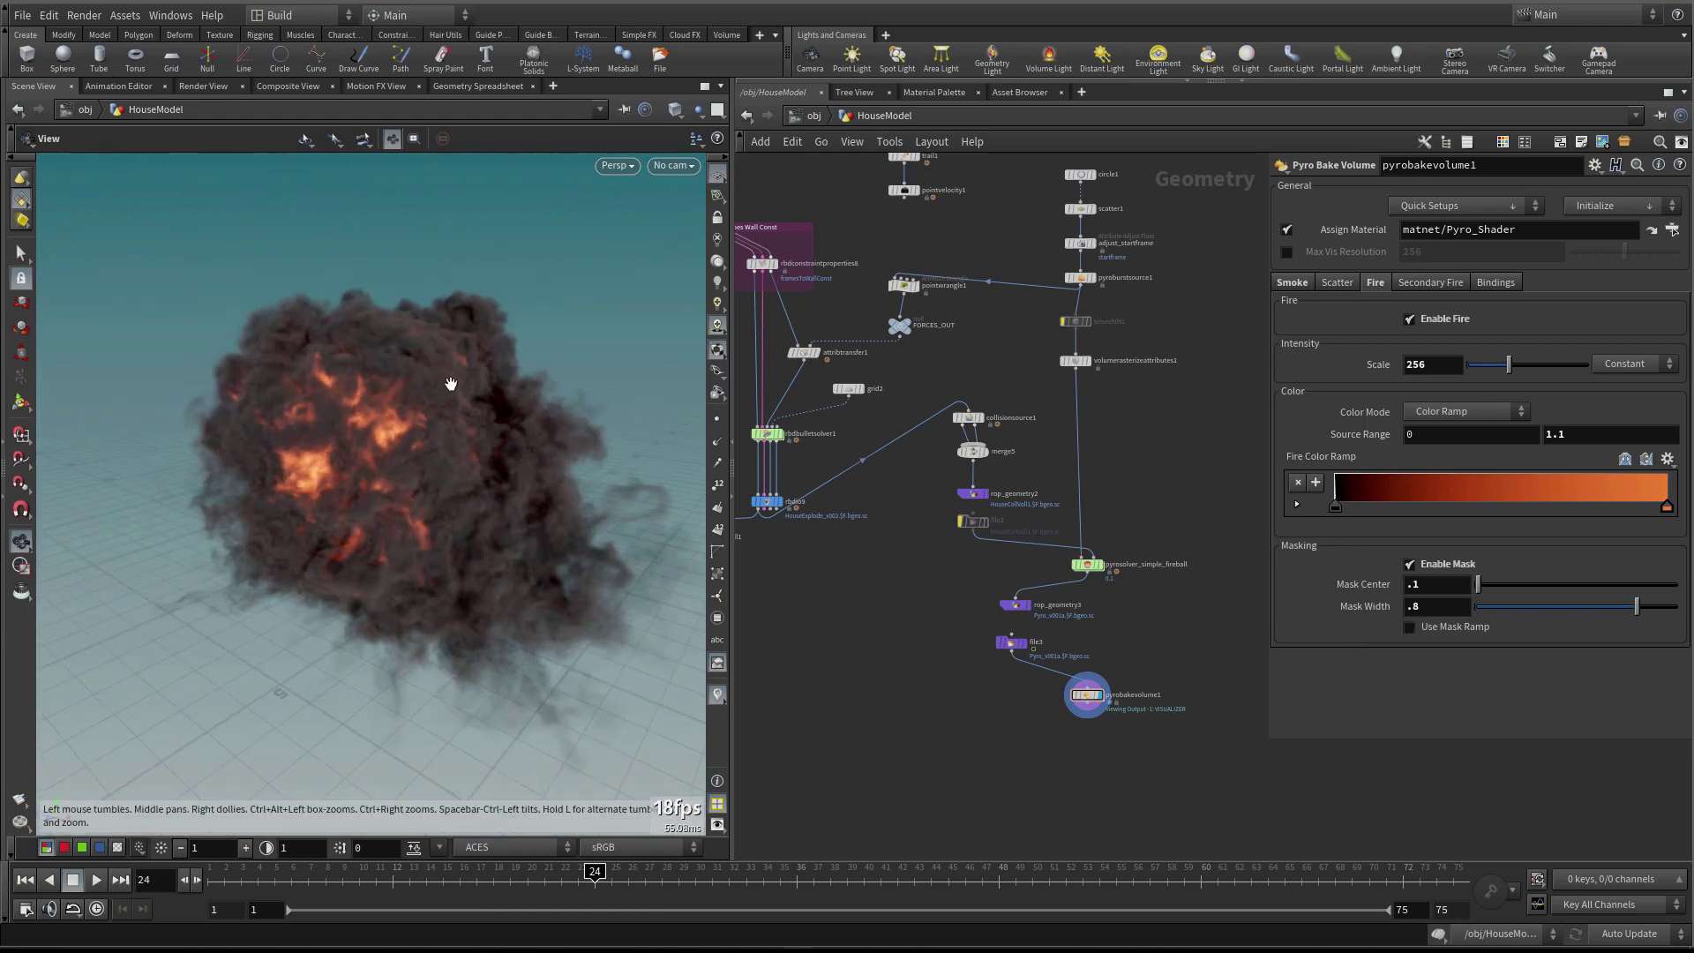
Try a Masking Ramp on the fire with a gray end color, reset that color to black, and disable the ramp
{"action": "left_click", "coordinate": [1409, 626]}
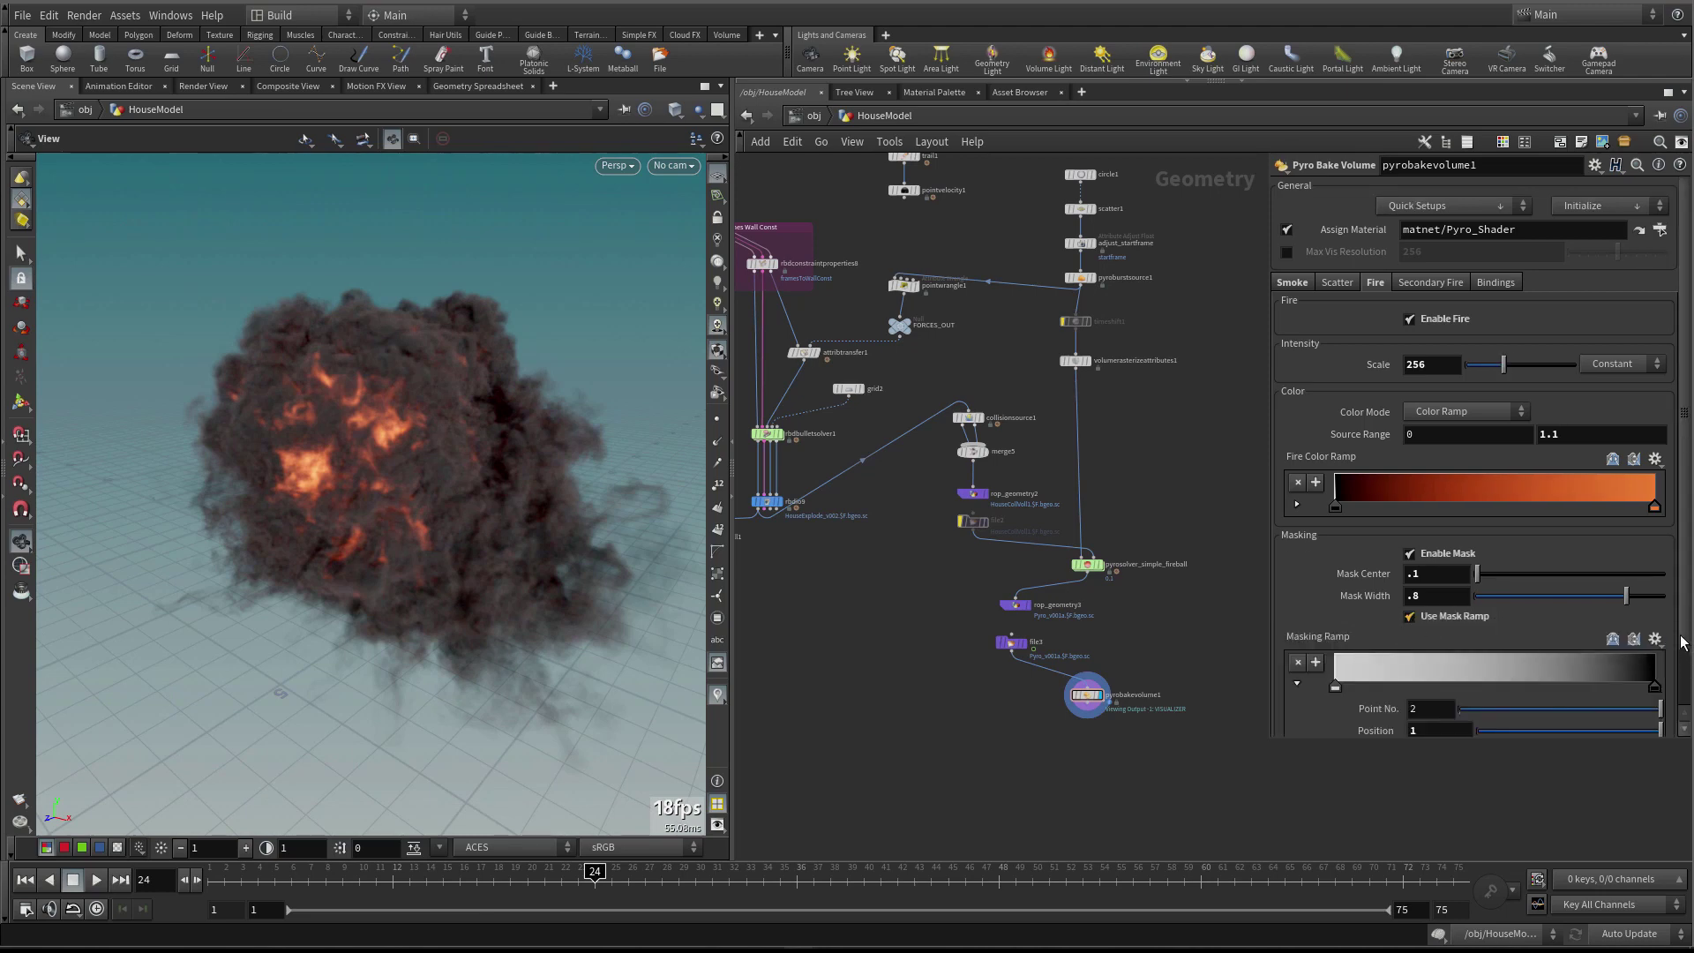
{"action": "scroll", "coordinate": [1364, 665], "scroll_direction": "down", "scroll_amount": 2}
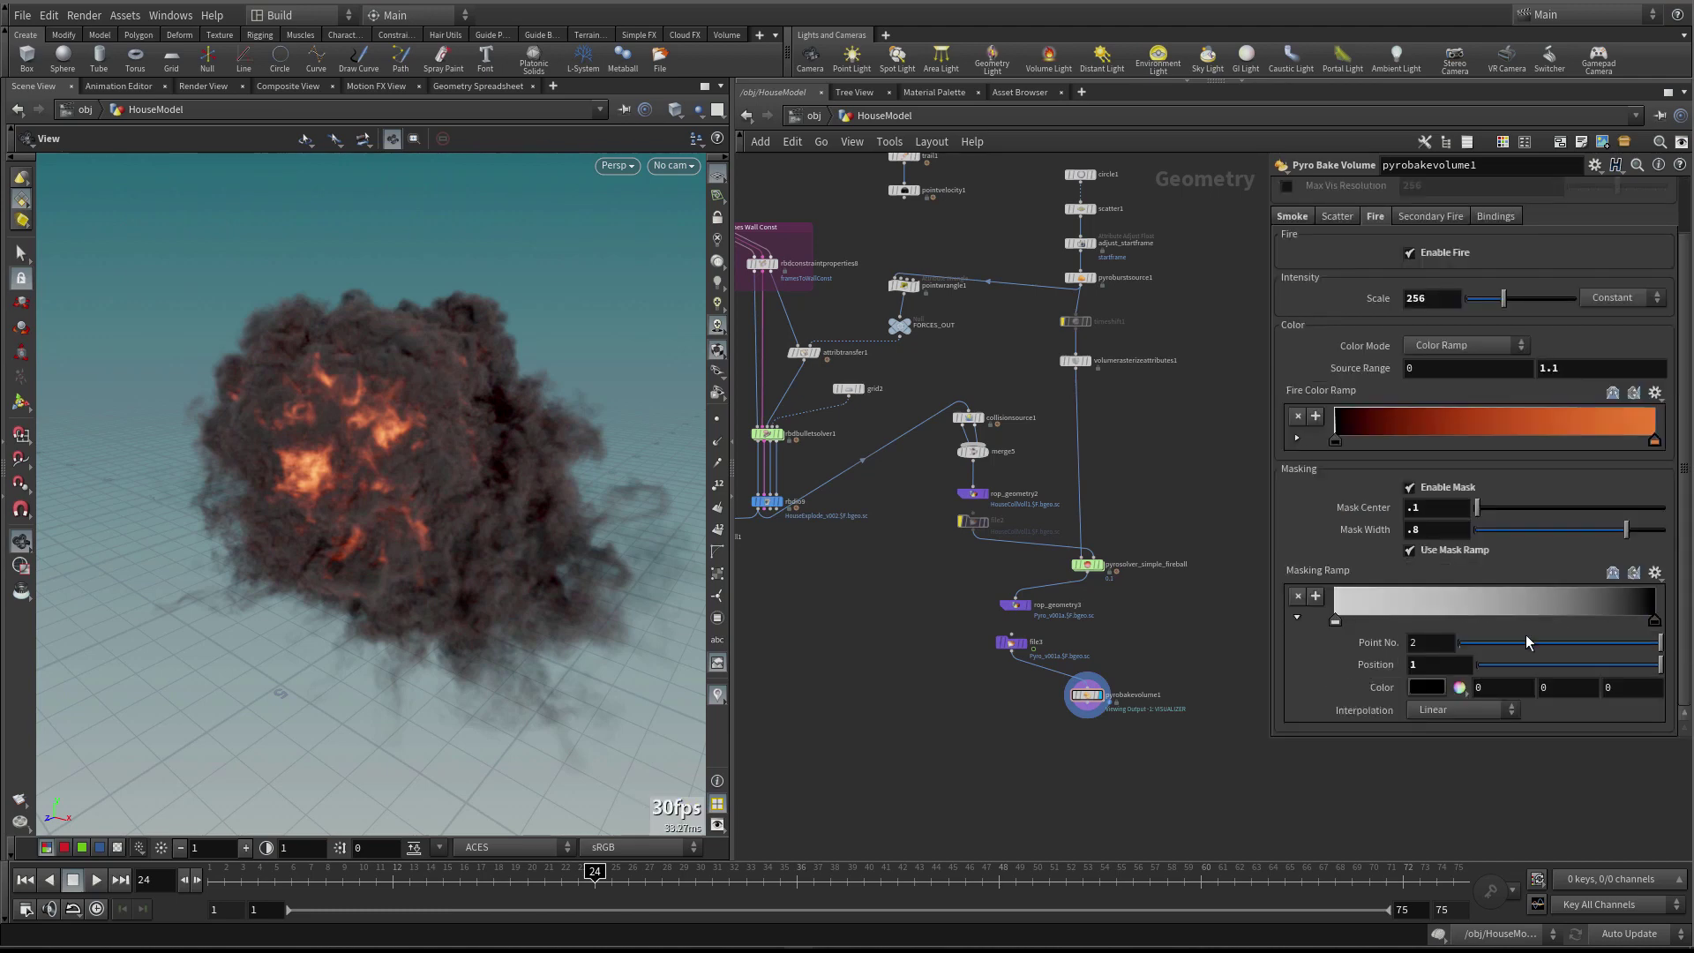
{"action": "left_click", "coordinate": [1426, 688]}
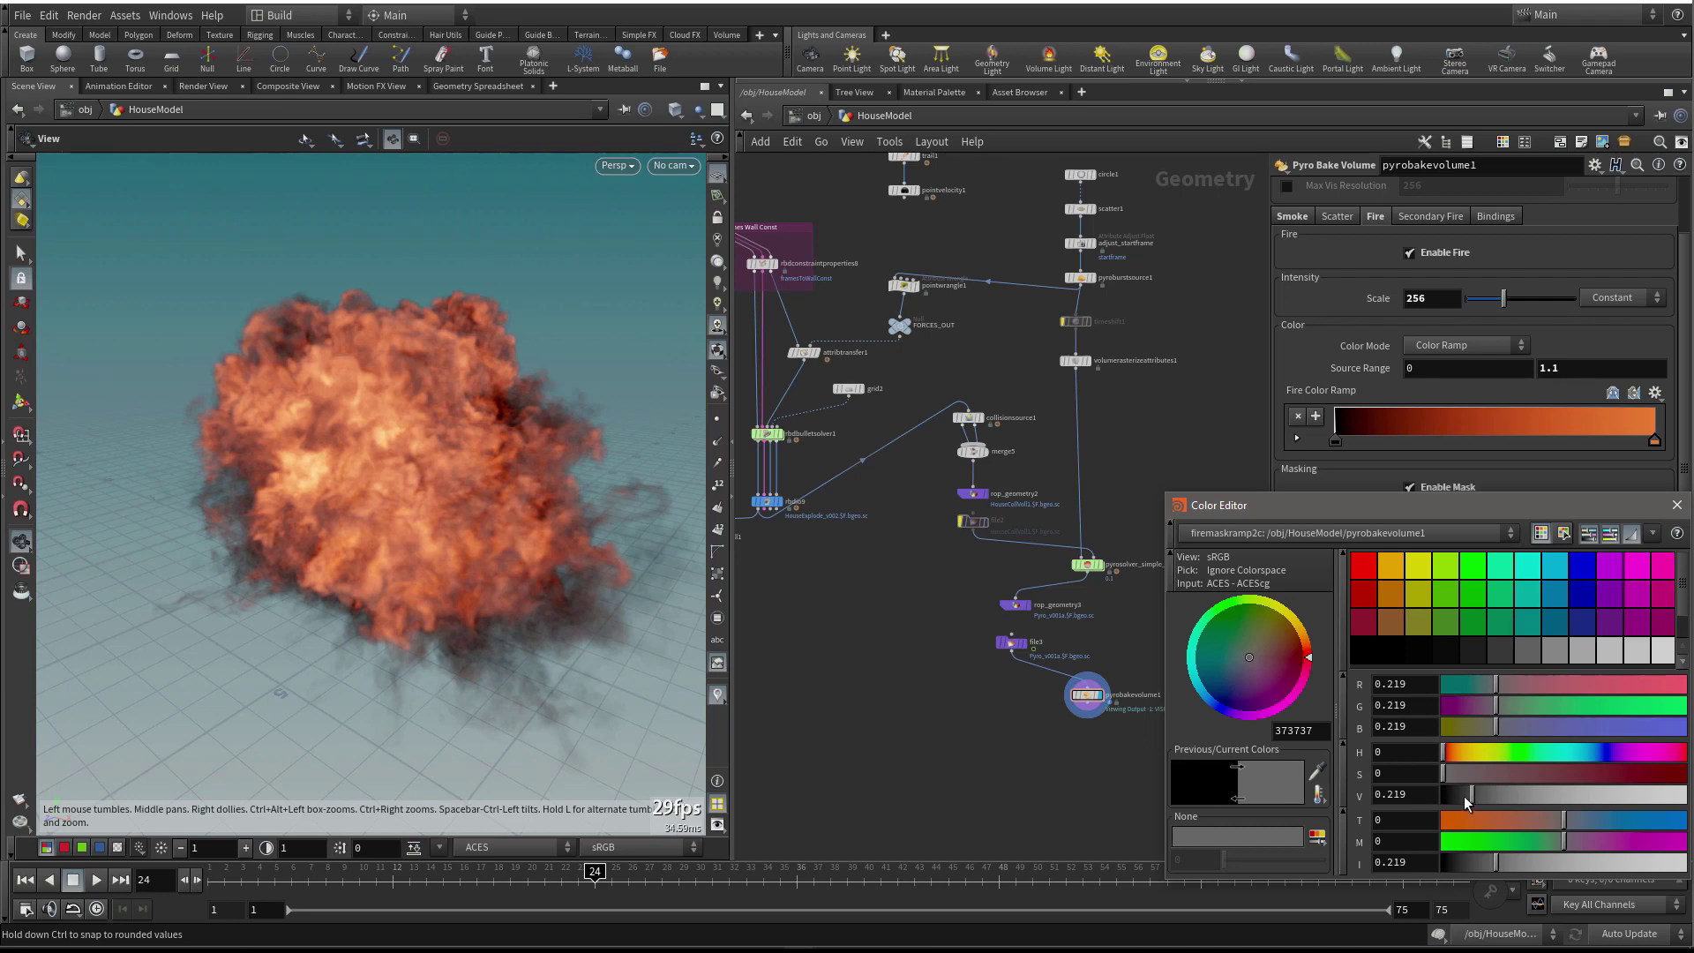
{"action": "left_click_drag", "start_coordinate": [1464, 796], "coordinate": [1461, 795]}
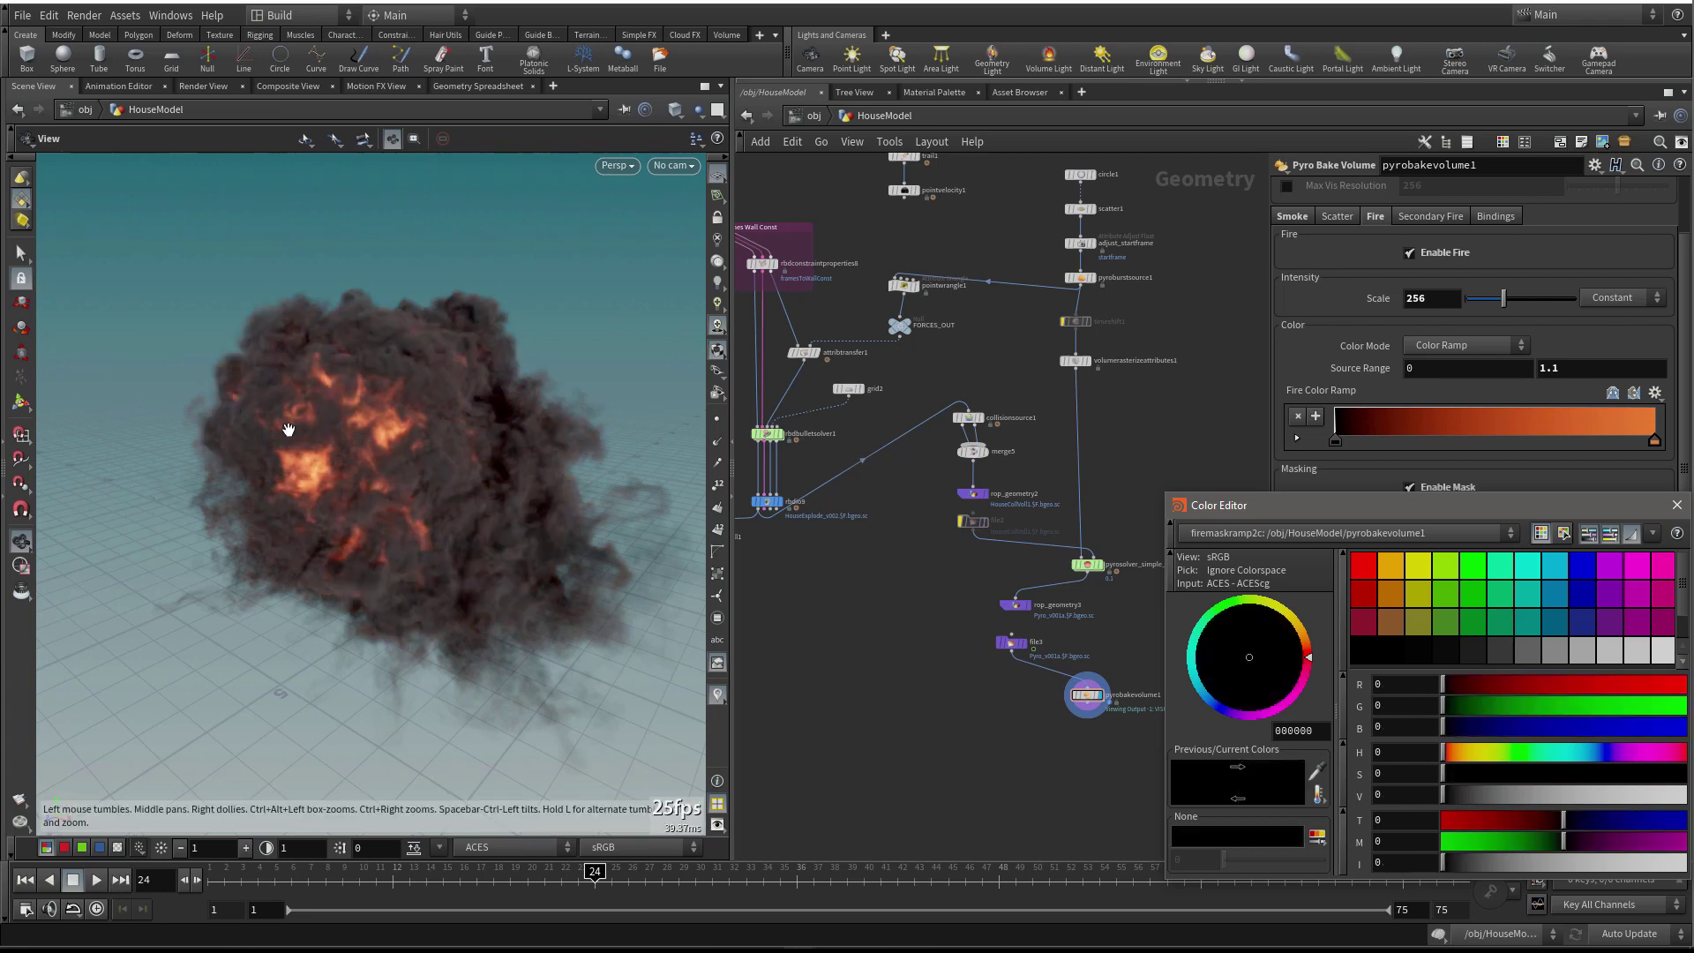
{"action": "left_click", "coordinate": [1677, 505]}
{"action": "left_click_drag", "start_coordinate": [416, 455], "coordinate": [204, 465]}
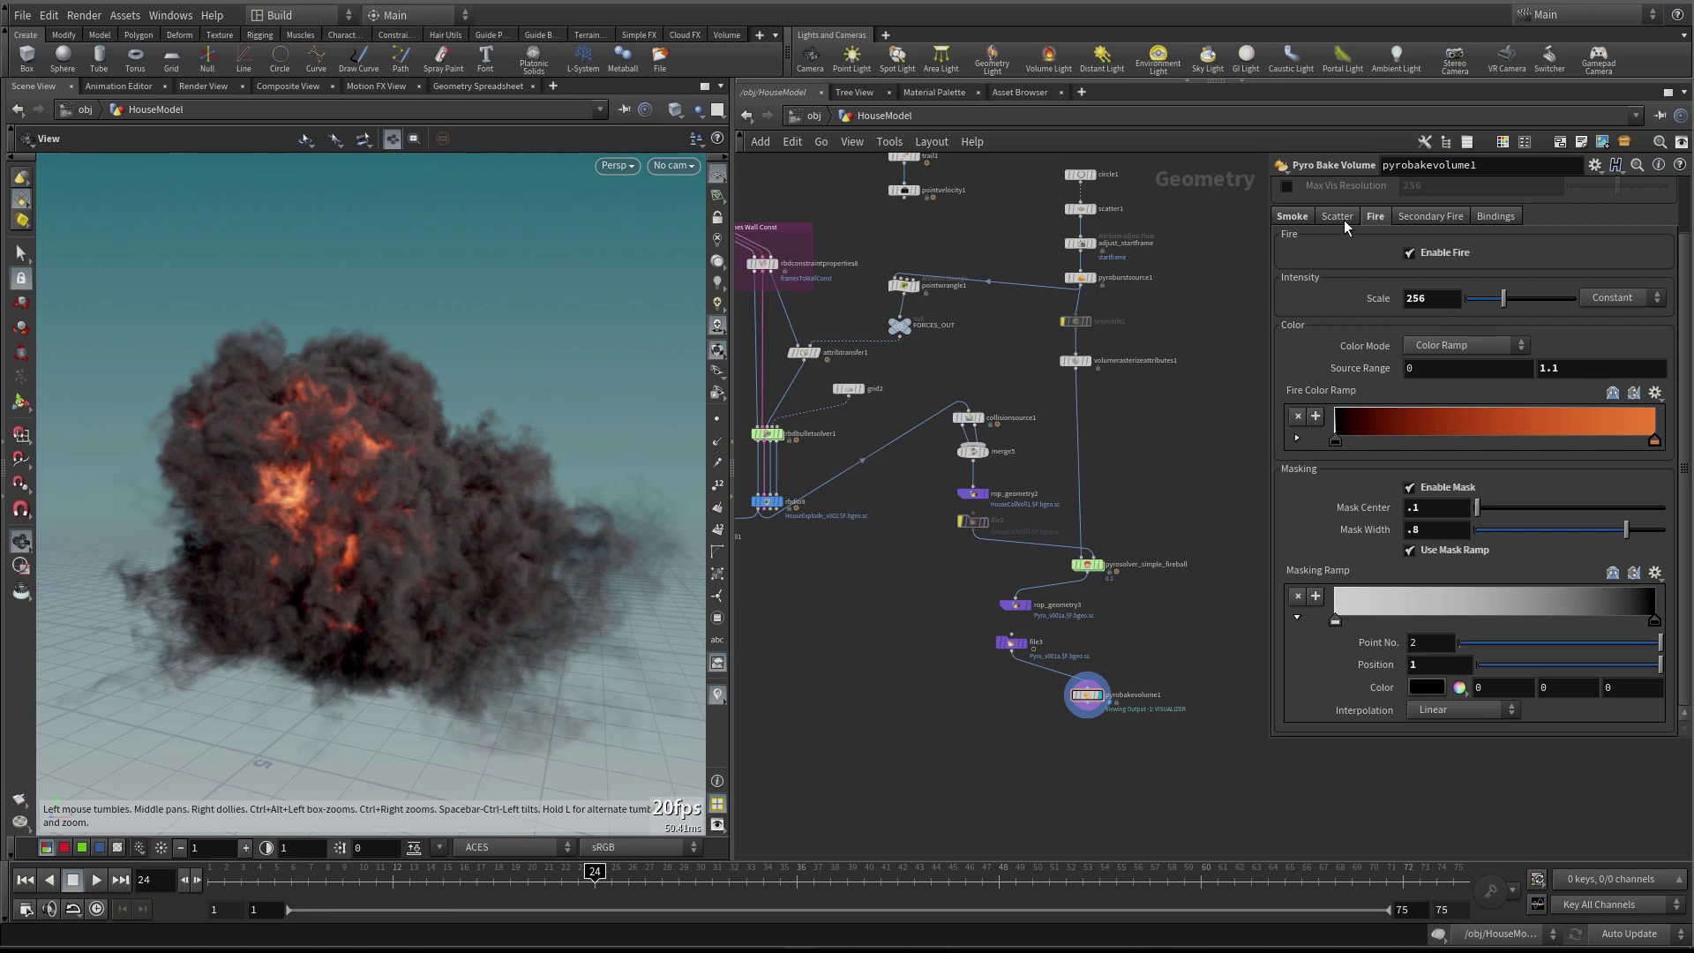
{"action": "left_click", "coordinate": [1410, 549]}
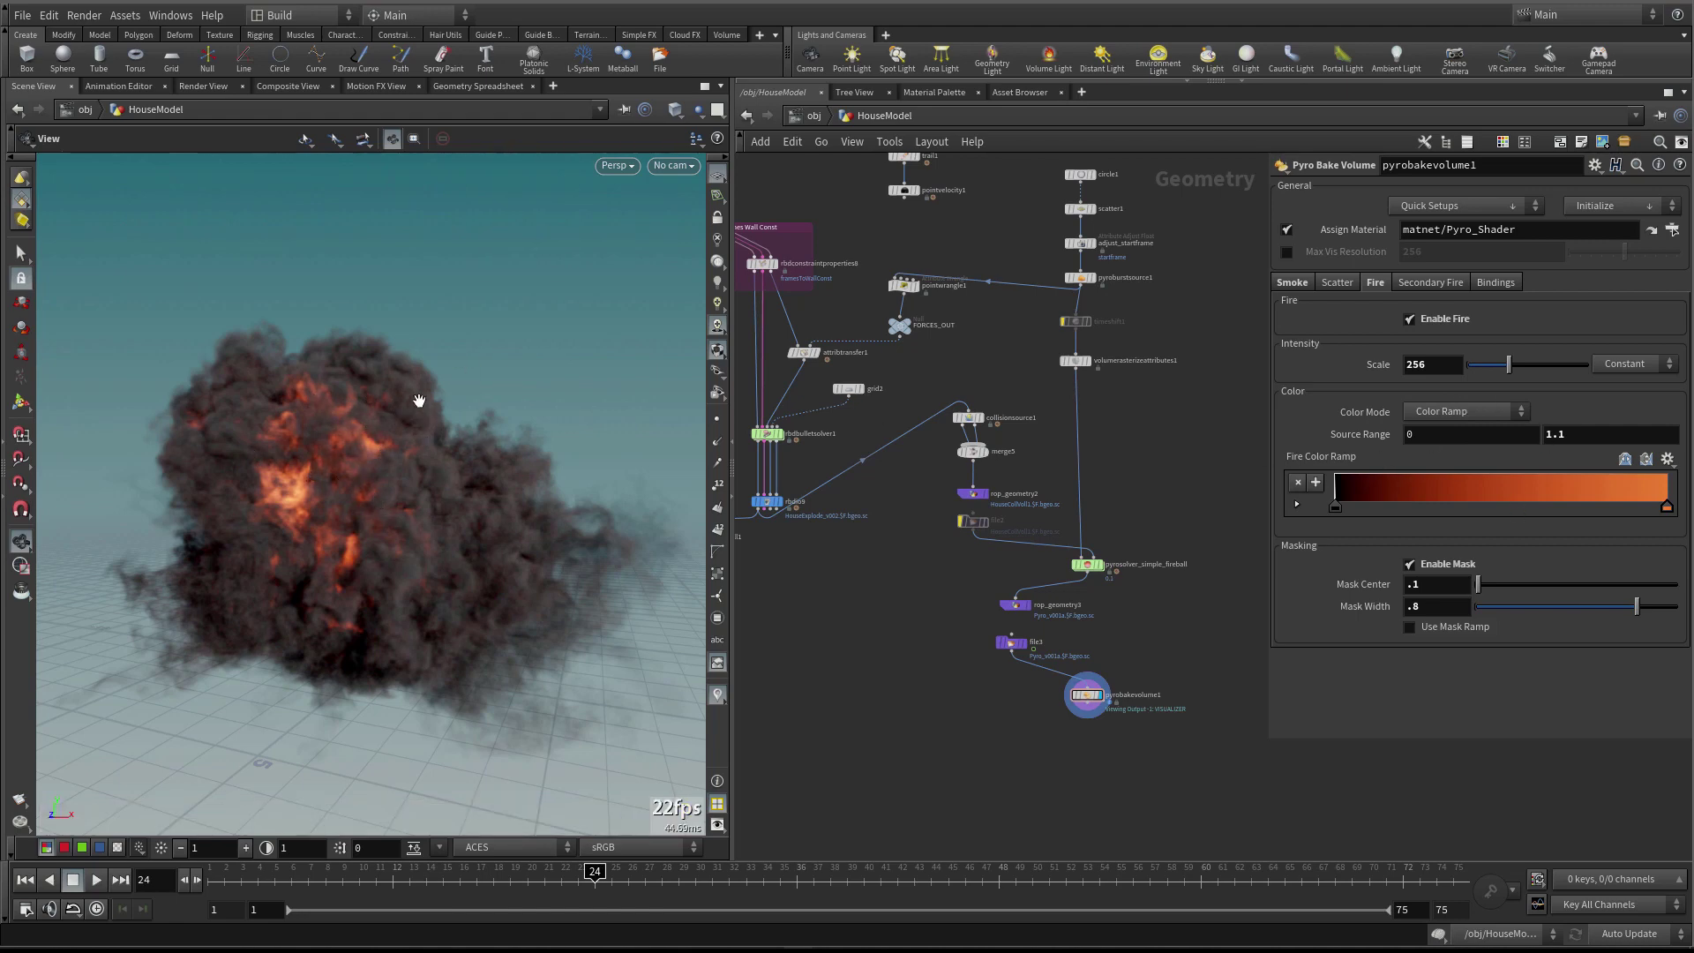
Enable Scatter on pyrobakevolume1 and set its Mask Center to 0.1
{"action": "left_click", "coordinate": [1335, 282]}
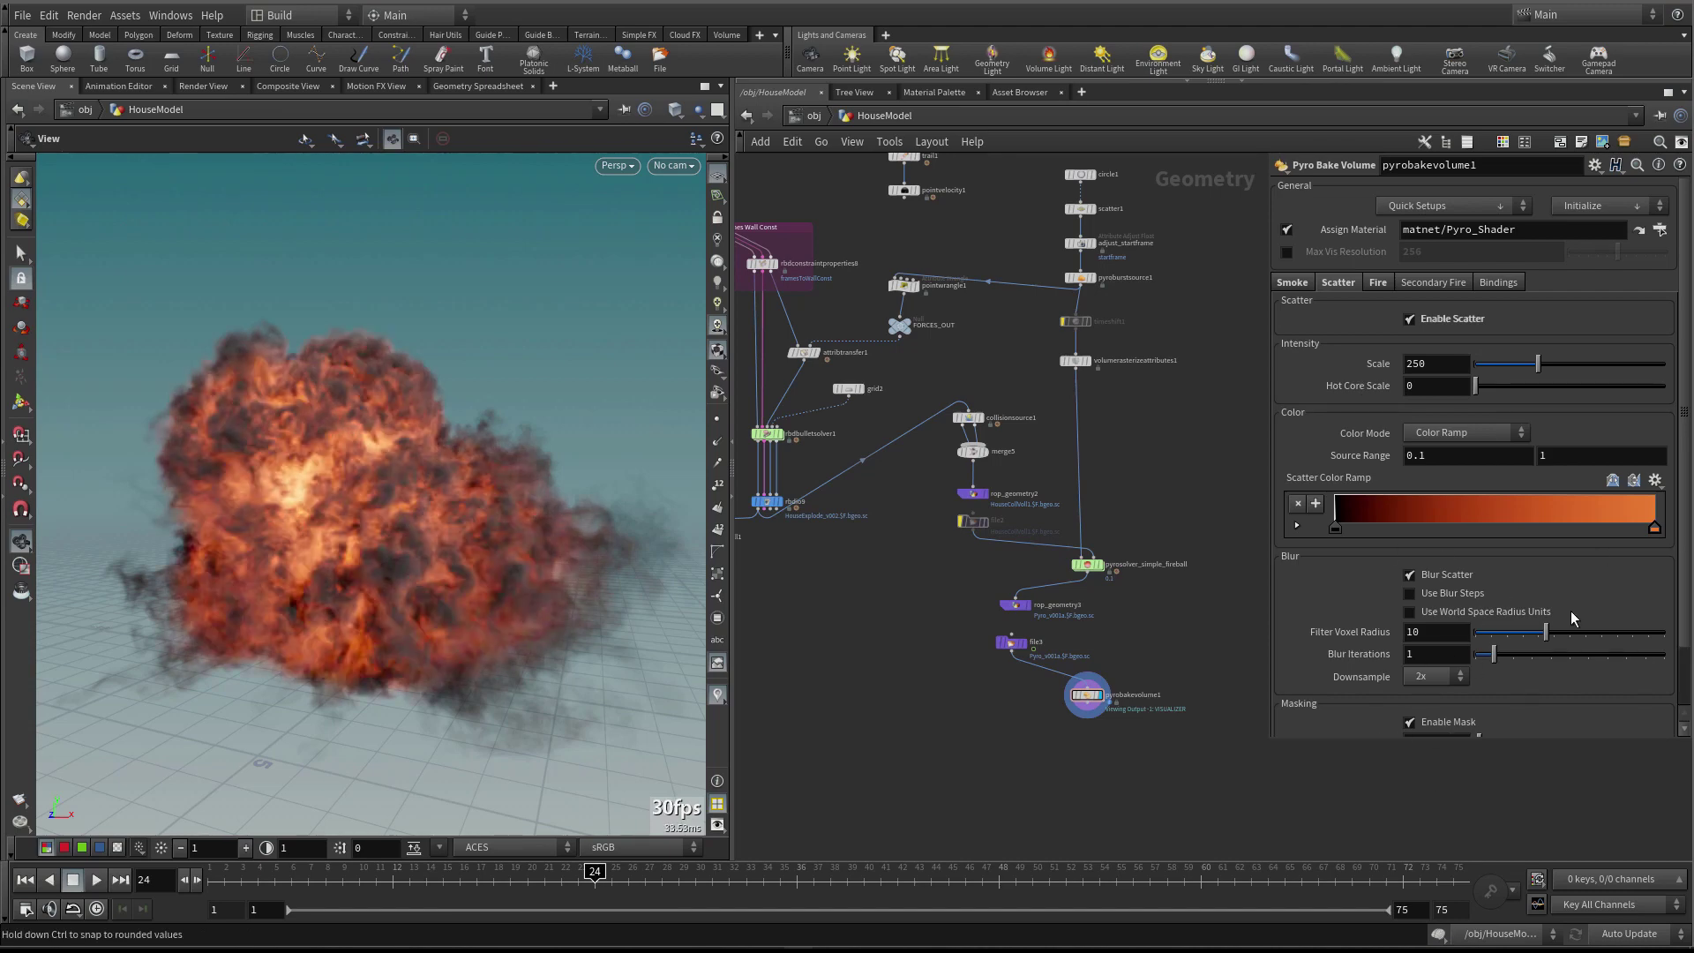
{"action": "scroll", "coordinate": [1570, 610], "scroll_direction": "down", "scroll_amount": 3}
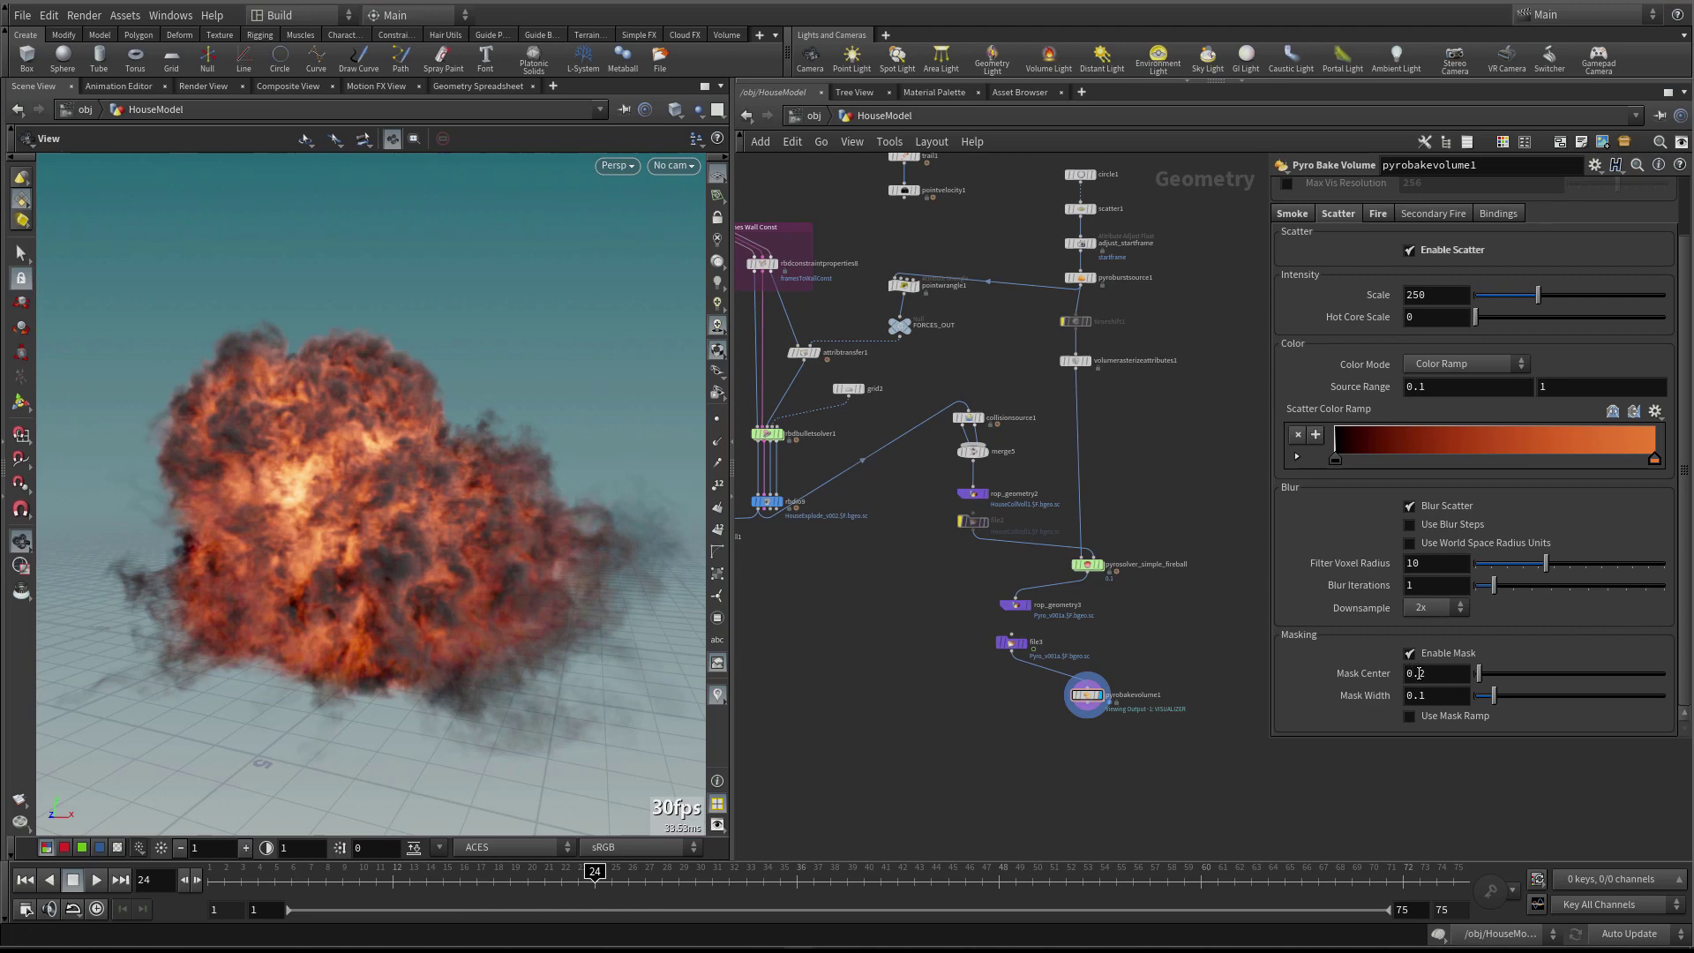
{"action": "double_click", "coordinate": [1417, 674]}
{"action": "type", "text": "0.1"}
{"action": "key", "text": "Return"}
{"action": "left_click_drag", "start_coordinate": [250, 408], "coordinate": [286, 434]}
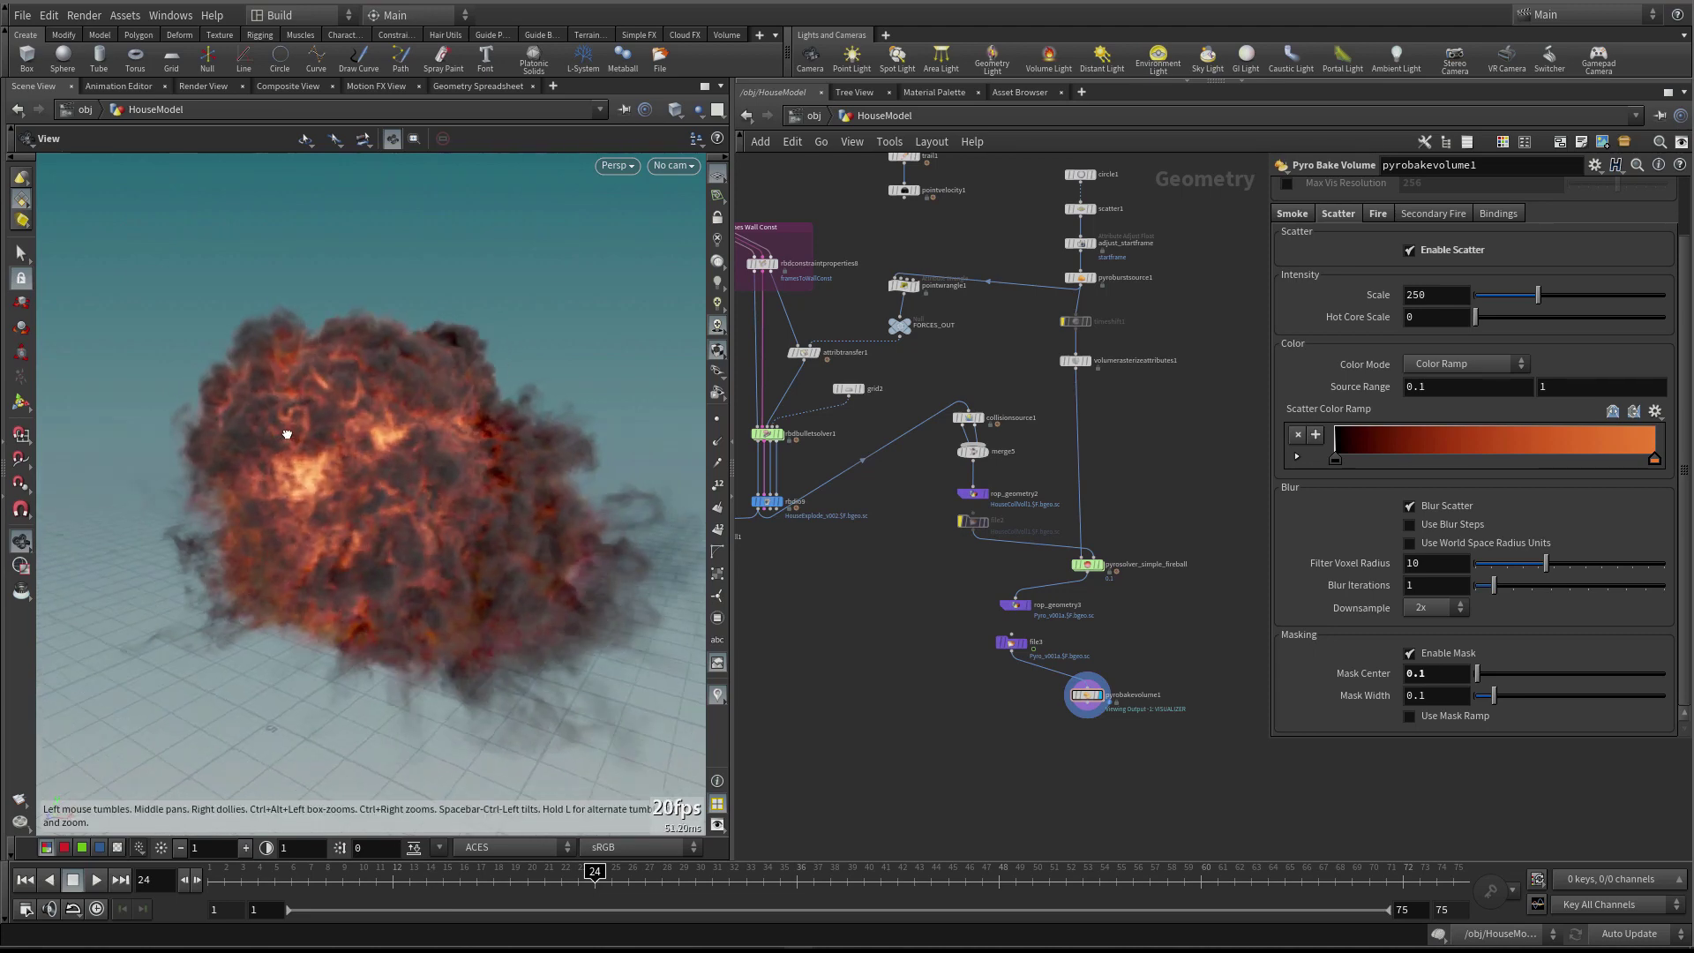
Set the scatter's Mask Width to 0.3 and inspect the explosion from another angle
{"action": "double_click", "coordinate": [1454, 697]}
{"action": "type", "text": "0.3"}
{"action": "key", "text": "Return"}
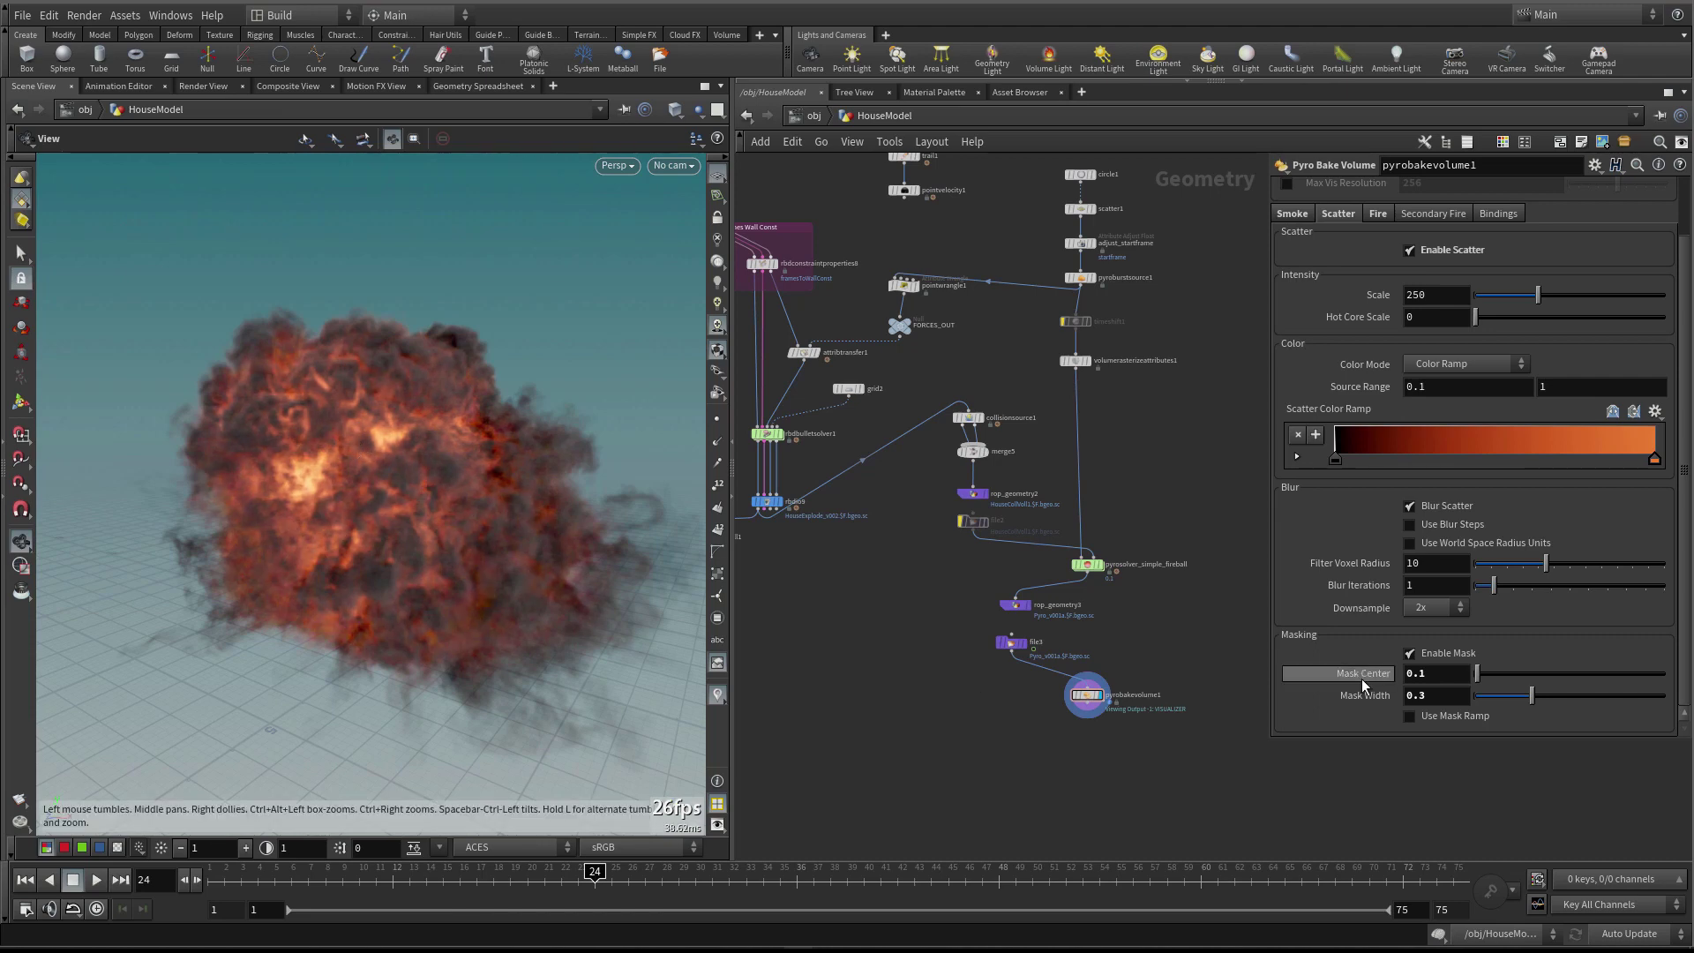
{"action": "left_click_drag", "start_coordinate": [535, 454], "coordinate": [367, 502]}
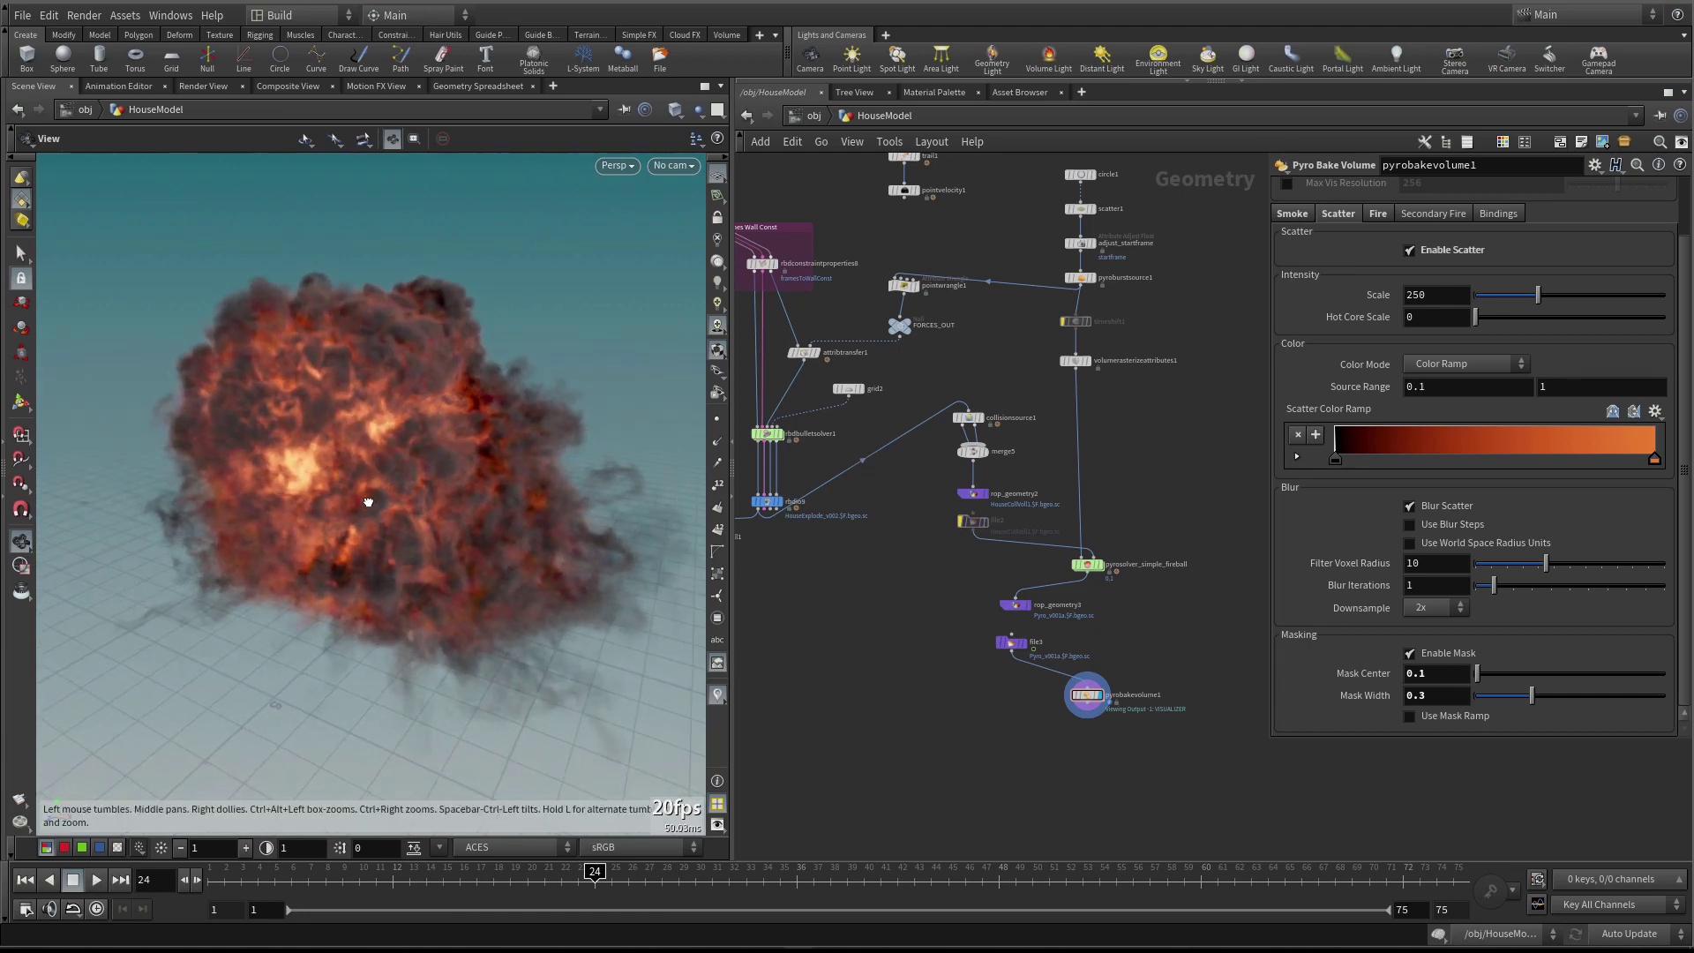
Try a Filter Voxel Radius of 1 for the scatter blur, settle on 3, and inspect the explosion
{"action": "double_click", "coordinate": [1412, 563]}
{"action": "type", "text": "1"}
{"action": "key", "text": "Return"}
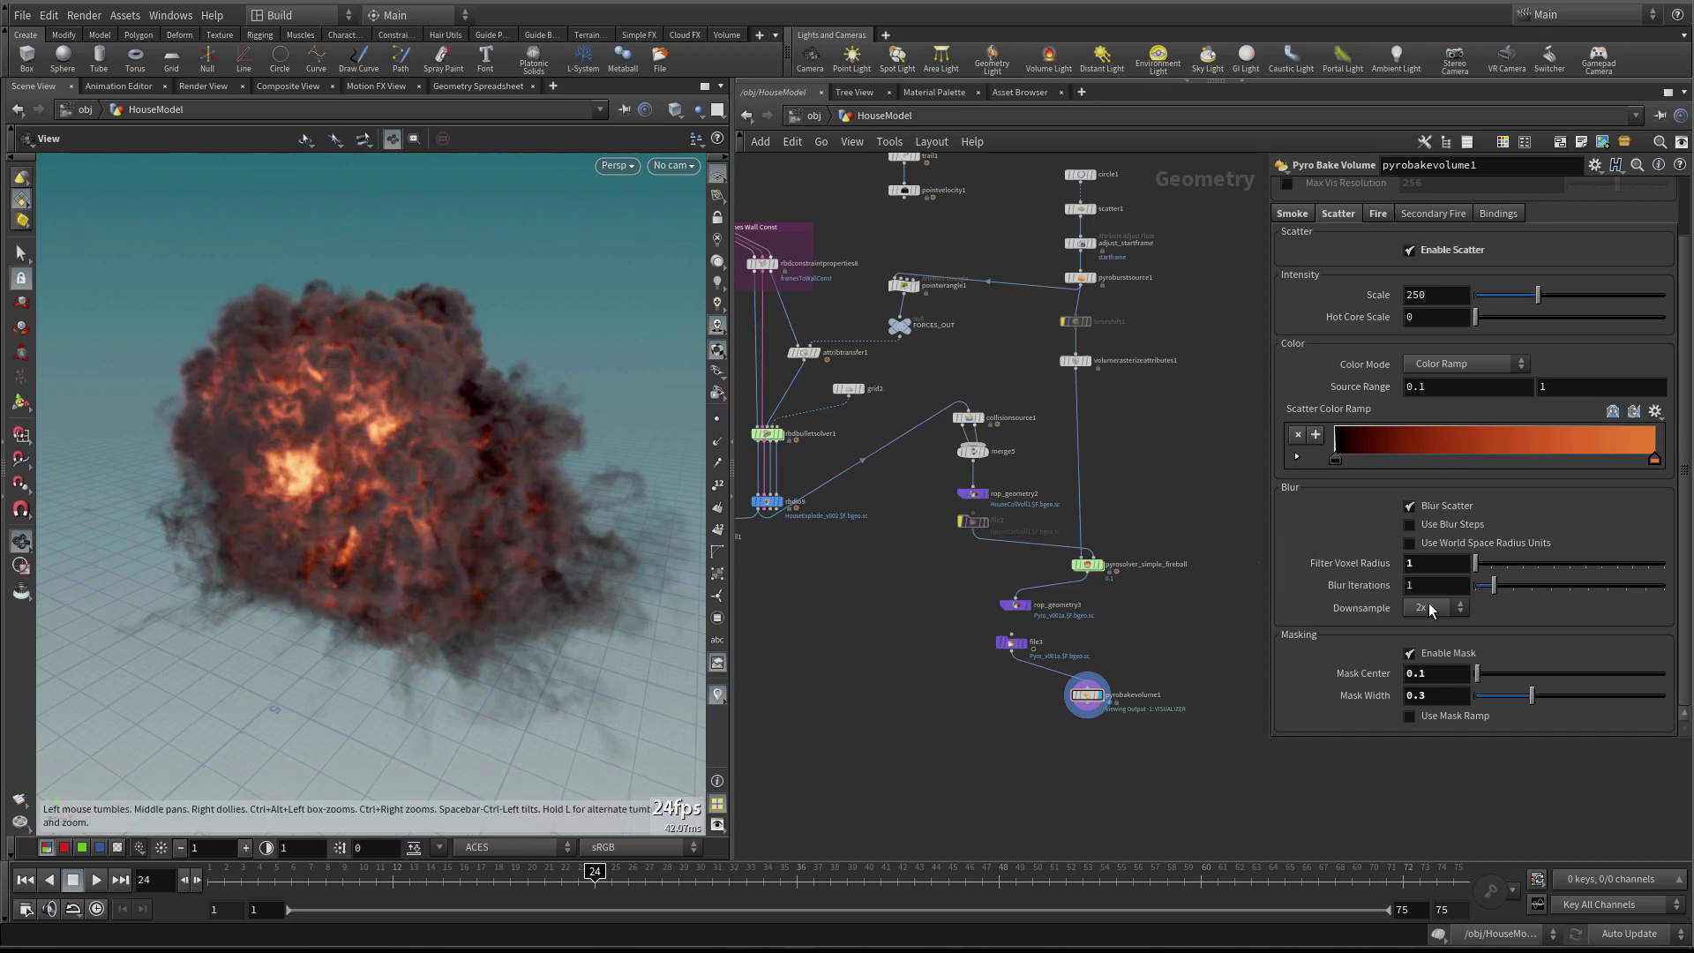
{"action": "double_click", "coordinate": [1417, 564]}
{"action": "type", "text": "3"}
{"action": "key", "text": "Return"}
{"action": "left_click_drag", "start_coordinate": [402, 452], "coordinate": [468, 454]}
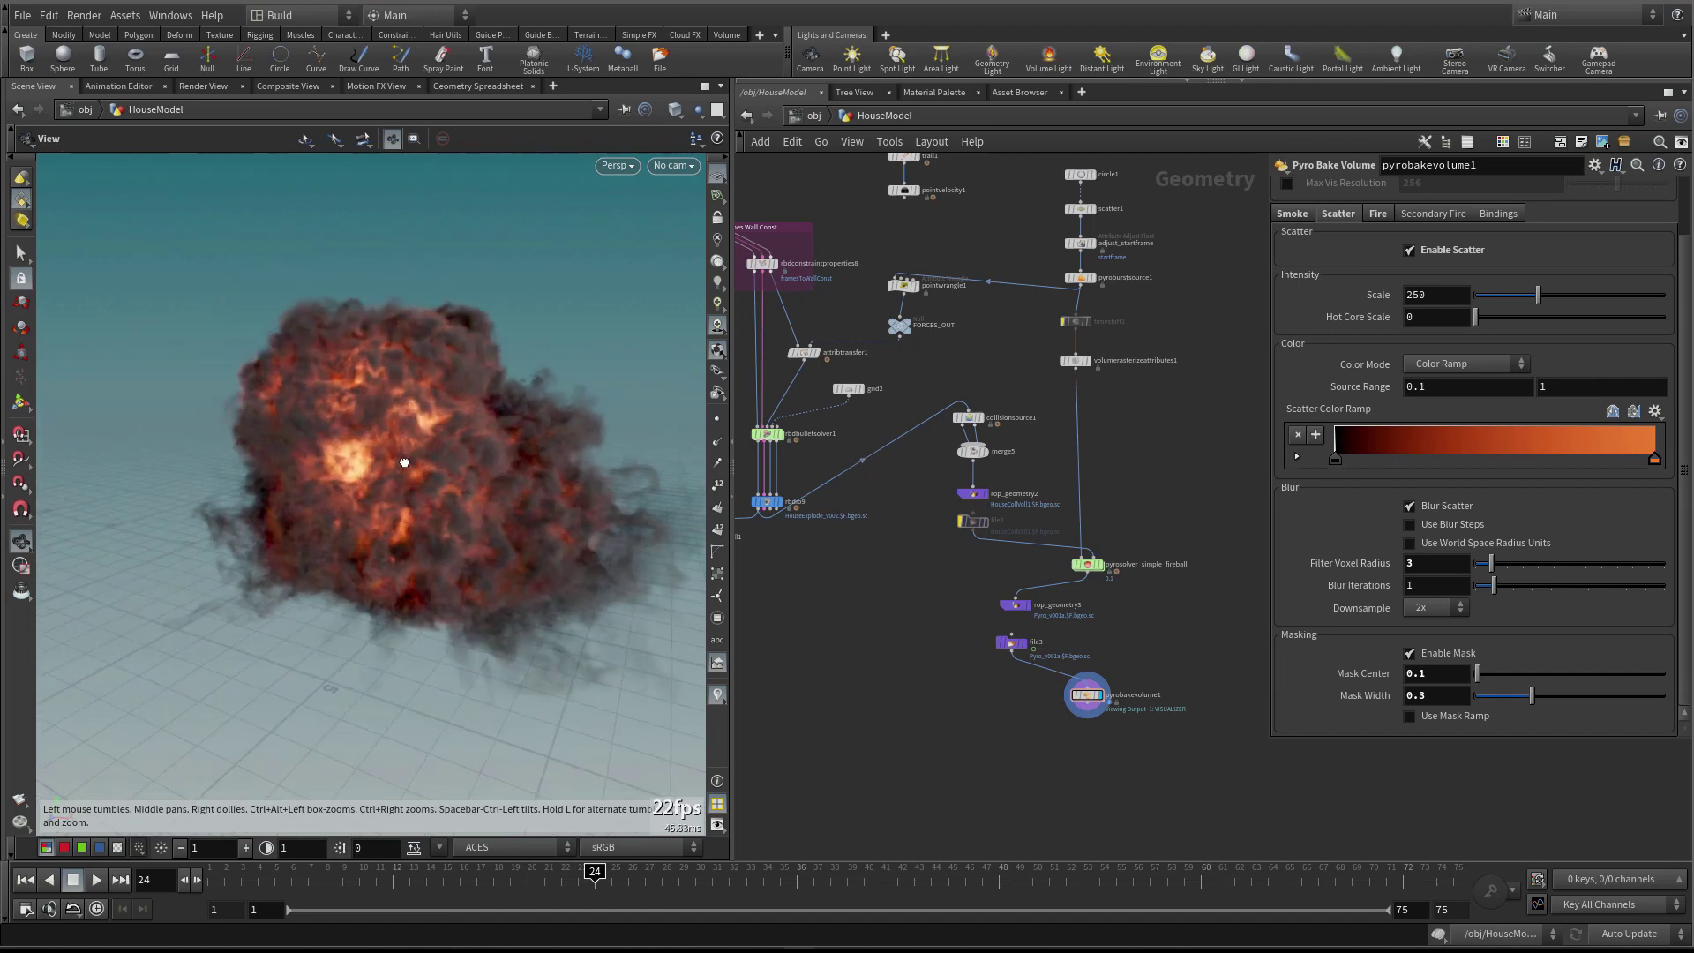
Set the fire's Color Mode to Physical Blackbody on pyrobakevolume1
{"action": "left_click", "coordinate": [1449, 365]}
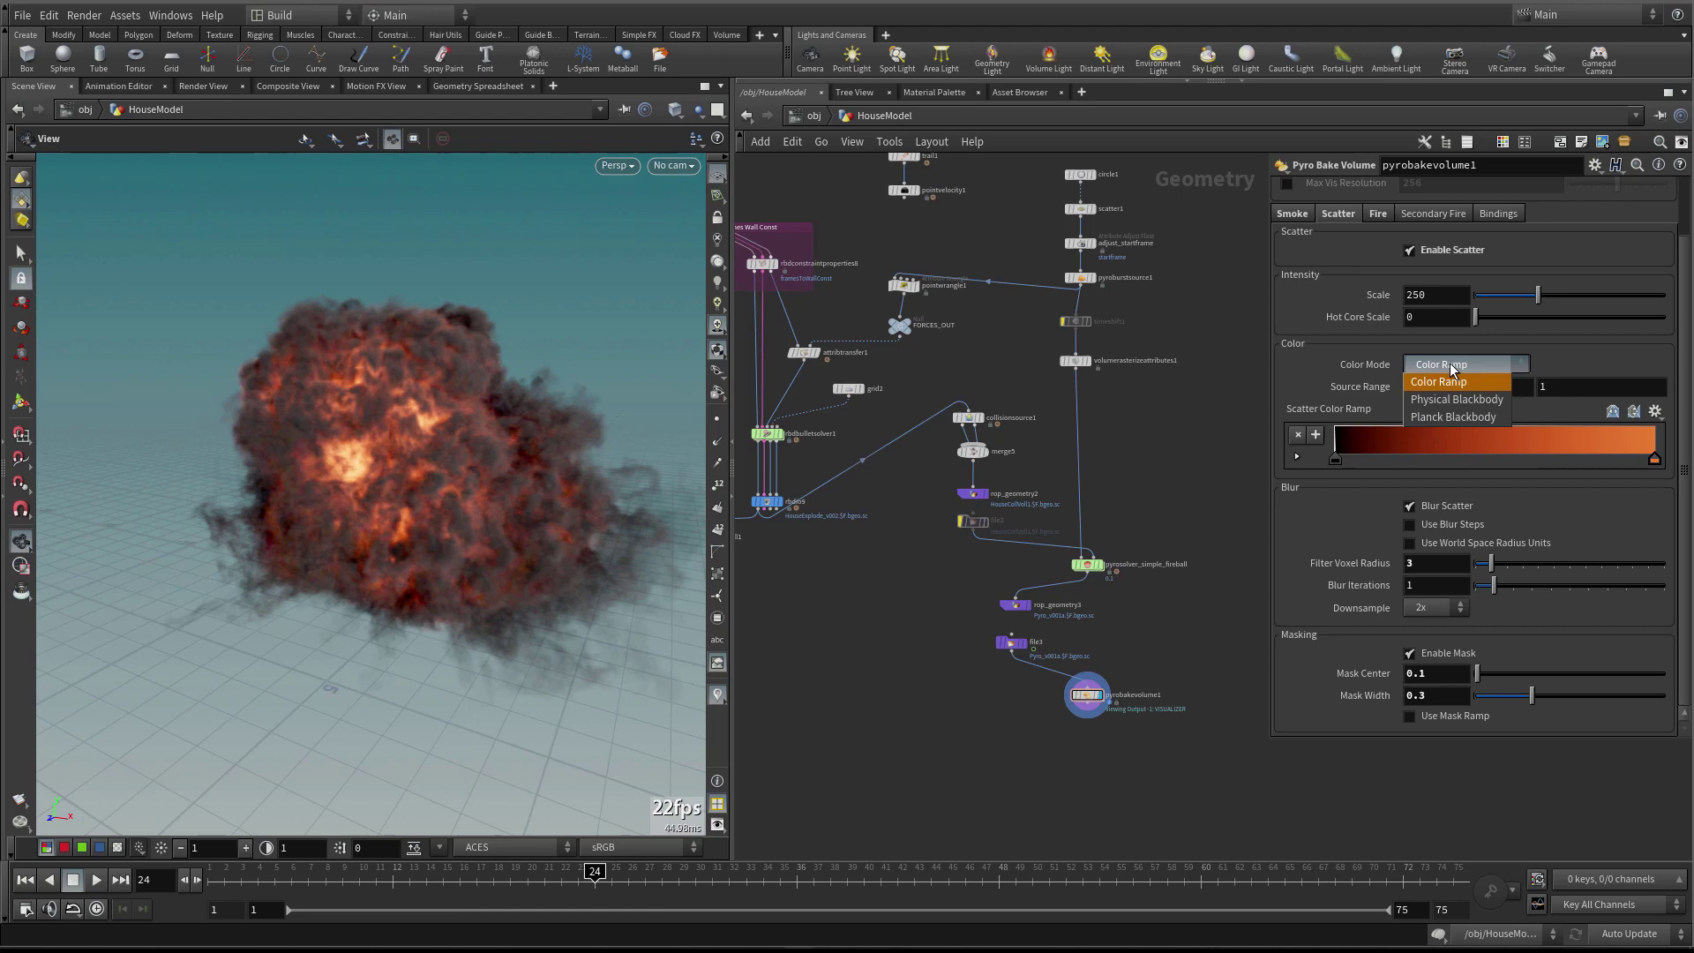
{"action": "left_click", "coordinate": [1449, 362]}
{"action": "left_click", "coordinate": [1378, 213]}
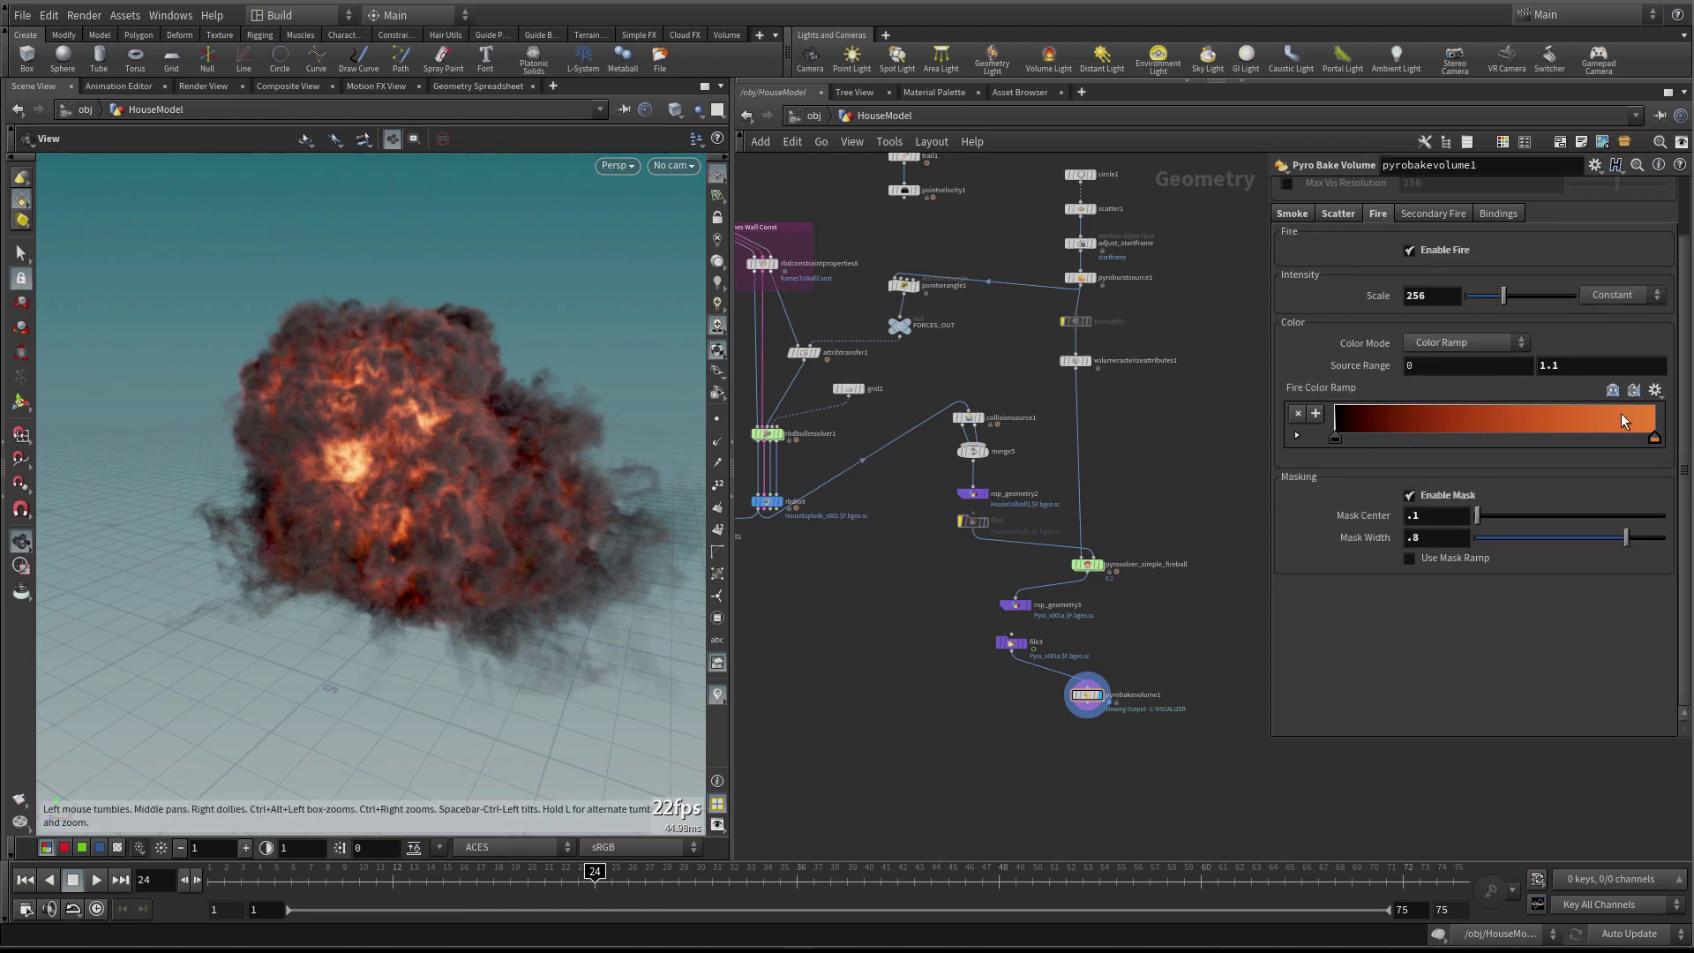
{"action": "left_click_drag", "start_coordinate": [313, 474], "coordinate": [361, 521]}
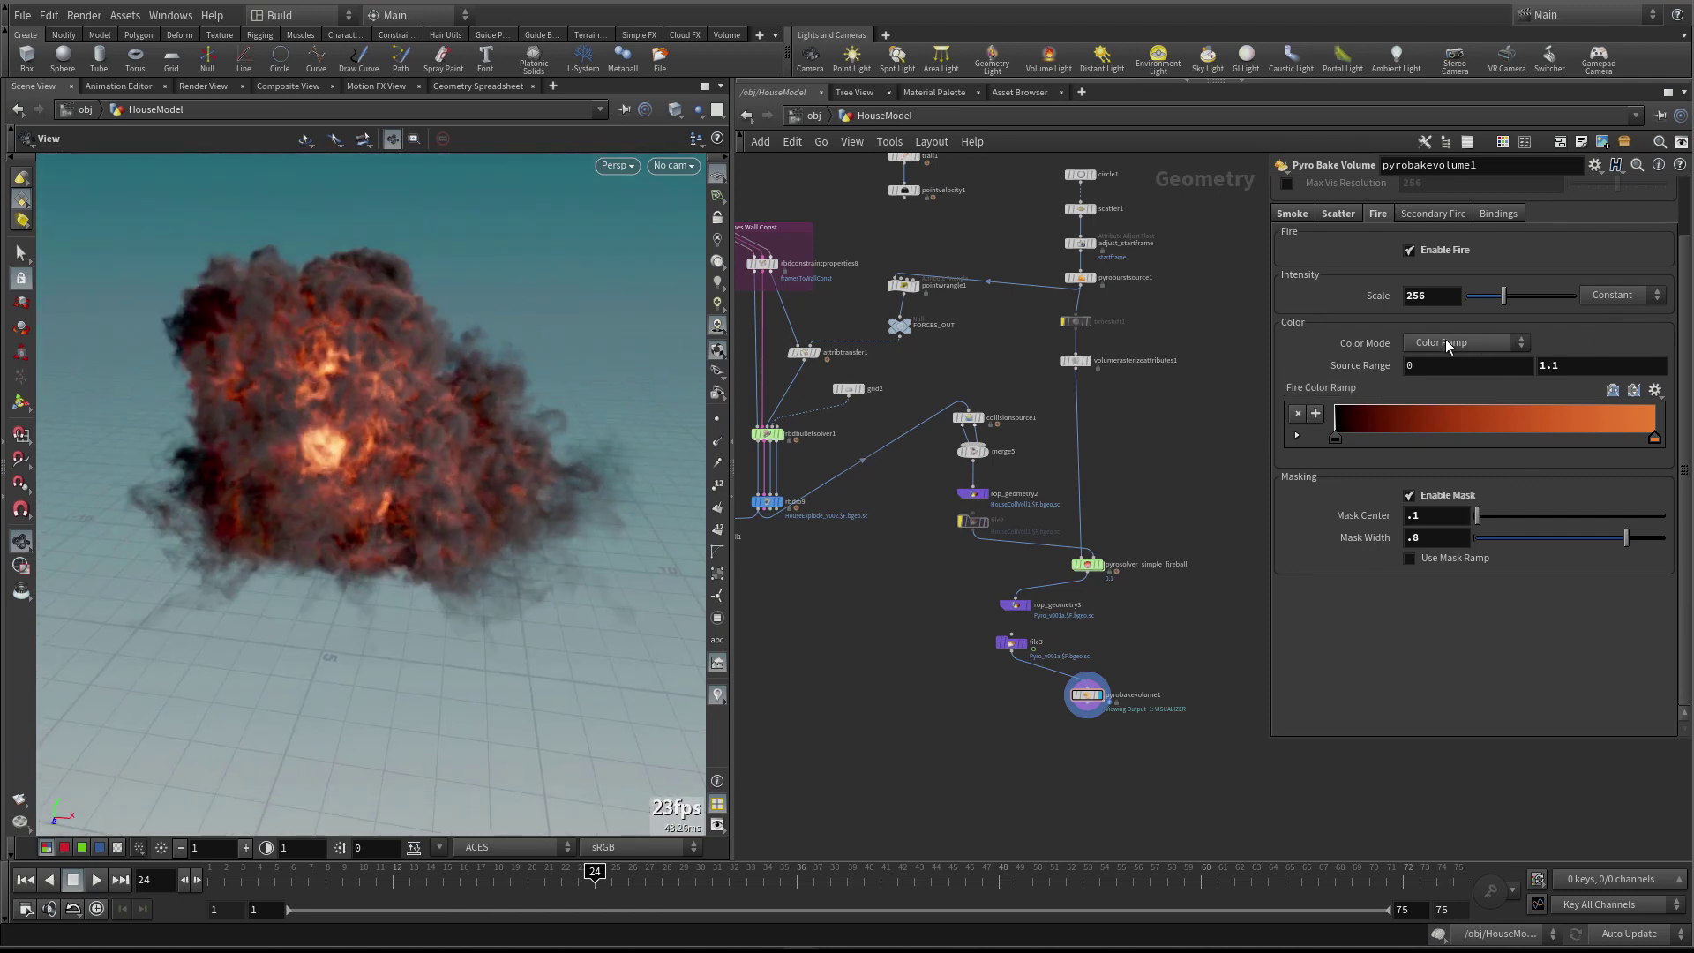
{"action": "left_click", "coordinate": [1477, 340]}
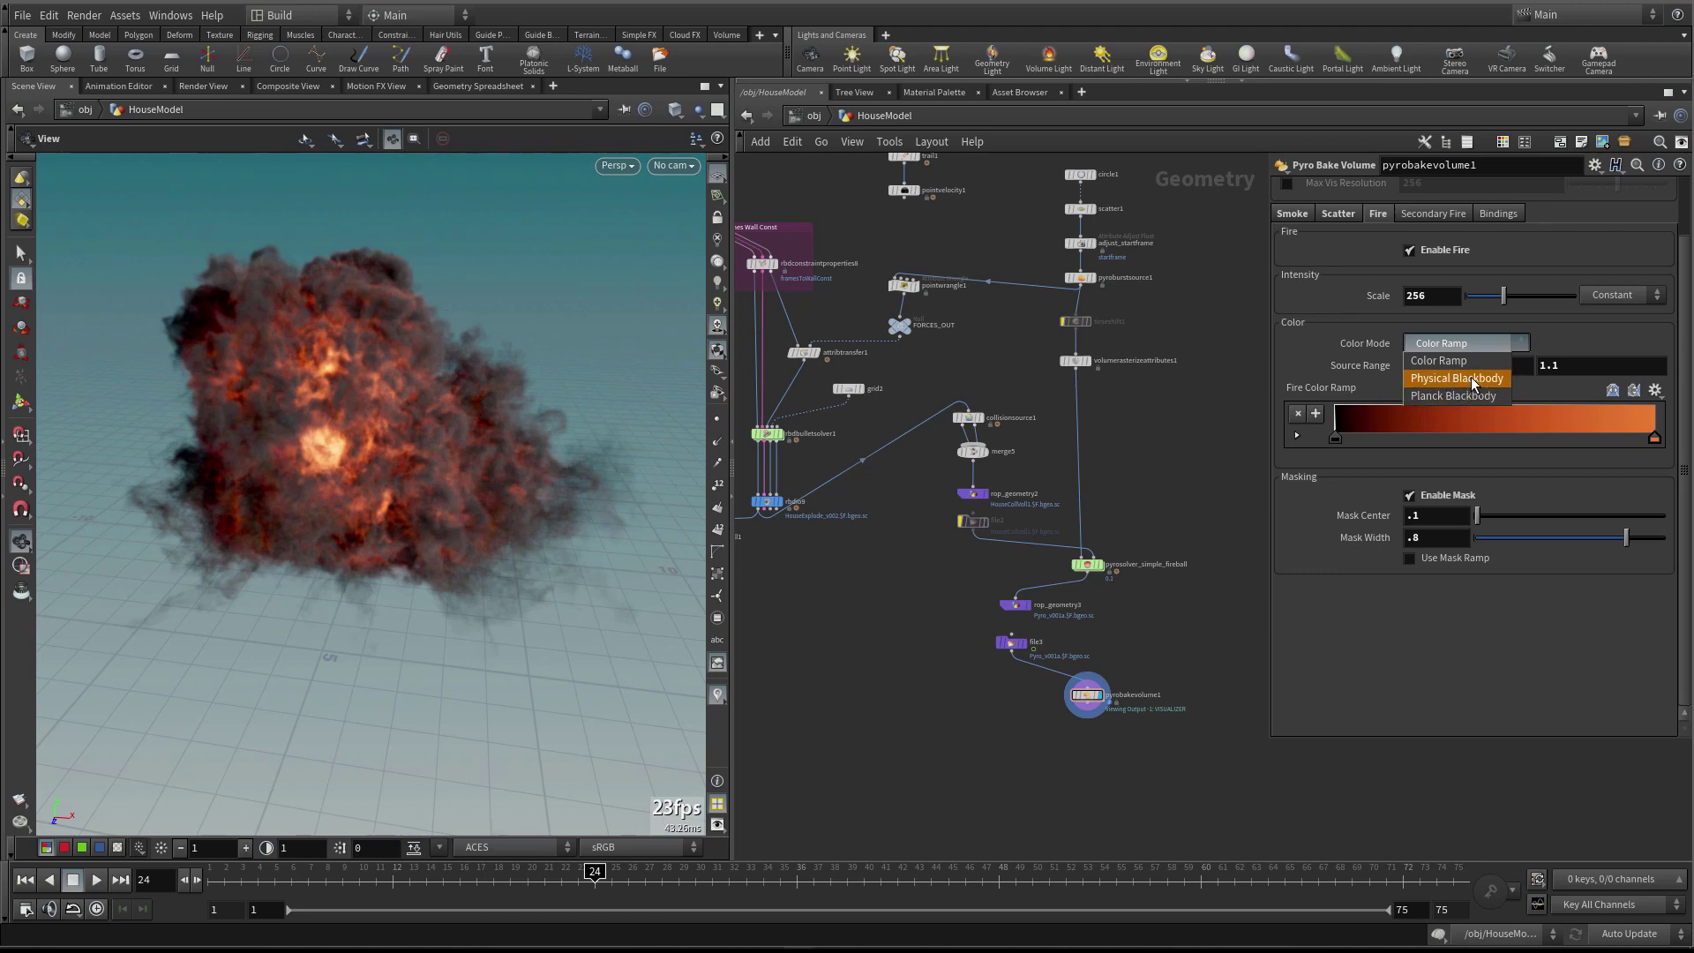
{"action": "left_click", "coordinate": [1470, 378]}
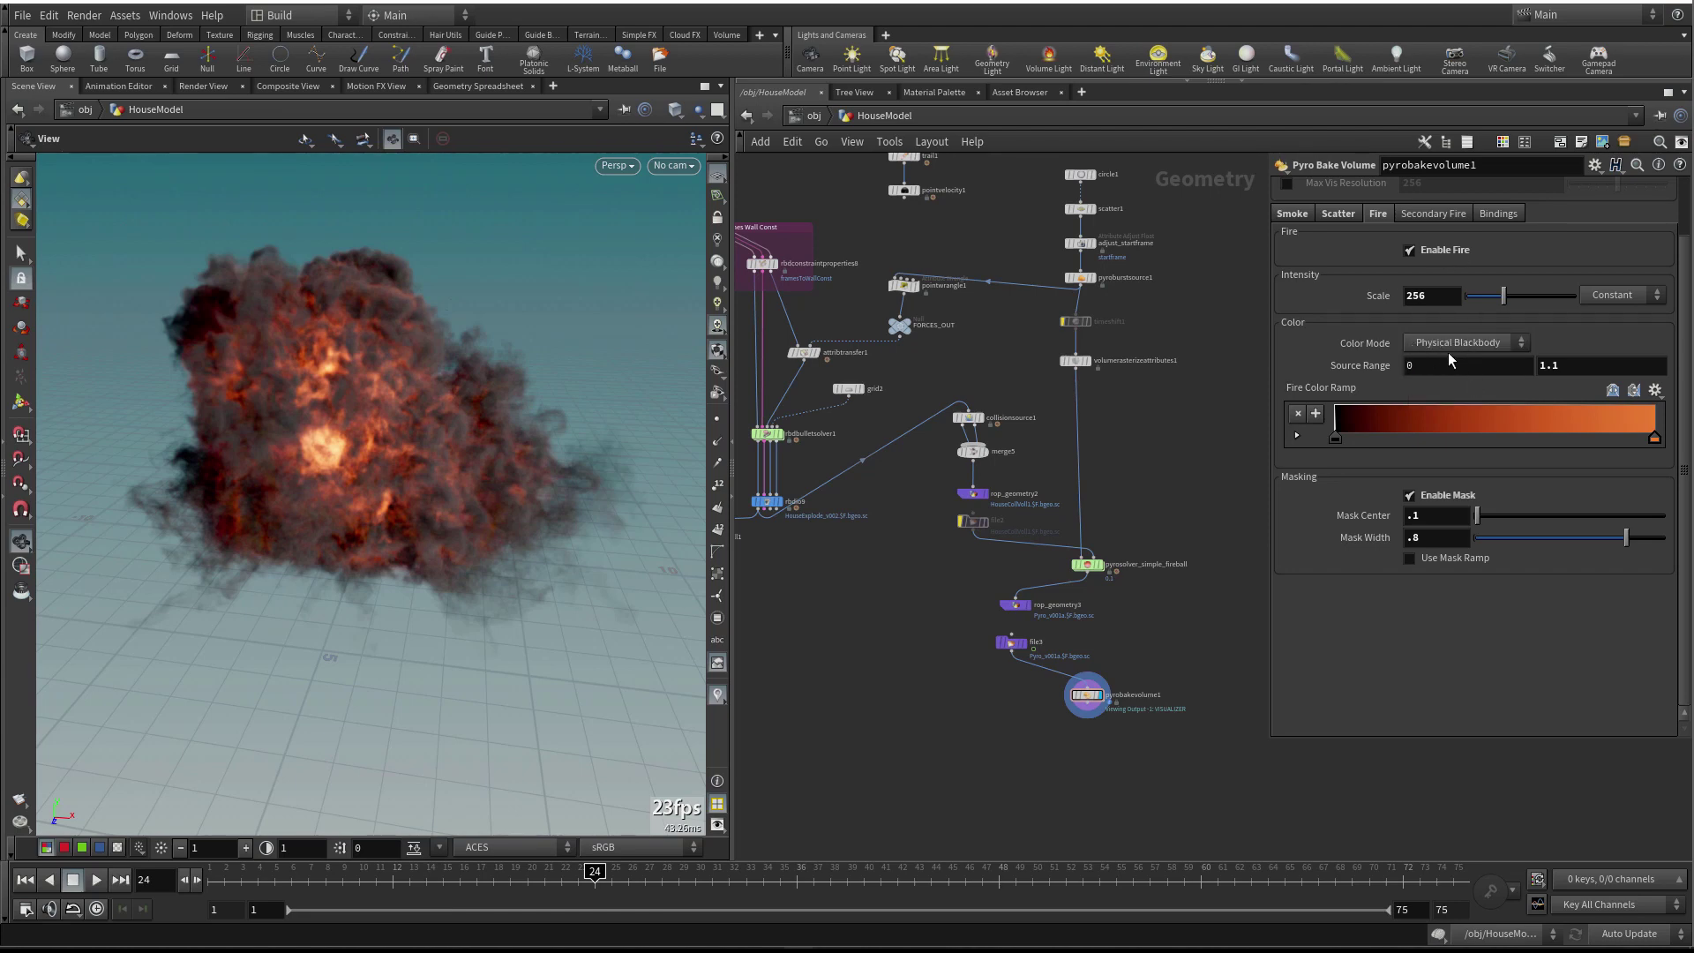
Switch the scatter's Color Mode to Physical Blackbody and, after checking the explosion at frame 13 up close, disable Scatter
{"action": "left_click", "coordinate": [1339, 215]}
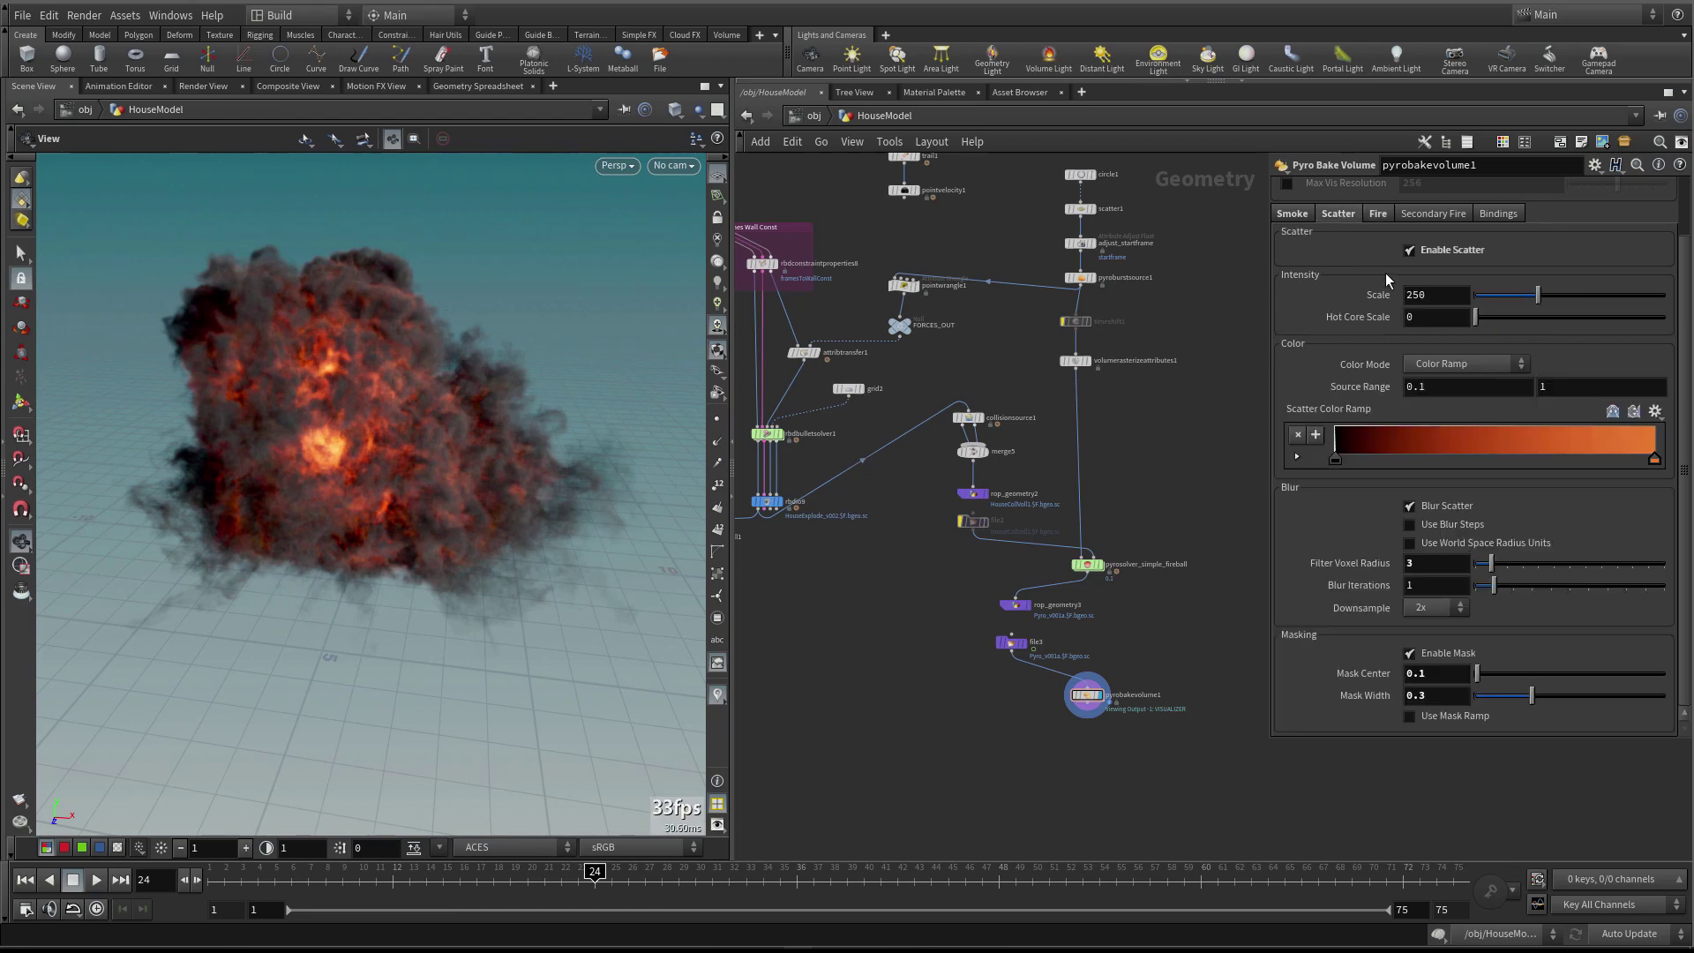
{"action": "left_click", "coordinate": [1438, 363]}
{"action": "left_click", "coordinate": [1453, 401]}
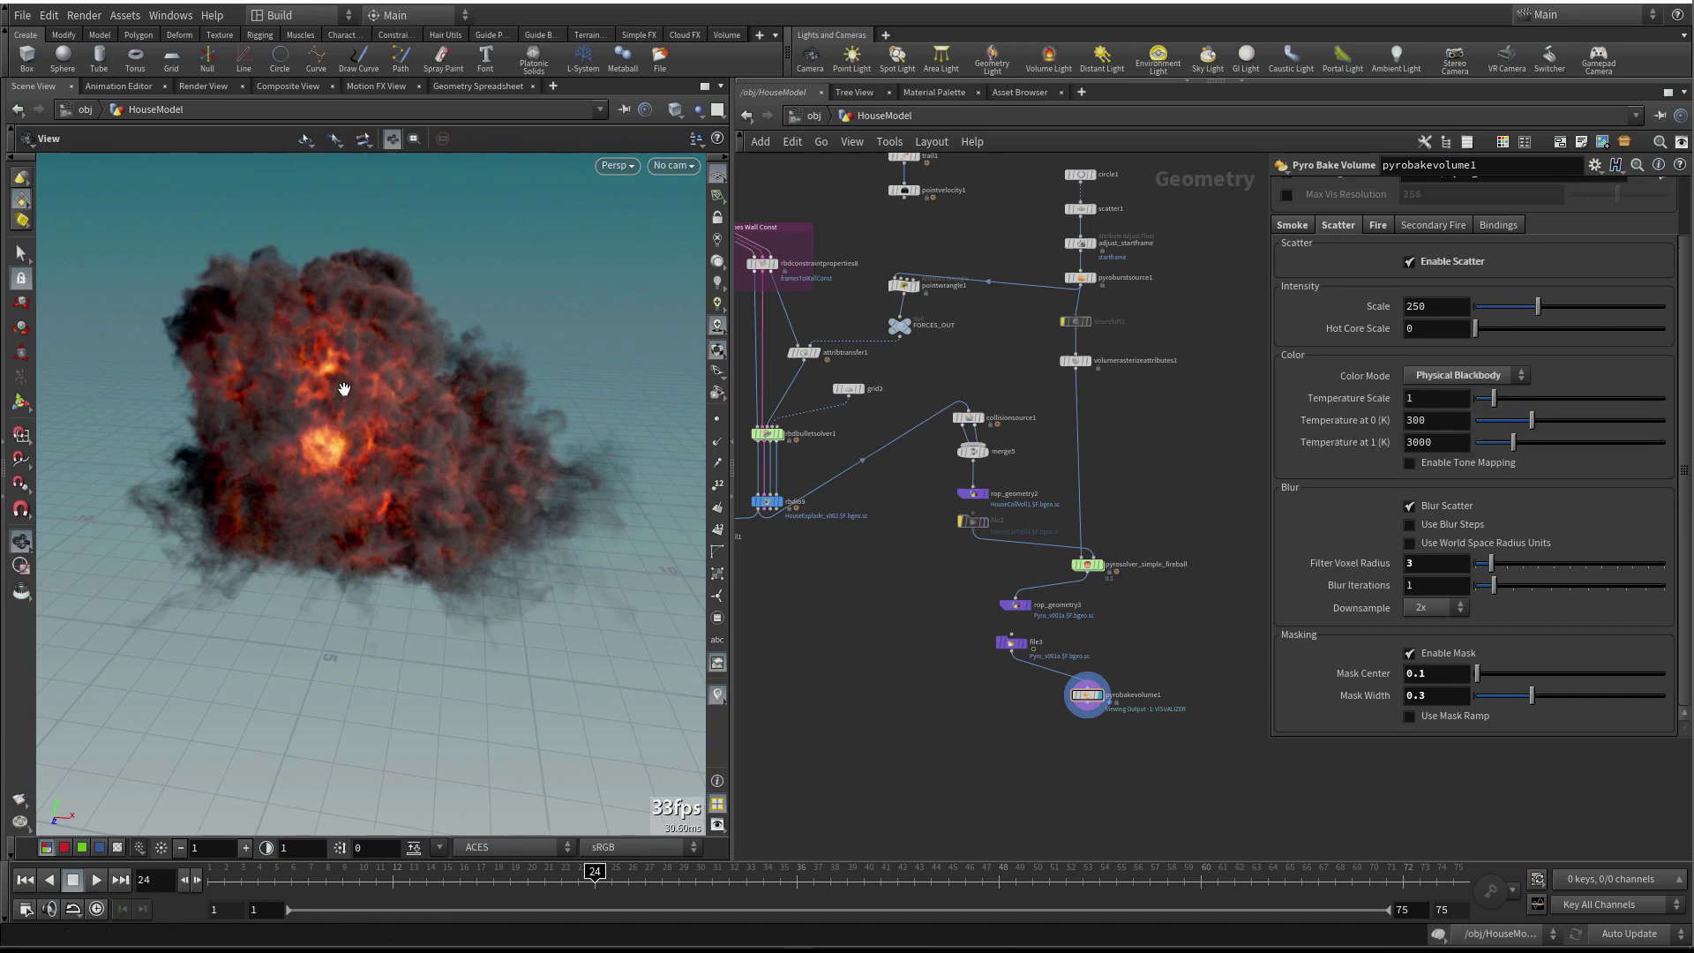
{"action": "left_click_drag", "start_coordinate": [371, 393], "coordinate": [403, 427]}
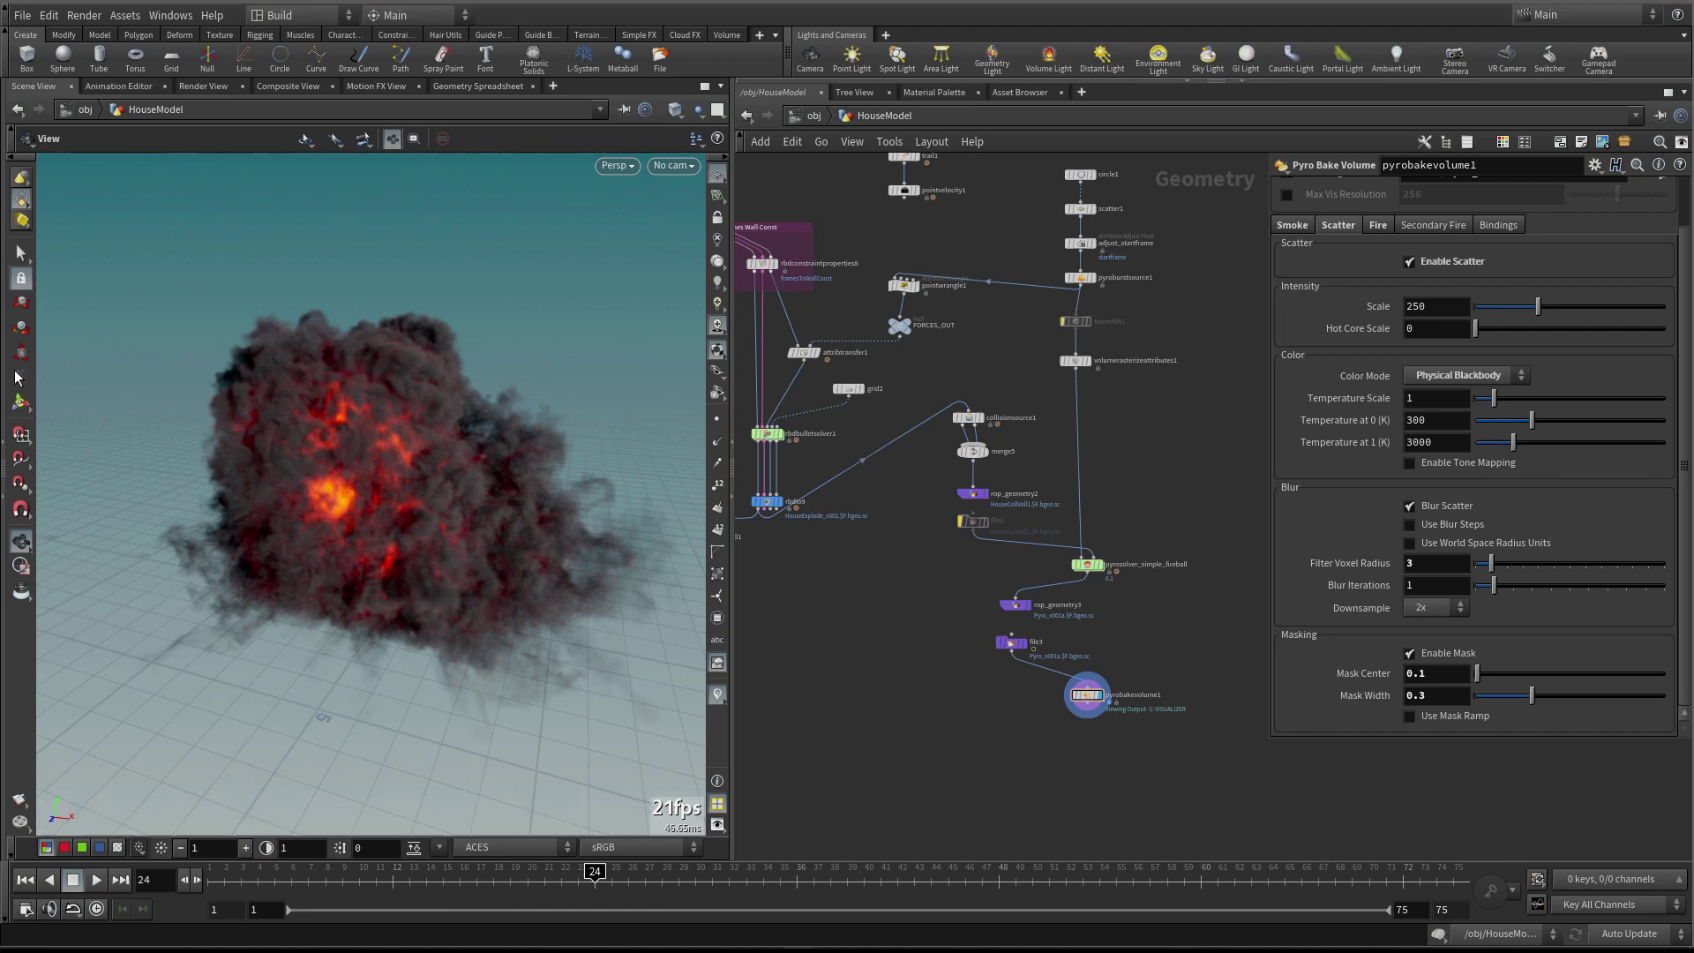
{"action": "left_click_drag", "start_coordinate": [447, 424], "coordinate": [484, 427]}
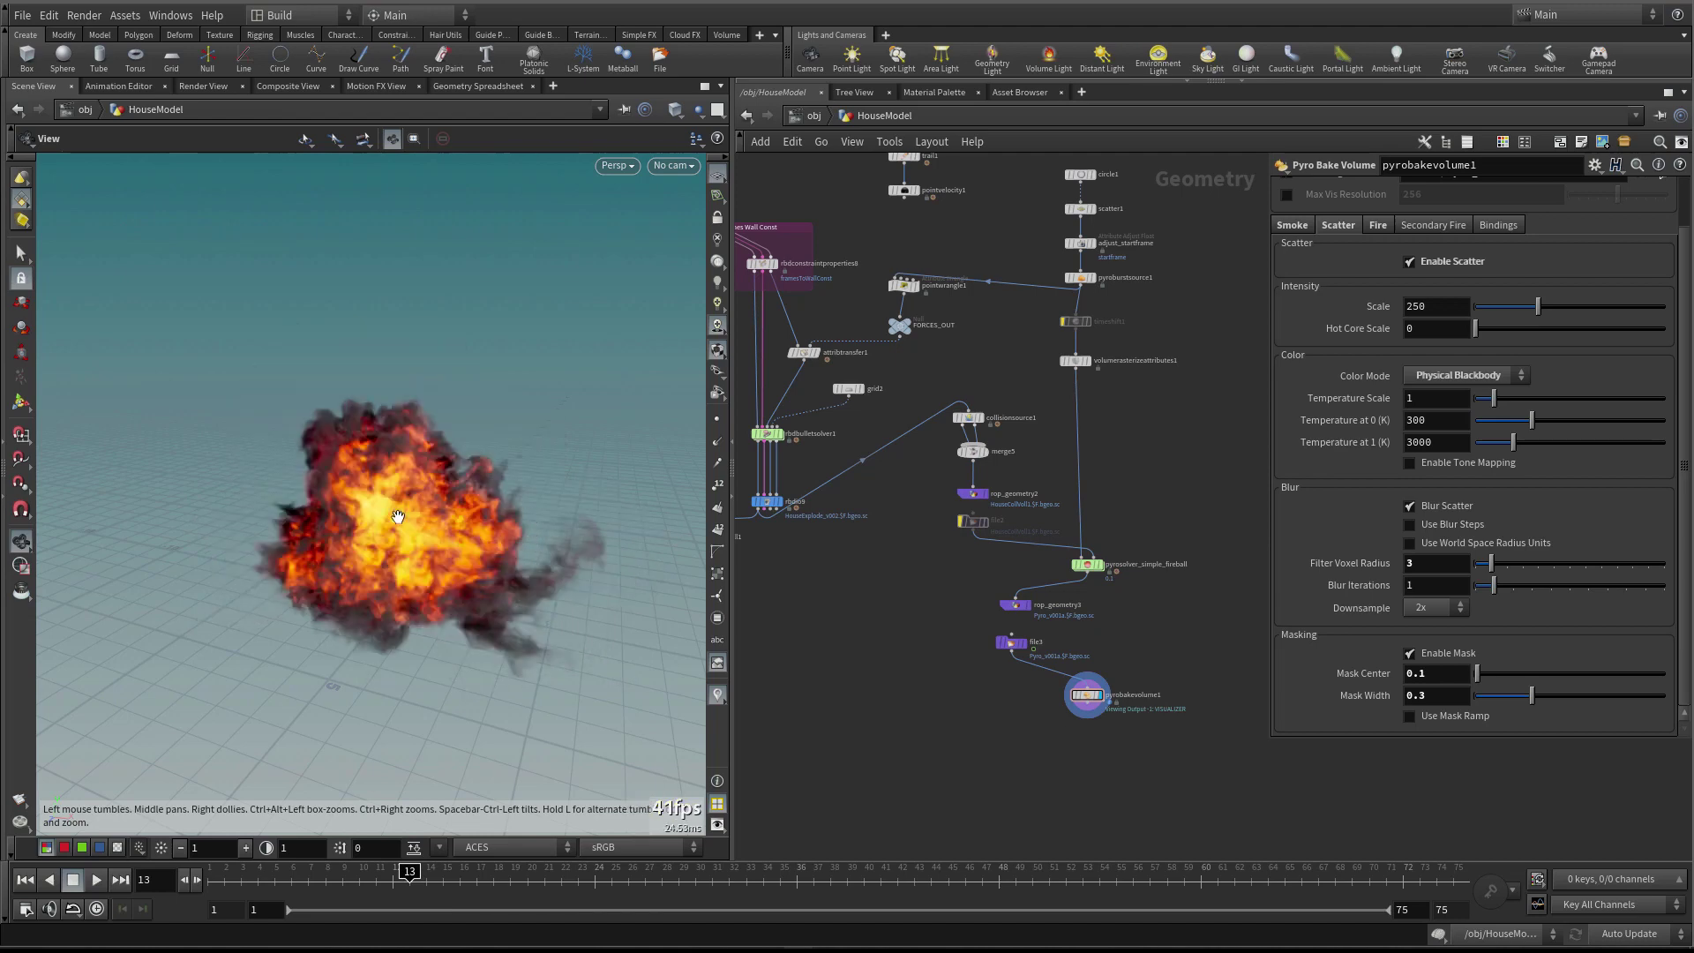
{"action": "right_click_drag", "start_coordinate": [379, 542], "coordinate": [547, 495]}
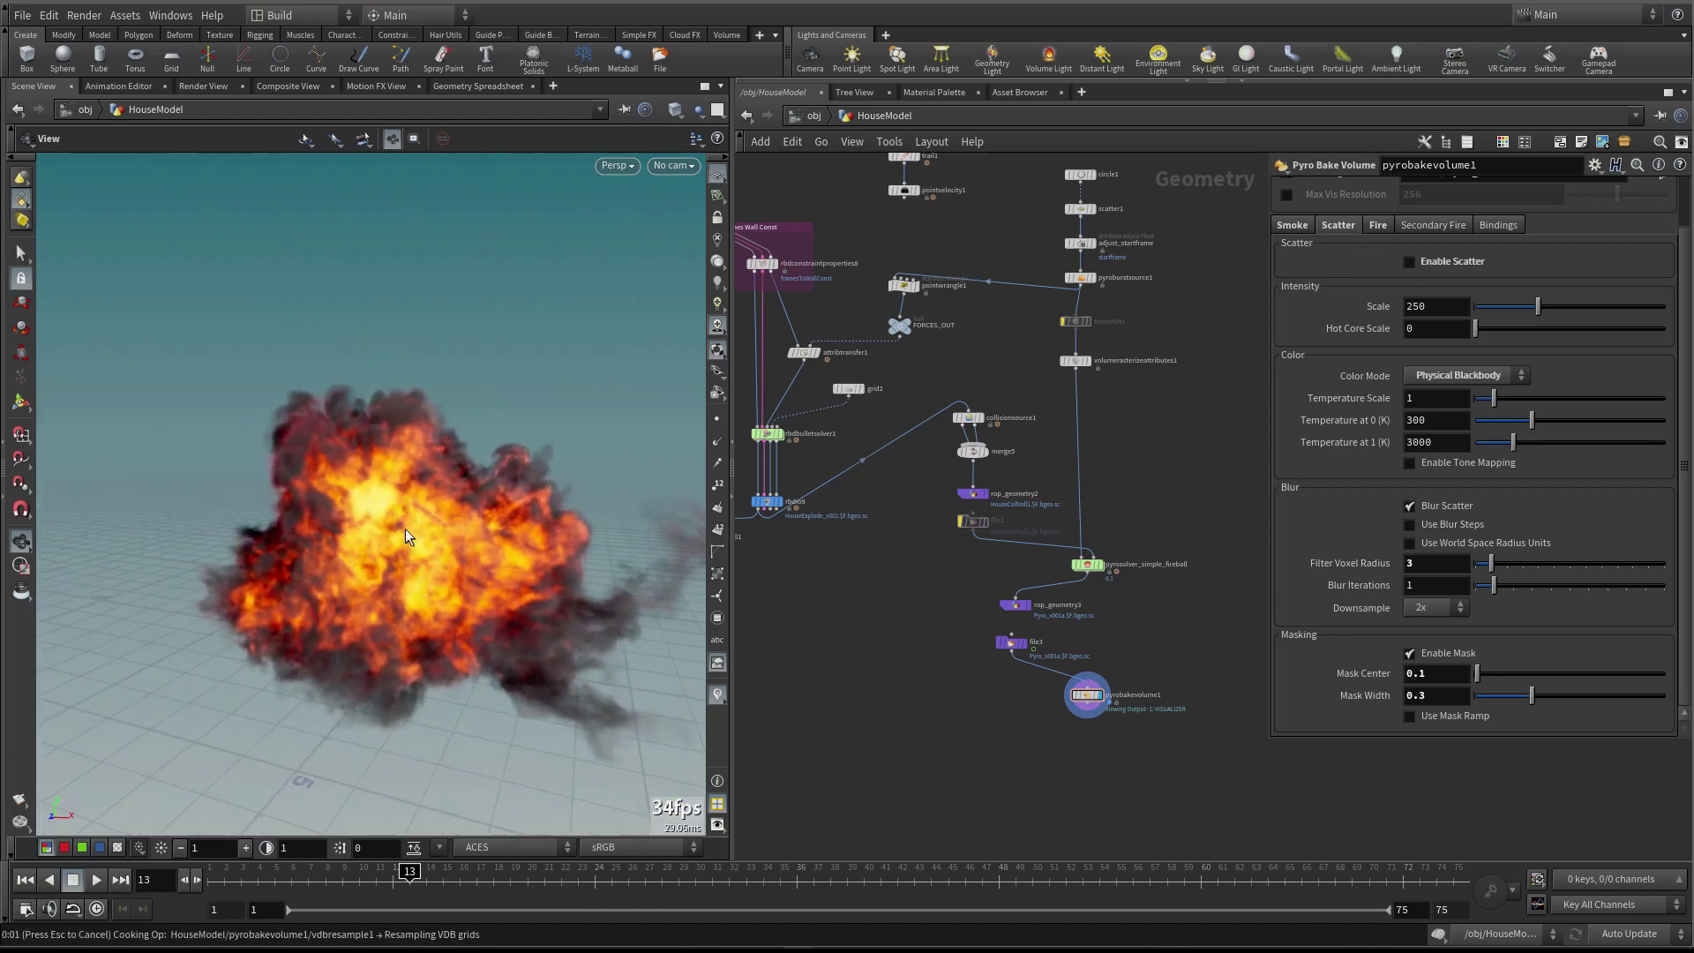
Try Temperature Scale values of 3 and 2 on the fire and return it to 1
{"action": "left_click", "coordinate": [1374, 282]}
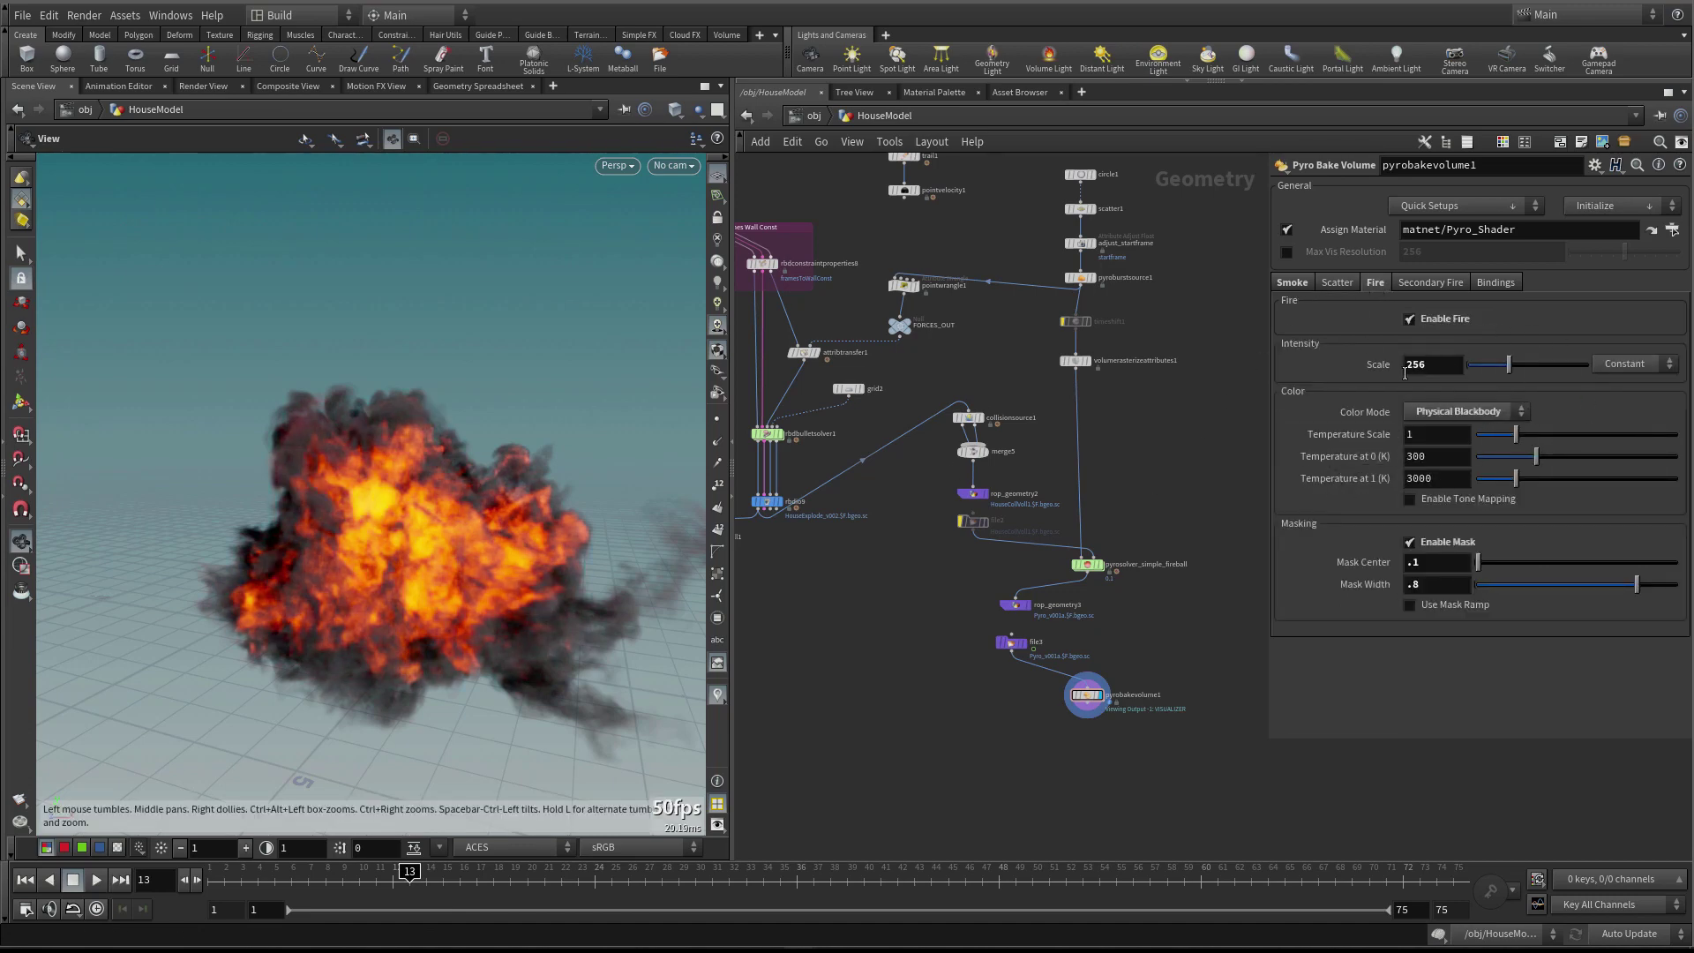
{"action": "left_click", "coordinate": [1429, 437]}
{"action": "type", "text": "3"}
{"action": "key", "text": "Return"}
{"action": "left_click", "coordinate": [1447, 437]}
{"action": "type", "text": "2"}
{"action": "key", "text": "Return"}
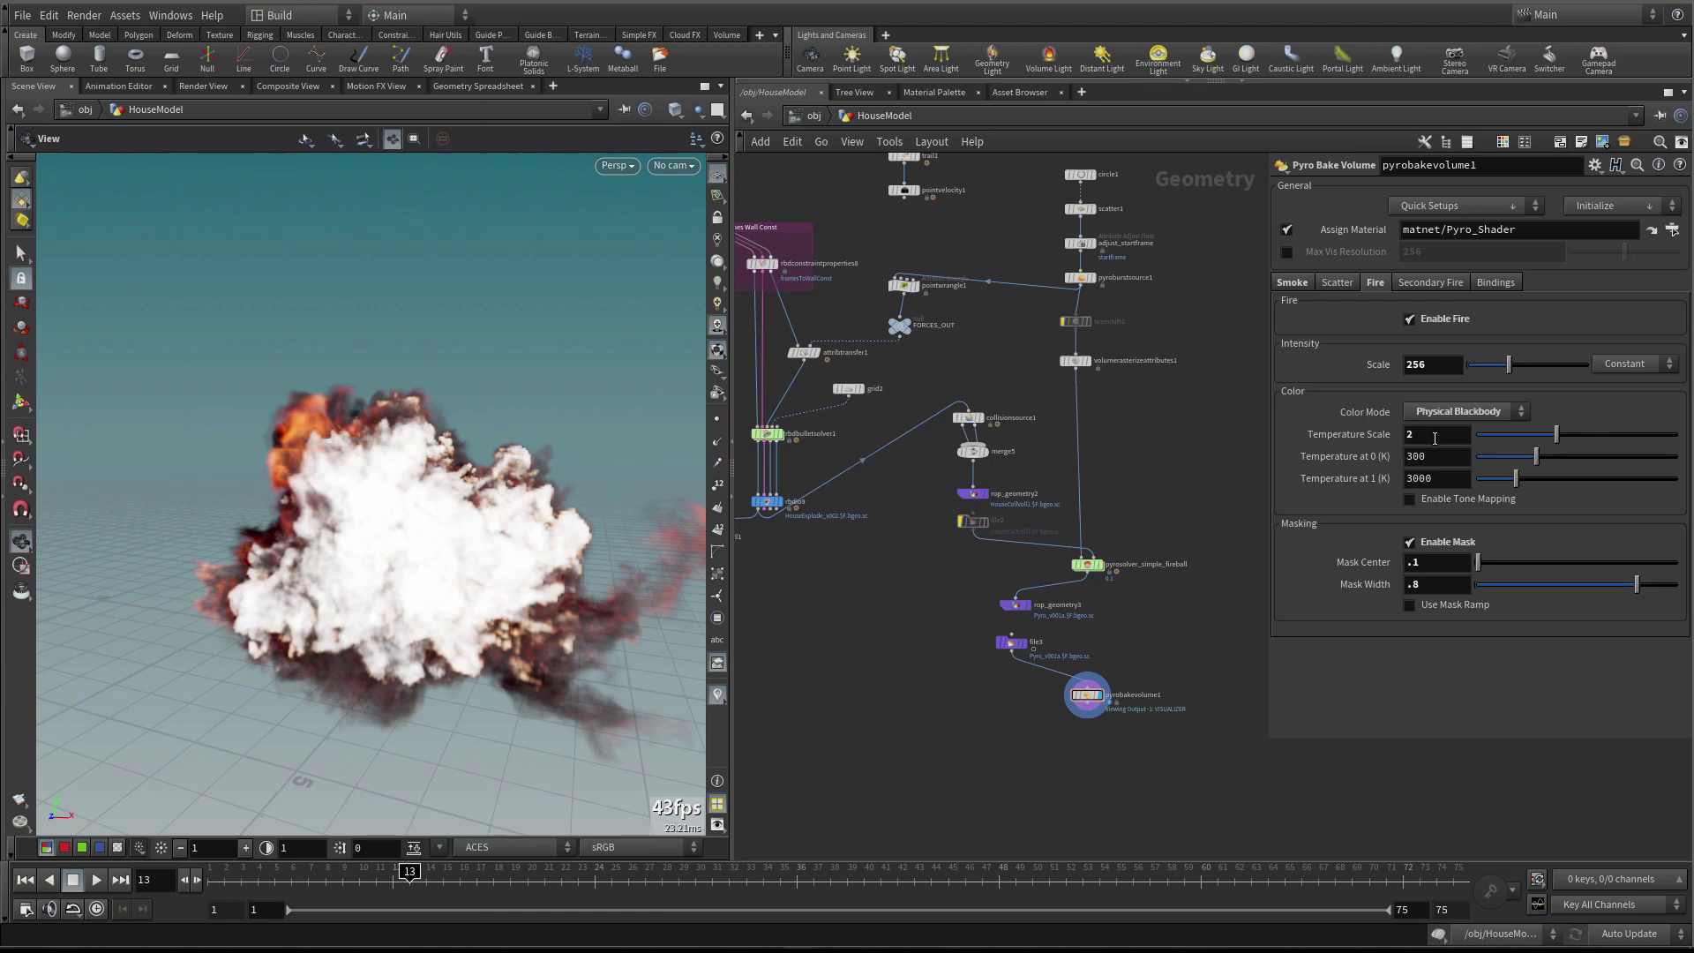
{"action": "left_click", "coordinate": [1438, 436]}
{"action": "type", "text": "1"}
{"action": "key", "text": "Return"}
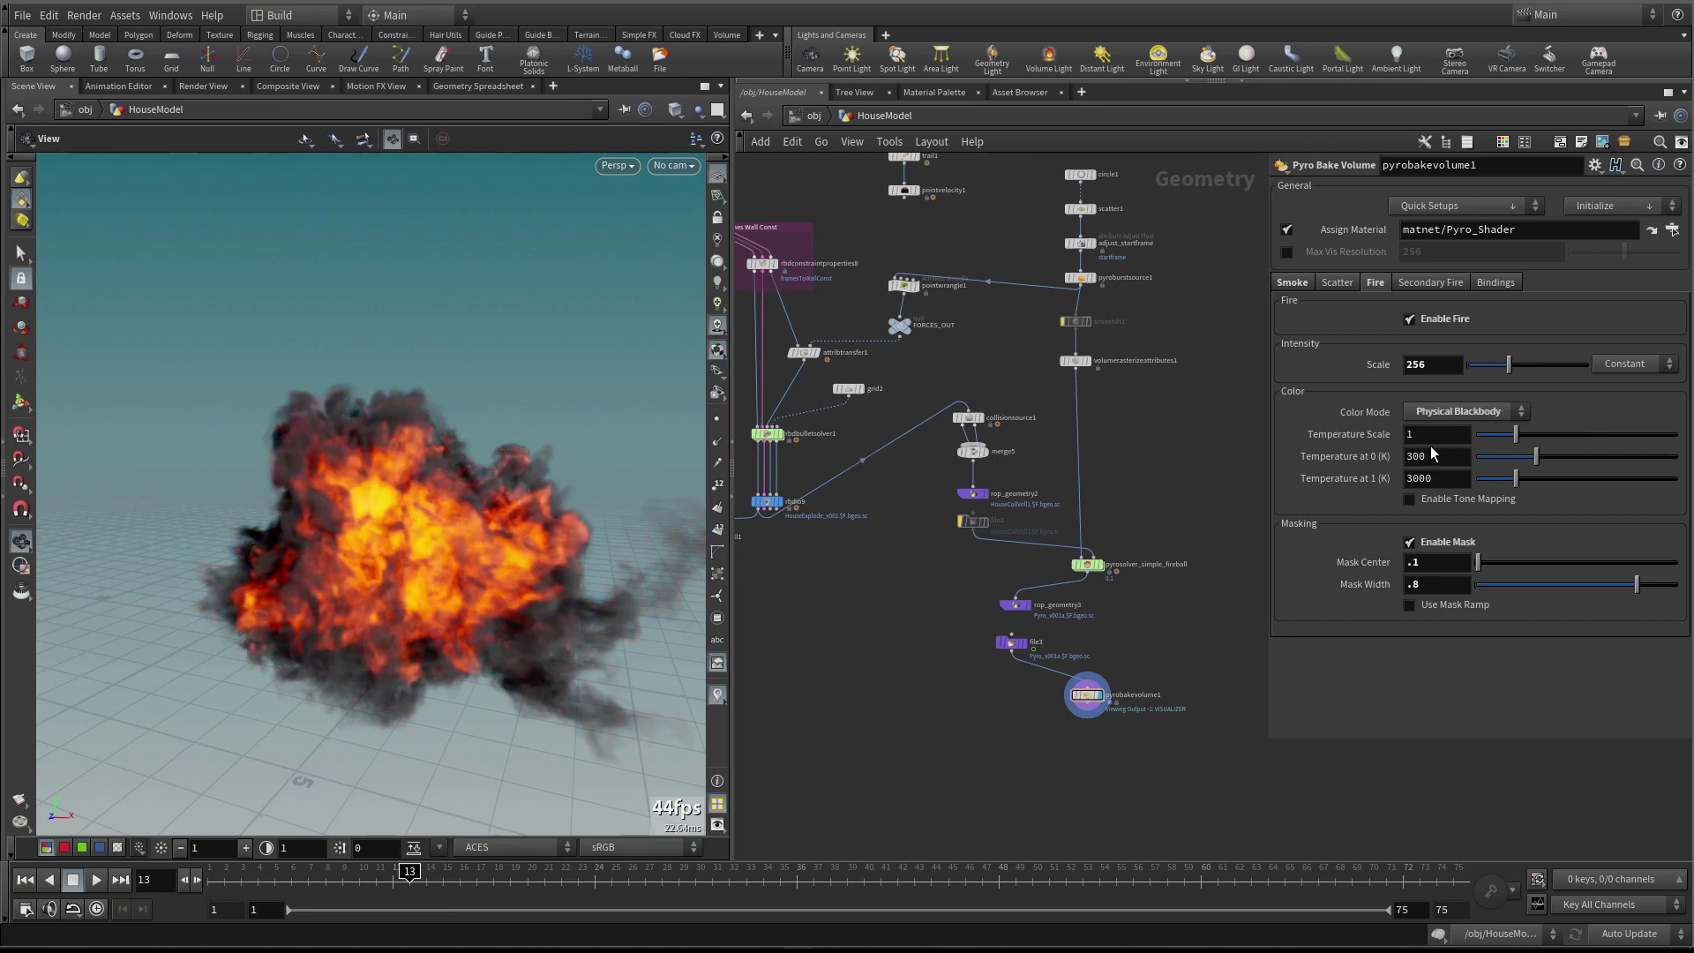
Try raising the fire's Temperature at 1 (K) to 10000 and return it to 3000
{"action": "left_click", "coordinate": [1447, 460]}
{"action": "key", "text": "Tab"}
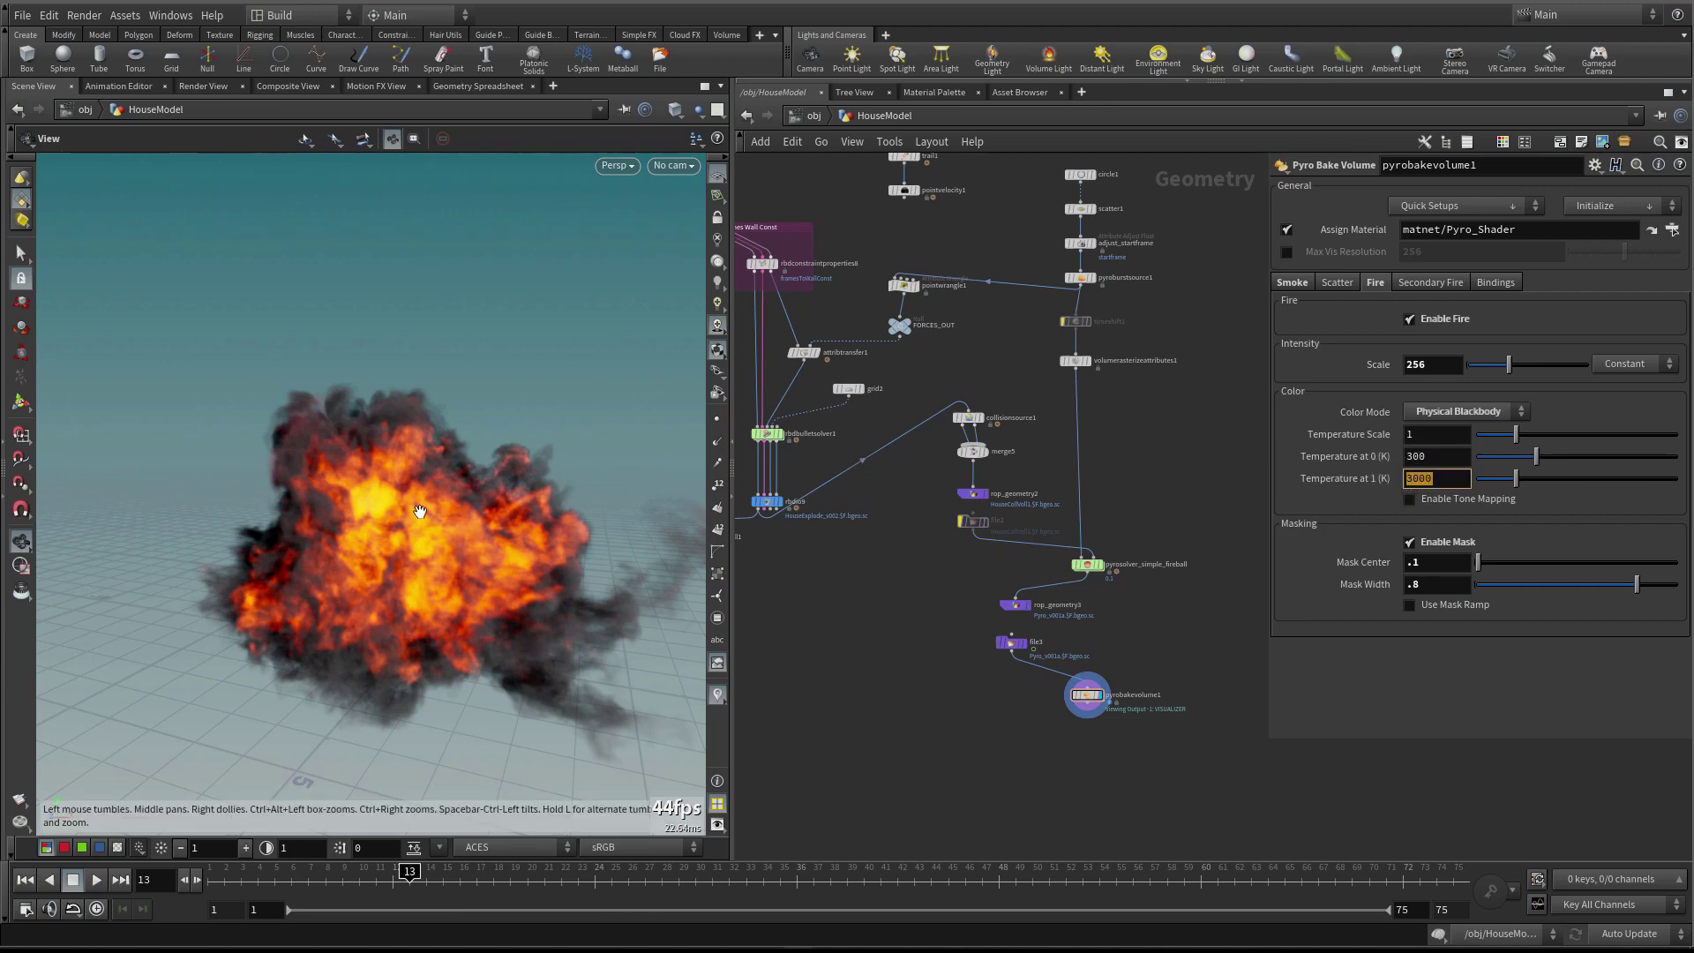
{"action": "left_click", "coordinate": [1441, 481]}
{"action": "left_click_drag", "start_coordinate": [1414, 478], "coordinate": [1408, 478]}
{"action": "type", "text": "1"}
{"action": "key", "text": "Return"}
{"action": "left_click_drag", "start_coordinate": [1399, 478], "coordinate": [1409, 478]}
{"action": "type", "text": "10"}
{"action": "key", "text": "Return"}
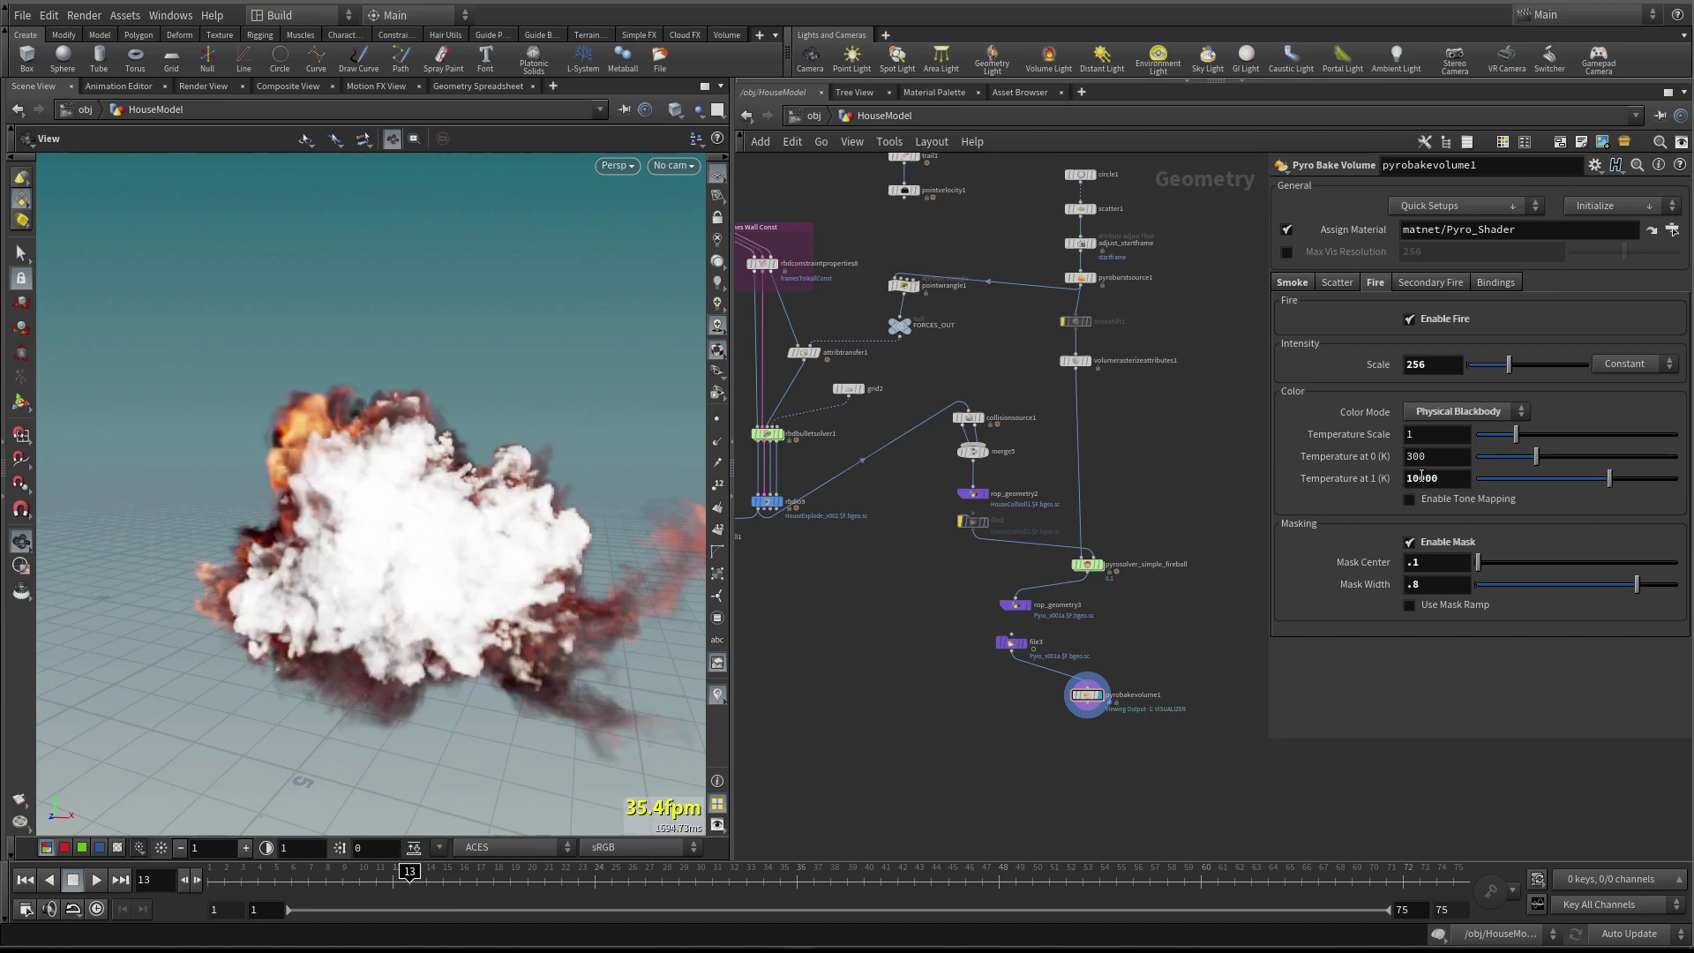
{"action": "double_click", "coordinate": [1422, 477]}
{"action": "type", "text": "300"}
{"action": "key", "text": "Return"}
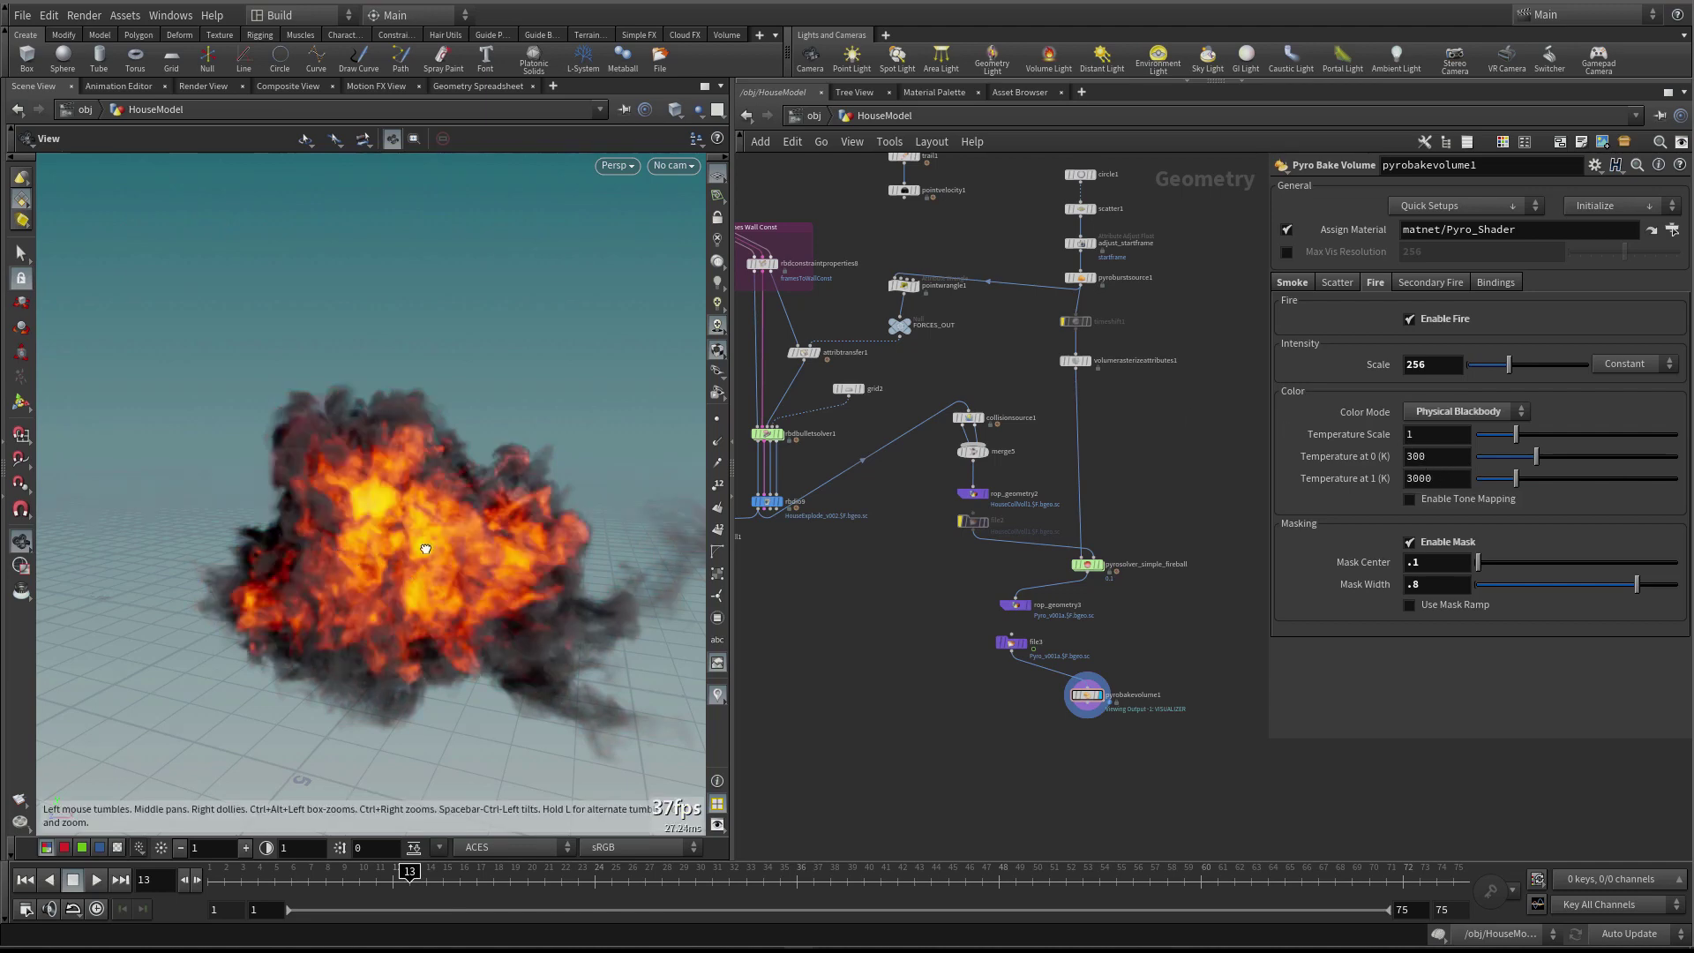
Raise the fire's Temperature Scale to 1.1 and finally to 1.2, checking the explosion
{"action": "left_click", "coordinate": [1434, 435]}
{"action": "type", "text": ".1"}
{"action": "key", "text": "Return"}
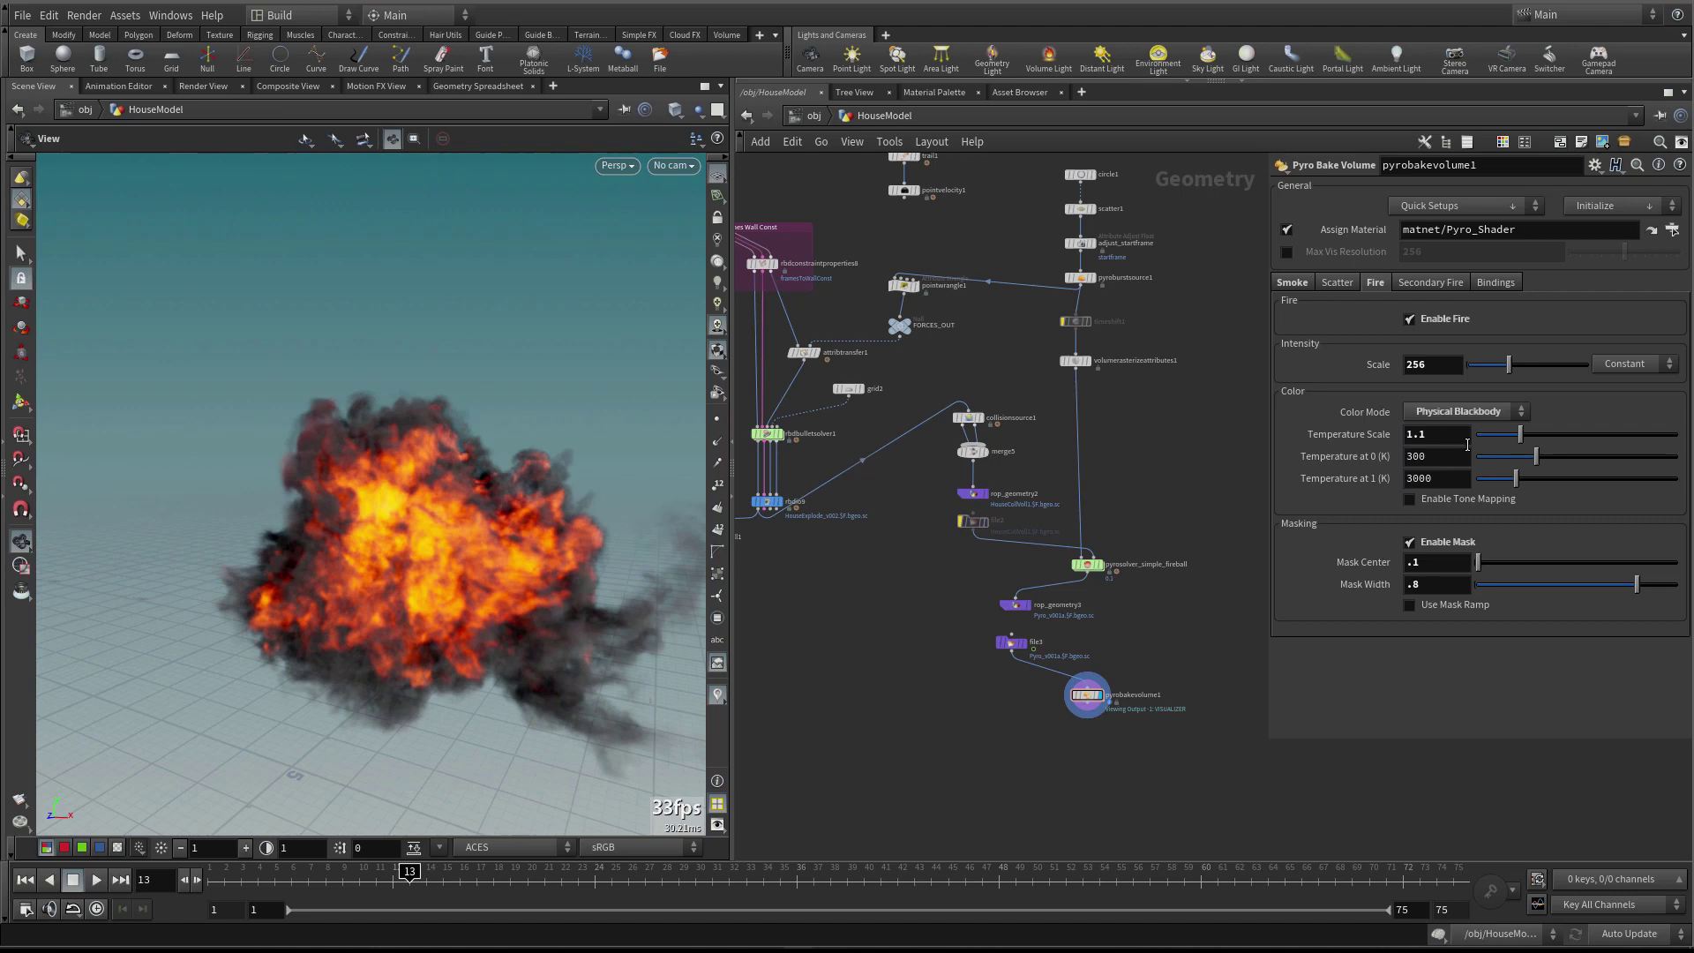
{"action": "left_click_drag", "start_coordinate": [1414, 438], "coordinate": [1451, 435]}
{"action": "type", "text": "1.2"}
{"action": "key", "text": "Return"}
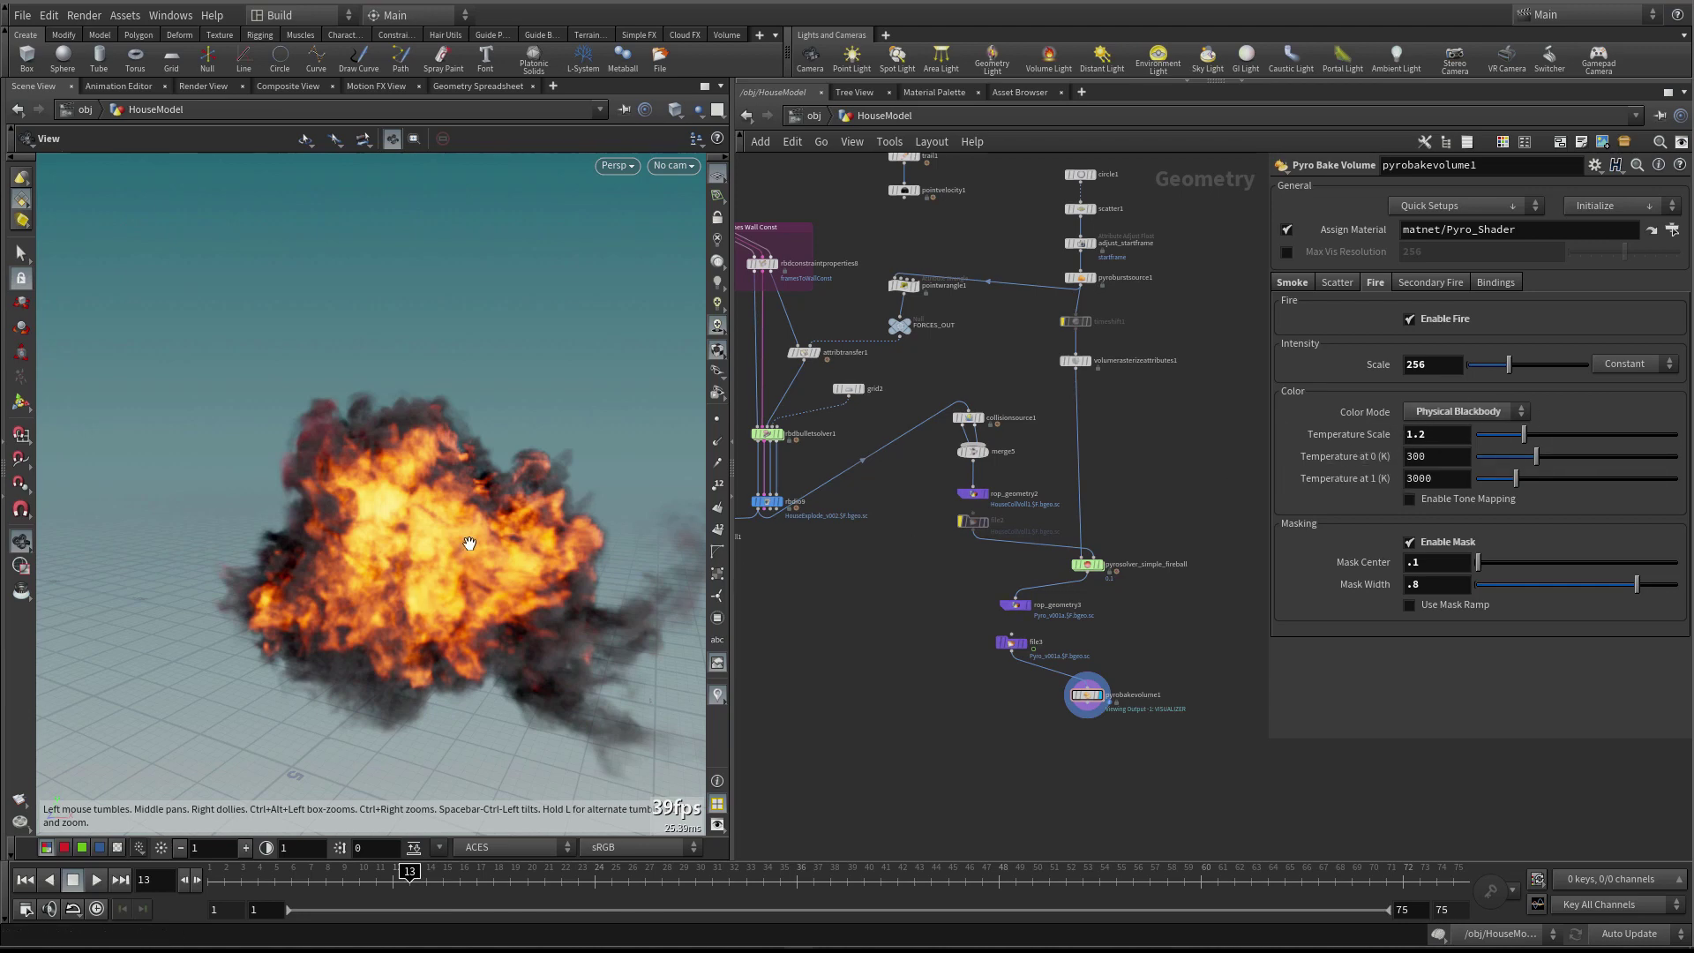
Enable Tone Mapping for the fire with an Adaptation of 0.15 and inspect the explosion
{"action": "left_click", "coordinate": [1441, 501]}
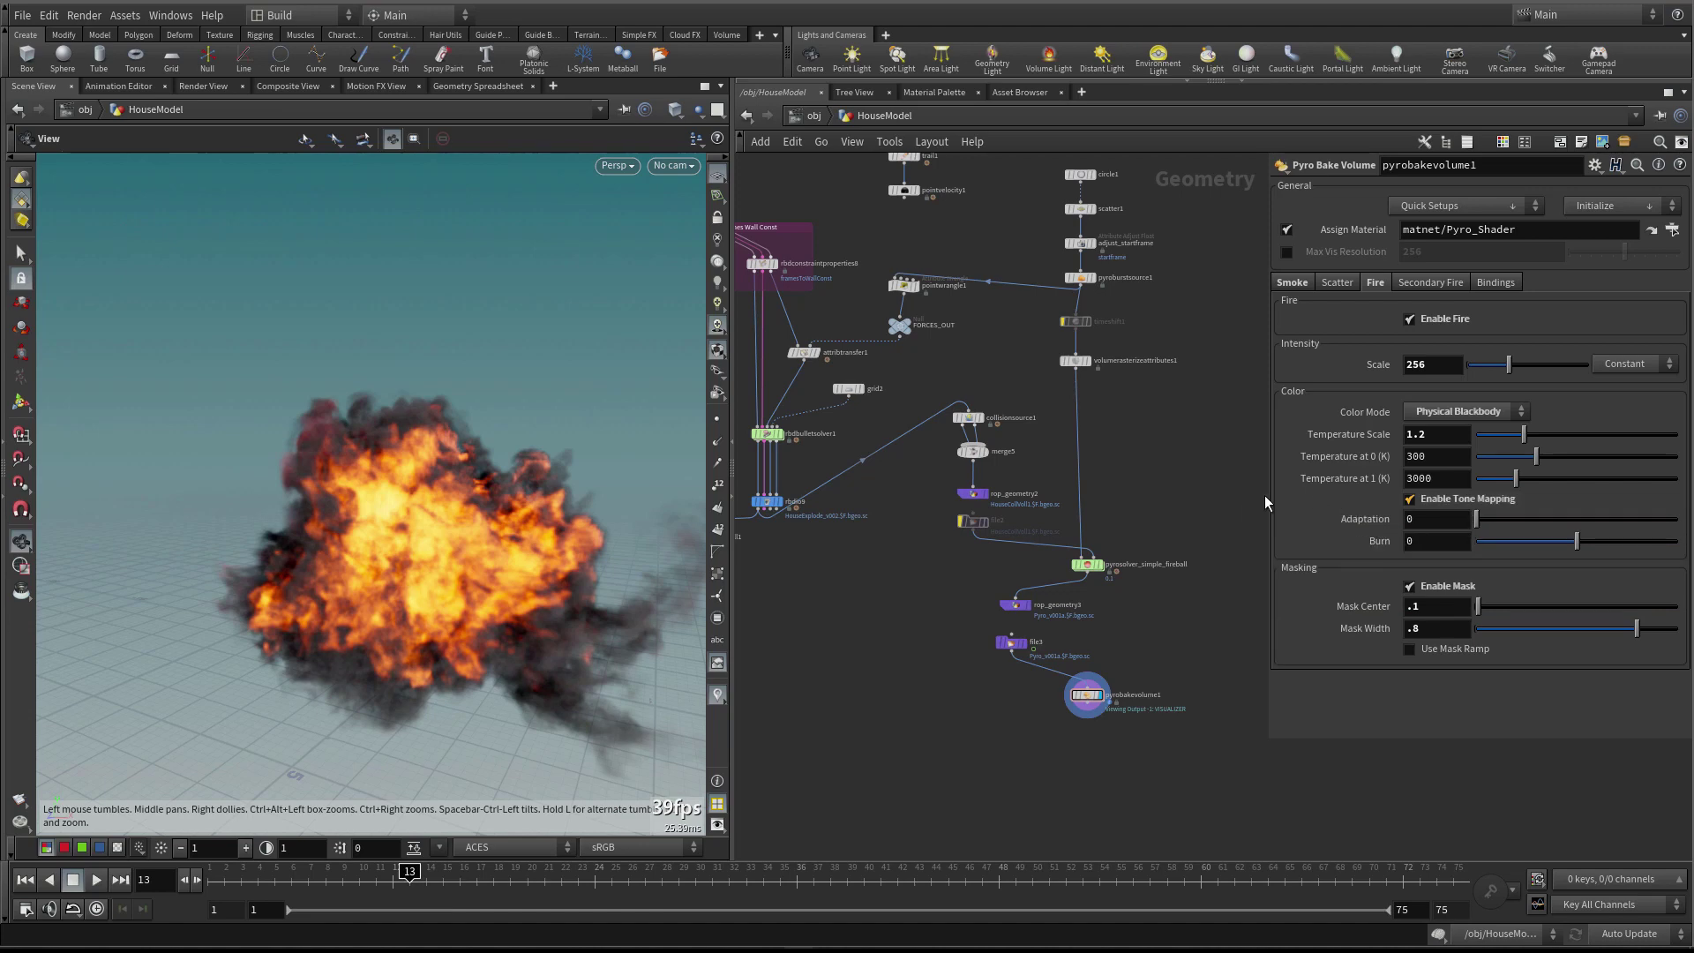
{"action": "left_click_drag", "start_coordinate": [1476, 519], "coordinate": [1505, 519]}
{"action": "left_click_drag", "start_coordinate": [641, 554], "coordinate": [679, 602]}
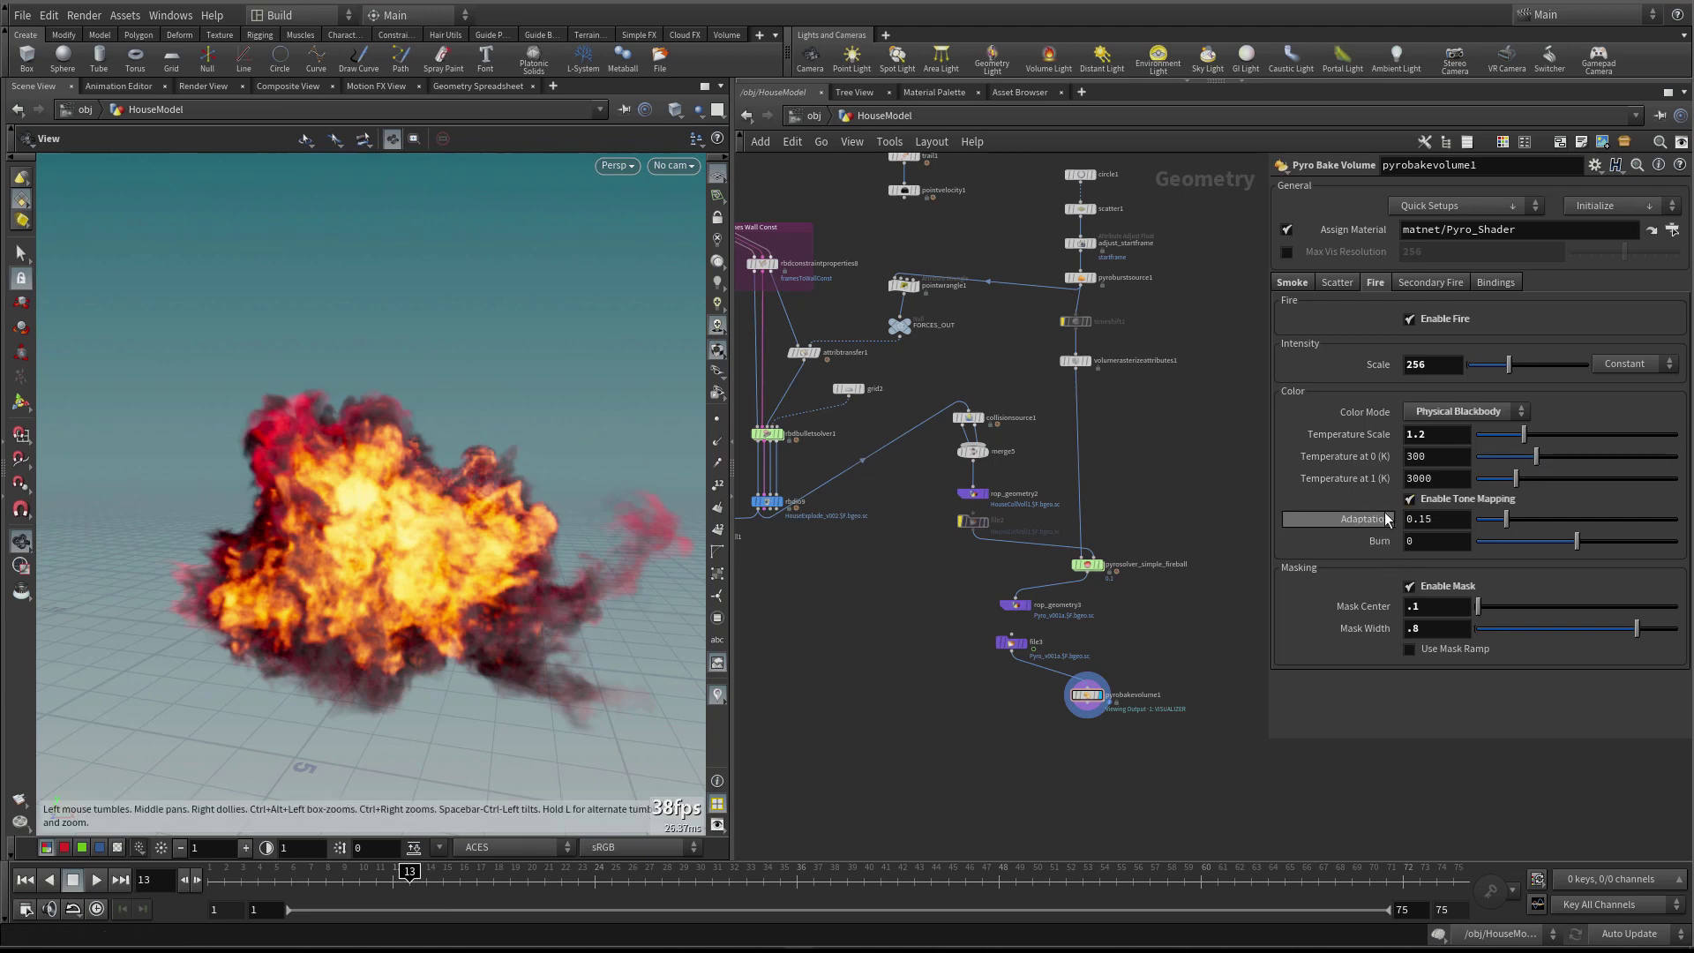
Lower the fire's tone mapping Adaptation to 0 and bring it up to 0.05
{"action": "left_click", "coordinate": [1443, 519]}
{"action": "type", "text": "0.0."}
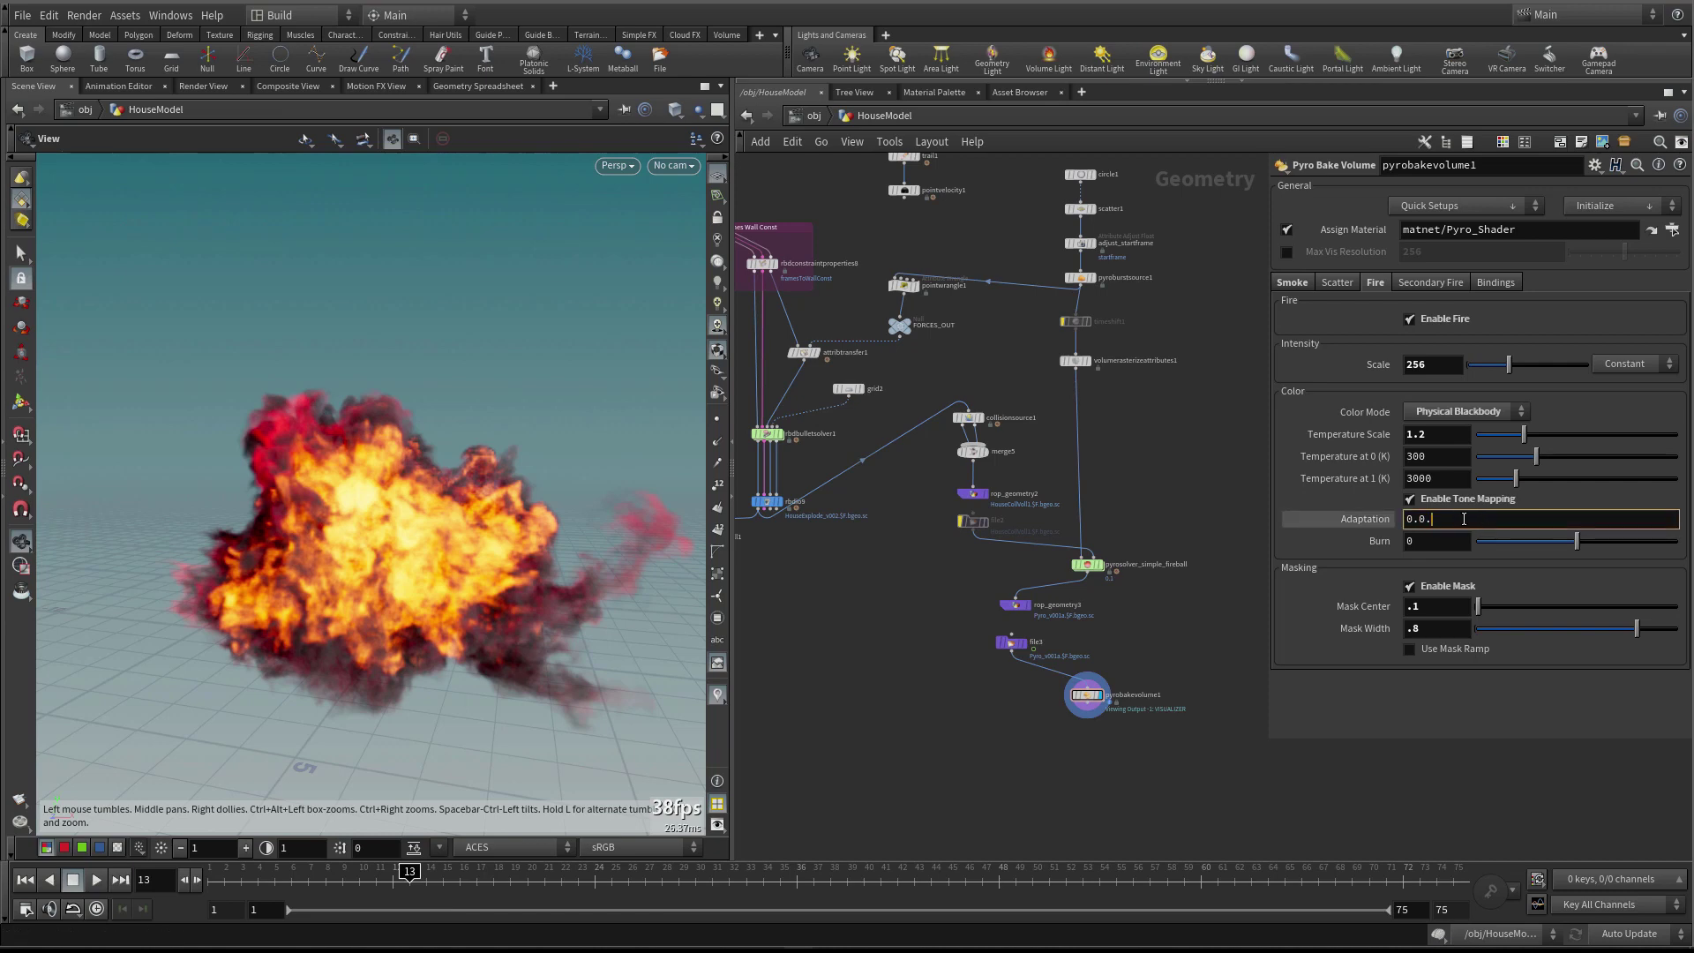
{"action": "key", "text": "Return"}
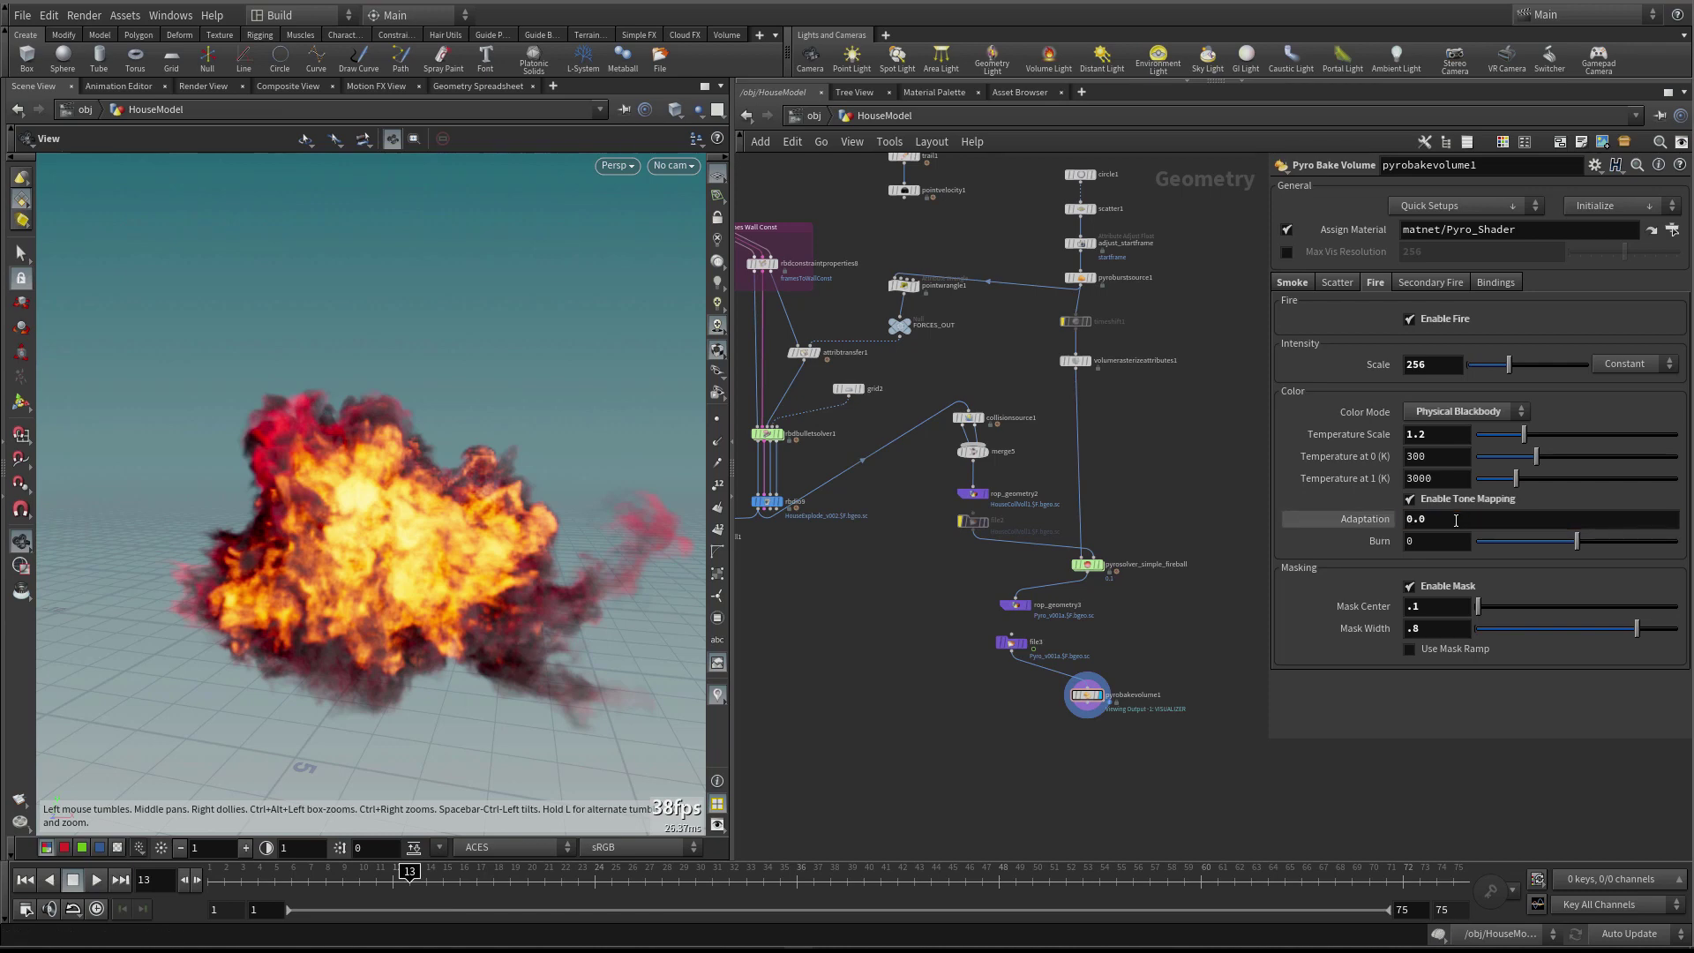
{"action": "left_click", "coordinate": [1456, 519]}
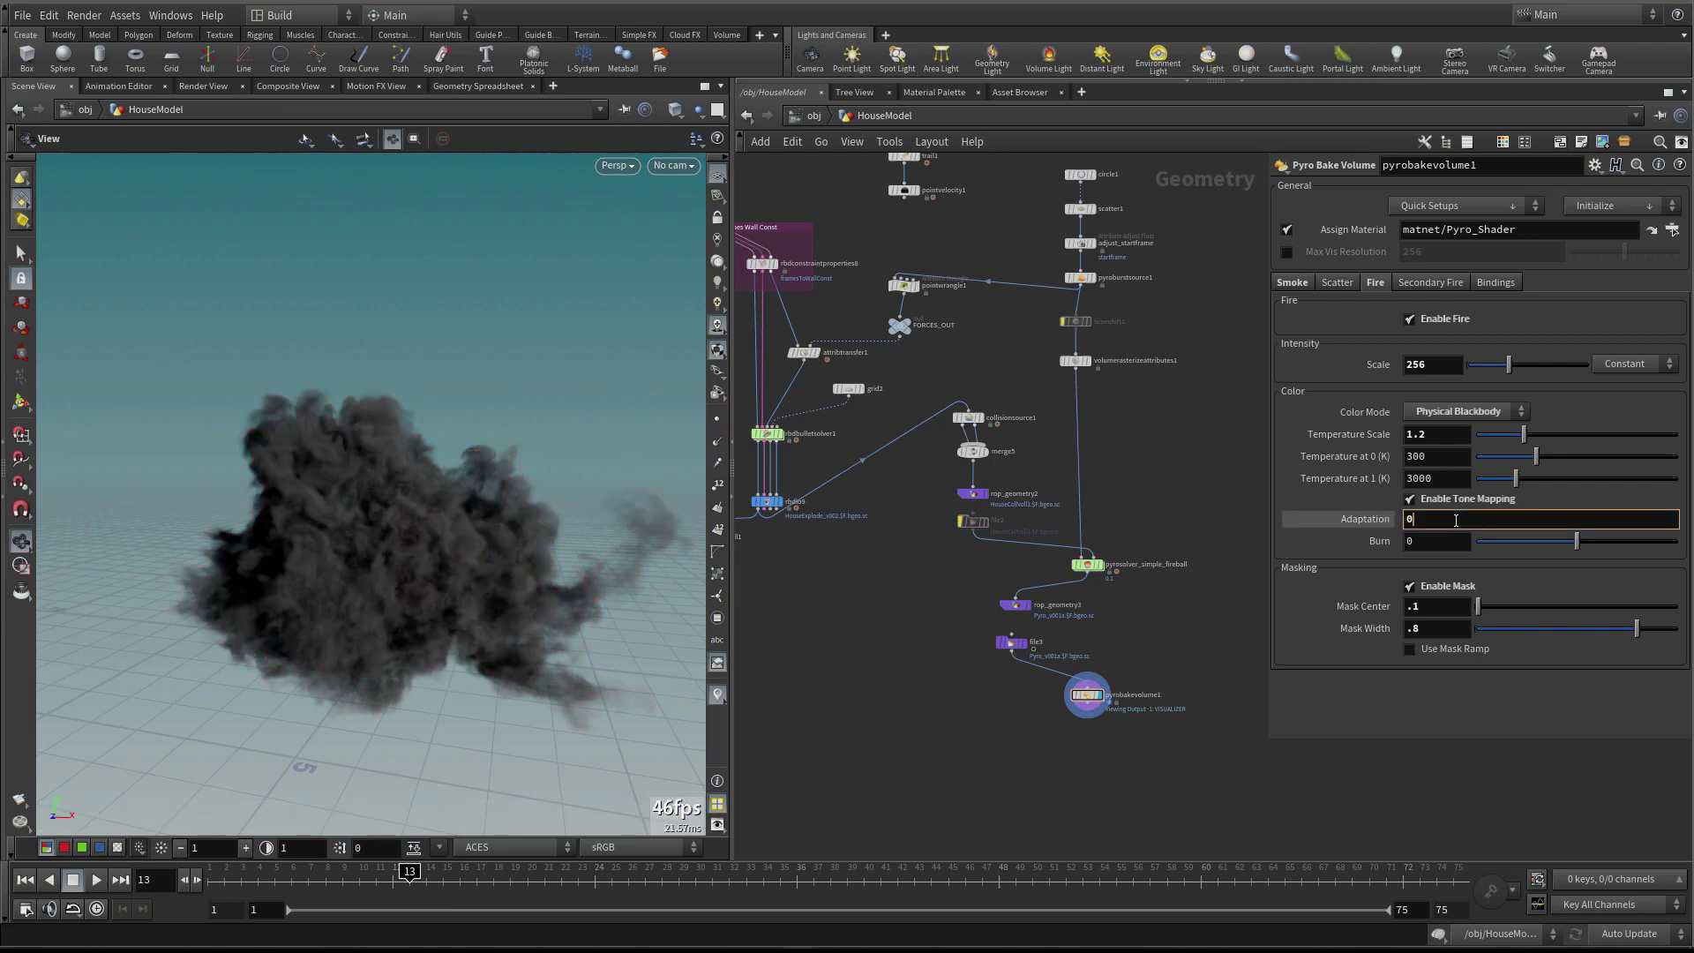
{"action": "type", "text": ".05"}
{"action": "key", "text": "Return"}
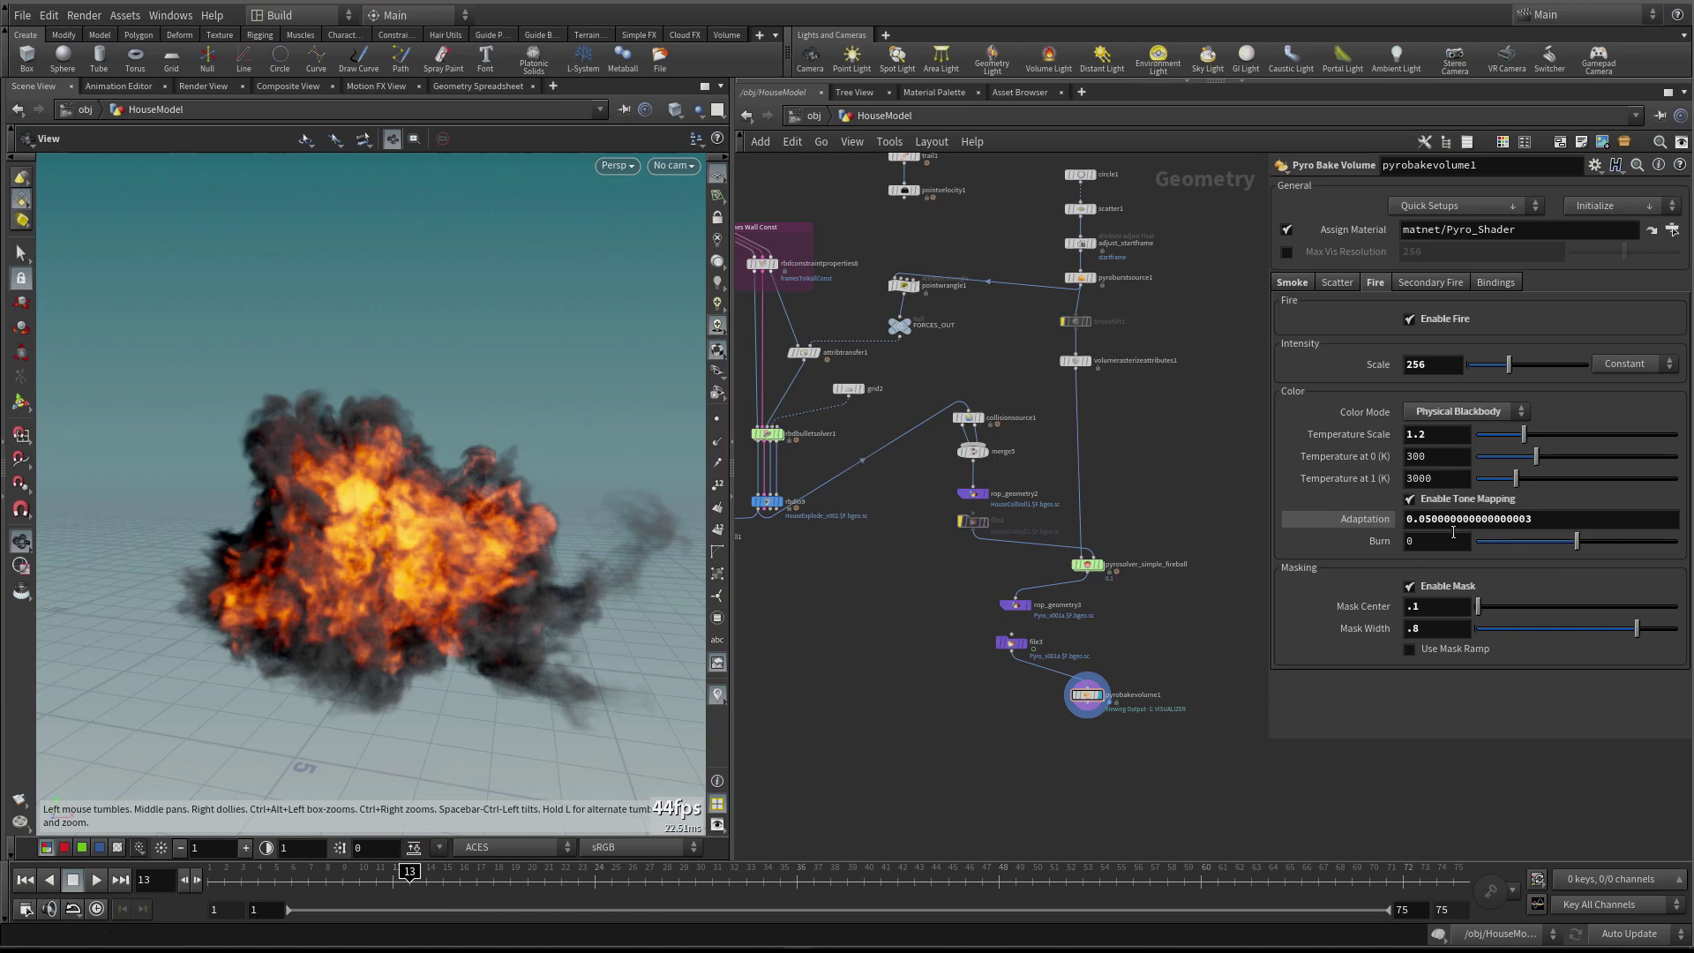
Compare Adaptation values of 0.04 and 0.03 on the fire and return it to 0.05
{"action": "left_click_drag", "start_coordinate": [1425, 520], "coordinate": [1571, 522]}
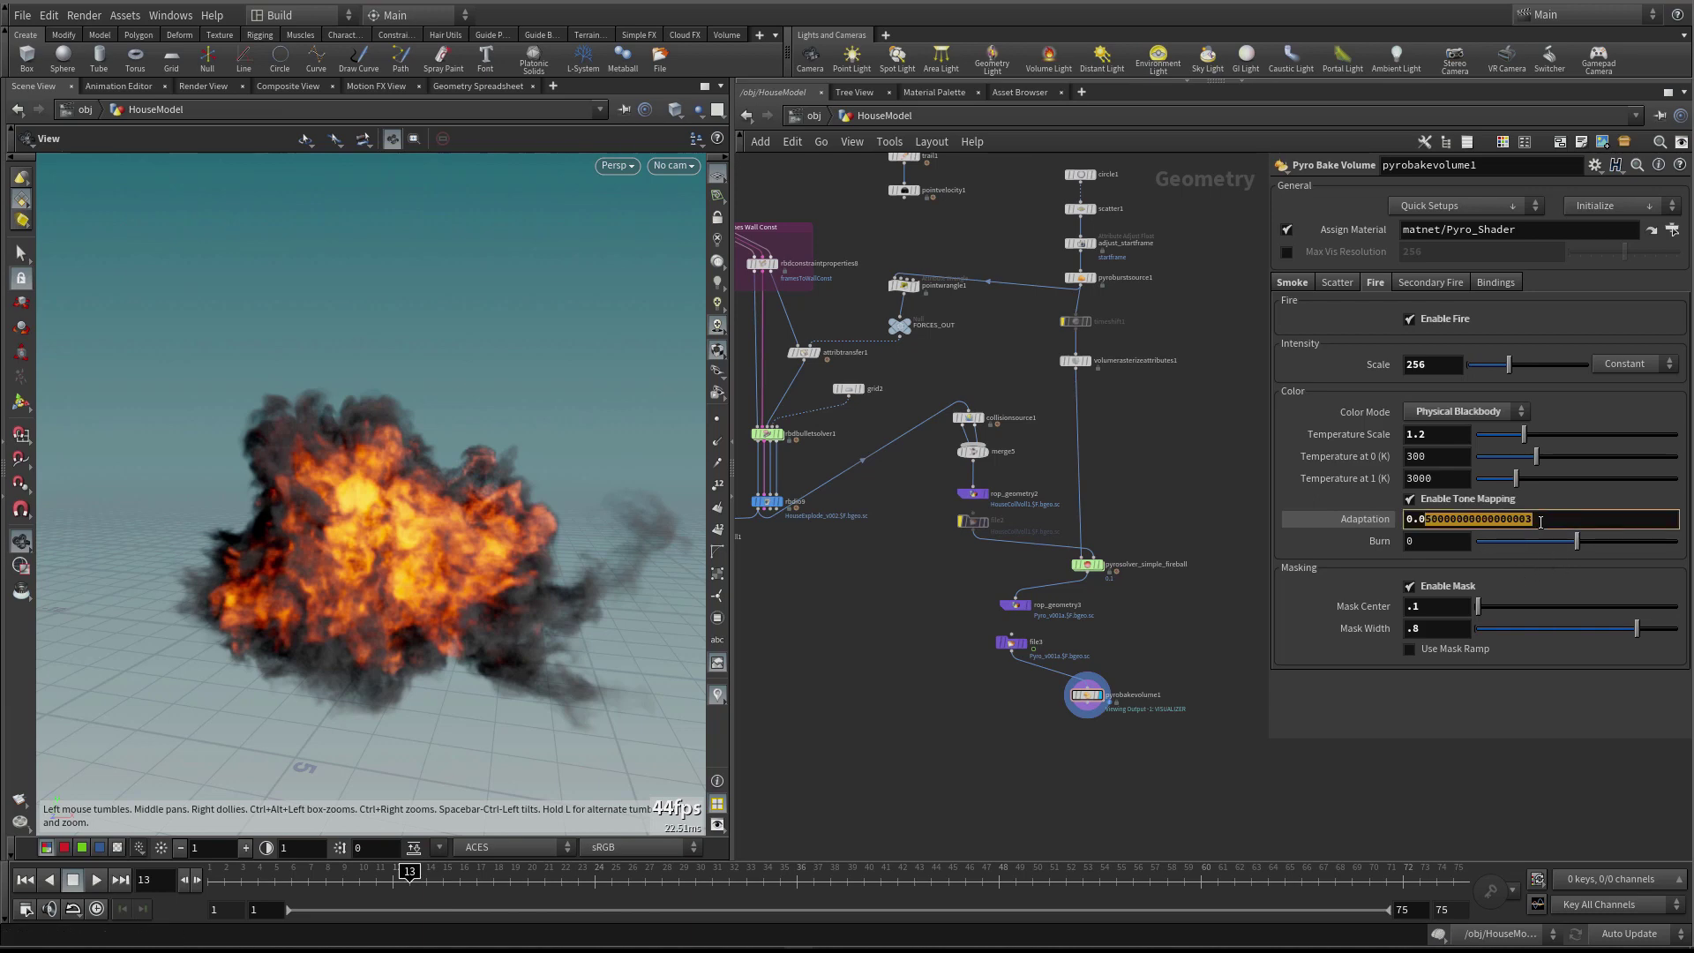
{"action": "key", "text": "BackSpace"}
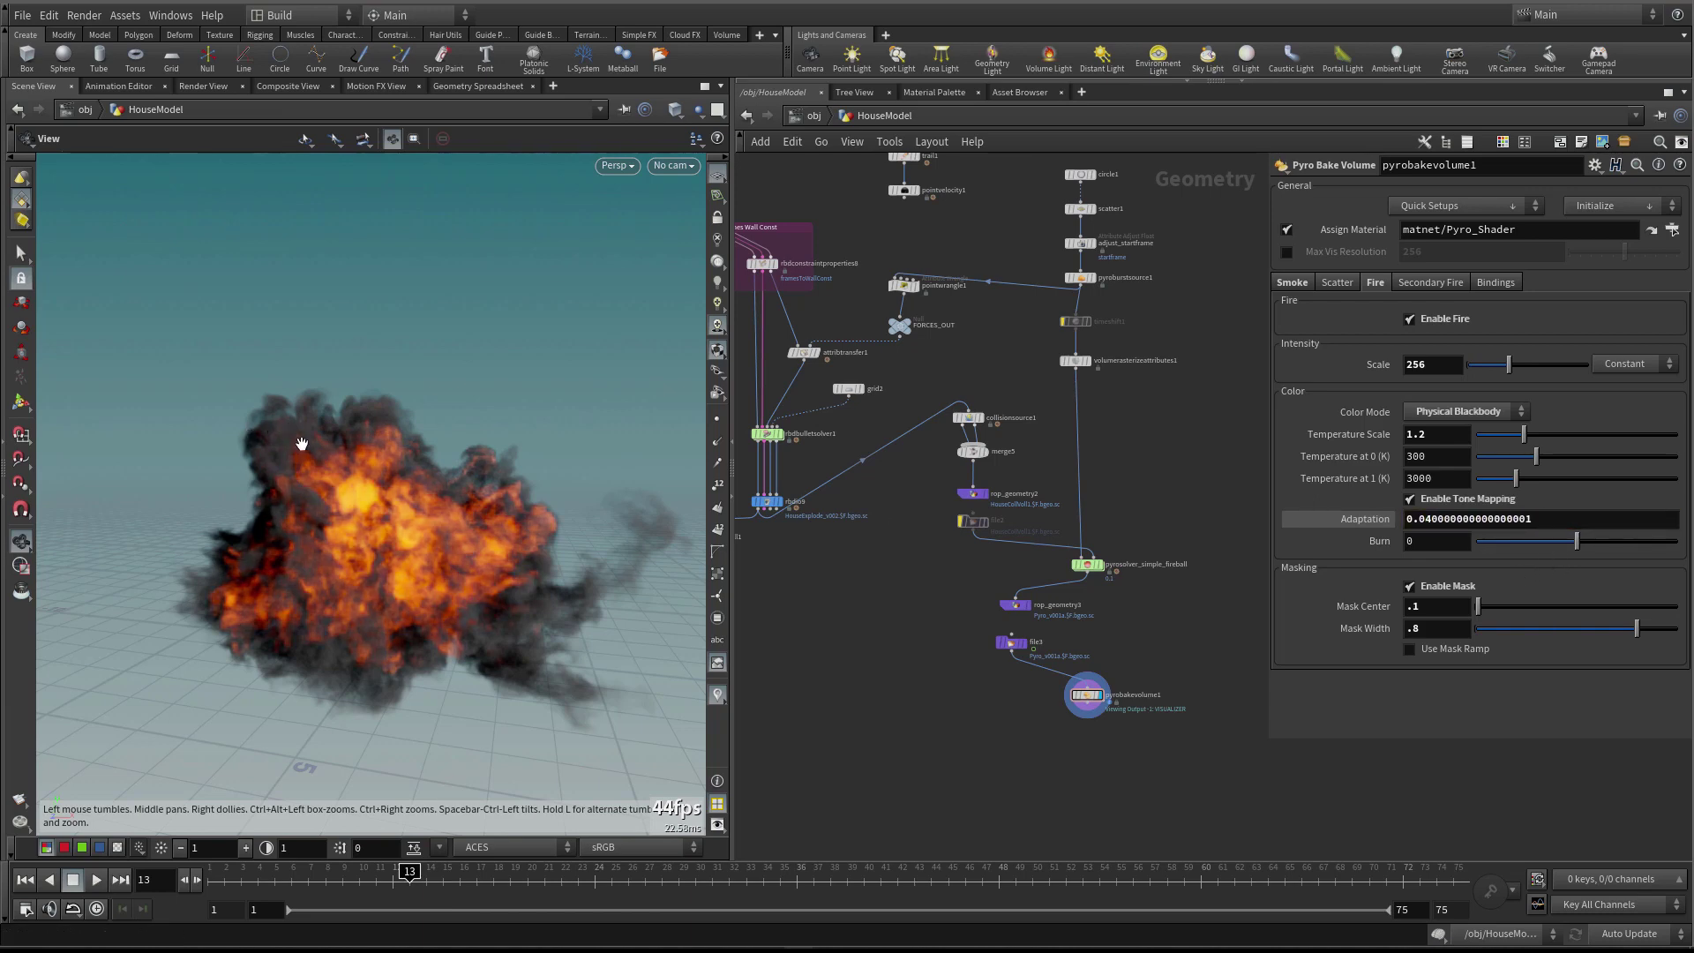
{"action": "left_click_drag", "start_coordinate": [1427, 521], "coordinate": [1573, 521]}
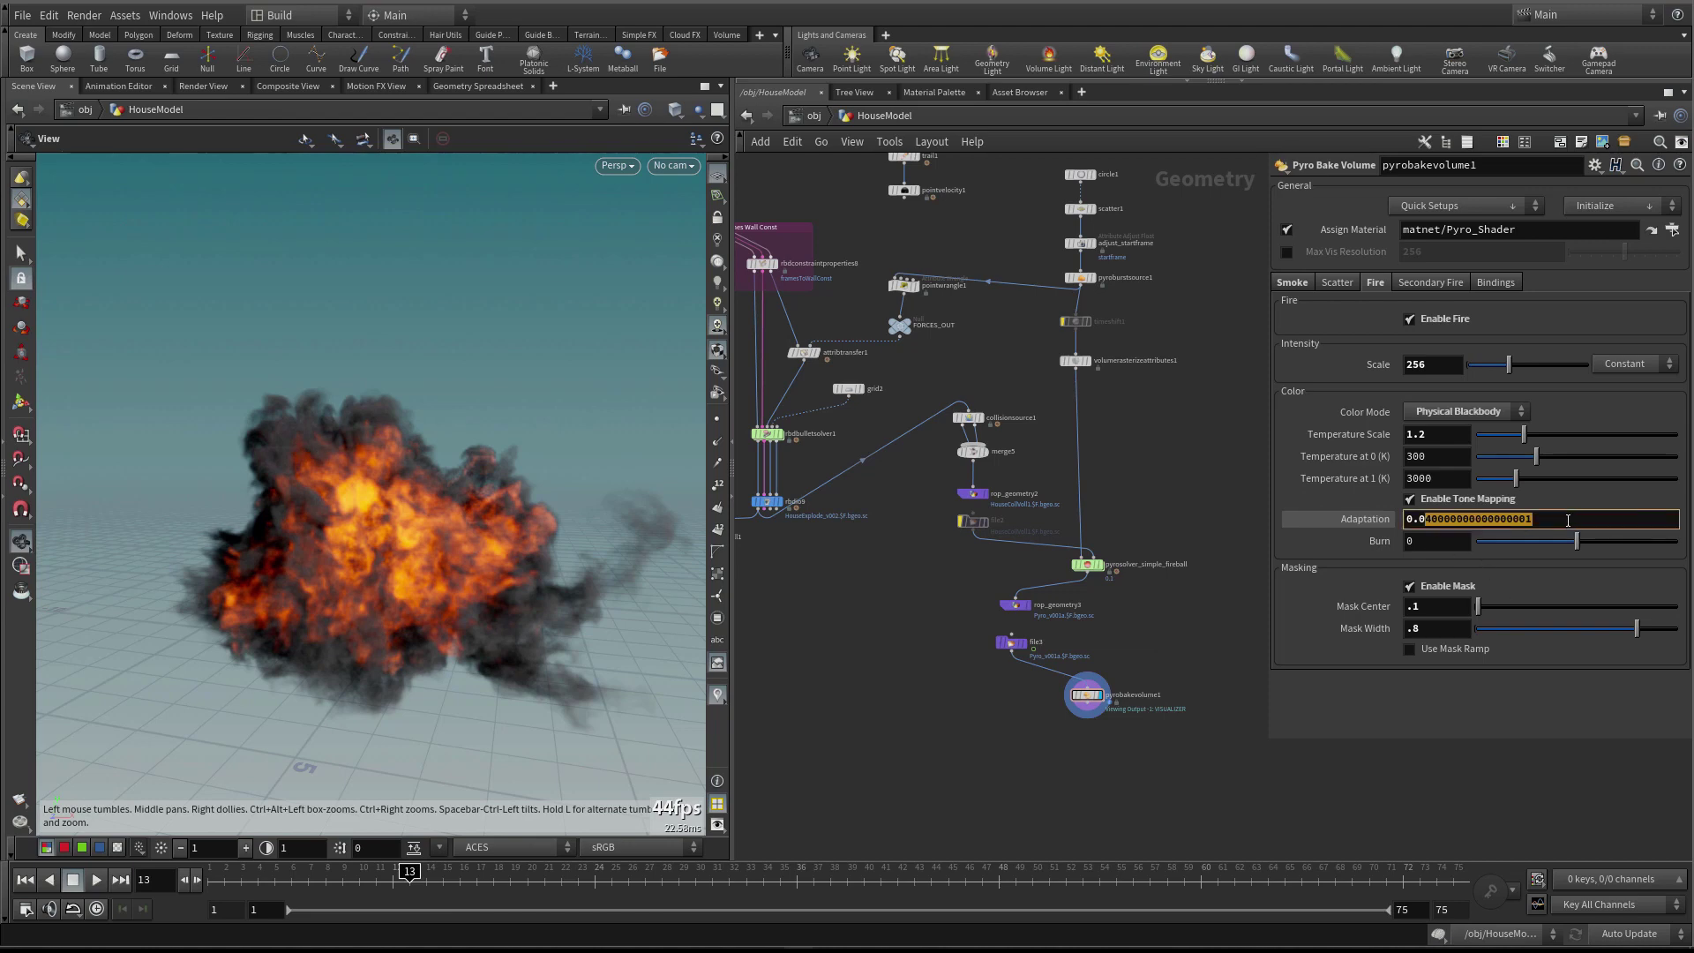
{"action": "type", "text": "3"}
{"action": "key", "text": "Return"}
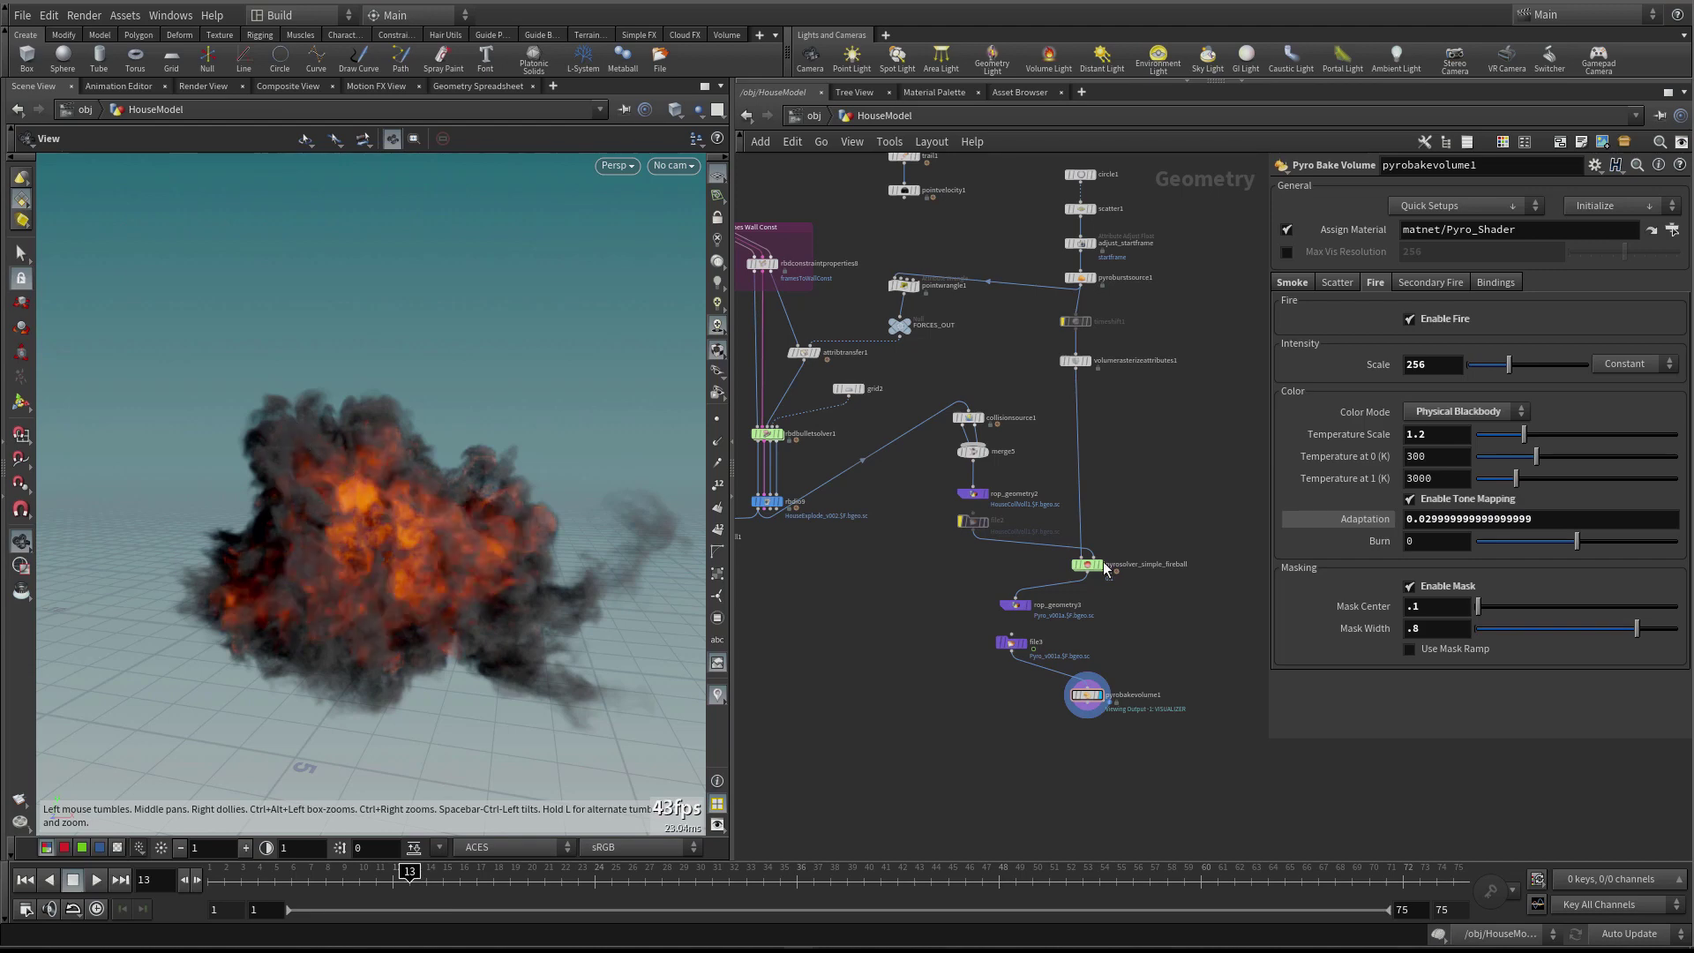
{"action": "left_click_drag", "start_coordinate": [1424, 520], "coordinate": [1533, 519]}
{"action": "type", "text": "5"}
{"action": "key", "text": "Return"}
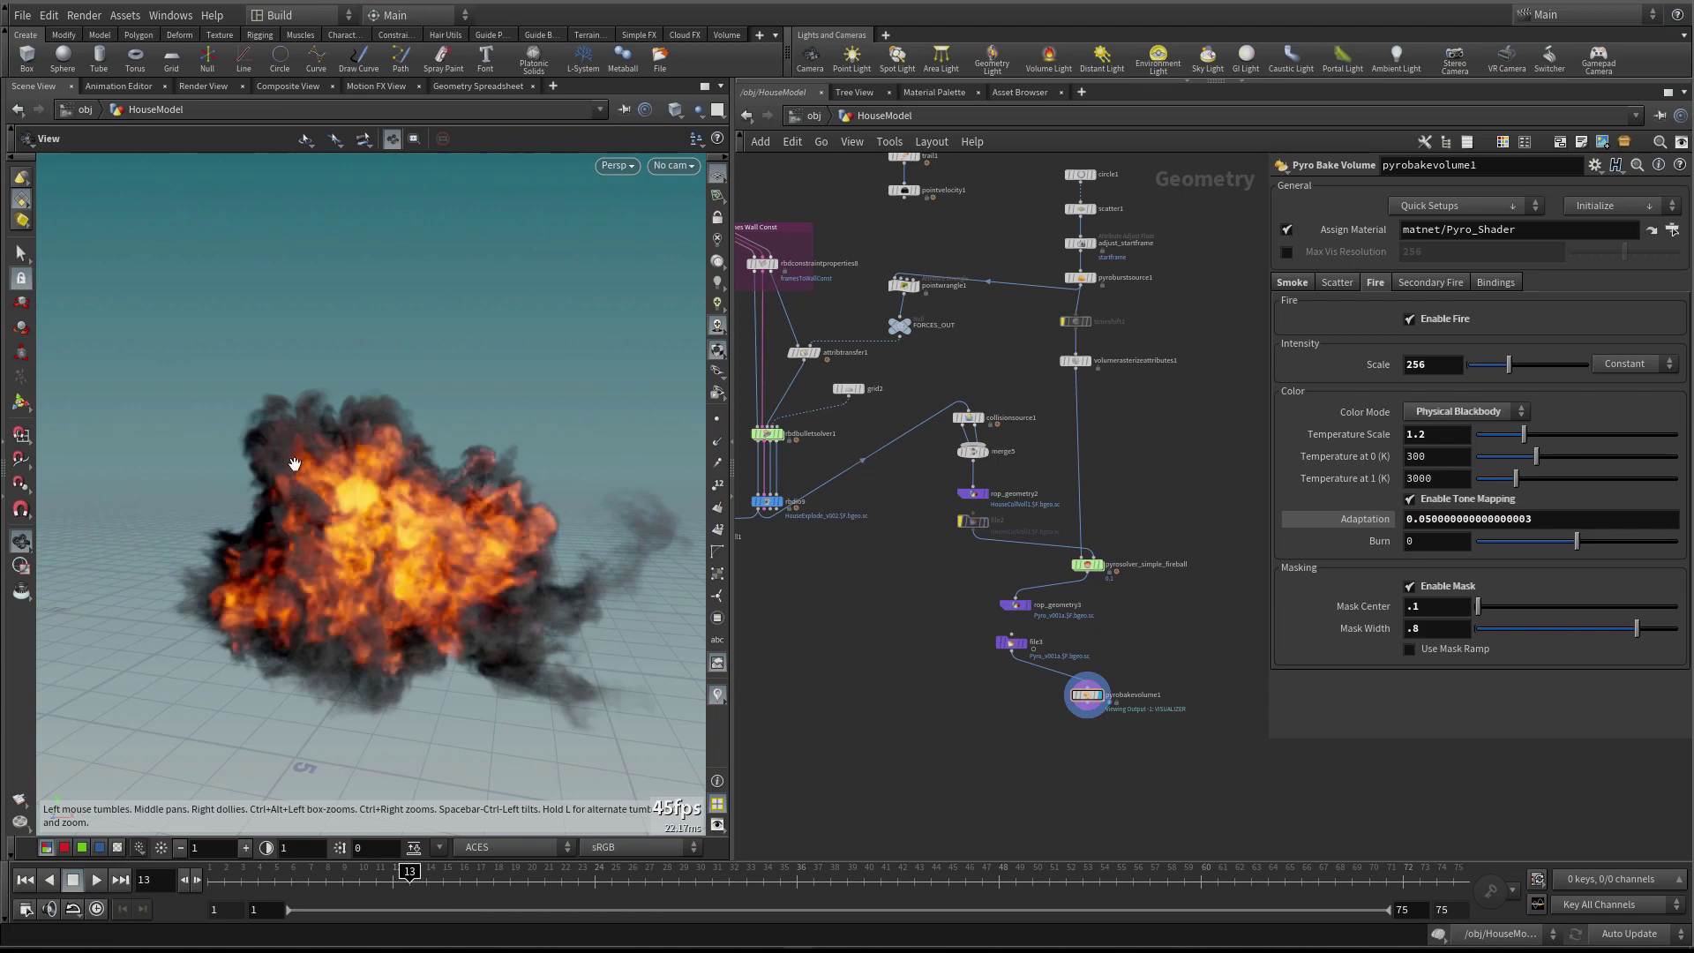
Try an Adaptation of 0.08 for the fire's tone mapping and settle on 0.06
{"action": "left_click_drag", "start_coordinate": [1423, 520], "coordinate": [1561, 527]}
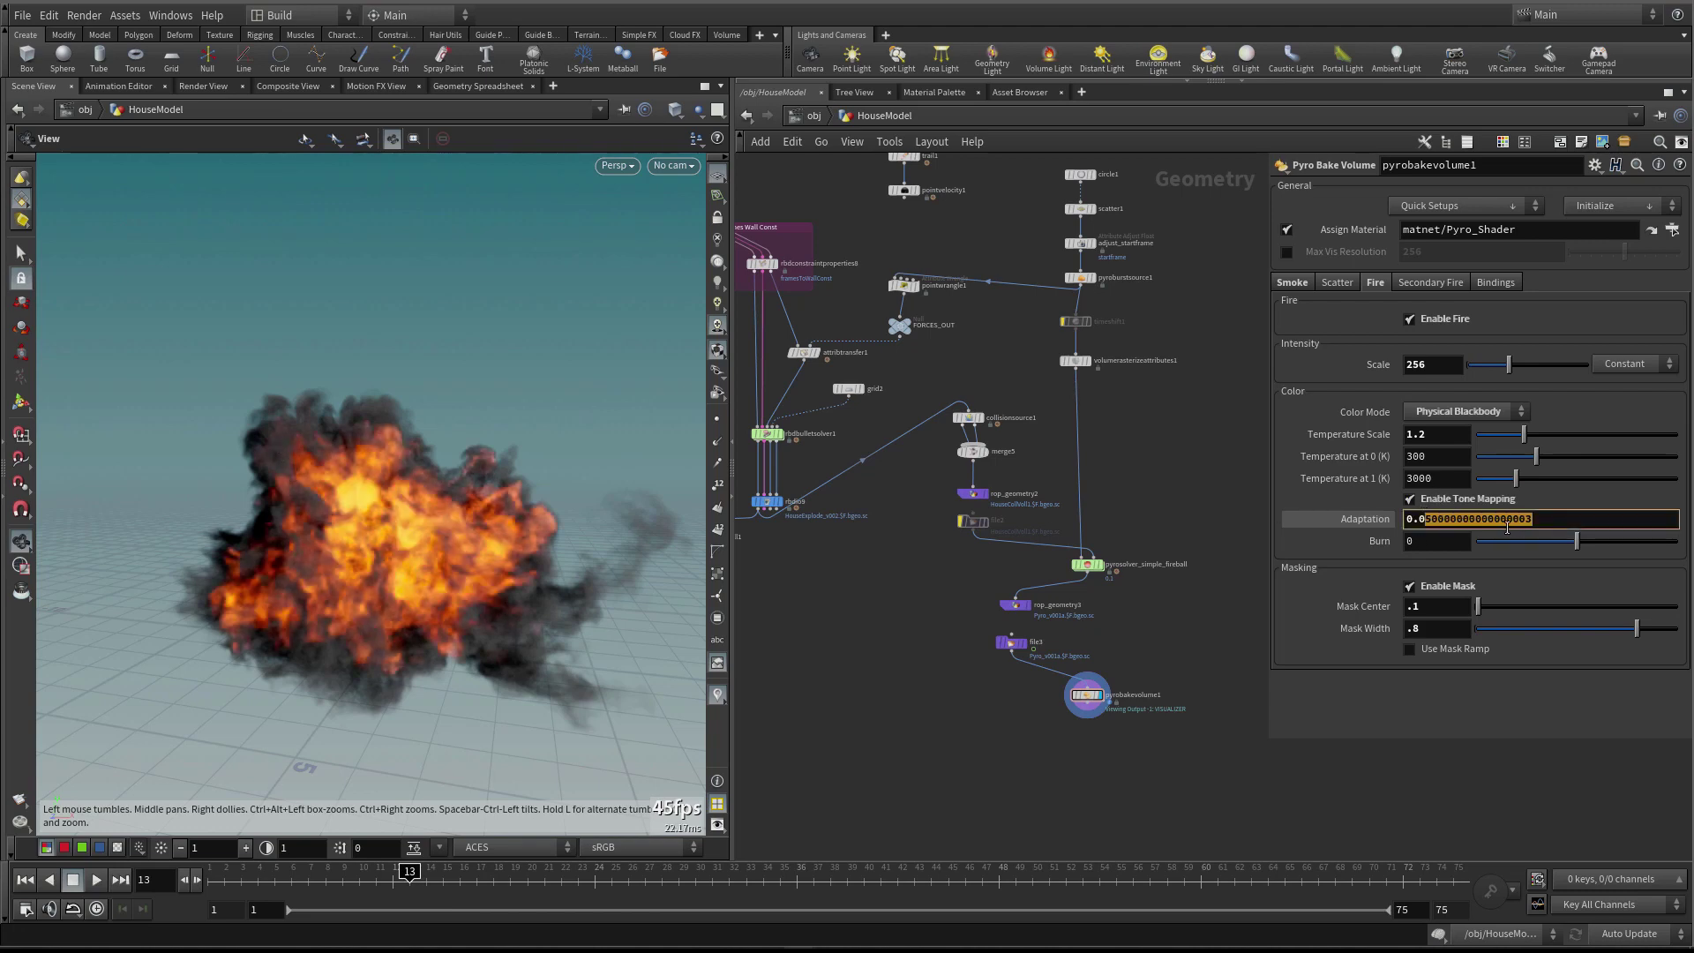
{"action": "type", "text": "8"}
{"action": "key", "text": "Return"}
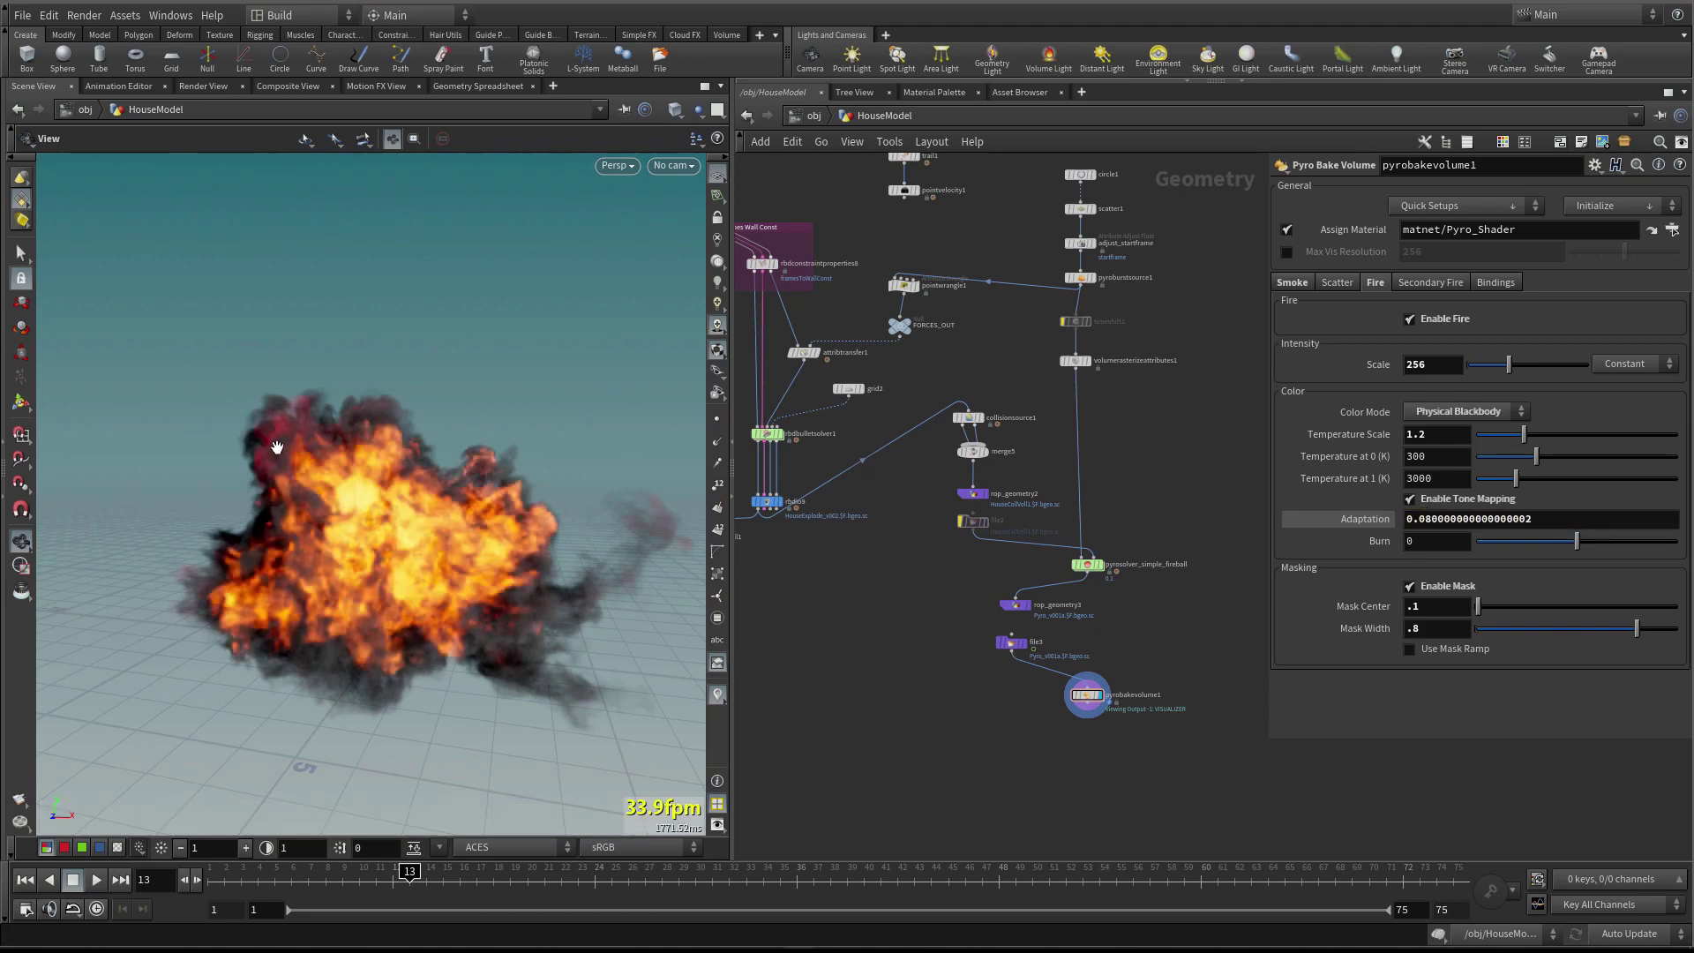
{"action": "left_click_drag", "start_coordinate": [1418, 518], "coordinate": [1553, 521]}
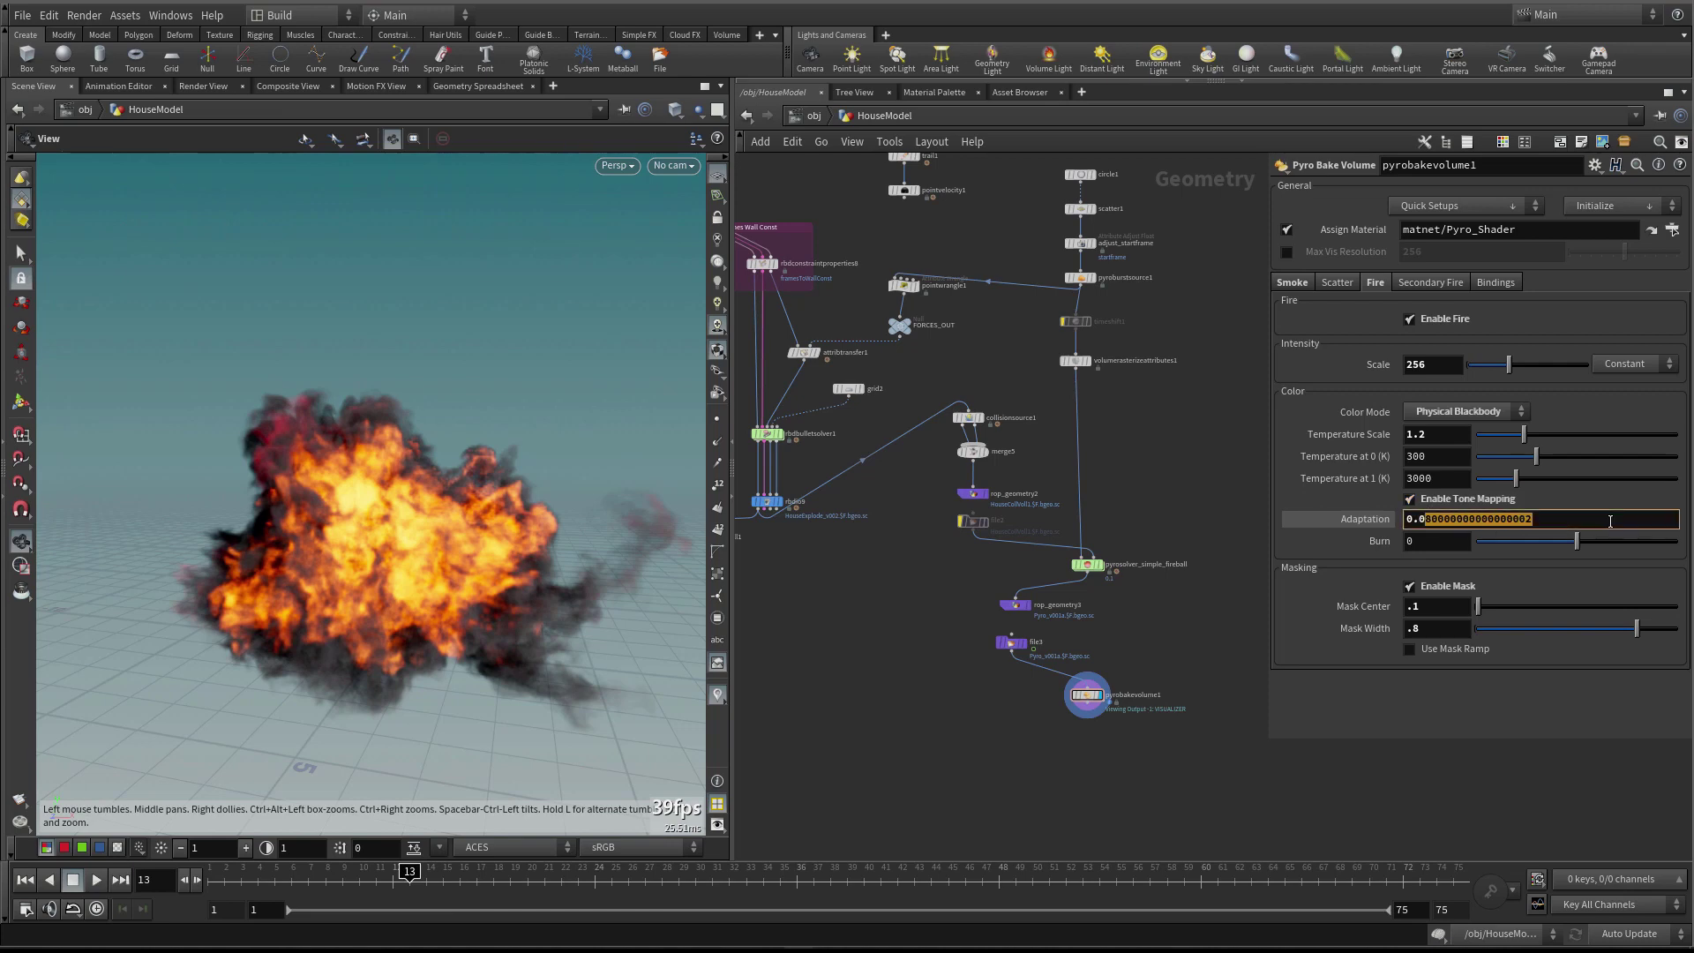
{"action": "type", "text": "06"}
{"action": "key", "text": "Return"}
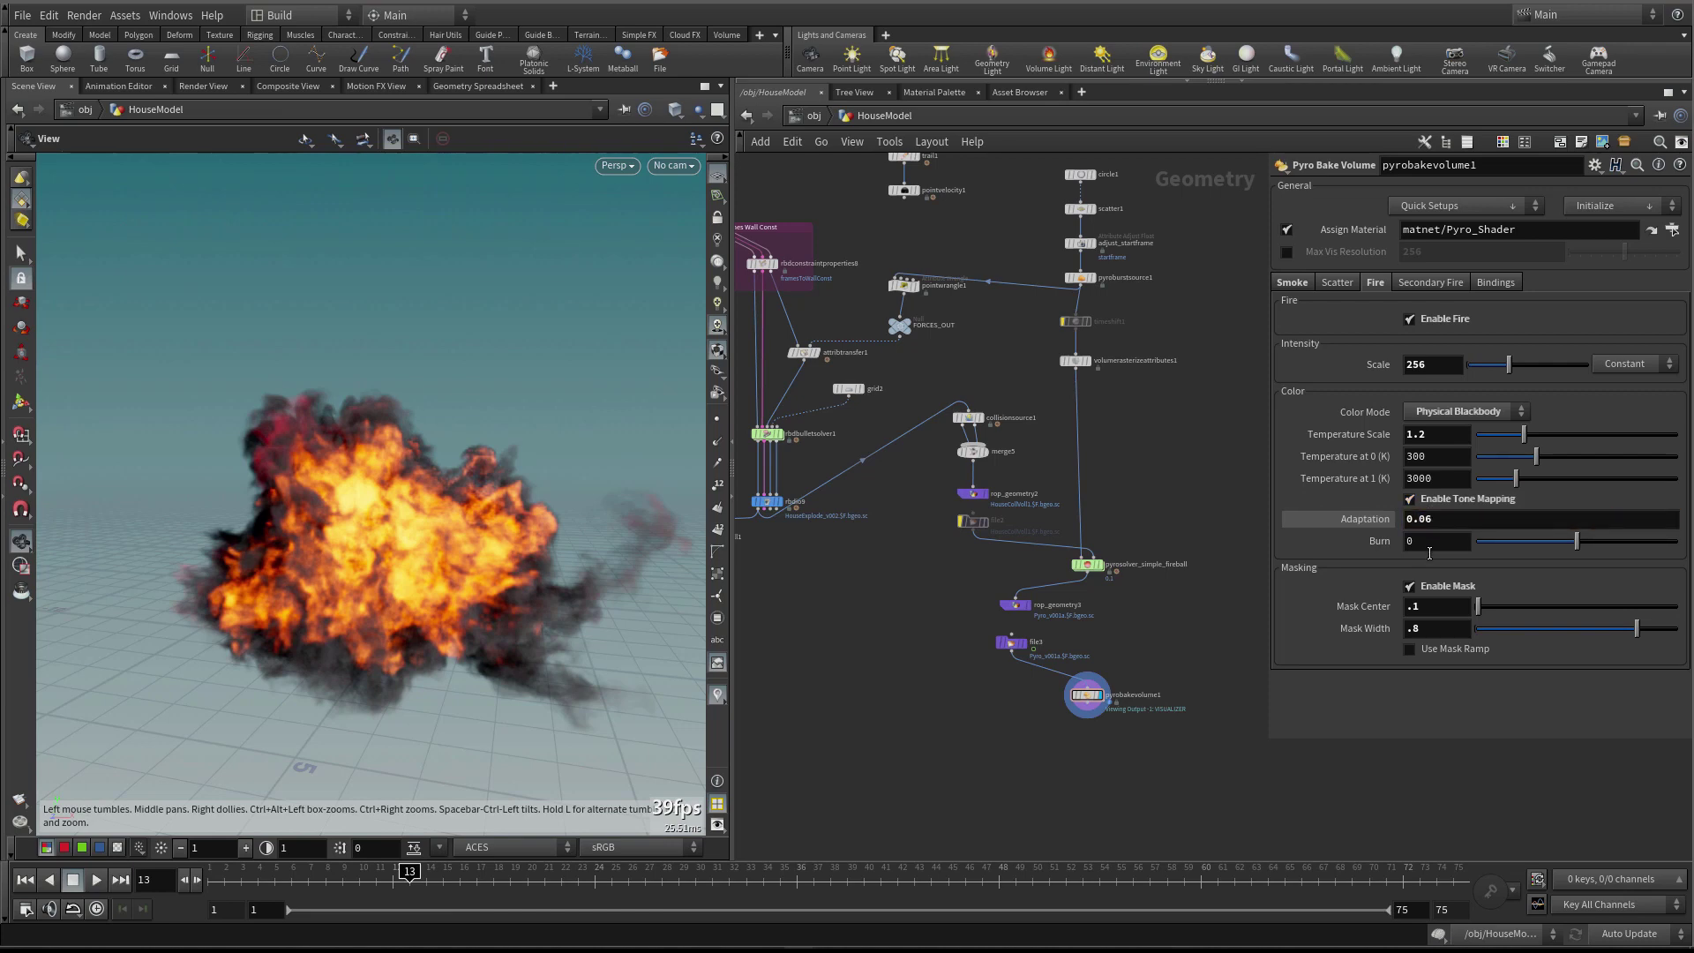
Try Burn values of 0.5, 1, 5 and 3 for the fire's tone mapping
{"action": "left_click_drag", "start_coordinate": [1436, 536], "coordinate": [1406, 540]}
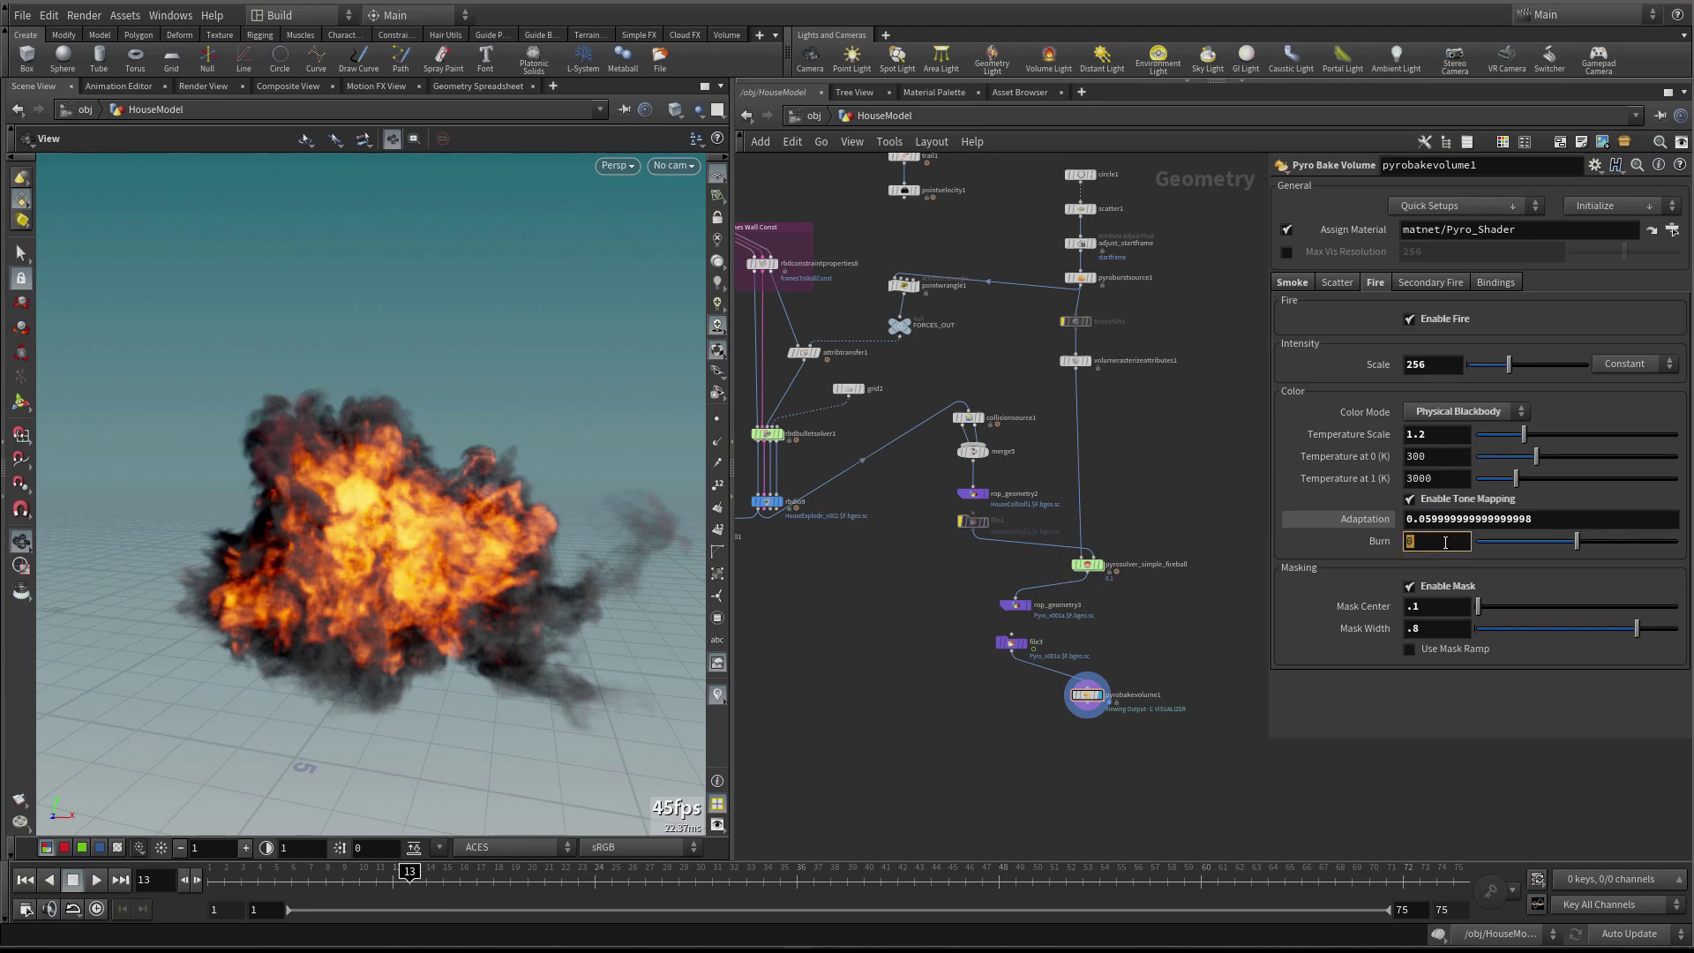
{"action": "type", "text": ".5"}
{"action": "key", "text": "Return"}
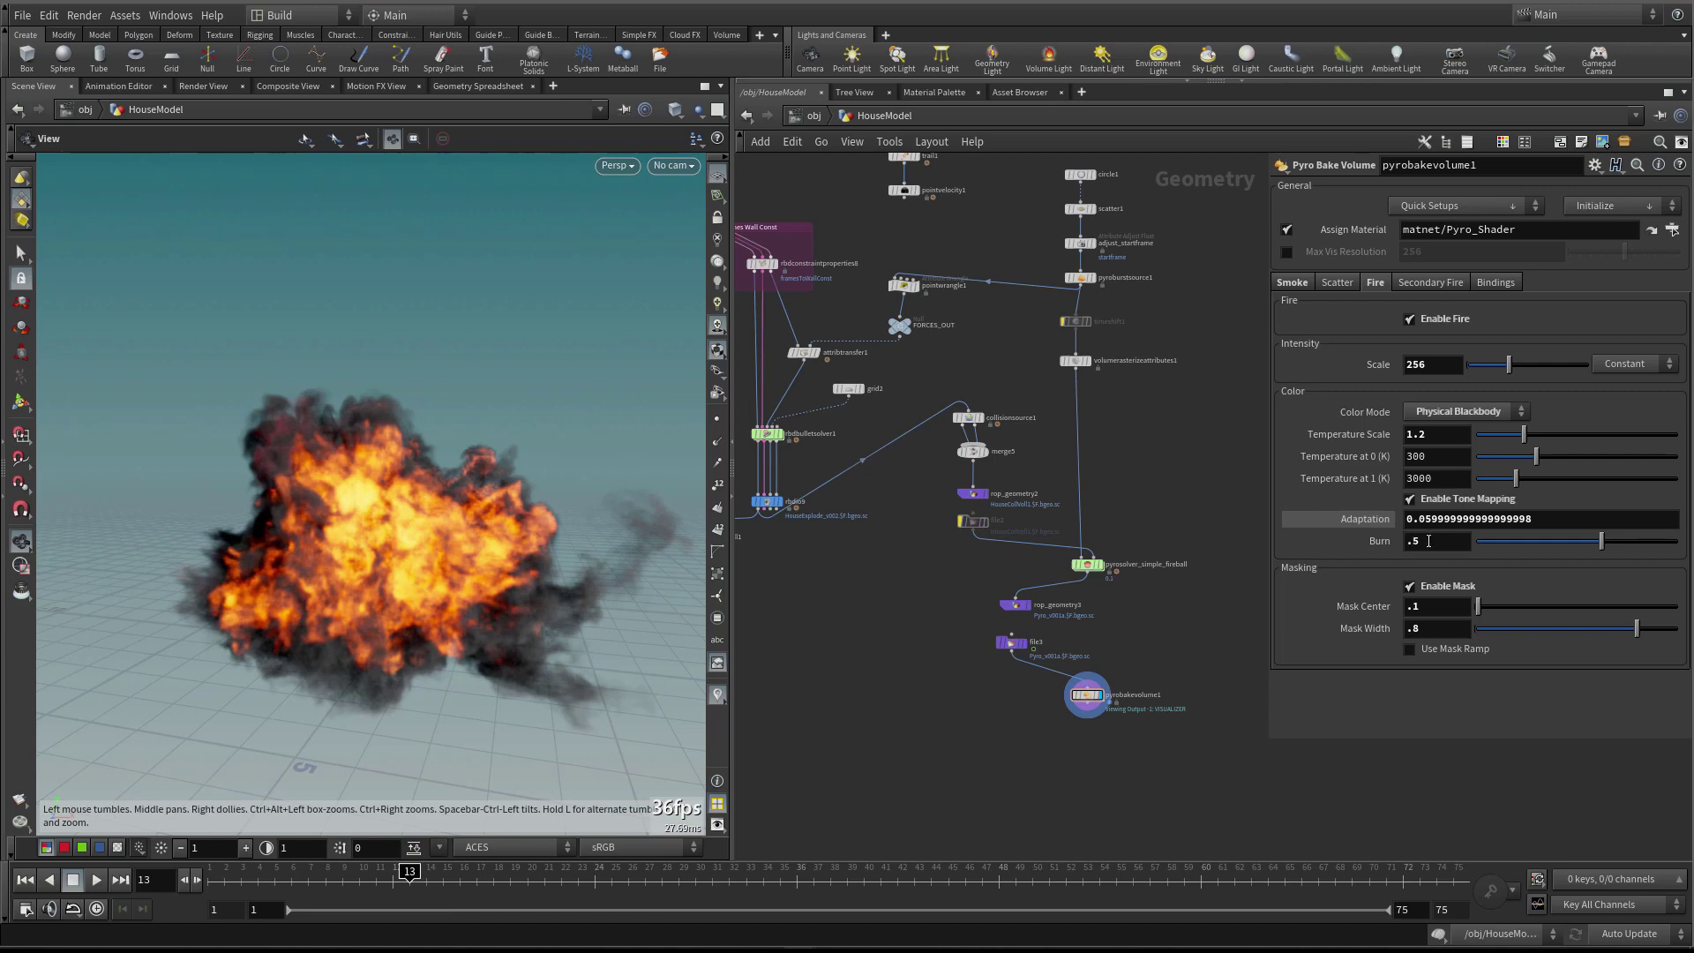
{"action": "middle_click", "coordinate": [1283, 541], "text": "ctrl"}
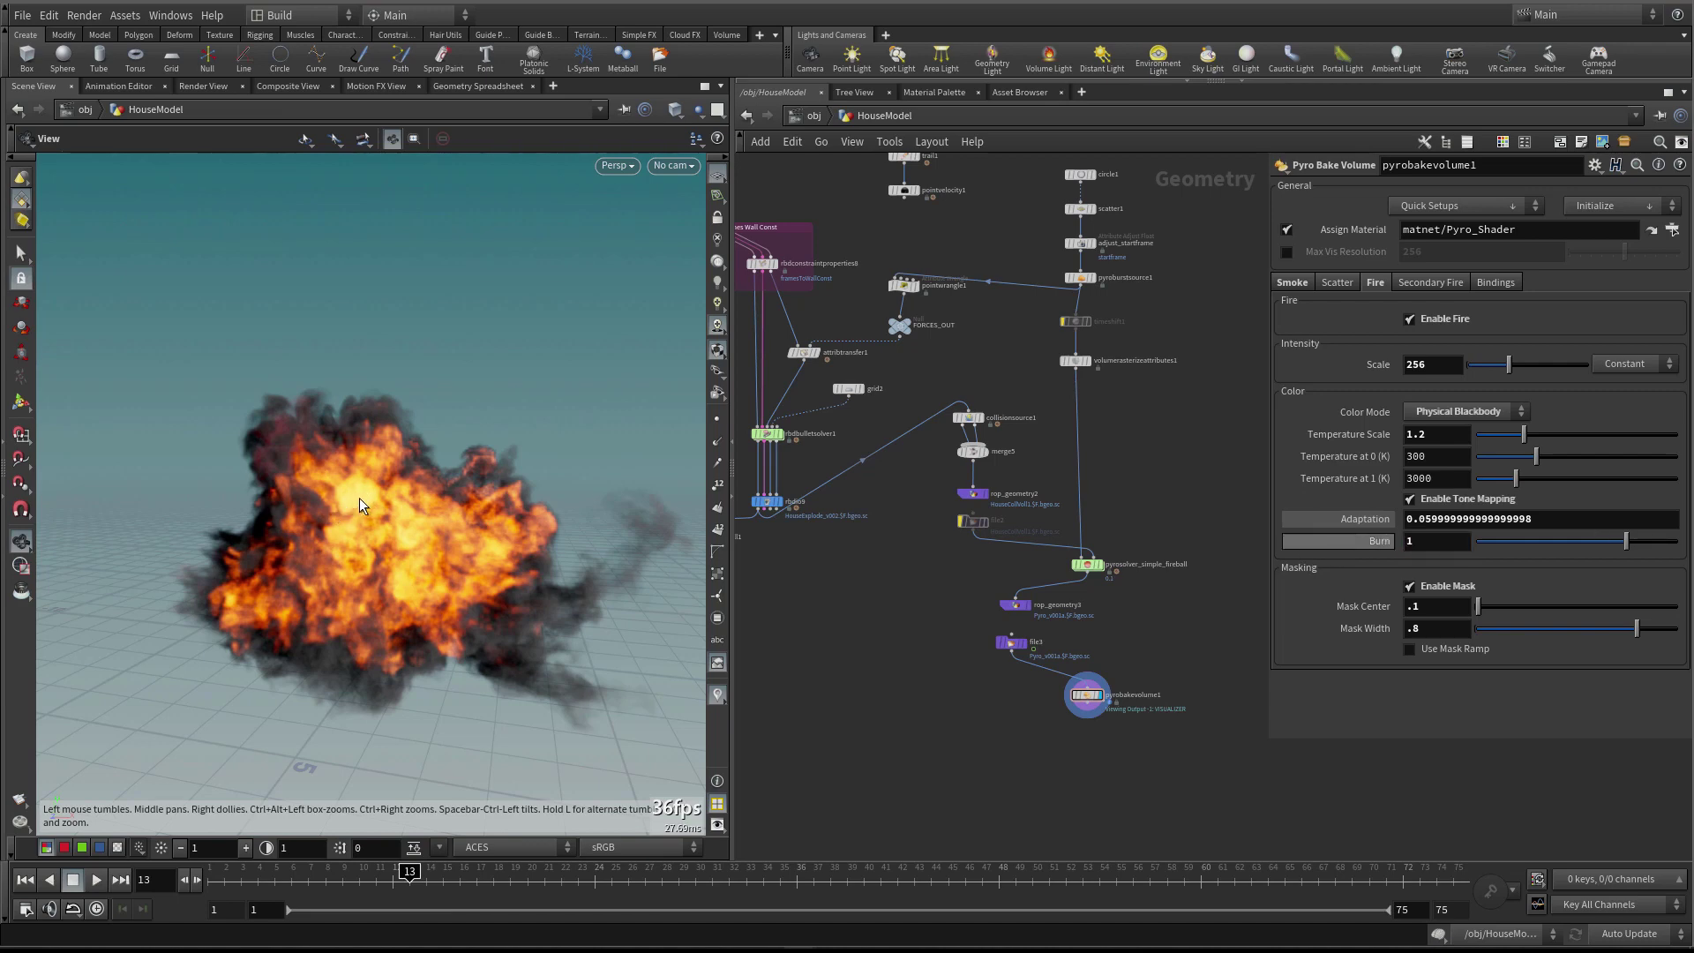
{"action": "double_click", "coordinate": [1433, 541]}
{"action": "type", "text": "5"}
{"action": "key", "text": "Return"}
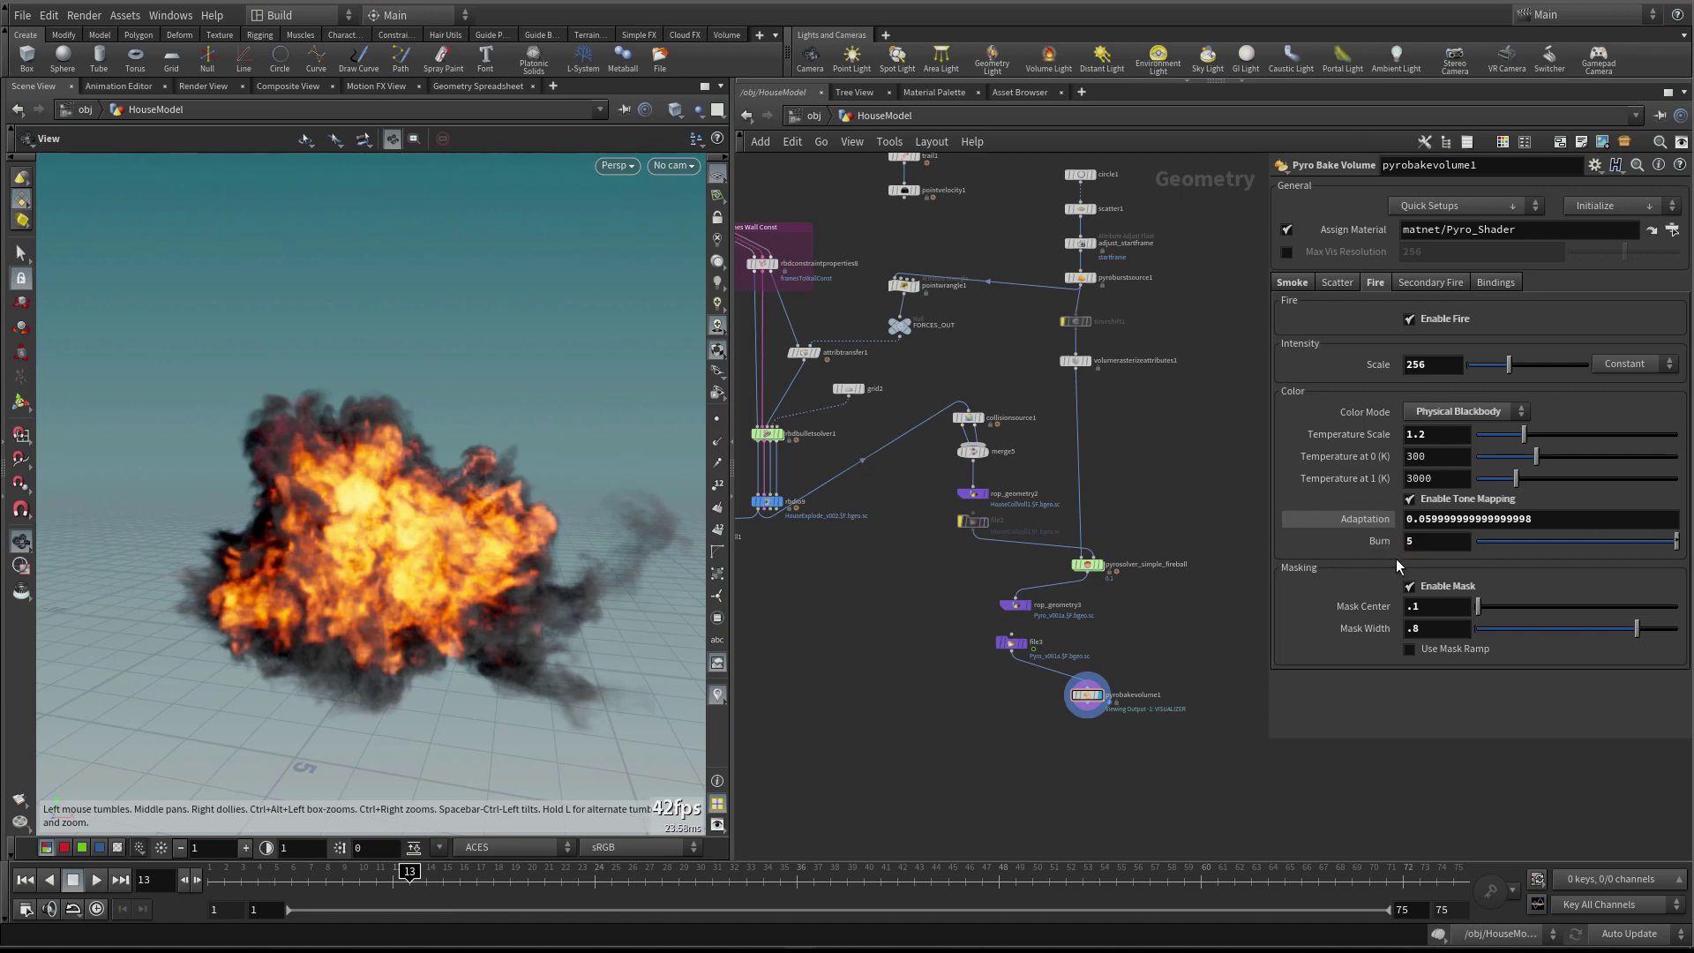
{"action": "double_click", "coordinate": [1429, 541]}
{"action": "type", "text": "3"}
{"action": "key", "text": "Return"}
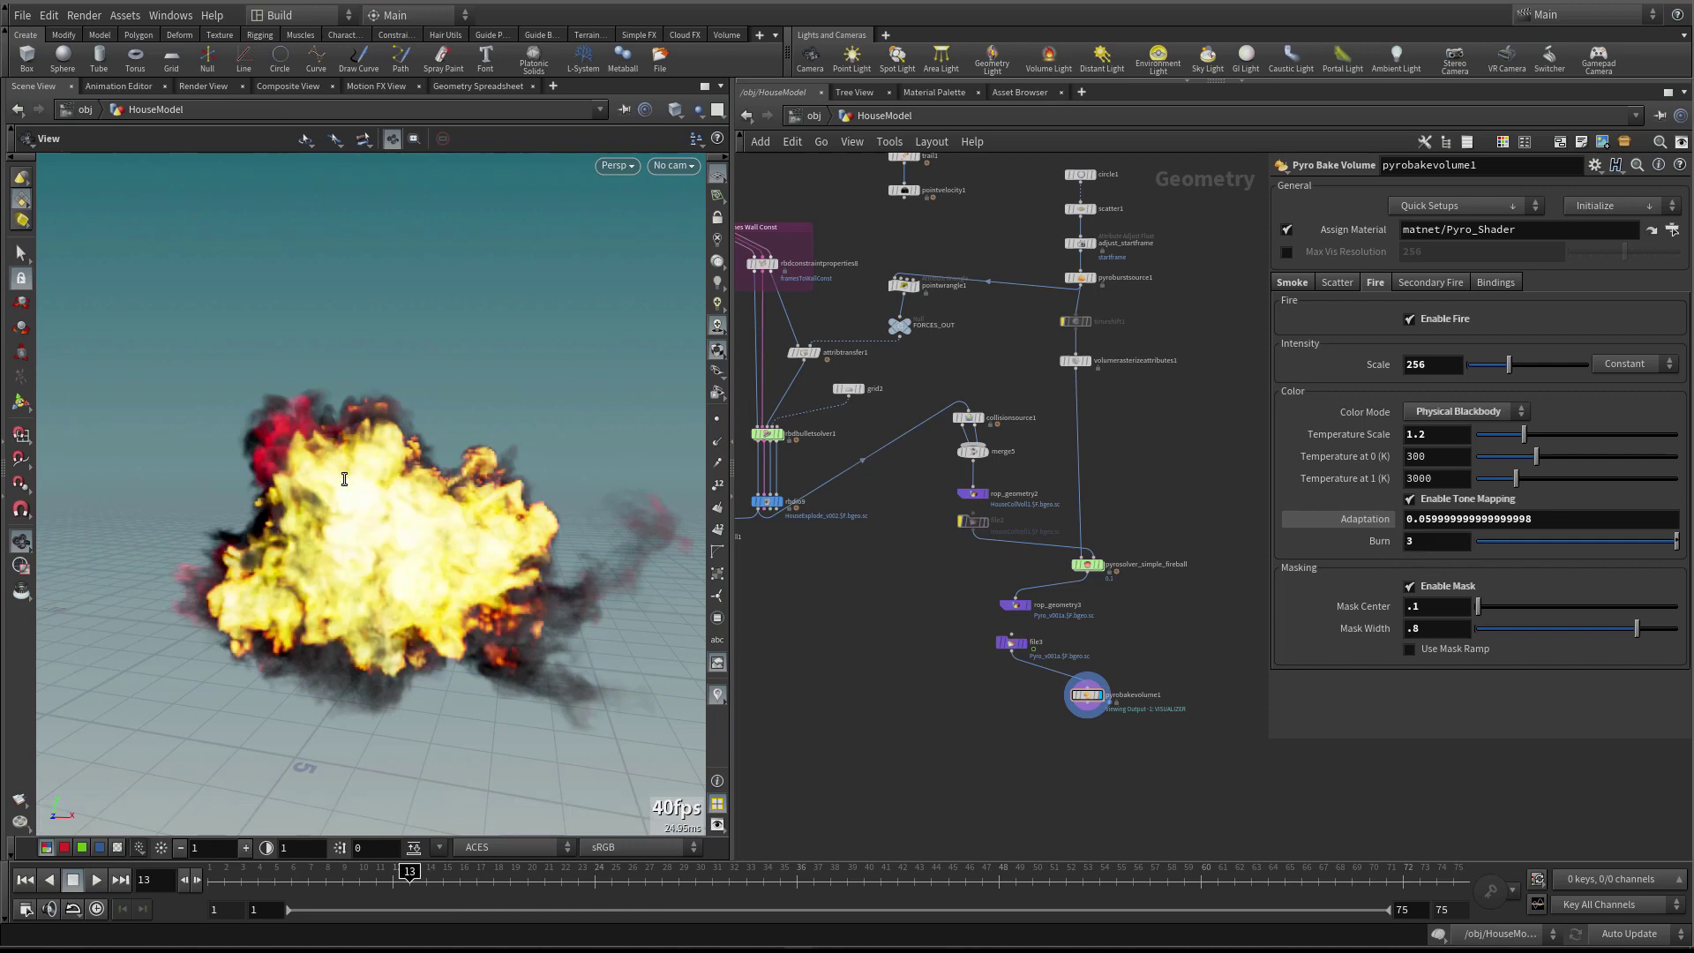
Lower the fire's tone mapping Burn to 2, settle on 1 and inspect the explosion
{"action": "left_click_drag", "start_coordinate": [1394, 533], "coordinate": [1390, 547]}
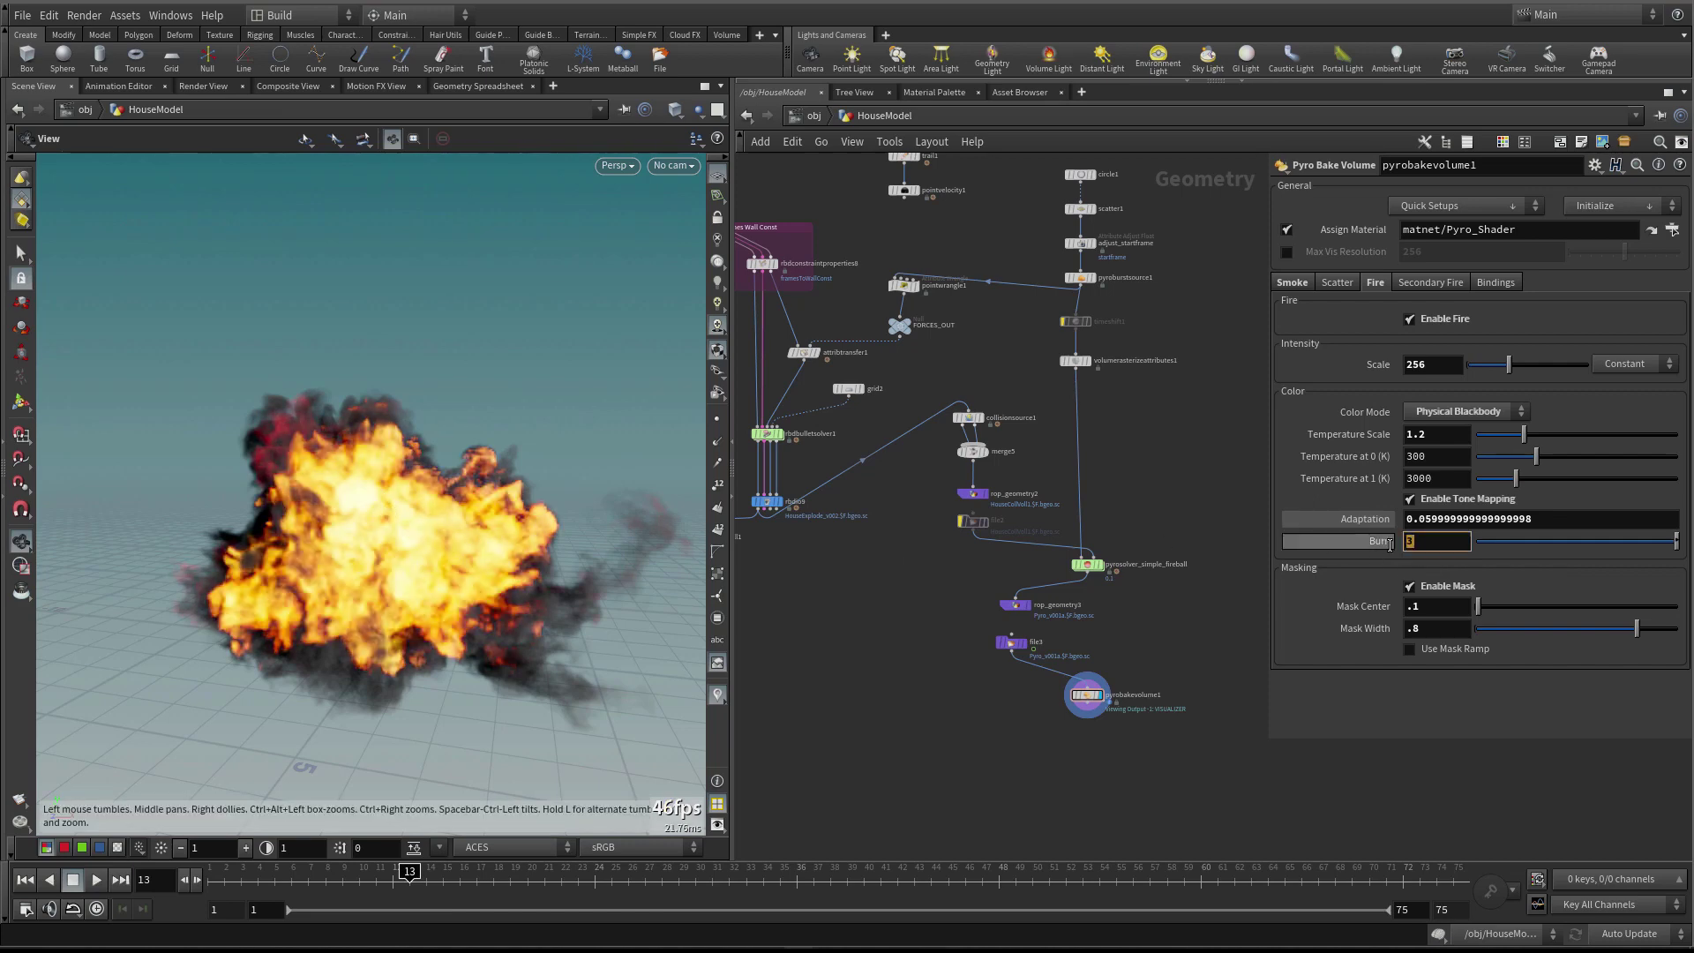
{"action": "left_click_drag", "start_coordinate": [443, 524], "coordinate": [362, 532]}
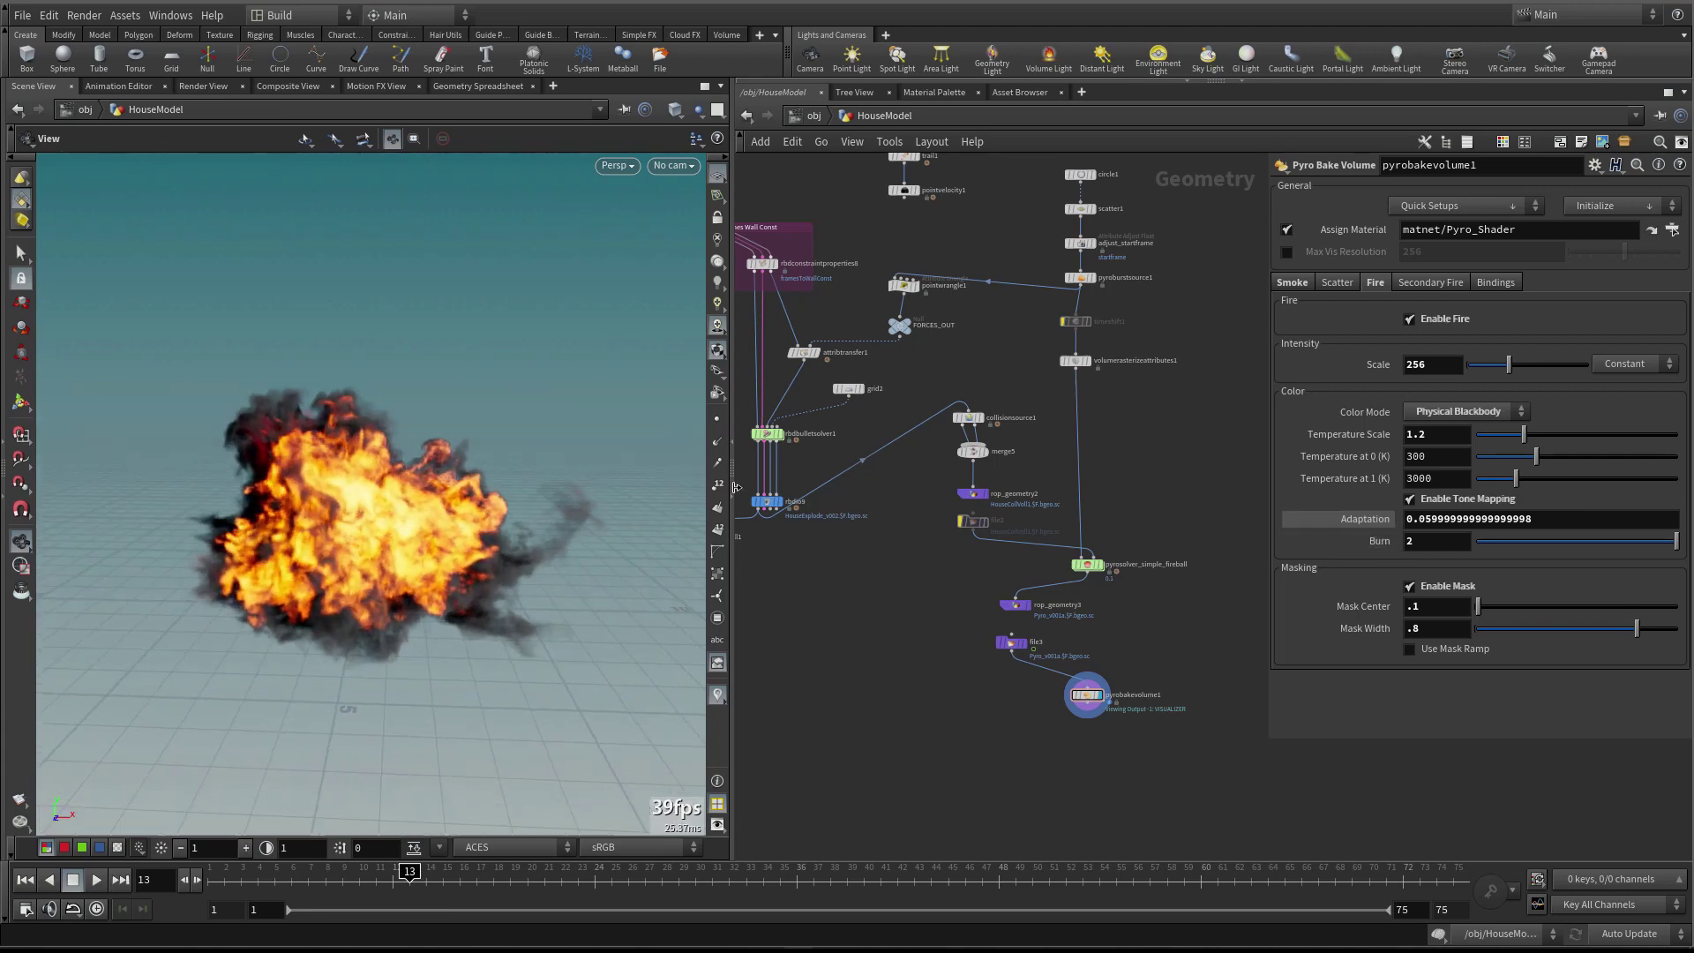
{"action": "left_click_drag", "start_coordinate": [1380, 541], "coordinate": [1366, 540]}
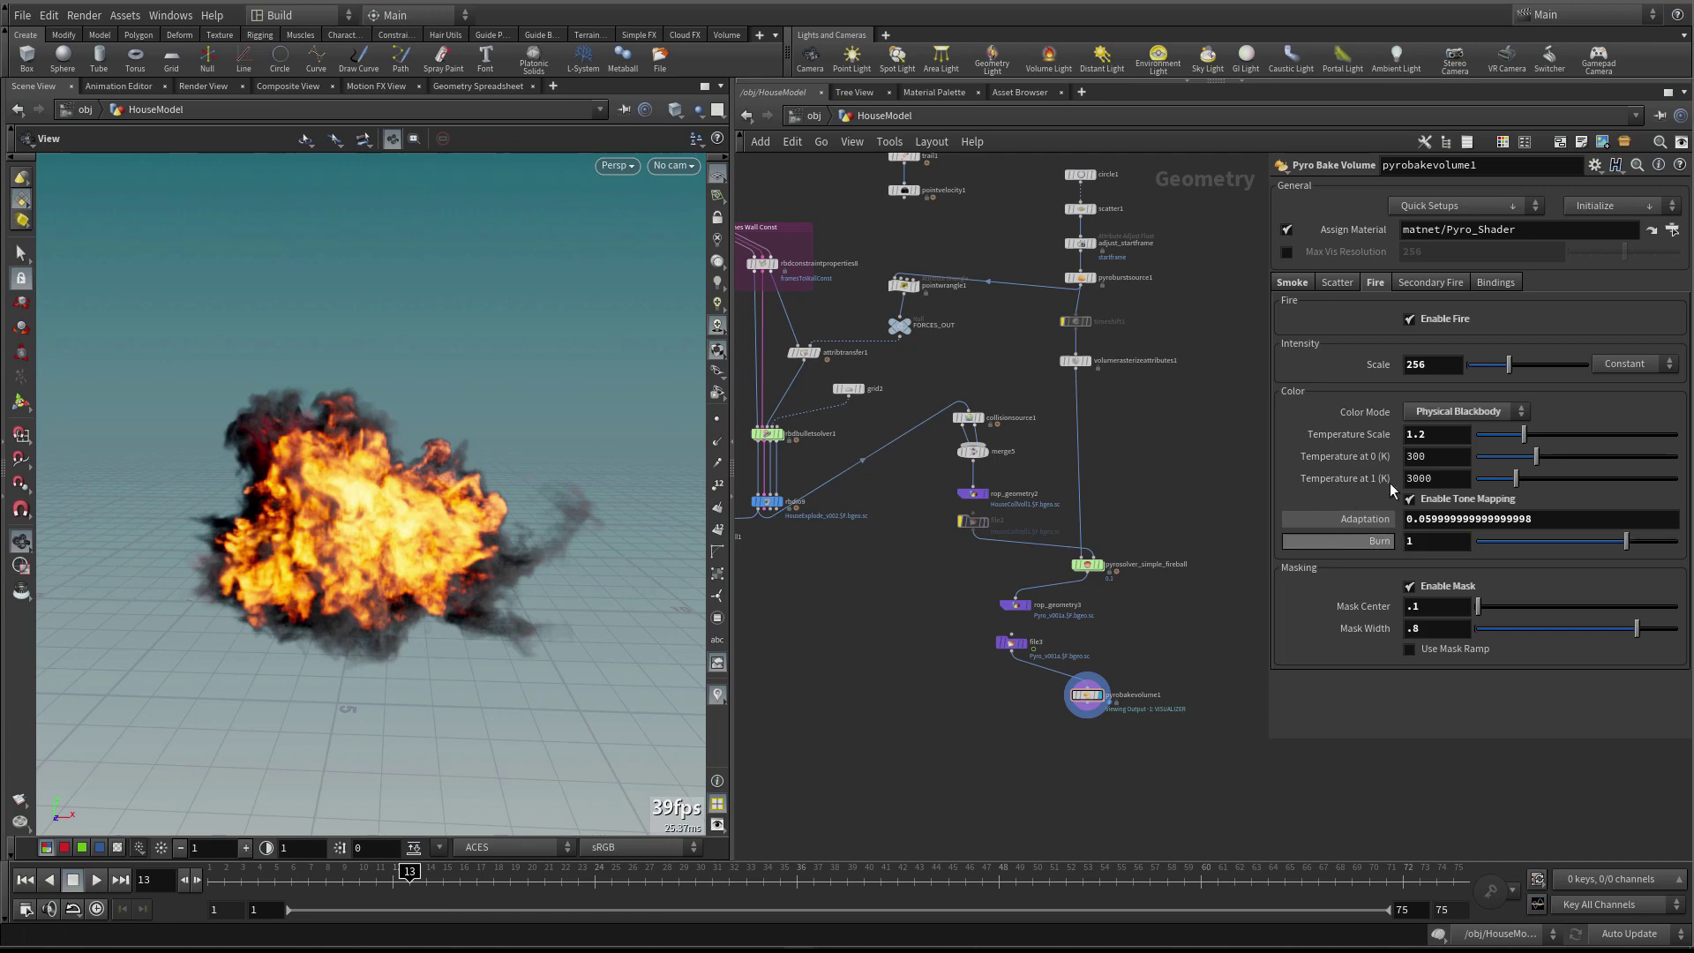
{"action": "left_click_drag", "start_coordinate": [293, 521], "coordinate": [413, 501]}
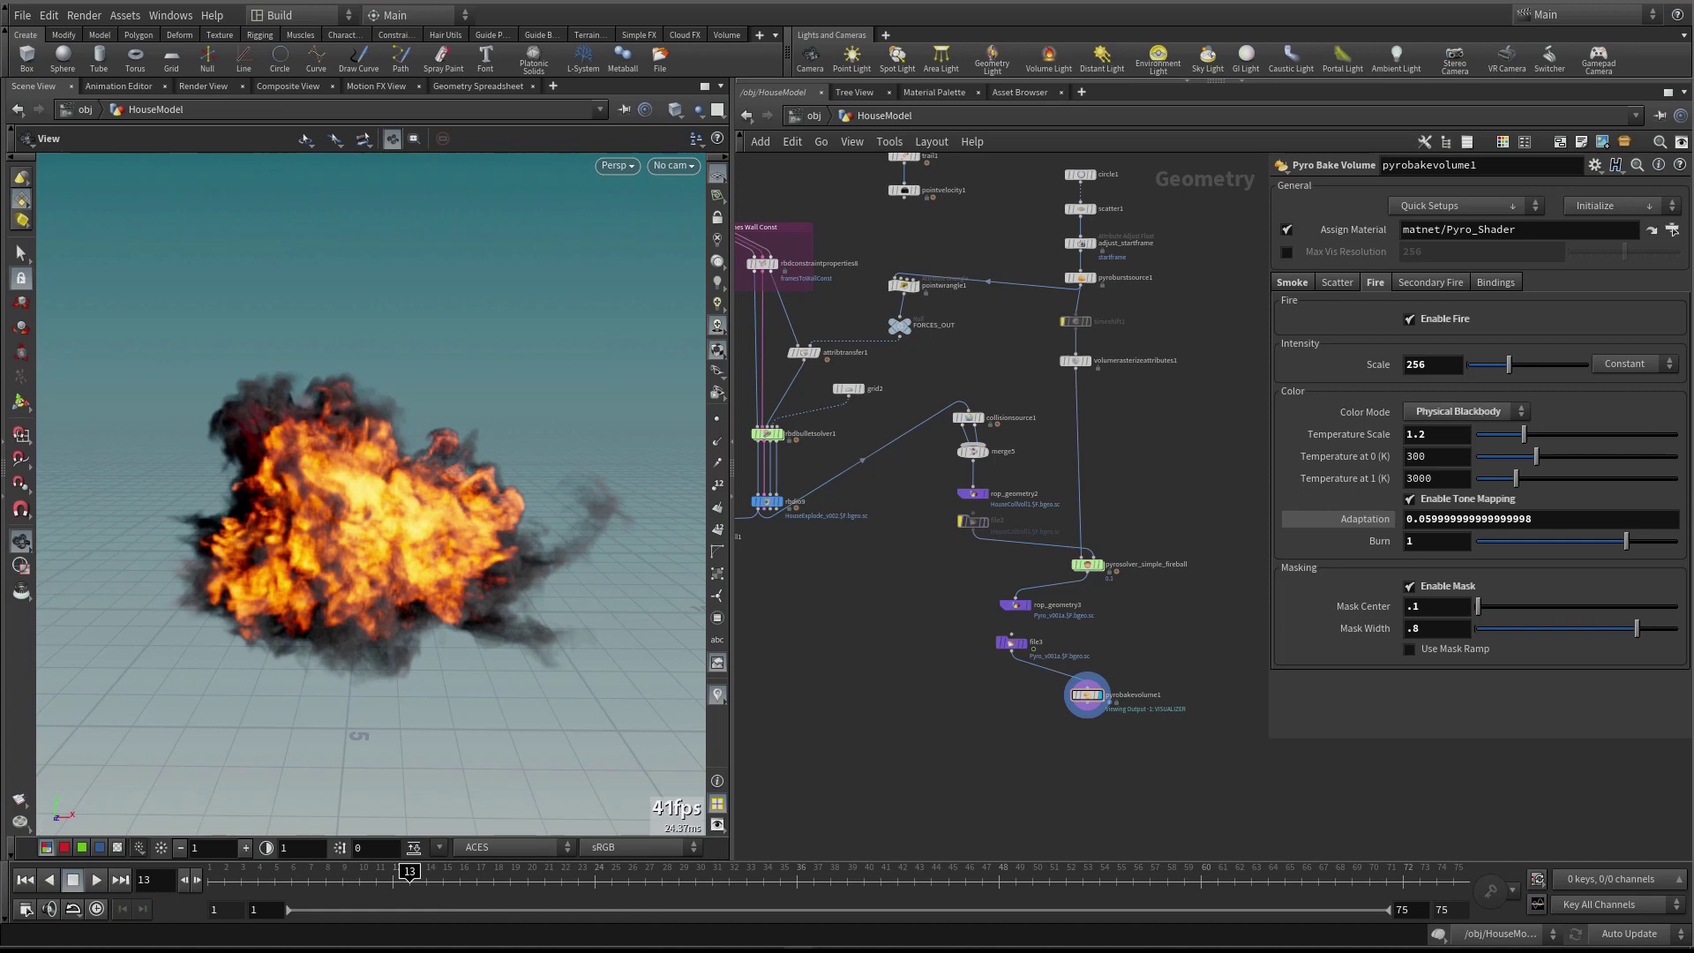
{"action": "key", "text": "ctrl+y"}
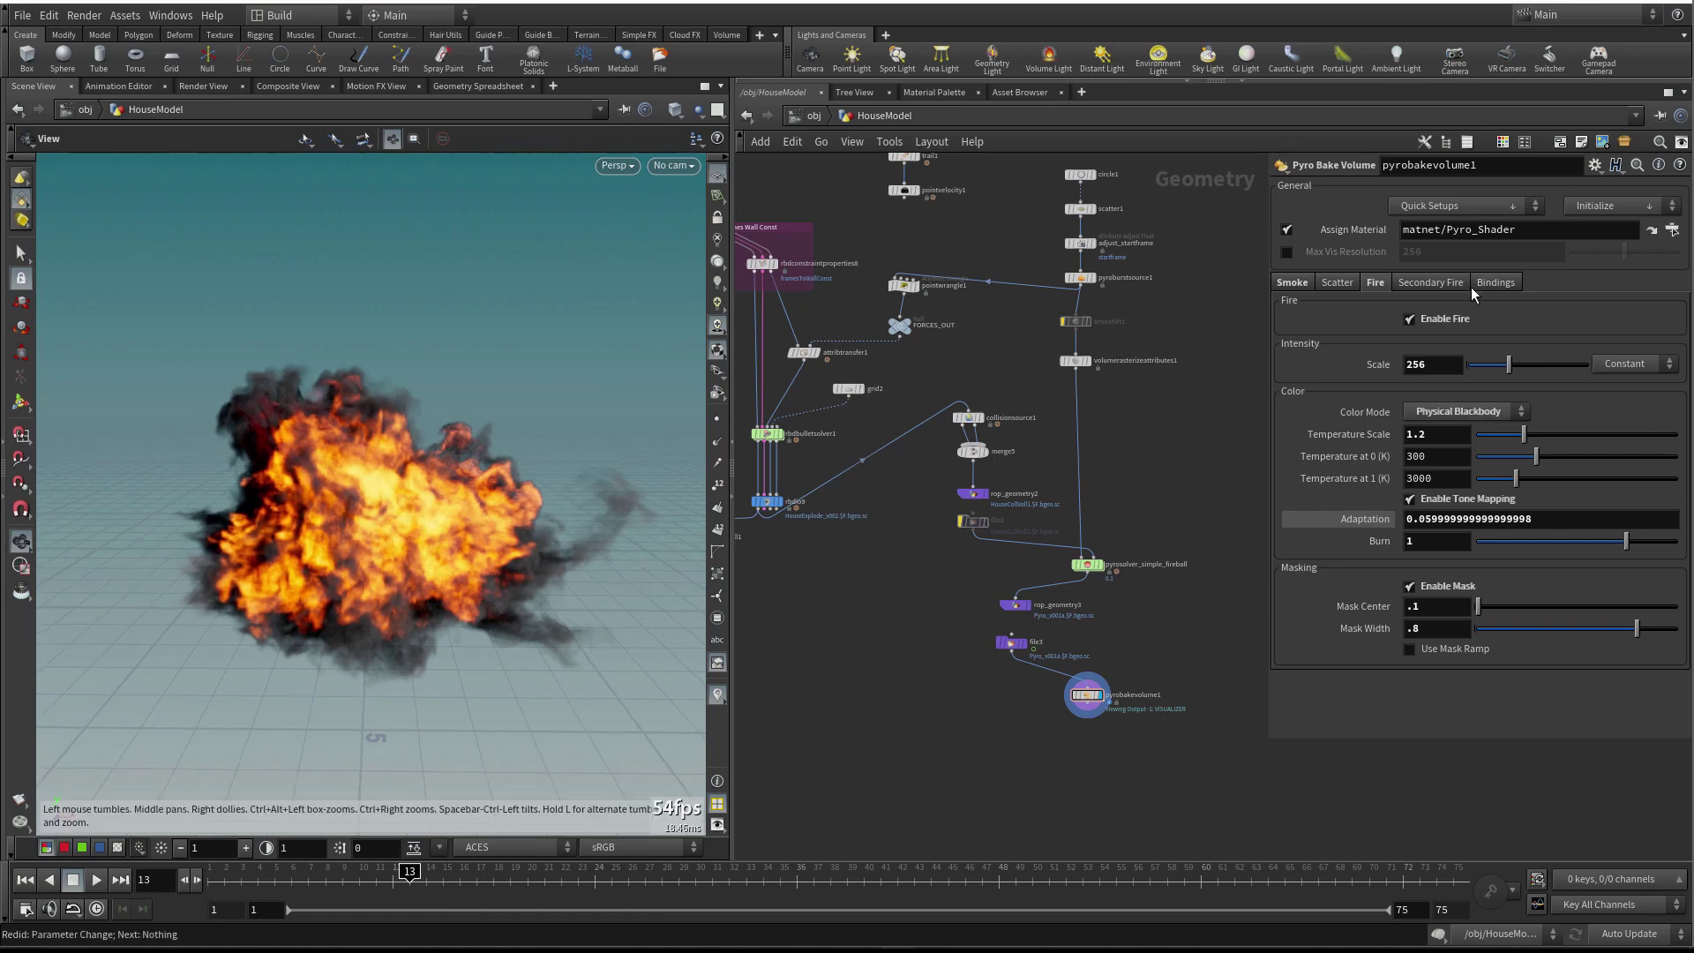
Switch the fire's Color Mode to Planck Blackbody and set its Intensity Scale to 1
{"action": "left_click", "coordinate": [1473, 413]}
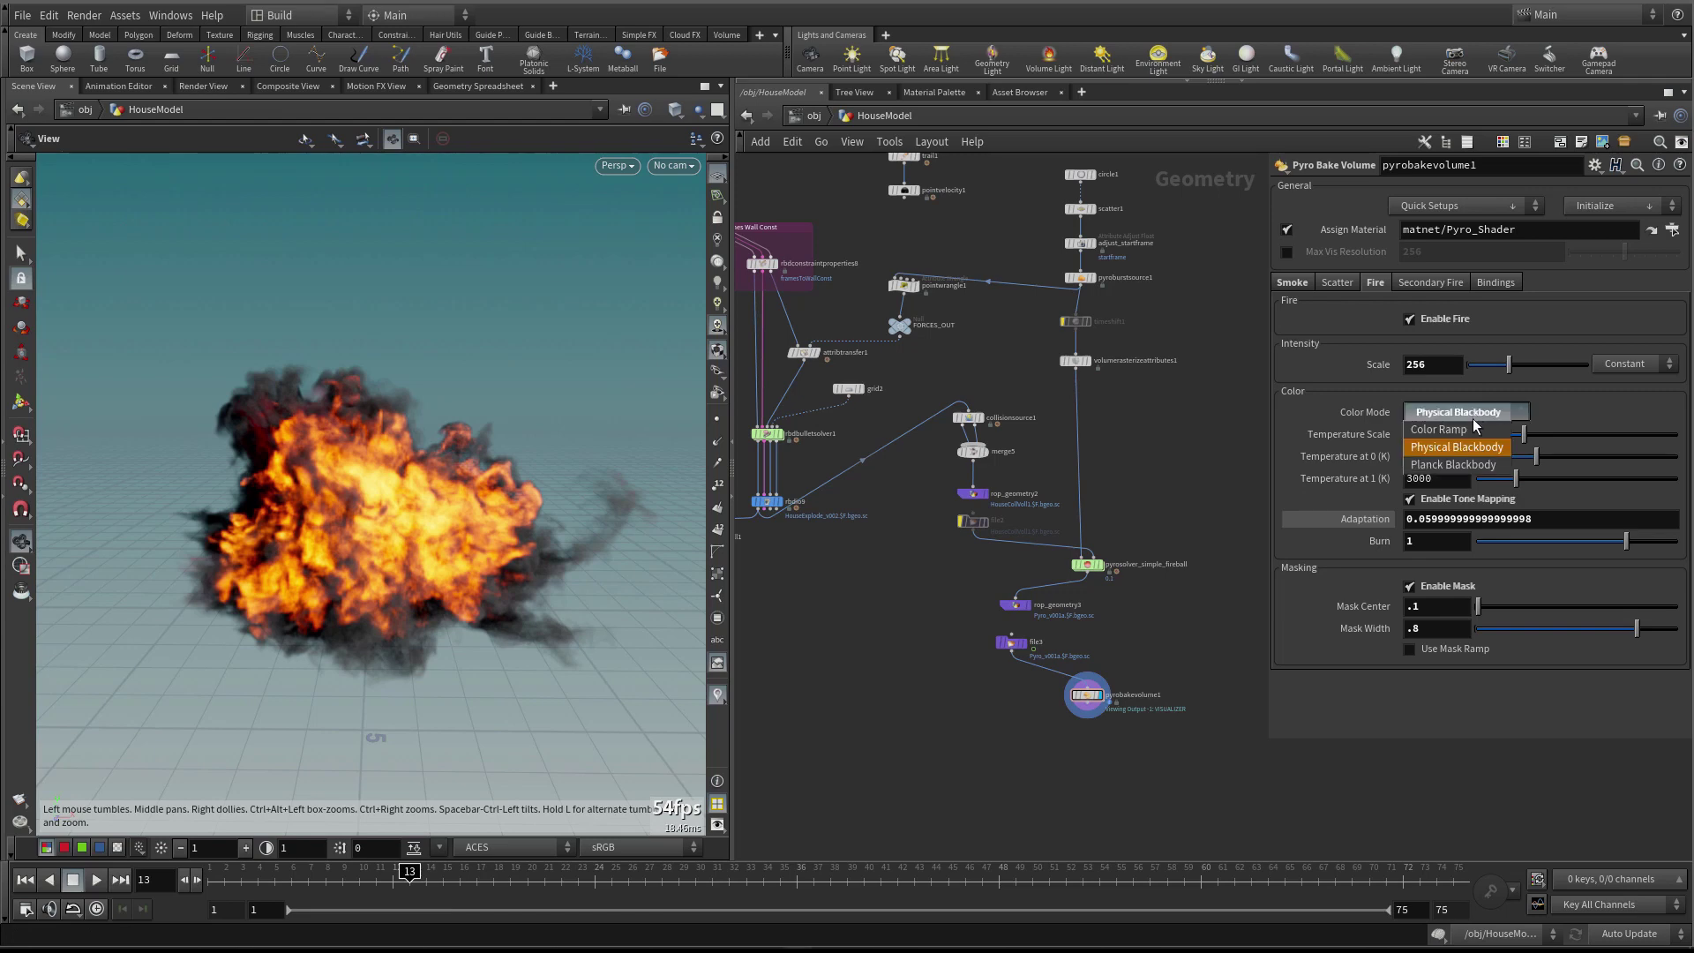
{"action": "left_click", "coordinate": [1454, 465]}
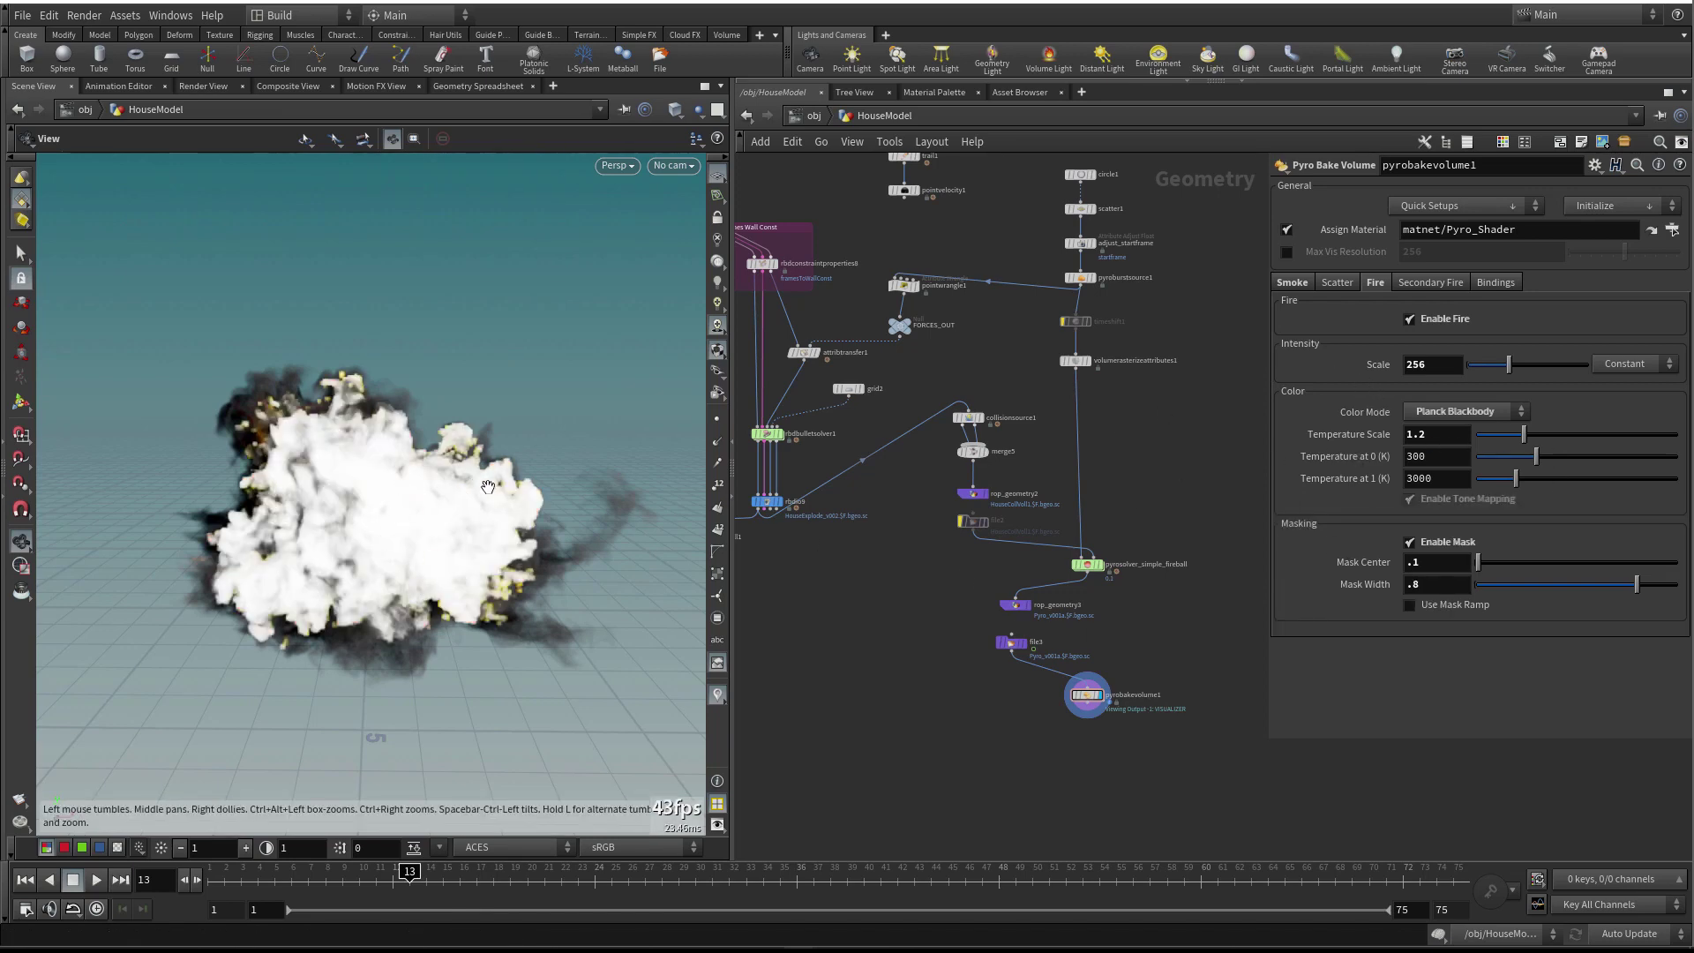
{"action": "double_click", "coordinate": [1416, 366]}
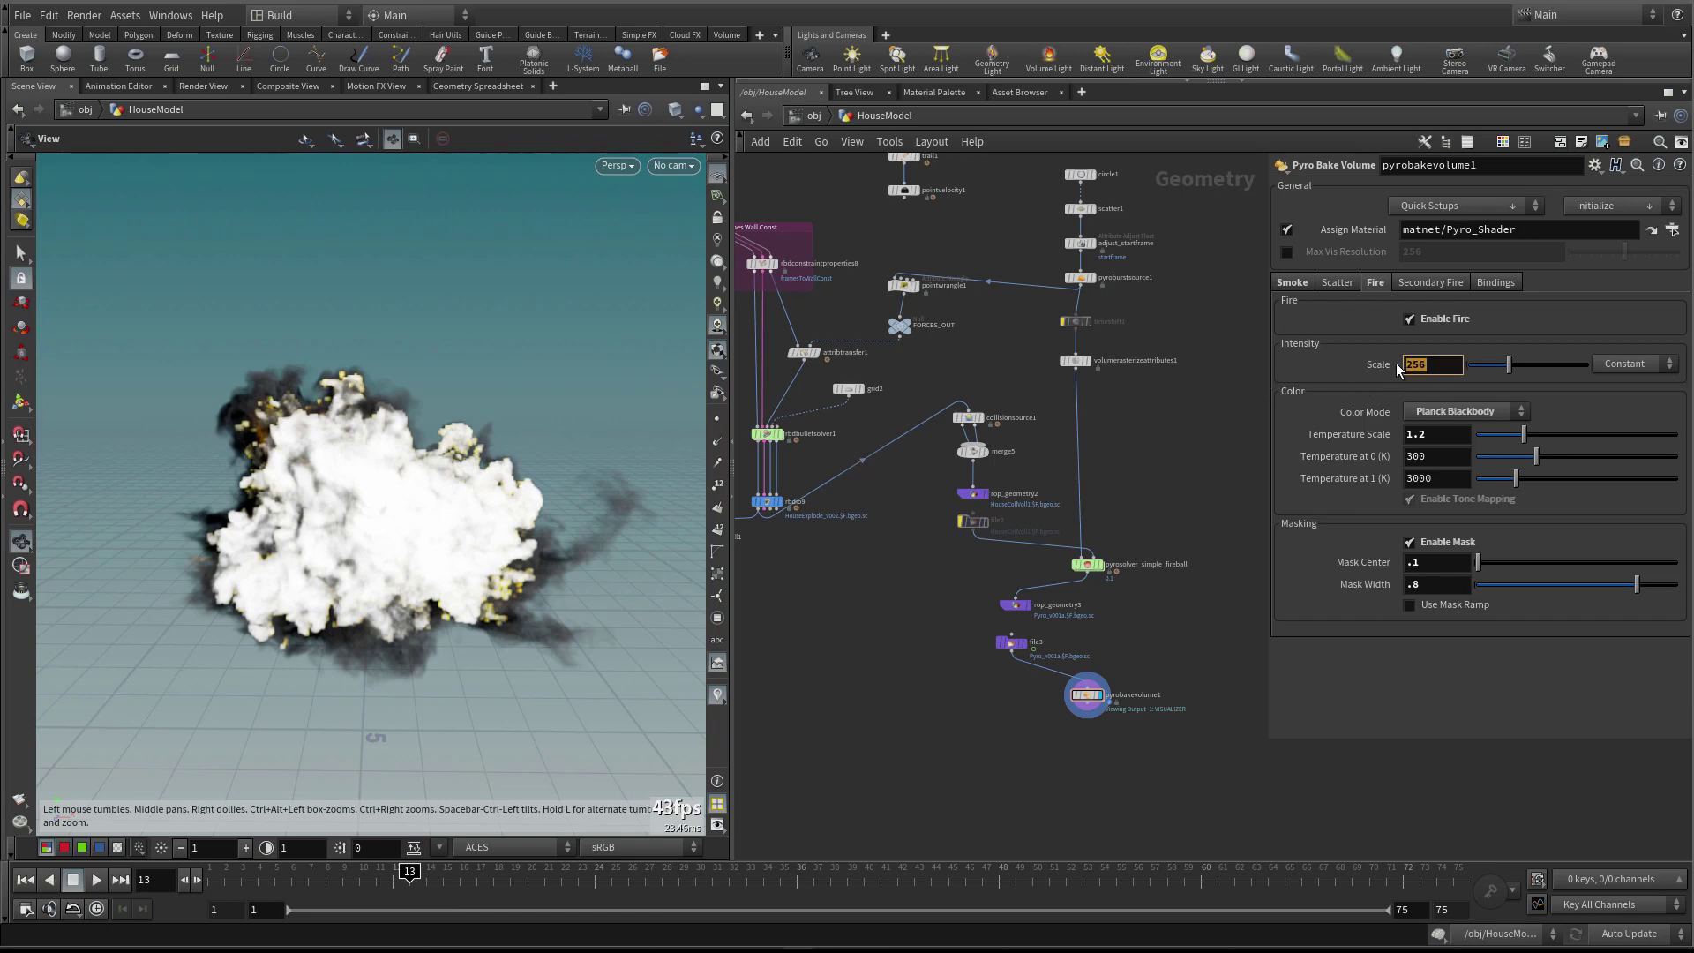
{"action": "type", "text": "1"}
{"action": "key", "text": "Return"}
{"action": "left_click_drag", "start_coordinate": [373, 519], "coordinate": [374, 495]}
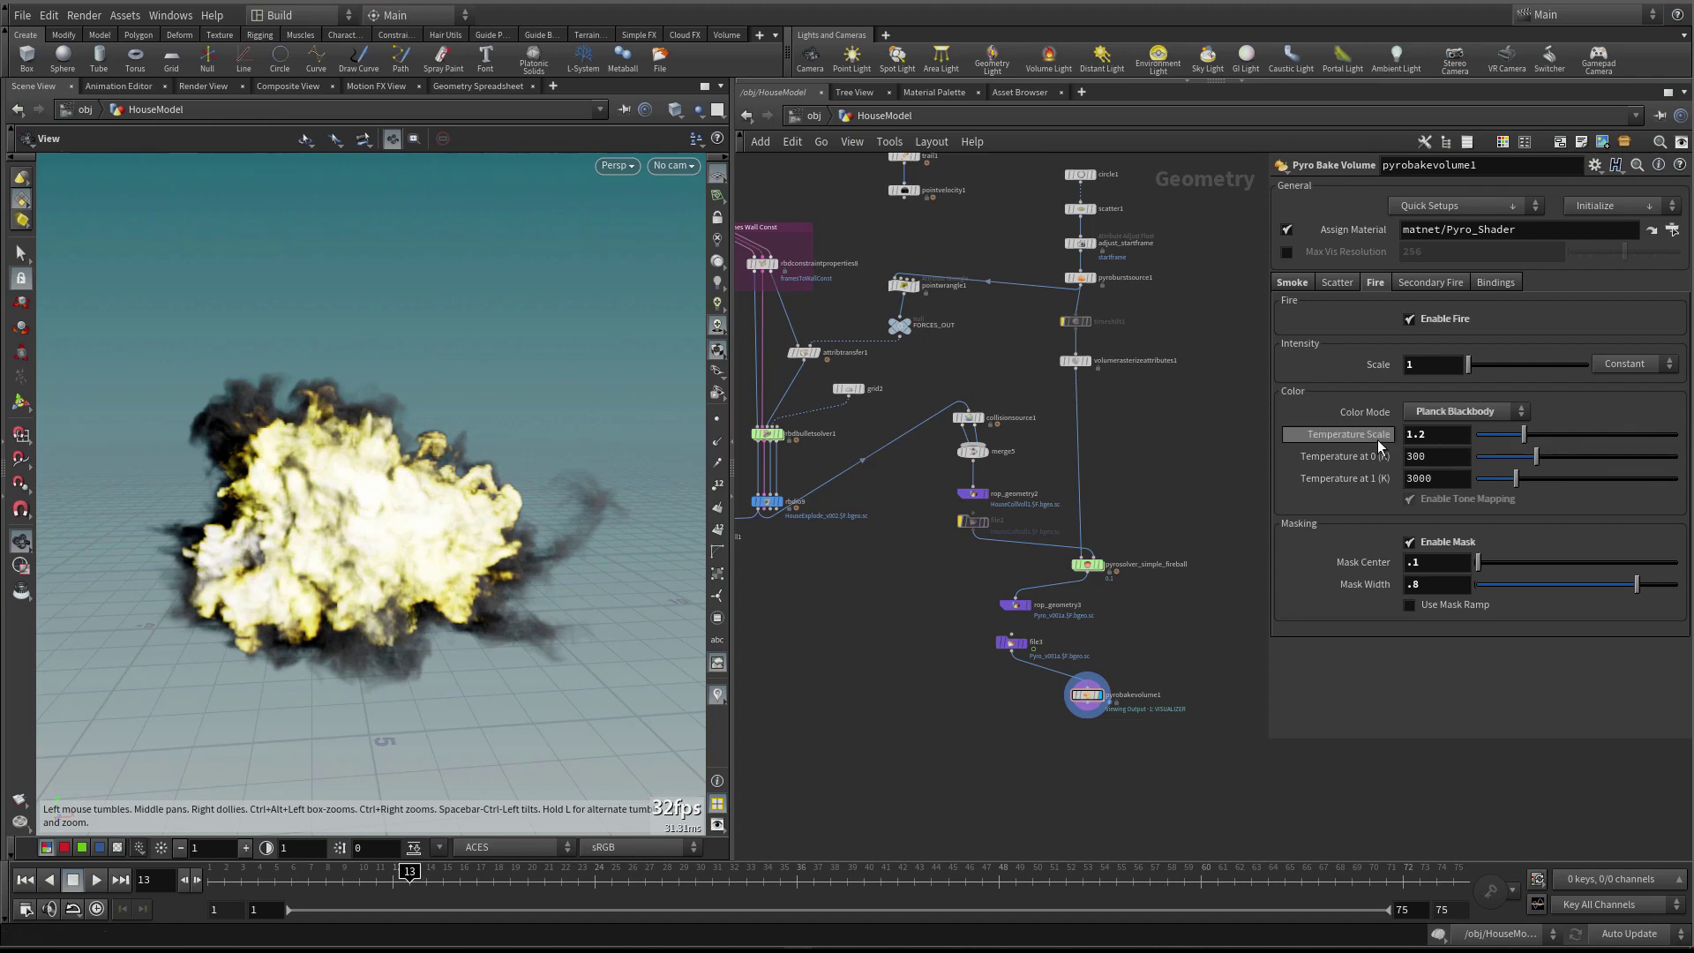
Set the fire's Temperature Scale to 1 and view the explosion from another angle
{"action": "left_click", "coordinate": [1441, 435]}
{"action": "type", "text": "1"}
{"action": "key", "text": "Return"}
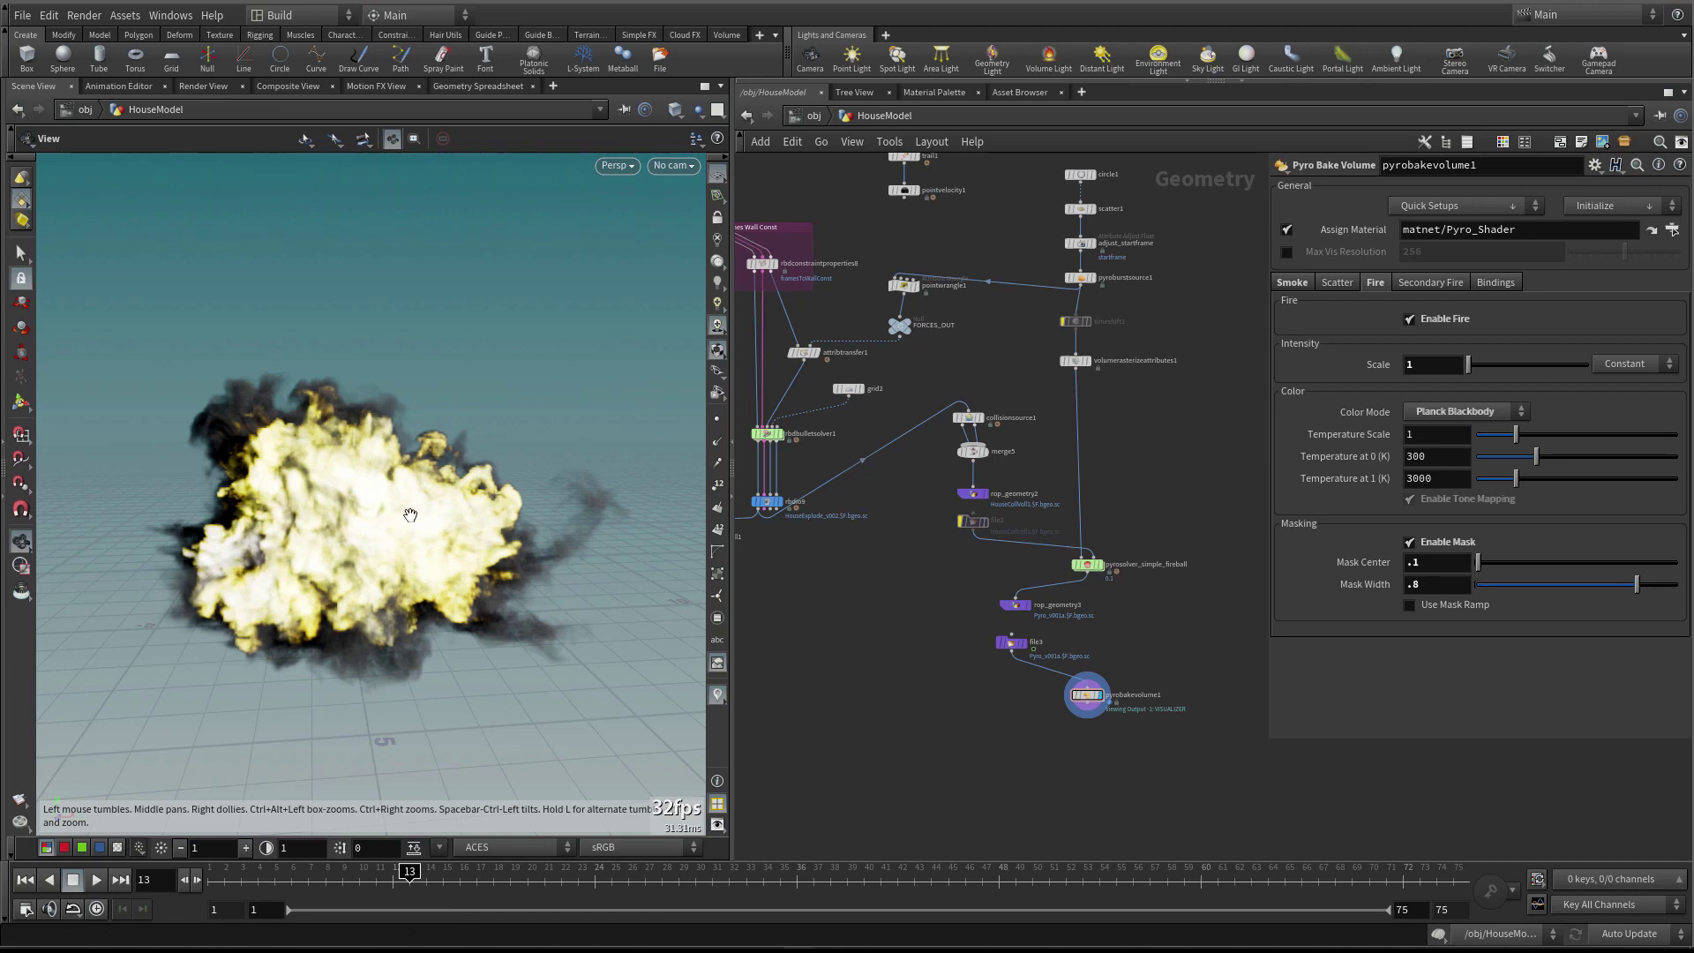
{"action": "left_click_drag", "start_coordinate": [391, 509], "coordinate": [416, 489]}
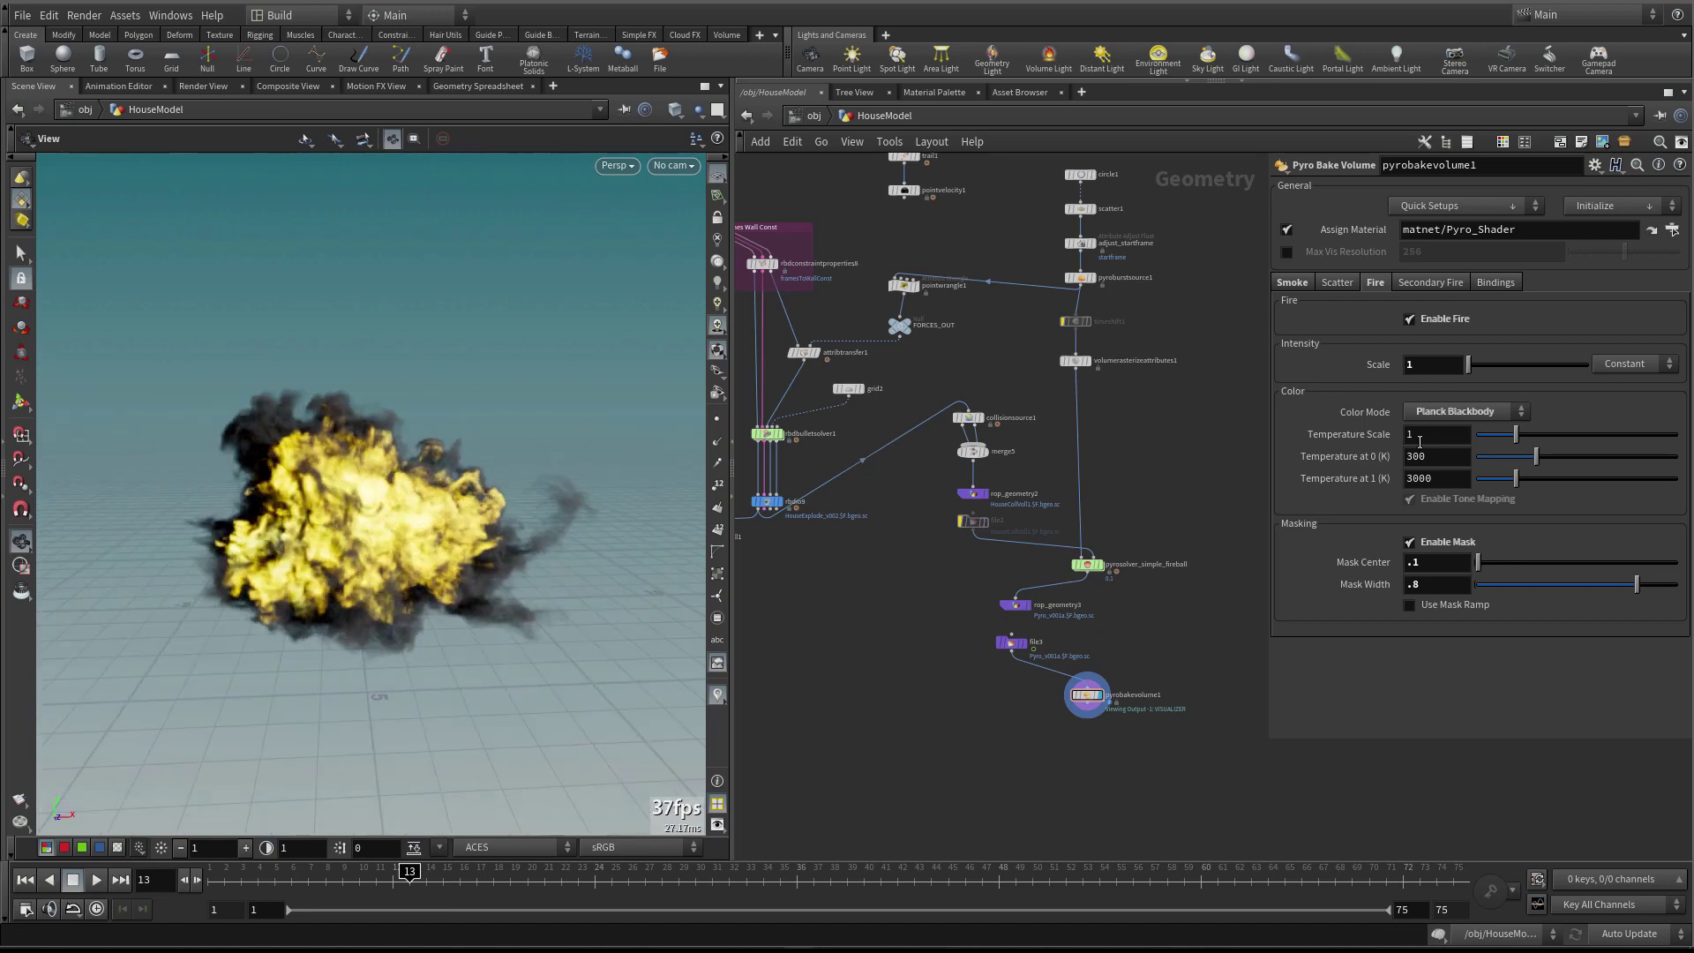
Try a Temperature at 1 (K) of 3500 for the fire and return it to 3000
{"action": "left_click", "coordinate": [1422, 436]}
{"action": "left_click", "coordinate": [1411, 477]}
{"action": "key", "text": "BackSpace"}
{"action": "type", "text": "3"}
{"action": "key", "text": "Delete"}
{"action": "type", "text": "5"}
{"action": "key", "text": "Return"}
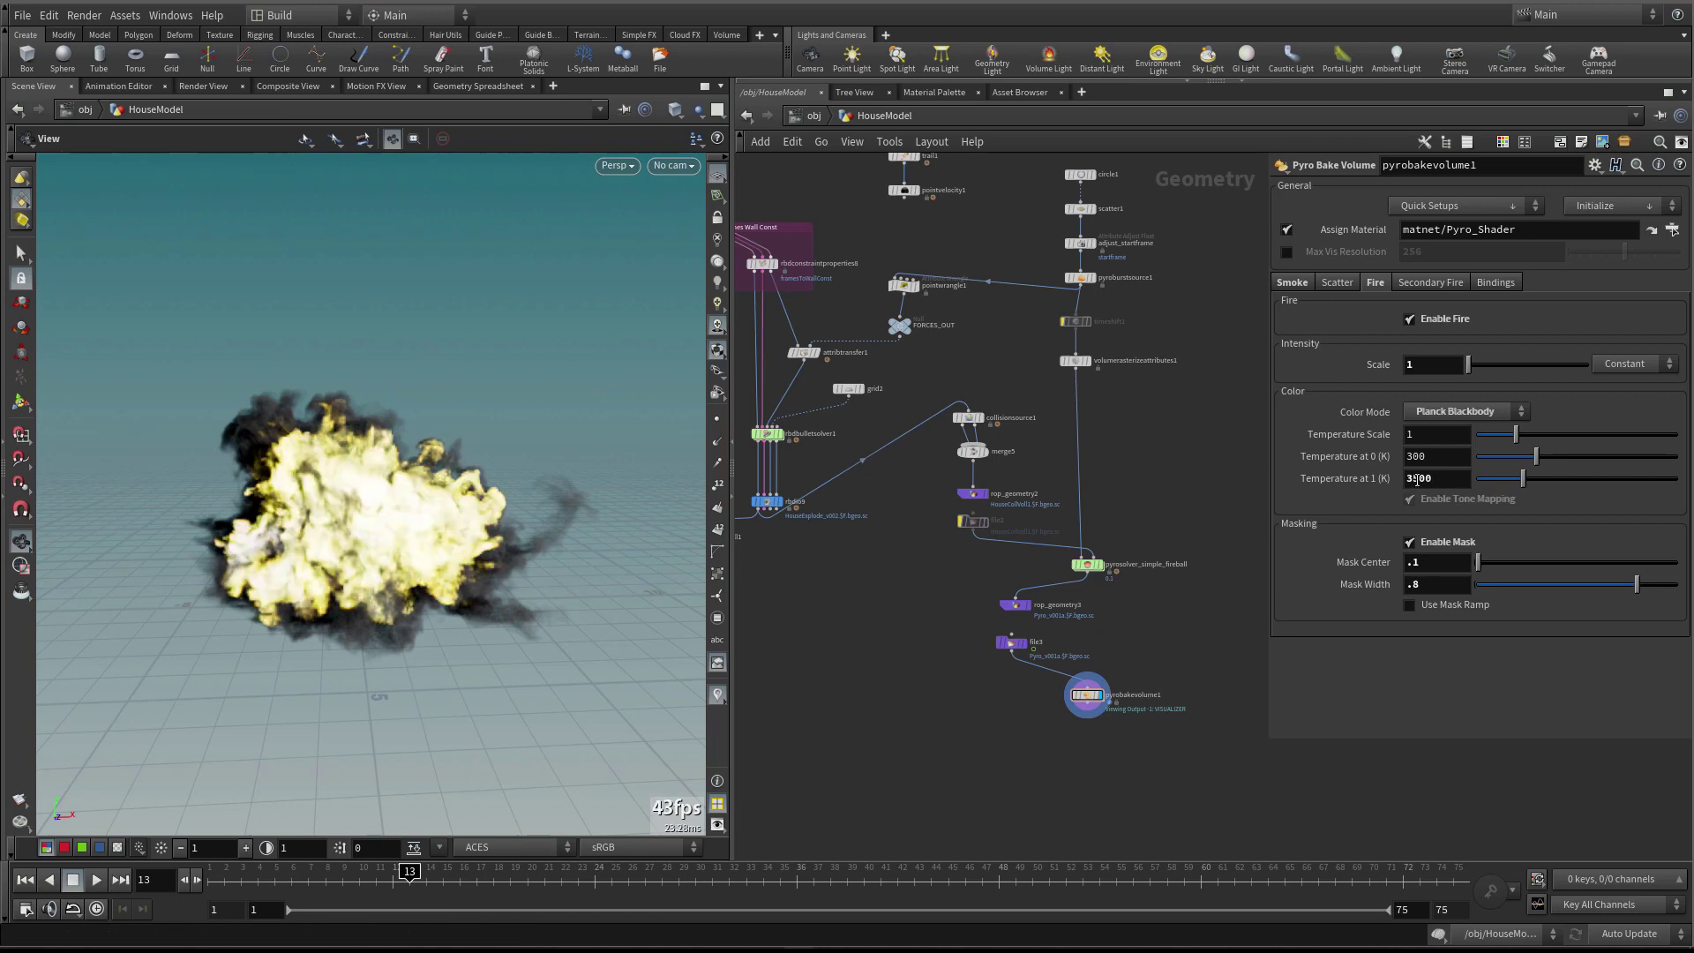
{"action": "type", "text": "0"}
{"action": "key", "text": "Return"}
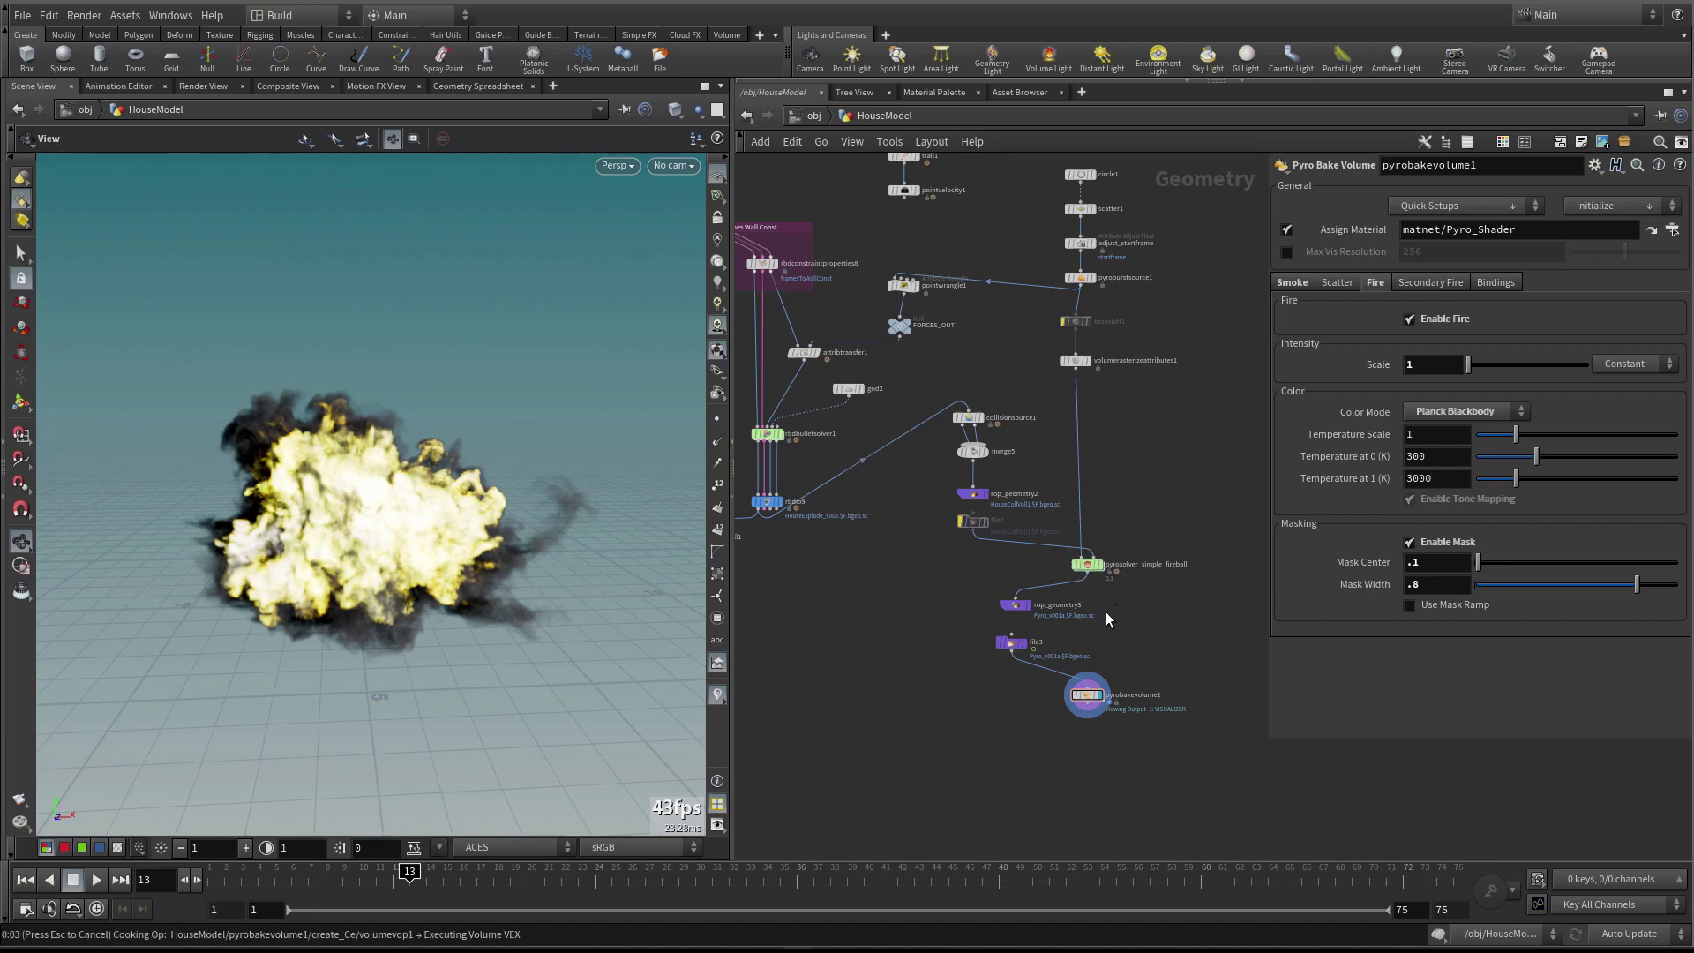
Set the scatter's Color Mode to Planck Blackbody and check it against the fire settings
{"action": "left_click", "coordinate": [1336, 283]}
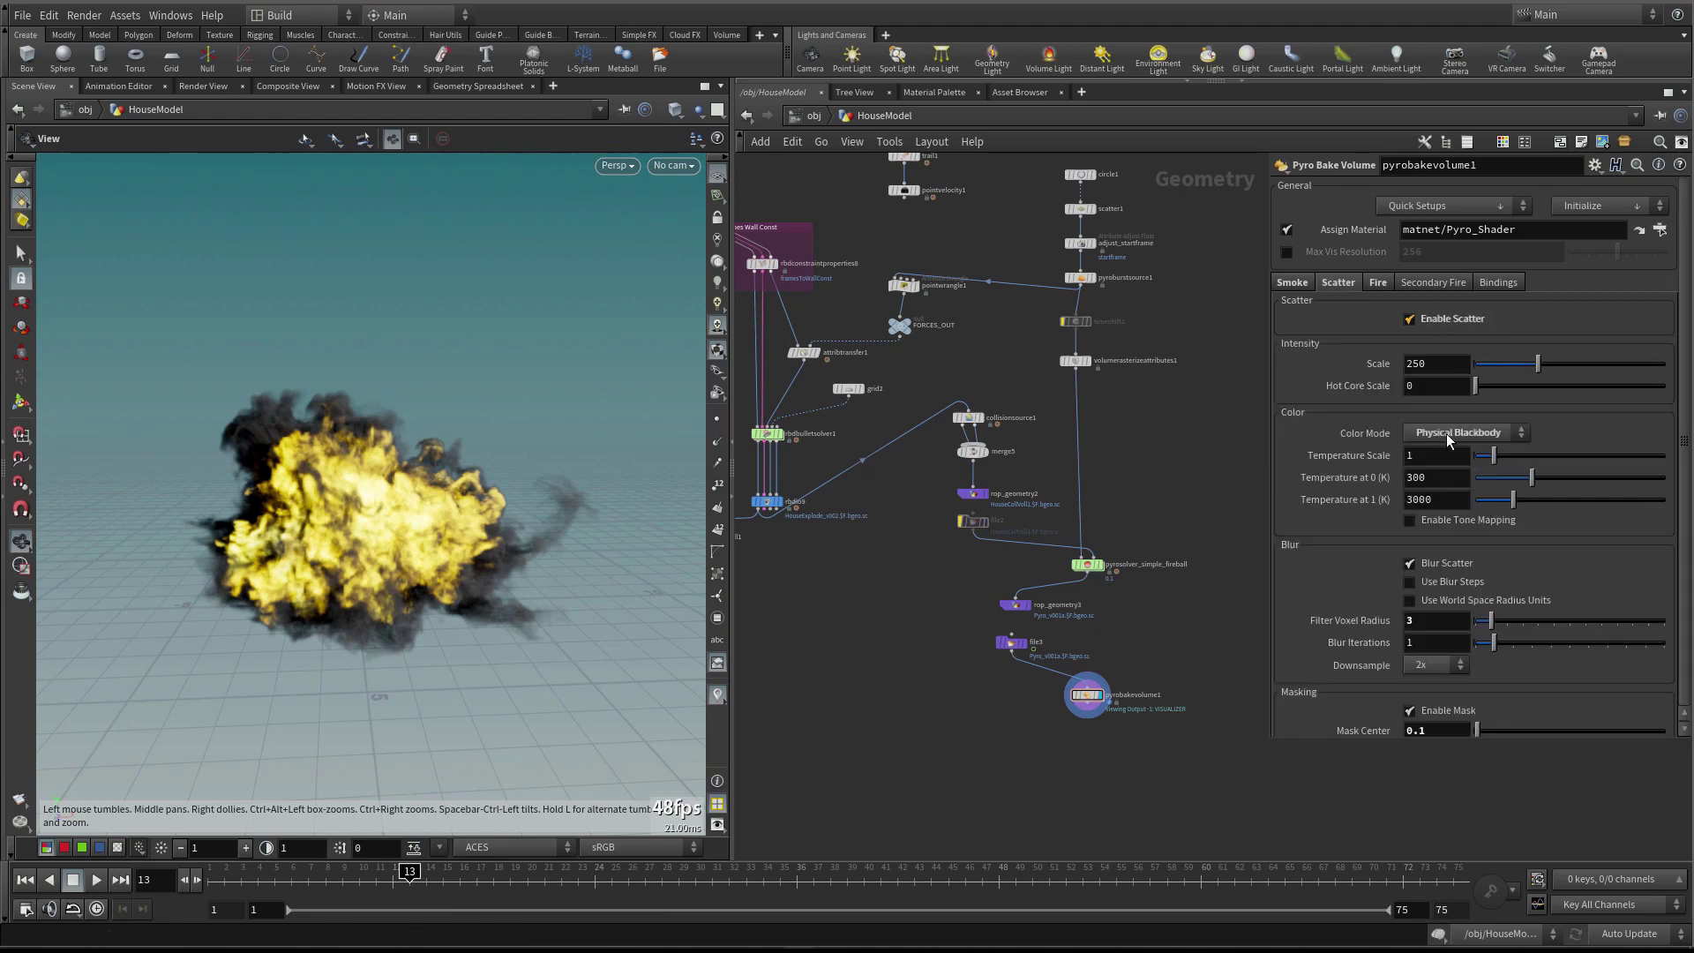
{"action": "left_click", "coordinate": [1448, 439]}
{"action": "left_click", "coordinate": [1451, 490]}
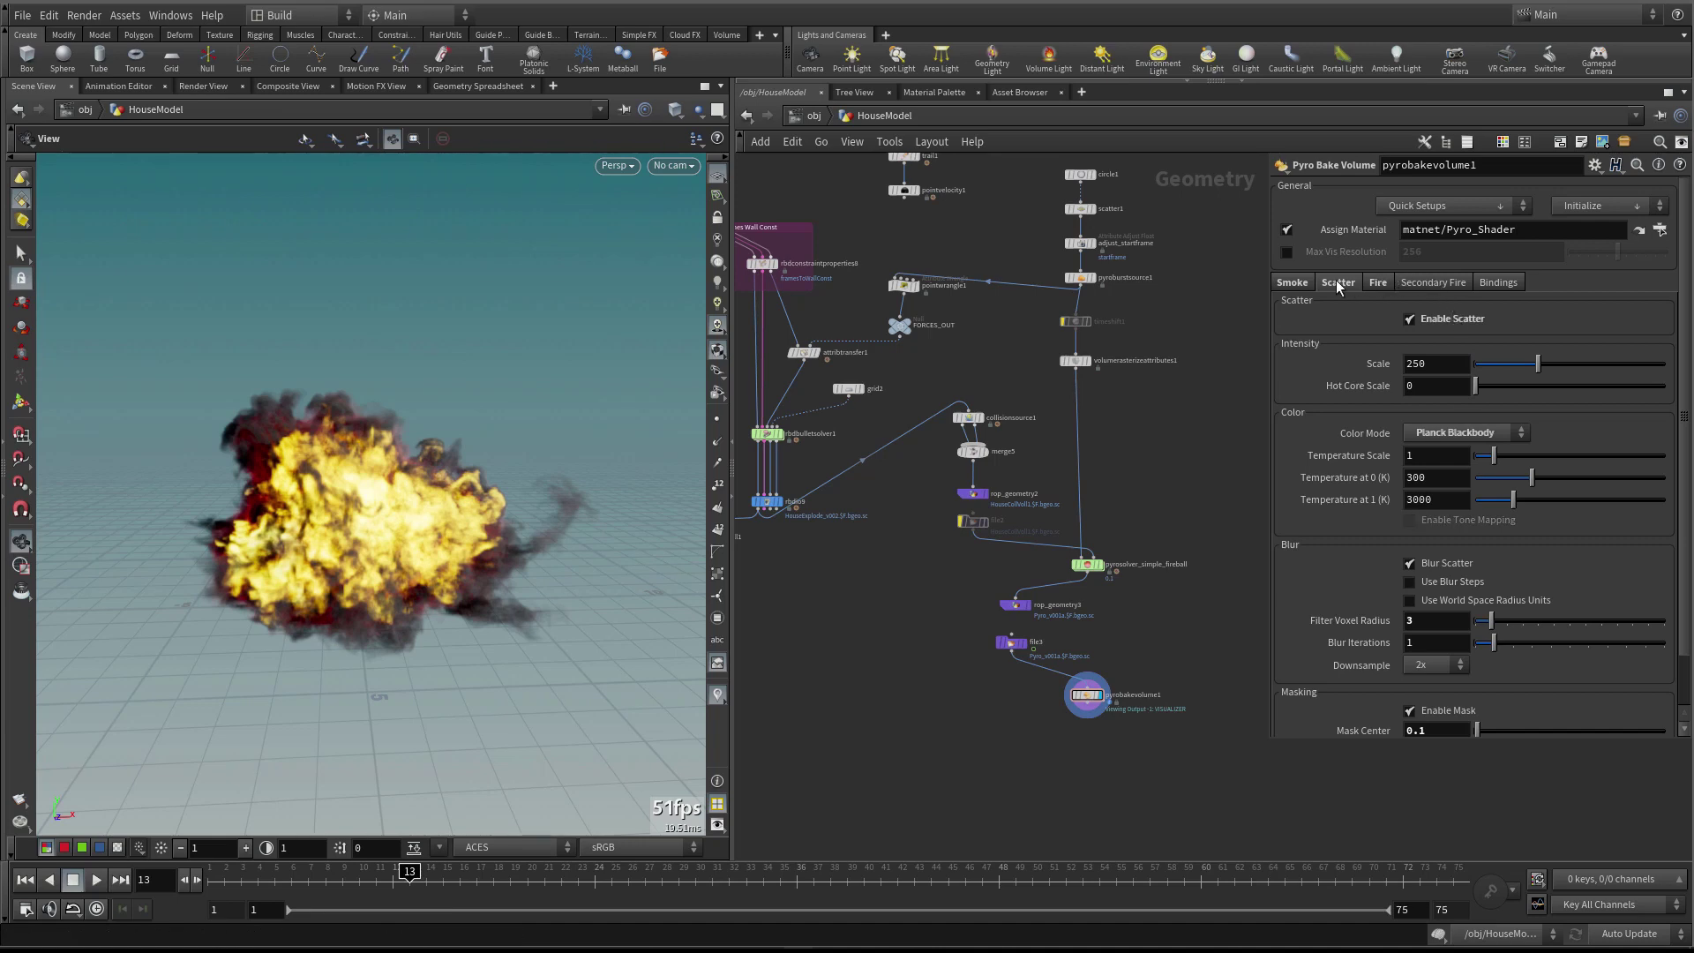
{"action": "left_click", "coordinate": [1379, 283]}
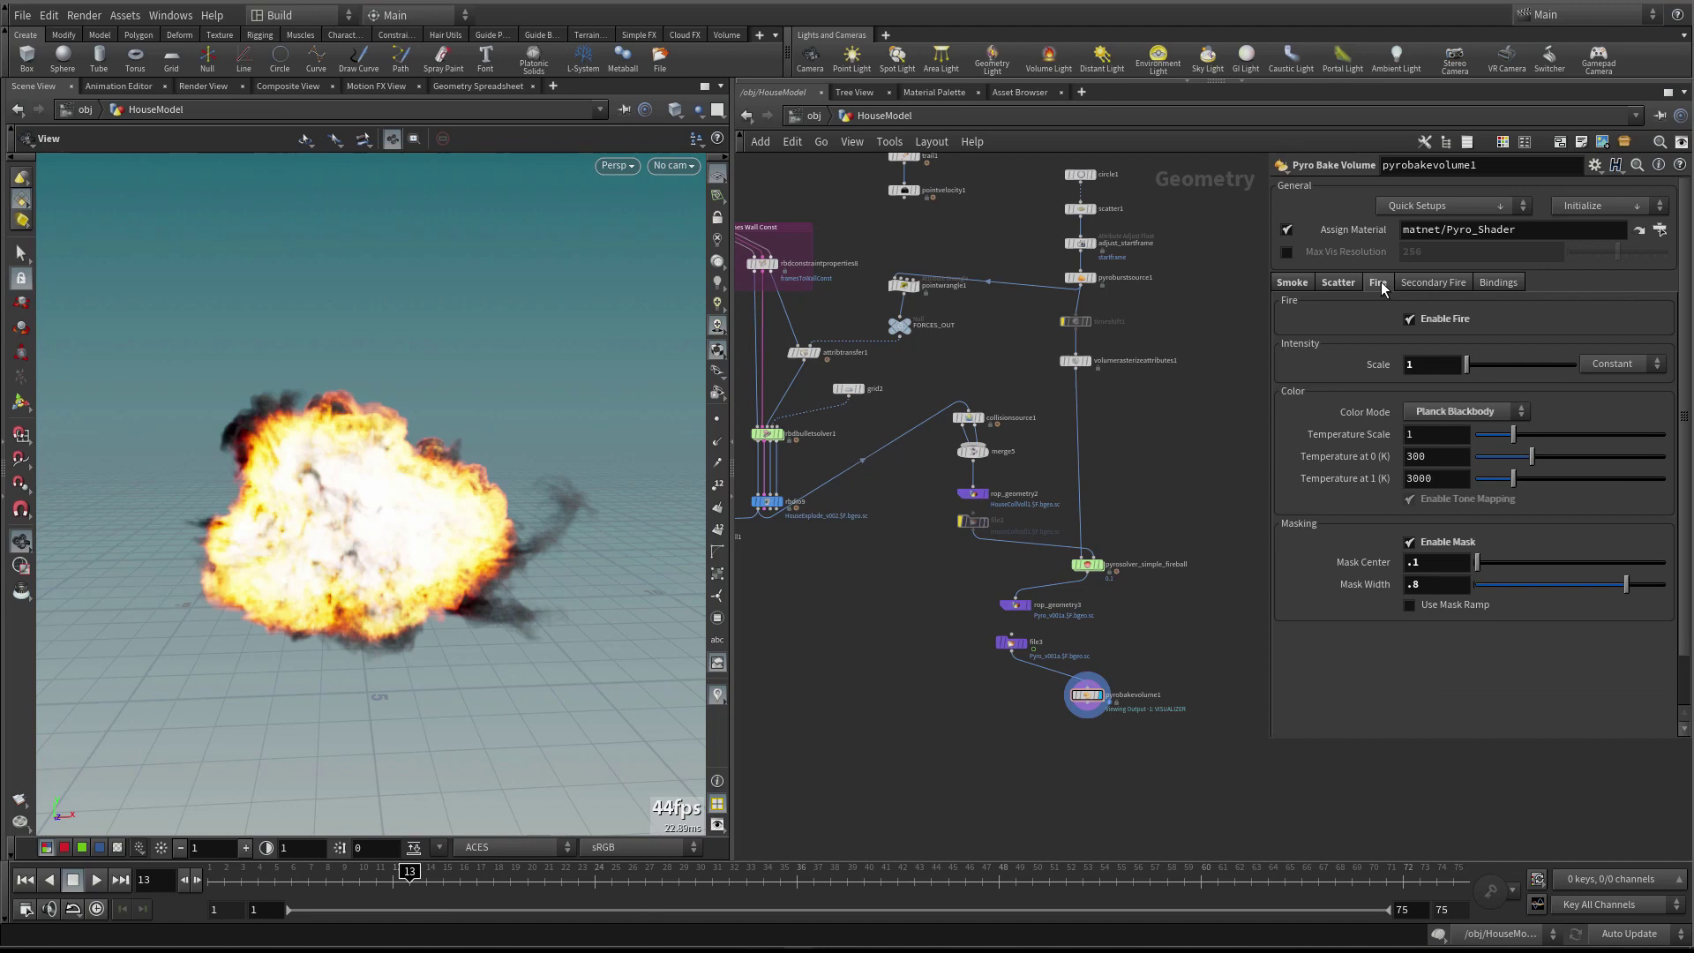
{"action": "left_click", "coordinate": [1338, 284]}
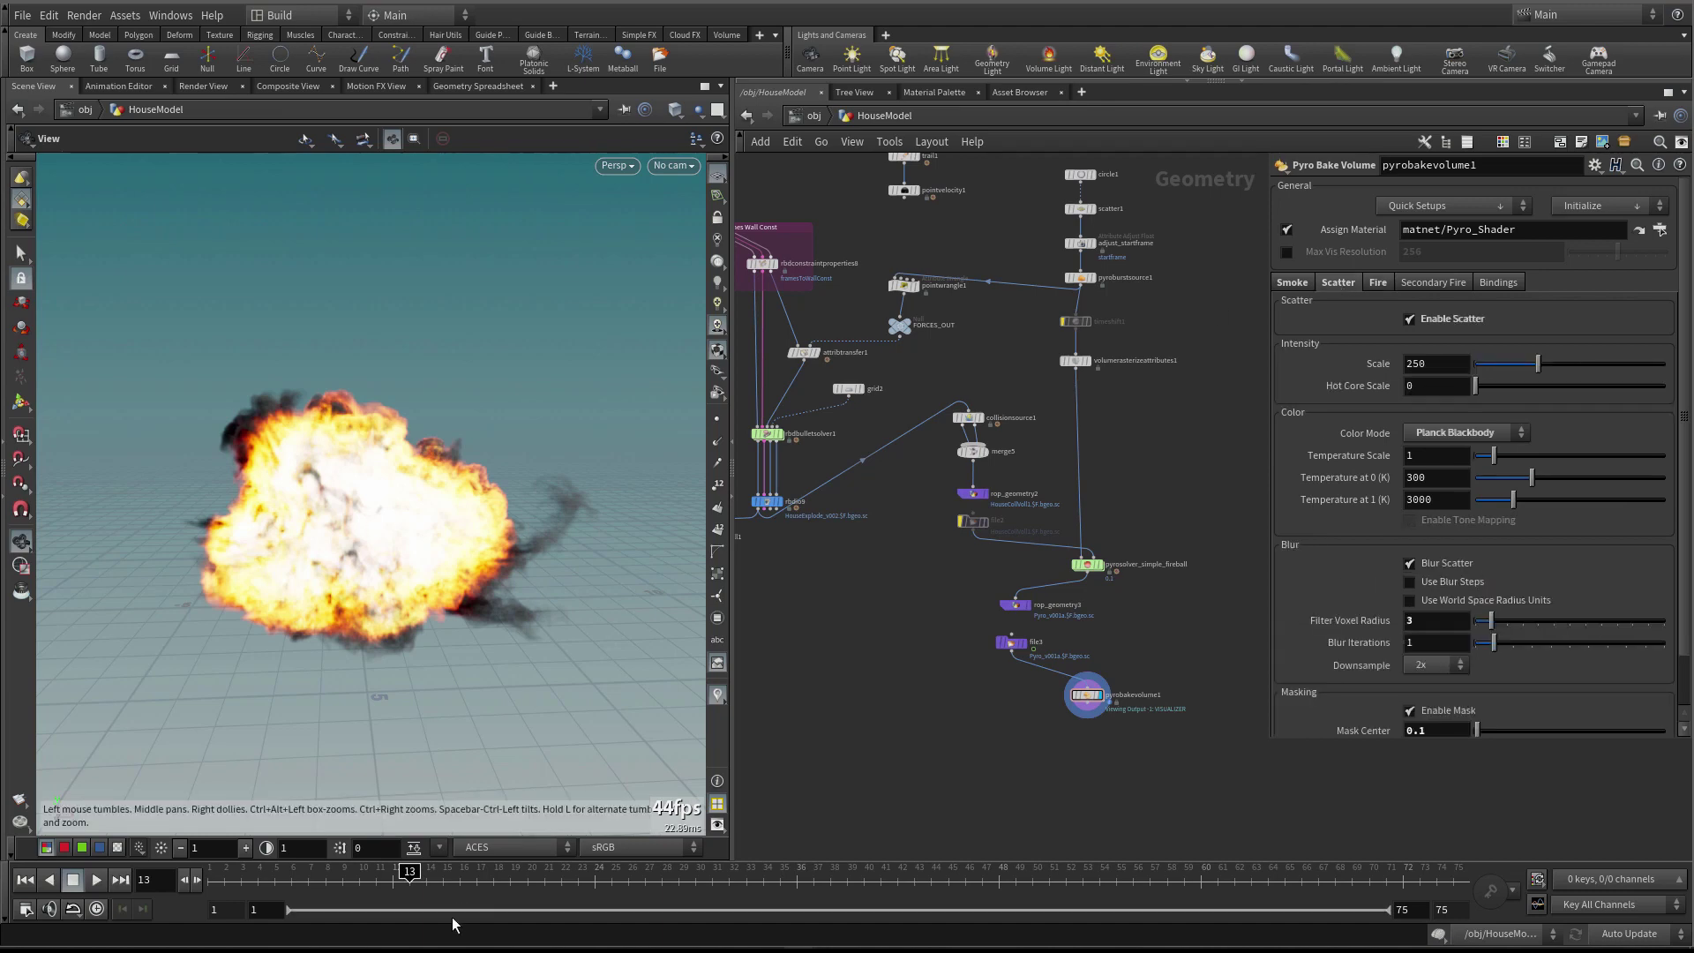
Go to frame 24 and compare the pyro solver's Flame Intensity Ramp with the Pyro Bake Volume's scatter settings
{"action": "left_click", "coordinate": [596, 882]}
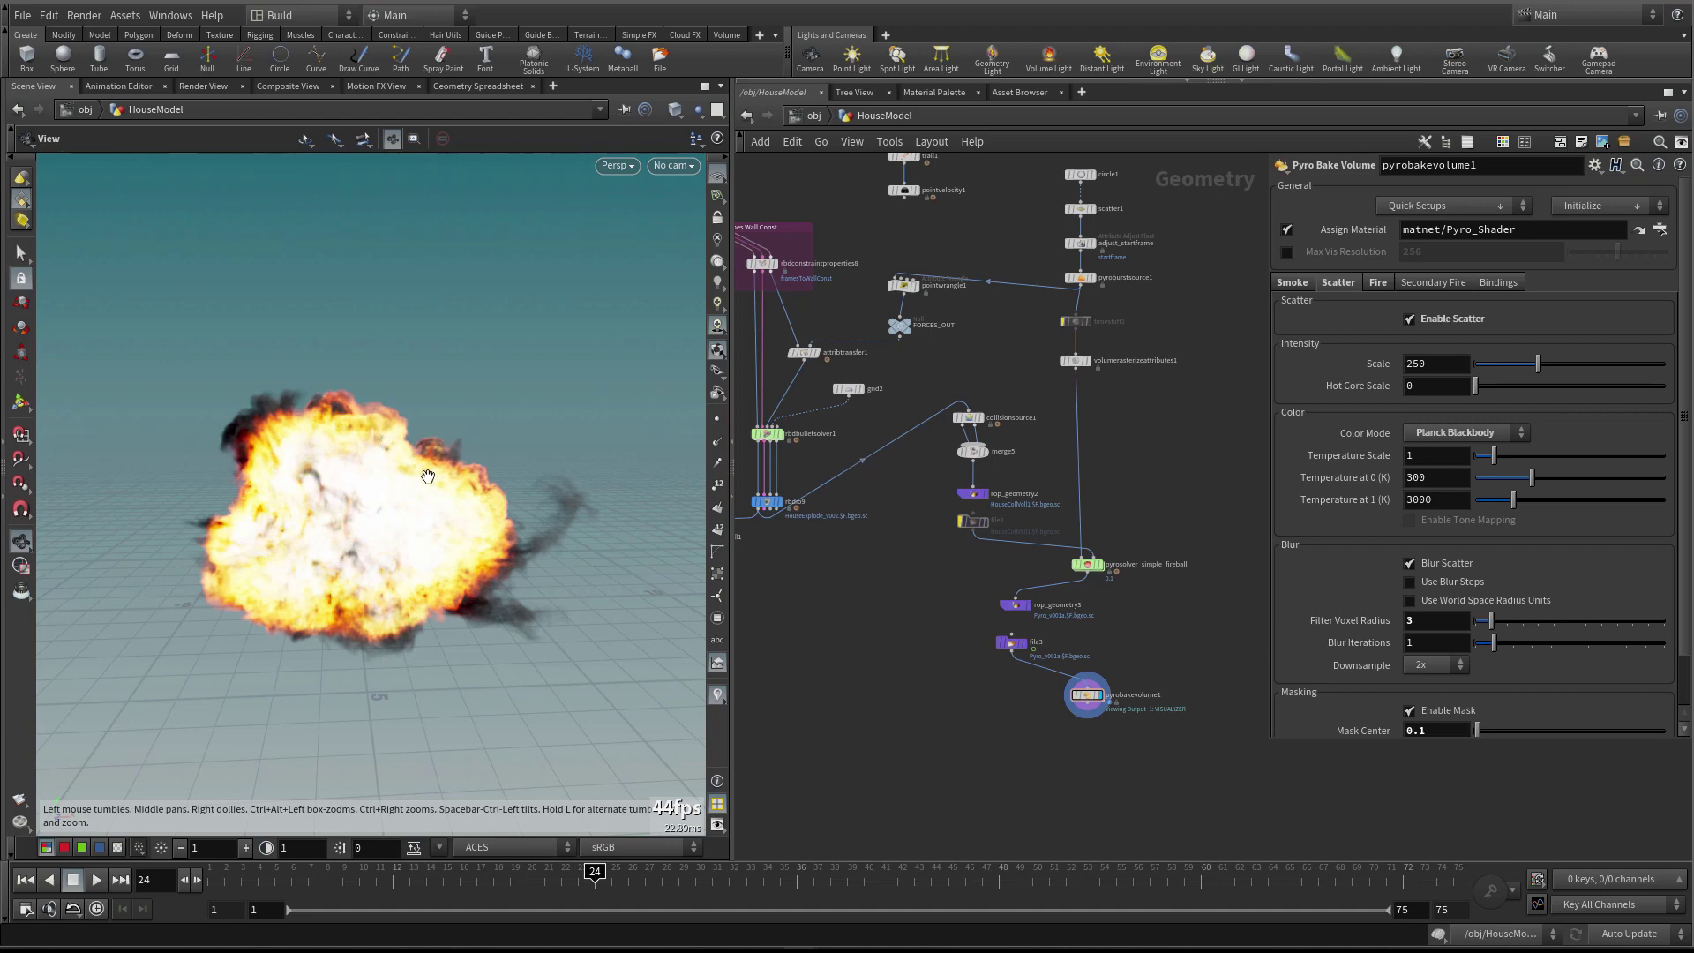
{"action": "left_click_drag", "start_coordinate": [456, 447], "coordinate": [370, 558]}
{"action": "left_click_drag", "start_coordinate": [1173, 517], "coordinate": [1081, 588]}
{"action": "left_click_drag", "start_coordinate": [1465, 446], "coordinate": [1461, 434]}
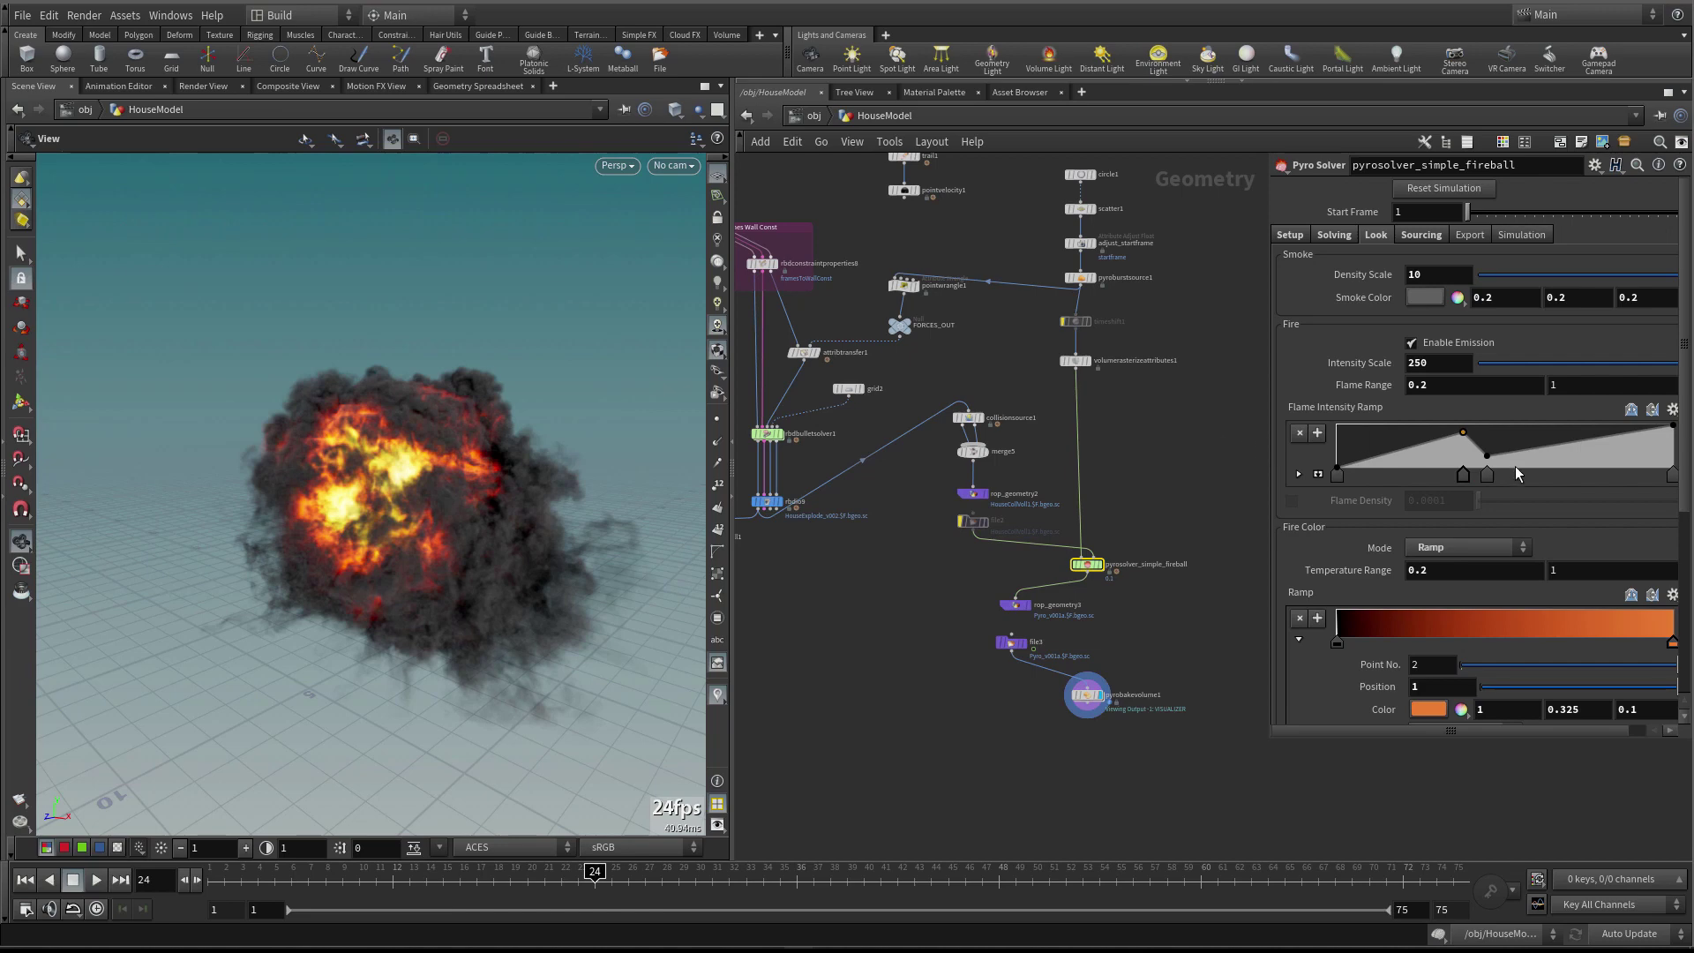
{"action": "left_click", "coordinate": [1085, 696]}
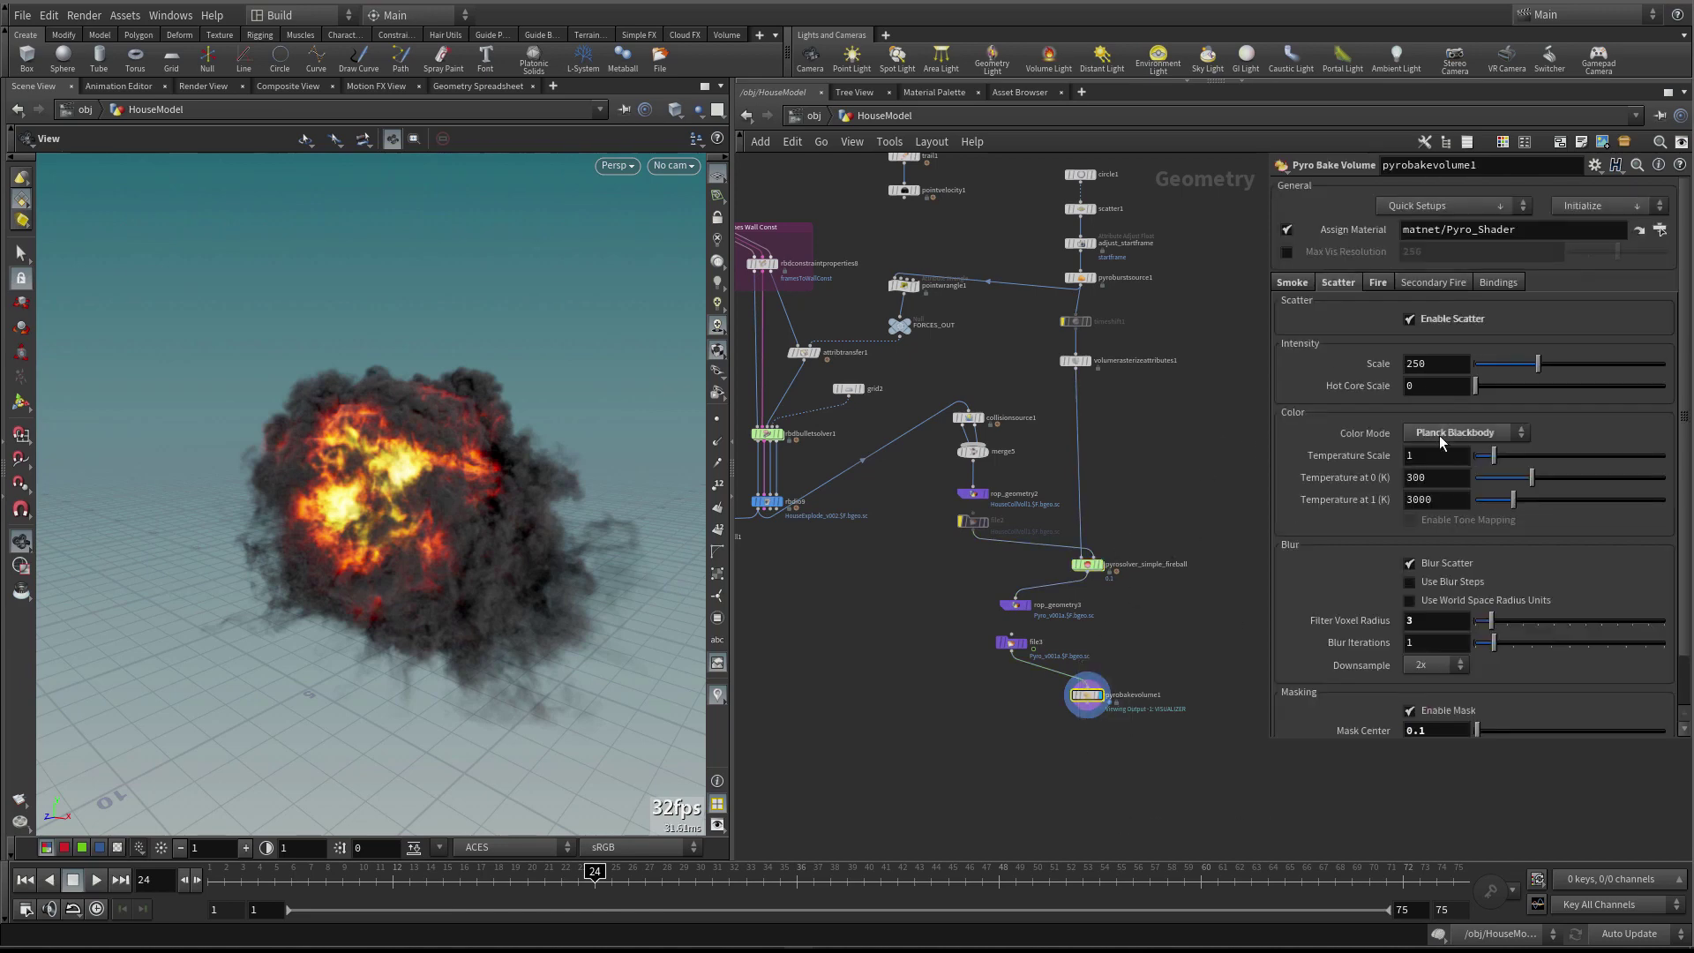
{"action": "left_click", "coordinate": [1089, 565]}
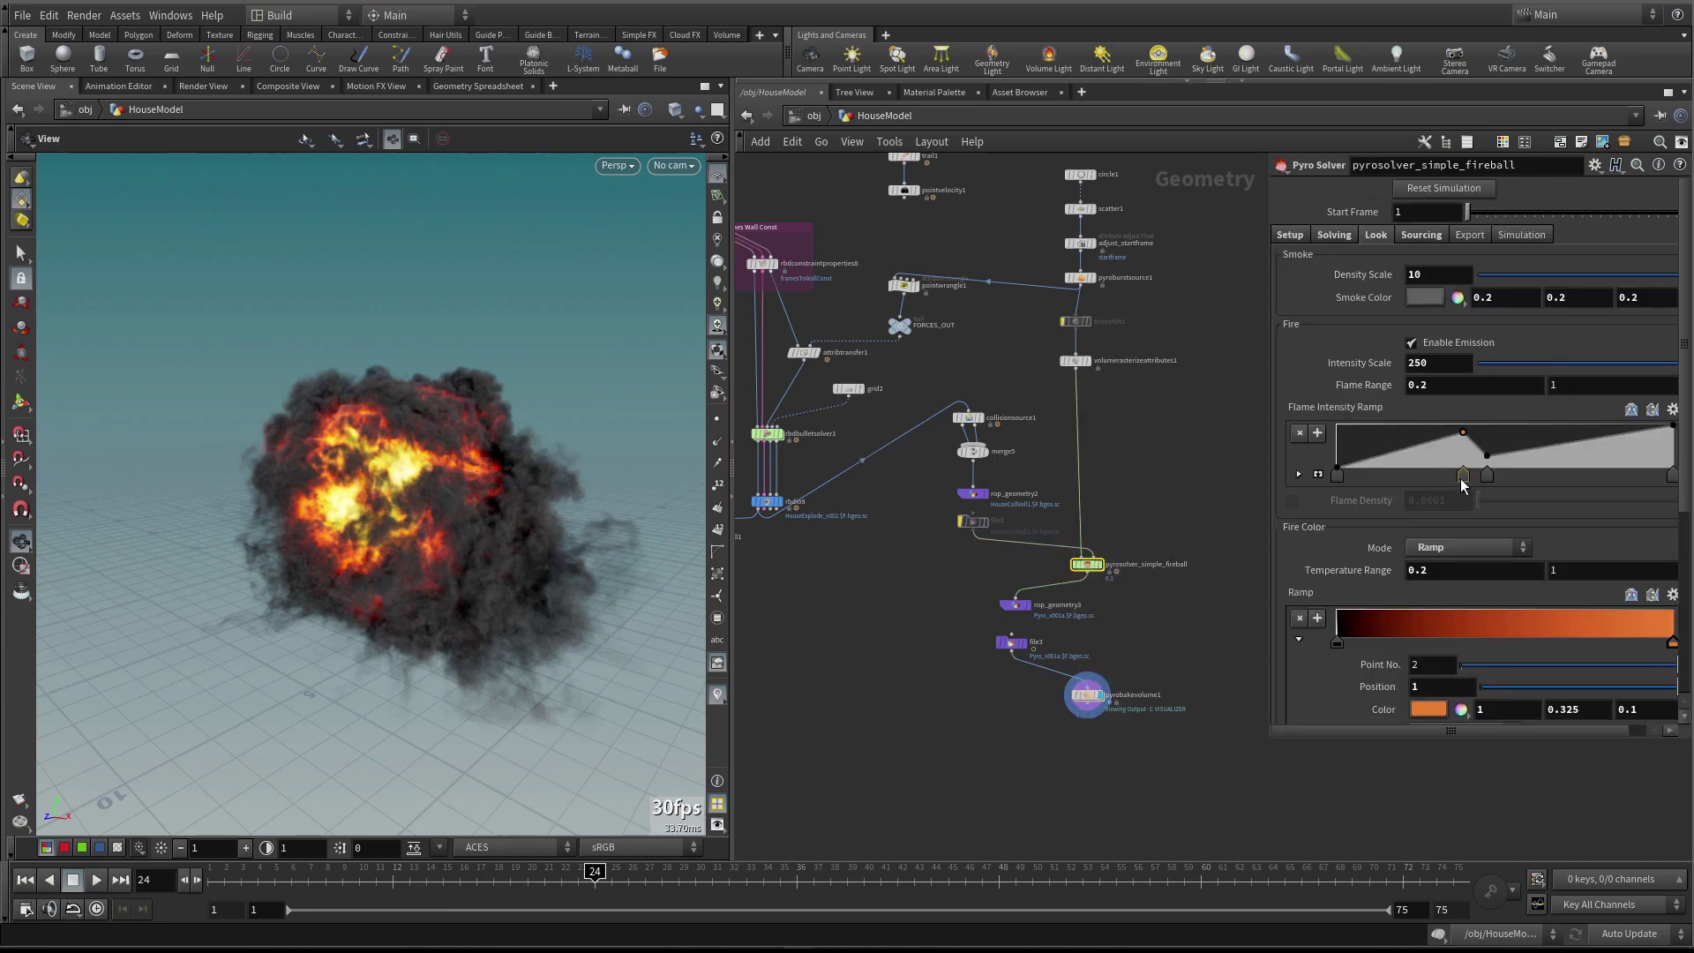
{"action": "left_click_drag", "start_coordinate": [1462, 474], "coordinate": [1463, 467]}
{"action": "left_click", "coordinate": [1085, 696]}
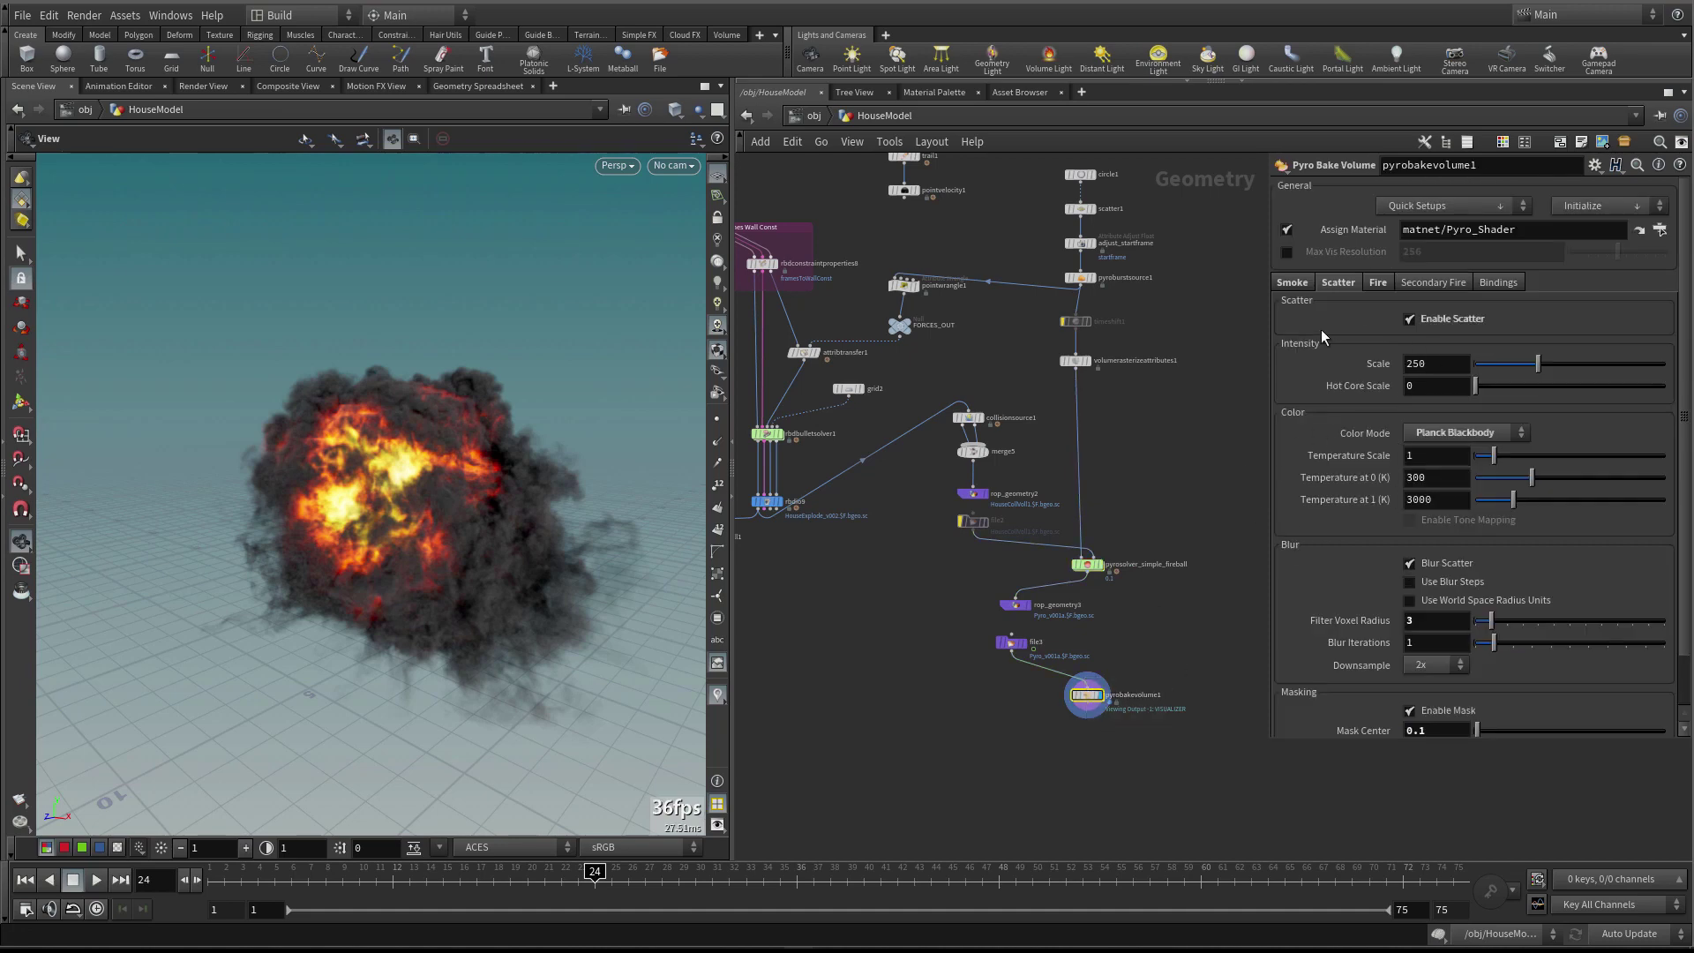
{"action": "scroll", "coordinate": [1124, 630], "scroll_direction": "up", "scroll_amount": 3}
{"action": "scroll", "coordinate": [1124, 630], "scroll_direction": "up", "scroll_amount": 1}
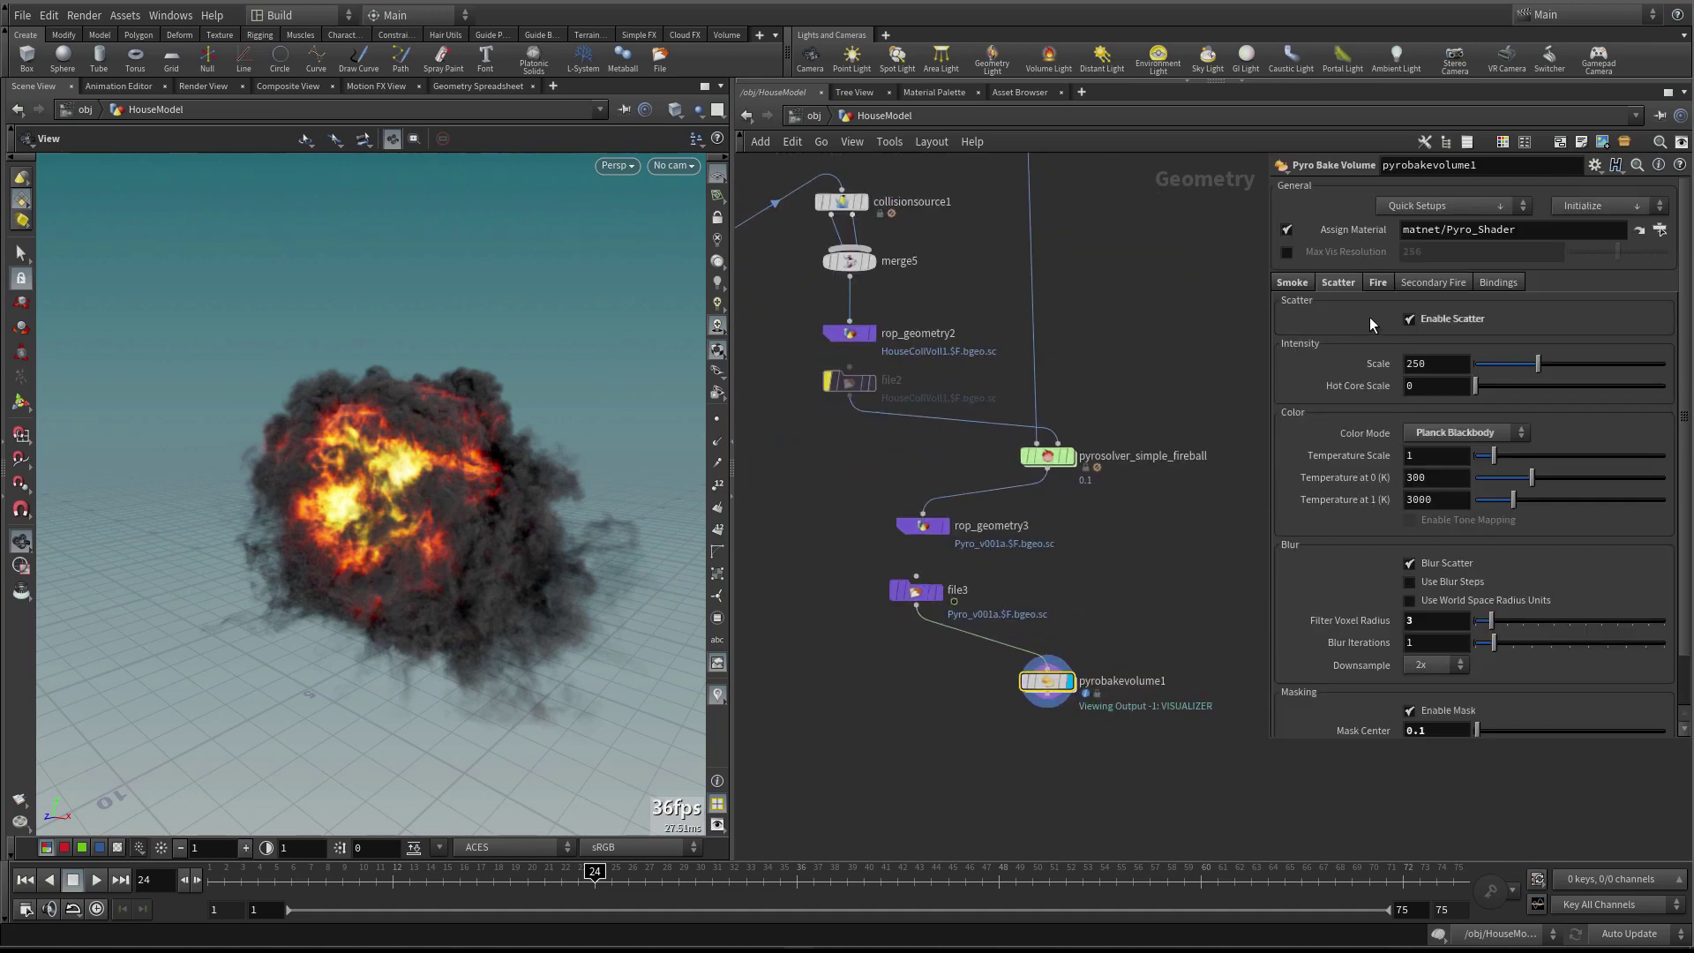
Switch the Color Mode of both the scatter and the fire back to Physical Blackbody
{"action": "left_click", "coordinate": [1442, 435]}
{"action": "left_click", "coordinate": [1443, 466]}
{"action": "left_click", "coordinate": [1379, 282]}
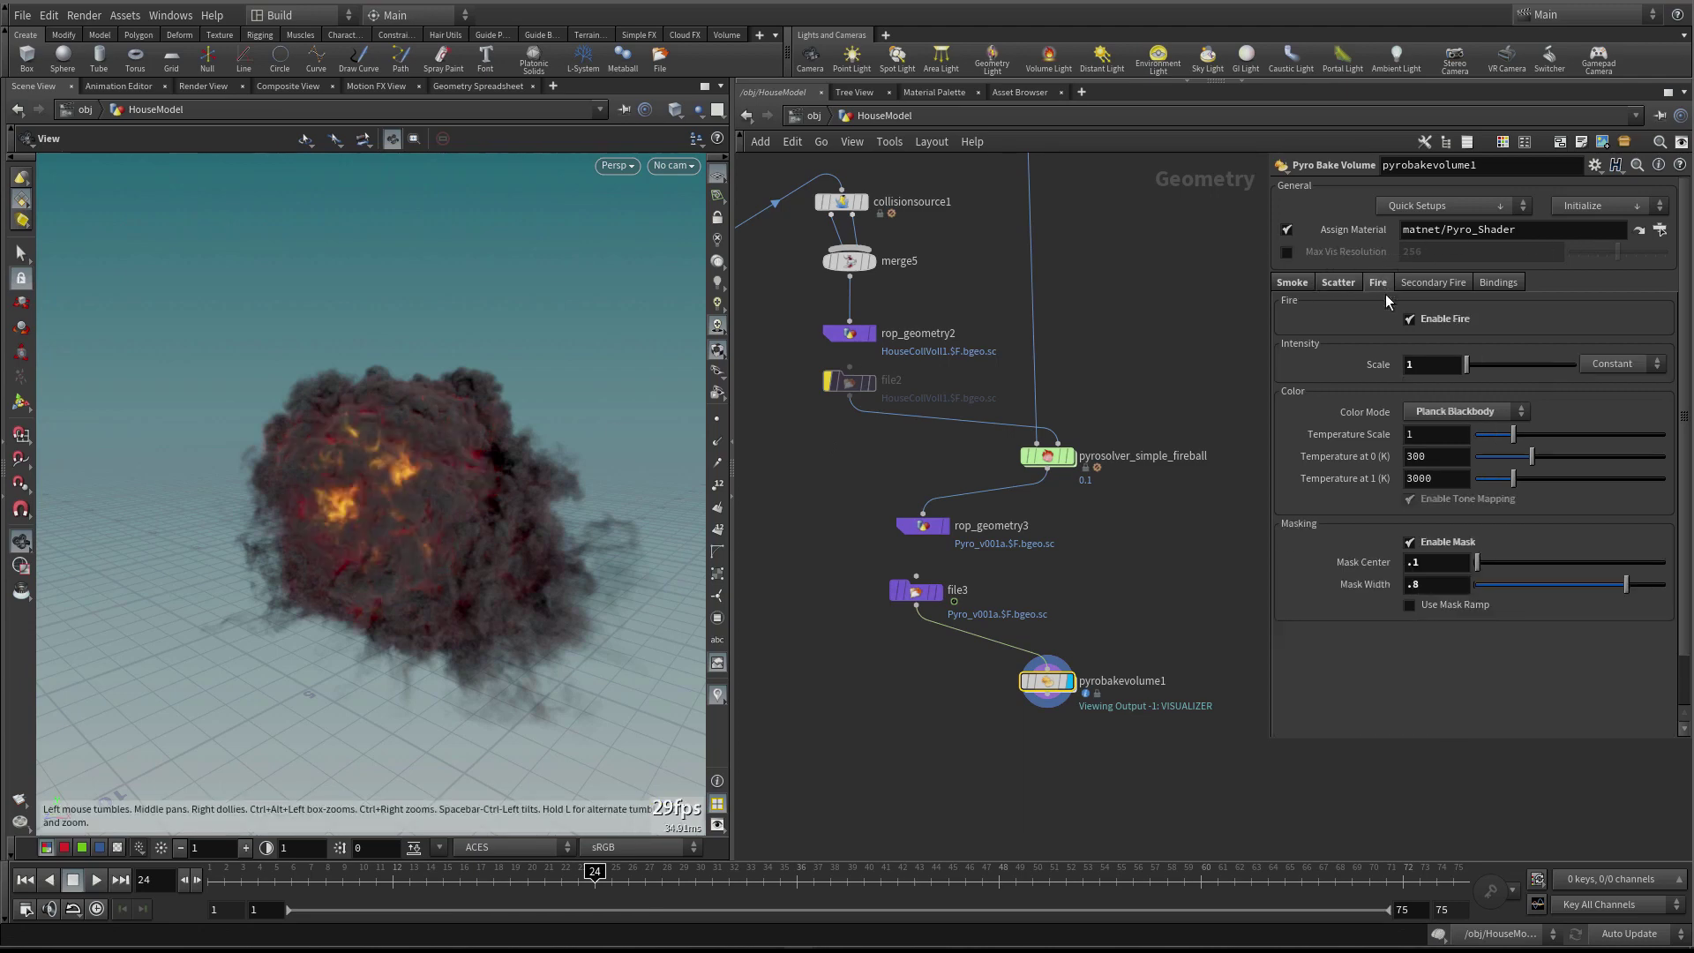
{"action": "left_click", "coordinate": [1464, 410]}
{"action": "left_click", "coordinate": [1464, 448]}
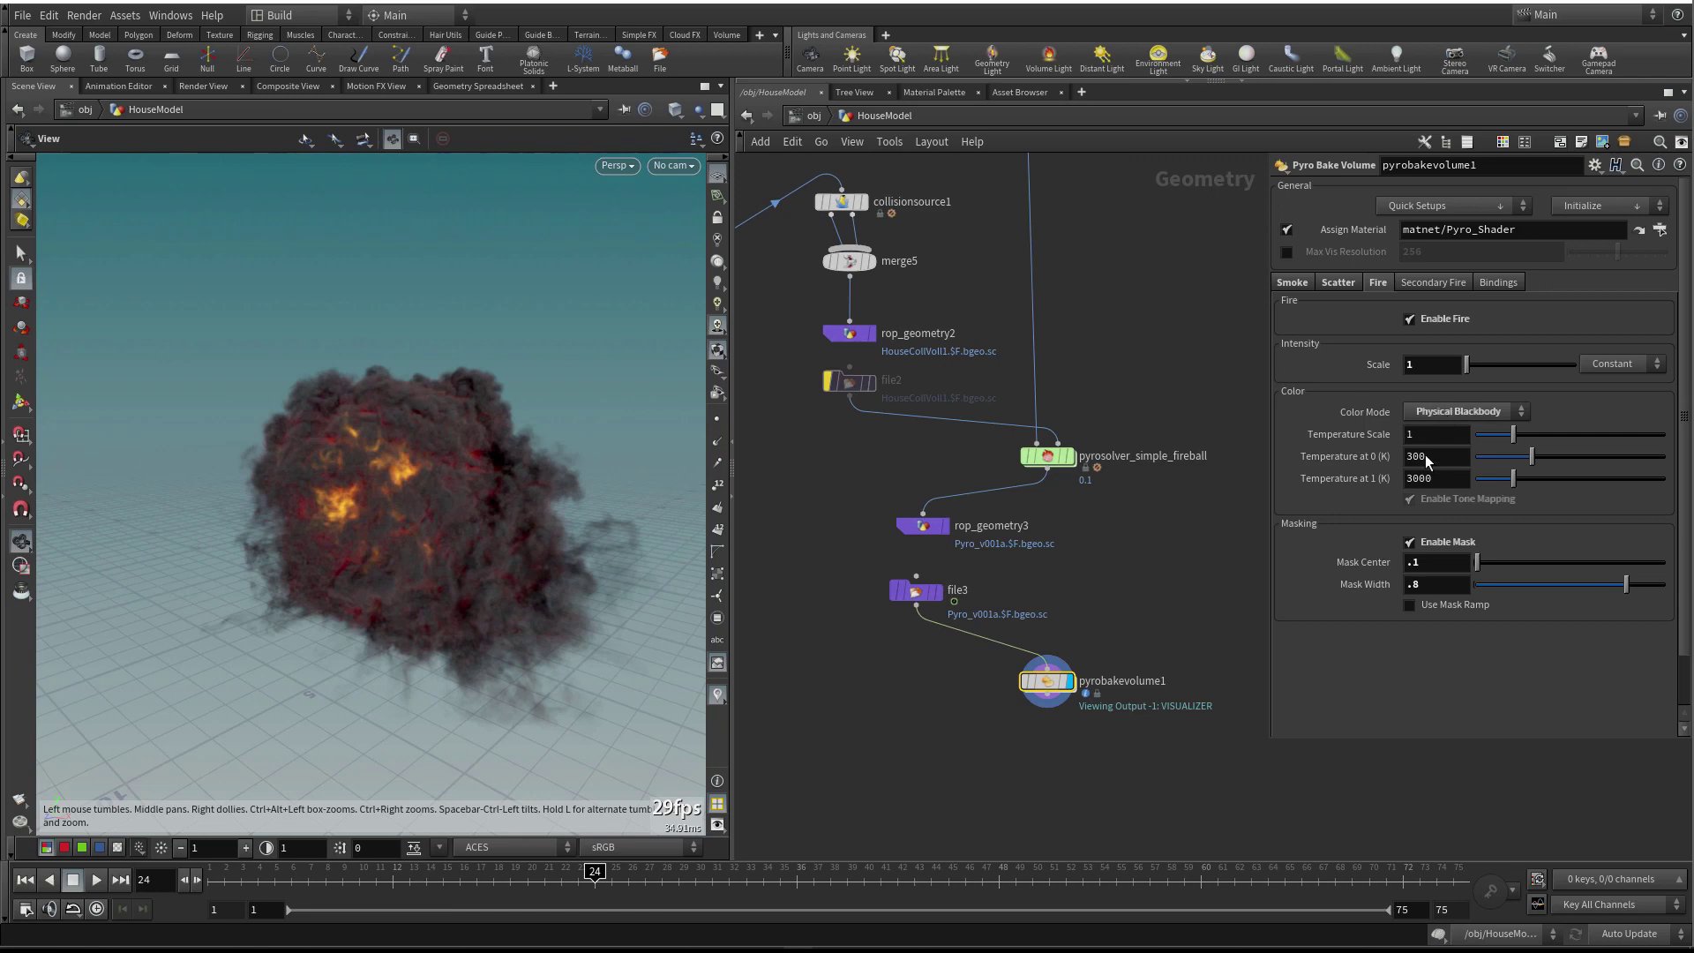
{"action": "left_click", "coordinate": [1443, 498]}
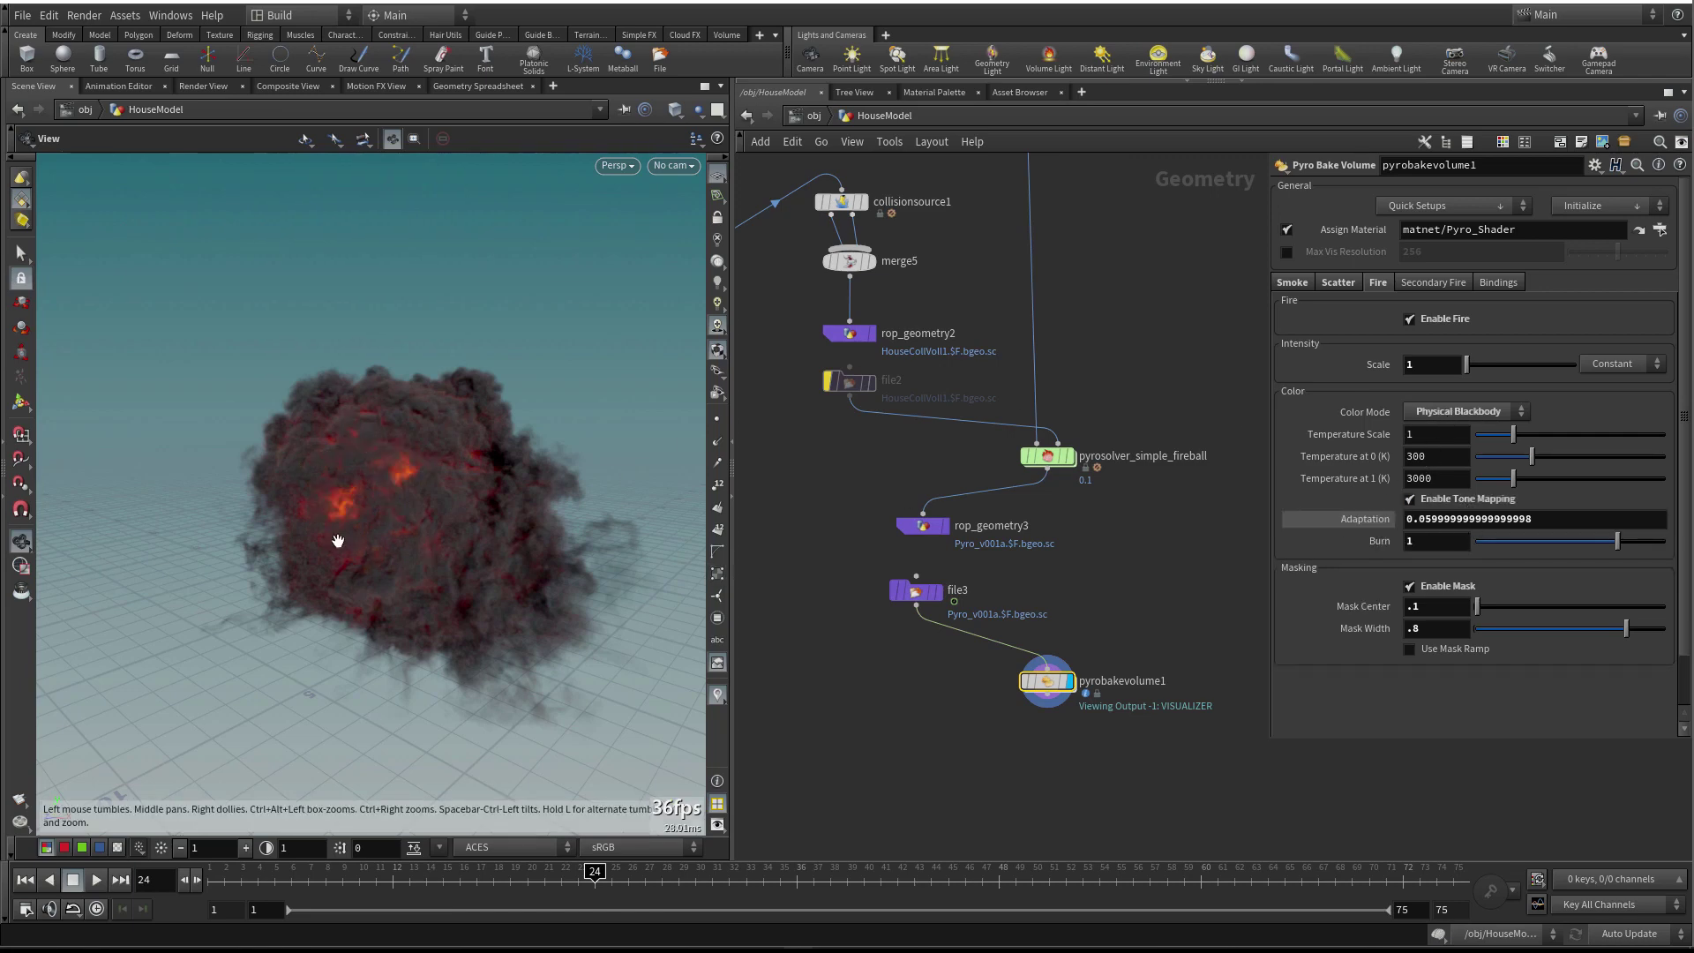
{"action": "mouse_move", "coordinate": [435, 495]}
{"action": "left_mouse_down"}
{"action": "mouse_move", "coordinate": [348, 491]}
{"action": "mouse_move", "coordinate": [367, 533]}
{"action": "mouse_move", "coordinate": [500, 501]}
{"action": "mouse_move", "coordinate": [544, 529]}
{"action": "mouse_move", "coordinate": [435, 529]}
{"action": "mouse_move", "coordinate": [446, 503]}
{"action": "left_mouse_up"}
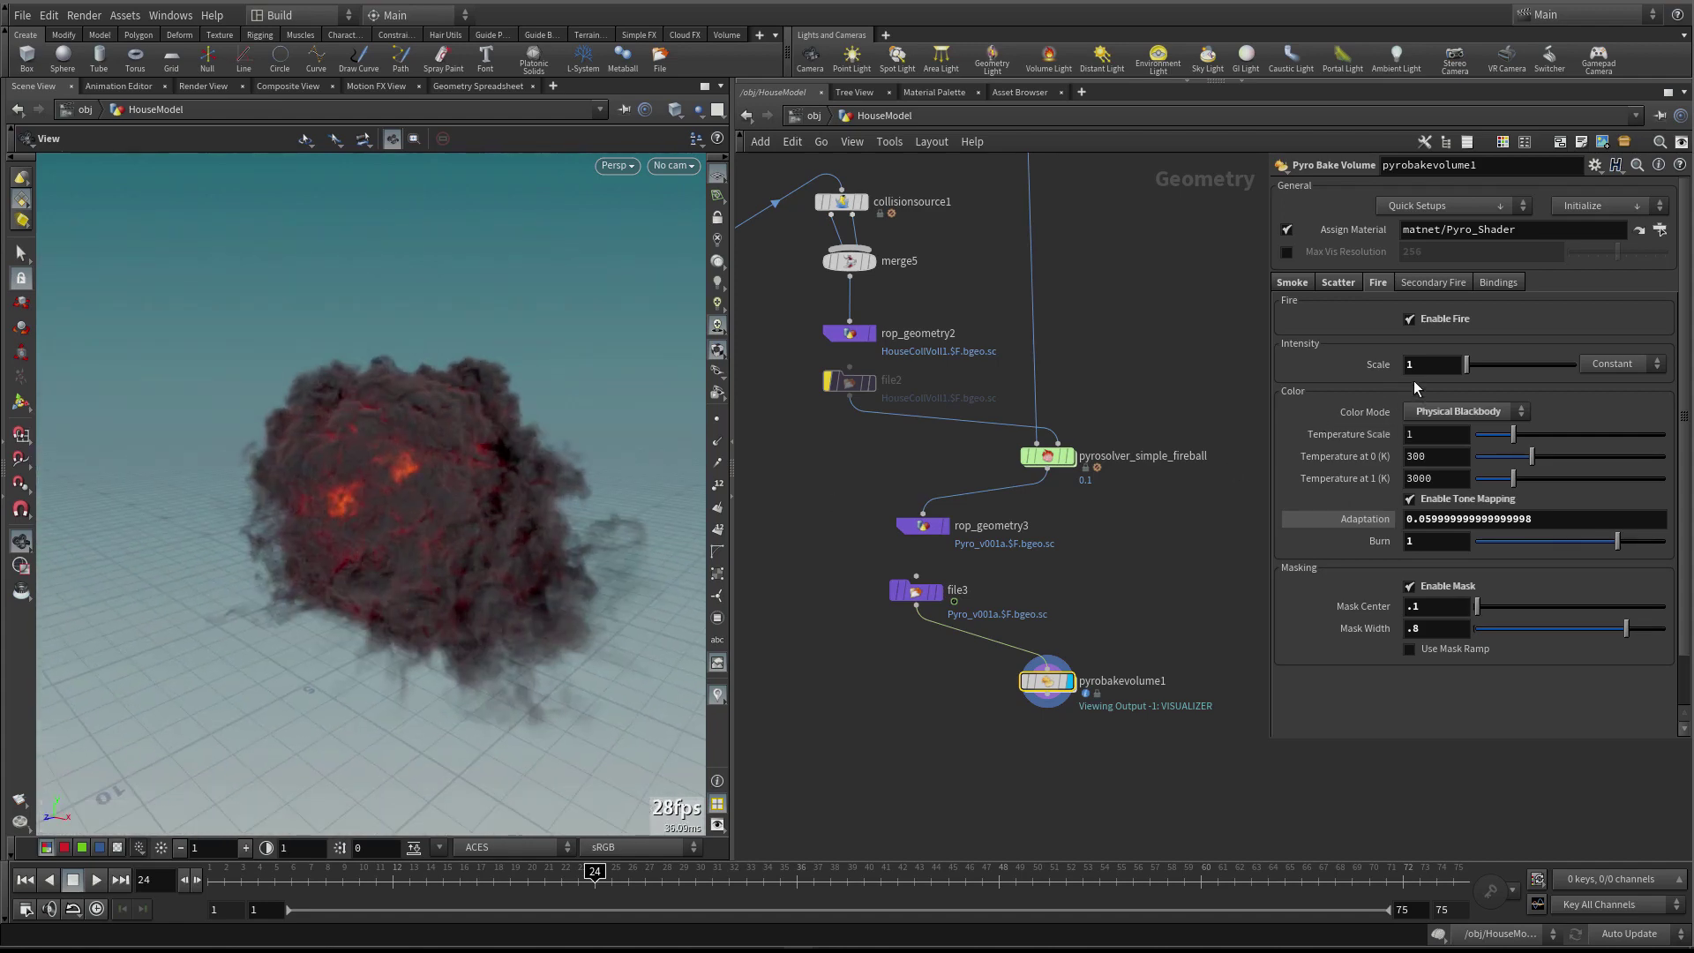
Set the fire's Intensity Scale to 250 and inspect the explosion alongside the scatter settings
{"action": "double_click", "coordinate": [1434, 365]}
{"action": "type", "text": "250"}
{"action": "key", "text": "Return"}
{"action": "left_click", "coordinate": [1338, 285]}
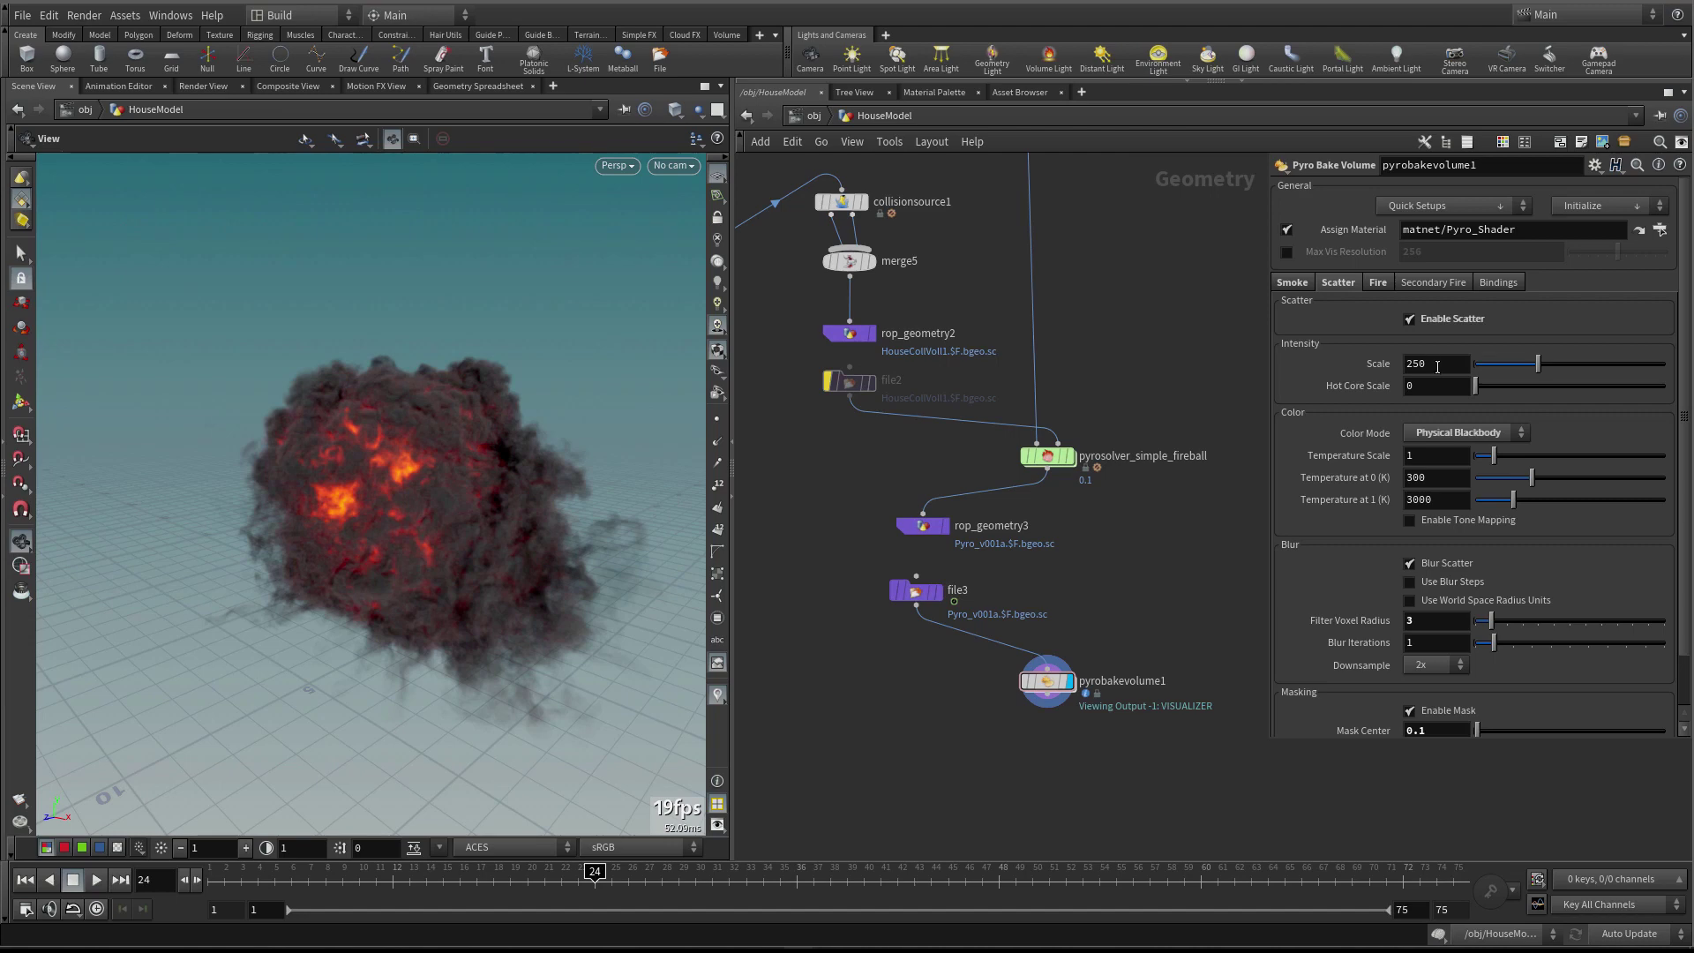
{"action": "left_click_drag", "start_coordinate": [427, 491], "coordinate": [439, 457]}
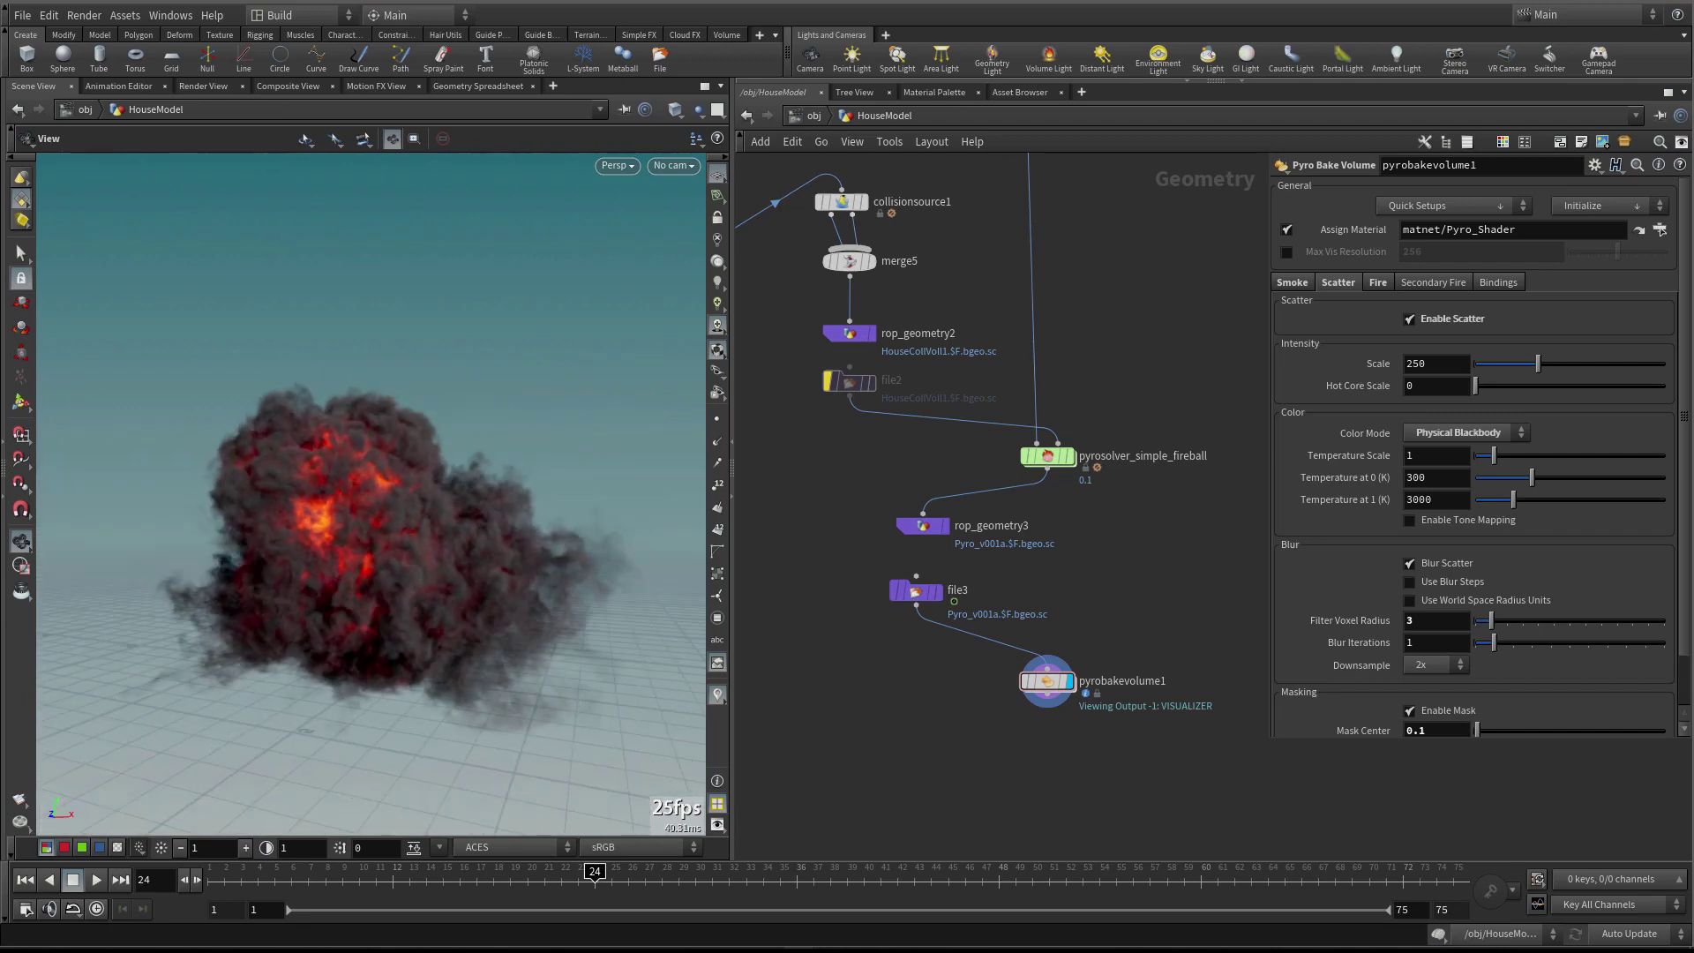
Switch to VLC, play Compare.mov to compare the Ramp, Physical BB and Planck BB explosions, and close the player
{"action": "key", "text": "alt+Tab"}
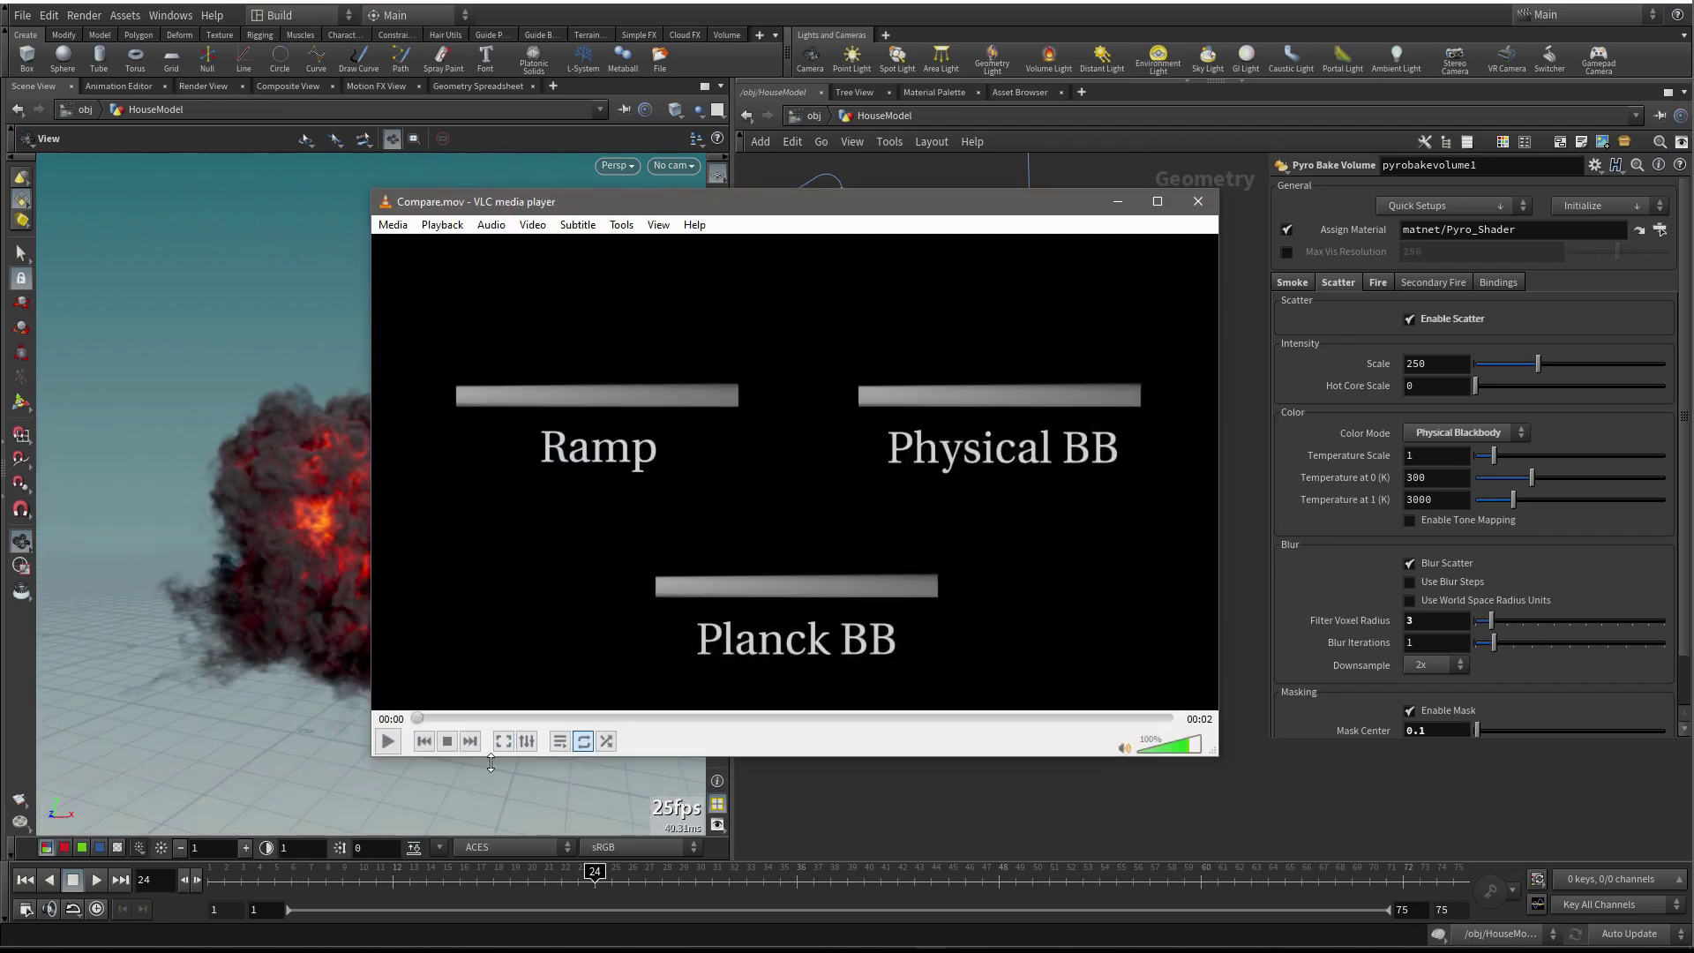
{"action": "left_click", "coordinate": [388, 741]}
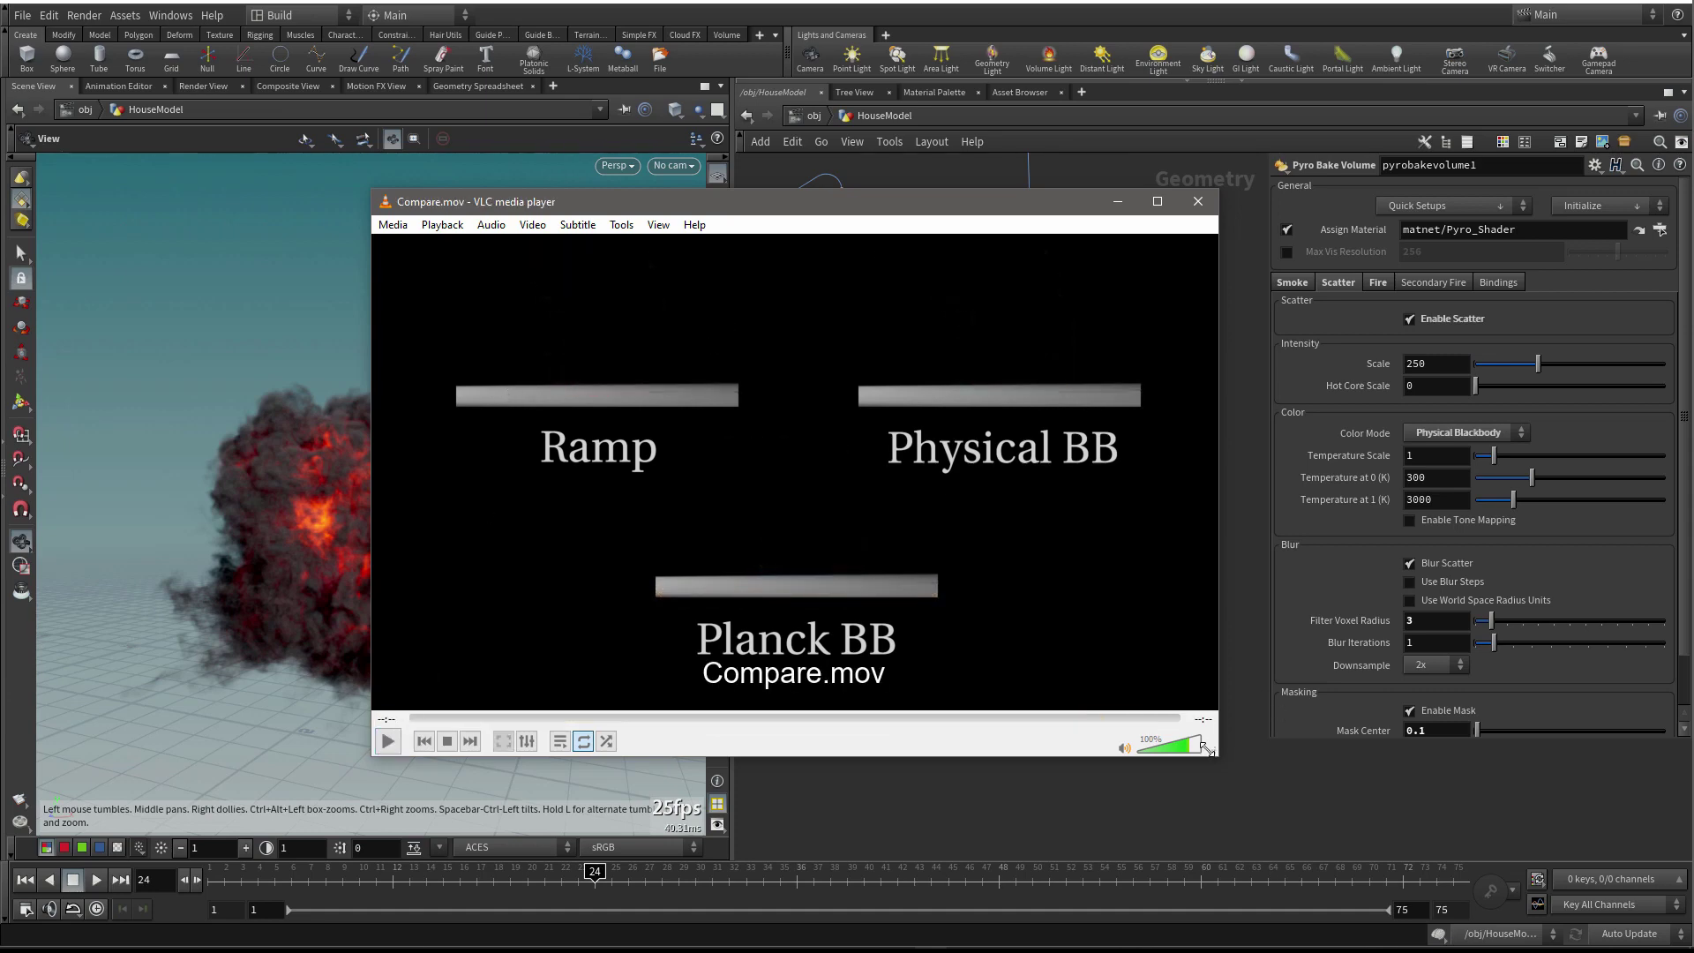
{"action": "left_click_drag", "start_coordinate": [1207, 749], "coordinate": [1322, 811]}
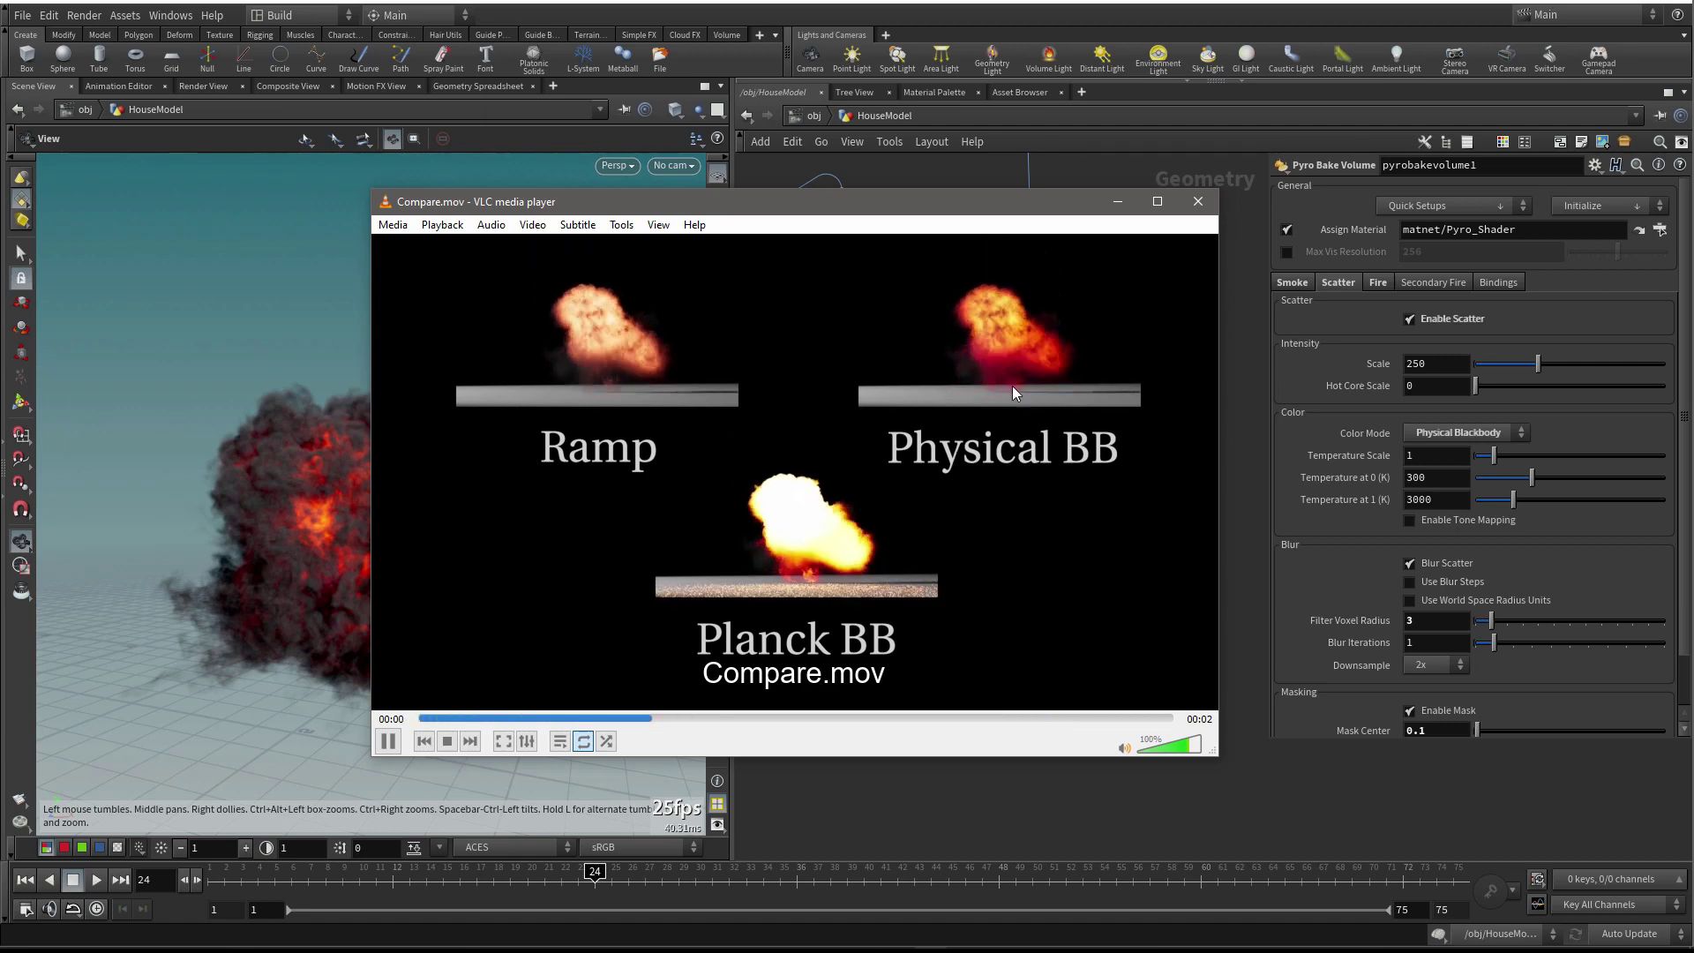
{"action": "left_click", "coordinate": [1200, 202]}
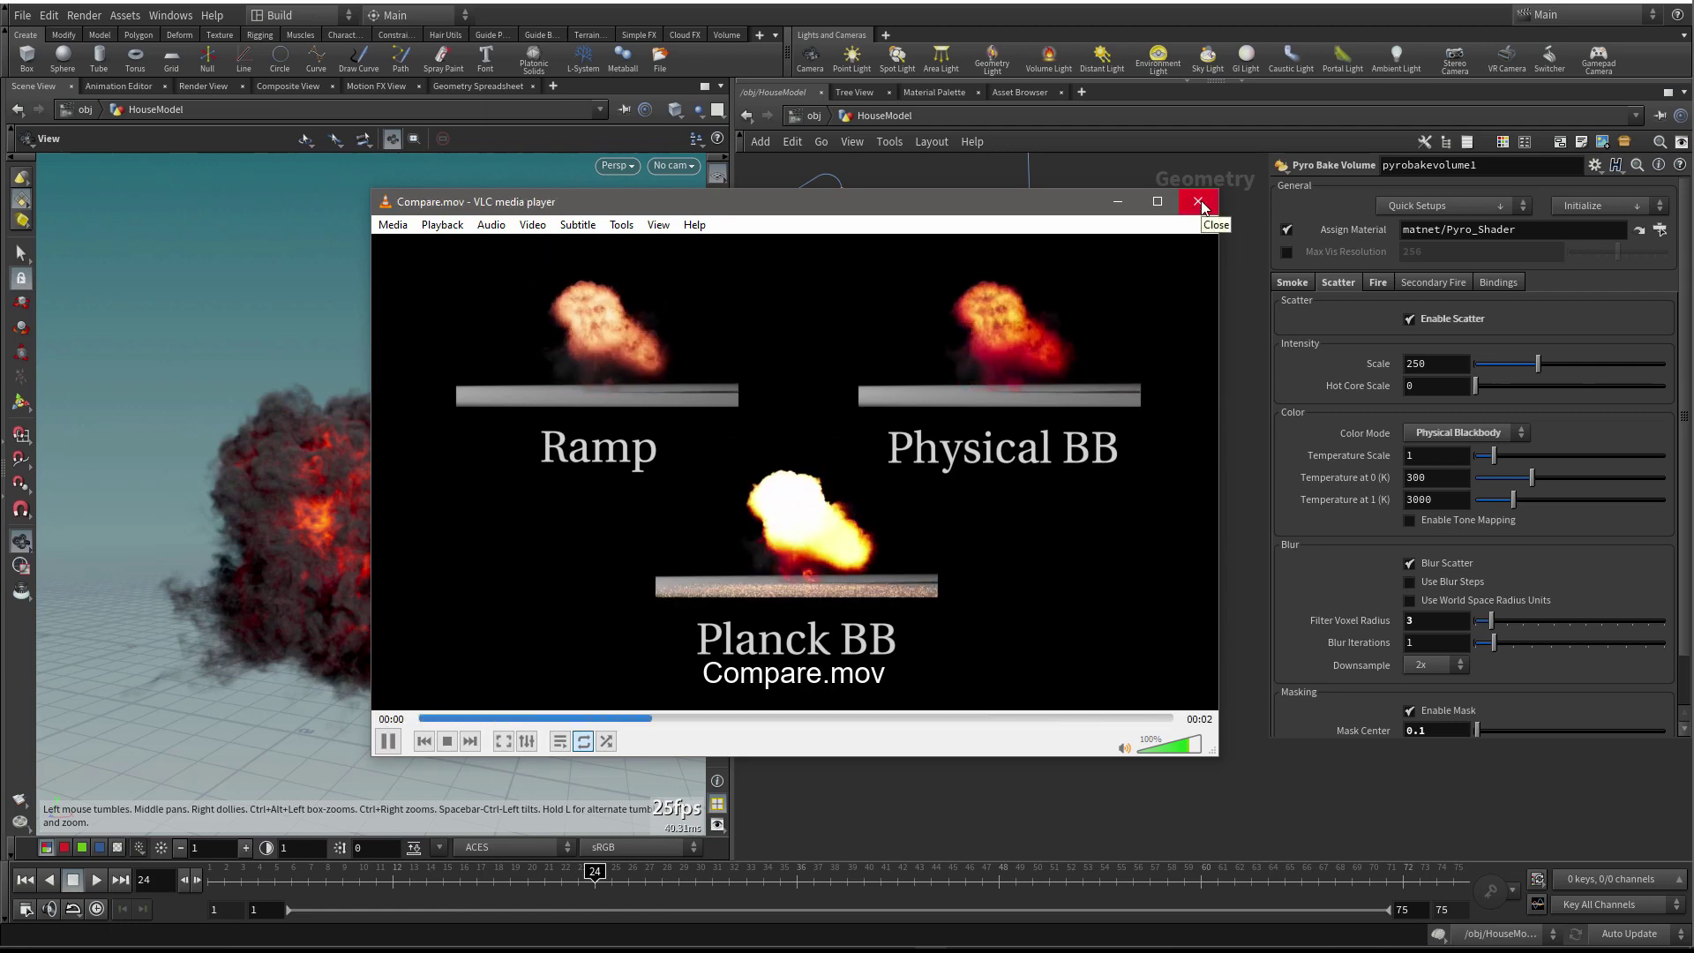
{"action": "left_click", "coordinate": [1200, 202]}
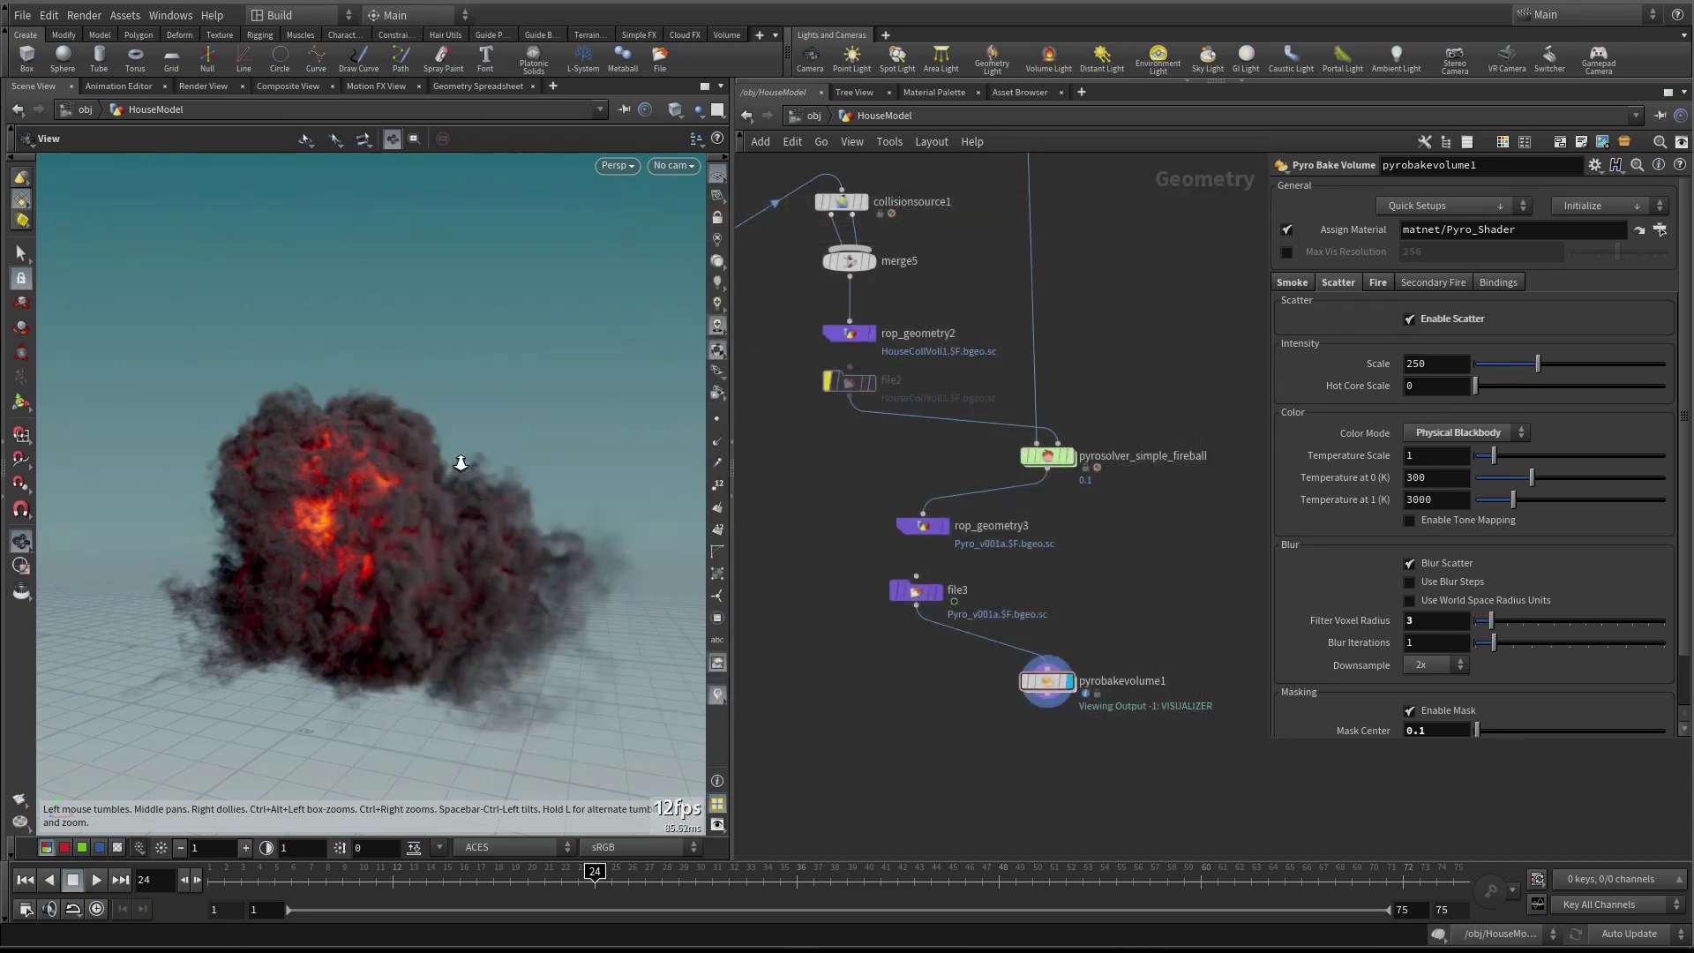
Review the scatter's Masking settings and inspect the explosion at frame 24 from other angles
{"action": "scroll", "coordinate": [454, 466], "scroll_direction": "up", "scroll_amount": 2}
{"action": "scroll", "coordinate": [1488, 691], "scroll_direction": "down", "scroll_amount": 2}
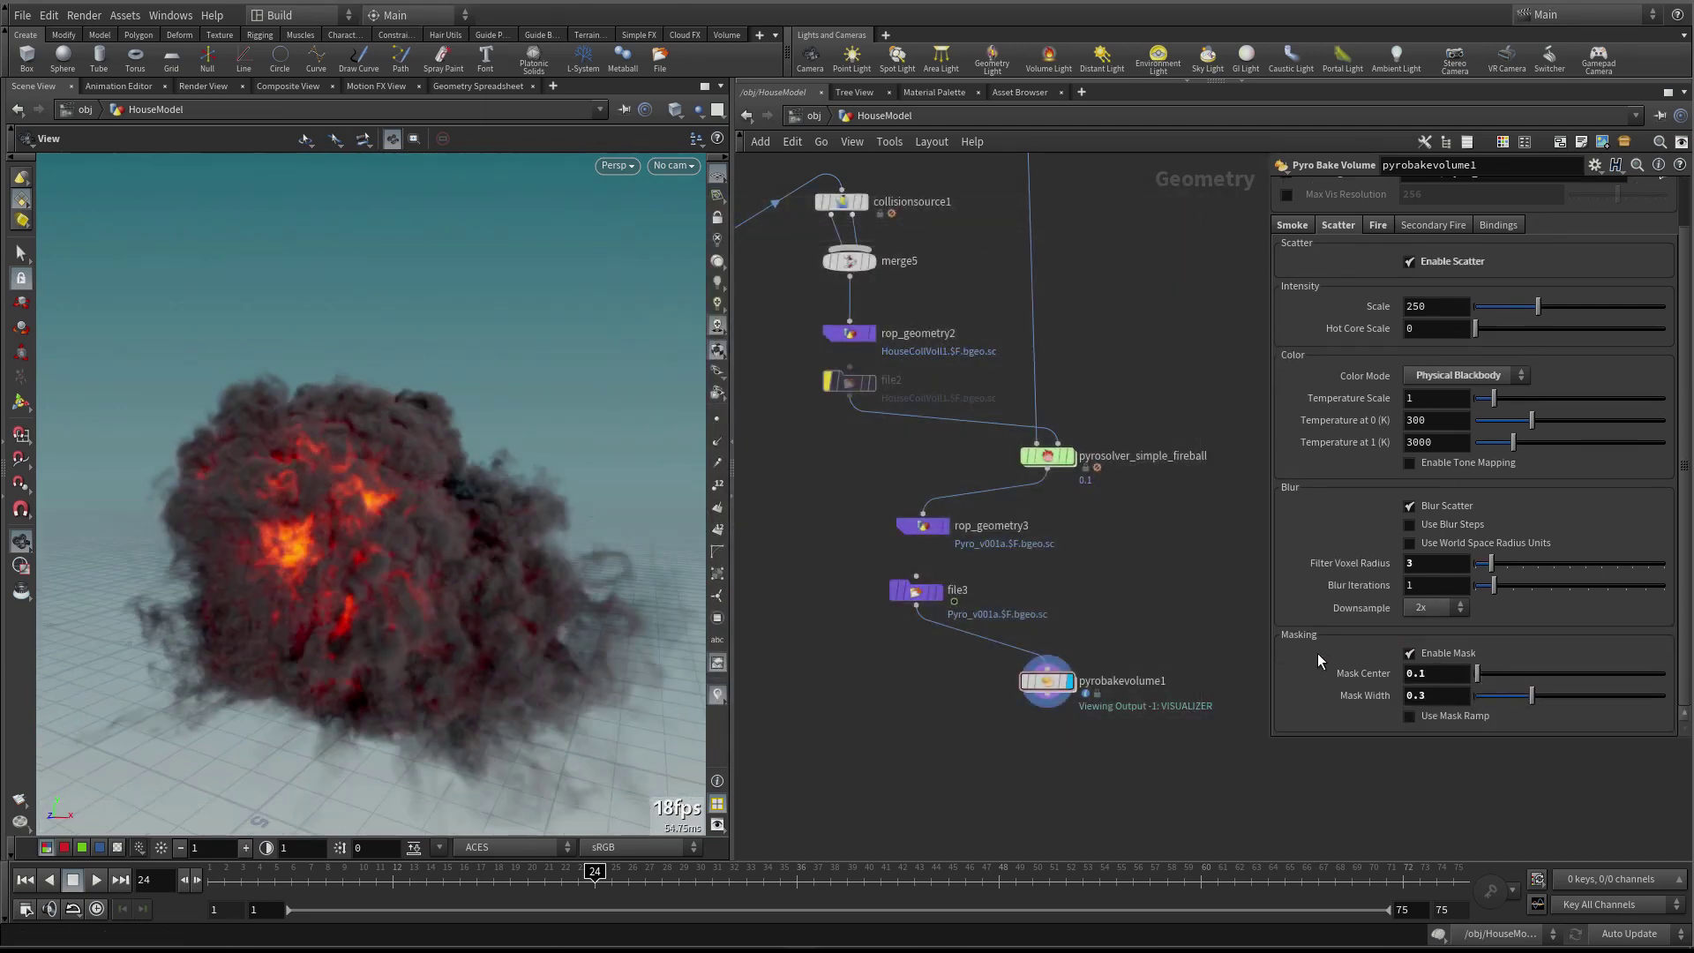
{"action": "left_click_drag", "start_coordinate": [537, 552], "coordinate": [432, 443]}
{"action": "left_click_drag", "start_coordinate": [354, 455], "coordinate": [617, 498]}
Go to frame 42, inspect the smoke from other angles and look over the wider node network
{"action": "left_click", "coordinate": [896, 878]}
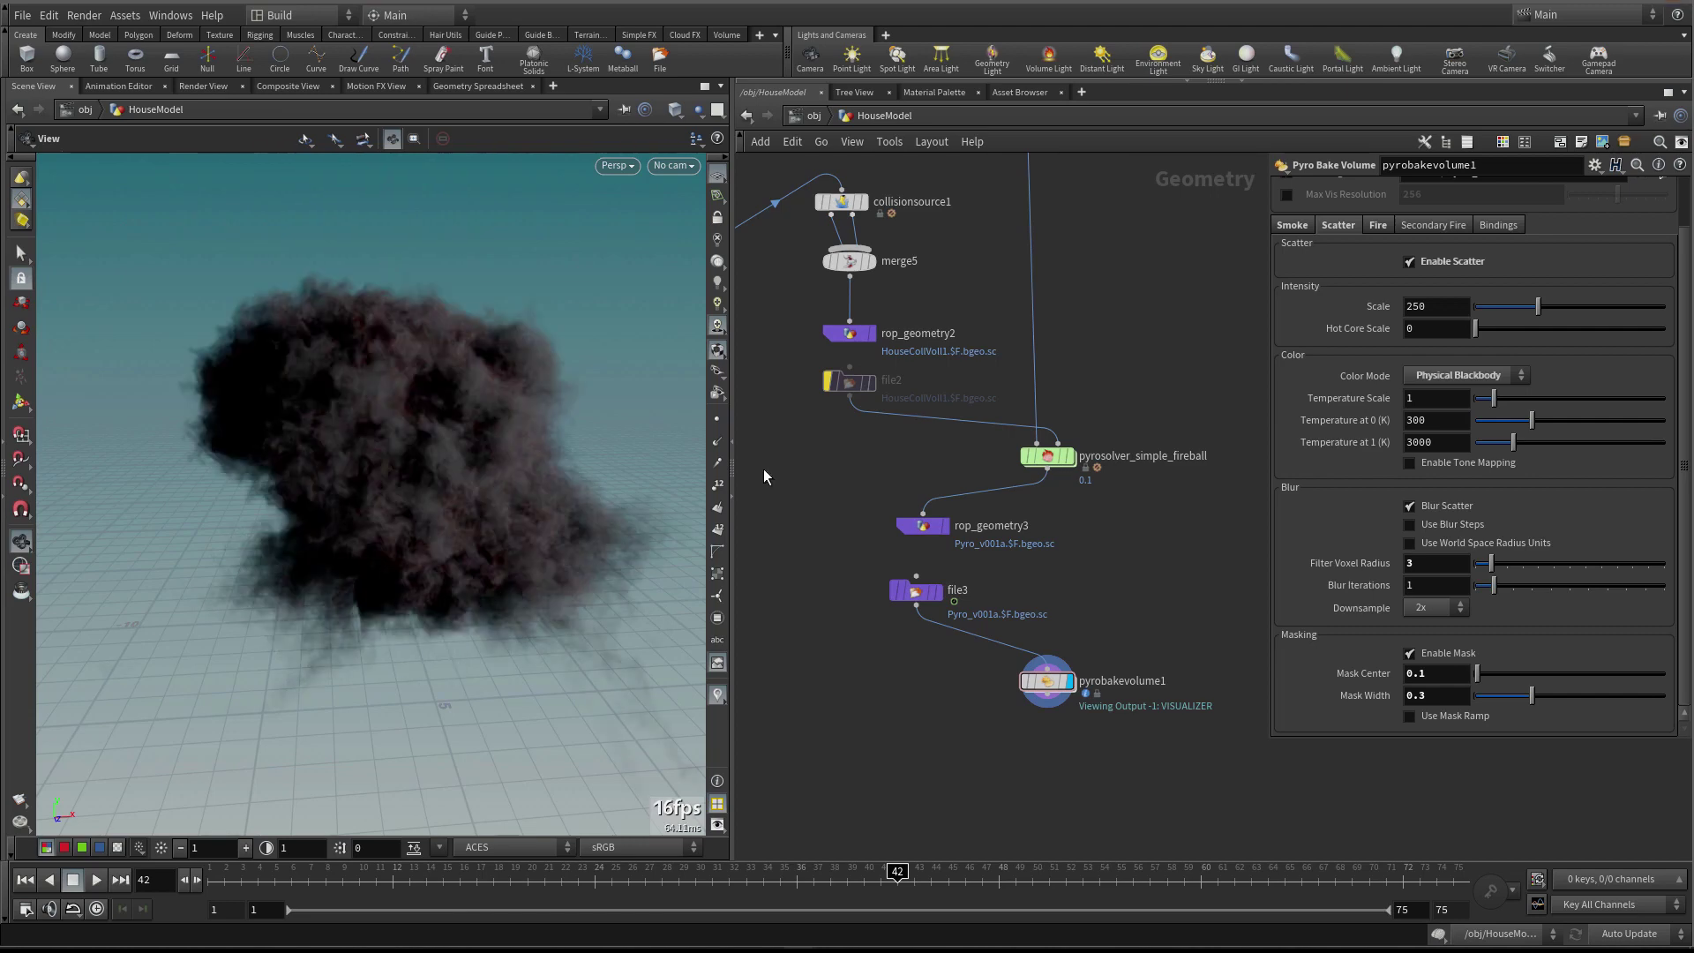
{"action": "right_click_drag", "start_coordinate": [510, 446], "coordinate": [356, 480]}
{"action": "left_click_drag", "start_coordinate": [355, 480], "coordinate": [418, 458]}
{"action": "scroll", "coordinate": [1036, 565], "scroll_direction": "down", "scroll_amount": 5}
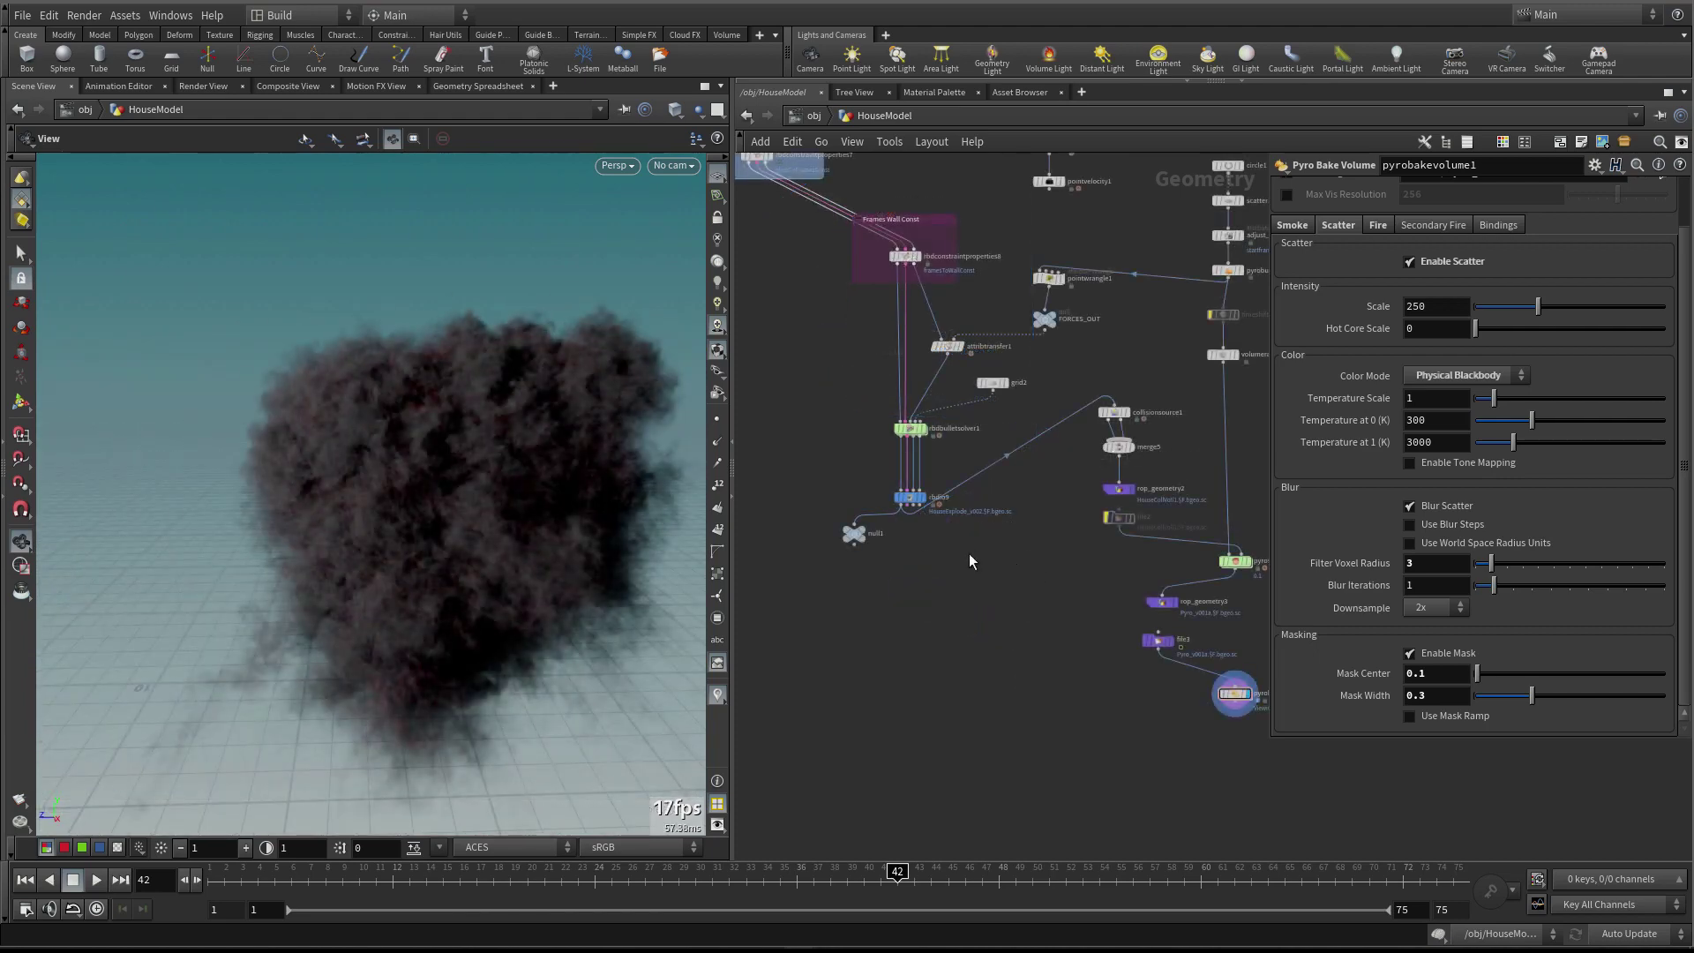
Display the null fed by rbdio9 to view the exploded house debris, and switch the display back to pyrobakevolume1
{"action": "scroll", "coordinate": [860, 531], "scroll_direction": "up", "scroll_amount": 3}
{"action": "mouse_move", "coordinate": [855, 517]}
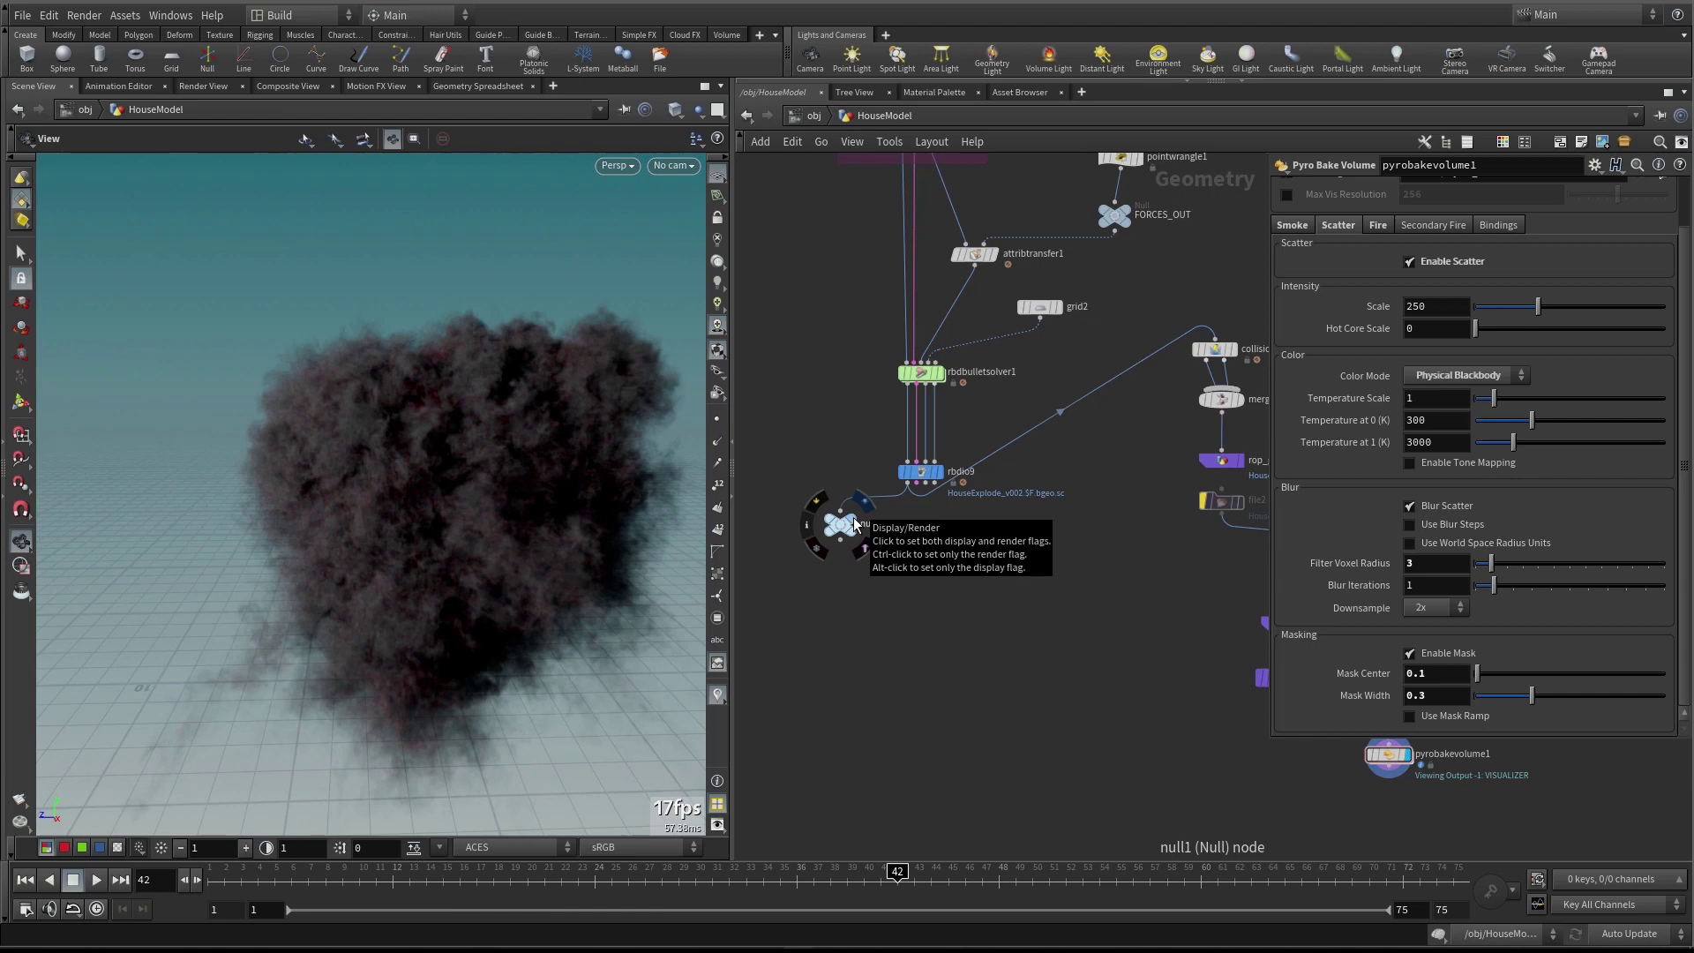
{"action": "left_click", "coordinate": [848, 534]}
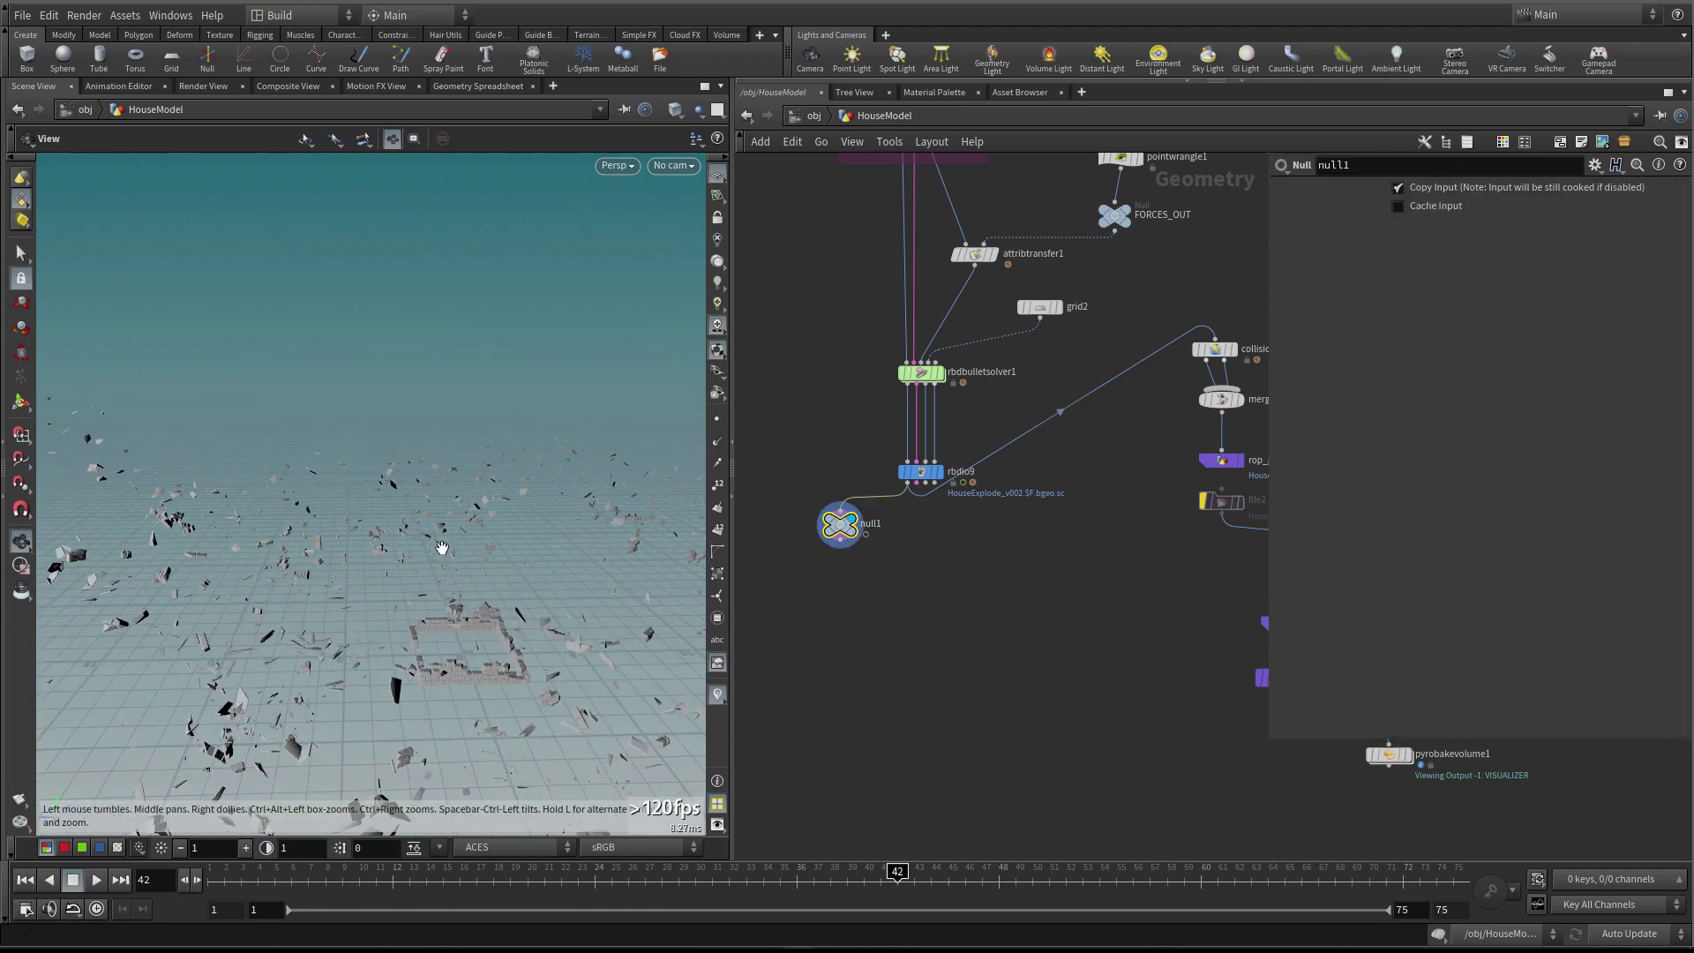
{"action": "middle_click_drag", "start_coordinate": [1331, 798], "coordinate": [1118, 731]}
{"action": "left_click", "coordinate": [1193, 688]}
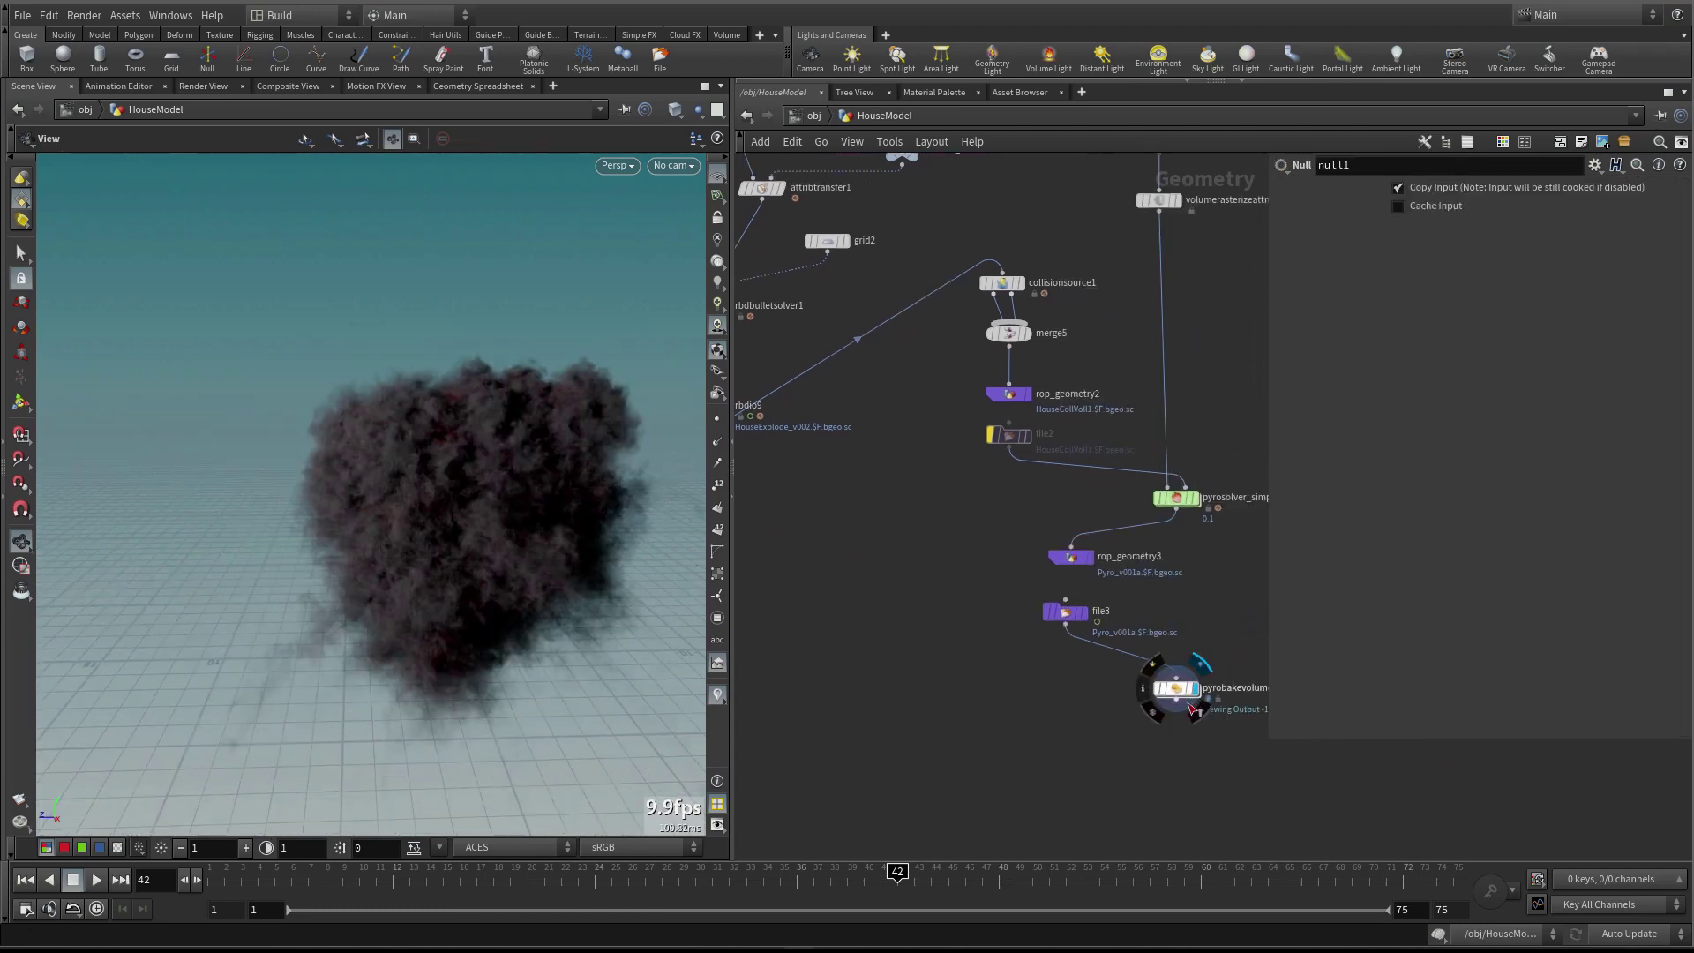
{"action": "middle_click_drag", "start_coordinate": [899, 664], "coordinate": [1075, 678]}
{"action": "scroll", "coordinate": [1075, 686], "scroll_direction": "down", "scroll_amount": 3}
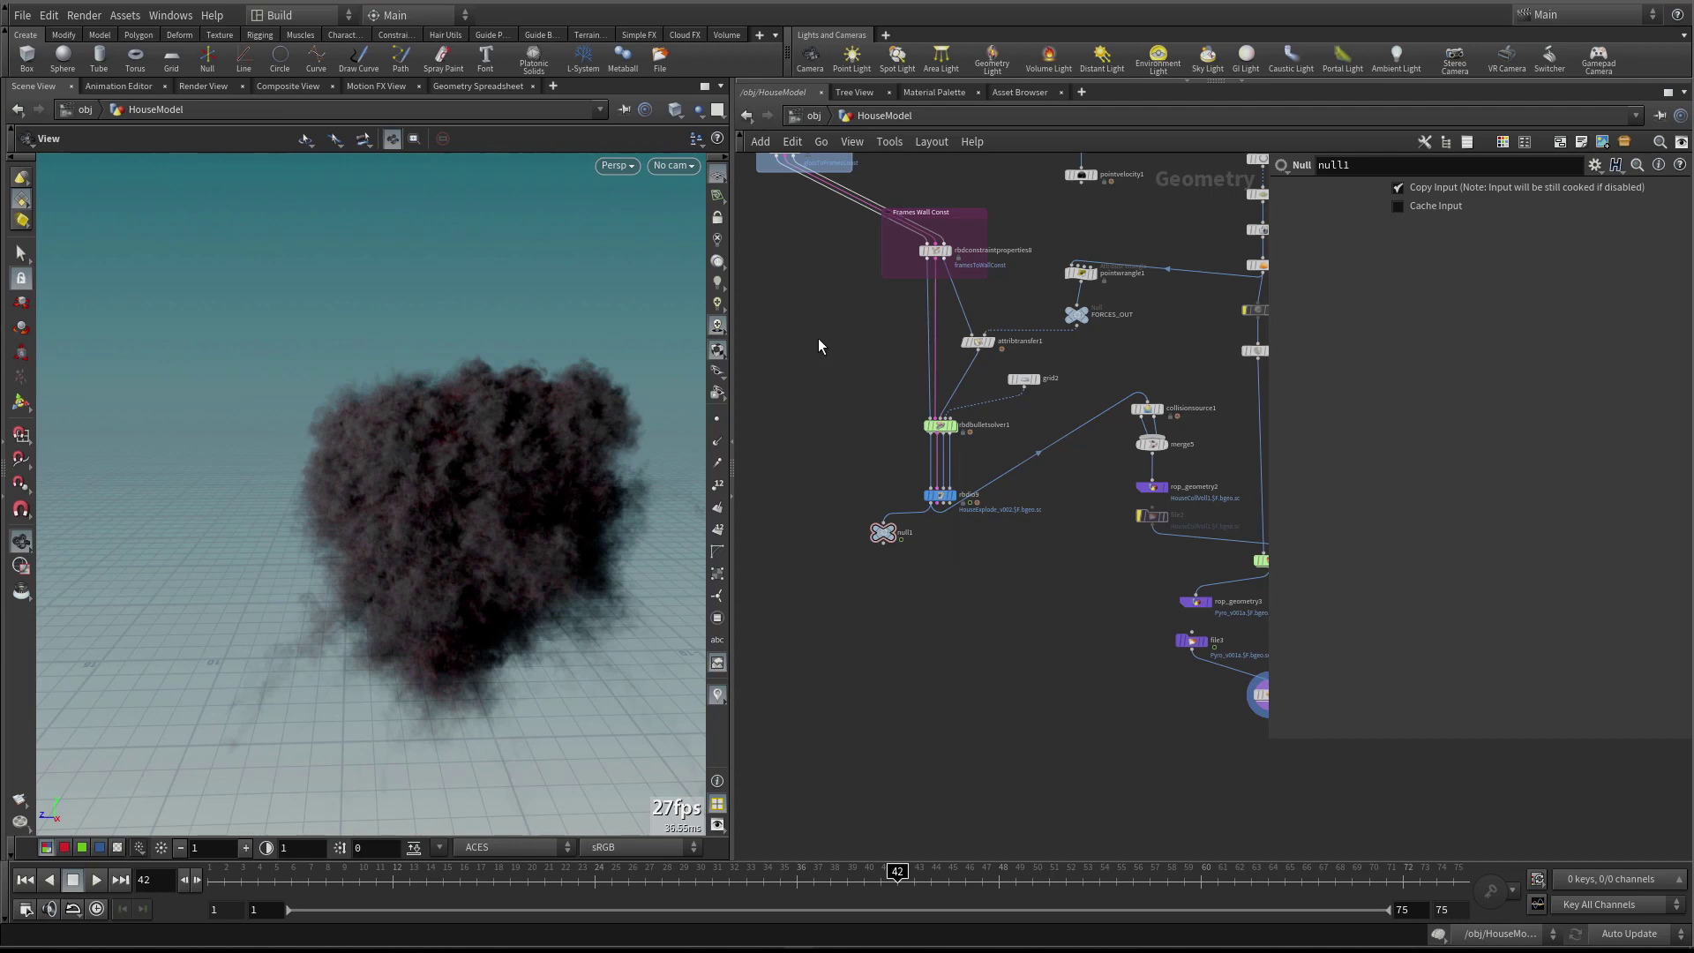
Move the HouseModel node higher in the object network and go back inside it
{"action": "key", "text": "u"}
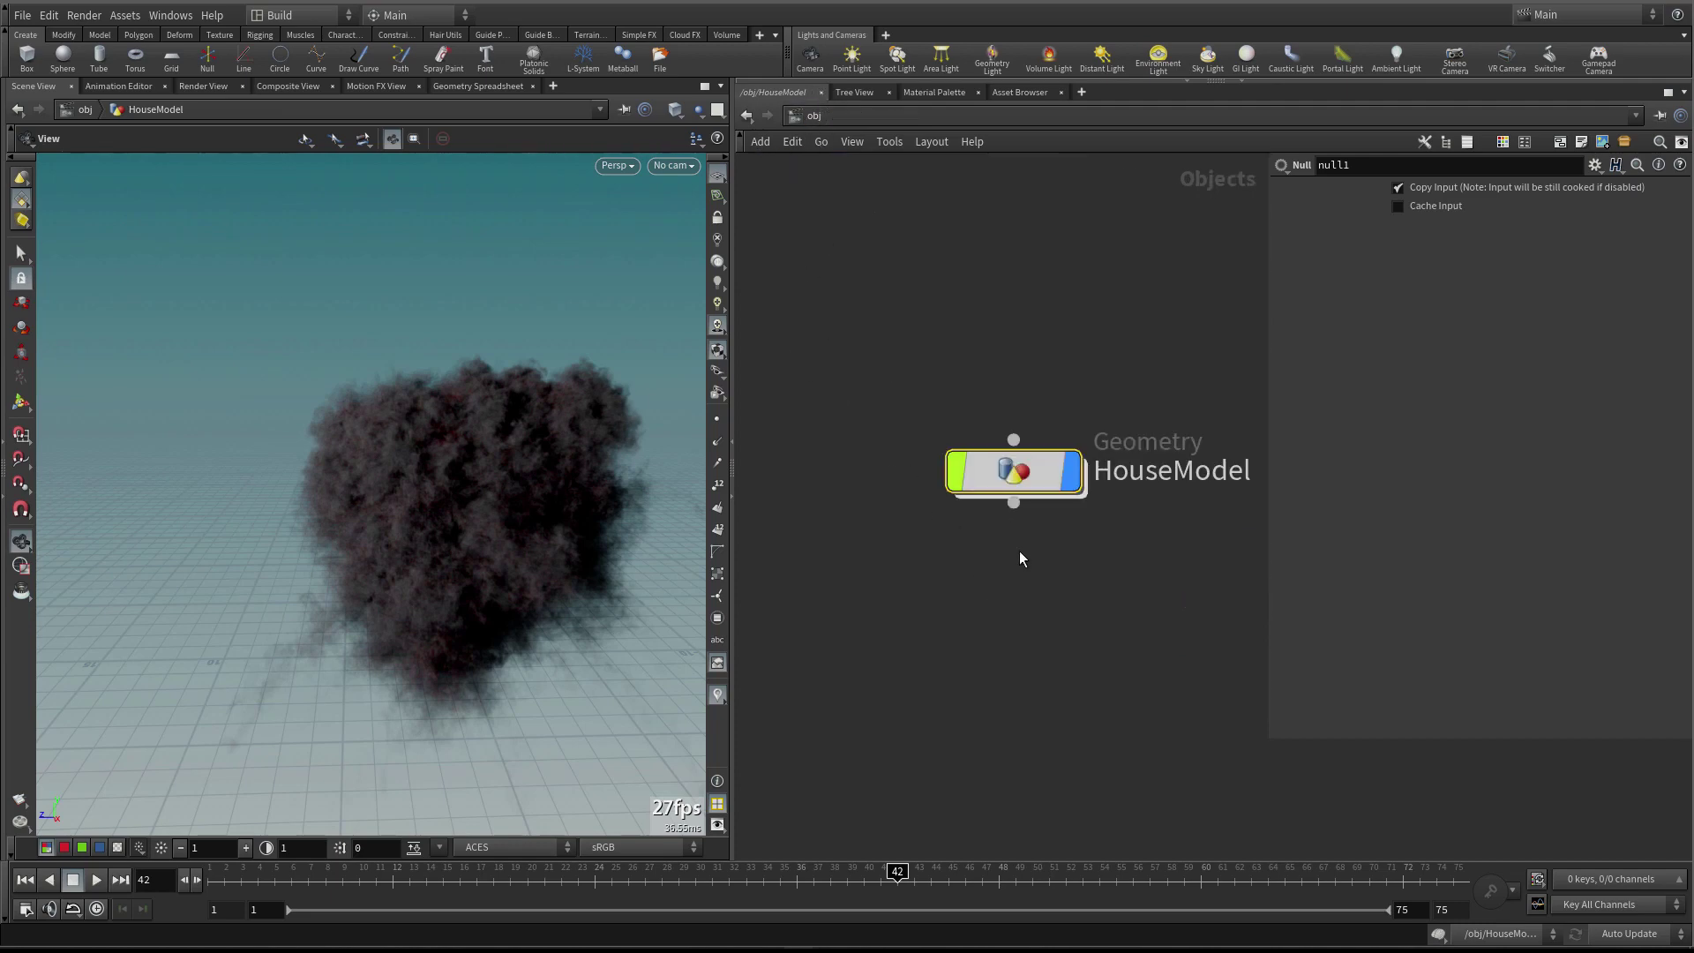
{"action": "left_click", "coordinate": [1022, 474]}
{"action": "left_click_drag", "start_coordinate": [1024, 478], "coordinate": [1034, 372]}
{"action": "double_click", "coordinate": [1034, 373]}
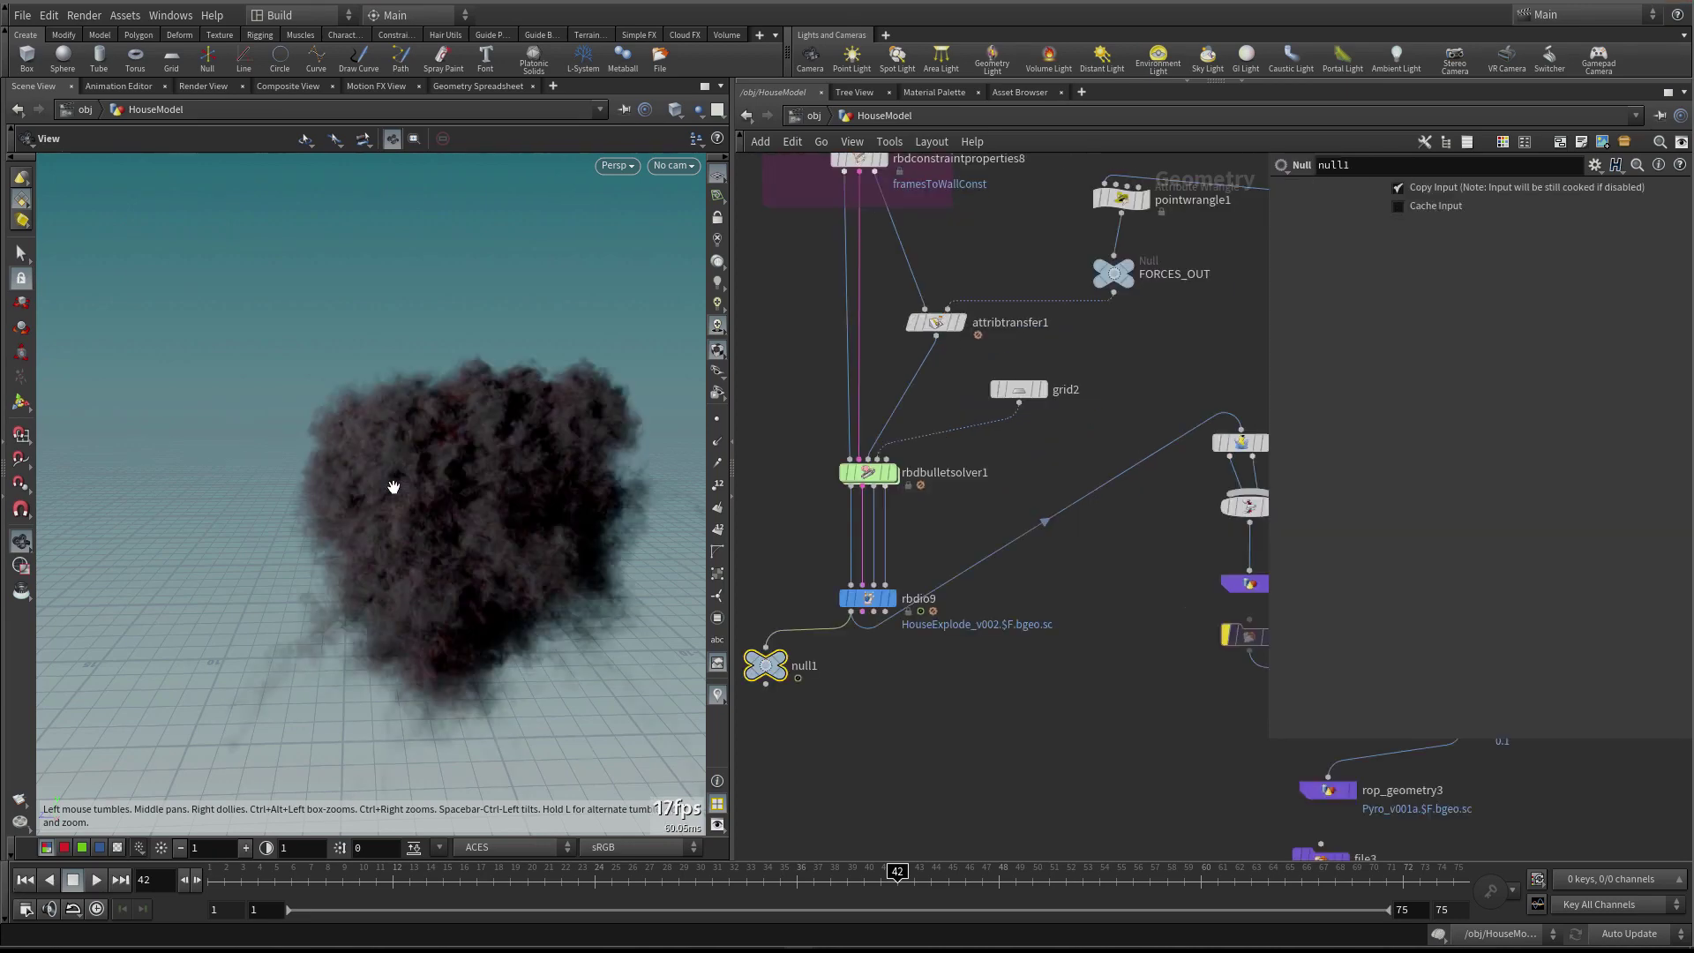
Return the timeline to frame 1 and rename the null below rbdio9 as HOUSE_OUT
{"action": "left_click", "coordinate": [24, 880]}
{"action": "middle_click_drag", "start_coordinate": [809, 663], "coordinate": [892, 617]}
{"action": "double_click", "coordinate": [894, 620]}
{"action": "type", "text": "HOUSE_OUT"}
{"action": "key", "text": "Return"}
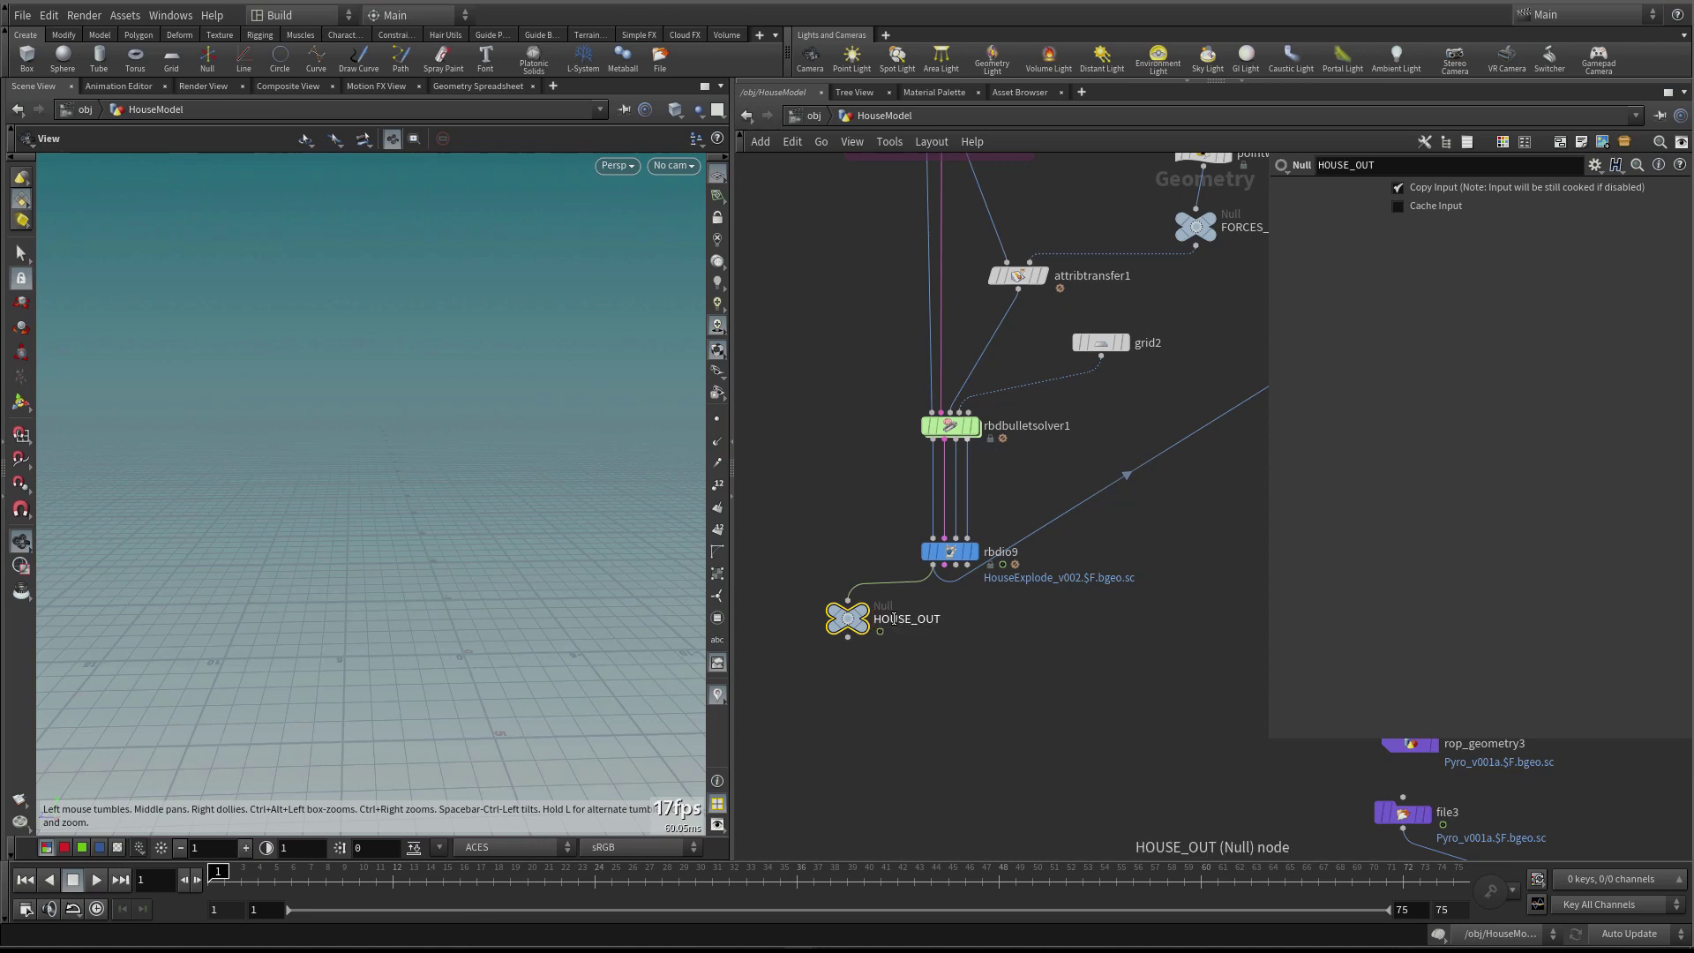
Colour the HOUSE_OUT null red
{"action": "scroll", "coordinate": [915, 620], "scroll_direction": "down", "scroll_amount": 4}
{"action": "scroll", "coordinate": [847, 622], "scroll_direction": "up", "scroll_amount": 2}
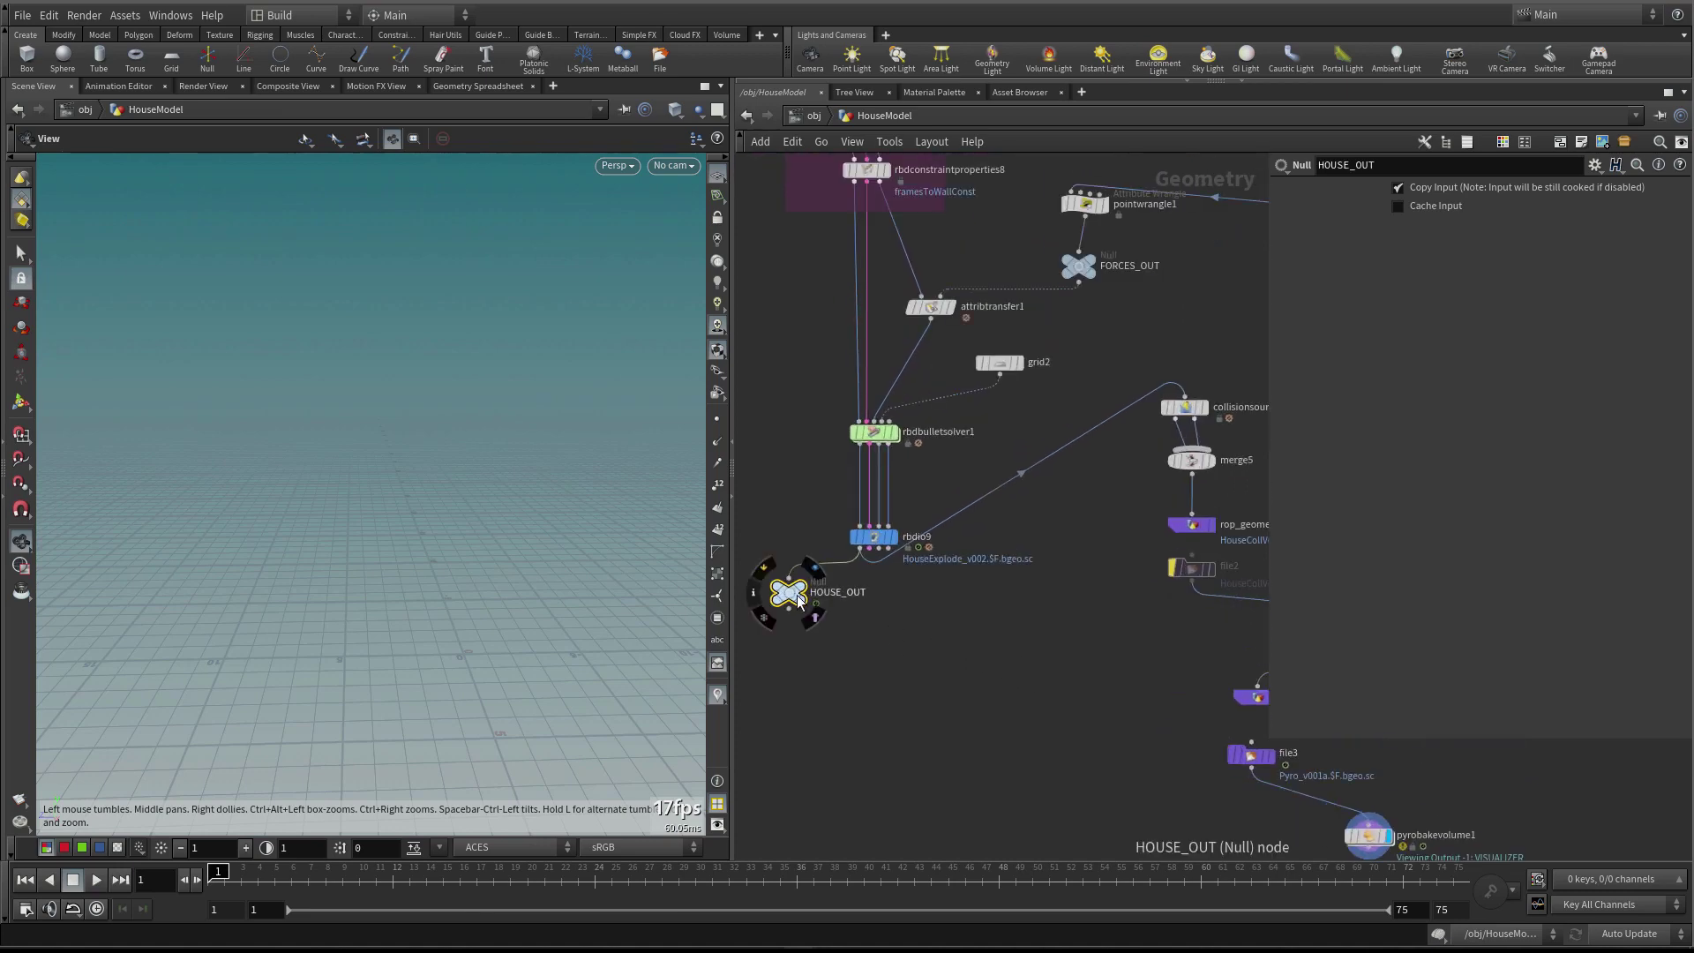
{"action": "key", "text": "c"}
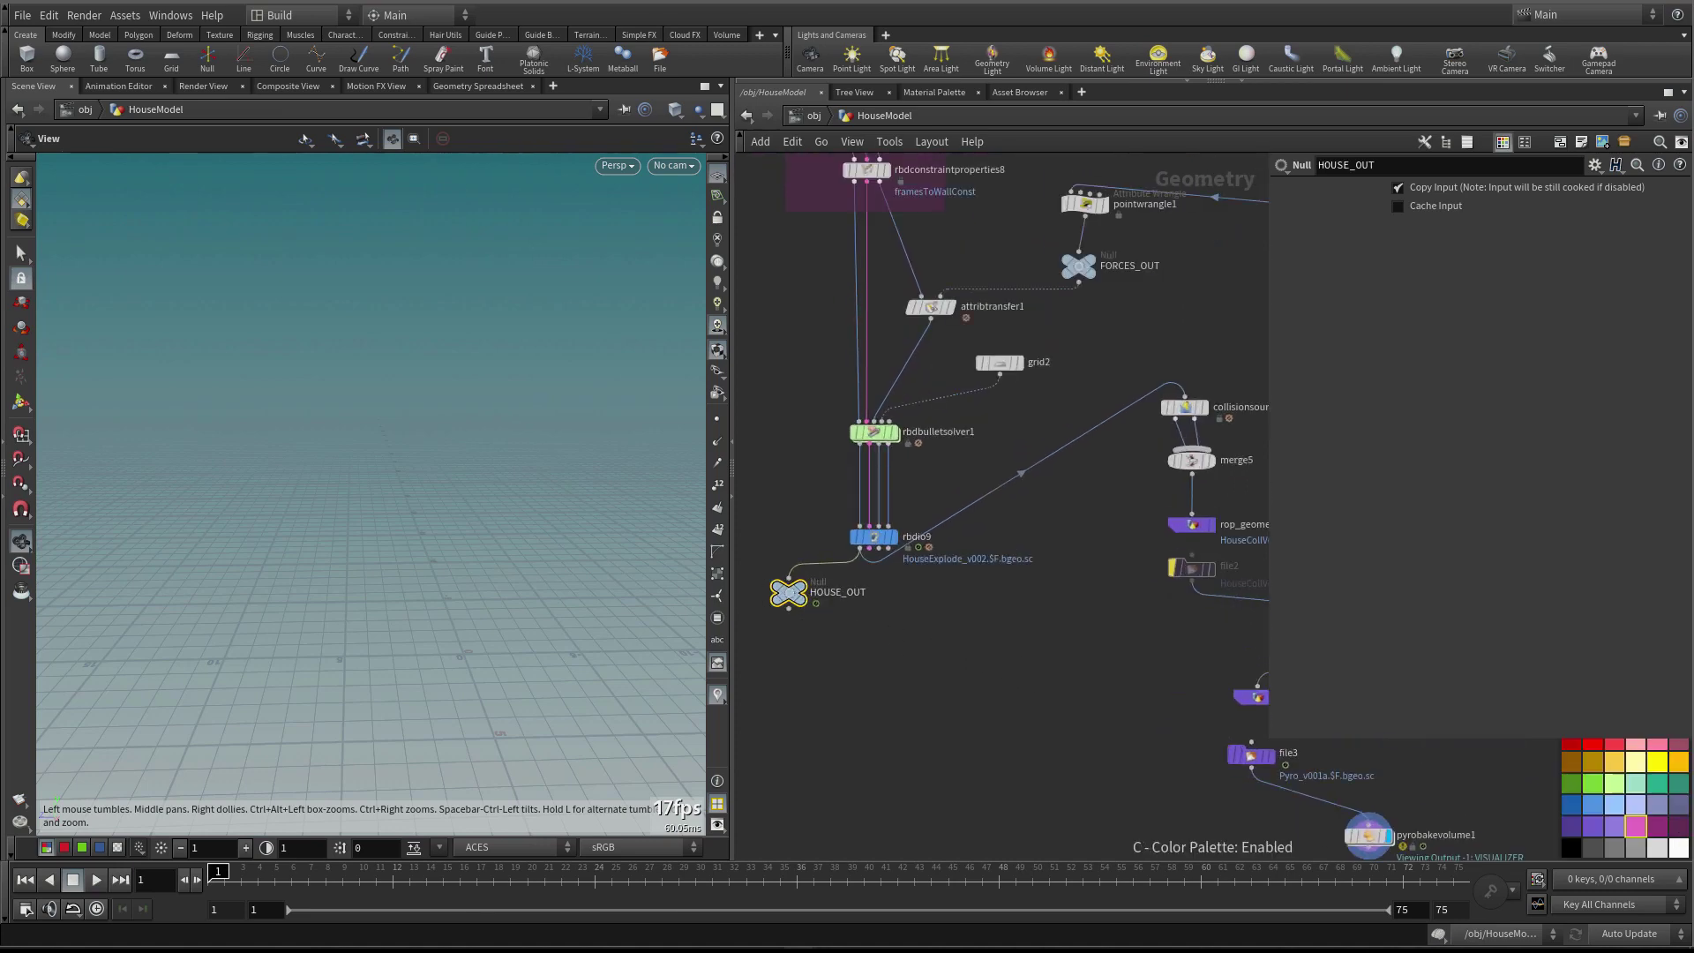
{"action": "left_click", "coordinate": [1572, 745]}
{"action": "key", "text": "c"}
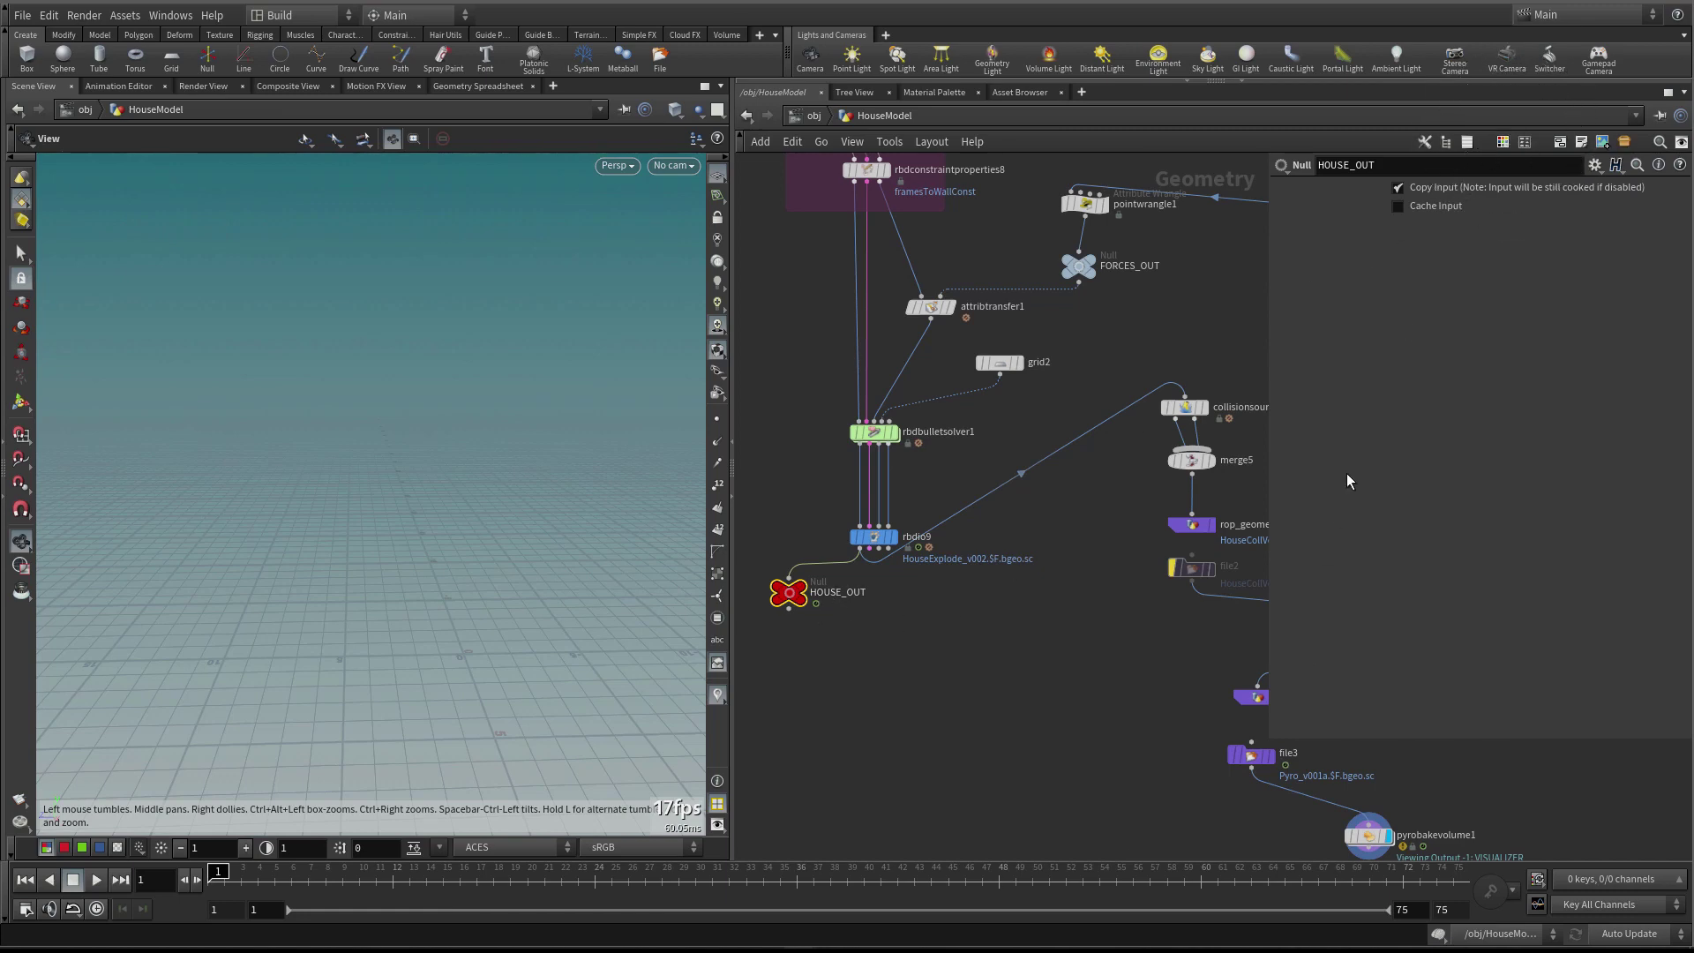
Duplicate the HOUSE_OUT null beneath file3, wire file3's output into the copy, and rename it PYRO_OUT
{"action": "key", "text": "p"}
{"action": "key", "text": "h"}
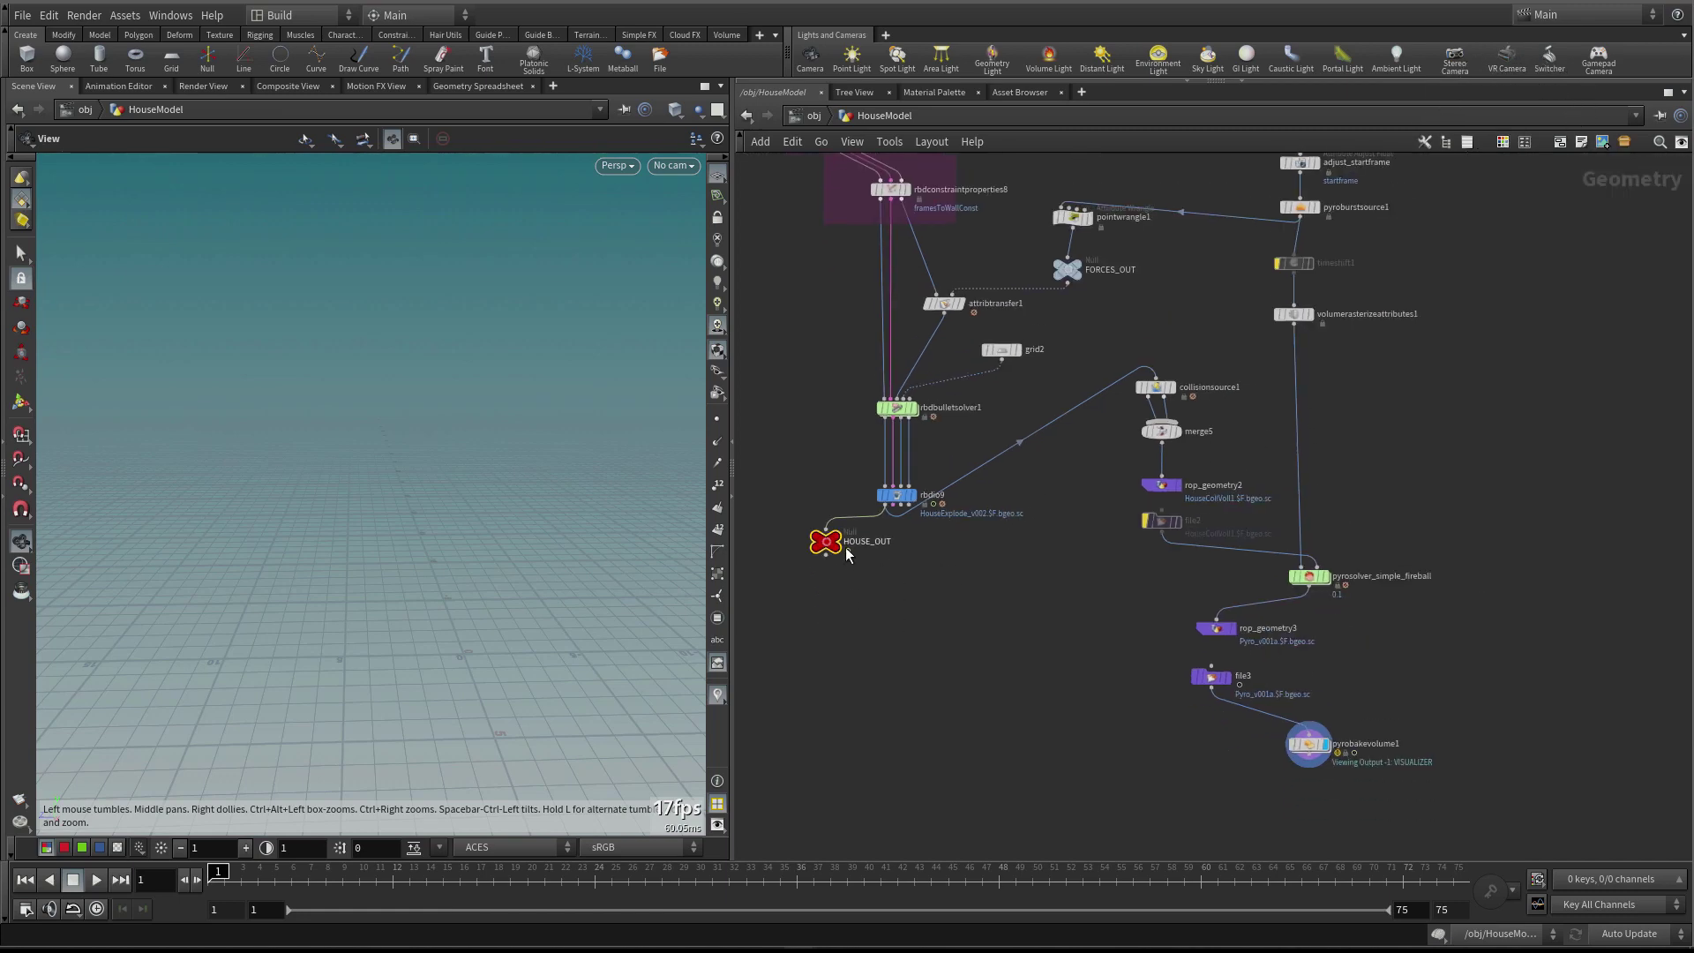
{"action": "left_click_drag", "start_coordinate": [828, 542], "coordinate": [1125, 723], "text": "alt"}
{"action": "left_click", "coordinate": [1212, 688]}
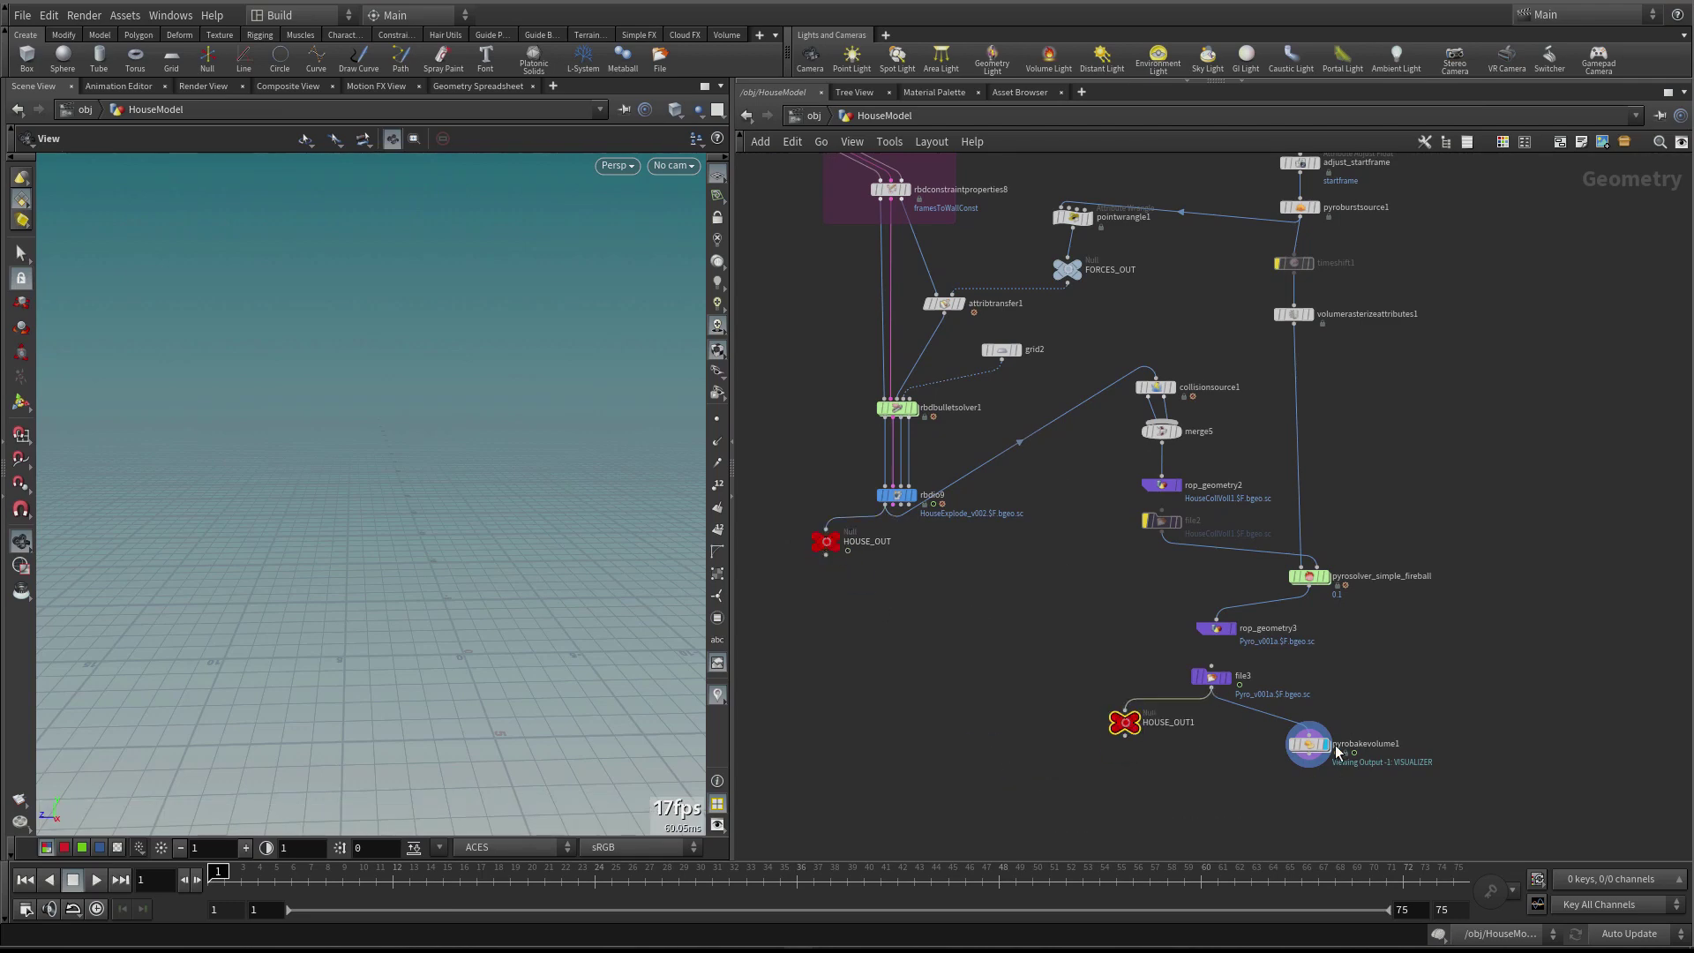
{"action": "scroll", "coordinate": [1133, 714], "scroll_direction": "up", "scroll_amount": 3}
{"action": "scroll", "coordinate": [1170, 750], "scroll_direction": "down", "scroll_amount": 3}
{"action": "double_click", "coordinate": [1187, 733]}
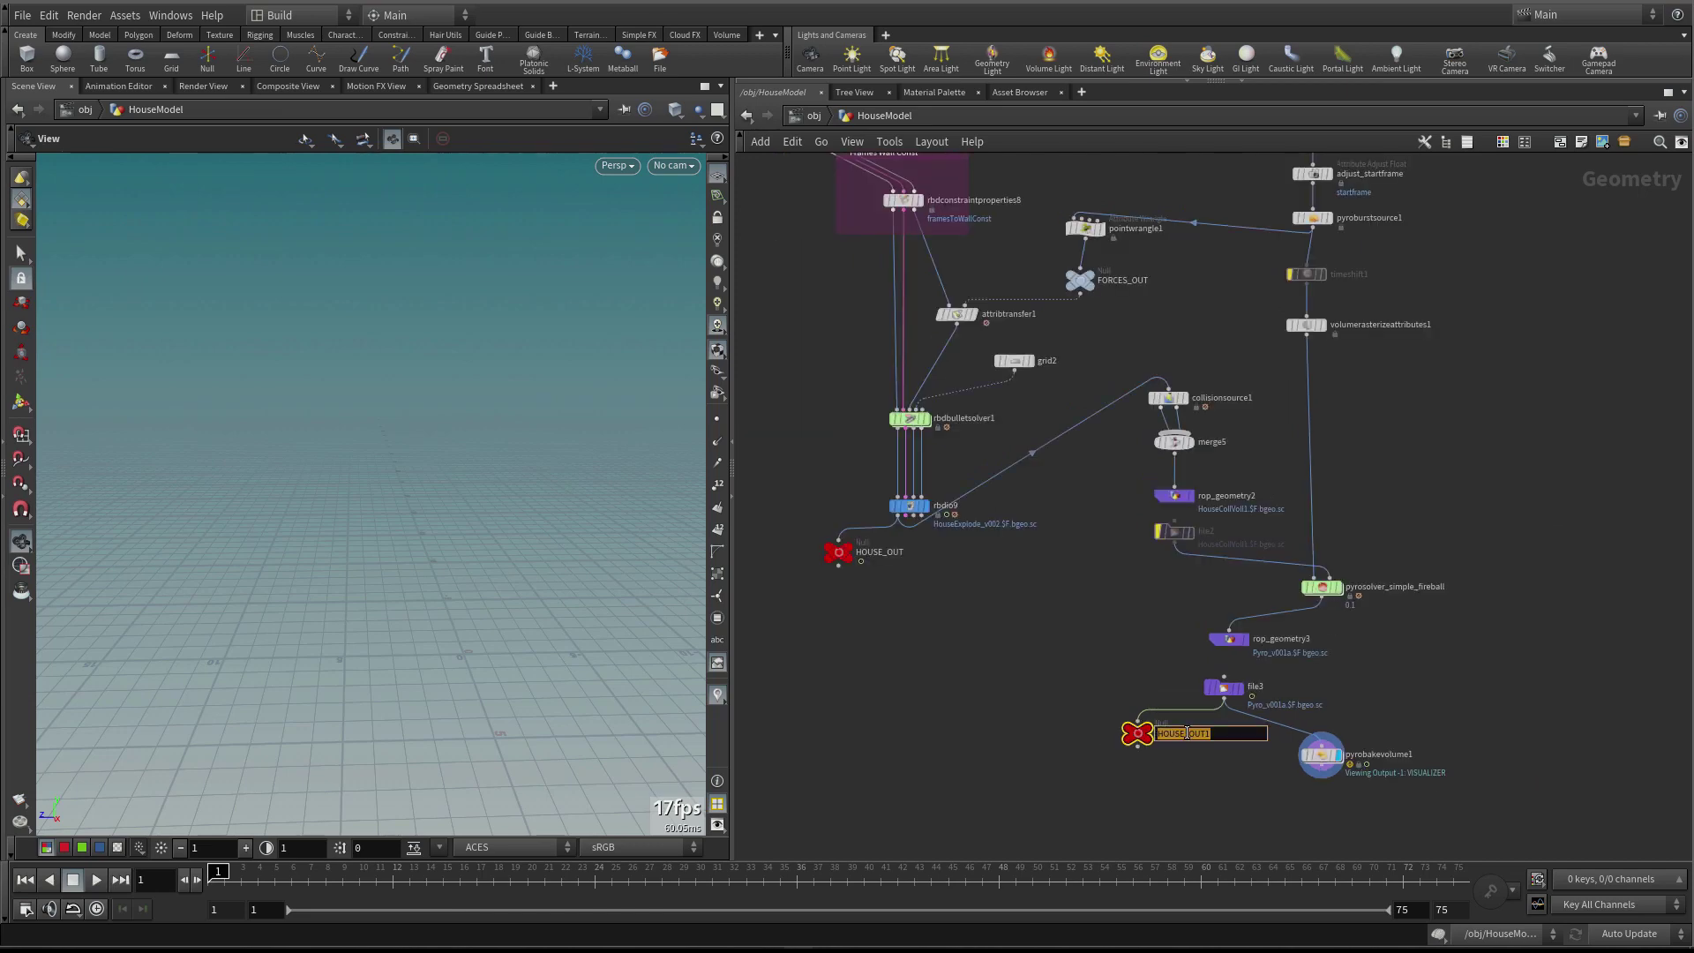
{"action": "type", "text": "PYRO_OUT"}
{"action": "key", "text": "Return"}
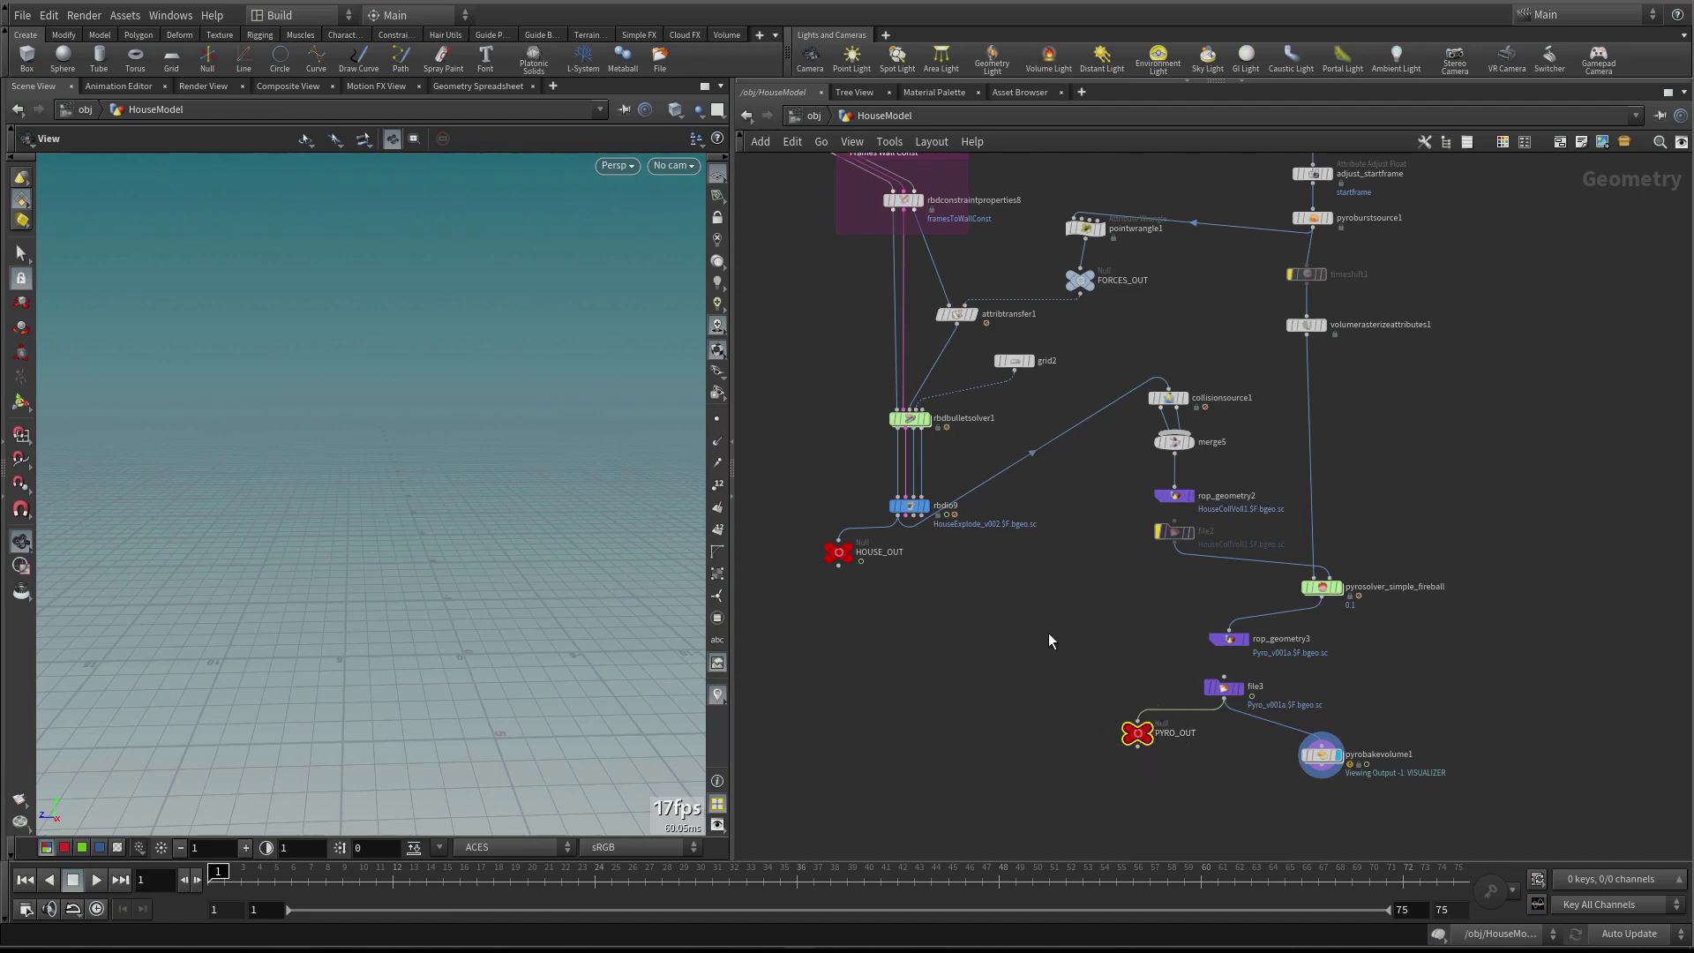
Copy the pyrobakevolume1 node to the clipboard
{"action": "left_click", "coordinate": [1321, 756]}
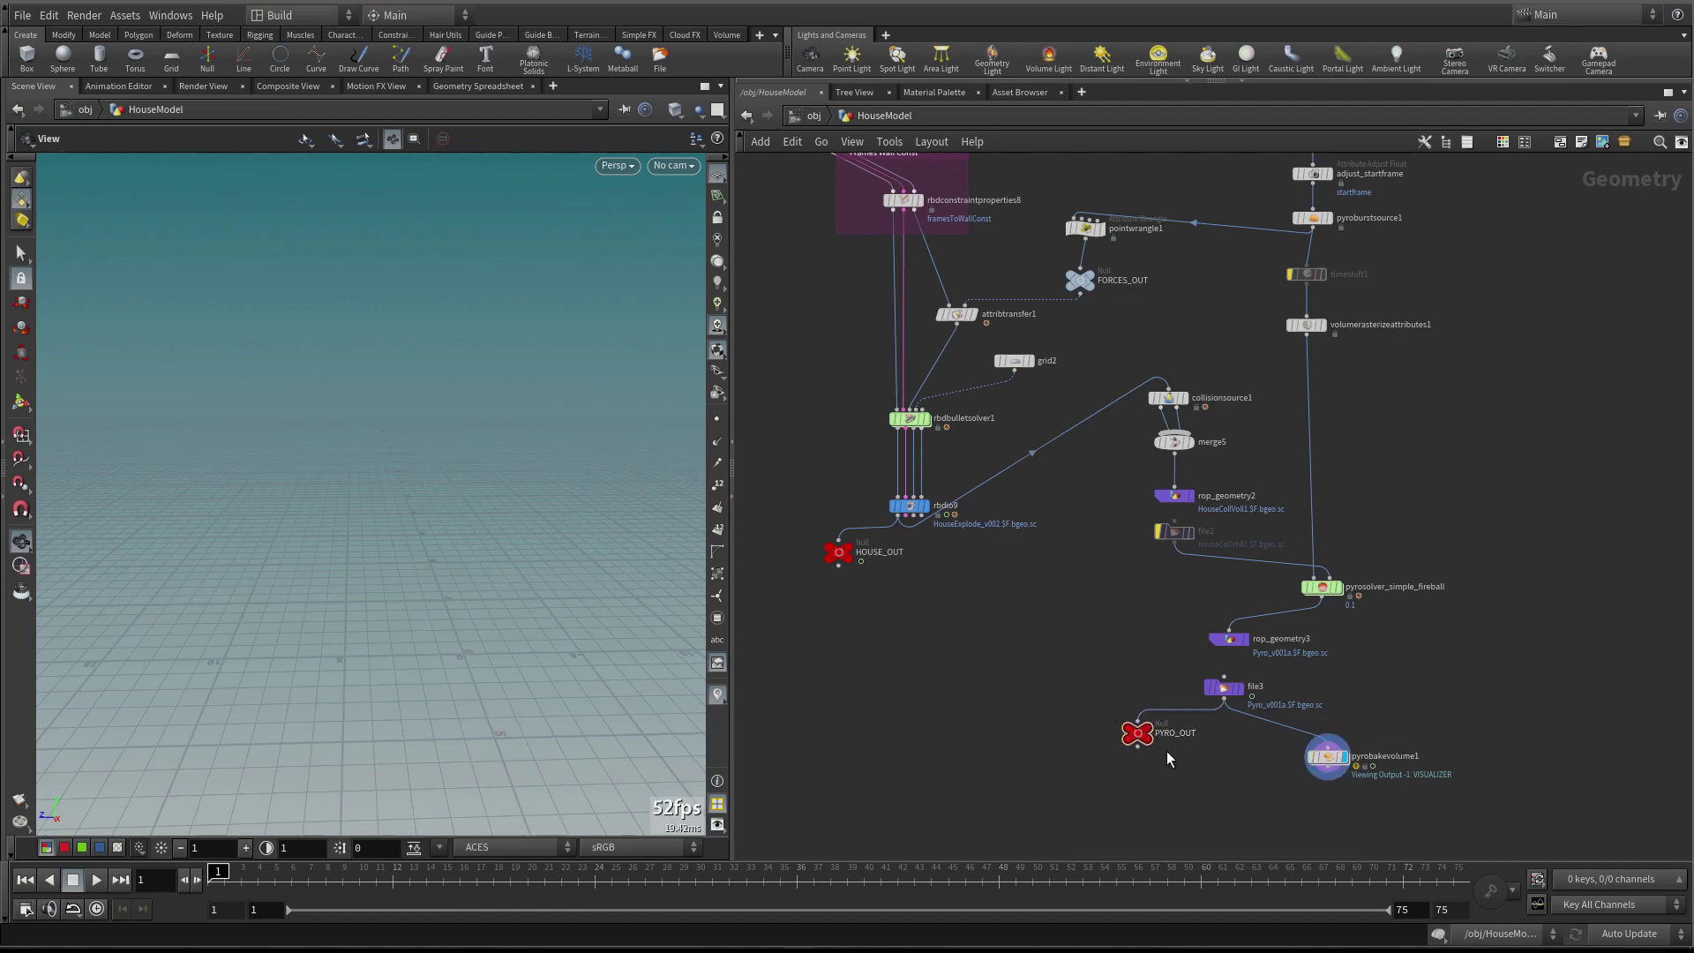
{"action": "scroll", "coordinate": [1199, 723], "scroll_direction": "up", "scroll_amount": 3}
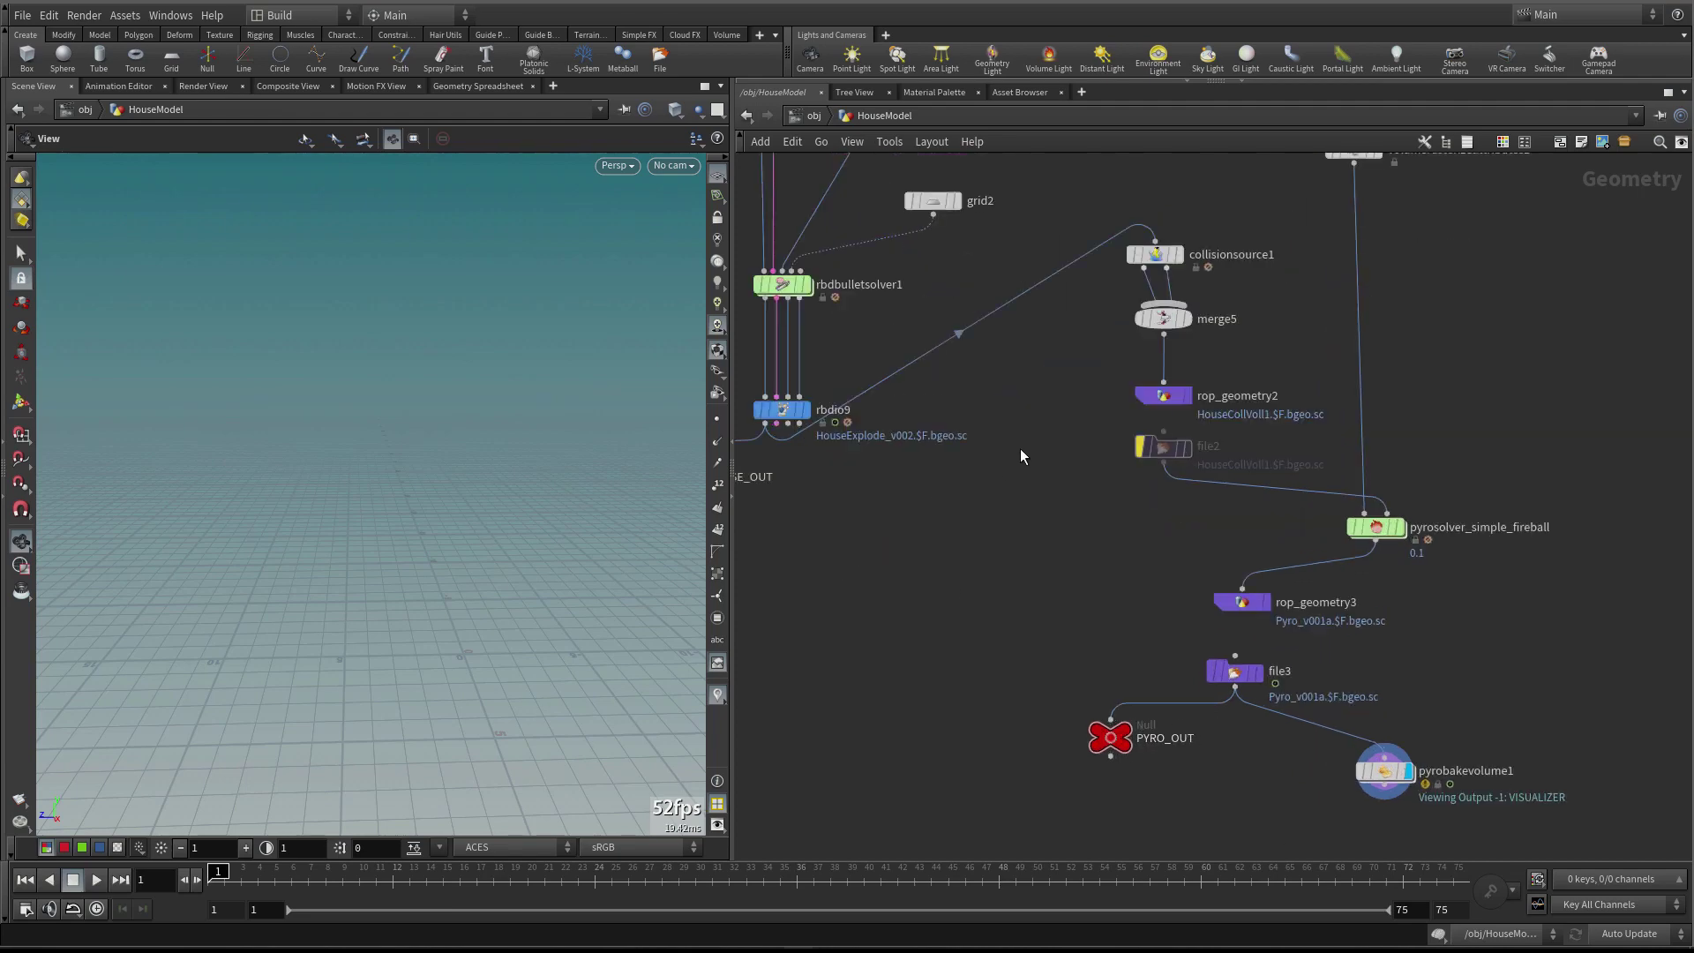
{"action": "scroll", "coordinate": [1008, 479], "scroll_direction": "down", "scroll_amount": 2}
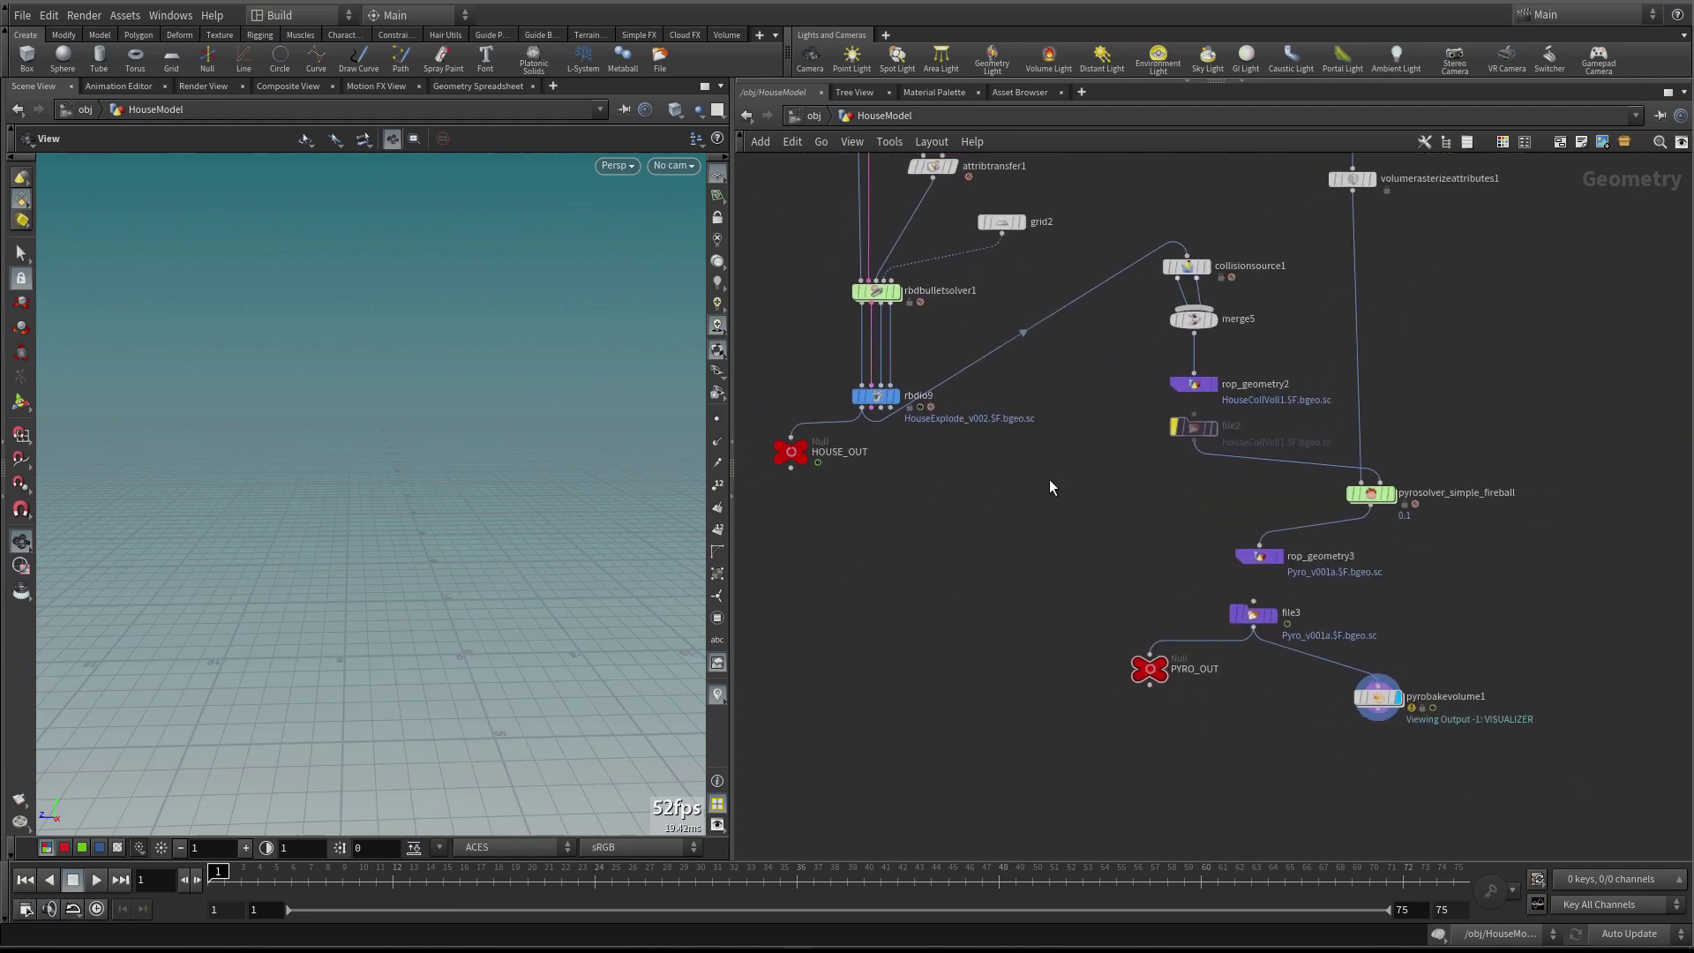
{"action": "left_click", "coordinate": [1387, 723]}
{"action": "key", "text": "ctrl+c"}
{"action": "mouse_move", "coordinate": [1384, 695]}
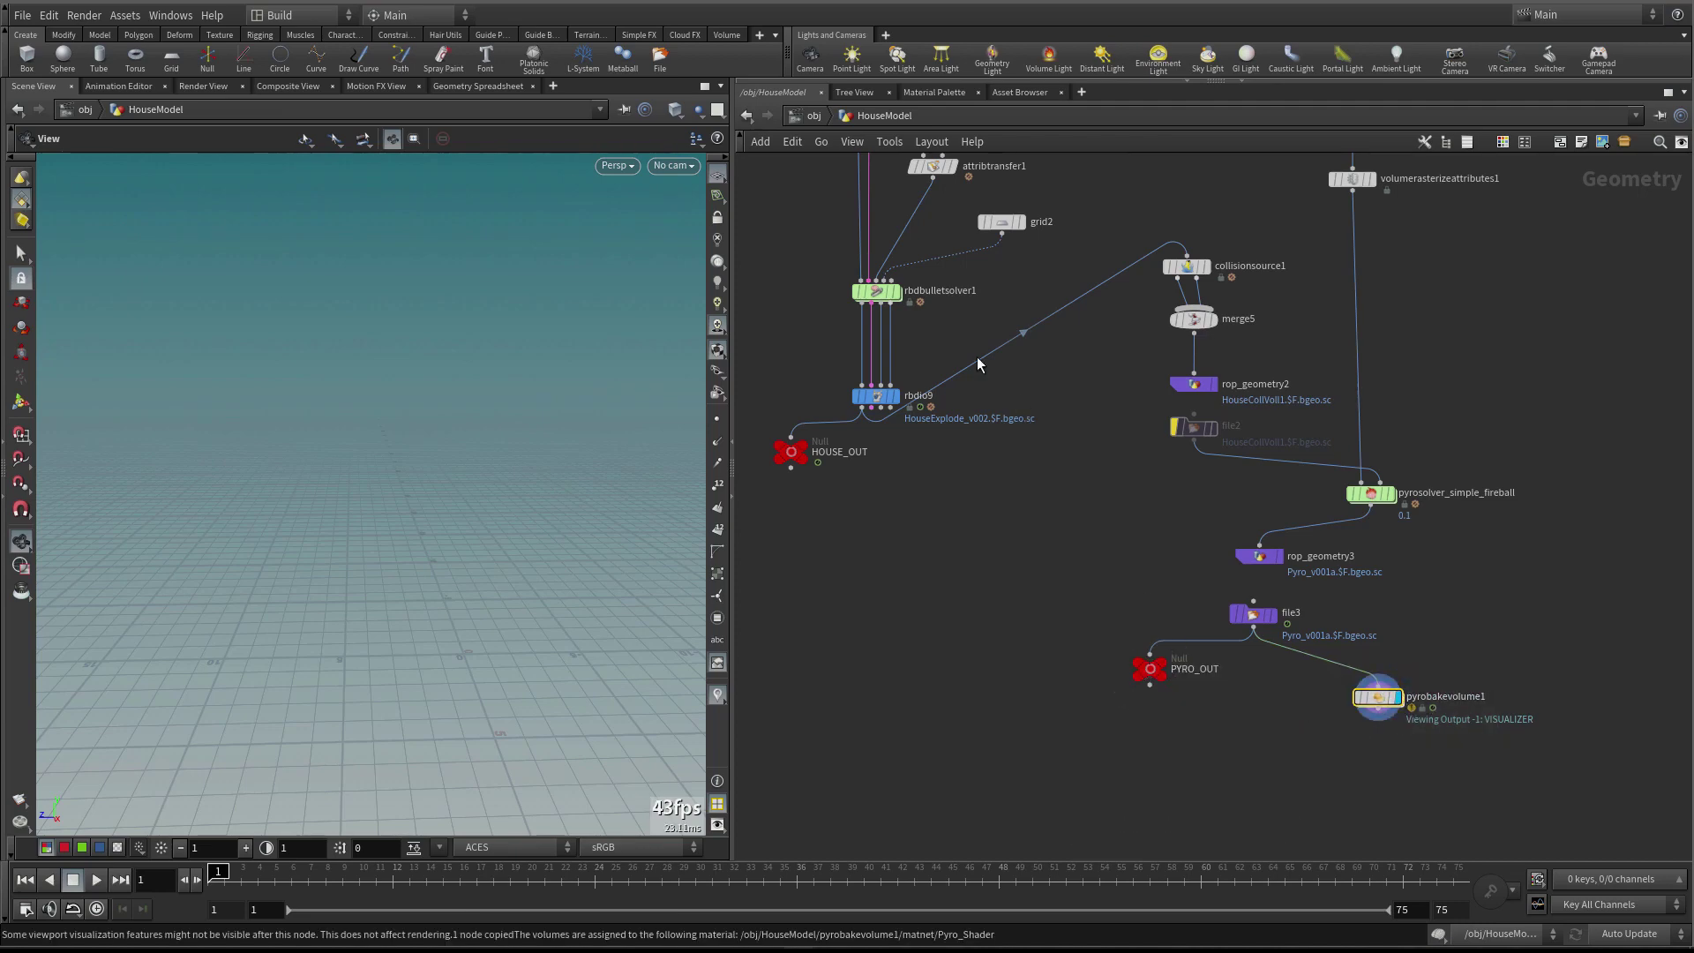
Create a Geometry object below HouseModel at the object level and name it PYRO
{"action": "left_click", "coordinate": [811, 116]}
{"action": "scroll", "coordinate": [991, 467], "scroll_direction": "down", "scroll_amount": 1}
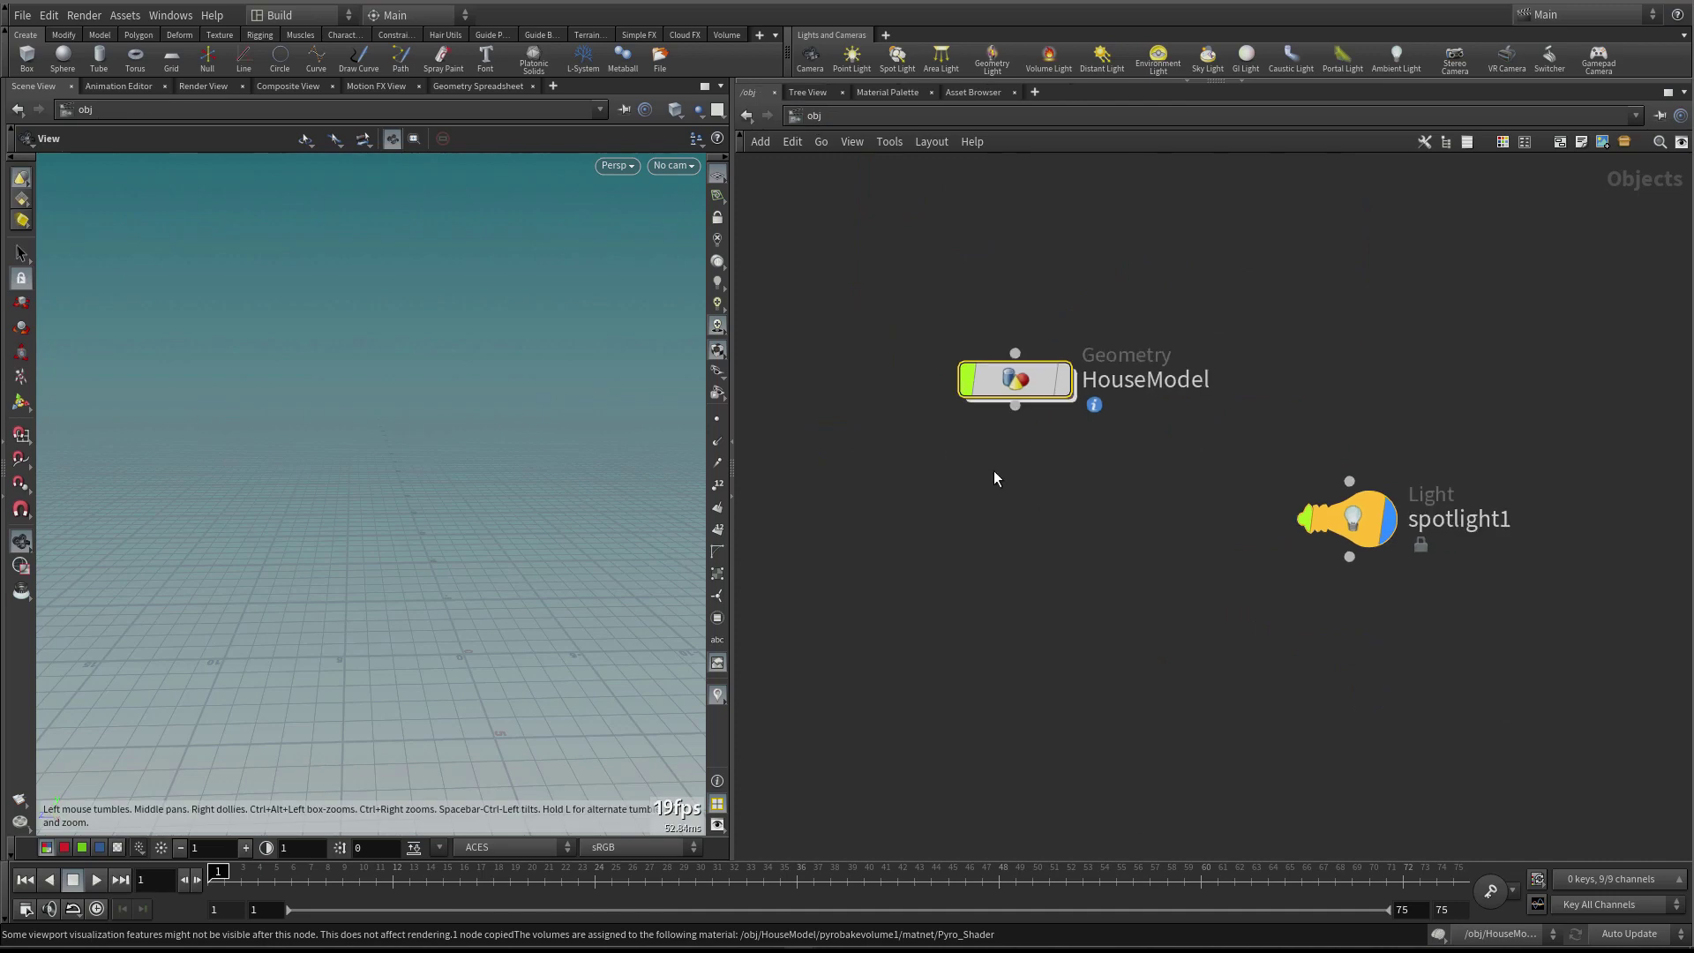
{"action": "key", "text": "Tab"}
{"action": "type", "text": "ge"}
{"action": "key", "text": "Return"}
{"action": "left_click", "coordinate": [1041, 564]}
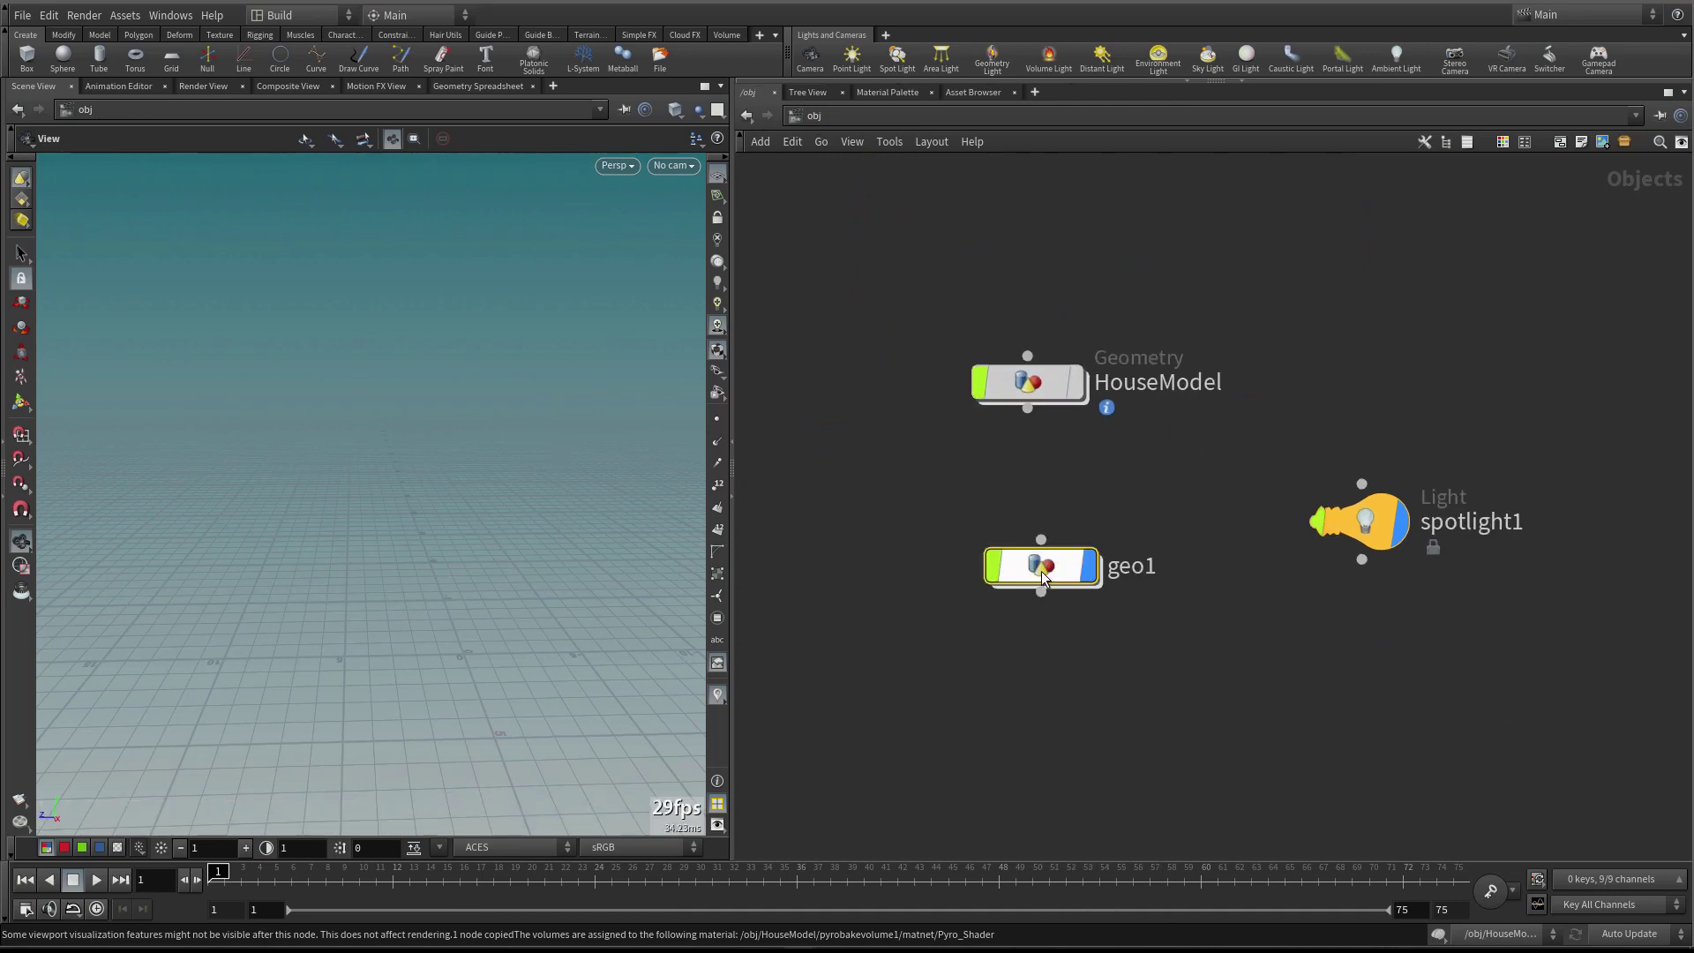
{"action": "double_click", "coordinate": [1147, 569]}
{"action": "type", "text": "PYRO"}
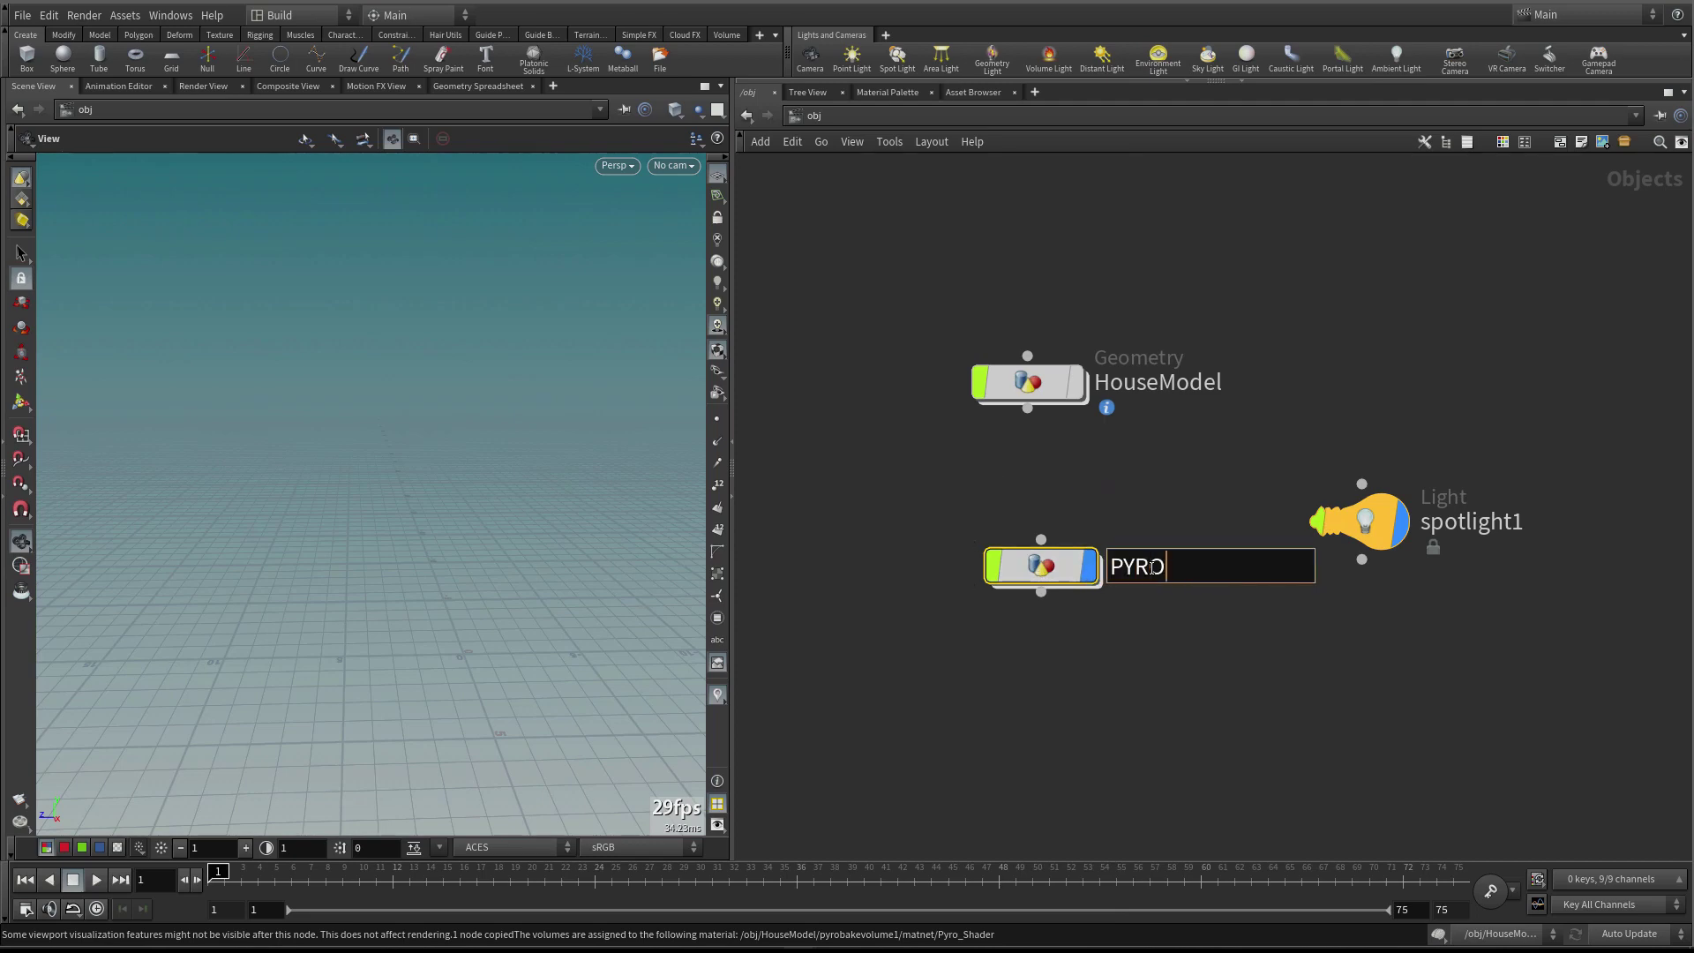
{"action": "key", "text": "Return"}
Add an Object Merge node inside the PYRO object and show its parameters
{"action": "key", "text": "i"}
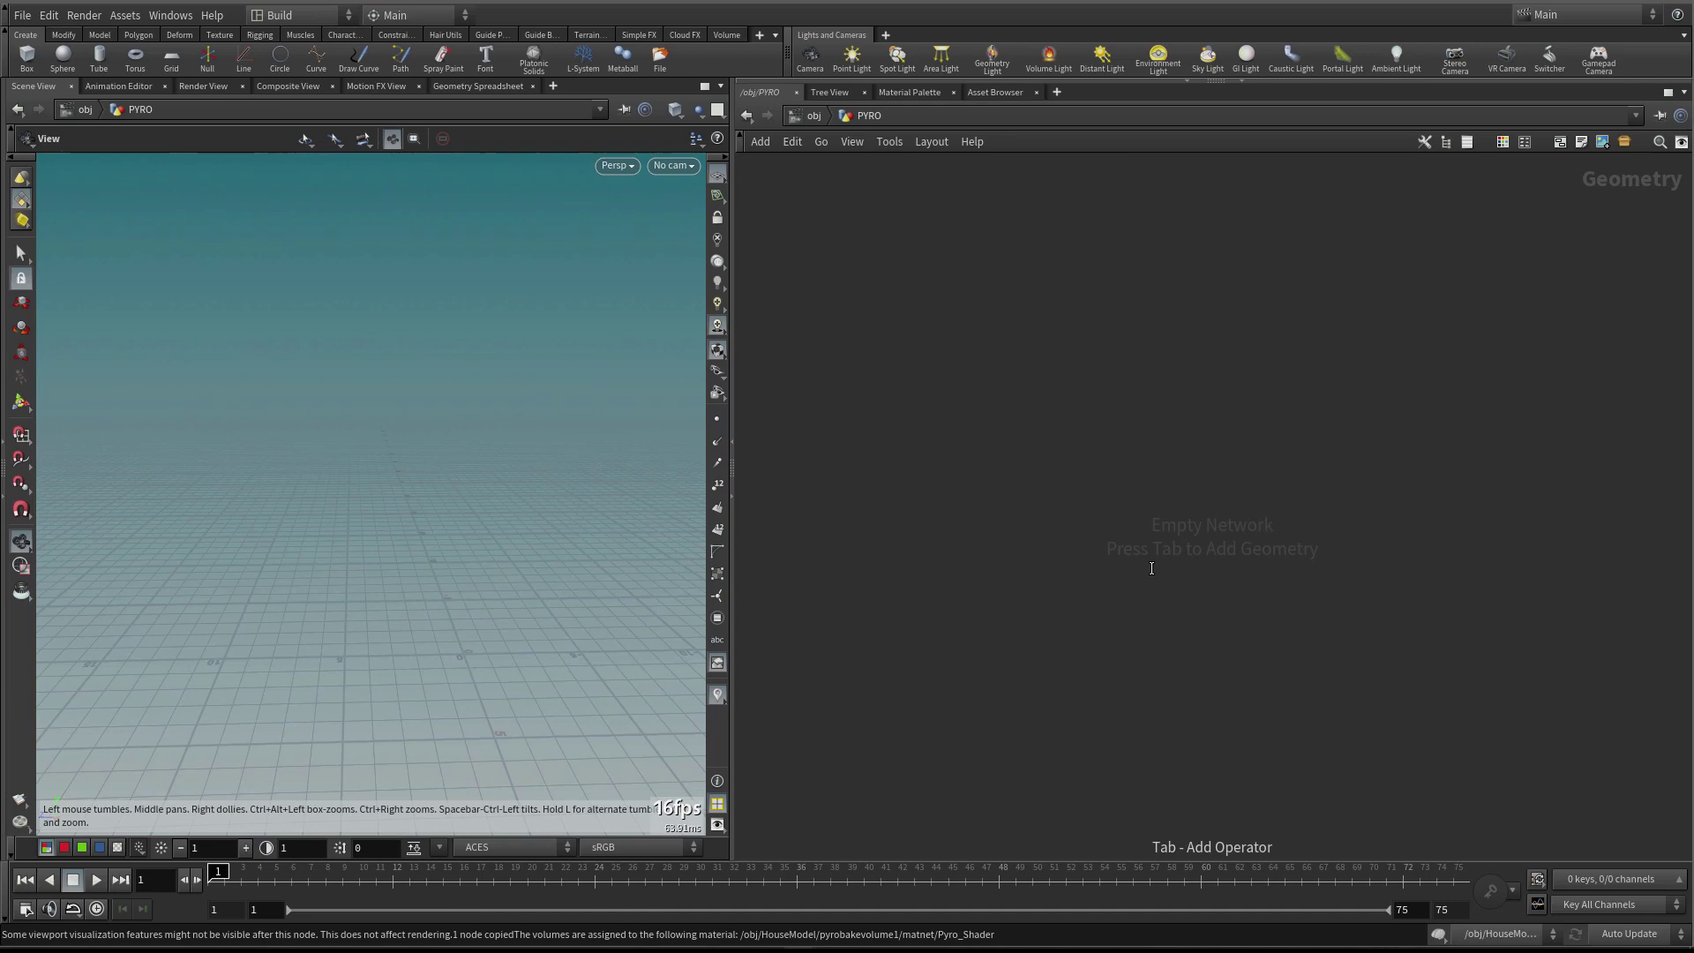
{"action": "key", "text": "Tab"}
{"action": "type", "text": "obj"}
{"action": "key", "text": "Return"}
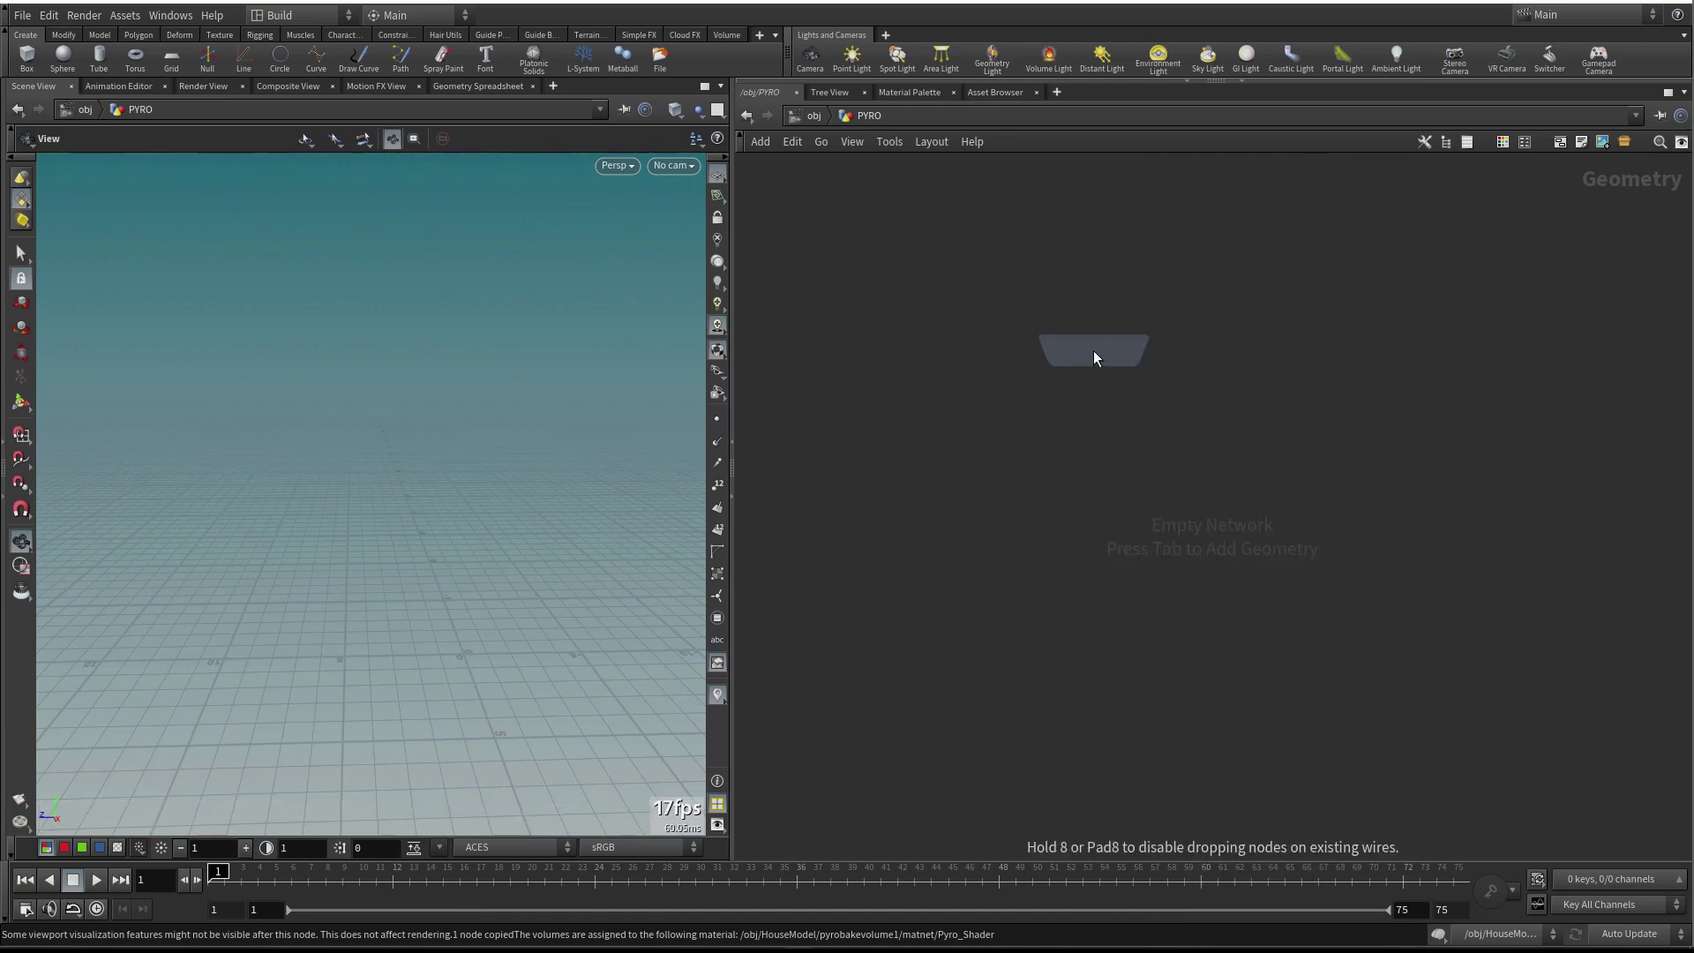
{"action": "left_click", "coordinate": [1094, 349]}
{"action": "key", "text": "p"}
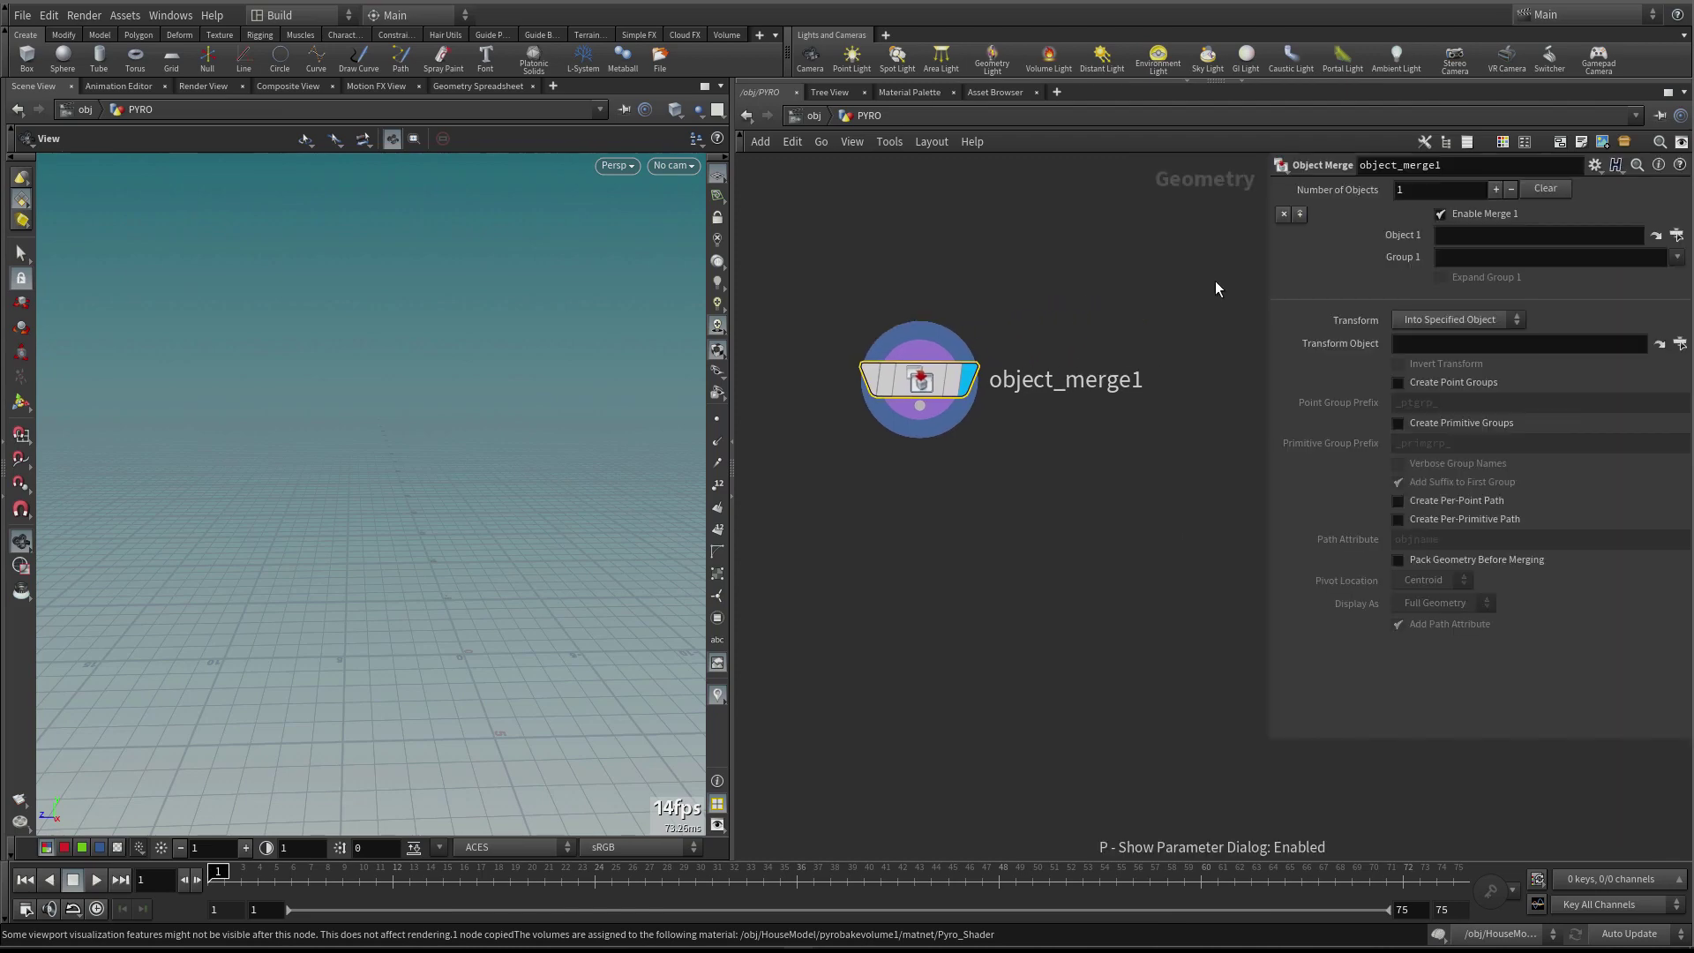
Set the Object Merge's Object 1 to /obj/HouseModel/PYRO_OUT
{"action": "left_click", "coordinate": [1676, 236]}
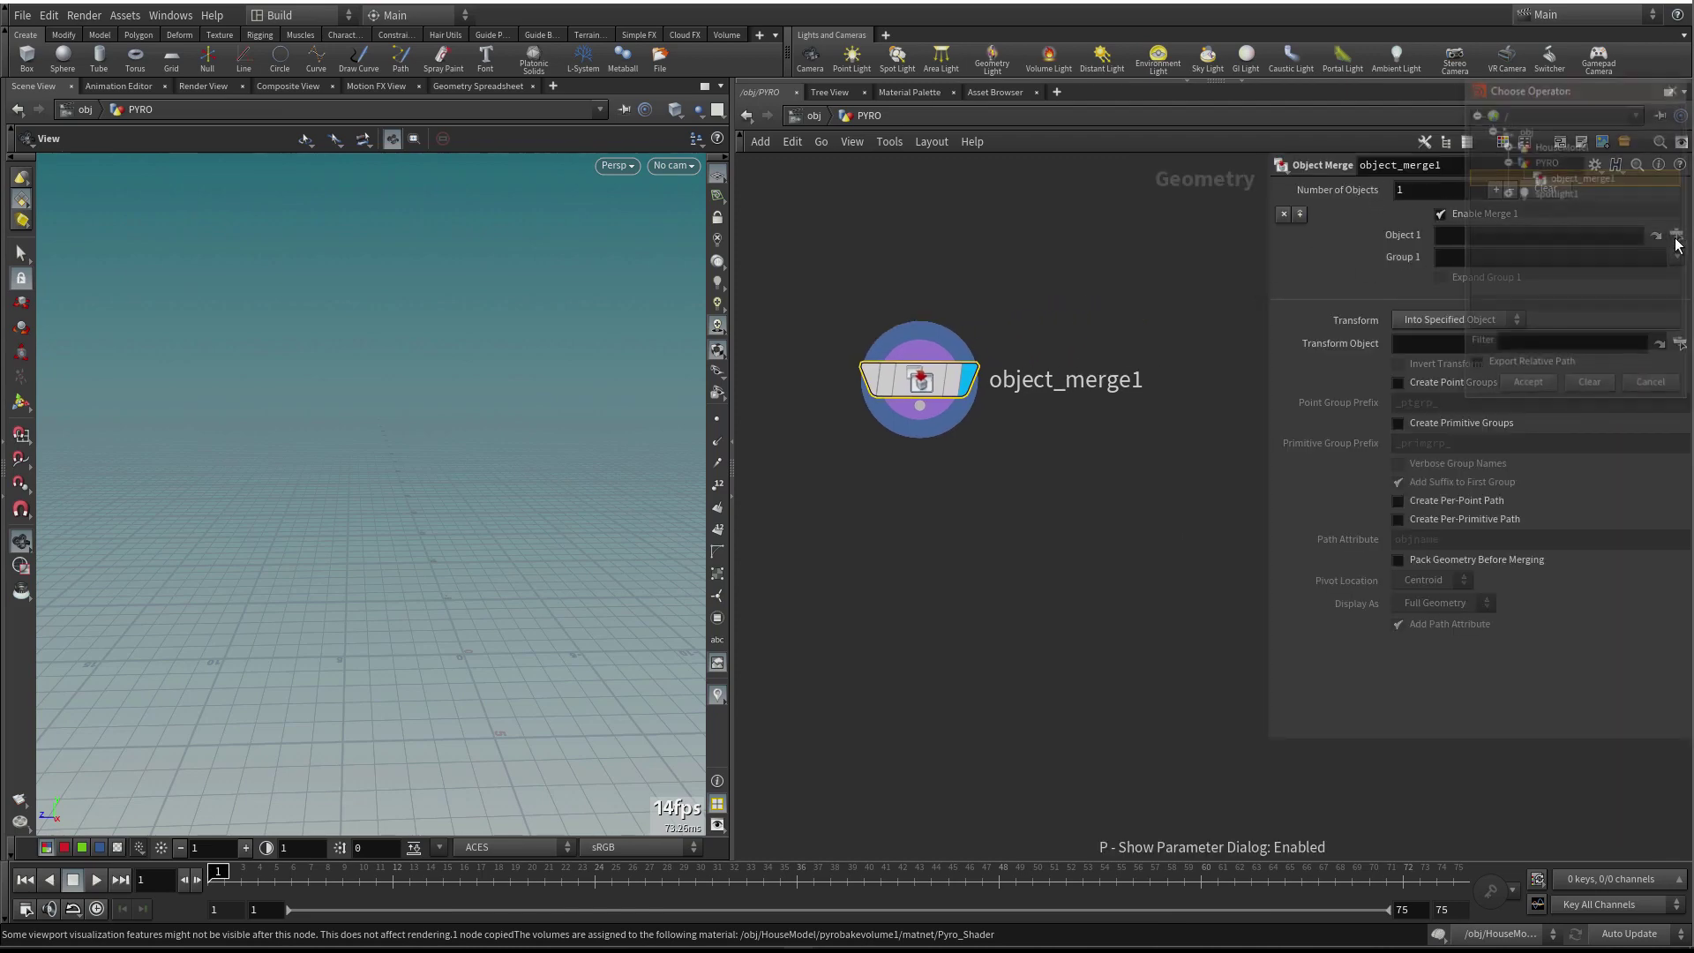
{"action": "left_click_drag", "start_coordinate": [1513, 93], "coordinate": [1313, 145]}
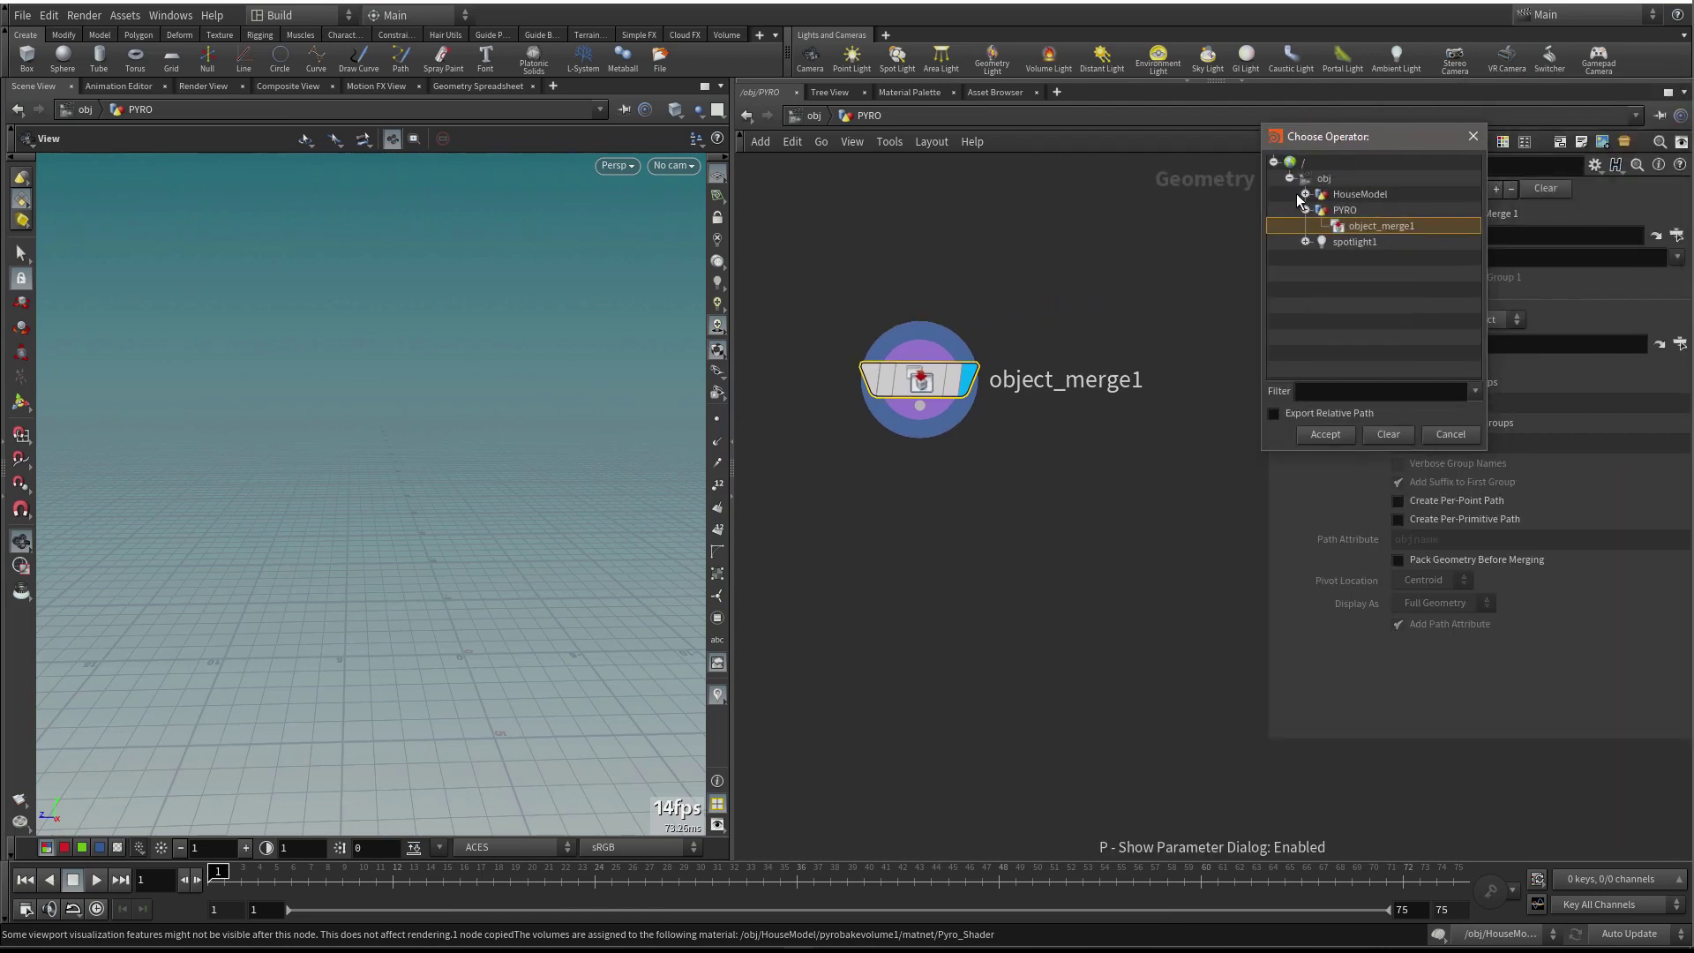
{"action": "left_click", "coordinate": [1306, 194]}
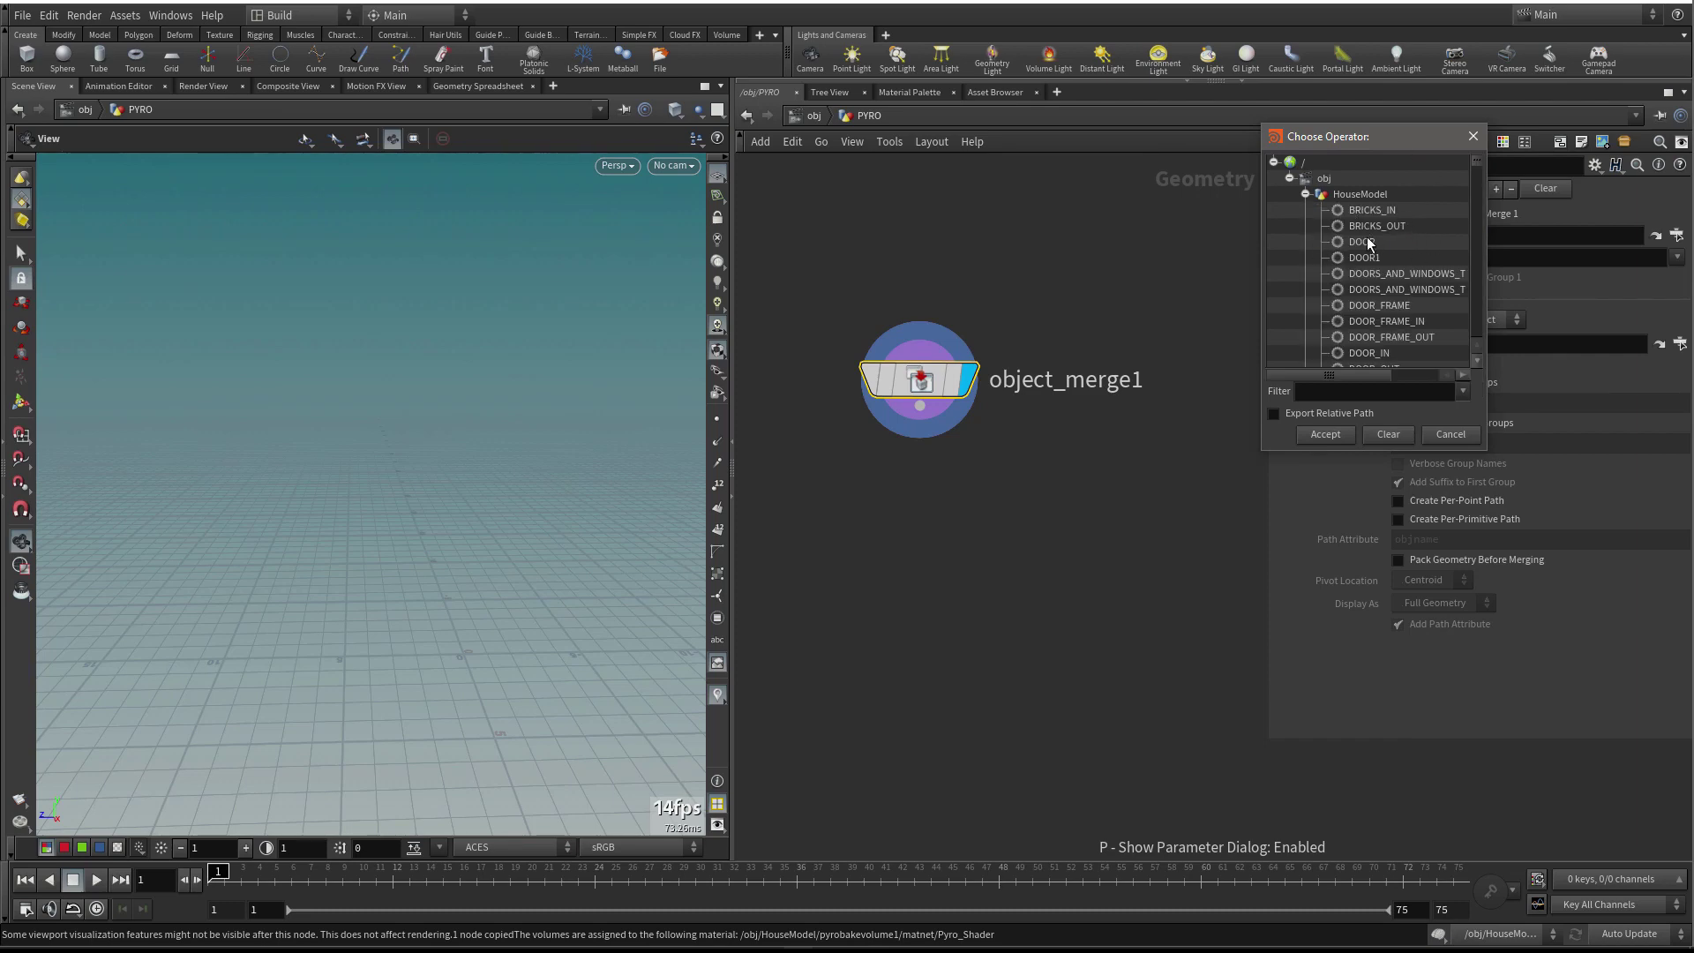
{"action": "scroll", "coordinate": [1385, 259], "scroll_direction": "down", "scroll_amount": 2}
{"action": "scroll", "coordinate": [1385, 261], "scroll_direction": "down", "scroll_amount": 1}
{"action": "left_click", "coordinate": [1394, 288]}
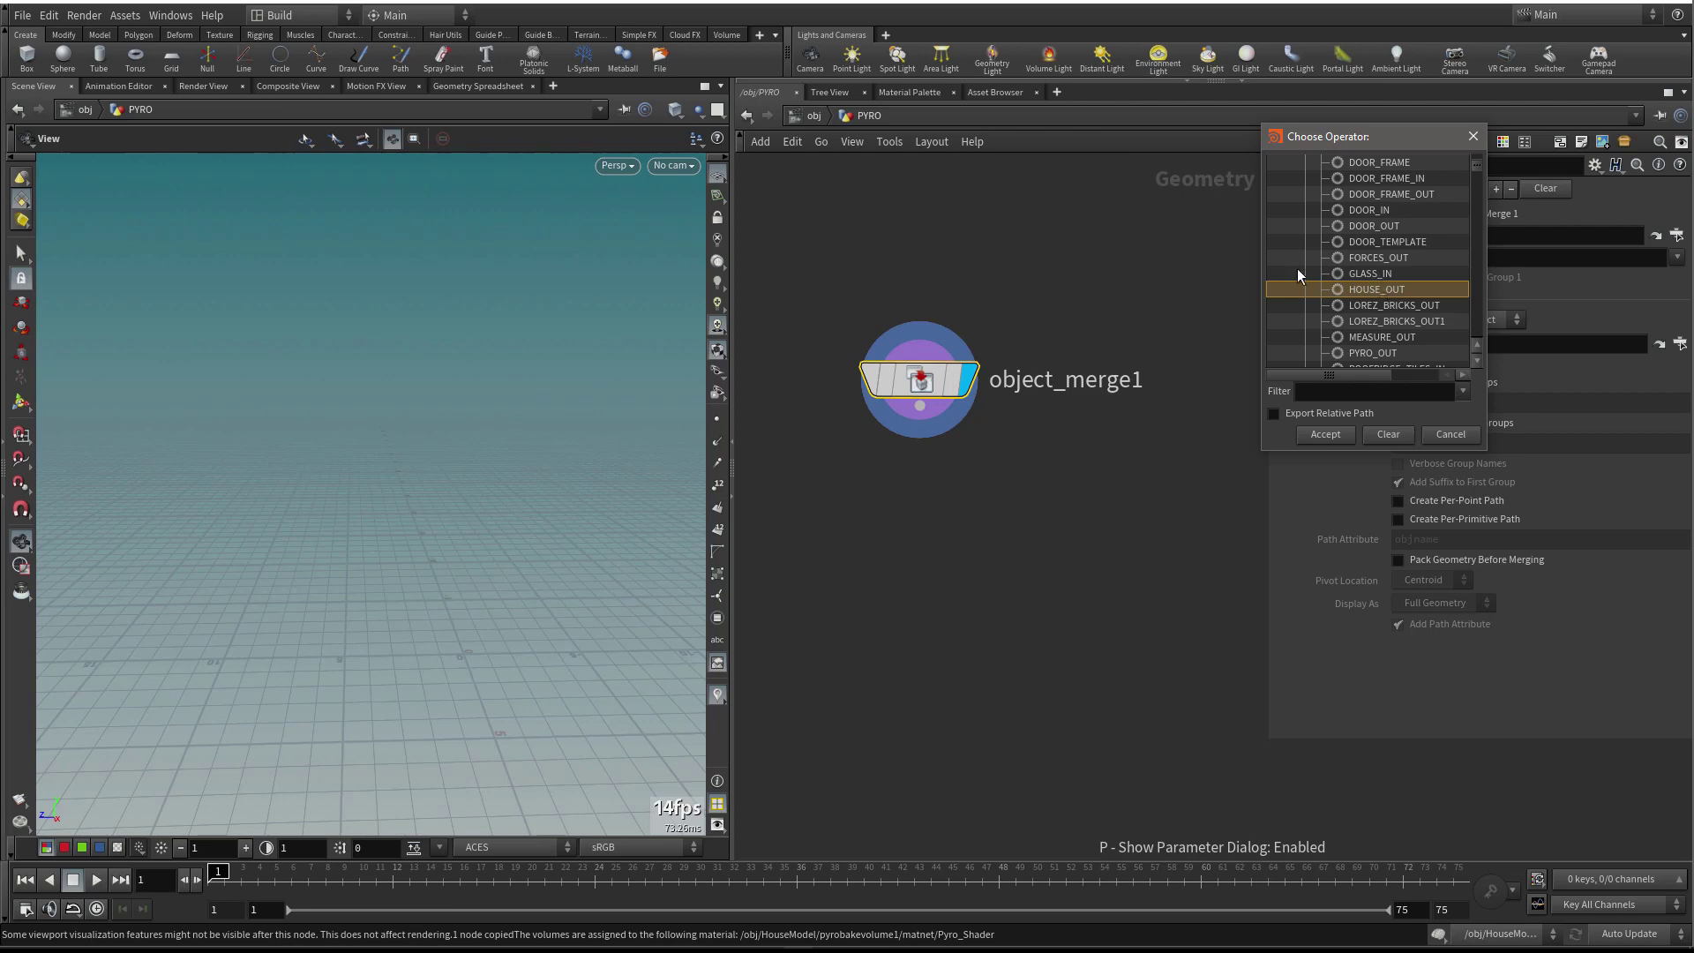
{"action": "scroll", "coordinate": [1374, 295], "scroll_direction": "down", "scroll_amount": 1}
{"action": "left_click", "coordinate": [1330, 306]}
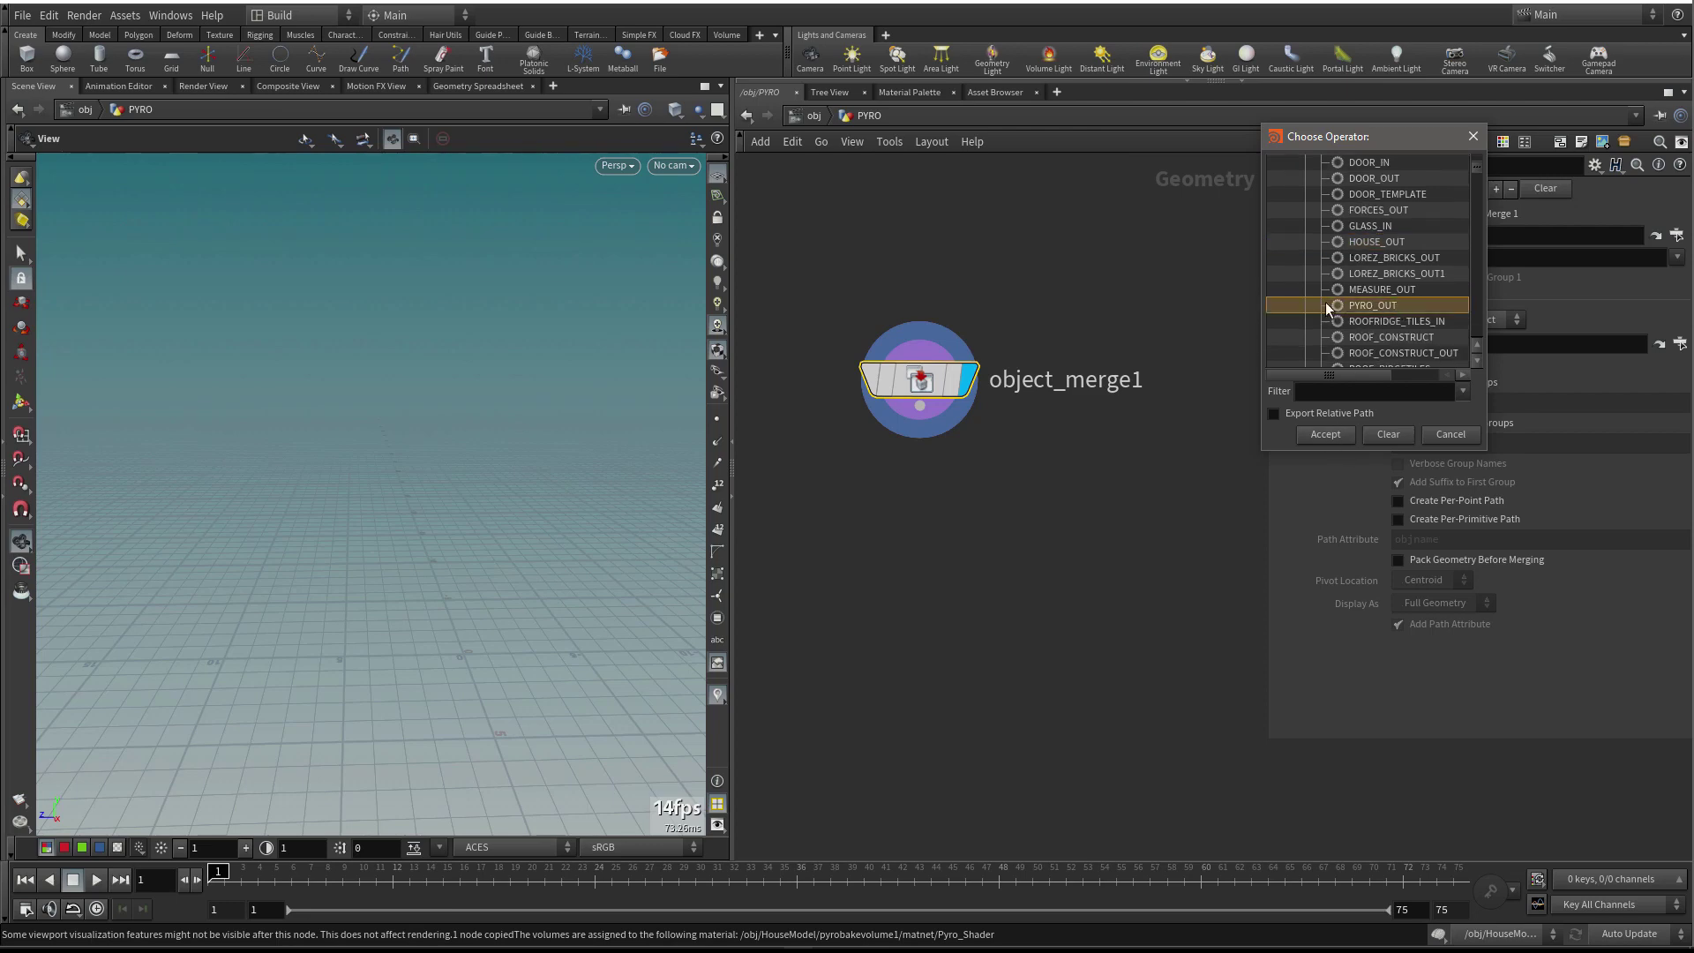
{"action": "left_click", "coordinate": [1326, 435]}
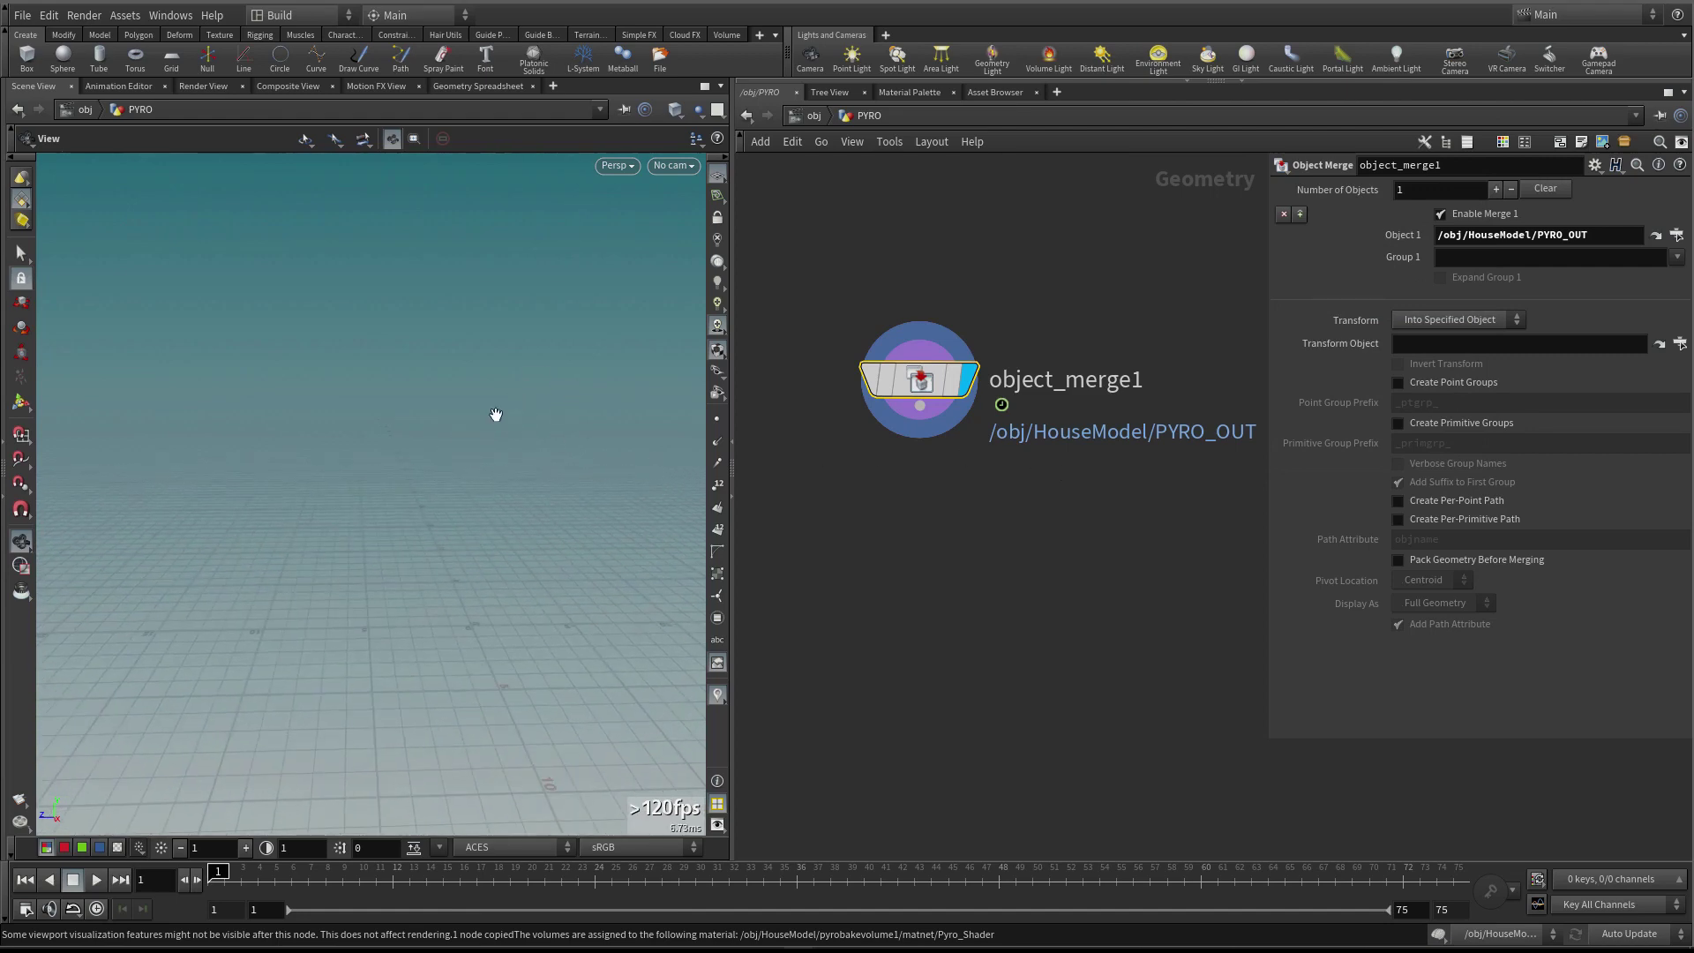
Go to frame 8 and set the Object Merge's Transform to Into This Object
{"action": "left_click", "coordinate": [323, 876]}
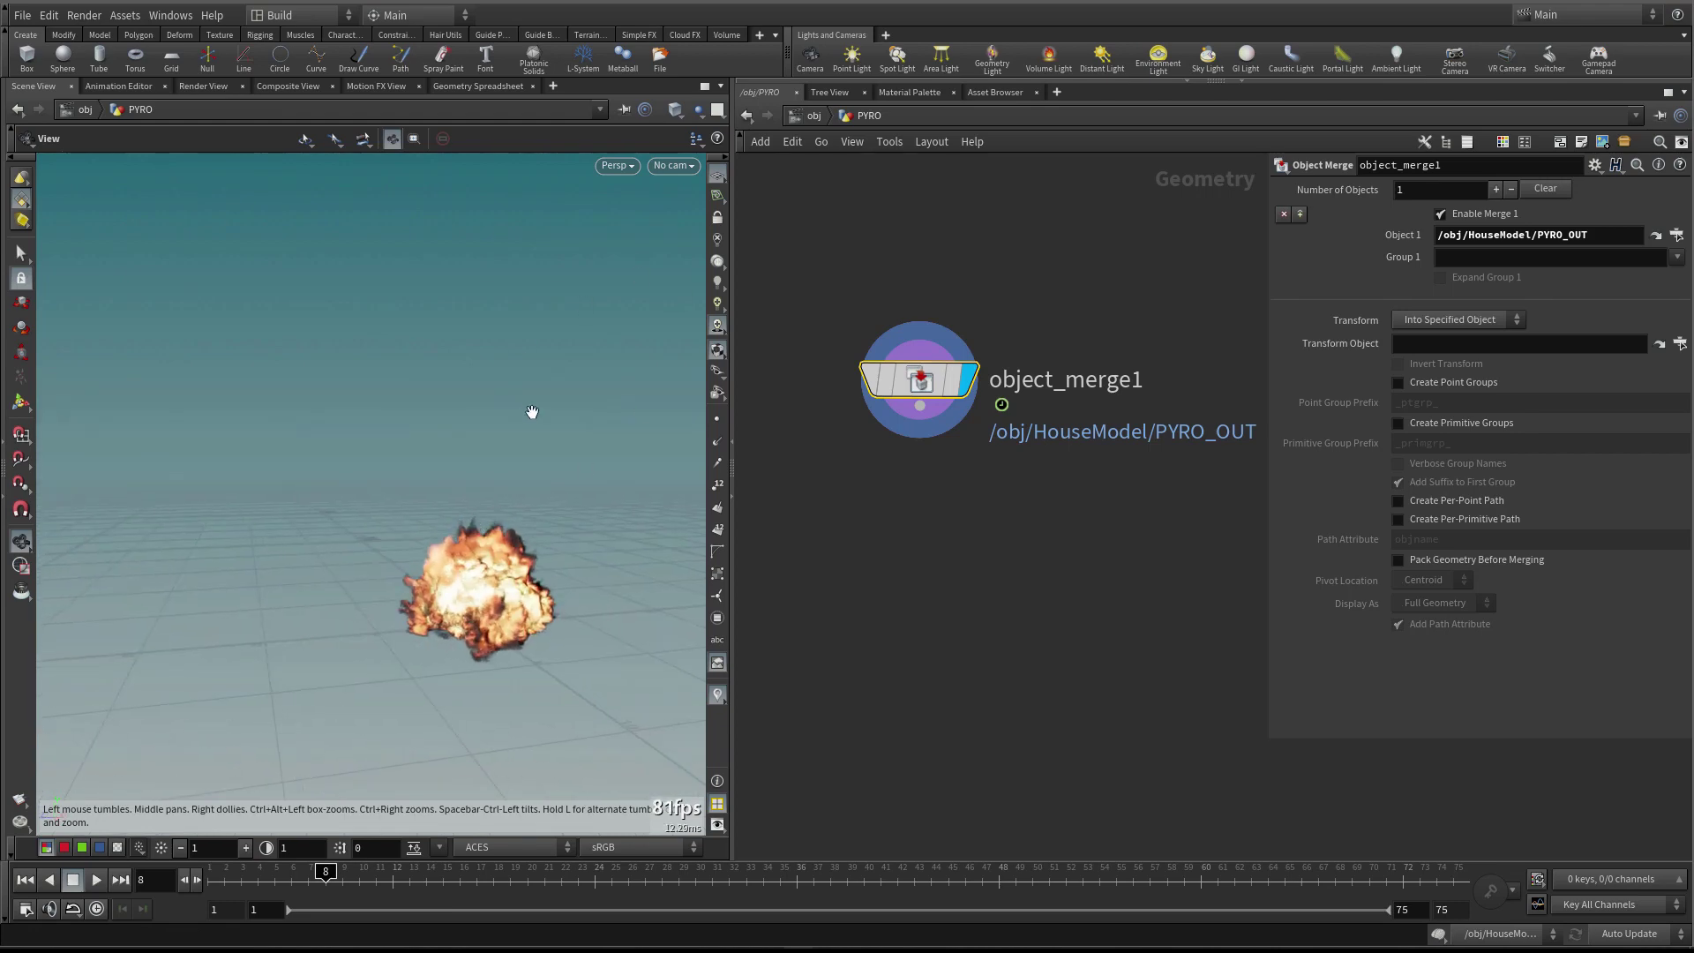
{"action": "left_click", "coordinate": [1434, 320]}
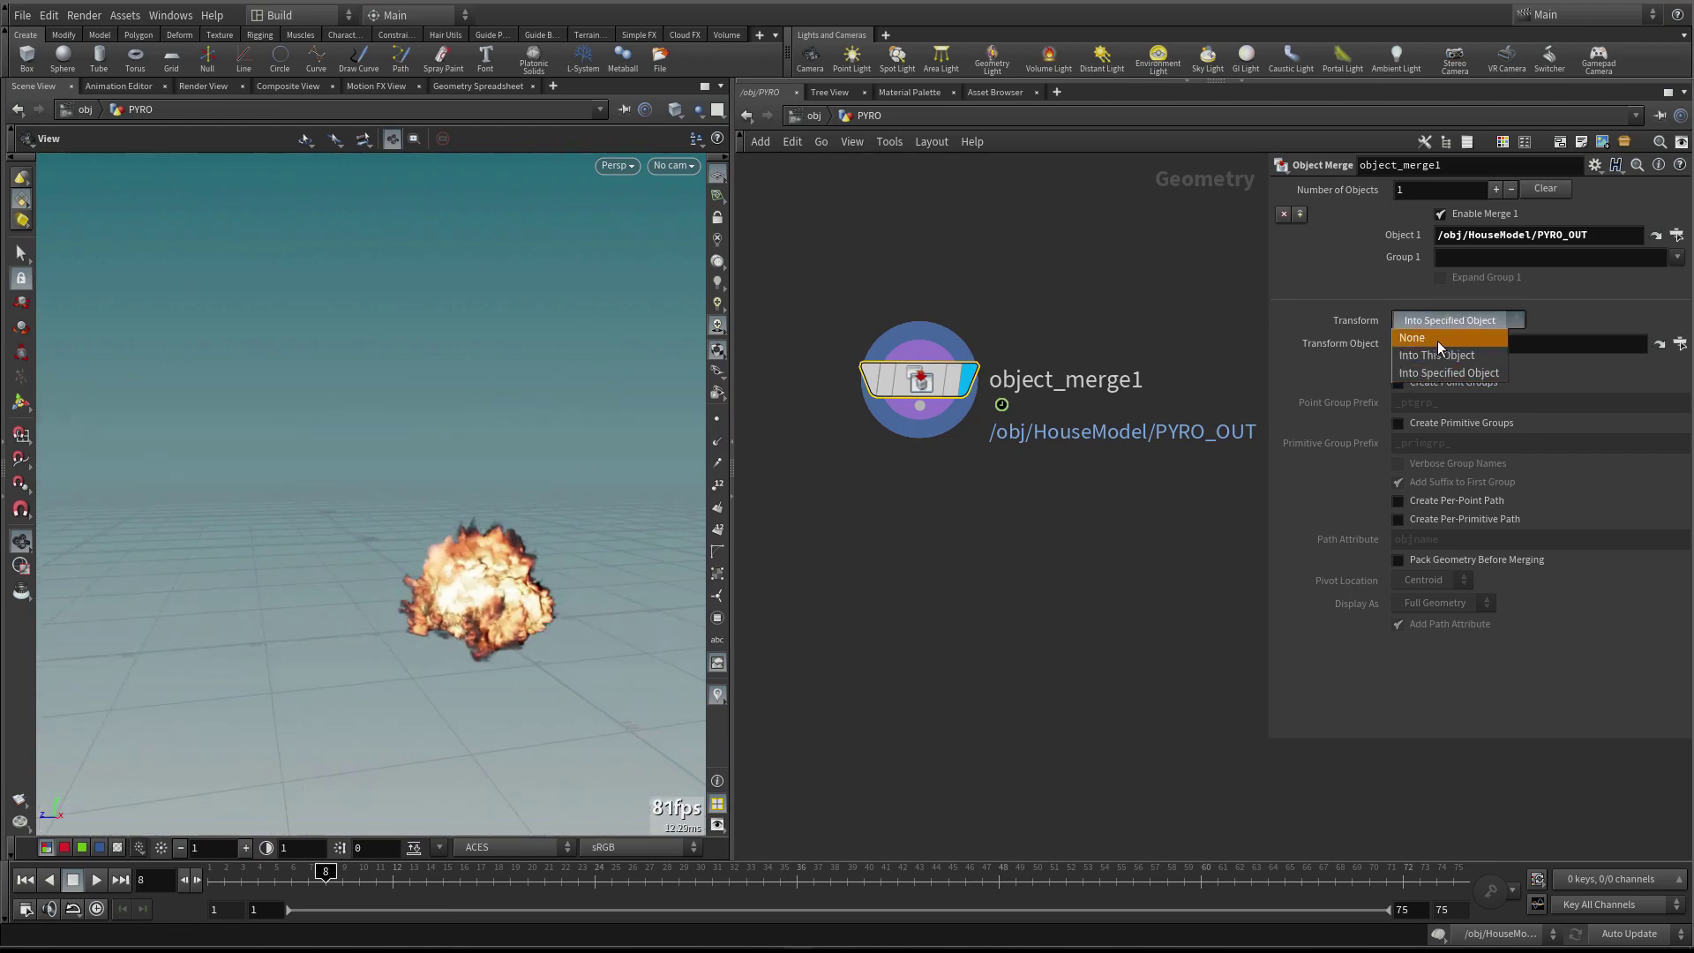
{"action": "left_click", "coordinate": [1436, 351]}
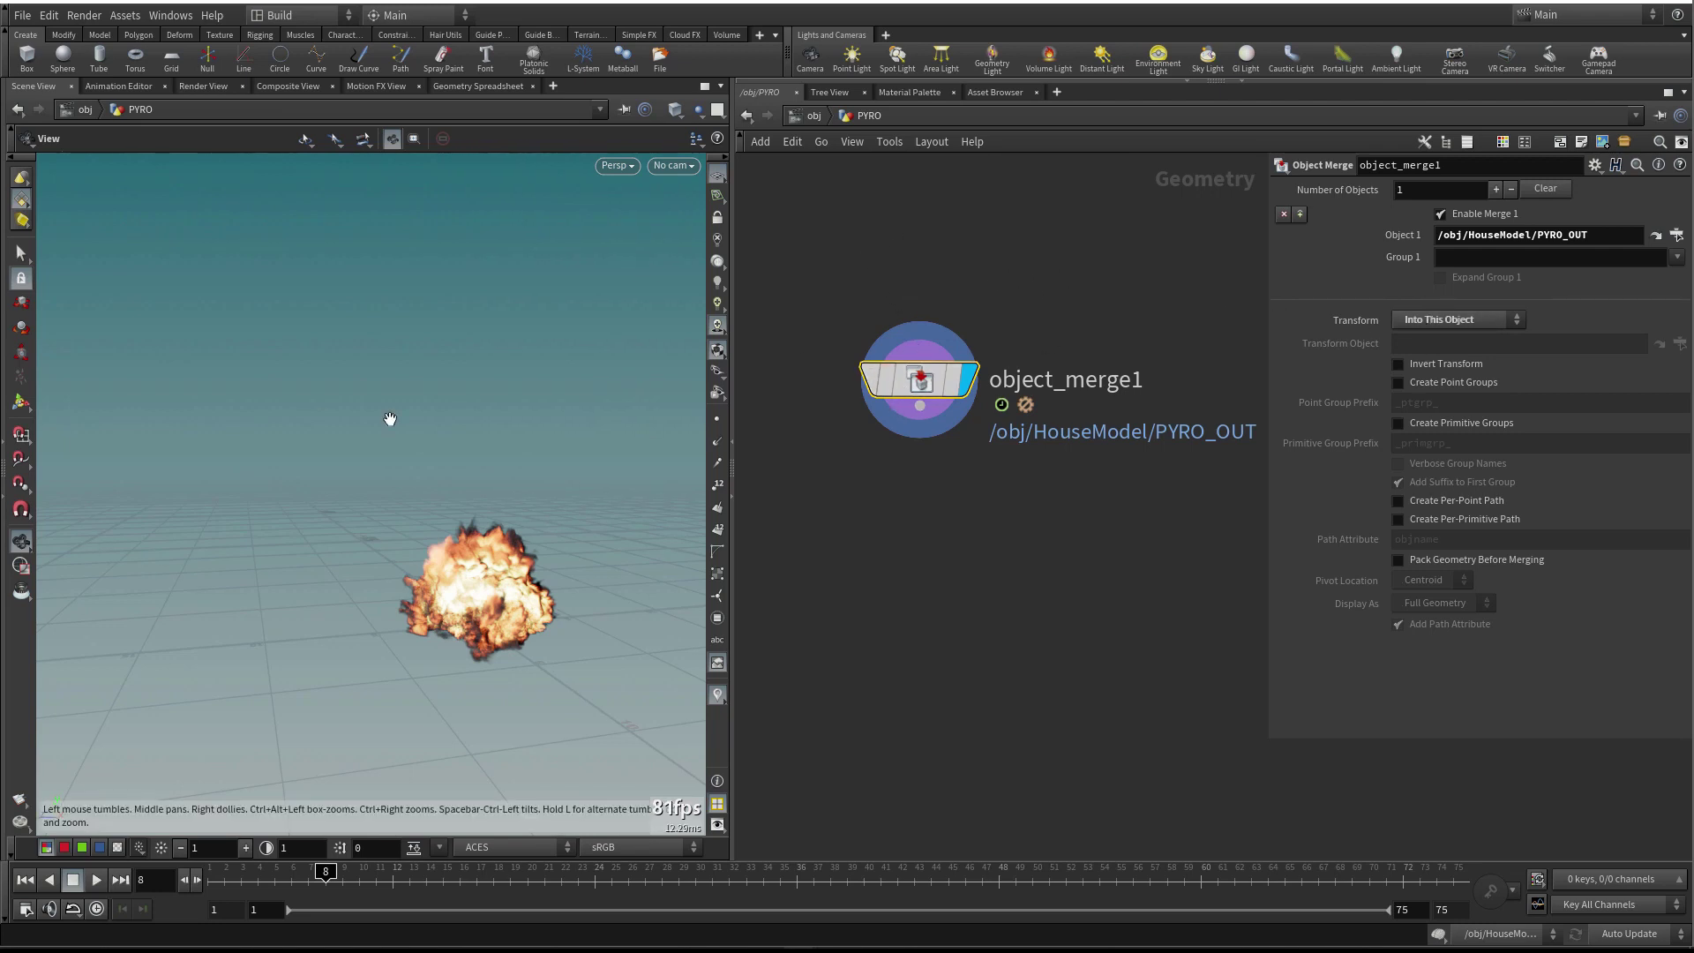
Return to the object level and place the PYRO node beside HouseModel, on its left
{"action": "key", "text": "u"}
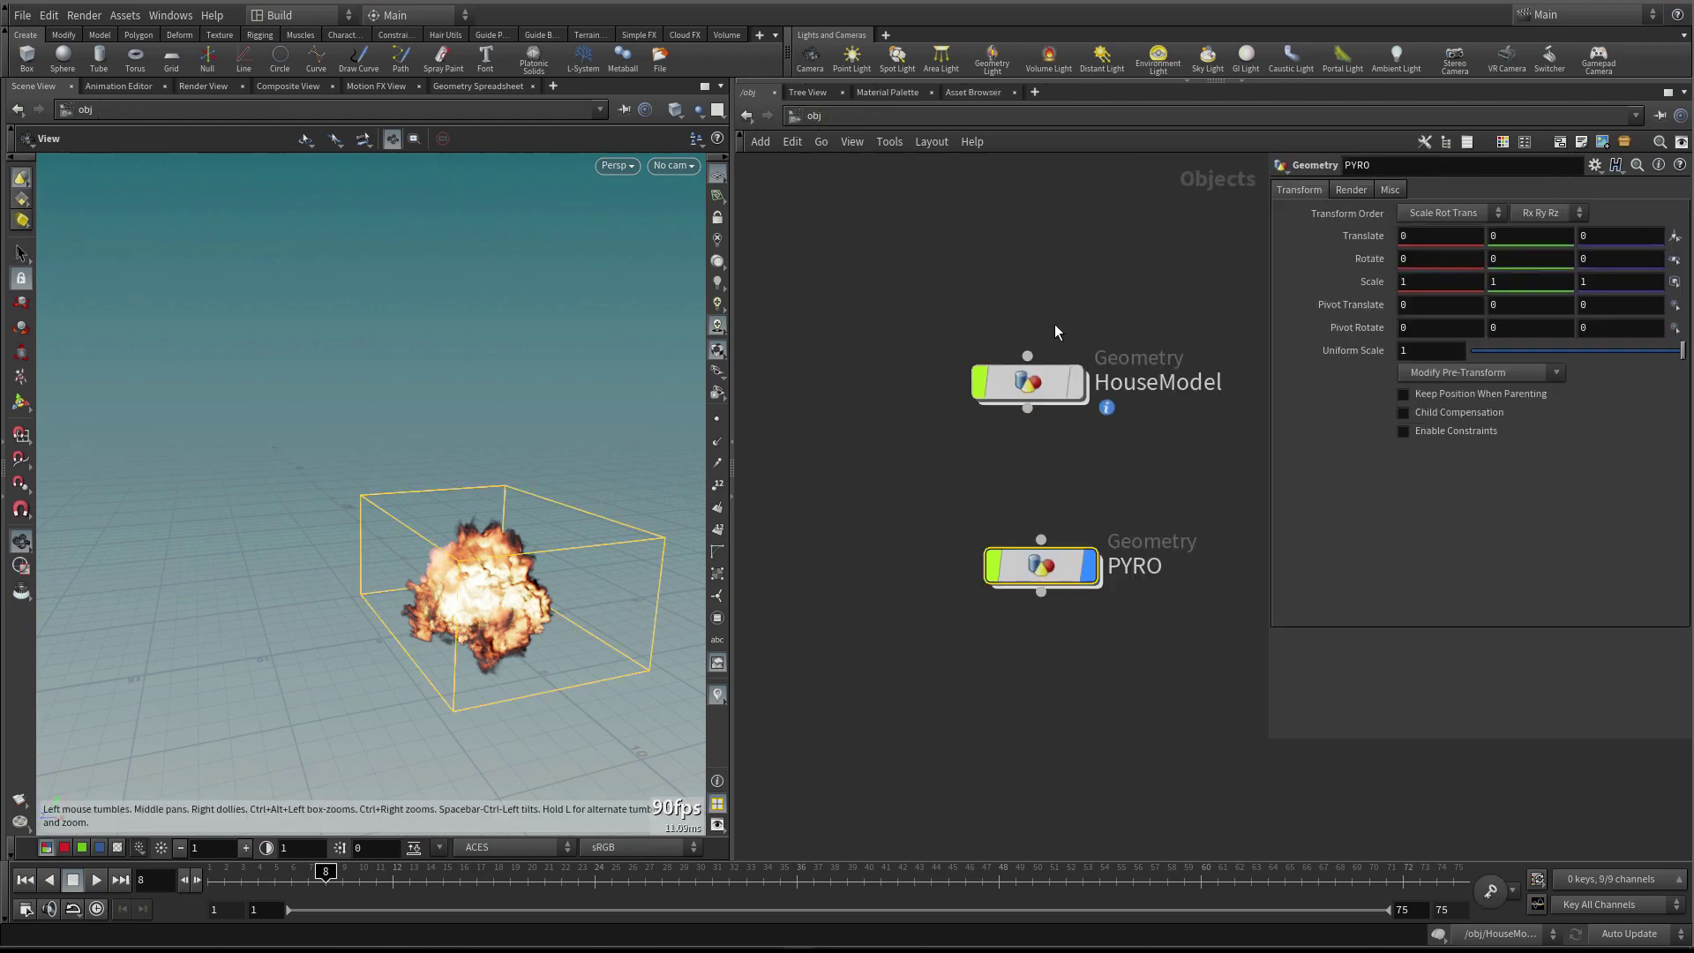
{"action": "left_click", "coordinate": [1041, 569]}
{"action": "middle_click_drag", "start_coordinate": [801, 558], "coordinate": [838, 557]}
{"action": "left_click_drag", "start_coordinate": [1079, 567], "coordinate": [825, 382]}
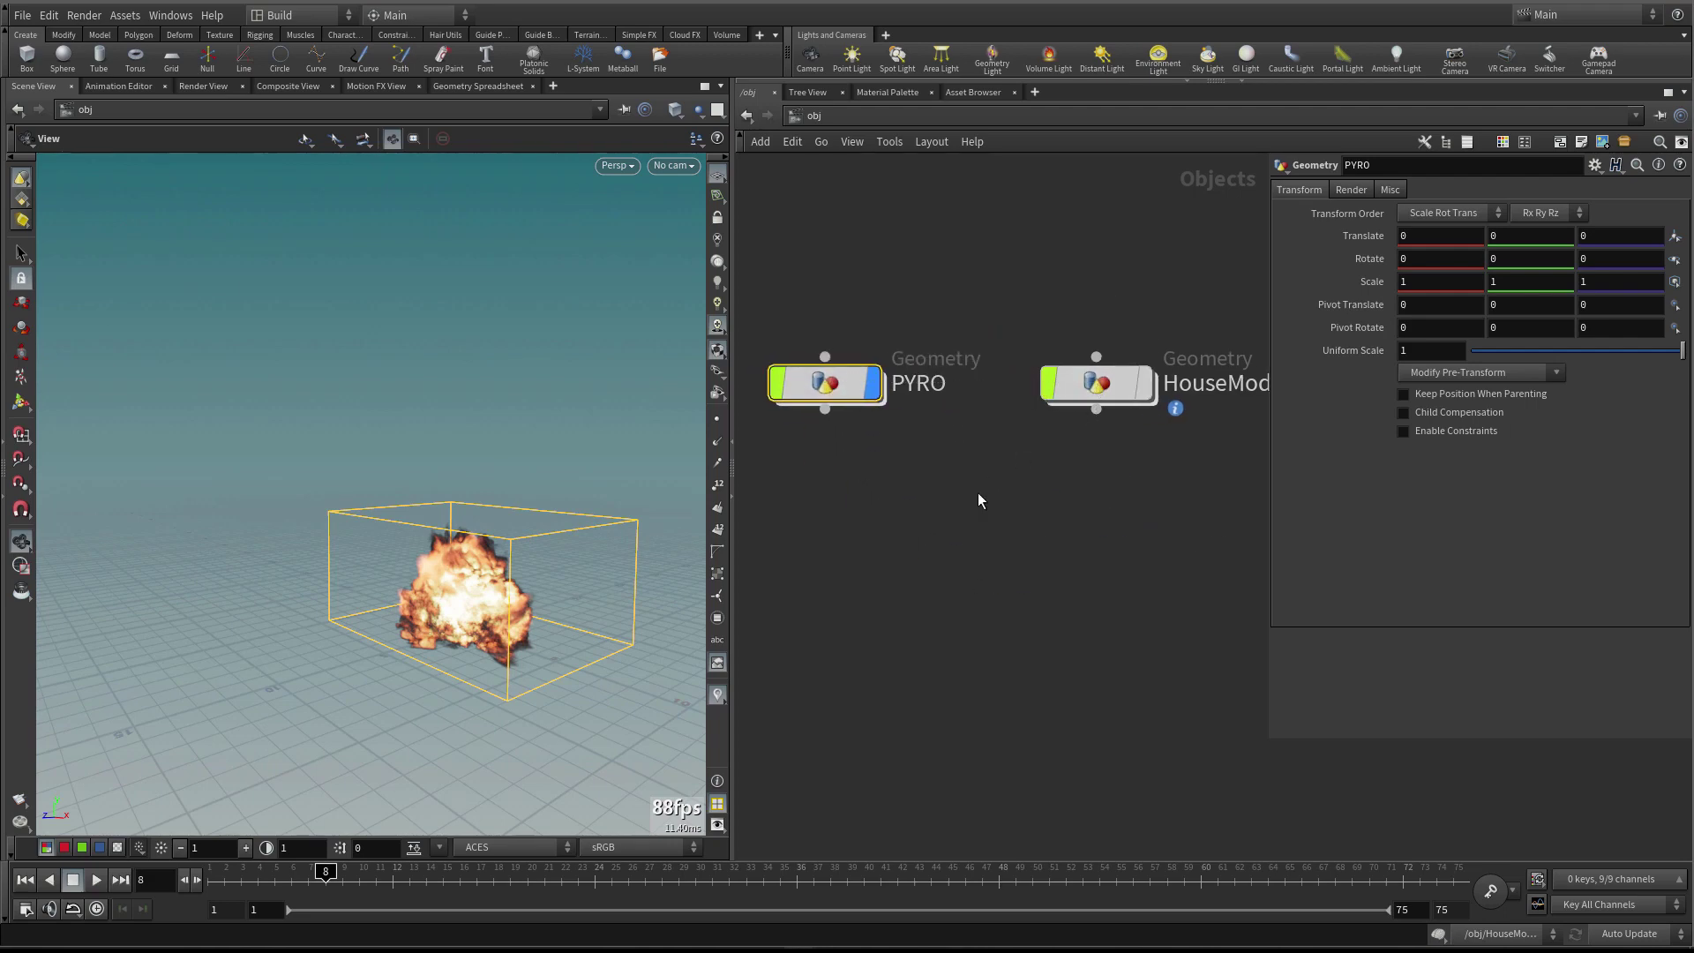
Paste the Pyro Bake Volume node inside the PYRO object and wire it directly below the Object Merge
{"action": "left_click_drag", "start_coordinate": [564, 627], "coordinate": [553, 617]}
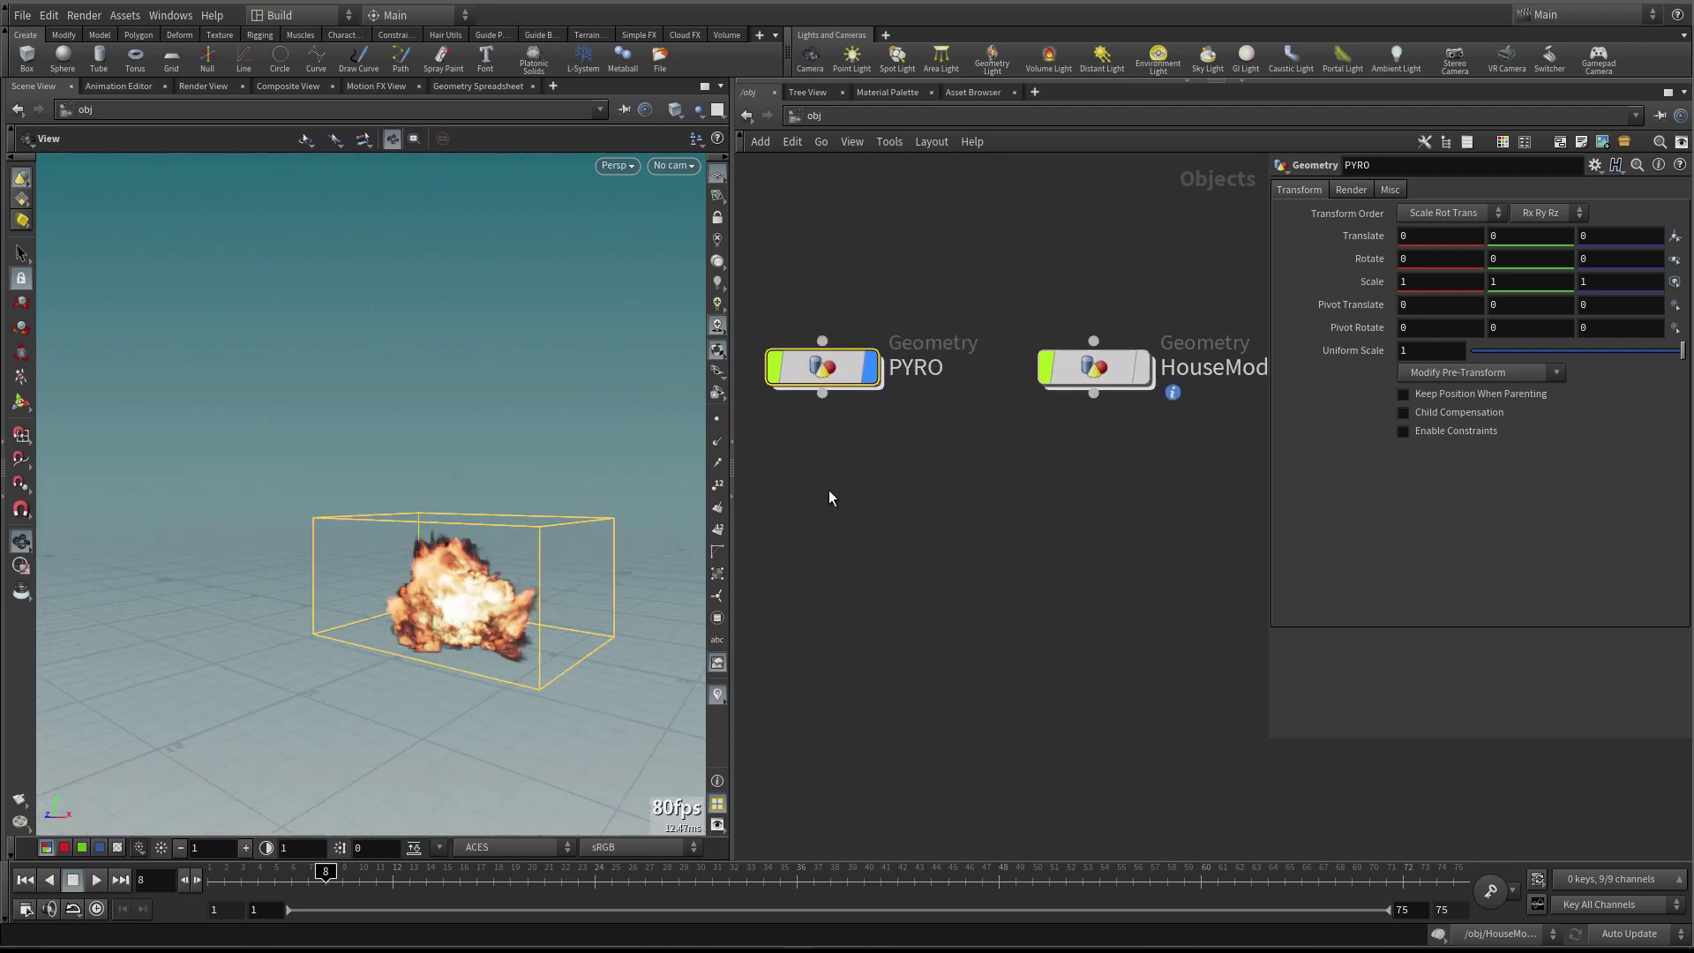
{"action": "double_click", "coordinate": [829, 364]}
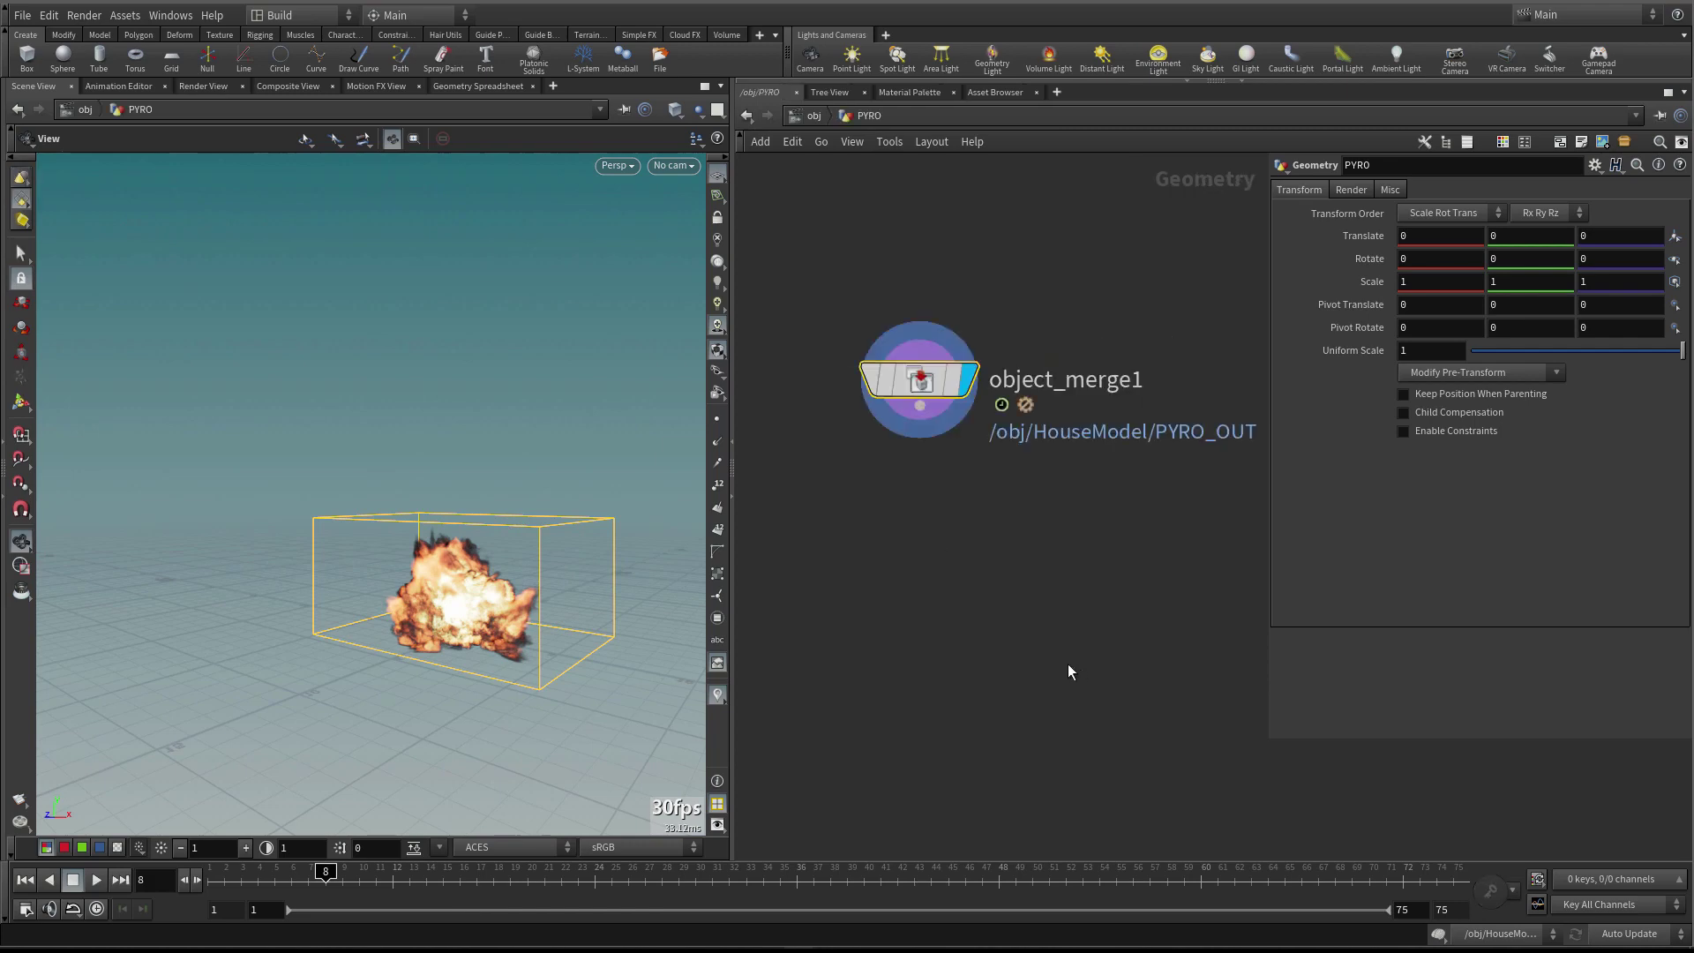
{"action": "key", "text": "ctrl+v"}
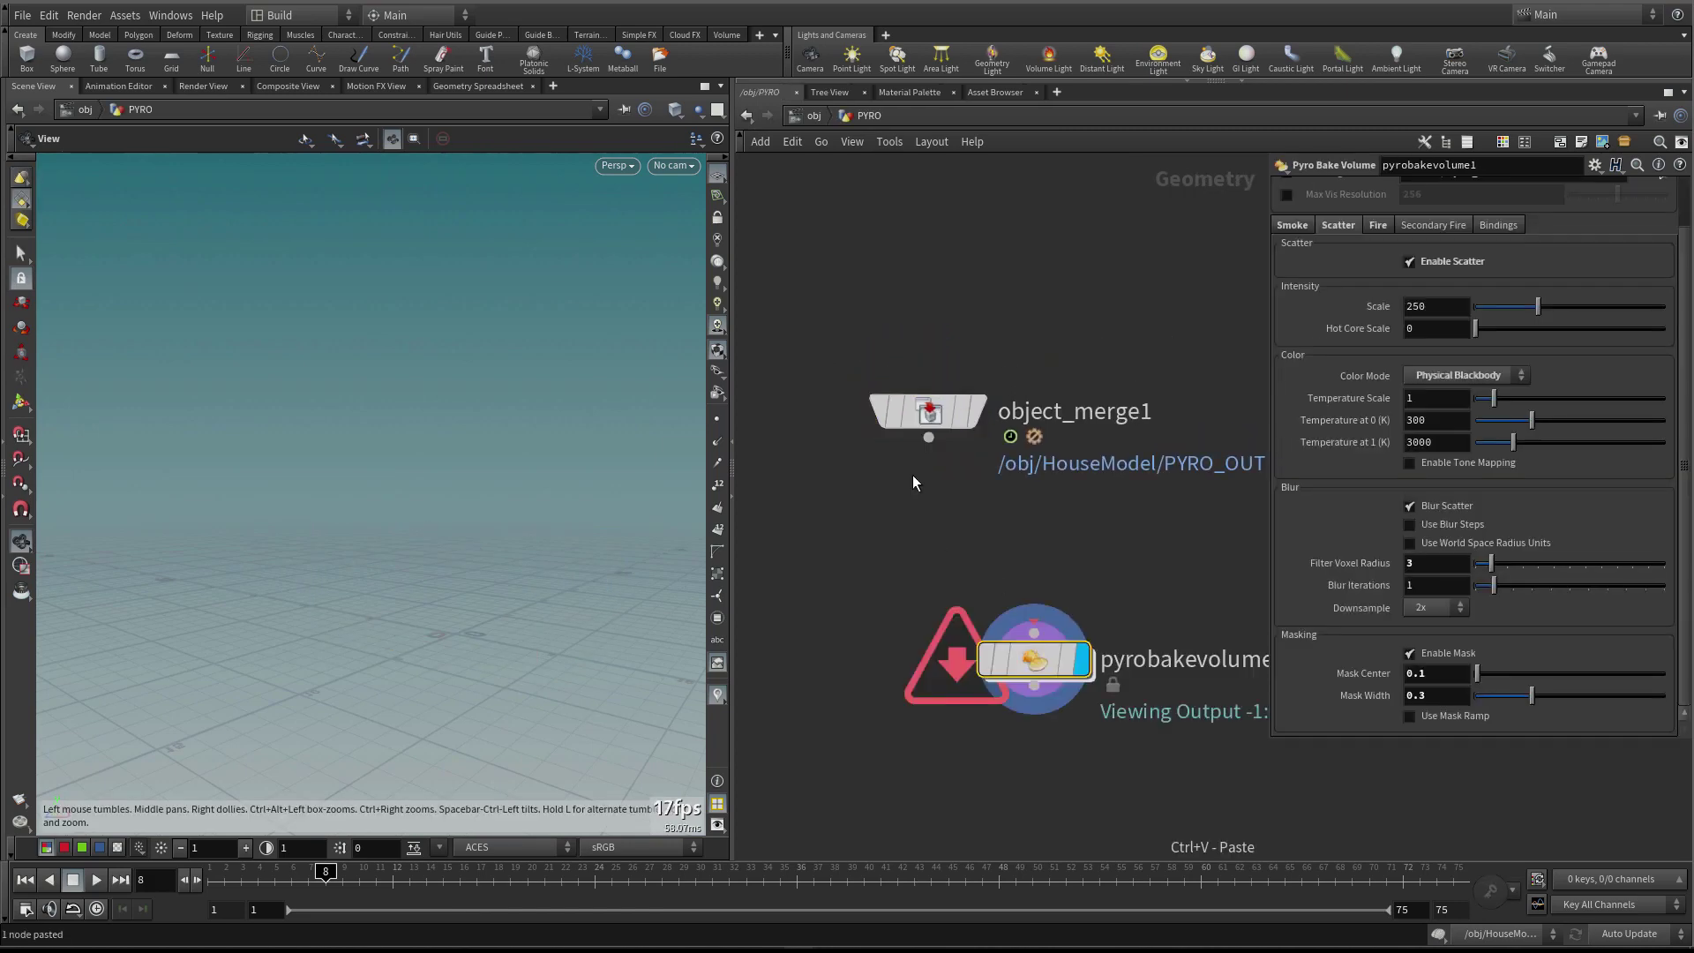
{"action": "left_click", "coordinate": [928, 437]}
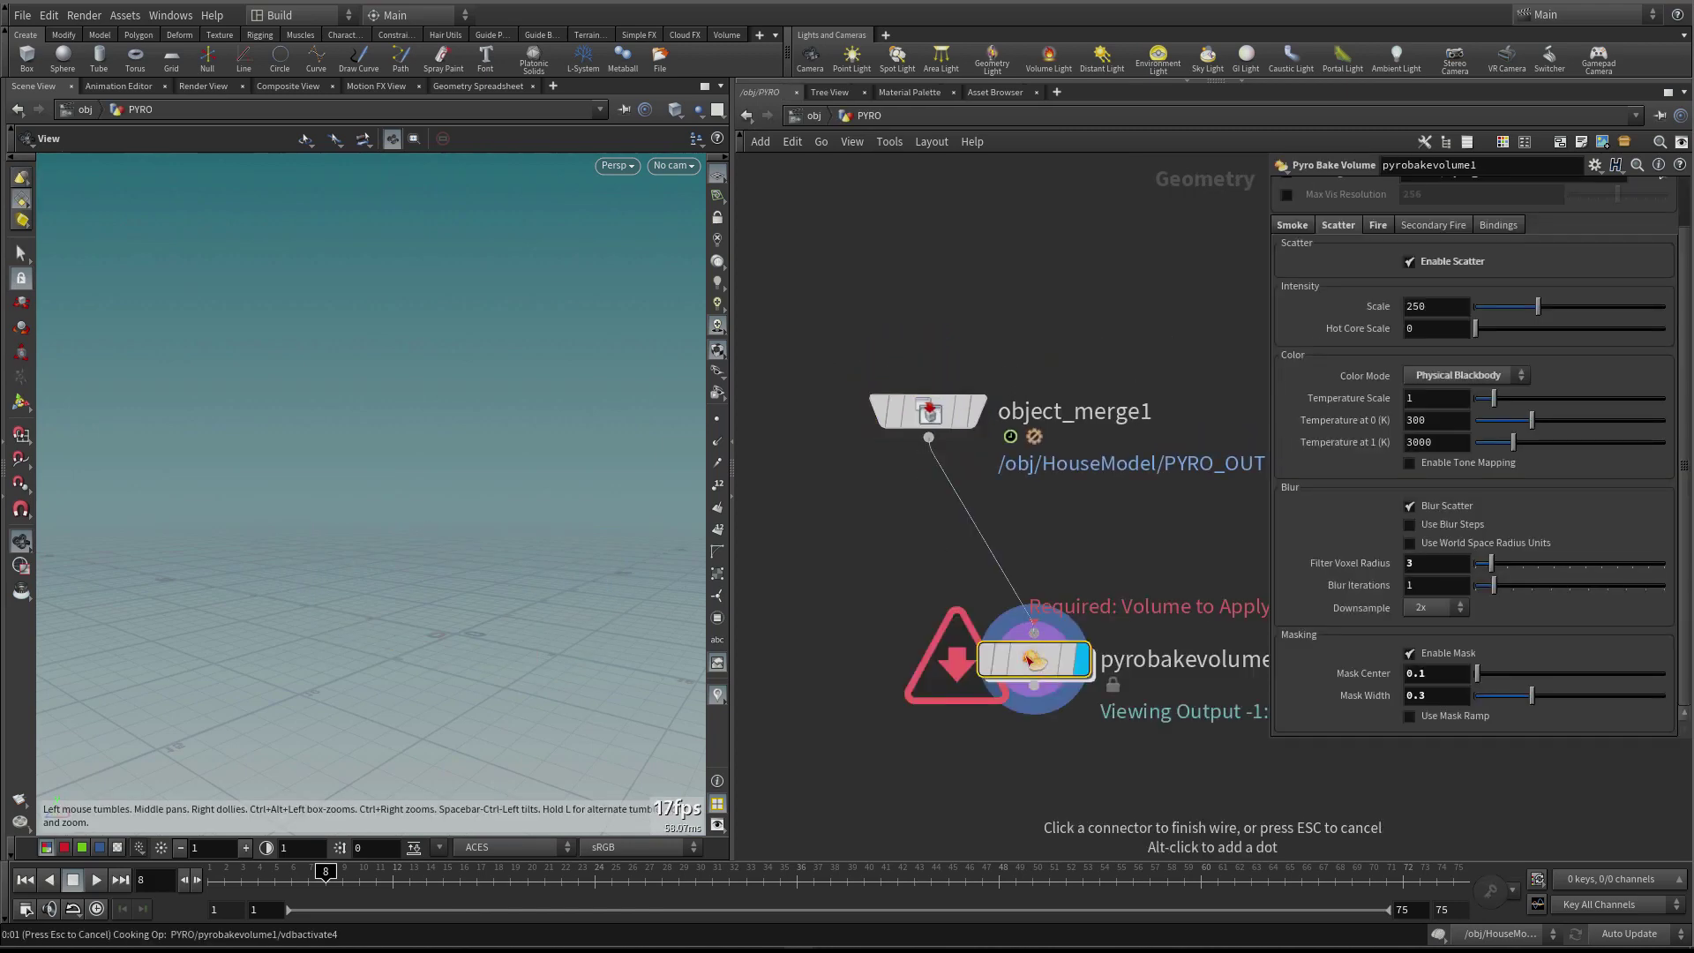
{"action": "left_click", "coordinate": [1037, 661]}
{"action": "left_click_drag", "start_coordinate": [978, 641], "coordinate": [871, 530]}
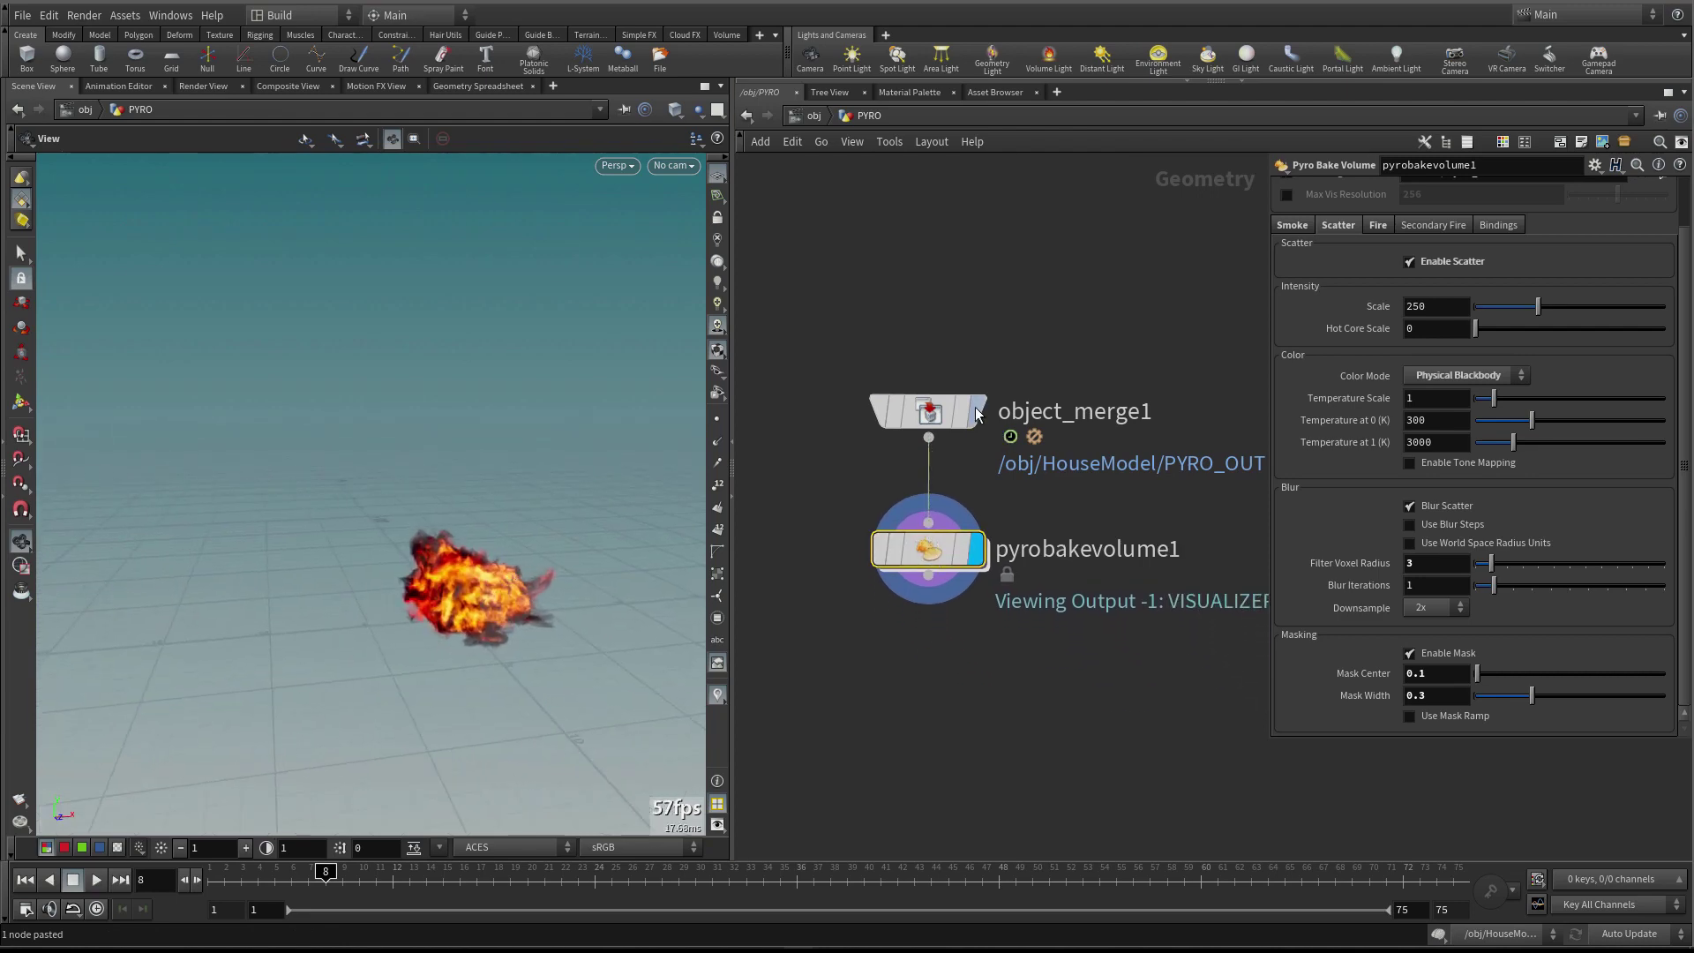
{"action": "mouse_move", "coordinate": [979, 617]}
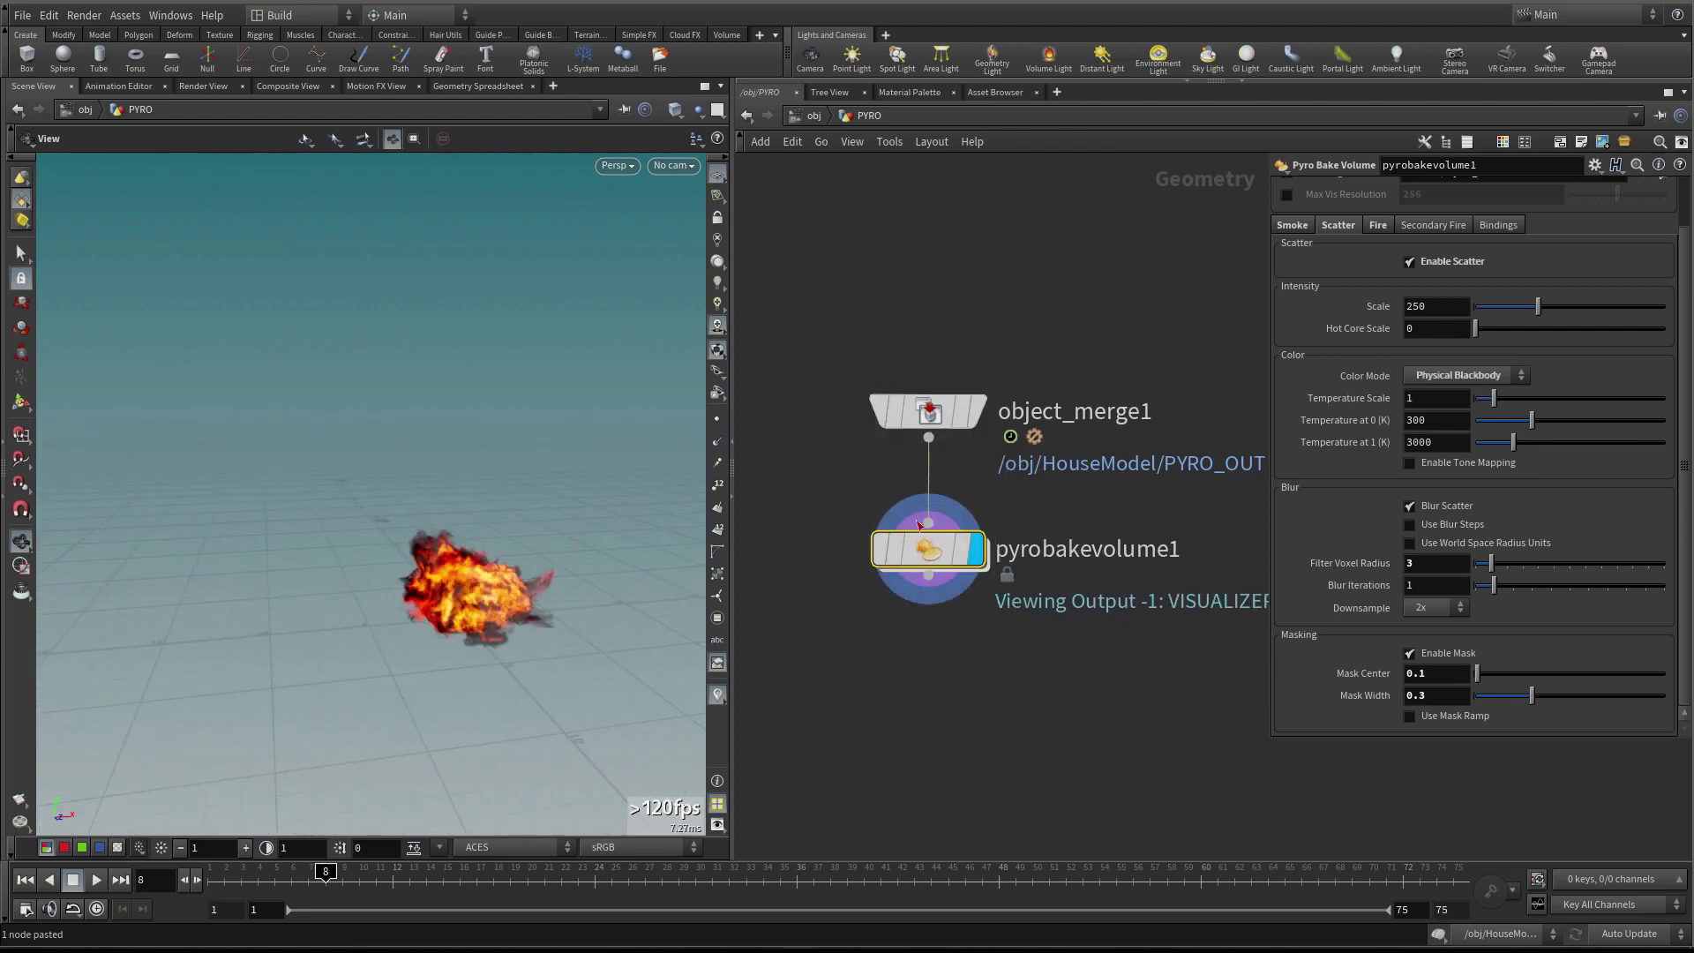
{"action": "left_click", "coordinate": [880, 181]}
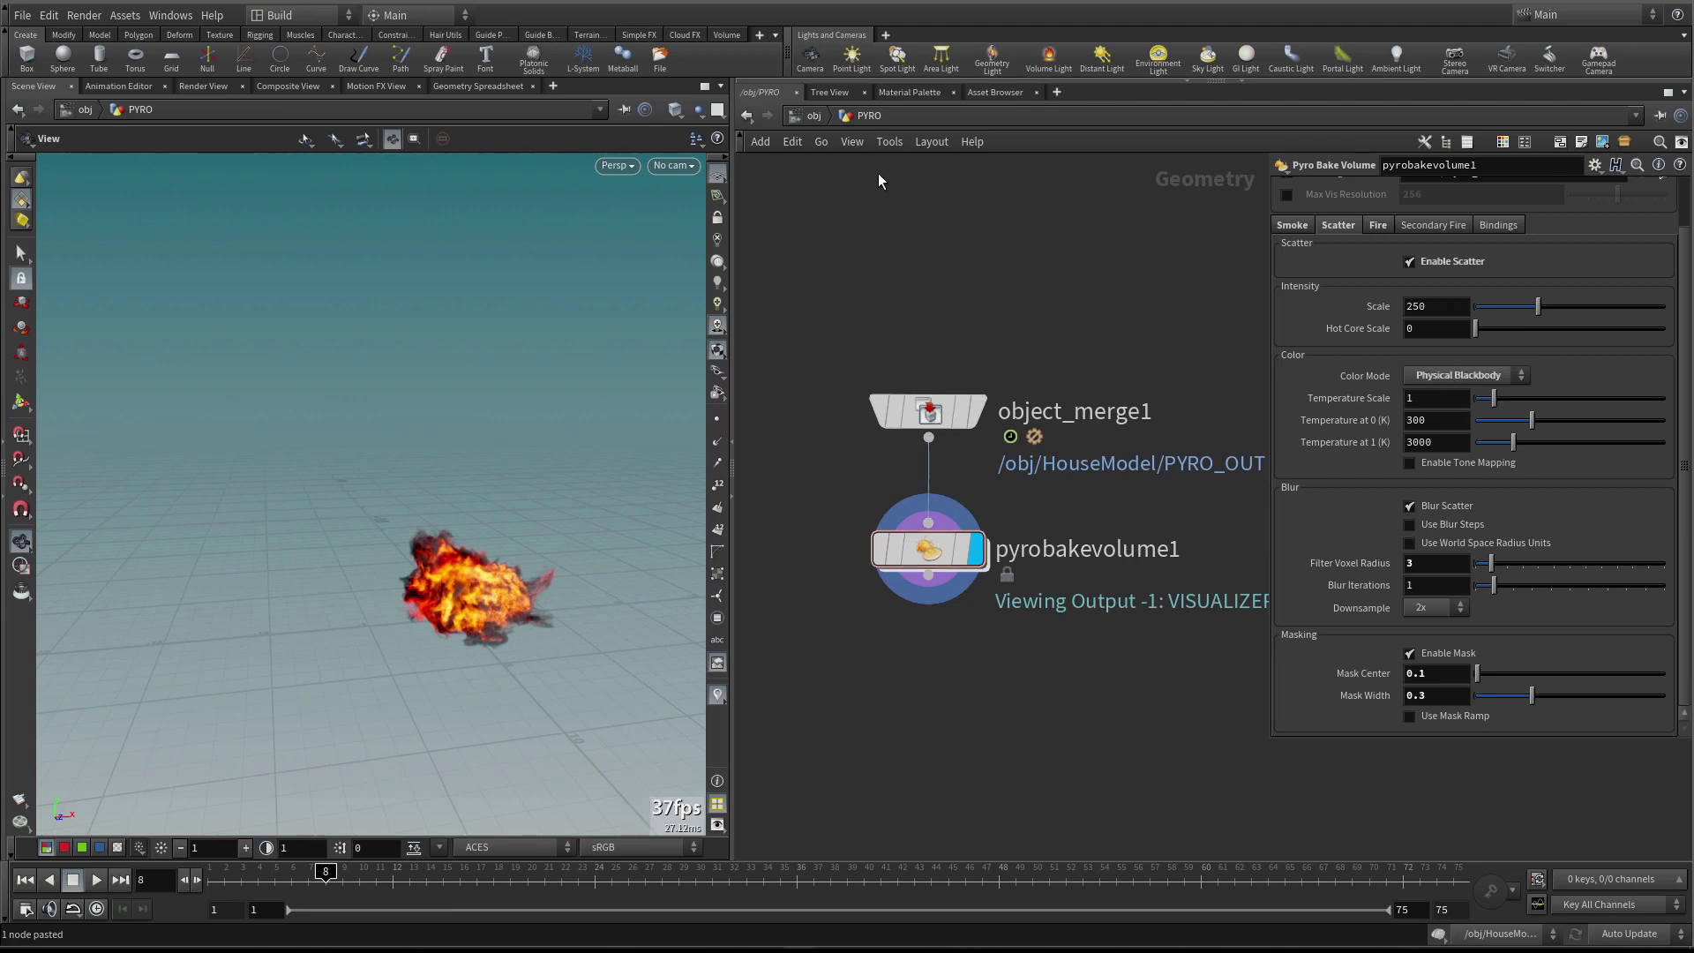
Return to the object level and inspect the PYRO object's node information
{"action": "left_click", "coordinate": [812, 116]}
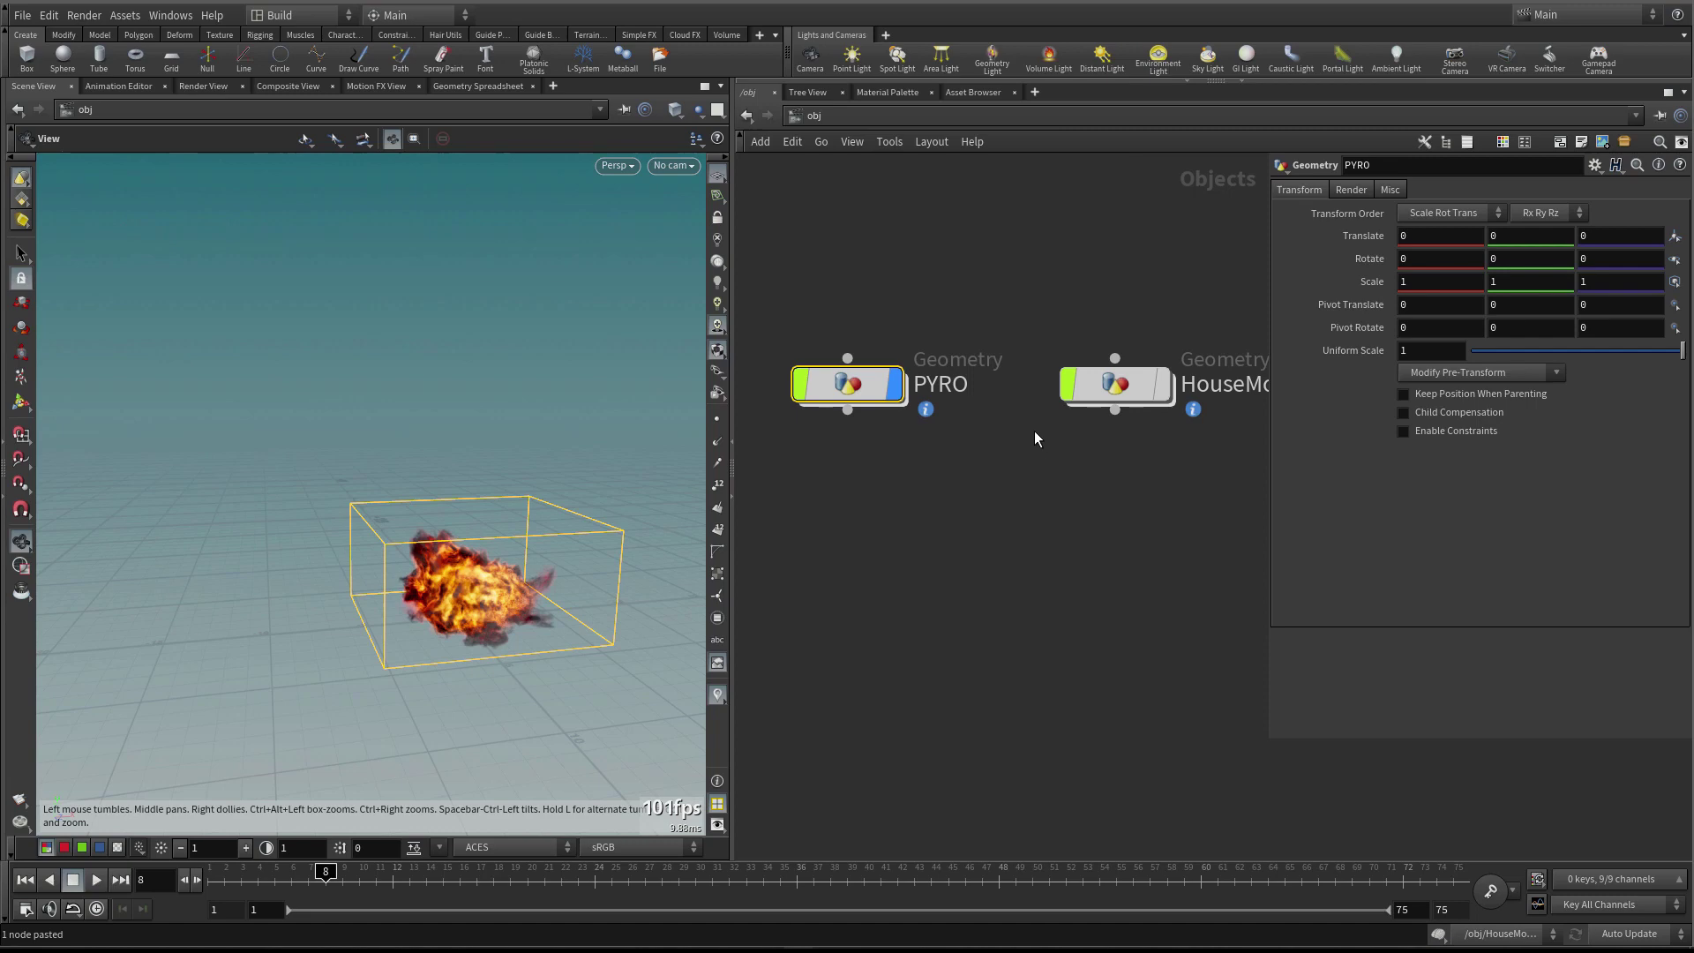
{"action": "mouse_move", "coordinate": [847, 388]}
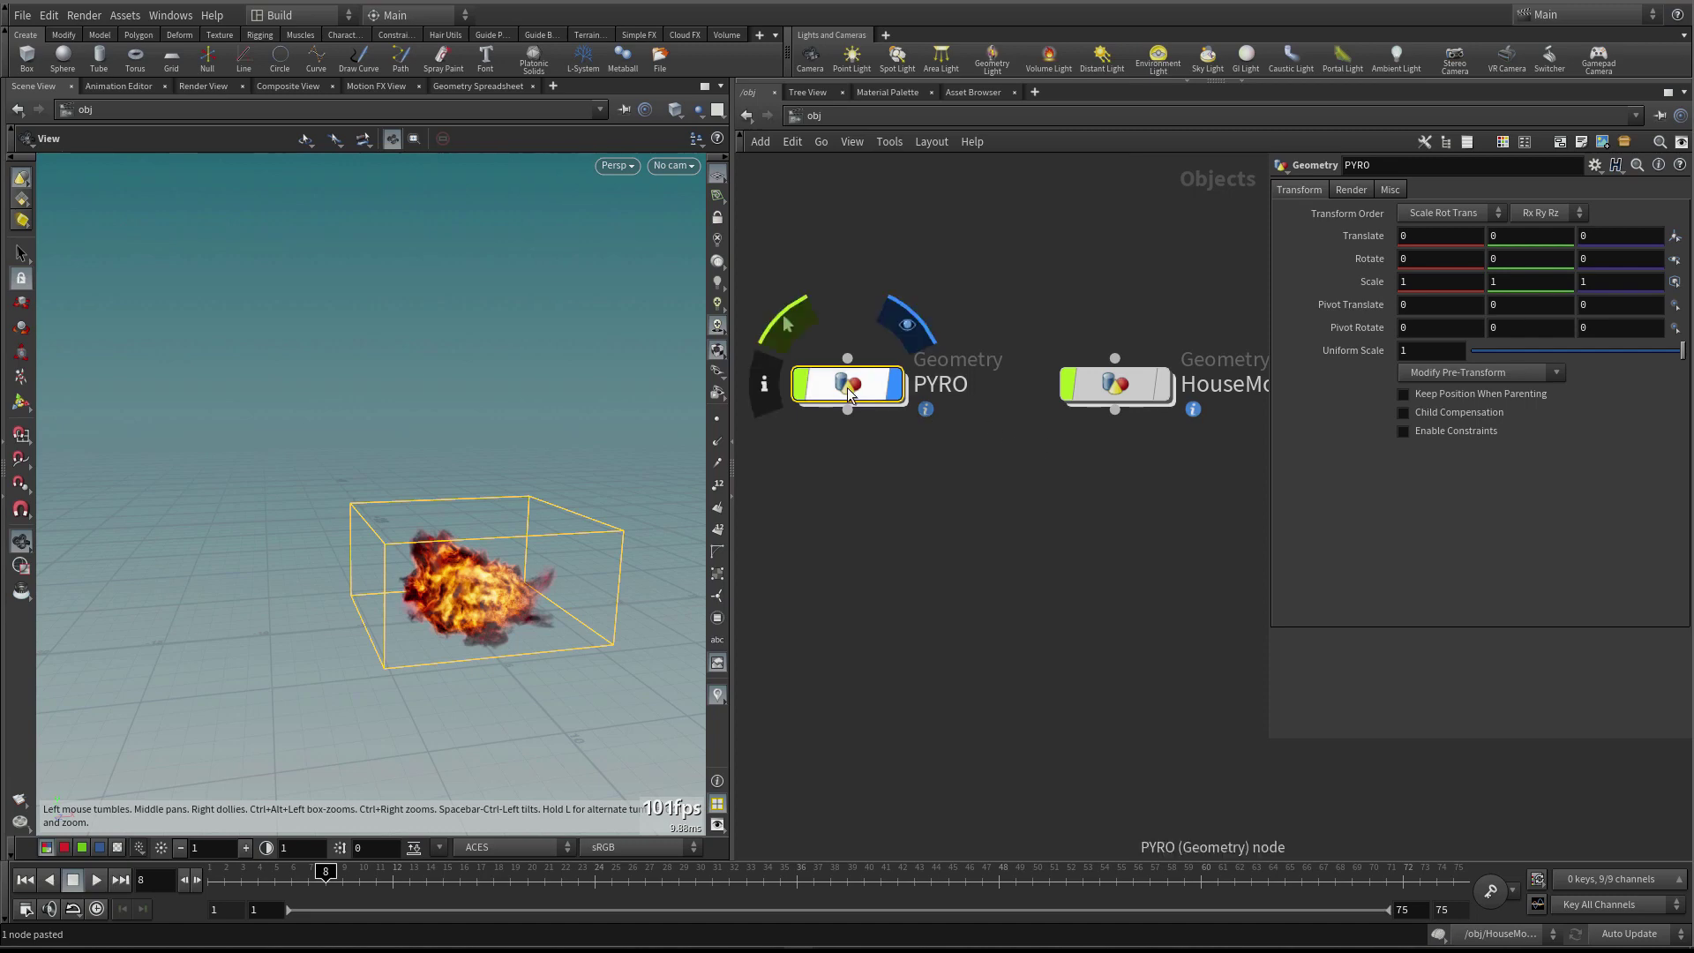
{"action": "middle_click", "coordinate": [865, 405]}
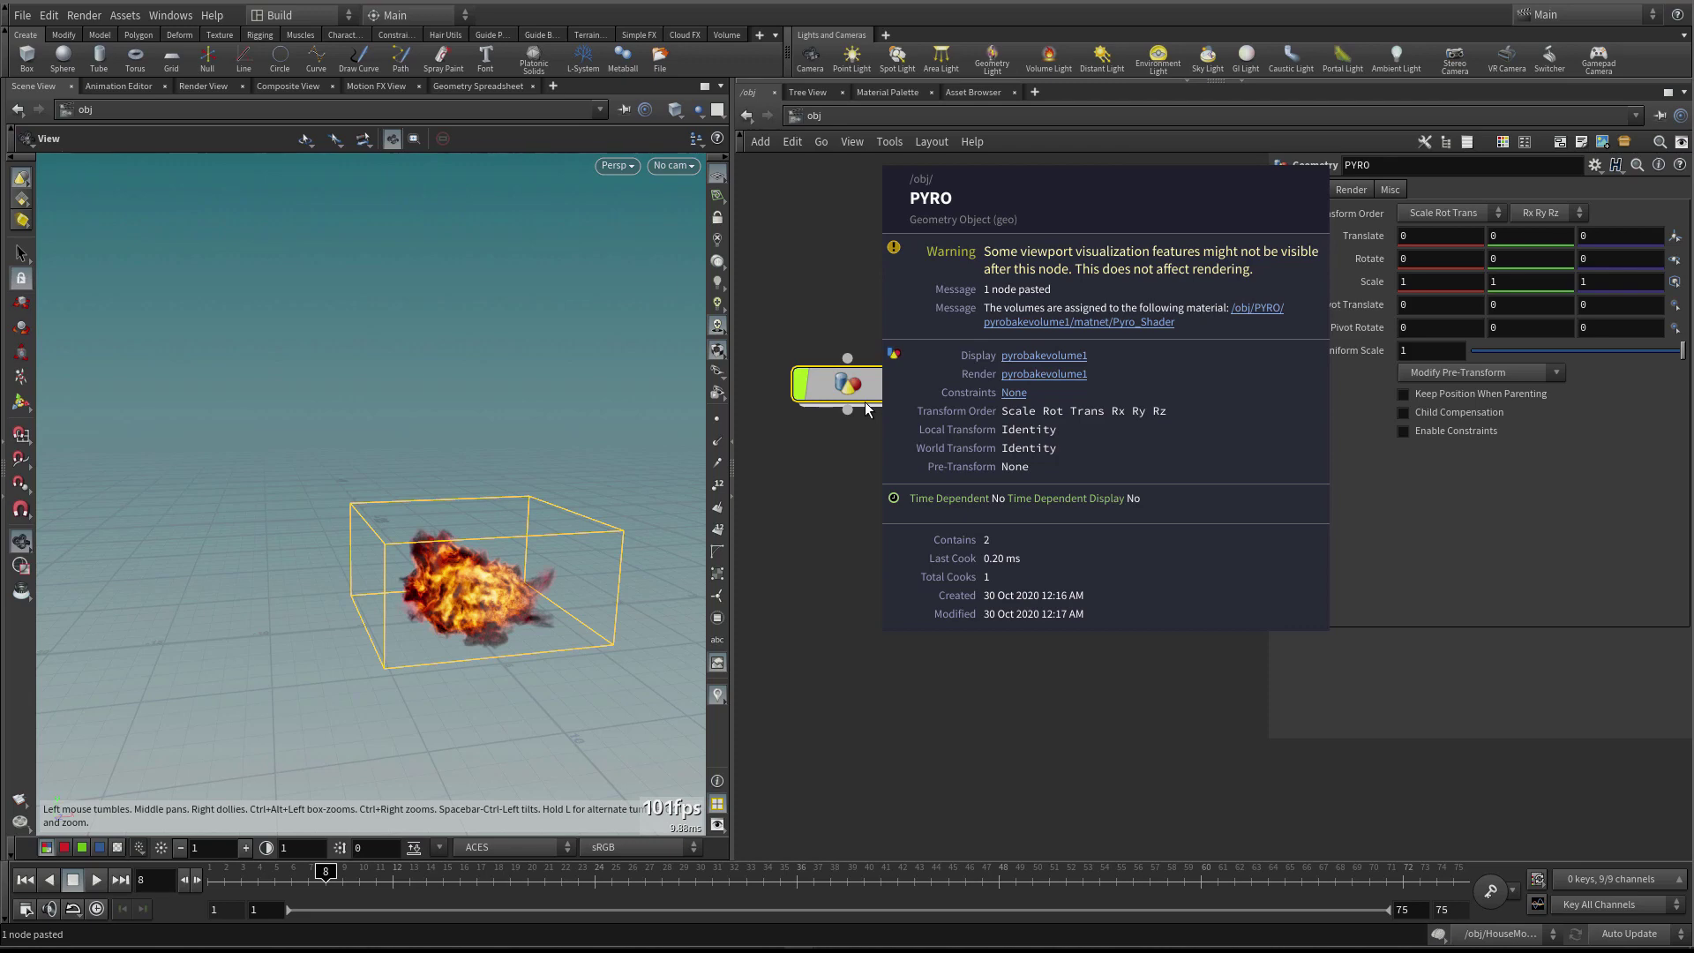
Add a new Geometry object below PYRO and name it HOUSE
{"action": "scroll", "coordinate": [908, 479], "scroll_direction": "down", "scroll_amount": 2}
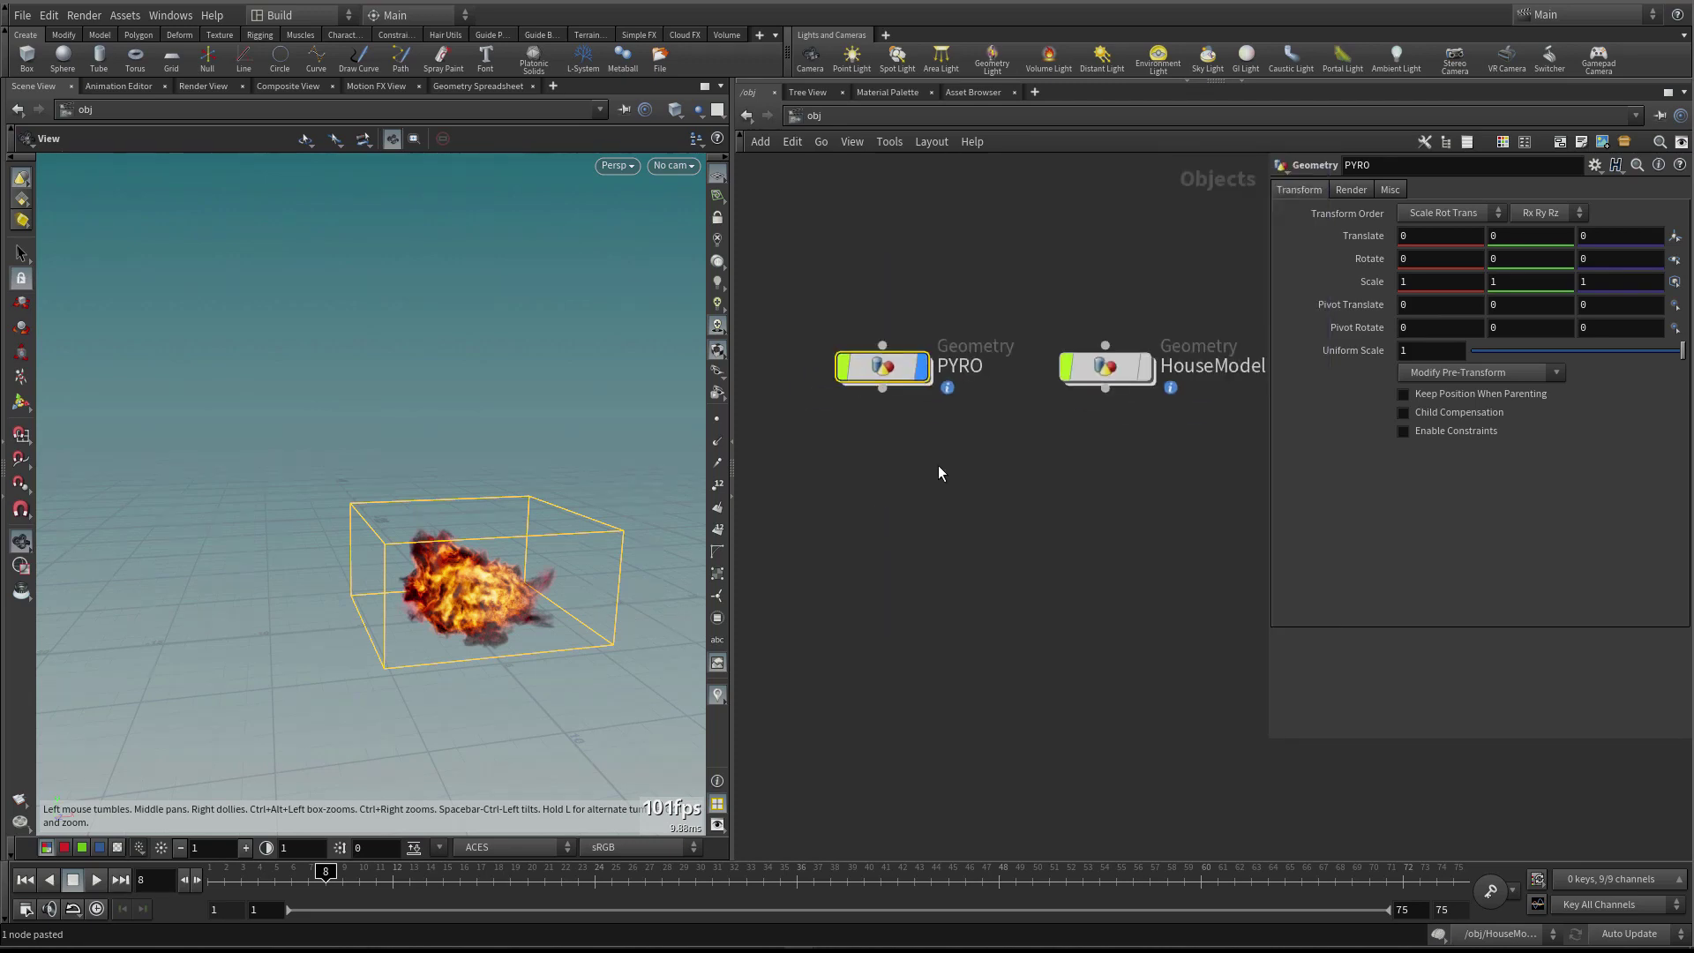
{"action": "key", "text": "Tab"}
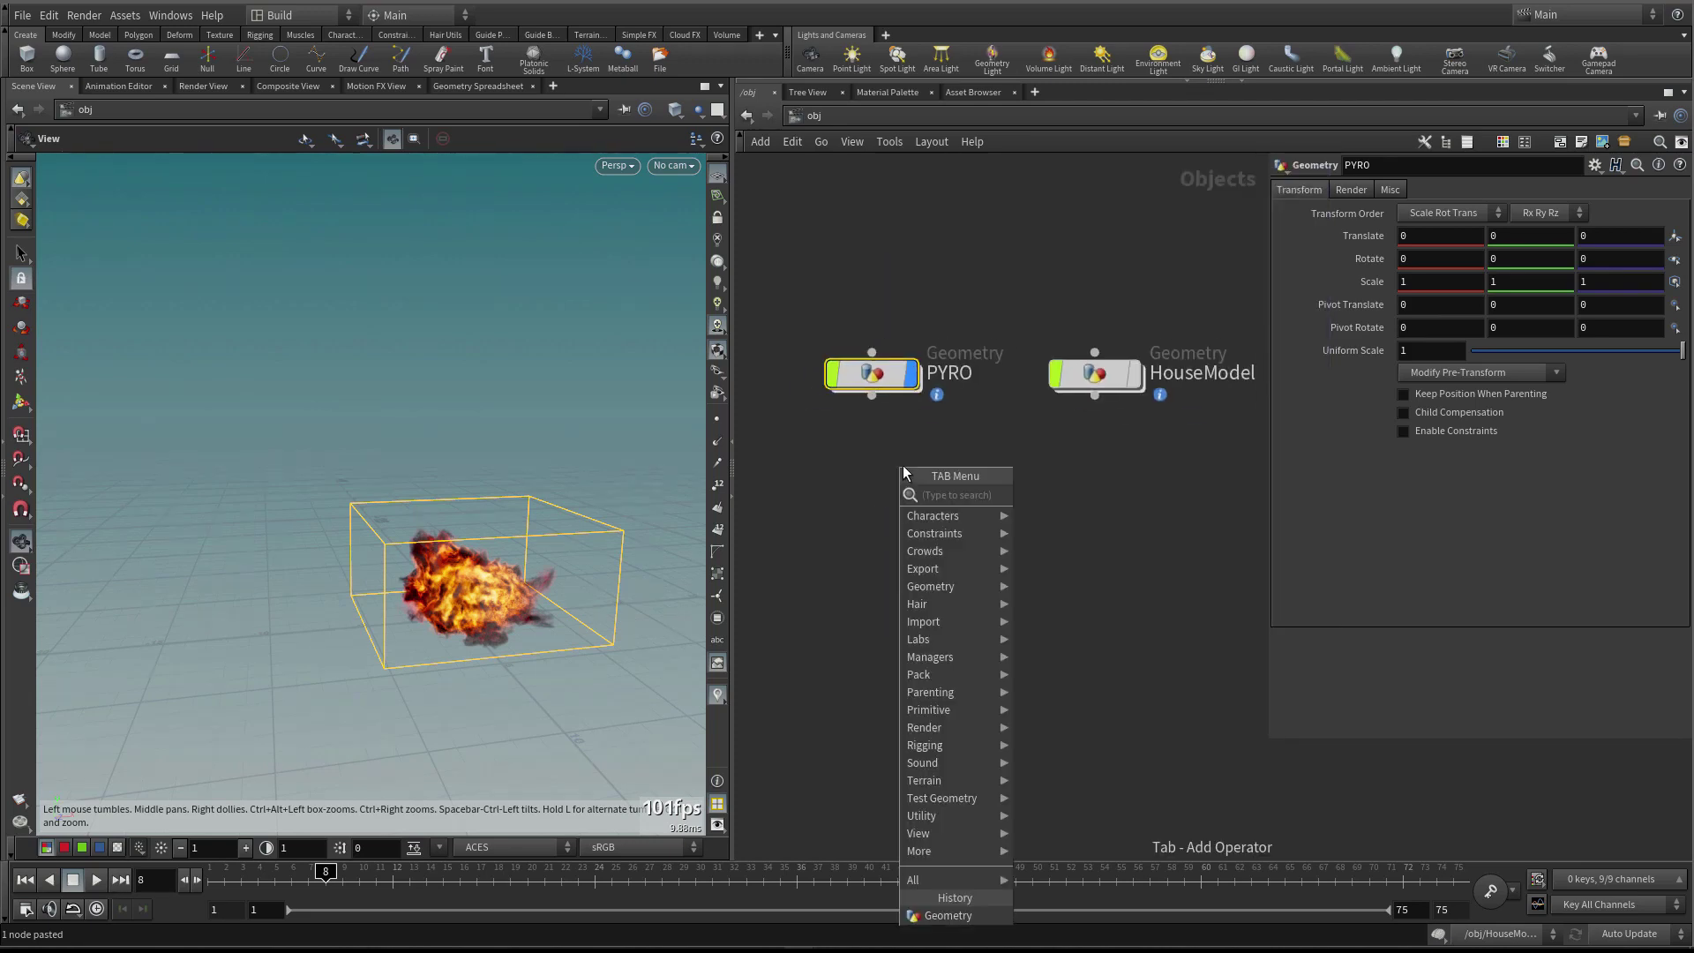
{"action": "left_click", "coordinate": [969, 918]}
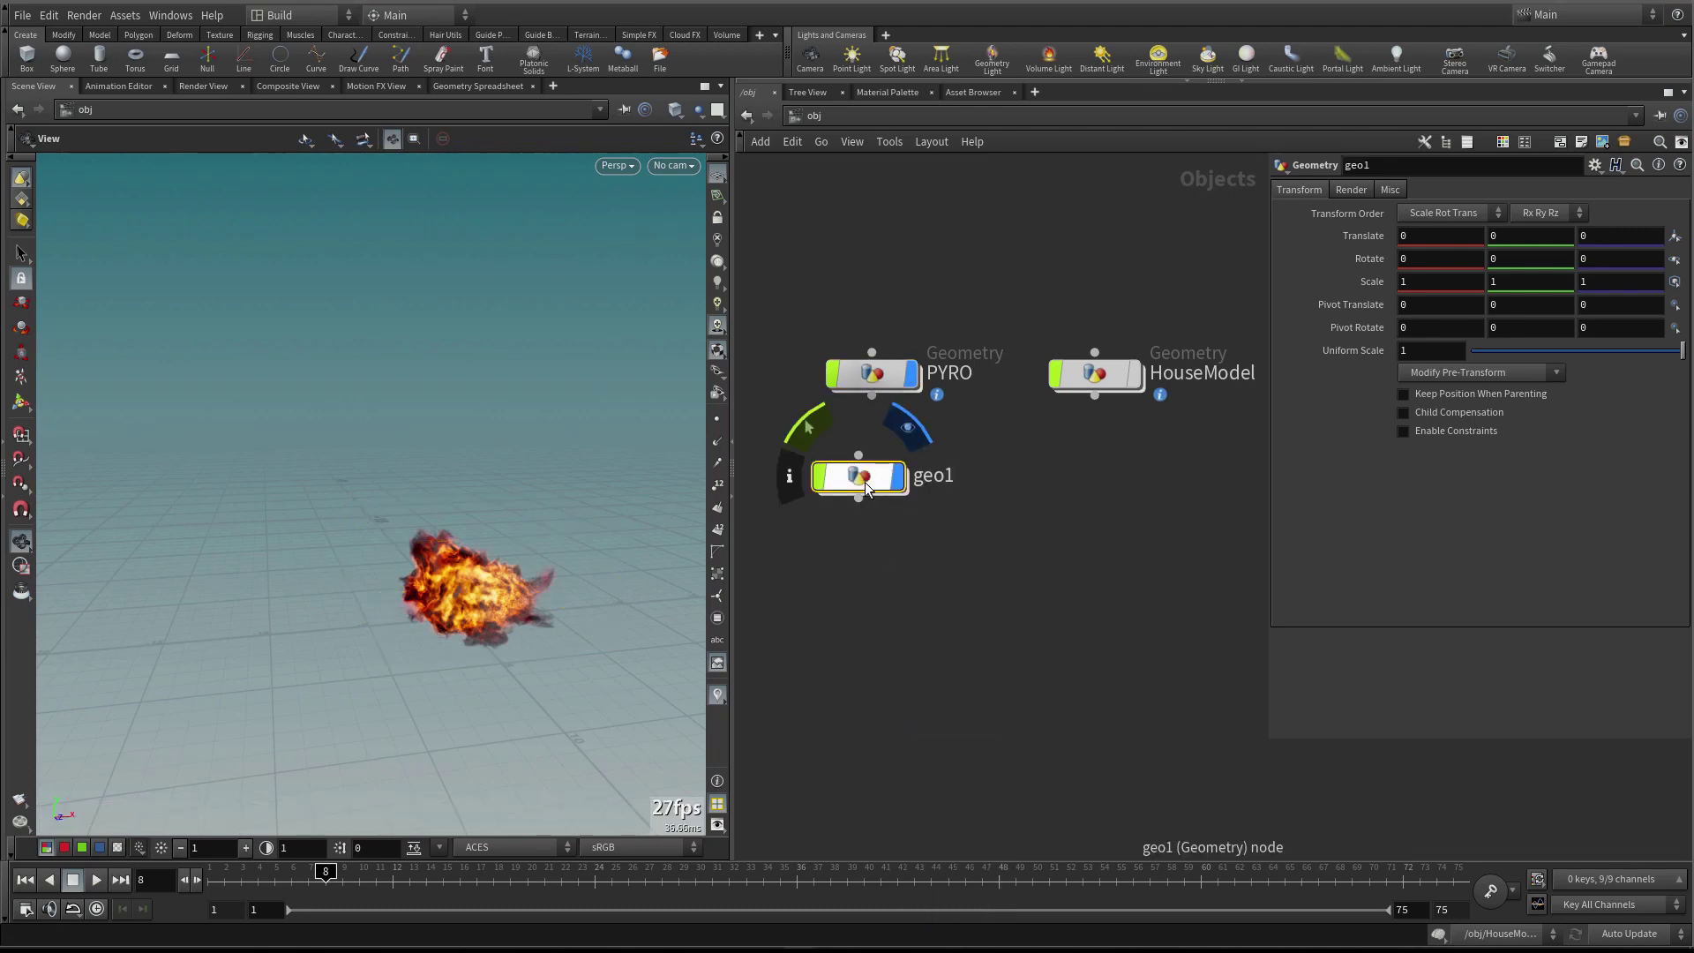
{"action": "left_click", "coordinate": [871, 504]}
{"action": "double_click", "coordinate": [950, 505]}
{"action": "type", "text": "HOUSE"}
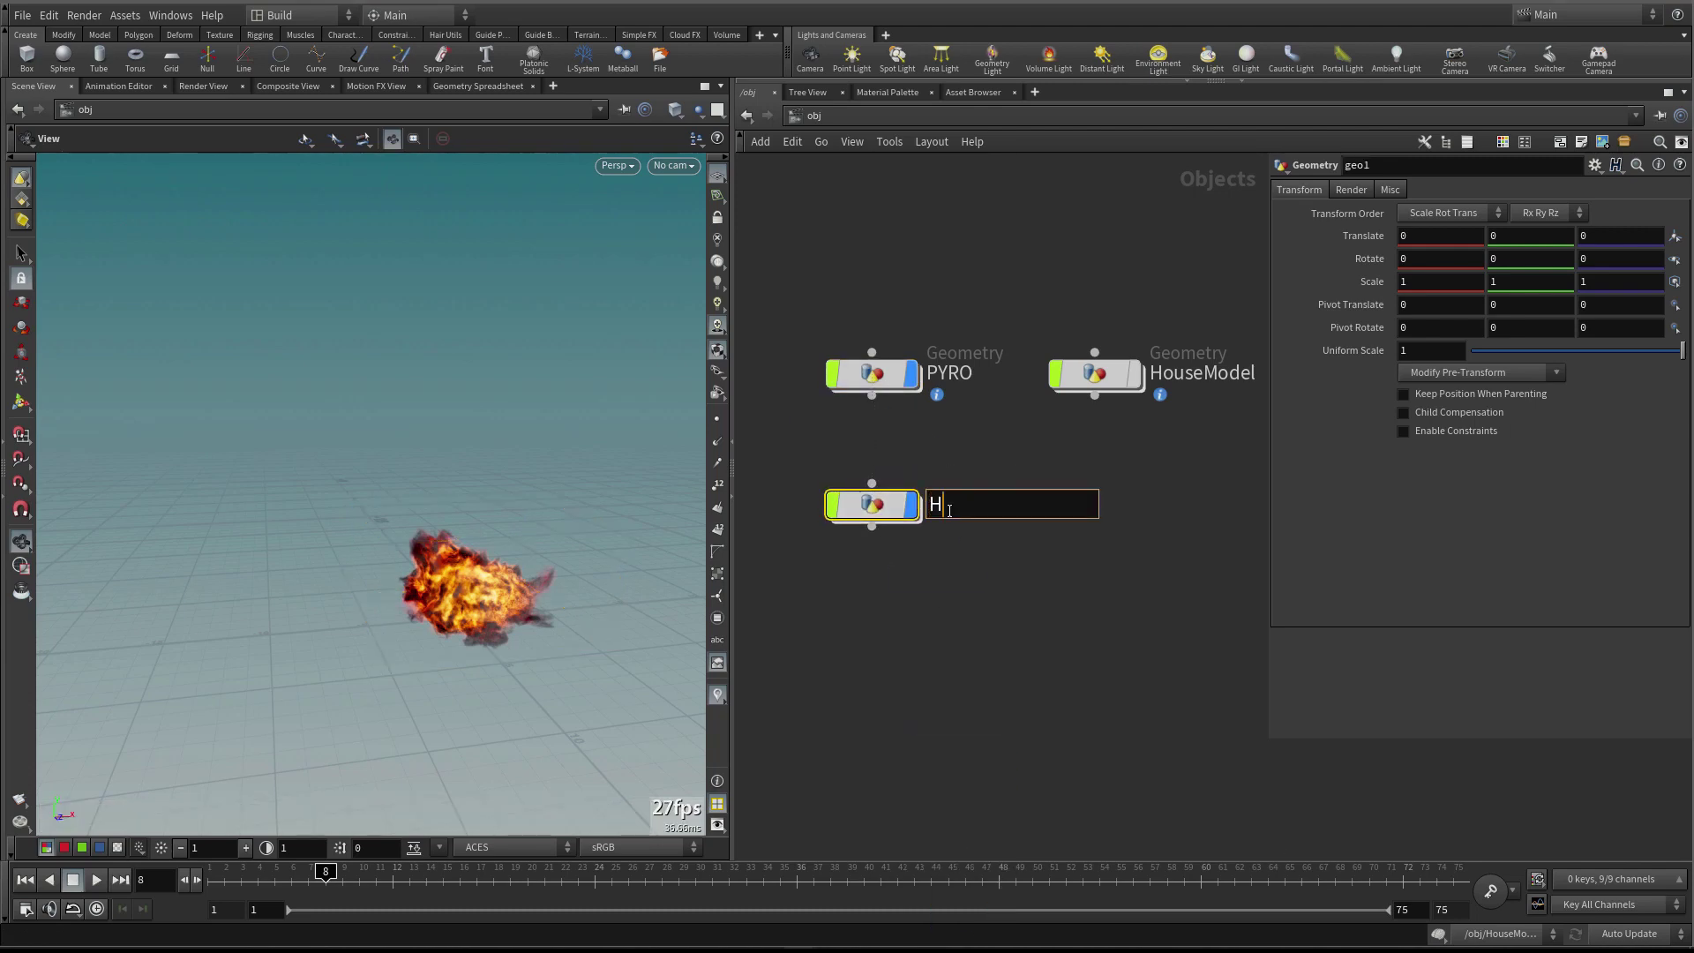
{"action": "key", "text": "Return"}
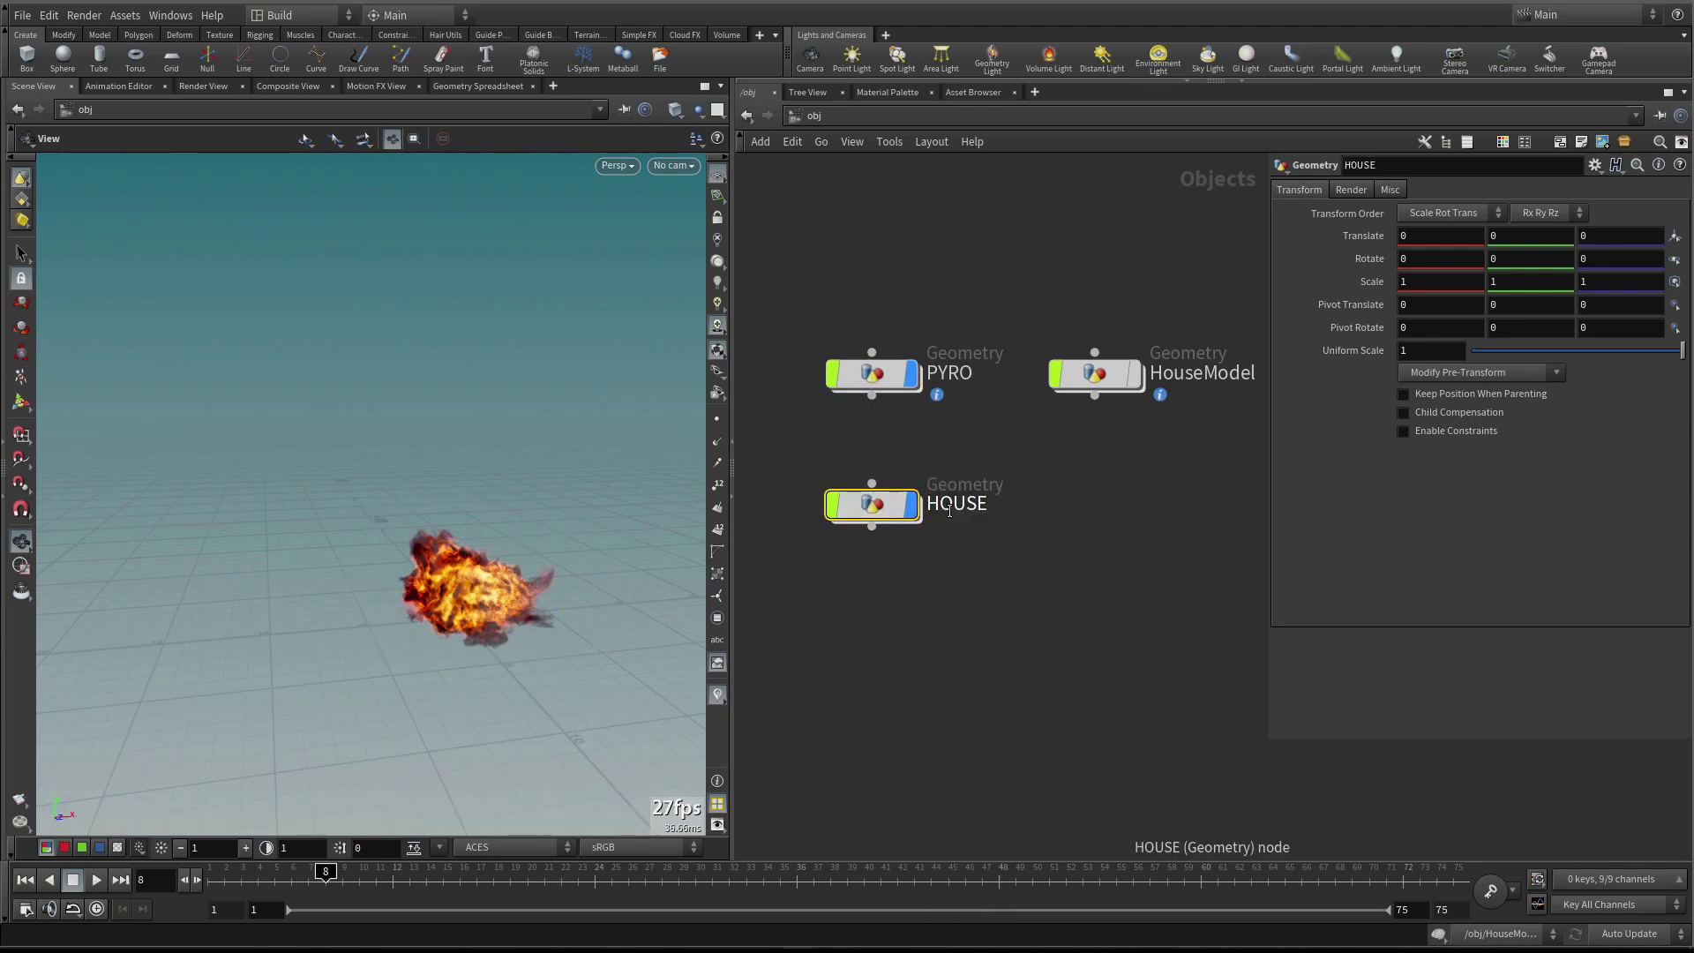
Add an Object Merge node inside HOUSE and set its Object 1 to /obj/HouseModel/HOUSE_OUT
{"action": "double_click", "coordinate": [871, 505]}
{"action": "key", "text": "Tab"}
{"action": "left_click", "coordinate": [1006, 935]}
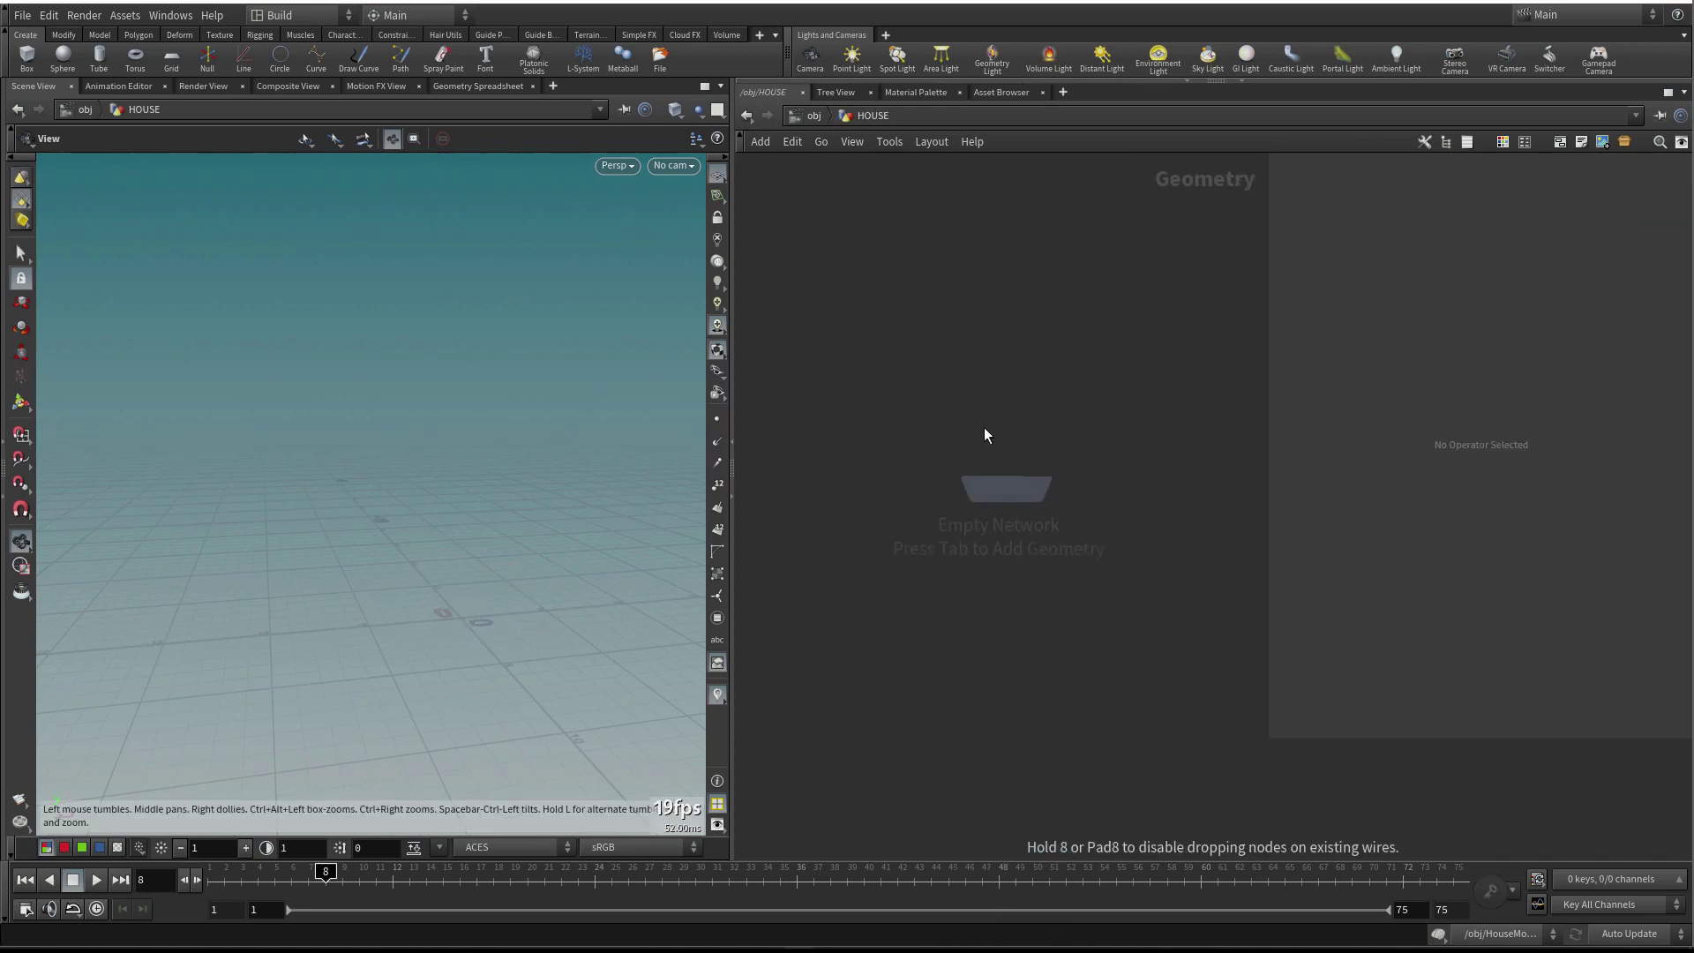
{"action": "left_click", "coordinate": [976, 412]}
{"action": "left_click", "coordinate": [1675, 236]}
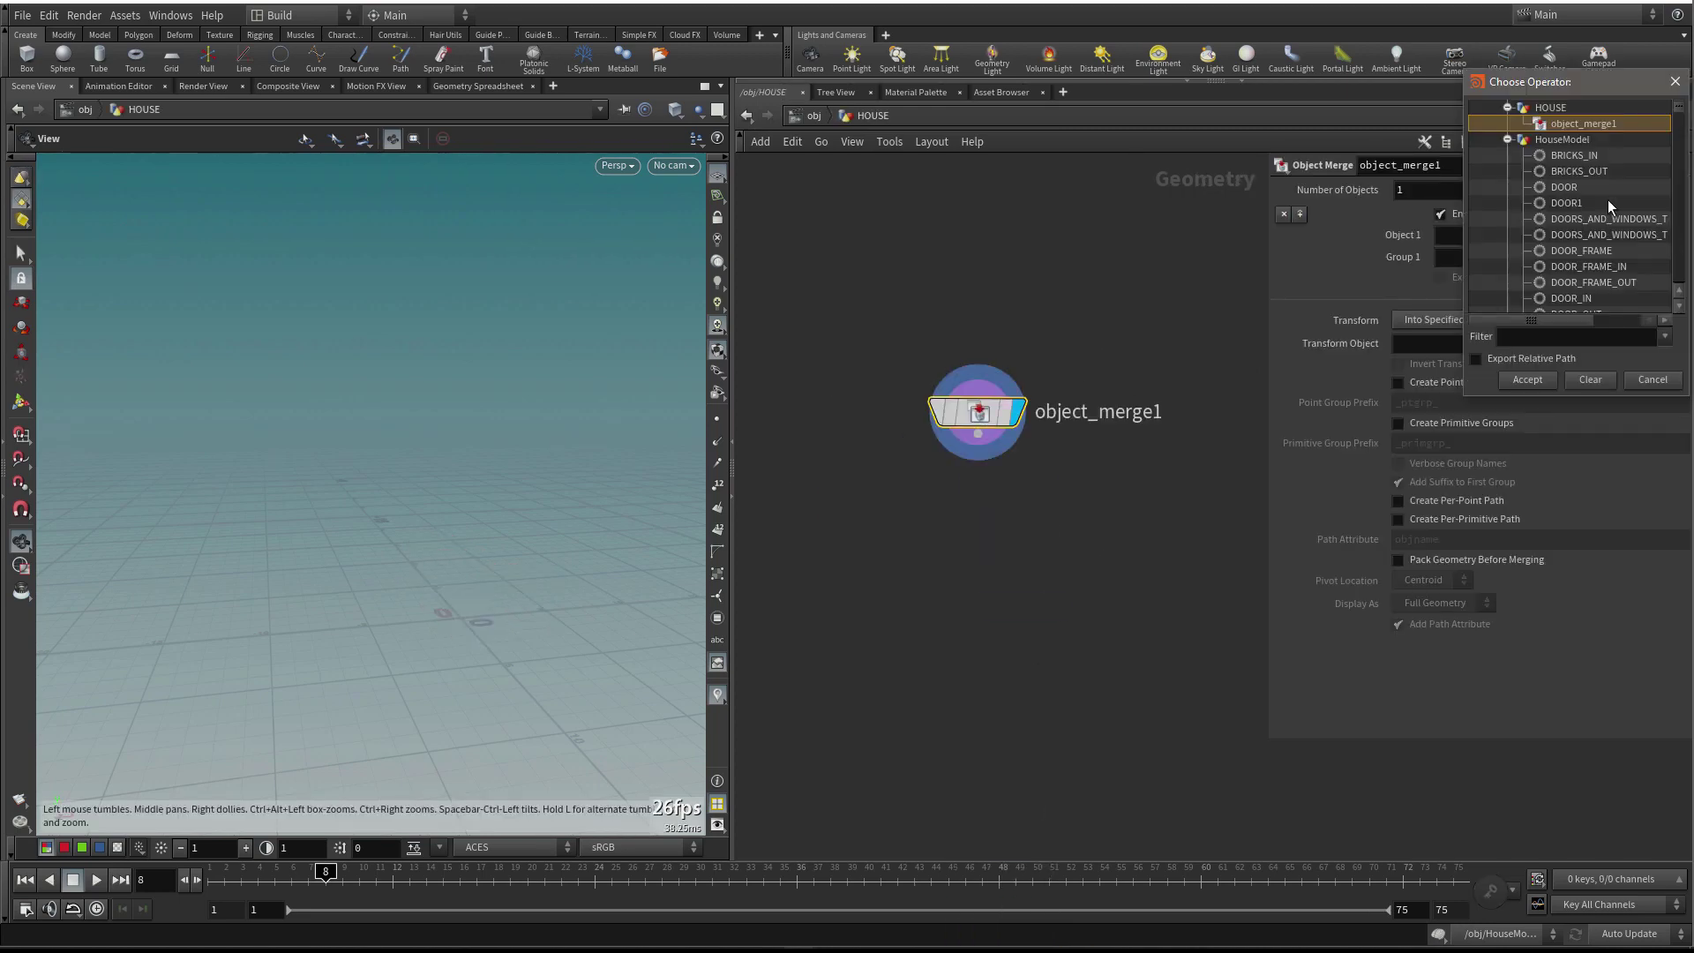
{"action": "scroll", "coordinate": [1586, 257], "scroll_direction": "down", "scroll_amount": 3}
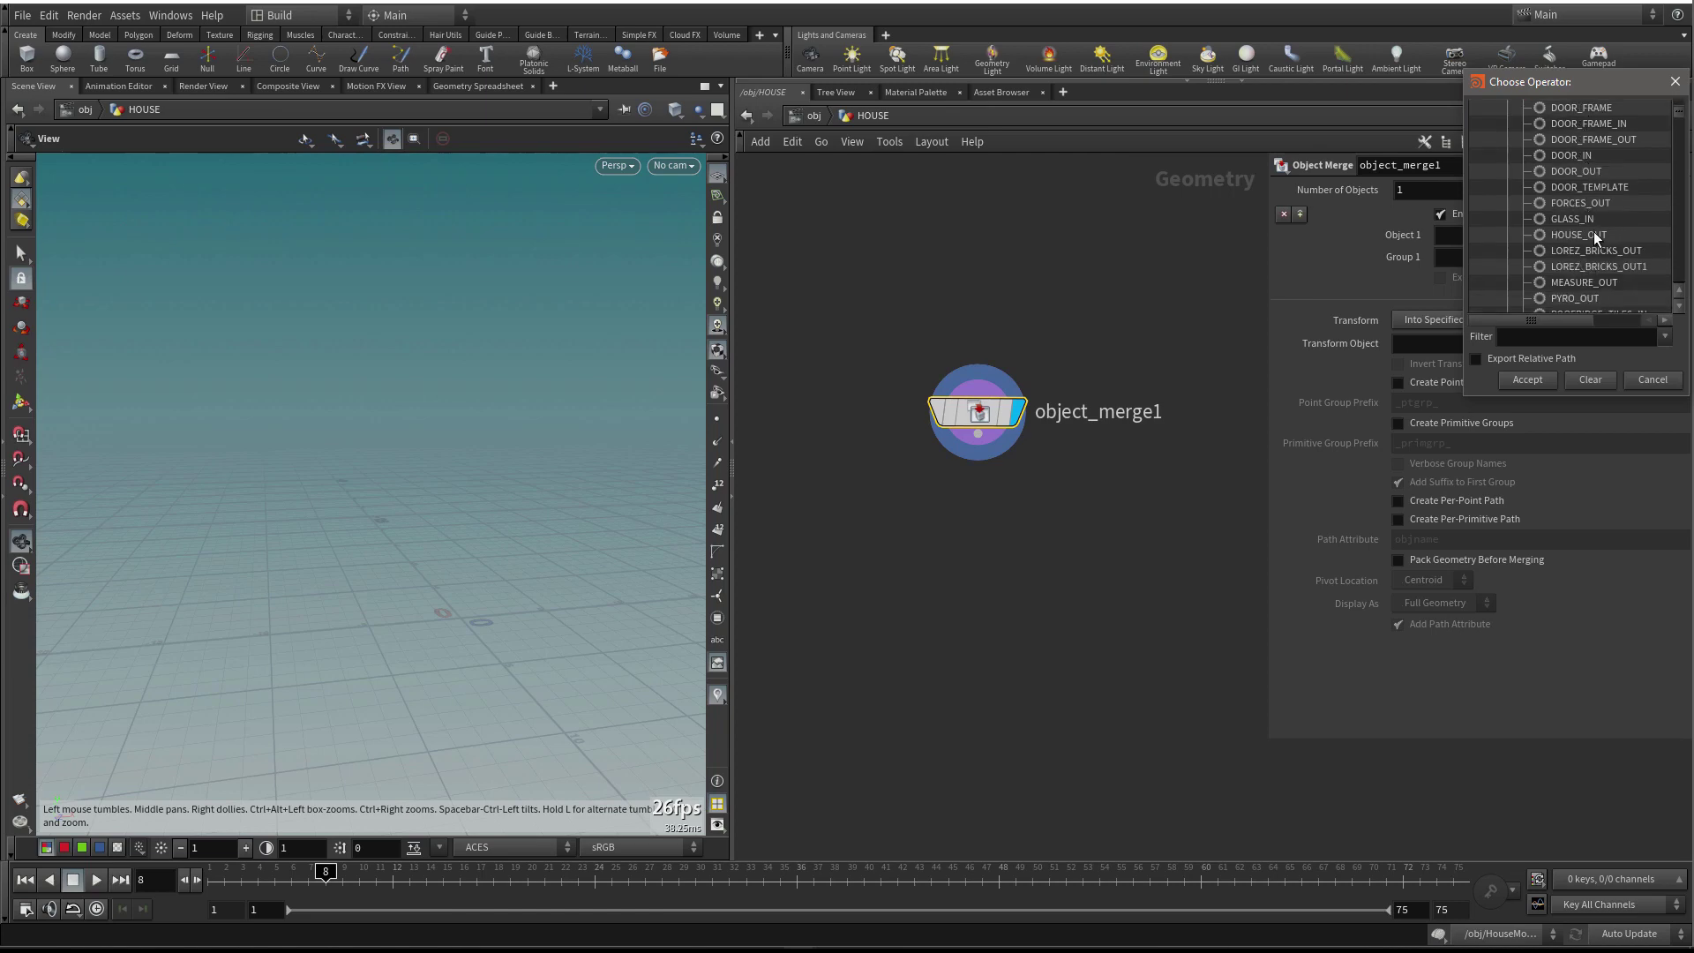
{"action": "left_click", "coordinate": [1579, 234]}
{"action": "left_click", "coordinate": [1535, 381]}
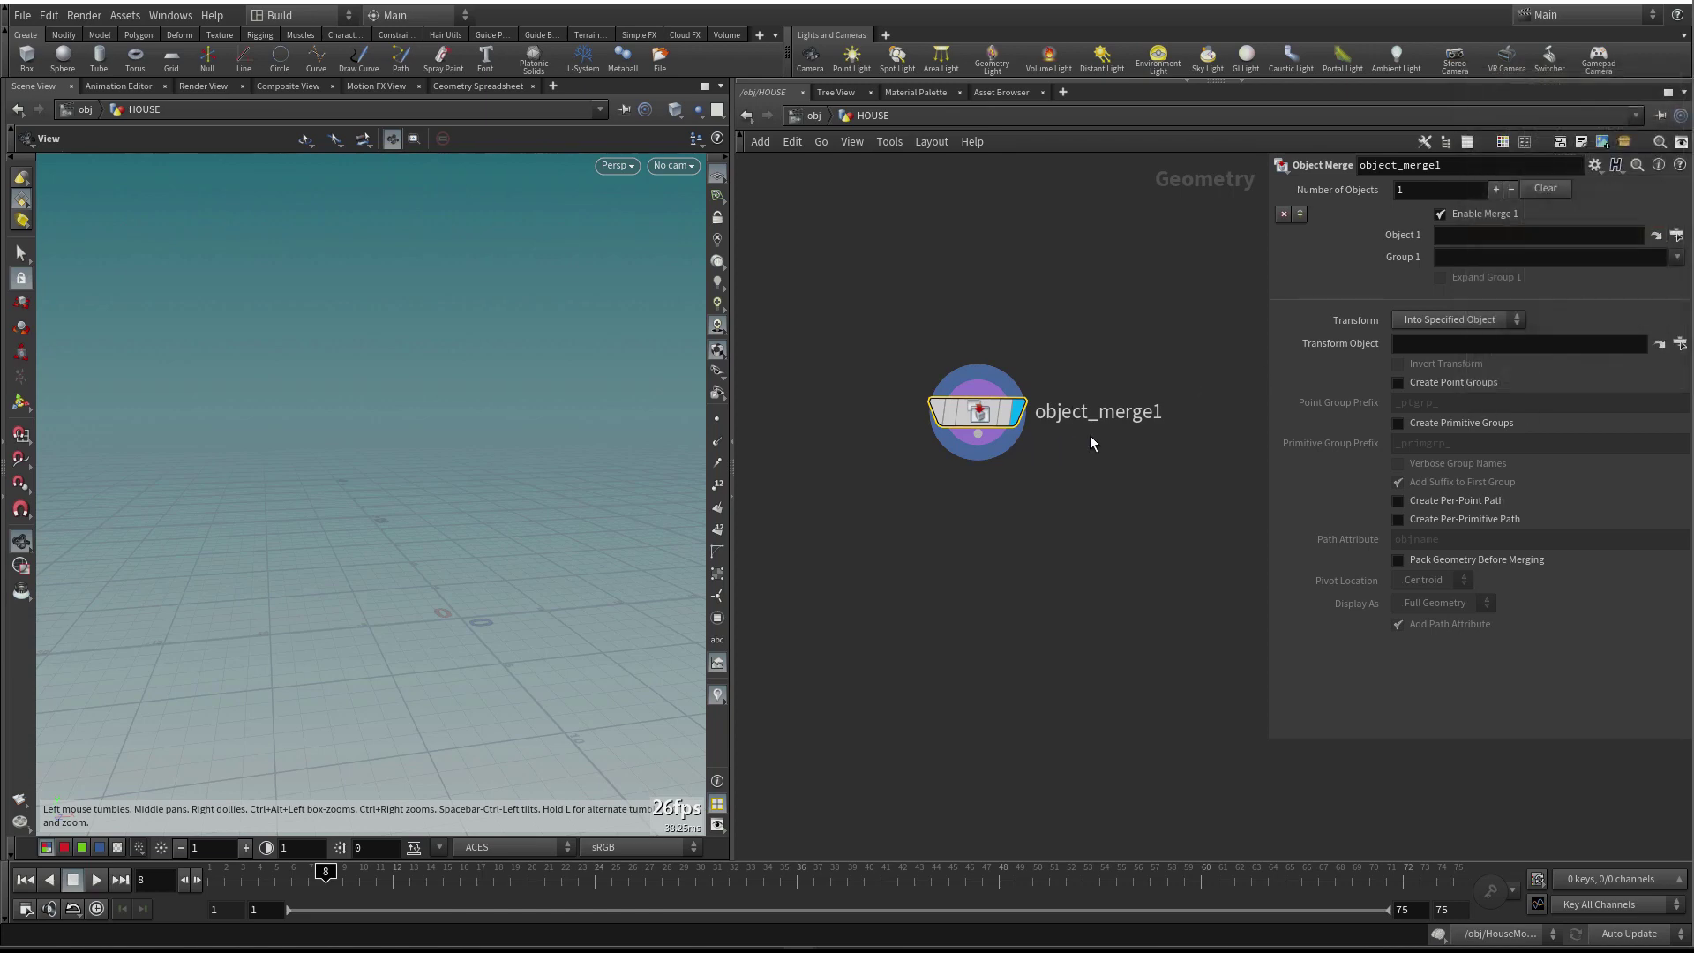
Set the HOUSE Object Merge's Transform to Into This Object and go back to frame 1
{"action": "left_click", "coordinate": [1454, 320]}
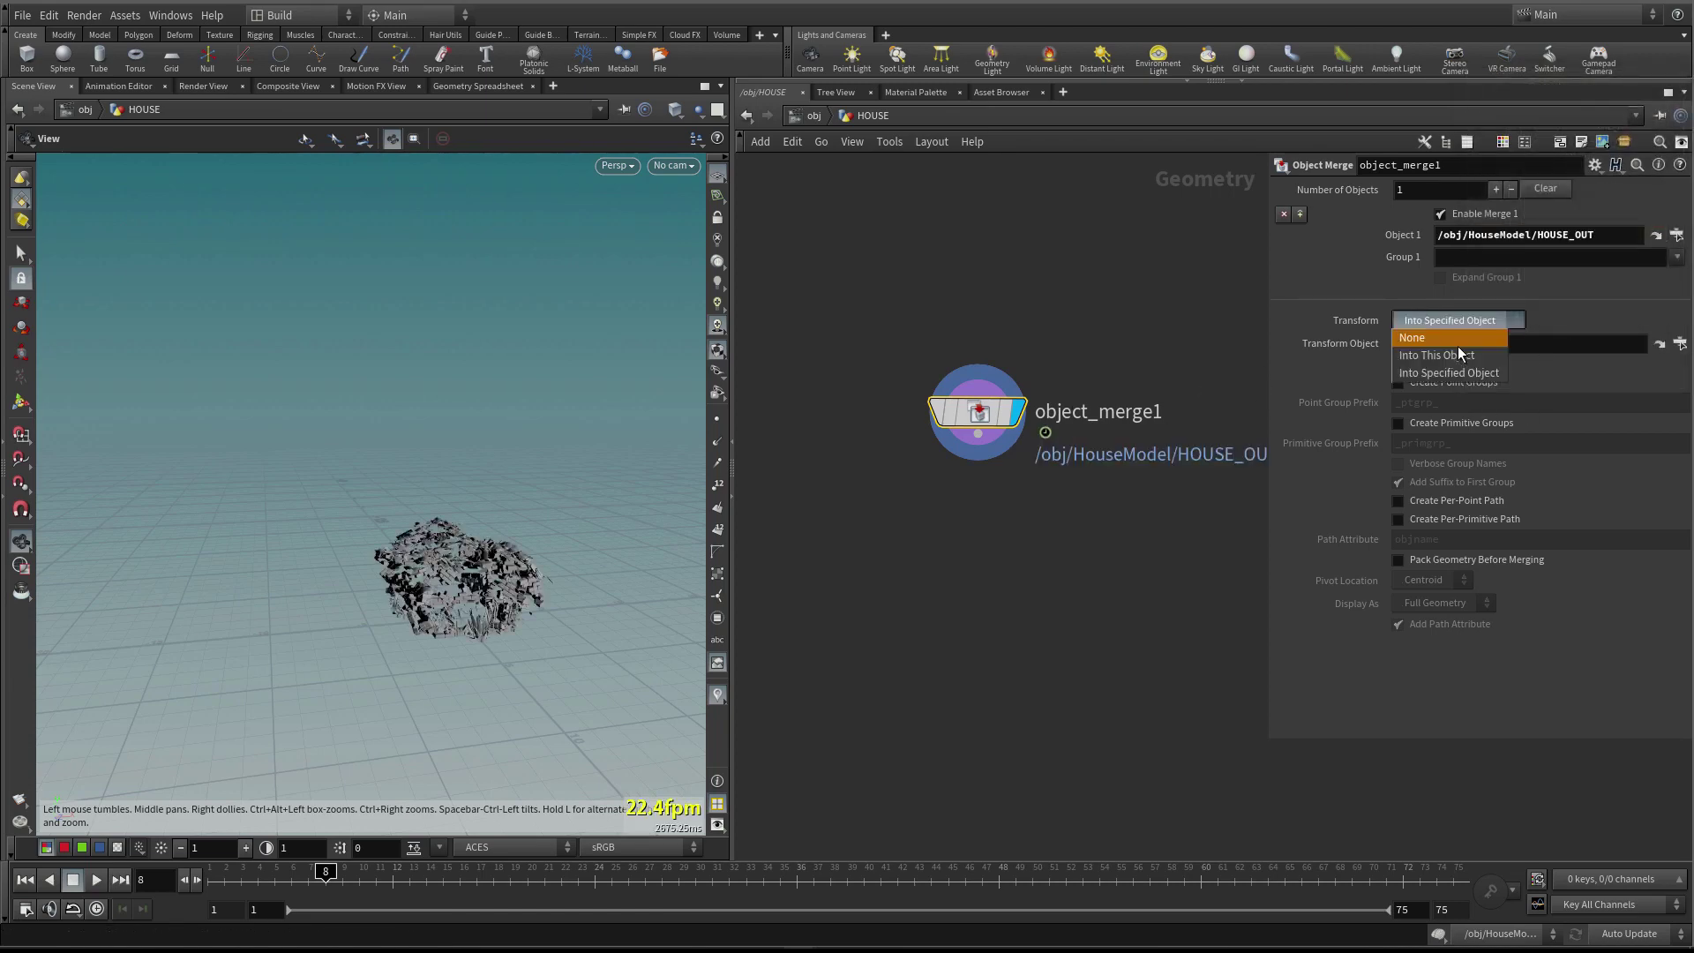
{"action": "left_click", "coordinate": [1459, 354]}
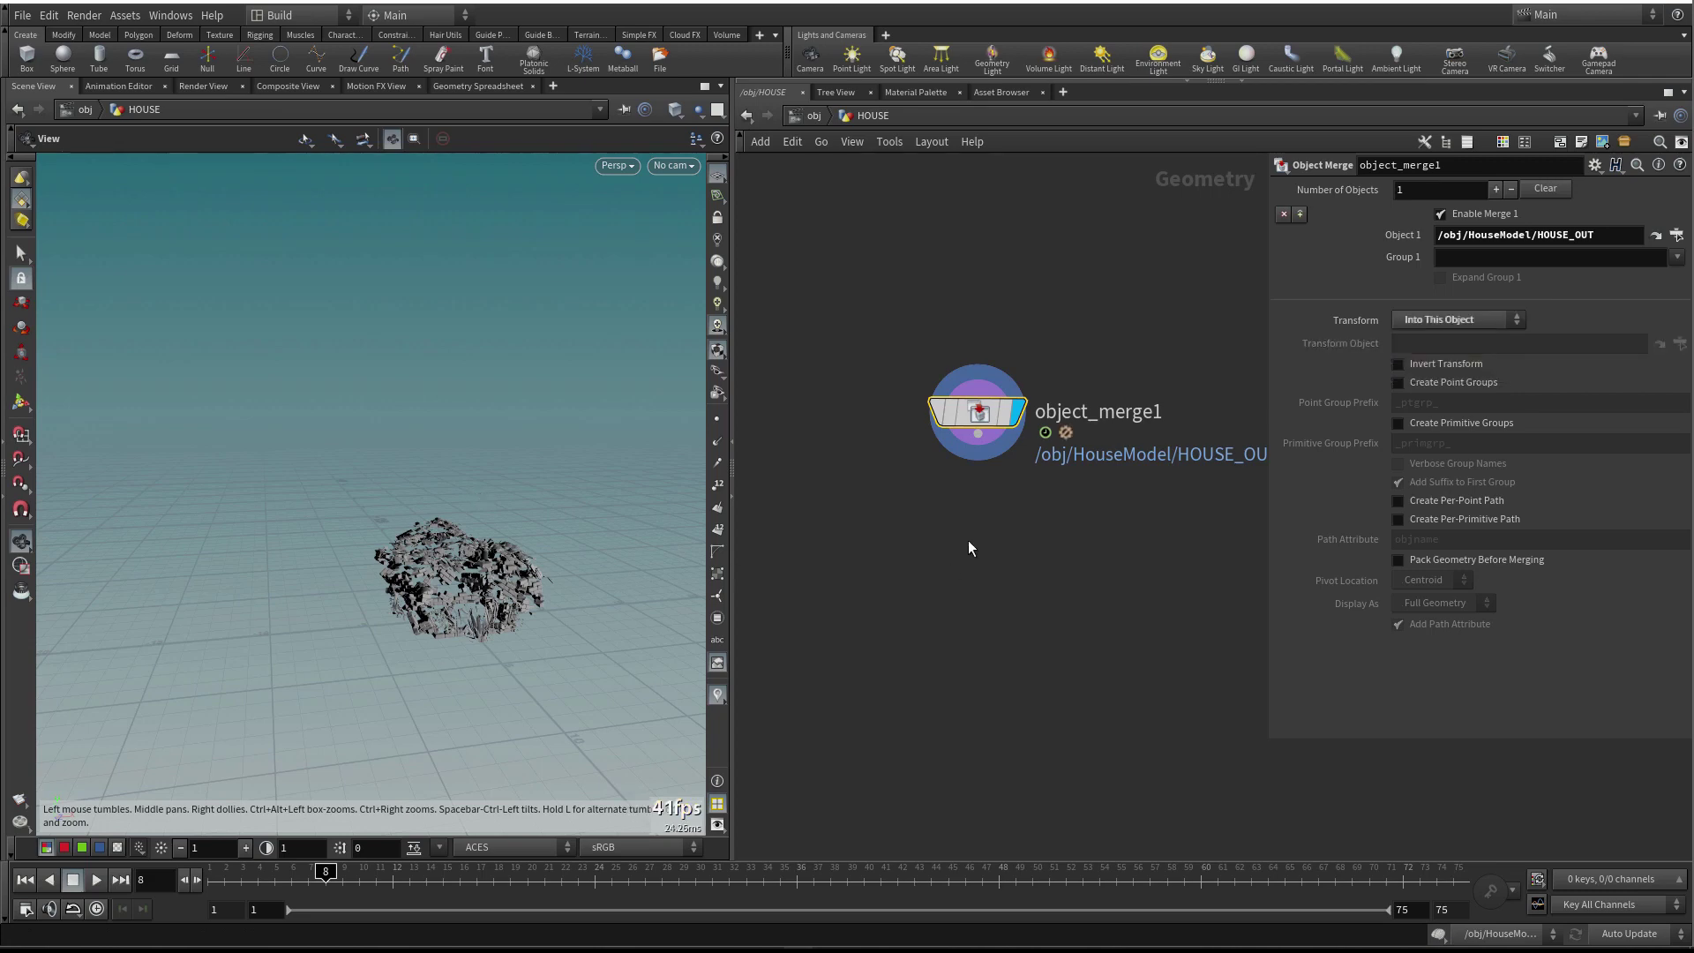
{"action": "middle_click_drag", "start_coordinate": [898, 427], "coordinate": [864, 433]}
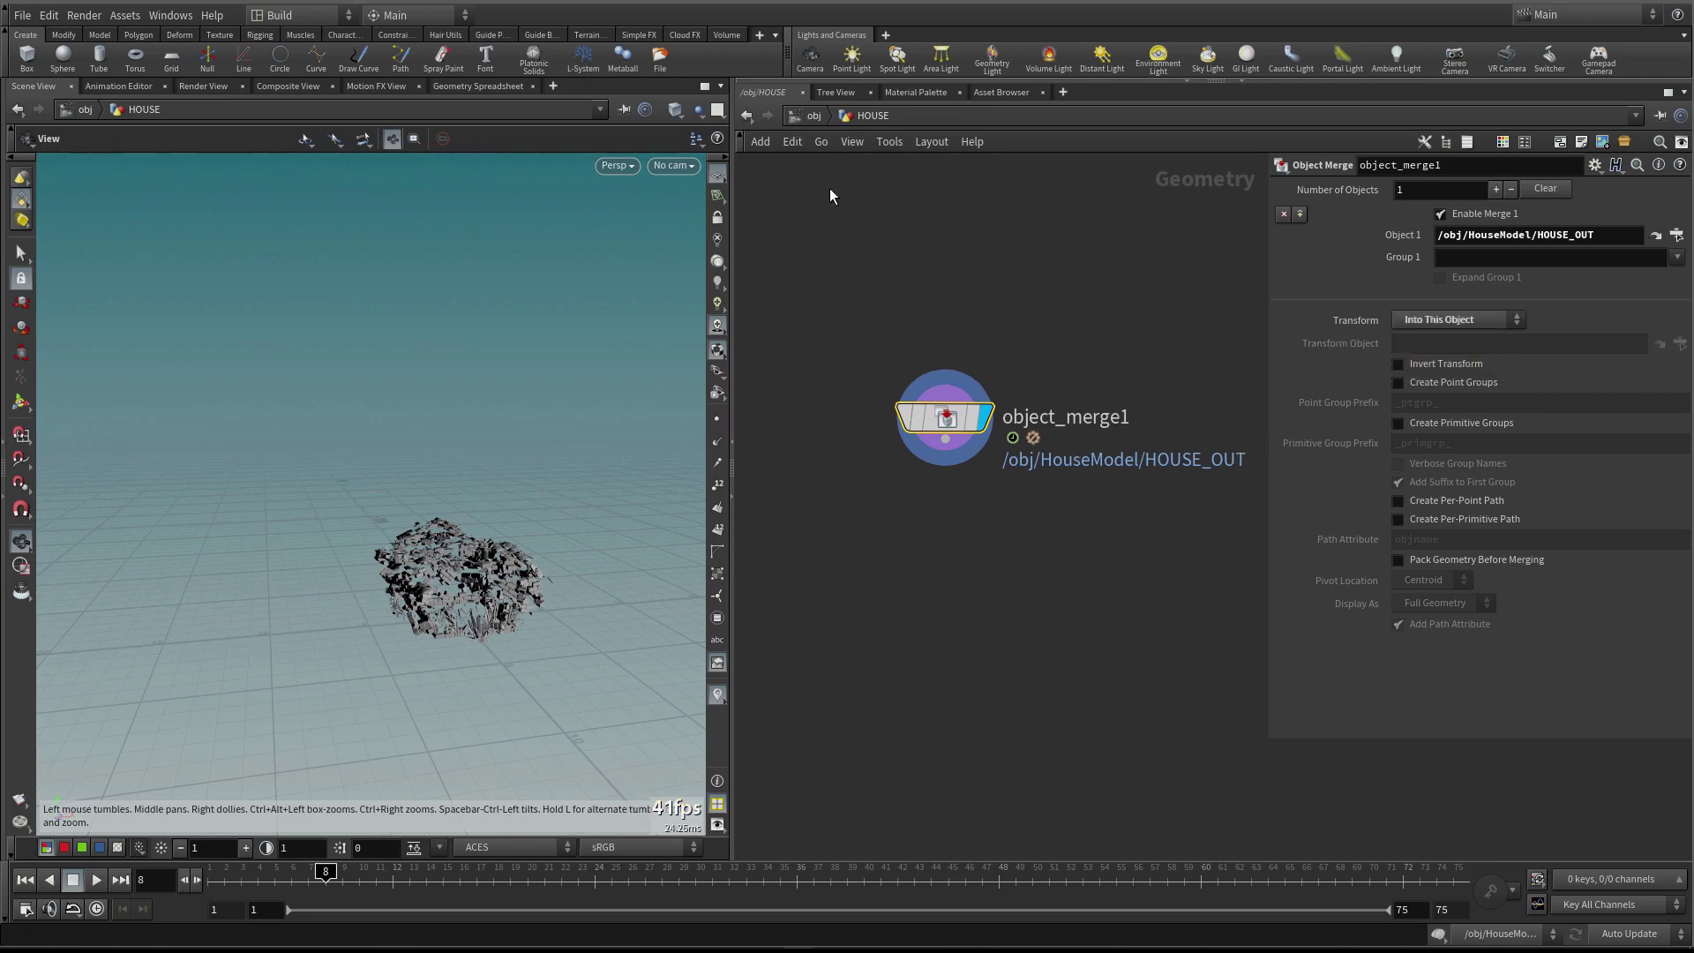
{"action": "middle_click_drag", "start_coordinate": [882, 227], "coordinate": [881, 222]}
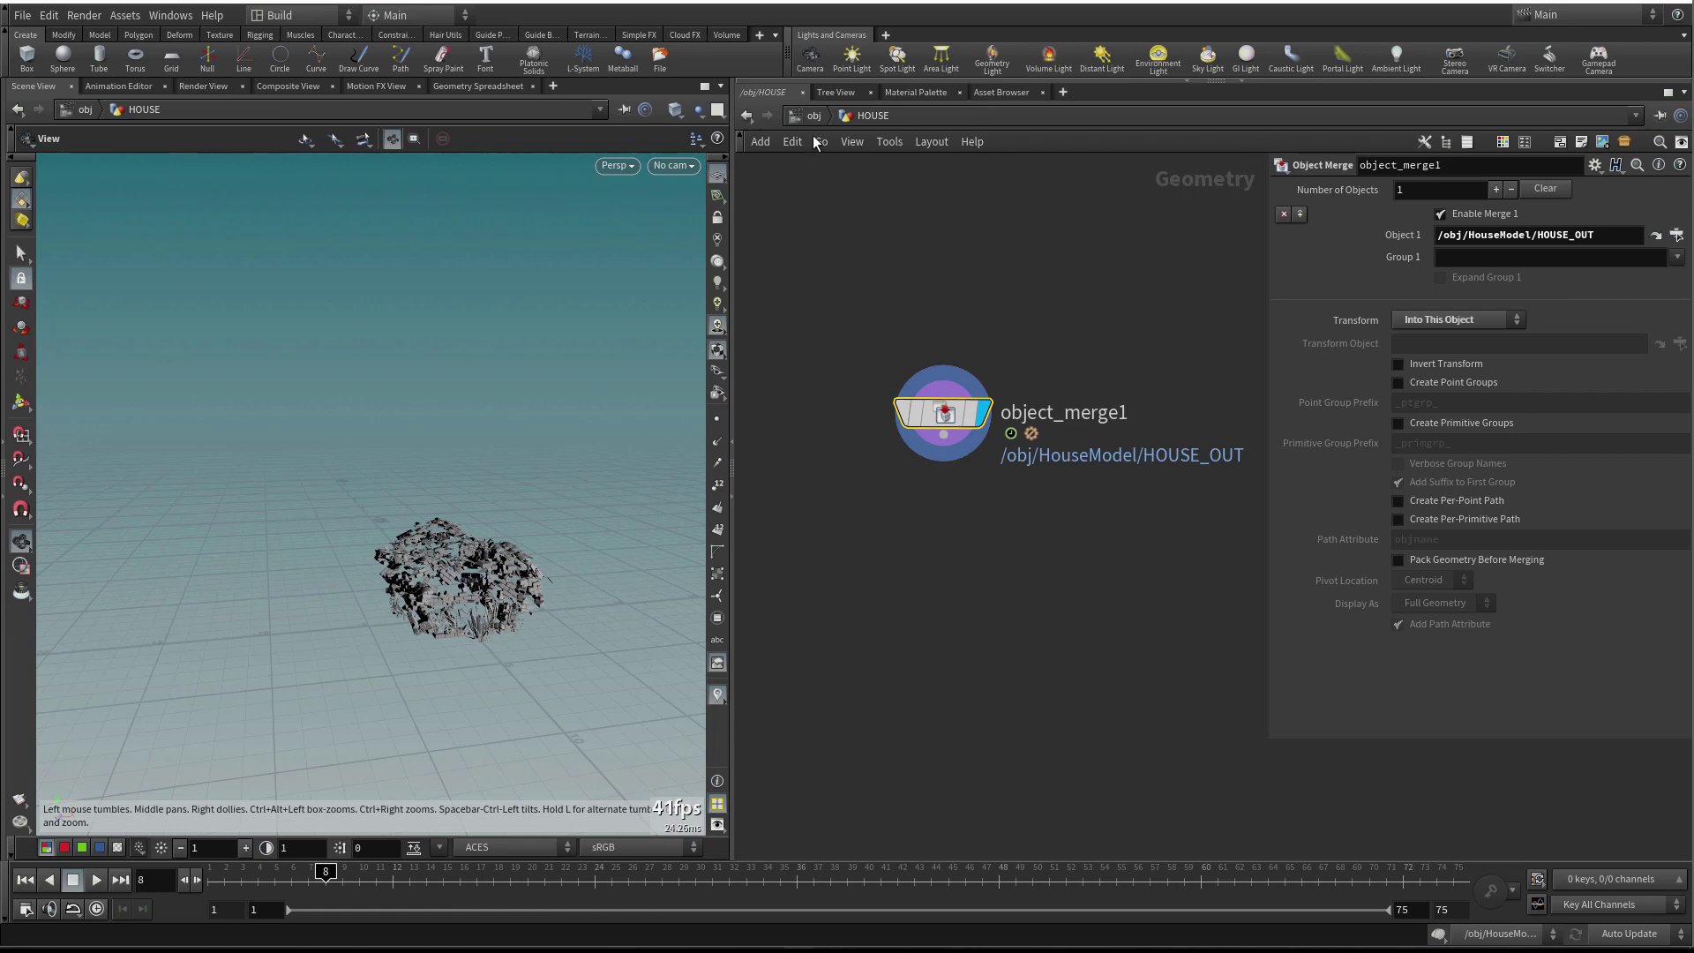
{"action": "left_click", "coordinate": [25, 880]}
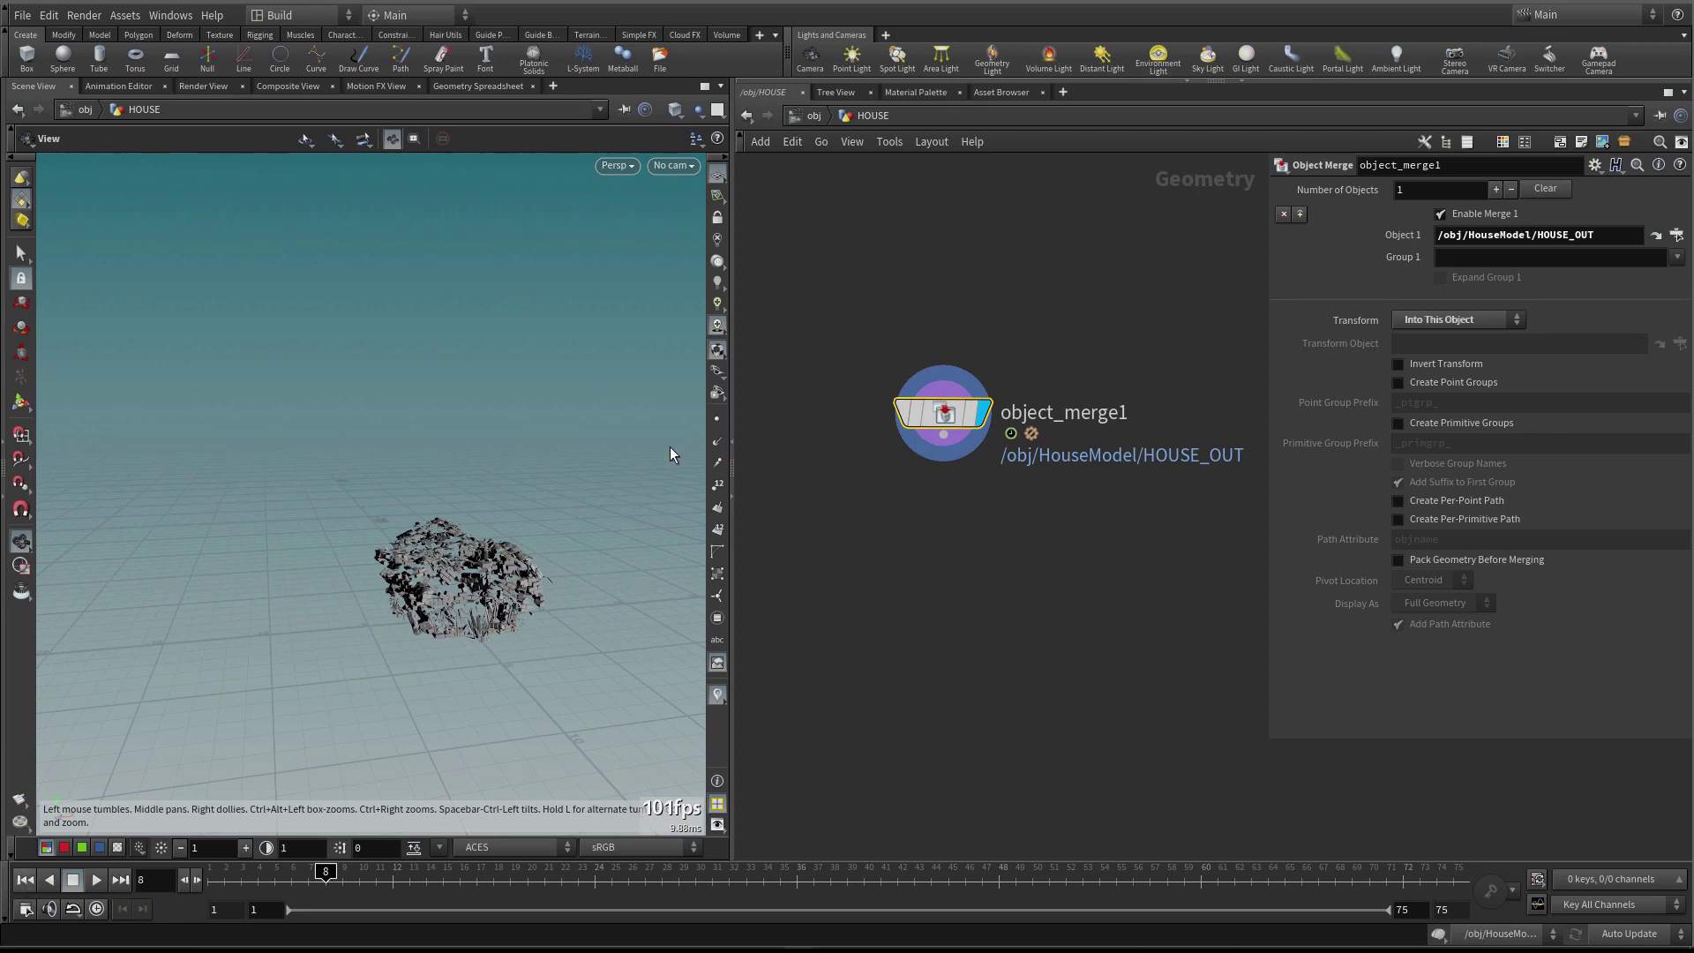
Return to the object level and arrange the nodes with PYRO beside HOUSE, and HouseModel and the spotlight above them
{"action": "left_click", "coordinate": [806, 116]}
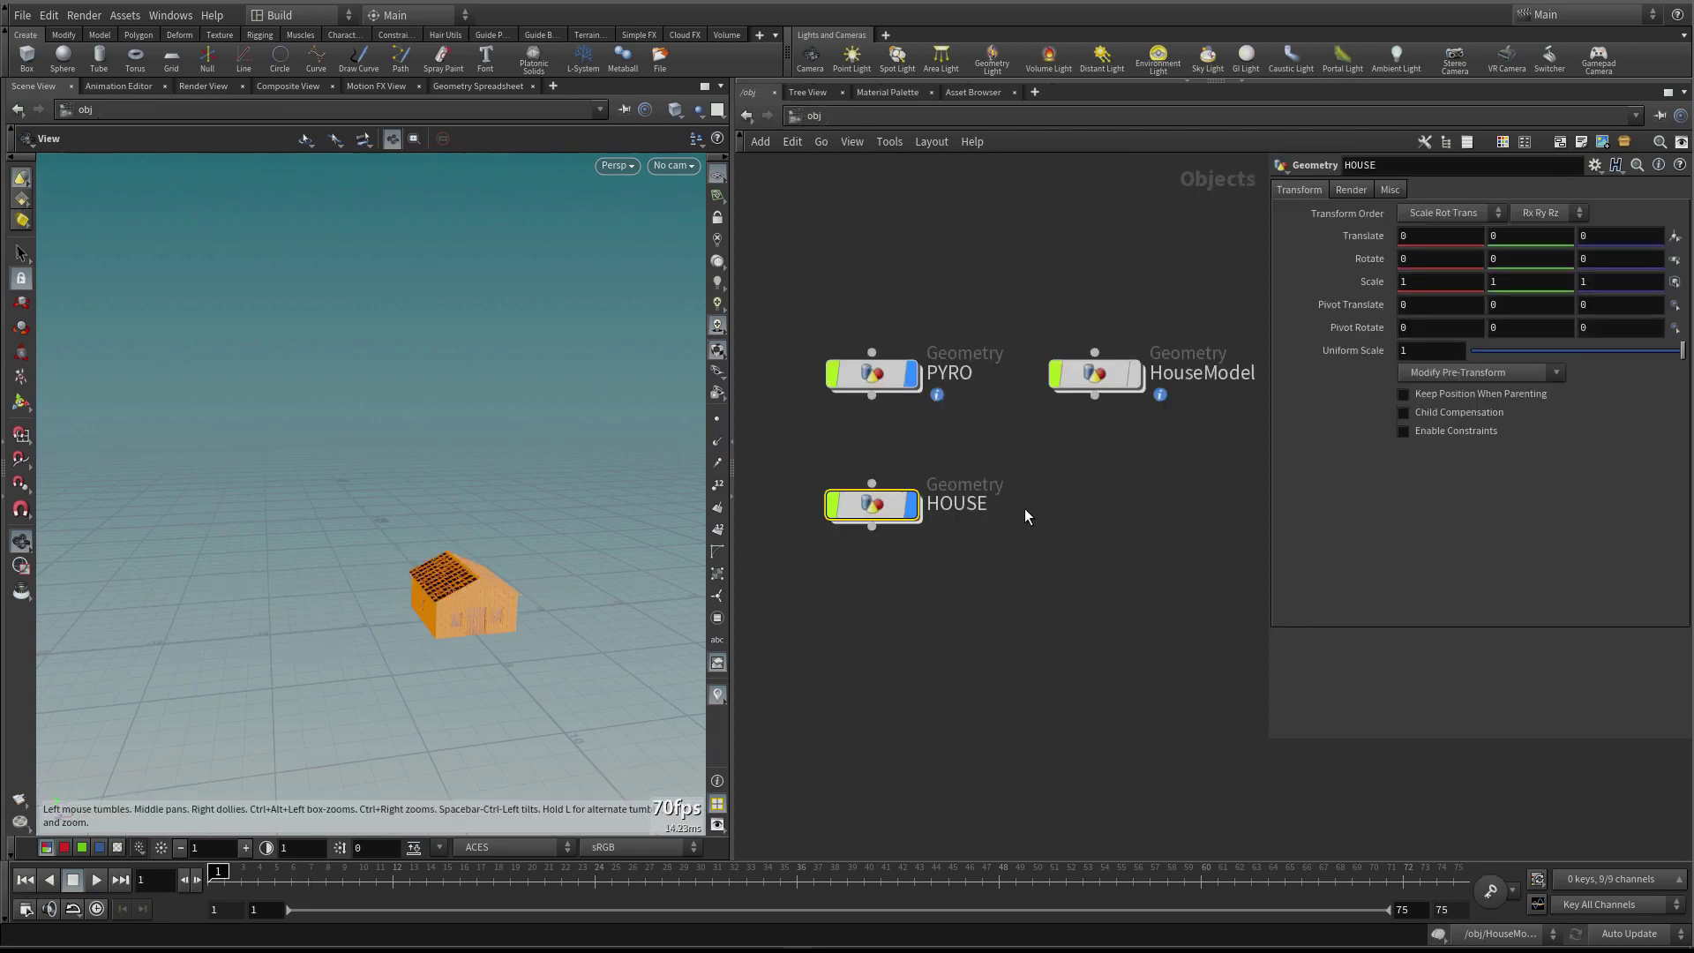
{"action": "left_click_drag", "start_coordinate": [891, 374], "coordinate": [1130, 505]}
{"action": "left_click_drag", "start_coordinate": [1112, 380], "coordinate": [977, 295]}
{"action": "scroll", "coordinate": [1077, 368], "scroll_direction": "down", "scroll_amount": 1}
{"action": "middle_click_drag", "start_coordinate": [1077, 375], "coordinate": [980, 371]}
{"action": "left_click_drag", "start_coordinate": [1186, 459], "coordinate": [968, 253]}
{"action": "middle_click_drag", "start_coordinate": [1012, 268], "coordinate": [1032, 300]}
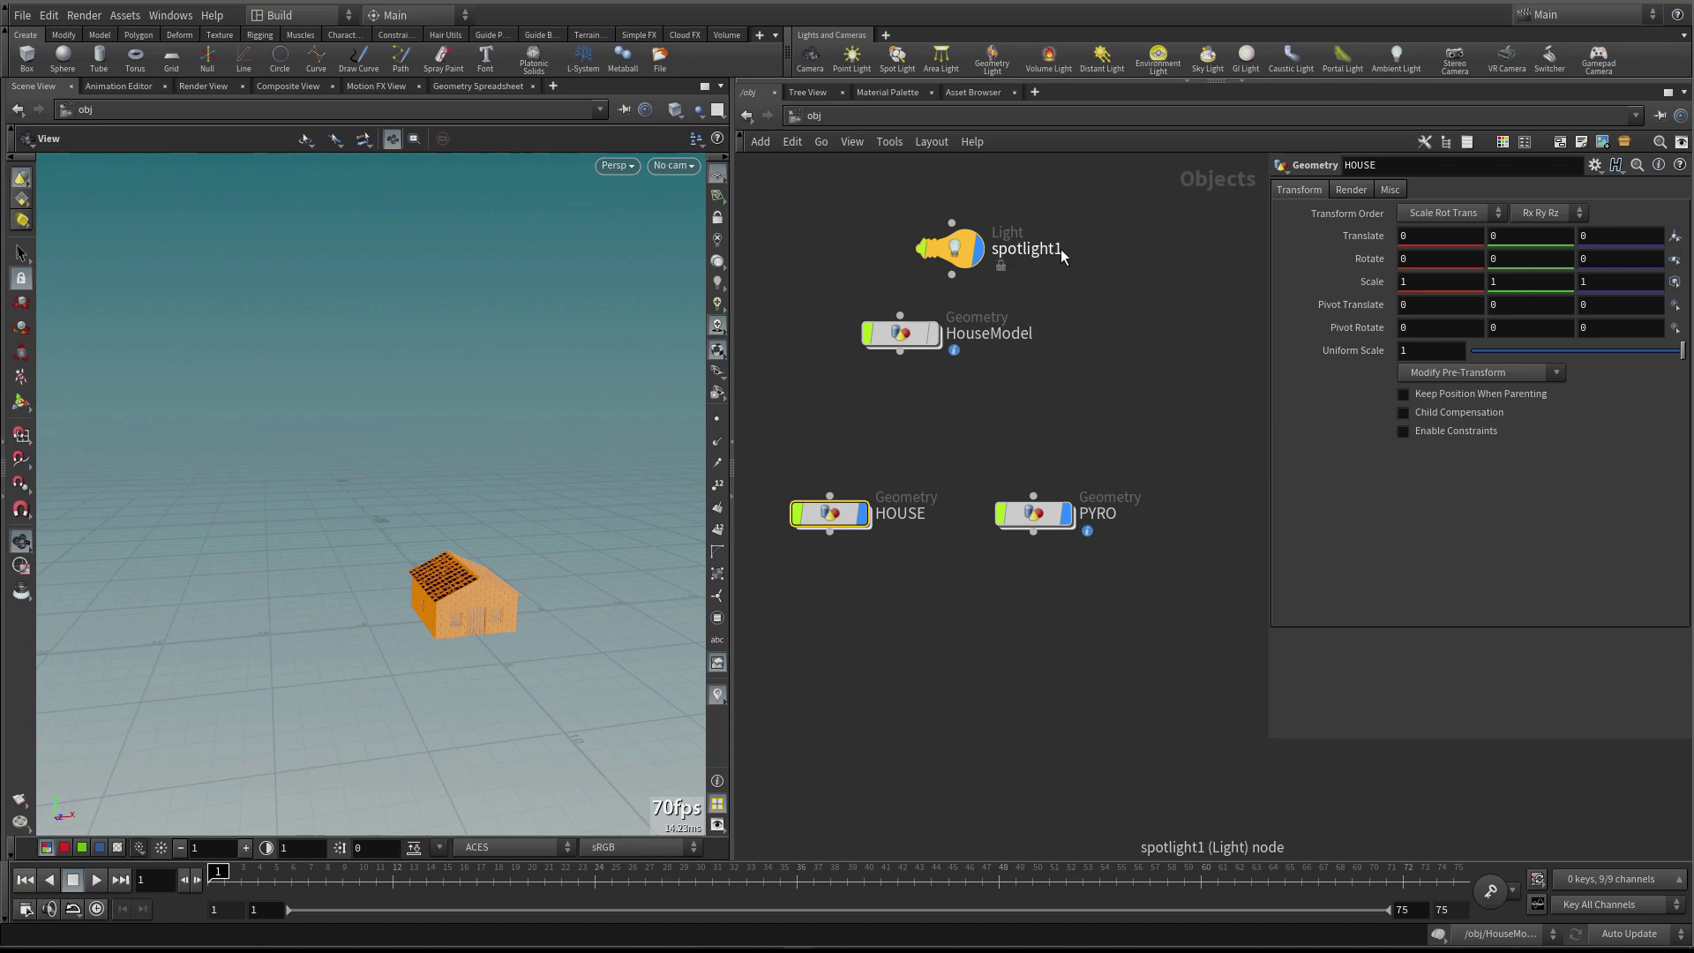
Rename the spotlight to spotlight1_REF and disable the light
{"action": "double_click", "coordinate": [1020, 249]}
{"action": "key", "text": "Return"}
{"action": "left_click", "coordinate": [1349, 190]}
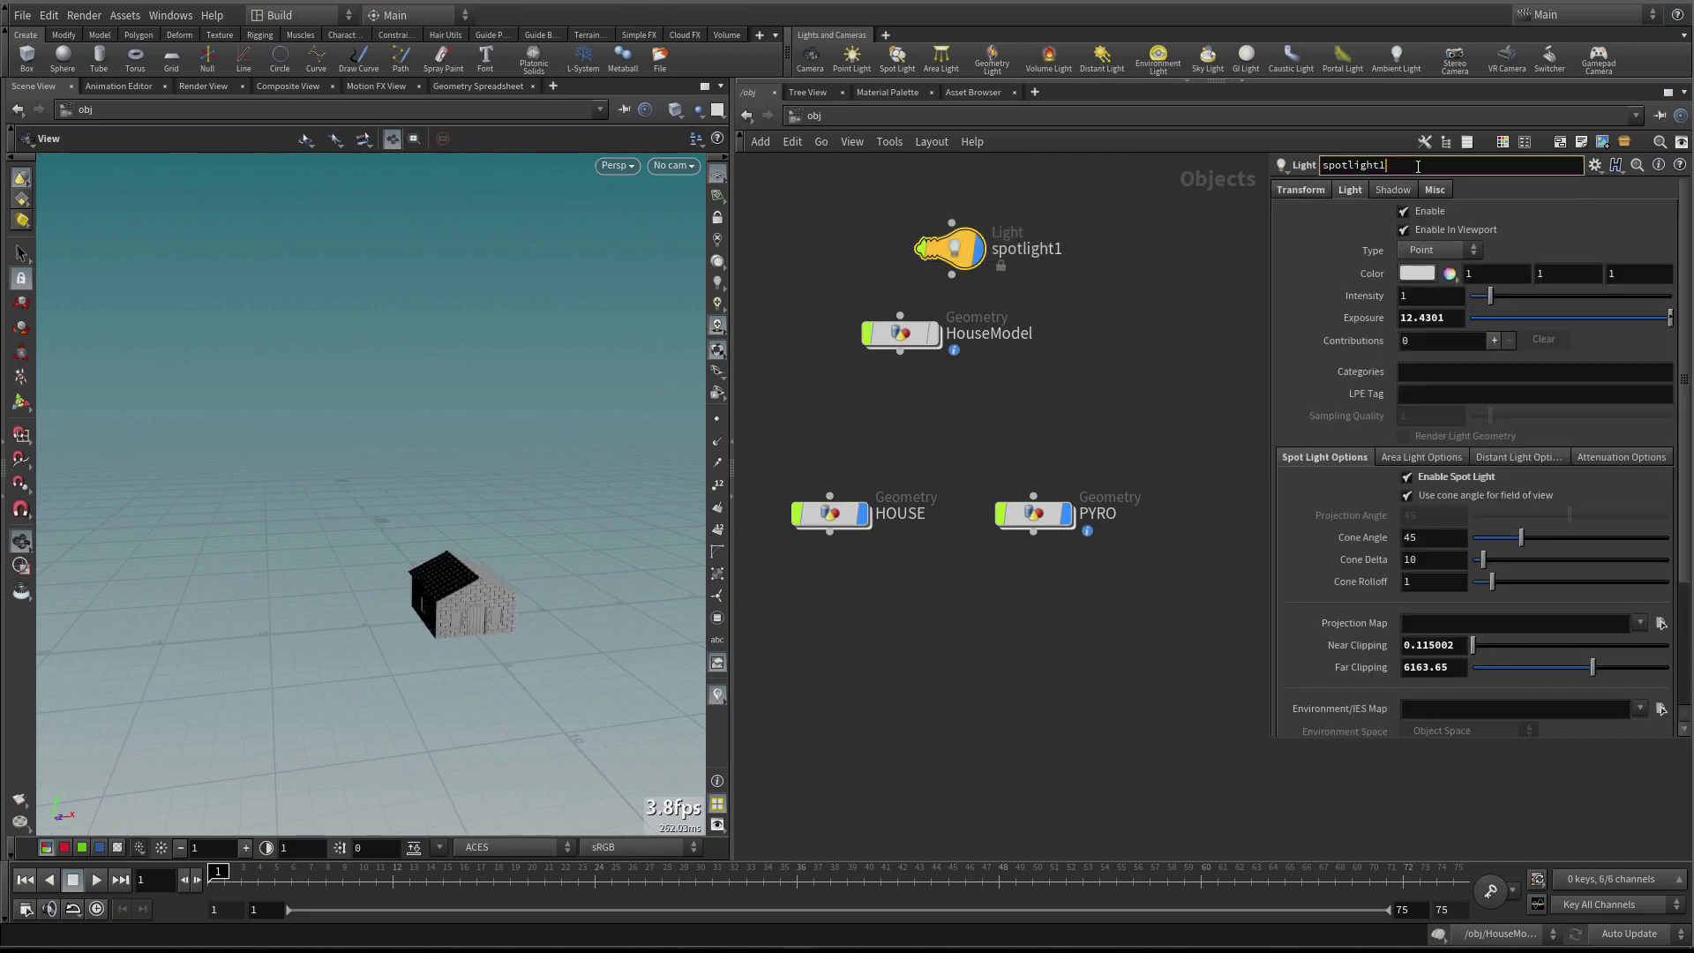
{"action": "key", "text": "Return"}
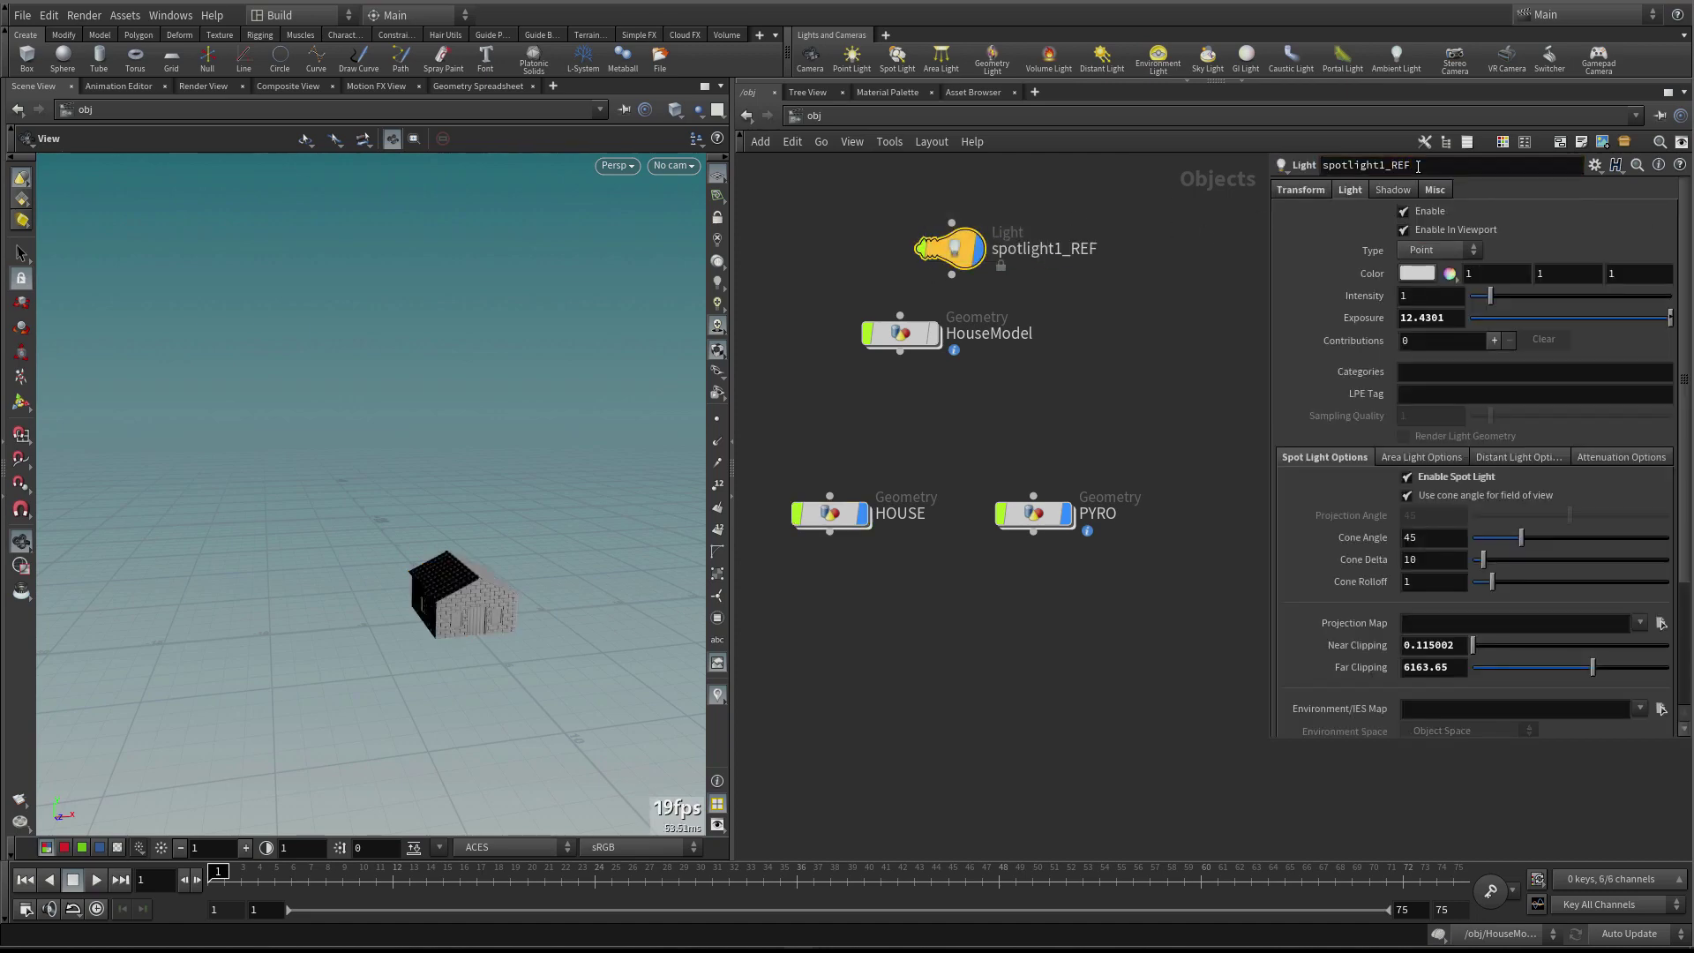
{"action": "left_click", "coordinate": [1402, 211]}
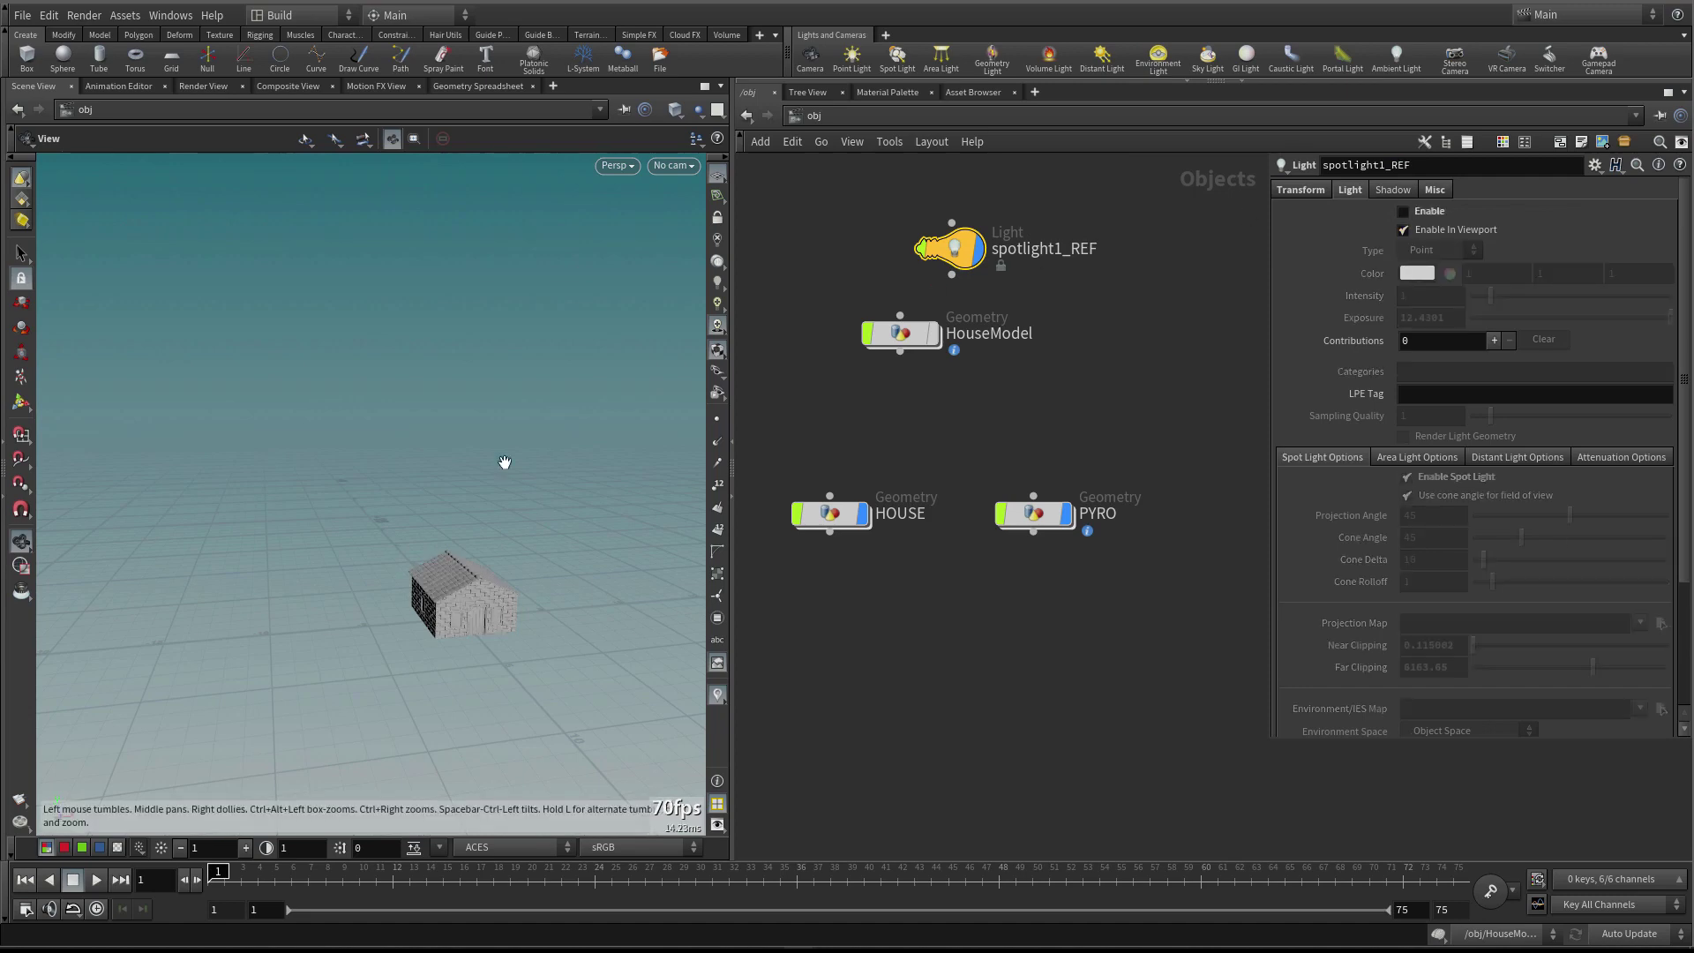
Create a grid object at the origin, place its node below HOUSE and PYRO, and name it GROUND
{"action": "left_click_drag", "start_coordinate": [417, 549], "coordinate": [771, 618]}
{"action": "right_click", "coordinate": [817, 579]}
{"action": "key", "text": "Escape"}
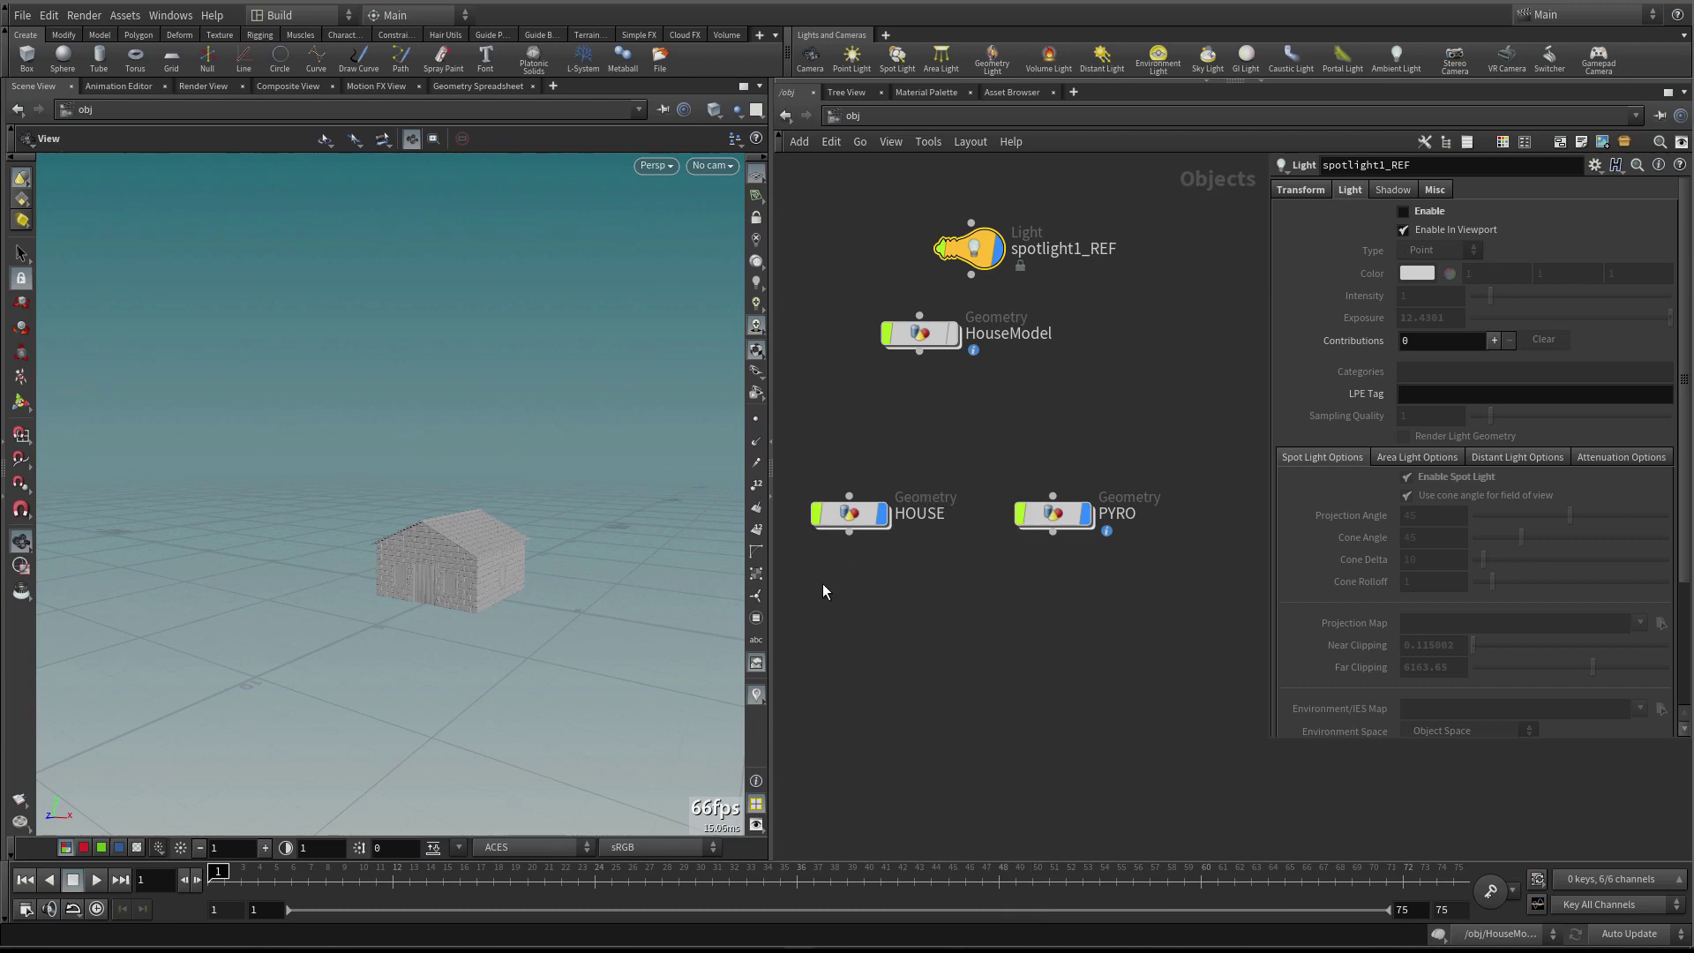
{"action": "left_click", "coordinate": [171, 58]}
{"action": "left_click", "coordinate": [966, 527]}
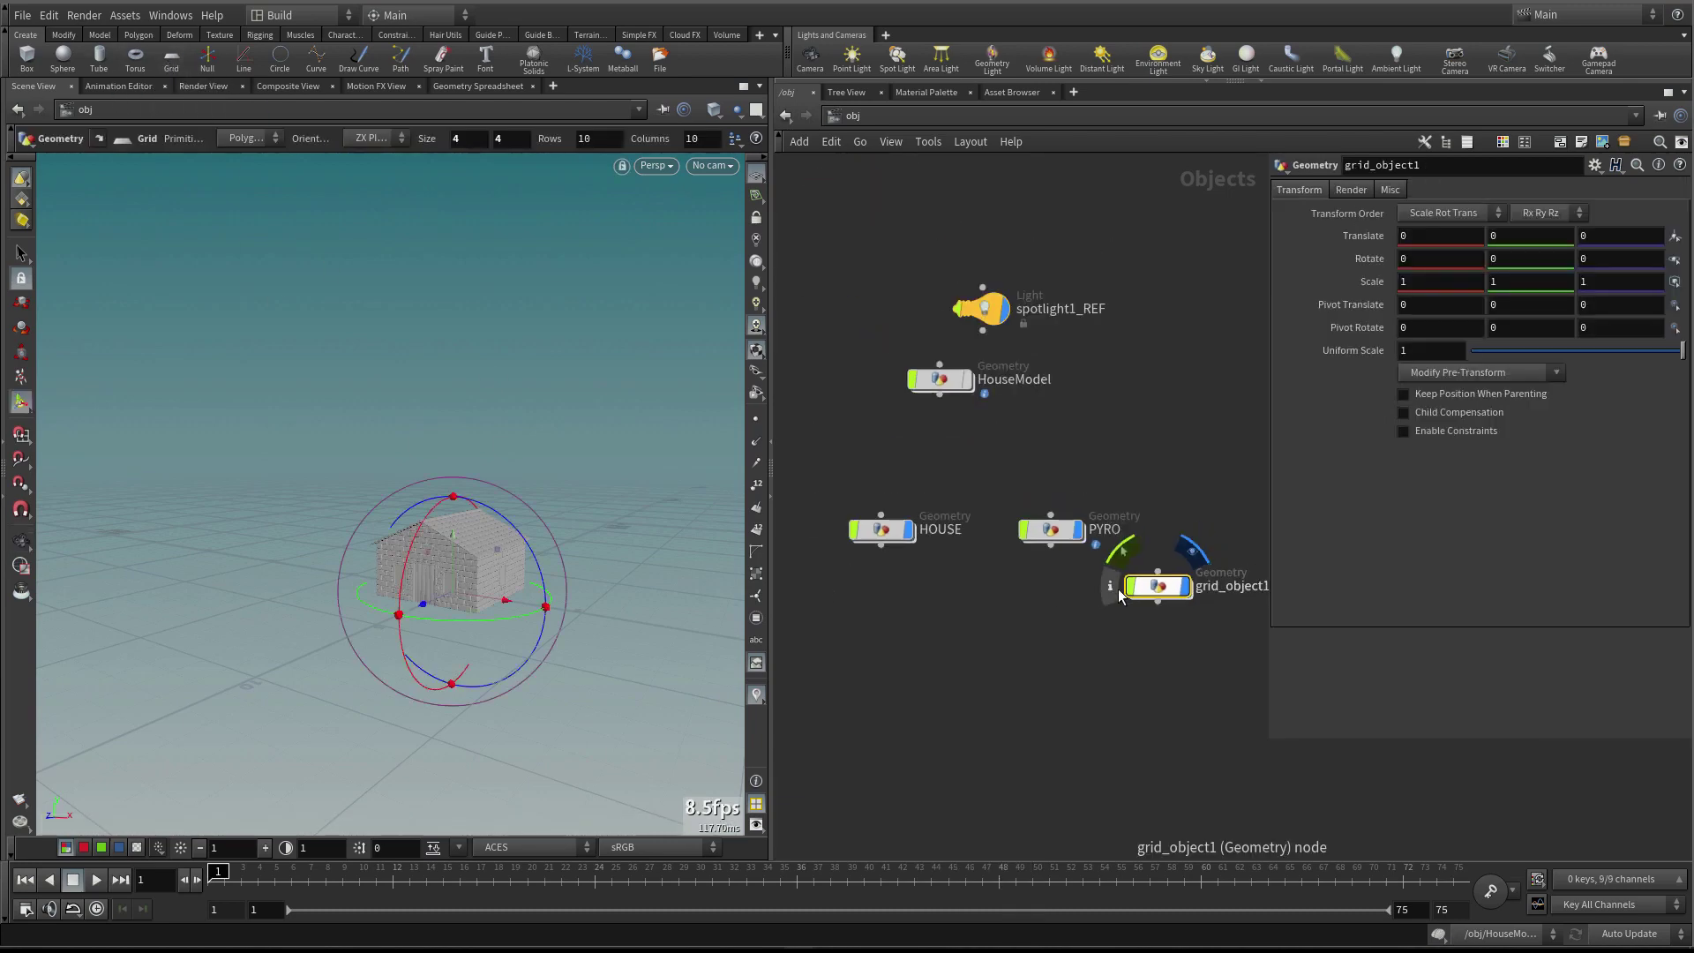
{"action": "left_click_drag", "start_coordinate": [1182, 600], "coordinate": [983, 615]}
{"action": "double_click", "coordinate": [1023, 602]}
{"action": "type", "text": "GROUND"}
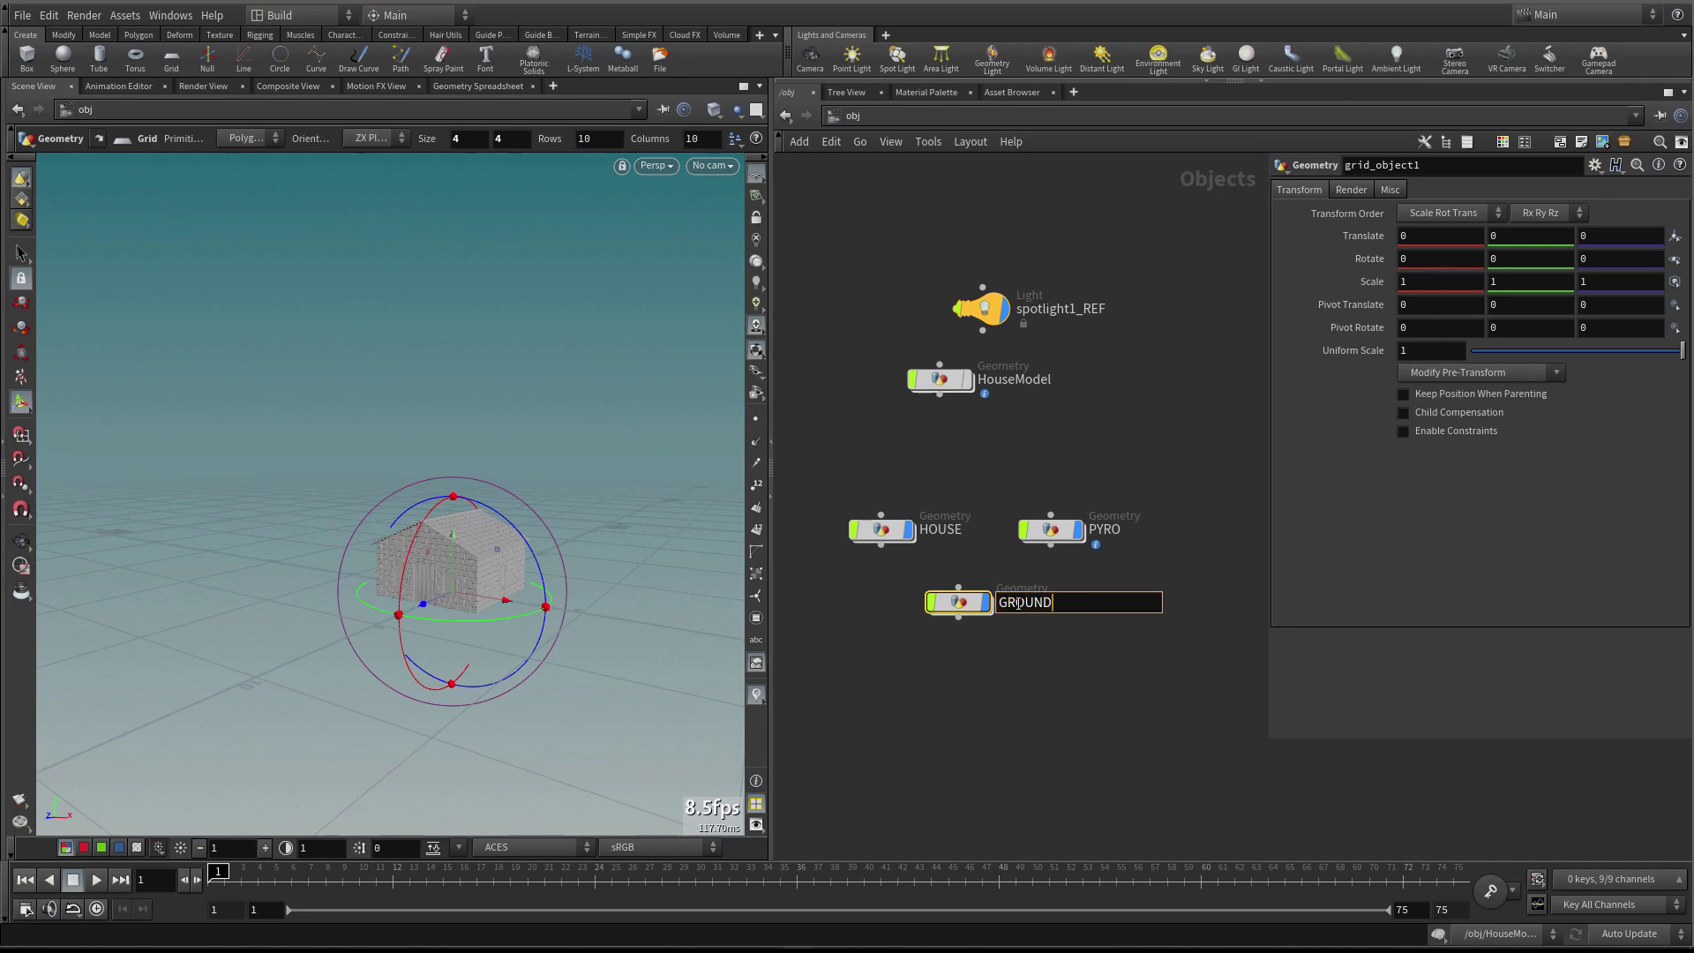
{"action": "key", "text": "Return"}
Set the GROUND object's Uniform Scale to 100 and view the house from near ground level
{"action": "left_click", "coordinate": [1427, 351]}
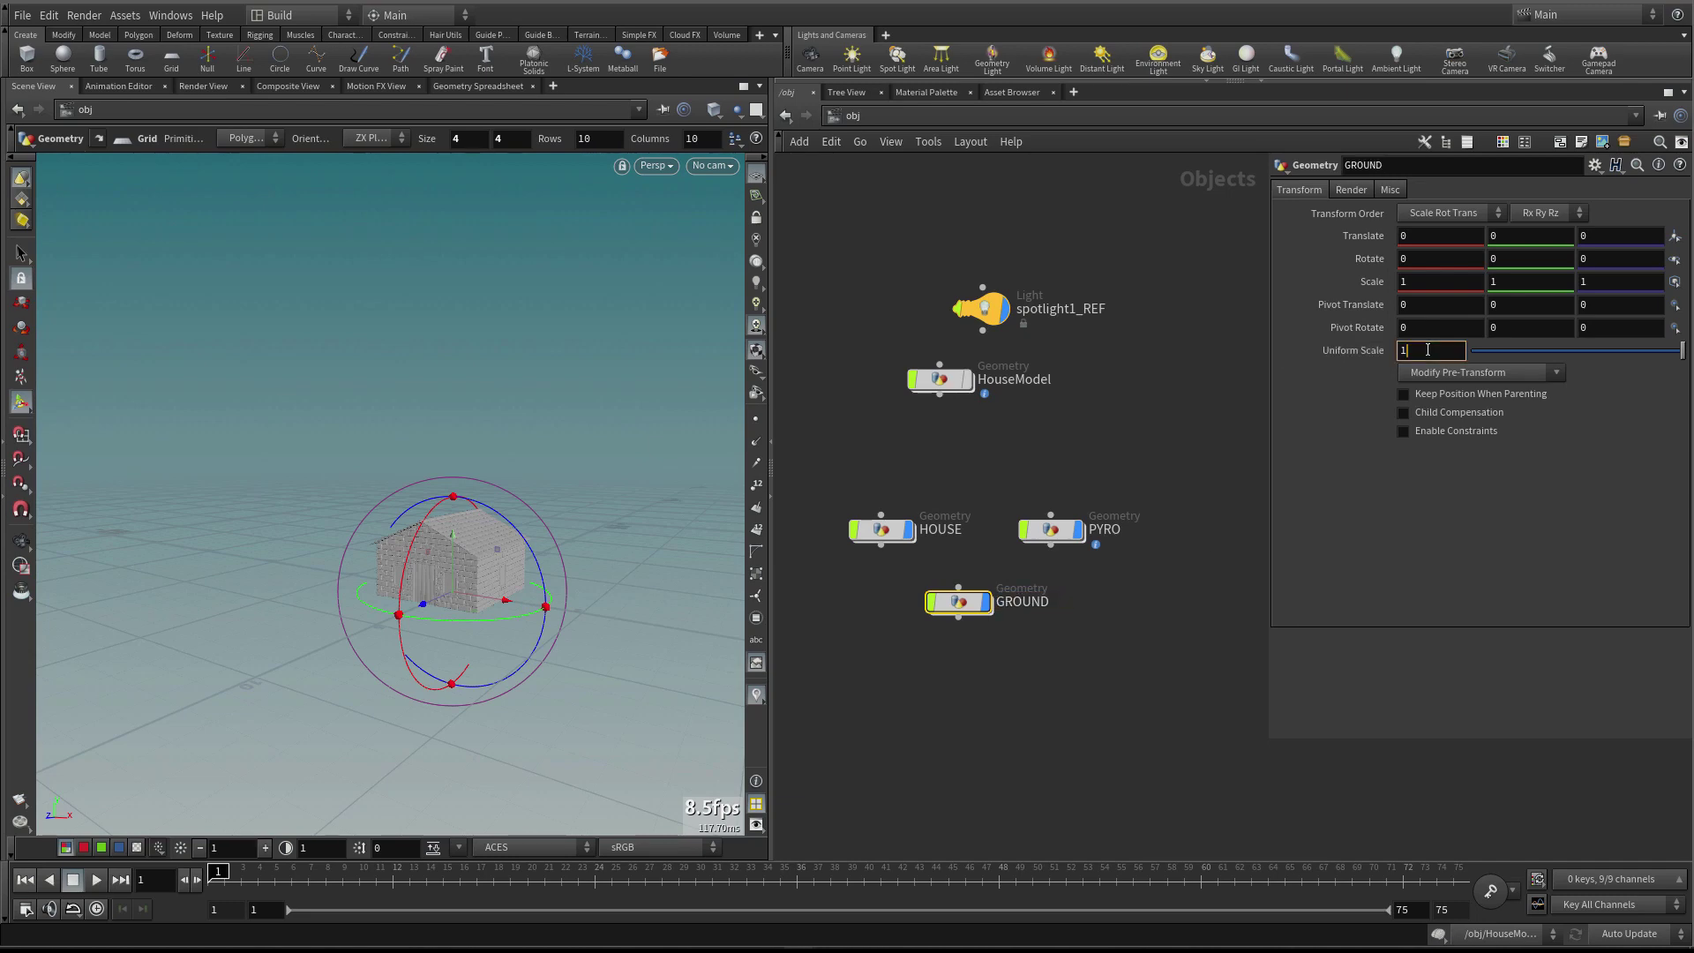
{"action": "type", "text": "0"}
{"action": "key", "text": "Return"}
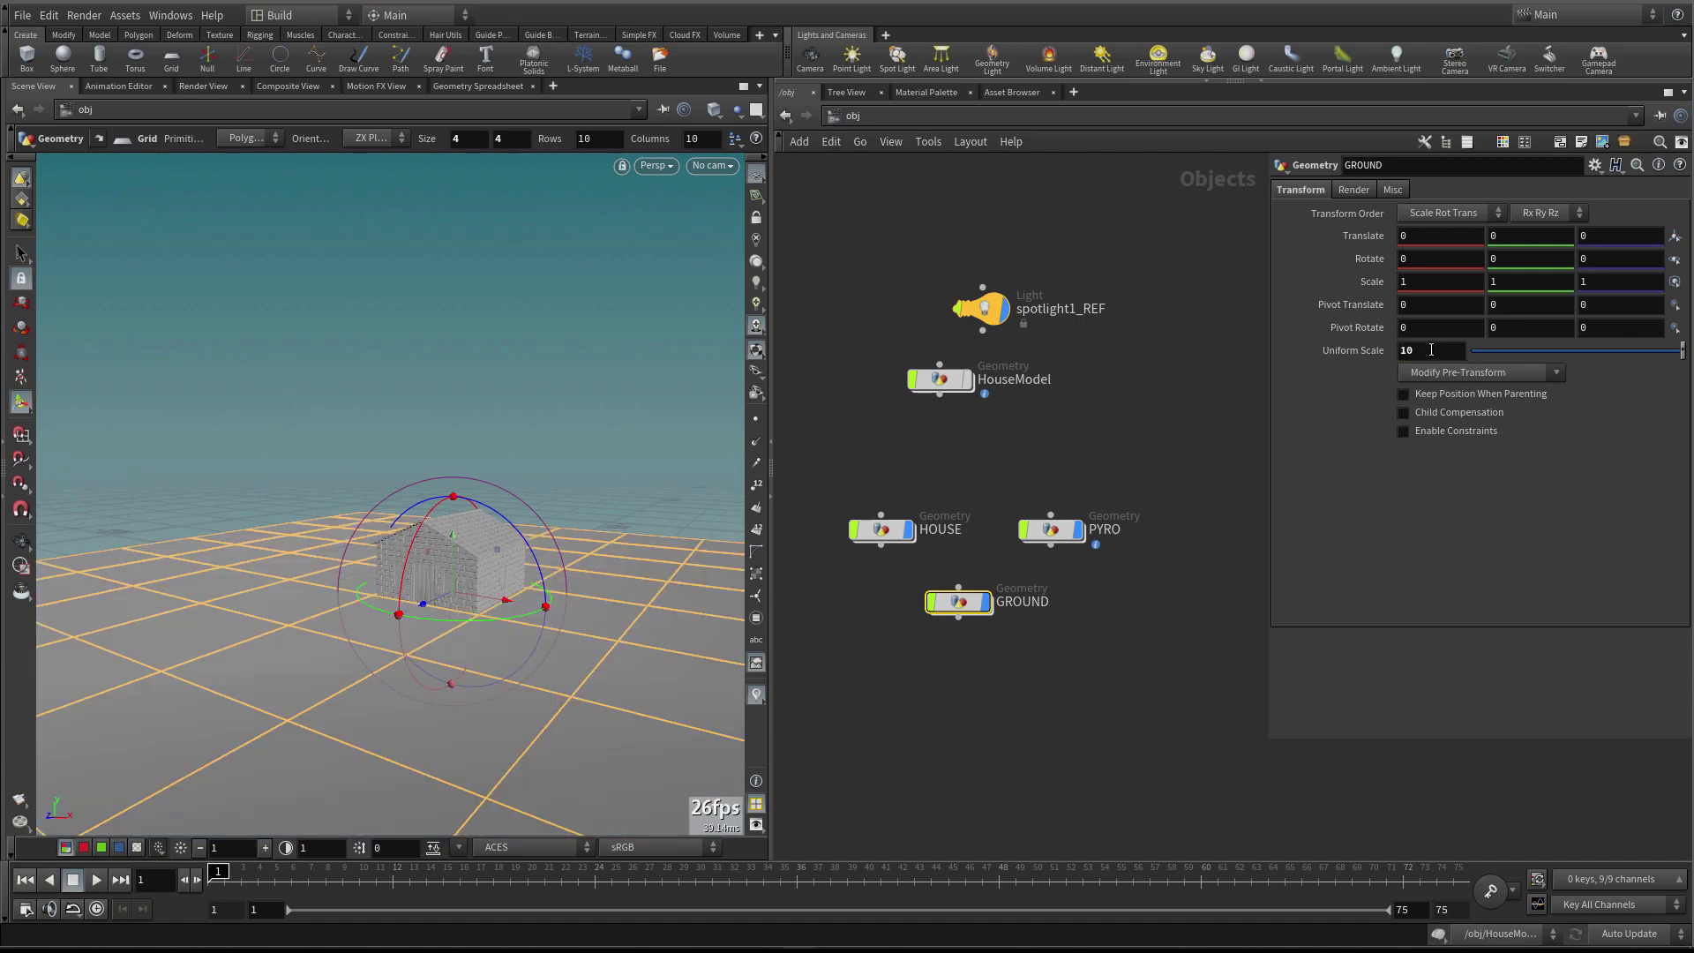
{"action": "double_click", "coordinate": [1431, 350]}
{"action": "type", "text": "1"}
{"action": "key", "text": "Return"}
{"action": "key", "text": "Escape"}
{"action": "left_click_drag", "start_coordinate": [435, 480], "coordinate": [505, 437]}
{"action": "left_click", "coordinate": [957, 435]}
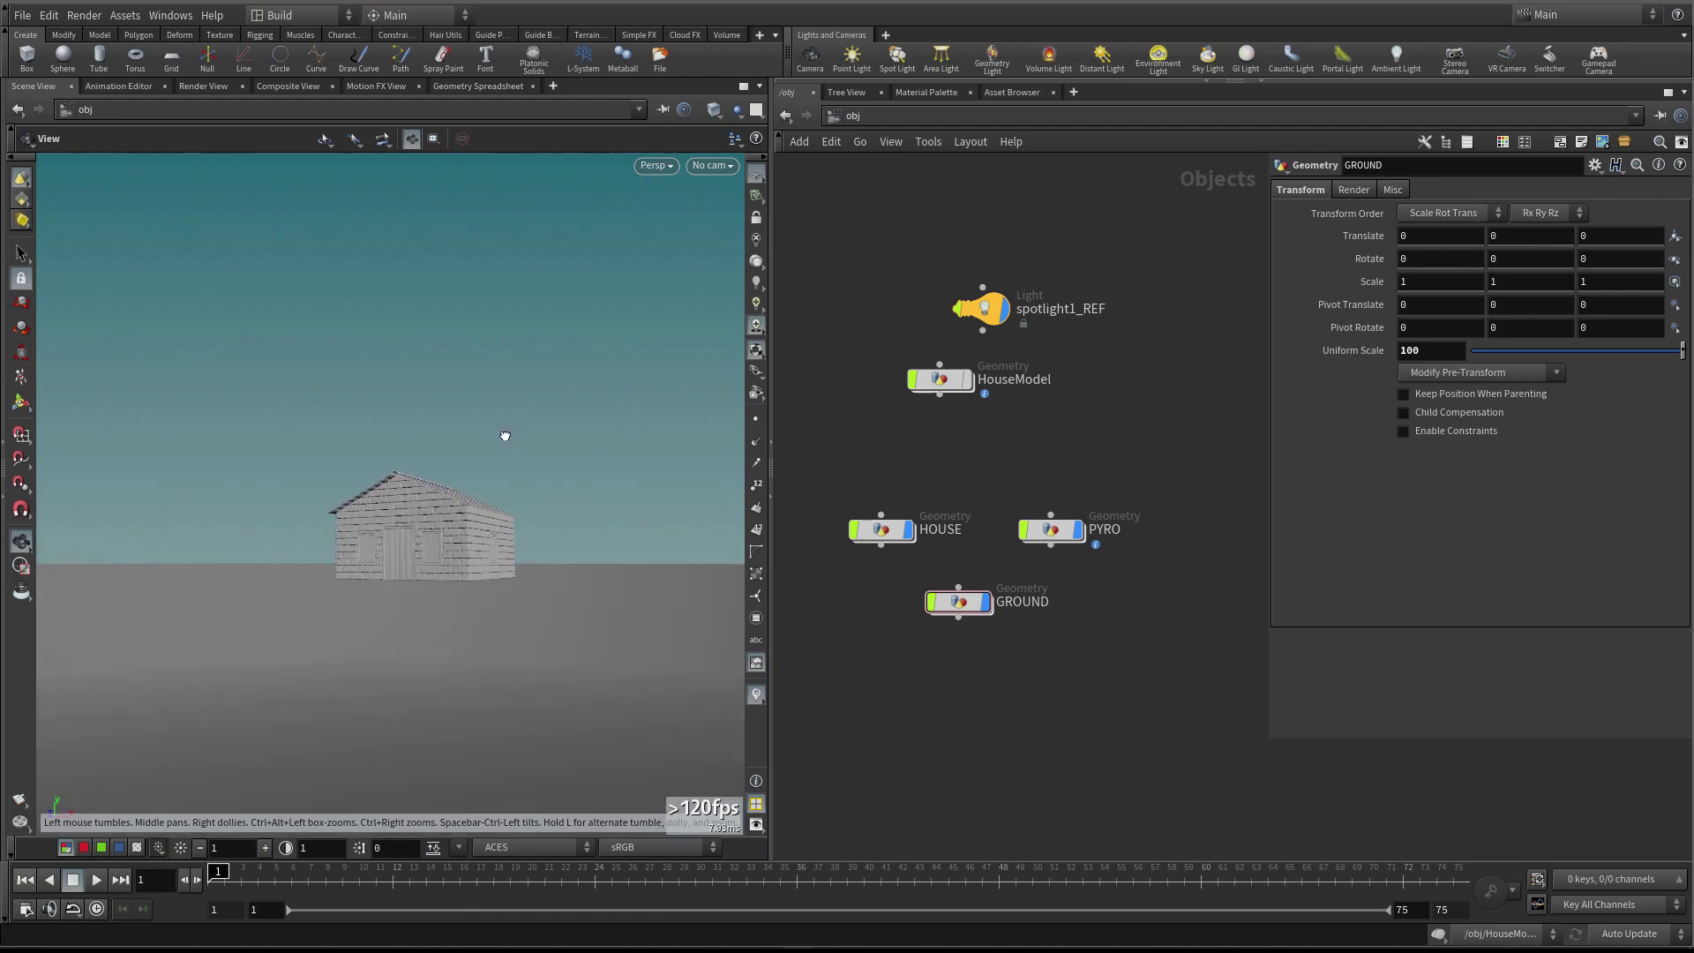
Create a camera from the current viewport view and revert its Aperture to the default of 41.4214
{"action": "left_click", "coordinate": [812, 57], "text": "ctrl"}
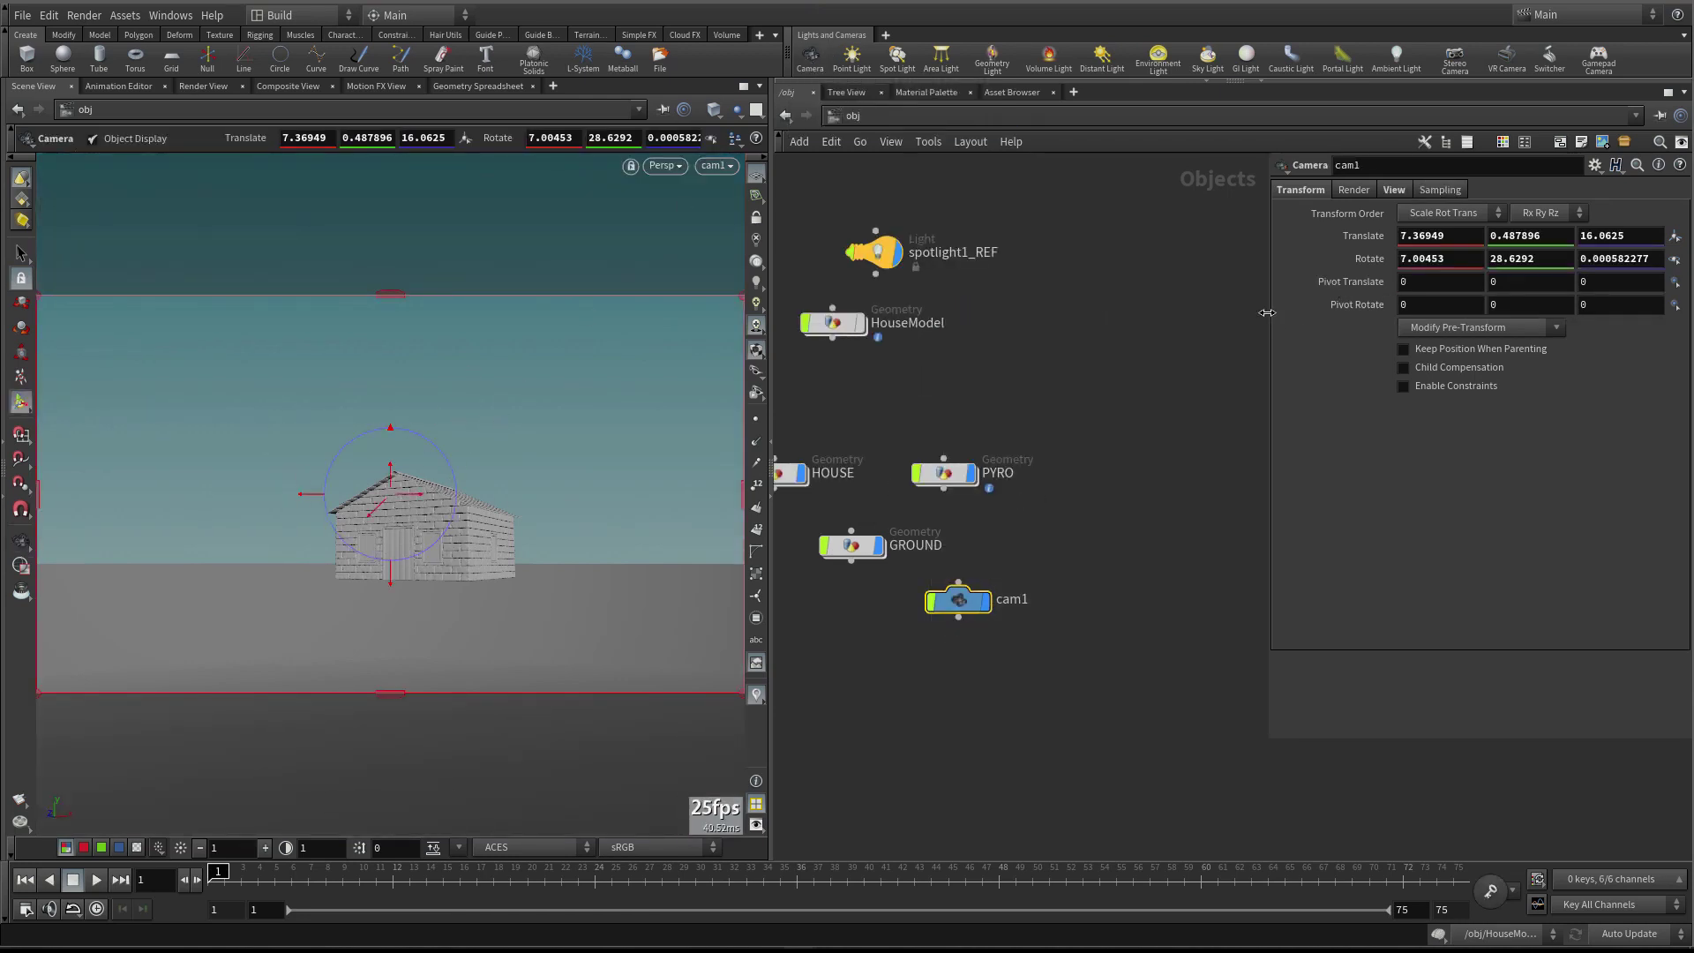
{"action": "left_click_drag", "start_coordinate": [1266, 313], "coordinate": [1183, 316]}
{"action": "left_click", "coordinate": [1298, 187]}
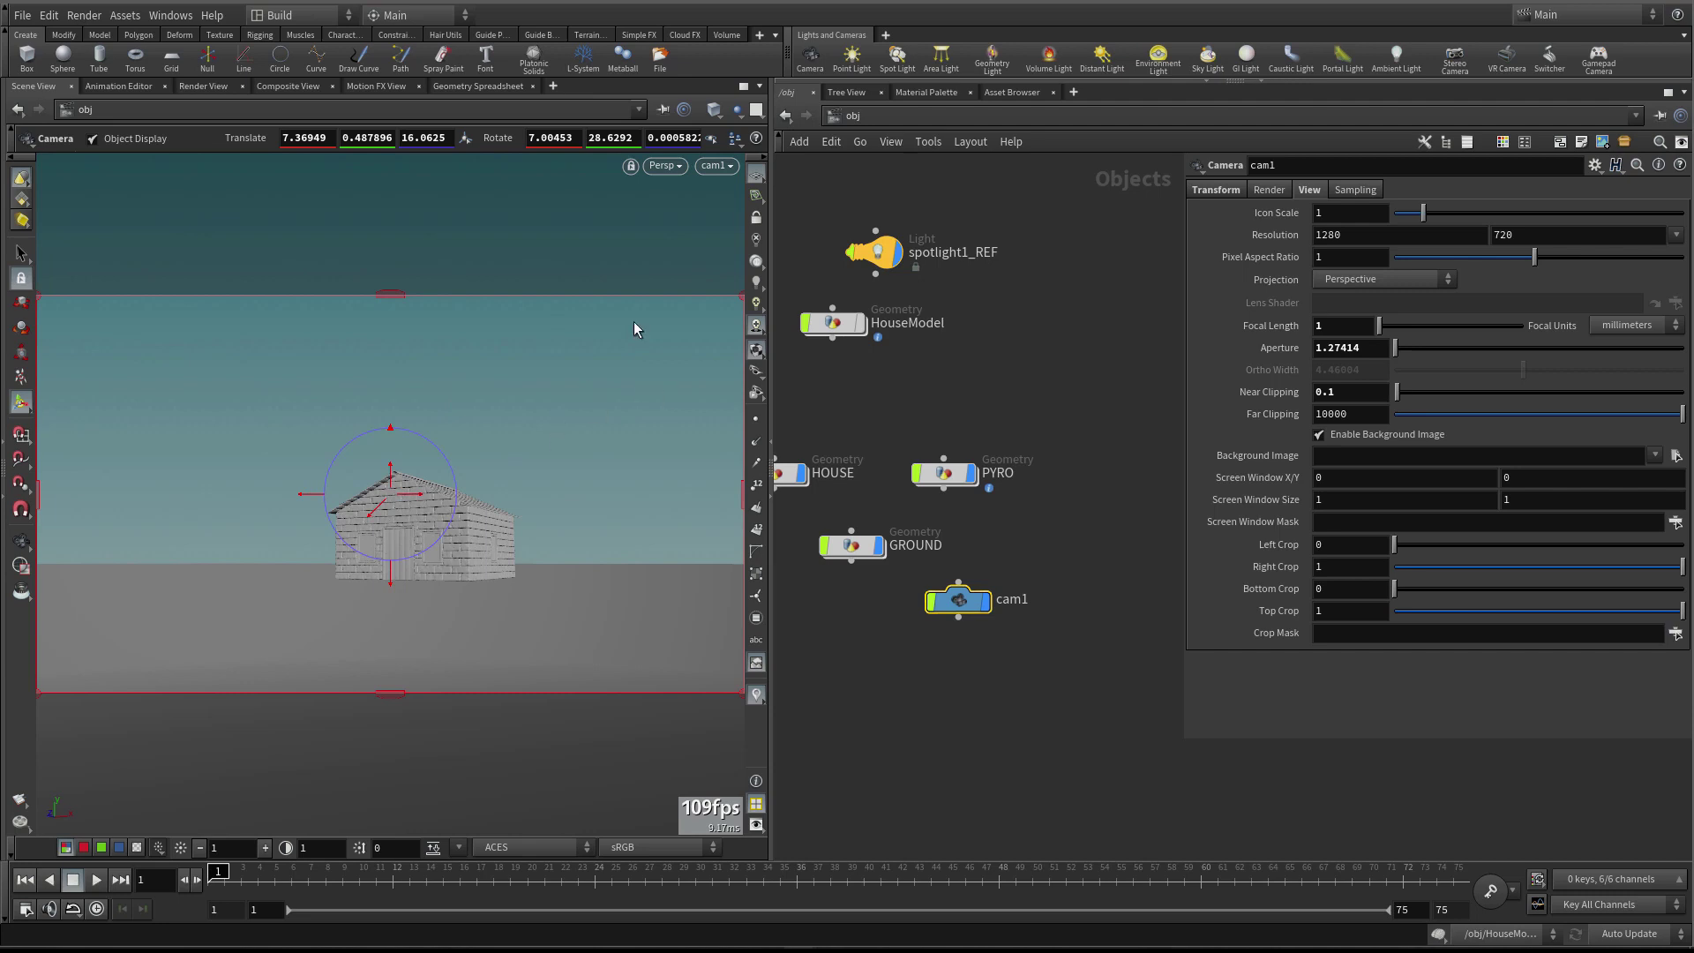
{"action": "right_click", "coordinate": [1261, 352]}
{"action": "left_click", "coordinate": [1357, 627]}
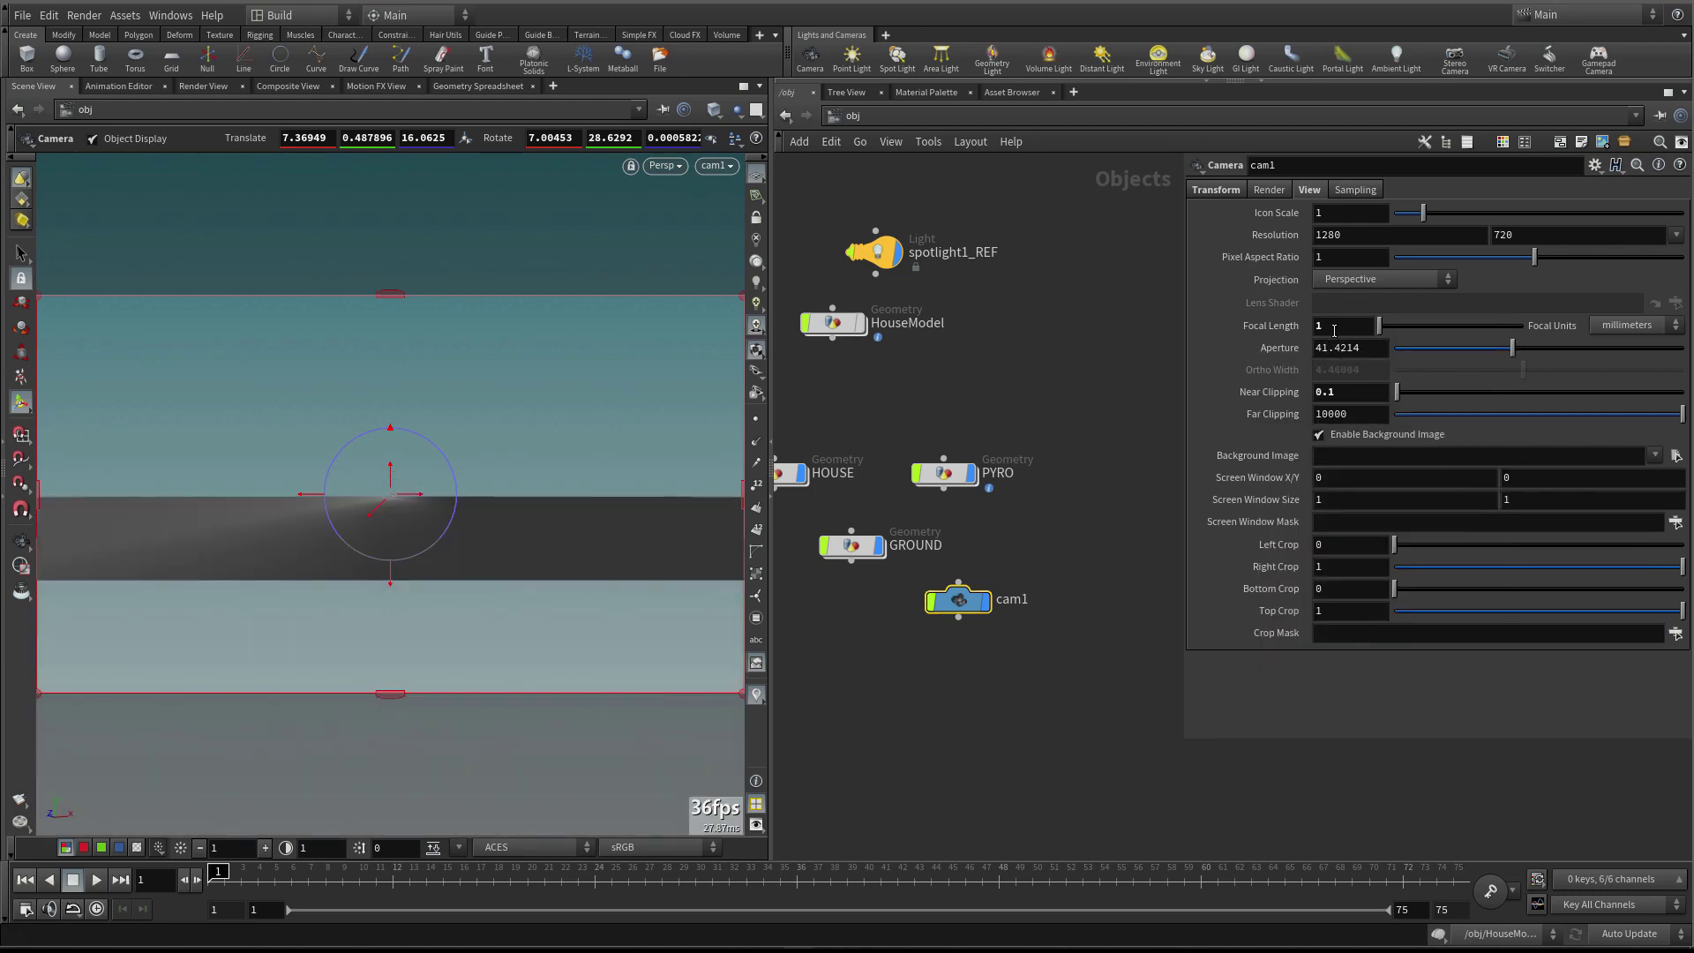
Set cam1's Focal Length to 150 mm
{"action": "double_click", "coordinate": [1372, 327]}
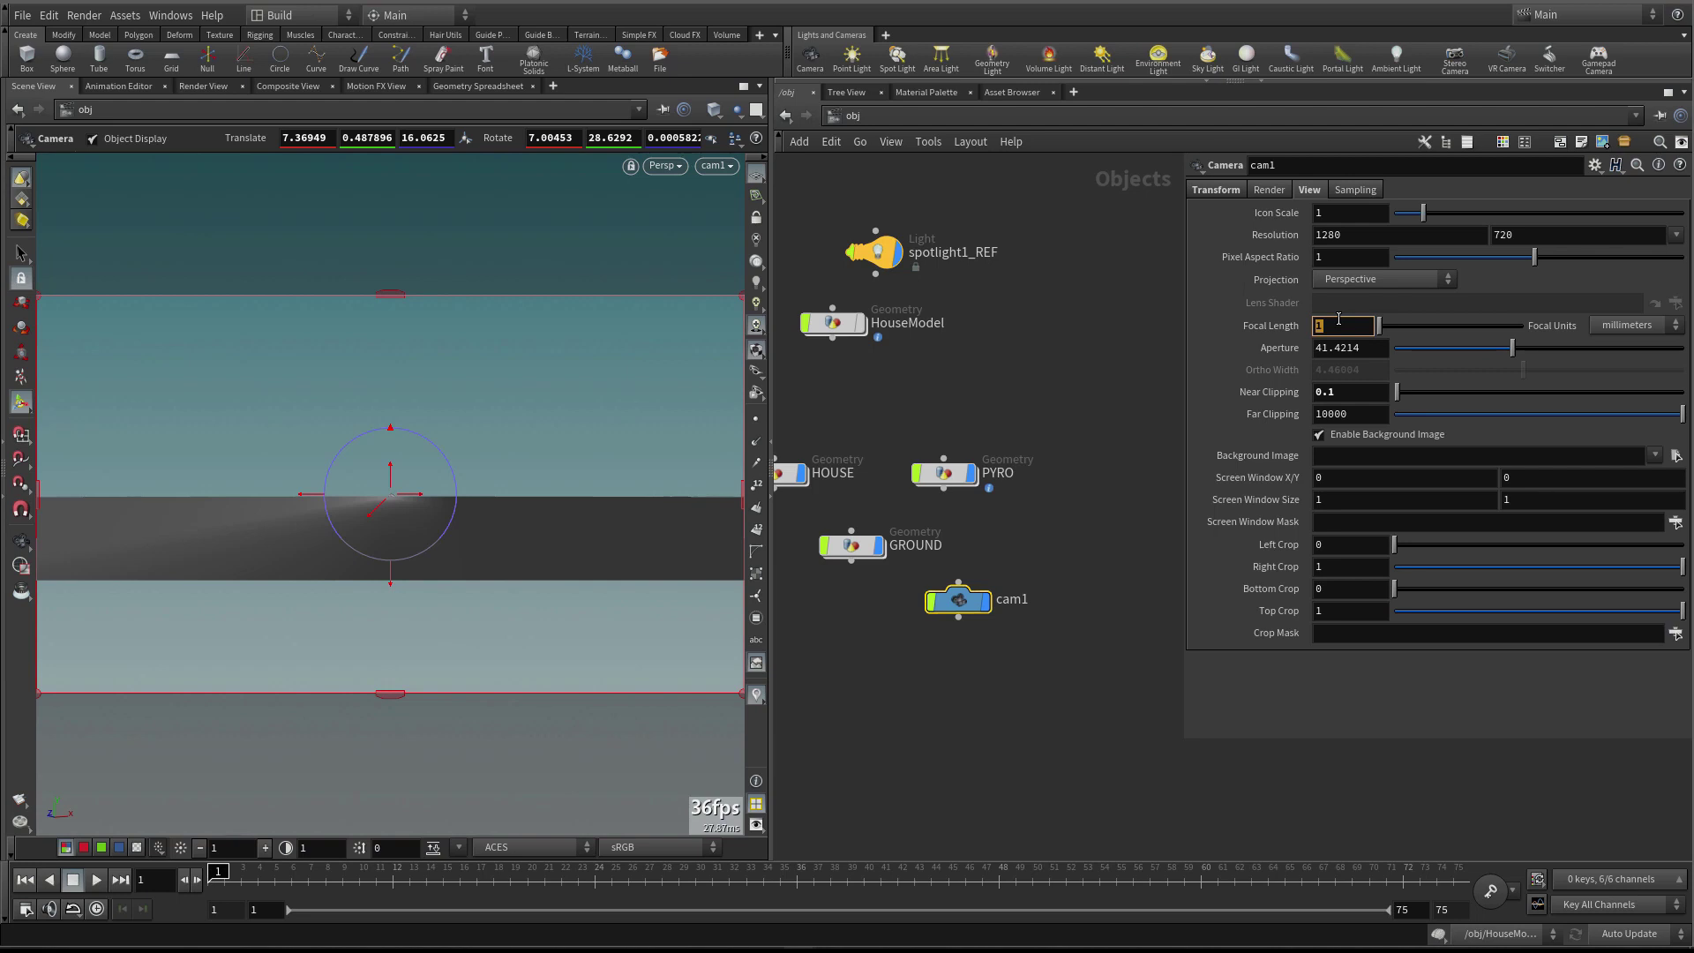
{"action": "type", "text": "50"}
{"action": "key", "text": "Return"}
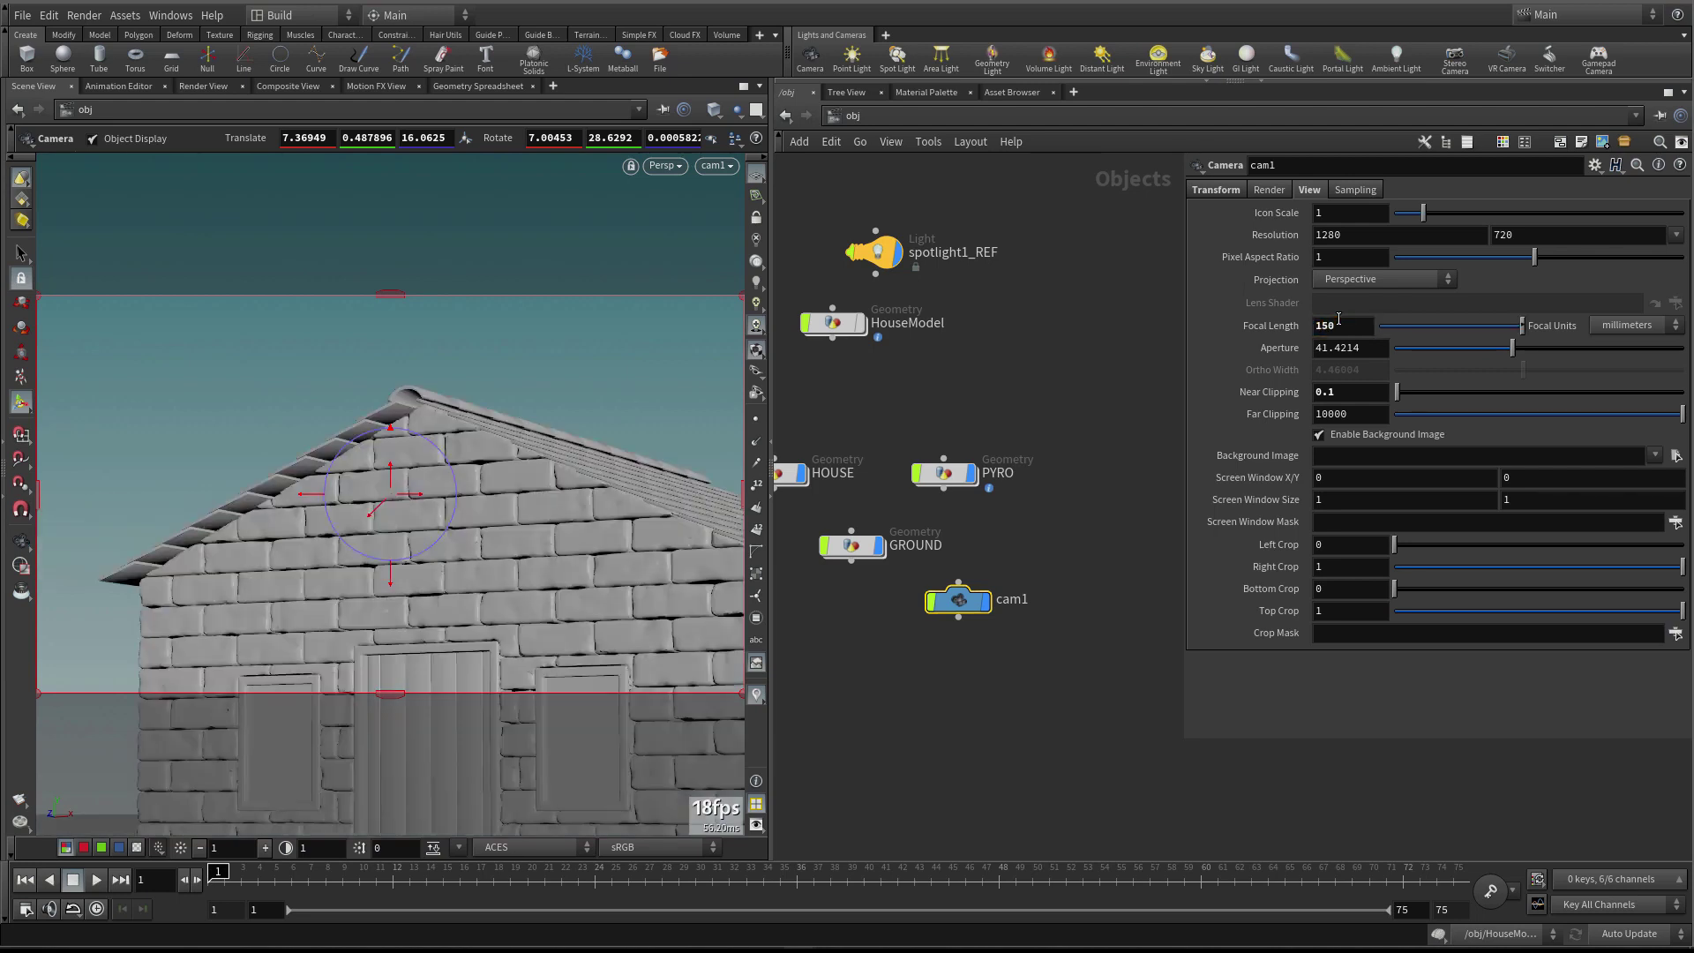
Lock cam1 to the view, pull it back until the whole house is framed, and check the framing at frame 27
{"action": "left_click", "coordinate": [756, 217]}
{"action": "key", "text": "Escape"}
{"action": "left_click_drag", "start_coordinate": [628, 436], "coordinate": [579, 593]}
{"action": "middle_click_drag", "start_coordinate": [580, 592], "coordinate": [582, 579]}
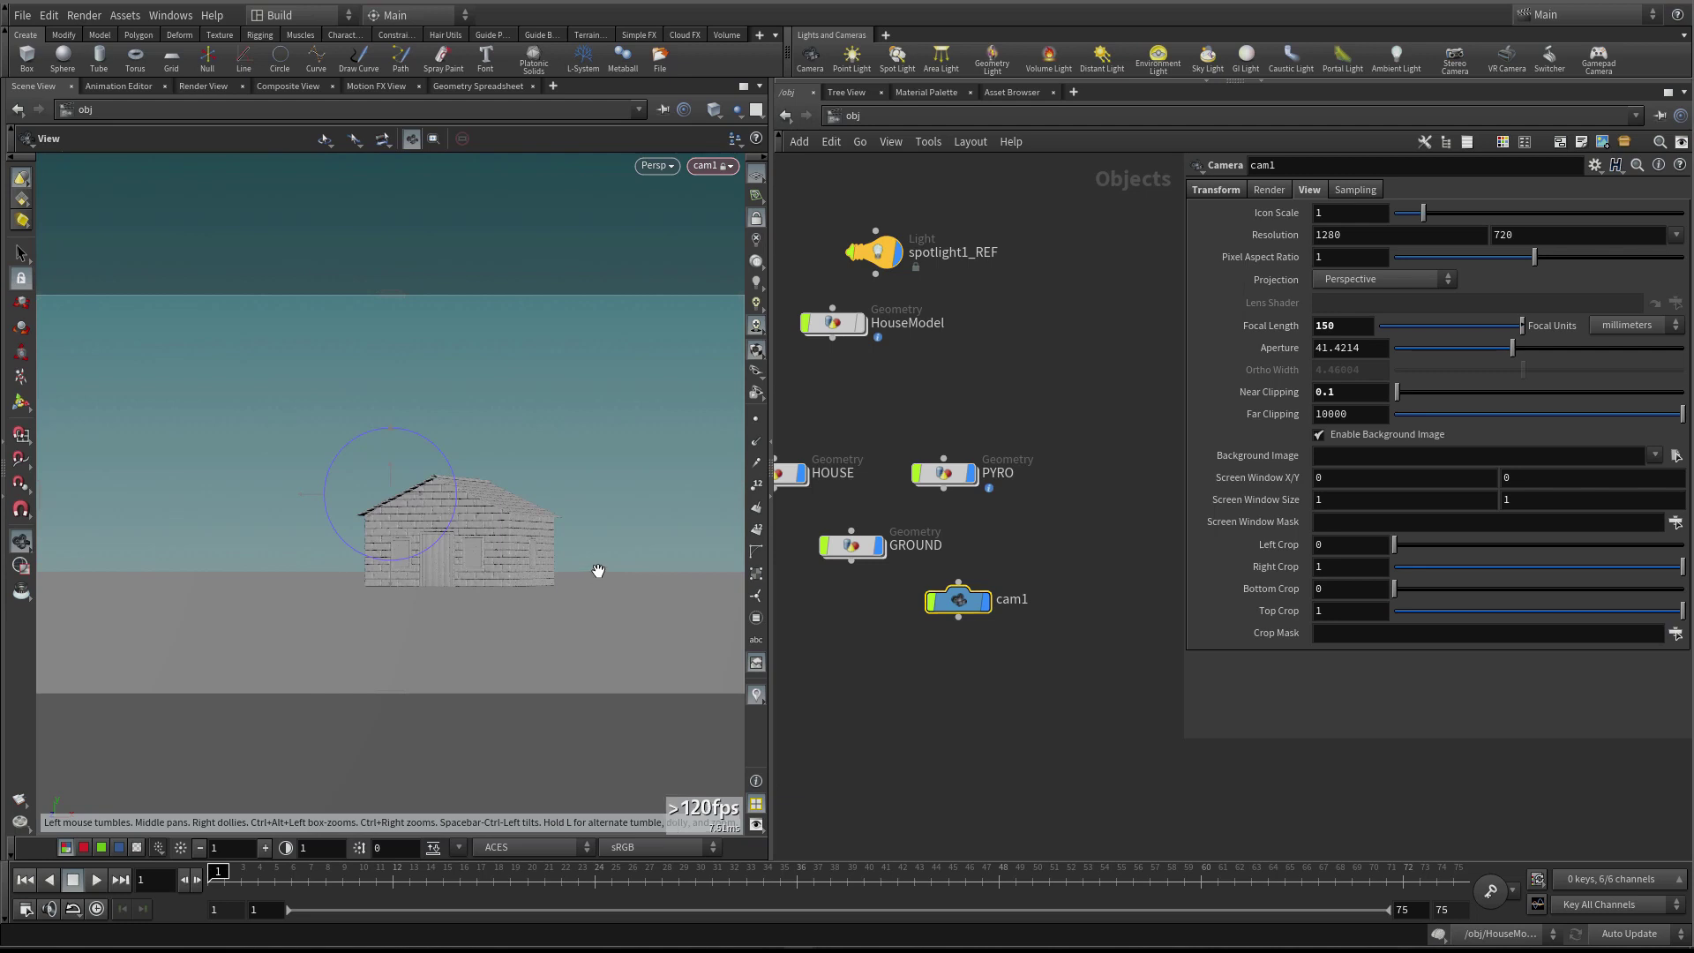
{"action": "key", "text": "Return"}
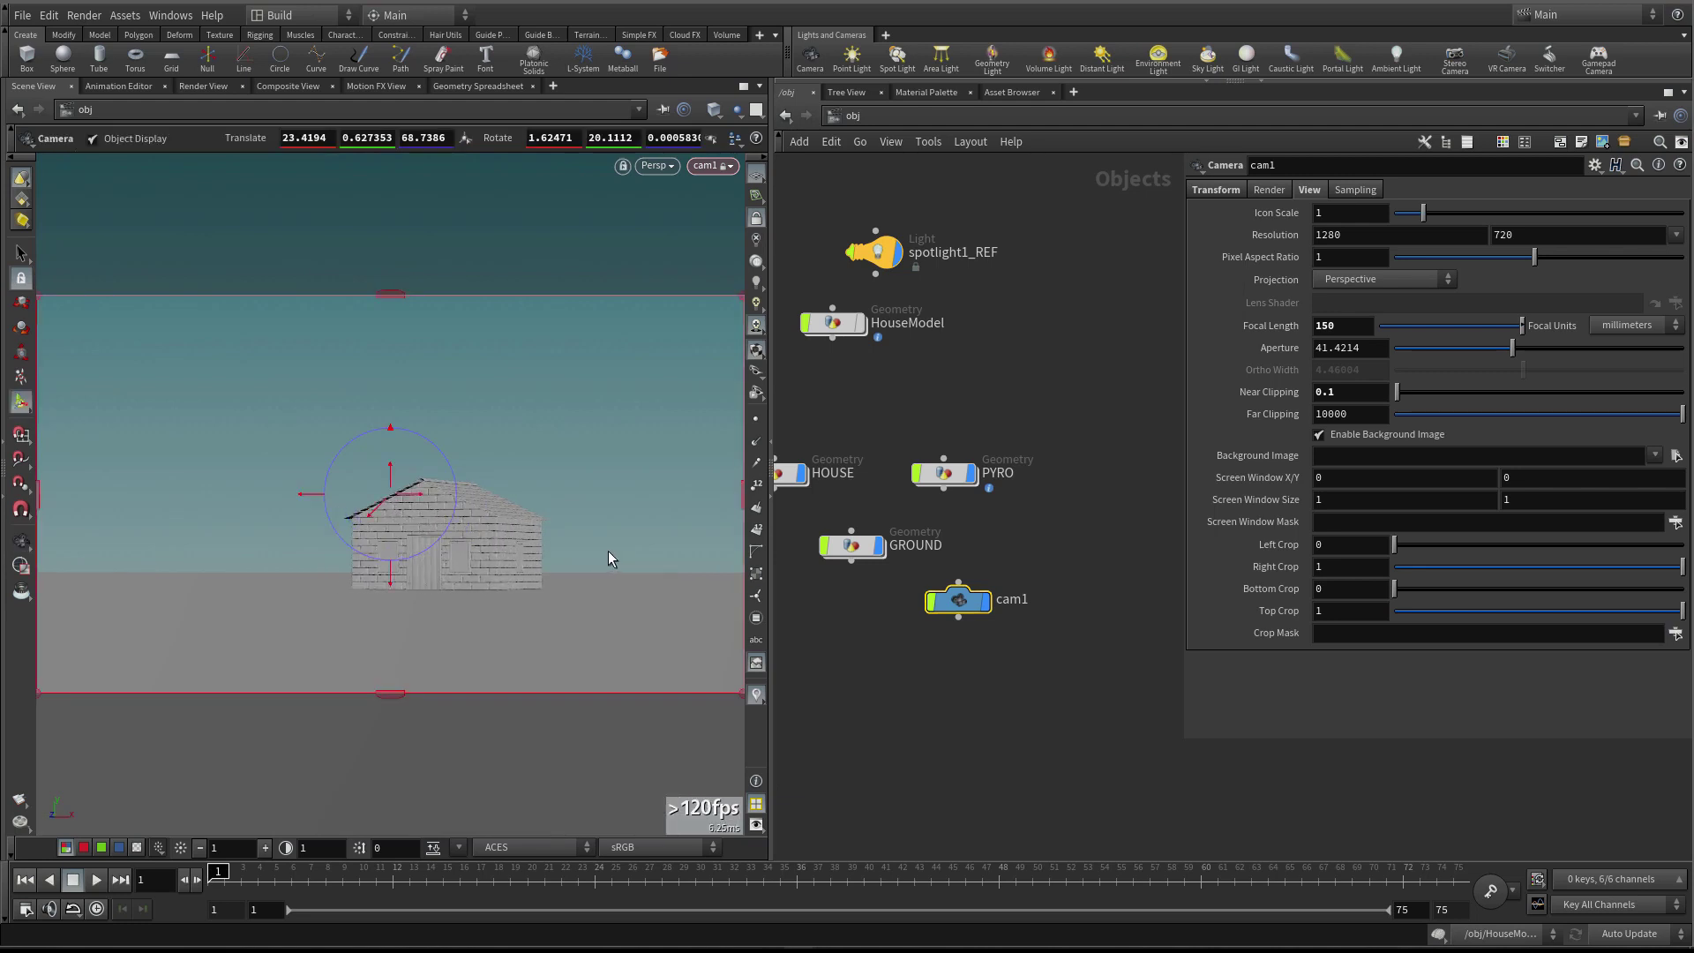
{"action": "key", "text": "Escape"}
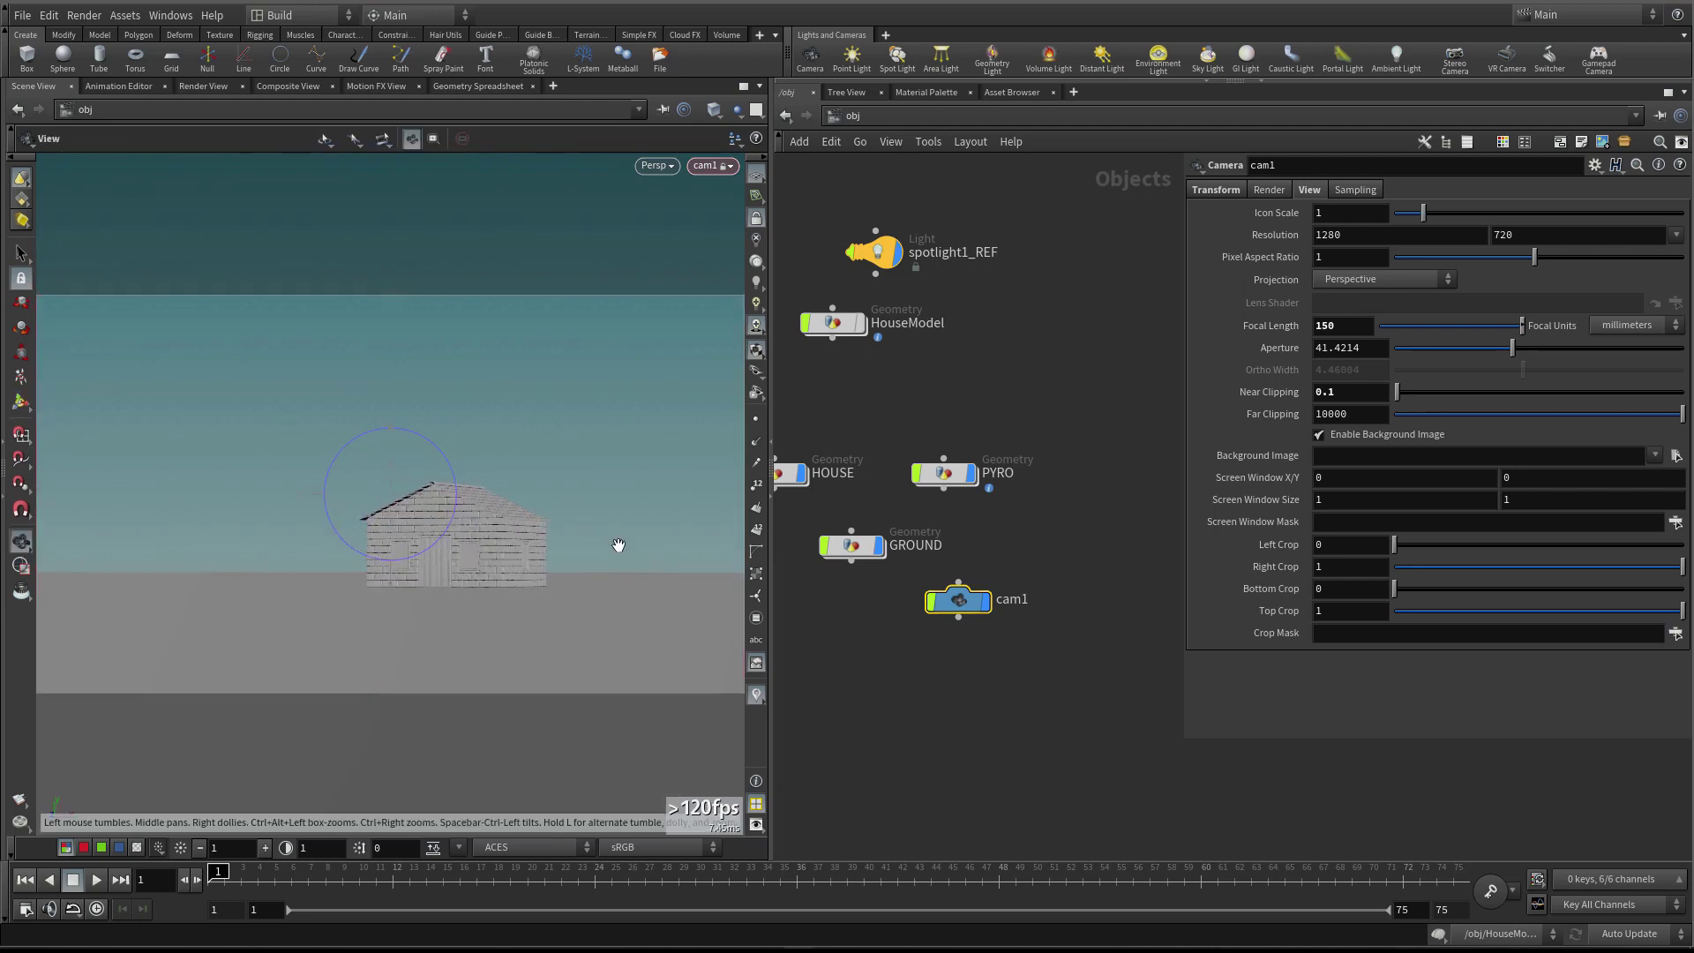
{"action": "middle_click_drag", "start_coordinate": [617, 548], "coordinate": [624, 547]}
{"action": "key", "text": "Return"}
{"action": "left_click", "coordinate": [645, 878]}
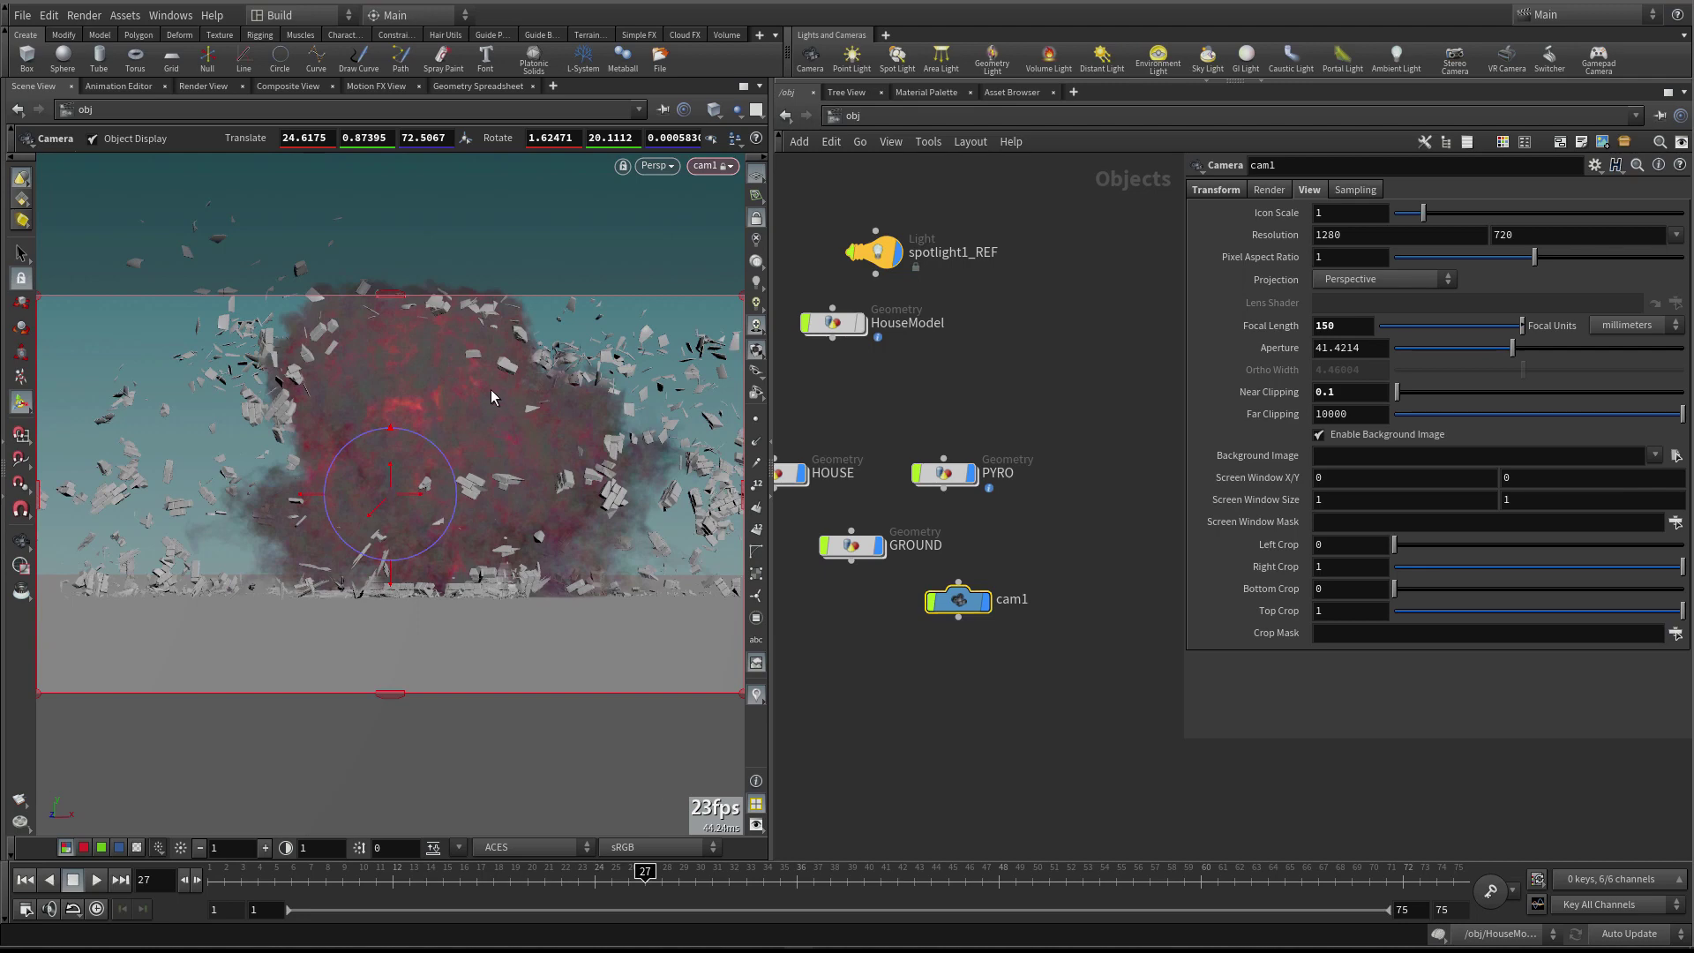
Move the cam1 node further below GROUND in the network and save the scene
{"action": "middle_click_drag", "start_coordinate": [862, 409], "coordinate": [893, 402]}
{"action": "left_click", "coordinate": [975, 467]}
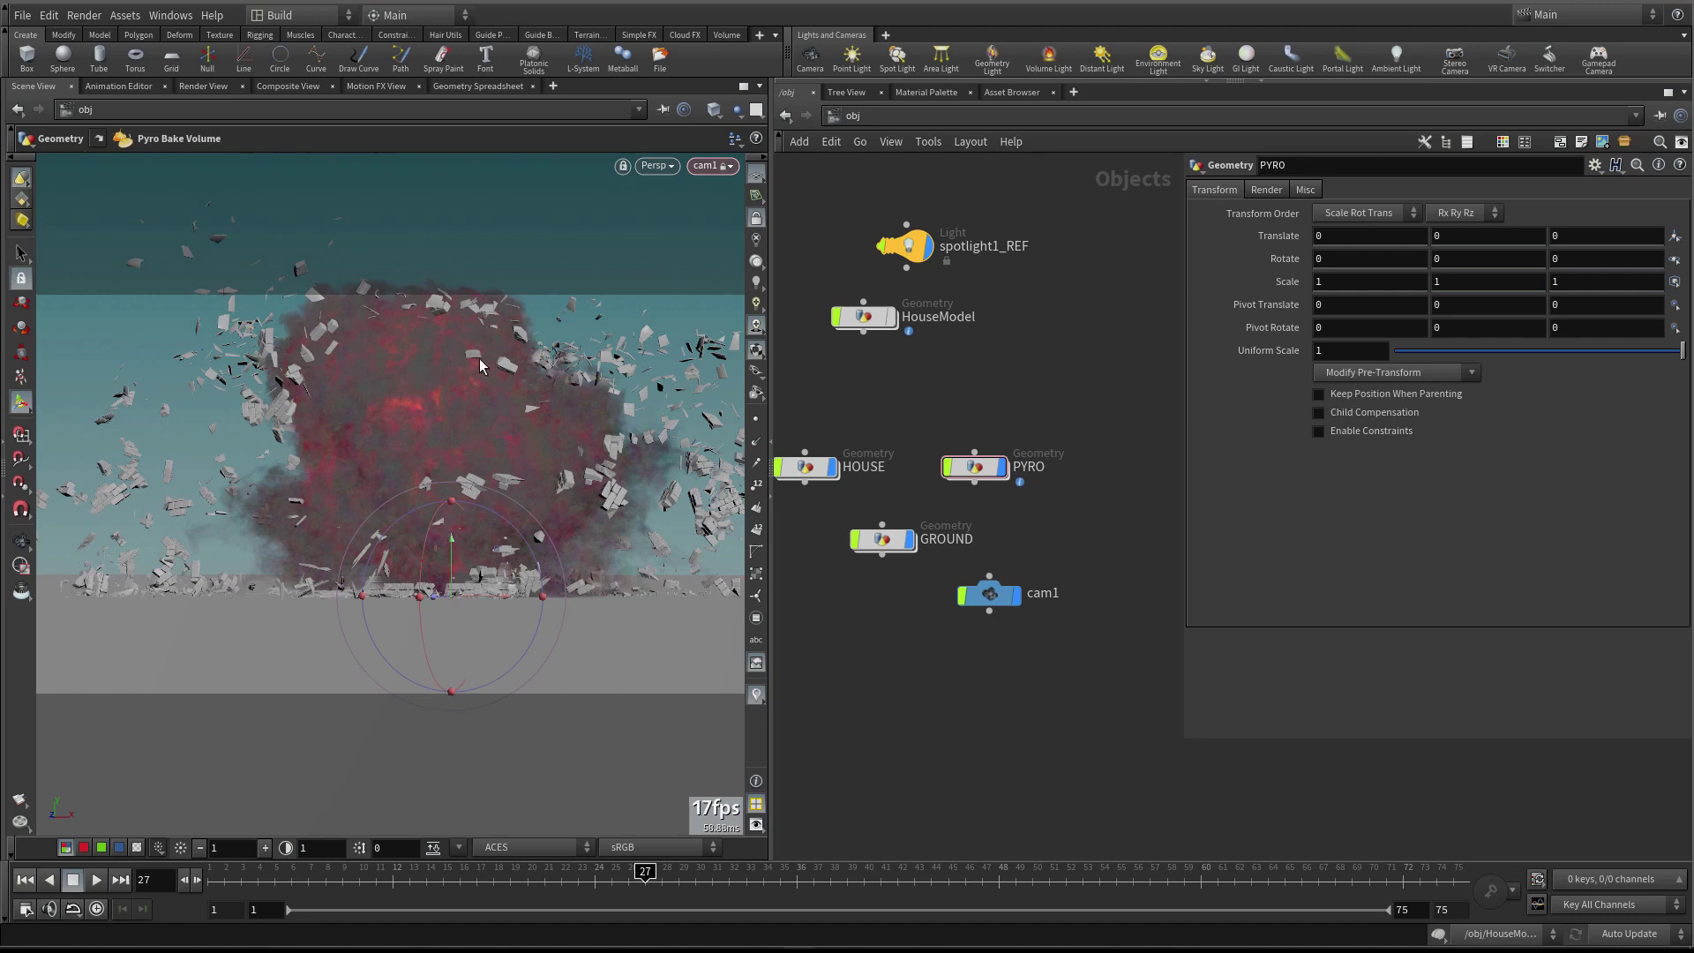
{"action": "key", "text": "Escape"}
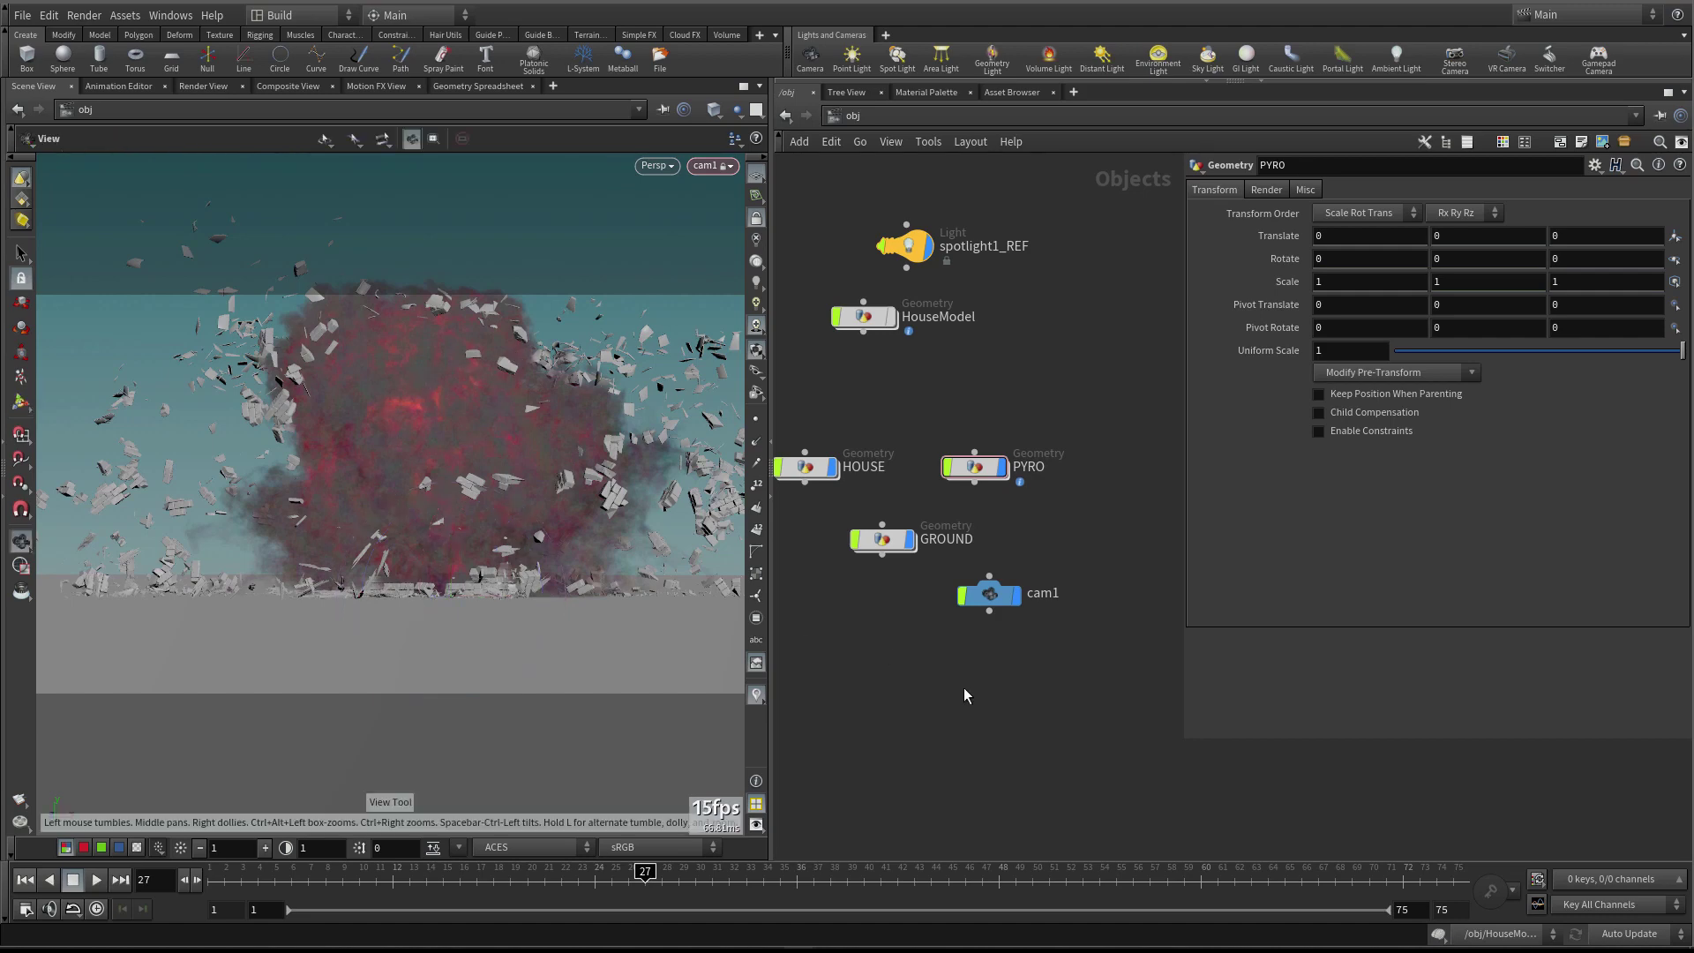
{"action": "middle_click_drag", "start_coordinate": [963, 688], "coordinate": [1050, 704]}
{"action": "left_click_drag", "start_coordinate": [1050, 628], "coordinate": [964, 711]}
{"action": "scroll", "coordinate": [1039, 615], "scroll_direction": "down", "scroll_amount": 2}
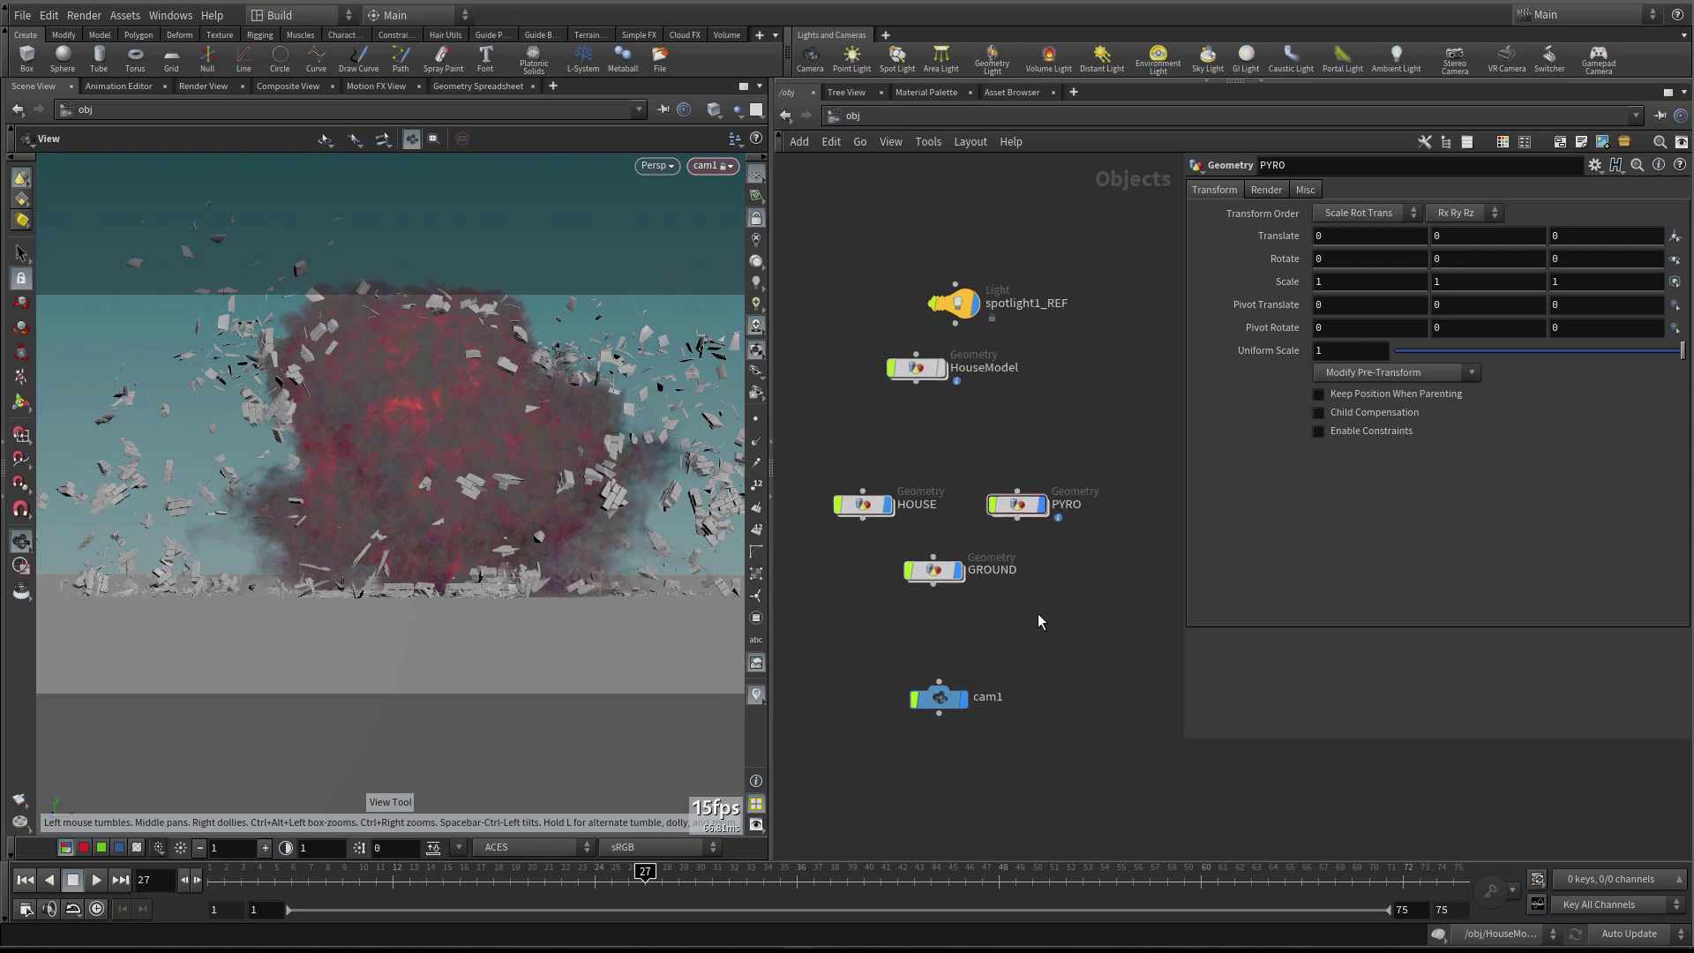
{"action": "key", "text": "ctrl+s"}
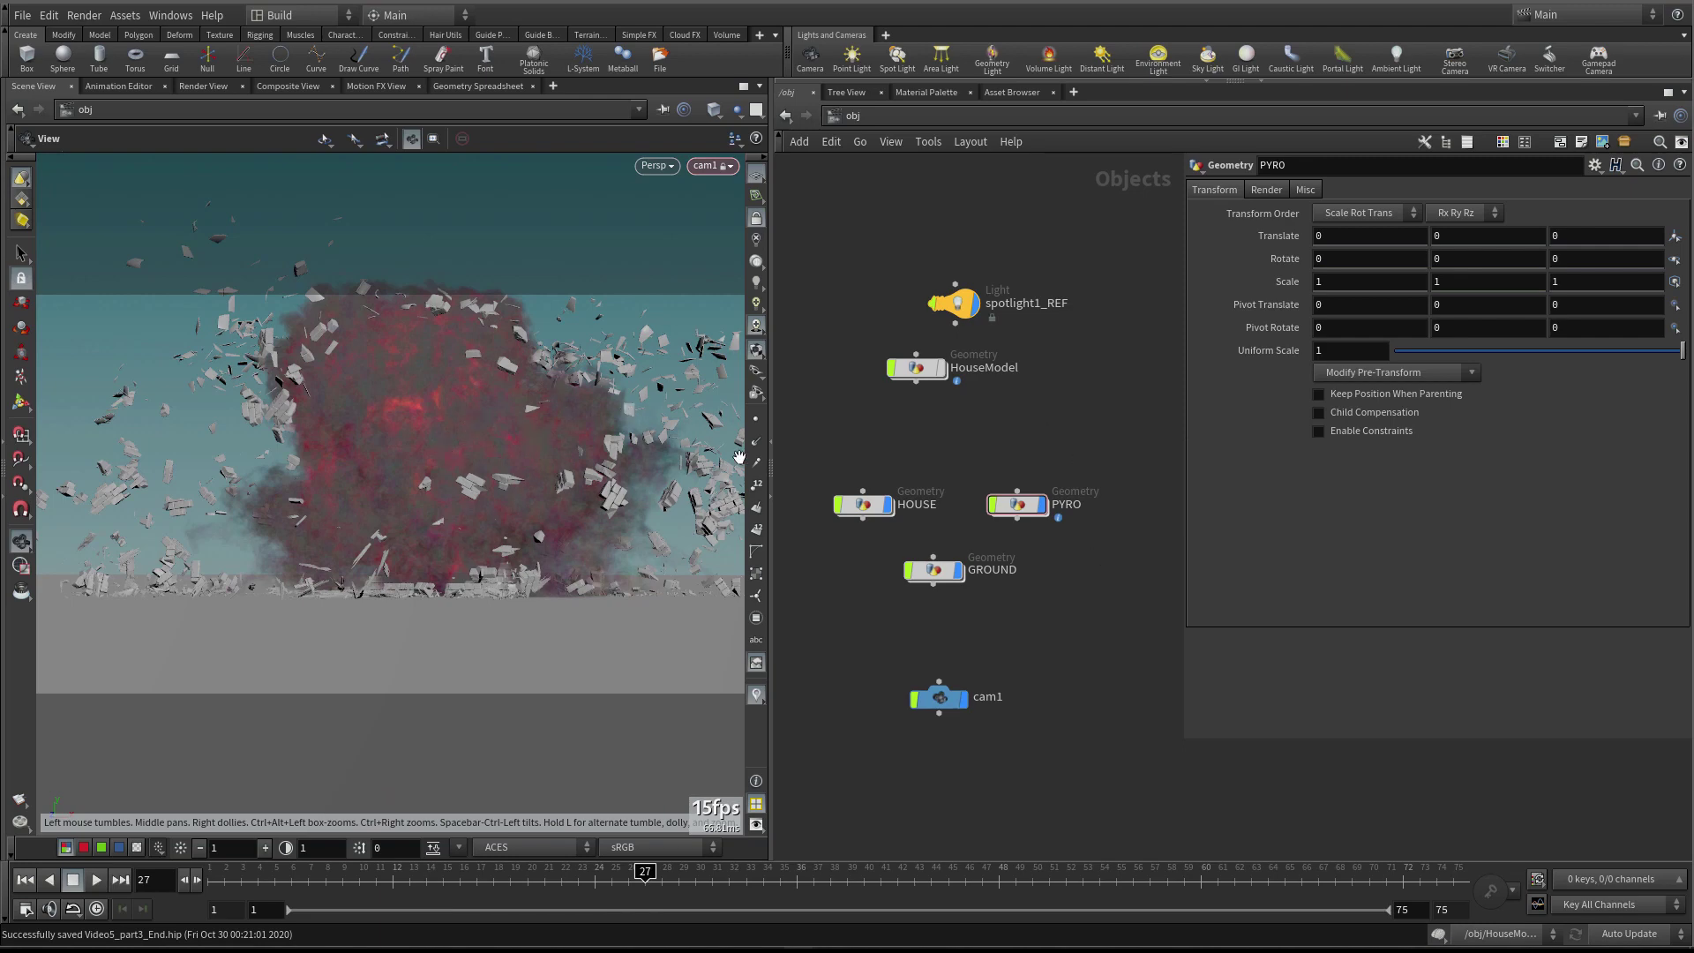
Turn off the display of the PYRO object and return to frame 1
{"action": "left_click", "coordinate": [1043, 503]}
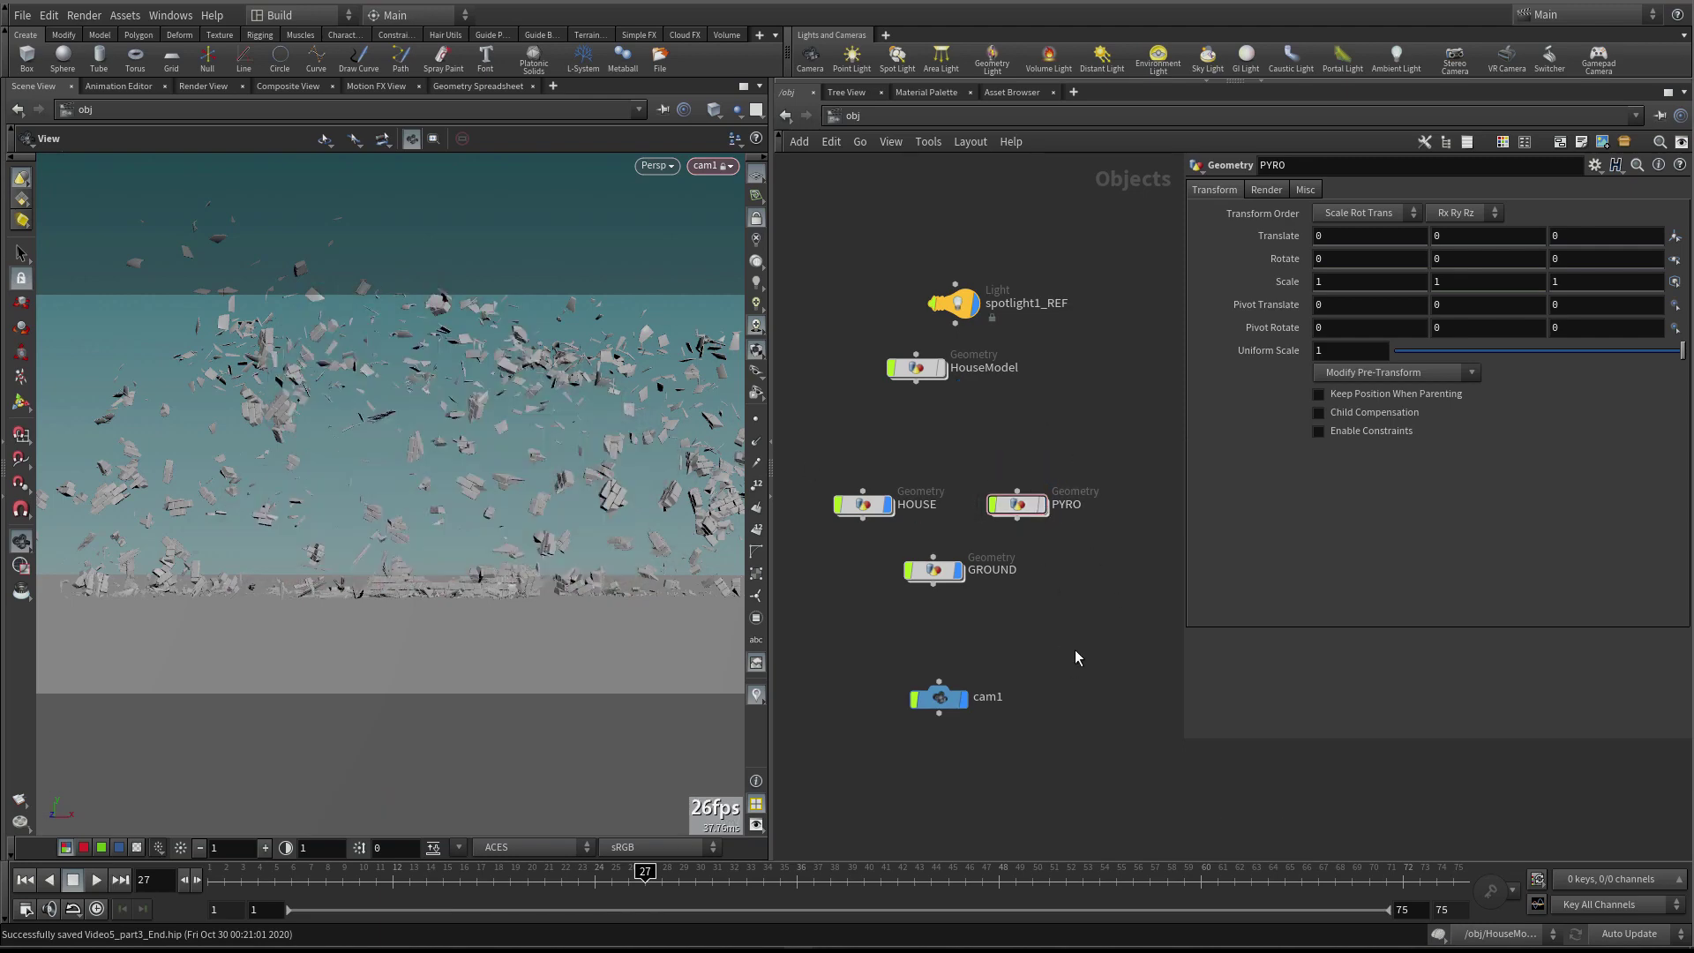
{"action": "left_click", "coordinate": [17, 883]}
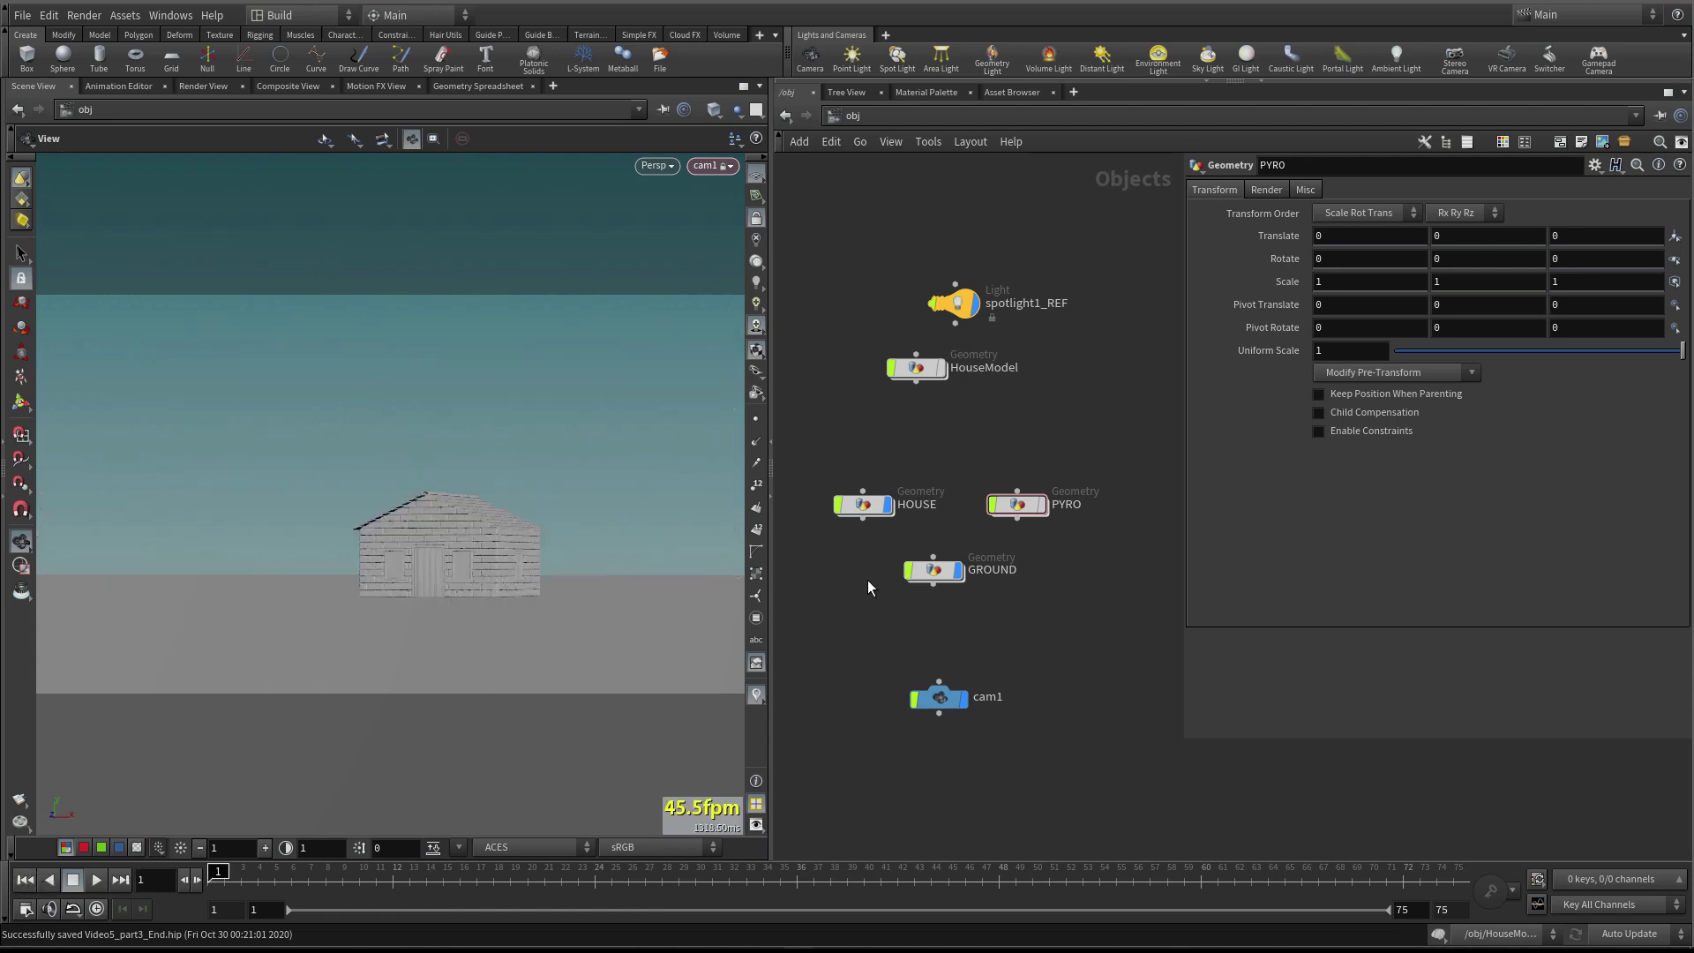
Create an environment light and place its node beside GROUND, below and to the right of PYRO
{"action": "middle_click_drag", "start_coordinate": [1048, 408], "coordinate": [1026, 394]}
{"action": "key", "text": "Tab"}
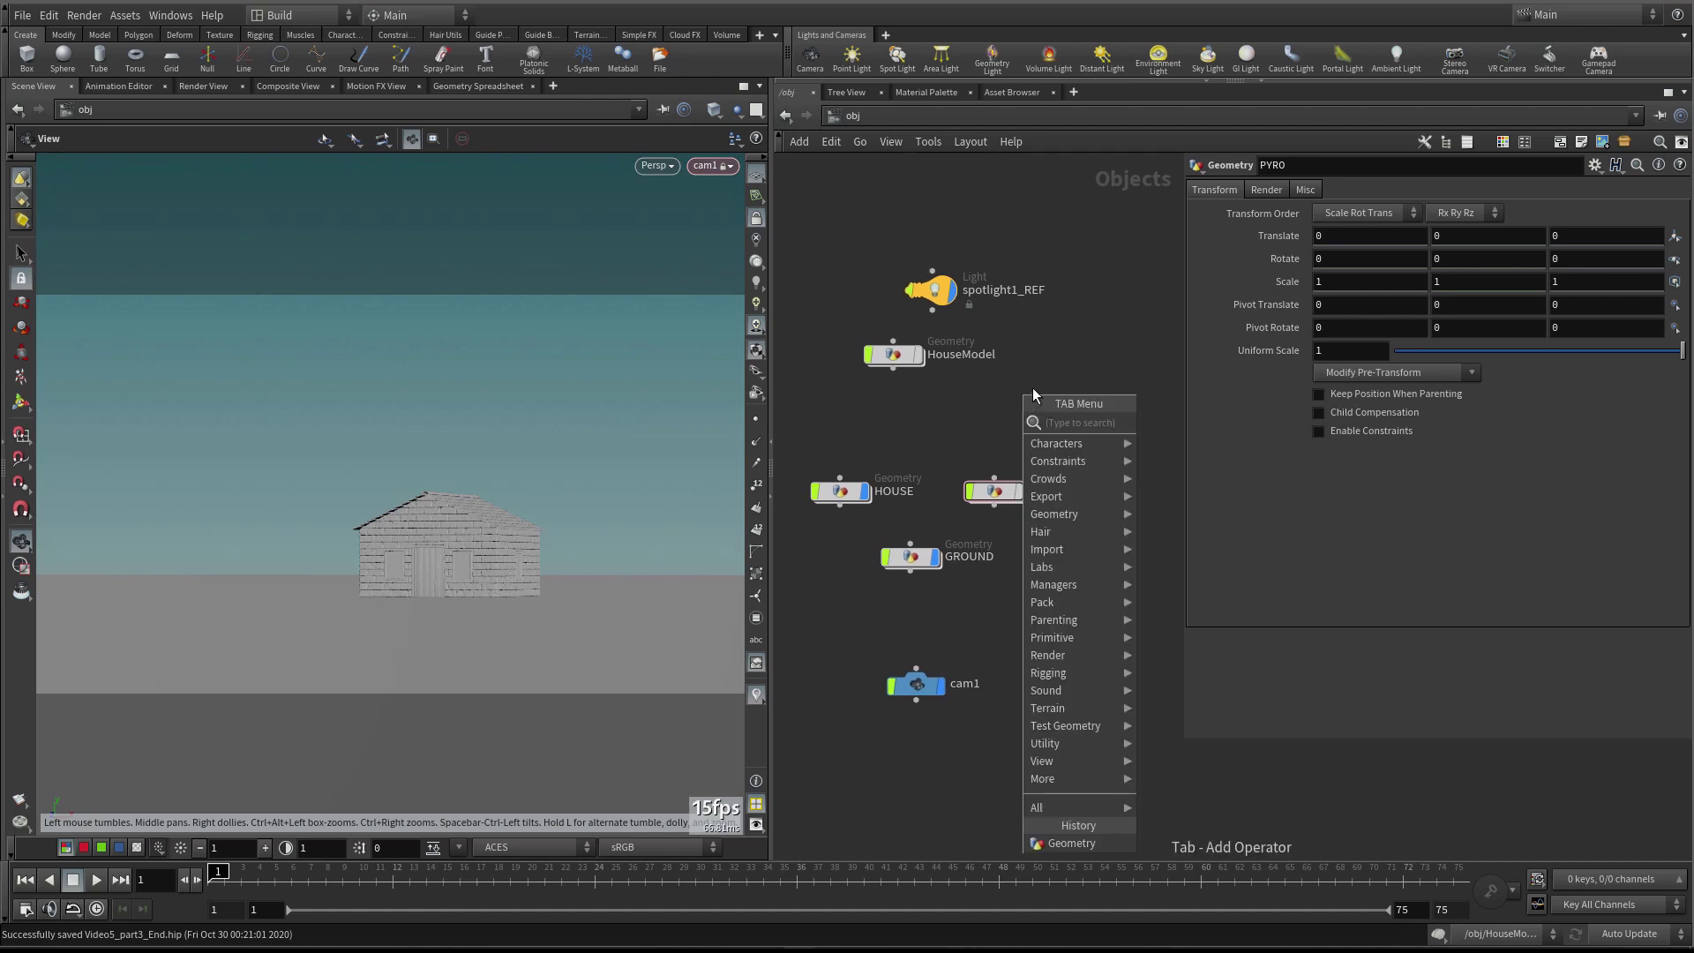
{"action": "key", "text": "Escape"}
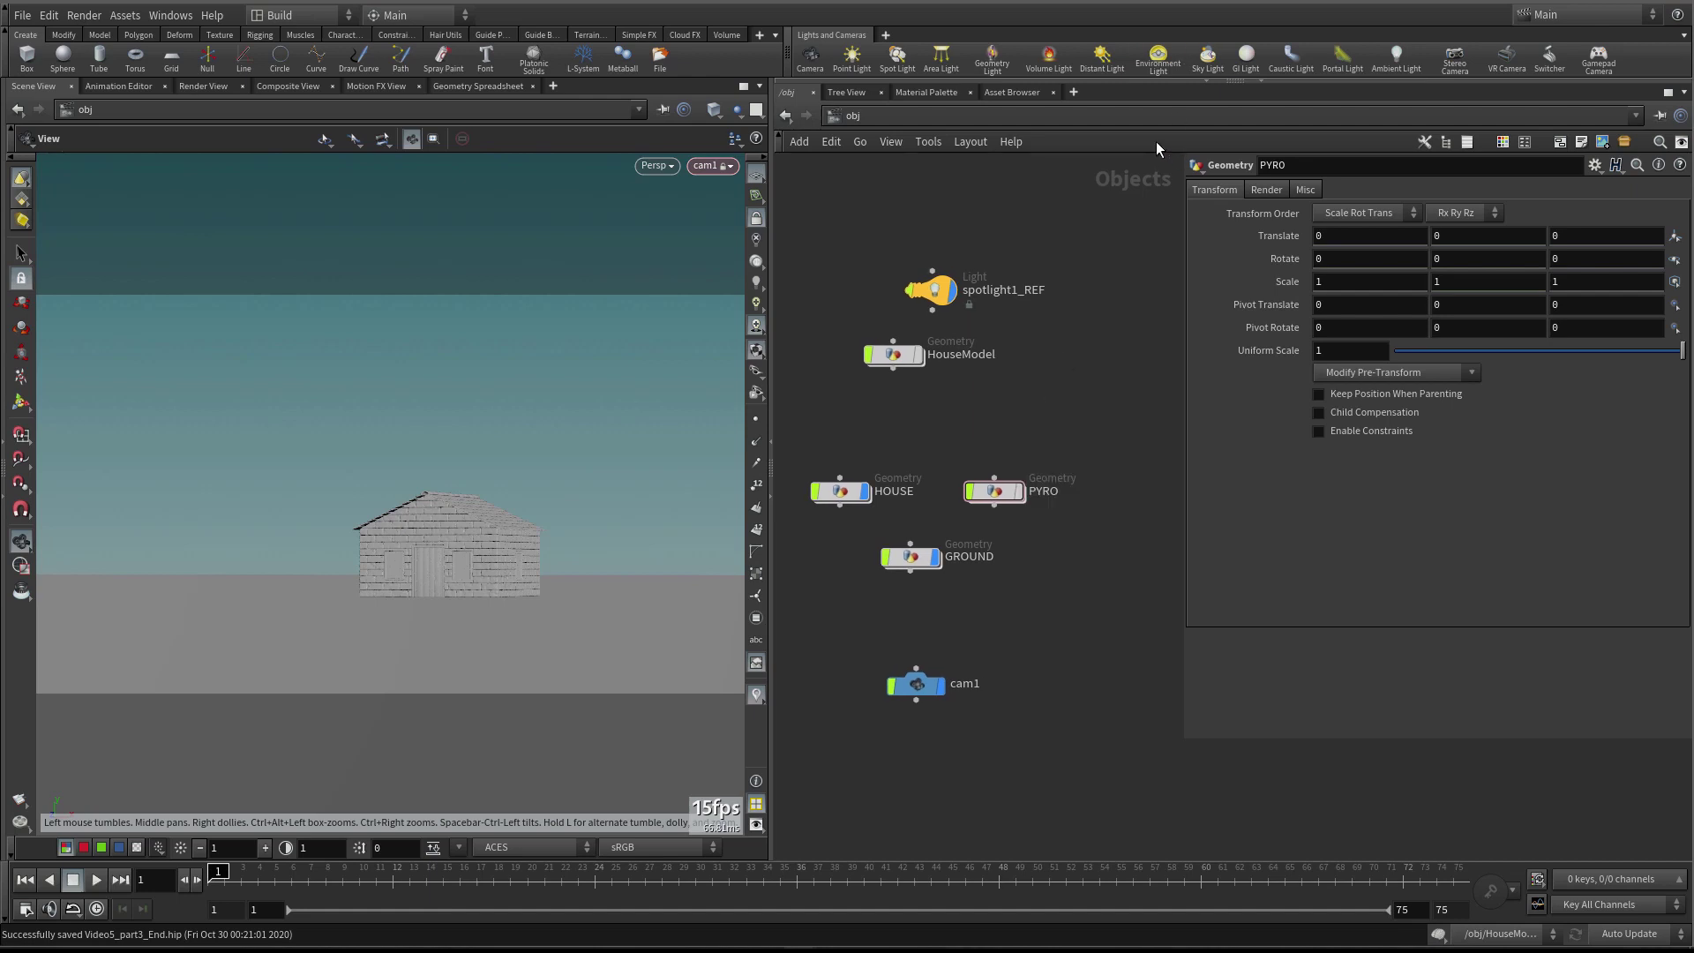
{"action": "left_click", "coordinate": [1161, 64]}
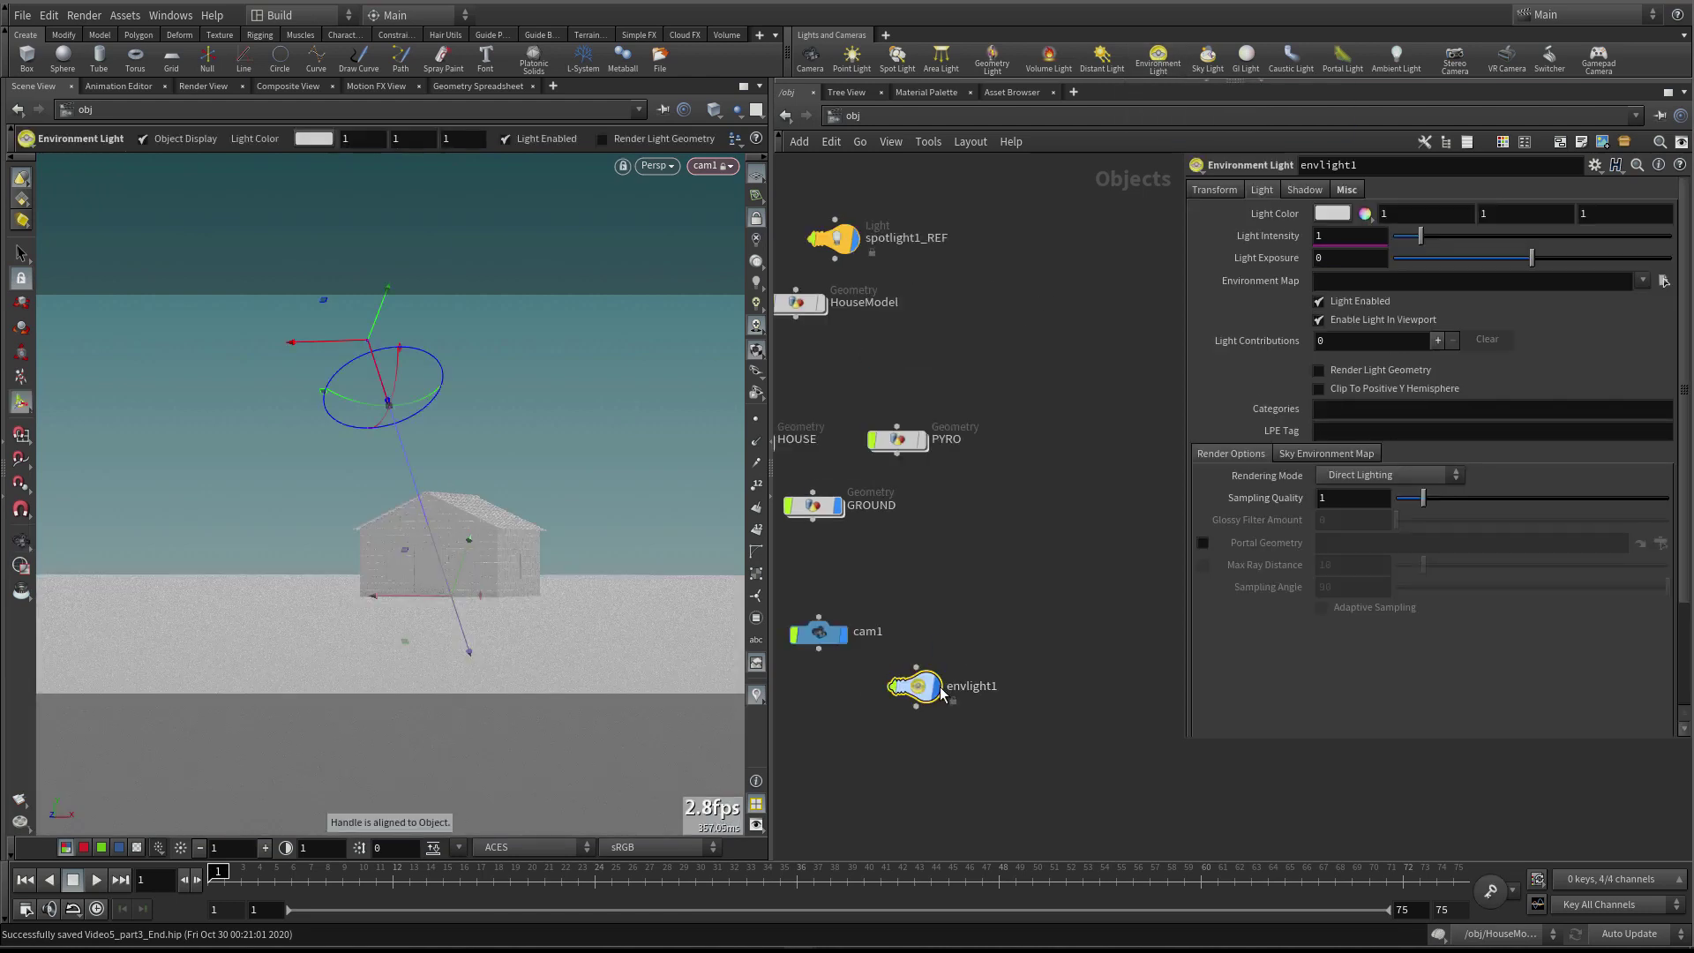
{"action": "left_click_drag", "start_coordinate": [941, 685], "coordinate": [1071, 538]}
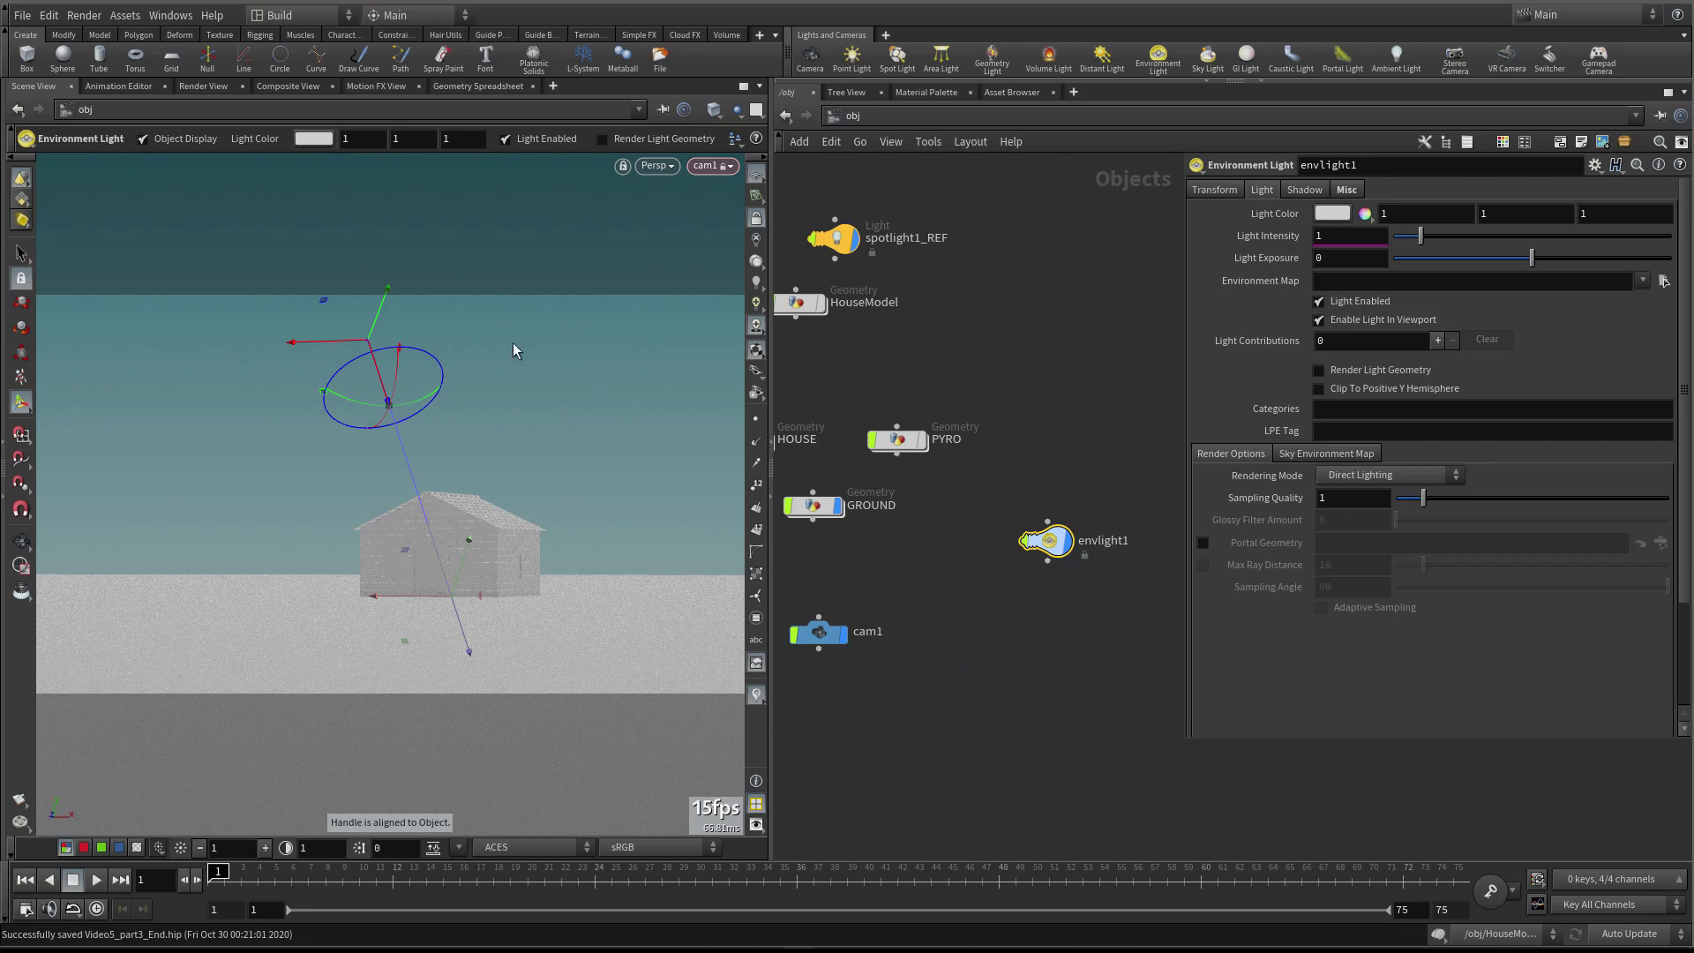
Load HDRIHaven_kiara_5_noon_2k.rat from $HFS/houdini/pic/hdri/ as the environment light's Environment Map
{"action": "left_click", "coordinate": [1662, 280]}
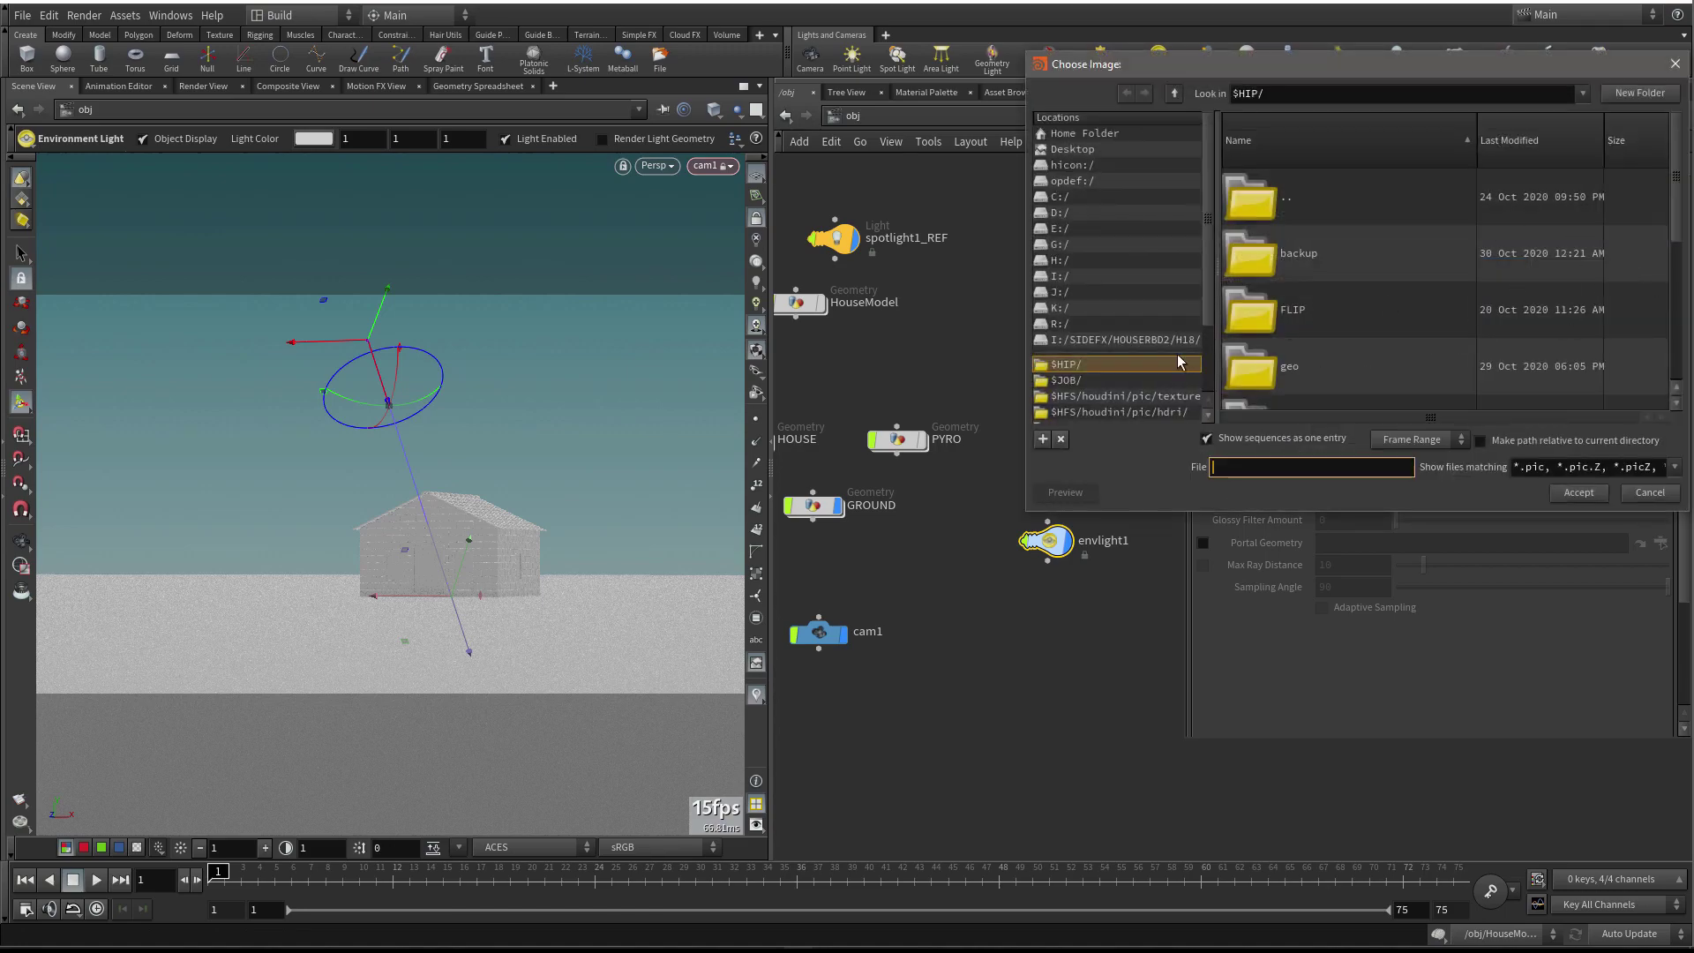
{"action": "scroll", "coordinate": [1127, 369], "scroll_direction": "down", "scroll_amount": 1}
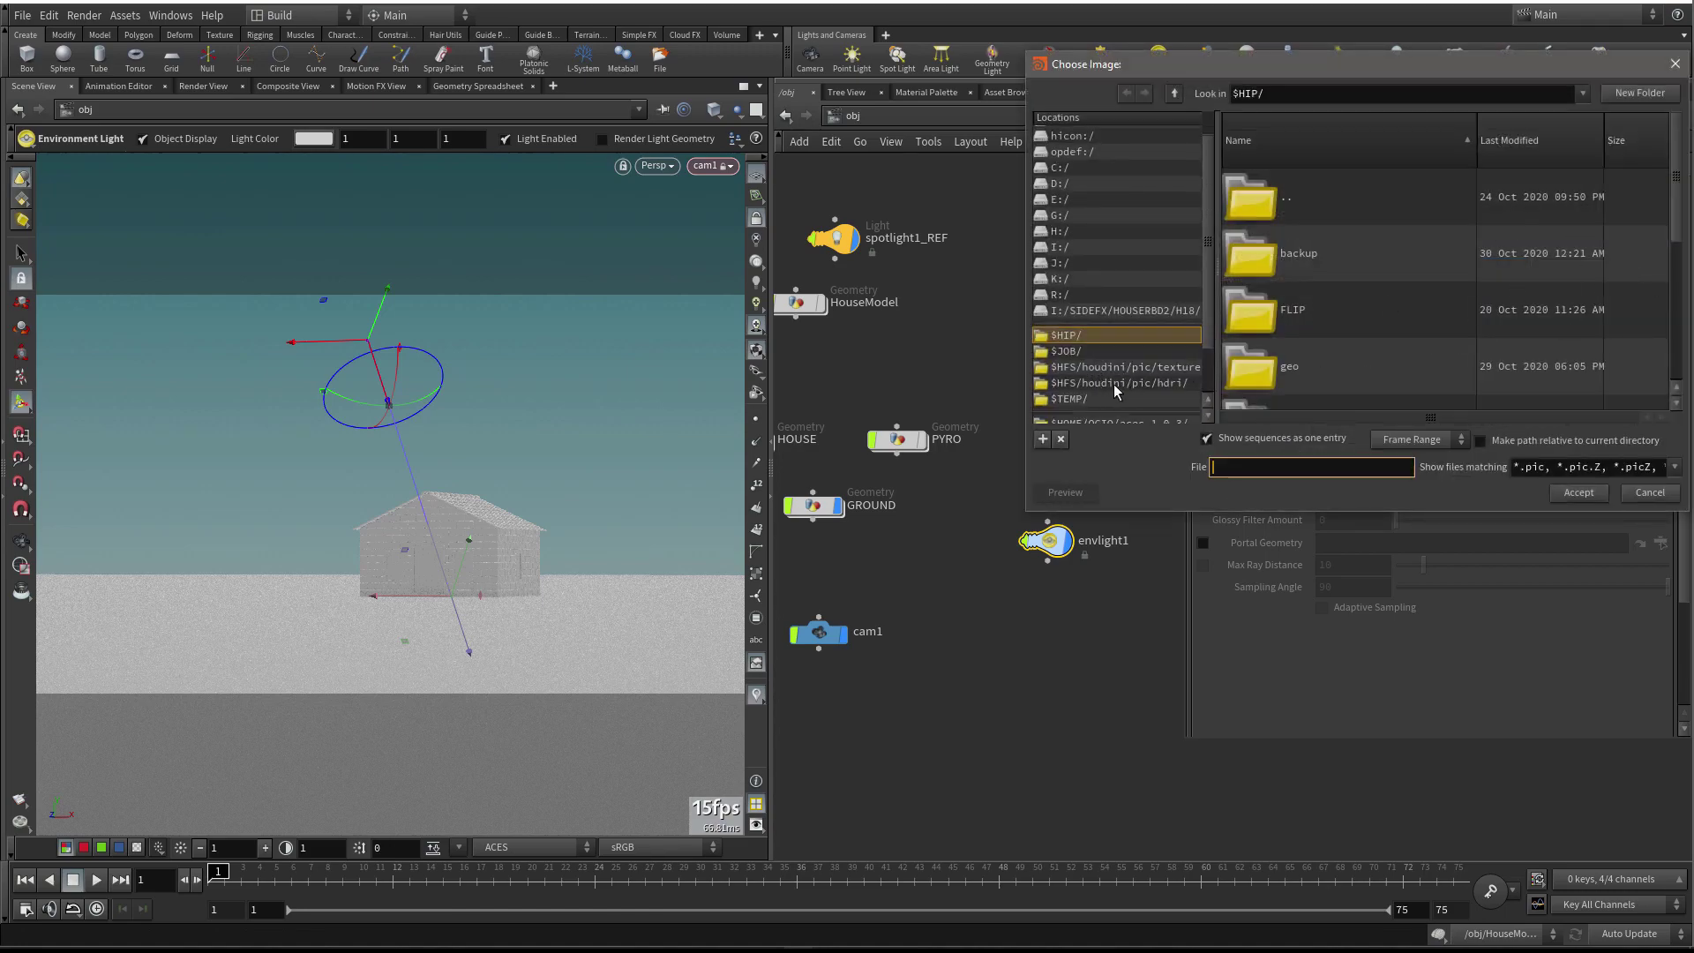
{"action": "left_click", "coordinate": [1115, 384]}
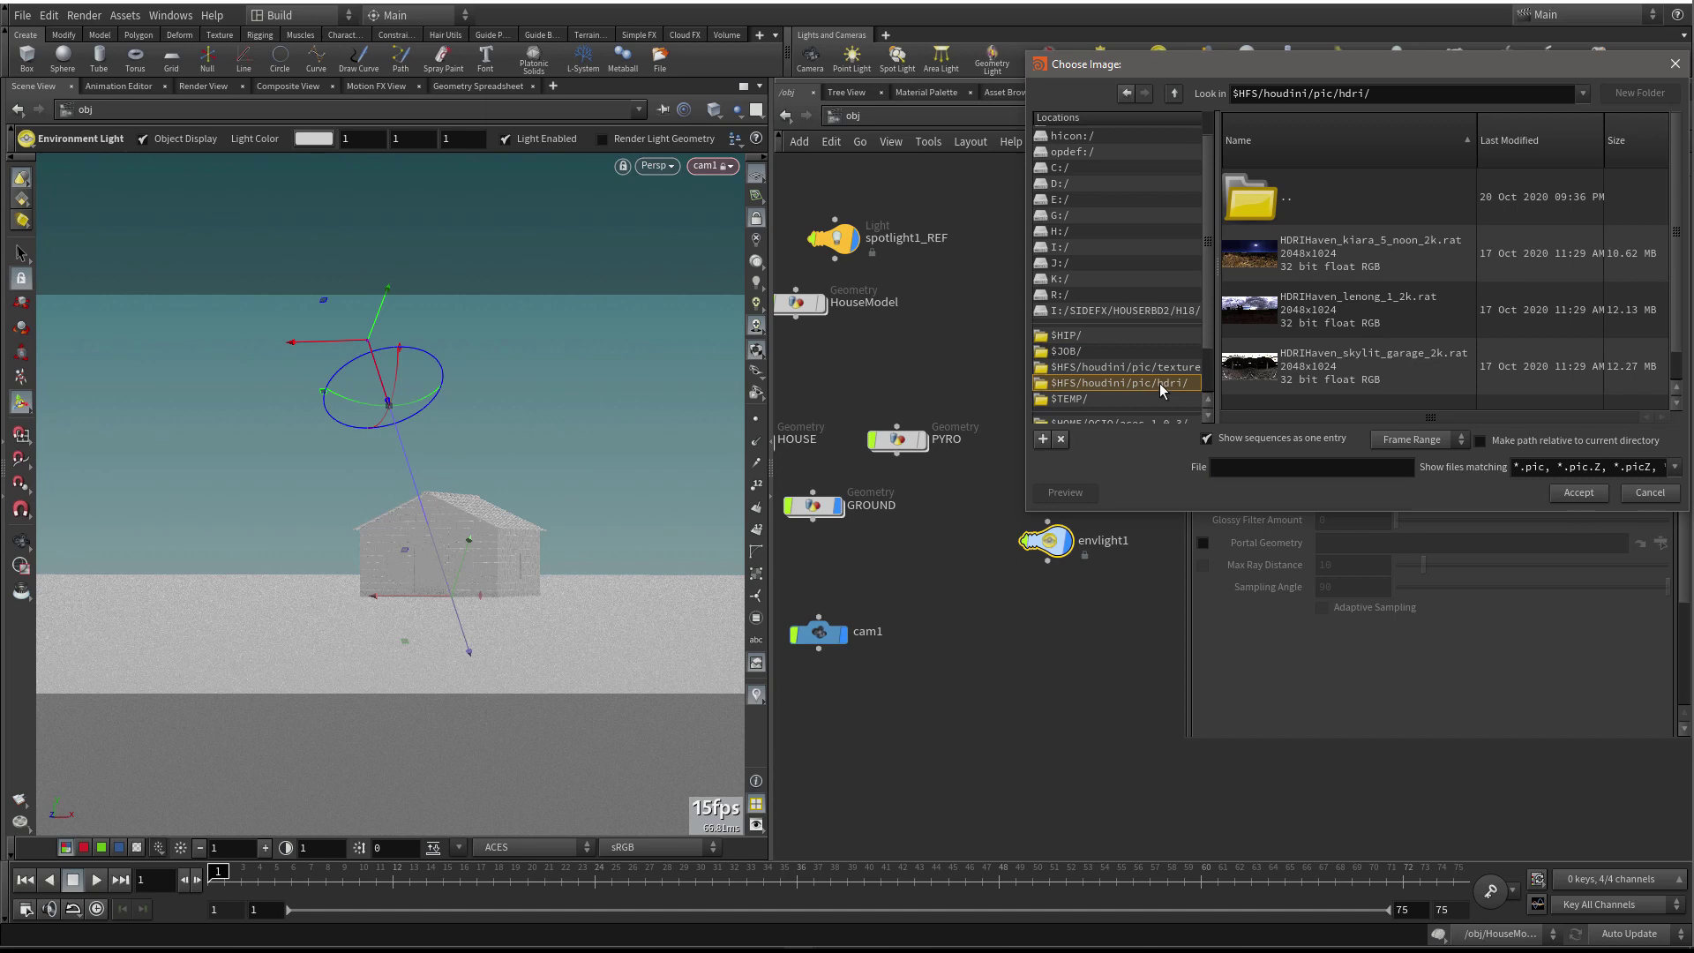
{"action": "left_click", "coordinate": [1253, 256]}
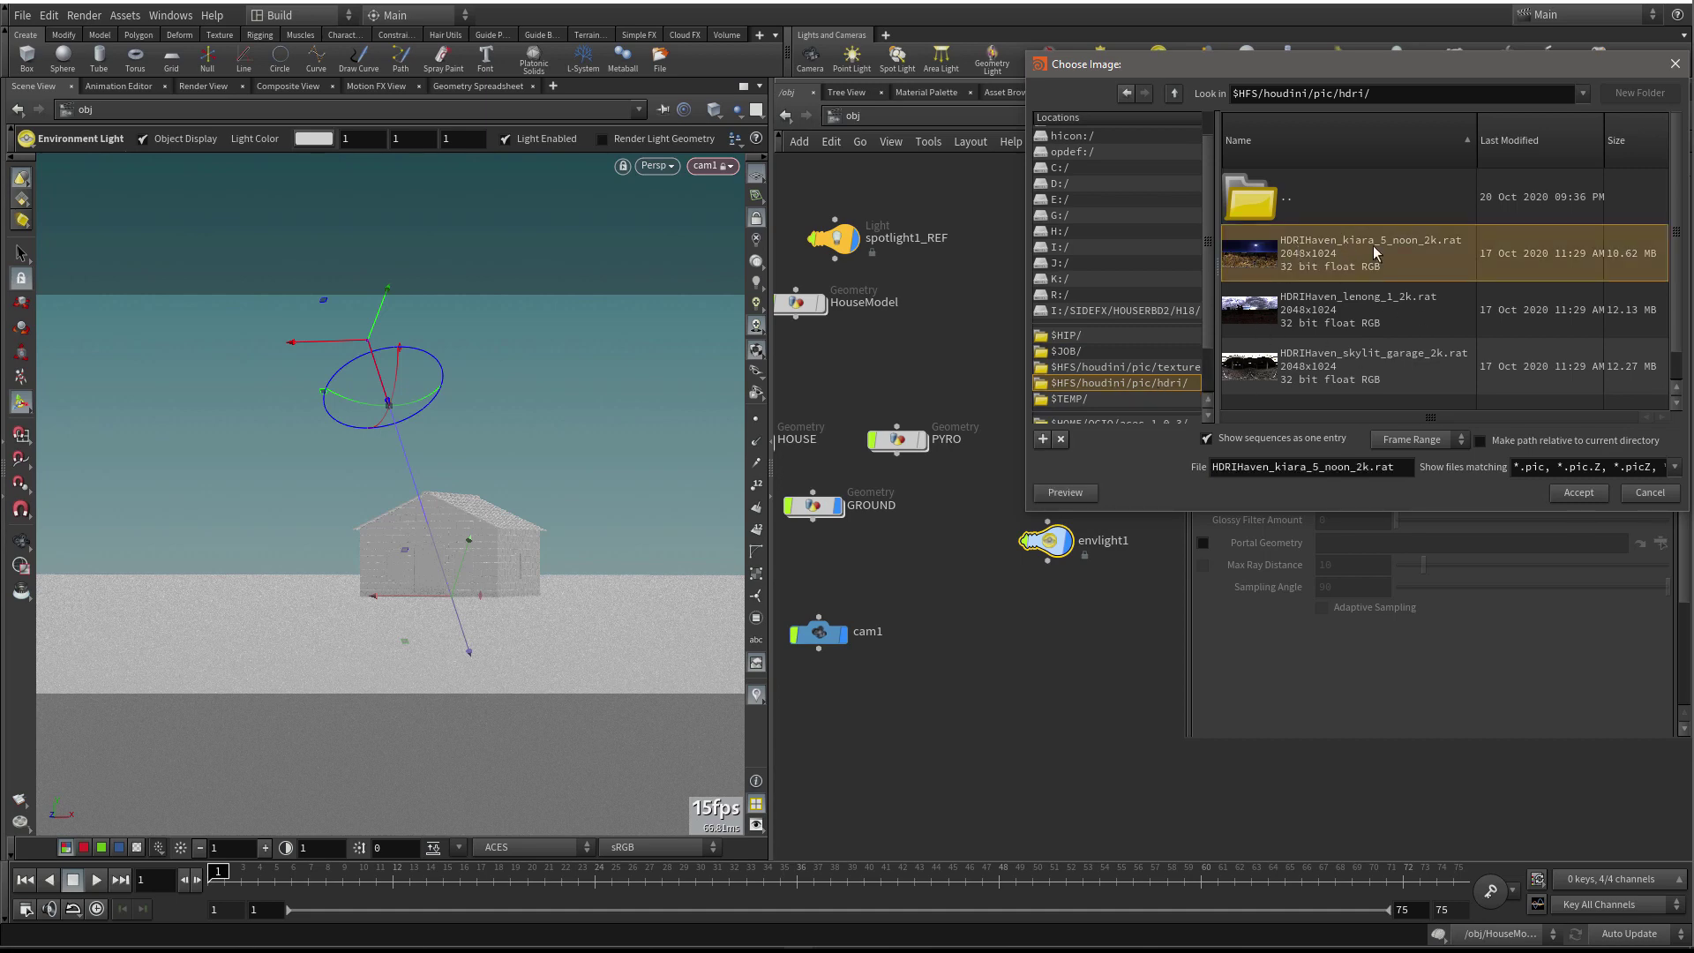
{"action": "left_click", "coordinate": [1579, 493]}
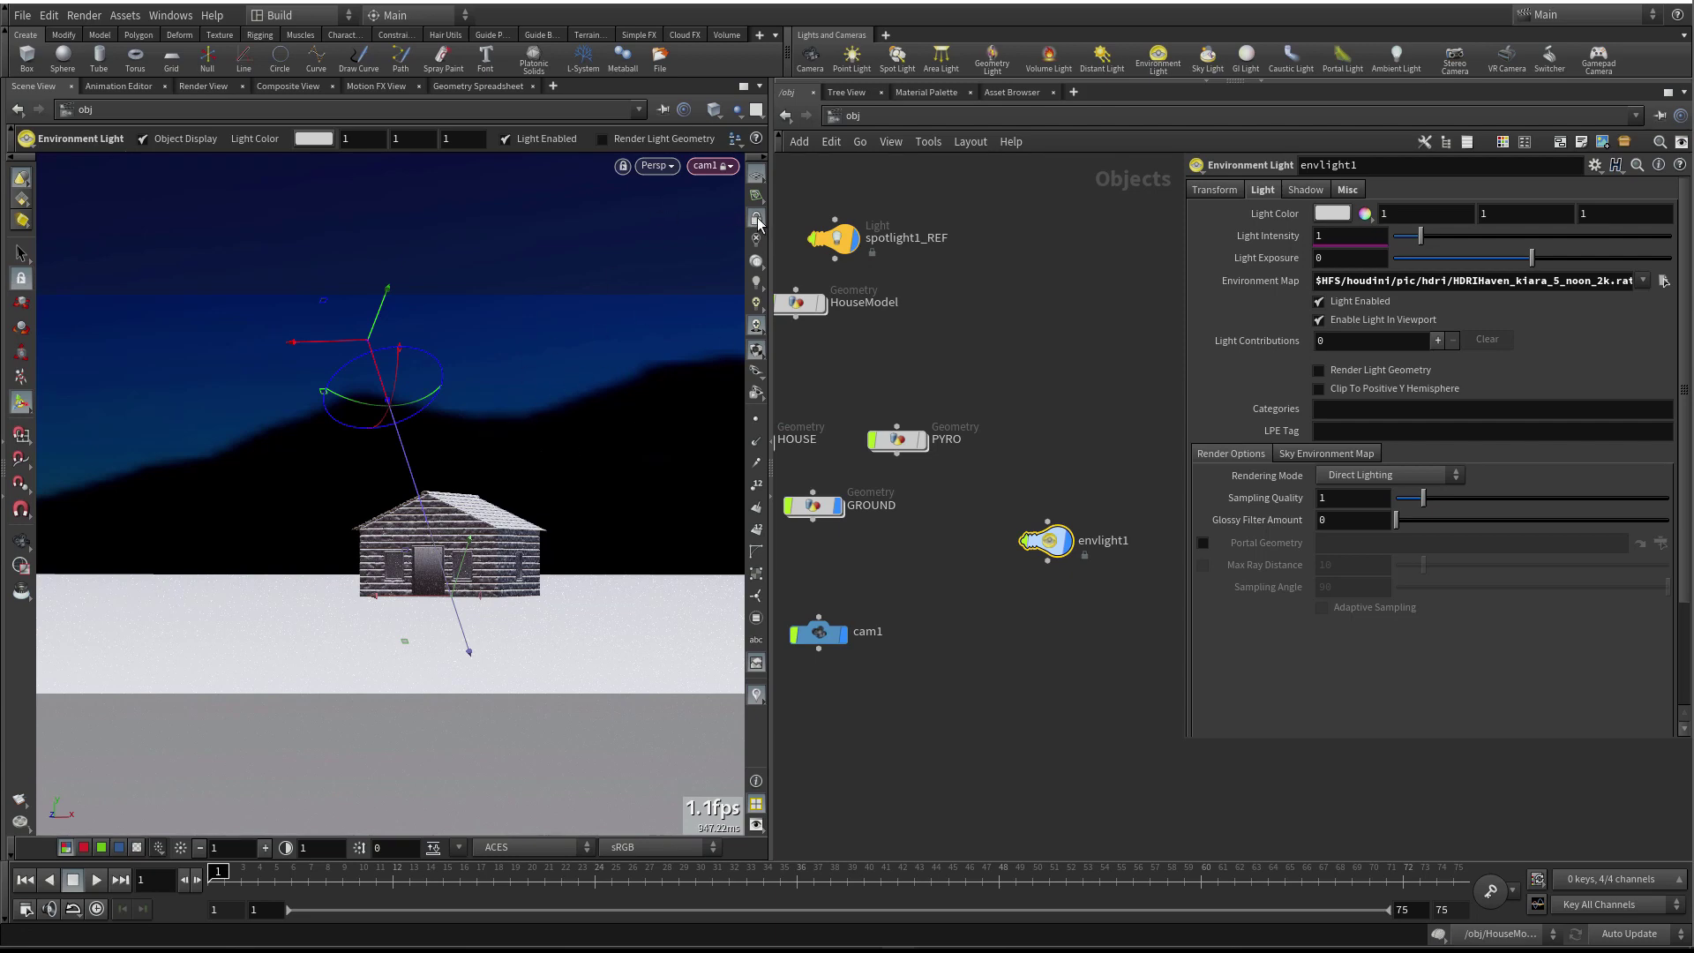
Leave the cam1 view to inspect the environment map's ground and sky, and set envlight1's Light Exposure to 1
{"action": "key", "text": "Escape"}
{"action": "left_click_drag", "start_coordinate": [568, 363], "coordinate": [468, 353]}
{"action": "key", "text": "Return"}
{"action": "key", "text": "Escape"}
{"action": "key", "text": "Return"}
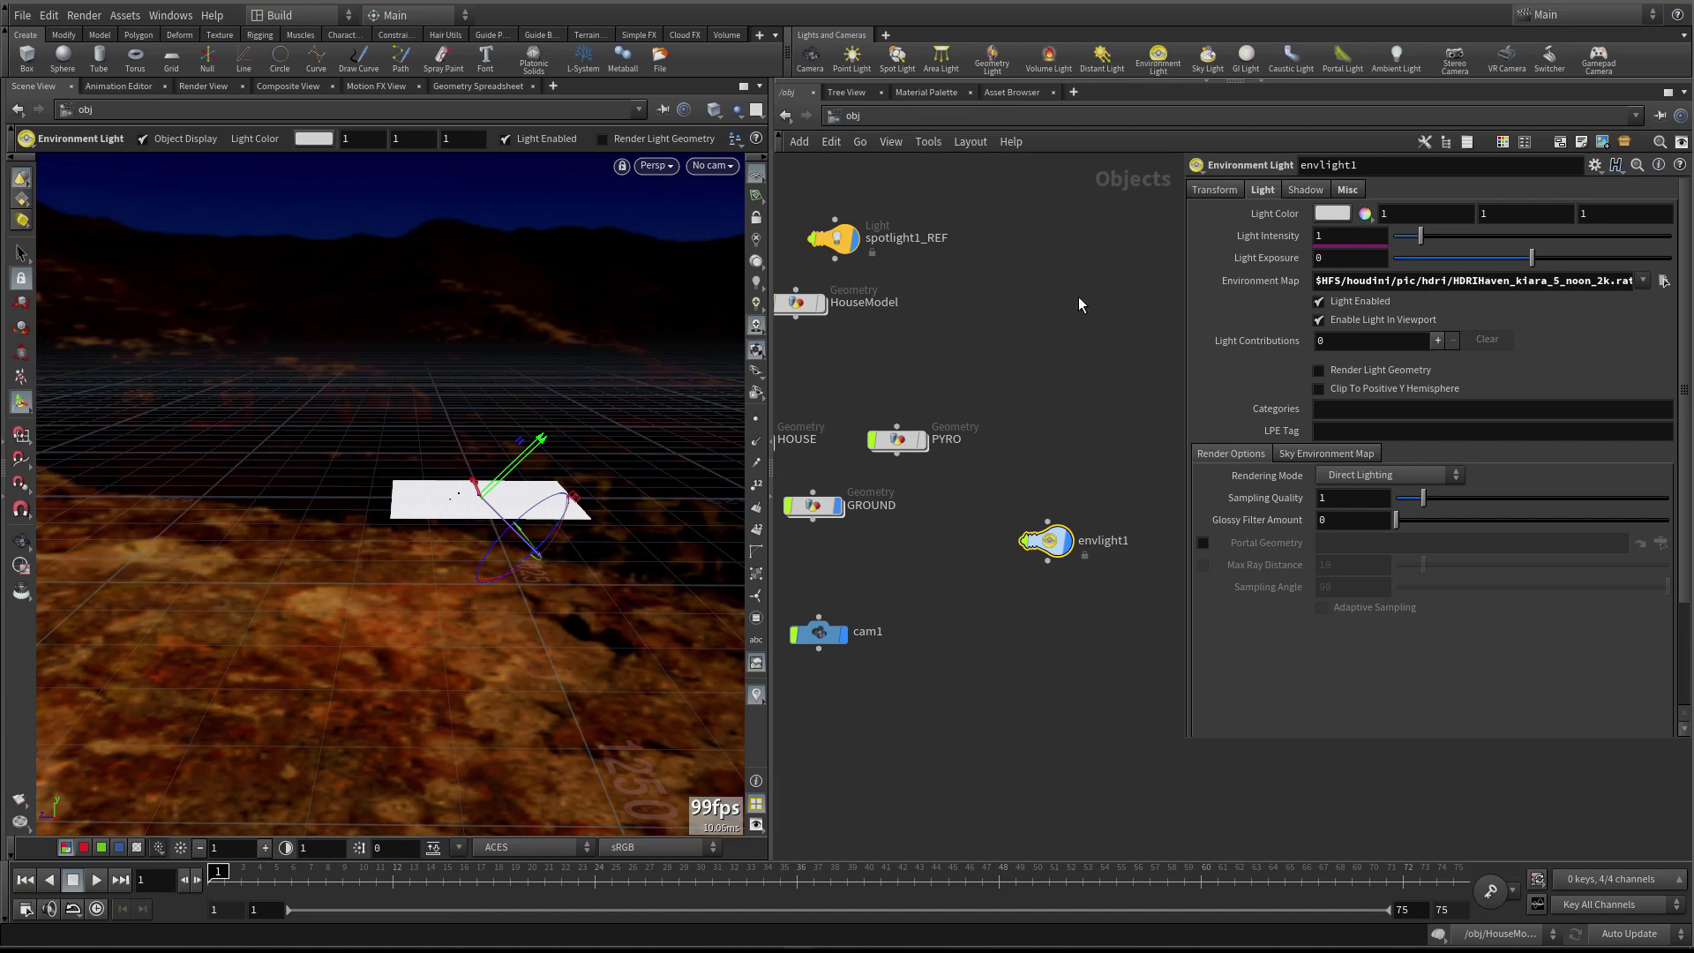
{"action": "middle_click_drag", "start_coordinate": [1262, 258], "coordinate": [1349, 258]}
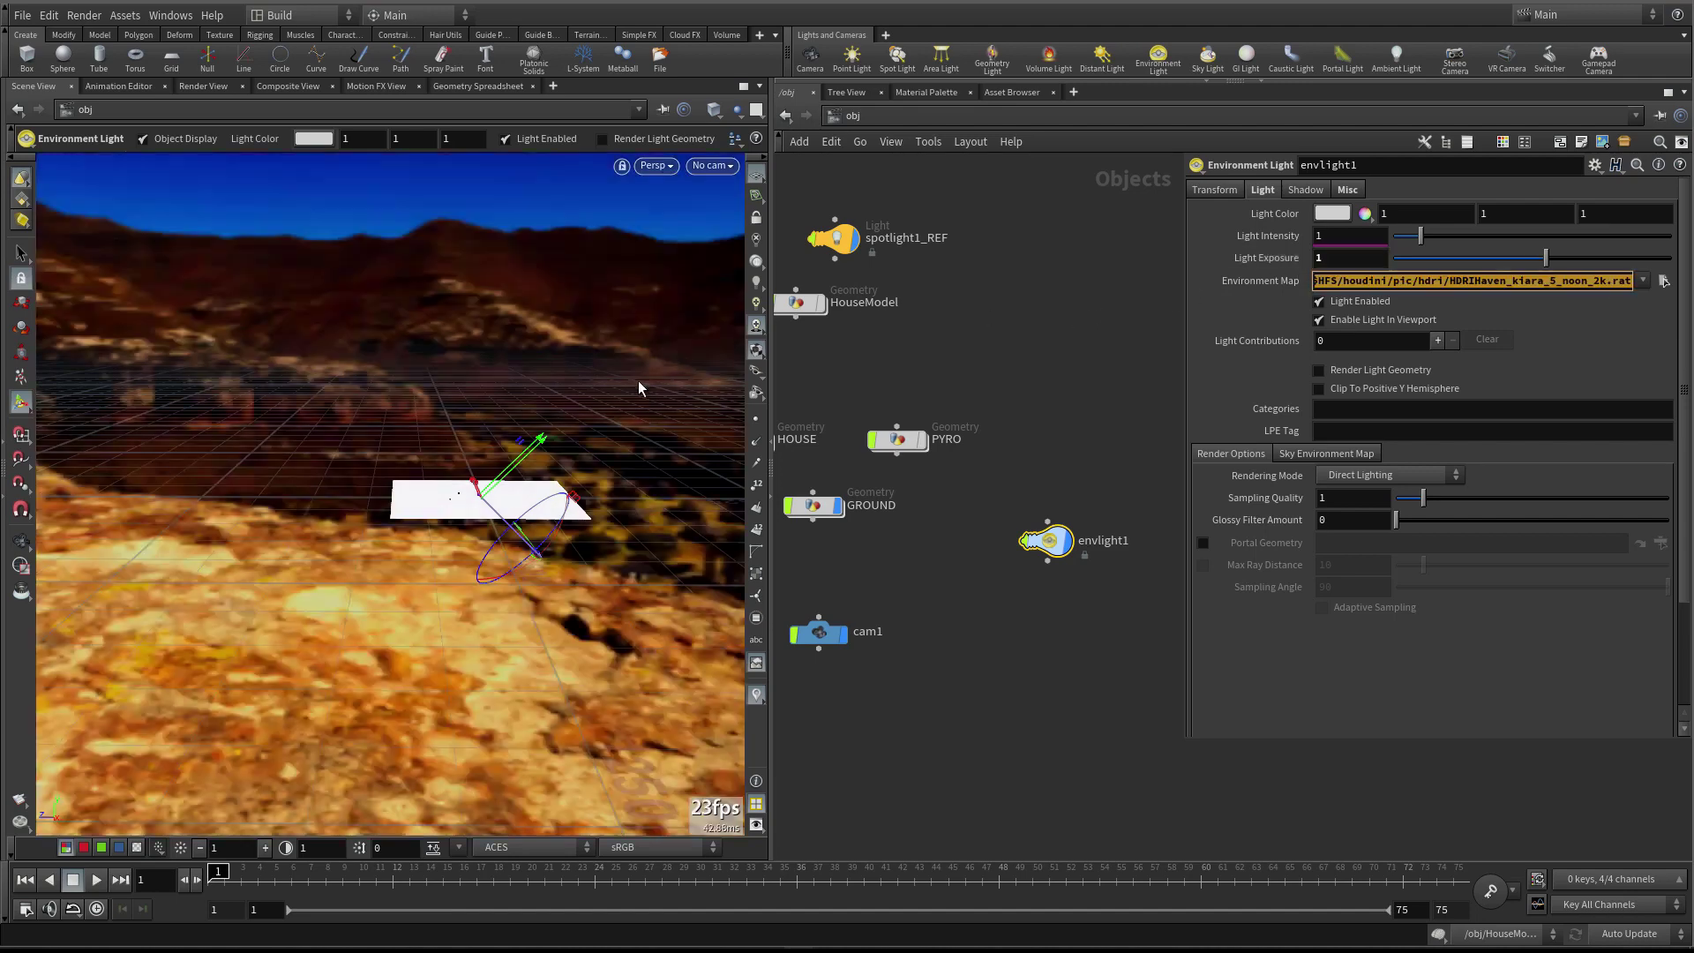
{"action": "key", "text": "Escape"}
{"action": "left_click_drag", "start_coordinate": [552, 382], "coordinate": [703, 333]}
{"action": "key", "text": "Return"}
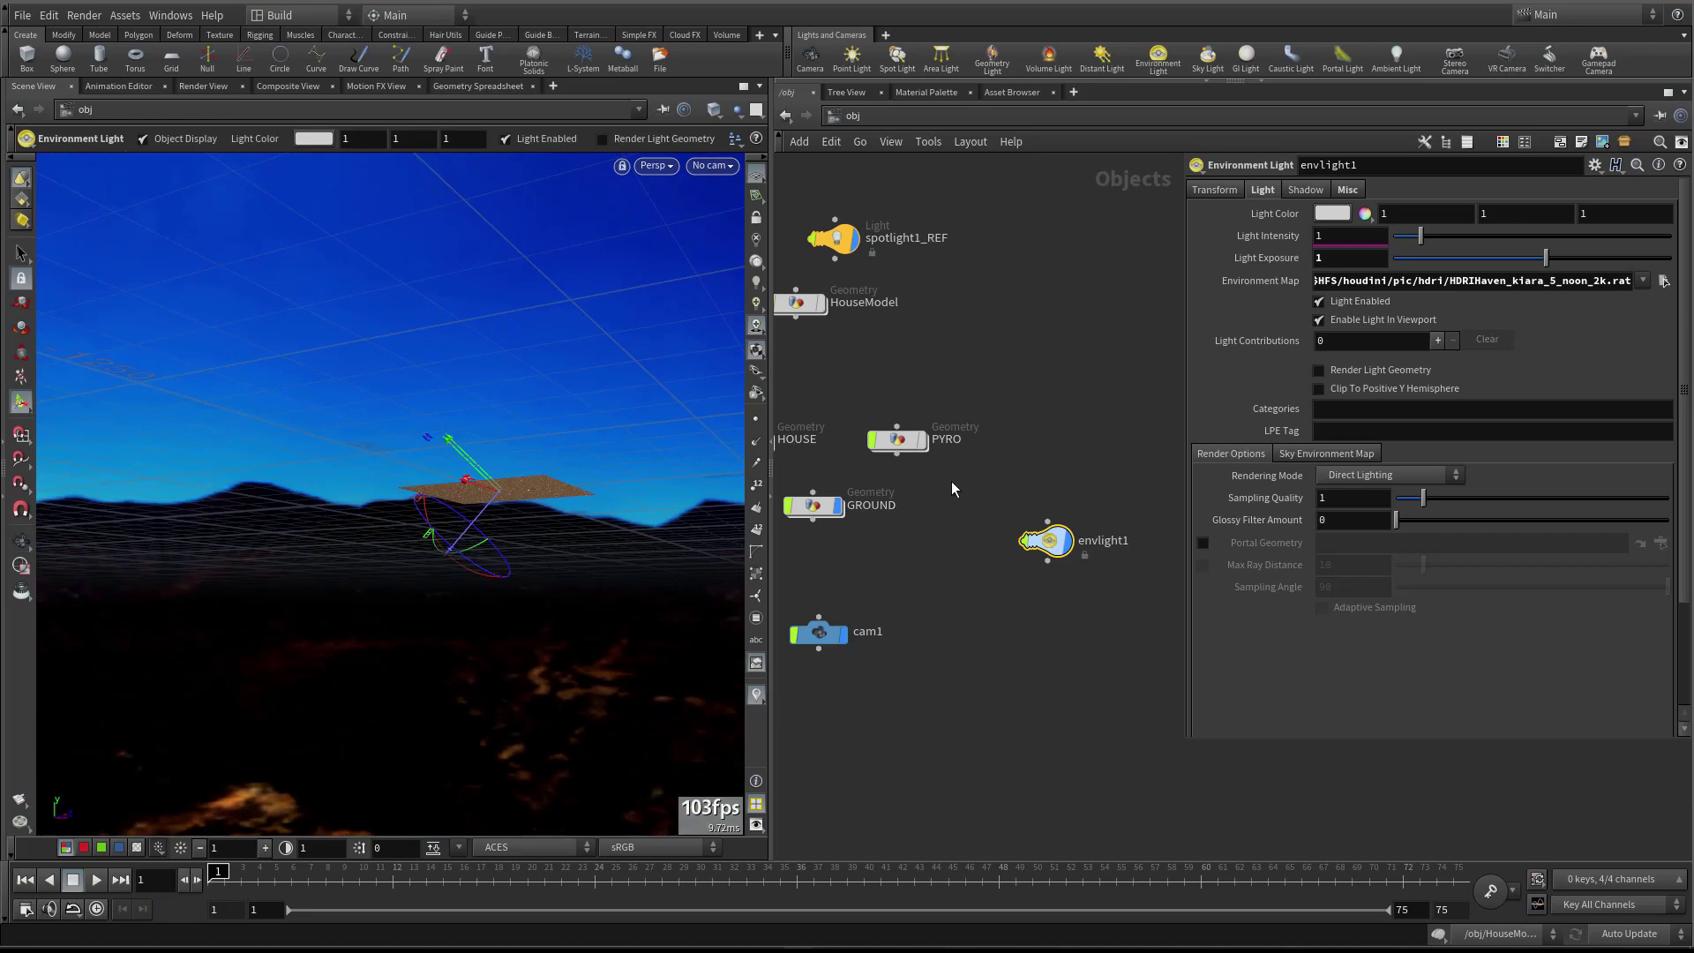
Add a COP Network node above envlight1, look inside it, and return to the object level
{"action": "key", "text": "Tab"}
{"action": "type", "text": "cop"}
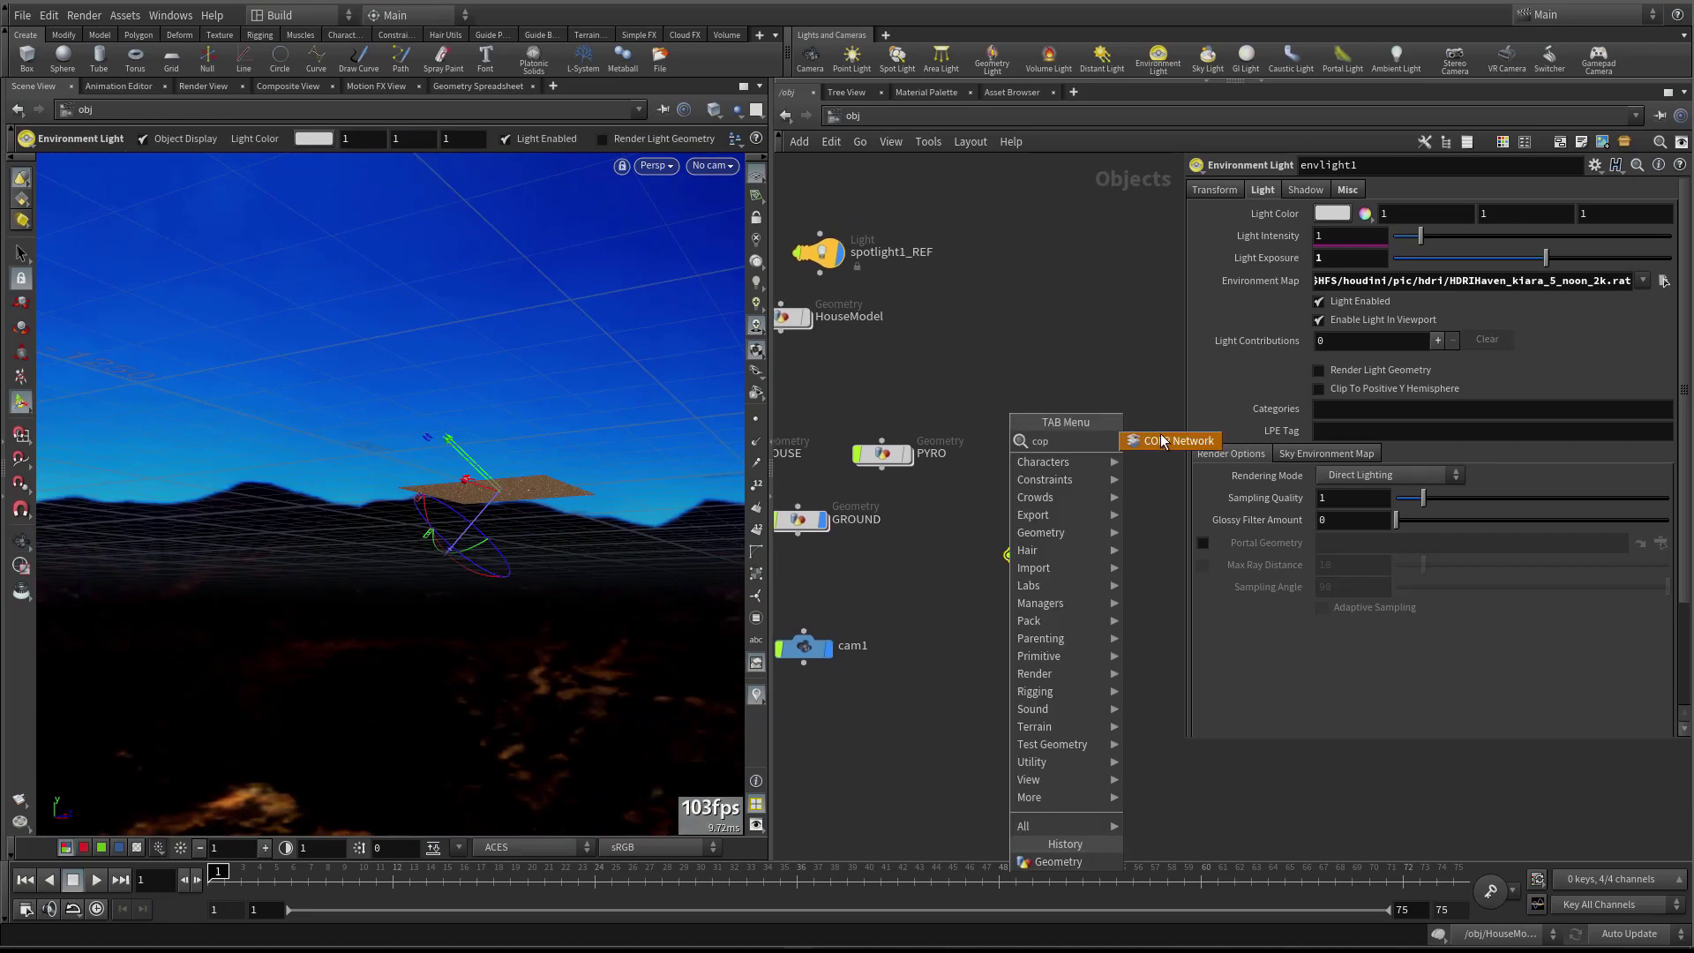
{"action": "key", "text": "Return"}
{"action": "left_click", "coordinate": [1062, 414]}
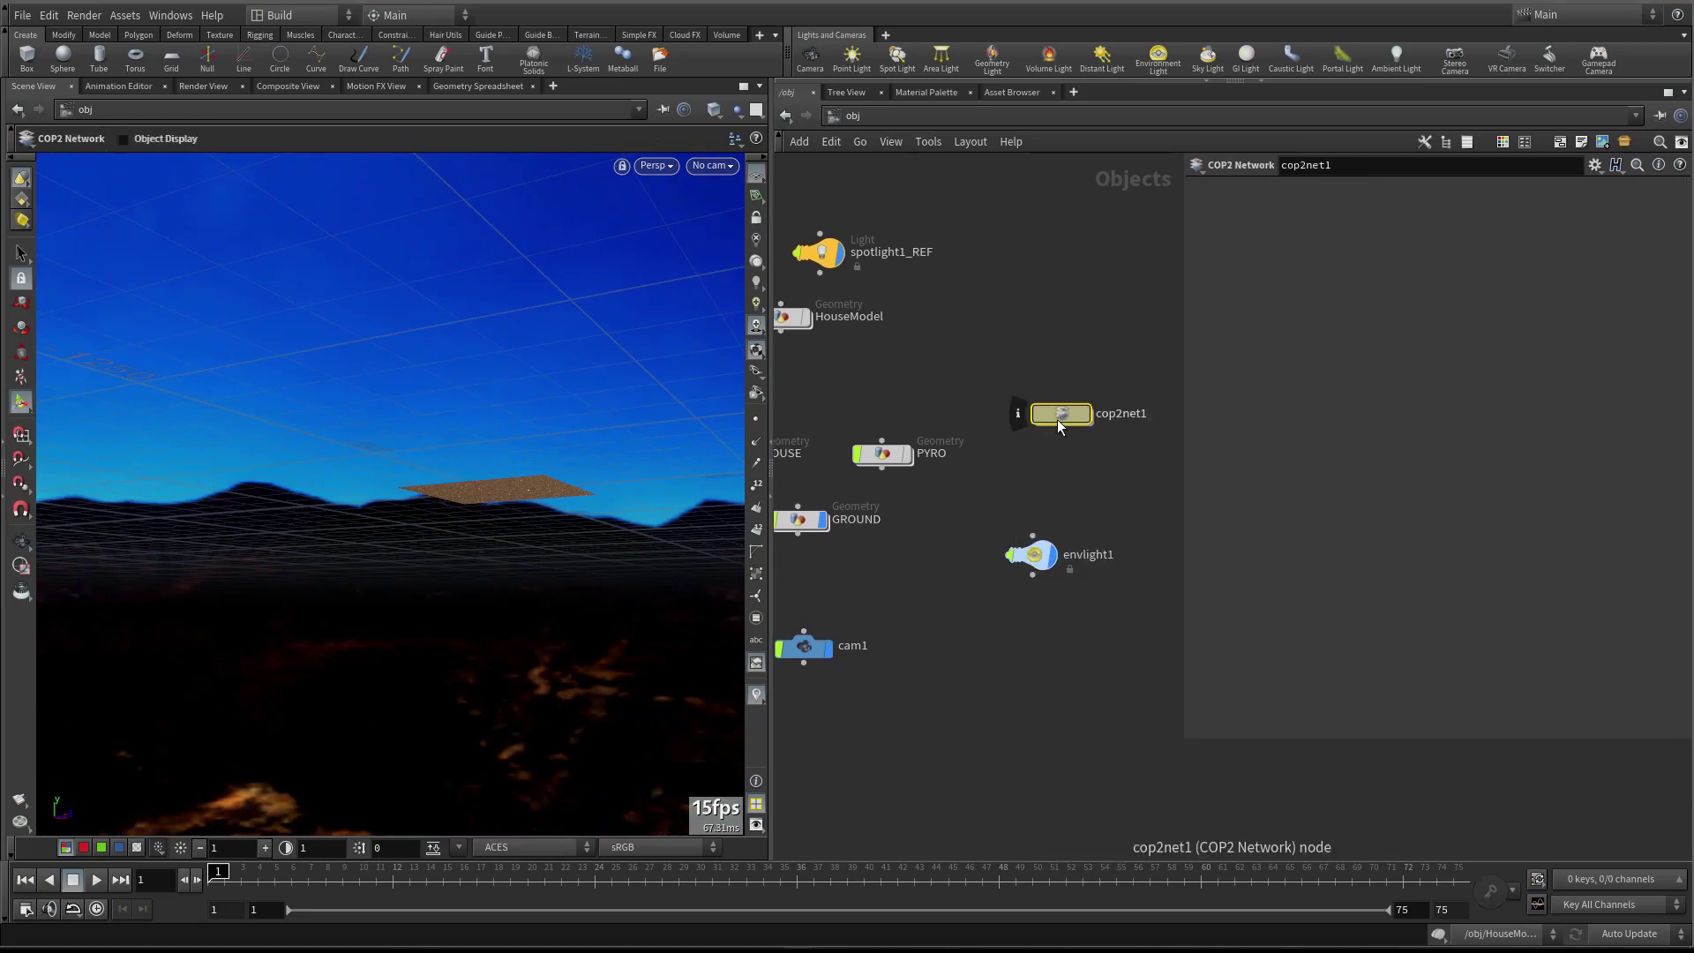
{"action": "double_click", "coordinate": [1065, 414]}
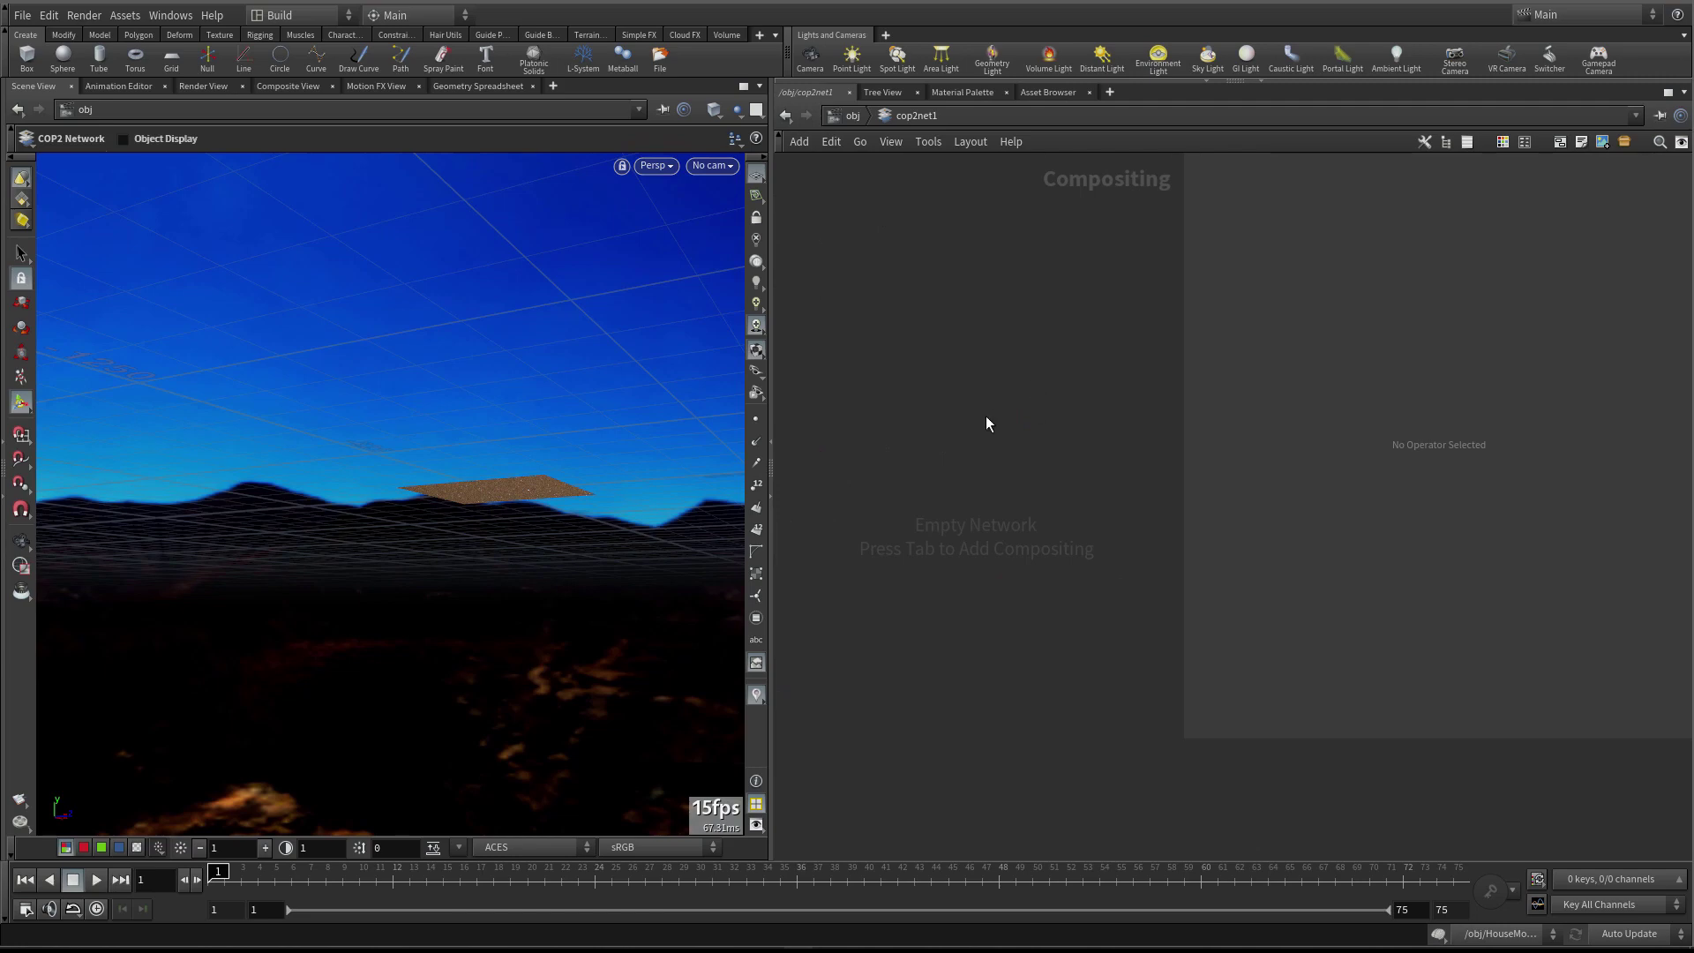
{"action": "left_click", "coordinate": [852, 116]}
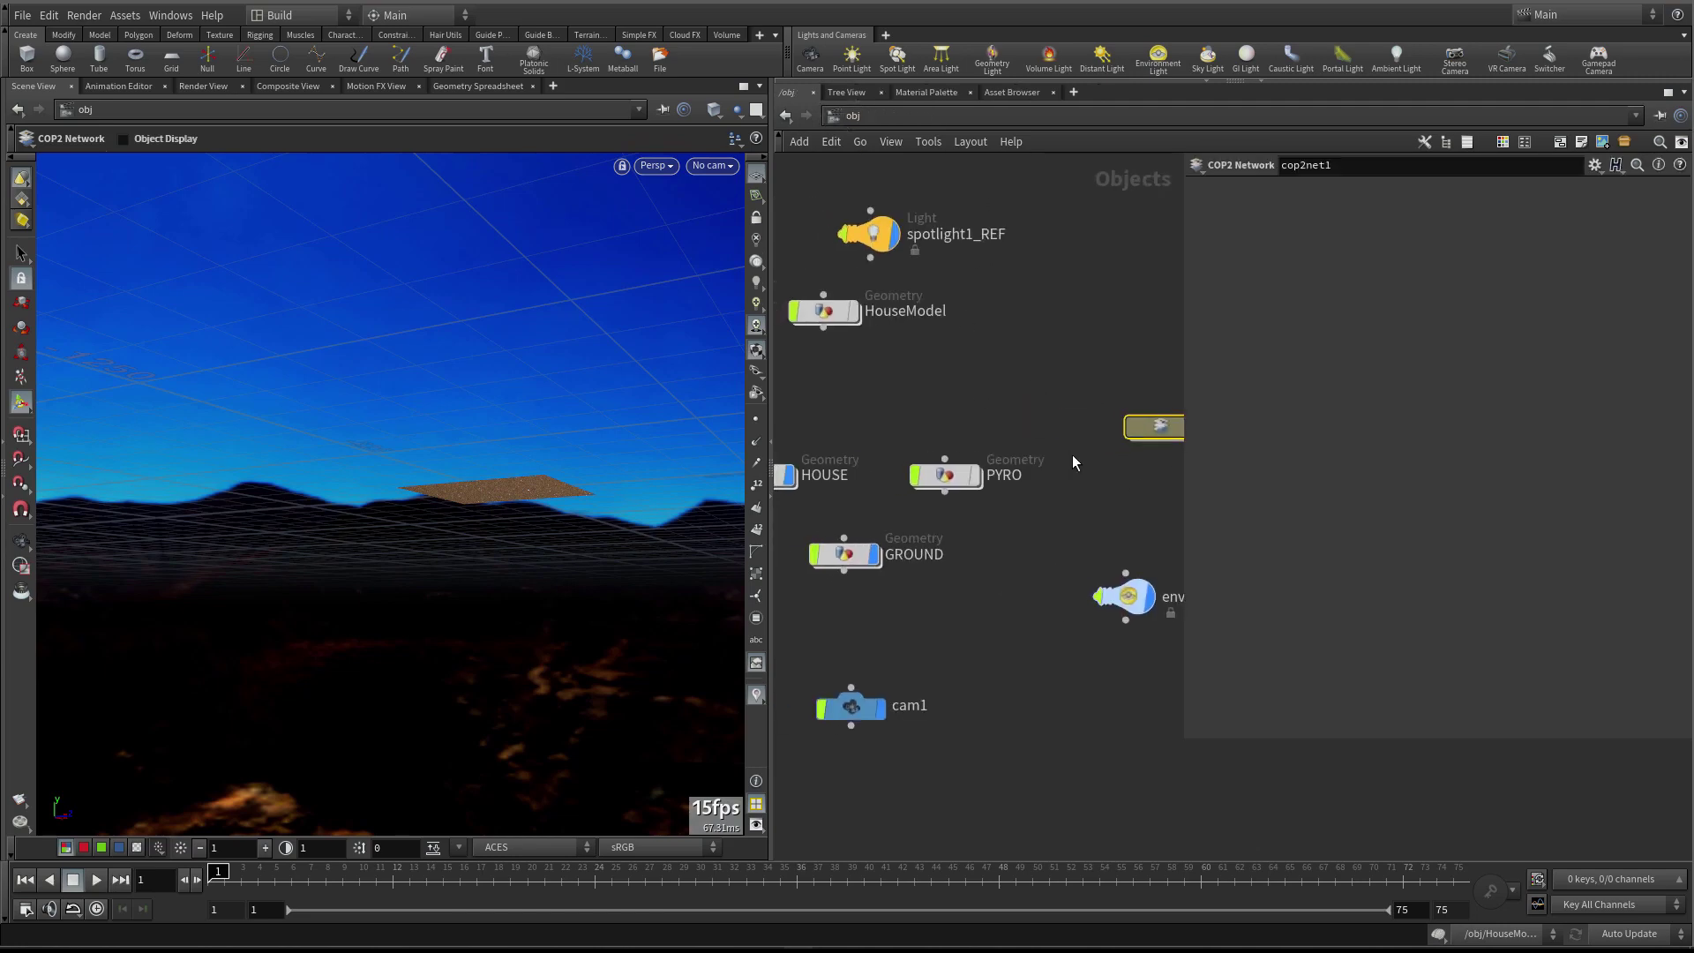
Copy the Environment Map file path from envlight1
{"action": "left_click", "coordinate": [1043, 554]}
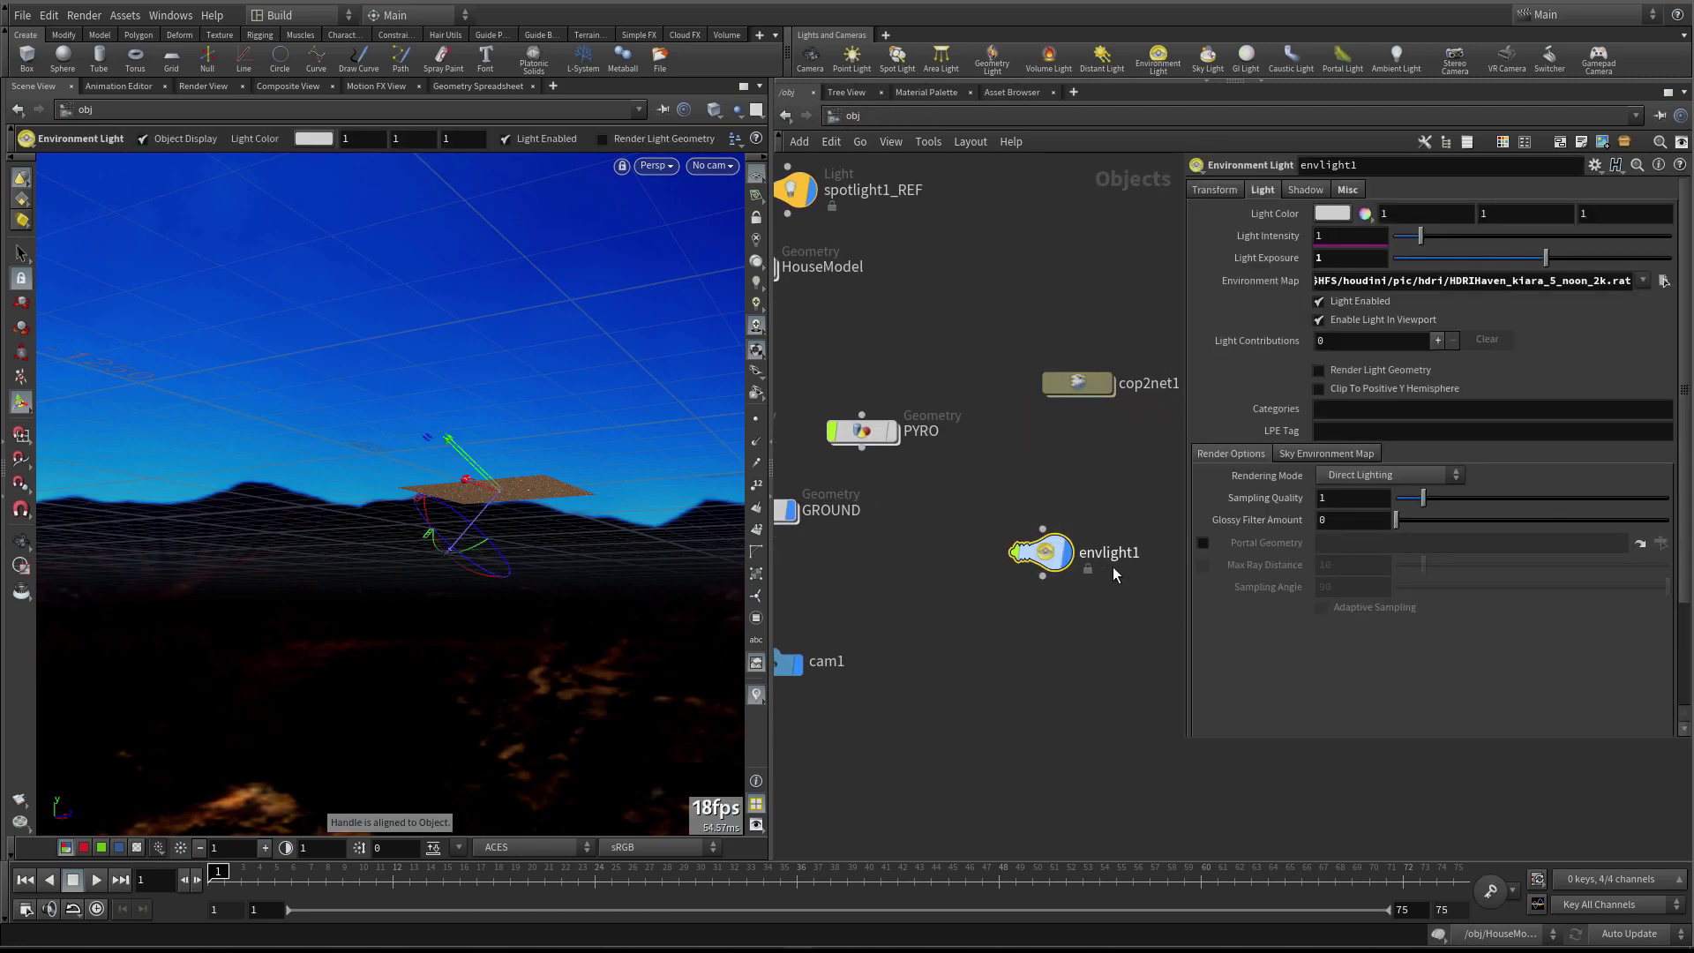
{"action": "double_click", "coordinate": [1435, 280]}
{"action": "key", "text": "ctrl+c"}
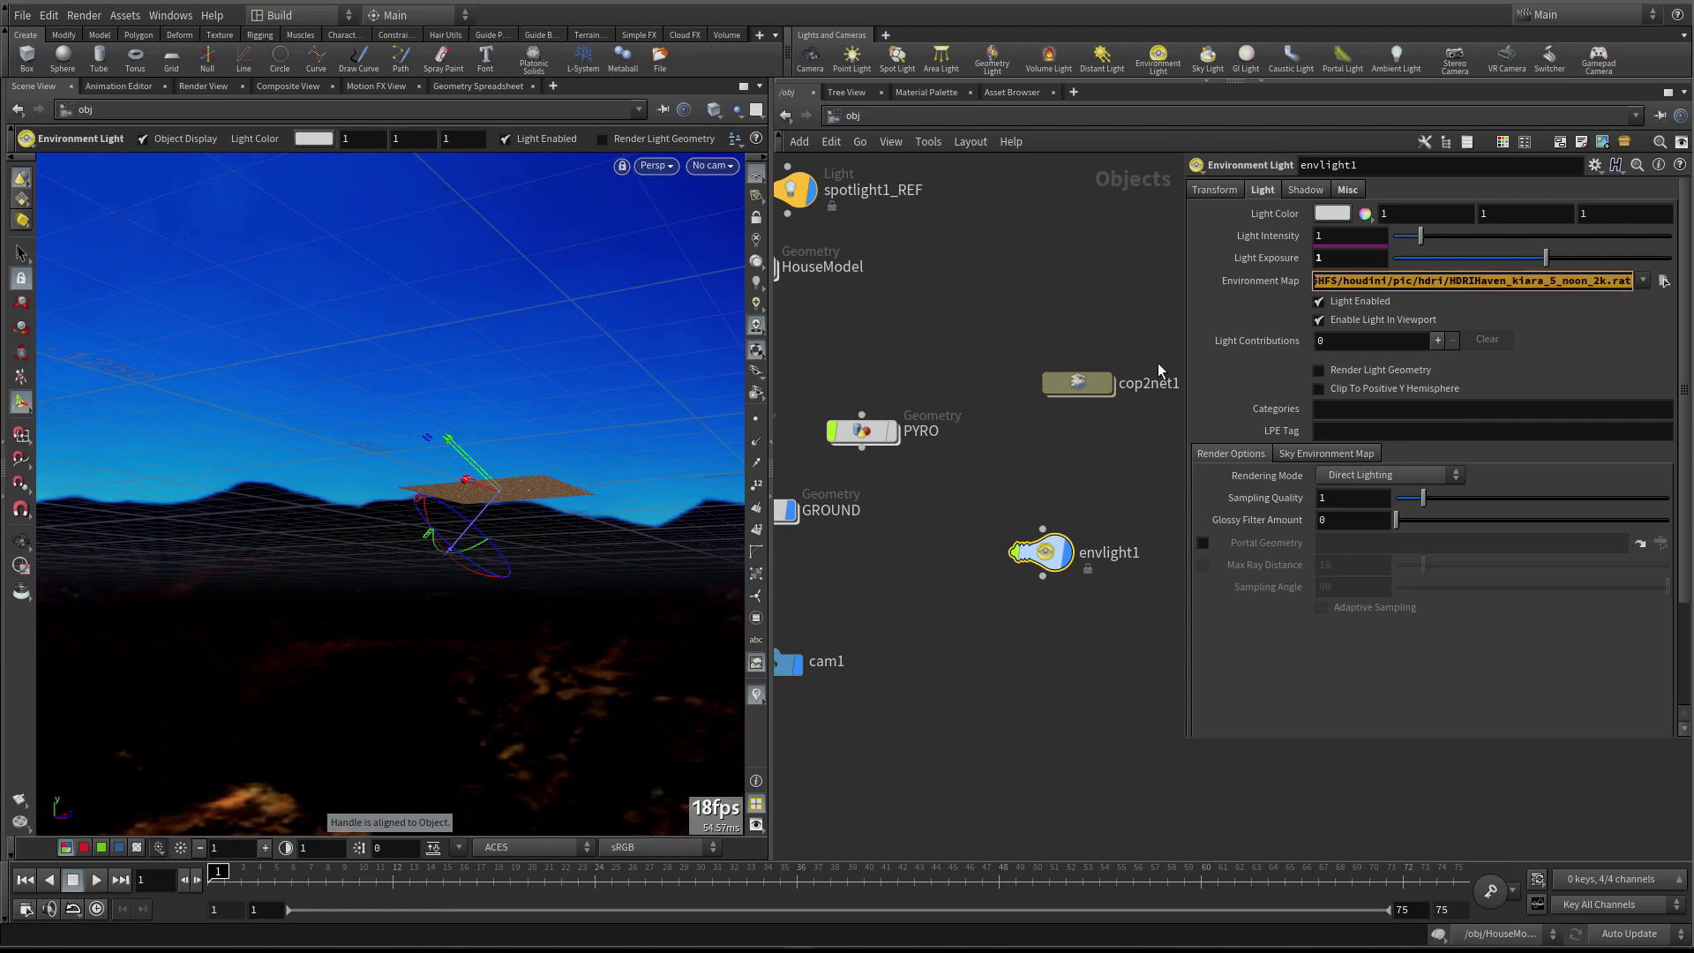
Inside cop2net1, add a File node and load the copied $HFS/houdini/pic/hdri/HDRIHaven_kiara_5_noon_2k.rat path into it
{"action": "double_click", "coordinate": [1077, 383]}
{"action": "key", "text": "Tab"}
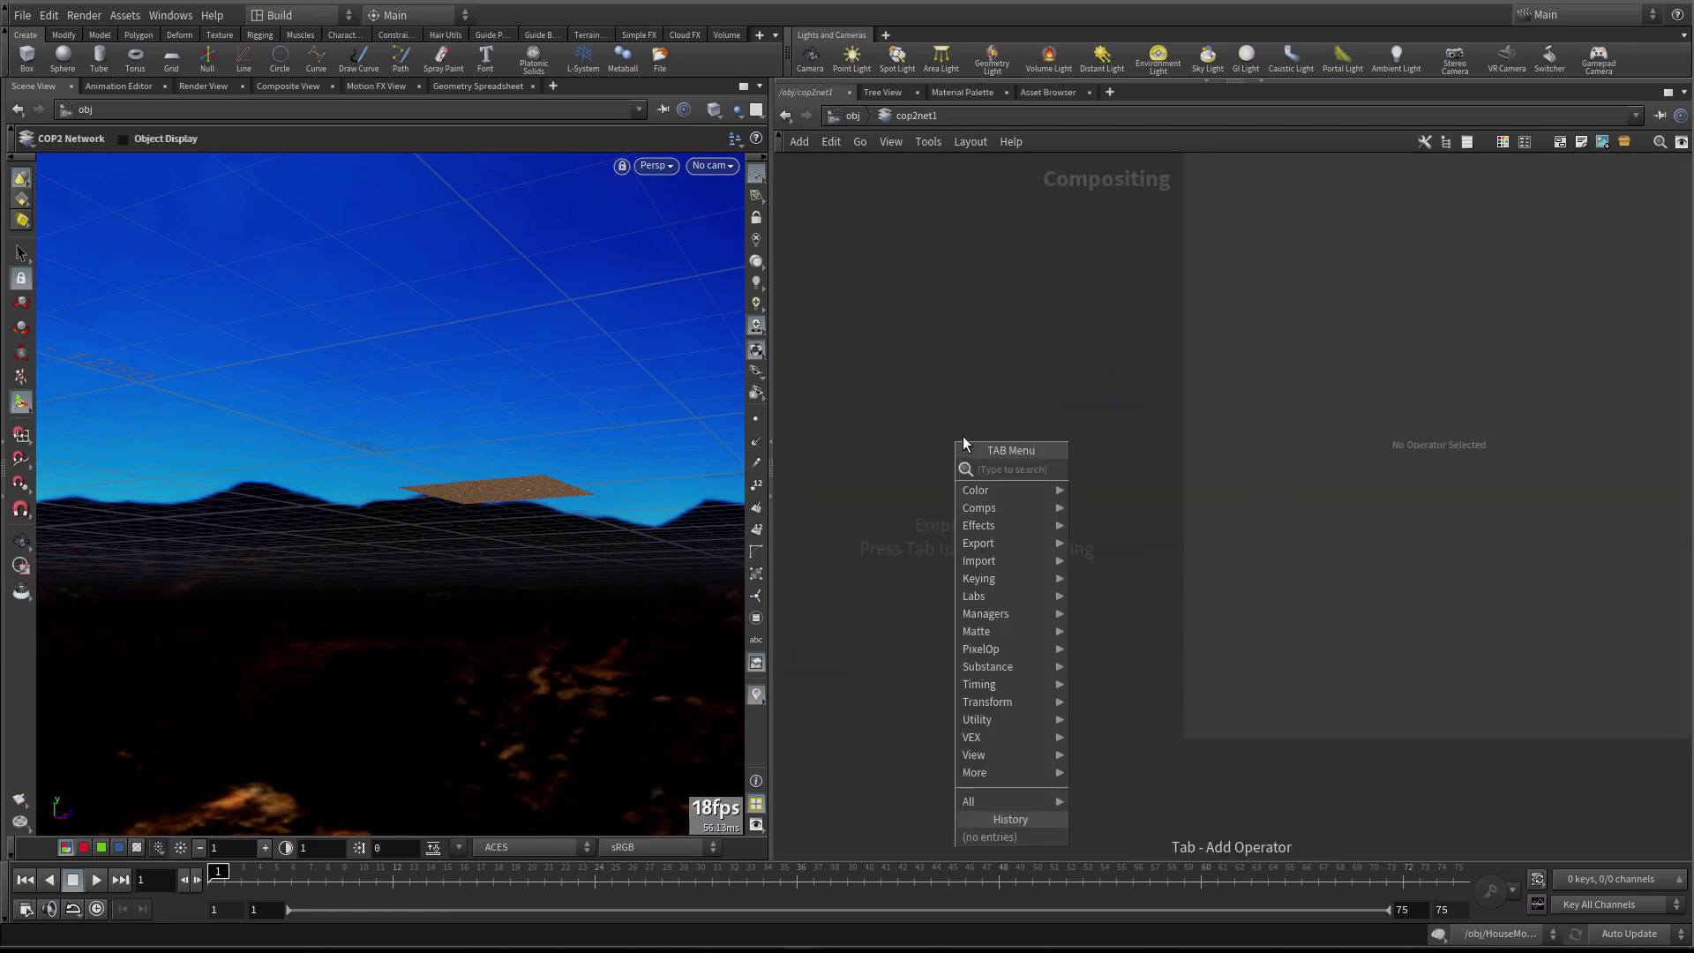
{"action": "type", "text": "fil"}
{"action": "left_click", "coordinate": [1110, 468]}
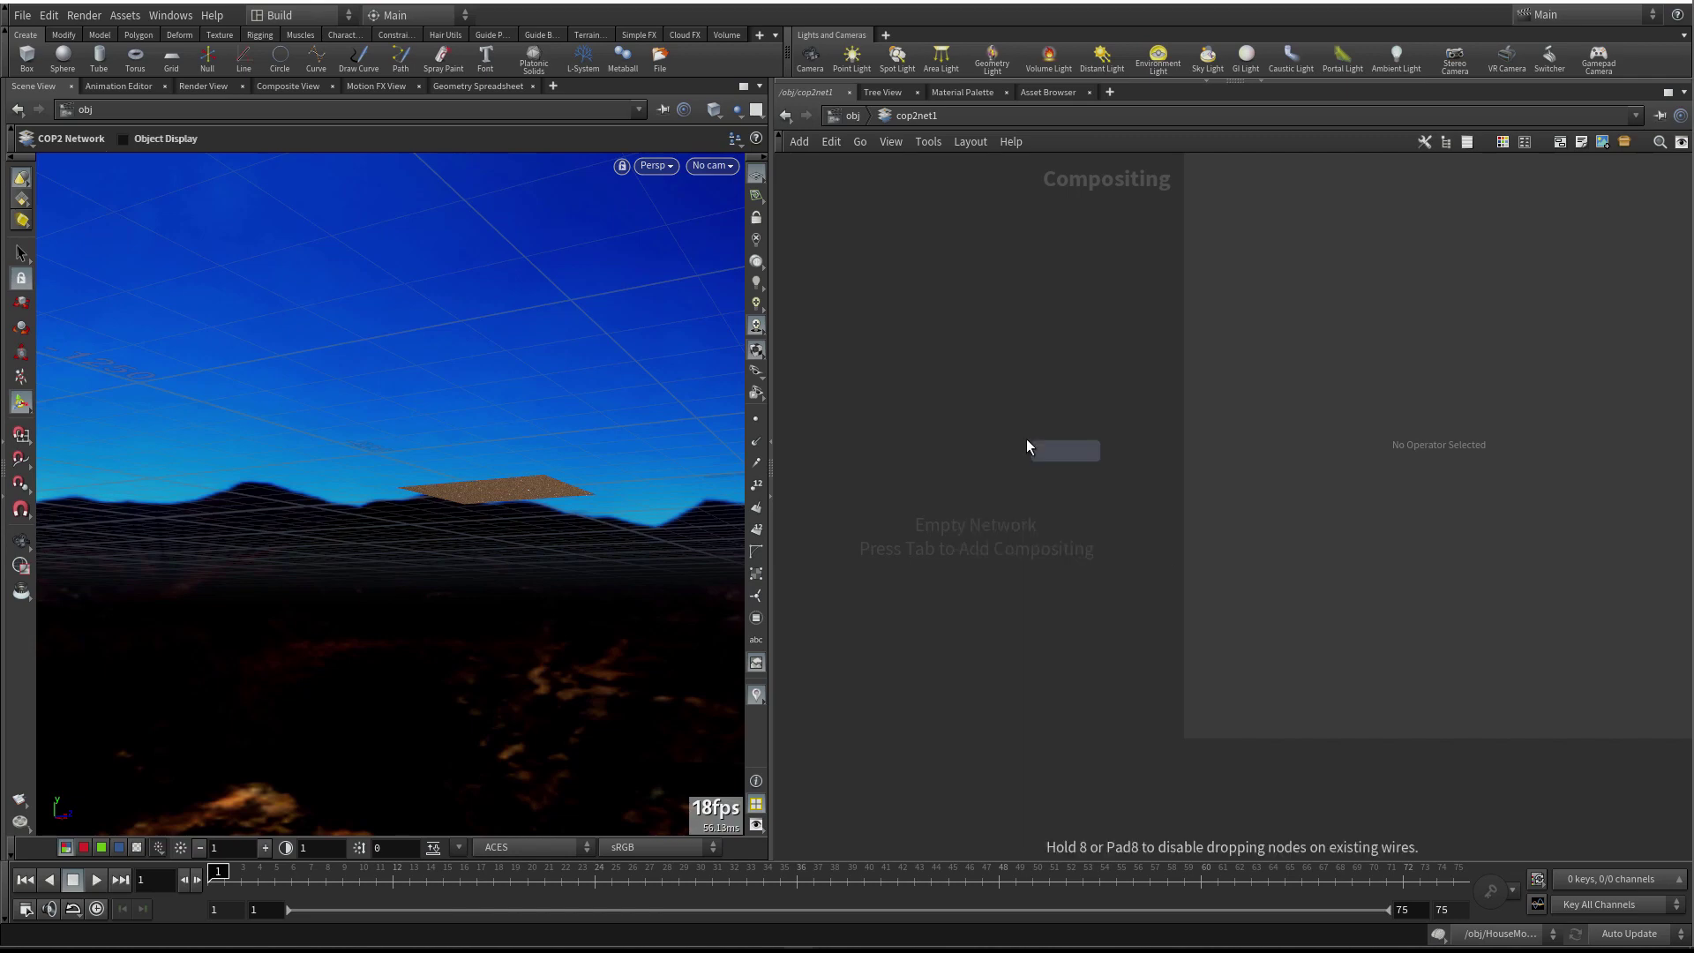
{"action": "triple_click", "coordinate": [1458, 213]}
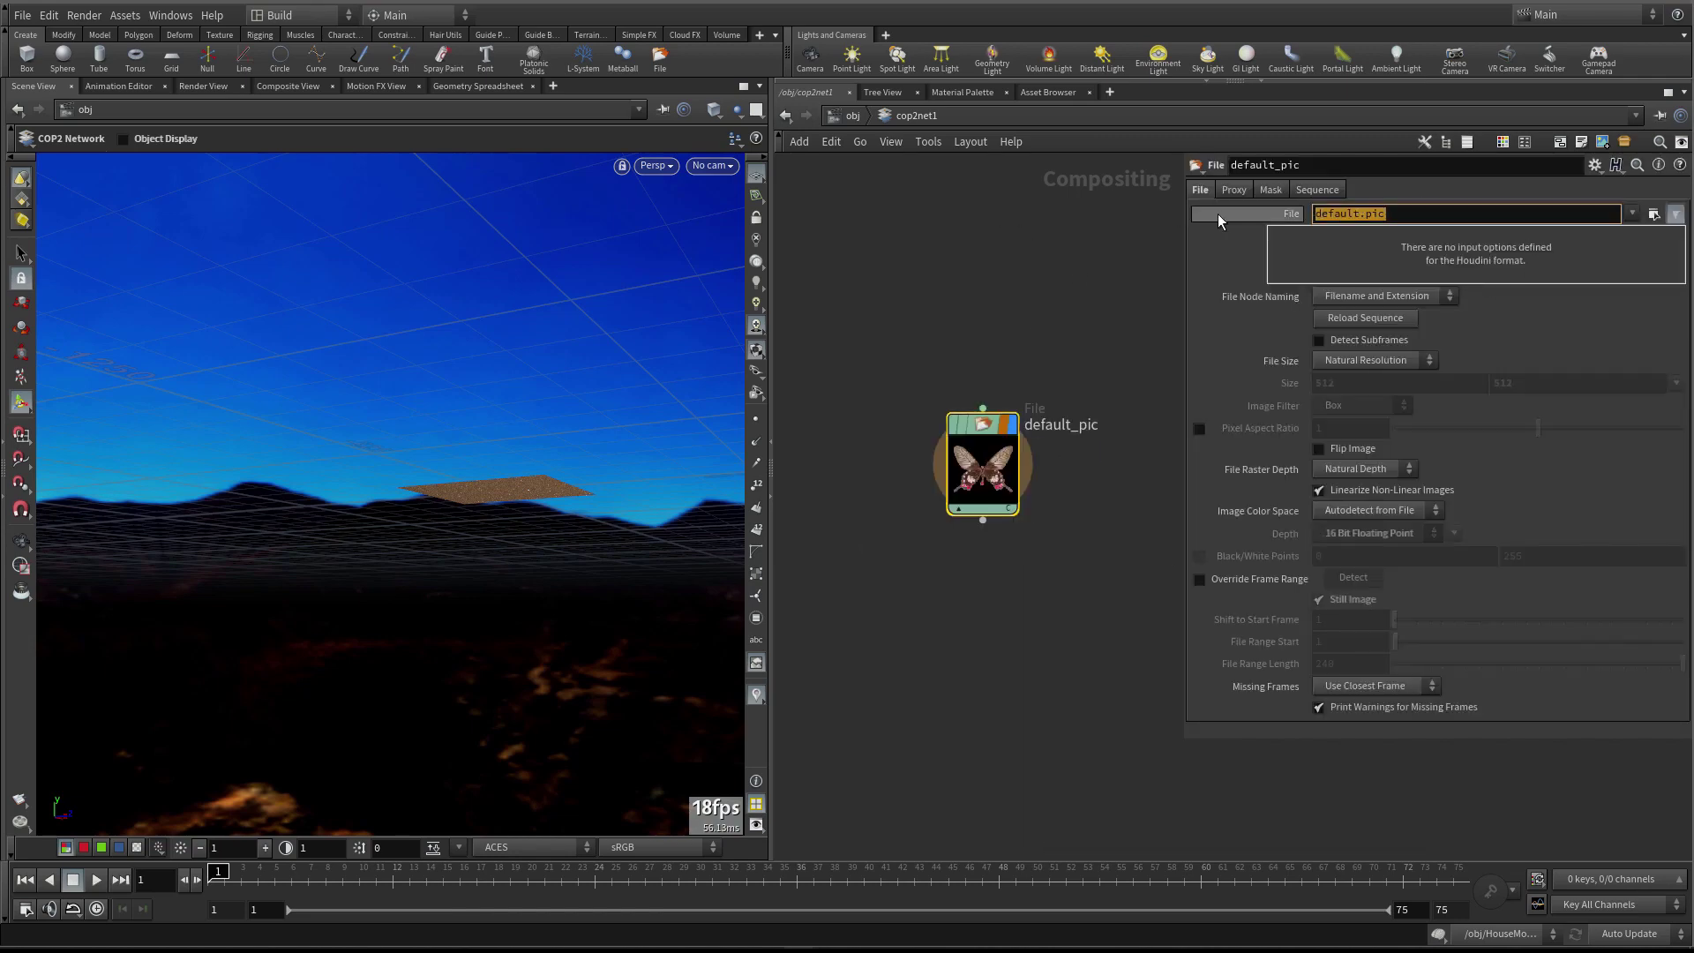
{"action": "key", "text": "ctrl+v"}
{"action": "key", "text": "Return"}
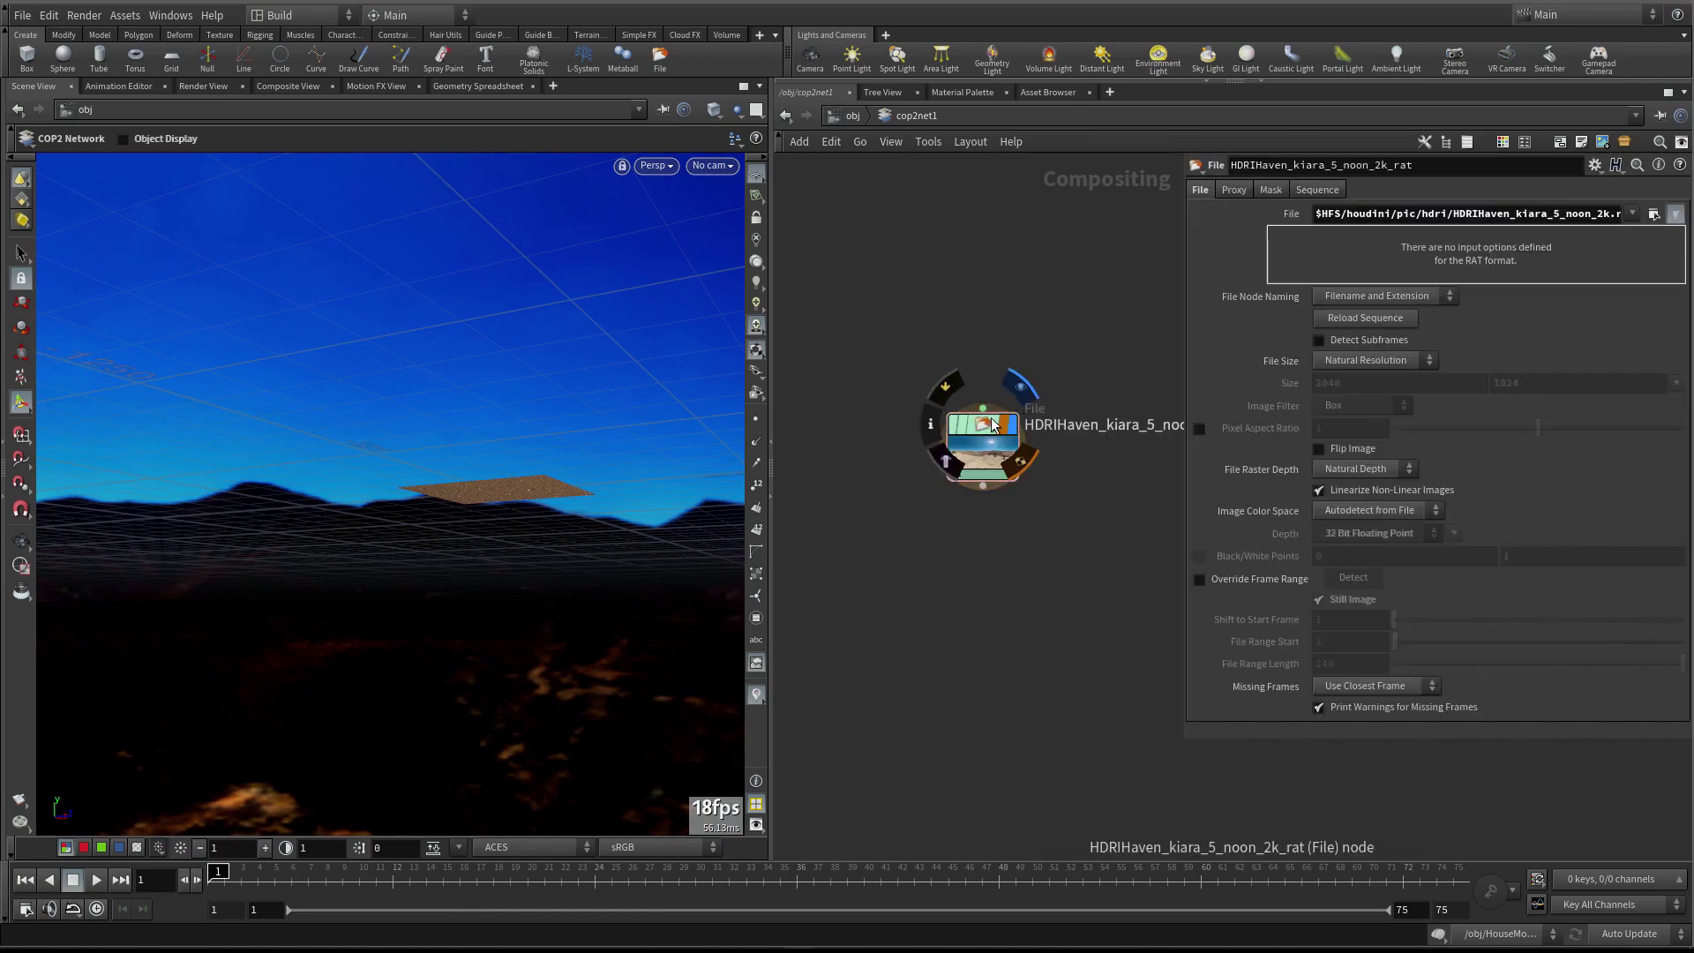
Inspect the full HDRI image in the Composite View
{"action": "left_click", "coordinate": [295, 86]}
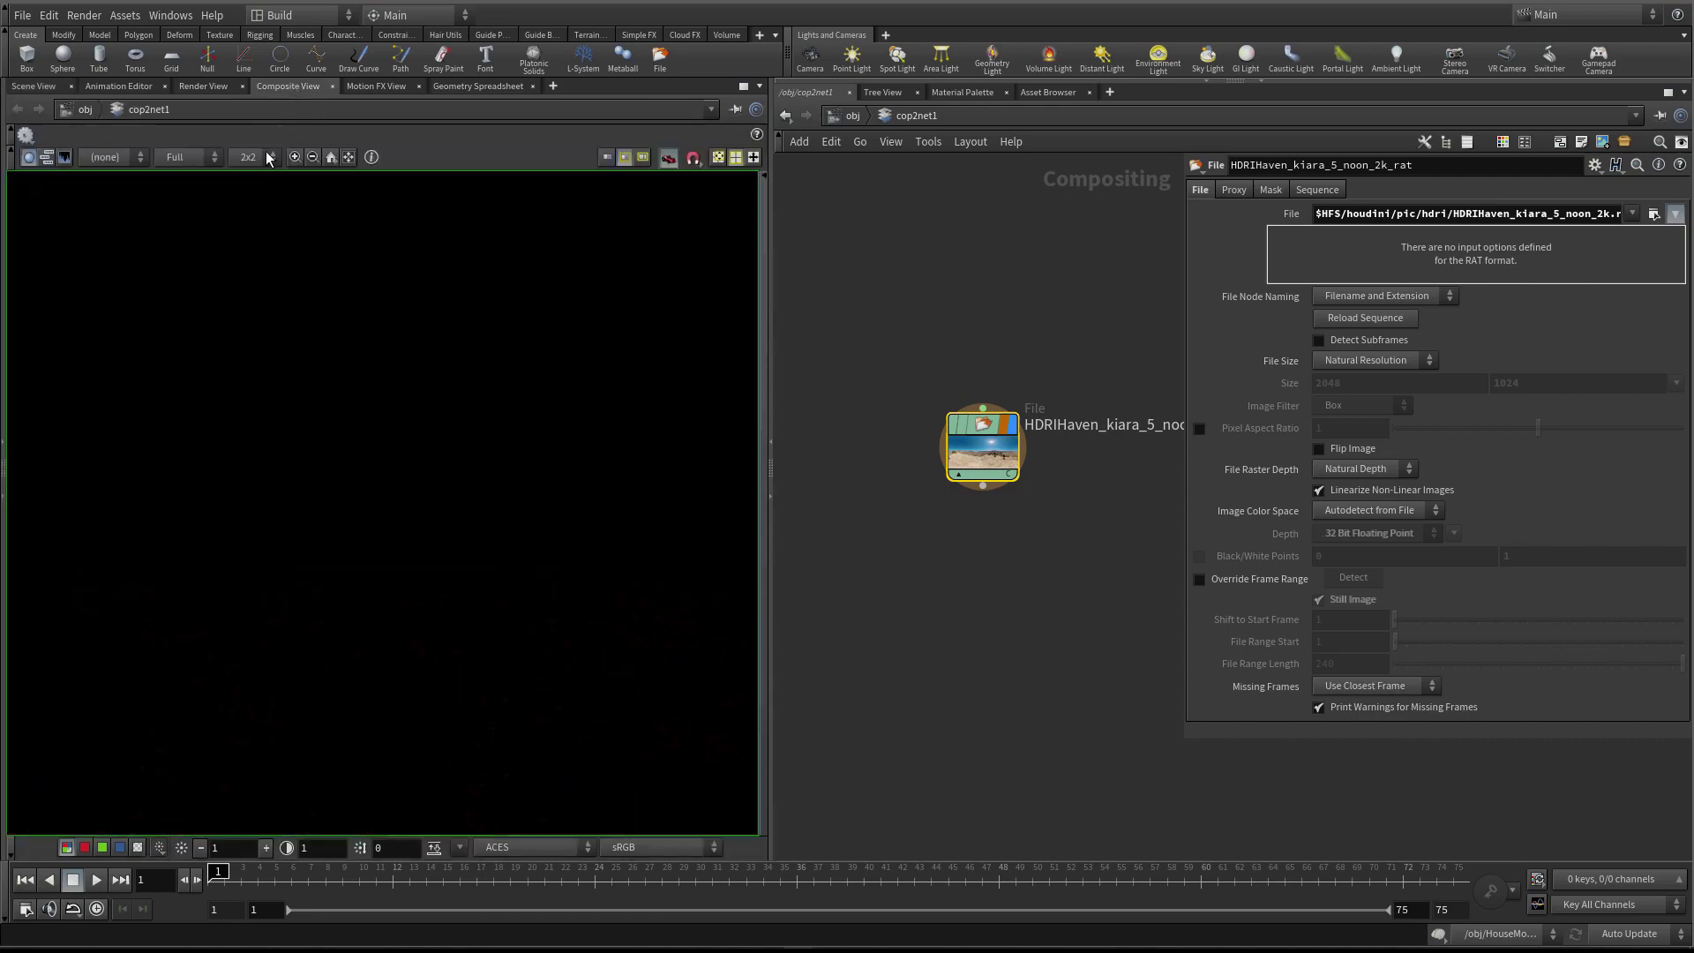
{"action": "scroll", "coordinate": [510, 445], "scroll_direction": "down", "scroll_amount": 4}
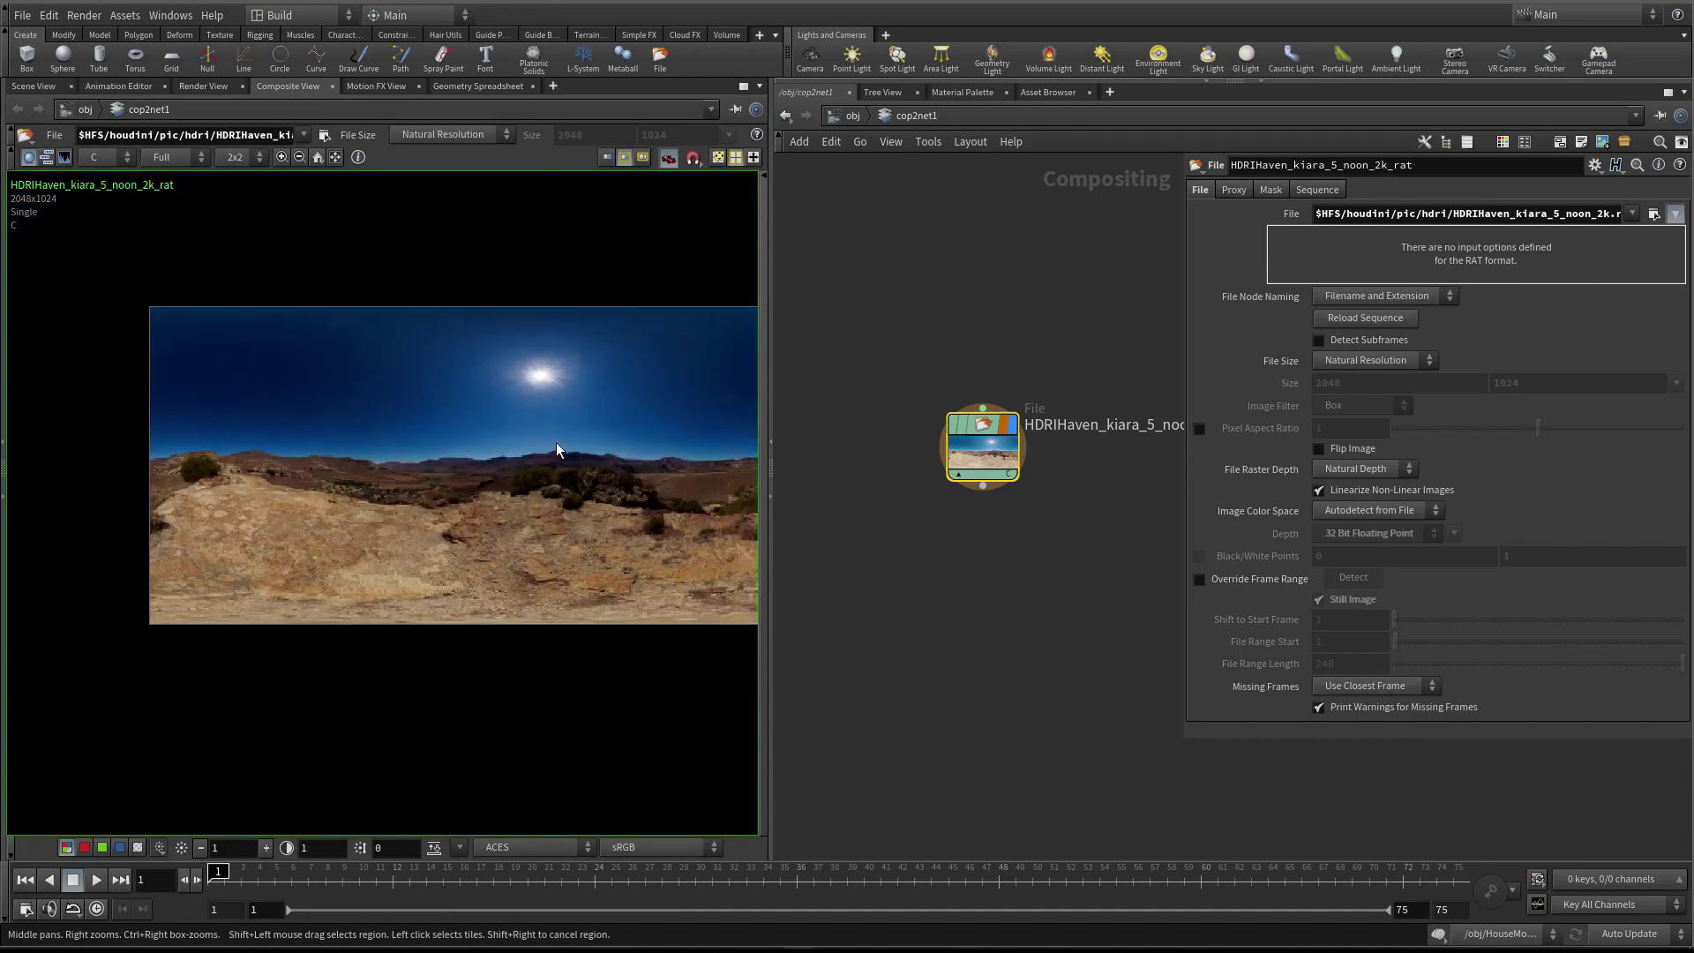
{"action": "scroll", "coordinate": [548, 389], "scroll_direction": "up", "scroll_amount": 1}
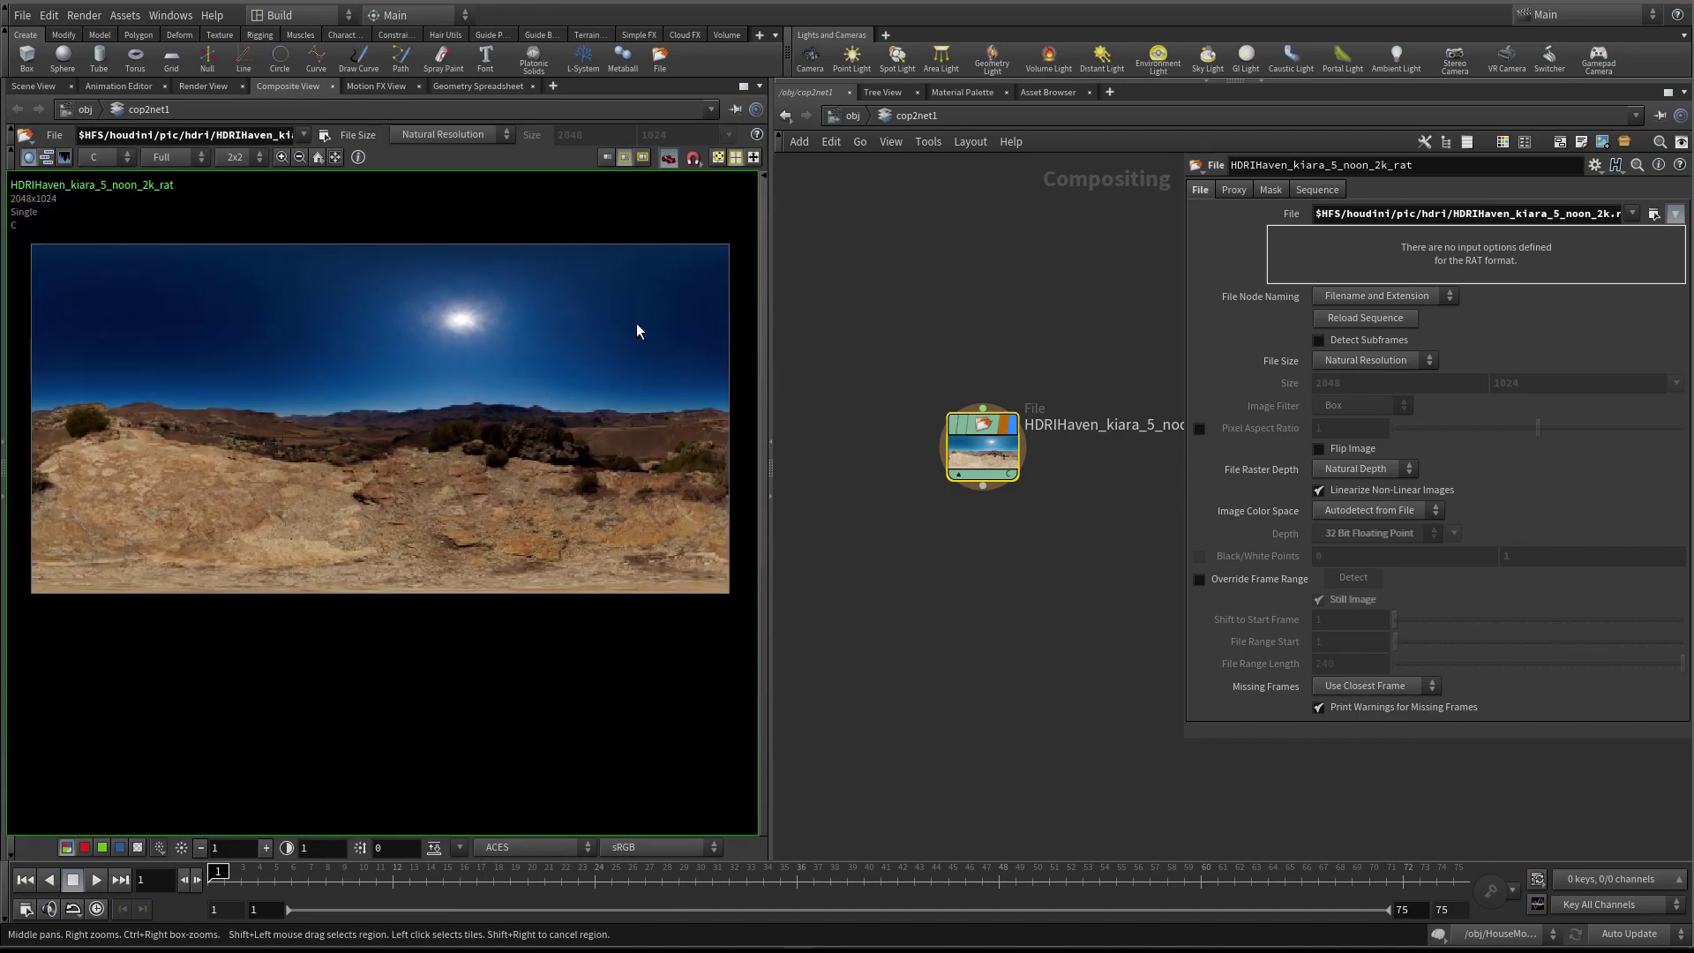
{"action": "scroll", "coordinate": [979, 432], "scroll_direction": "up", "scroll_amount": 1}
{"action": "left_click_drag", "start_coordinate": [978, 416], "coordinate": [982, 402]}
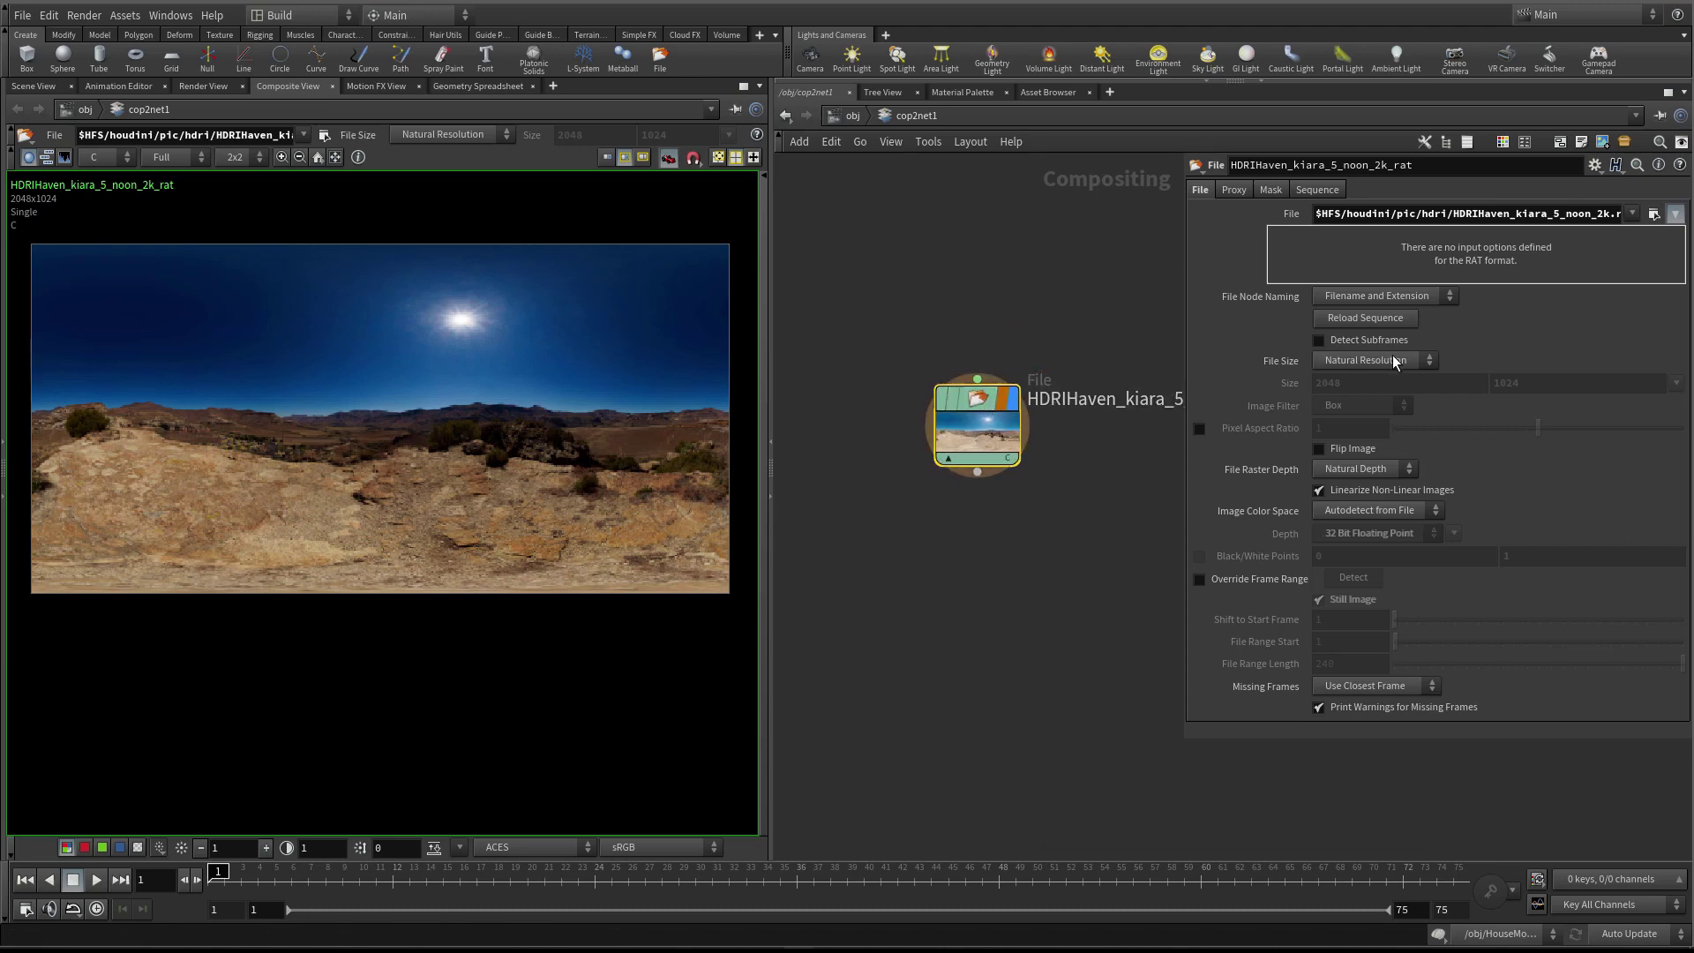
Look through the File node's Proxy, Mask and Sequence settings, and set its Image Color Space to Linear
{"action": "left_click", "coordinate": [1234, 187]}
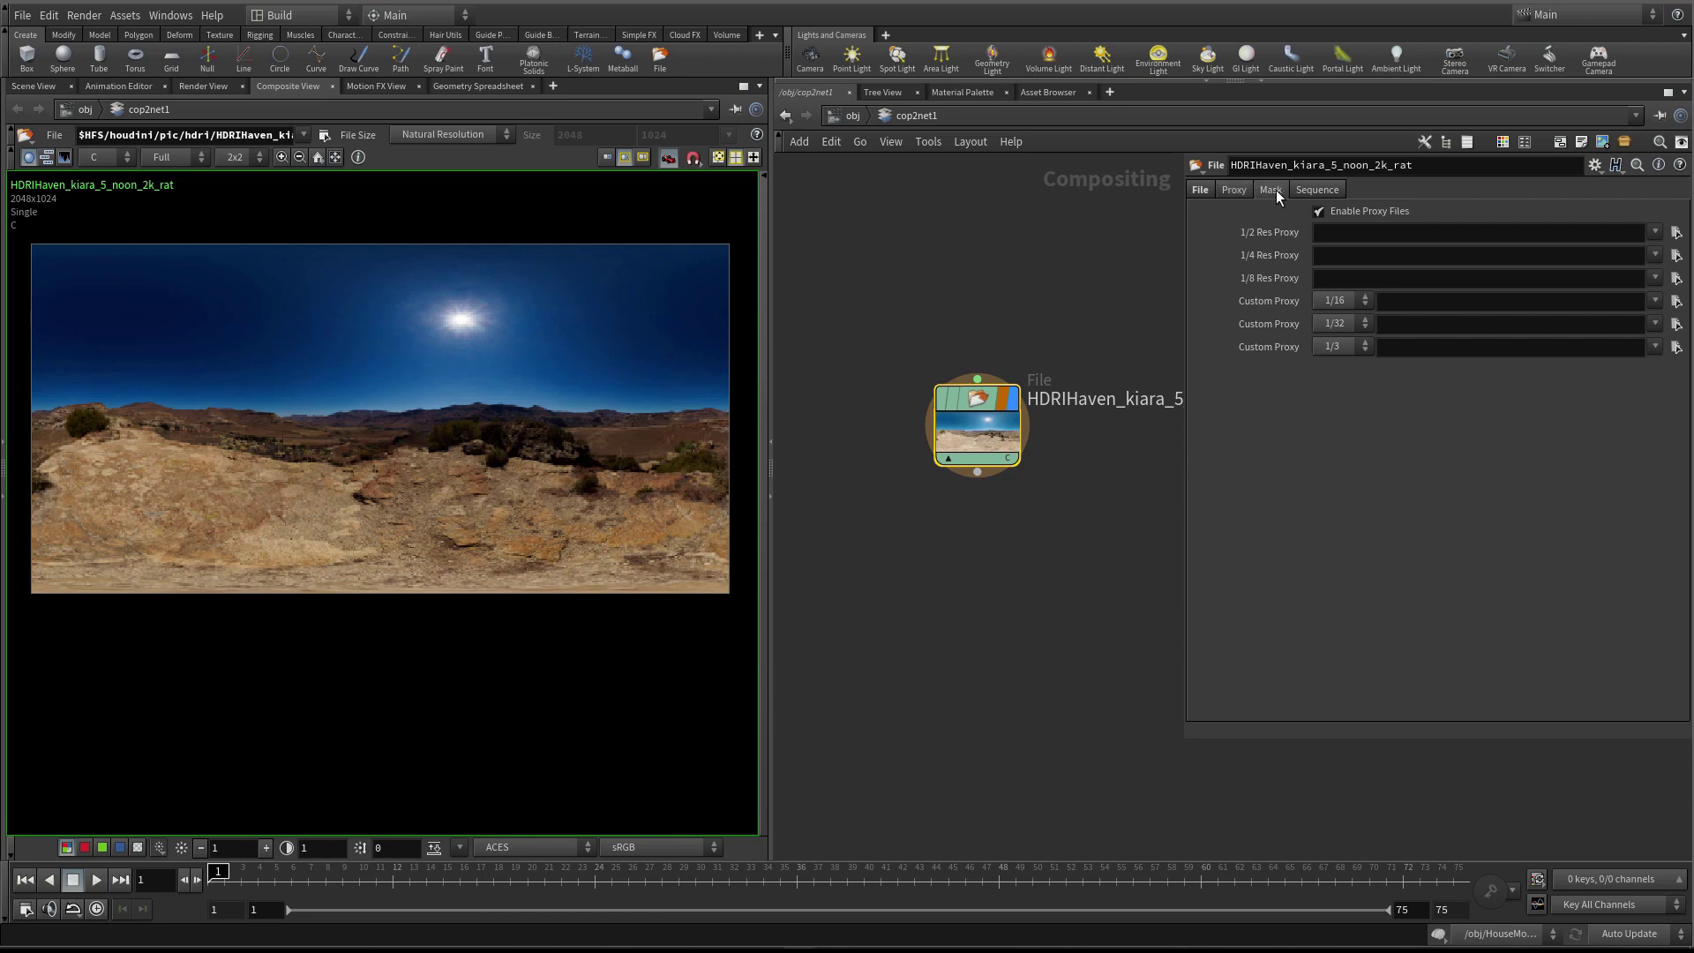
{"action": "left_click", "coordinate": [1271, 189]}
{"action": "left_click", "coordinate": [1312, 190]}
{"action": "left_click", "coordinate": [1201, 191]}
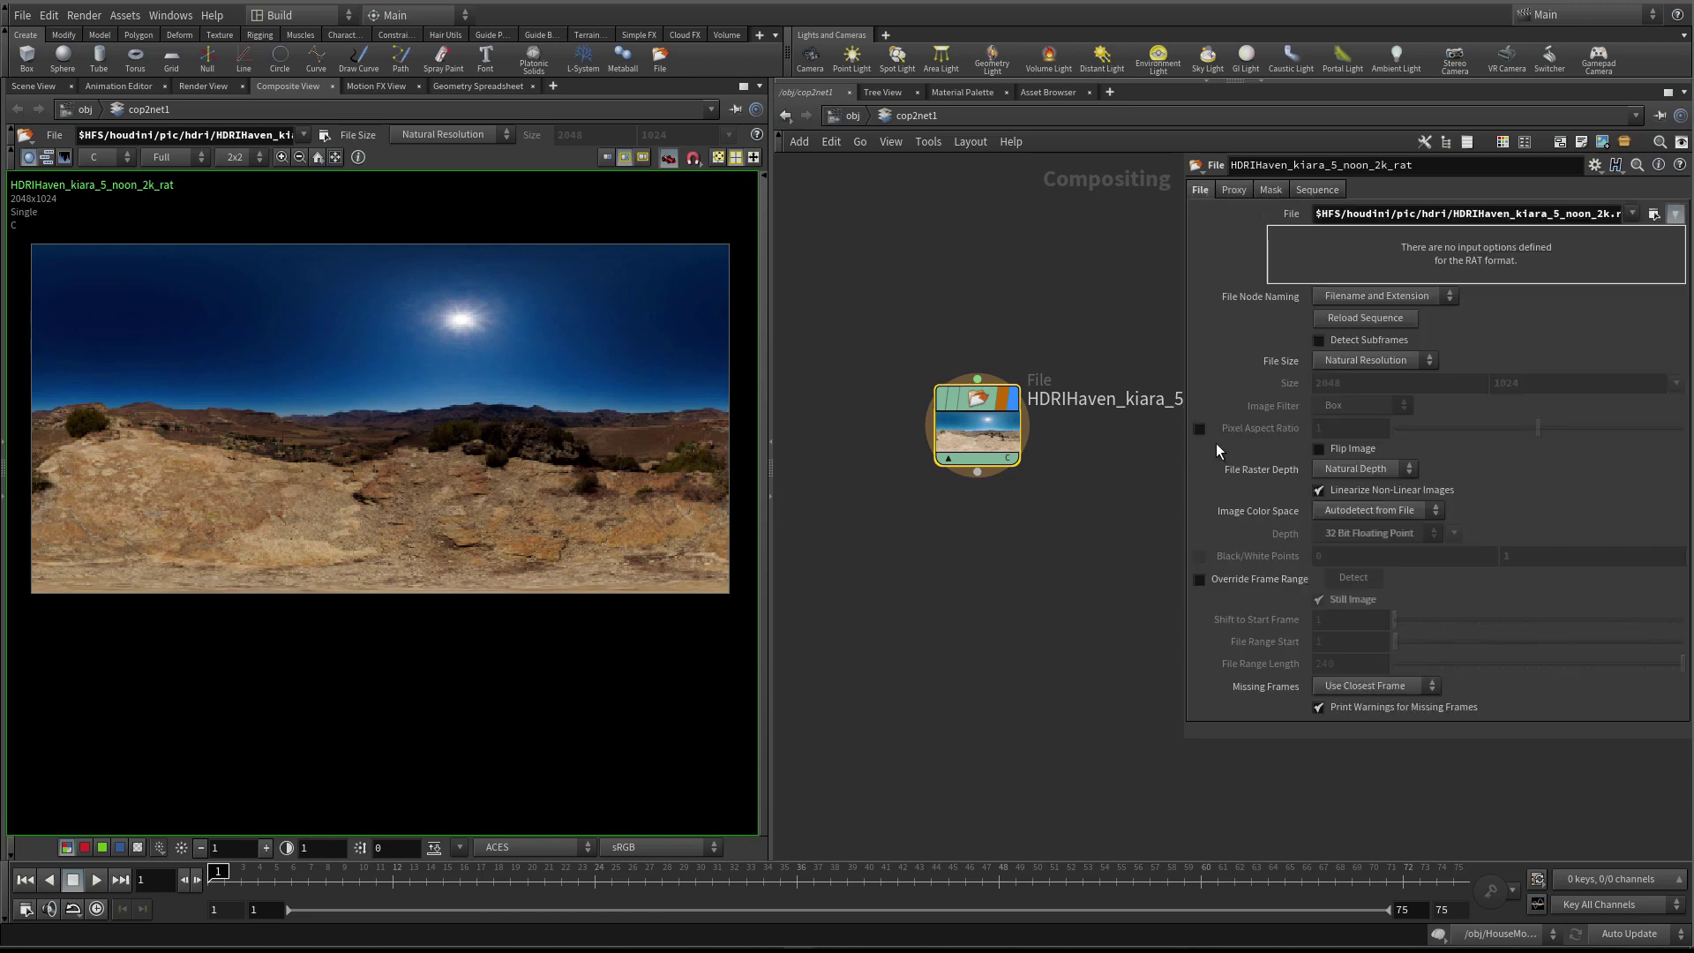
{"action": "left_click", "coordinate": [1393, 512]}
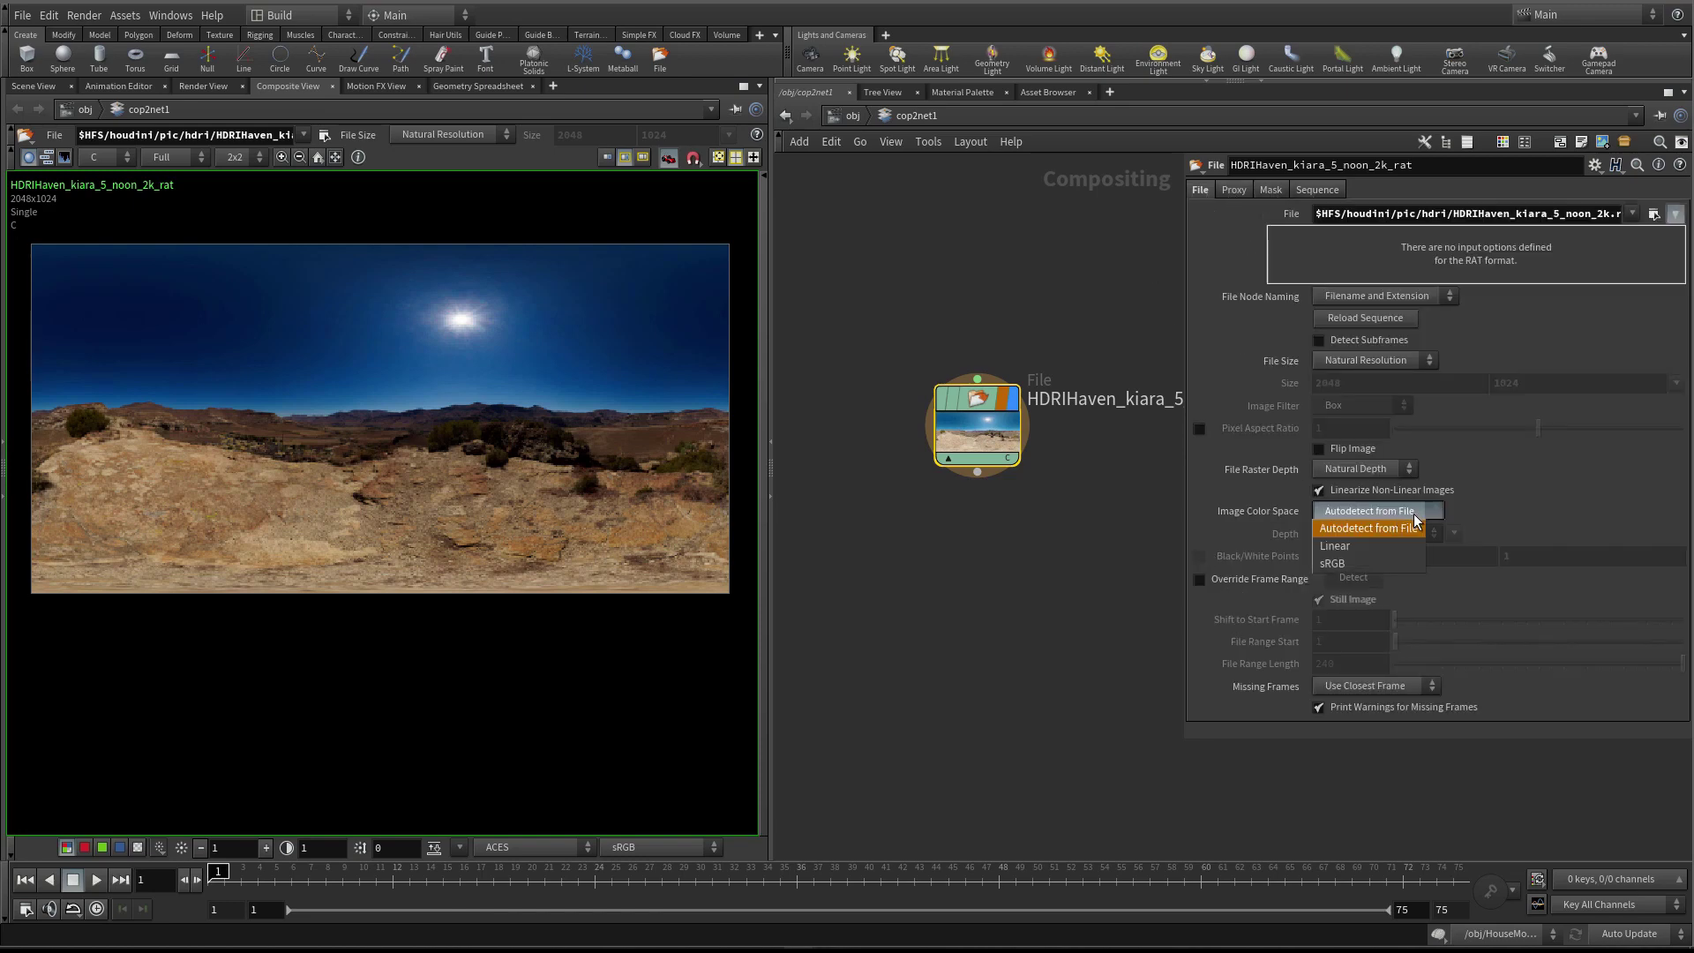
{"action": "left_click", "coordinate": [1385, 545]}
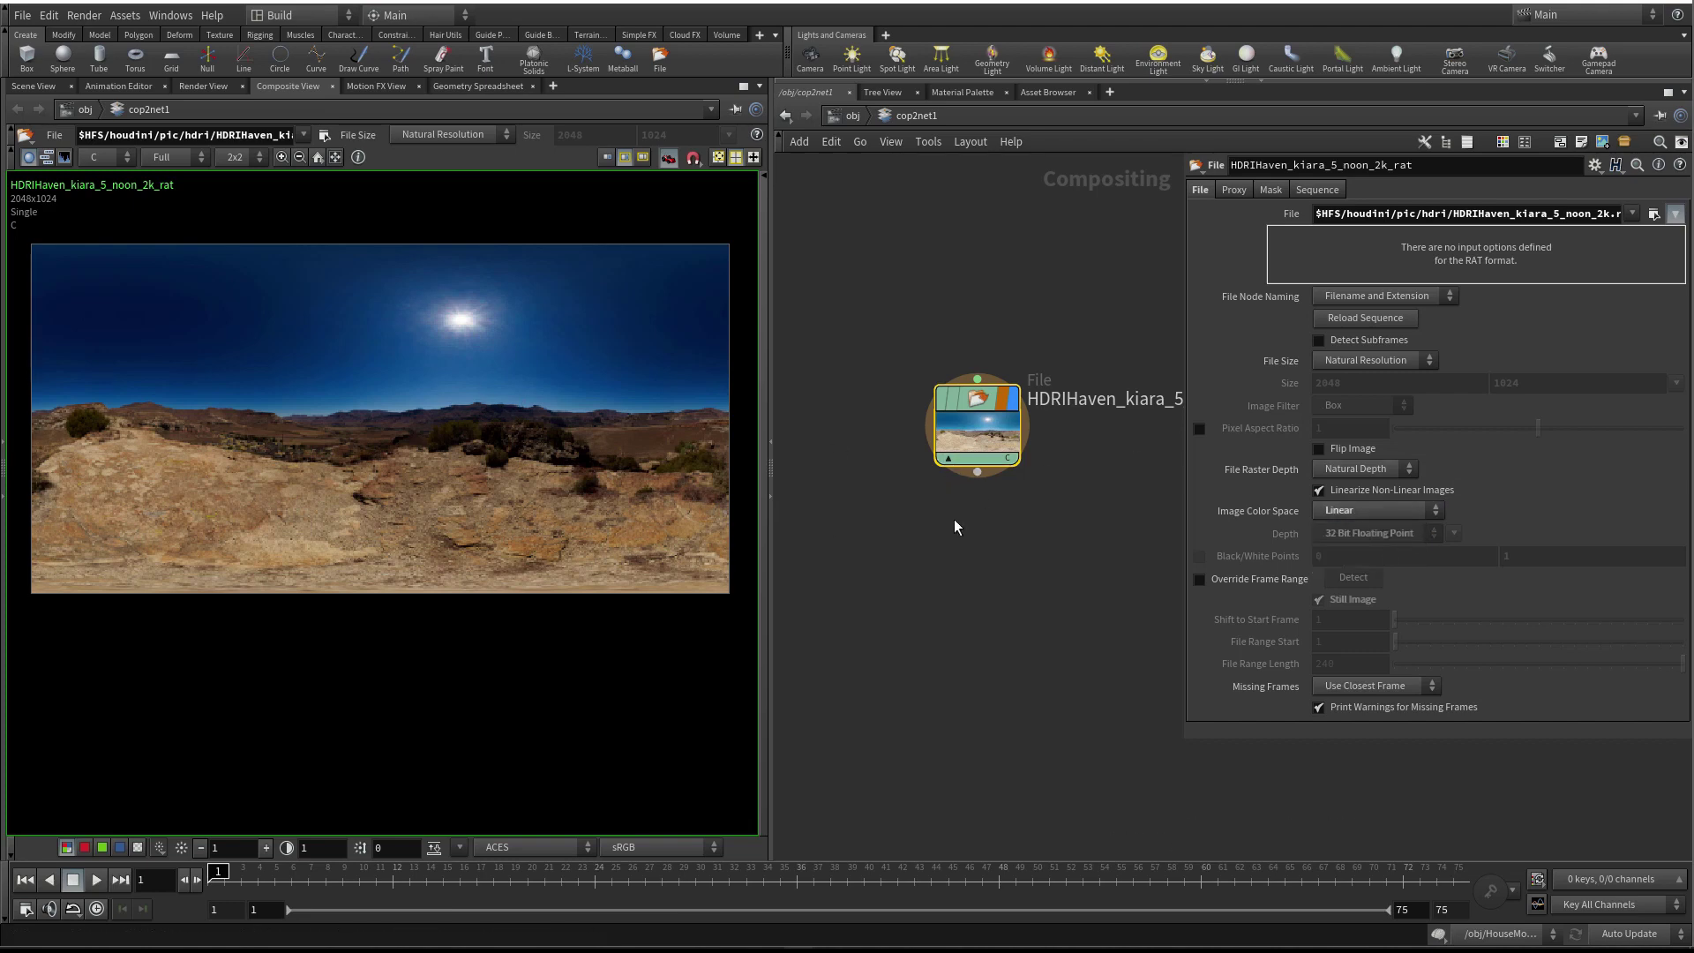
Add a VOP COP2 Filter node fed by the HDRI File node and go inside it
{"action": "key", "text": "Tab"}
{"action": "type", "text": "vec"}
{"action": "key", "text": "Return"}
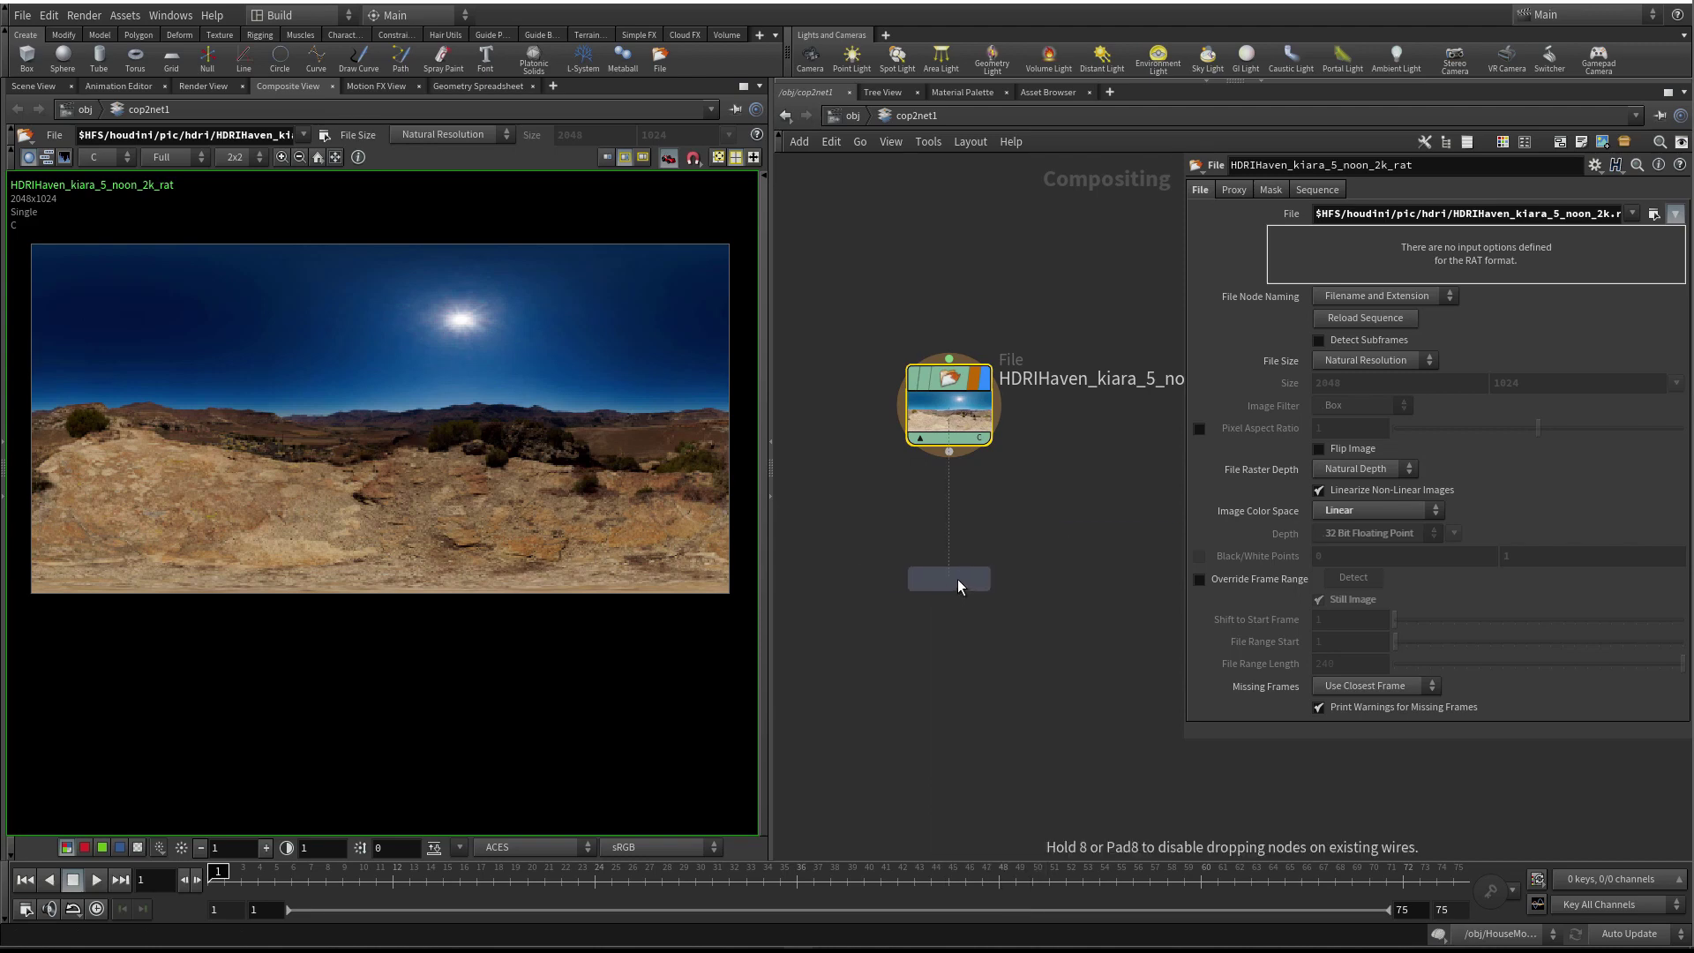
{"action": "left_click", "coordinate": [960, 585]}
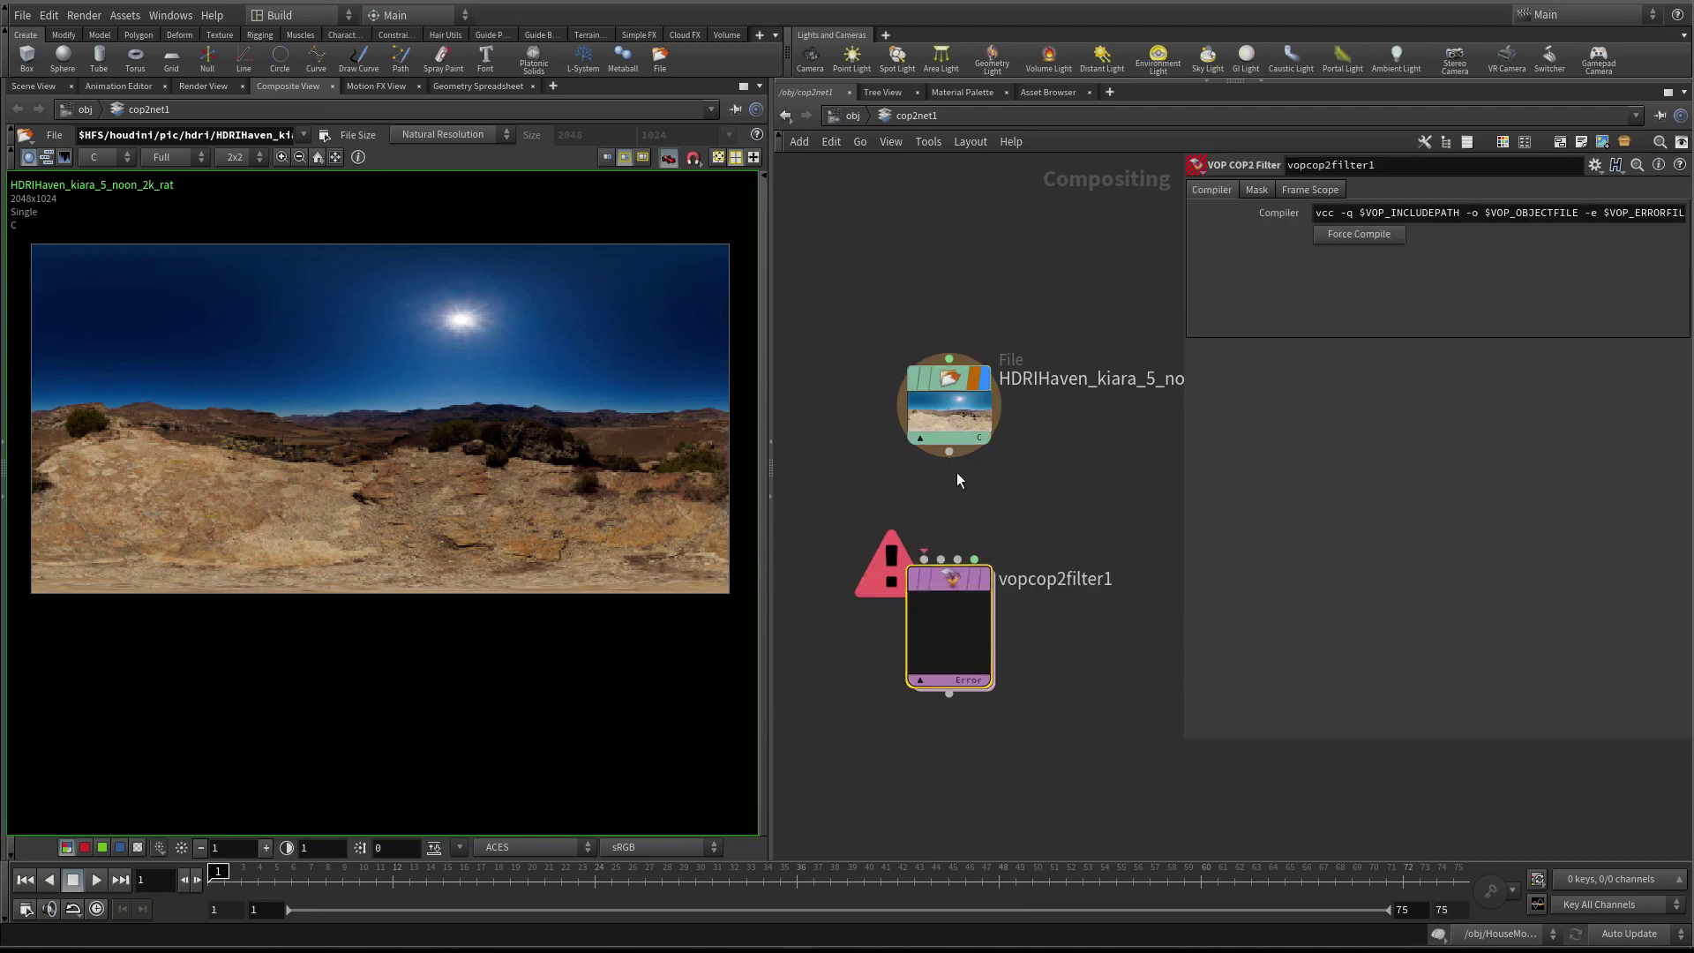
{"action": "double_click", "coordinate": [945, 586]}
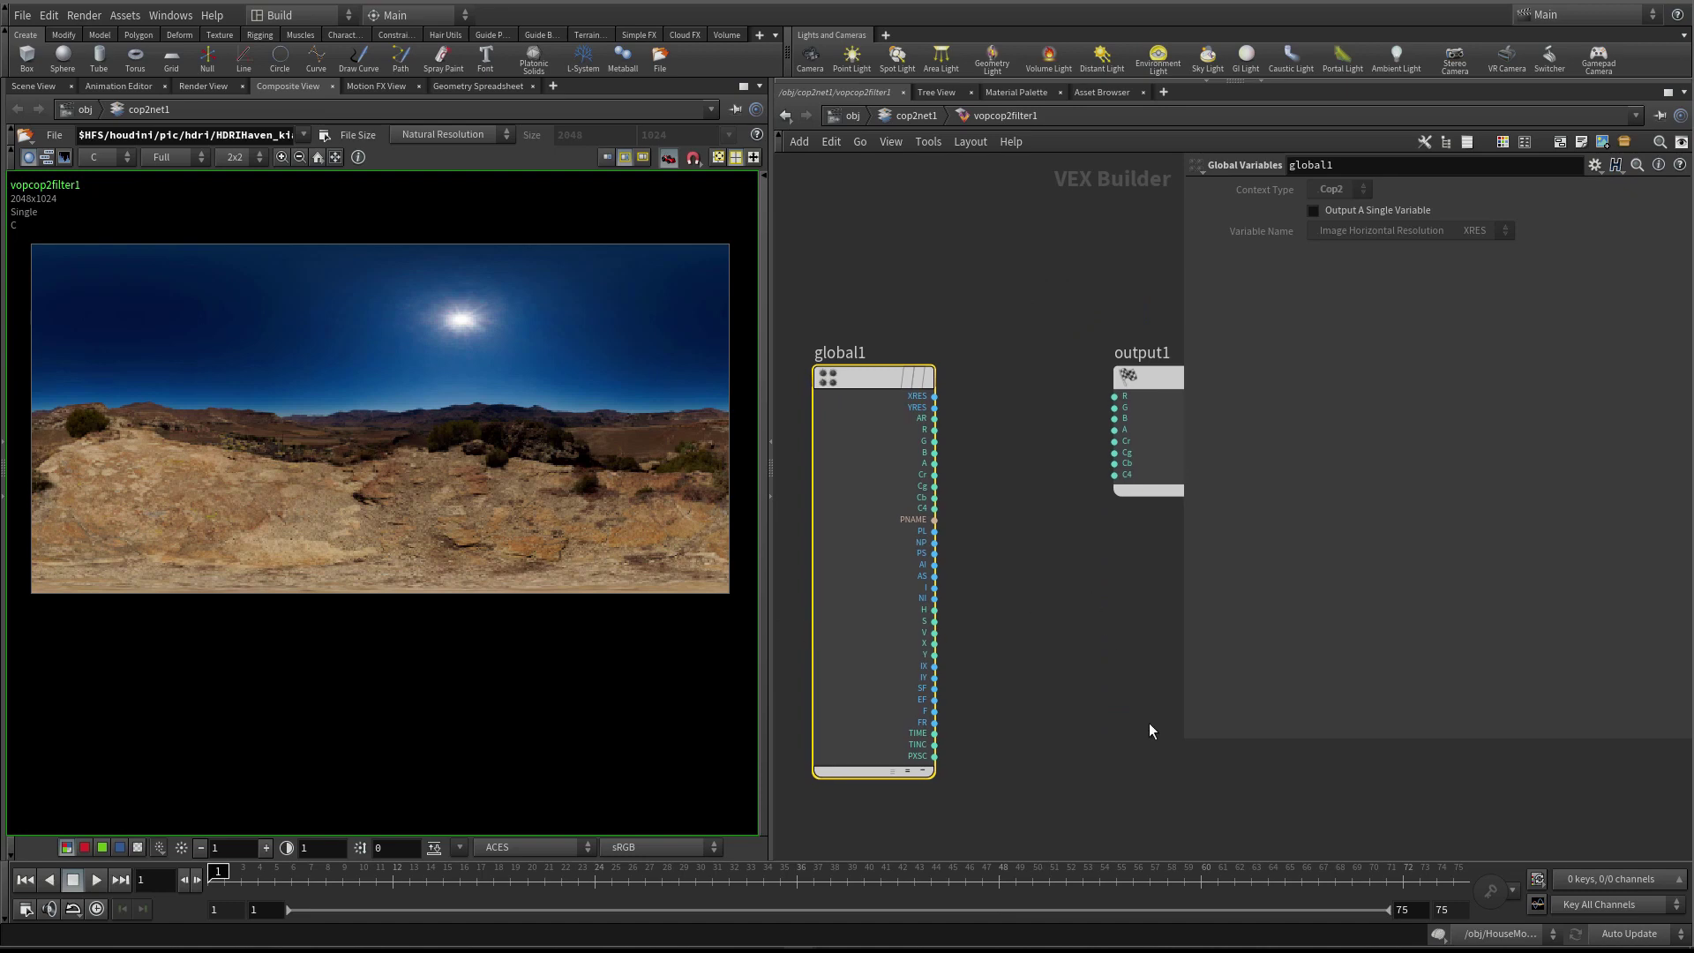
Narrow the parameter area and move the global1 and output1 nodes apart to make room between them
{"action": "left_click_drag", "start_coordinate": [1186, 741], "coordinate": [1491, 693]}
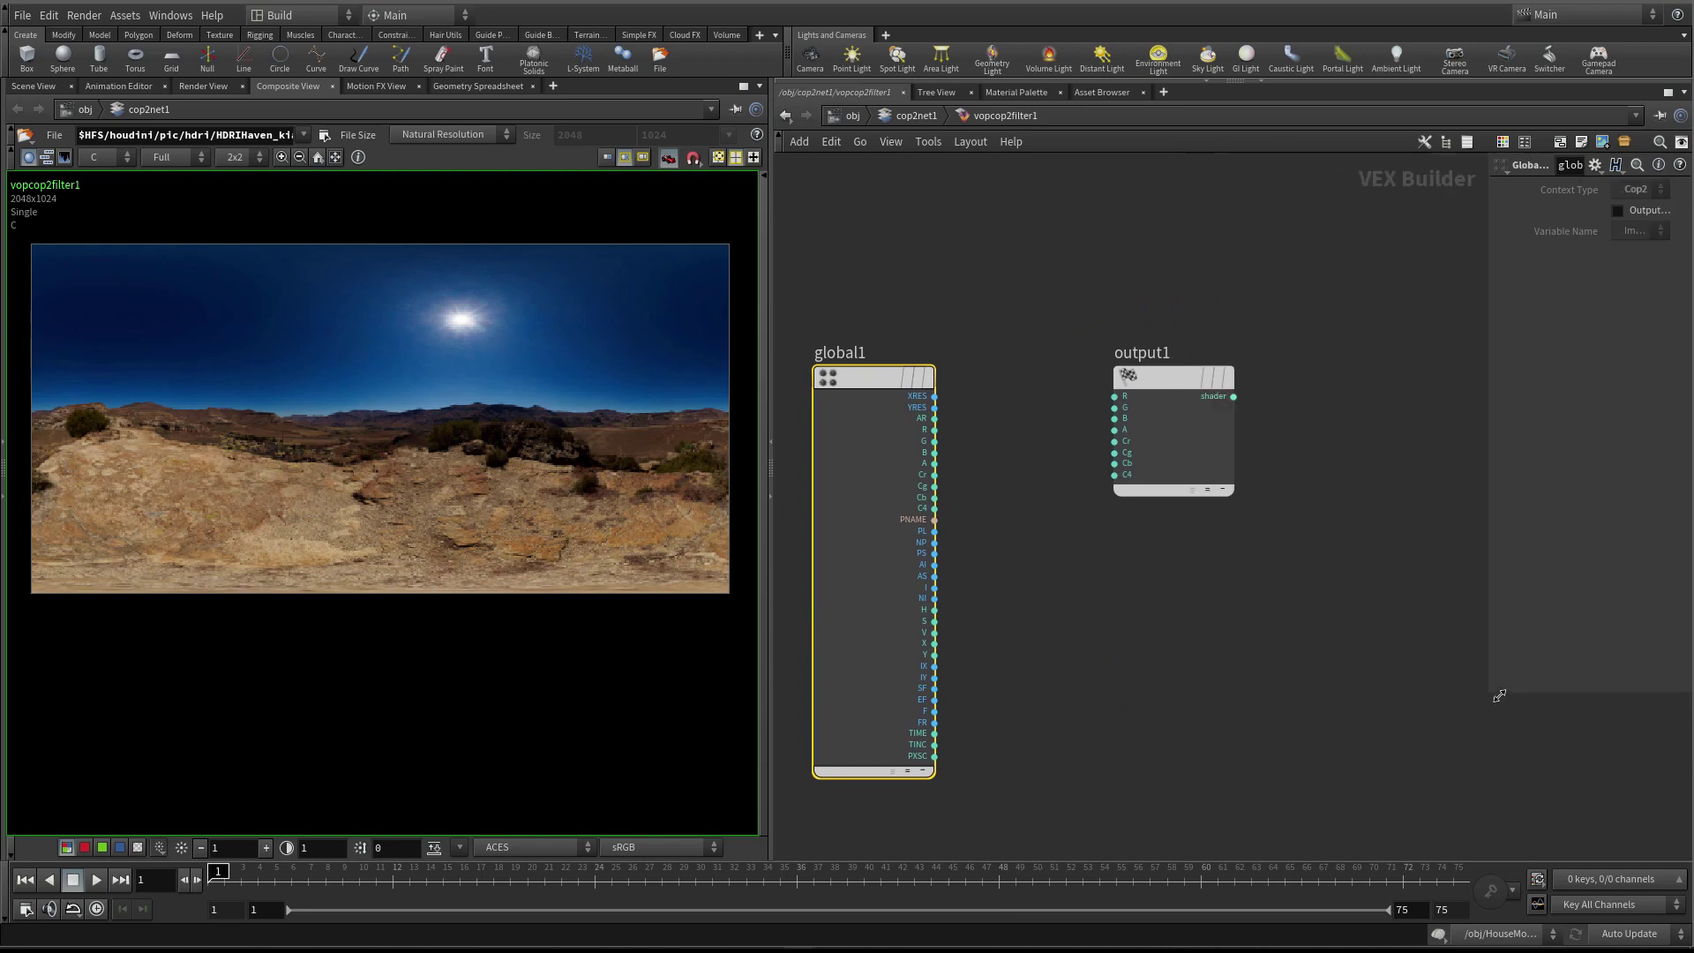
{"action": "left_click_drag", "start_coordinate": [1166, 376], "coordinate": [1259, 379]}
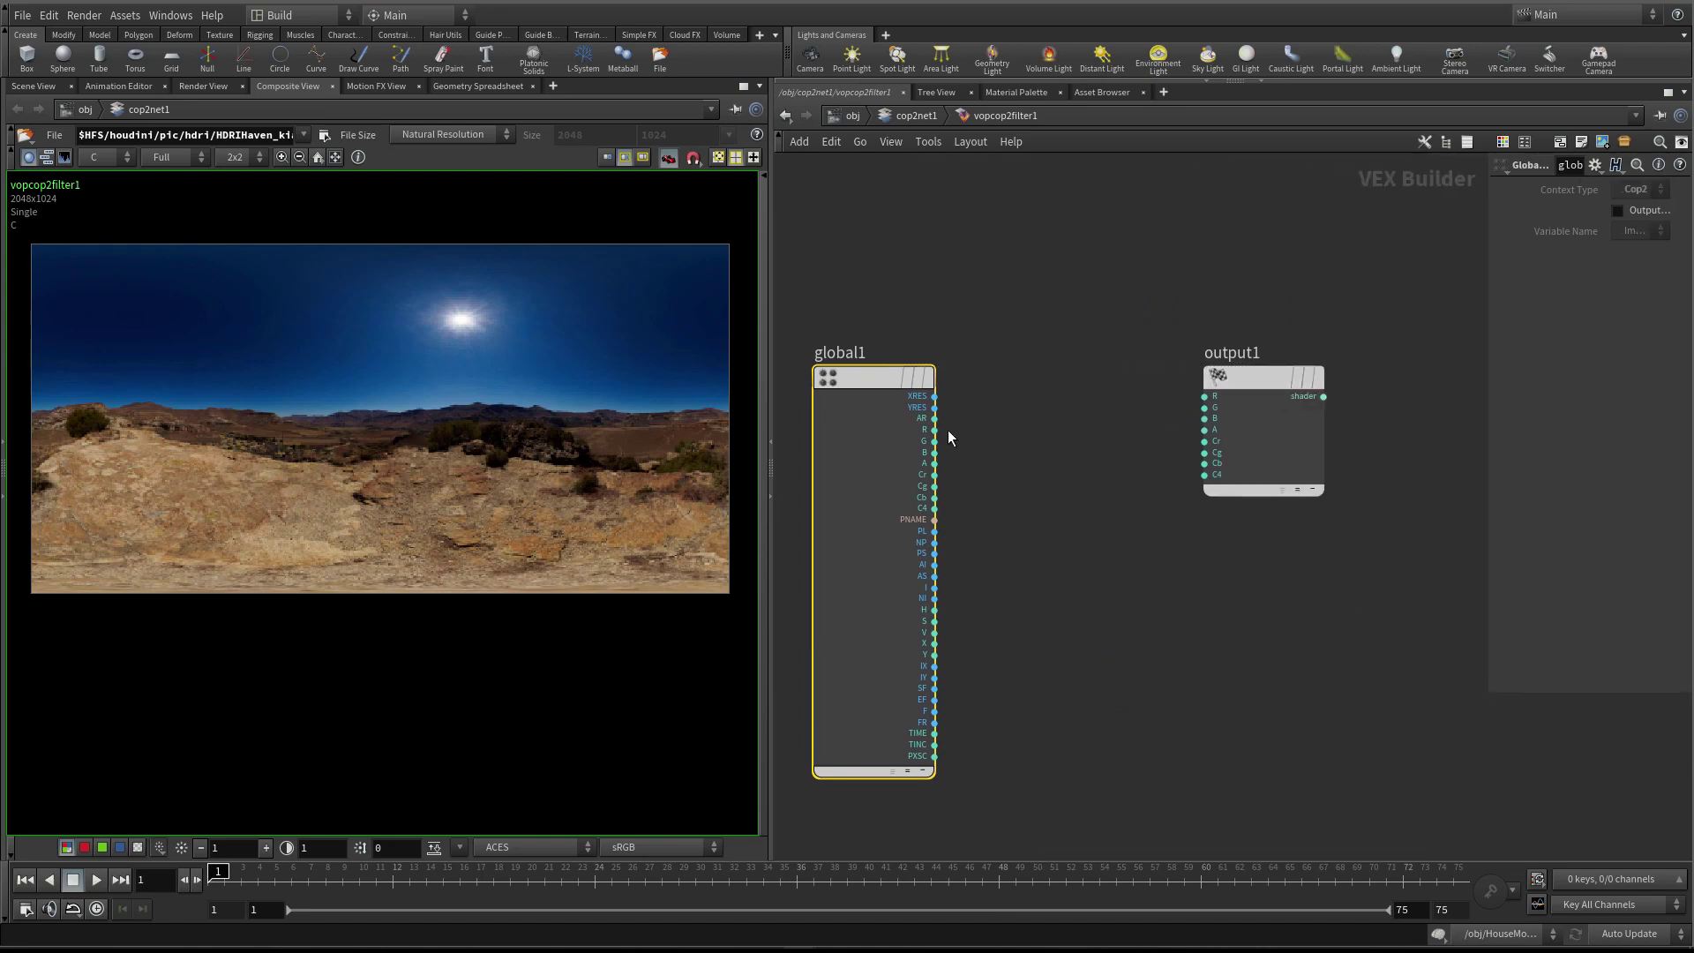
{"action": "left_click_drag", "start_coordinate": [864, 374], "coordinate": [835, 374]}
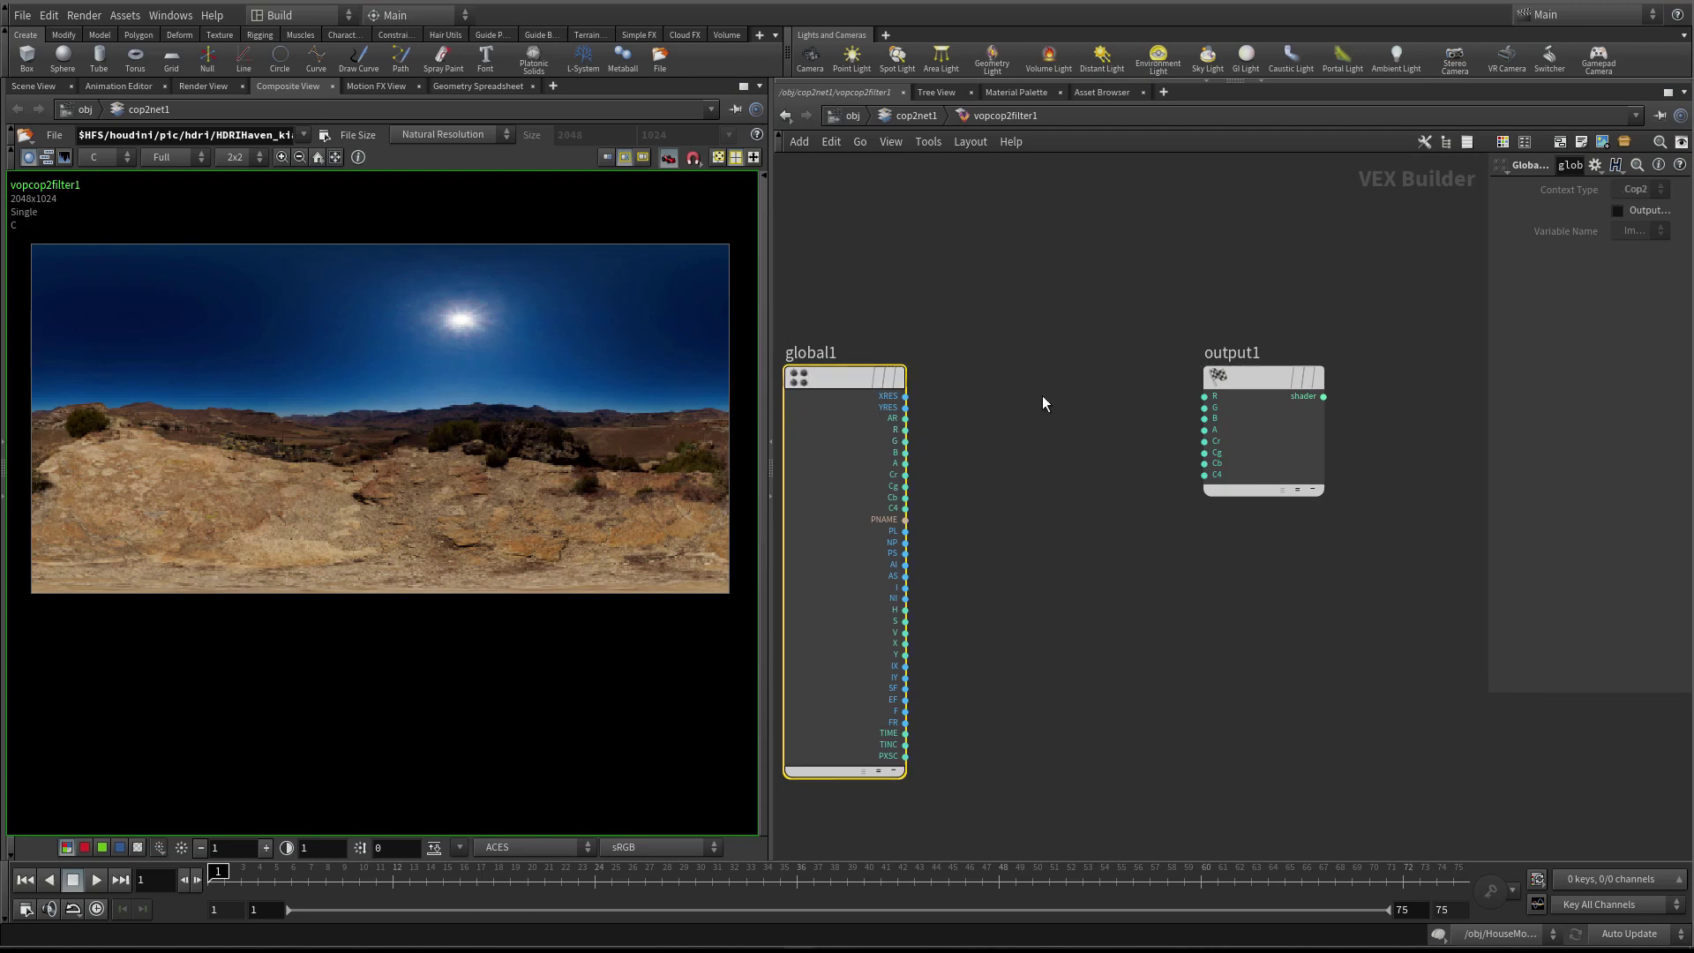
{"action": "left_click_drag", "start_coordinate": [1235, 377], "coordinate": [1348, 368]}
Add an OCIO Transform node between global1 and output1, and widen the parameter area to show its From Space and To Space
{"action": "key", "text": "Tab"}
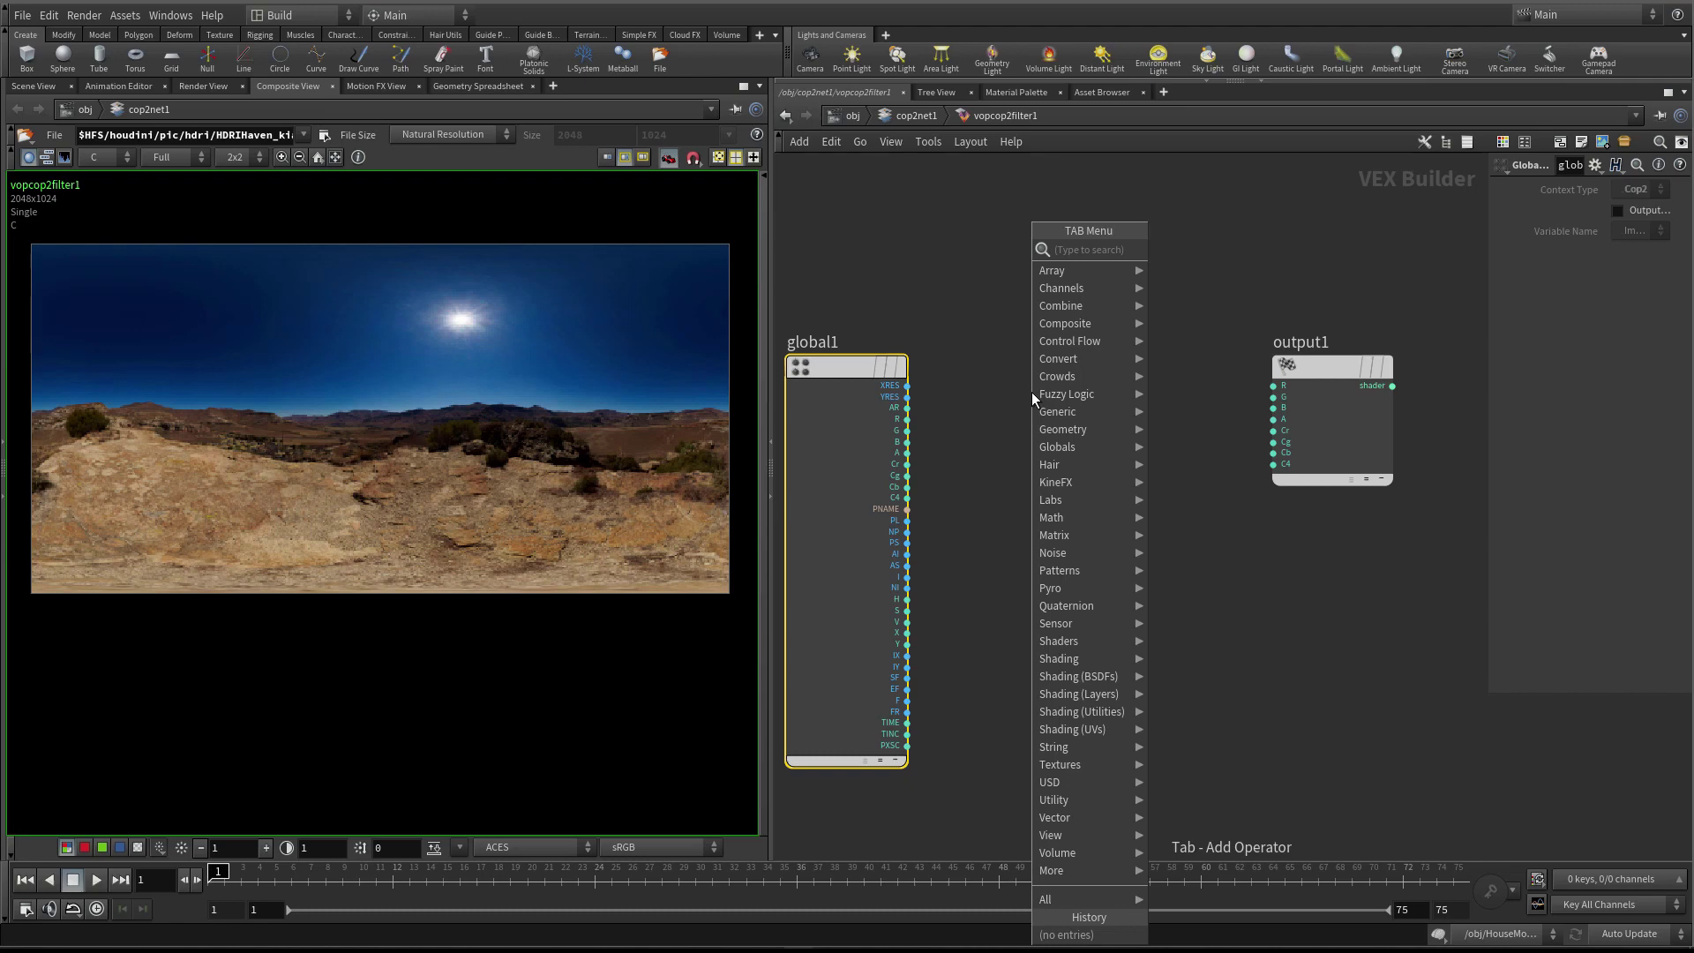
{"action": "type", "text": "oc"}
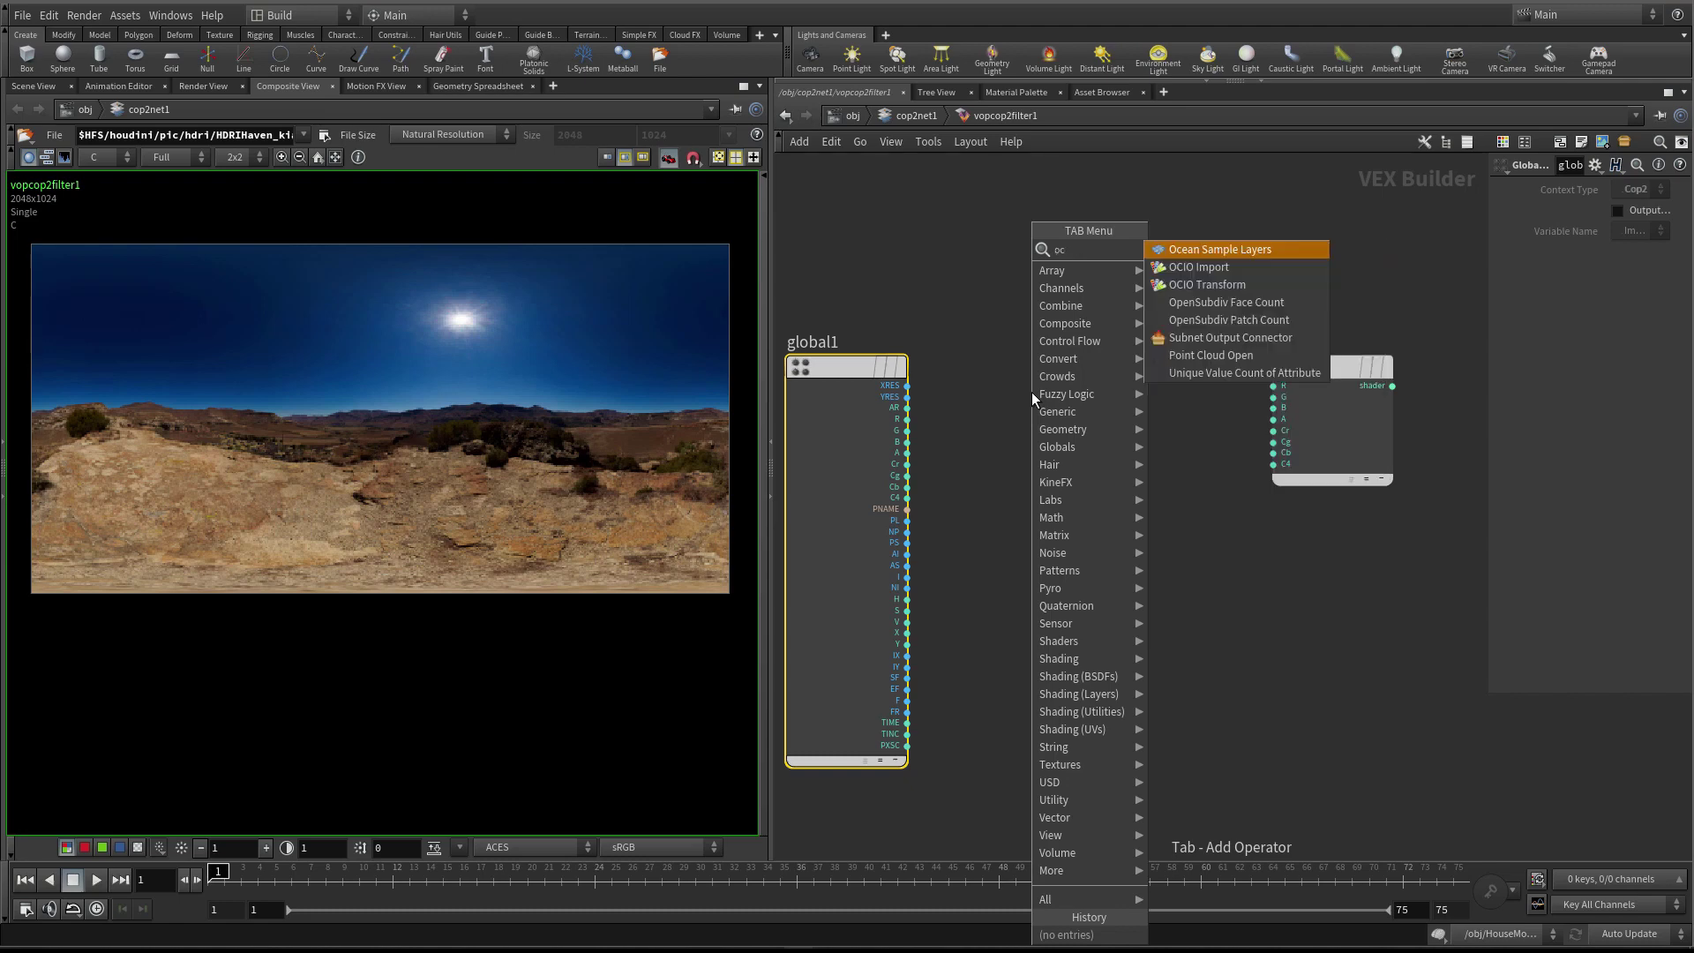
{"action": "left_click", "coordinate": [1220, 285]}
{"action": "left_click", "coordinate": [1066, 466]}
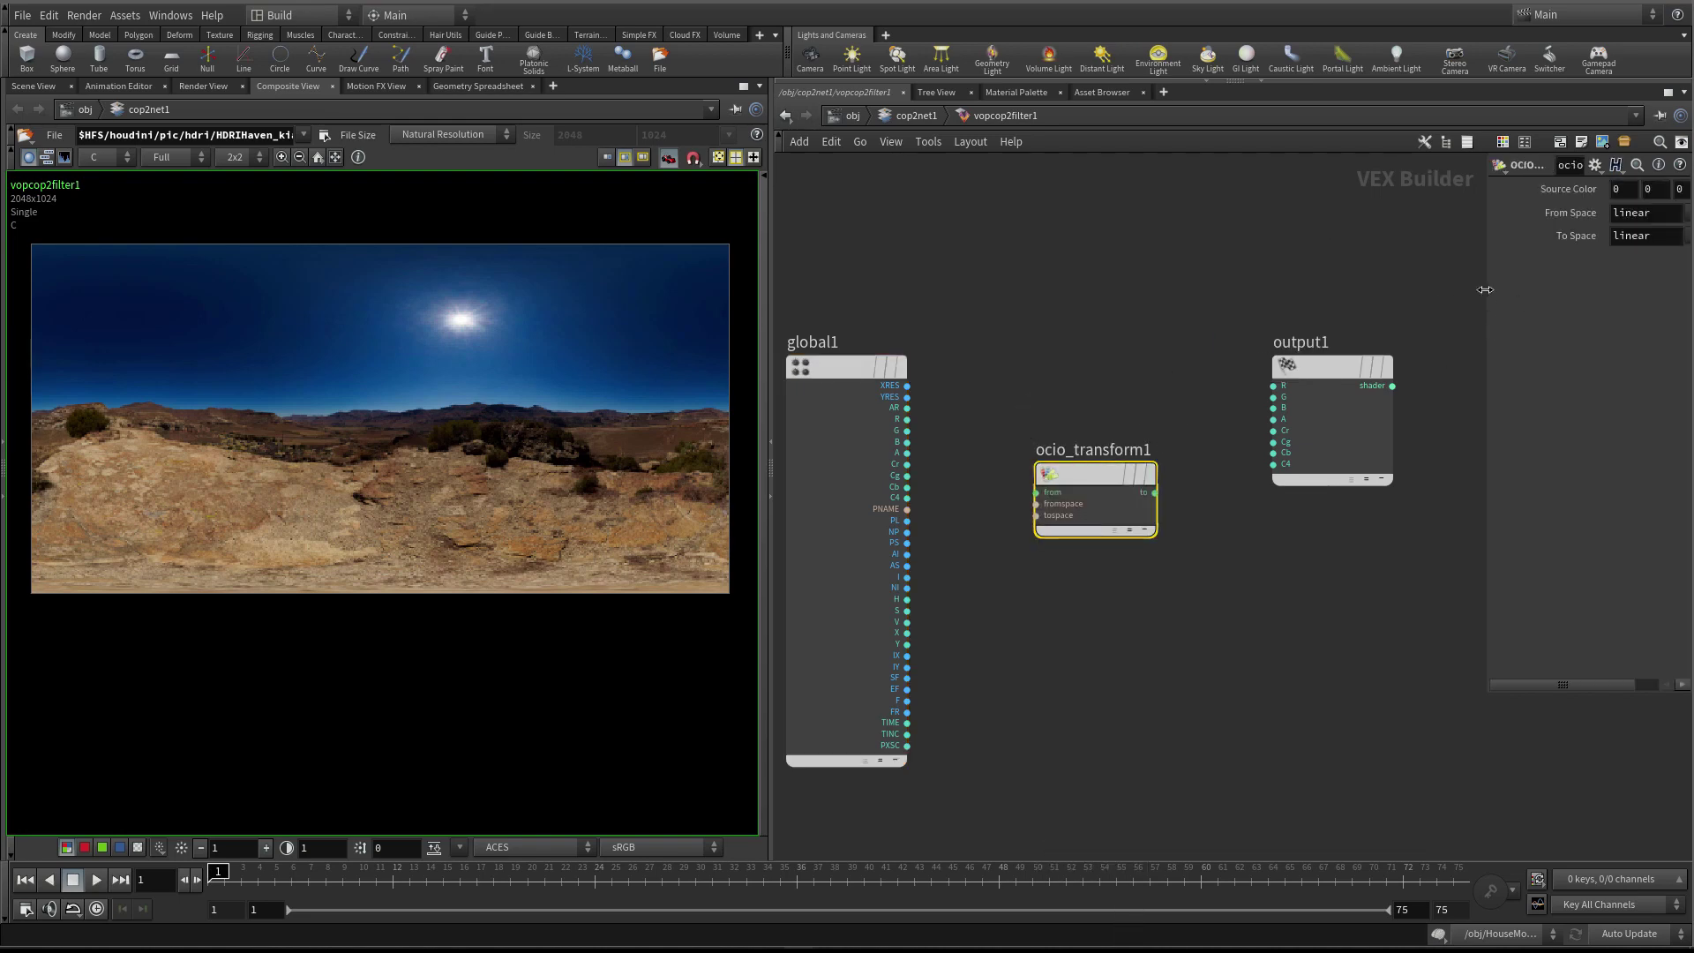
{"action": "left_click_drag", "start_coordinate": [1487, 293], "coordinate": [1354, 294]}
{"action": "left_click", "coordinate": [1540, 216]}
{"action": "key", "text": "Tab"}
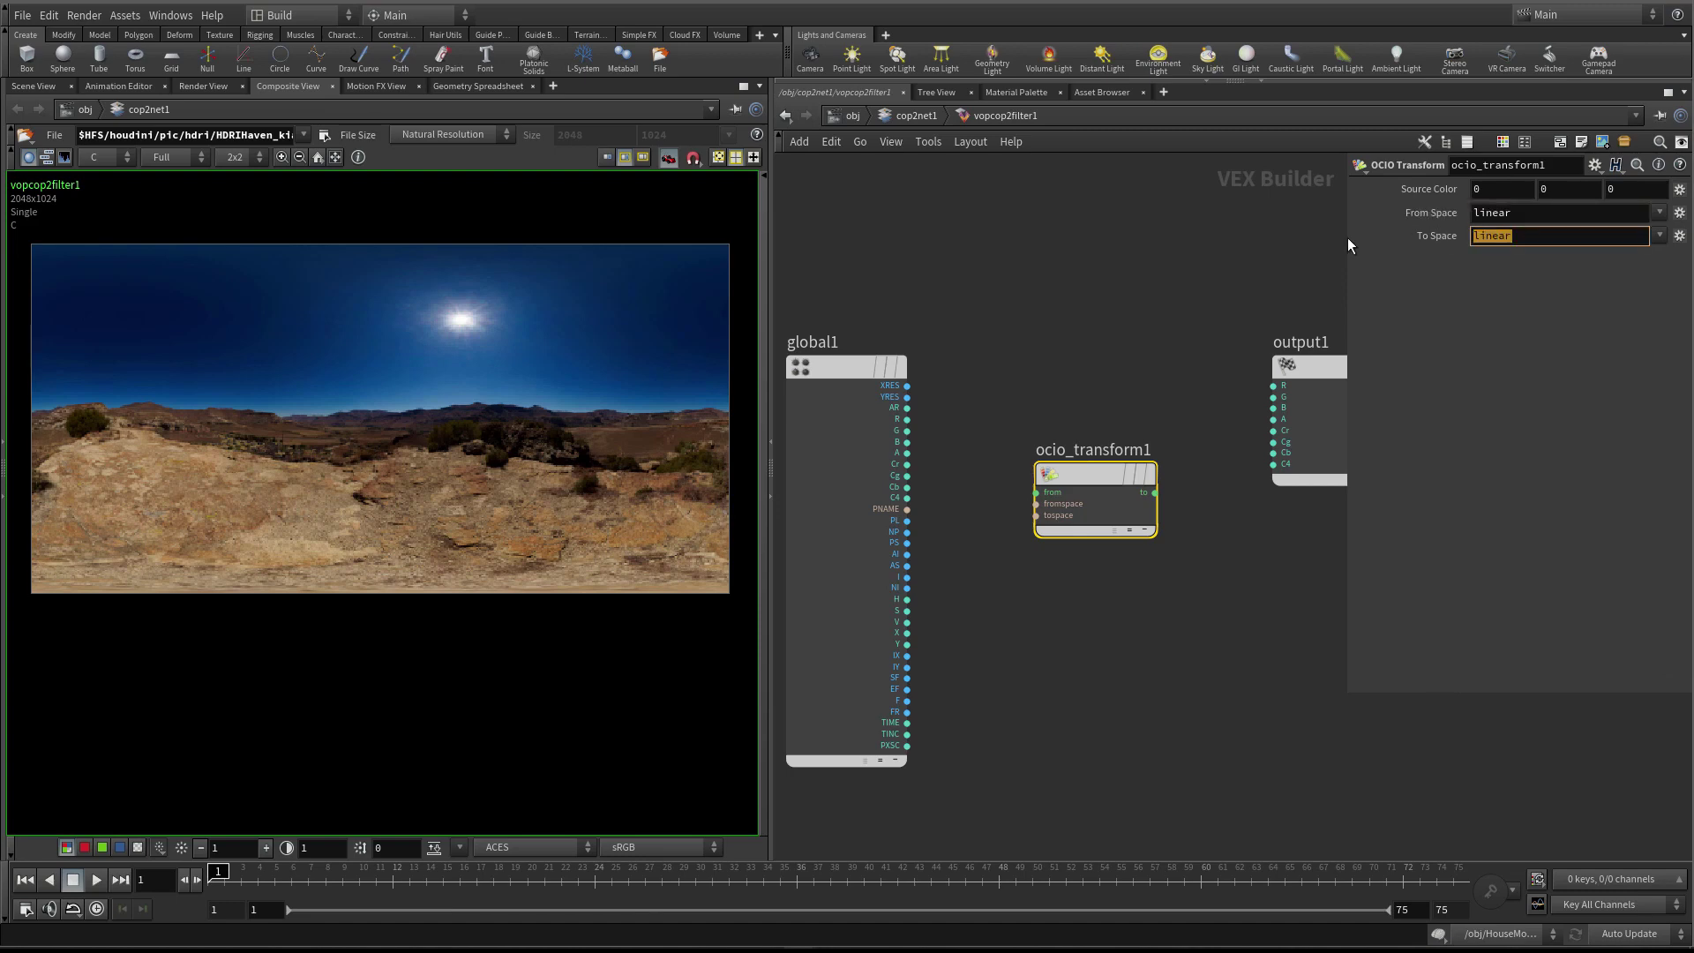
Add a Vector to Float node and place it above the OCIO Transform, near output1
{"action": "middle_click_drag", "start_coordinate": [1156, 400], "coordinate": [1113, 395]}
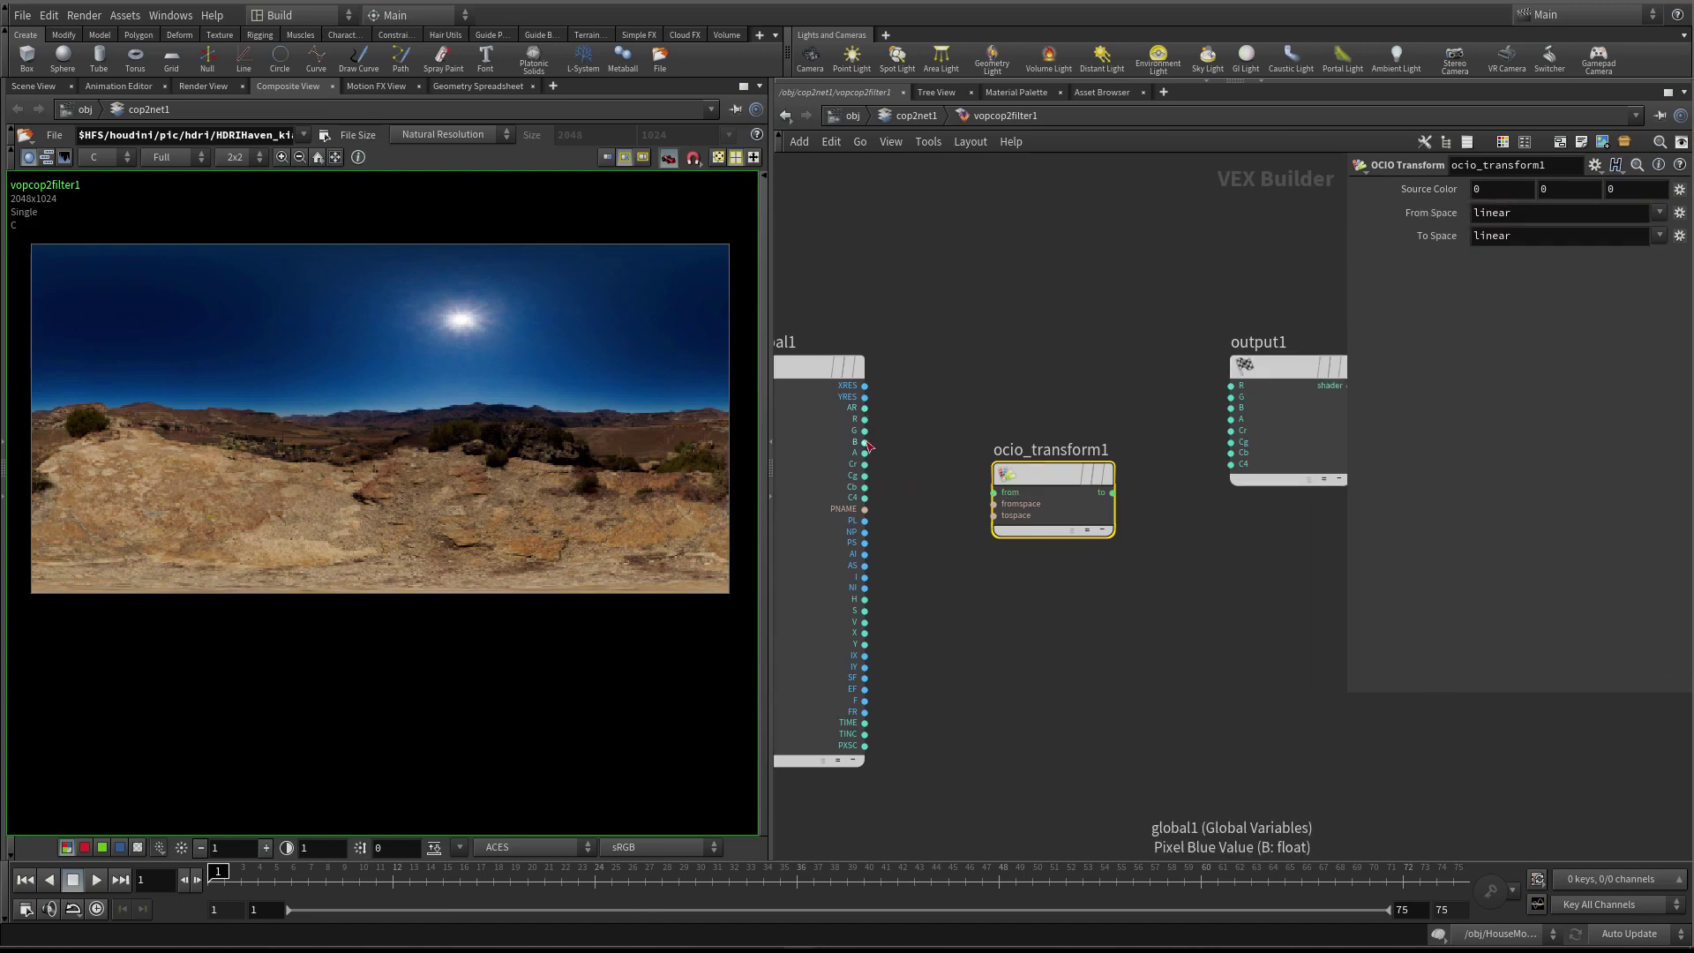
{"action": "left_click_drag", "start_coordinate": [778, 308], "coordinate": [814, 330]}
{"action": "key", "text": "Tab"}
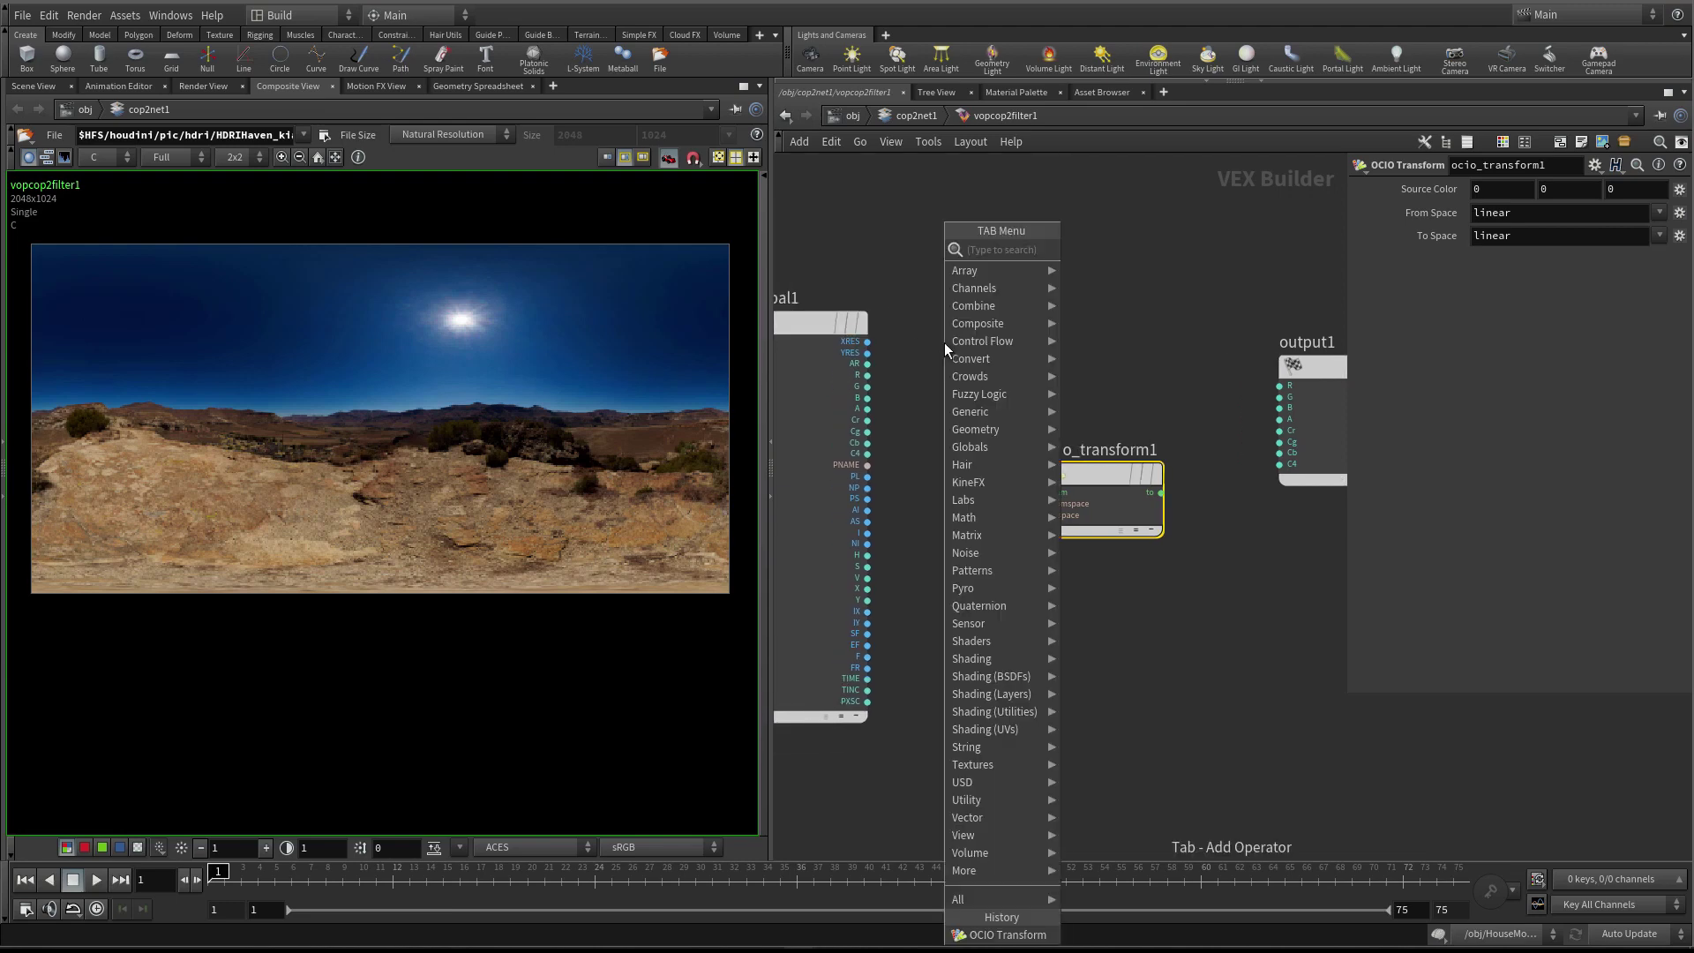
{"action": "type", "text": "ve"}
{"action": "left_click", "coordinate": [1162, 288]}
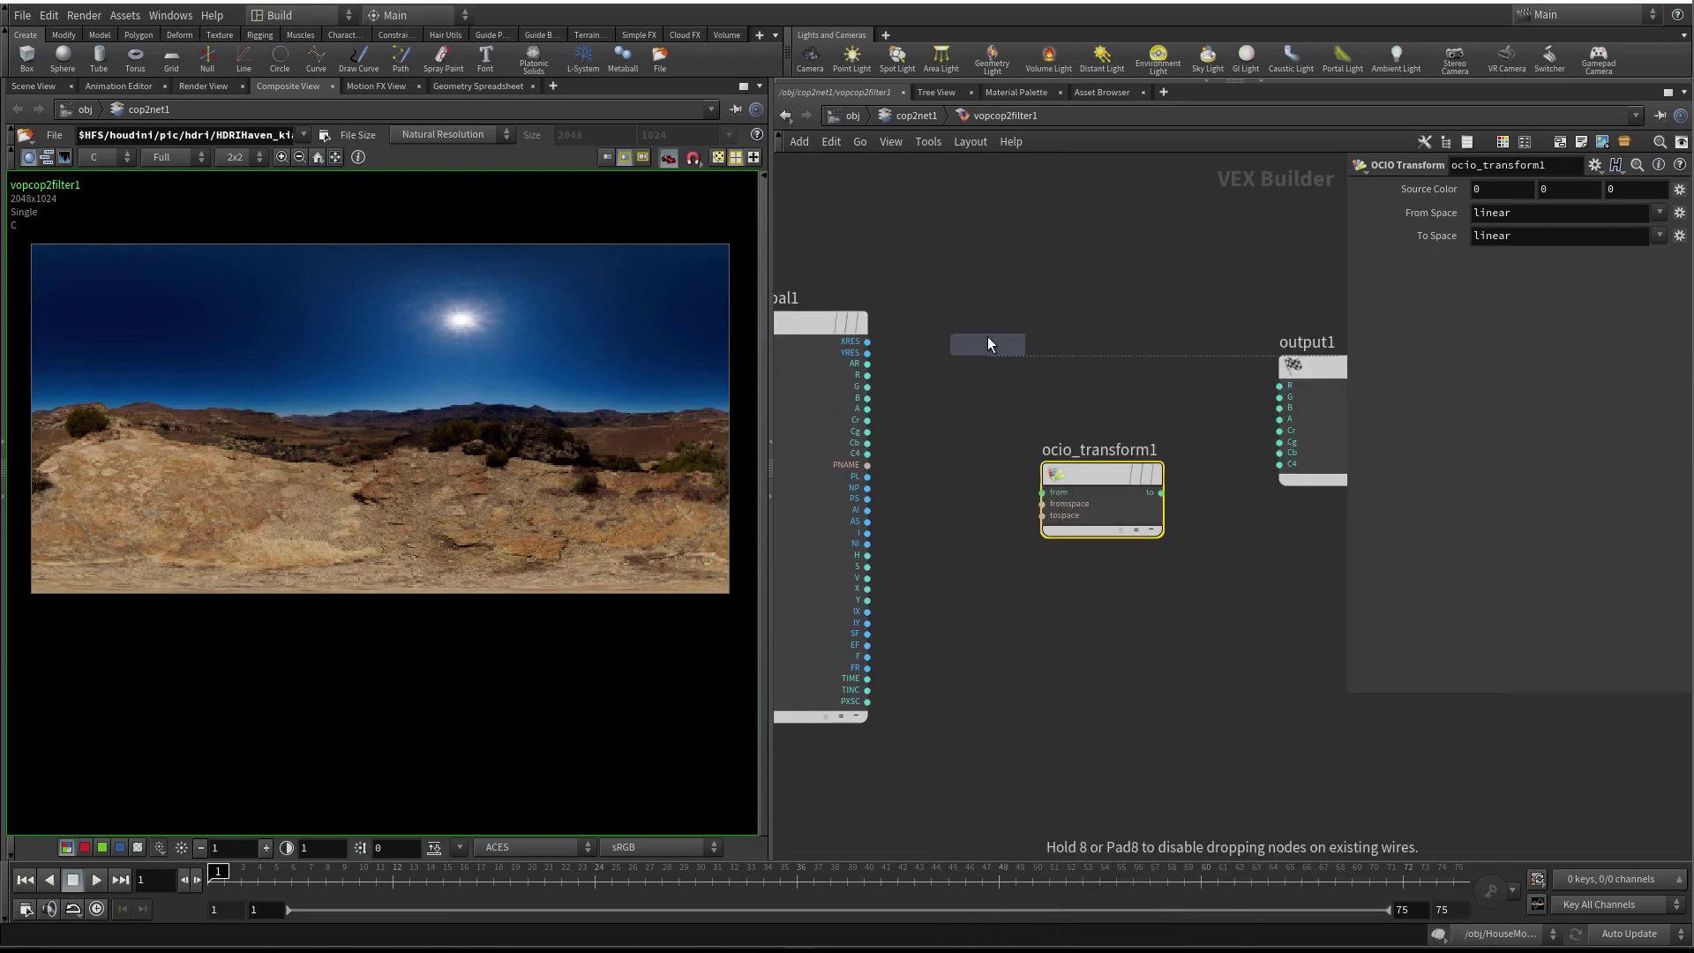
{"action": "left_click", "coordinate": [988, 339]}
{"action": "left_click", "coordinate": [868, 375]}
{"action": "key", "text": "Escape"}
{"action": "left_click_drag", "start_coordinate": [977, 327], "coordinate": [1199, 276]}
Add a Float to Vector node beside global1 and connect global1's R, G and B outputs to its three inputs
{"action": "key", "text": "Tab"}
{"action": "type", "text": "flo"}
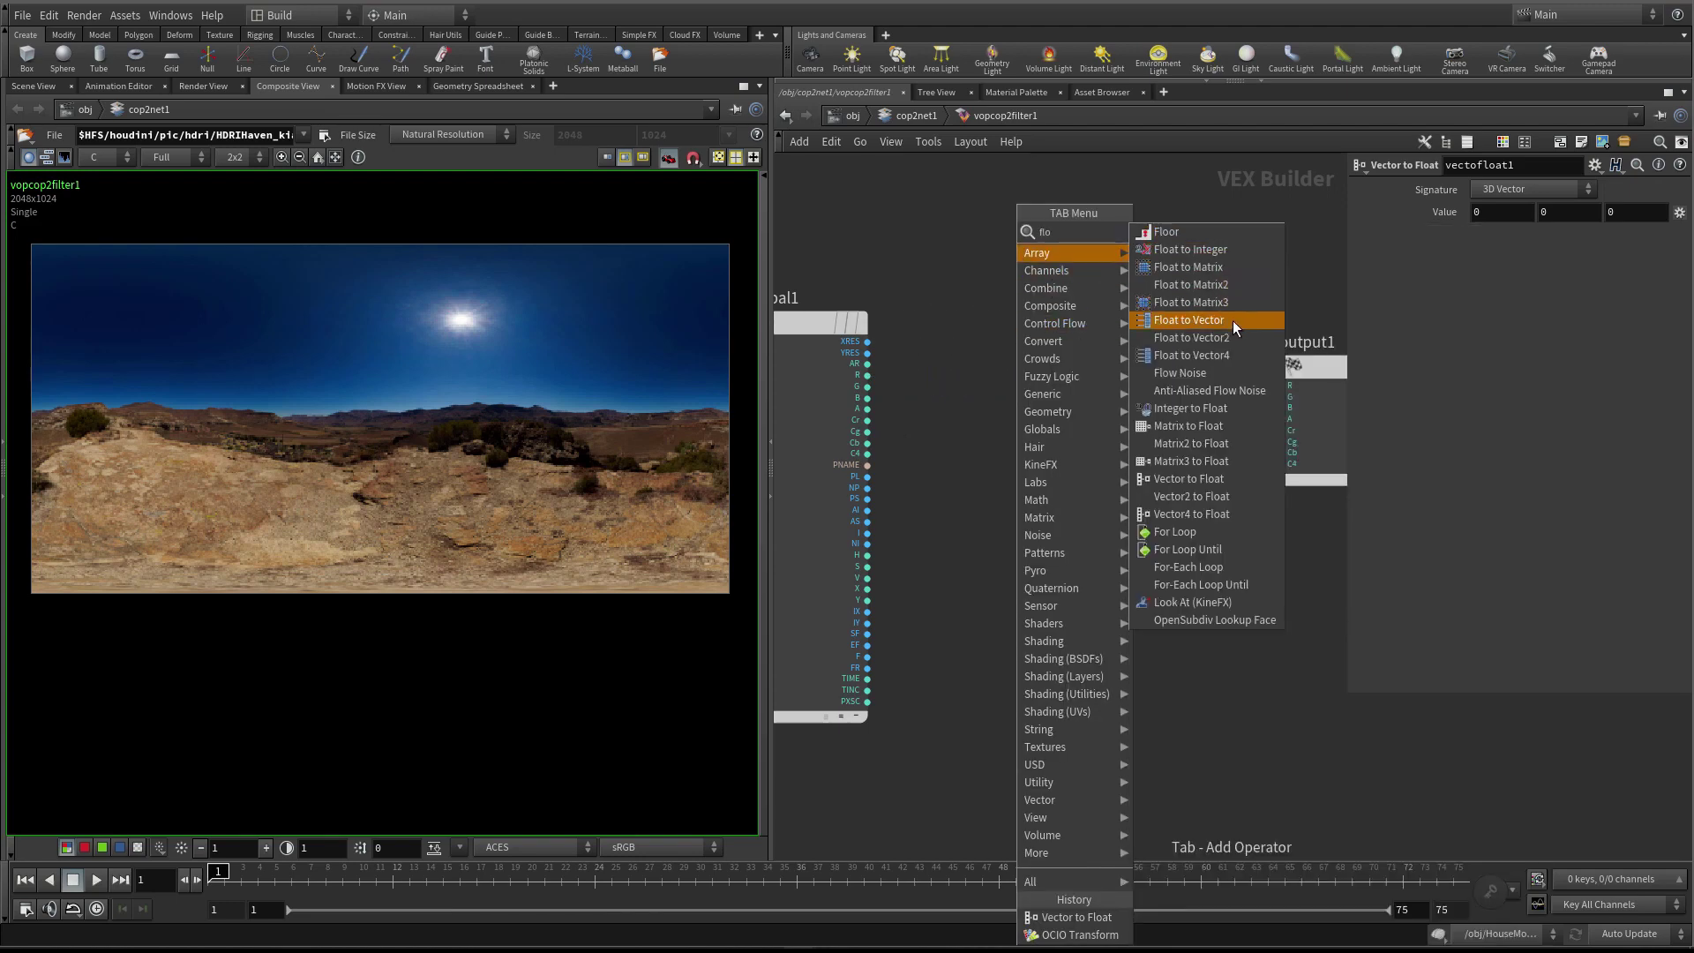
{"action": "left_click", "coordinate": [1232, 321]}
{"action": "left_click", "coordinate": [977, 318]}
{"action": "left_click_drag", "start_coordinate": [867, 375], "coordinate": [922, 359]}
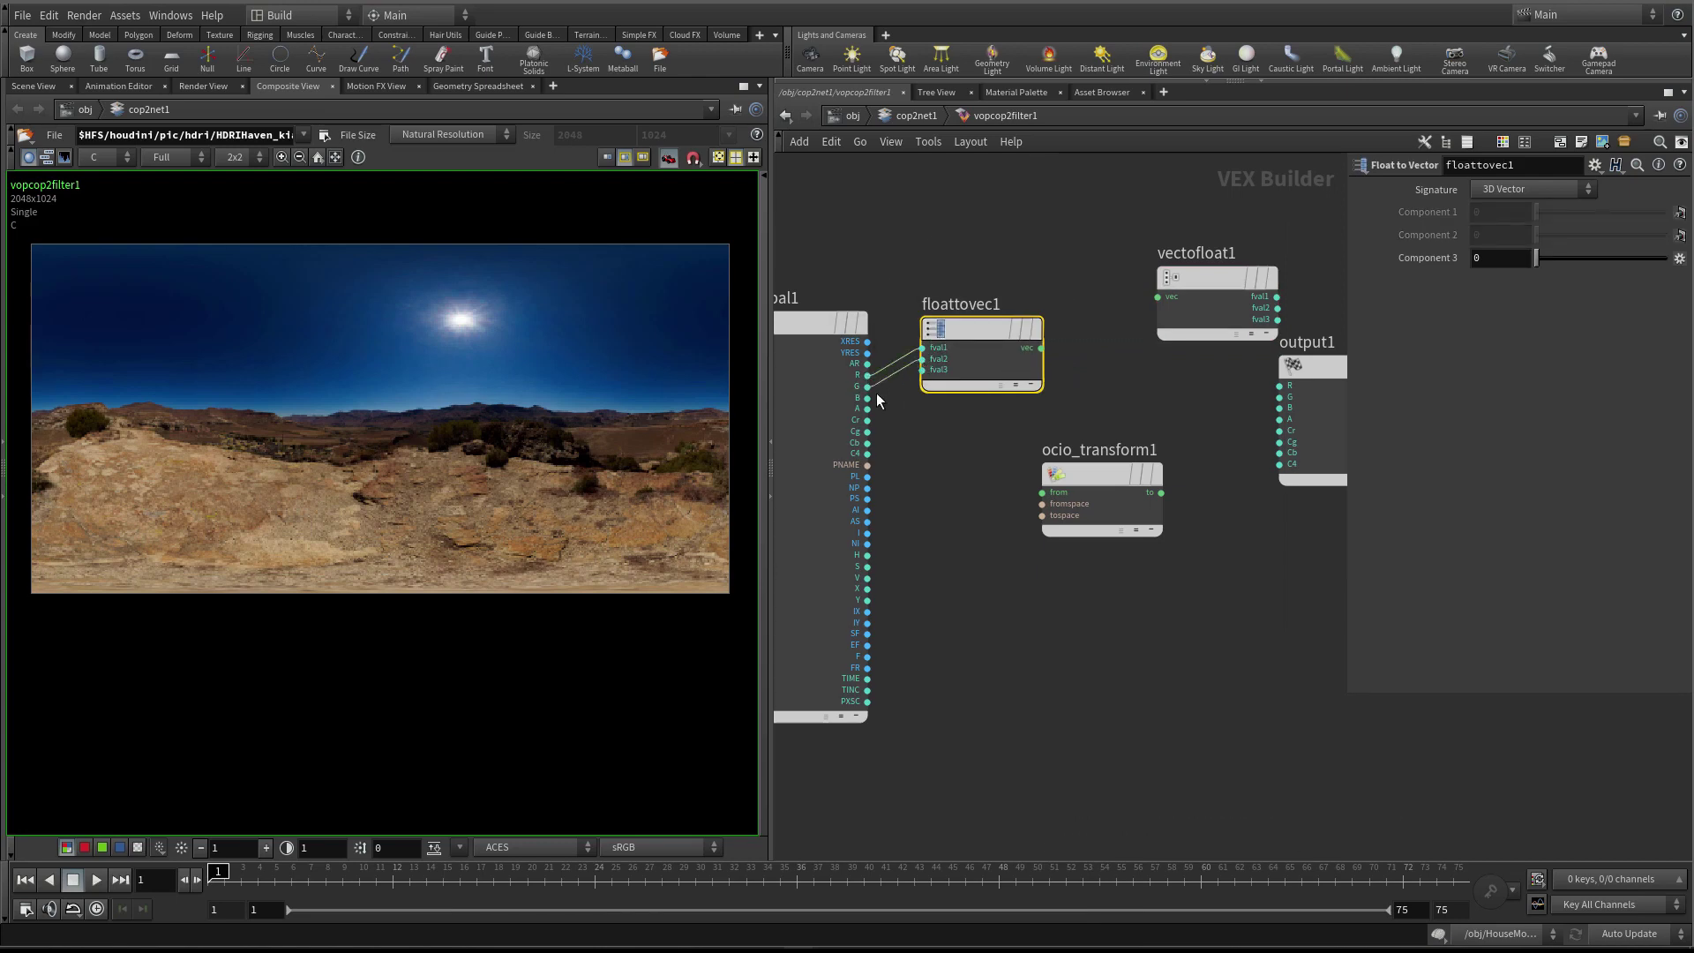
{"action": "left_click", "coordinate": [868, 398]}
{"action": "left_click", "coordinate": [922, 370]}
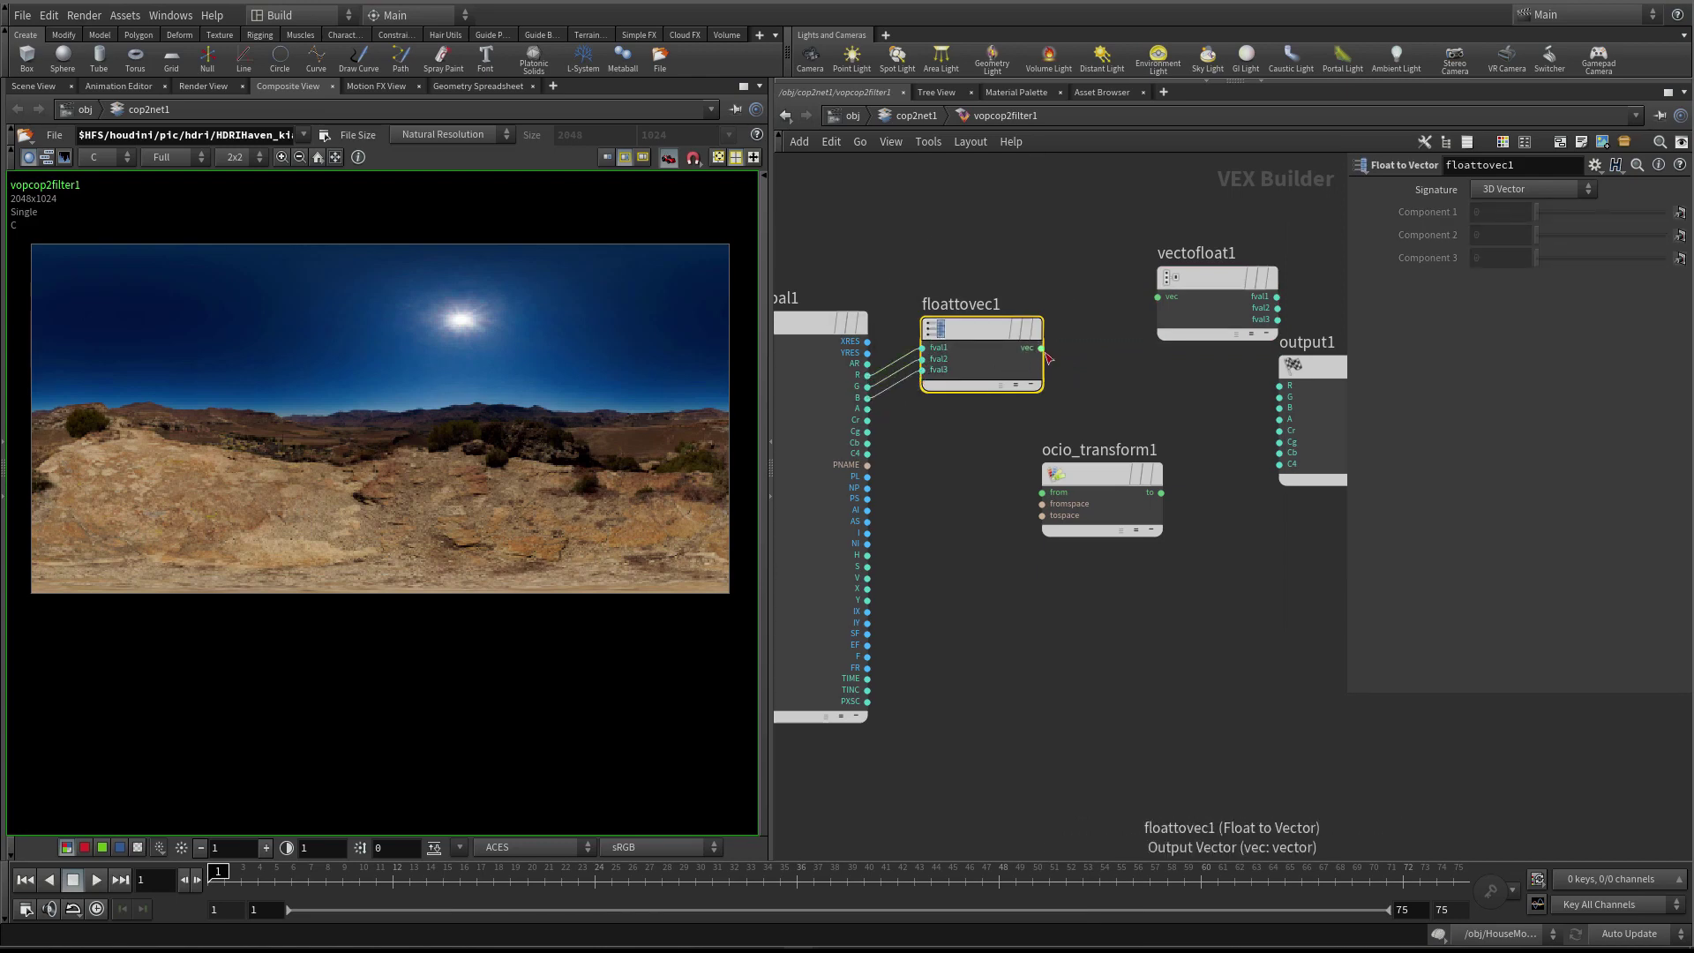
Wire the Float to Vector output into the OCIO Transform's from input, and its to output into the Vector to Float node
{"action": "left_click_drag", "start_coordinate": [988, 329], "coordinate": [974, 352]}
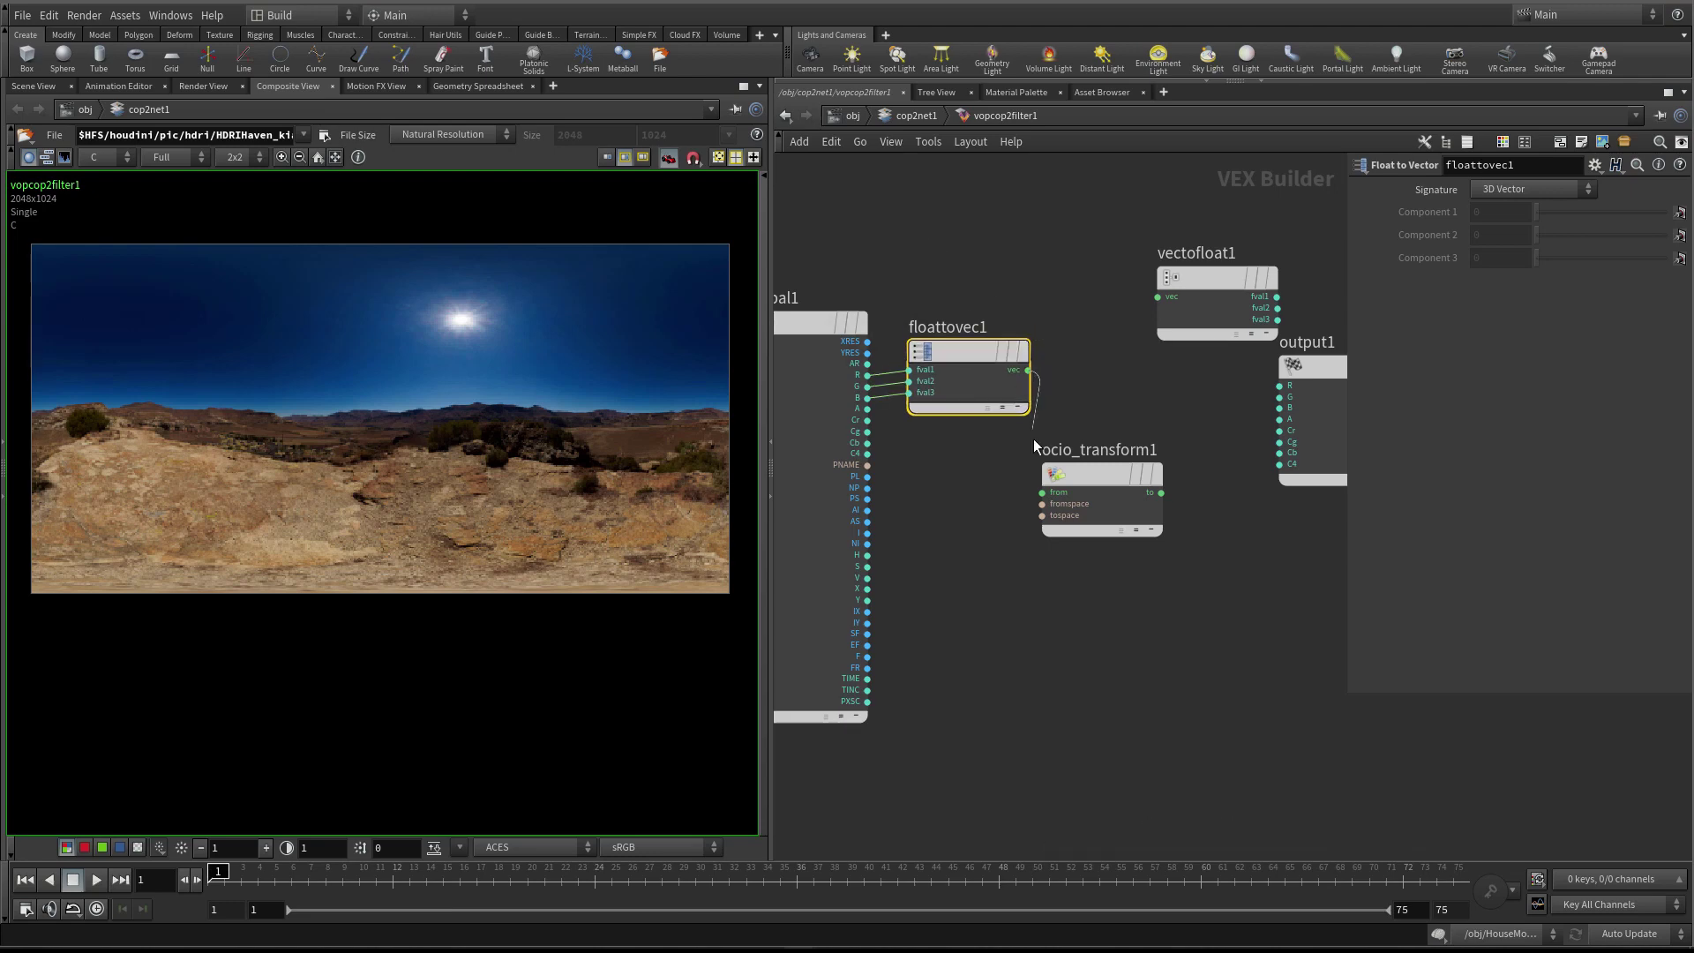
{"action": "left_click", "coordinate": [1120, 476]}
{"action": "left_click_drag", "start_coordinate": [1103, 471], "coordinate": [1117, 458]}
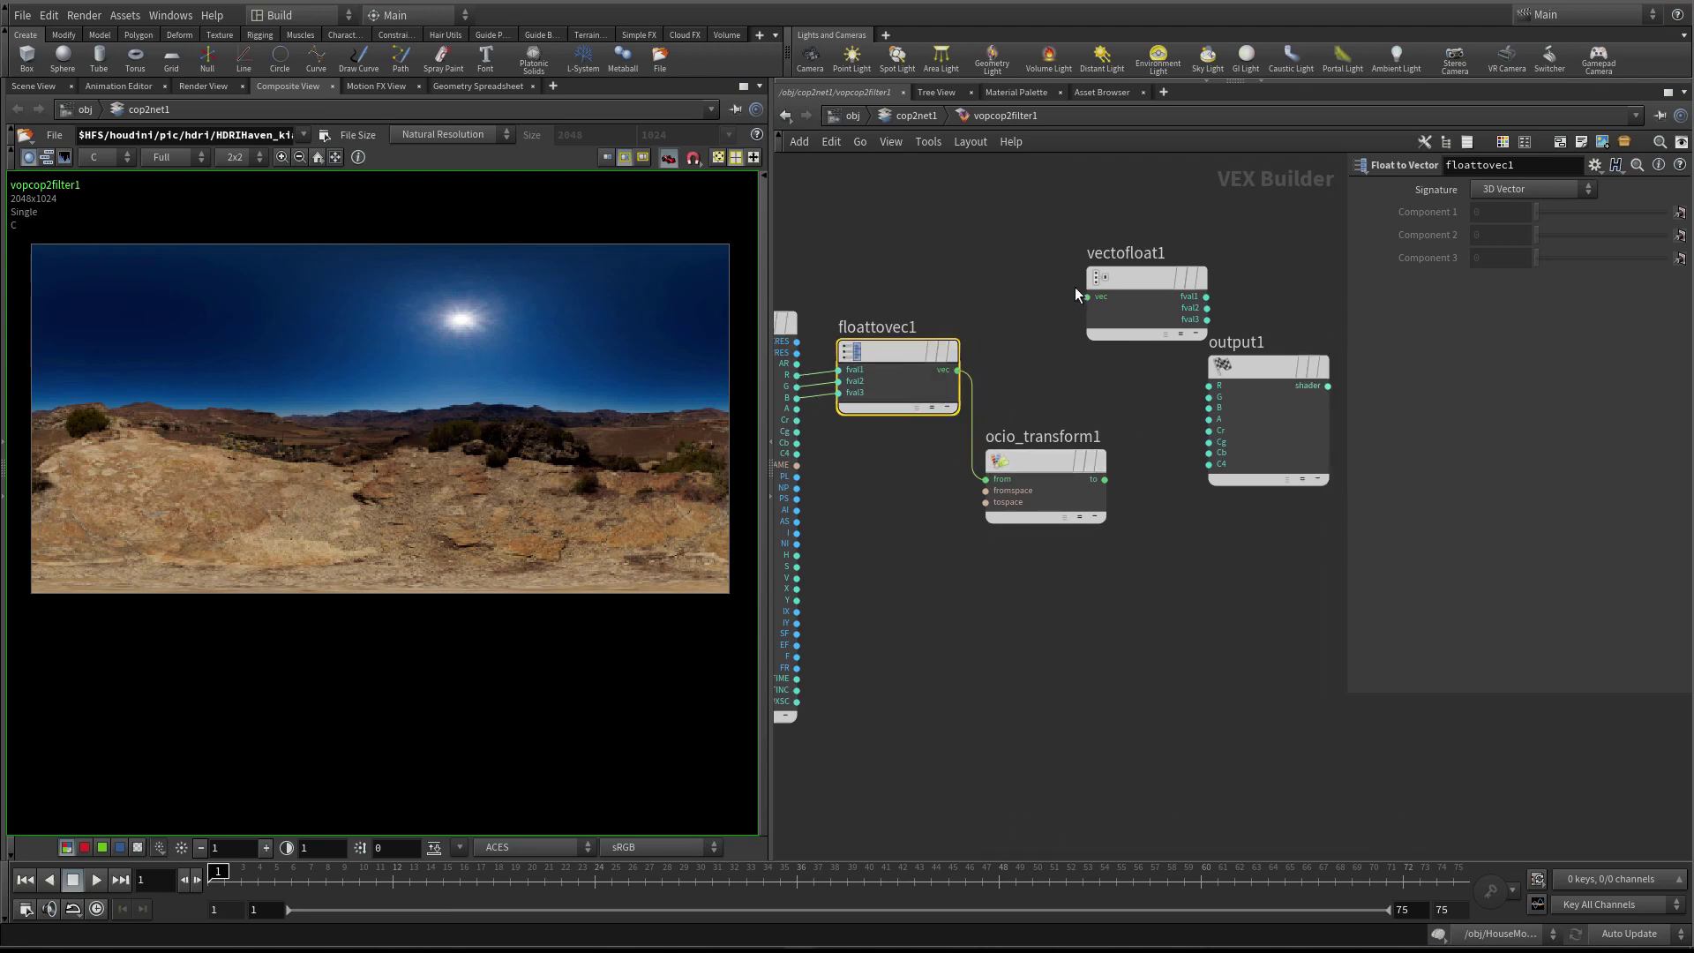
{"action": "left_click", "coordinate": [1087, 296]}
{"action": "left_click", "coordinate": [1105, 479]}
Reposition output1 and connect vectofloat1's fval1, fval2 and fval3 outputs to its R, G and B inputs
{"action": "left_click_drag", "start_coordinate": [1240, 368], "coordinate": [1305, 369]}
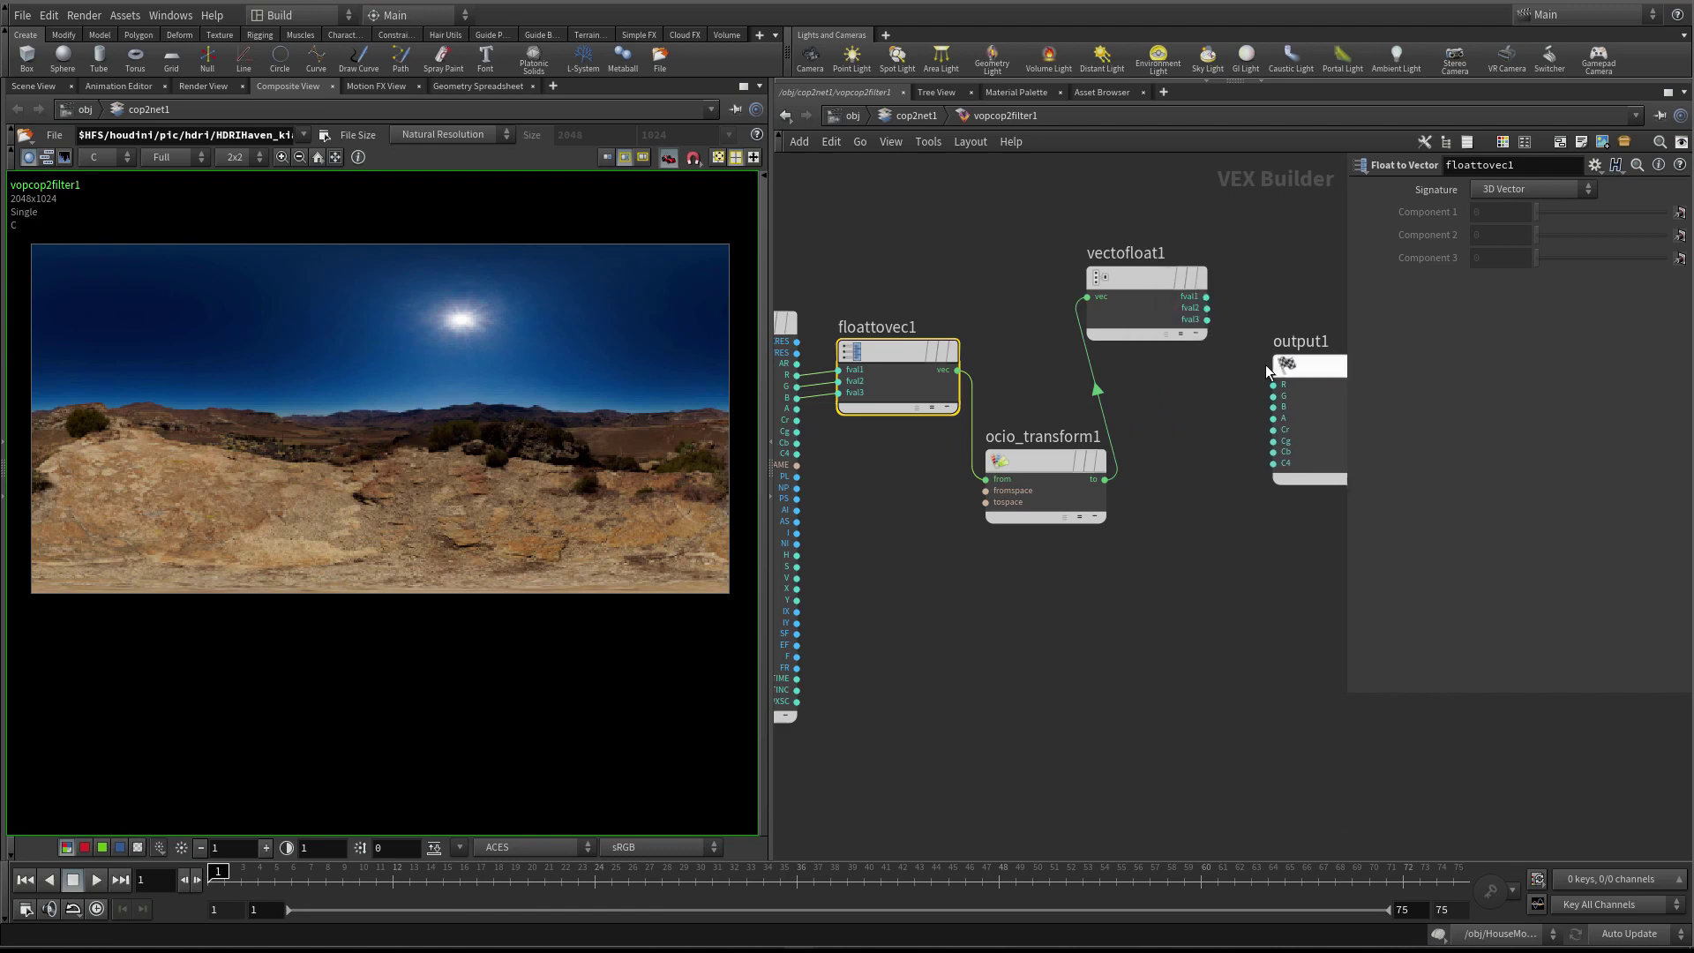
{"action": "scroll", "coordinate": [1130, 355], "scroll_direction": "right", "scroll_amount": 2}
{"action": "left_click_drag", "start_coordinate": [1091, 300], "coordinate": [1128, 302]}
{"action": "scroll", "coordinate": [1103, 365], "scroll_direction": "right", "scroll_amount": 5}
{"action": "left_click_drag", "start_coordinate": [1103, 365], "coordinate": [1185, 291]}
{"action": "left_click", "coordinate": [1030, 310]}
{"action": "left_click", "coordinate": [1143, 324]}
{"action": "left_click", "coordinate": [1030, 322]}
{"action": "left_click", "coordinate": [1142, 335]}
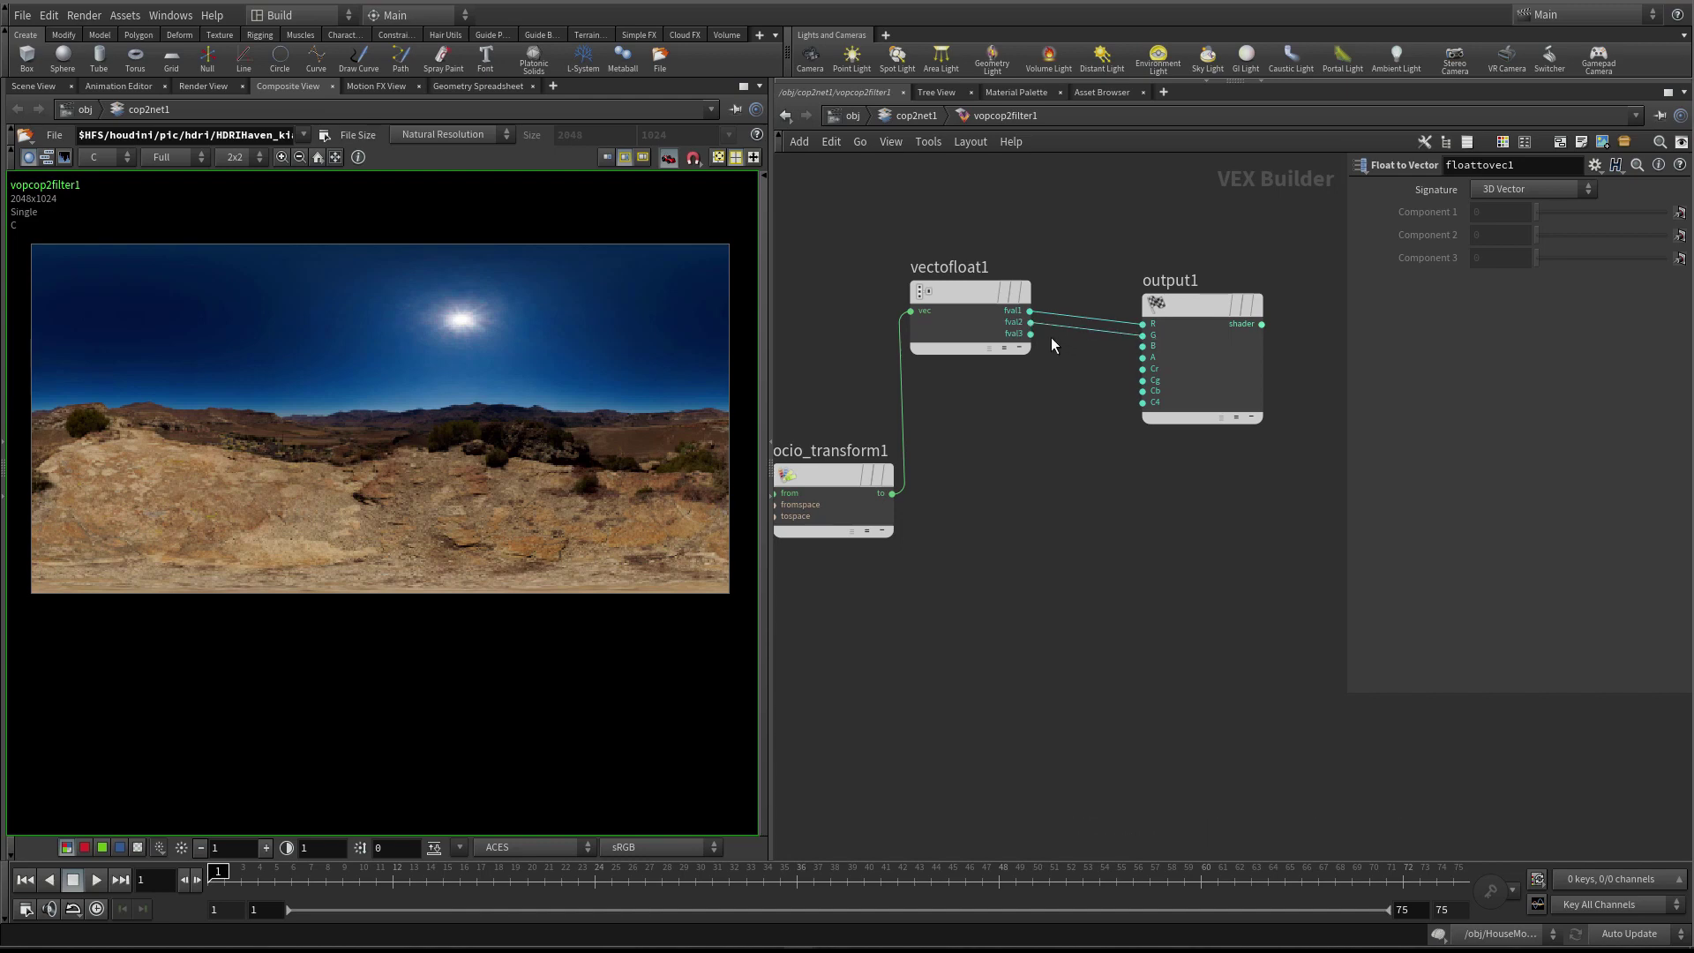
{"action": "left_click", "coordinate": [1031, 333]}
{"action": "left_click", "coordinate": [1142, 345]}
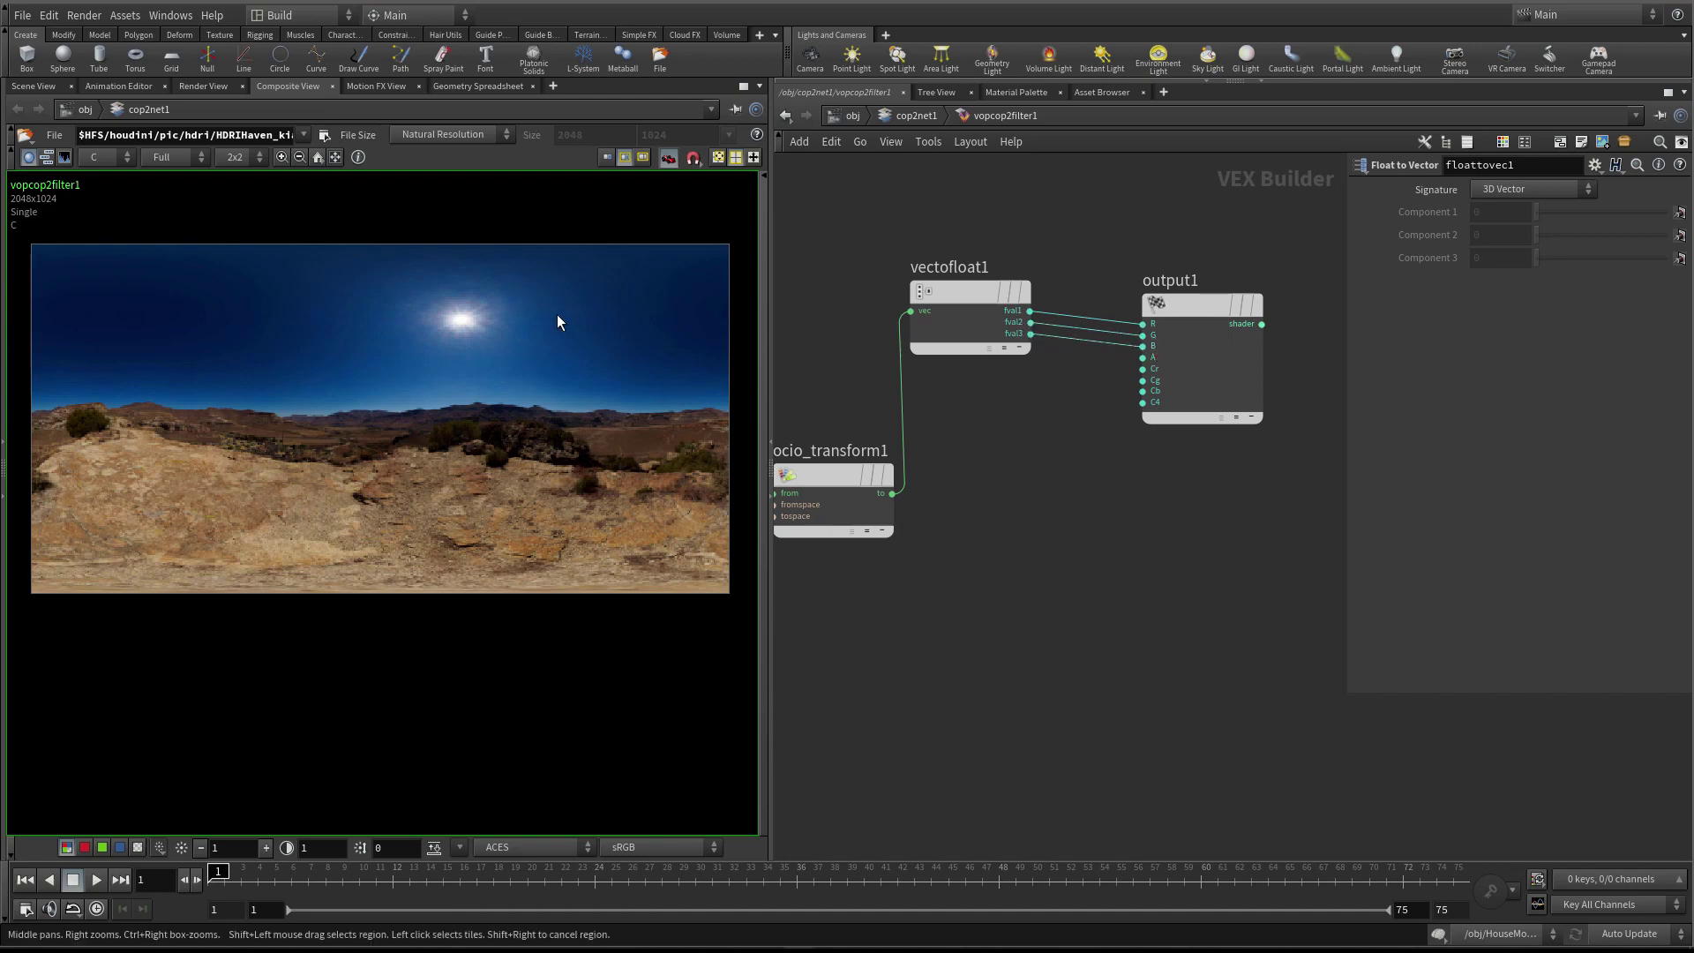
Return to cop2net1 and display the original HDRI File node to compare it with the VOP filter's output
{"action": "left_click", "coordinate": [913, 116]}
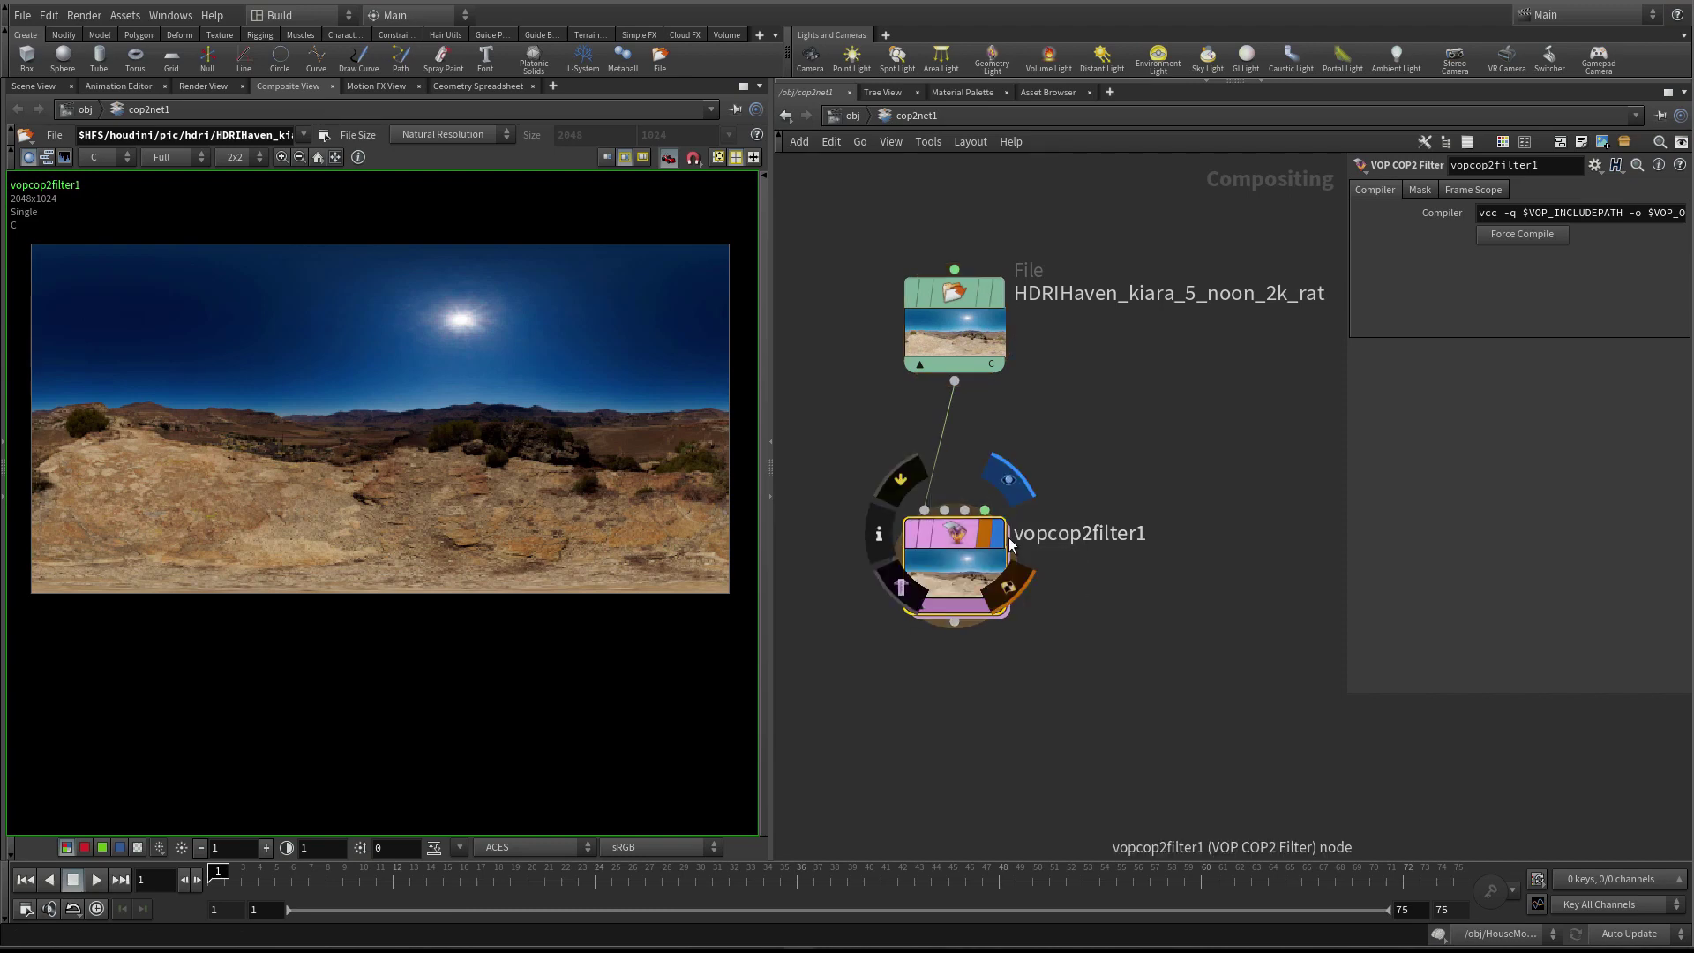
{"action": "left_click", "coordinate": [998, 294]}
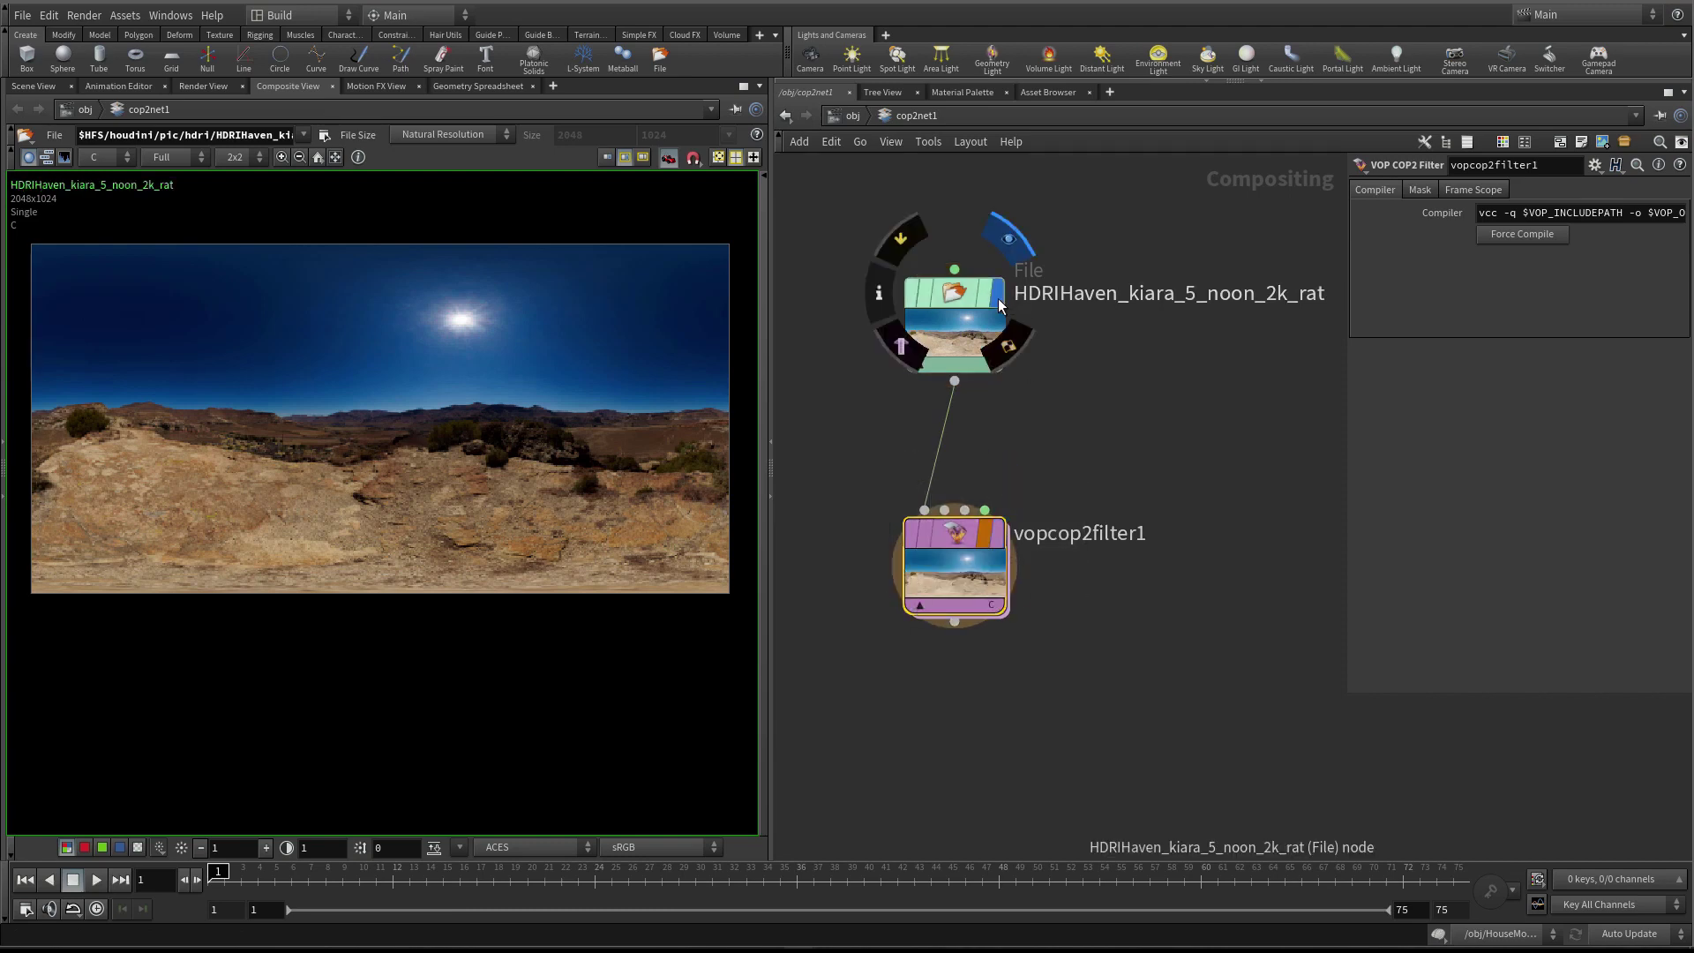
Display vopcop2filter1 again, go inside it and set the OCIO Transform's From Space to Utility - Linear - sRGB
{"action": "left_click", "coordinate": [999, 536]}
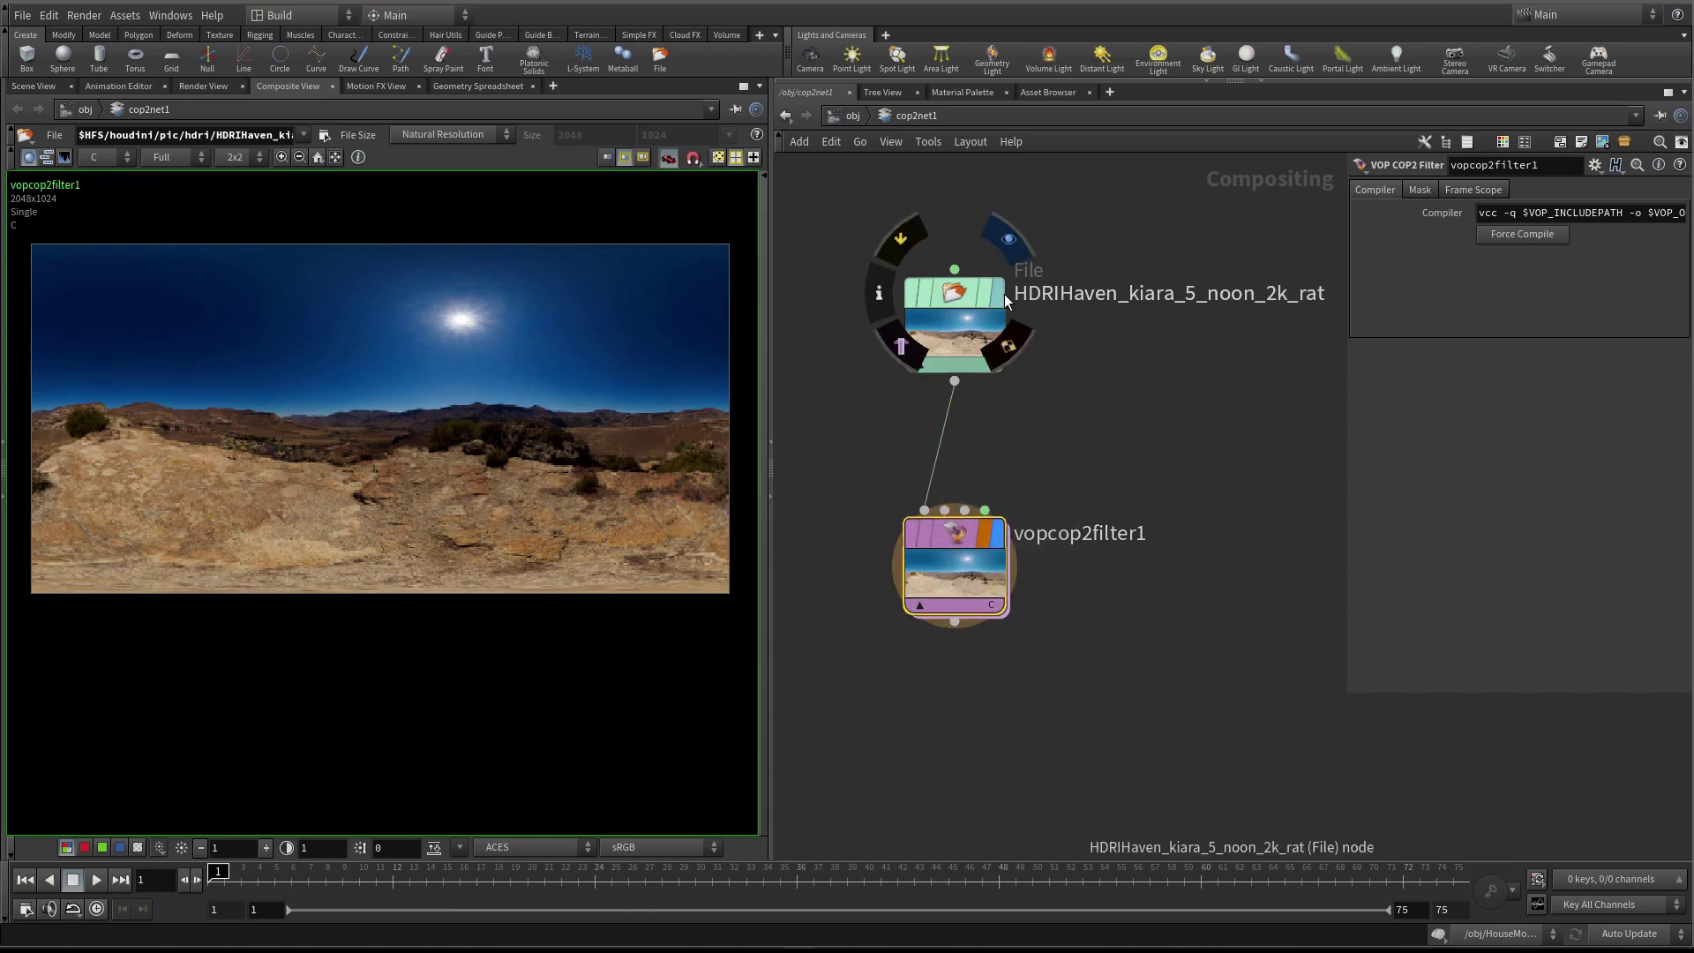
{"action": "double_click", "coordinate": [957, 564]}
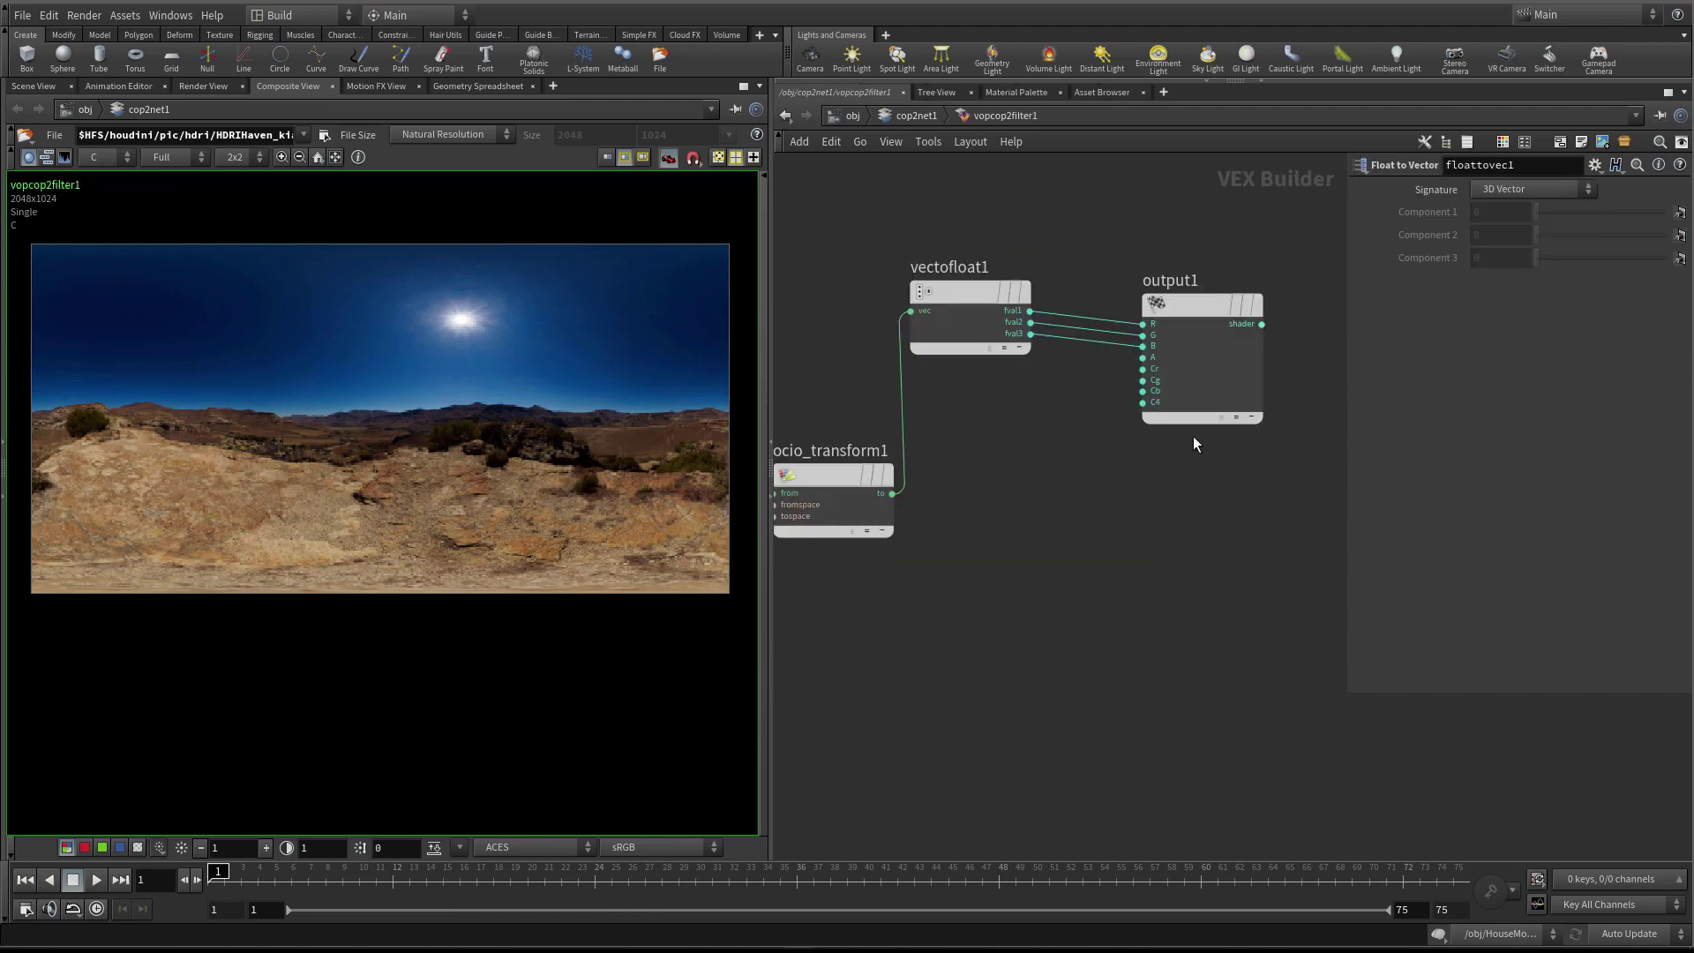
{"action": "left_click", "coordinate": [940, 527]}
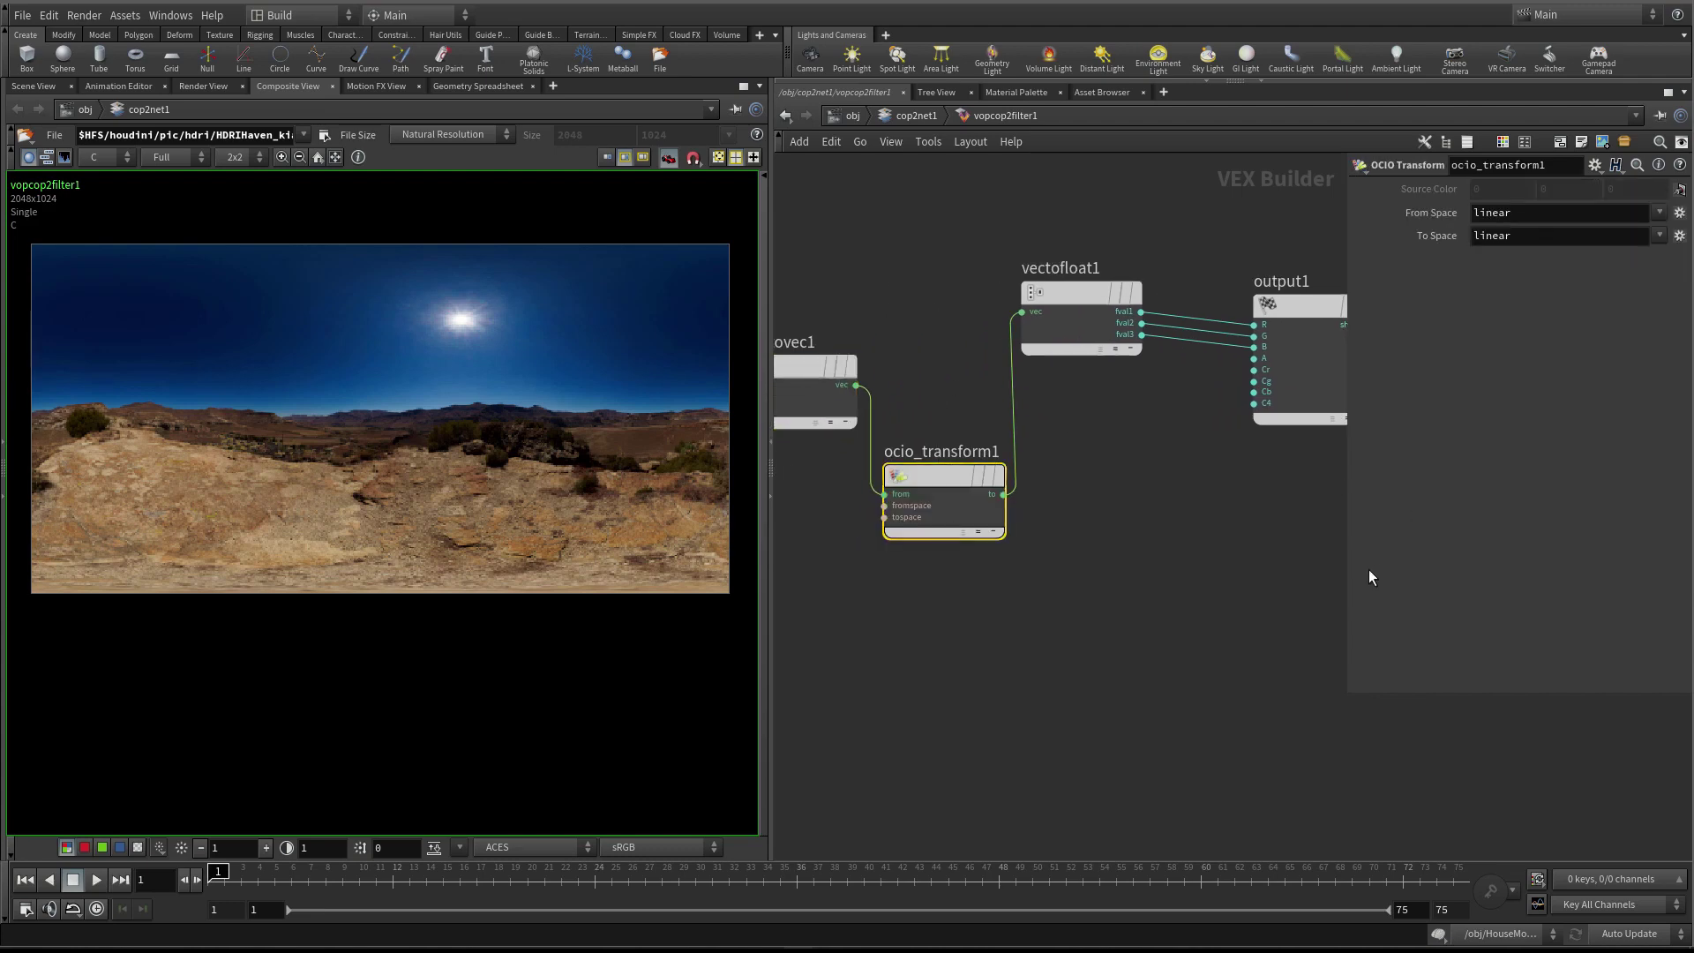
{"action": "left_click_drag", "start_coordinate": [1347, 535], "coordinate": [1187, 536]}
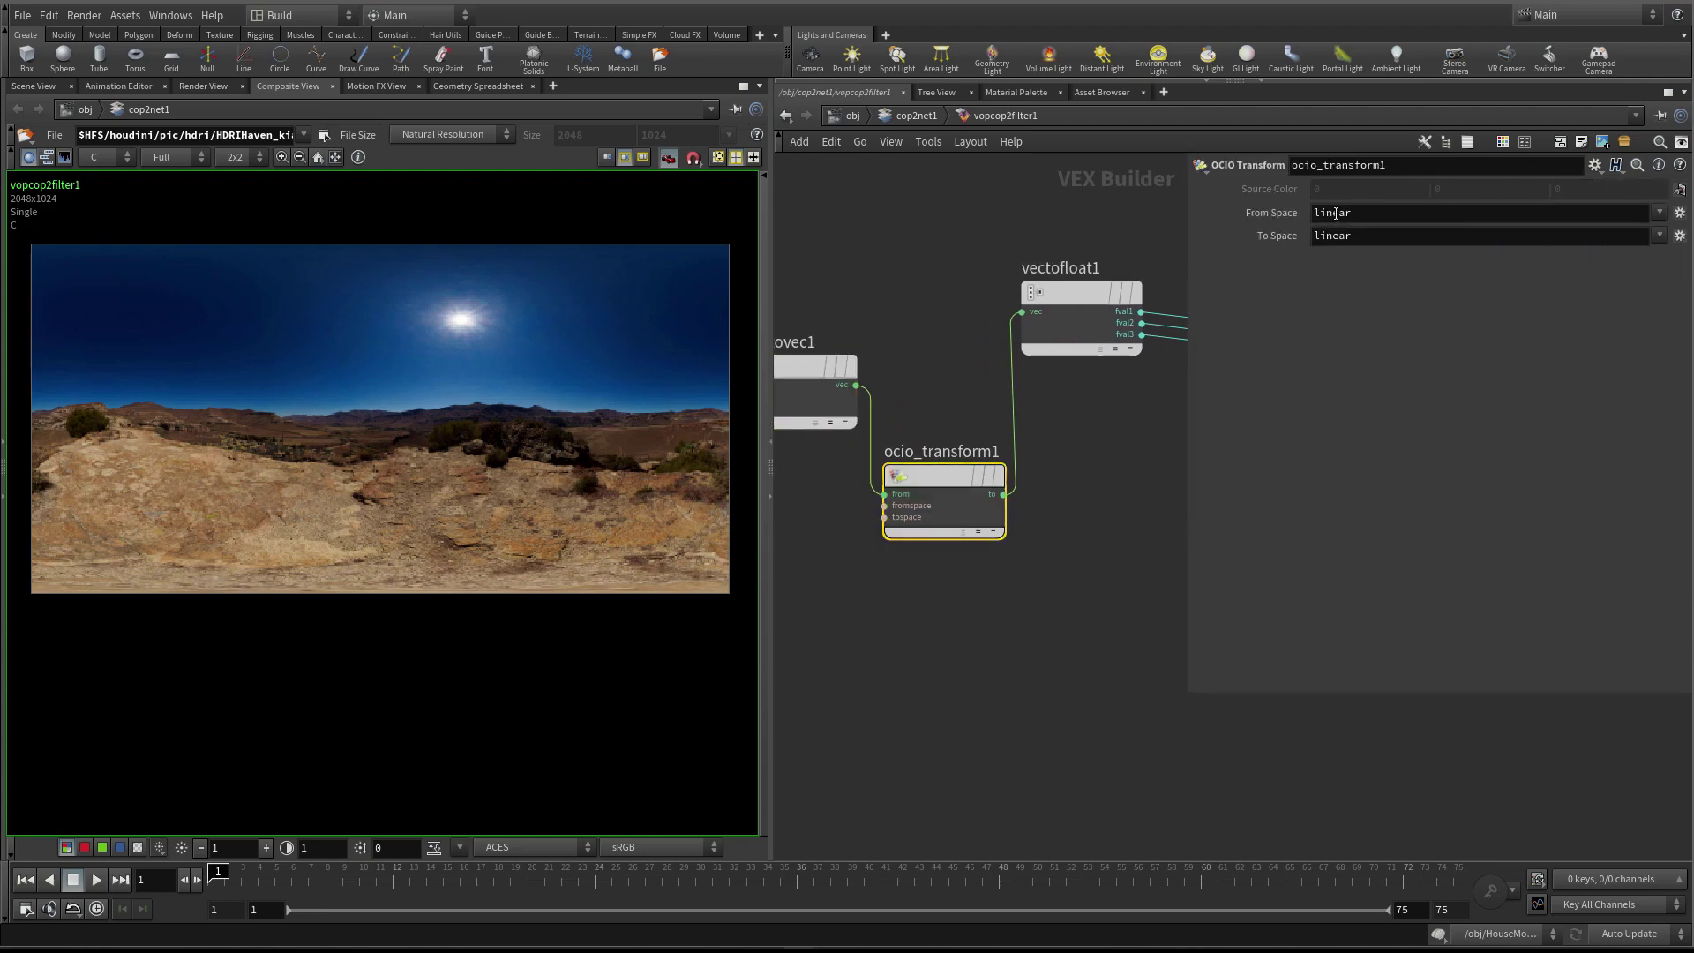
{"action": "left_click", "coordinate": [1379, 208]}
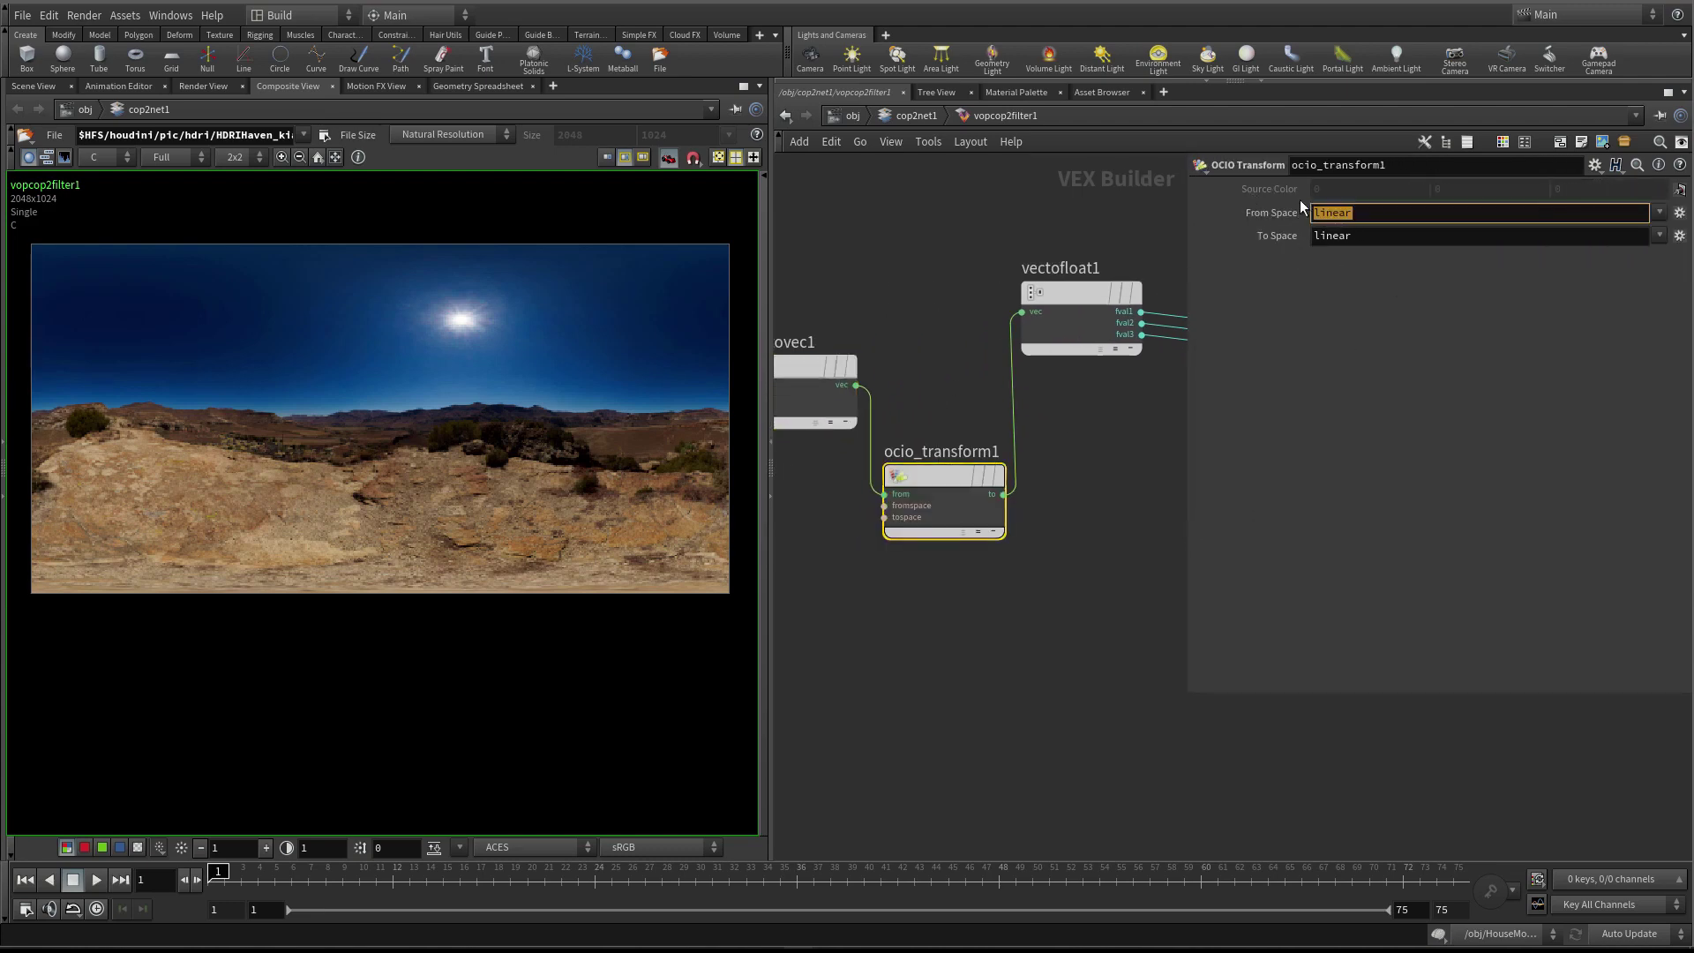
{"action": "left_click", "coordinate": [1661, 213]}
{"action": "scroll", "coordinate": [1602, 713], "scroll_direction": "down", "scroll_amount": 20}
{"action": "scroll", "coordinate": [1618, 866], "scroll_direction": "down", "scroll_amount": 1}
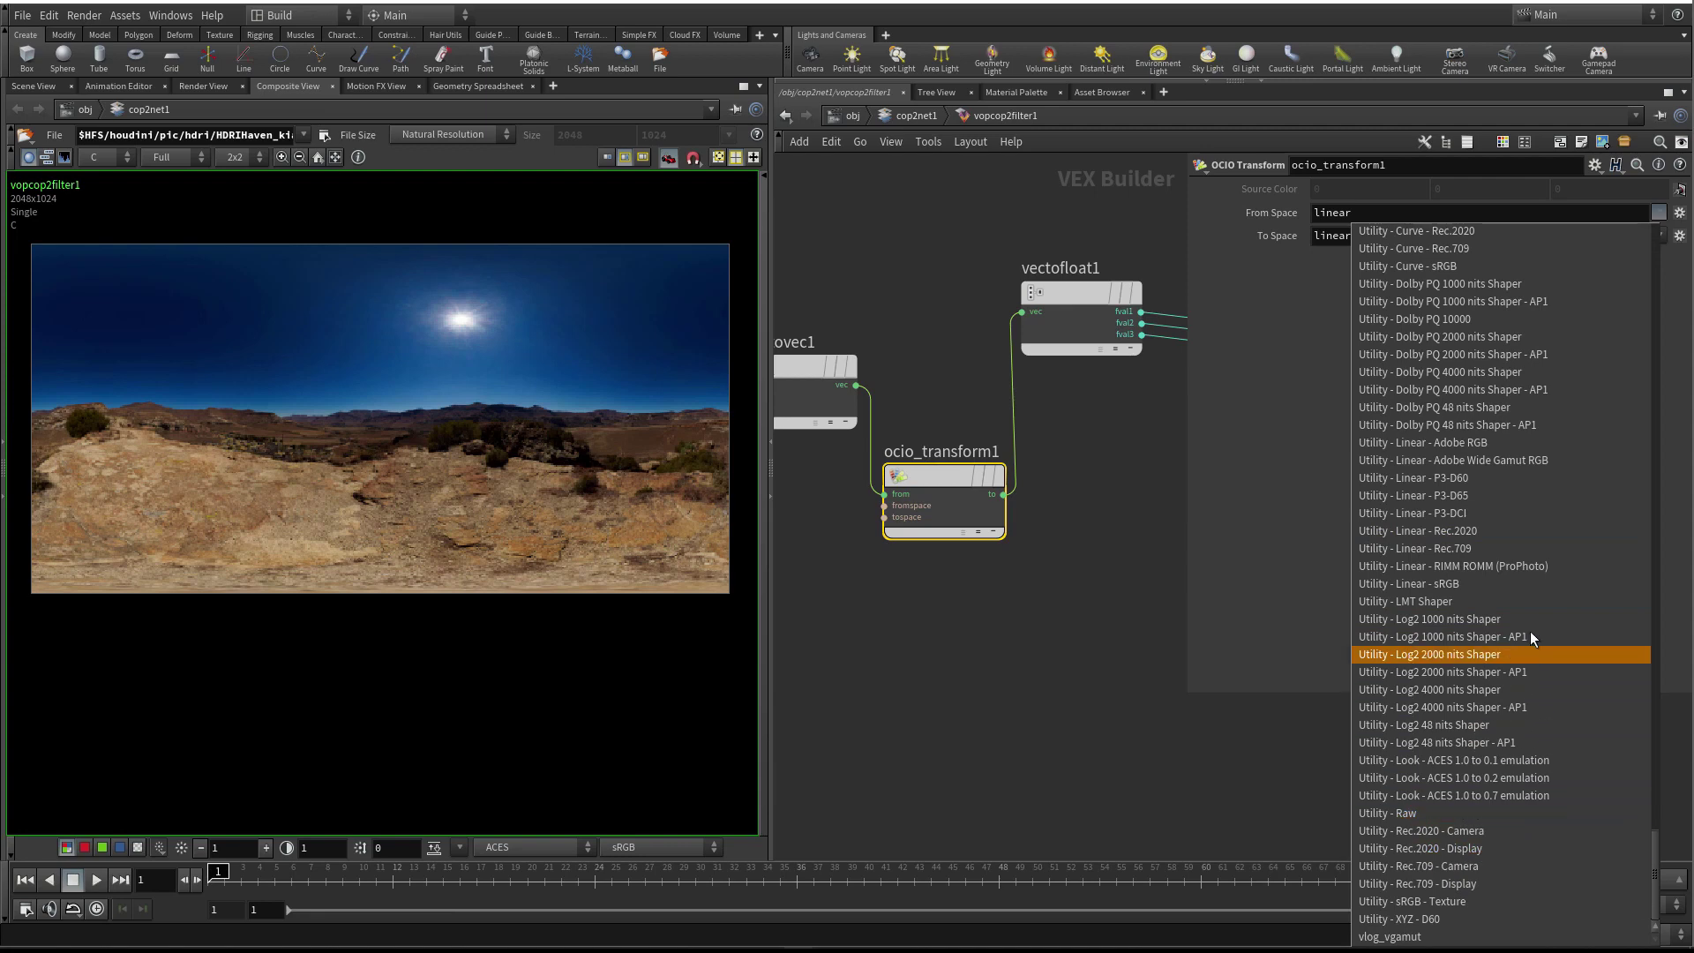
{"action": "left_click", "coordinate": [1461, 584]}
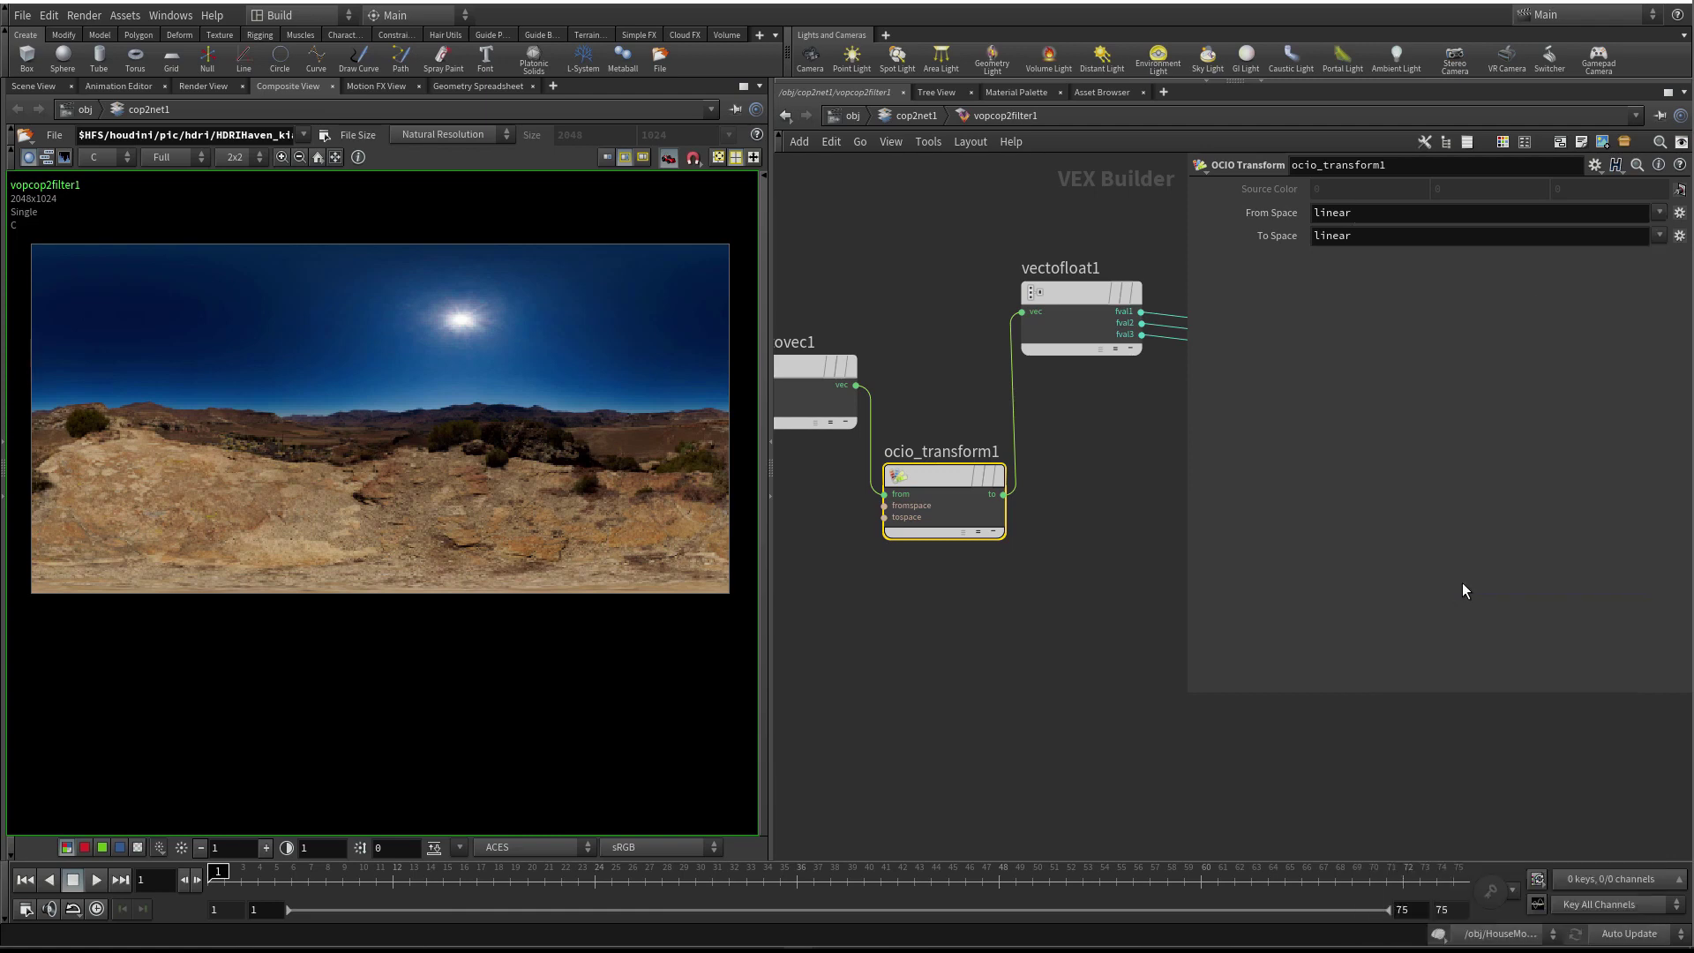
Set the OCIO Transform's To Space to ACES - ACEScg
{"action": "left_click", "coordinate": [1422, 244]}
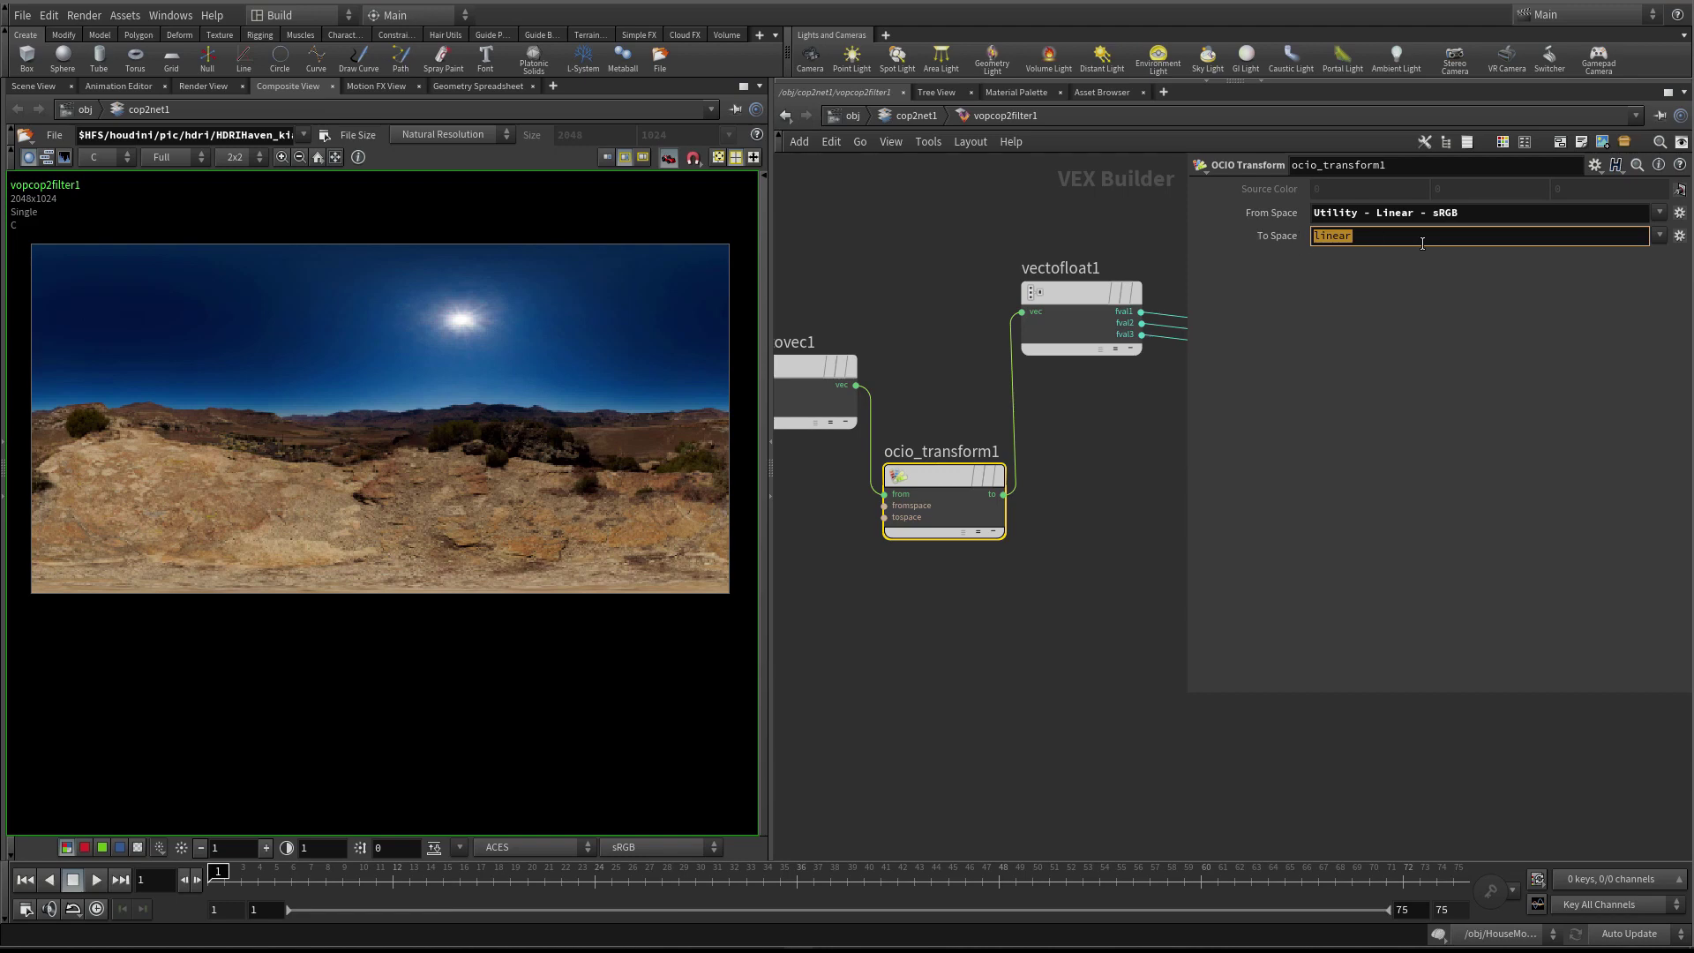
{"action": "left_click", "coordinate": [1655, 236]}
{"action": "left_click", "coordinate": [1523, 477]}
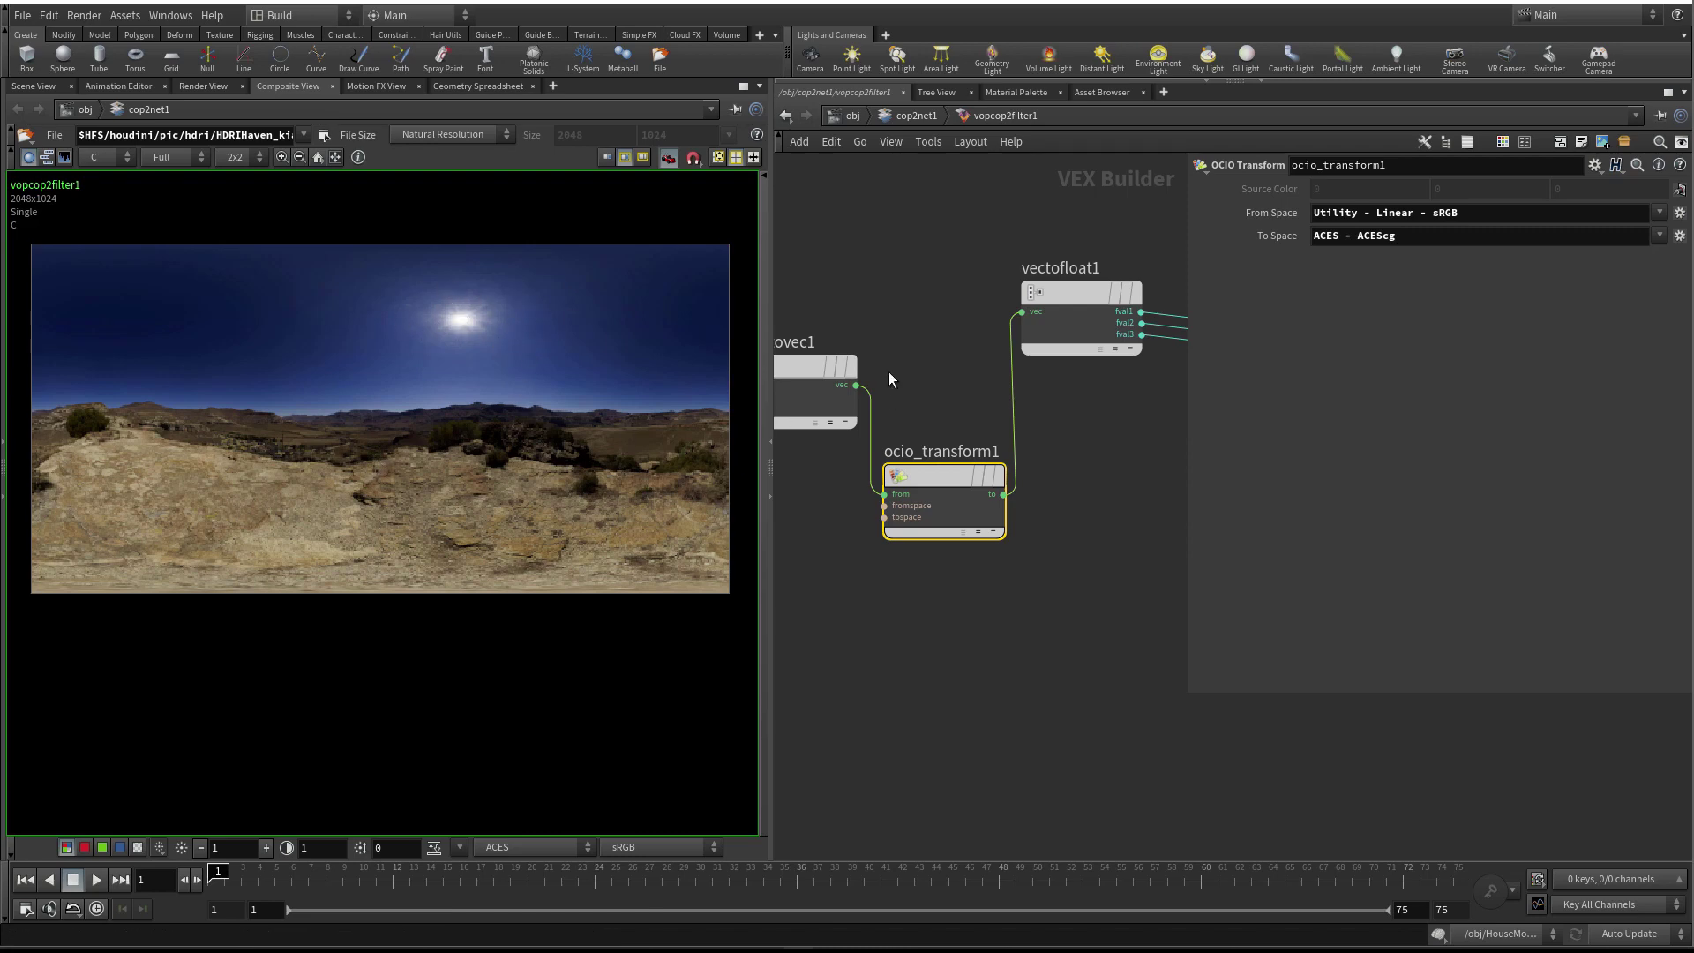
Return to cop2net1 and compare the source HDRI with the color-converted VOP filter output
{"action": "left_click", "coordinate": [909, 113]}
{"action": "mouse_move", "coordinate": [995, 540]}
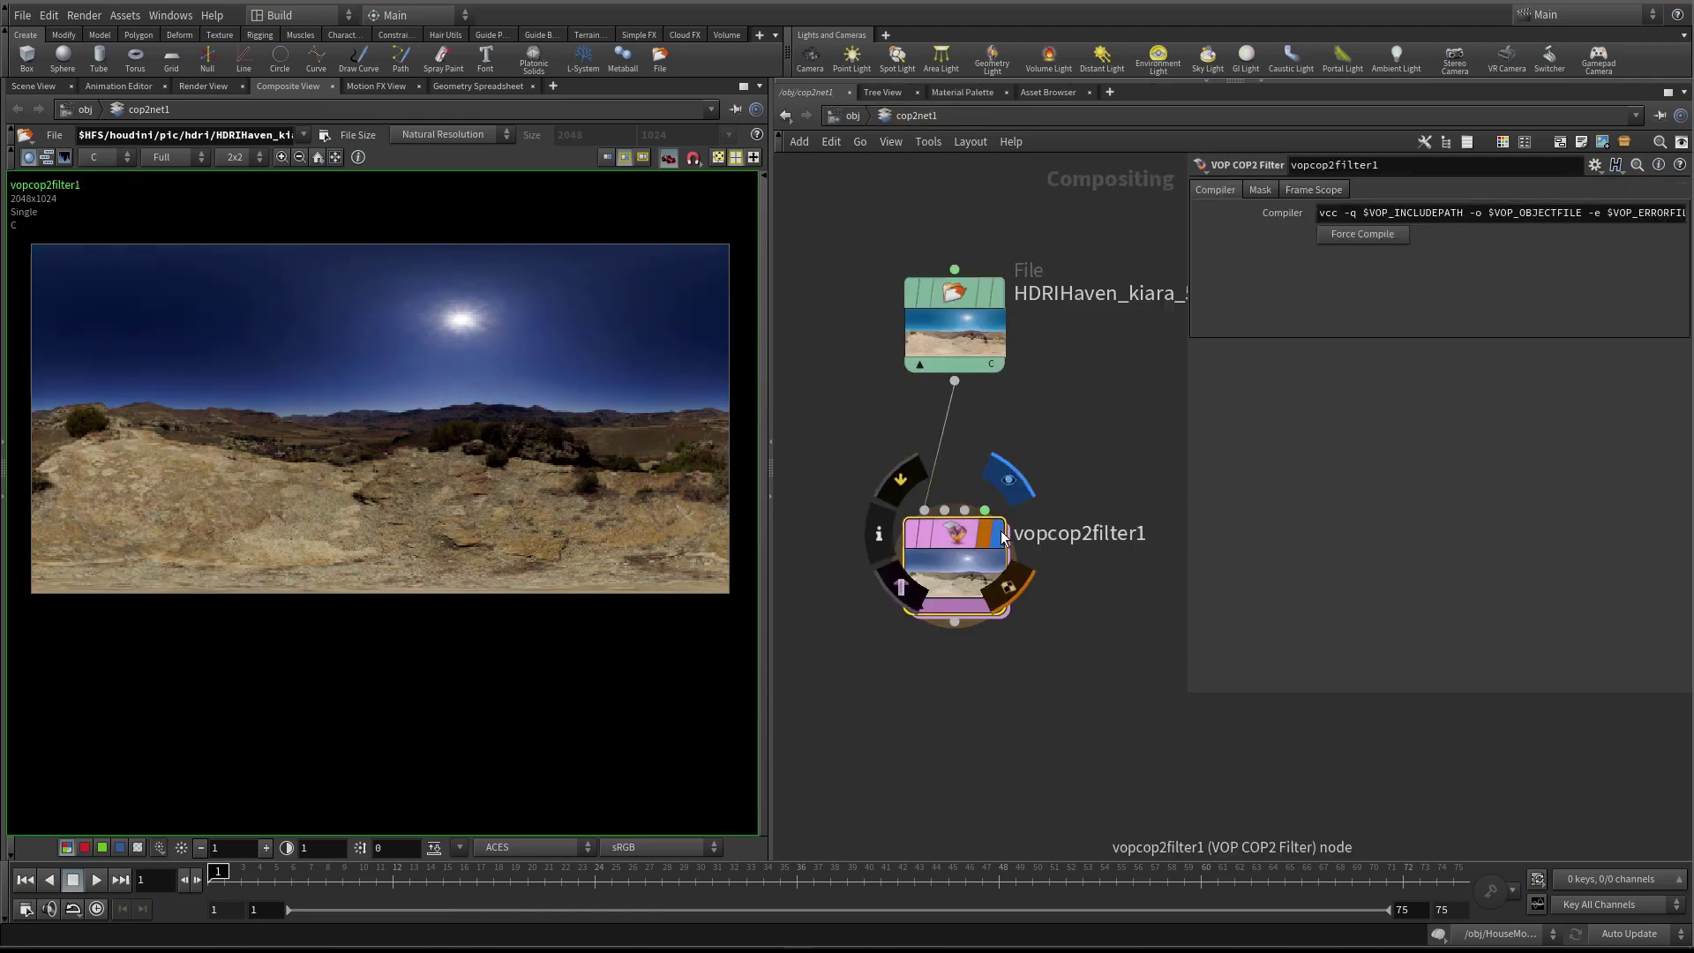
{"action": "left_click", "coordinate": [997, 293]}
{"action": "left_click", "coordinate": [1000, 533]}
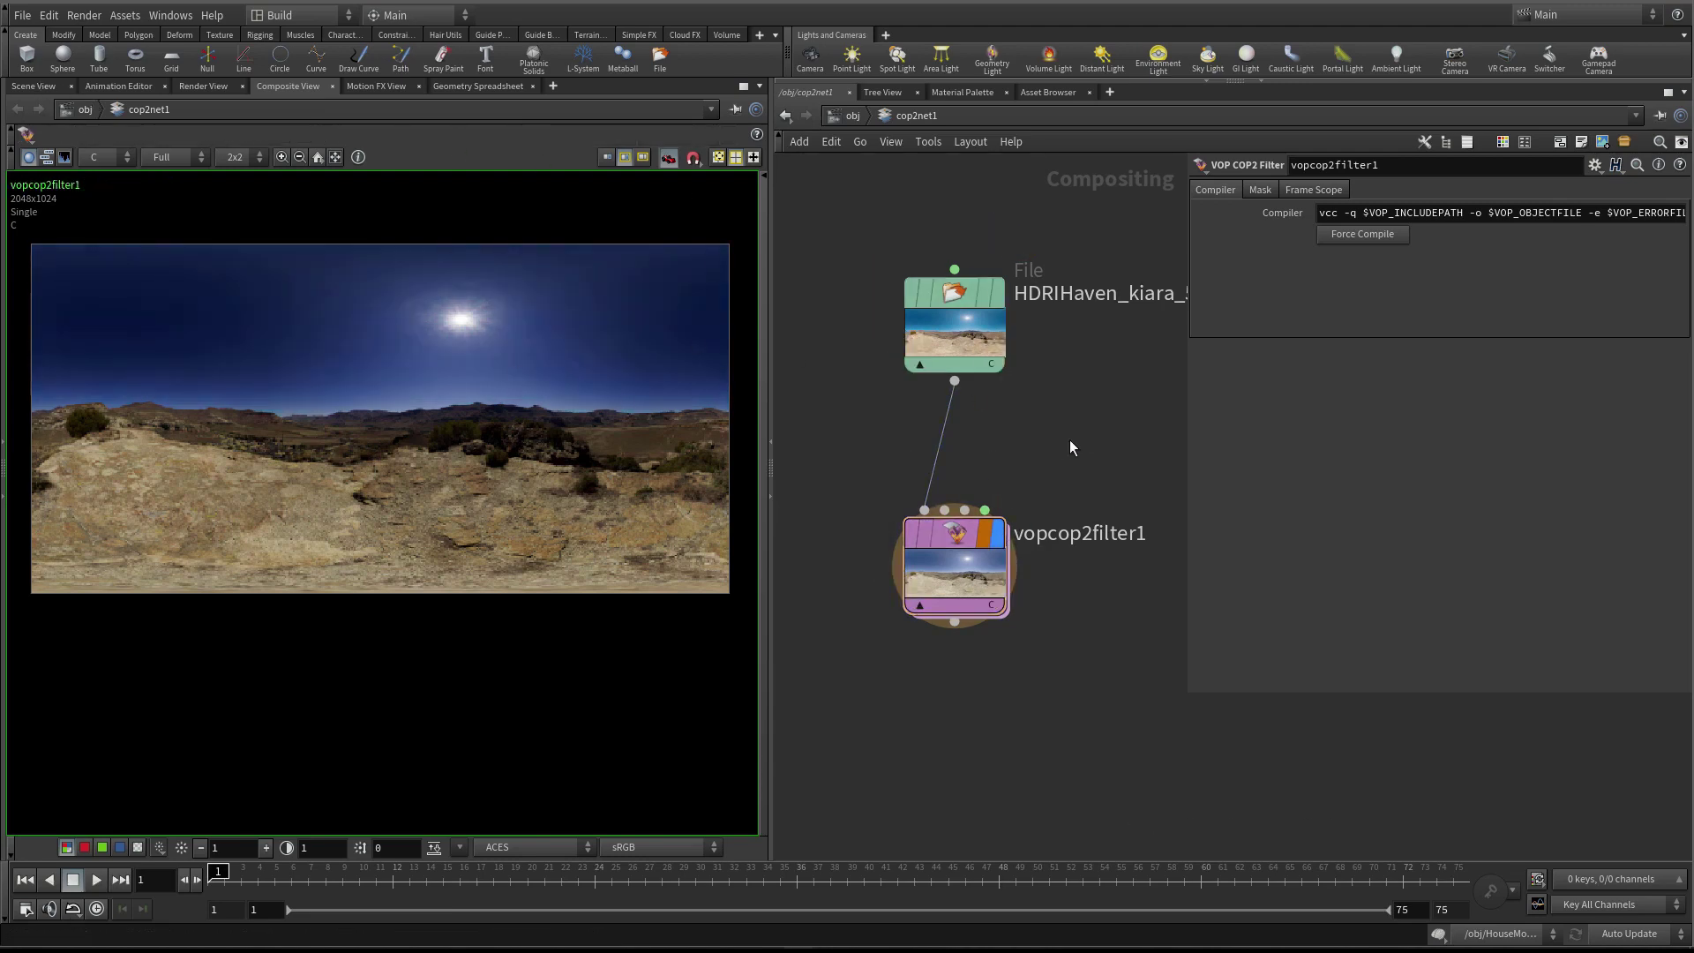
Add a ROP File Output node connected below vopcop2filter1 and set its Valid Frame Range to Render Current Frame
{"action": "middle_click_drag", "start_coordinate": [1050, 646], "coordinate": [1041, 626]}
{"action": "key", "text": "Tab"}
{"action": "type", "text": "rop"}
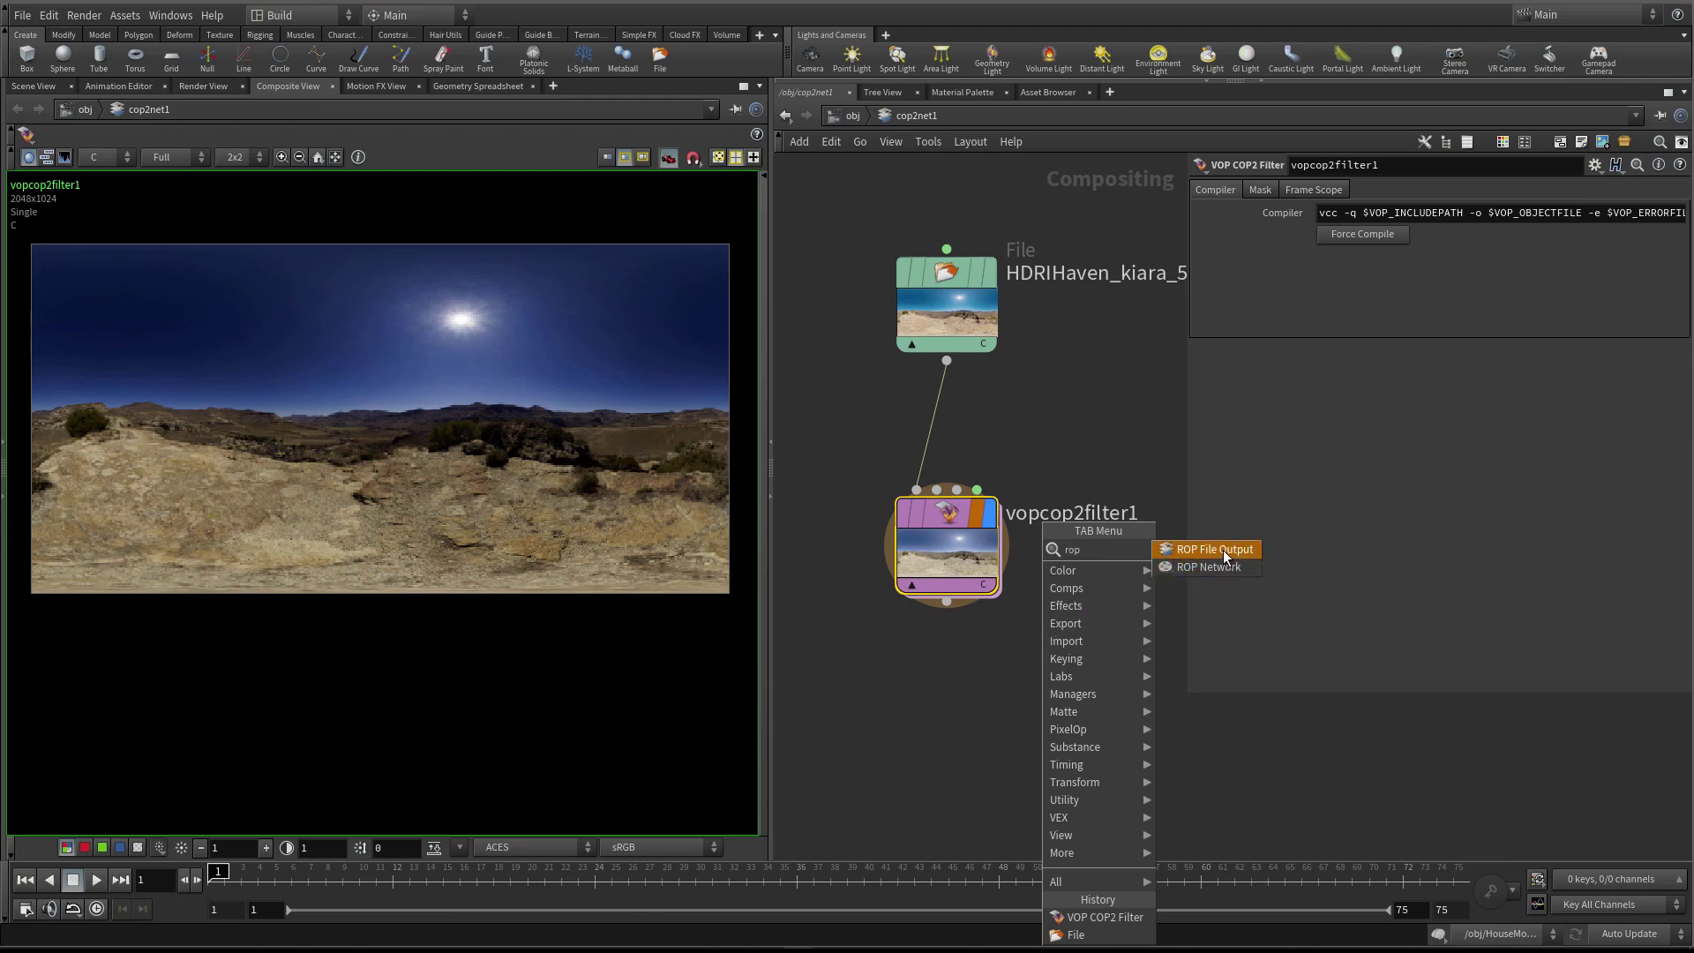
{"action": "left_click", "coordinate": [1222, 549]}
{"action": "left_click", "coordinate": [1046, 679]}
{"action": "left_click_drag", "start_coordinate": [1056, 681], "coordinate": [993, 688]}
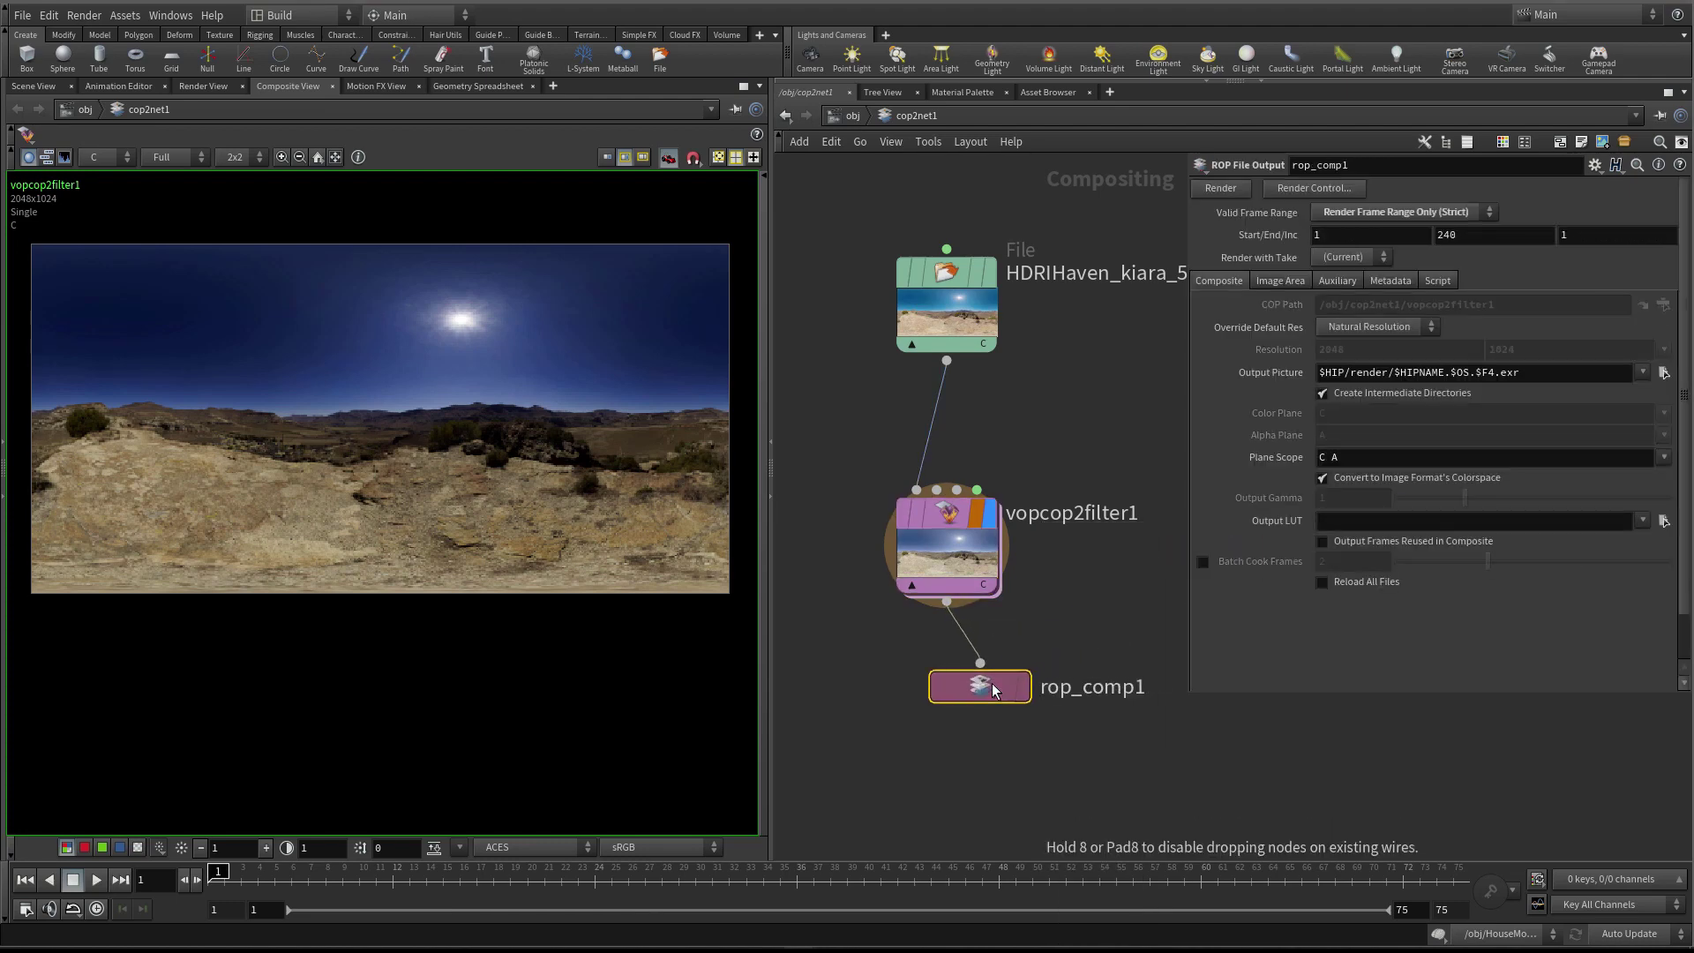
{"action": "left_click", "coordinate": [1387, 213]}
{"action": "left_click", "coordinate": [1388, 231]}
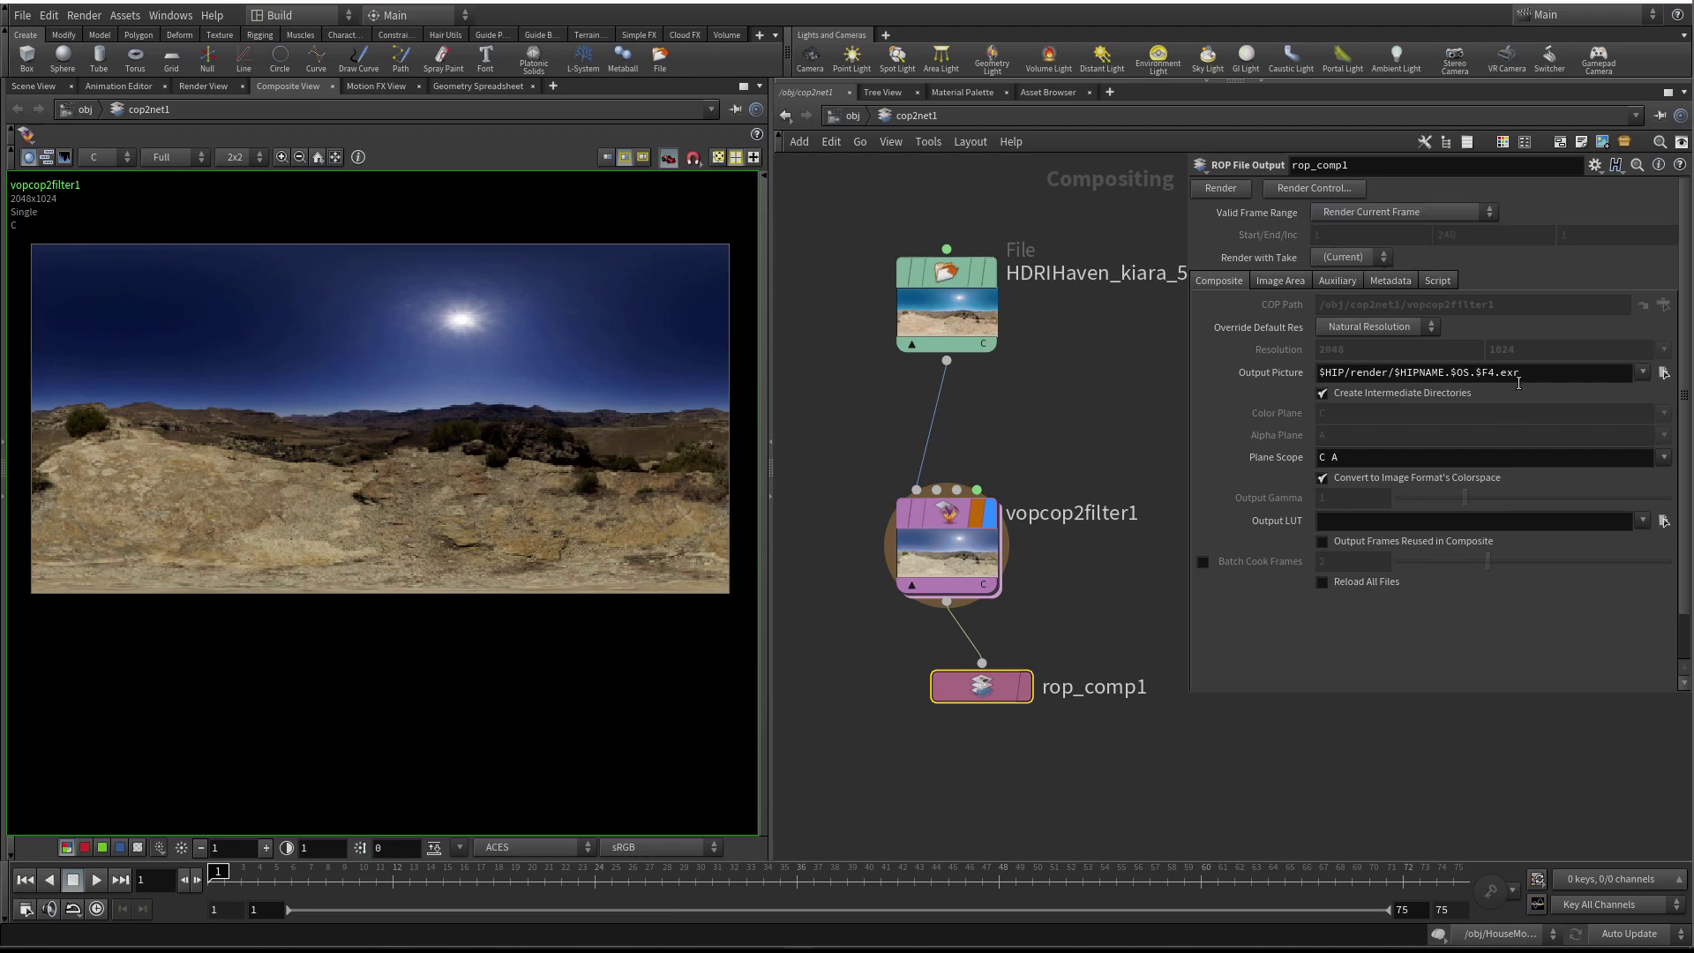
Set the Output Picture to $HIP/render/convertedEnvMap.$F4.exr and render the converted image
{"action": "left_click_drag", "start_coordinate": [1395, 375], "coordinate": [1457, 374]}
{"action": "left_click", "coordinate": [1398, 373]}
{"action": "double_click", "coordinate": [1408, 371]}
{"action": "left_click", "coordinate": [1403, 373]}
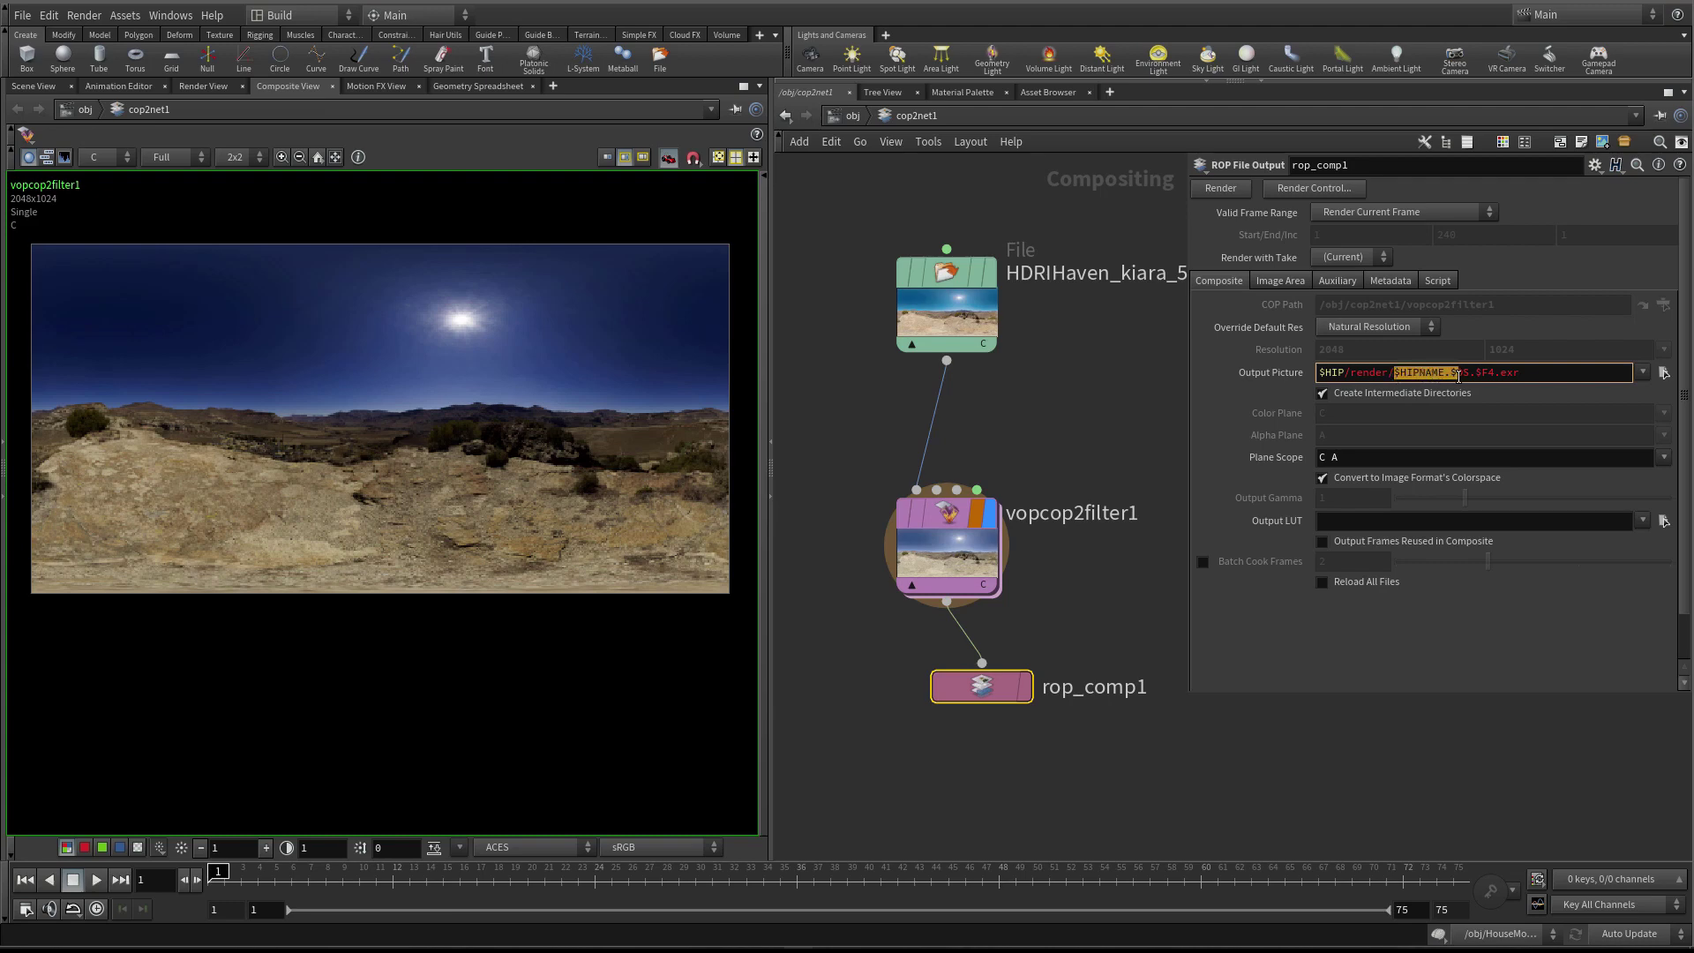
{"action": "type", "text": "com"}
{"action": "type", "text": "verted"}
{"action": "type", "text": "EnvMa"}
{"action": "type", "text": "p"}
{"action": "left_click", "coordinate": [1093, 415]}
{"action": "left_click", "coordinate": [1225, 191]}
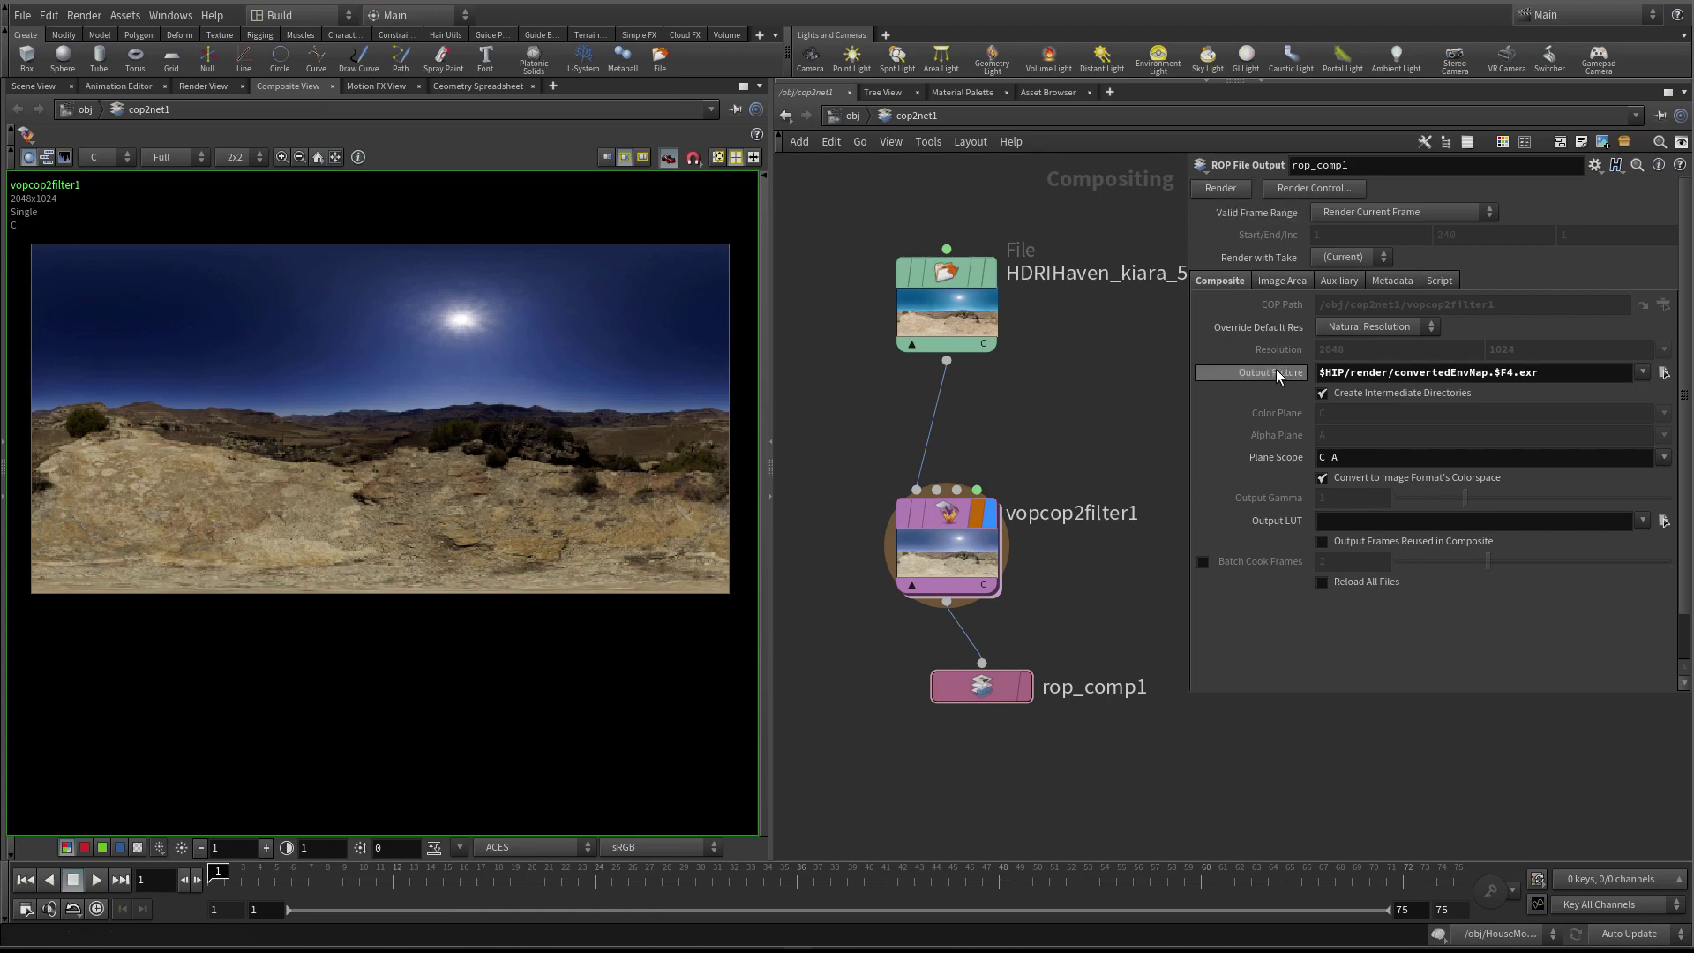
Copy rop_comp1's Output Picture parameter and paste it as a relative reference into envlight1's Environment Map
{"action": "right_click", "coordinate": [1253, 373]}
{"action": "left_click", "coordinate": [1337, 501]}
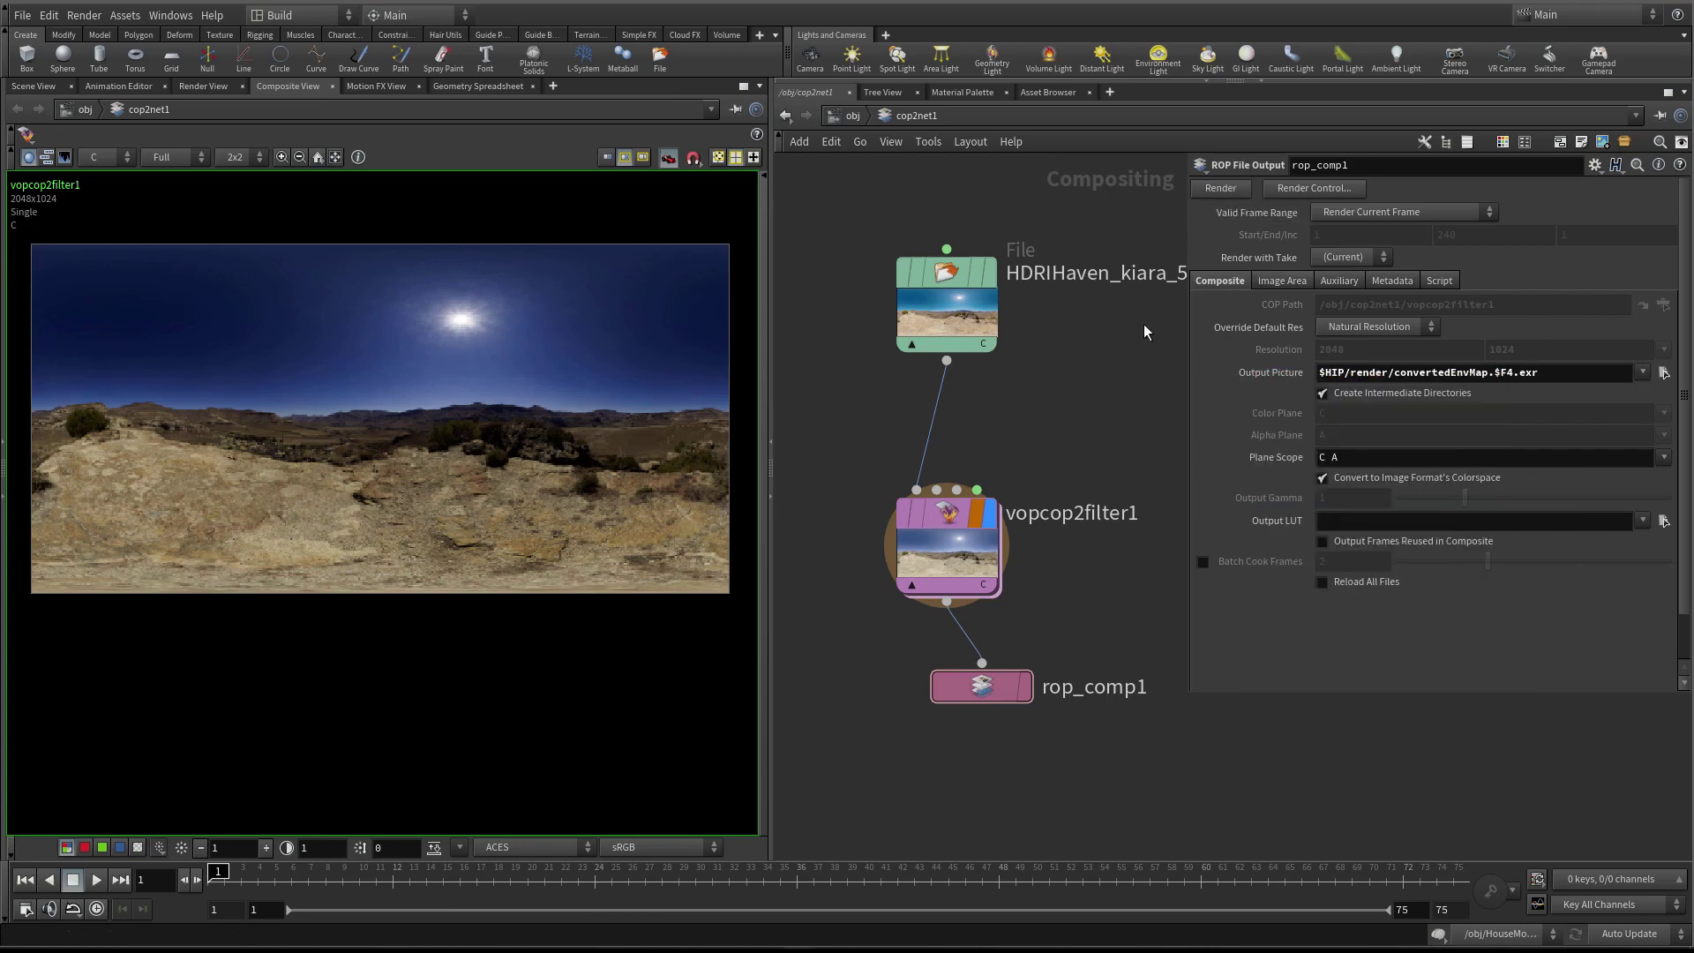
{"action": "left_click", "coordinate": [877, 112]}
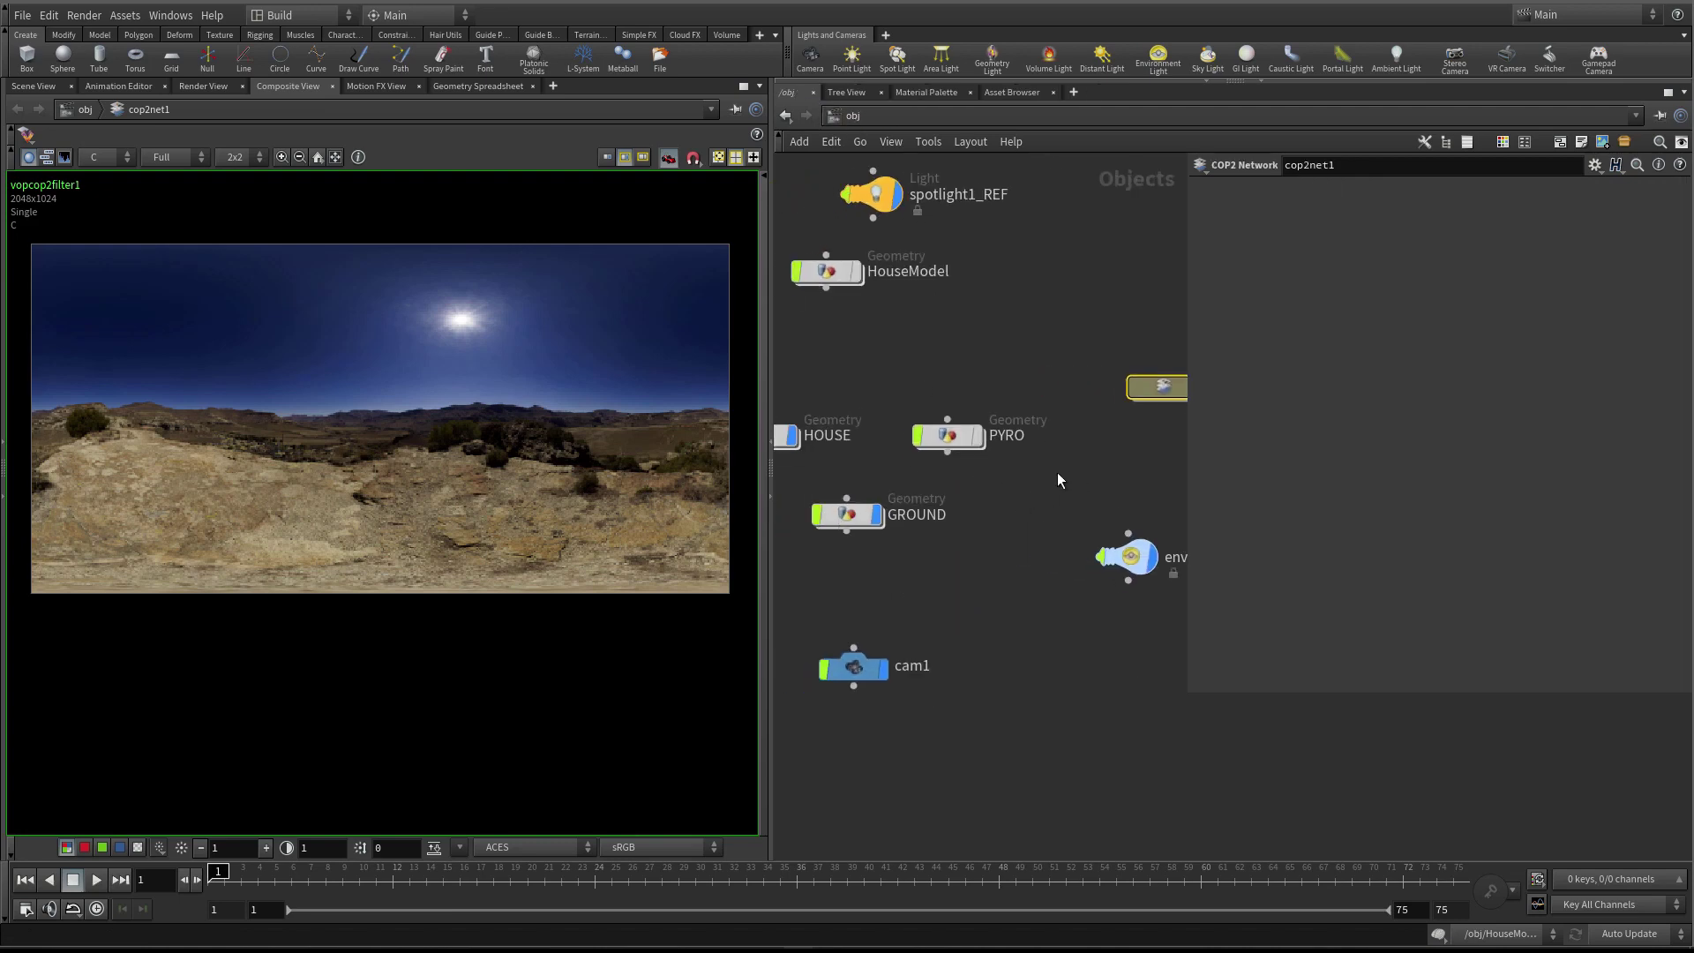
{"action": "left_click", "coordinate": [29, 86]}
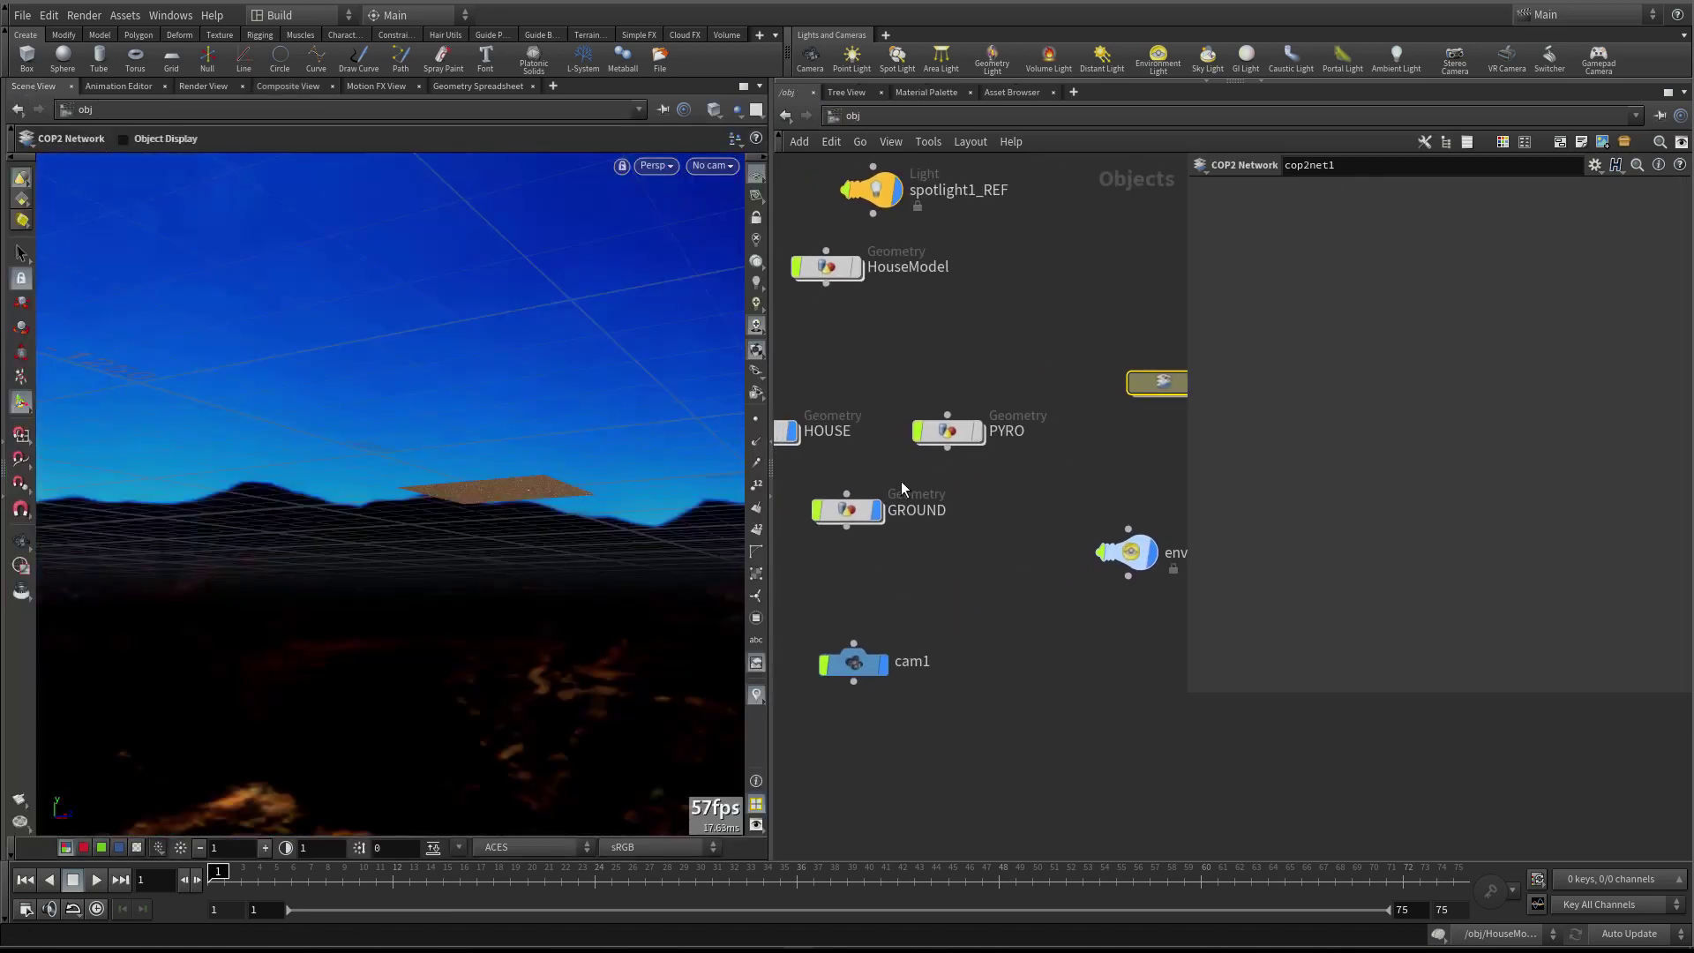
{"action": "scroll", "coordinate": [917, 490], "scroll_direction": "down", "scroll_amount": 3}
{"action": "left_click_drag", "start_coordinate": [1014, 503], "coordinate": [1105, 573]}
{"action": "right_click", "coordinate": [1267, 280]}
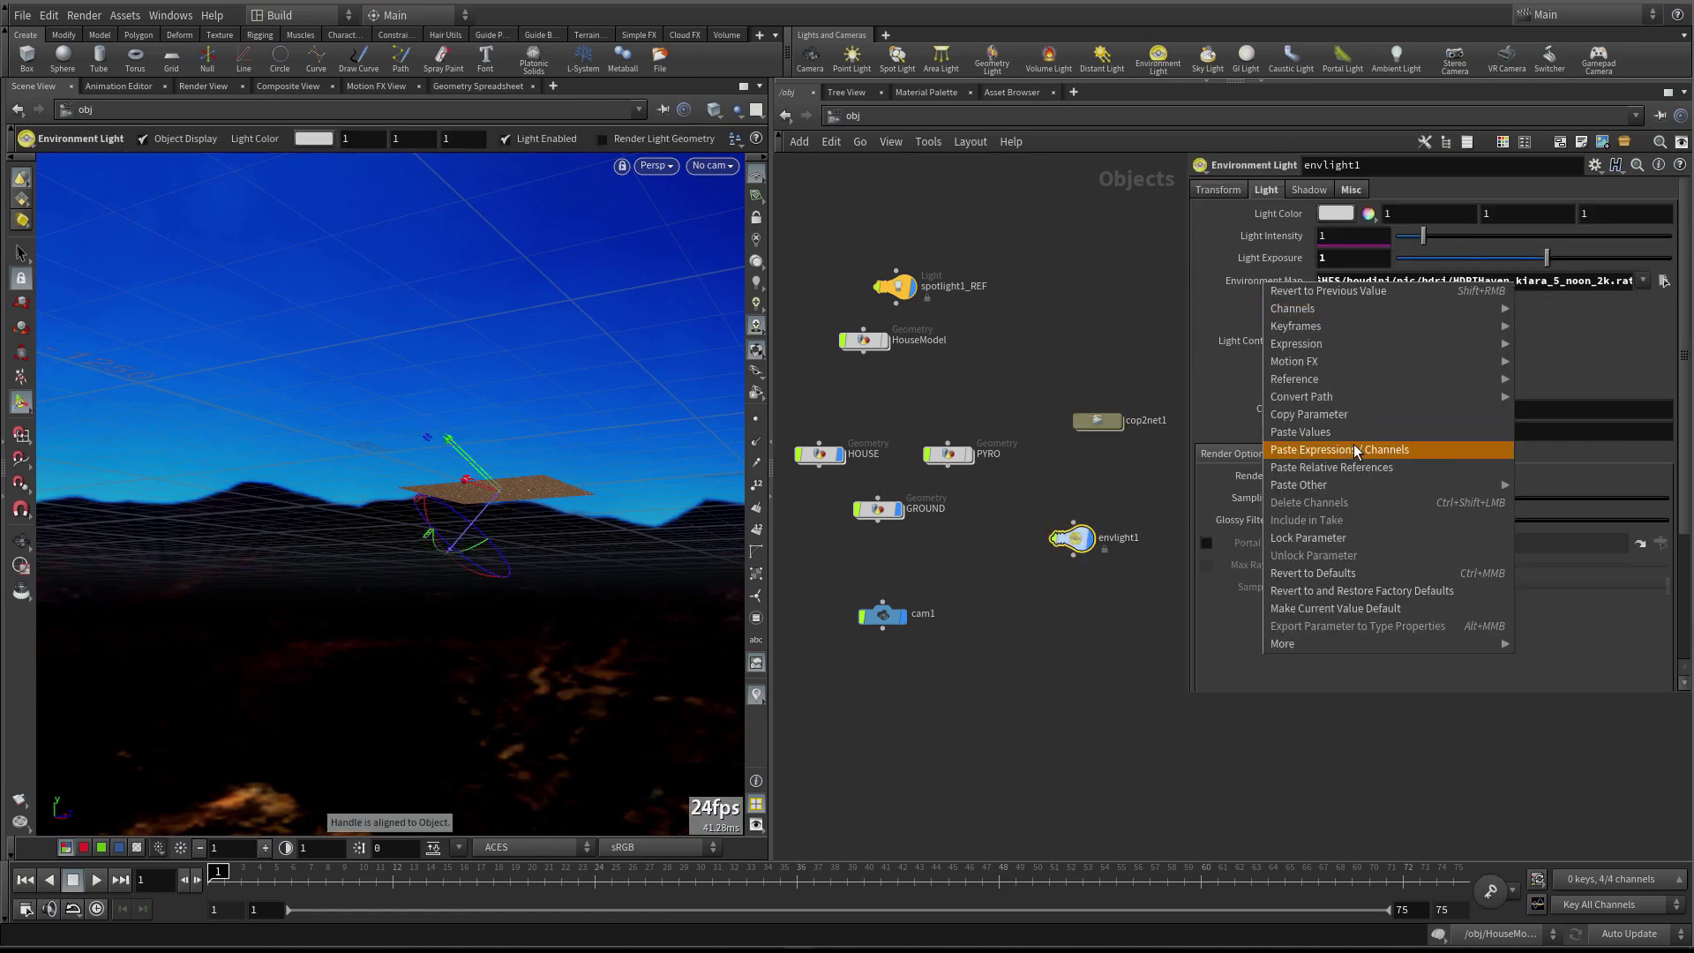
{"action": "left_click", "coordinate": [1395, 467]}
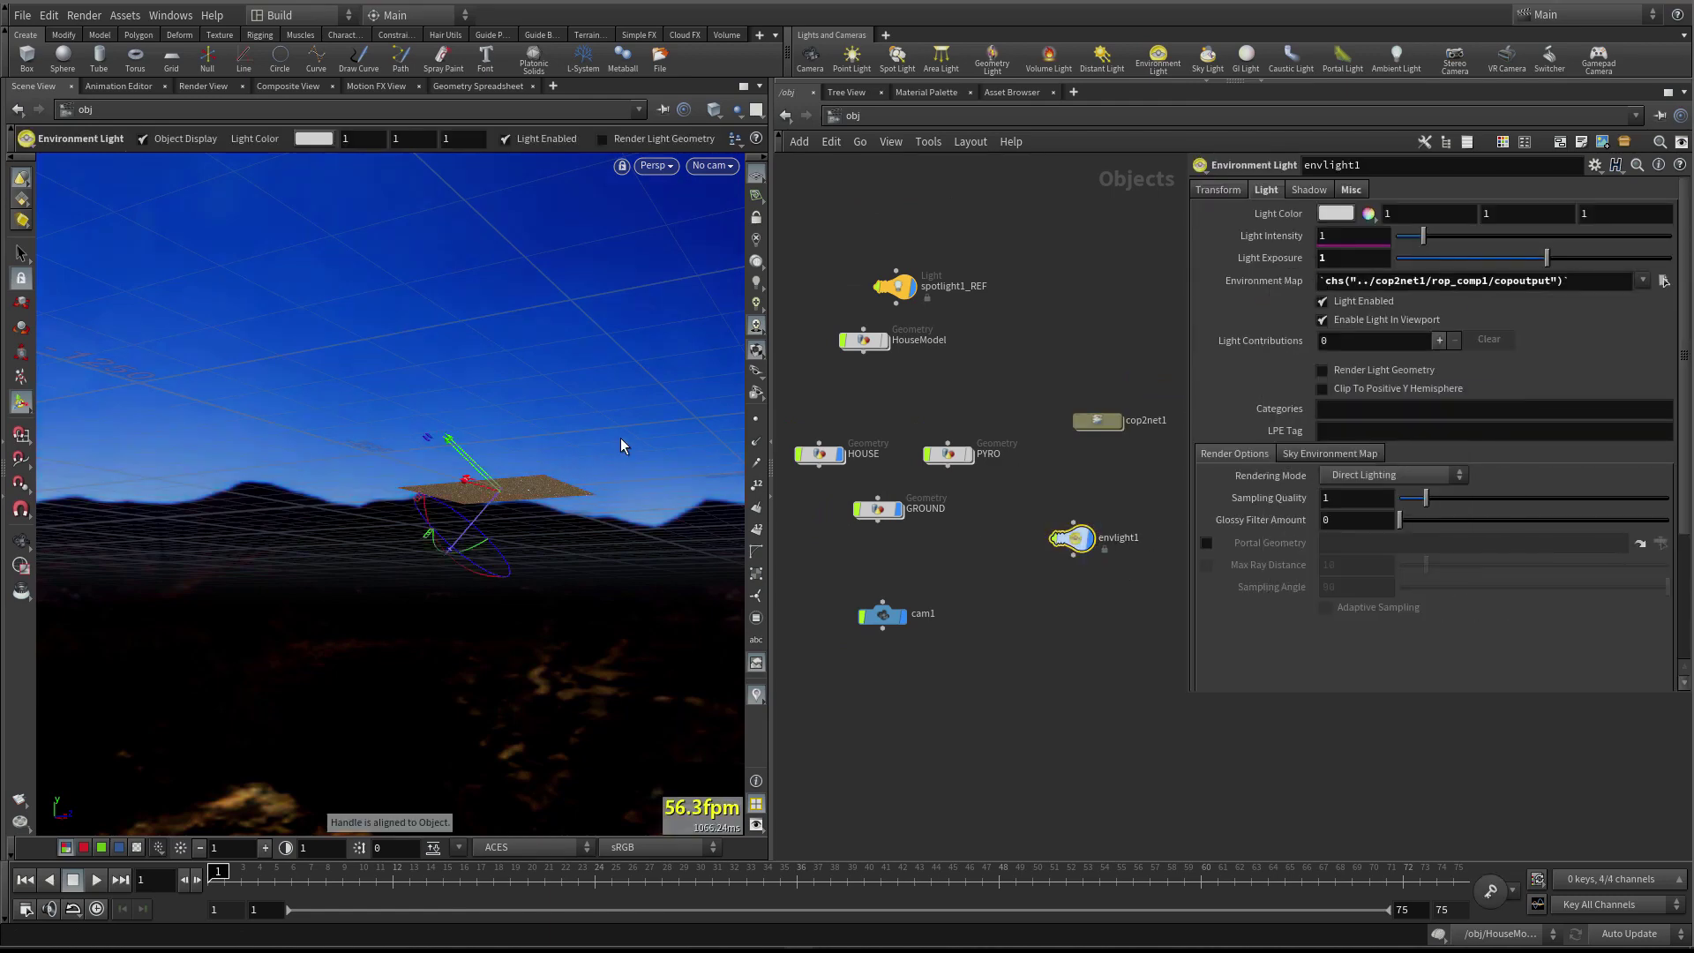
Check the environment in the scene view, then look through cam1
{"action": "key", "text": "Escape"}
{"action": "left_click_drag", "start_coordinate": [554, 374], "coordinate": [642, 488]}
{"action": "key", "text": "Return"}
{"action": "left_click", "coordinate": [713, 165]}
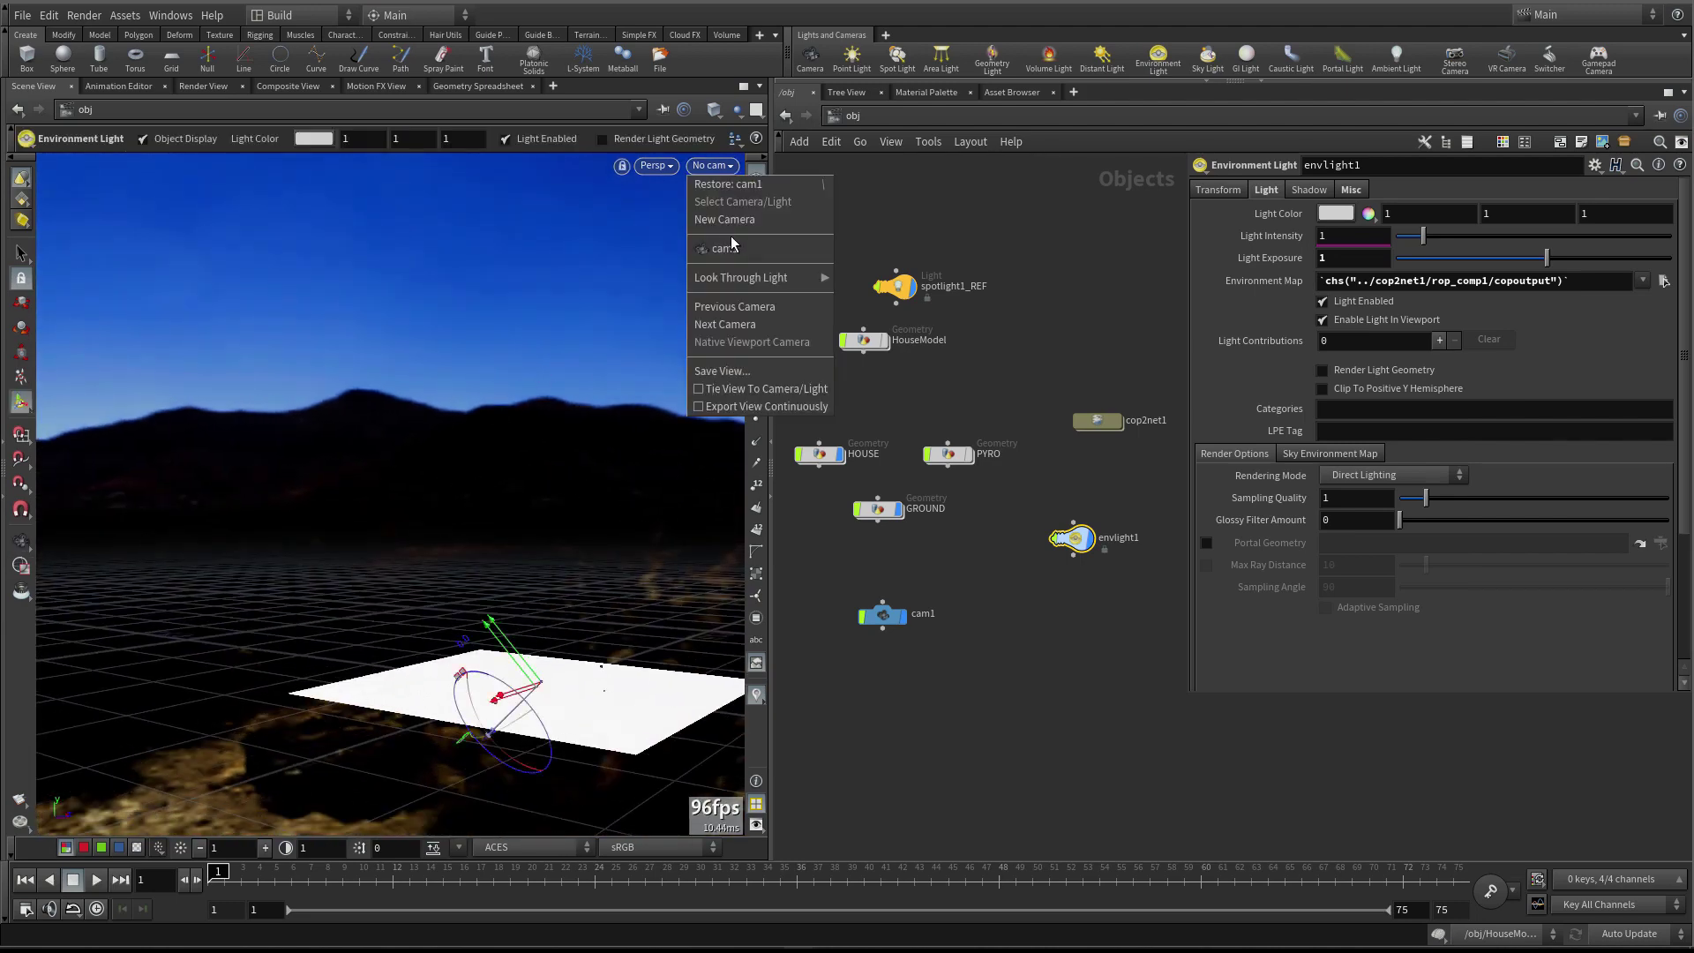
{"action": "left_click", "coordinate": [711, 277]}
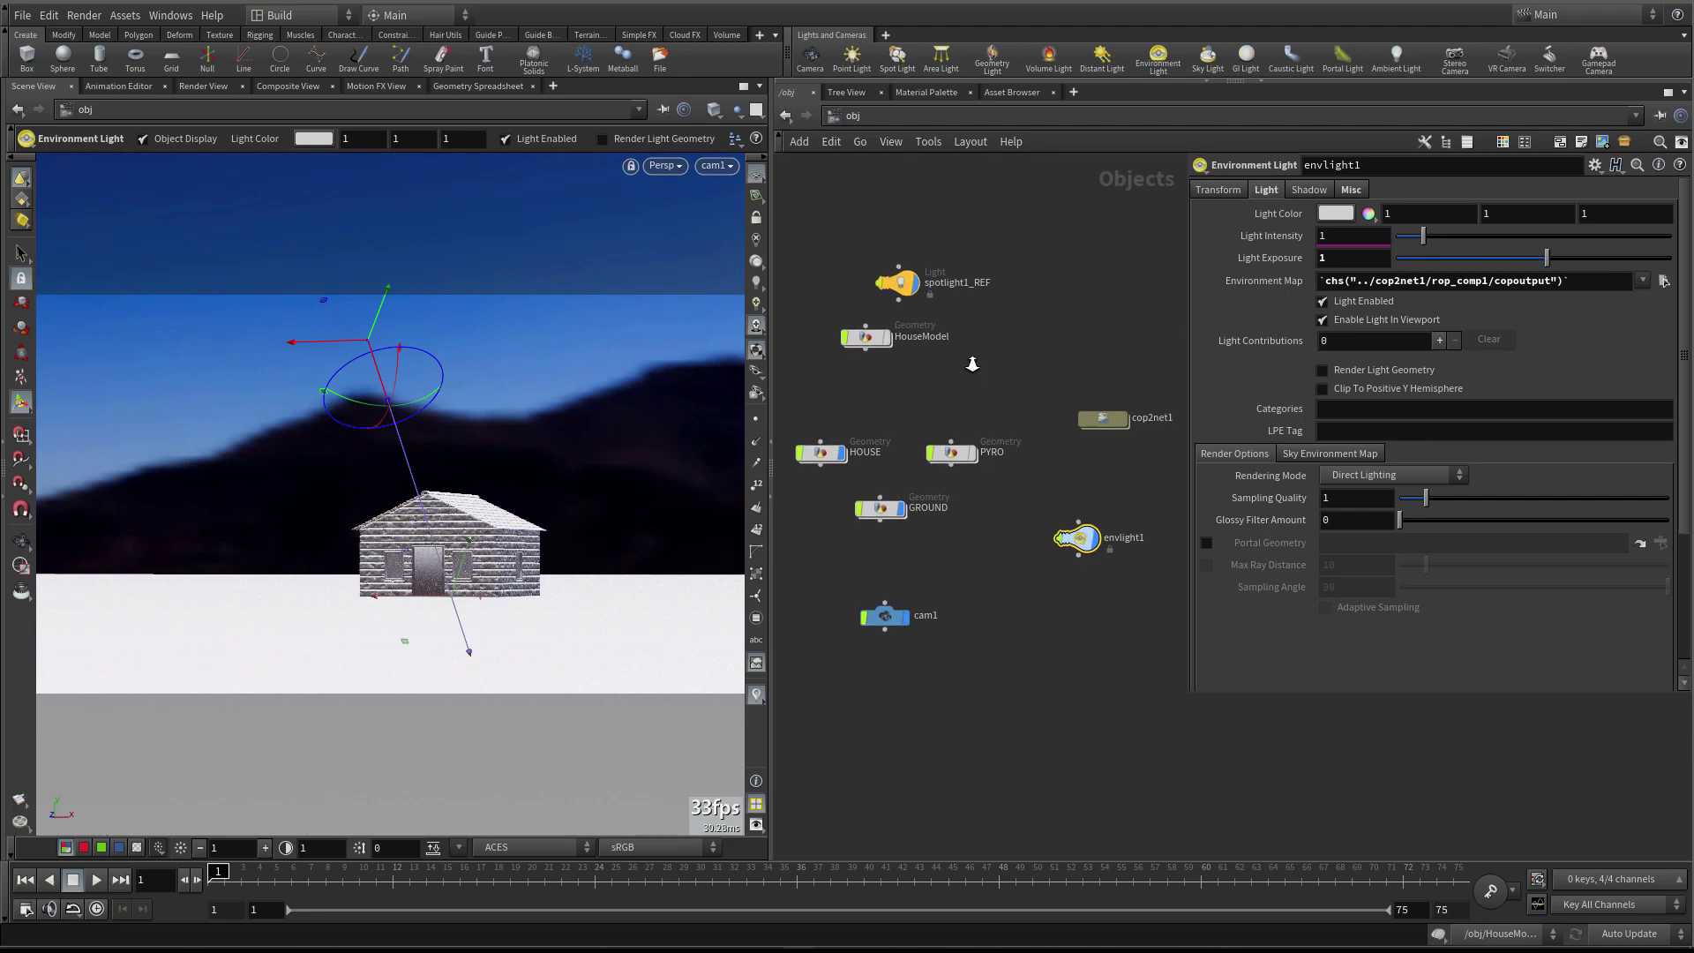
Move the cop2net1 node below envlight1 in the object network
{"action": "left_click_drag", "start_coordinate": [1108, 408], "coordinate": [1113, 595]}
{"action": "key", "text": "h"}
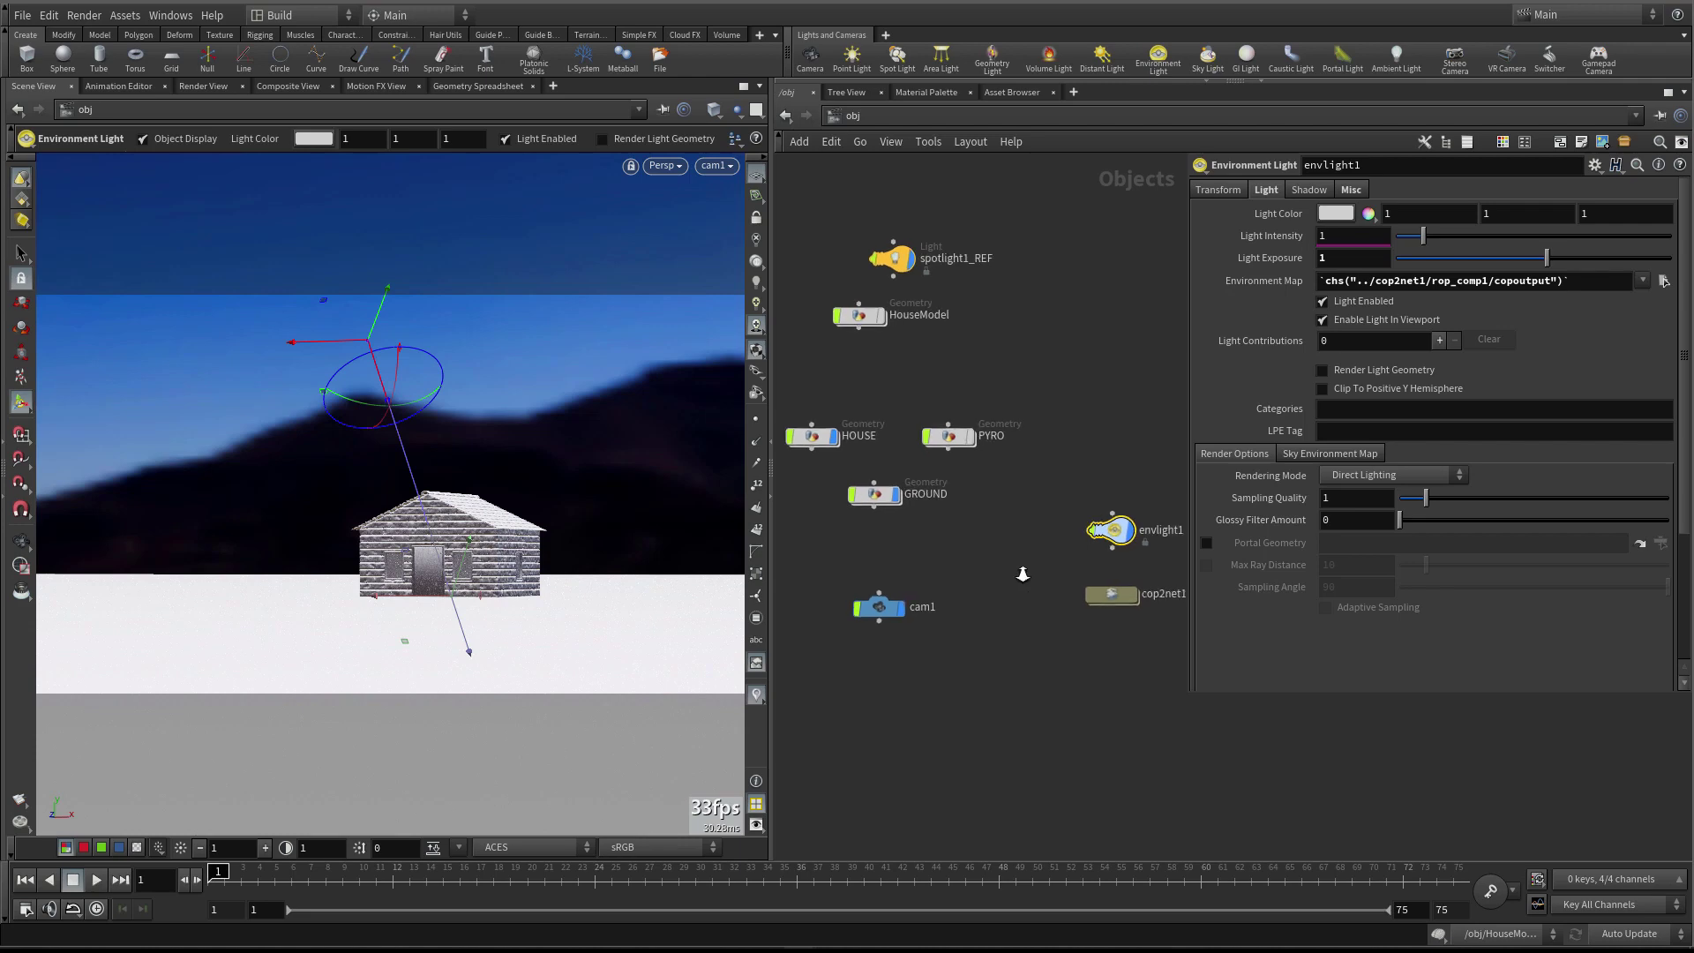
Set envlight1's Y rotation to 2.6
{"action": "left_click_drag", "start_coordinate": [1193, 693], "coordinate": [1295, 711]}
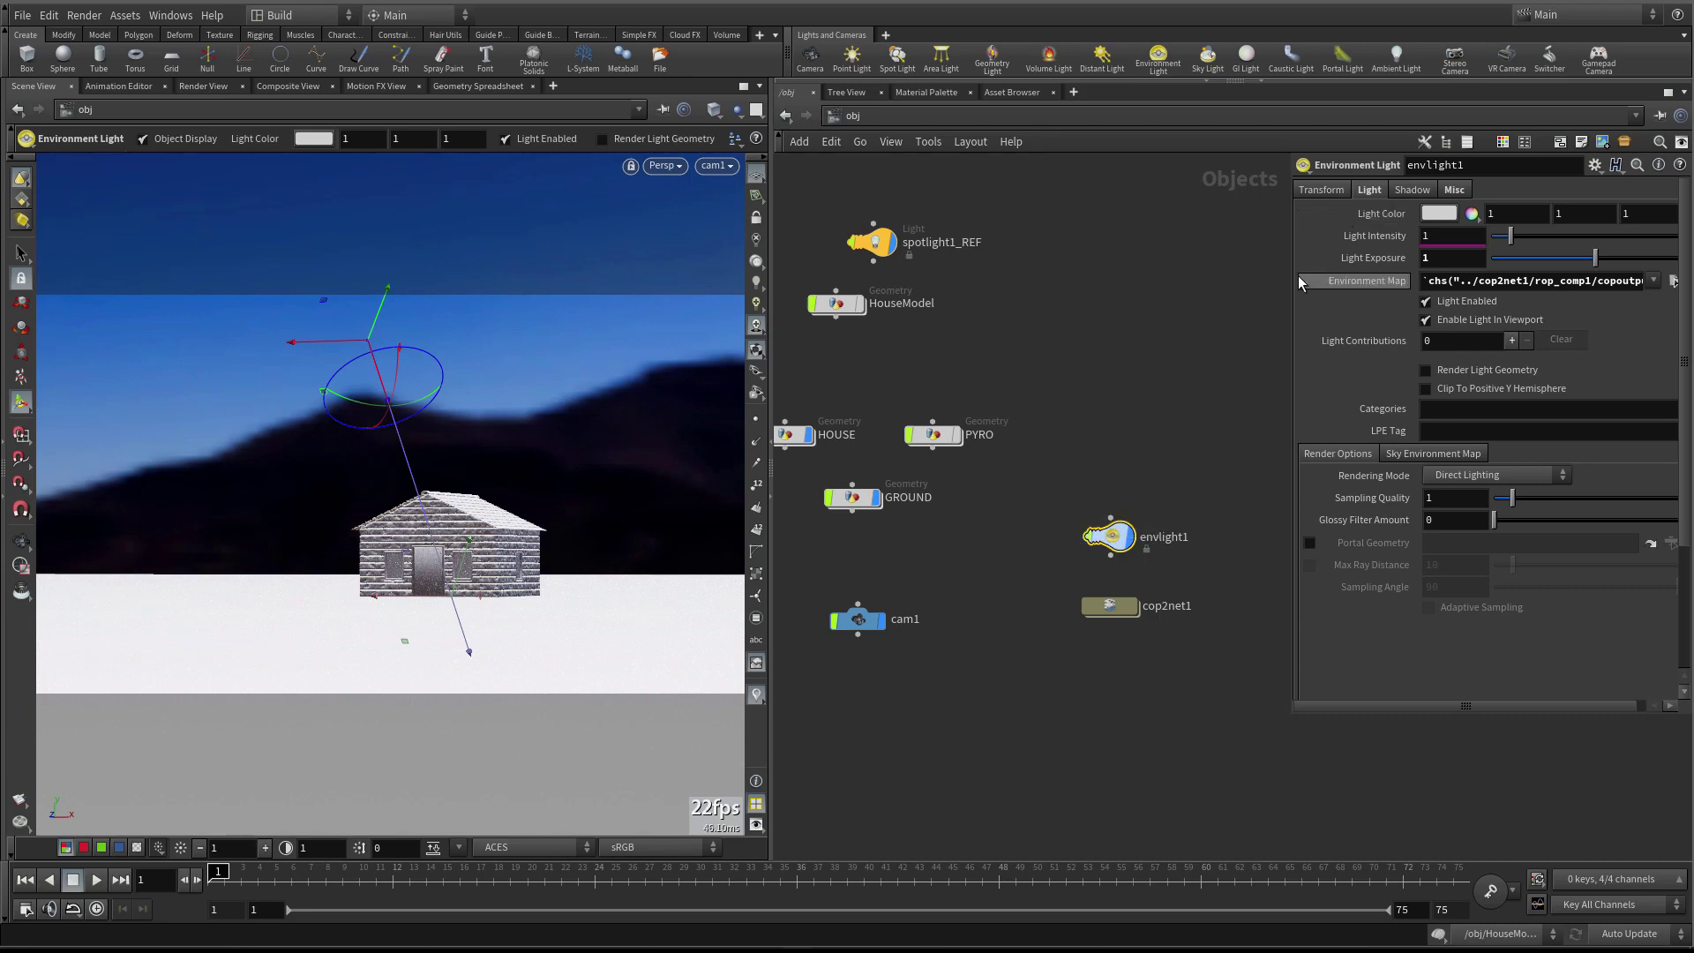
{"action": "left_click_drag", "start_coordinate": [1292, 270], "coordinate": [1228, 203]}
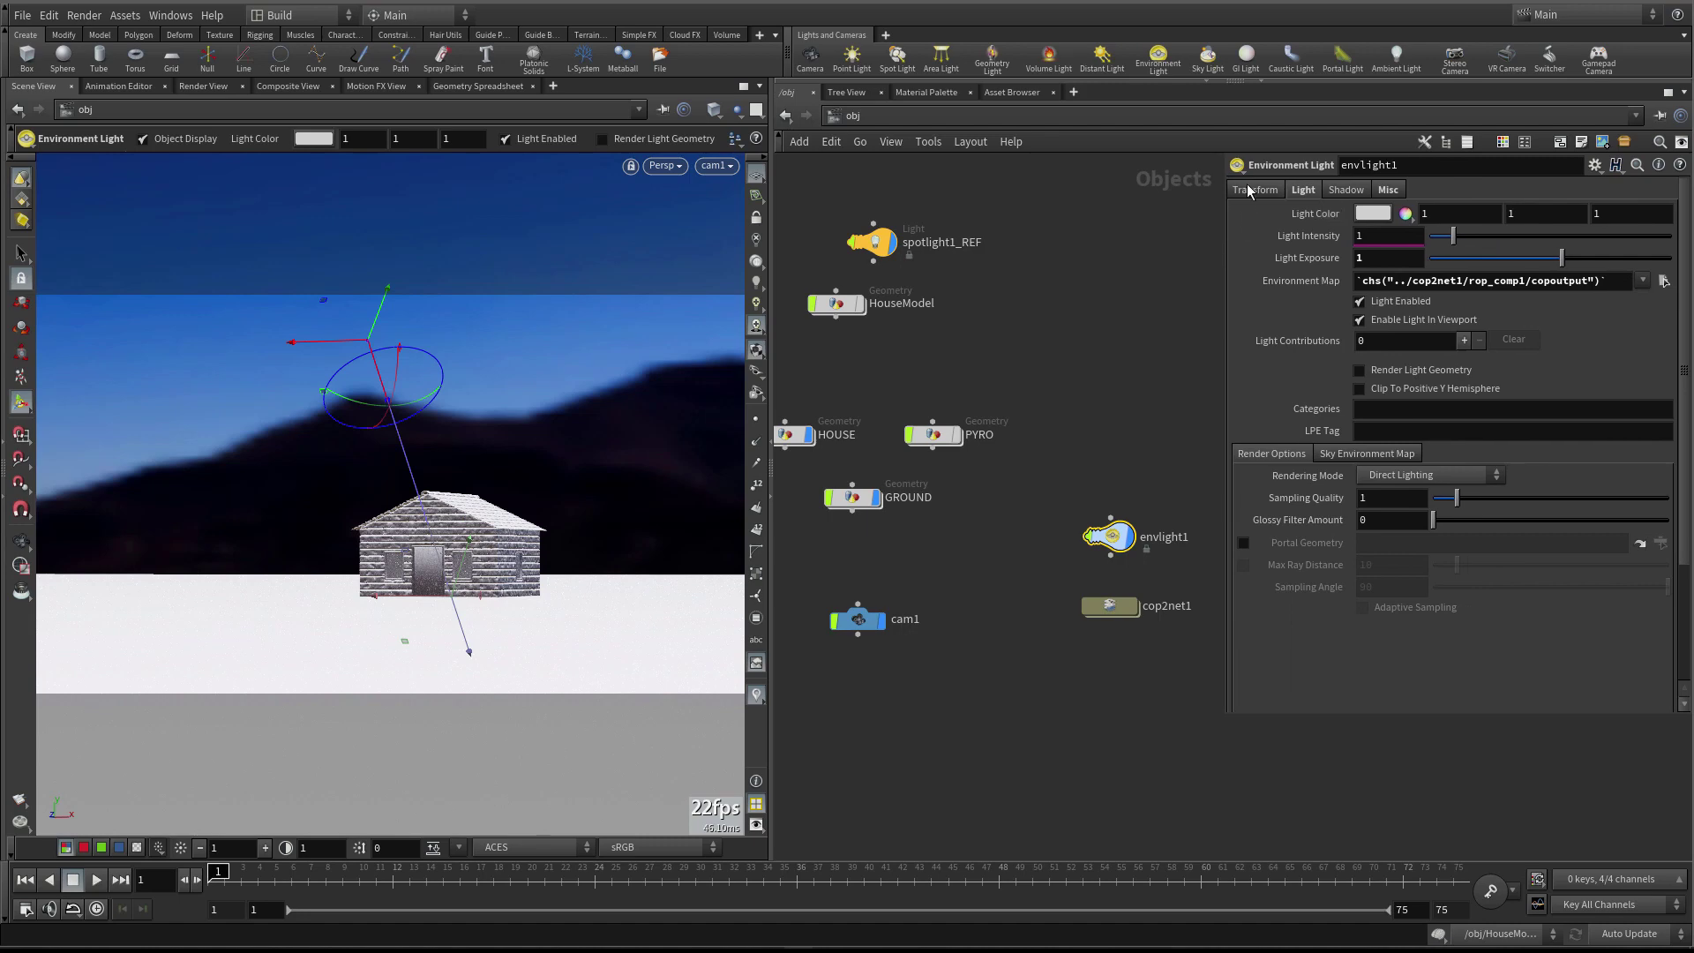
{"action": "left_click", "coordinate": [1252, 189]}
{"action": "middle_click_drag", "start_coordinate": [1472, 238], "coordinate": [1323, 204]}
Set the viewport's shadow quality to Antialiased Area Shadows and envlight1's Y rotation to 0.48
{"action": "left_click", "coordinate": [756, 325]}
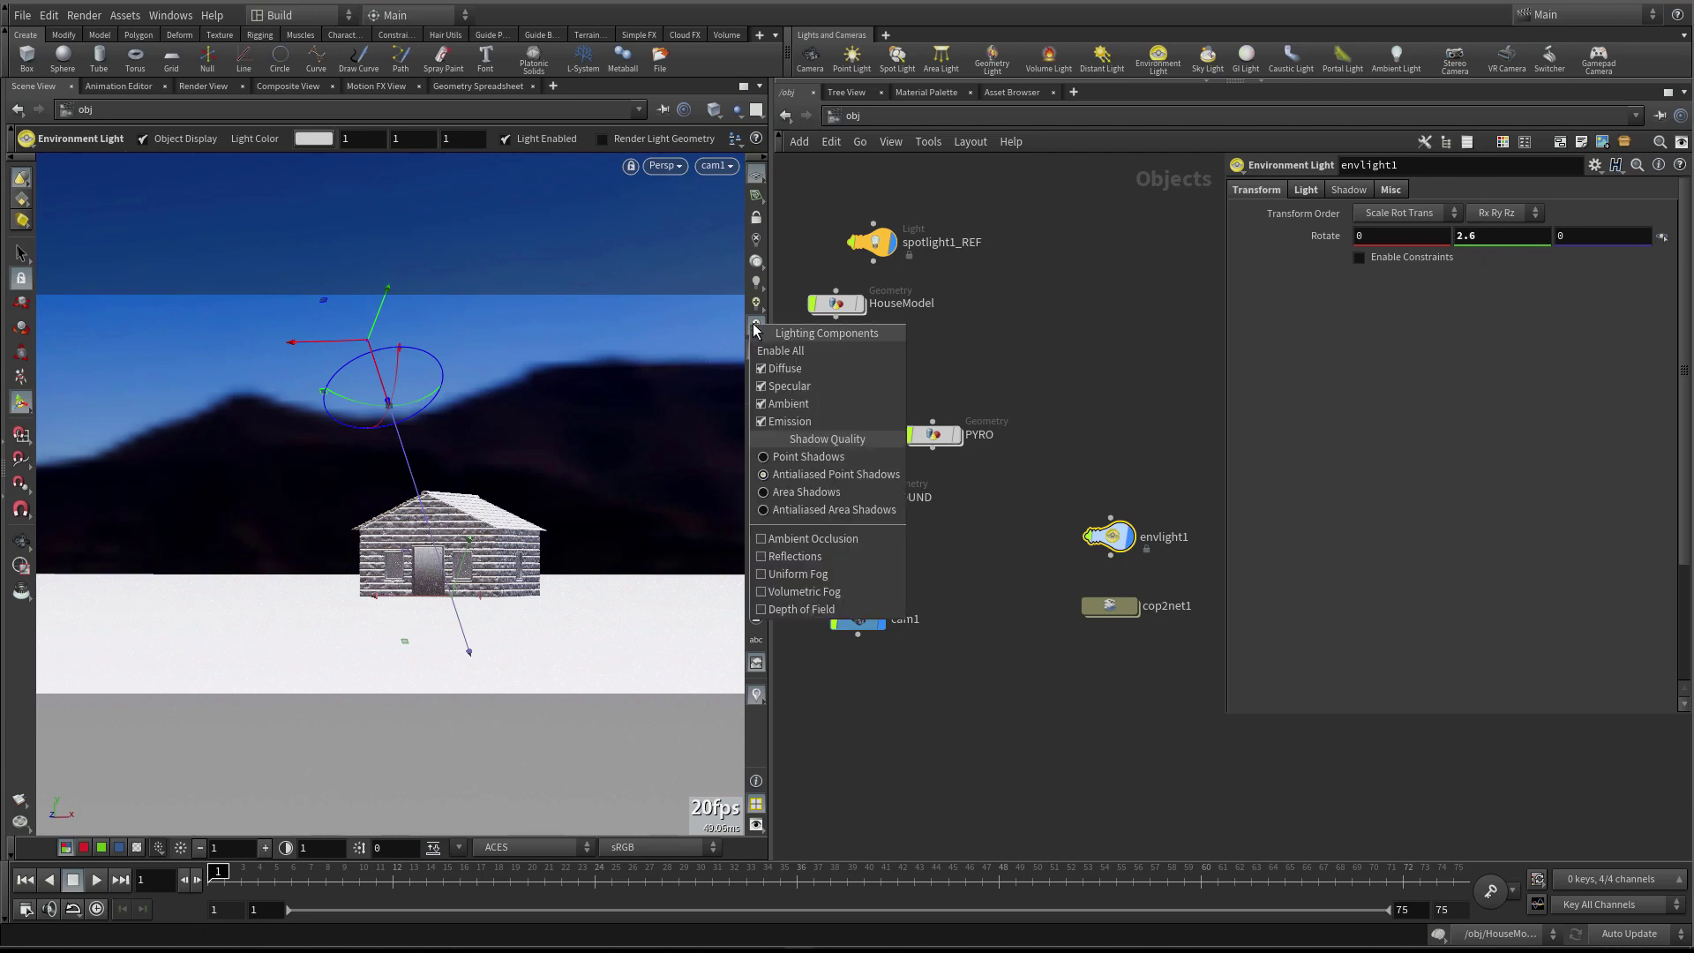
{"action": "left_click", "coordinate": [756, 327]}
{"action": "left_click", "coordinate": [756, 325]}
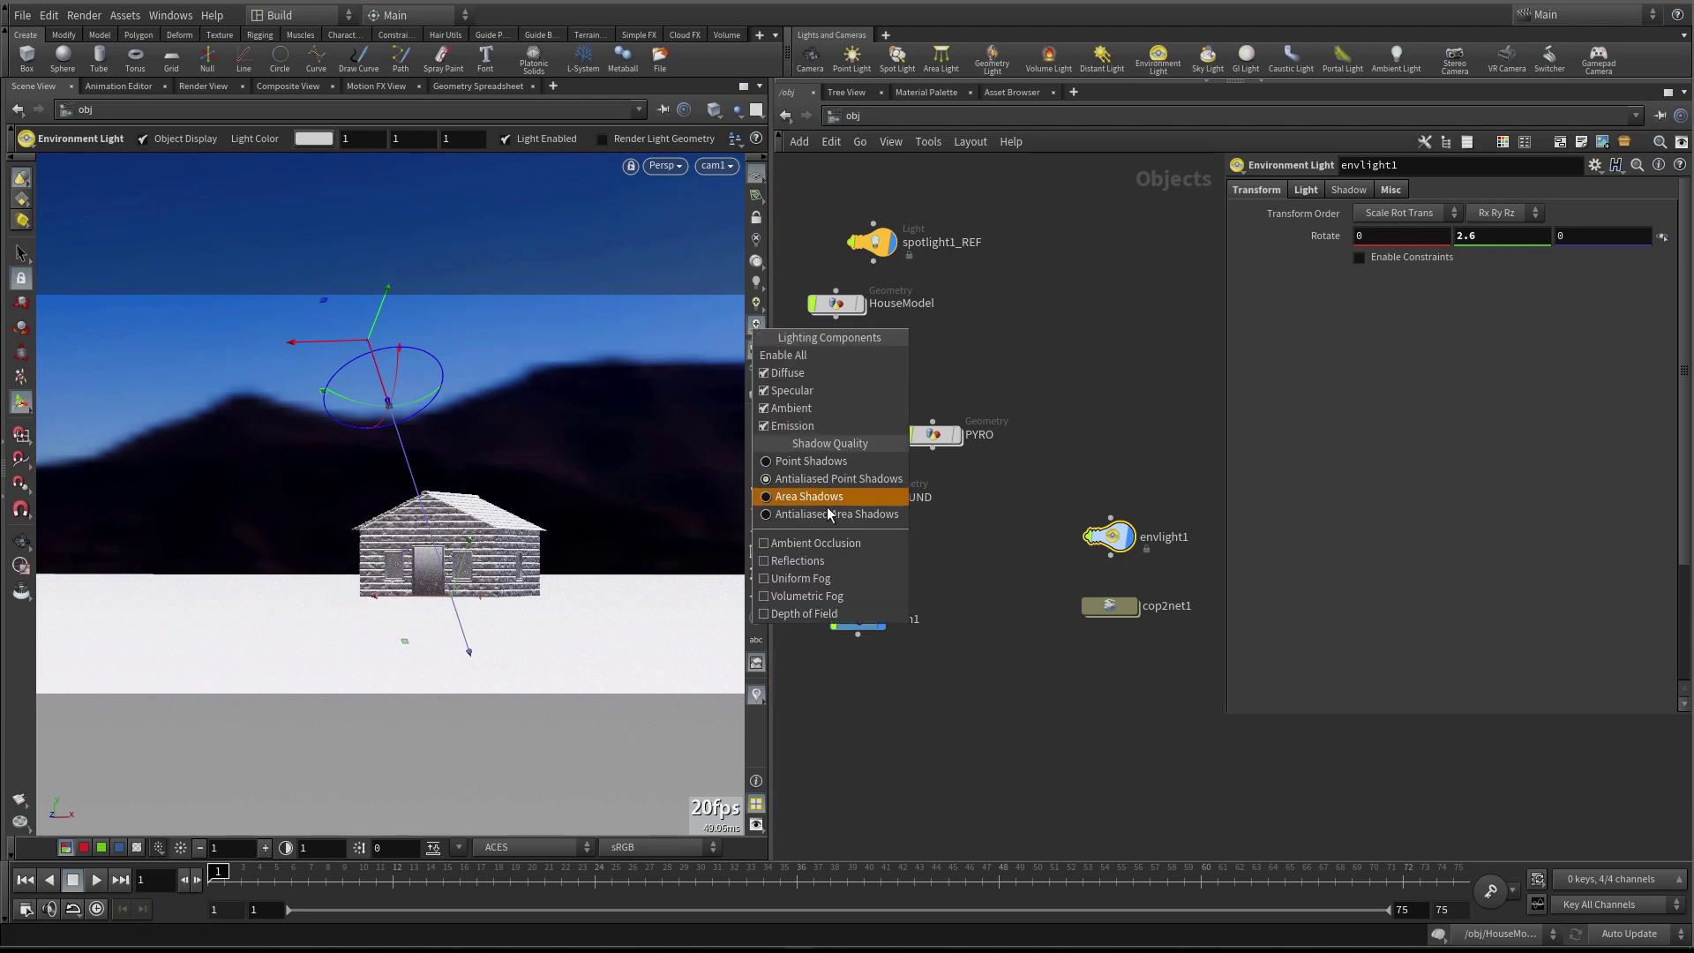
{"action": "left_click", "coordinate": [831, 514]}
{"action": "left_click", "coordinate": [756, 326]}
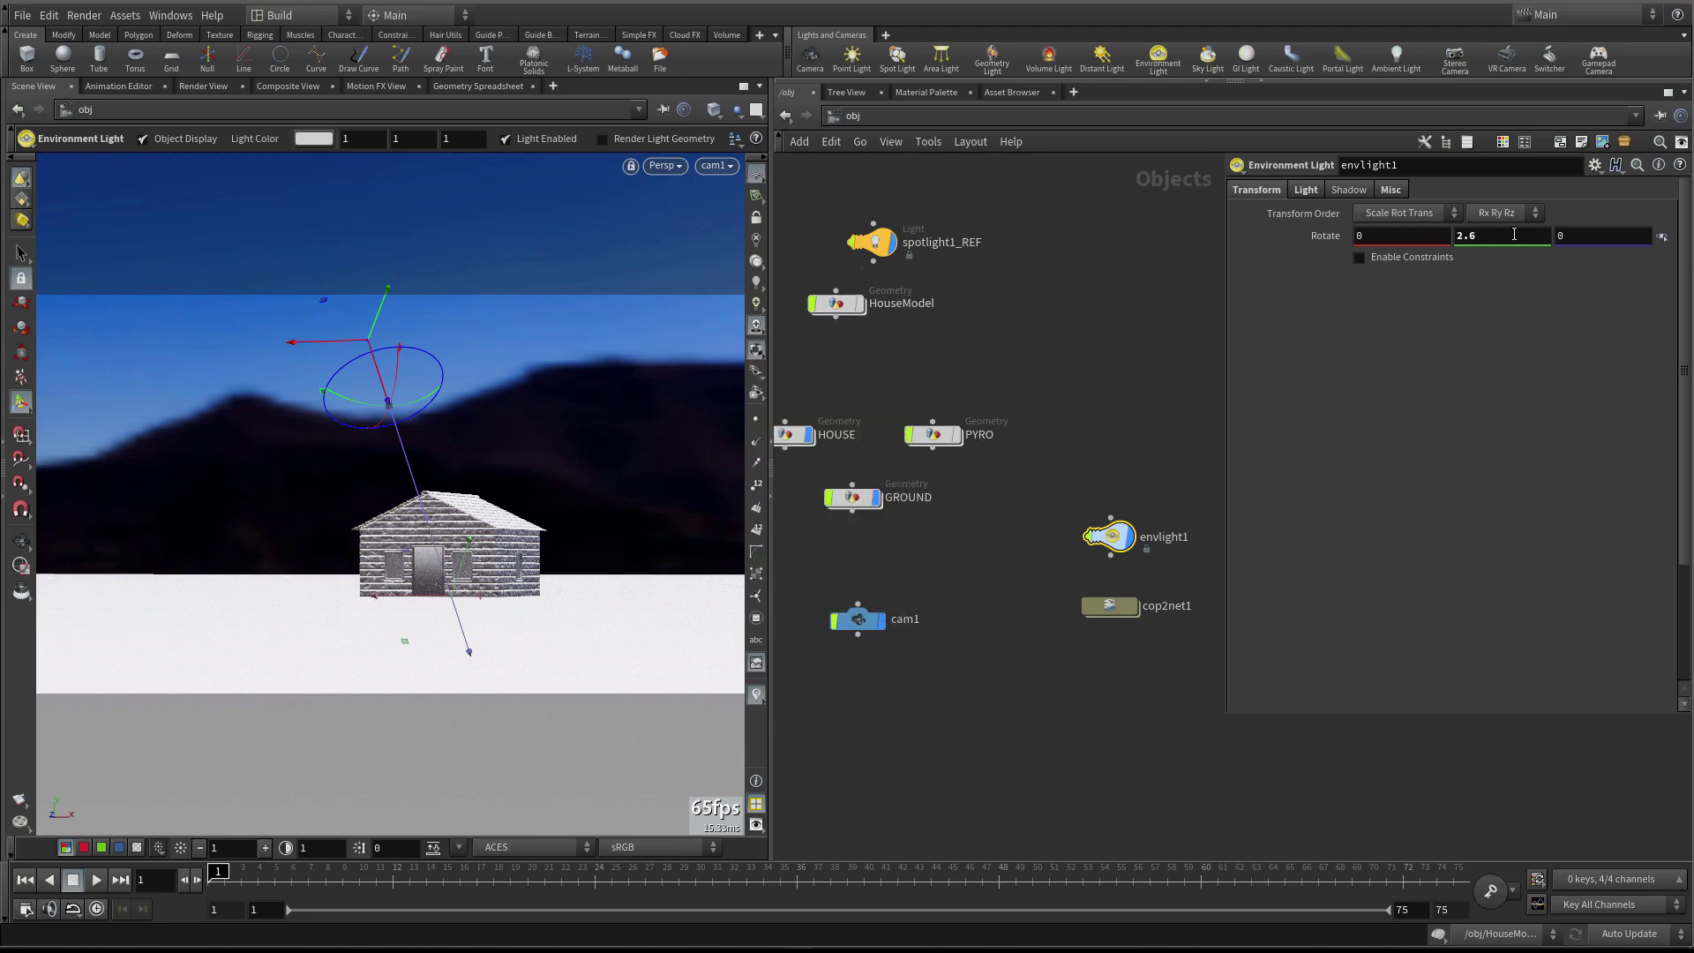
{"action": "middle_click_drag", "start_coordinate": [1501, 236], "coordinate": [1496, 269]}
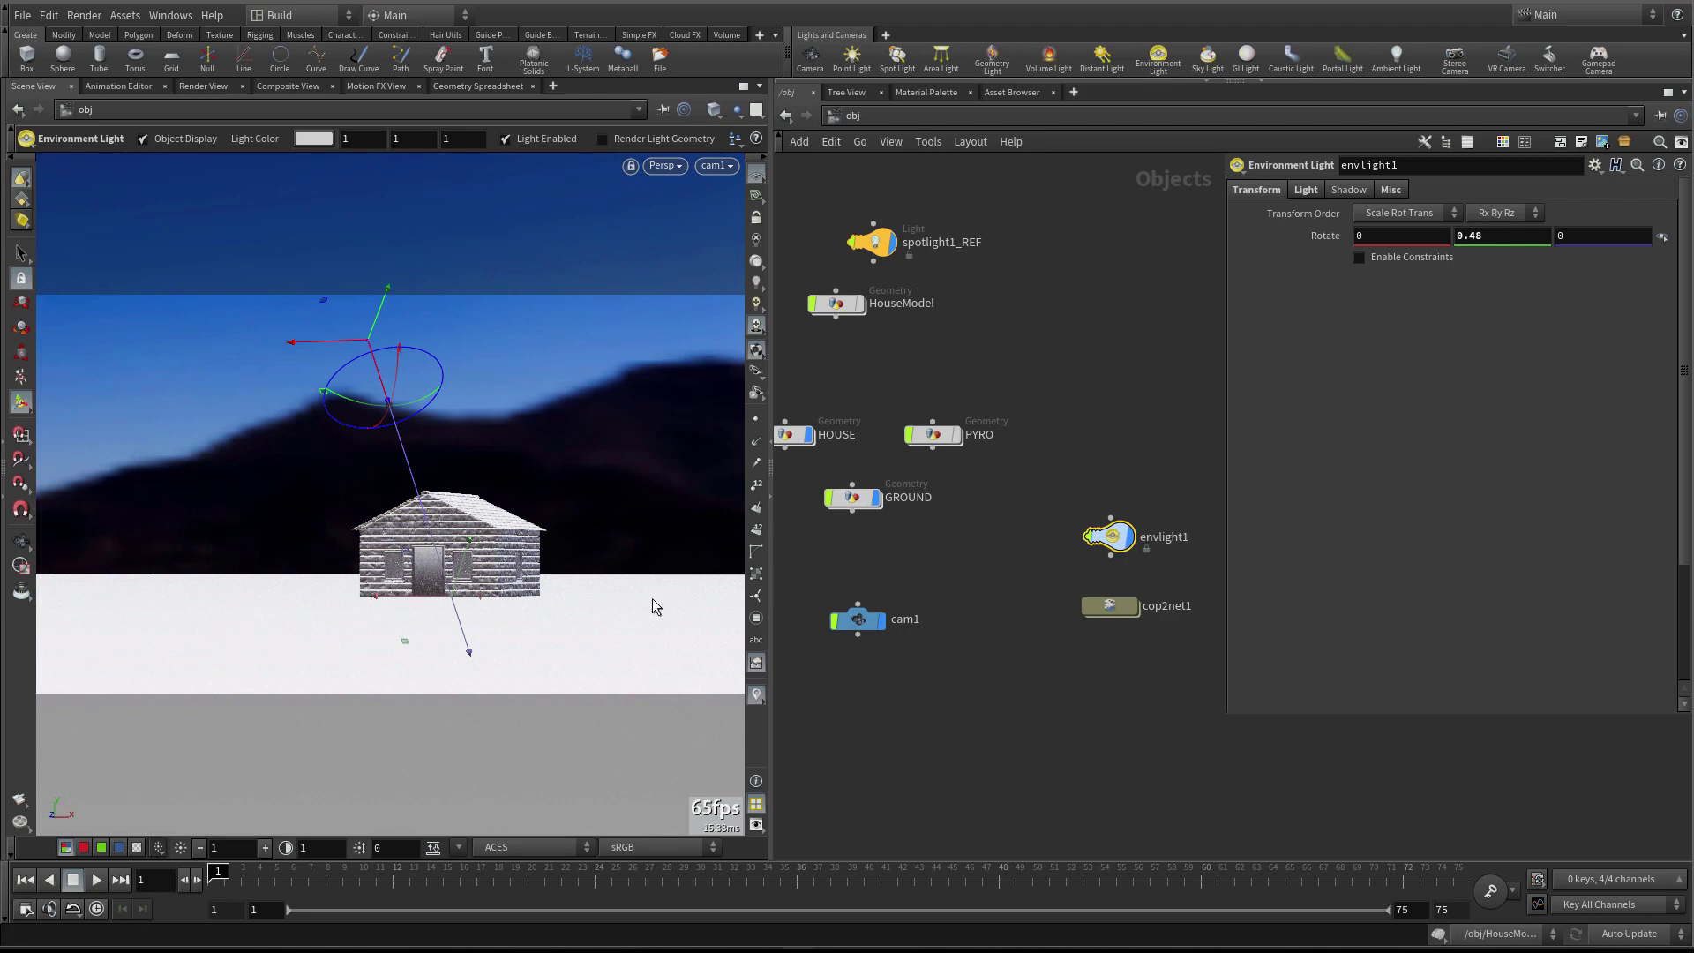
Reposition envlight1 and cop2net1 closer to the other scene nodes, keeping cop2net1 below the light
{"action": "middle_click_drag", "start_coordinate": [946, 550], "coordinate": [935, 557]}
{"action": "left_click_drag", "start_coordinate": [1096, 543], "coordinate": [1057, 532]}
{"action": "left_click_drag", "start_coordinate": [1127, 622], "coordinate": [1119, 644]}
{"action": "left_click_drag", "start_coordinate": [1059, 547], "coordinate": [1005, 544]}
{"action": "left_click_drag", "start_coordinate": [1063, 635], "coordinate": [1009, 635]}
{"action": "scroll", "coordinate": [981, 591], "scroll_direction": "up", "scroll_amount": 1}
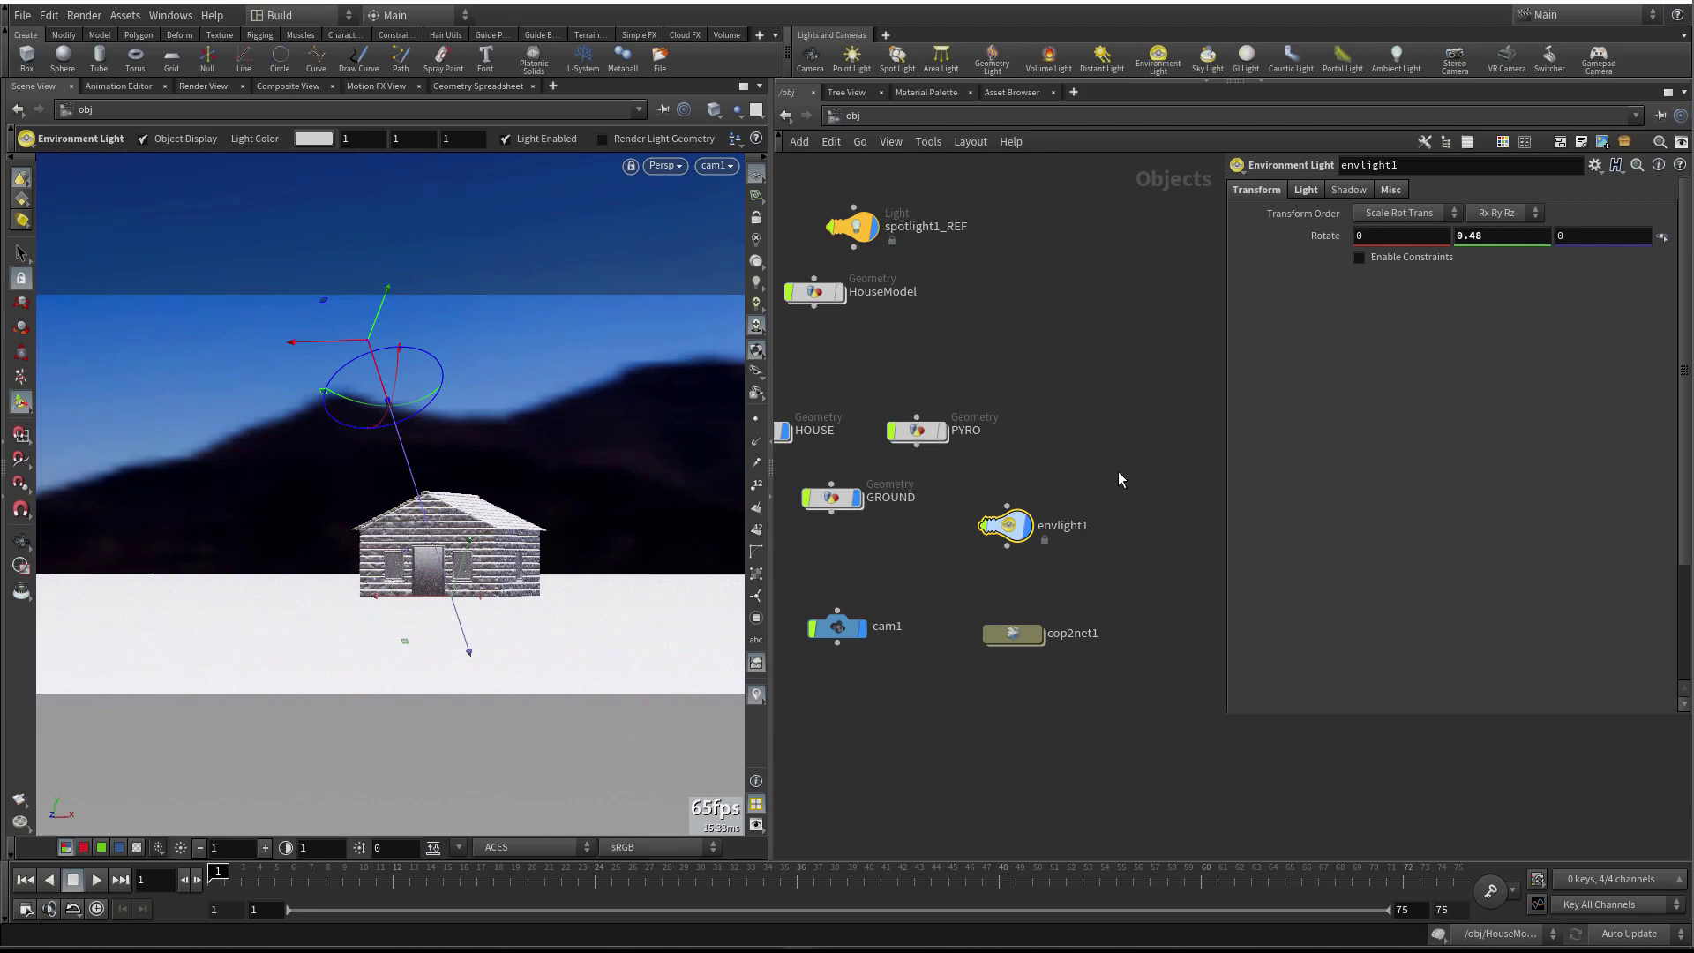
Create a sphere object at the origin, raise it to about 4.03 in Y and set its uniform scale to 4.8
{"action": "left_click", "coordinate": [63, 60]}
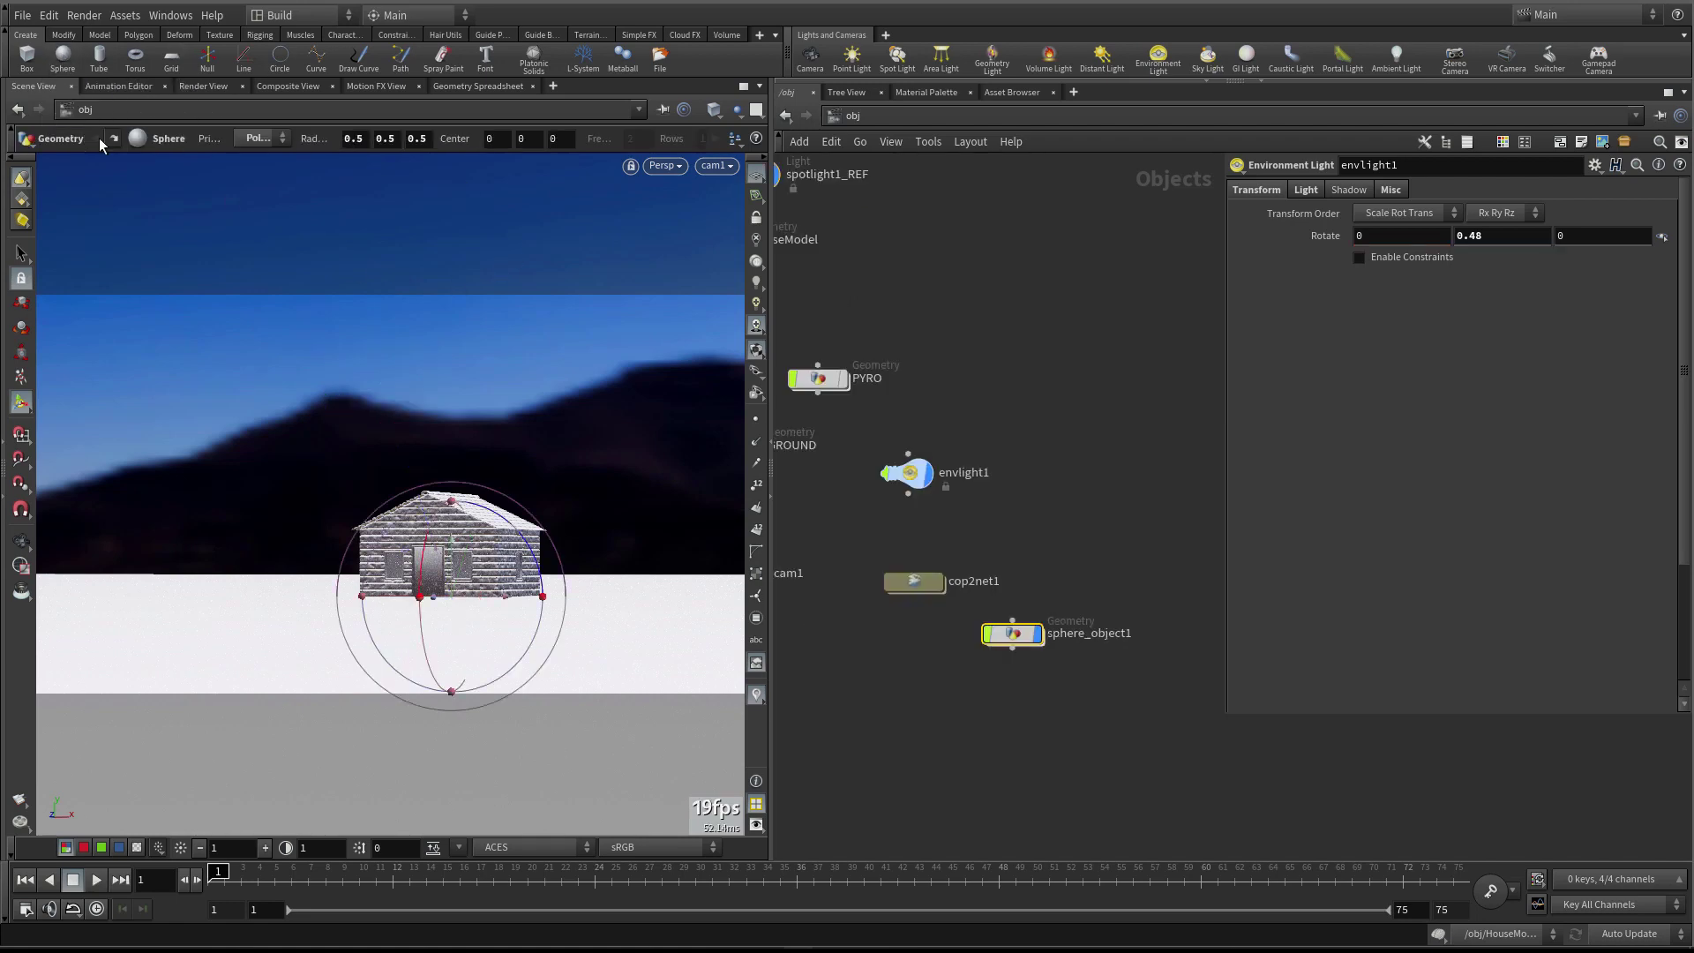
{"action": "left_click_drag", "start_coordinate": [453, 543], "coordinate": [454, 407]}
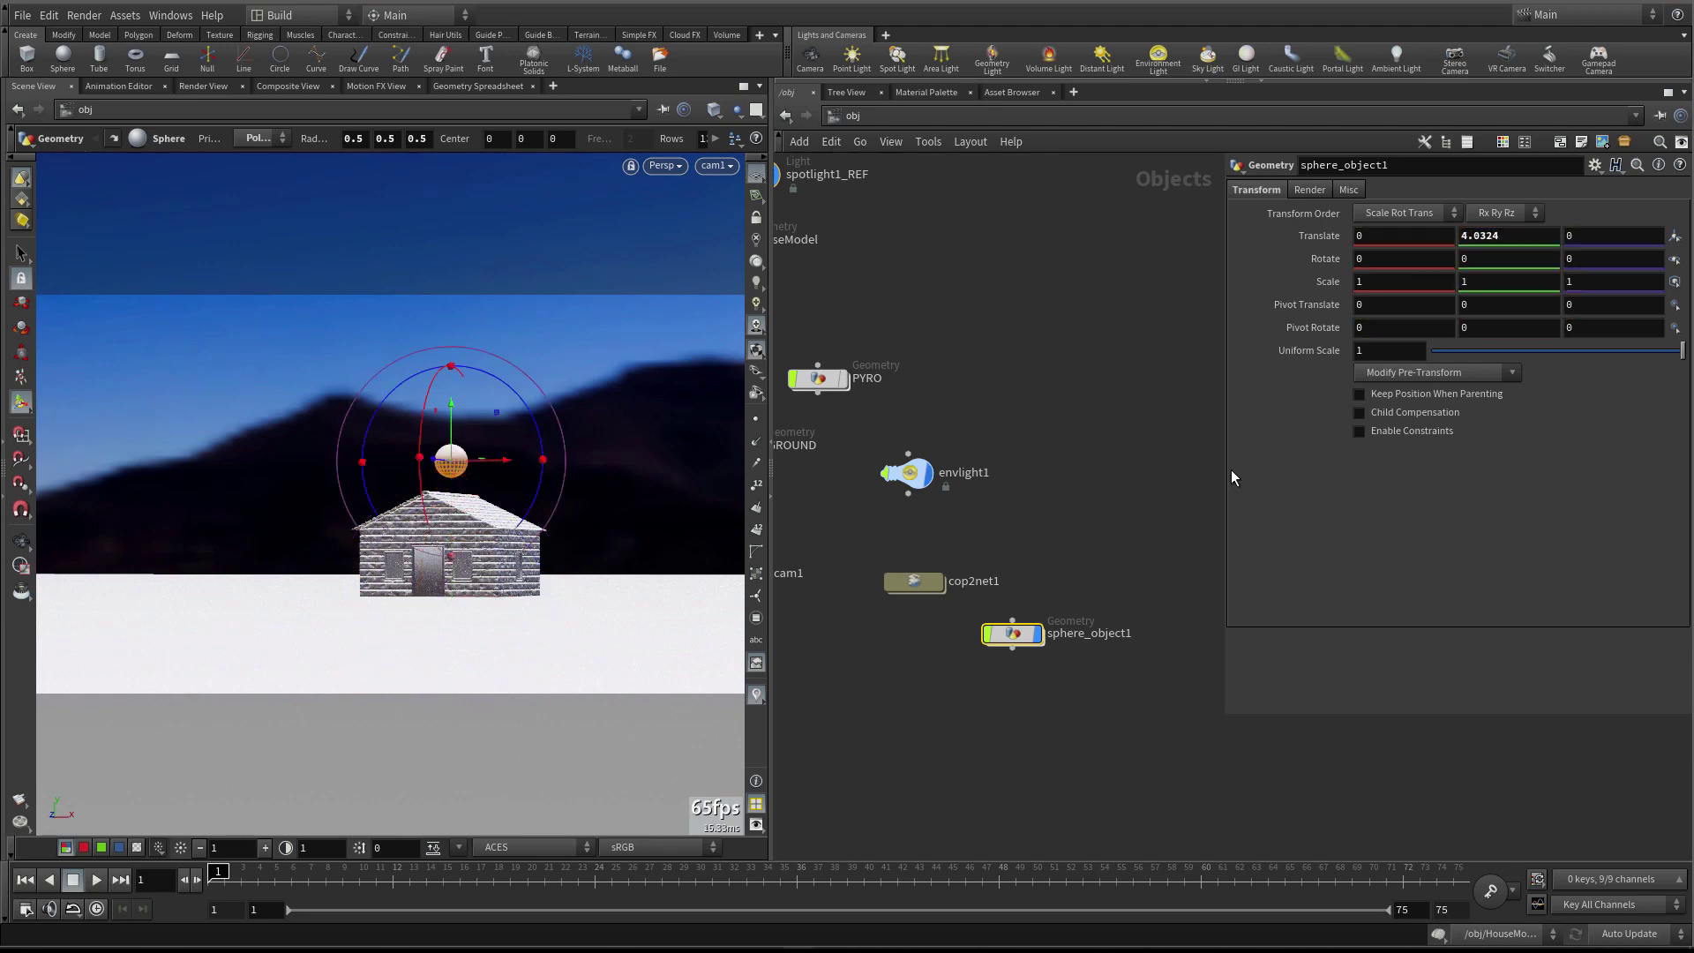
{"action": "middle_click_drag", "start_coordinate": [1375, 351], "coordinate": [1447, 351]}
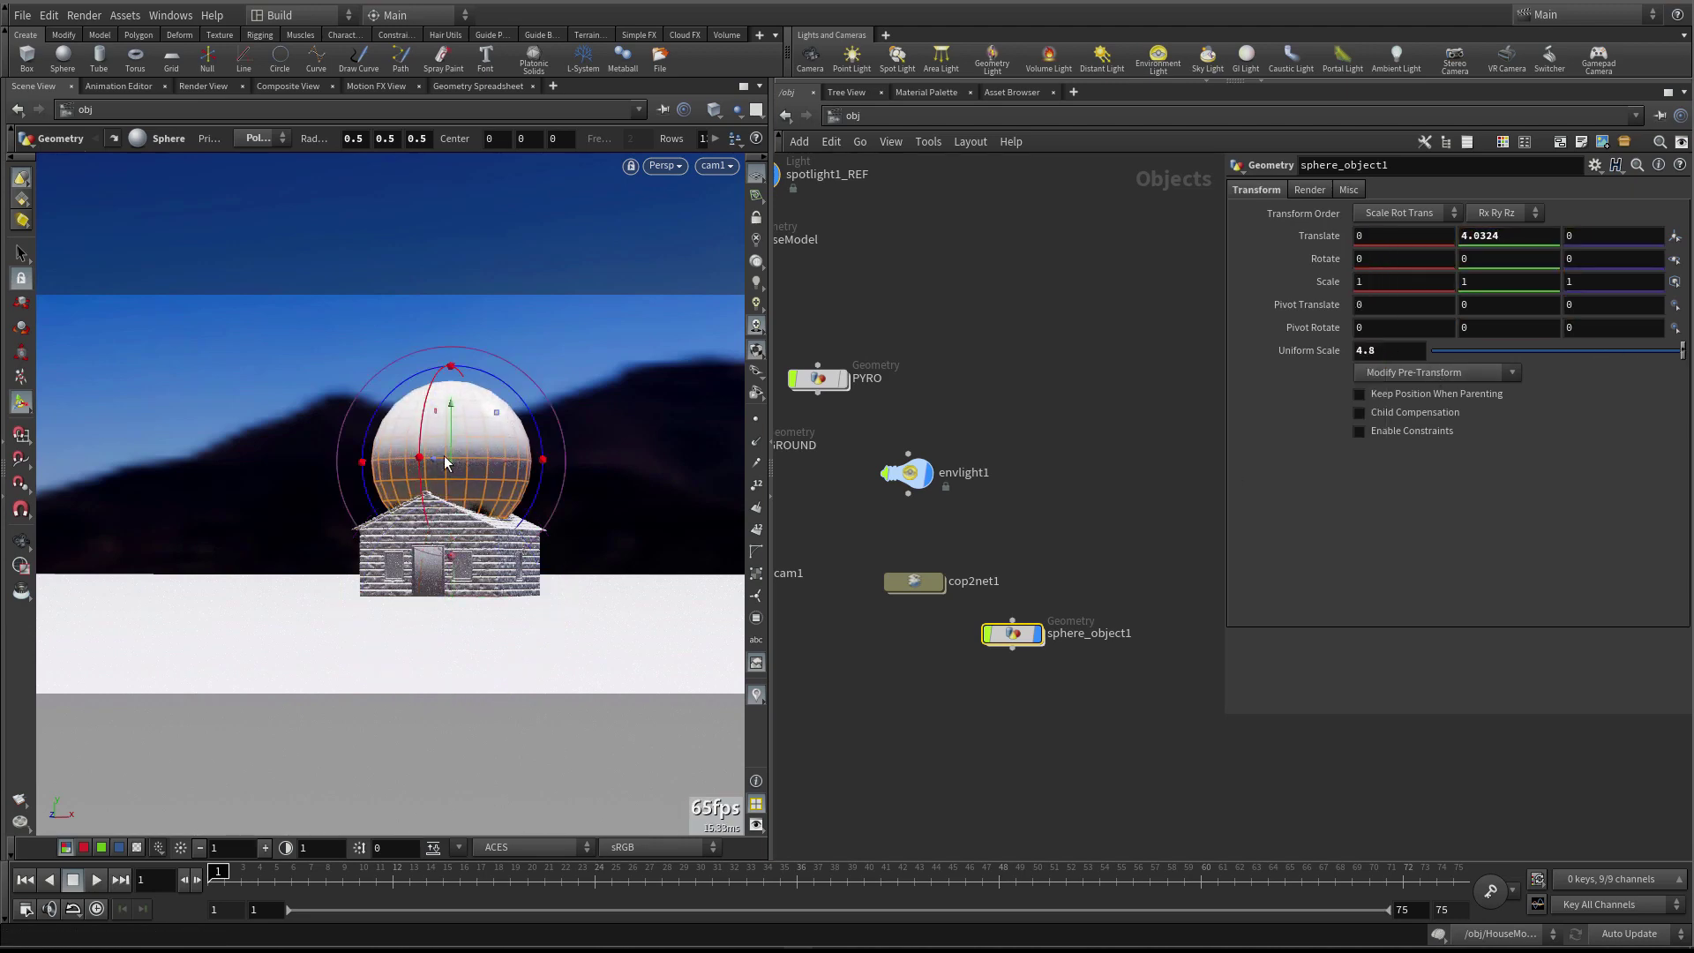
Undo the trial rotation of the sphere and move it beside the house, to about 2.8 in Y and 12.58 in Z
{"action": "left_click_drag", "start_coordinate": [420, 465], "coordinate": [317, 475]}
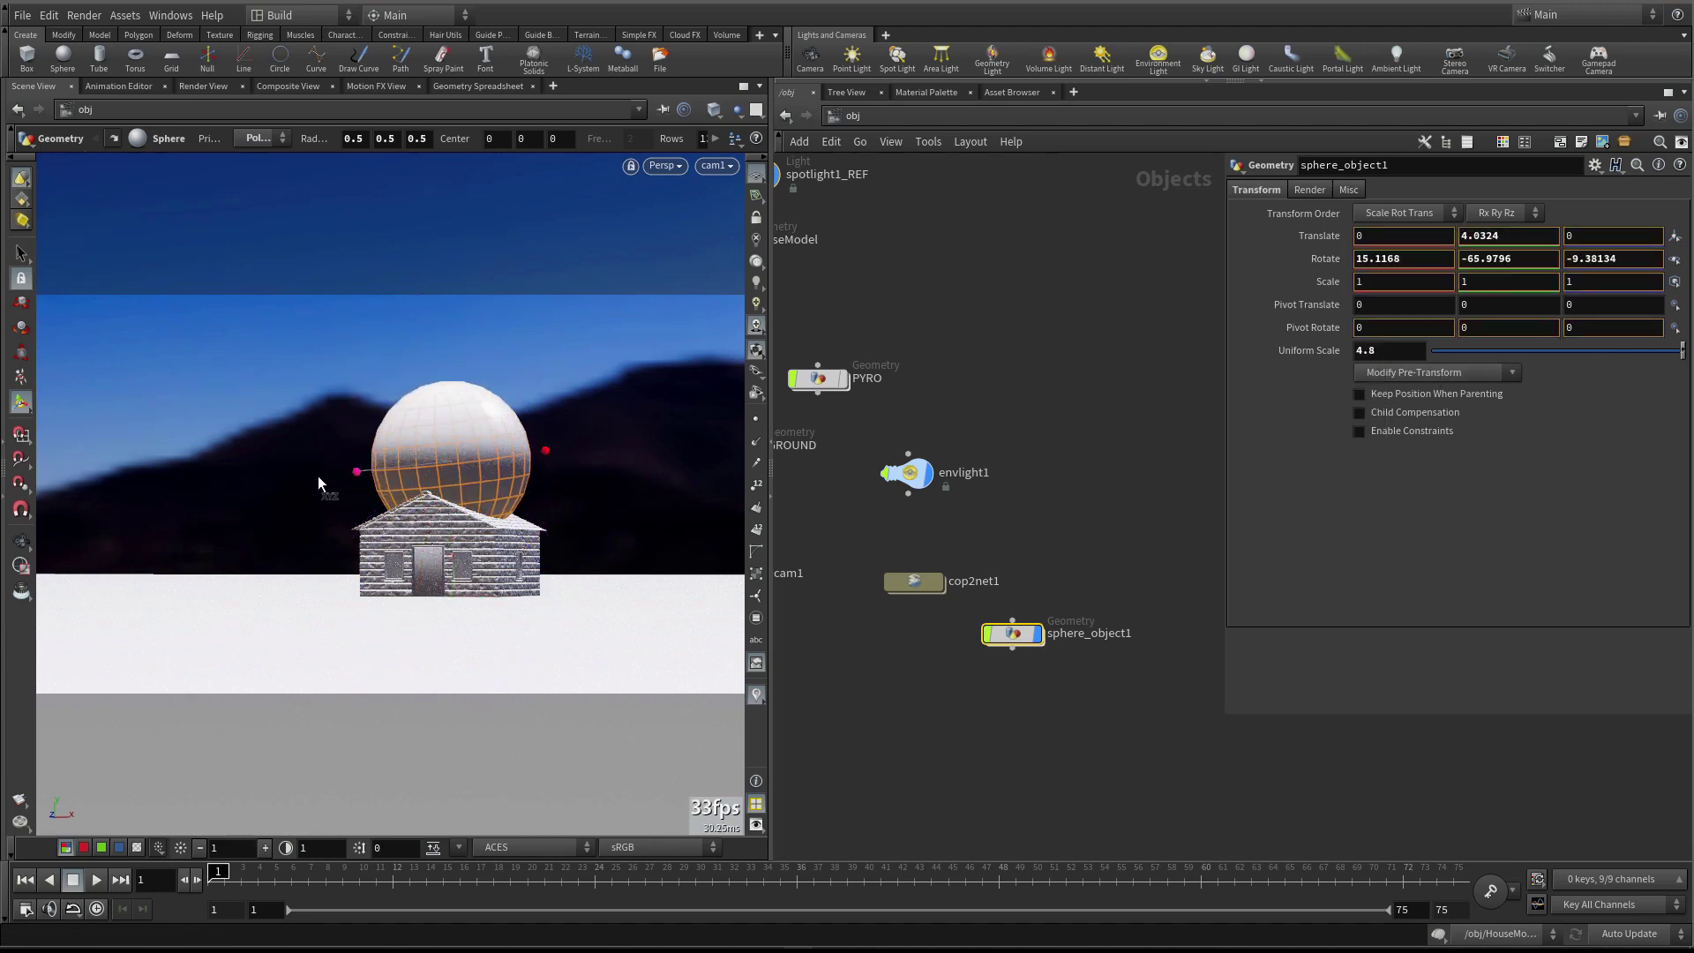
{"action": "key", "text": "ctrl+z"}
{"action": "key", "text": "t"}
{"action": "left_click_drag", "start_coordinate": [415, 455], "coordinate": [284, 427]}
Create a Principled Shader material for the sphere and set its roughness to 0
{"action": "left_click", "coordinate": [923, 93]}
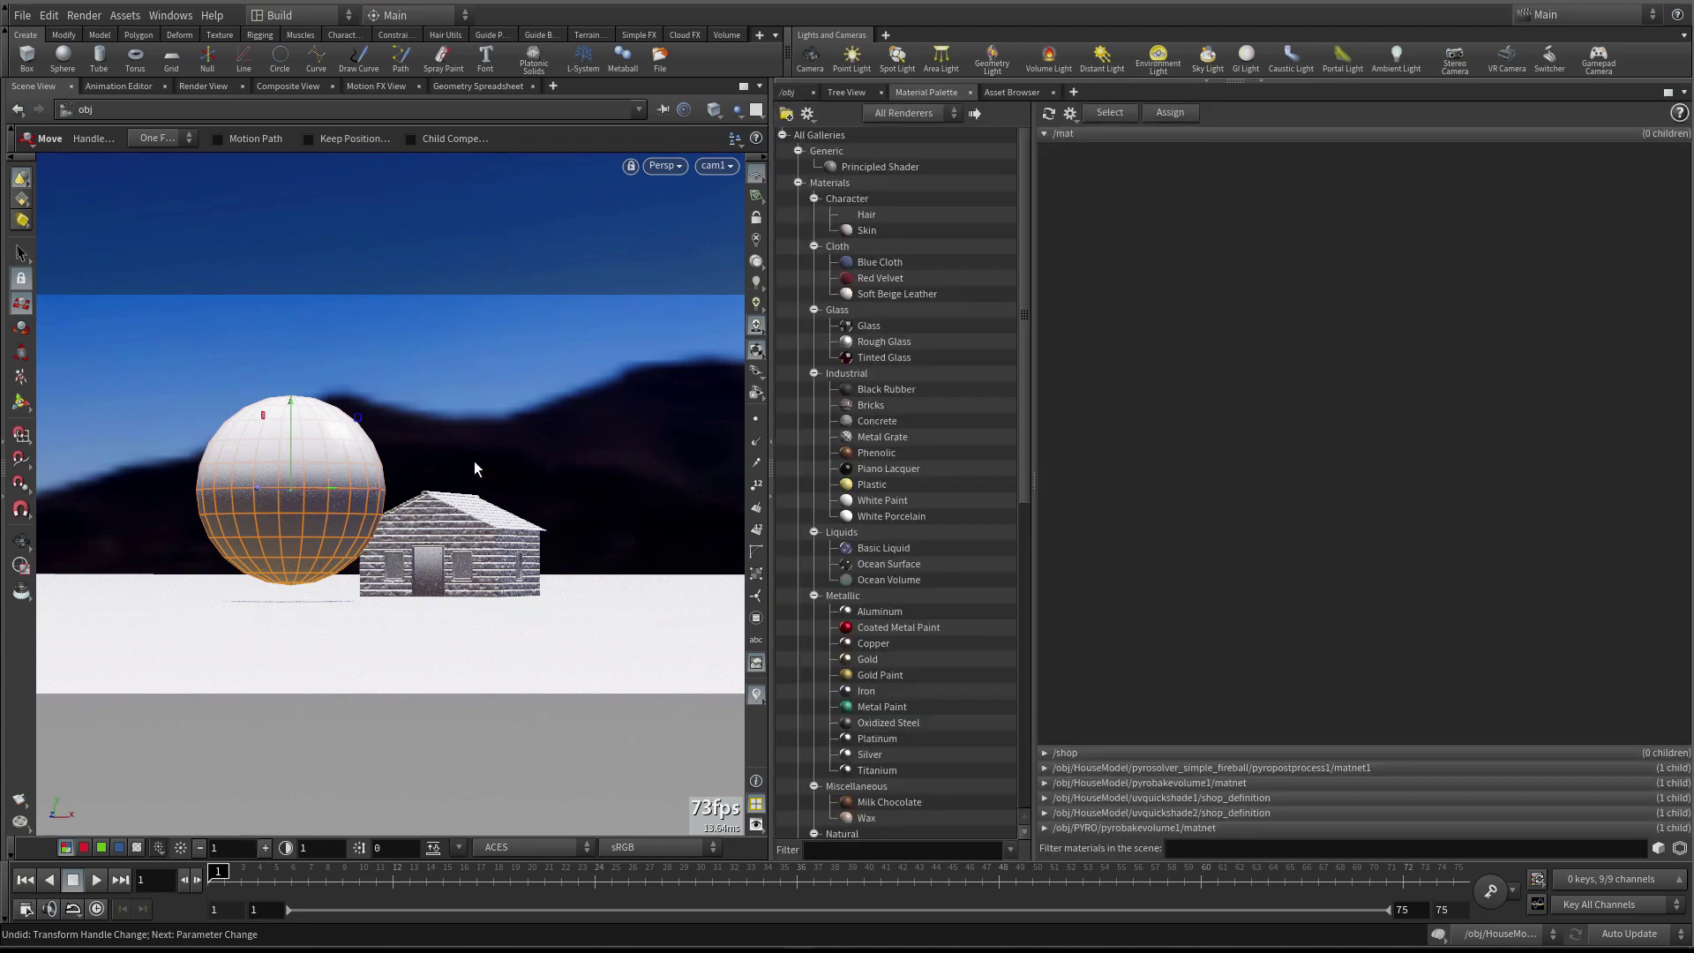
{"action": "left_click_drag", "start_coordinate": [833, 165], "coordinate": [1097, 208]}
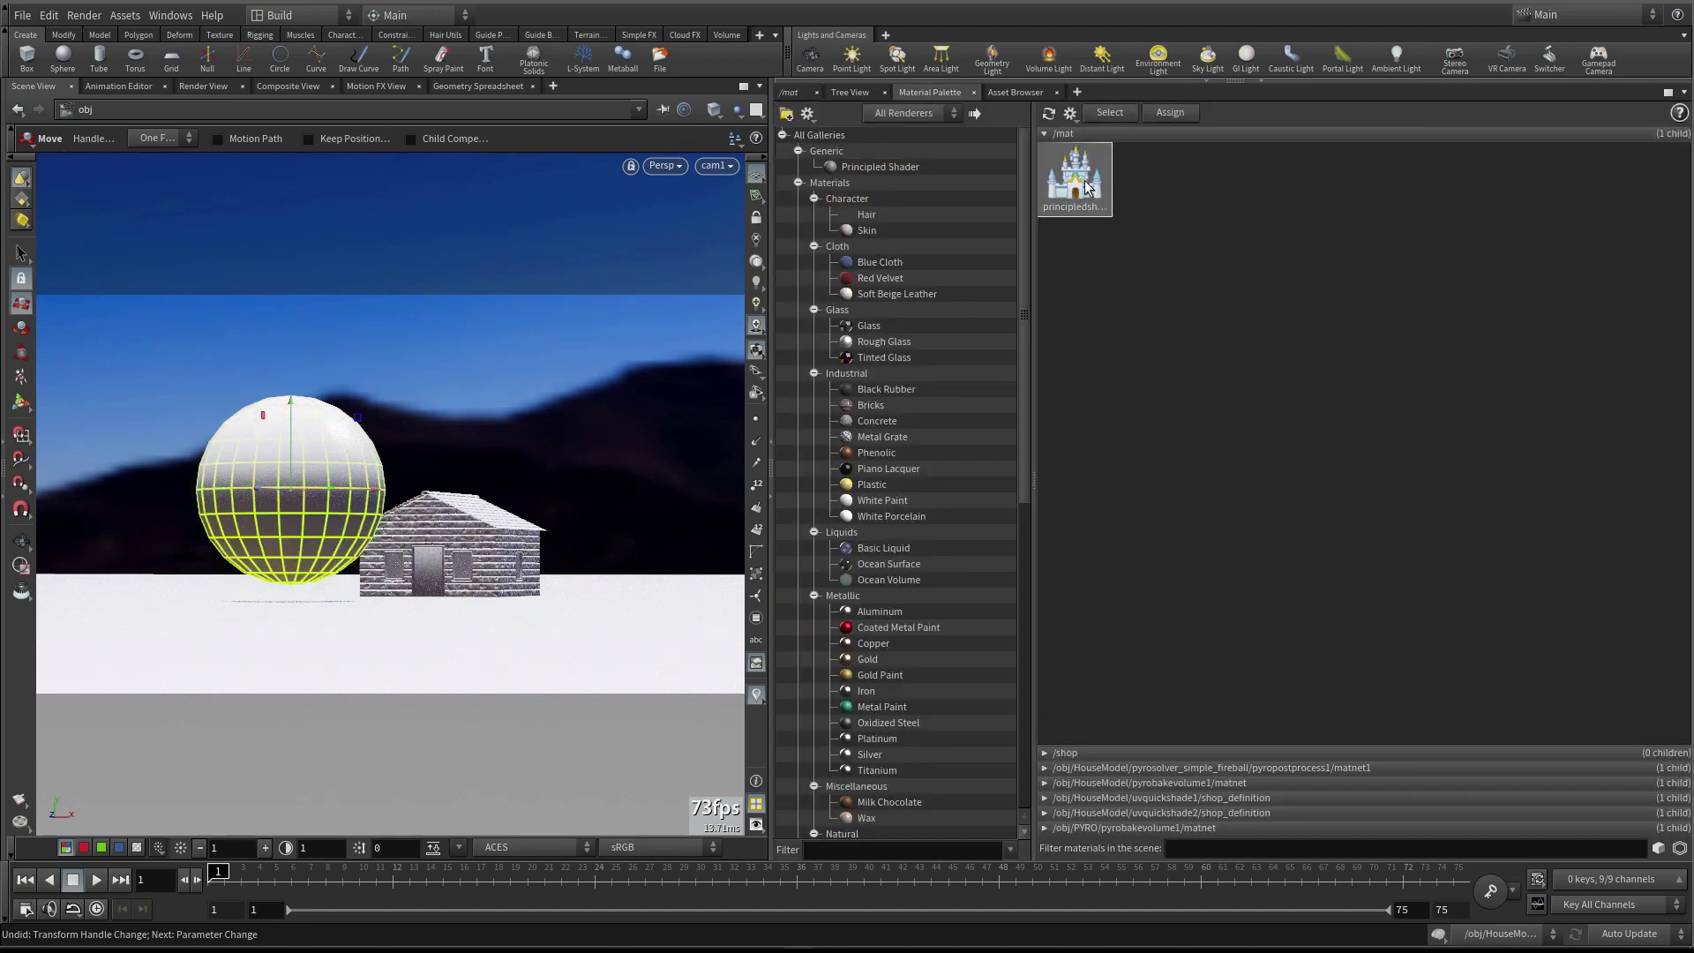
{"action": "left_click", "coordinate": [1262, 82]}
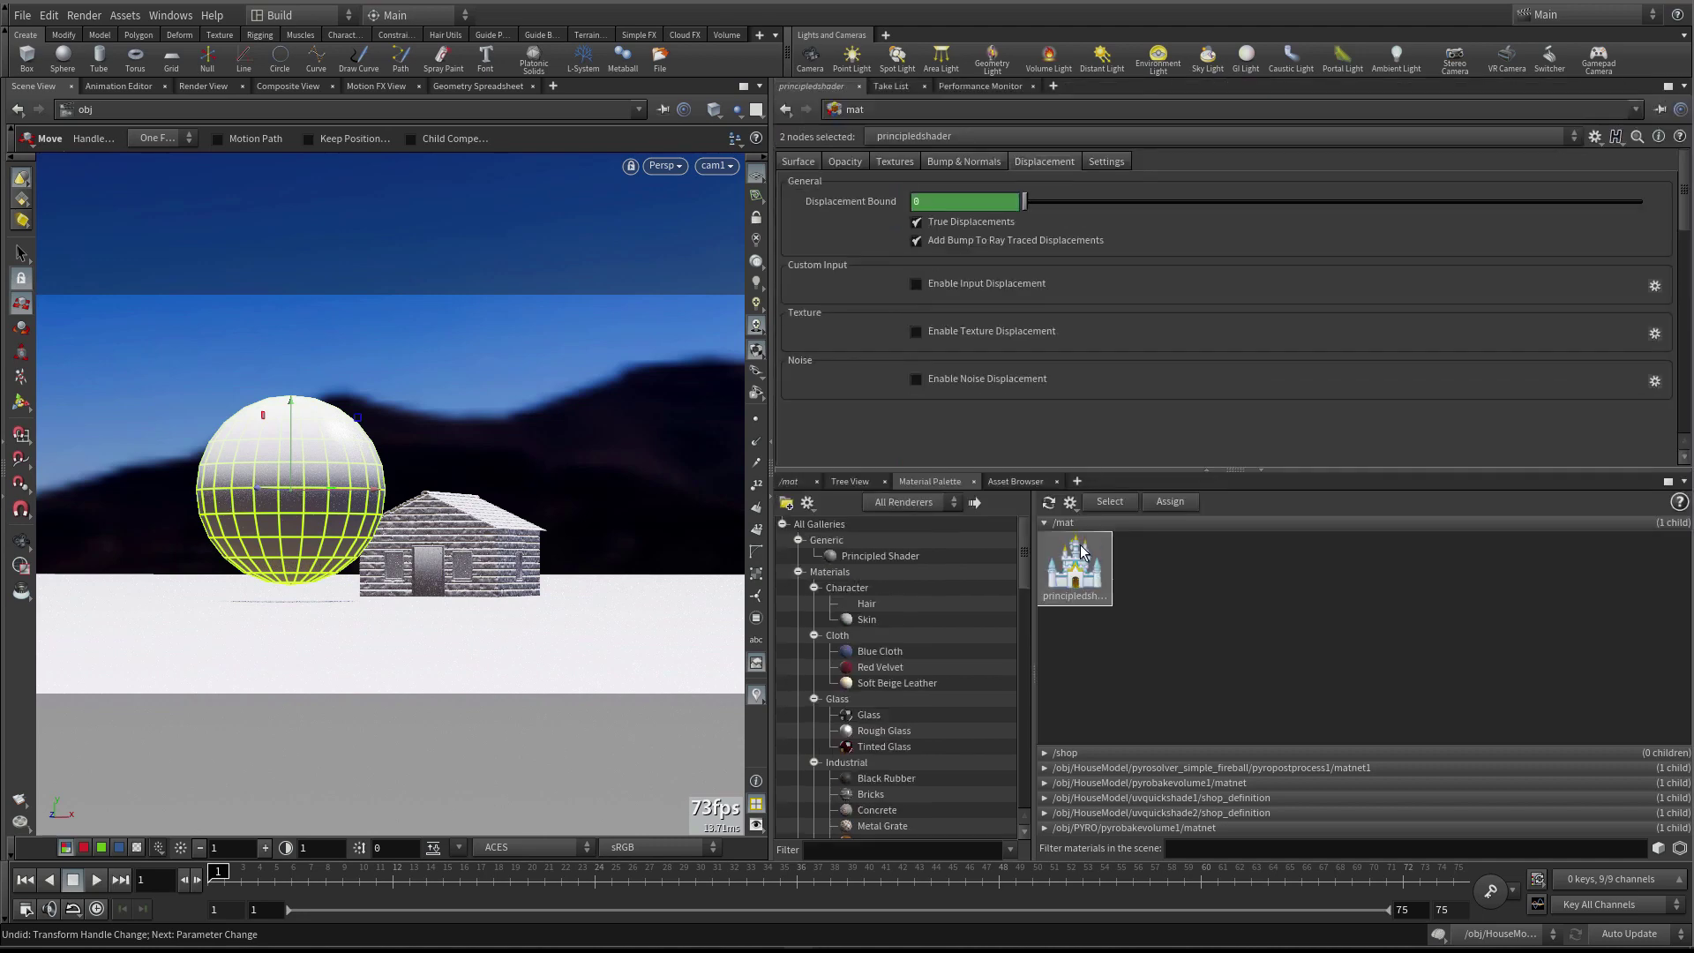
{"action": "left_click", "coordinate": [799, 162]}
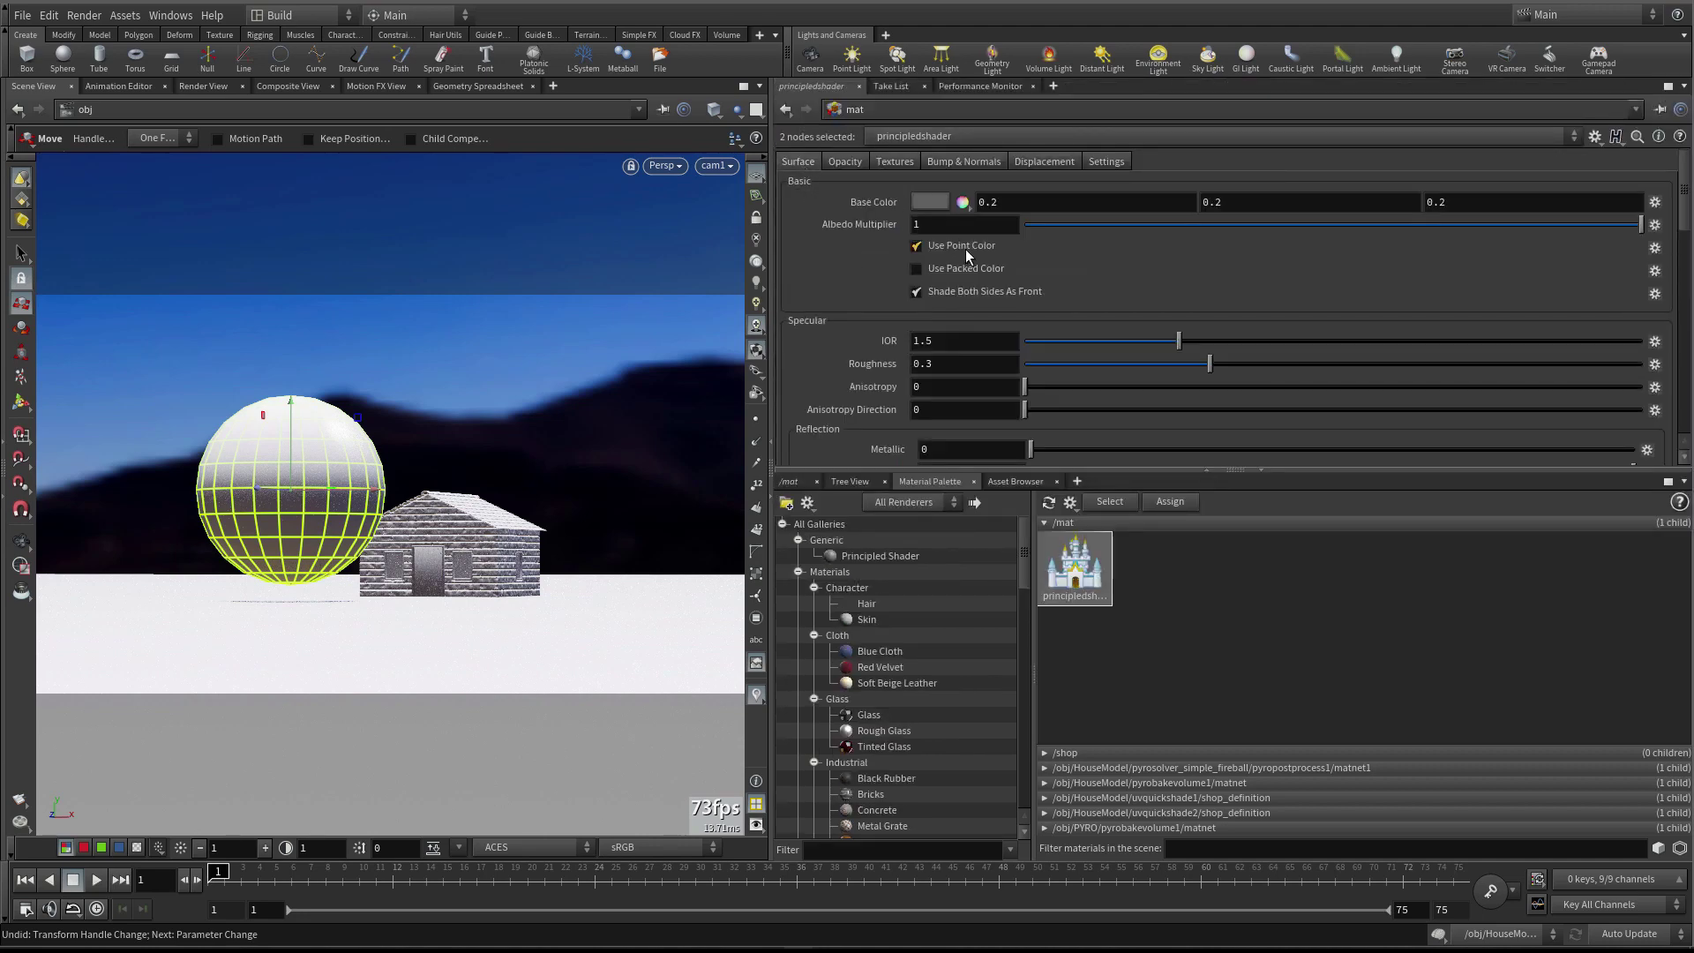
{"action": "scroll", "coordinate": [966, 251], "scroll_direction": "down", "scroll_amount": 3}
{"action": "left_click_drag", "start_coordinate": [1078, 294], "coordinate": [1023, 296]}
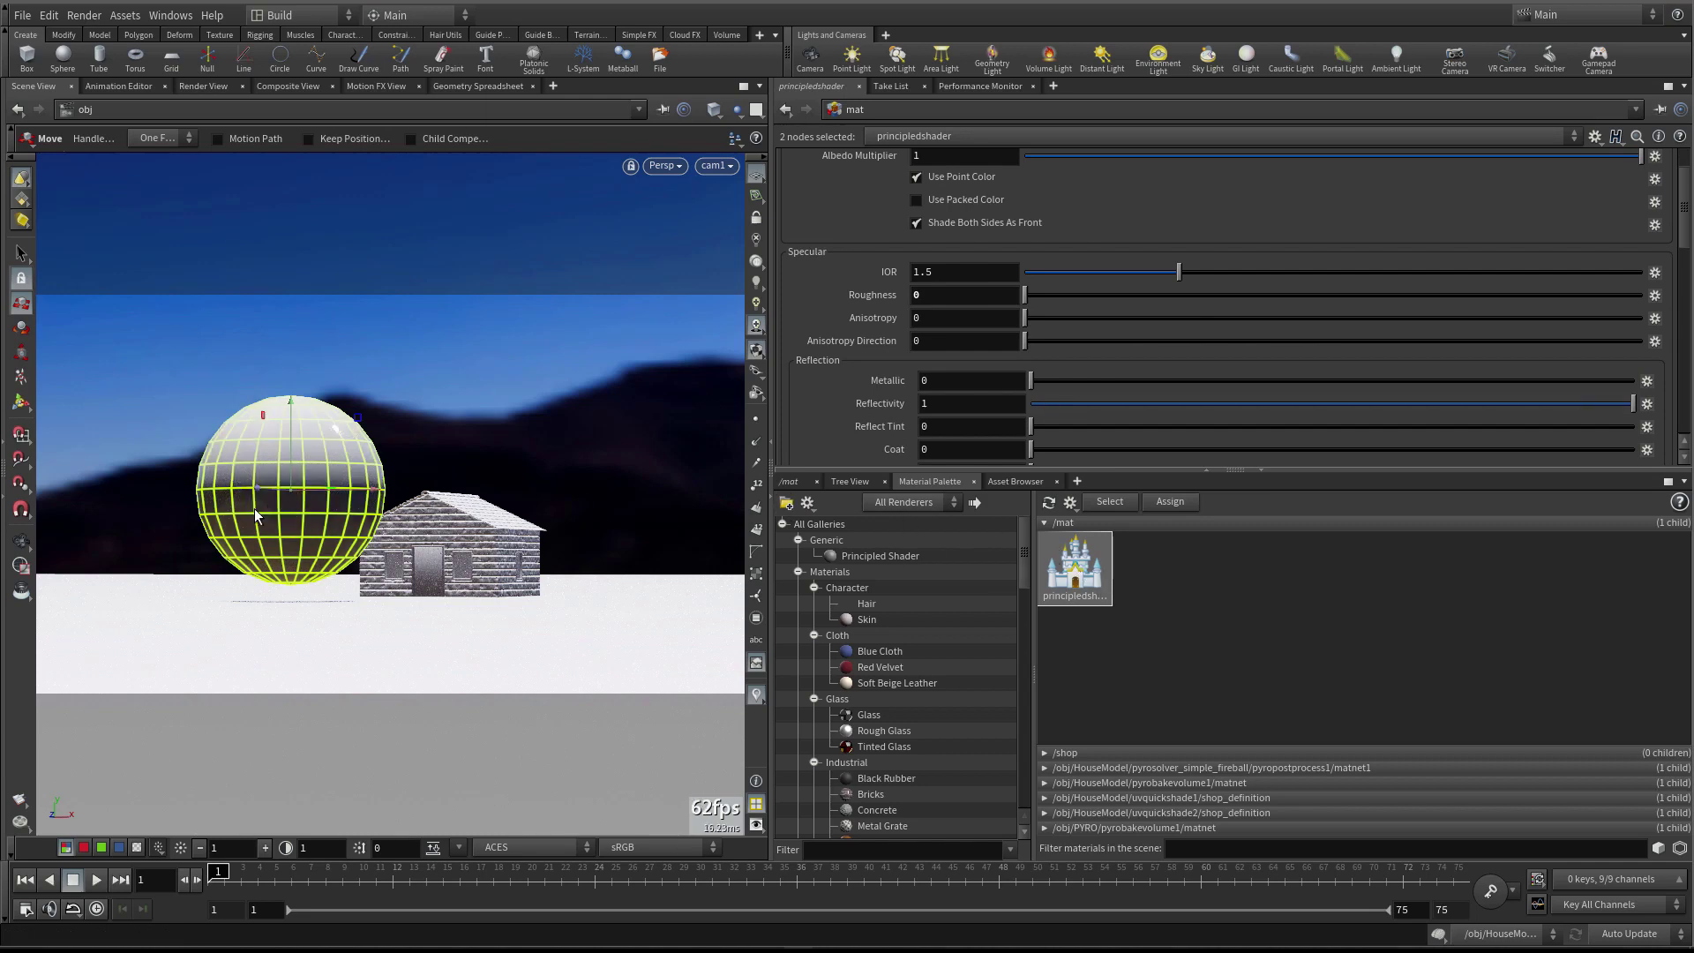
Return to the object network and set envlight1's Y rotation to -357.72
{"action": "left_click", "coordinate": [787, 482]}
{"action": "left_click", "coordinate": [849, 505]}
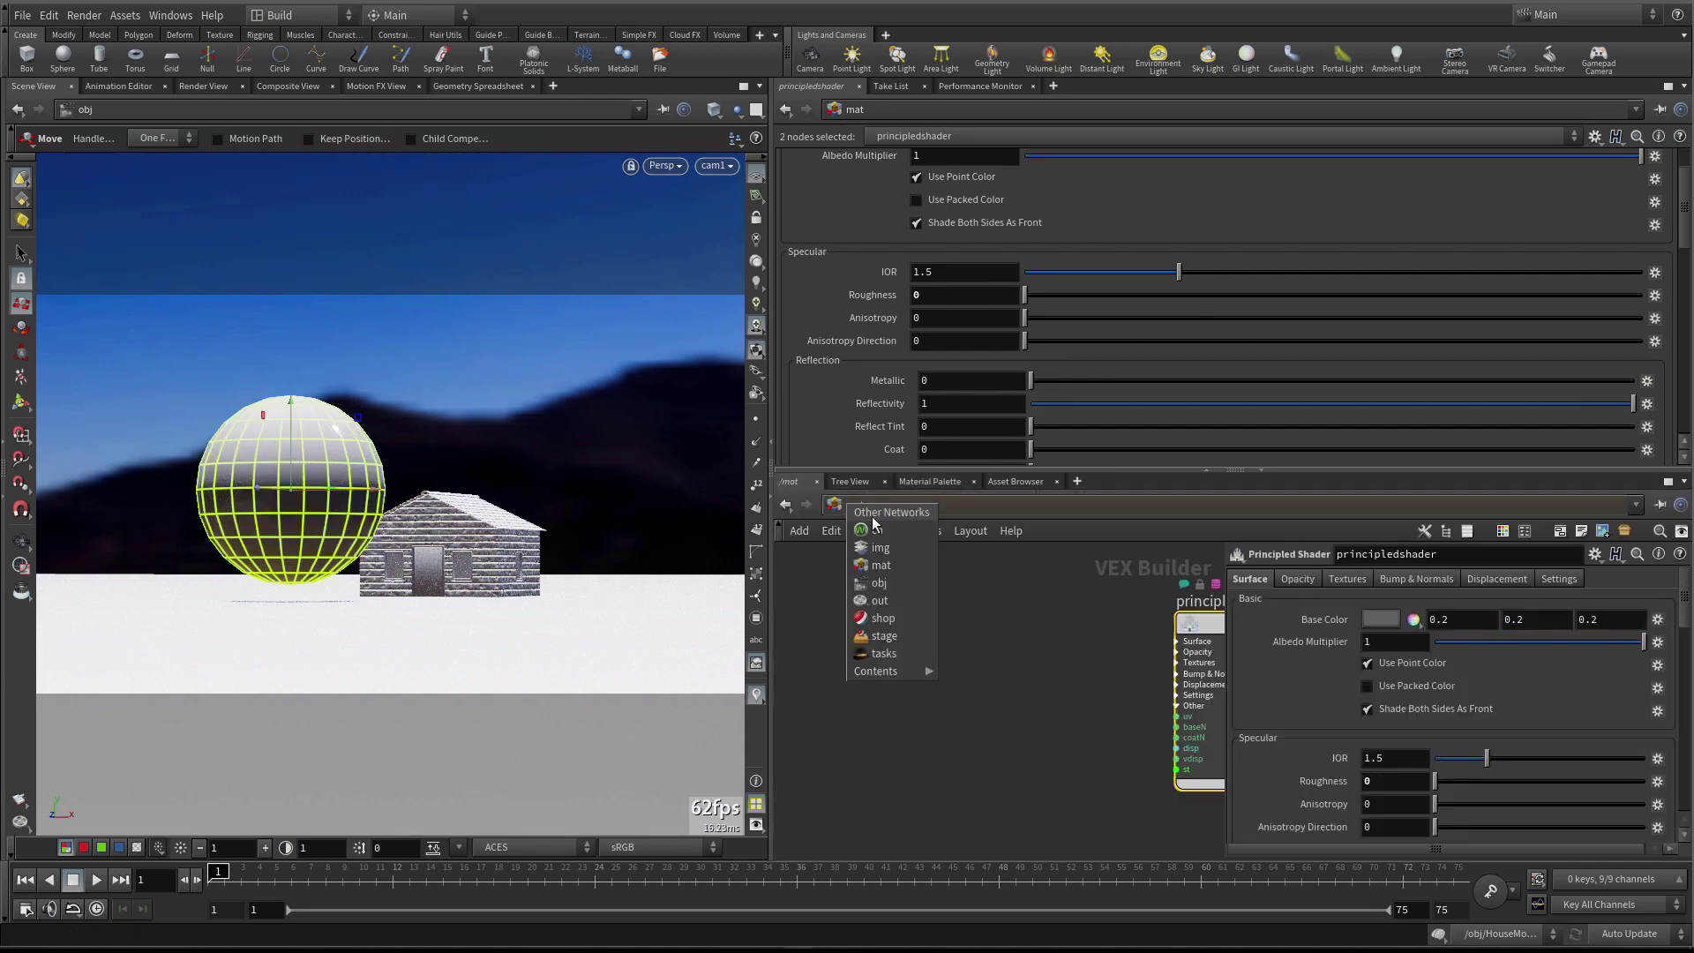
{"action": "left_click", "coordinate": [901, 584]}
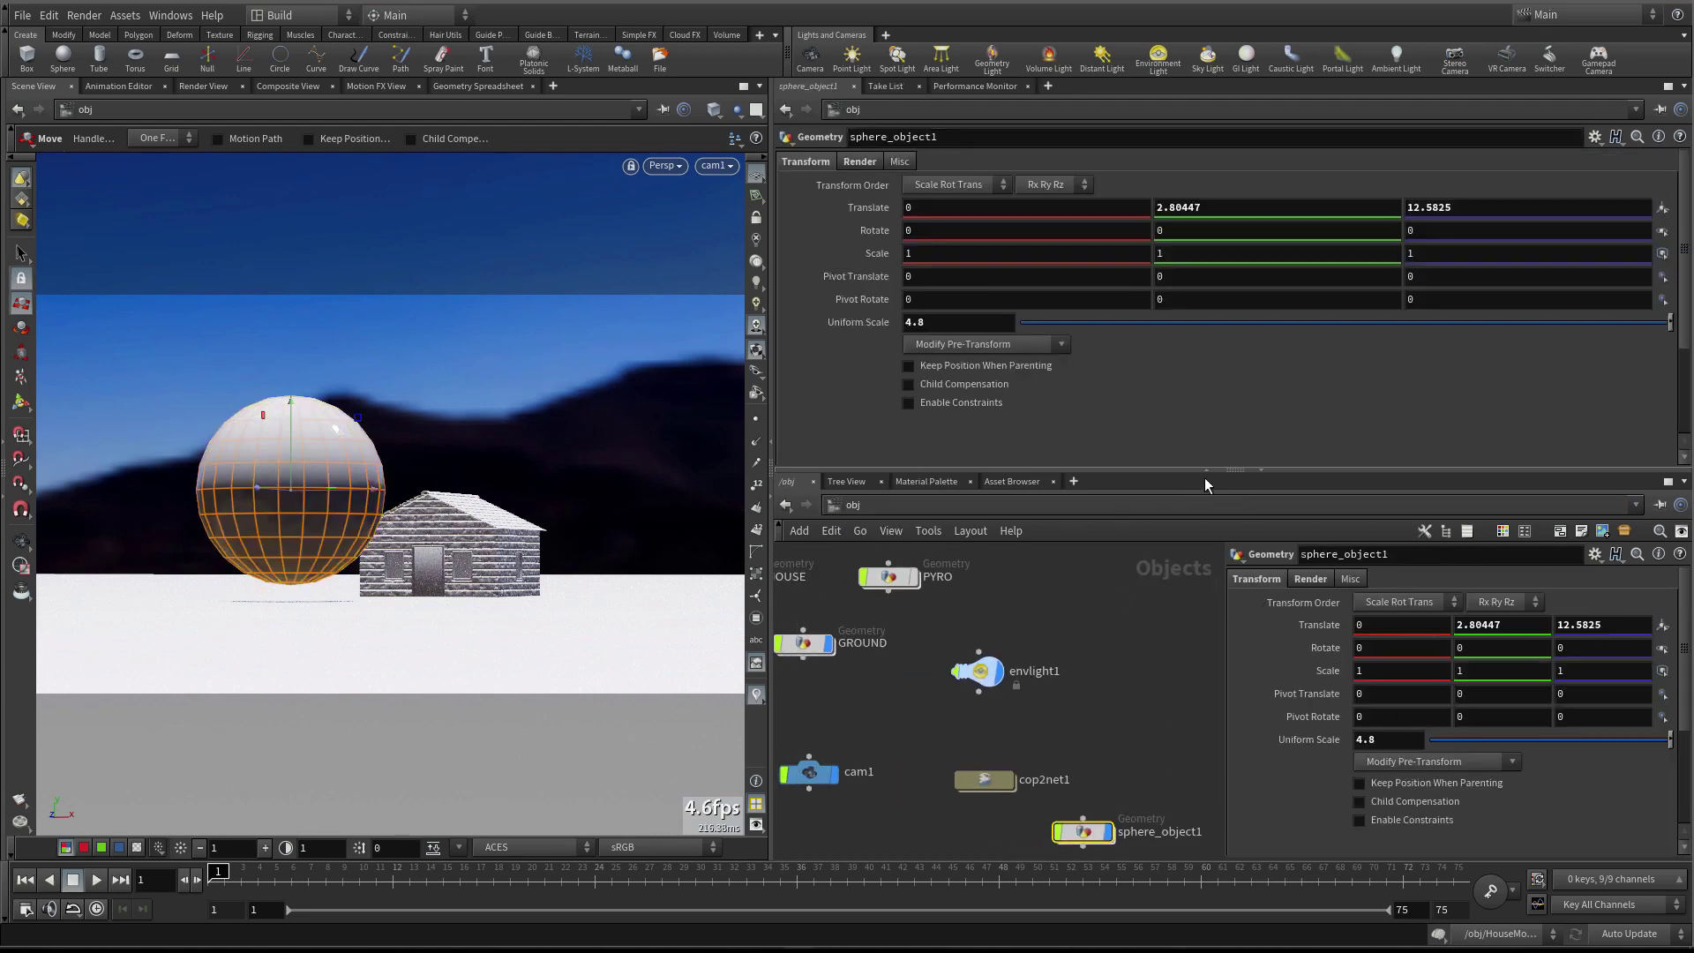
{"action": "left_click_drag", "start_coordinate": [1207, 465], "coordinate": [1207, 79]}
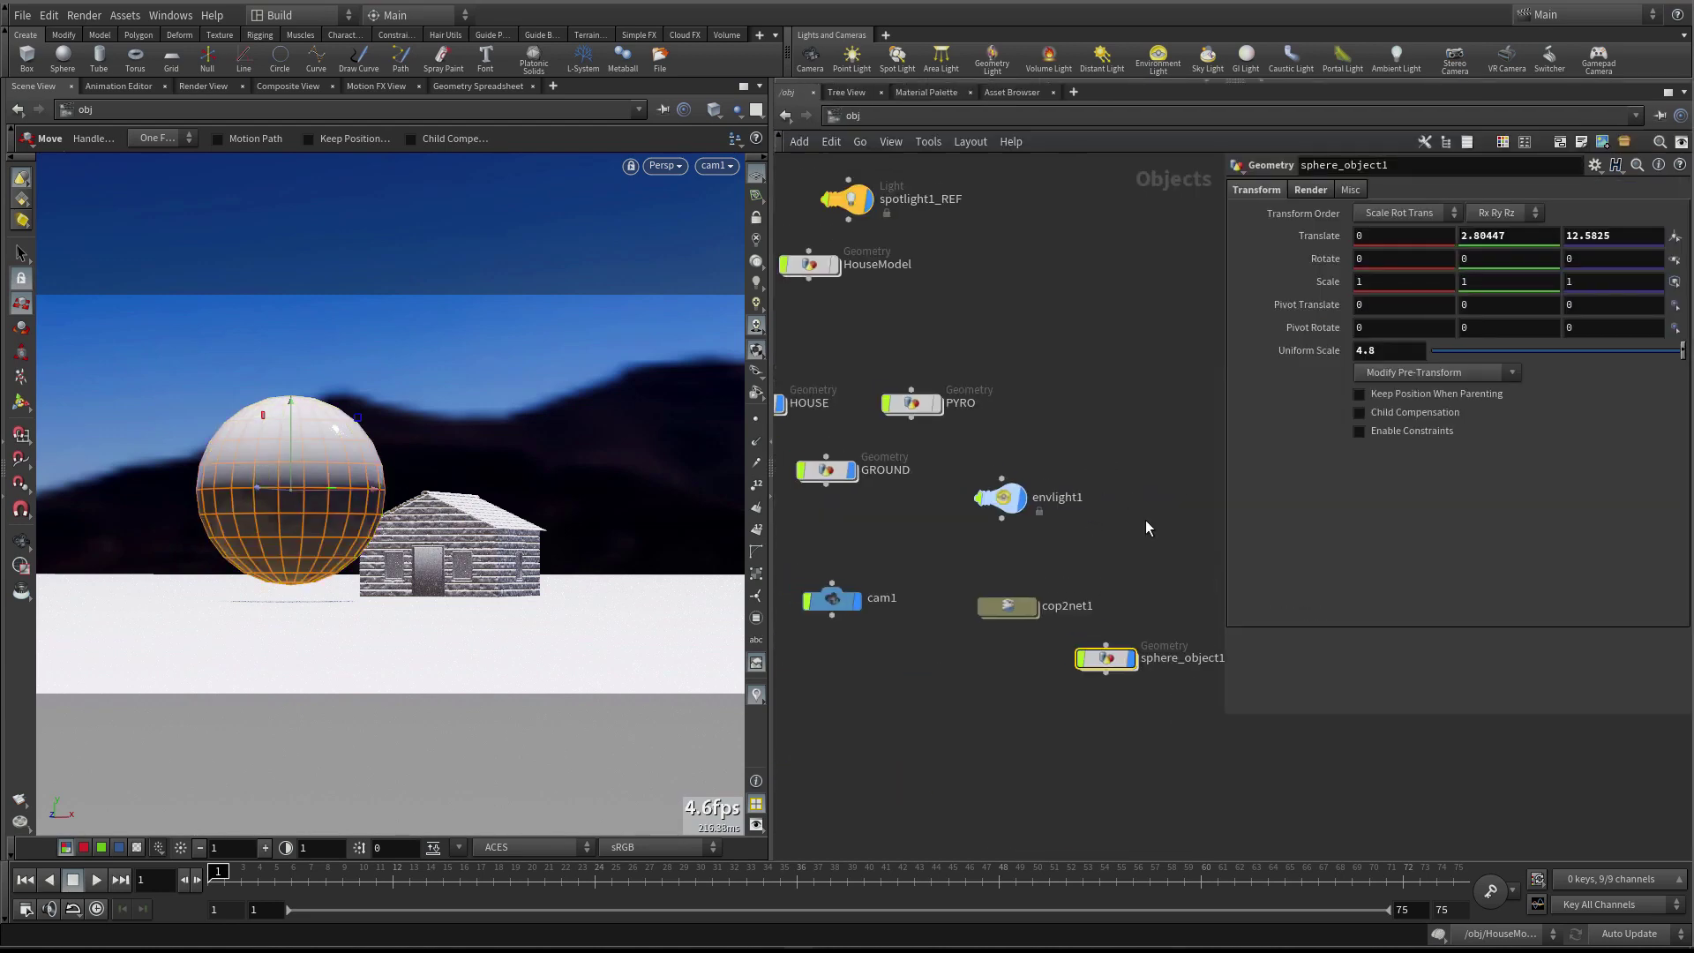
{"action": "left_click_drag", "start_coordinate": [1092, 450], "coordinate": [995, 521]}
{"action": "middle_click_drag", "start_coordinate": [1475, 236], "coordinate": [1295, 247]}
Move sphere_object1 near the top of the network, rename it REFLECTOR and hide it in the viewport
{"action": "left_click_drag", "start_coordinate": [1106, 658], "coordinate": [1061, 240]}
{"action": "double_click", "coordinate": [1138, 240]}
{"action": "type", "text": "REFLECTOR"}
{"action": "key", "text": "Return"}
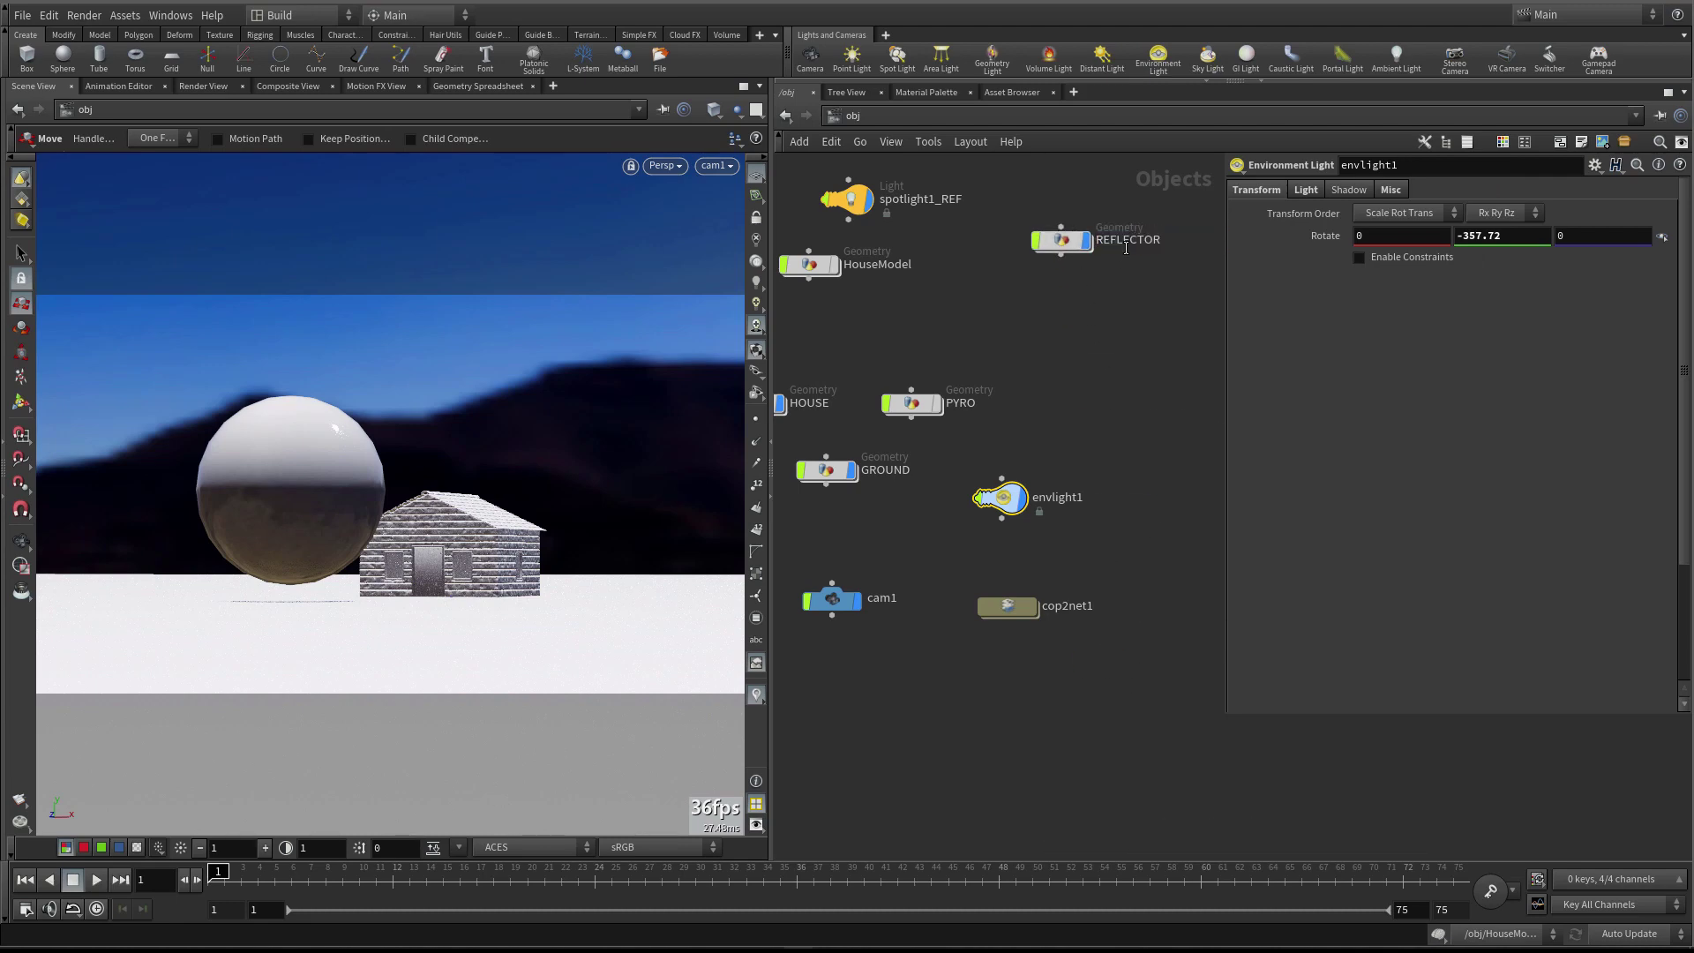
{"action": "left_click", "coordinate": [1089, 240]}
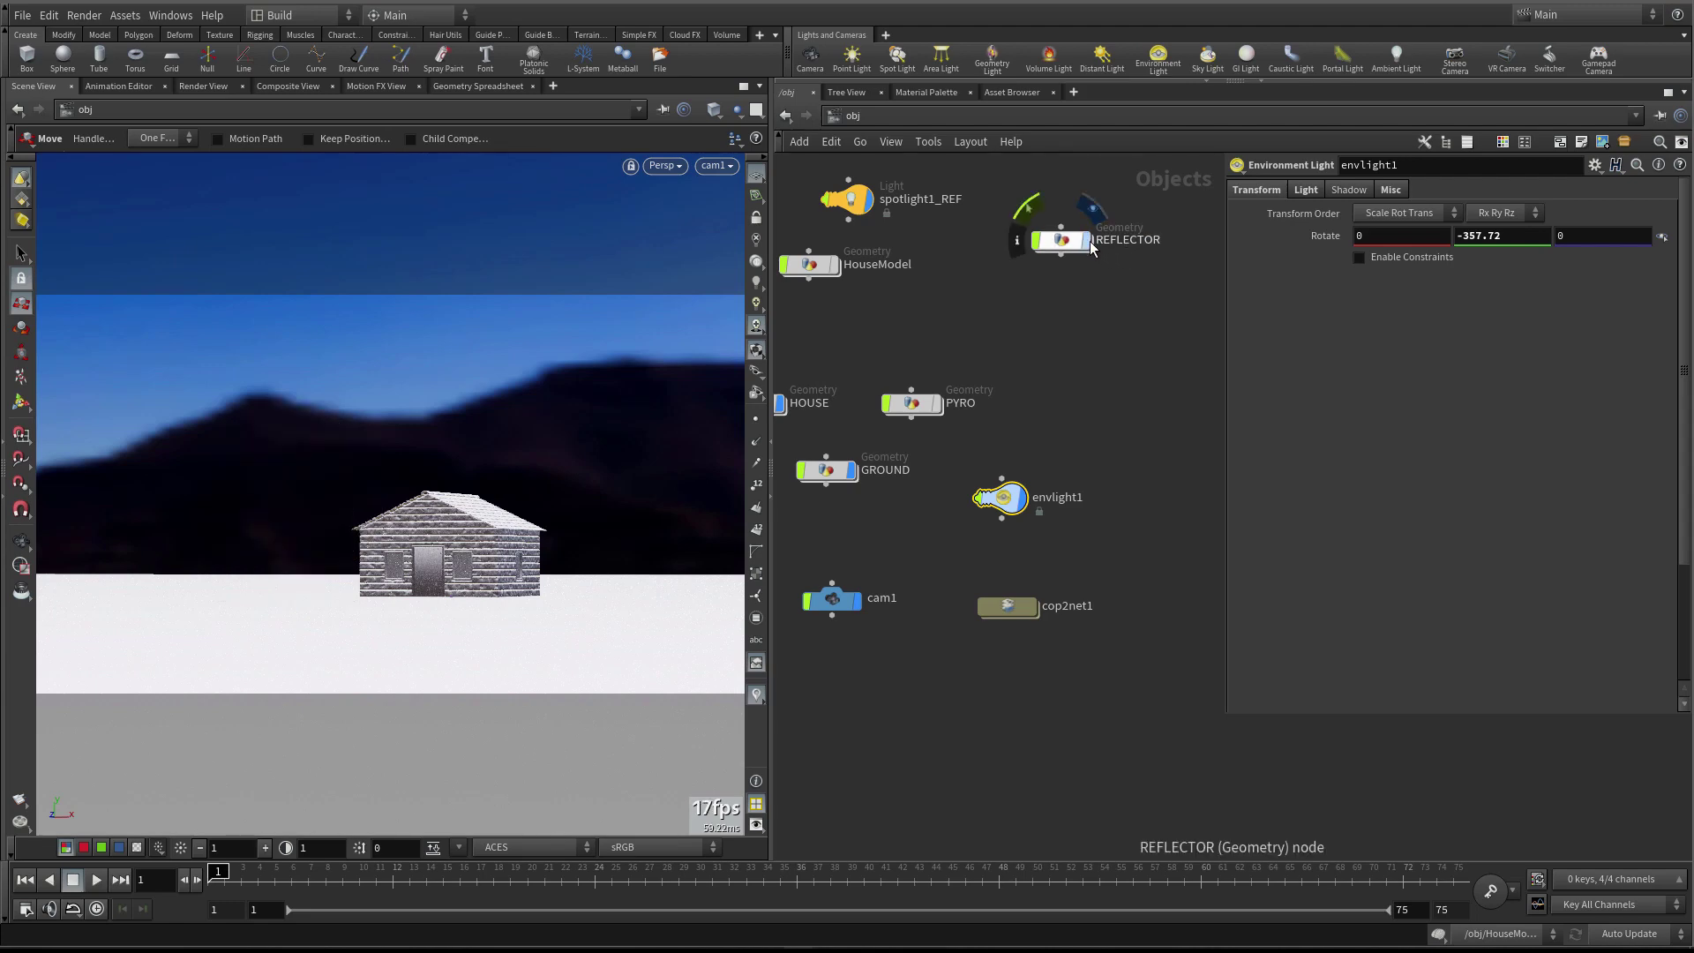
Lay out the object network's nodes automatically and align cop2net1 with cam1, making slightly more room for the network
{"action": "key", "text": "l"}
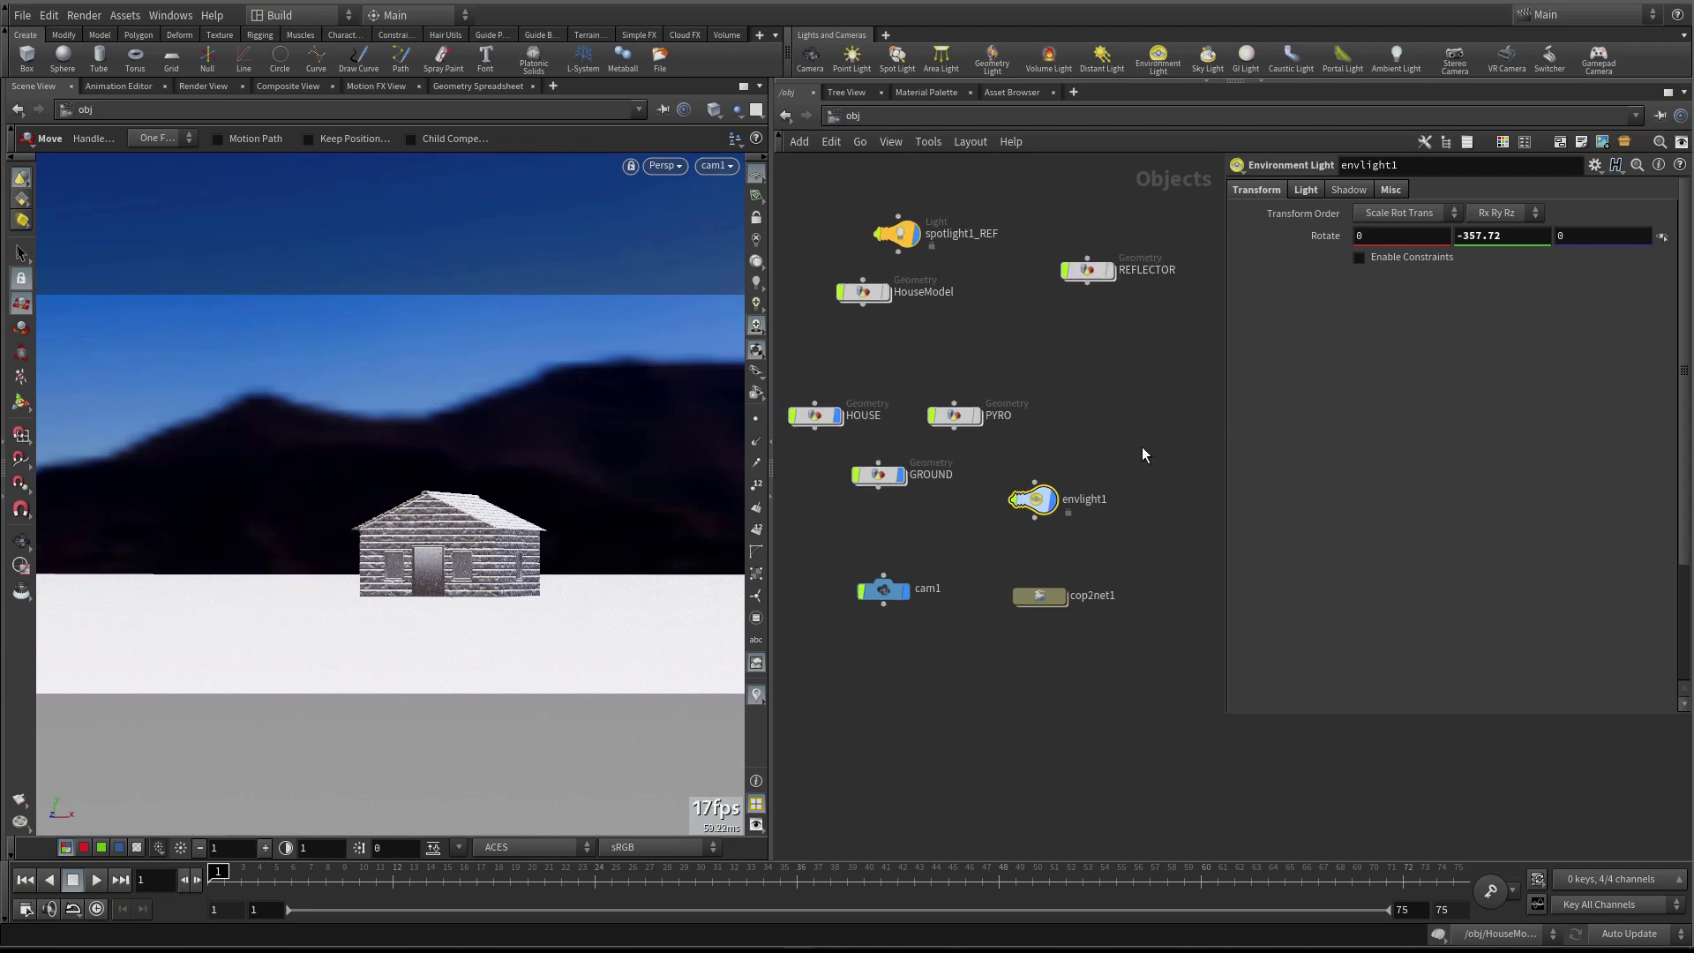
{"action": "left_click_drag", "start_coordinate": [1050, 596], "coordinate": [1059, 590]}
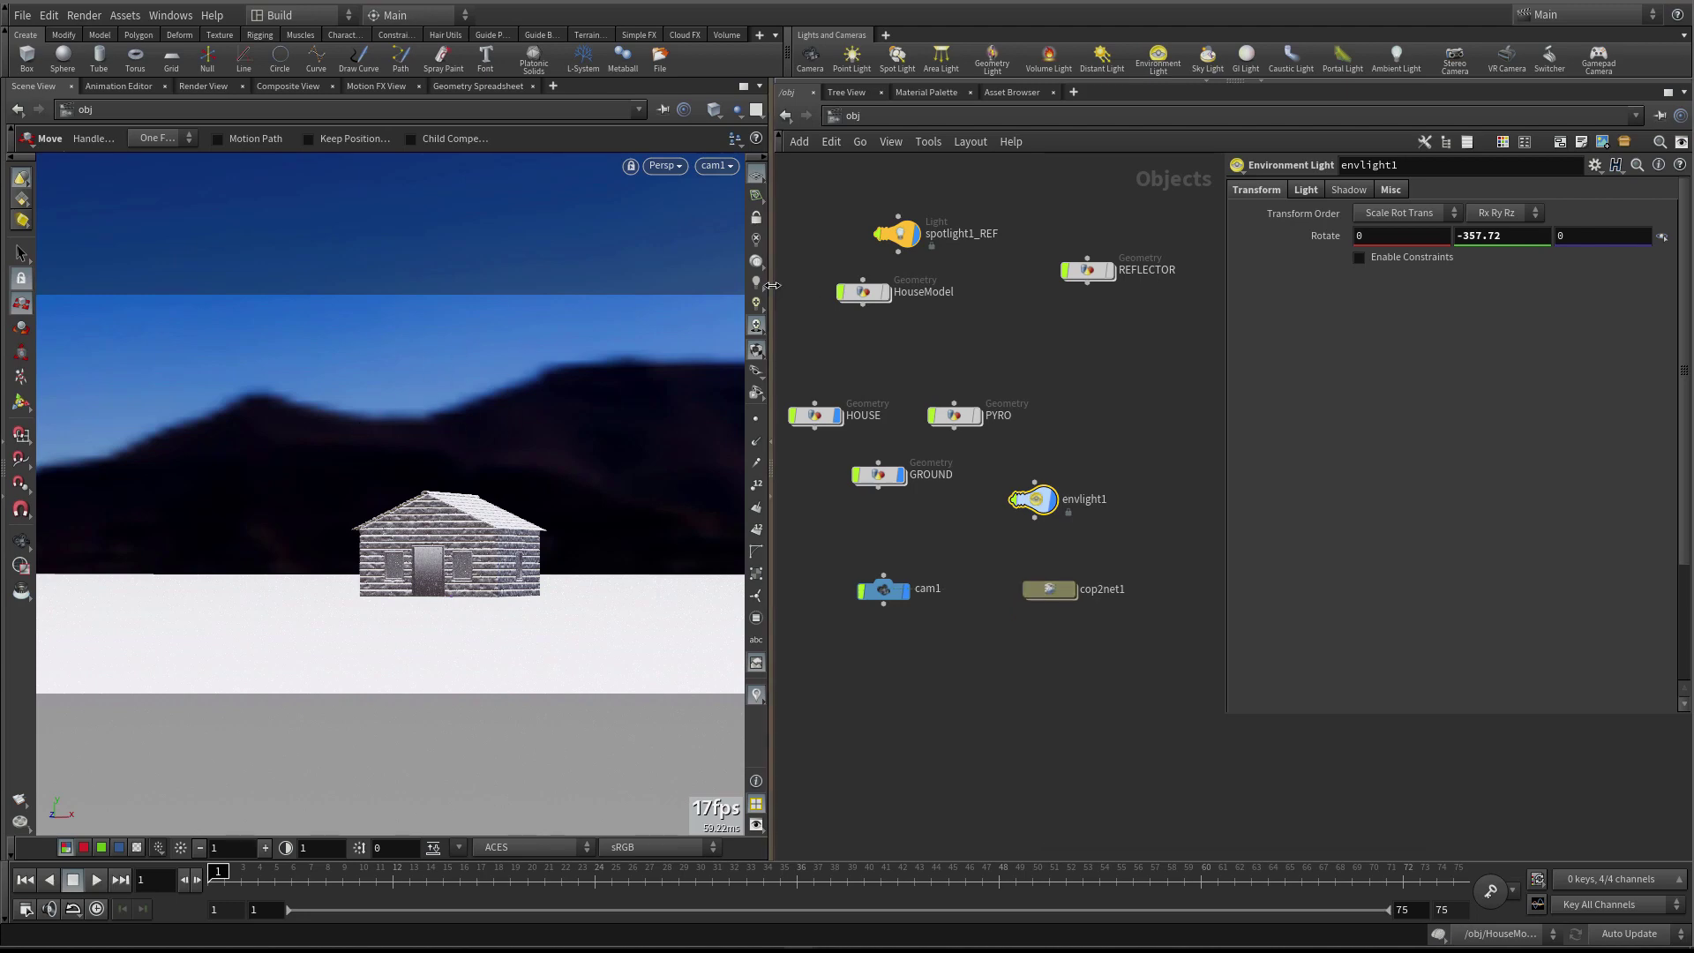
{"action": "left_click_drag", "start_coordinate": [776, 284], "coordinate": [787, 284]}
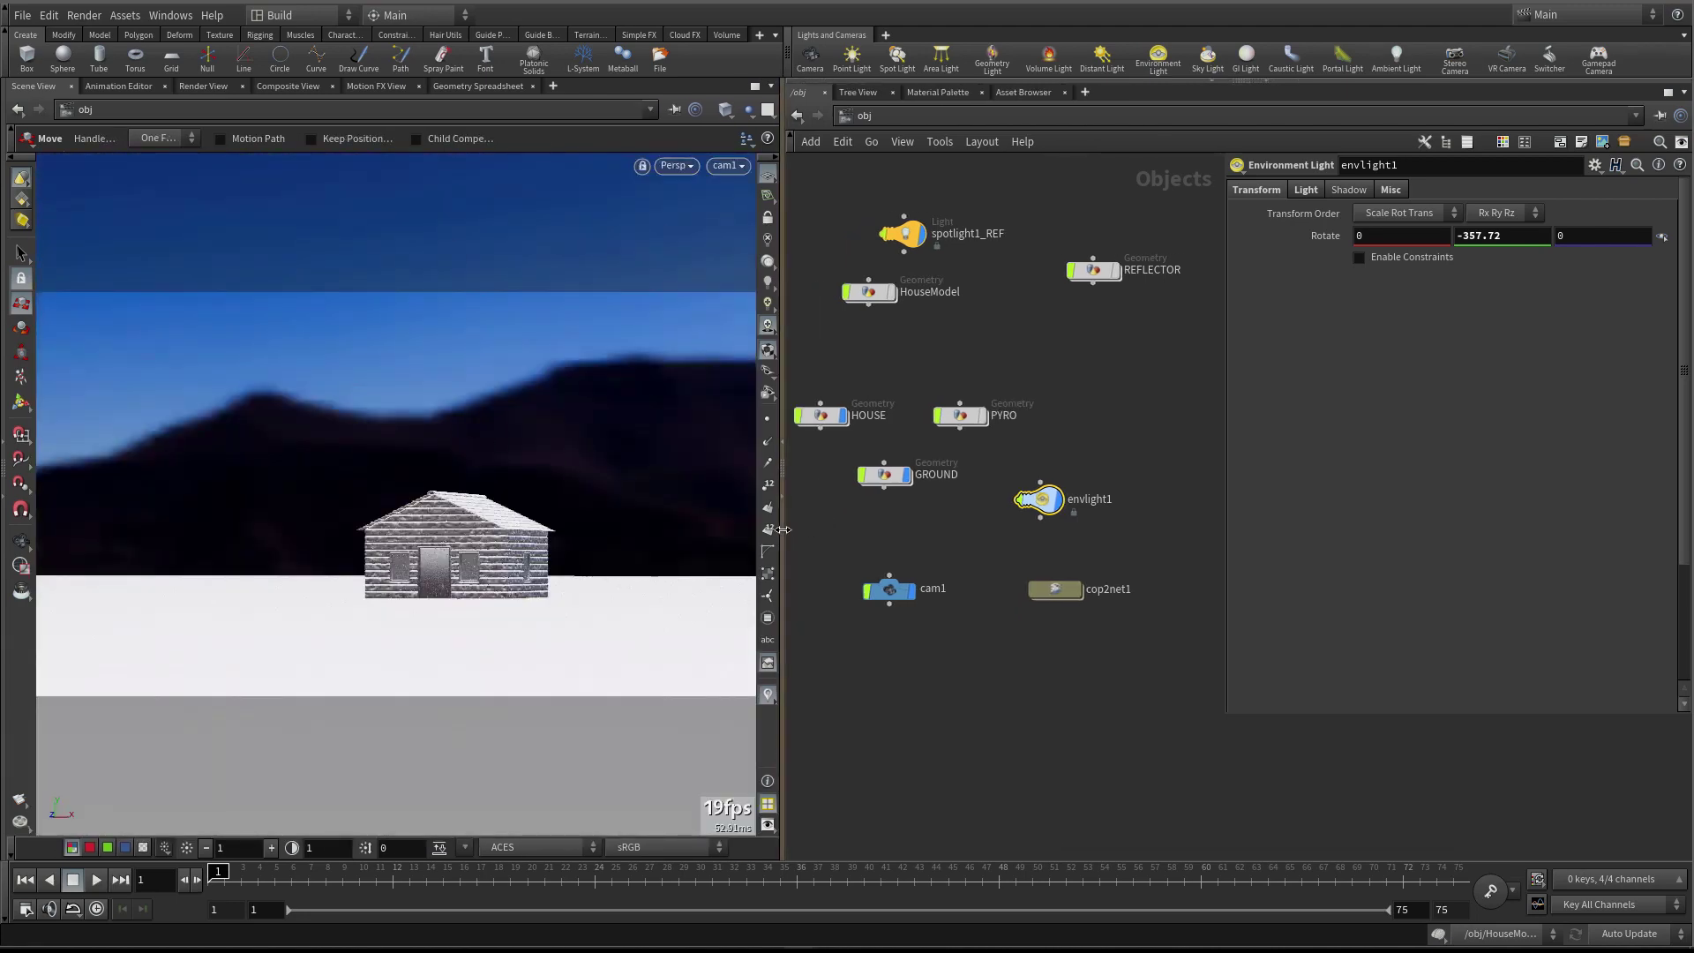
{"action": "left_click_drag", "start_coordinate": [783, 512], "coordinate": [762, 511]}
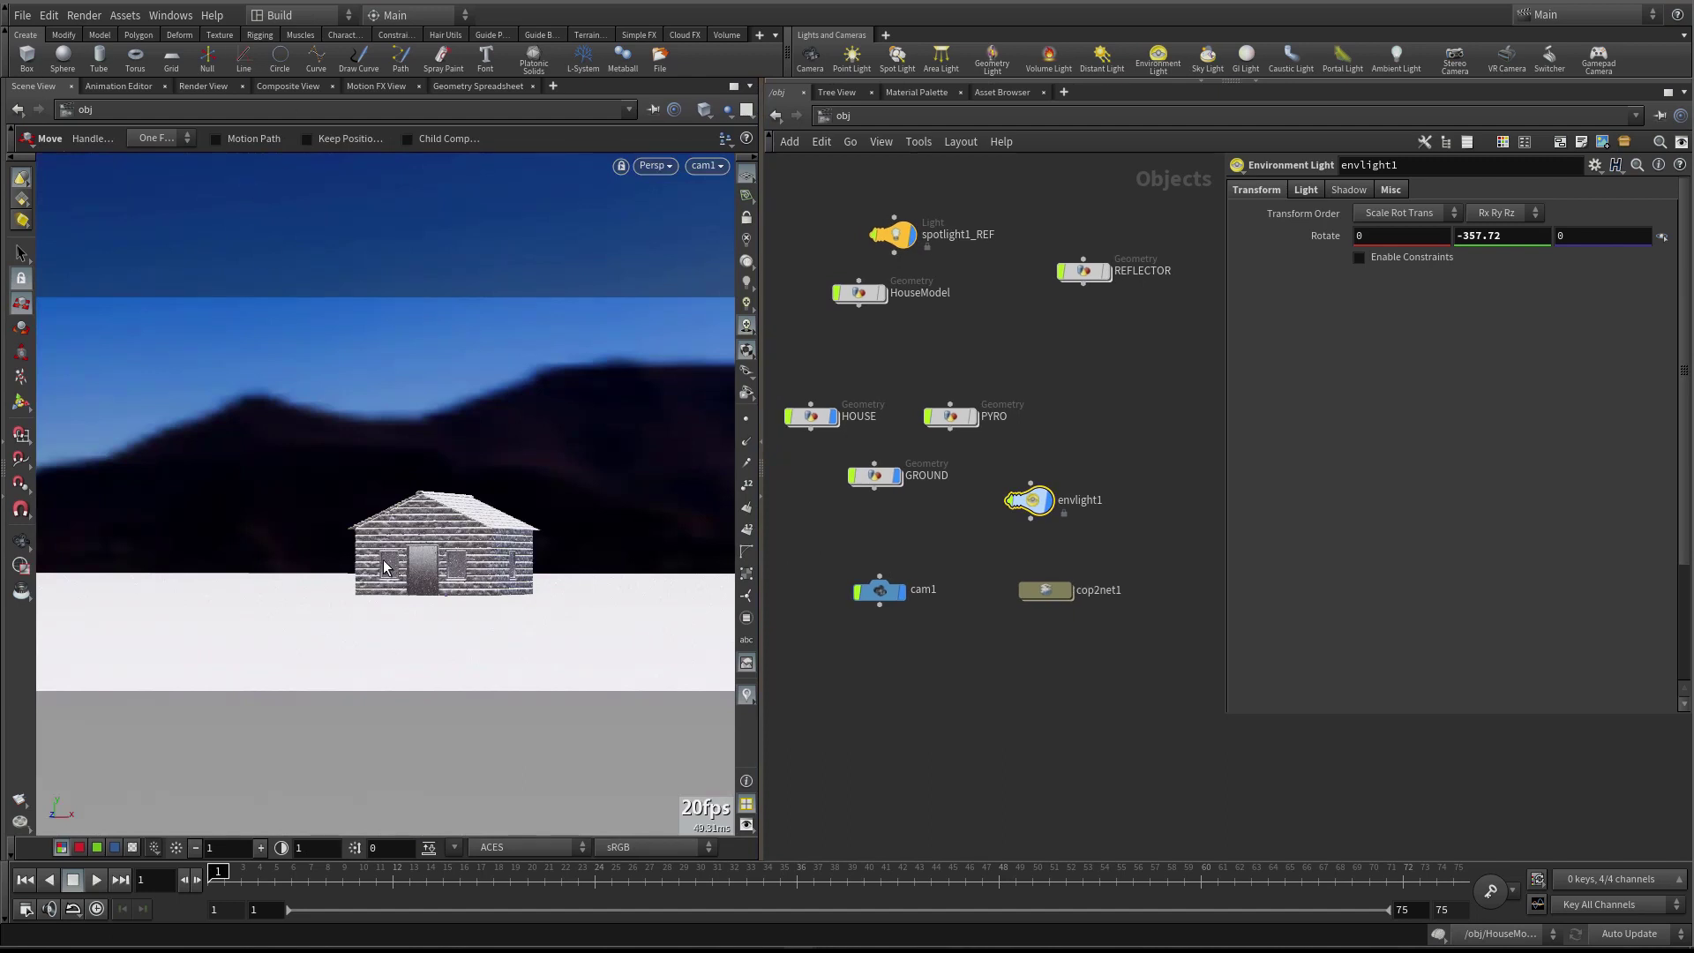
Create a Mantra PBR render node, delete the mantra_ipr node and reposition mantra1 in the output network
{"action": "left_click", "coordinate": [86, 15]}
{"action": "mouse_move", "coordinate": [119, 37]}
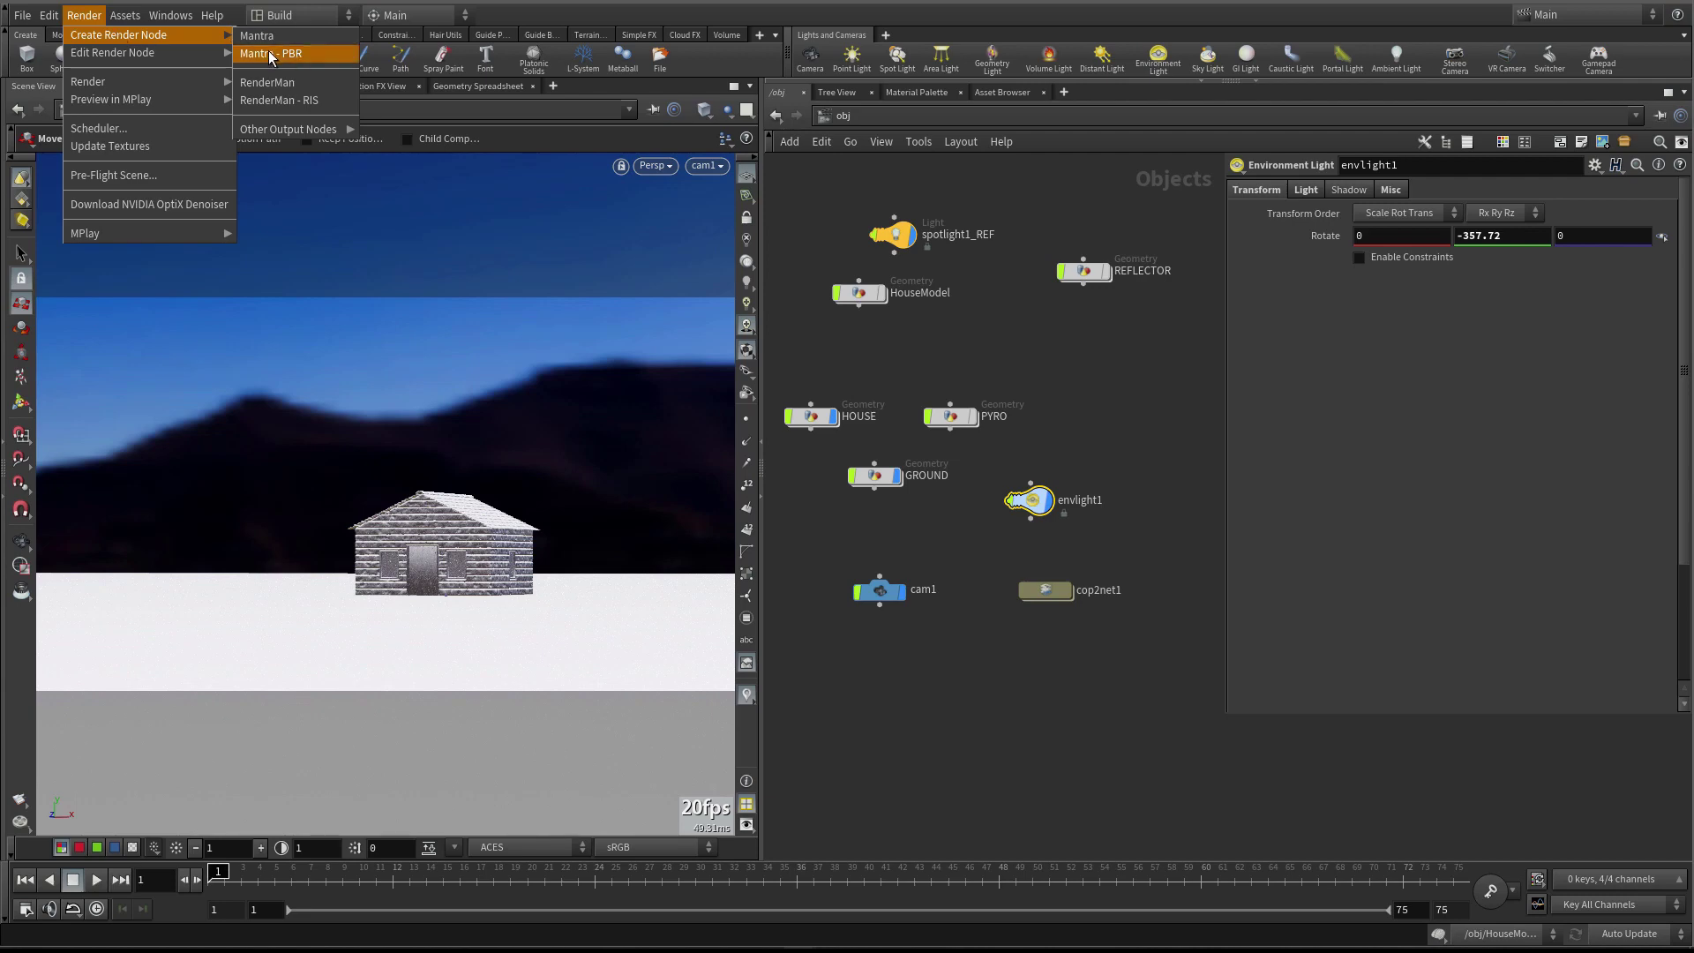
{"action": "left_click", "coordinate": [268, 50]}
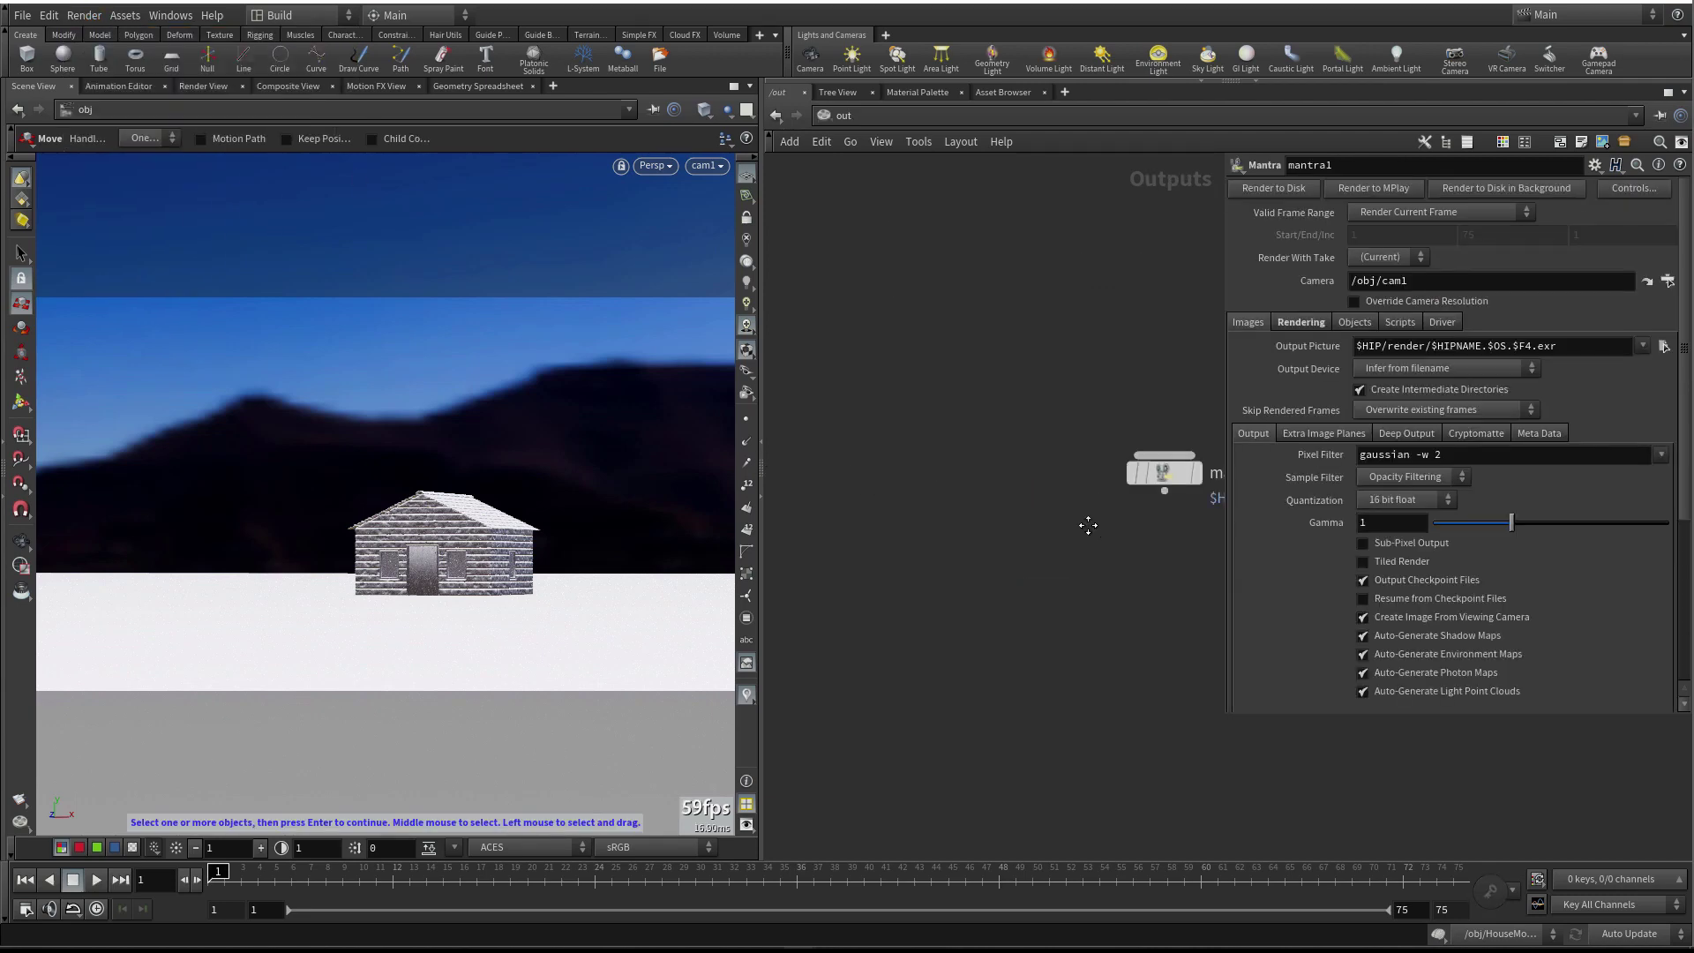
{"action": "left_click", "coordinate": [973, 469]}
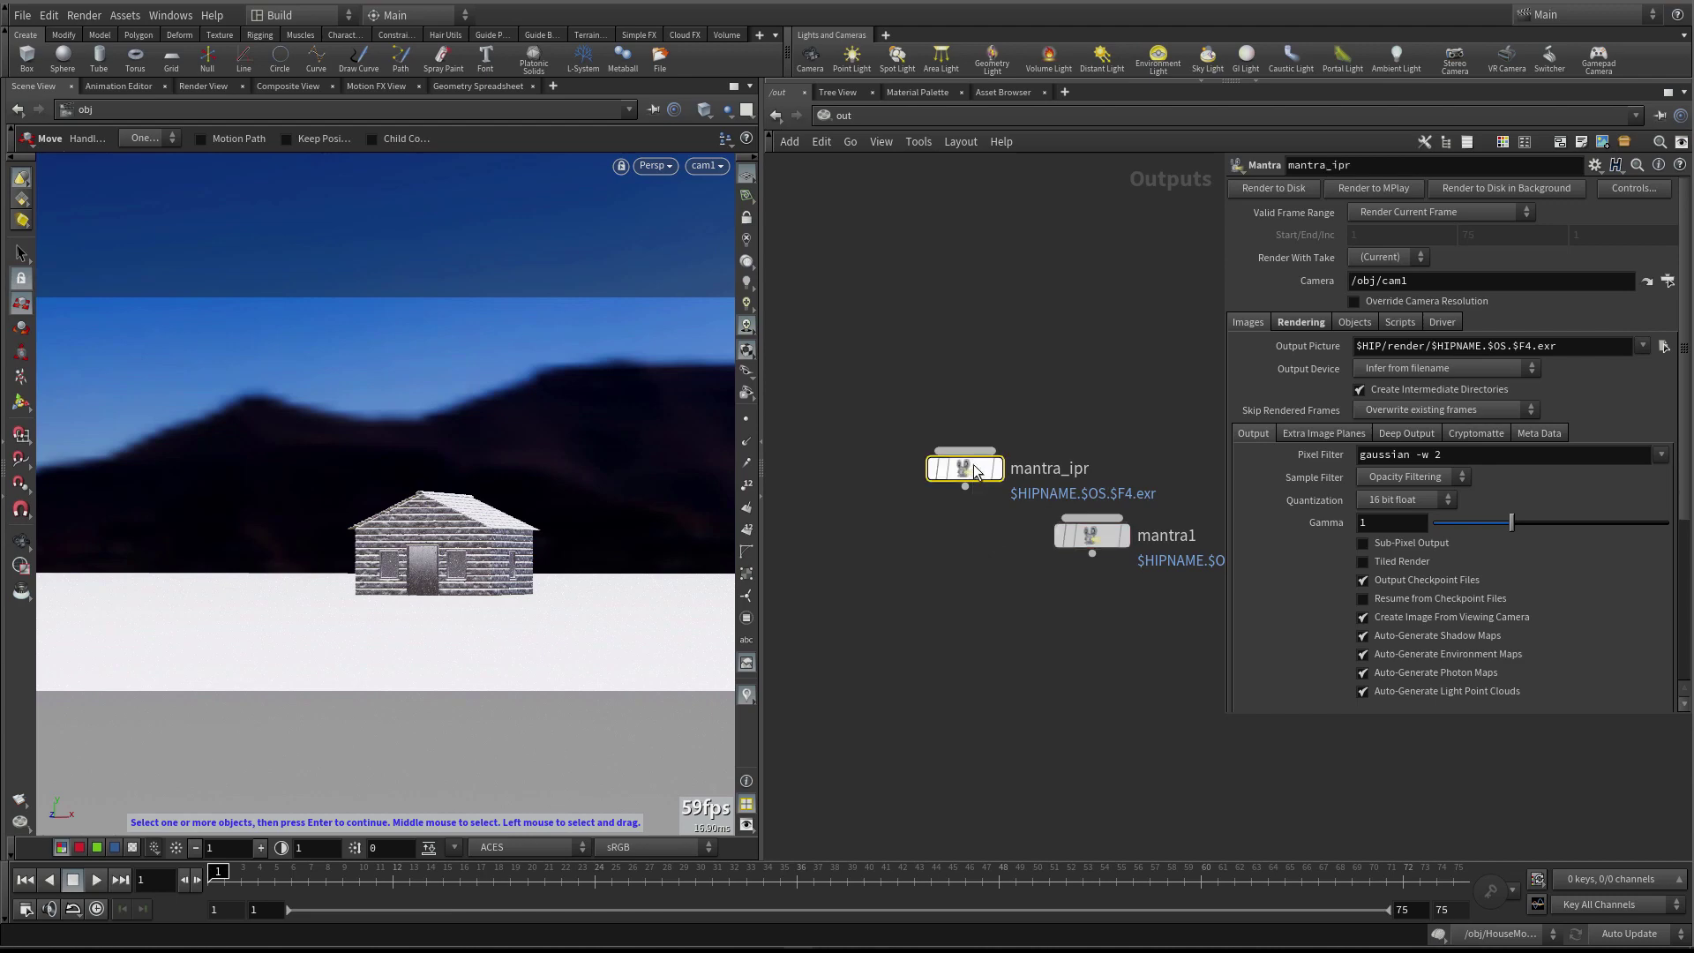
{"action": "key", "text": "Delete"}
{"action": "left_click_drag", "start_coordinate": [1091, 534], "coordinate": [987, 376]}
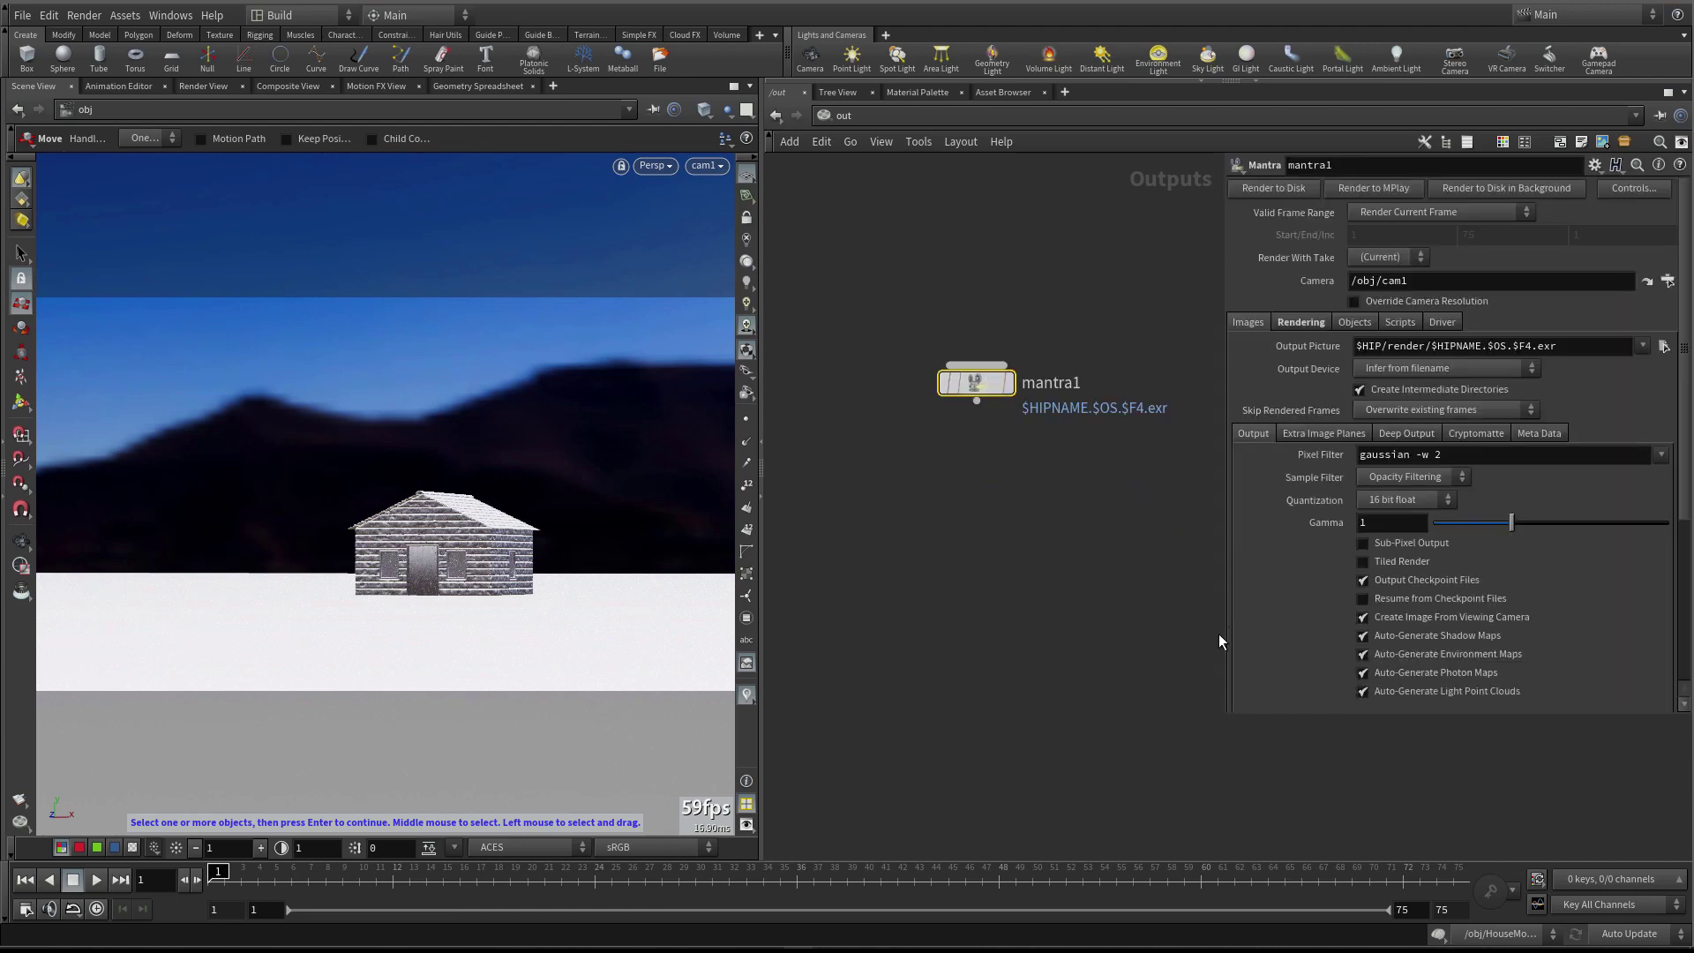
Disable Ray Variance Antialiasing in mantra1's sampling settings
{"action": "left_click_drag", "start_coordinate": [1227, 719], "coordinate": [1137, 788]}
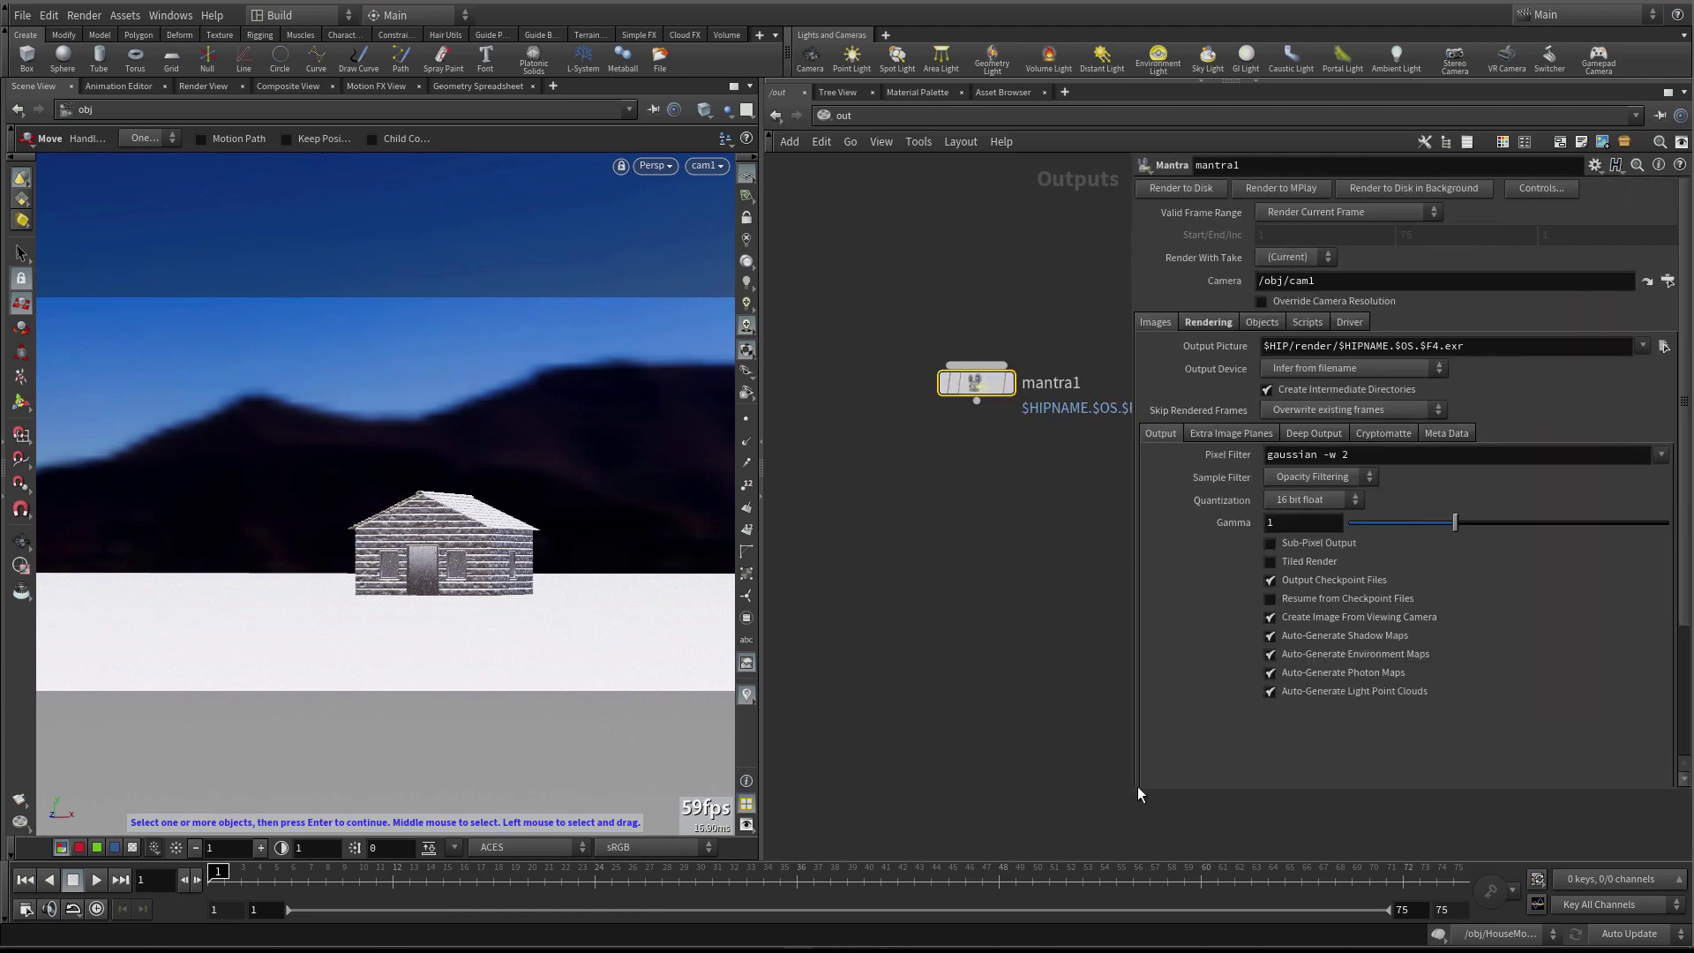
{"action": "left_click", "coordinate": [1197, 322]}
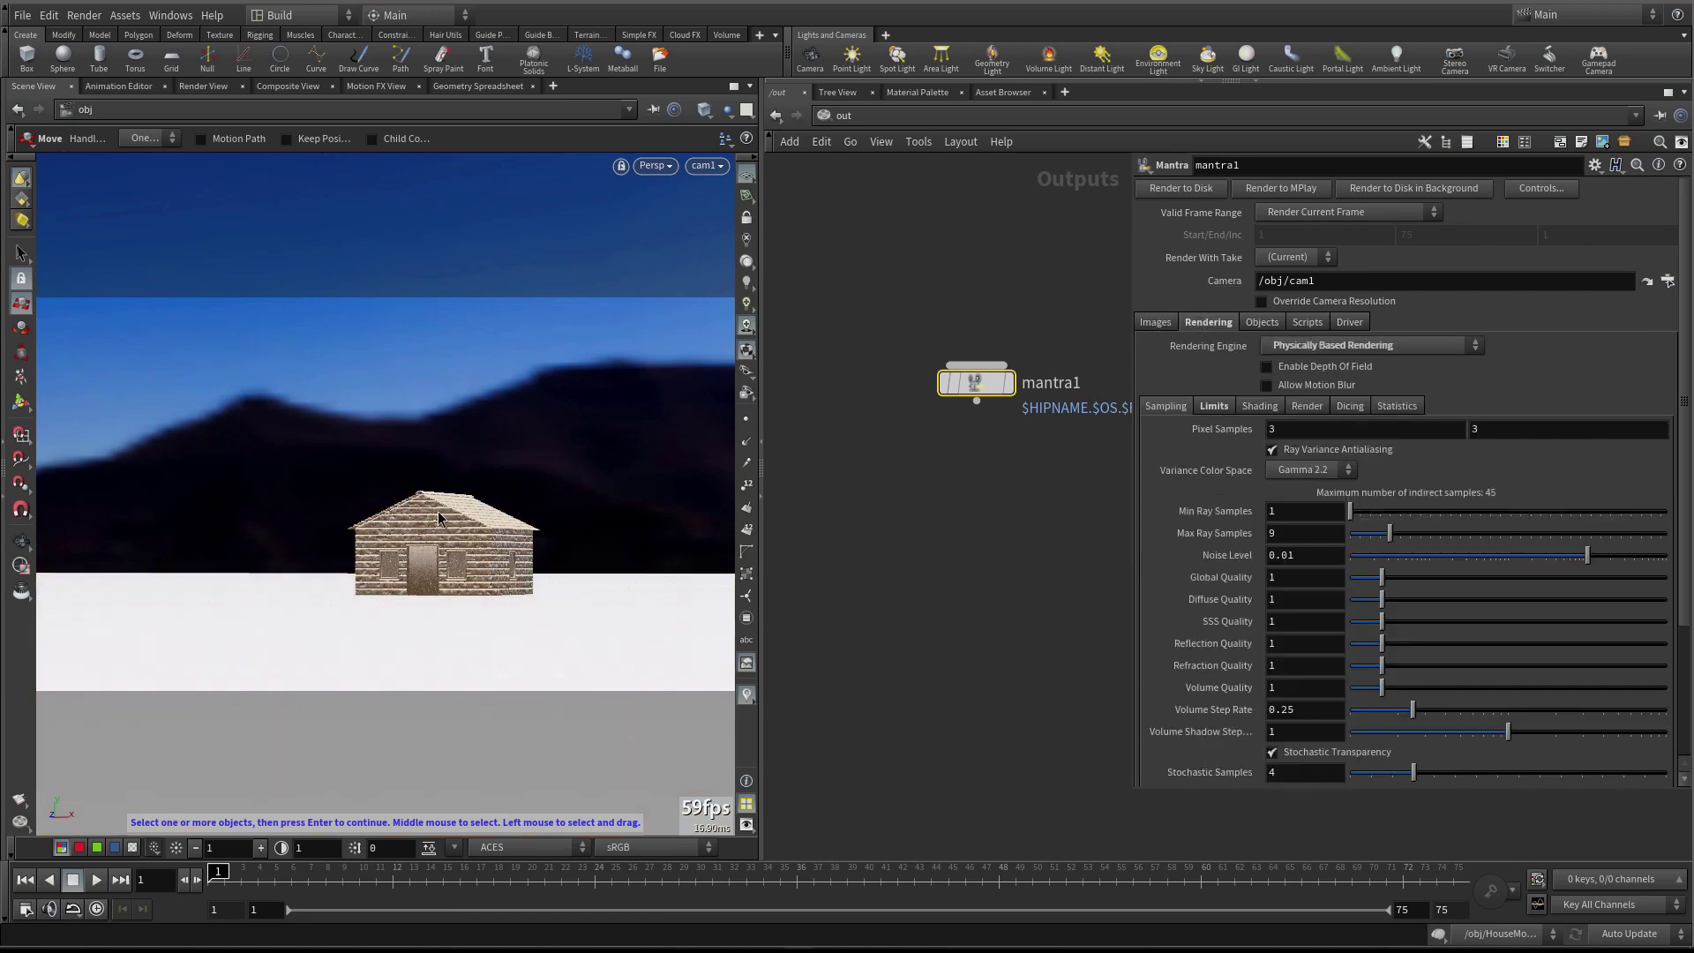
{"action": "left_click", "coordinate": [22, 542]}
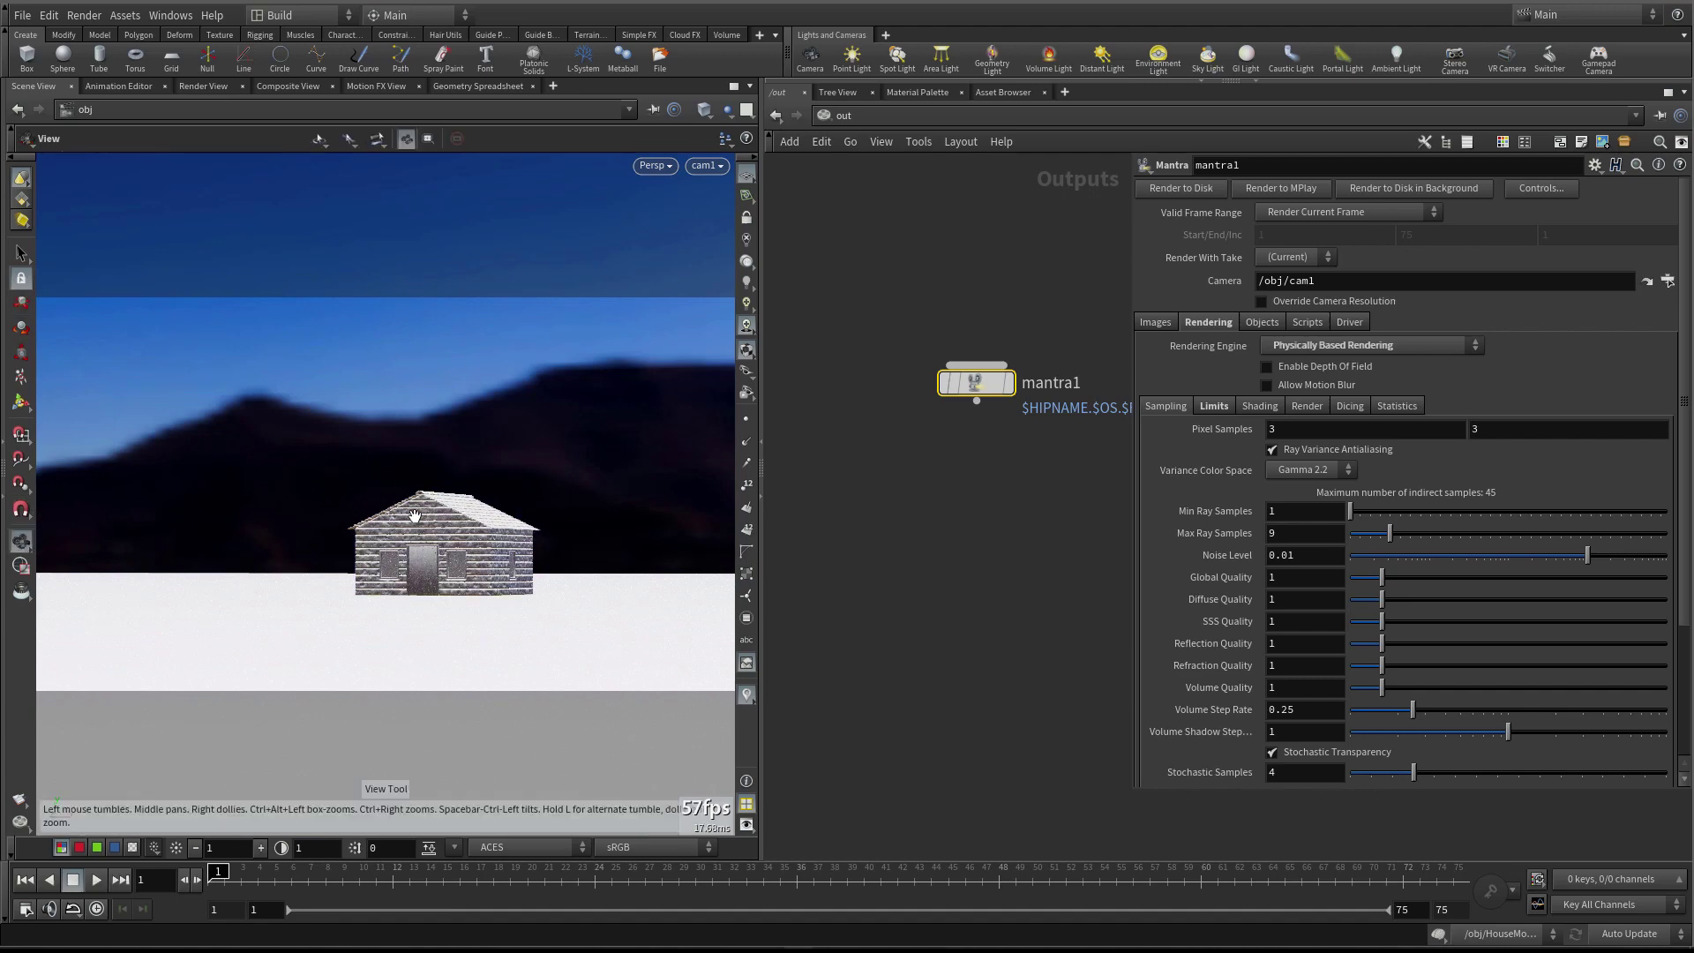
{"action": "left_click", "coordinate": [1306, 451]}
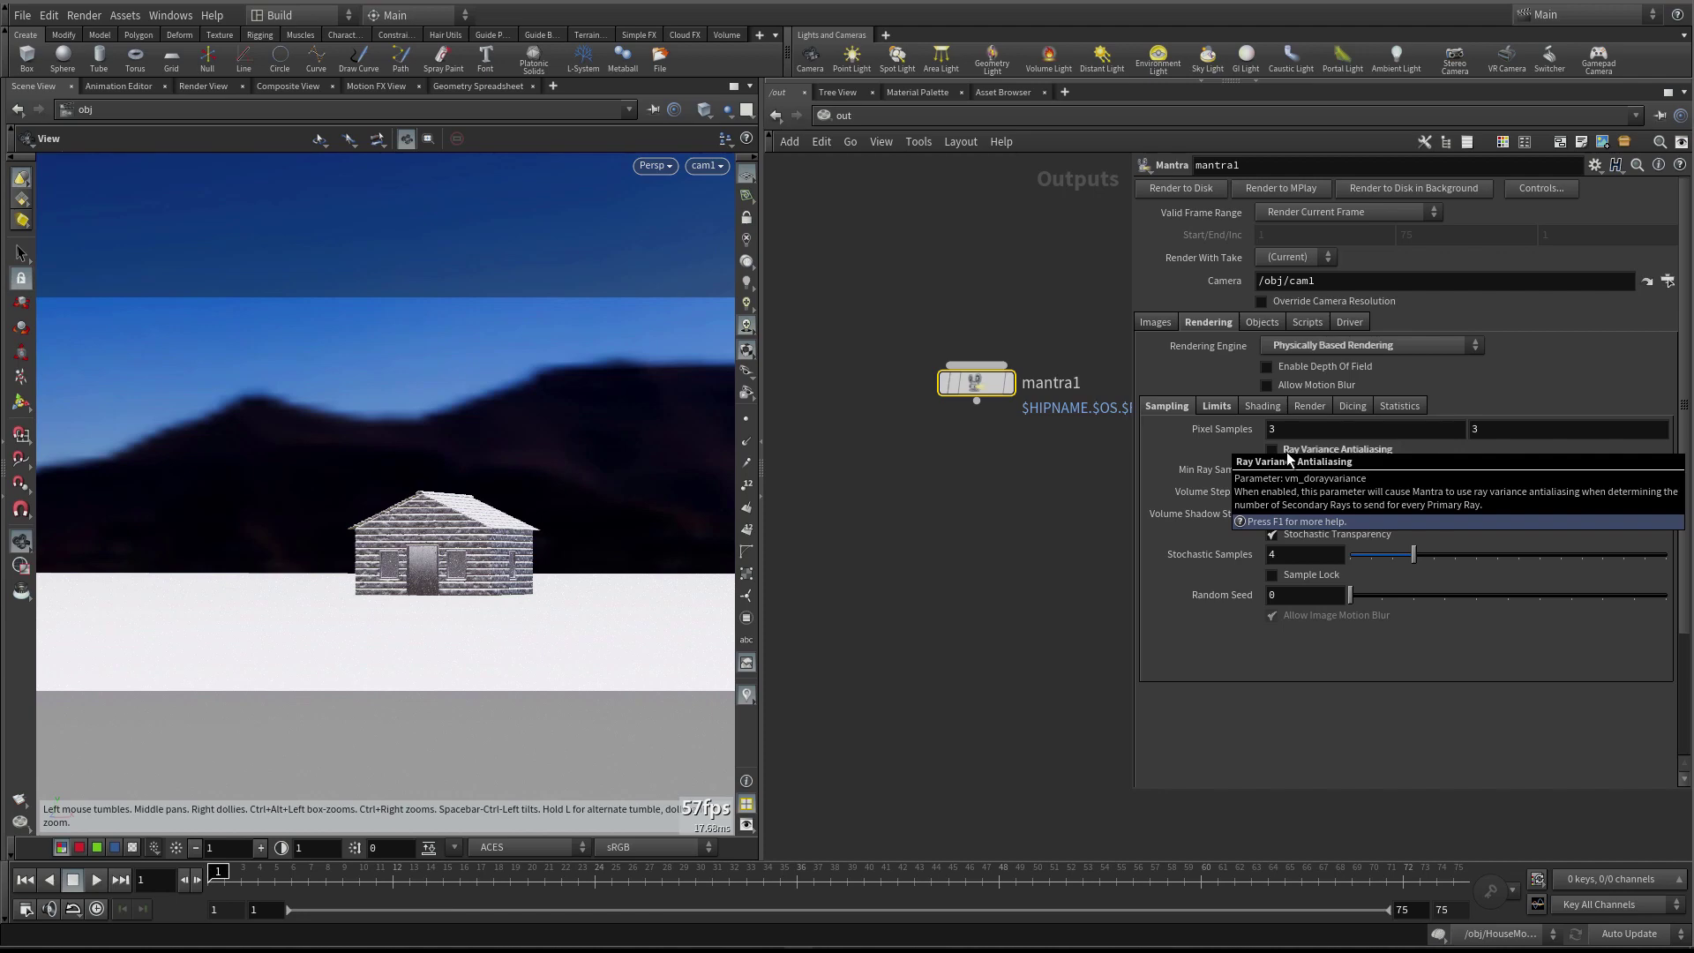
Set mantra1's Reflect Limit and Refract Limit to 3
{"action": "left_click", "coordinate": [1215, 406]}
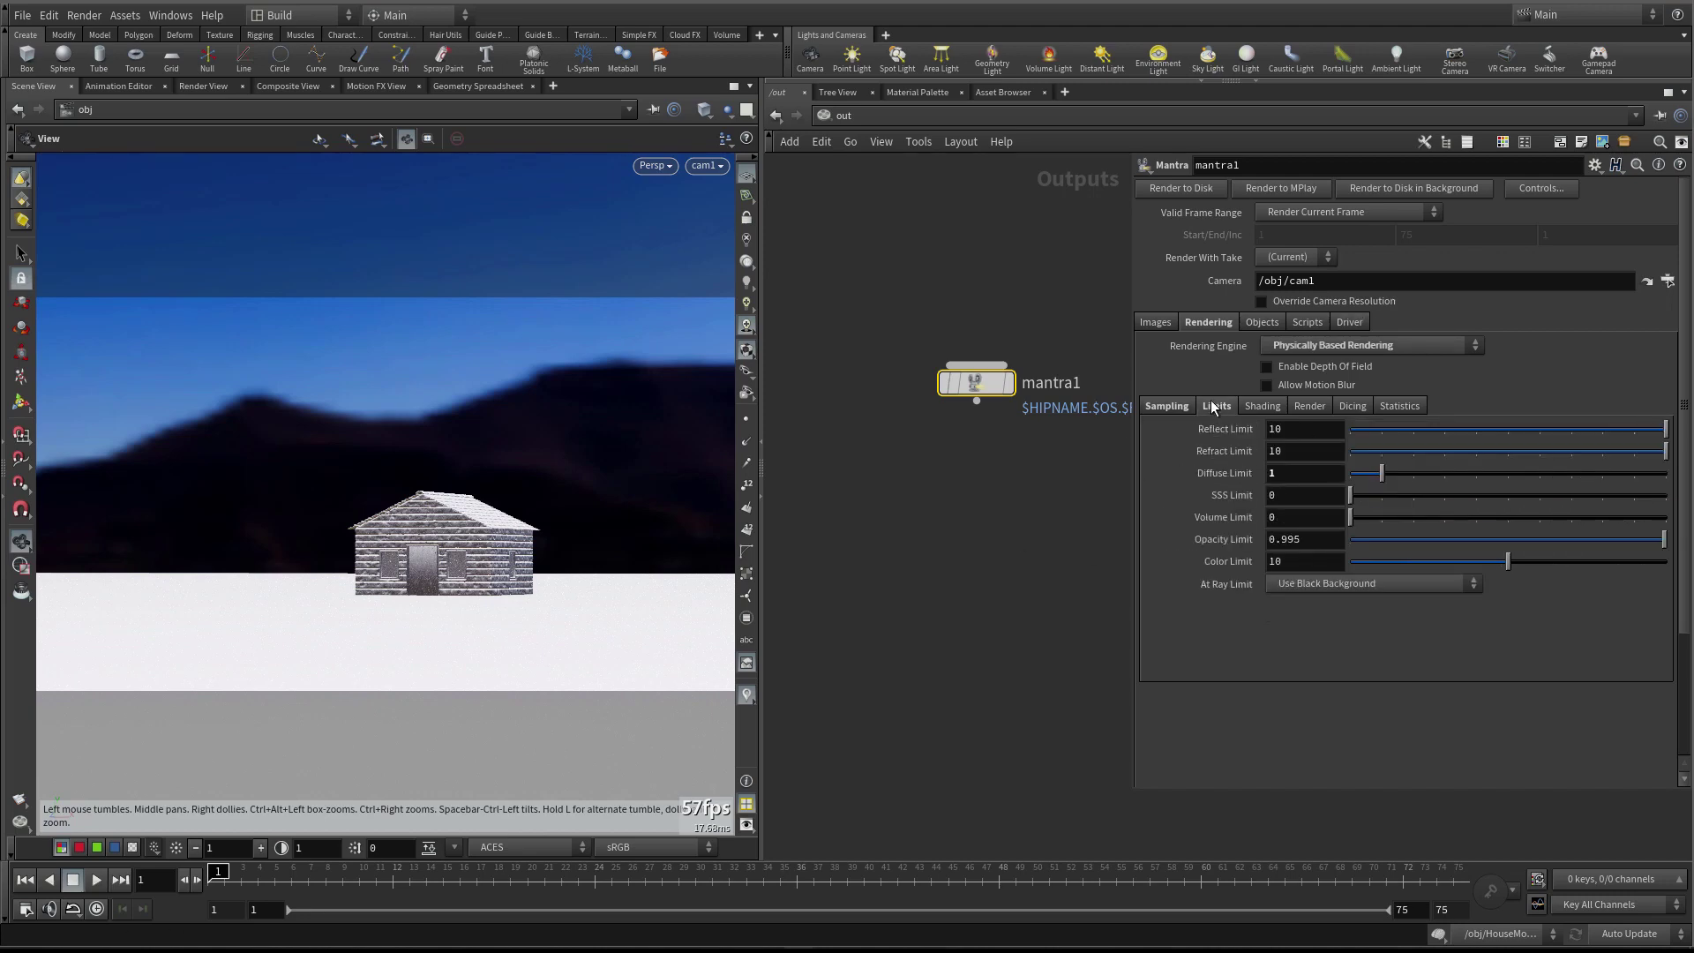
{"action": "left_click", "coordinate": [1431, 430]}
{"action": "left_click", "coordinate": [1441, 450]}
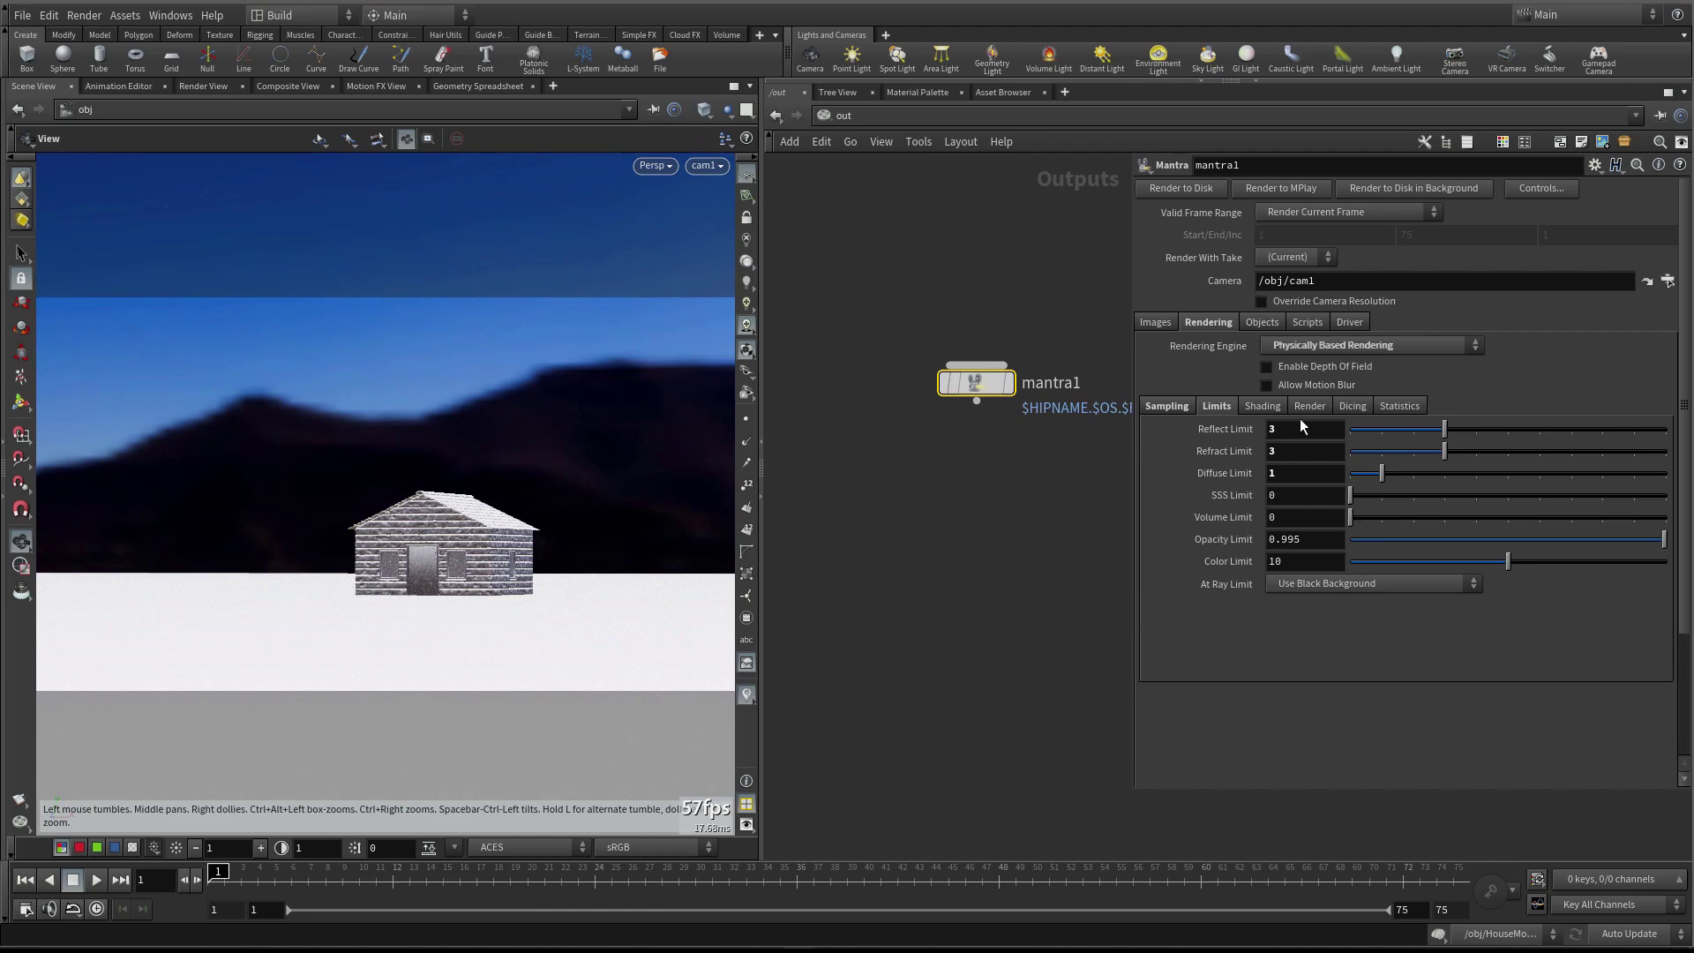
Check mantra1's shading and sampling settings, and override the camera resolution at 1/2 (Half Resolution)
{"action": "left_click", "coordinate": [1262, 406]}
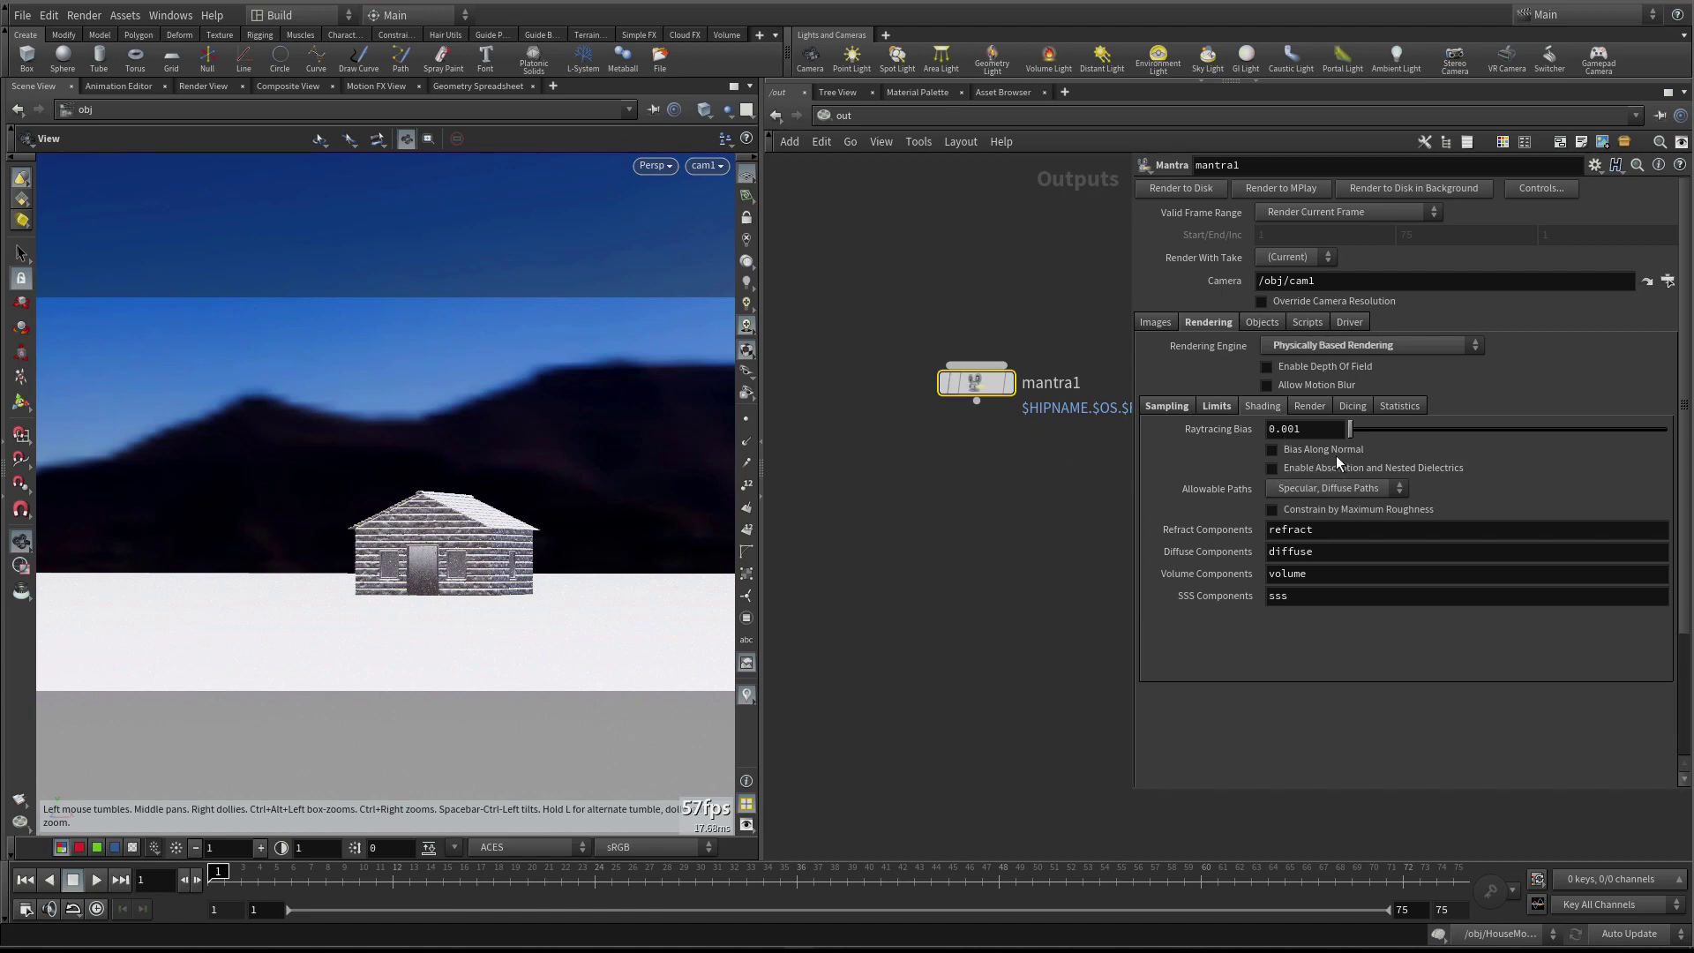
{"action": "left_click", "coordinate": [1163, 406]}
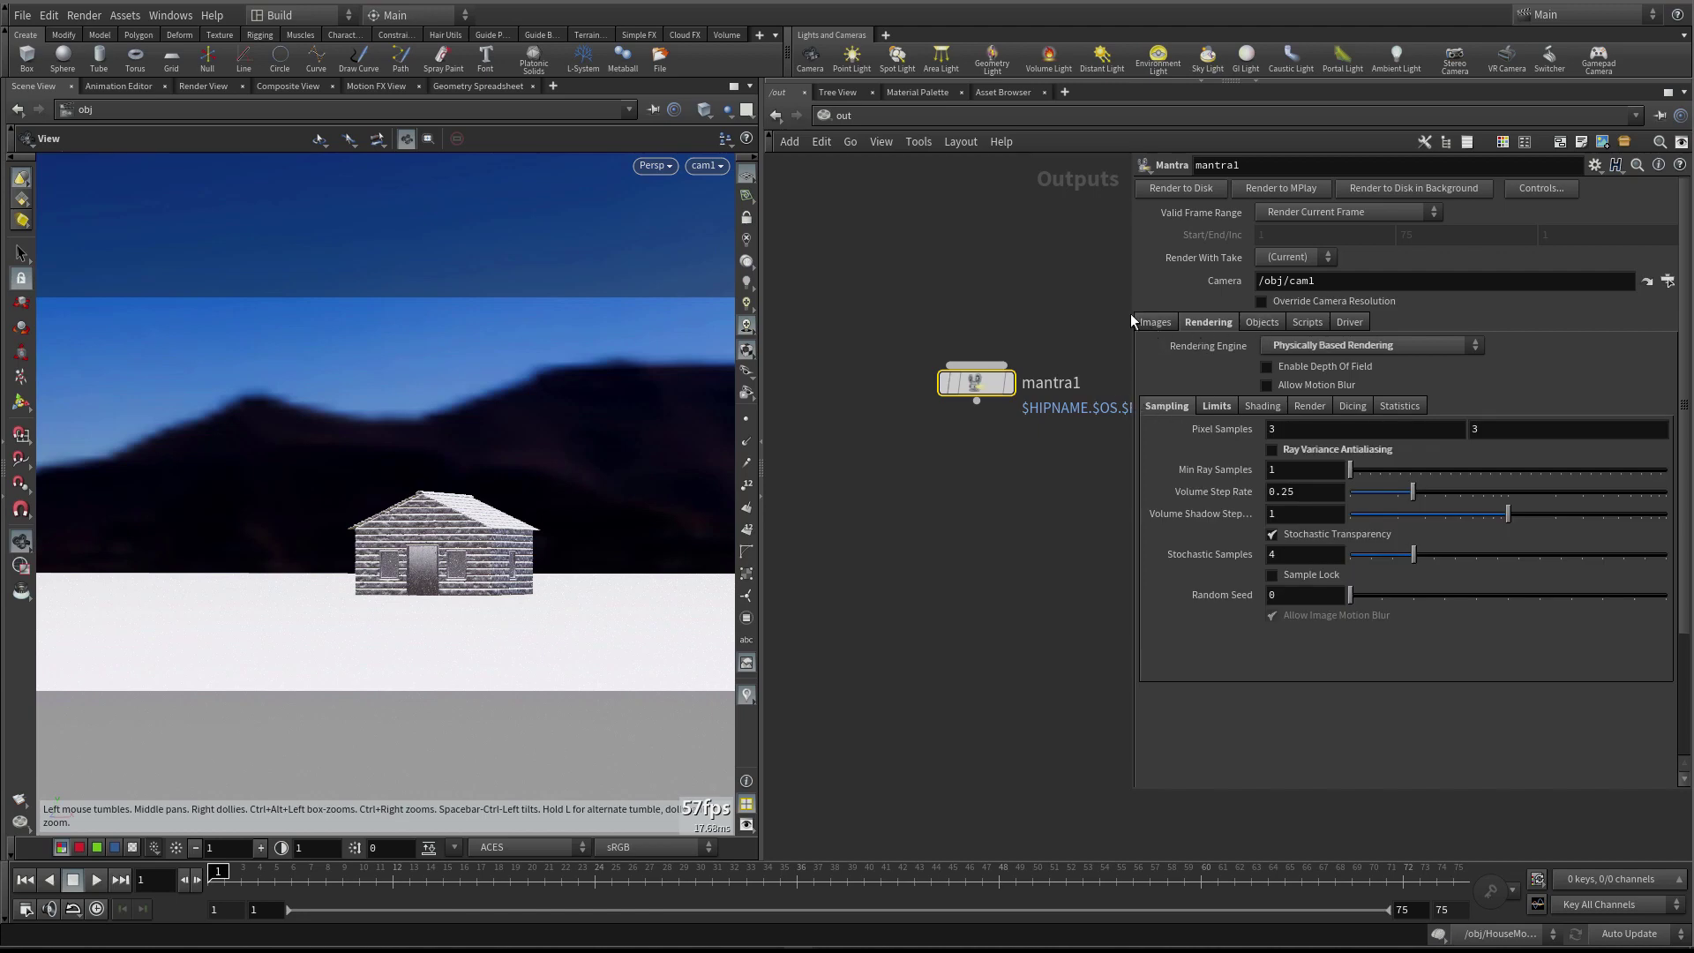
{"action": "left_click", "coordinate": [1262, 302]}
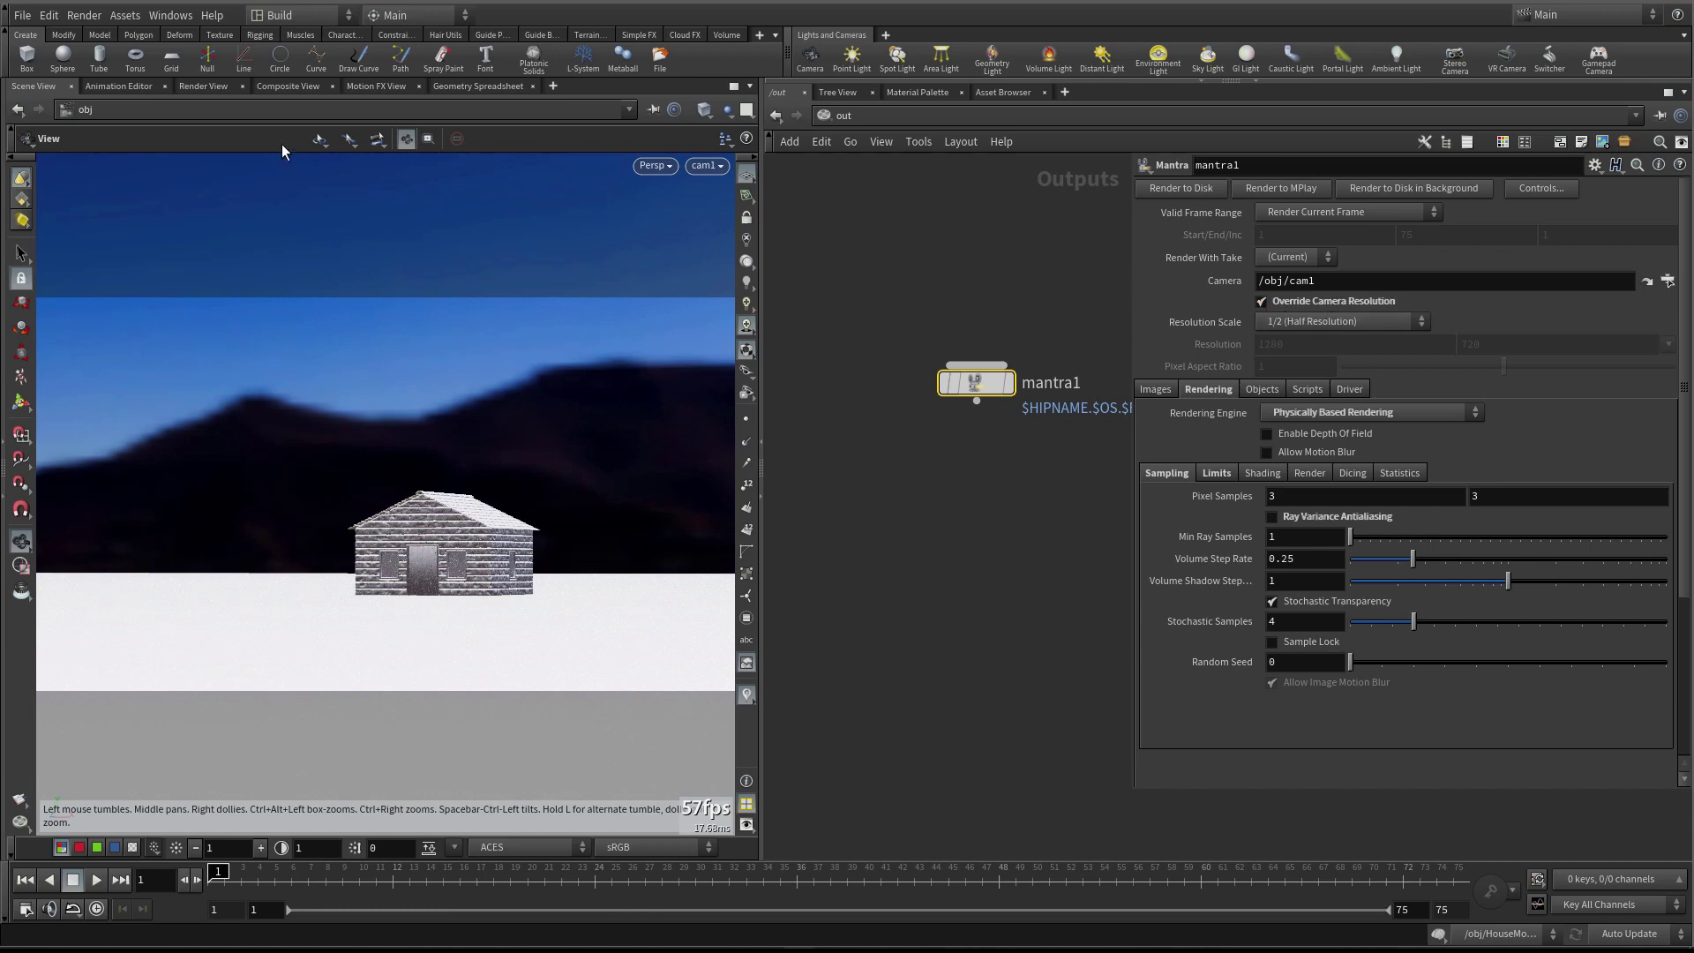
Start a preview render of mantra1 in the Render View, widen the view and fit the whole image in it
{"action": "left_click", "coordinate": [201, 88]}
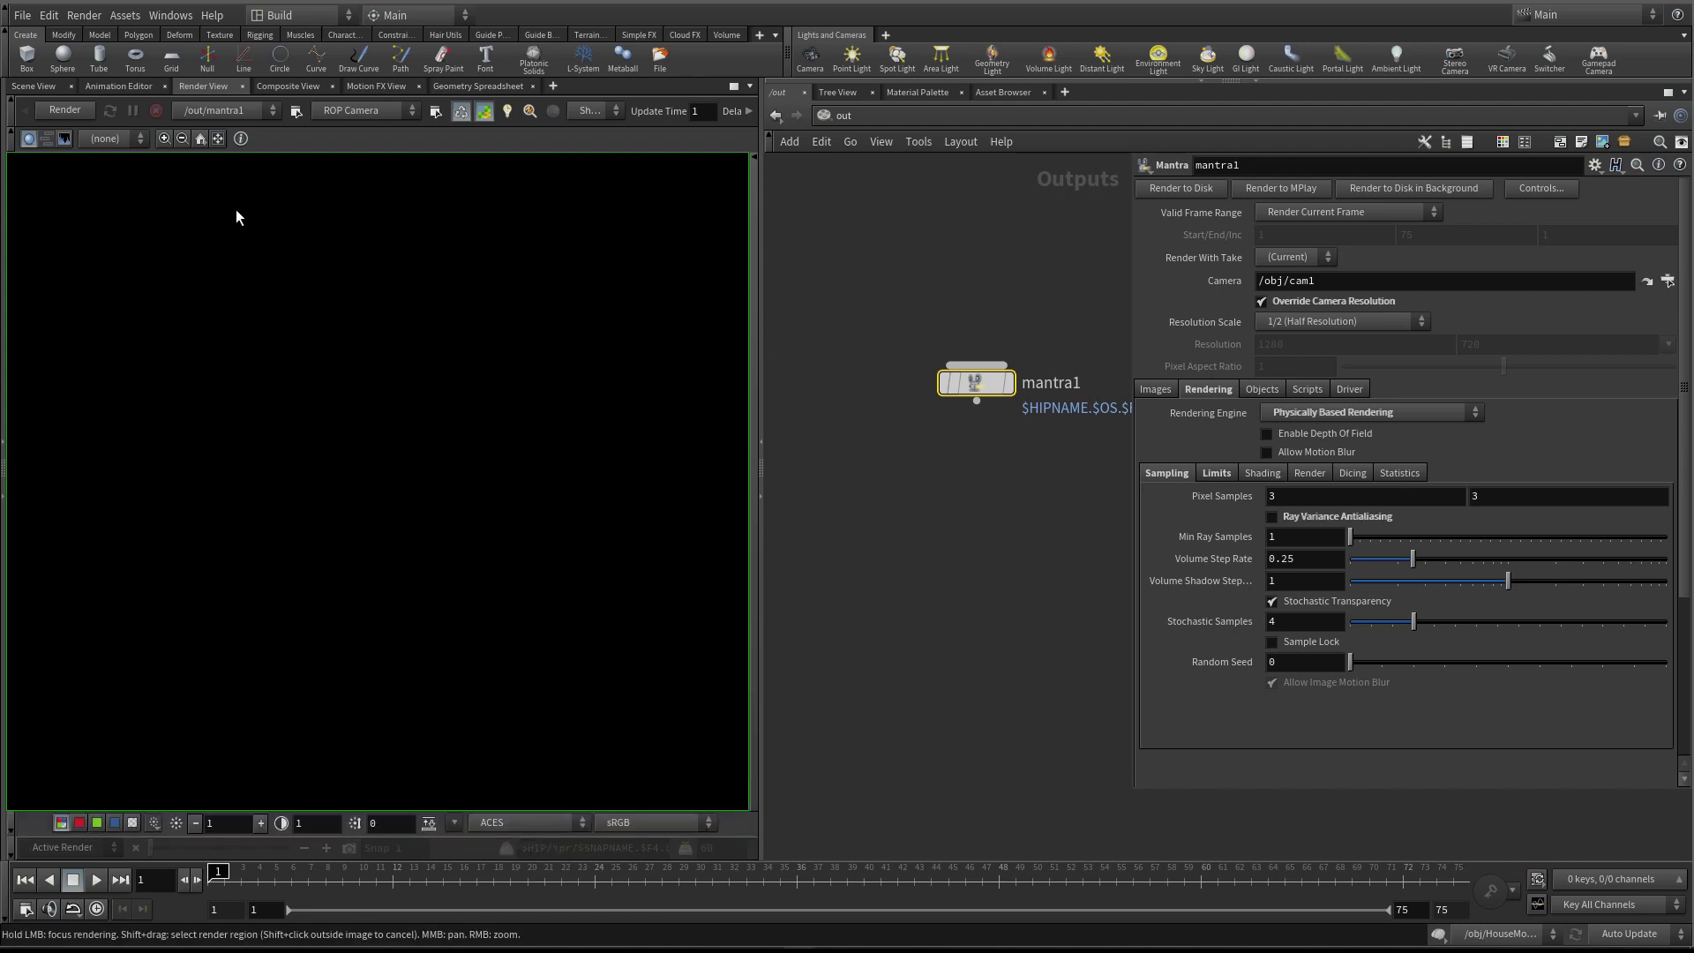
{"action": "left_click", "coordinate": [639, 814]}
{"action": "left_click", "coordinate": [648, 822]}
{"action": "left_click", "coordinate": [65, 111]}
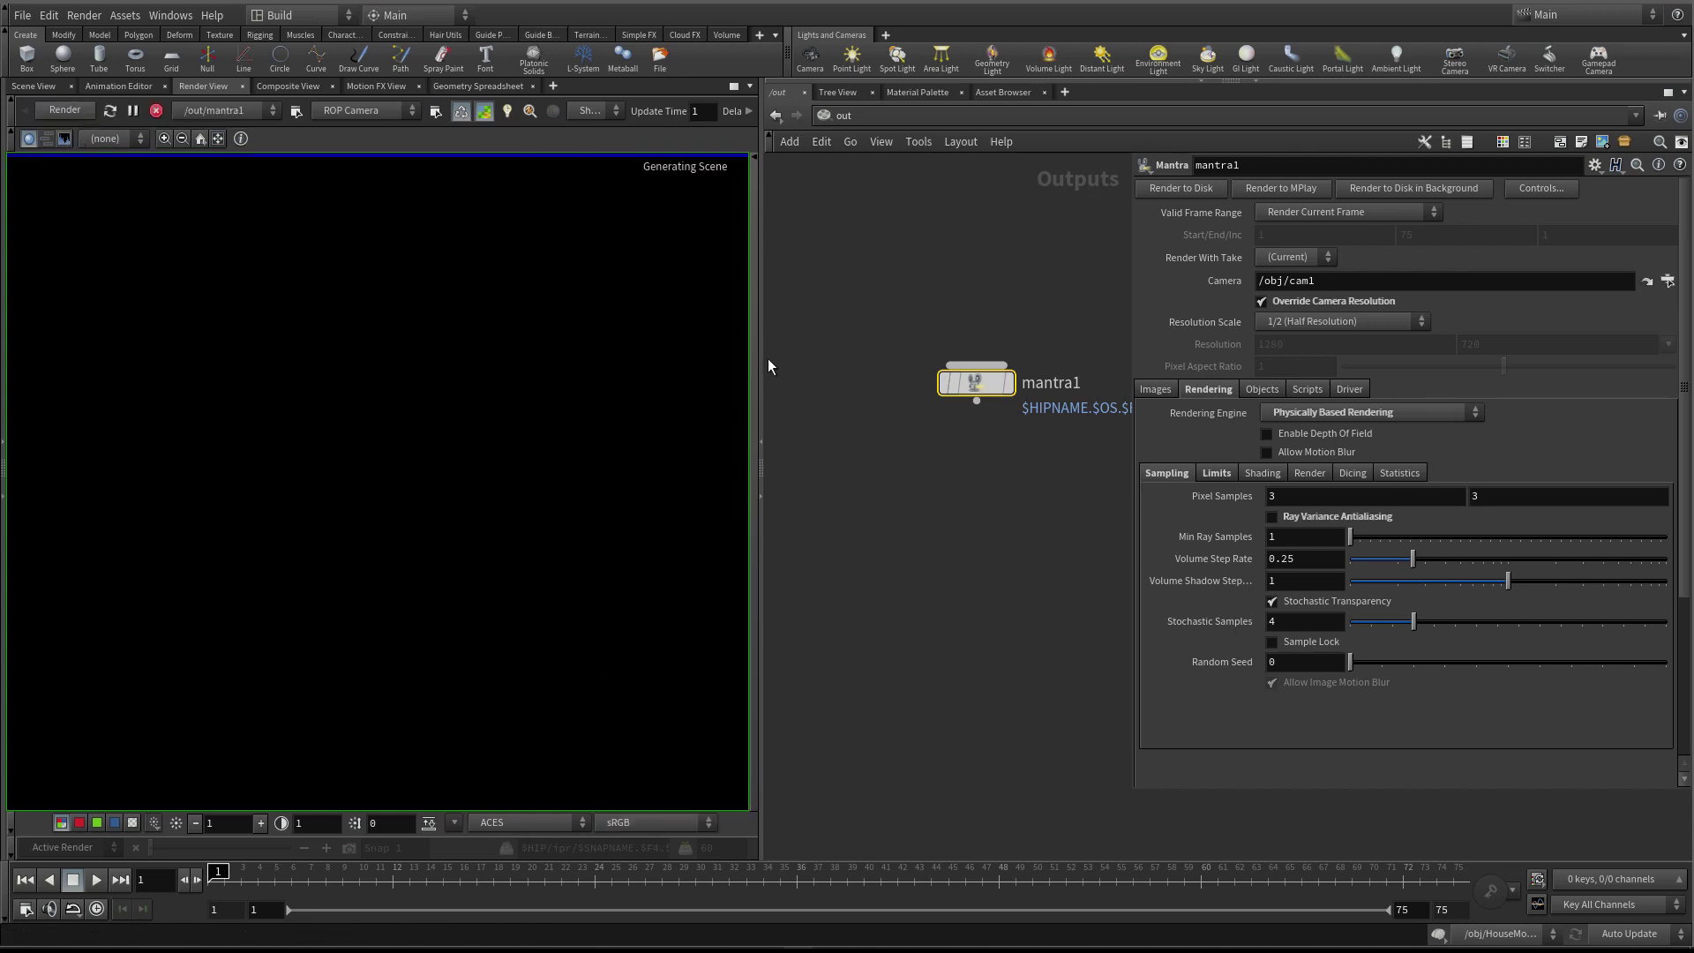
{"action": "left_click_drag", "start_coordinate": [761, 351], "coordinate": [847, 346]}
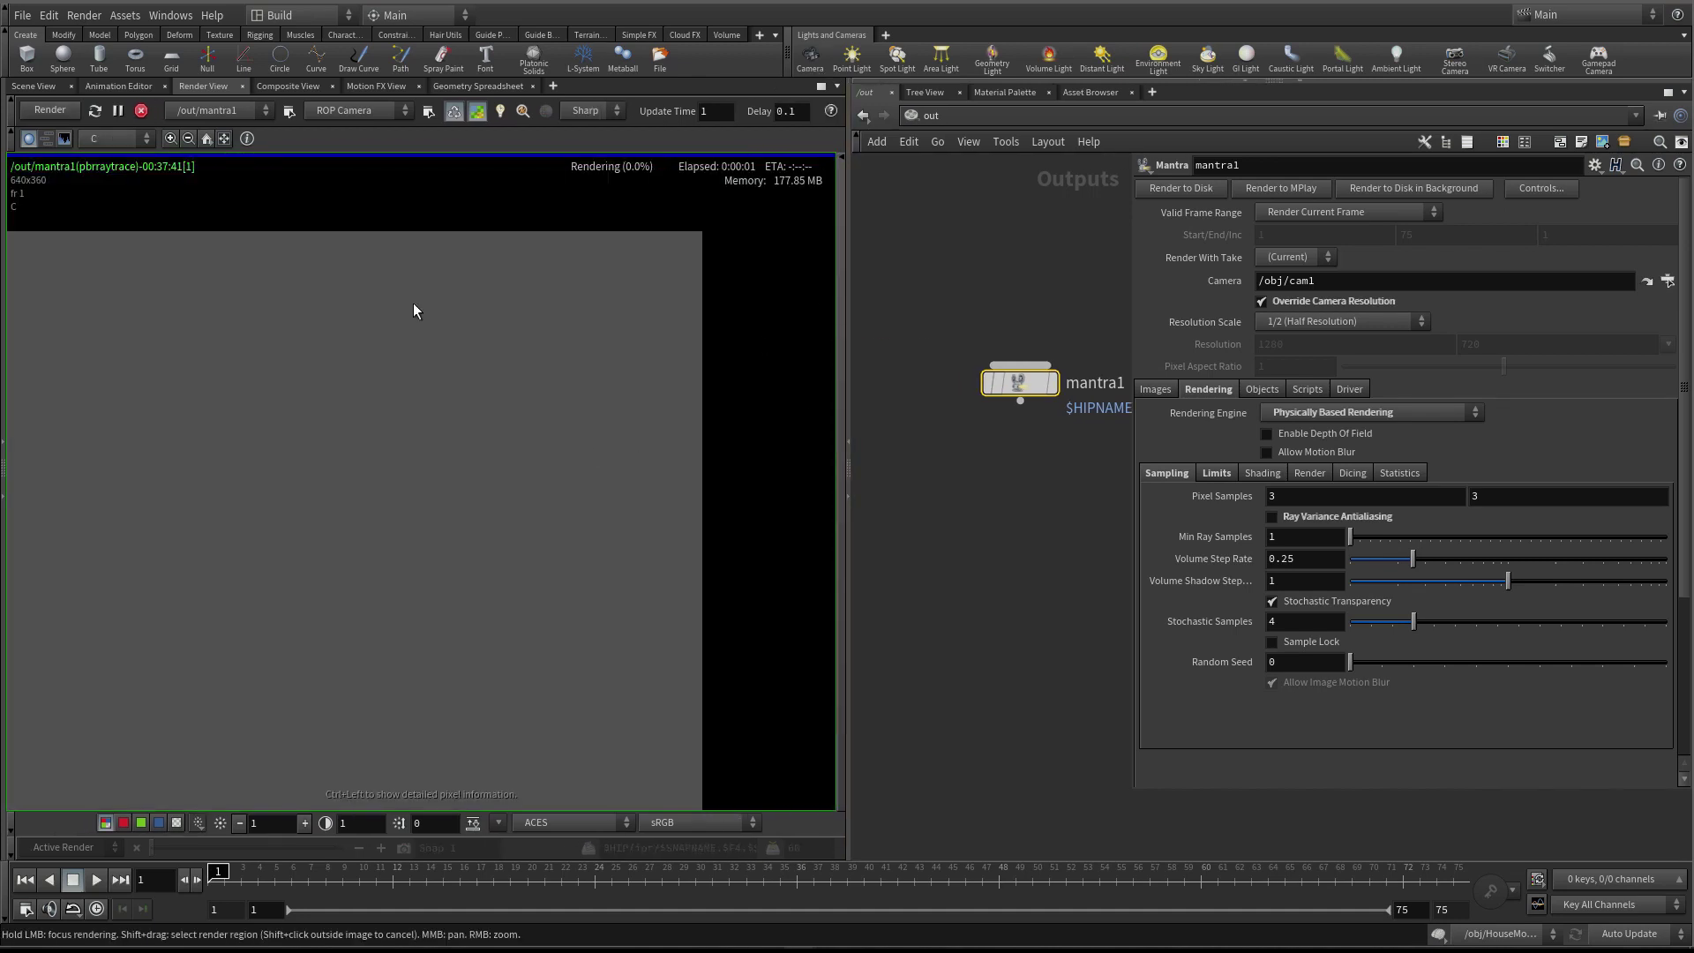
{"action": "left_click", "coordinate": [207, 137]}
{"action": "left_click", "coordinate": [205, 137]}
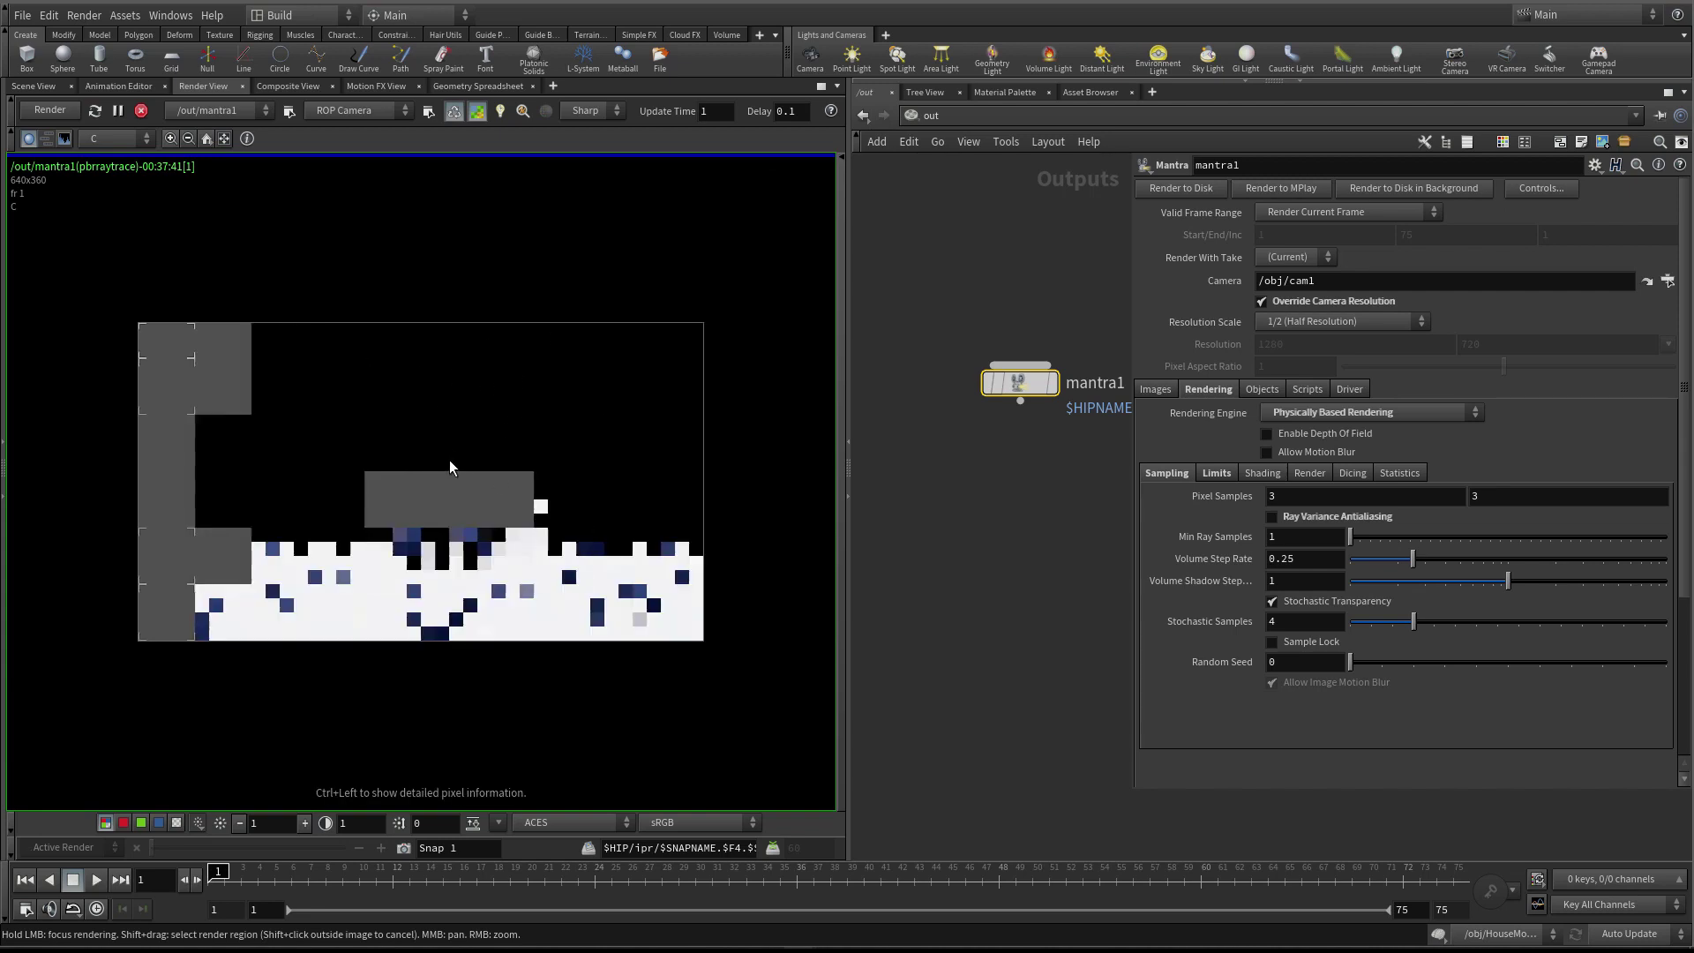
Set envlight1's light exposure to 0 and its light intensity to 0.5
{"action": "left_click", "coordinate": [861, 115]}
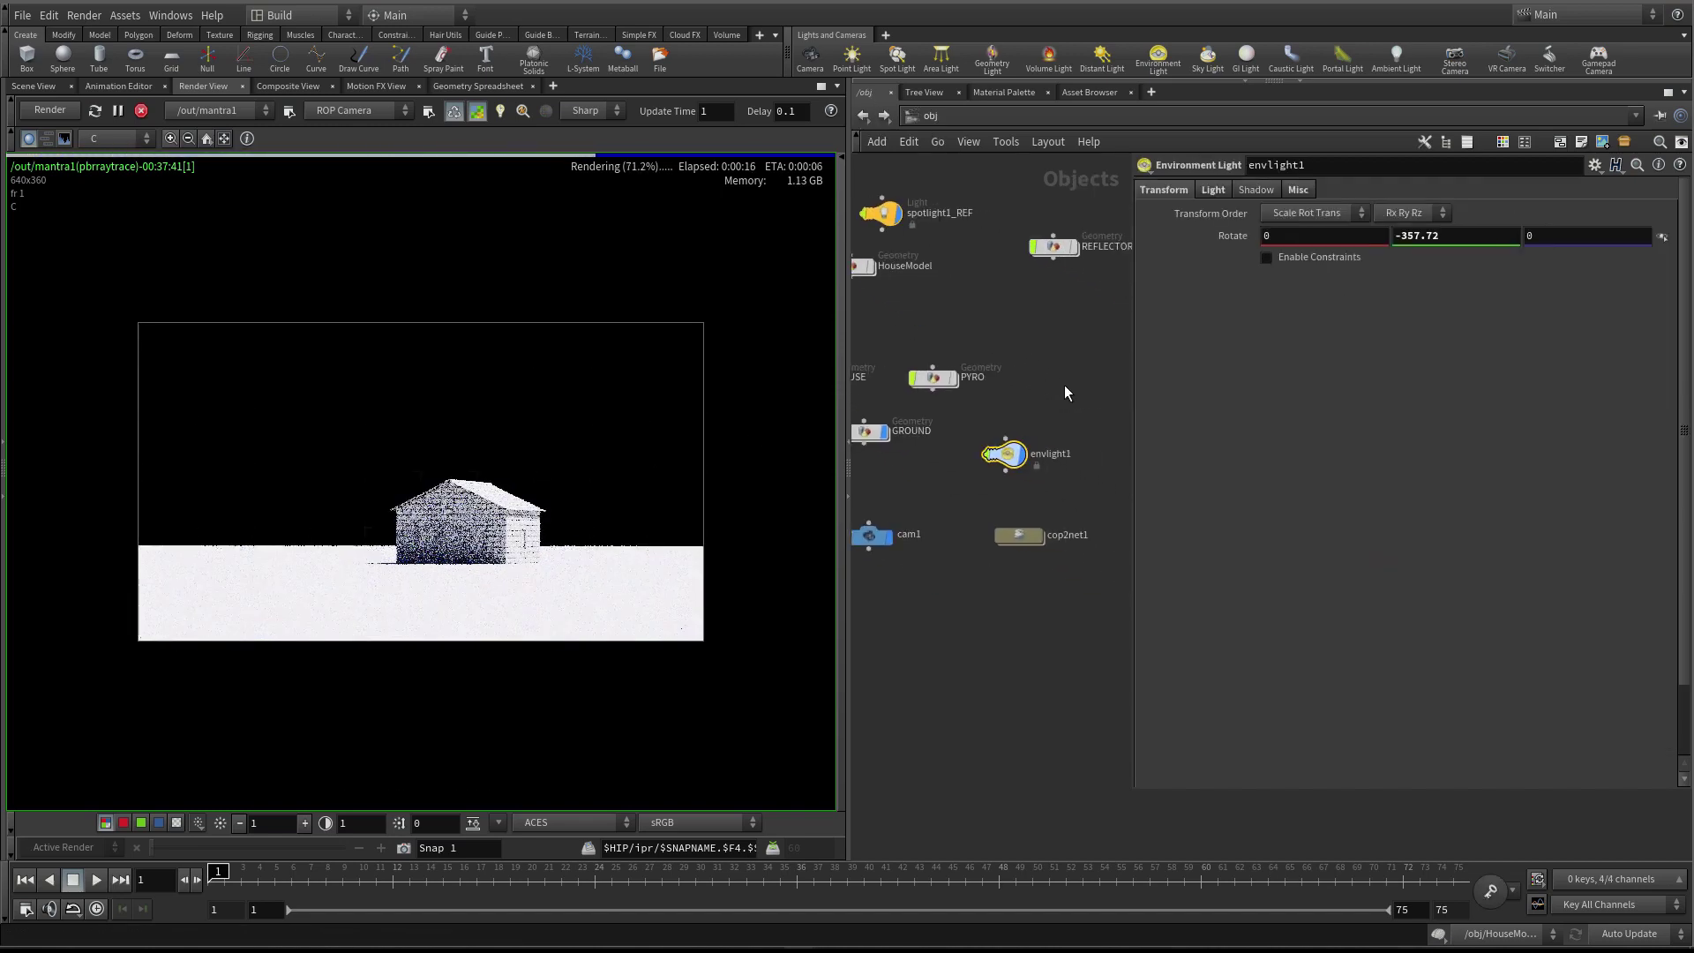
{"action": "left_click", "coordinate": [1212, 190]}
{"action": "left_click", "coordinate": [1303, 258]}
{"action": "type", "text": "0"}
{"action": "key", "text": "Return"}
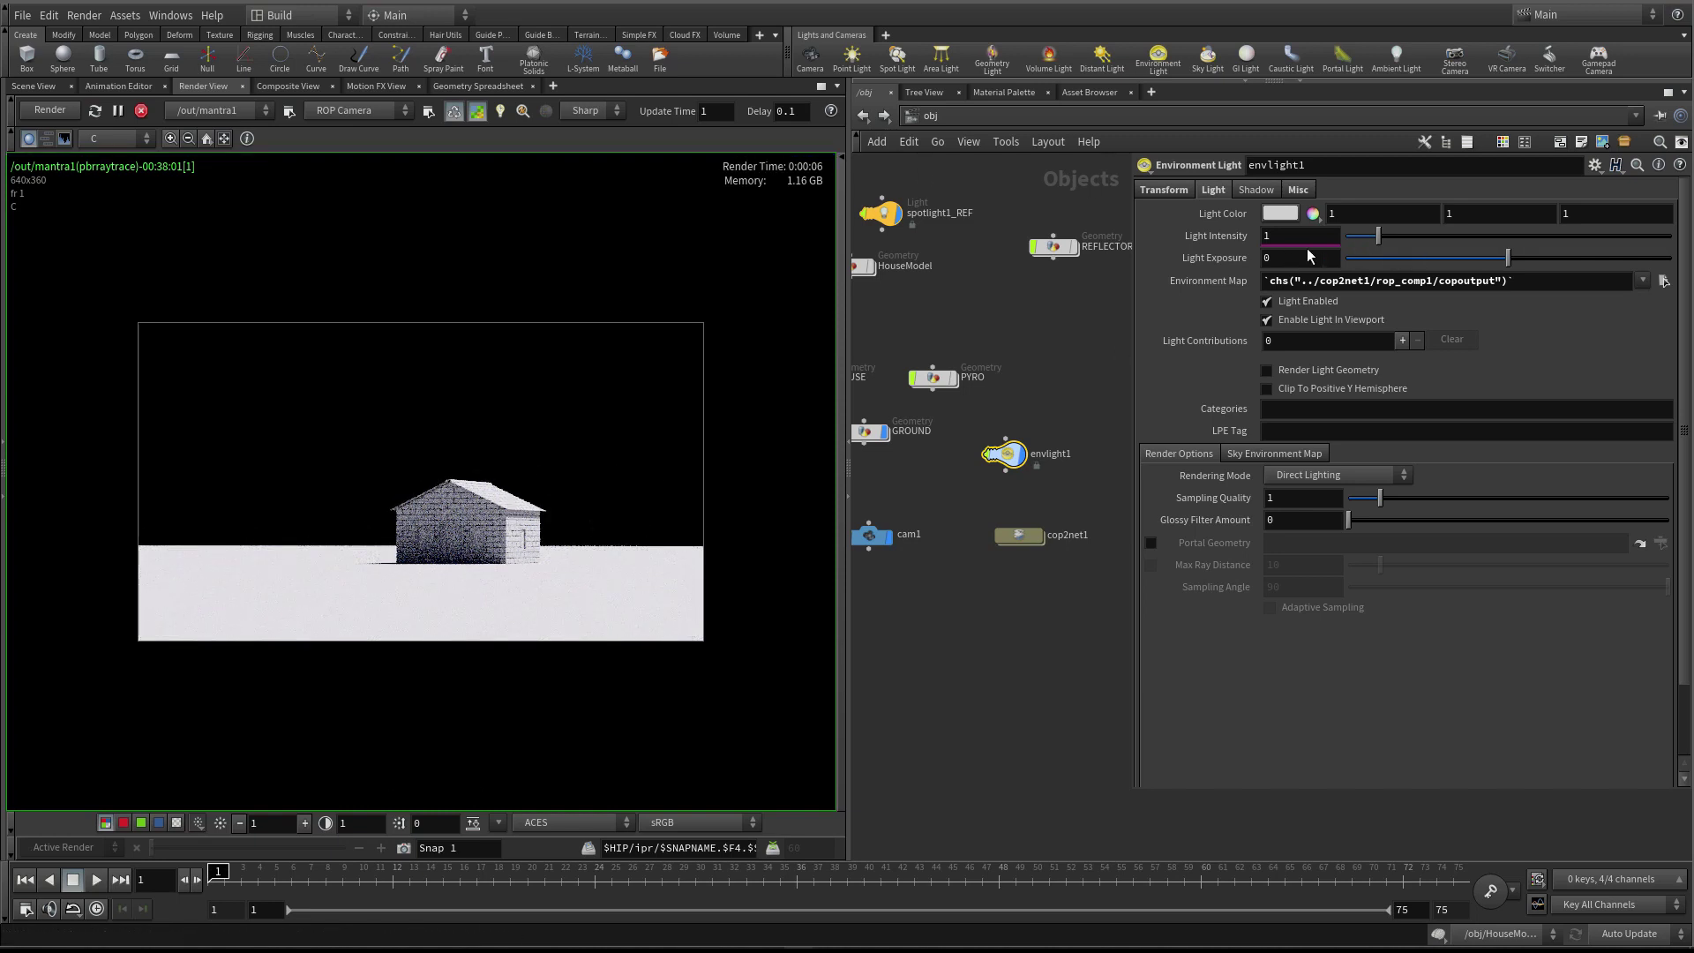
{"action": "left_click", "coordinate": [1286, 235]}
{"action": "type", "text": ".5"}
{"action": "key", "text": "Return"}
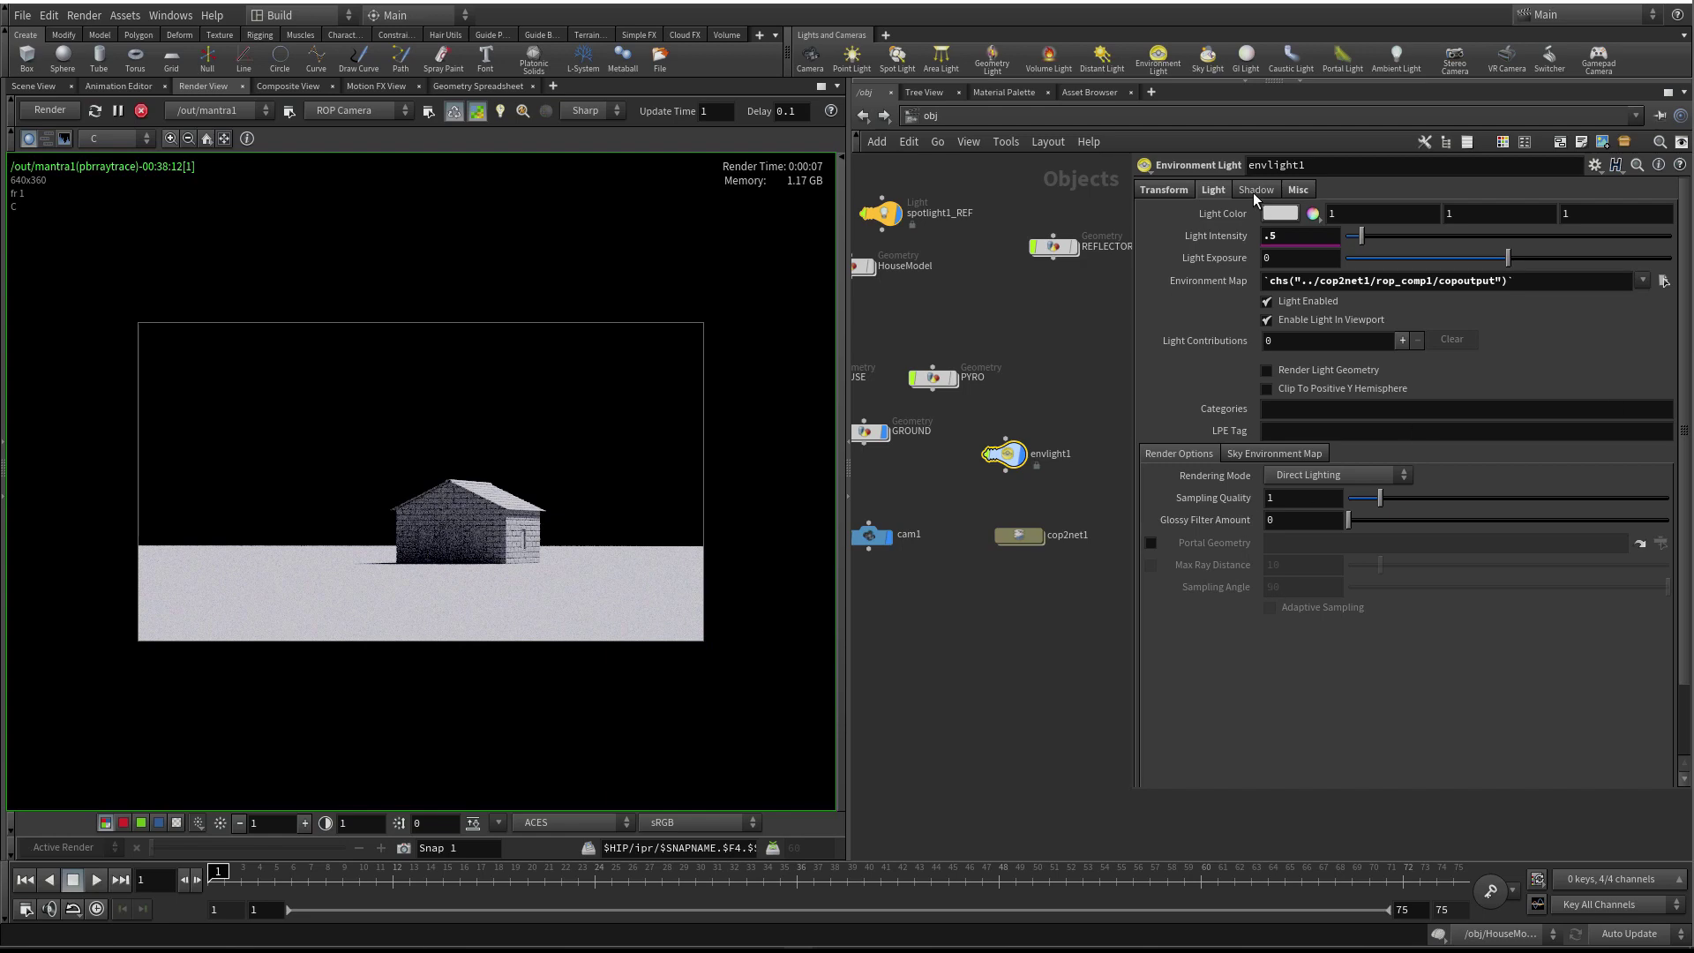
Set envlight1's Y rotation to -100 to relight the front of the house
{"action": "left_click", "coordinate": [1187, 189]}
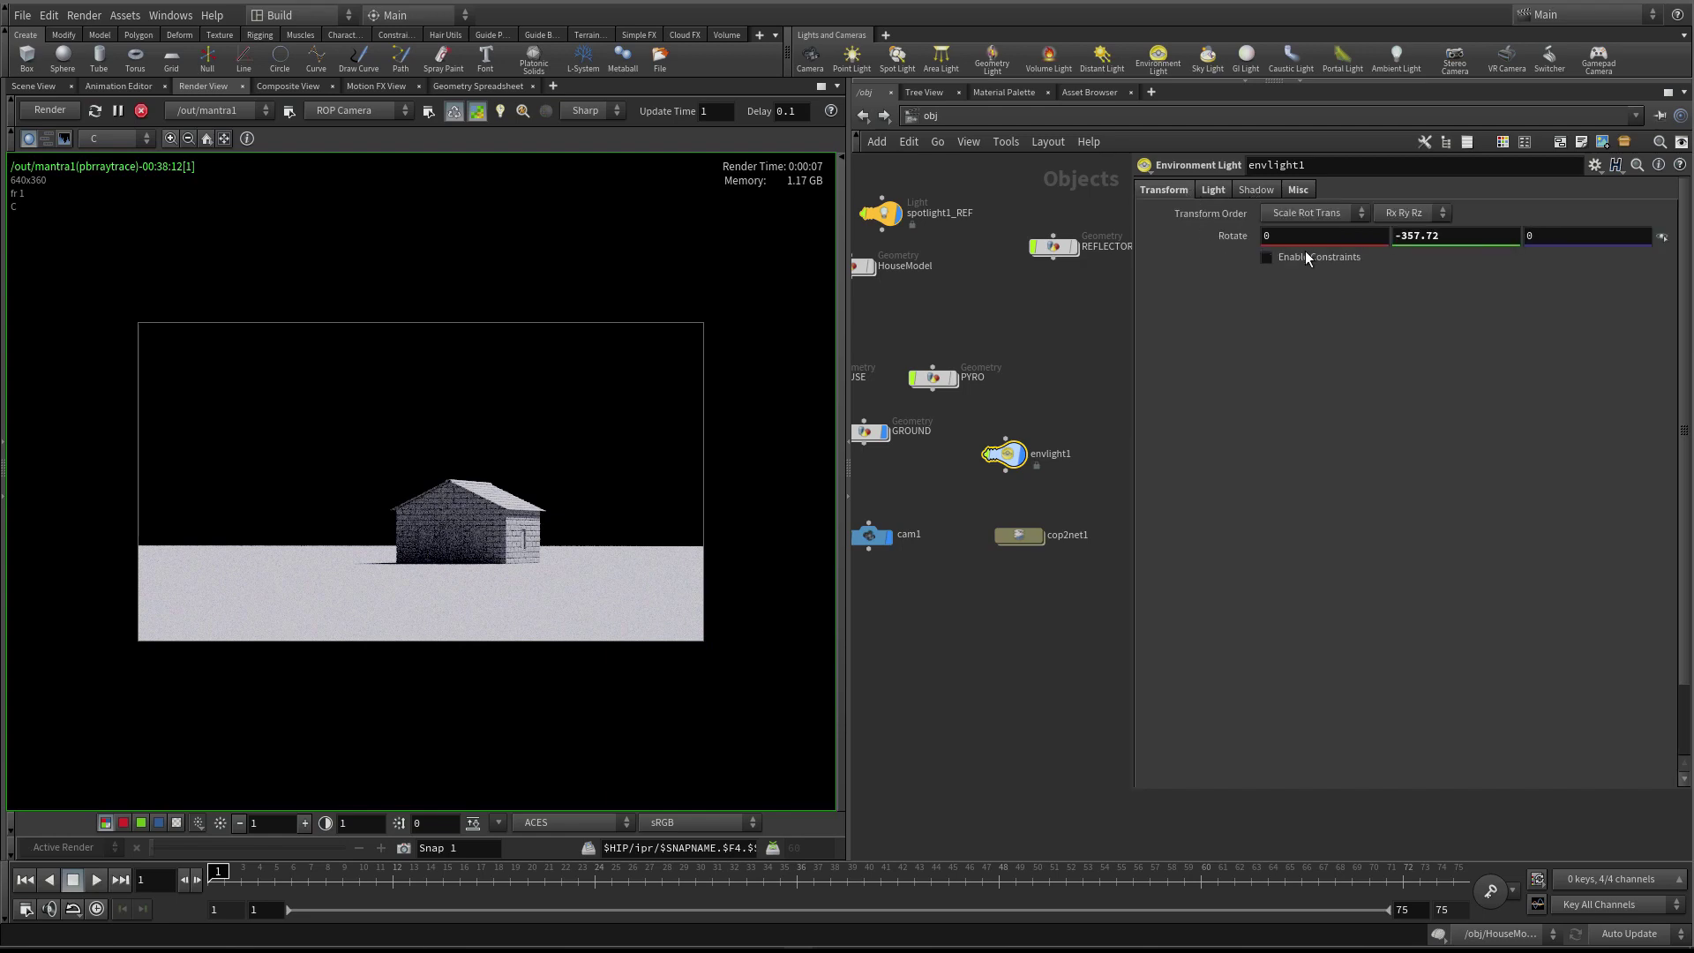
{"action": "double_click", "coordinate": [1402, 236]}
{"action": "type", "text": "100"}
{"action": "key", "text": "Return"}
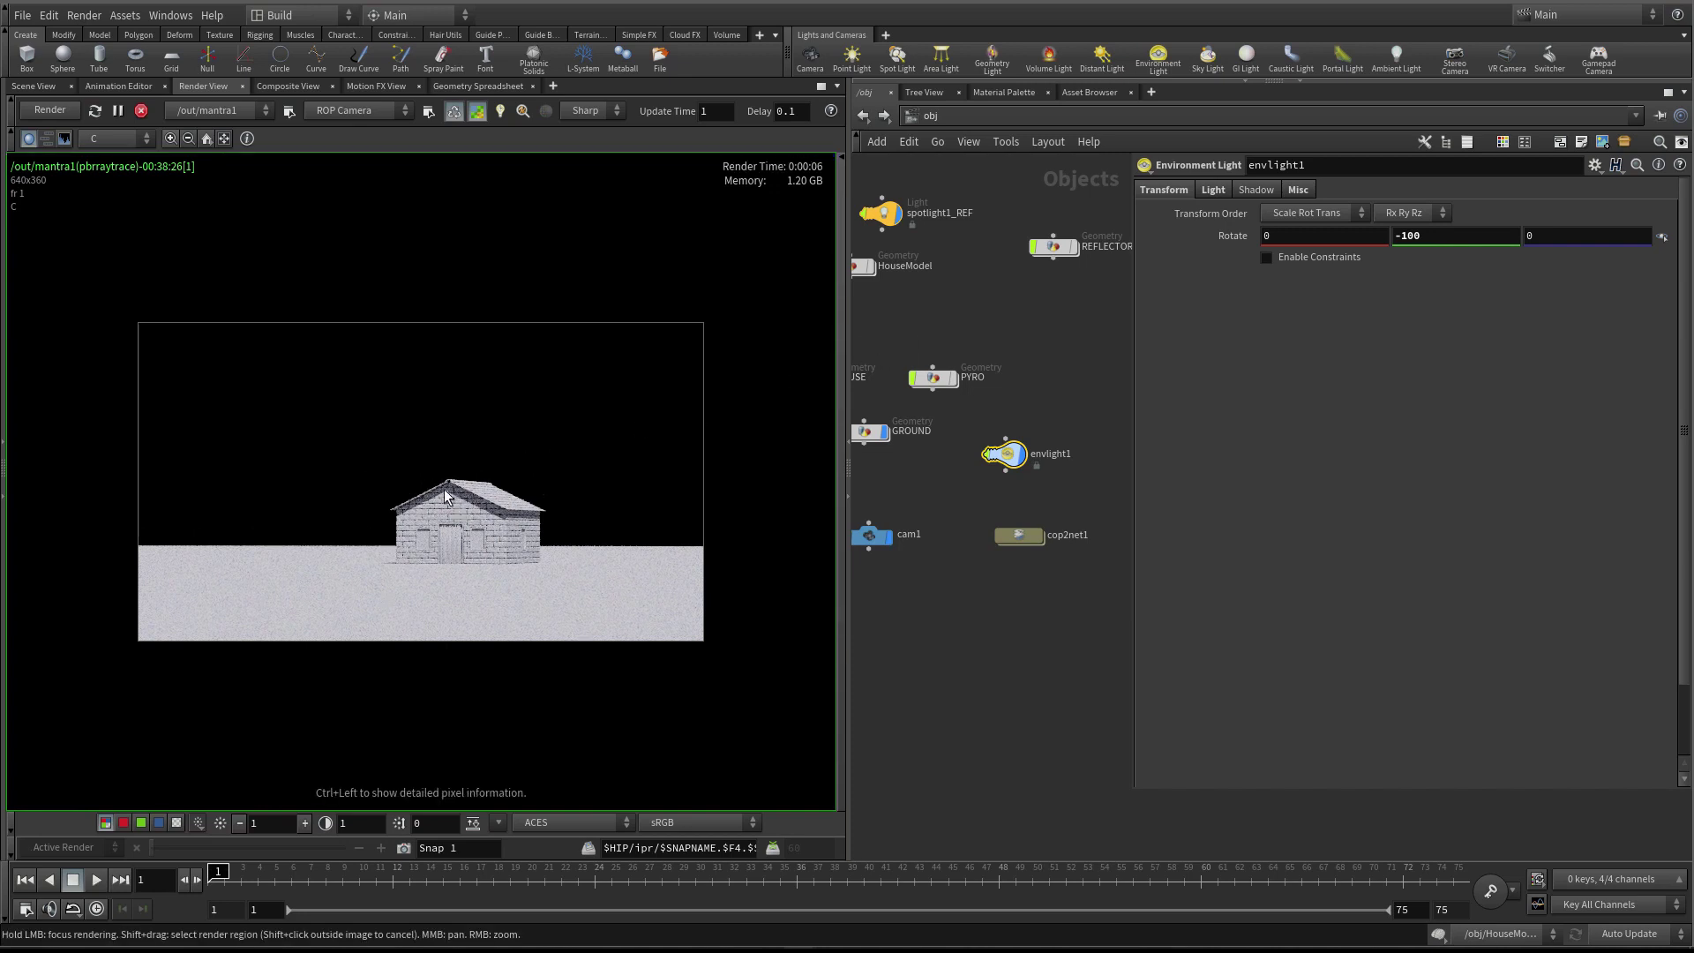
{"action": "scroll", "coordinate": [474, 492], "scroll_direction": "up", "scroll_amount": 3}
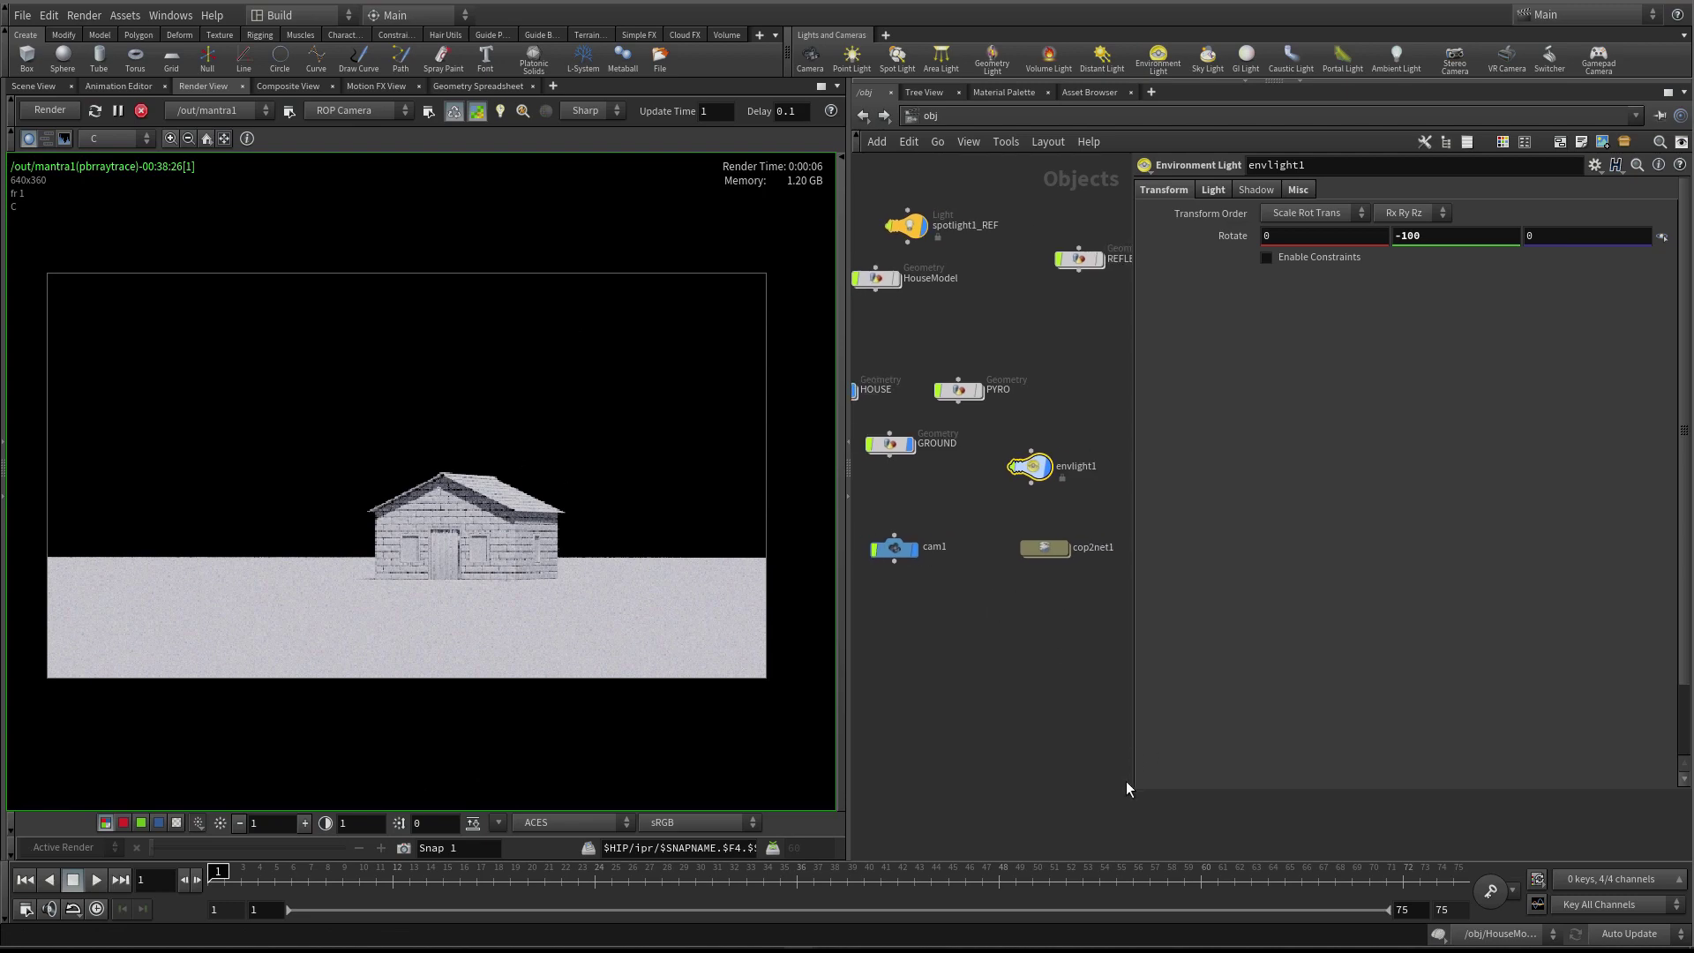
Hide the parameter overlay in the network editor and restore the separate parameter pane above the network, framing the object nodes
{"action": "left_click_drag", "start_coordinate": [1136, 789], "coordinate": [1247, 718]}
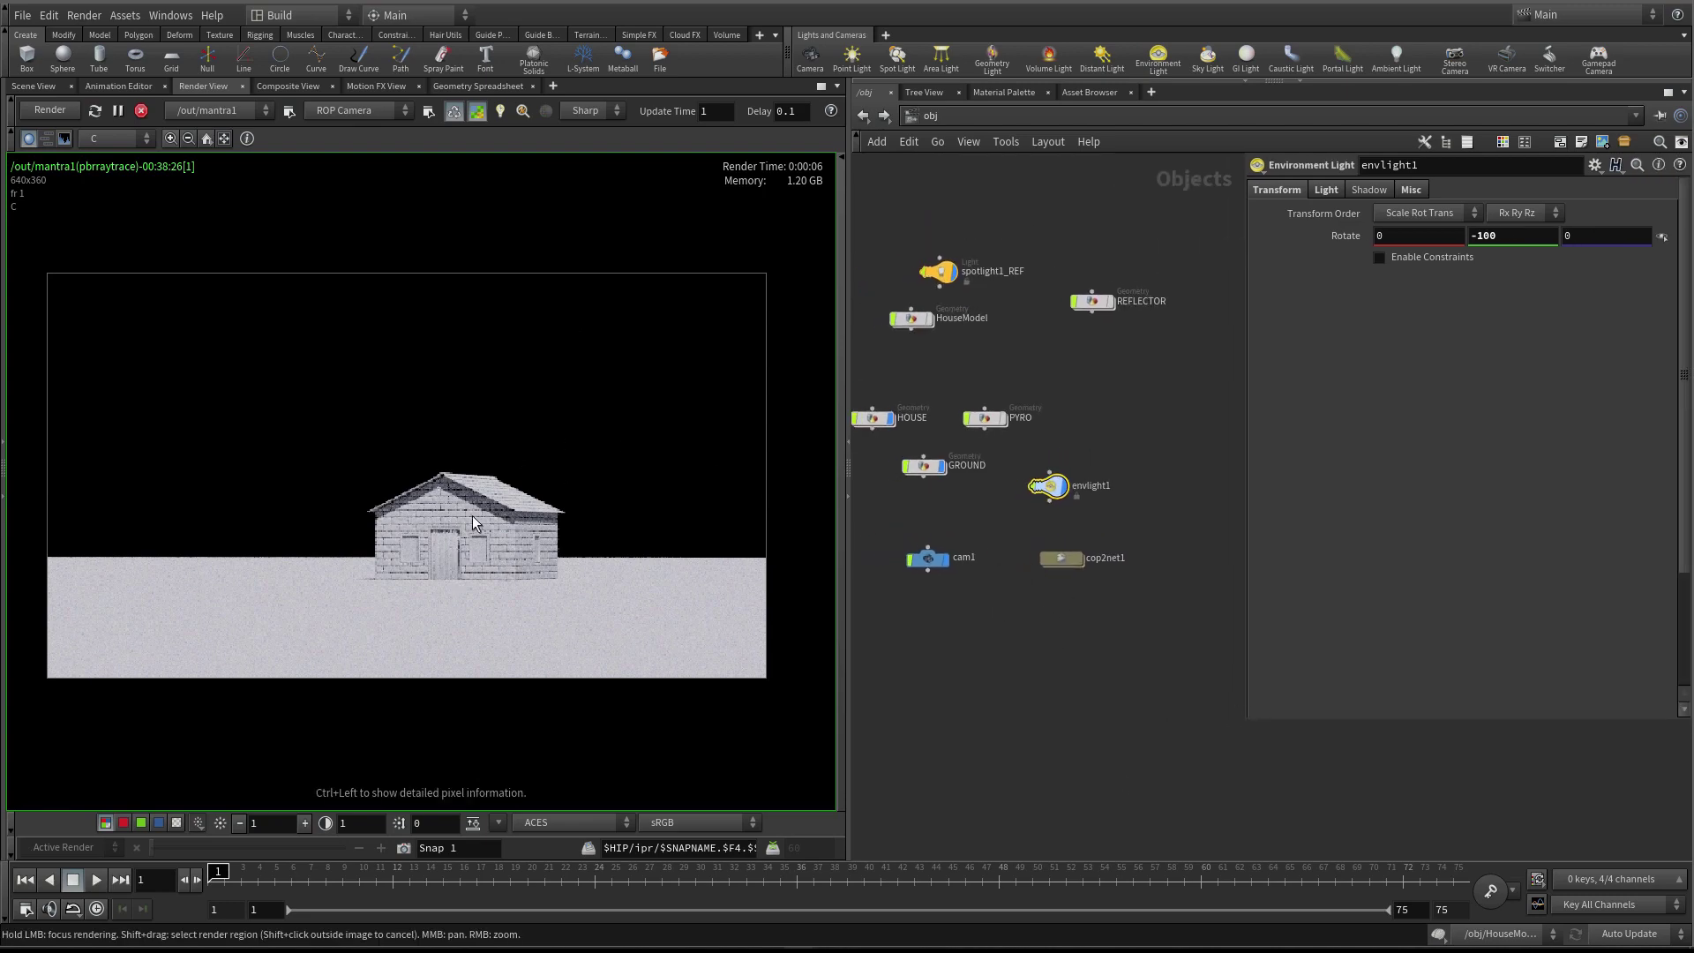
{"action": "left_click", "coordinate": [999, 671]}
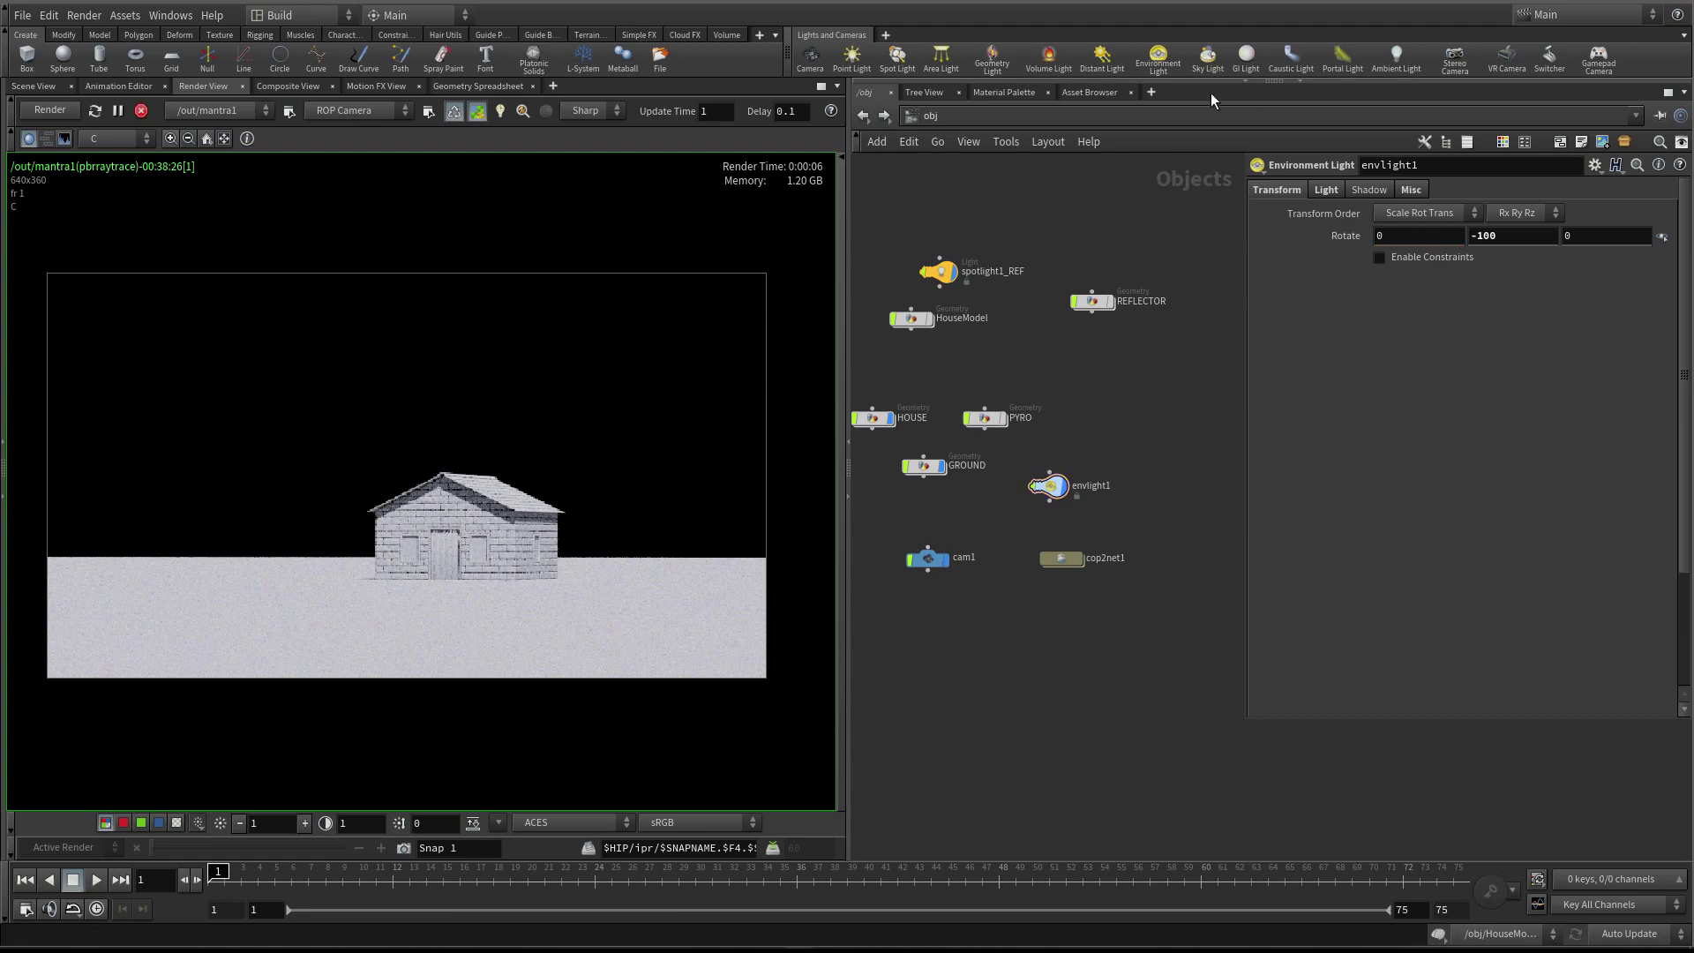
{"action": "key", "text": "p"}
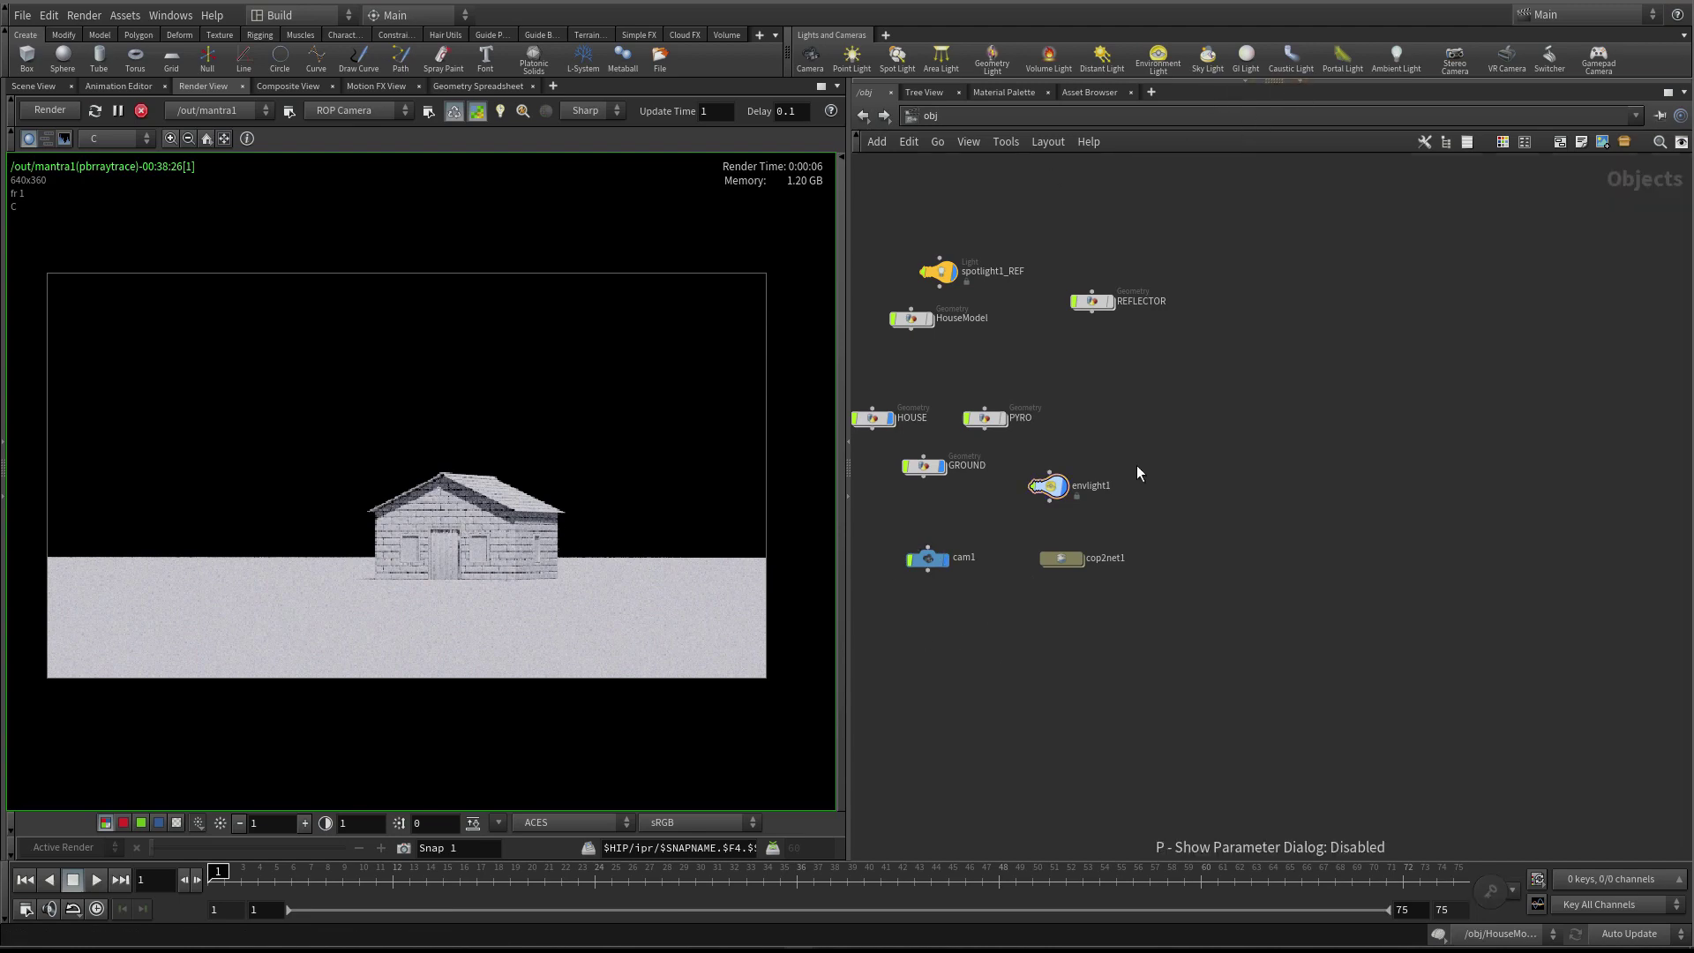
{"action": "left_click", "coordinate": [1303, 82]}
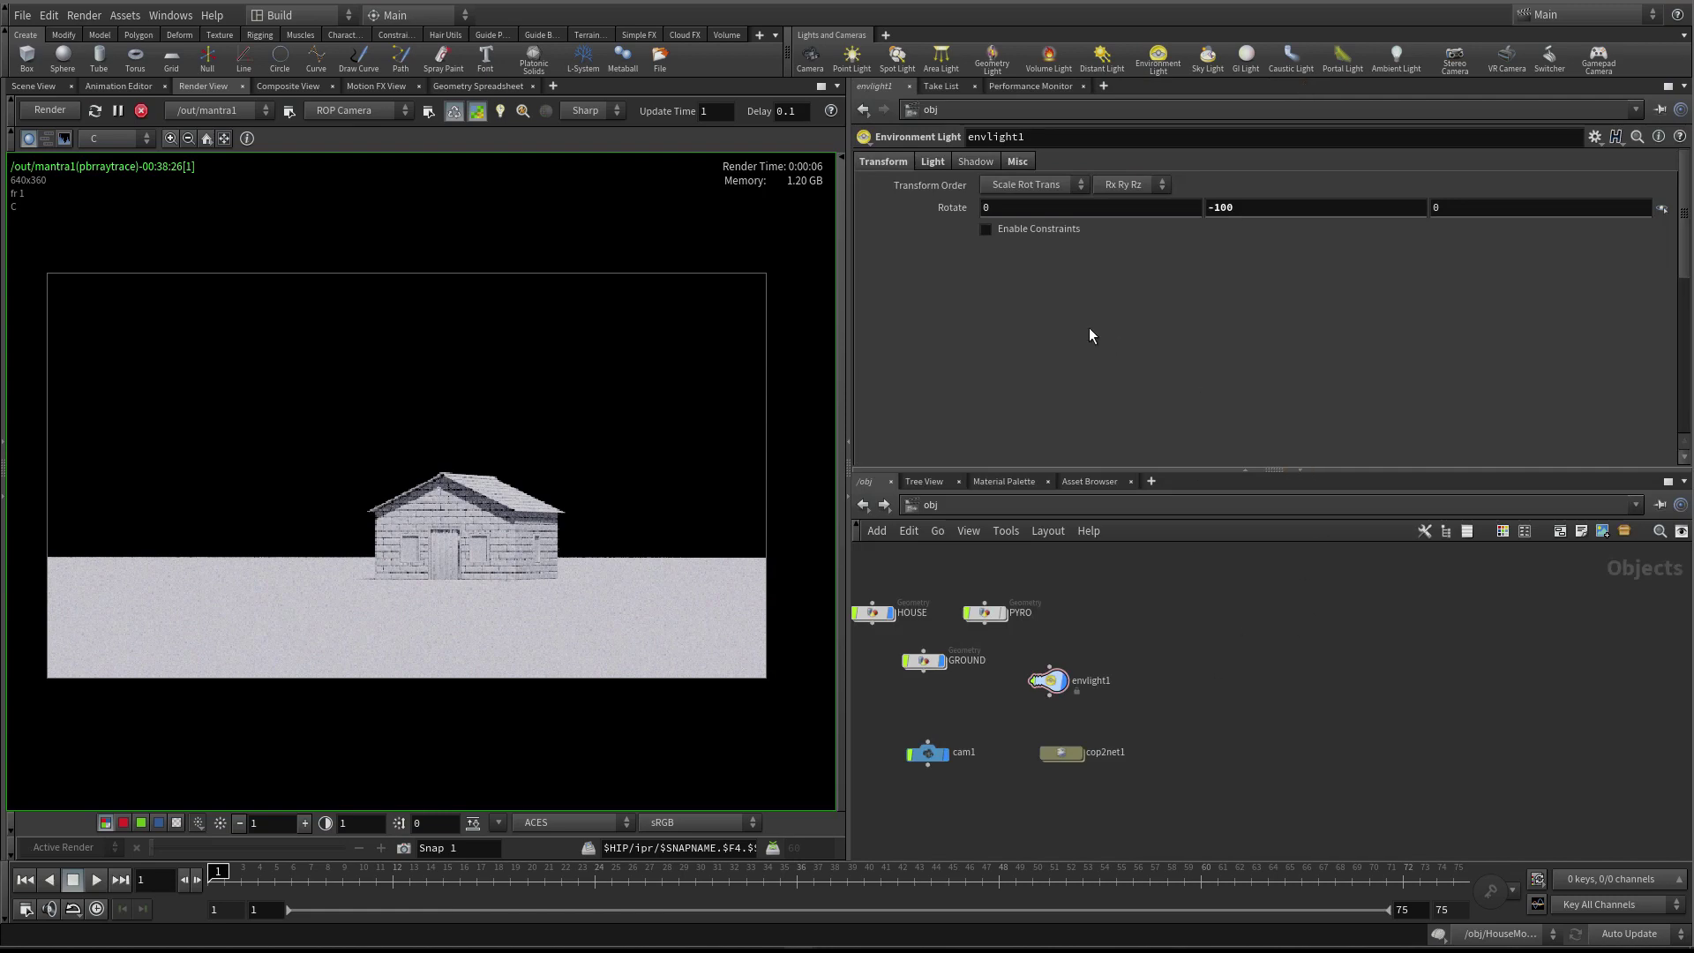
{"action": "key", "text": "h"}
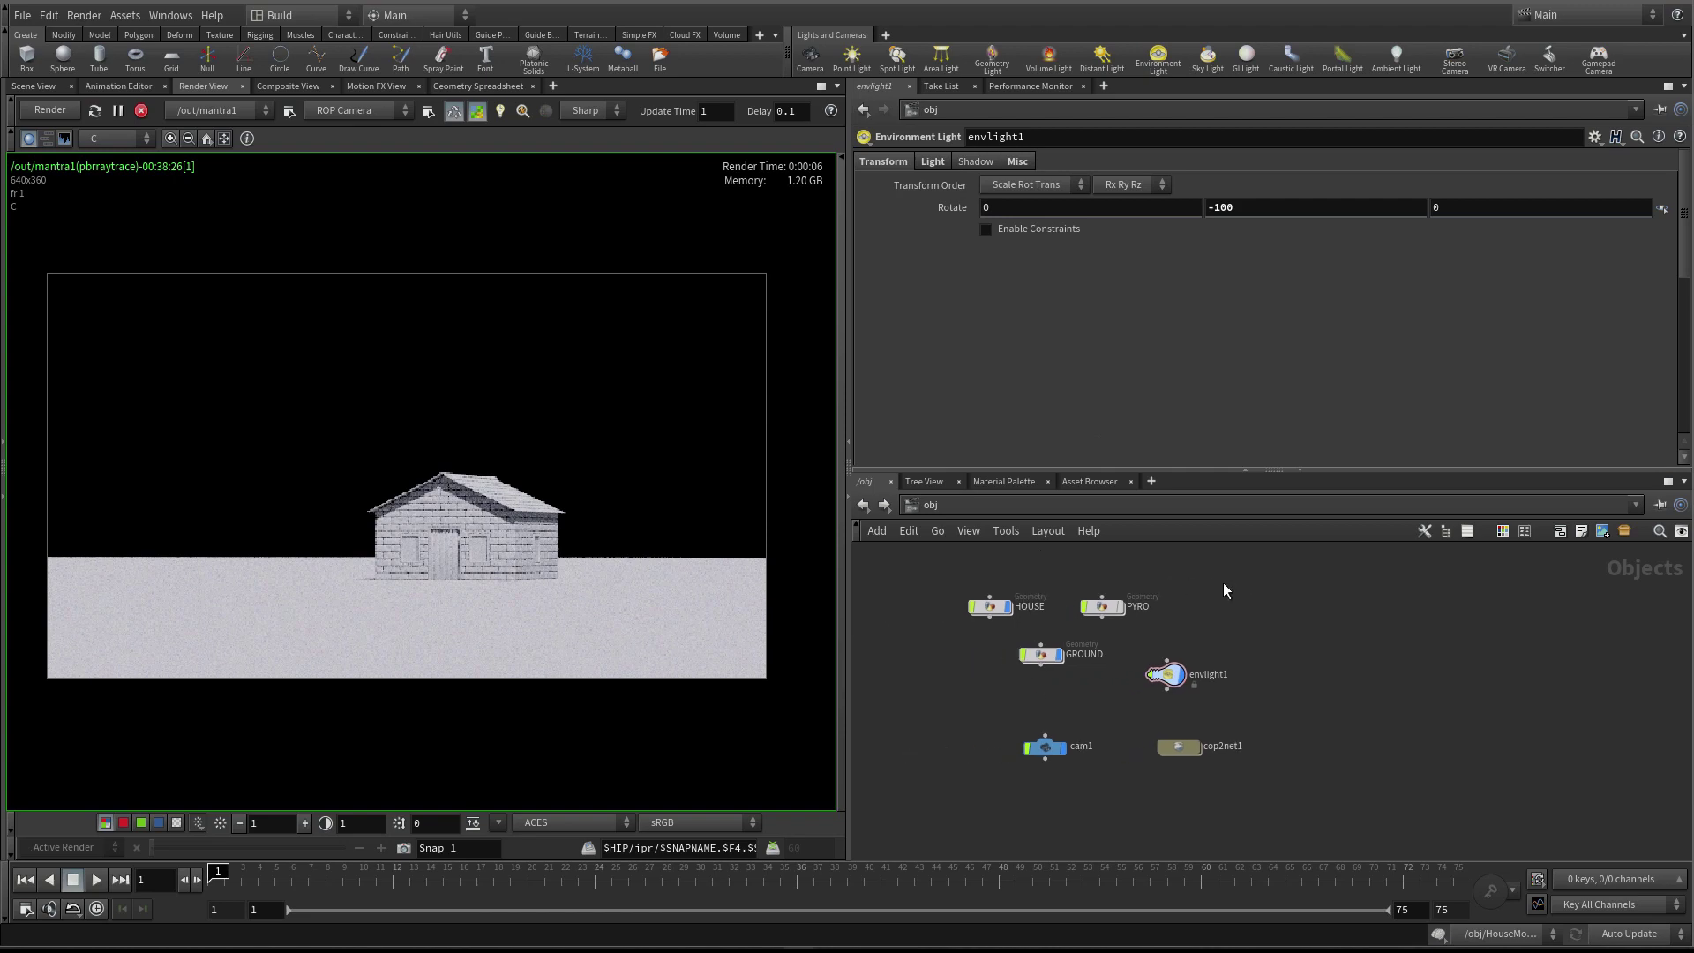
Add a Principled Shader from the material palette to /mat and name it Ground
{"action": "left_click", "coordinate": [998, 482]}
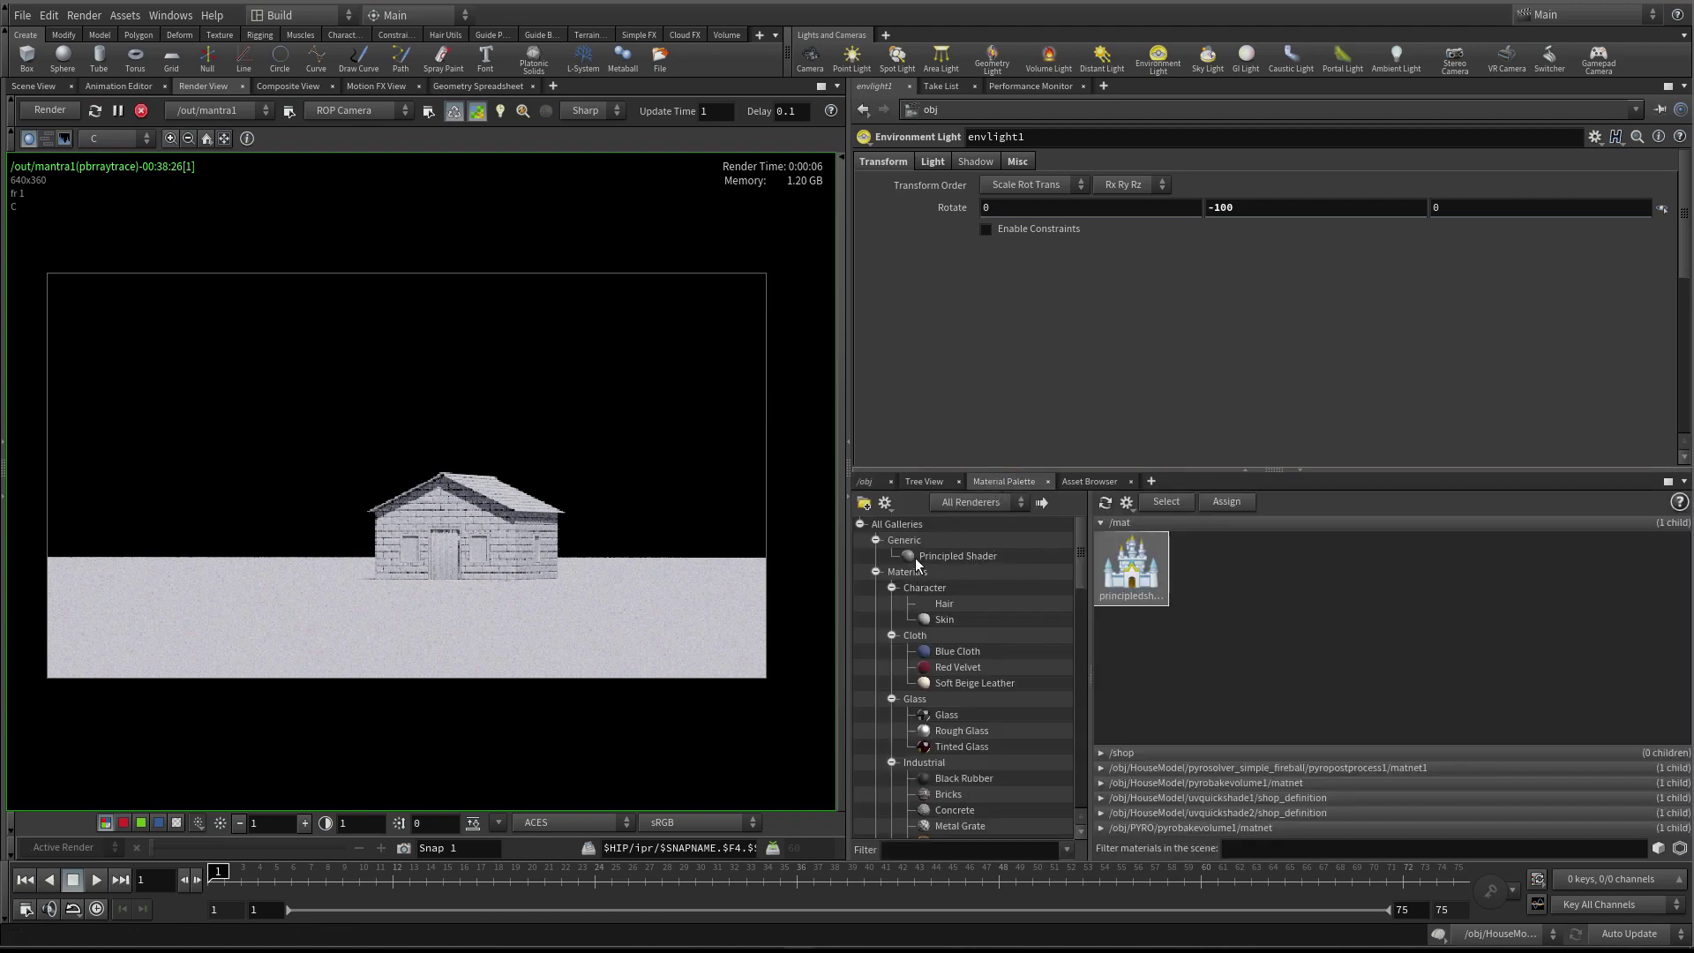
{"action": "left_click_drag", "start_coordinate": [909, 554], "coordinate": [1207, 556]}
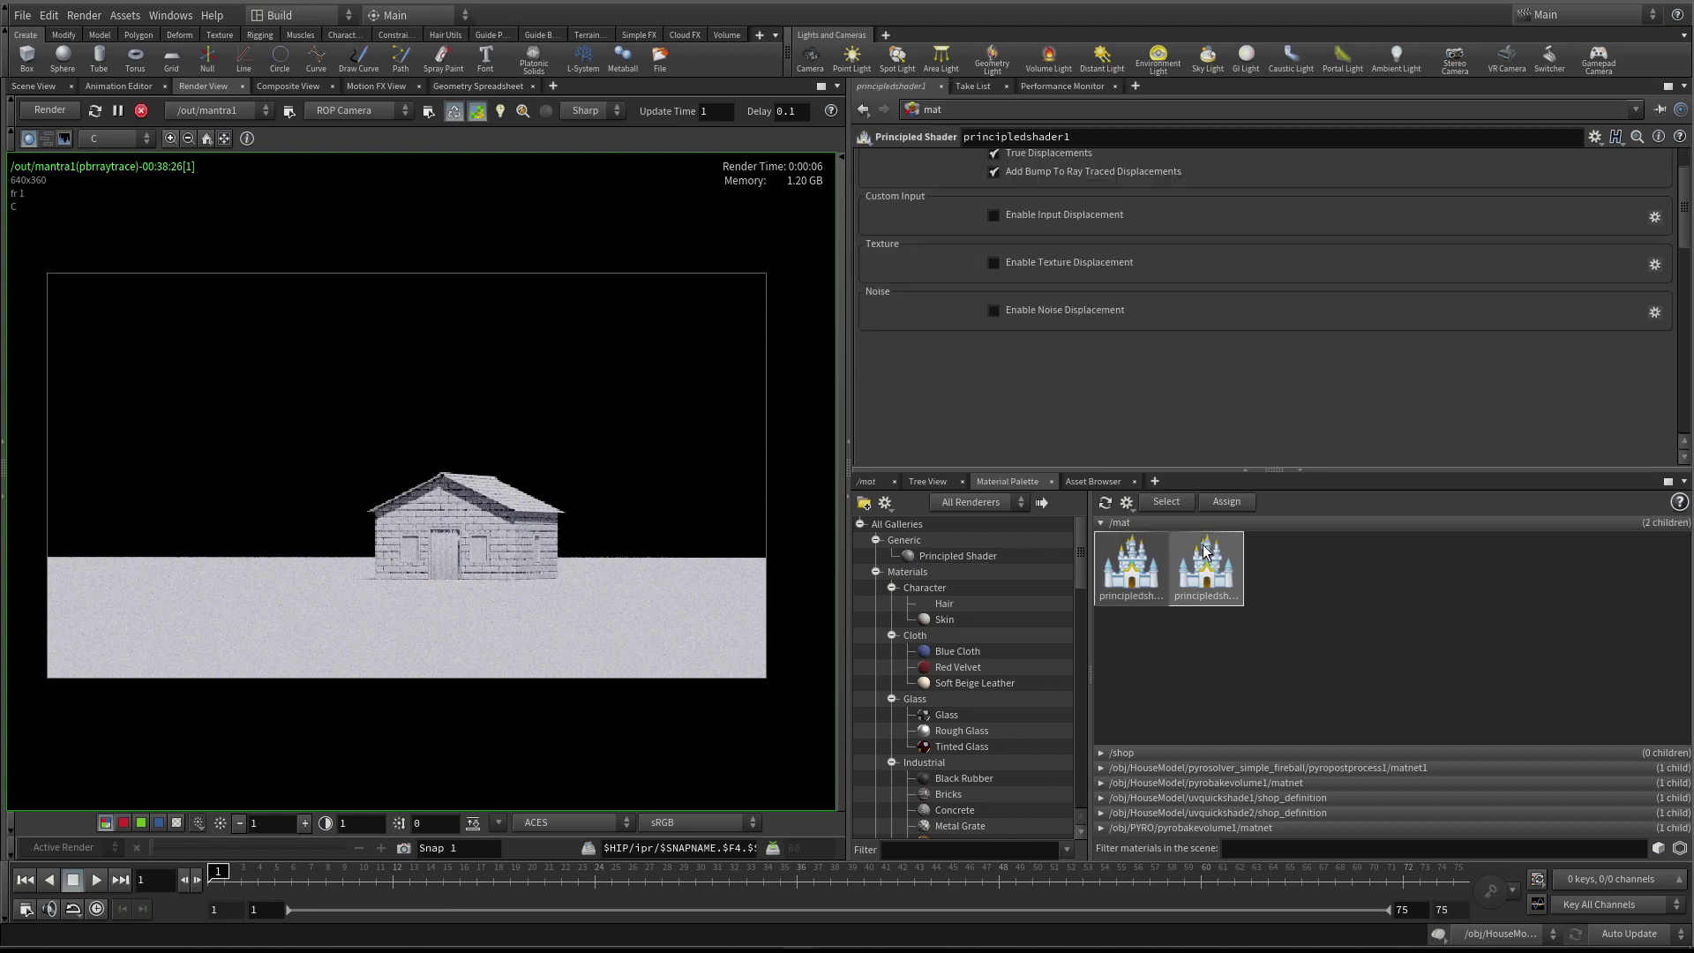
{"action": "double_click", "coordinate": [1093, 137]}
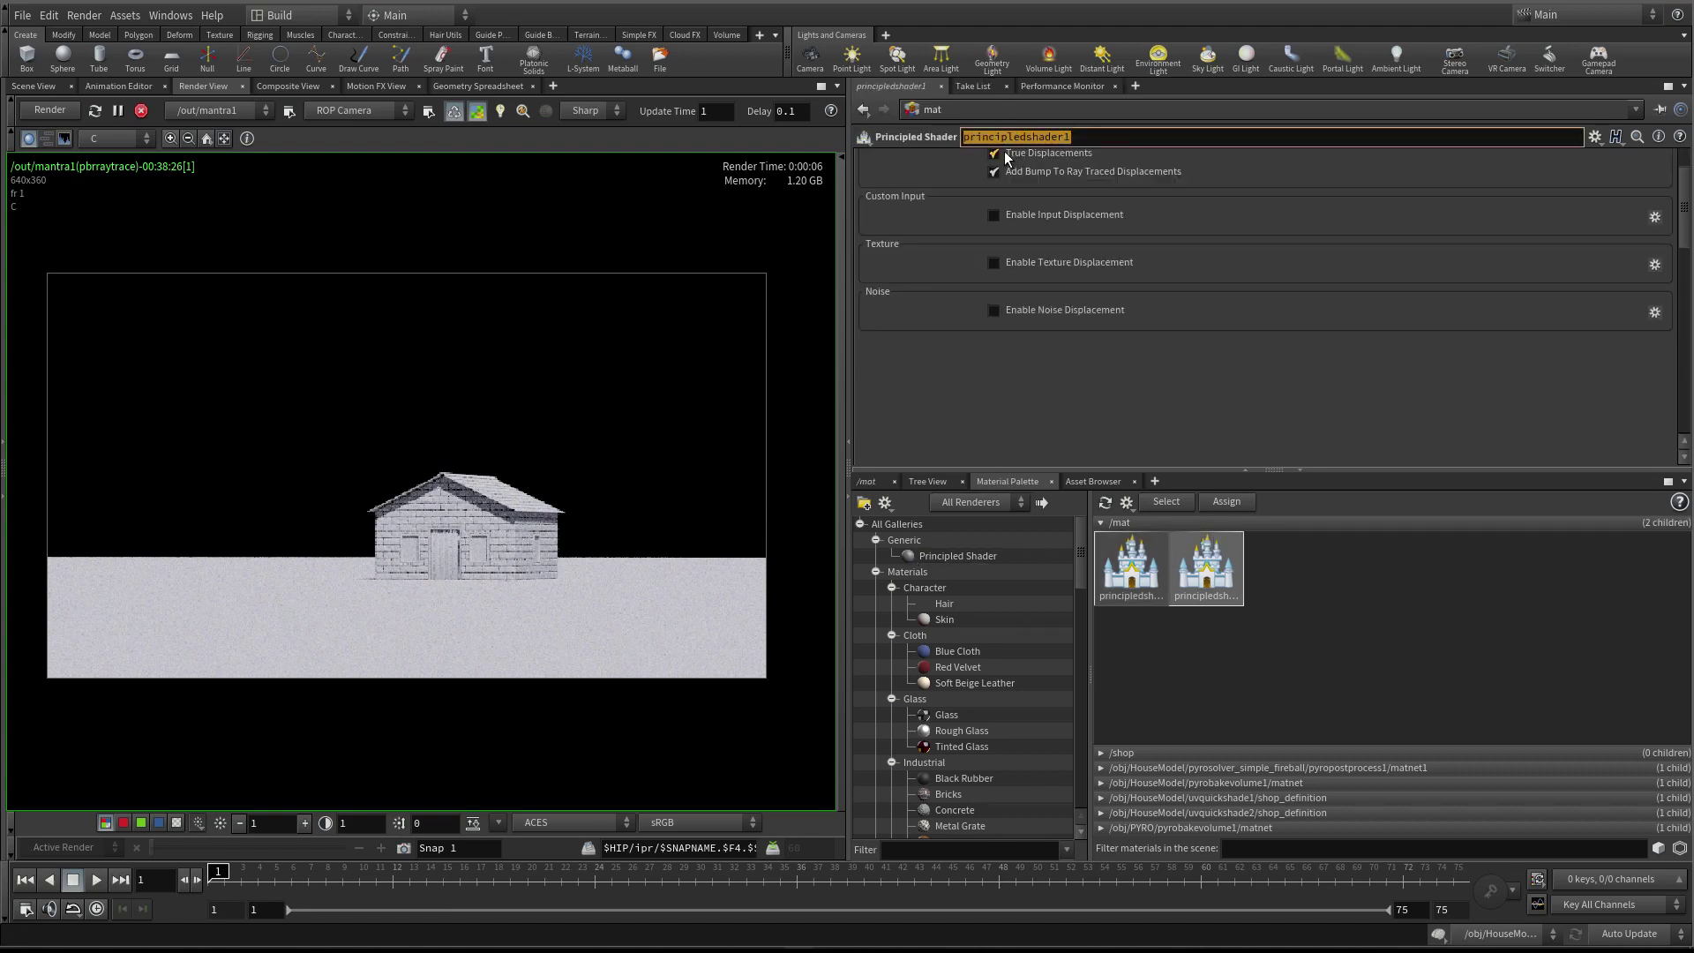
{"action": "type", "text": "Floor"}
{"action": "key", "text": "Return"}
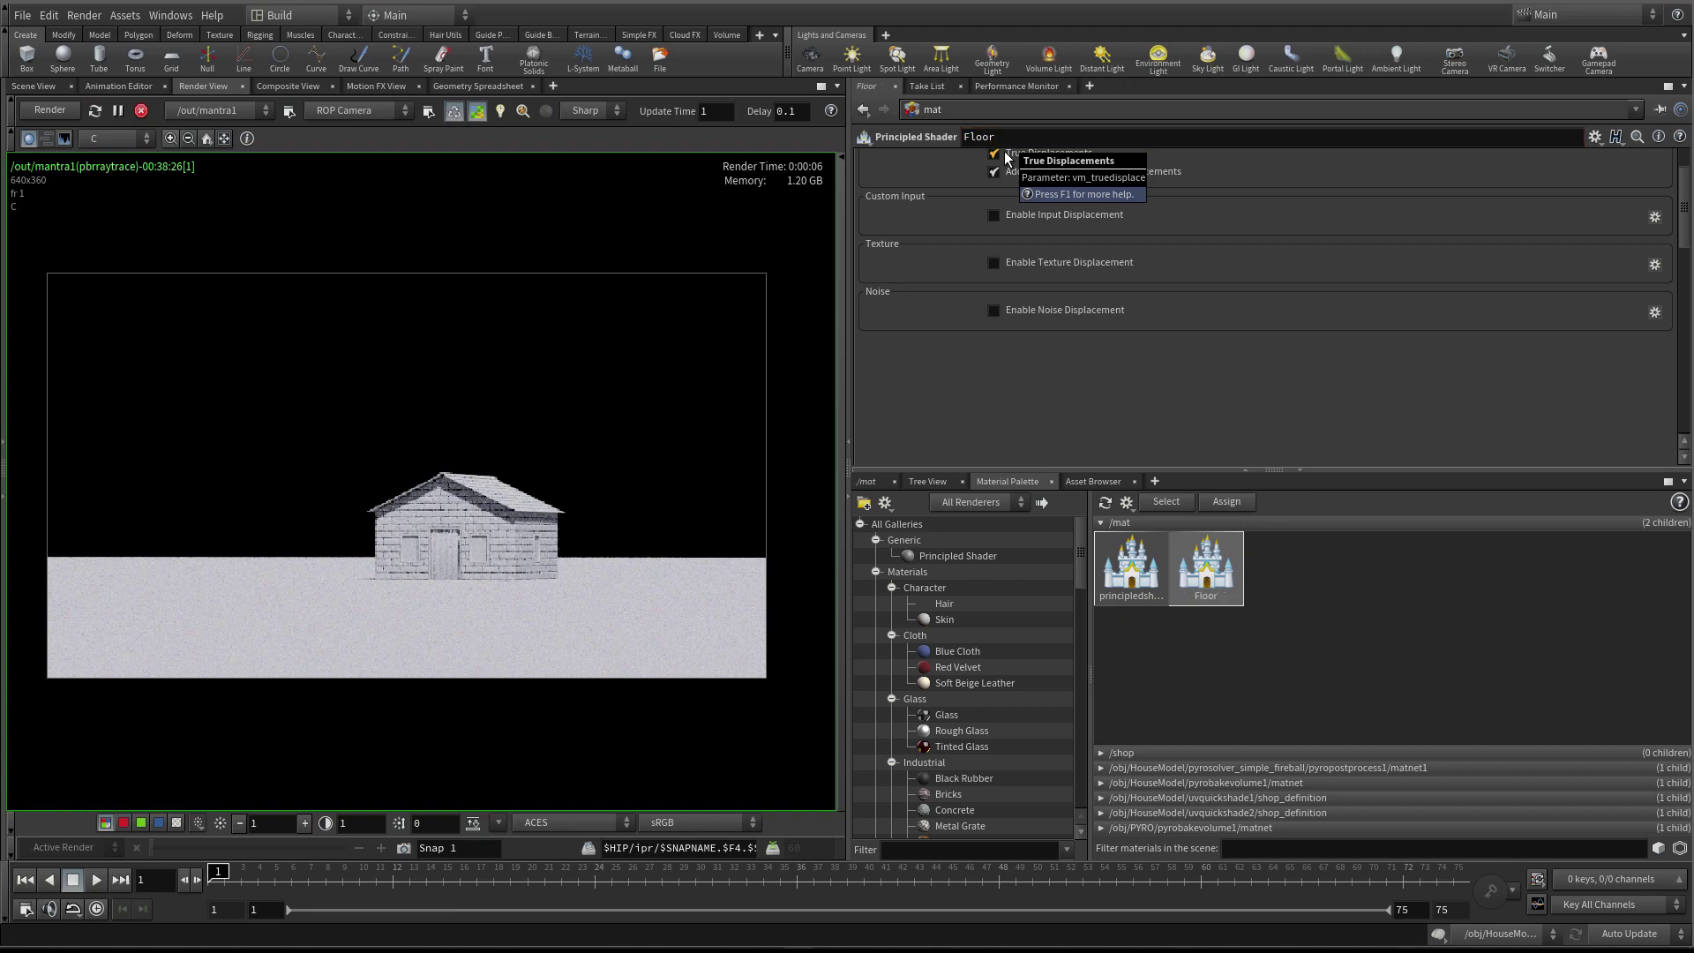
{"action": "double_click", "coordinate": [977, 138]}
{"action": "type", "text": "Ground"}
{"action": "key", "text": "Return"}
Set the Ground shader's base color to a dark brown, RGB 0.175, 0.109375, 0.04375, starting from the brown swatch
{"action": "scroll", "coordinate": [978, 302], "scroll_direction": "up", "scroll_amount": 1}
{"action": "scroll", "coordinate": [988, 300], "scroll_direction": "up", "scroll_amount": 2}
{"action": "left_click", "coordinate": [875, 162]}
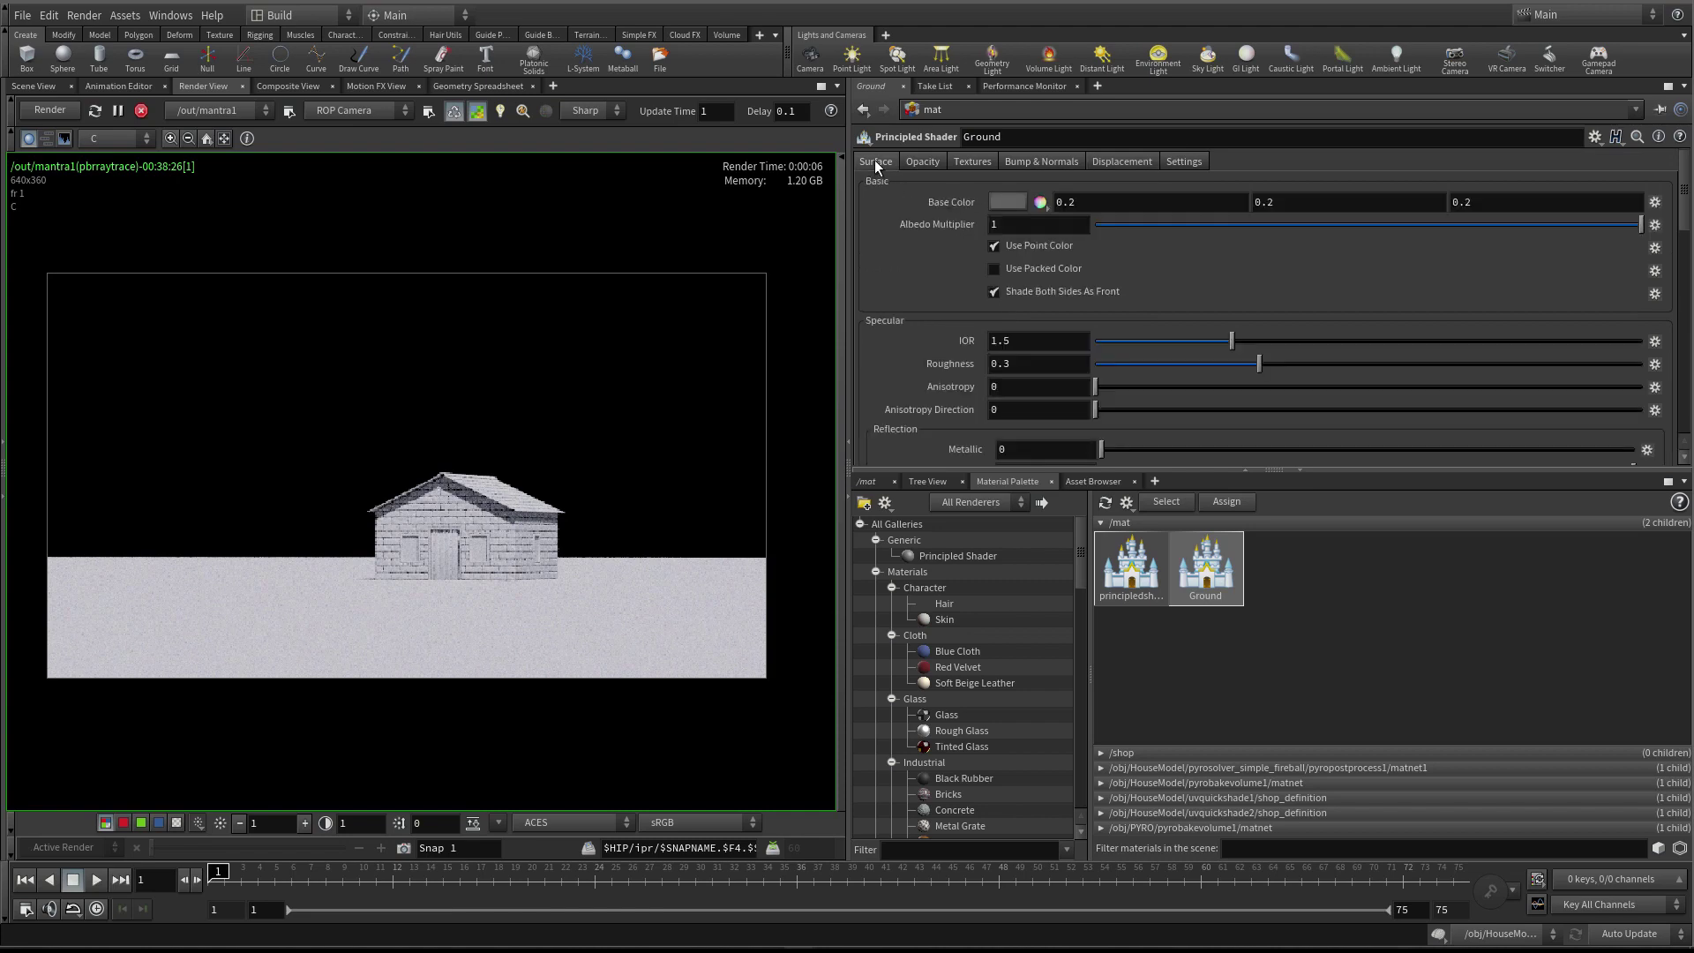
{"action": "left_click", "coordinate": [1014, 203]}
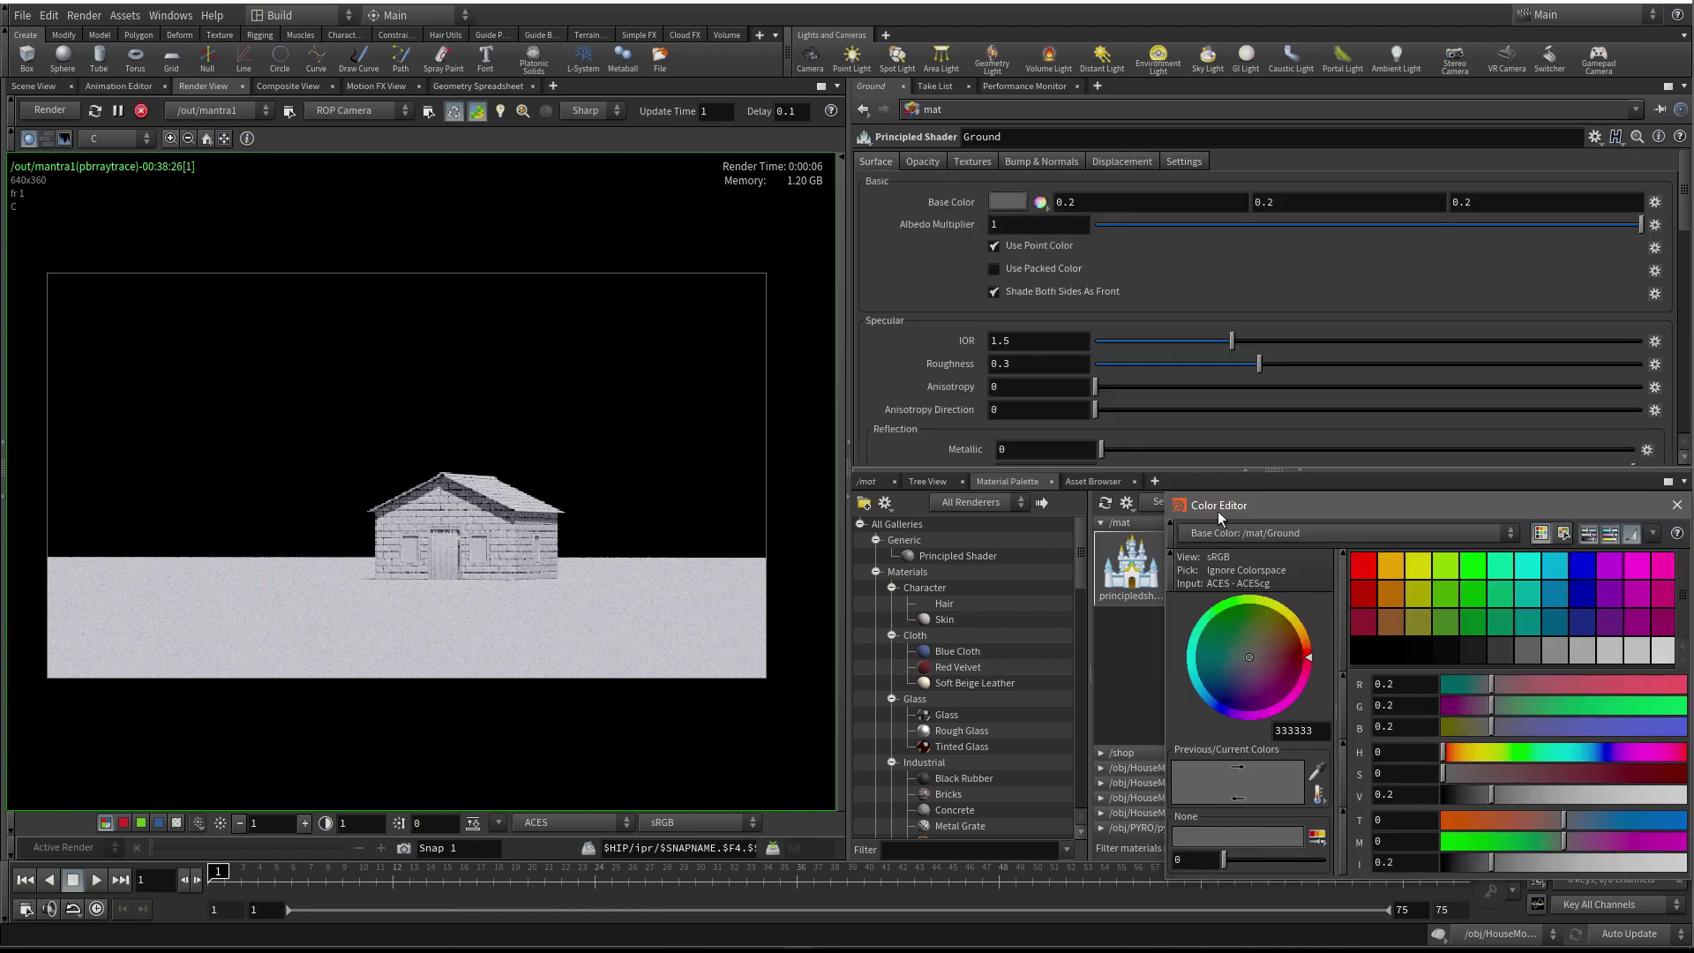
{"action": "left_click", "coordinate": [1392, 618]}
{"action": "left_click", "coordinate": [1505, 793]}
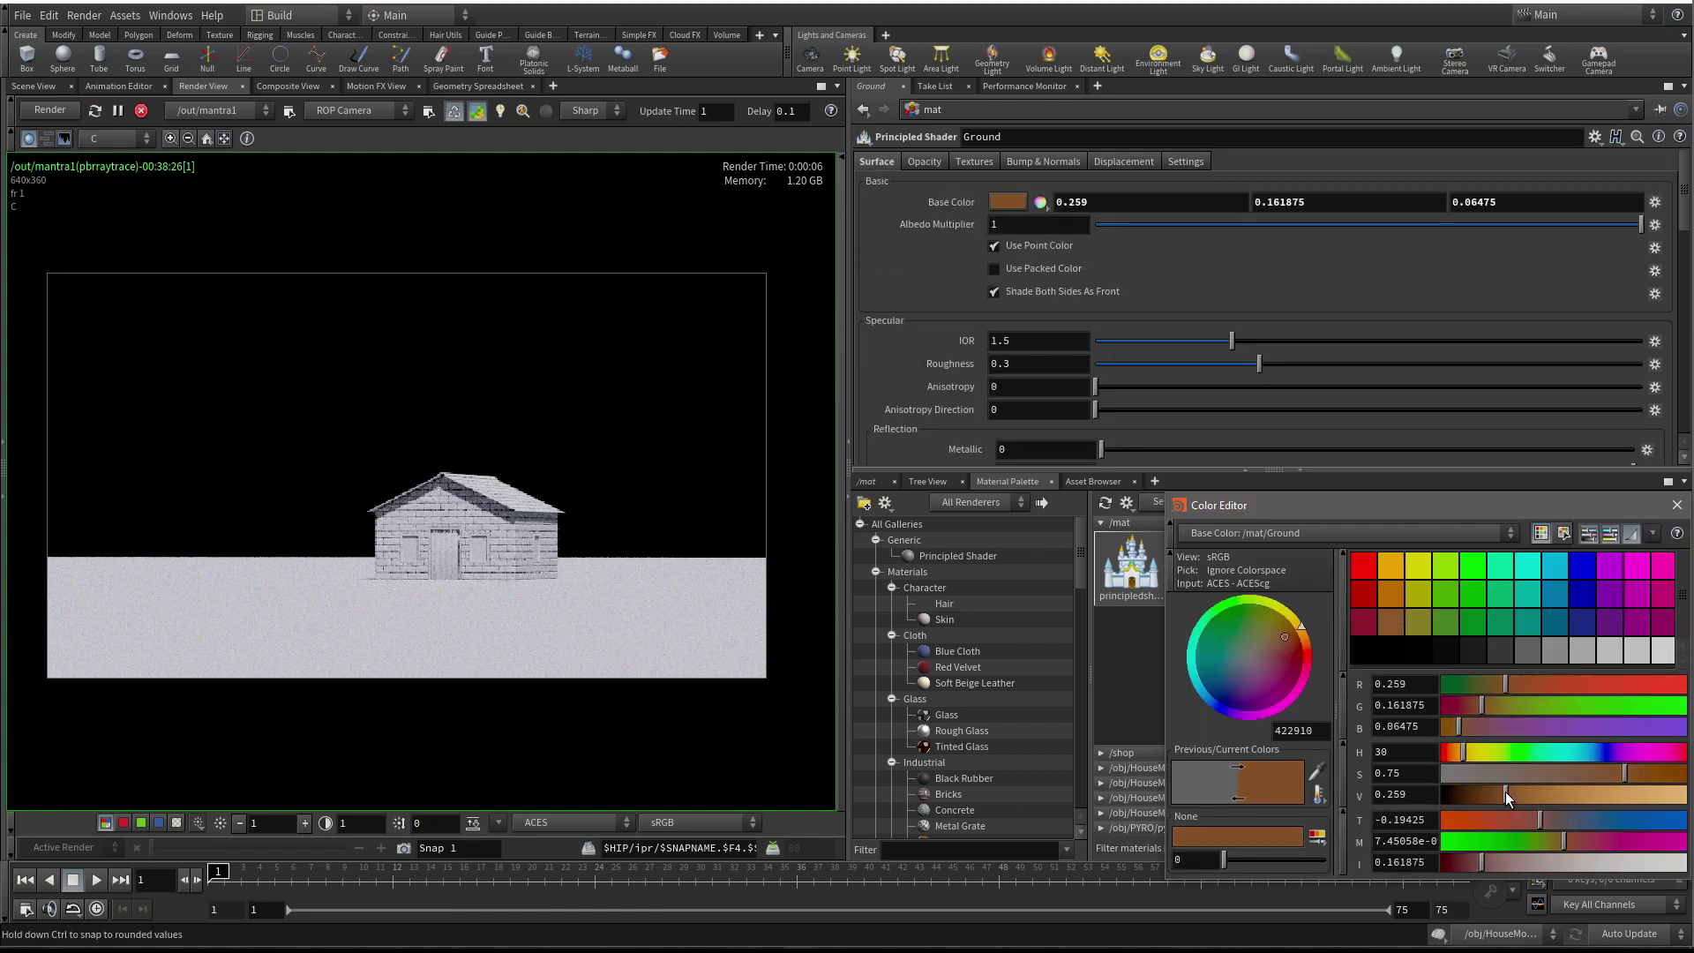
{"action": "left_click", "coordinate": [1676, 505]}
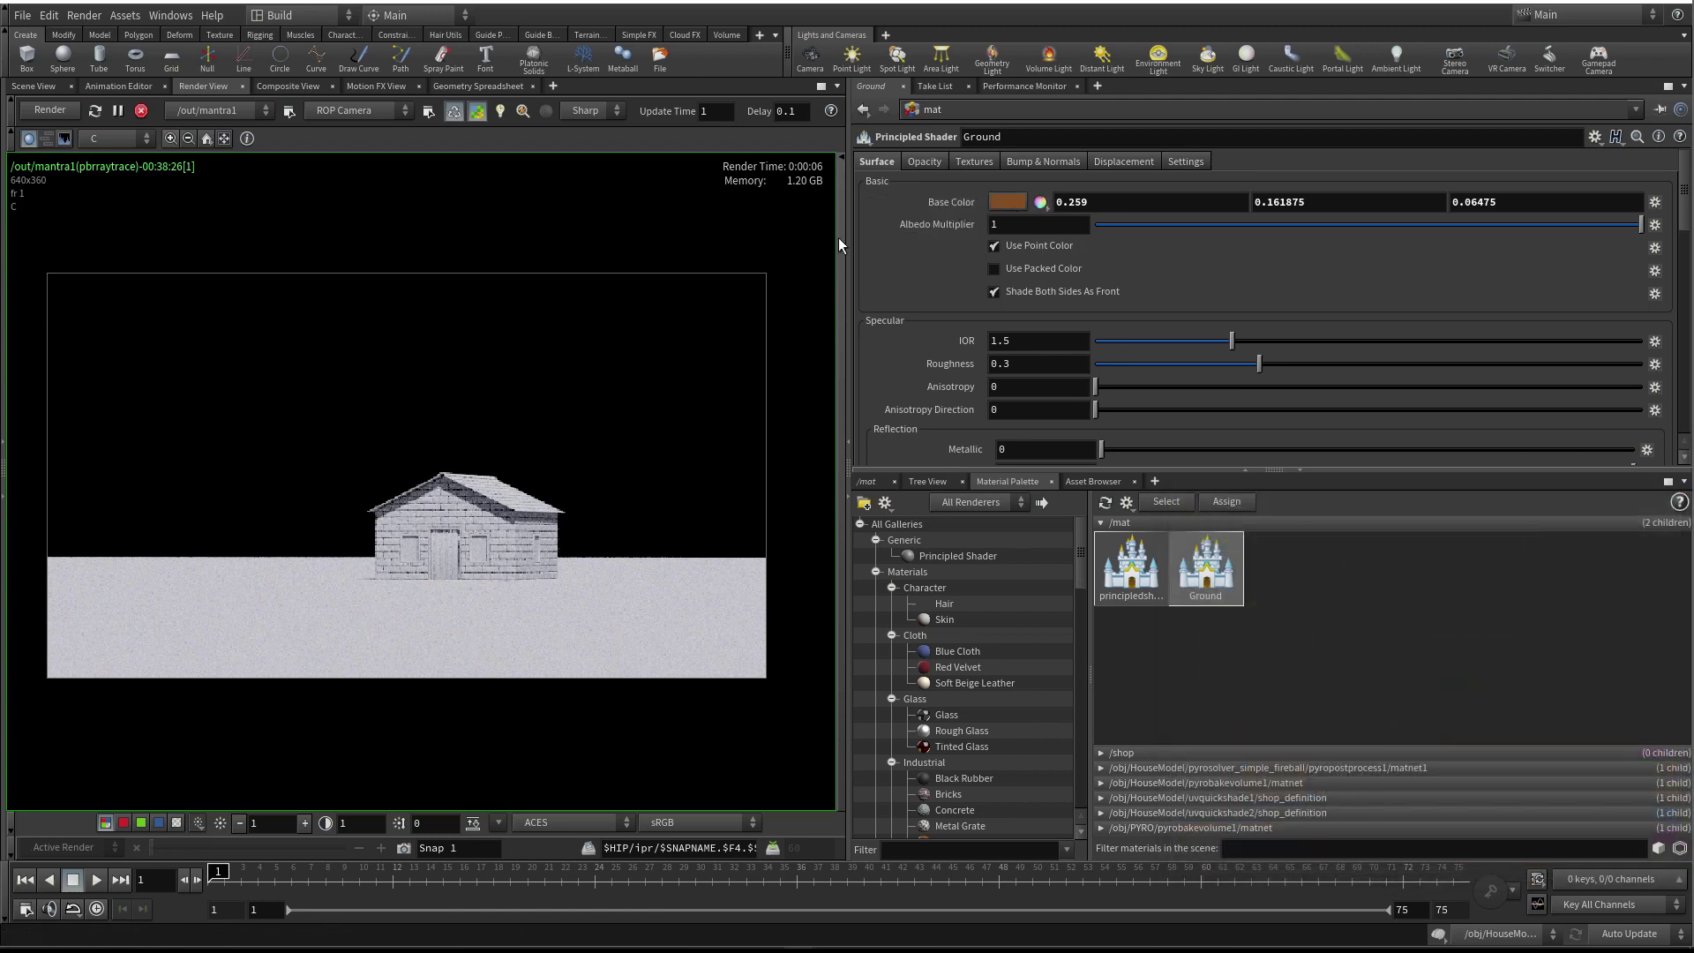
{"action": "left_click", "coordinate": [1009, 205]}
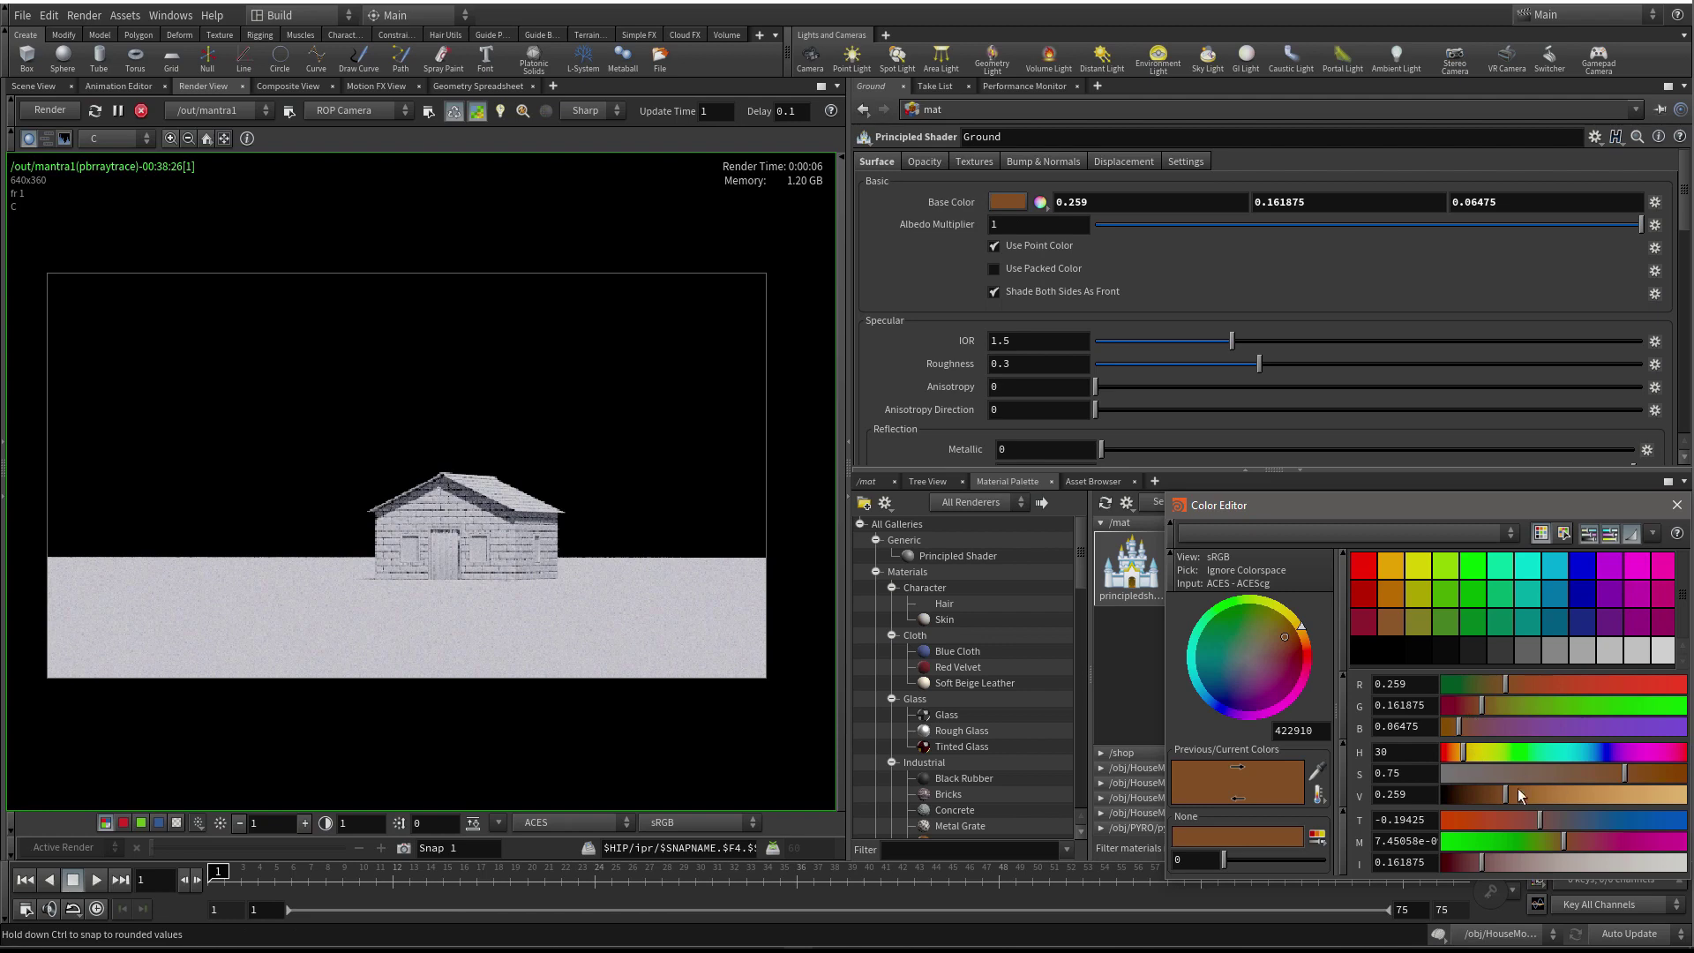
{"action": "left_click_drag", "start_coordinate": [1507, 794], "coordinate": [1483, 796]}
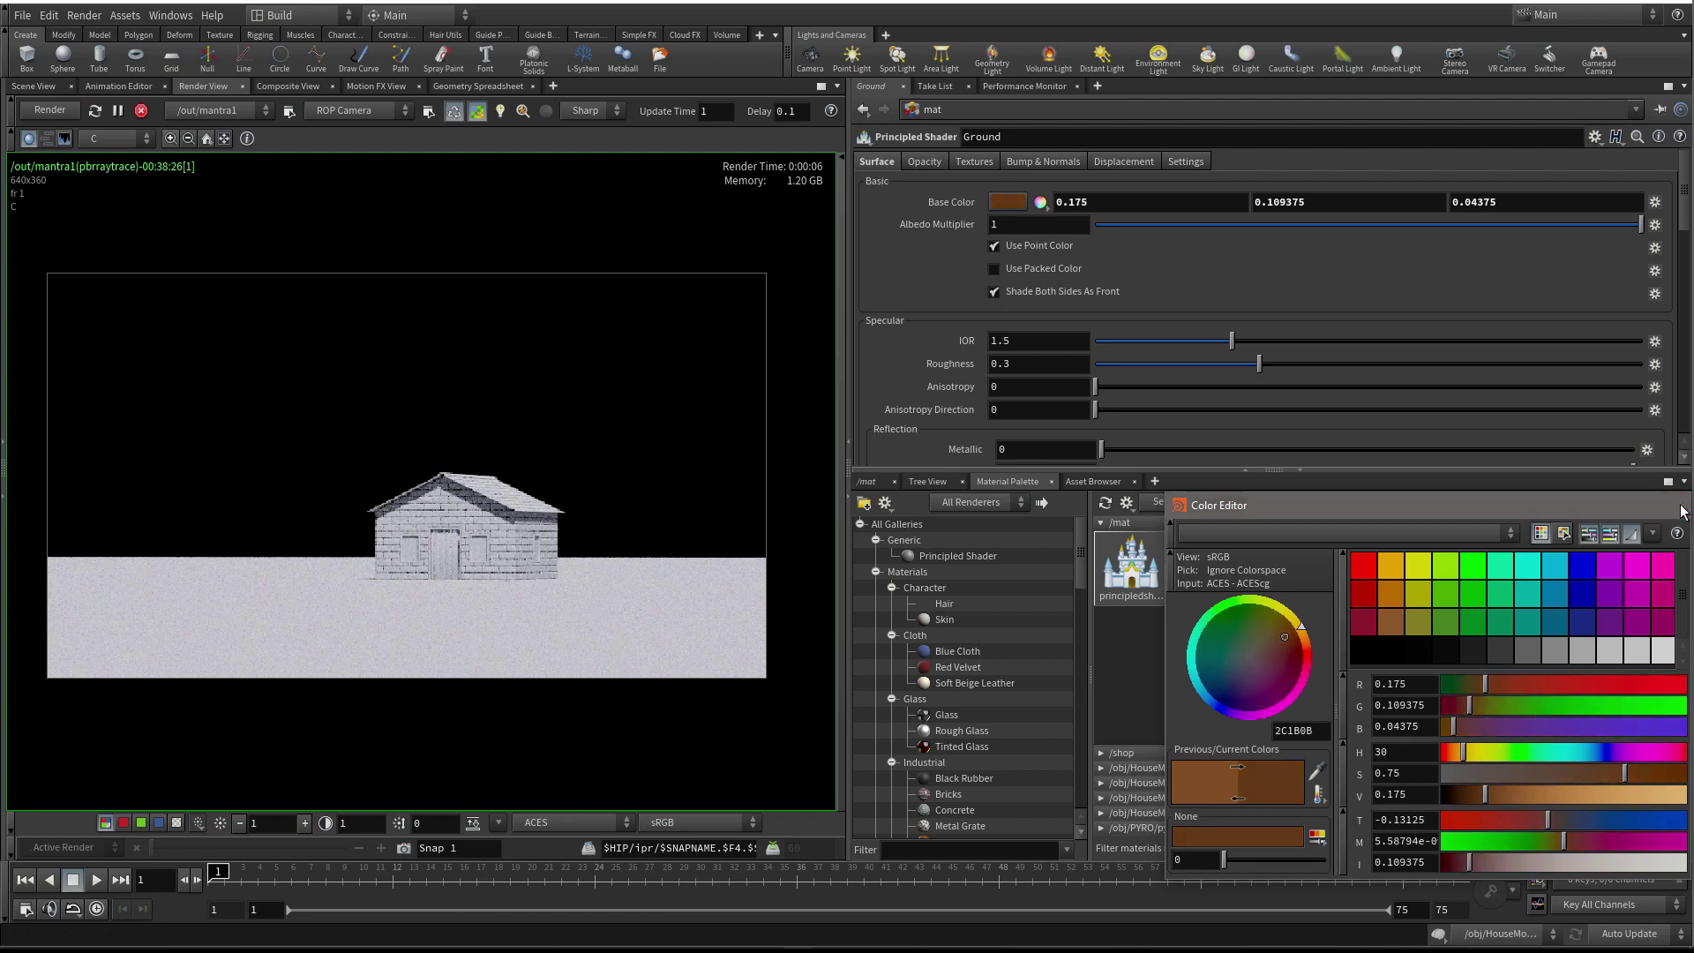
{"action": "left_click", "coordinate": [1678, 504]}
Set the Ground shader's reflectivity to 0
{"action": "scroll", "coordinate": [1077, 331], "scroll_direction": "down", "scroll_amount": 3}
{"action": "left_click_drag", "start_coordinate": [1161, 405], "coordinate": [1037, 405]}
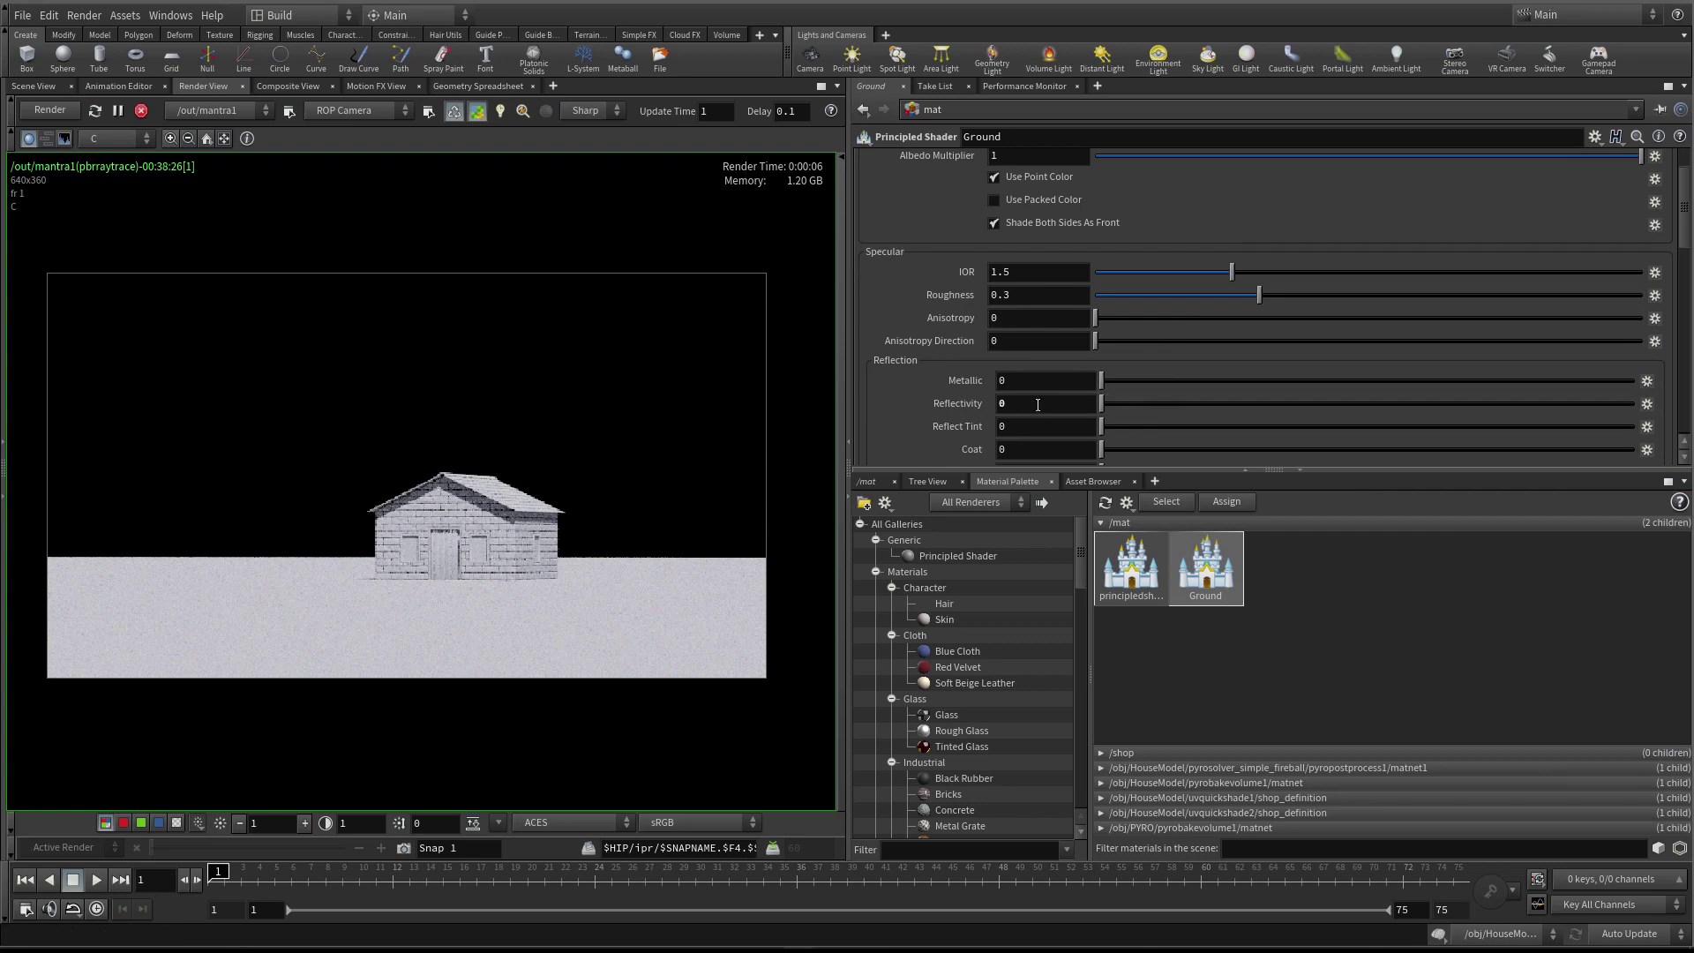
{"action": "scroll", "coordinate": [916, 333], "scroll_direction": "up", "scroll_amount": 3}
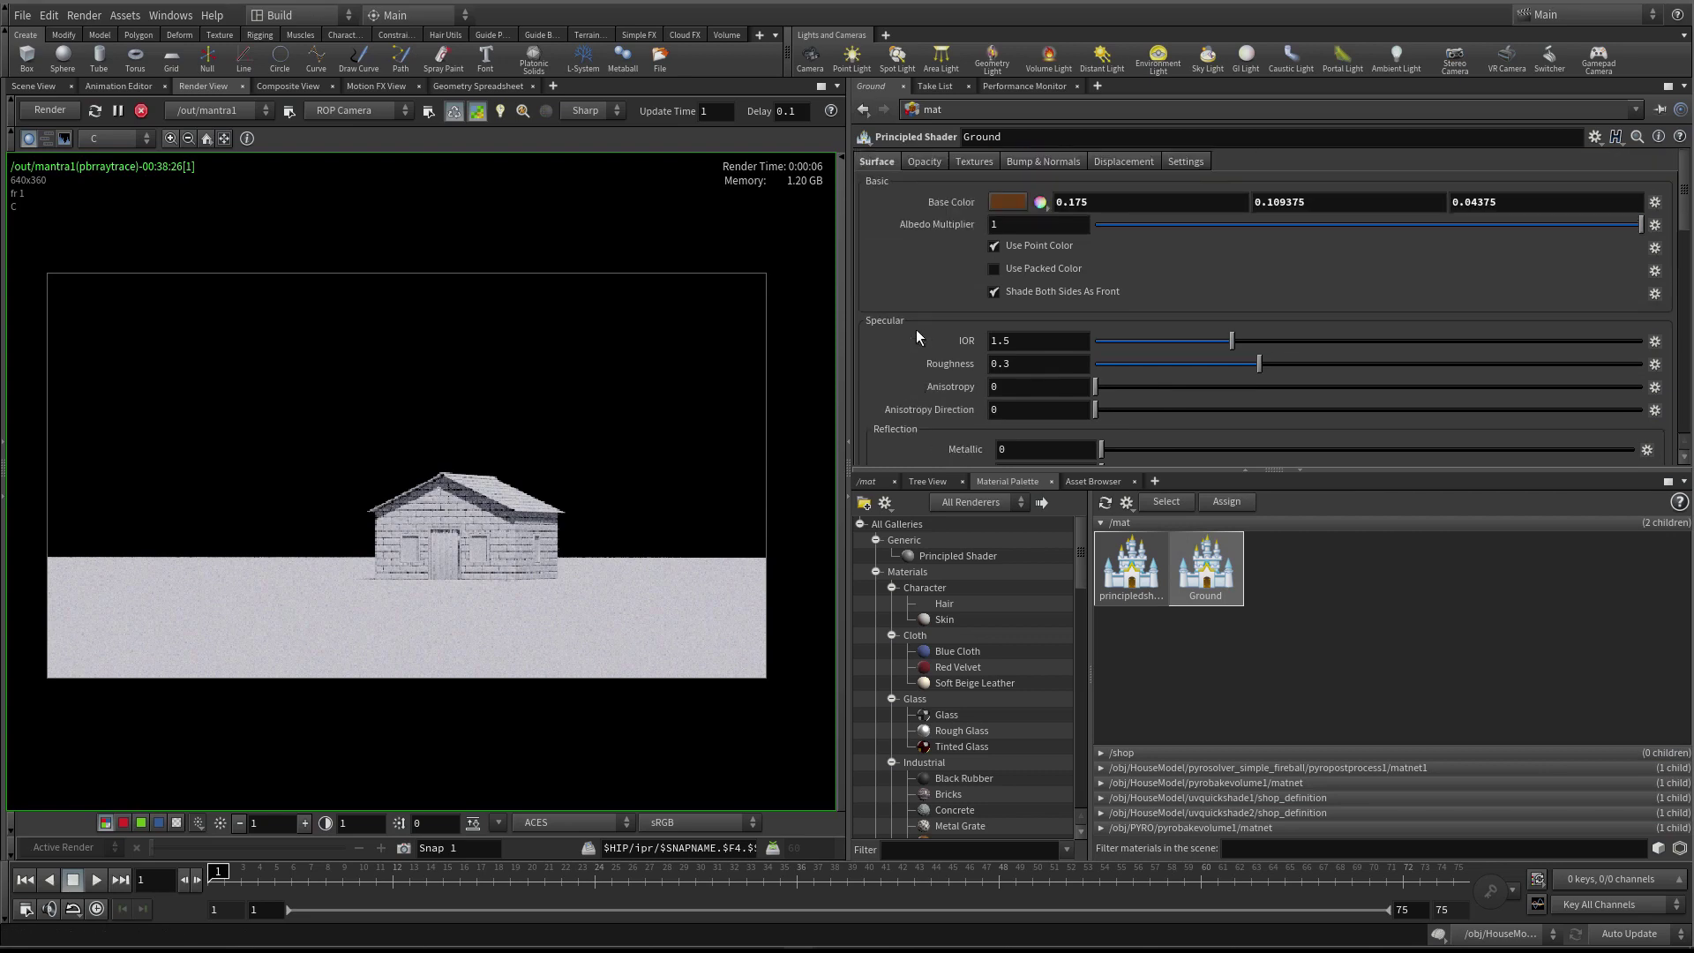
{"action": "scroll", "coordinate": [916, 334], "scroll_direction": "down", "scroll_amount": 4}
{"action": "scroll", "coordinate": [915, 334], "scroll_direction": "up", "scroll_amount": 4}
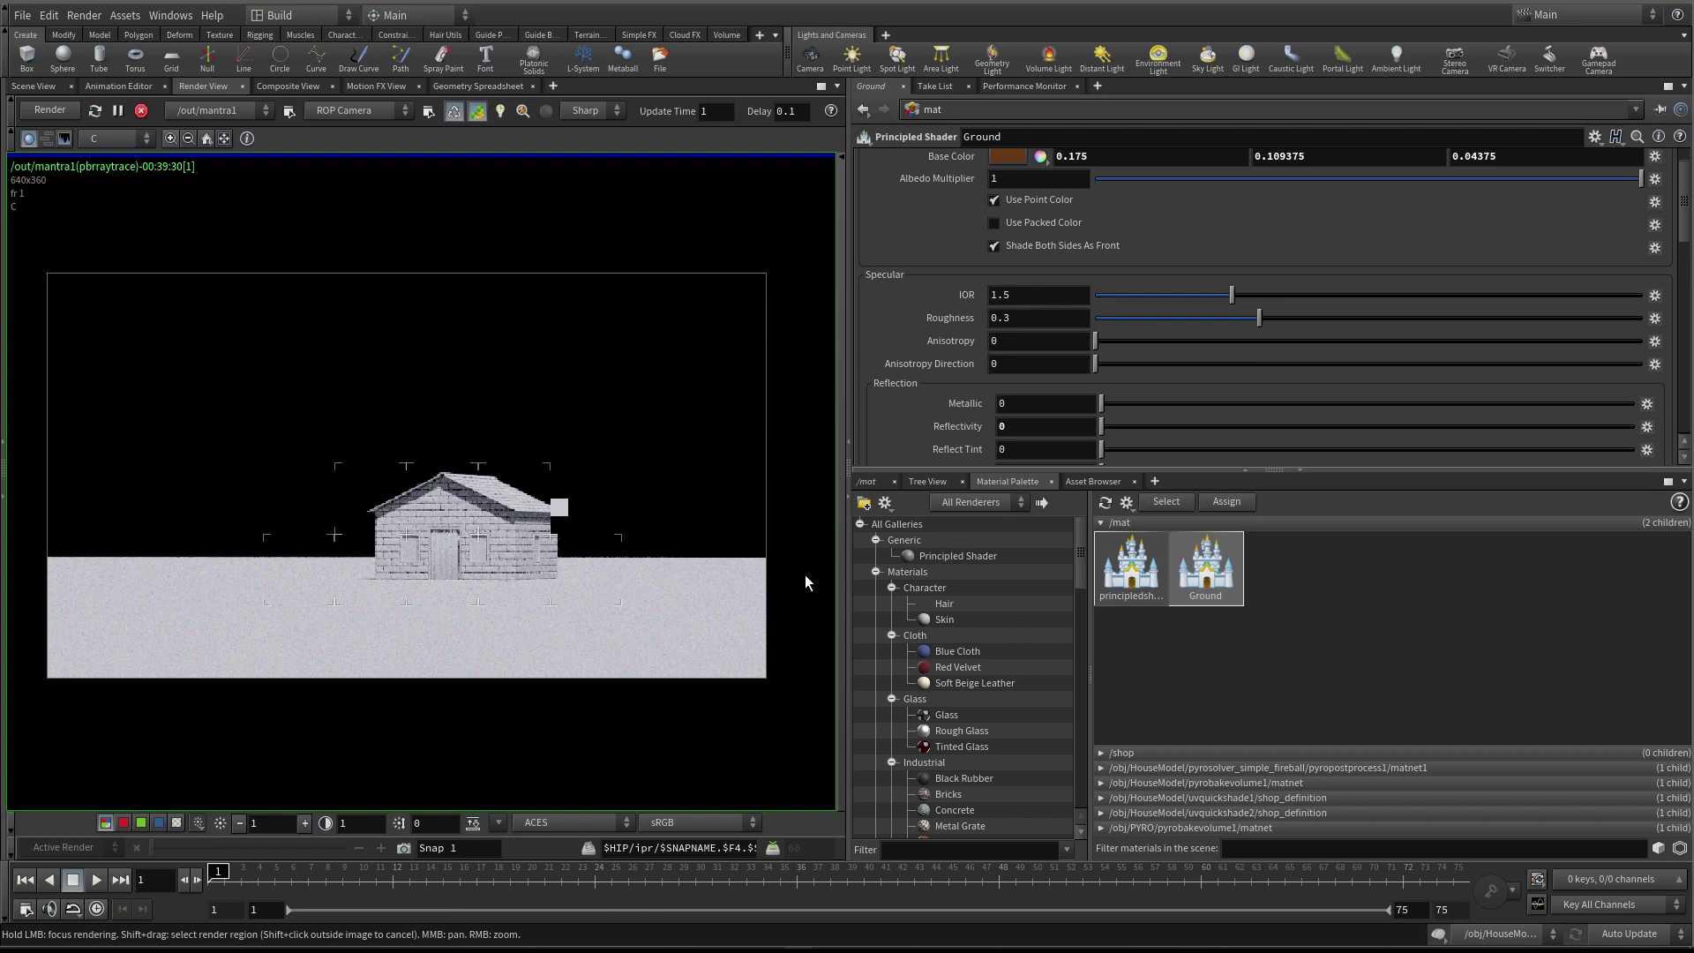
Adjust Ground's base color to a less saturated brown with saturation 0.401 and value 0.23
{"action": "left_click", "coordinate": [1007, 156]}
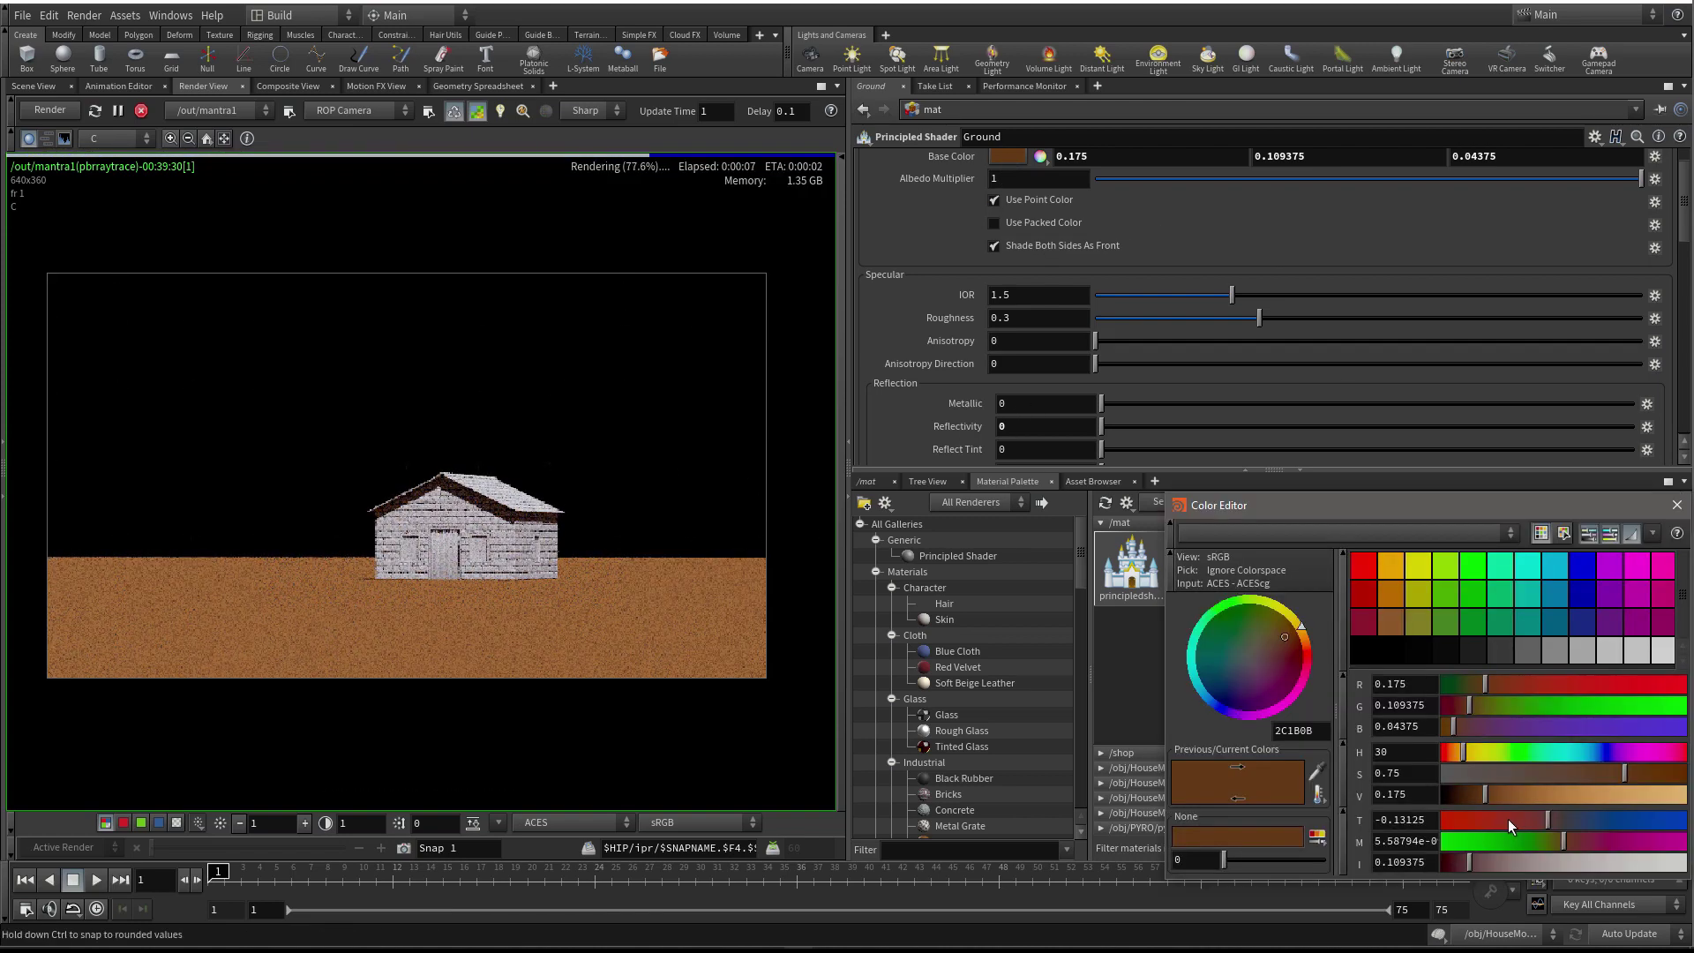
{"action": "left_click", "coordinate": [1558, 796]}
{"action": "left_click_drag", "start_coordinate": [1559, 778], "coordinate": [1538, 777]}
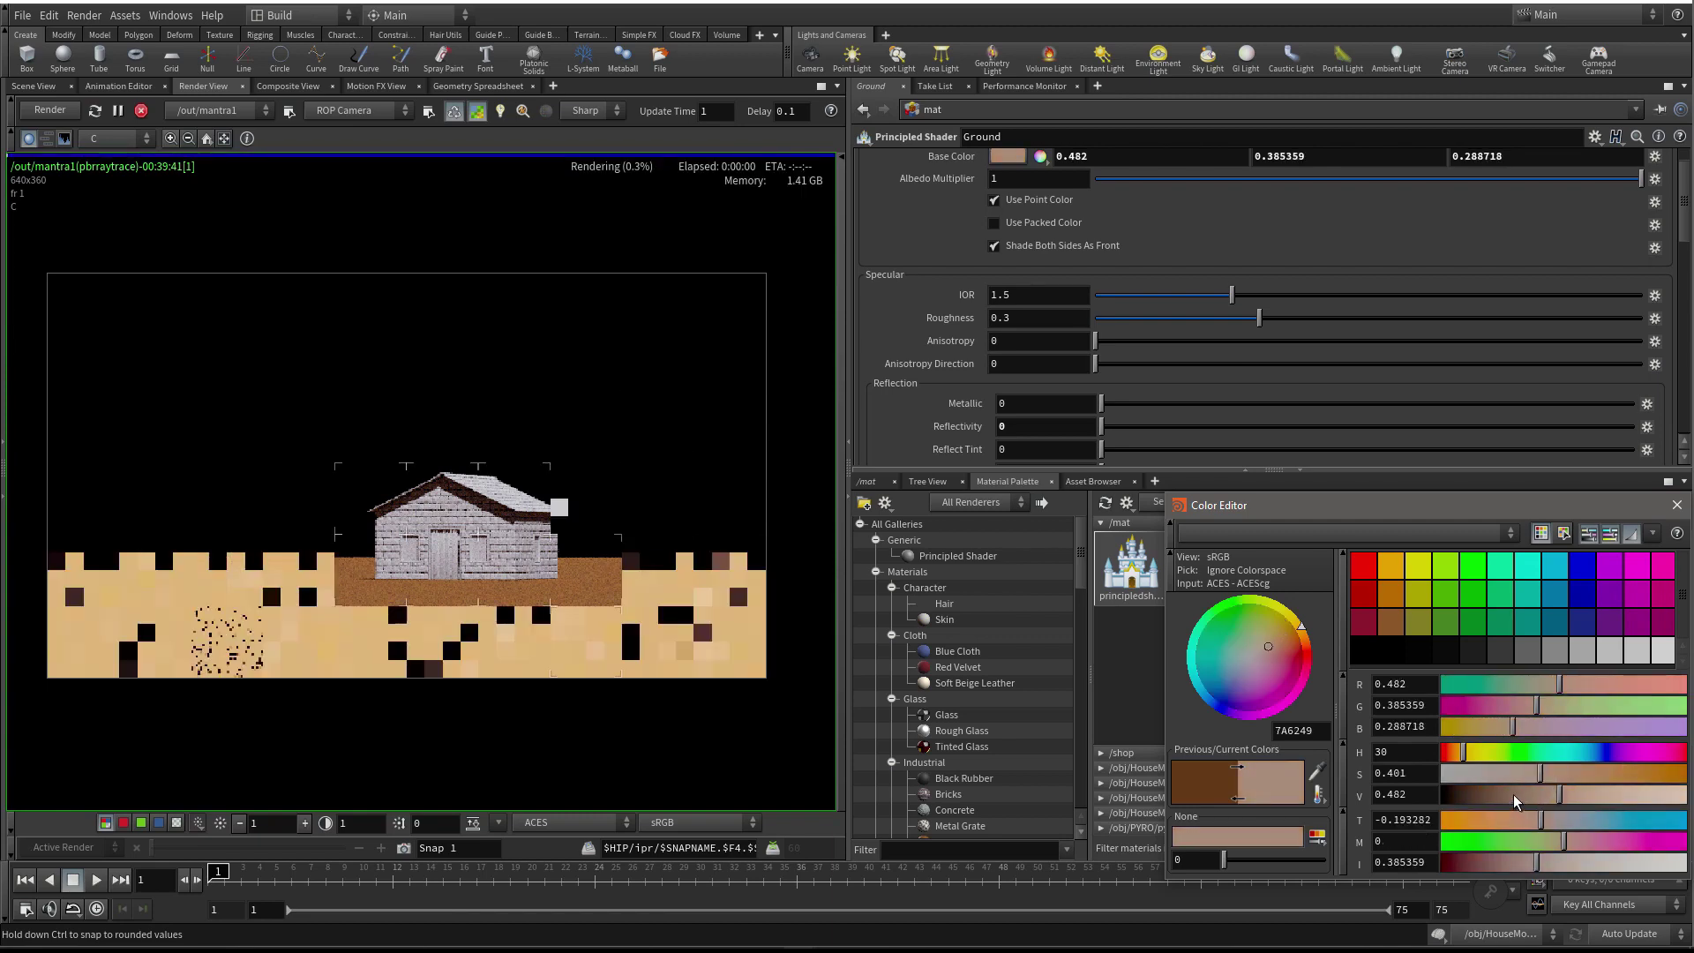
{"action": "left_click_drag", "start_coordinate": [1517, 791], "coordinate": [1493, 793]}
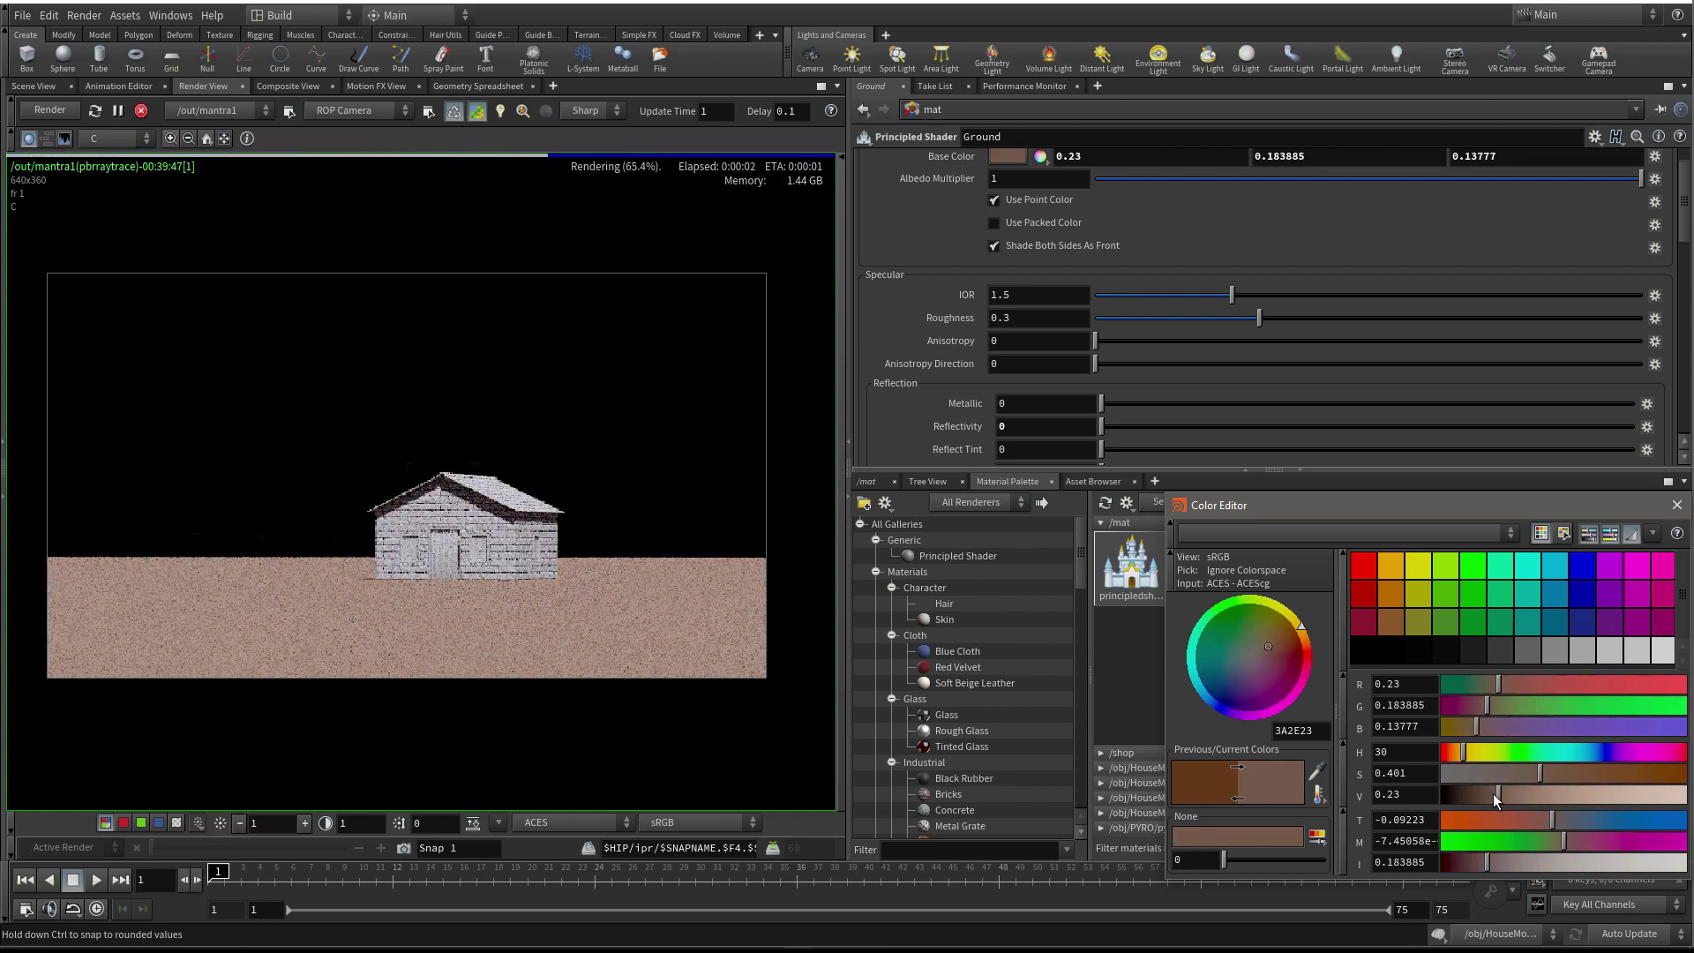
{"action": "left_click", "coordinate": [1677, 504]}
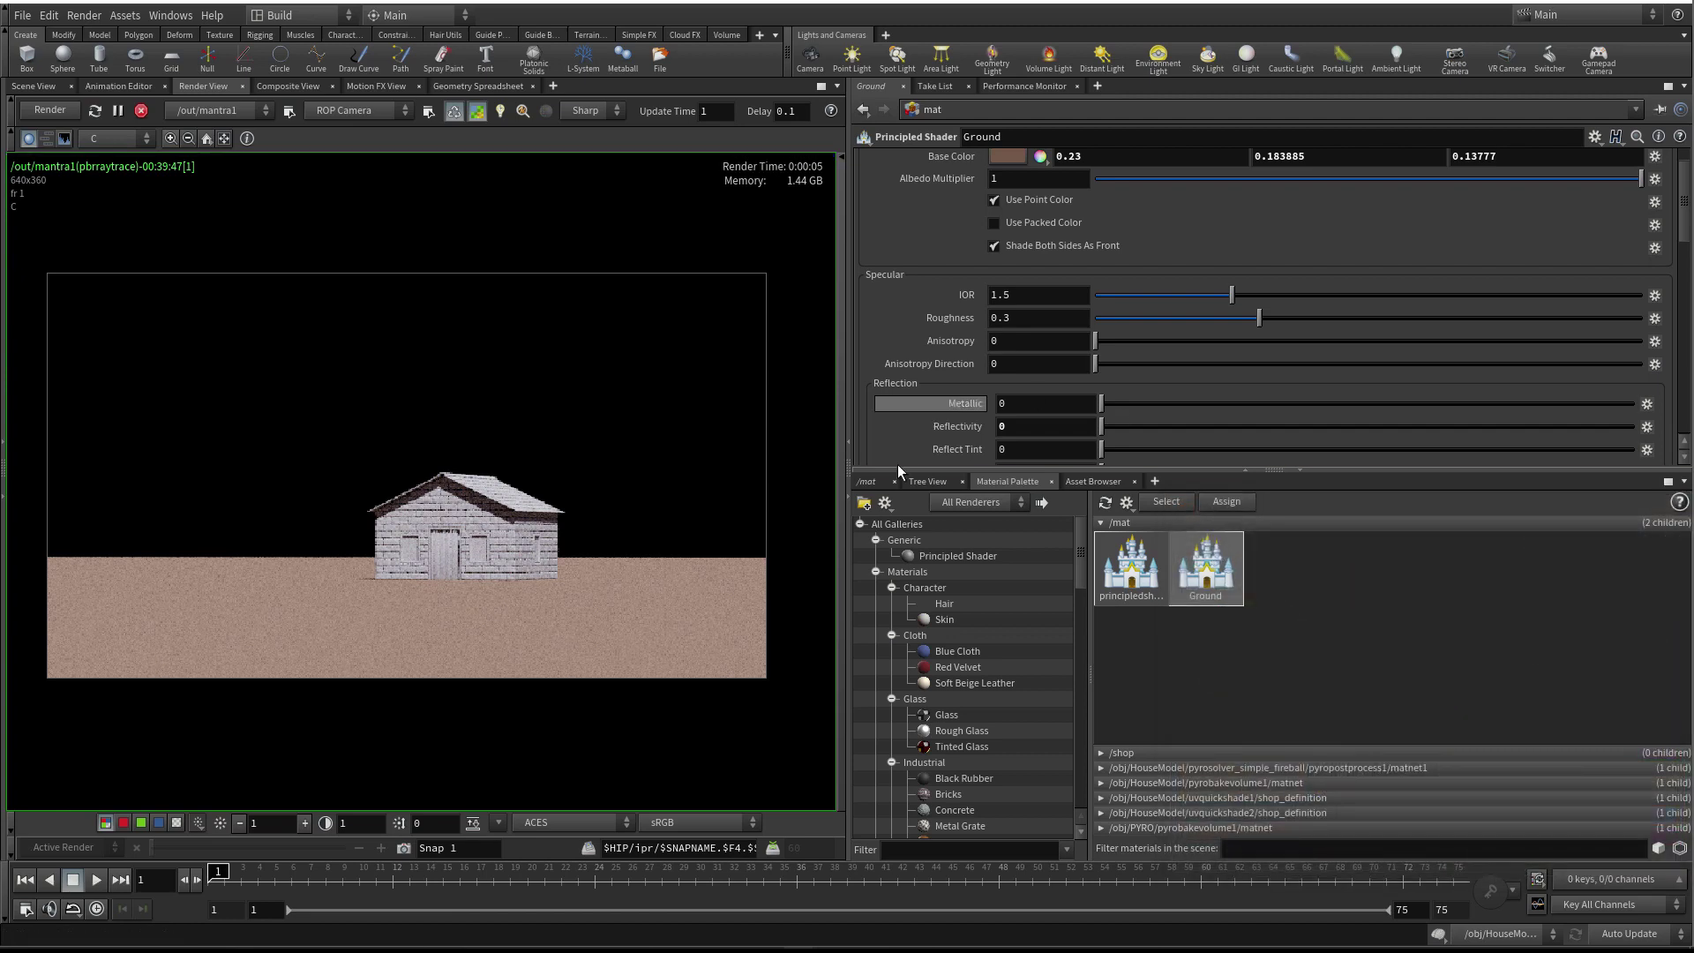
Add another Principled Shader from the material palette to /mat and select it for editing
{"action": "left_click", "coordinate": [869, 482]}
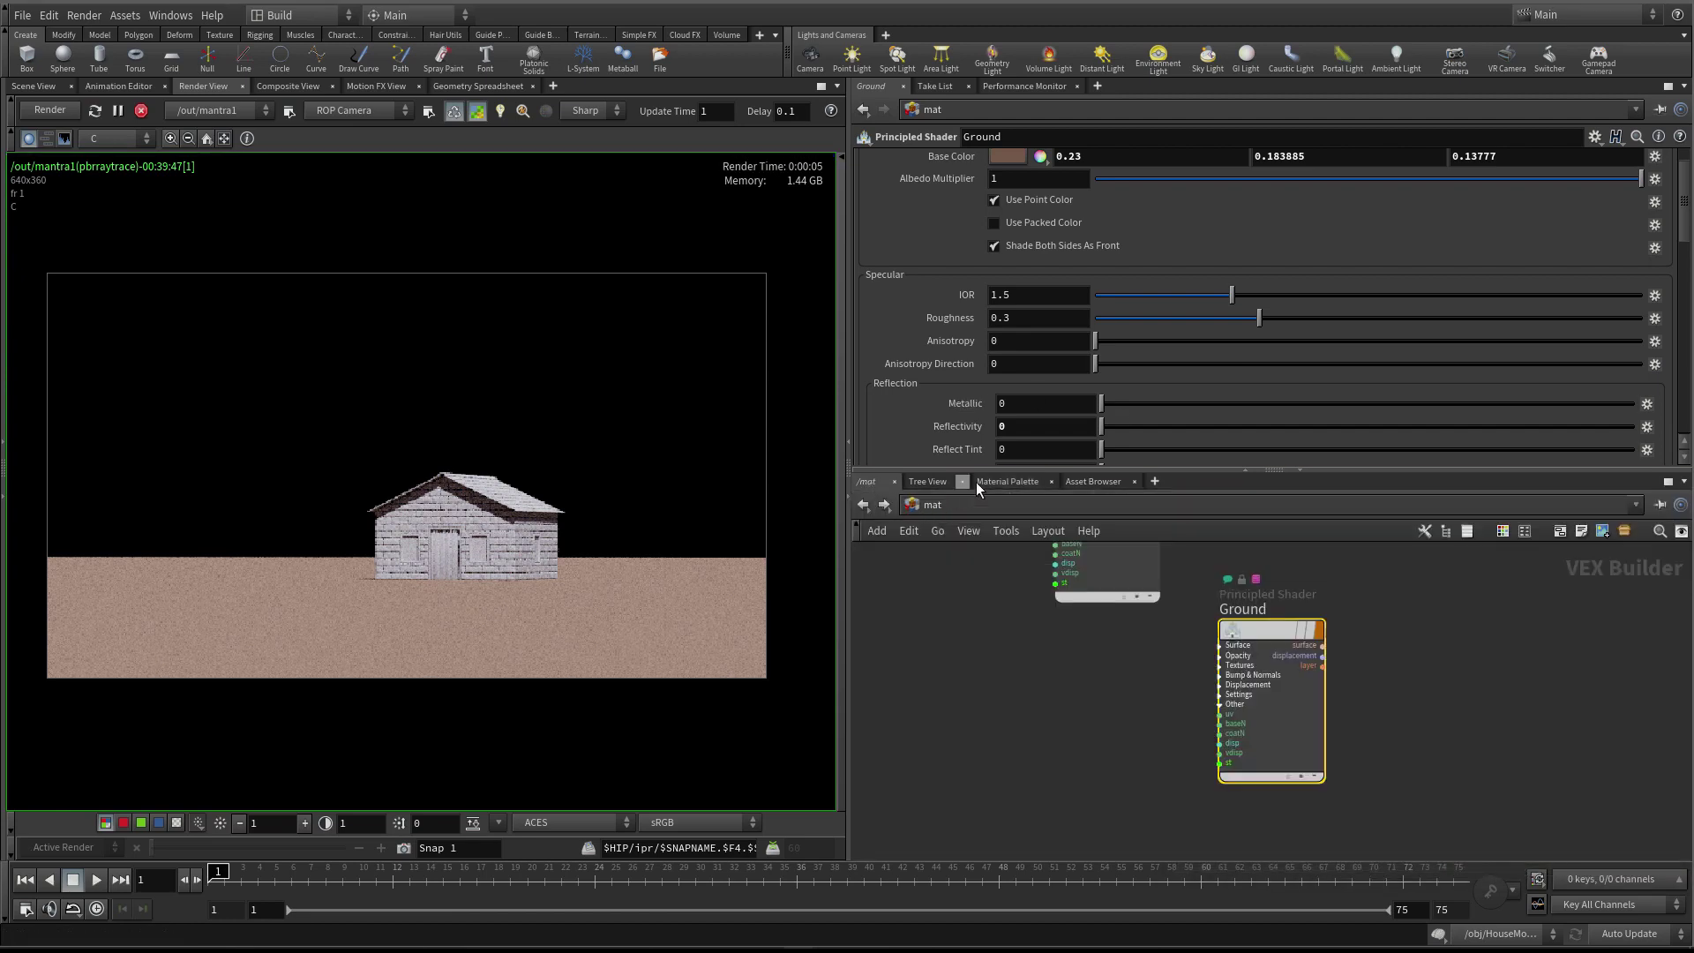
{"action": "left_click", "coordinate": [983, 481]}
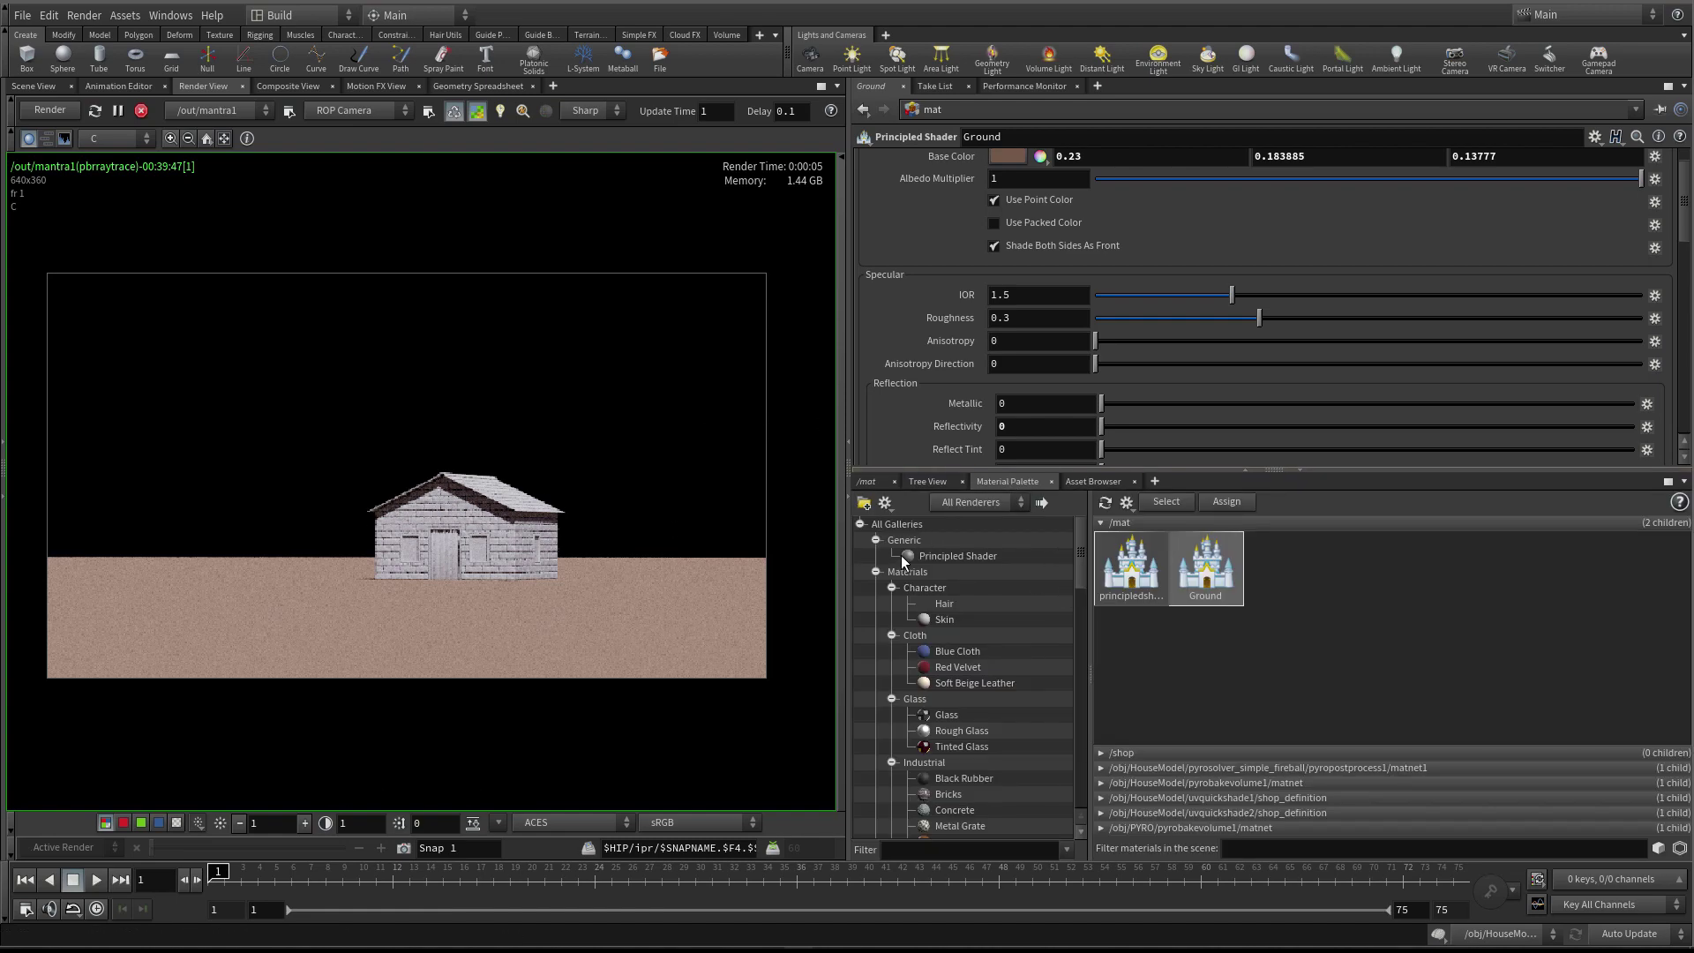
{"action": "left_click_drag", "start_coordinate": [1303, 567], "coordinate": [1302, 569]}
{"action": "left_click", "coordinate": [1292, 578]}
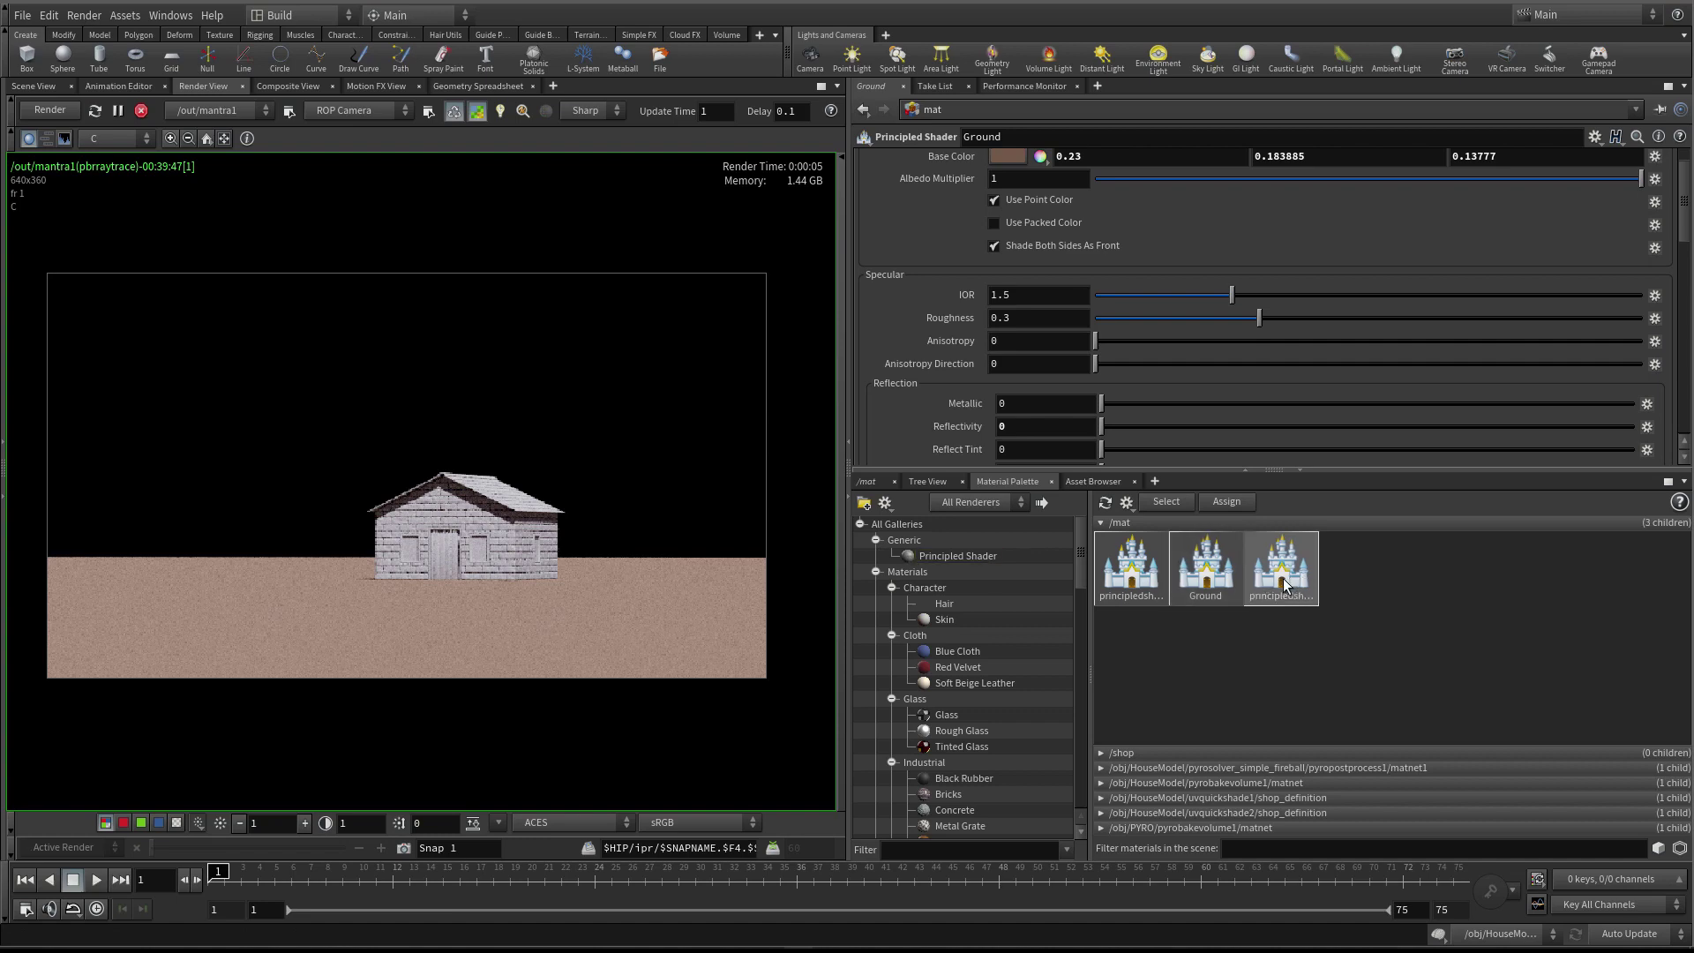
{"action": "scroll", "coordinate": [1118, 188], "scroll_direction": "up", "scroll_amount": 2}
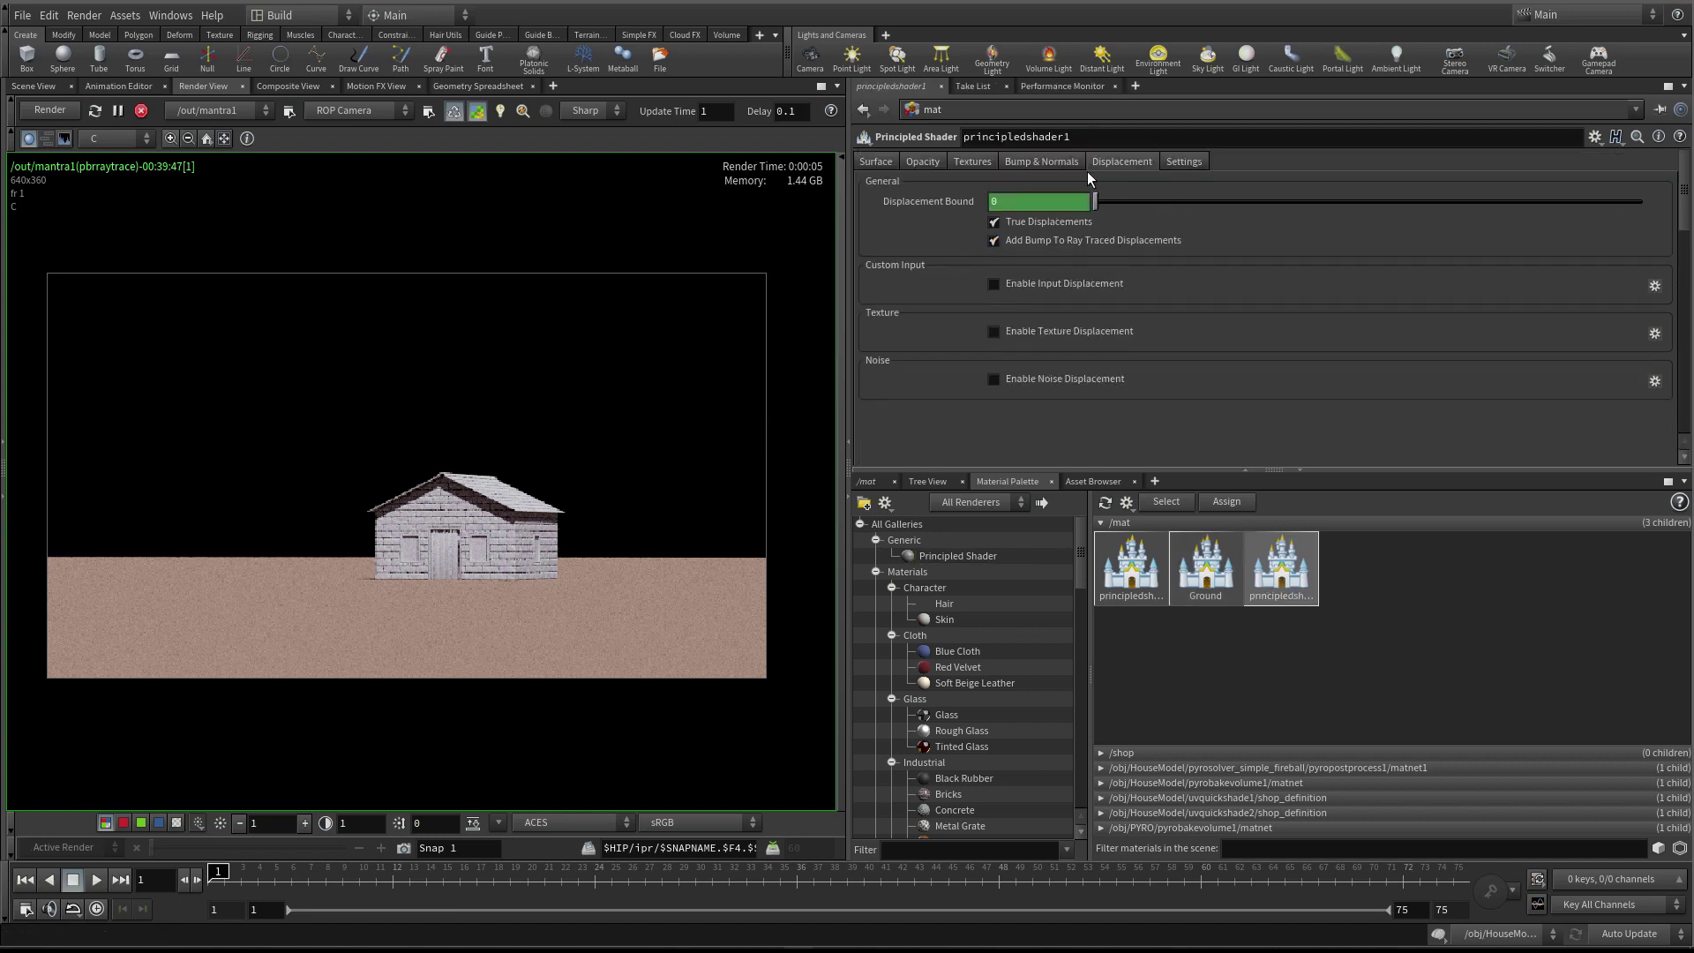
Load the Concrete preset into the new principled shader and show its displacement settings
{"action": "left_click", "coordinate": [1595, 137]}
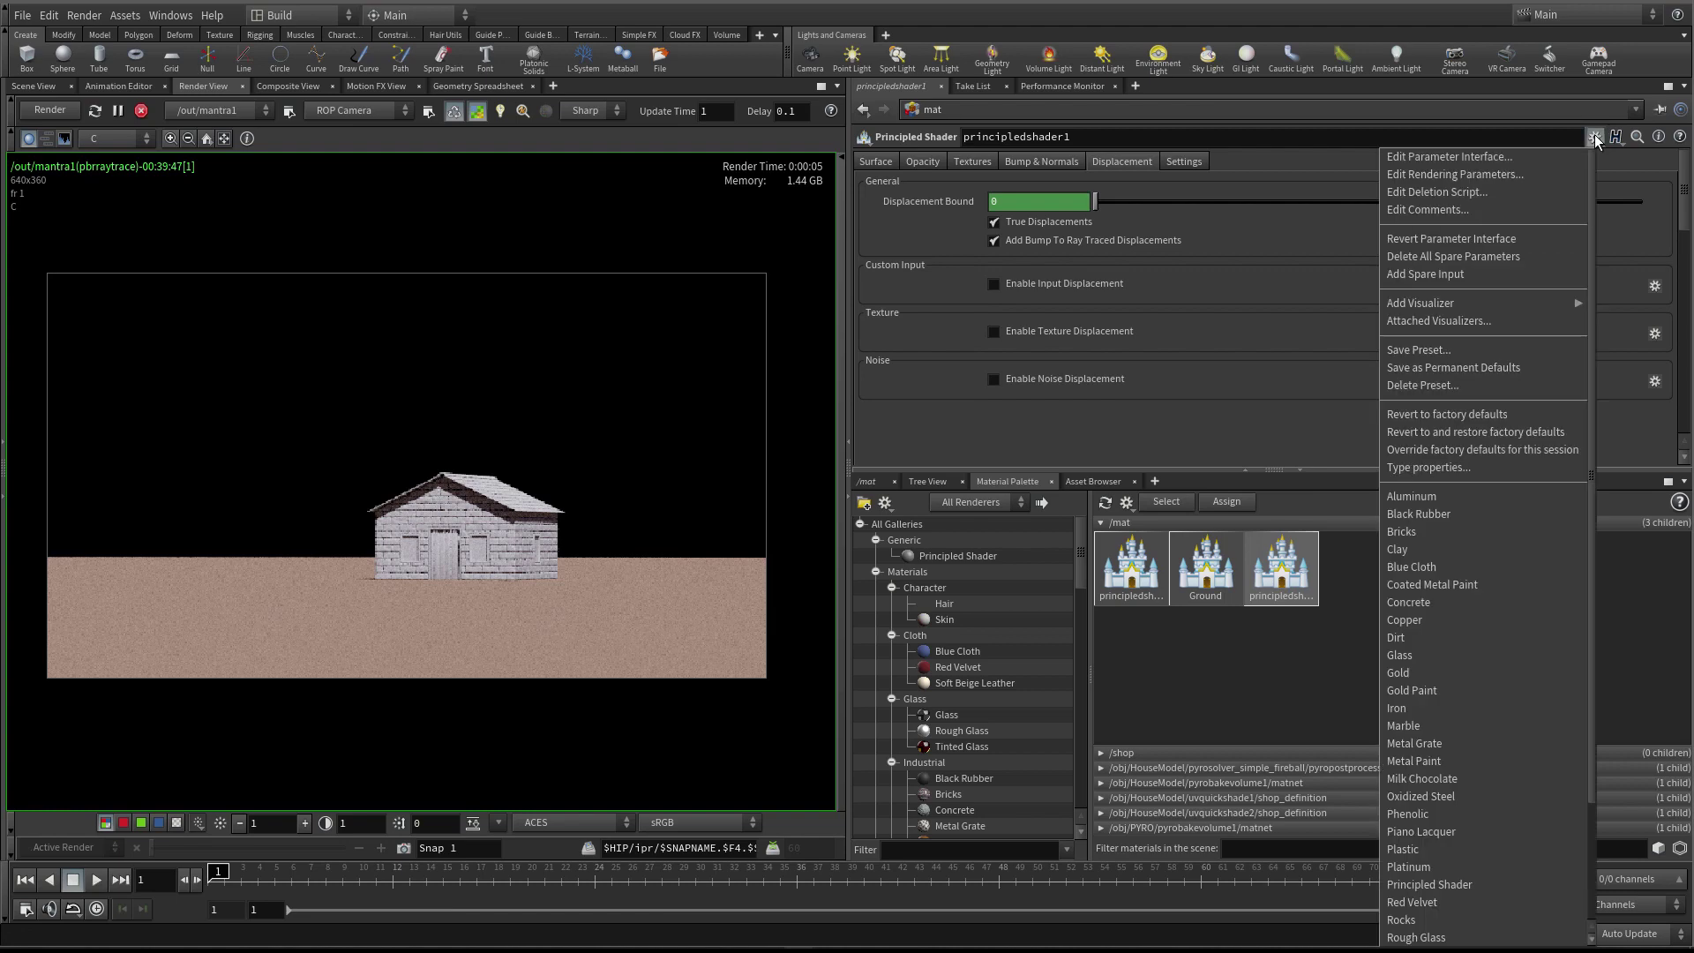
{"action": "left_click", "coordinate": [1443, 601]}
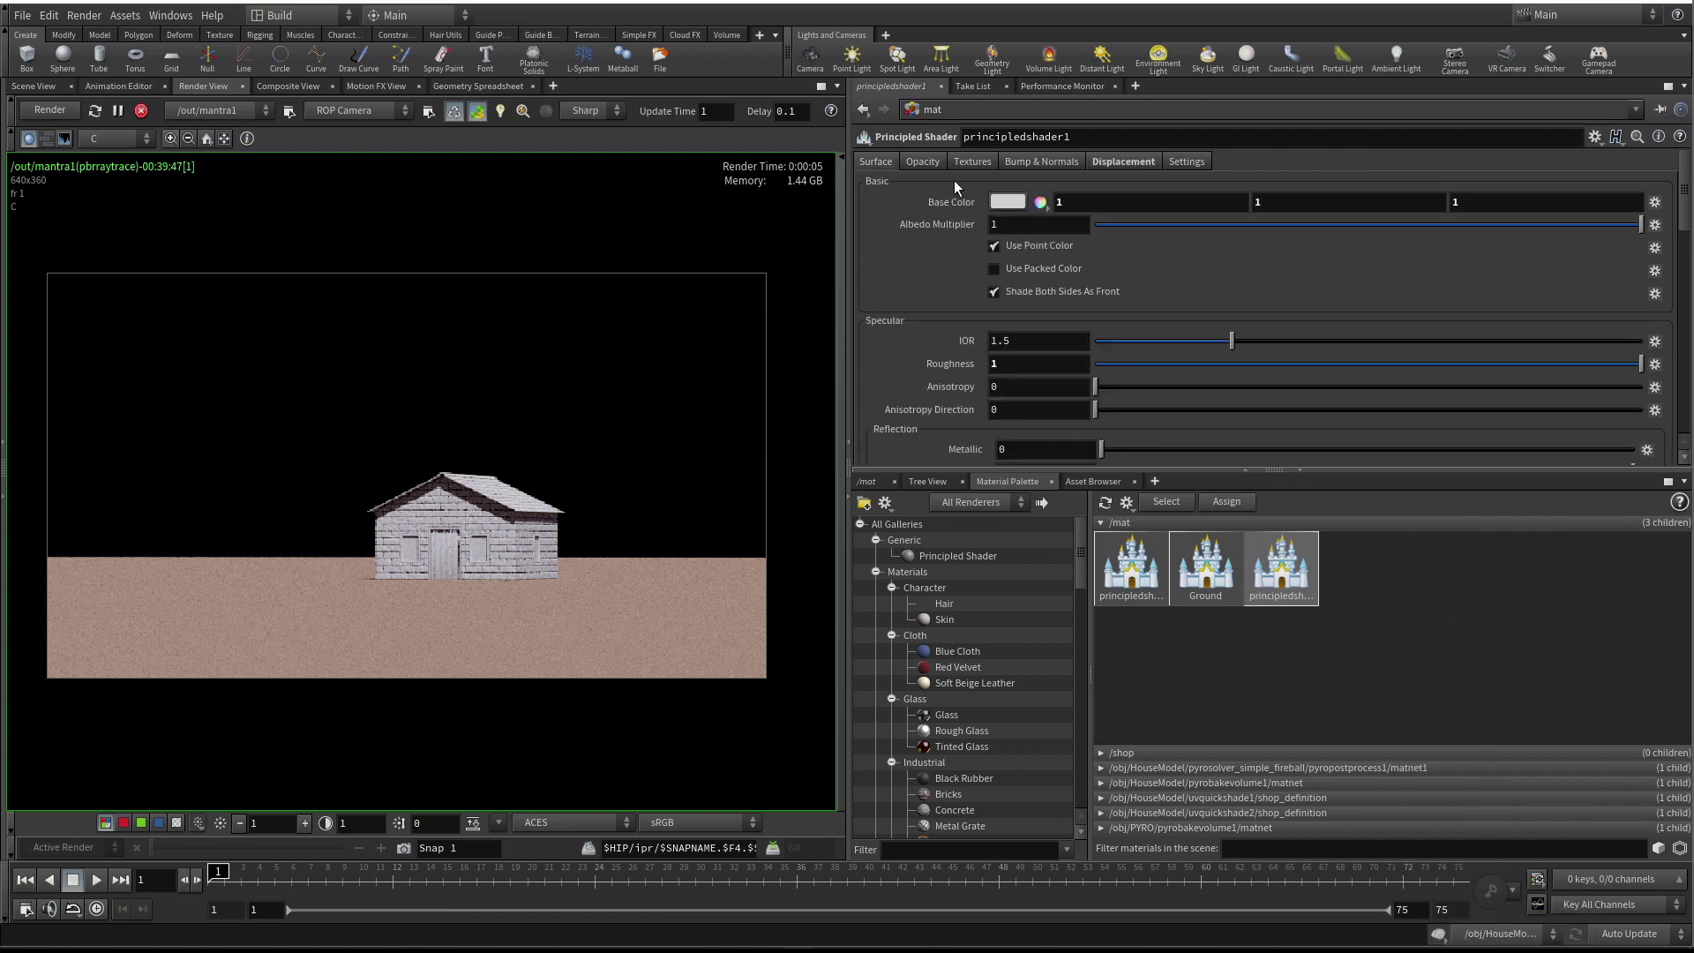
{"action": "left_click", "coordinate": [1112, 163]}
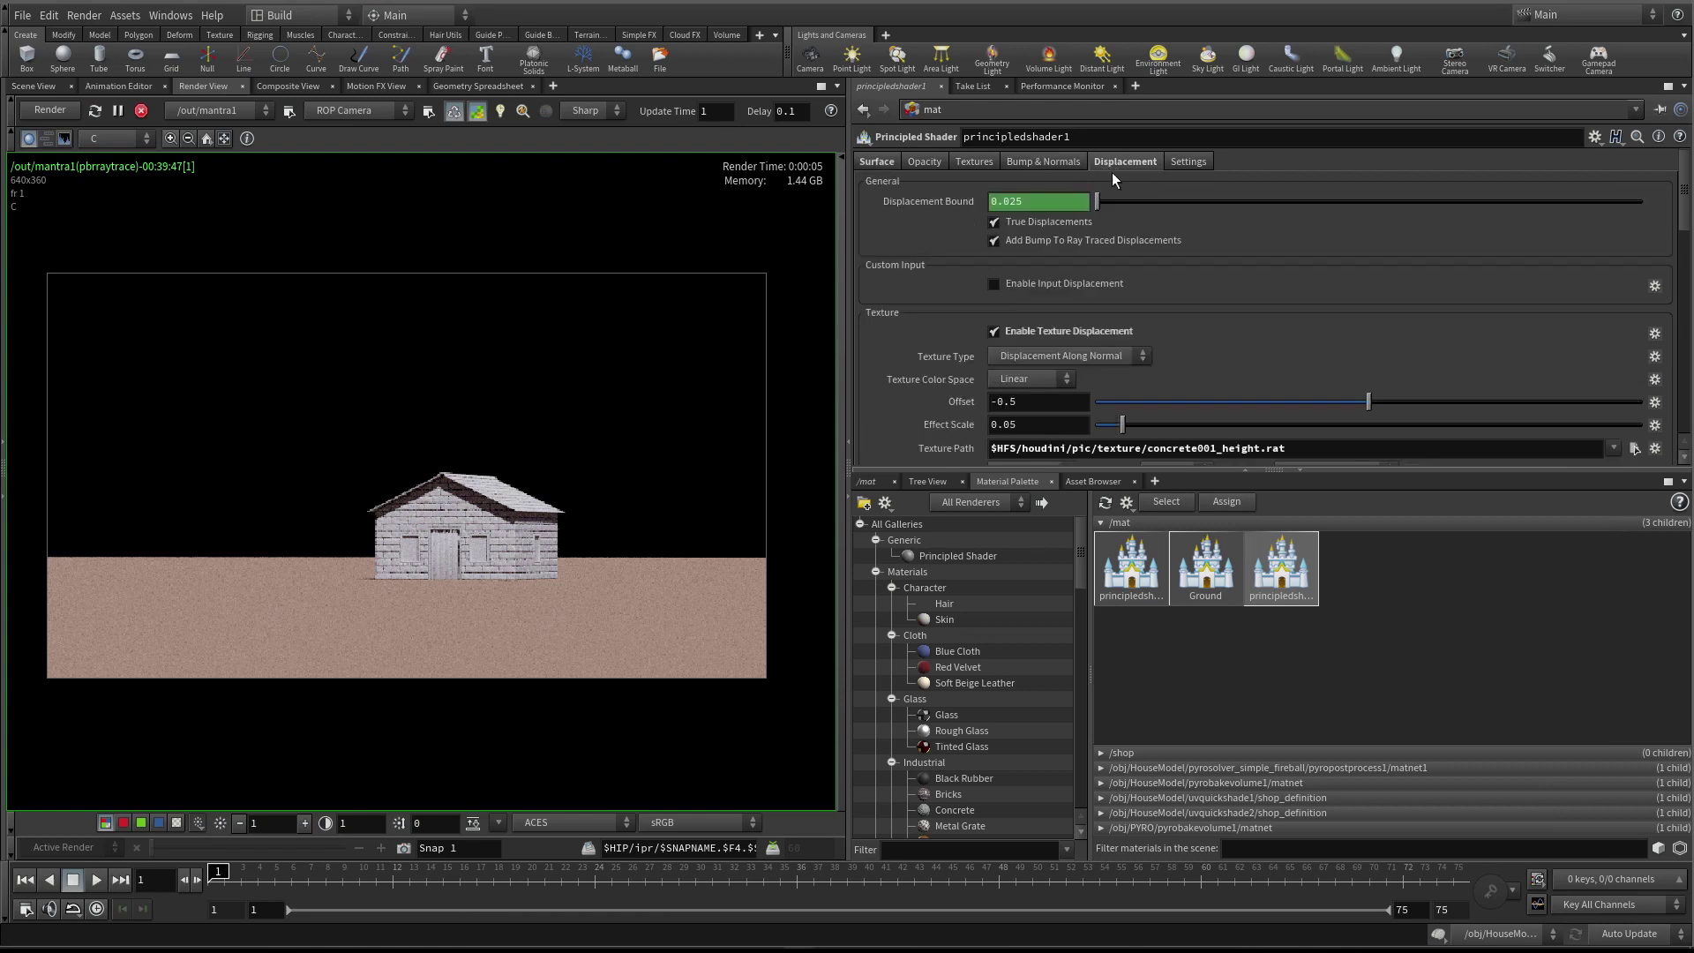
Disable the texture displacement and the base color texture on the new concrete principled shader
{"action": "left_click", "coordinate": [1015, 332]}
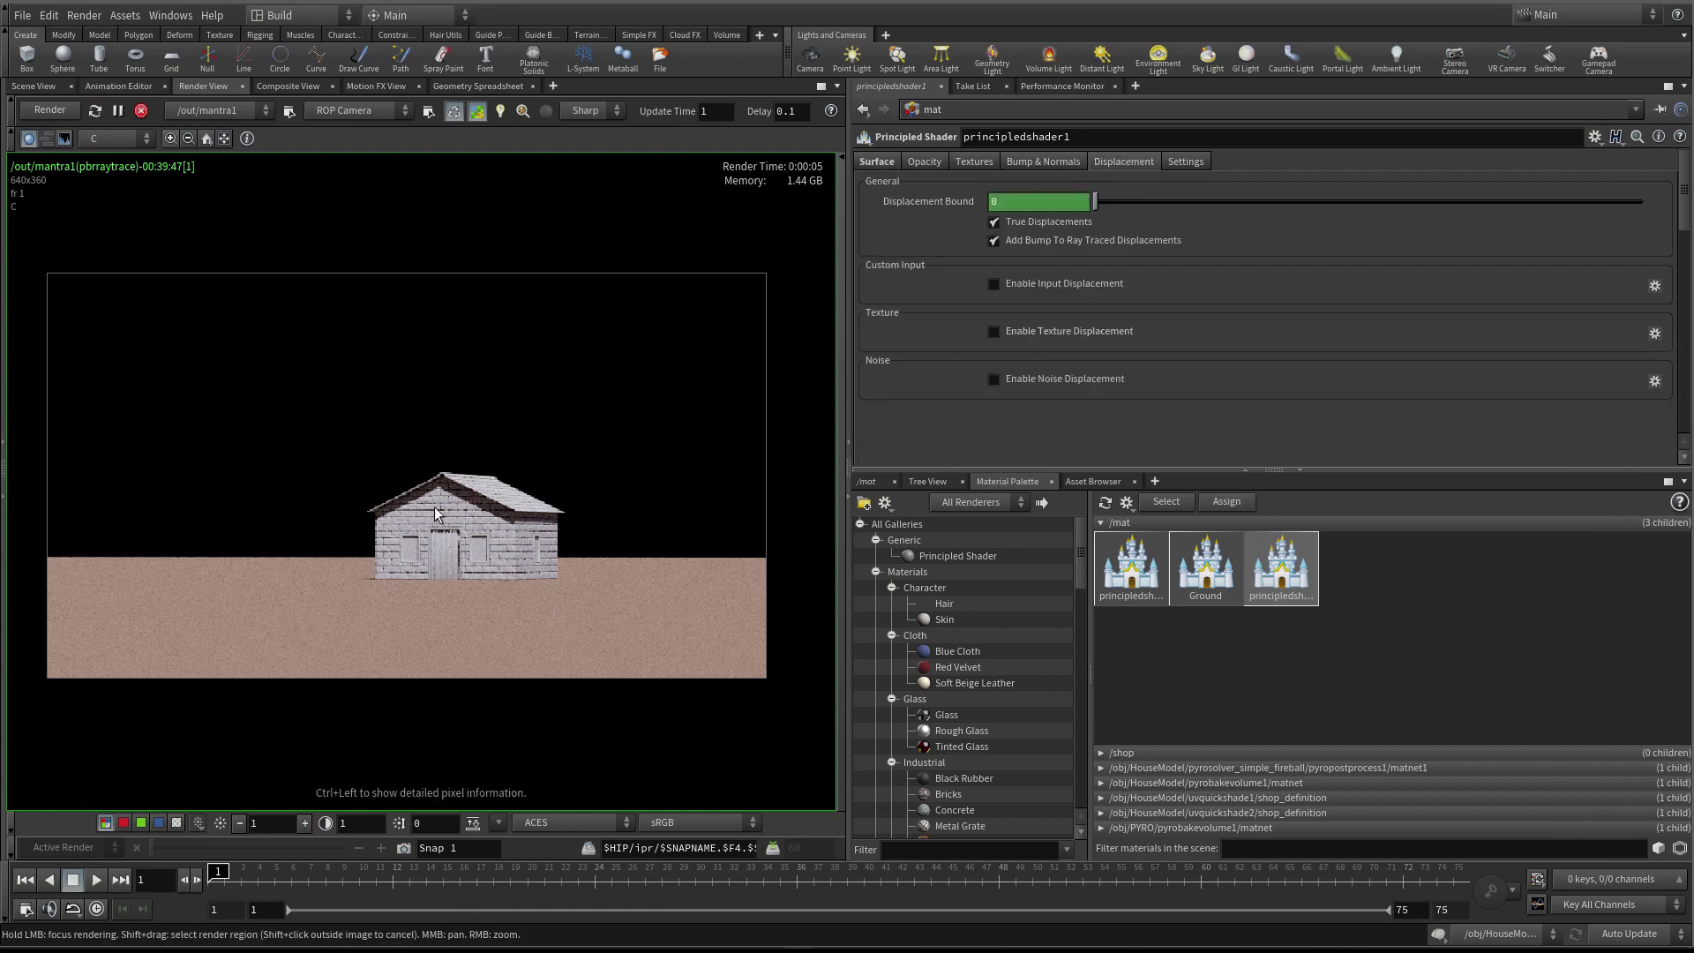
{"action": "left_click", "coordinate": [975, 161]}
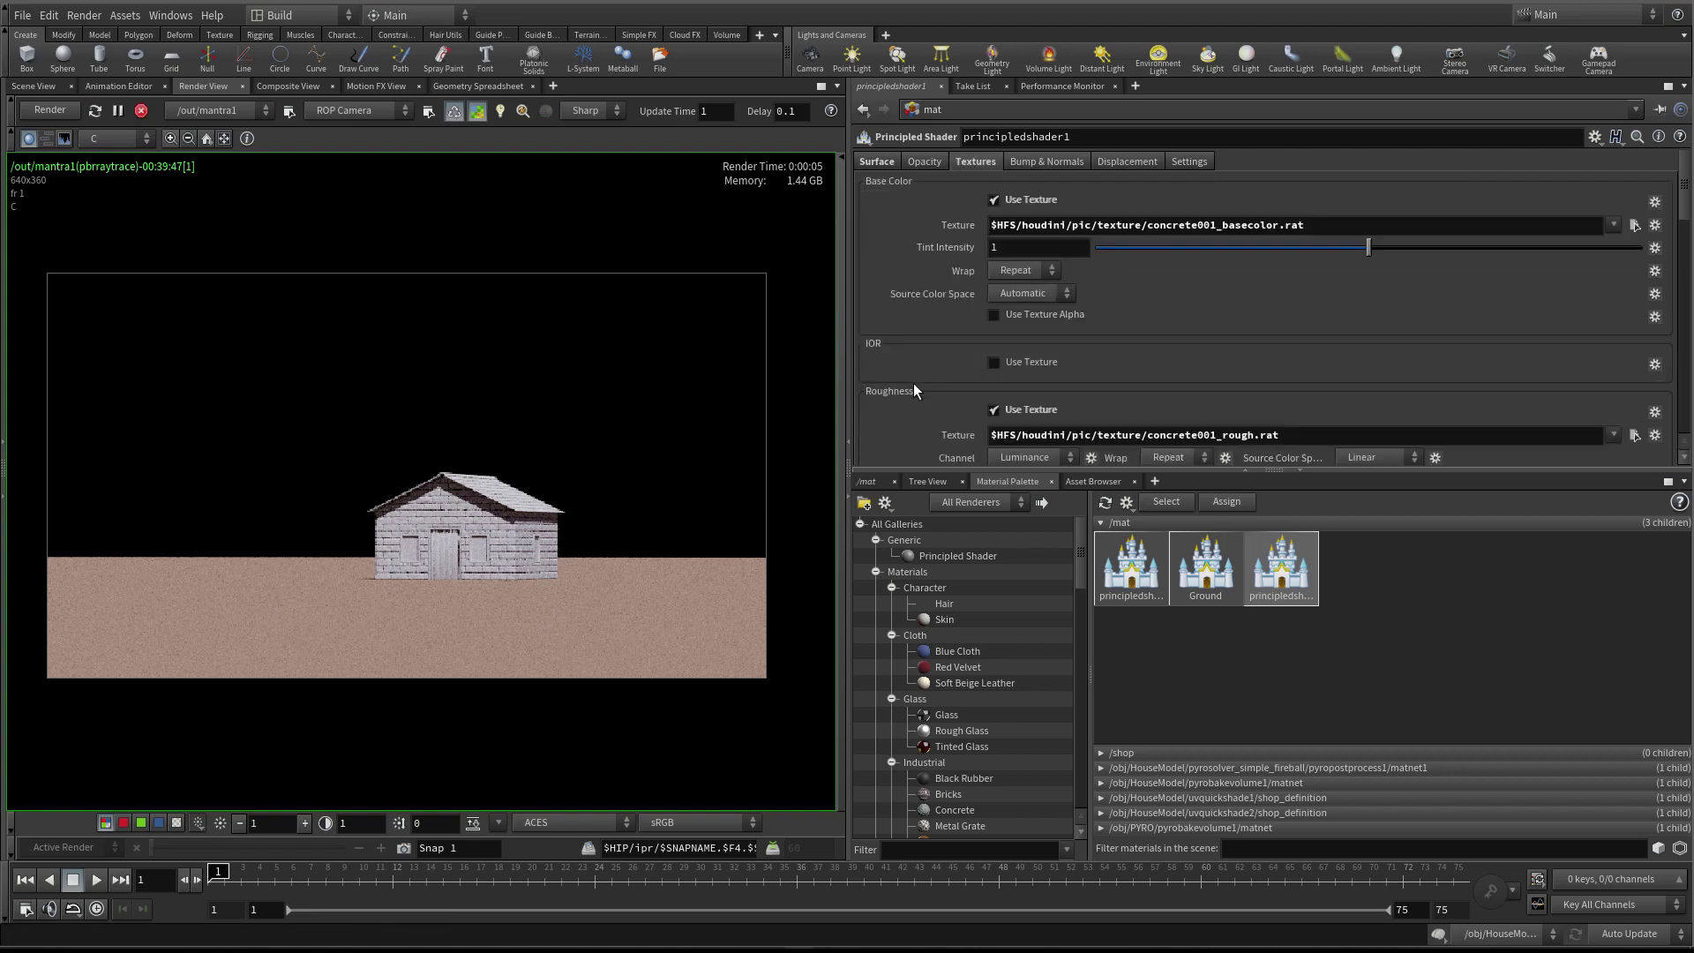
{"action": "left_click", "coordinate": [994, 200]}
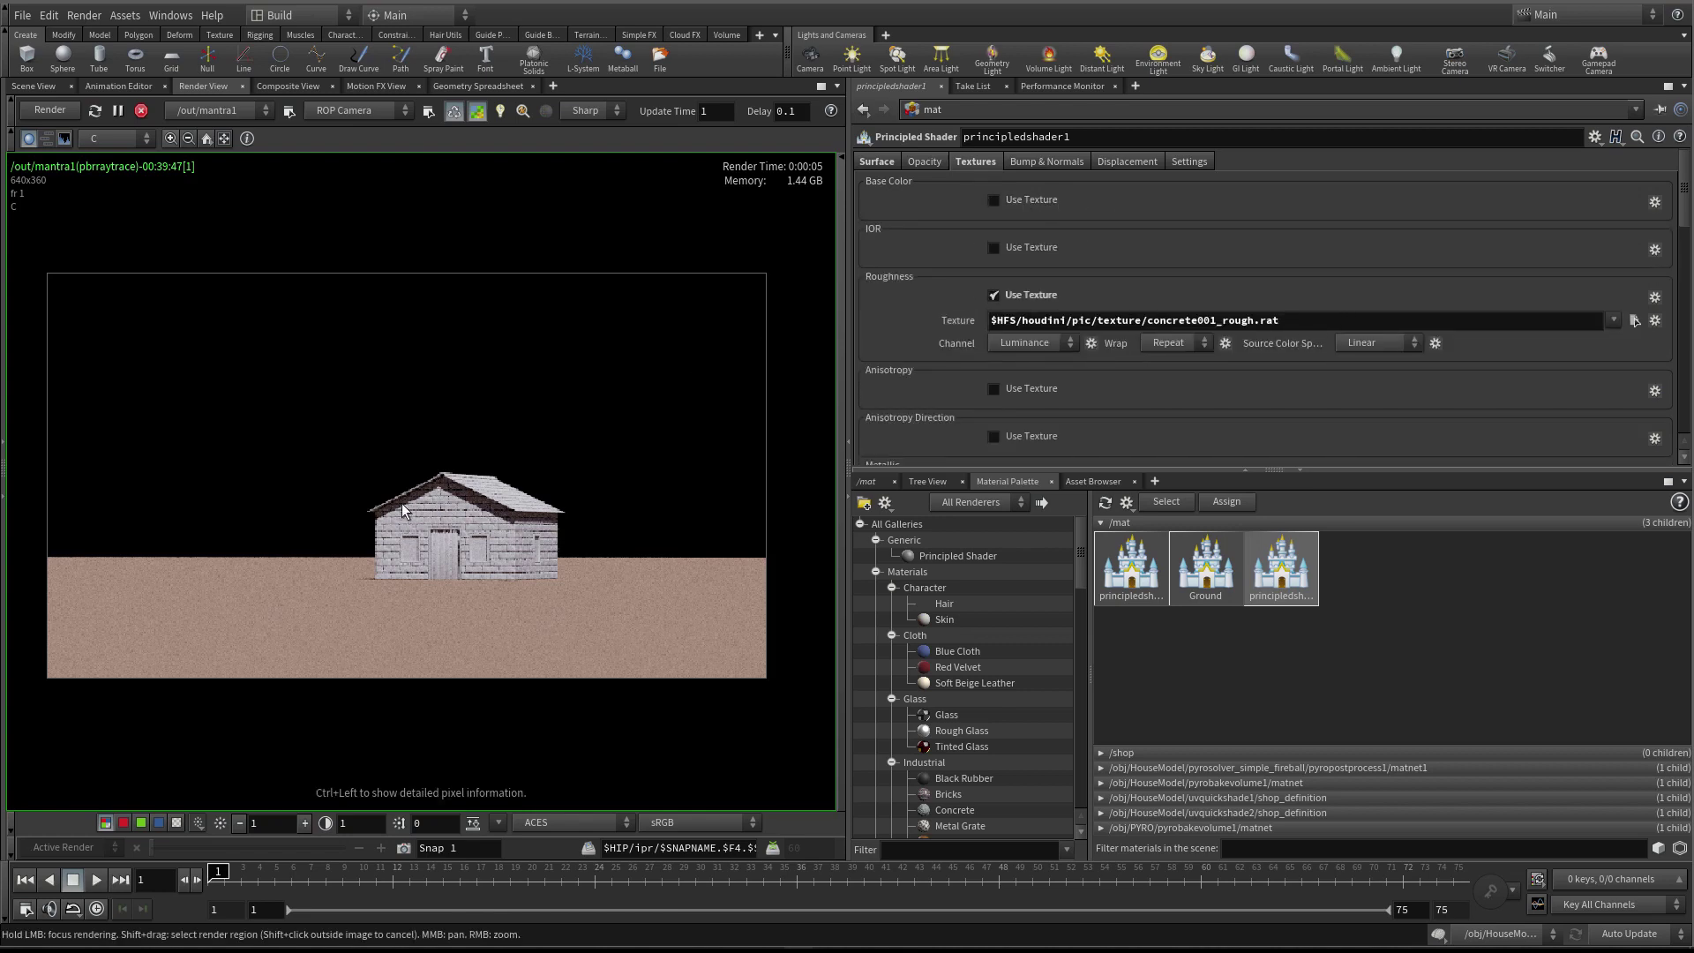
Set the concrete shader's base color to a dark warm grey with hue 46, saturation 0.099 and value 0.248
{"action": "left_click", "coordinate": [877, 162]}
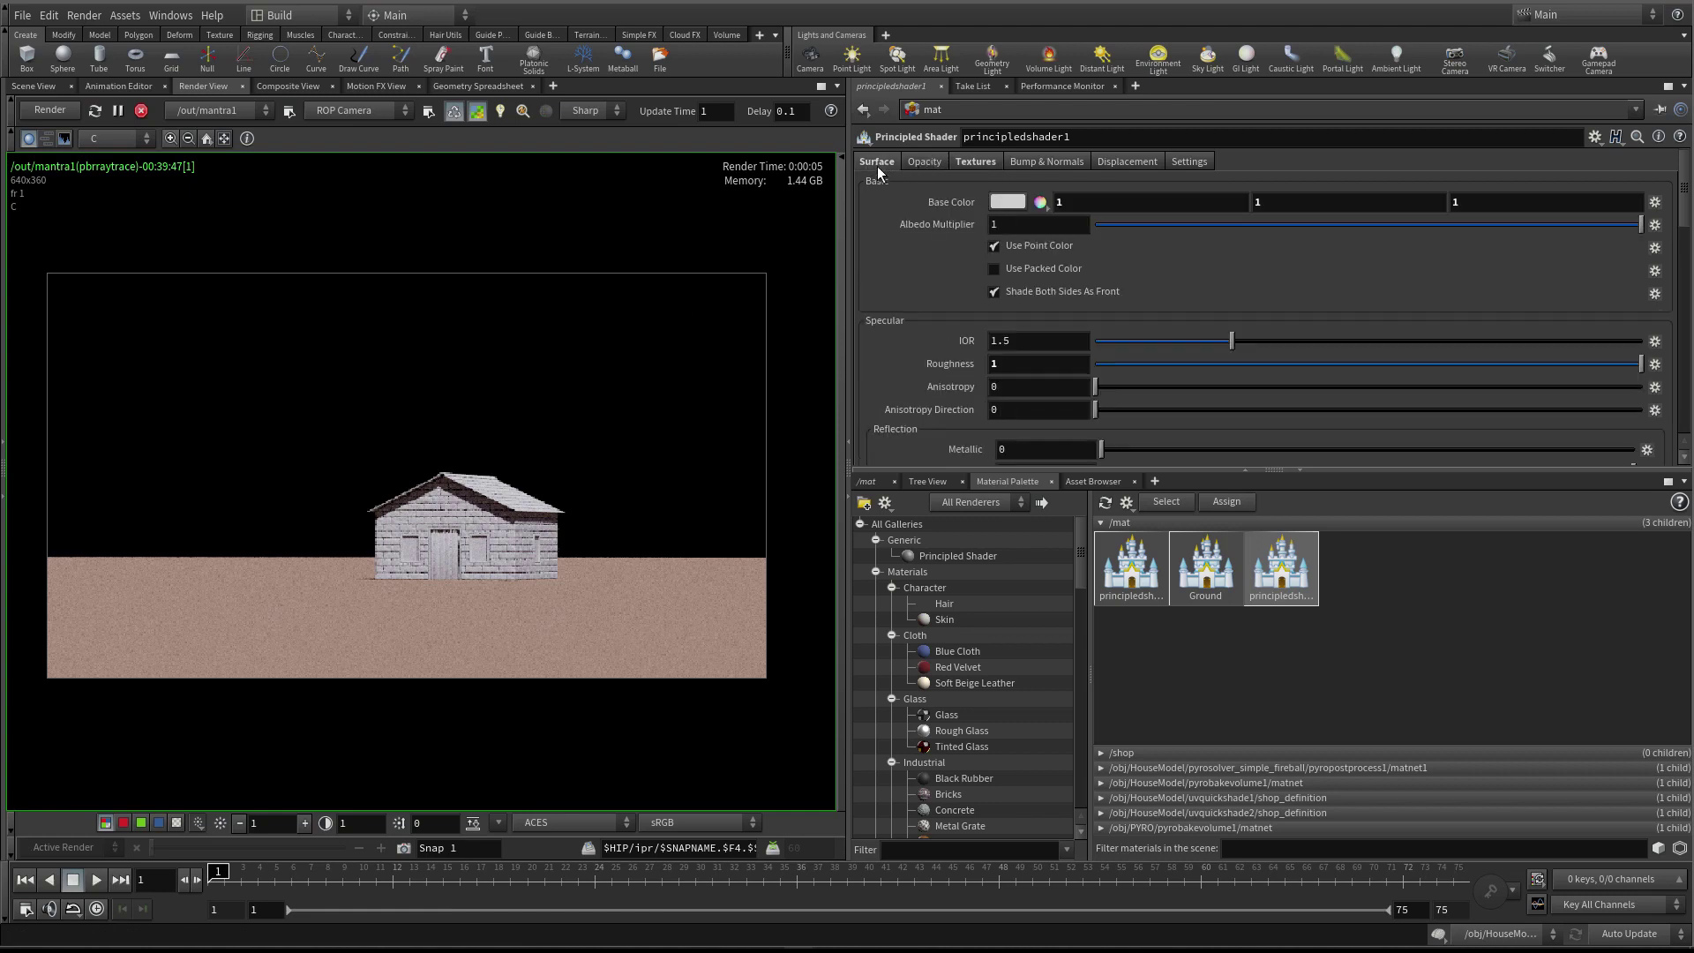
{"action": "left_click", "coordinate": [1008, 202]}
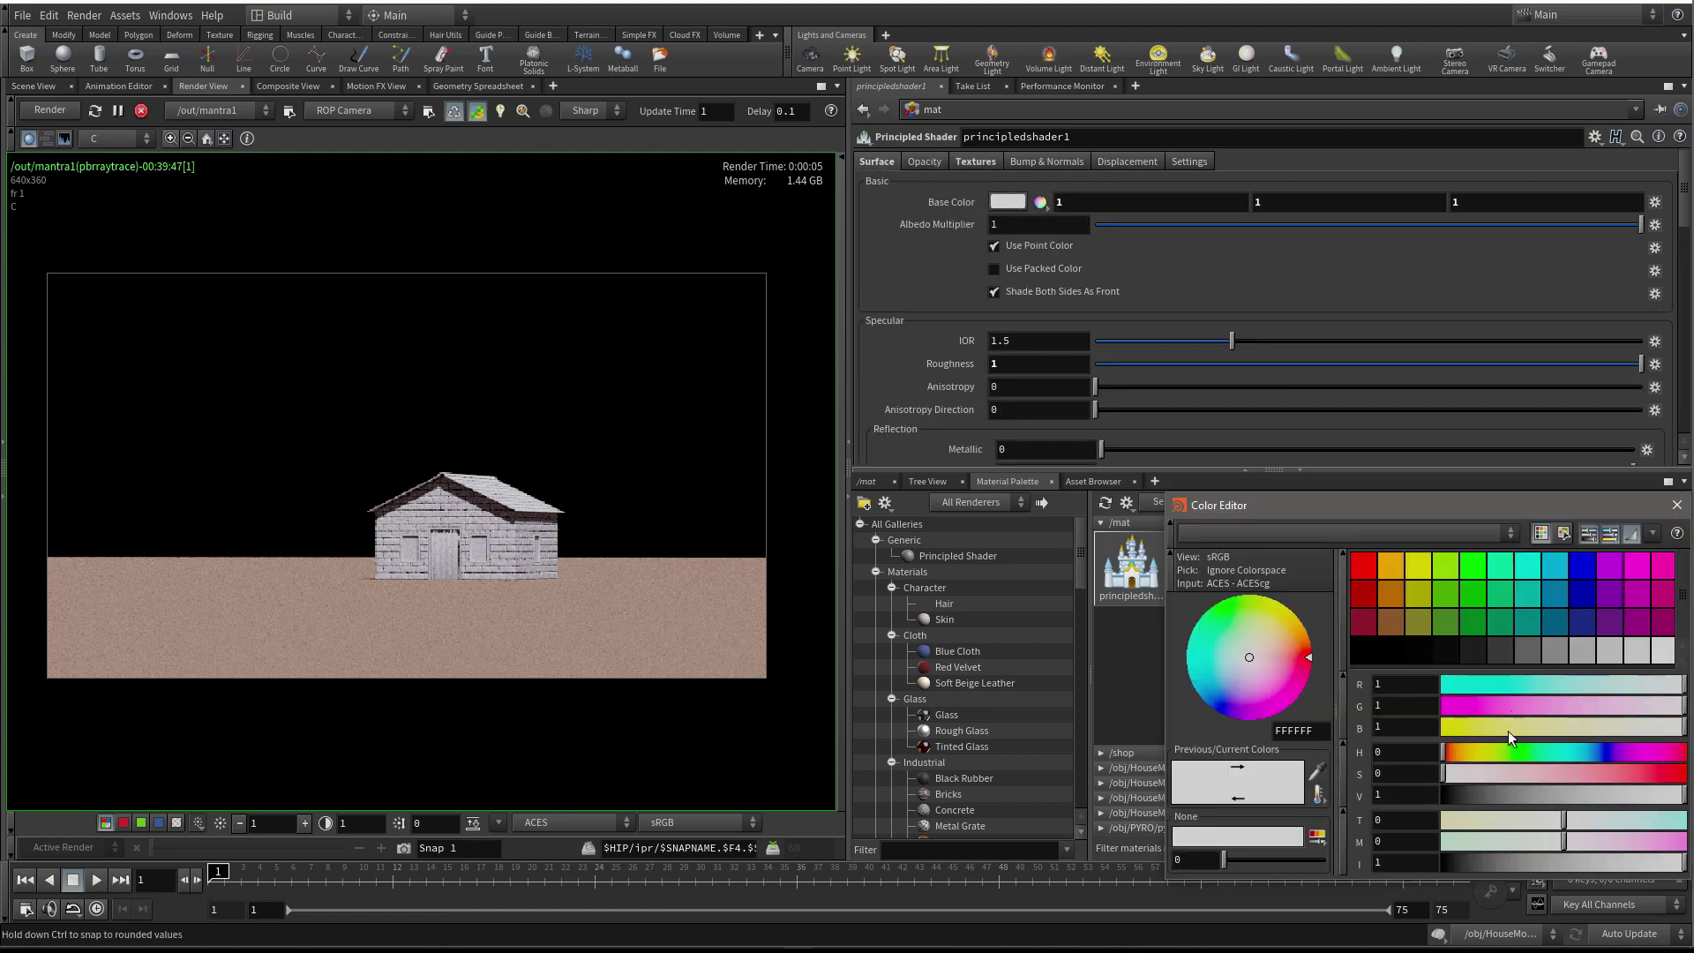
{"action": "left_click_drag", "start_coordinate": [1563, 797], "coordinate": [1466, 774]}
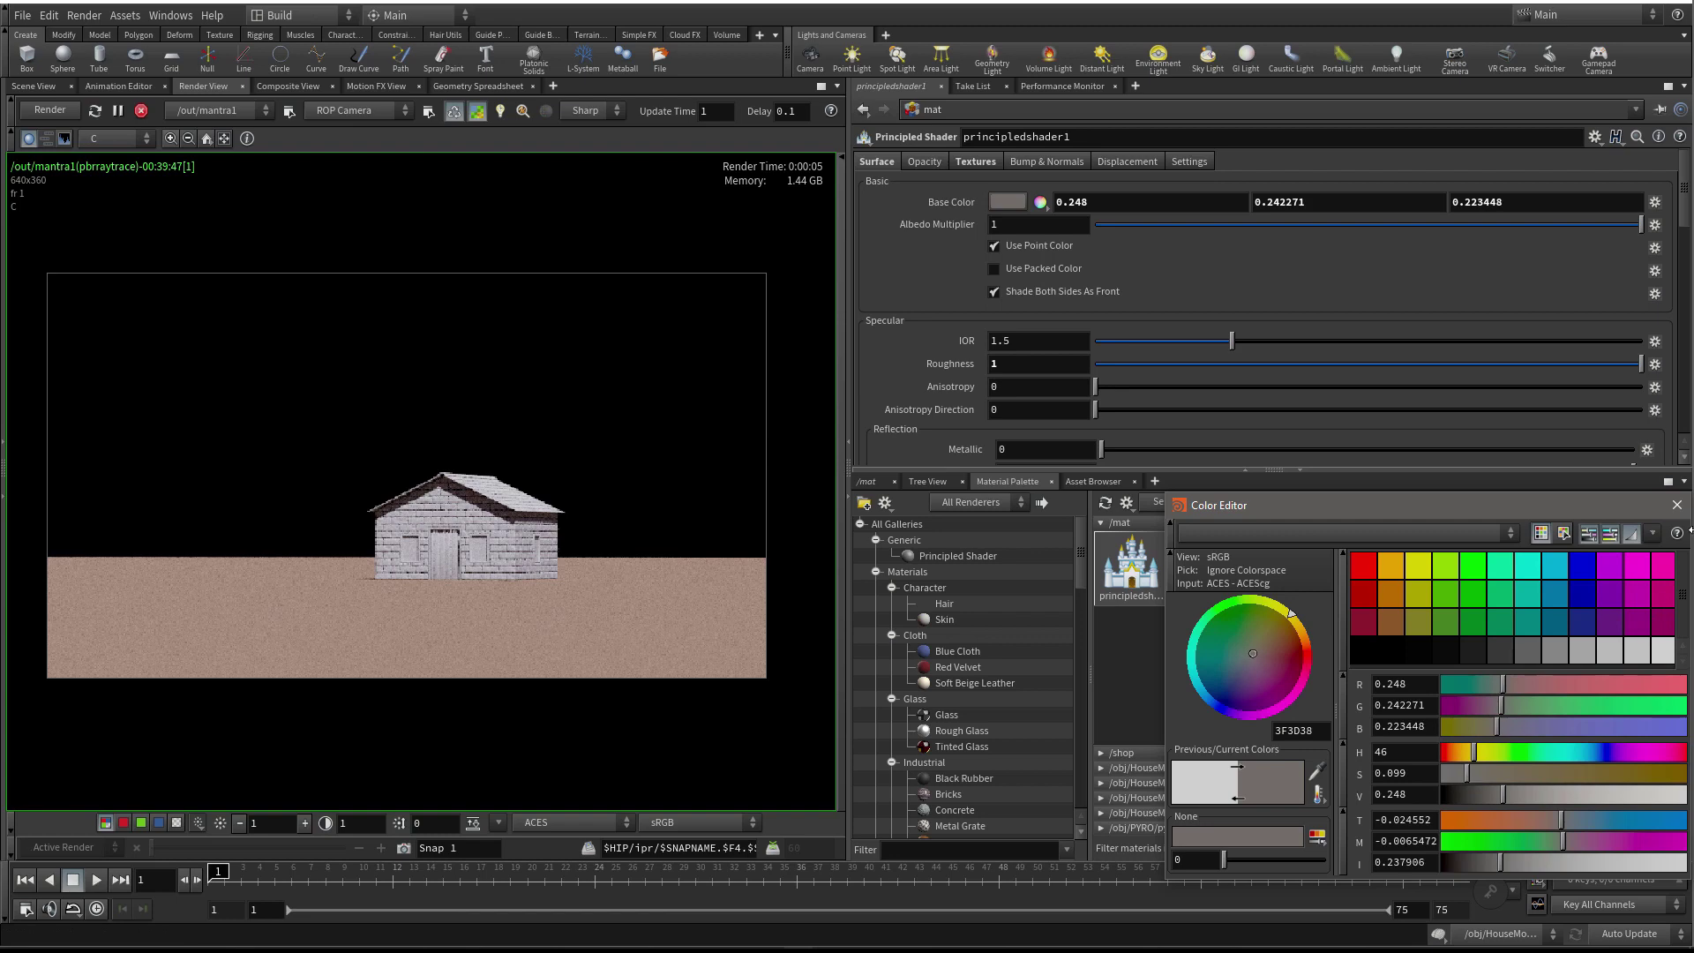
{"action": "left_click", "coordinate": [1676, 505]}
Lower the concrete shader's reflectivity to 0.013
{"action": "scroll", "coordinate": [1023, 385], "scroll_direction": "down", "scroll_amount": 3}
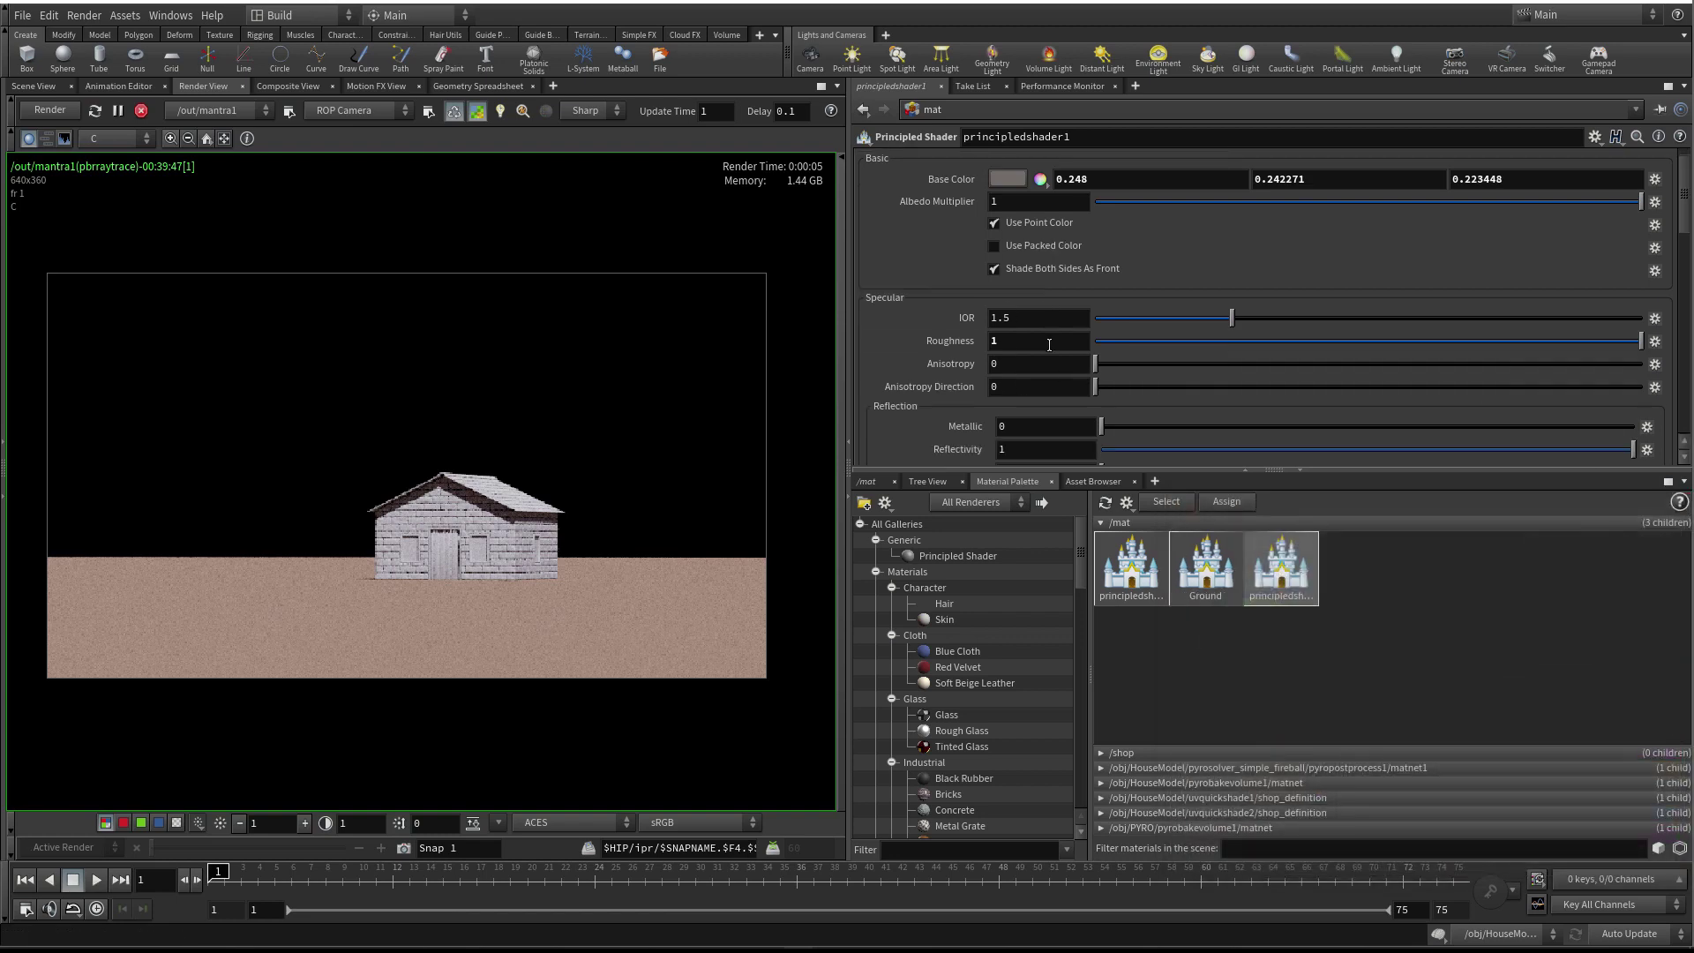
{"action": "left_click_drag", "start_coordinate": [1128, 402], "coordinate": [1108, 403]}
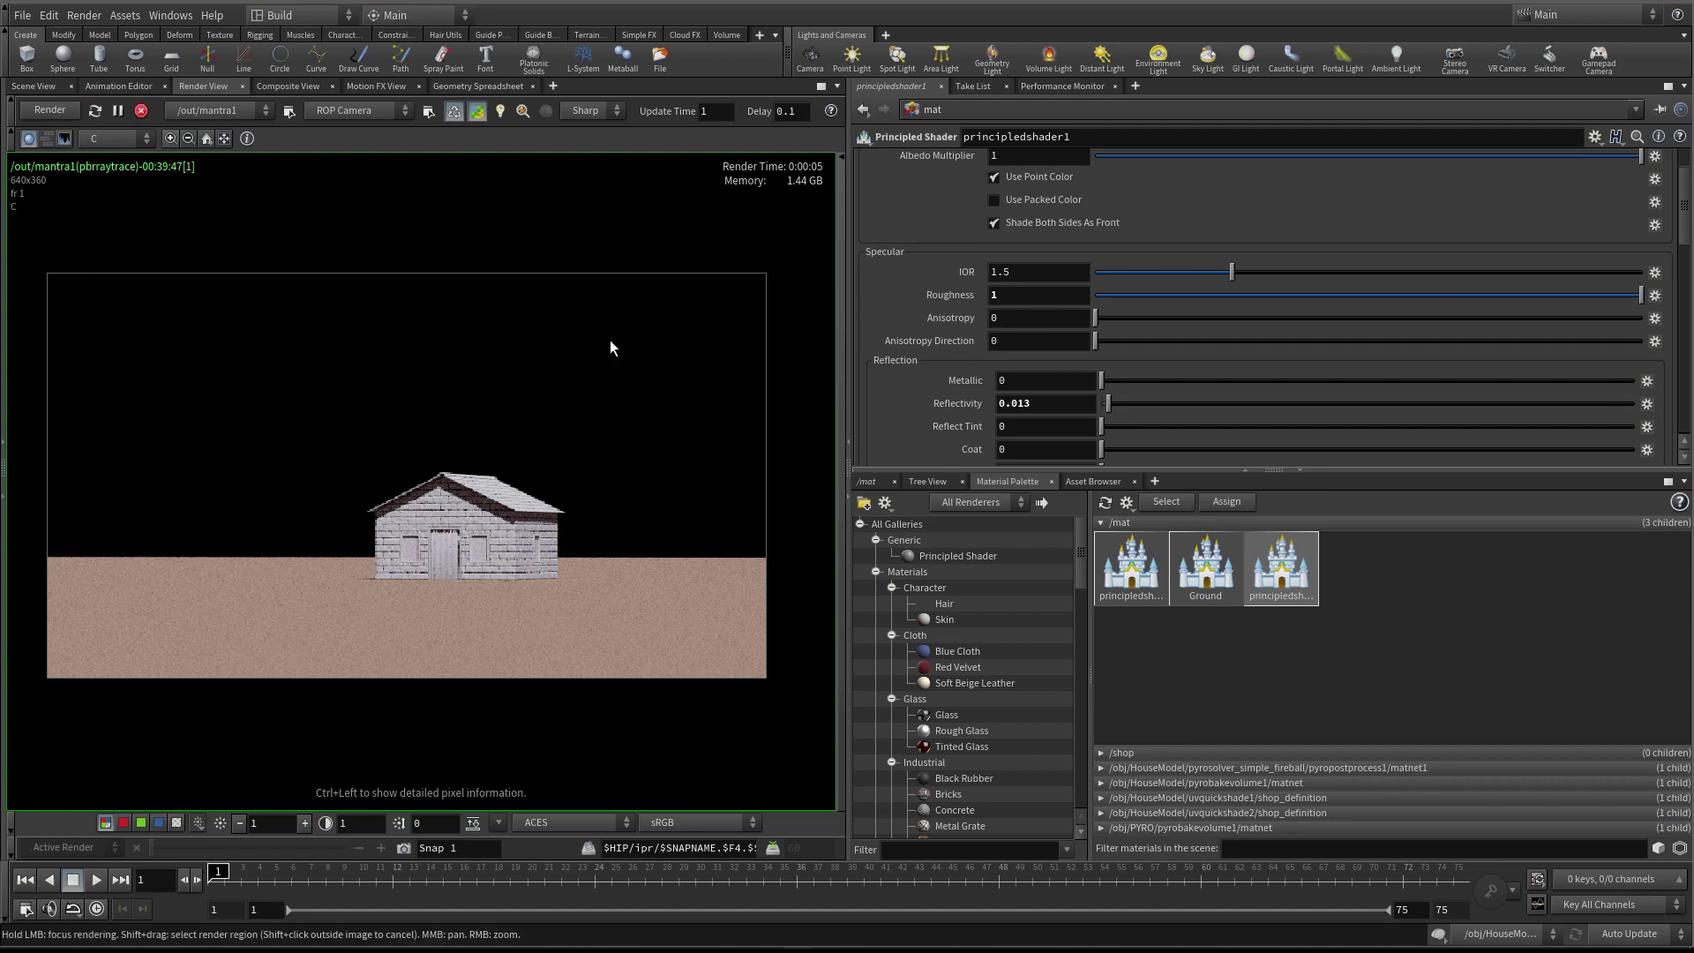
{"action": "scroll", "coordinate": [1083, 262], "scroll_direction": "up", "scroll_amount": 2}
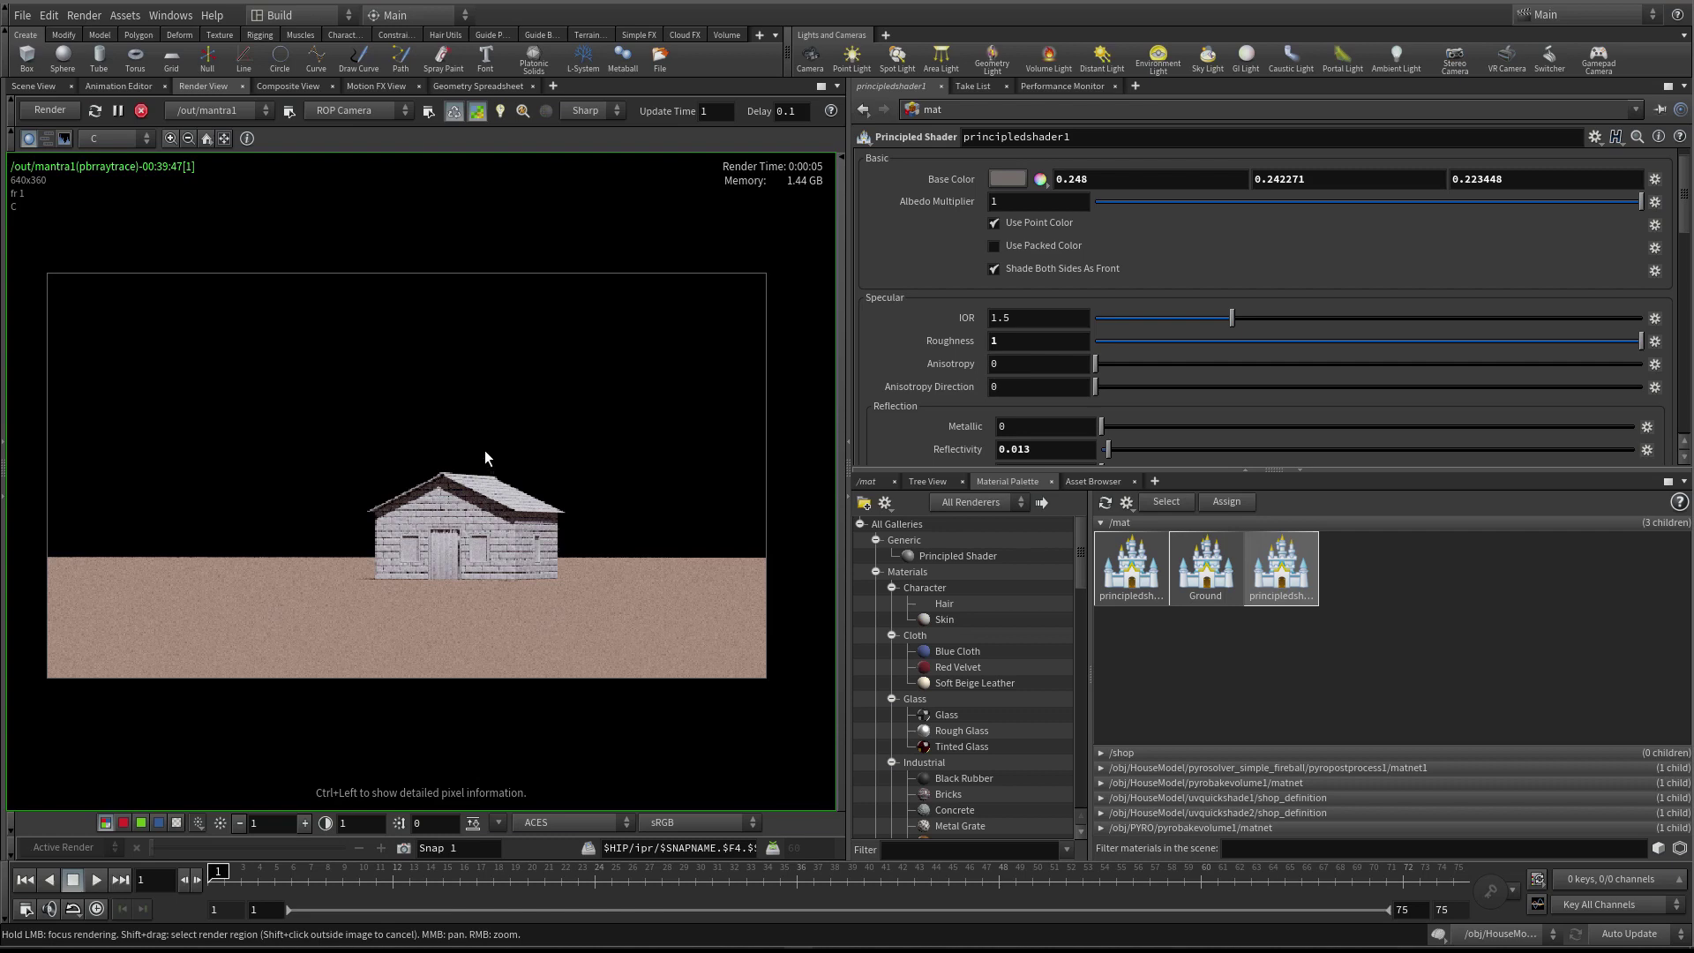
Rename the new principled shader to Concrete
{"action": "double_click", "coordinate": [1047, 136]}
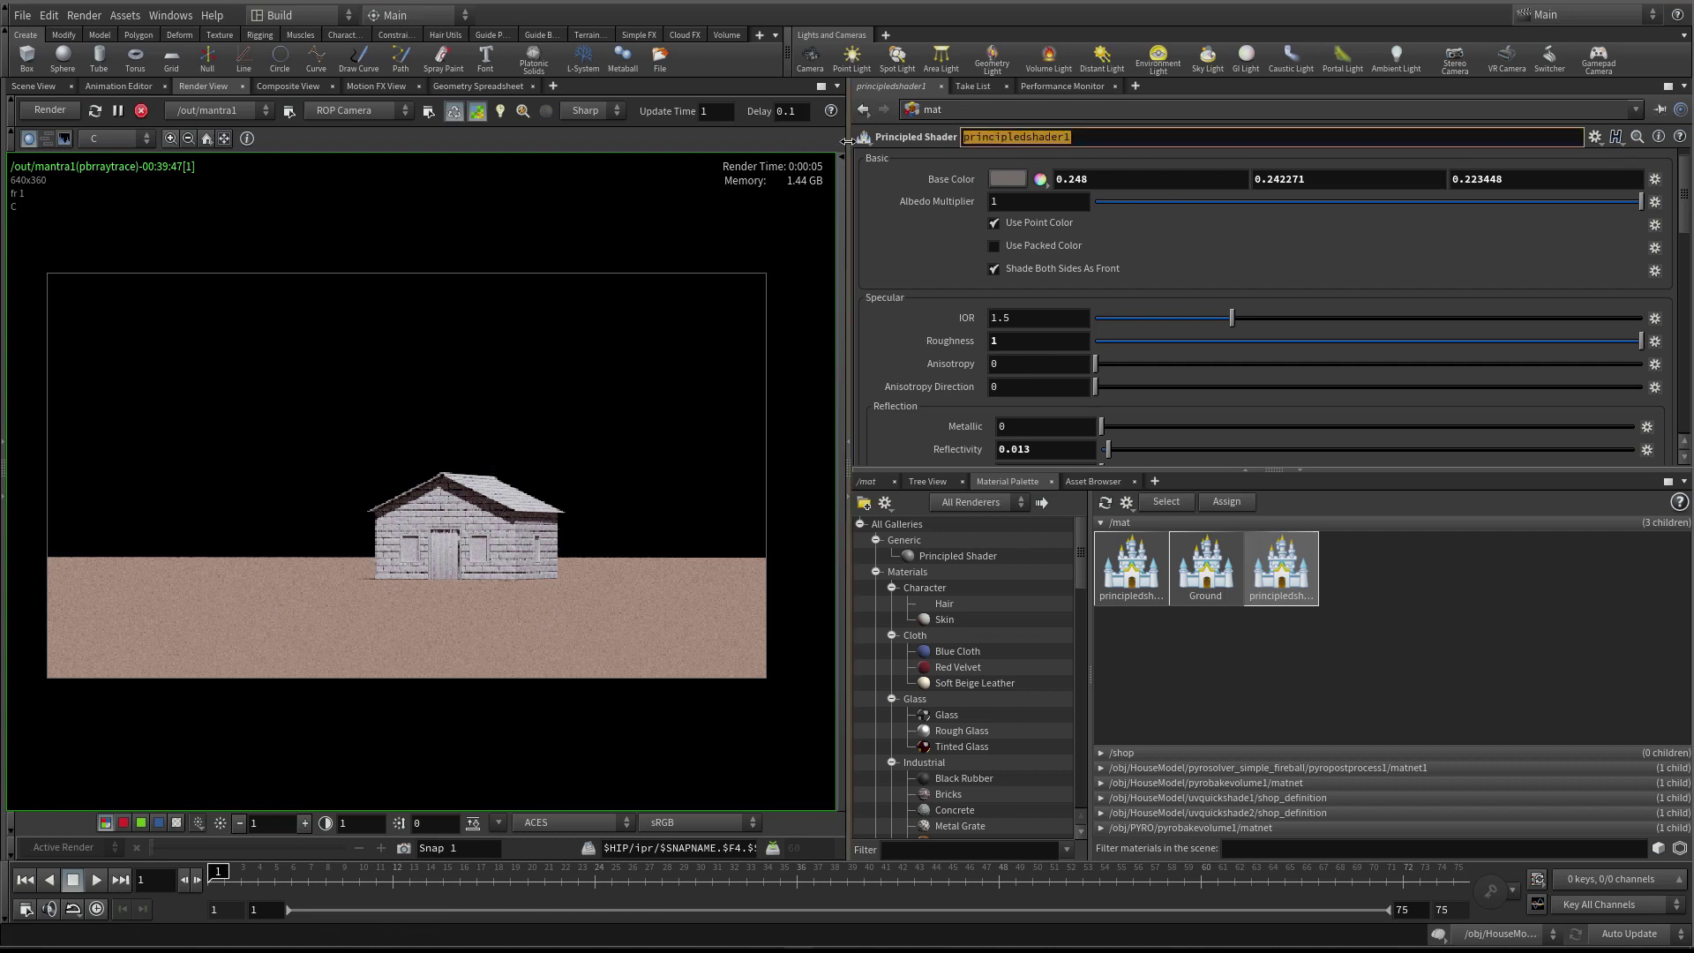
{"action": "type", "text": "CO"}
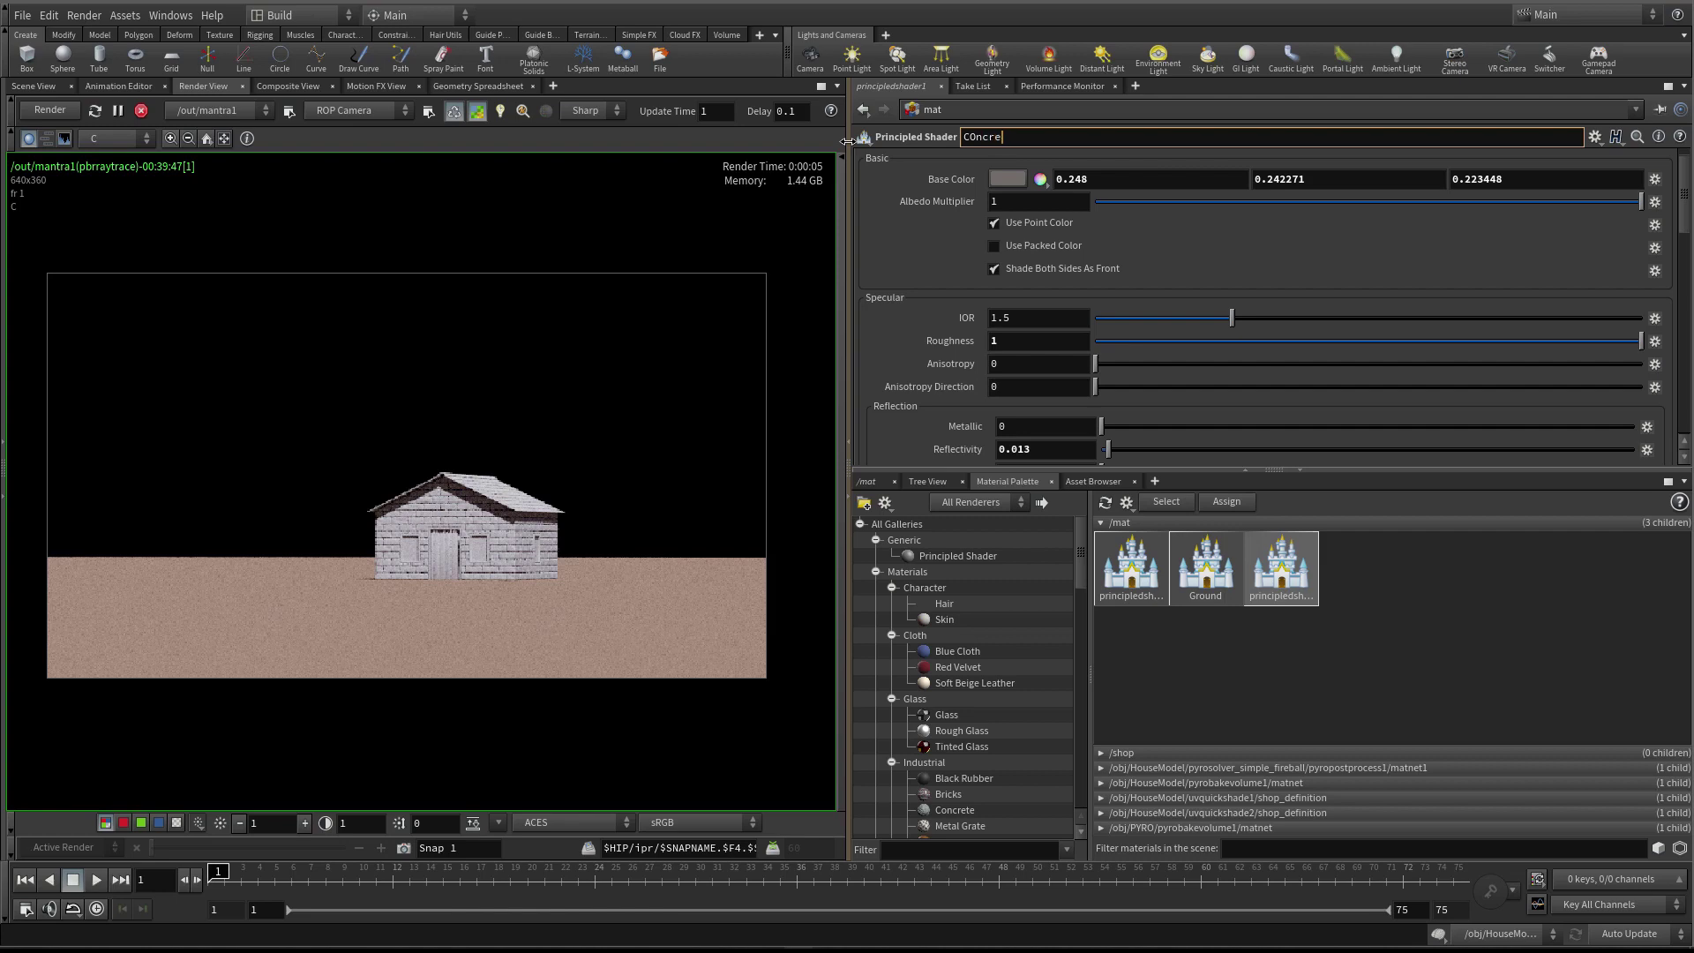
{"action": "left_click", "coordinate": [970, 138]}
{"action": "type", "text": "o"}
{"action": "key", "text": "Return"}
Go to the /obj network and check which material is assigned to the GROUND object
{"action": "left_click", "coordinate": [866, 481]}
{"action": "left_click", "coordinate": [937, 504]}
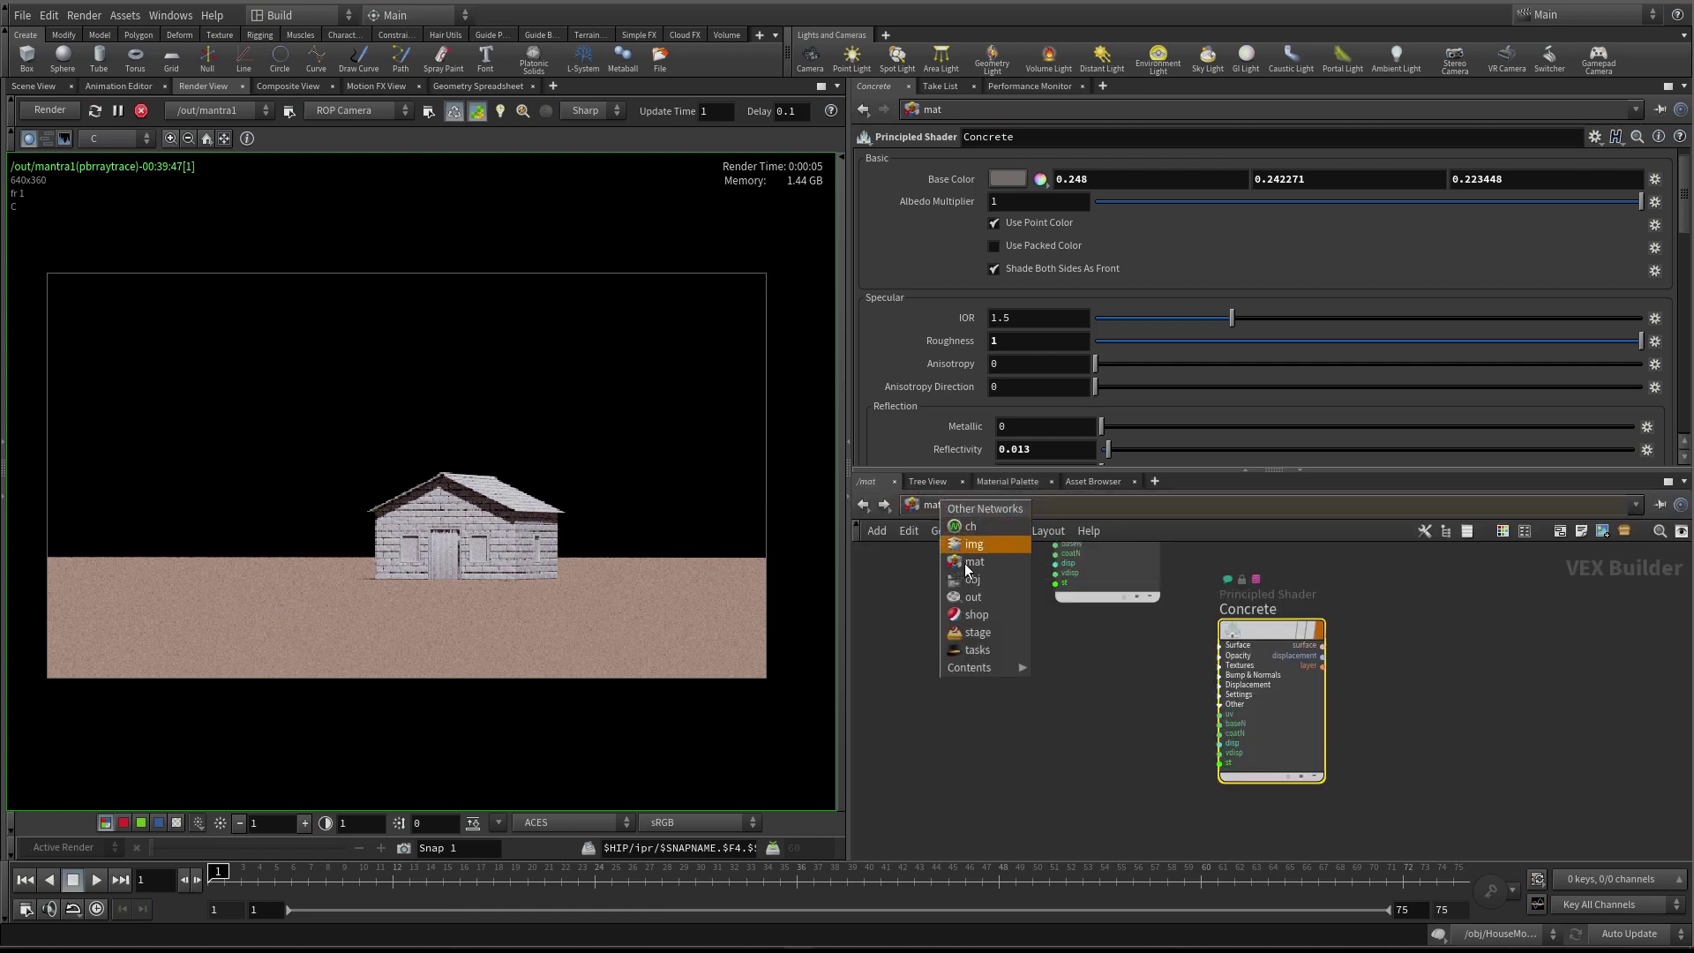
{"action": "left_click", "coordinate": [974, 578]}
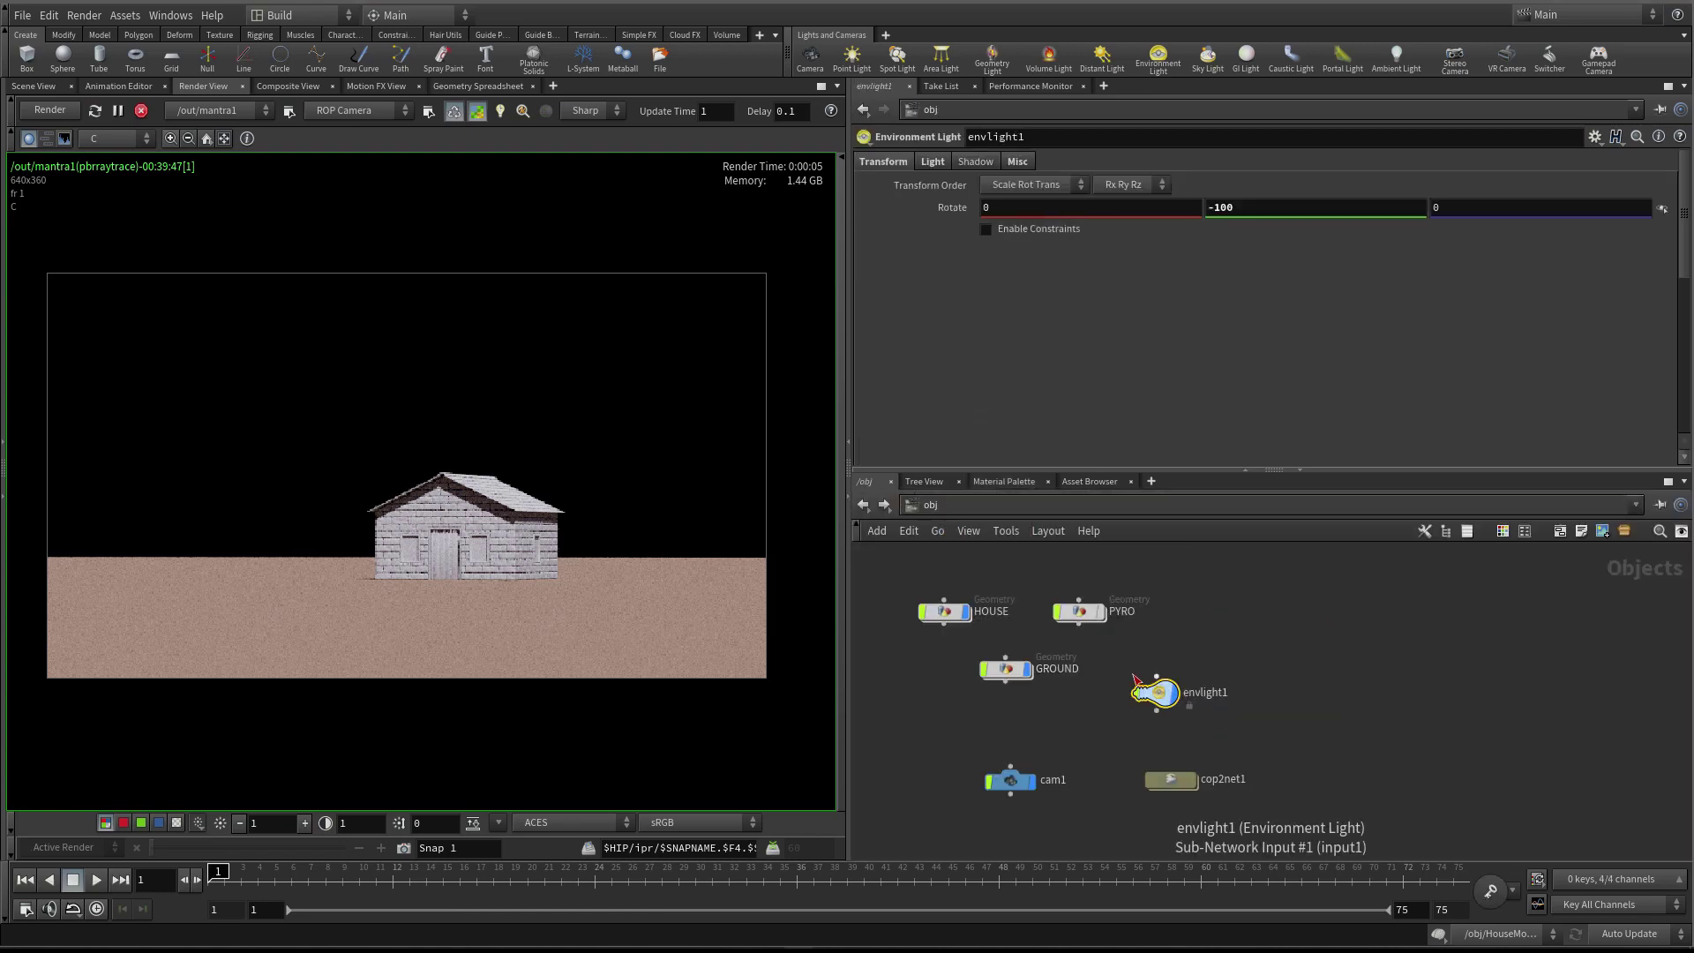
{"action": "middle_click_drag", "start_coordinate": [1041, 704], "coordinate": [1073, 681]}
{"action": "left_click", "coordinate": [1078, 649]}
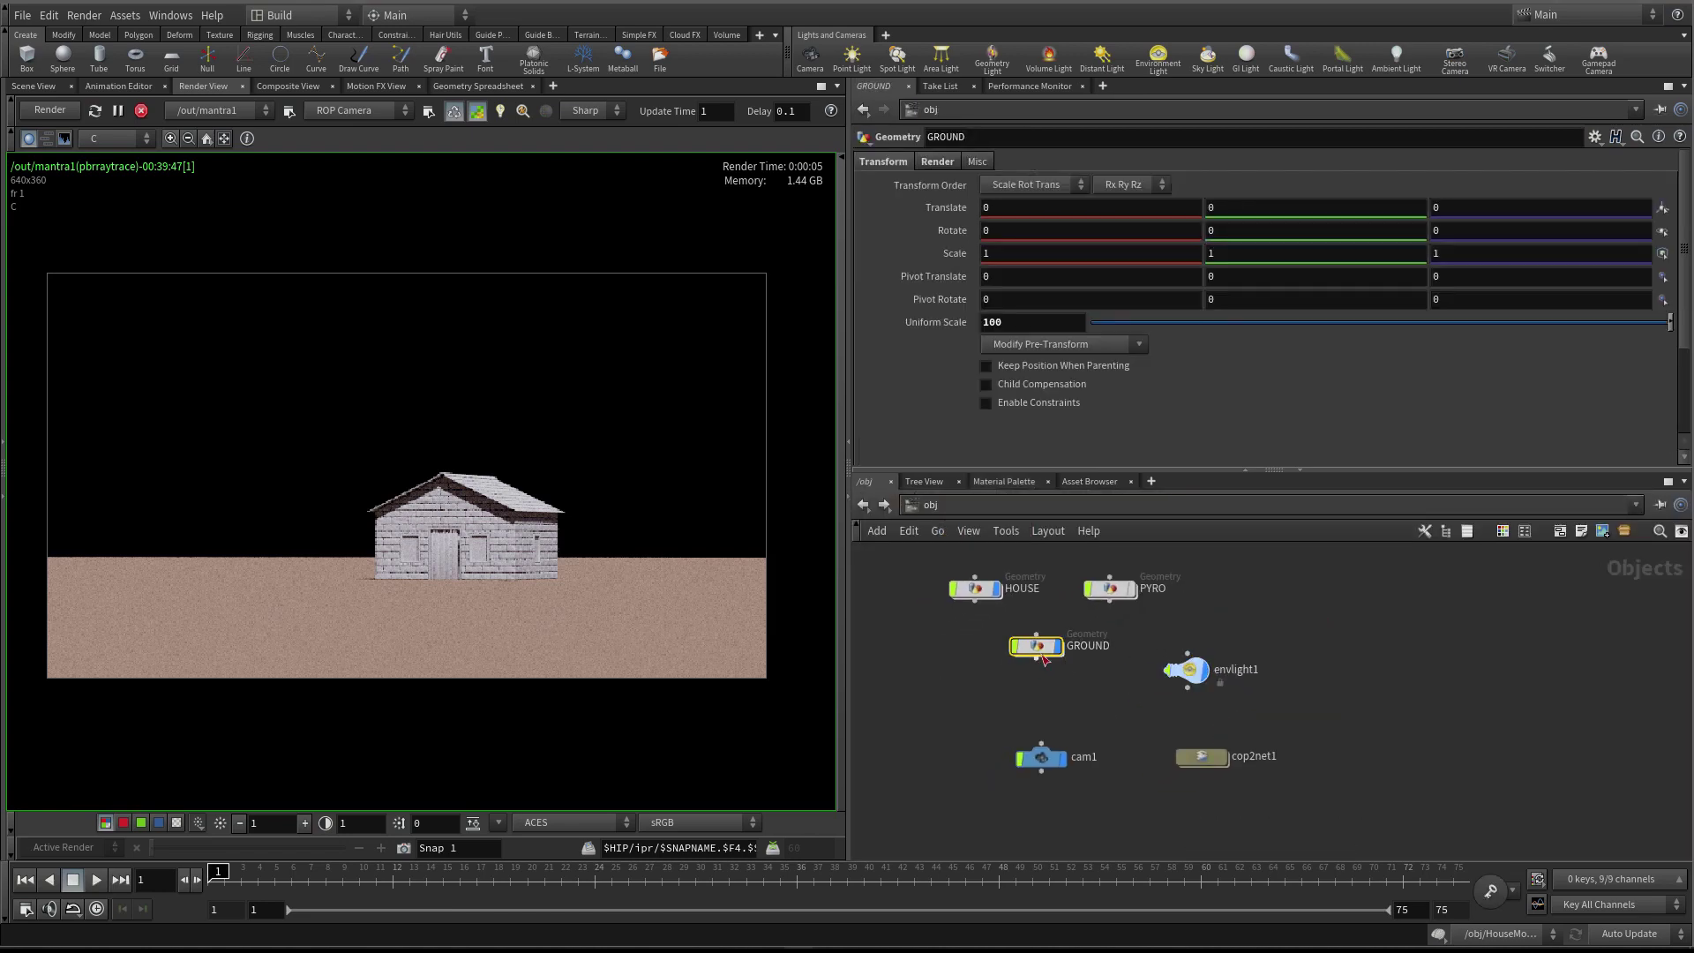
{"action": "scroll", "coordinate": [1043, 660], "scroll_direction": "up", "scroll_amount": 2}
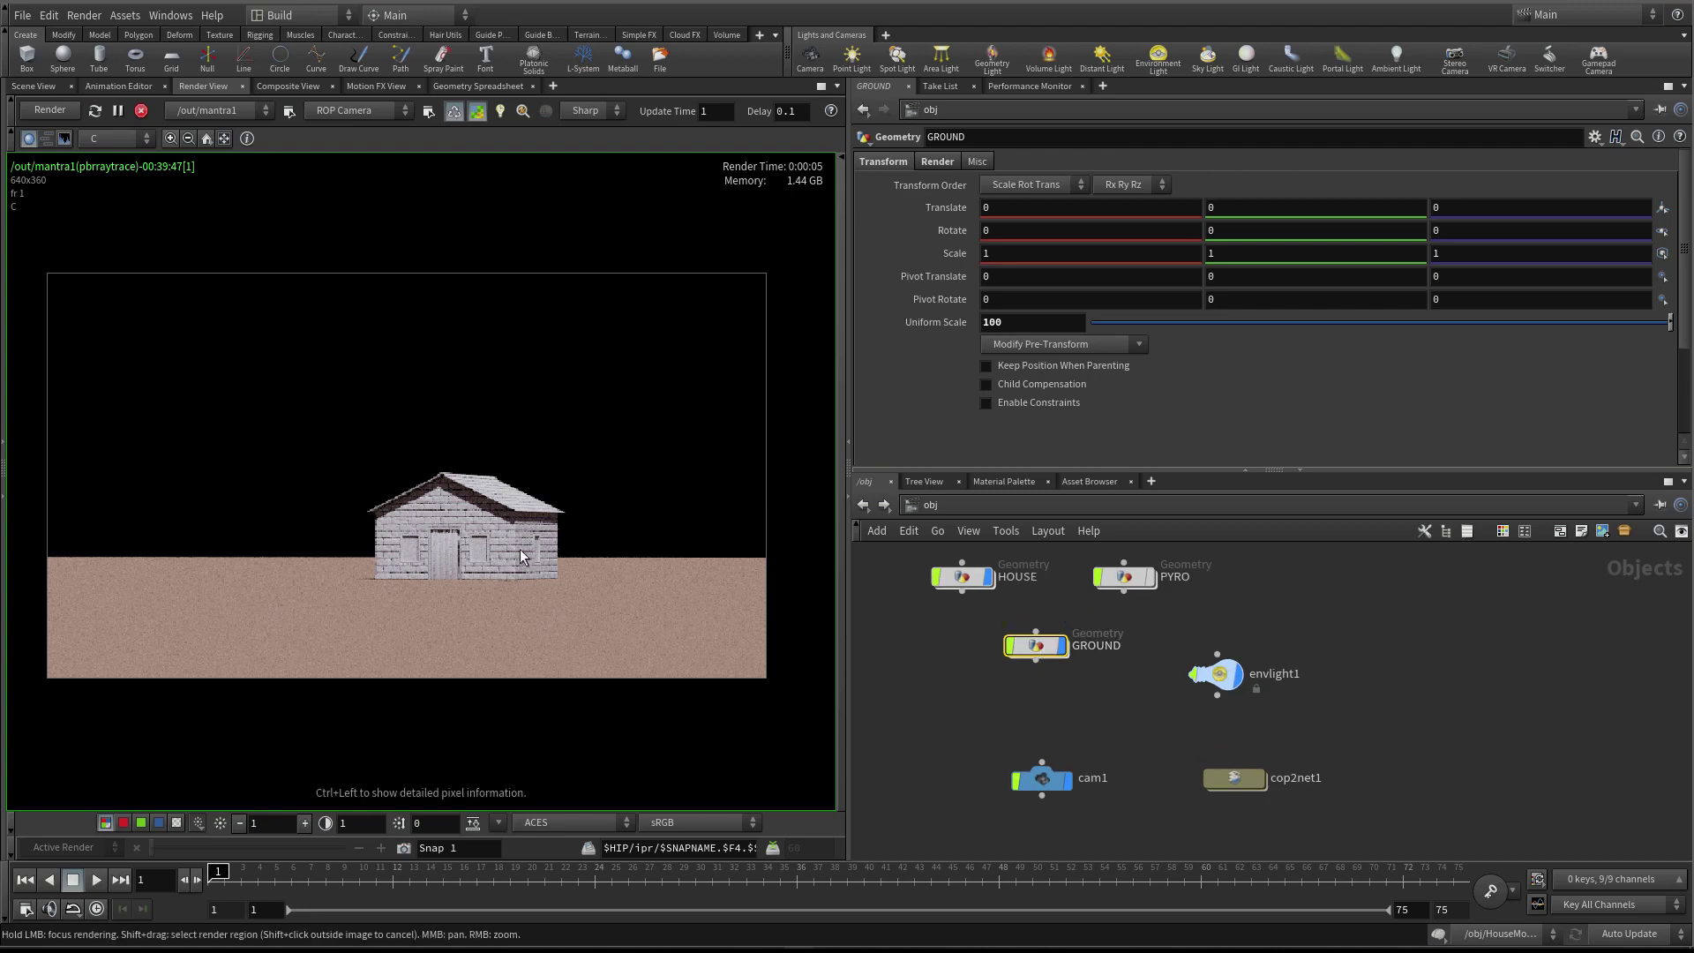
{"action": "left_click", "coordinate": [938, 161]}
{"action": "left_click_drag", "start_coordinate": [1053, 186], "coordinate": [983, 187]}
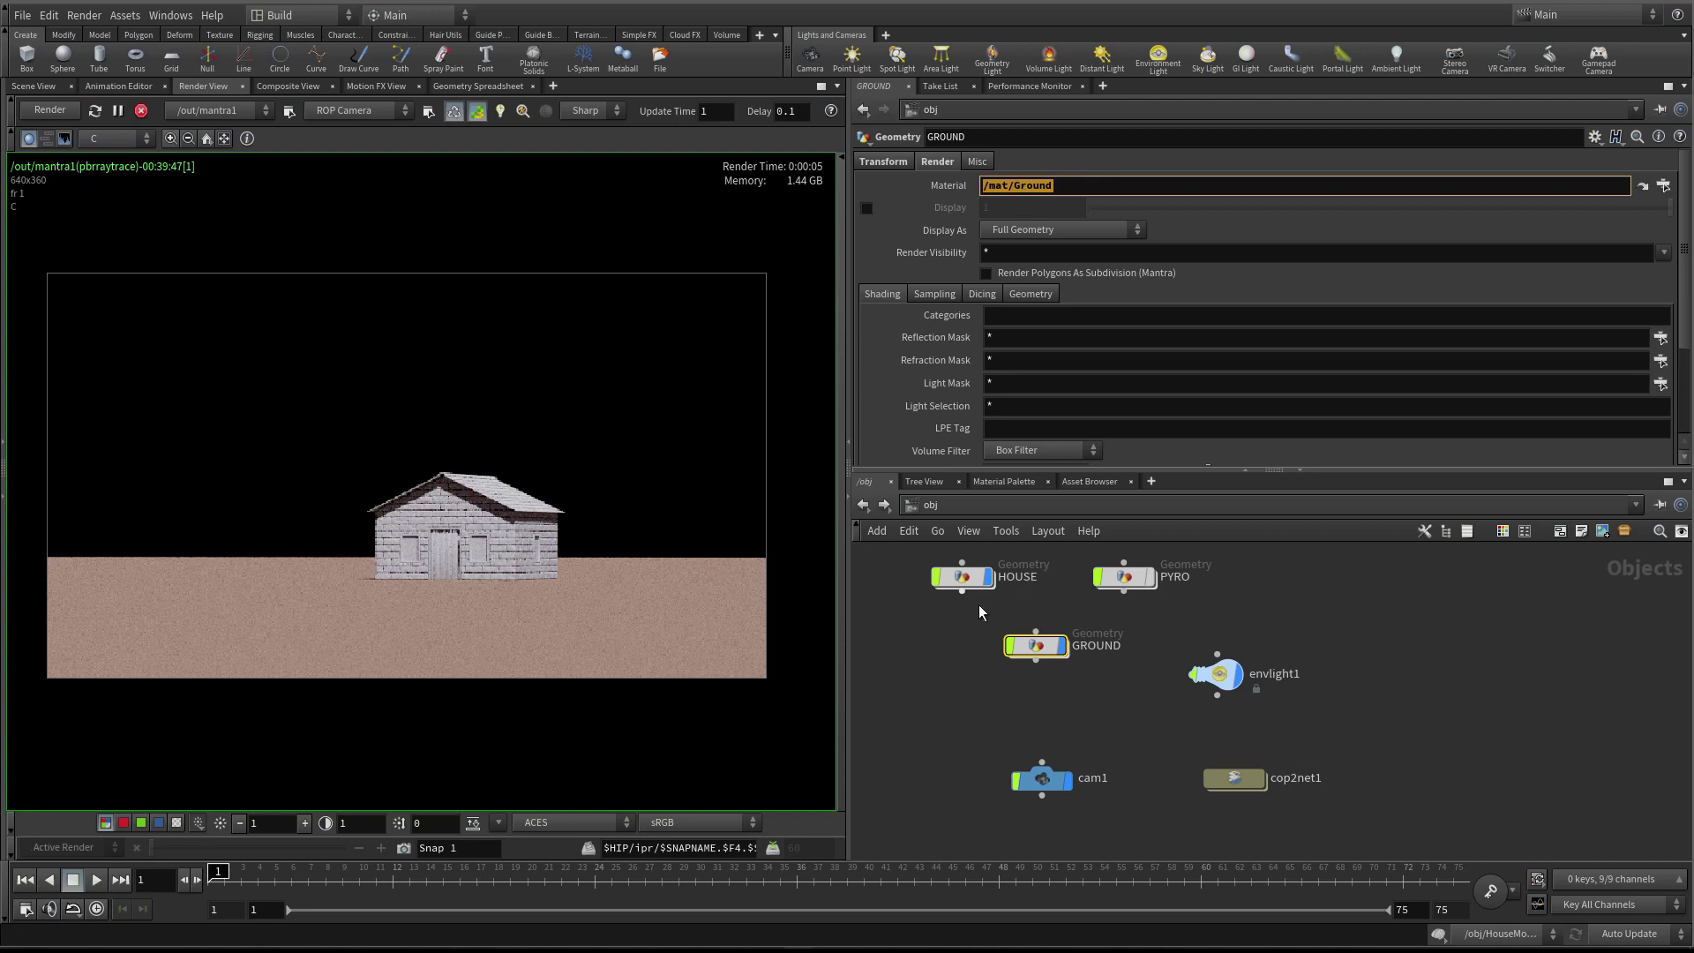
Enter the HOUSE object and inspect the primitive groups in object_merge1's node info
{"action": "left_click", "coordinate": [962, 578]}
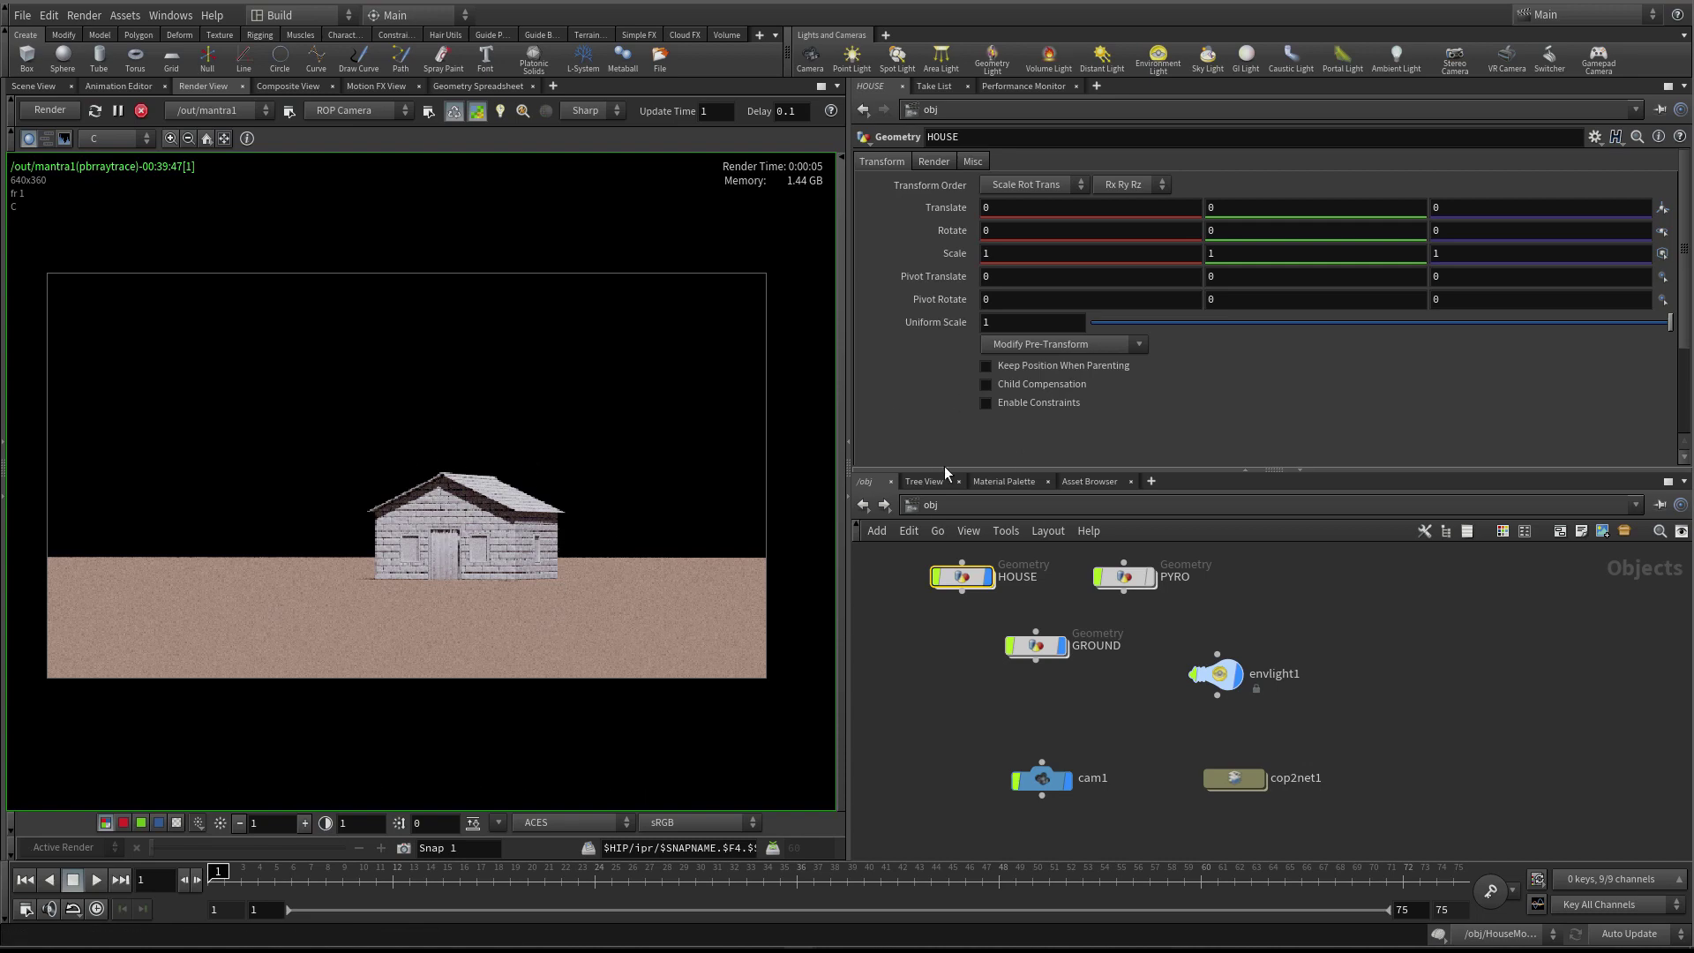
{"action": "left_click_drag", "start_coordinate": [944, 468], "coordinate": [949, 454]}
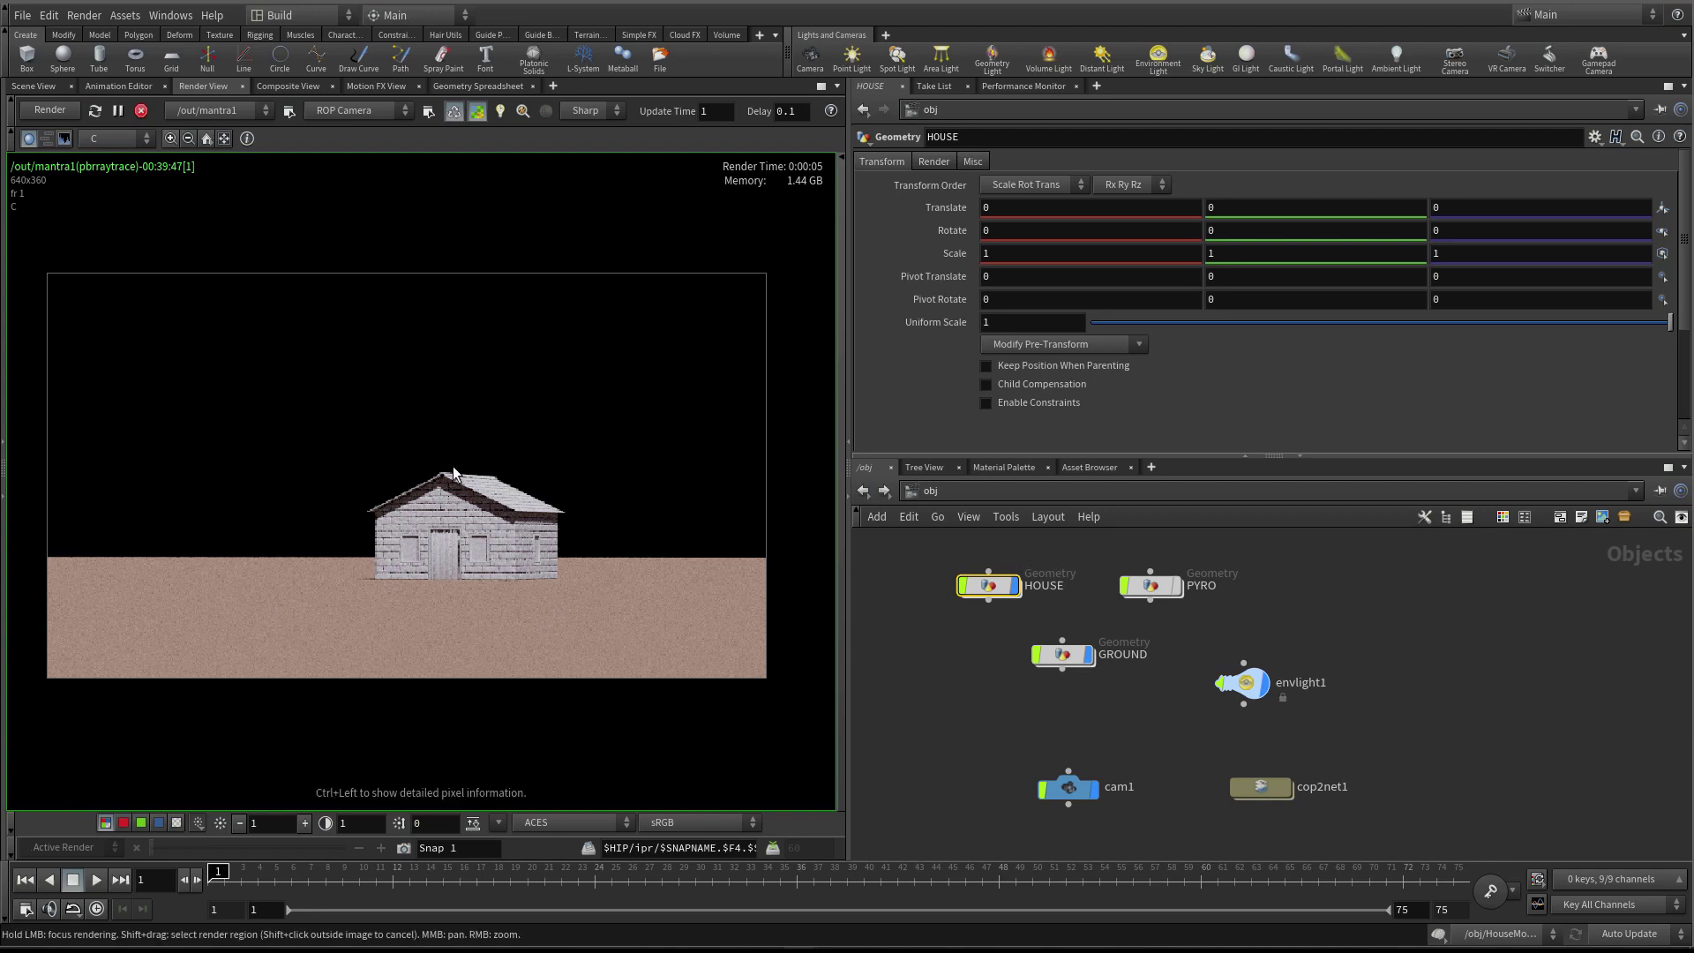
{"action": "double_click", "coordinate": [992, 584]}
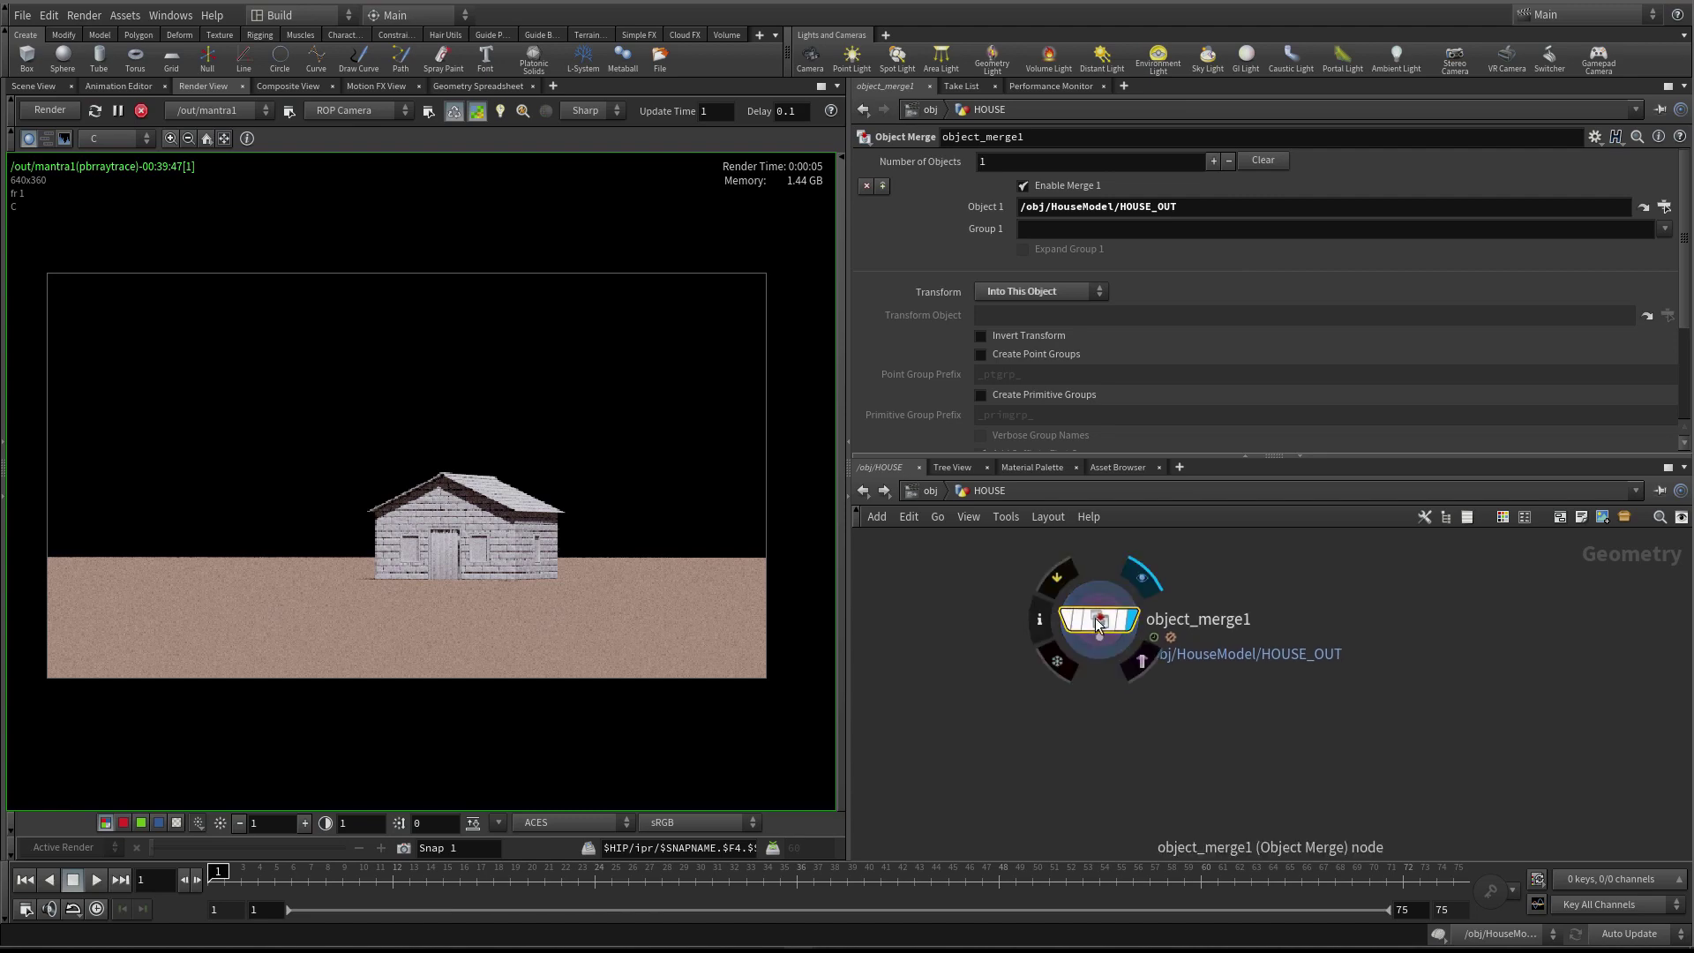
{"action": "middle_click", "coordinate": [1103, 626]}
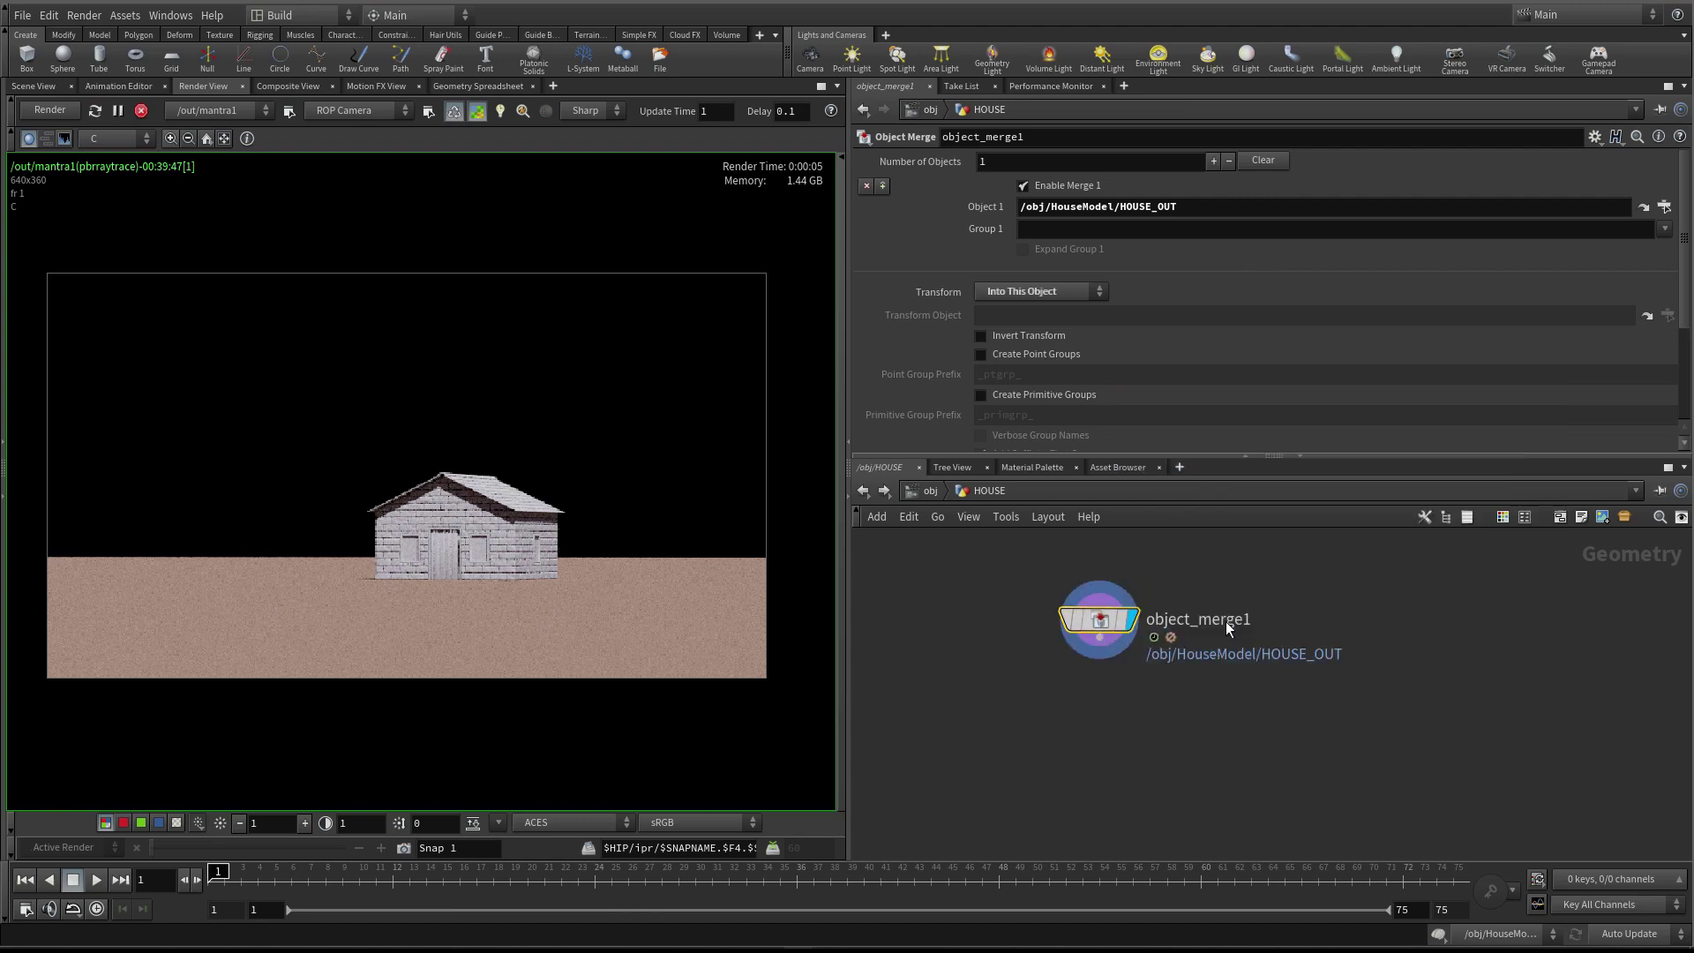
{"action": "left_click", "coordinate": [994, 617]}
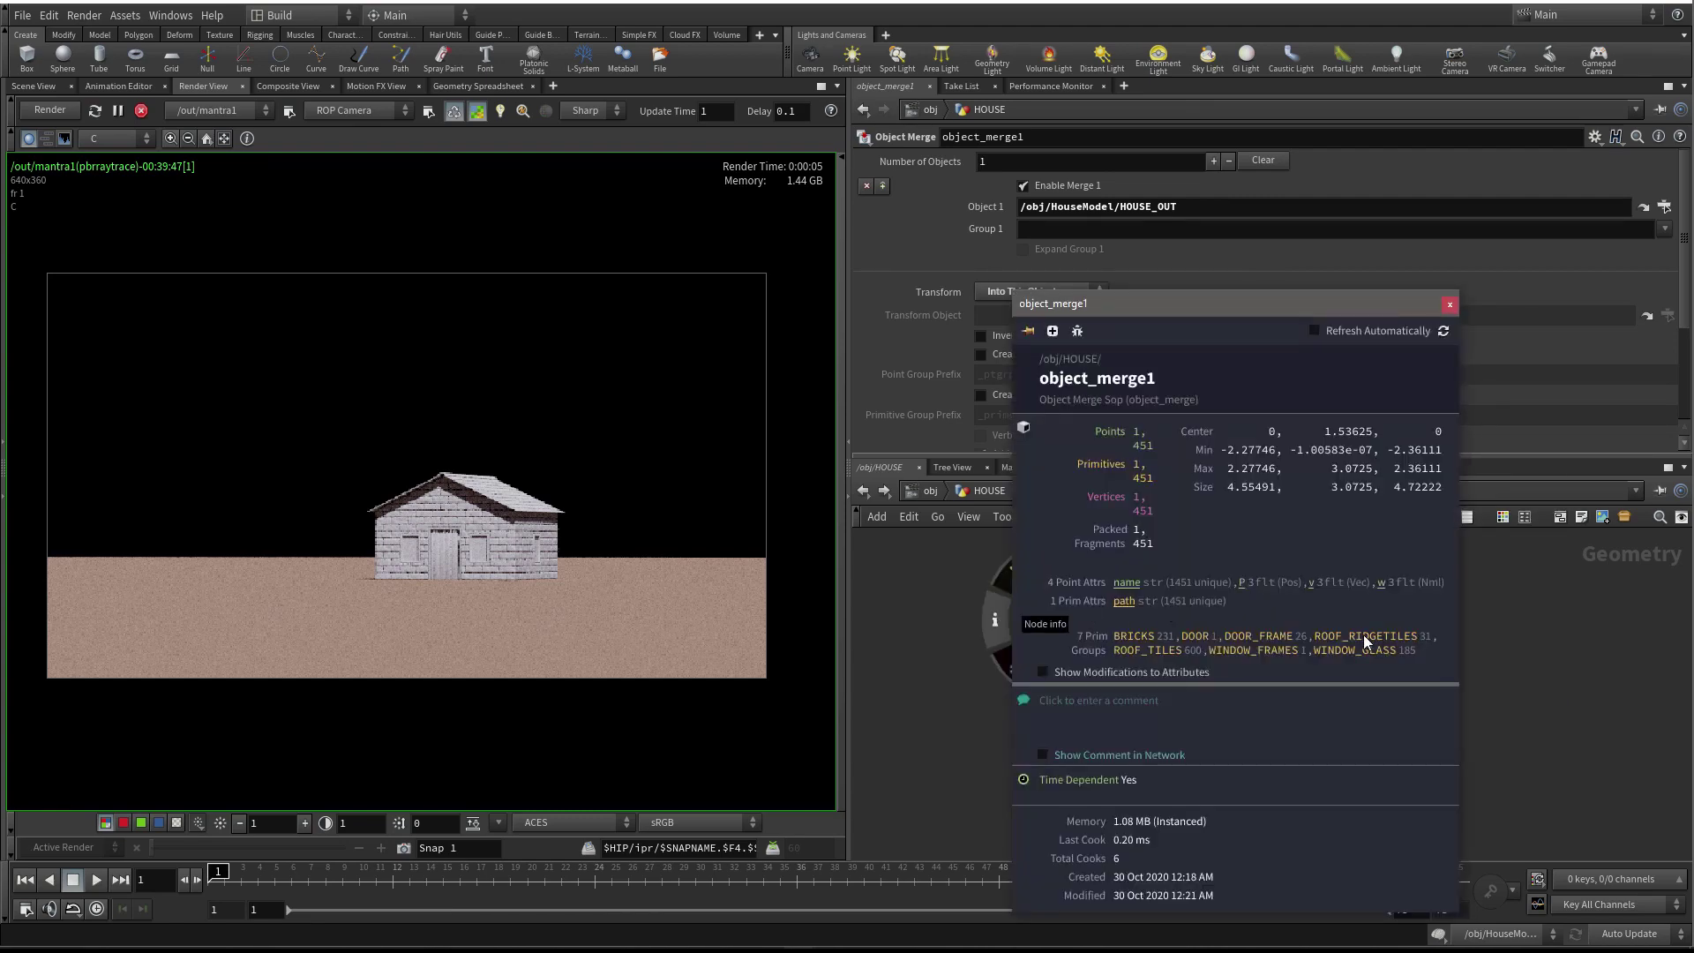
{"action": "left_click", "coordinate": [1449, 305]}
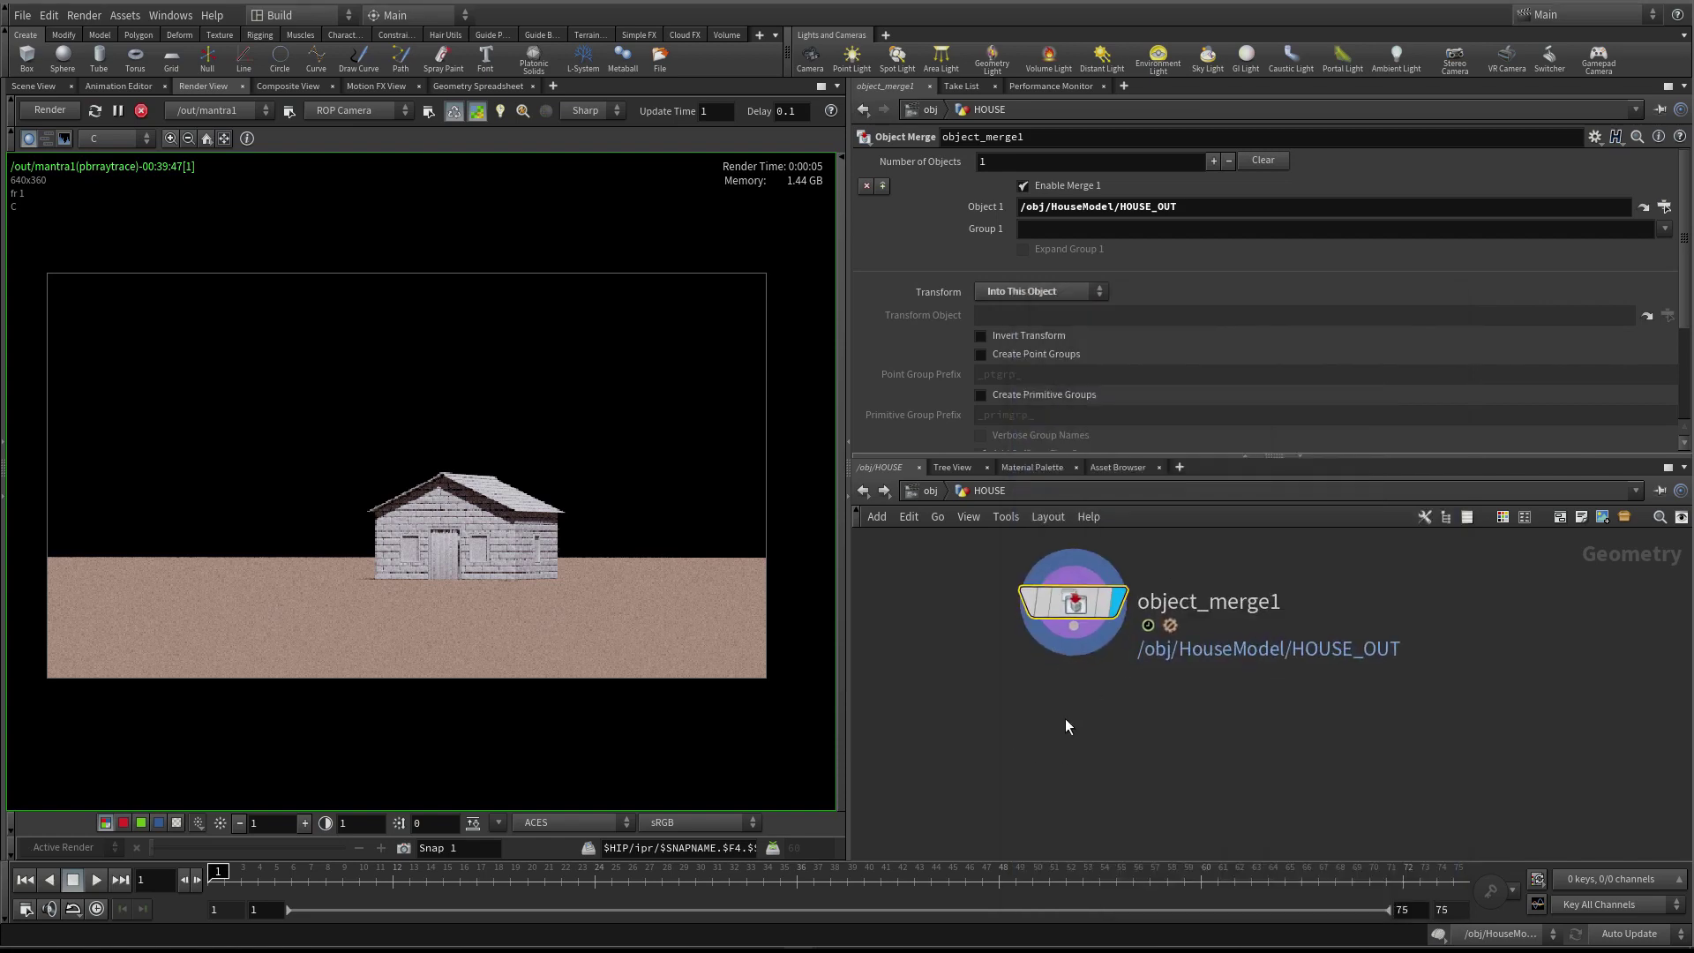
Add a Material node inside HOUSE, wire it below object_merge1 and make it the displayed node
{"action": "key", "text": "Tab"}
{"action": "type", "text": "mater"}
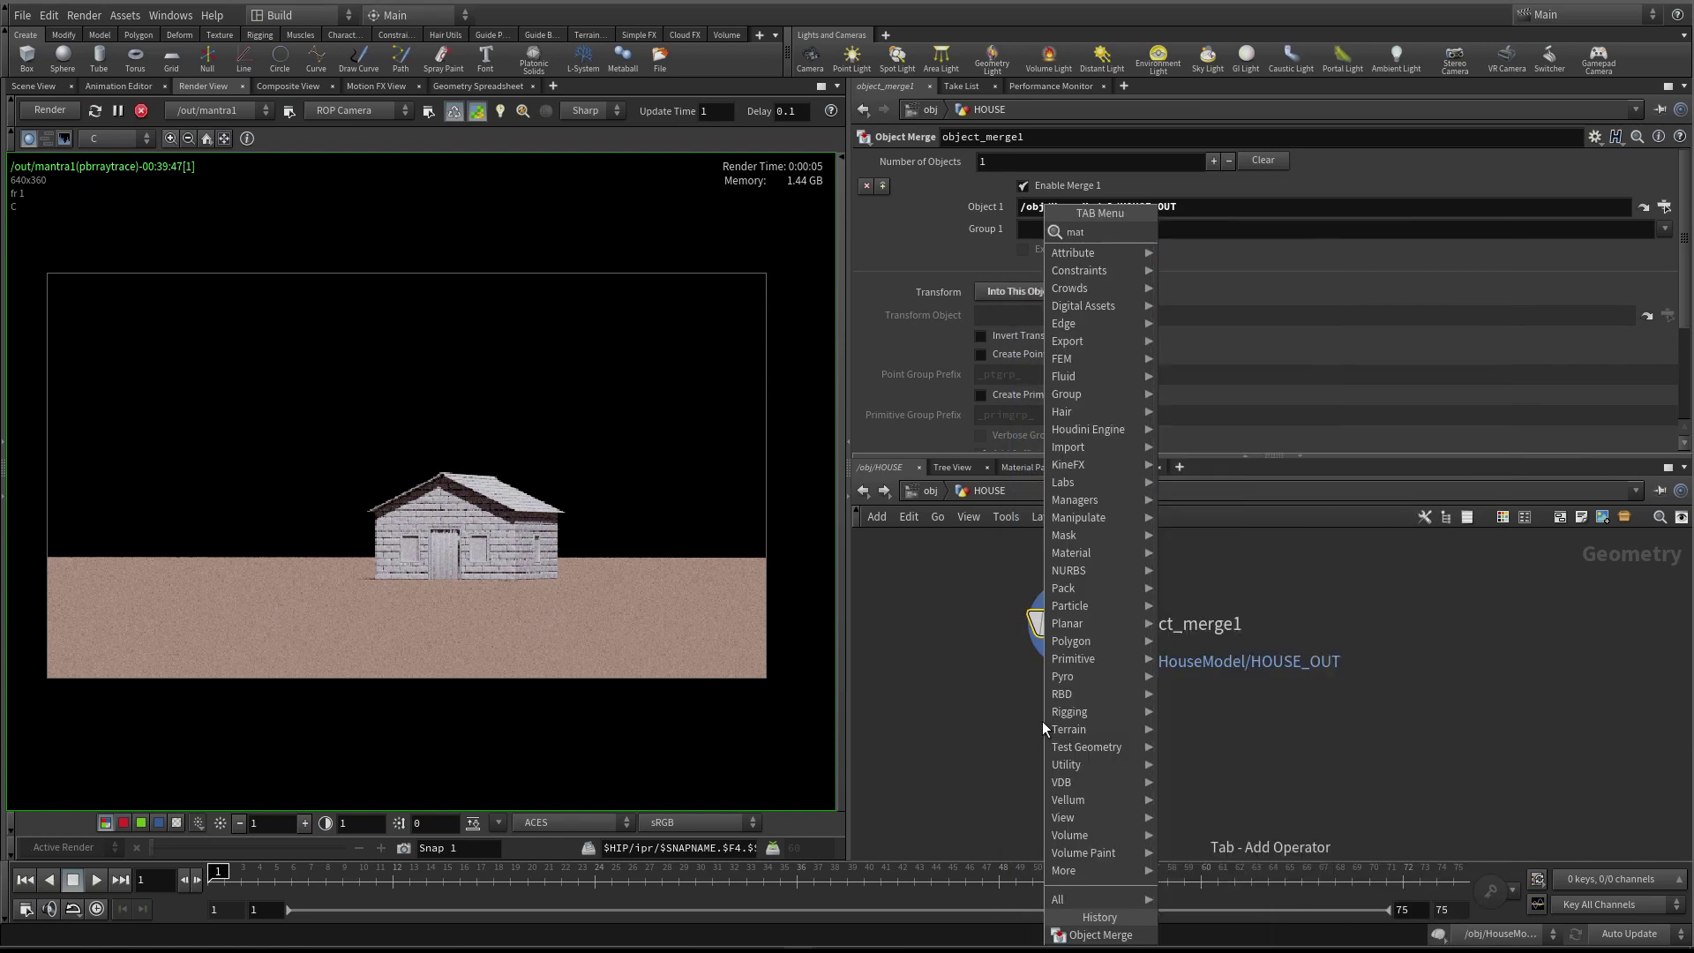
{"action": "left_click", "coordinate": [1223, 231]}
{"action": "left_click", "coordinate": [1069, 750]}
{"action": "left_click", "coordinate": [1072, 643]}
{"action": "left_click", "coordinate": [1071, 733]}
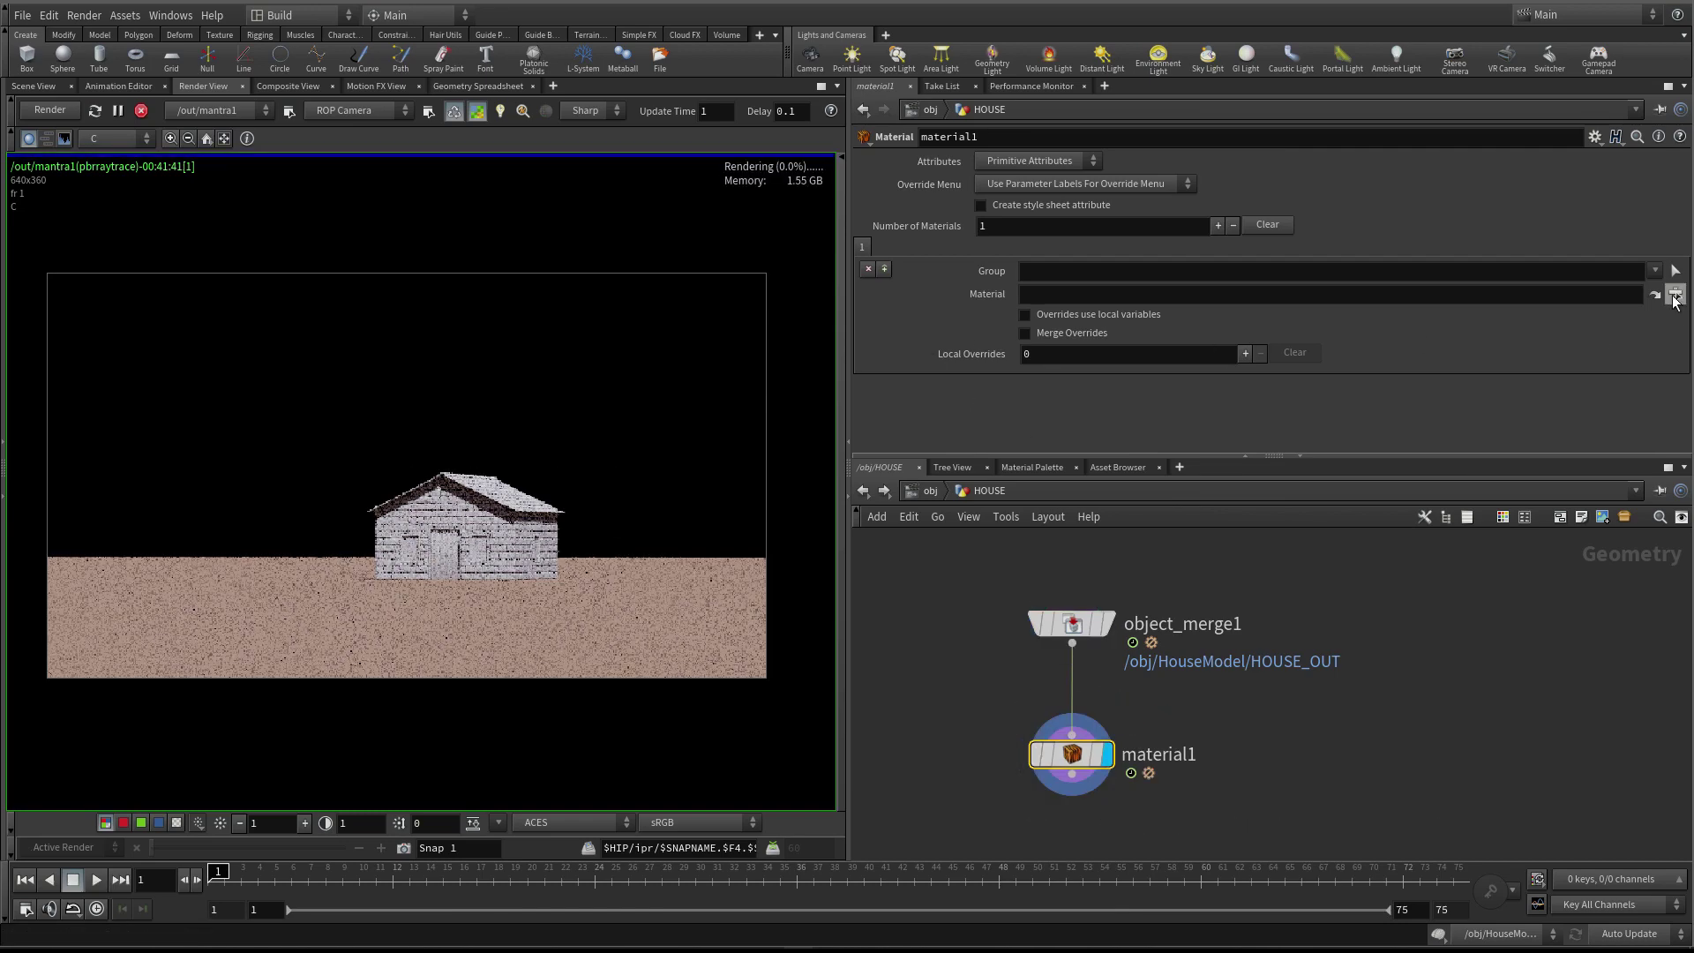
Assign /mat/Concrete in the Material node and restrict it to the BRICKS group
{"action": "left_click", "coordinate": [1675, 295]}
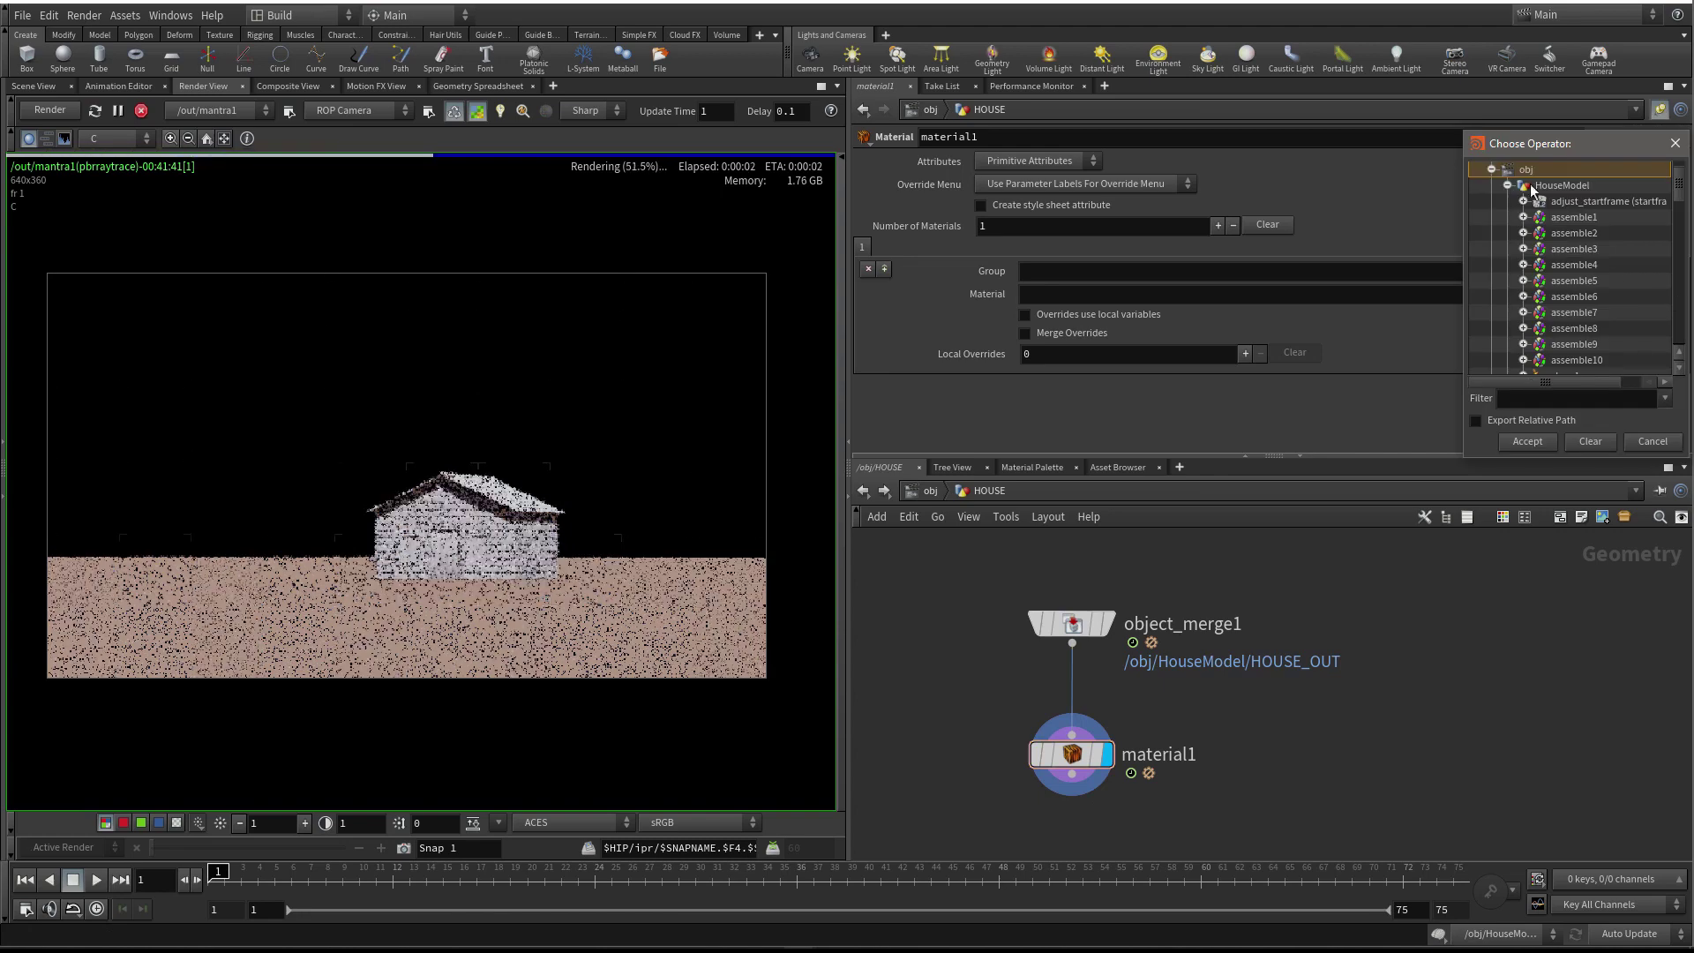
{"action": "left_click", "coordinate": [1508, 217]}
{"action": "left_click", "coordinate": [1491, 184]}
{"action": "left_click", "coordinate": [1527, 441]}
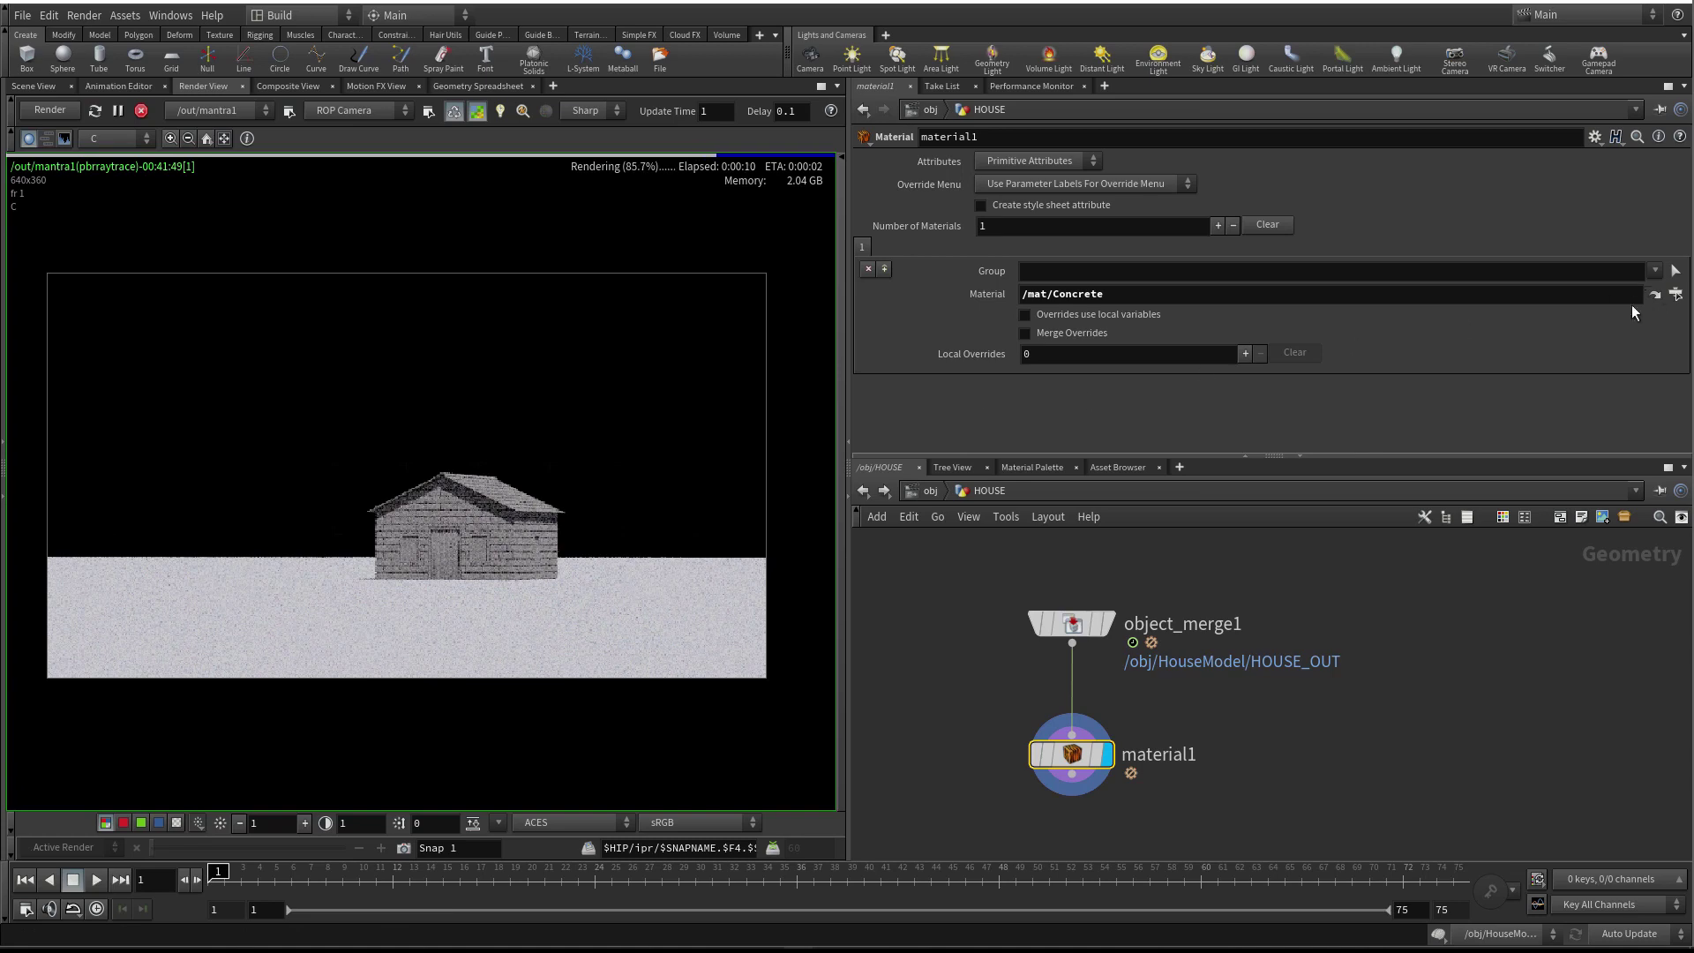
{"action": "left_click", "coordinate": [1655, 272]}
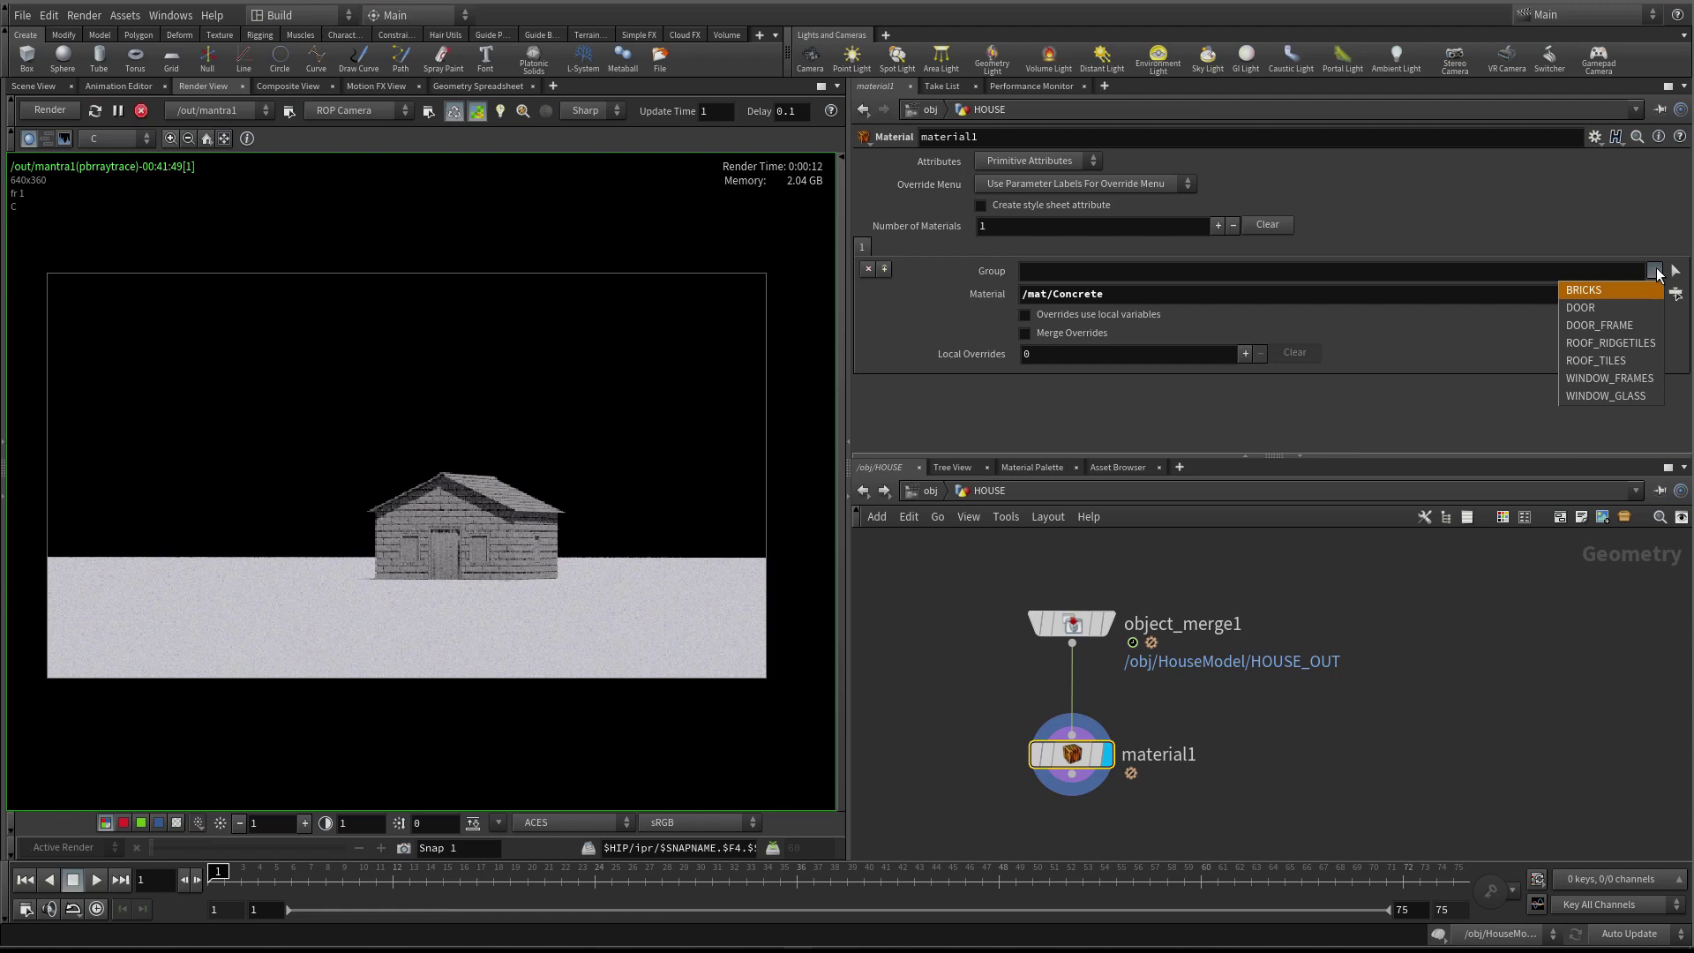
{"action": "left_click", "coordinate": [1596, 292]}
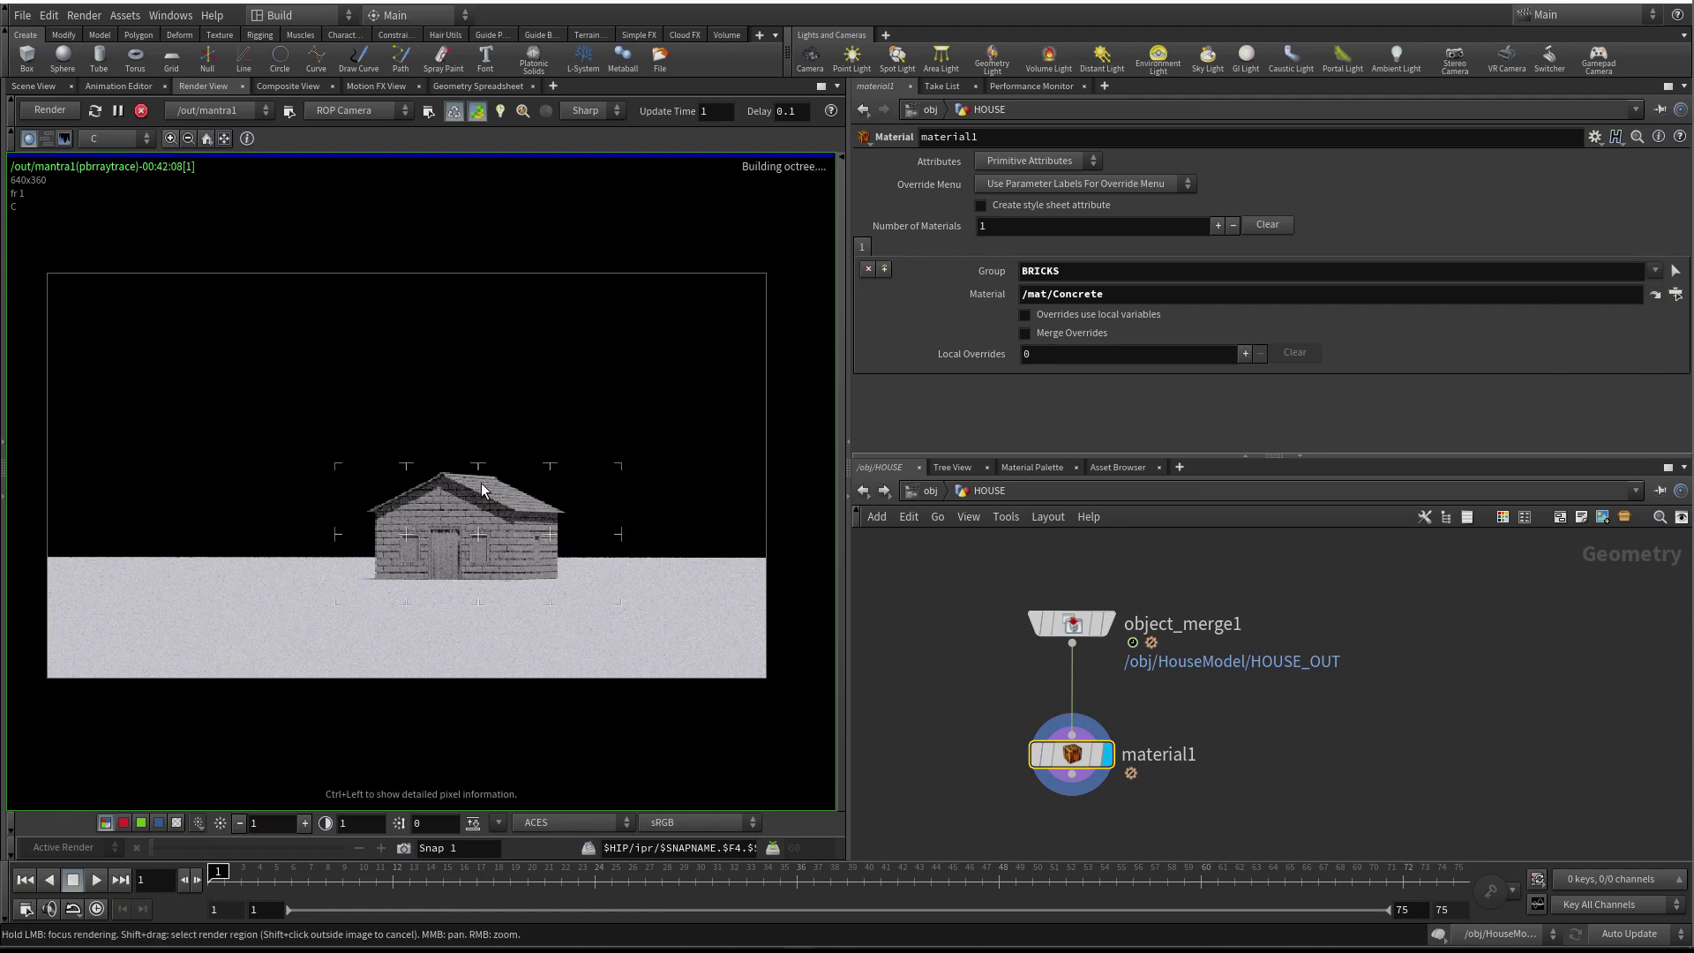
Check the GROUND object's material assignment in /obj, stop the current render and restart it from scratch
{"action": "left_click", "coordinate": [928, 489]}
{"action": "left_click", "coordinate": [1063, 654]}
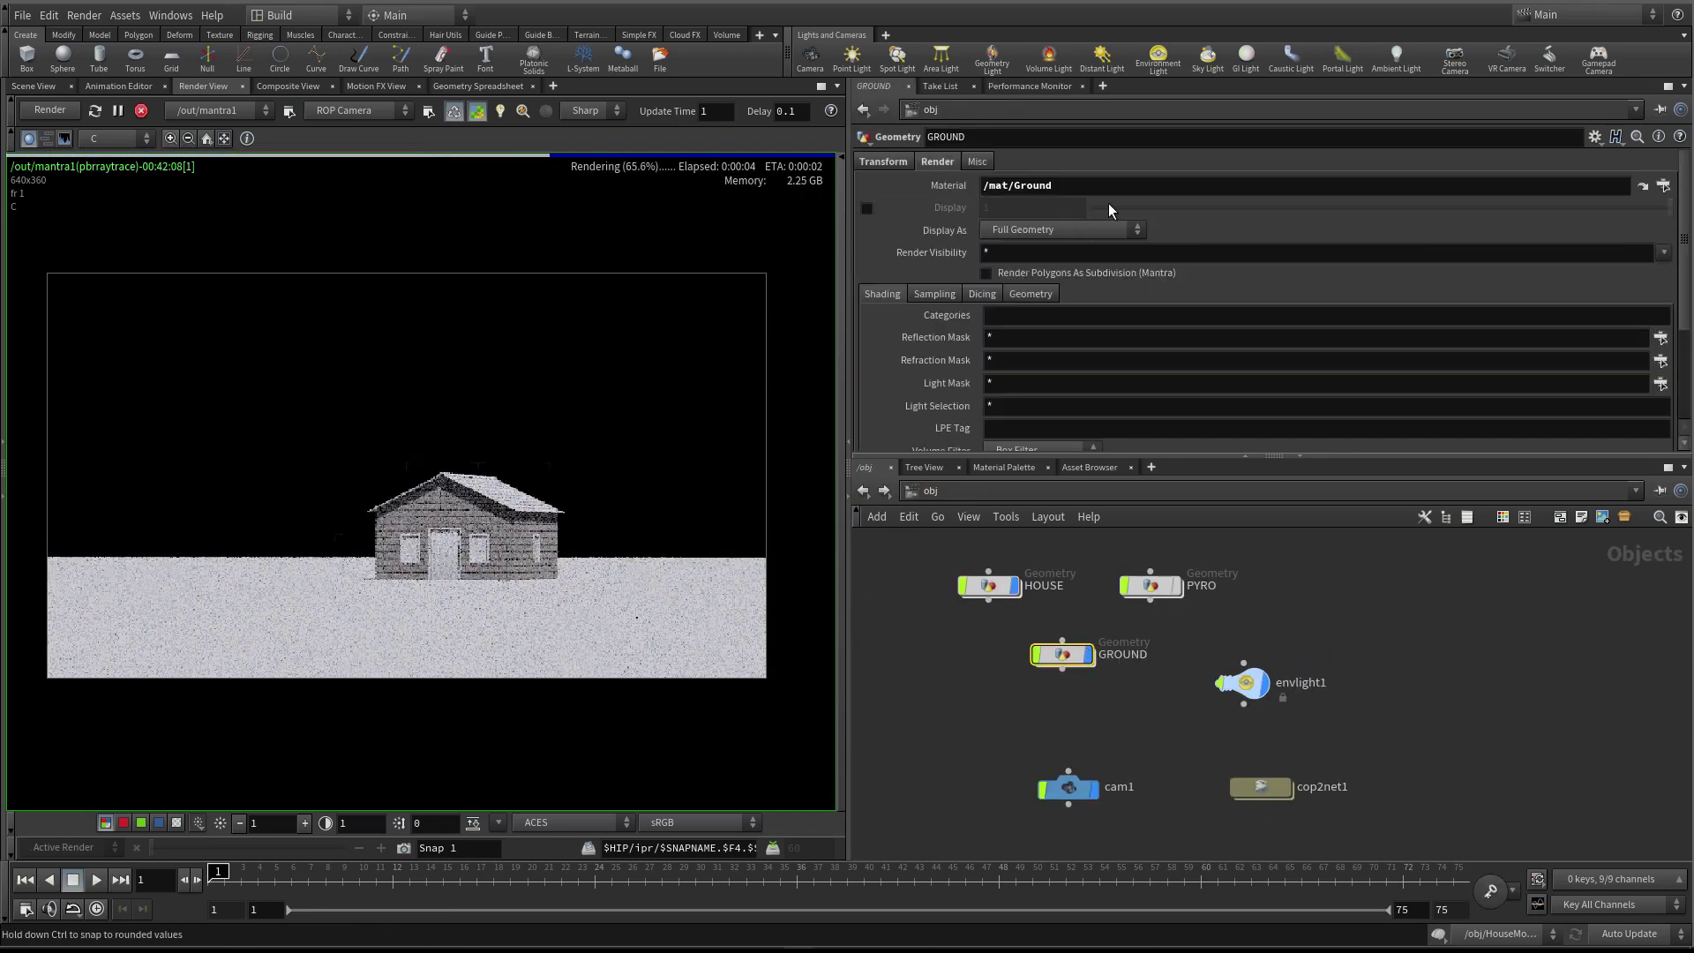
{"action": "left_click_drag", "start_coordinate": [1093, 183], "coordinate": [900, 185]}
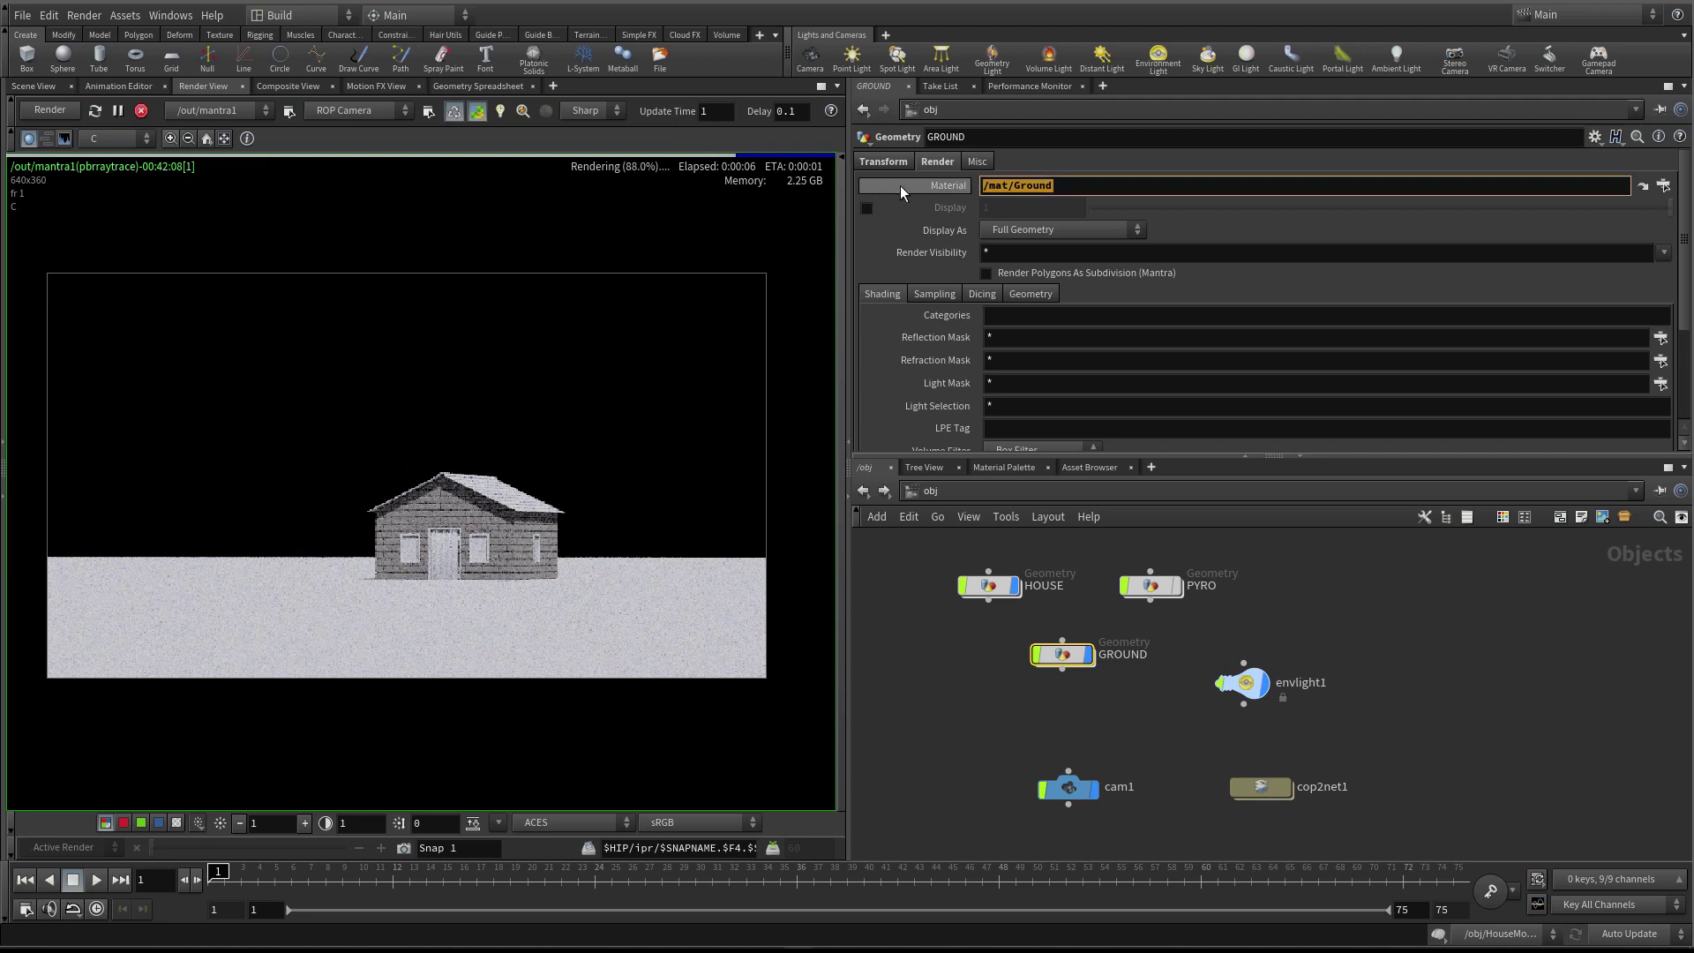
{"action": "left_click", "coordinate": [140, 111]}
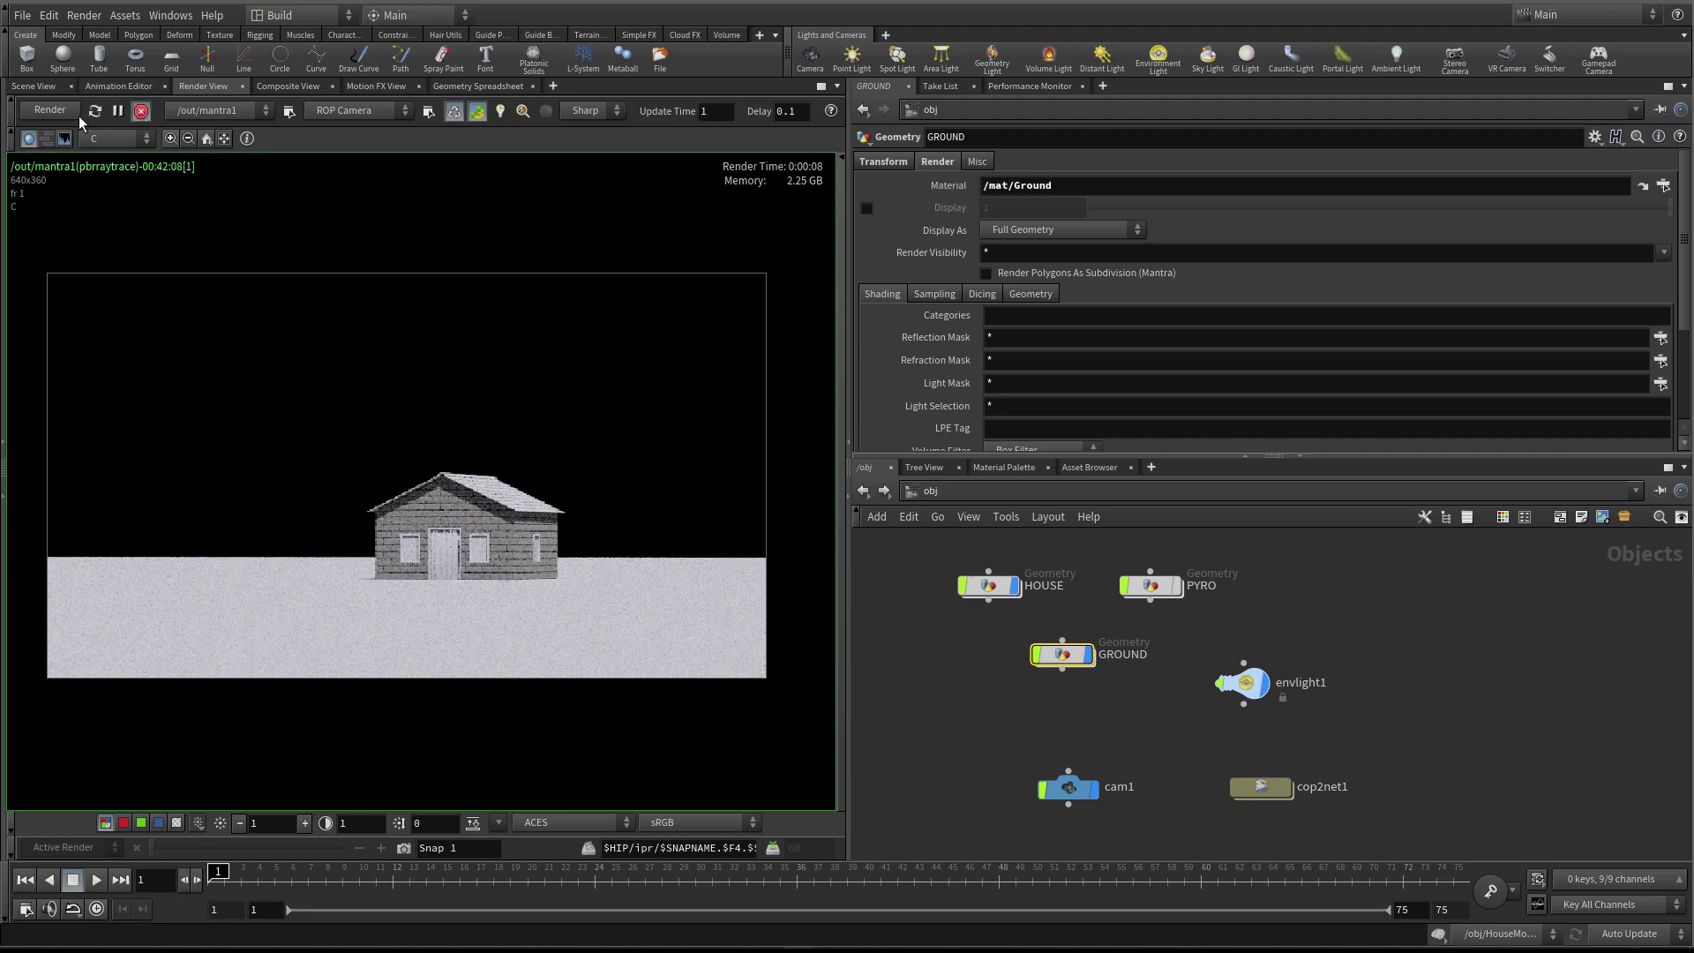
{"action": "left_click", "coordinate": [95, 111]}
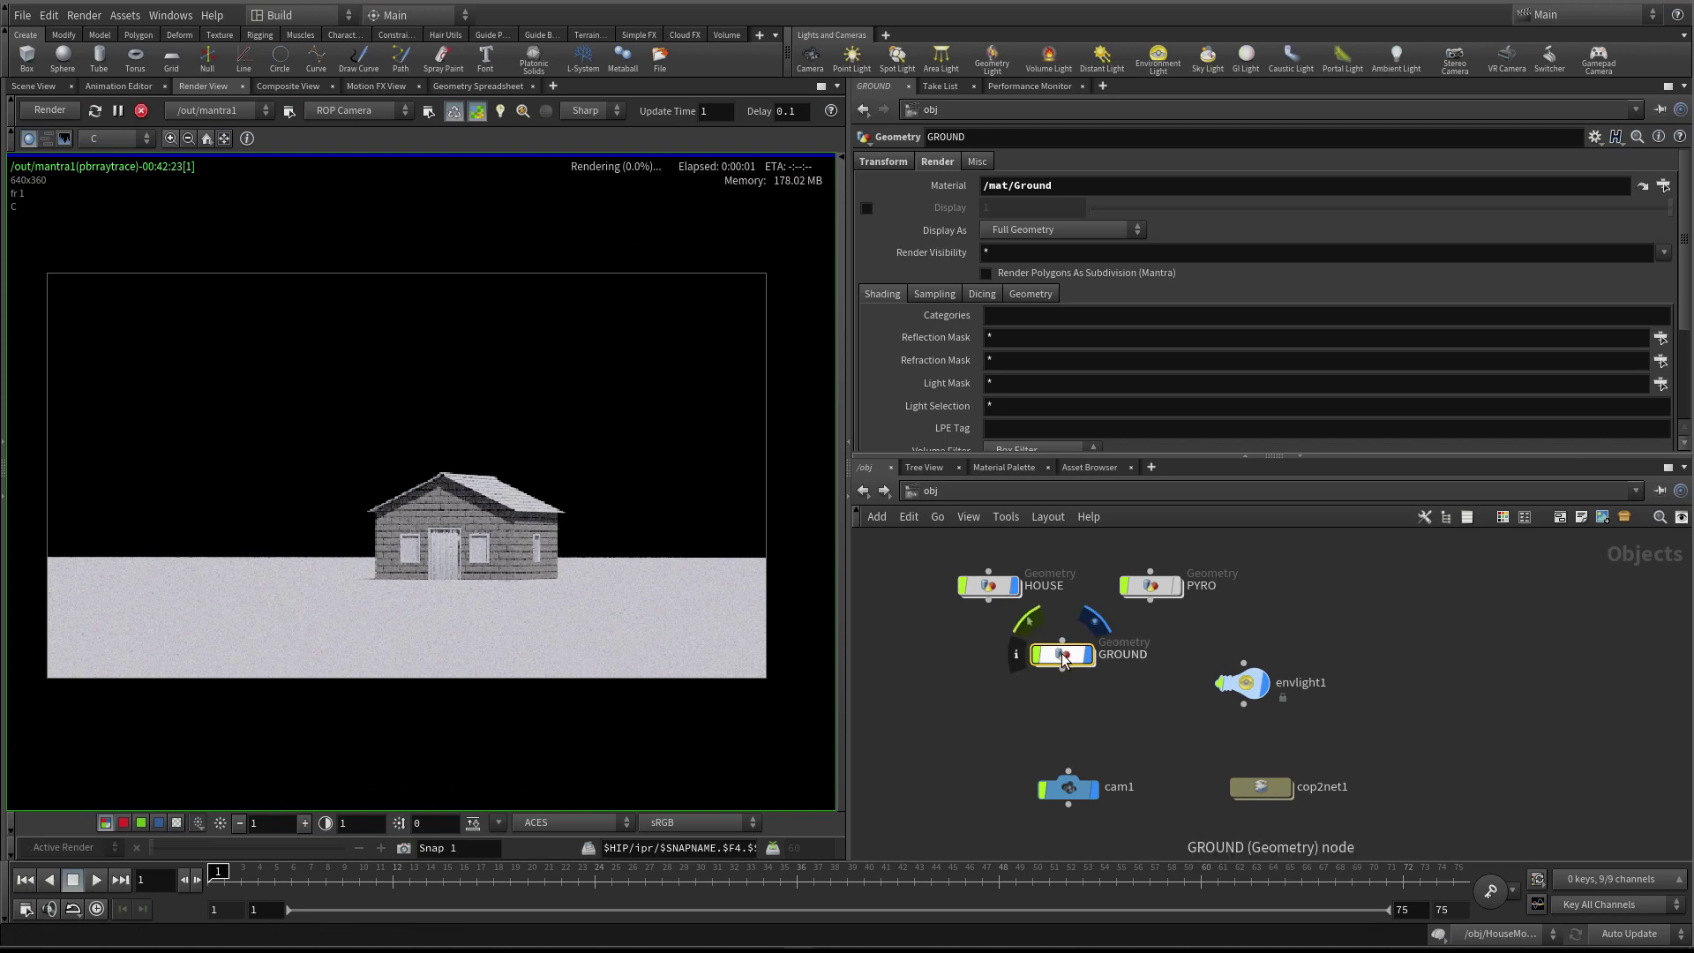
Look inside the GROUND object's network and return to the Material node inside HOUSE
{"action": "double_click", "coordinate": [1063, 656]}
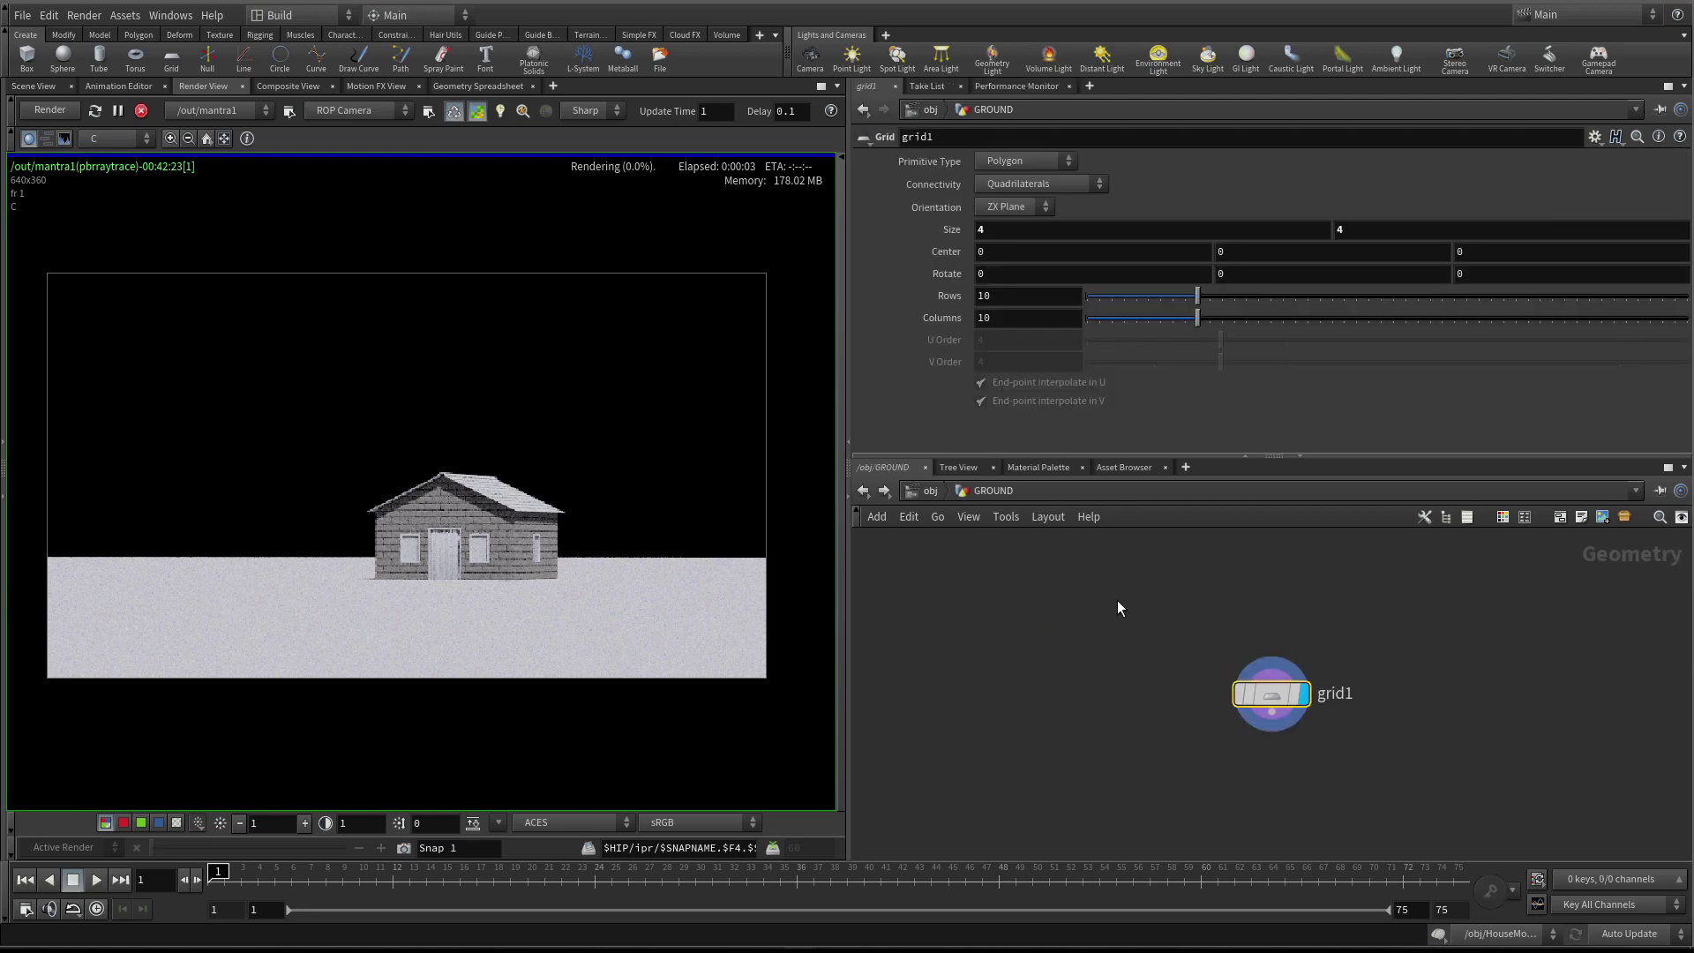
{"action": "left_click", "coordinate": [924, 494]}
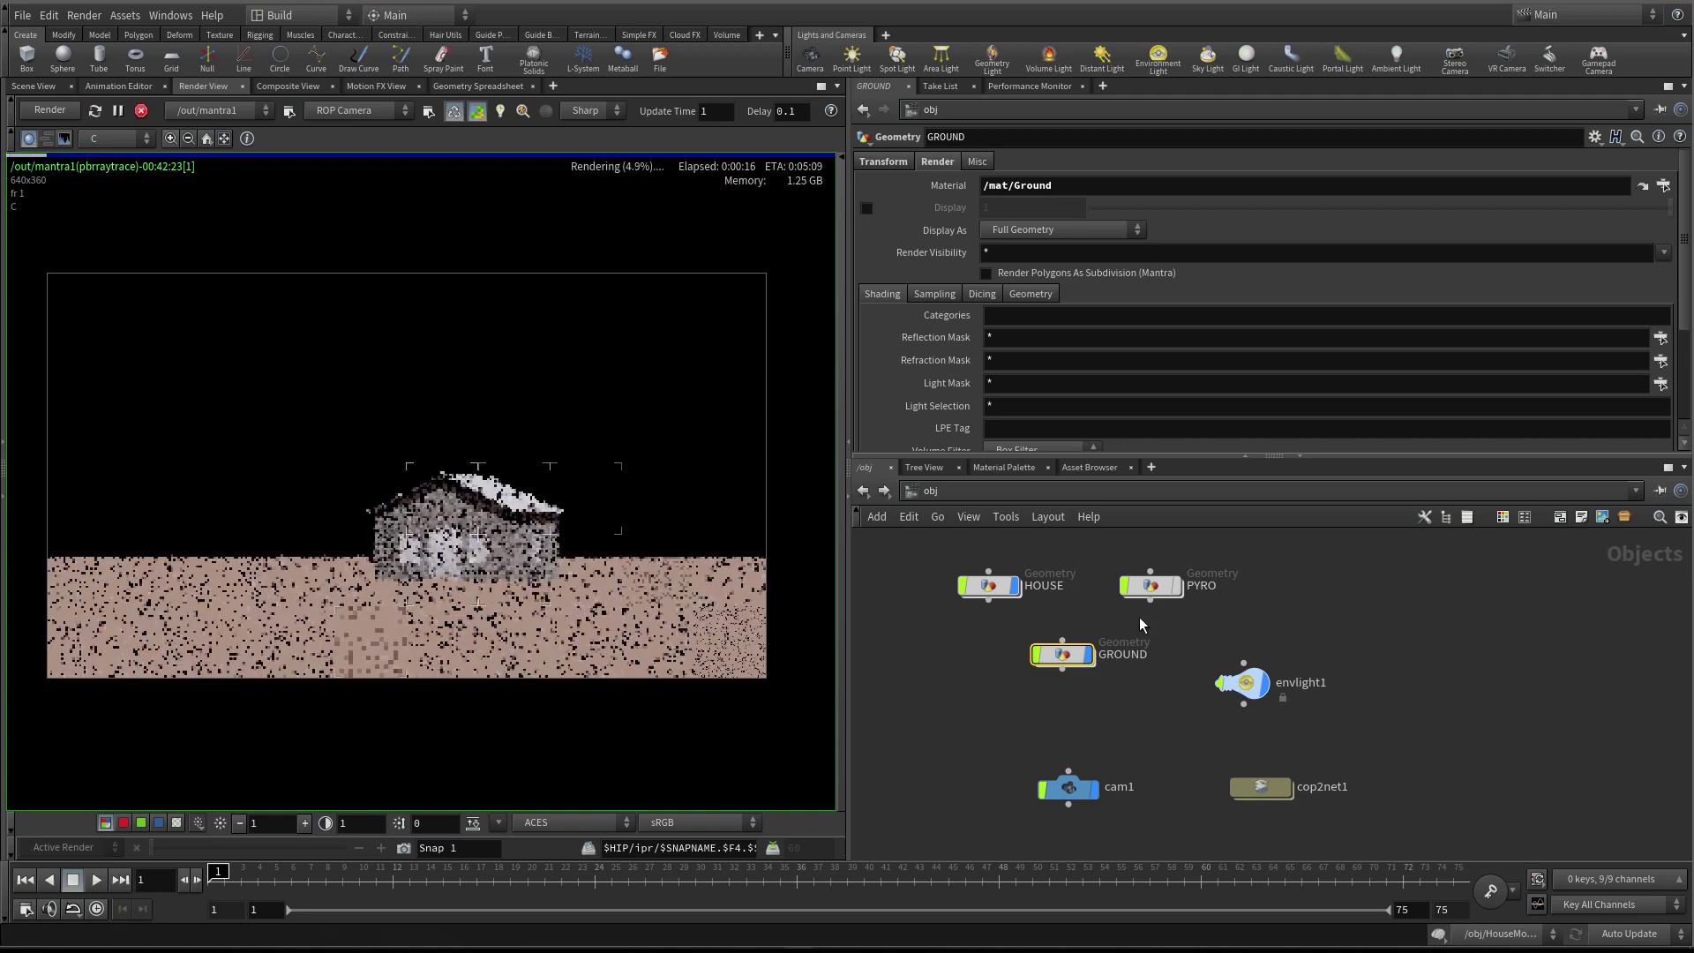
{"action": "double_click", "coordinate": [981, 586]}
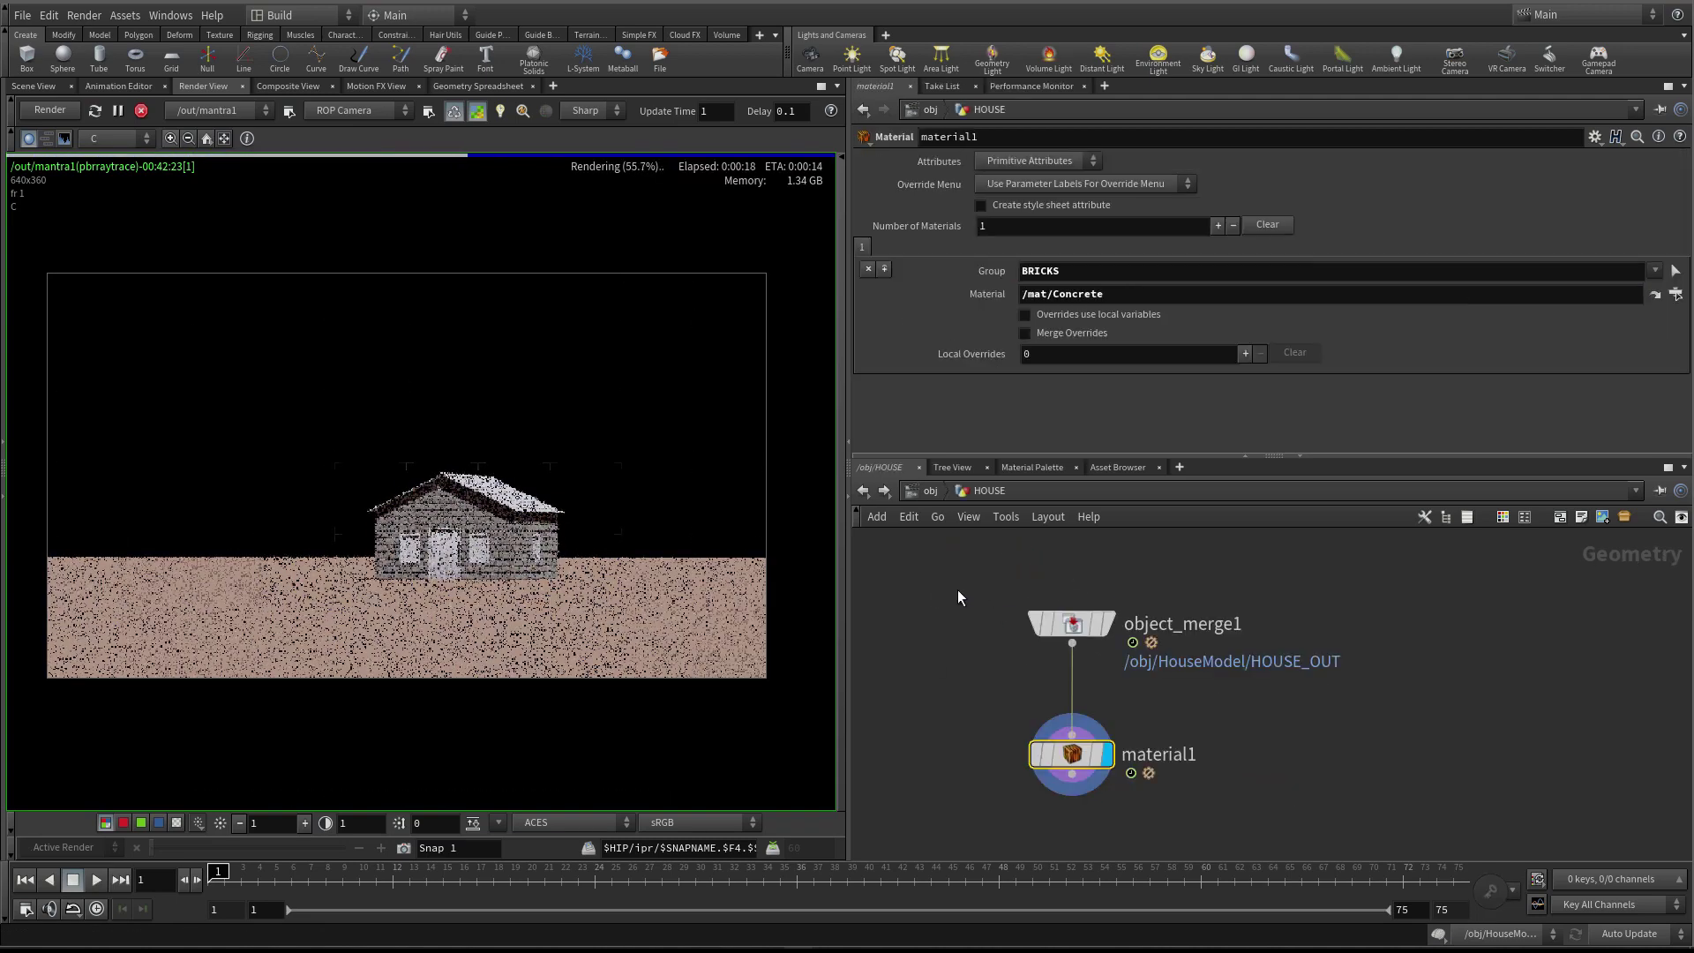
Add a new Principled Shader from the material gallery to the /mat materials
{"action": "middle_click_drag", "start_coordinate": [1207, 718], "coordinate": [1209, 691]}
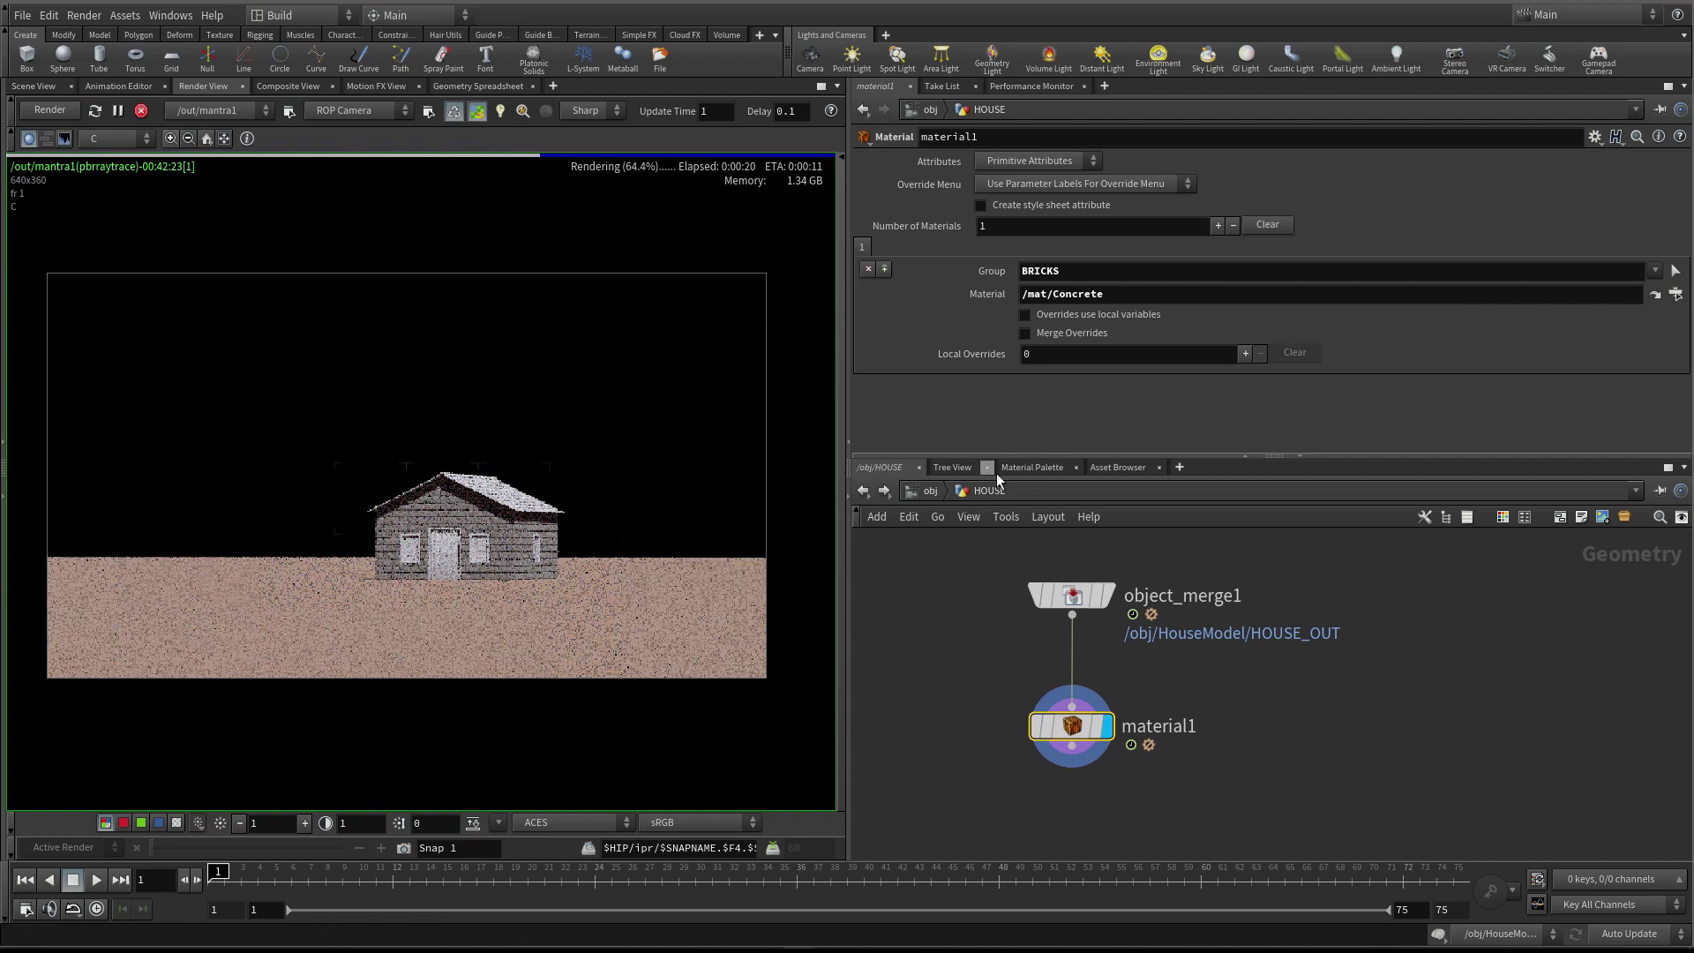
{"action": "left_click", "coordinate": [1026, 467]}
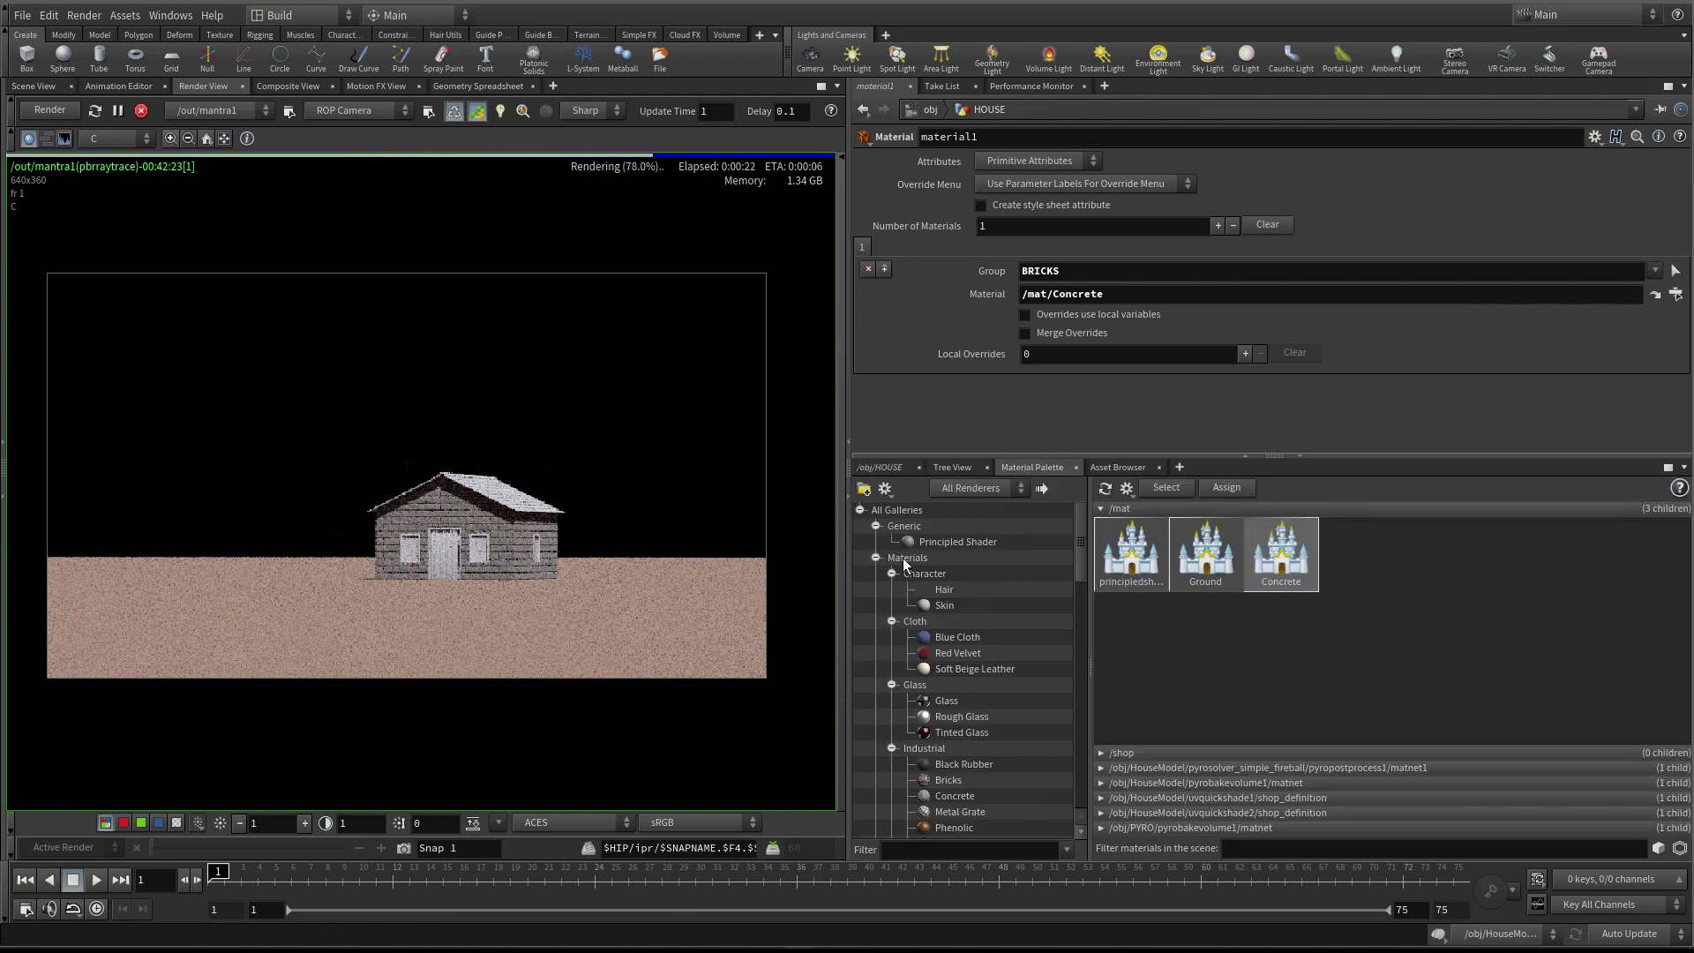
{"action": "left_click_drag", "start_coordinate": [957, 542], "coordinate": [1376, 569]}
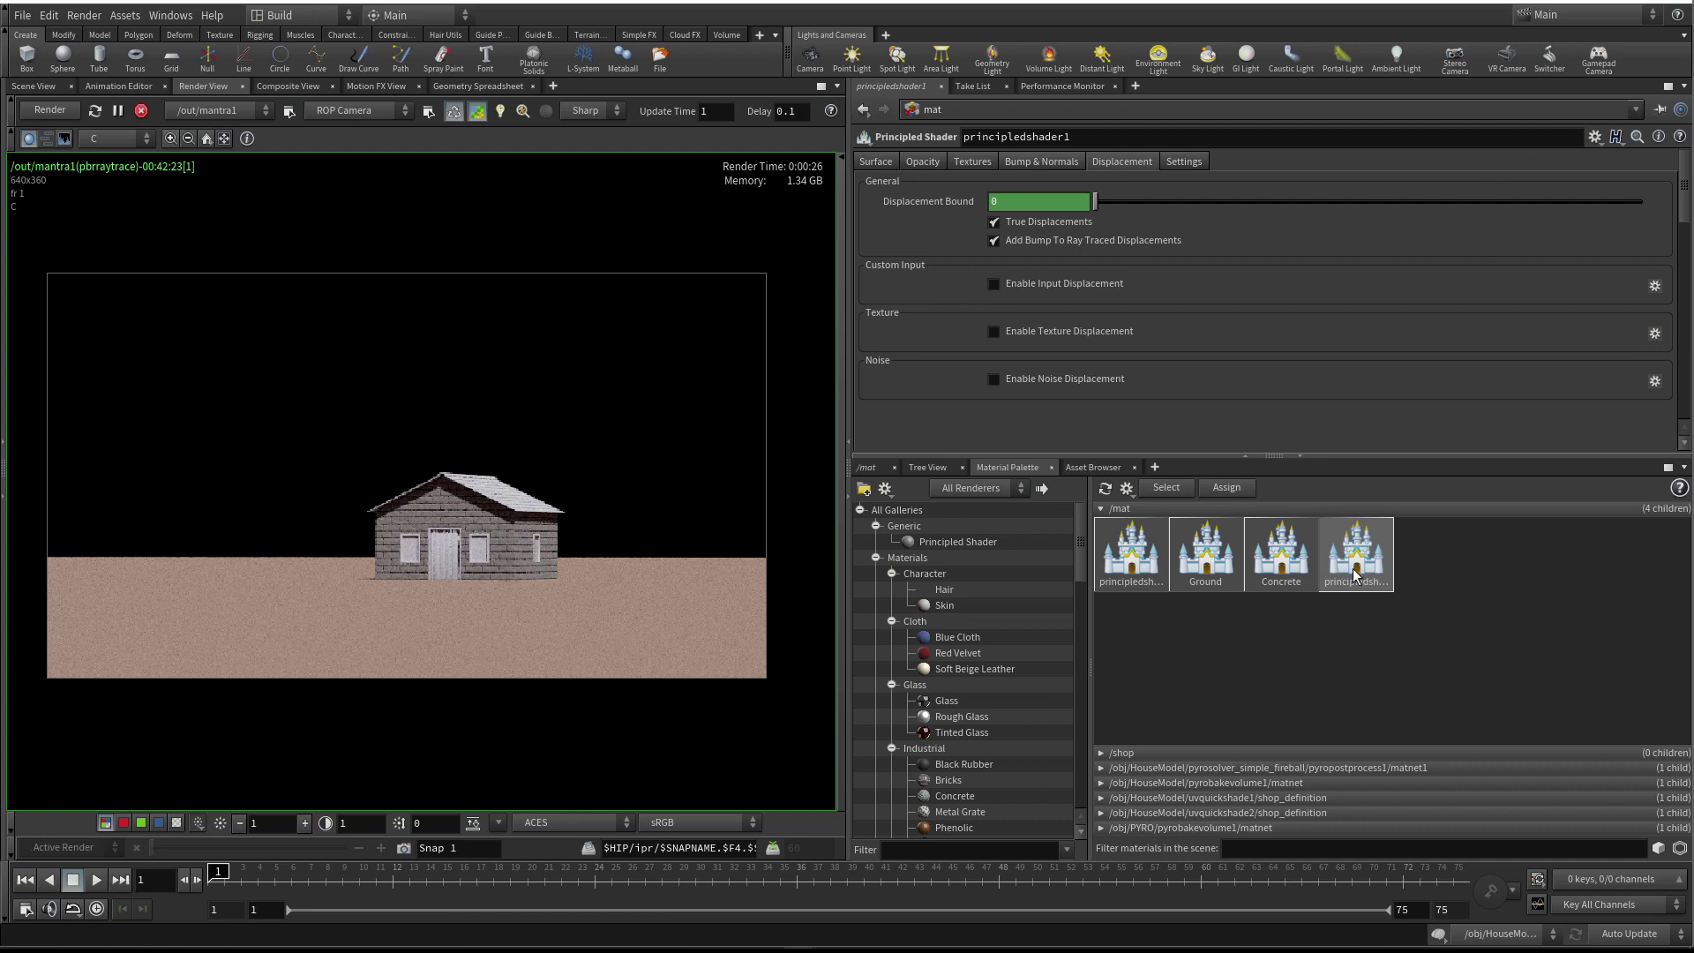
Set the new principled shader's base color to a dark brown of 0.153, 0.107141, 0.067014
{"action": "left_click", "coordinate": [873, 162]}
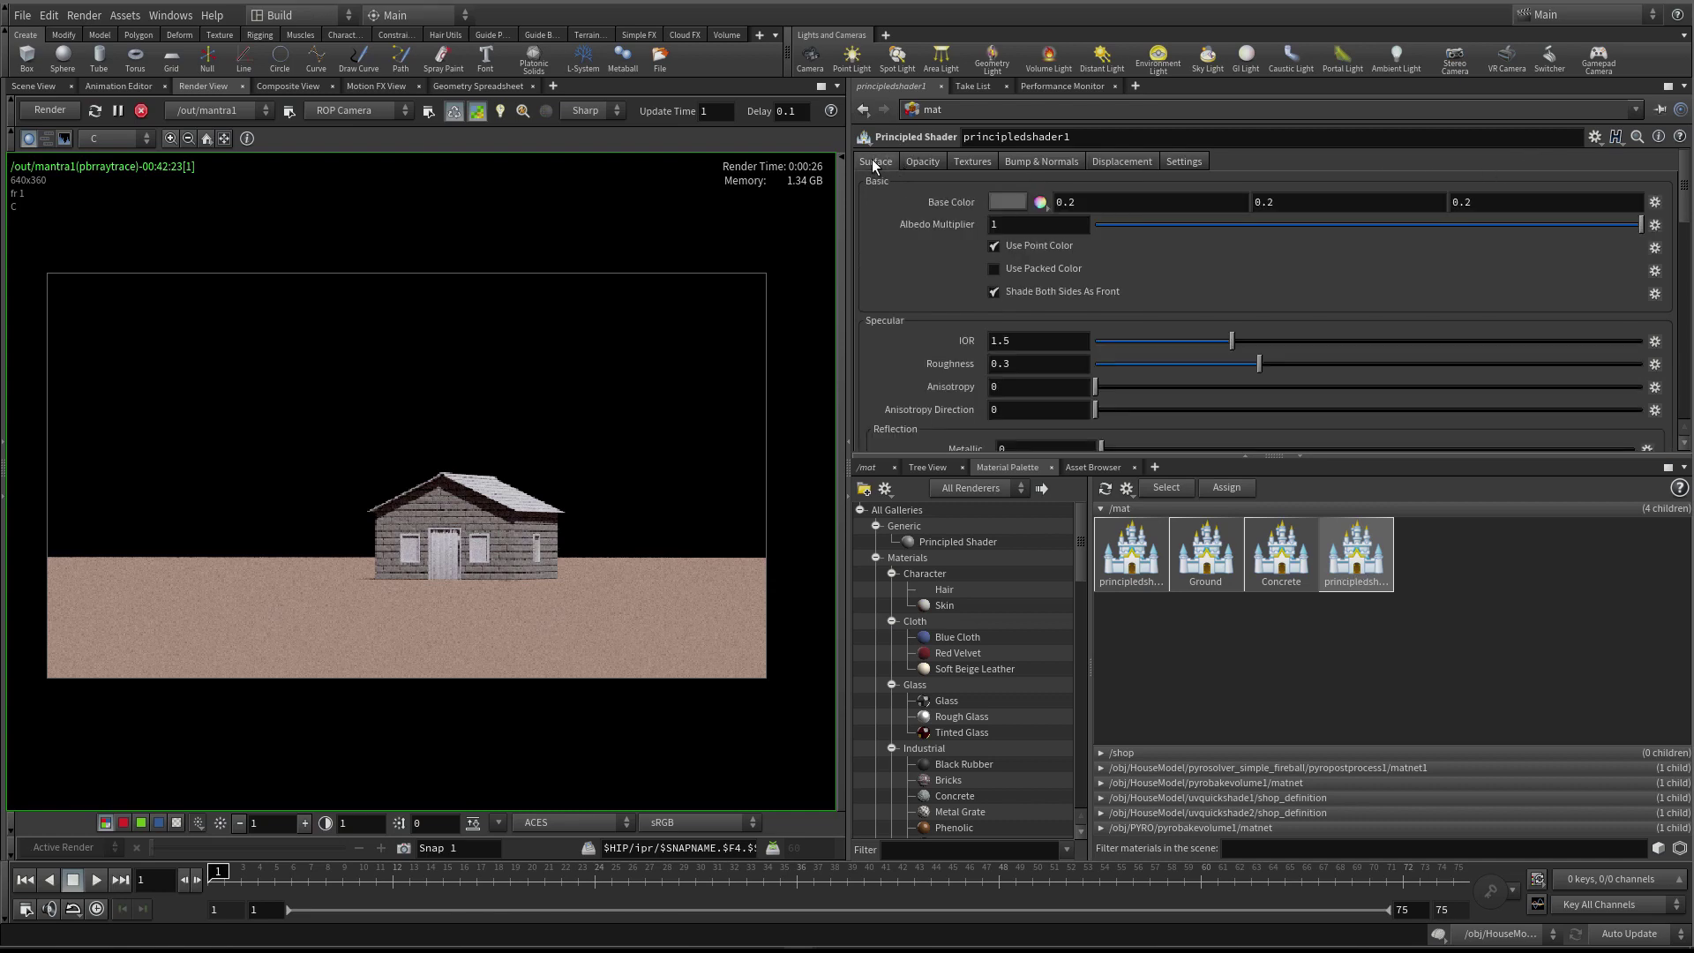
{"action": "left_click", "coordinate": [1006, 202]}
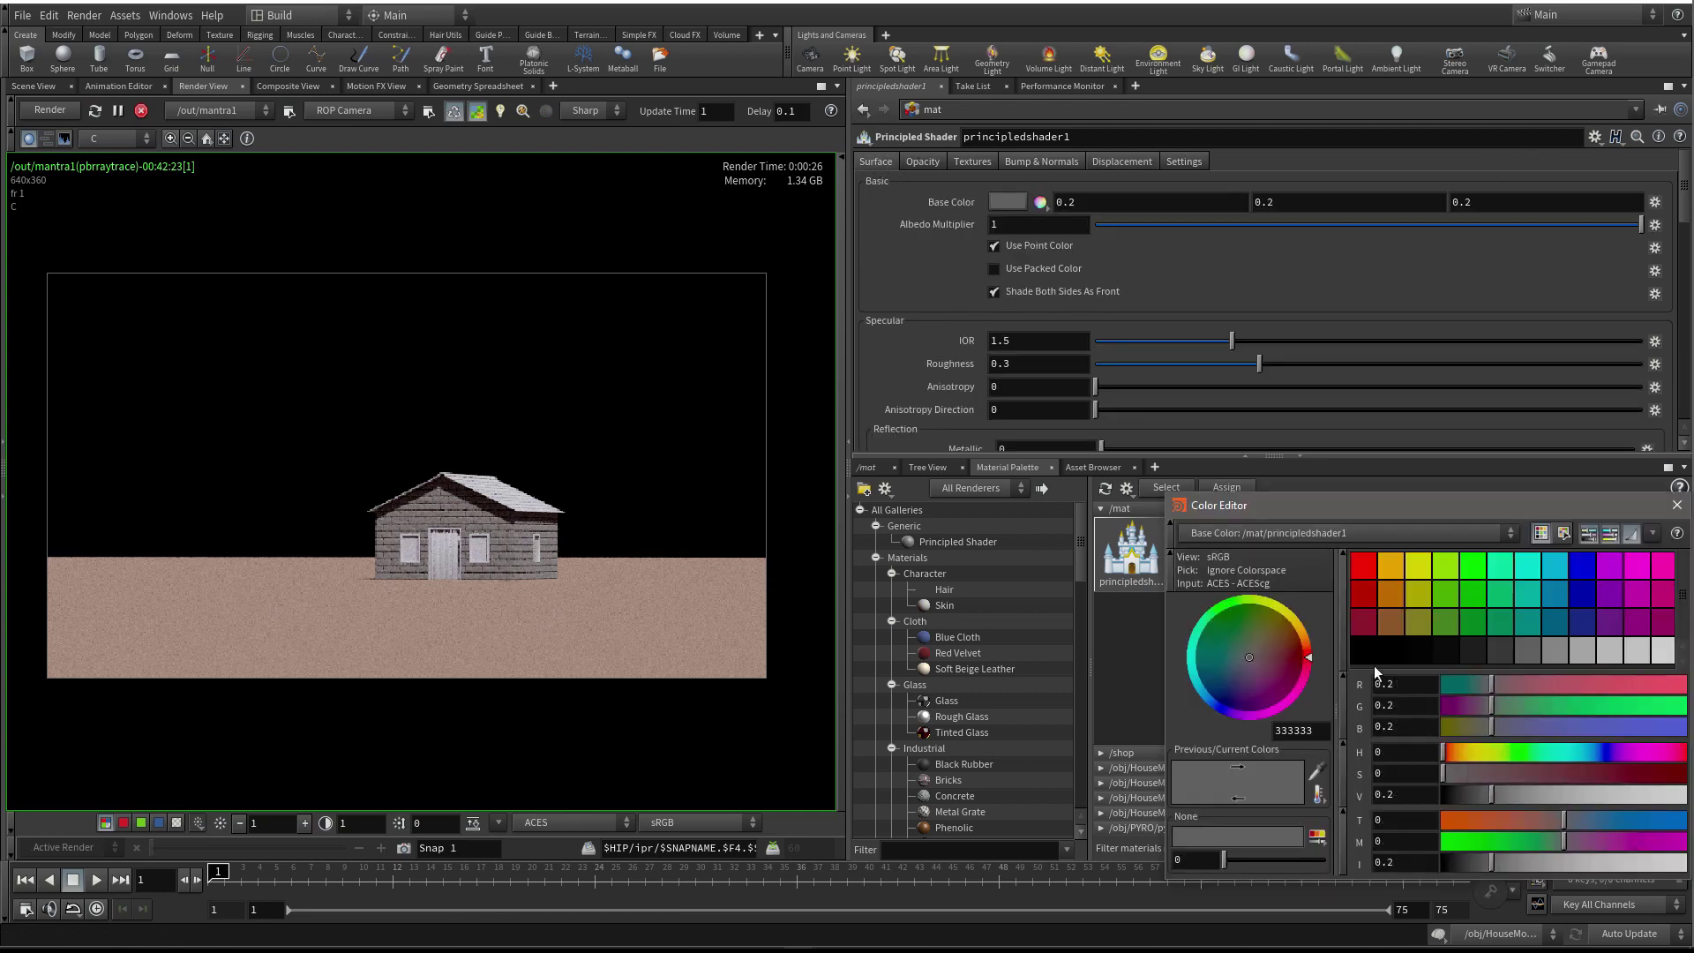
{"action": "left_click_drag", "start_coordinate": [1495, 770], "coordinate": [1652, 777]}
{"action": "left_click", "coordinate": [1463, 752]}
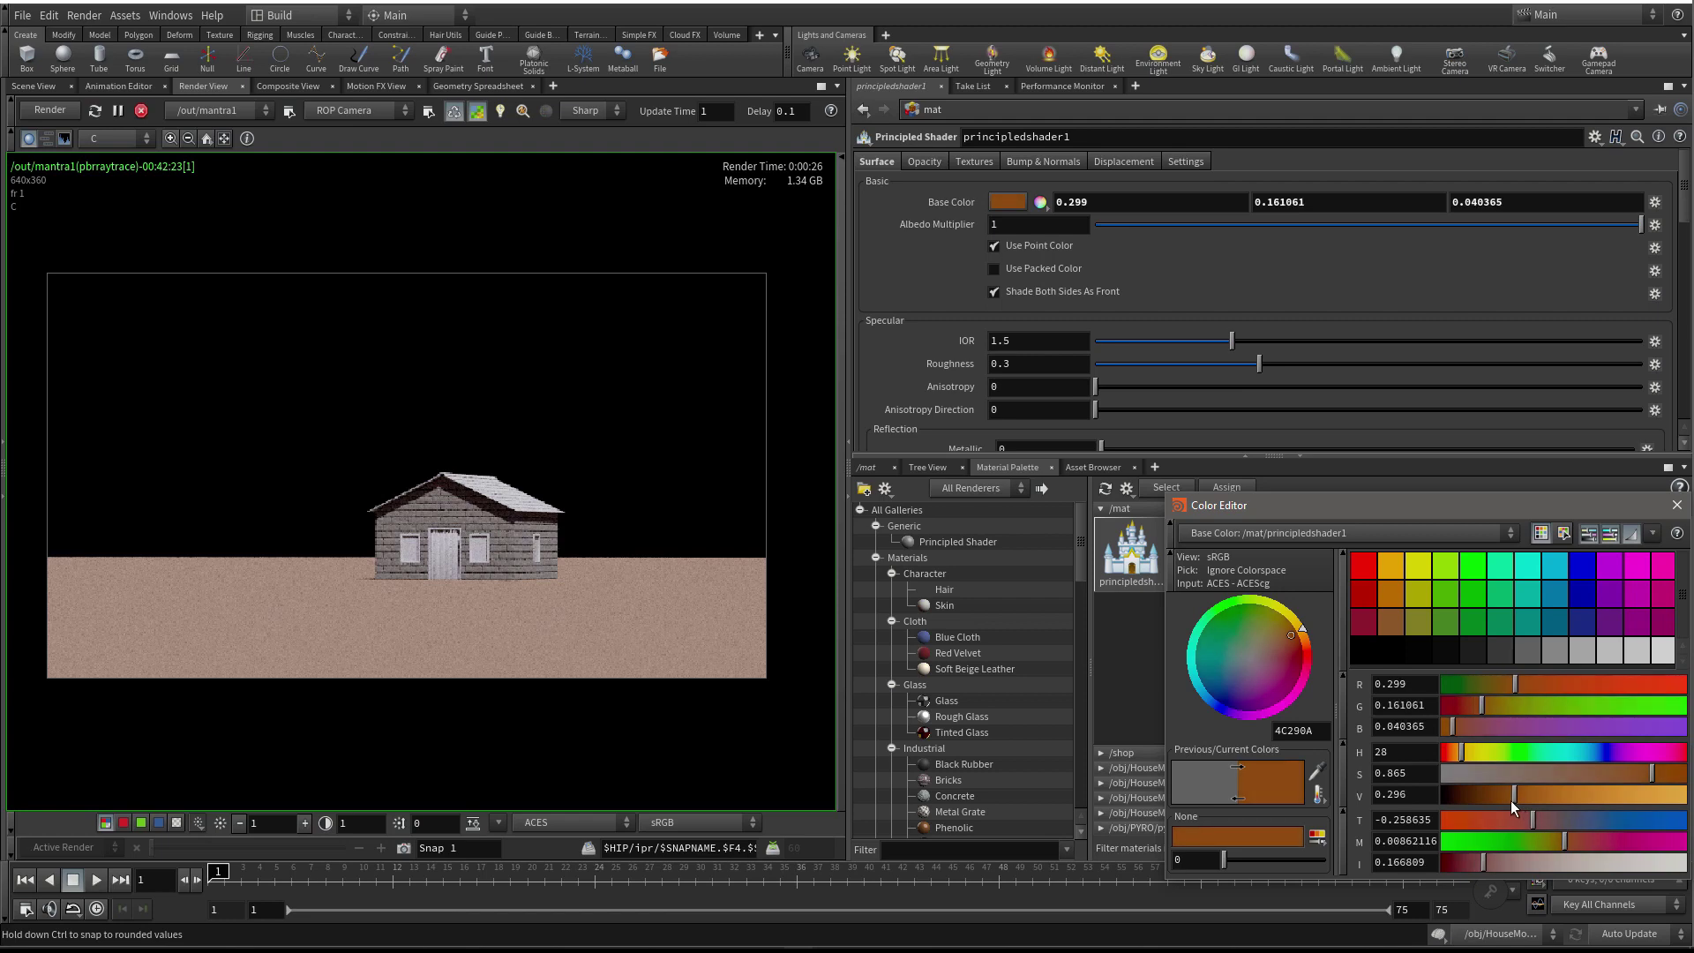
{"action": "left_click_drag", "start_coordinate": [1512, 801], "coordinate": [1480, 801]}
{"action": "left_click", "coordinate": [1588, 775]}
{"action": "left_click_drag", "start_coordinate": [1589, 777], "coordinate": [1604, 777]}
{"action": "left_click", "coordinate": [1472, 797]}
{"action": "left_click_drag", "start_coordinate": [1473, 798], "coordinate": [1477, 797]}
{"action": "left_click_drag", "start_coordinate": [1569, 771], "coordinate": [1586, 774]}
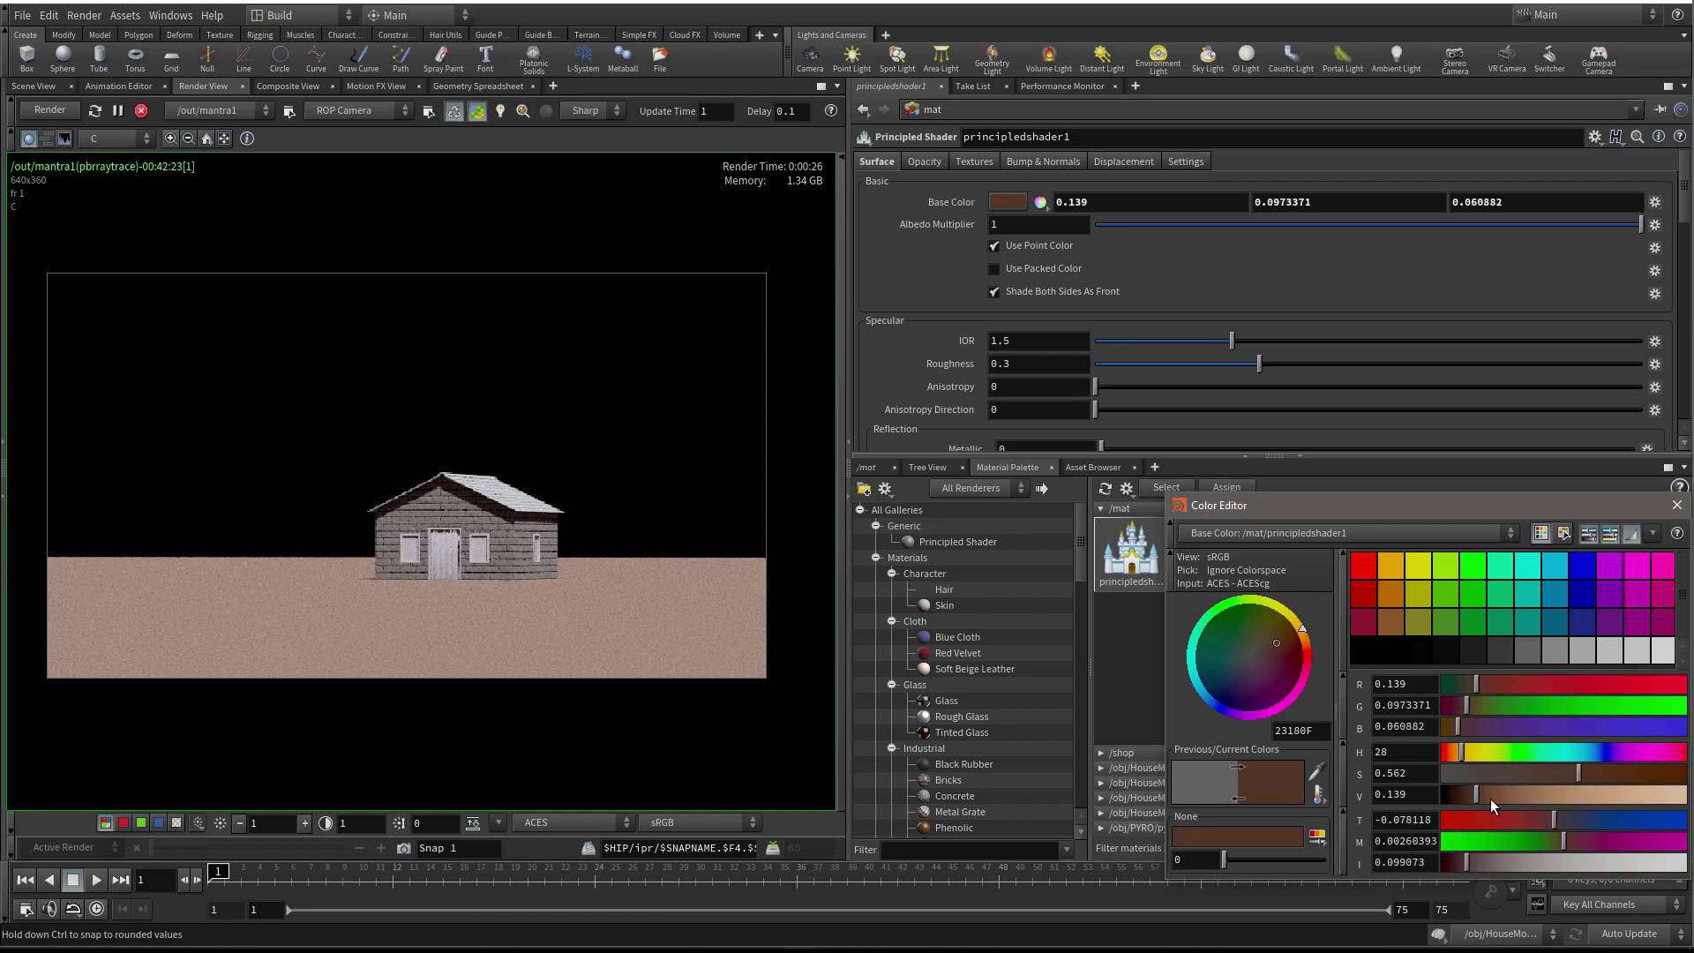
{"action": "left_click_drag", "start_coordinate": [1475, 796], "coordinate": [1480, 796]}
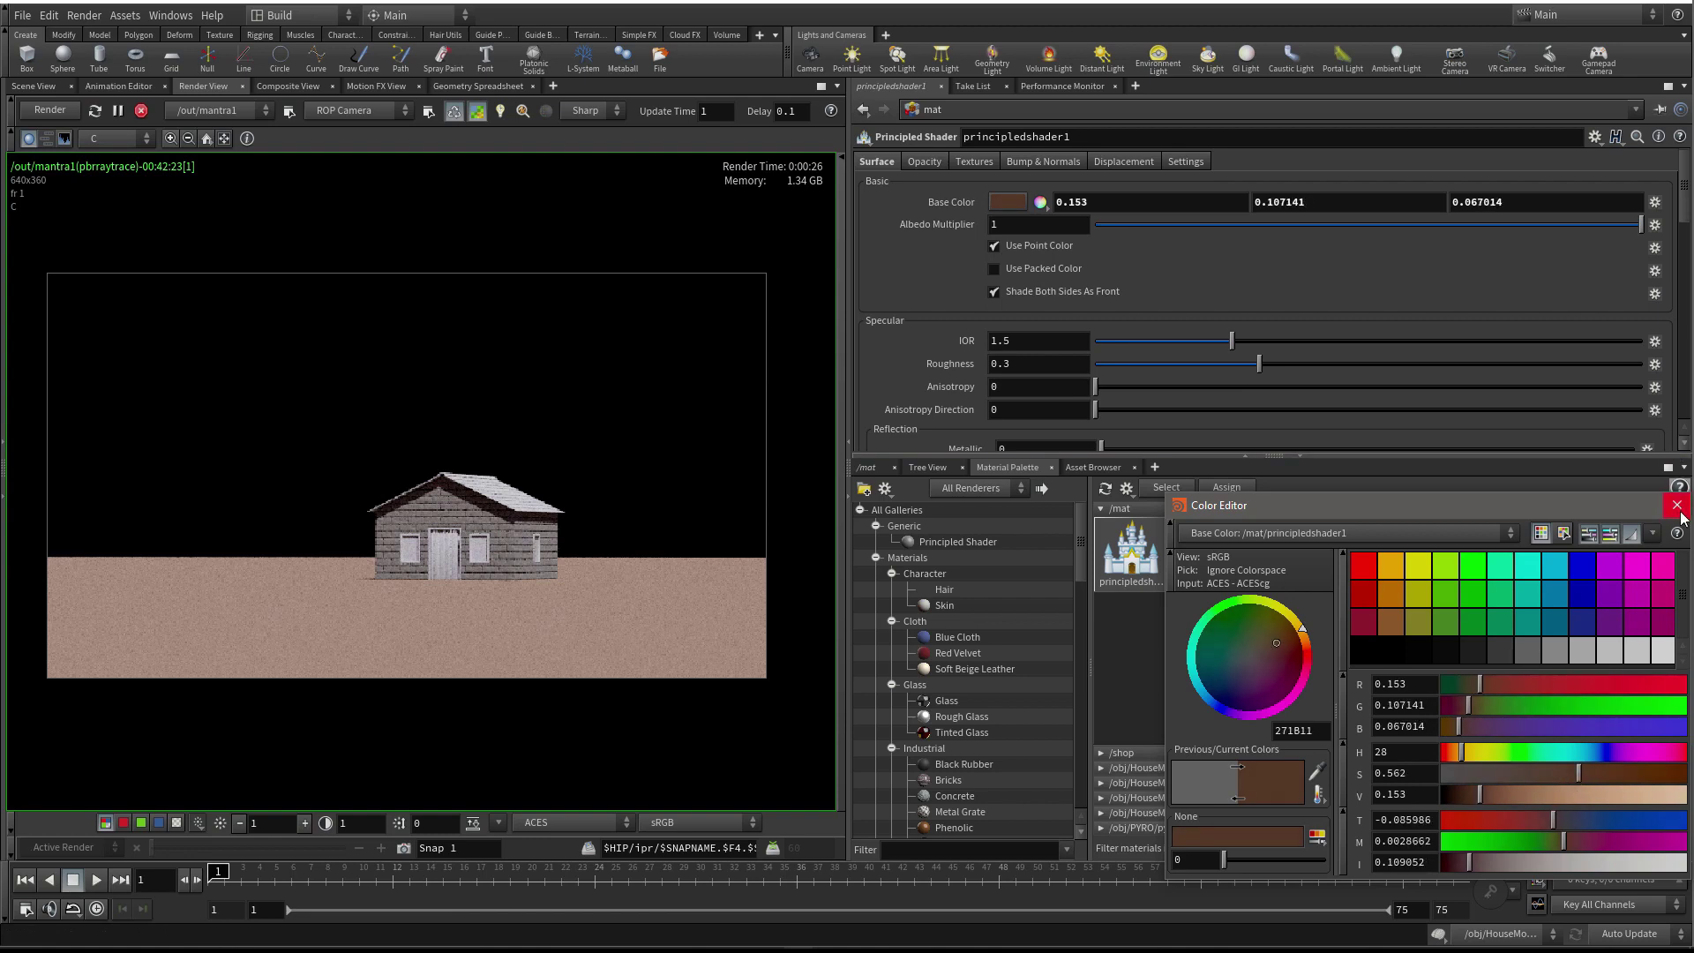
{"action": "left_click", "coordinate": [1676, 505]}
Set the brown shader's roughness to 0.918 and its reflectivity to 0.015
{"action": "scroll", "coordinate": [1041, 317], "scroll_direction": "down", "scroll_amount": 2}
{"action": "left_click_drag", "start_coordinate": [1101, 381], "coordinate": [1117, 381]}
{"action": "left_click_drag", "start_coordinate": [1301, 275], "coordinate": [1480, 276]}
{"action": "left_click_drag", "start_coordinate": [1357, 277], "coordinate": [1622, 272]}
{"action": "left_click_drag", "start_coordinate": [1114, 382], "coordinate": [1109, 382]}
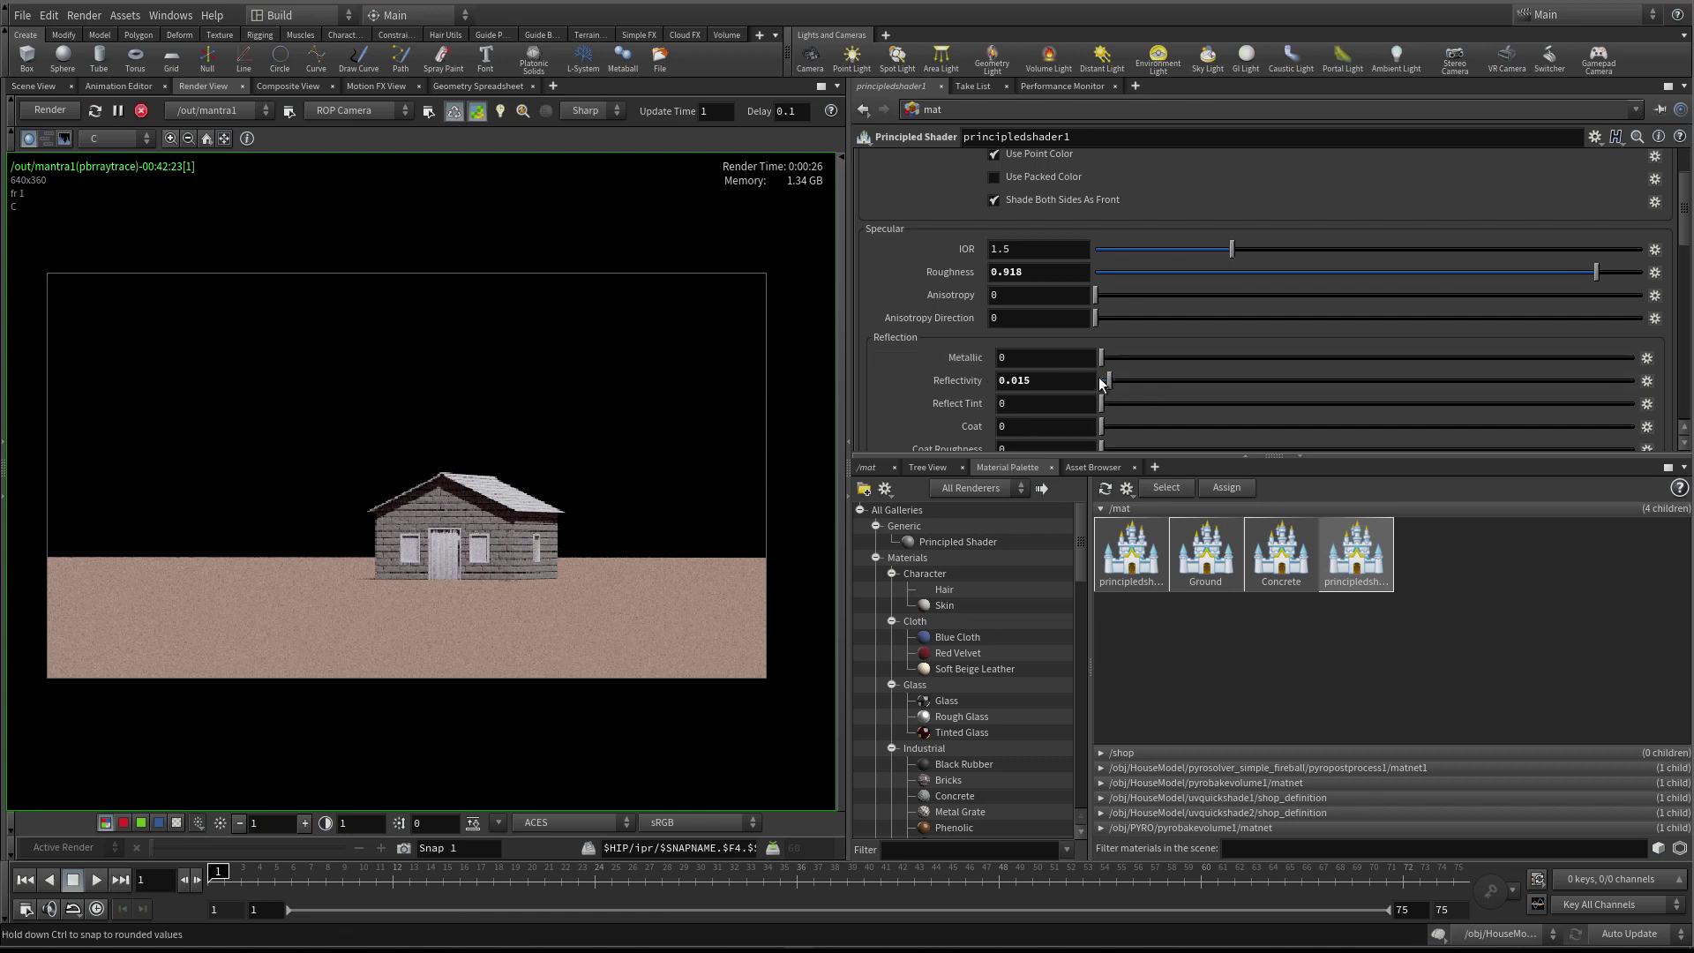
{"action": "scroll", "coordinate": [1097, 381], "scroll_direction": "up", "scroll_amount": 4}
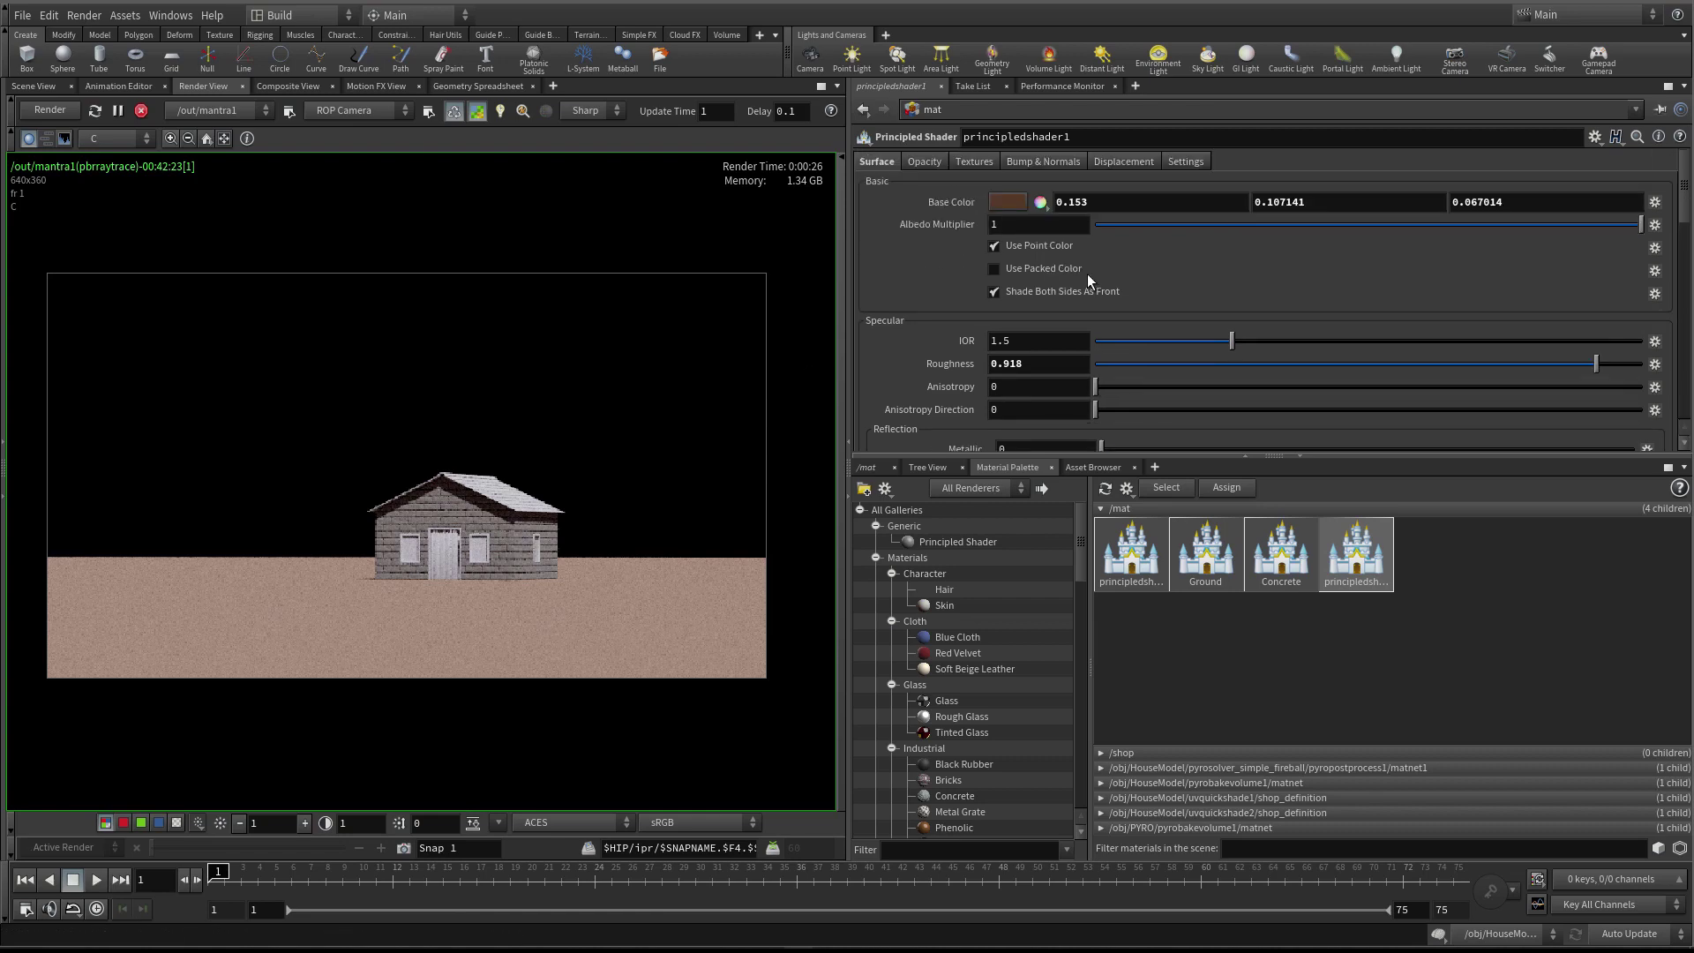
{"action": "scroll", "coordinate": [944, 338], "scroll_direction": "down", "scroll_amount": 2}
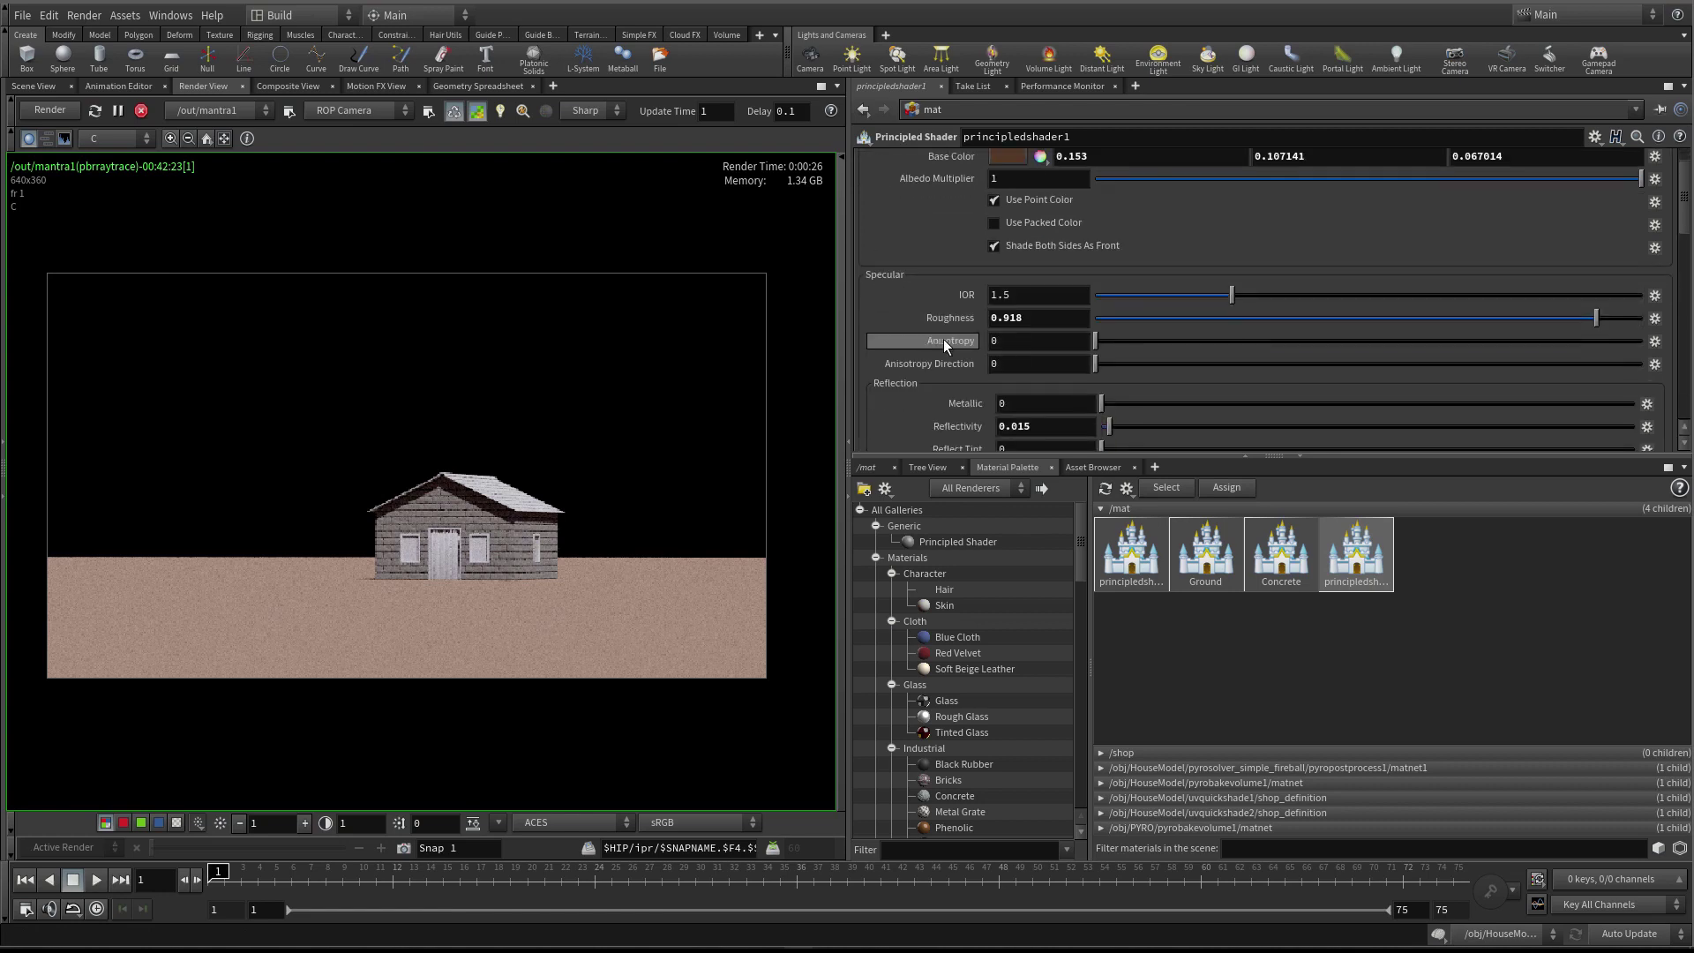
{"action": "scroll", "coordinate": [944, 342], "scroll_direction": "up", "scroll_amount": 2}
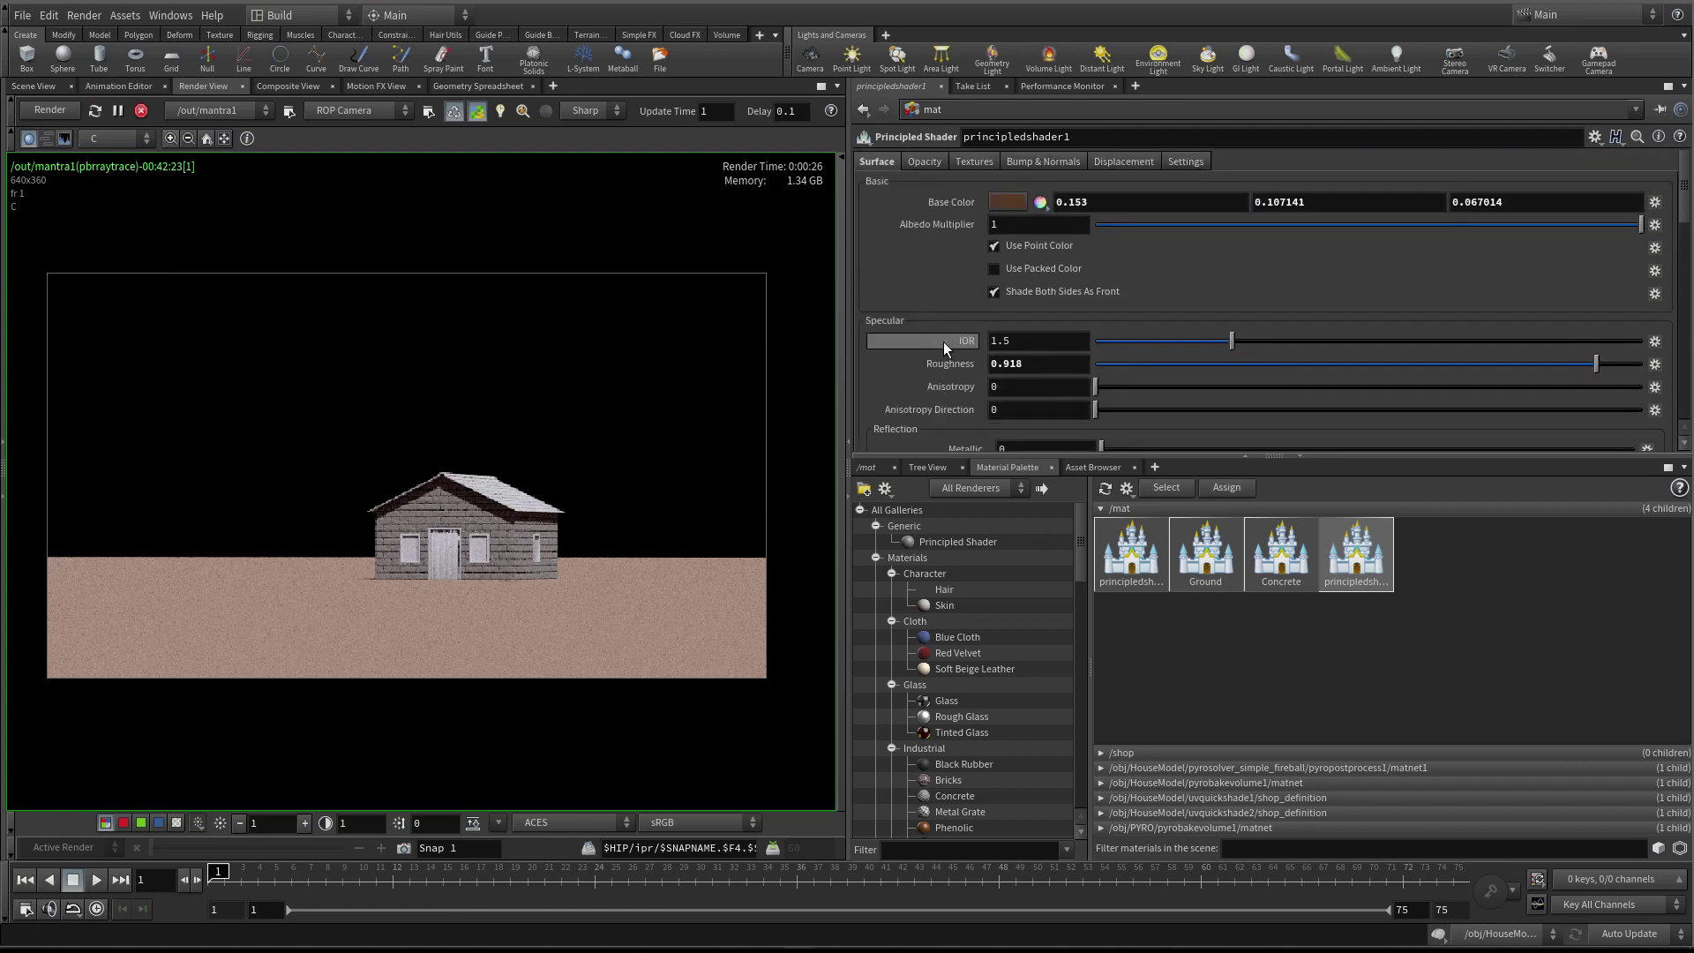
Rename the brown principled shader as Wood
{"action": "left_click", "coordinate": [1106, 138]}
{"action": "type", "text": "Wood"}
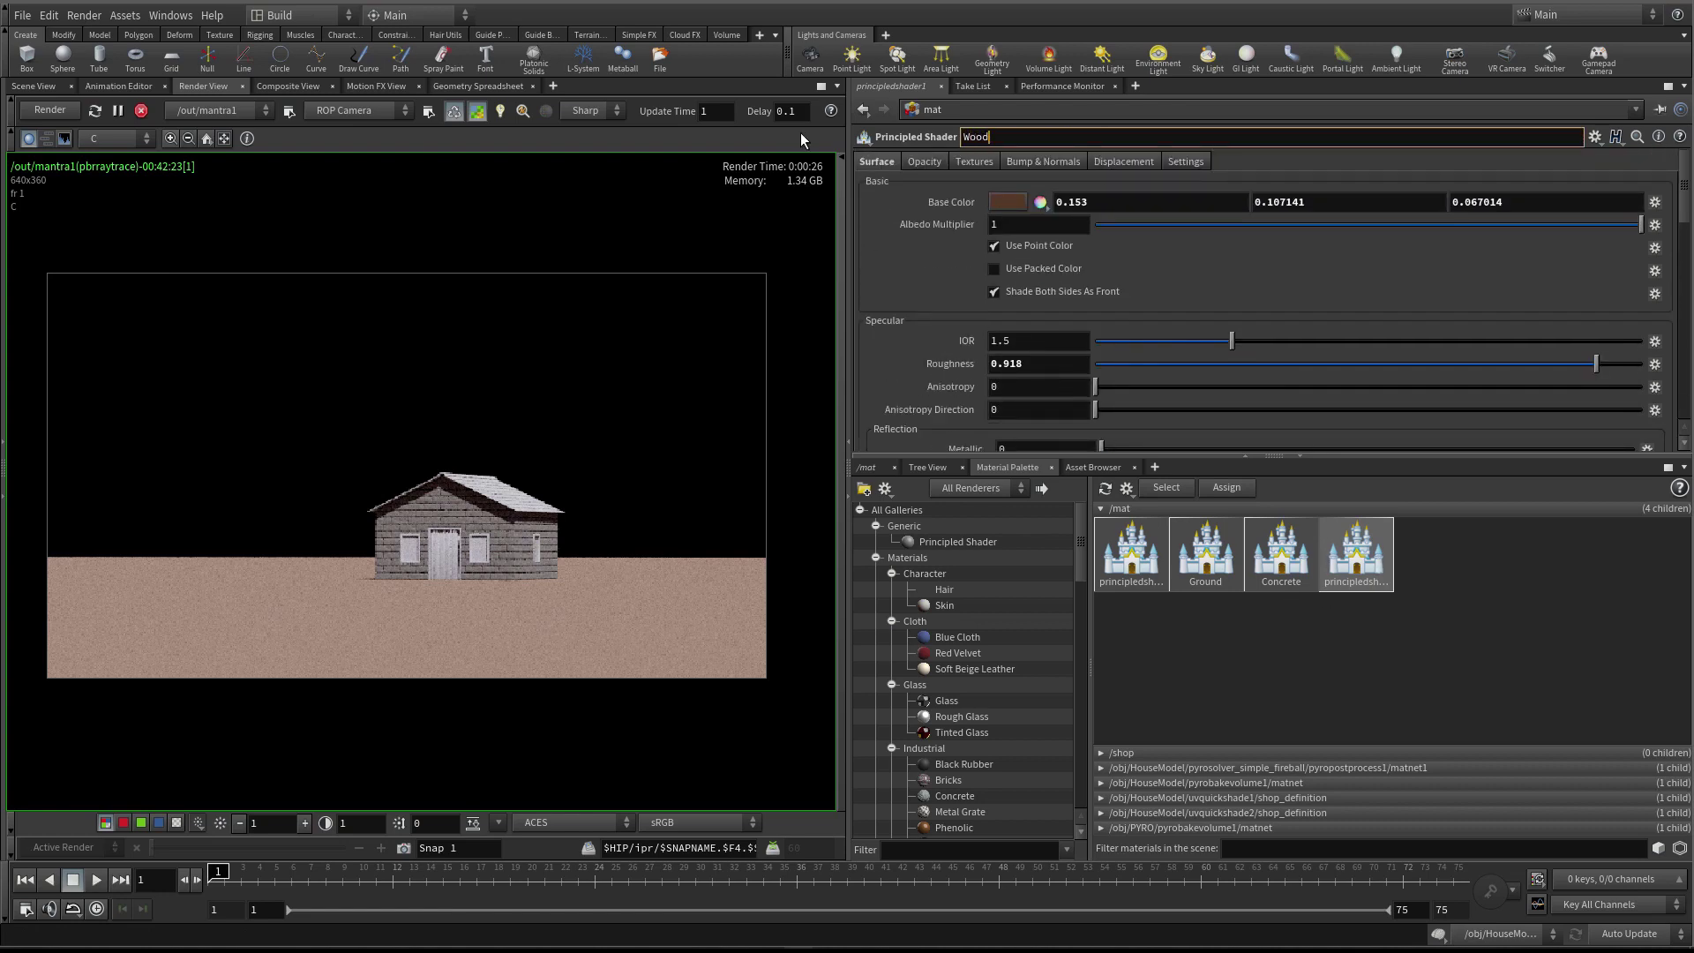
{"action": "key", "text": "Return"}
{"action": "left_click", "coordinate": [1293, 574]}
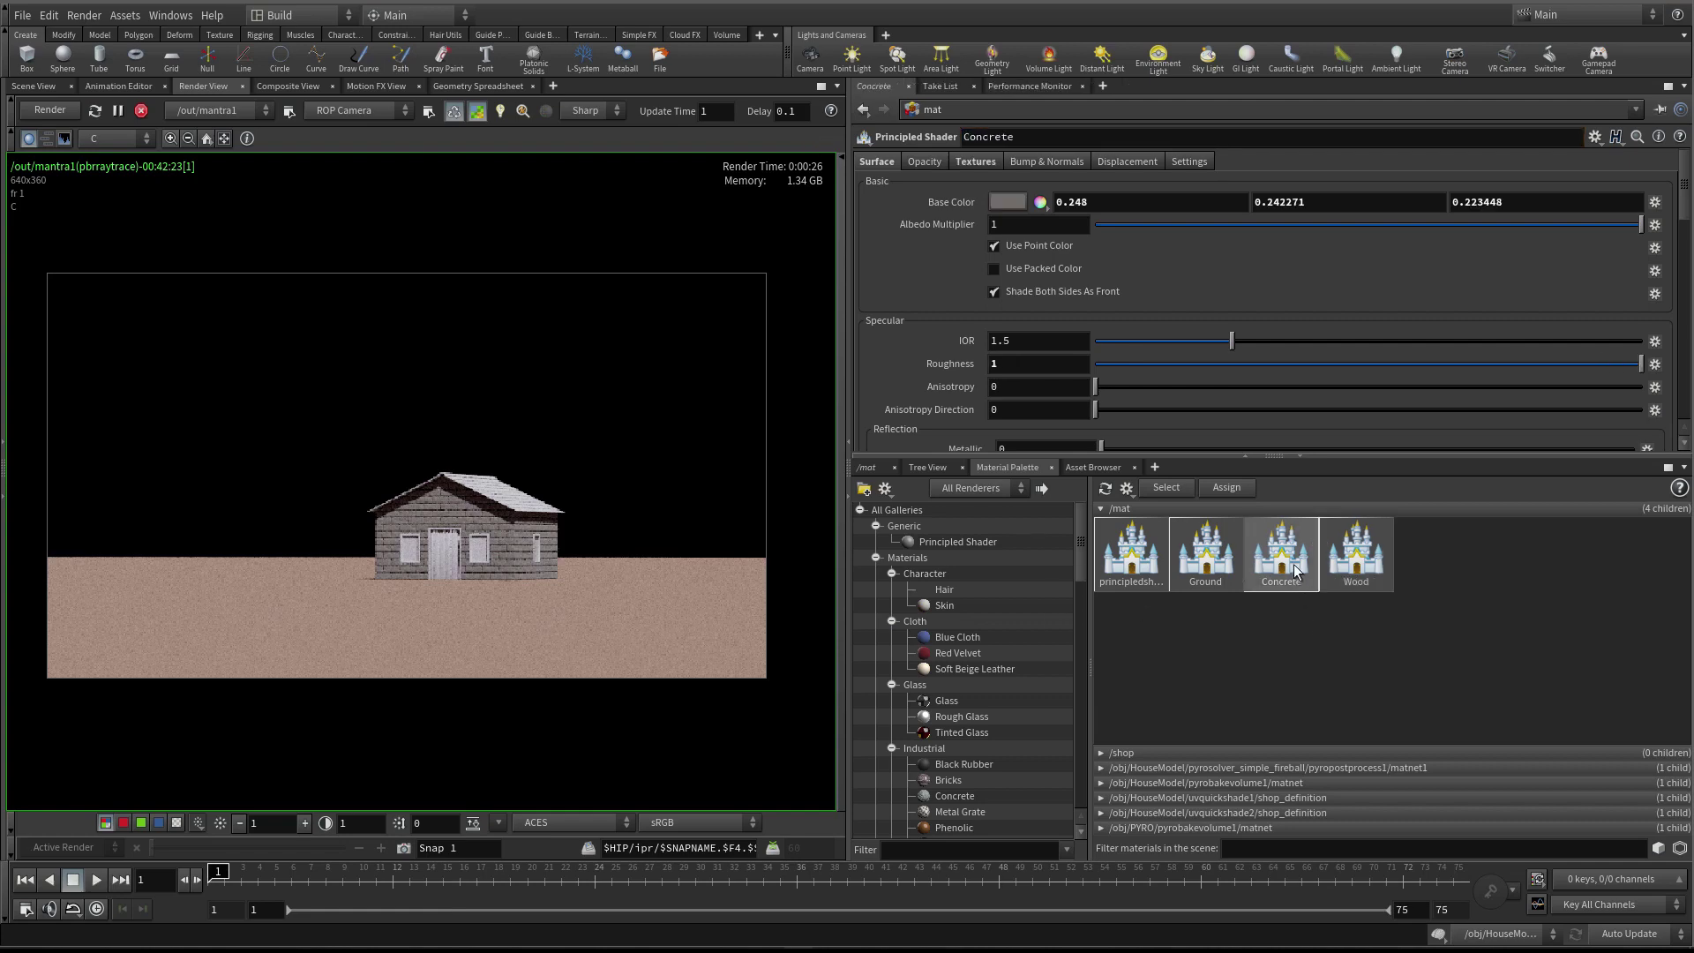
{"action": "right_click", "coordinate": [1280, 545]}
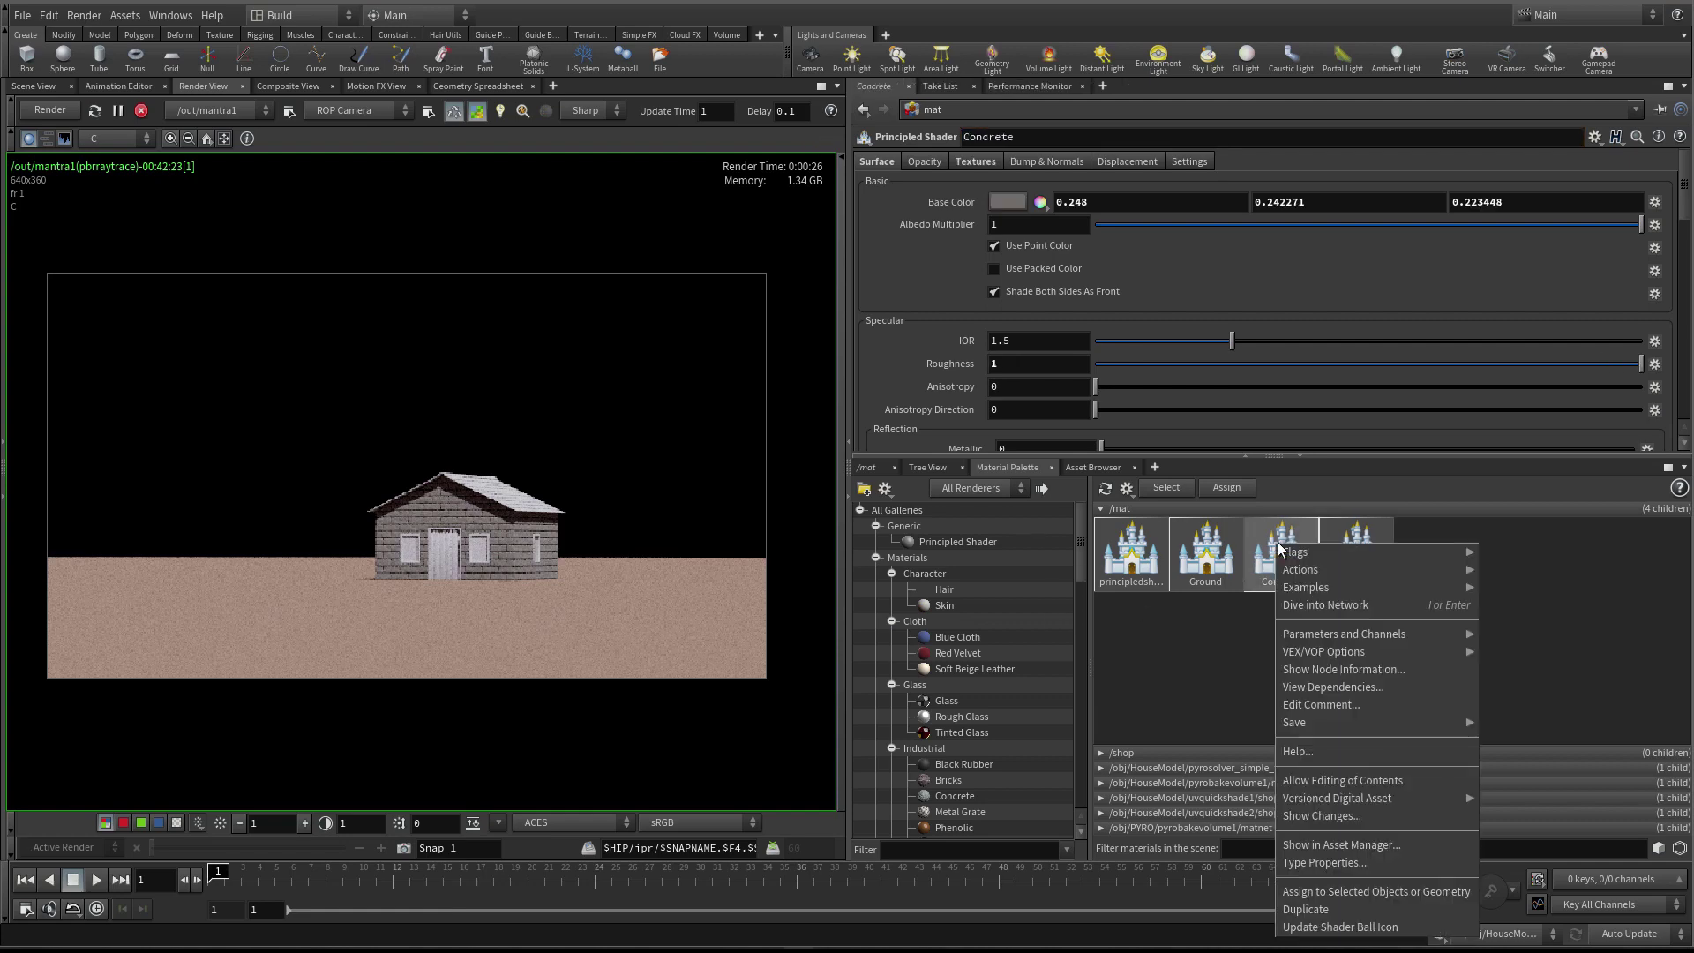
{"action": "mouse_move", "coordinate": [1306, 570]}
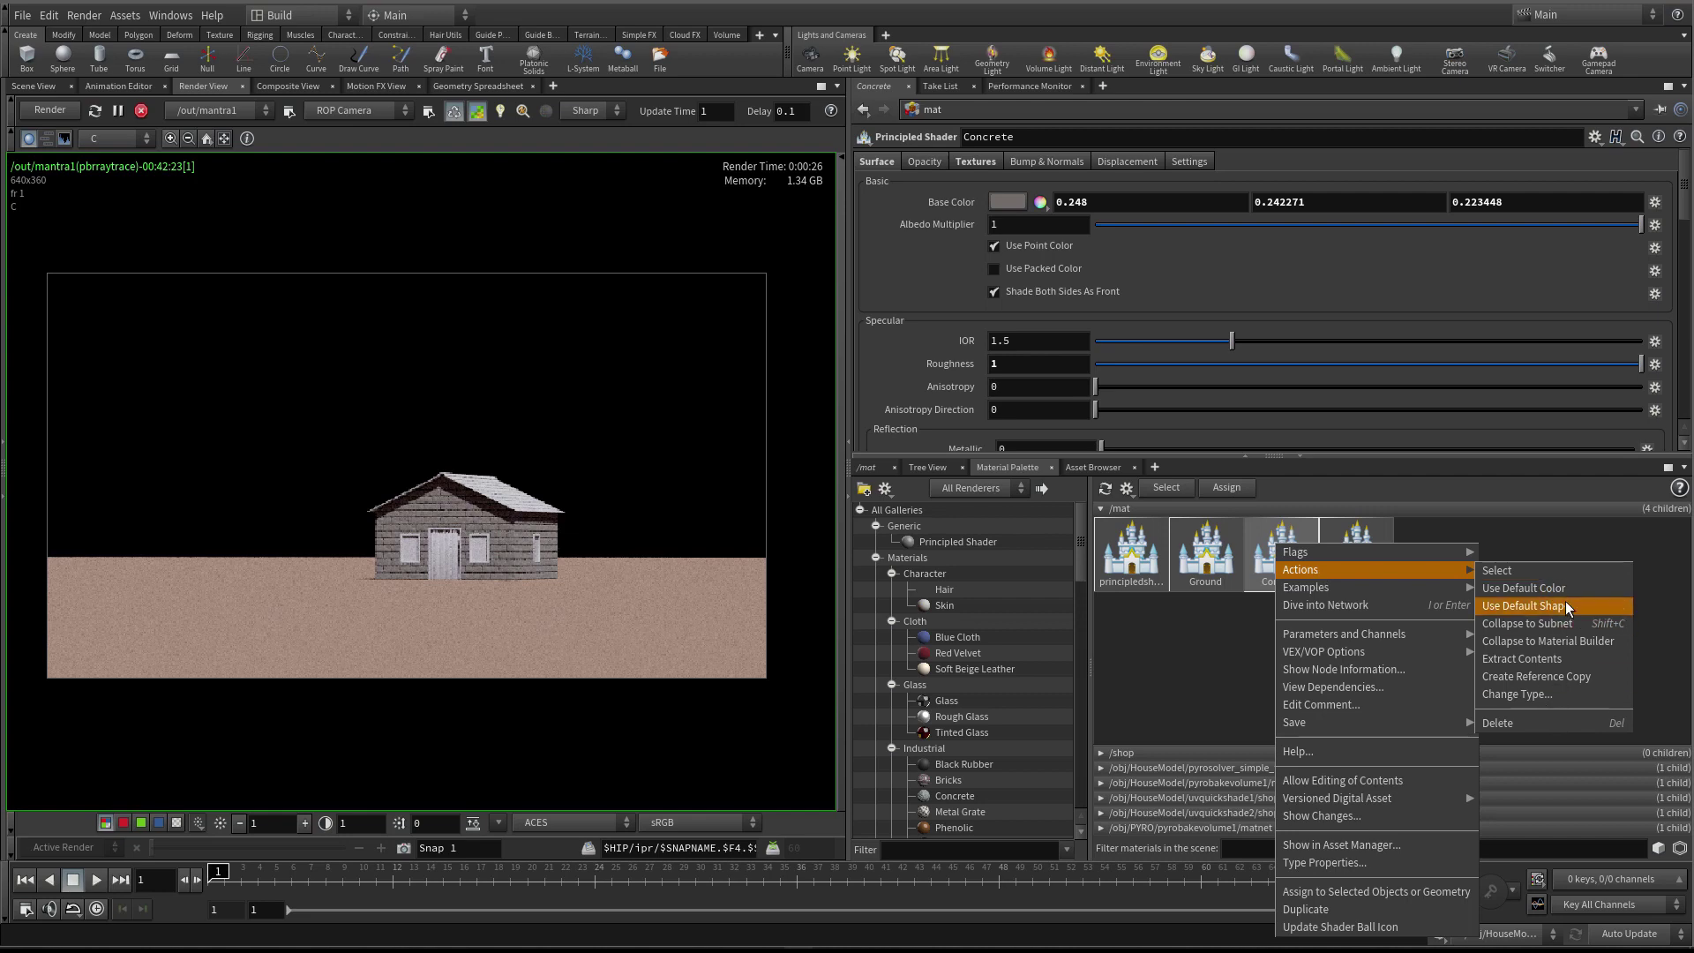
{"action": "mouse_move", "coordinate": [1383, 560]}
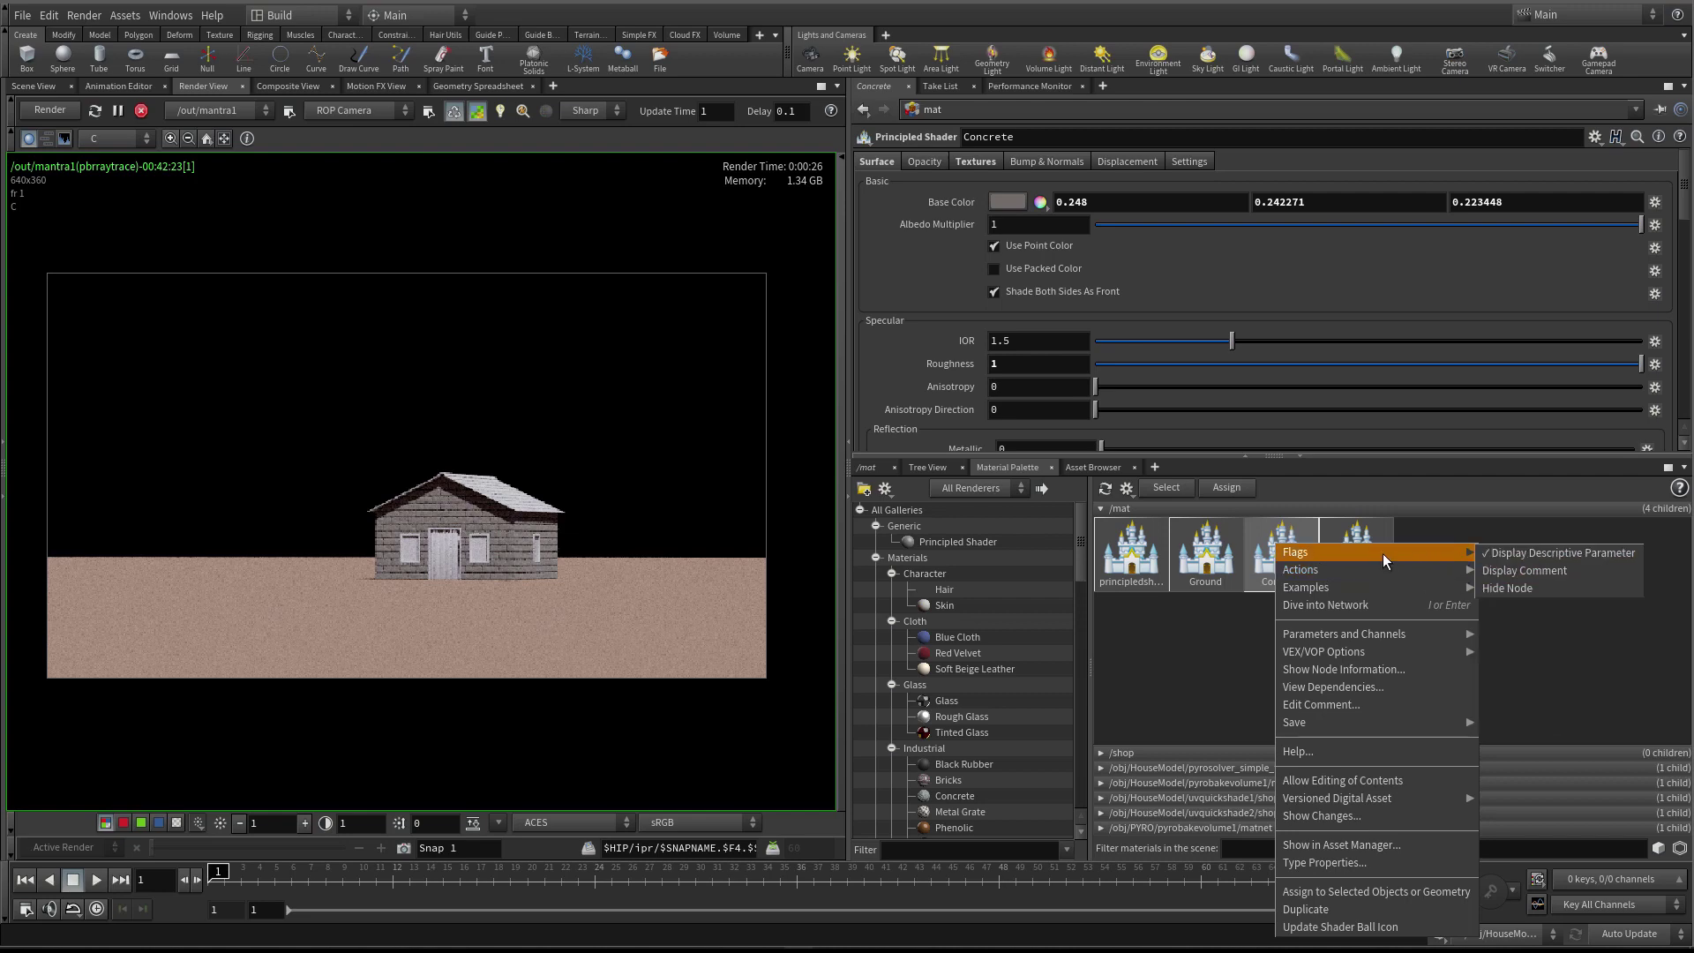
{"action": "key", "text": "Escape"}
{"action": "key", "text": "Escape"}
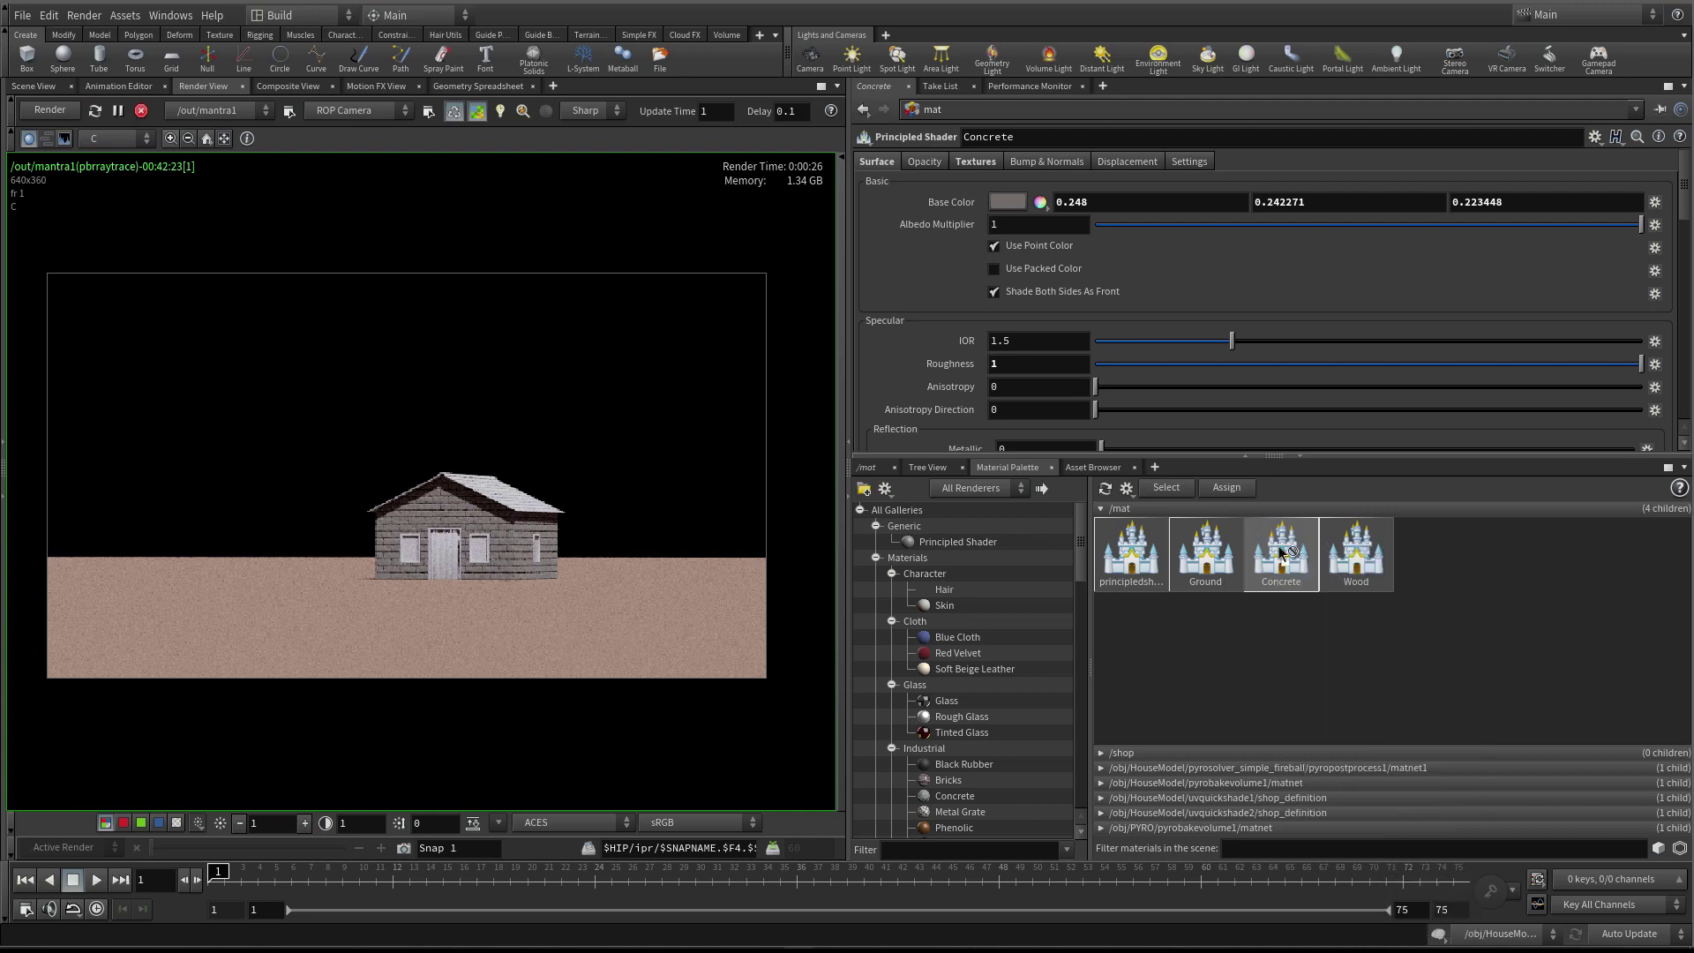
Duplicate the Concrete material and rename the copy as Tiles
{"action": "right_click", "coordinate": [1288, 558]}
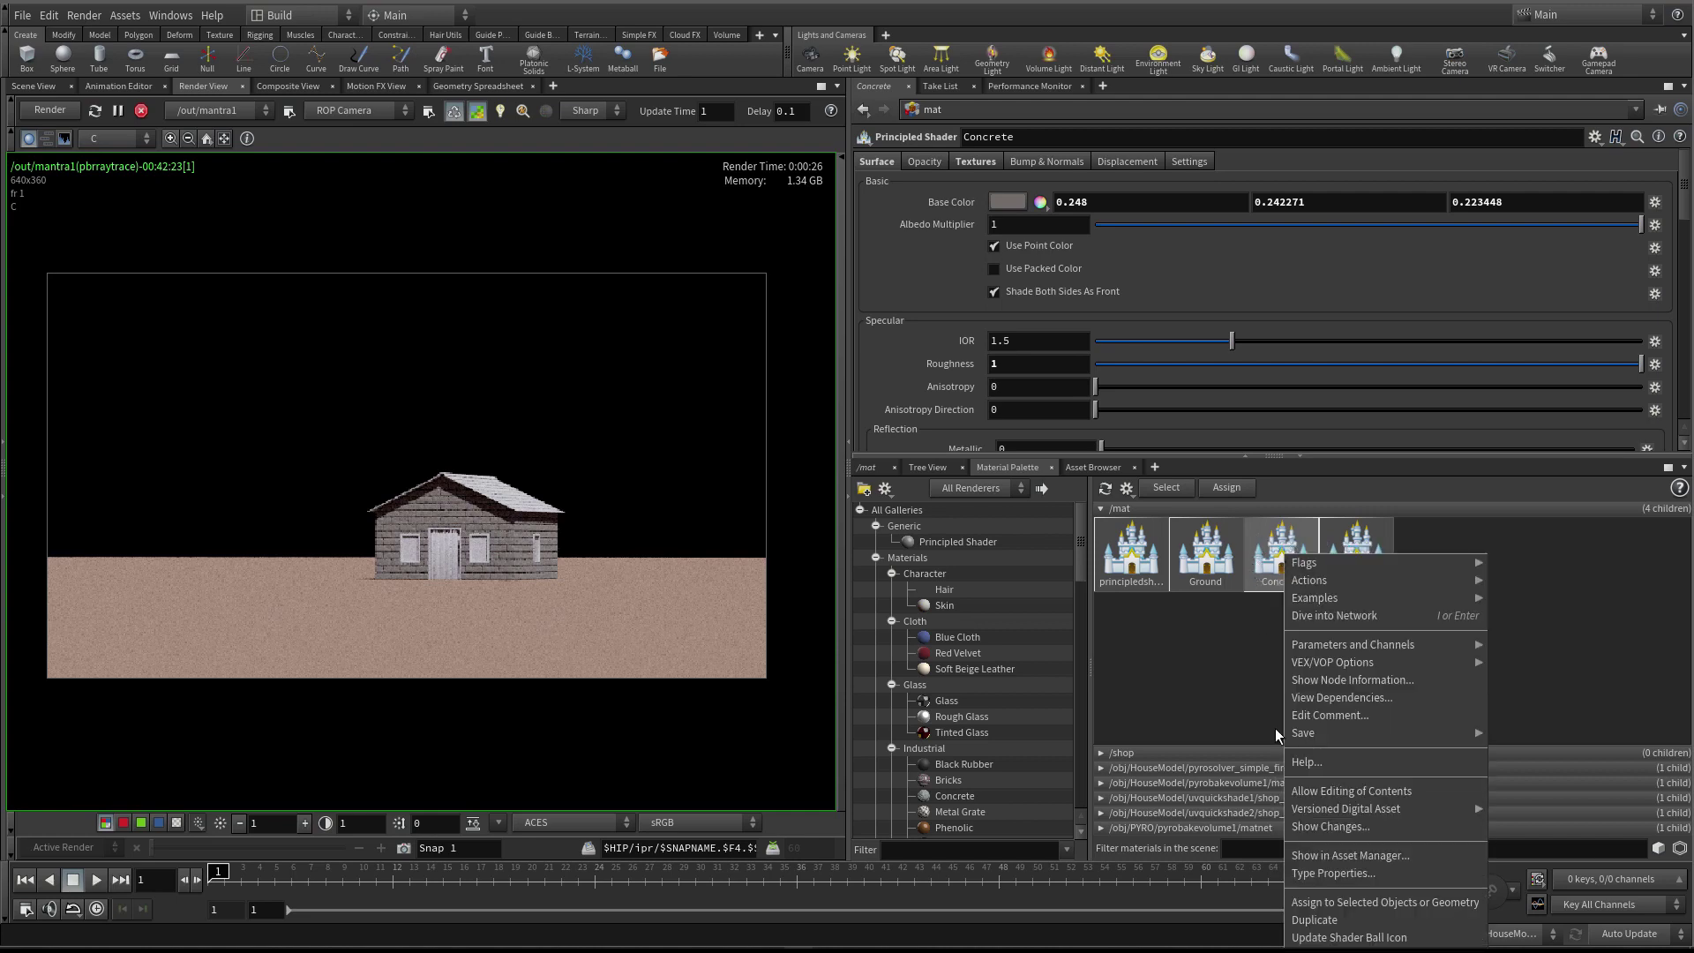
{"action": "left_click", "coordinate": [1342, 922]}
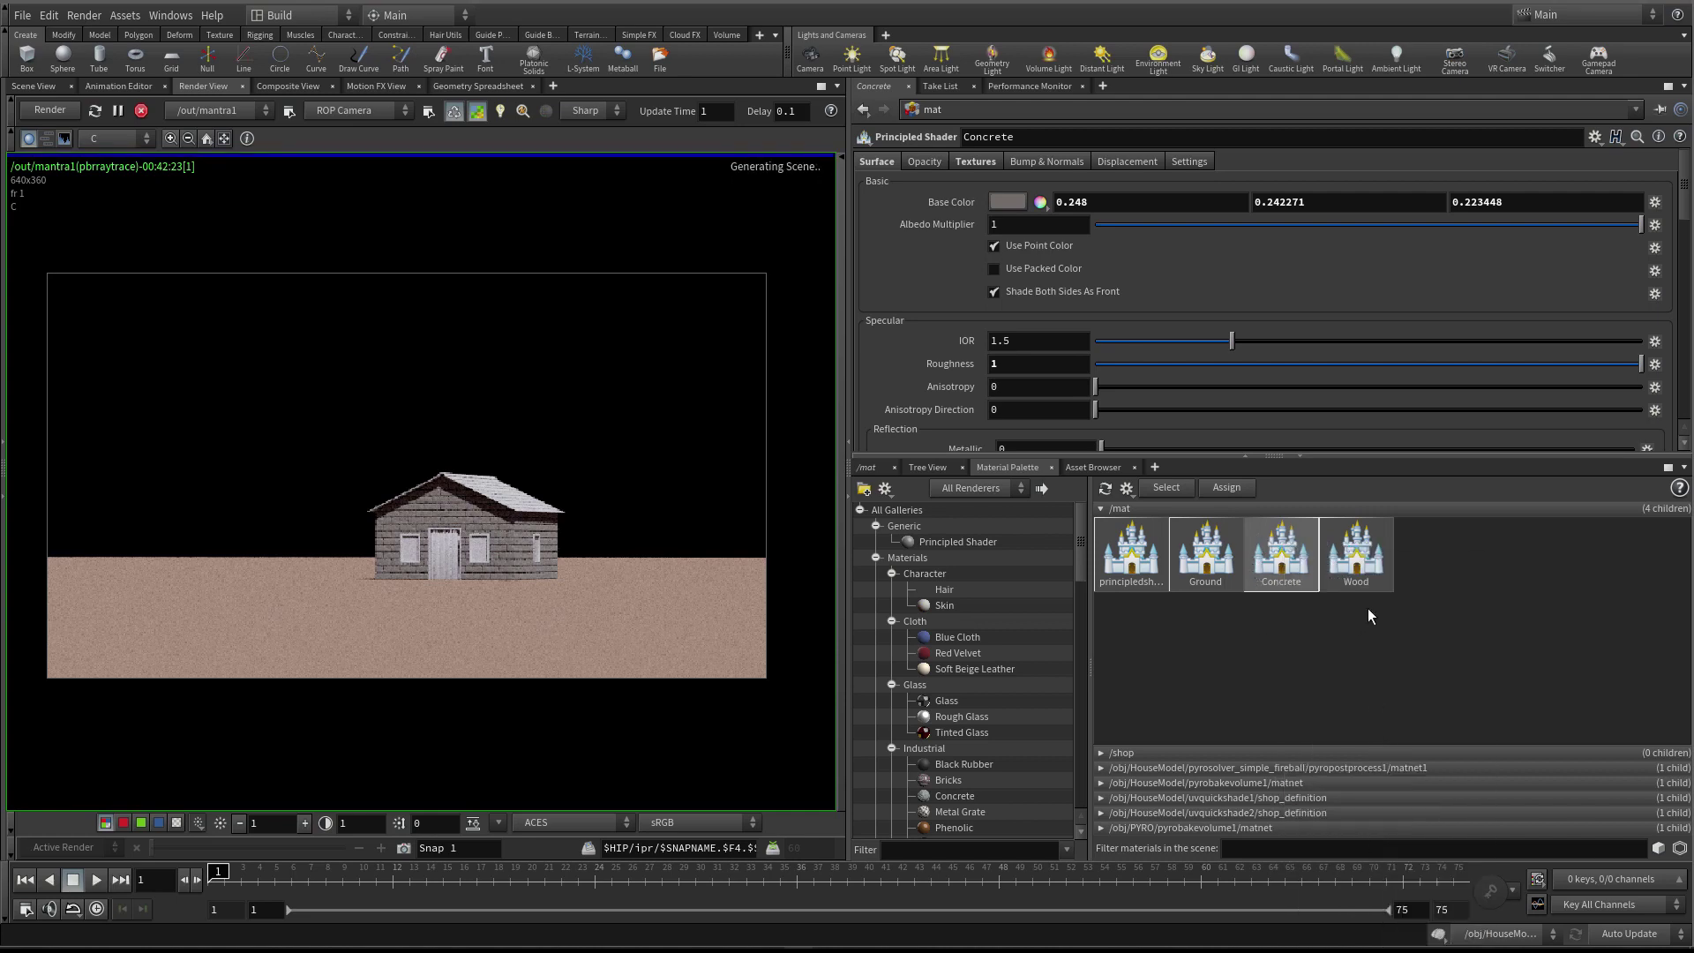
{"action": "left_click", "coordinate": [1423, 557]}
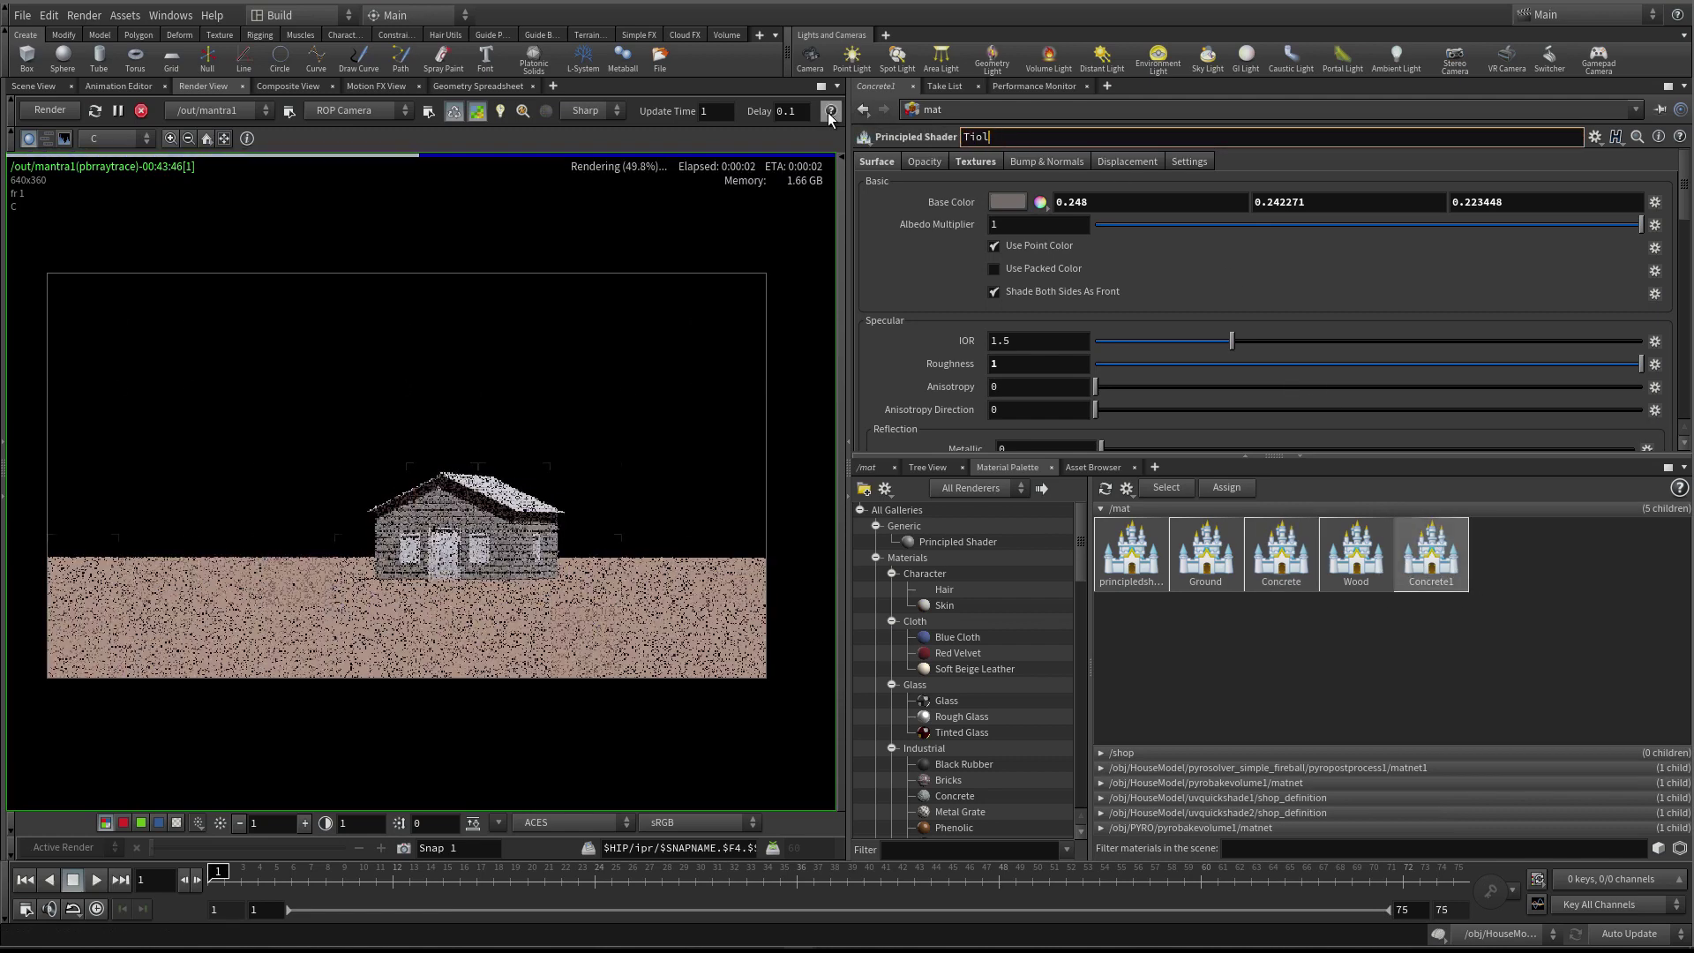
{"action": "type", "text": "Tiles"}
{"action": "key", "text": "Return"}
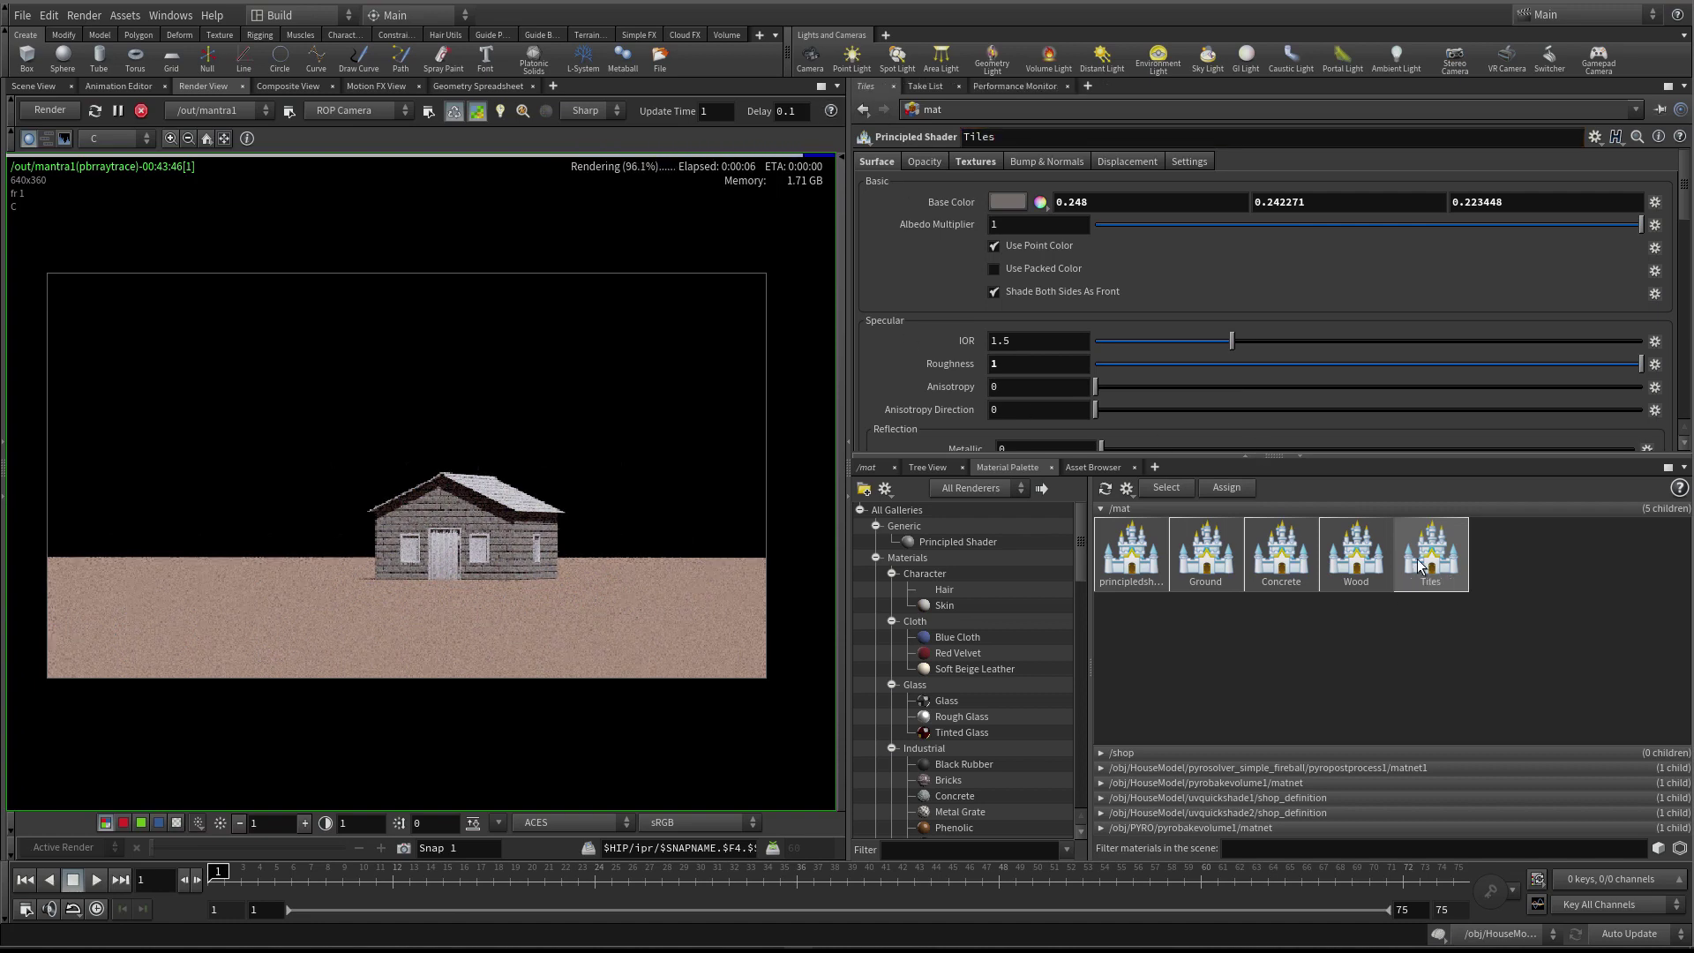
Set the Tiles shader's base color to a reddish brown of 0.27, 0.12546, 0.0729
{"action": "left_click", "coordinate": [1008, 200]}
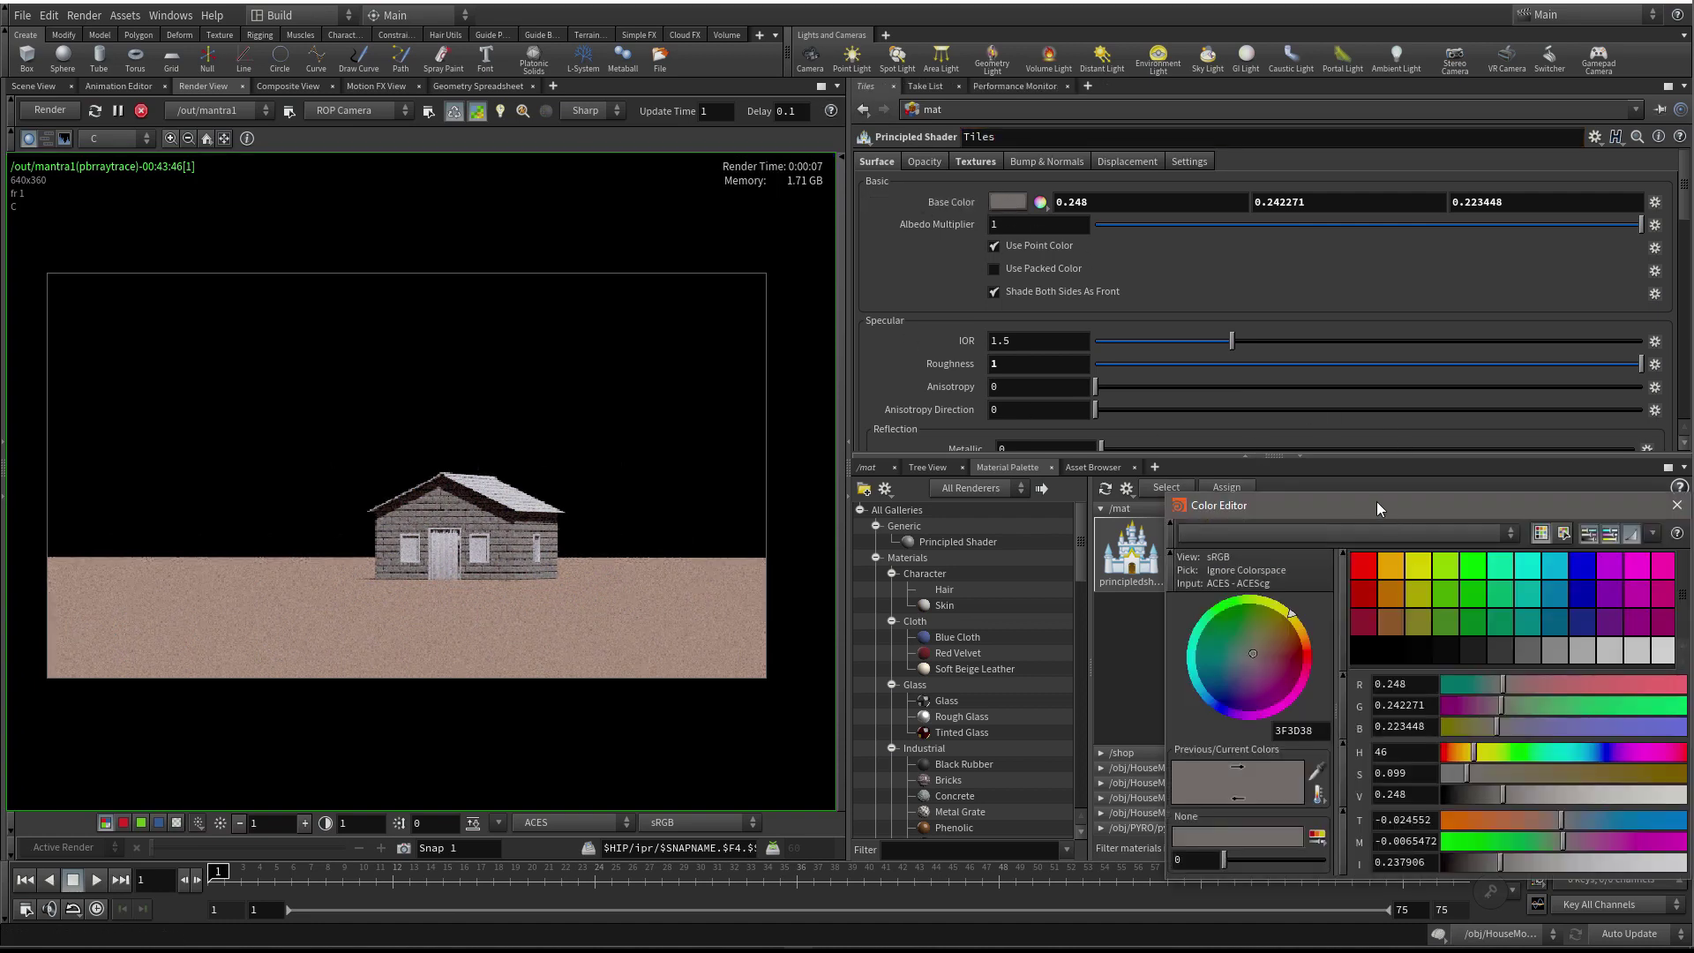
{"action": "left_click_drag", "start_coordinate": [1377, 503], "coordinate": [1261, 372]}
{"action": "left_click", "coordinate": [1268, 464]}
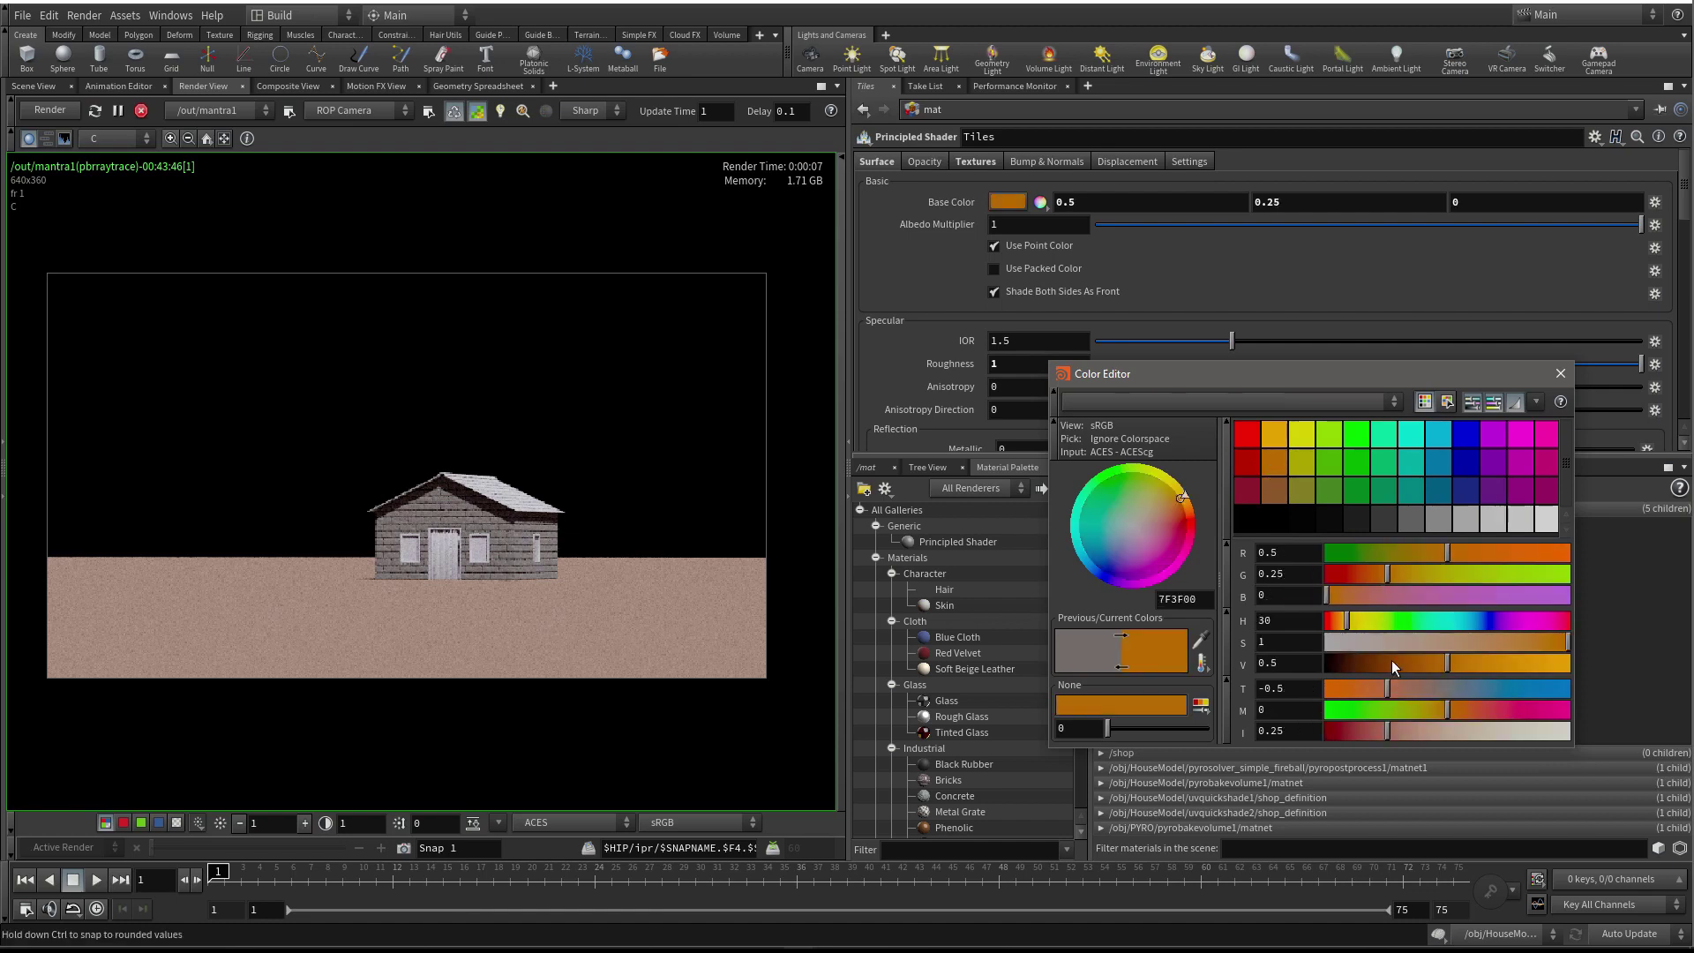
{"action": "left_click_drag", "start_coordinate": [1385, 574], "coordinate": [1373, 574]}
{"action": "left_click_drag", "start_coordinate": [1538, 642], "coordinate": [1390, 664]}
{"action": "mouse_move", "coordinate": [1507, 640]}
{"action": "left_mouse_down"}
{"action": "mouse_move", "coordinate": [1525, 641]}
{"action": "mouse_move", "coordinate": [1491, 644]}
{"action": "mouse_move", "coordinate": [1526, 644]}
{"action": "left_mouse_up"}
{"action": "left_click_drag", "start_coordinate": [1343, 621], "coordinate": [1374, 659]}
{"action": "left_click_drag", "start_coordinate": [1539, 651], "coordinate": [1491, 642]}
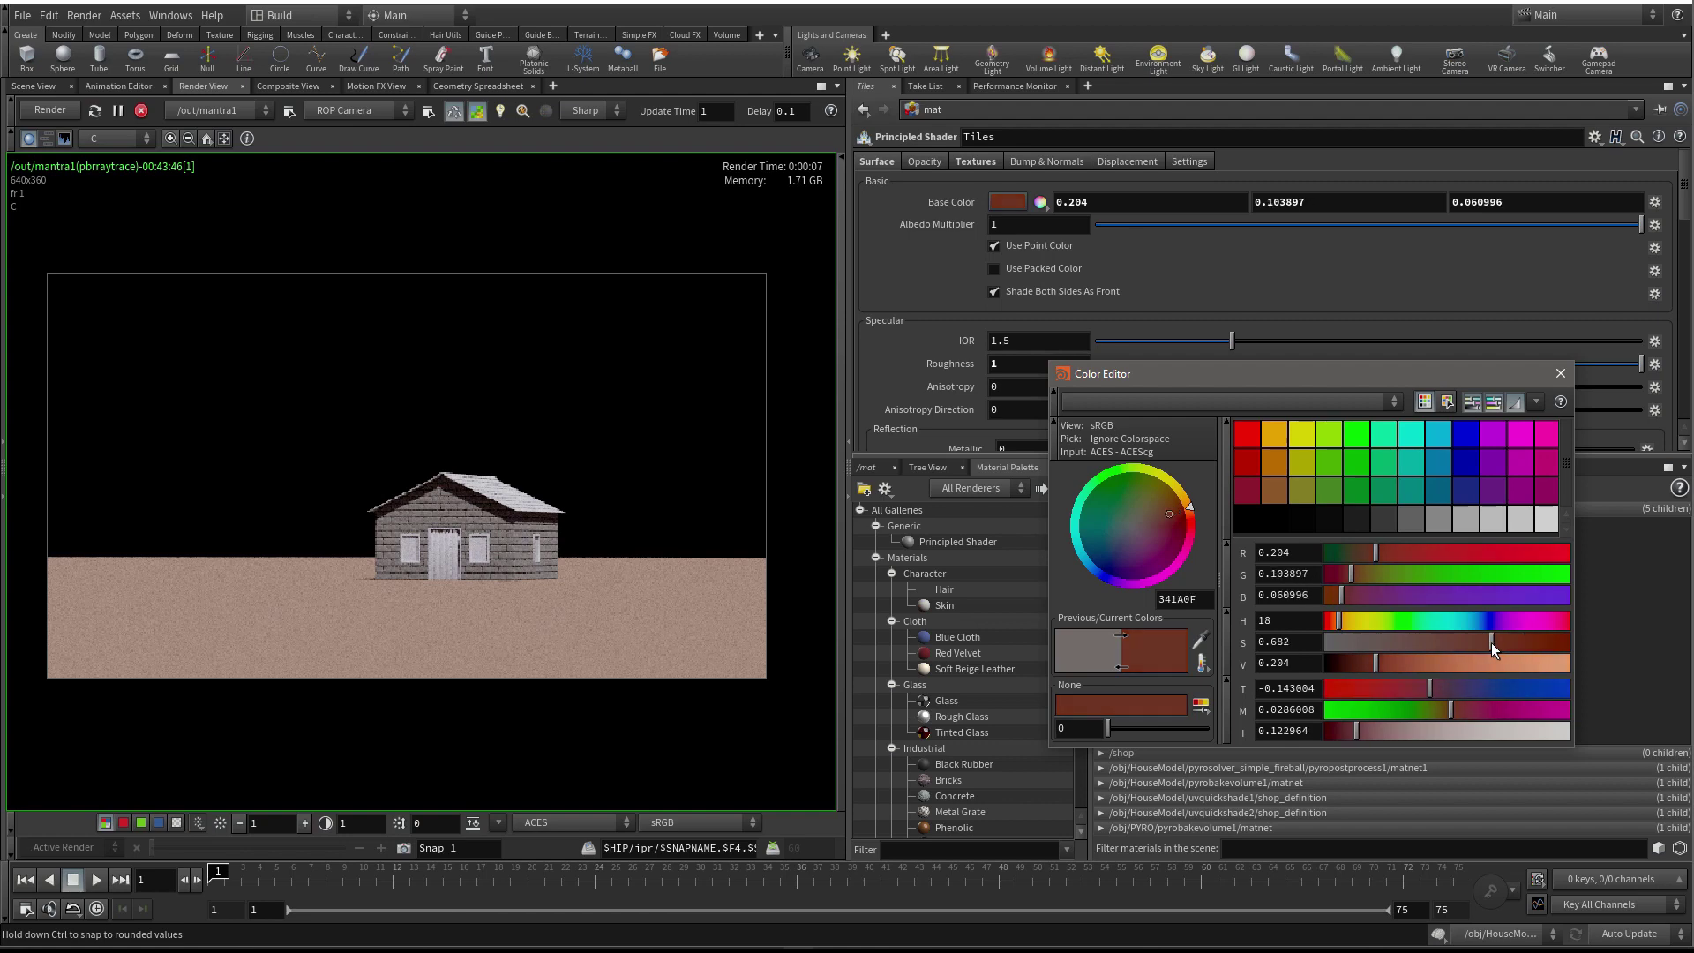
{"action": "left_click_drag", "start_coordinate": [1374, 665], "coordinate": [1392, 663]}
{"action": "left_click_drag", "start_coordinate": [1496, 640], "coordinate": [1502, 642]}
{"action": "left_click_drag", "start_coordinate": [1339, 622], "coordinate": [1336, 623]}
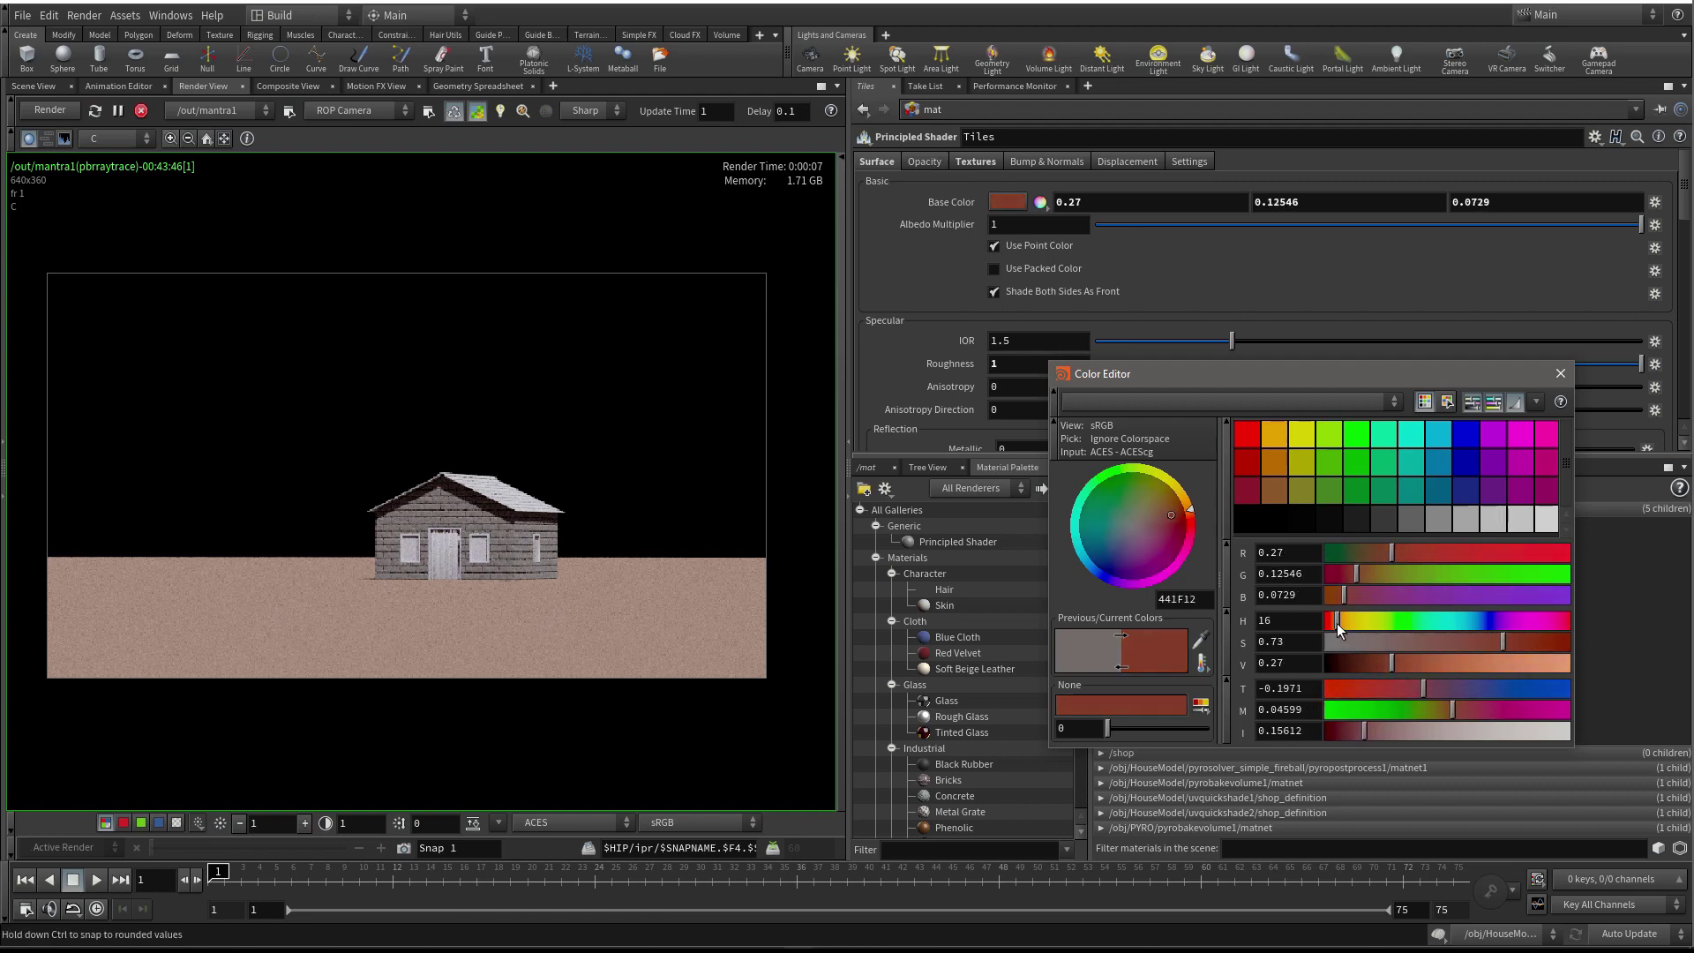
{"action": "left_click", "coordinate": [1560, 373]}
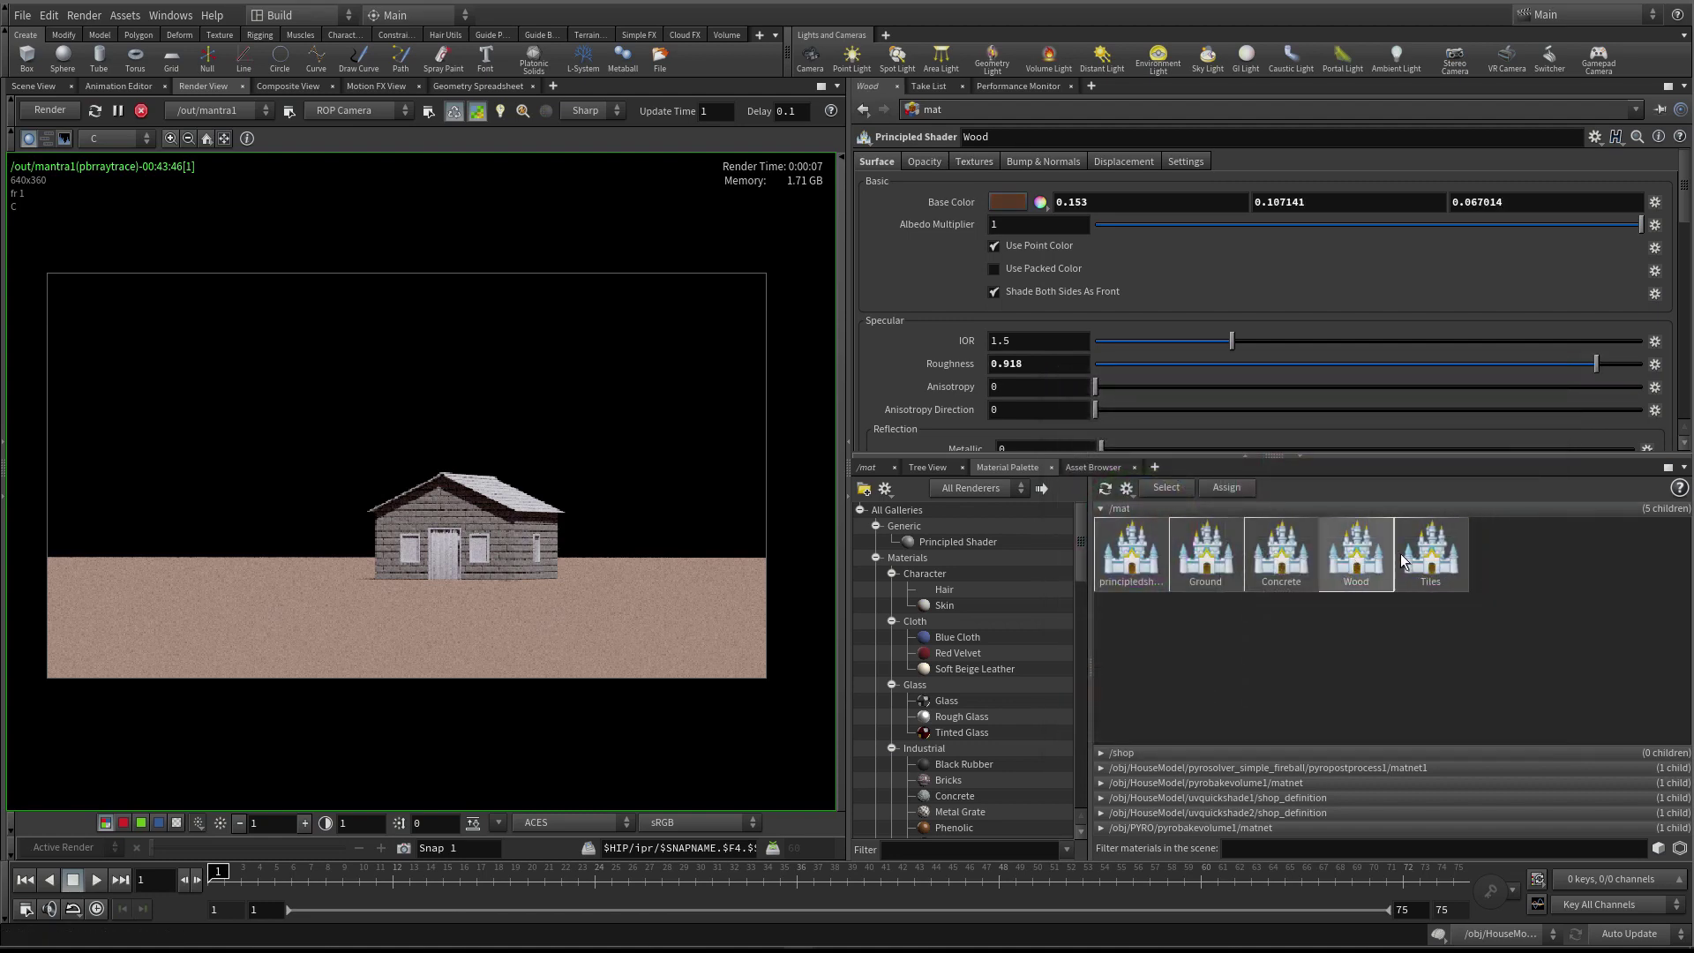
{"action": "scroll", "coordinate": [1014, 266], "scroll_direction": "down", "scroll_amount": 3}
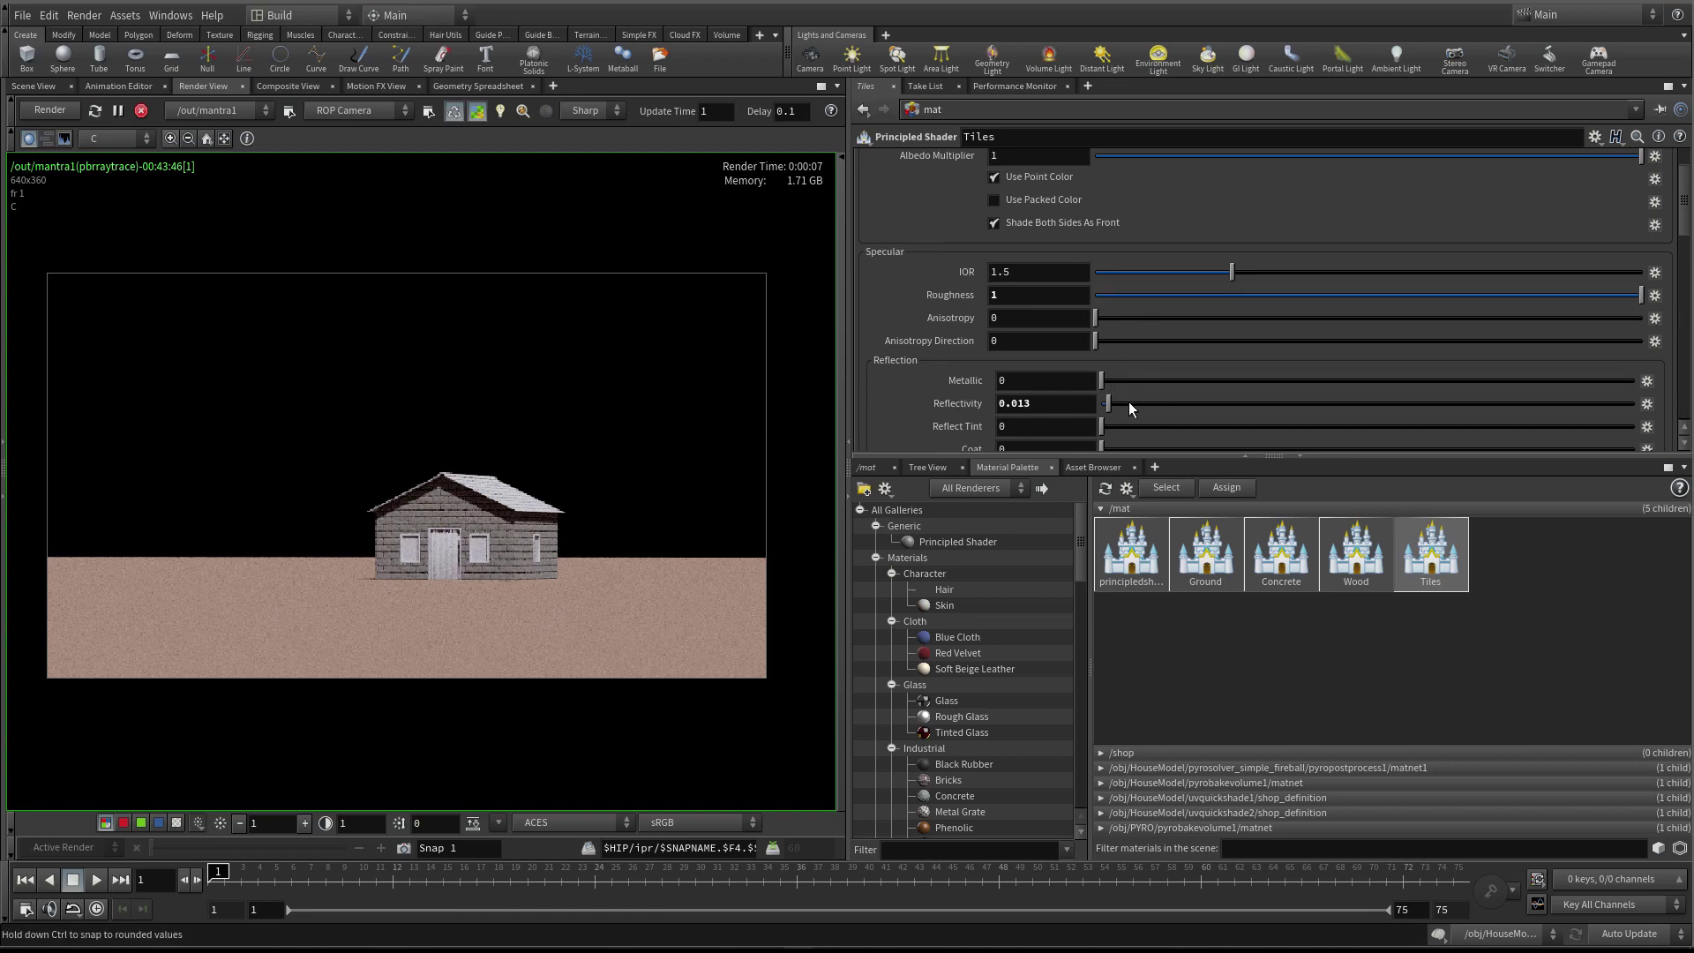
{"action": "scroll", "coordinate": [1087, 244], "scroll_direction": "up", "scroll_amount": 3}
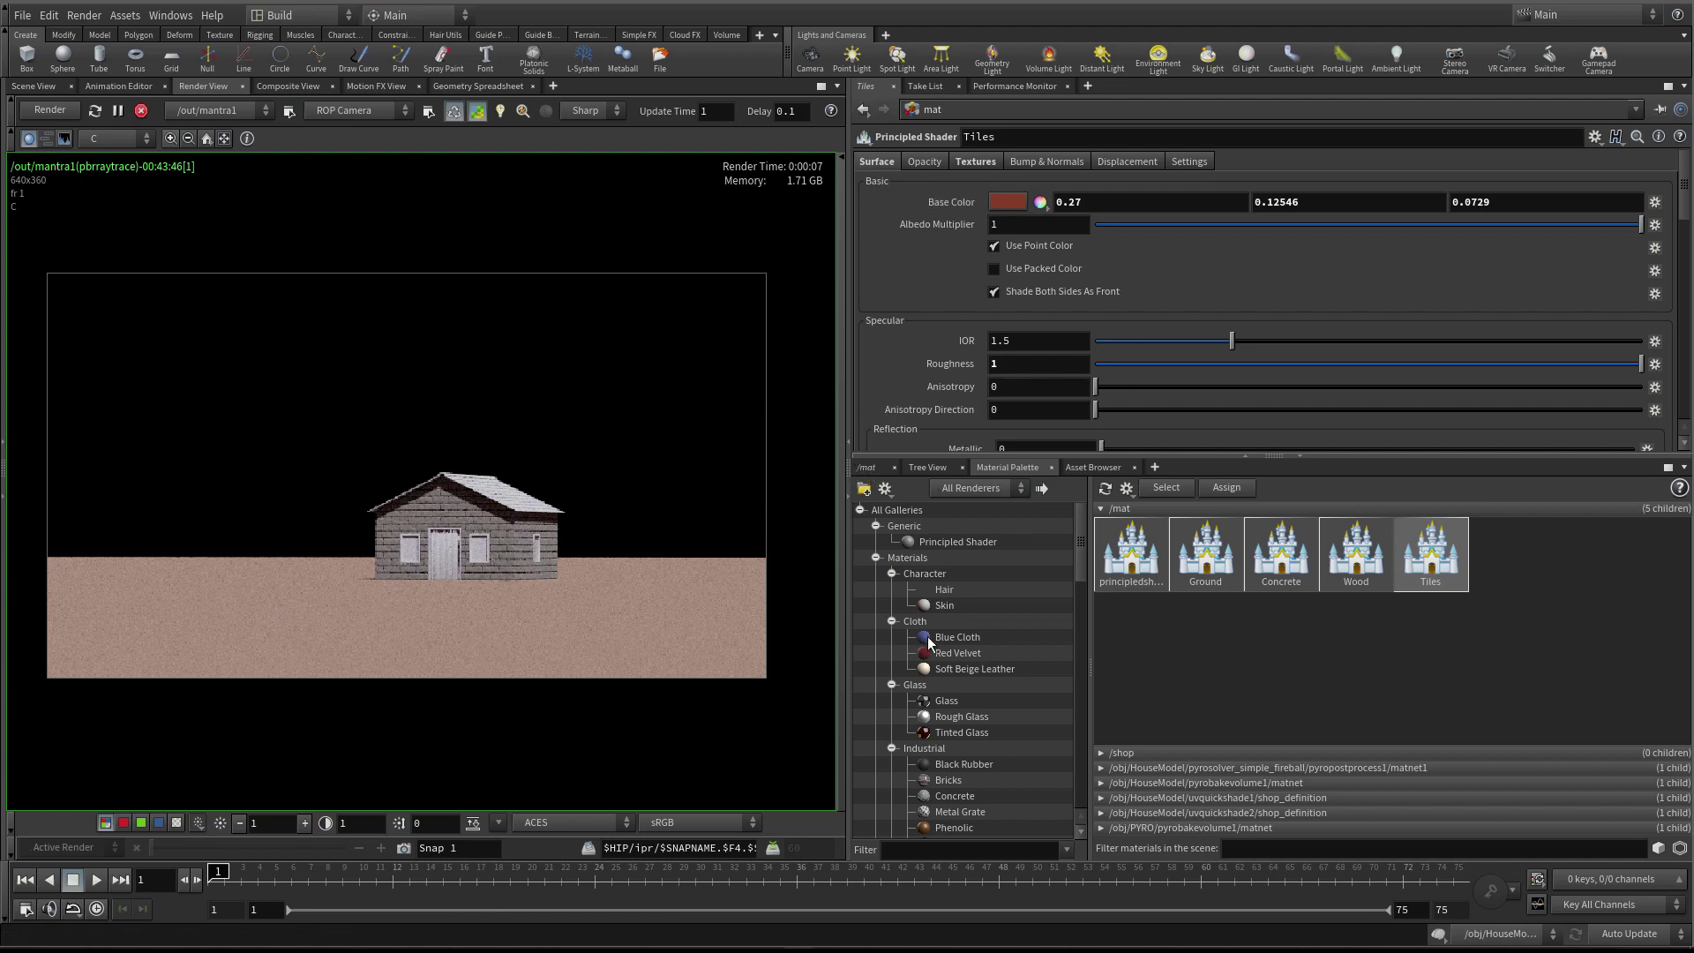
Add another Principled Shader to the /mat materials and load the Glass preset on it
{"action": "left_click_drag", "start_coordinate": [909, 548], "coordinate": [1516, 571]}
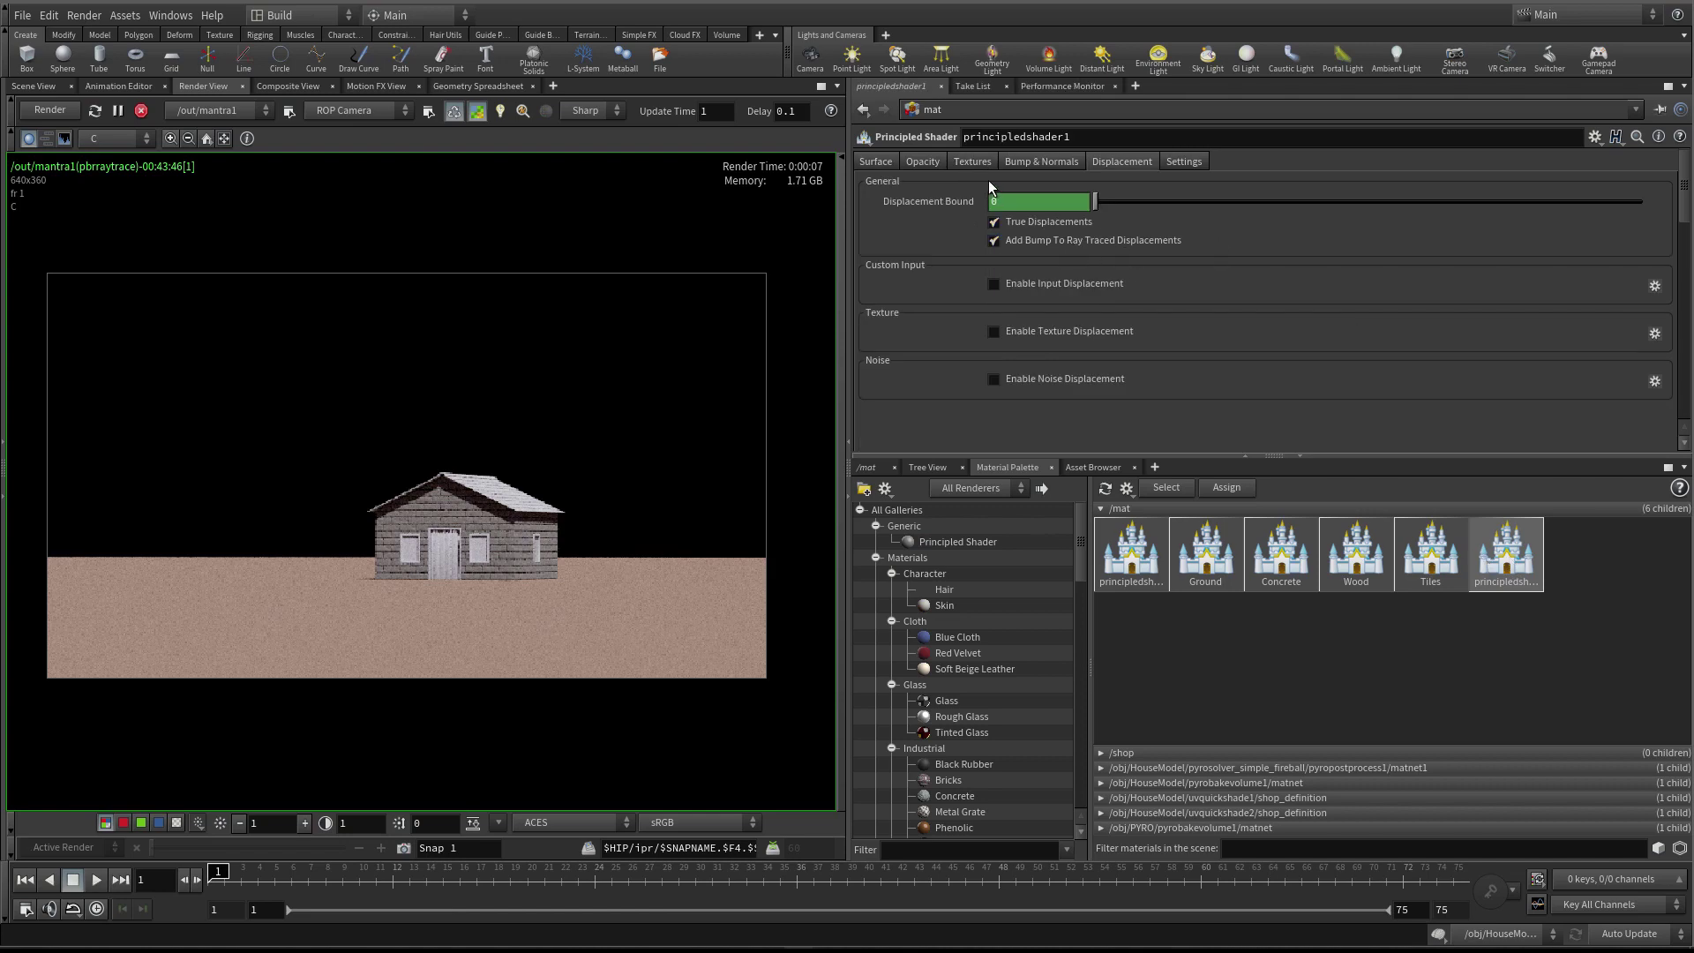
{"action": "left_click", "coordinate": [1595, 137]}
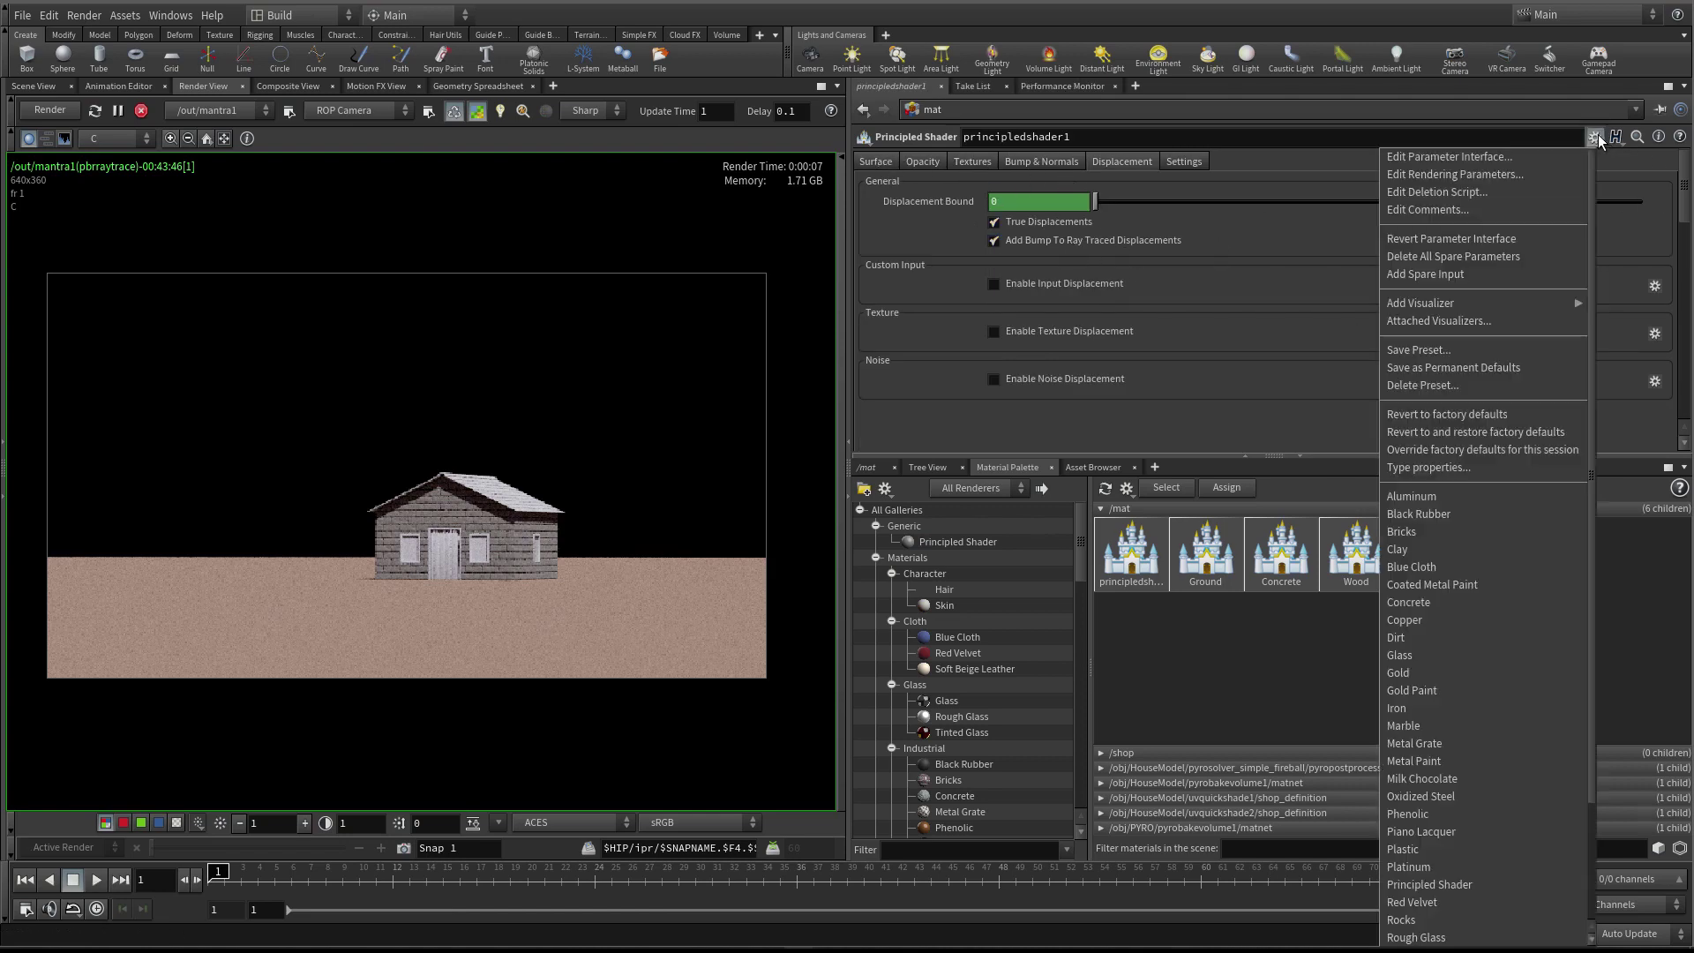
{"action": "left_click", "coordinate": [1468, 653]}
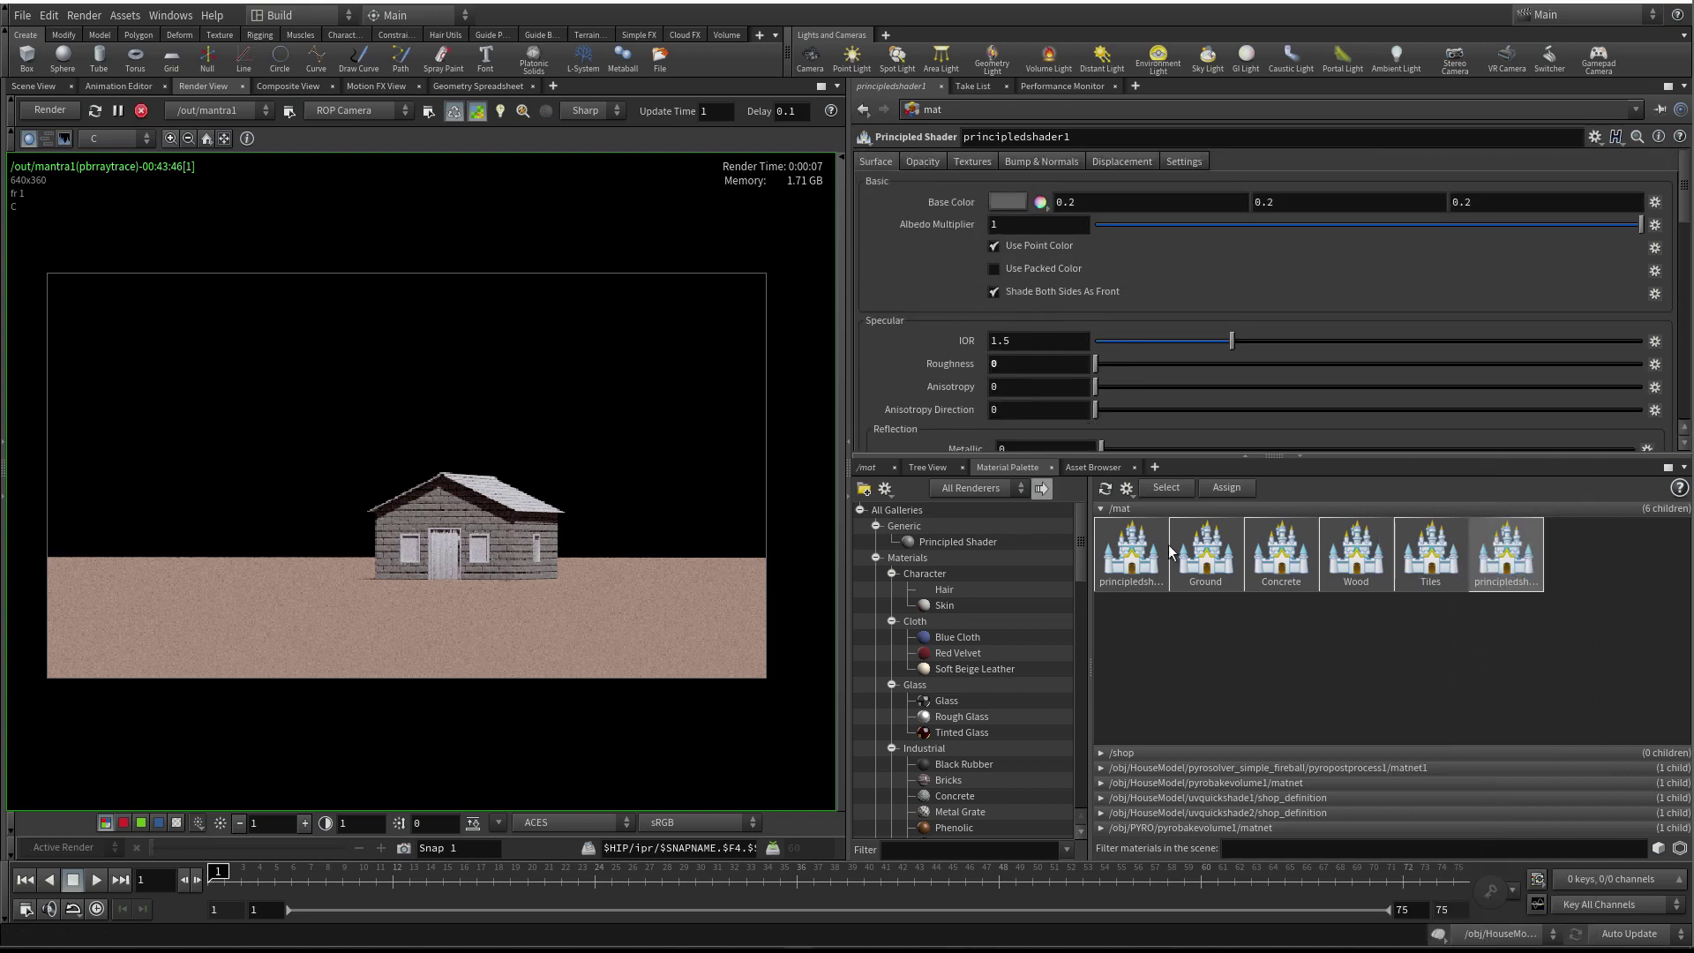
Rename the shader that uses the Glass preset as glass
{"action": "left_click_drag", "start_coordinate": [1070, 137], "coordinate": [969, 133]}
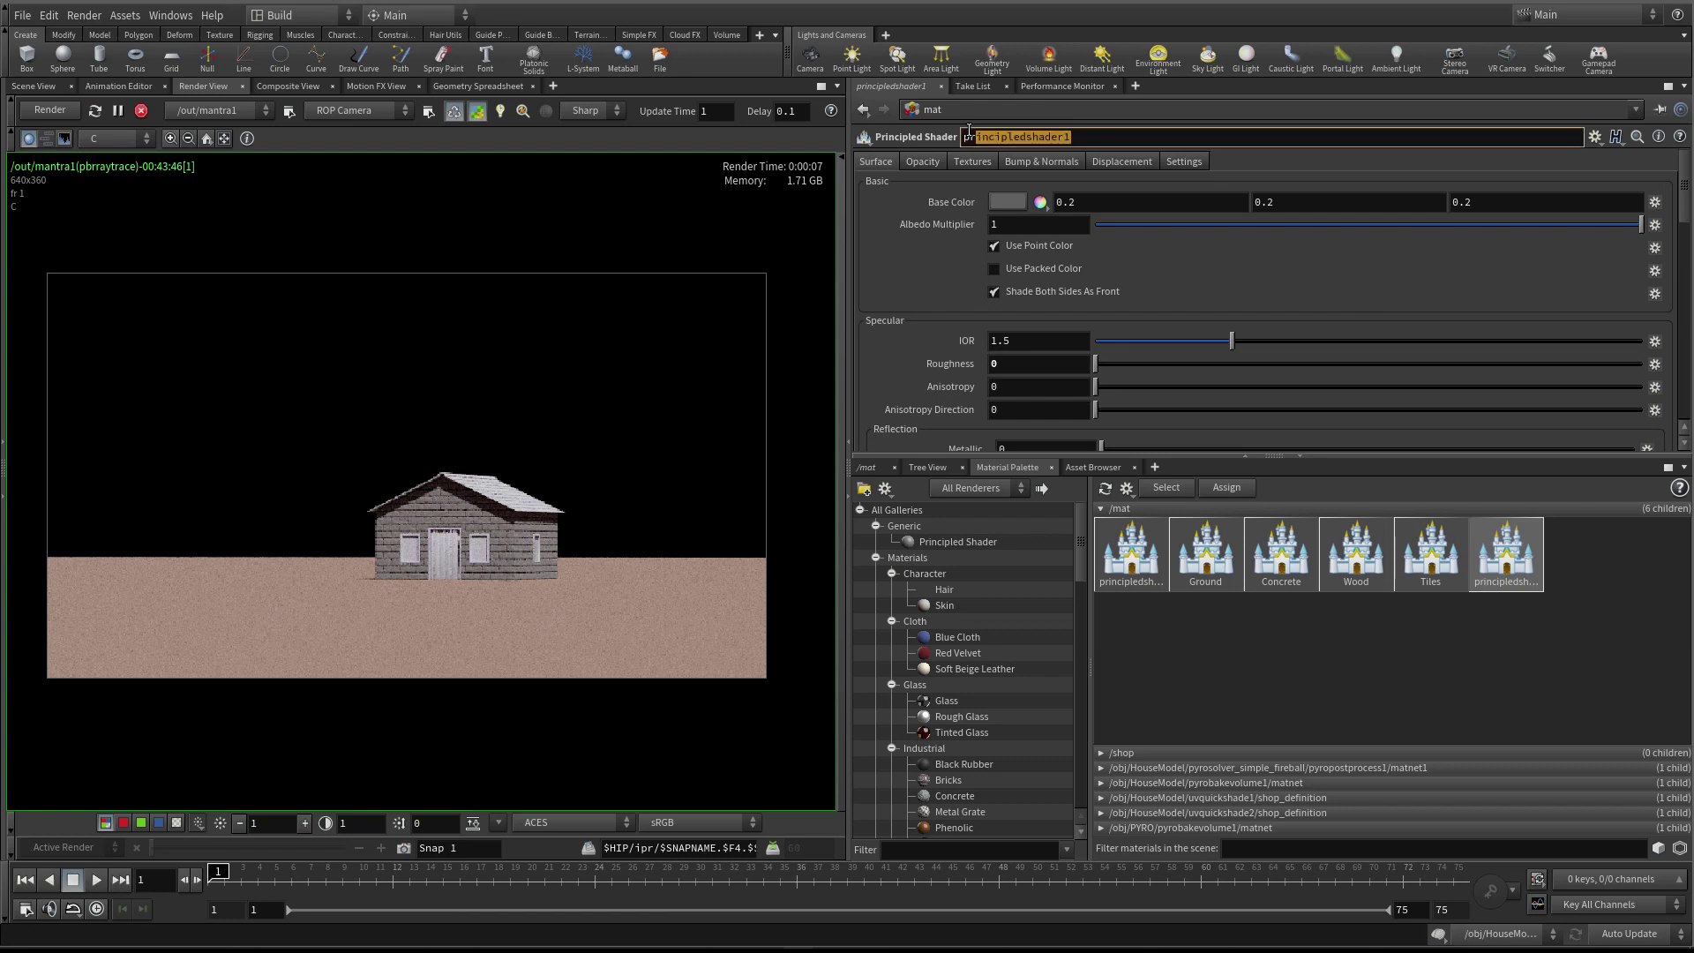
{"action": "key", "text": "BackSpace"}
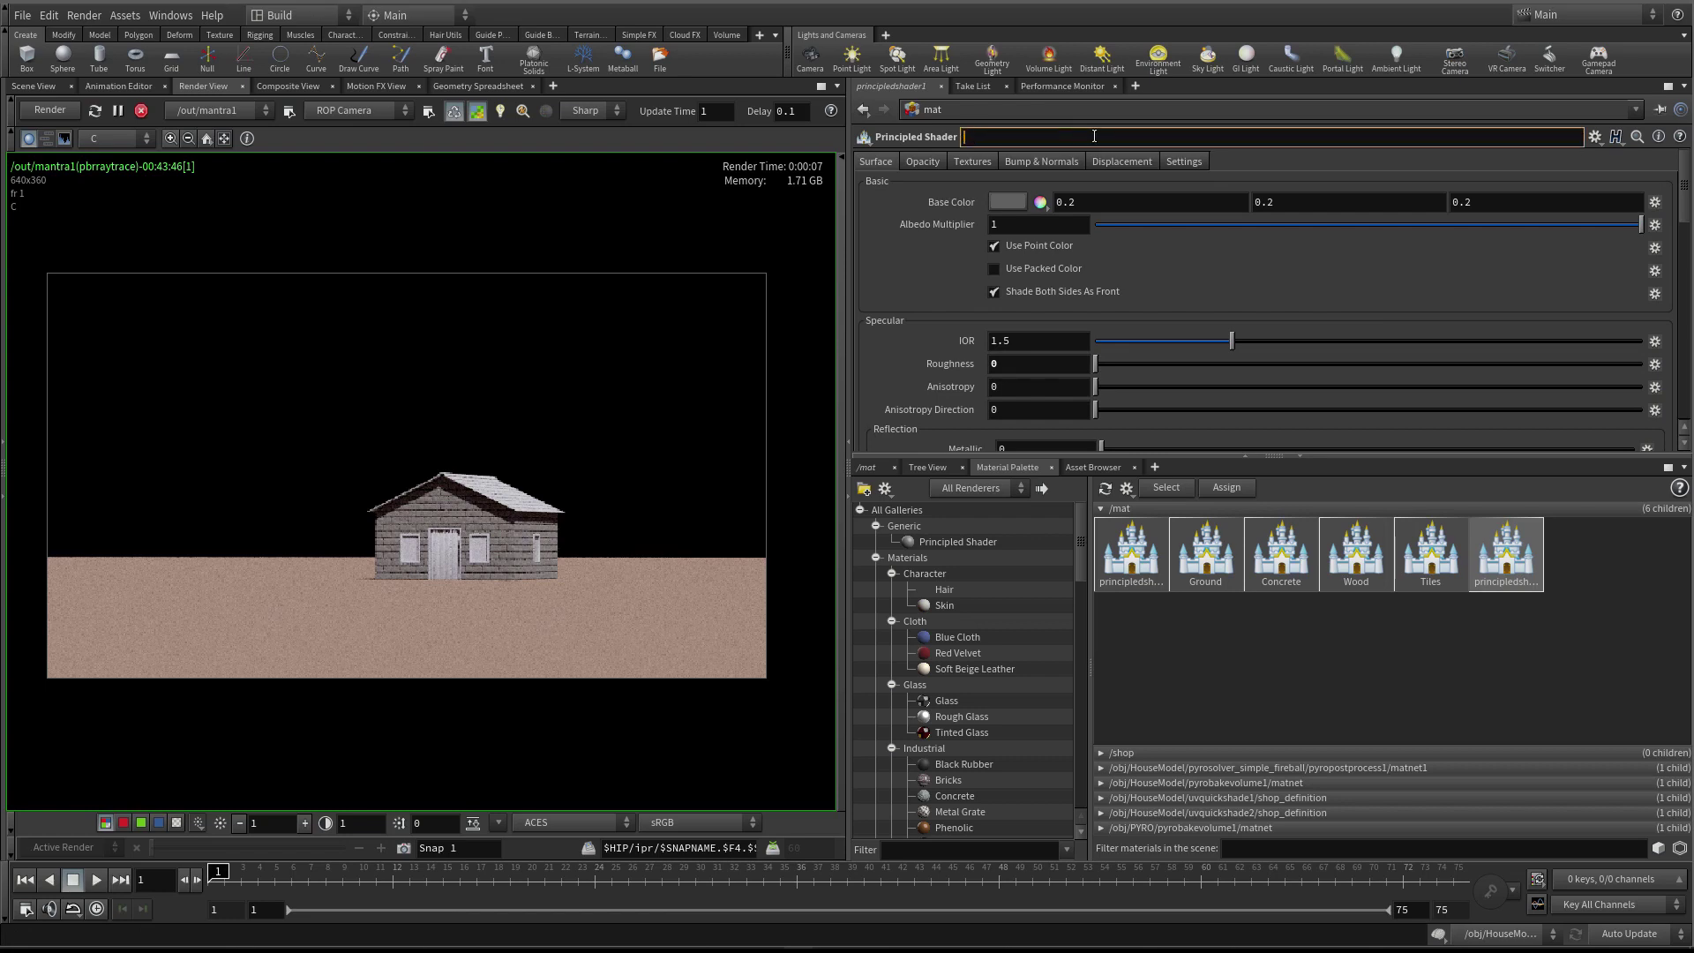
{"action": "type", "text": "glass"}
{"action": "key", "text": "Return"}
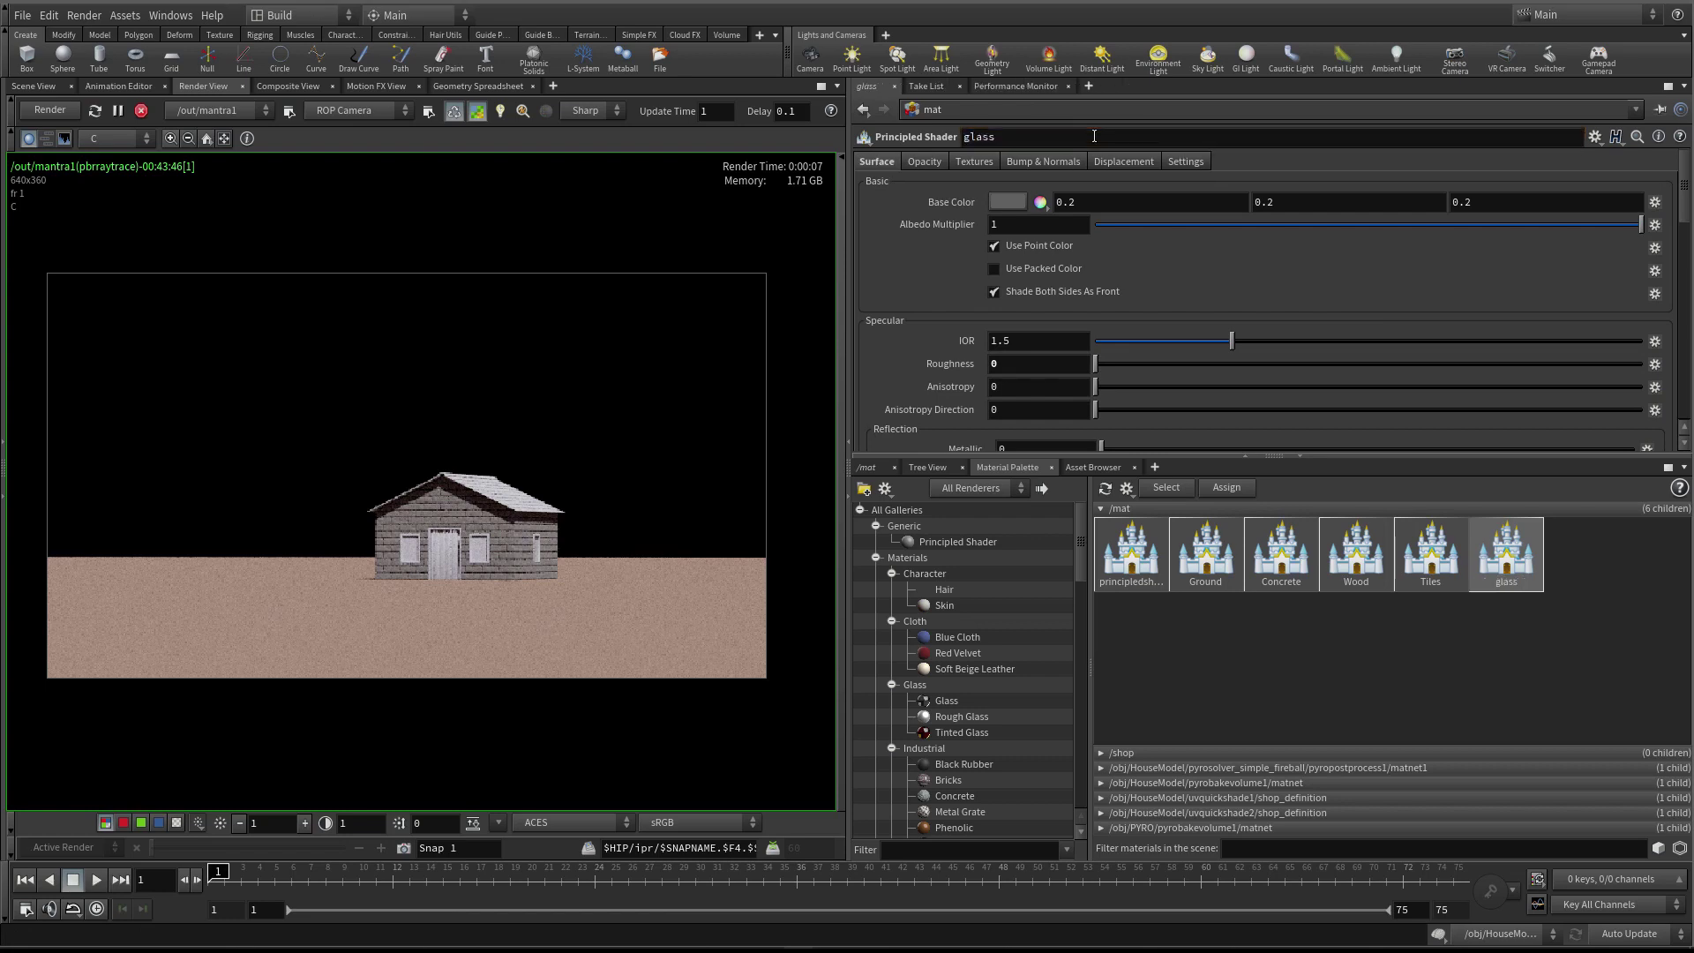
Go into the HOUSE object and add a second material entry to its material1 node
{"action": "left_click", "coordinate": [866, 467]}
{"action": "left_click", "coordinate": [911, 491]}
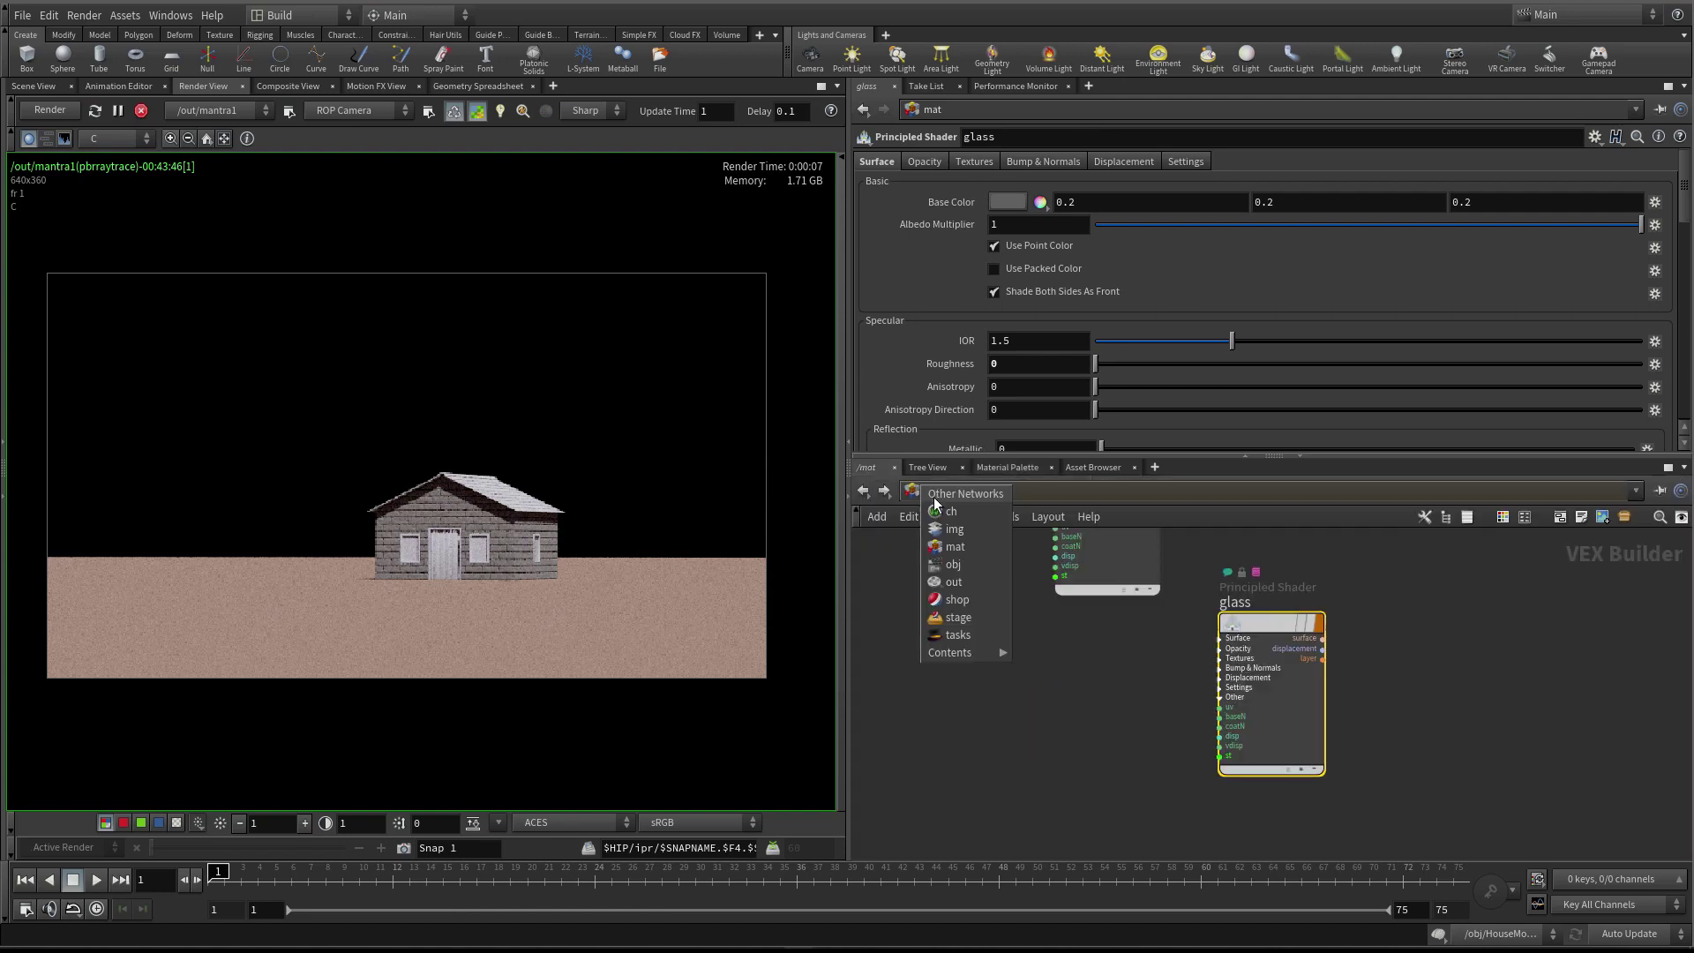
{"action": "left_click", "coordinate": [962, 569]}
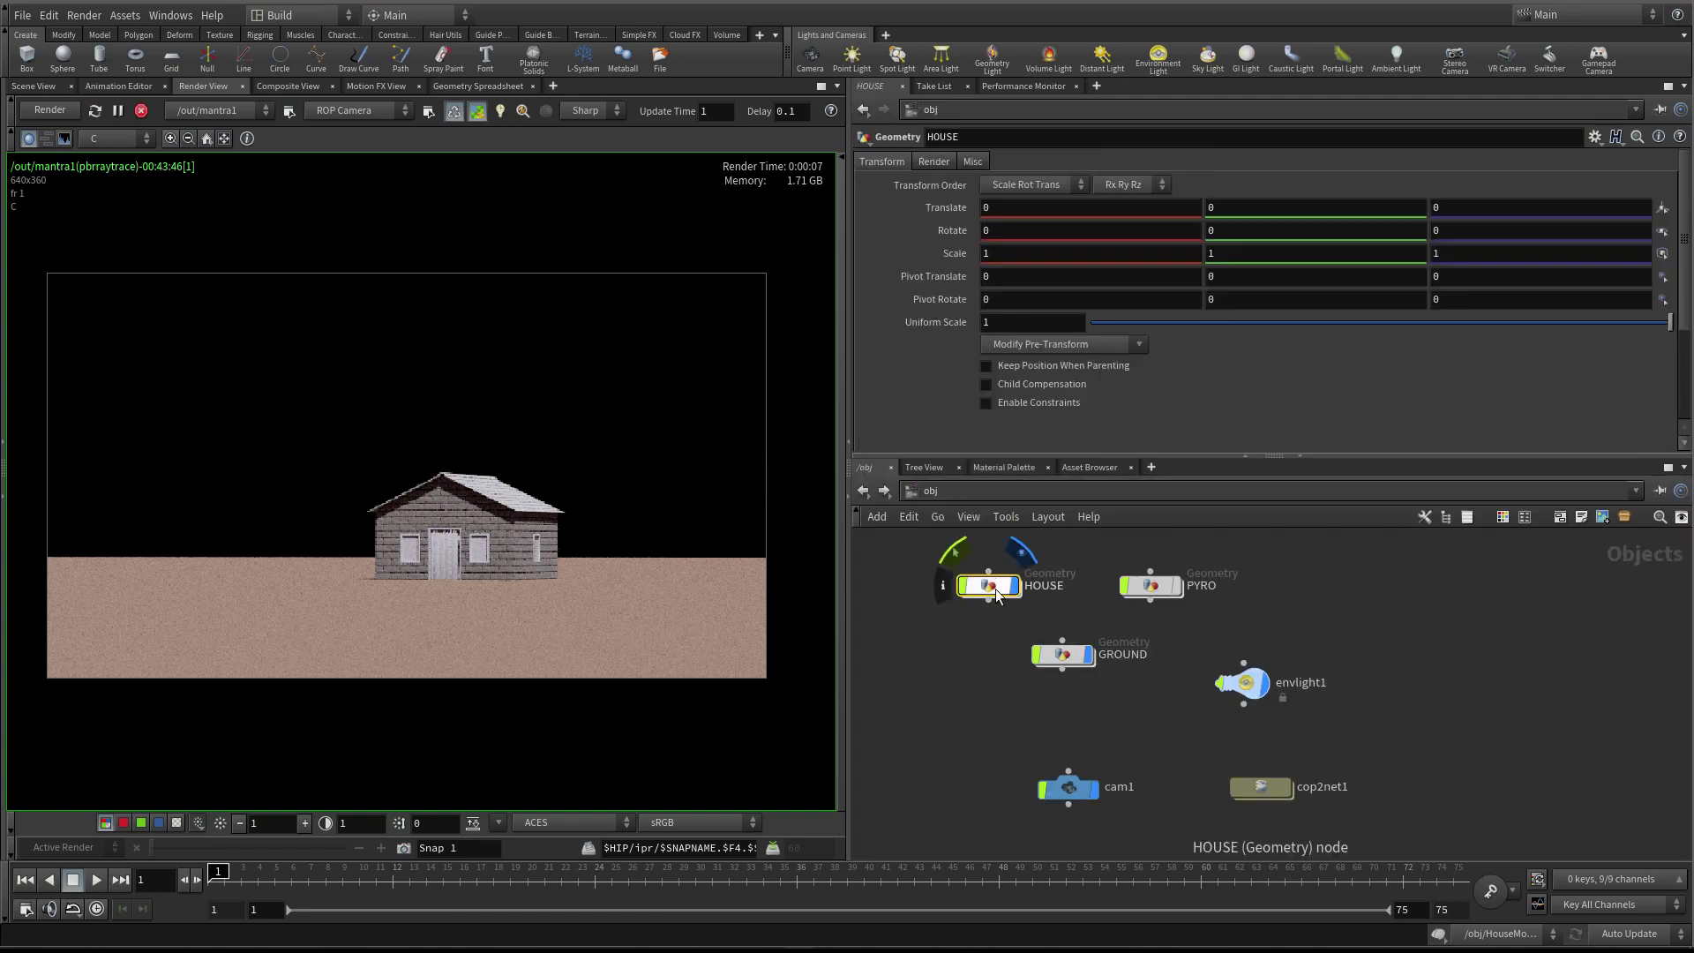
{"action": "double_click", "coordinate": [992, 596]}
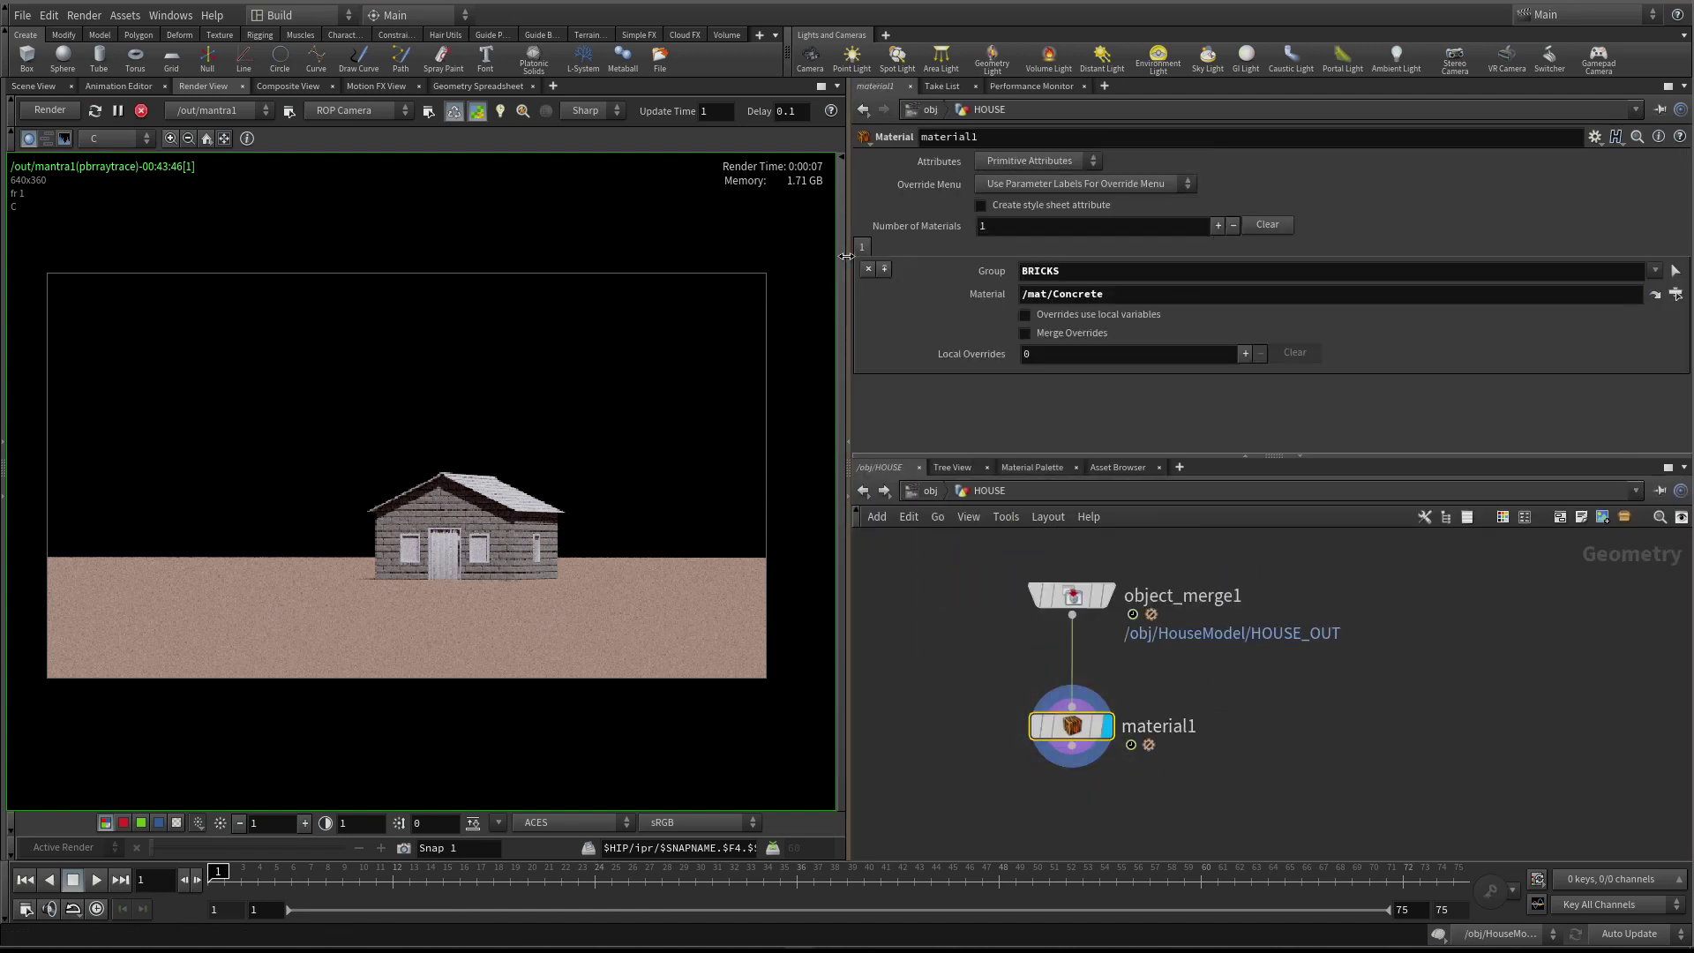
{"action": "left_click", "coordinate": [1217, 225]}
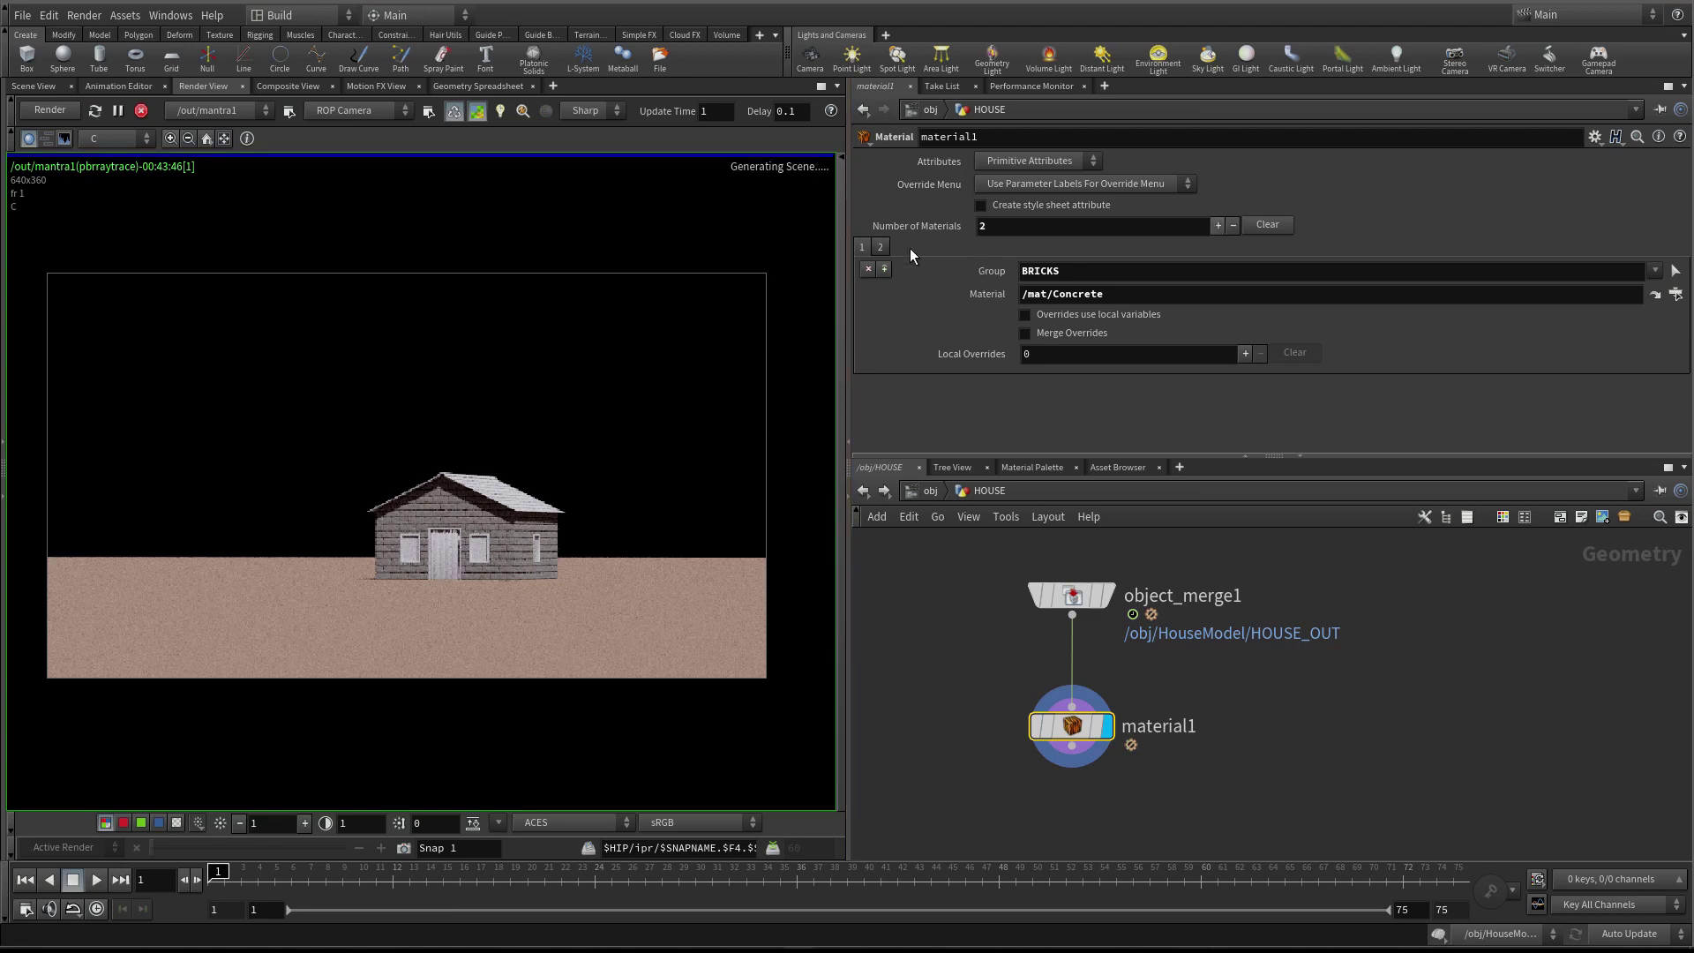
Assign /mat/Wood to the DOOR, DOOR_FRAME and WINDOW_FRAMES groups in the second material entry
{"action": "left_click", "coordinate": [880, 247]}
{"action": "left_click", "coordinate": [1655, 271]}
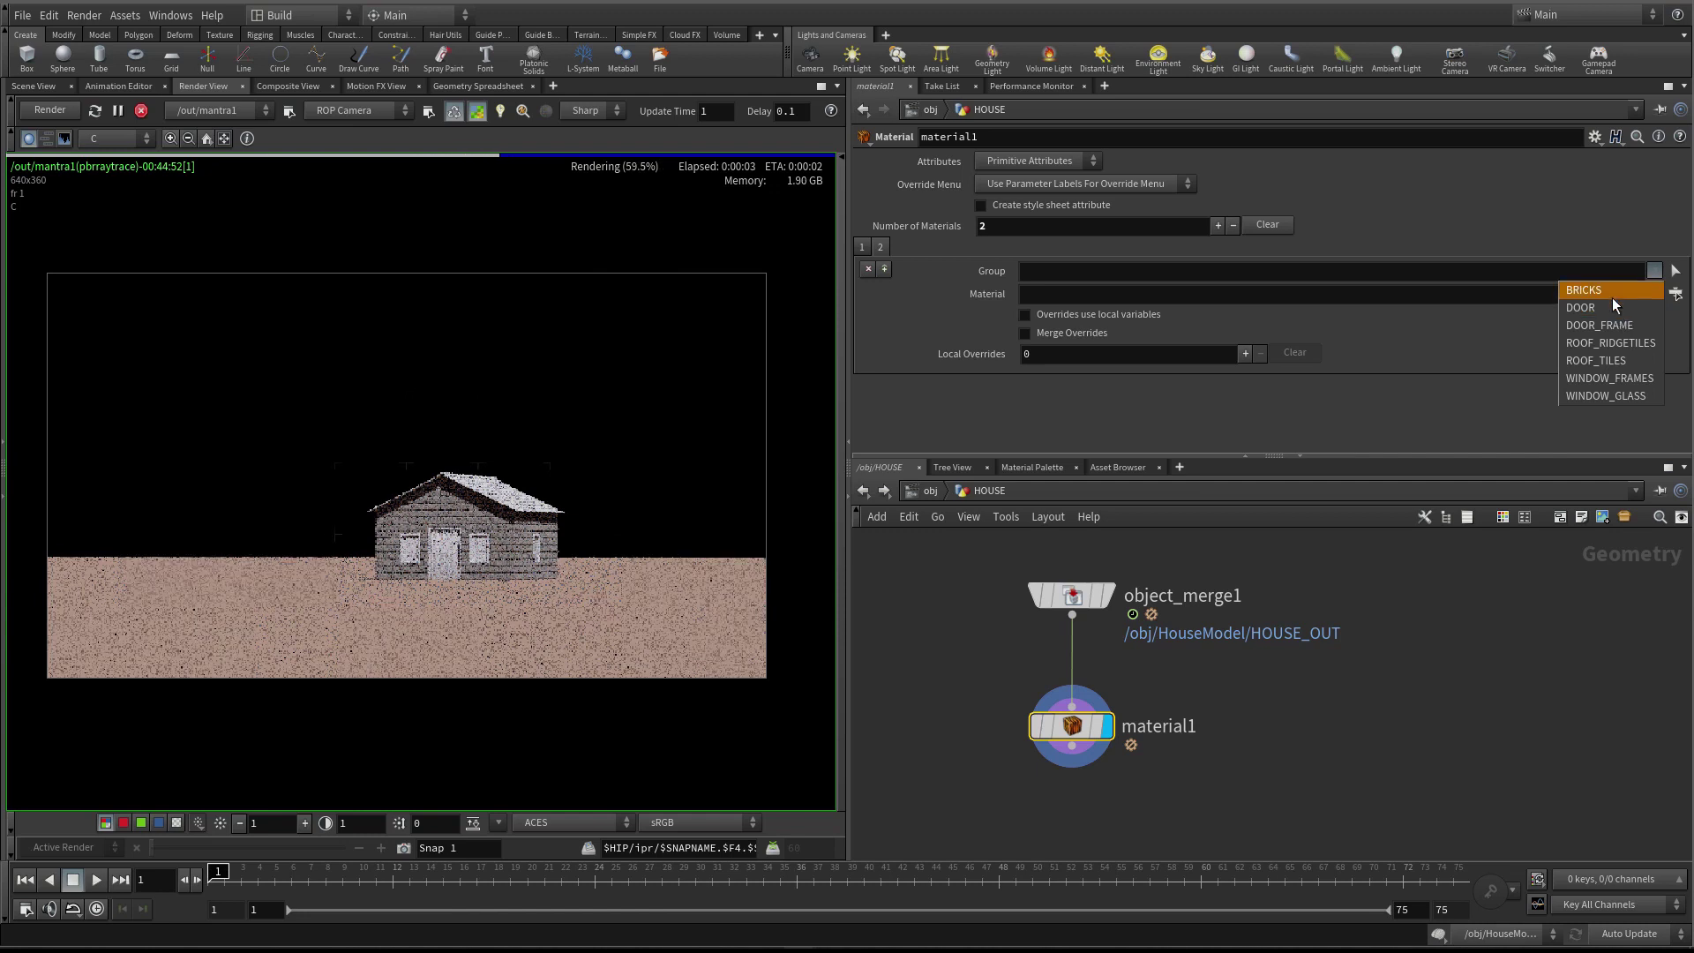
{"action": "left_click", "coordinate": [1618, 310]}
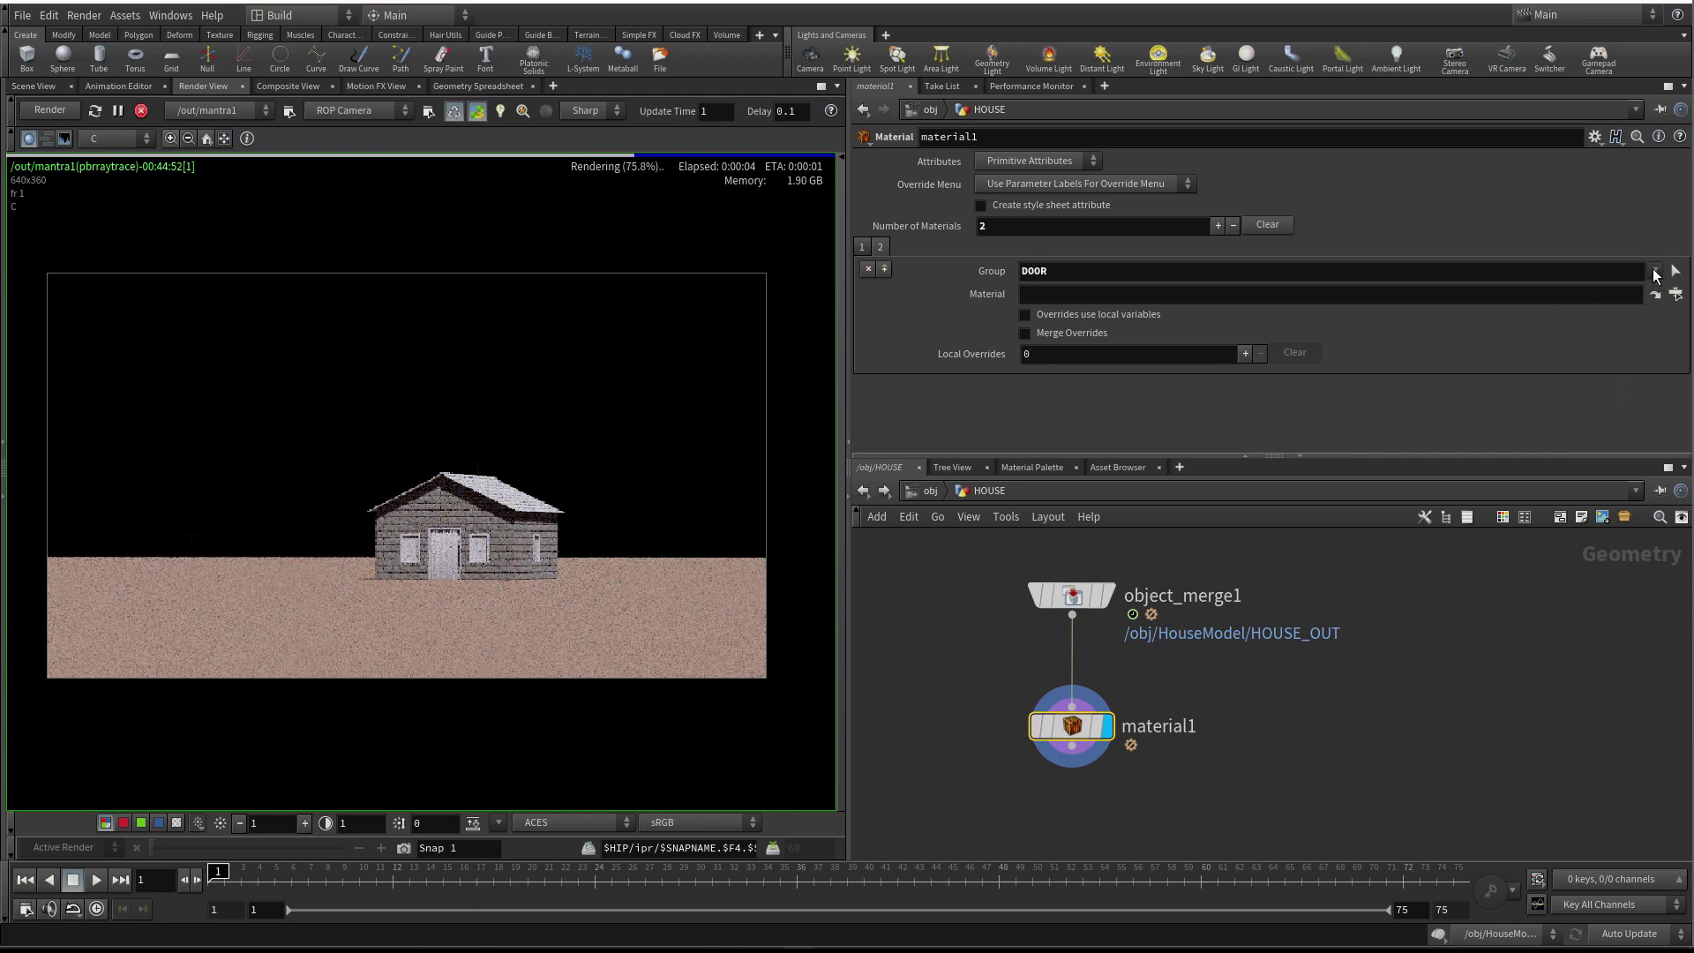
{"action": "left_click", "coordinate": [1655, 274]}
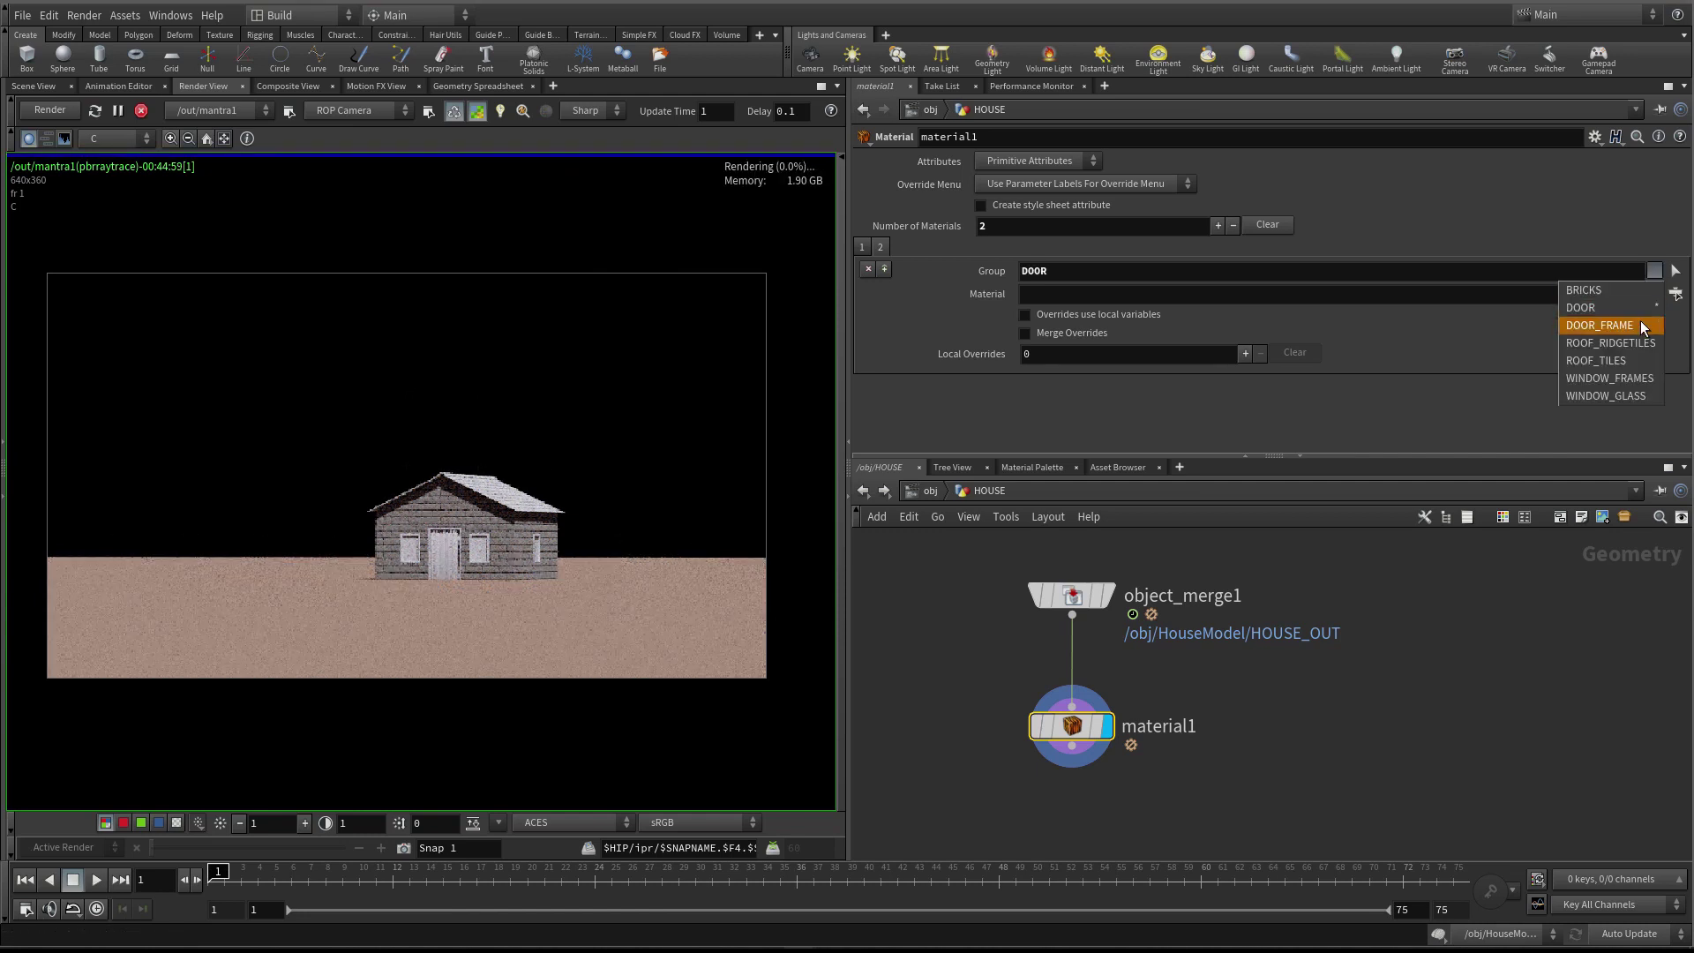
{"action": "left_click", "coordinate": [1643, 325]}
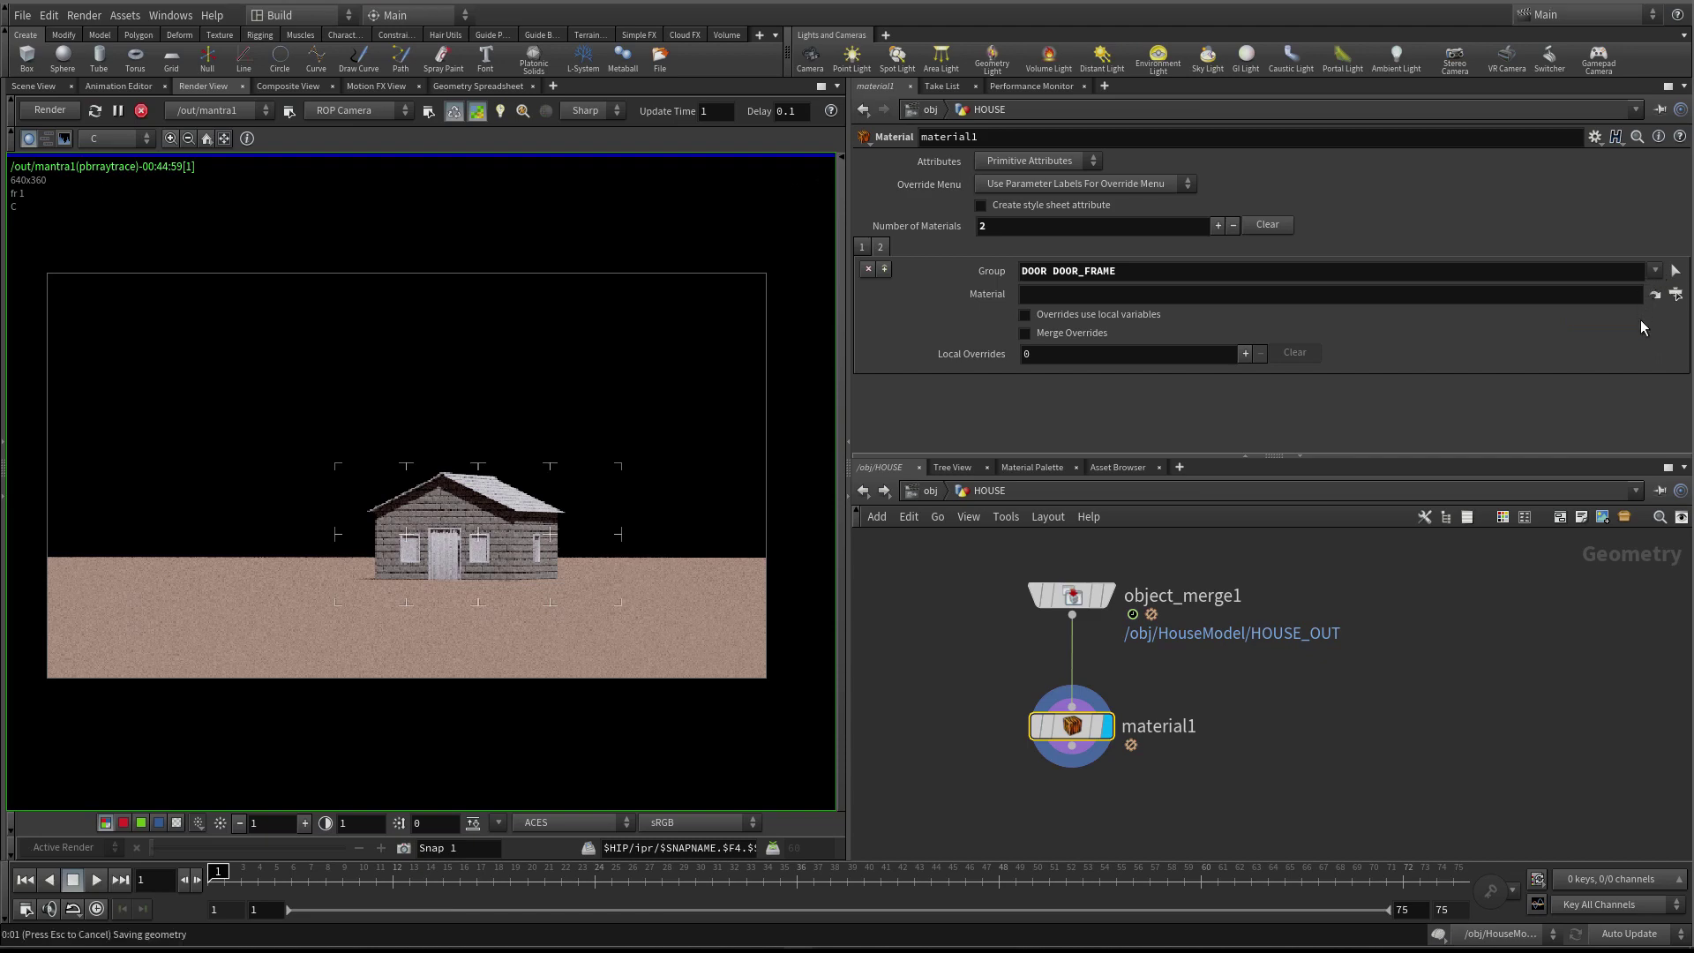
{"action": "left_click", "coordinate": [1655, 272]}
{"action": "left_click", "coordinate": [1639, 380]}
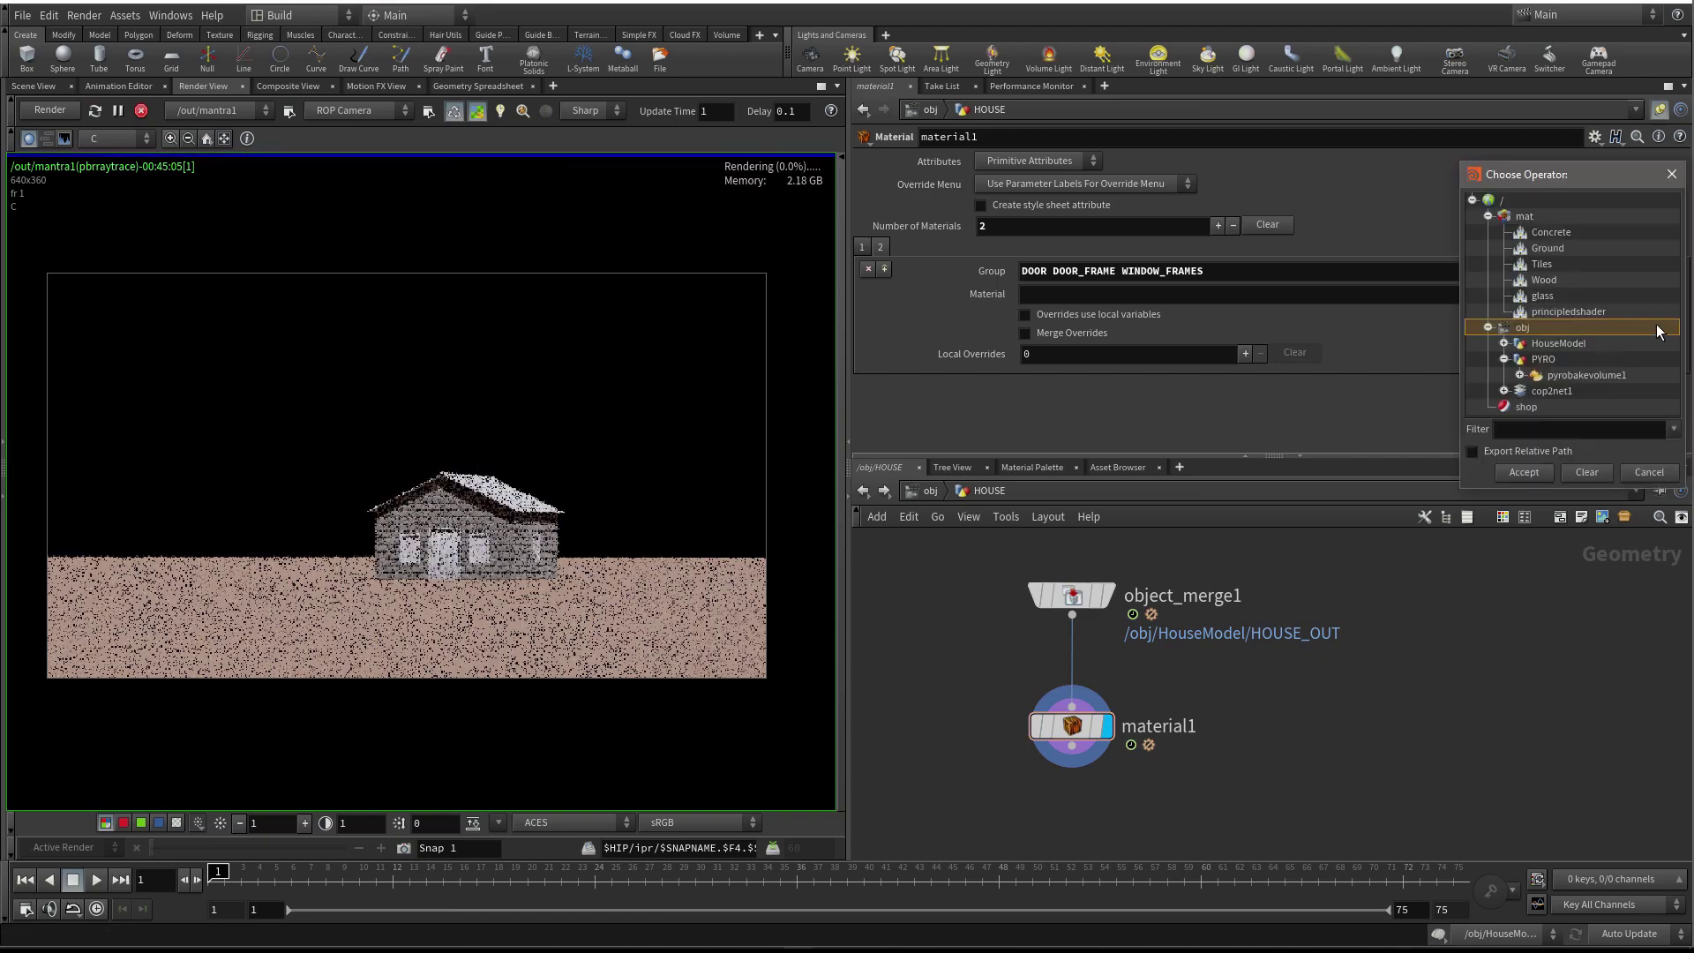
{"action": "left_click", "coordinate": [1544, 280]}
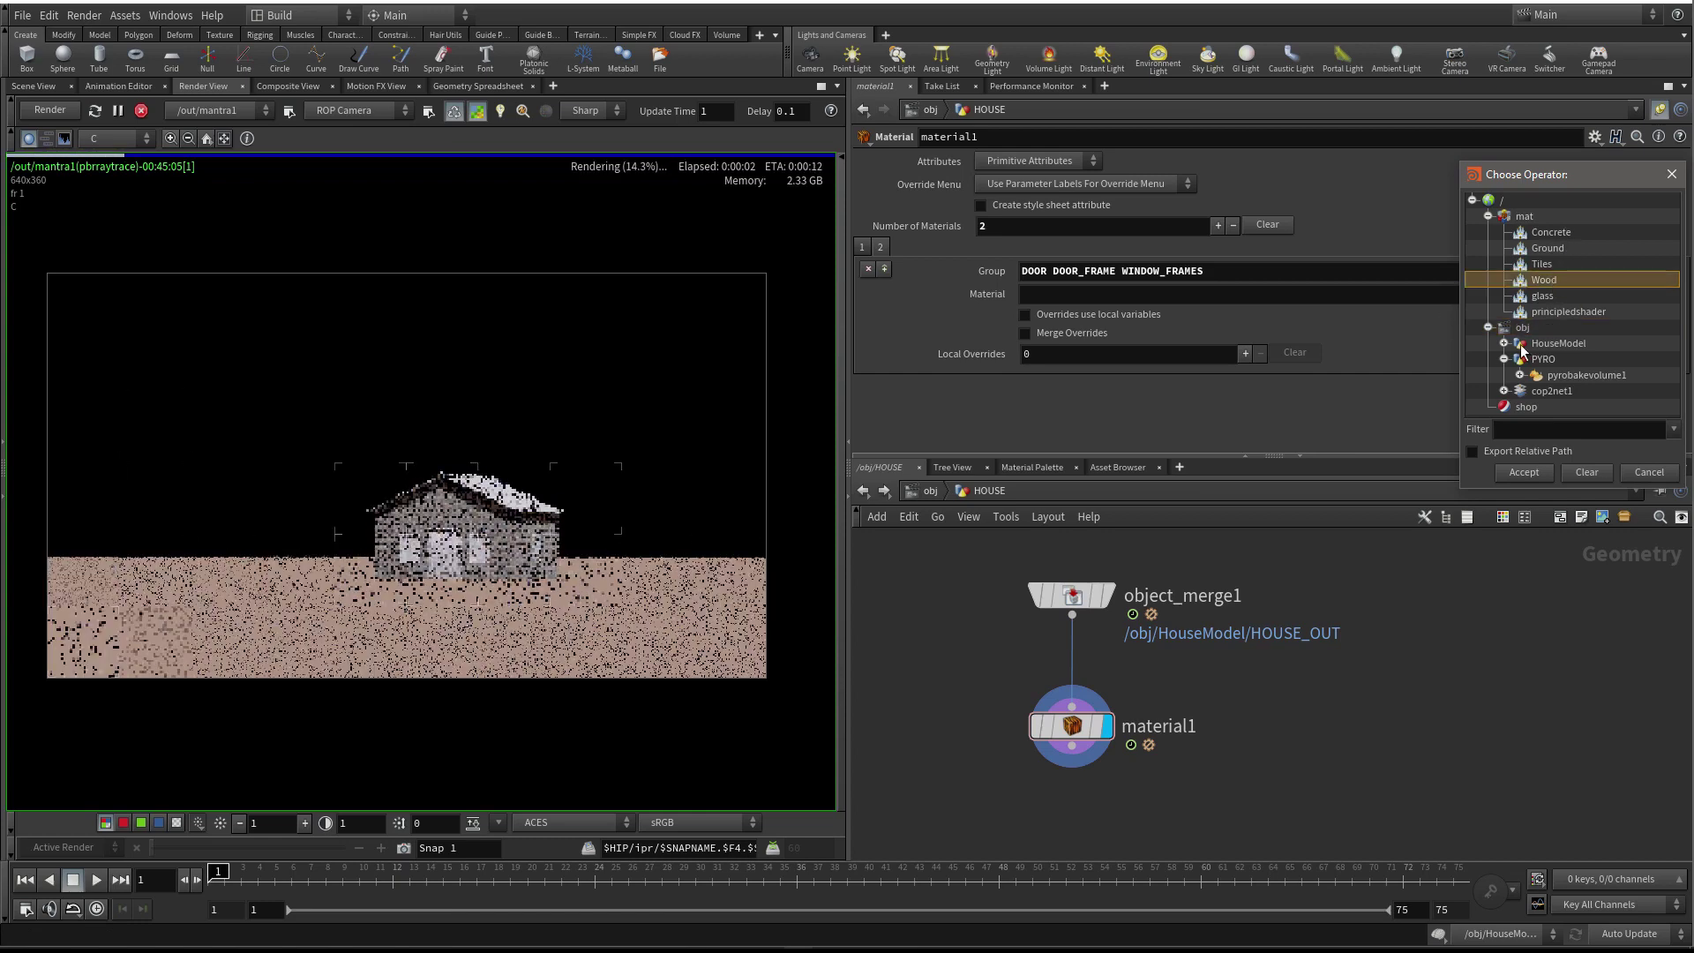
{"action": "left_click", "coordinate": [1523, 472]}
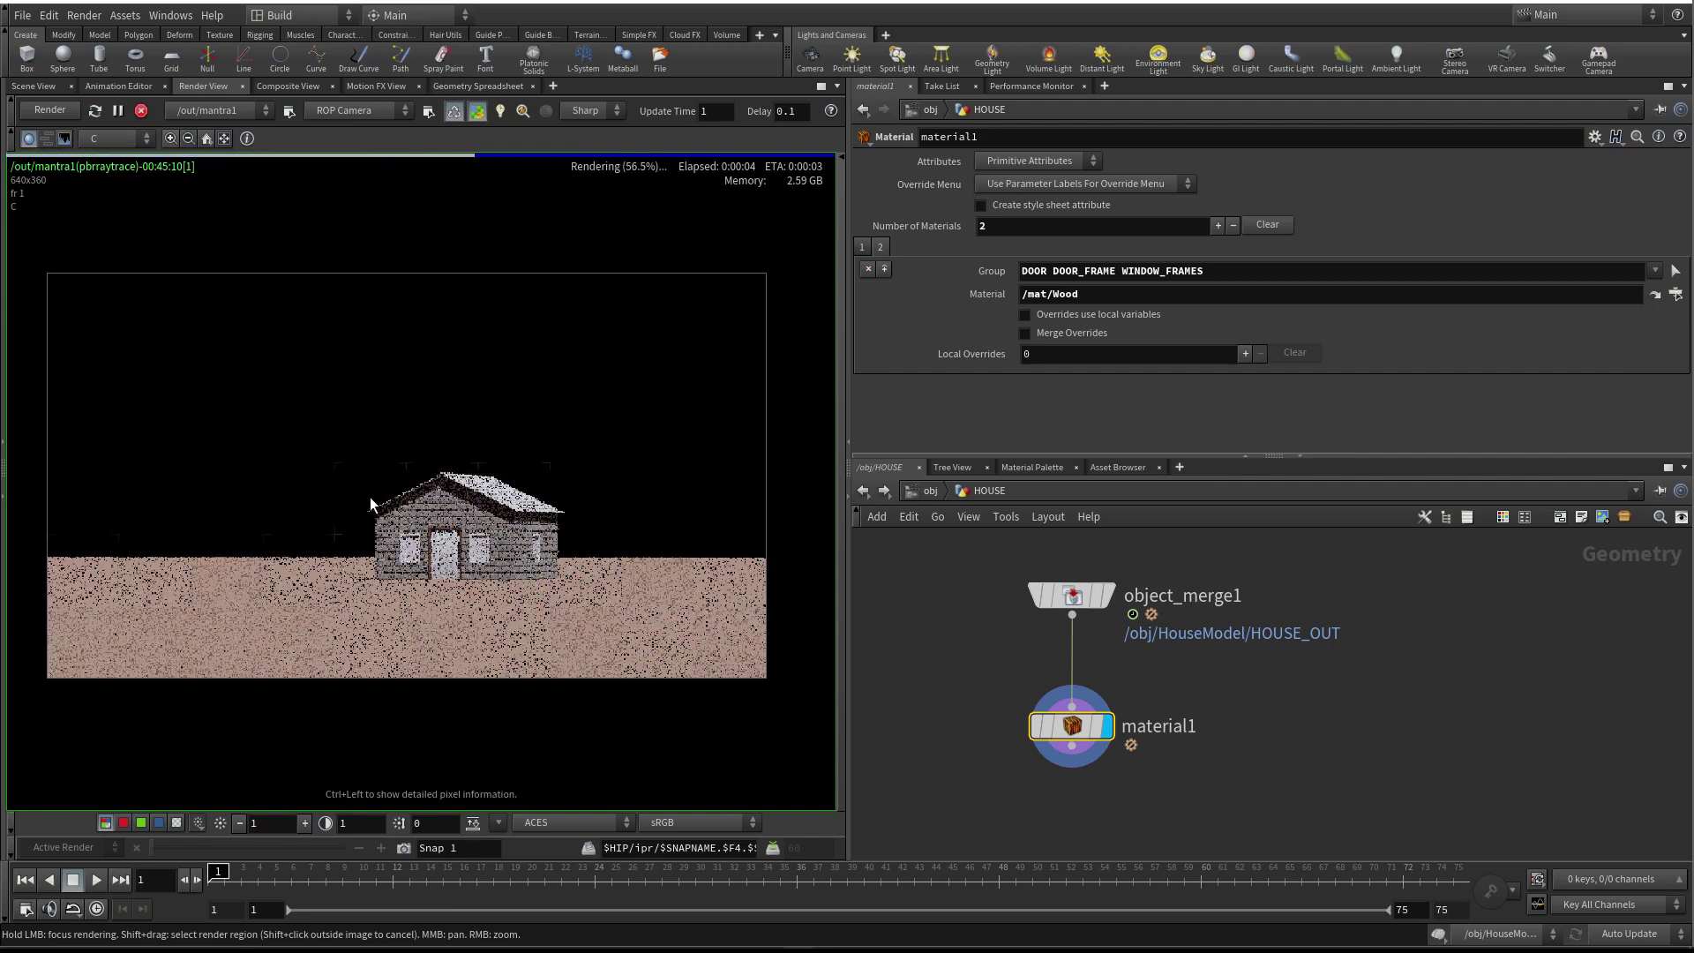
Limit the test render to a region around the house and render it again
{"action": "left_click_drag", "start_coordinate": [344, 447], "coordinate": [579, 600], "text": "shift"}
{"action": "scroll", "coordinate": [466, 517], "scroll_direction": "up", "scroll_amount": 5}
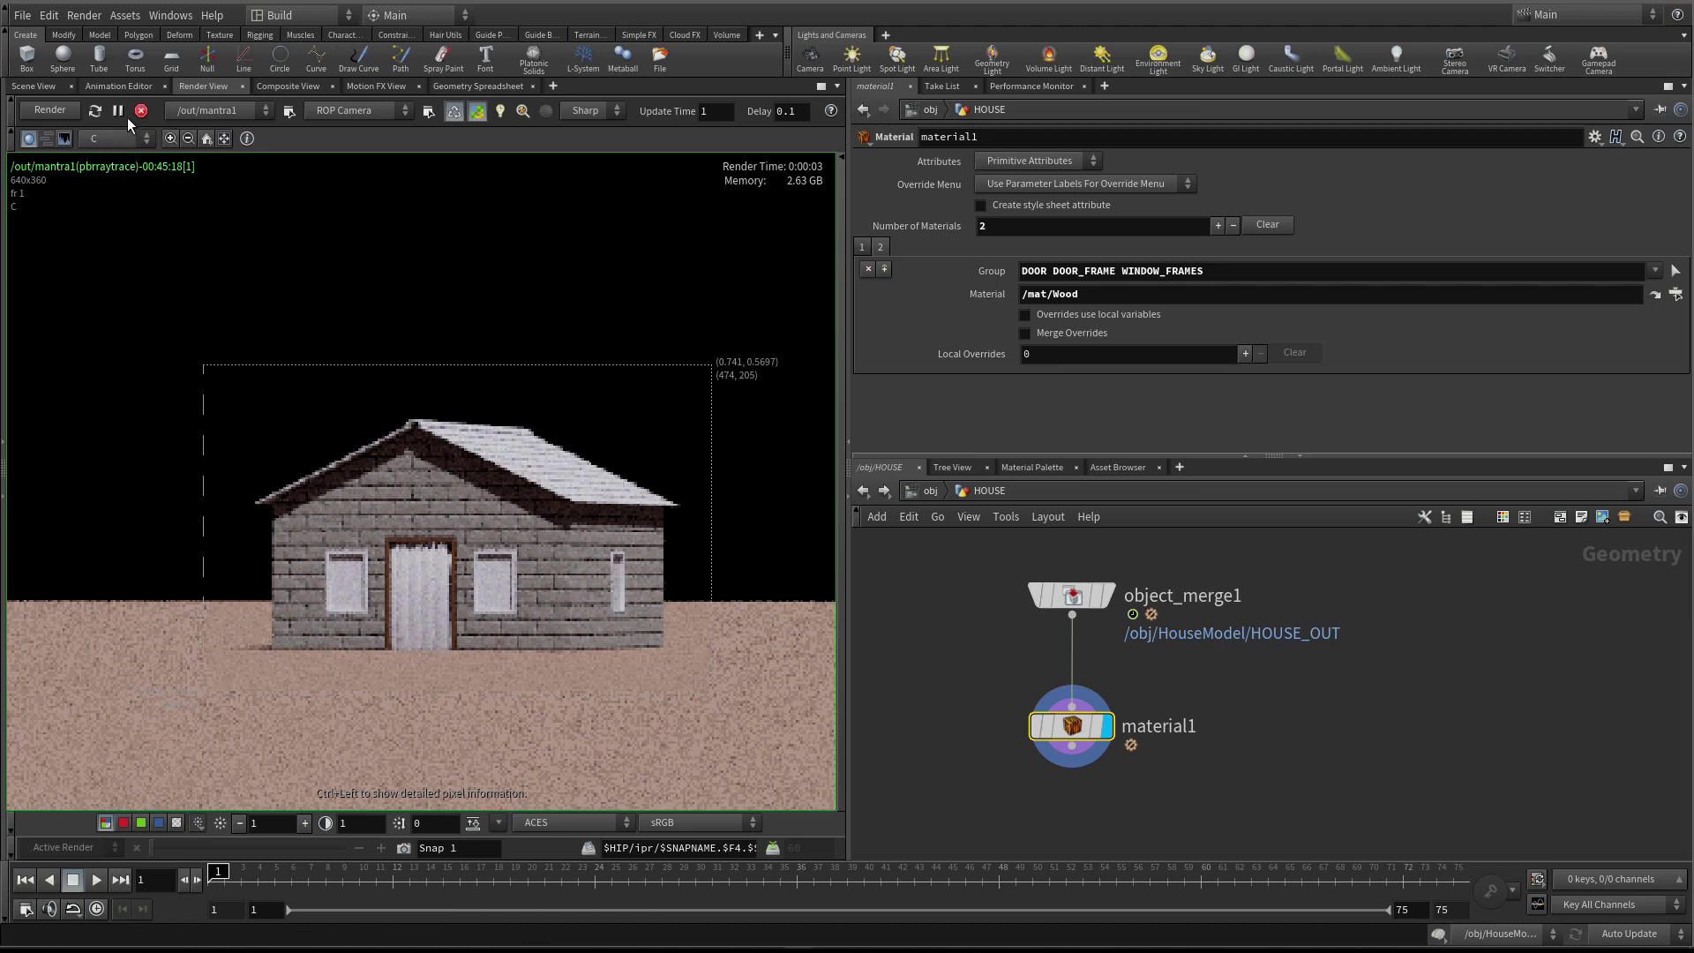
{"action": "left_click", "coordinate": [35, 114]}
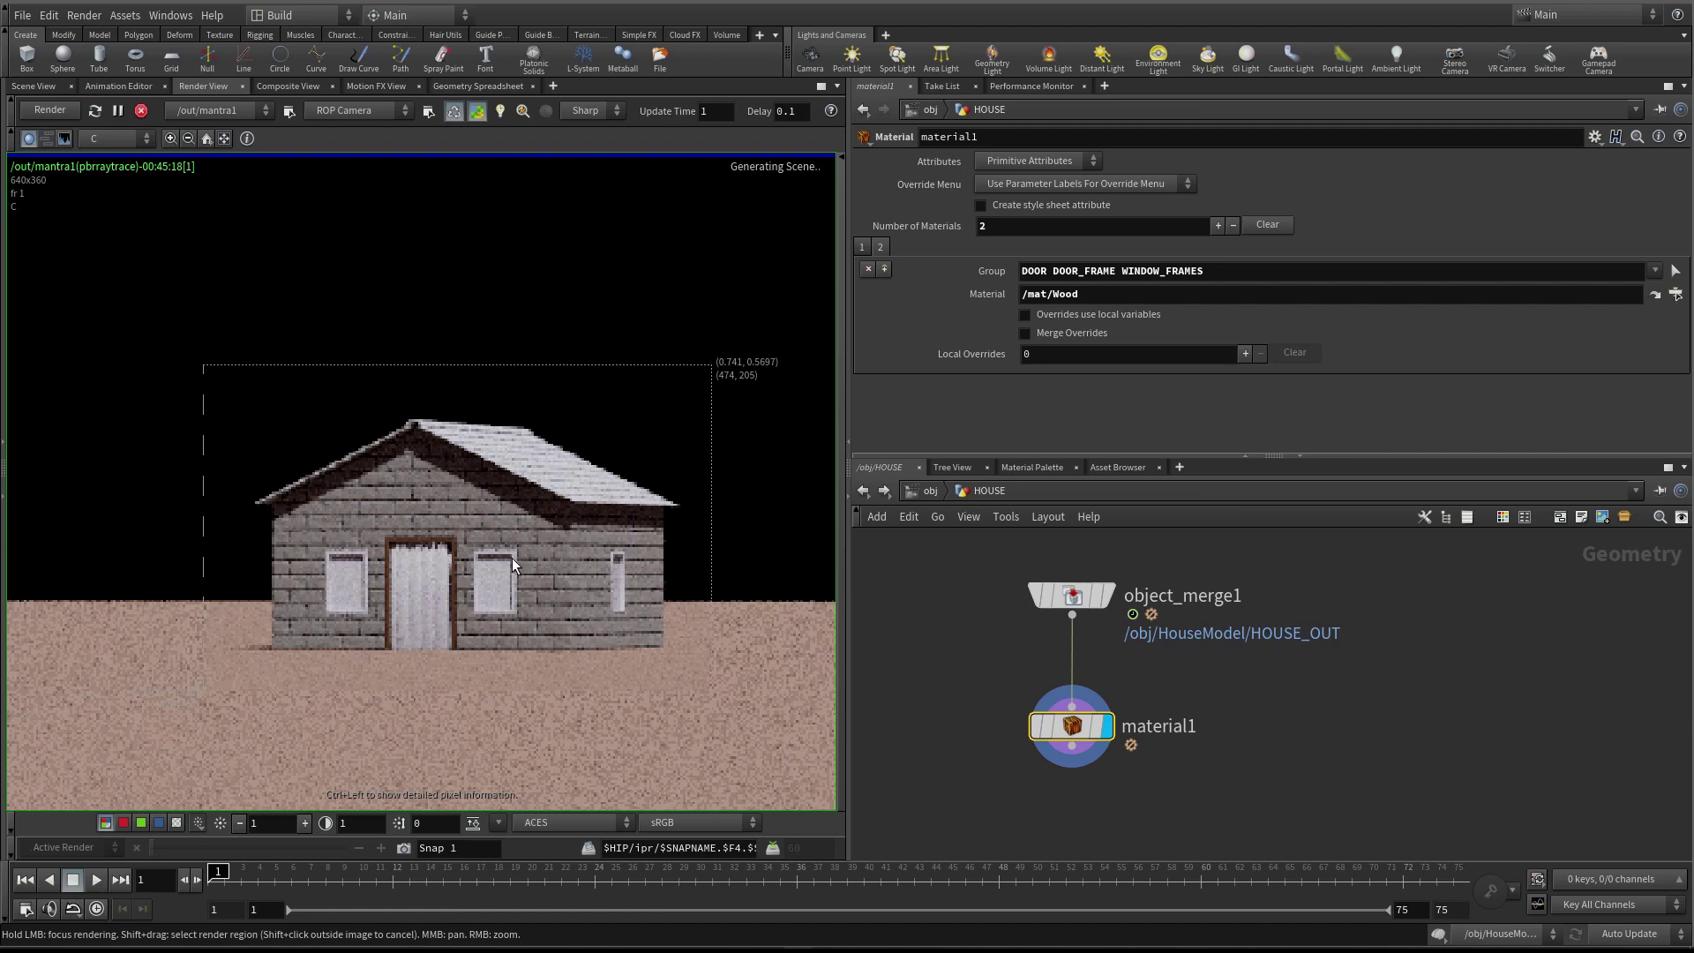
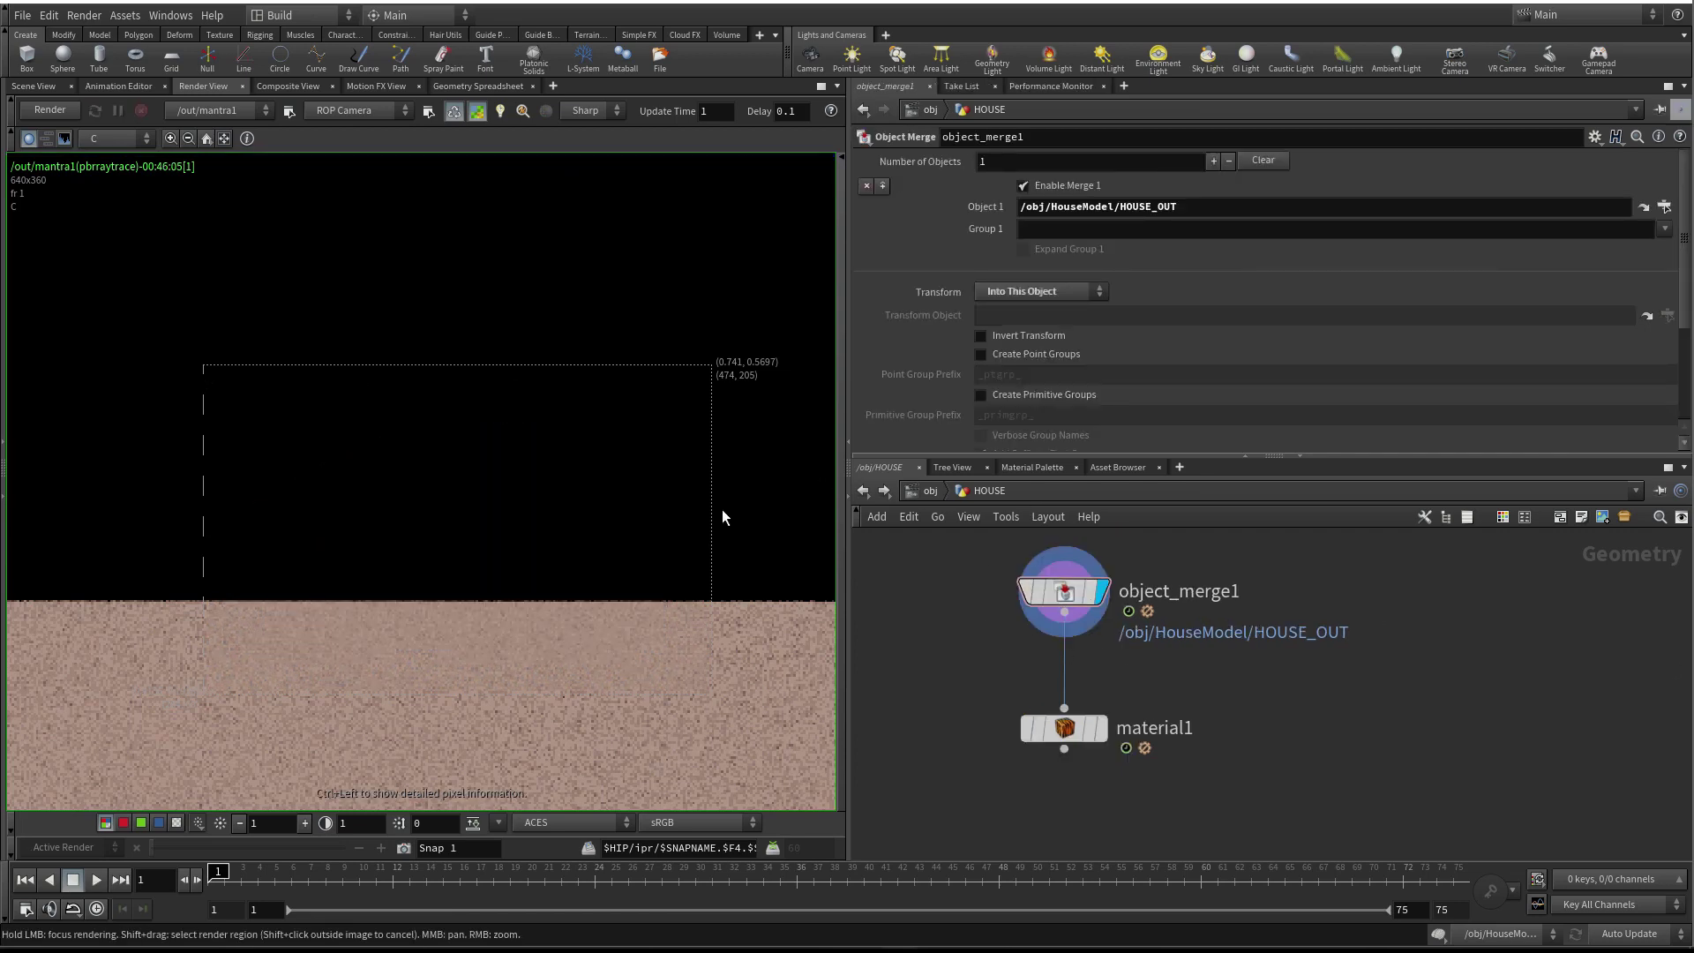
Make material1 the displayed node in the HOUSE network and restart the Mantra render
{"action": "left_click", "coordinate": [47, 108]}
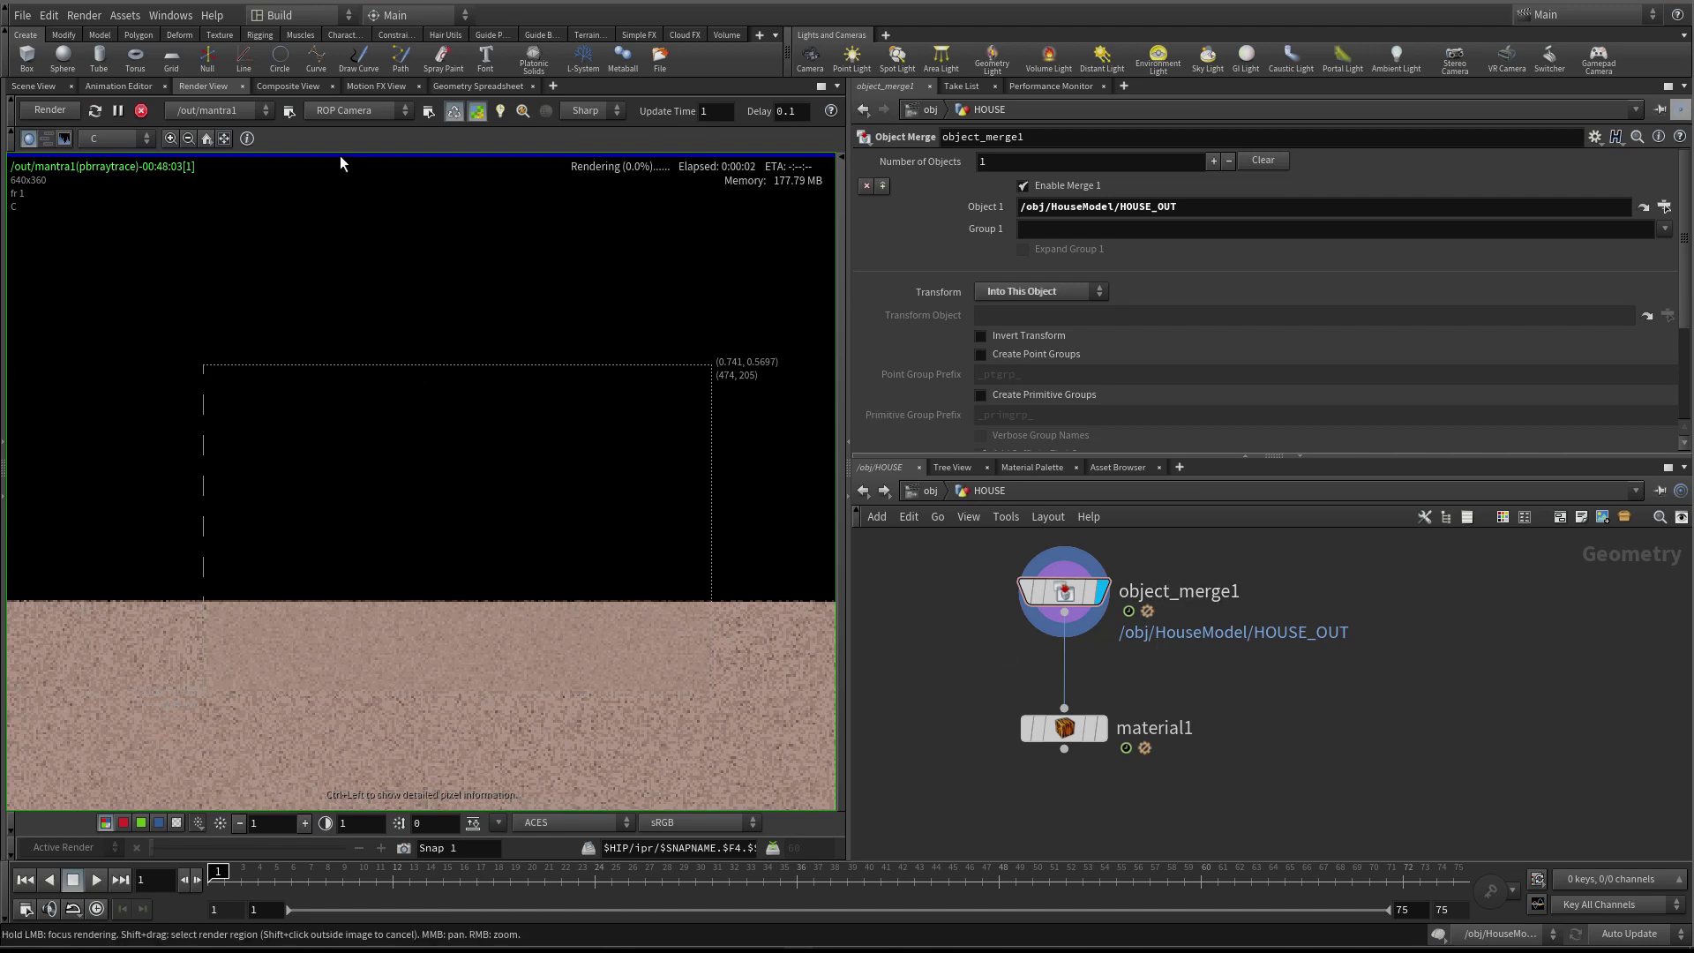
{"action": "left_click", "coordinate": [141, 110]}
{"action": "left_click", "coordinate": [37, 87]}
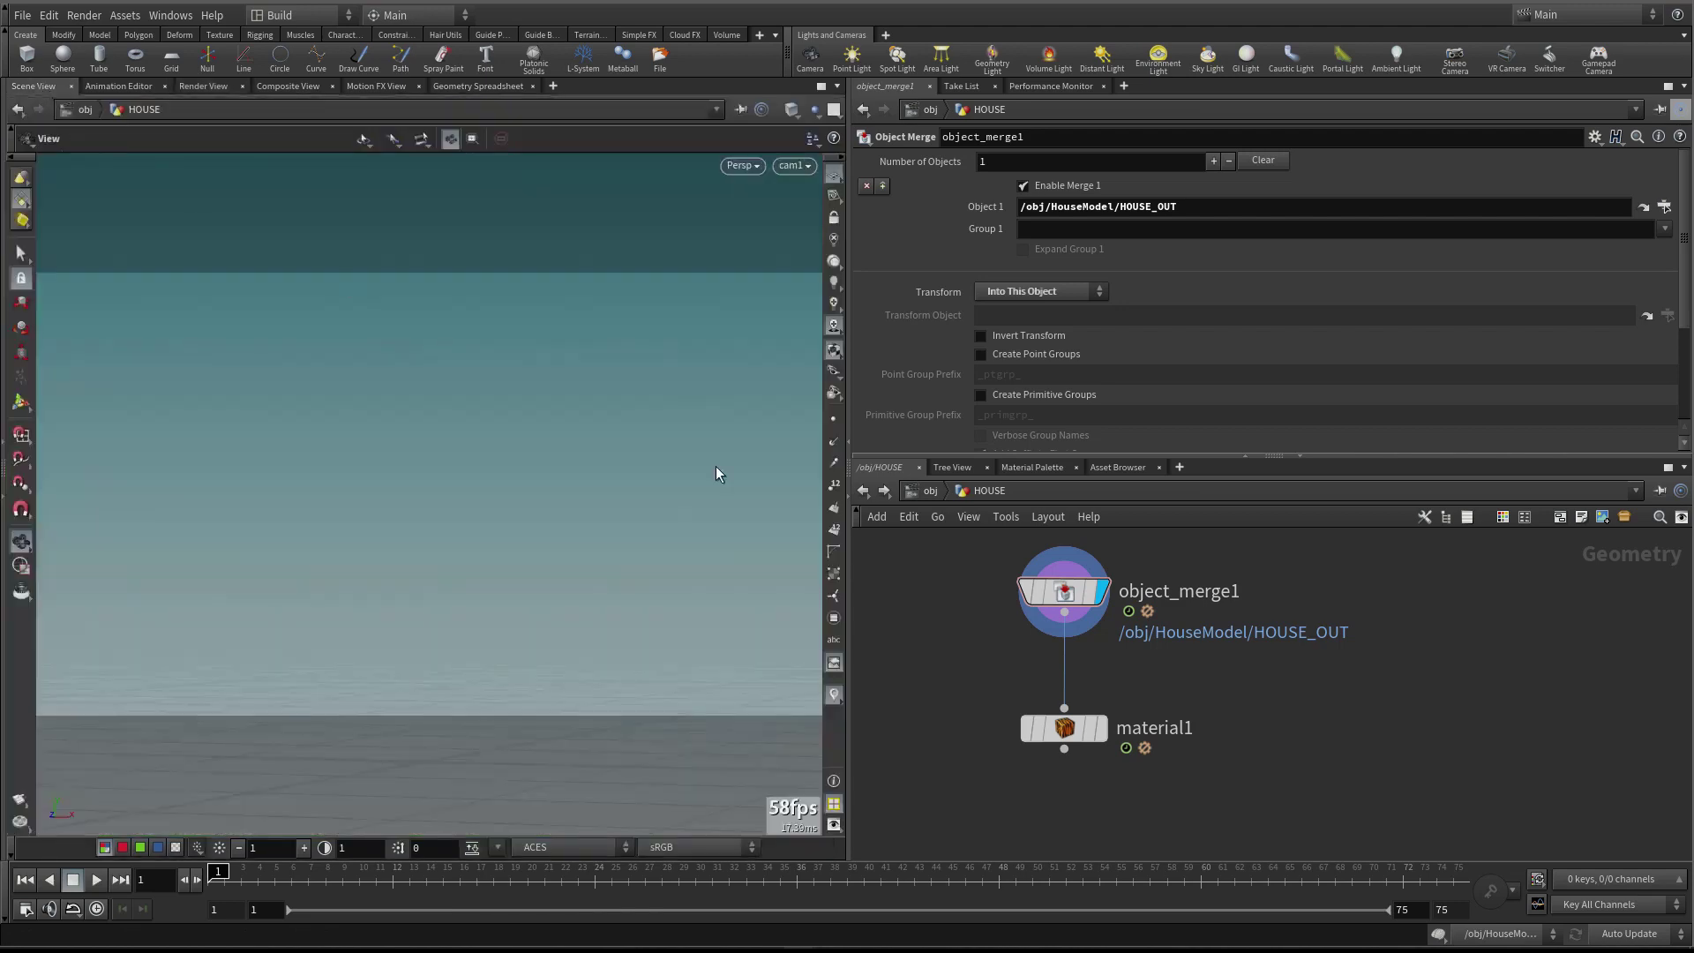
{"action": "left_click", "coordinate": [1103, 728]}
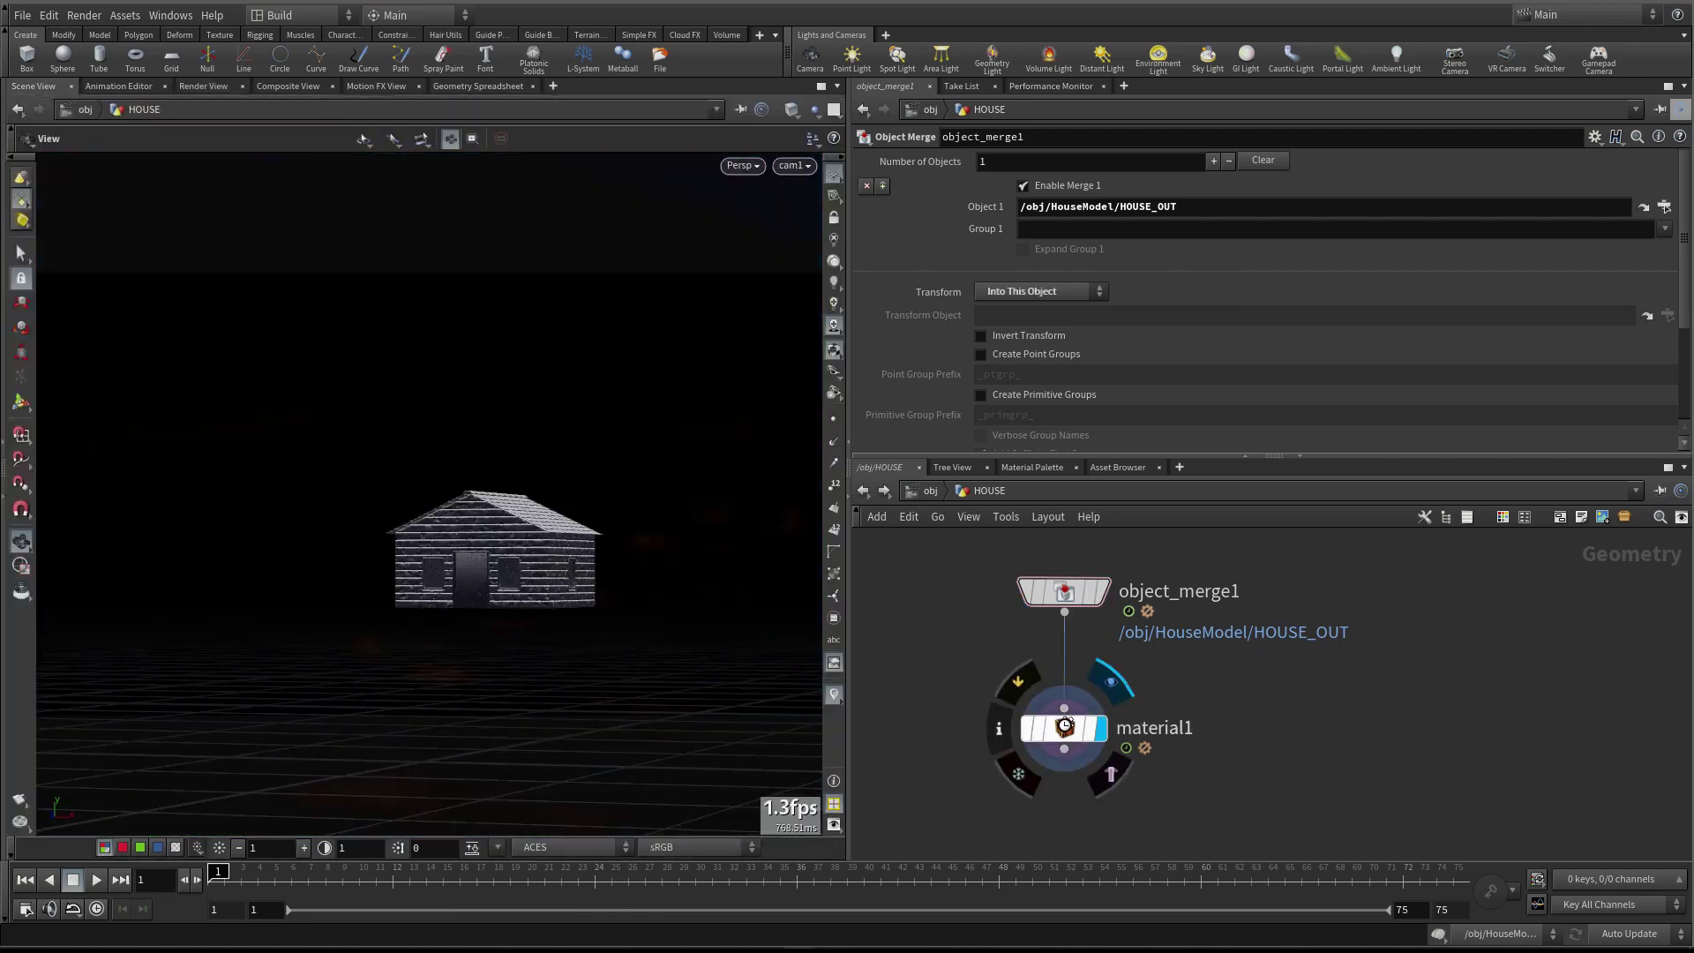
{"action": "left_click", "coordinate": [1072, 728]}
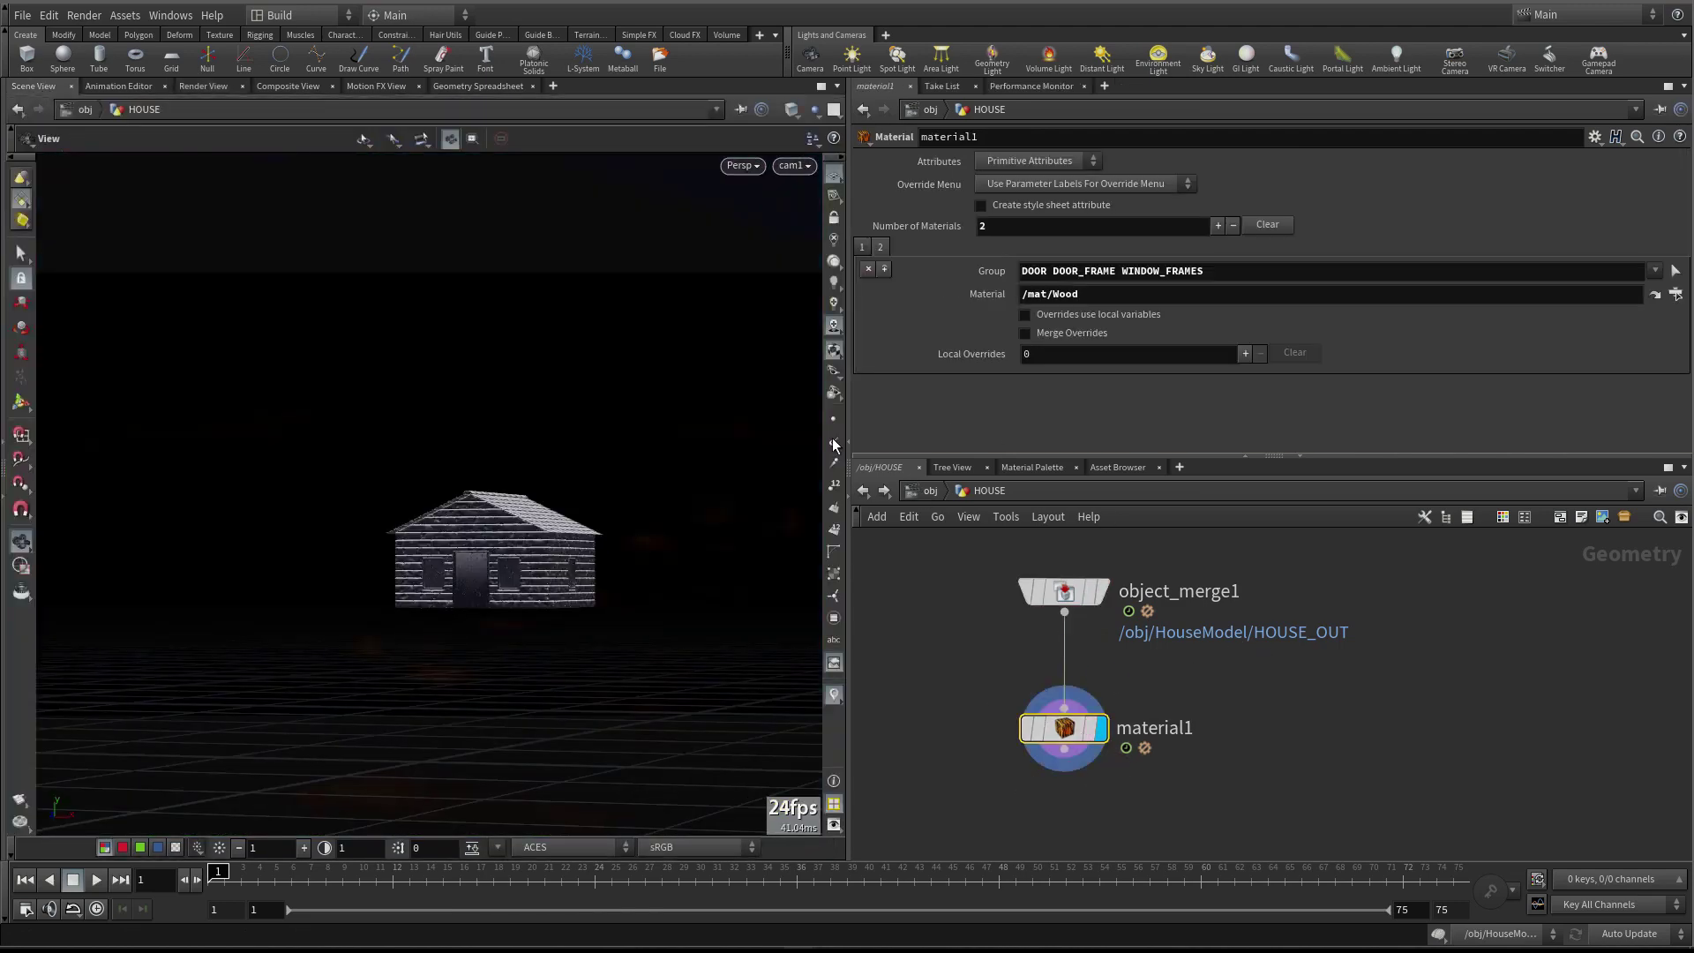
{"action": "left_click", "coordinate": [203, 87]}
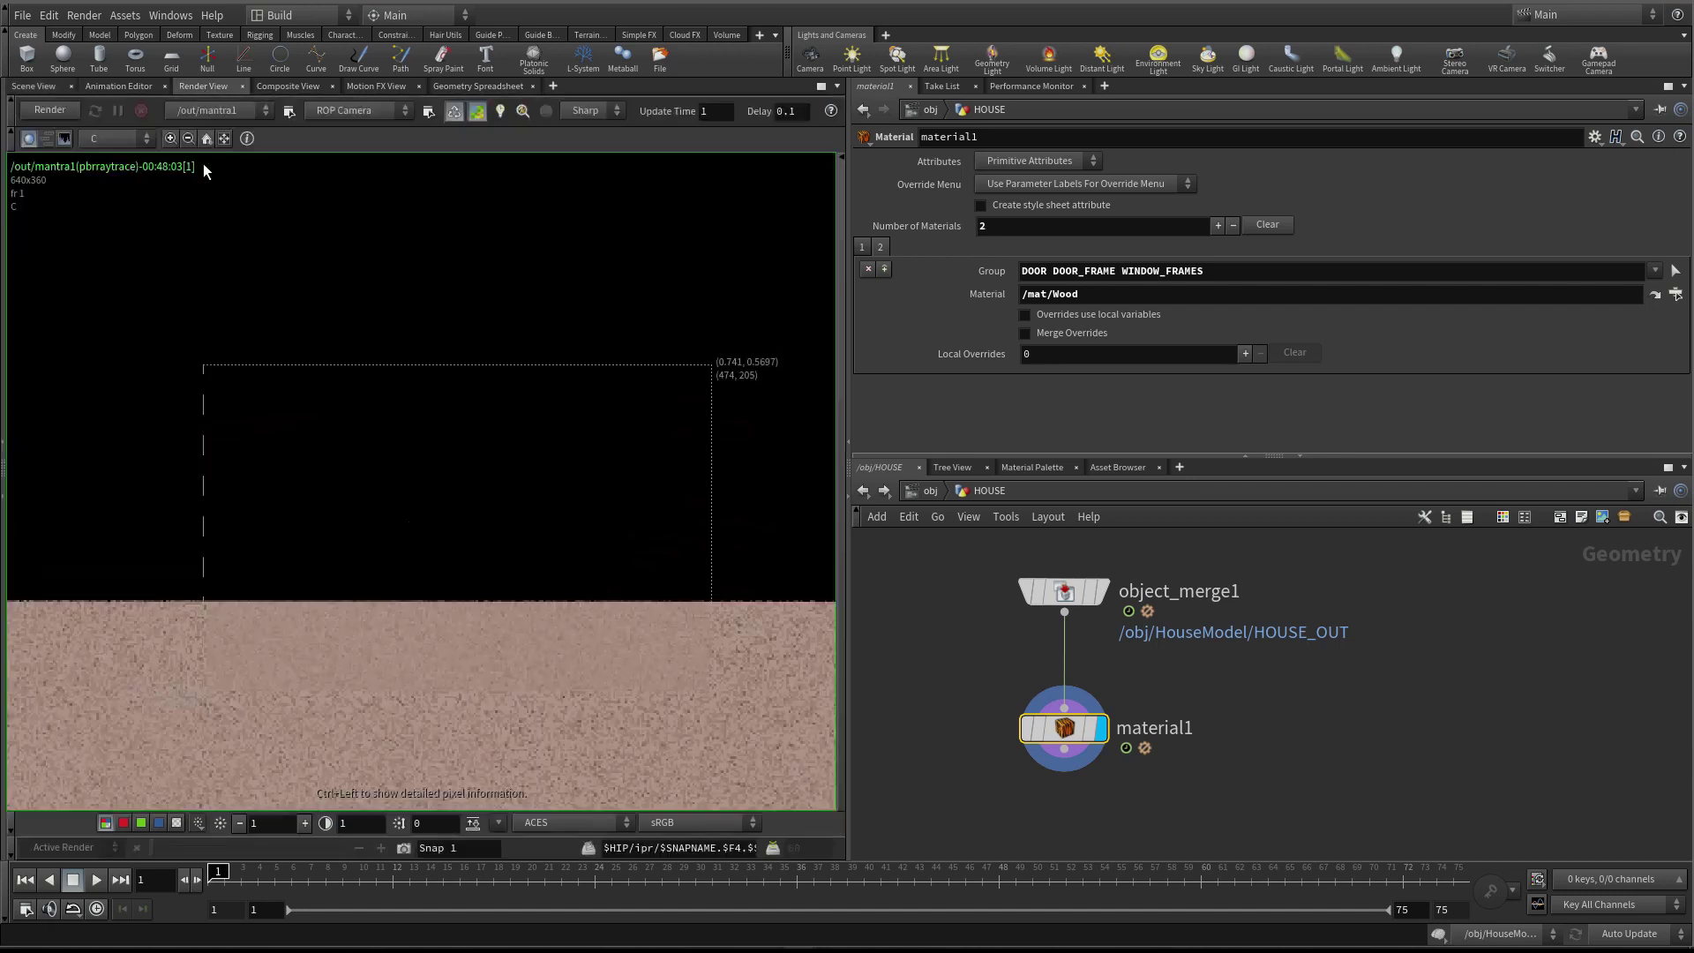
{"action": "left_click", "coordinate": [53, 113]}
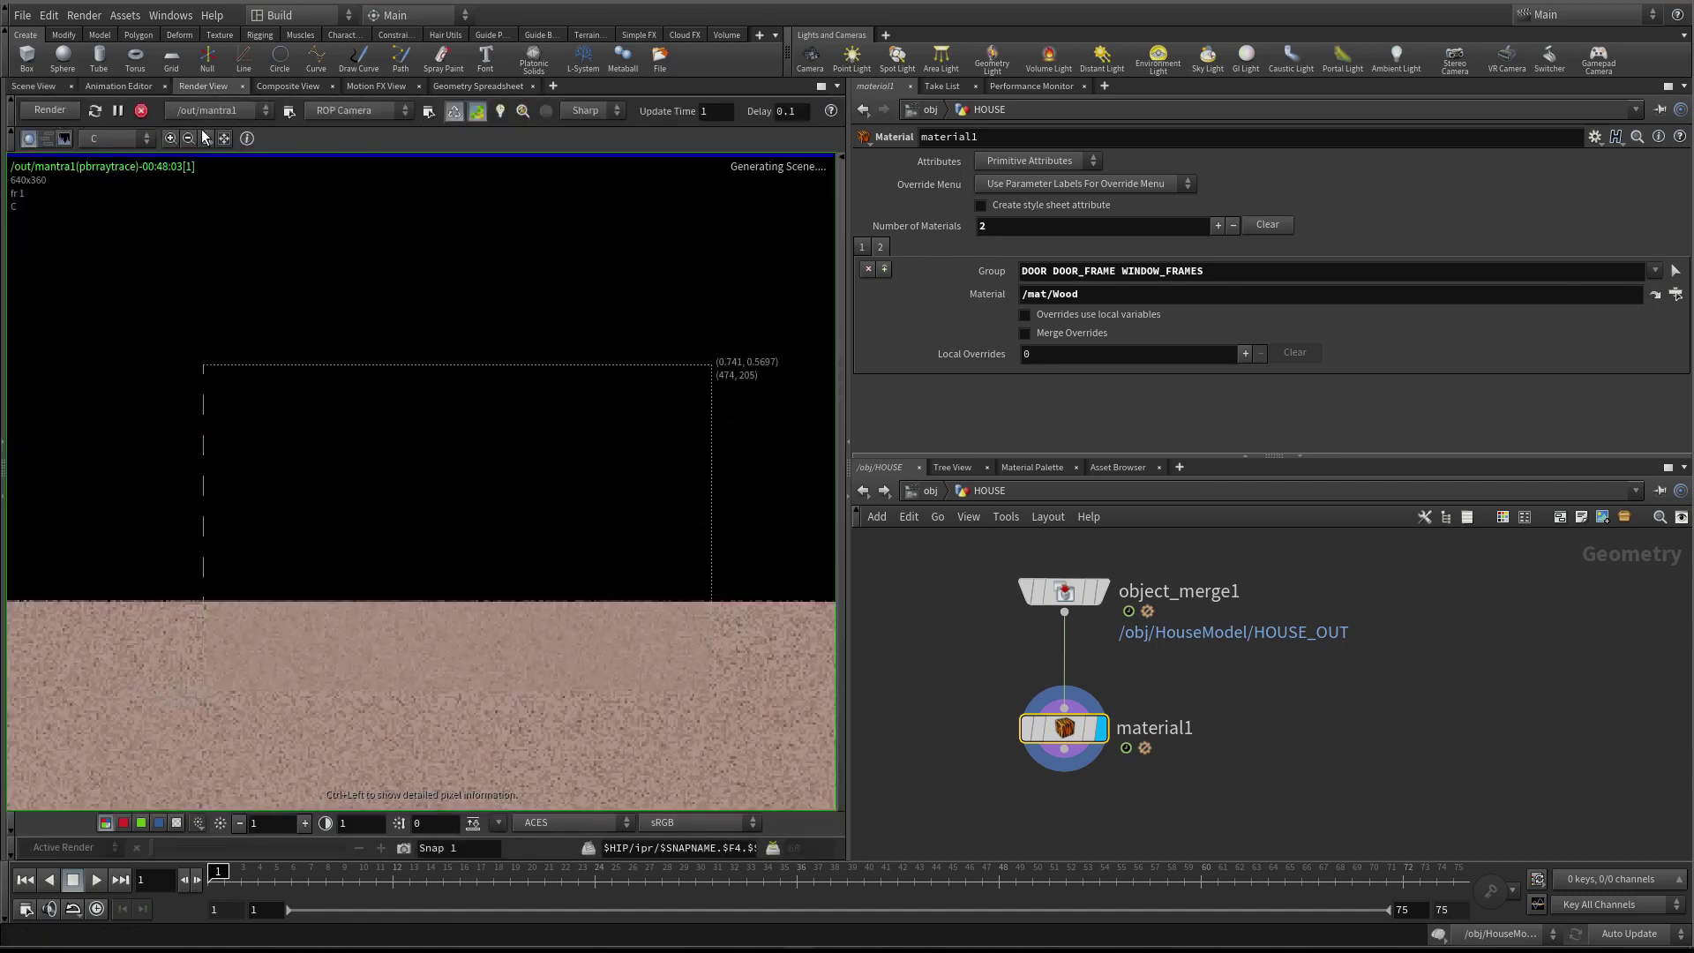
{"action": "left_click", "coordinate": [245, 138]}
Add a third material entry to material1 and assign /mat/Tiles to it
{"action": "left_click", "coordinate": [1218, 225]}
{"action": "left_click", "coordinate": [899, 246]}
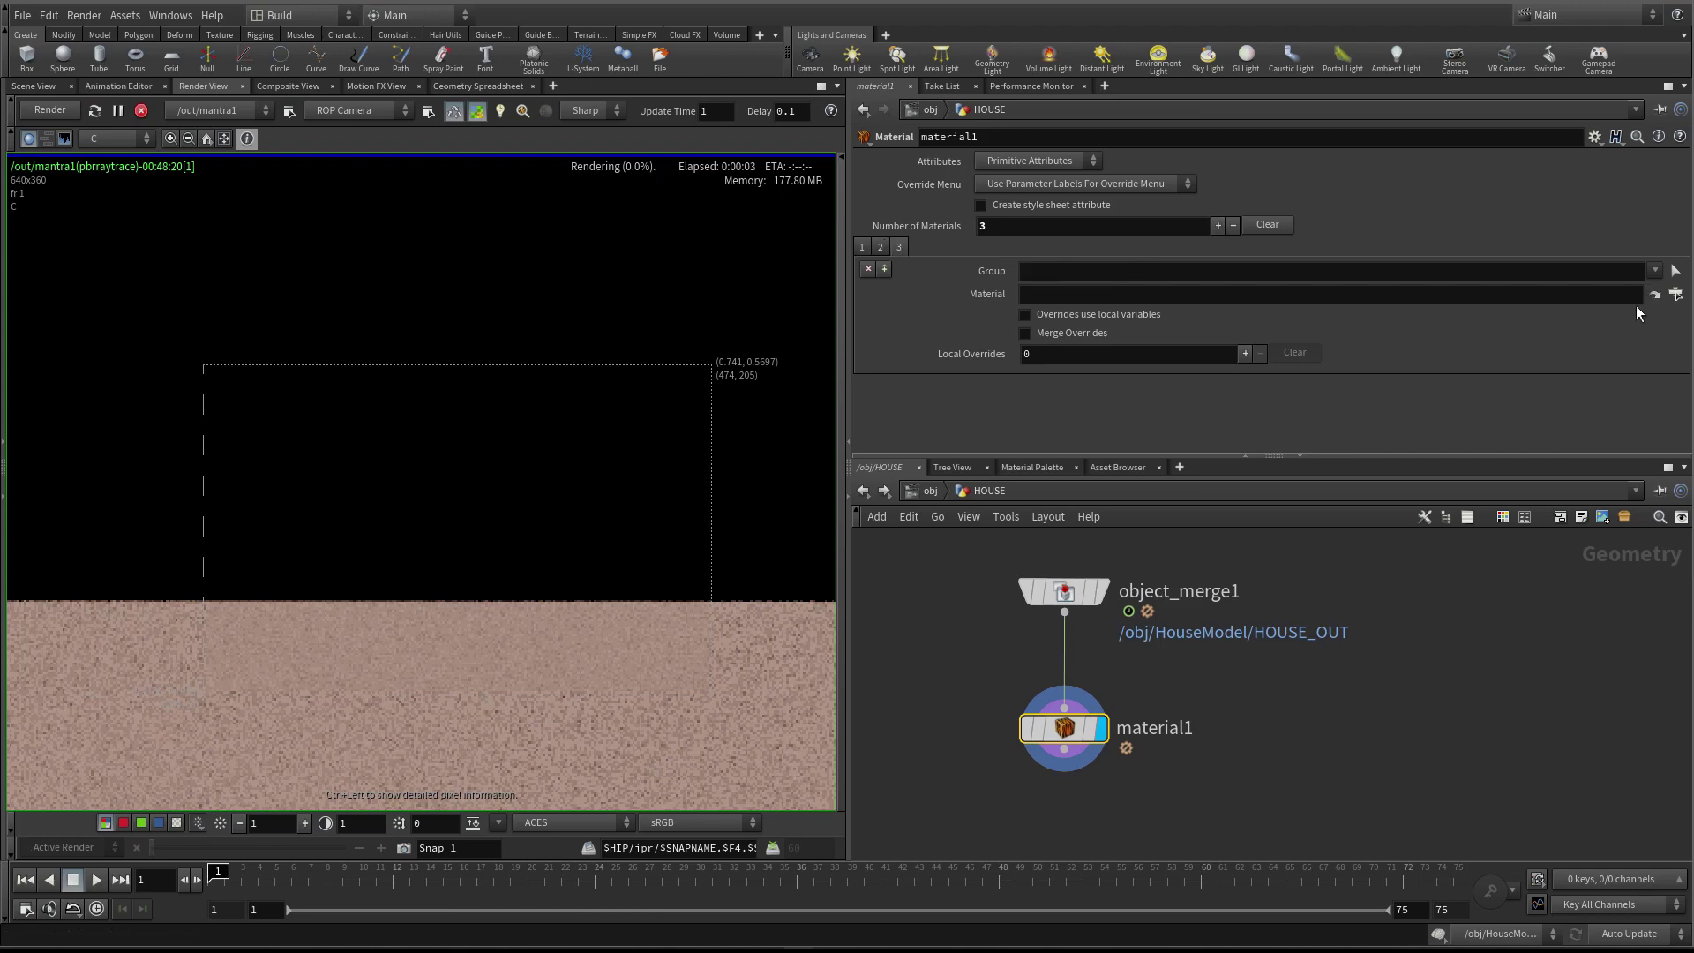
{"action": "left_click", "coordinate": [1654, 271]}
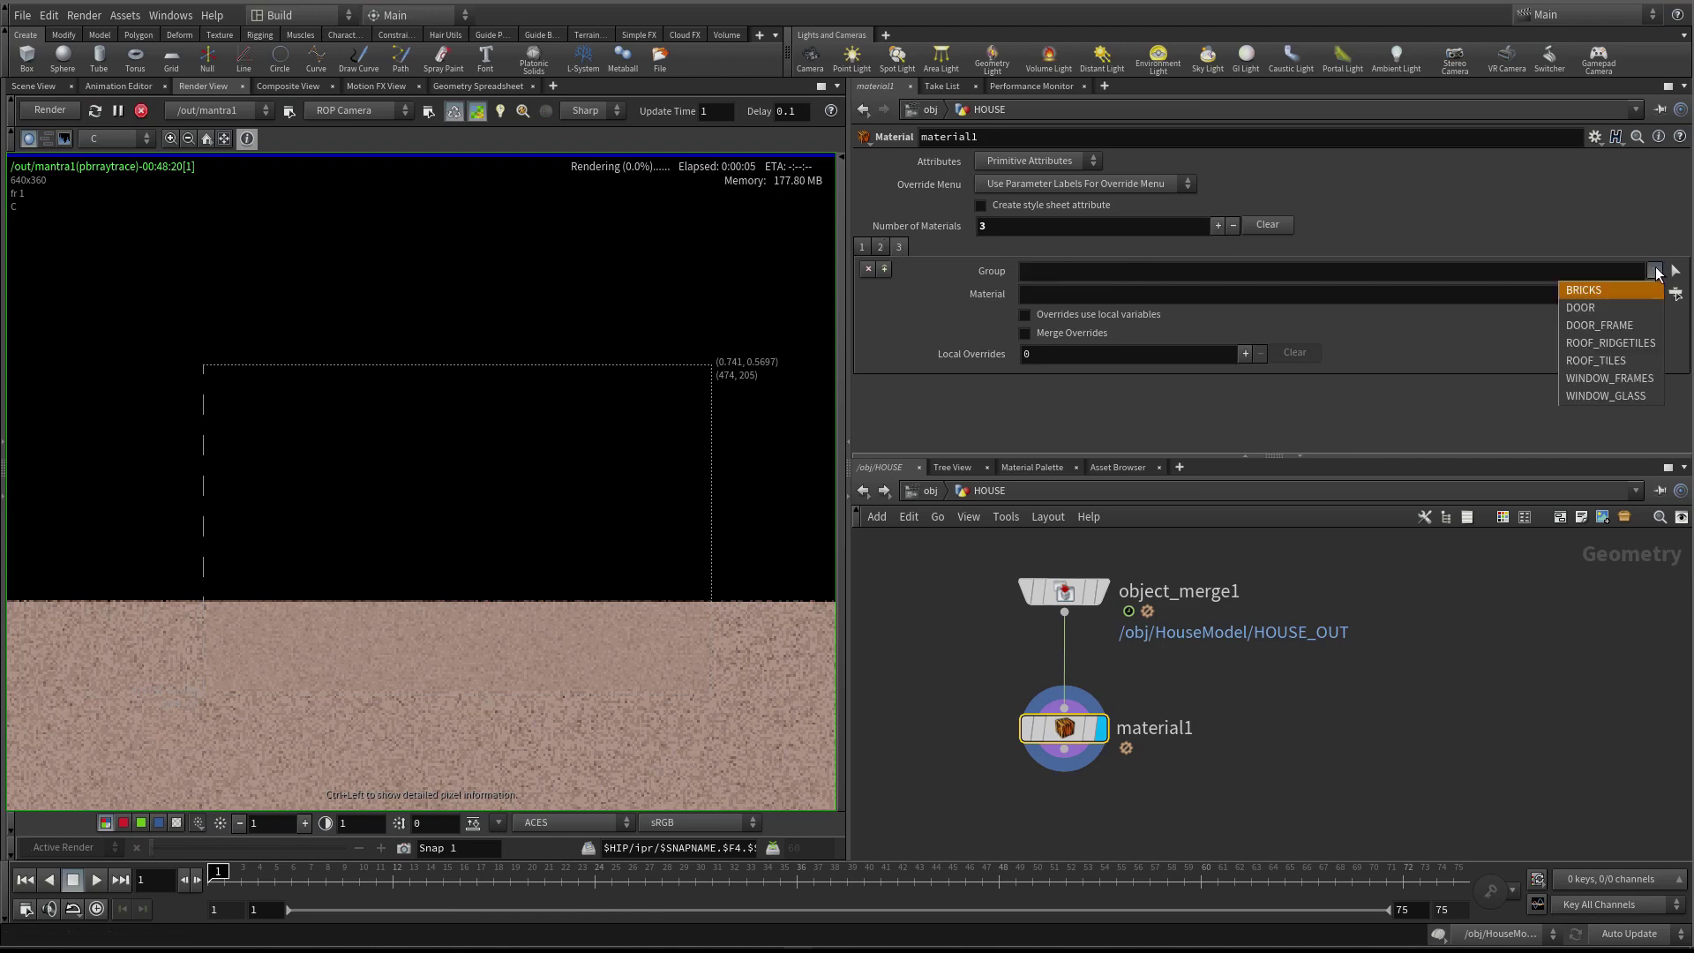
{"action": "left_click", "coordinate": [1675, 294]}
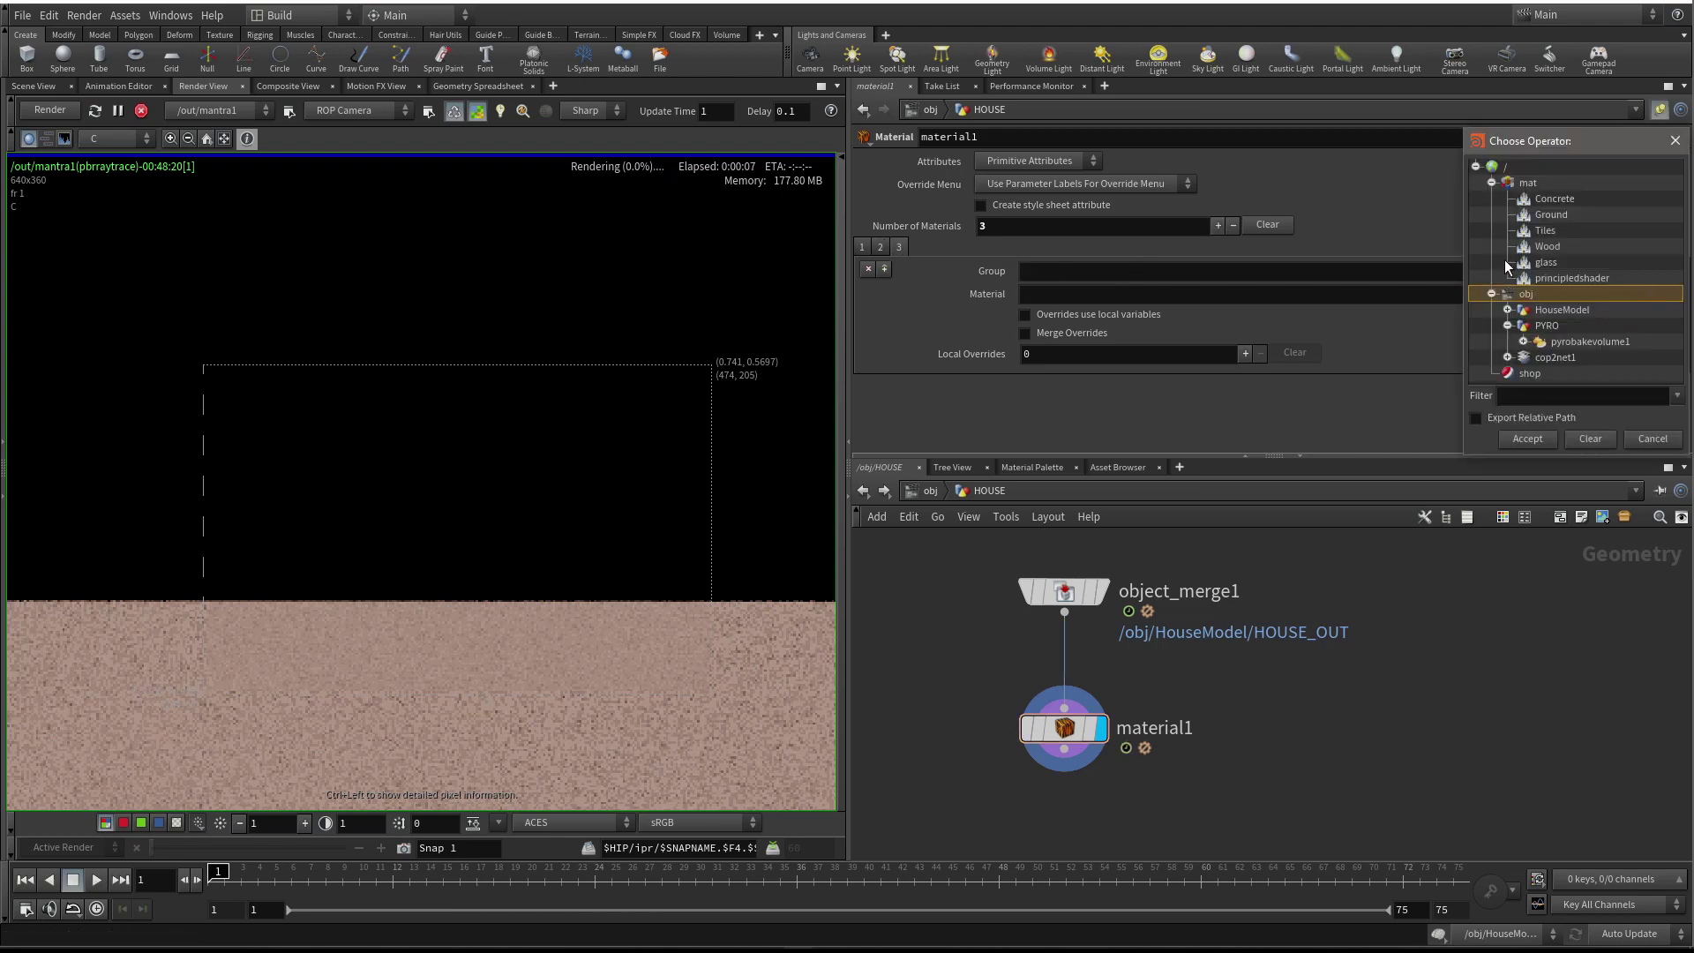
{"action": "left_click", "coordinate": [1544, 230]}
{"action": "left_click", "coordinate": [1532, 442]}
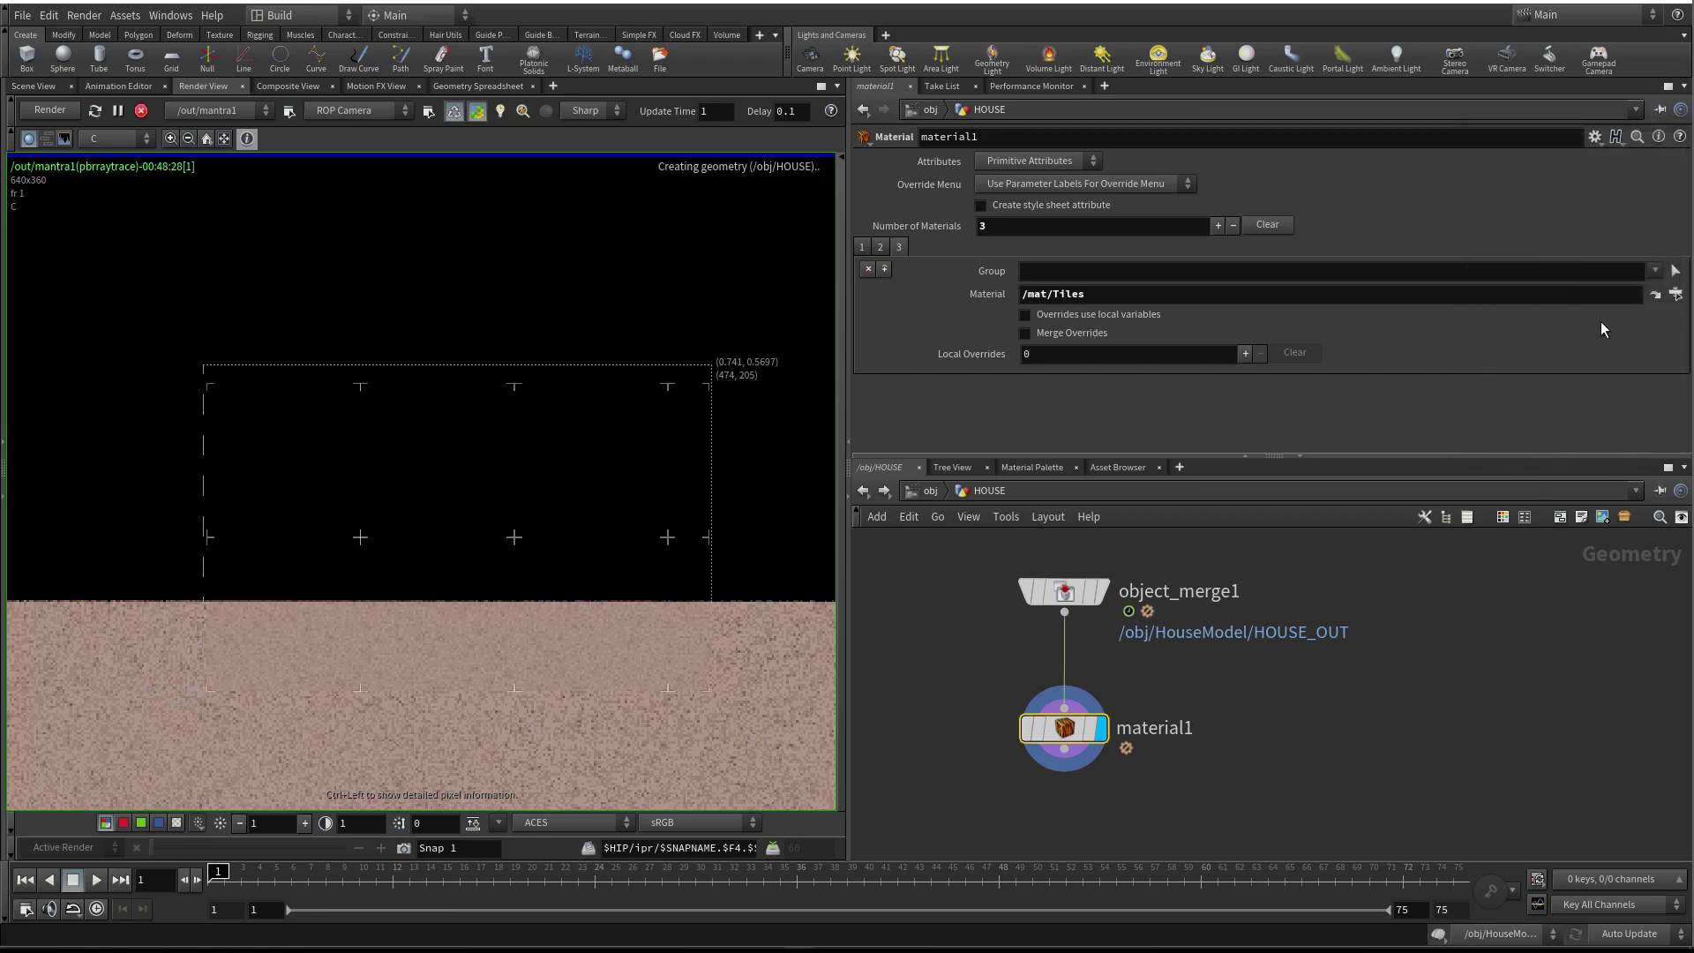
Try to limit the Tiles material to the group pattern *Tiles*, then clear the pattern
{"action": "left_click", "coordinate": [1655, 272]}
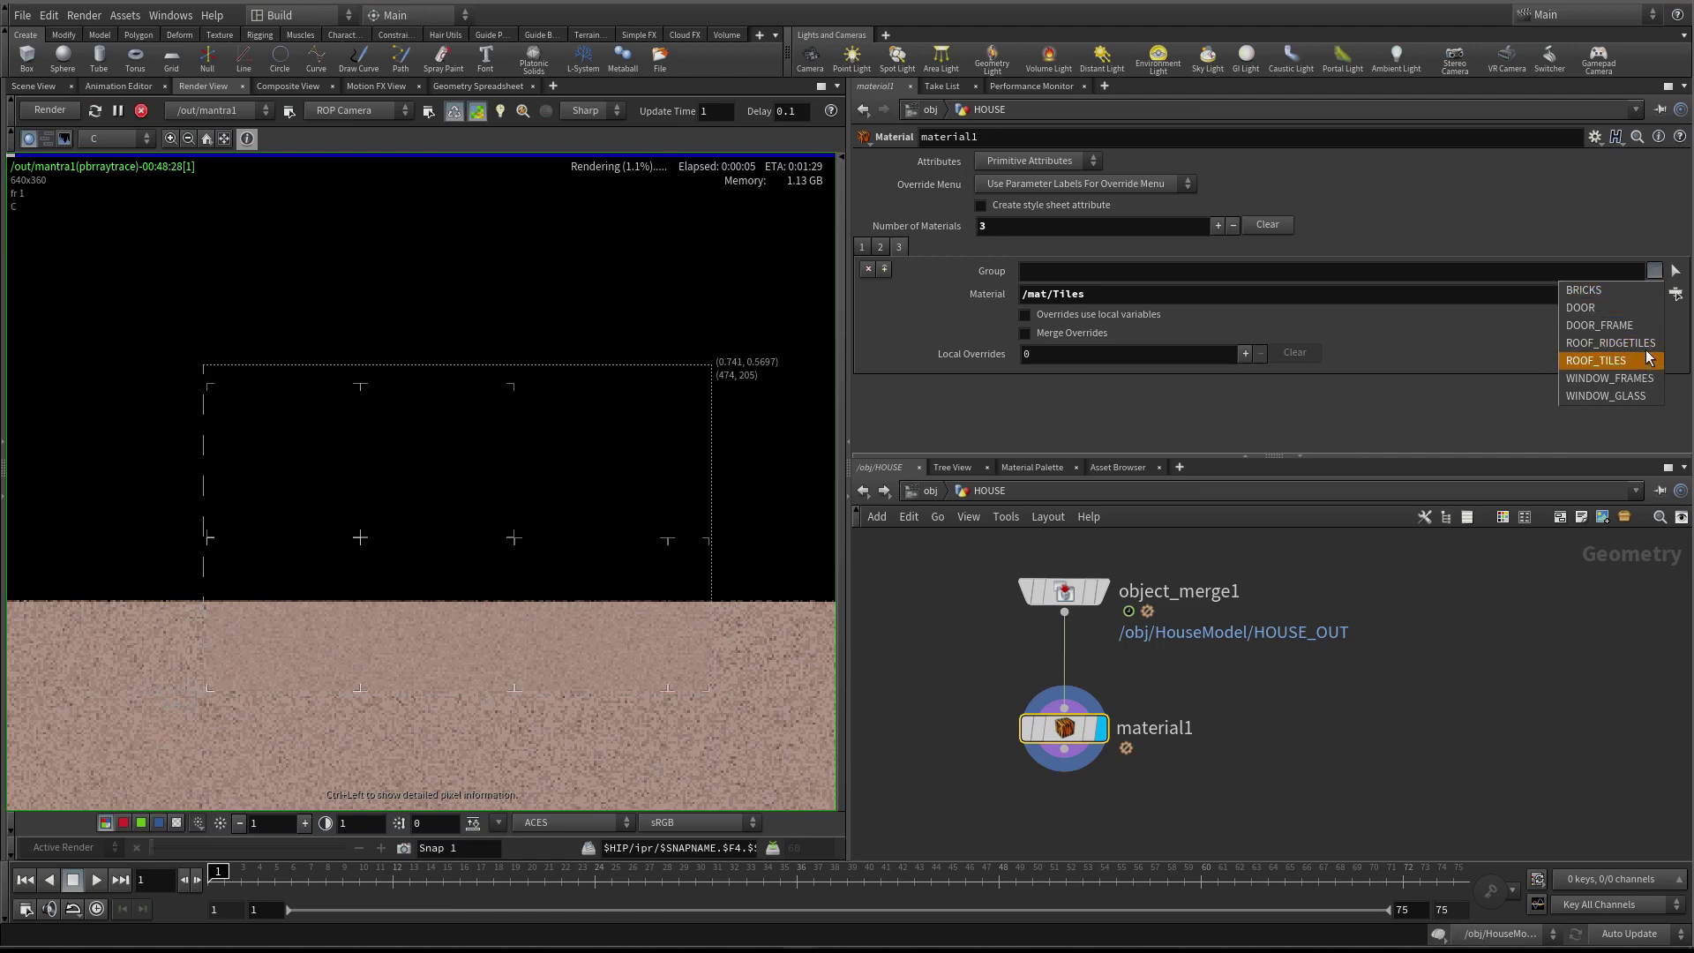
{"action": "left_click", "coordinate": [1064, 271]}
{"action": "type", "text": "*"}
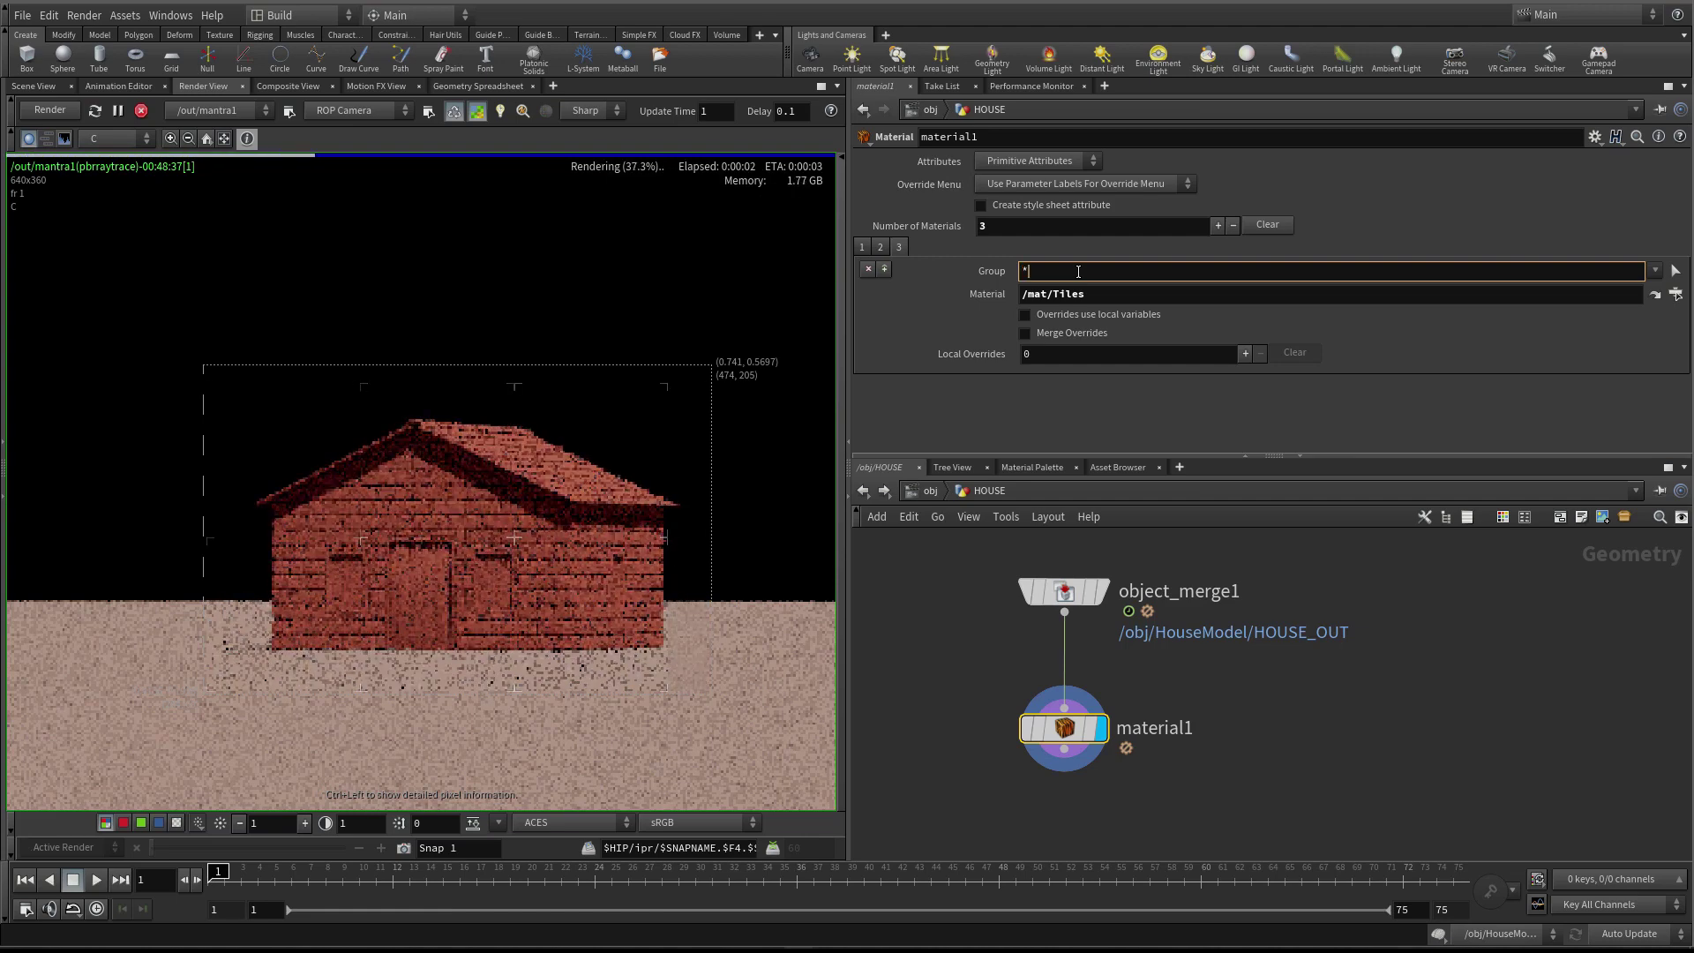
{"action": "type", "text": "Tiles"}
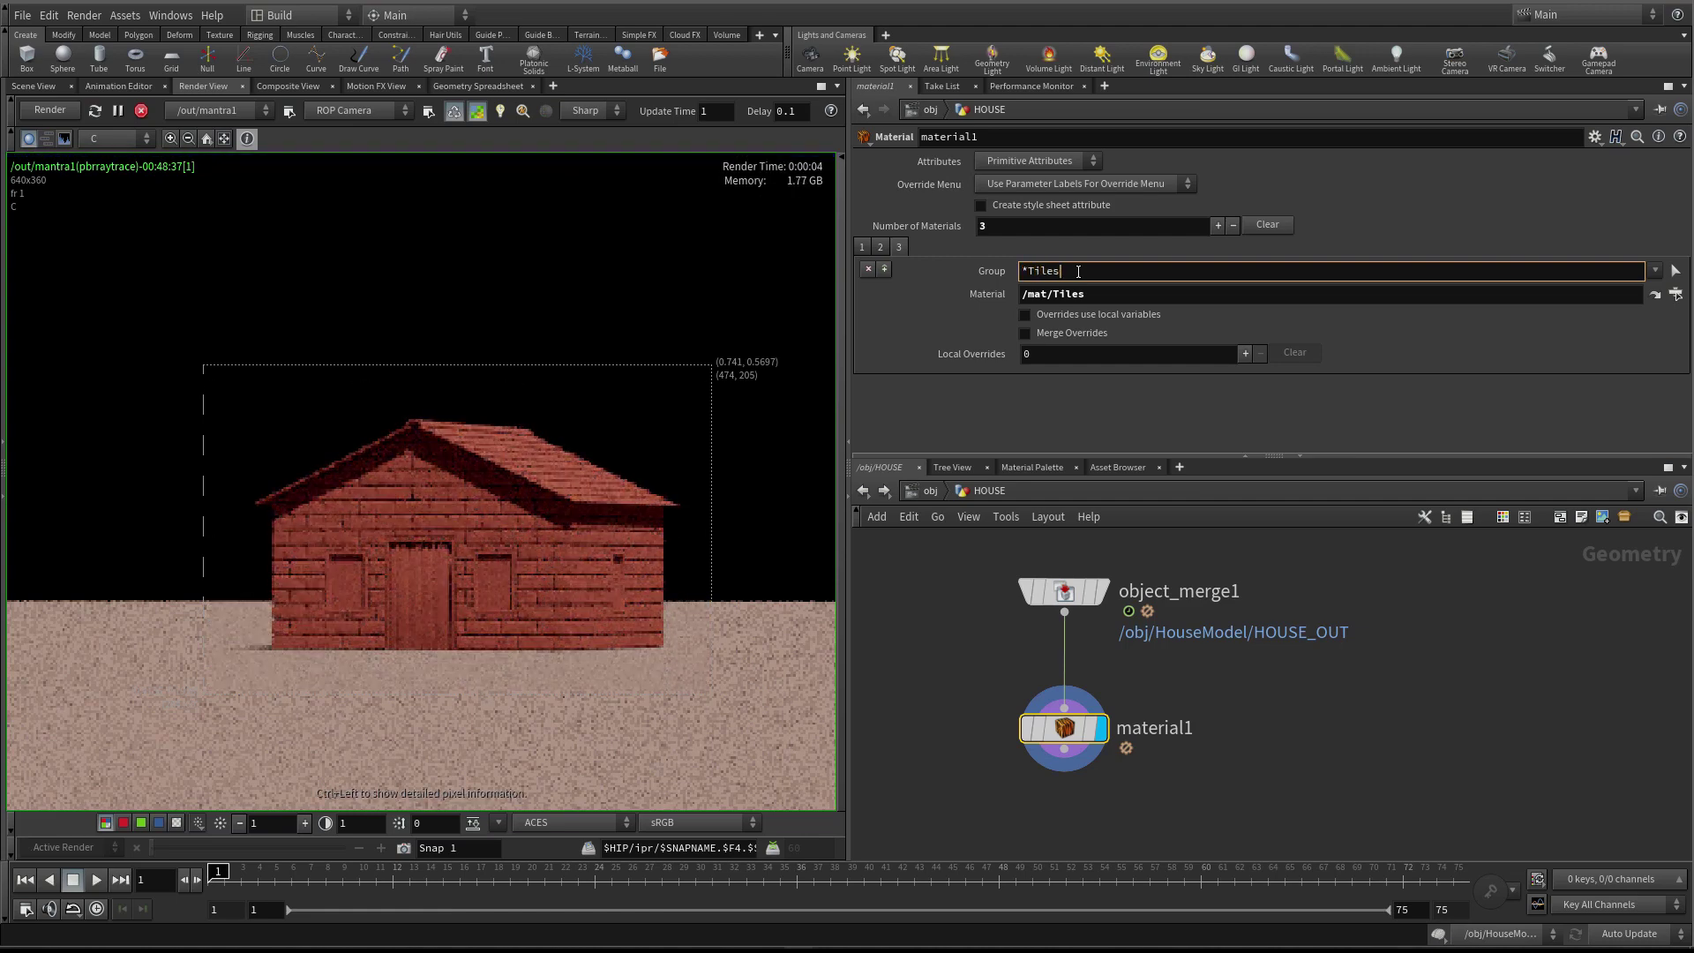
{"action": "type", "text": "*"}
{"action": "key", "text": "Return"}
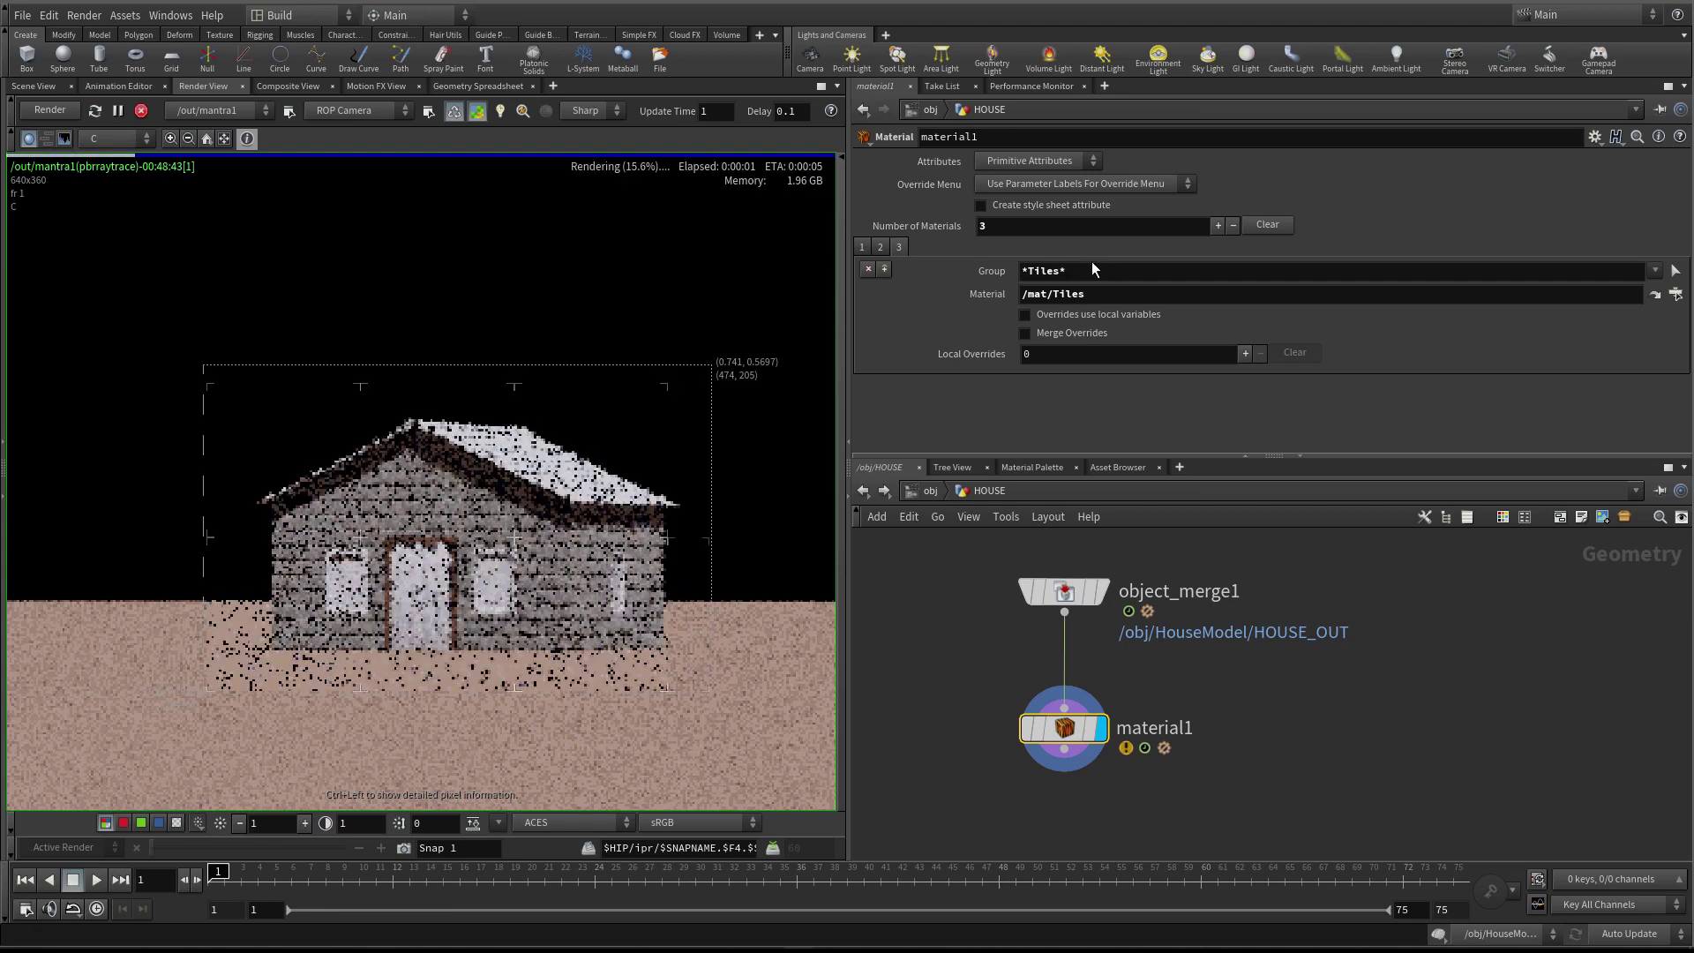
{"action": "left_click", "coordinate": [1654, 271]}
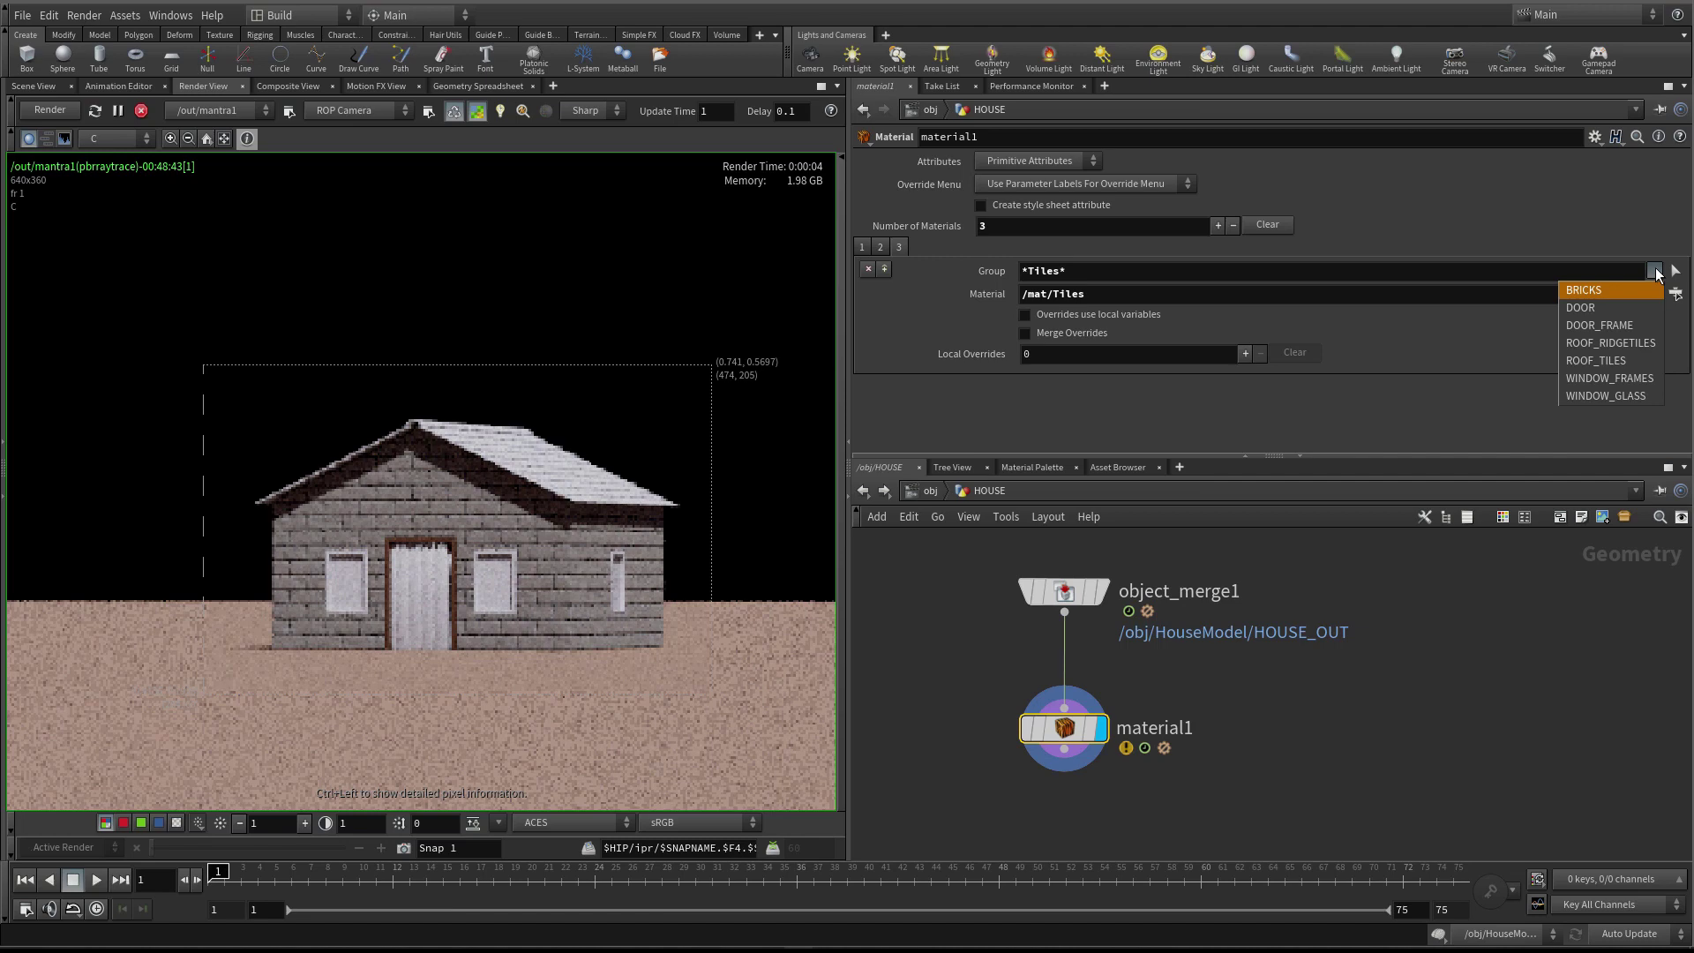
{"action": "left_click", "coordinate": [1655, 272]}
{"action": "triple_click", "coordinate": [1094, 279]}
{"action": "key", "text": "BackSpace"}
Restrict the Tiles material to the ROOF_TILES and ROOF_RIDGETILES groups
{"action": "left_click", "coordinate": [1654, 271]}
{"action": "left_click", "coordinate": [1620, 362]}
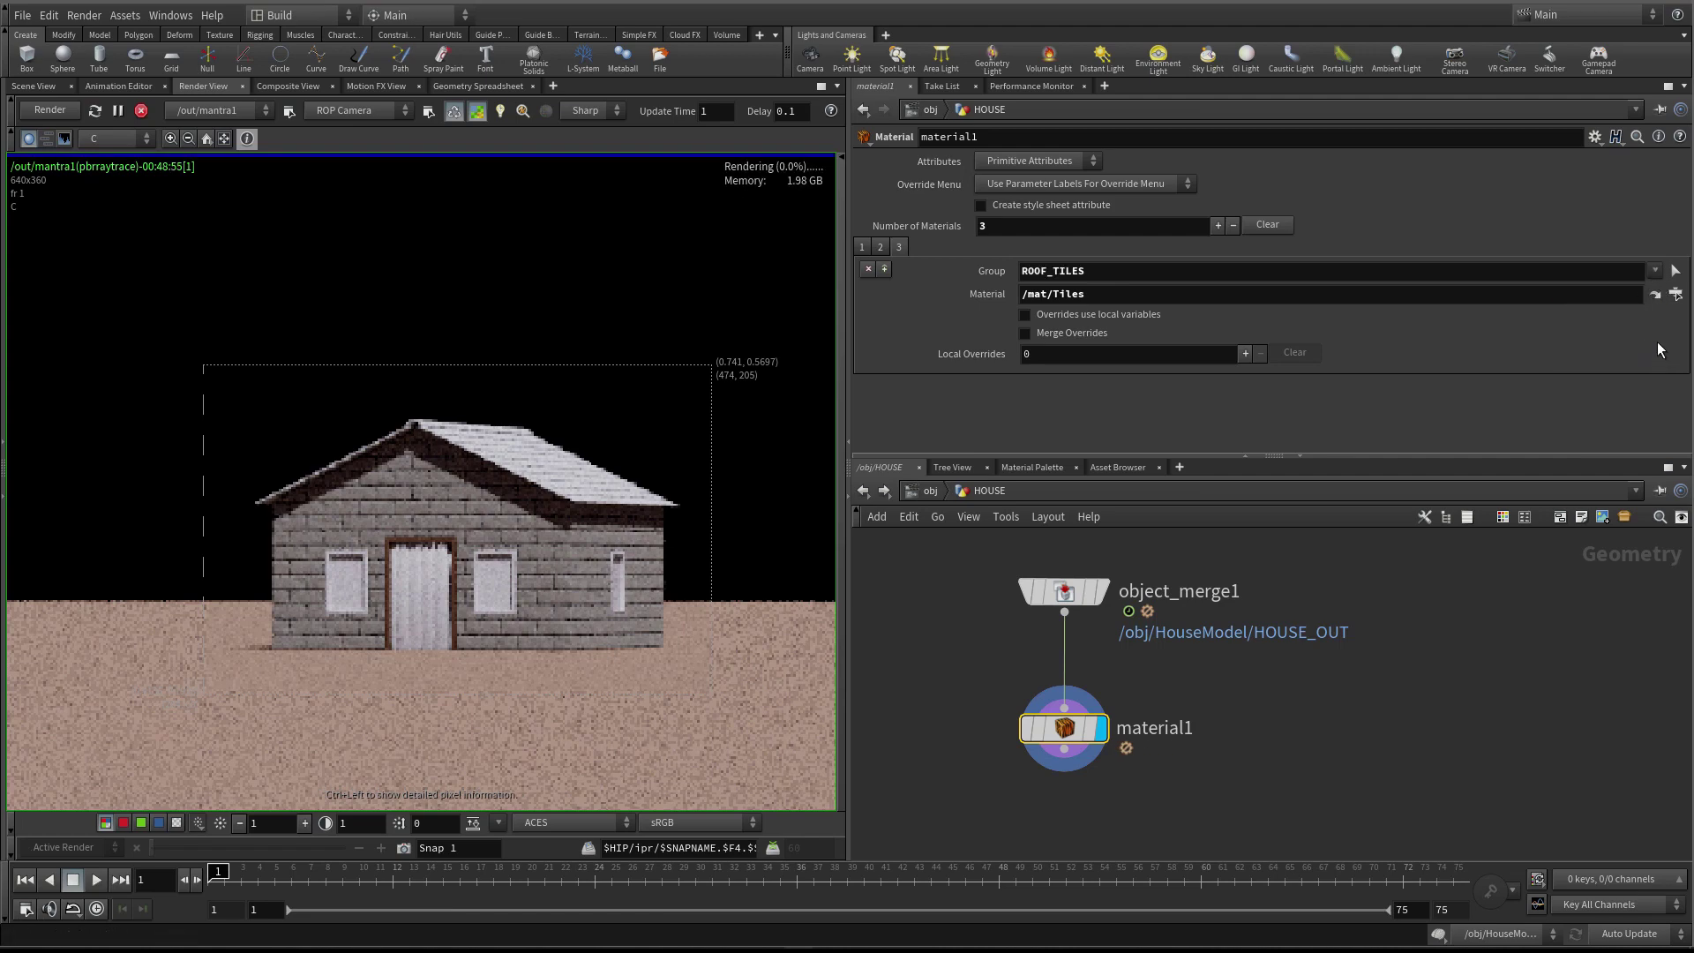
{"action": "left_click", "coordinate": [1654, 271]}
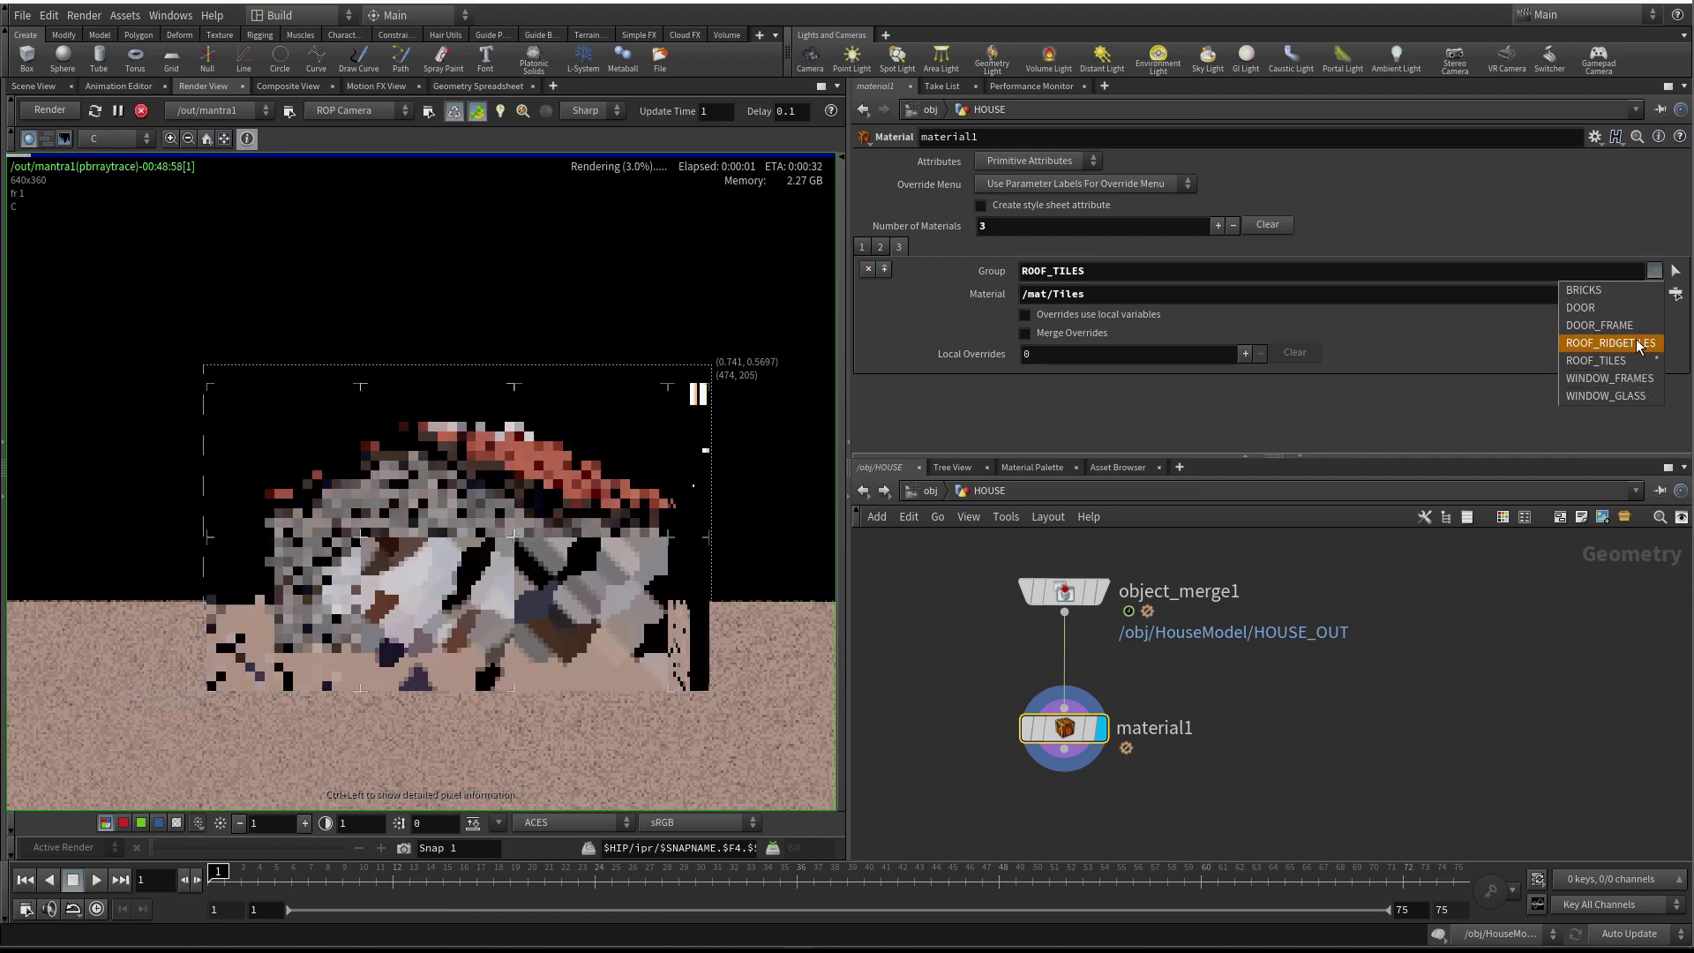
{"action": "left_click", "coordinate": [1623, 343]}
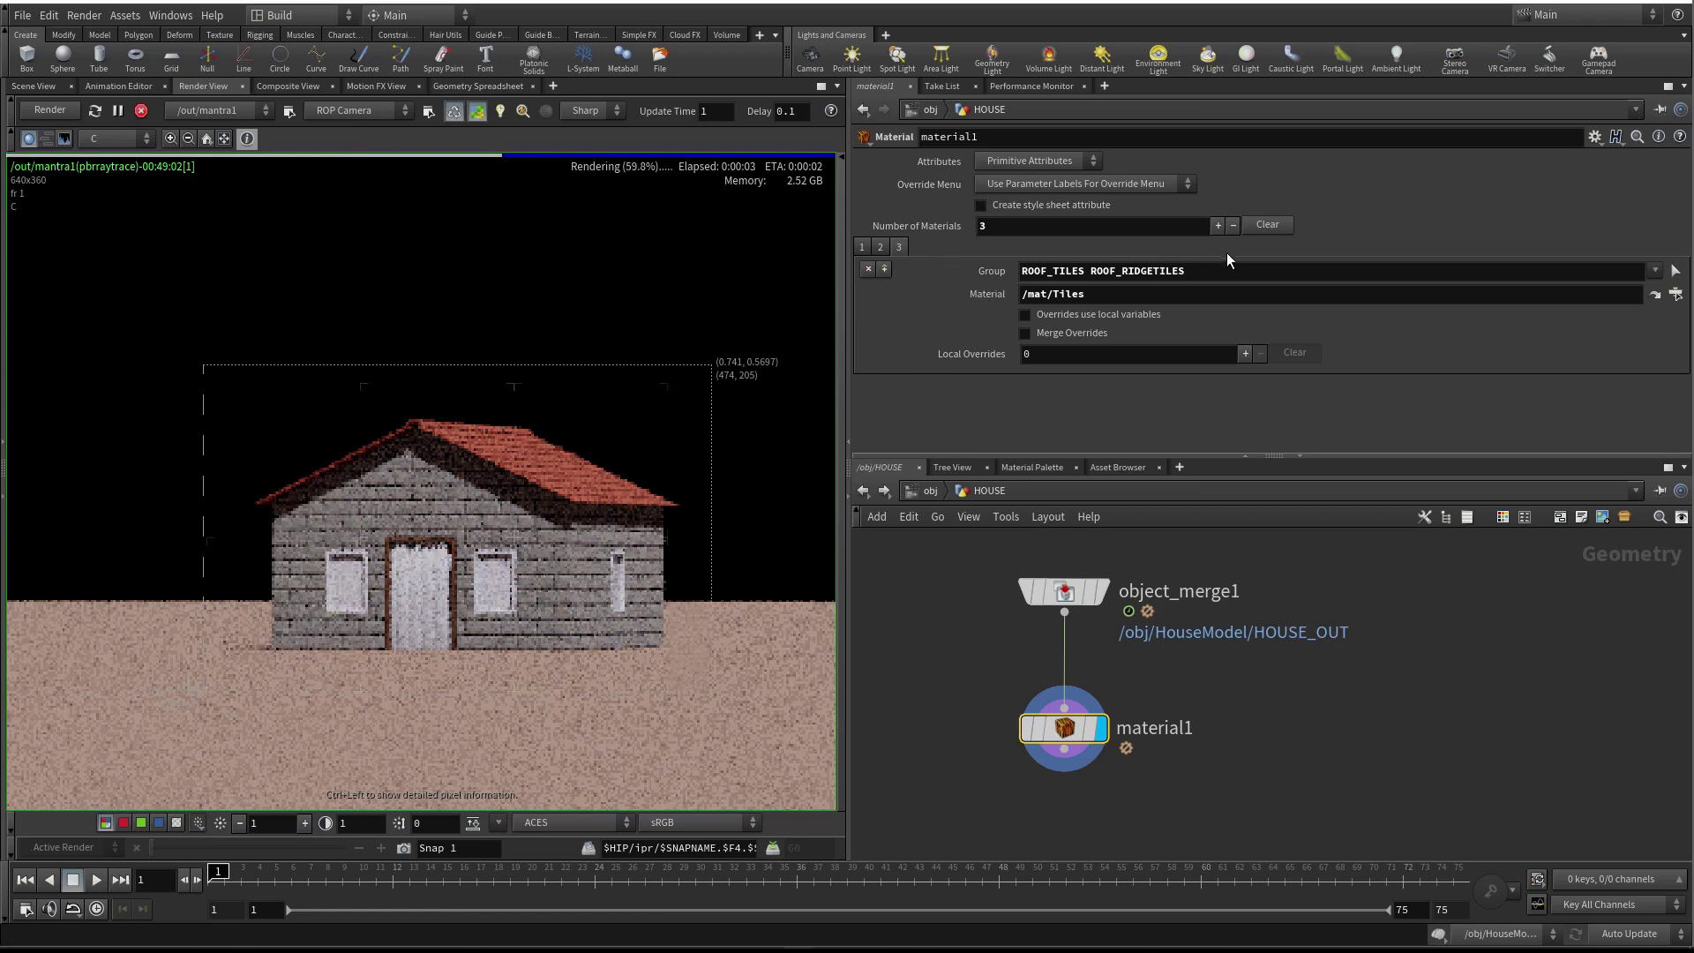
Add a fourth material entry that assigns /mat/glass to the WINDOW_GLASS group
{"action": "left_click", "coordinate": [1217, 225]}
{"action": "left_click", "coordinate": [917, 248]}
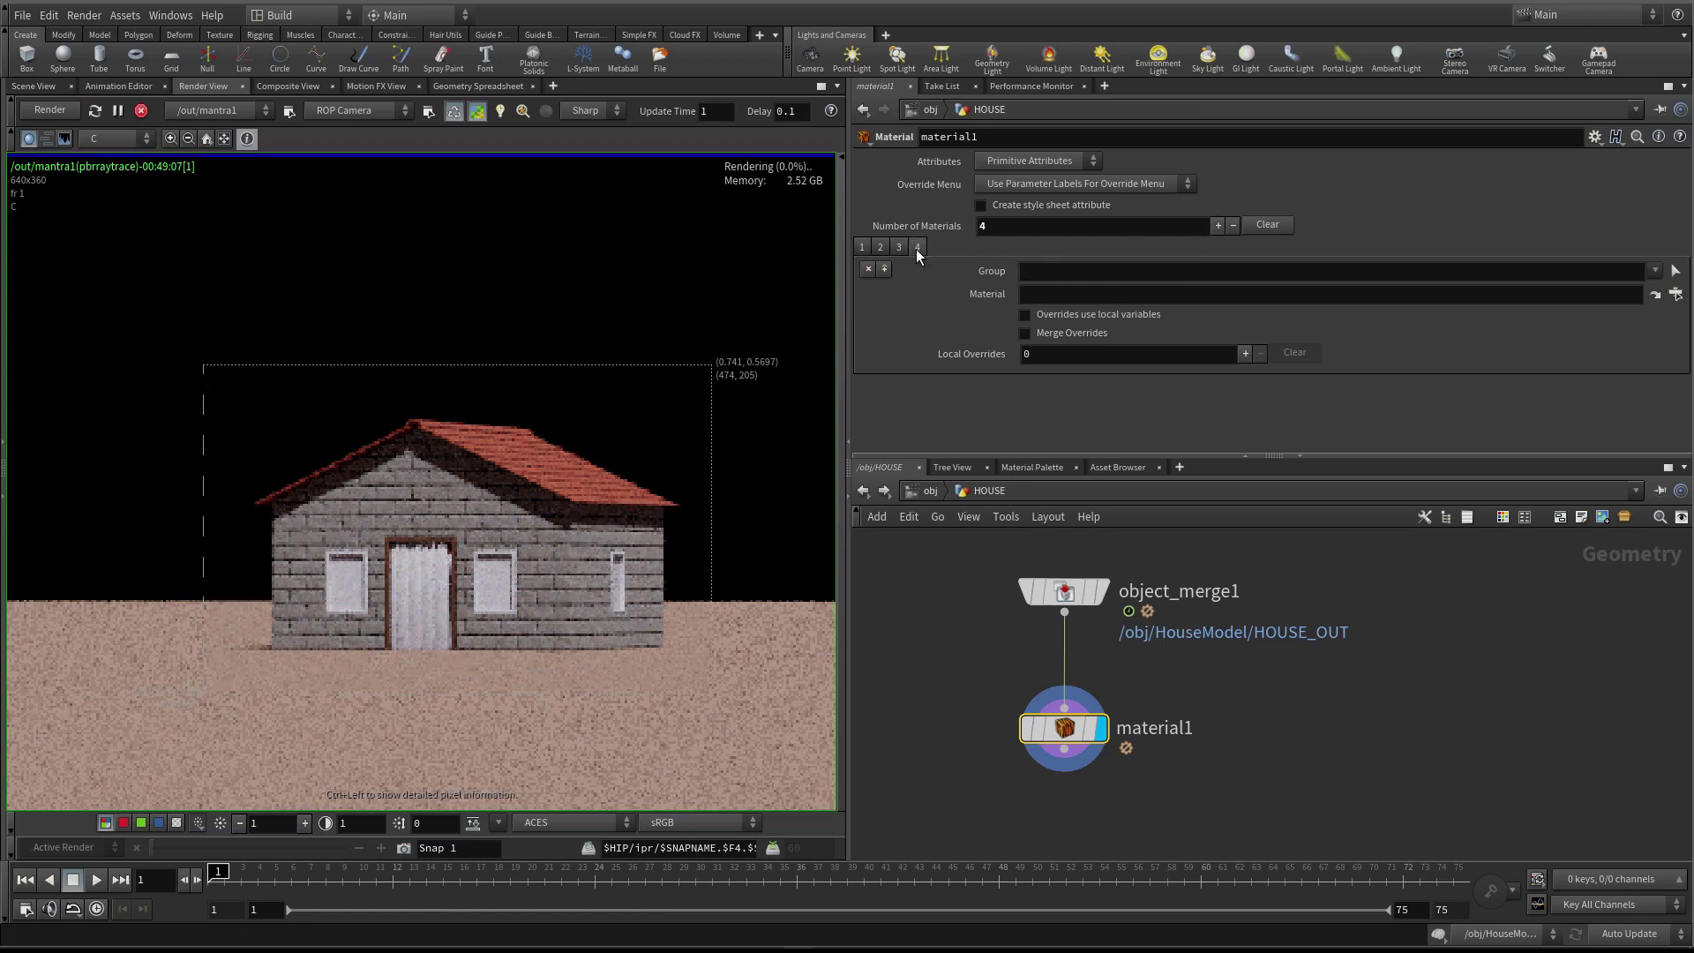
{"action": "left_click", "coordinate": [1655, 271]}
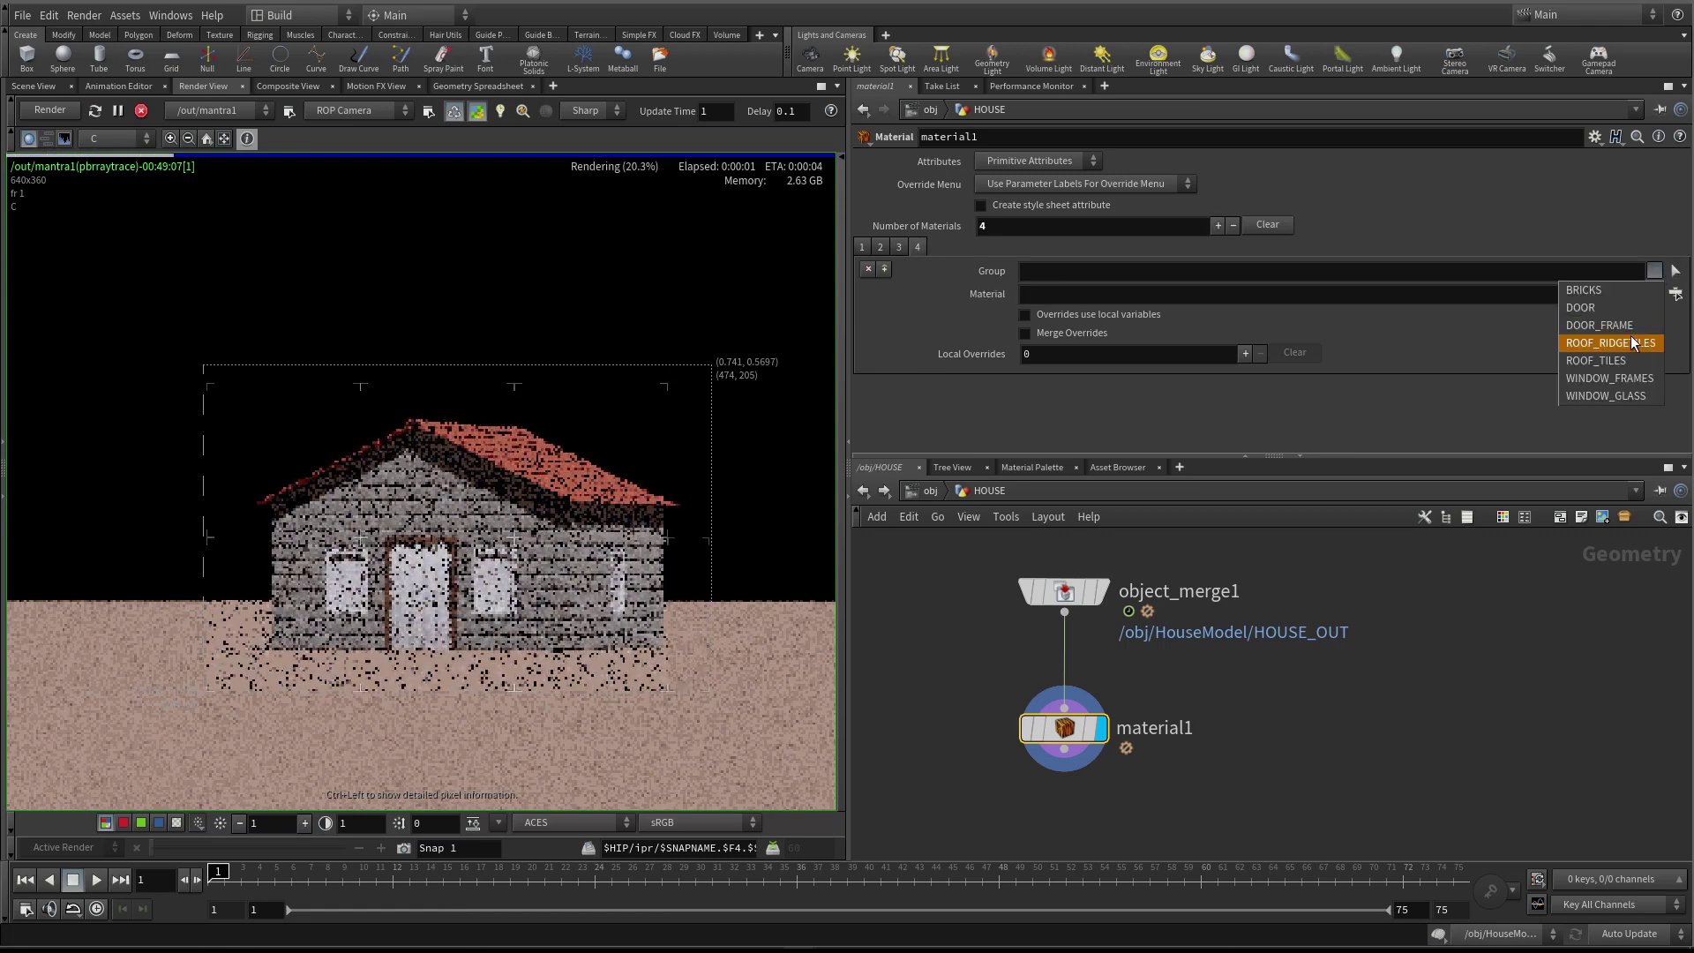
{"action": "left_click", "coordinate": [1632, 395]}
{"action": "left_click", "coordinate": [1675, 295]}
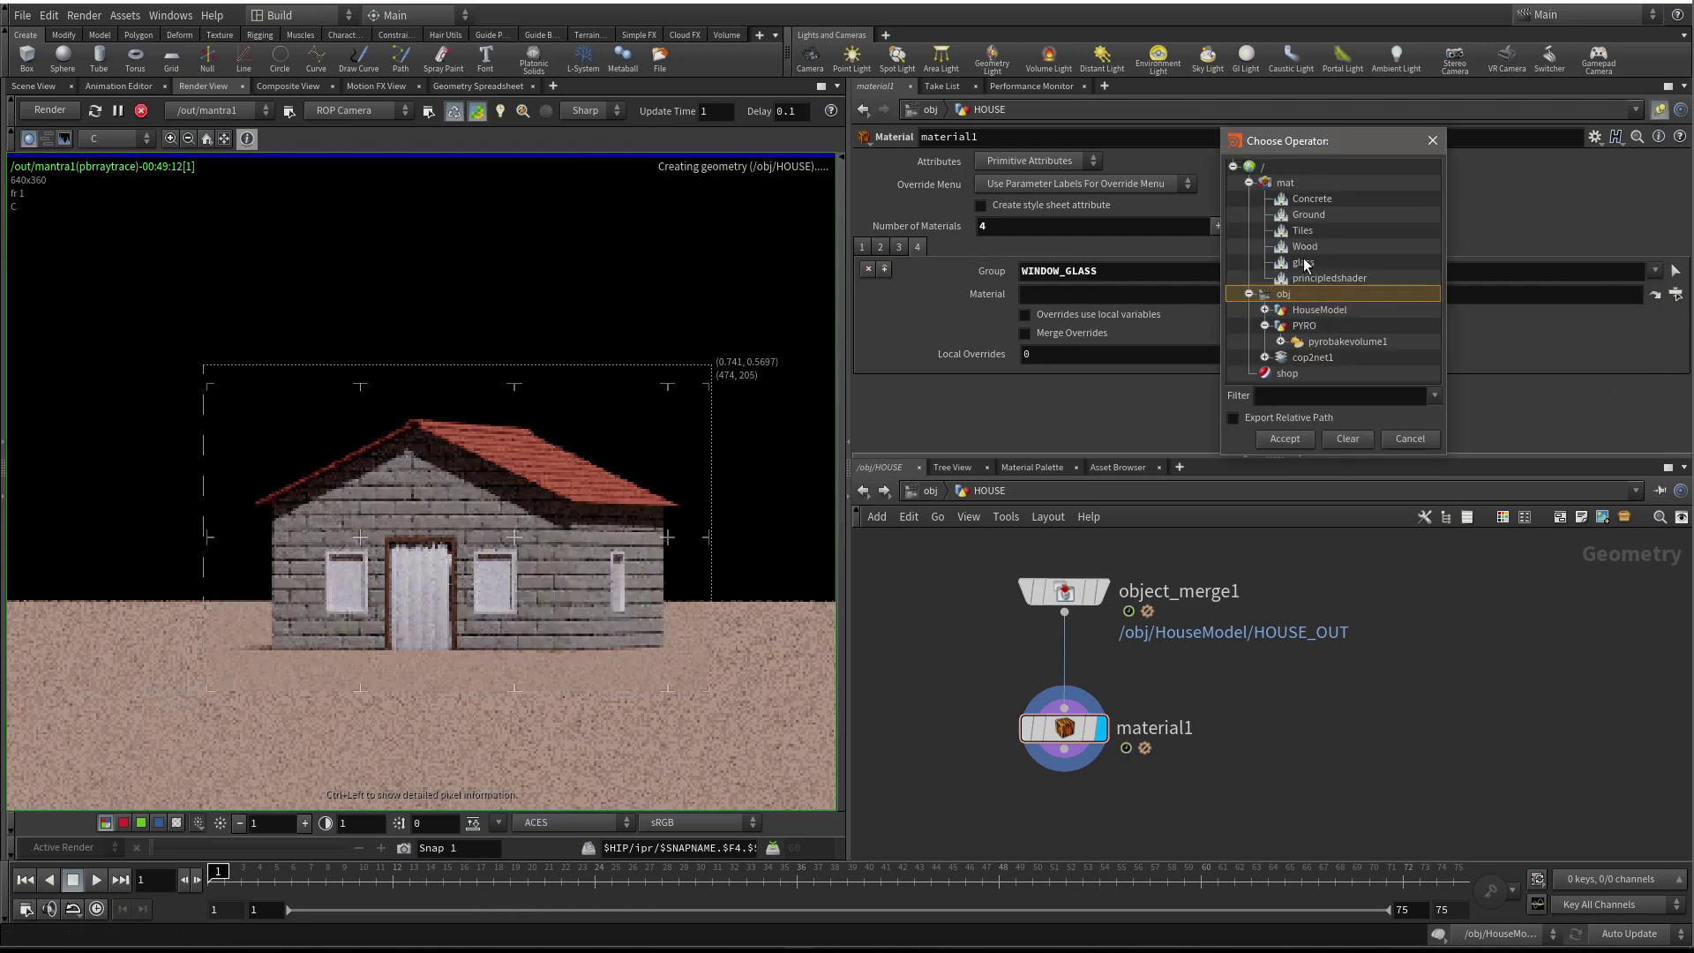
{"action": "left_click", "coordinate": [1304, 263]}
{"action": "left_click", "coordinate": [1285, 438]}
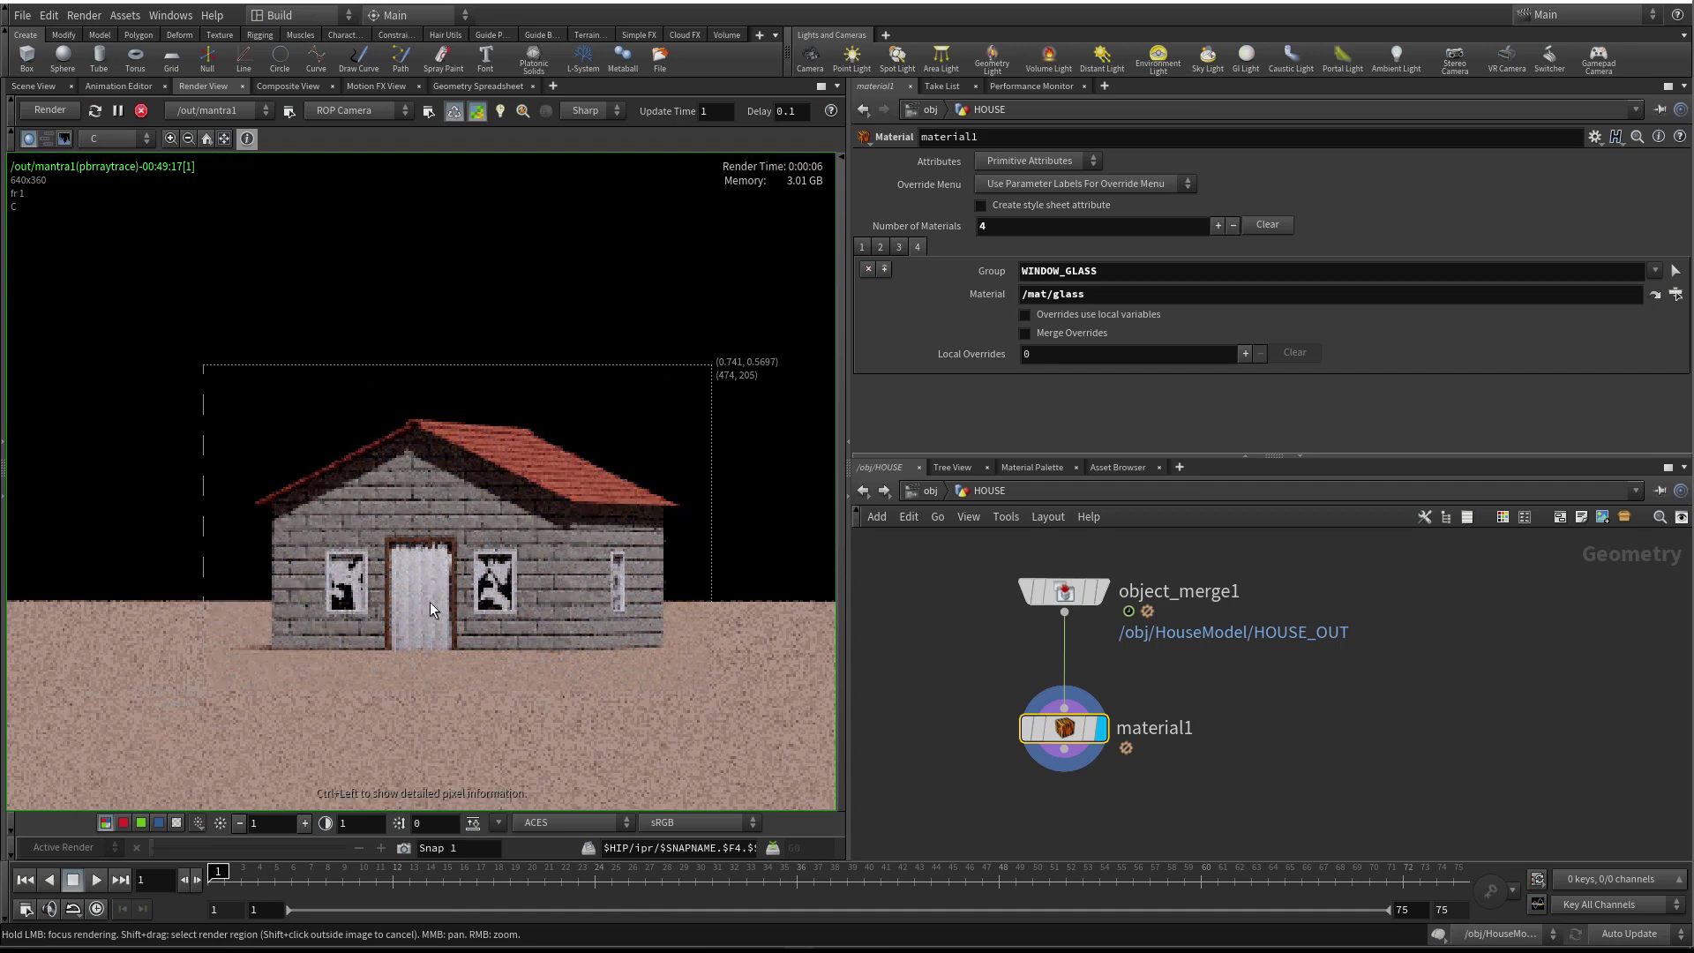
Return to the scene view and open the HouseModel geometry network from the object level
{"action": "left_click", "coordinate": [881, 247]}
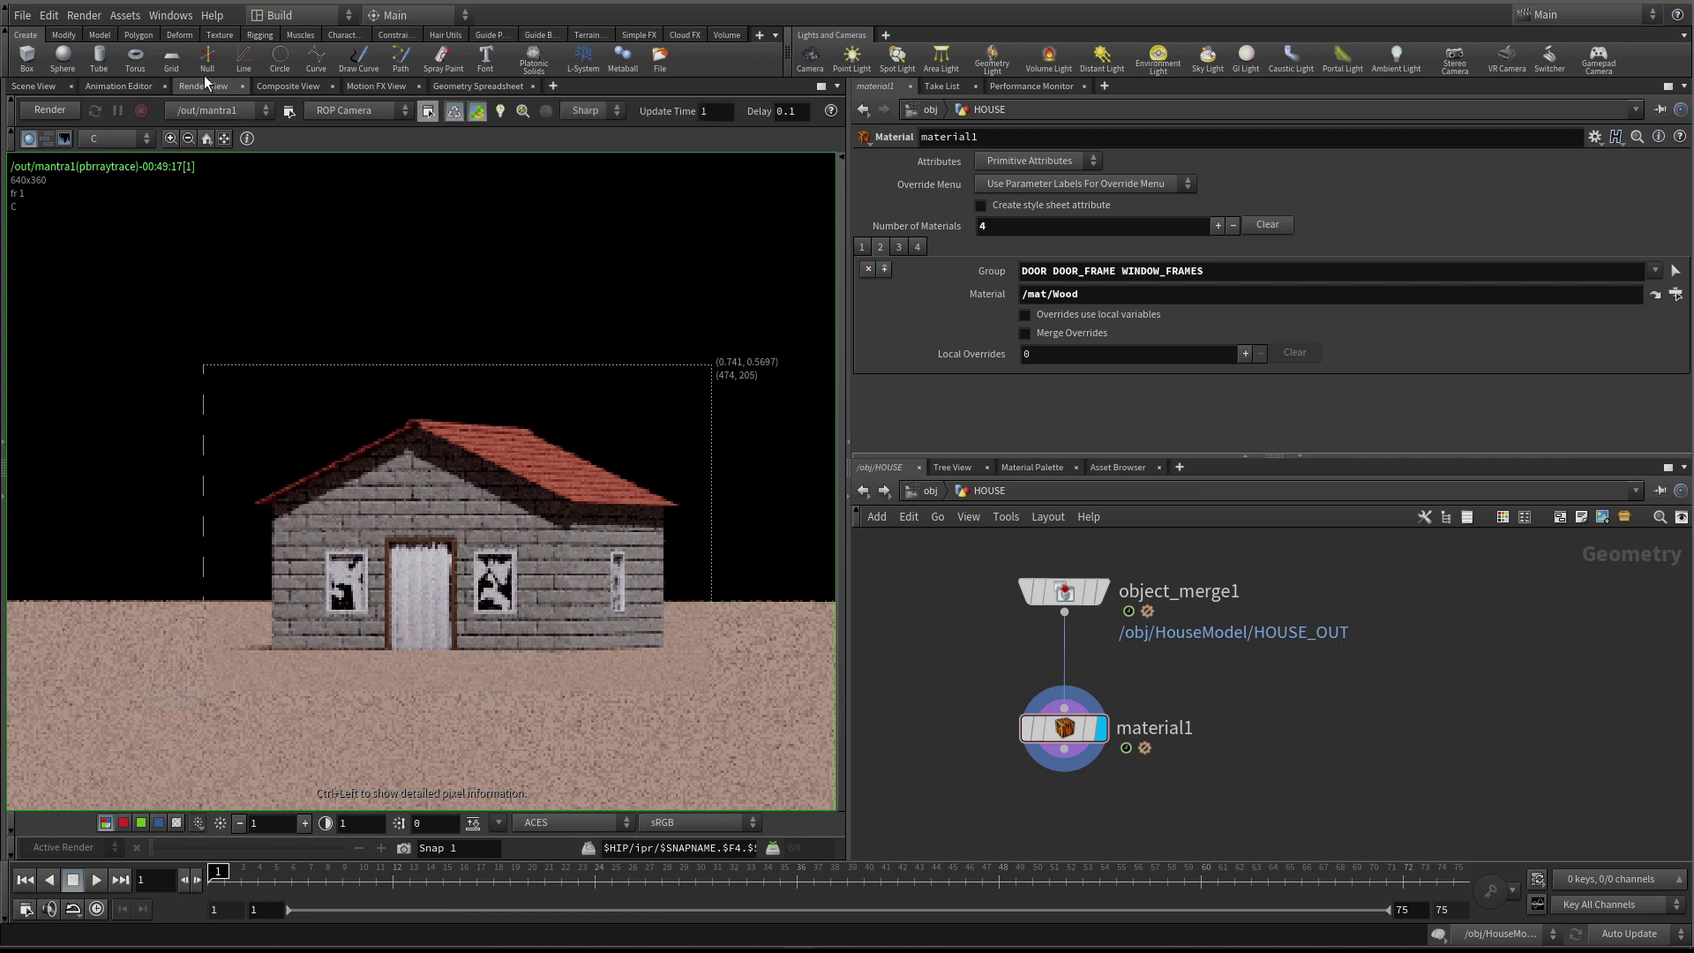
{"action": "left_click", "coordinate": [34, 86]}
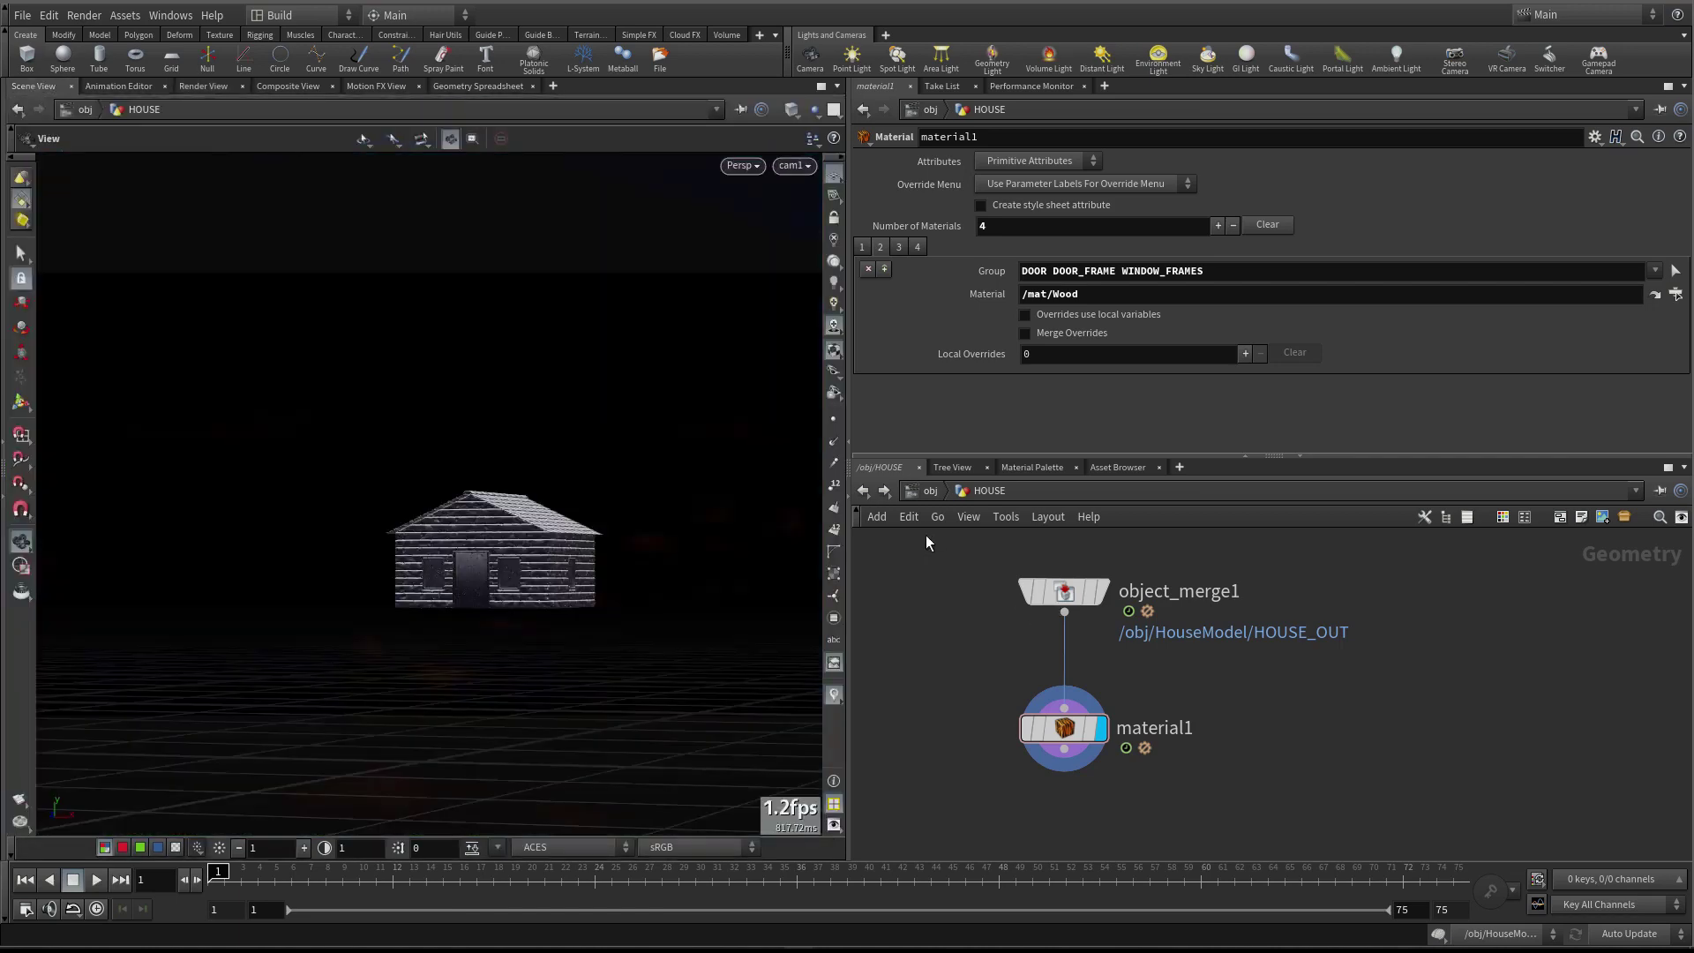
{"action": "scroll", "coordinate": [930, 570], "scroll_direction": "down", "scroll_amount": 1}
{"action": "left_click", "coordinate": [941, 484]}
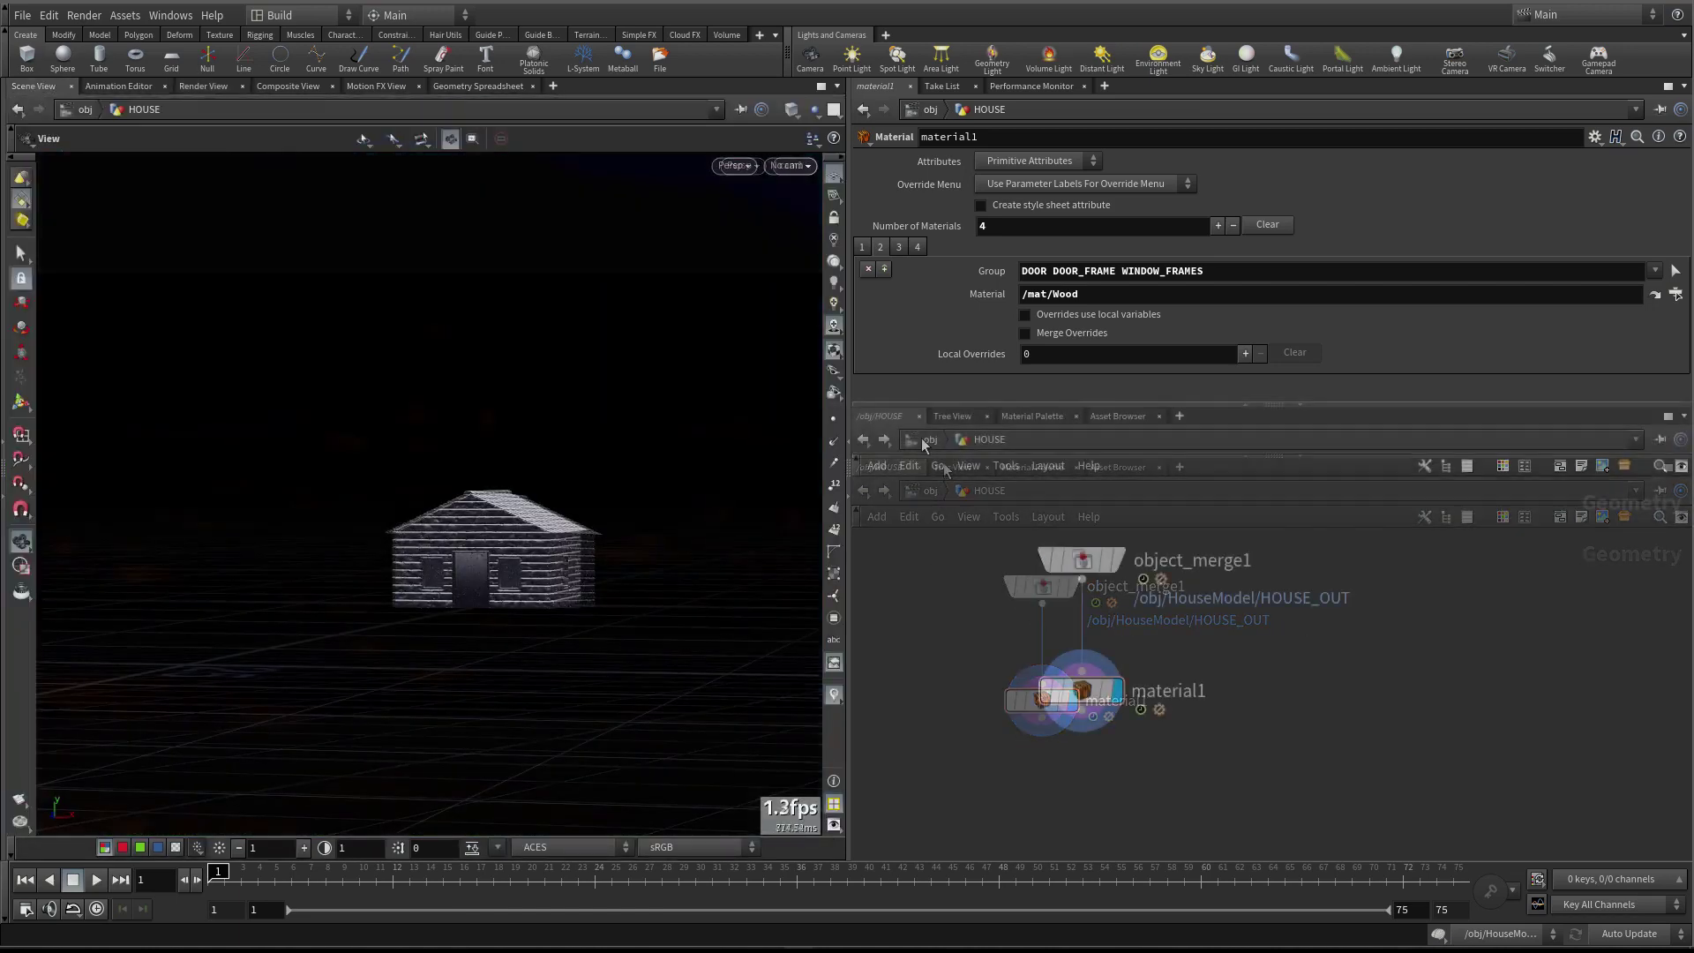
{"action": "scroll", "coordinate": [1092, 588], "scroll_direction": "down", "scroll_amount": 1}
{"action": "scroll", "coordinate": [1083, 595], "scroll_direction": "up", "scroll_amount": 2}
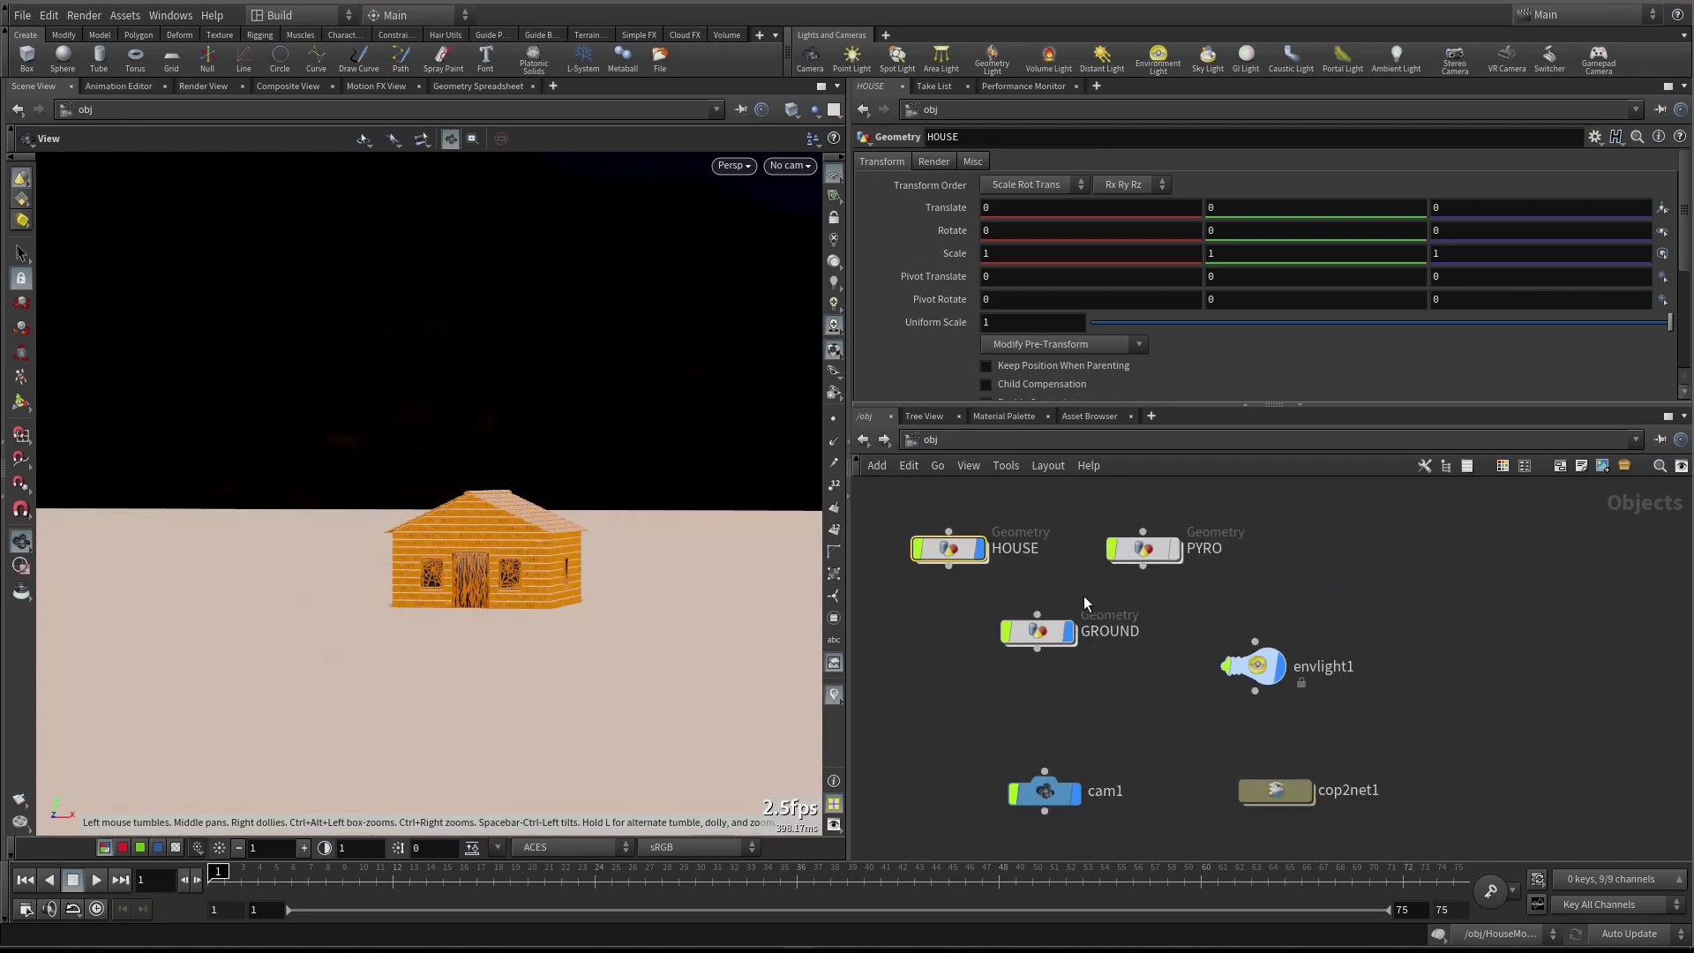
{"action": "scroll", "coordinate": [1141, 589], "scroll_direction": "down", "scroll_amount": 1}
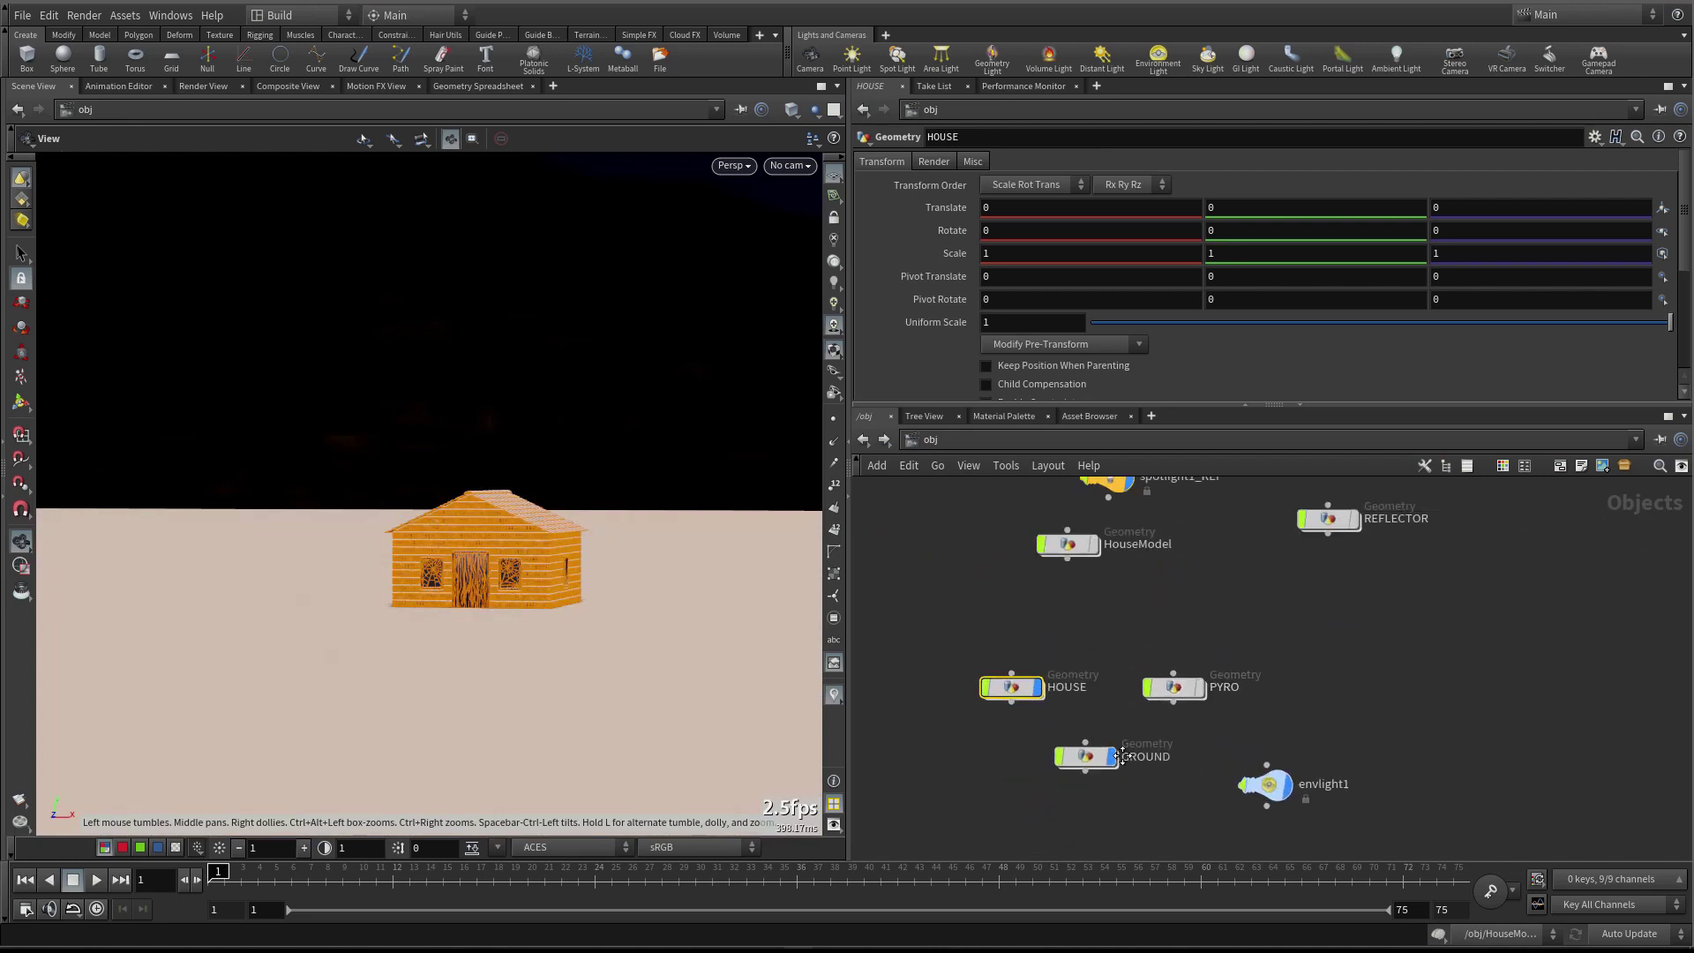
{"action": "middle_click_drag", "start_coordinate": [1103, 516], "coordinate": [1108, 601]}
{"action": "left_click", "coordinate": [1074, 598]}
{"action": "double_click", "coordinate": [1073, 594]}
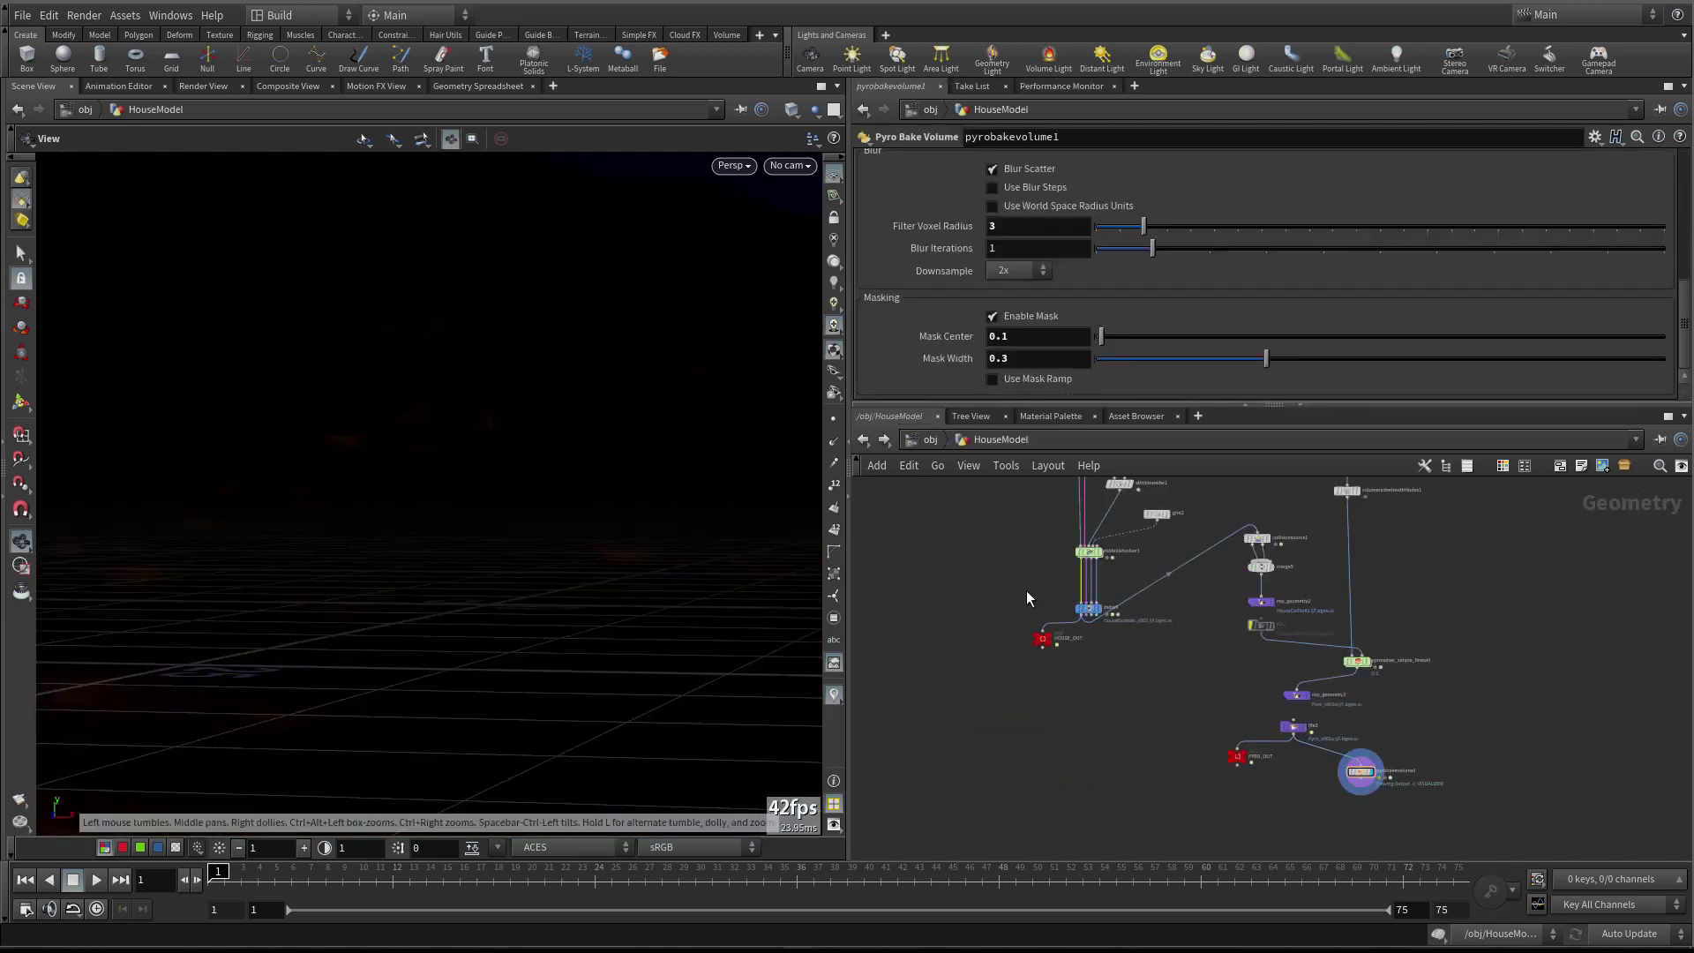
Make the HOUSE_OUT null the displayed node and examine the rbdio9 and rbdbulletsolver1 nodes feeding it
{"action": "scroll", "coordinate": [1035, 606], "scroll_direction": "up", "scroll_amount": 3}
{"action": "middle_click_drag", "start_coordinate": [1046, 595], "coordinate": [1053, 647]}
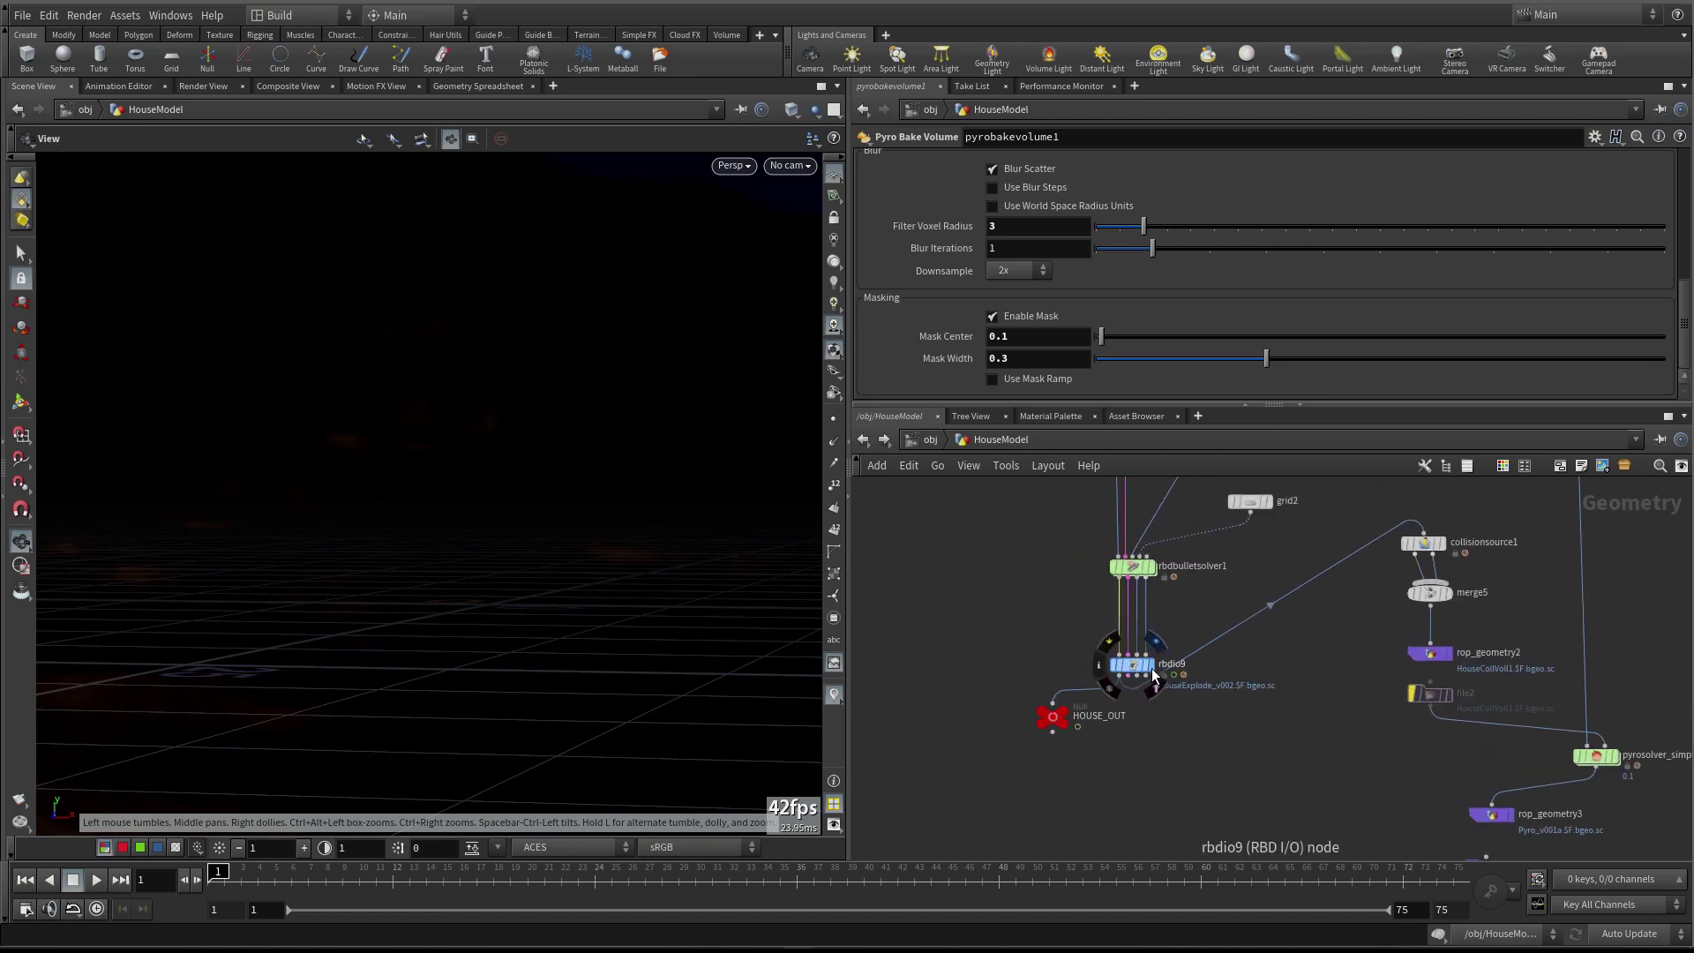
{"action": "left_click", "coordinate": [1056, 720]}
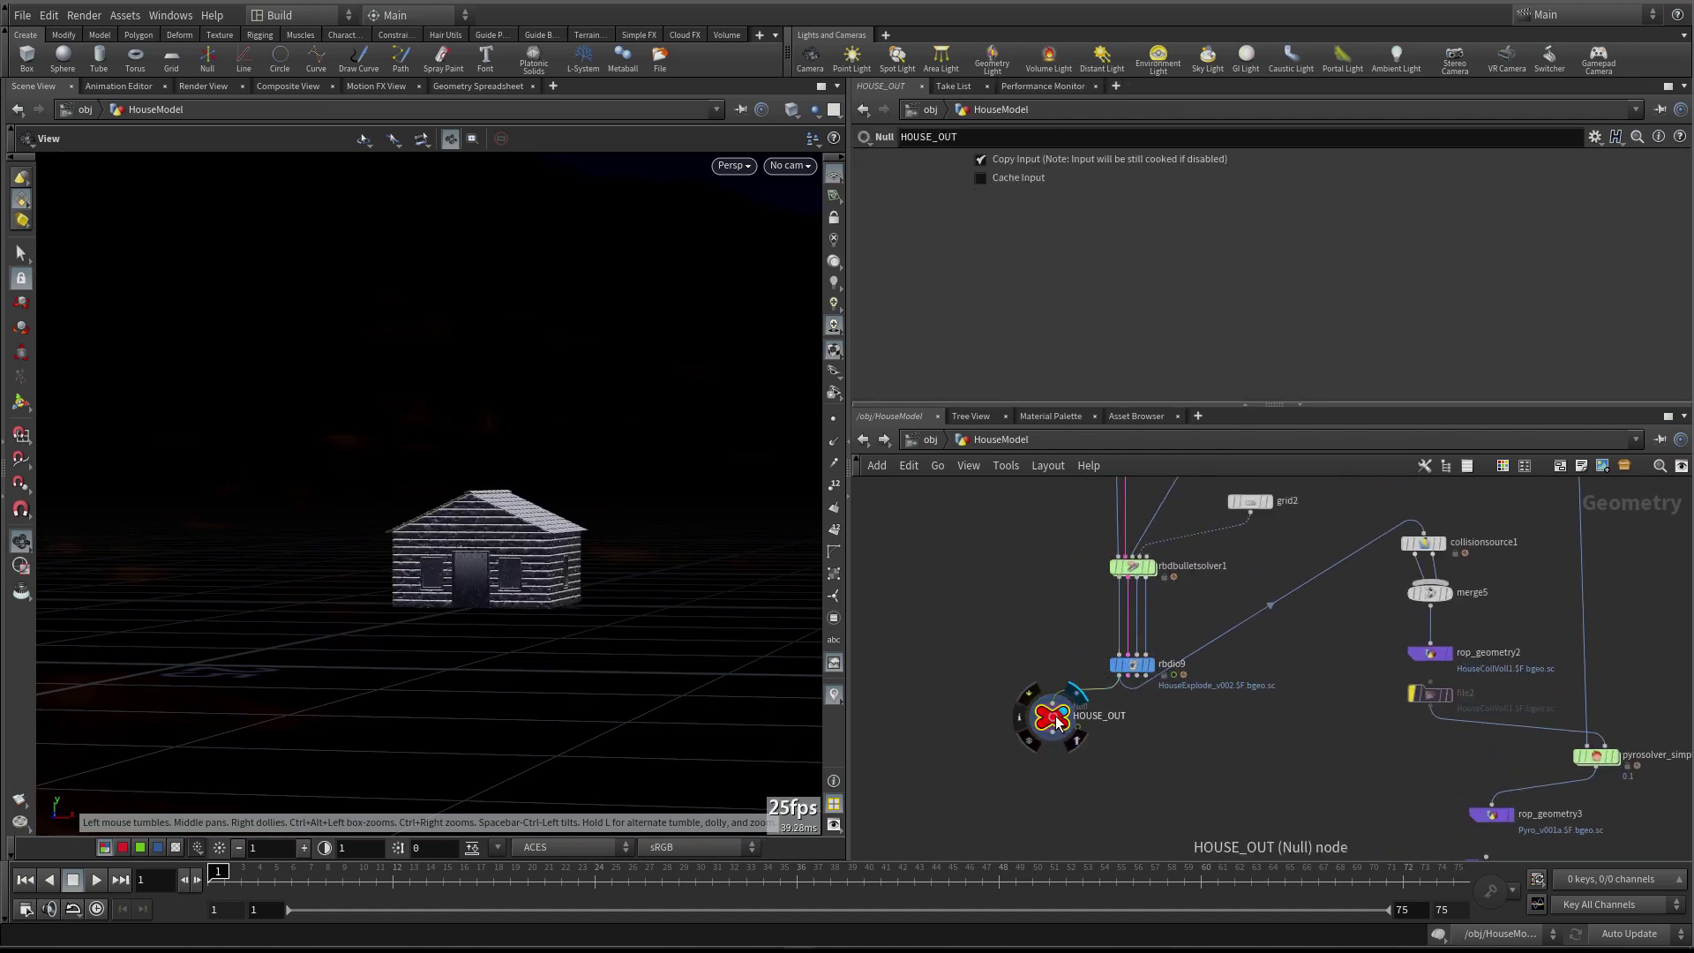
{"action": "scroll", "coordinate": [1071, 537], "scroll_direction": "up", "scroll_amount": 3}
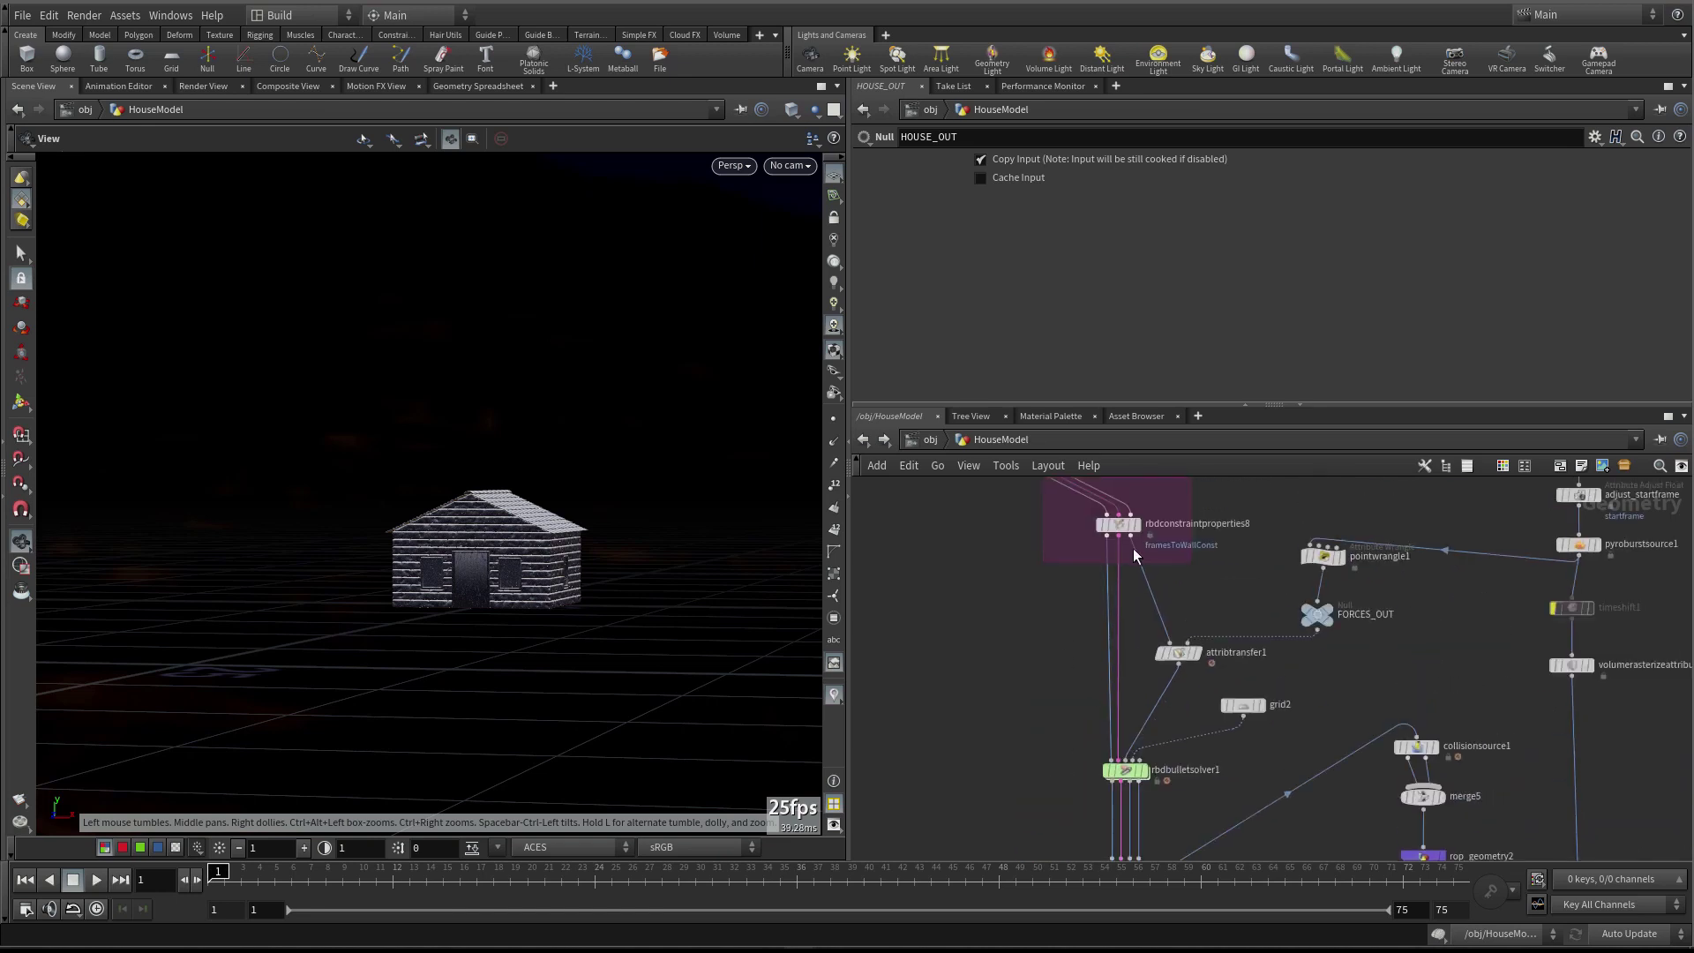
{"action": "scroll", "coordinate": [1070, 594], "scroll_direction": "down", "scroll_amount": 2}
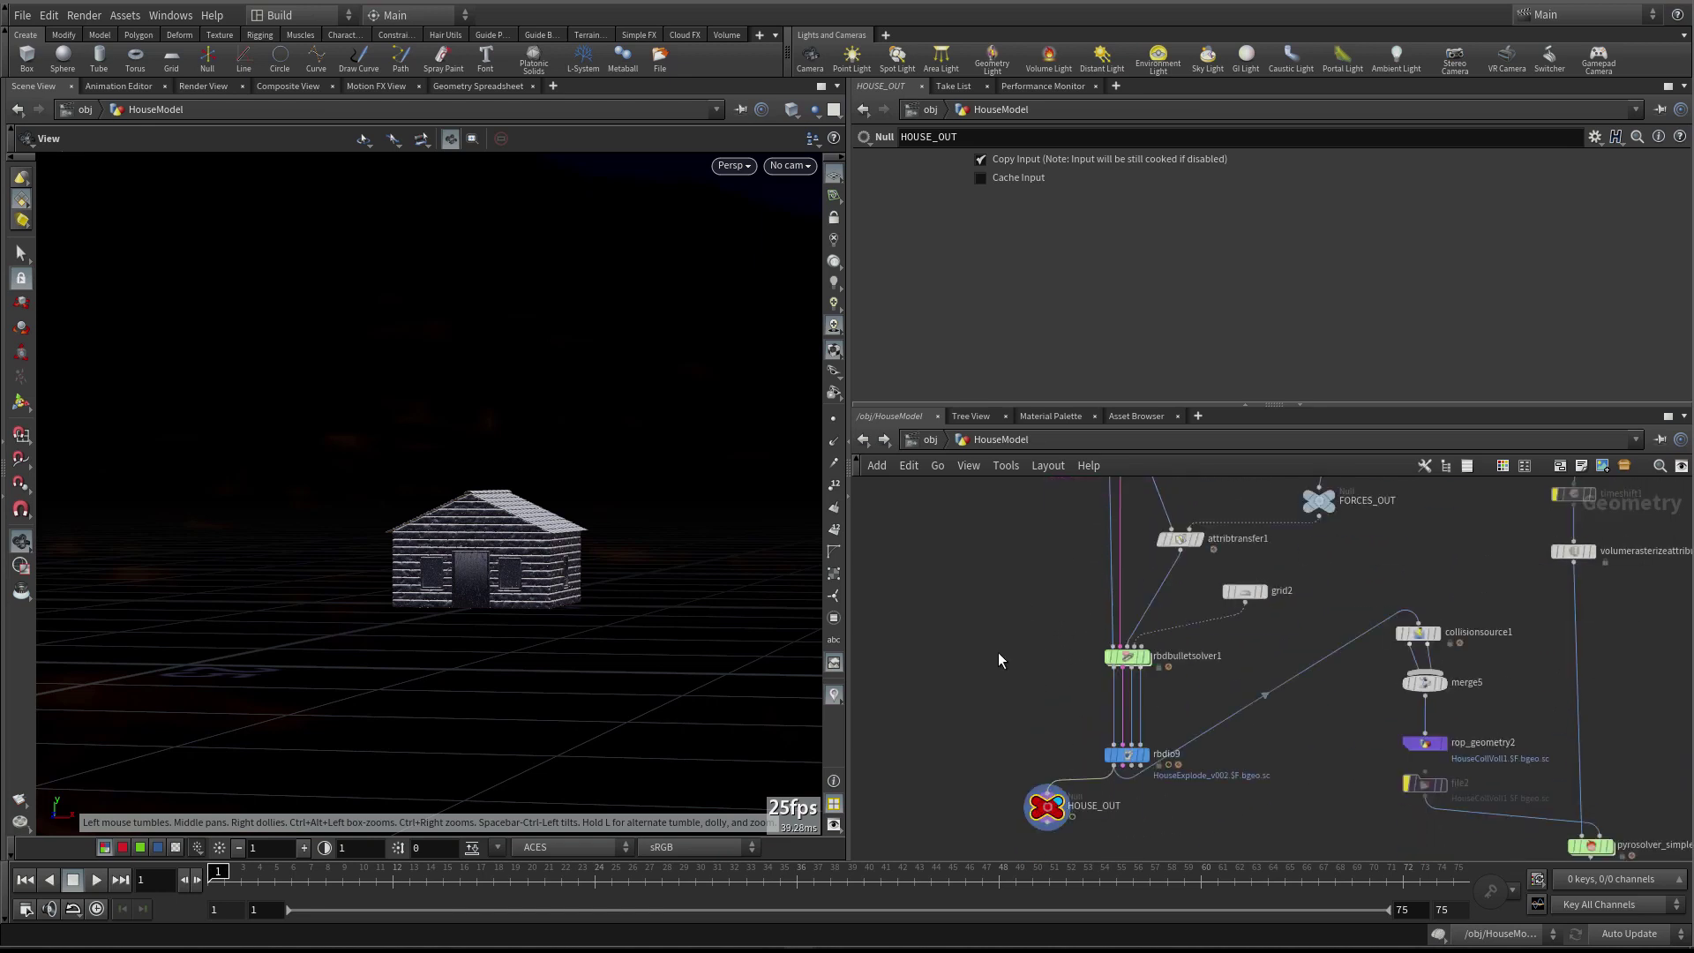
{"action": "scroll", "coordinate": [1006, 657], "scroll_direction": "up", "scroll_amount": 1}
{"action": "scroll", "coordinate": [1023, 617], "scroll_direction": "down", "scroll_amount": 2}
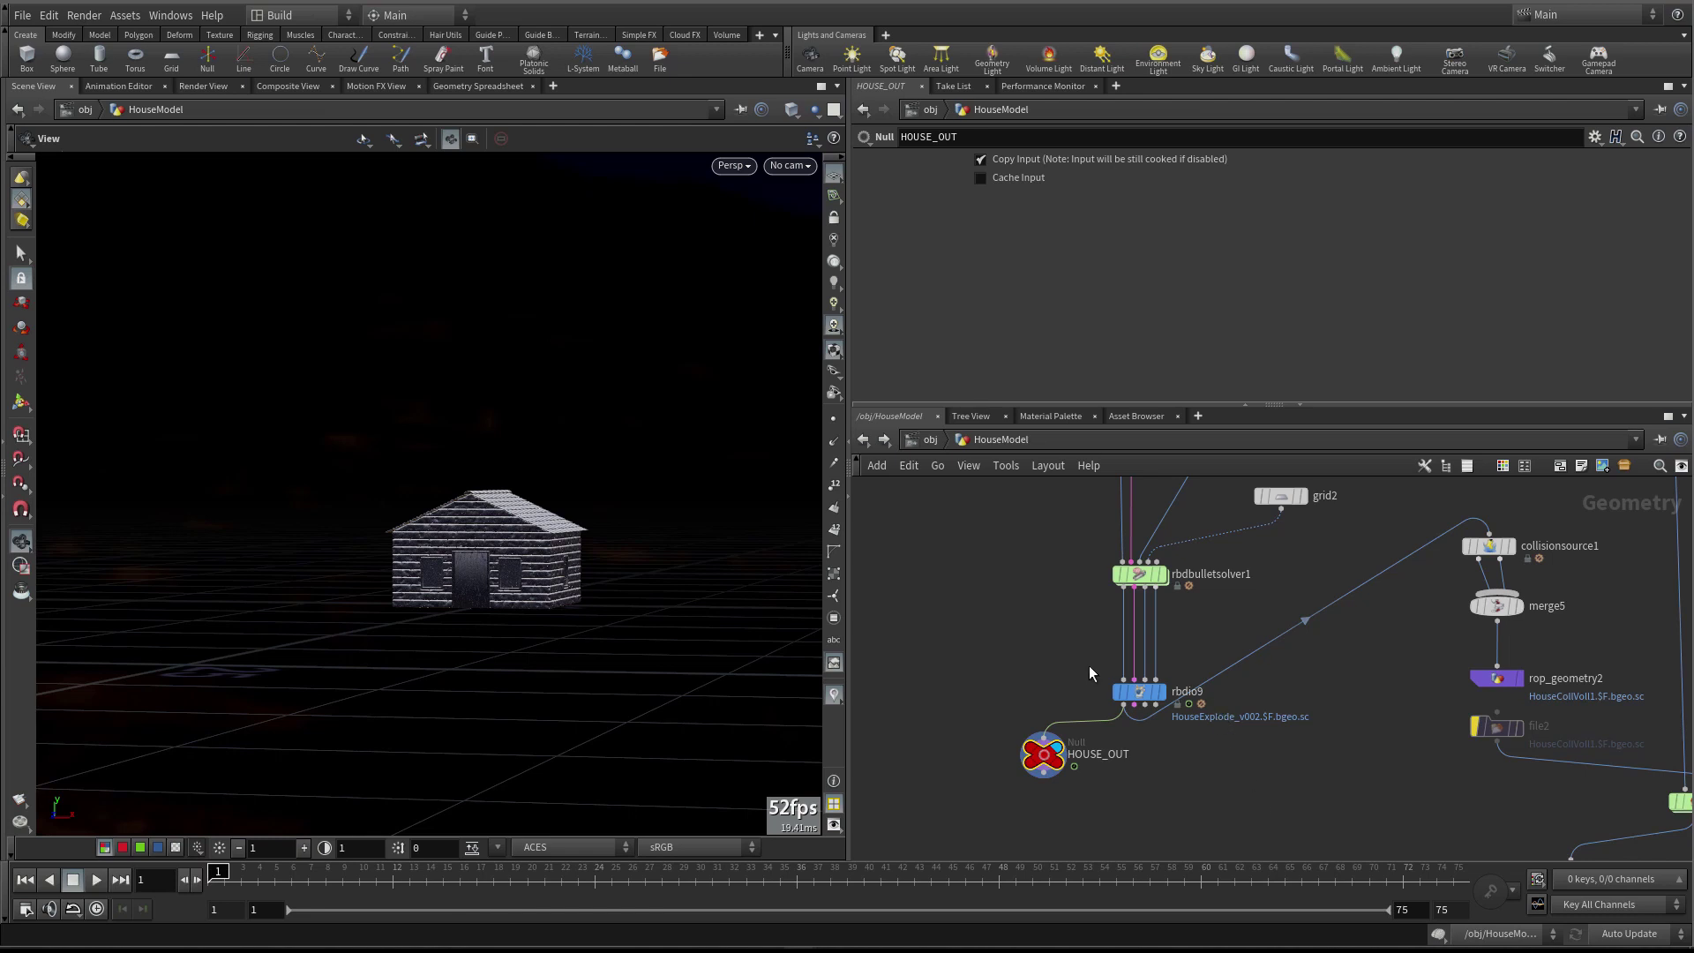
{"action": "mouse_move", "coordinate": [1060, 643]}
{"action": "middle_mouse_down"}
{"action": "mouse_move", "coordinate": [1067, 663]}
{"action": "mouse_move", "coordinate": [1080, 654]}
{"action": "middle_mouse_up"}
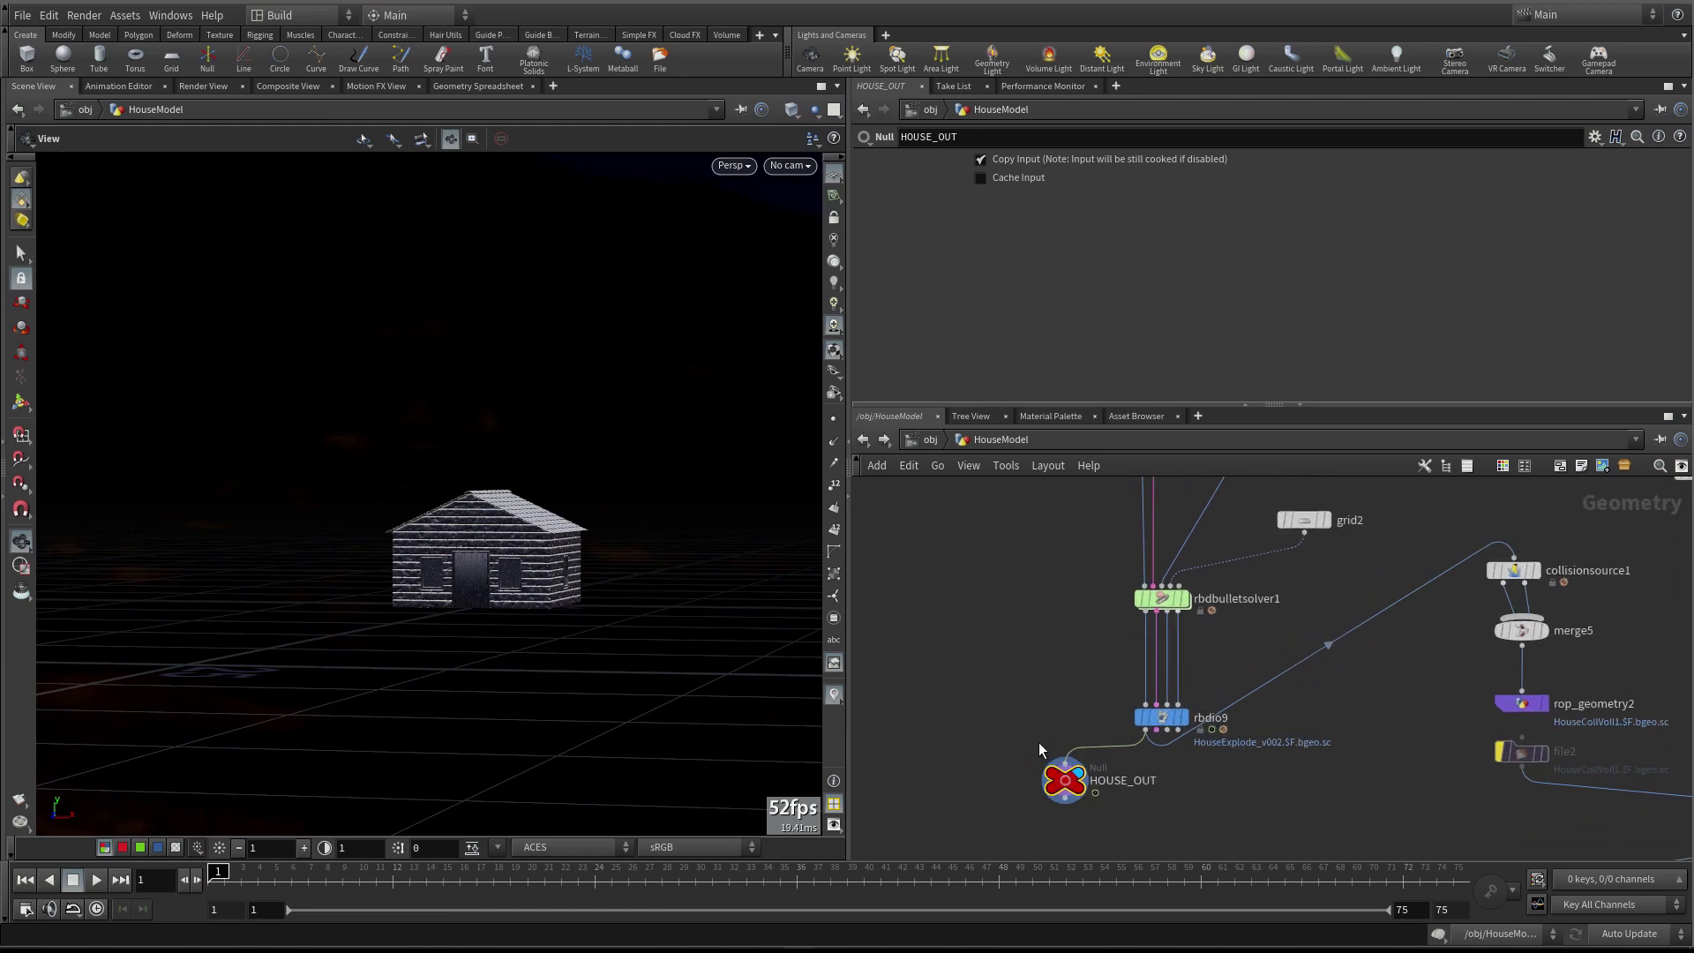
Scrub the house explosion through frames 6, 12 and 14, return to frame 1 and examine the rbdio9 node's parameters
{"action": "left_click", "coordinate": [293, 873]}
{"action": "left_click", "coordinate": [392, 873]}
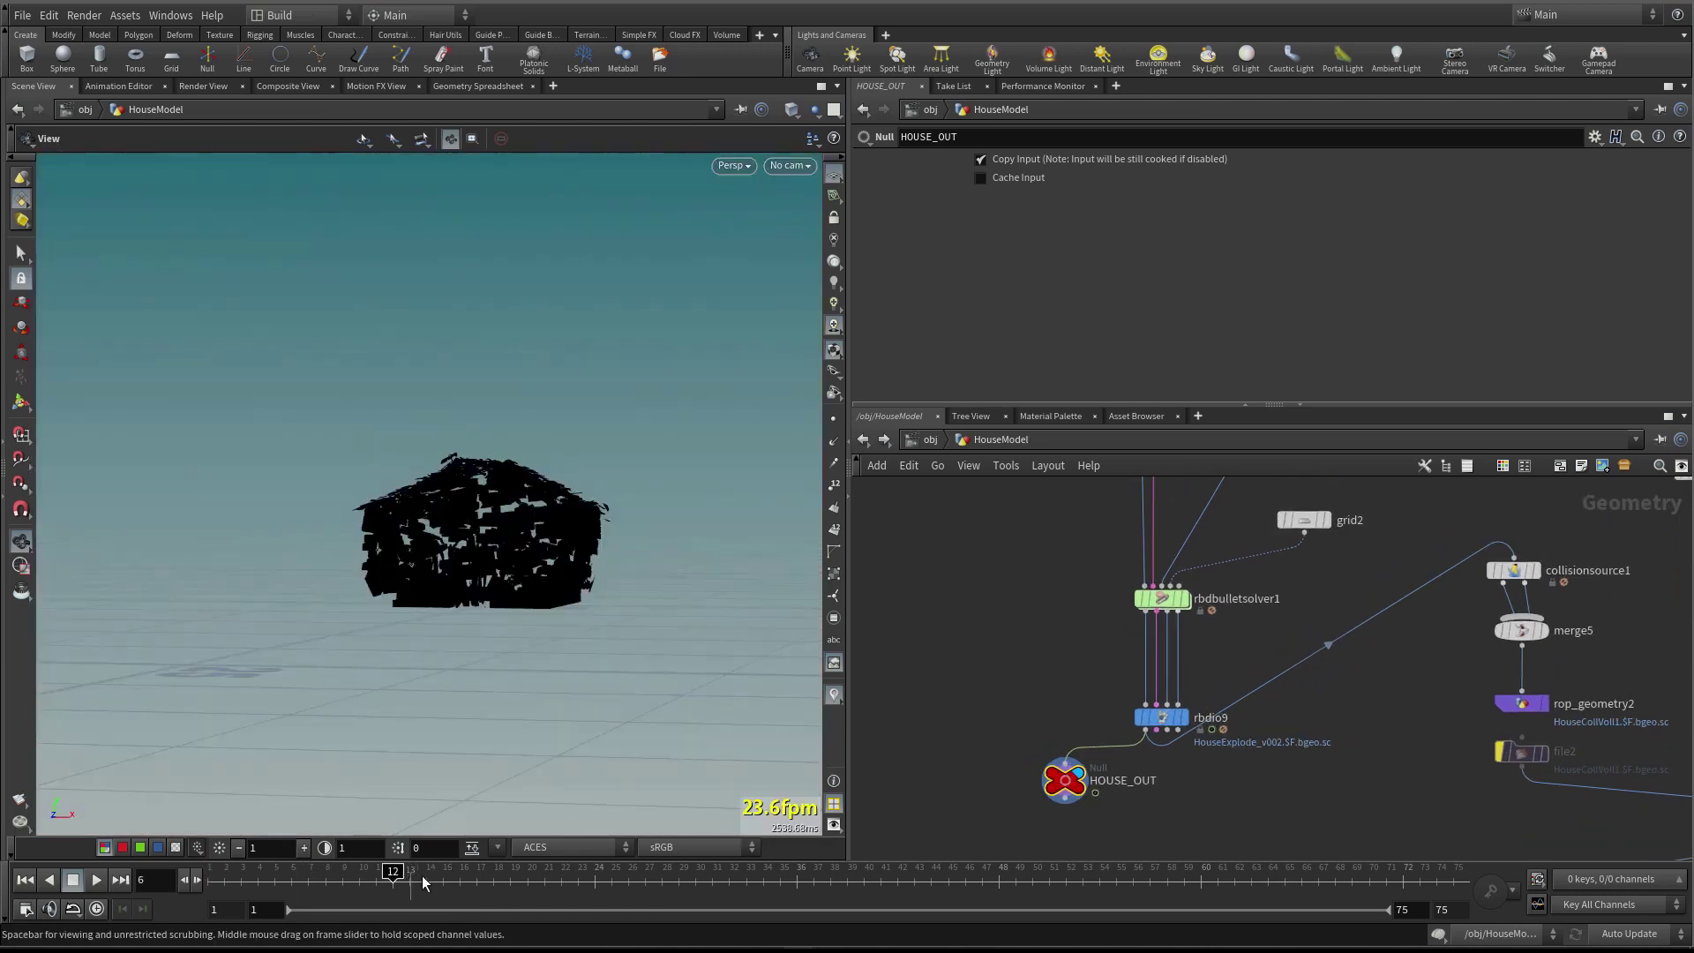
{"action": "left_click", "coordinate": [424, 876]}
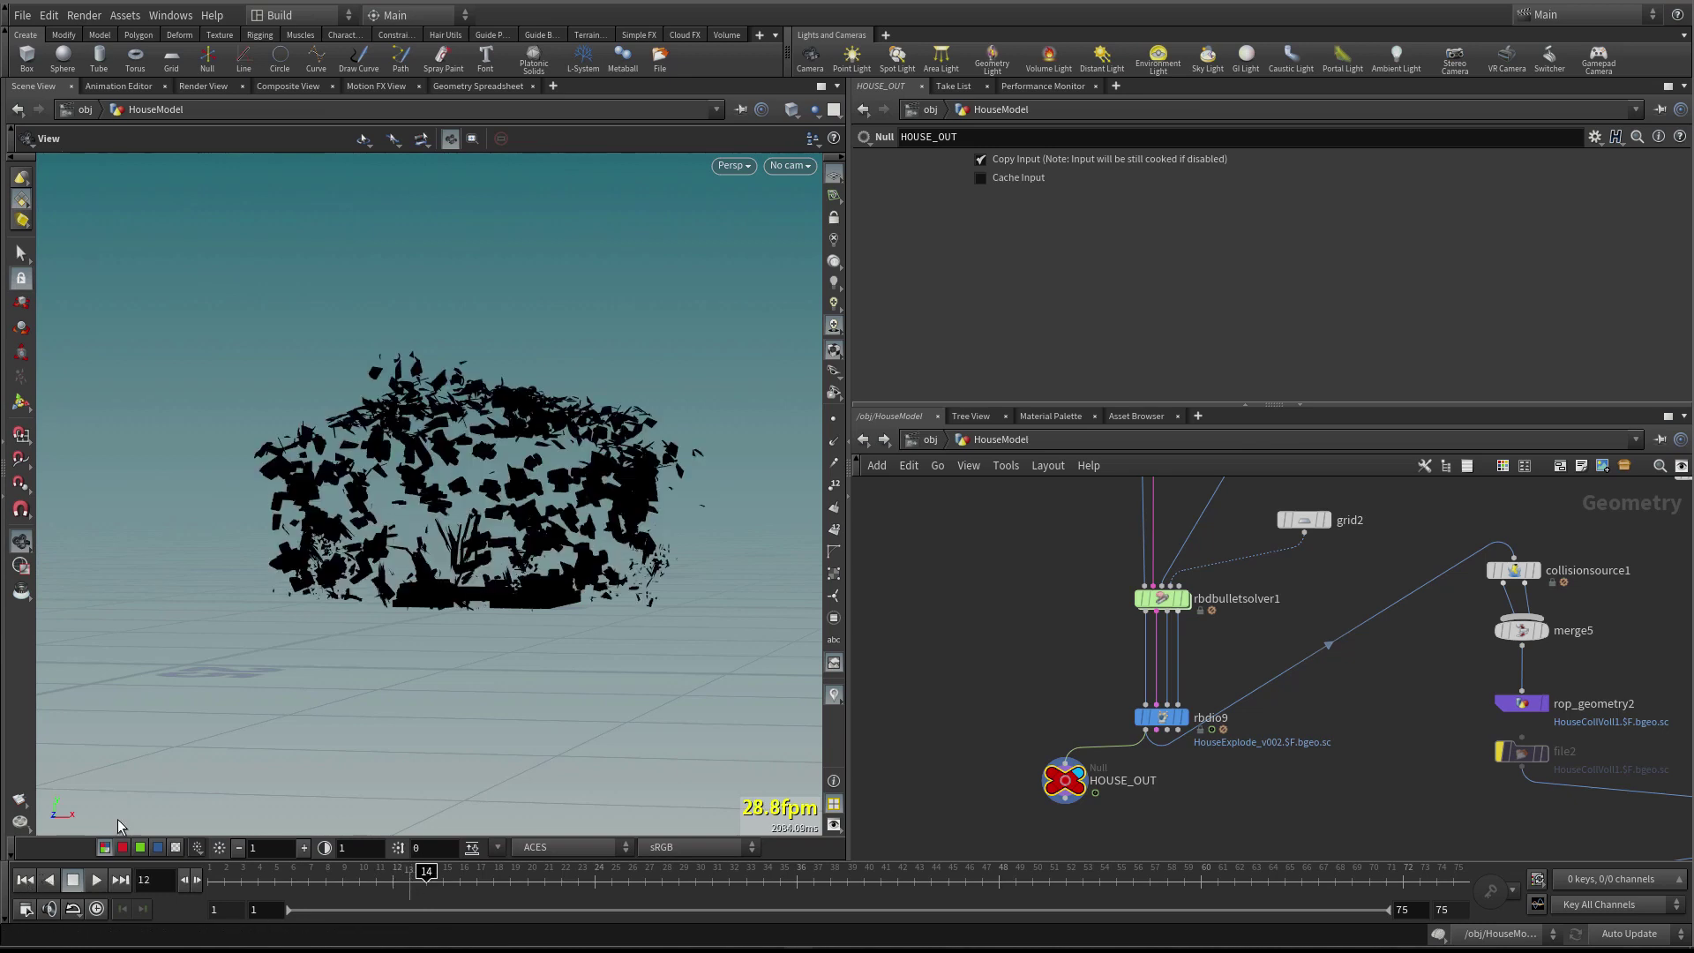
{"action": "key", "text": "ctrl+Up"}
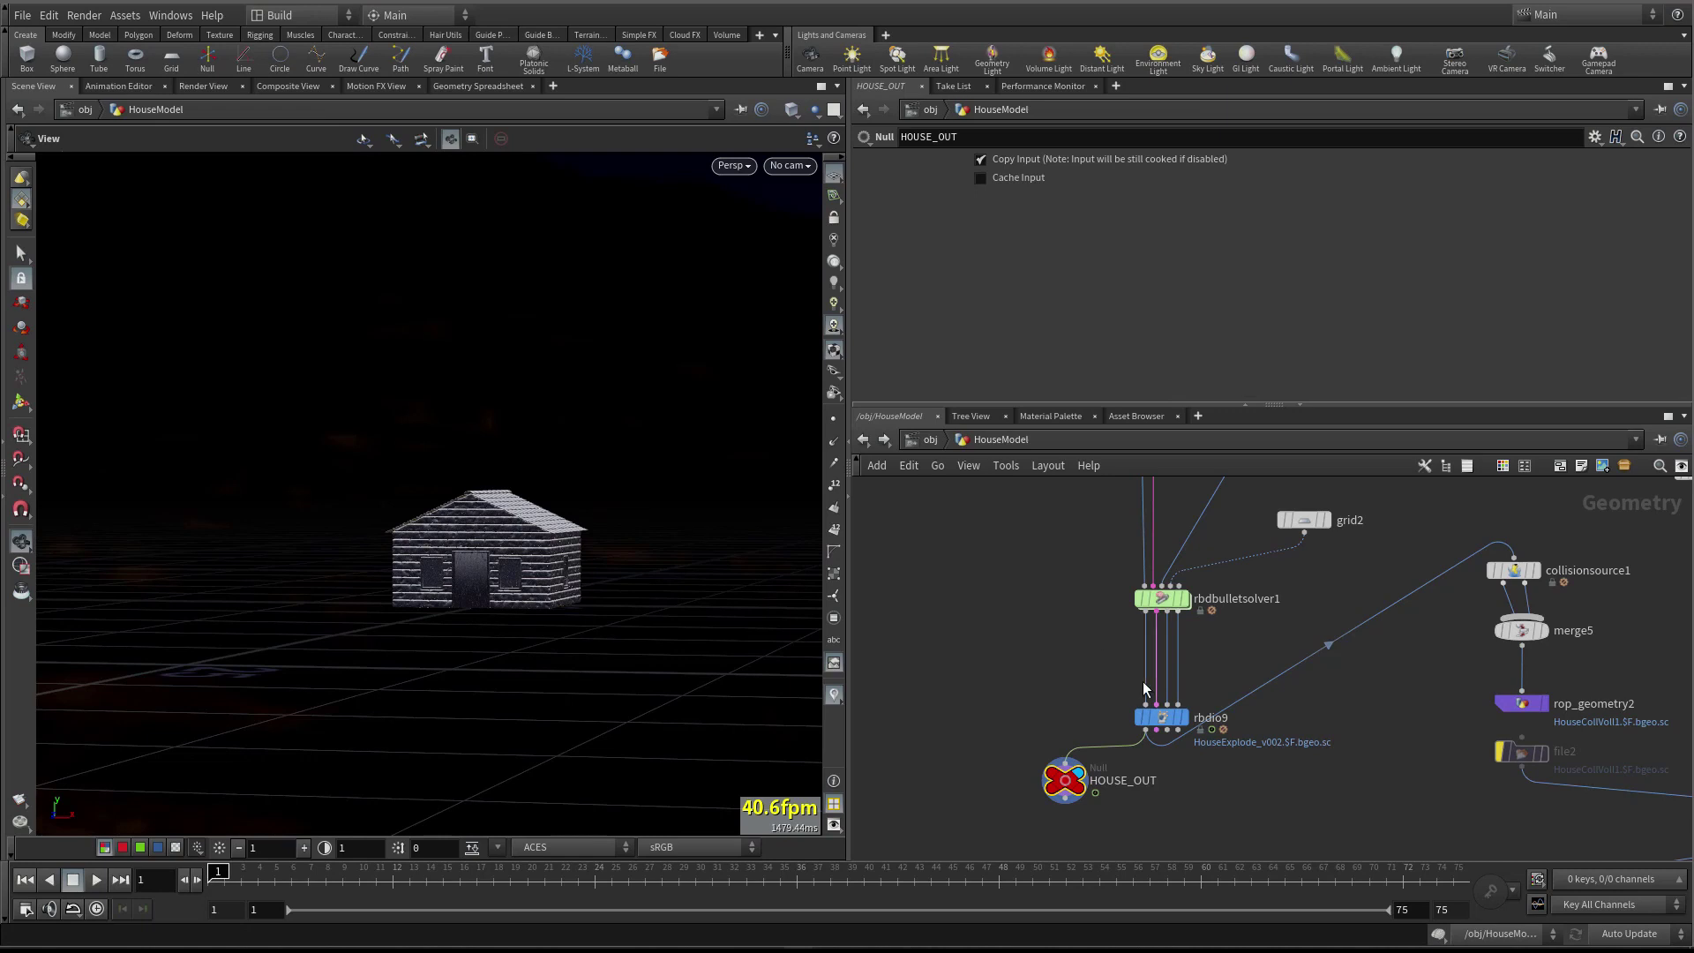
{"action": "left_click", "coordinate": [1152, 717]}
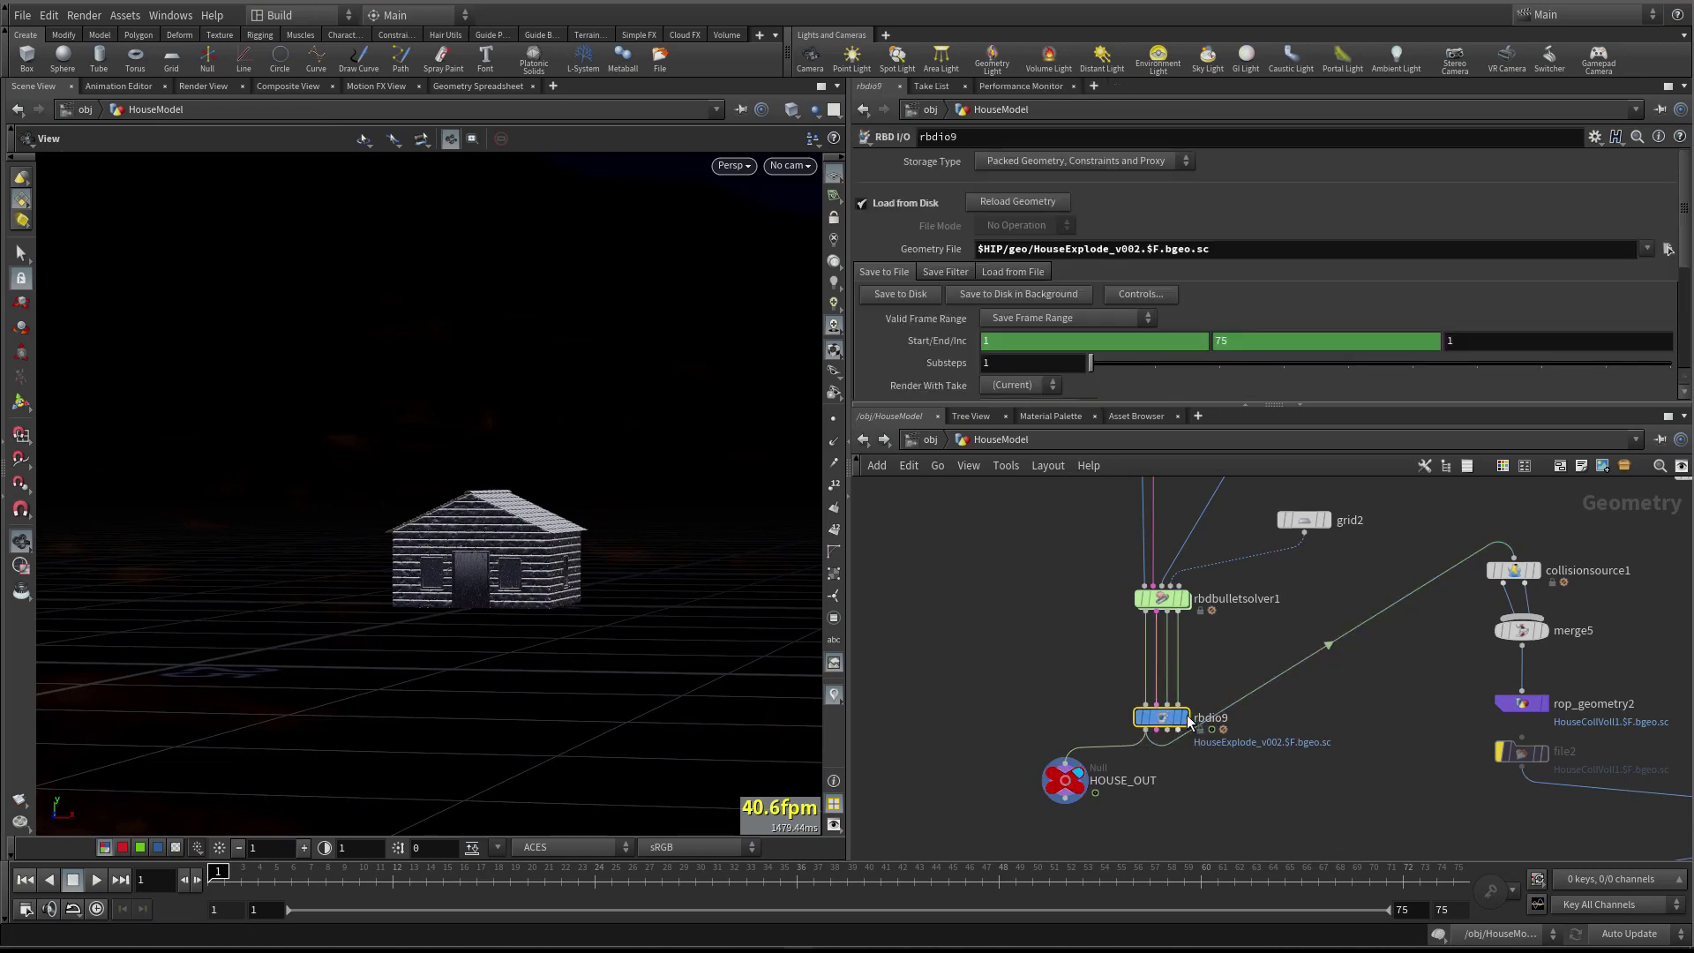
{"action": "scroll", "coordinate": [1193, 723], "scroll_direction": "up", "scroll_amount": 3}
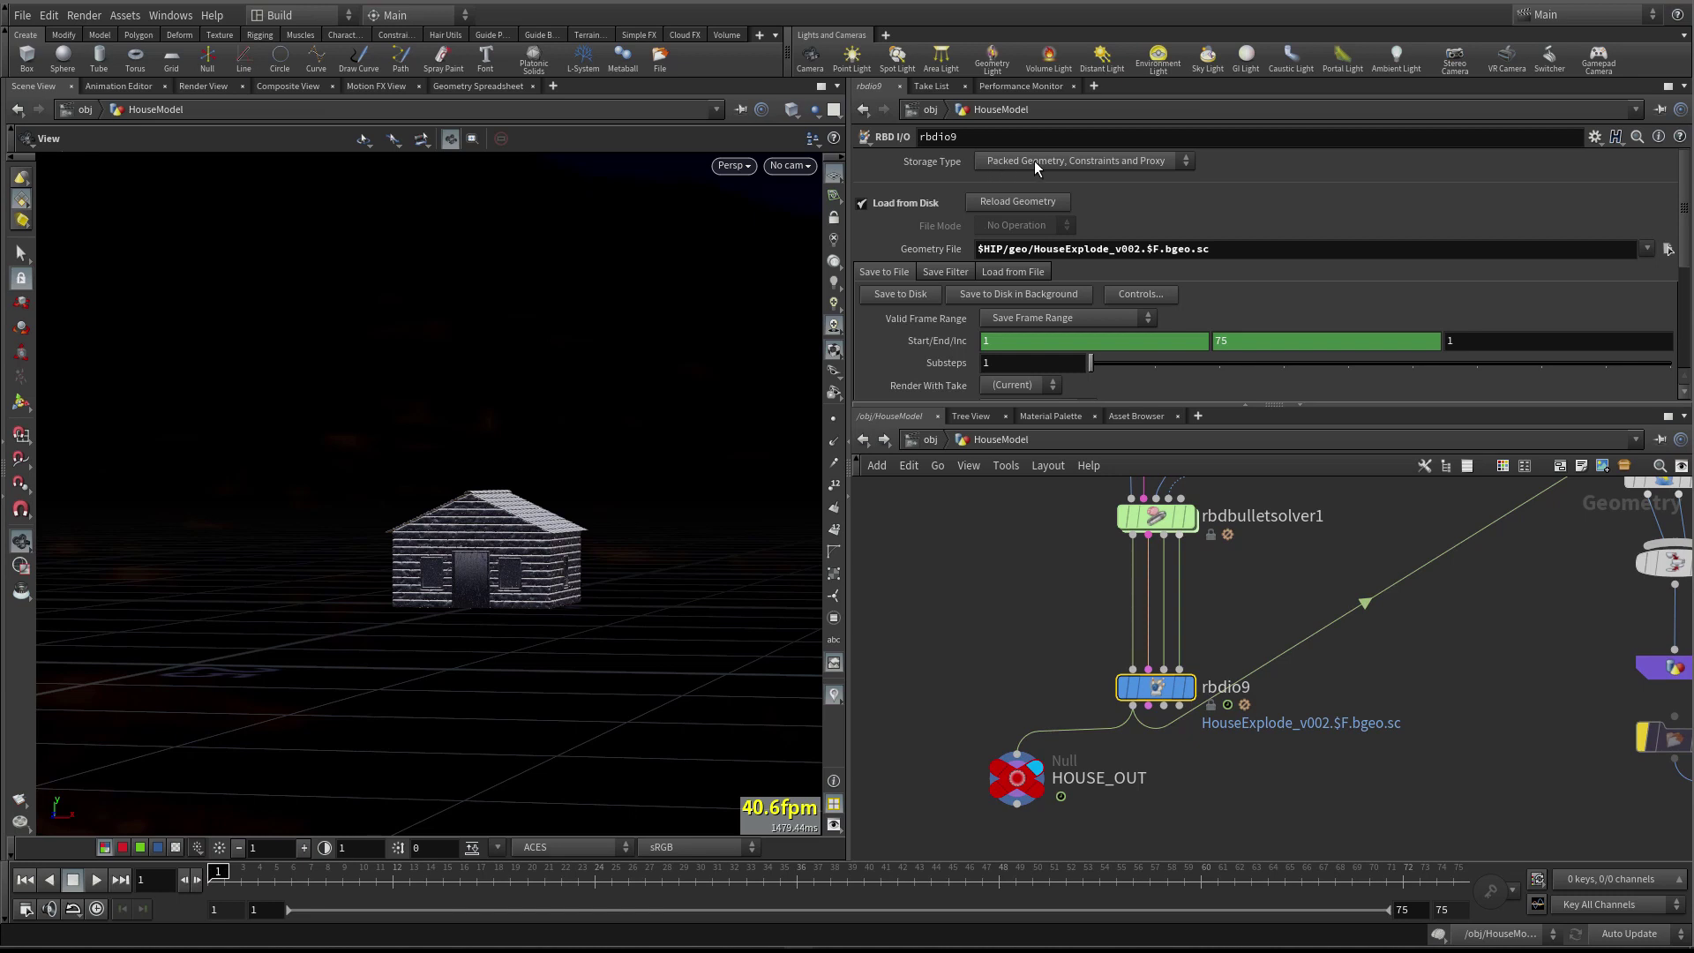
Add a Transform Pieces node beside rbdio9 and position it near HOUSE_OUT
{"action": "mouse_move", "coordinate": [1148, 708]}
{"action": "middle_click_drag", "start_coordinate": [984, 596], "coordinate": [1025, 607]}
{"action": "key", "text": "Tab"}
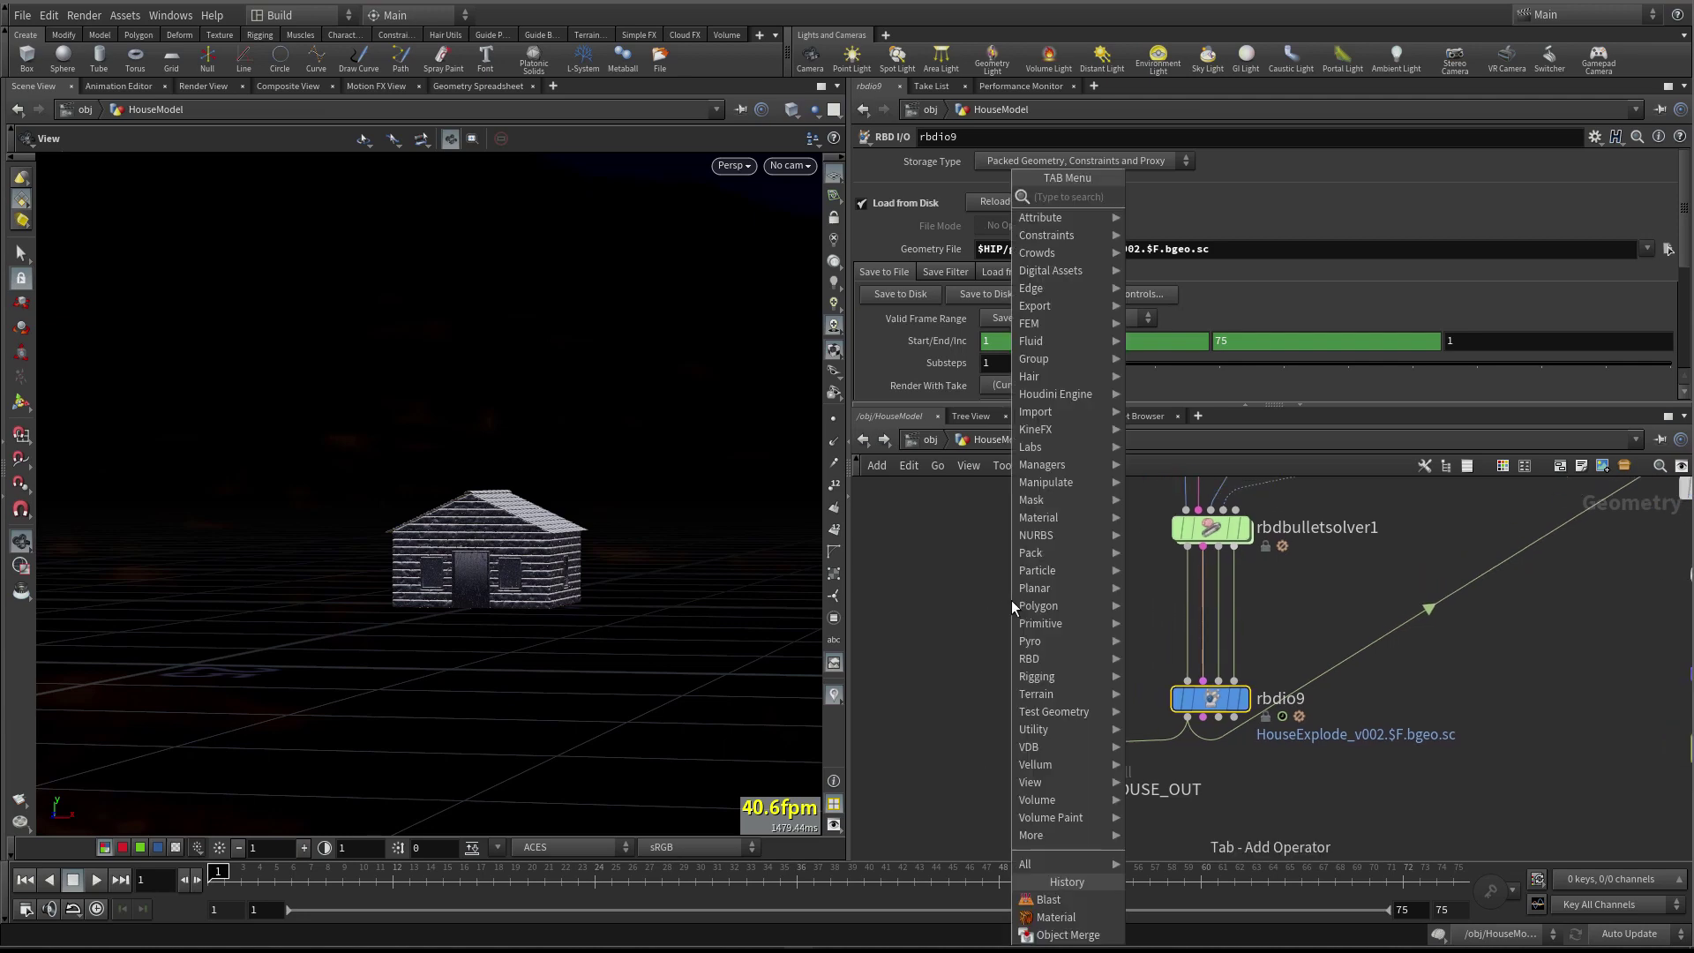
{"action": "type", "text": "tra"}
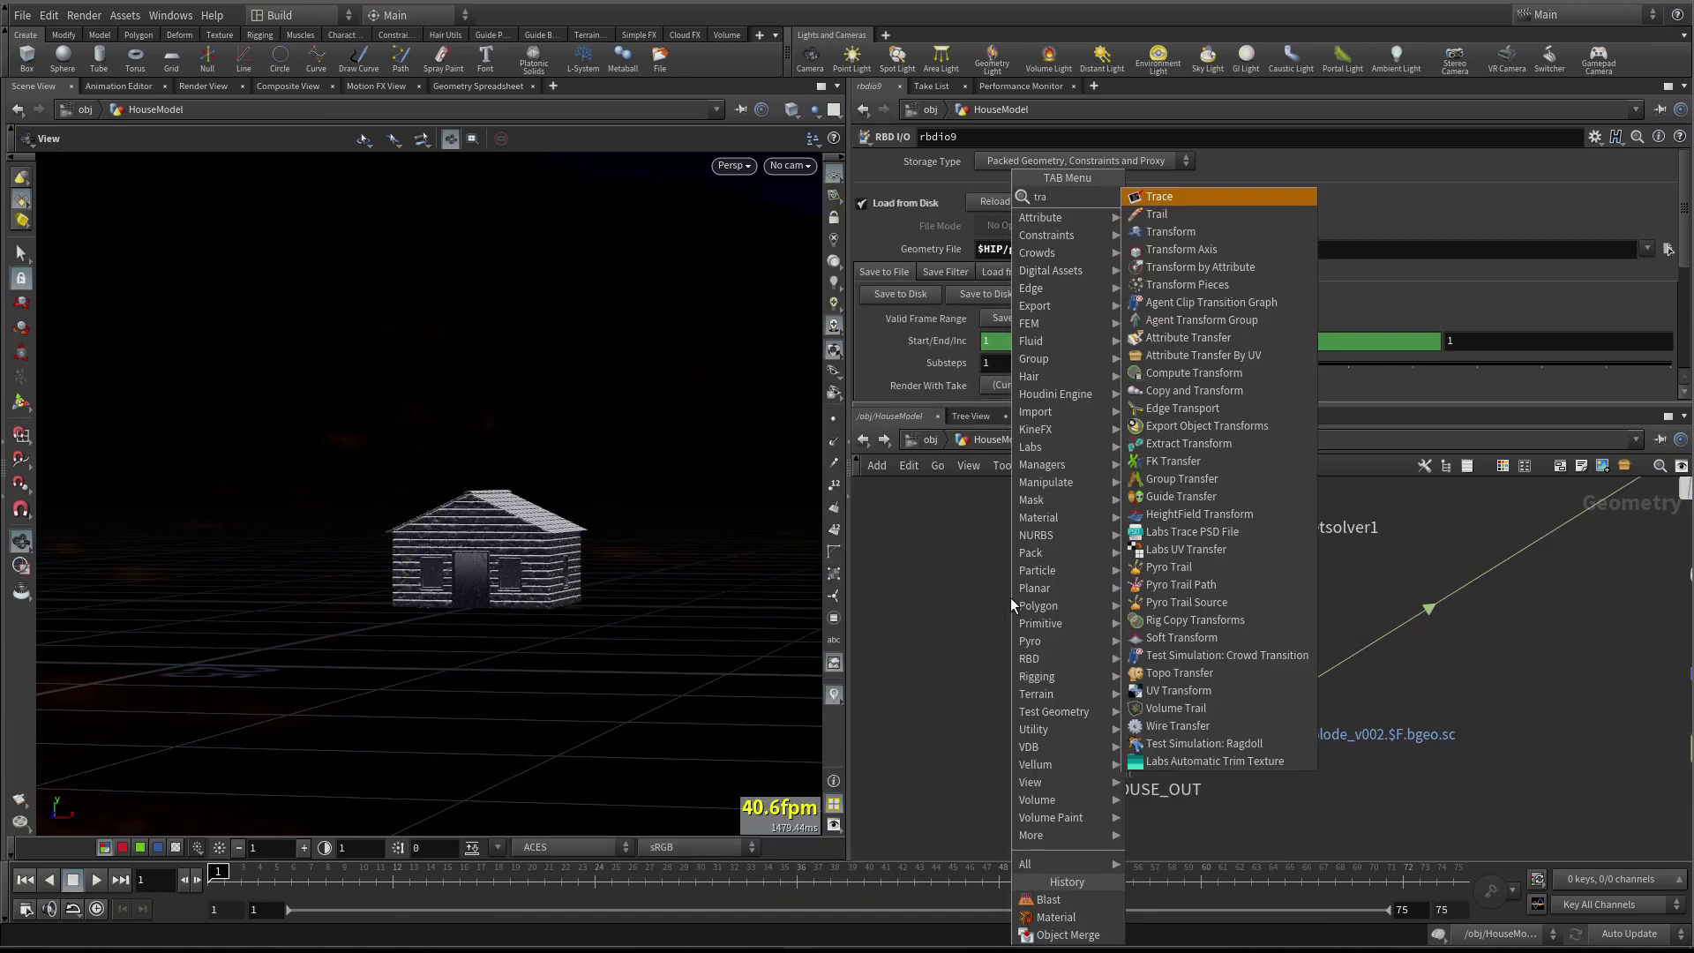
{"action": "left_click", "coordinate": [1219, 287]}
{"action": "left_click", "coordinate": [977, 697]}
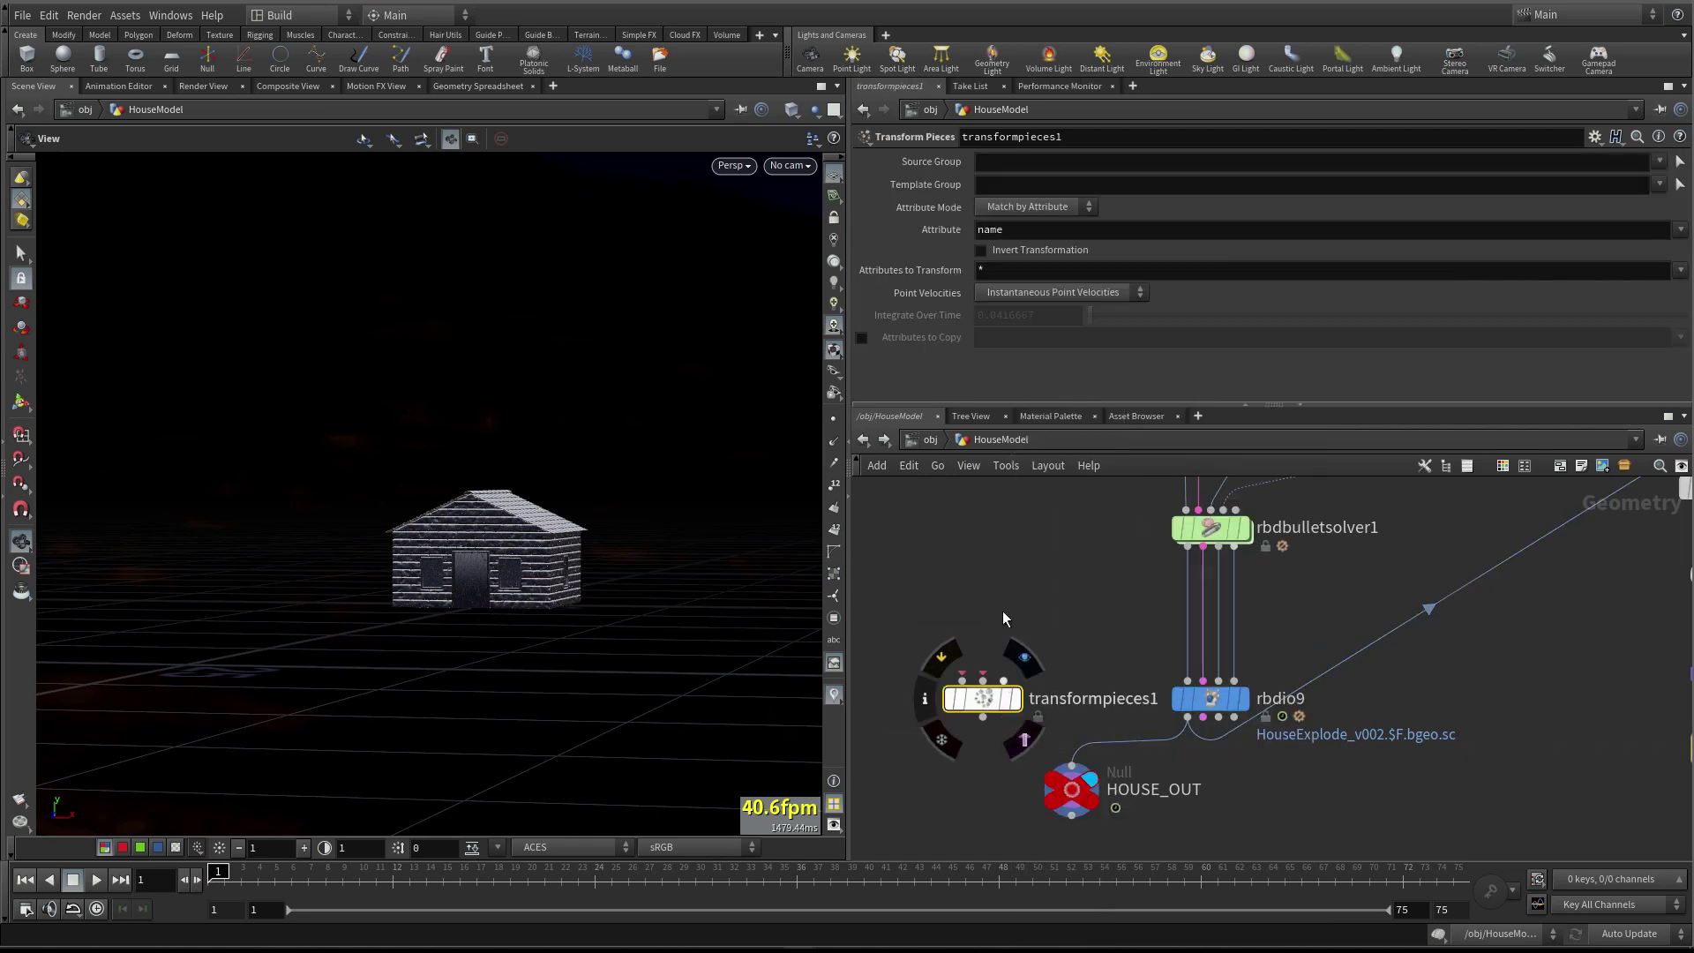
{"action": "left_click_drag", "start_coordinate": [961, 698], "coordinate": [943, 763]}
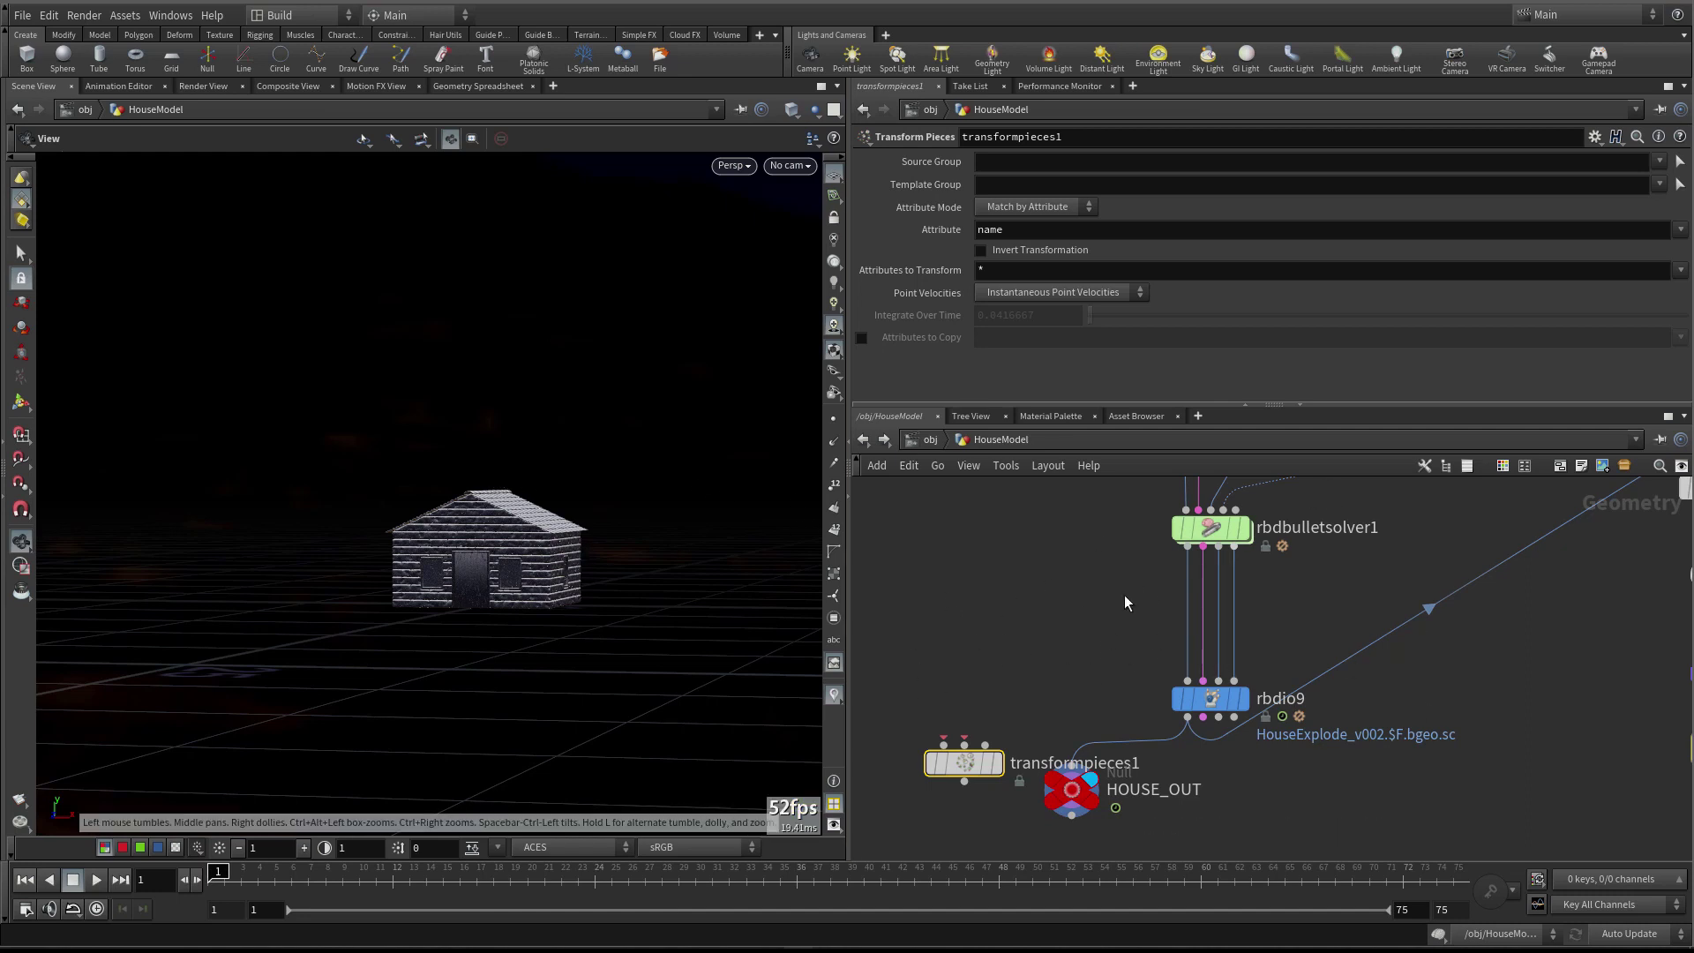
Change the storage type of rbdio9 to Geometry and Points
{"action": "mouse_move", "coordinate": [1220, 708]}
{"action": "left_click_drag", "start_coordinate": [986, 404], "coordinate": [986, 307]}
{"action": "middle_click_drag", "start_coordinate": [1033, 526], "coordinate": [1052, 575]}
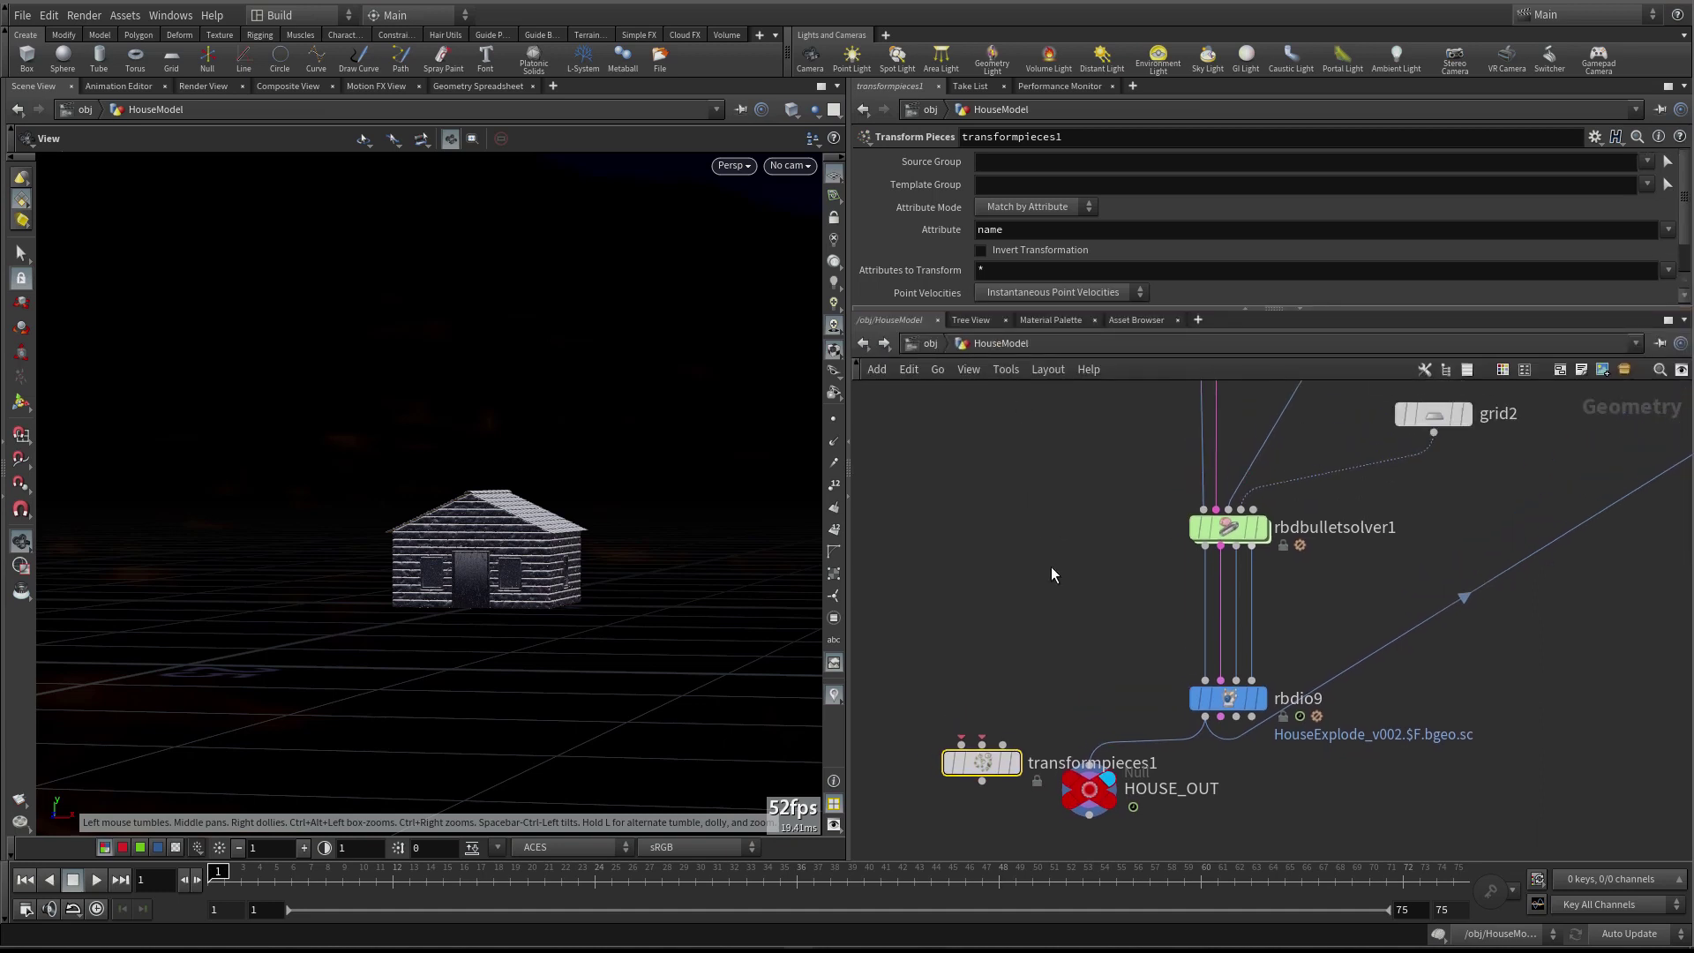
{"action": "left_click", "coordinate": [1232, 708]}
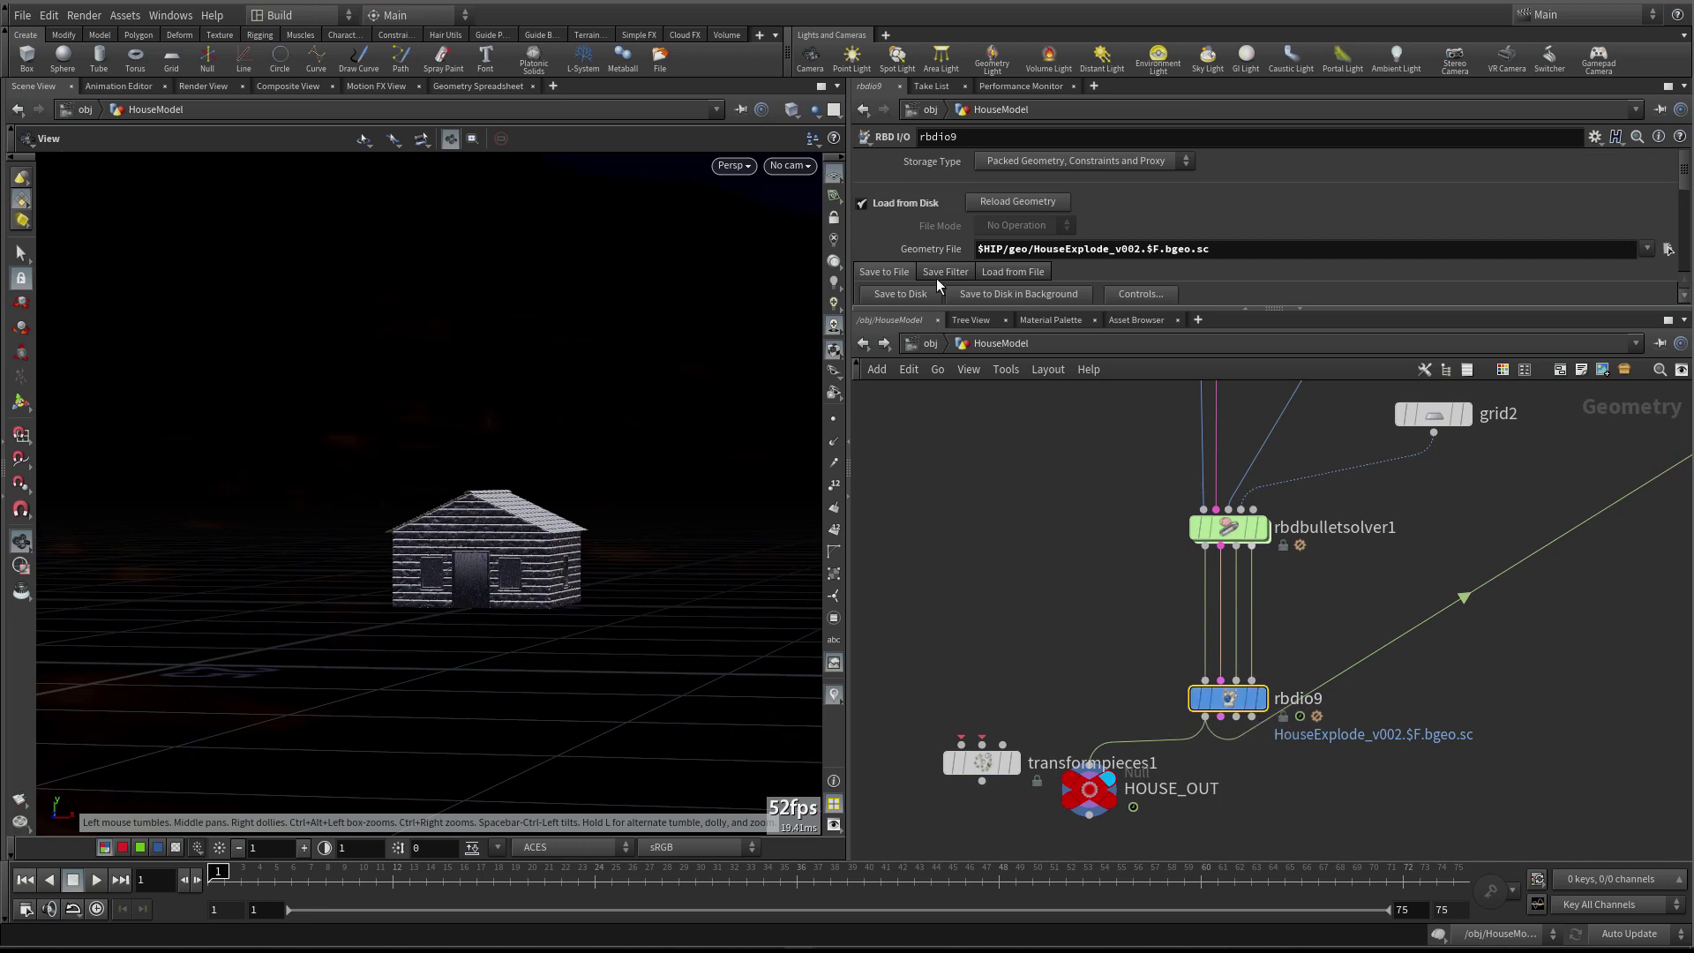
{"action": "left_click_drag", "start_coordinate": [999, 310], "coordinate": [995, 344]}
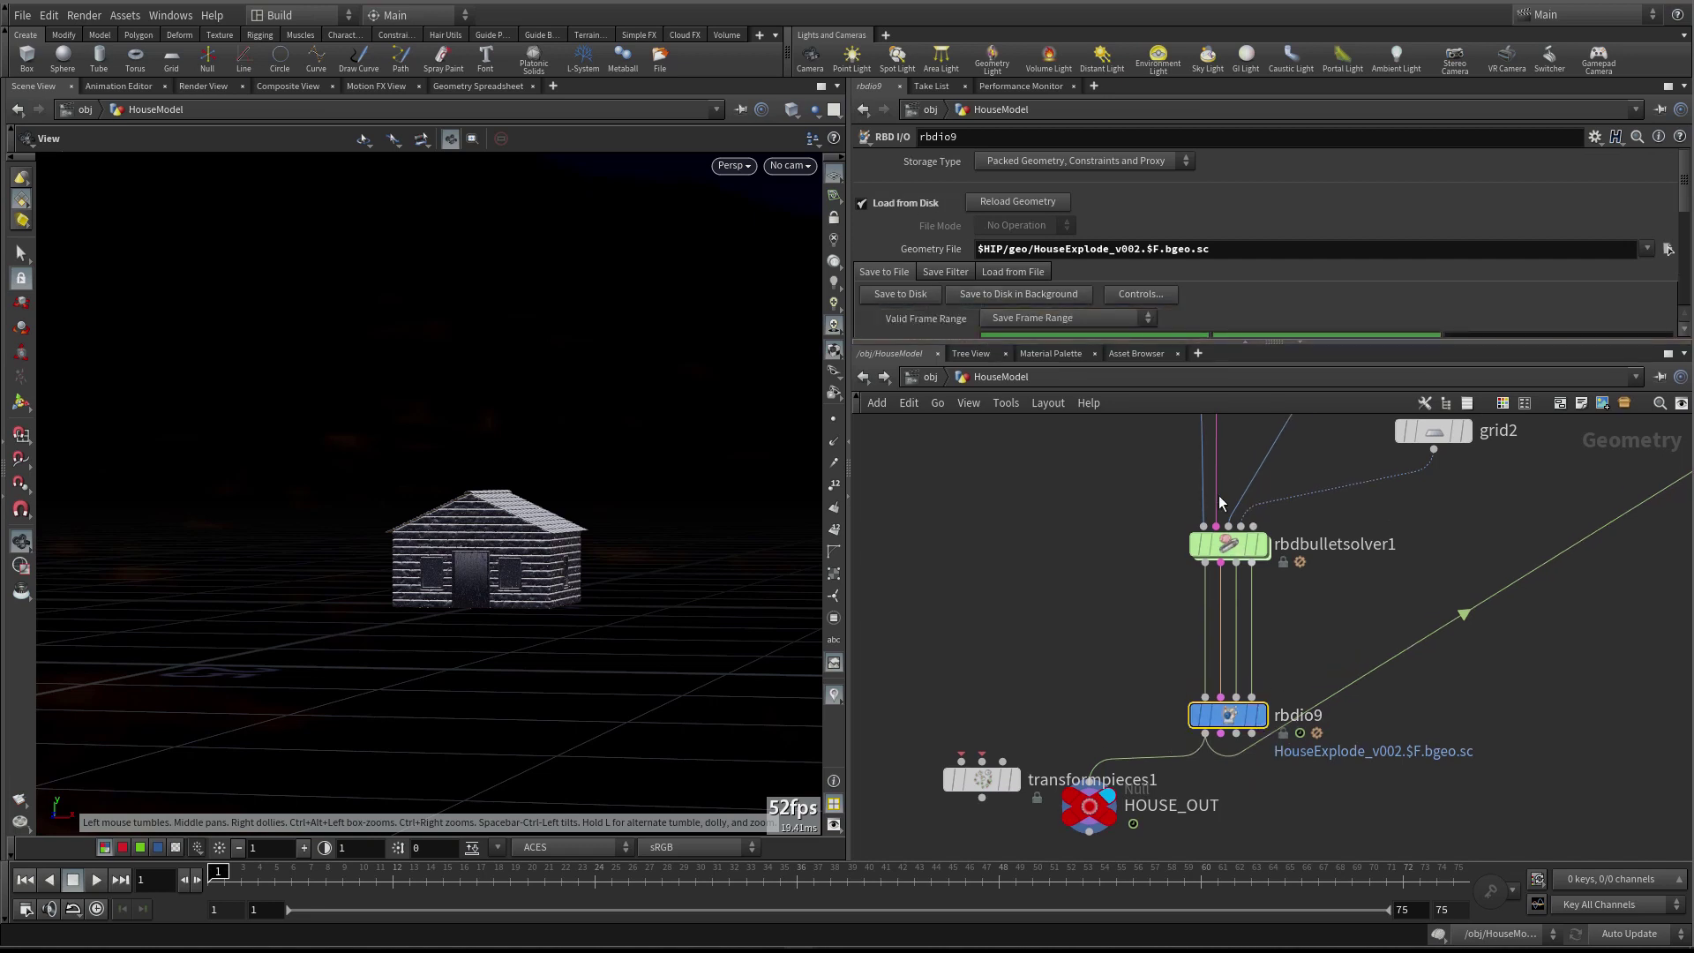
{"action": "left_click", "coordinate": [1100, 163]}
{"action": "left_click", "coordinate": [1037, 221]}
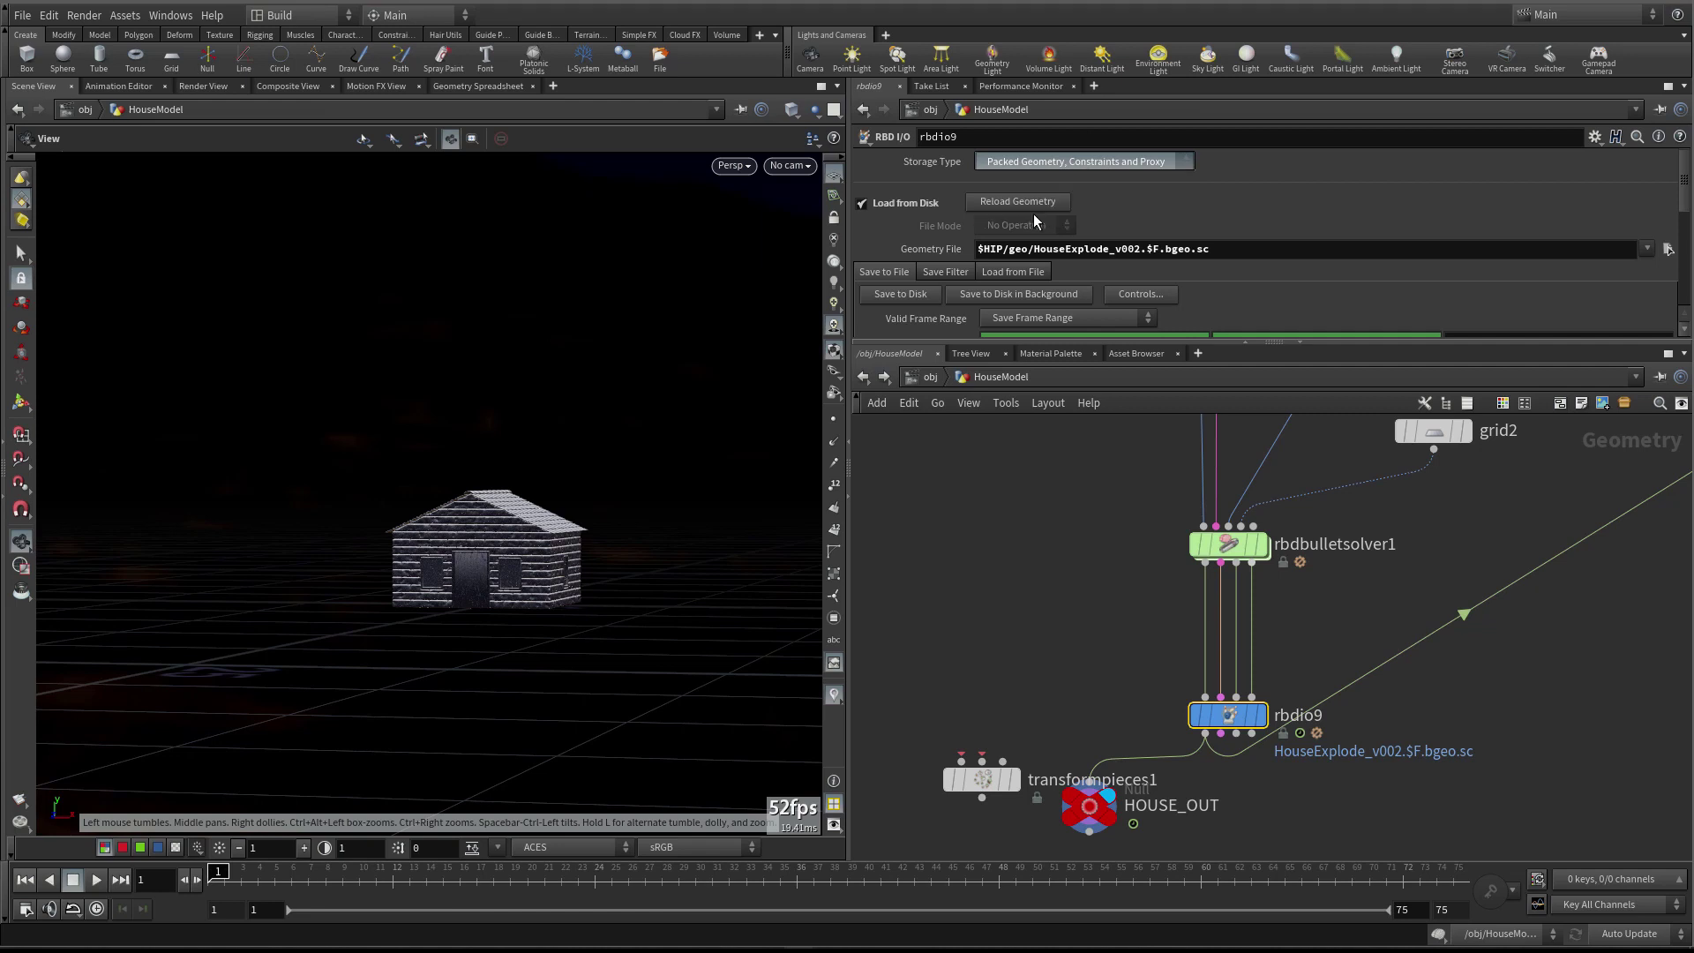
{"action": "left_click_drag", "start_coordinate": [1028, 340], "coordinate": [1026, 415]}
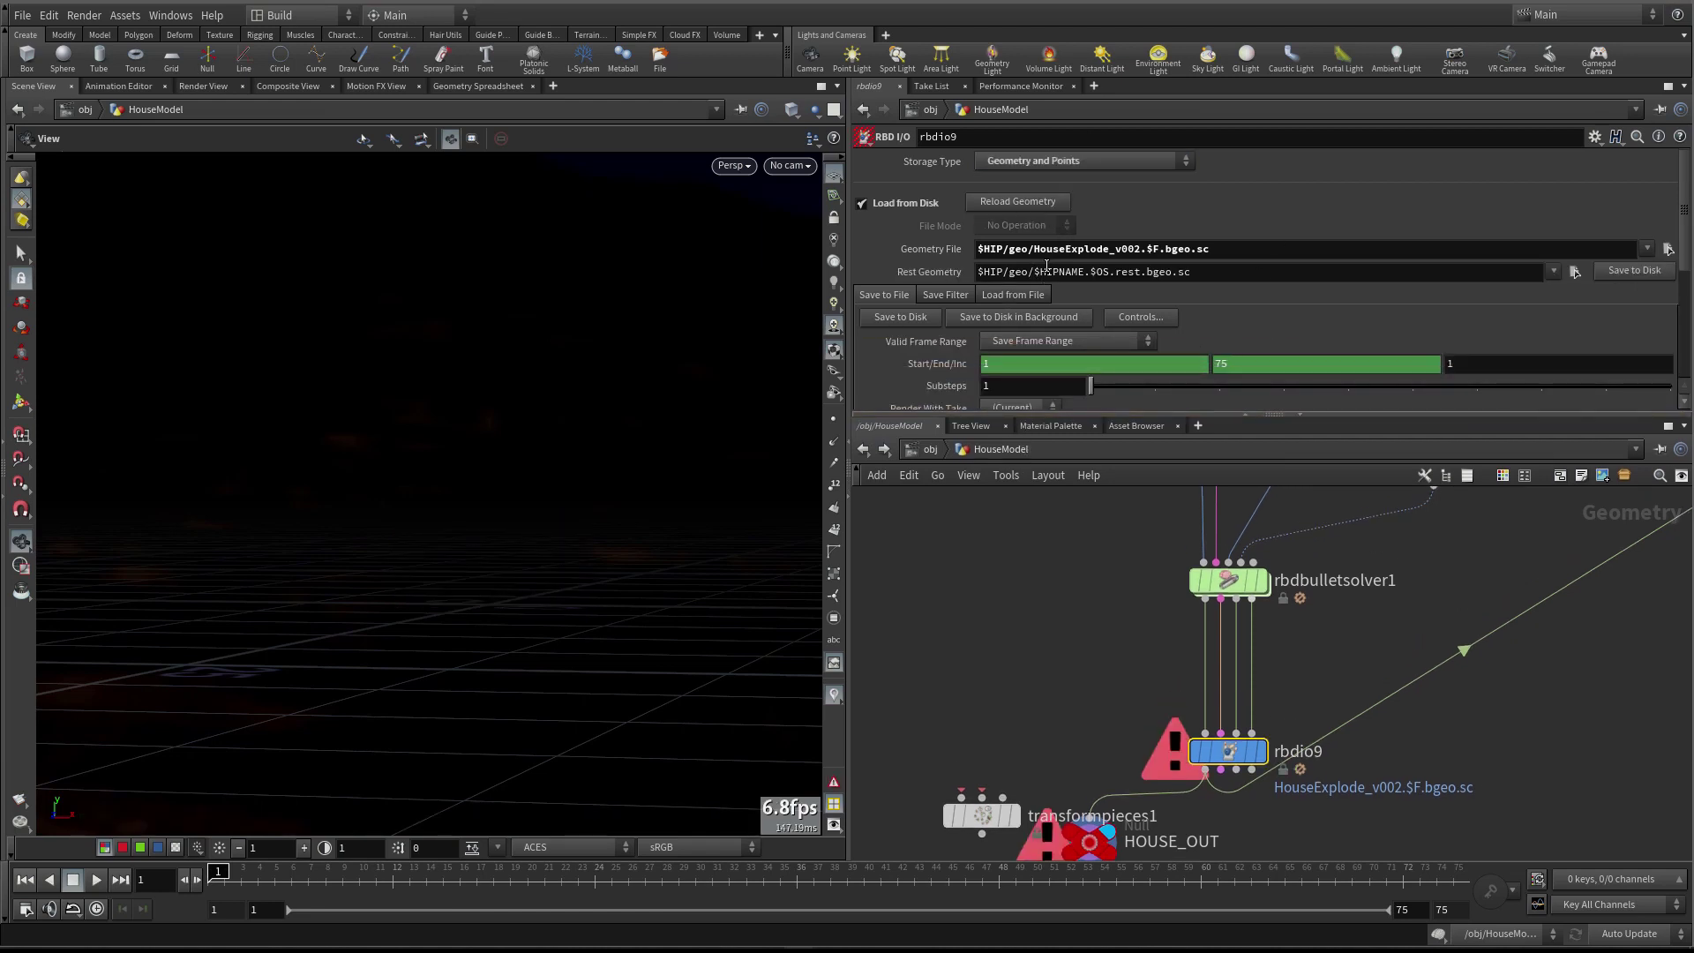
Set rbdio9's geometry file to $HIP/geo/HouseExplode_v002Points.$F.bgeo.sc and save the frame sequence to disk
{"action": "left_click", "coordinate": [1138, 248]}
{"action": "type", "text": "Points"}
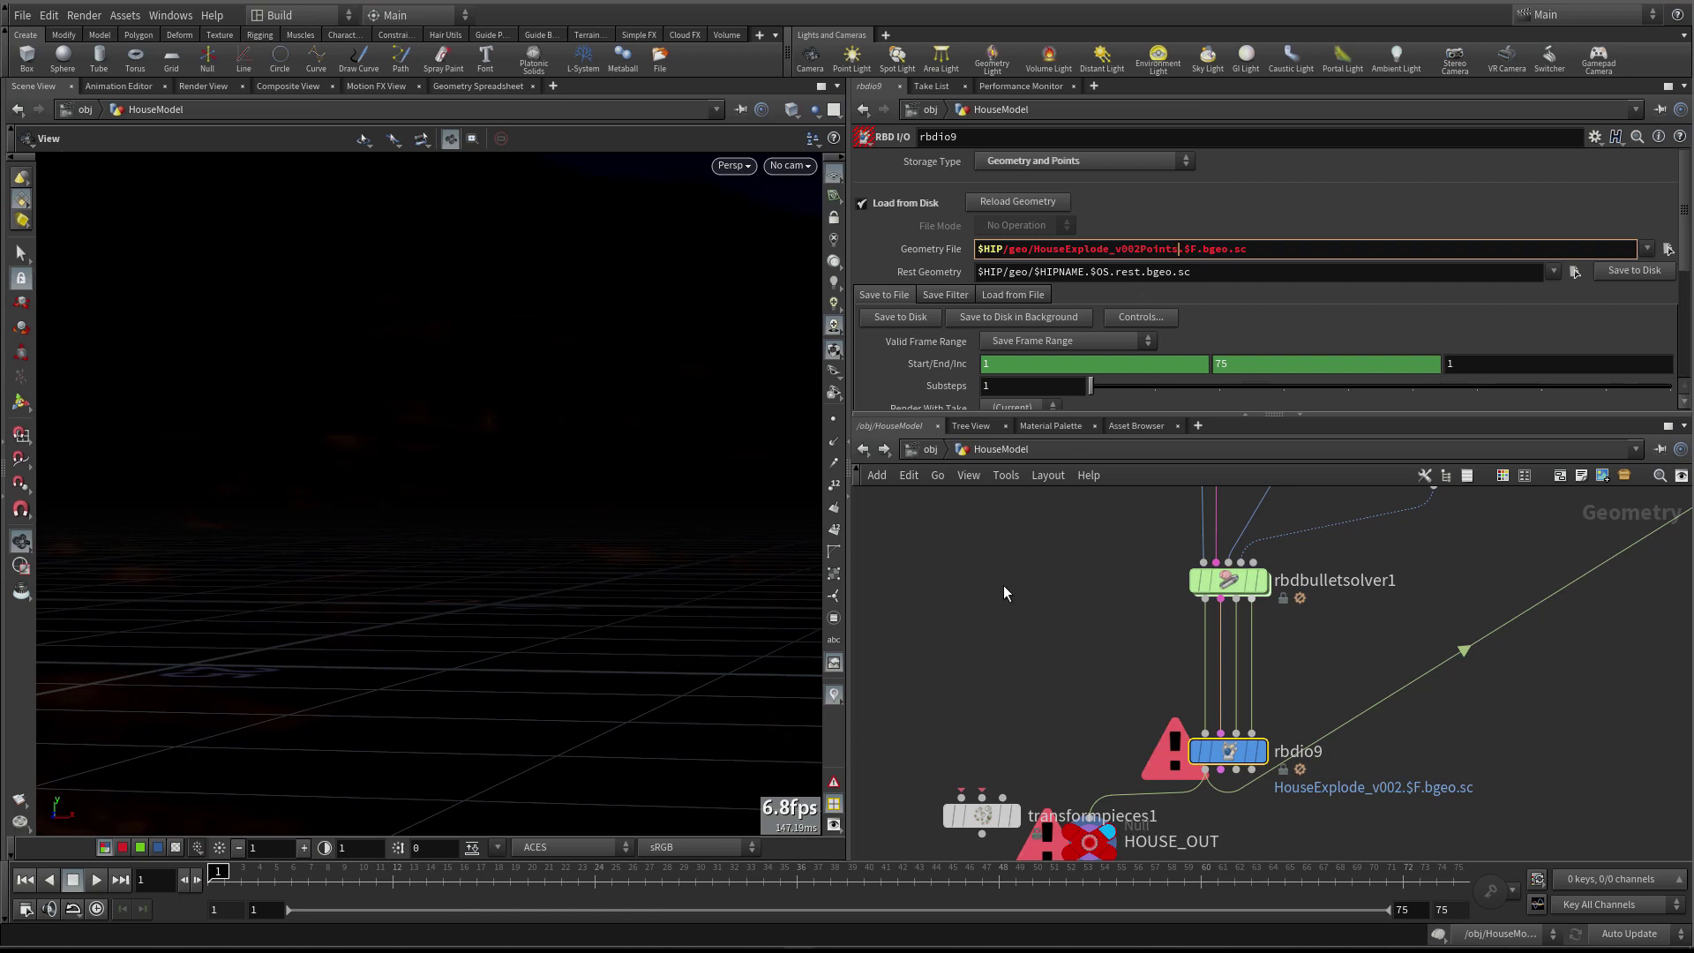
{"action": "key", "text": "Return"}
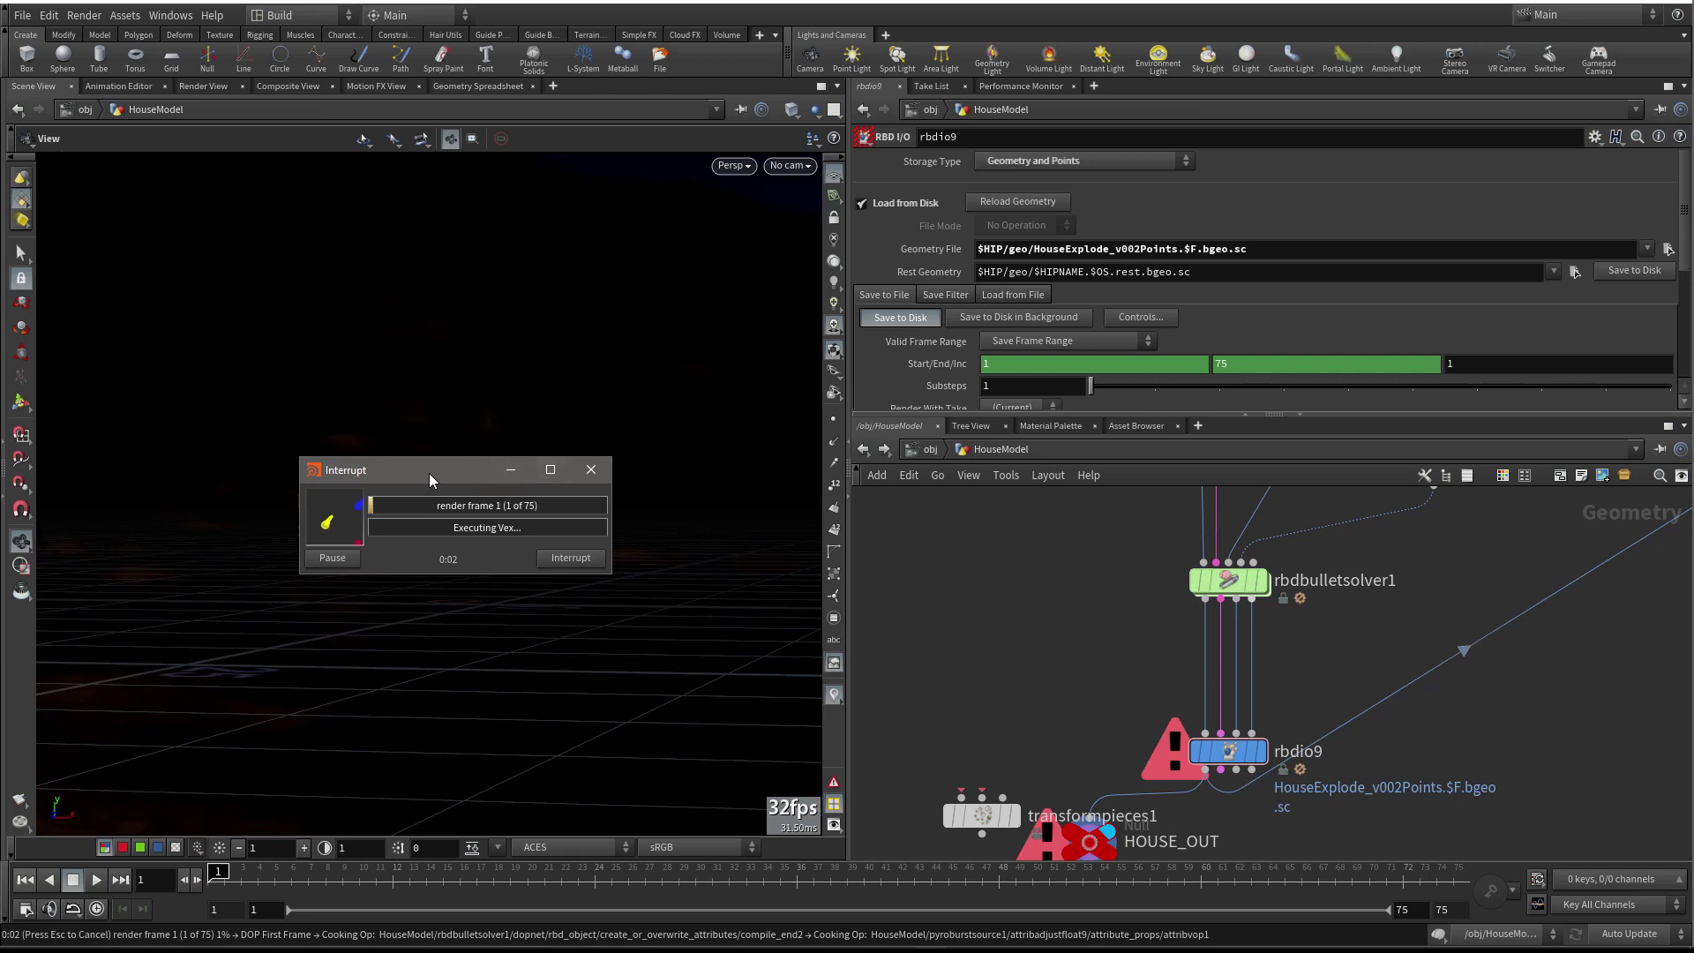
{"action": "left_click_drag", "start_coordinate": [430, 475], "coordinate": [436, 392]}
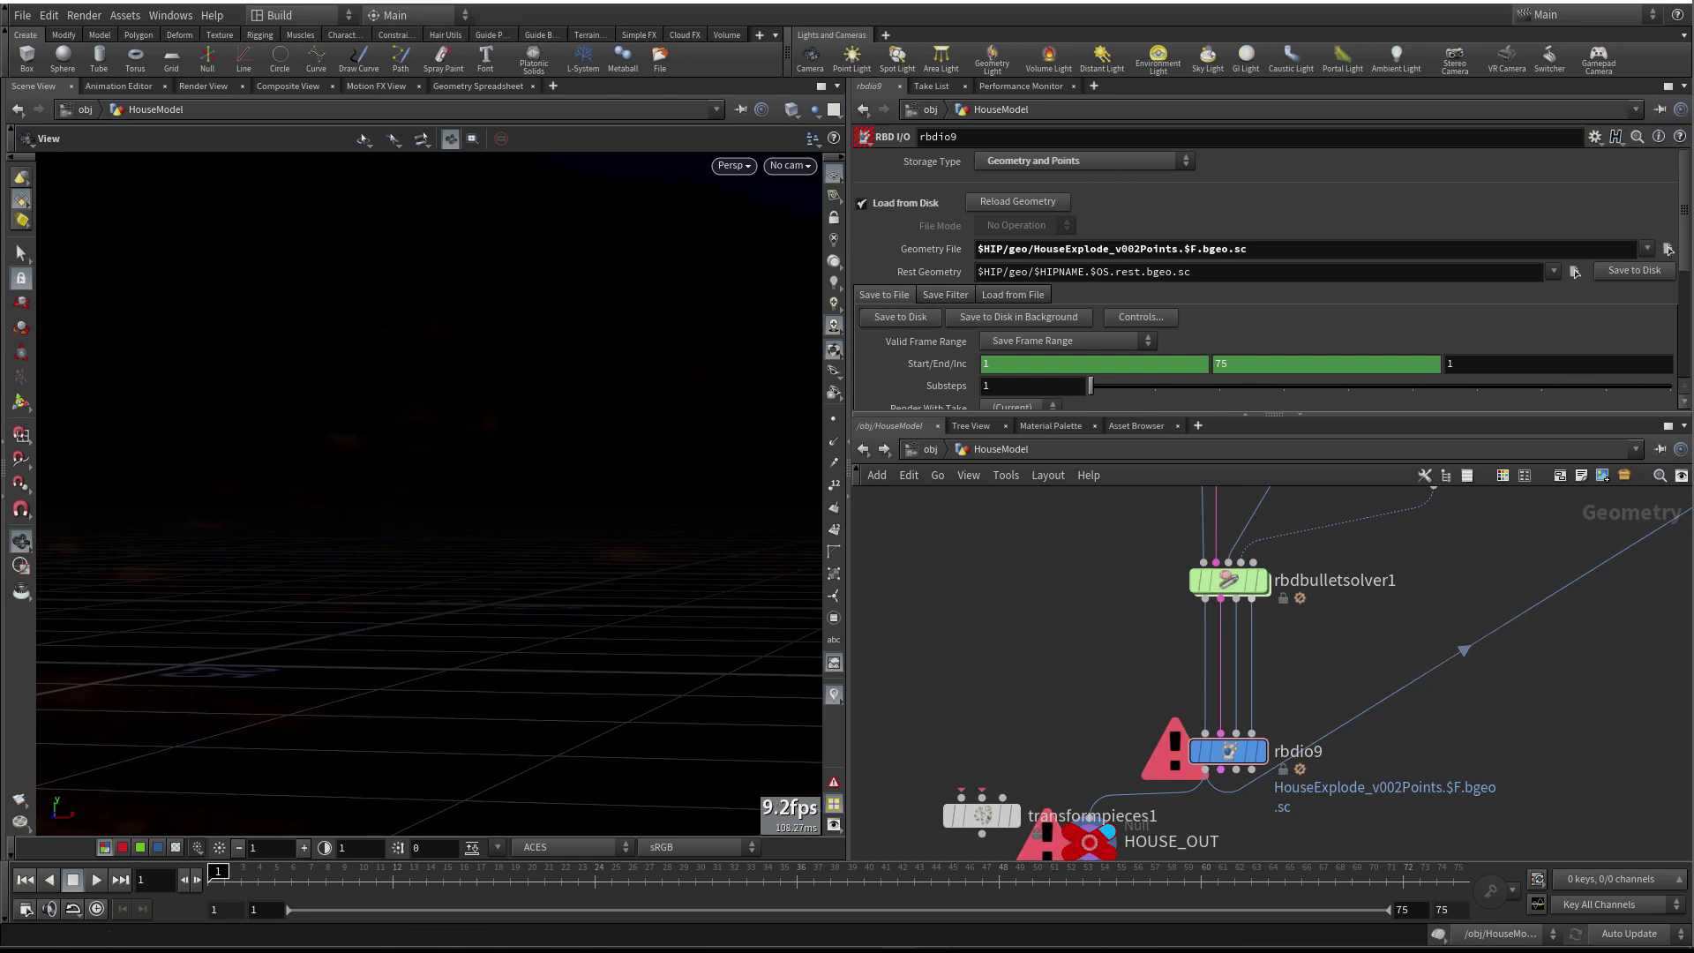
{"action": "middle_click_drag", "start_coordinate": [1114, 703], "coordinate": [1109, 672]}
{"action": "mouse_move", "coordinate": [1195, 734]}
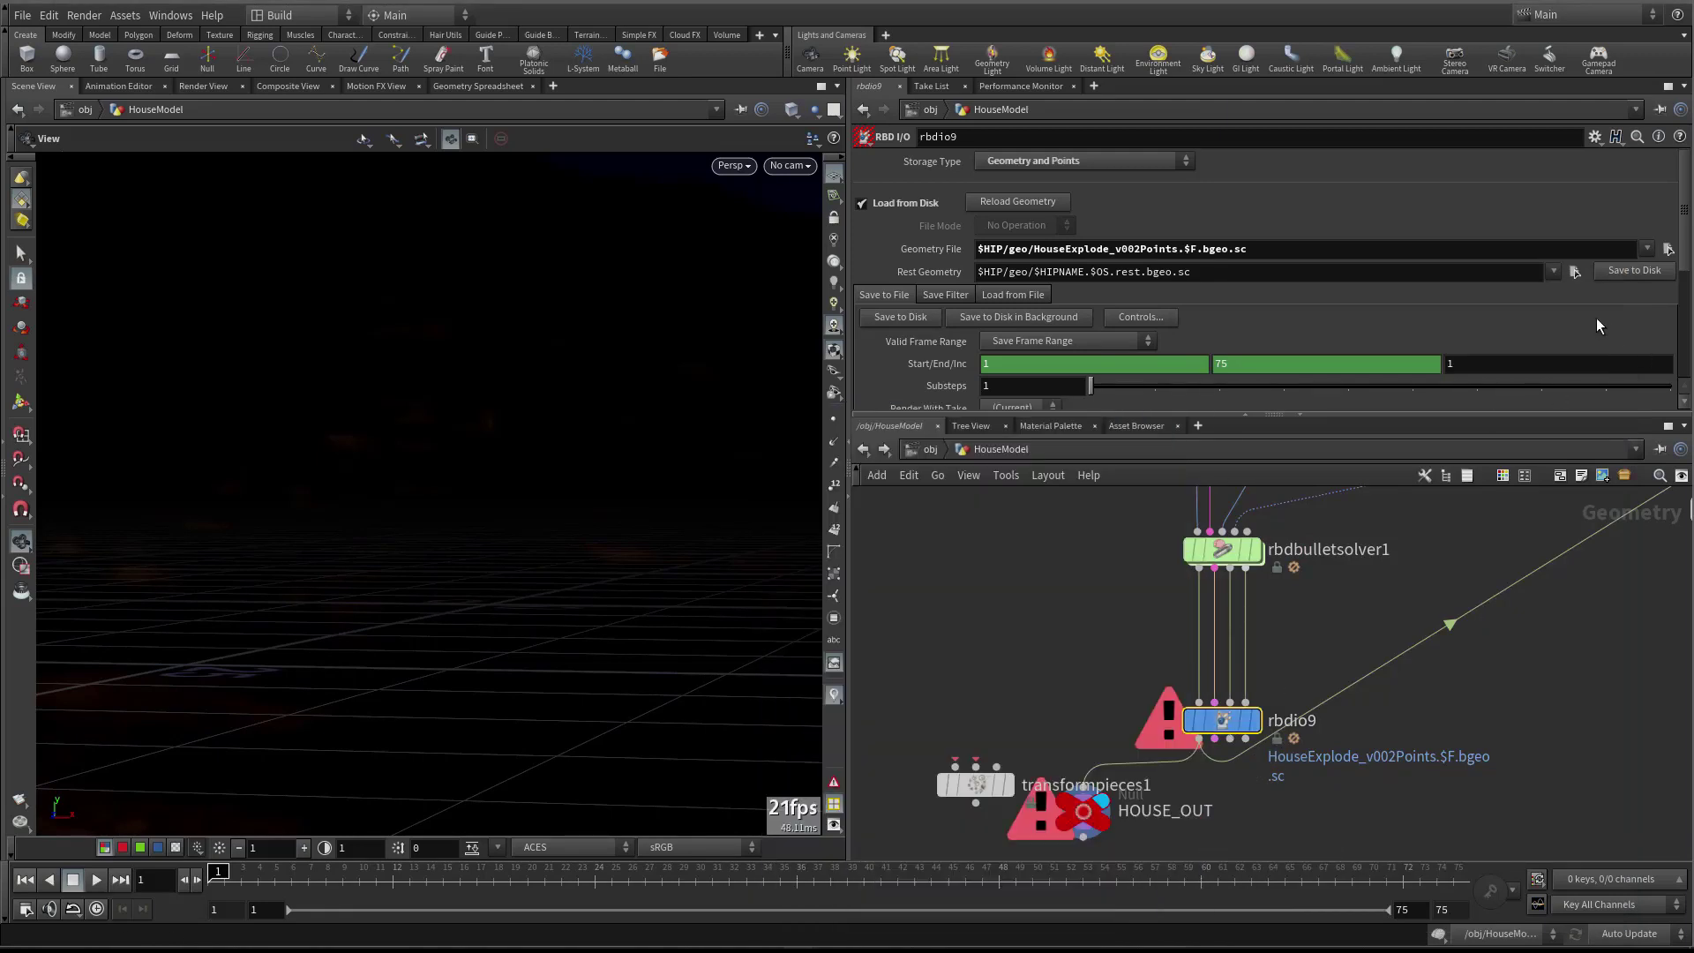
Set rbdio9's rest geometry path to $HIP/geo/ExplodePtz.$OS.rest.bgeo.sc and scrub the timeline to check the explosion
{"action": "left_click", "coordinate": [1084, 271]}
{"action": "type", "text": "Pts"}
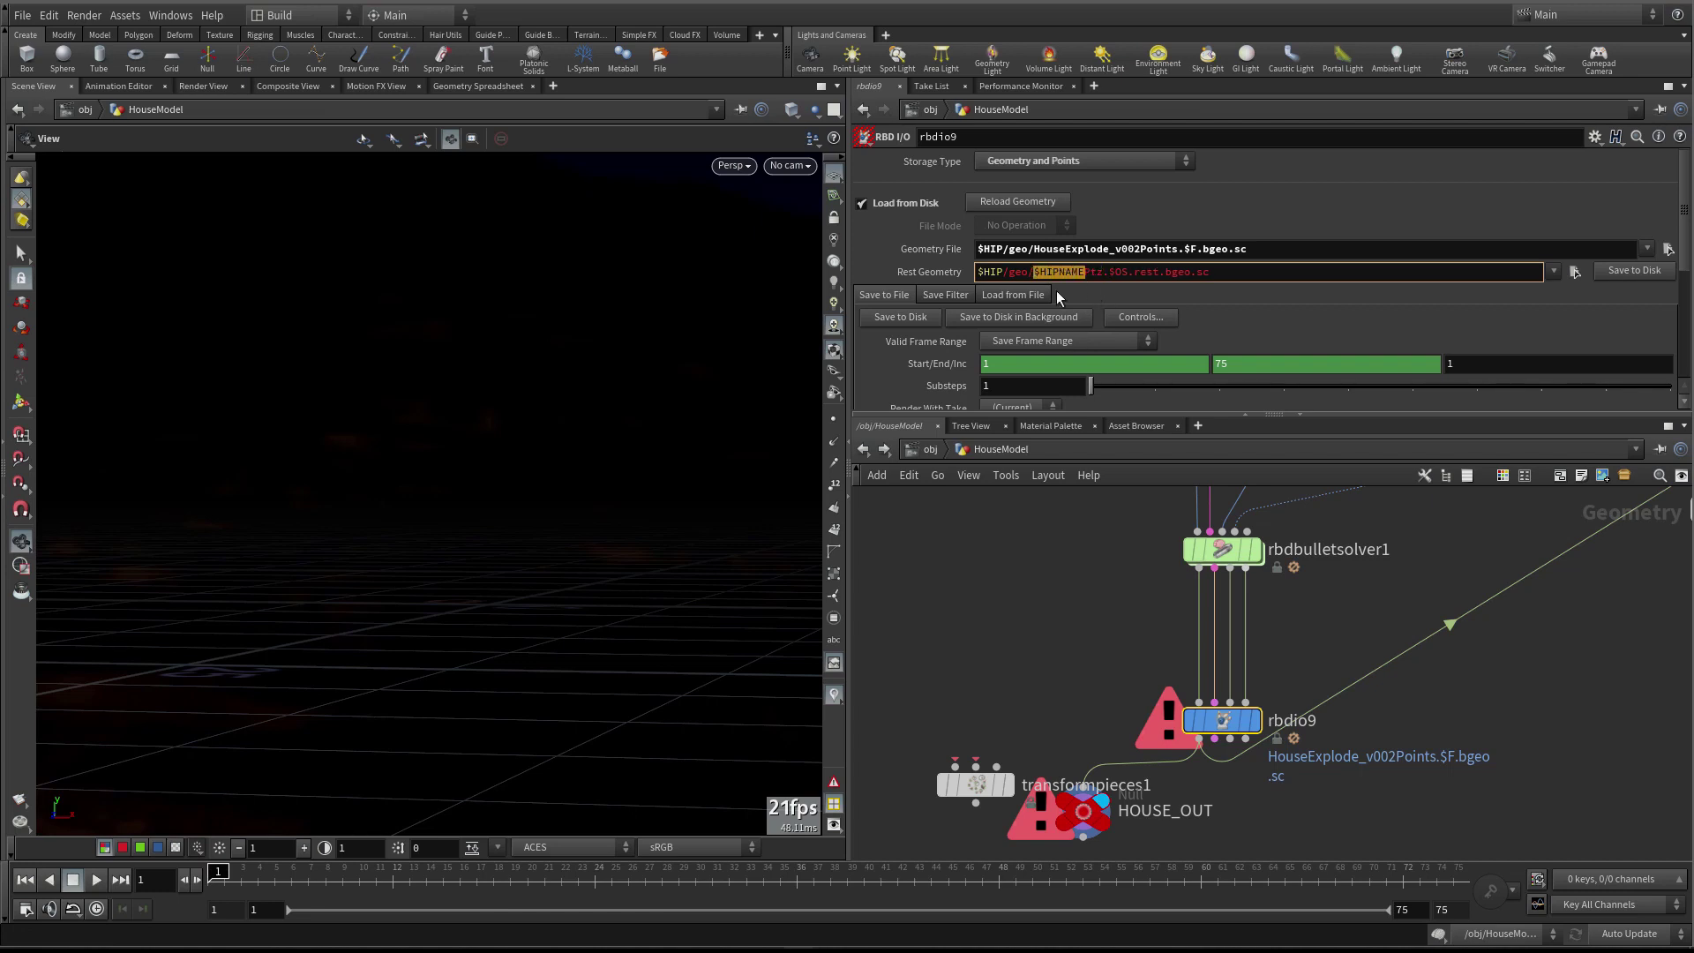
{"action": "type", "text": "Explode"}
{"action": "left_click", "coordinate": [1040, 627]}
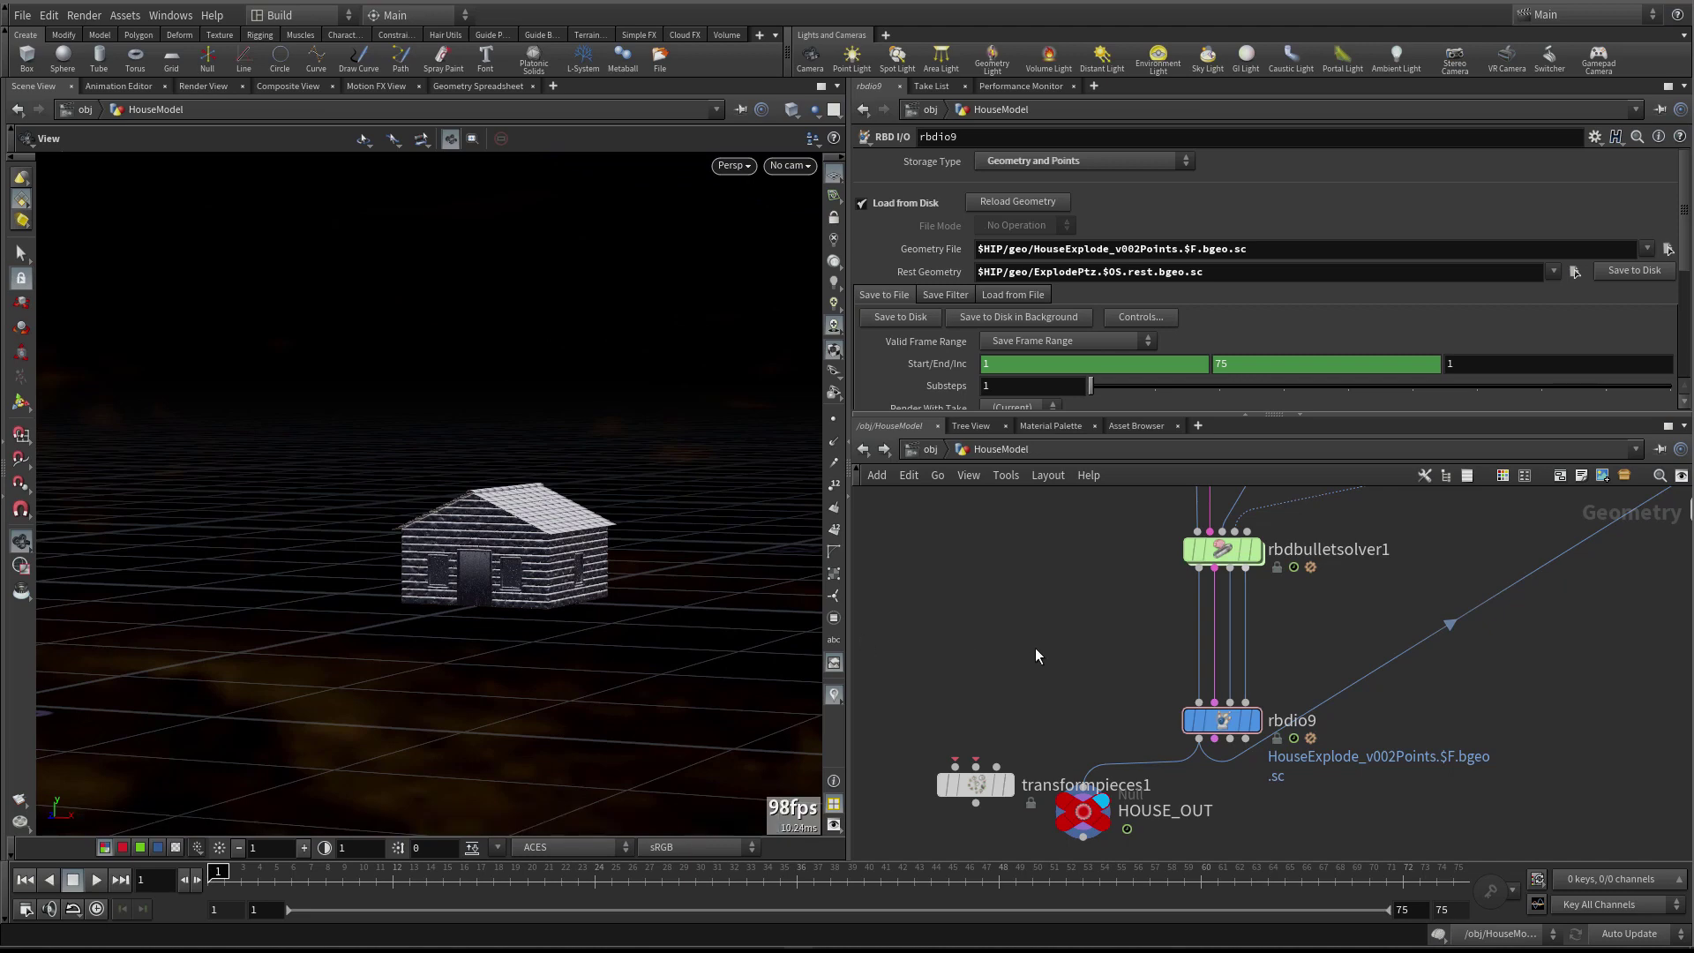
{"action": "middle_click_drag", "start_coordinate": [1032, 661], "coordinate": [1037, 642]}
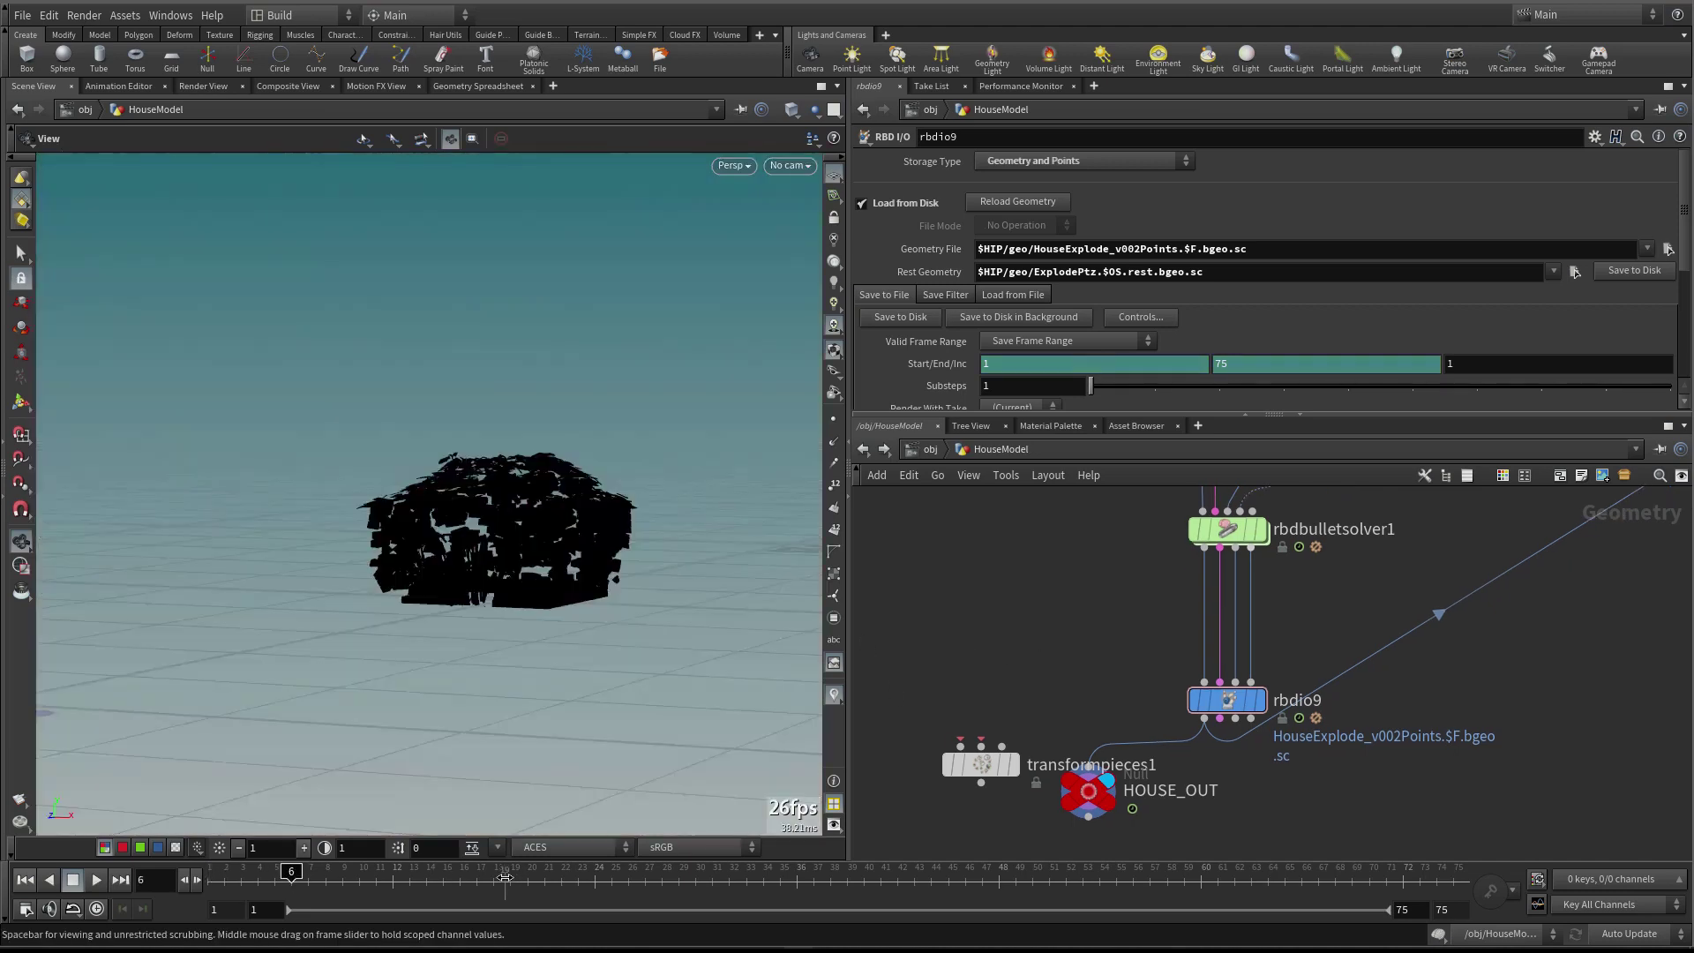
{"action": "mouse_move", "coordinate": [676, 874]}
{"action": "left_mouse_down"}
{"action": "mouse_move", "coordinate": [710, 876]}
{"action": "mouse_move", "coordinate": [199, 871]}
{"action": "left_mouse_up"}
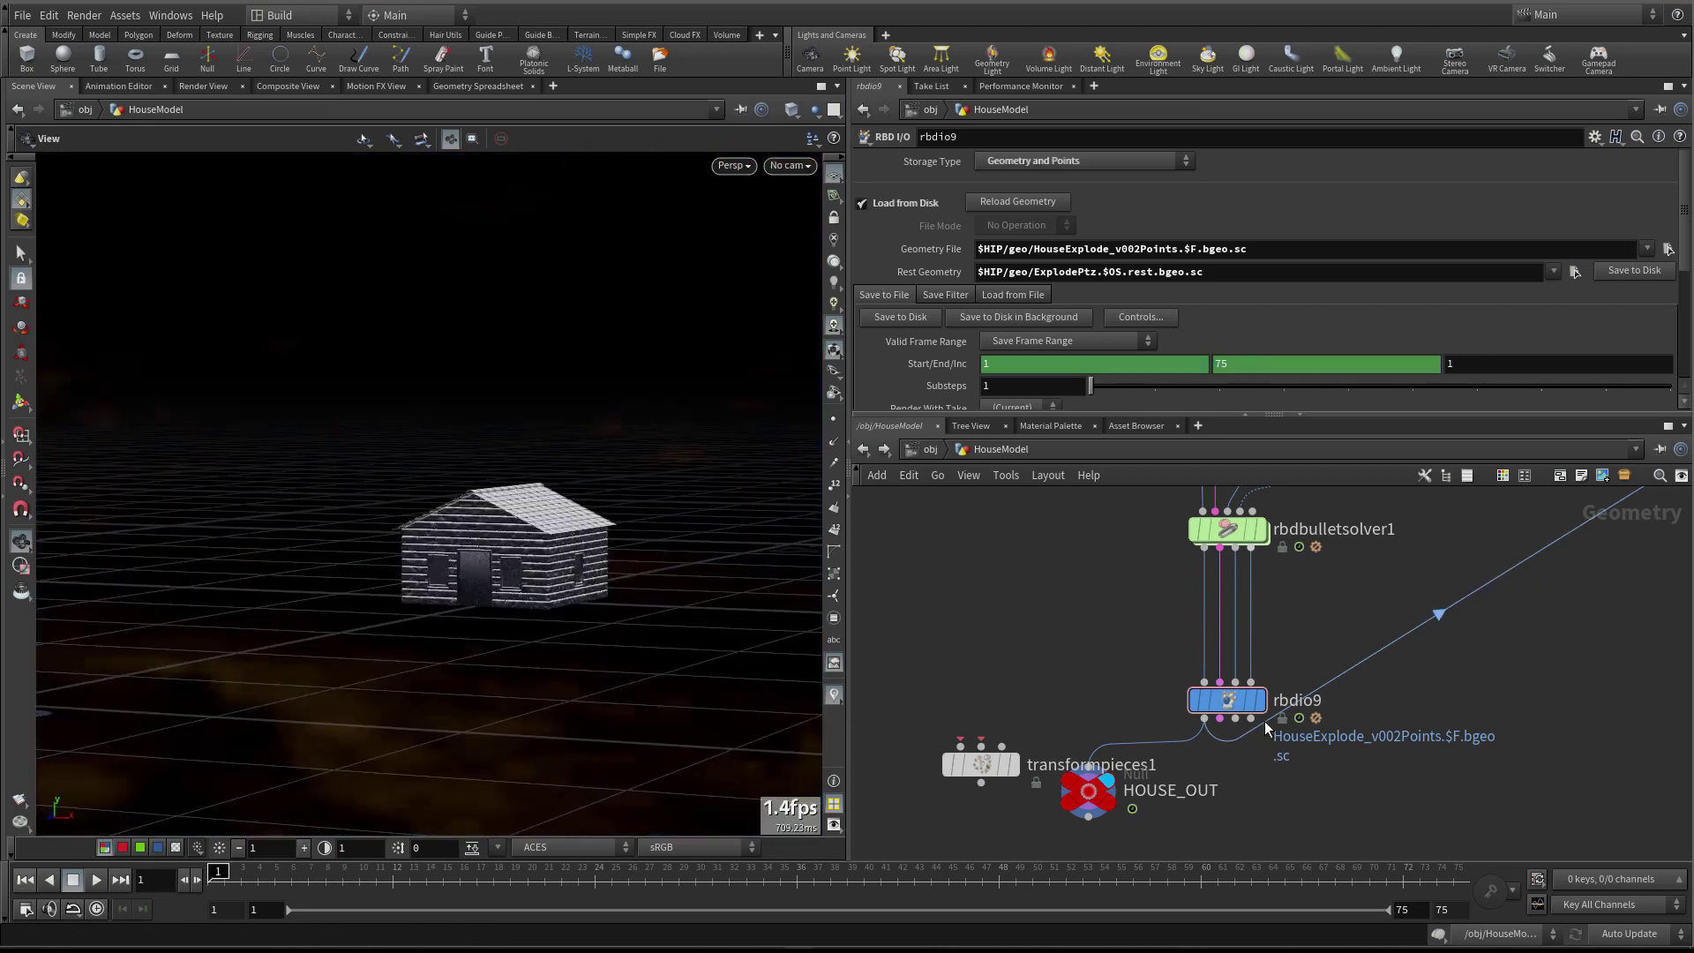
Rewire HOUSE_OUT to the fourth output of rbdio9, place it beneath that node and check the points at frame 9
{"action": "left_click", "coordinate": [1092, 782]}
{"action": "left_click_drag", "start_coordinate": [1141, 811], "coordinate": [1304, 819]}
{"action": "left_click_drag", "start_coordinate": [276, 872], "coordinate": [343, 872]}
{"action": "scroll", "coordinate": [1248, 838], "scroll_direction": "down", "scroll_amount": 2}
{"action": "middle_click", "coordinate": [1259, 825]}
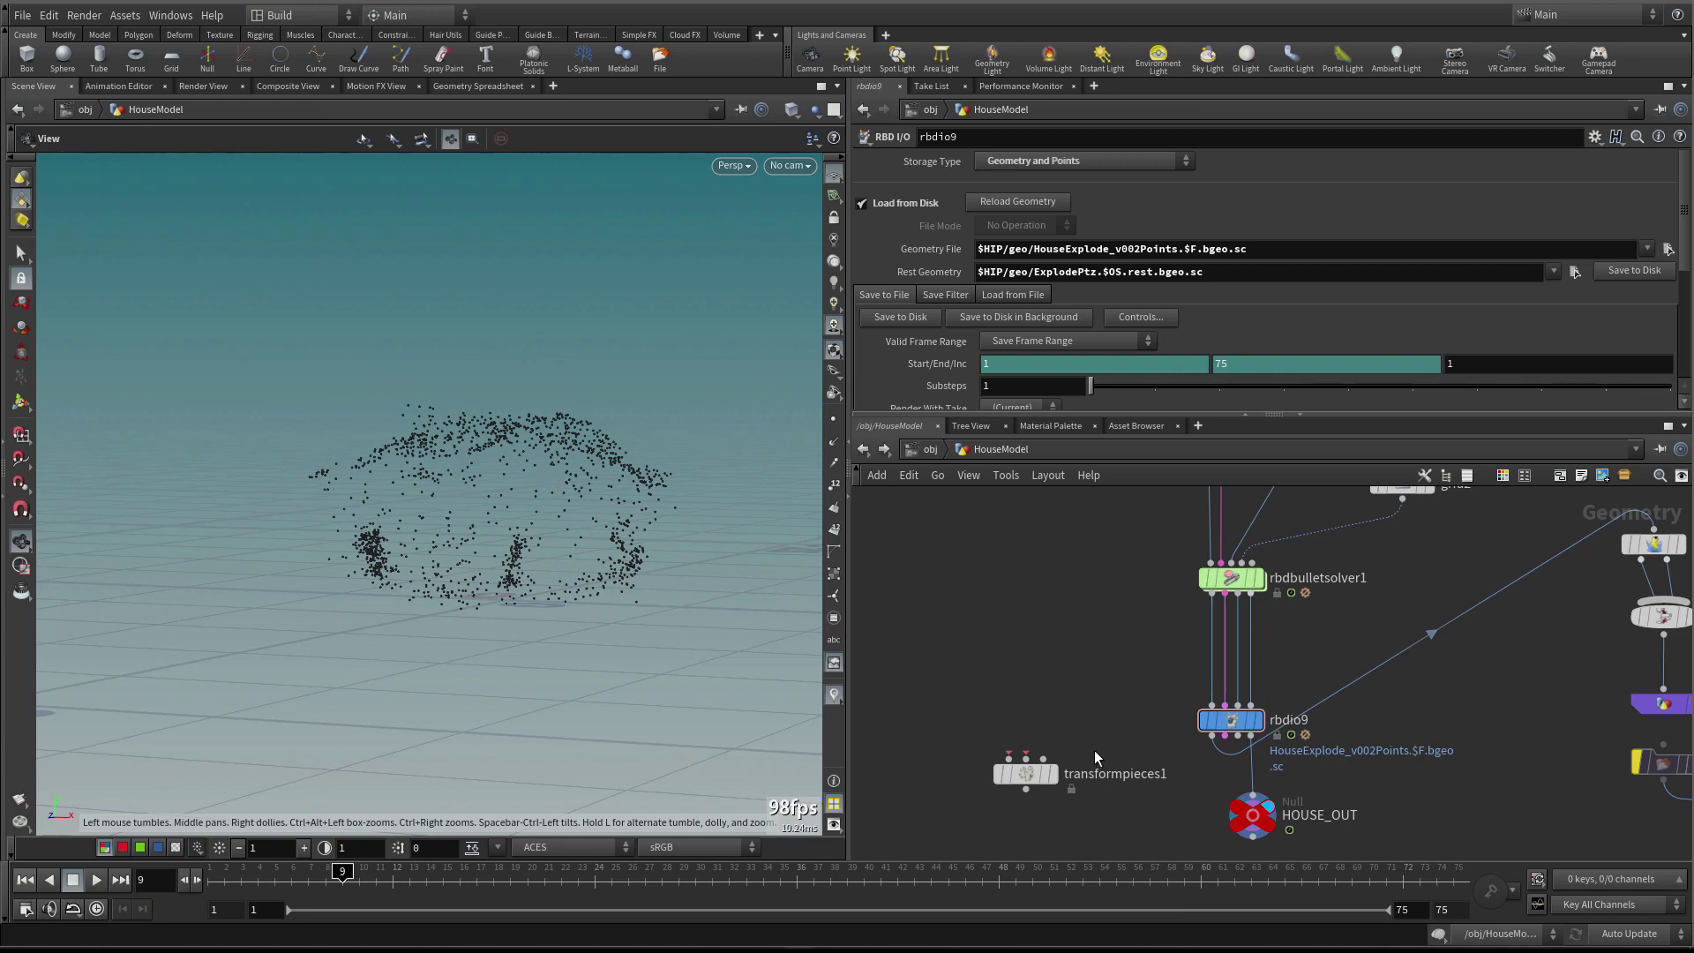
Connect the Template Points input of transformpieces1 to the fourth output of rbdio9
{"action": "middle_click_drag", "start_coordinate": [1096, 757], "coordinate": [1109, 720]}
{"action": "left_click_drag", "start_coordinate": [1038, 737], "coordinate": [1045, 778]}
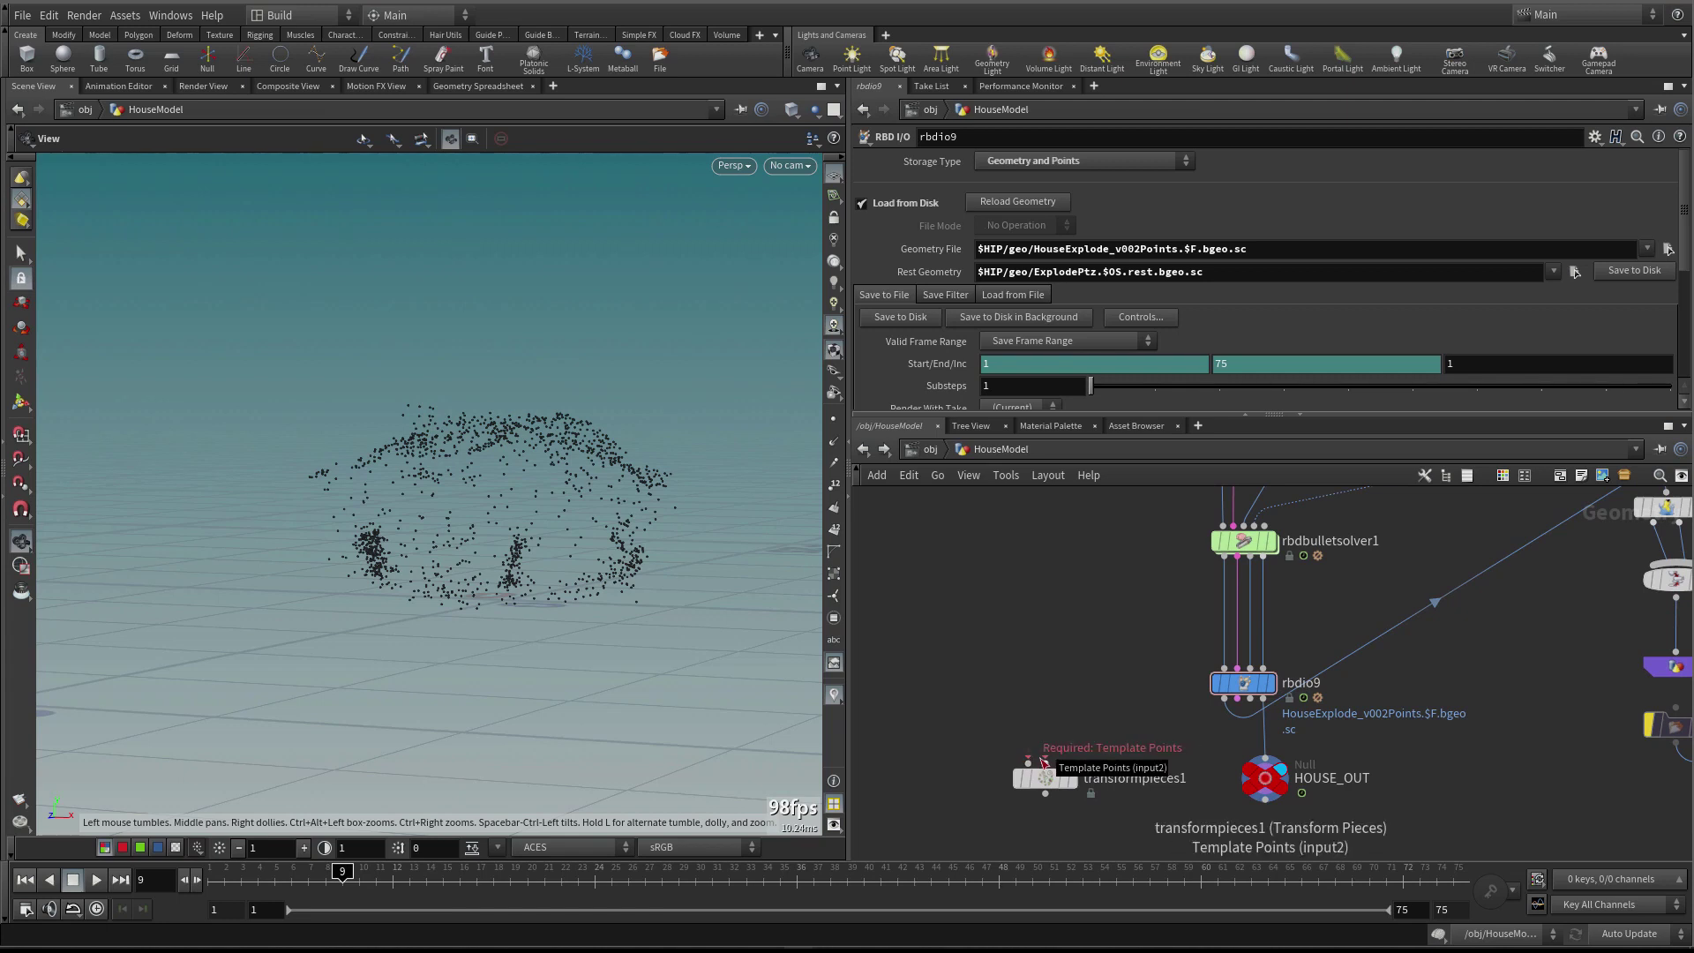
{"action": "left_click", "coordinate": [1044, 763]}
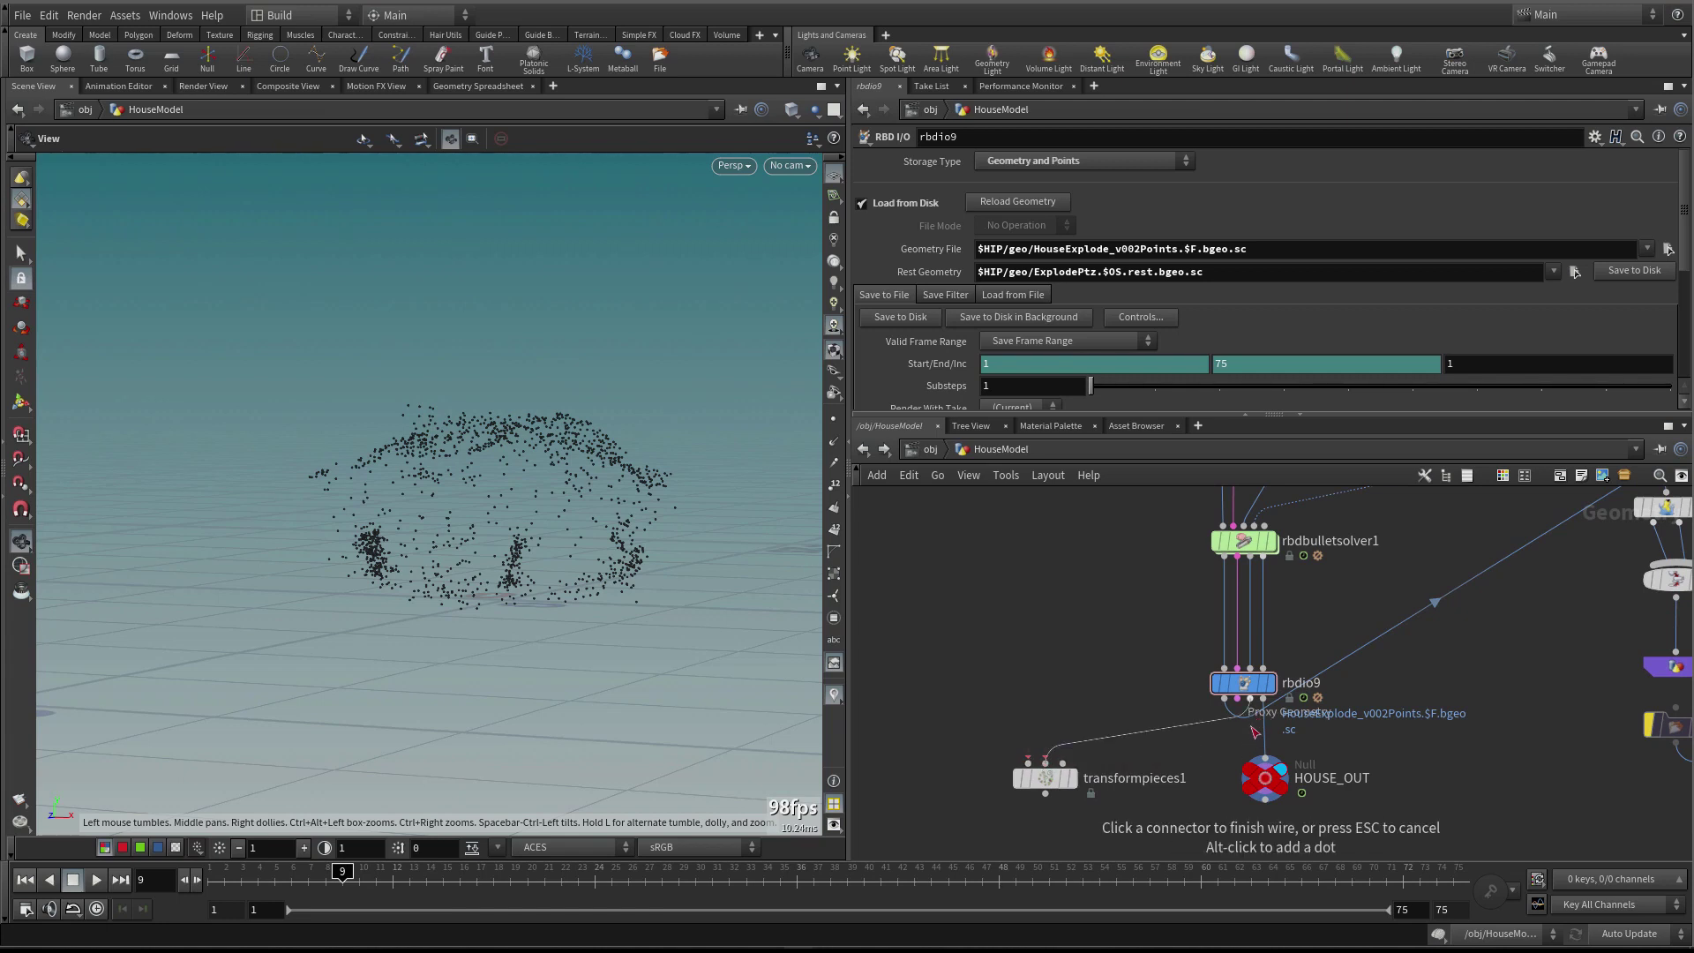
{"action": "left_click", "coordinate": [1264, 725]}
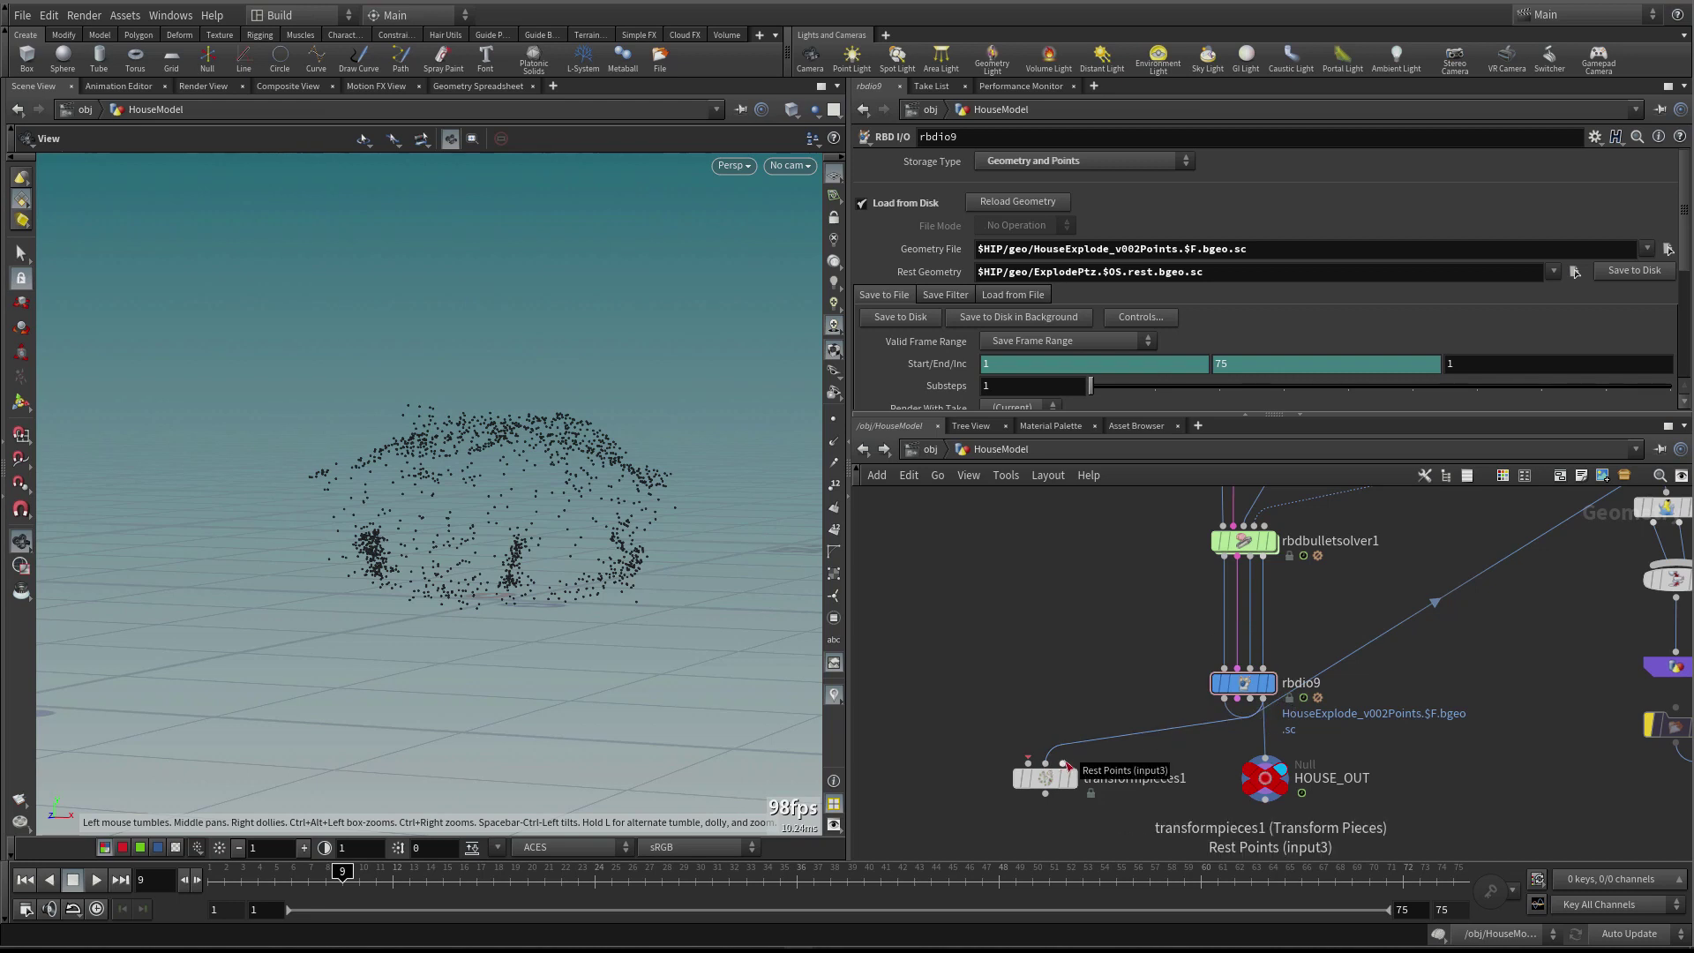
Add a File node above transformpieces1 and wire it into the Rest Points input
{"action": "left_click", "coordinate": [1251, 688]}
{"action": "key", "text": "Tab"}
{"action": "type", "text": "fi"}
{"action": "left_click", "coordinate": [1287, 191]}
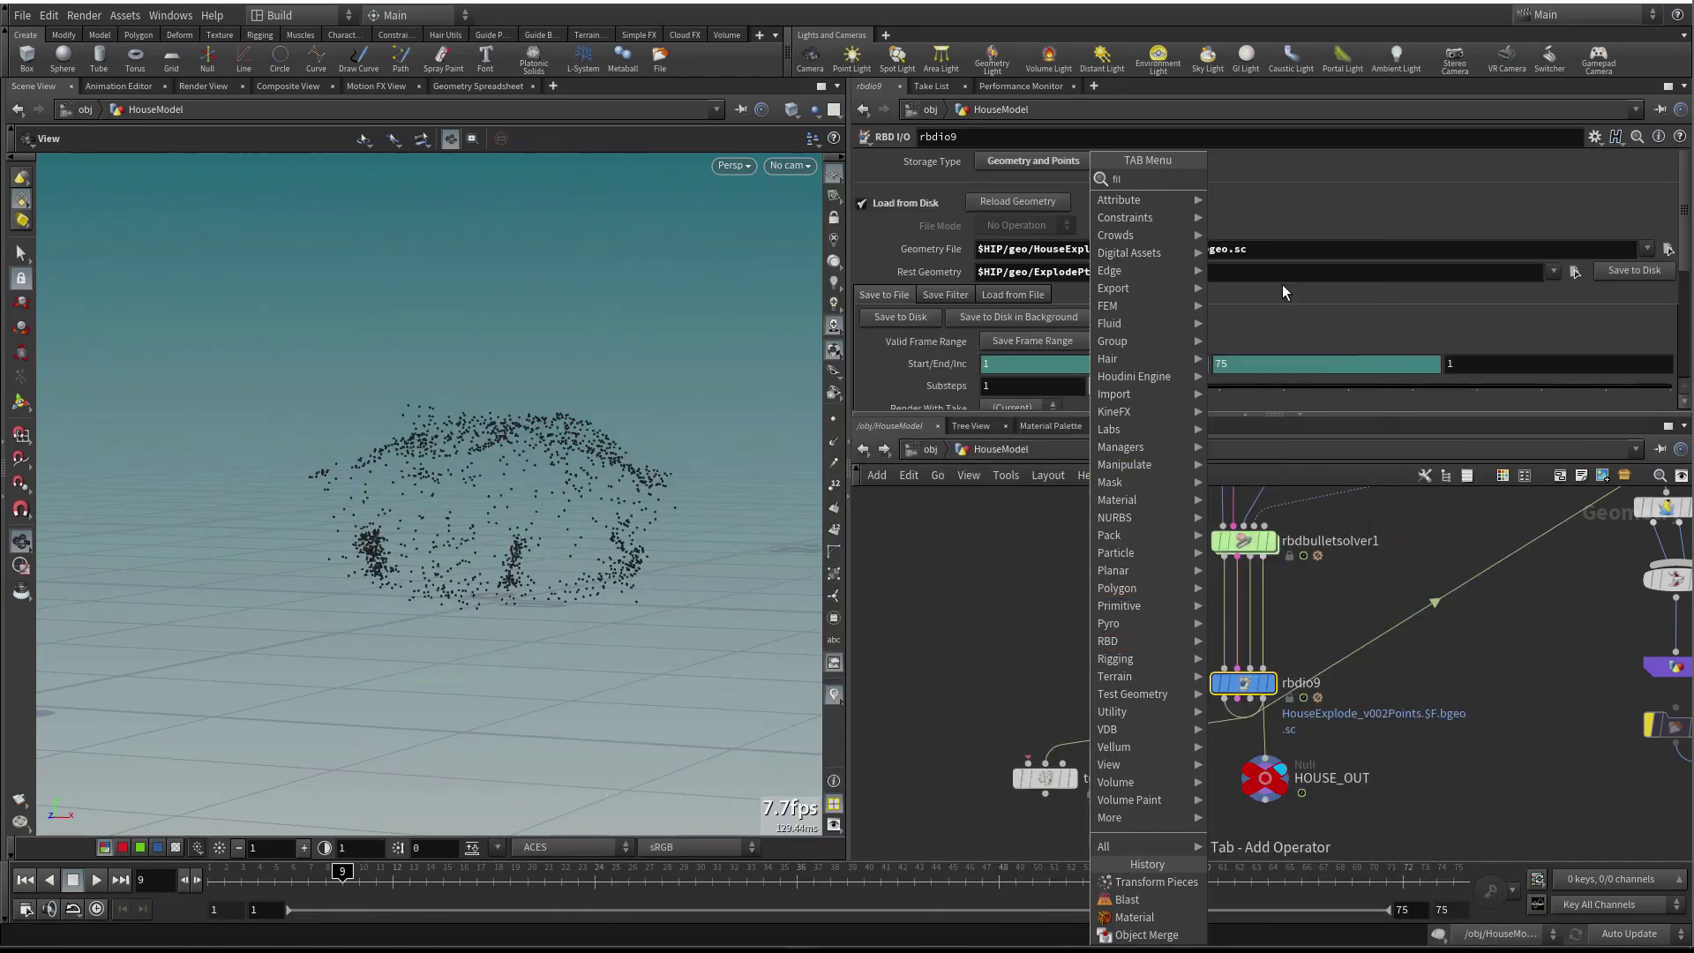
{"action": "left_click", "coordinate": [1112, 616]}
{"action": "left_click", "coordinate": [1094, 622]}
{"action": "left_click", "coordinate": [1062, 764]}
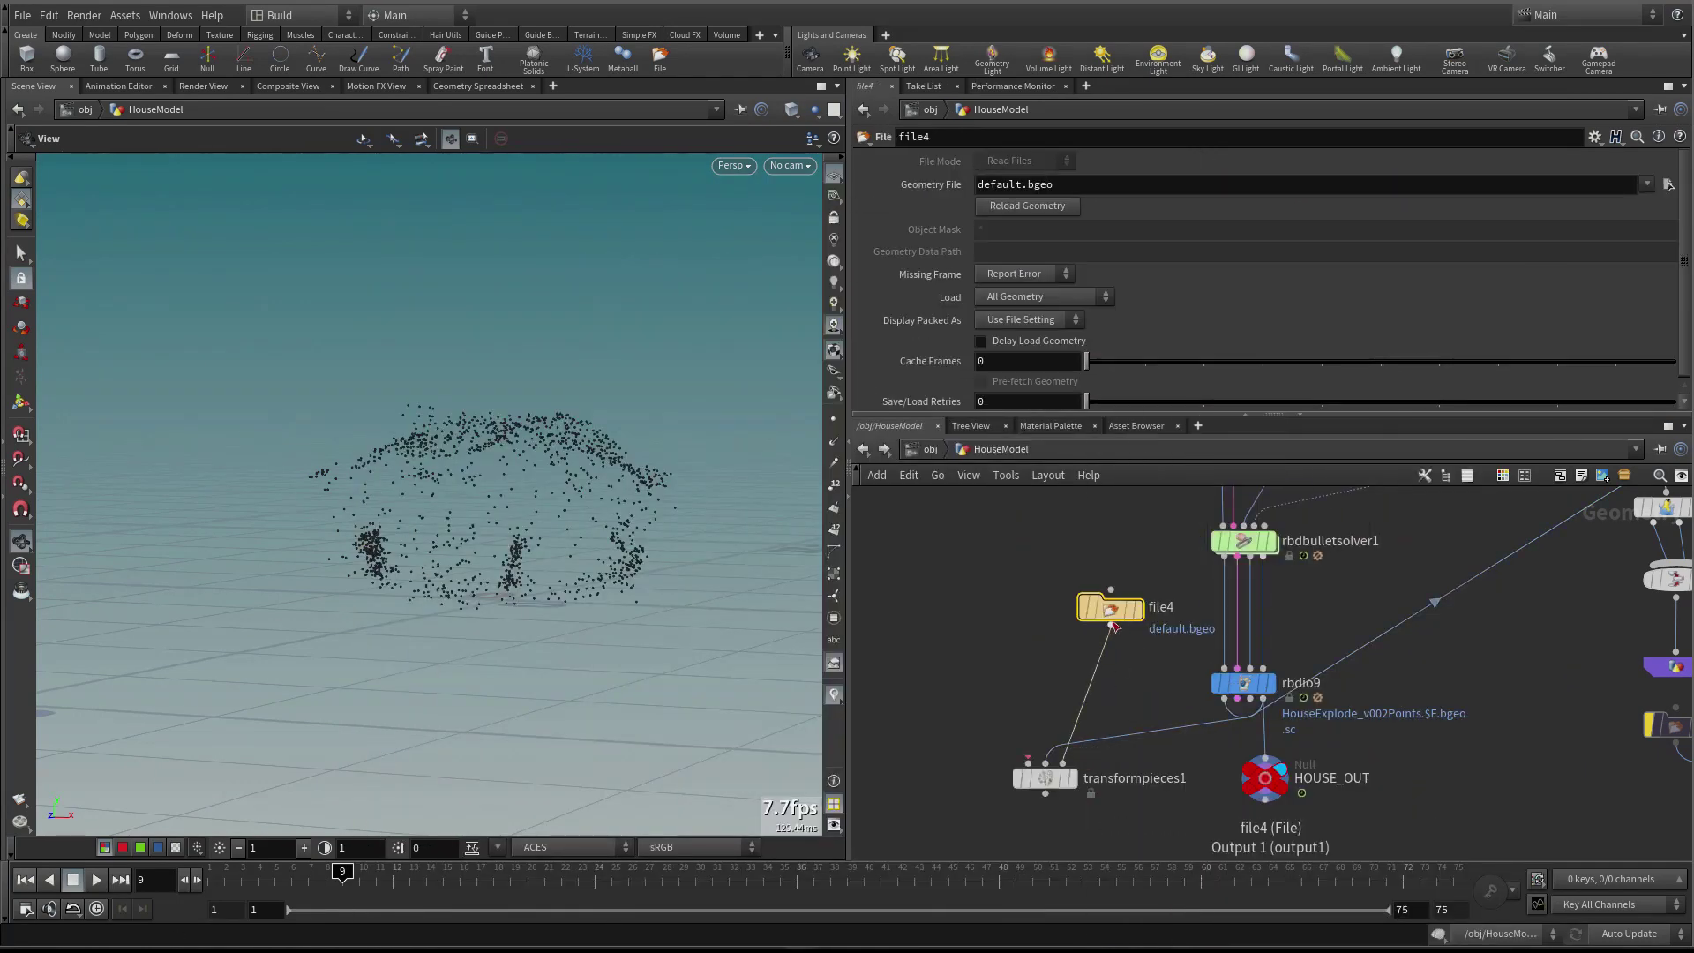
{"action": "left_click_drag", "start_coordinate": [1145, 616], "coordinate": [1145, 668]}
Copy rbdio9's Rest Geometry parameter and paste it as a relative reference into file4's Geometry File
{"action": "left_click", "coordinate": [1217, 684]}
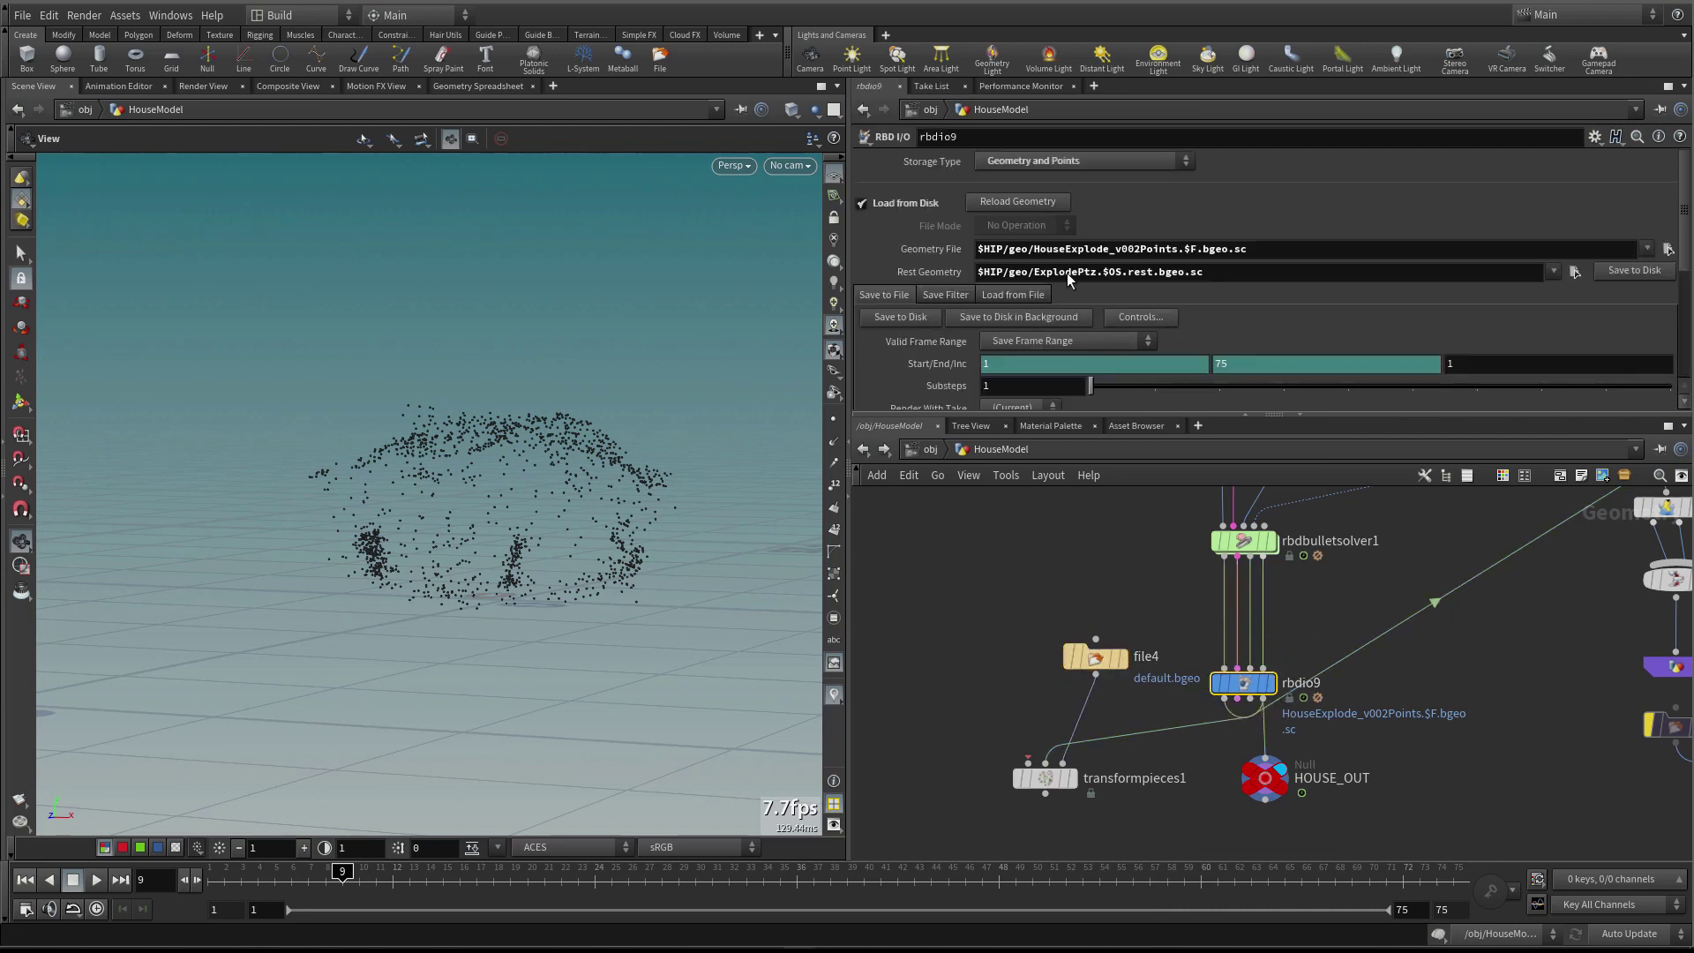
{"action": "right_click", "coordinate": [908, 270]}
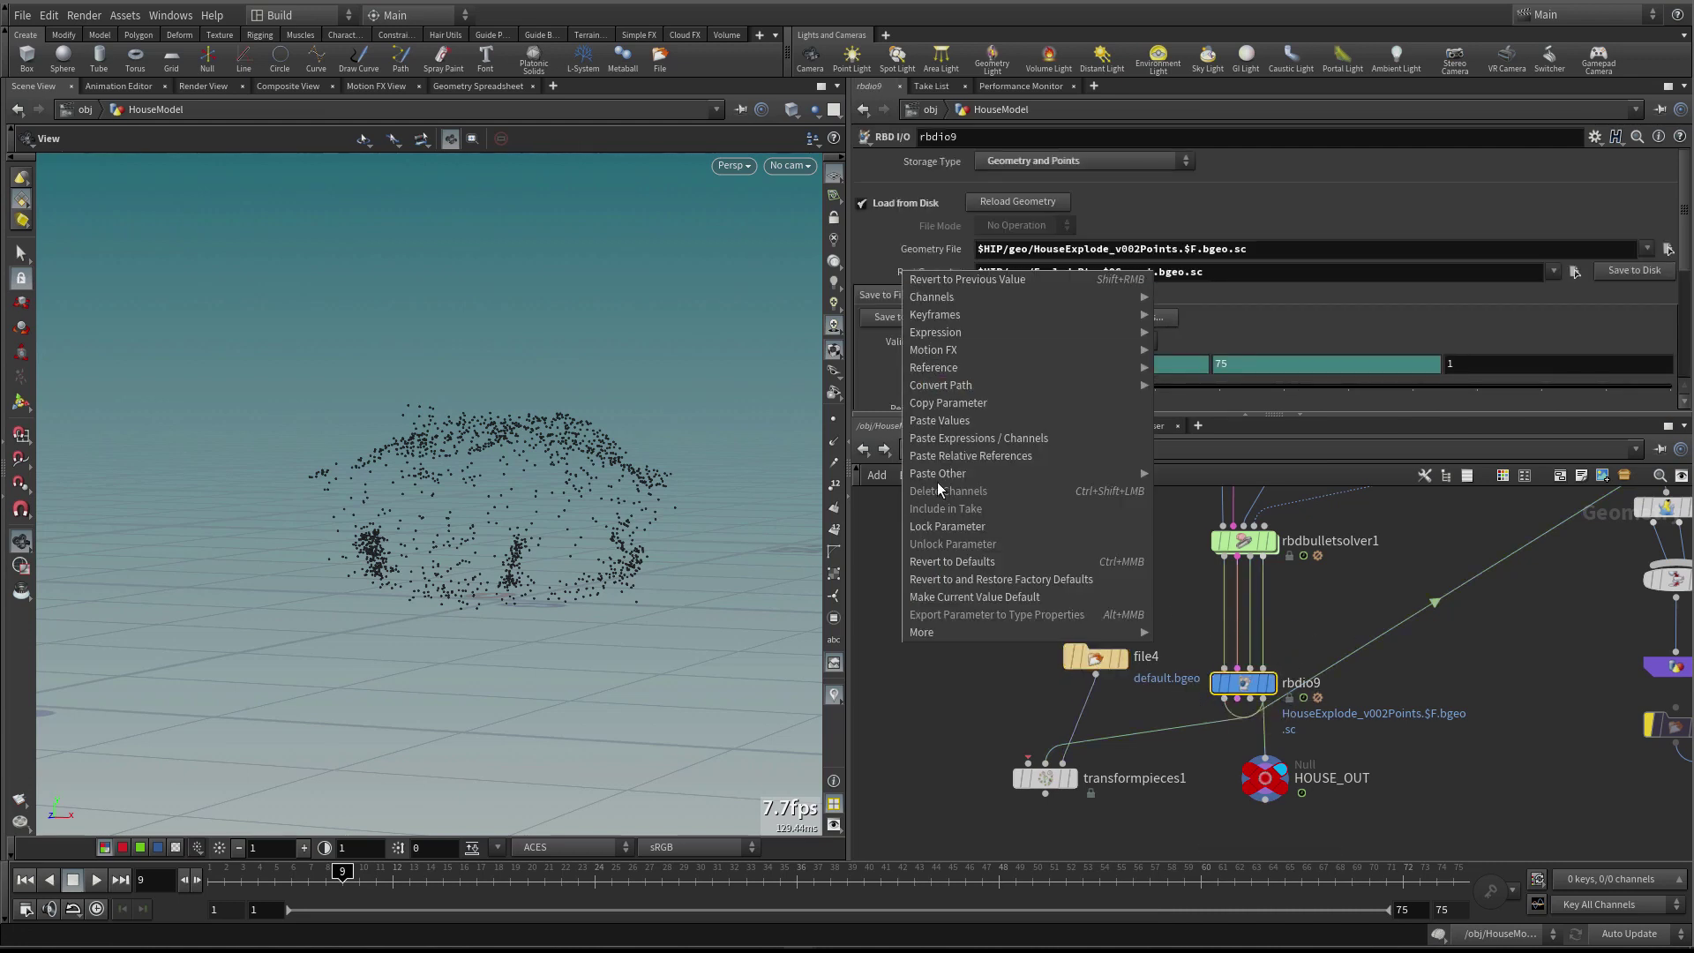
{"action": "left_click", "coordinate": [948, 402]}
{"action": "left_click_drag", "start_coordinate": [1006, 599], "coordinate": [1173, 685]}
{"action": "right_click", "coordinate": [914, 187]}
{"action": "left_click", "coordinate": [1010, 381]}
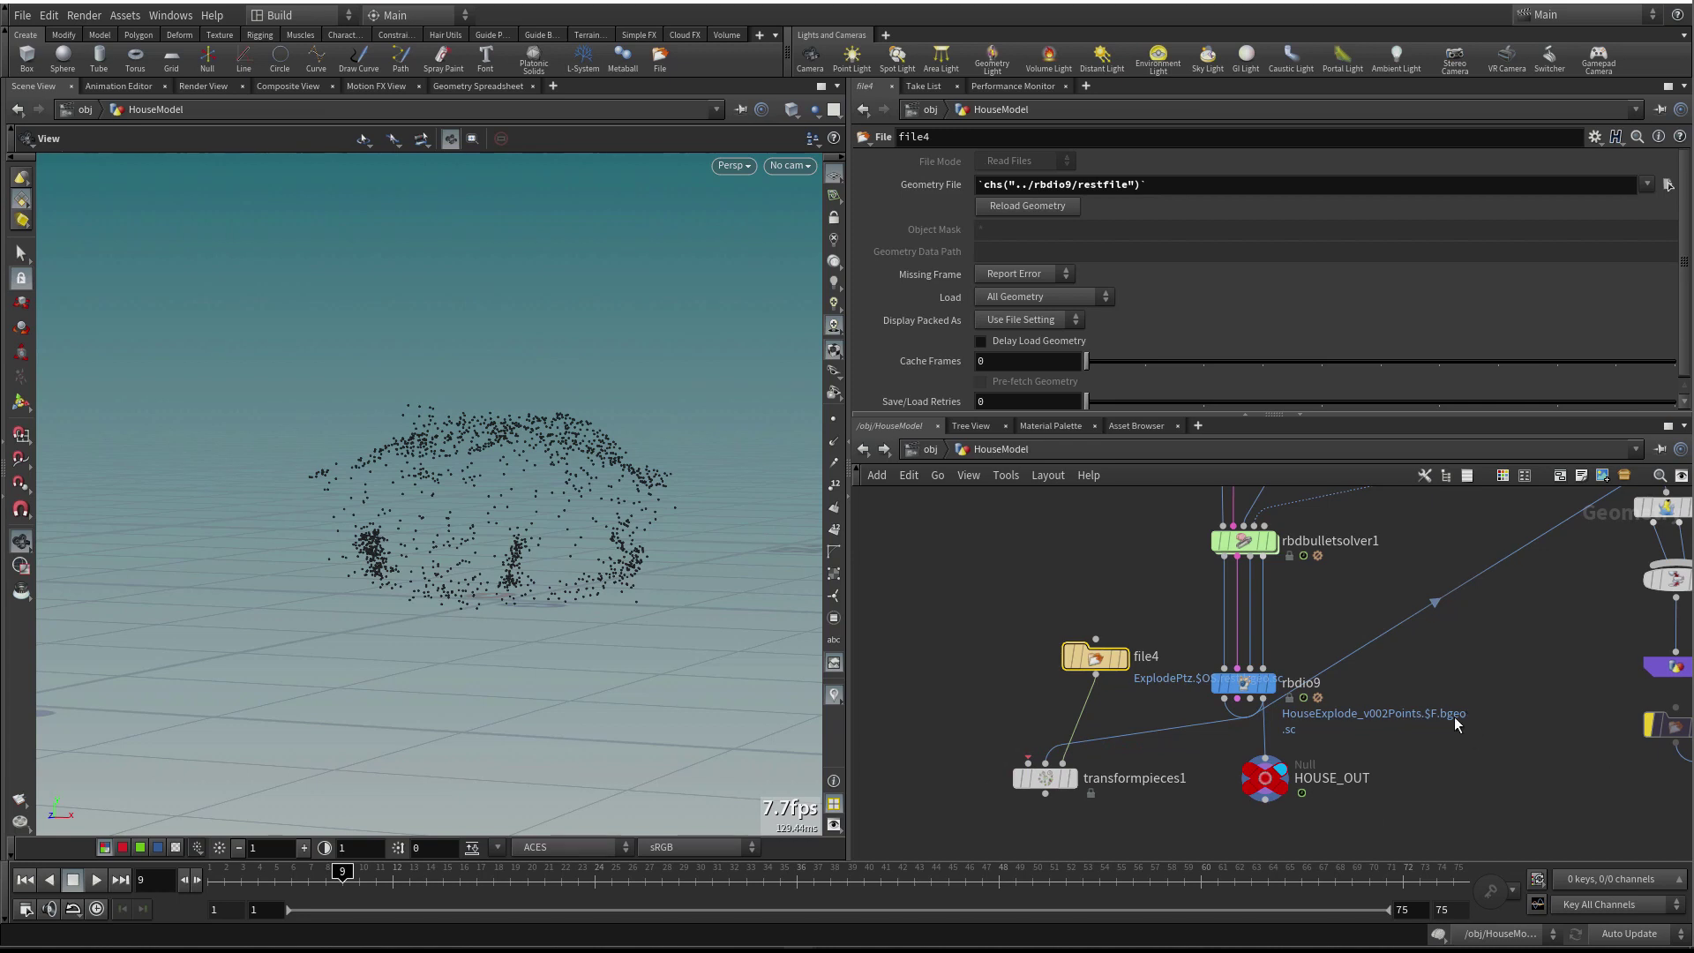
Add a Null node in the empty network area beside rbdconfigure1, below rbdio8
{"action": "scroll", "coordinate": [1058, 649], "scroll_direction": "down", "scroll_amount": 5}
{"action": "left_click_drag", "start_coordinate": [1087, 664], "coordinate": [1078, 657]}
{"action": "scroll", "coordinate": [1078, 631], "scroll_direction": "up", "scroll_amount": 5}
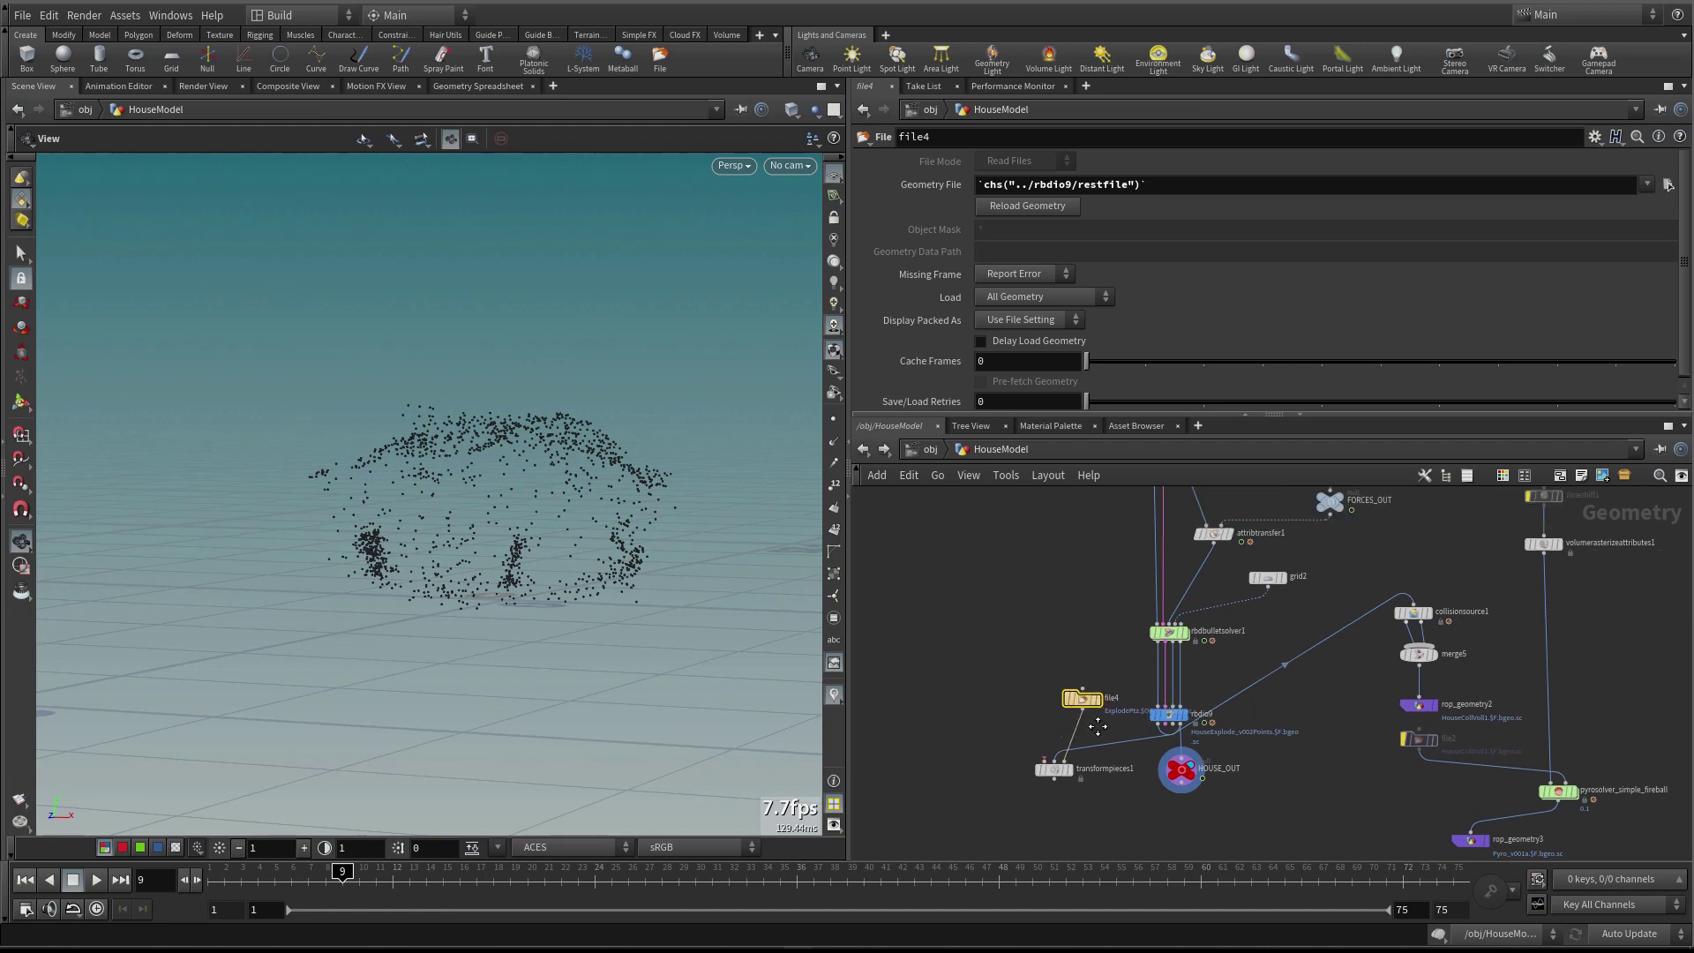
{"action": "scroll", "coordinate": [1078, 635], "scroll_direction": "up", "scroll_amount": 10}
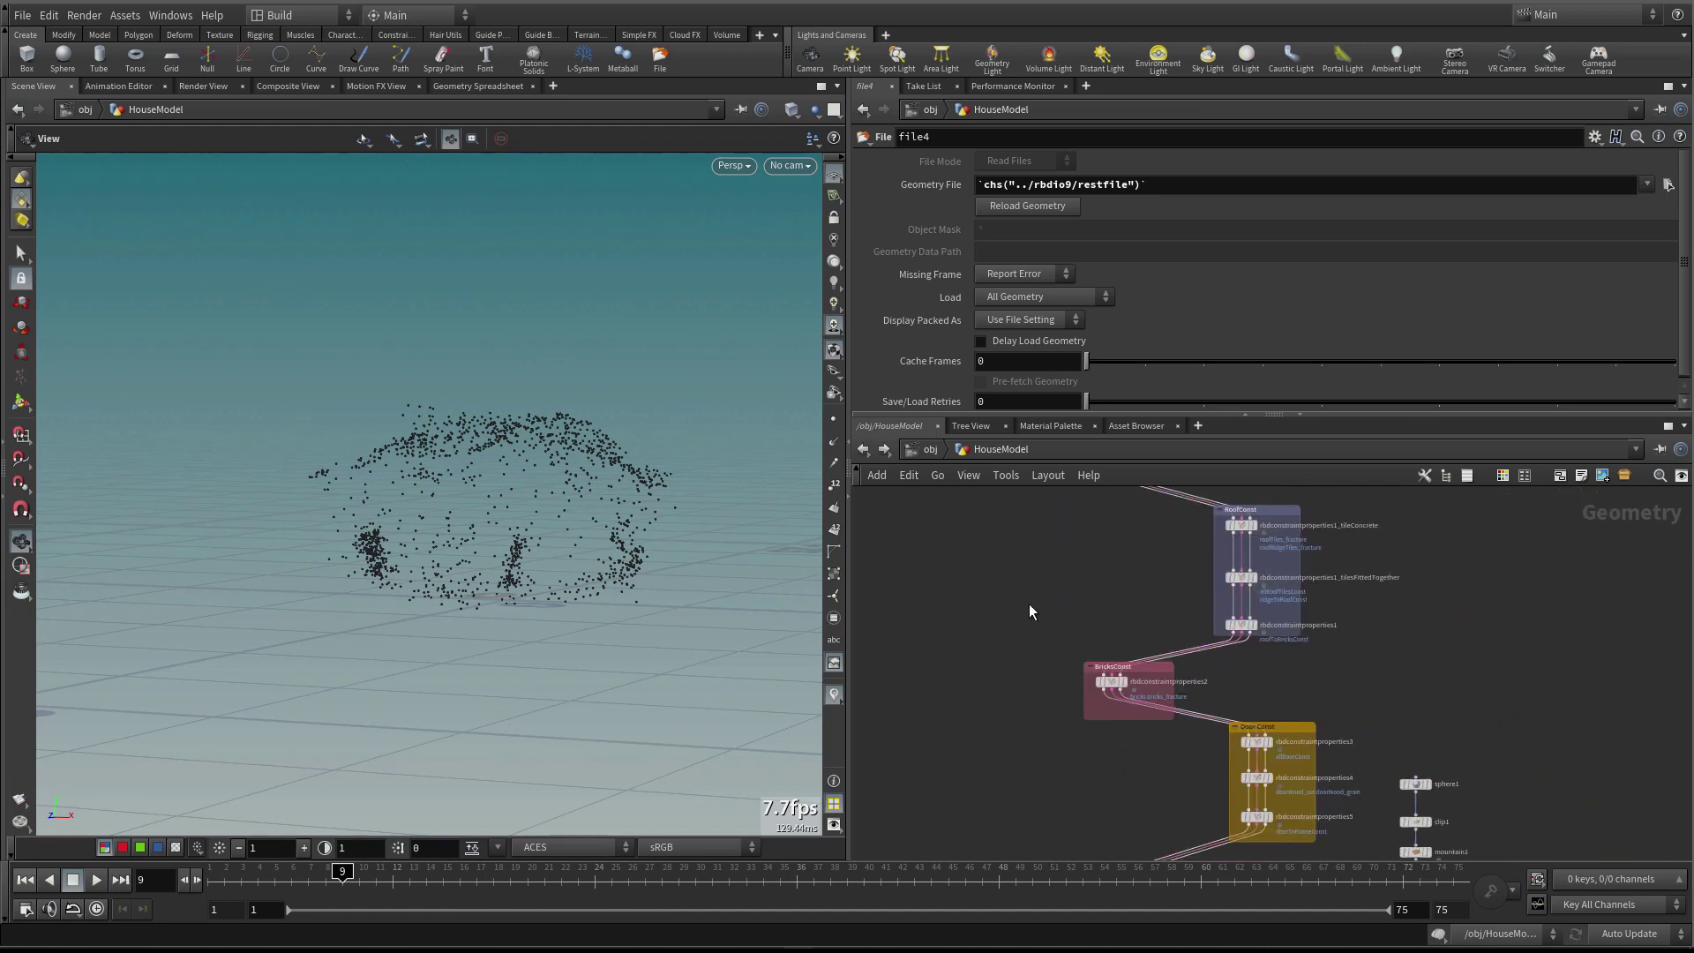
{"action": "scroll", "coordinate": [1092, 662], "scroll_direction": "up", "scroll_amount": 4}
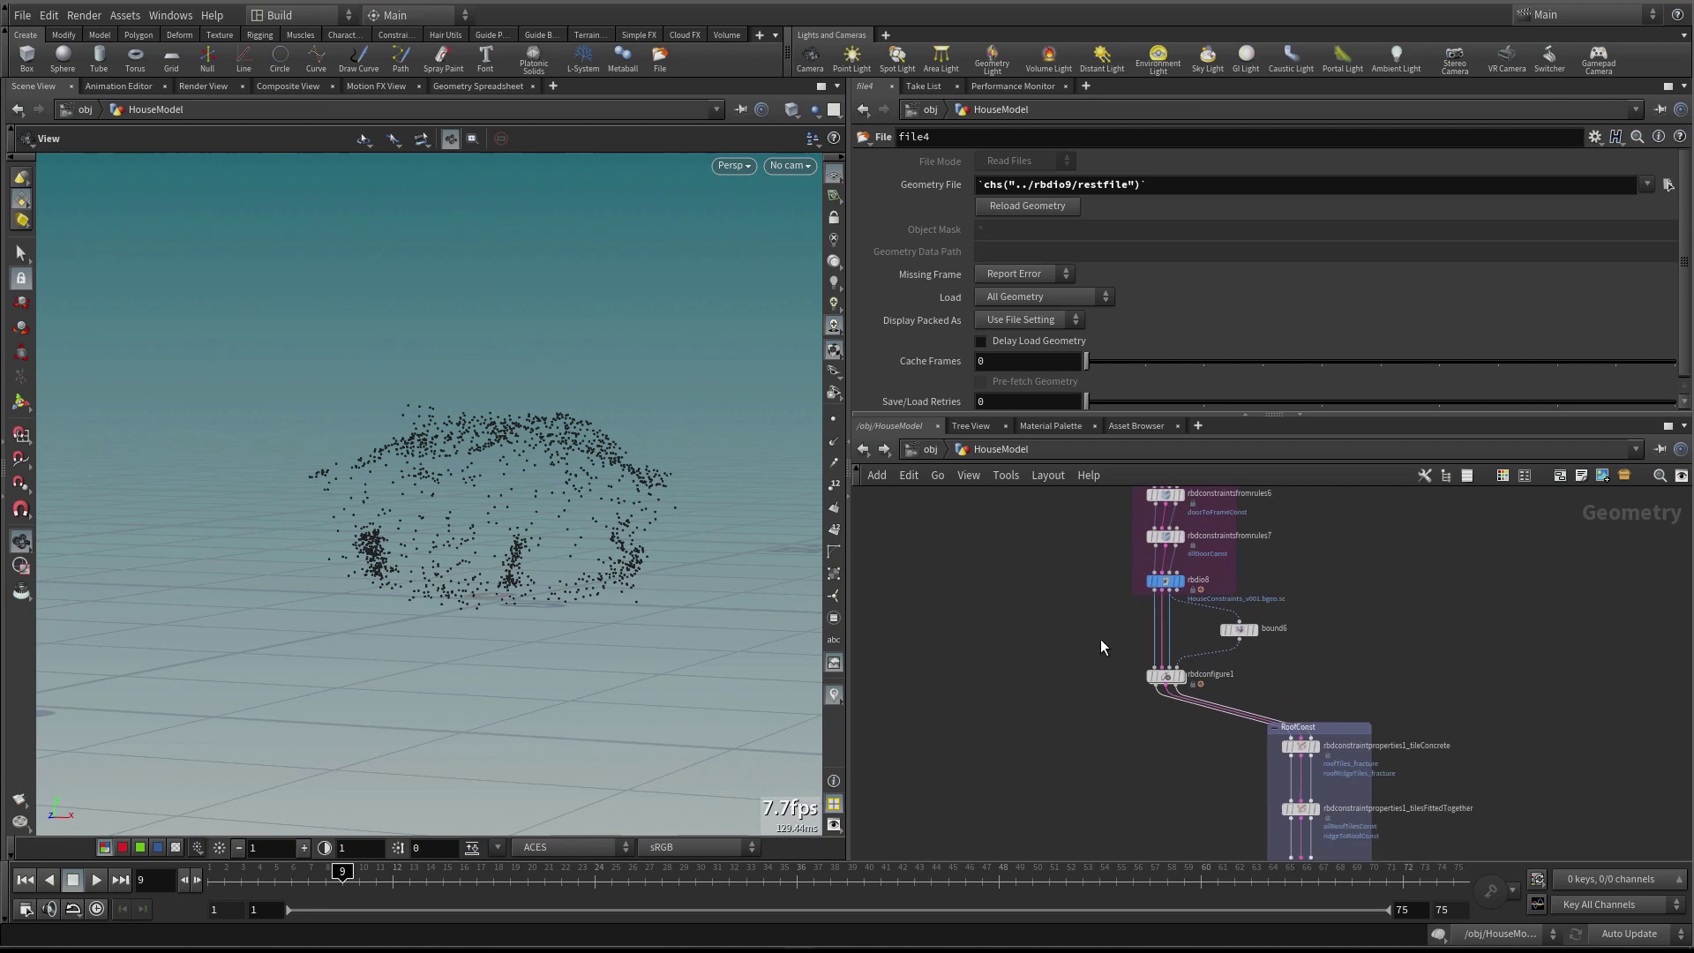
{"action": "key", "text": "Tab"}
{"action": "type", "text": "nul"}
{"action": "left_click", "coordinate": [1198, 161]}
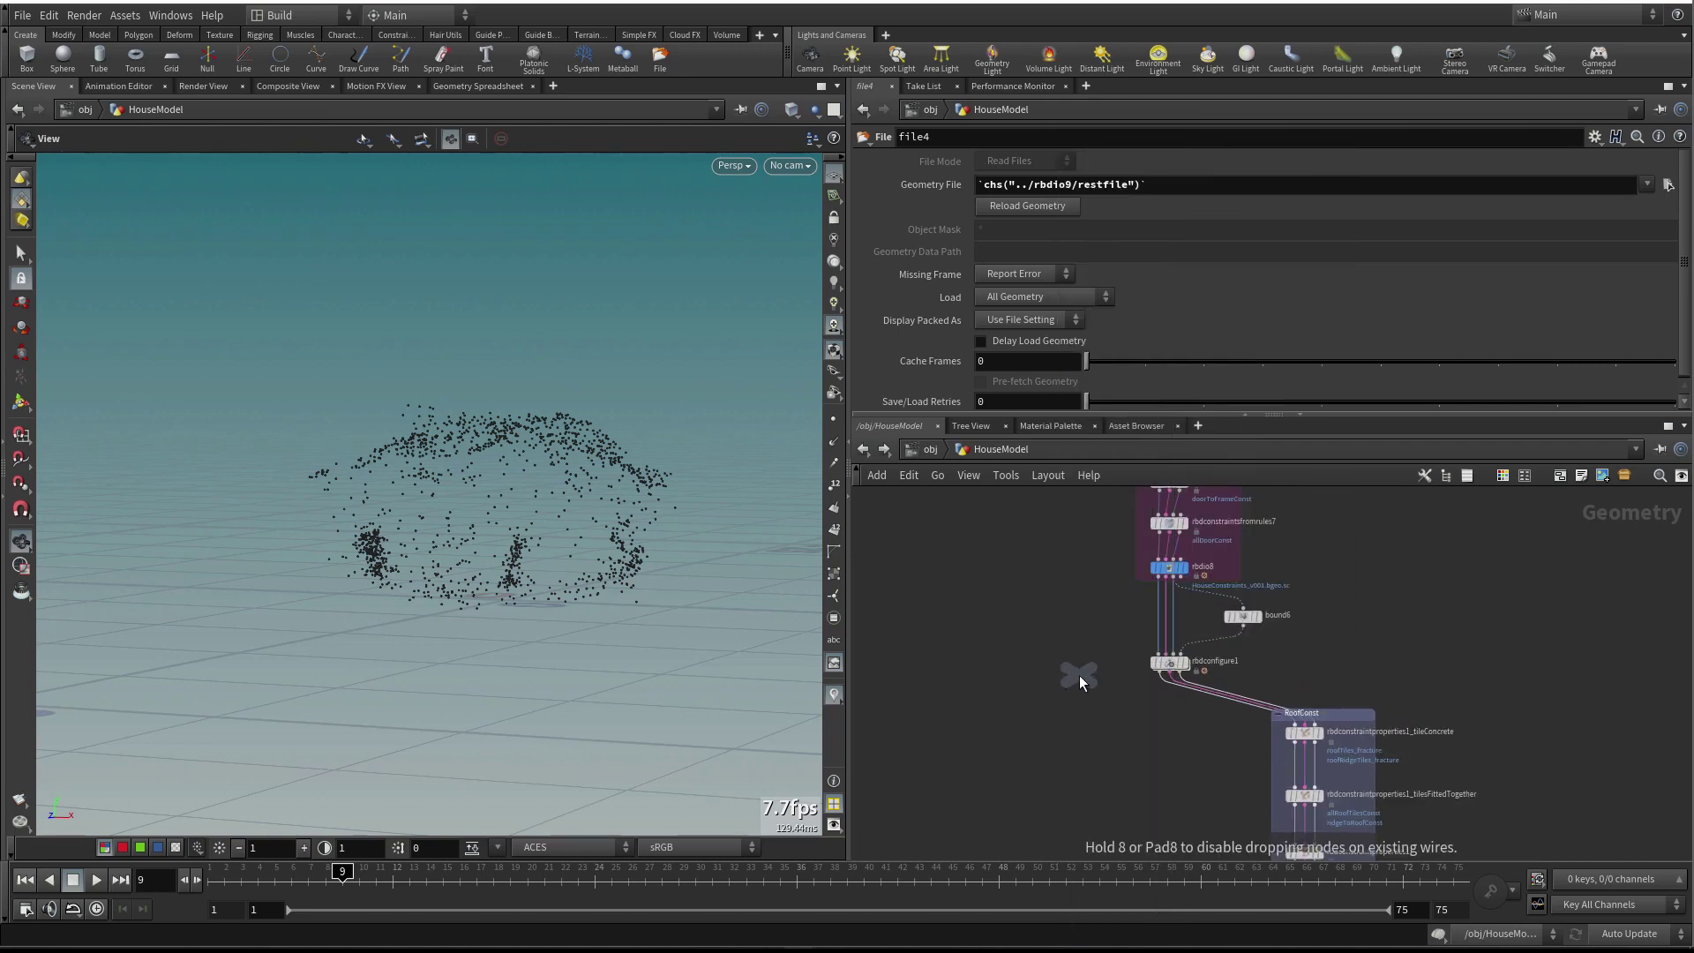
{"action": "left_click", "coordinate": [1078, 675]}
Compare the node info of rbdio8 and rbdconfigure1, and wire the first output of rbdio8 into the new null
{"action": "middle_click", "coordinate": [1171, 574]}
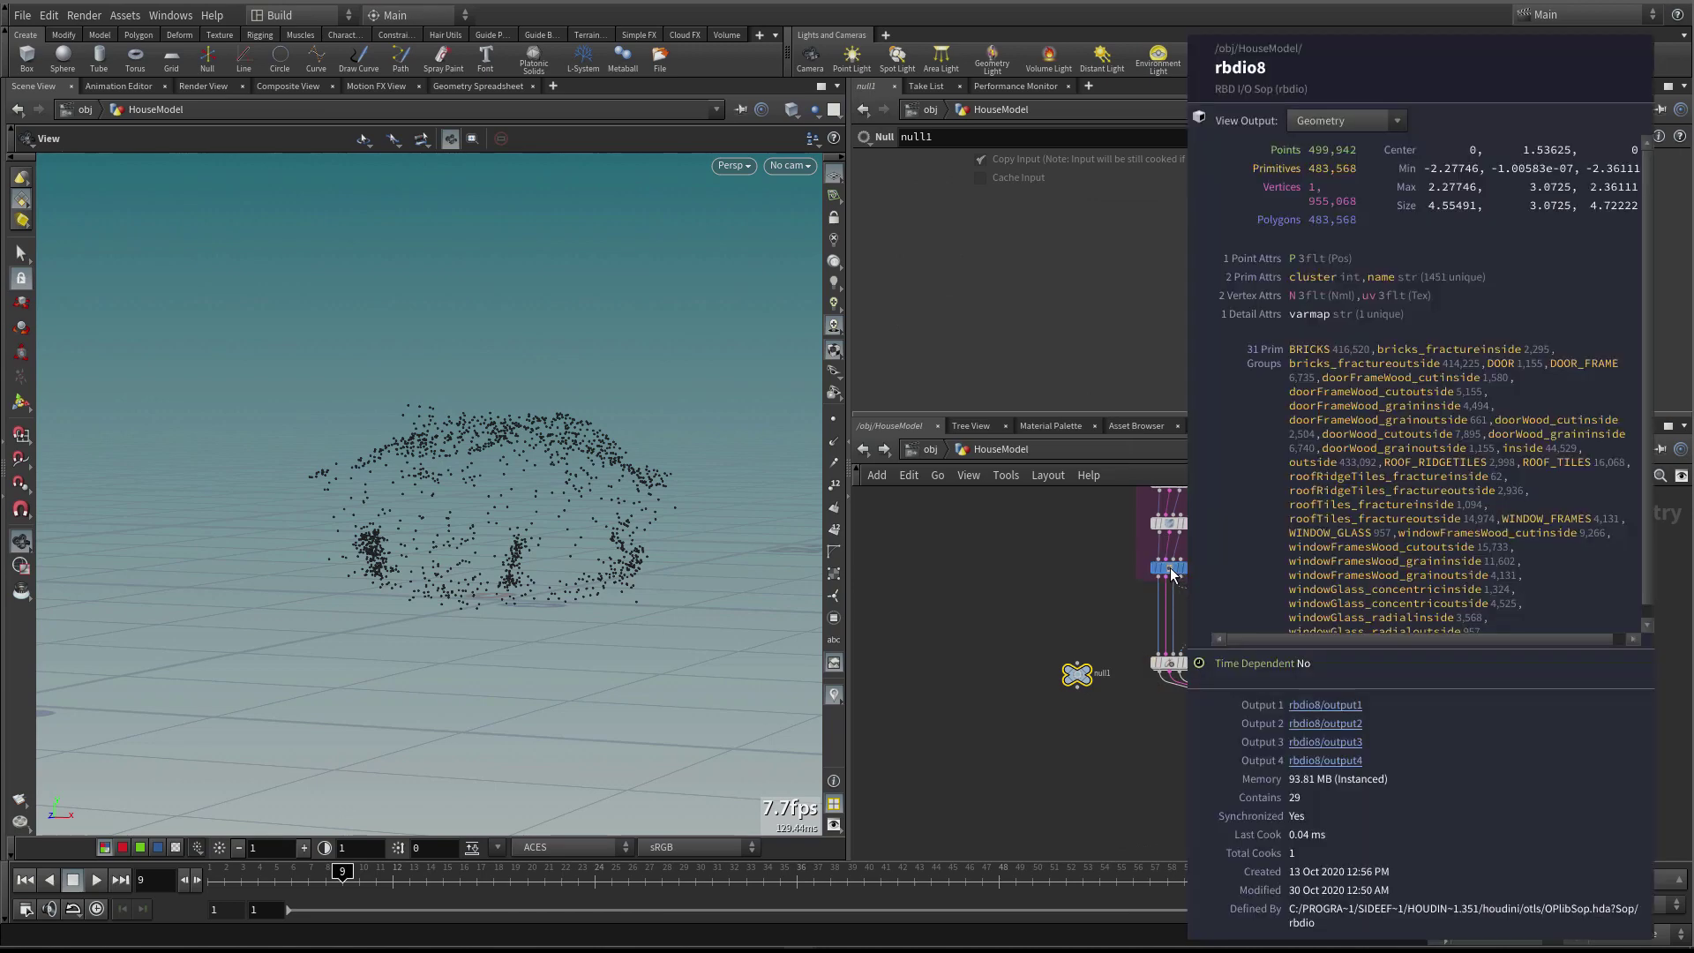
{"action": "middle_click", "coordinate": [1169, 662]}
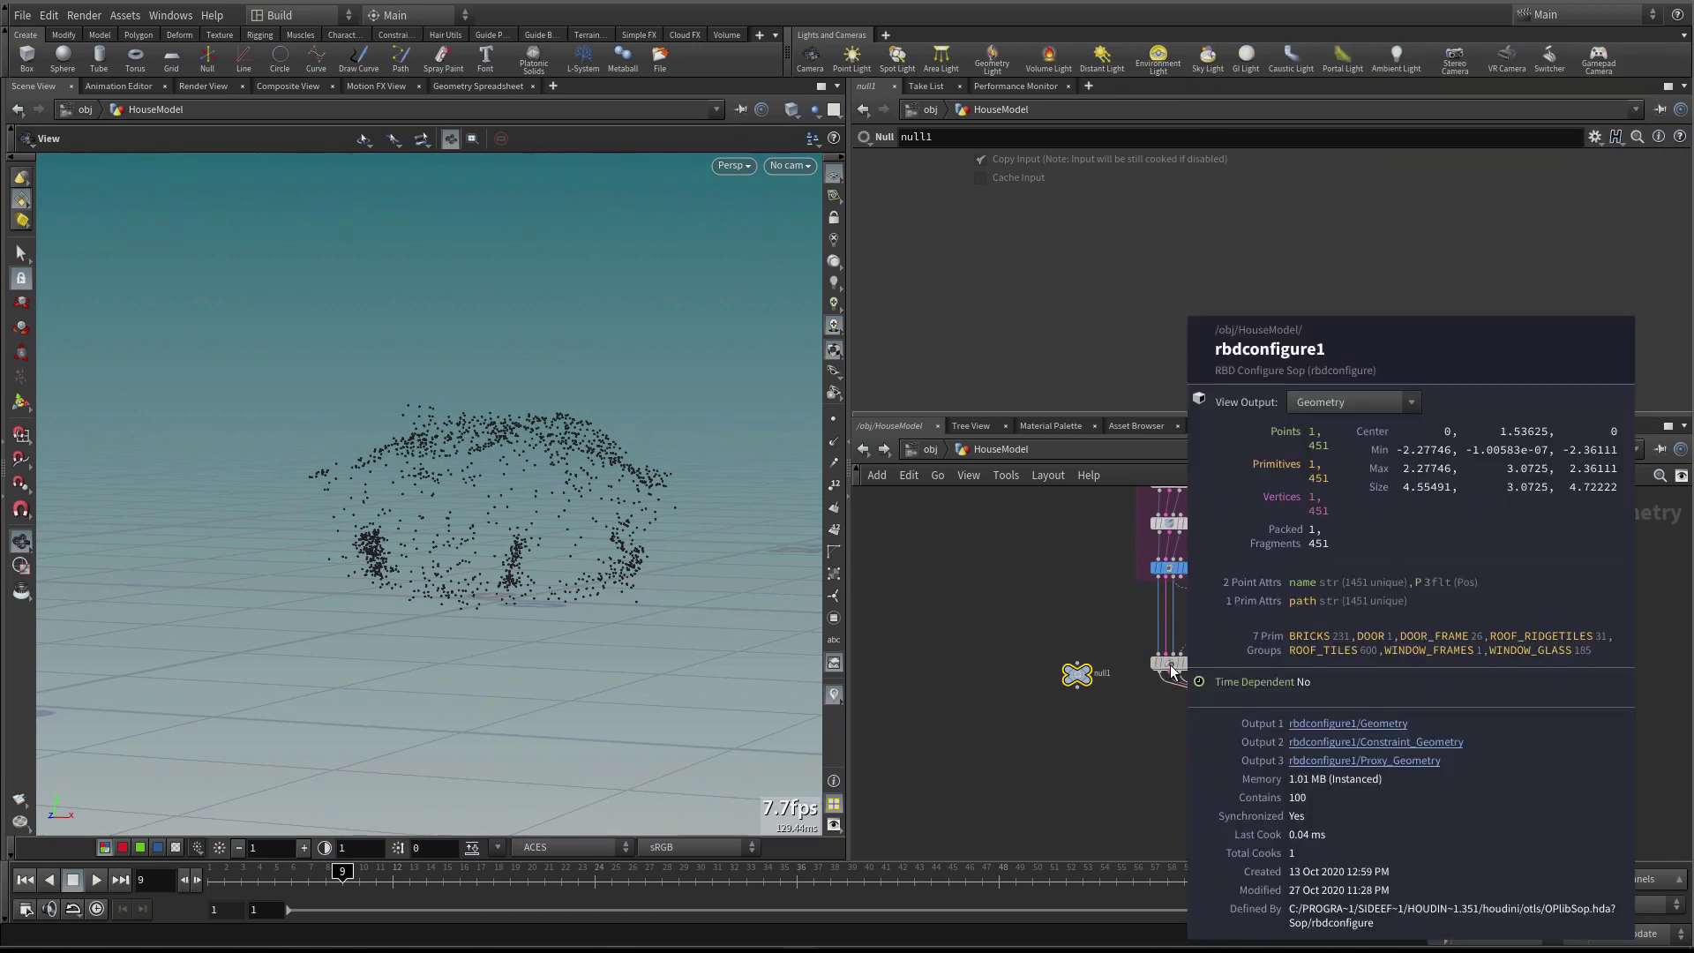
{"action": "middle_click", "coordinate": [1166, 573]}
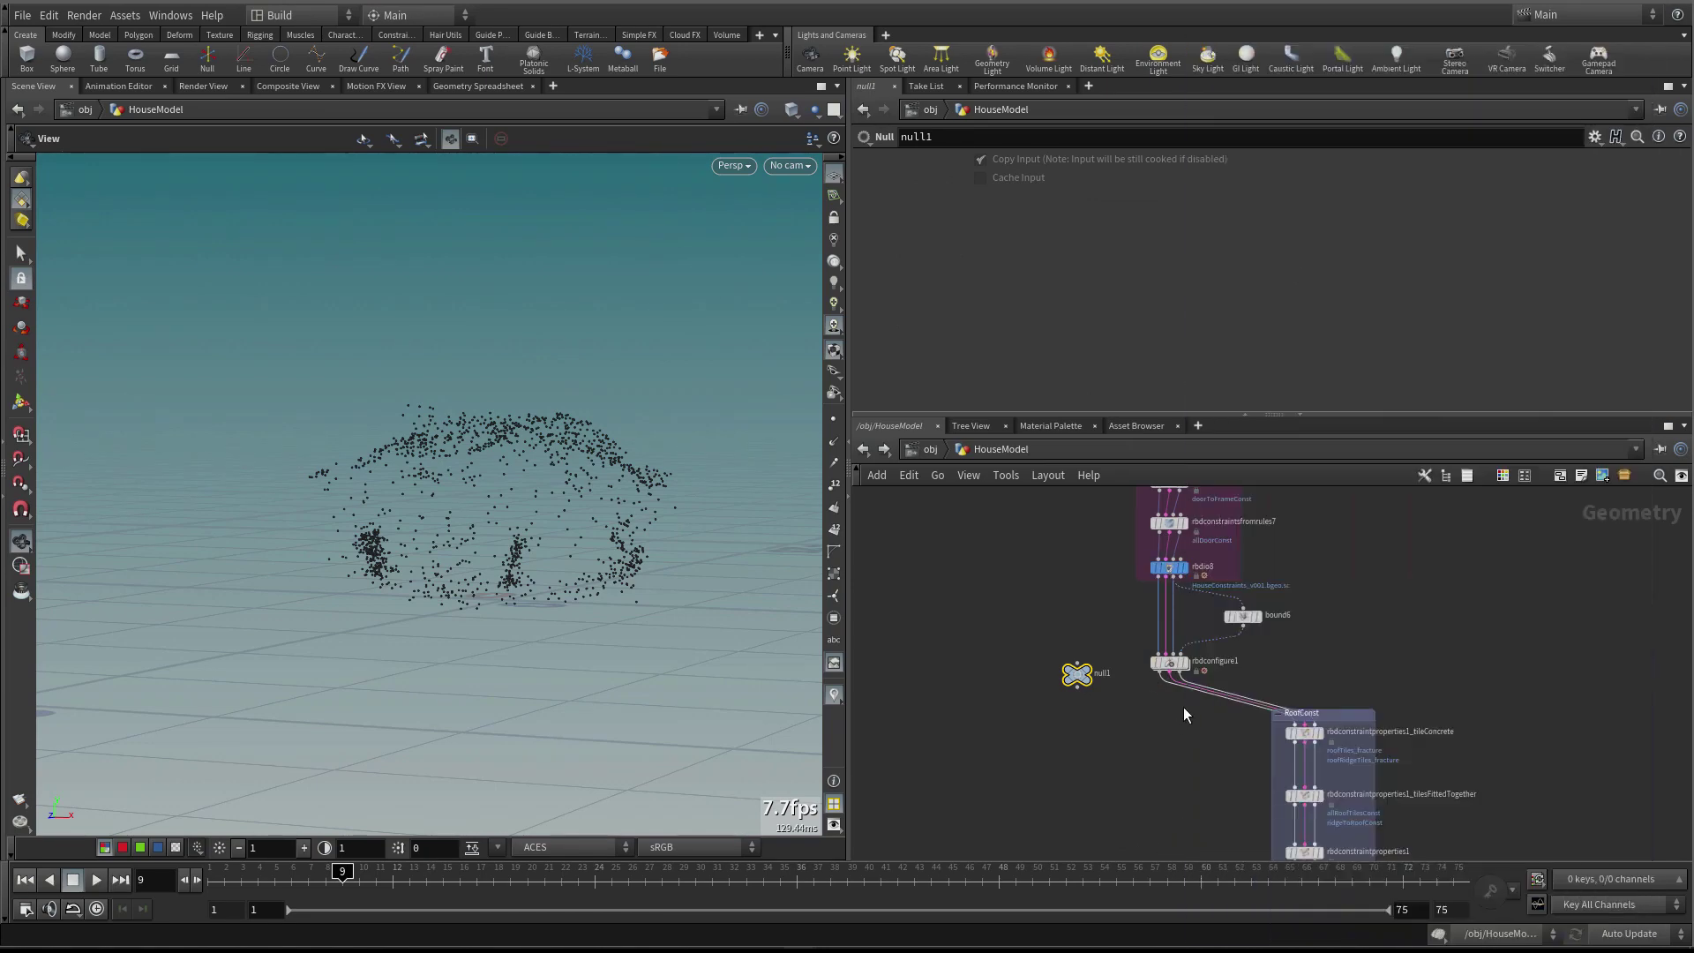
{"action": "middle_click", "coordinate": [1167, 664]}
{"action": "left_click", "coordinate": [1158, 580]}
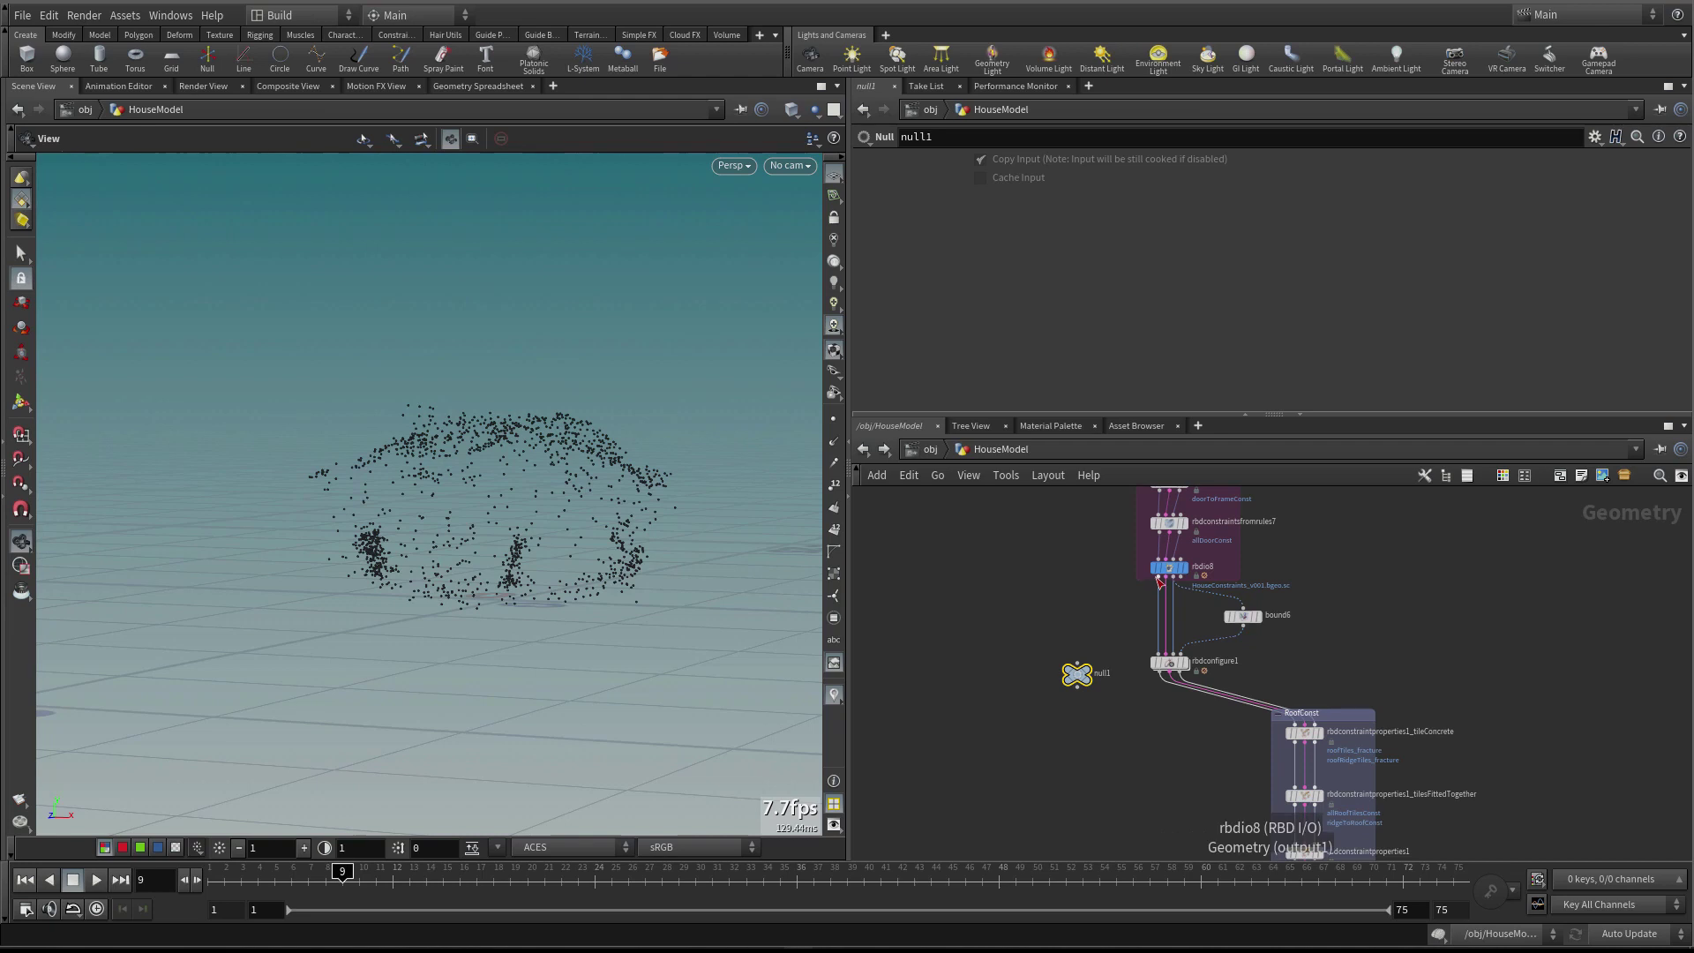
{"action": "left_click", "coordinate": [1082, 663]}
{"action": "left_click_drag", "start_coordinate": [1082, 679], "coordinate": [1025, 712]}
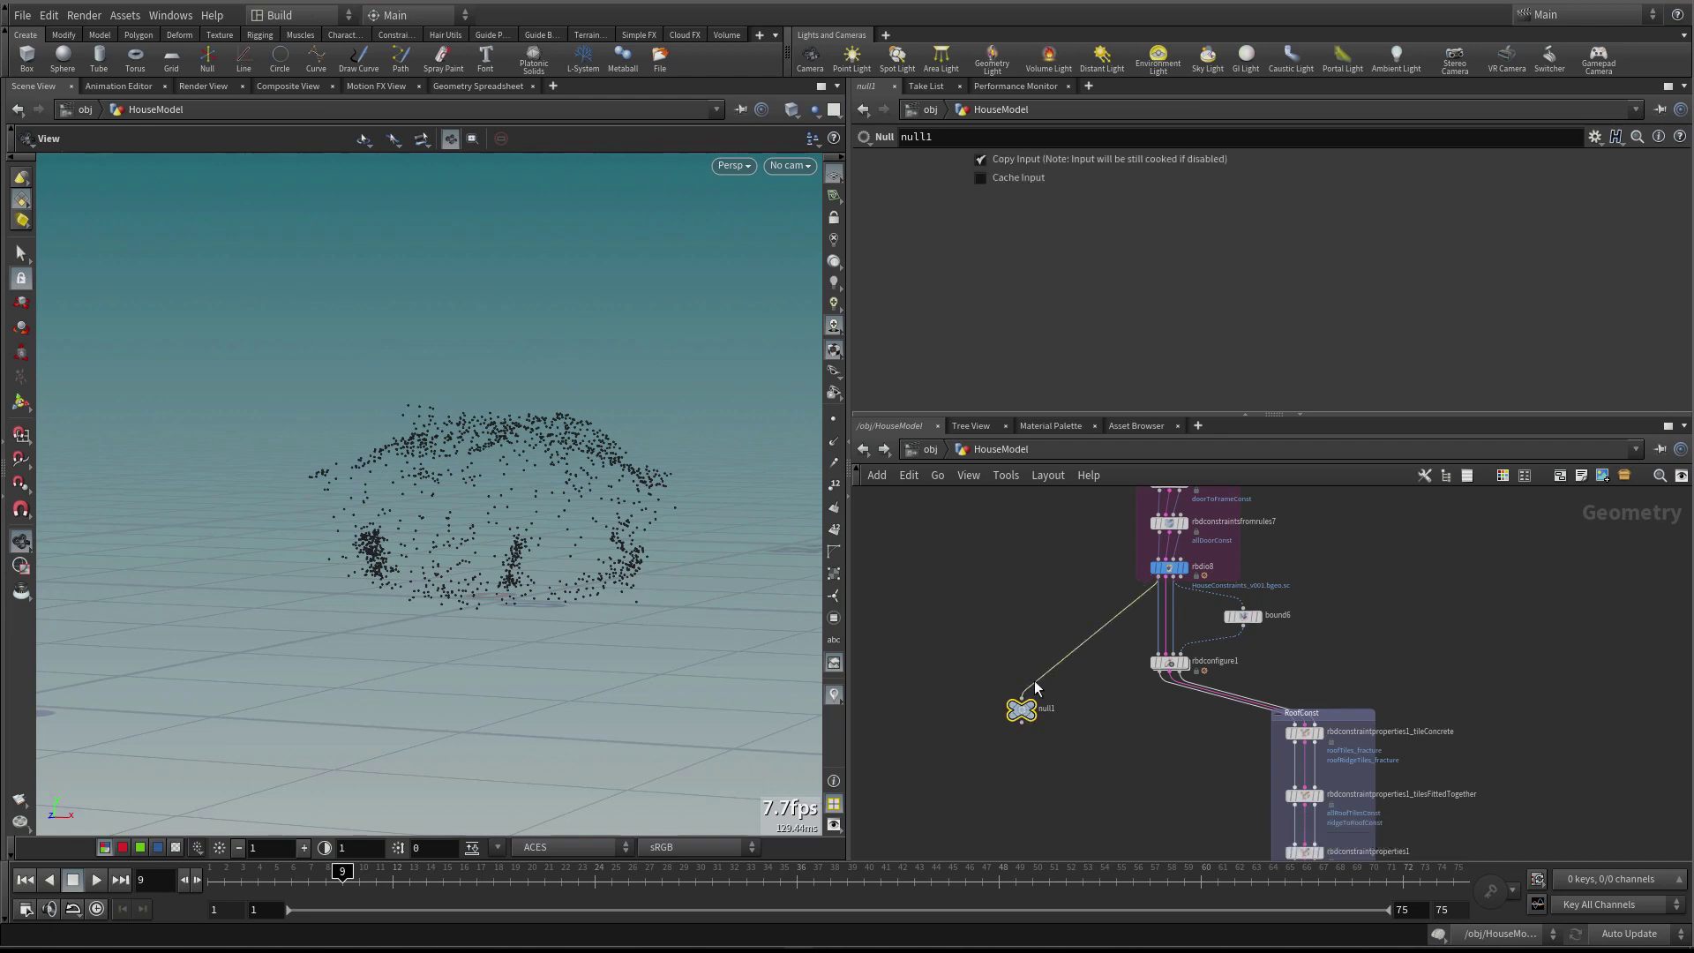
Rename the null to GEO and display it to check the unexploded house geometry
{"action": "double_click", "coordinate": [1045, 708]}
{"action": "key", "text": "r"}
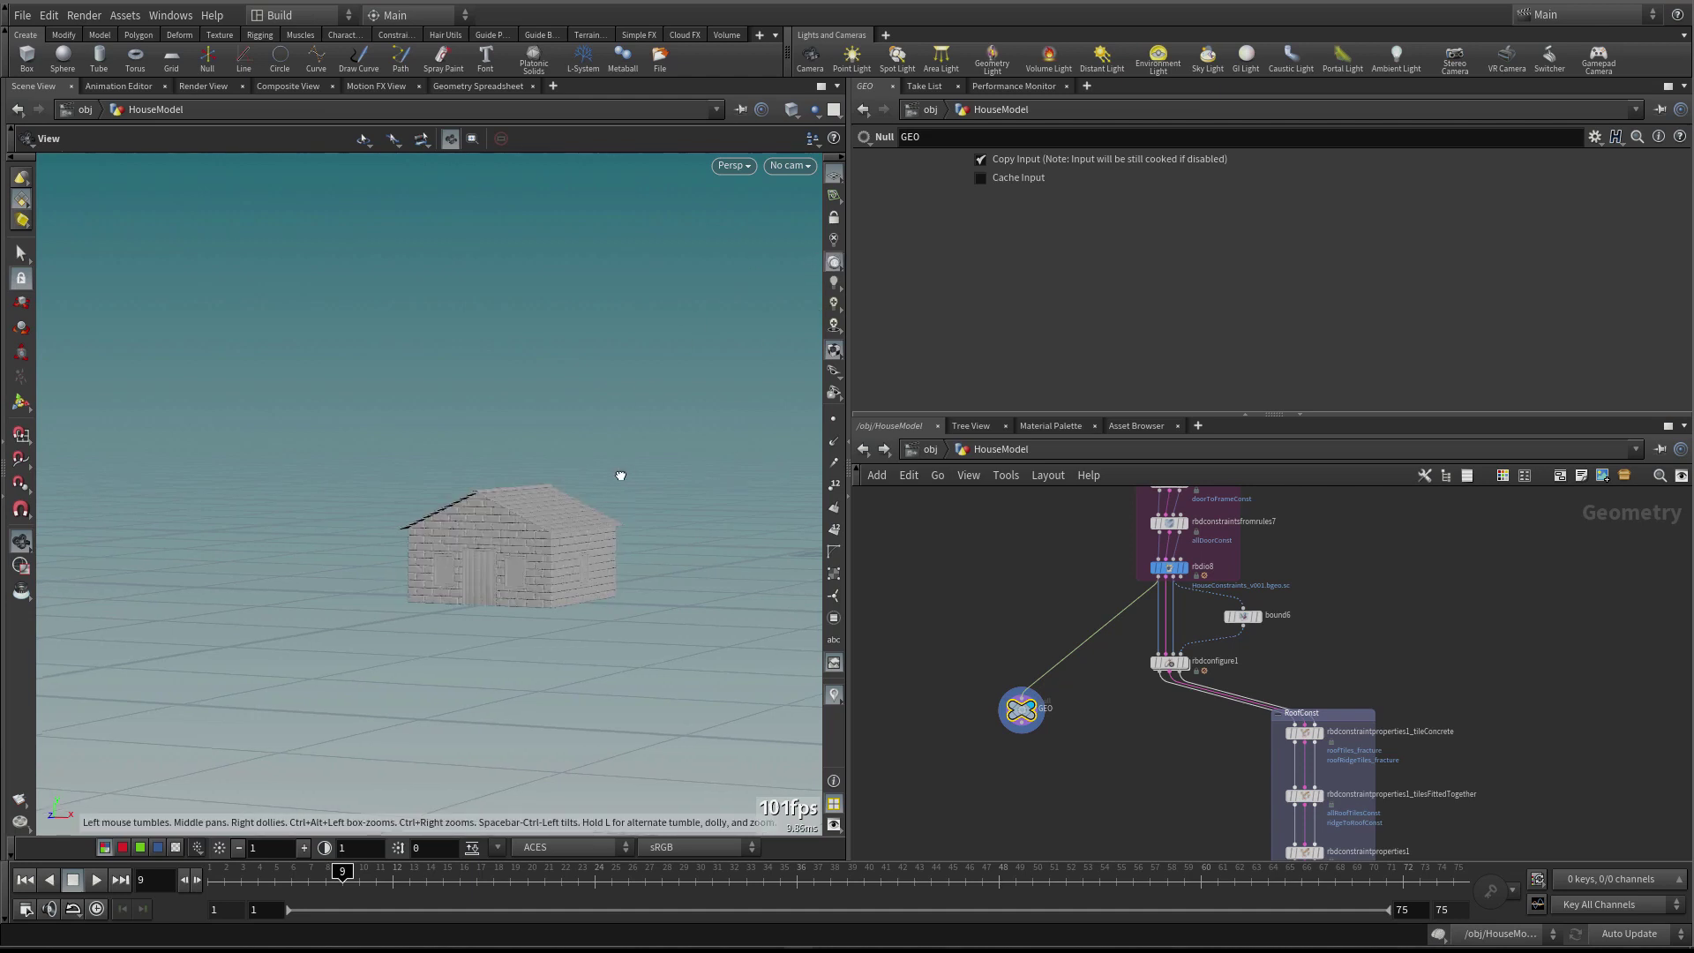
{"action": "left_click_drag", "start_coordinate": [627, 473], "coordinate": [688, 476]}
{"action": "scroll", "coordinate": [688, 476], "scroll_direction": "up", "scroll_amount": 2}
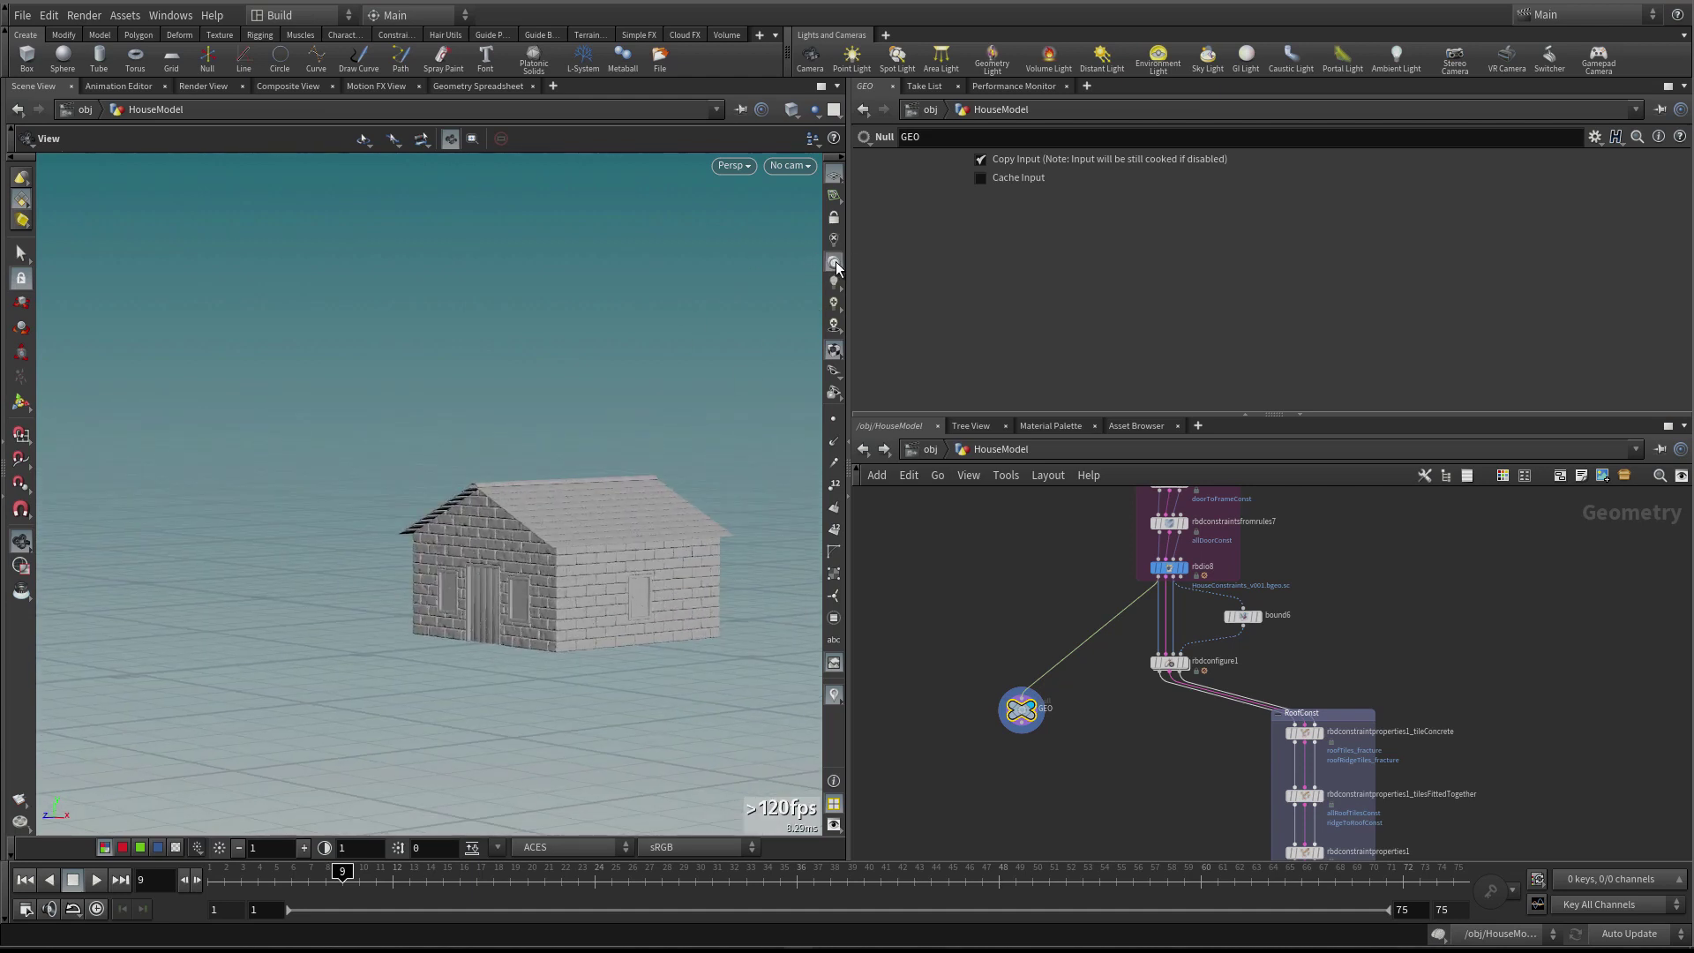
{"action": "left_click_drag", "start_coordinate": [582, 517], "coordinate": [547, 499]}
Move the GEO null down the network, past the constraint groups, until it sits near transformpieces1
{"action": "scroll", "coordinate": [1074, 660], "scroll_direction": "down", "scroll_amount": 3}
{"action": "left_click_drag", "start_coordinate": [1022, 585], "coordinate": [992, 749]}
{"action": "scroll", "coordinate": [1073, 662], "scroll_direction": "up", "scroll_amount": 1}
{"action": "left_click_drag", "start_coordinate": [1010, 651], "coordinate": [1002, 768]}
{"action": "middle_click_drag", "start_coordinate": [1002, 768], "coordinate": [1047, 578]}
{"action": "scroll", "coordinate": [1047, 579], "scroll_direction": "up", "scroll_amount": 1}
{"action": "left_click_drag", "start_coordinate": [988, 587], "coordinate": [982, 727]}
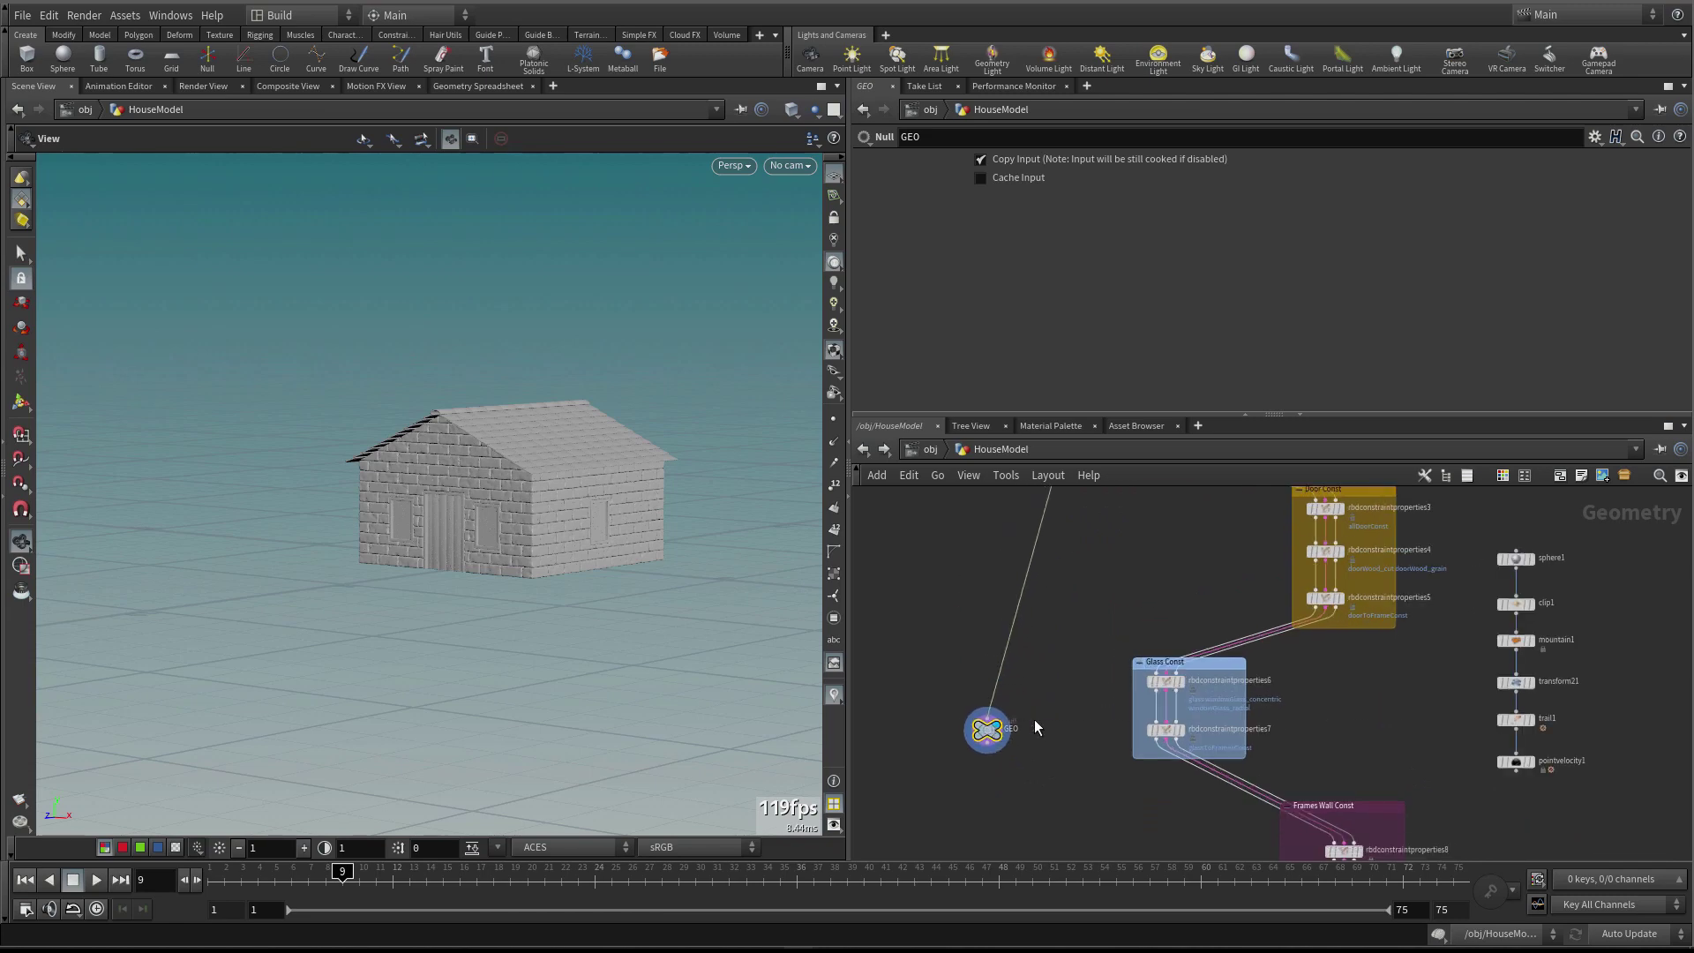
{"action": "middle_click_drag", "start_coordinate": [983, 726], "coordinate": [991, 575]}
{"action": "left_click_drag", "start_coordinate": [991, 574], "coordinate": [990, 718]}
{"action": "middle_click_drag", "start_coordinate": [991, 719], "coordinate": [1093, 677]}
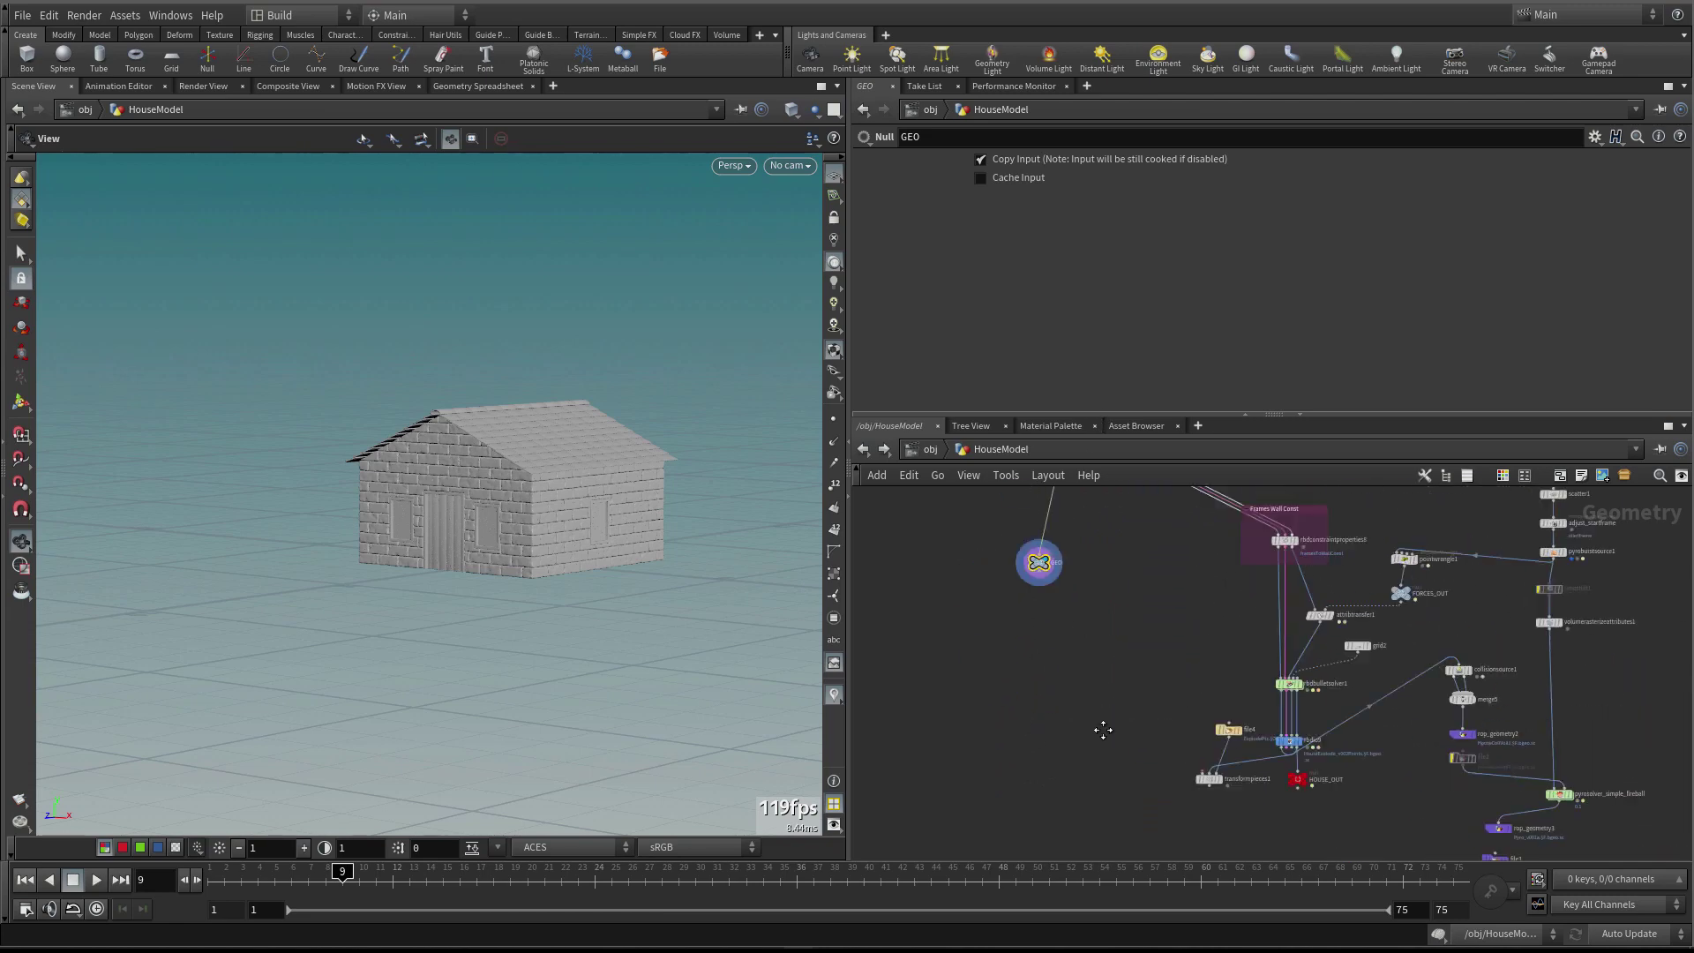
{"action": "scroll", "coordinate": [1050, 643], "scroll_direction": "up", "scroll_amount": 1}
{"action": "left_click_drag", "start_coordinate": [1051, 643], "coordinate": [1085, 768]}
{"action": "middle_click_drag", "start_coordinate": [1085, 767], "coordinate": [1121, 605]}
{"action": "scroll", "coordinate": [1121, 605], "scroll_direction": "up", "scroll_amount": 1}
Reposition transformpieces1 beneath GEO, connect GEO to its first input and display transformpieces1
{"action": "left_click_drag", "start_coordinate": [1277, 721], "coordinate": [1163, 758]}
{"action": "left_click", "coordinate": [1039, 553]}
{"action": "left_click", "coordinate": [1151, 751]}
{"action": "middle_click_drag", "start_coordinate": [1252, 781], "coordinate": [1252, 722]}
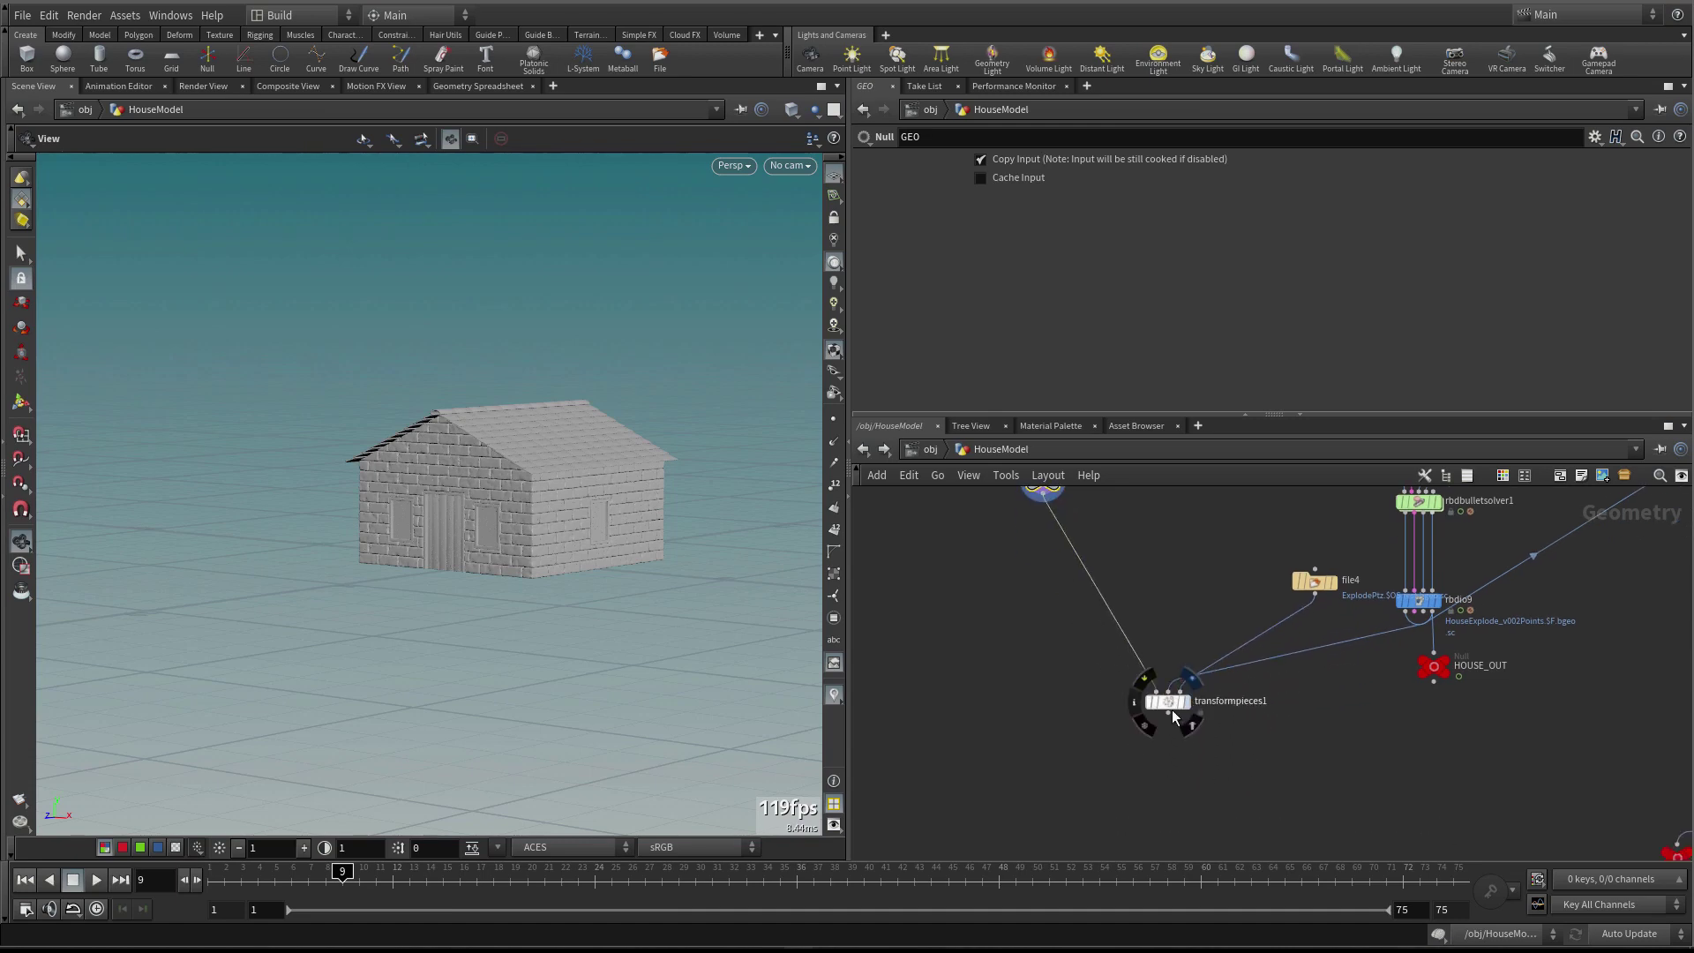
{"action": "left_click", "coordinate": [1191, 678]}
{"action": "left_click_drag", "start_coordinate": [1169, 704], "coordinate": [1200, 705]}
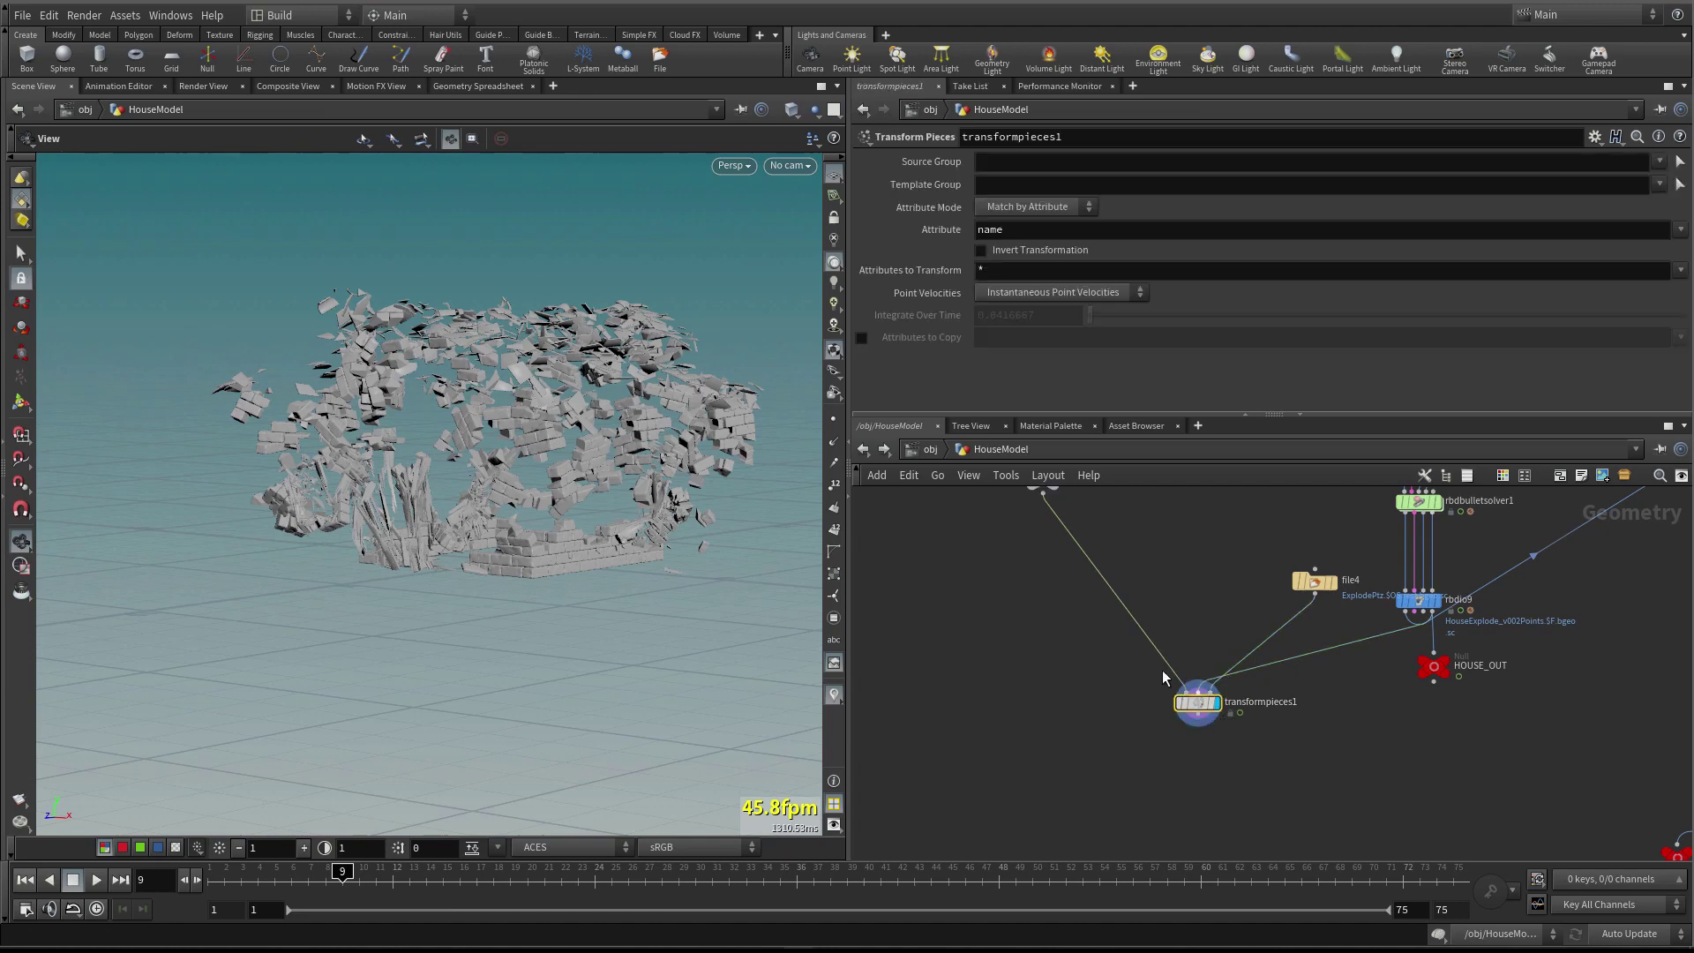
Examine the transformed house pieces and scrub the timeline to frame 10
{"action": "left_click_drag", "start_coordinate": [447, 349], "coordinate": [494, 415]}
{"action": "left_click", "coordinate": [973, 228]}
{"action": "left_click", "coordinate": [271, 874]}
{"action": "key", "text": "Up"}
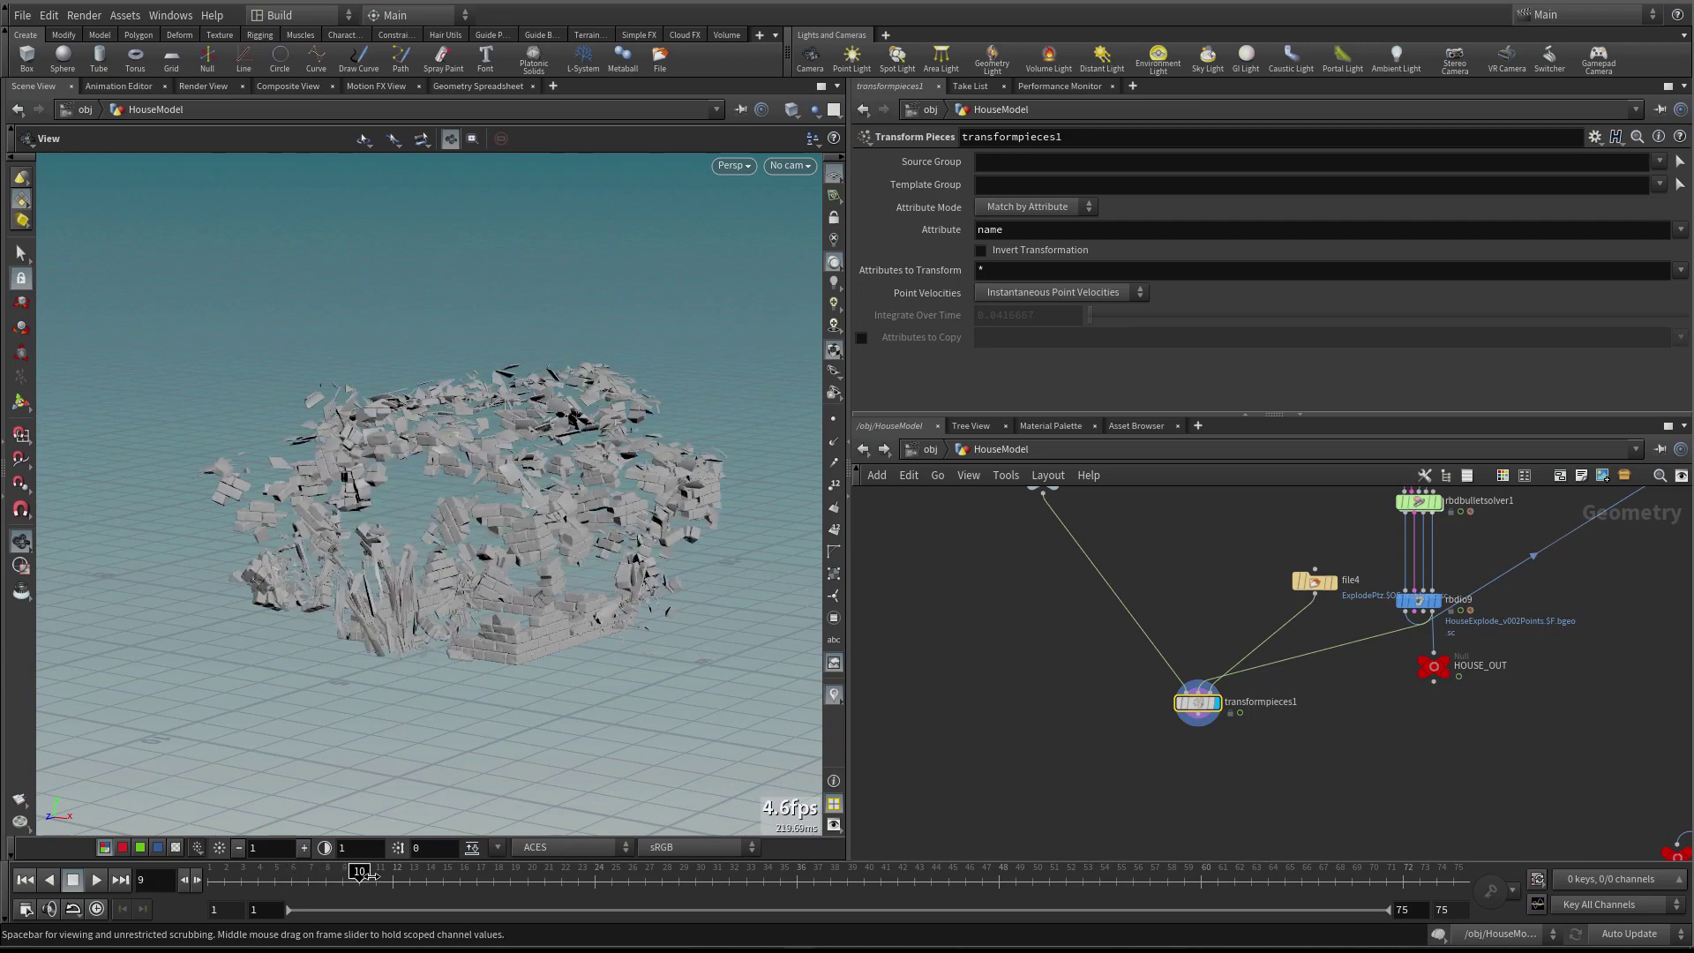
{"action": "mouse_move", "coordinate": [386, 880]}
{"action": "left_mouse_down"}
{"action": "mouse_move", "coordinate": [256, 879]}
{"action": "mouse_move", "coordinate": [668, 881]}
{"action": "mouse_move", "coordinate": [298, 905]}
{"action": "mouse_move", "coordinate": [536, 879]}
{"action": "mouse_move", "coordinate": [256, 882]}
{"action": "mouse_move", "coordinate": [529, 880]}
{"action": "mouse_move", "coordinate": [282, 882]}
{"action": "mouse_move", "coordinate": [359, 881]}
{"action": "left_mouse_up"}
Place HOUSE_OUT beneath transformpieces1 and wire the output of transformpieces1 into it
{"action": "middle_click_drag", "start_coordinate": [1058, 630], "coordinate": [1109, 627]}
{"action": "left_click_drag", "start_coordinate": [1395, 626], "coordinate": [1294, 780]}
{"action": "left_click_drag", "start_coordinate": [1179, 681], "coordinate": [1193, 775]}
{"action": "left_click", "coordinate": [1193, 774]}
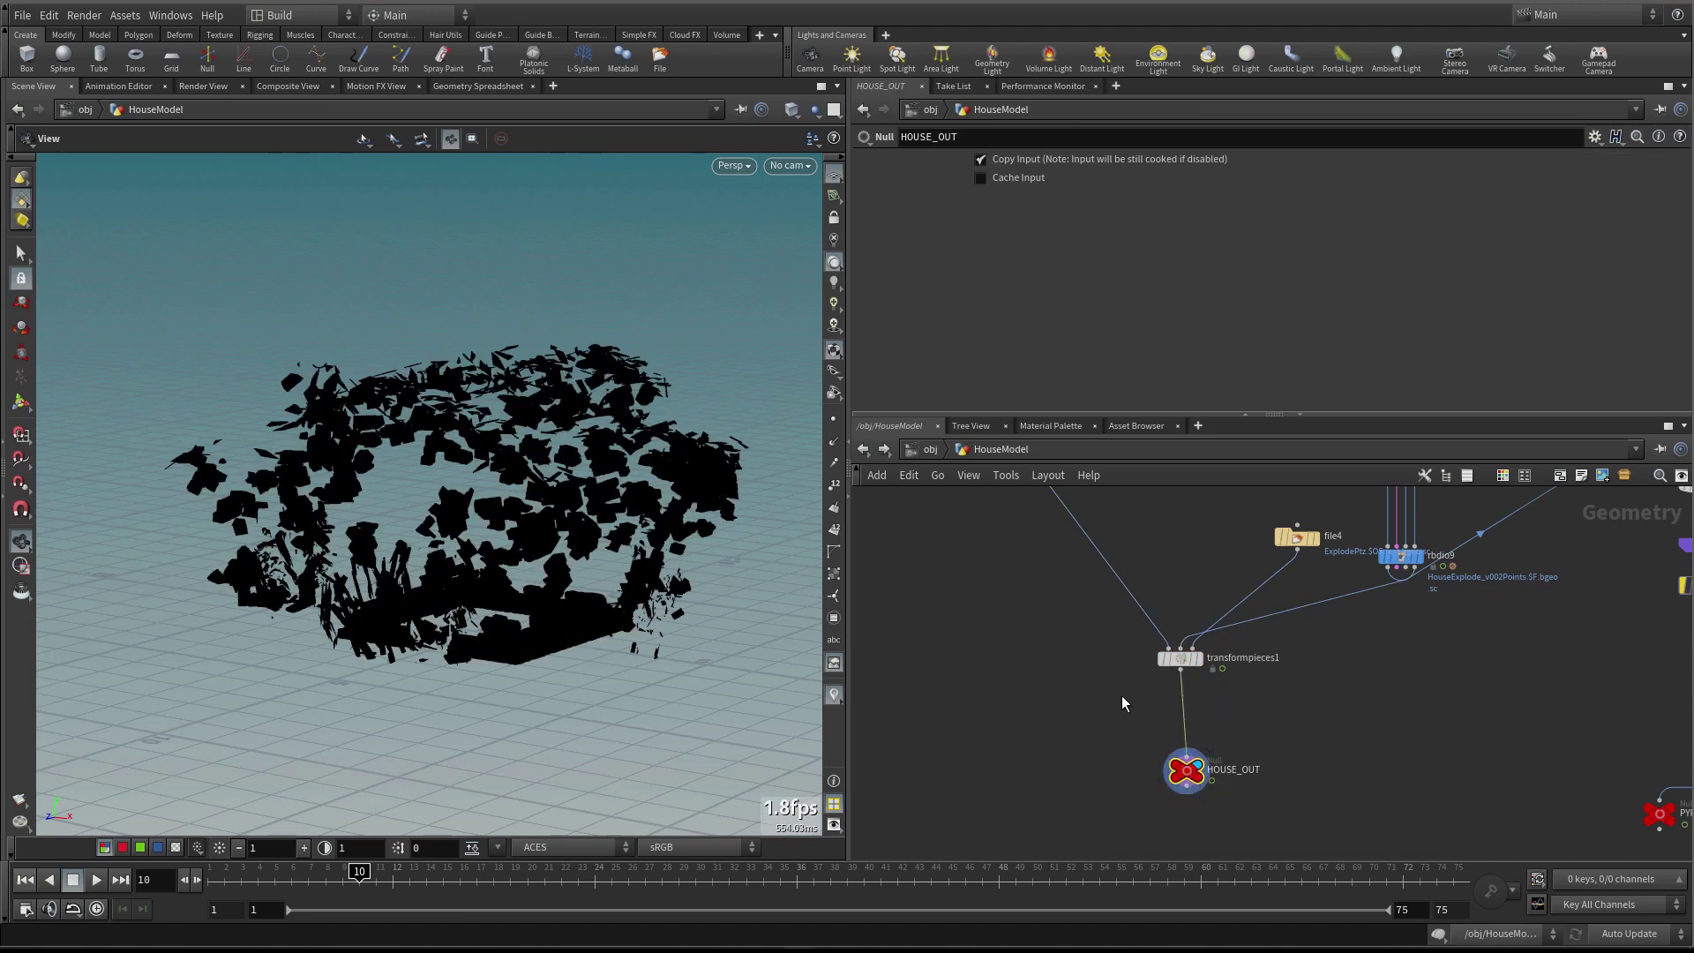
Return to the object level, select HOUSE and inspect the window beside the door up close at frame 1
{"action": "key", "text": "u"}
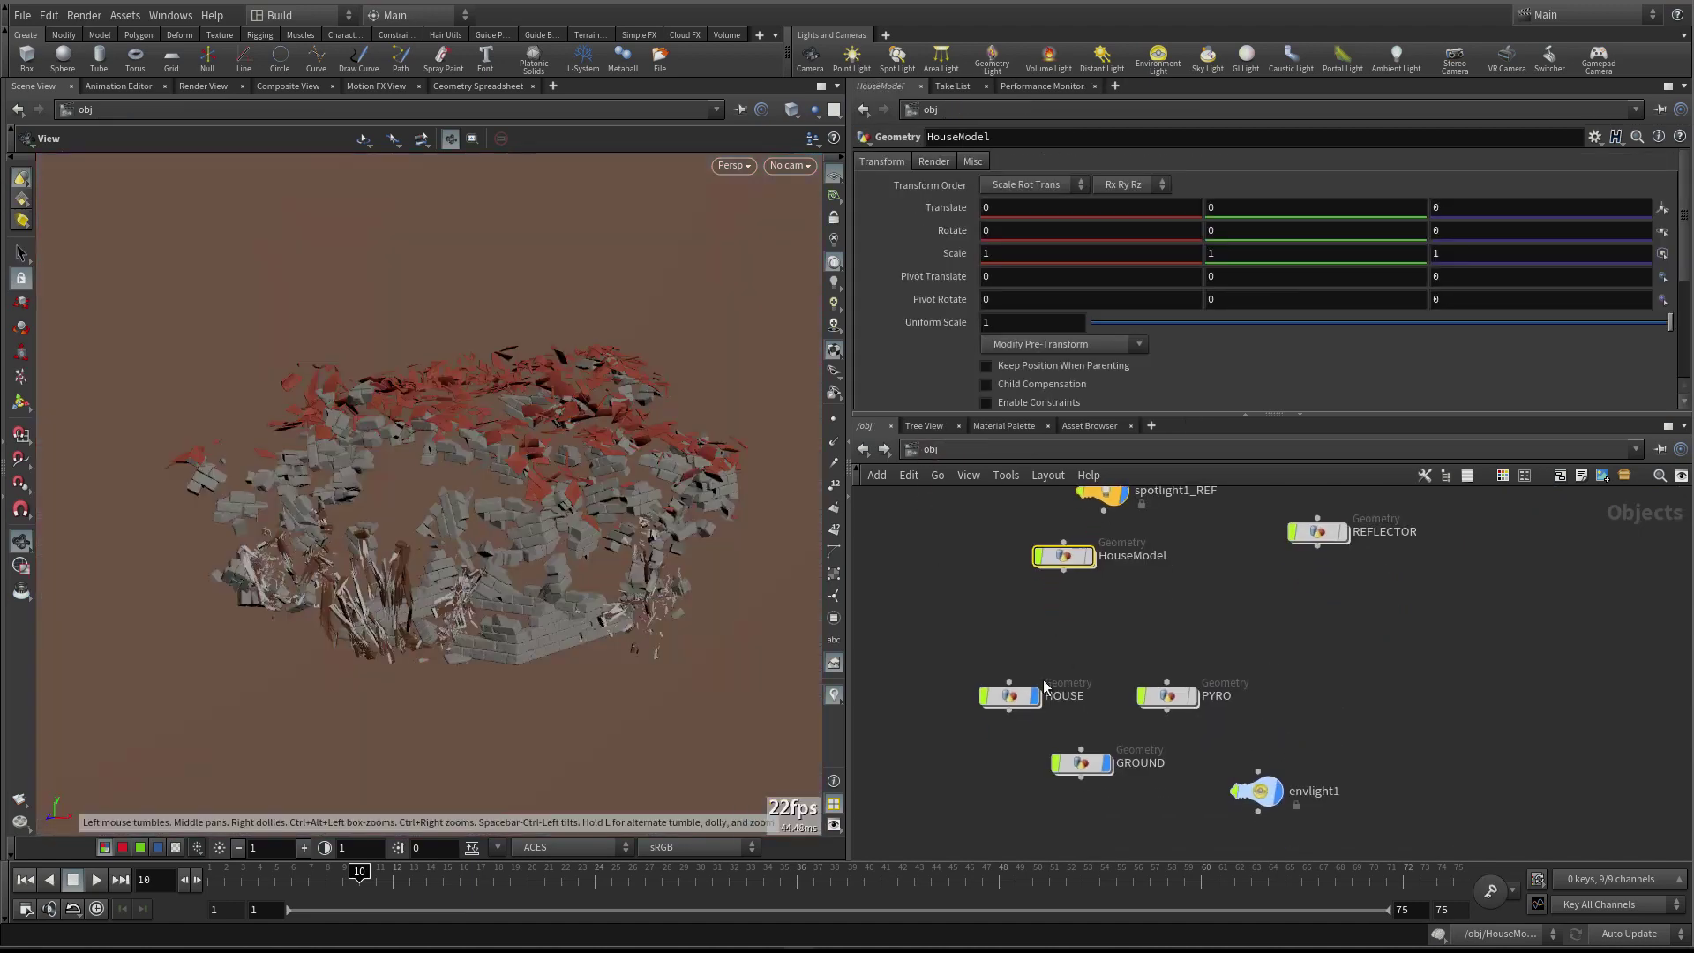
{"action": "left_click_drag", "start_coordinate": [1077, 643], "coordinate": [976, 724]}
{"action": "left_click", "coordinate": [956, 590]}
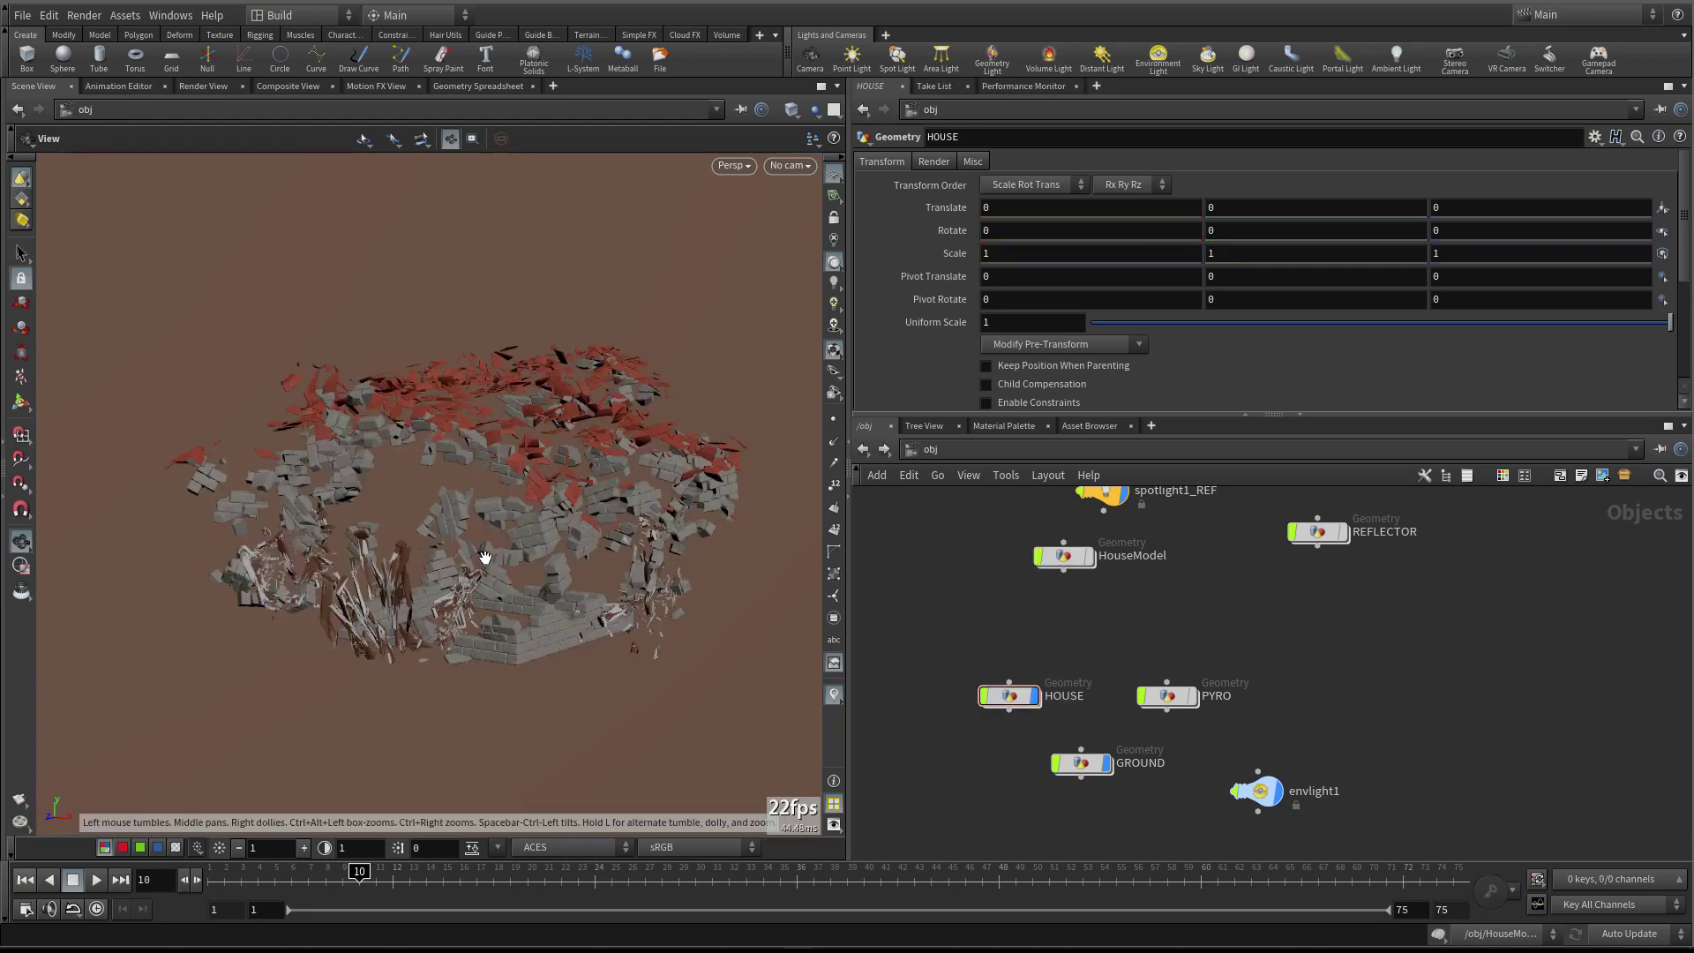
{"action": "left_click", "coordinate": [21, 881]}
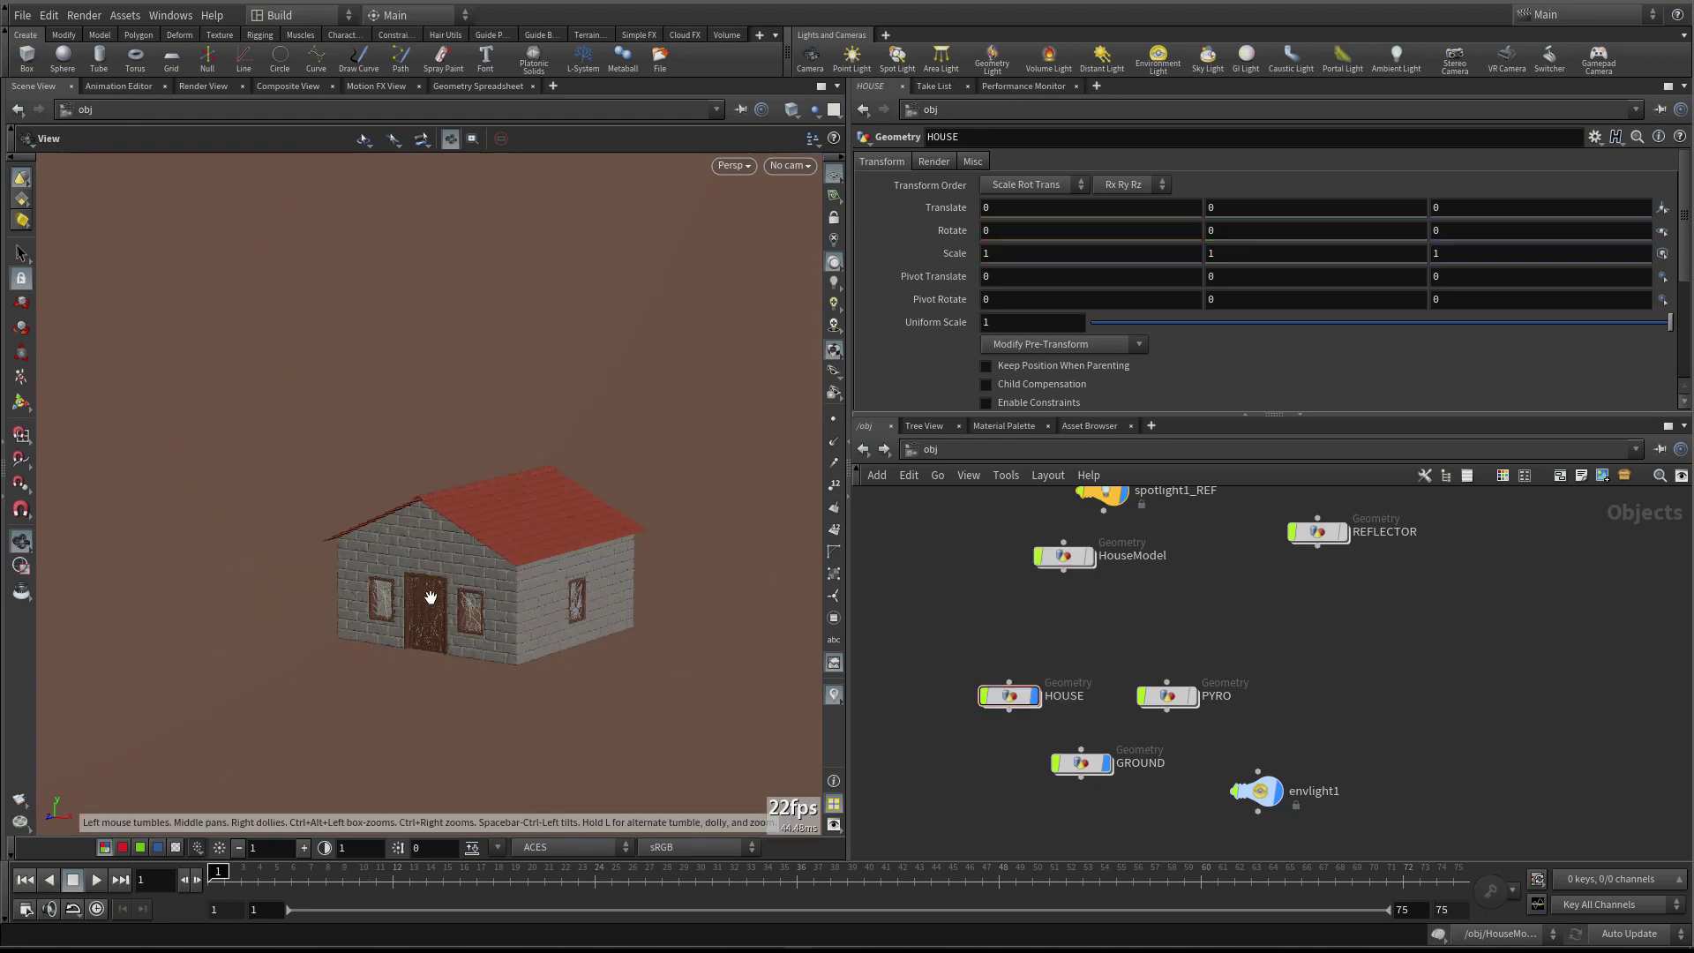
{"action": "scroll", "coordinate": [567, 559], "scroll_direction": "up", "scroll_amount": 6}
{"action": "left_click_drag", "start_coordinate": [559, 559], "coordinate": [359, 600]}
{"action": "right_click_drag", "start_coordinate": [359, 600], "coordinate": [476, 498]}
{"action": "left_click_drag", "start_coordinate": [477, 499], "coordinate": [430, 487]}
{"action": "right_click_drag", "start_coordinate": [430, 486], "coordinate": [504, 483]}
{"action": "left_click_drag", "start_coordinate": [528, 479], "coordinate": [617, 494]}
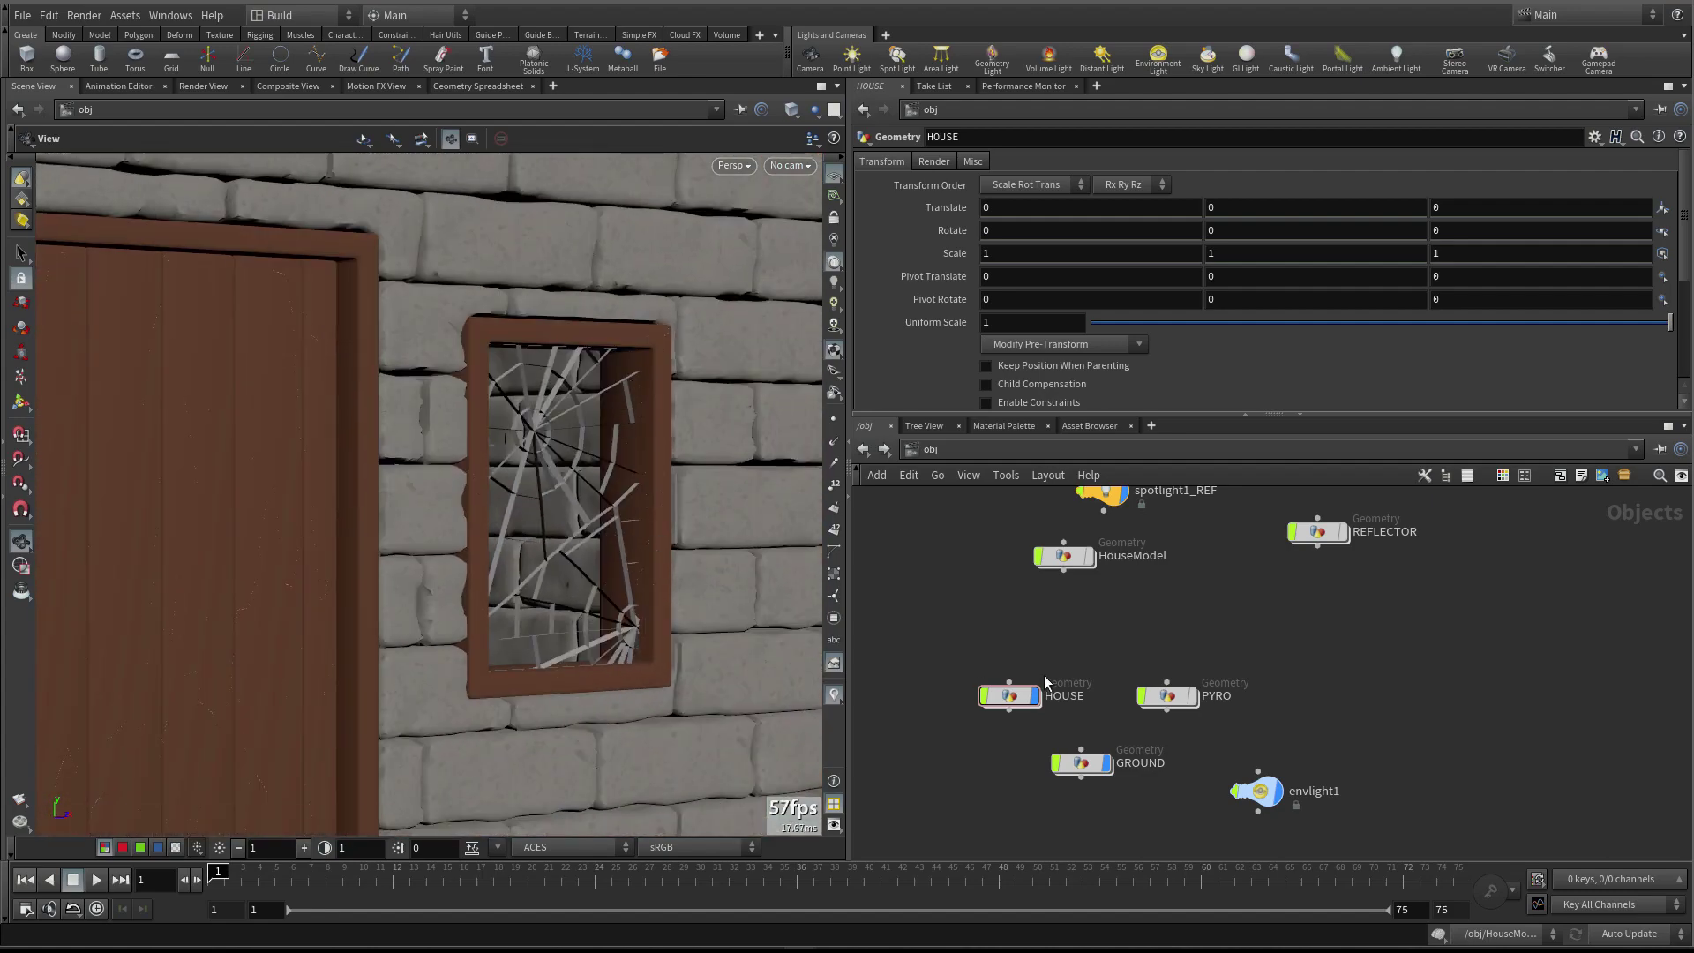
Inside the HOUSE object, add a Blast node connected after material1 and display it
{"action": "double_click", "coordinate": [1010, 693]}
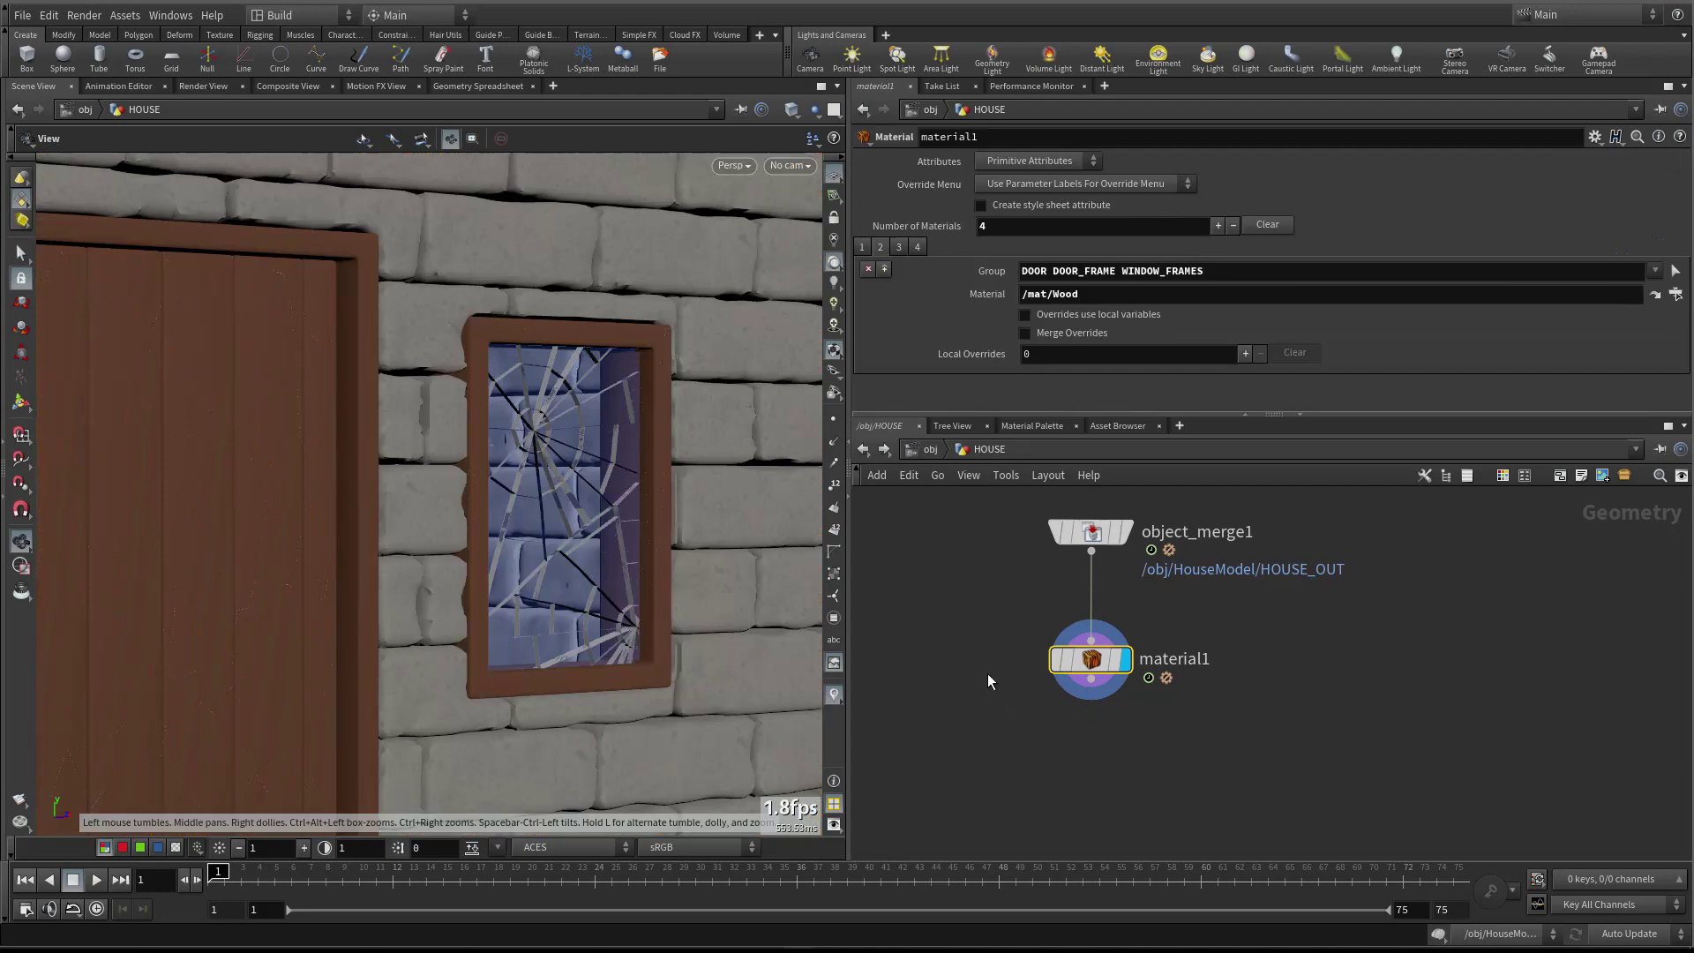
{"action": "key", "text": "Tab"}
{"action": "type", "text": "null"}
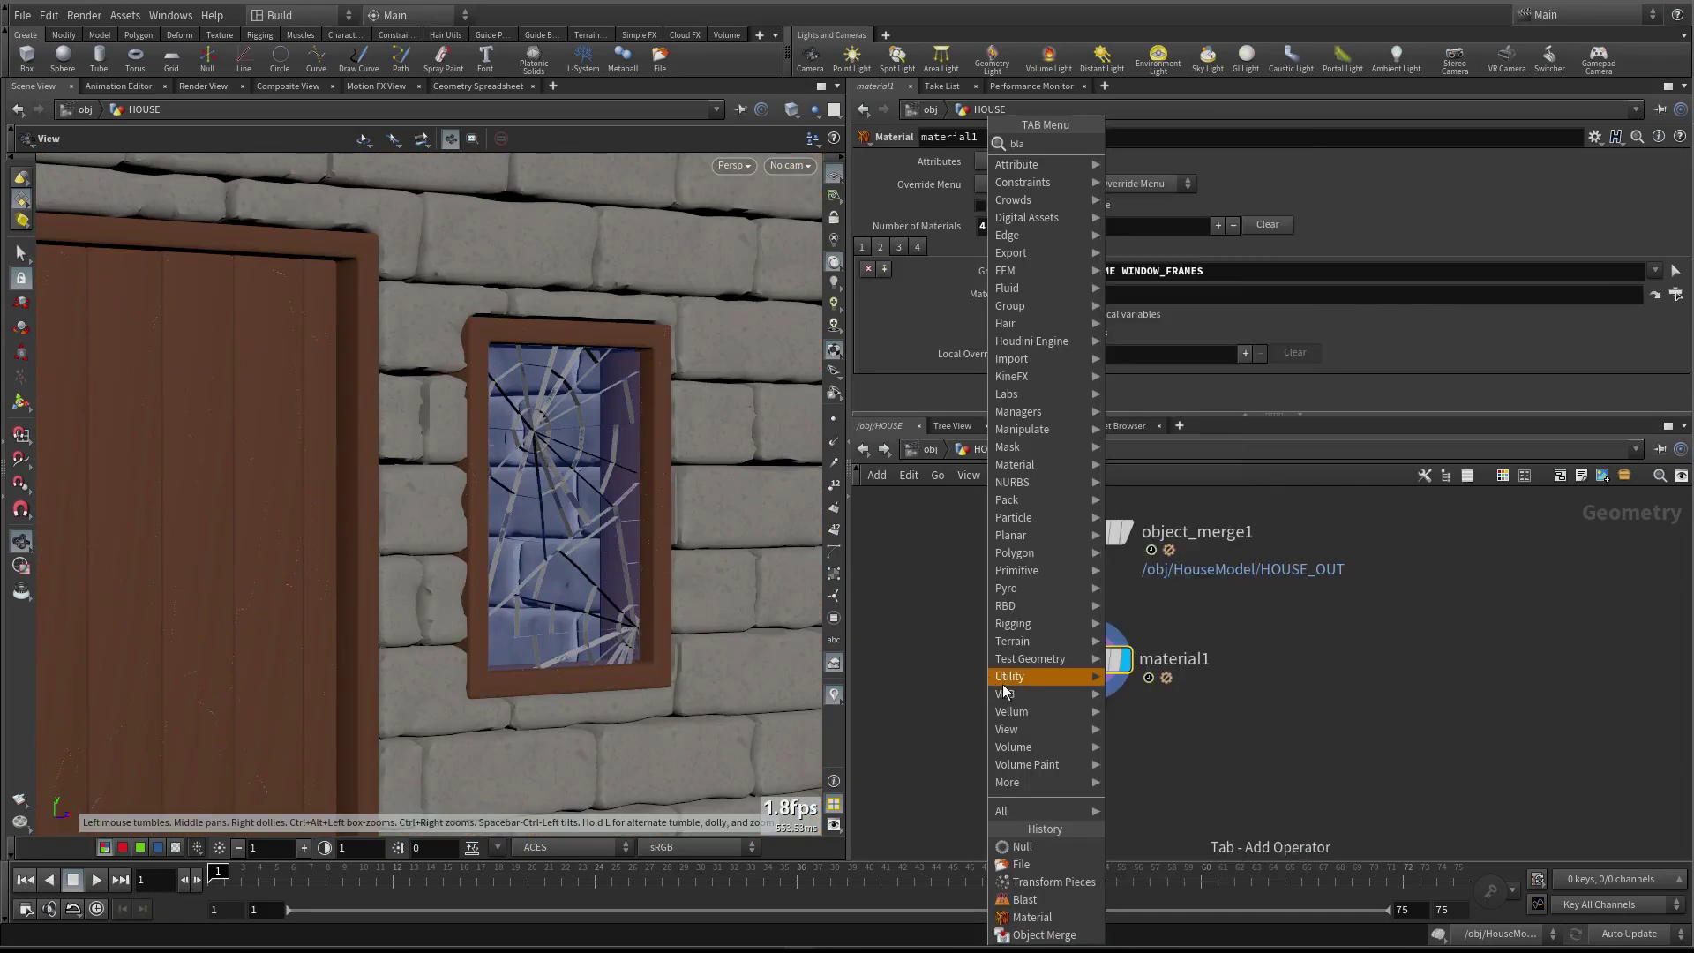
{"action": "key", "text": "Escape"}
{"action": "key", "text": "Tab"}
{"action": "type", "text": "blast"}
{"action": "key", "text": "Return"}
{"action": "left_click", "coordinate": [1193, 776]}
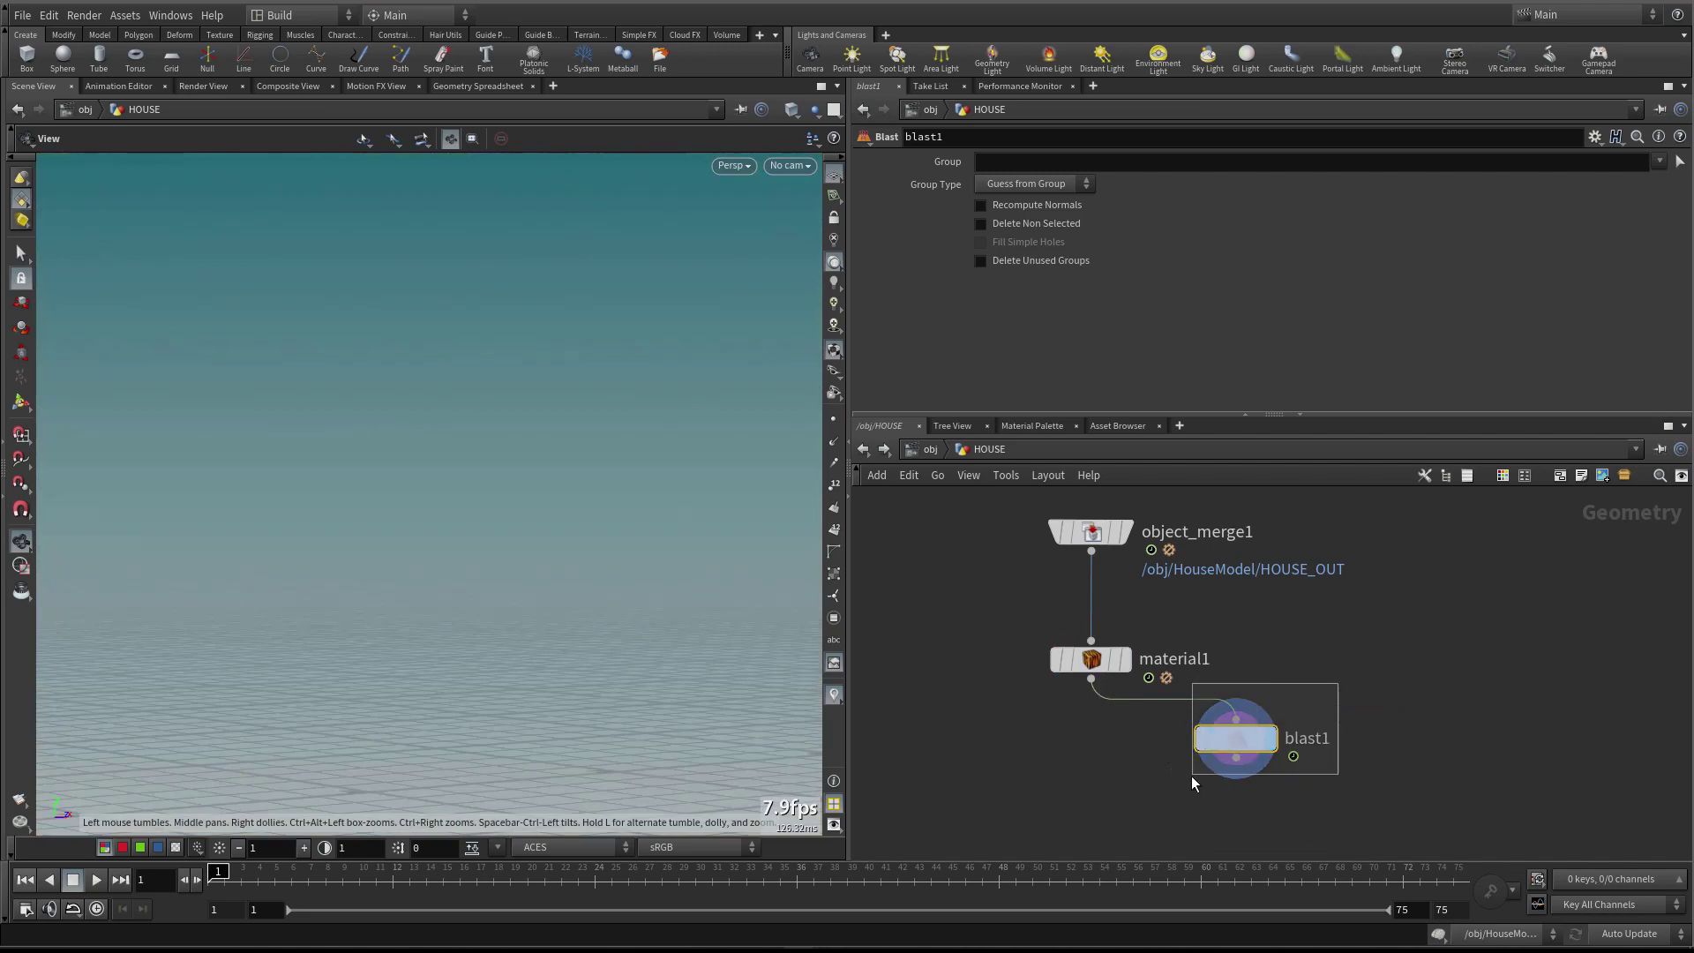
Set the Blast group to WINDOW_GLASS with Delete Non Selected enabled, isolating the window glass
{"action": "left_click", "coordinate": [1659, 161]}
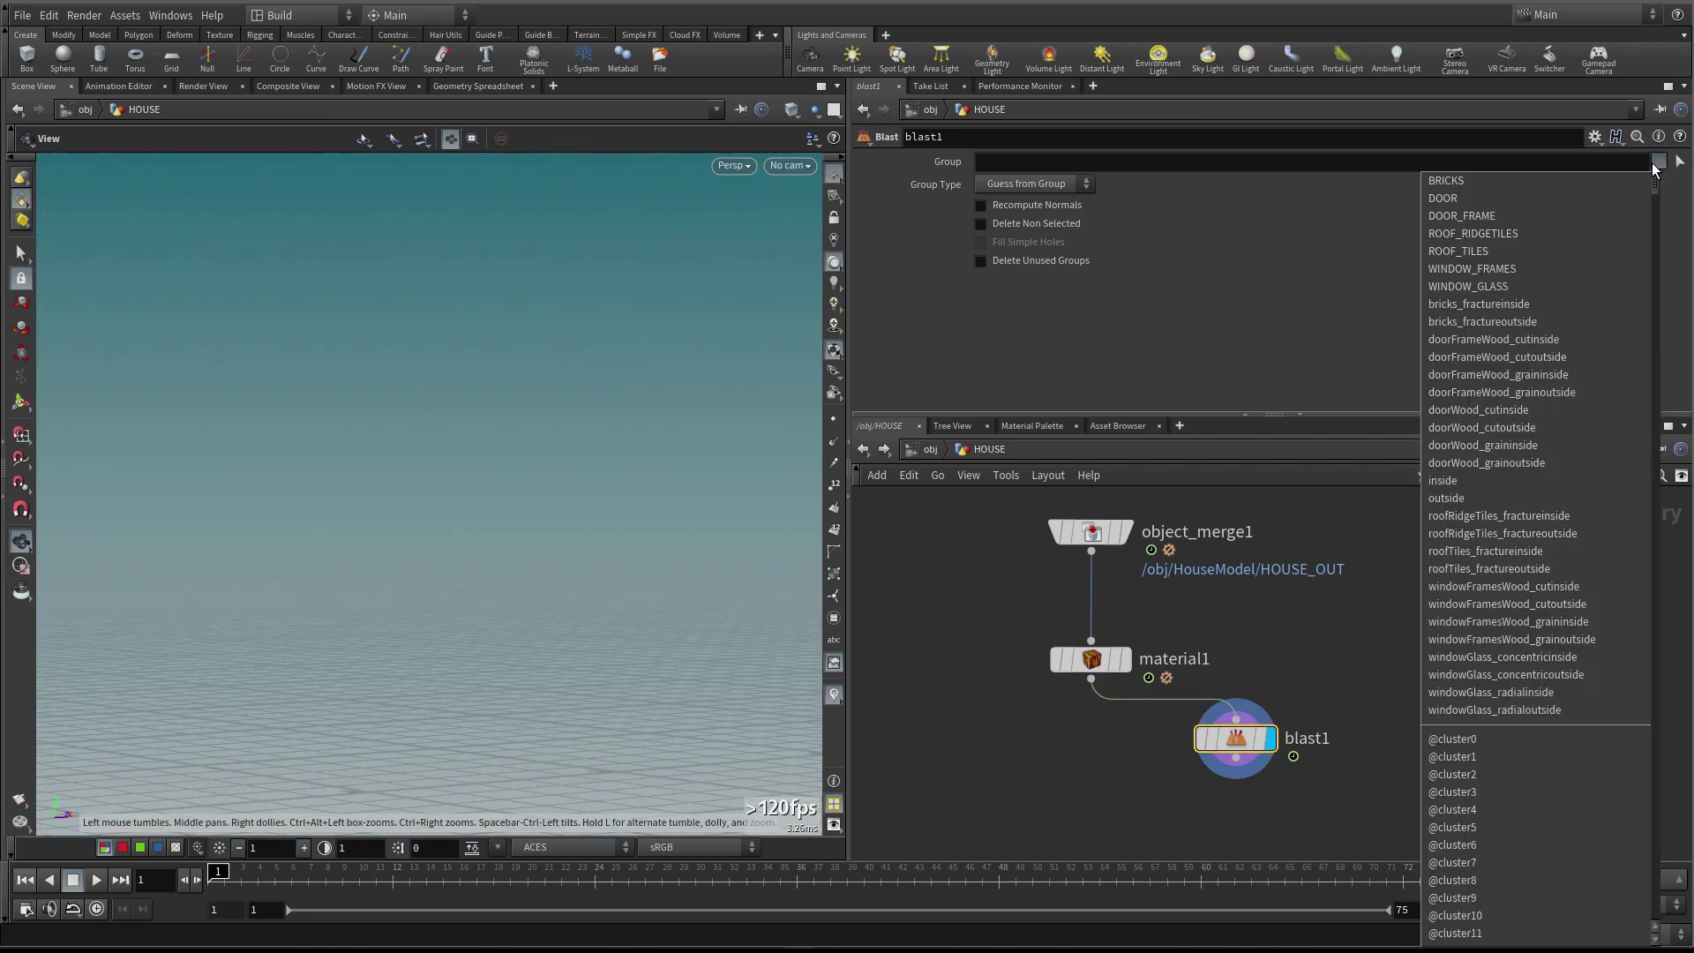
{"action": "type", "text": "WINDOW_GLASS"}
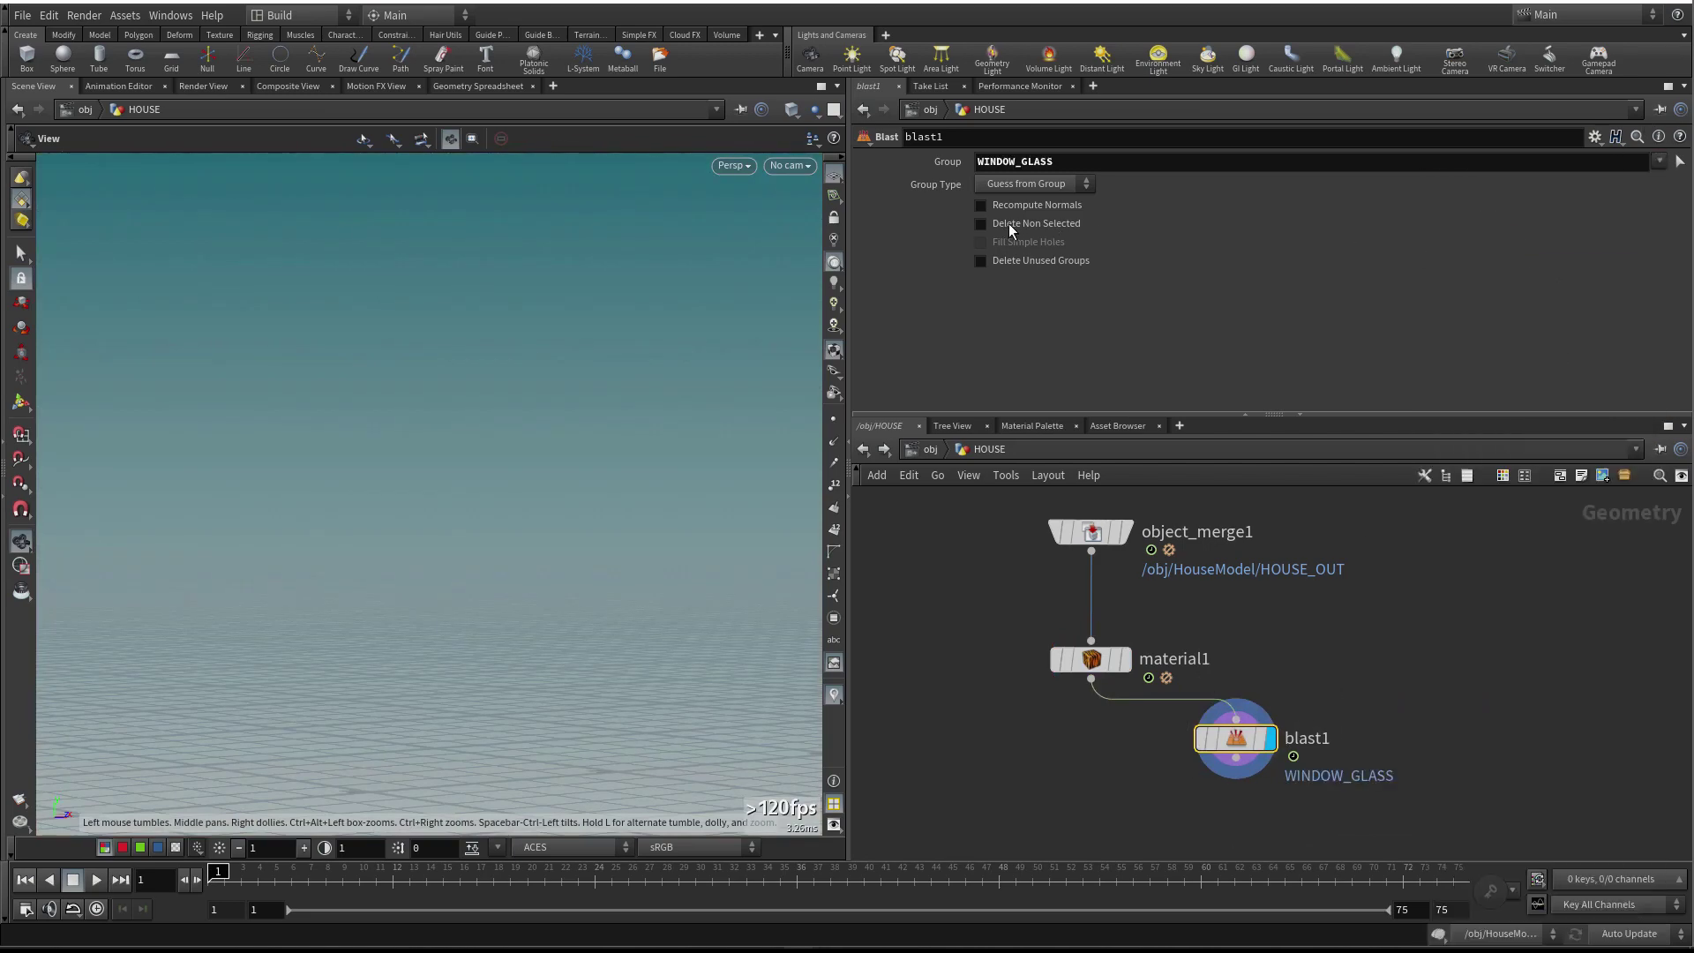
{"action": "left_click", "coordinate": [1008, 225]}
{"action": "mouse_move", "coordinate": [645, 431]}
{"action": "left_mouse_down"}
{"action": "mouse_move", "coordinate": [541, 461]}
{"action": "mouse_move", "coordinate": [446, 458]}
{"action": "mouse_move", "coordinate": [559, 438]}
{"action": "mouse_move", "coordinate": [555, 413]}
{"action": "left_mouse_up"}
{"action": "key", "text": "w"}
{"action": "key", "text": "w"}
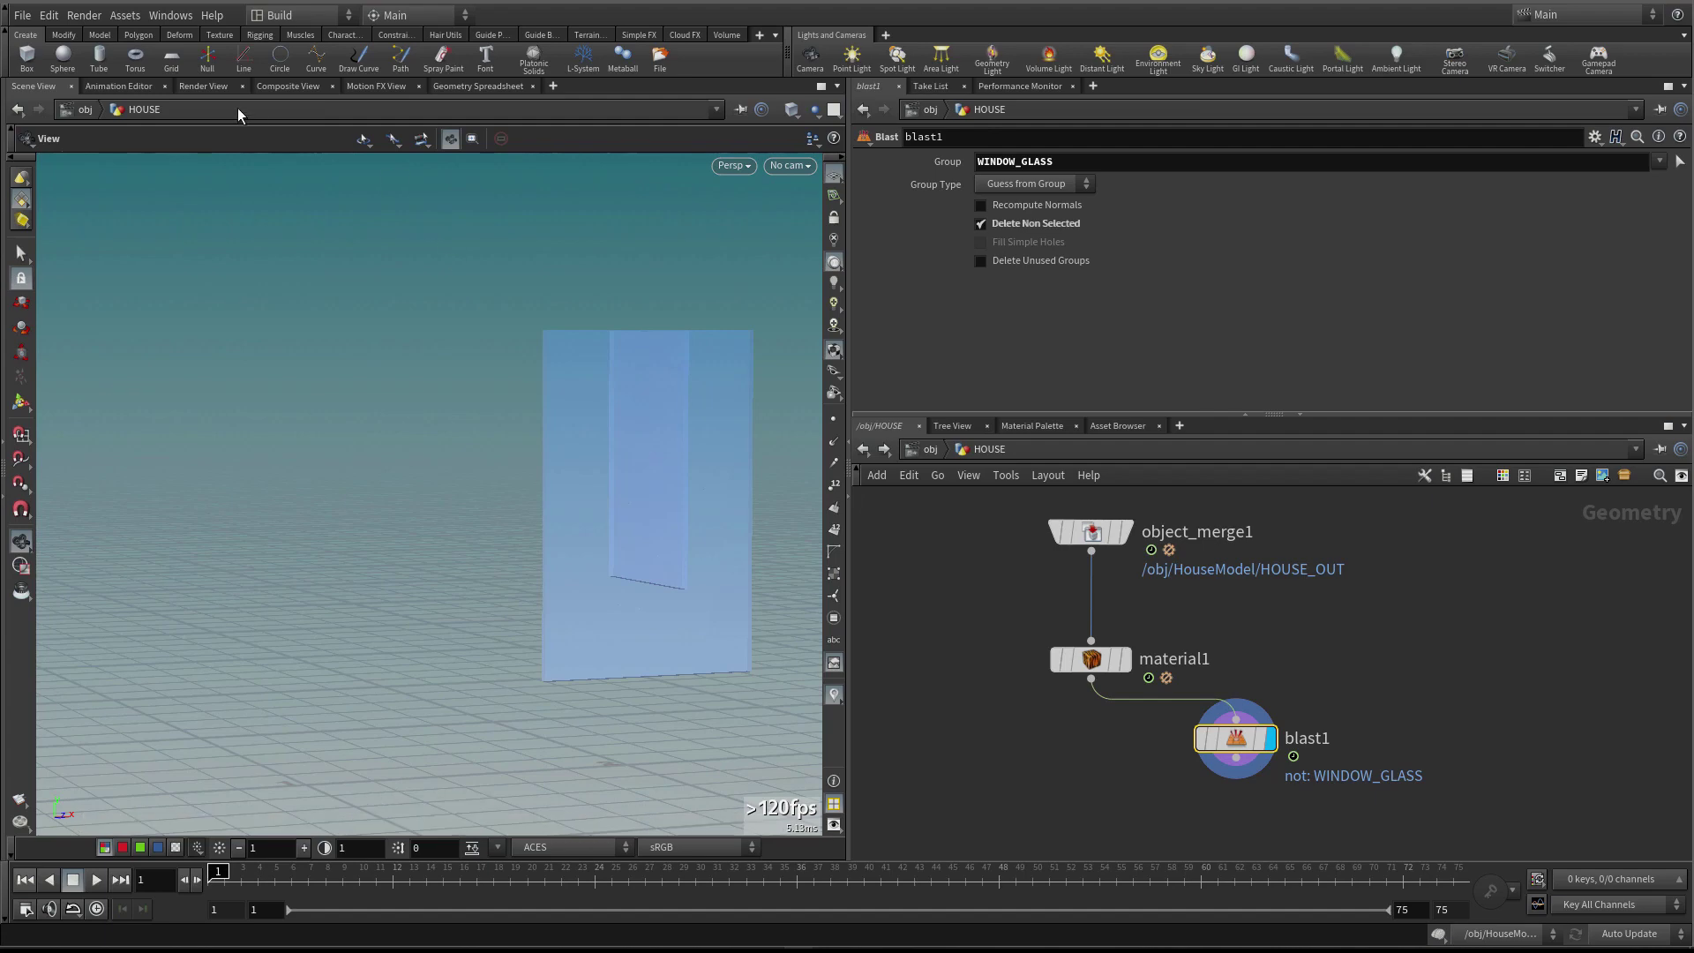
Render /out/mantra1 in the Render View using Scene View 1 as the camera
{"action": "left_click", "coordinate": [193, 86]}
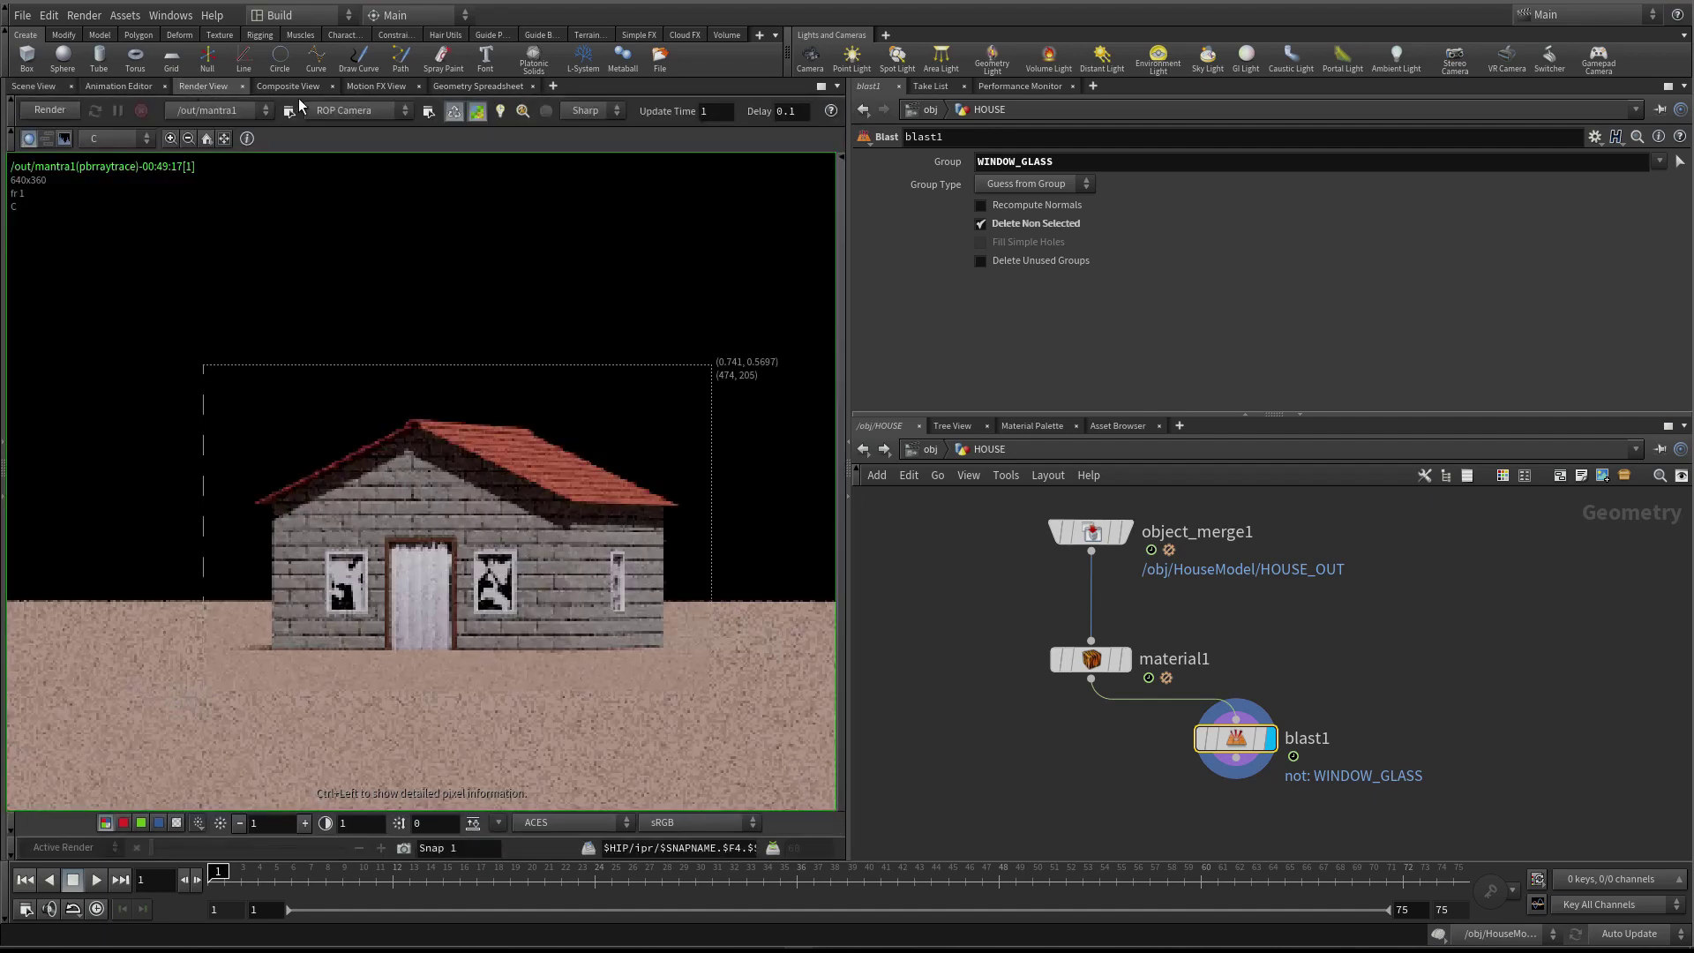
{"action": "left_click", "coordinate": [354, 109]}
{"action": "left_click", "coordinate": [352, 186]}
{"action": "left_click", "coordinate": [42, 112]}
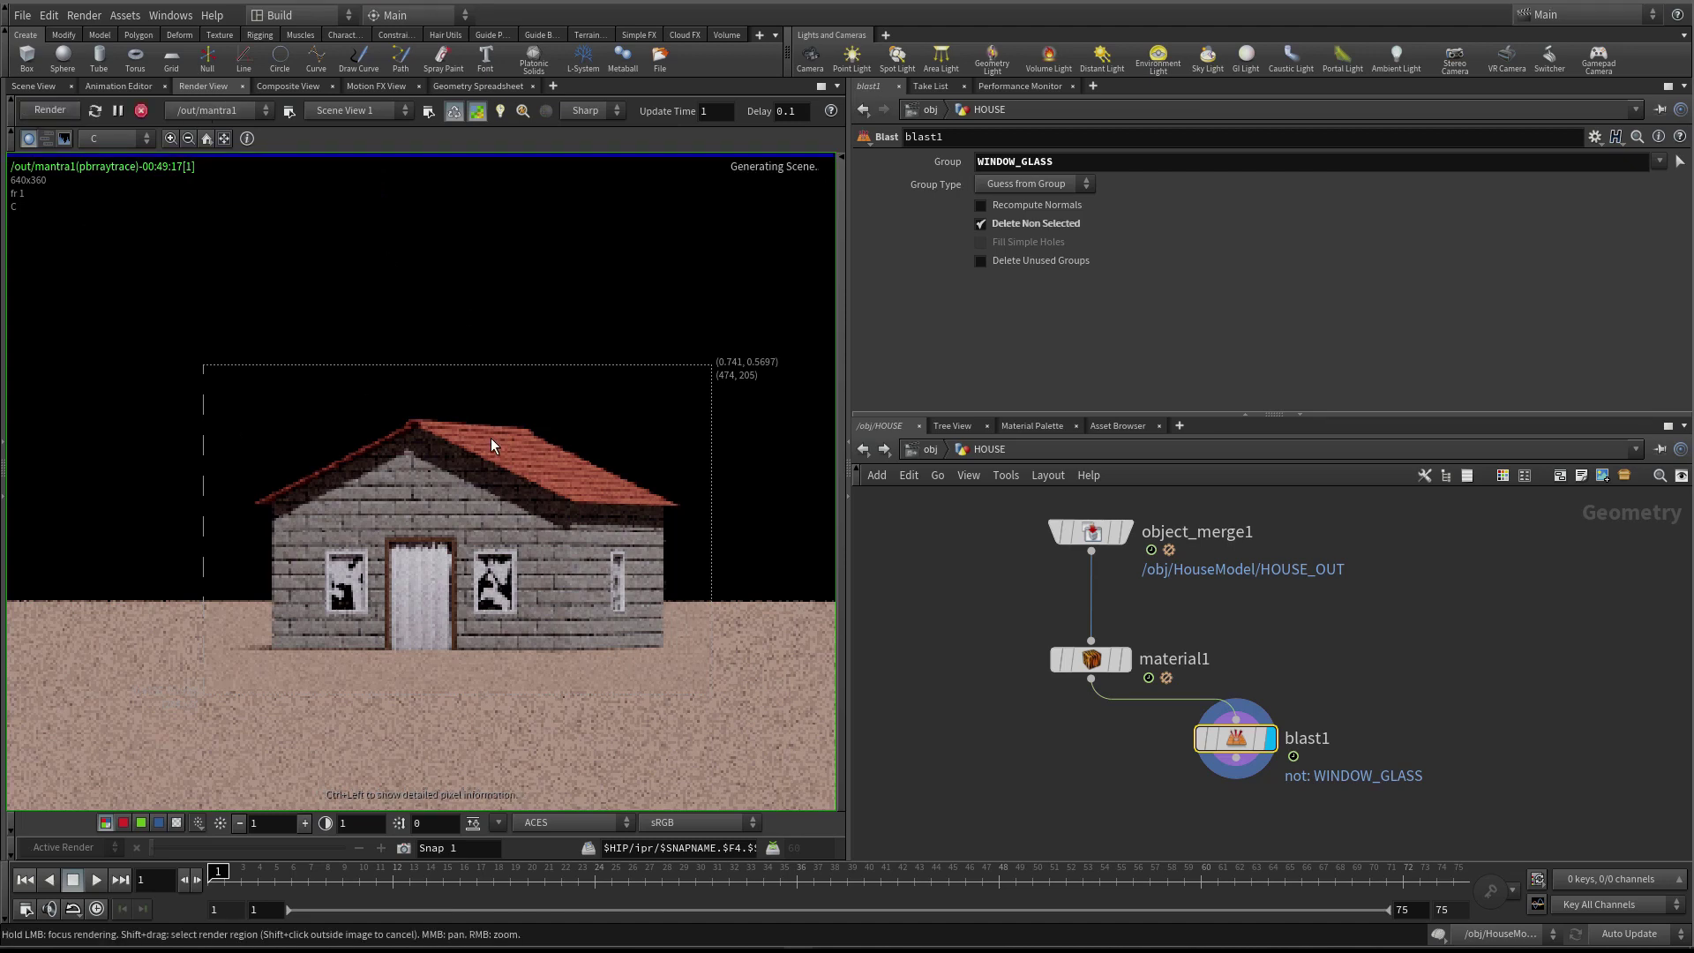
Clear the render region so the full frame renders, and examine the window glass in the result
{"action": "scroll", "coordinate": [514, 452], "scroll_direction": "down", "scroll_amount": 2}
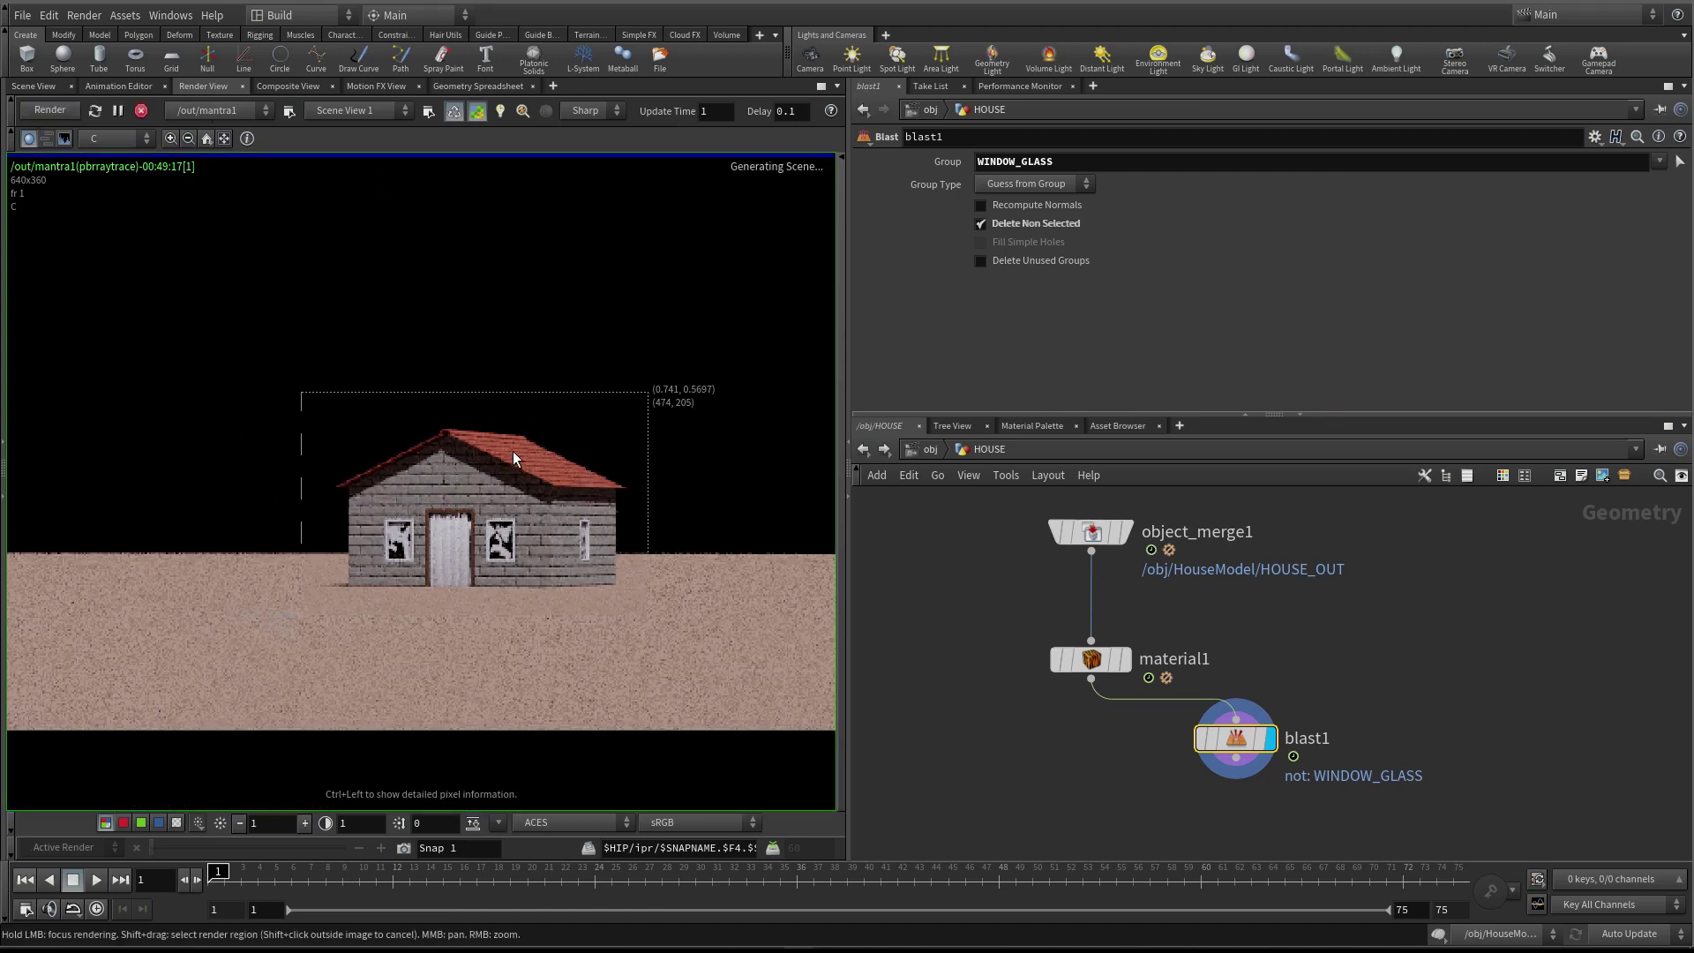
{"action": "scroll", "coordinate": [513, 454], "scroll_direction": "down", "scroll_amount": 2}
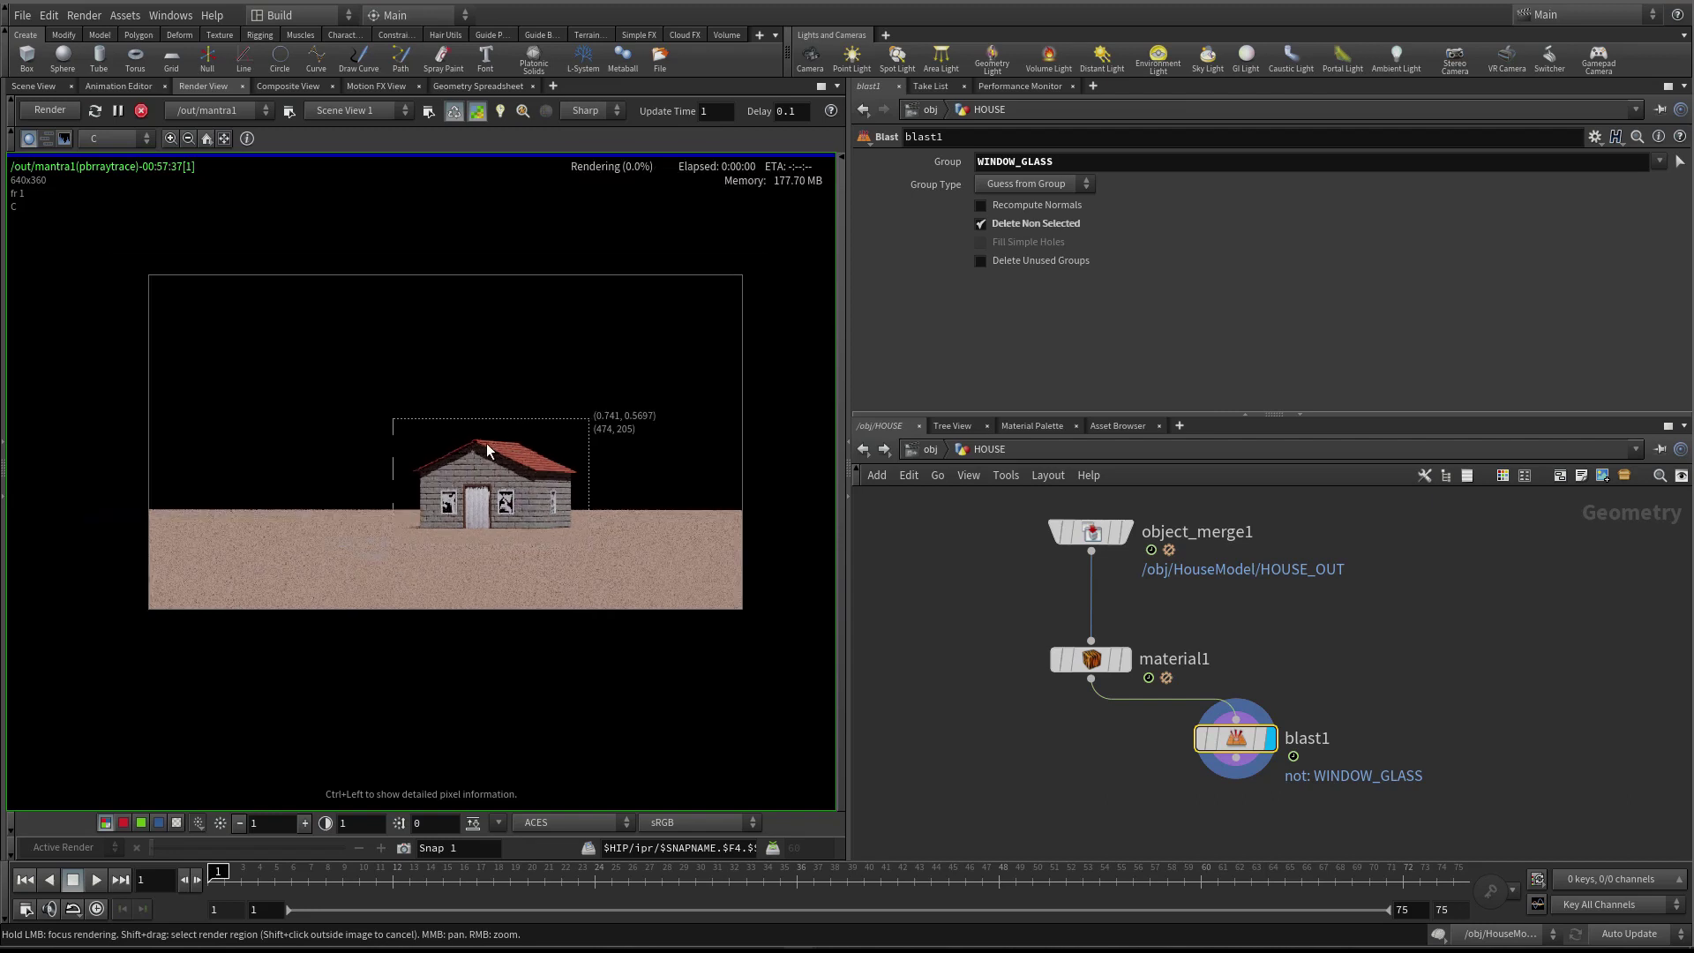
{"action": "left_click", "coordinate": [770, 639], "text": "shift"}
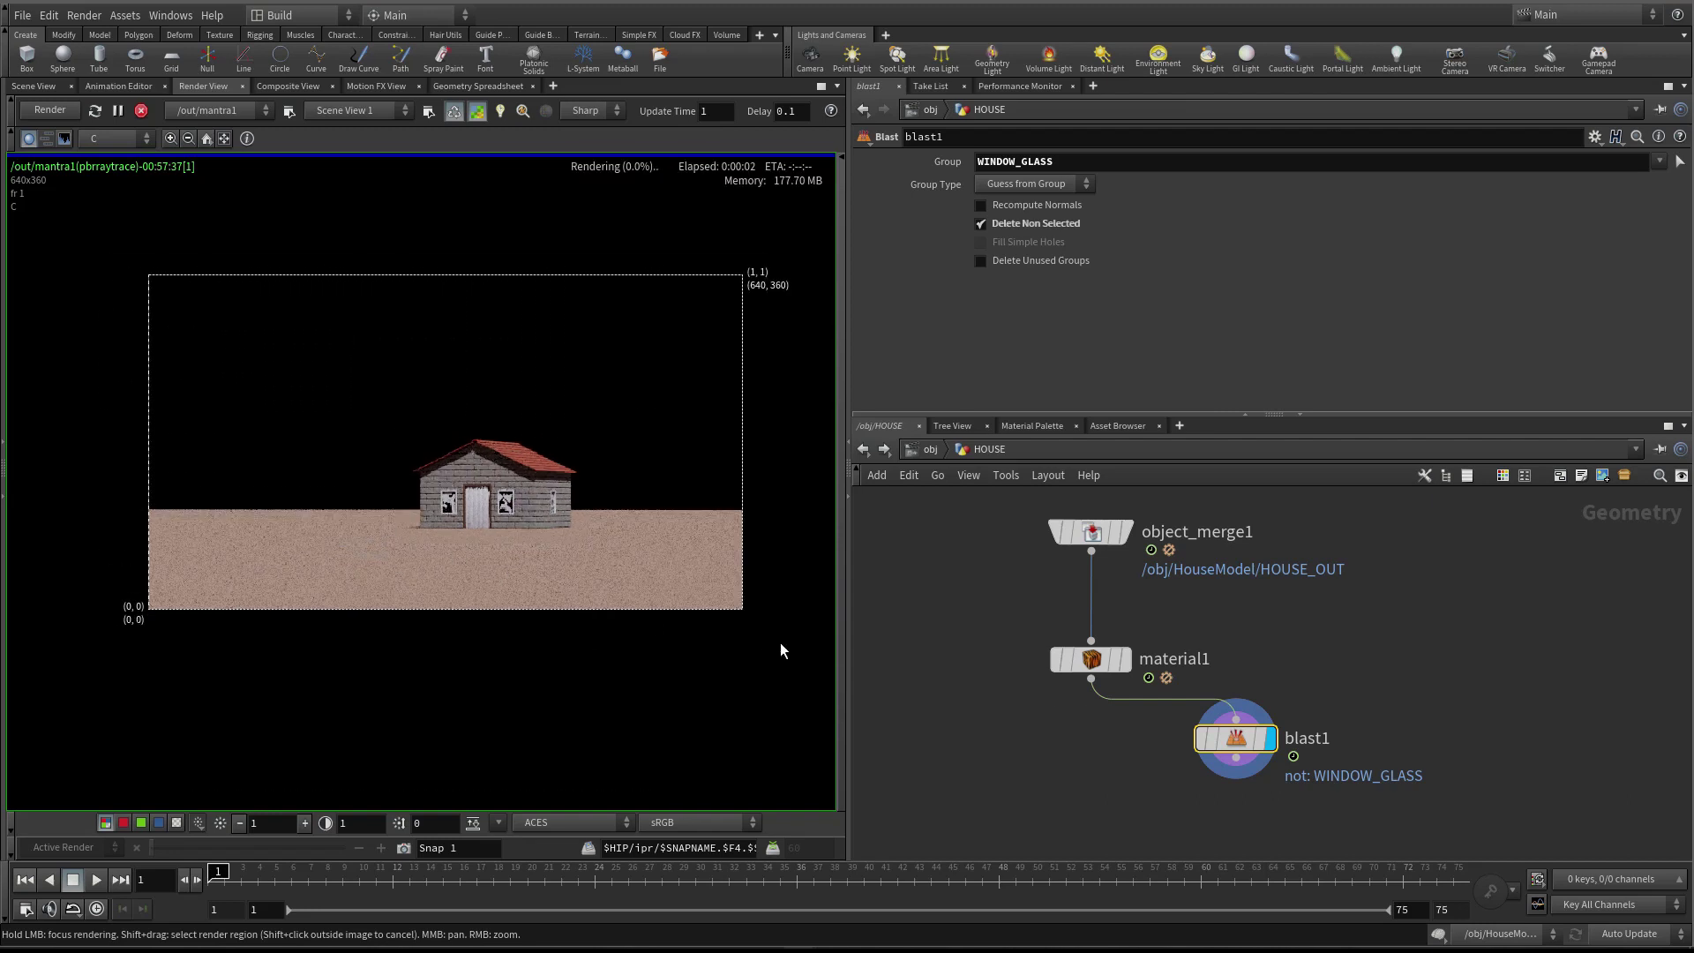
{"action": "scroll", "coordinate": [611, 485], "scroll_direction": "up", "scroll_amount": 2}
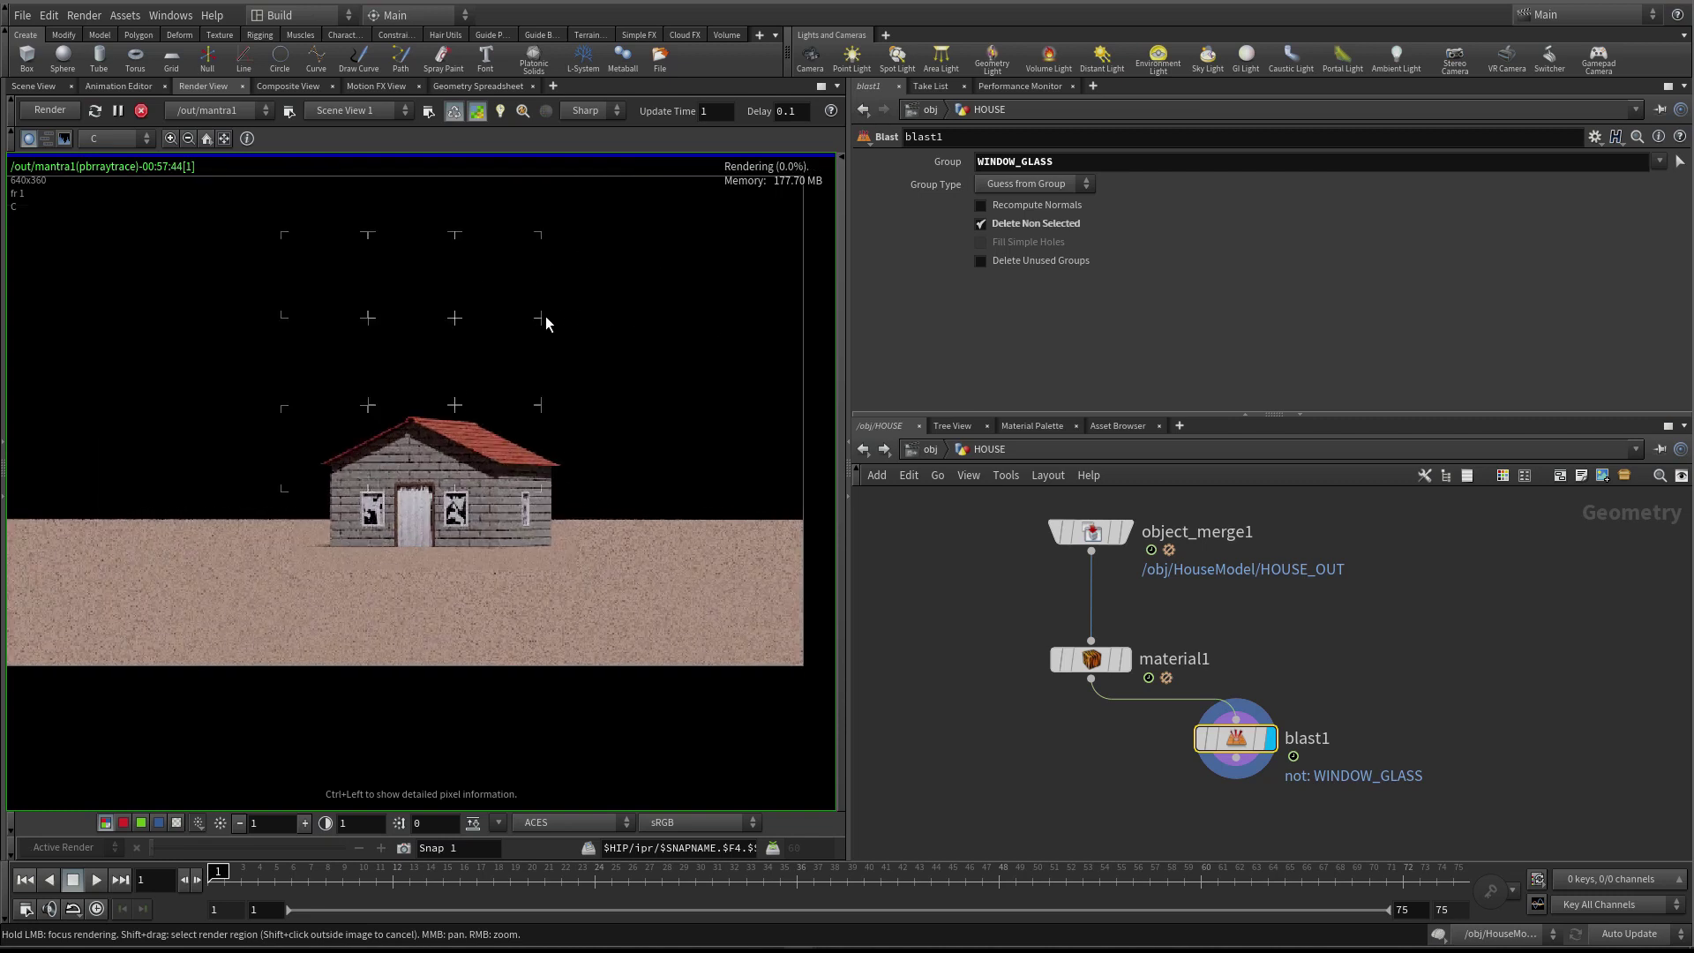
{"action": "middle_click_drag", "start_coordinate": [543, 352], "coordinate": [585, 399]}
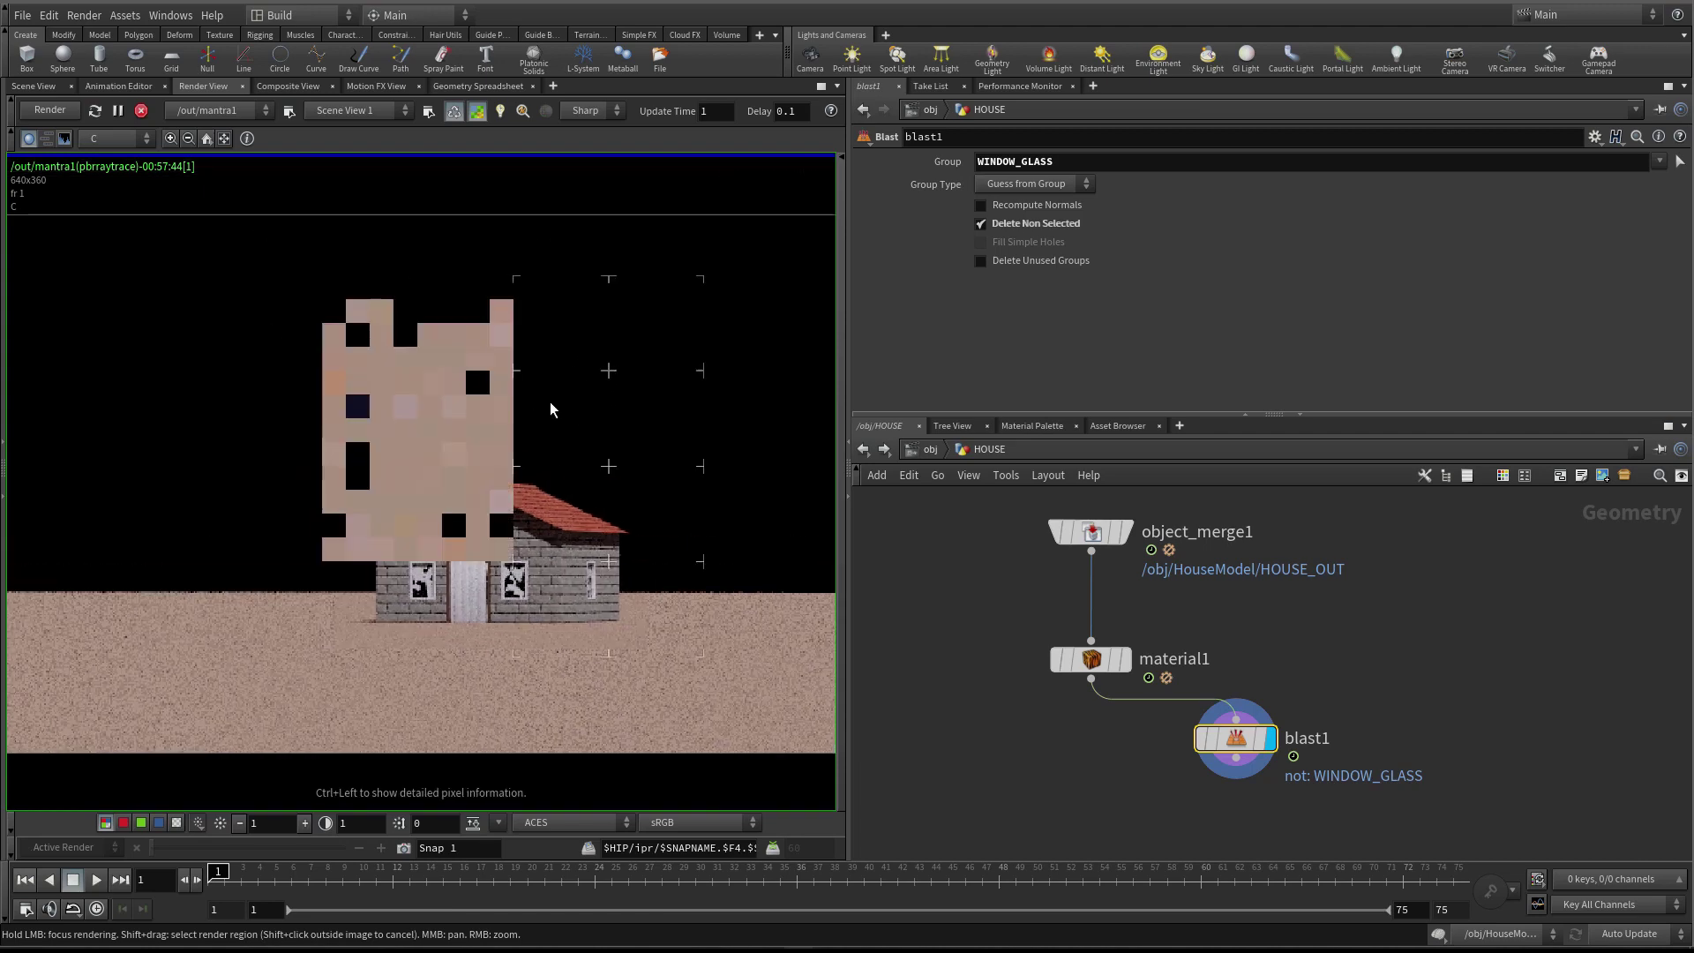
{"action": "scroll", "coordinate": [552, 404], "scroll_direction": "up", "scroll_amount": 5}
{"action": "middle_click_drag", "start_coordinate": [575, 380], "coordinate": [579, 362]}
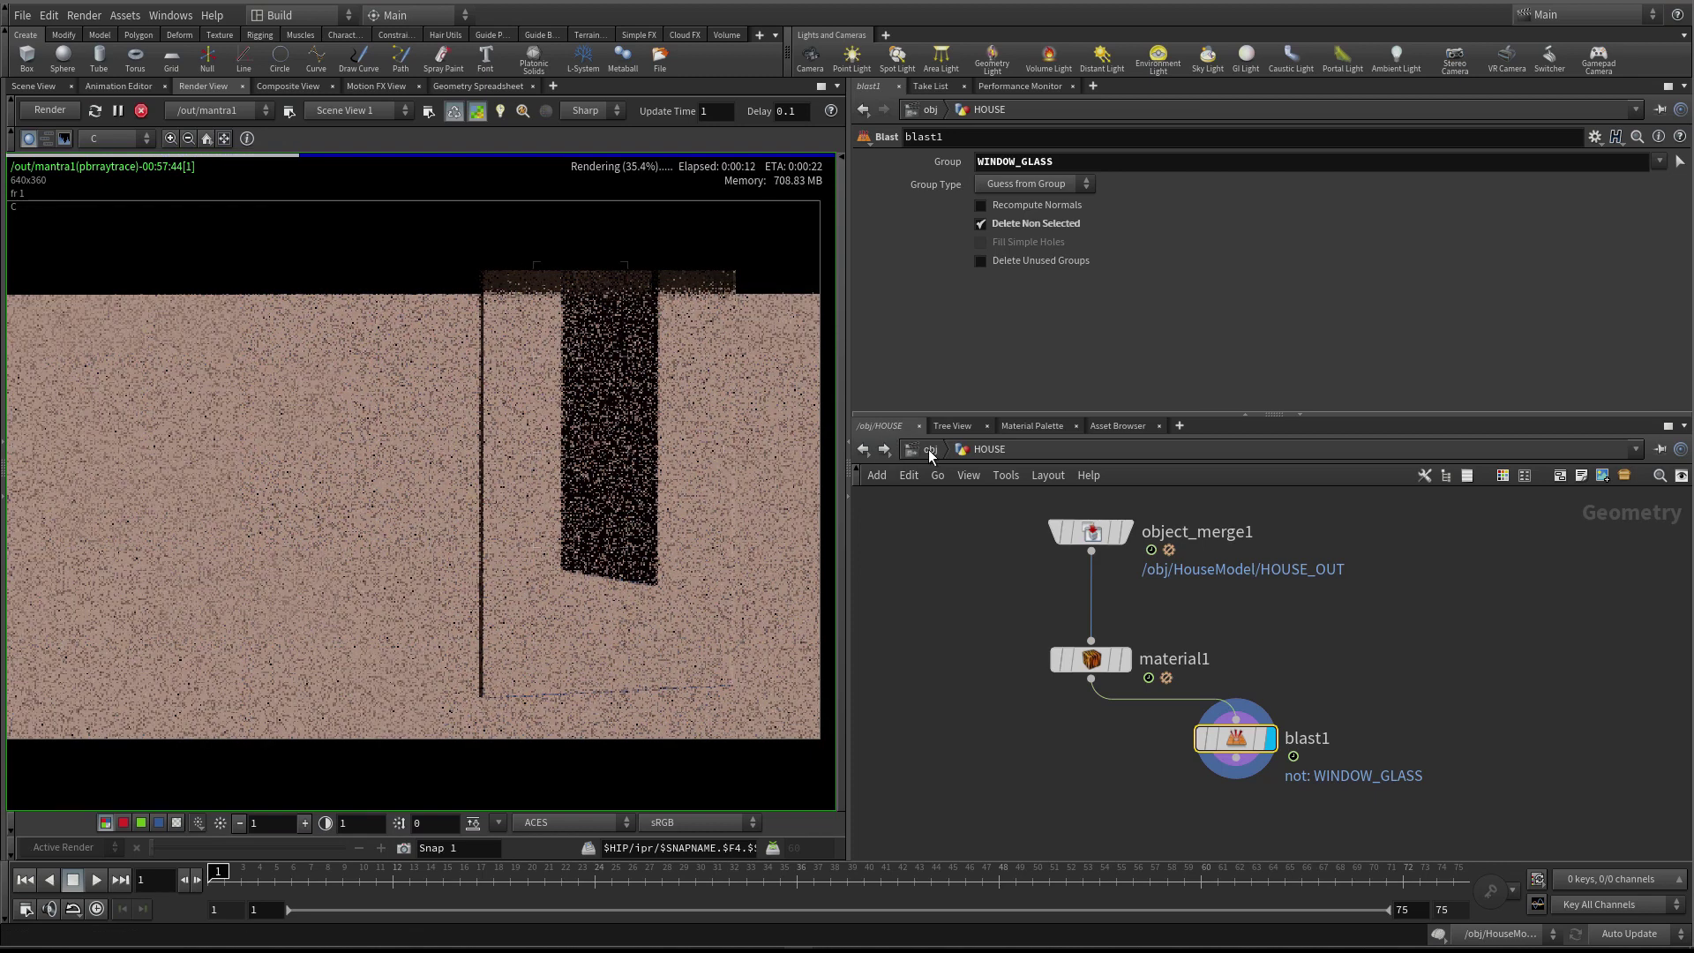
Re-render the window glass from a lower viewing angle in the Render View and examine the panes against the sky
{"action": "left_click", "coordinate": [34, 85]}
{"action": "mouse_move", "coordinate": [598, 427]}
{"action": "left_mouse_down"}
{"action": "mouse_move", "coordinate": [696, 414]}
{"action": "mouse_move", "coordinate": [601, 401]}
{"action": "left_mouse_up"}
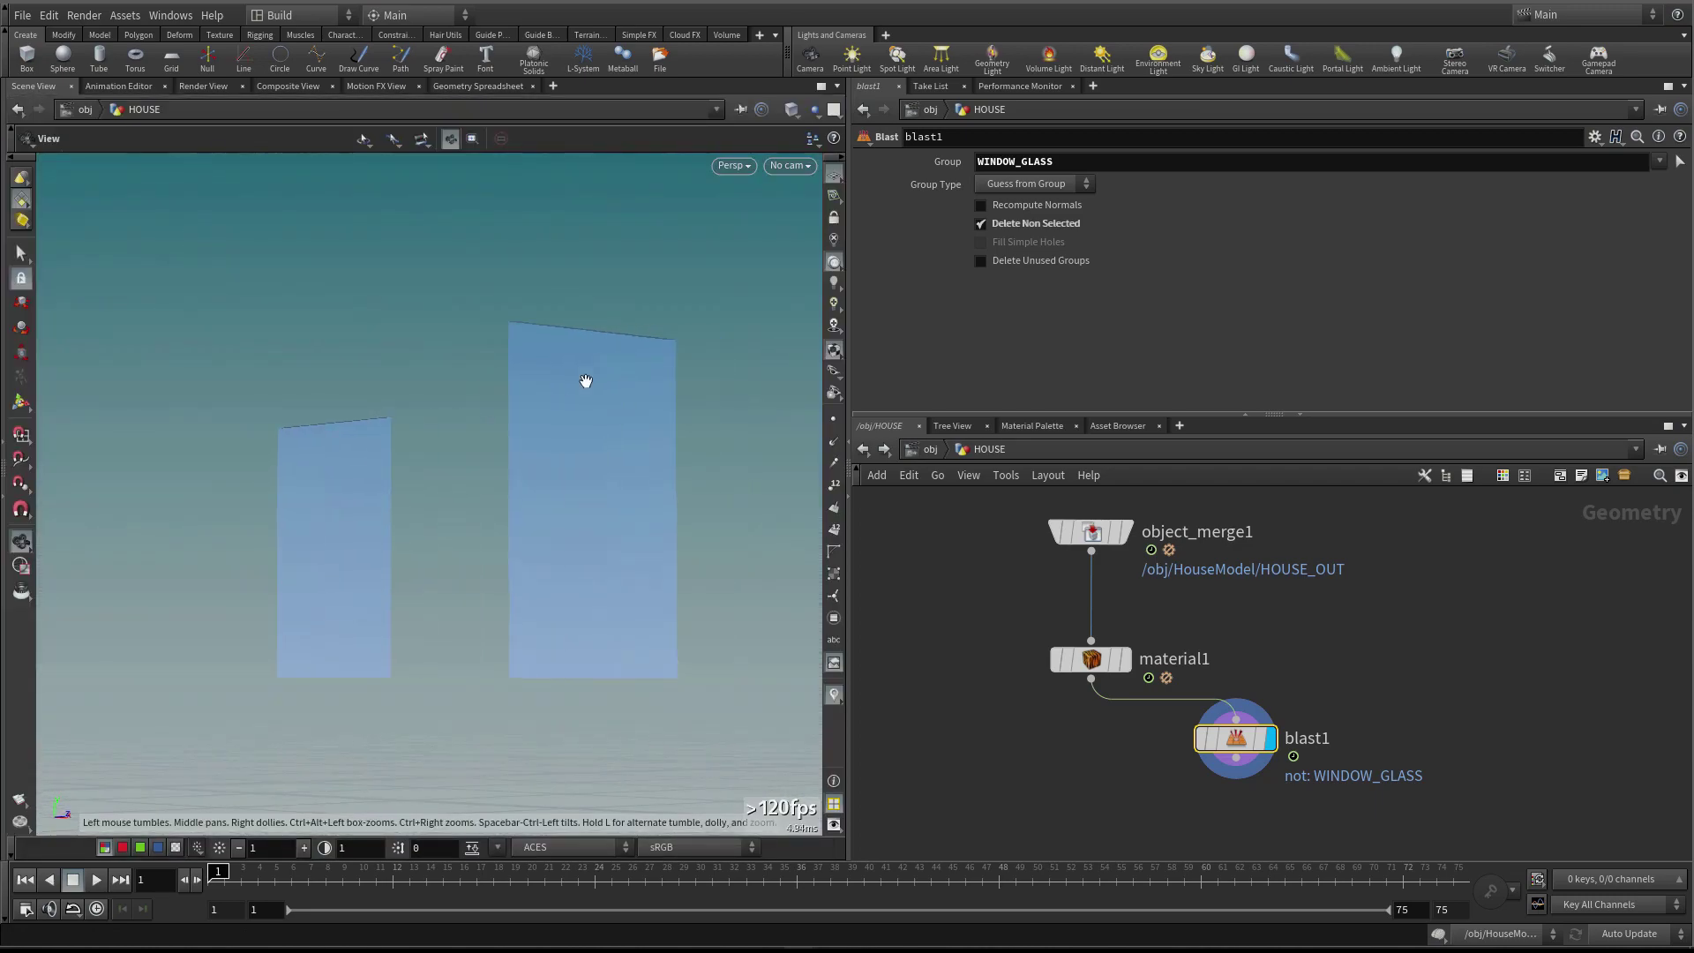
{"action": "left_click", "coordinate": [205, 87]}
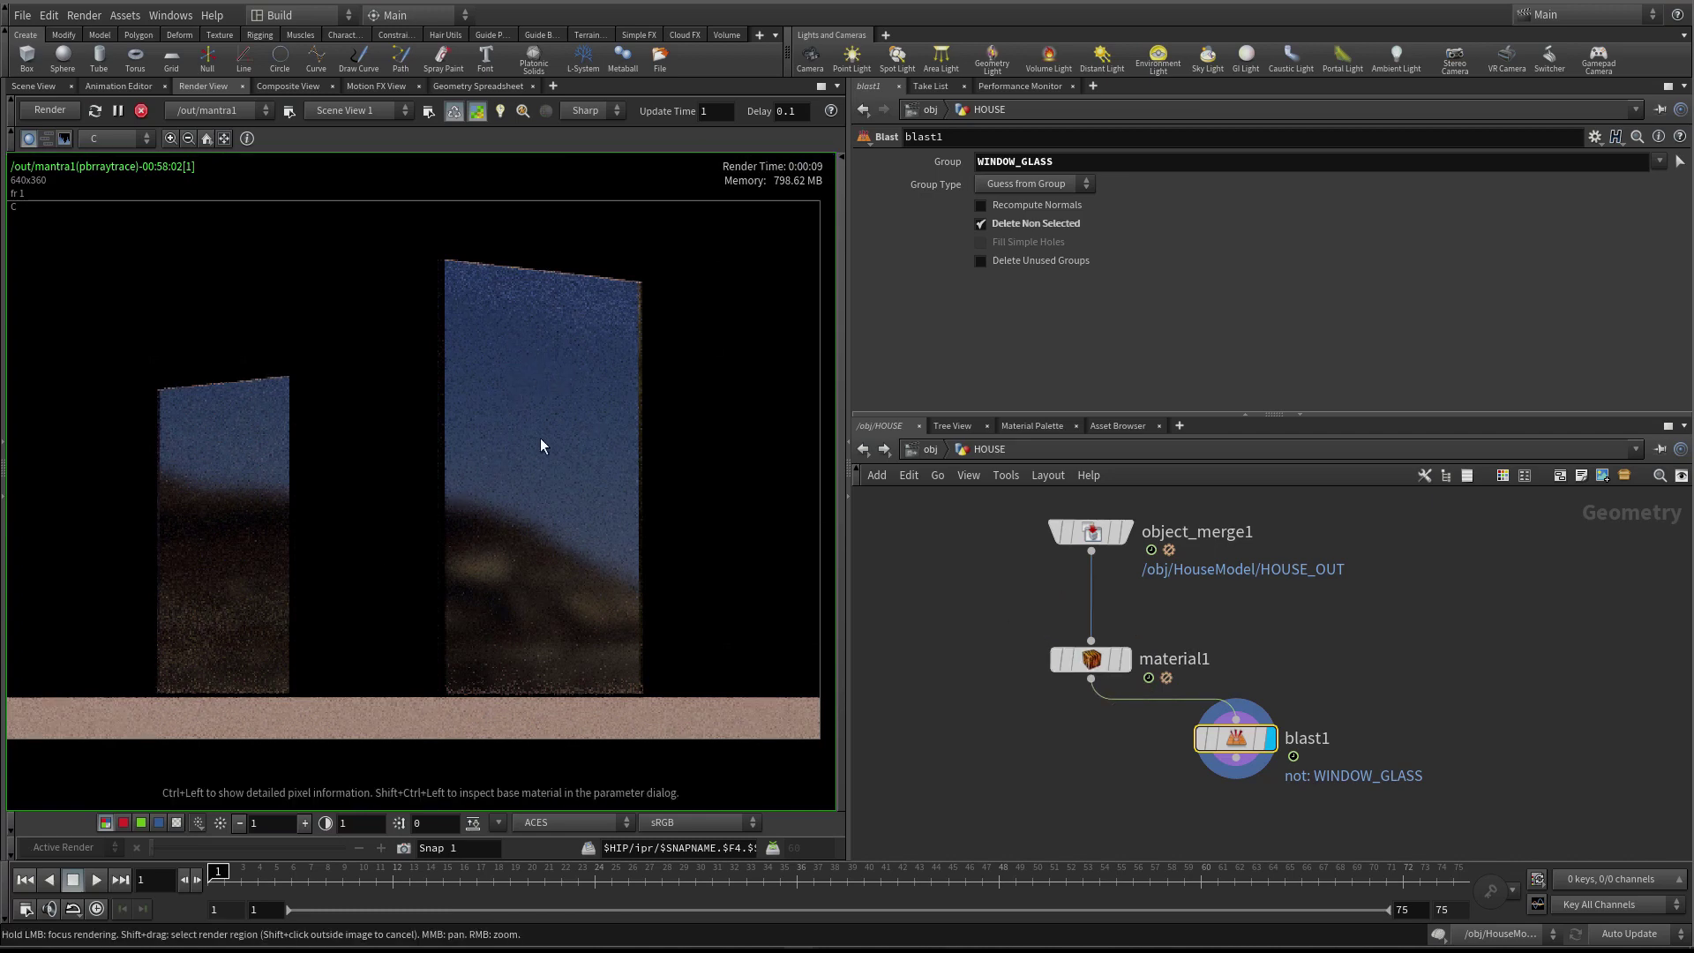
{"action": "left_click", "coordinate": [479, 112]}
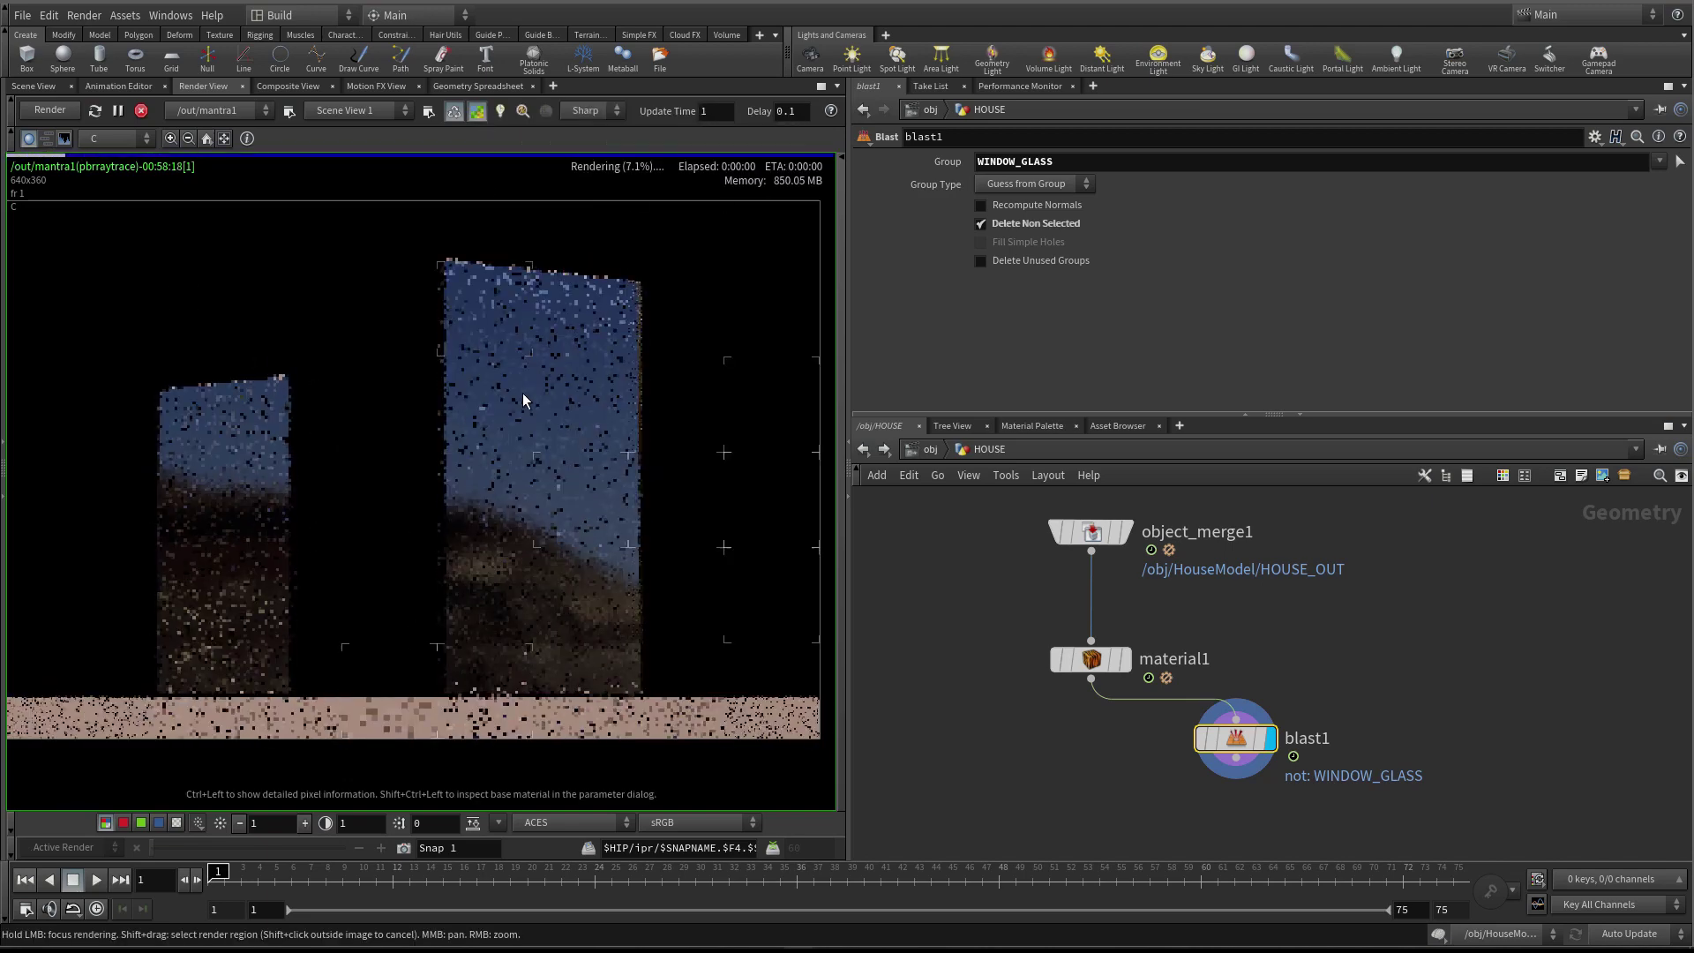
Inspect the isolated window glass in the Scene View, switching between wireframe and shaded display to check the fracture pieces
{"action": "left_click", "coordinate": [34, 86]}
{"action": "mouse_move", "coordinate": [533, 402]}
{"action": "left_mouse_down"}
{"action": "mouse_move", "coordinate": [534, 435]}
{"action": "mouse_move", "coordinate": [606, 418]}
{"action": "mouse_move", "coordinate": [538, 420]}
{"action": "left_mouse_up"}
{"action": "key", "text": "w"}
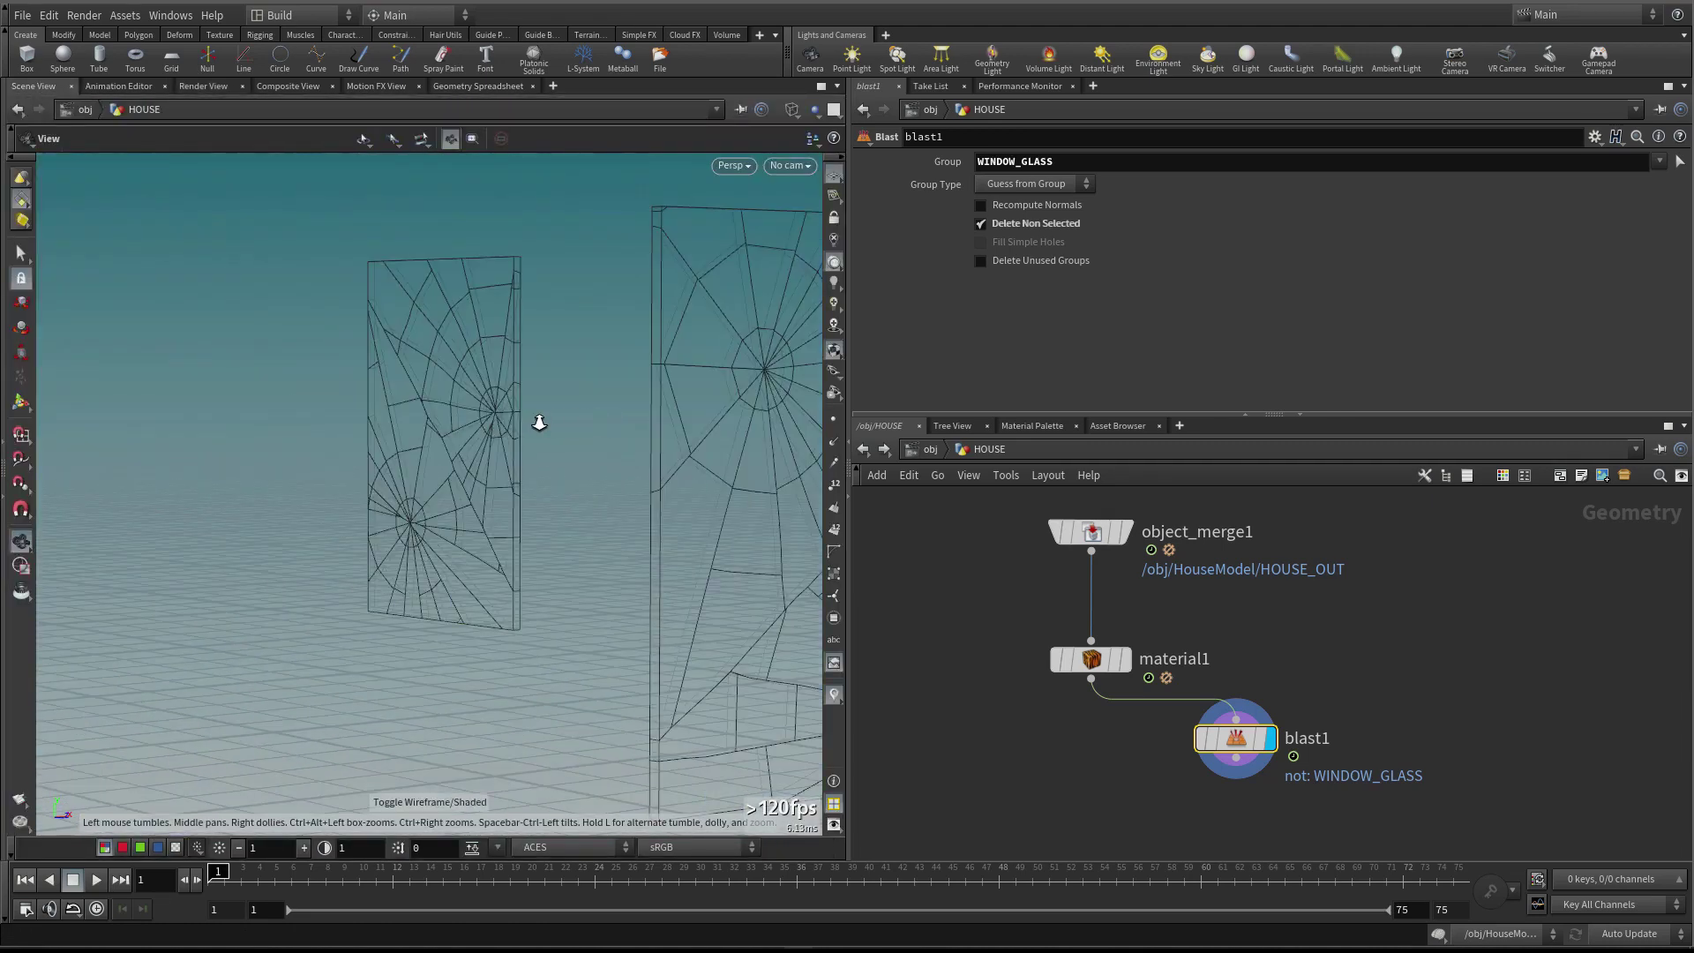
{"action": "key", "text": "w"}
{"action": "mouse_move", "coordinate": [658, 405]}
{"action": "left_mouse_down"}
{"action": "mouse_move", "coordinate": [586, 415]}
{"action": "mouse_move", "coordinate": [688, 379]}
{"action": "left_mouse_up"}
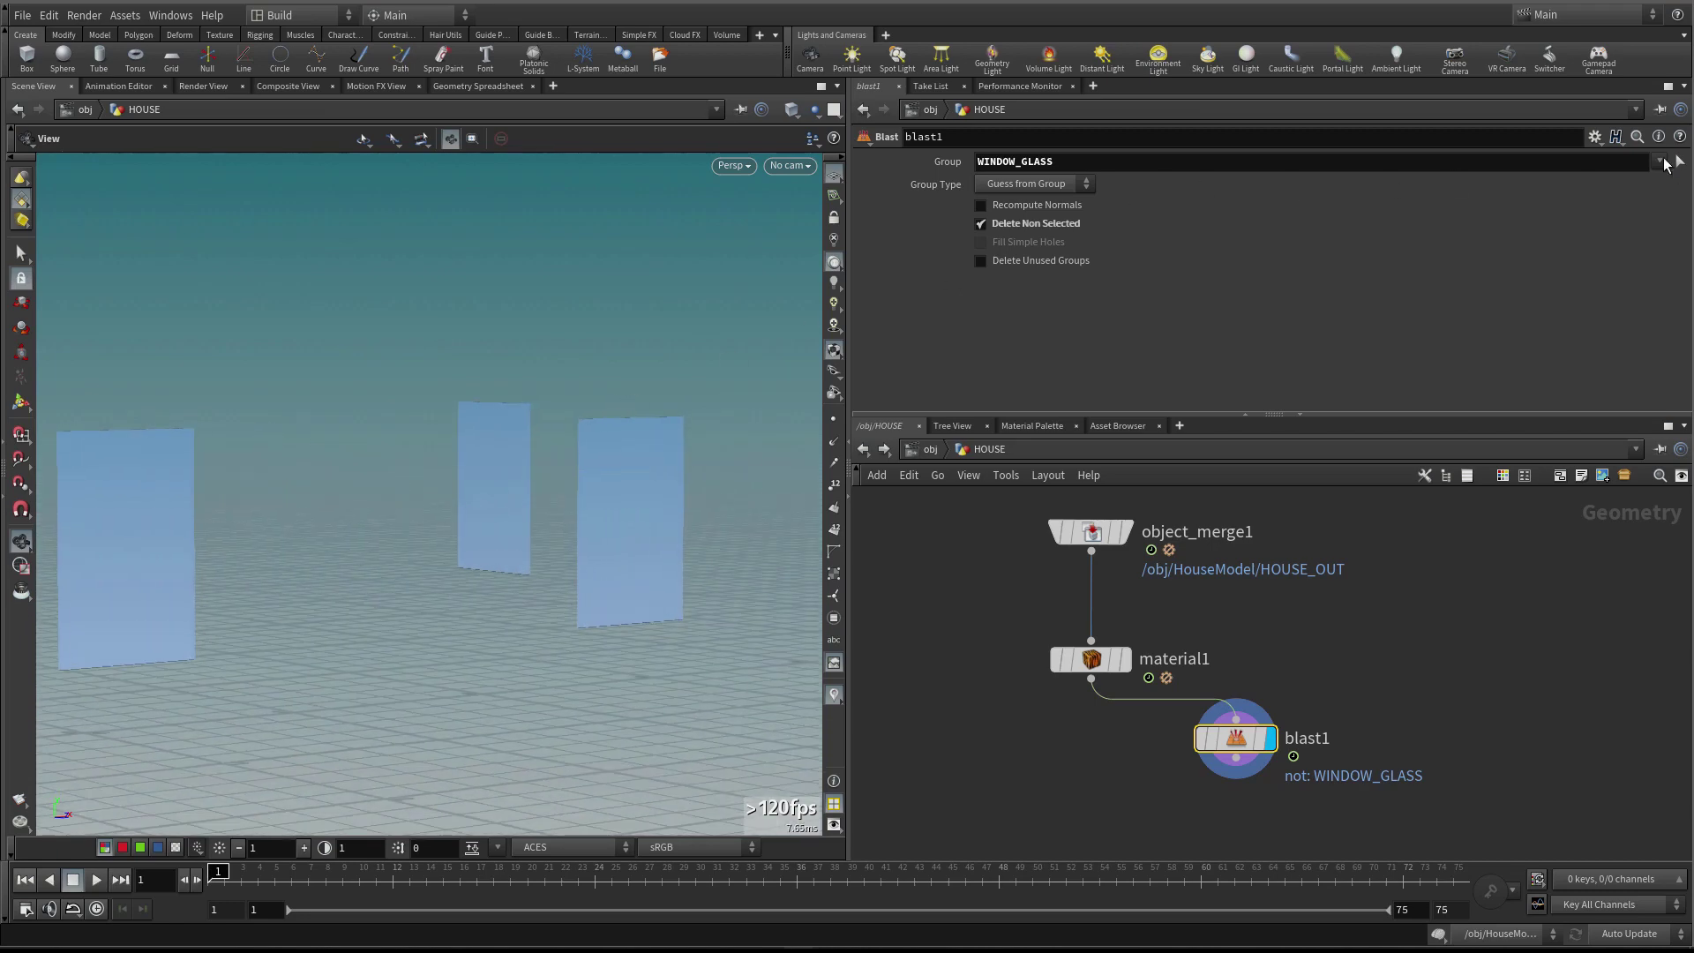
{"action": "left_click", "coordinate": [1660, 162]}
{"action": "left_click", "coordinate": [1660, 162]}
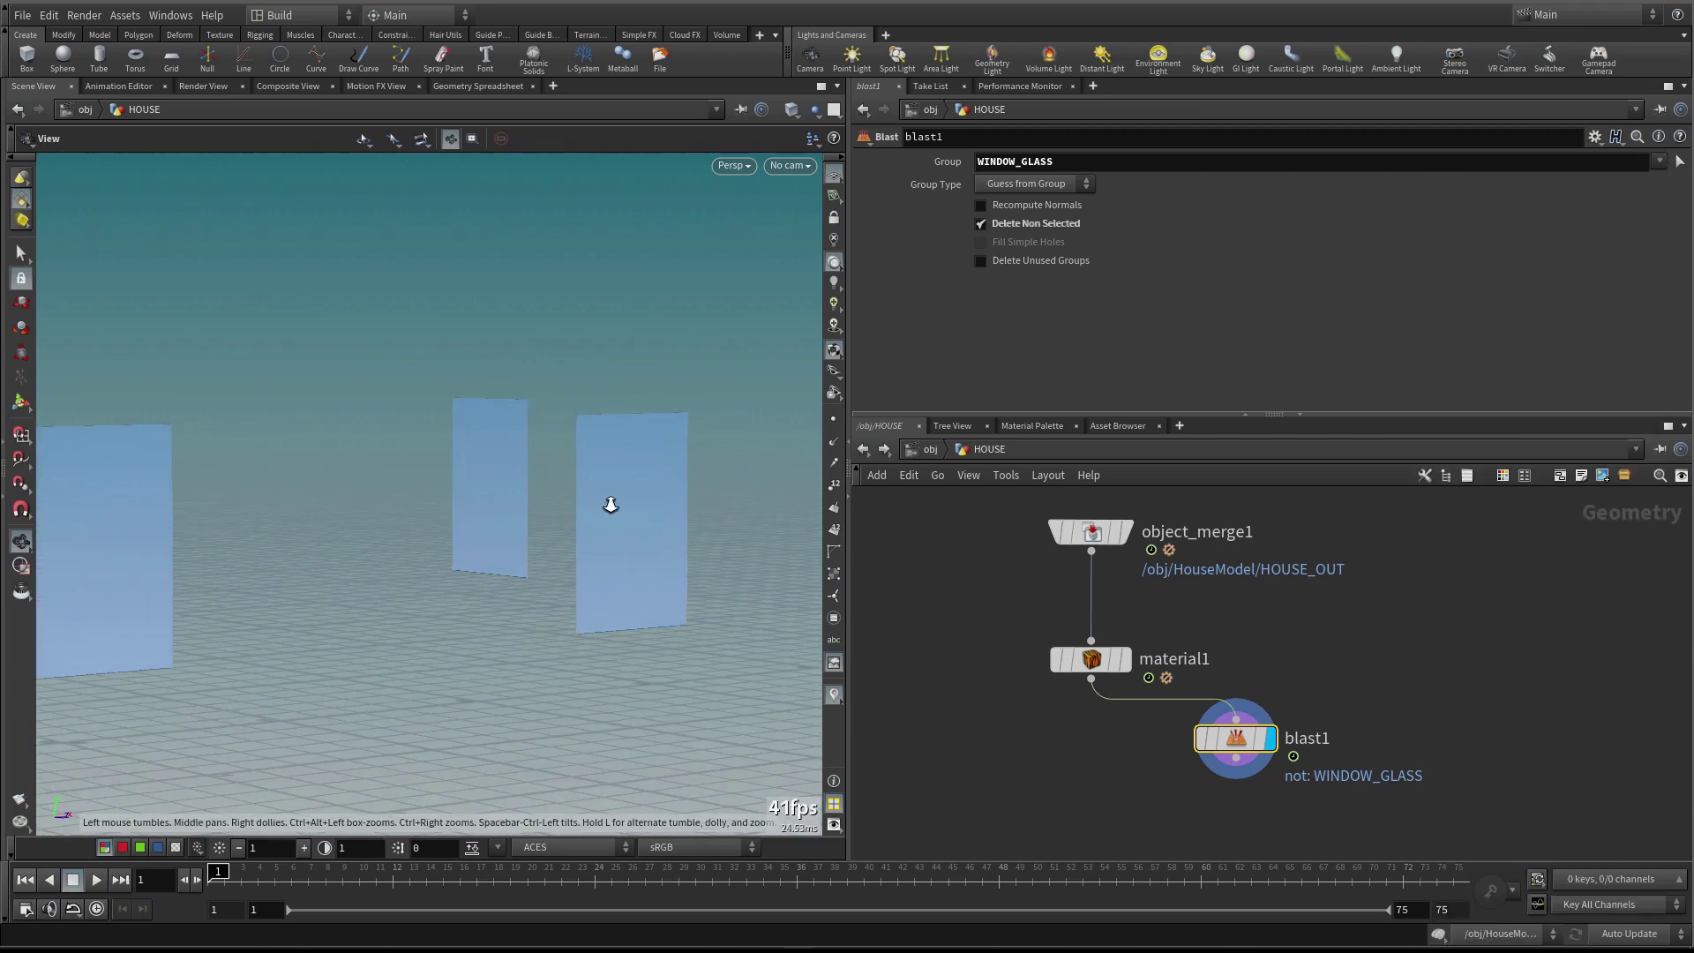
{"action": "scroll", "coordinate": [617, 459], "scroll_direction": "up", "scroll_amount": 3}
{"action": "key", "text": "w"}
{"action": "key", "text": "w"}
Display material1 to compare the complete window with the isolated glass, and return the display to blast1
{"action": "mouse_move", "coordinate": [1092, 662]}
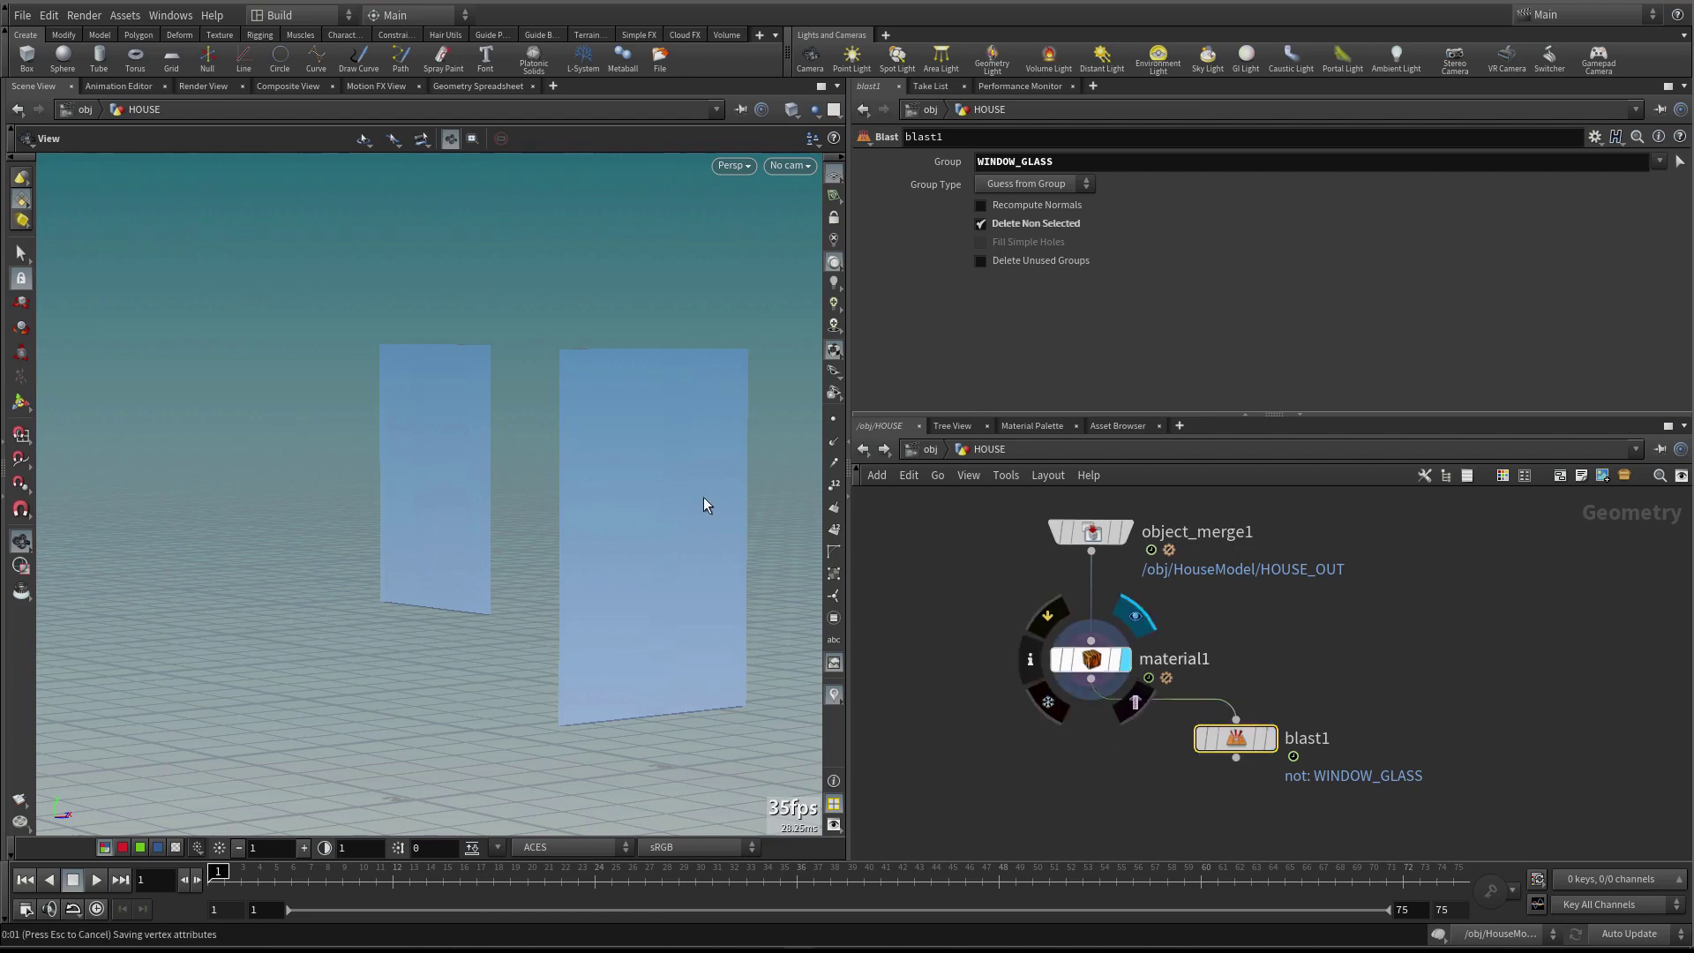
{"action": "left_click", "coordinate": [1122, 659]}
{"action": "left_click", "coordinate": [1092, 659]}
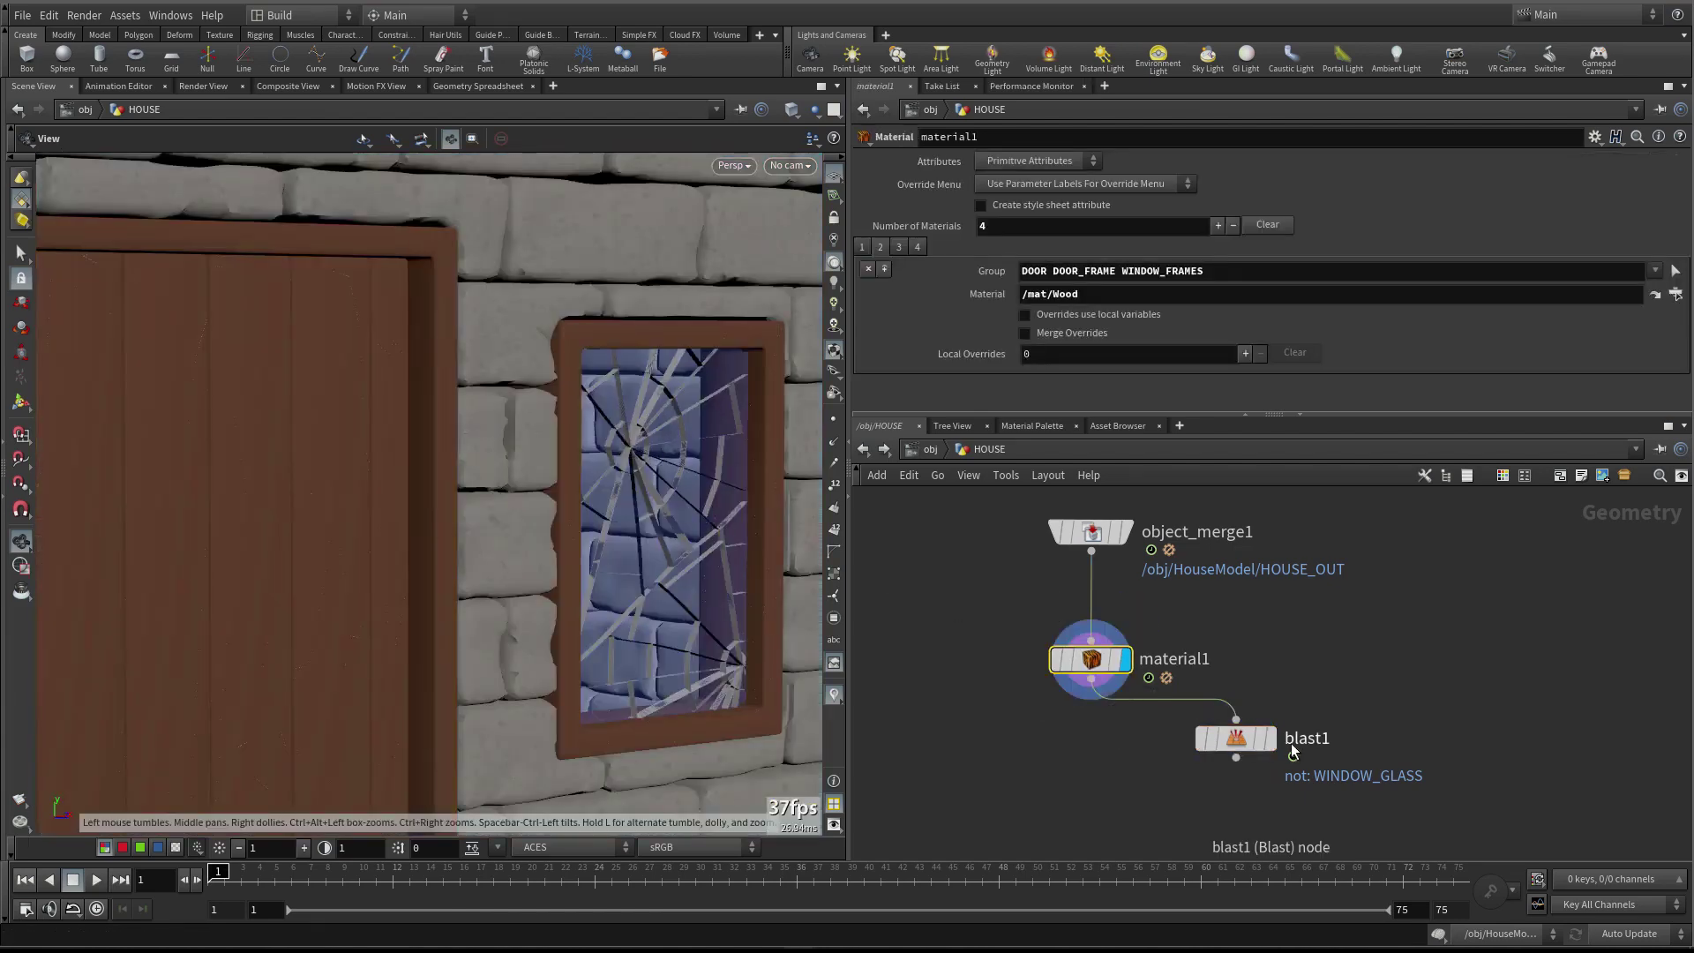
{"action": "left_click", "coordinate": [1267, 738]}
{"action": "left_click", "coordinate": [1235, 738]}
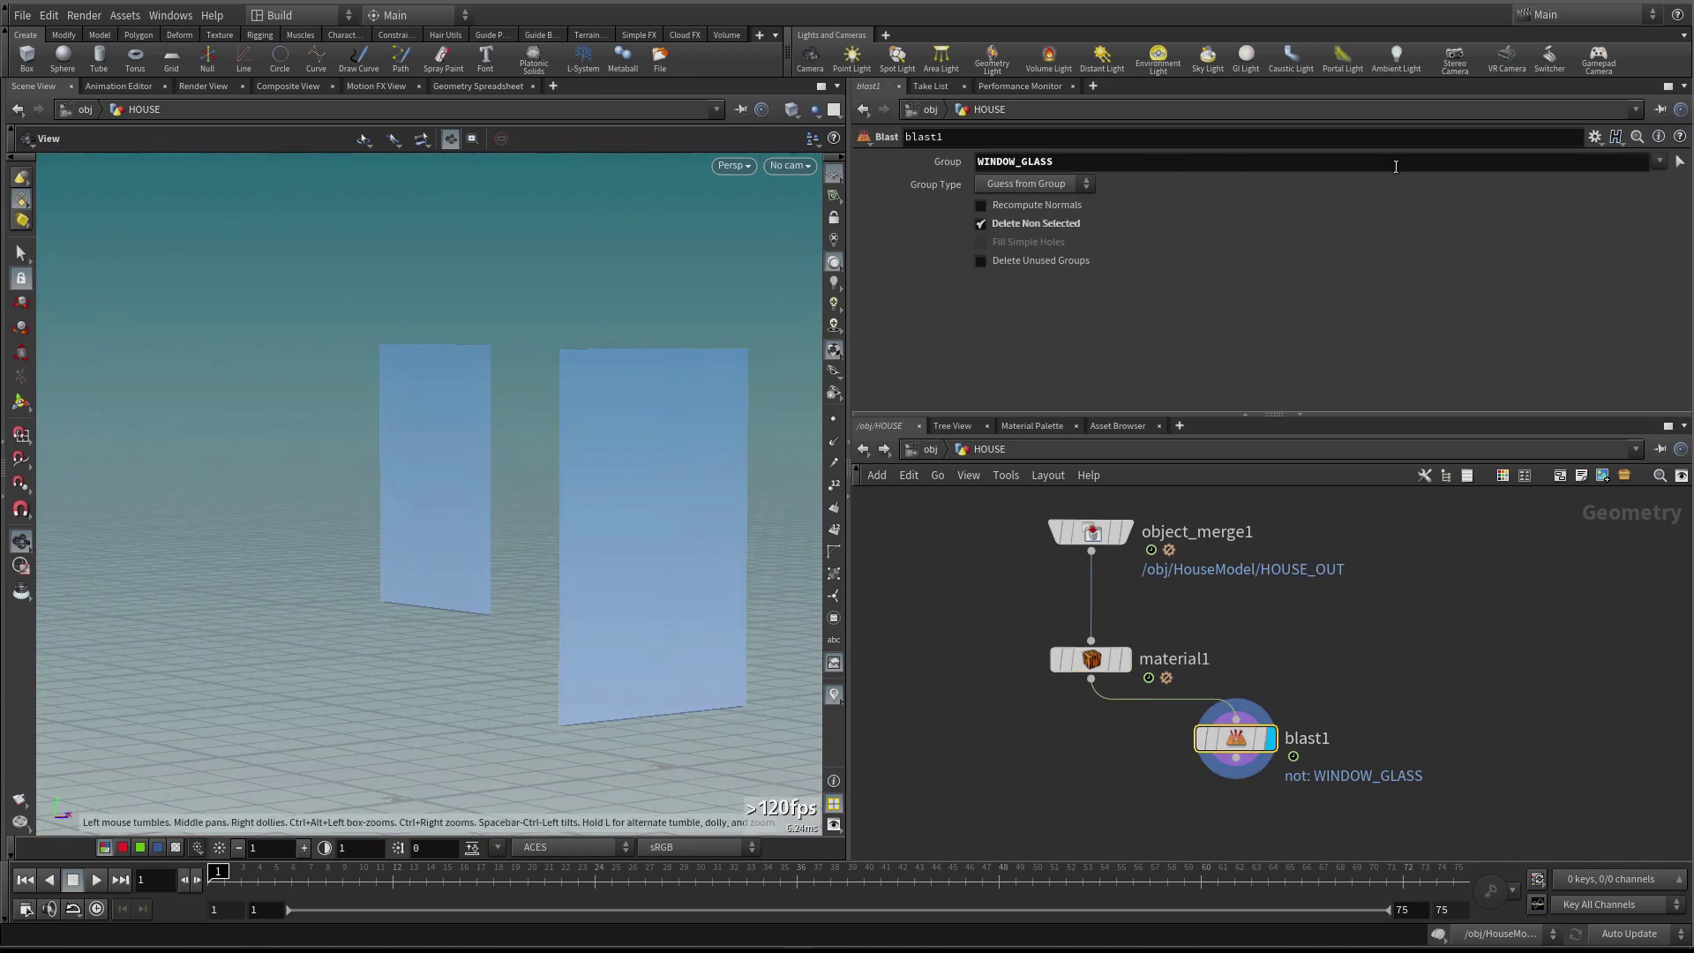
Try extending blast1's group to WINDOW_GLASS *Glass* to include the inner fracture faces
{"action": "left_click", "coordinate": [1659, 162]}
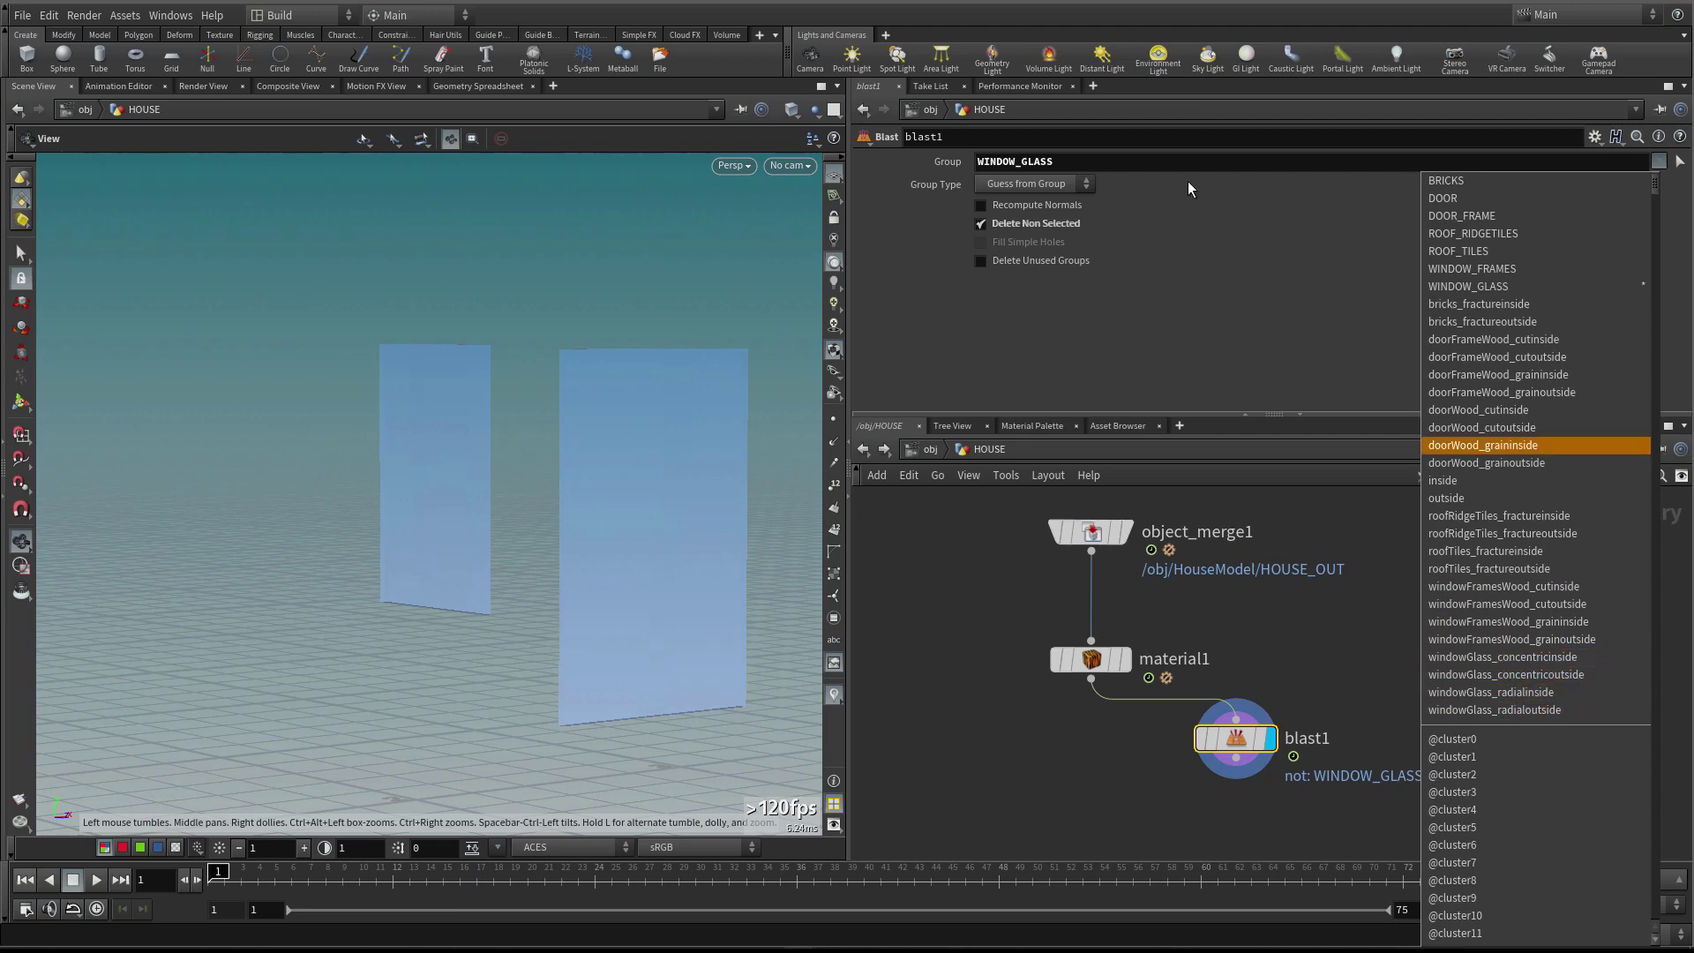
{"action": "left_click", "coordinate": [1219, 160]}
{"action": "left_click", "coordinate": [1218, 161]}
{"action": "left_click", "coordinate": [1212, 165]}
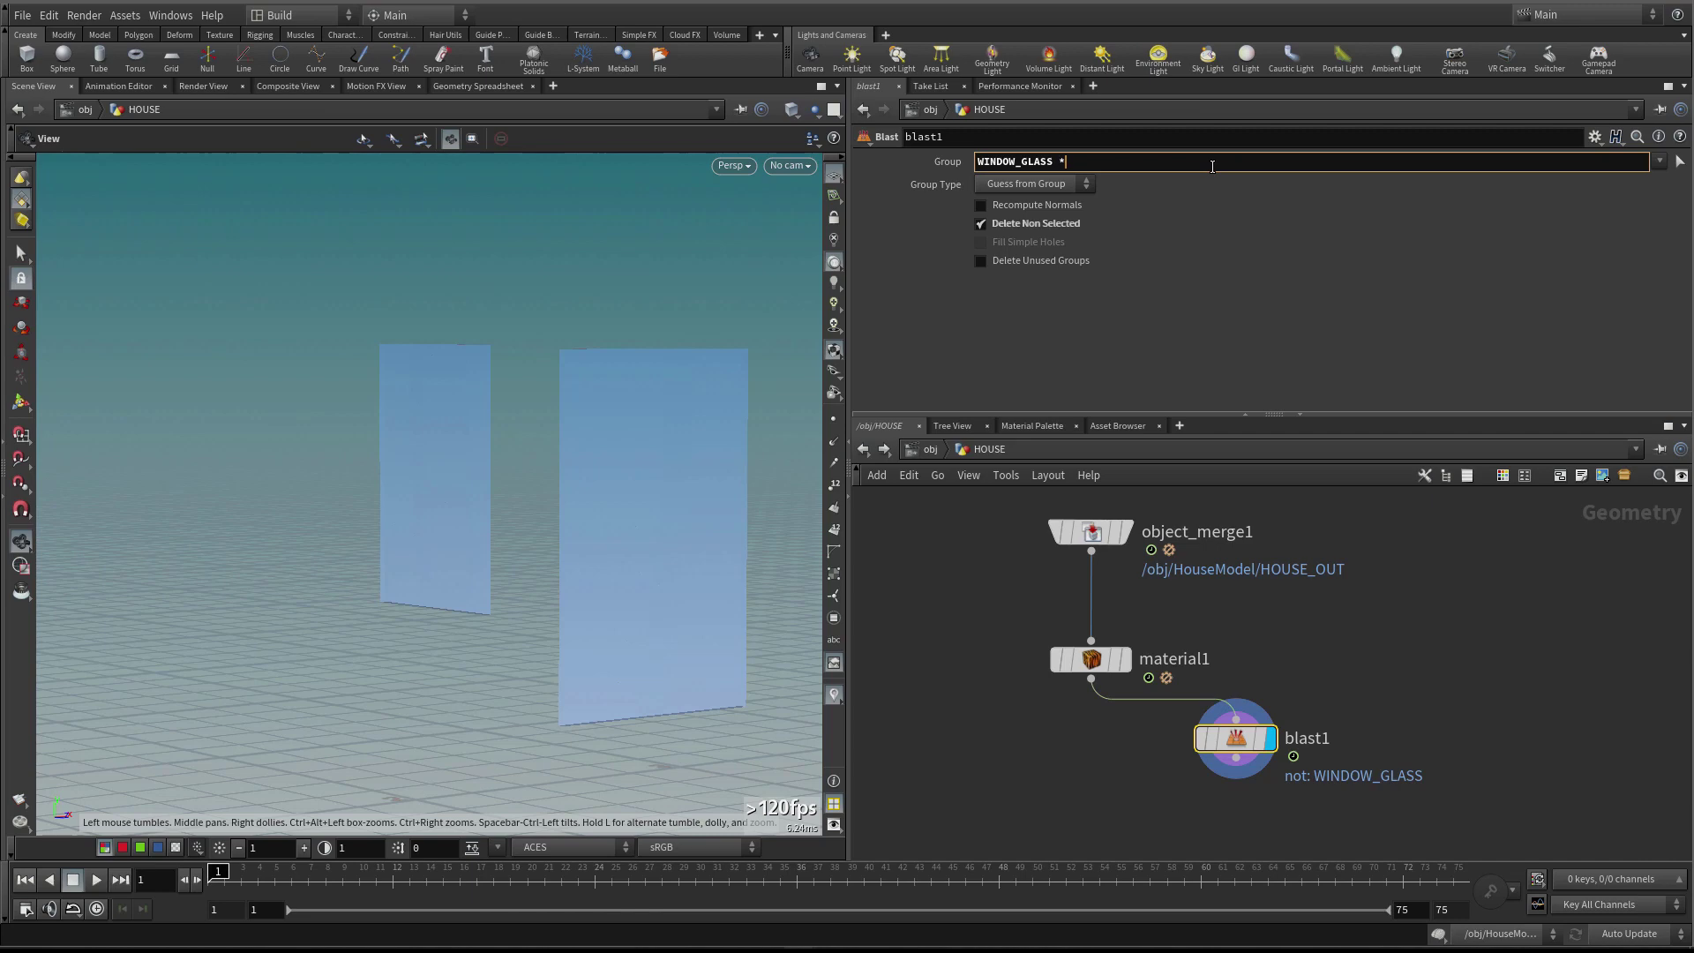
{"action": "key", "text": "Return"}
{"action": "left_click_drag", "start_coordinate": [603, 390], "coordinate": [685, 344]}
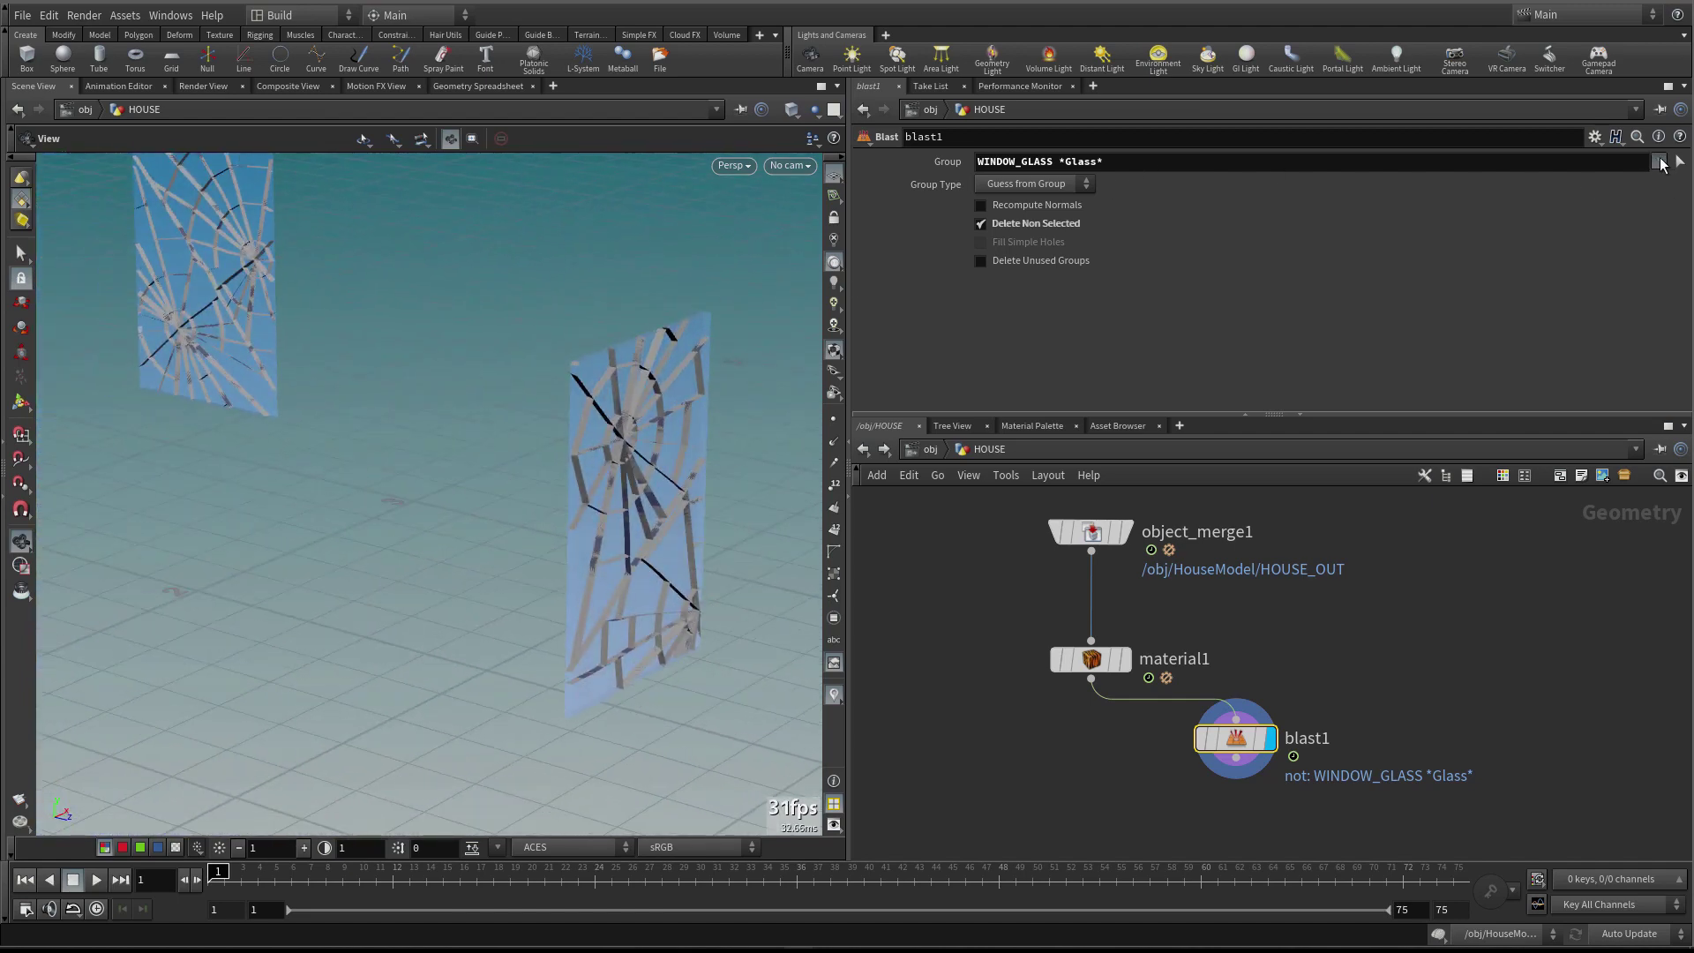
{"action": "left_click", "coordinate": [1659, 162]}
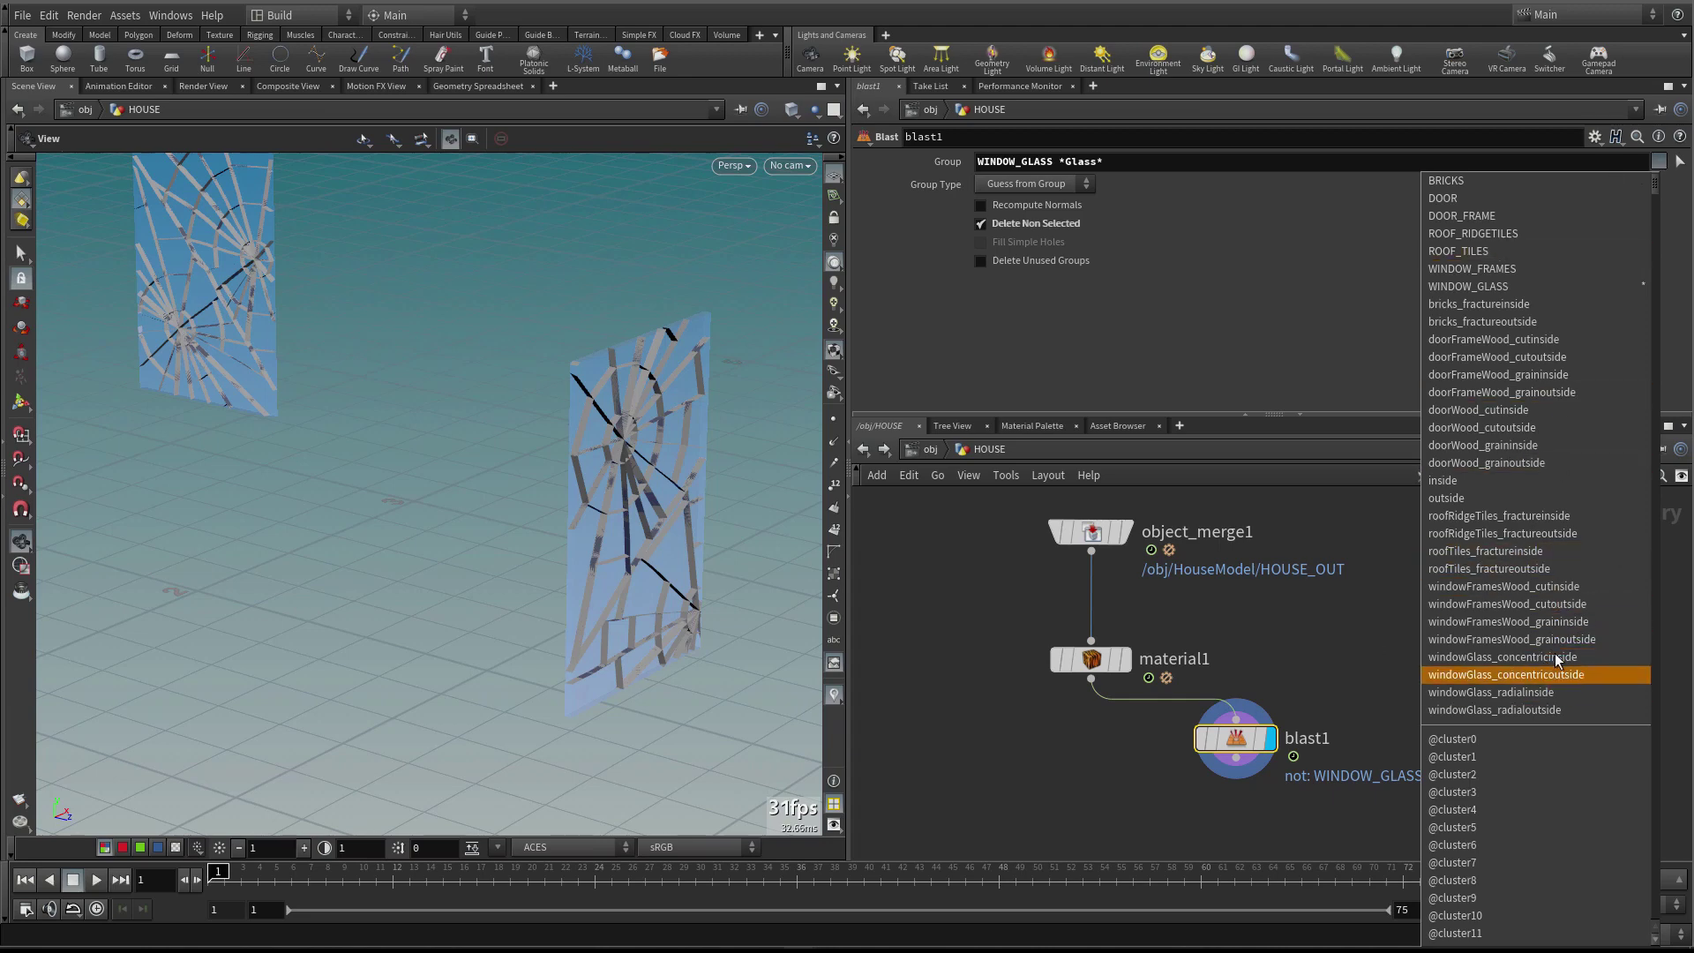
{"action": "scroll", "coordinate": [1532, 669], "scroll_direction": "down", "scroll_amount": 6}
{"action": "left_click_drag", "start_coordinate": [1659, 203], "coordinate": [1635, 501]}
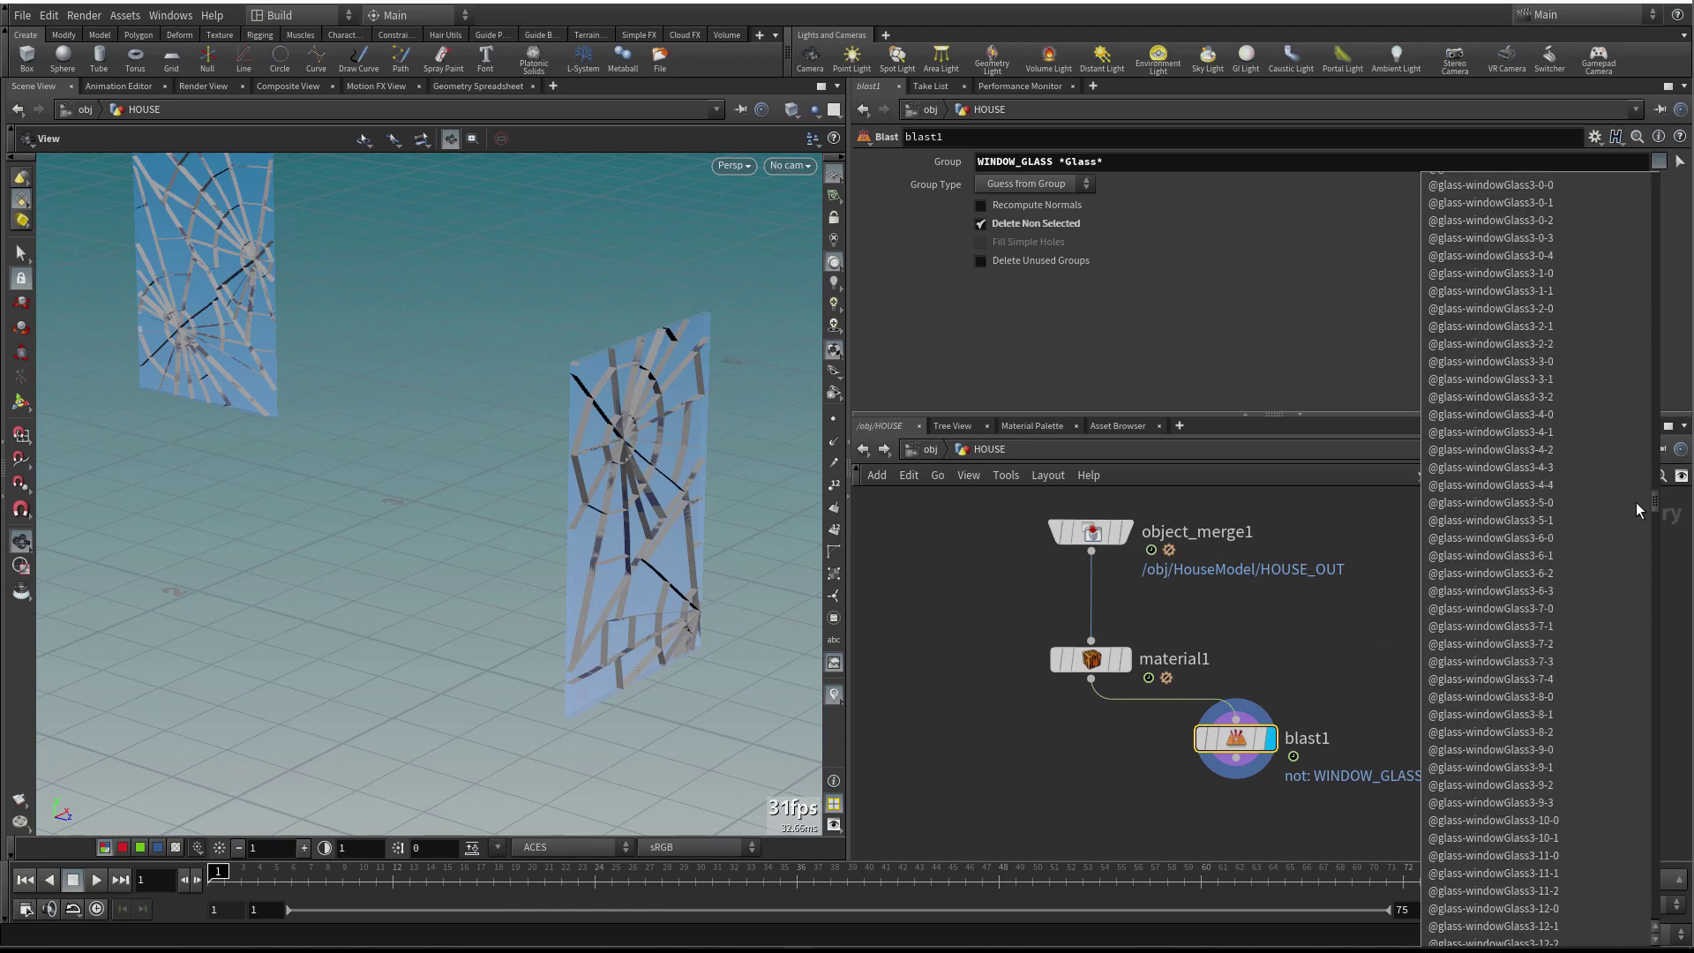
{"action": "left_click", "coordinate": [1472, 467]}
{"action": "left_click_drag", "start_coordinate": [1105, 161], "coordinate": [1249, 173]}
{"action": "key", "text": "BackSpace"}
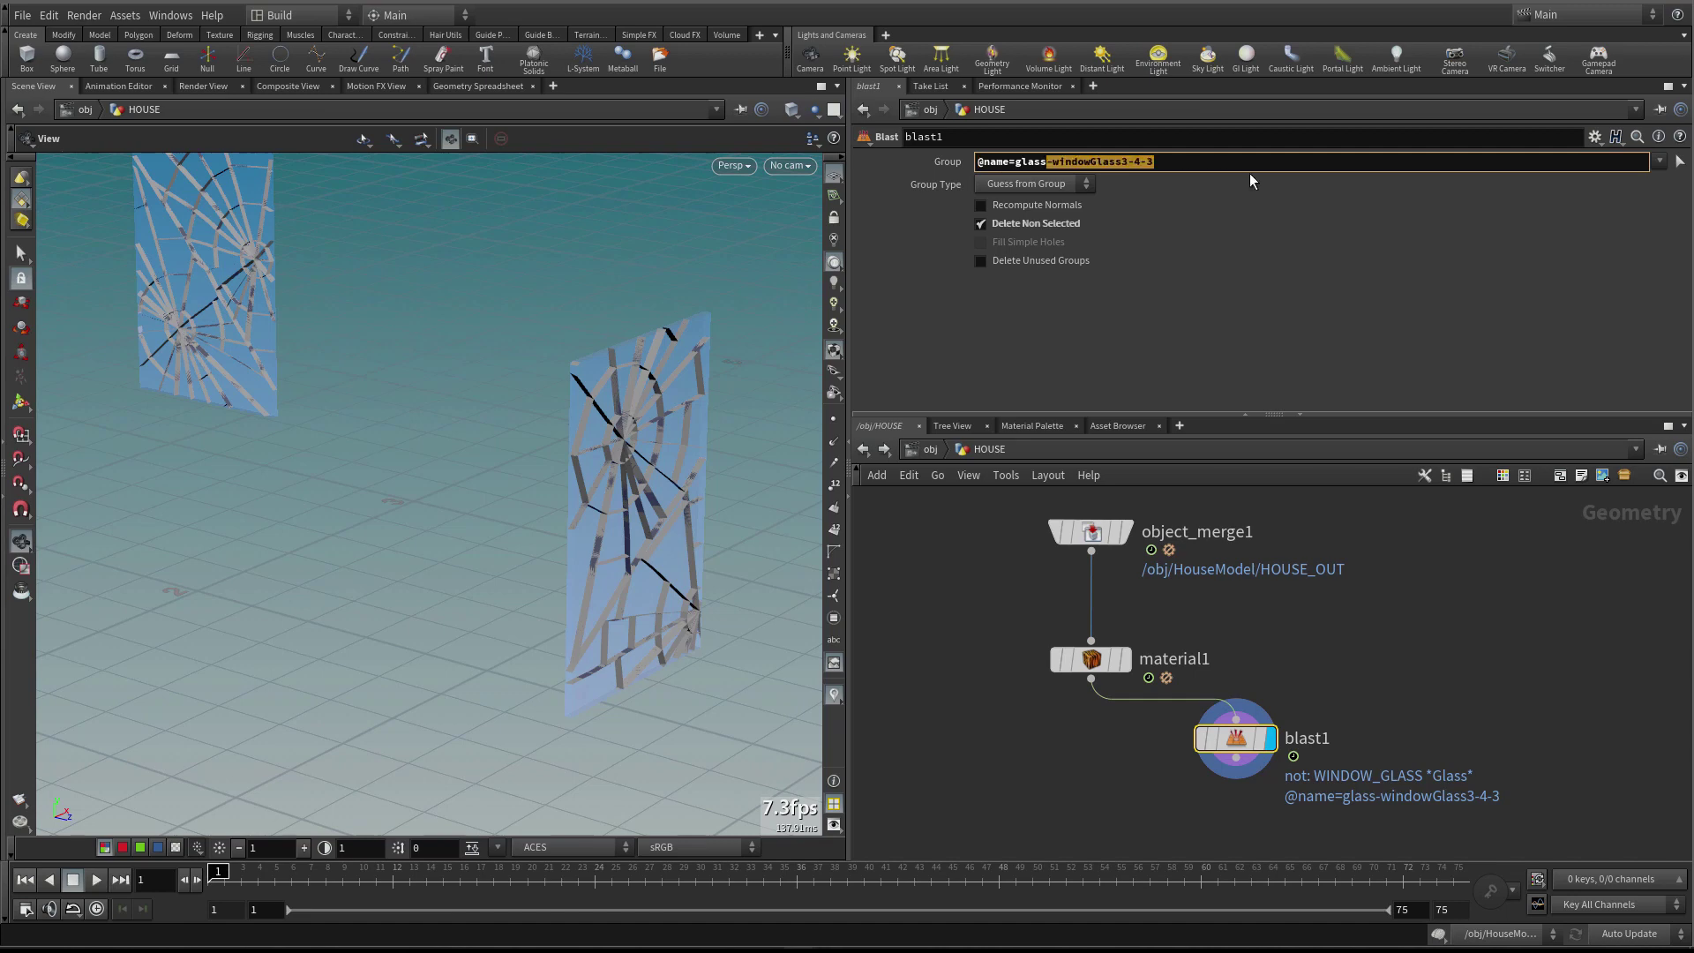
{"action": "type", "text": "*"}
{"action": "key", "text": "Return"}
{"action": "left_click_drag", "start_coordinate": [673, 453], "coordinate": [621, 441]}
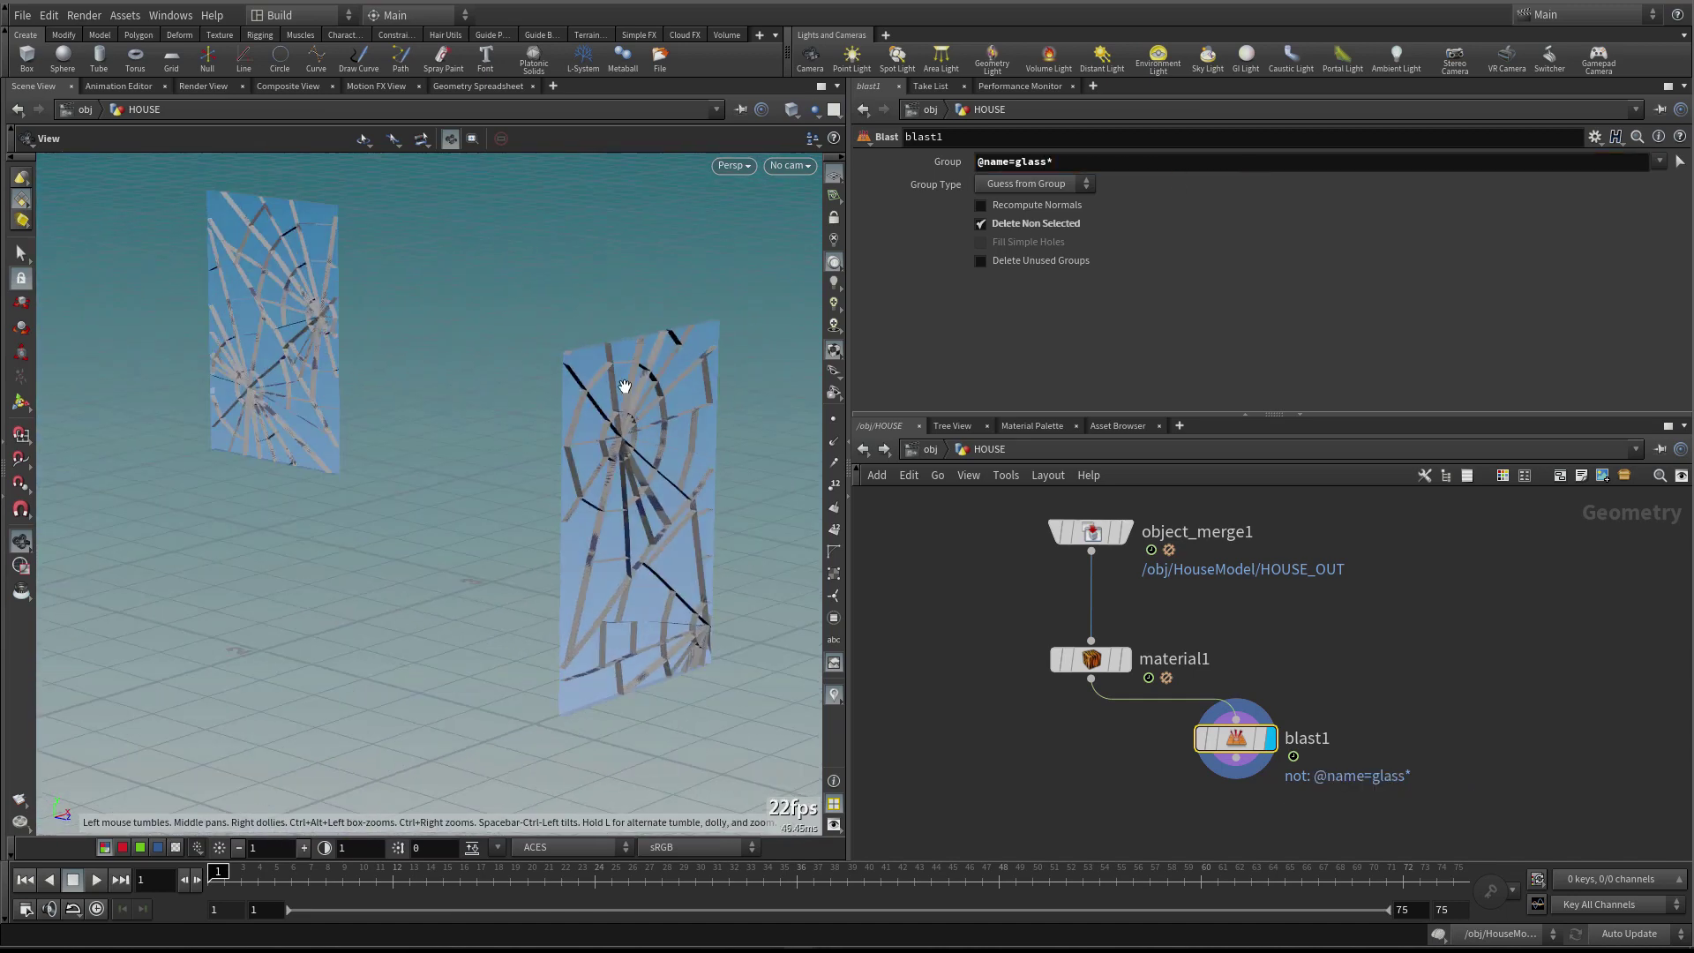
Feed blast1 directly from object_merge1 to check the glass without materials, and reconnect it to material1
{"action": "left_click", "coordinate": [1092, 552]}
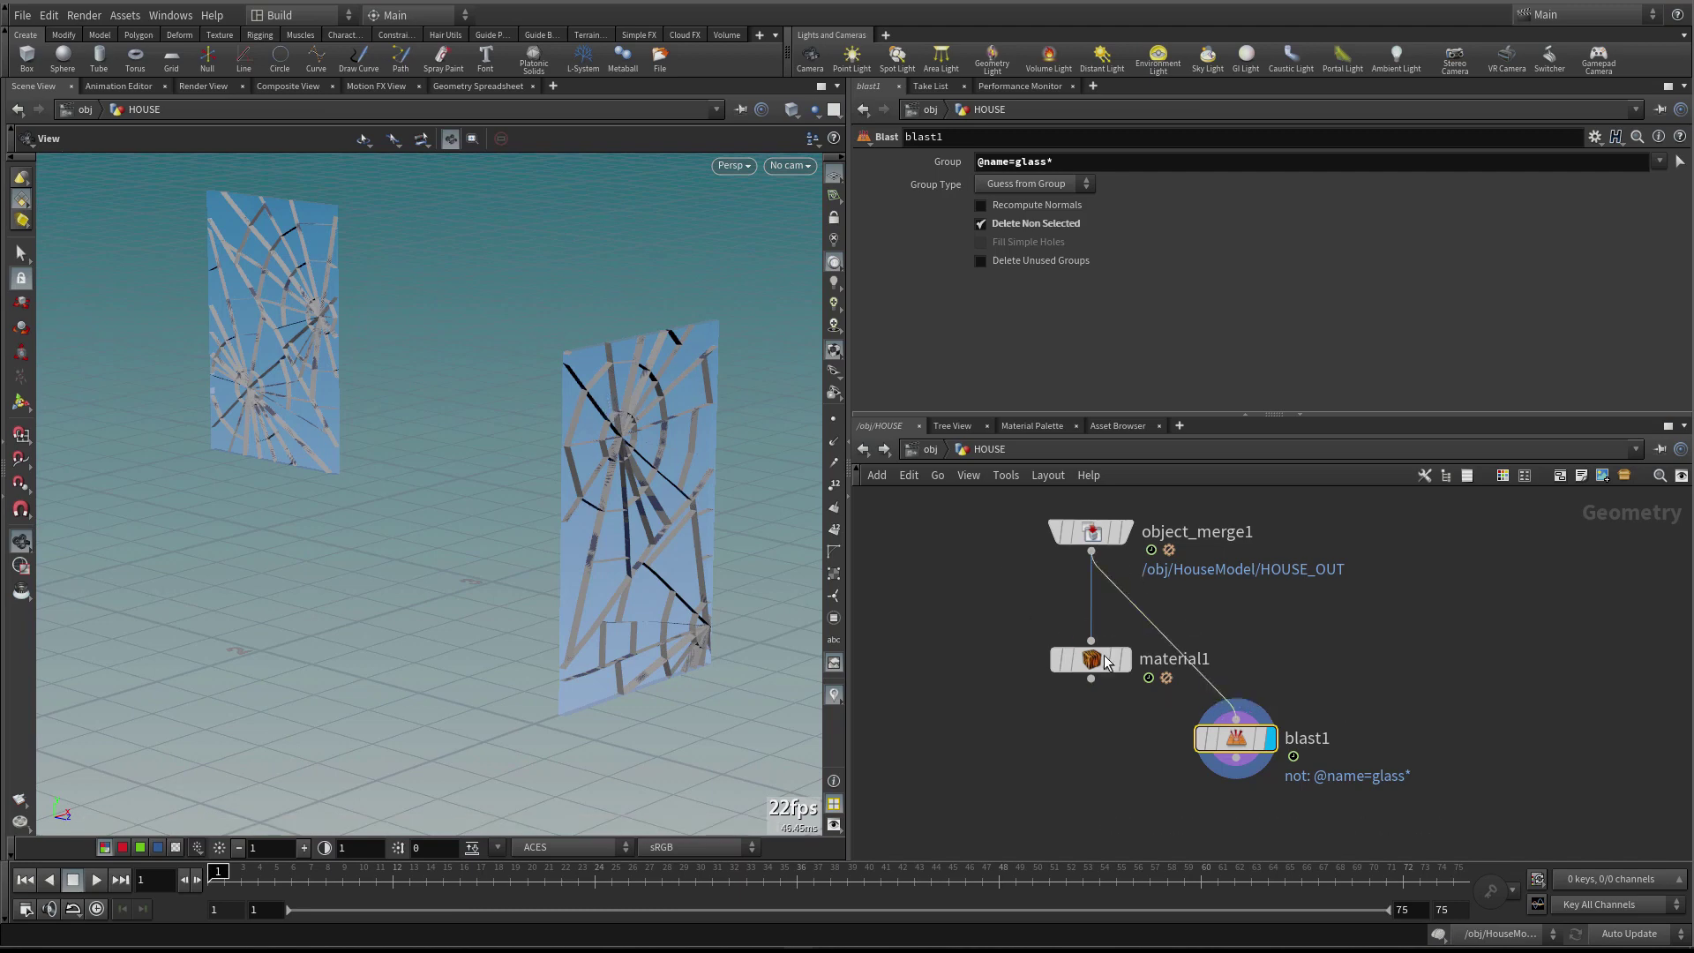
{"action": "left_click", "coordinate": [1235, 717]}
{"action": "left_click_drag", "start_coordinate": [612, 473], "coordinate": [643, 473]}
{"action": "key", "text": "w"}
{"action": "key", "text": "w"}
{"action": "left_click", "coordinate": [1091, 679]}
{"action": "left_click", "coordinate": [1235, 717]}
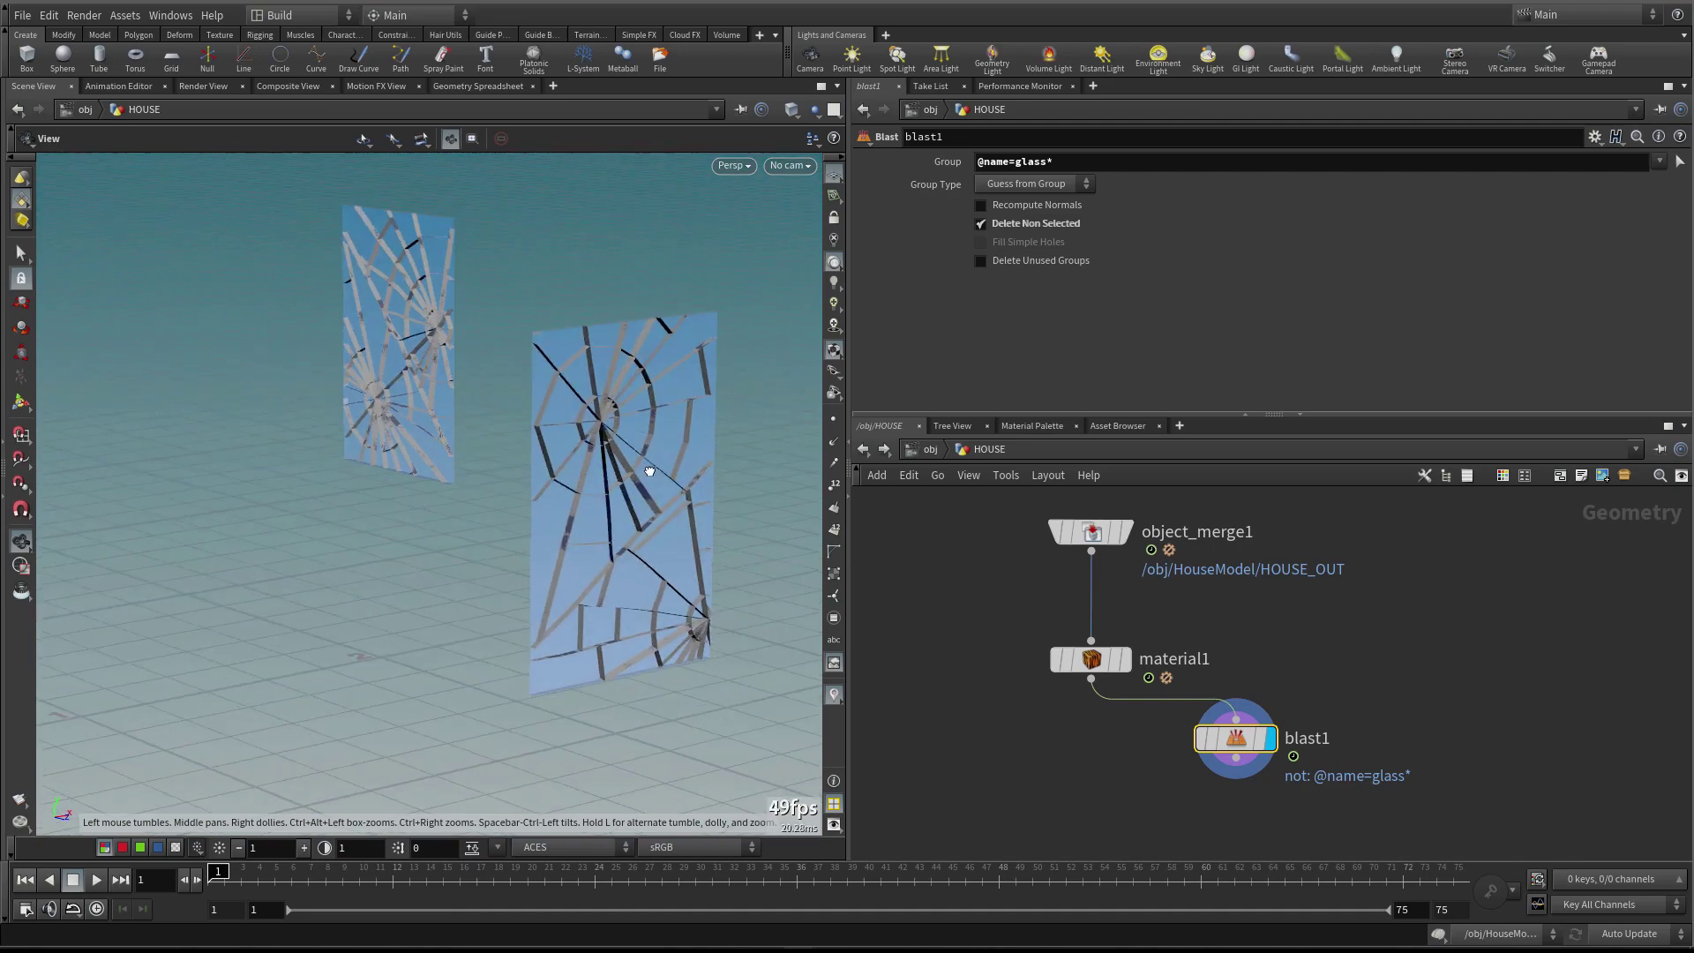
Frame both fractured panes in the Scene View and test-render them from different viewpoints in the Render View
{"action": "scroll", "coordinate": [650, 461], "scroll_direction": "up", "scroll_amount": 5}
{"action": "scroll", "coordinate": [612, 473], "scroll_direction": "down", "scroll_amount": 8}
{"action": "mouse_move", "coordinate": [608, 469]}
{"action": "middle_mouse_down"}
{"action": "mouse_move", "coordinate": [518, 438]}
{"action": "mouse_move", "coordinate": [616, 458]}
{"action": "middle_mouse_up"}
{"action": "scroll", "coordinate": [616, 460], "scroll_direction": "up", "scroll_amount": 4}
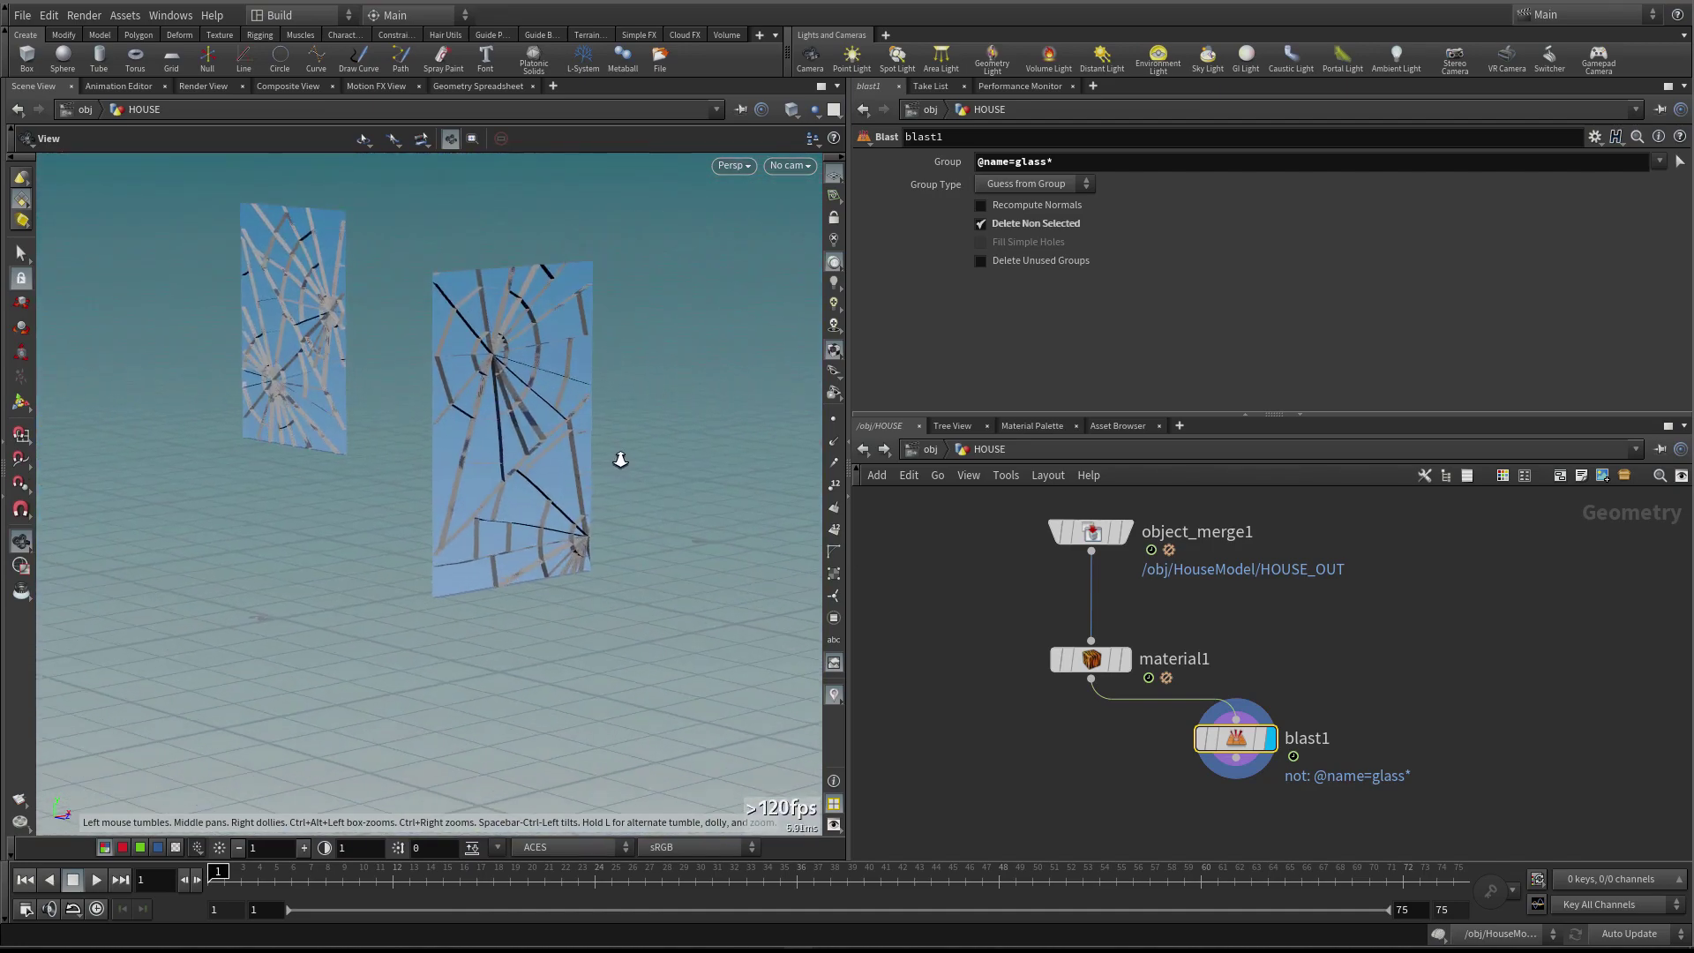
{"action": "scroll", "coordinate": [623, 458], "scroll_direction": "down", "scroll_amount": 1}
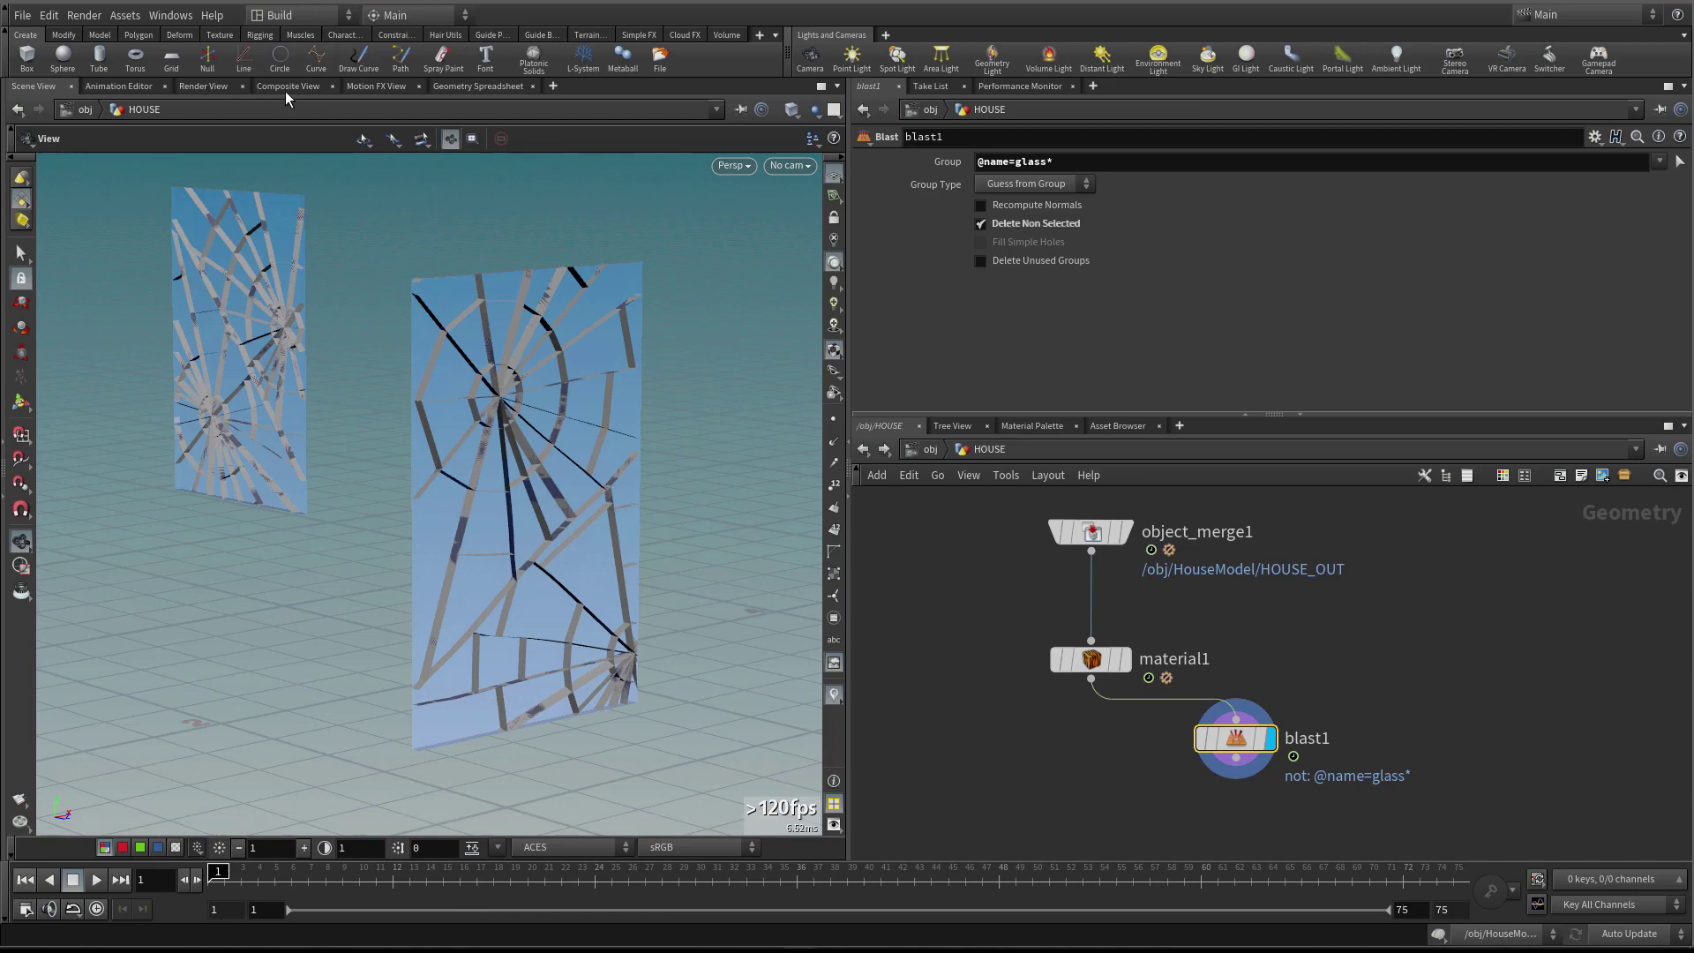
{"action": "left_click", "coordinate": [204, 87]}
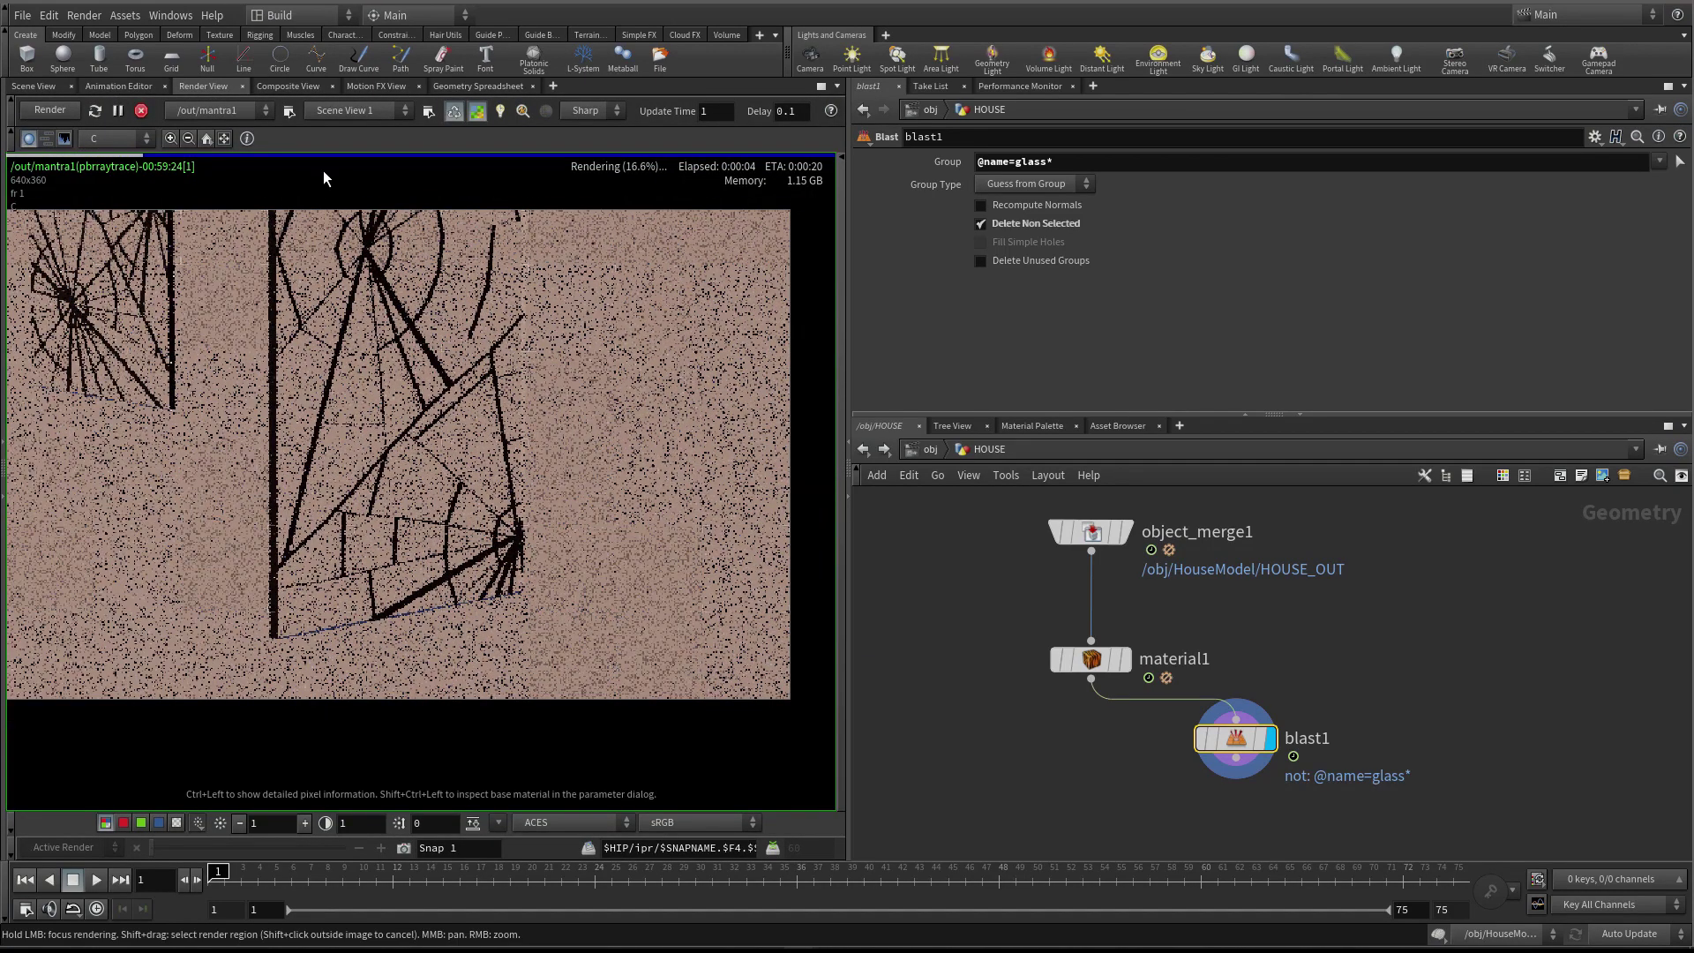
{"action": "left_click", "coordinate": [46, 87]}
{"action": "left_click_drag", "start_coordinate": [696, 352], "coordinate": [661, 367]}
{"action": "left_click", "coordinate": [201, 86]}
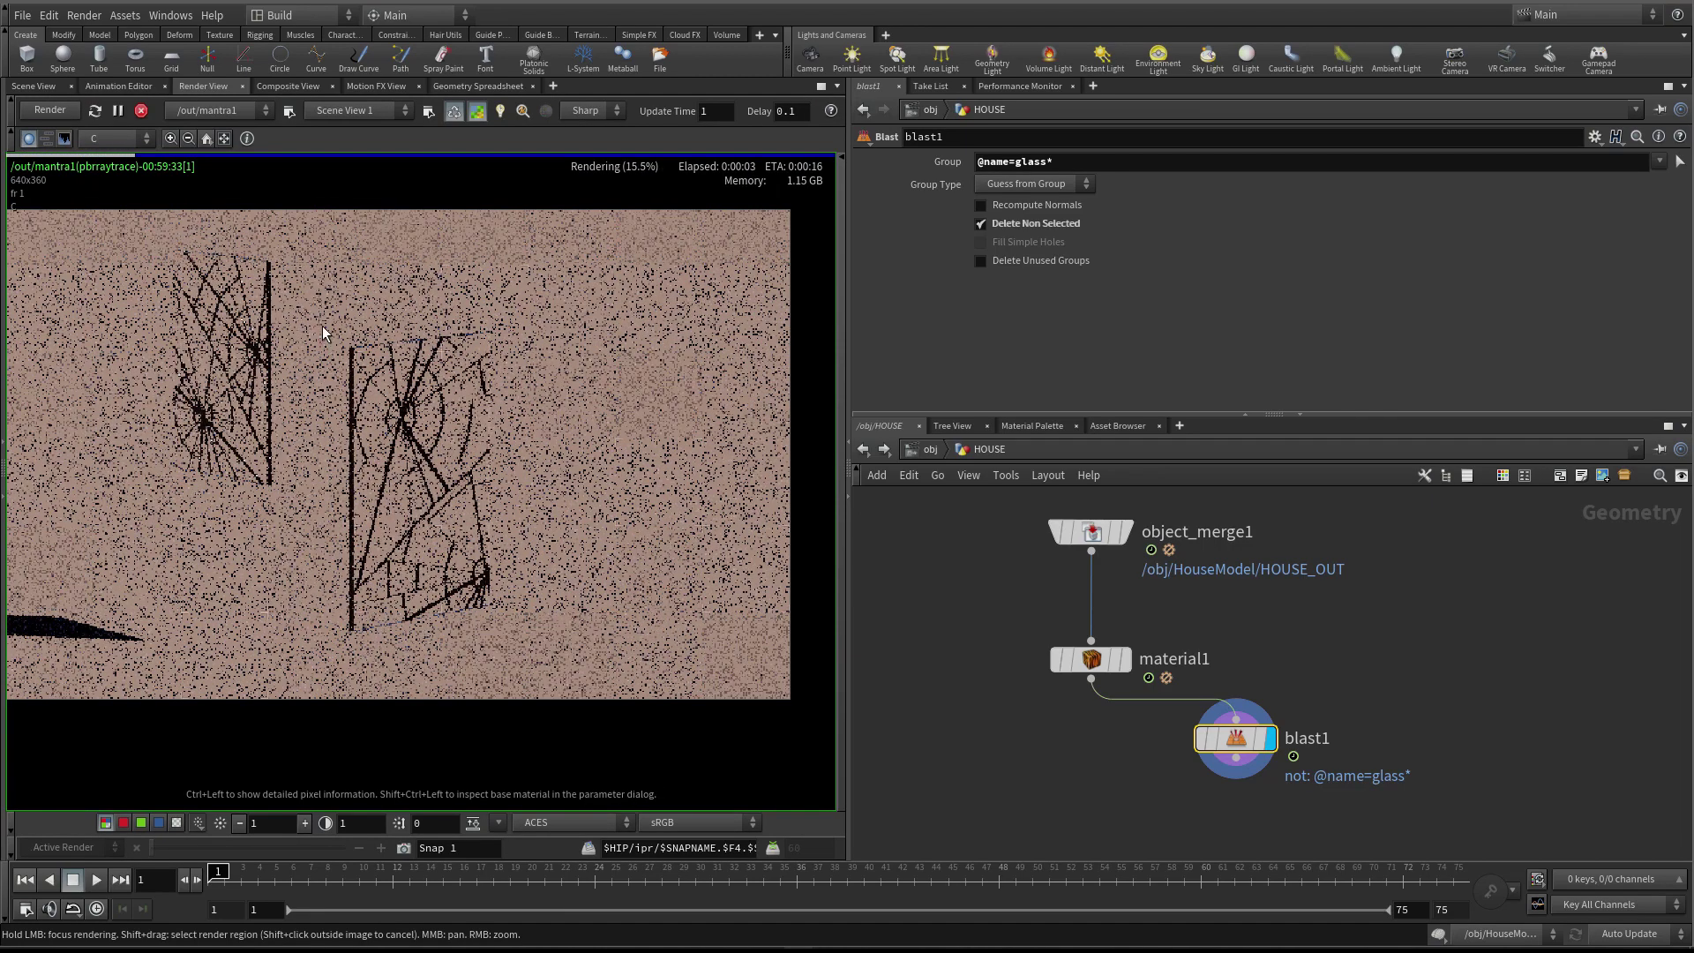
At object level, enable Render Light Geometry on envlight1
{"action": "left_click", "coordinate": [928, 449]}
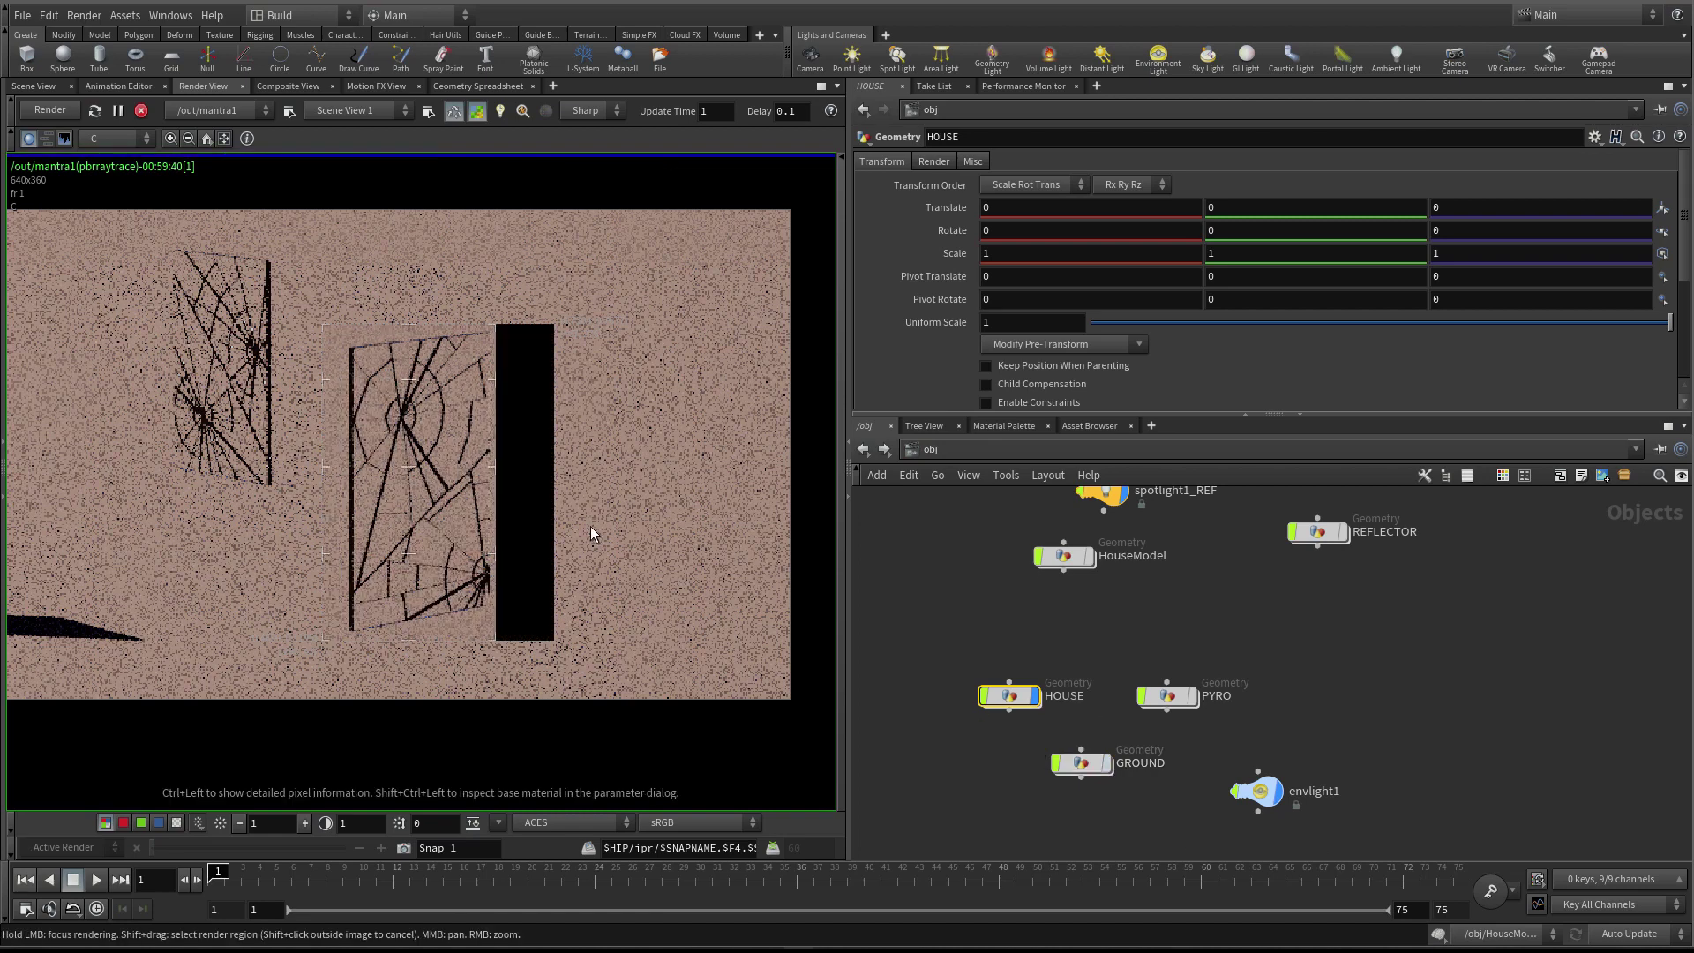
{"action": "left_click", "coordinate": [1258, 789]}
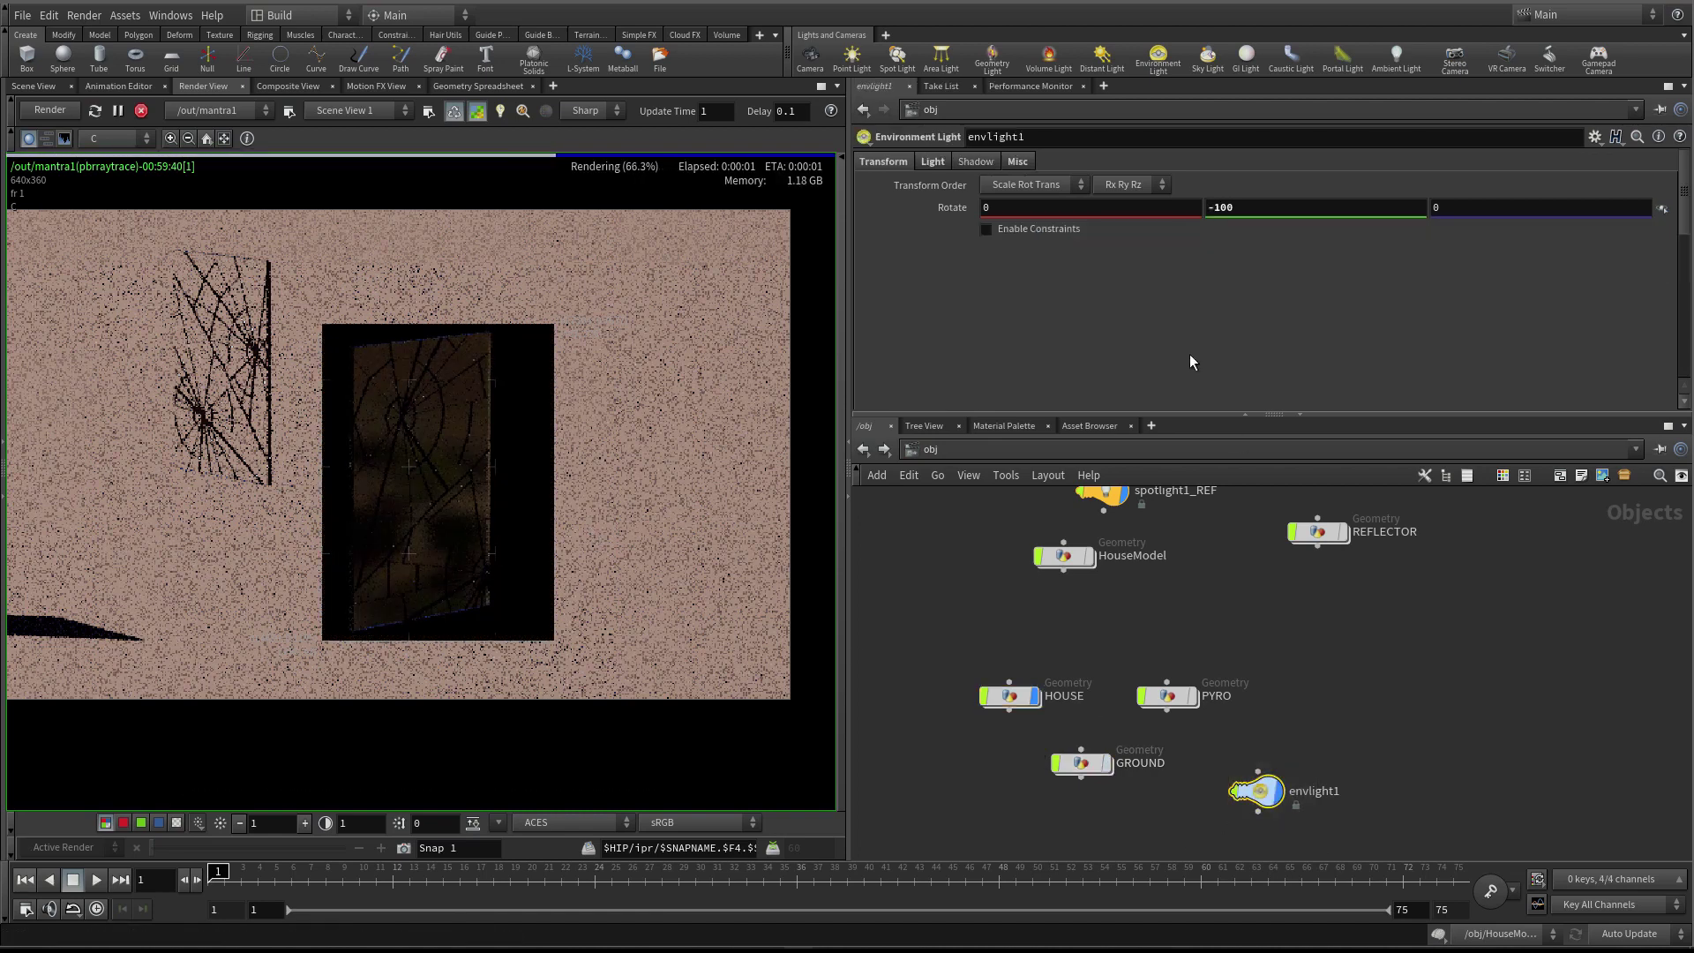
{"action": "left_click", "coordinate": [933, 161]}
{"action": "left_click", "coordinate": [1011, 342]}
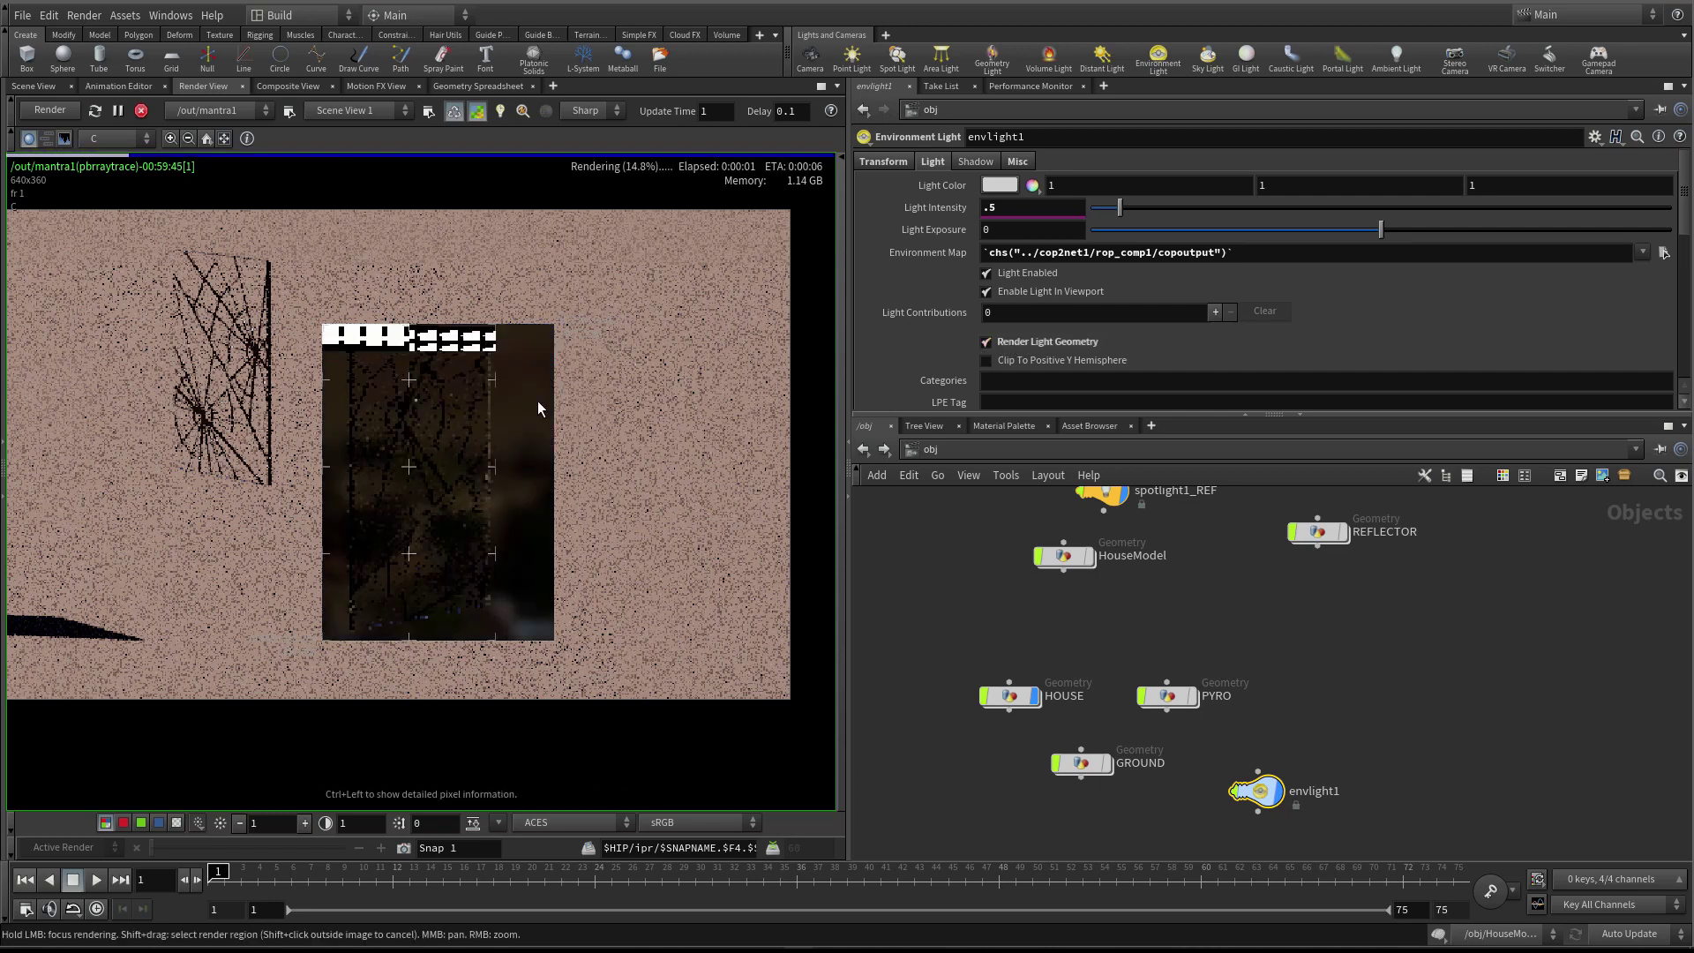
Re-render the fractured glass from a lower angle and examine it against the environment background
{"action": "left_click", "coordinate": [34, 86]}
{"action": "left_click_drag", "start_coordinate": [484, 378], "coordinate": [525, 339]}
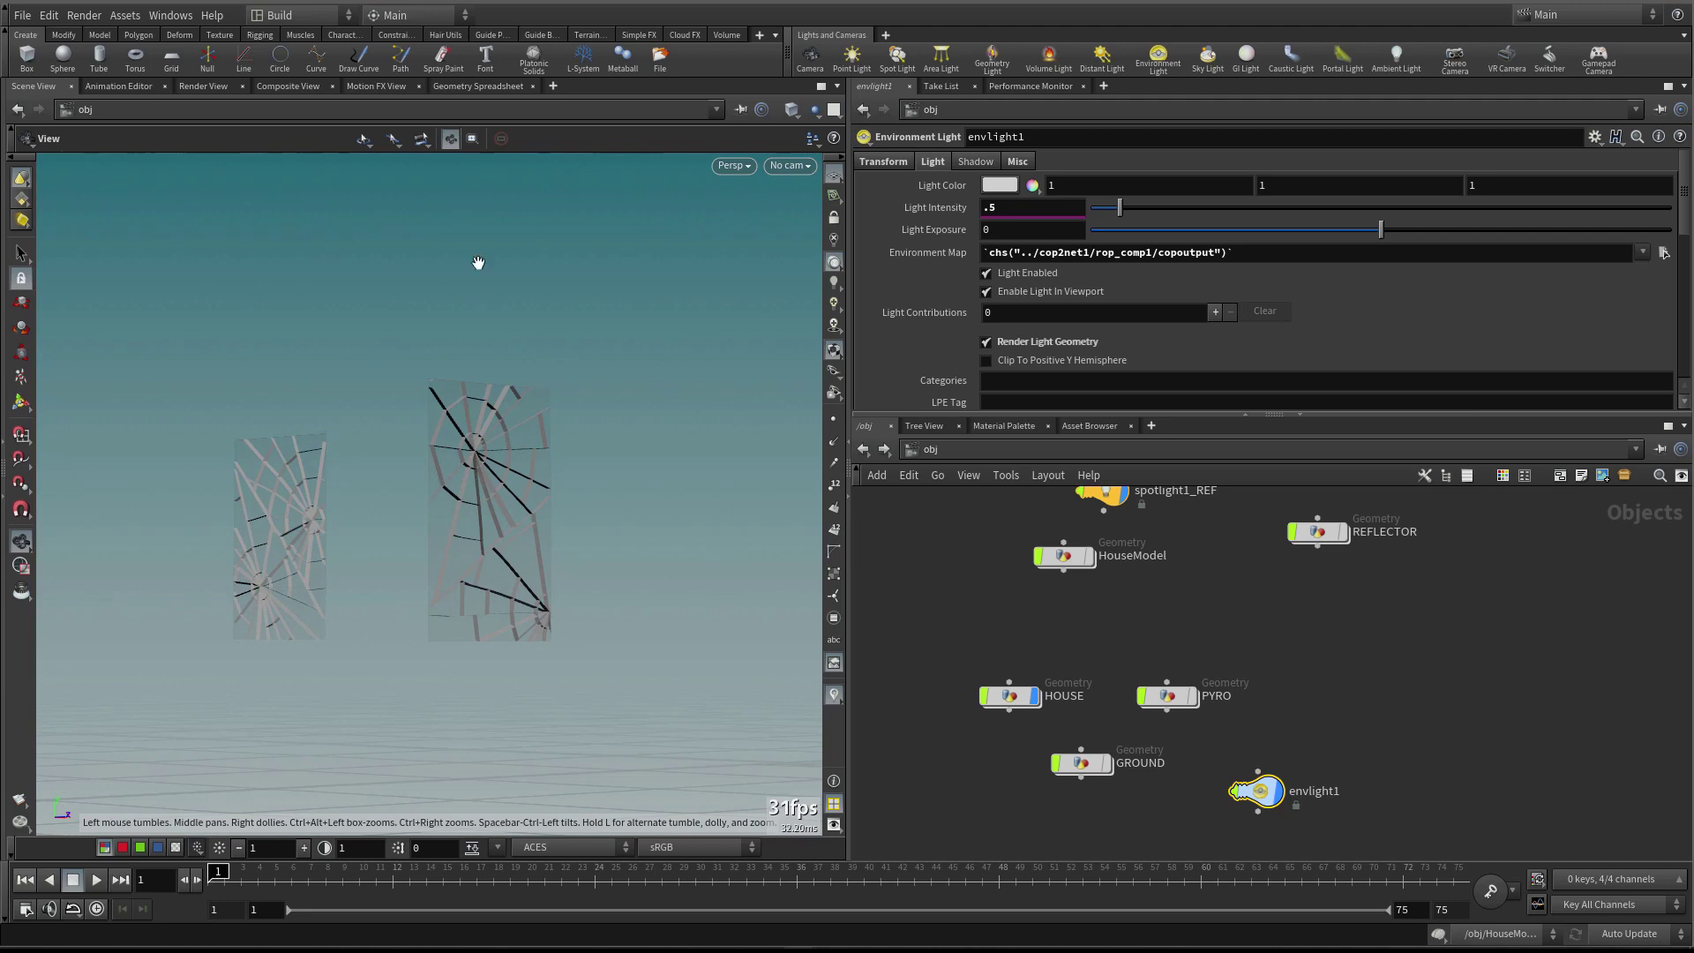
{"action": "left_click", "coordinate": [203, 86]}
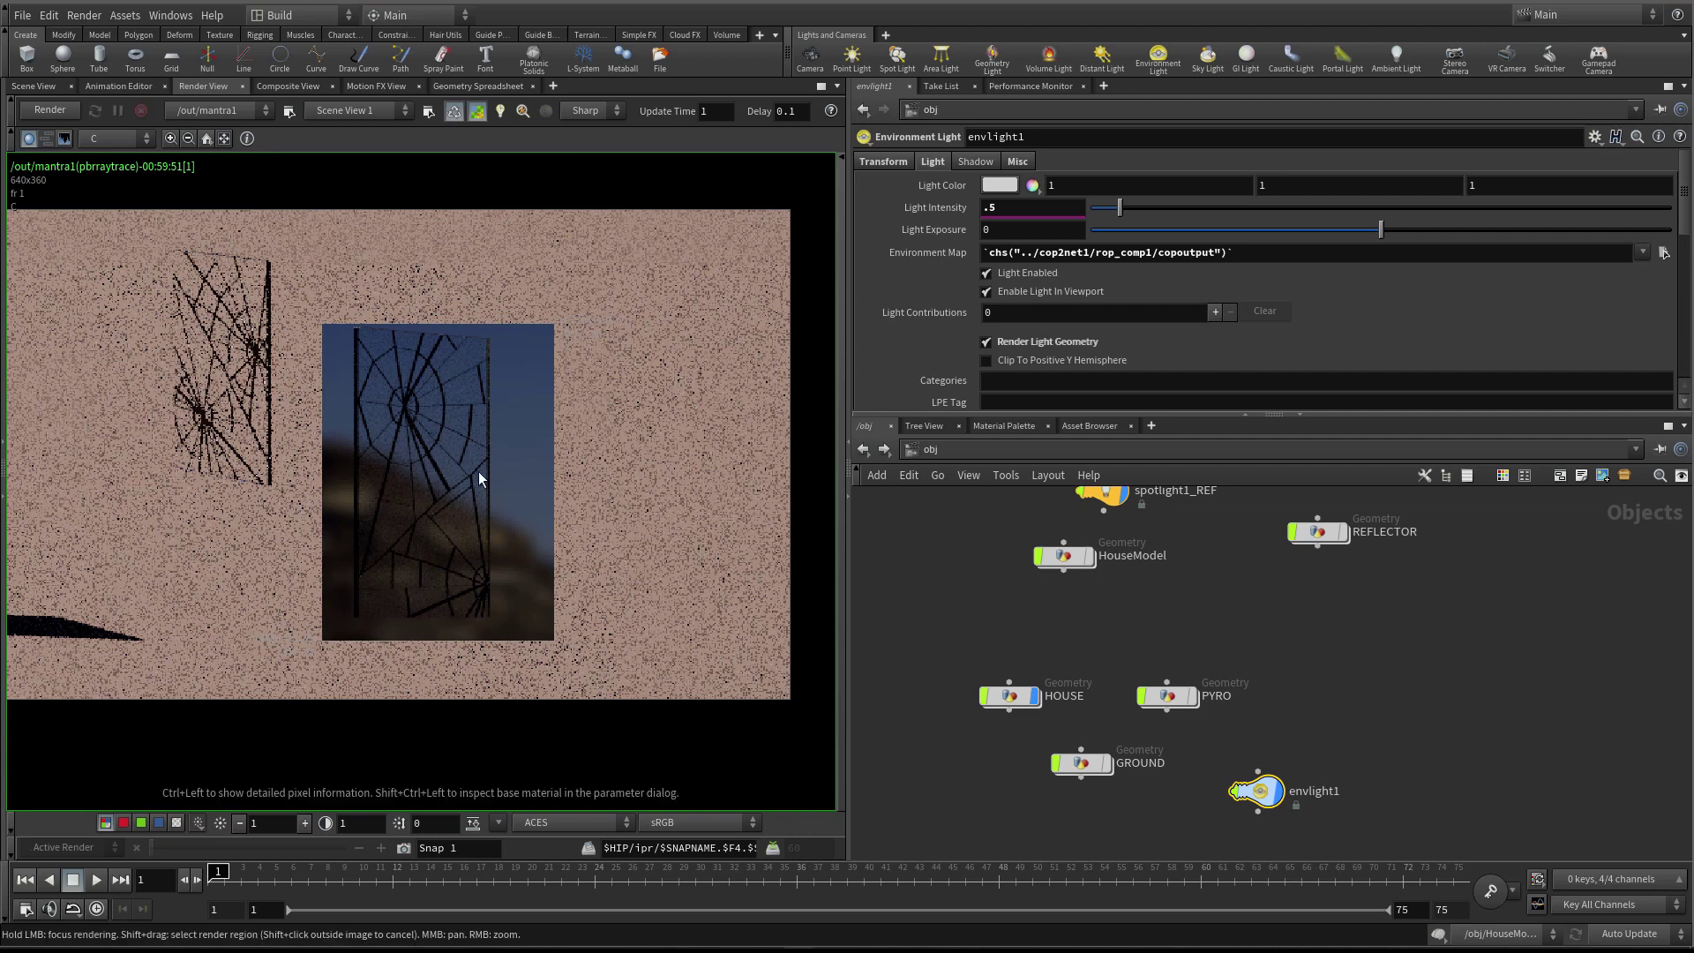
Inside the HOUSE object, open material1's parameters and show its fourth material assignment, /mat/glass
{"action": "left_click", "coordinate": [35, 85]}
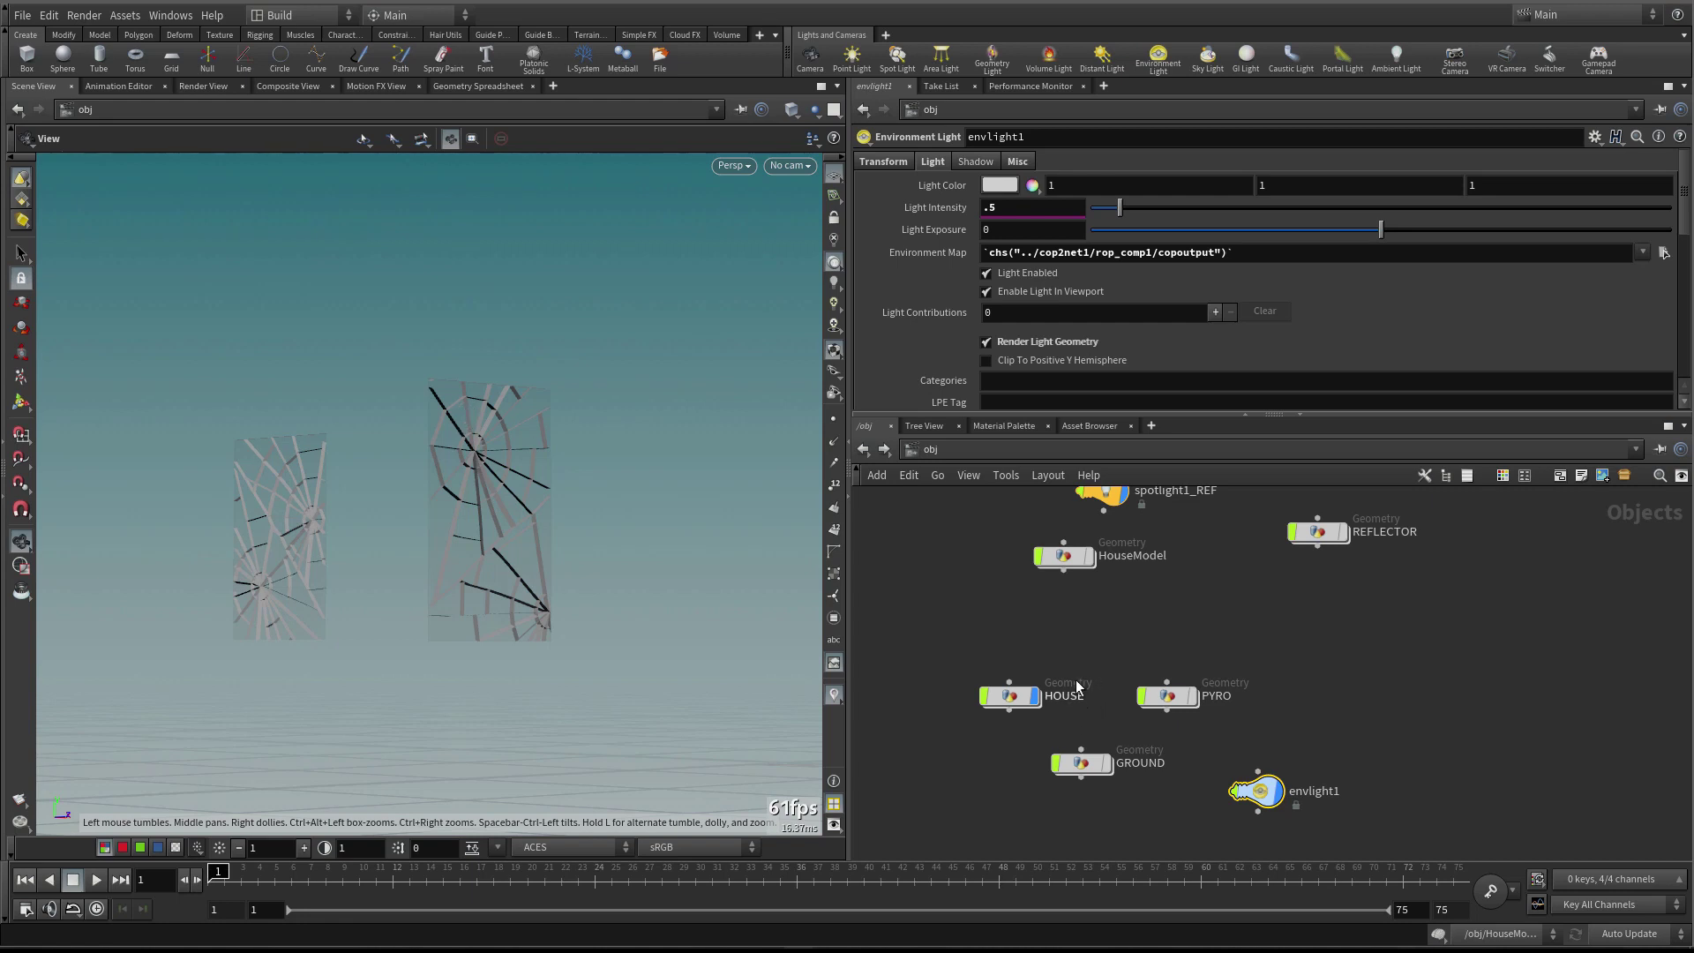
{"action": "left_click", "coordinate": [1013, 699]}
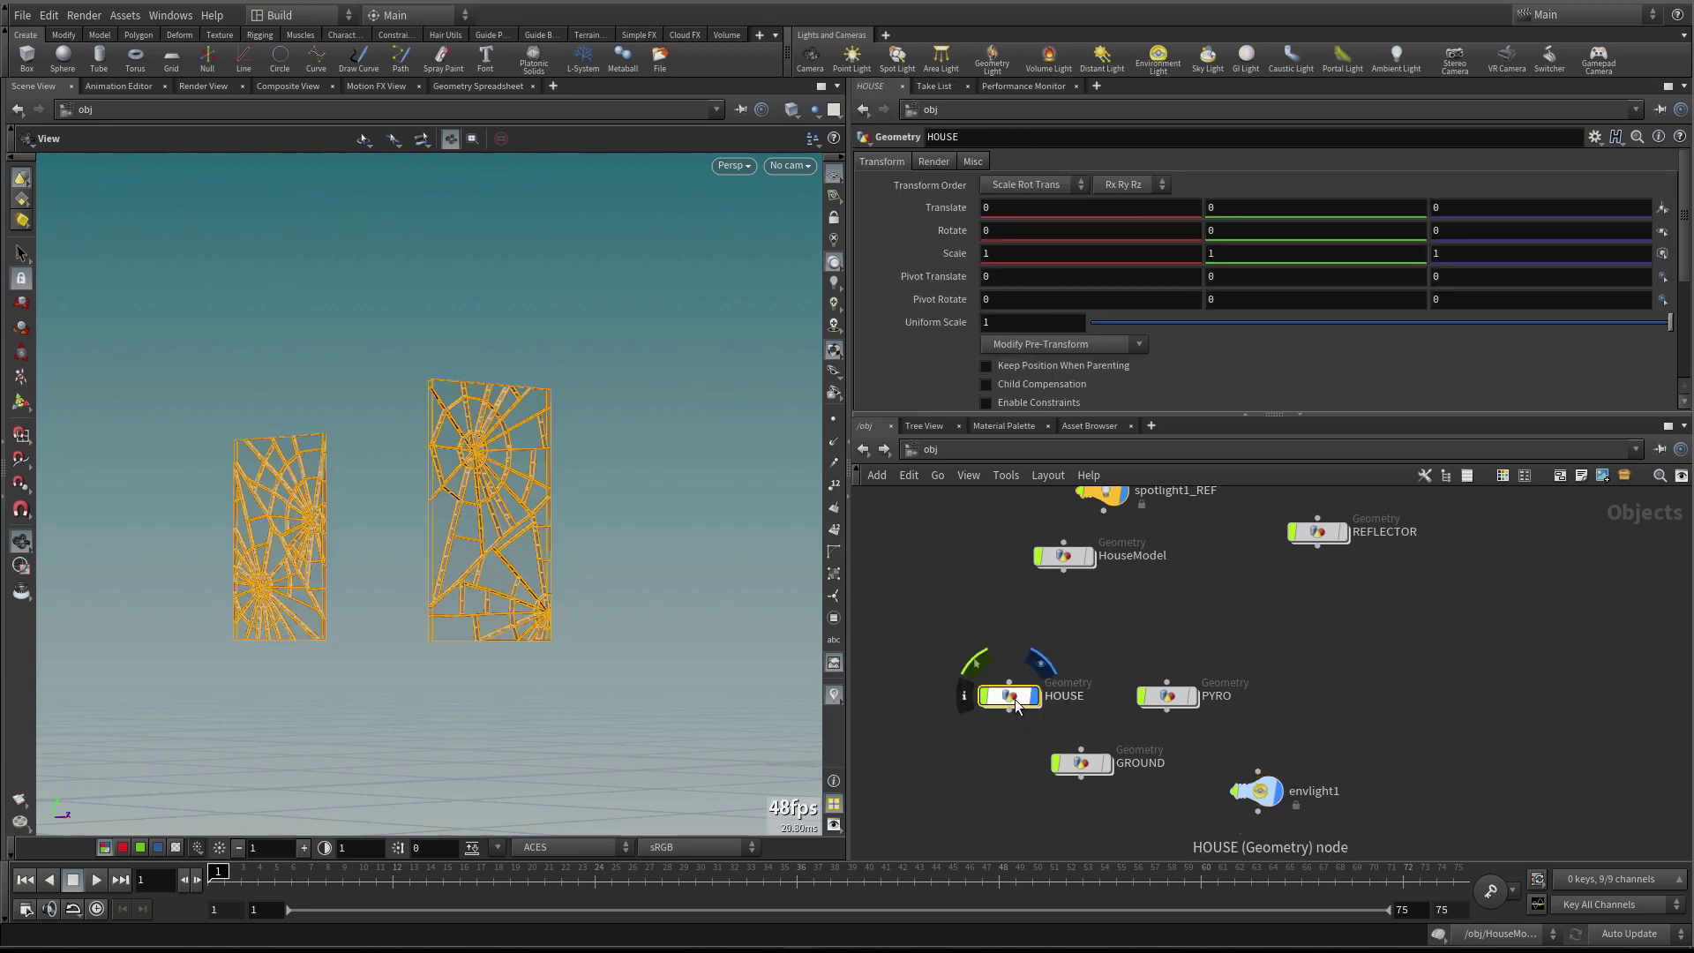
{"action": "double_click", "coordinate": [1012, 697]}
{"action": "left_click", "coordinate": [1091, 659]}
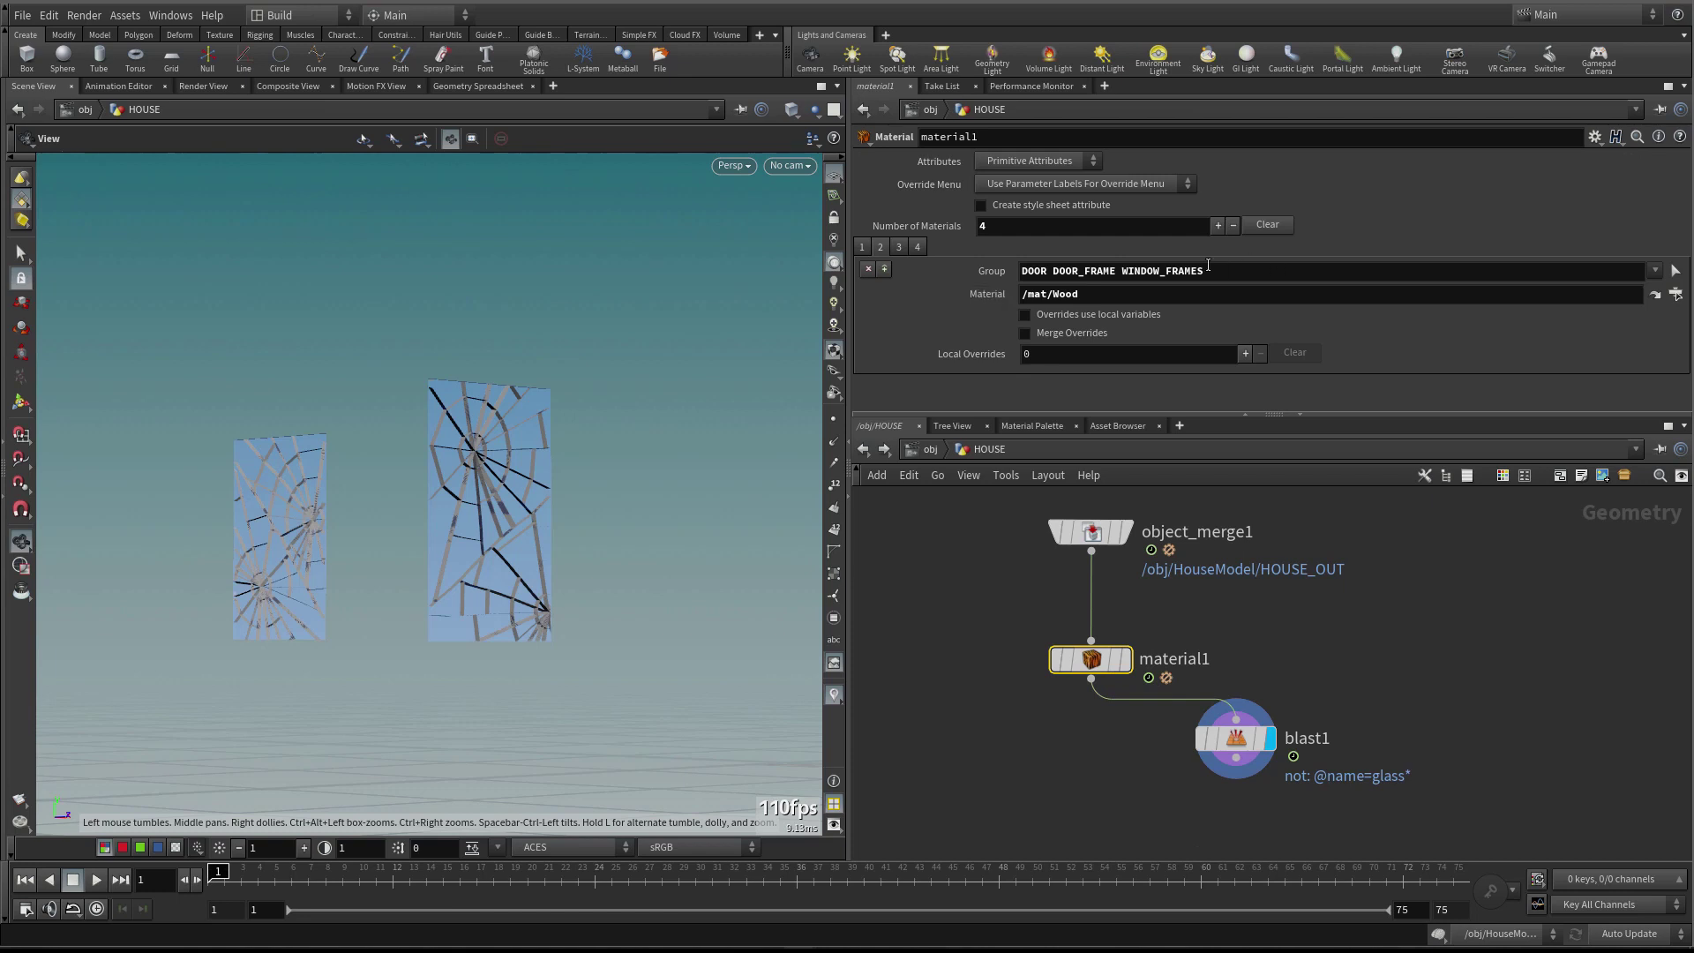
{"action": "left_click", "coordinate": [896, 248]}
{"action": "left_click", "coordinate": [915, 248]}
{"action": "left_click", "coordinate": [872, 247]}
{"action": "left_click", "coordinate": [915, 247]}
{"action": "left_click", "coordinate": [1654, 271]}
{"action": "scroll", "coordinate": [1613, 718], "scroll_direction": "down", "scroll_amount": 10}
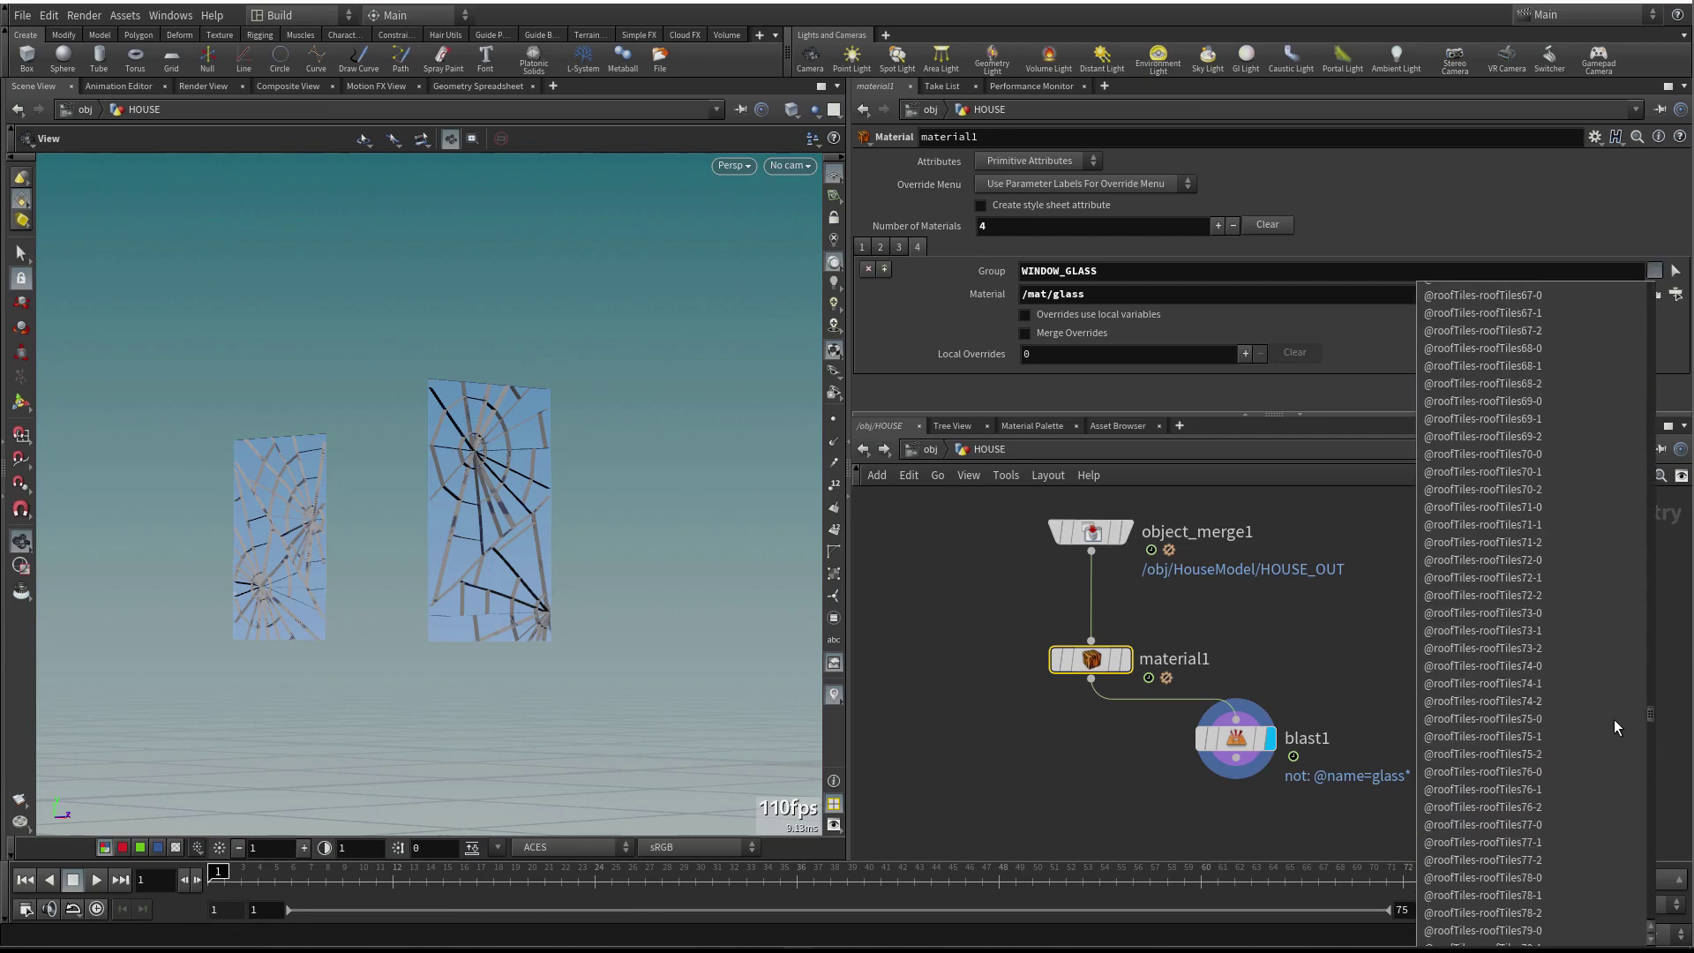
{"action": "scroll", "coordinate": [1612, 601], "scroll_direction": "down", "scroll_amount": 5}
{"action": "left_click", "coordinate": [1611, 573]}
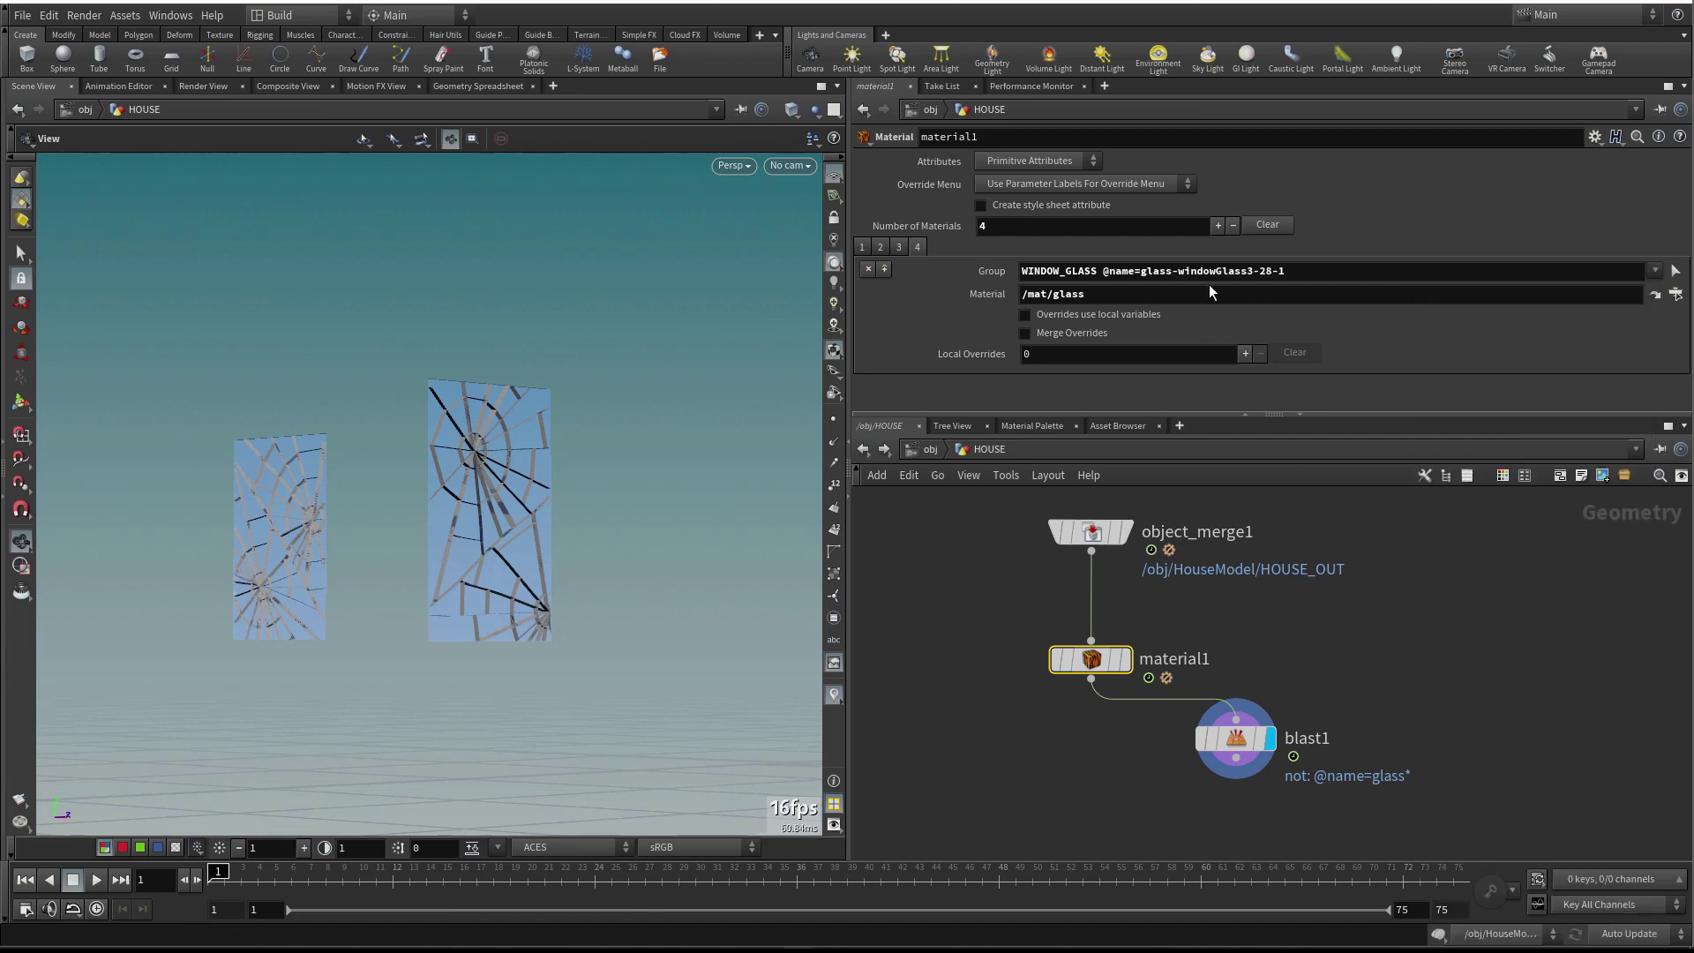
{"action": "left_click_drag", "start_coordinate": [1172, 272], "coordinate": [1297, 272]}
{"action": "type", "text": "*"}
{"action": "key", "text": "Return"}
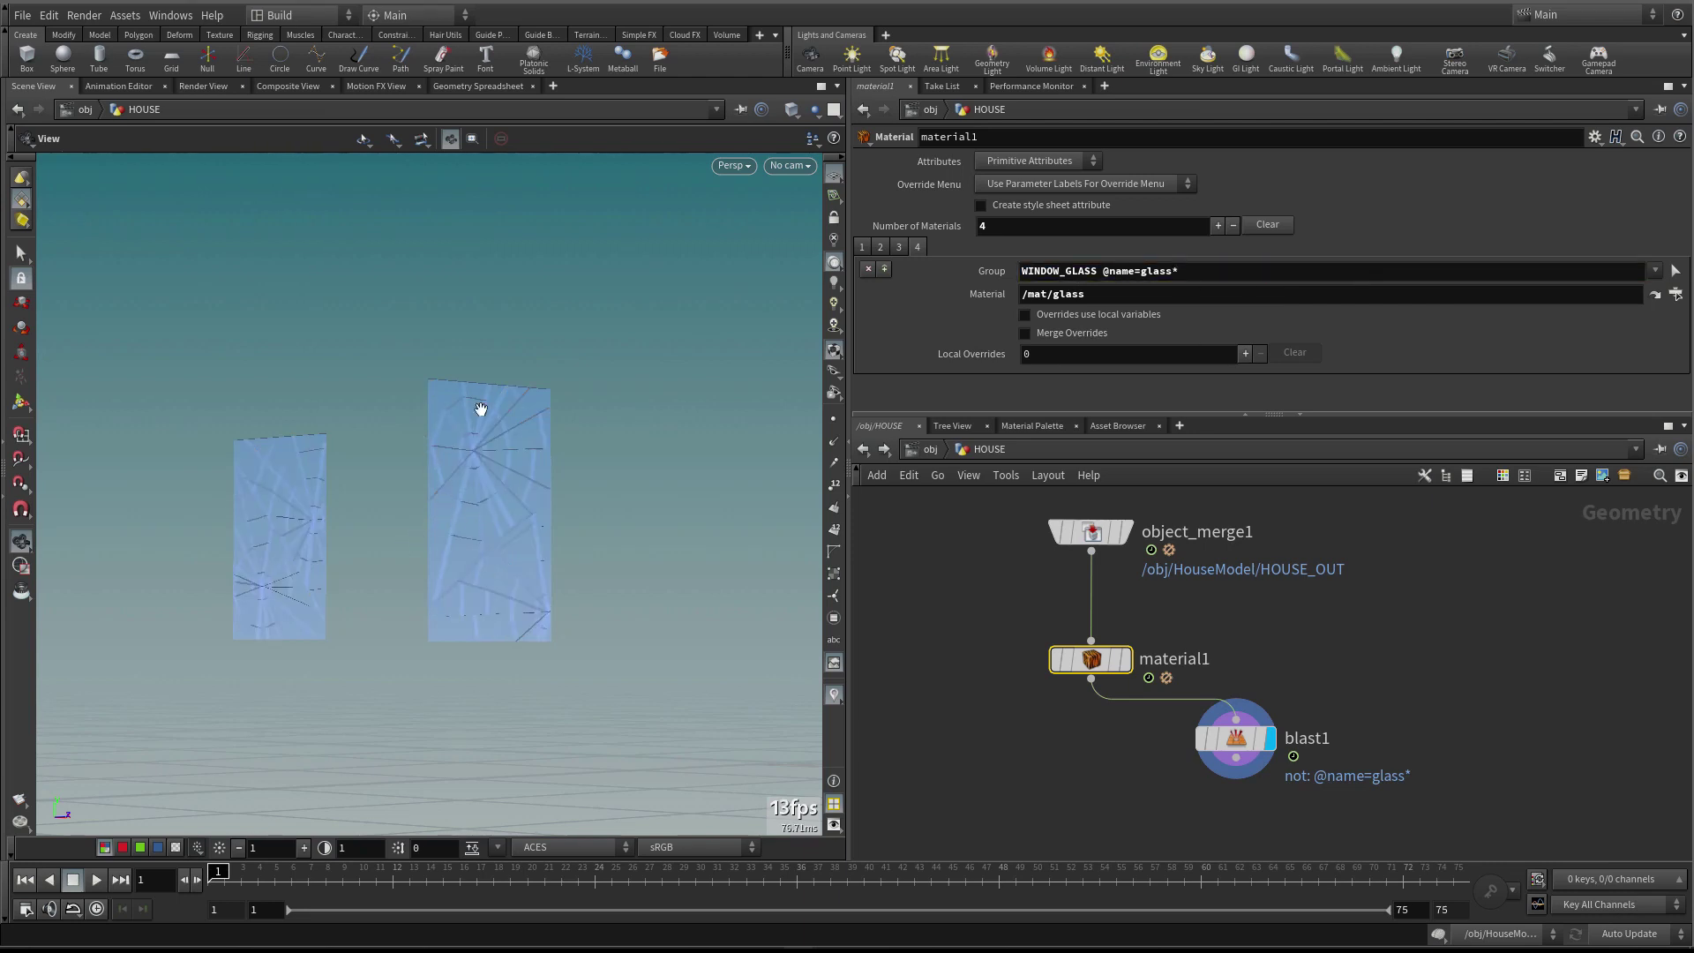
Render /out/mantra1 again with the updated glass assignment, examine the fractured pane, and return to the Scene View
{"action": "left_click", "coordinate": [203, 85]}
{"action": "left_click", "coordinate": [45, 107]}
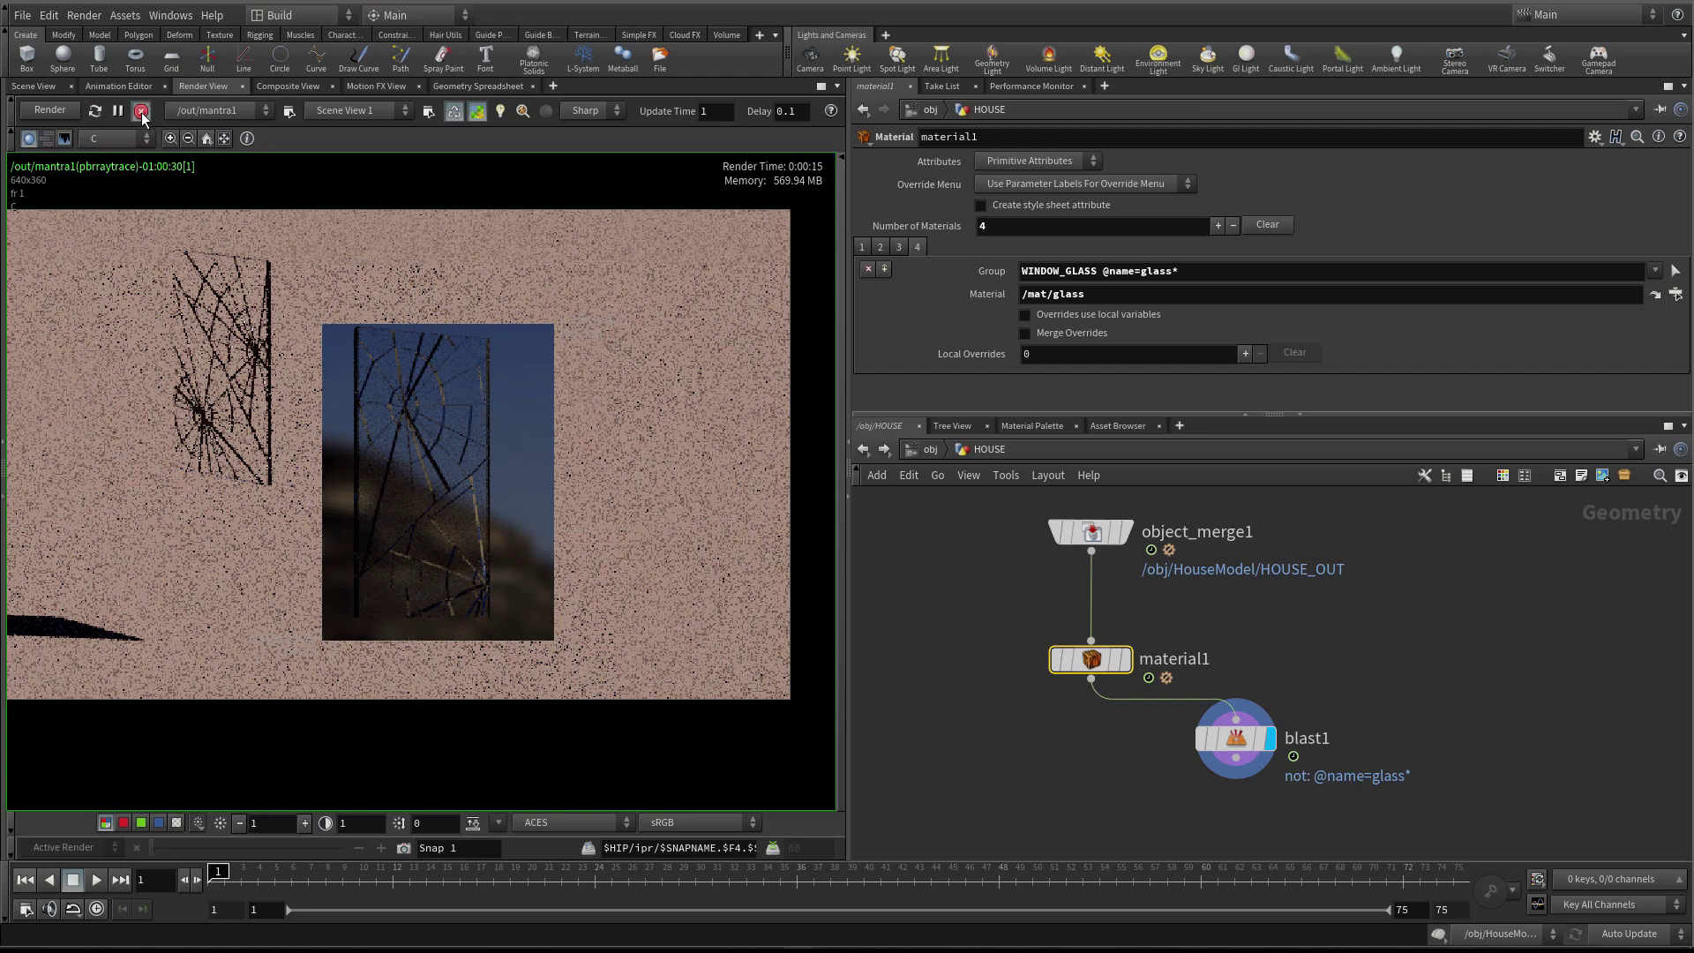
{"action": "left_click", "coordinate": [36, 85]}
{"action": "scroll", "coordinate": [468, 410], "scroll_direction": "up", "scroll_amount": 5}
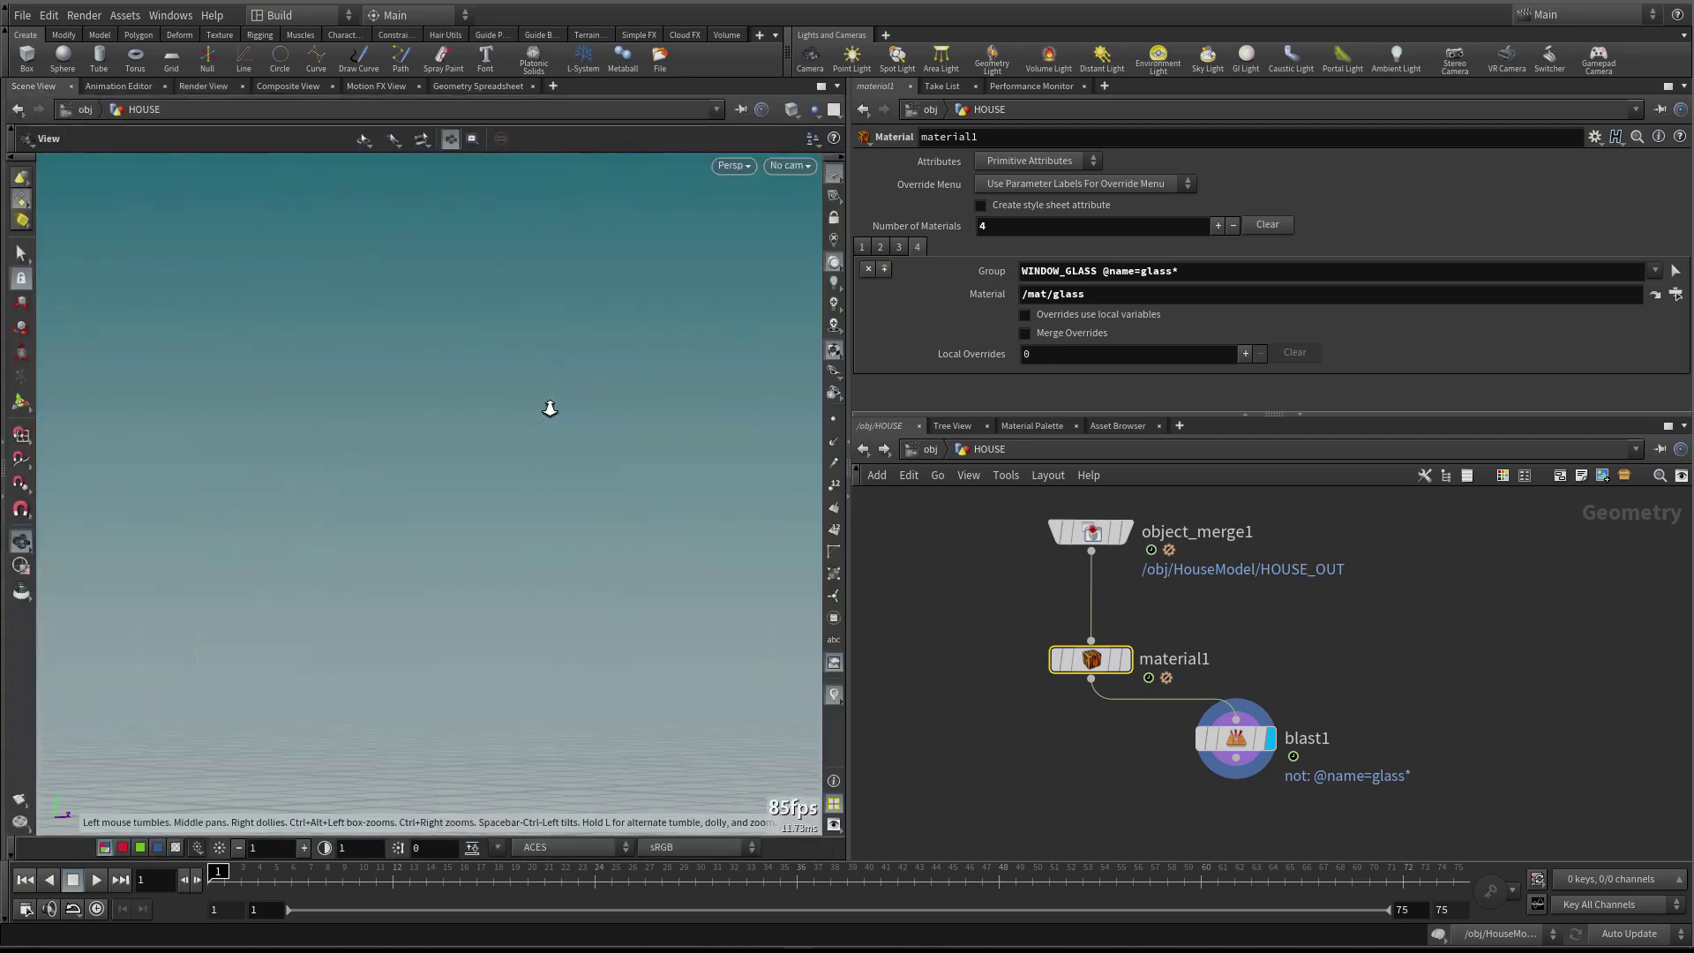
Leave the HOUSE object and open the HouseModel network around the rbdio8 and rbdconfigure1 nodes
{"action": "scroll", "coordinate": [552, 405], "scroll_direction": "down", "scroll_amount": 4}
{"action": "left_click_drag", "start_coordinate": [507, 422], "coordinate": [484, 348]}
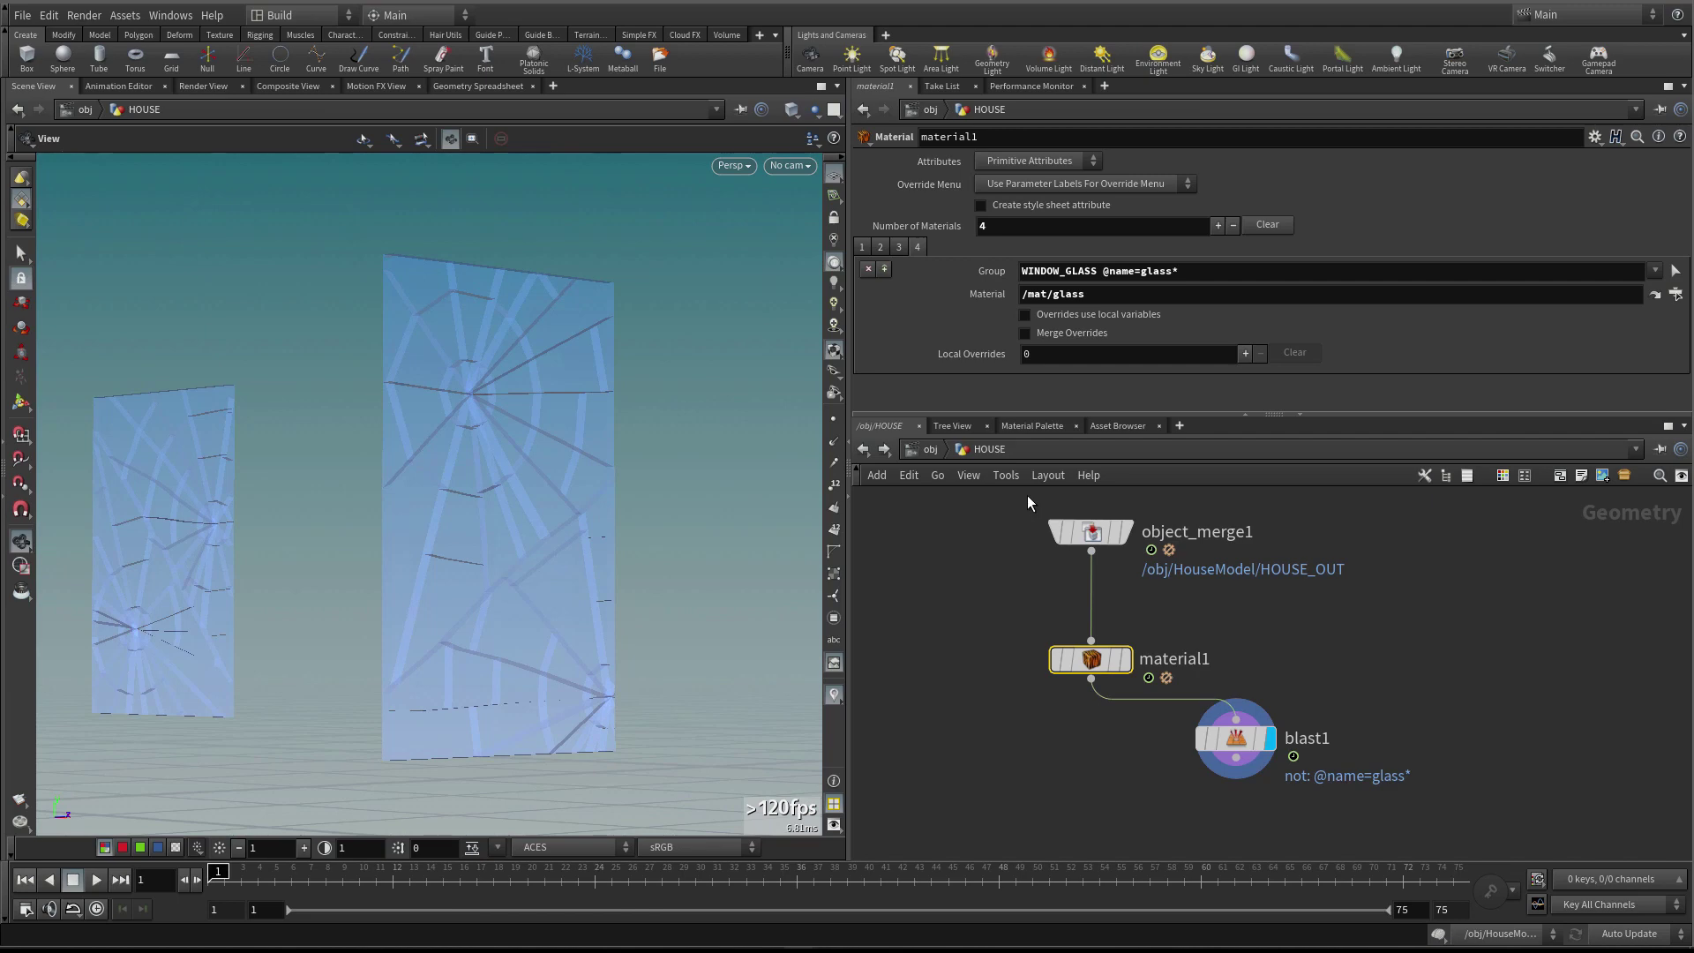
{"action": "left_click", "coordinate": [928, 450]}
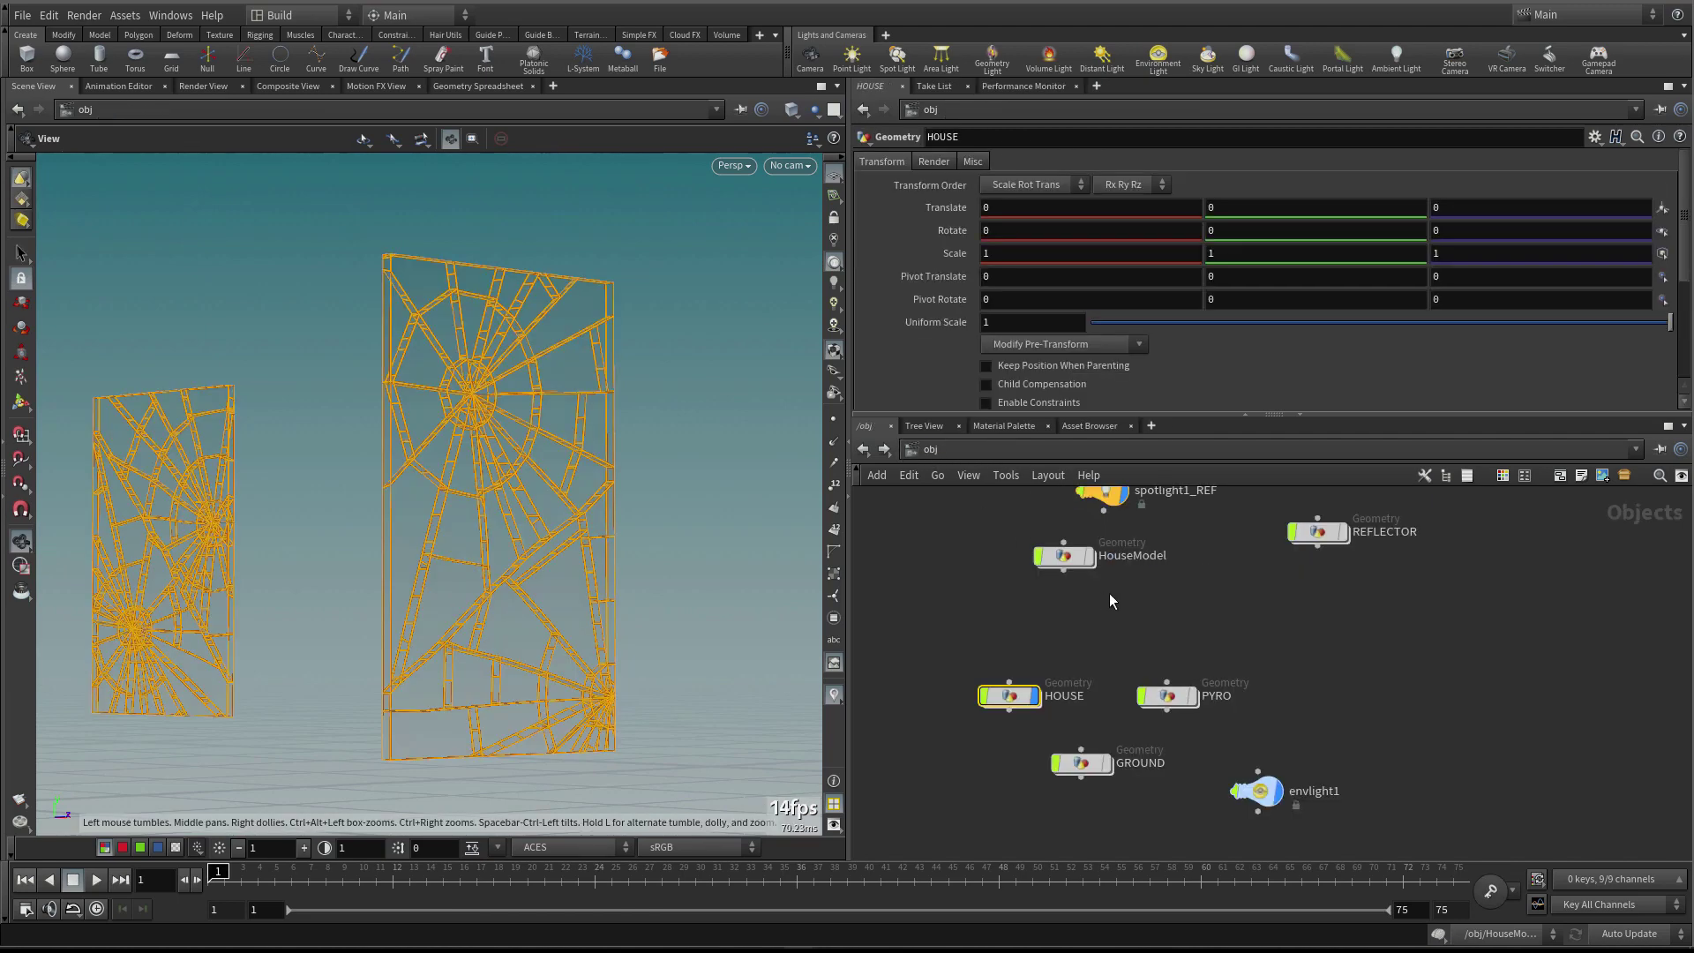
{"action": "double_click", "coordinate": [1067, 589]}
{"action": "scroll", "coordinate": [1097, 667], "scroll_direction": "up", "scroll_amount": 4}
{"action": "scroll", "coordinate": [1041, 644], "scroll_direction": "up", "scroll_amount": 5}
{"action": "left_click_drag", "start_coordinate": [1156, 687], "coordinate": [1183, 706]}
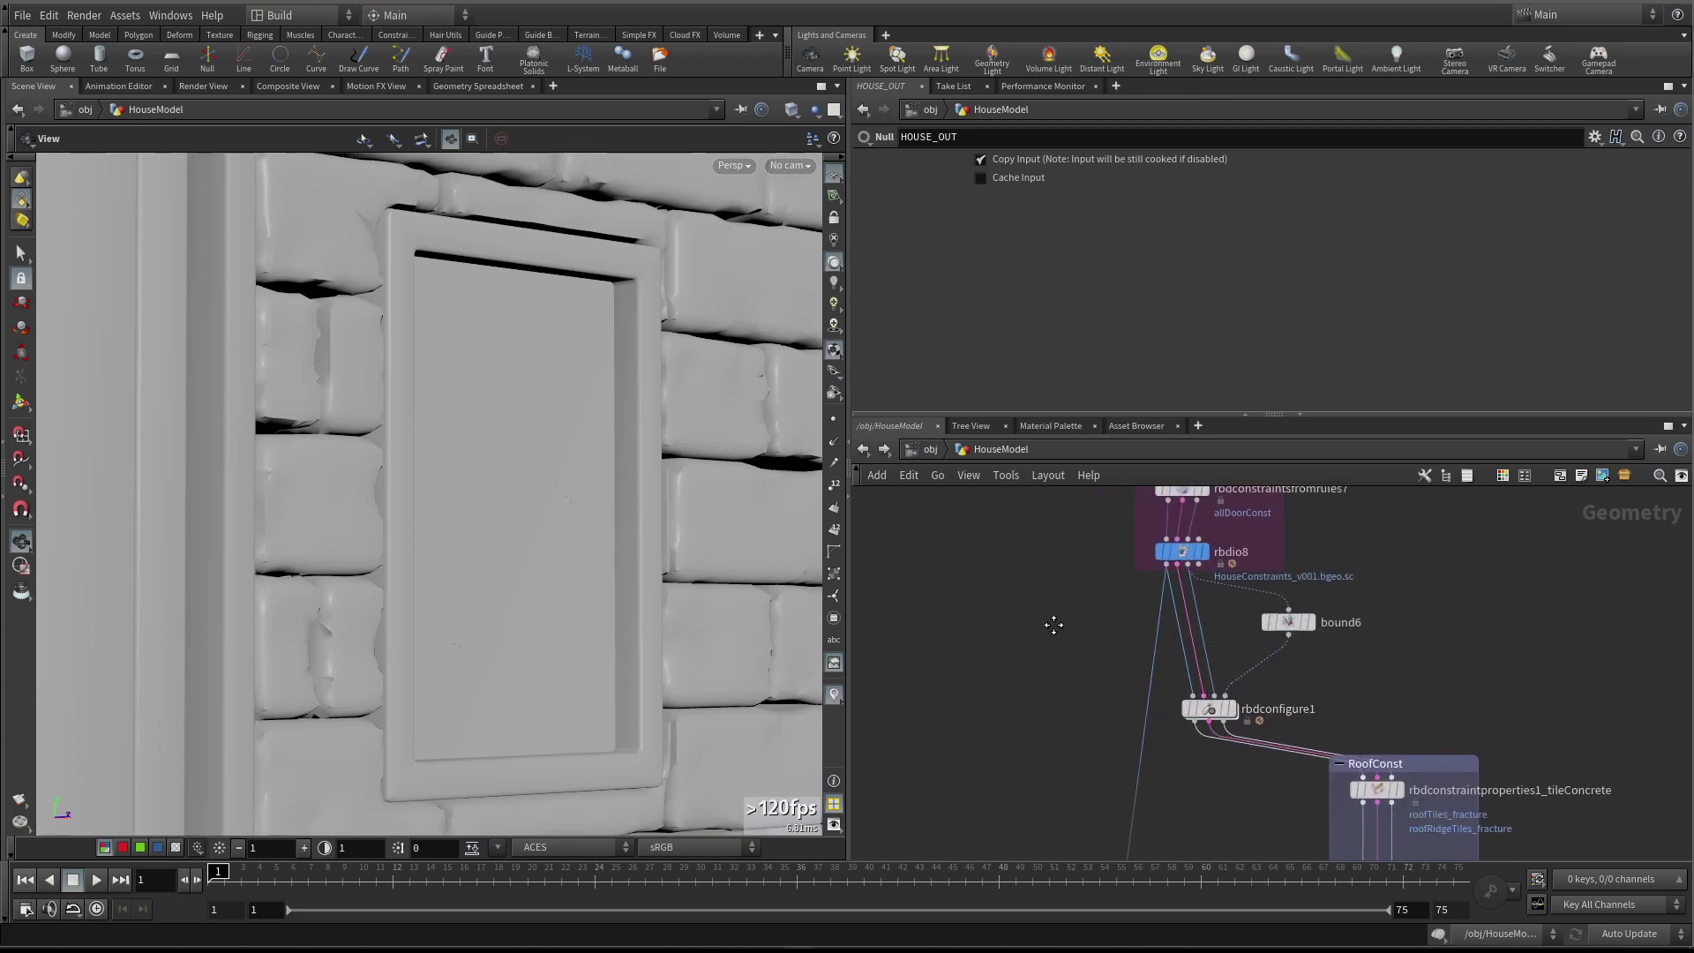
{"action": "scroll", "coordinate": [1147, 614], "scroll_direction": "up", "scroll_amount": 1}
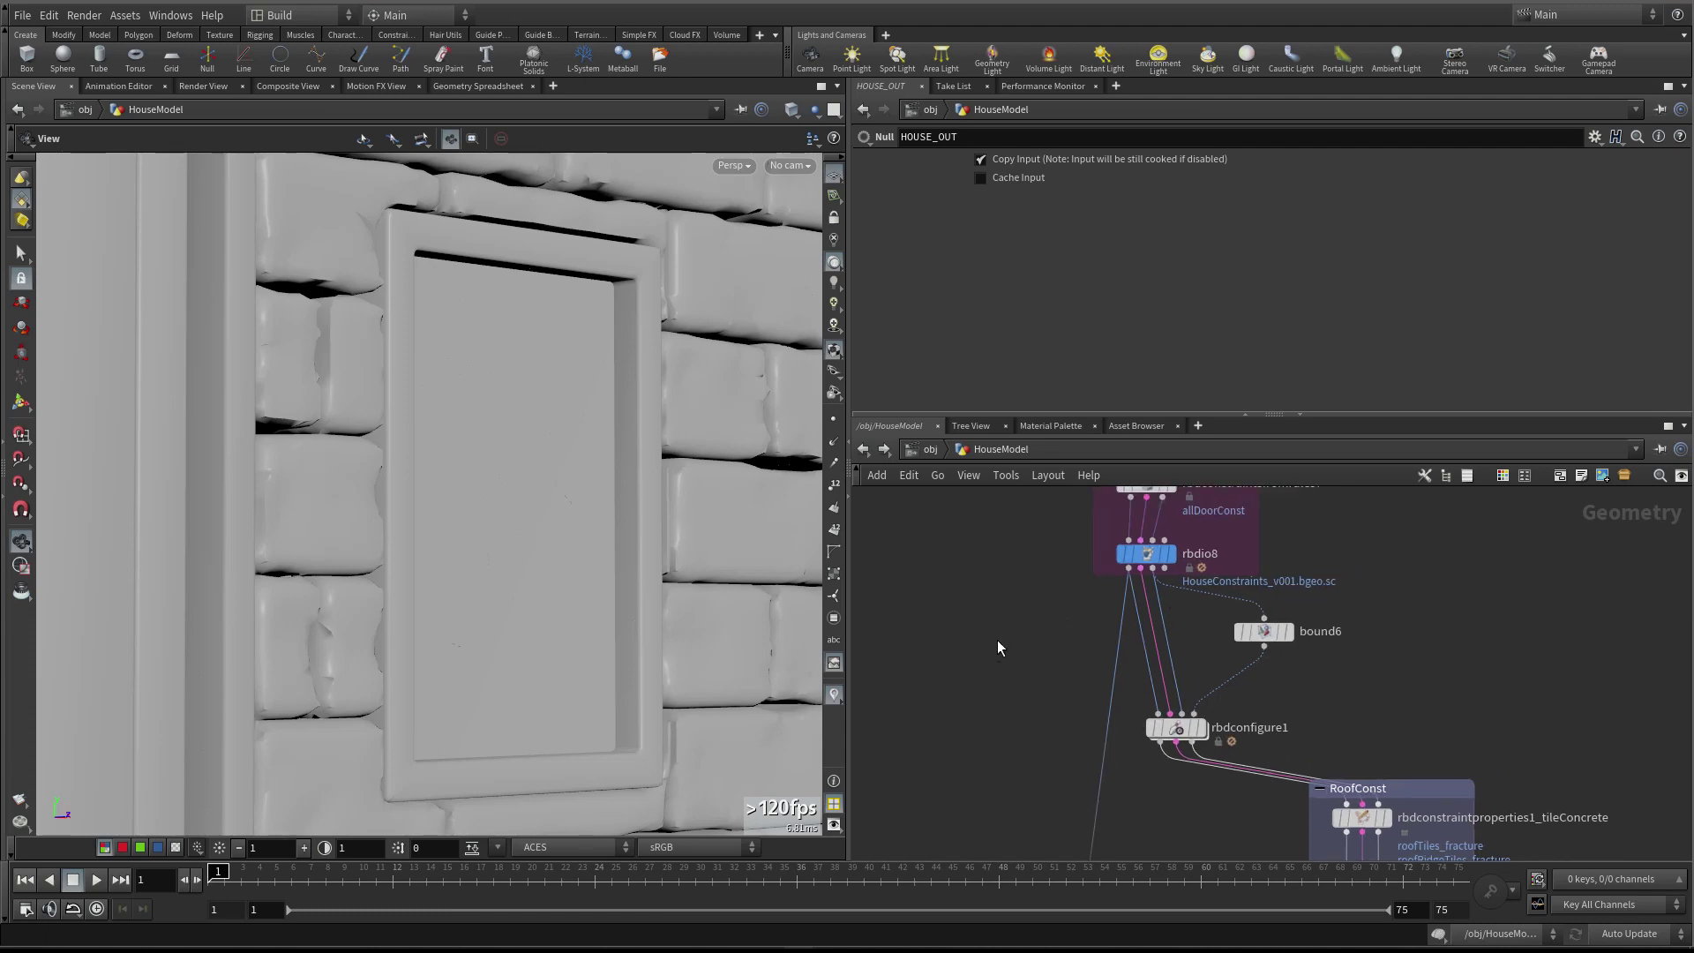
Insert an RBD Connected Faces node on the wires directly below rbdio8, ahead of rbdconfigure1
{"action": "key", "text": "Tab"}
{"action": "type", "text": "rbdc"}
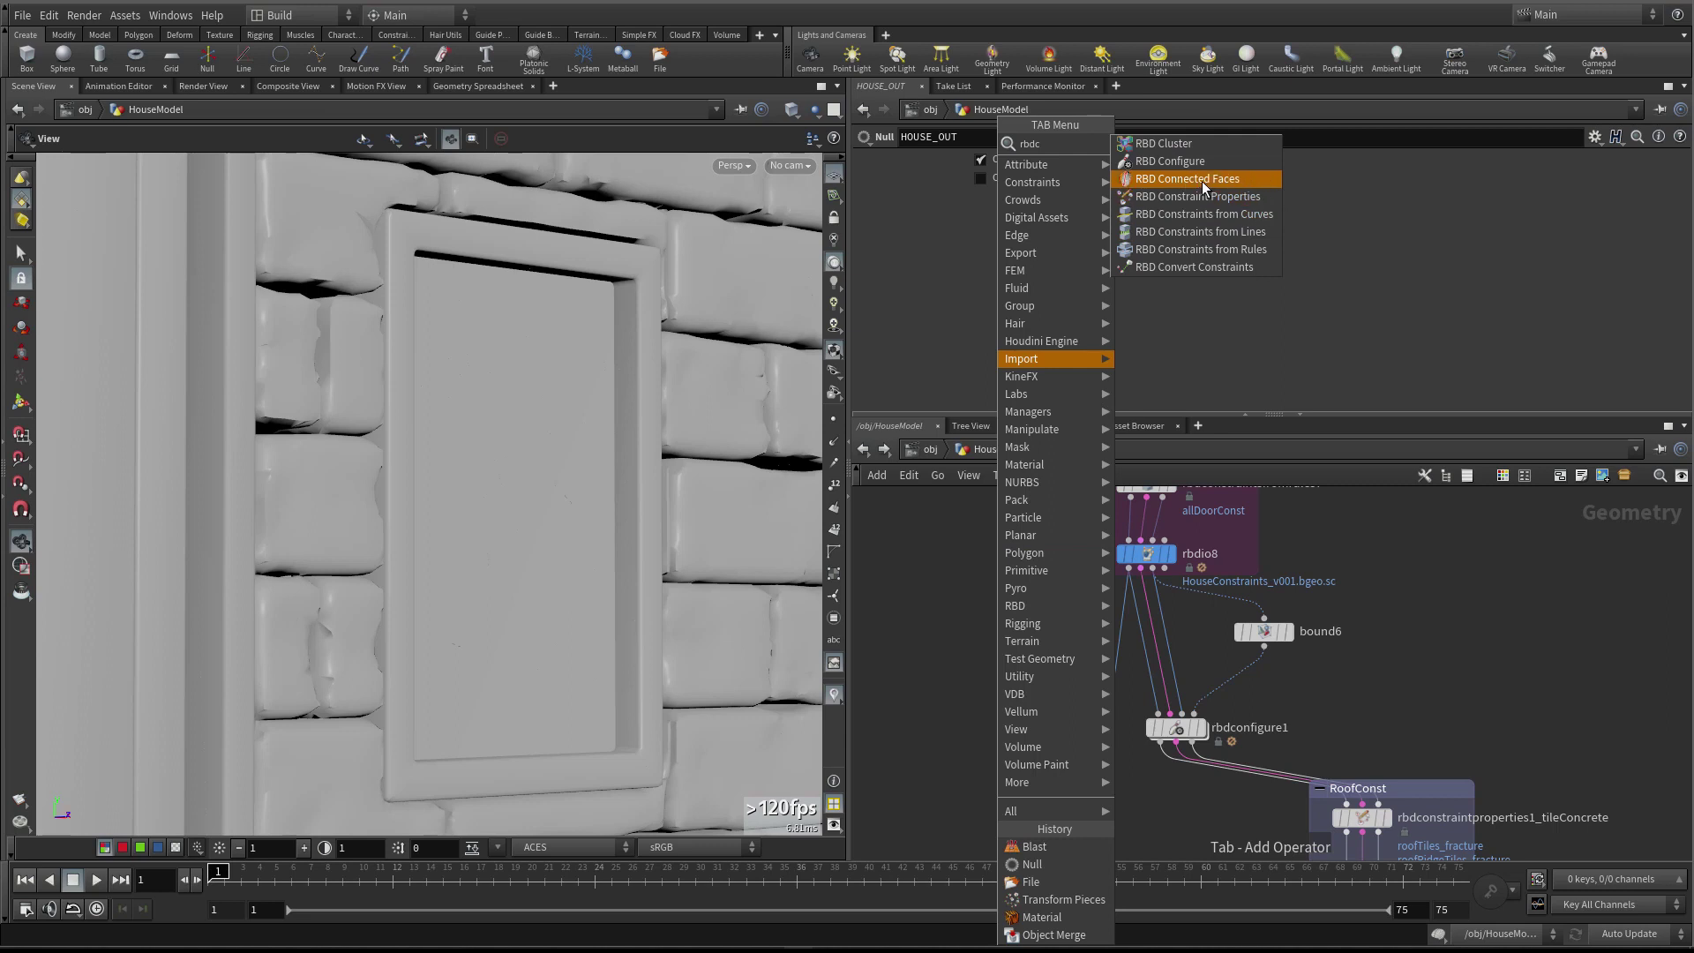
{"action": "left_click", "coordinate": [1205, 180]}
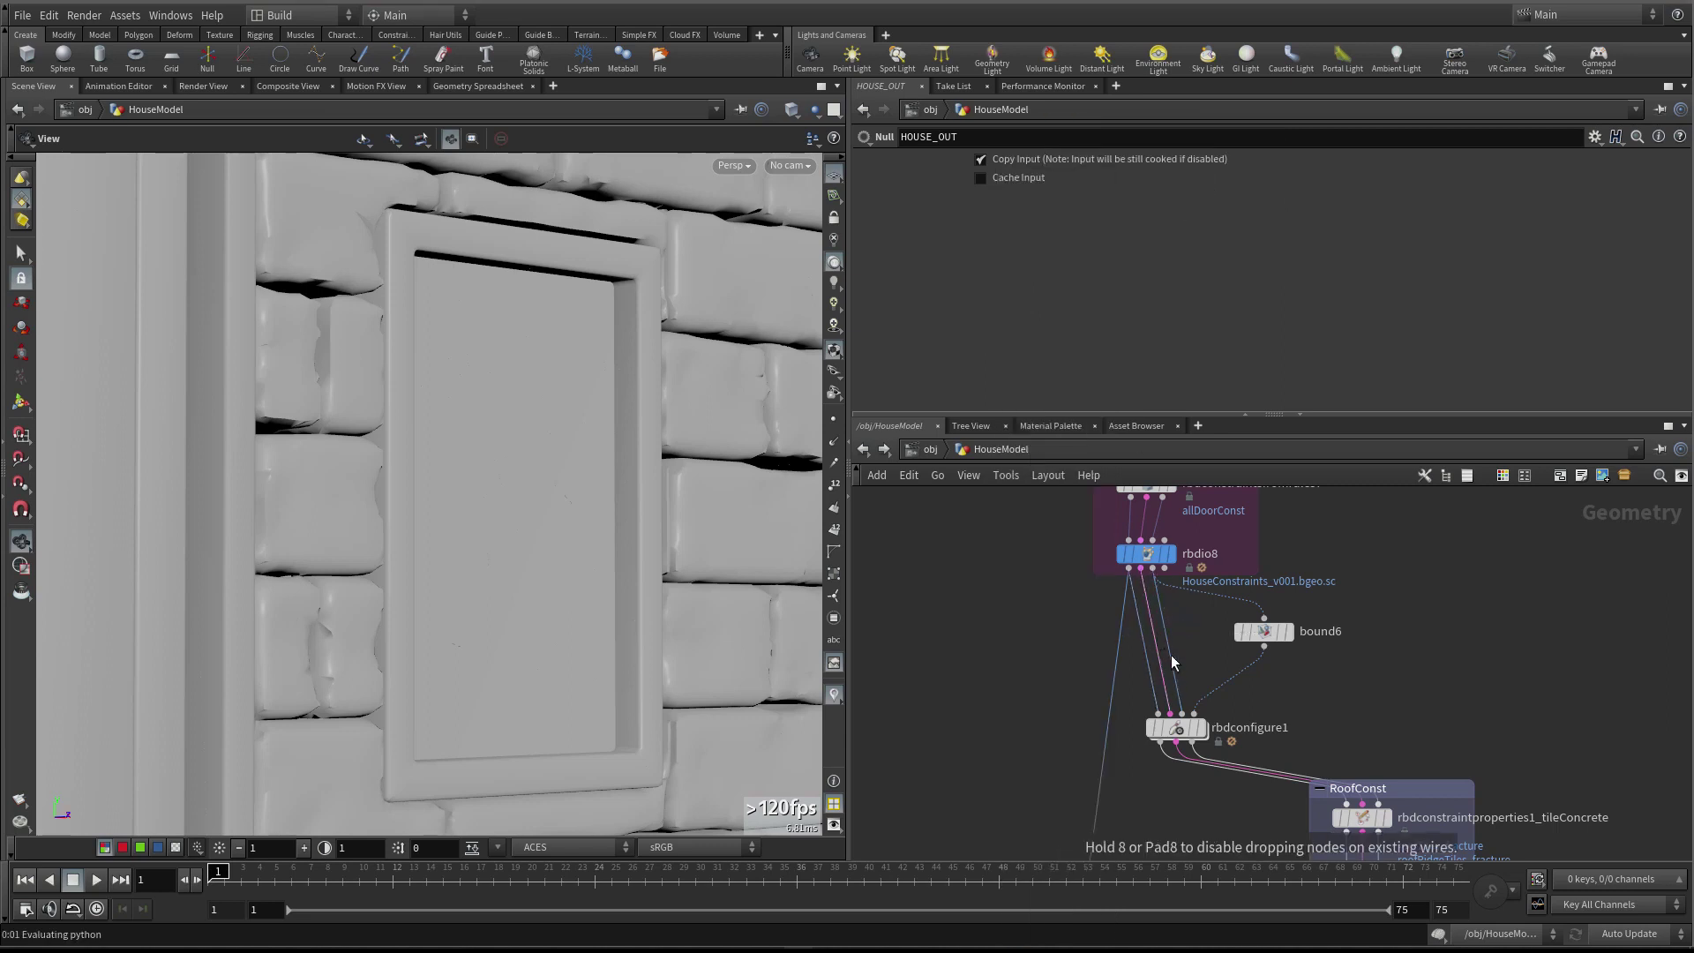
{"action": "left_click", "coordinate": [1135, 649]}
{"action": "left_click", "coordinate": [1156, 646]}
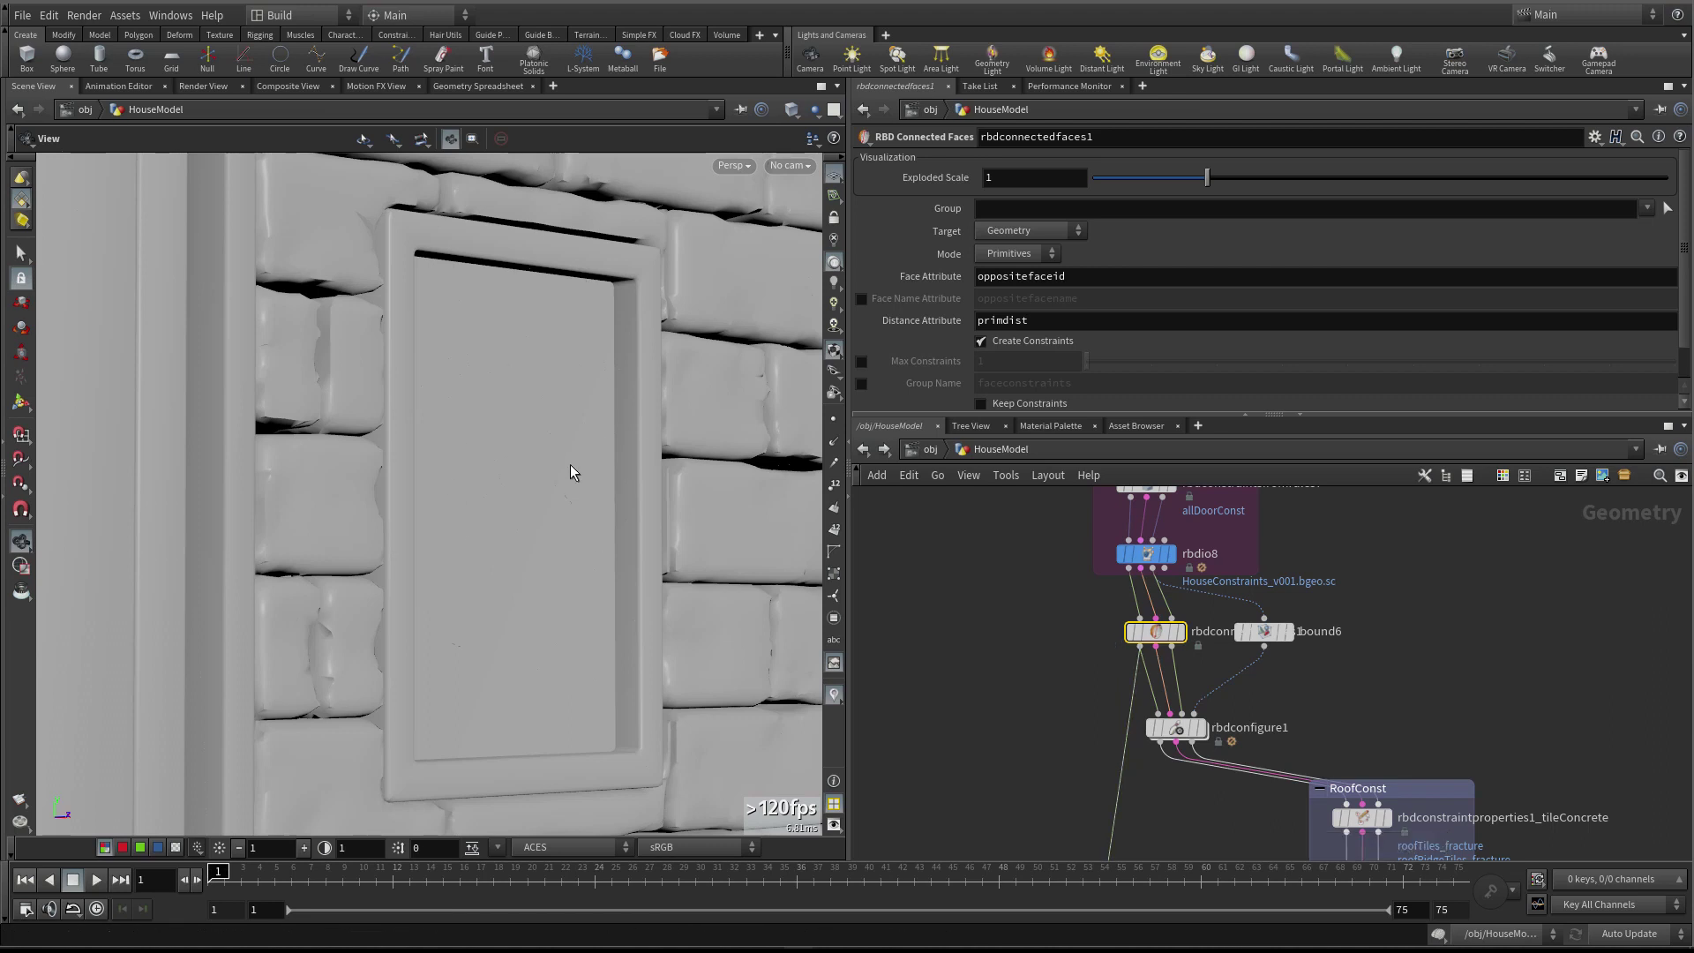
Open the geometry spreadsheet of the GEO null, examine its primitive oppositefaceid and primdist attributes, and close it
{"action": "scroll", "coordinate": [538, 457], "scroll_direction": "down", "scroll_amount": 3}
{"action": "scroll", "coordinate": [538, 456], "scroll_direction": "down", "scroll_amount": 5}
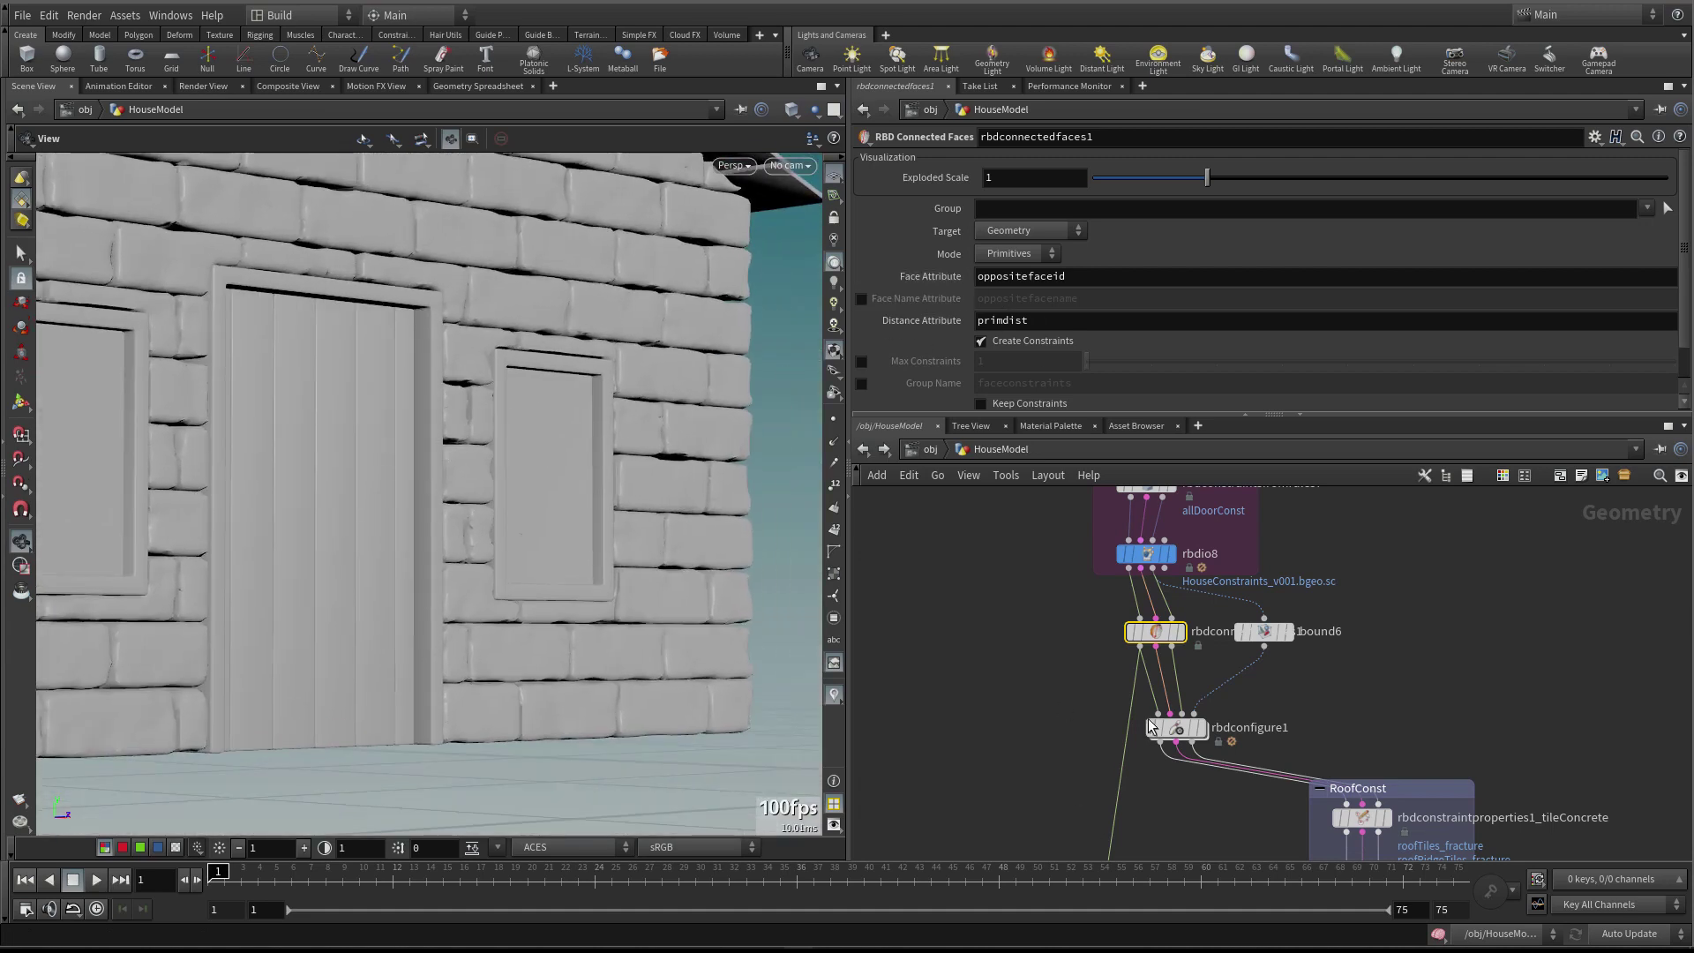
{"action": "scroll", "coordinate": [1045, 644], "scroll_direction": "down", "scroll_amount": 5}
{"action": "scroll", "coordinate": [1023, 697], "scroll_direction": "up", "scroll_amount": 4}
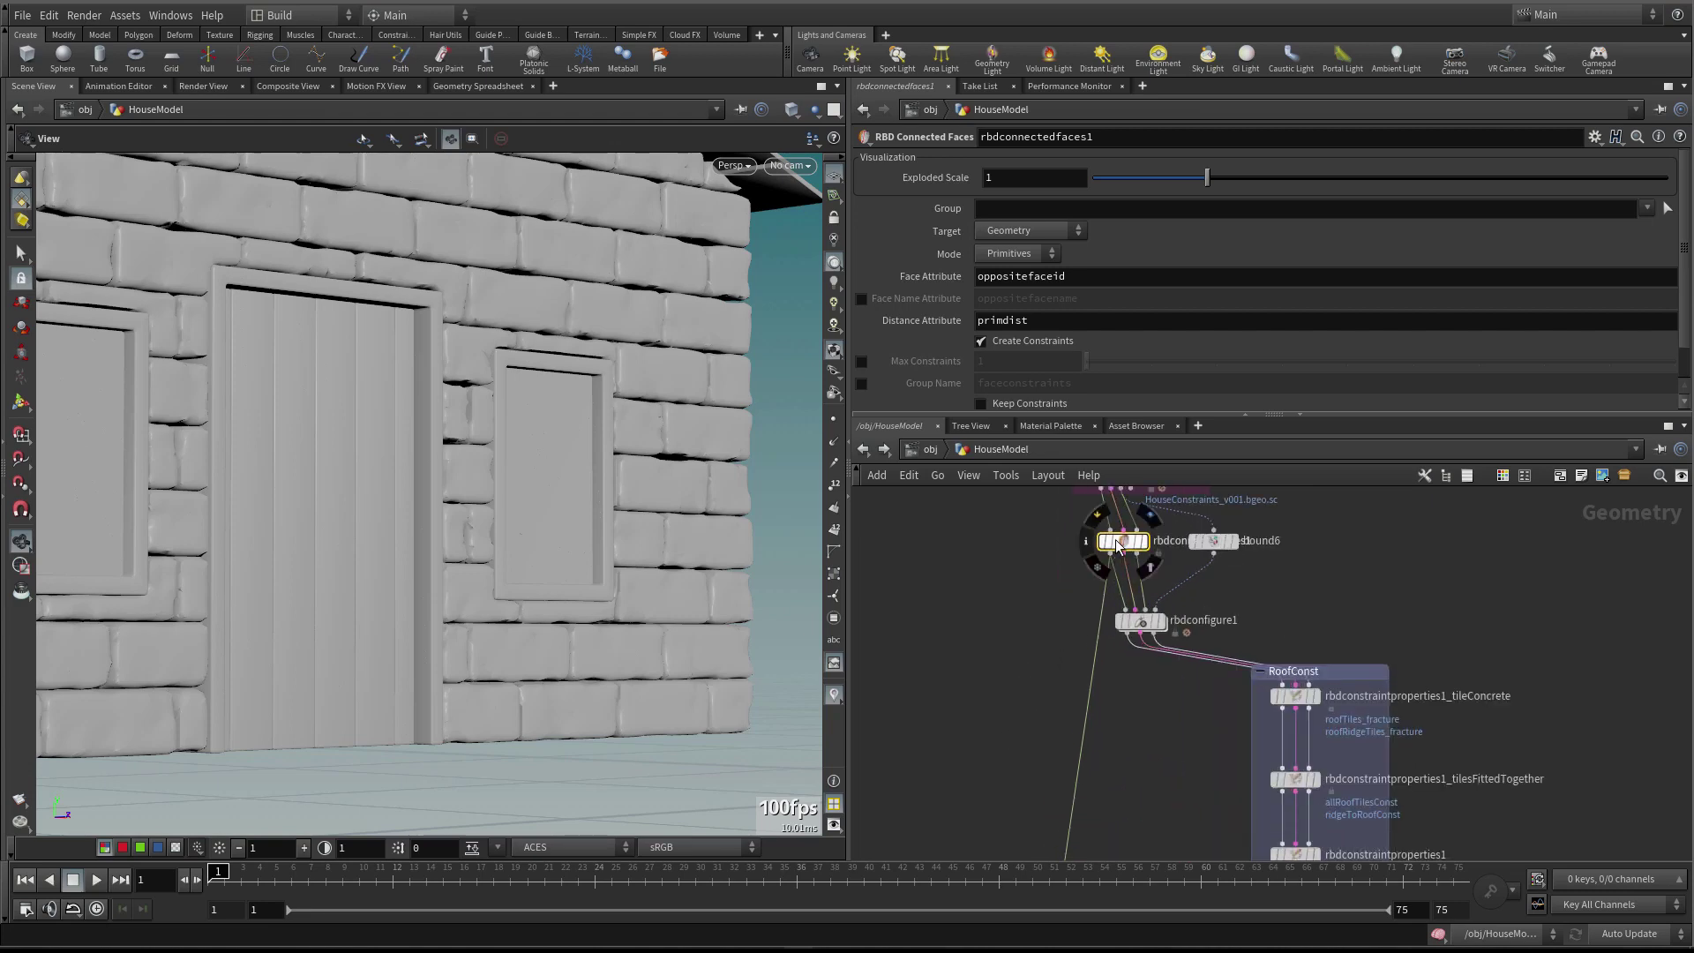
{"action": "scroll", "coordinate": [1003, 775], "scroll_direction": "down", "scroll_amount": 4}
{"action": "middle_click_drag", "start_coordinate": [1003, 774], "coordinate": [1010, 722]}
{"action": "scroll", "coordinate": [1023, 600], "scroll_direction": "down", "scroll_amount": 3}
{"action": "scroll", "coordinate": [1036, 662], "scroll_direction": "up", "scroll_amount": 3}
{"action": "middle_click_drag", "start_coordinate": [1085, 555], "coordinate": [1085, 637]}
{"action": "right_click", "coordinate": [1083, 635]}
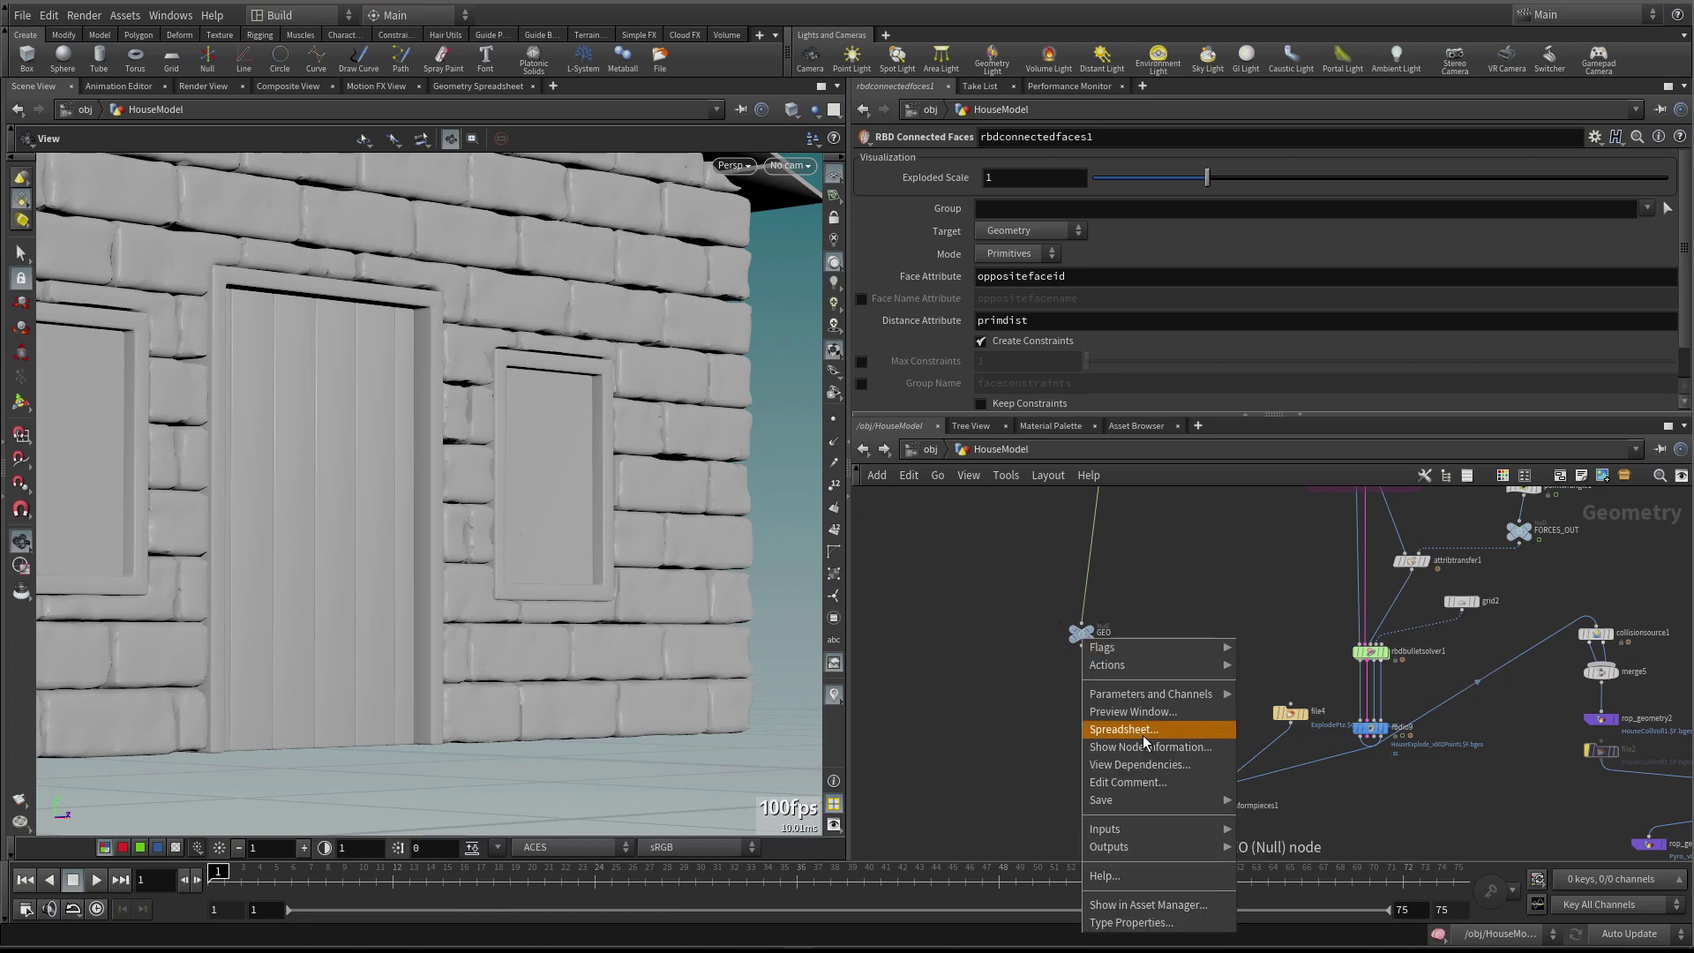
{"action": "left_click", "coordinate": [1148, 734]}
{"action": "left_click_drag", "start_coordinate": [1048, 564], "coordinate": [695, 357]}
{"action": "left_click", "coordinate": [599, 376]}
{"action": "left_click_drag", "start_coordinate": [600, 660], "coordinate": [614, 660]}
{"action": "left_click", "coordinate": [771, 397]}
{"action": "left_click", "coordinate": [772, 397]}
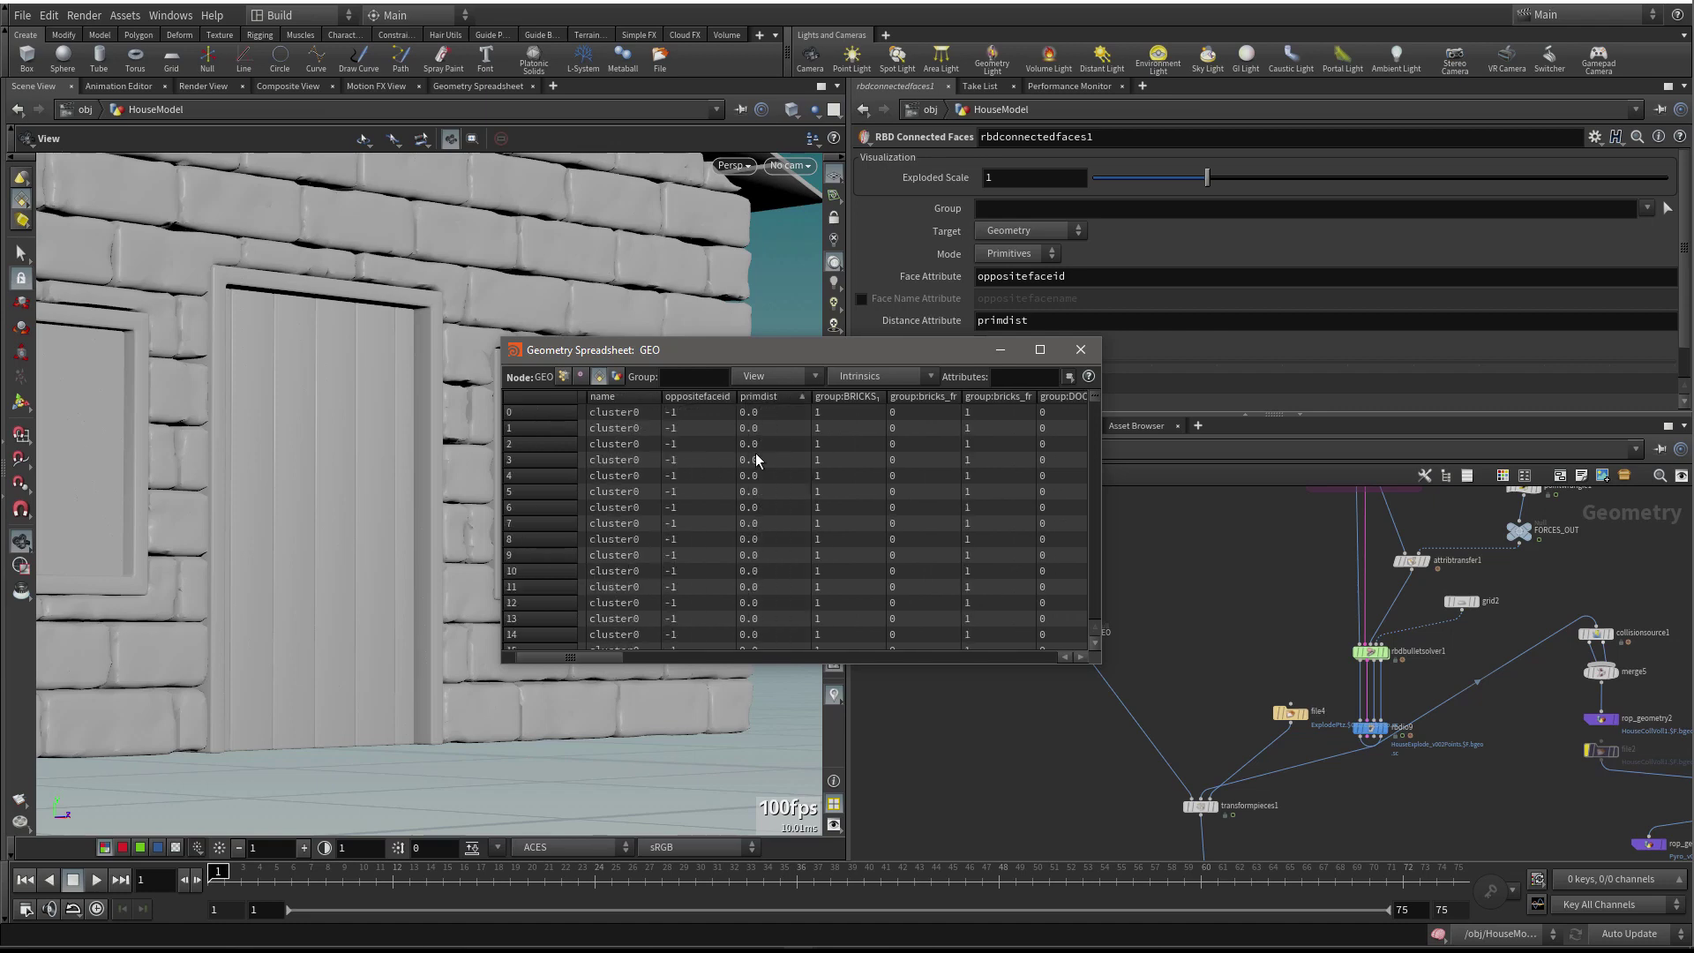
{"action": "left_click_drag", "start_coordinate": [612, 659], "coordinate": [620, 659]}
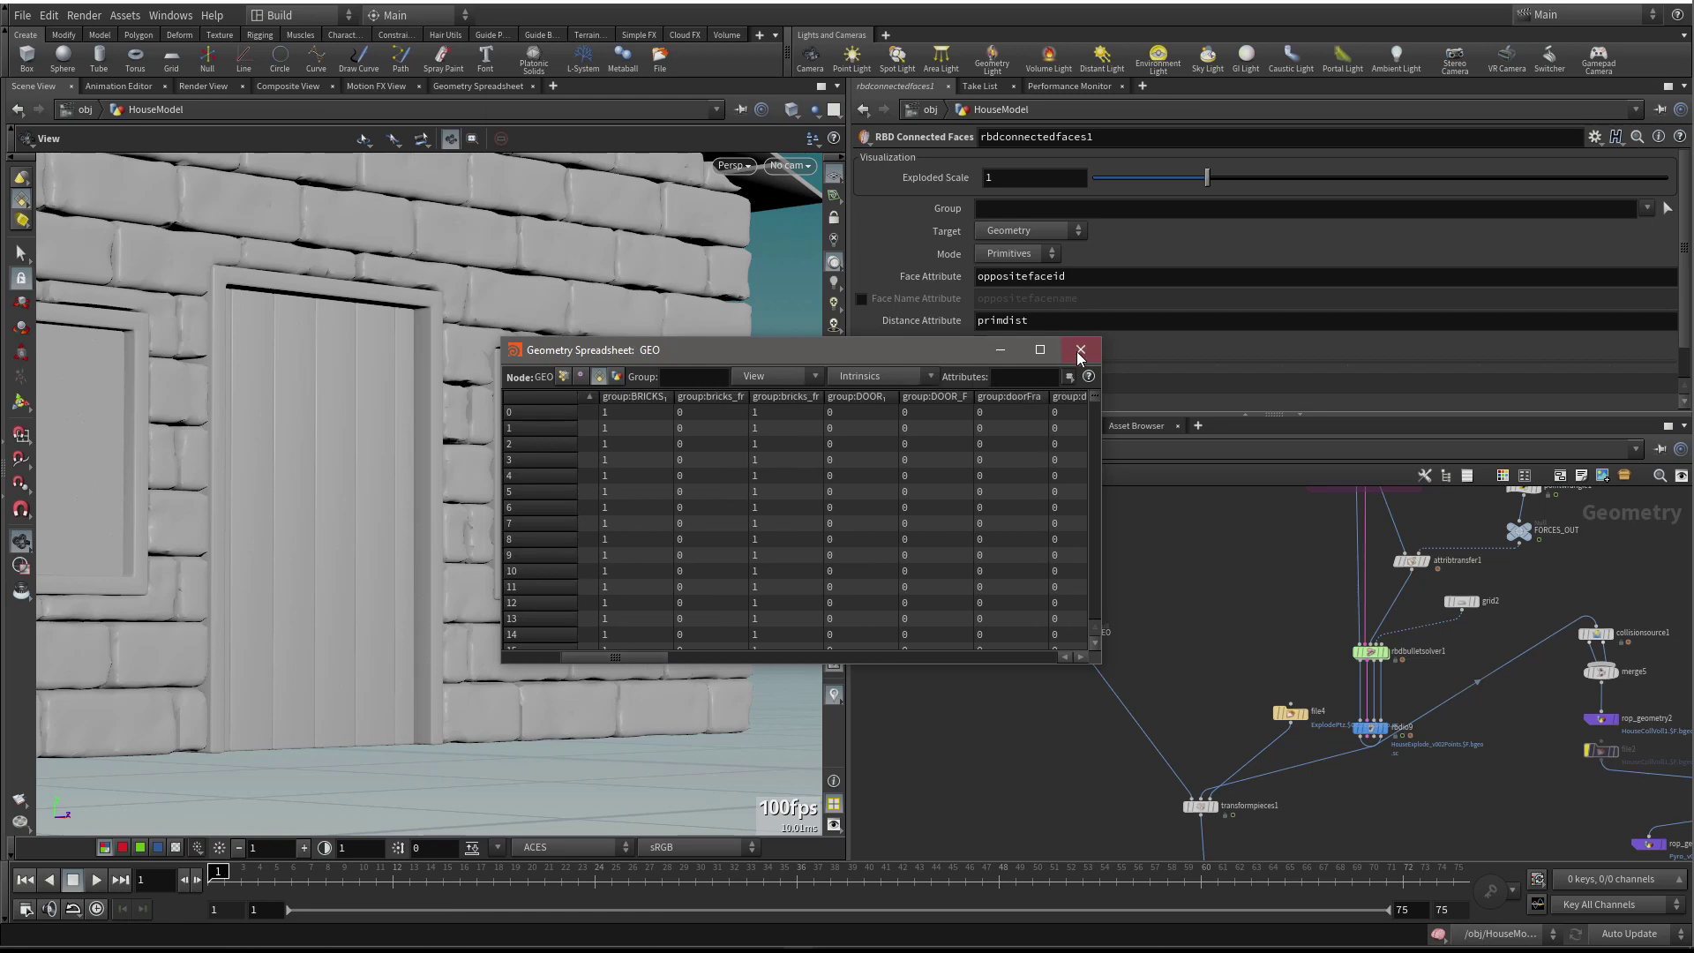
{"action": "left_click", "coordinate": [1080, 349]}
Turn off Create Constraints on the RBD Connected Faces node and check the attributes in transformpieces1's node information
{"action": "scroll", "coordinate": [987, 307], "scroll_direction": "down", "scroll_amount": 1}
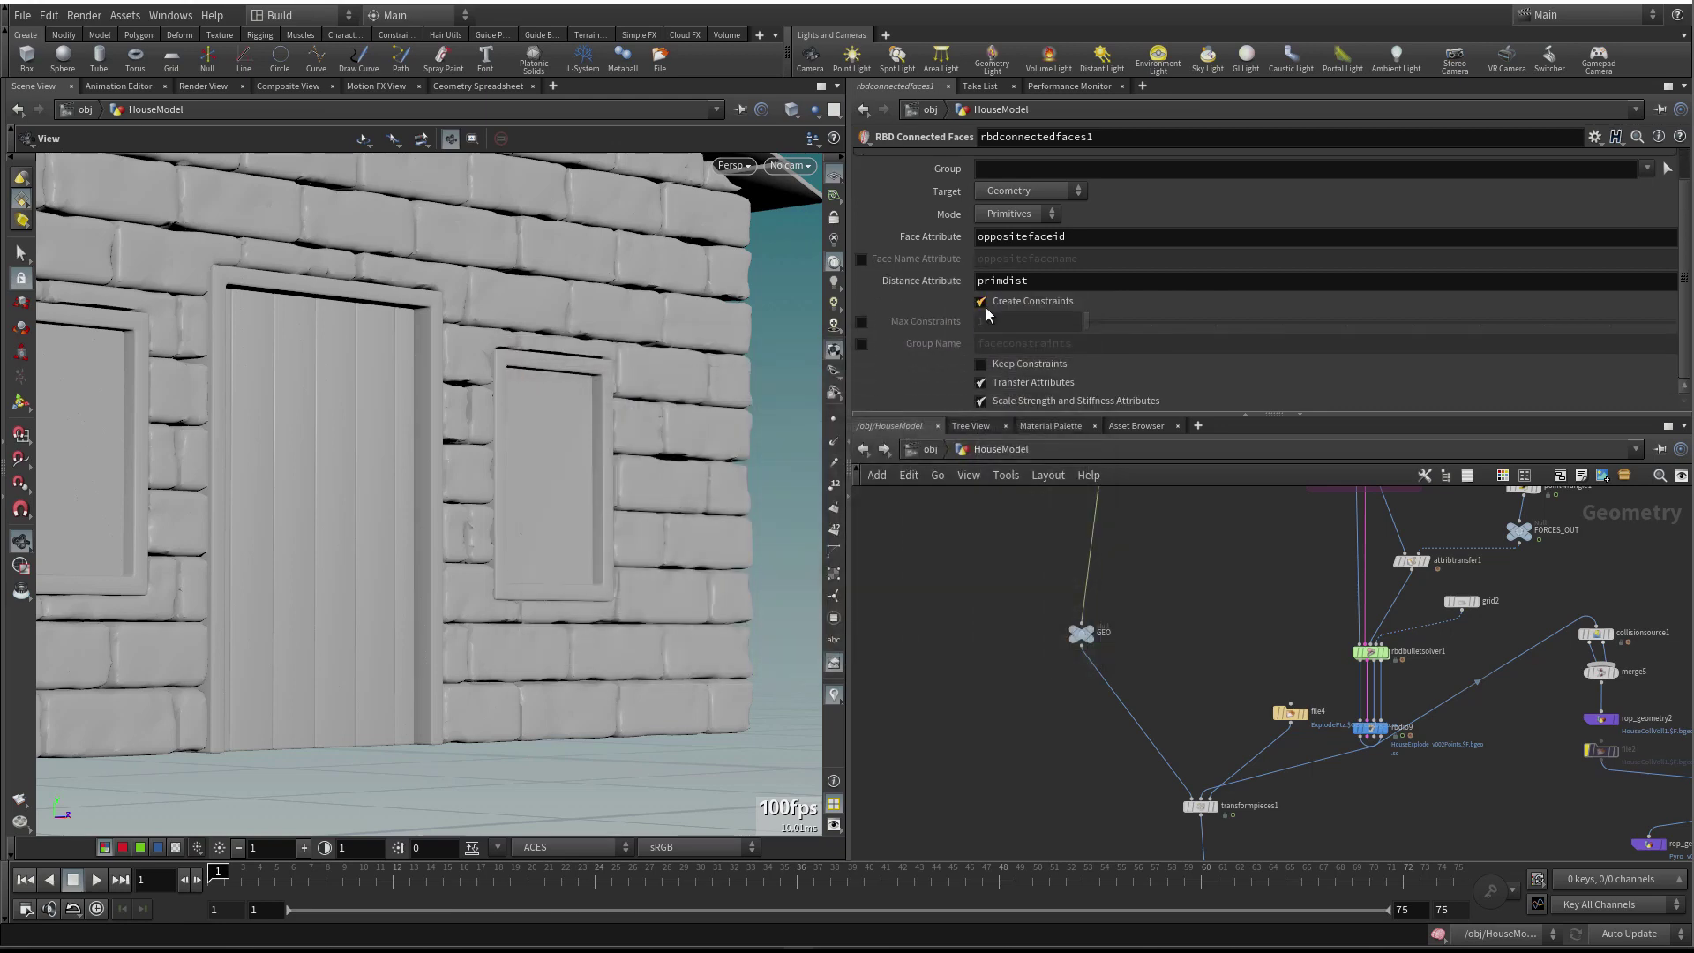
{"action": "left_click", "coordinate": [1006, 303]}
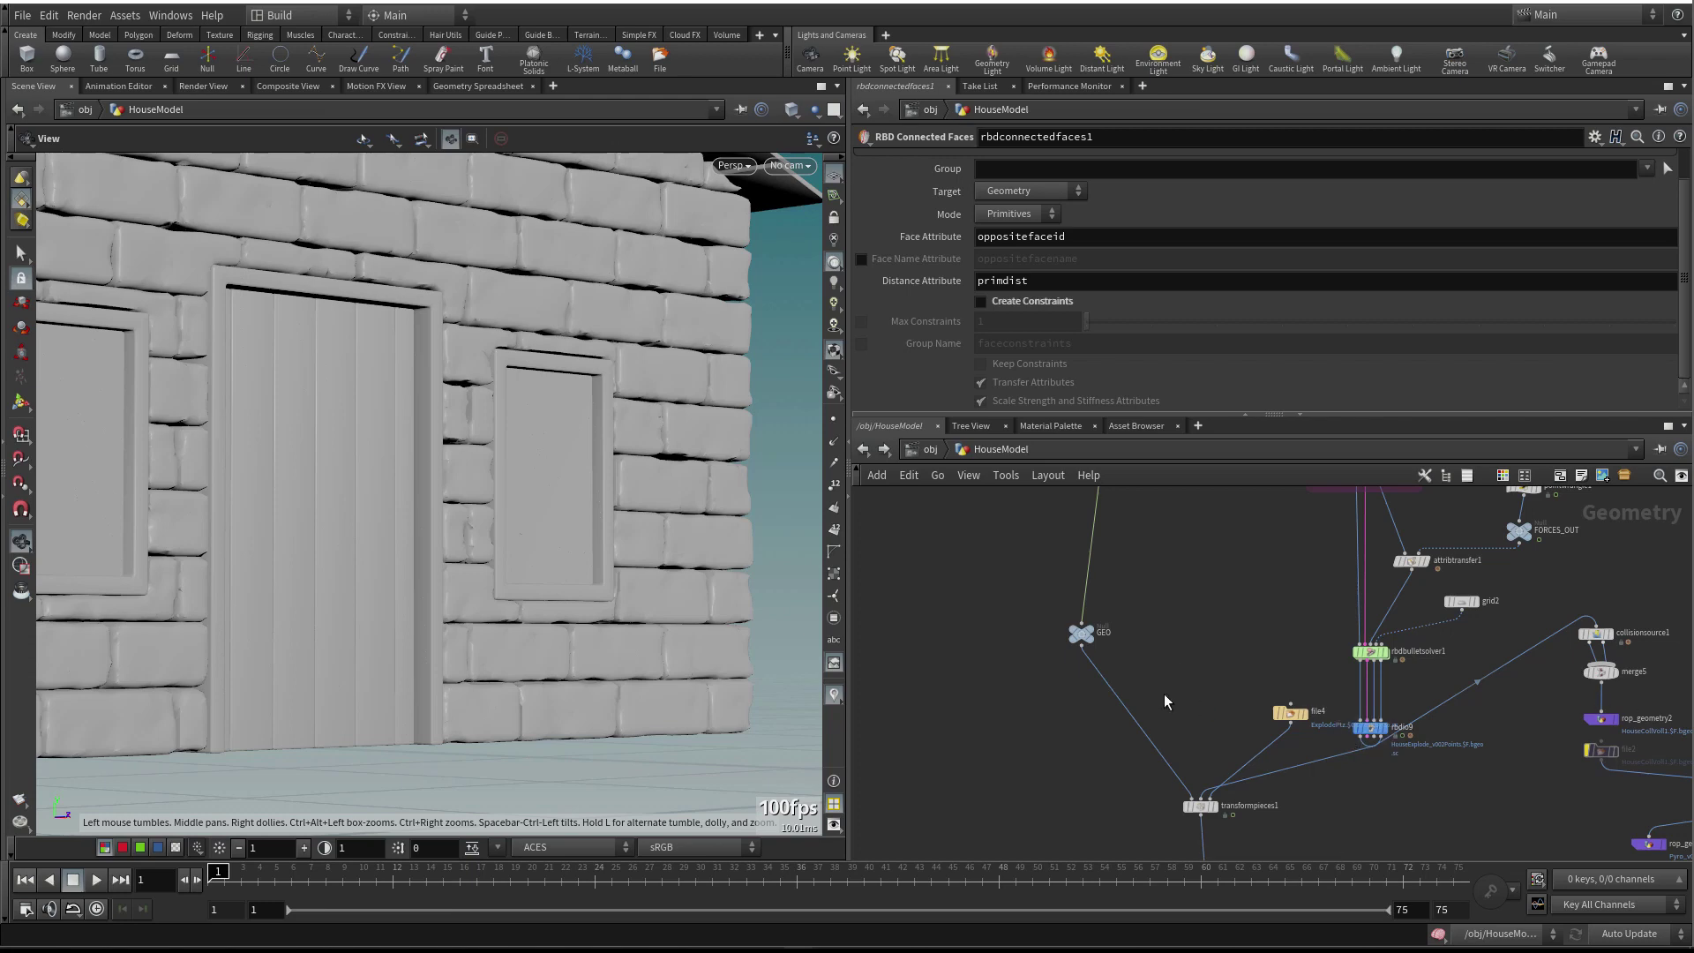
{"action": "scroll", "coordinate": [1161, 679], "scroll_direction": "down", "scroll_amount": 4}
{"action": "scroll", "coordinate": [1158, 659], "scroll_direction": "up", "scroll_amount": 5}
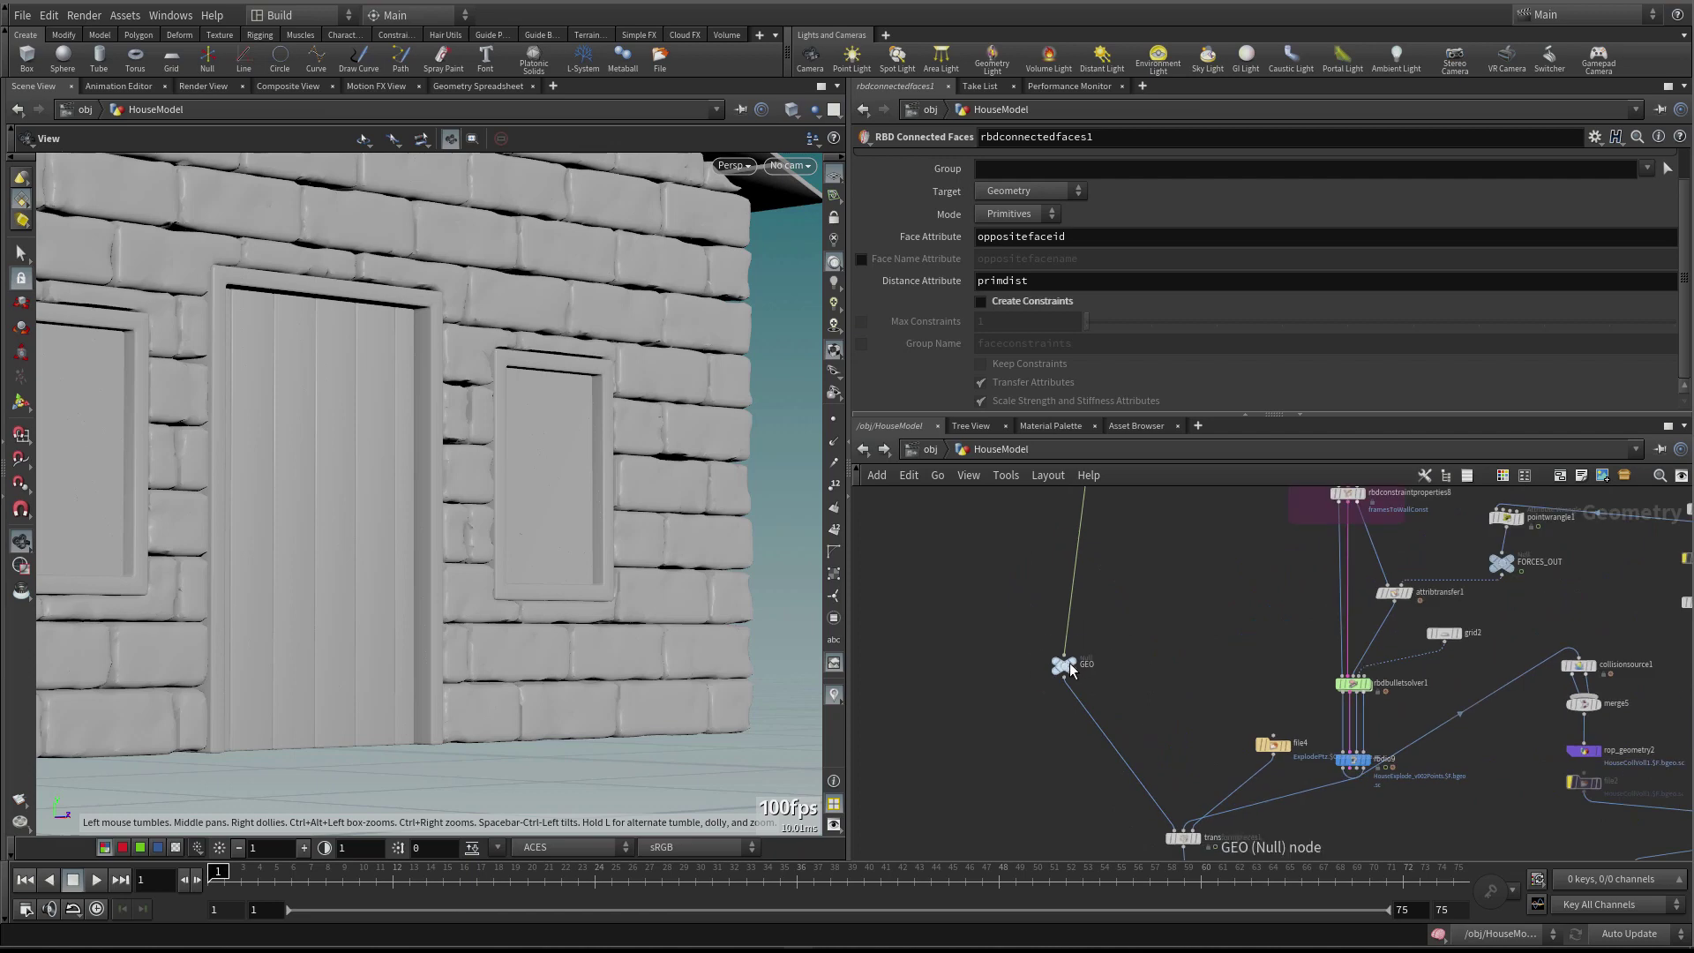
{"action": "middle_click", "coordinate": [1062, 665]}
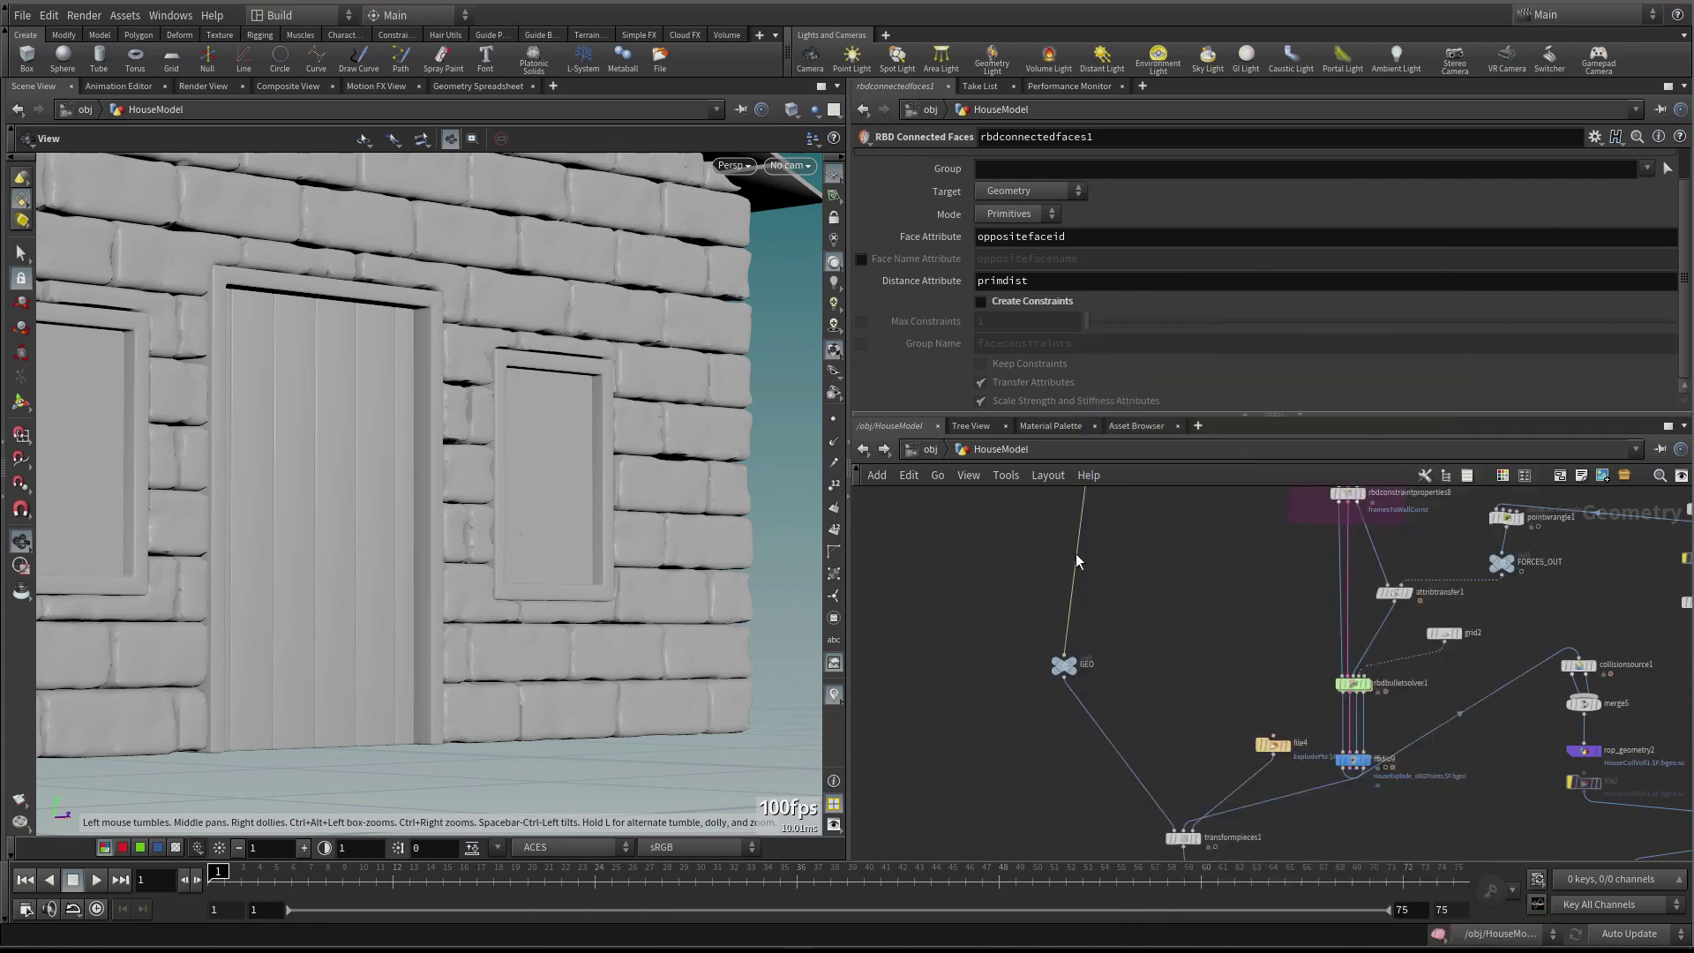
{"action": "scroll", "coordinate": [979, 565], "scroll_direction": "up", "scroll_amount": 4}
{"action": "middle_click", "coordinate": [1140, 658]}
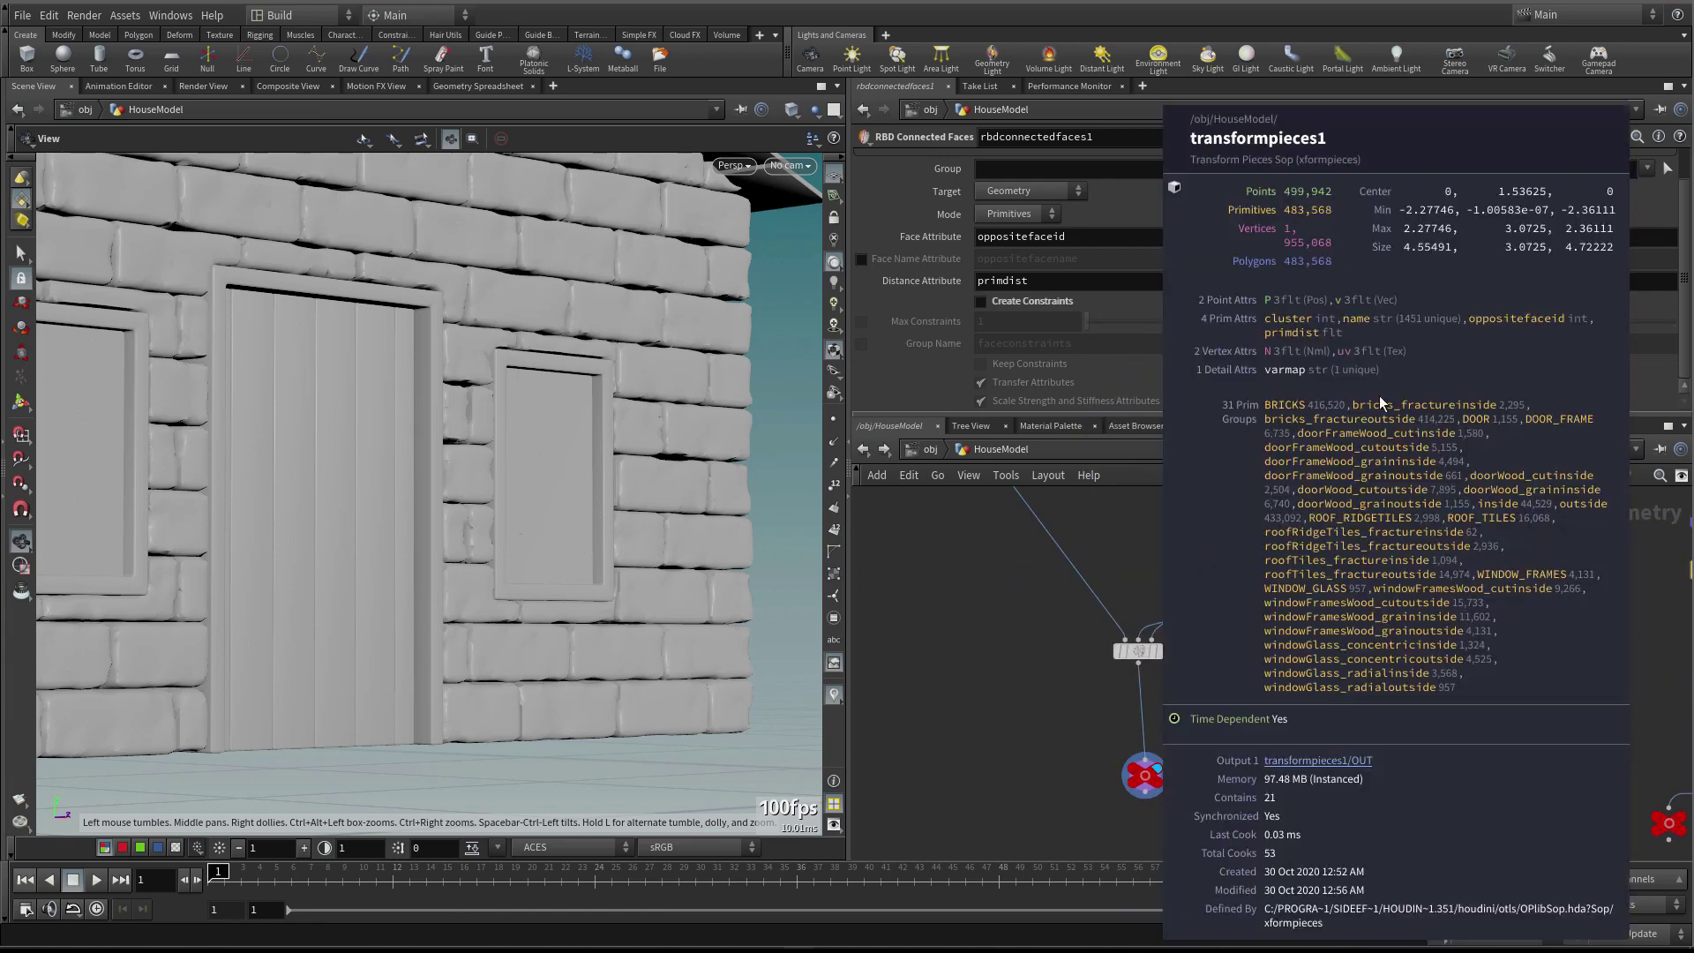
Add an RBD Disconnected Faces node beside HOUSE_OUT and wire the output of transformpieces1 into it
{"action": "scroll", "coordinate": [1087, 718], "scroll_direction": "up", "scroll_amount": 2}
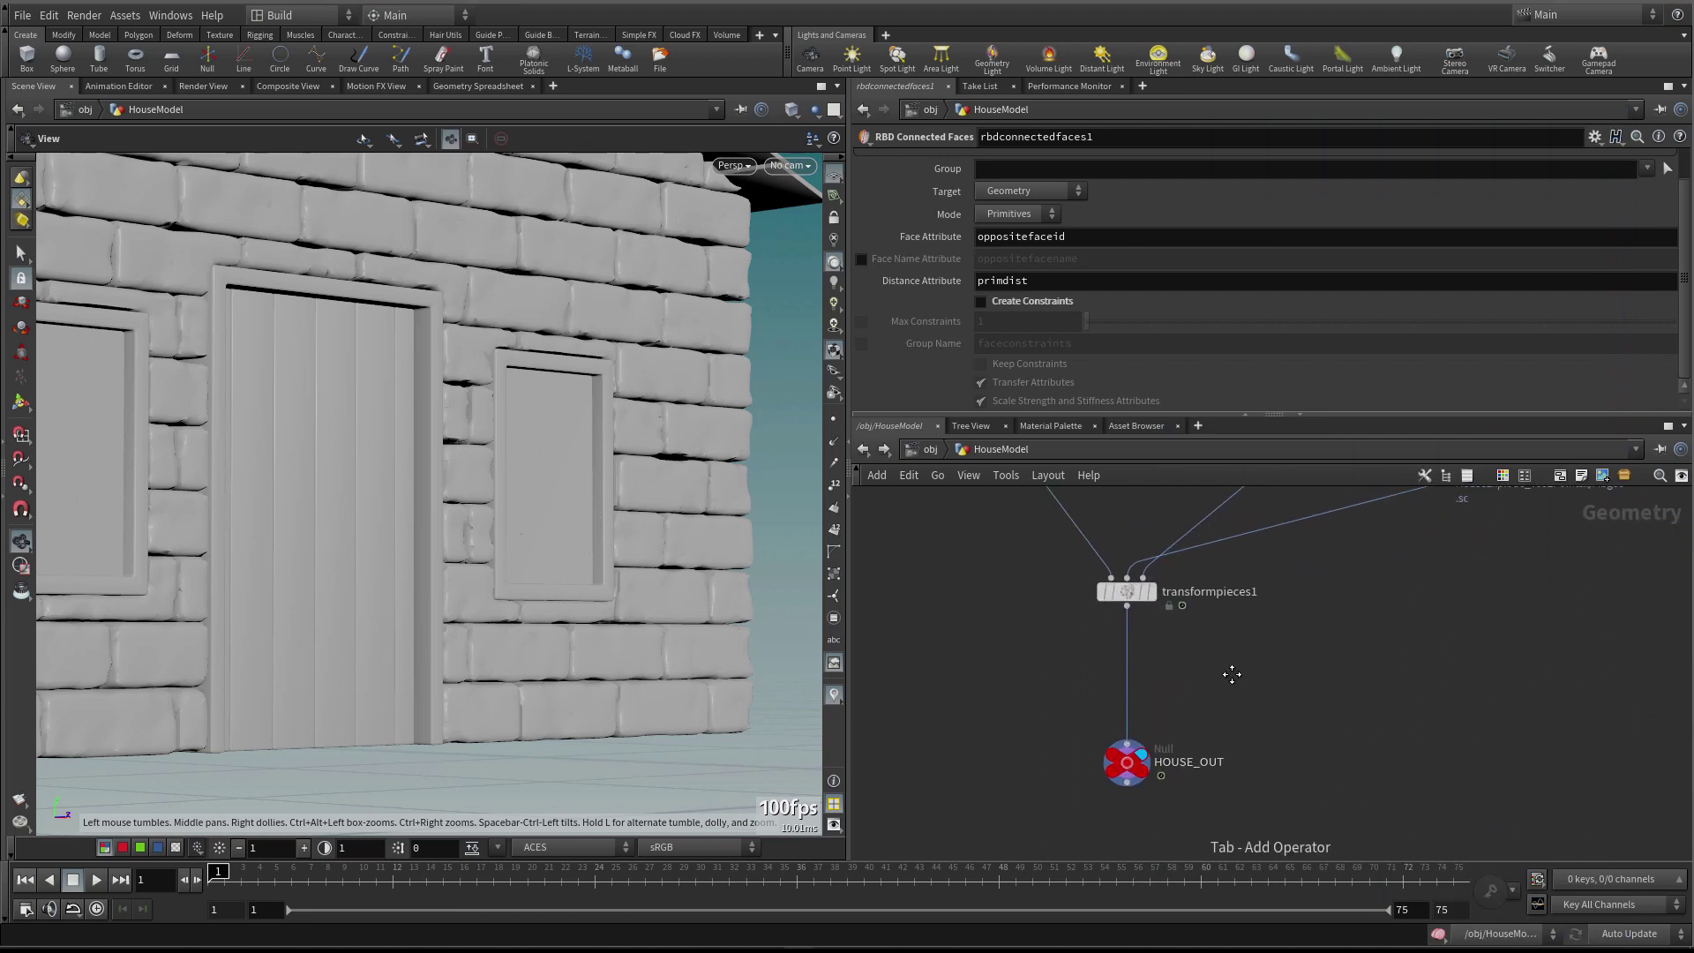
{"action": "key", "text": "Tab"}
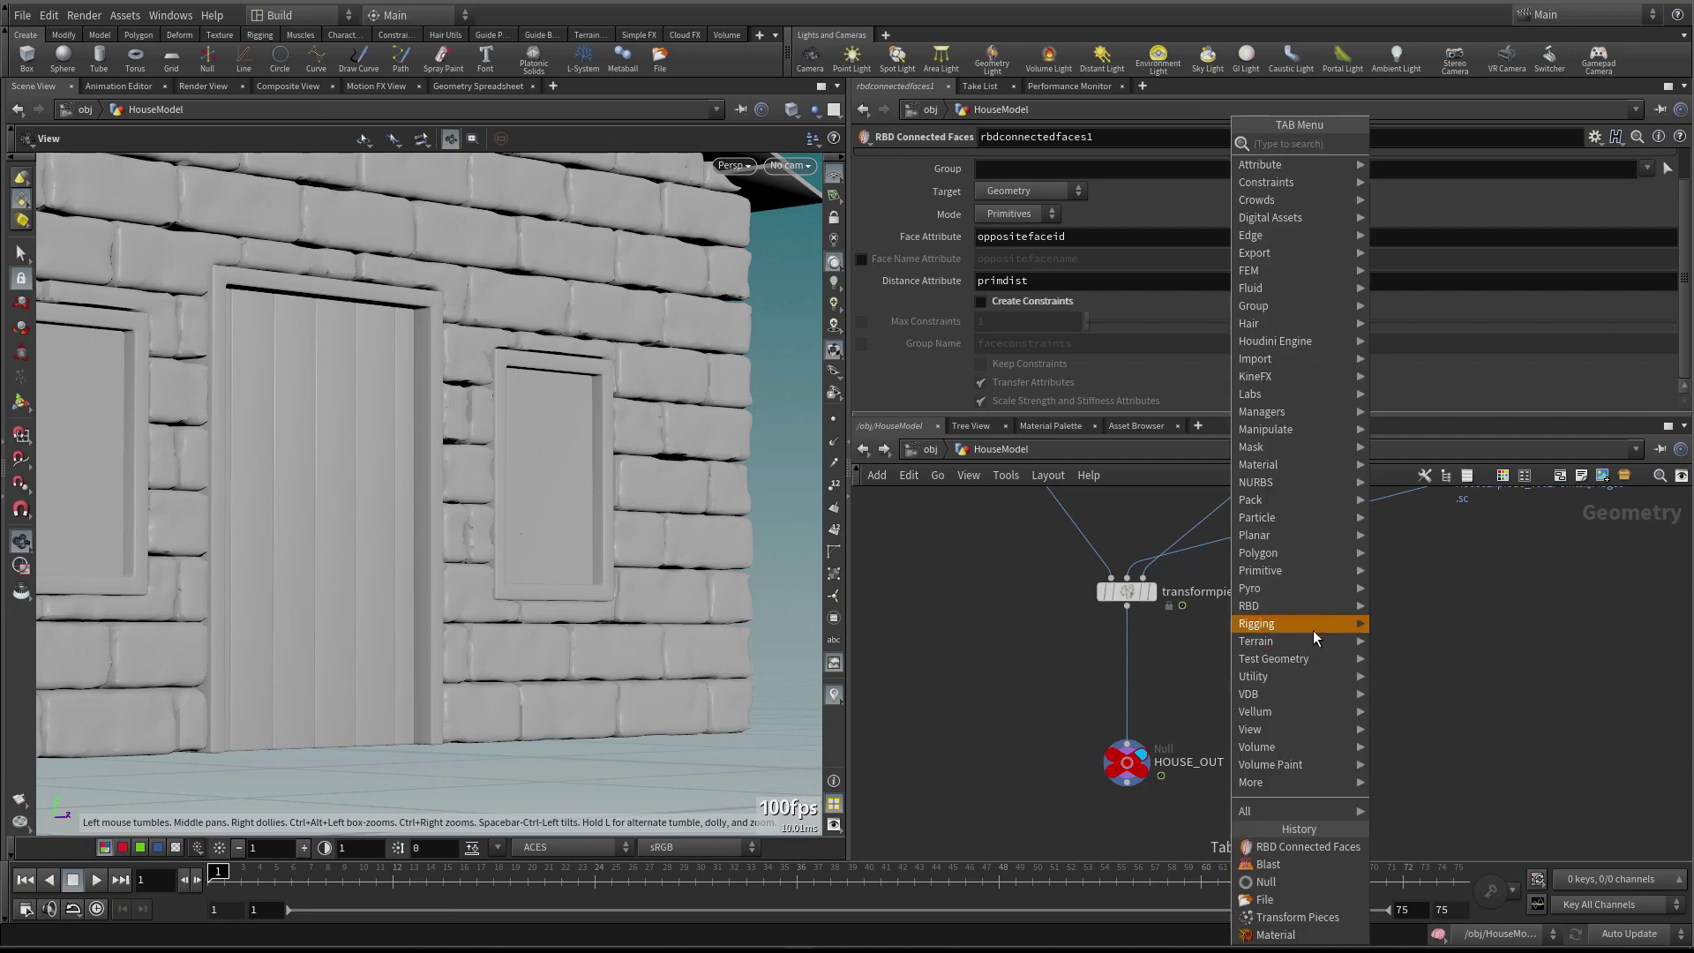
{"action": "mouse_move", "coordinate": [1313, 631]}
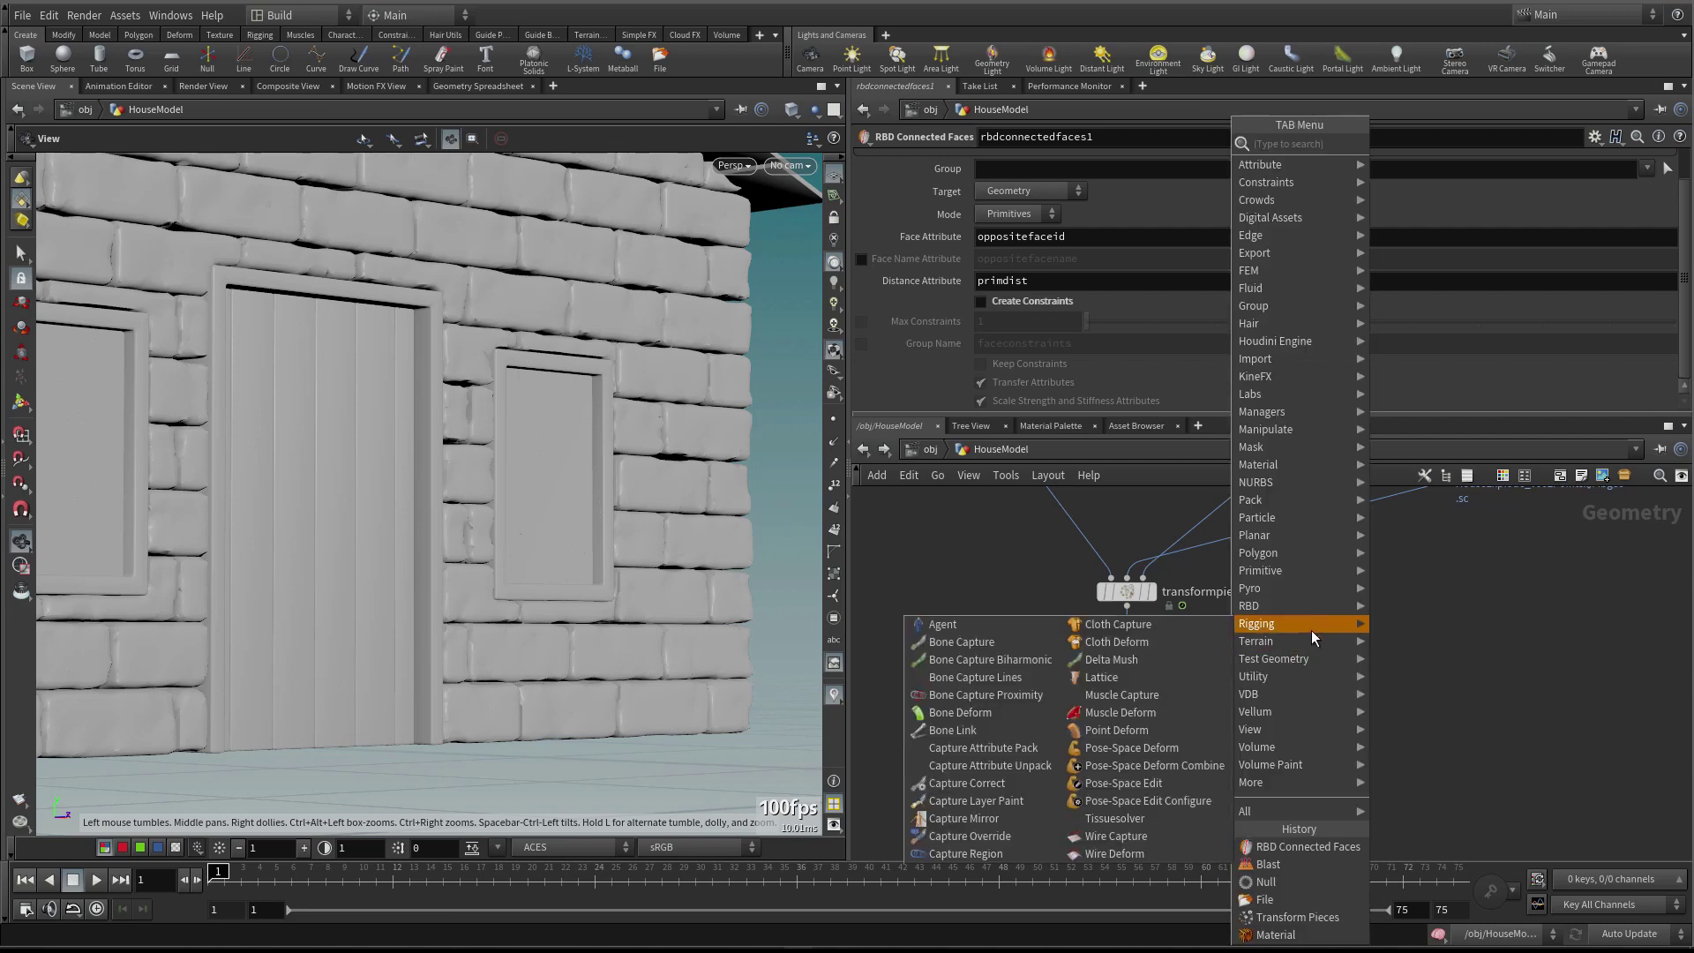
{"action": "type", "text": "rbd"}
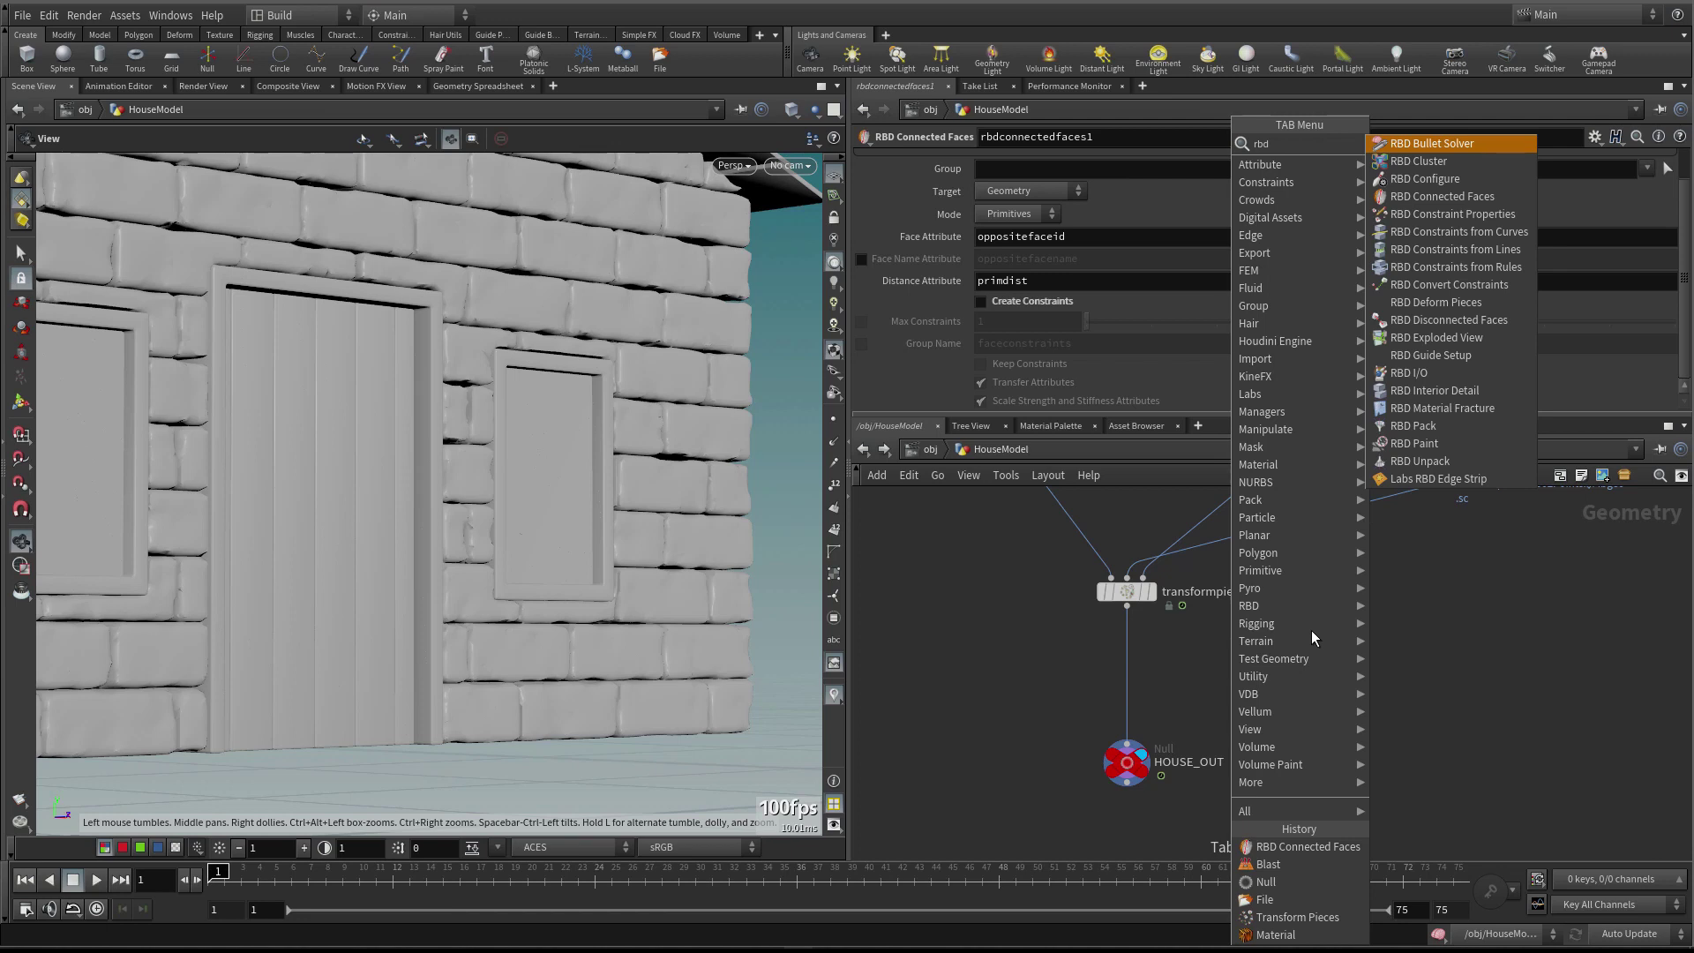
{"action": "left_click", "coordinate": [1460, 320]}
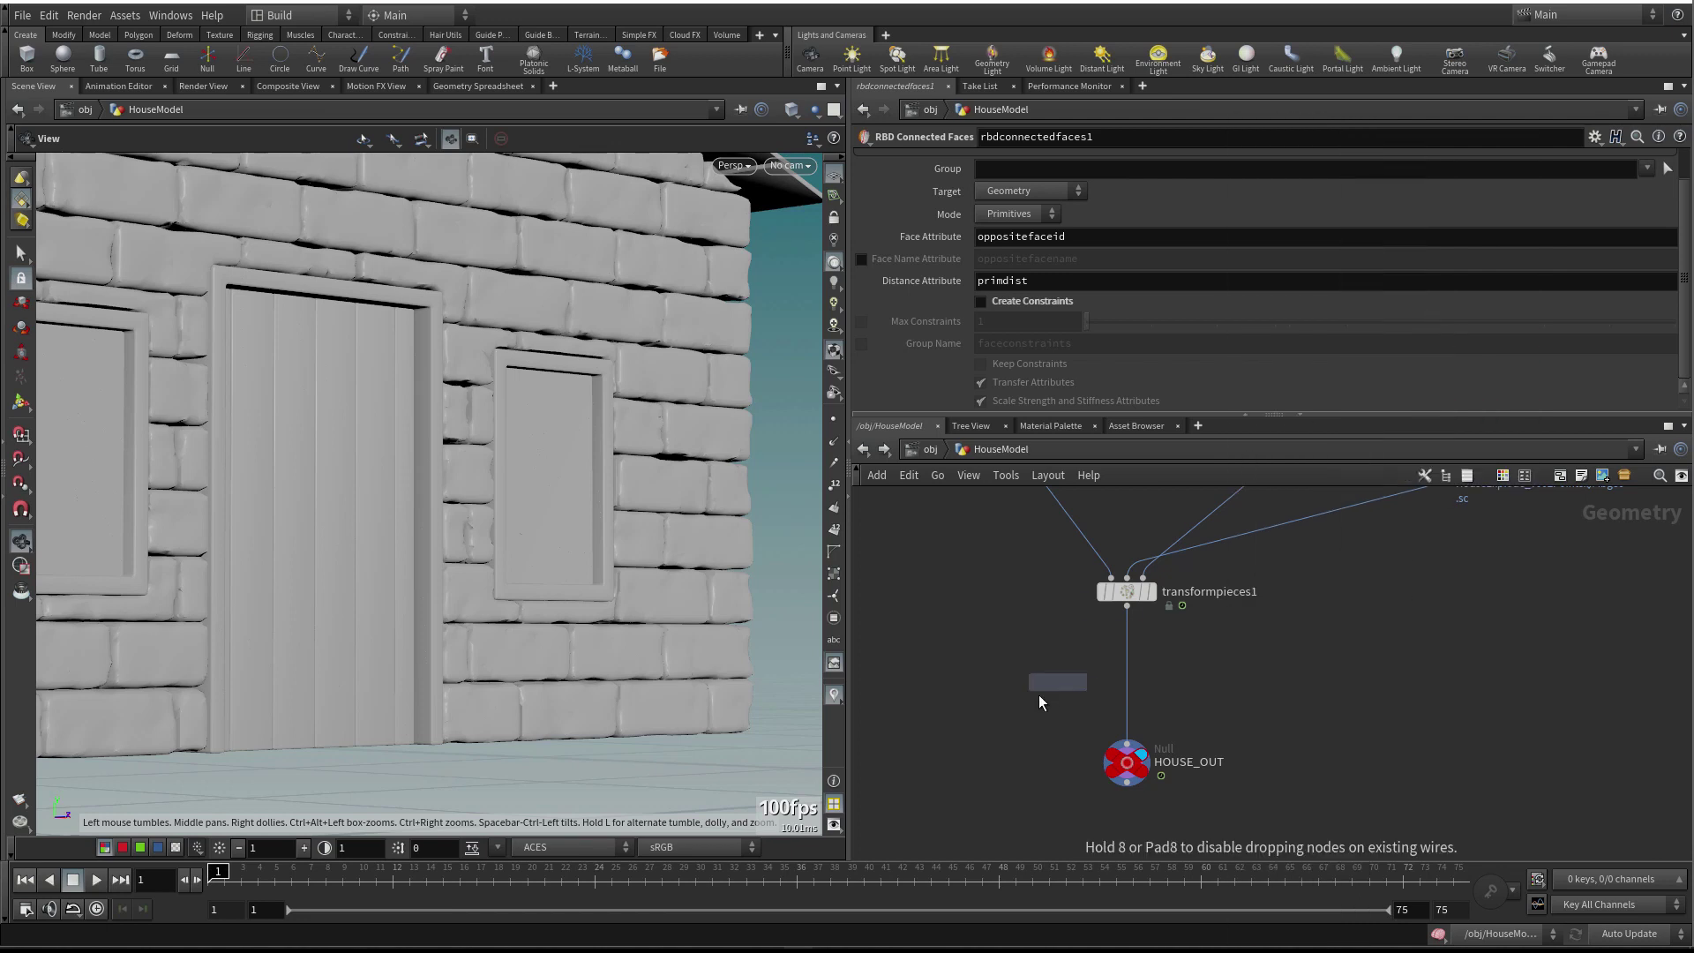
{"action": "left_click", "coordinate": [998, 675]}
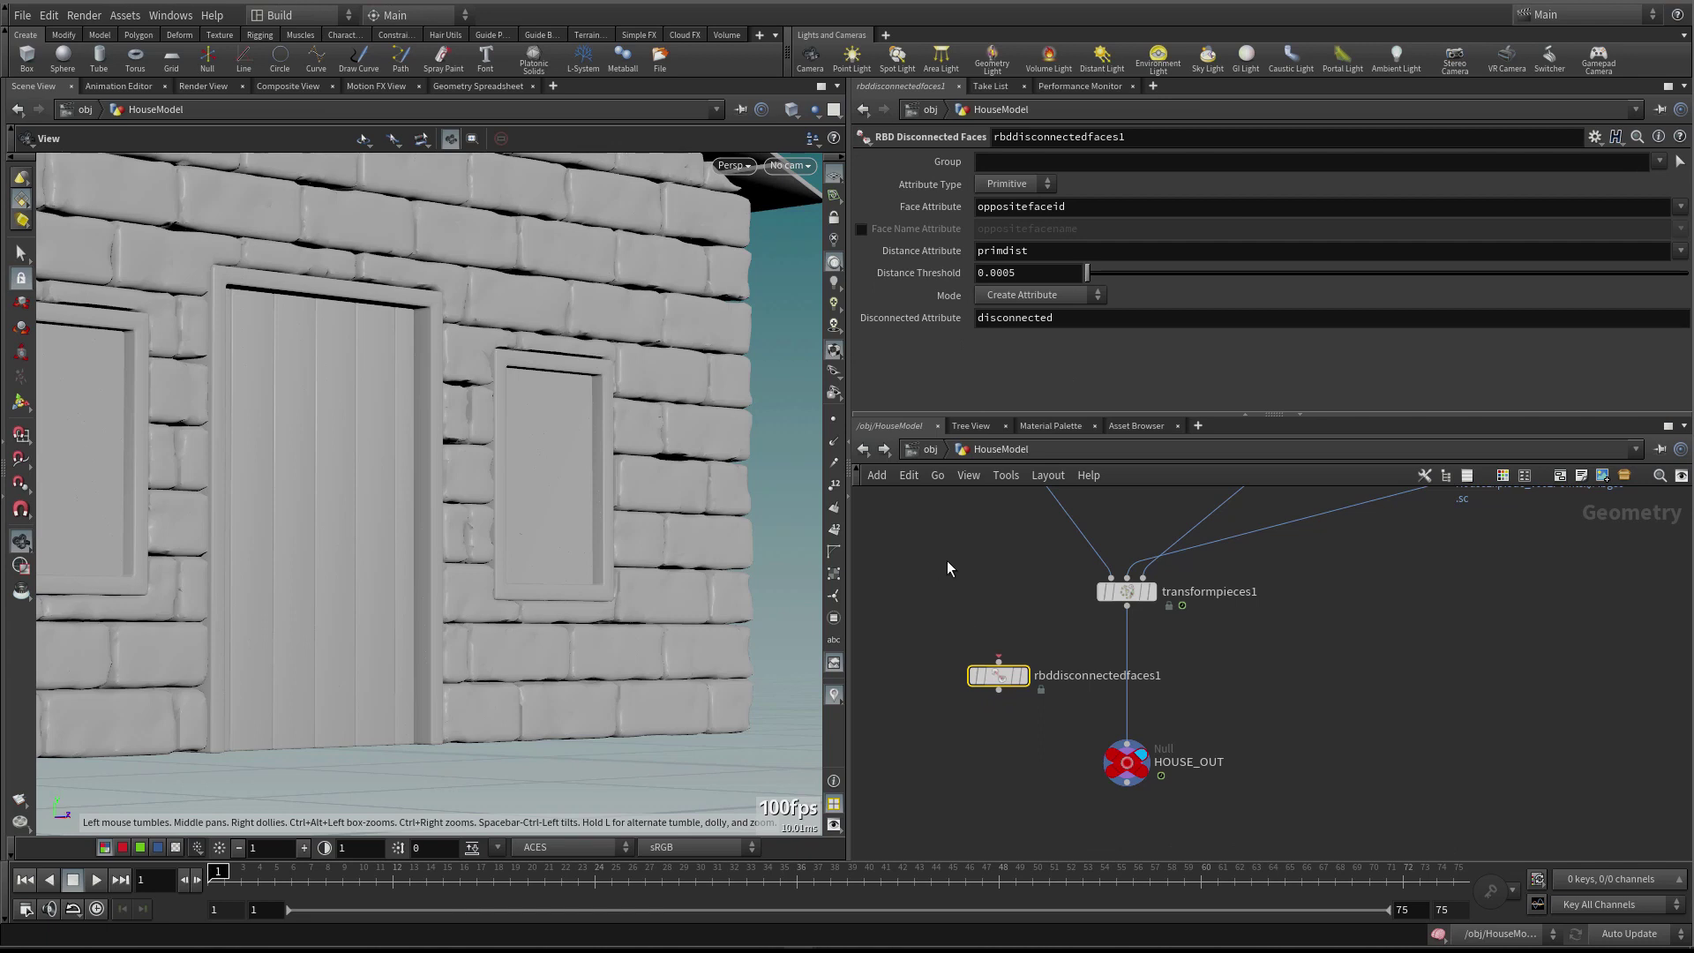
{"action": "left_click", "coordinate": [1127, 606]}
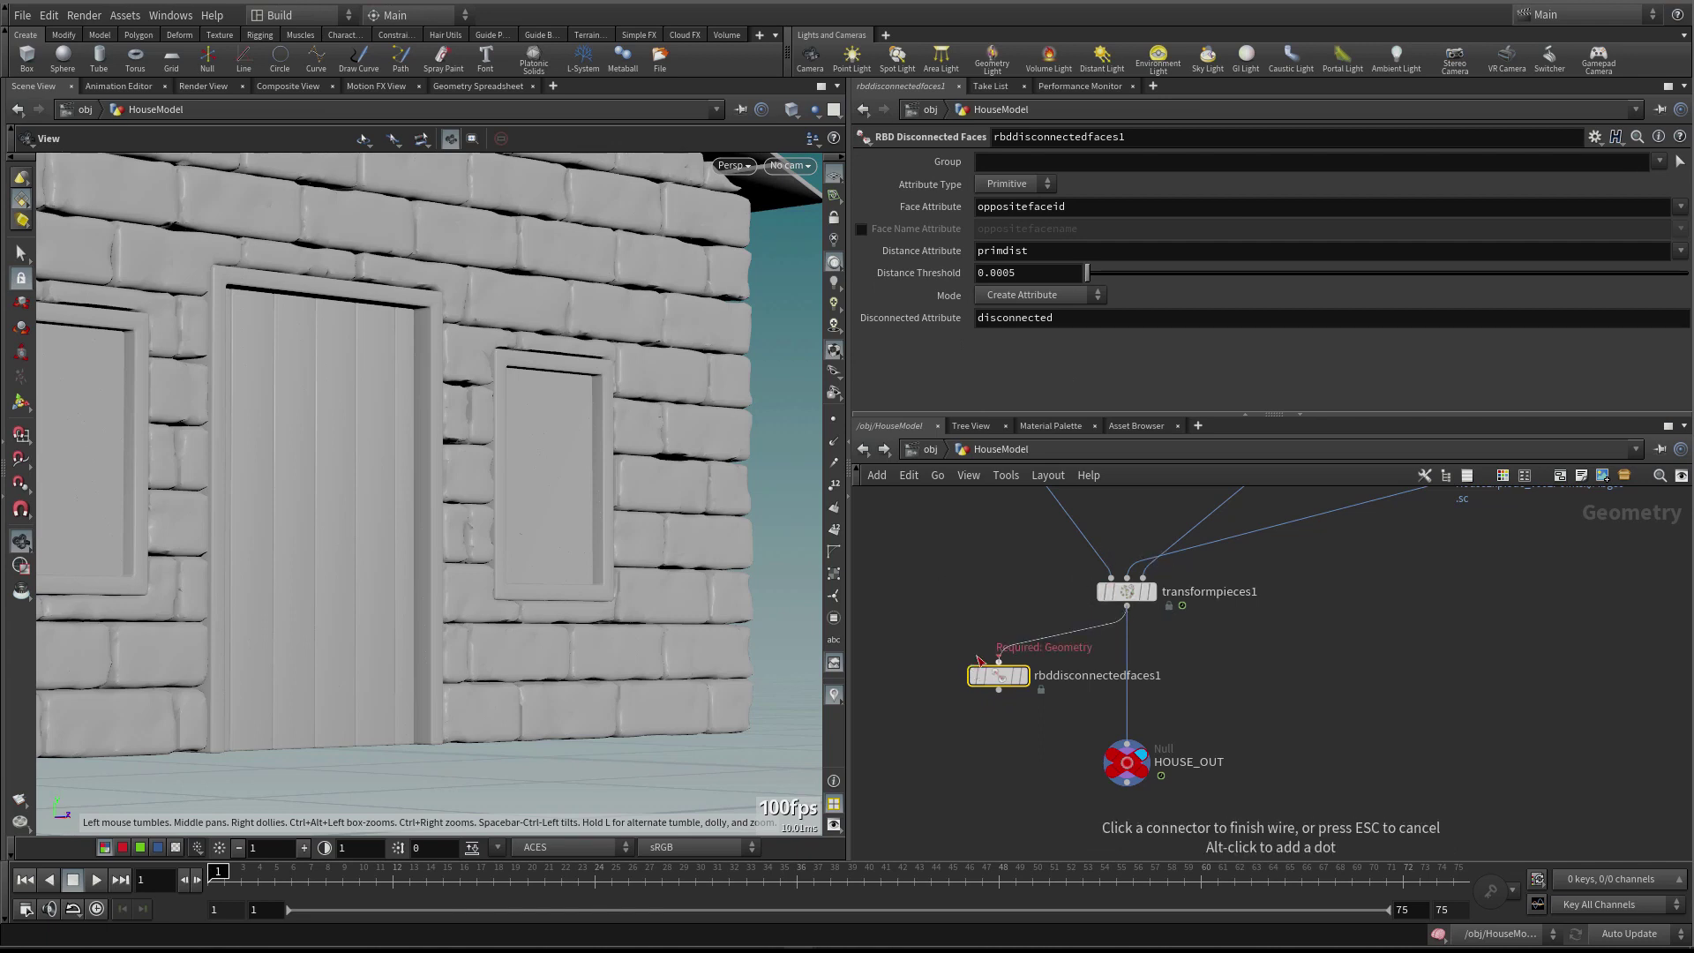
{"action": "left_click", "coordinate": [979, 659]}
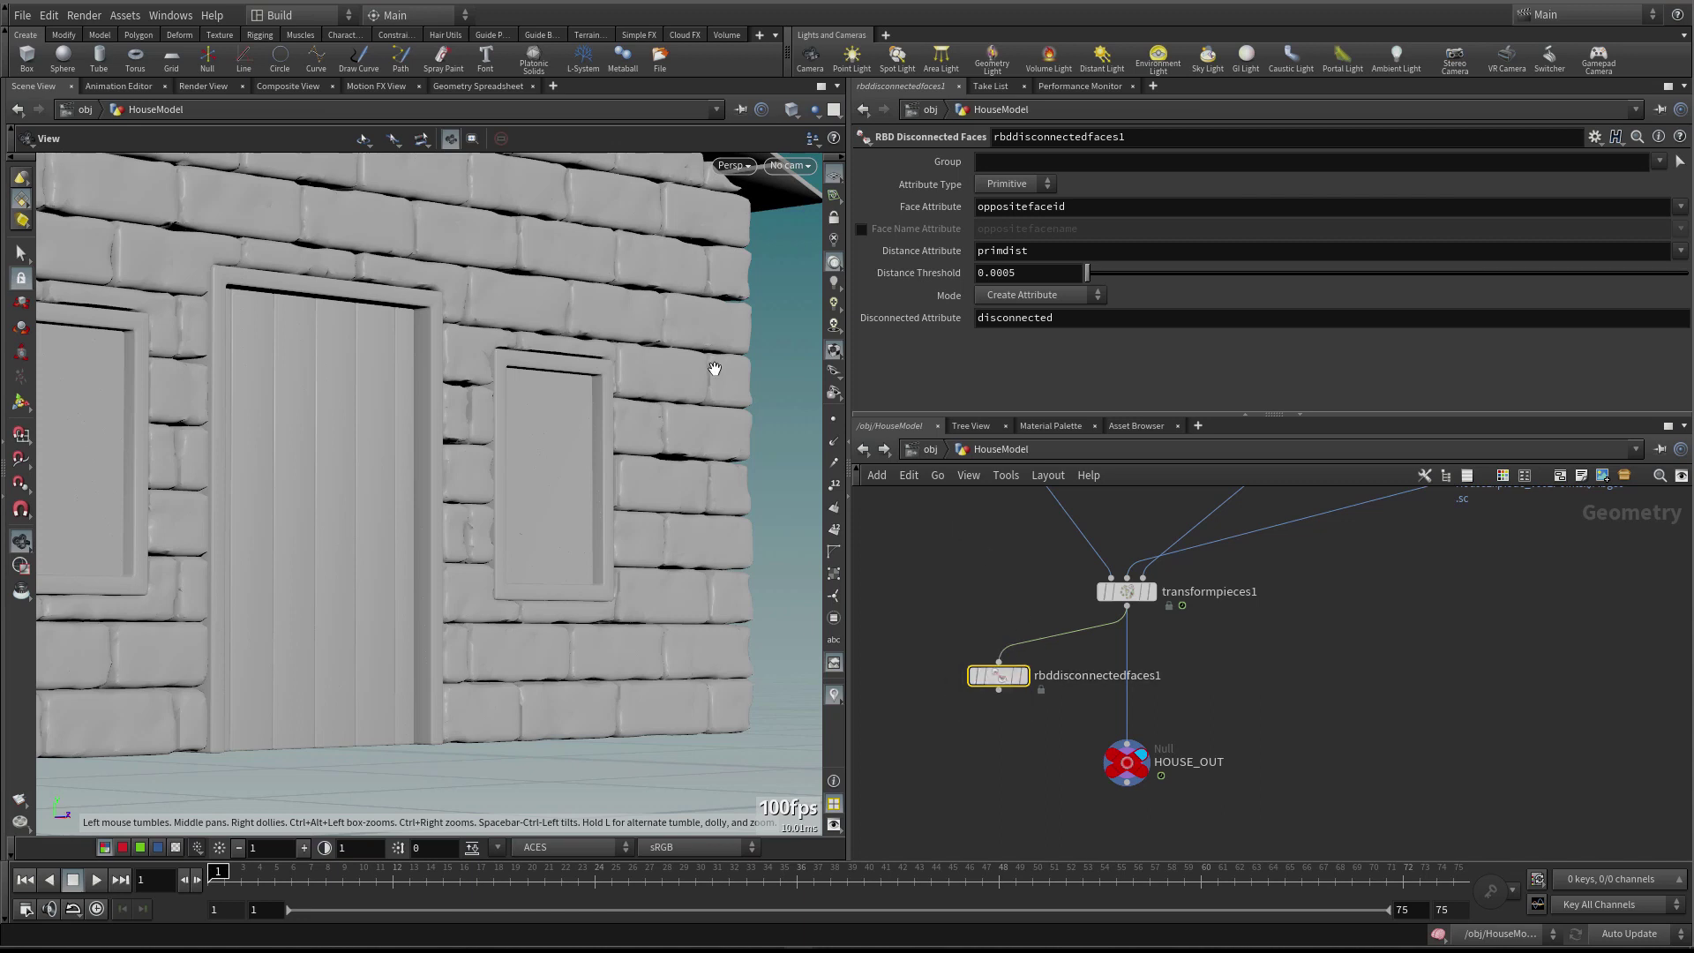
{"action": "left_click", "coordinate": [1027, 164]}
{"action": "mouse_move", "coordinate": [1000, 679]}
{"action": "key", "text": "r"}
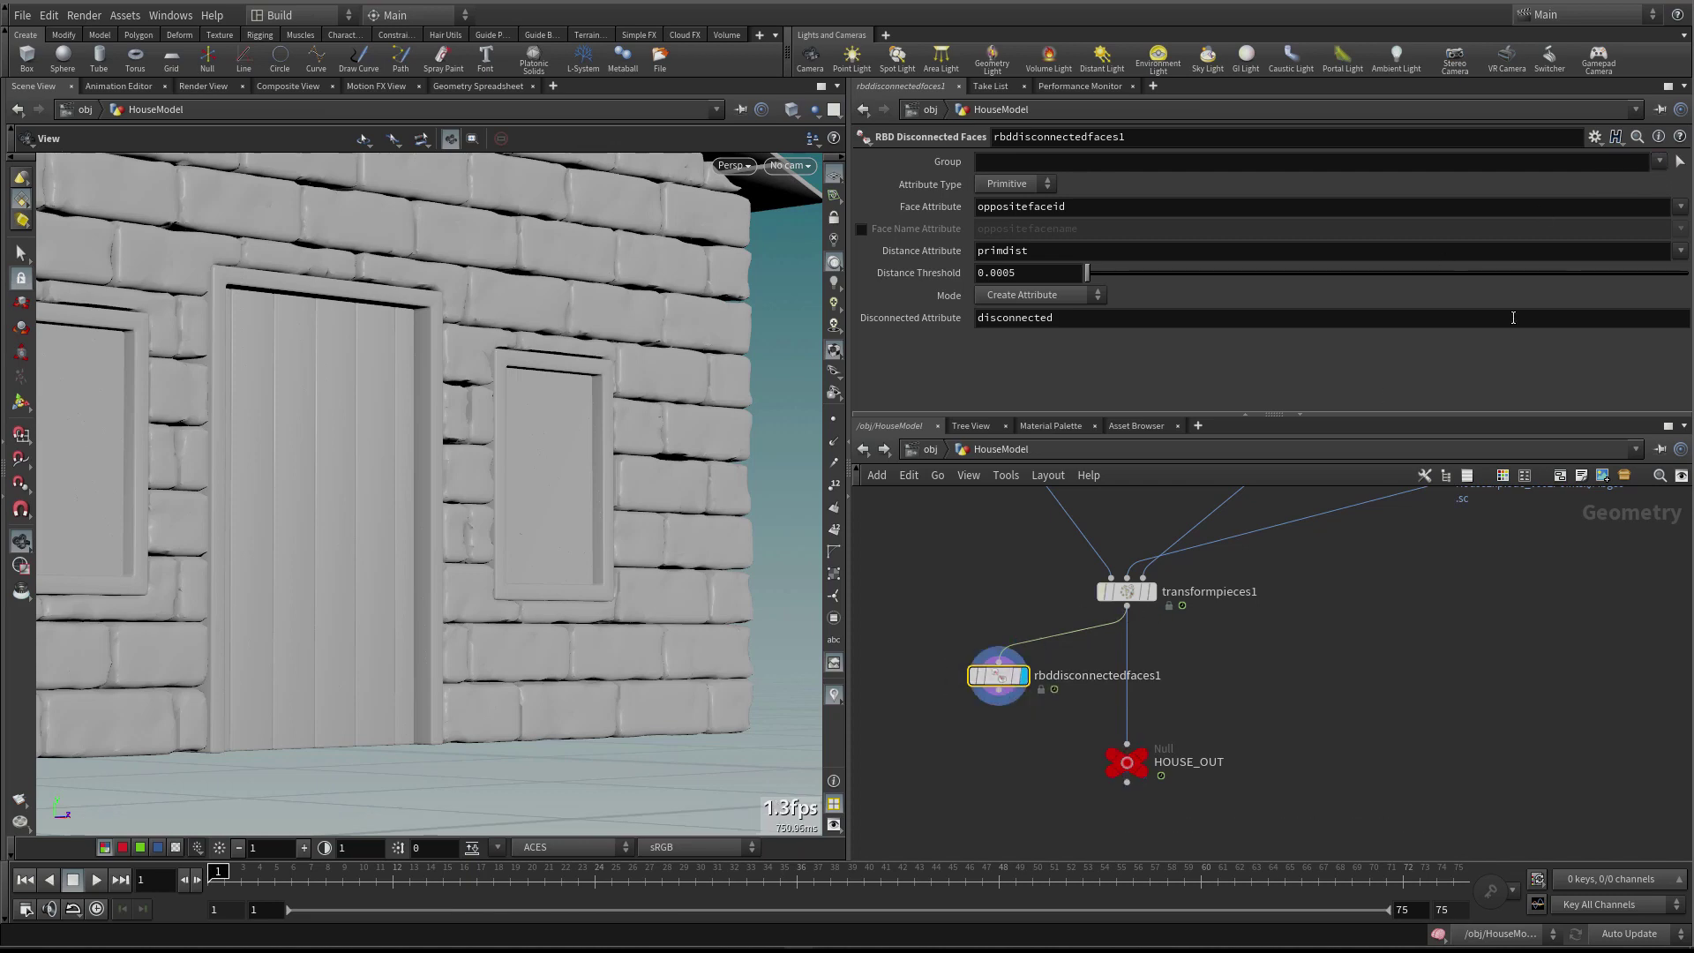
{"action": "left_click", "coordinate": [1660, 162]}
{"action": "key", "text": "Escape"}
{"action": "left_click", "coordinate": [1659, 164]}
{"action": "scroll", "coordinate": [1494, 768], "scroll_direction": "down", "scroll_amount": 5}
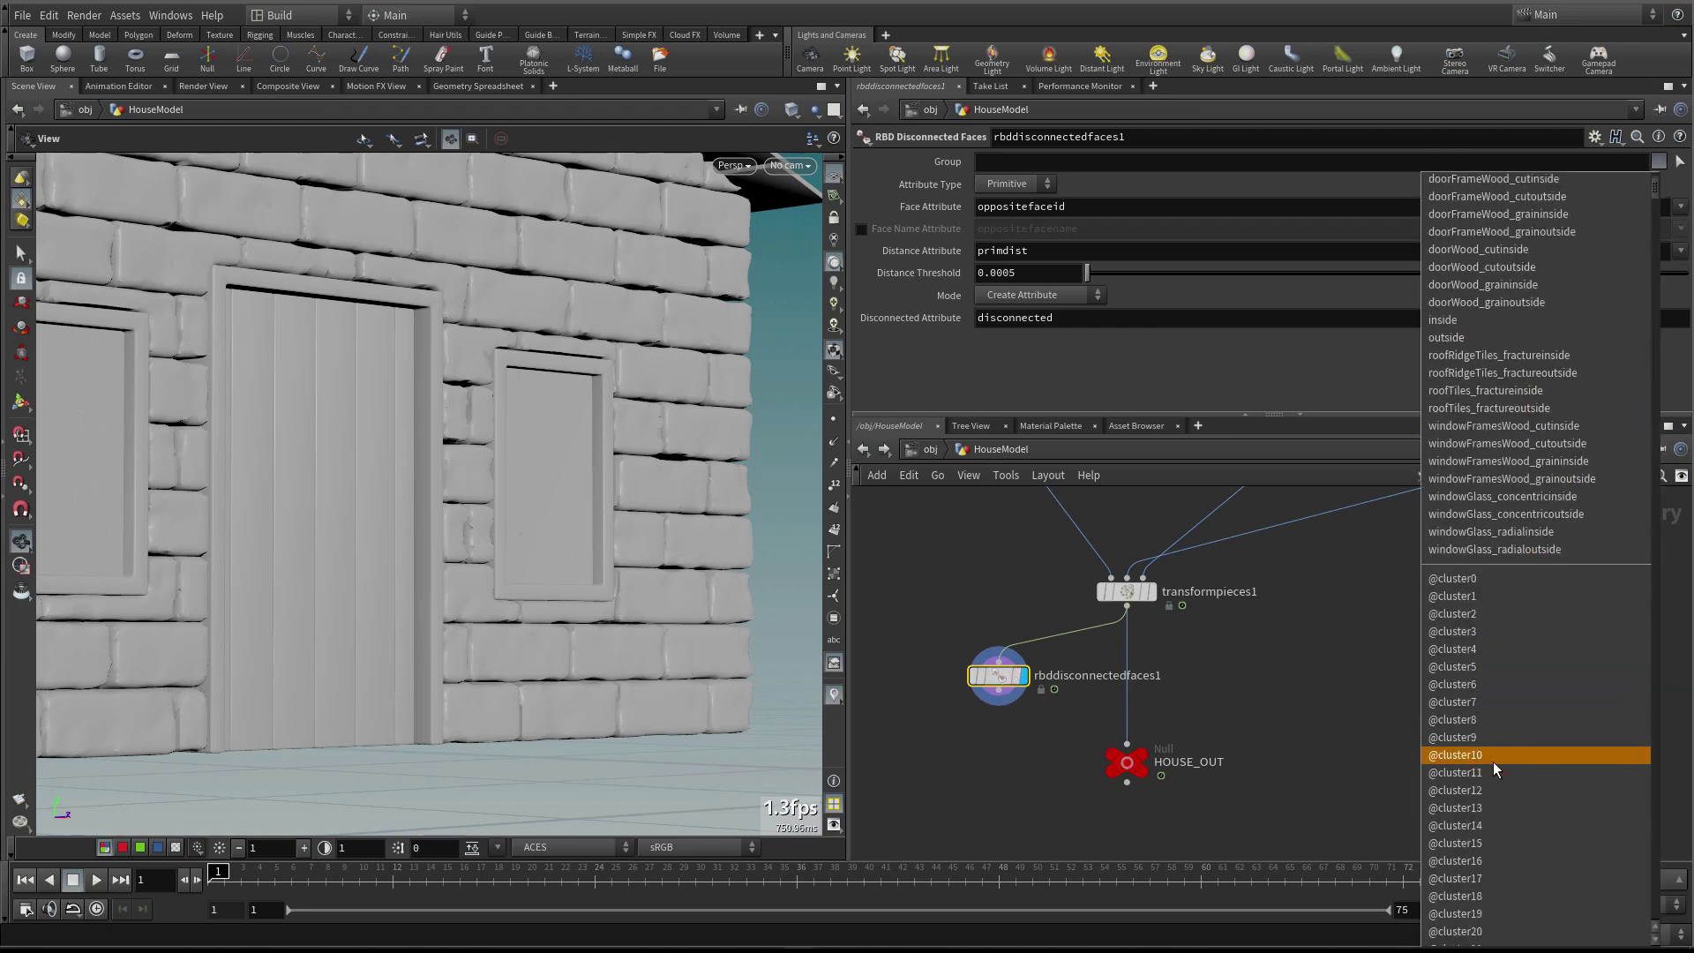
{"action": "left_click_drag", "start_coordinate": [1659, 190], "coordinate": [1657, 362]}
{"action": "left_click", "coordinate": [1473, 439]}
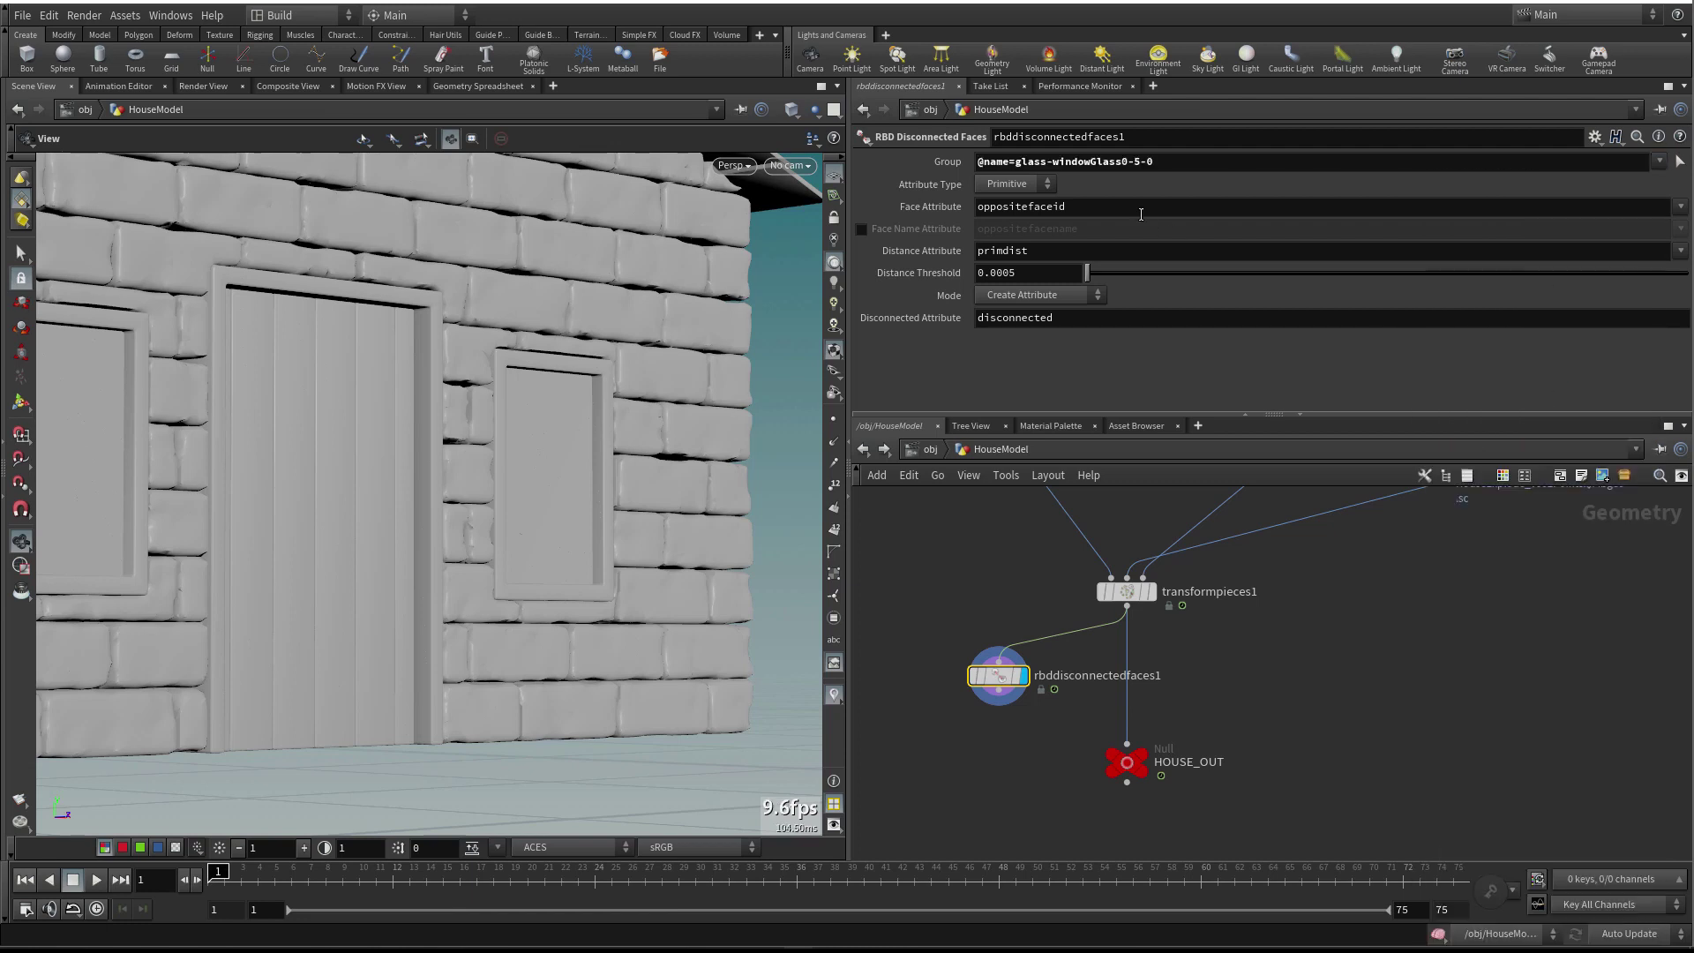
{"action": "left_click_drag", "start_coordinate": [1047, 162], "coordinate": [1311, 165]}
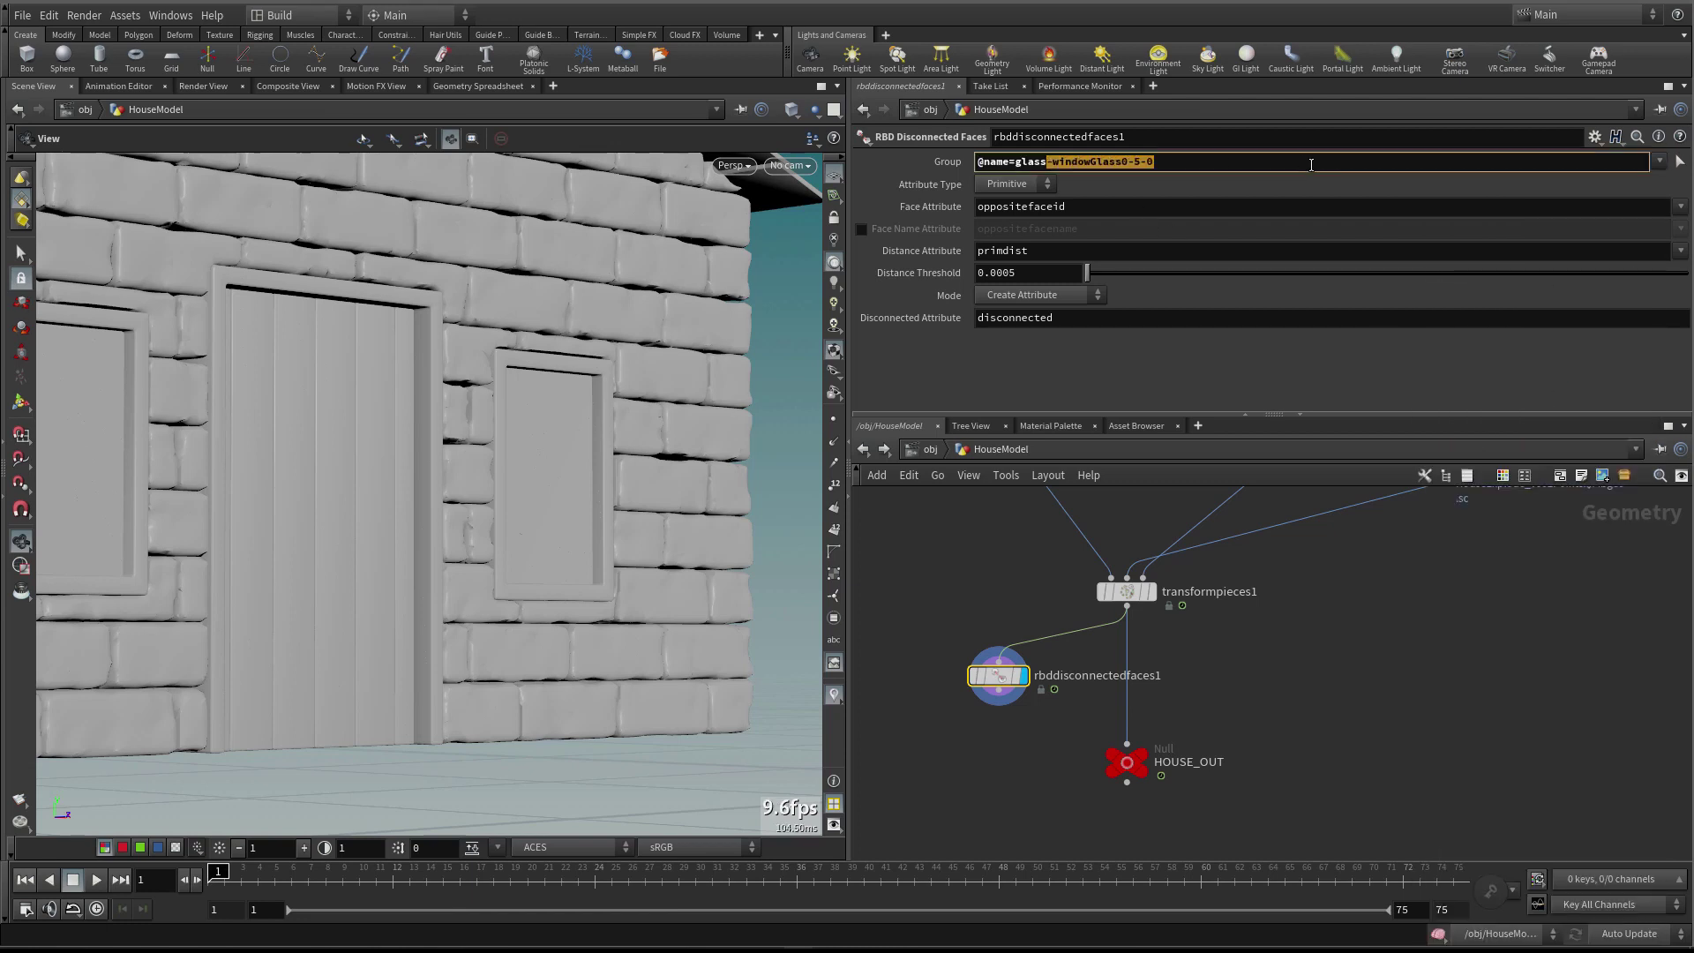
{"action": "type", "text": "*"}
{"action": "key", "text": "Return"}
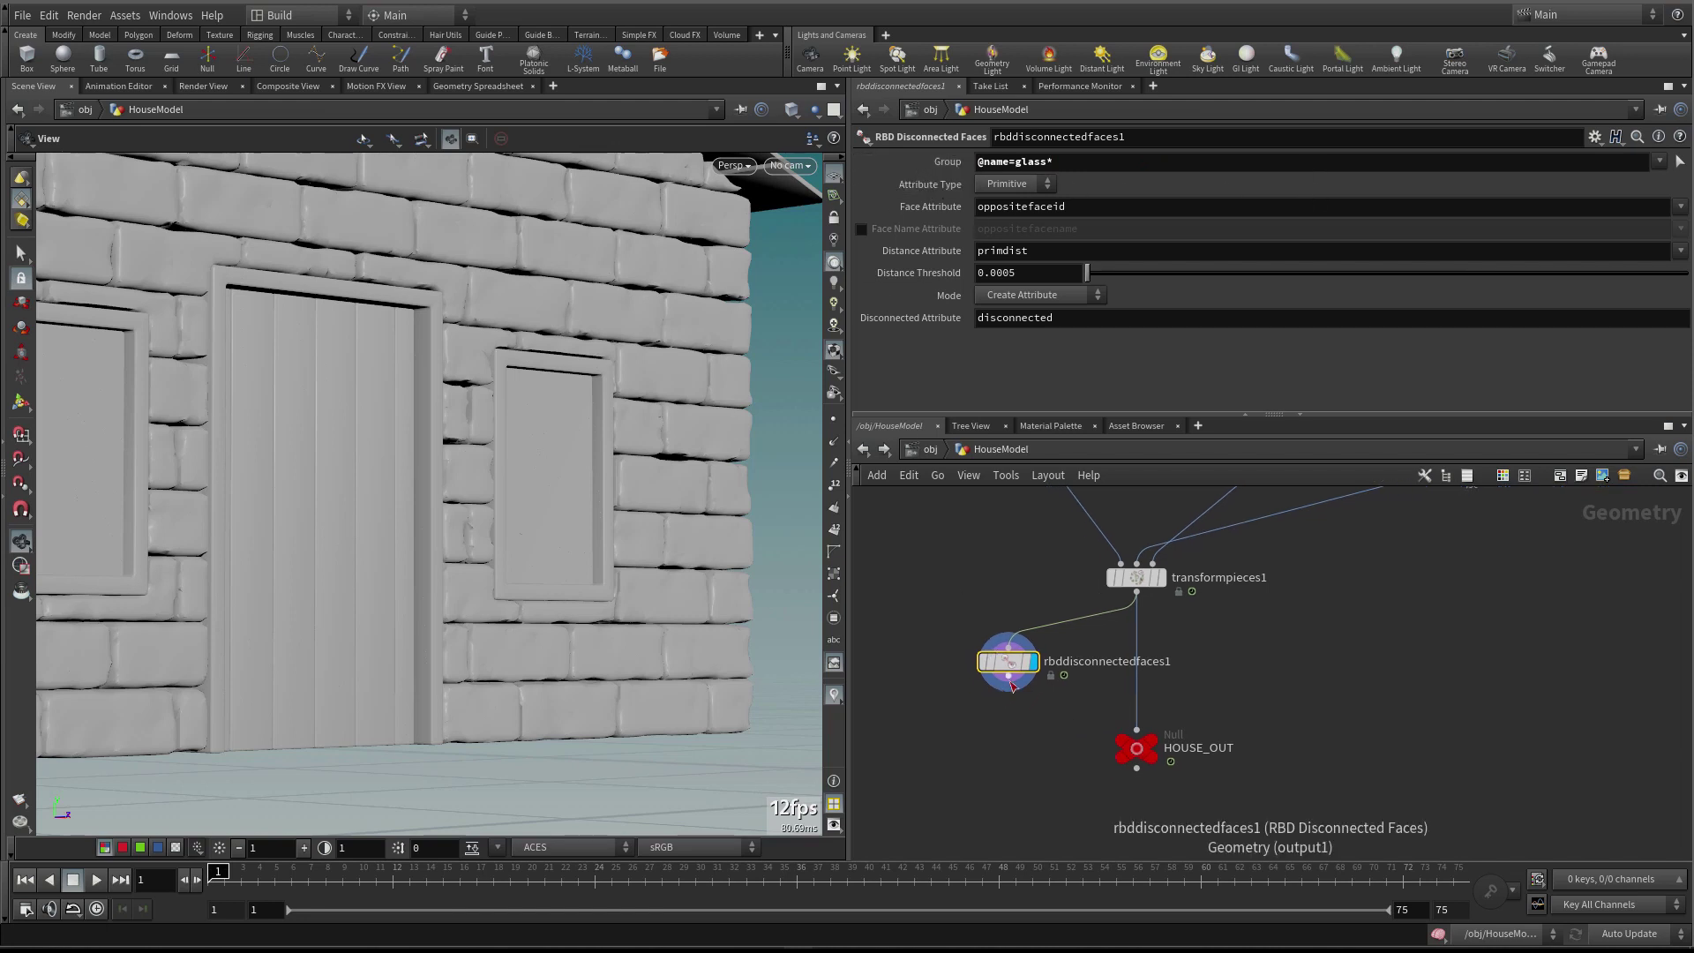
{"action": "key", "text": "Tab"}
{"action": "type", "text": "bla"}
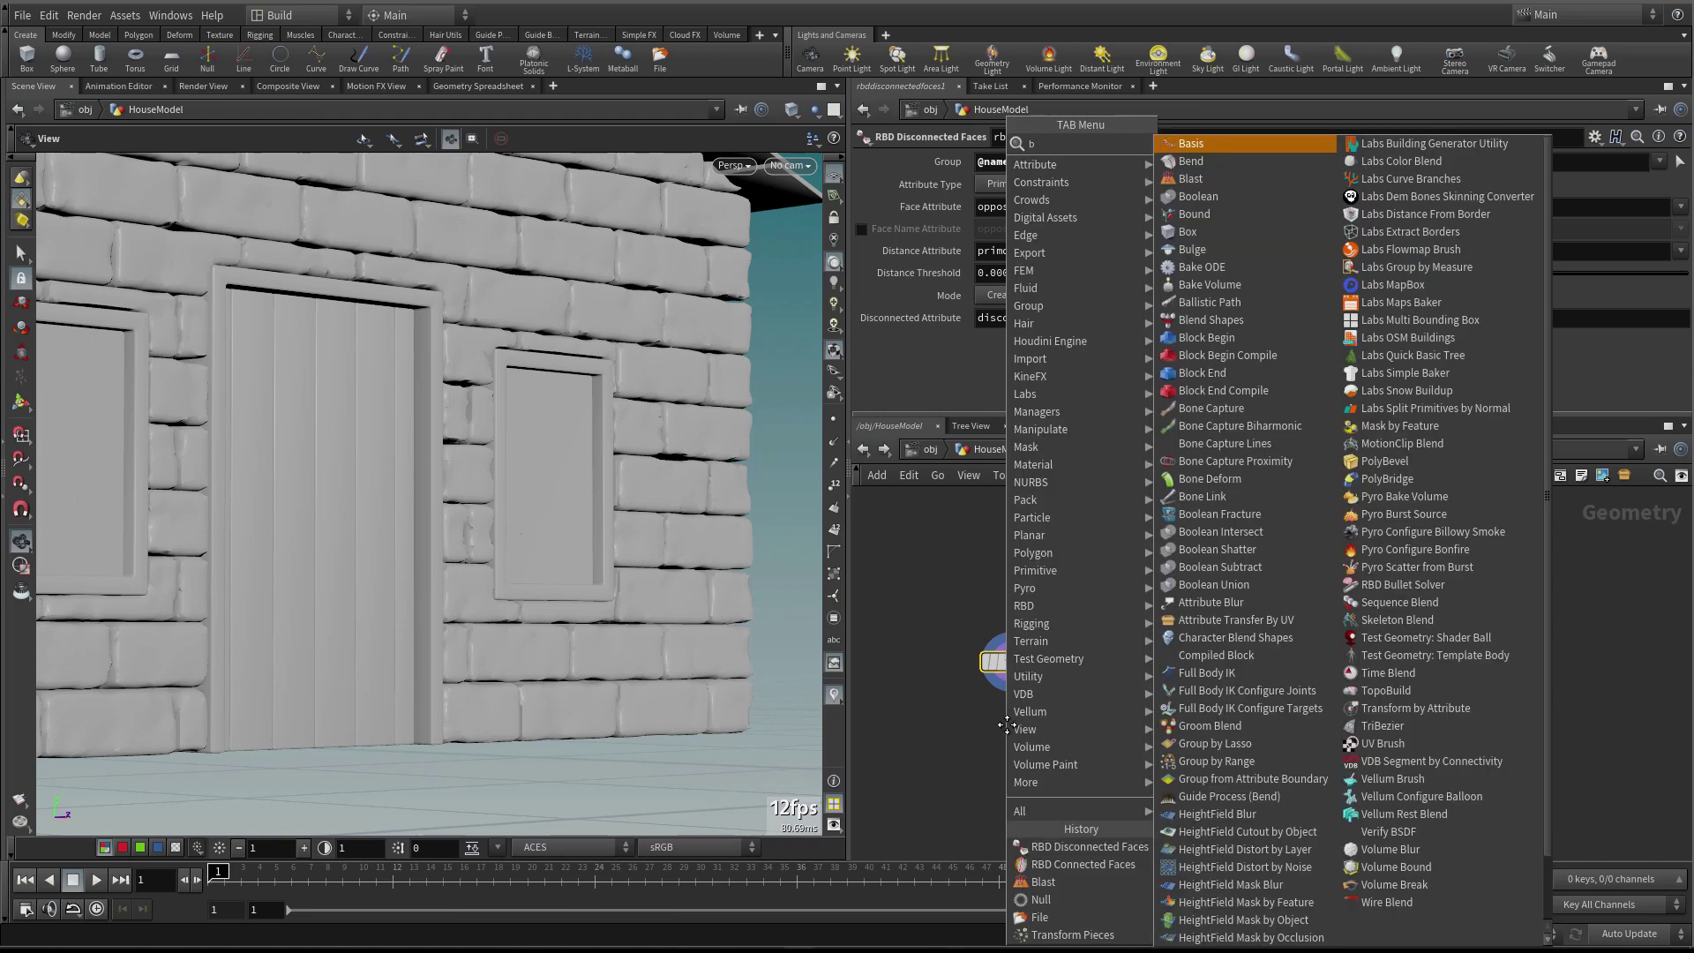
{"action": "key", "text": "Escape"}
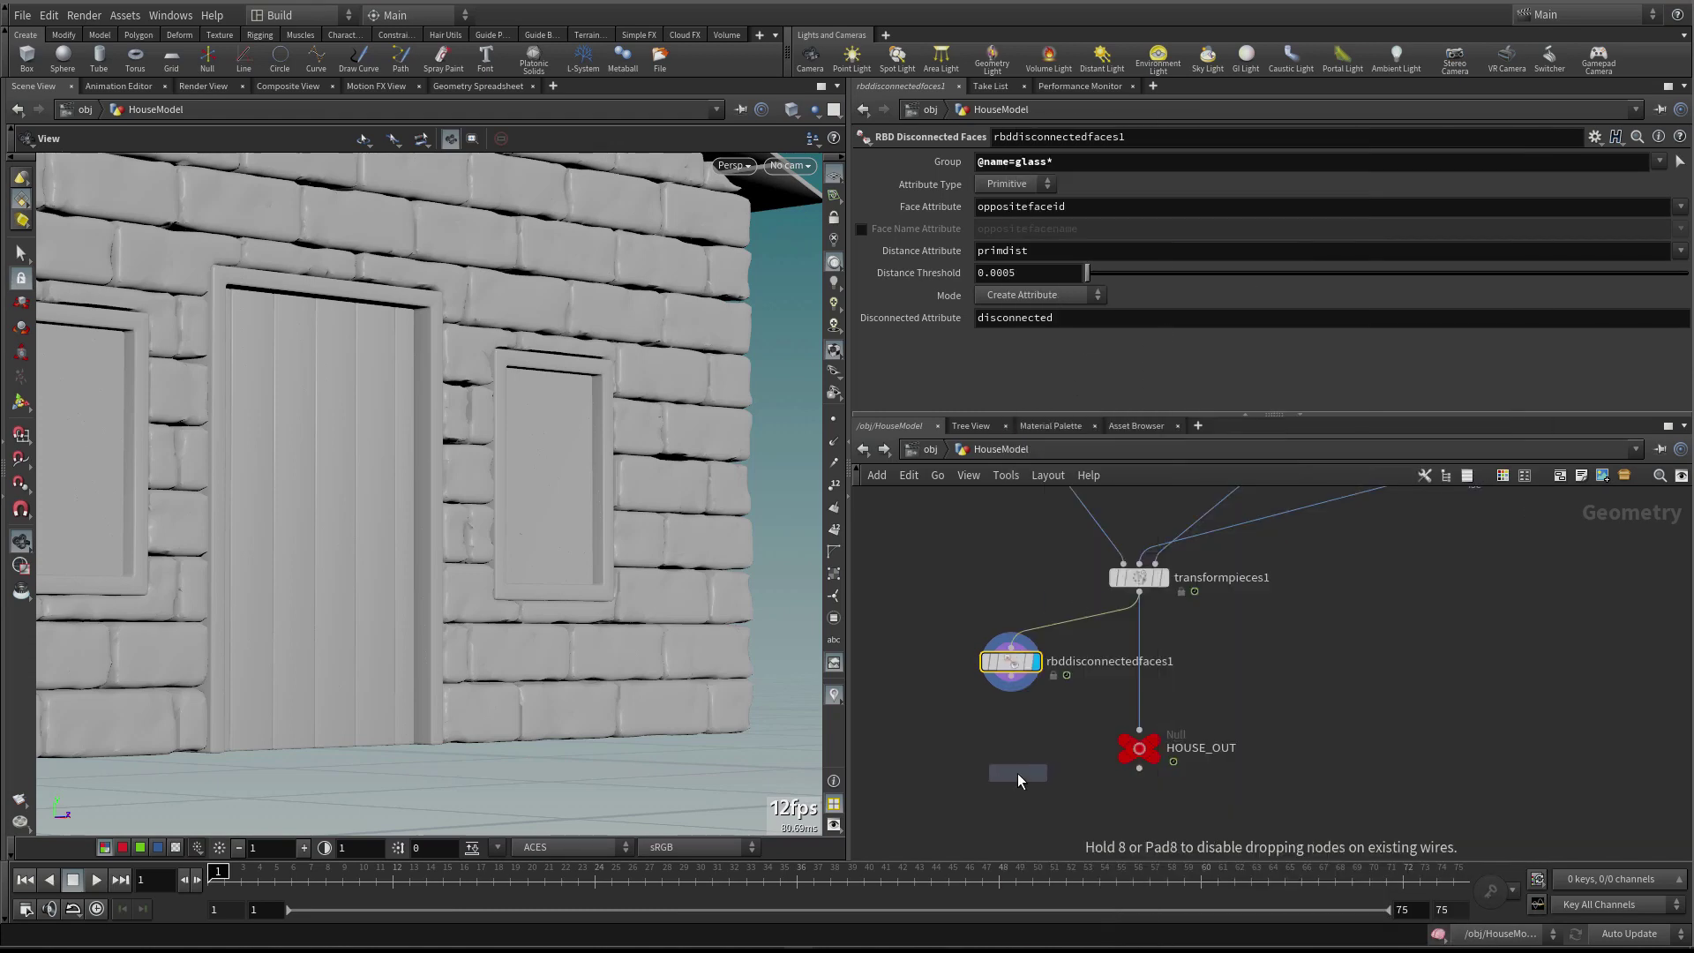
{"action": "left_click", "coordinate": [1019, 773]}
{"action": "left_click", "coordinate": [1011, 661]}
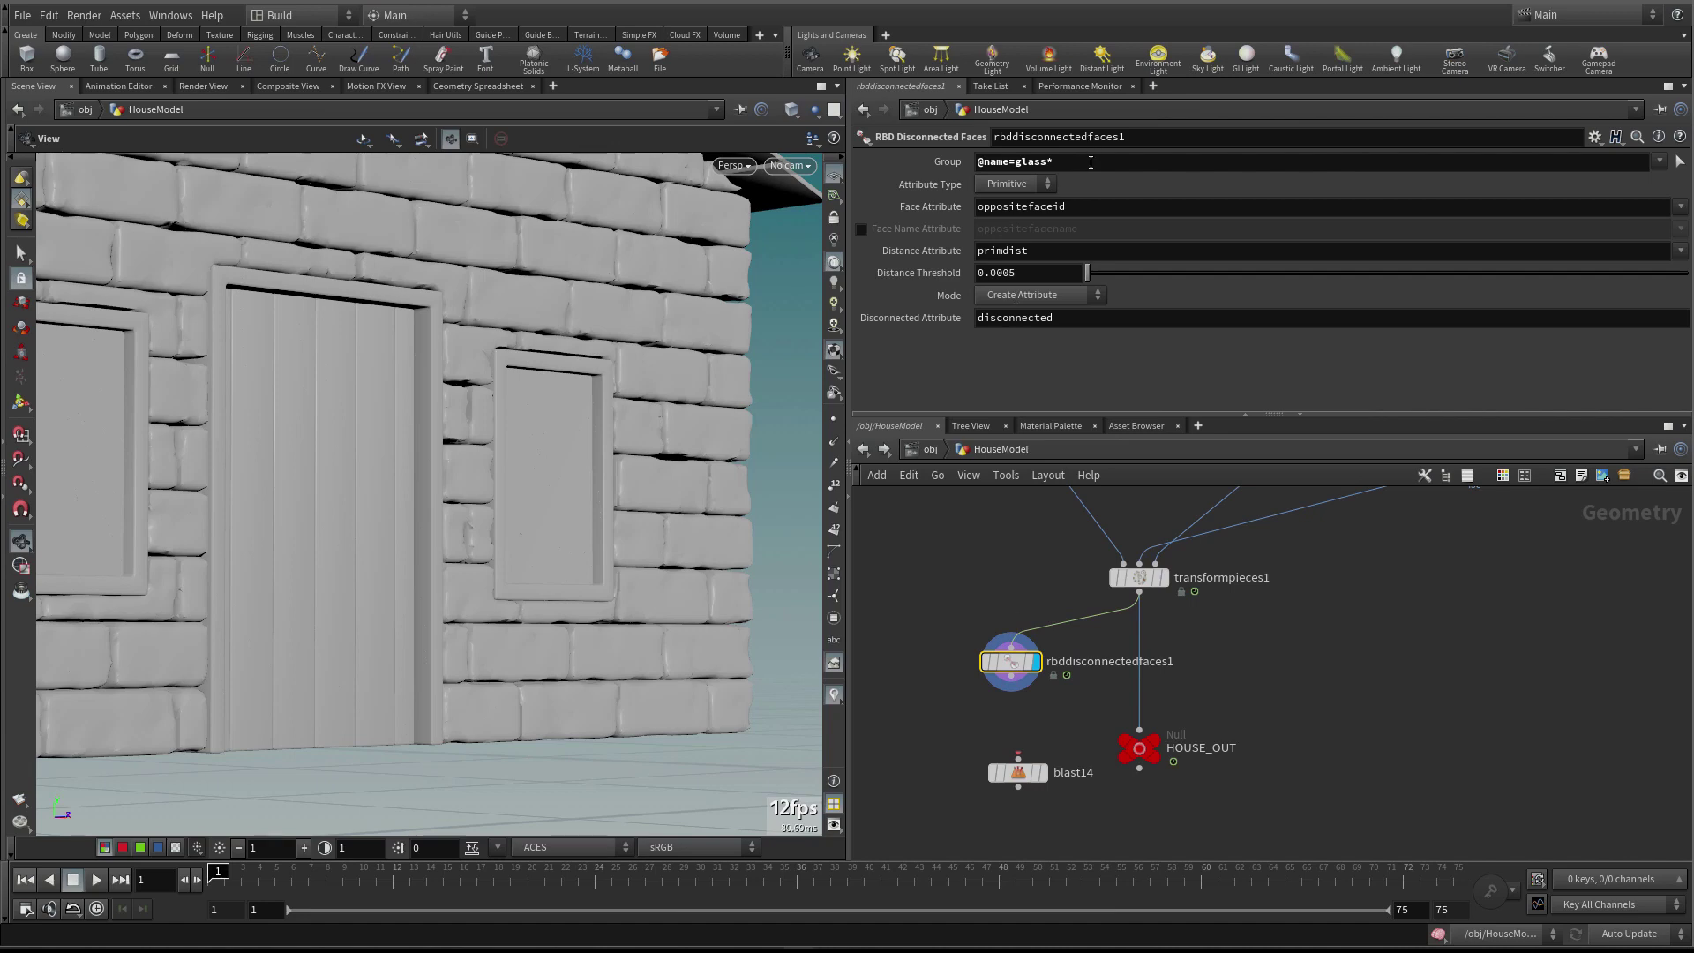
{"action": "left_click_drag", "start_coordinate": [1012, 694], "coordinate": [1018, 761]}
{"action": "left_click", "coordinate": [1041, 773]}
{"action": "left_click", "coordinate": [1013, 161]}
{"action": "type", "text": "@name=glass*"}
{"action": "left_click", "coordinate": [1013, 224]}
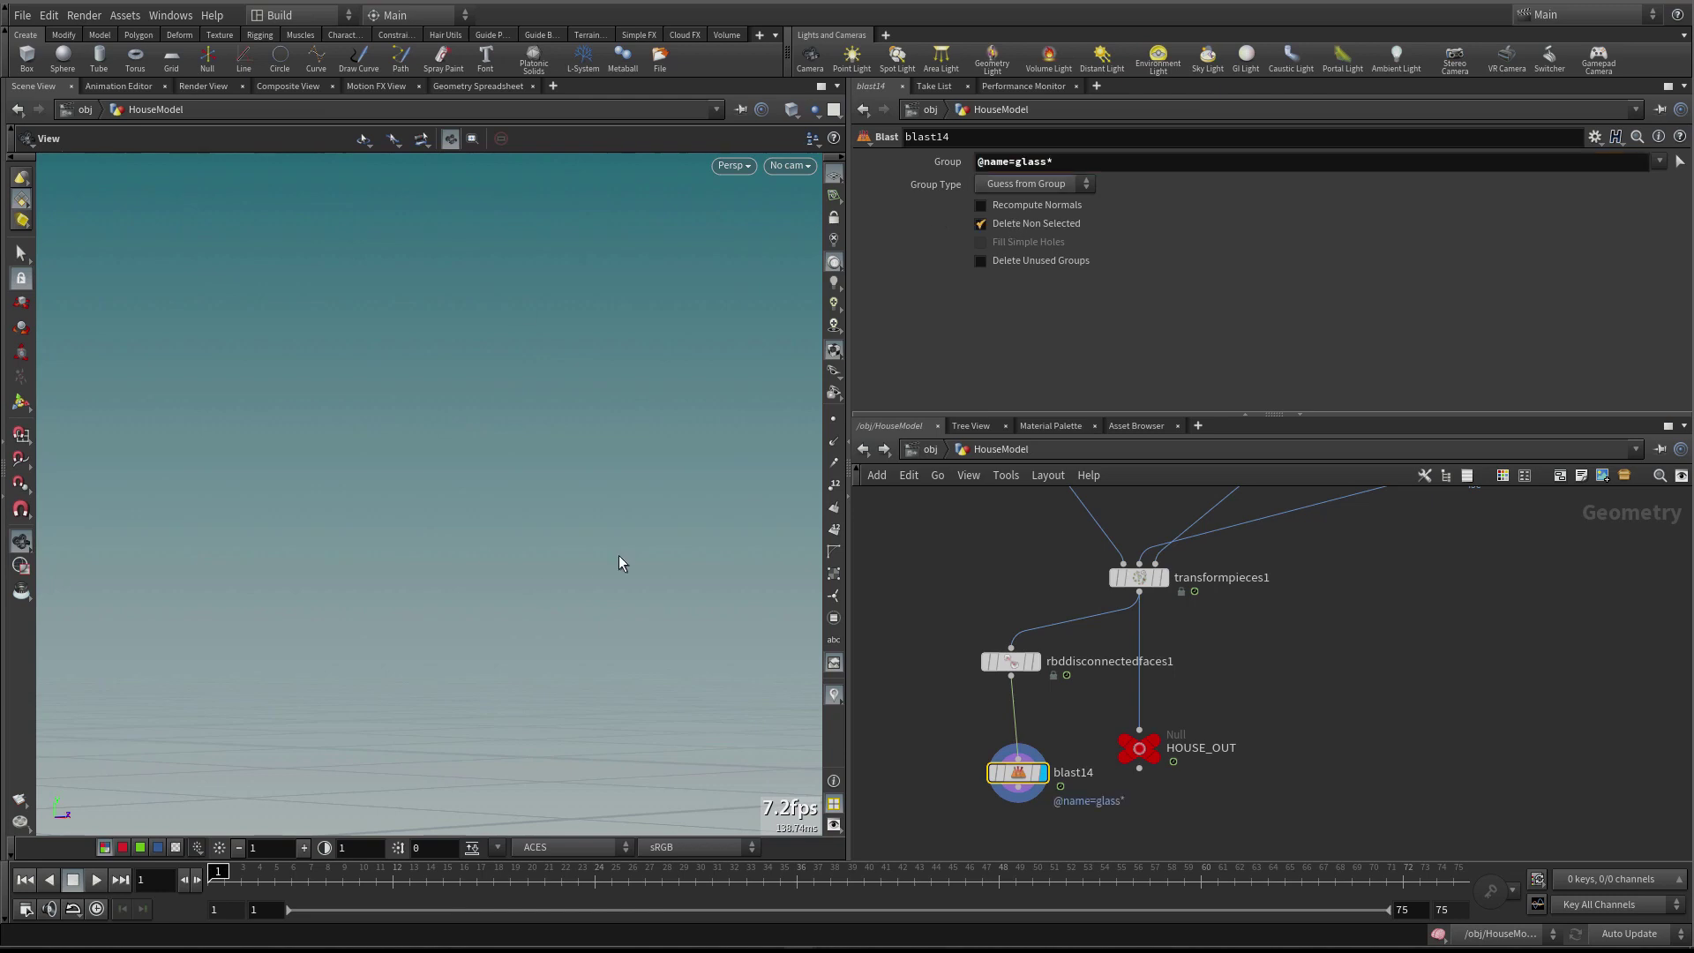
Add an Exploded View node below blast14, wired to its output and displayed
{"action": "mouse_move", "coordinate": [534, 451]}
{"action": "right_mouse_down"}
{"action": "mouse_move", "coordinate": [586, 450]}
{"action": "mouse_move", "coordinate": [567, 454]}
{"action": "right_mouse_up"}
{"action": "key", "text": "w"}
{"action": "key", "text": "w"}
{"action": "key", "text": "Tab"}
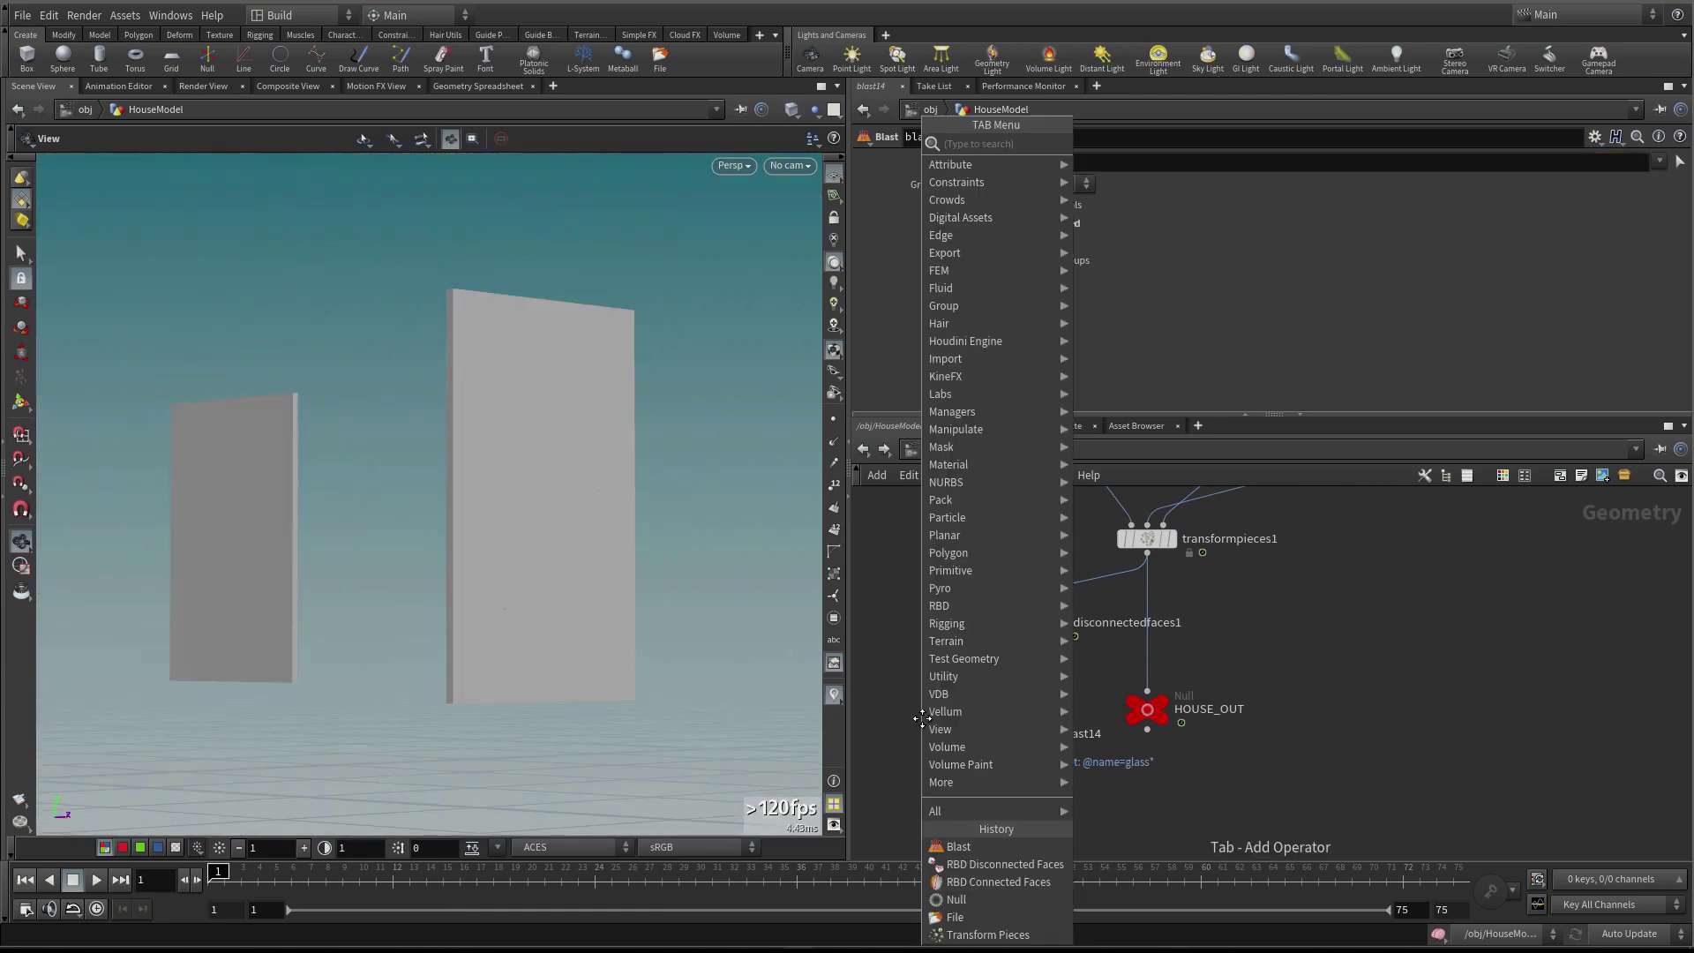
{"action": "type", "text": "ex"}
{"action": "left_click", "coordinate": [1120, 145]}
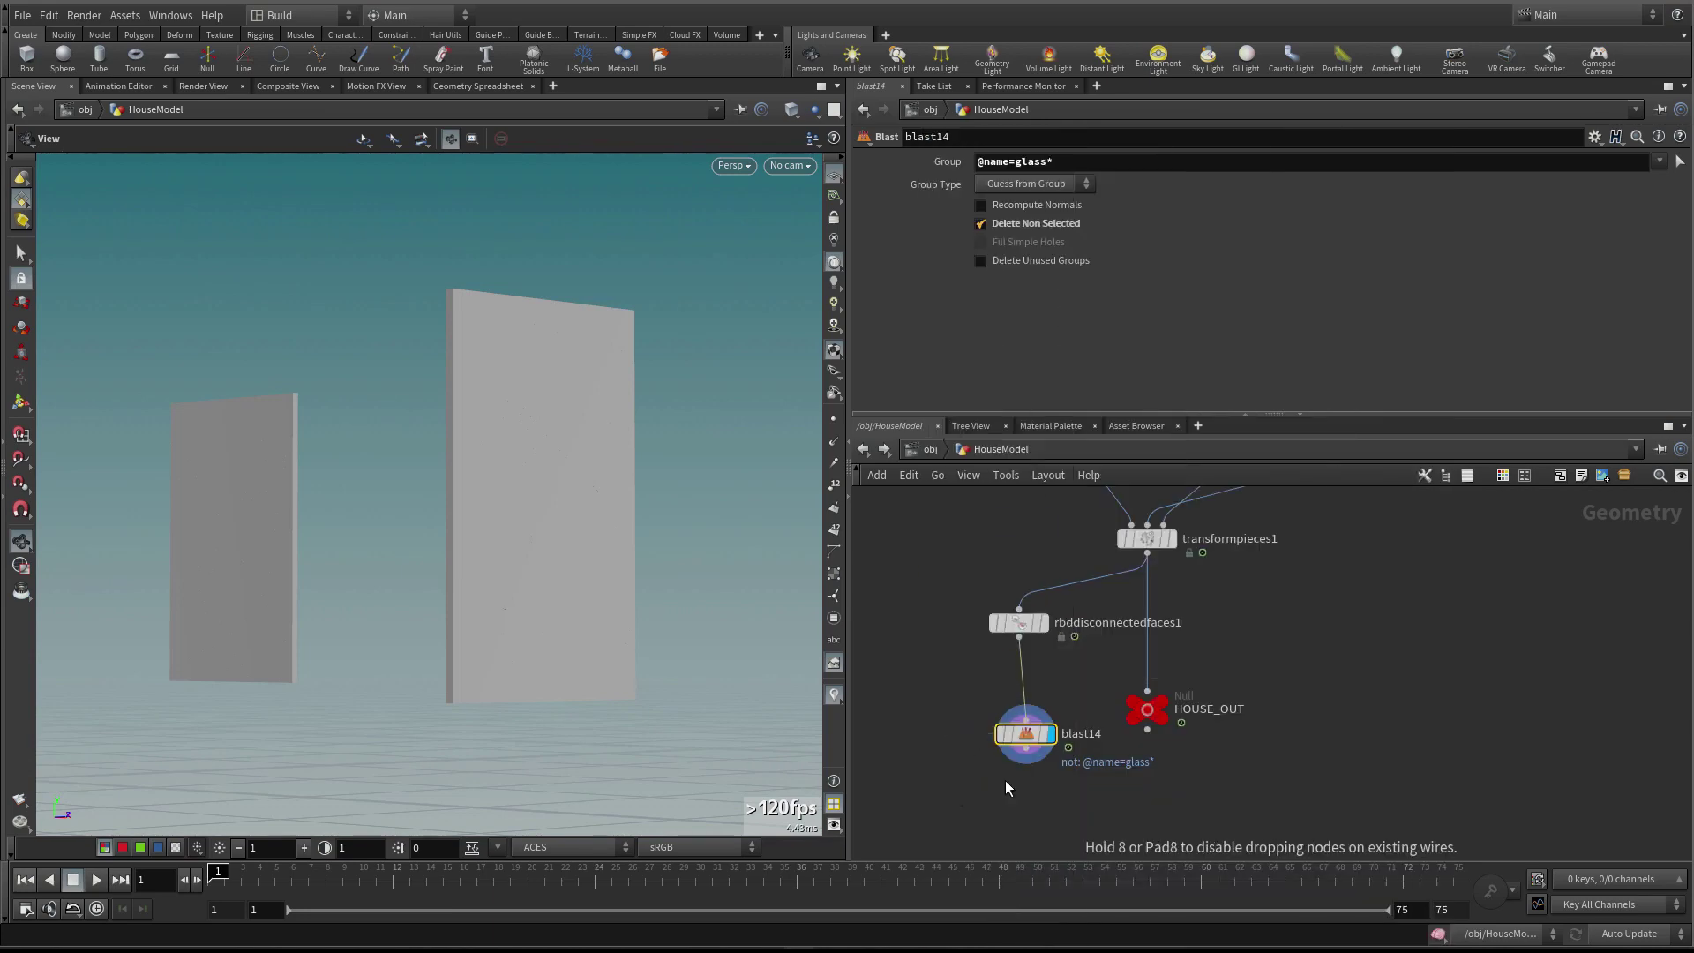
{"action": "left_click", "coordinate": [966, 792]}
{"action": "left_click", "coordinate": [974, 794]}
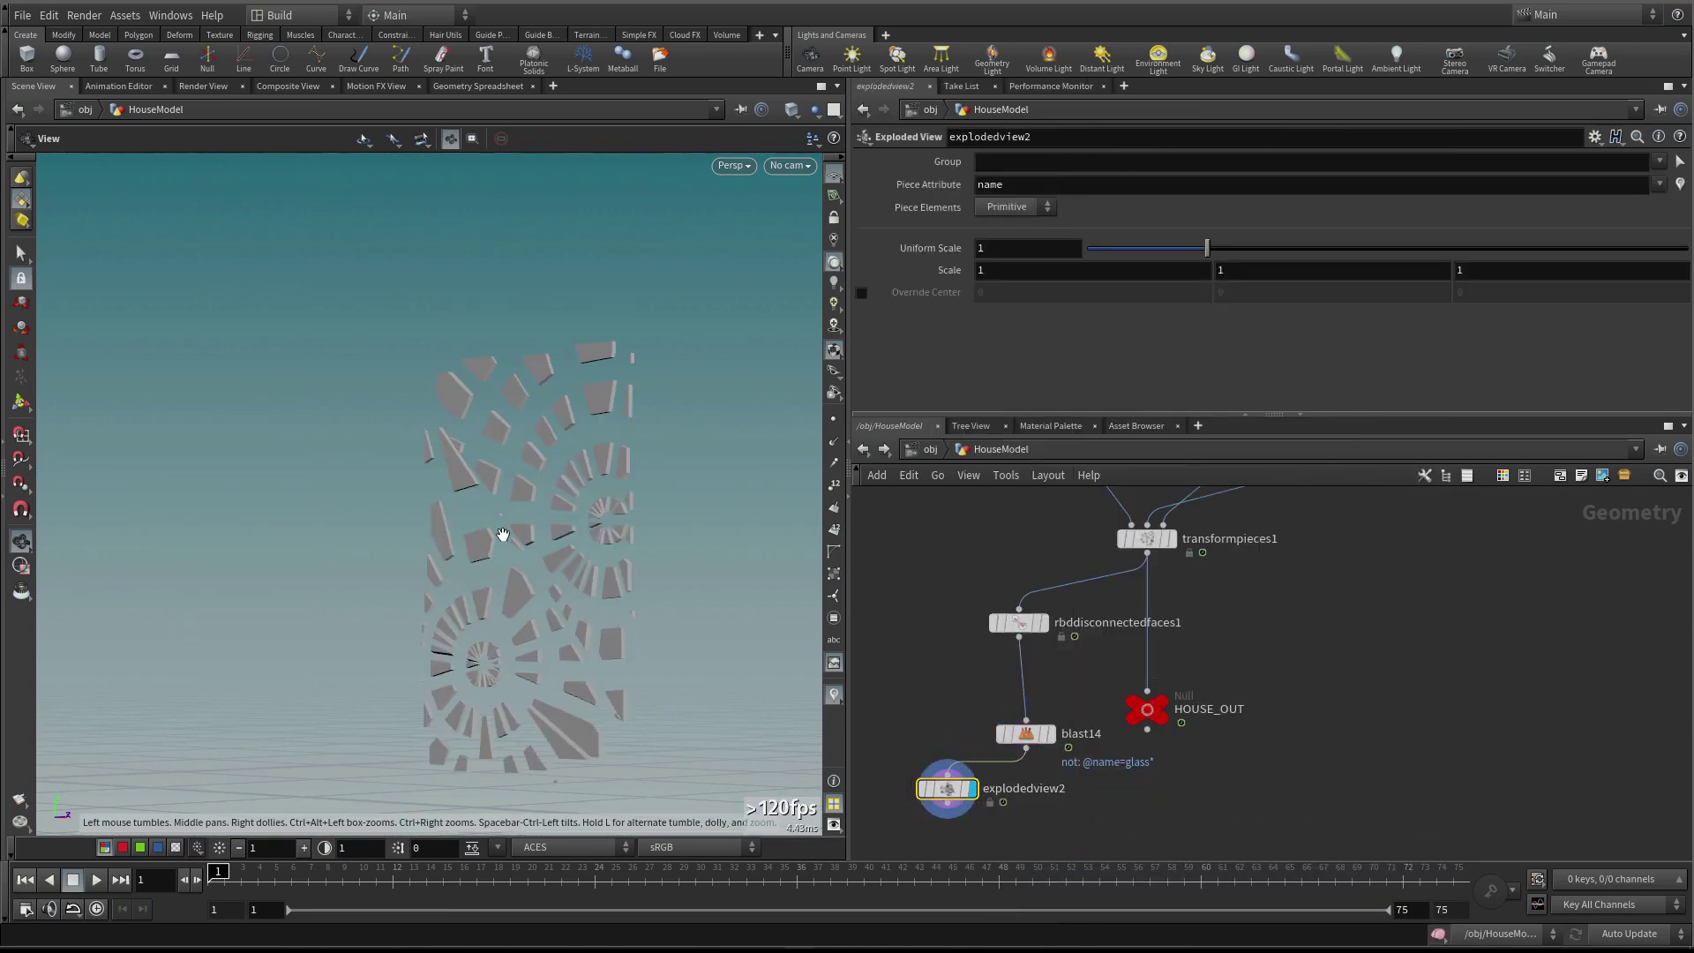
Set the mode of rbddisconnectedfaces1 to Delete Connected
{"action": "left_click_drag", "start_coordinate": [543, 535], "coordinate": [458, 594]}
{"action": "right_click_drag", "start_coordinate": [458, 594], "coordinate": [632, 442]}
{"action": "left_click_drag", "start_coordinate": [631, 442], "coordinate": [617, 453]}
{"action": "right_click_drag", "start_coordinate": [616, 453], "coordinate": [638, 445]}
{"action": "left_click_drag", "start_coordinate": [609, 384], "coordinate": [635, 442]}
{"action": "right_click_drag", "start_coordinate": [636, 442], "coordinate": [658, 446]}
{"action": "left_click_drag", "start_coordinate": [974, 584], "coordinate": [1048, 651]}
{"action": "left_click_drag", "start_coordinate": [635, 556], "coordinate": [635, 548]}
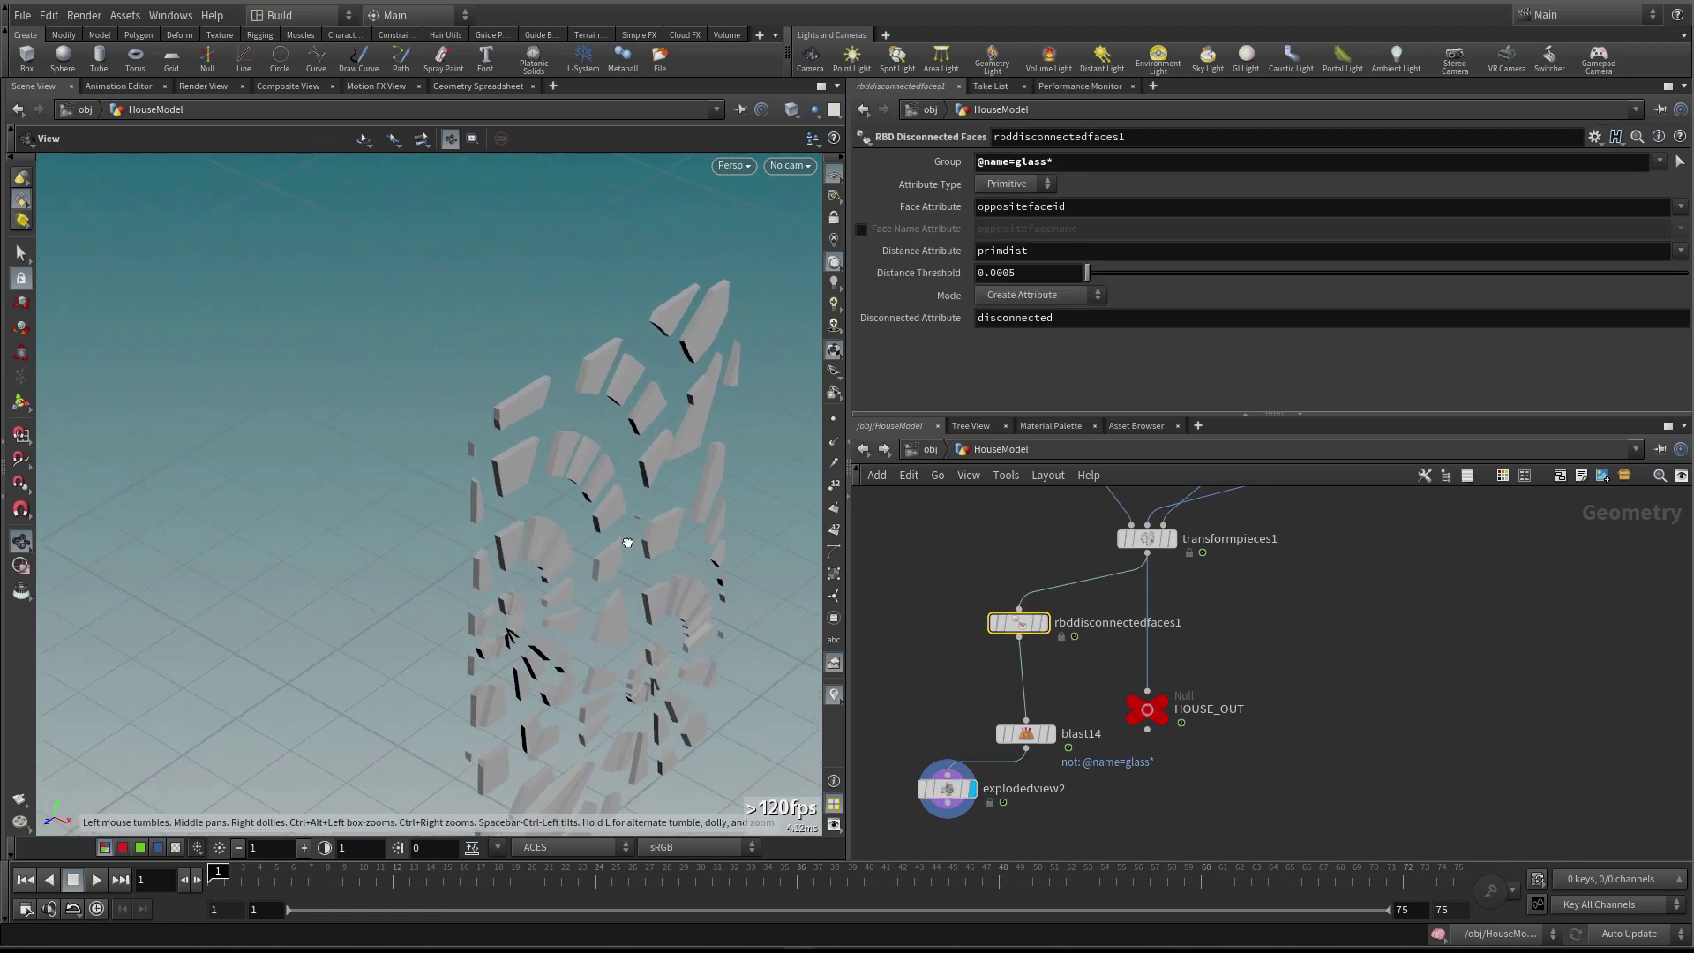
{"action": "double_click", "coordinate": [1016, 273]}
{"action": "left_click_drag", "start_coordinate": [593, 463], "coordinate": [582, 469]}
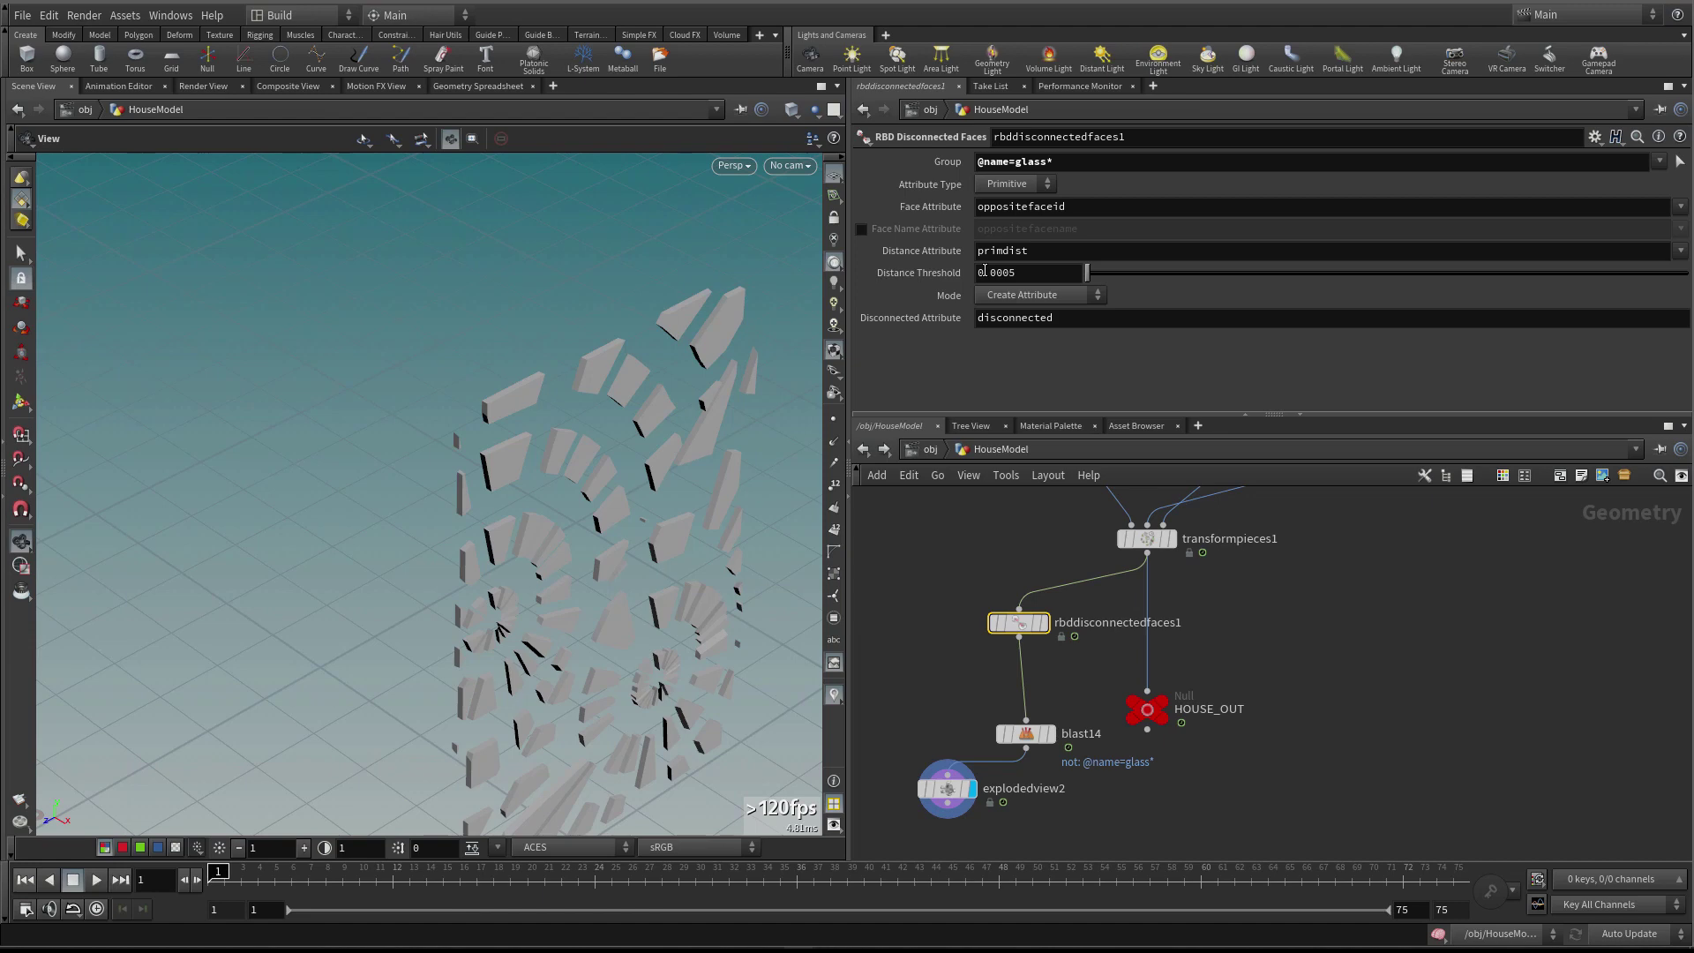
{"action": "left_click_drag", "start_coordinate": [1065, 324], "coordinate": [971, 328]}
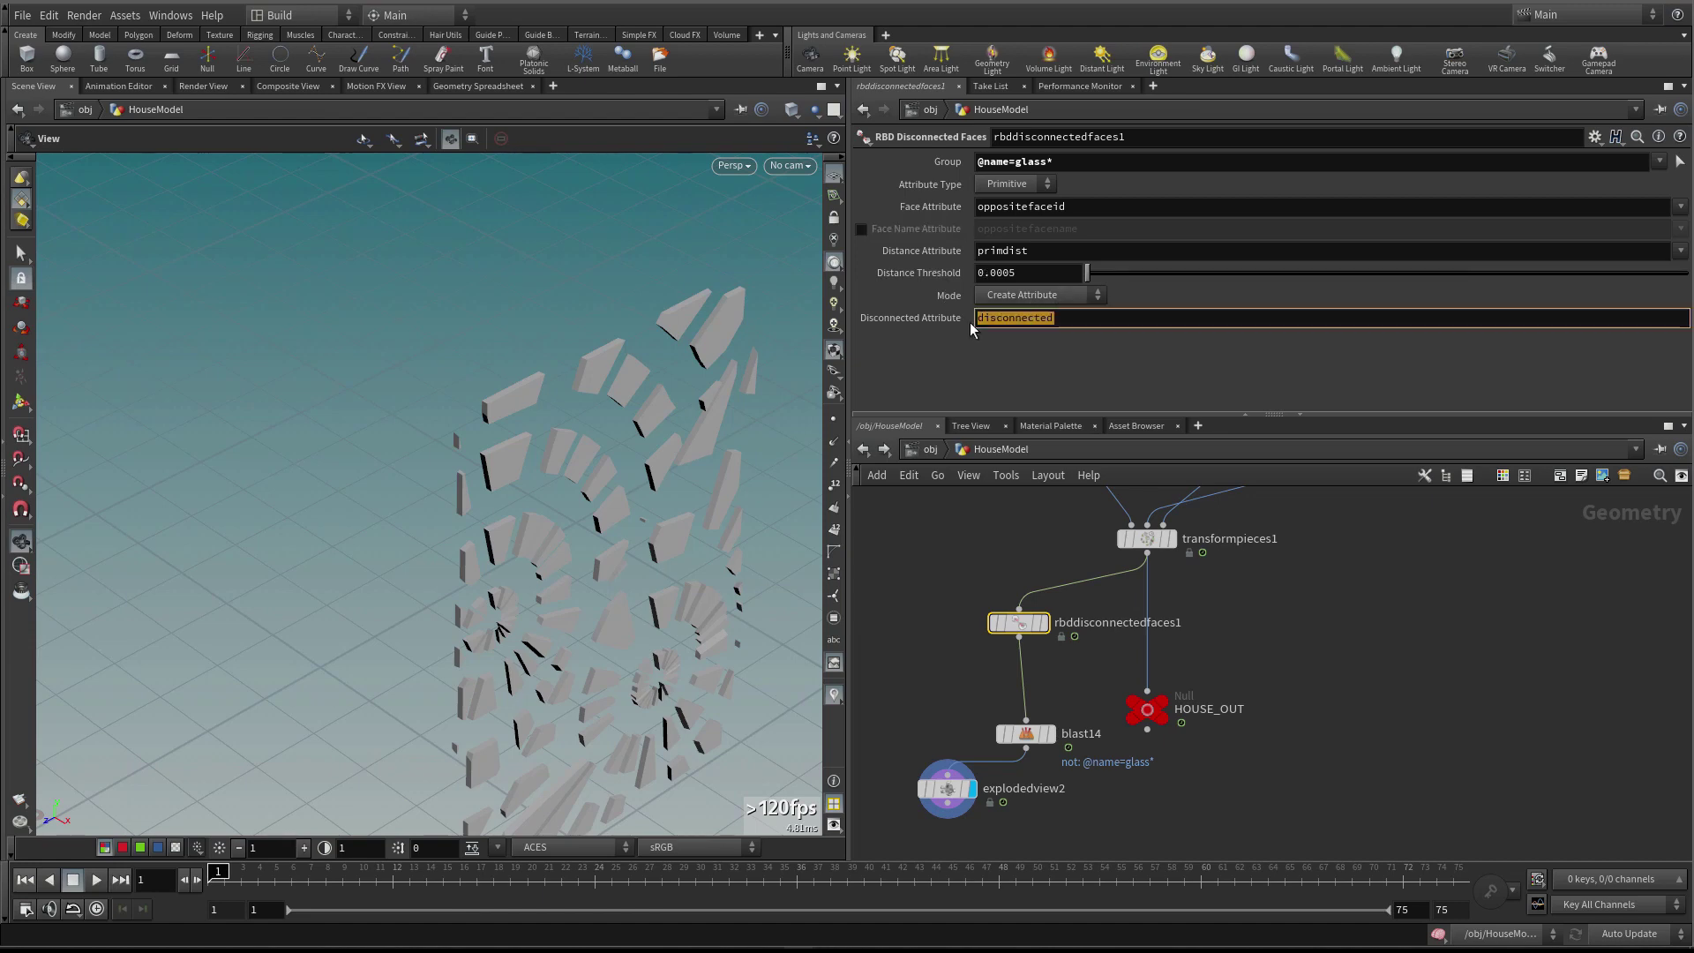
{"action": "left_click", "coordinate": [1074, 300]}
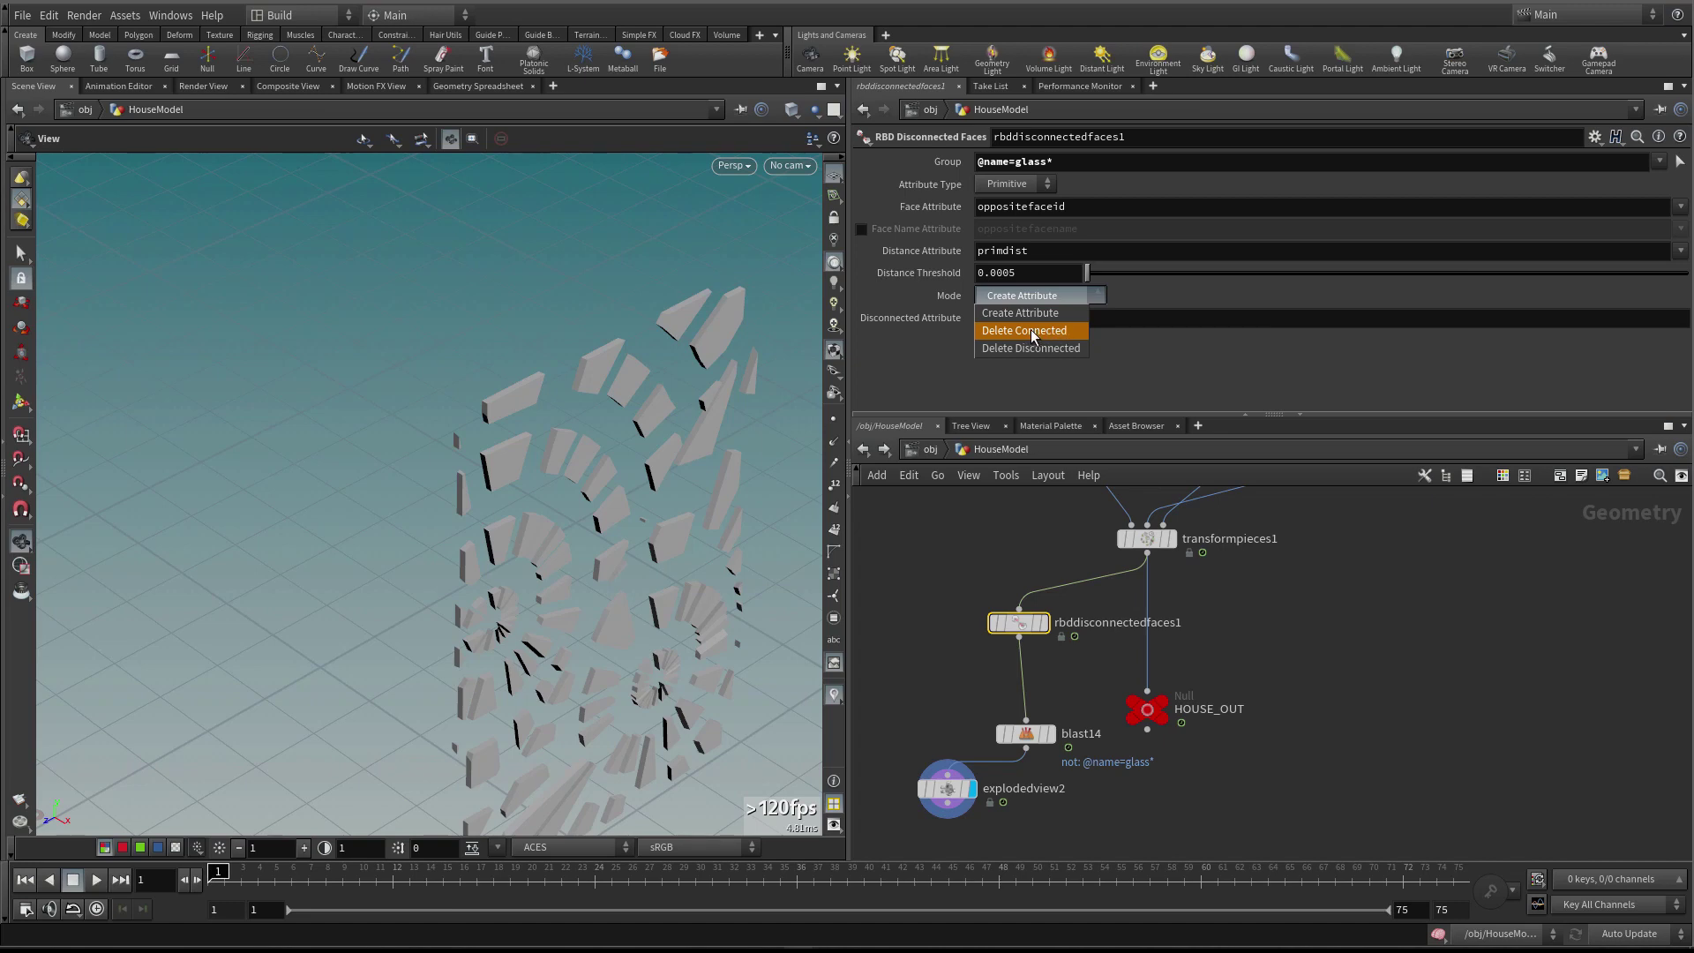
{"action": "left_click", "coordinate": [1036, 331]}
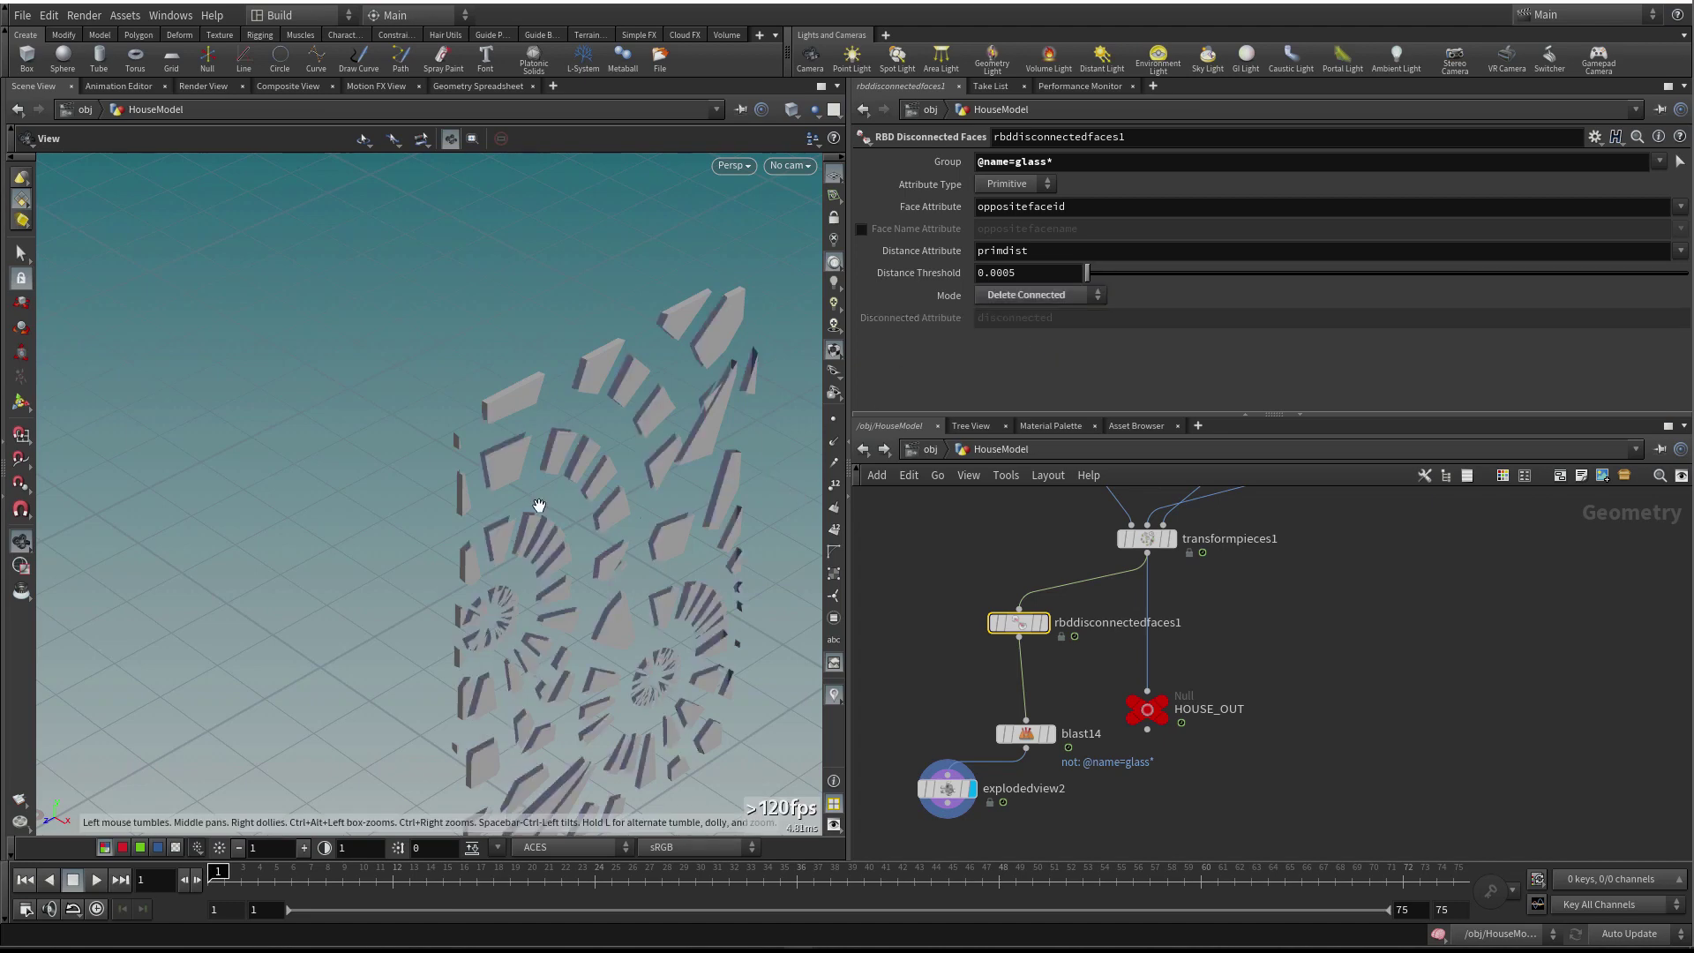
Set the uniform scale of explodedview2 to 0.287 and move blast14 closer to rbddisconnectedfaces1
{"action": "scroll", "coordinate": [547, 503], "scroll_direction": "up", "scroll_amount": 5}
{"action": "scroll", "coordinate": [551, 507], "scroll_direction": "down", "scroll_amount": 5}
{"action": "scroll", "coordinate": [554, 494], "scroll_direction": "up", "scroll_amount": 4}
{"action": "left_click_drag", "start_coordinate": [557, 464], "coordinate": [625, 569]}
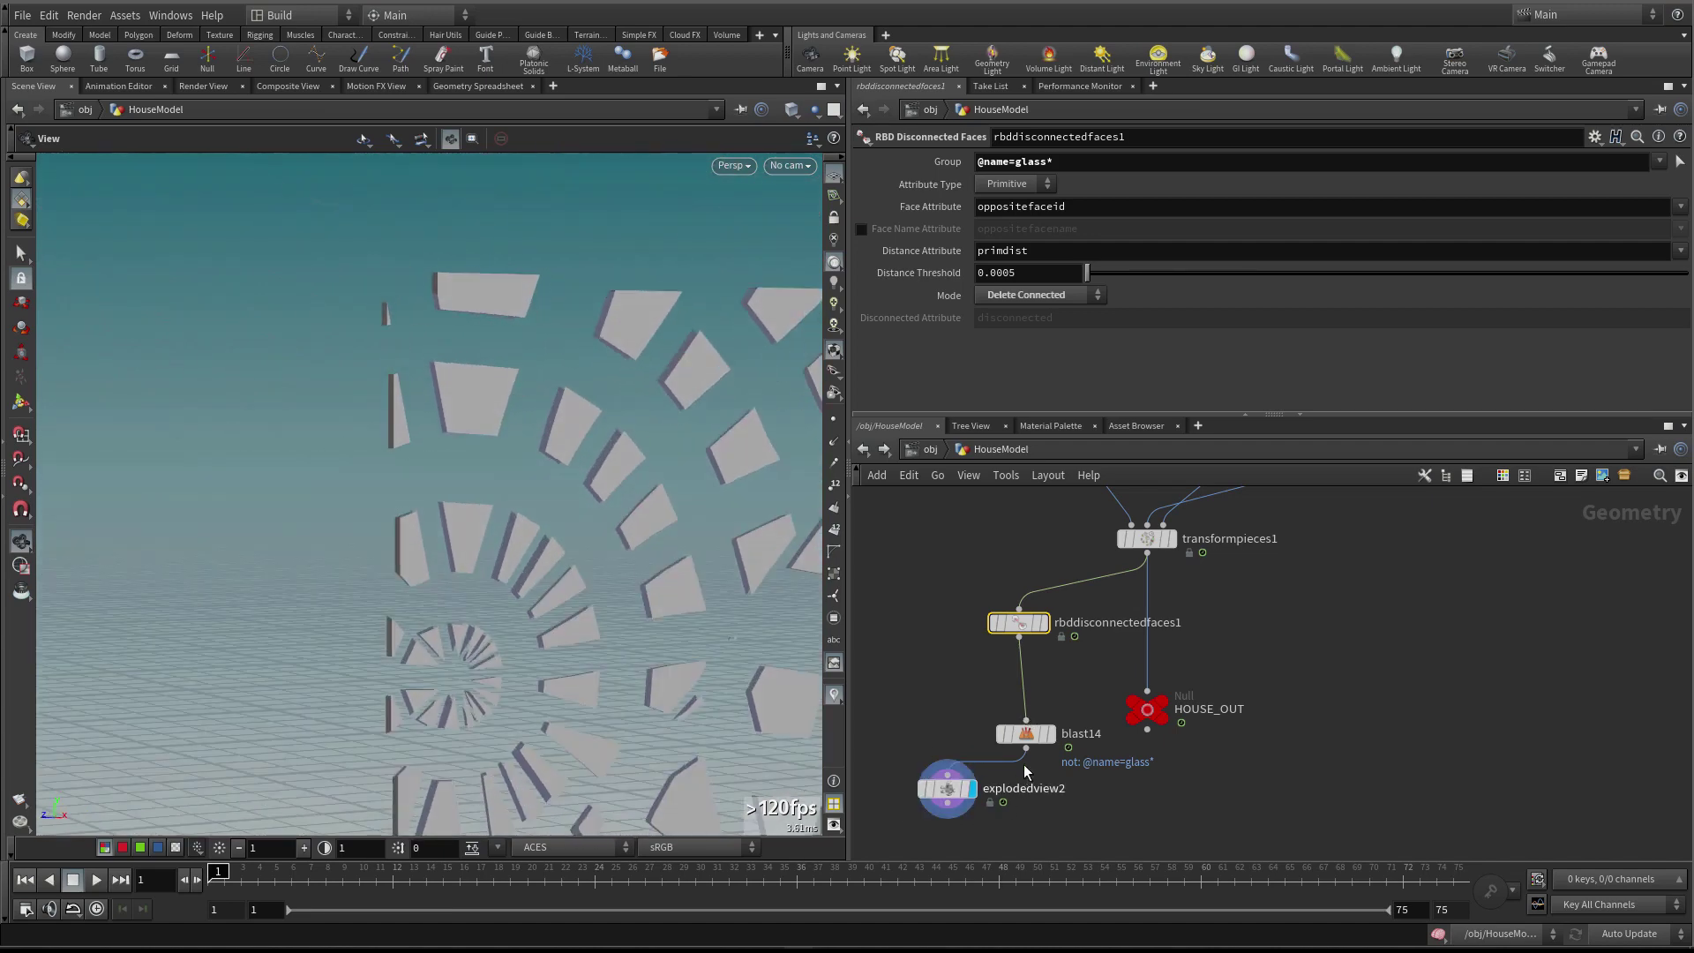
{"action": "left_click", "coordinate": [947, 788]}
{"action": "left_click_drag", "start_coordinate": [1197, 247], "coordinate": [1121, 257]}
{"action": "left_click_drag", "start_coordinate": [401, 470], "coordinate": [461, 427]}
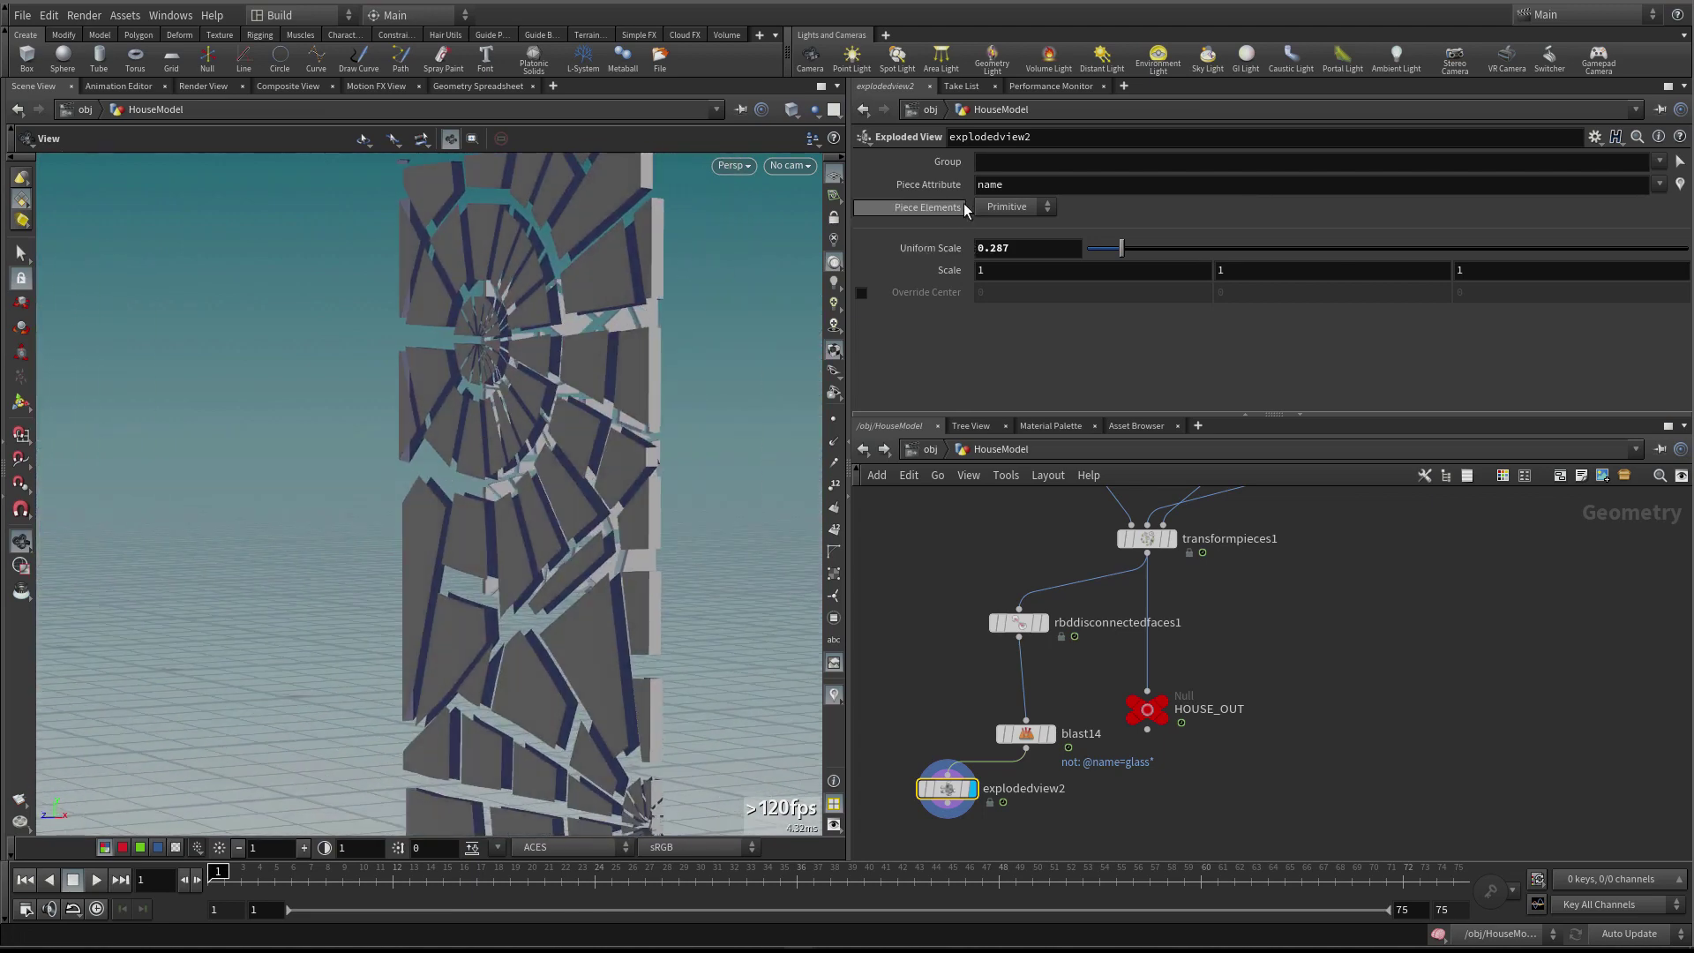
{"action": "left_click_drag", "start_coordinate": [1026, 733], "coordinate": [1004, 693]}
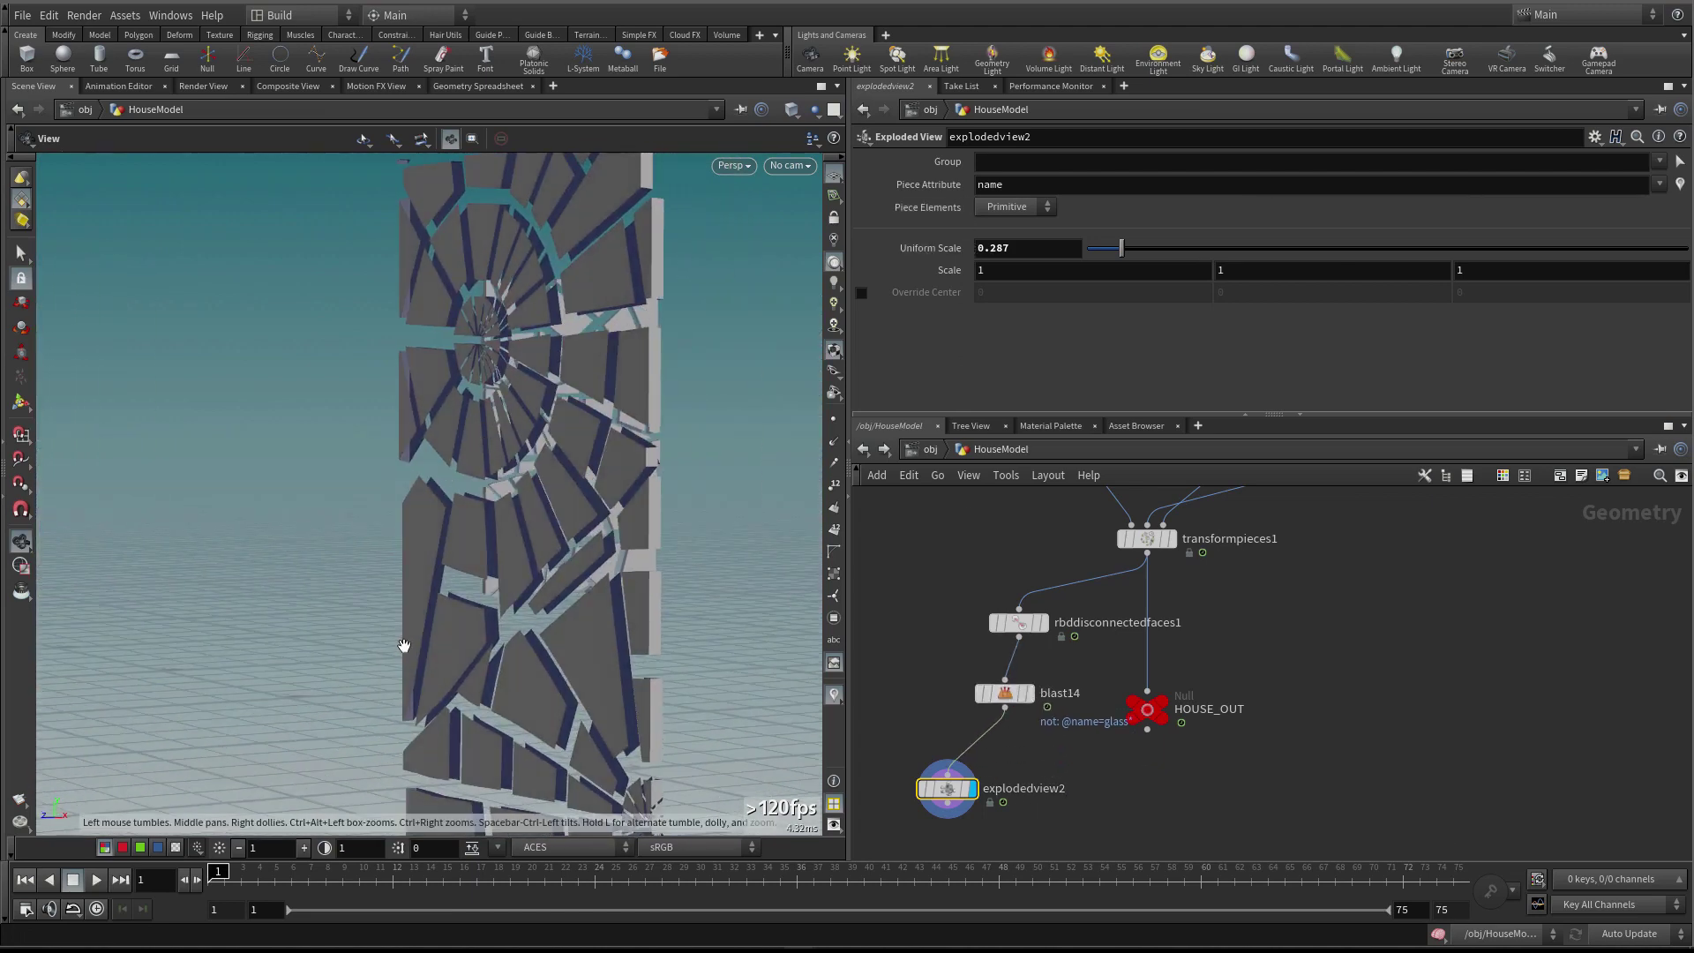
Examine the fractured glass panes at frames 4 and 5 in shaded and wireframe display, checking where interior faces appear
{"action": "scroll", "coordinate": [540, 540], "scroll_direction": "down", "scroll_amount": 10}
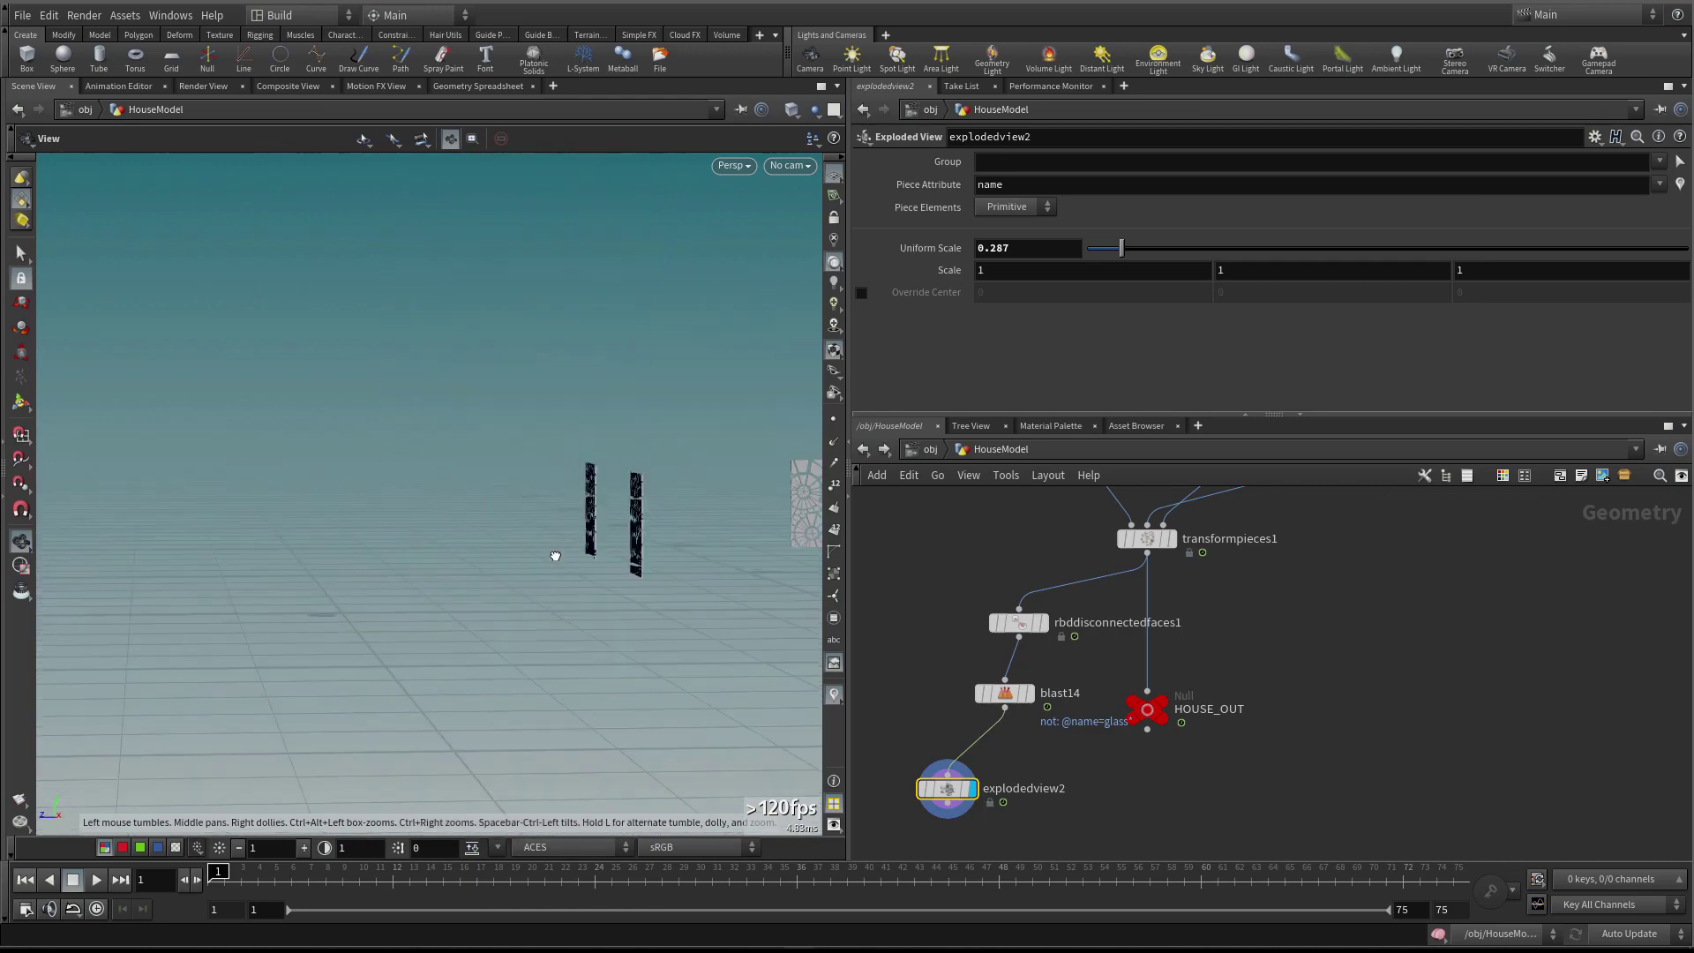
{"action": "scroll", "coordinate": [603, 568], "scroll_direction": "up", "scroll_amount": 10}
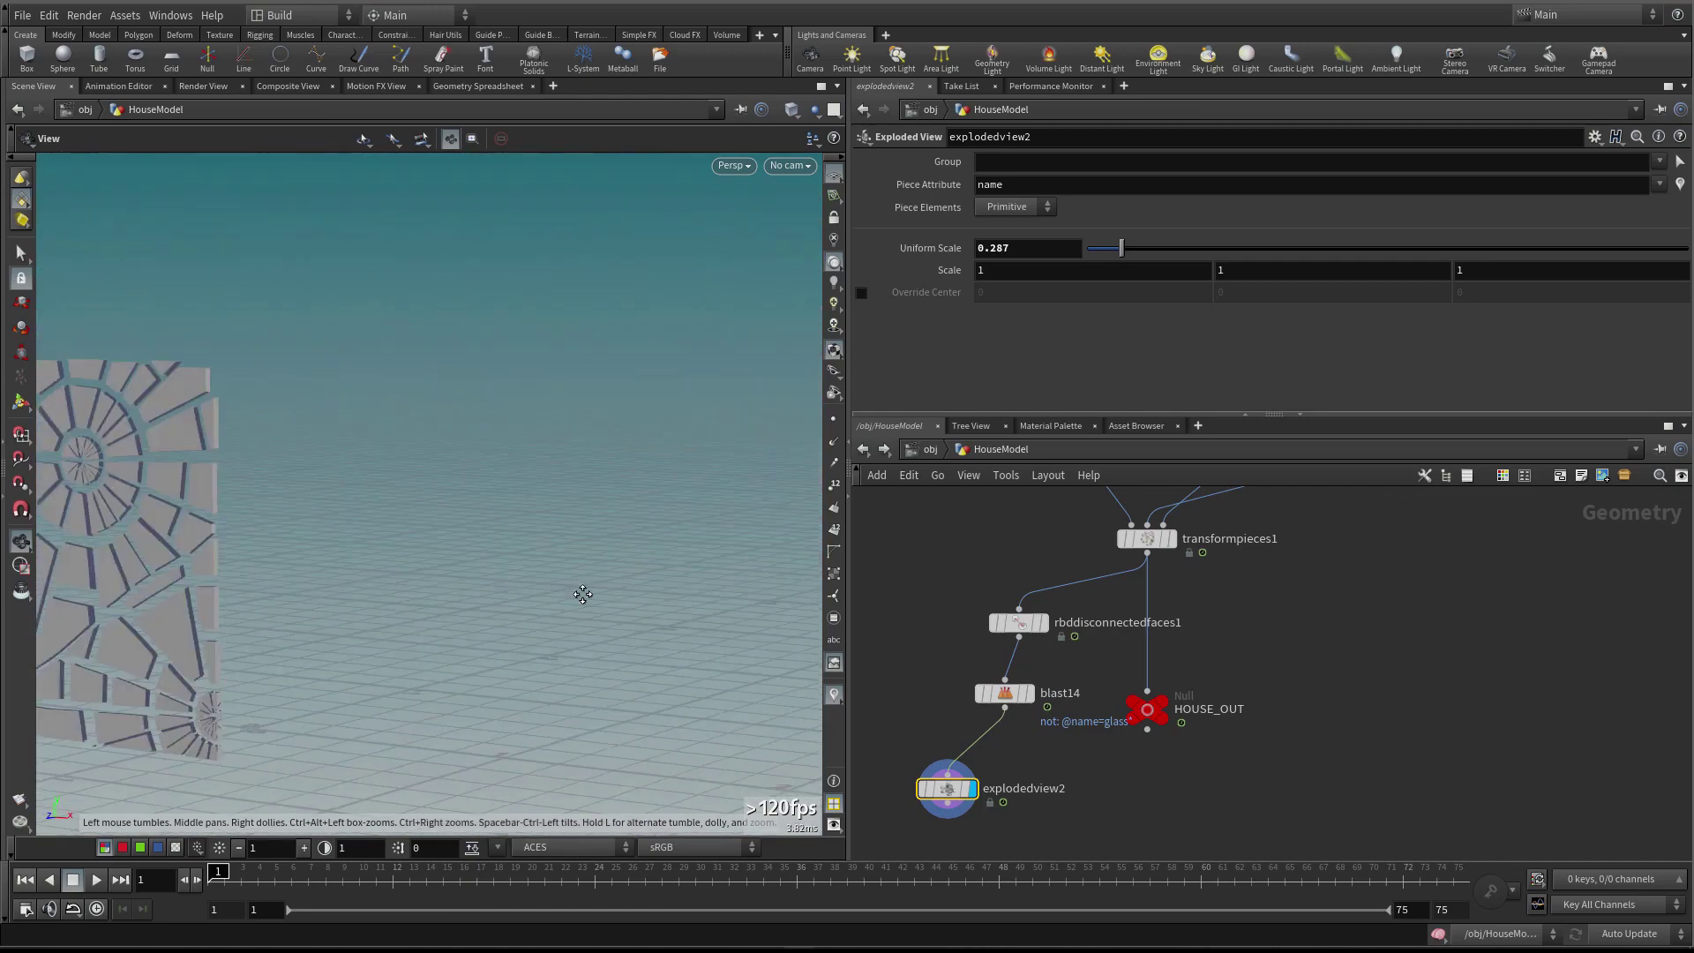
{"action": "key", "text": "g"}
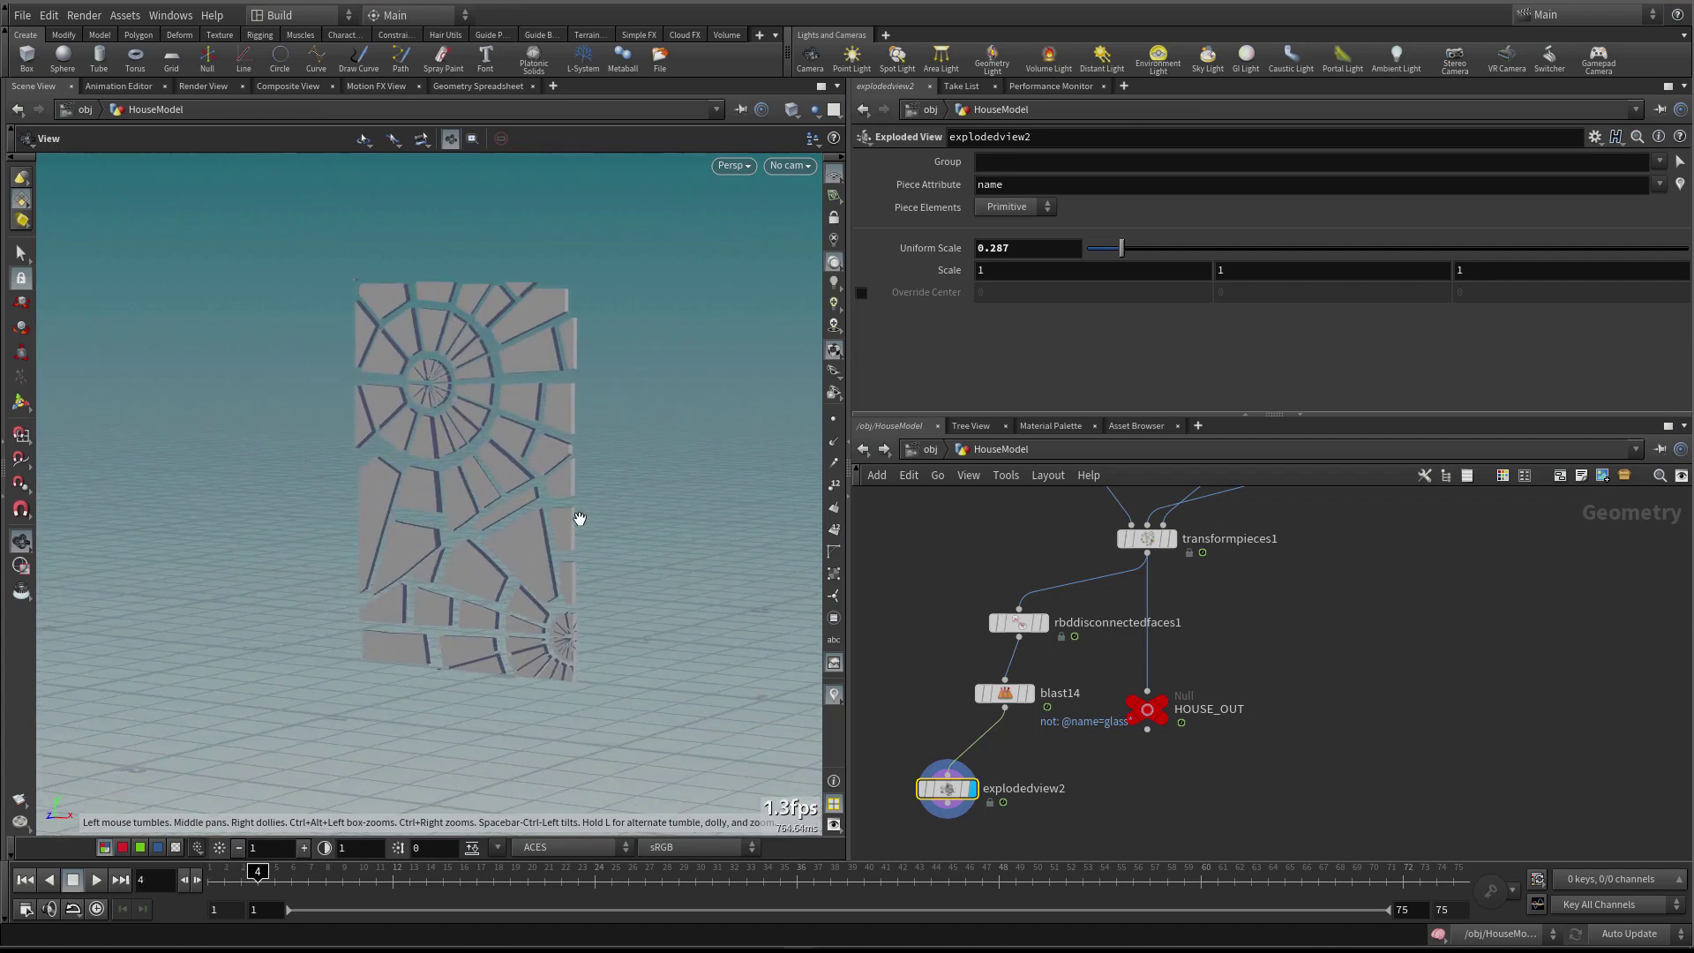
{"action": "key", "text": "w"}
{"action": "mouse_move", "coordinate": [484, 506]}
{"action": "left_mouse_down"}
{"action": "mouse_move", "coordinate": [442, 541]}
{"action": "mouse_move", "coordinate": [469, 544]}
{"action": "mouse_move", "coordinate": [442, 553]}
{"action": "mouse_move", "coordinate": [498, 547]}
{"action": "left_mouse_up"}
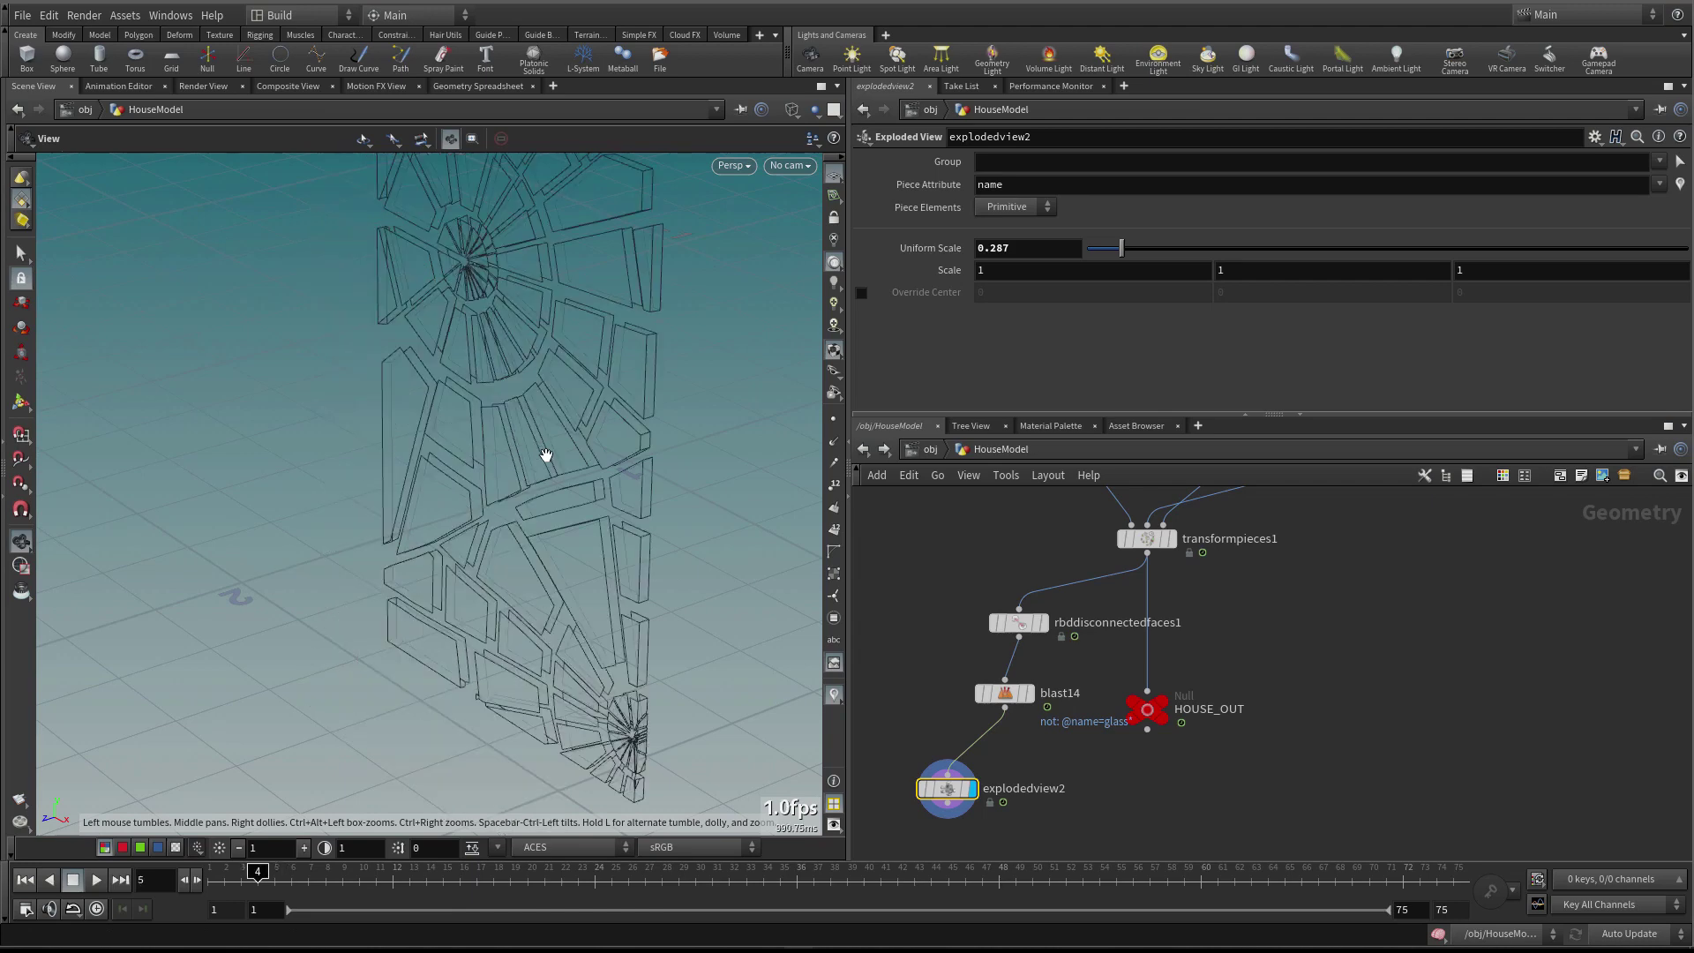
{"action": "key", "text": "w"}
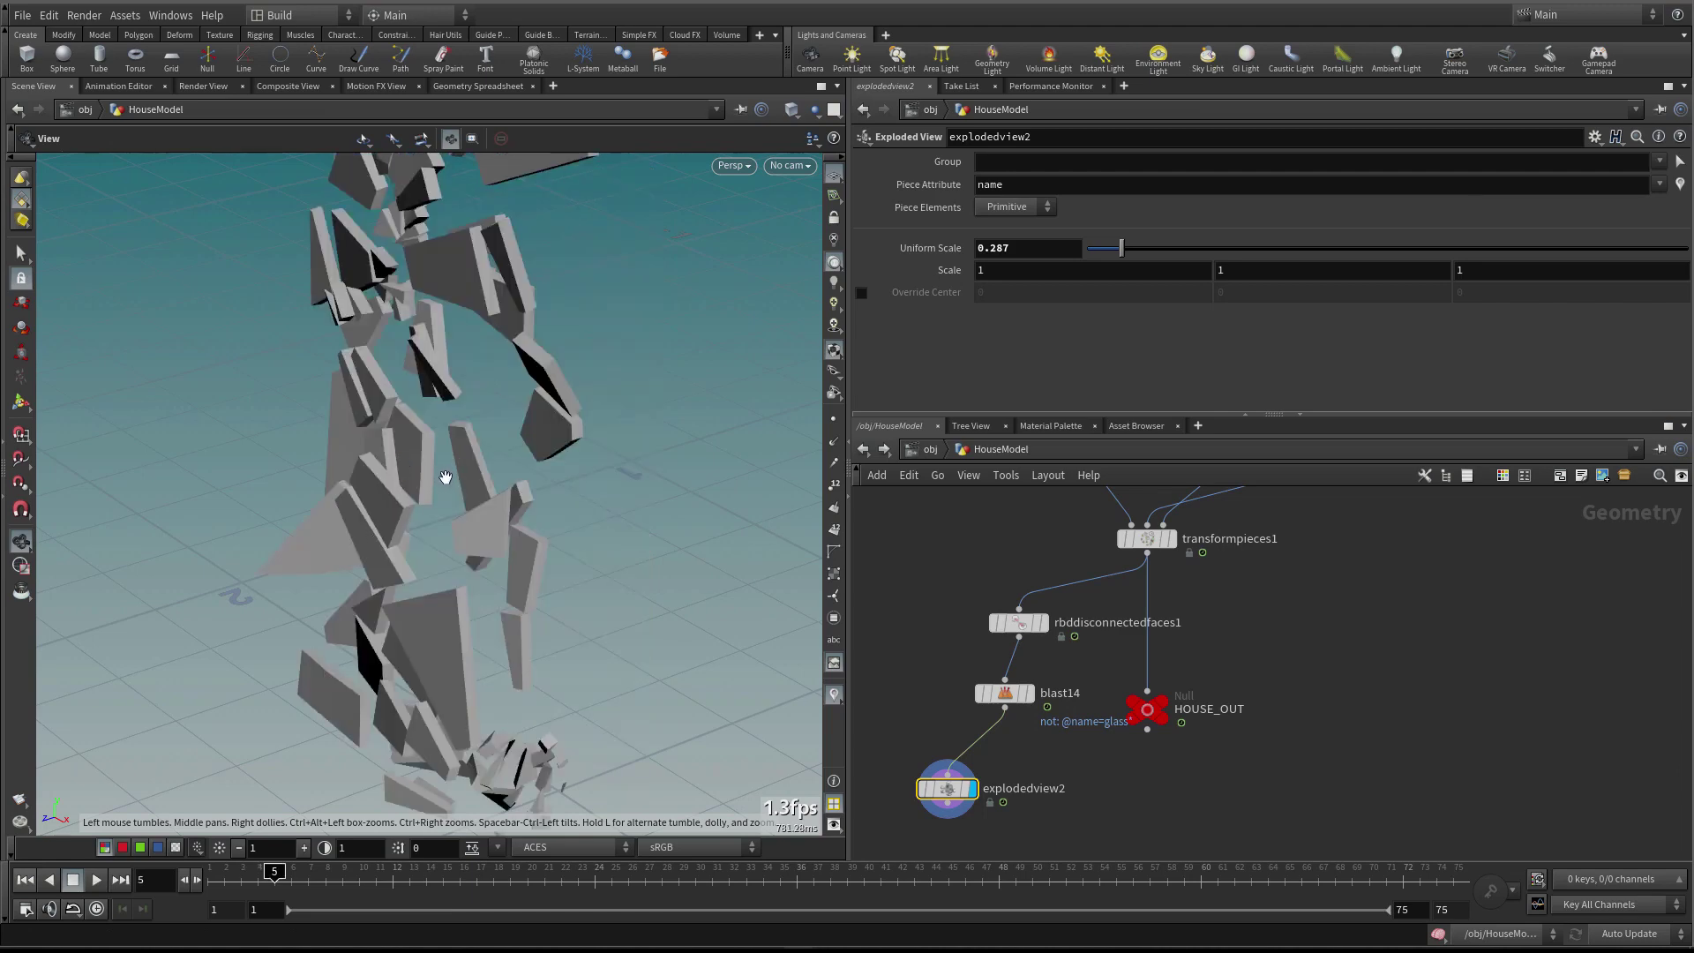
{"action": "left_click_drag", "start_coordinate": [453, 485], "coordinate": [603, 474]}
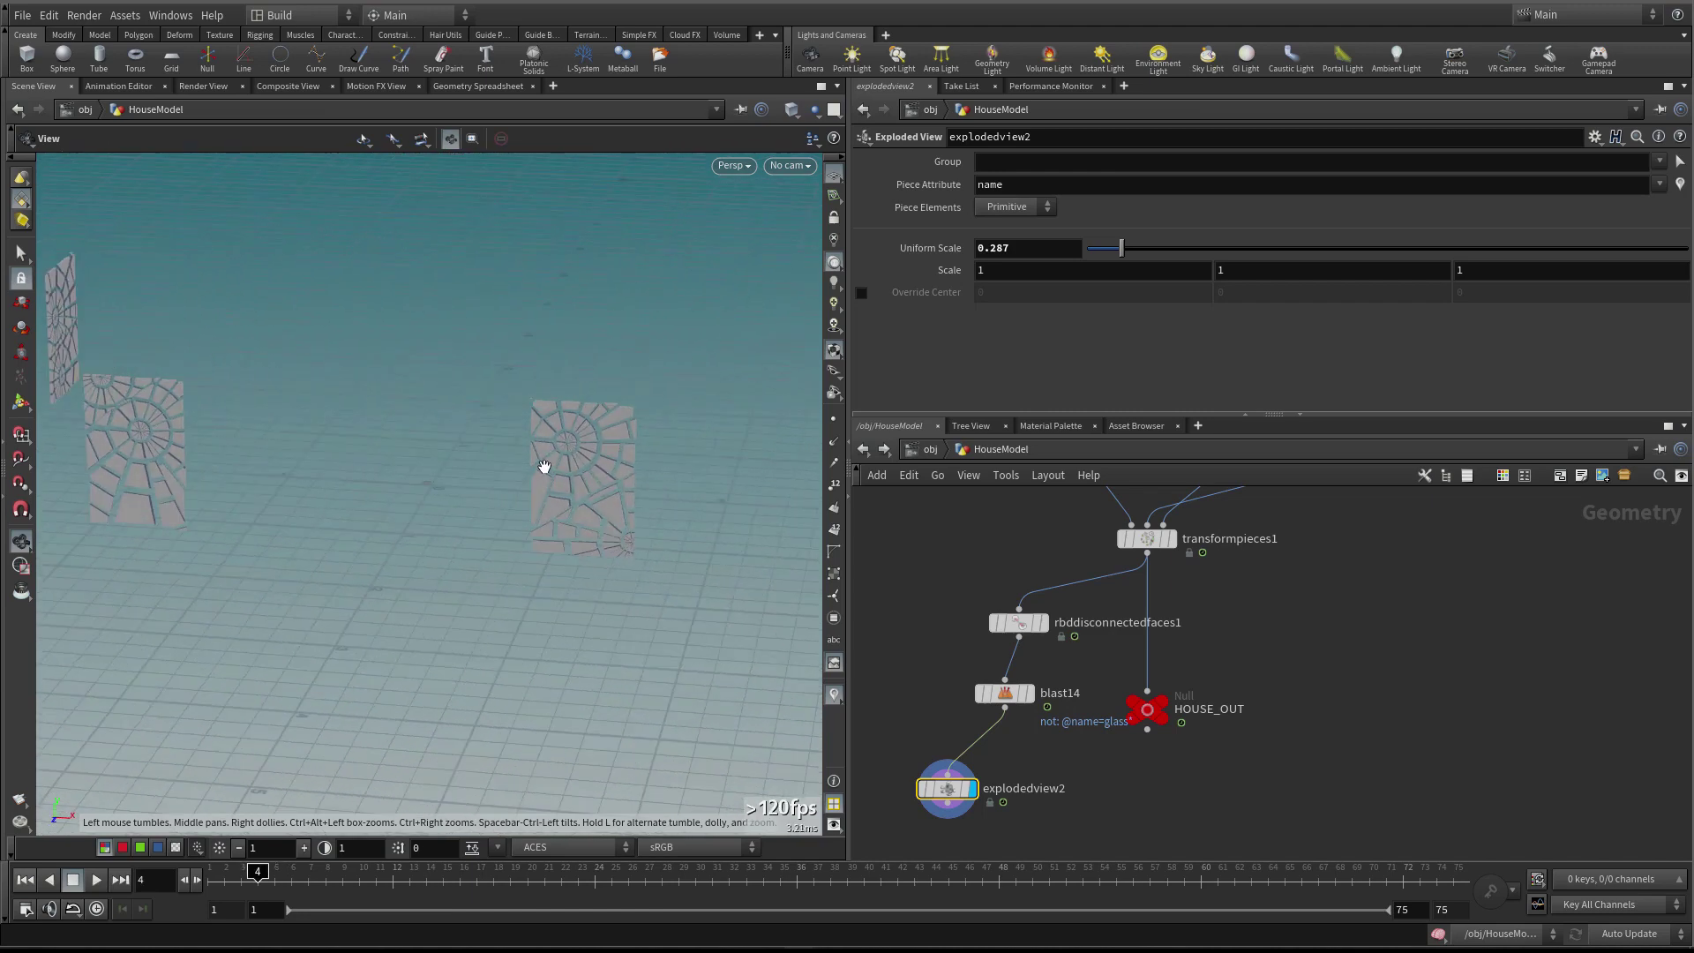
{"action": "left_click_drag", "start_coordinate": [555, 397], "coordinate": [665, 419]}
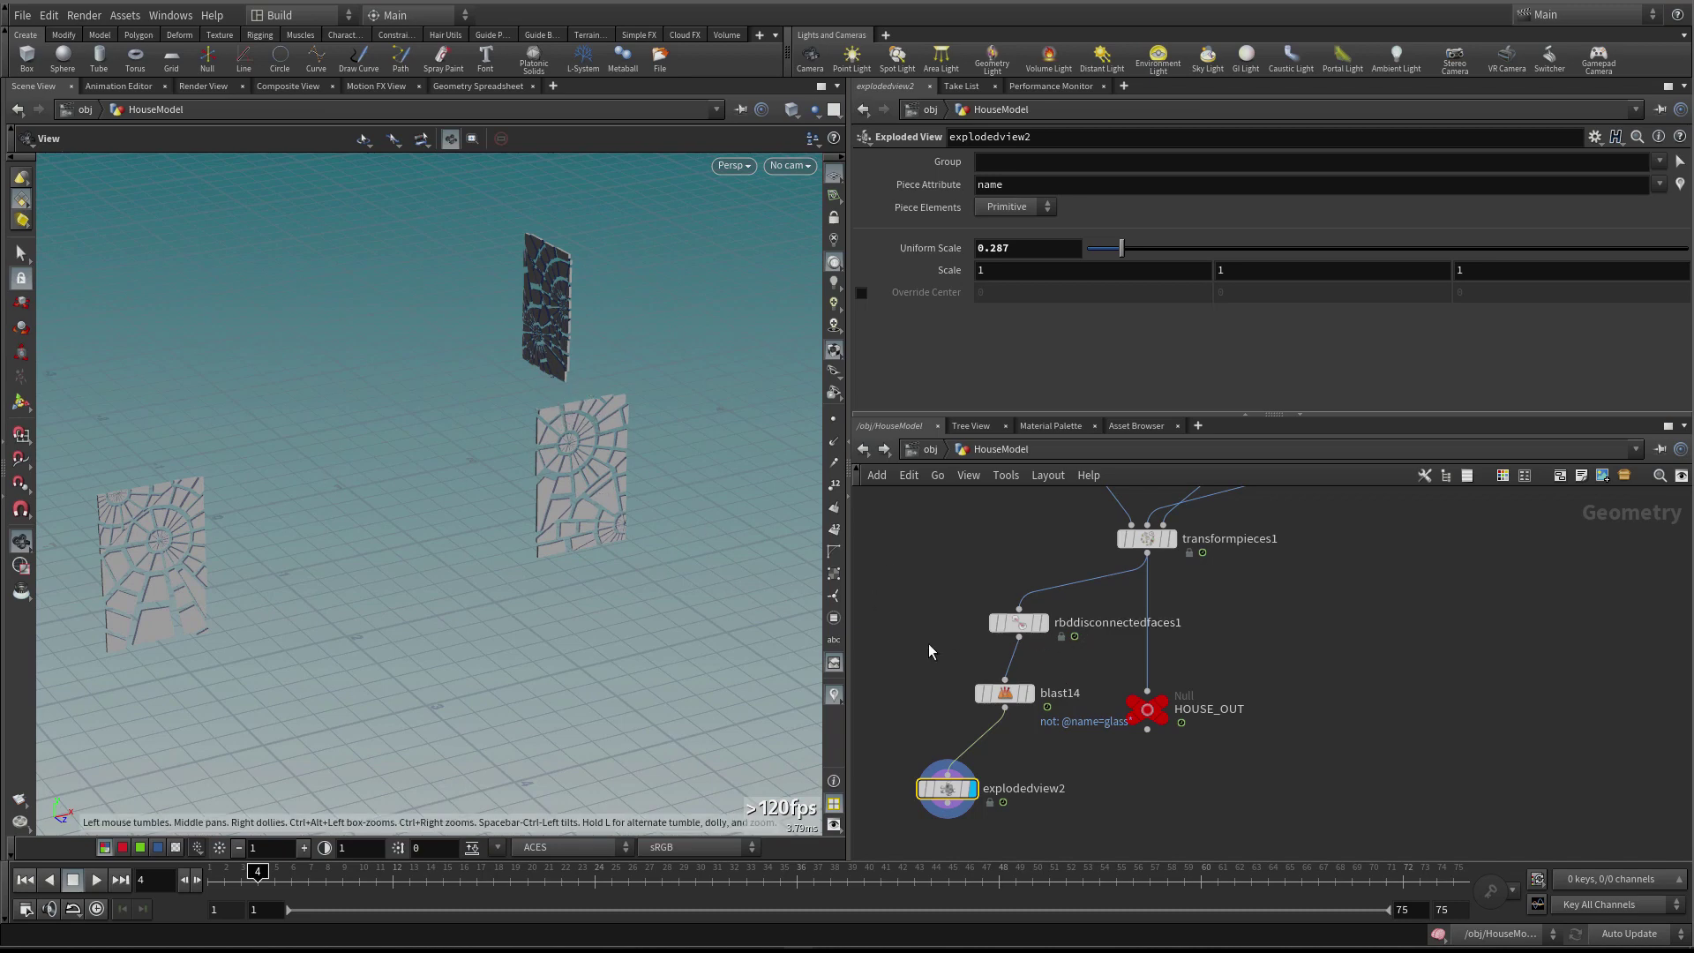
Insert rbddisconnectedfaces1 into the connection between transformpieces1 and HOUSE_OUT, and select HOUSE_OUT
{"action": "mouse_move", "coordinate": [1026, 625]}
{"action": "left_click_drag", "start_coordinate": [1026, 624], "coordinate": [1149, 620]}
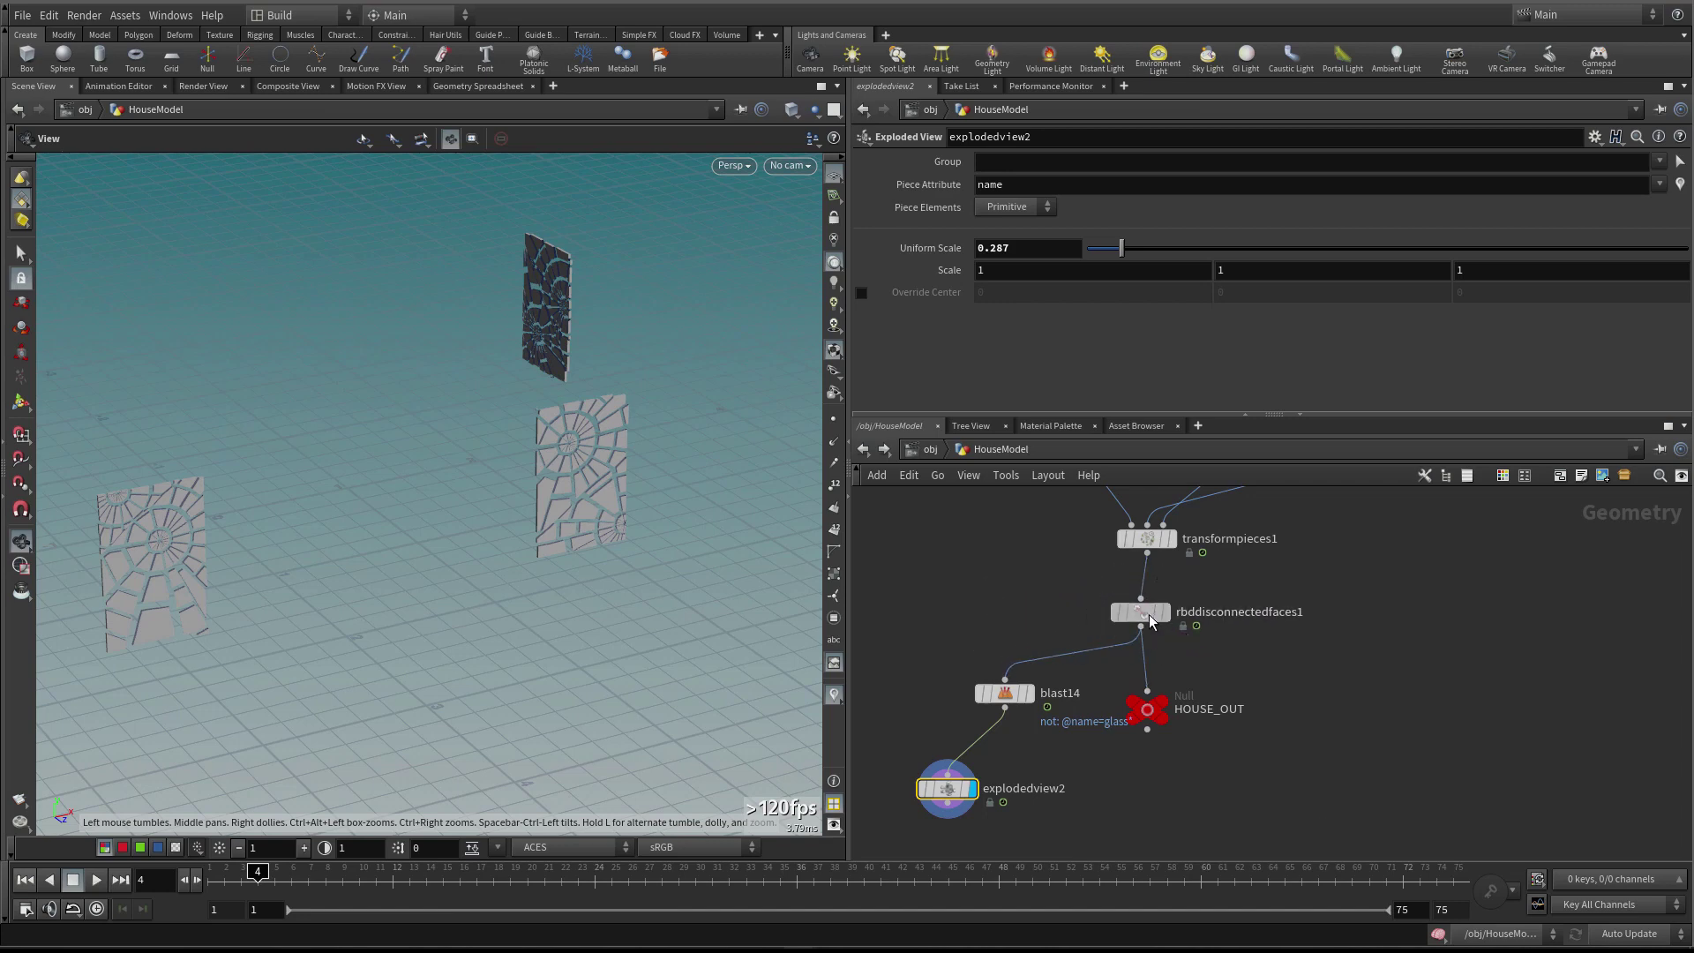
{"action": "left_click", "coordinate": [1159, 720]}
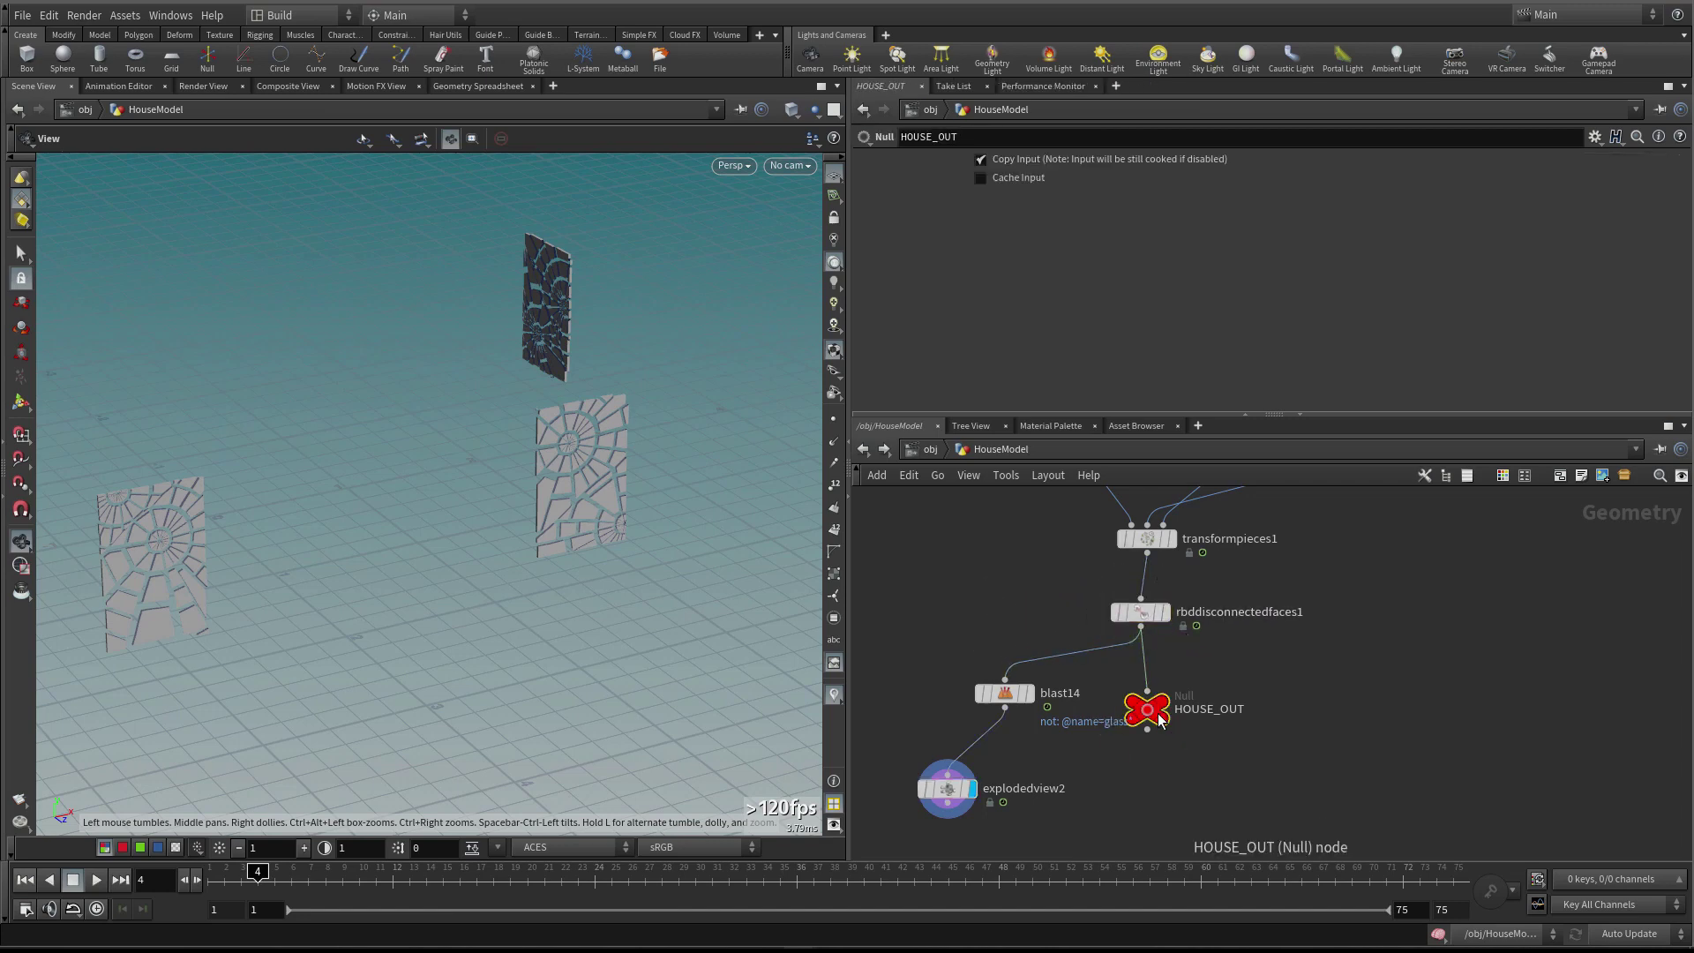
Return to the object level, render a close view of the windows with mantra1 and dismiss the Houdini Console
{"action": "left_click", "coordinate": [930, 449]}
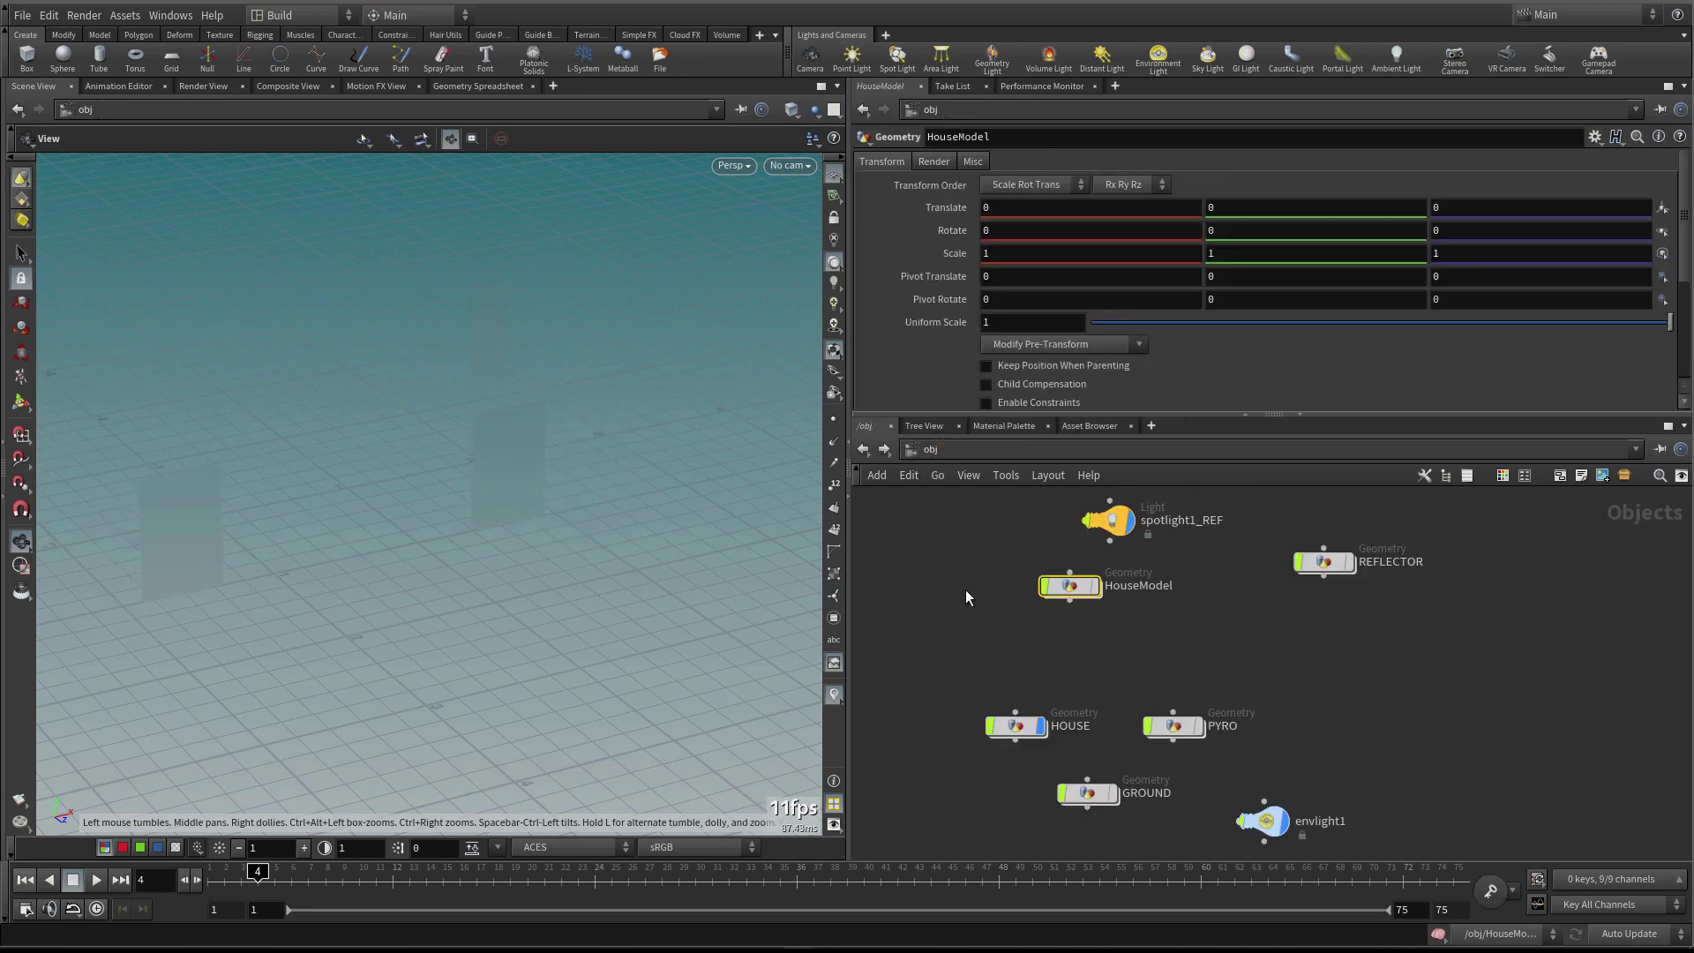
{"action": "left_click", "coordinate": [1016, 725]}
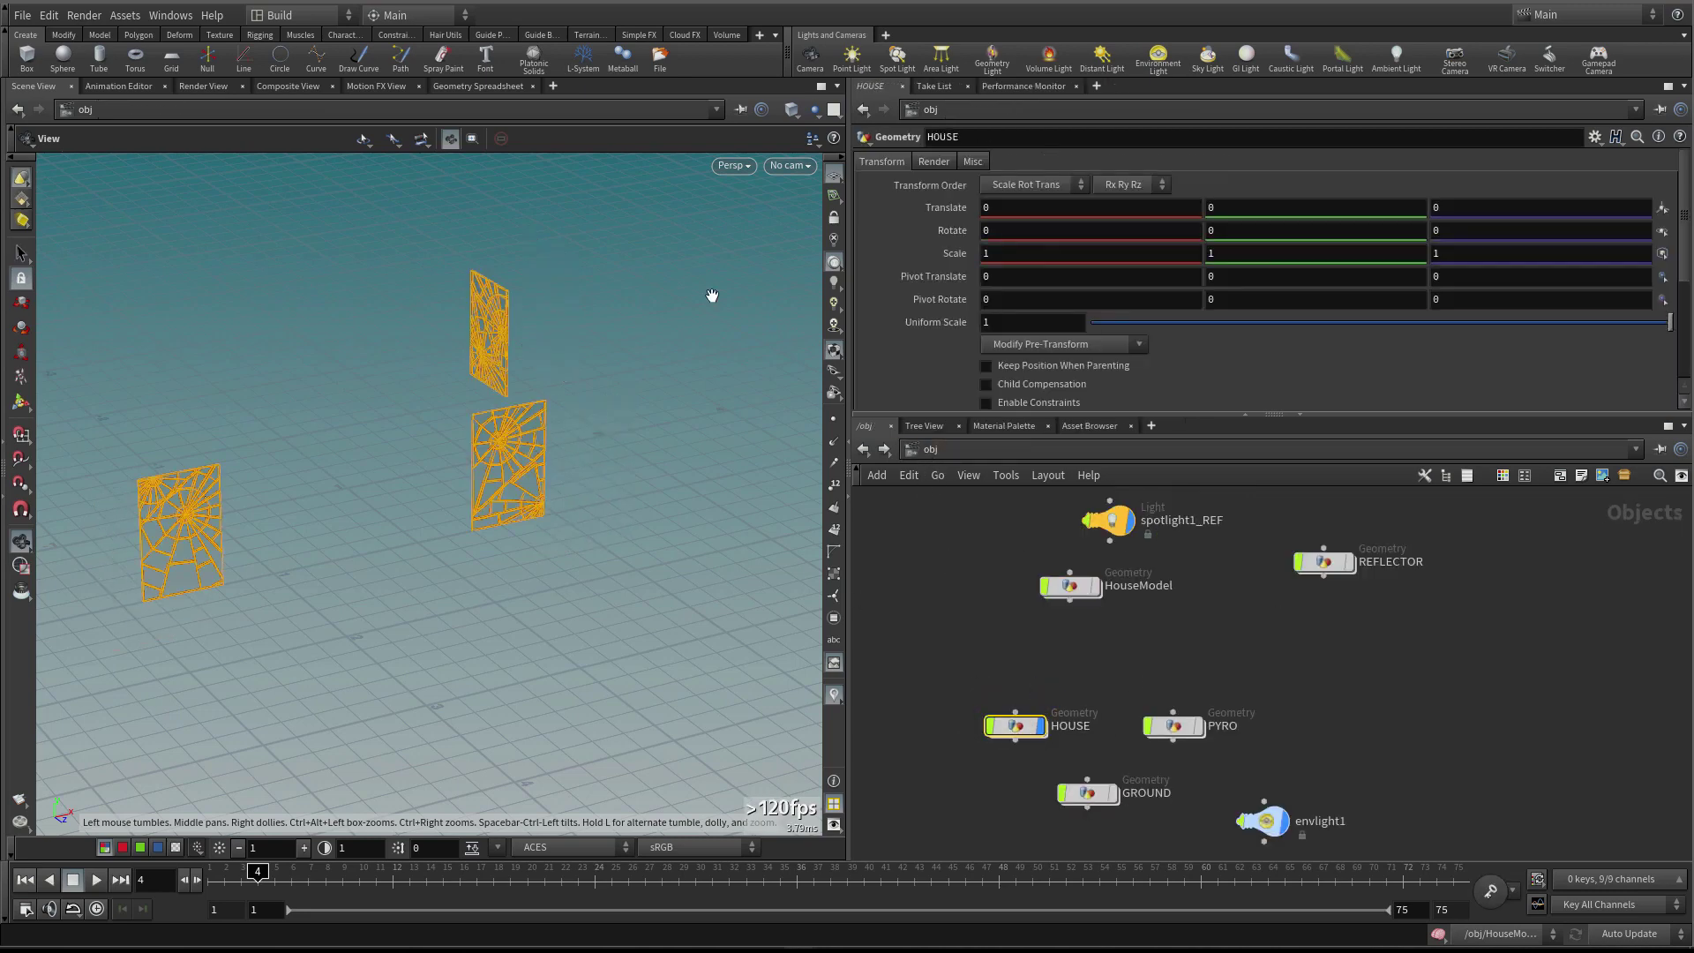
{"action": "left_click", "coordinate": [980, 588]}
{"action": "scroll", "coordinate": [581, 456], "scroll_direction": "up", "scroll_amount": 3}
{"action": "scroll", "coordinate": [582, 450], "scroll_direction": "up", "scroll_amount": 3}
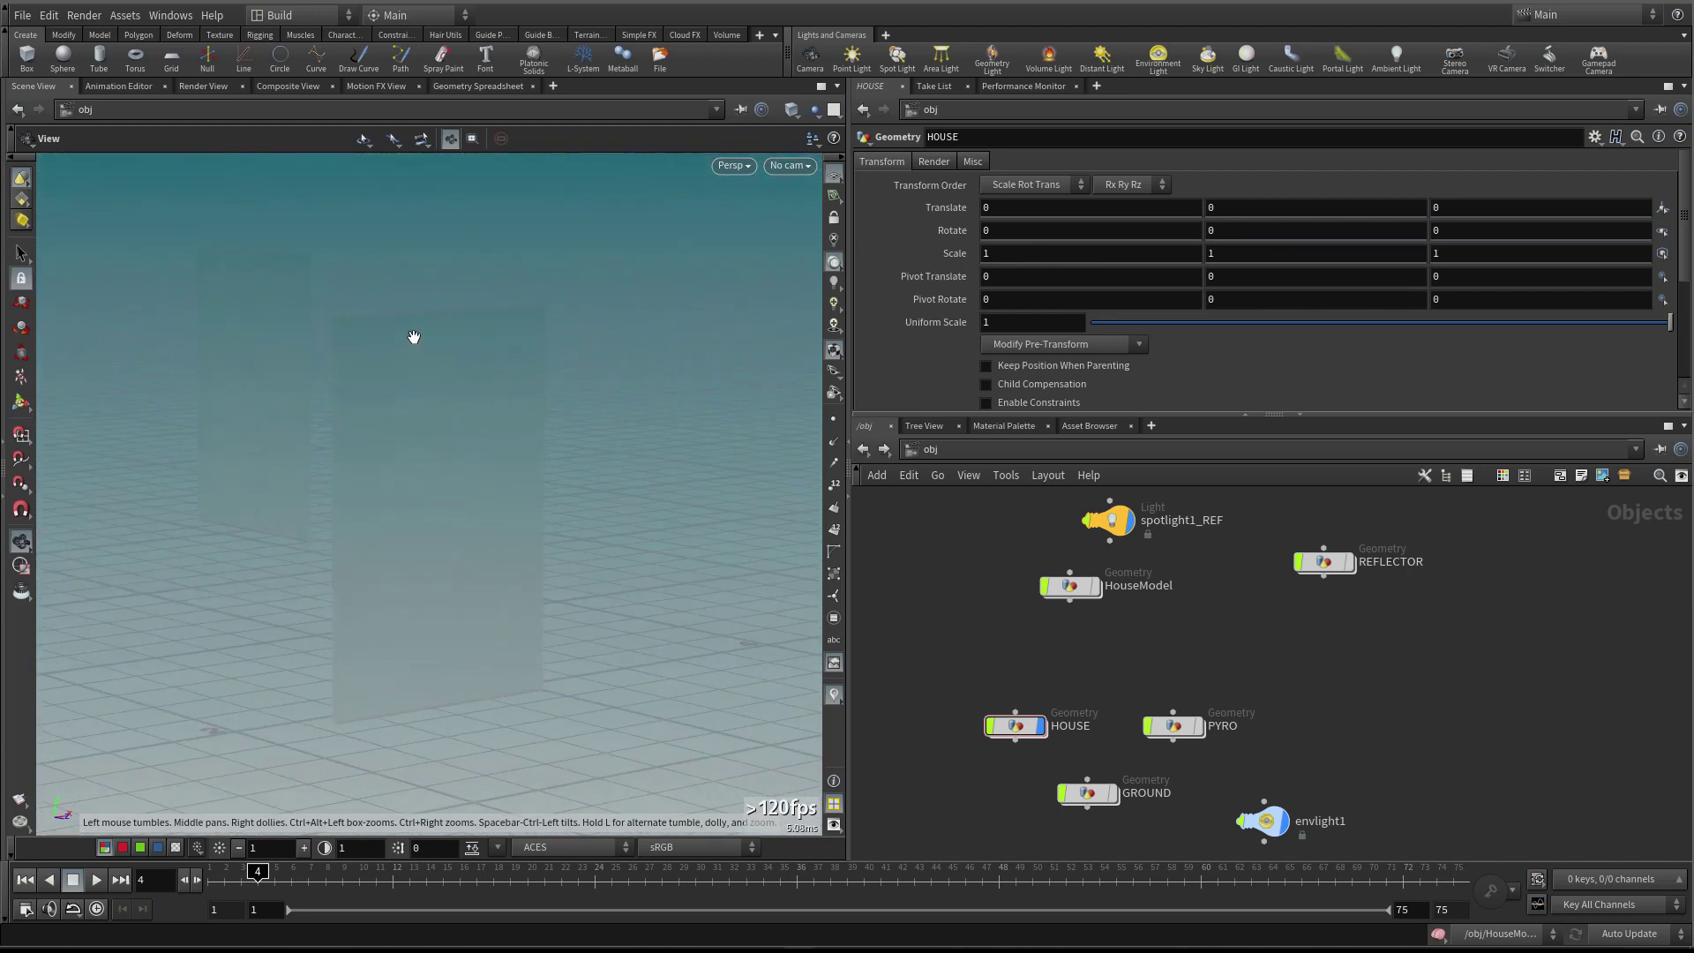
{"action": "left_click", "coordinate": [188, 84]}
{"action": "left_click", "coordinate": [39, 108]}
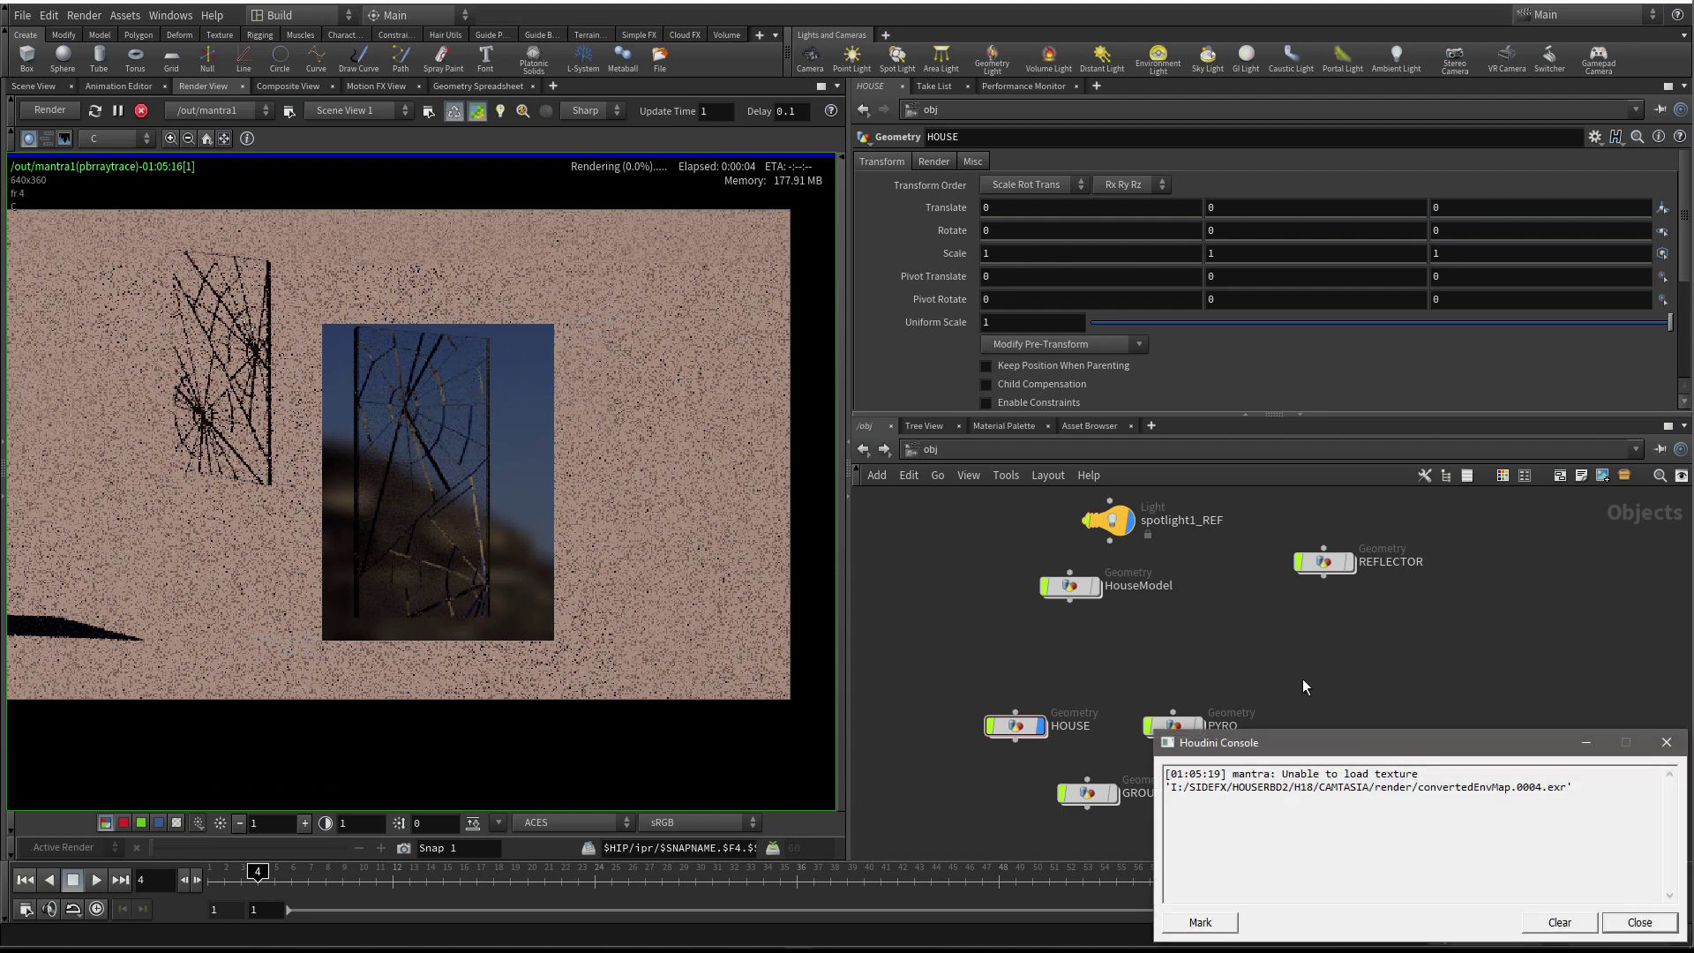
{"action": "left_click", "coordinate": [1665, 744]}
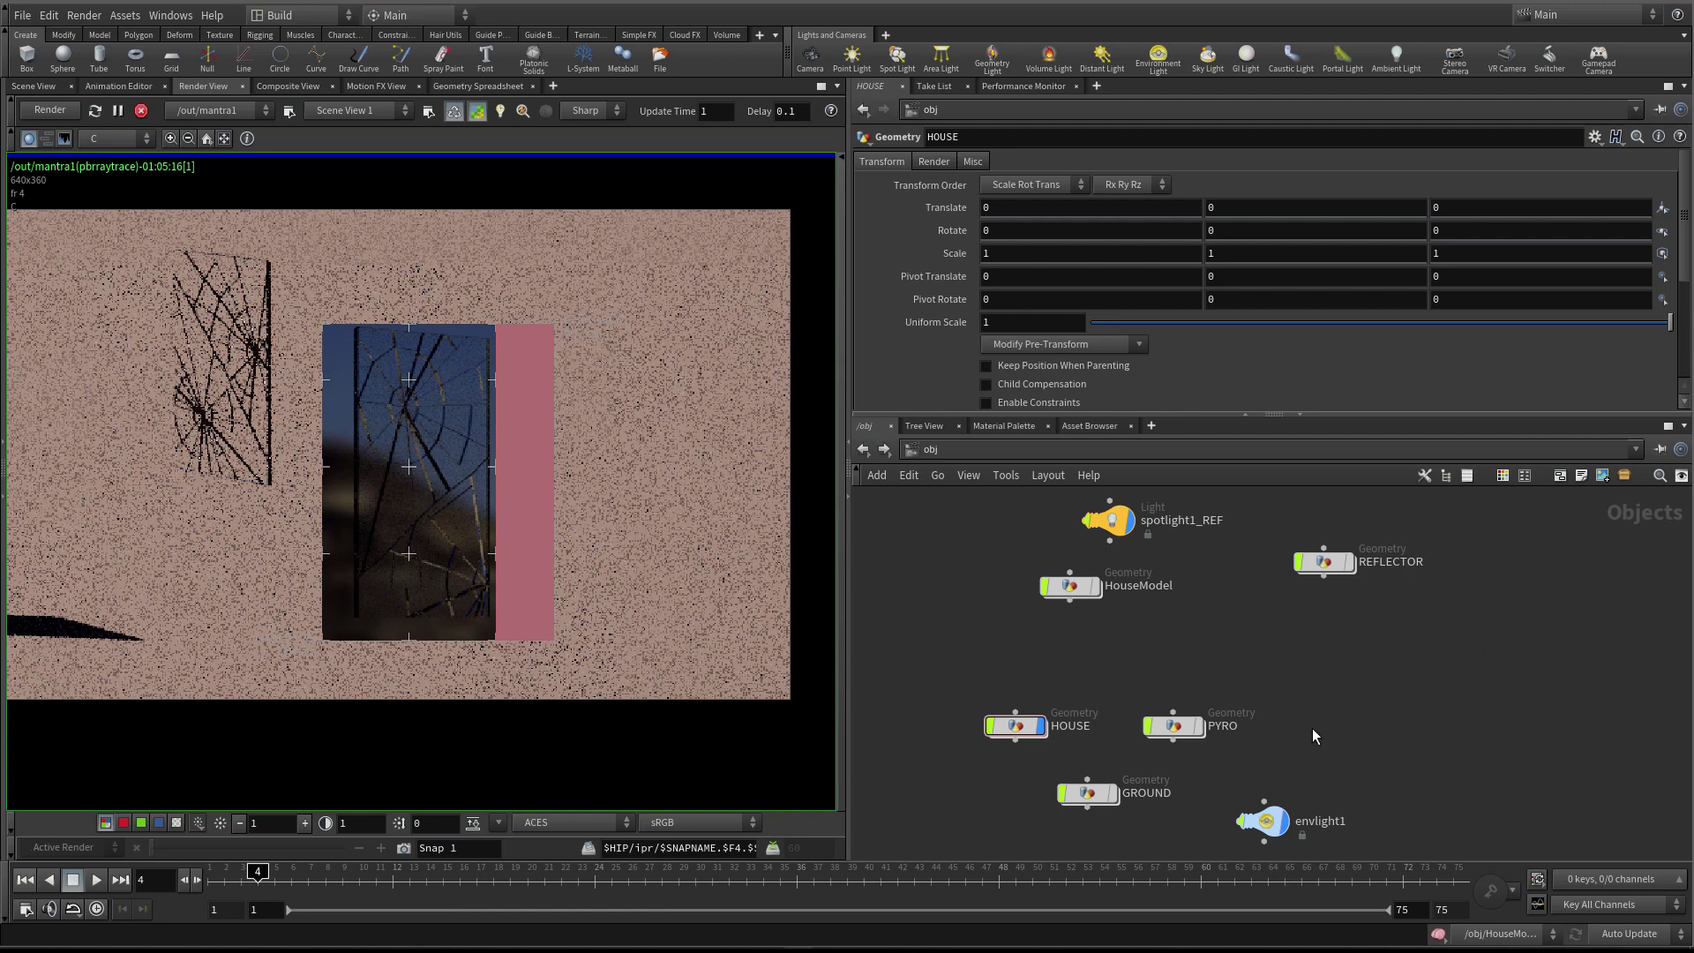
In cop2net1, set rop_comp1's output picture to $HIP/render/convertedEnvMap.exr and render the converted environment map
{"action": "left_click", "coordinate": [1263, 821]}
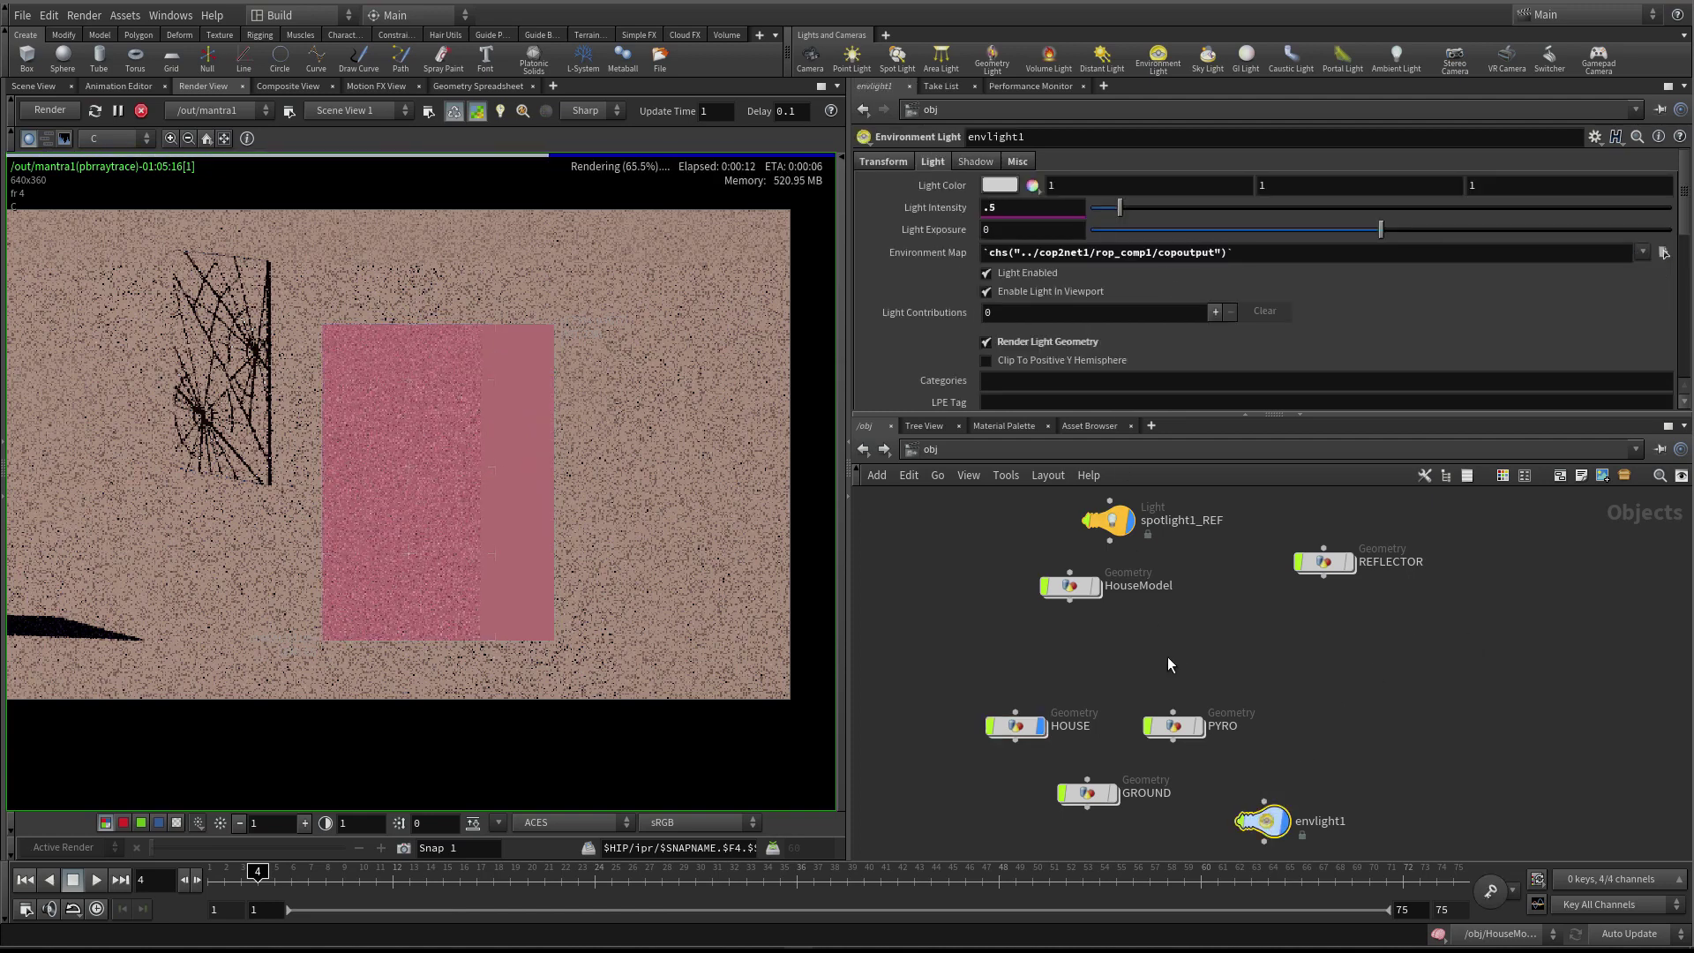
{"action": "middle_click_drag", "start_coordinate": [1286, 631], "coordinate": [1269, 638]}
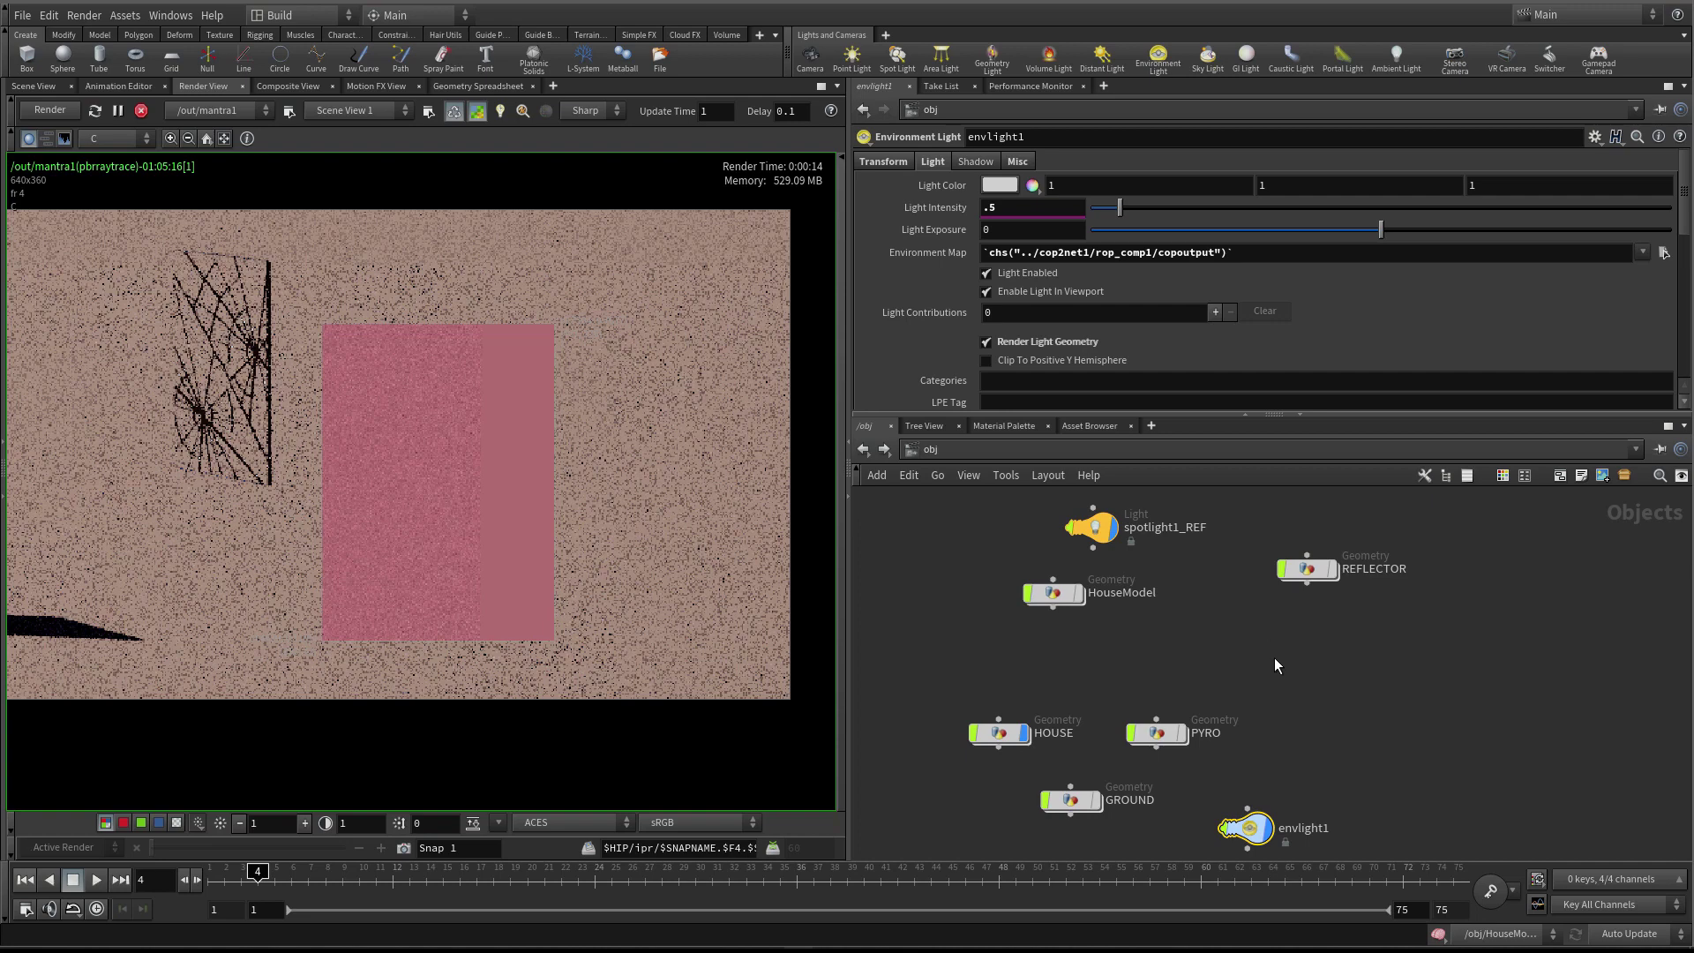
{"action": "scroll", "coordinate": [1278, 623], "scroll_direction": "down", "scroll_amount": 3}
{"action": "double_click", "coordinate": [1246, 732]}
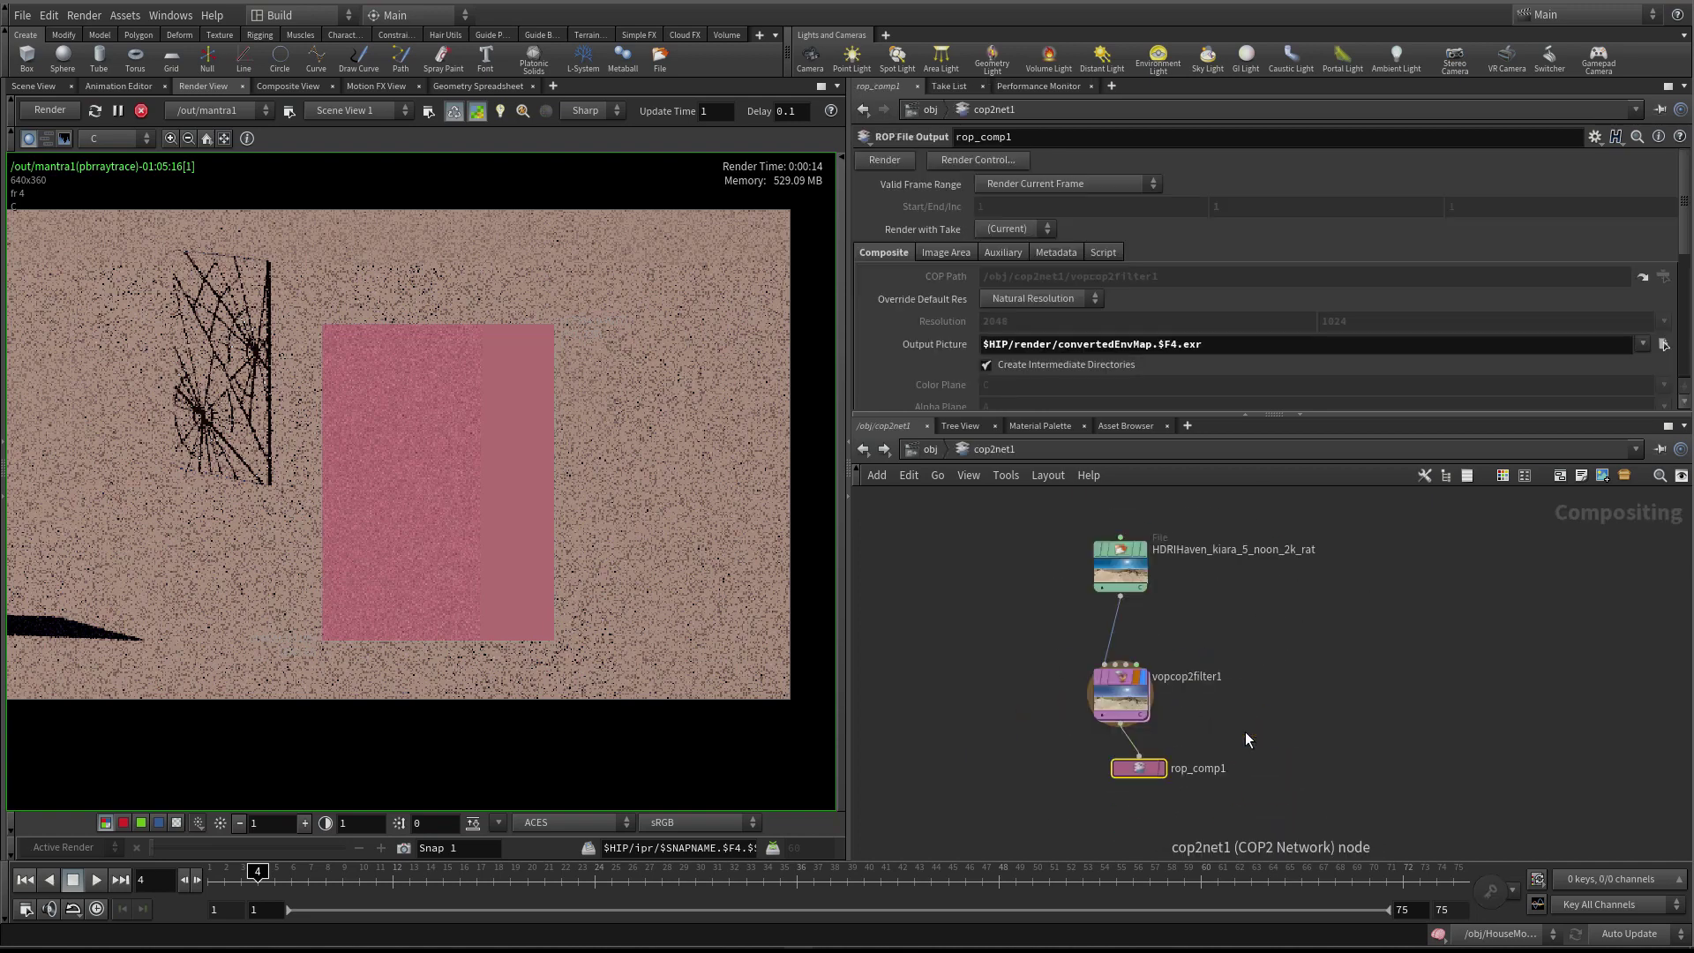
{"action": "left_click", "coordinate": [1175, 343]}
{"action": "key", "text": "BackSpace"}
{"action": "key", "text": "BackSpace"}
{"action": "key", "text": "BackSpace"}
{"action": "key", "text": "BackSpace"}
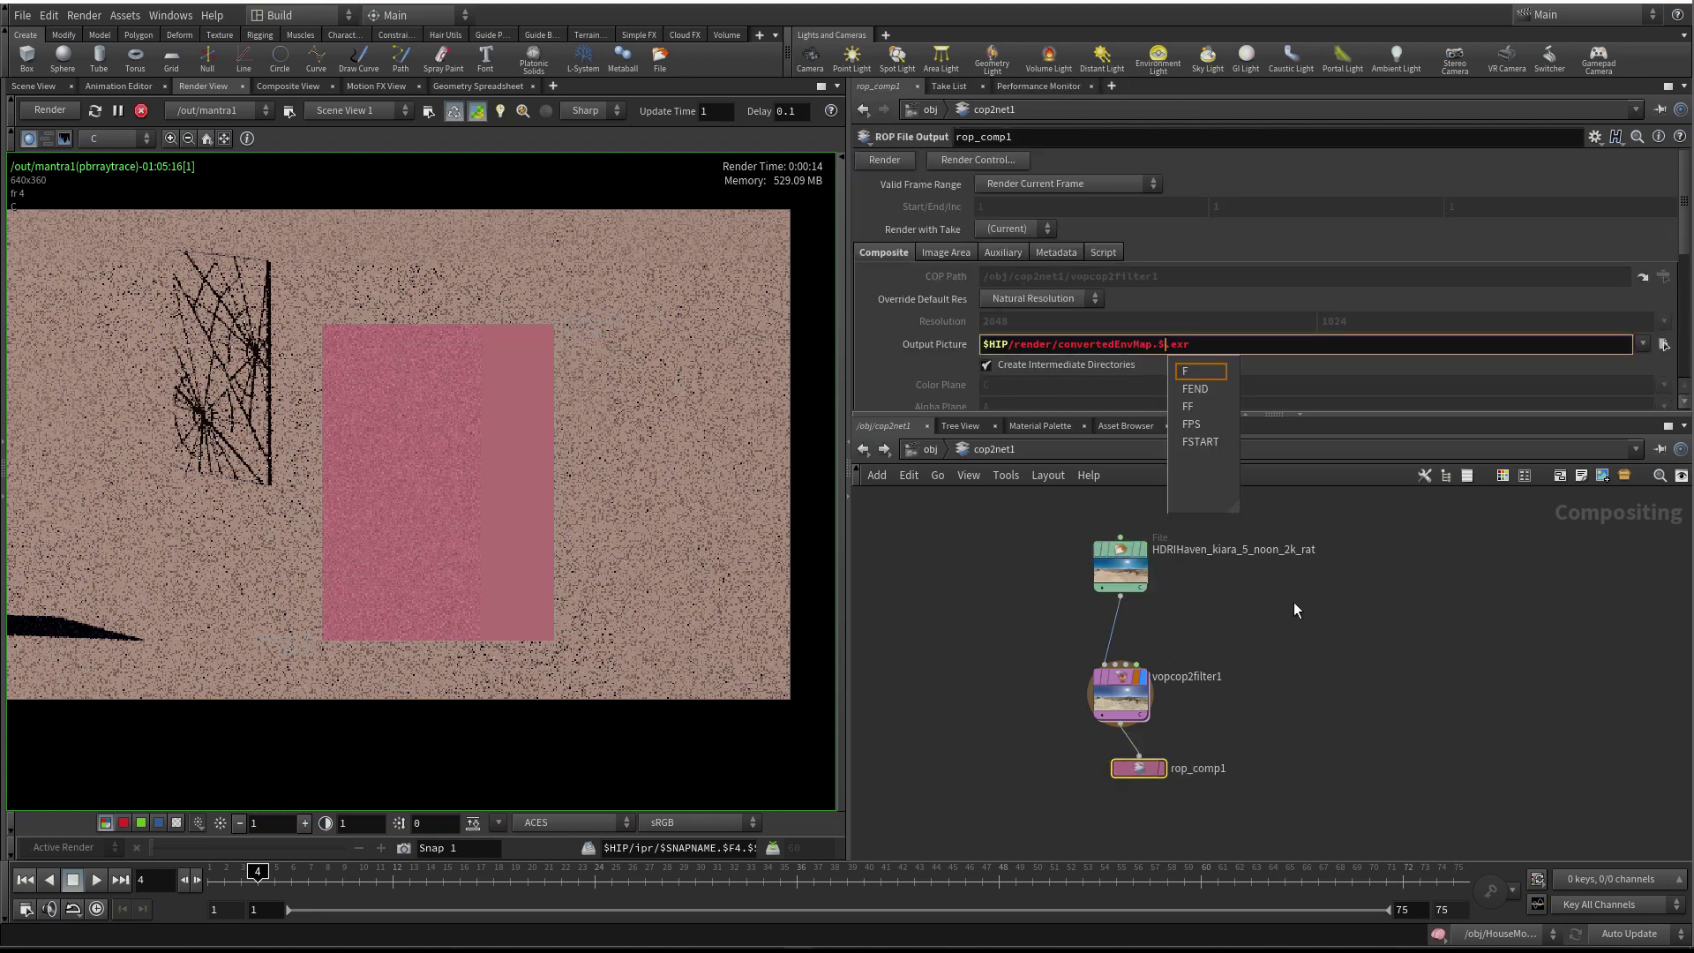
{"action": "key", "text": "Return"}
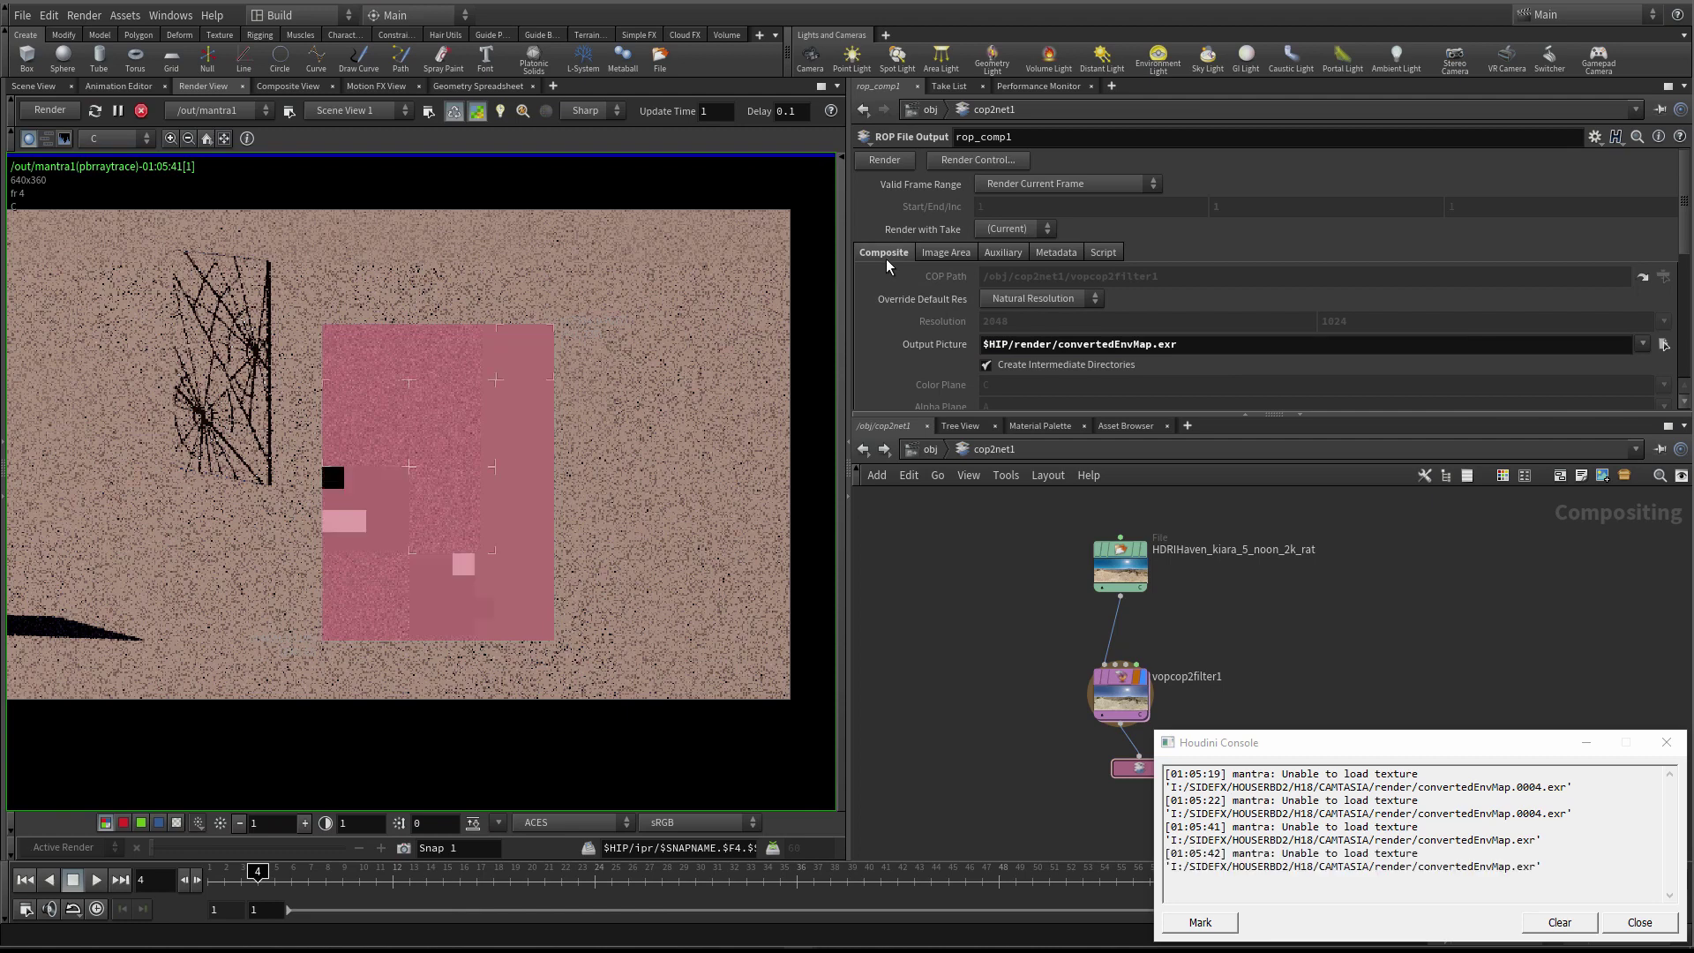
{"action": "left_click", "coordinate": [885, 160]}
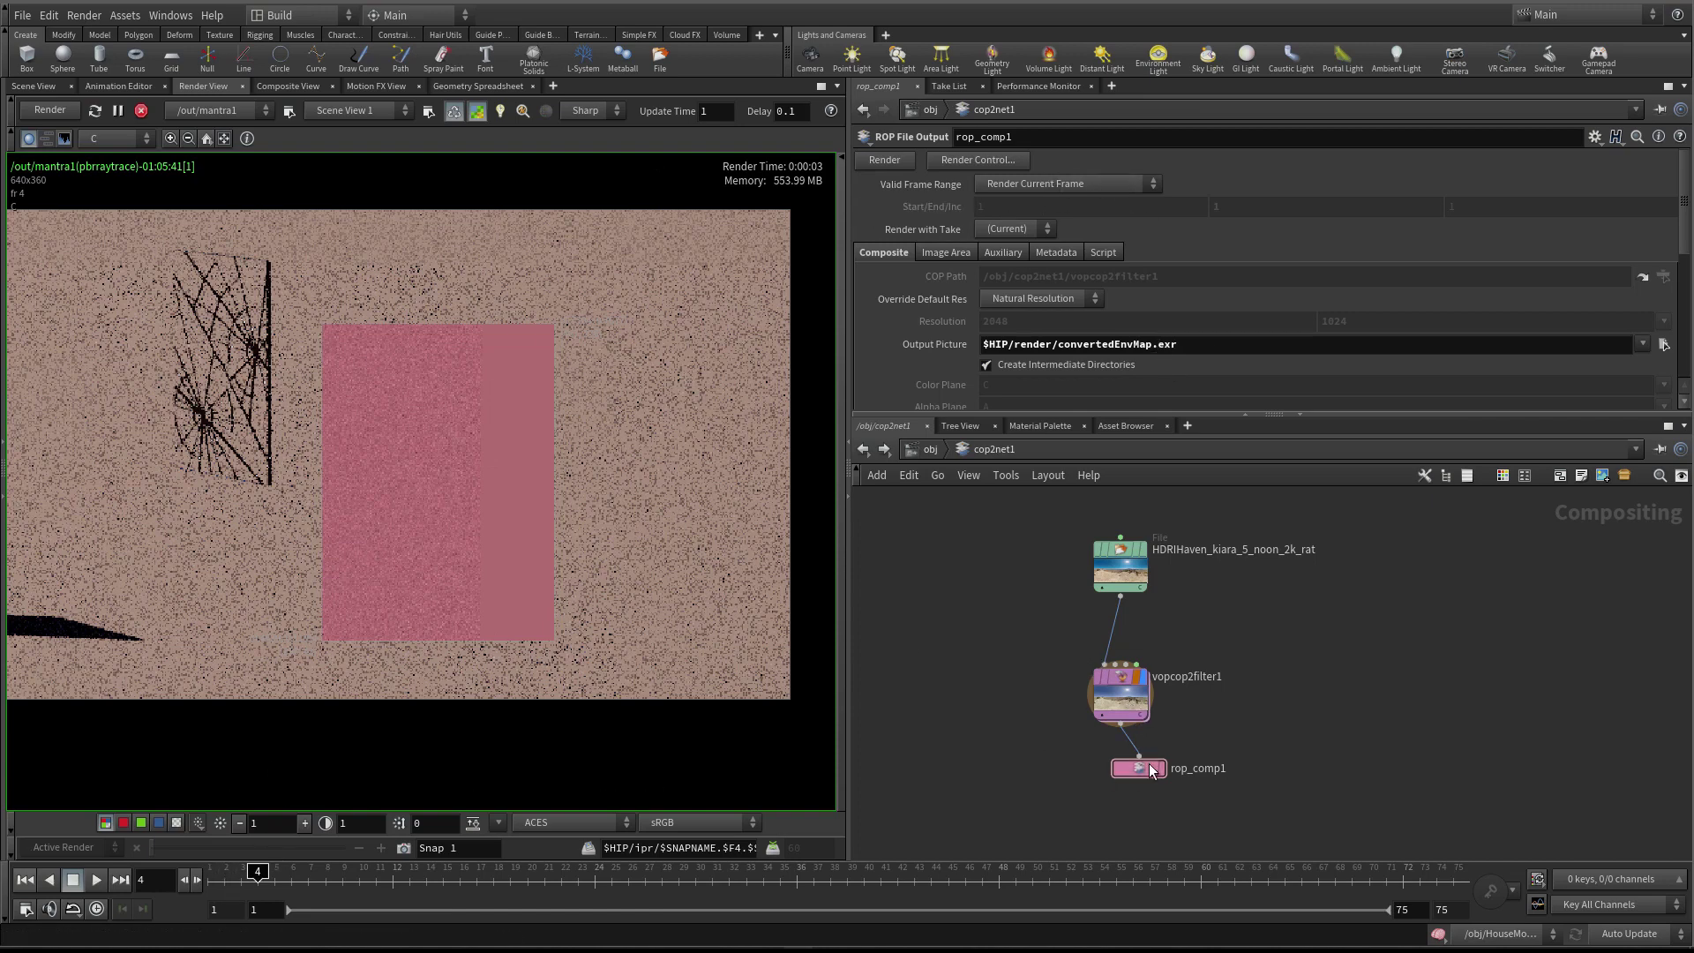
Go back to the object level, select envlight1 and render the window view again with mantra1
{"action": "left_click", "coordinate": [1126, 690]}
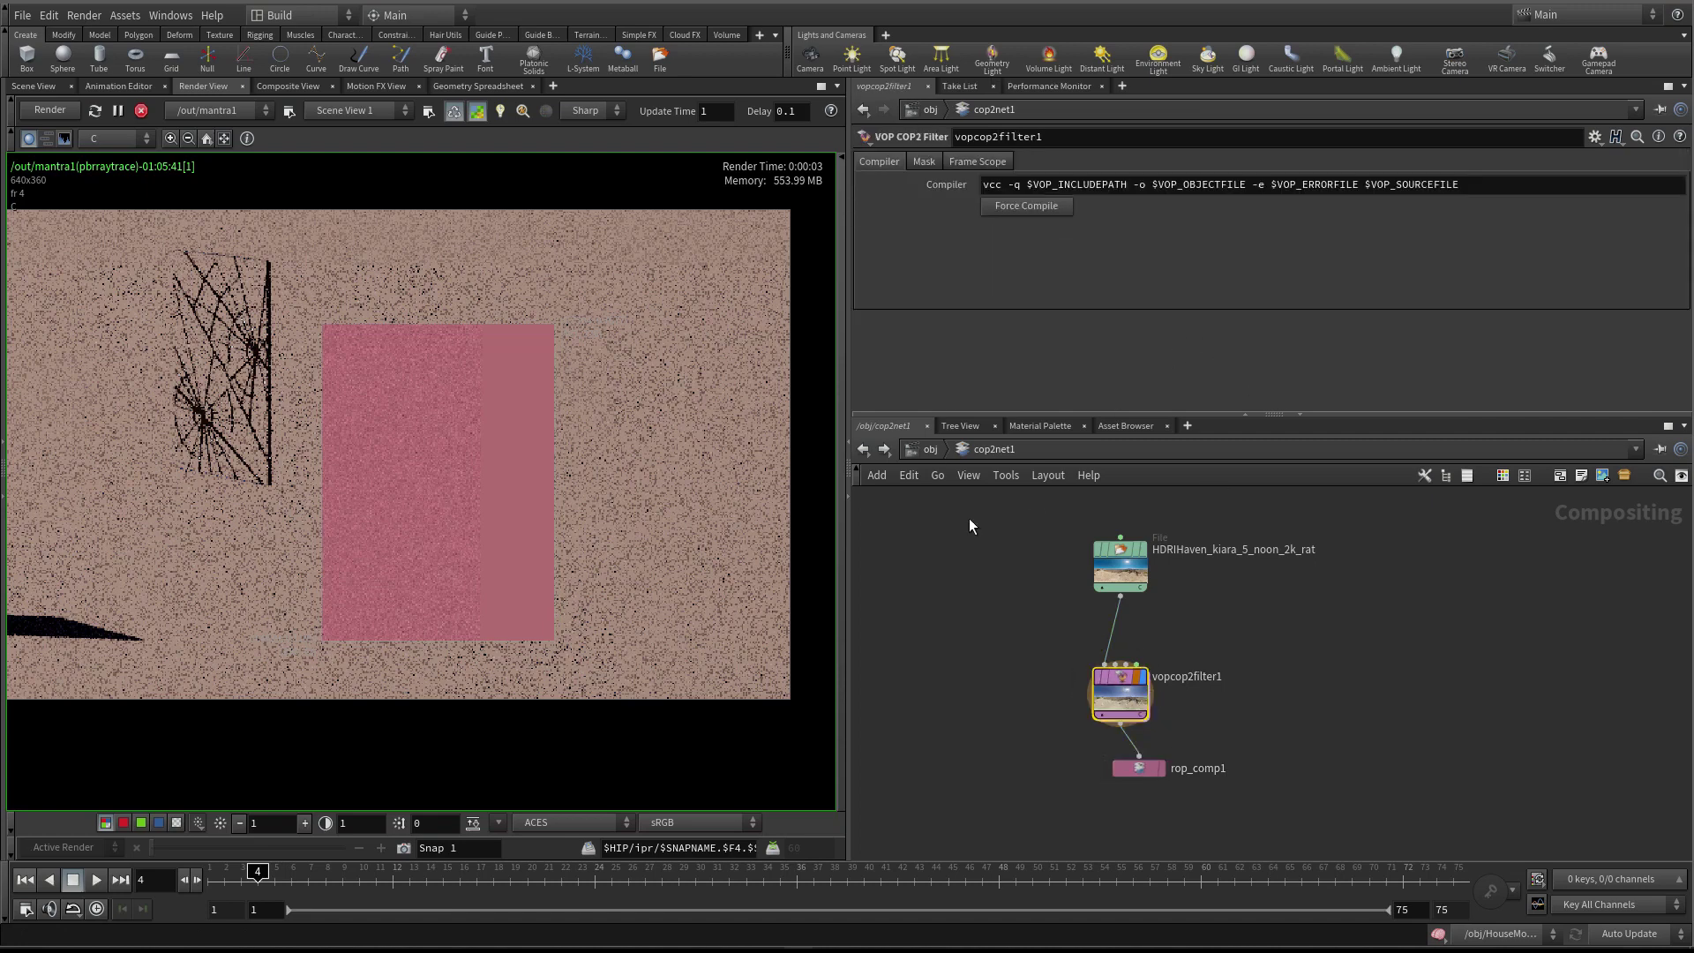
{"action": "left_click", "coordinate": [921, 449]}
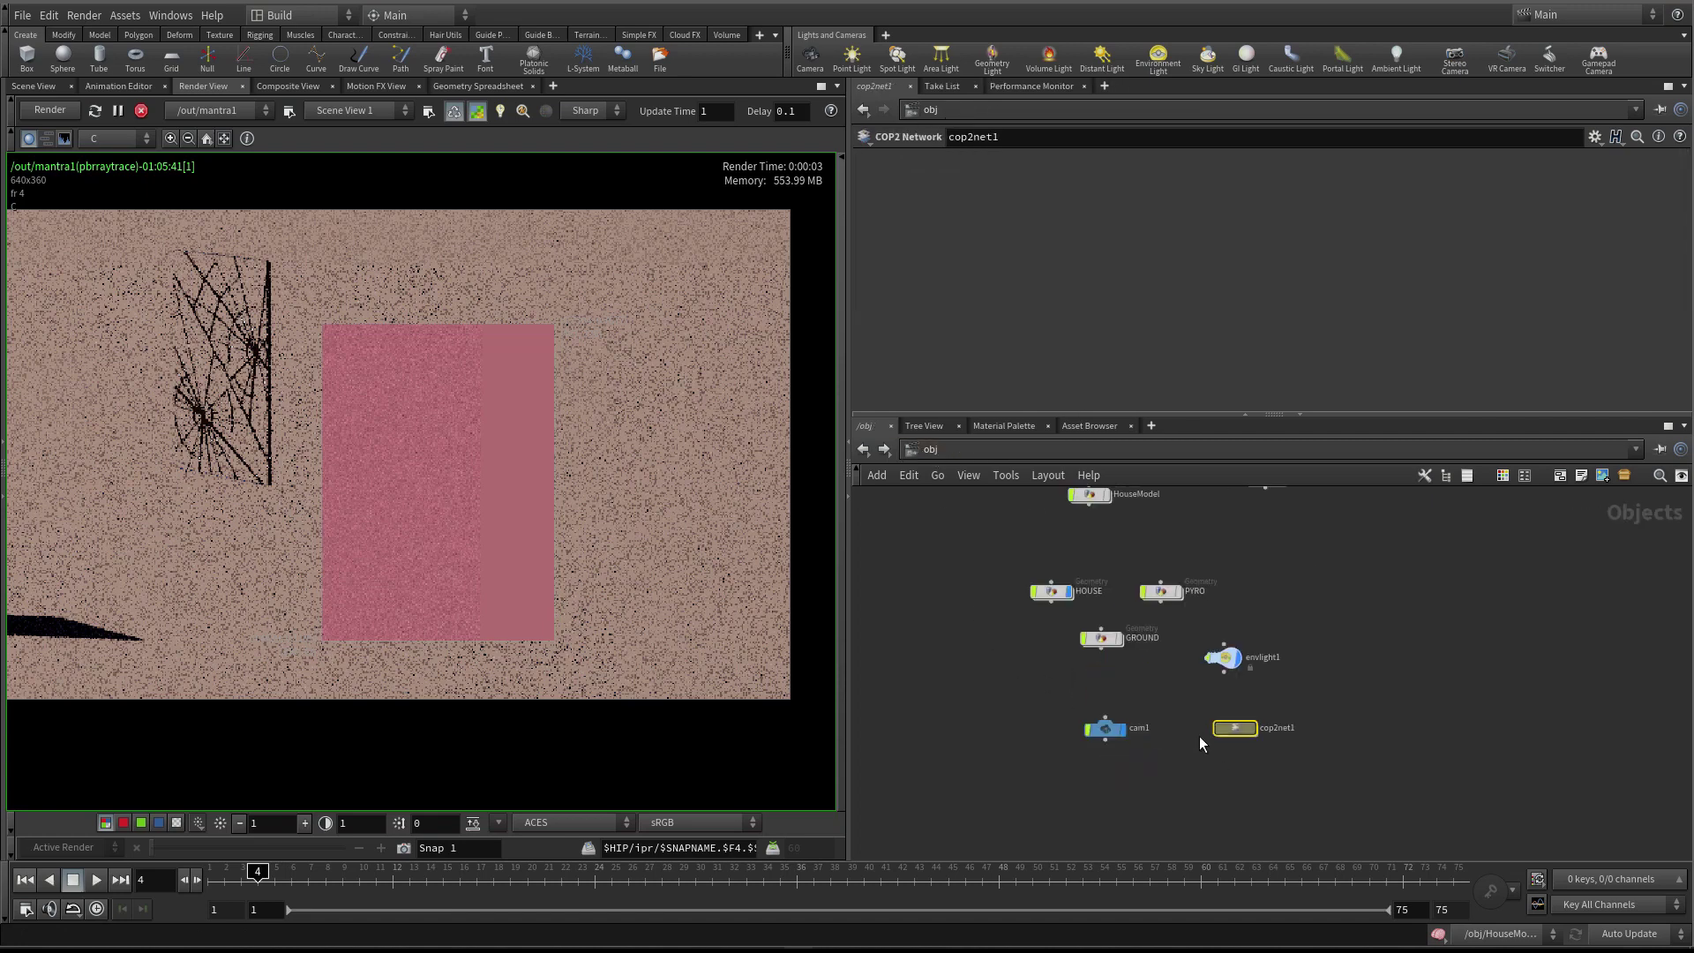
{"action": "left_click", "coordinate": [1223, 657]}
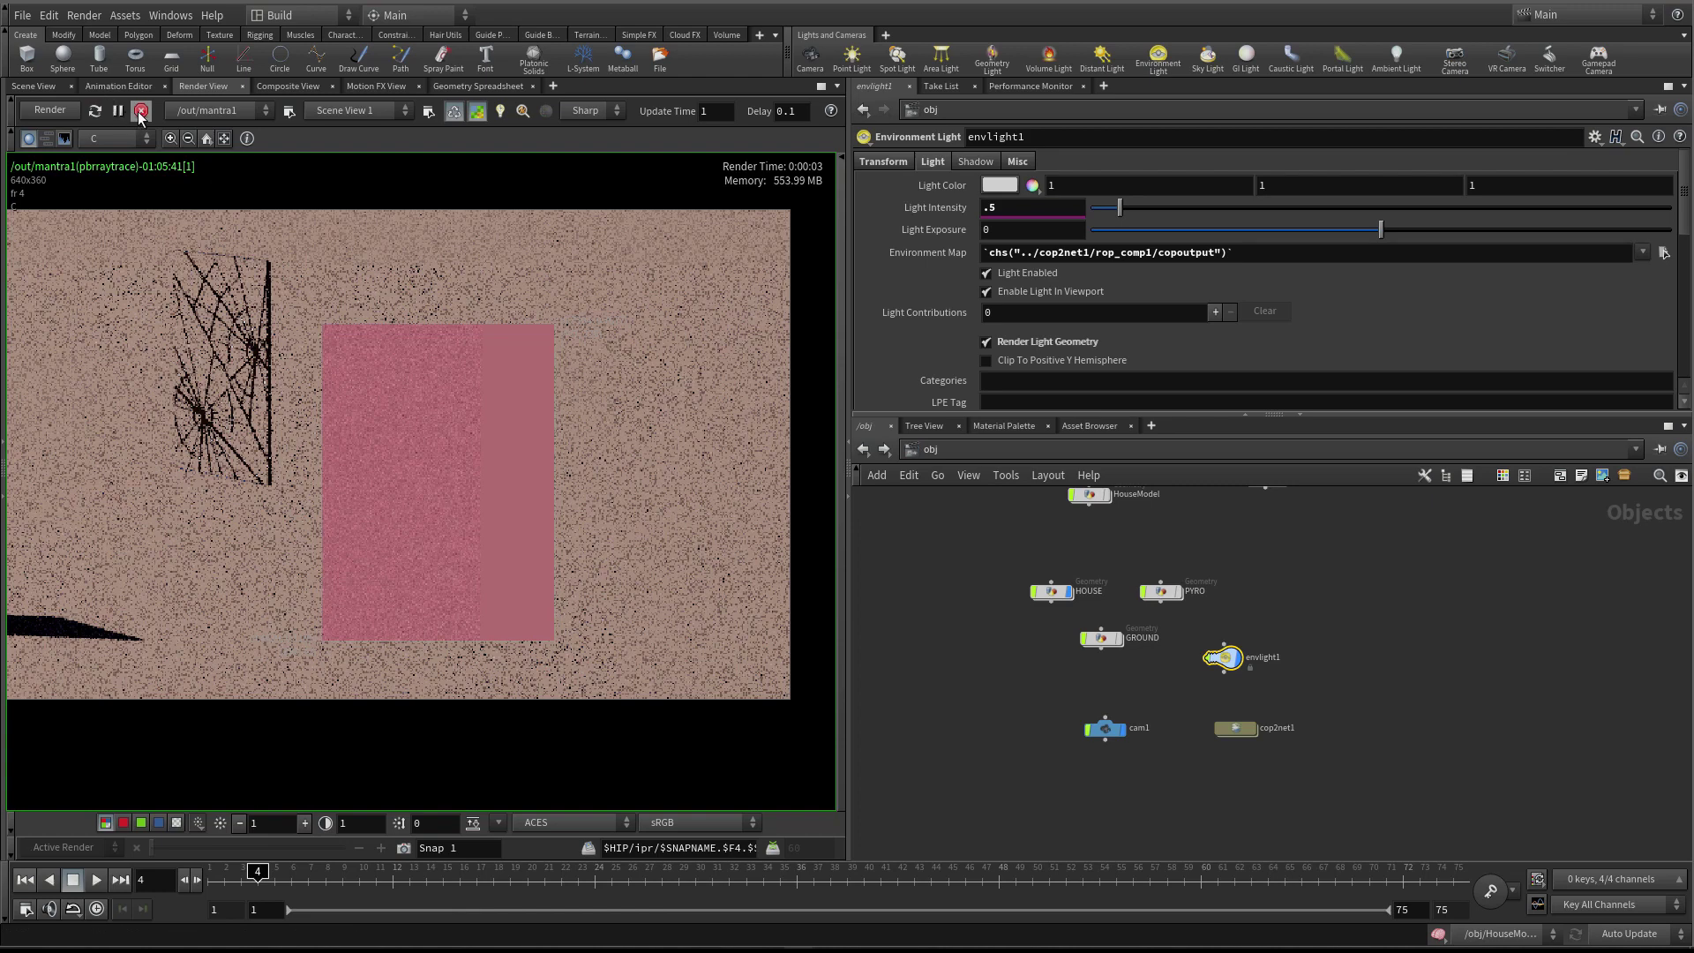
{"action": "left_click", "coordinate": [61, 111]}
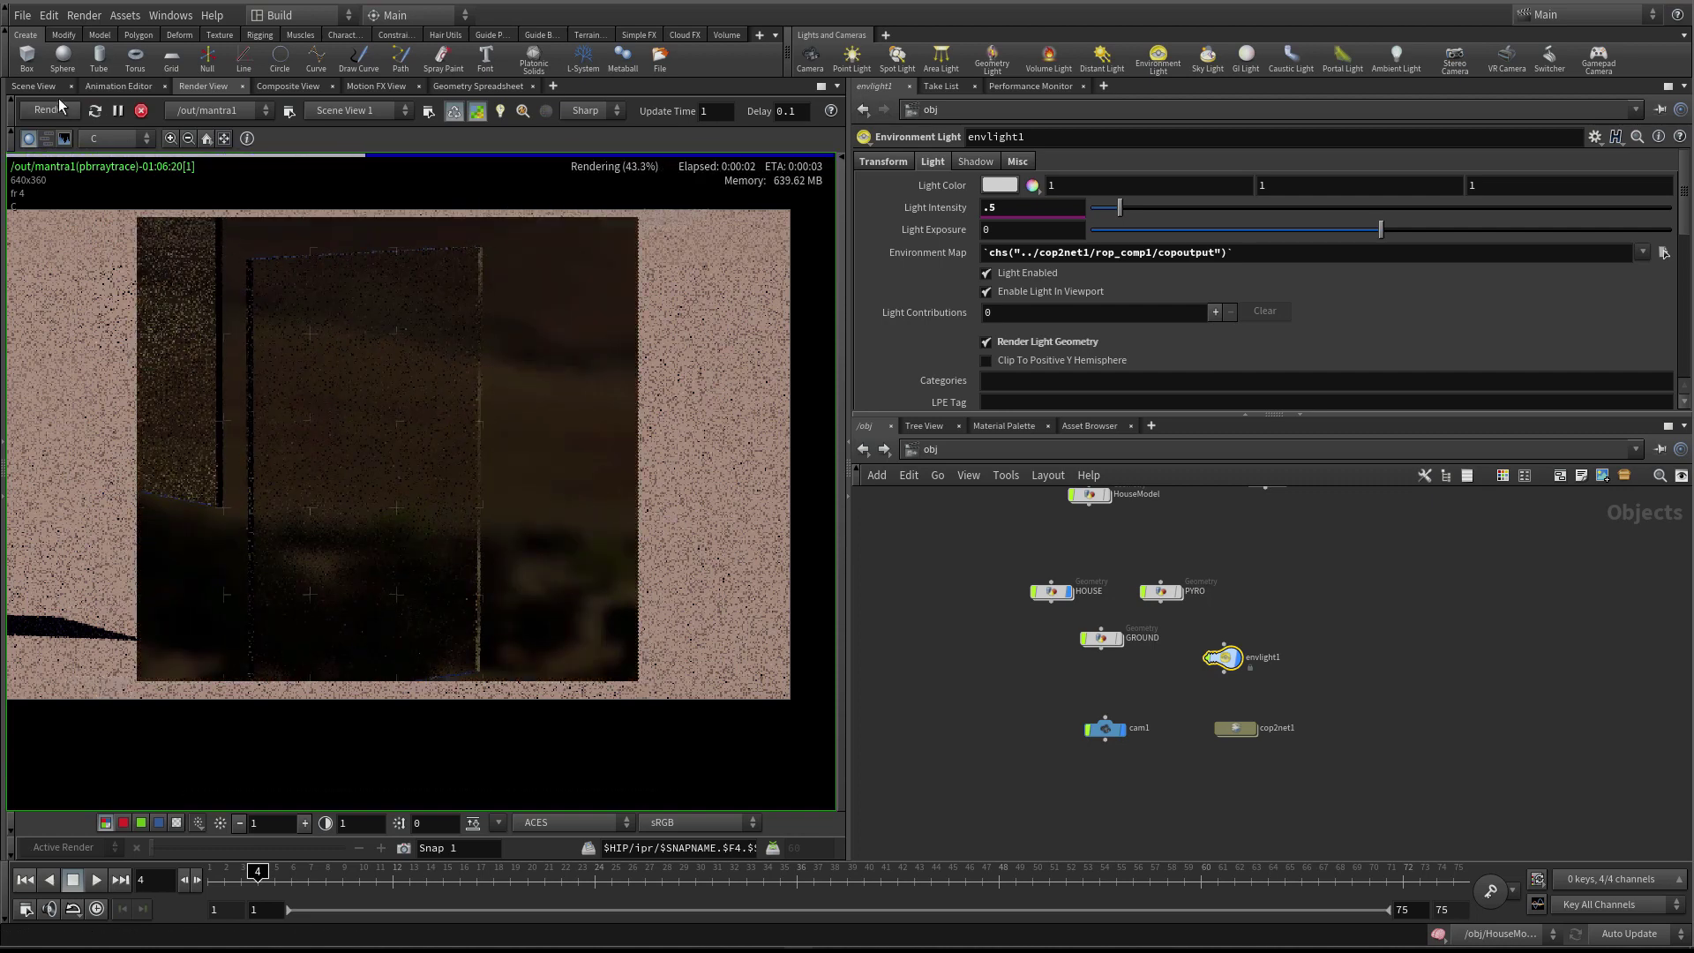
Orbit the scene view to face the window pane from a new angle and check its updated render
{"action": "left_click", "coordinate": [35, 86]}
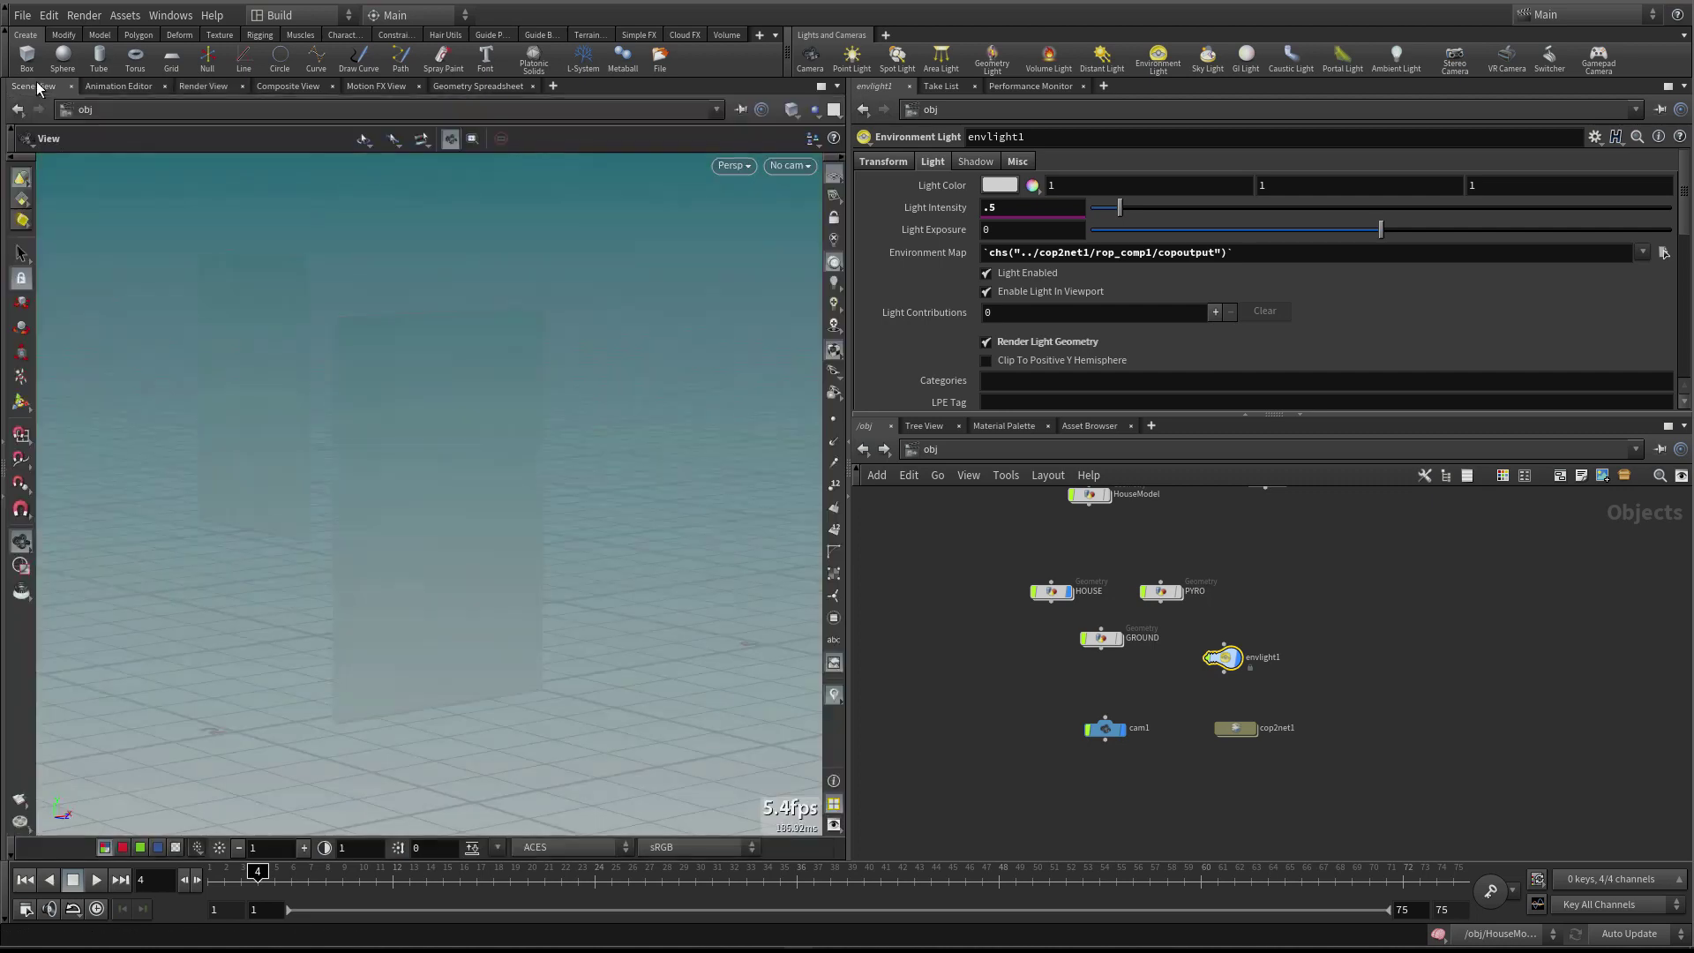
{"action": "left_click", "coordinate": [202, 86]}
{"action": "key", "text": "ctrl+Tab"}
{"action": "left_click_drag", "start_coordinate": [490, 440], "coordinate": [530, 406]}
{"action": "left_click", "coordinate": [202, 87]}
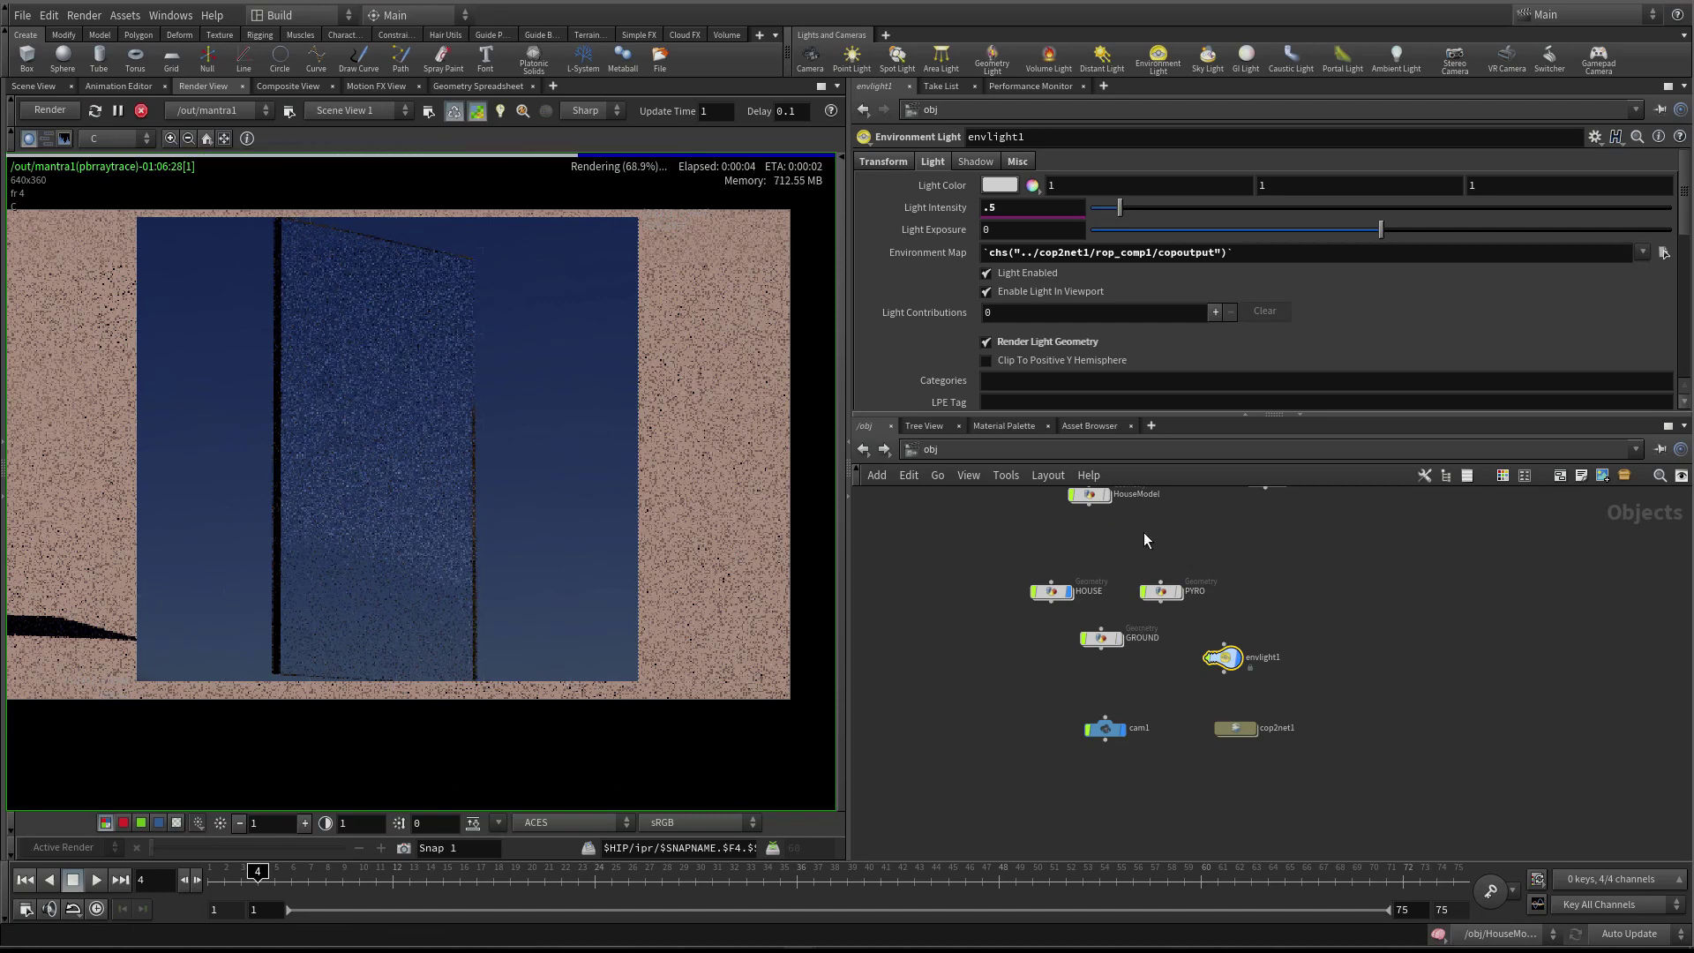
Bypass and re-enable rbddisconnectedfaces1 in HouseModel to compare the glass render, then return to the object level at frame 4
{"action": "double_click", "coordinate": [1089, 494]}
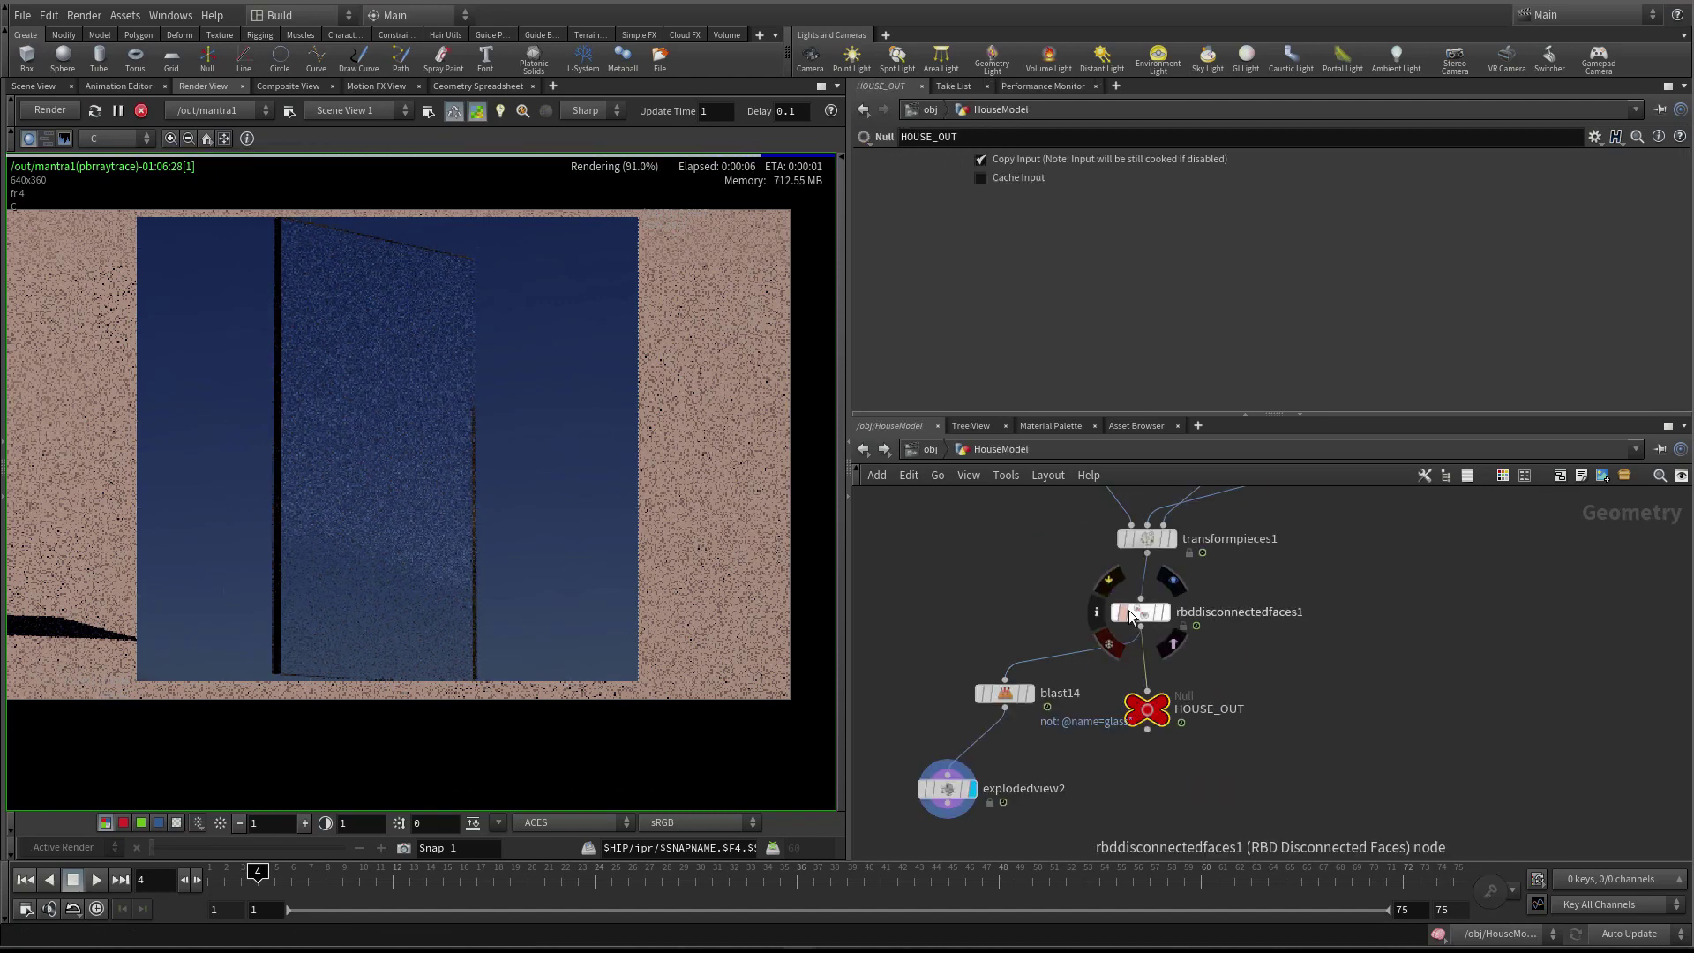
{"action": "left_click", "coordinate": [1111, 584]}
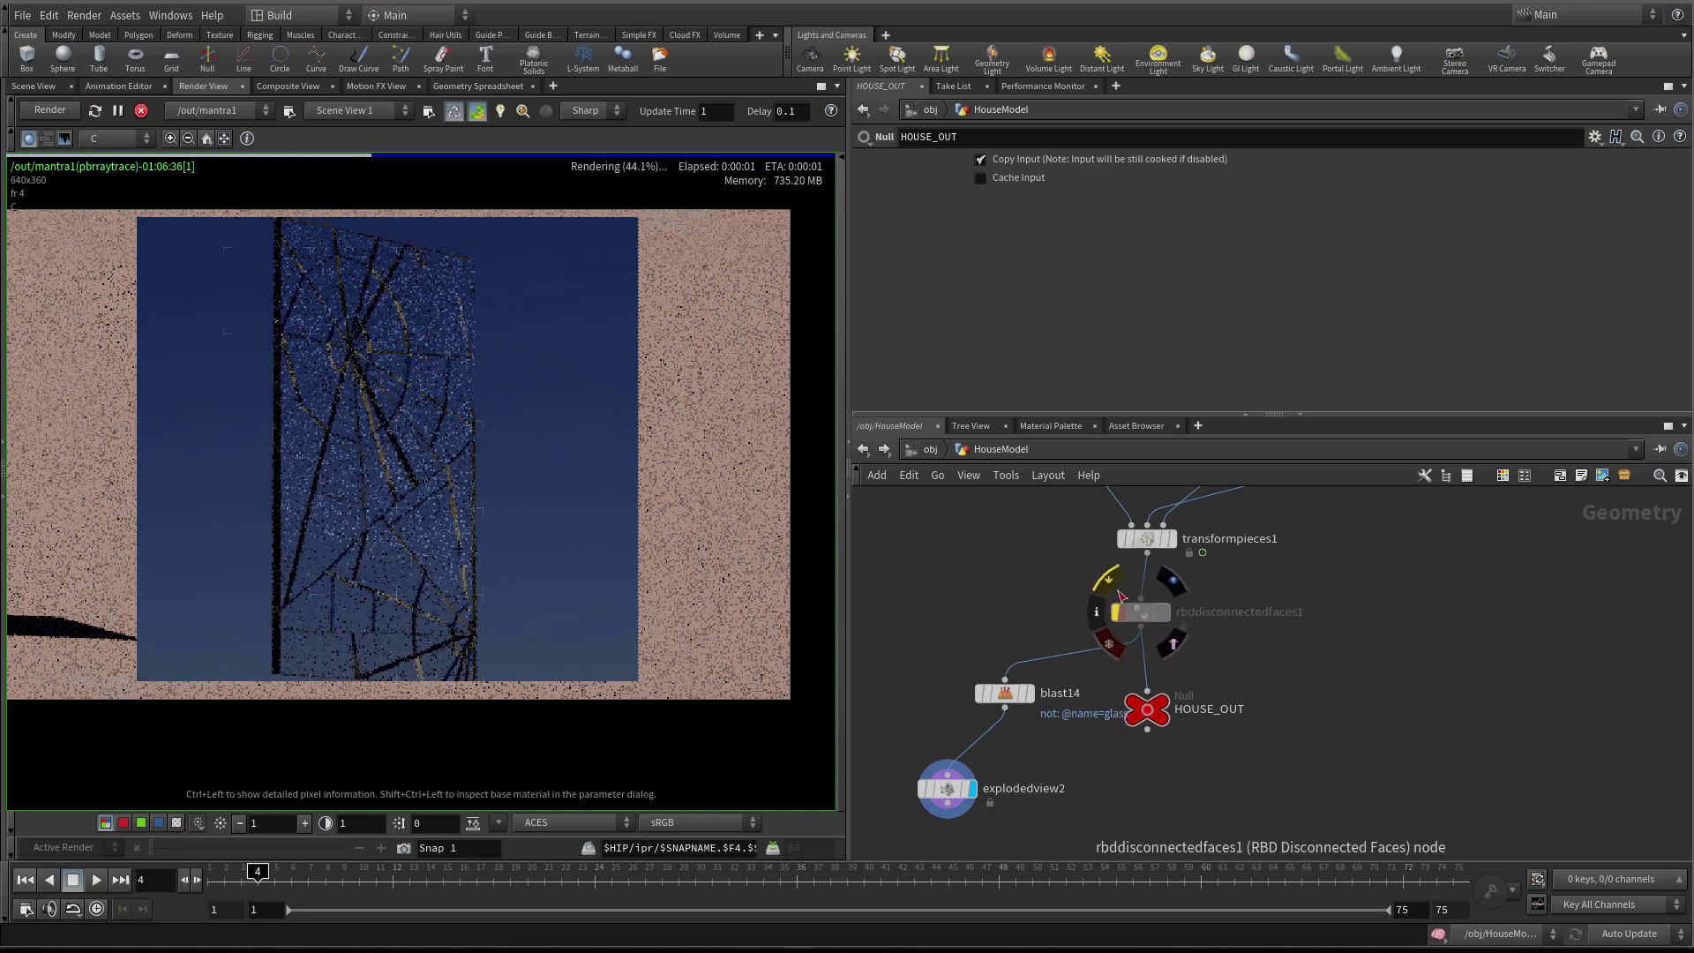
{"action": "left_click", "coordinate": [1108, 582]}
{"action": "left_click", "coordinate": [929, 451]}
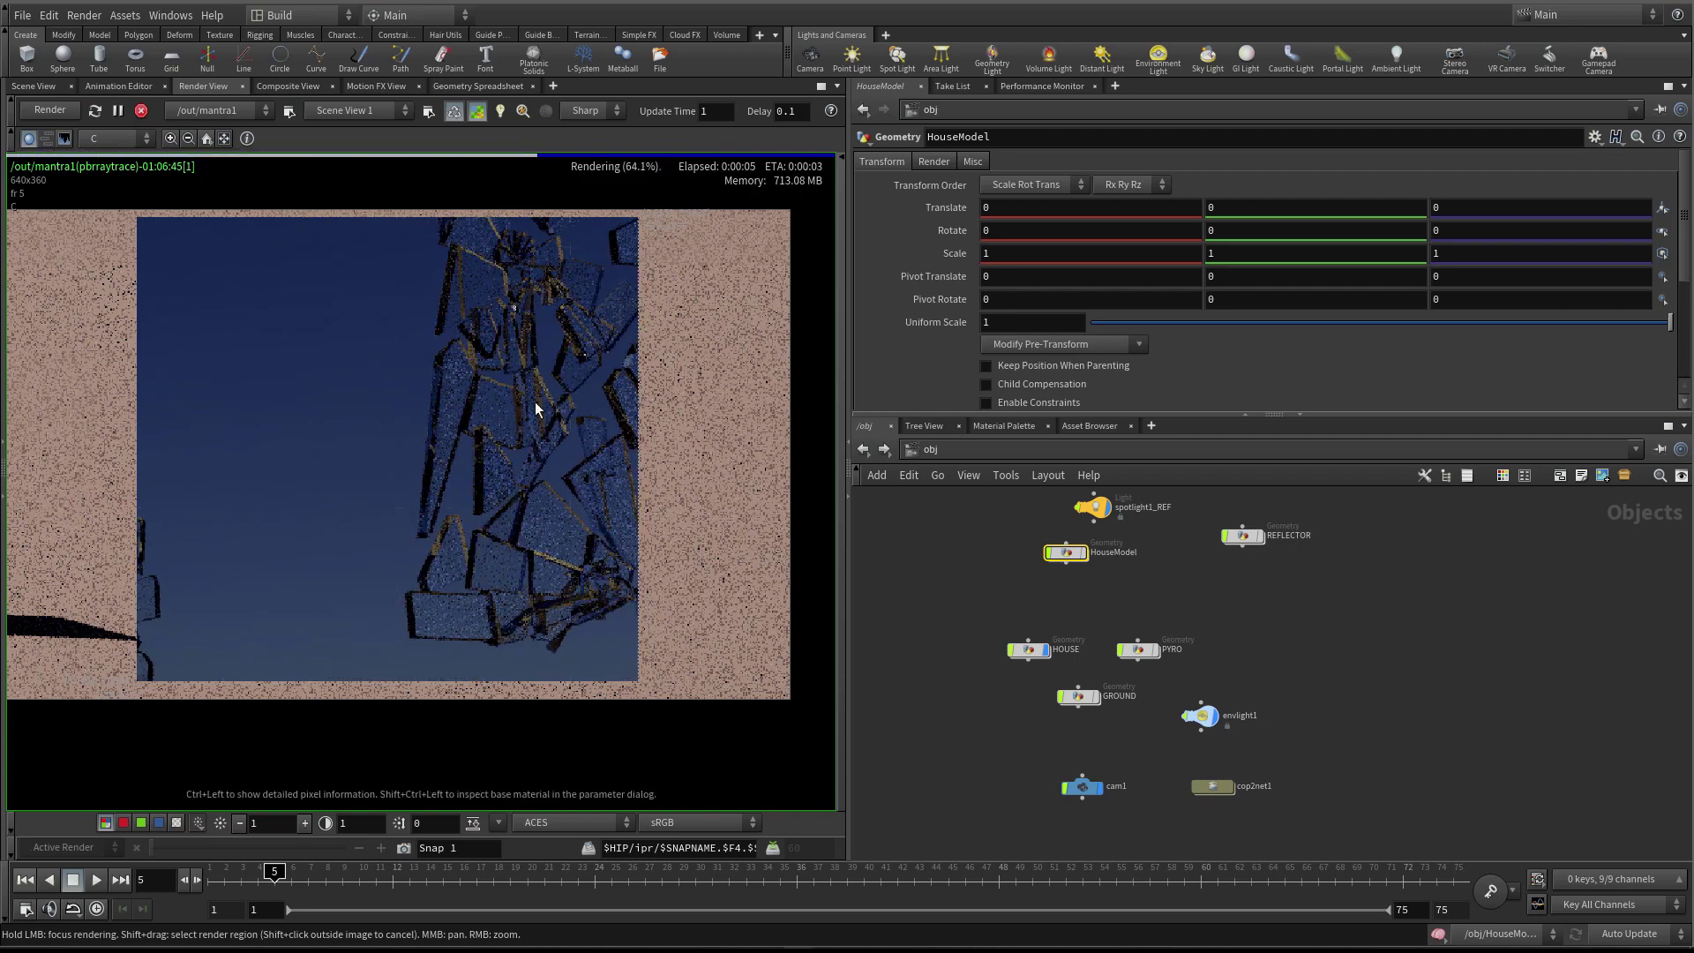
{"action": "key", "text": "Left"}
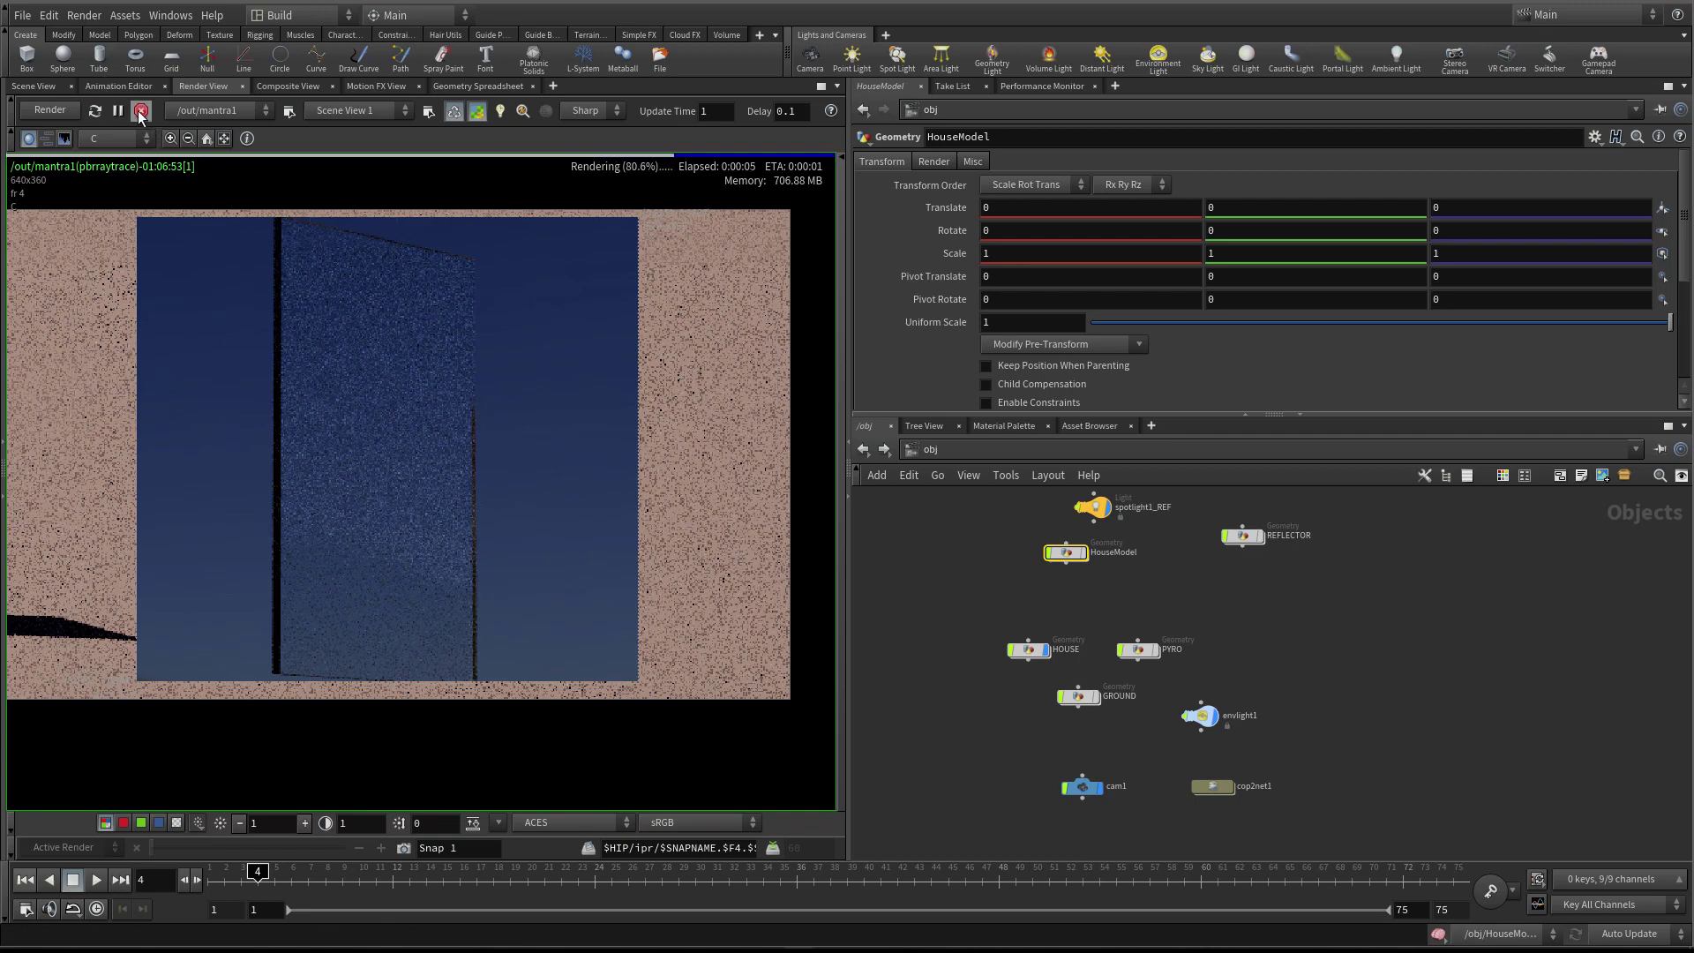
Display material1 instead of blast1 inside HOUSE, look through cam1, and show GROUND at the object level
{"action": "left_click", "coordinate": [34, 86]}
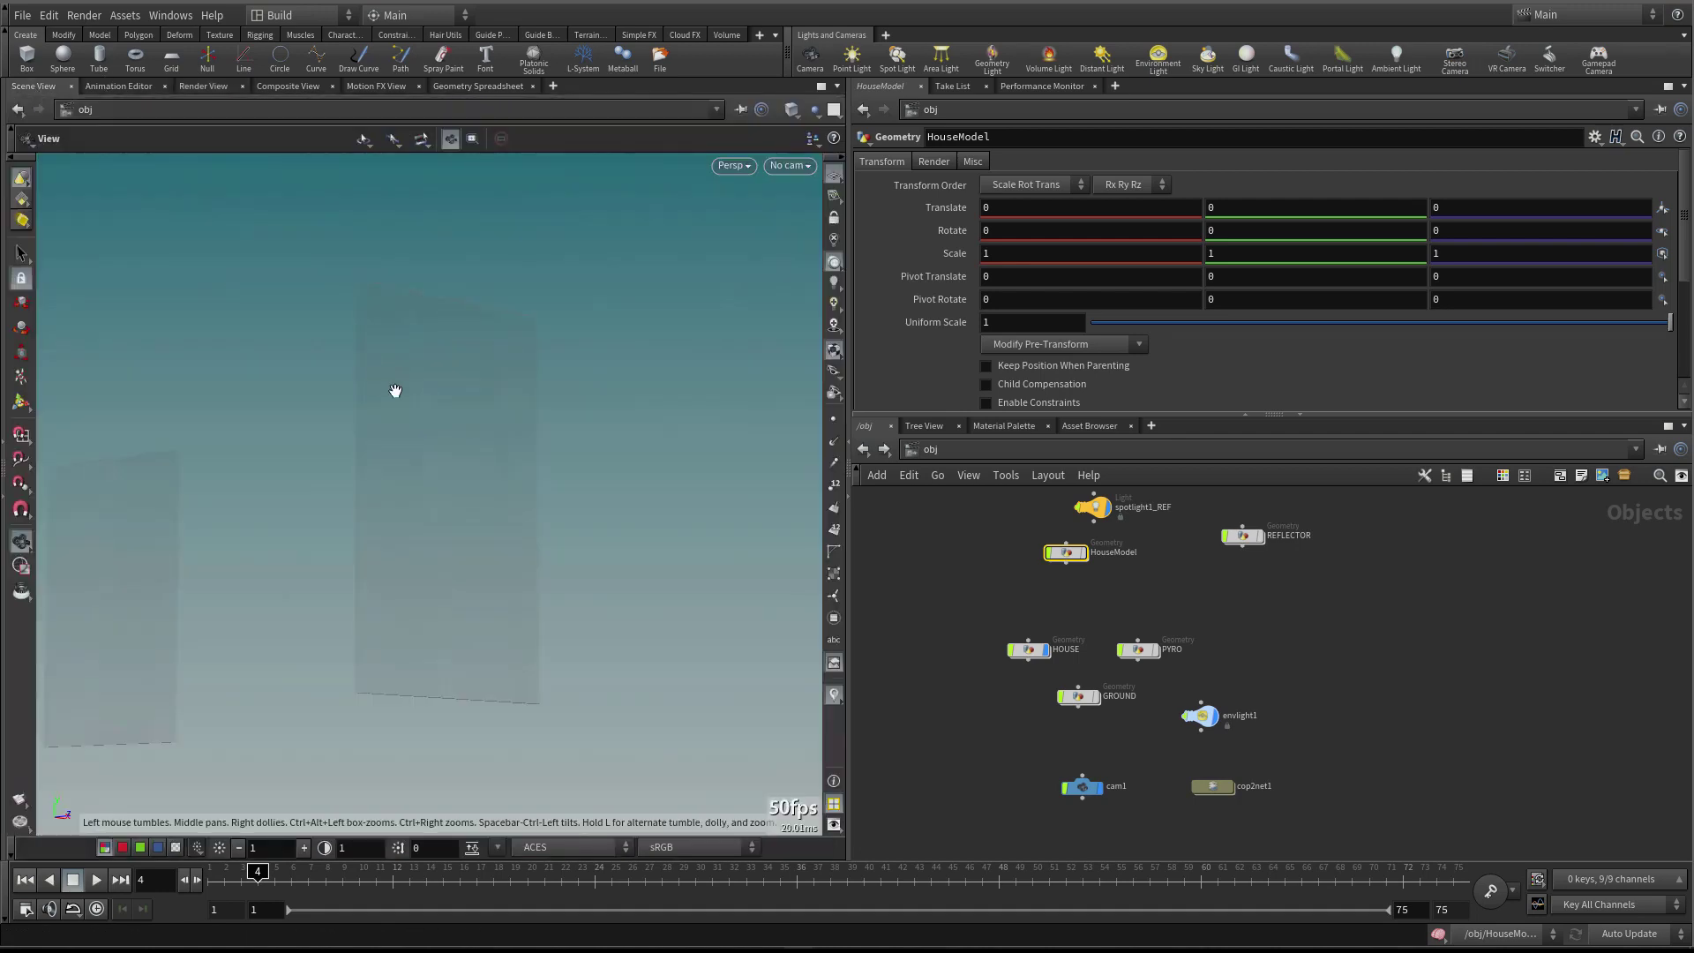
{"action": "double_click", "coordinate": [1028, 649]}
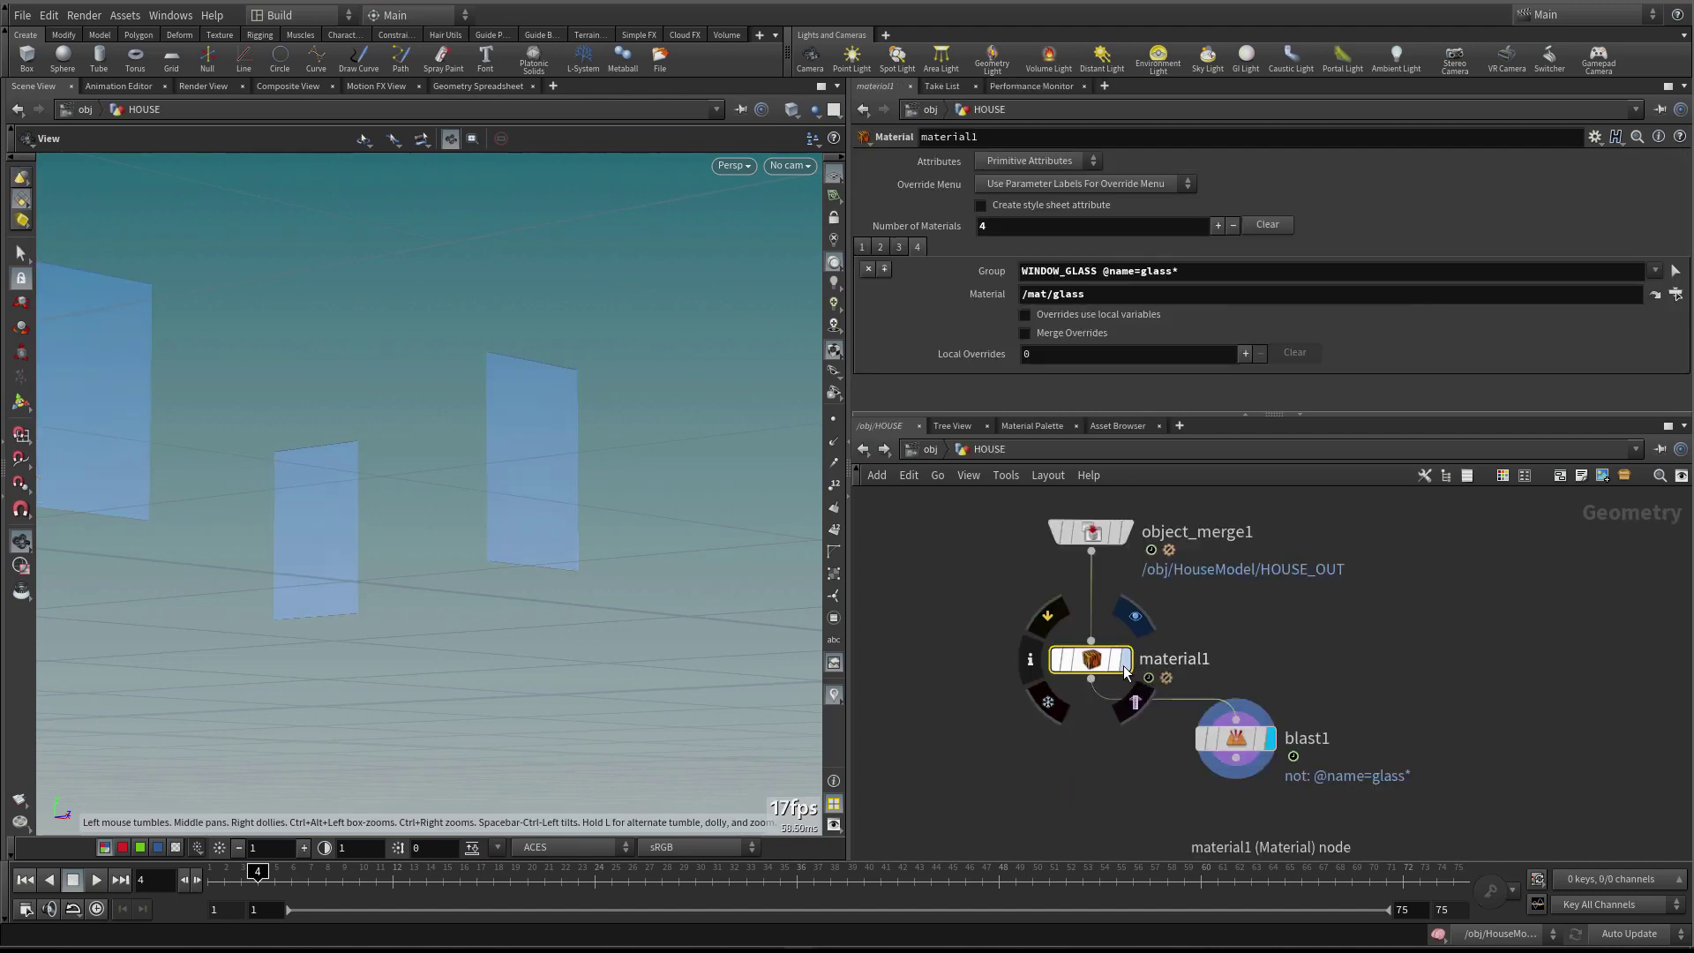
{"action": "left_click", "coordinate": [1134, 617]}
{"action": "key", "text": "h"}
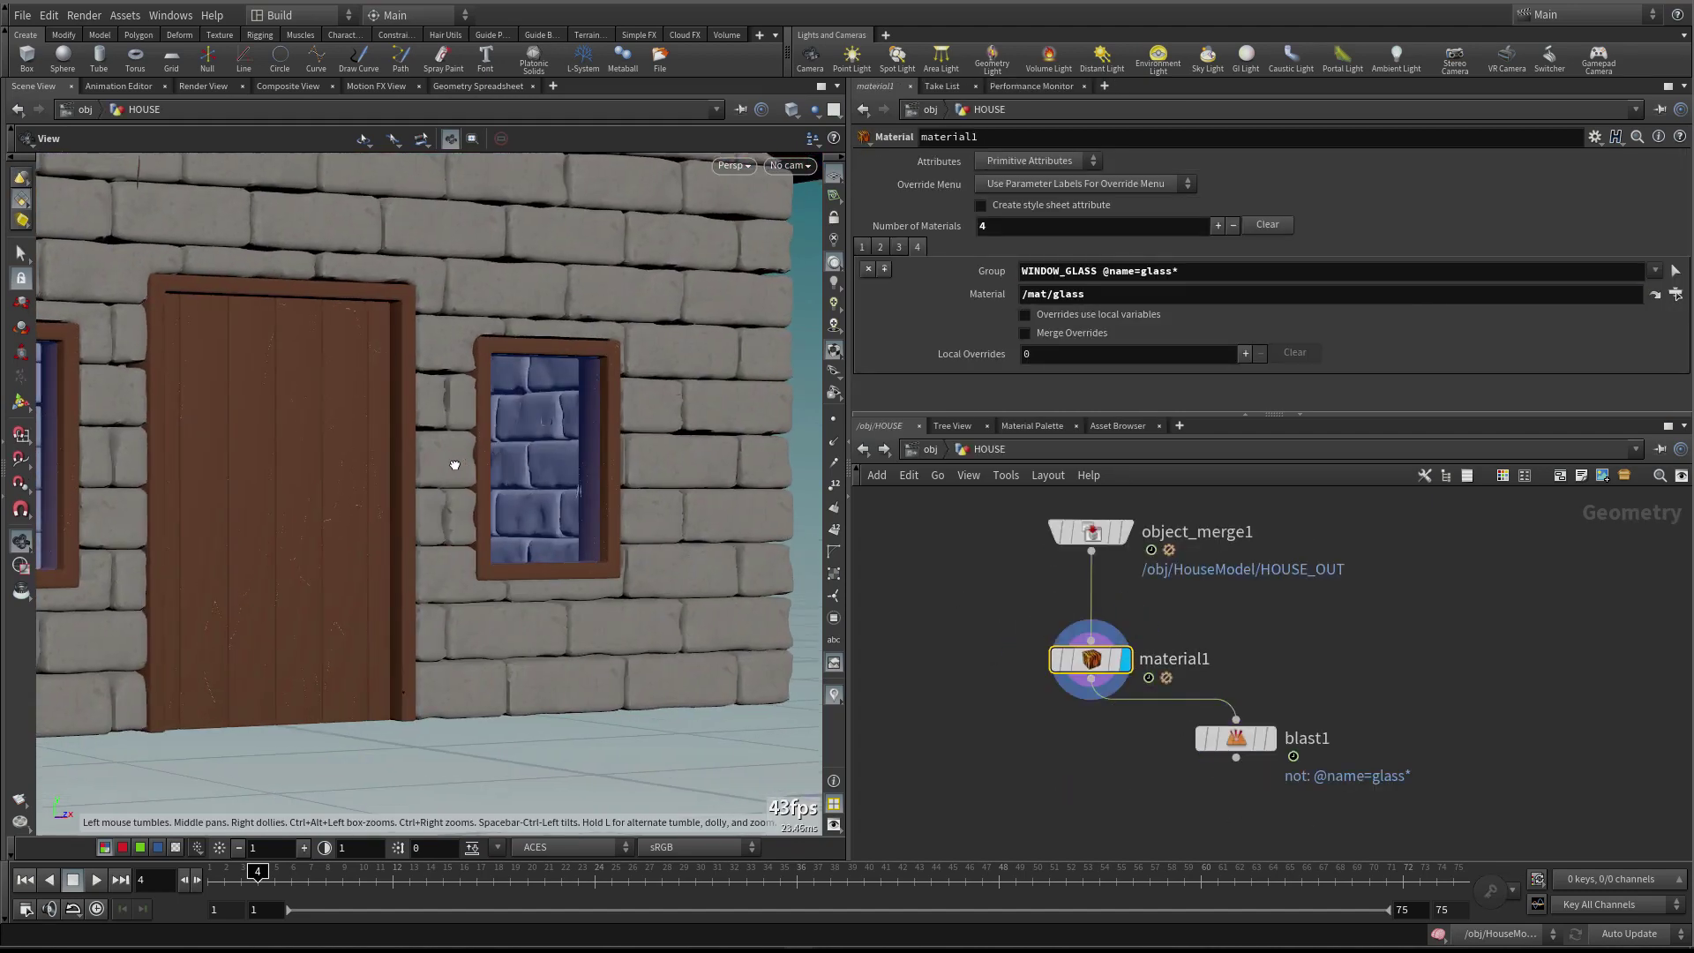
{"action": "scroll", "coordinate": [463, 435], "scroll_direction": "up", "scroll_amount": 2}
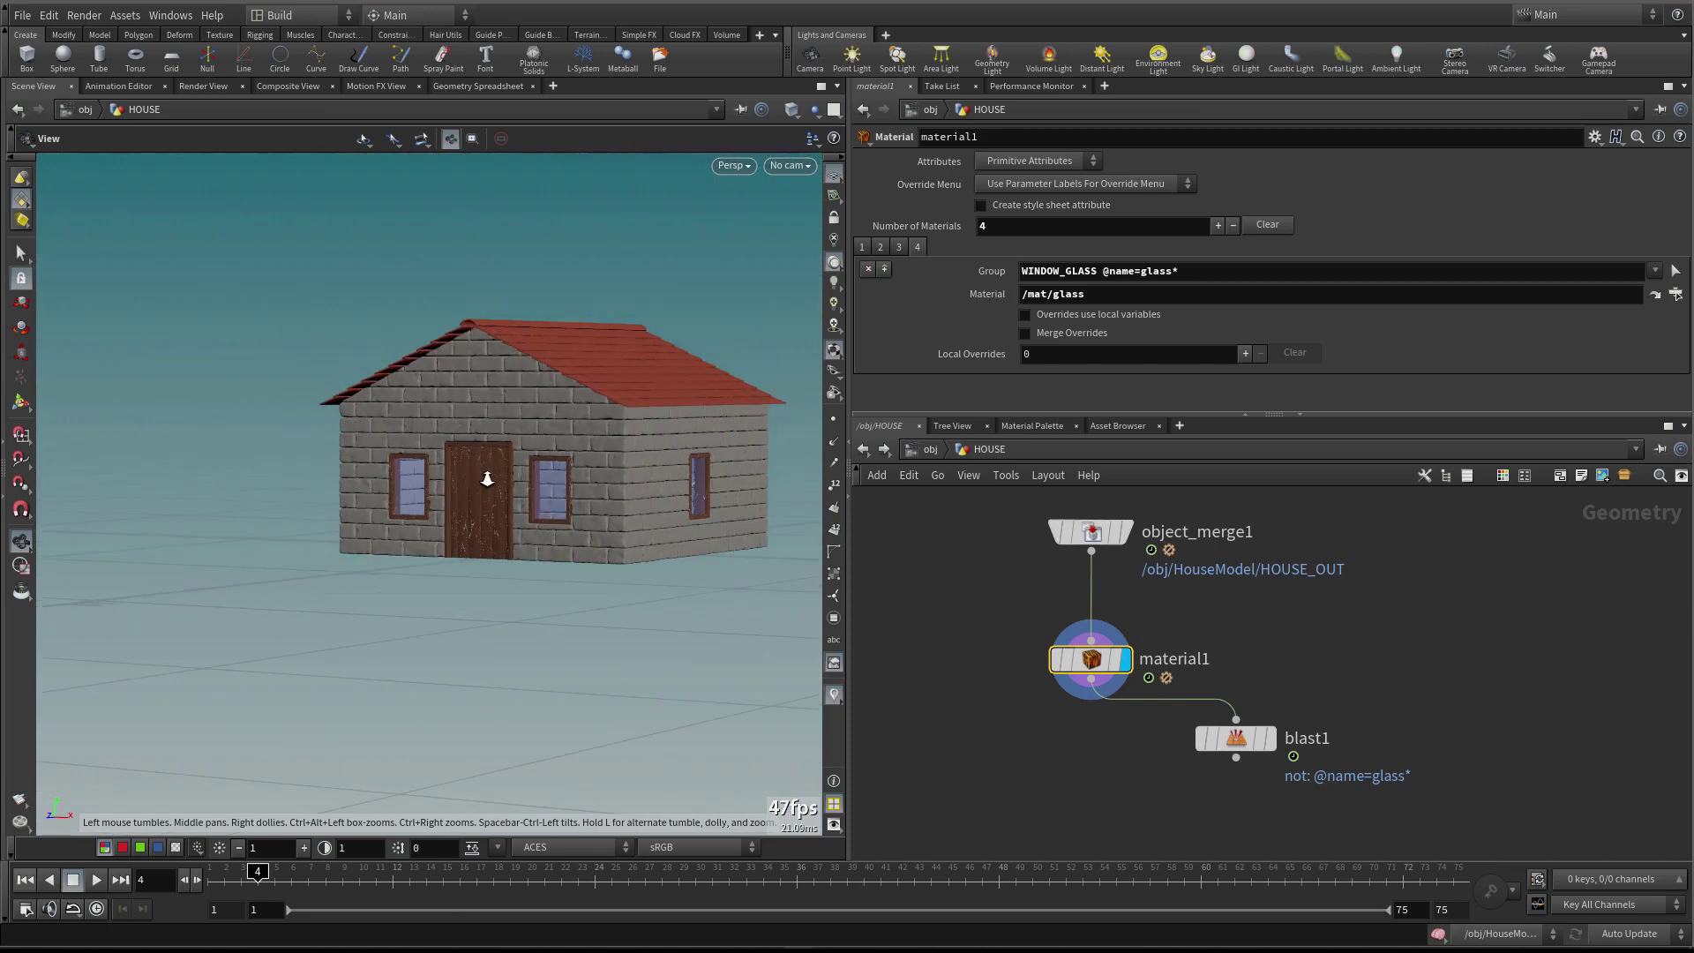
{"action": "left_click", "coordinate": [790, 165]}
{"action": "left_click", "coordinate": [802, 248]}
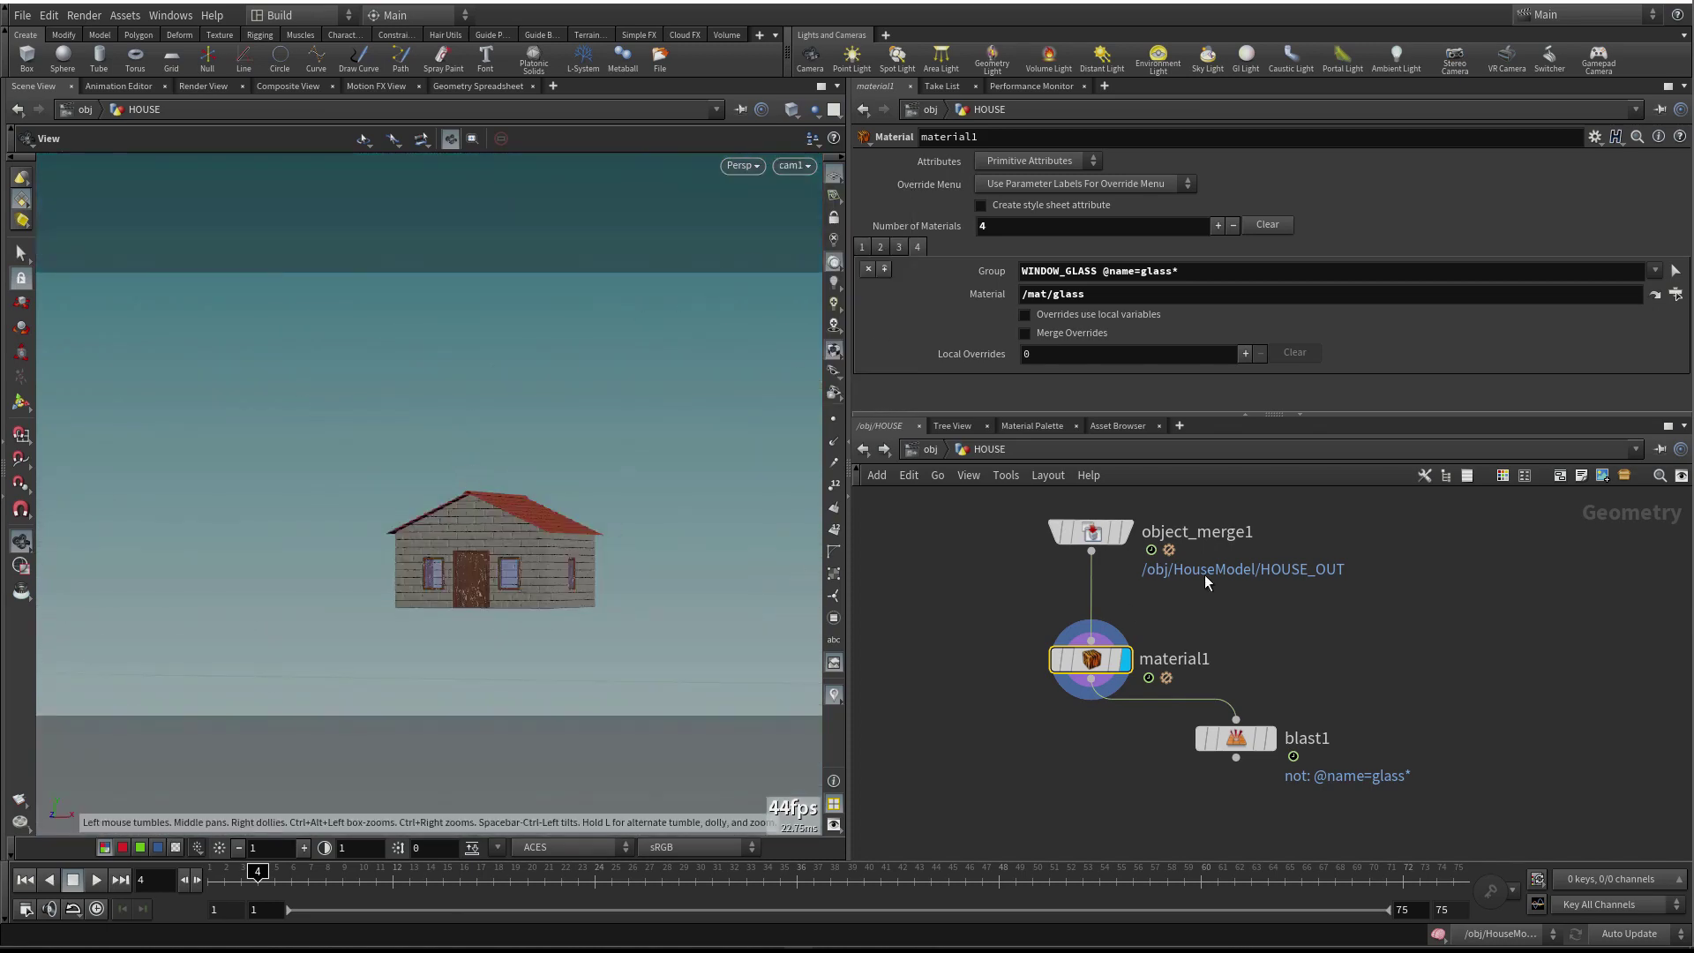
{"action": "left_click", "coordinate": [926, 449]}
{"action": "left_click", "coordinate": [1096, 696]}
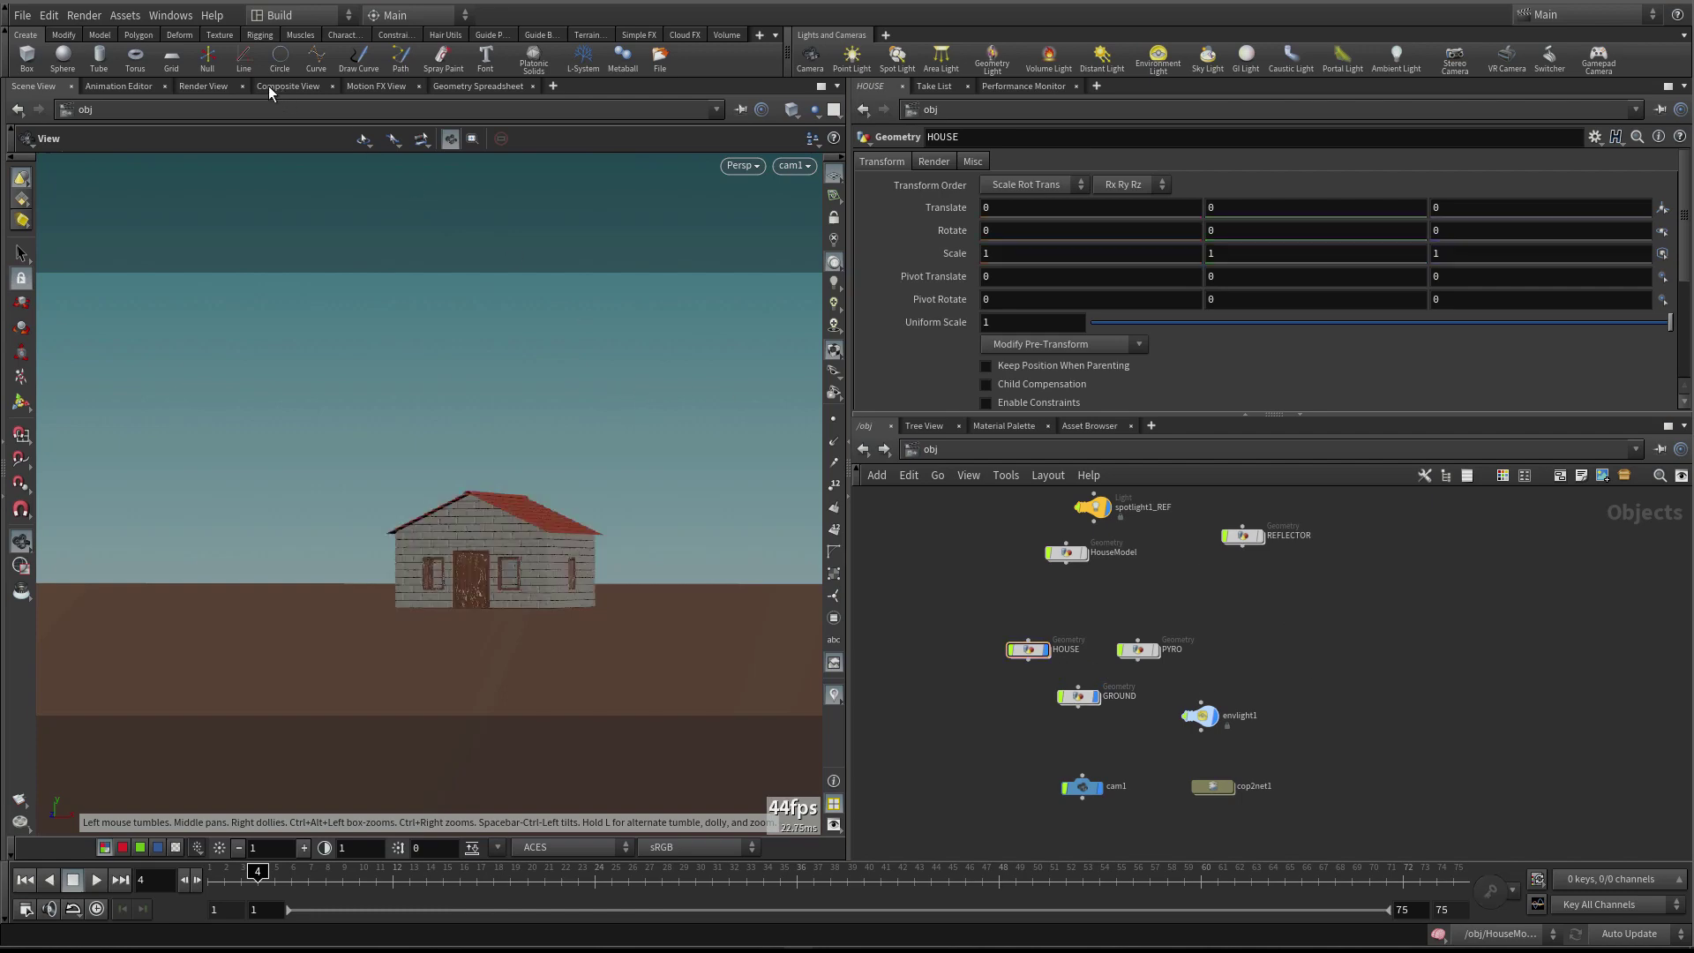
Turn off preview rendering in the Render View and render the whole scene through /obj/cam1
{"action": "left_click", "coordinate": [202, 86]}
{"action": "scroll", "coordinate": [300, 339], "scroll_direction": "down", "scroll_amount": 3}
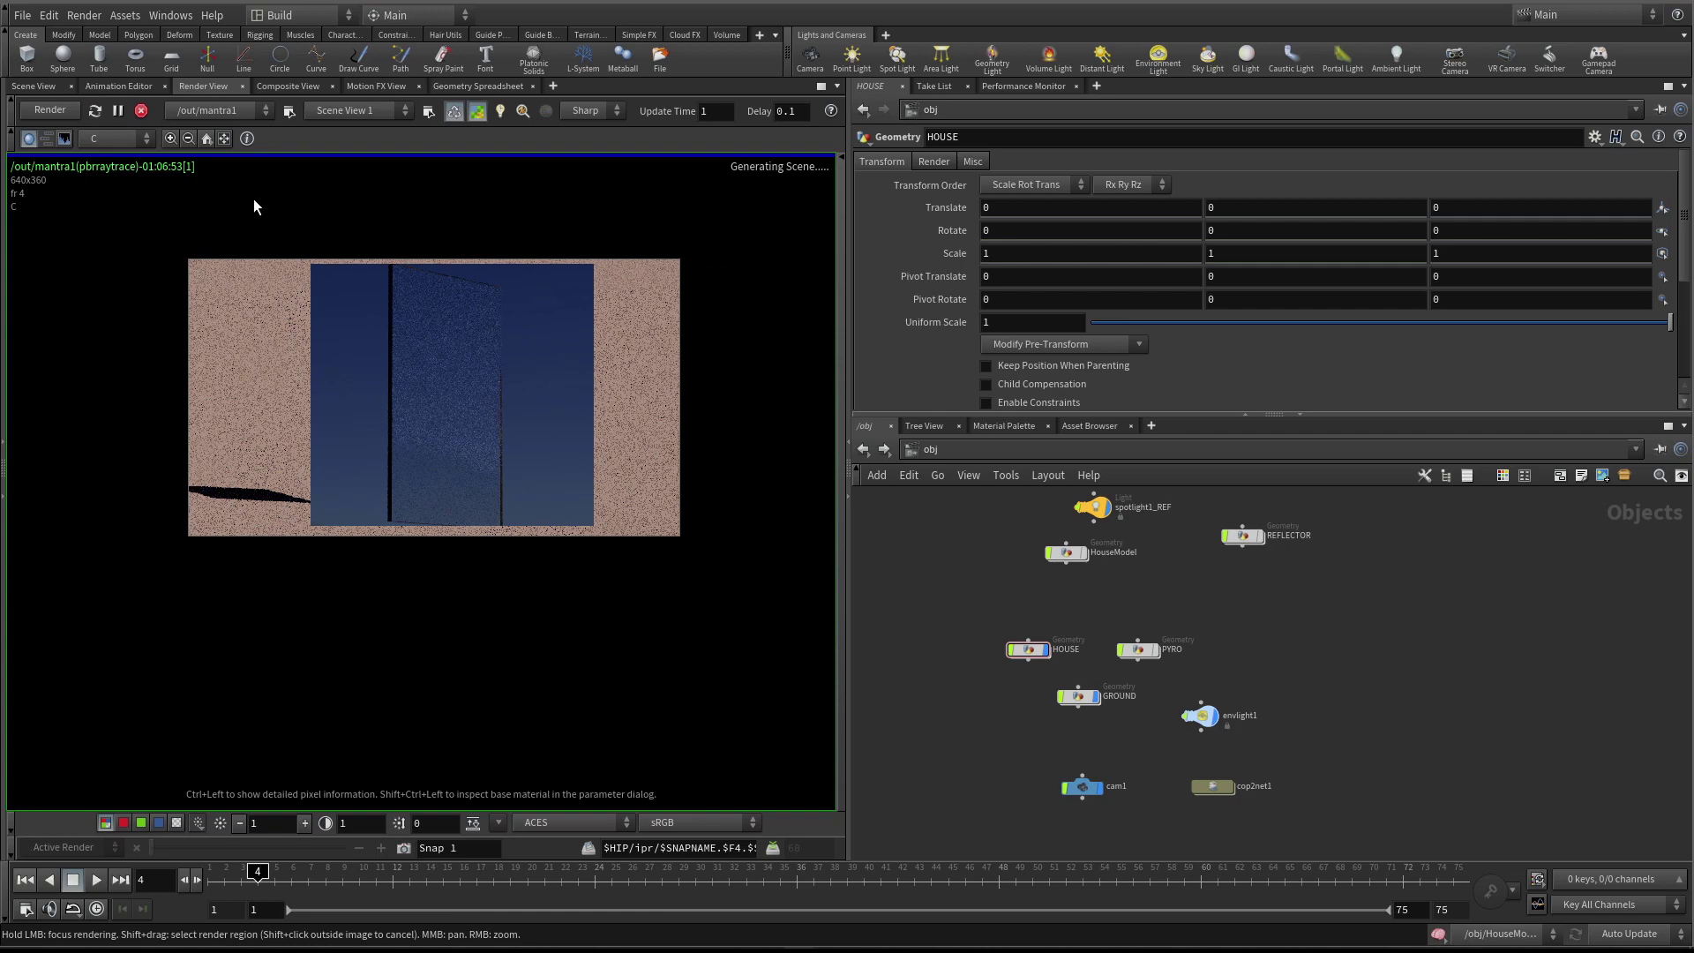
{"action": "scroll", "coordinate": [443, 256], "scroll_direction": "up", "scroll_amount": 2}
{"action": "middle_click_drag", "start_coordinate": [443, 257], "coordinate": [491, 317]}
{"action": "scroll", "coordinate": [491, 318], "scroll_direction": "down", "scroll_amount": 1}
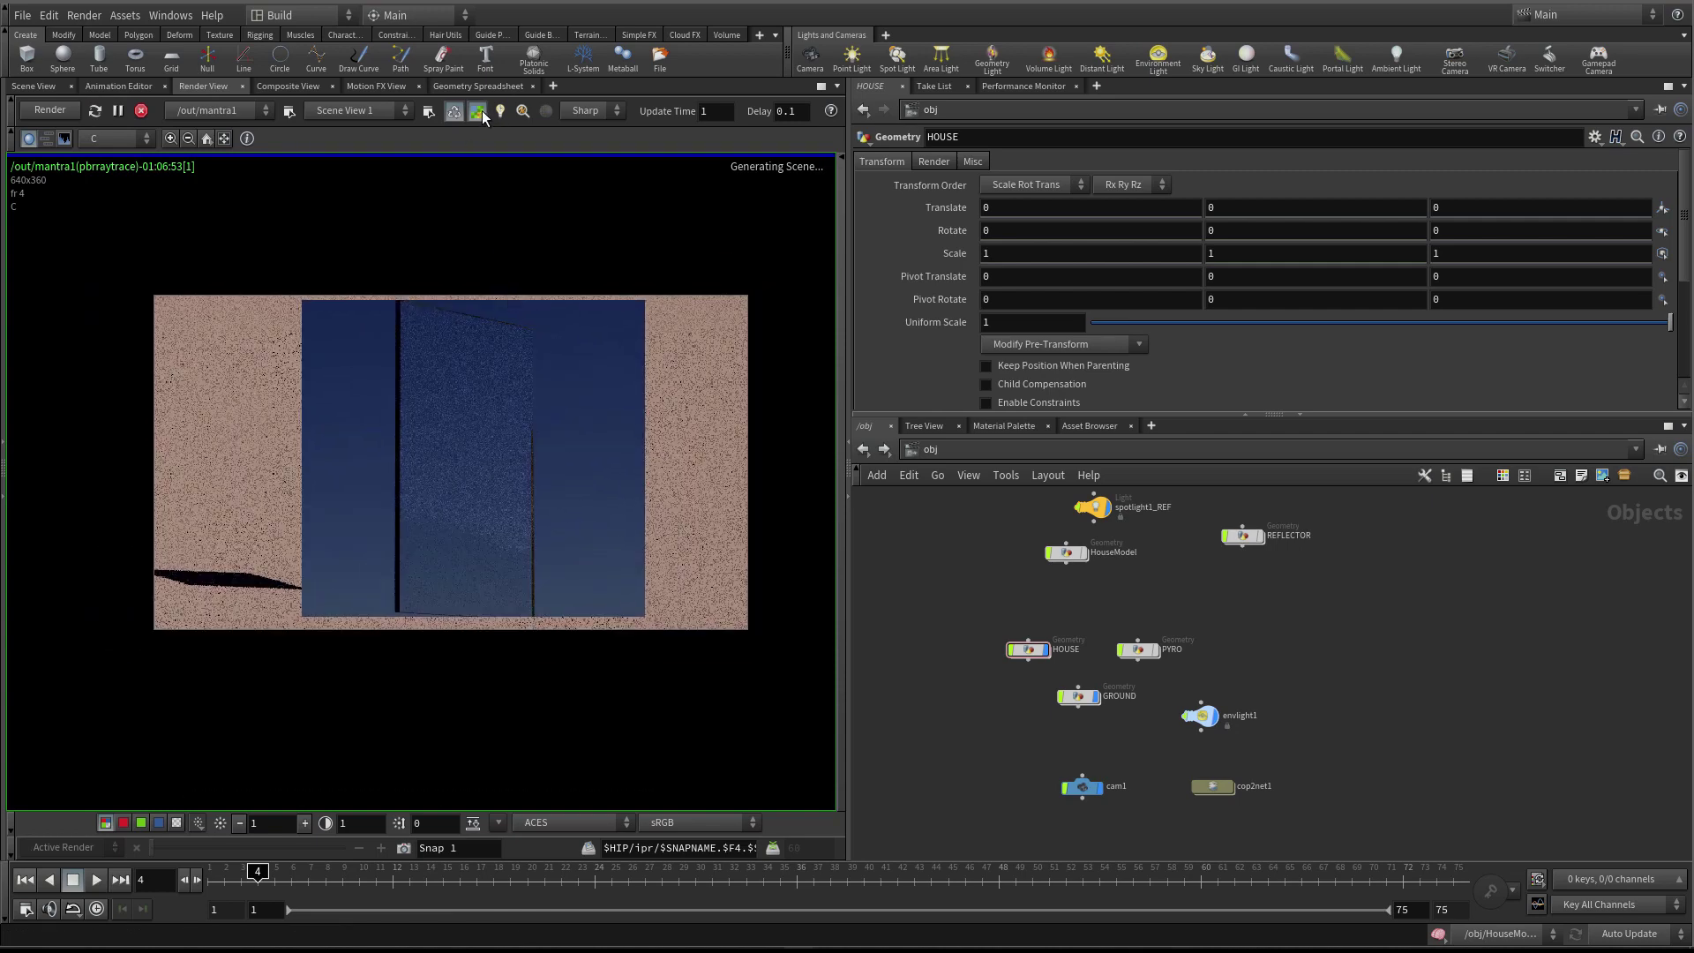
{"action": "left_click", "coordinate": [477, 110]}
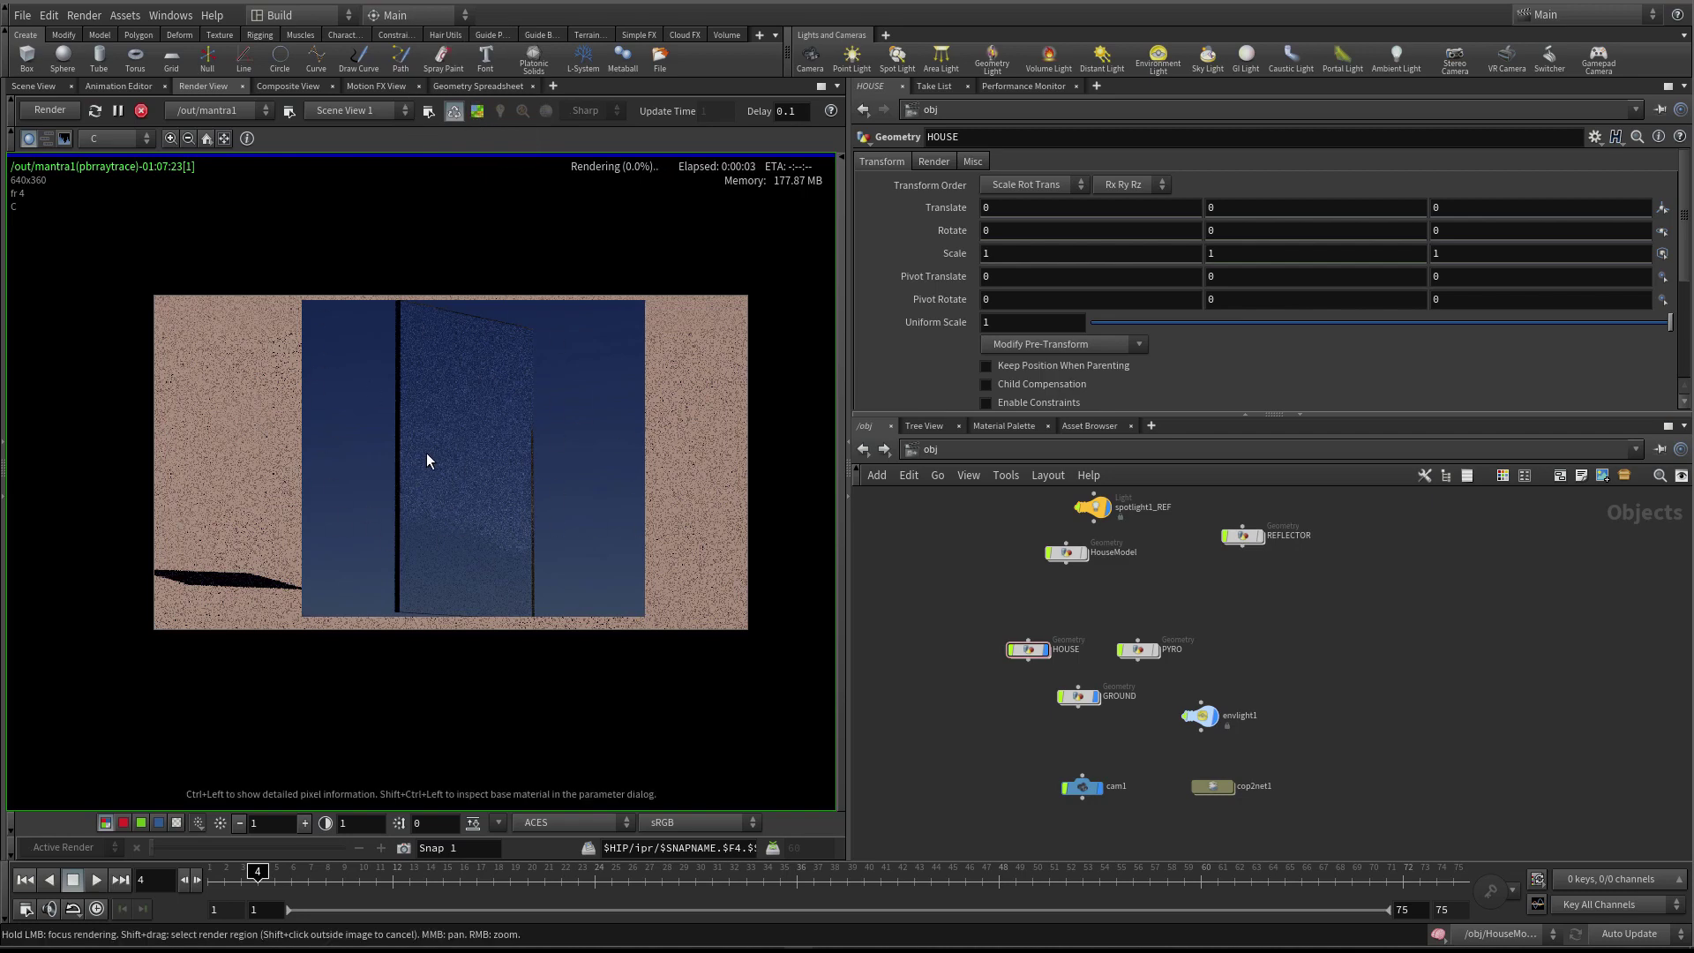
{"action": "scroll", "coordinate": [427, 457], "scroll_direction": "up", "scroll_amount": 1}
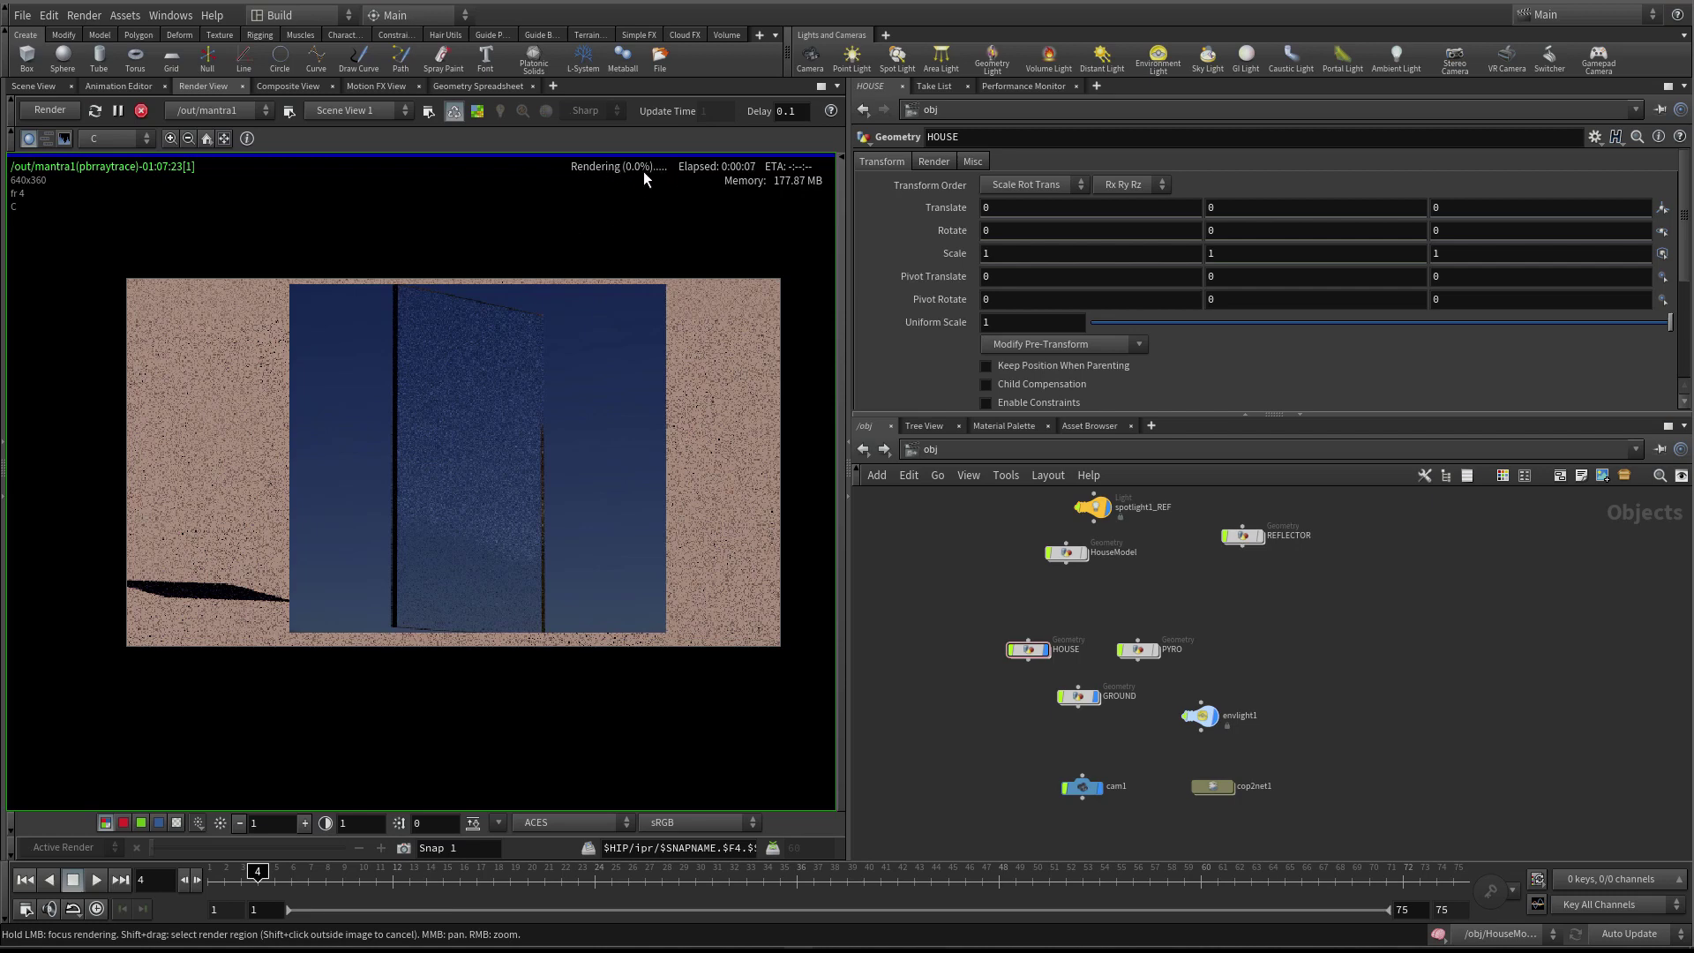
{"action": "left_click", "coordinate": [477, 111]}
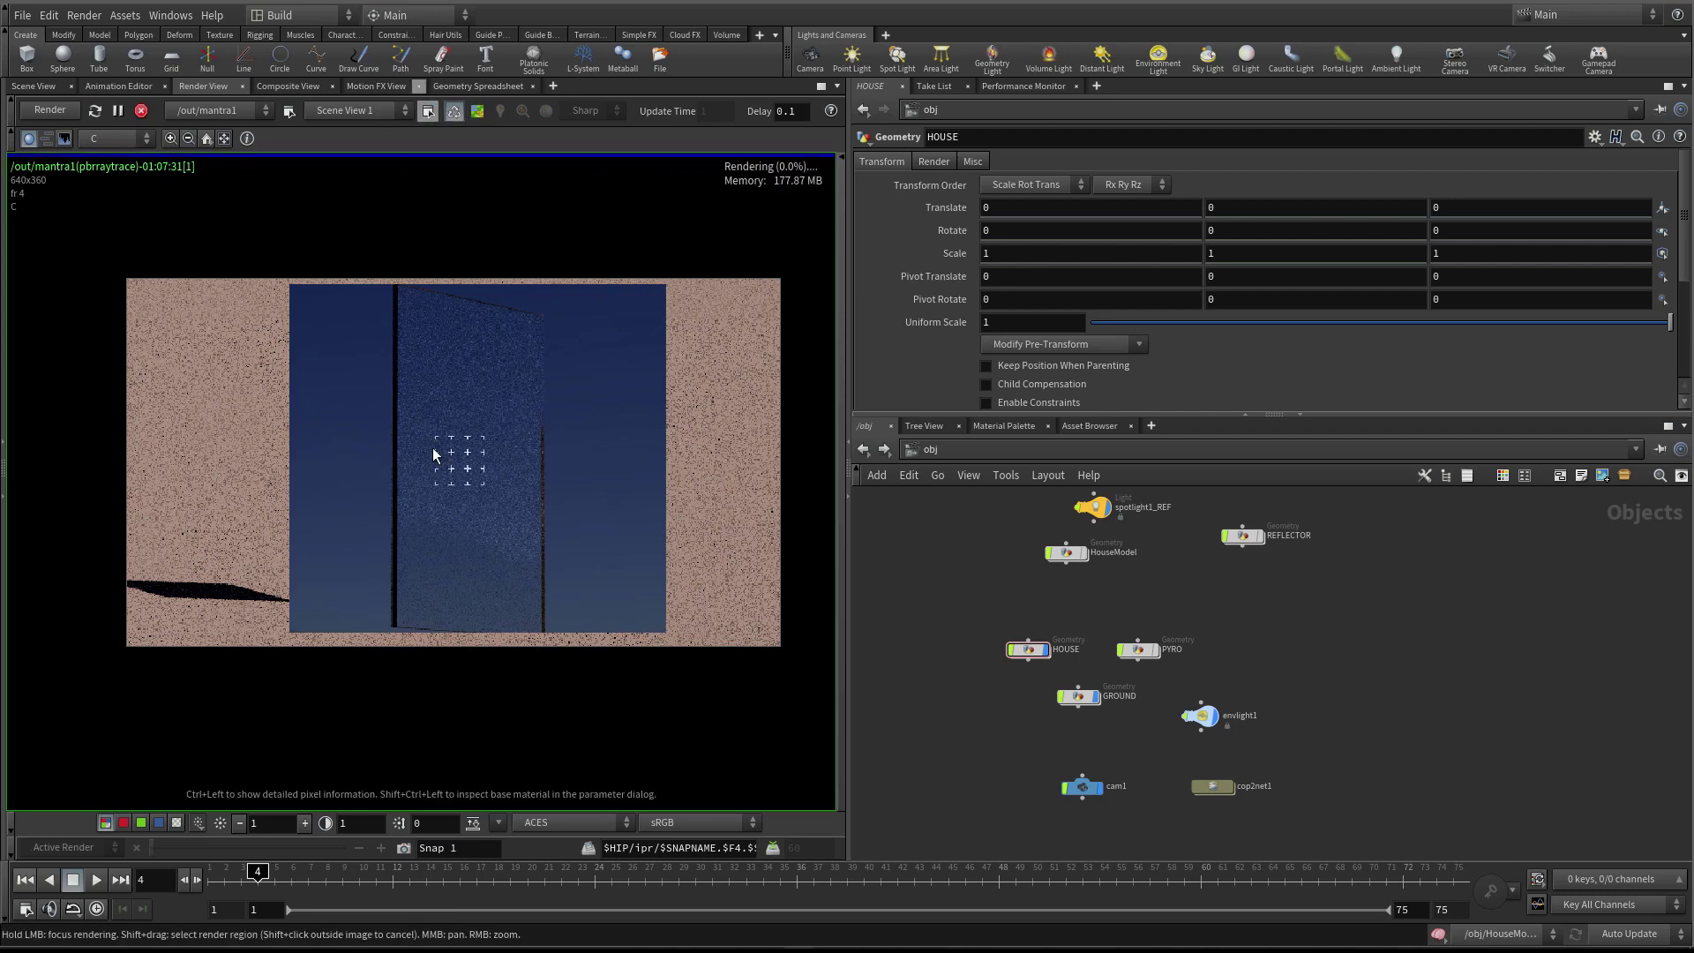
{"action": "scroll", "coordinate": [467, 461], "scroll_direction": "up", "scroll_amount": 1}
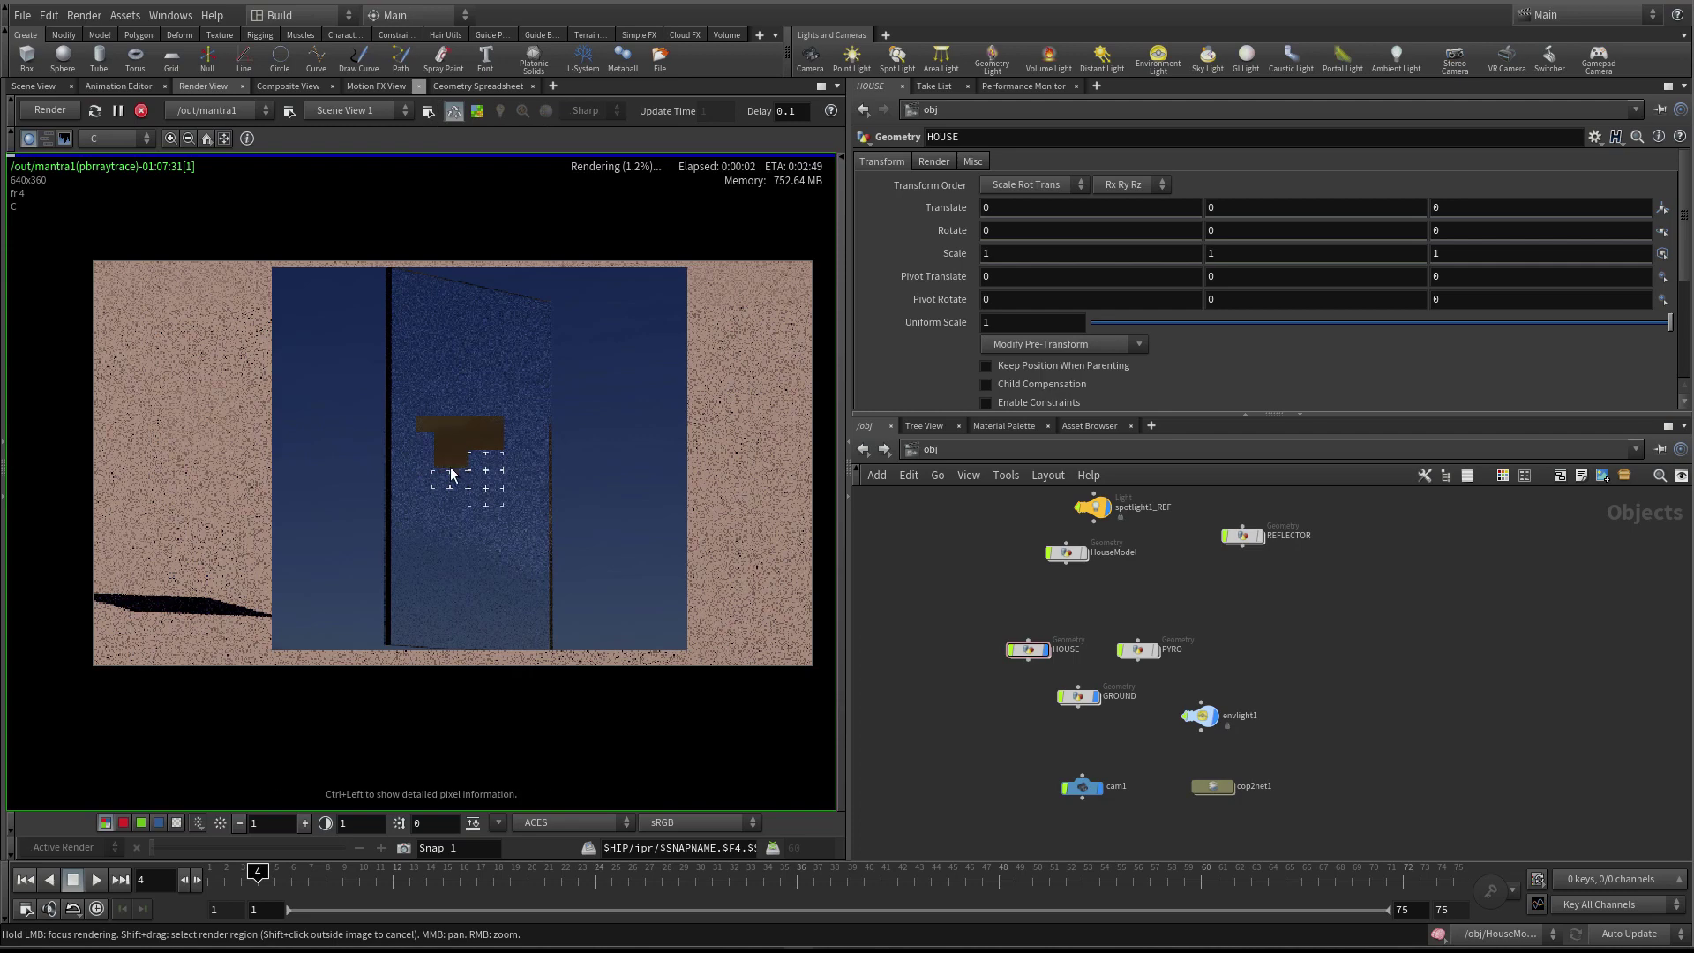
{"action": "left_click", "coordinate": [340, 110]}
{"action": "left_click", "coordinate": [358, 155]}
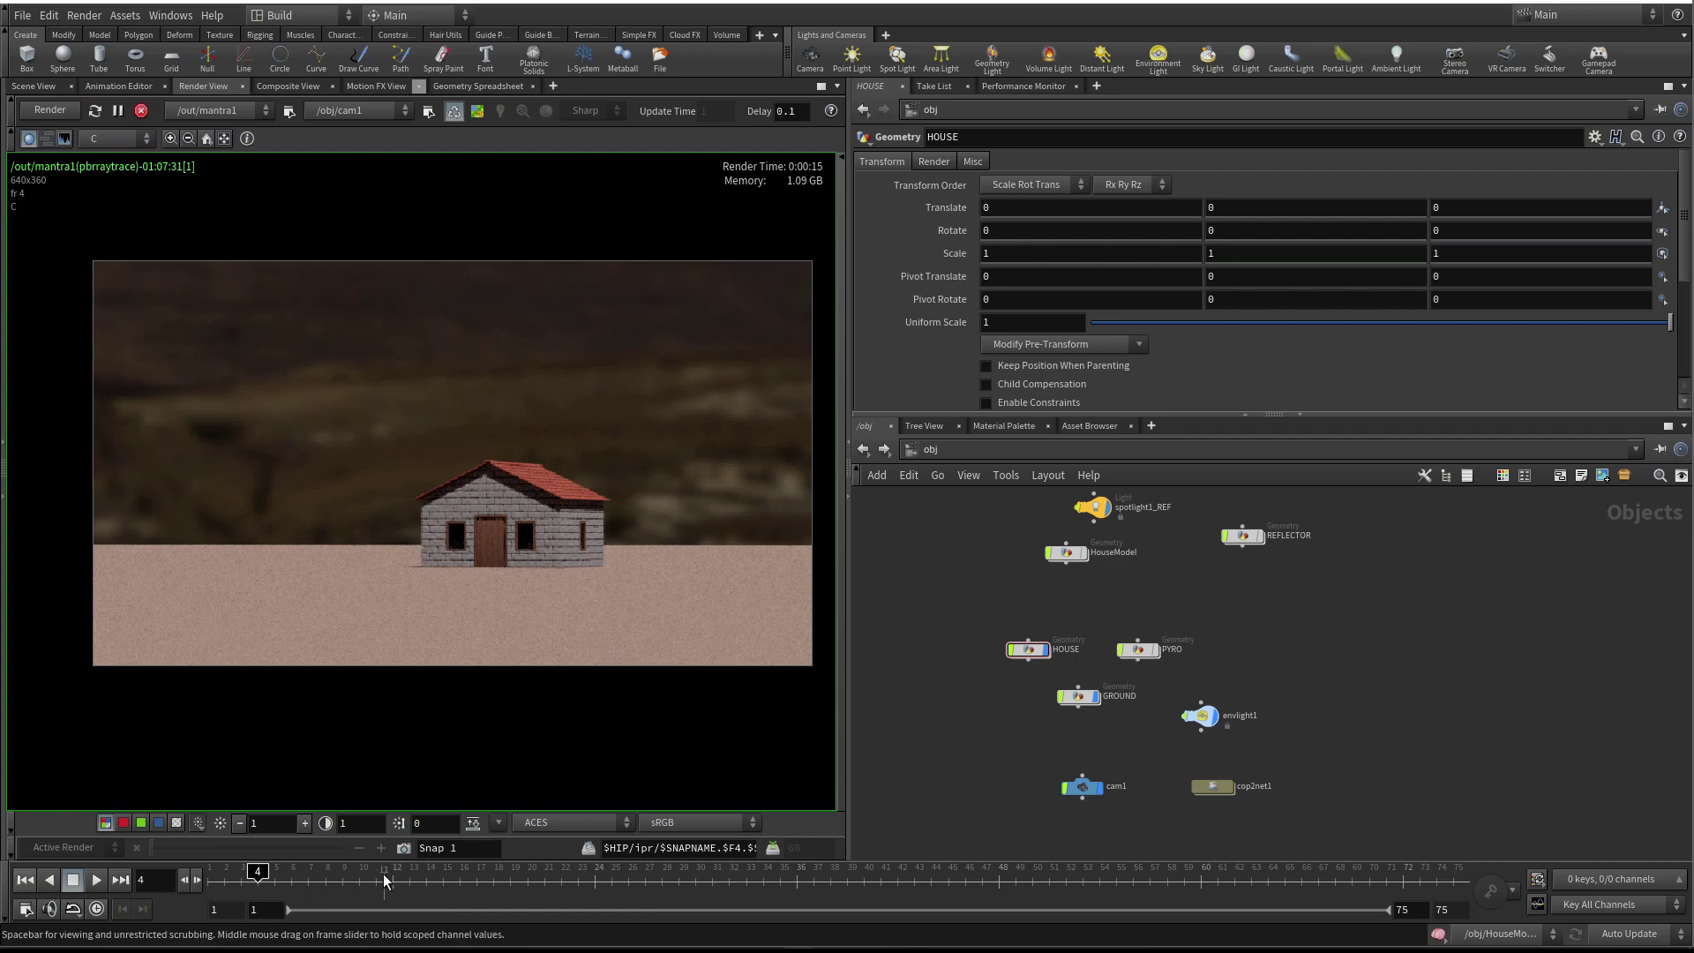
Render the explosion at frame 20, save a snapshot of the result, and stop the render
{"action": "left_click", "coordinate": [522, 871]}
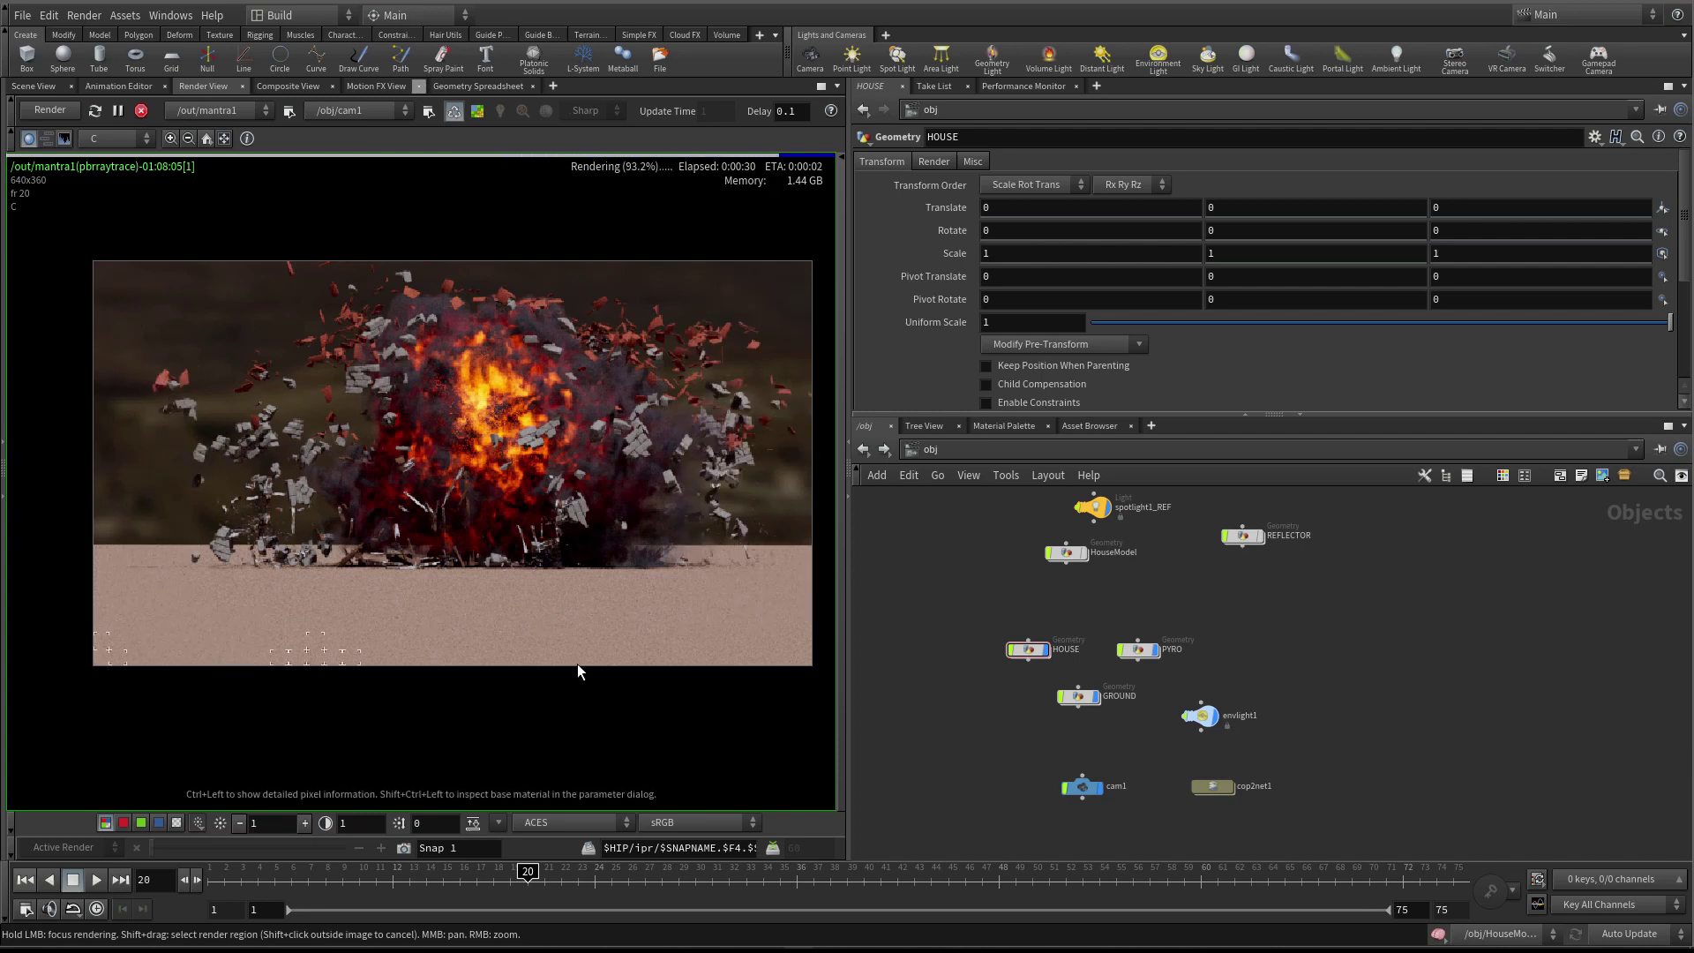
{"action": "left_click", "coordinate": [404, 847]}
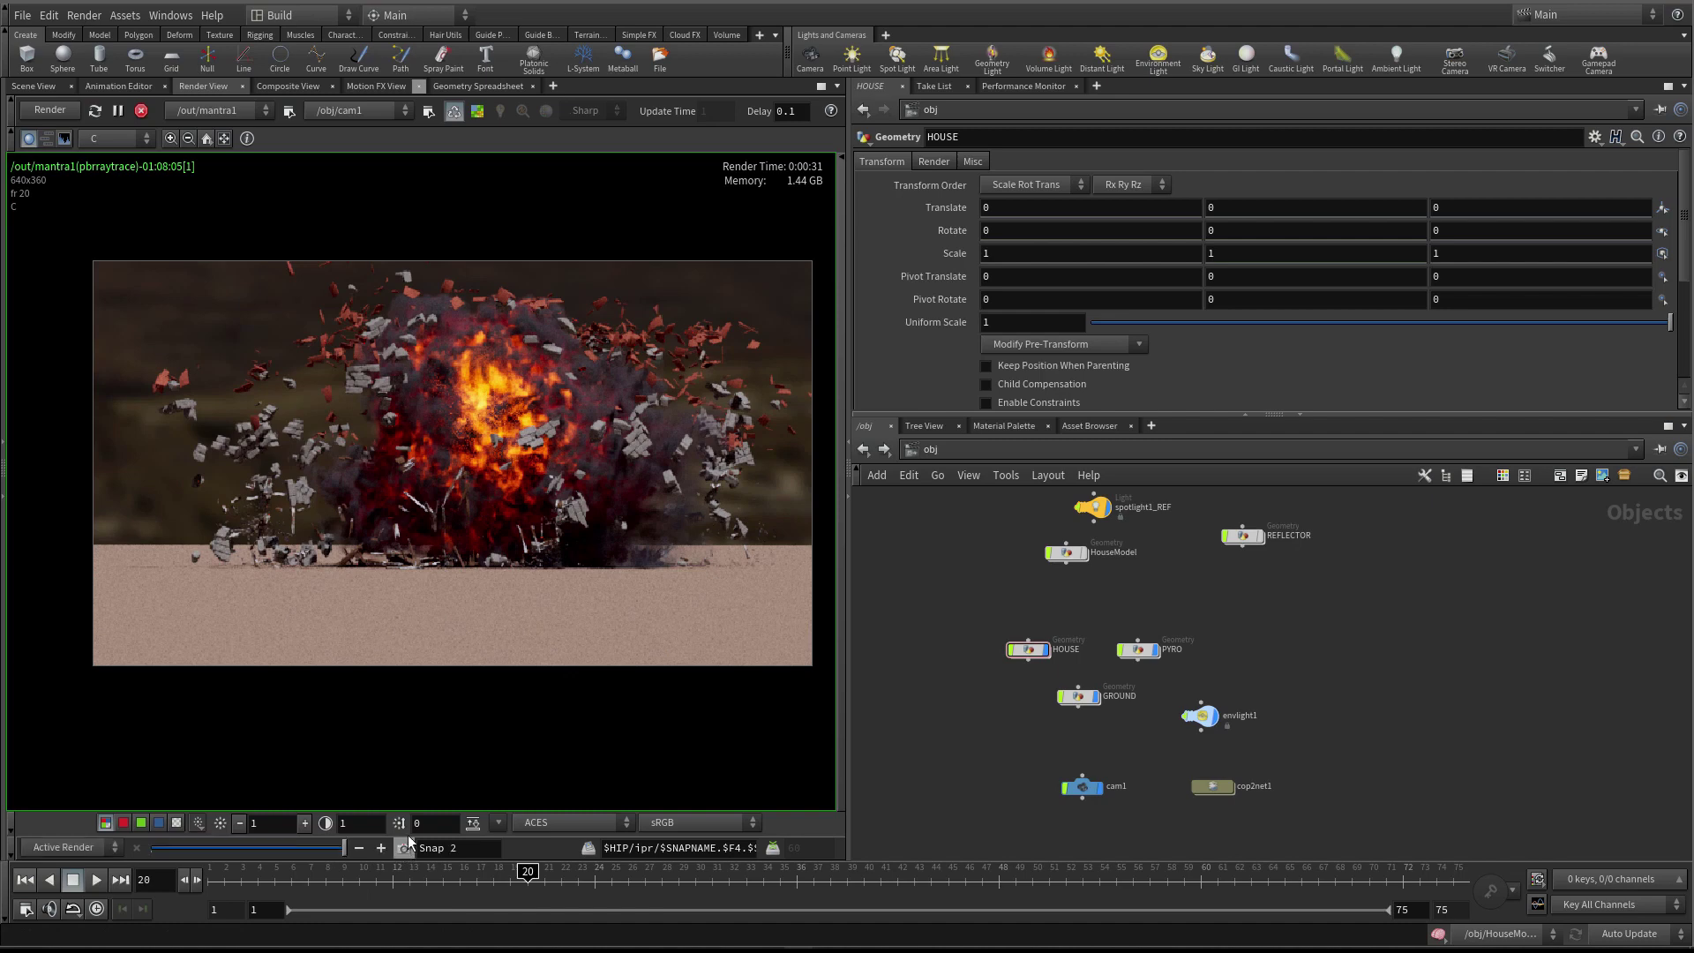
{"action": "left_click", "coordinate": [141, 112]}
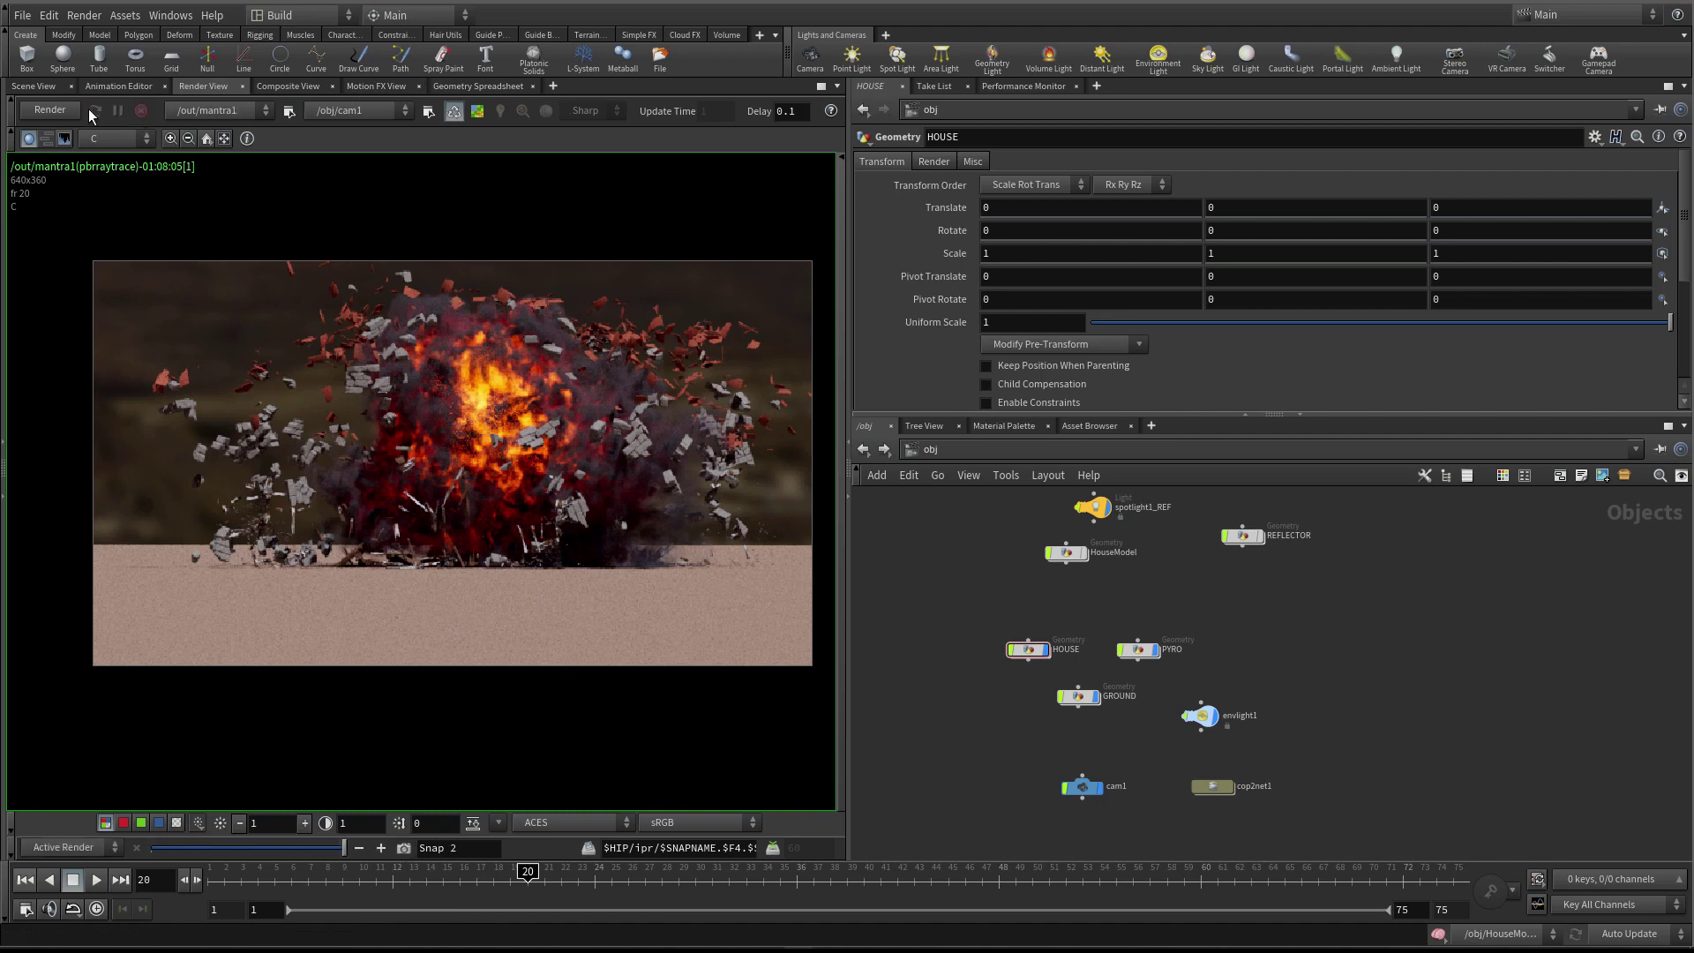
Compare the render with the scene view using high quality lighting, and turn off Render Light Geometry on envlight1
{"action": "left_click", "coordinate": [32, 86]}
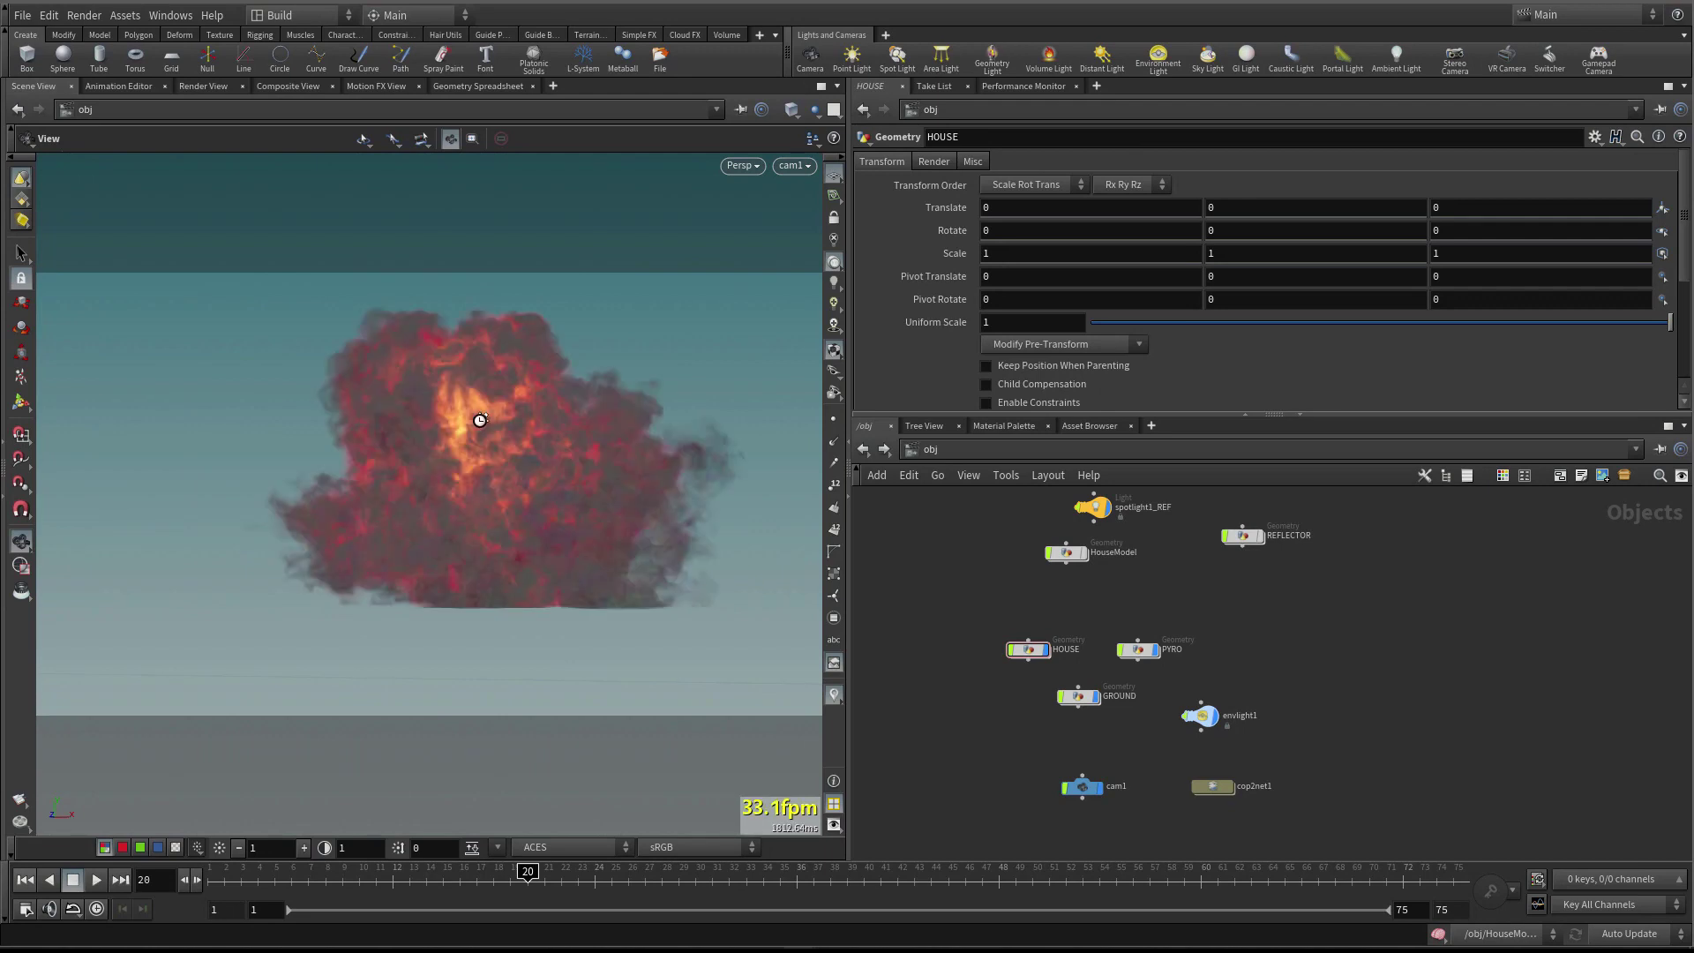
{"action": "left_click", "coordinate": [834, 327]}
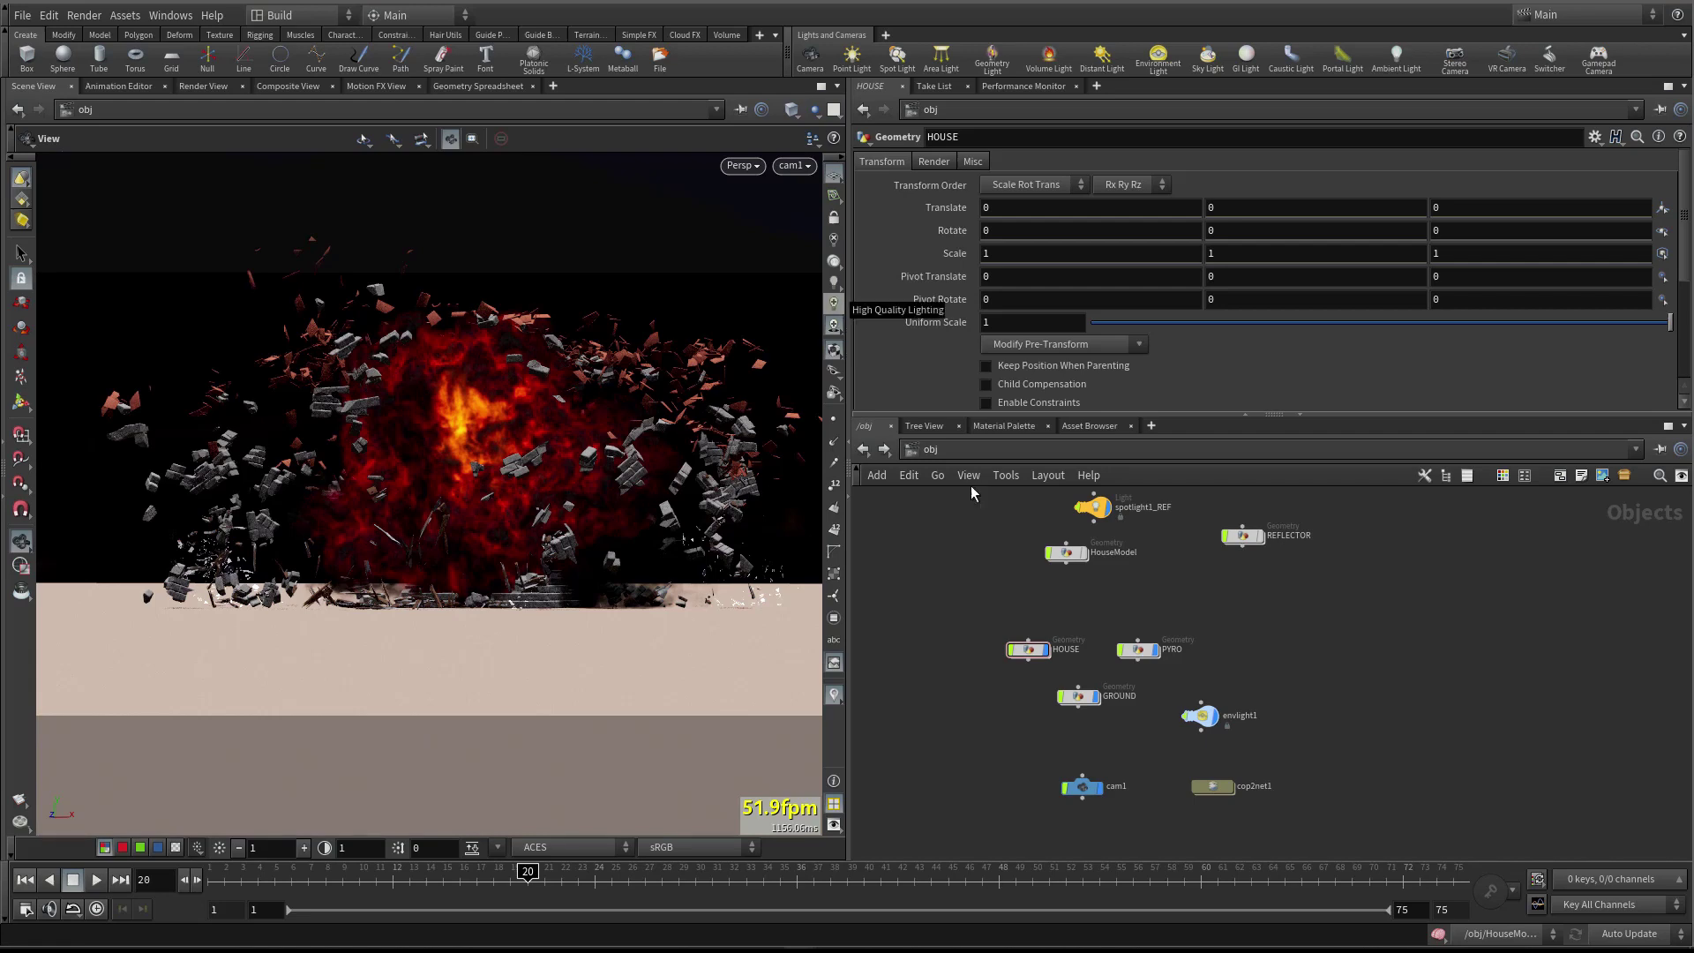
{"action": "left_click", "coordinate": [1202, 715]}
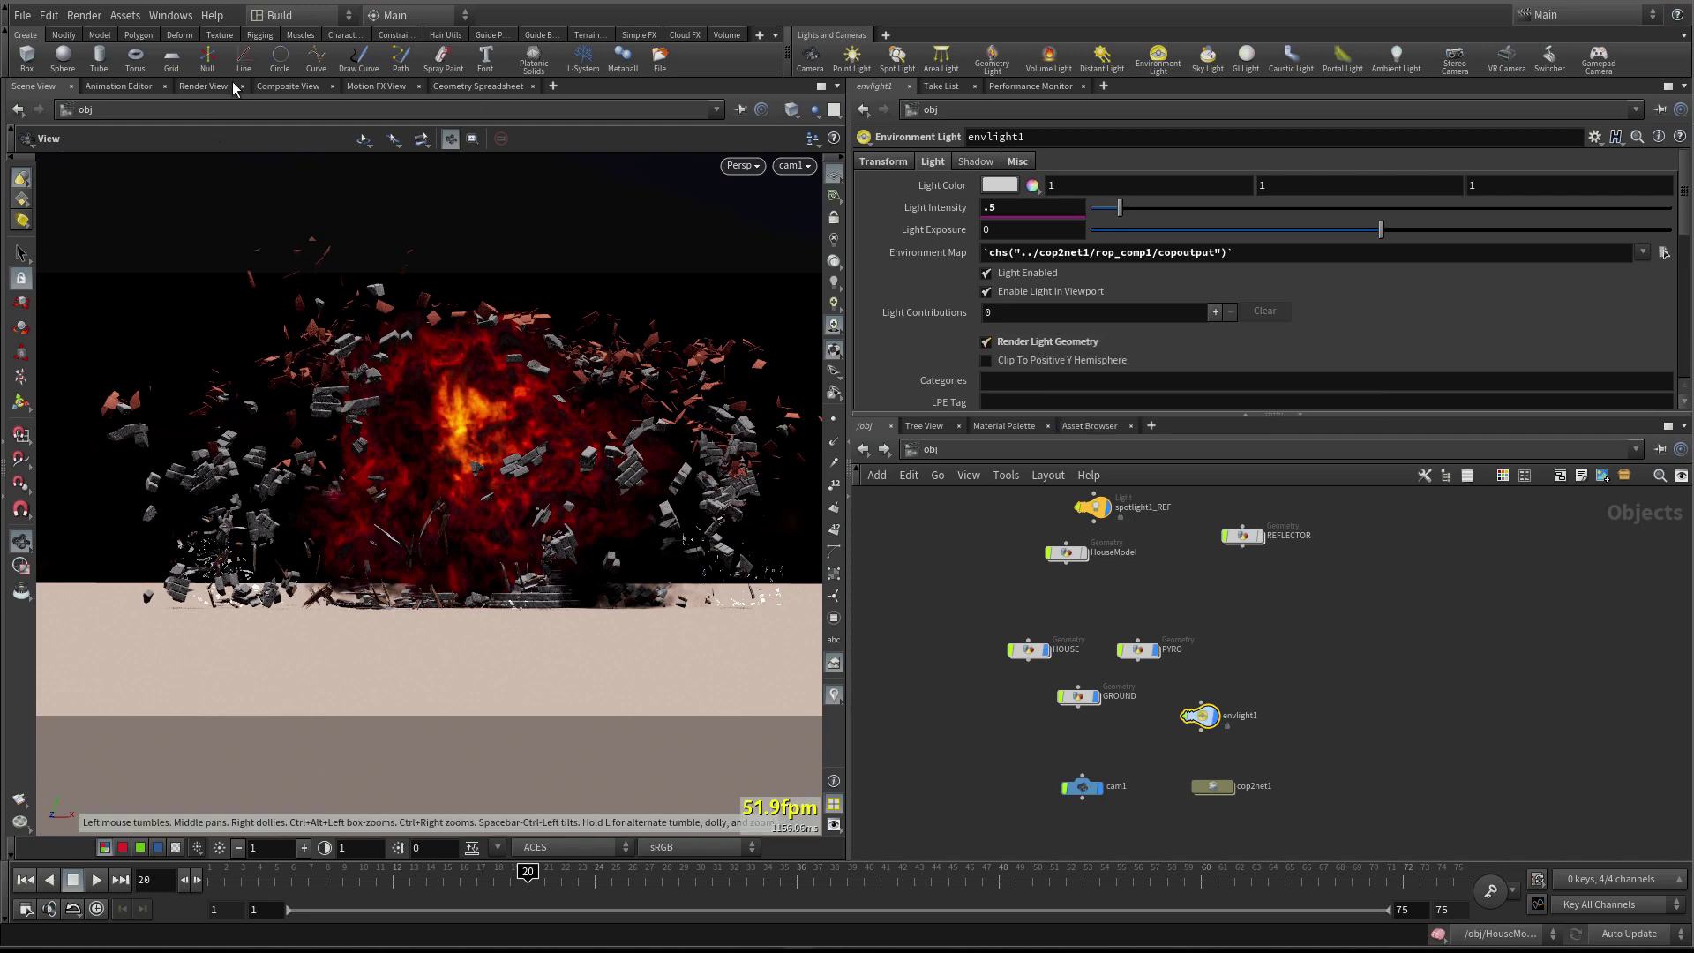
{"action": "left_click", "coordinate": [202, 86]}
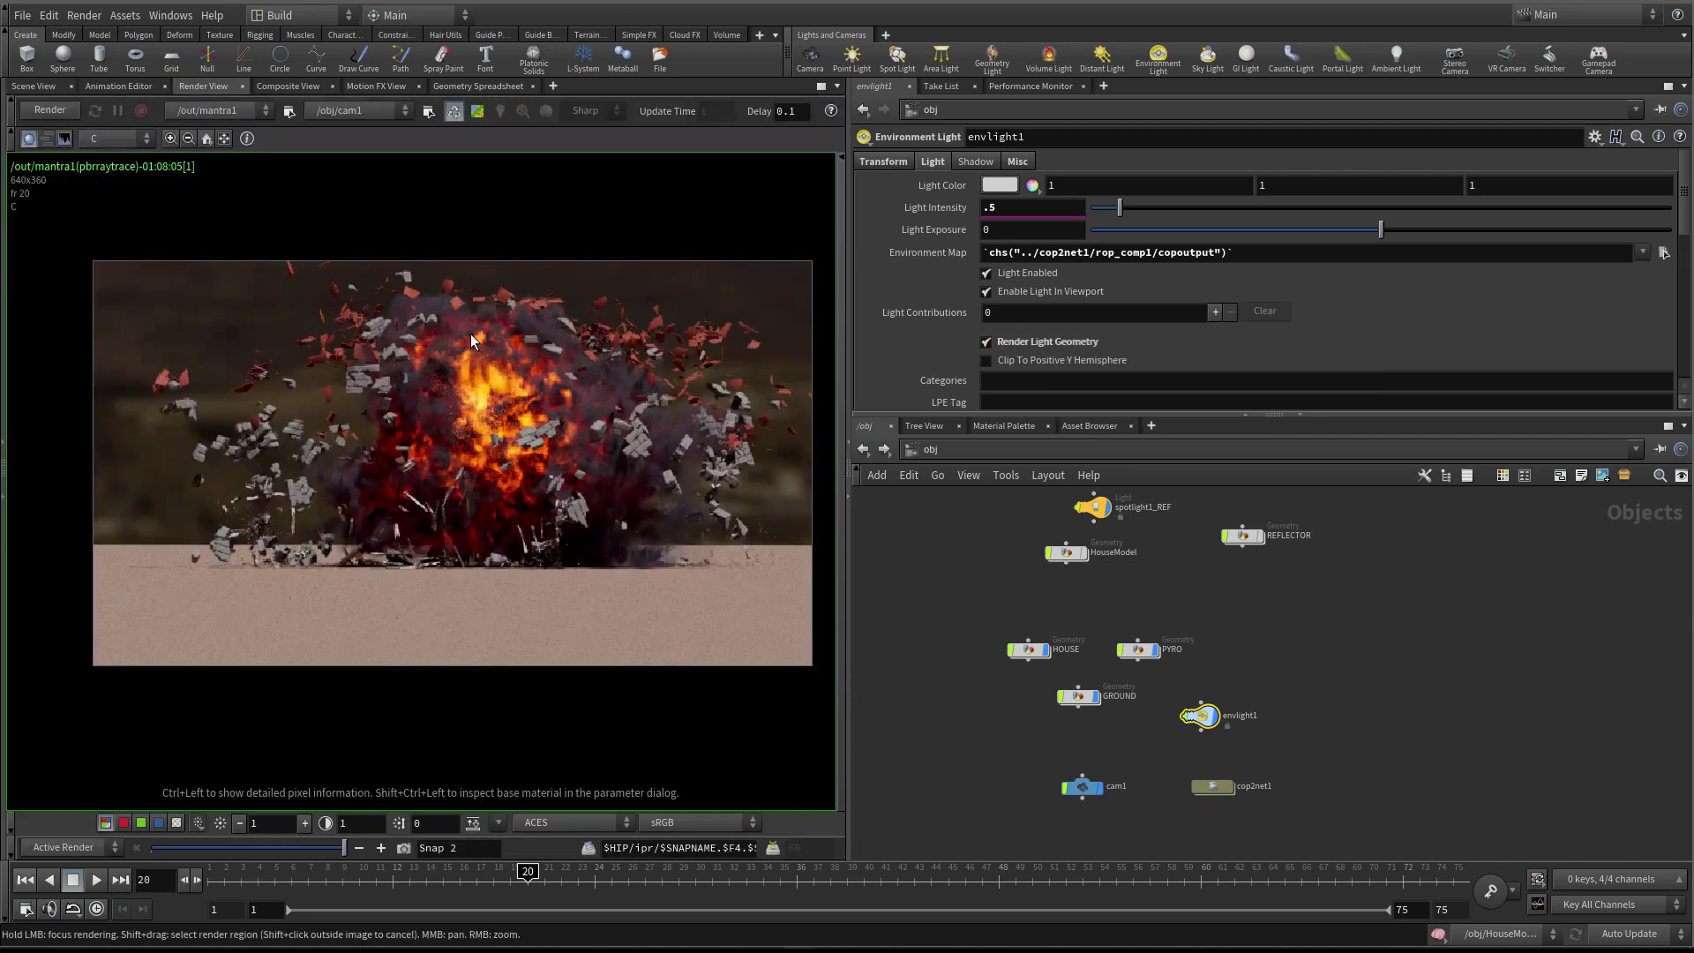
{"action": "left_click", "coordinate": [35, 86]}
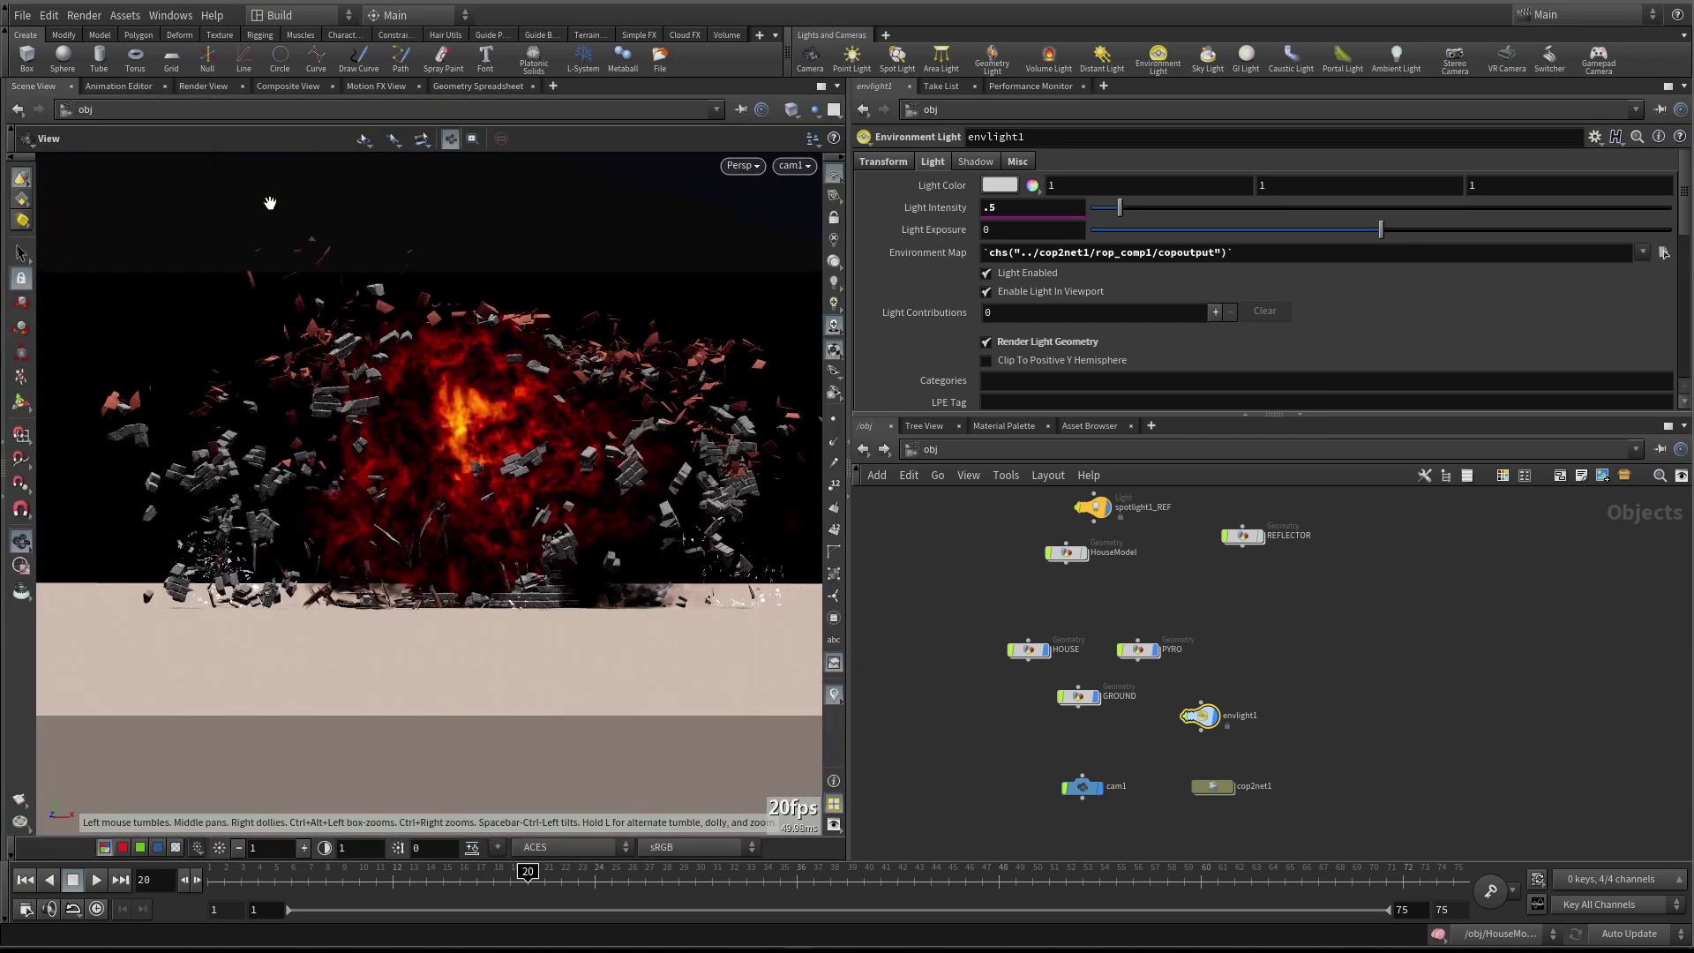
{"action": "left_click", "coordinate": [201, 86]}
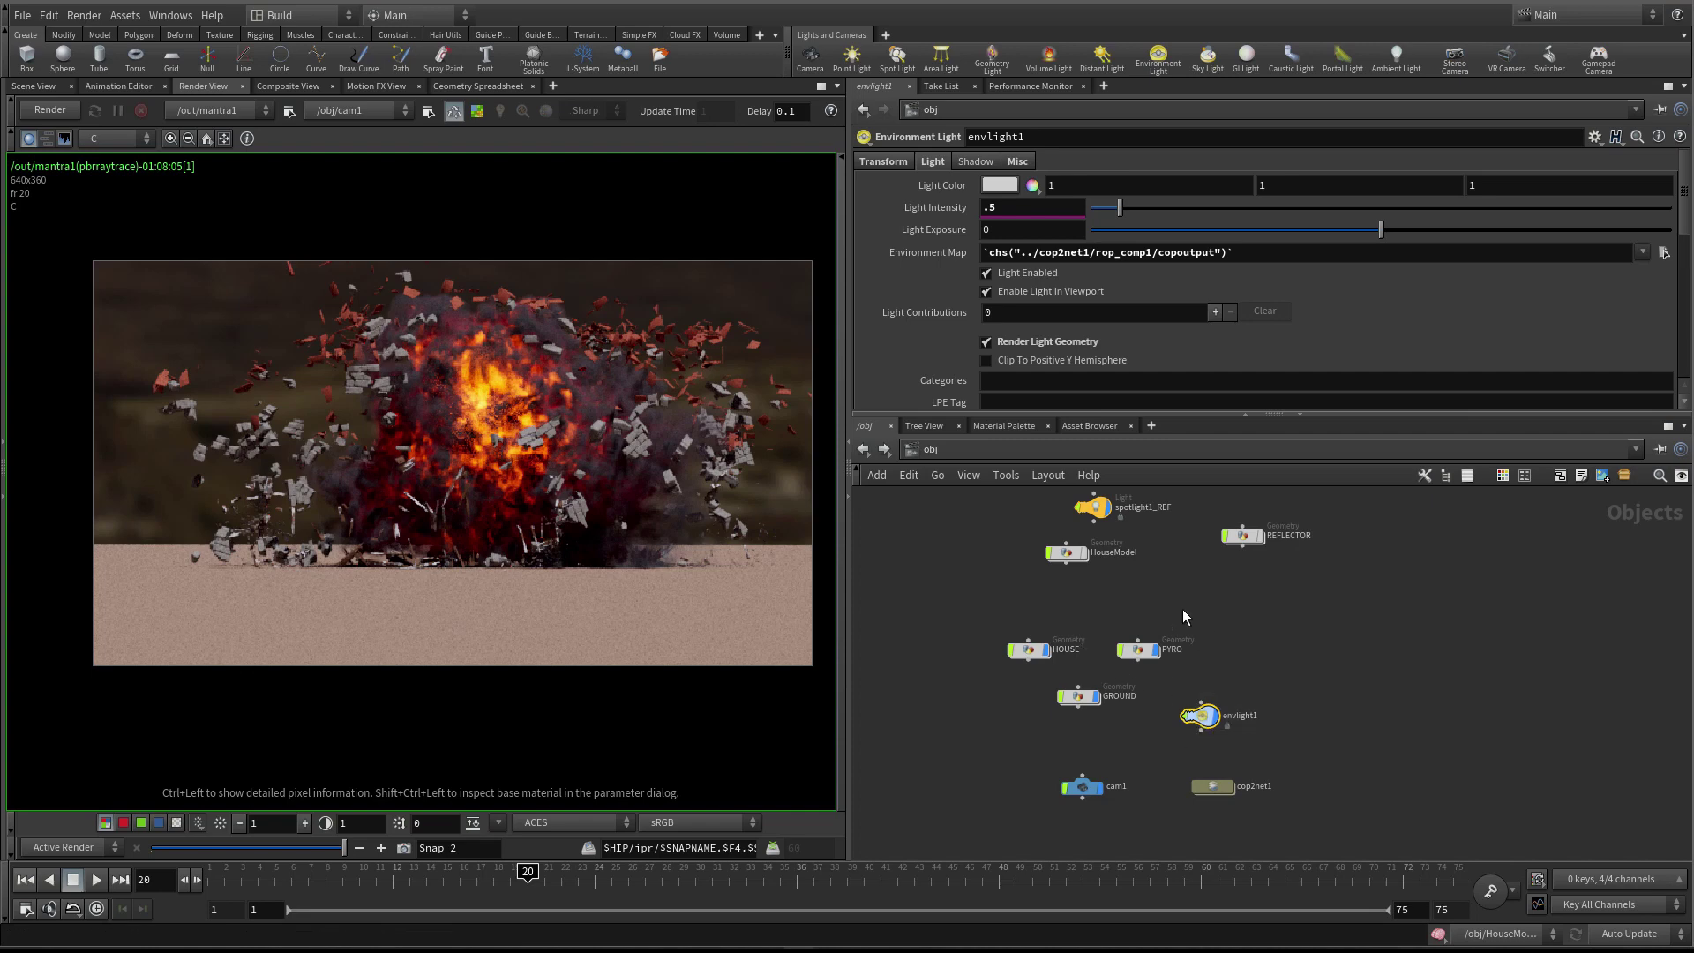
{"action": "left_click", "coordinate": [1019, 344]}
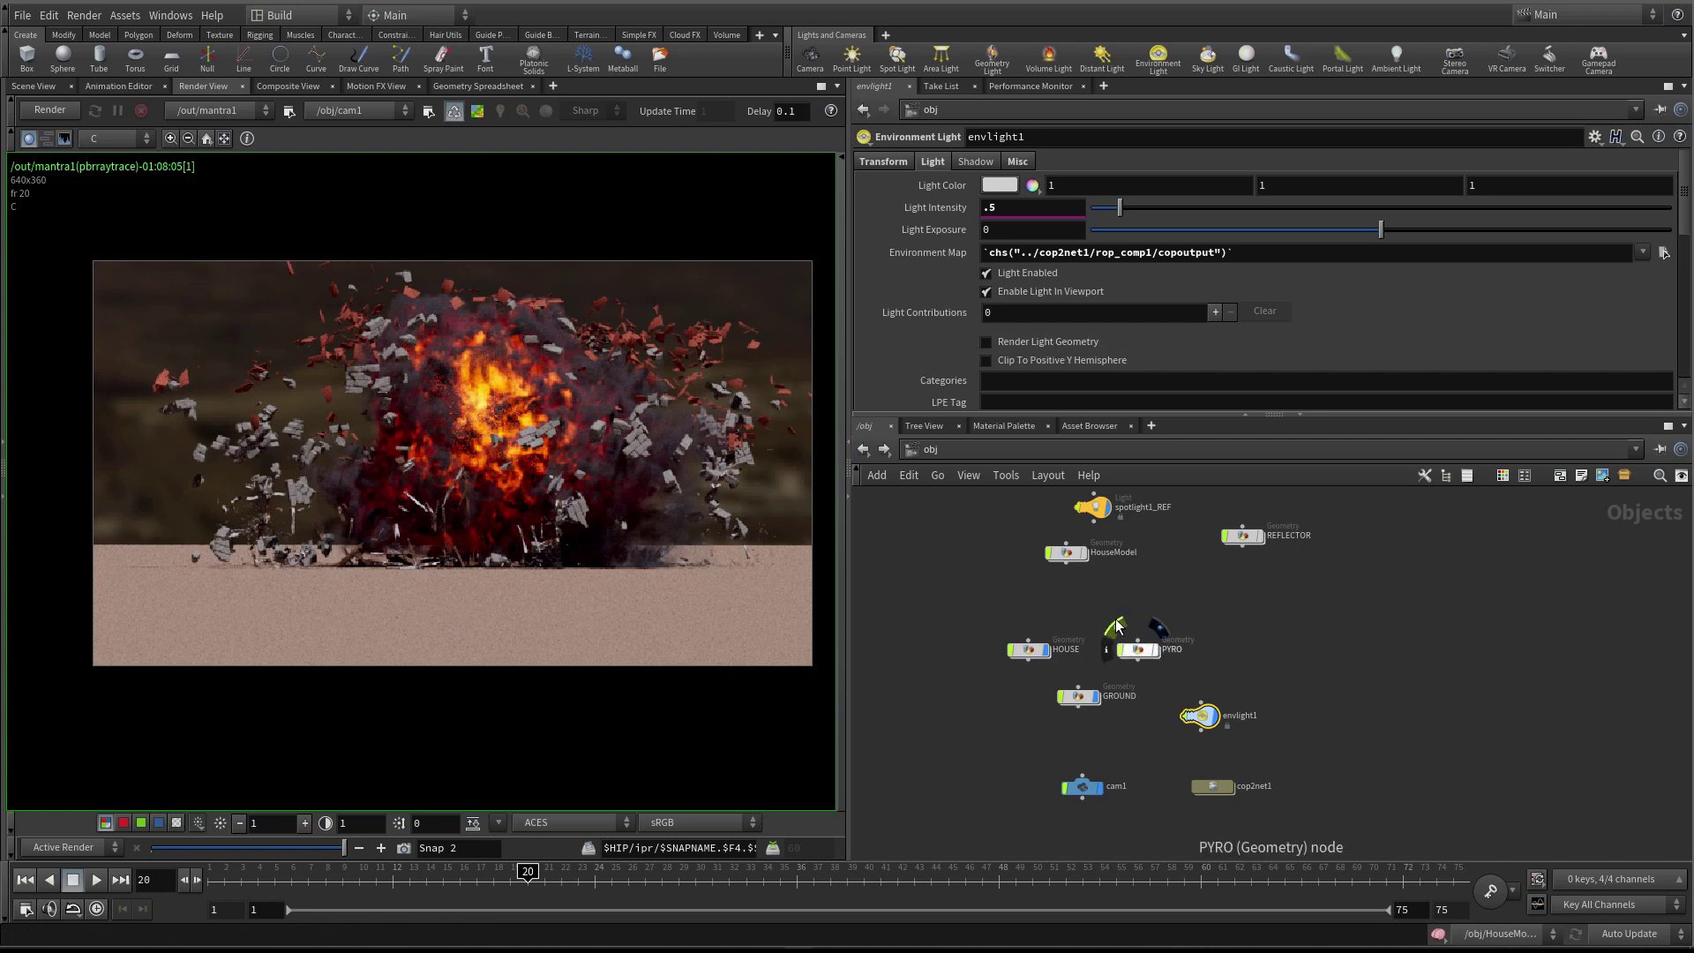
Go to the out network, enable Allow Motion Blur on mantra1, and re-render the explosion at frame 20
{"action": "left_click", "coordinate": [1029, 653]}
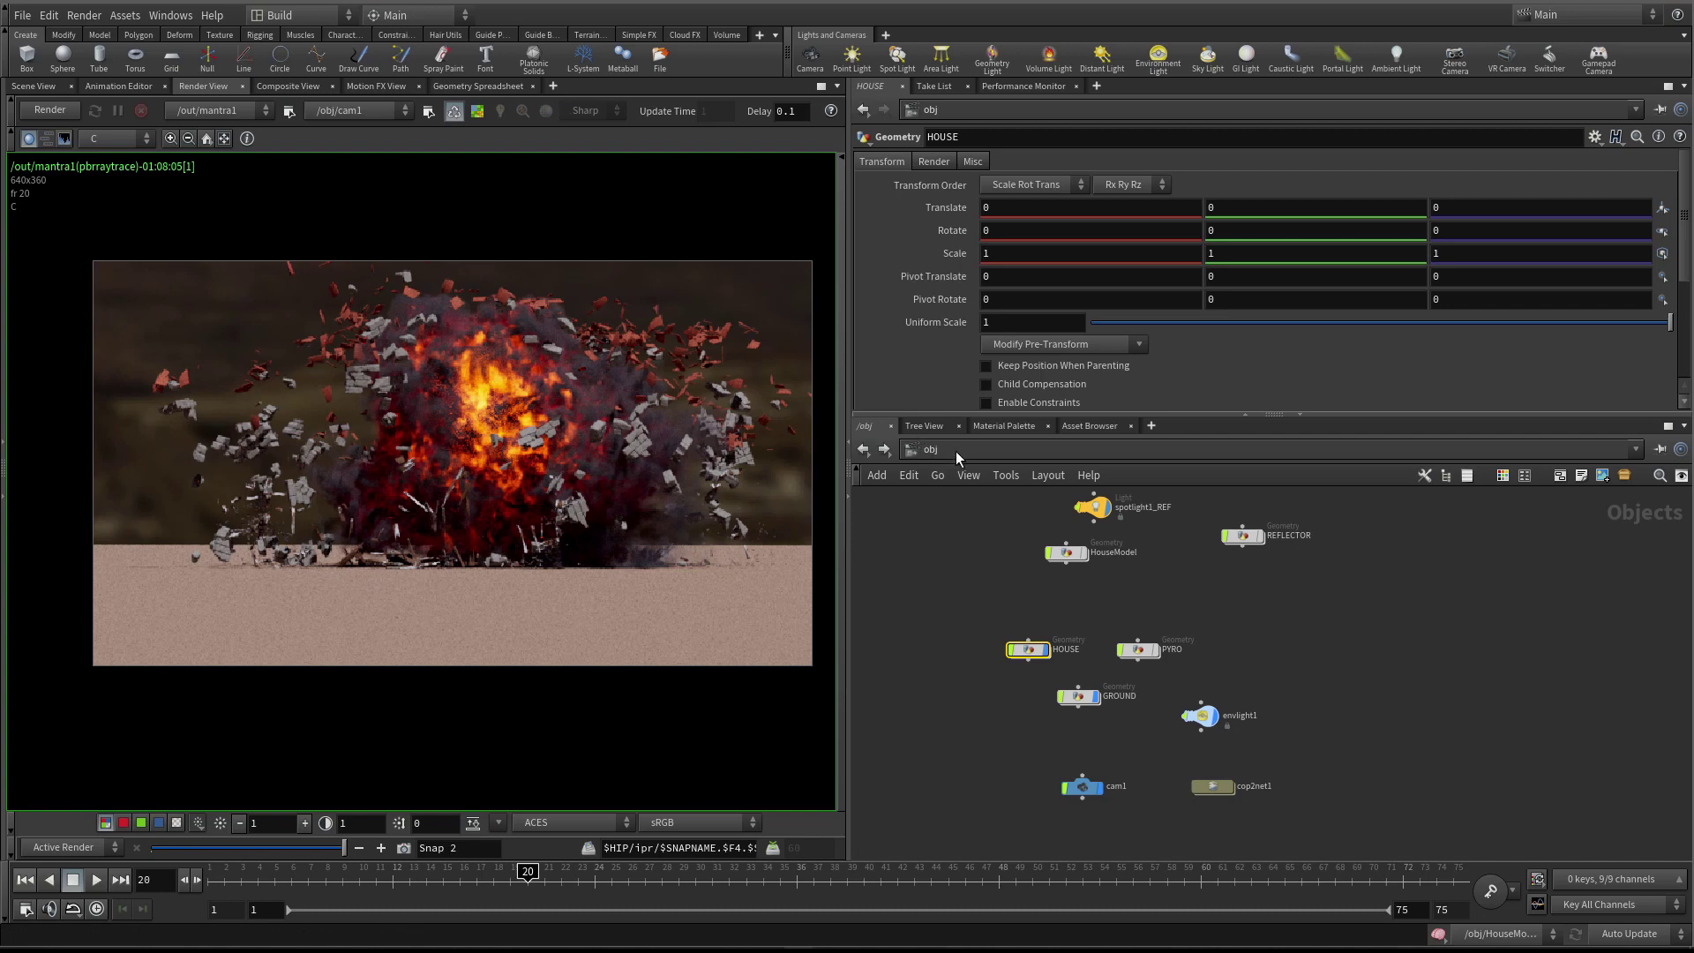
{"action": "left_click", "coordinate": [1020, 453]}
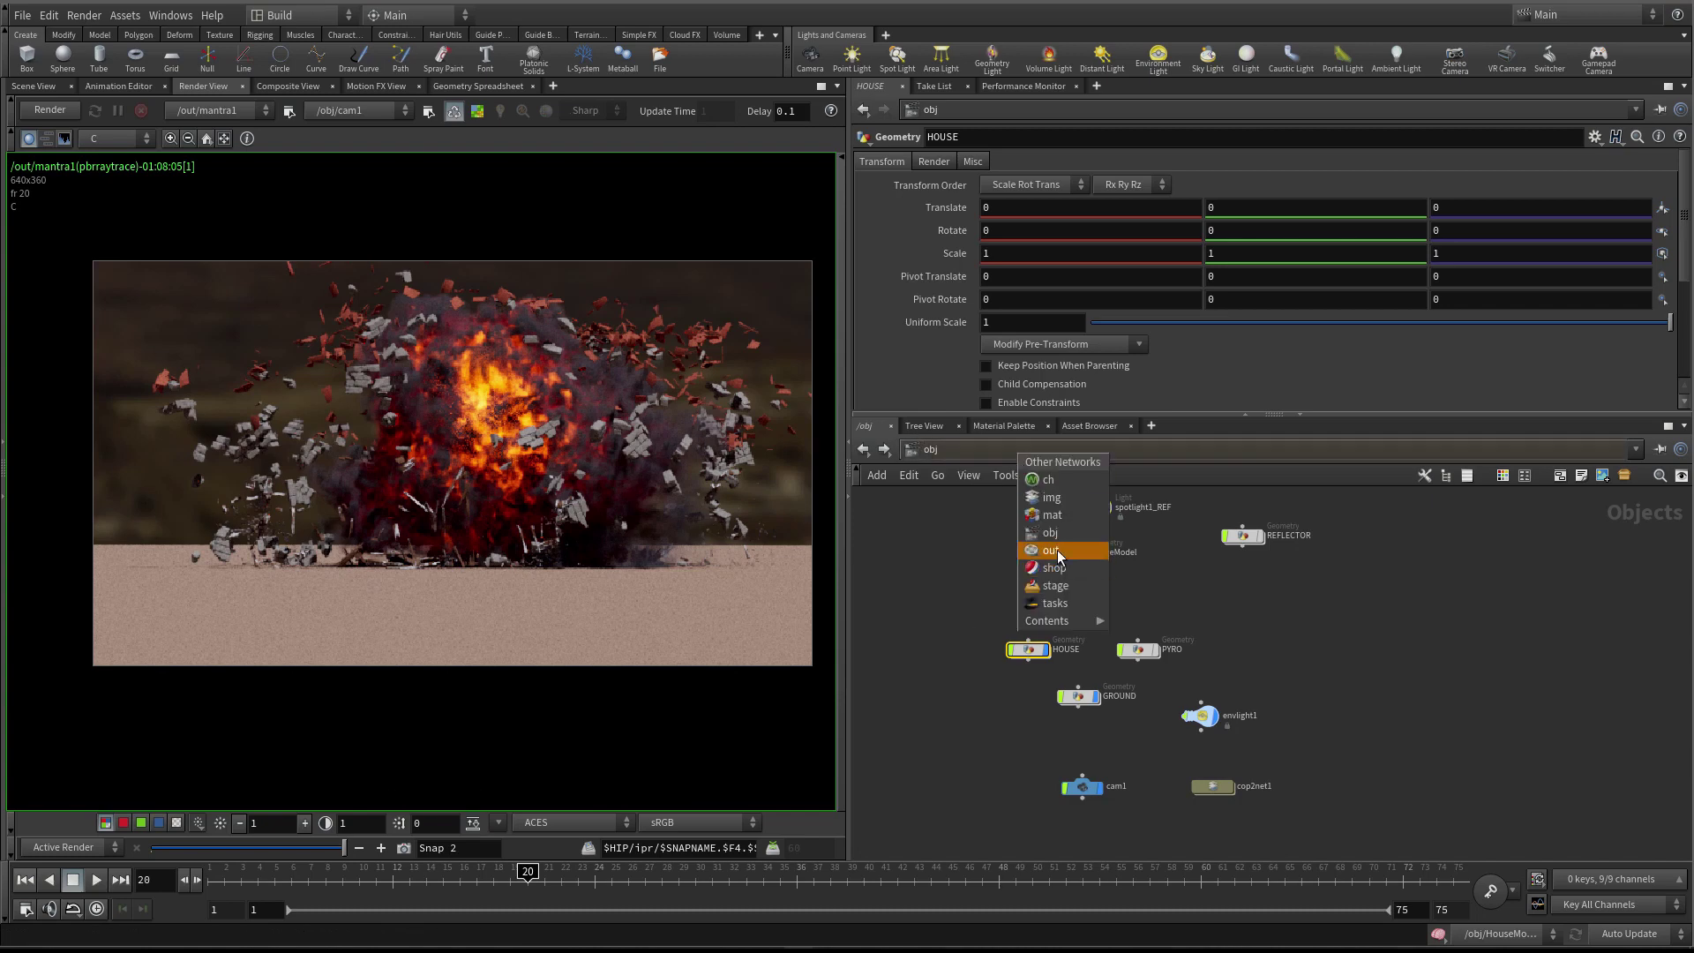
{"action": "left_click", "coordinate": [1047, 549]}
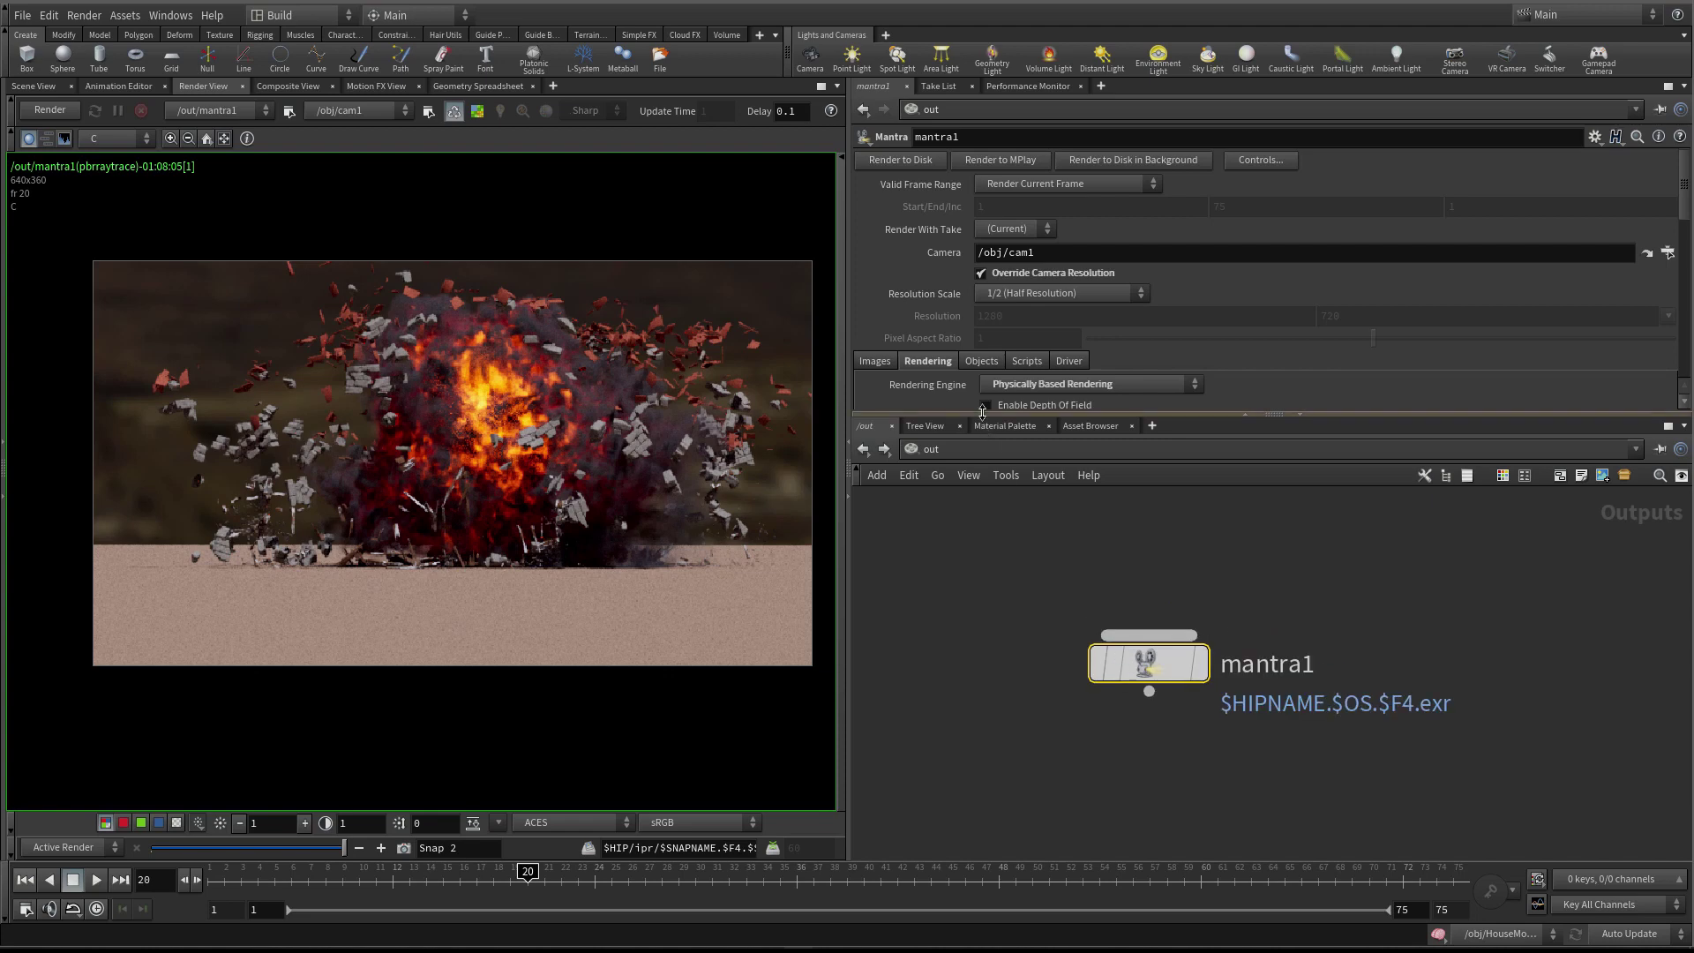
{"action": "left_click_drag", "start_coordinate": [983, 414], "coordinate": [984, 595]}
{"action": "left_click", "coordinate": [1019, 424]}
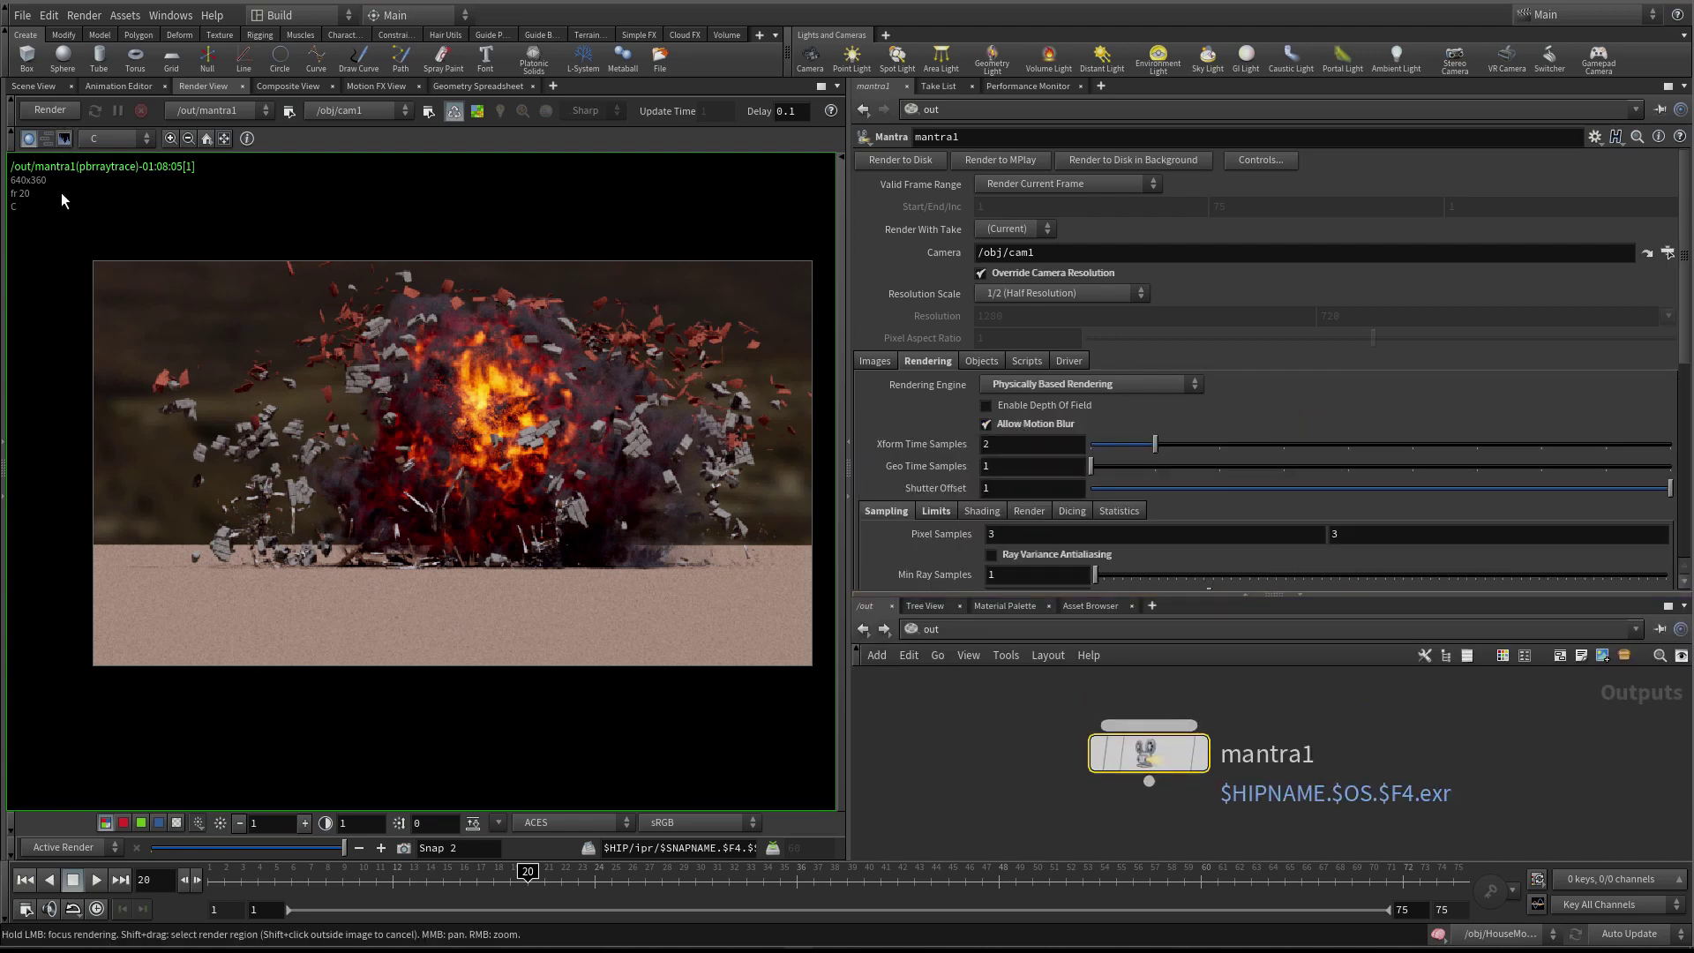
{"action": "left_click", "coordinate": [46, 109]}
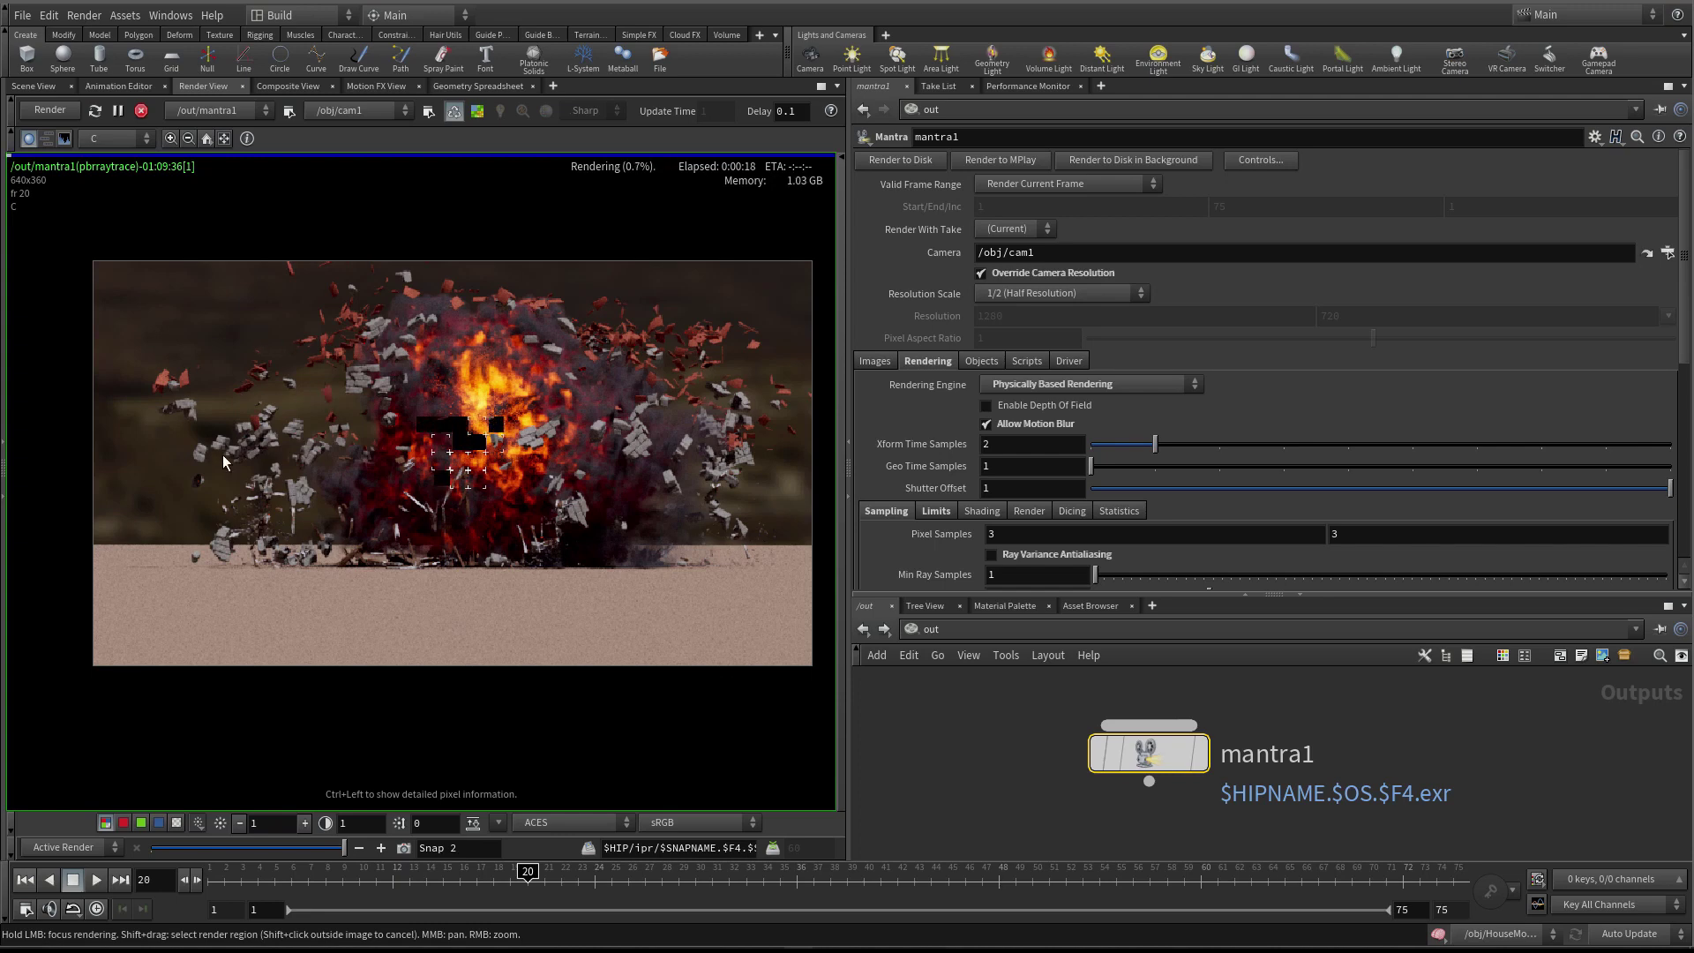
{"action": "left_click_drag", "start_coordinate": [437, 416], "coordinate": [251, 554]}
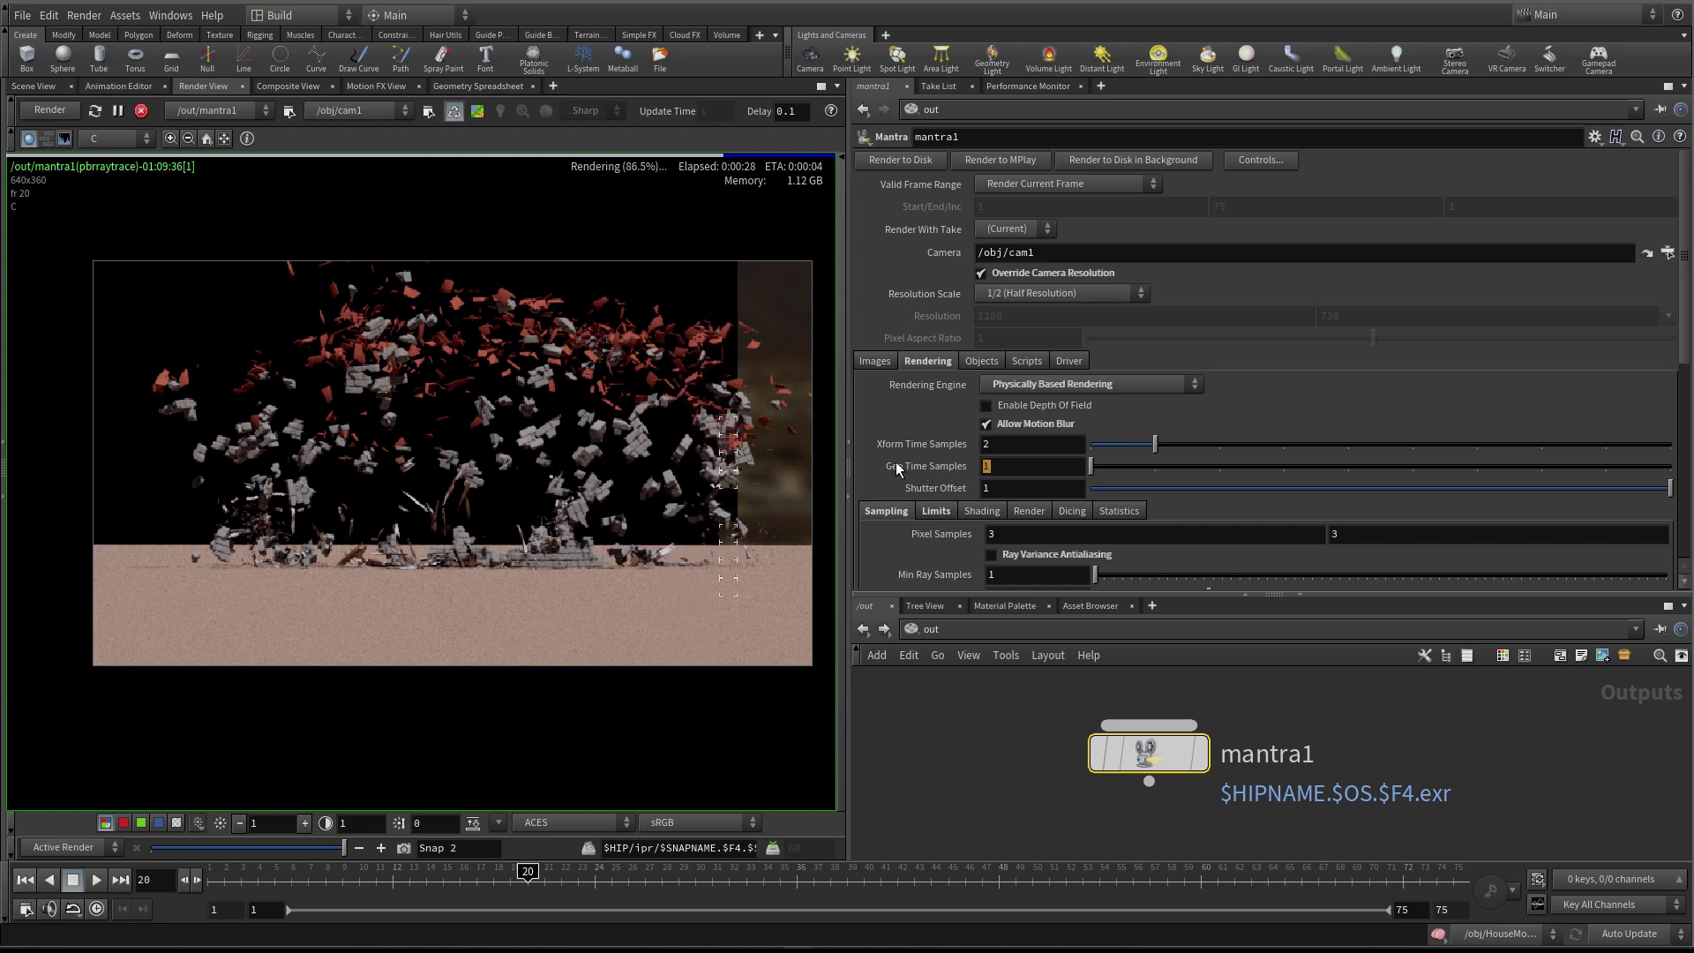
Set Geo Time Samples on mantra1 to 2
{"action": "left_click", "coordinate": [950, 462]}
{"action": "type", "text": "2"}
{"action": "key", "text": "Return"}
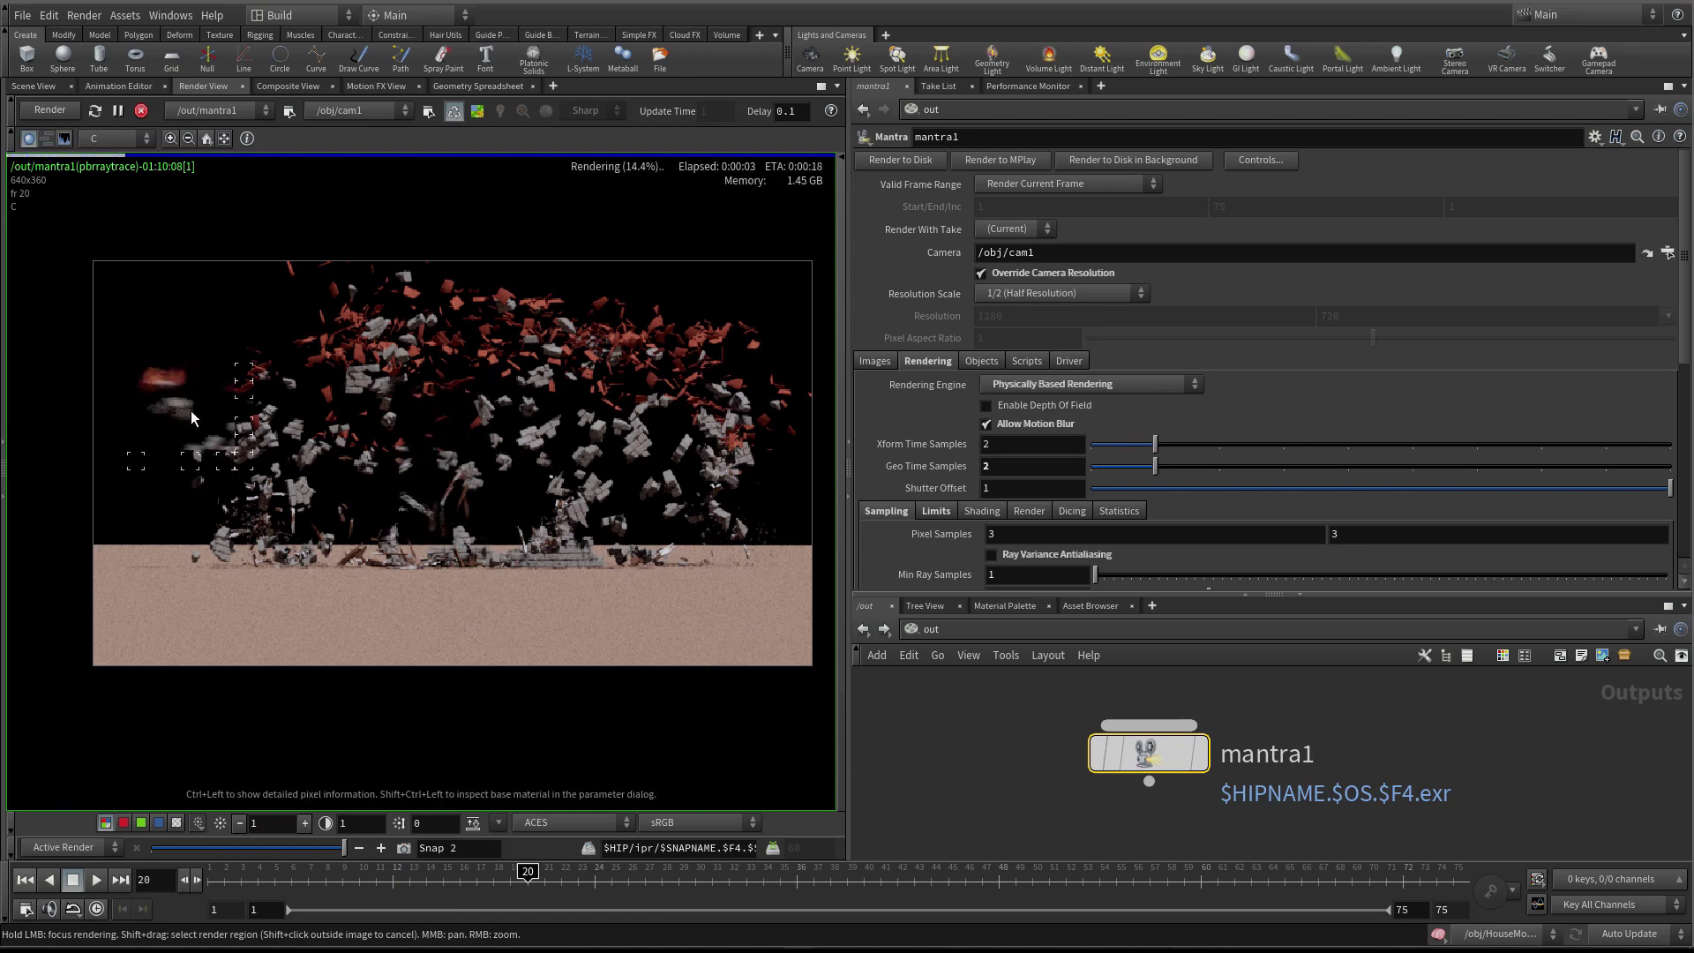
Try Geo Time Samples at 3 in the render, and return the value to 2
{"action": "left_click", "coordinate": [1014, 466]}
{"action": "type", "text": "3"}
{"action": "key", "text": "Return"}
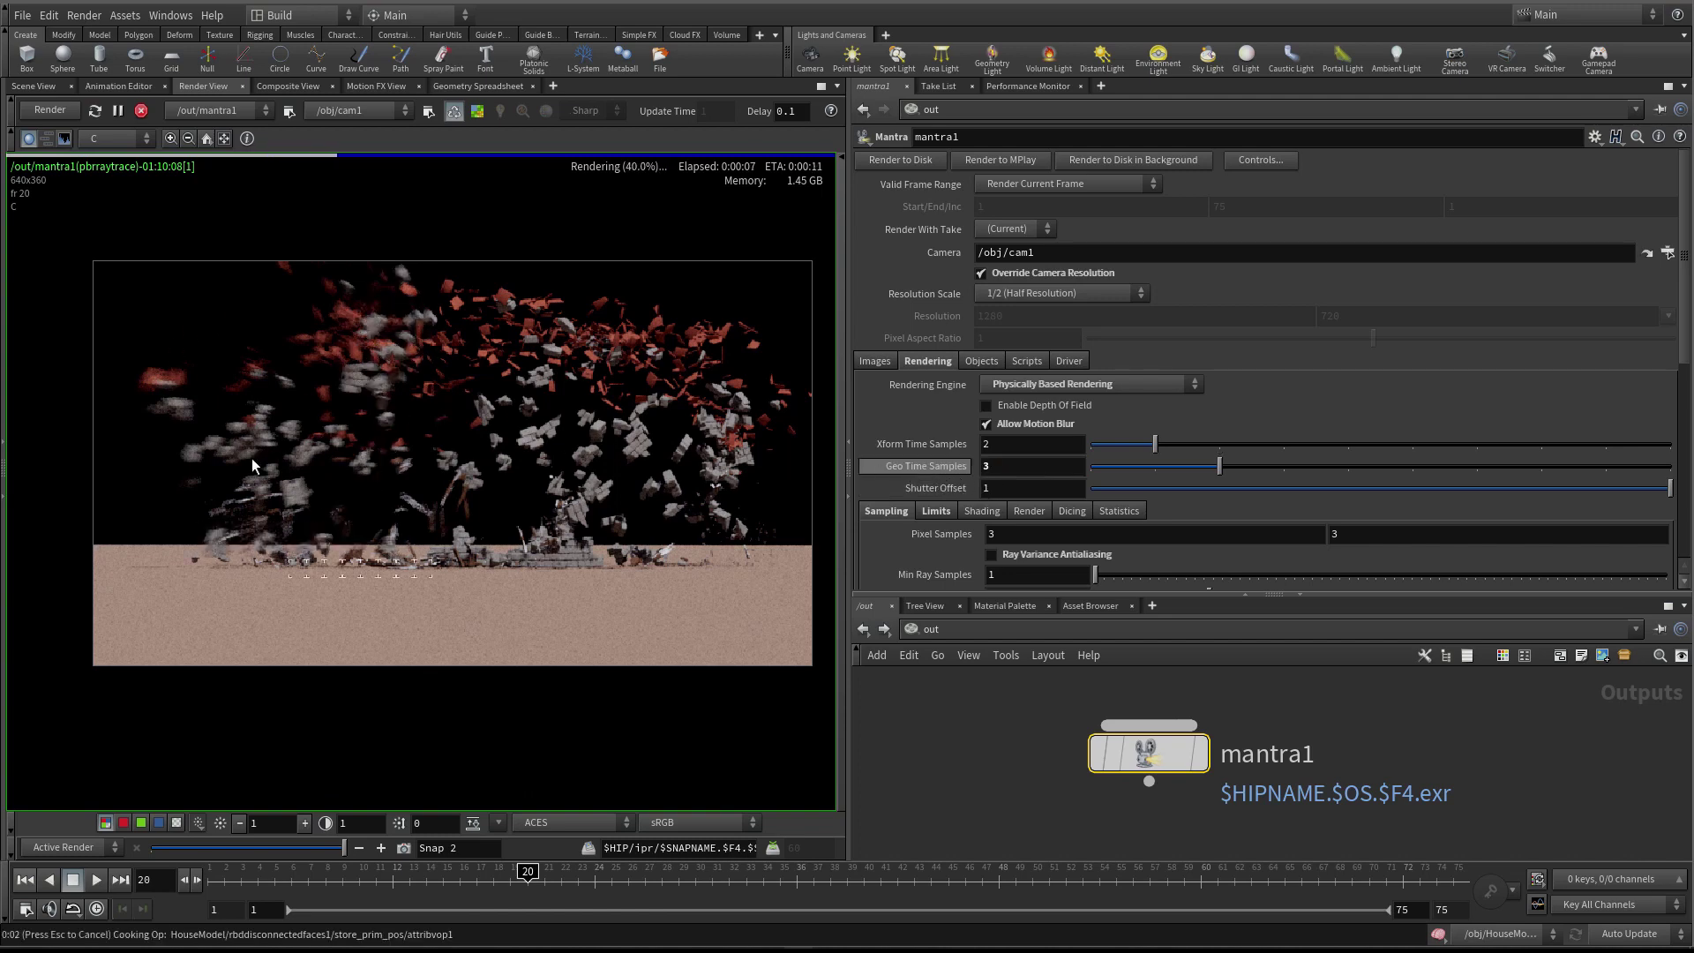
{"action": "left_click", "coordinate": [177, 391]}
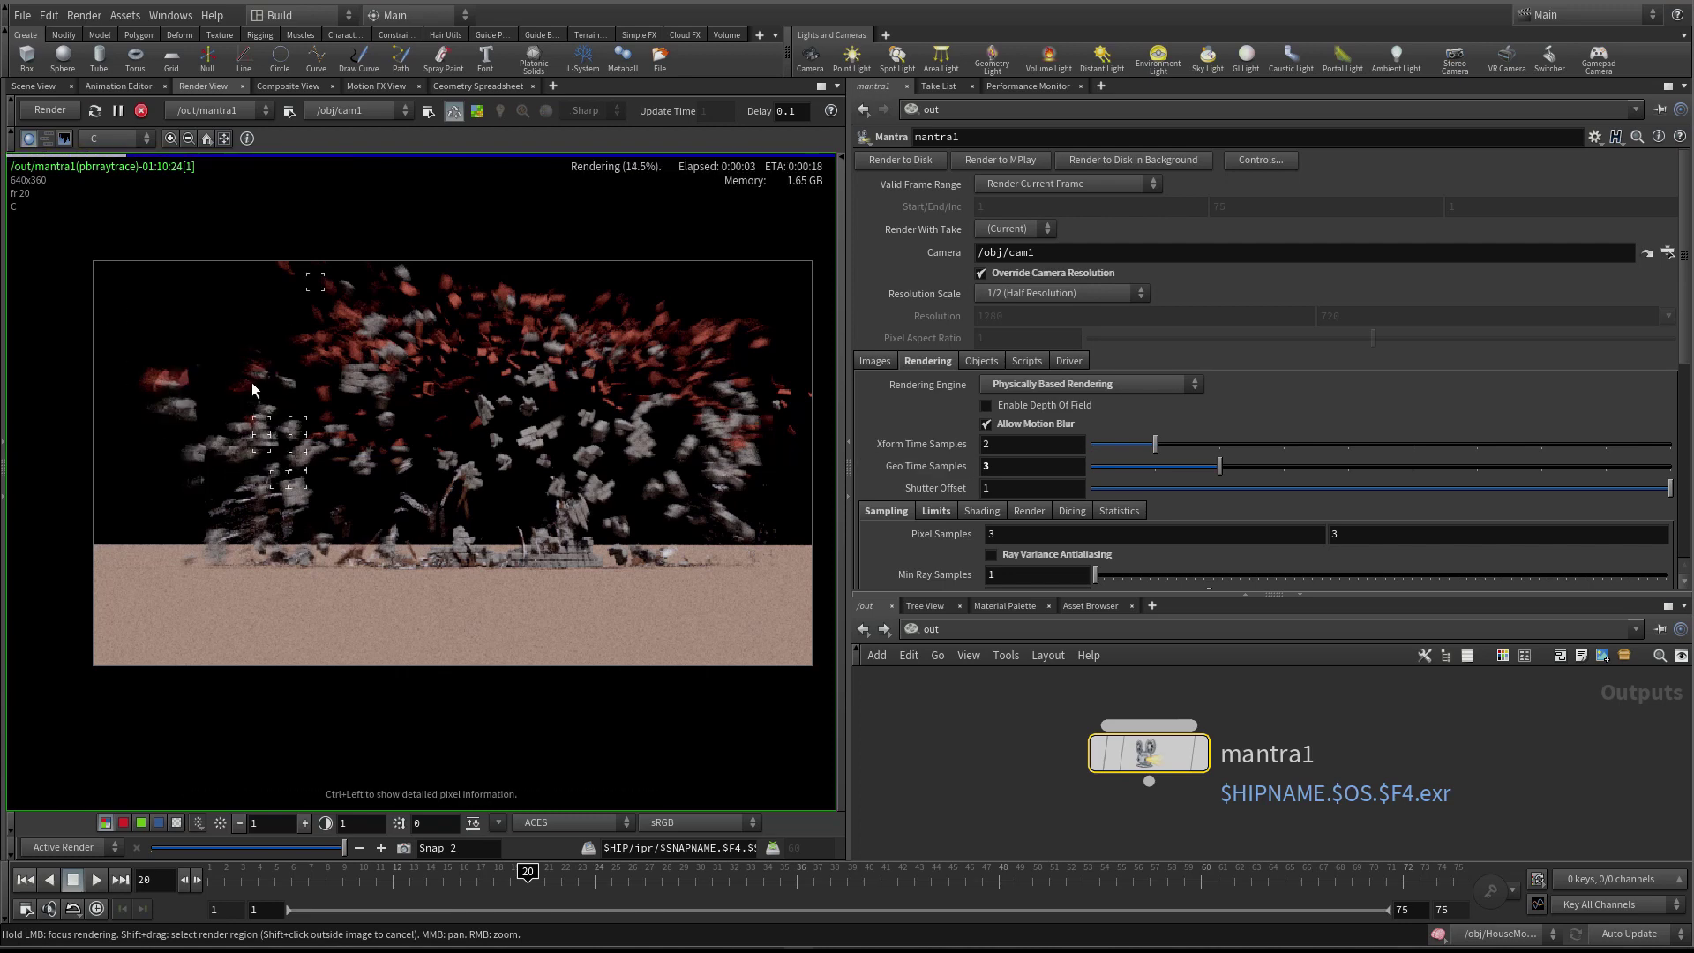
{"action": "double_click", "coordinate": [1018, 473]}
{"action": "type", "text": "2"}
{"action": "key", "text": "Tab"}
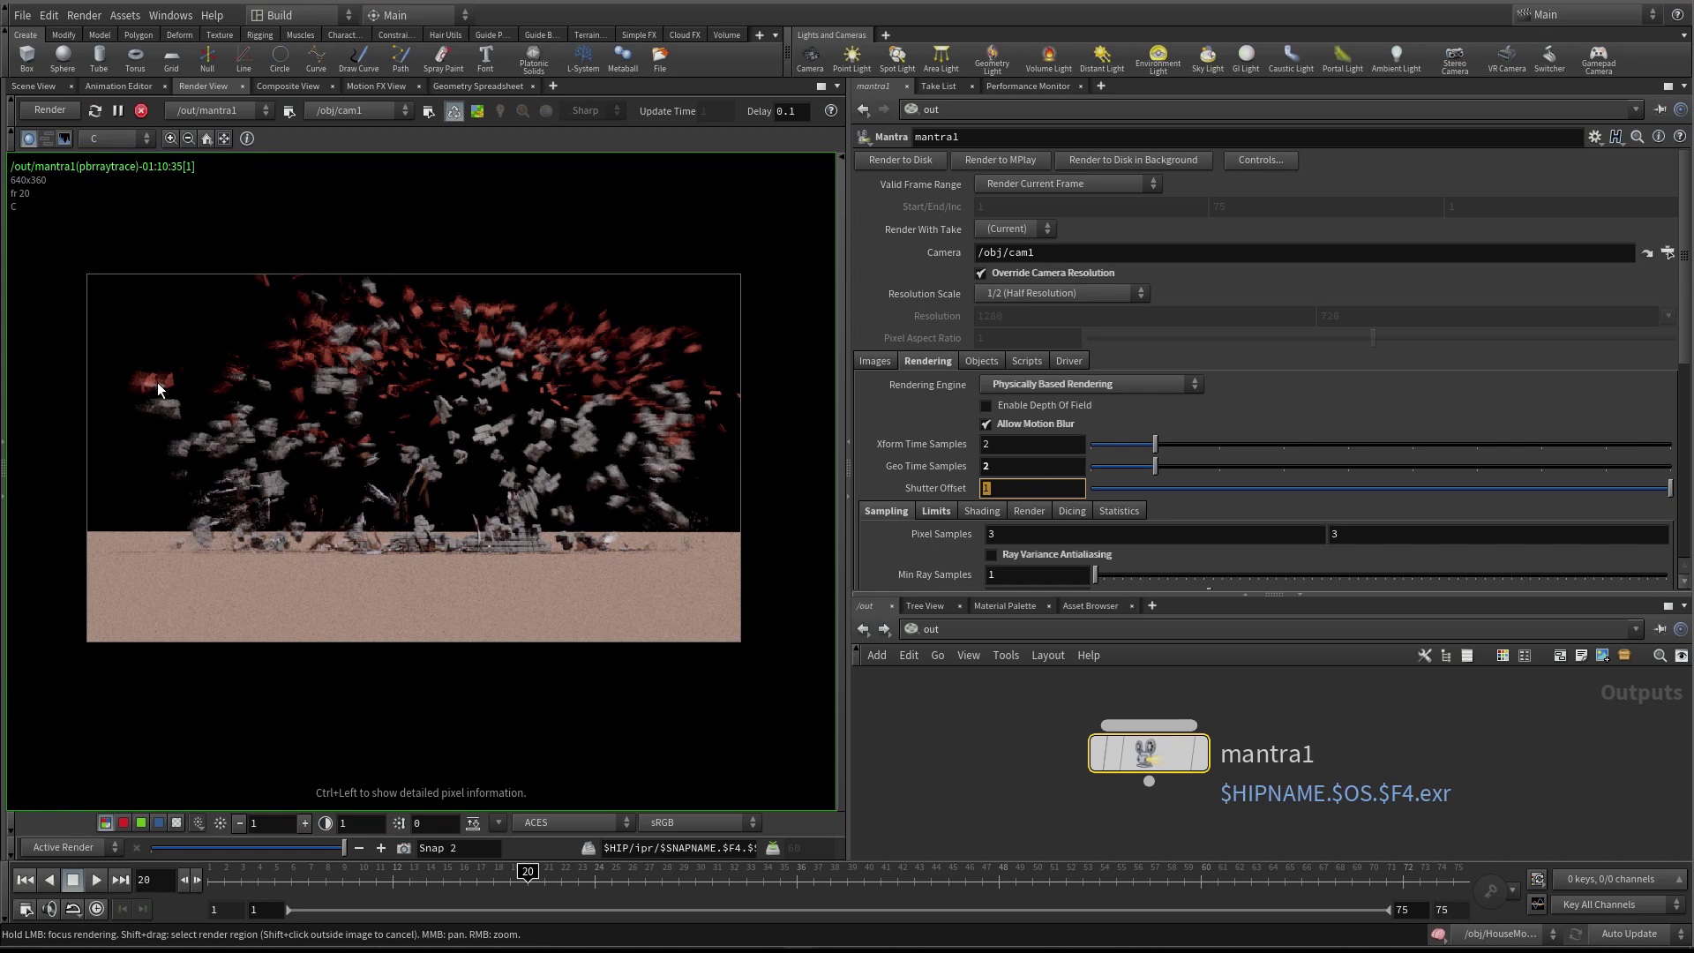
Render a region around the blurred debris at the explosion's left edge and examine its blur in the alpha channel
{"action": "scroll", "coordinate": [159, 381], "scroll_direction": "up", "scroll_amount": 2}
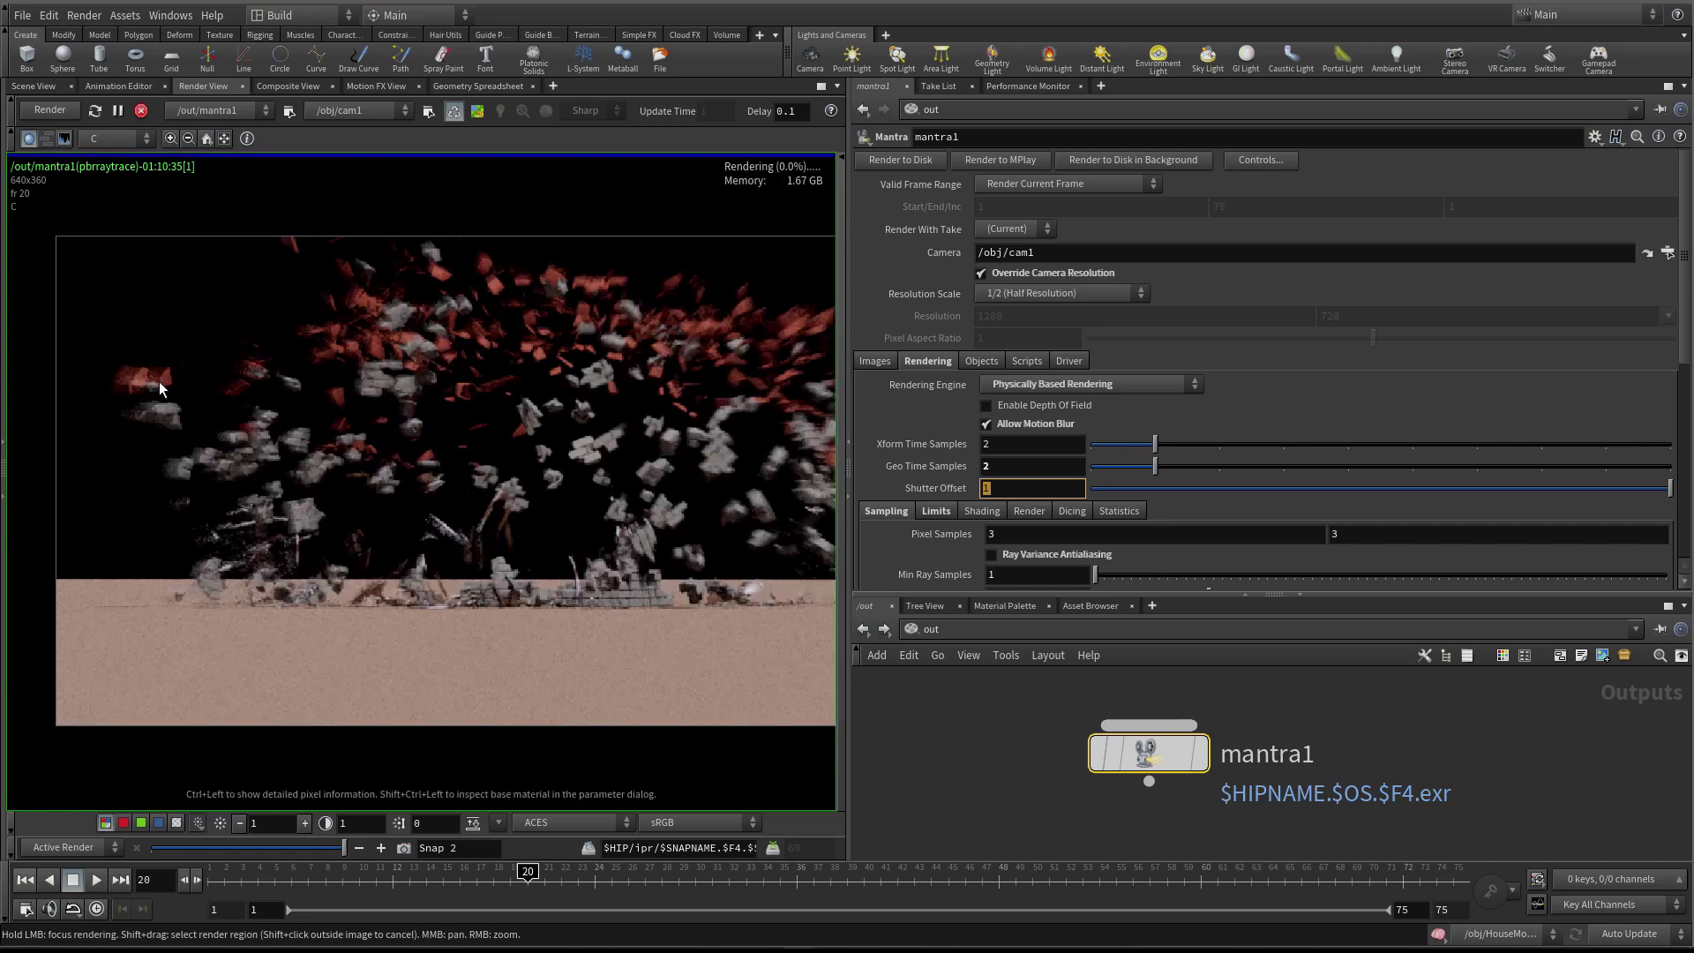
{"action": "left_click_drag", "start_coordinate": [88, 331], "coordinate": [203, 453], "text": "shift"}
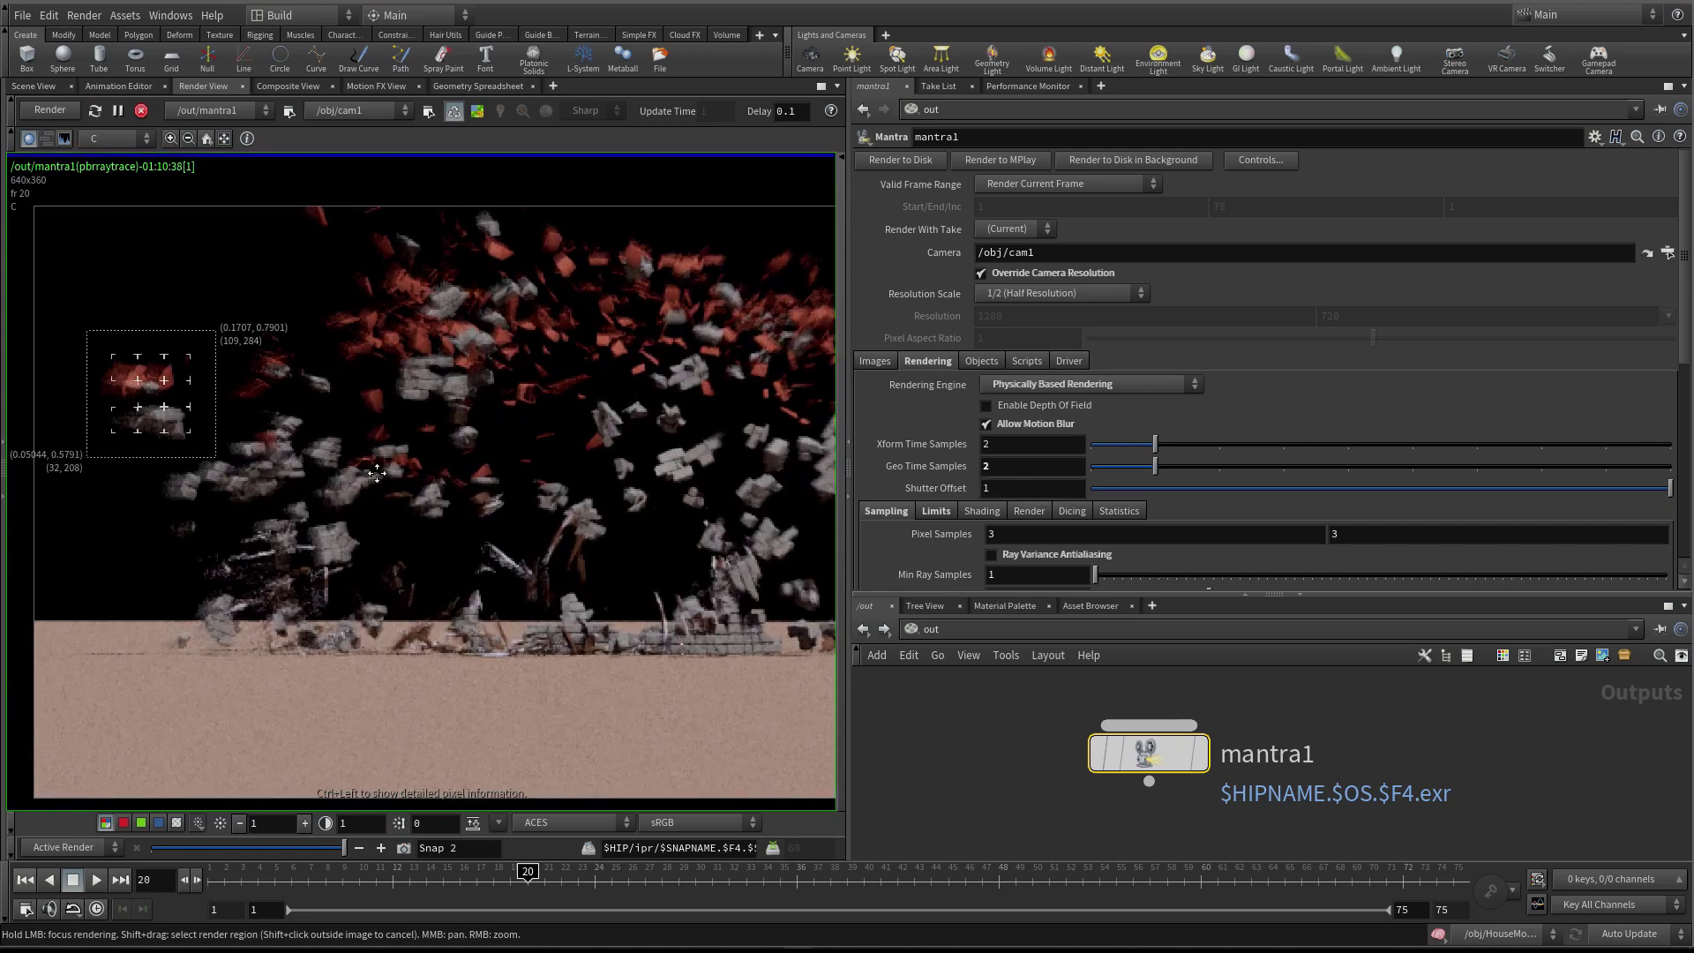
{"action": "middle_click_drag", "start_coordinate": [366, 461], "coordinate": [501, 496]}
{"action": "scroll", "coordinate": [337, 436], "scroll_direction": "up", "scroll_amount": 2}
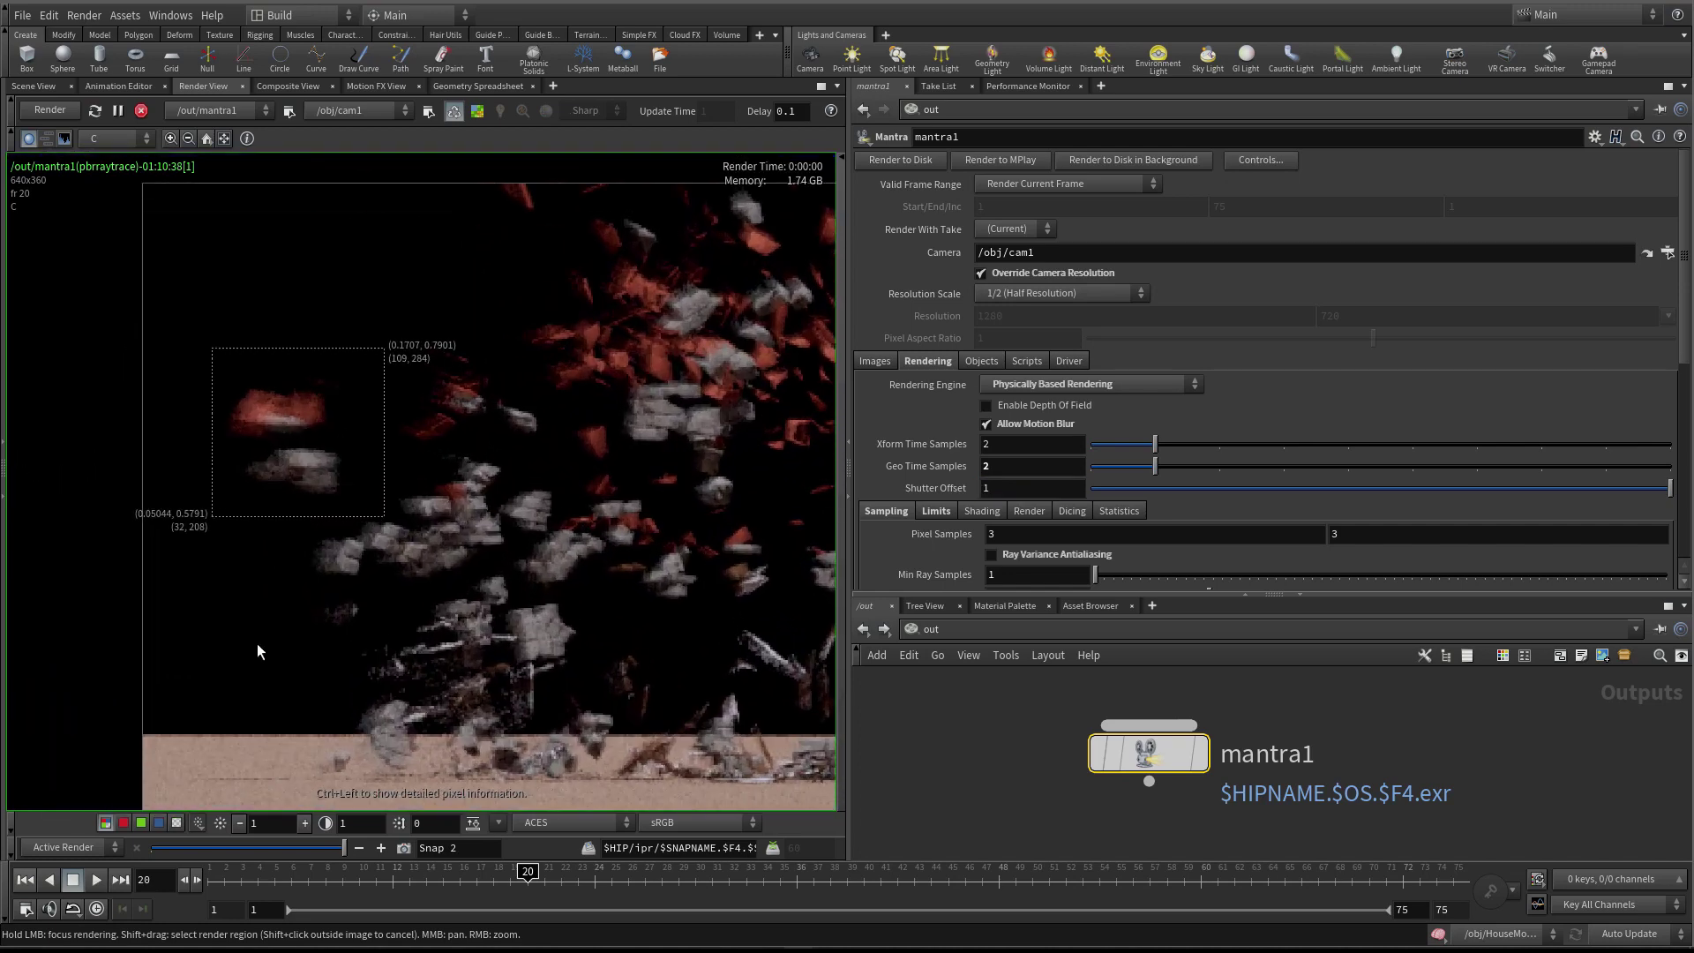
{"action": "left_click", "coordinate": [177, 823]}
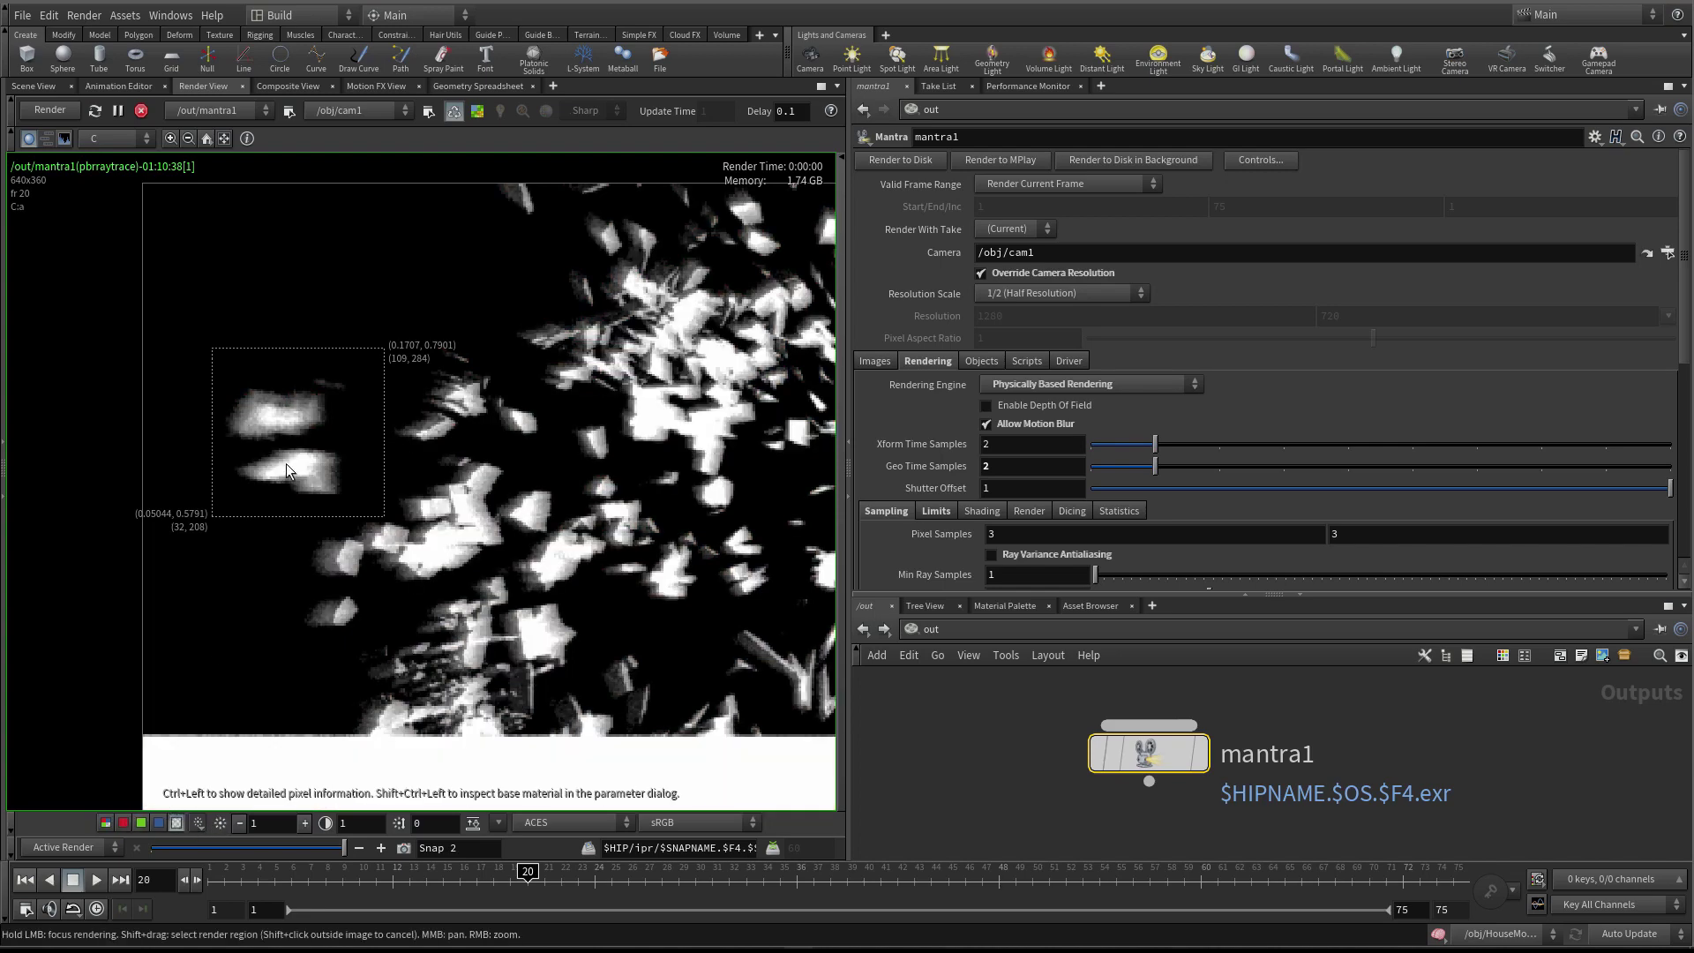
{"action": "scroll", "coordinate": [286, 464], "scroll_direction": "down", "scroll_amount": 1}
{"action": "scroll", "coordinate": [145, 431], "scroll_direction": "down", "scroll_amount": 3}
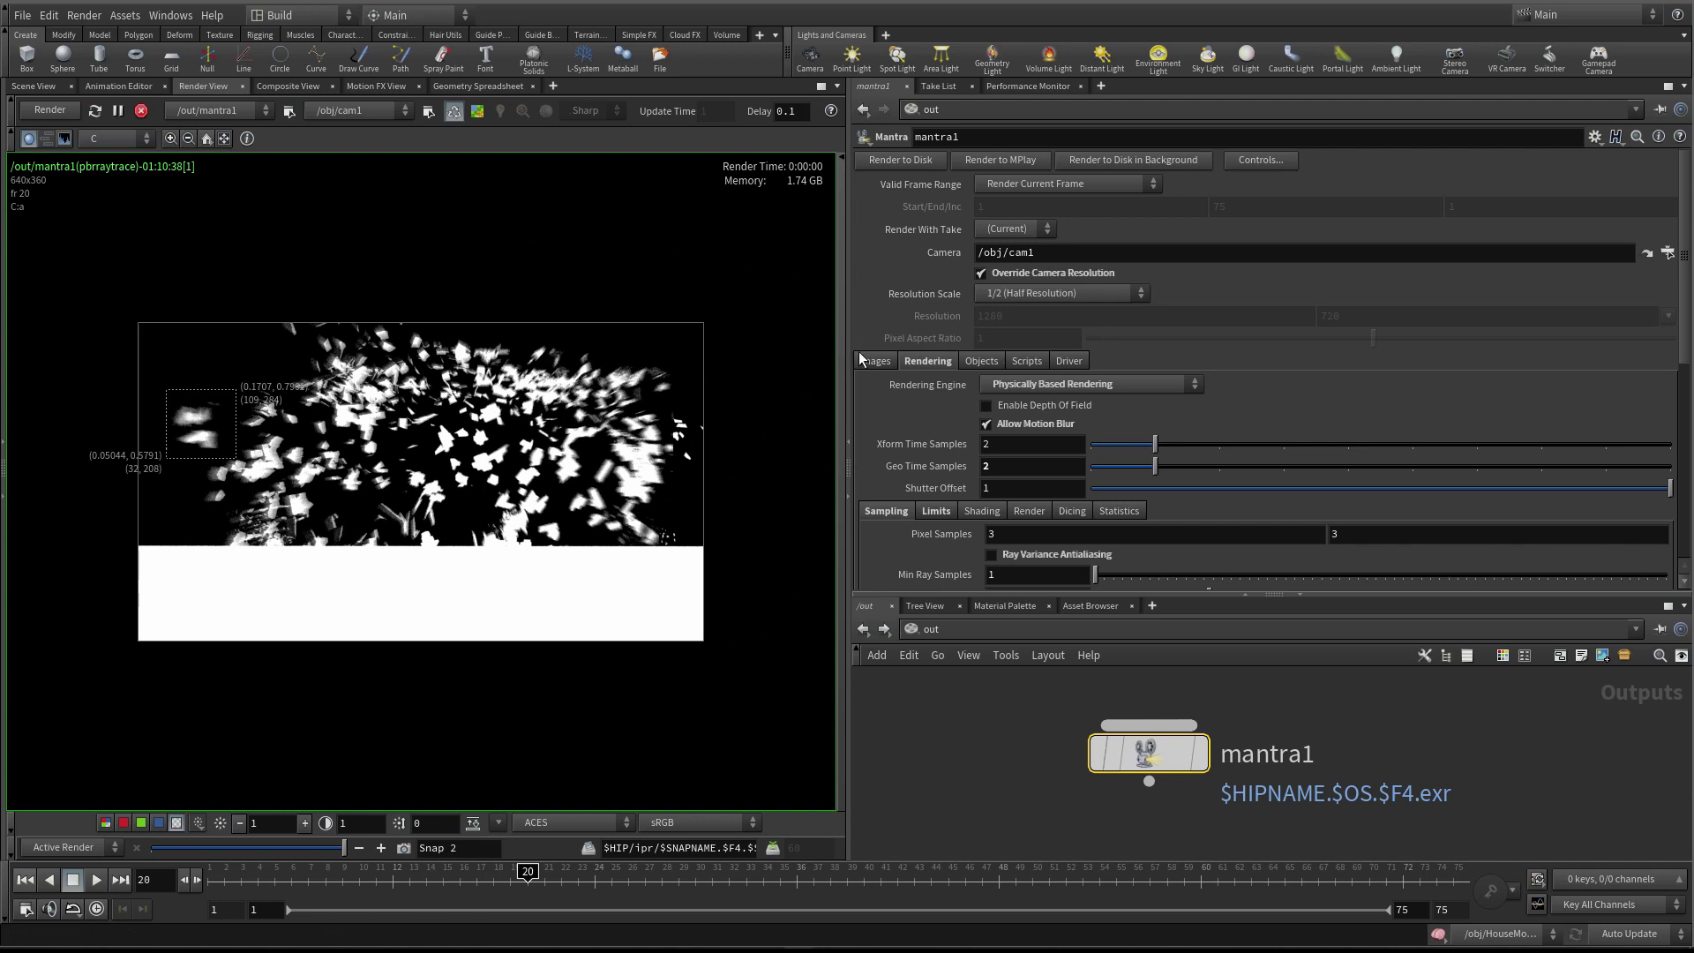
Try Pixel Samples of 5 by 5 on mantra1 for the region render, and return them to 3 by 3
{"action": "scroll", "coordinate": [917, 434], "scroll_direction": "down", "scroll_amount": 2}
{"action": "scroll", "coordinate": [970, 454], "scroll_direction": "down", "scroll_amount": 2}
{"action": "left_click", "coordinate": [1088, 442]}
{"action": "key", "text": "Tab"}
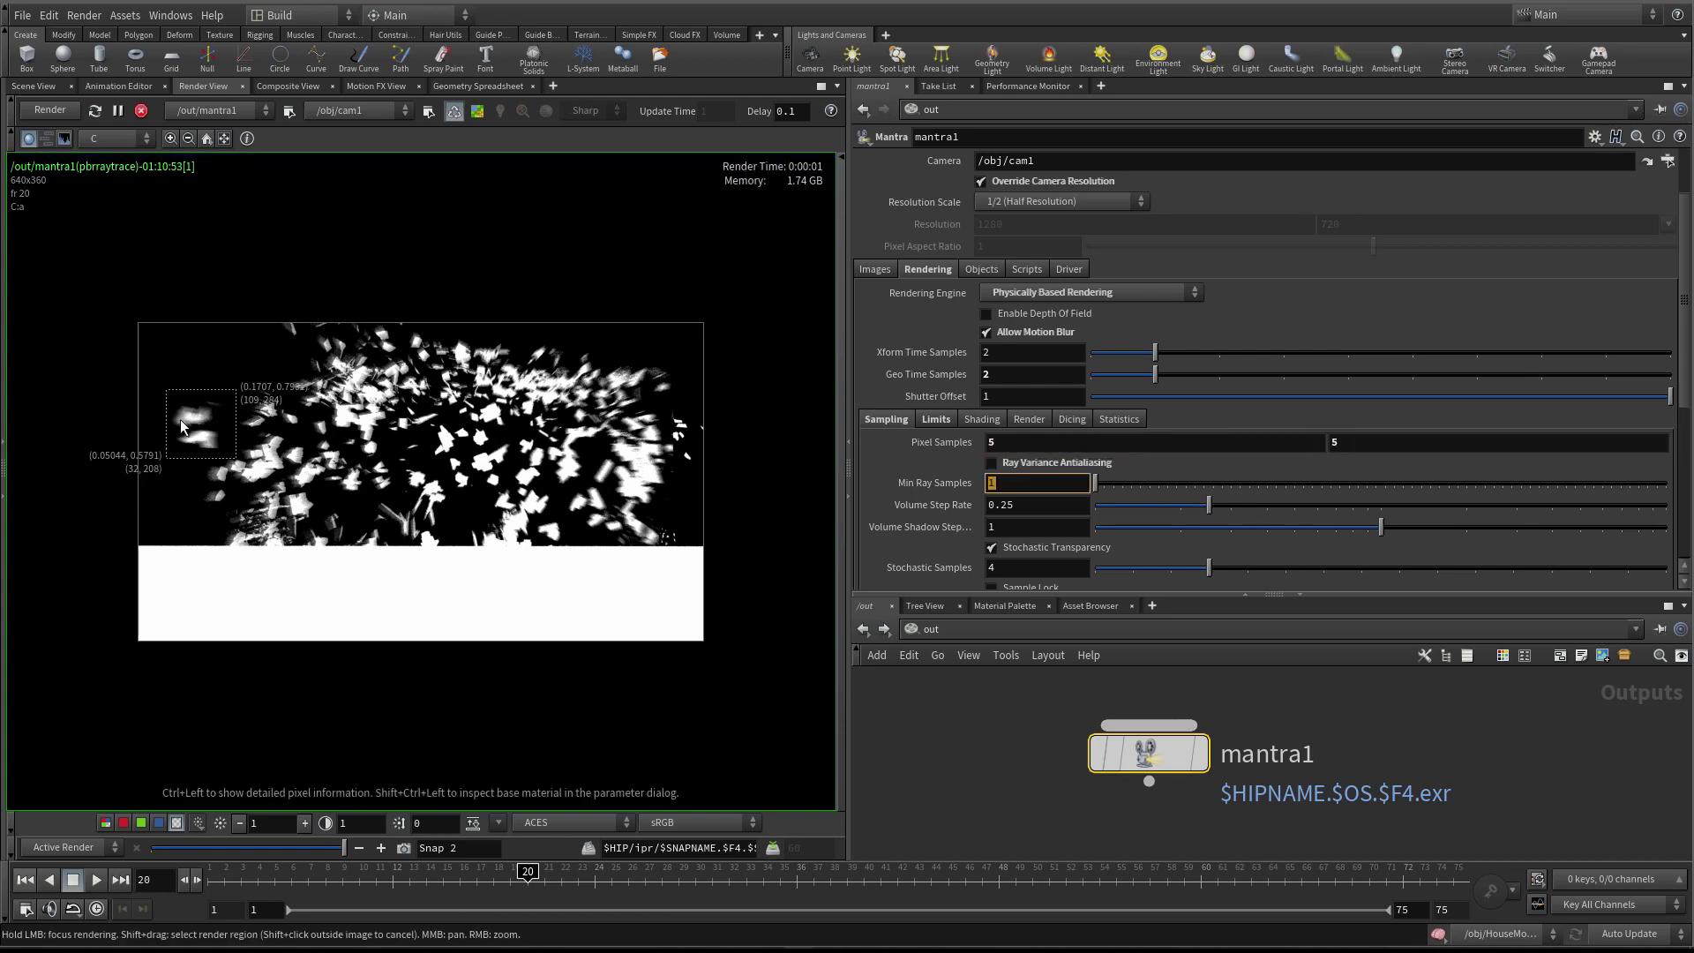
{"action": "scroll", "coordinate": [180, 419], "scroll_direction": "up", "scroll_amount": 3}
{"action": "left_click", "coordinate": [1035, 442]}
{"action": "type", "text": "2"}
{"action": "key", "text": "Return"}
{"action": "key", "text": "BackSpace"}
{"action": "type", "text": "3"}
{"action": "key", "text": "Tab"}
{"action": "left_click", "coordinate": [1035, 444]}
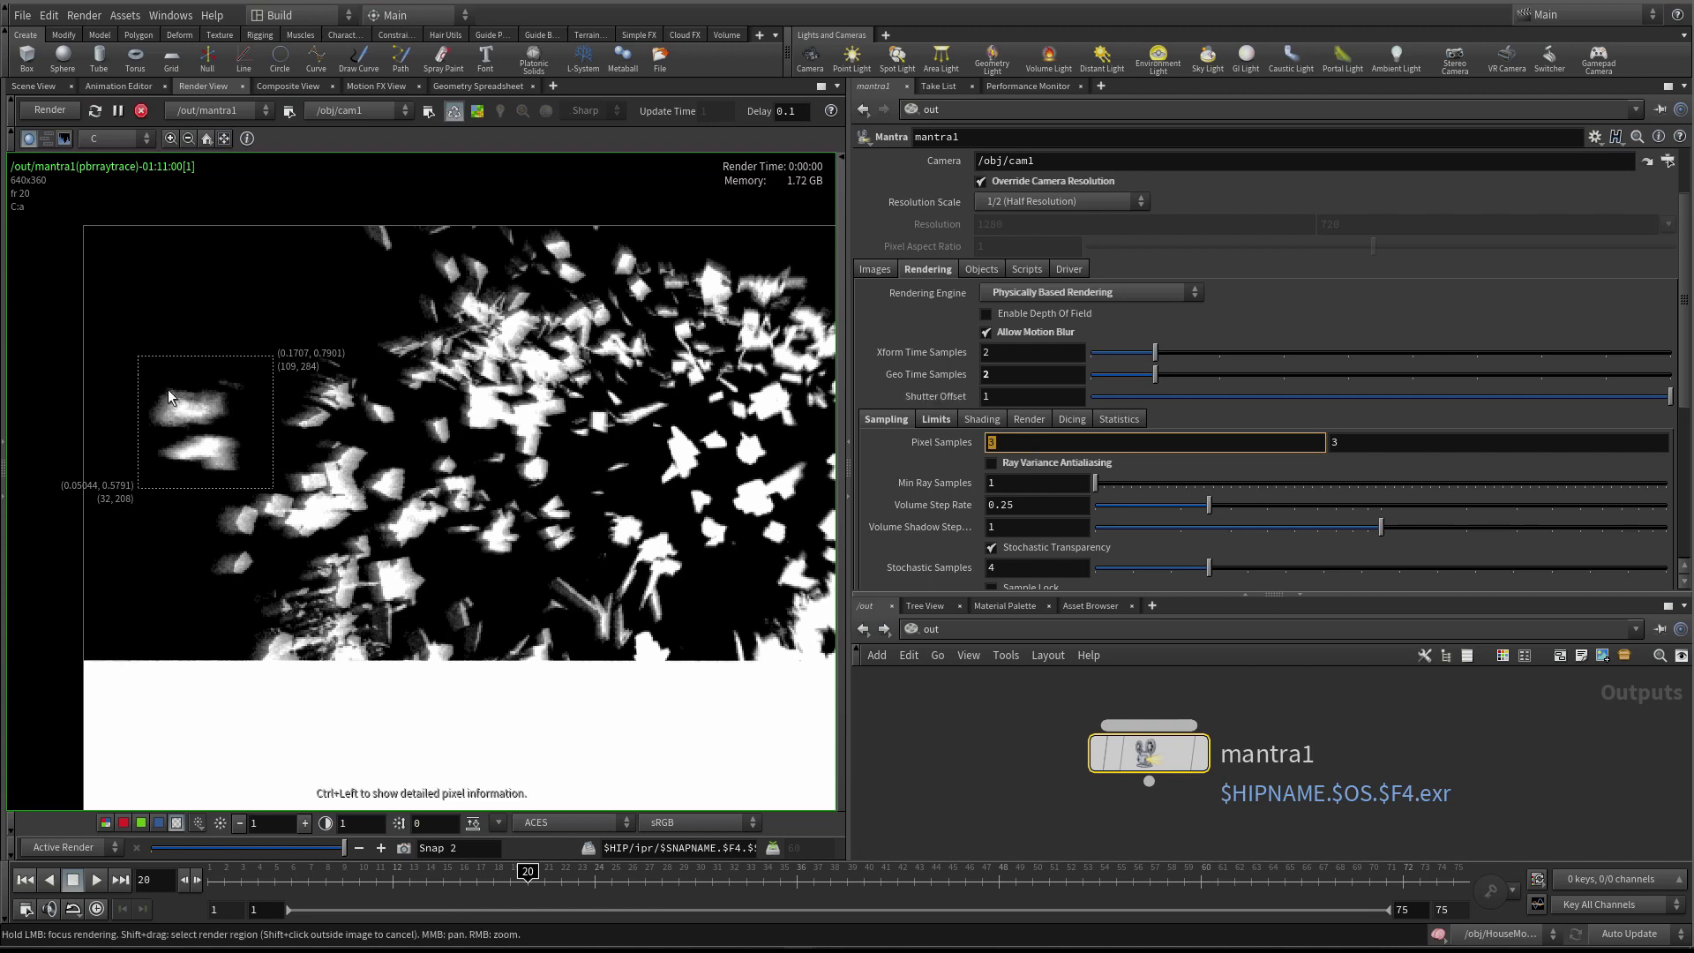
Switch the render back to colour, check a larger region over the upper-left debris, and clear the region to render the full frame
{"action": "left_click", "coordinate": [105, 822]}
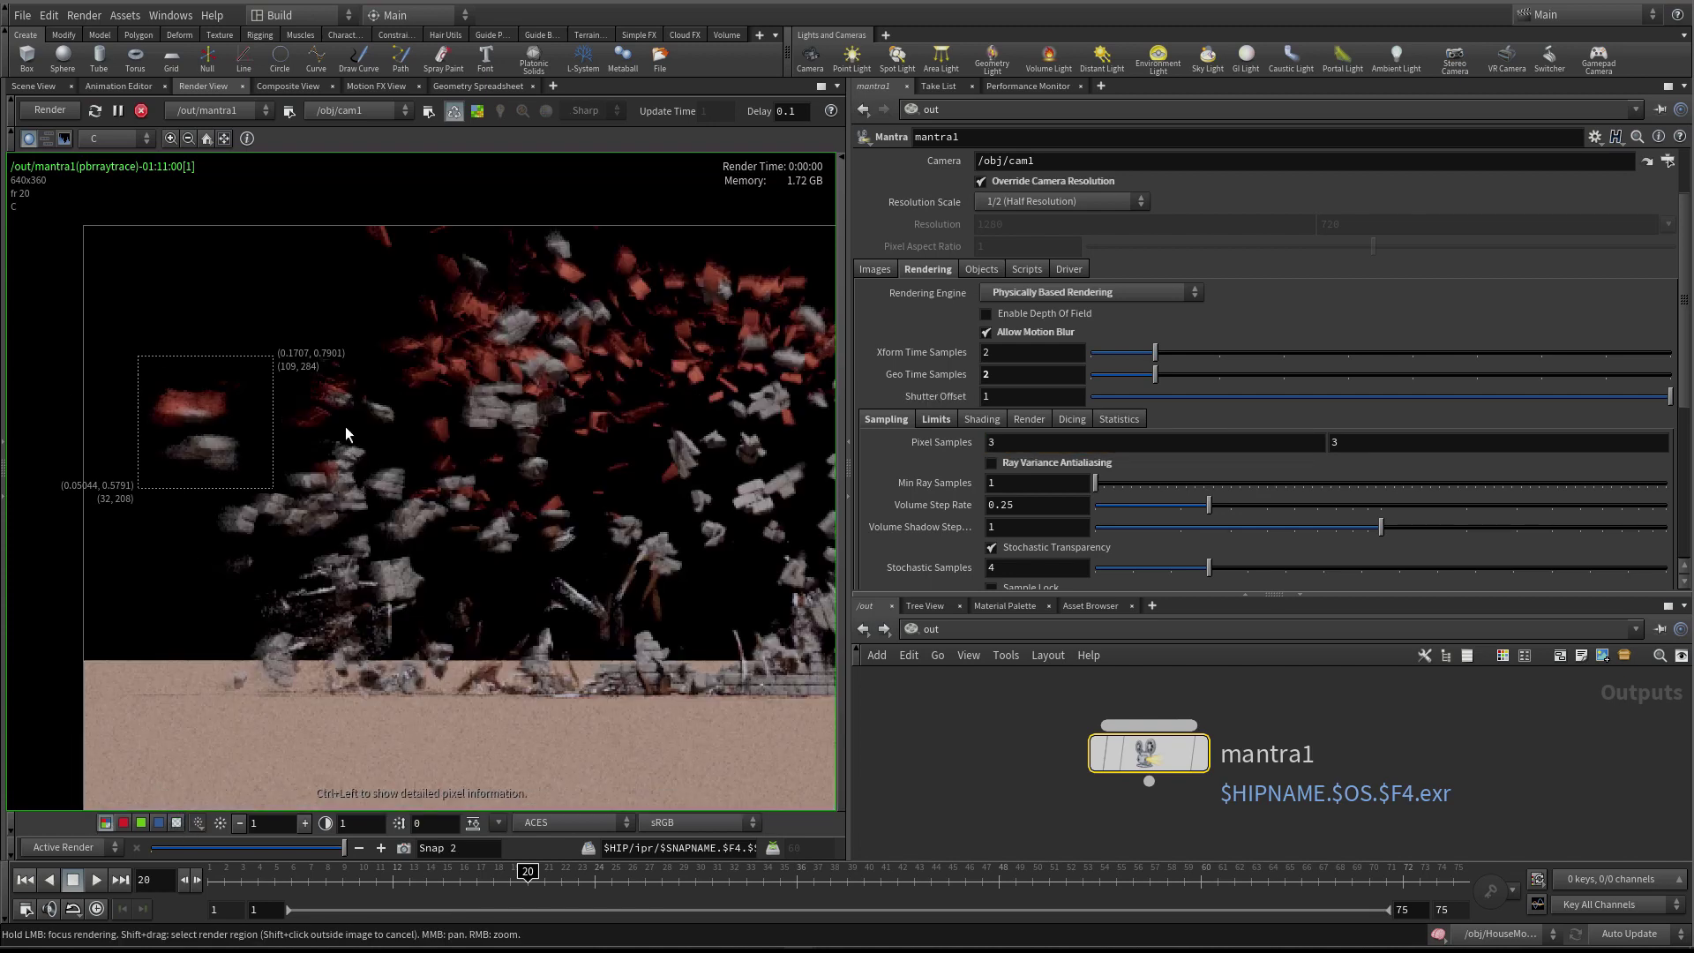
{"action": "scroll", "coordinate": [341, 411], "scroll_direction": "down", "scroll_amount": 3}
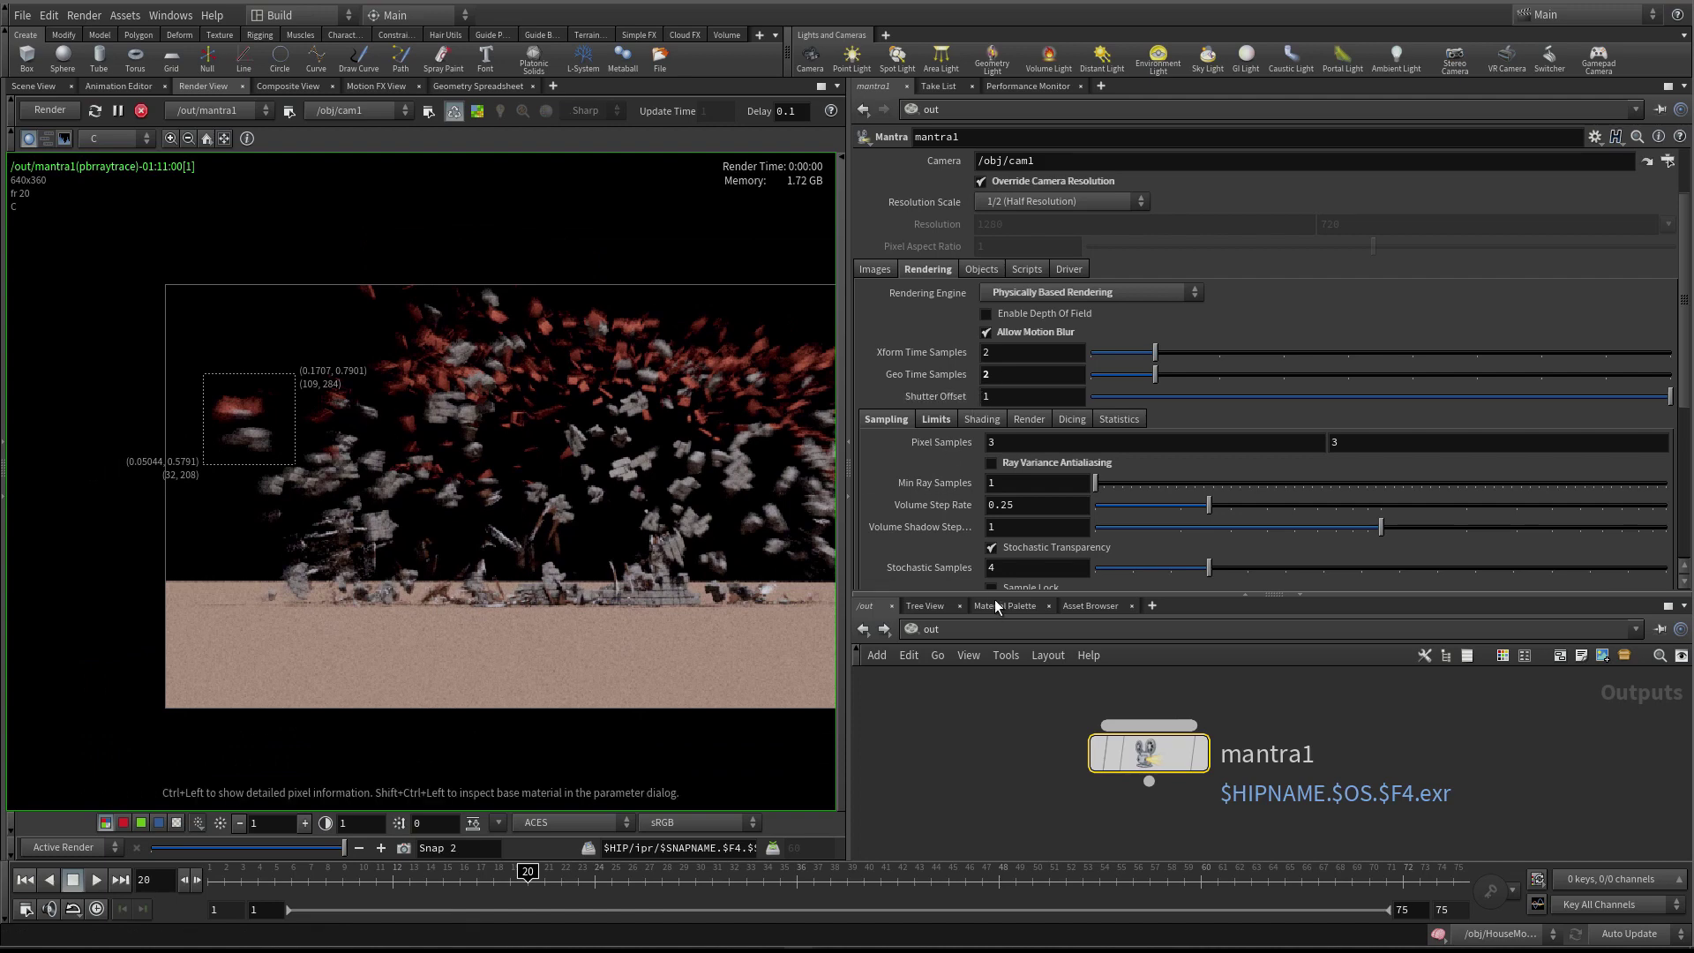
{"action": "left_click_drag", "start_coordinate": [993, 593], "coordinate": [992, 526]}
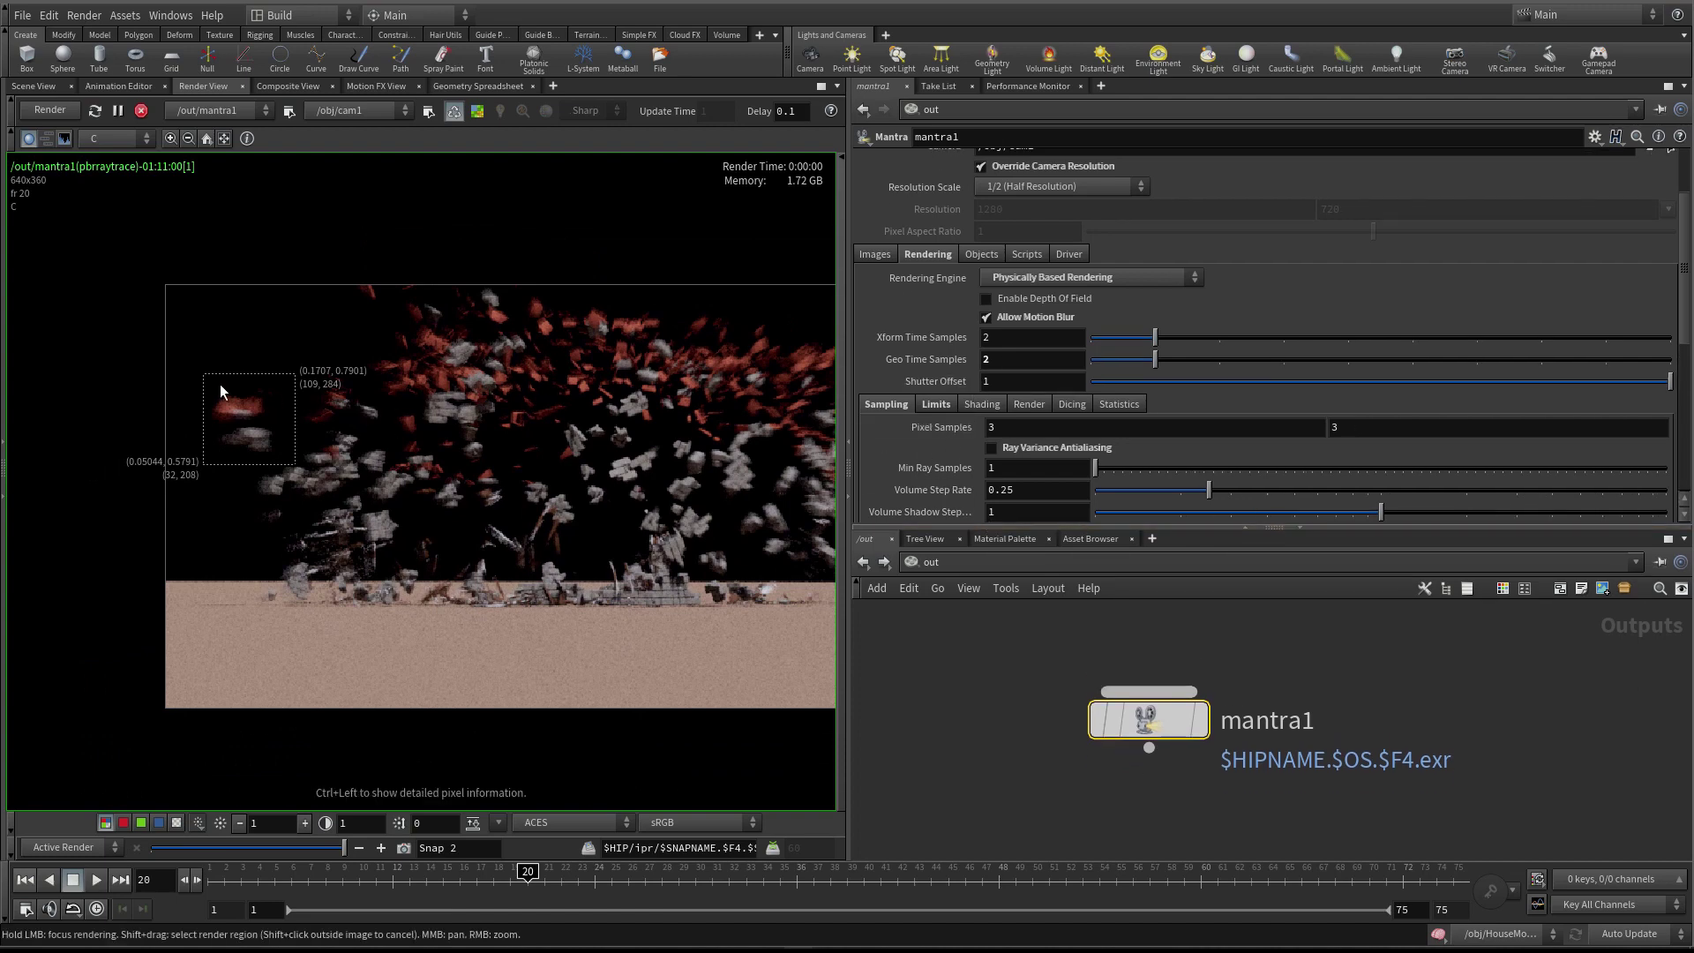
{"action": "left_click_drag", "start_coordinate": [165, 284], "coordinate": [339, 500], "text": "shift"}
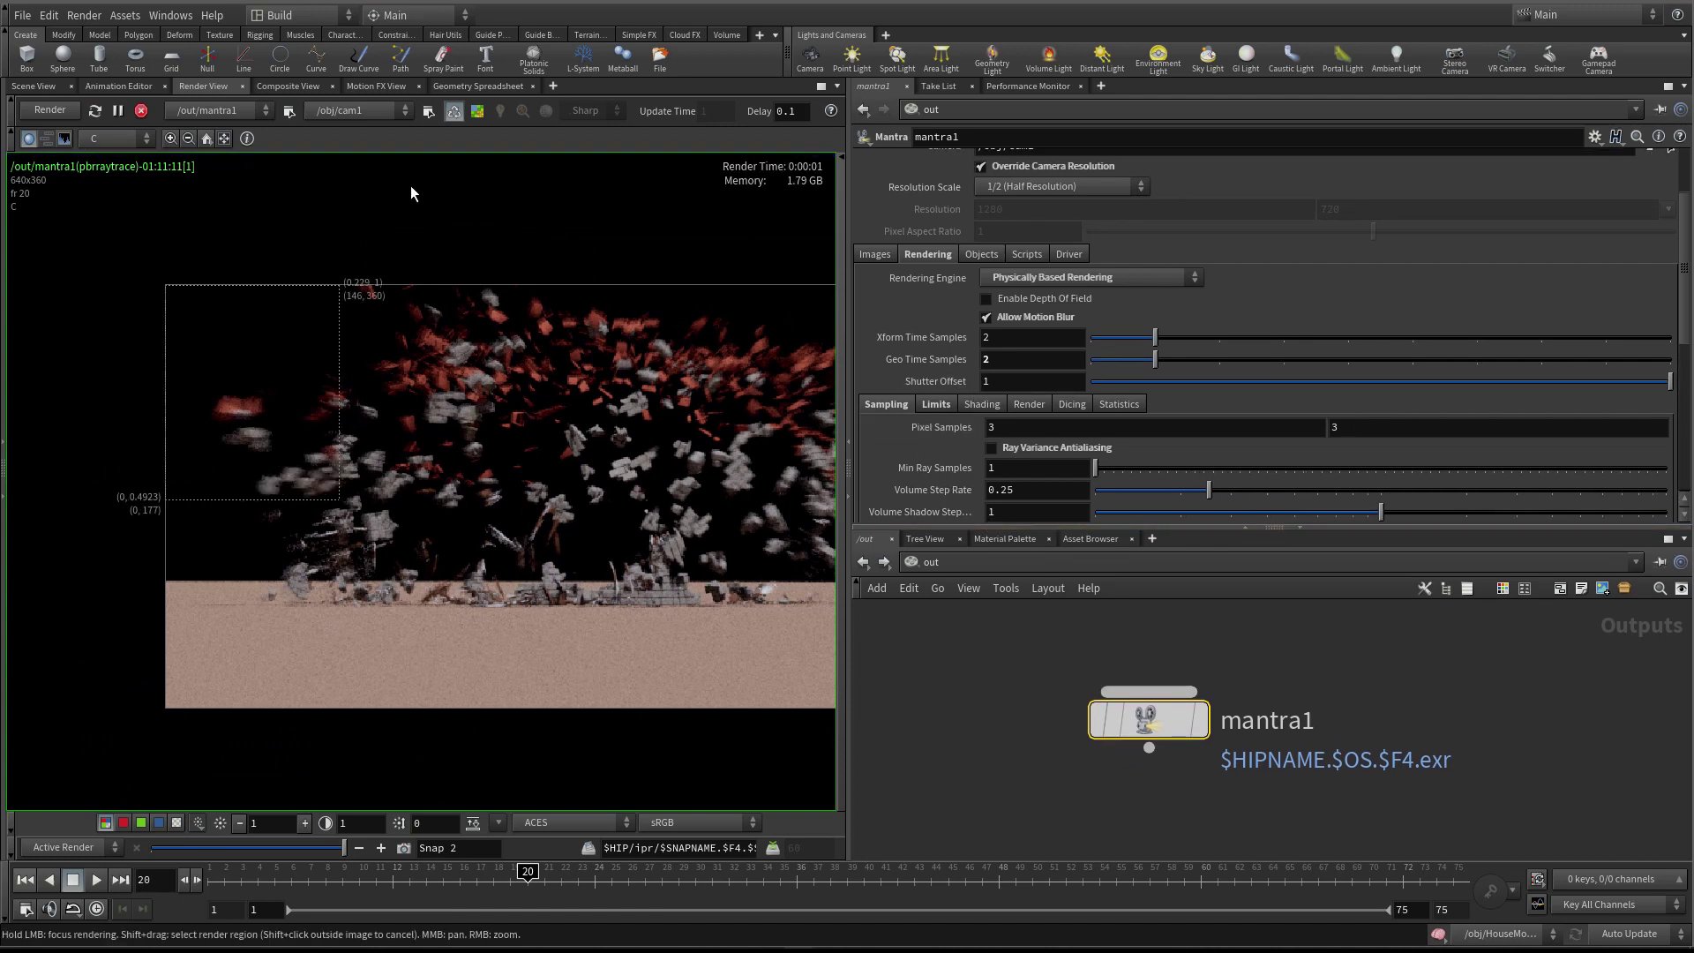
{"action": "right_click_drag", "start_coordinate": [479, 421], "coordinate": [215, 389]}
{"action": "left_click", "coordinate": [68, 286], "text": "shift"}
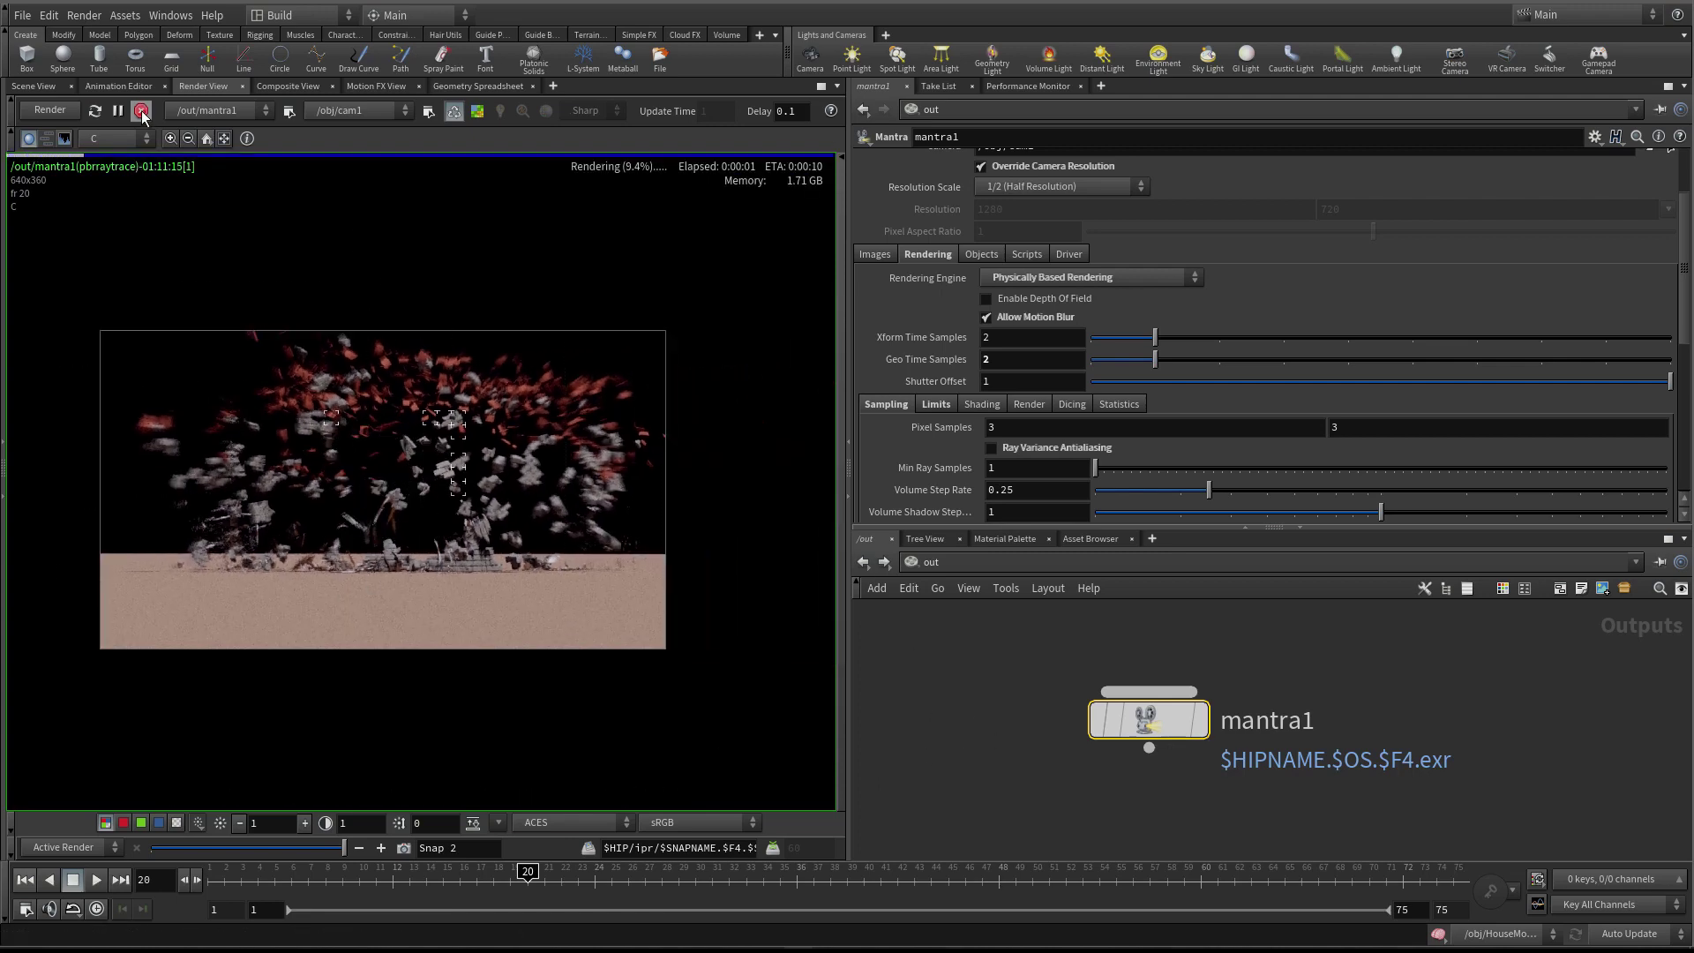
Stop the debris render, and display the PYRO object at the obj level to include it in the render
{"action": "left_click", "coordinate": [864, 562]}
{"action": "middle_click_drag", "start_coordinate": [1036, 648], "coordinate": [1041, 659]}
{"action": "scroll", "coordinate": [1104, 707], "scroll_direction": "up", "scroll_amount": 1}
{"action": "scroll", "coordinate": [1189, 700], "scroll_direction": "up", "scroll_amount": 1}
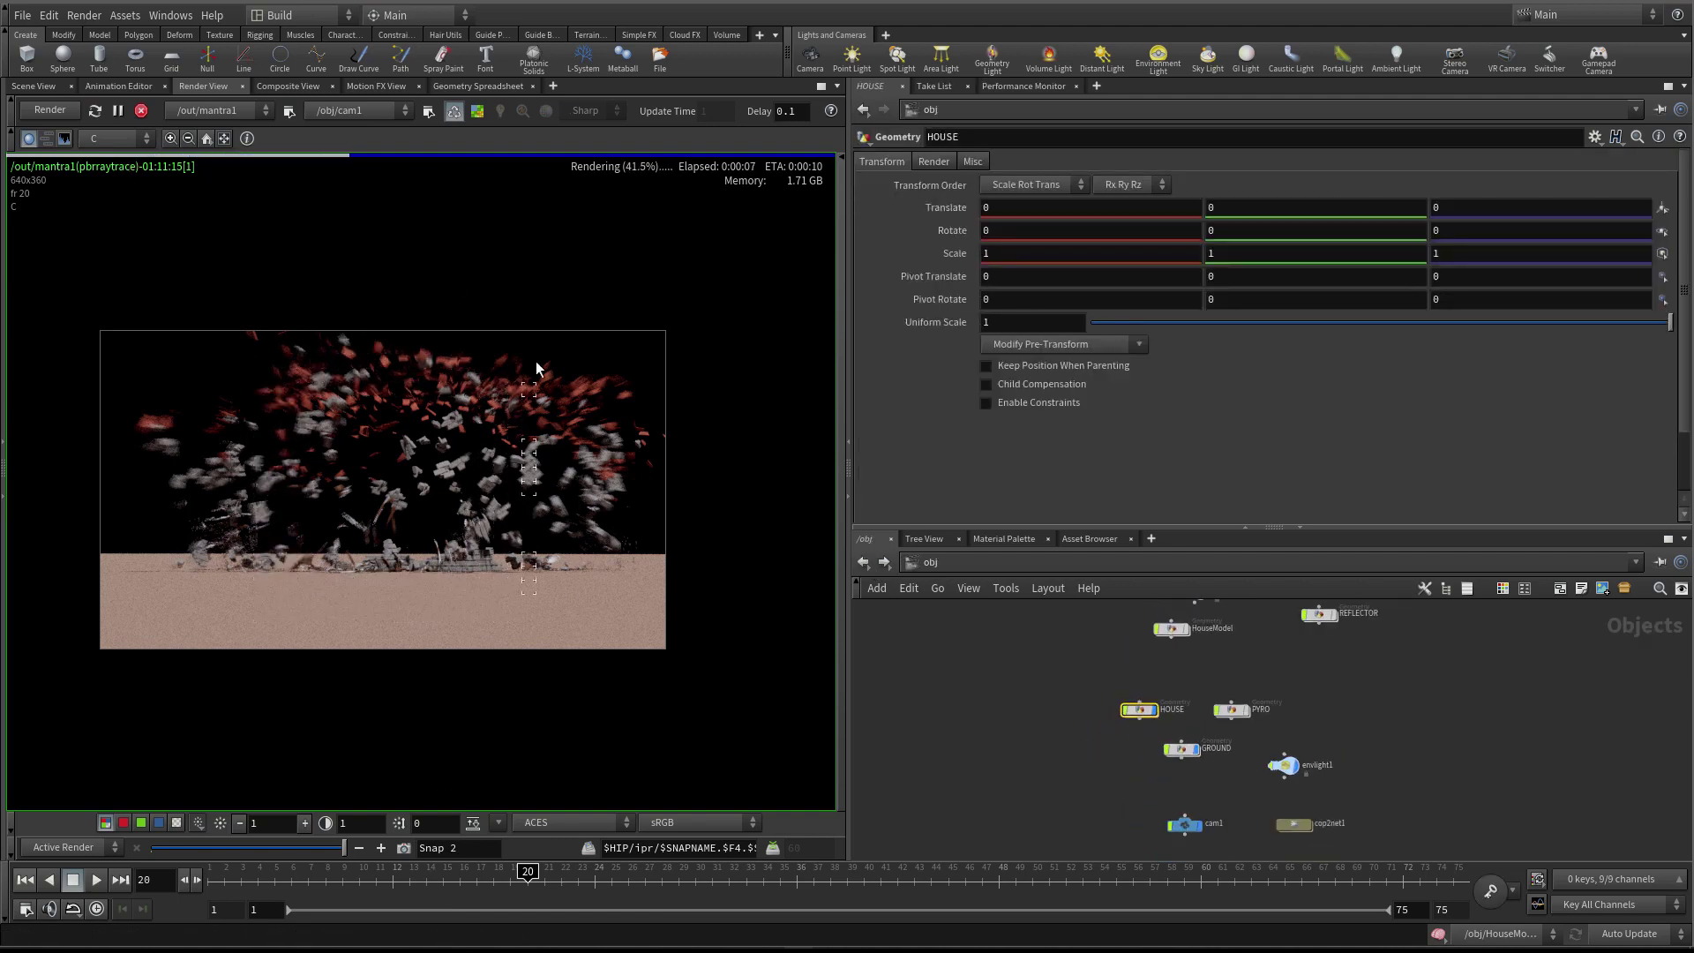
{"action": "middle_click_drag", "start_coordinate": [326, 358], "coordinate": [354, 377]}
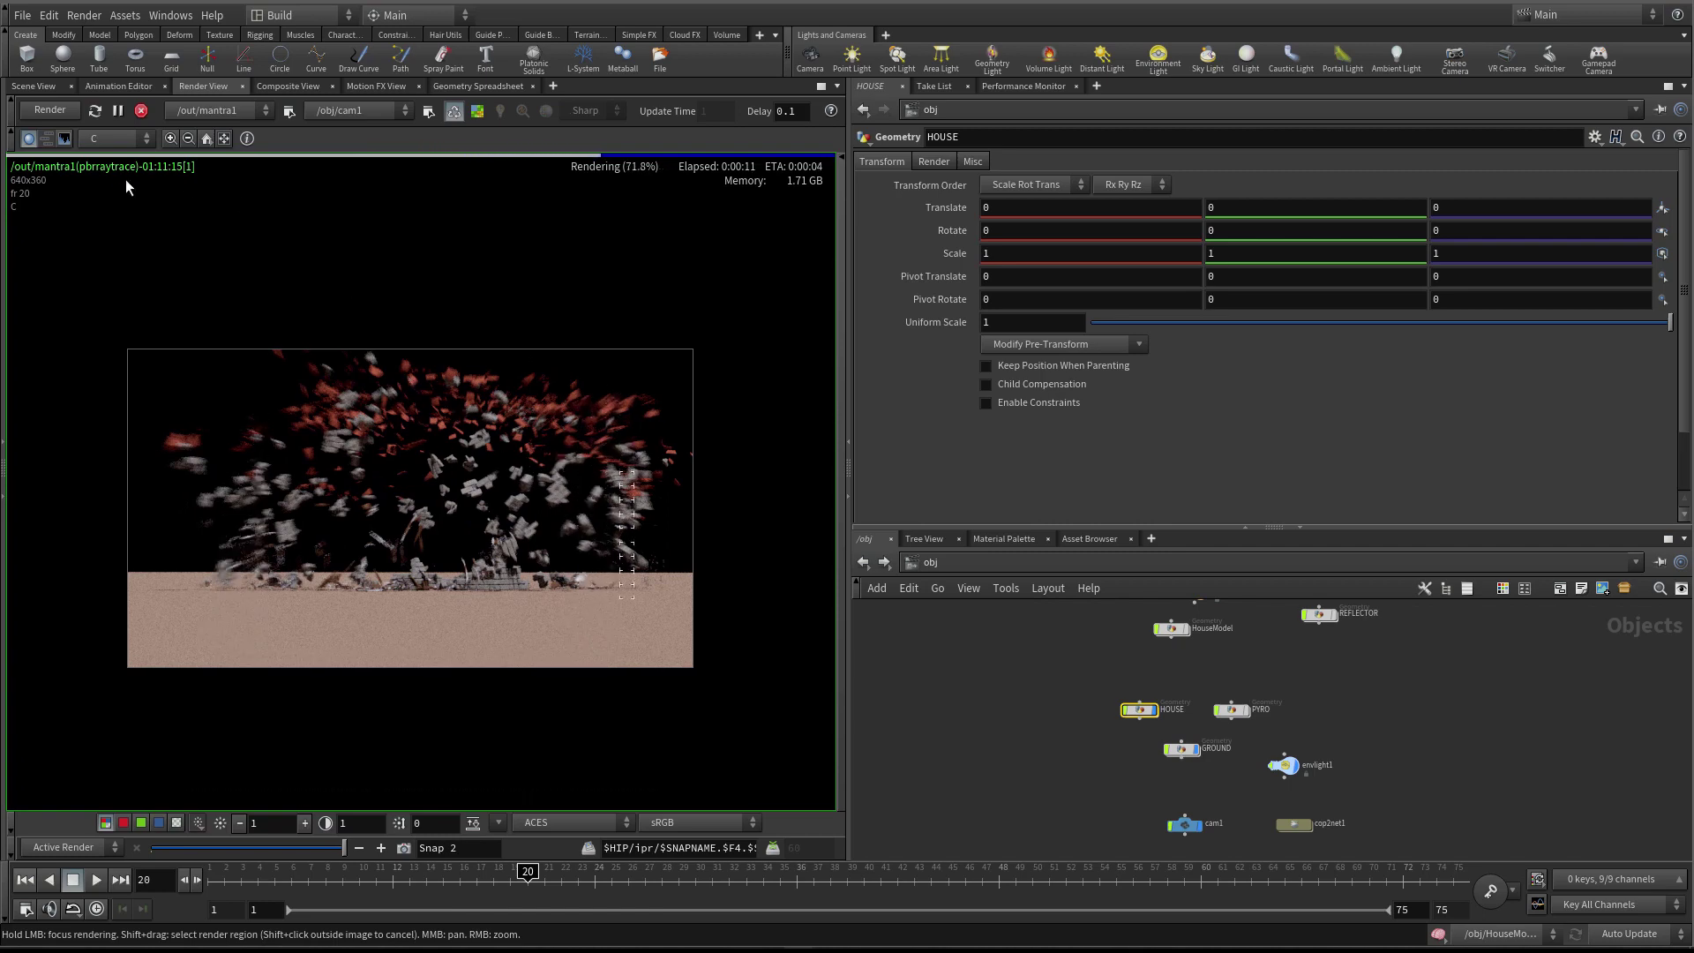
{"action": "left_click", "coordinate": [143, 111]}
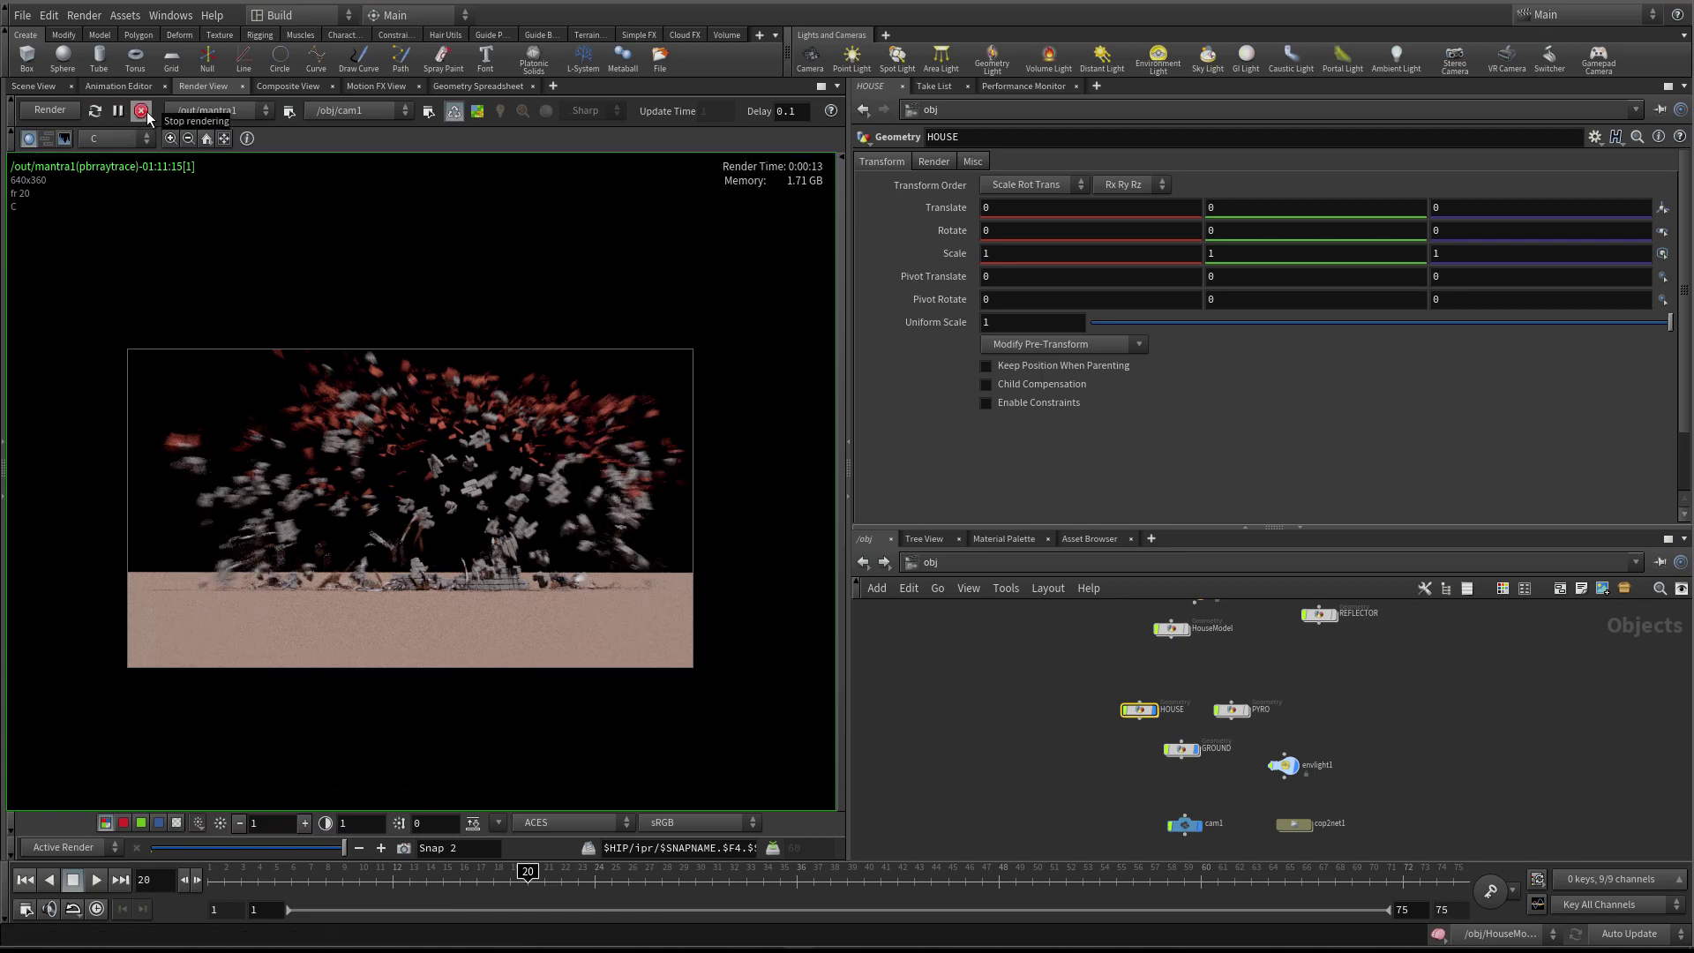
{"action": "left_click", "coordinate": [1233, 711]}
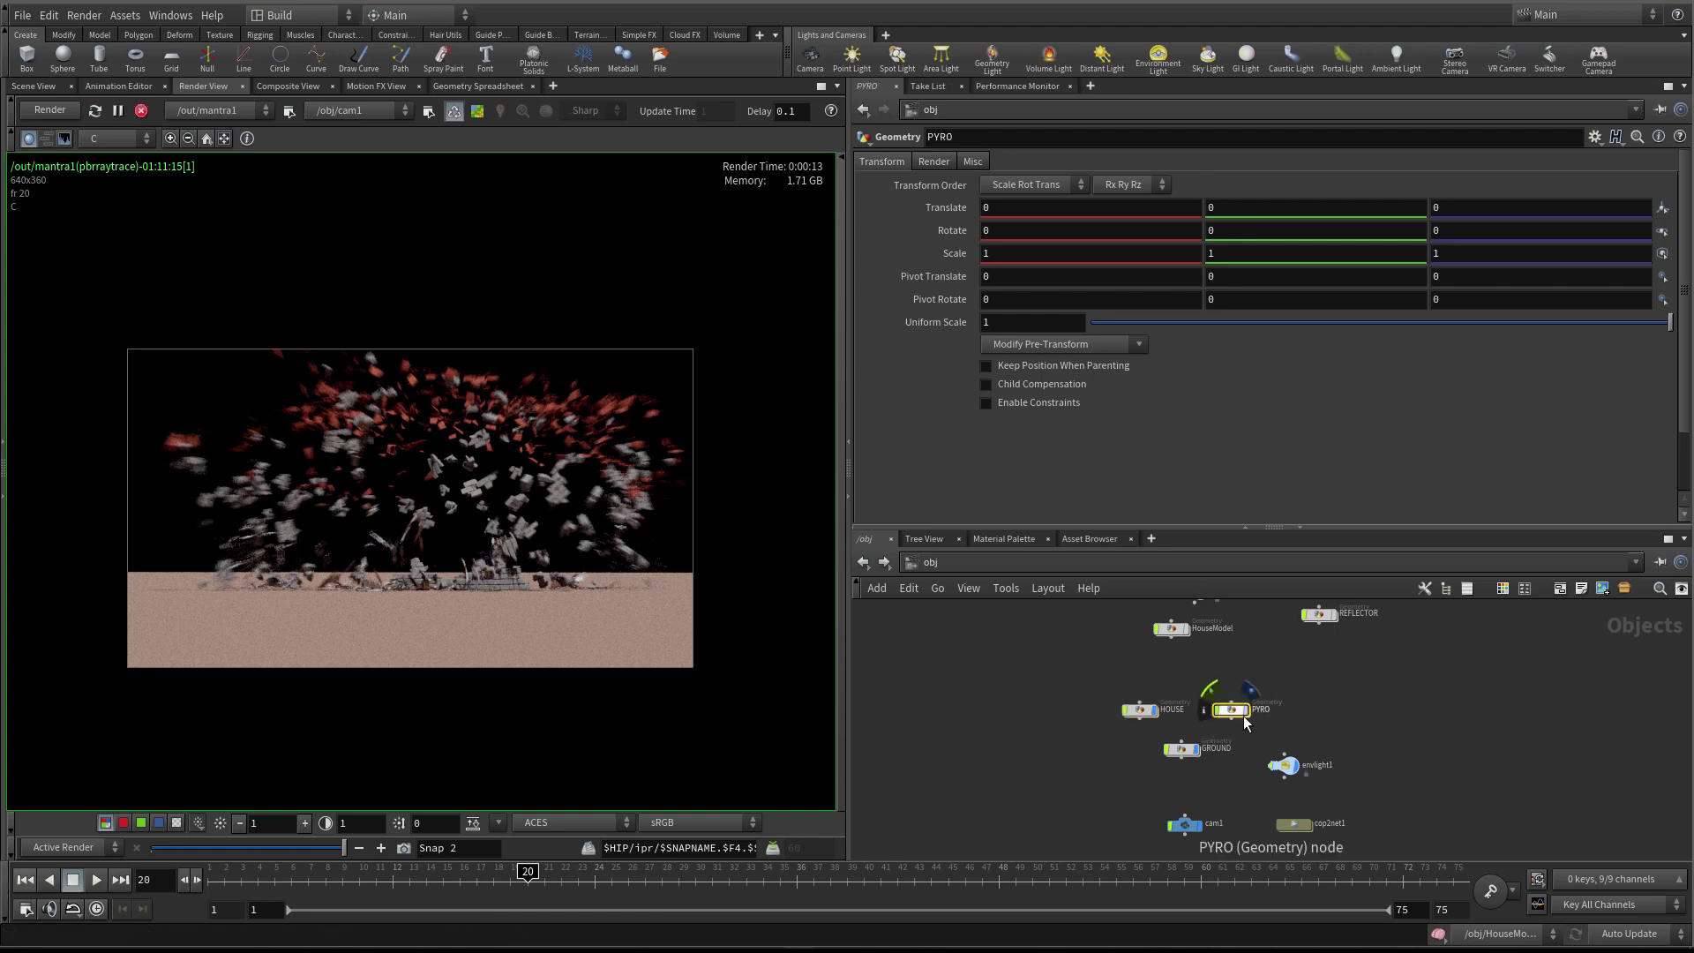
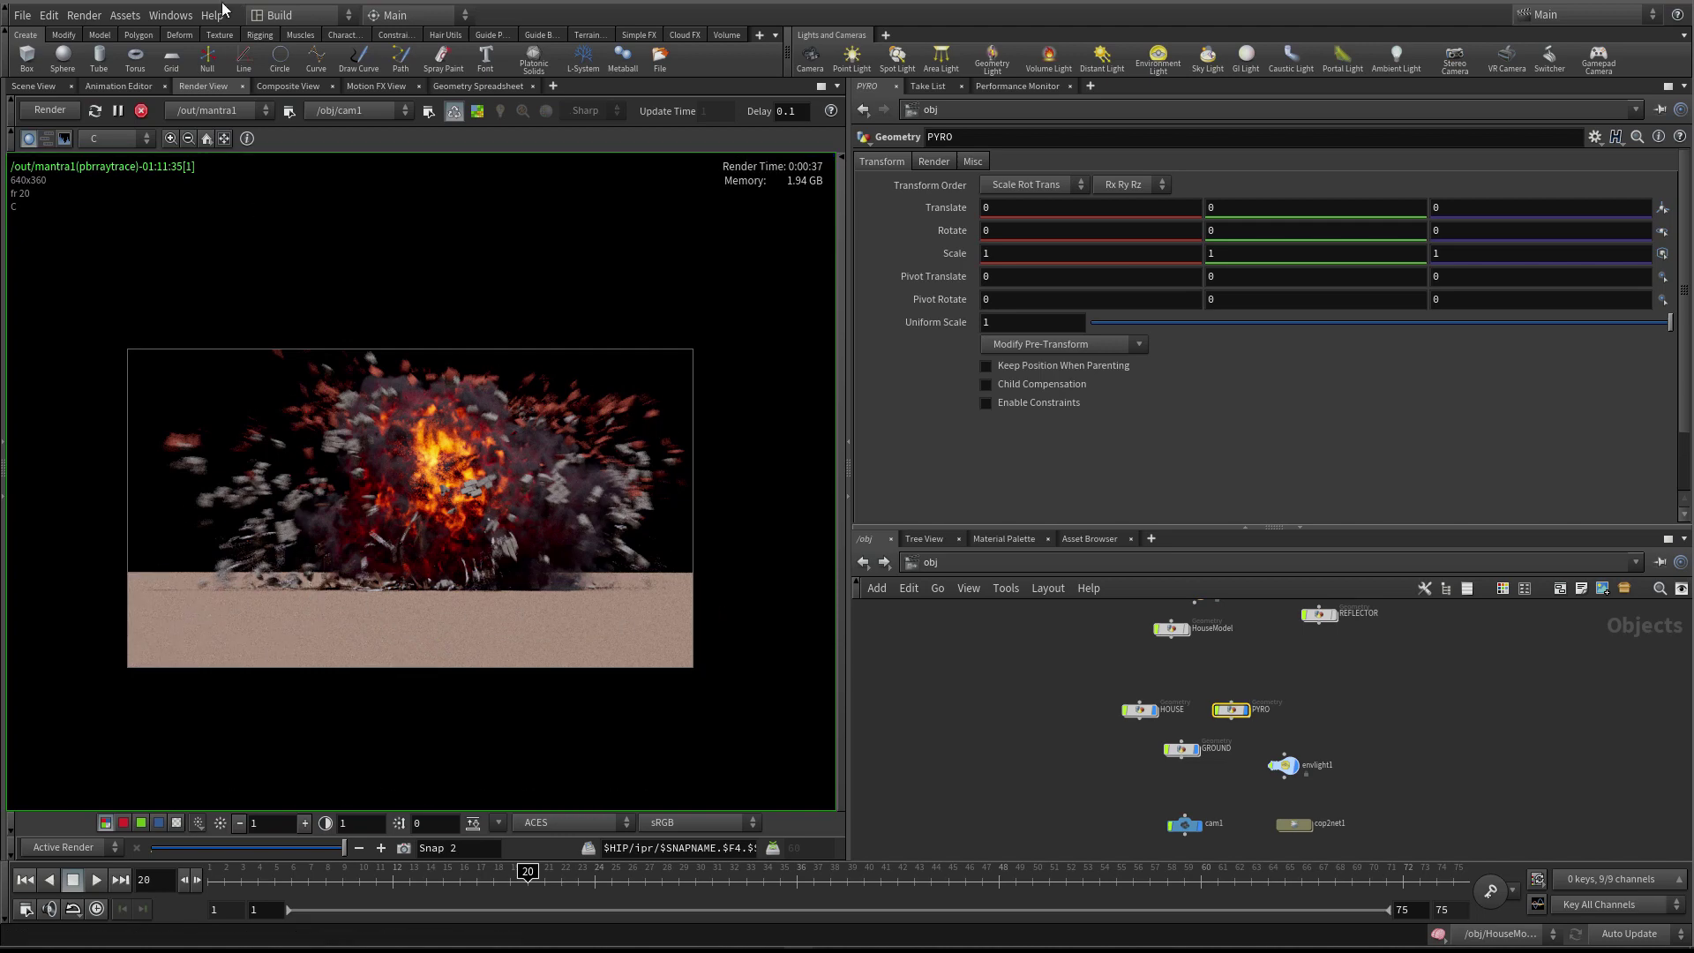
Stop the explosion render, save a snapshot of it, and compare it with Snap 1
{"action": "left_click", "coordinate": [142, 114]}
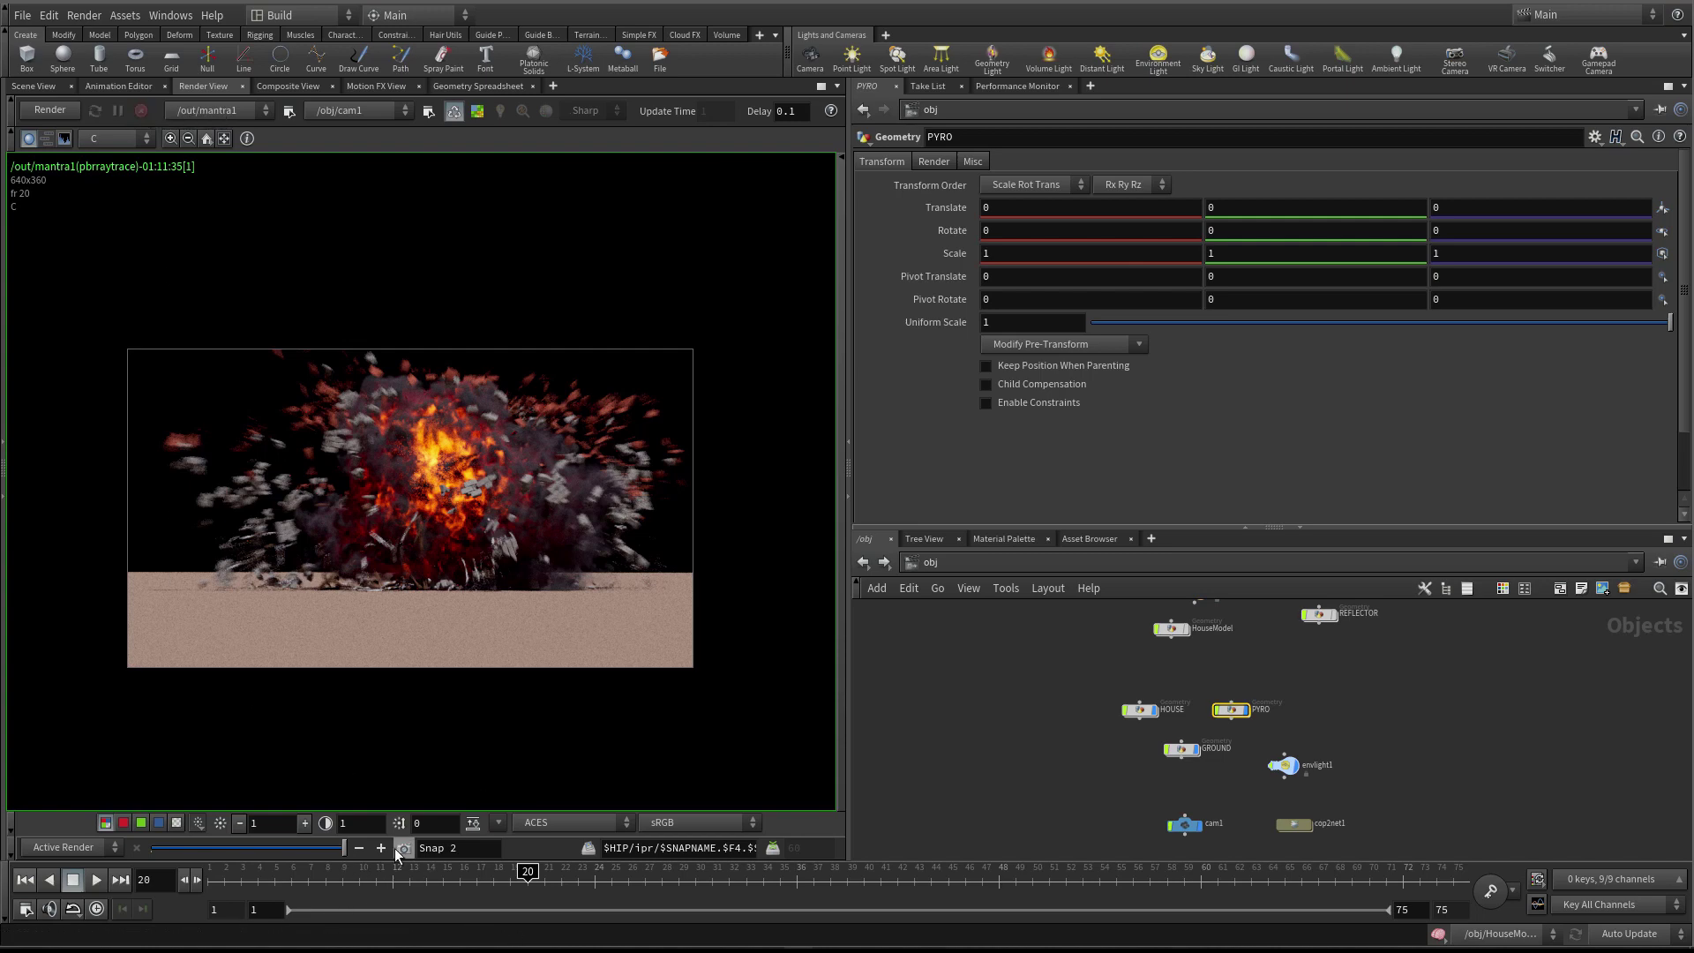
{"action": "left_click_drag", "start_coordinate": [293, 848], "coordinate": [247, 847]}
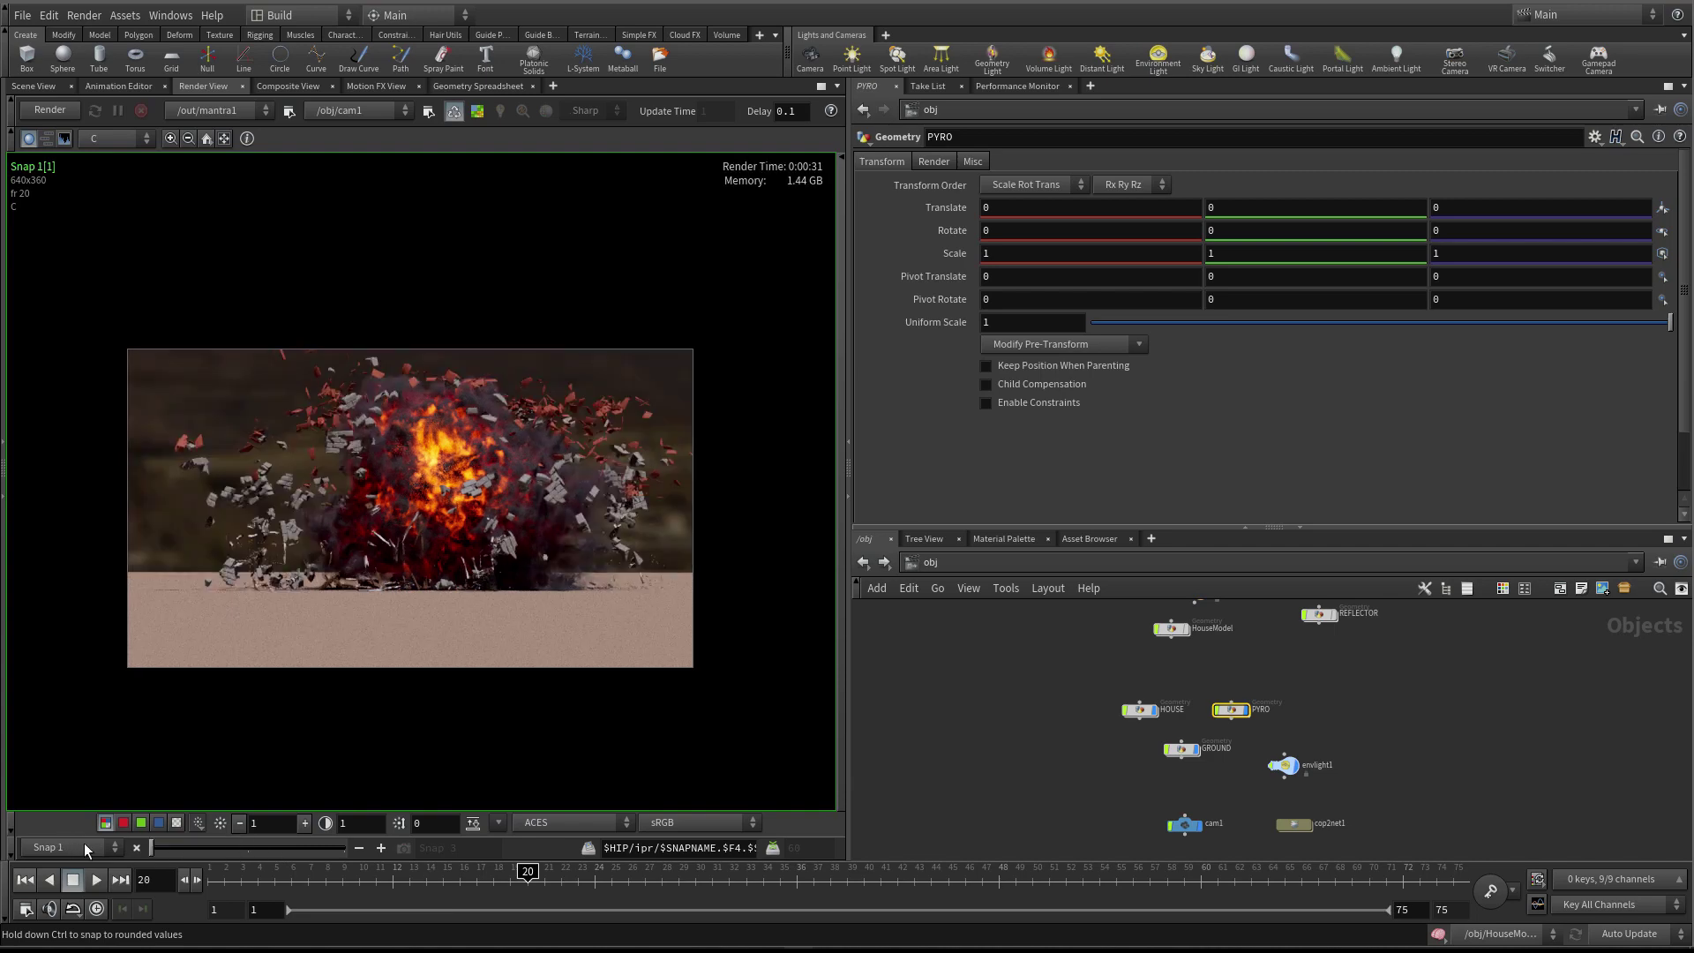
{"action": "left_click_drag", "start_coordinate": [293, 844], "coordinate": [348, 845]}
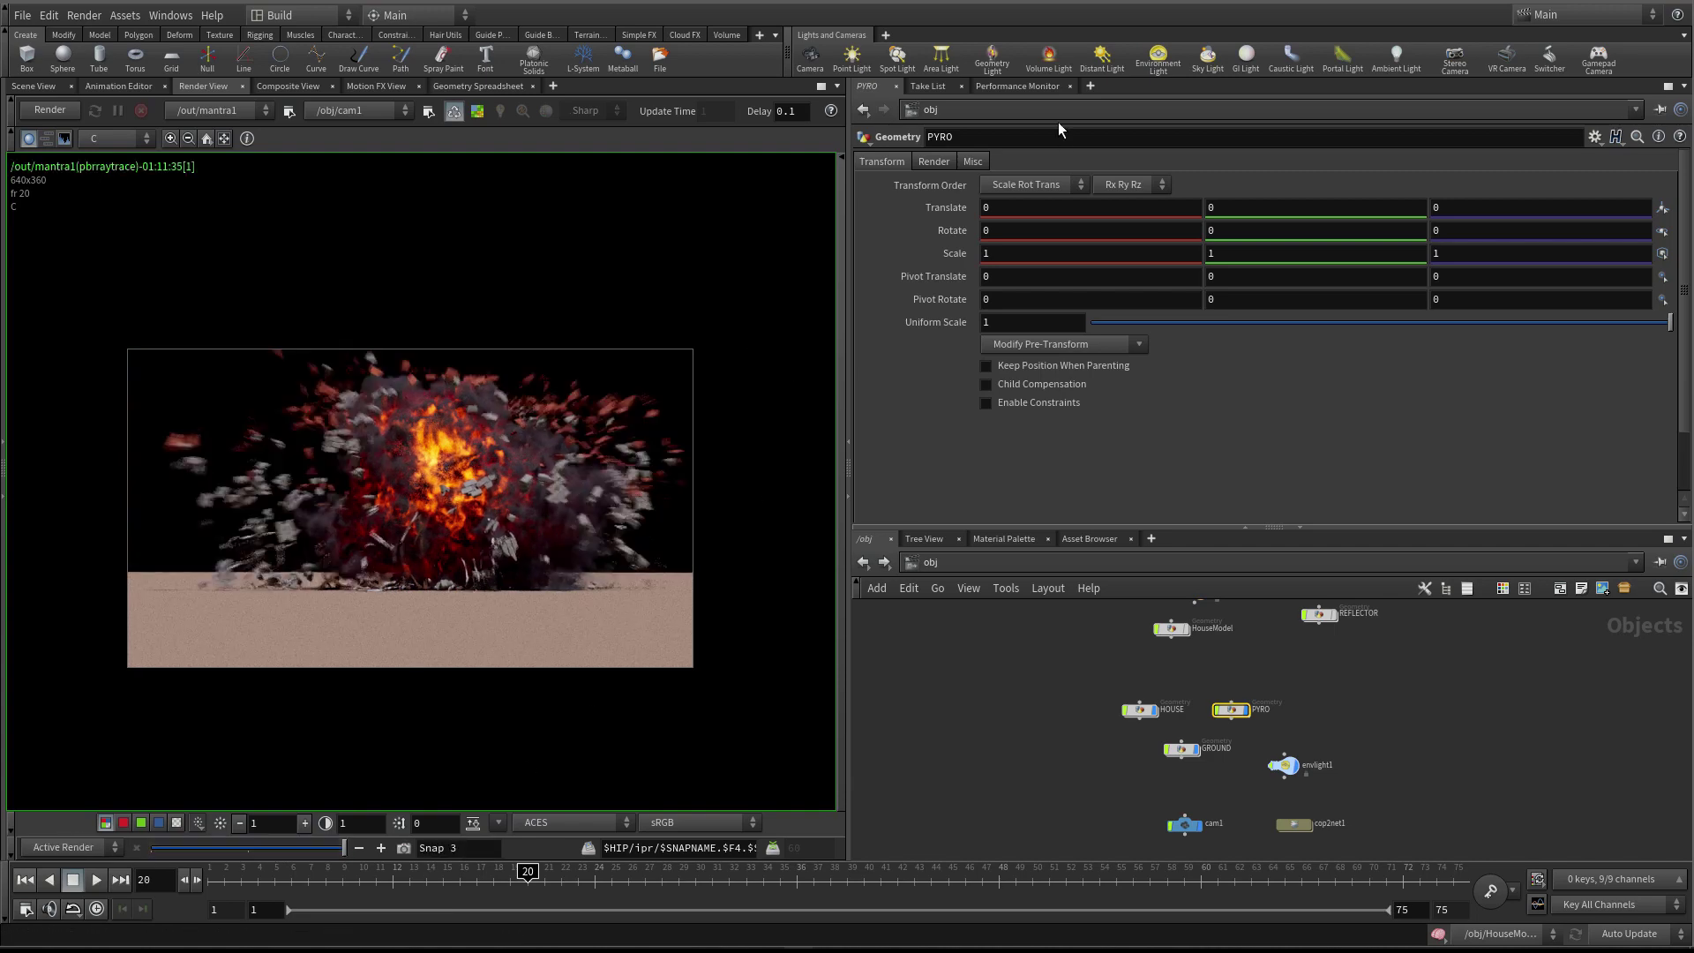
Create a Volume Light from the PYRO object in the scene view, and place its node beside envlight1
{"action": "left_click", "coordinate": [1348, 710]}
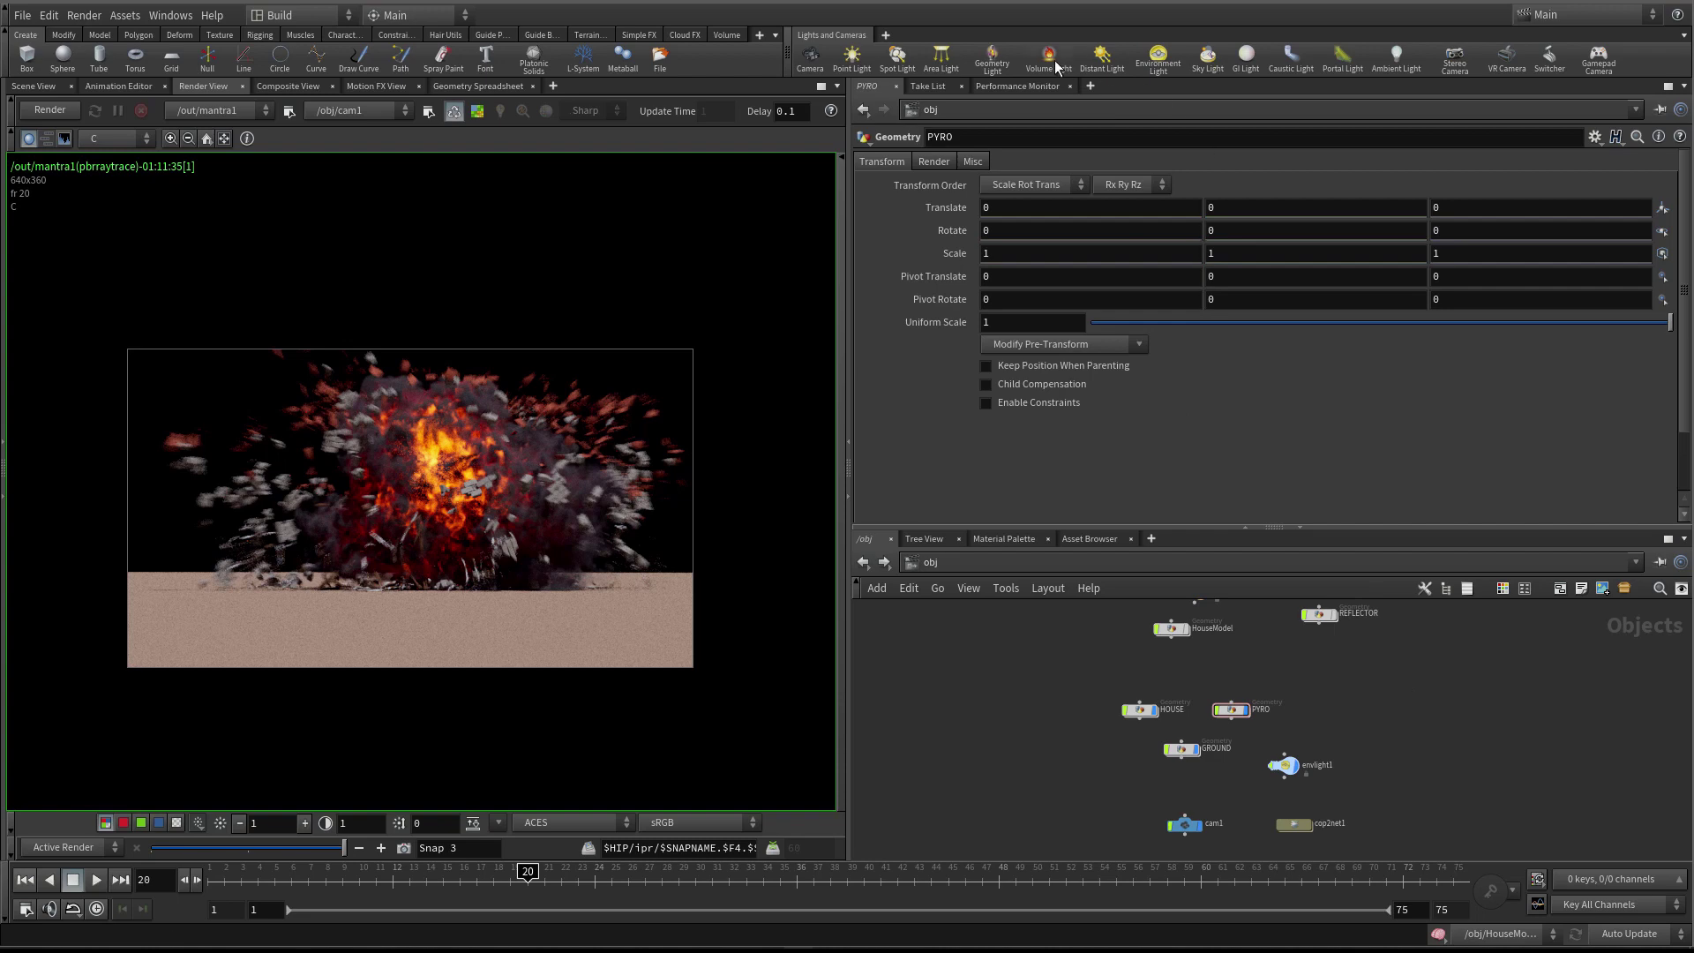
{"action": "left_click", "coordinate": [41, 87]}
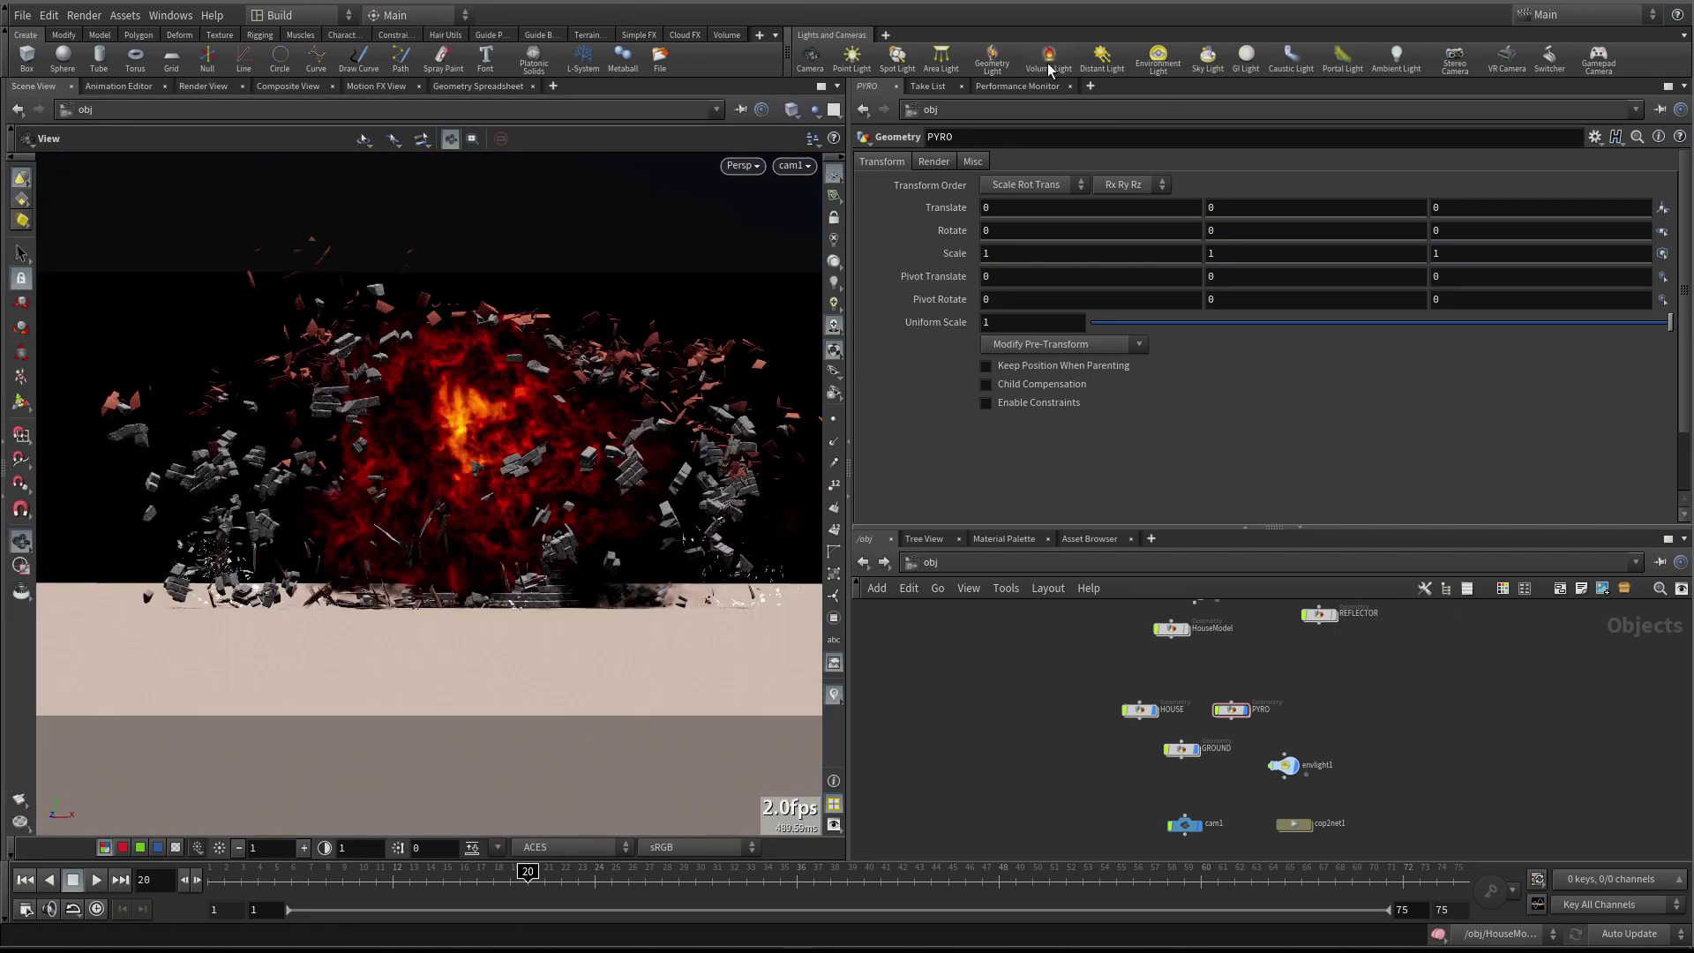
{"action": "left_click", "coordinate": [1049, 63]}
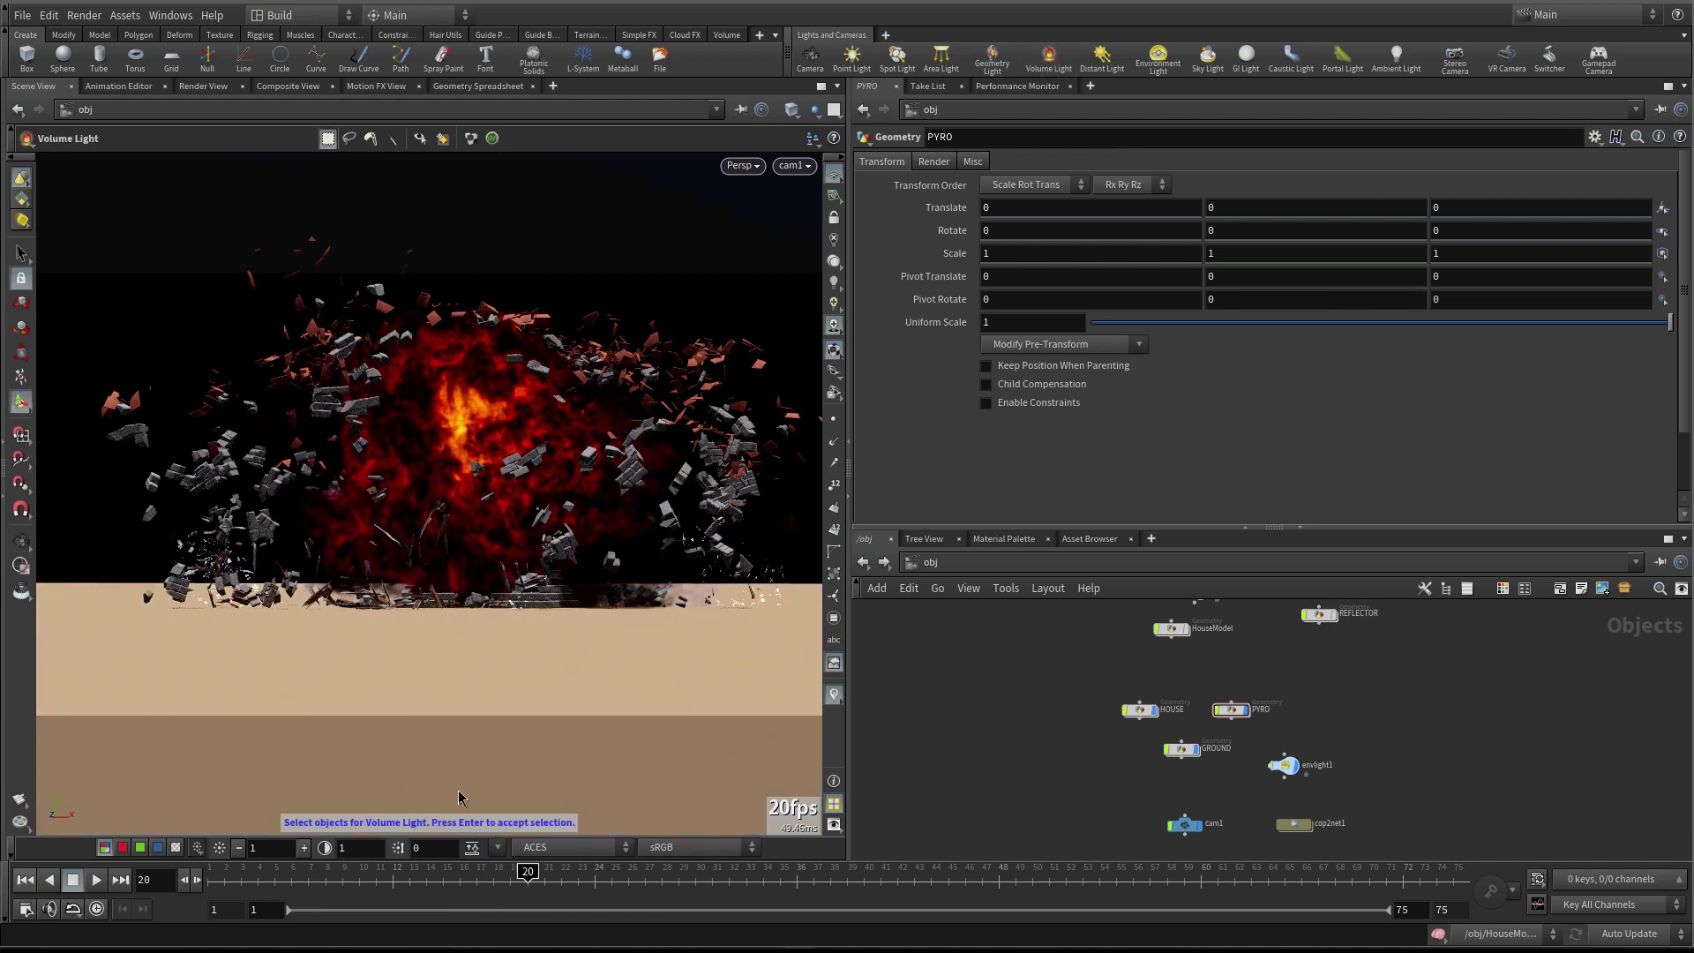
{"action": "left_click_drag", "start_coordinate": [1328, 664], "coordinate": [1246, 729]}
{"action": "key", "text": "Return"}
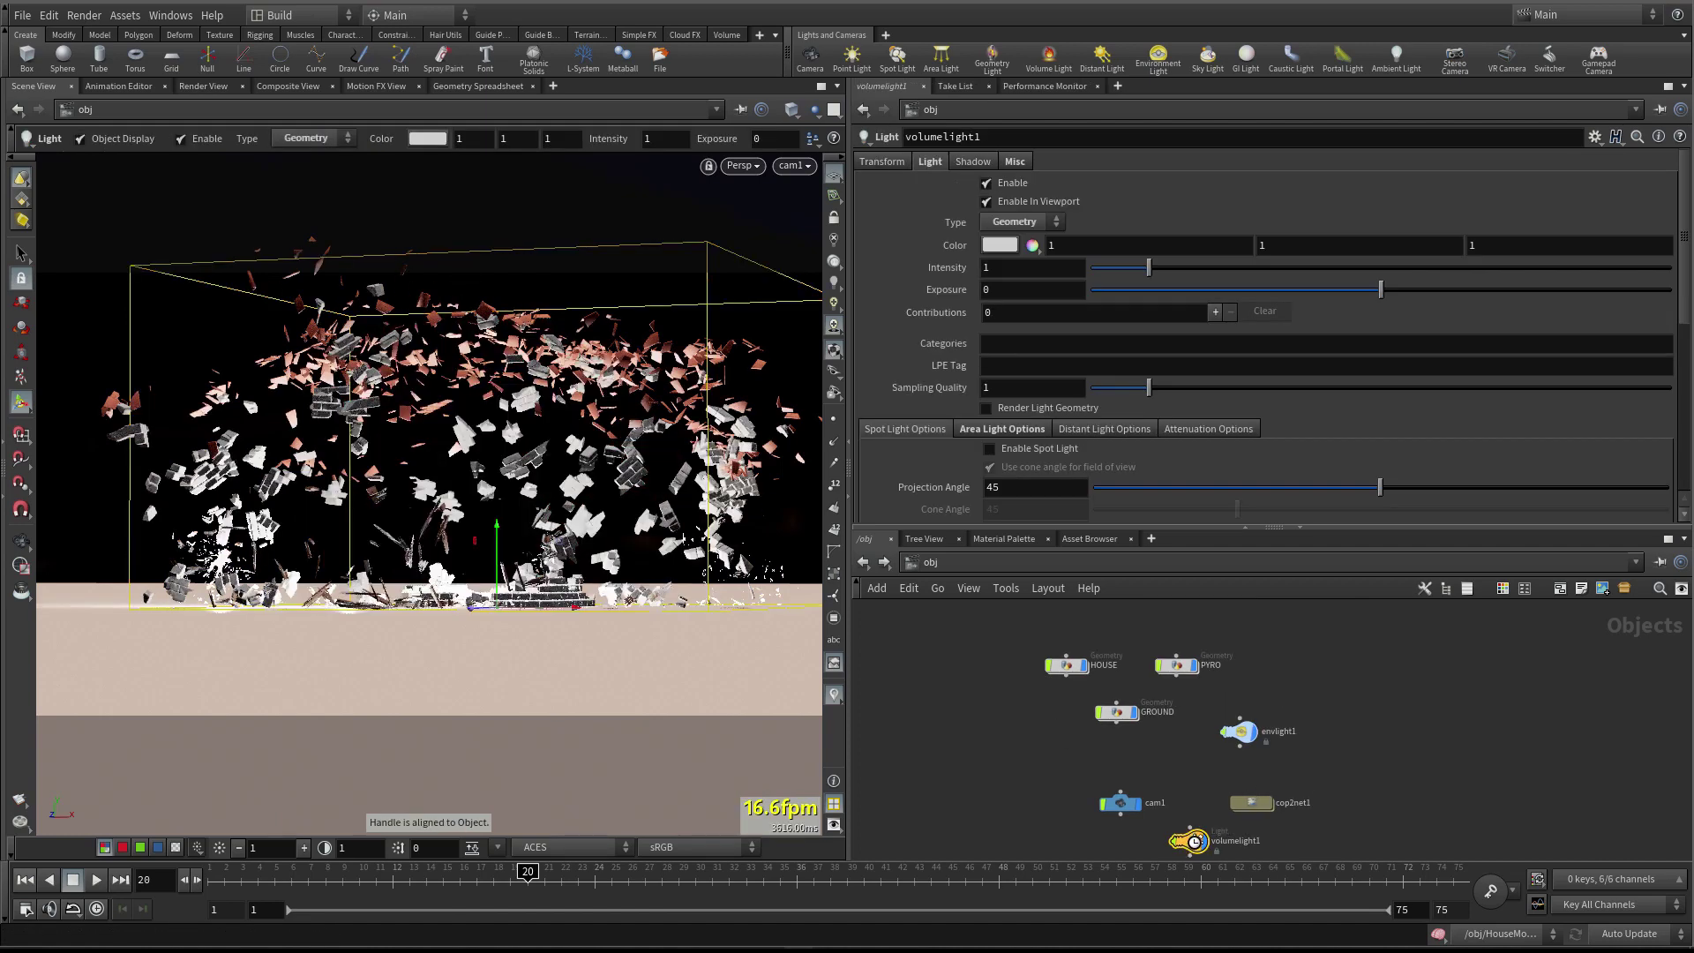
{"action": "mouse_move", "coordinate": [1192, 838]}
{"action": "left_mouse_down"}
{"action": "mouse_move", "coordinate": [1371, 741]}
{"action": "mouse_move", "coordinate": [1360, 669]}
{"action": "left_mouse_up"}
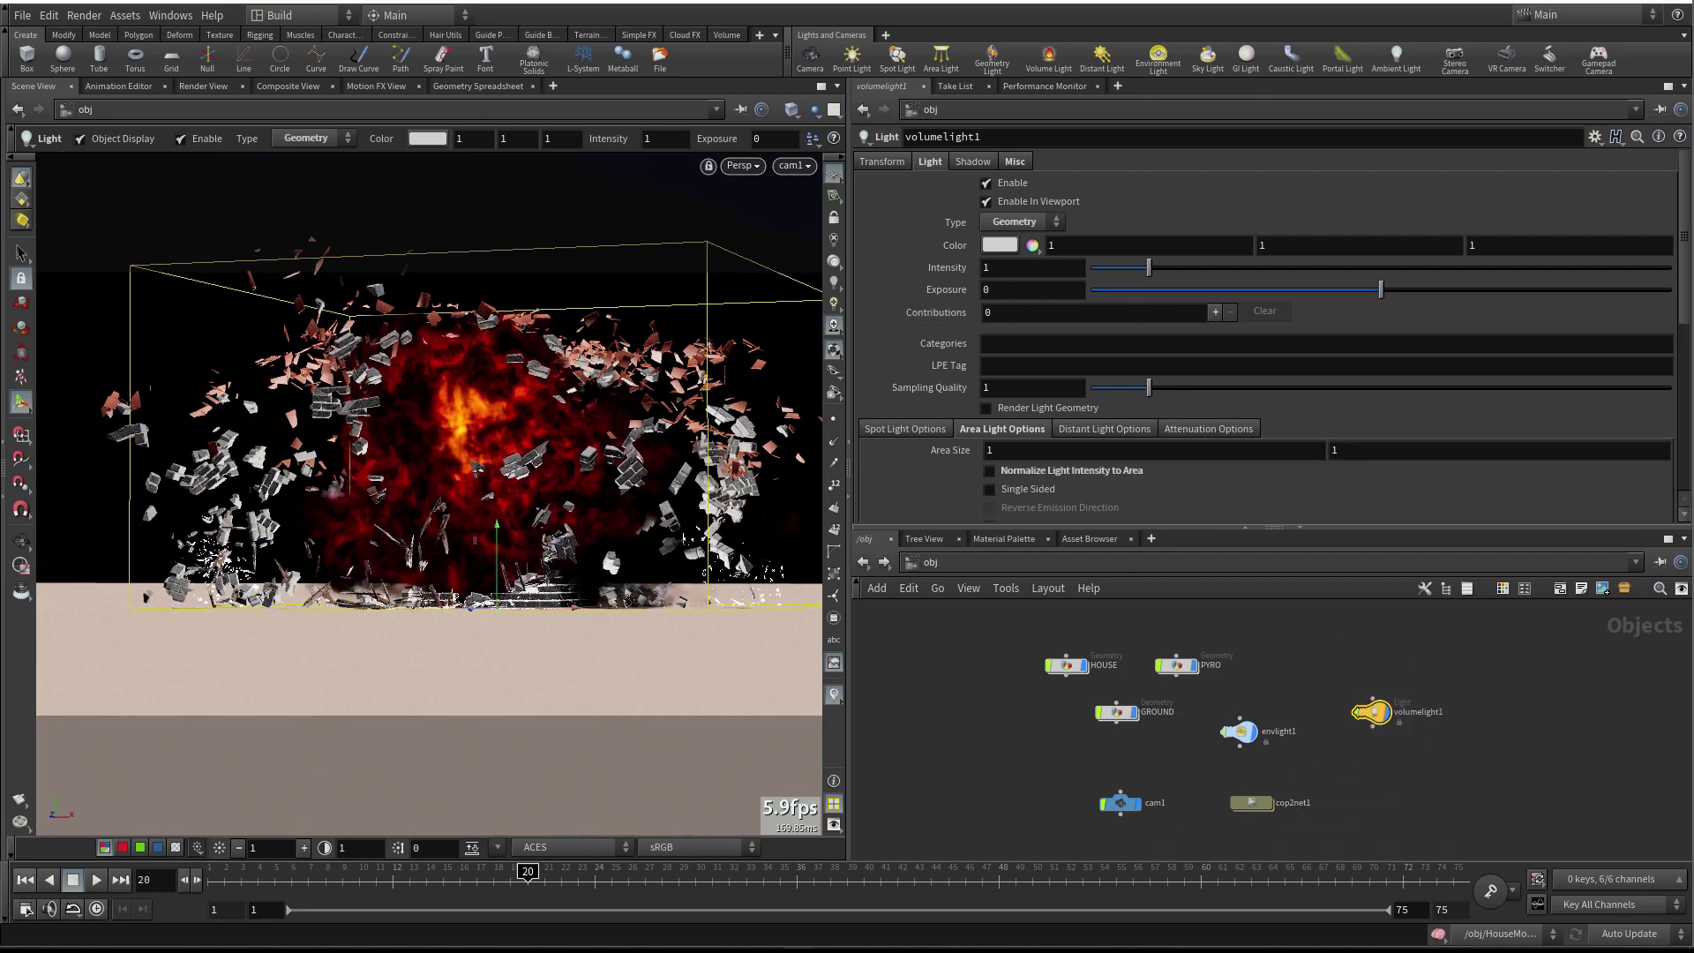
Set the Exposure of volumelight1 to 3
{"action": "left_click", "coordinate": [1022, 288]}
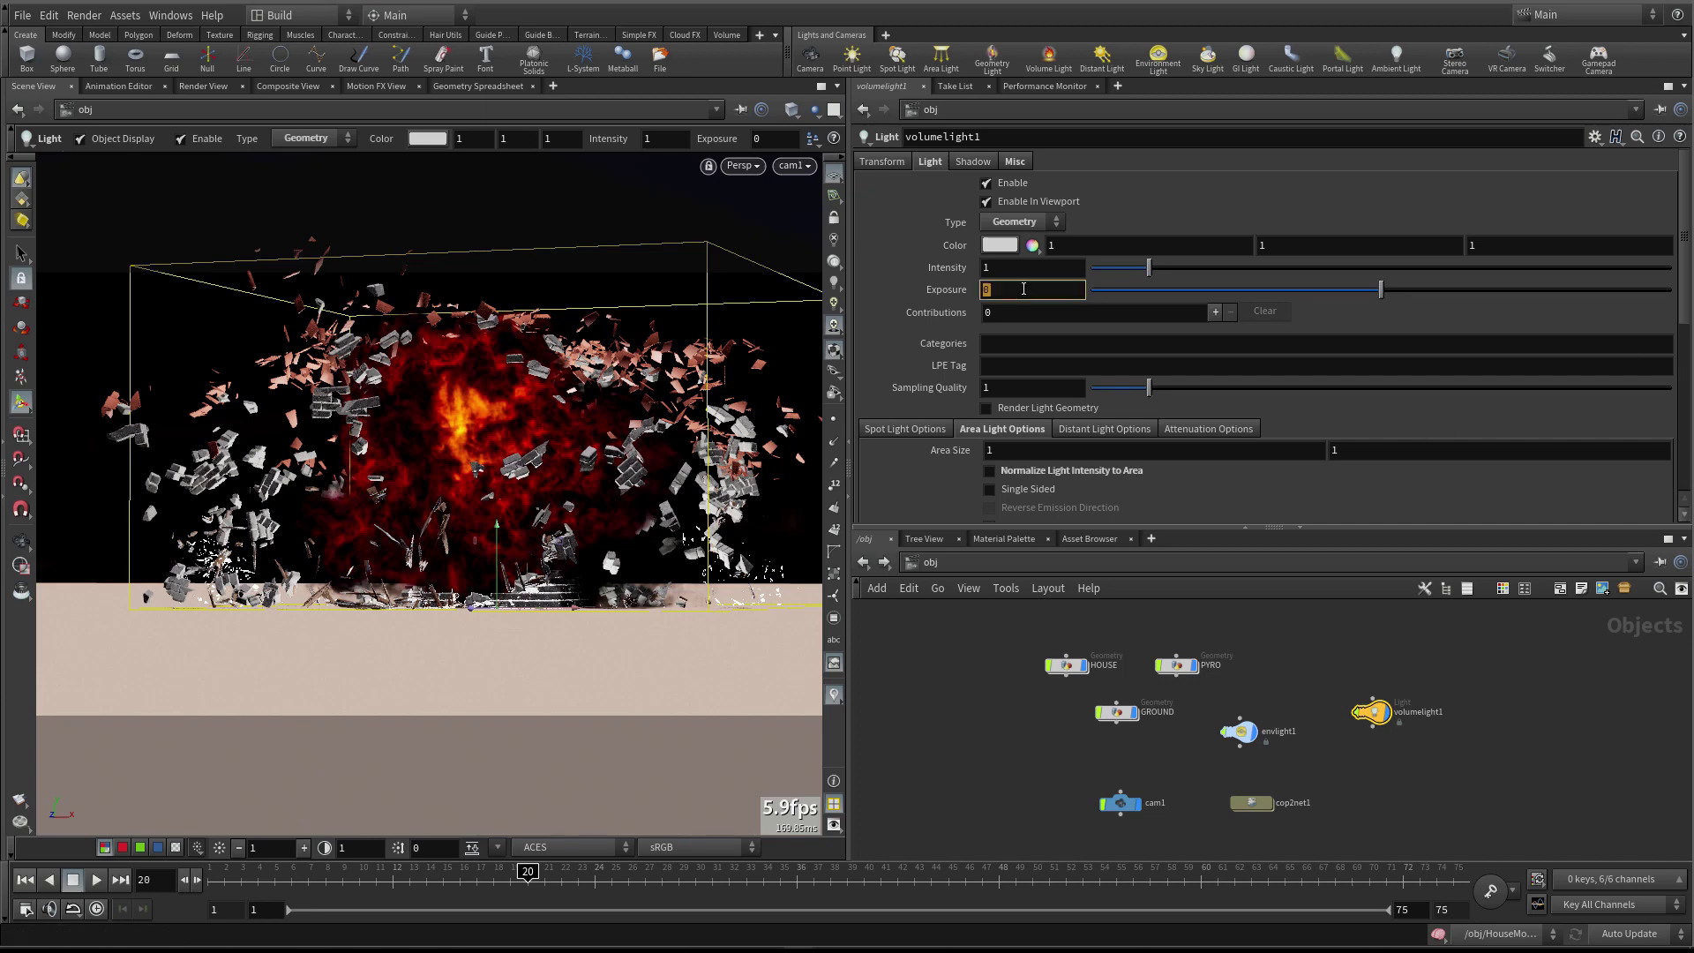
{"action": "type", "text": "3"}
{"action": "key", "text": "Return"}
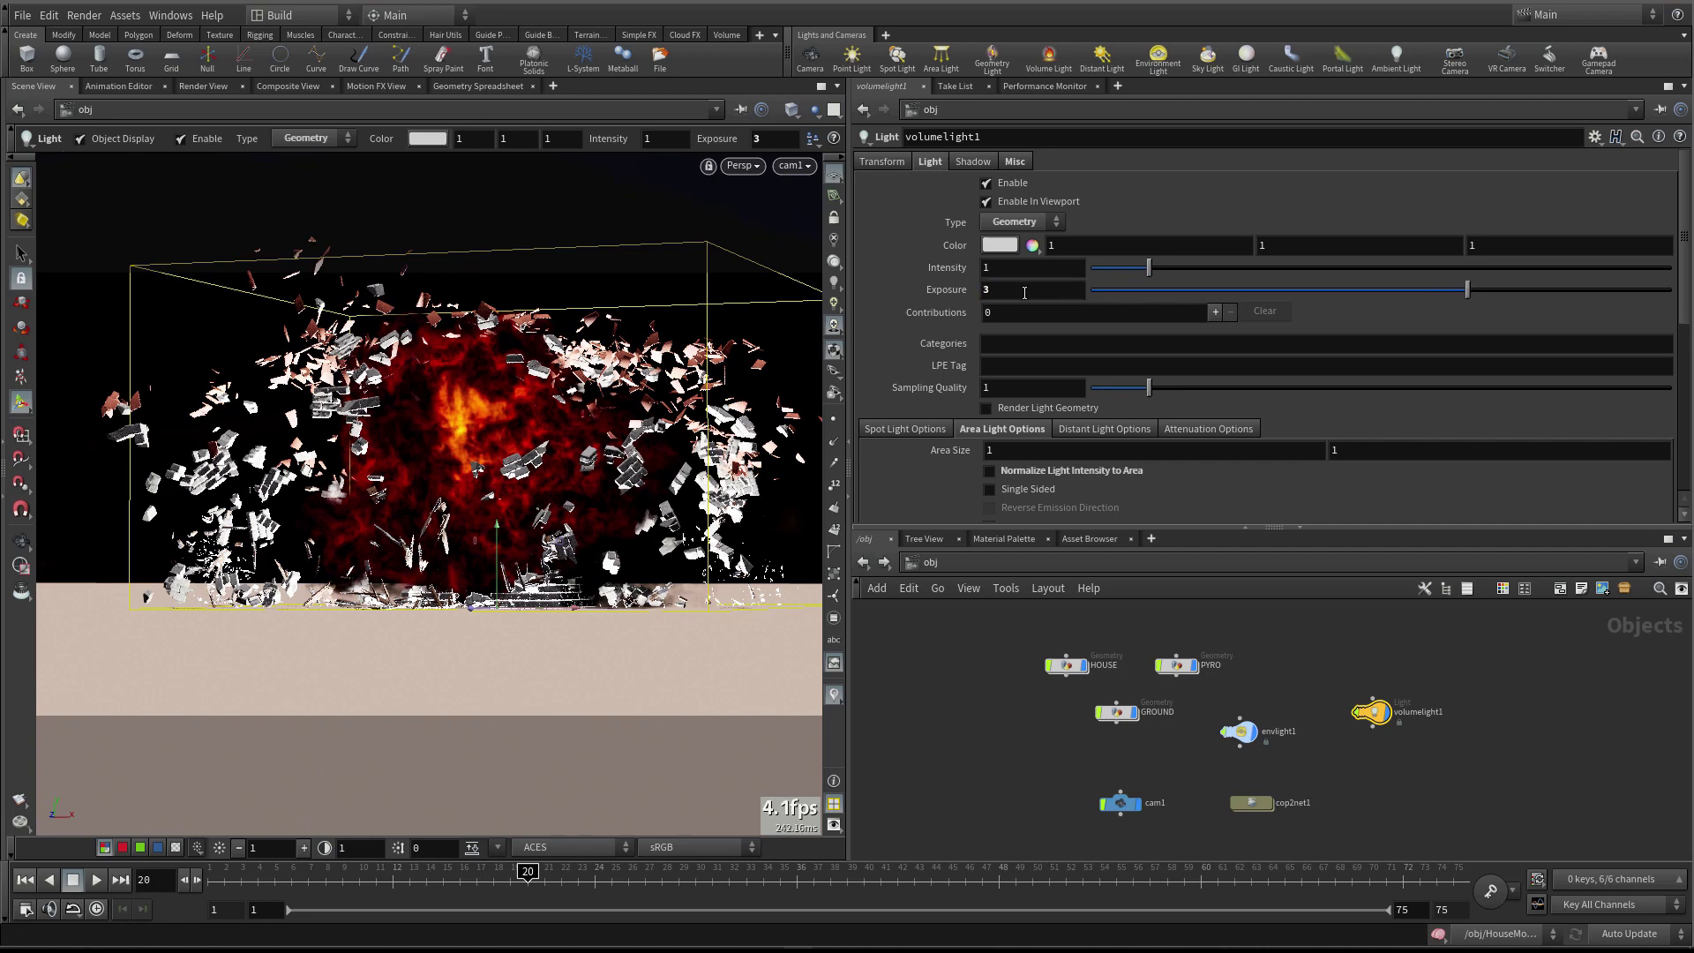
Render a region over the upper-left debris and fireball core to check the effect of volumelight1
{"action": "left_click", "coordinate": [210, 86]}
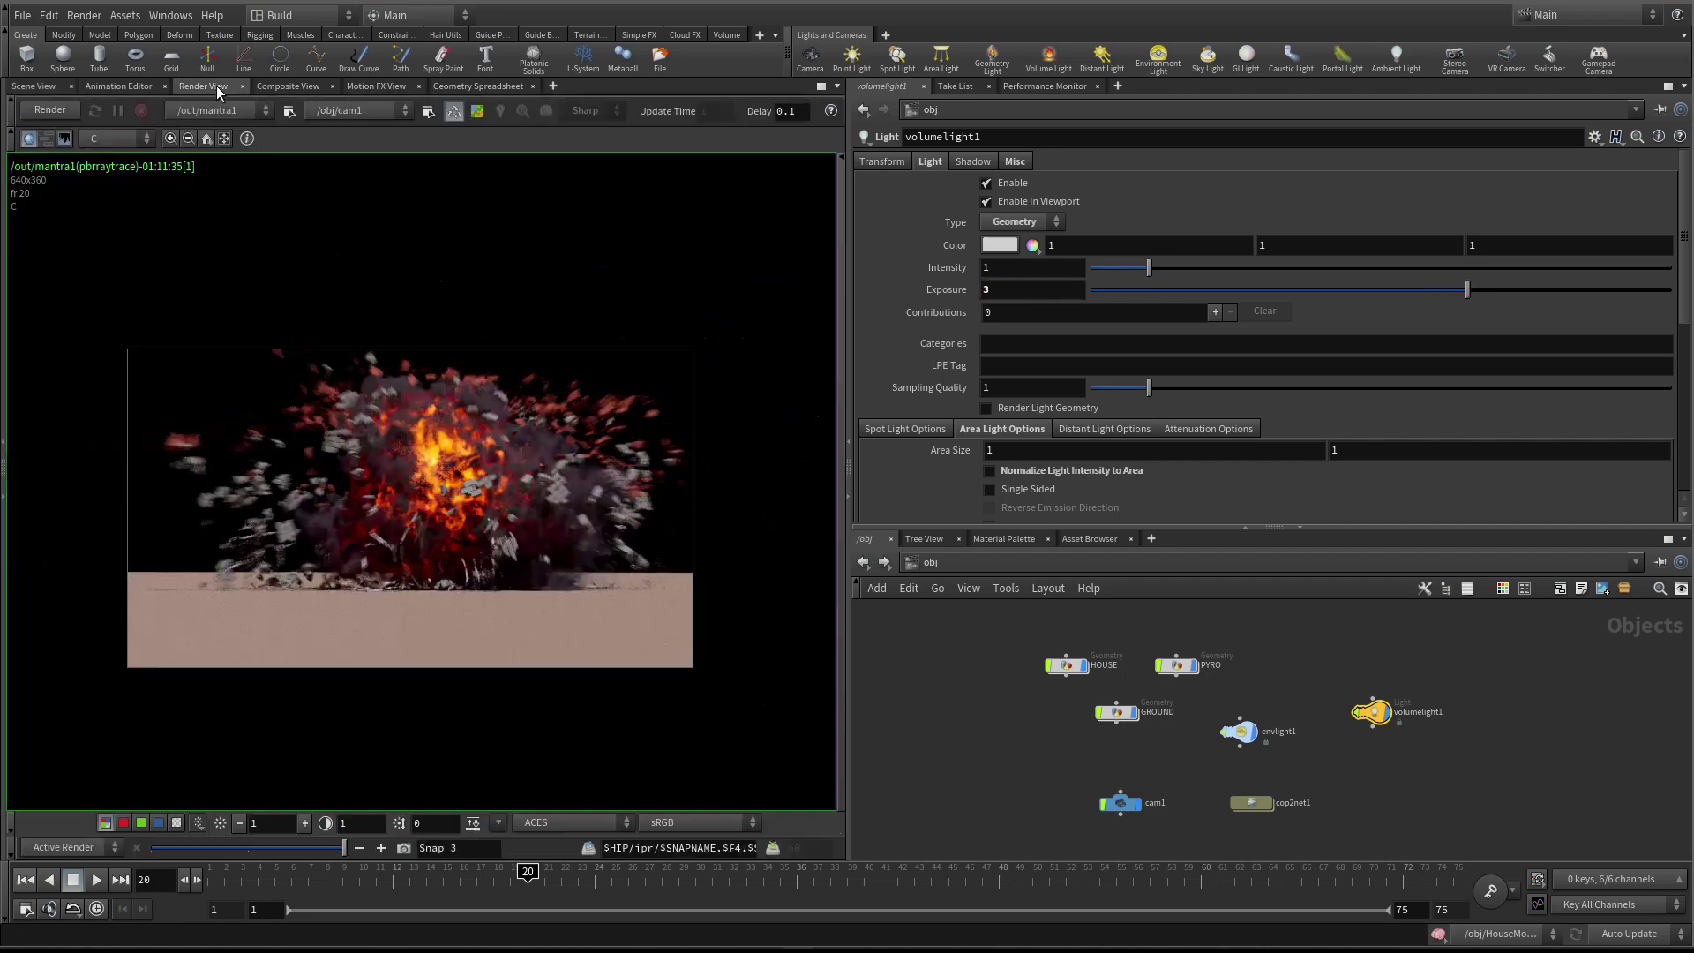
{"action": "left_click_drag", "start_coordinate": [177, 393], "coordinate": [432, 499], "text": "shift"}
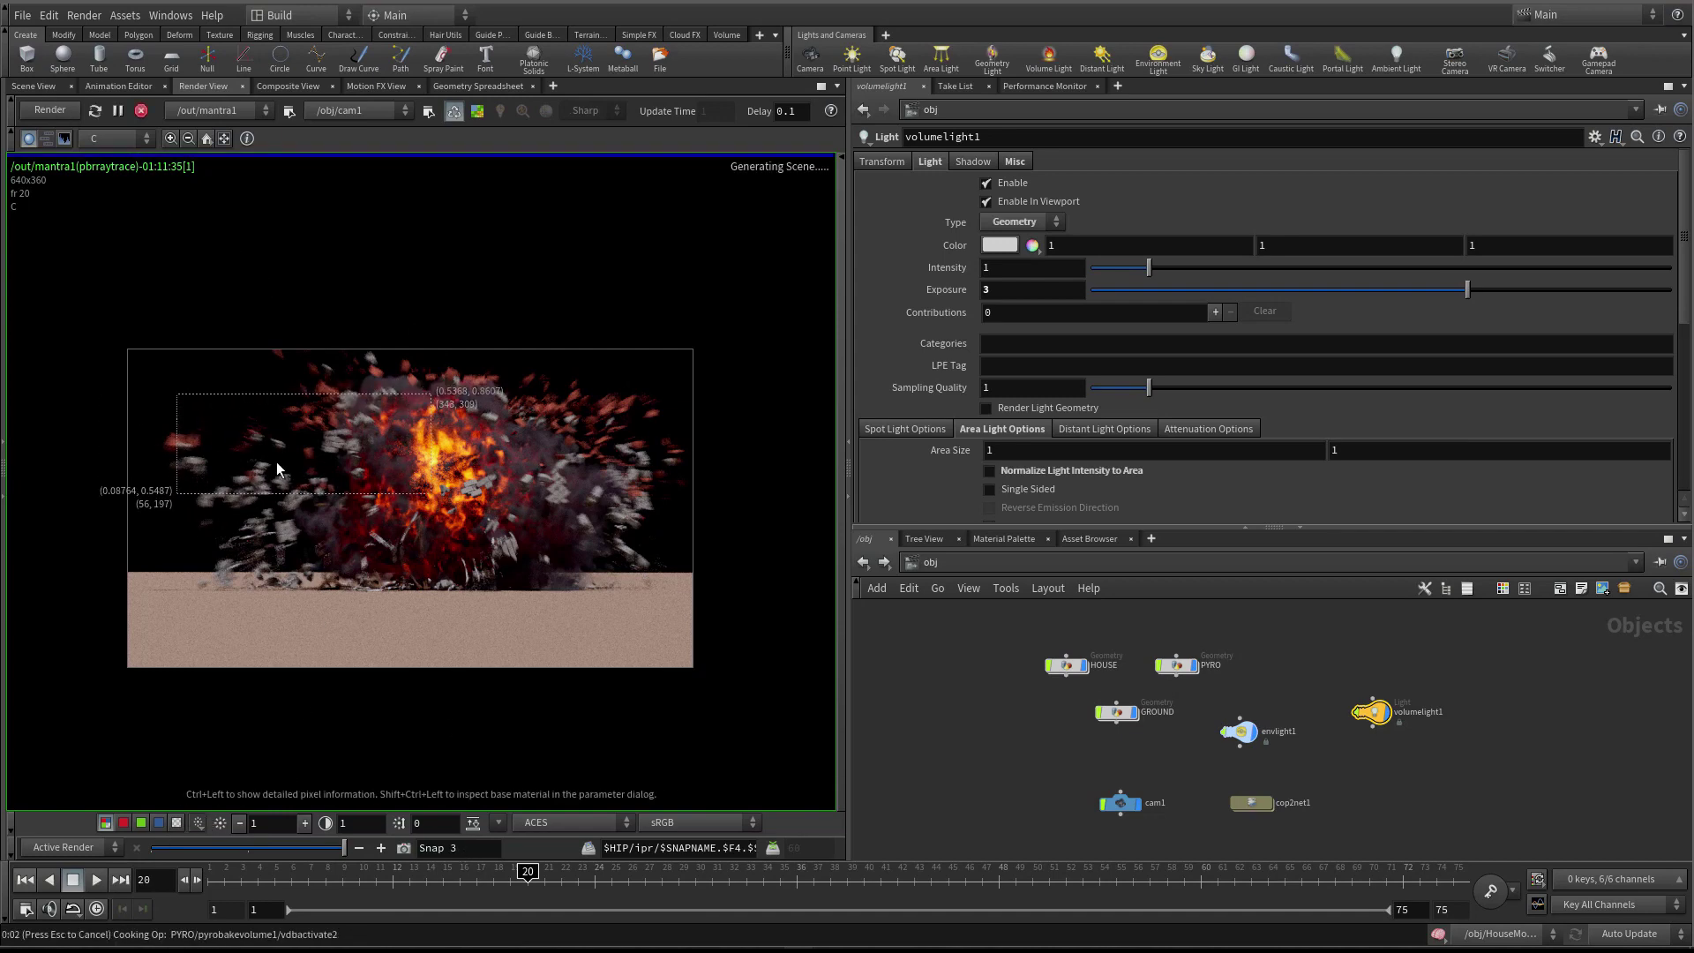
{"action": "right_click_drag", "start_coordinate": [268, 457], "coordinate": [315, 388]}
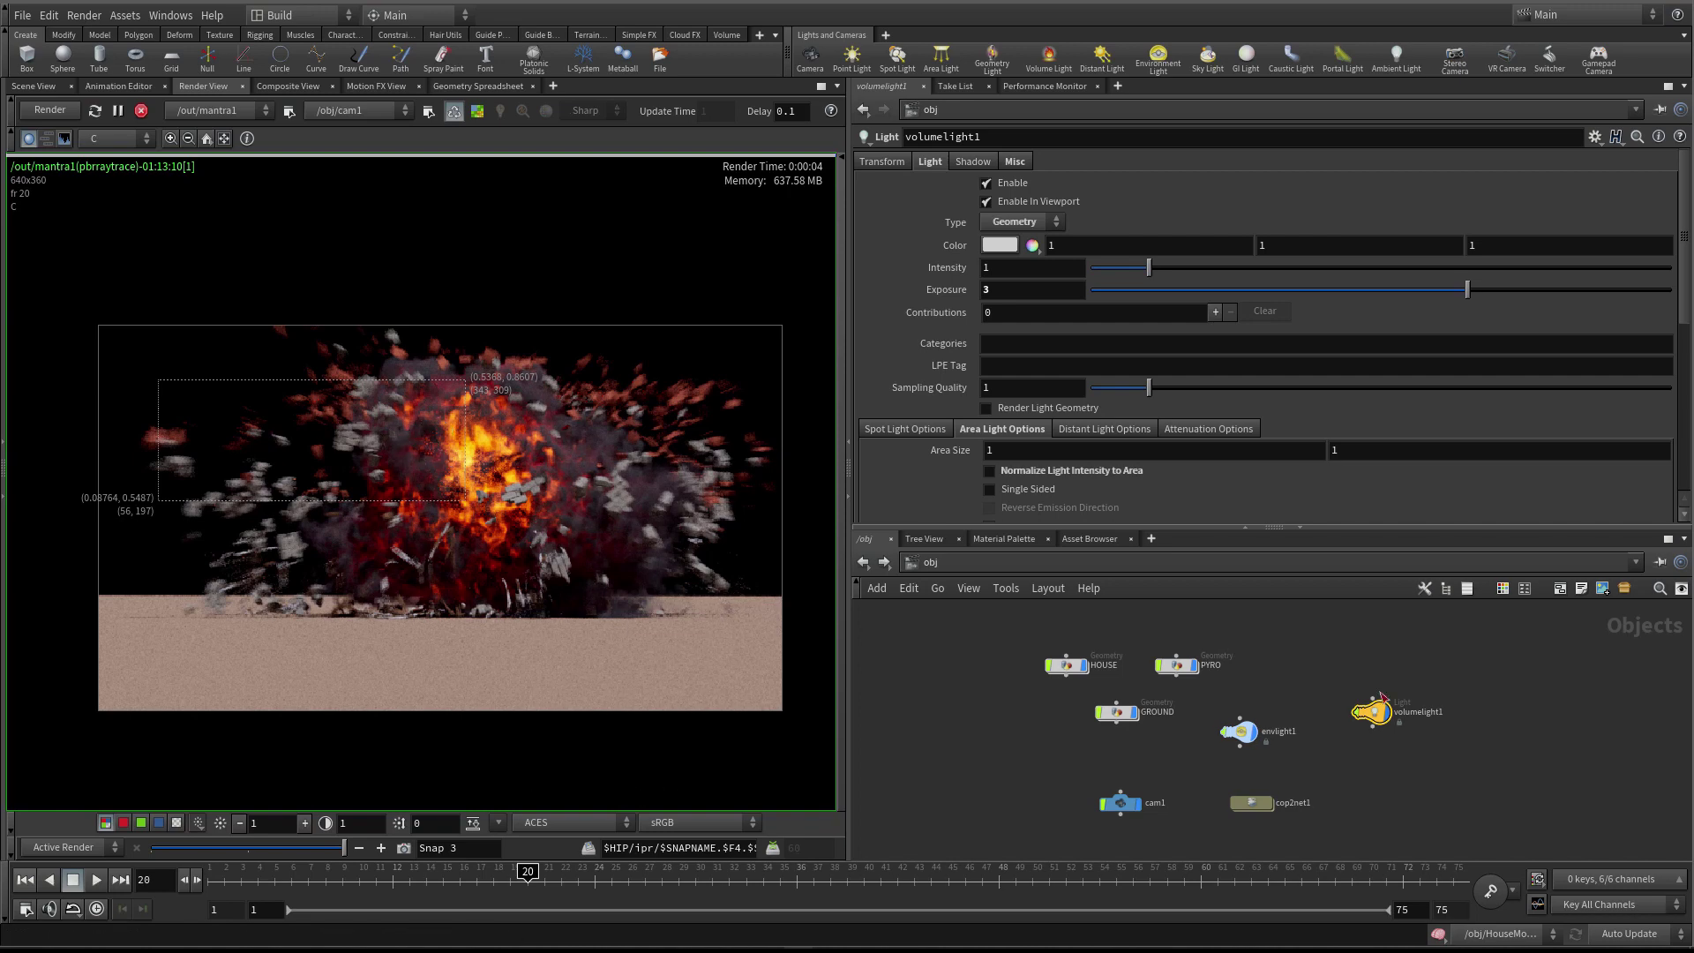
{"action": "left_click", "coordinate": [379, 398]}
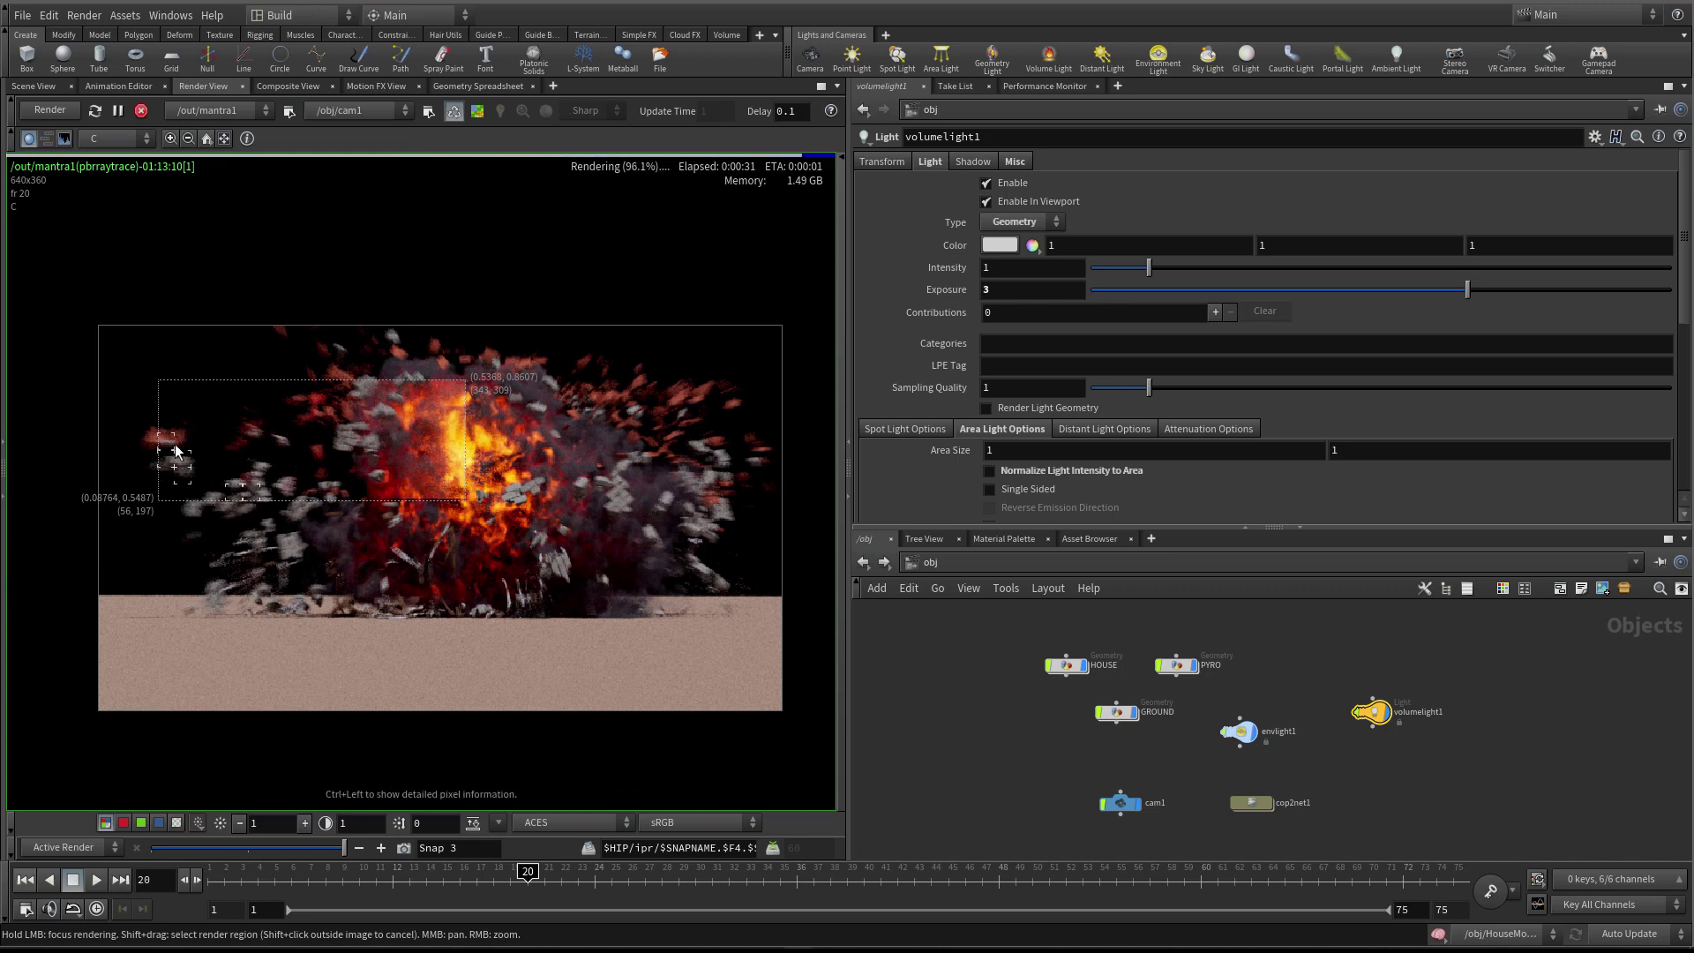
Render a larger region over the left debris, try an Exposure of 6 on volumelight1, and return it to 3
{"action": "left_click_drag", "start_coordinate": [164, 326], "coordinate": [468, 571], "text": "shift"}
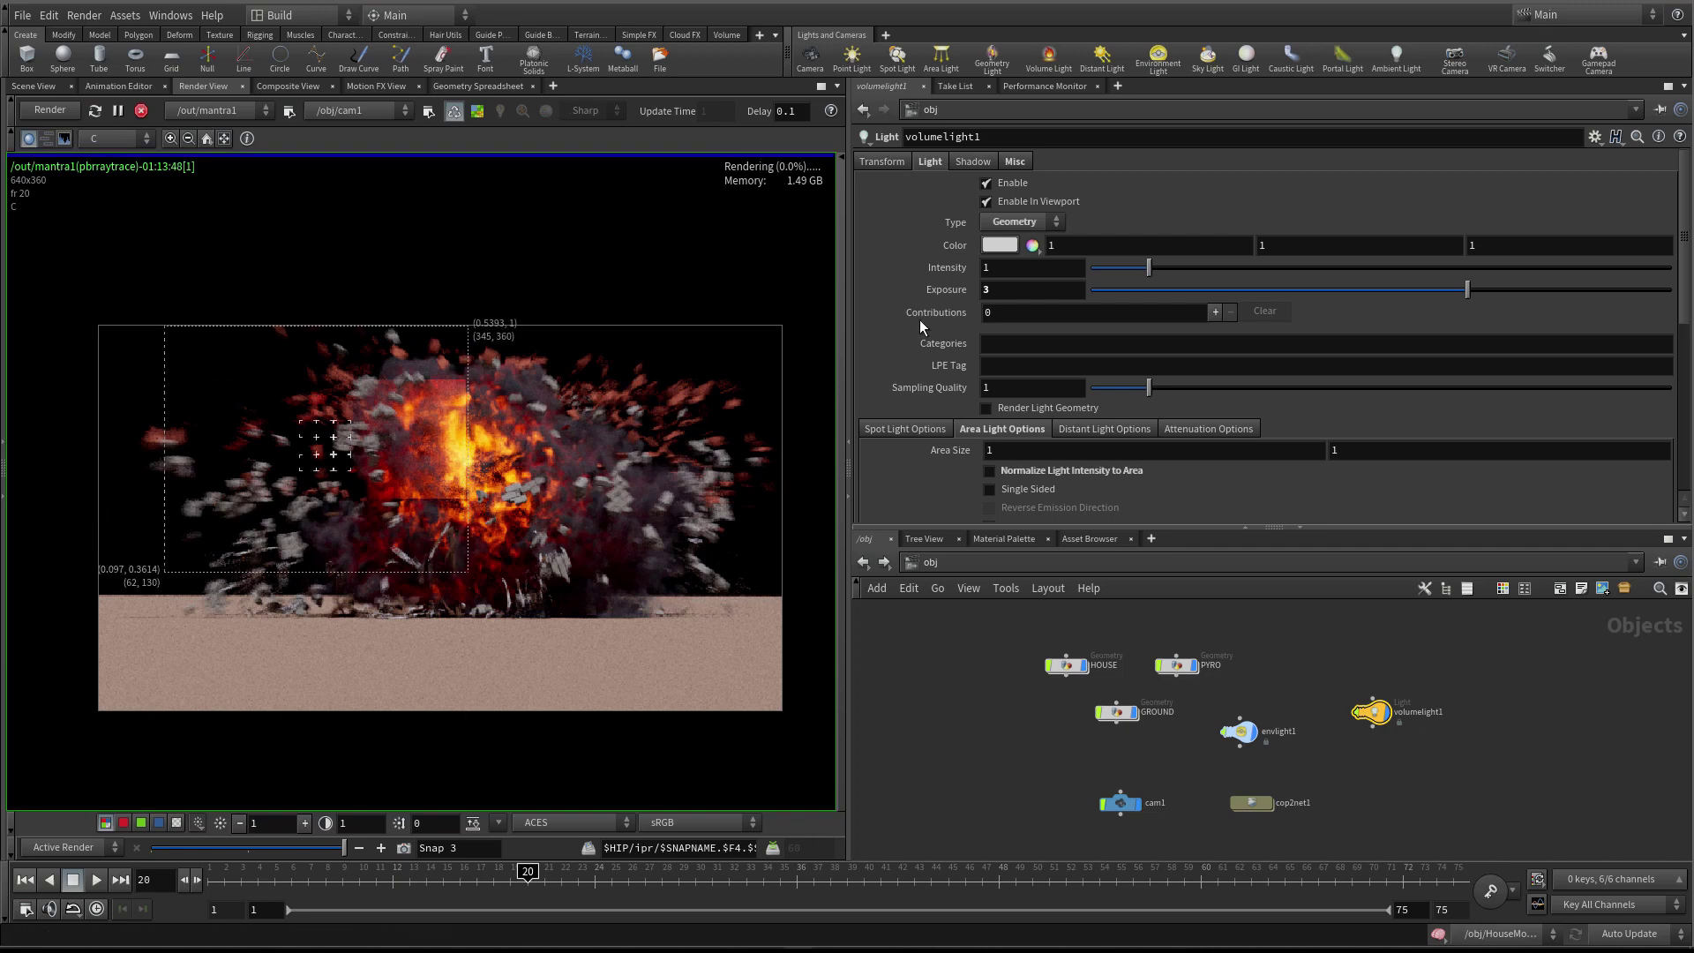
{"action": "left_click", "coordinate": [1015, 295]}
{"action": "type", "text": "6"}
{"action": "key", "text": "Return"}
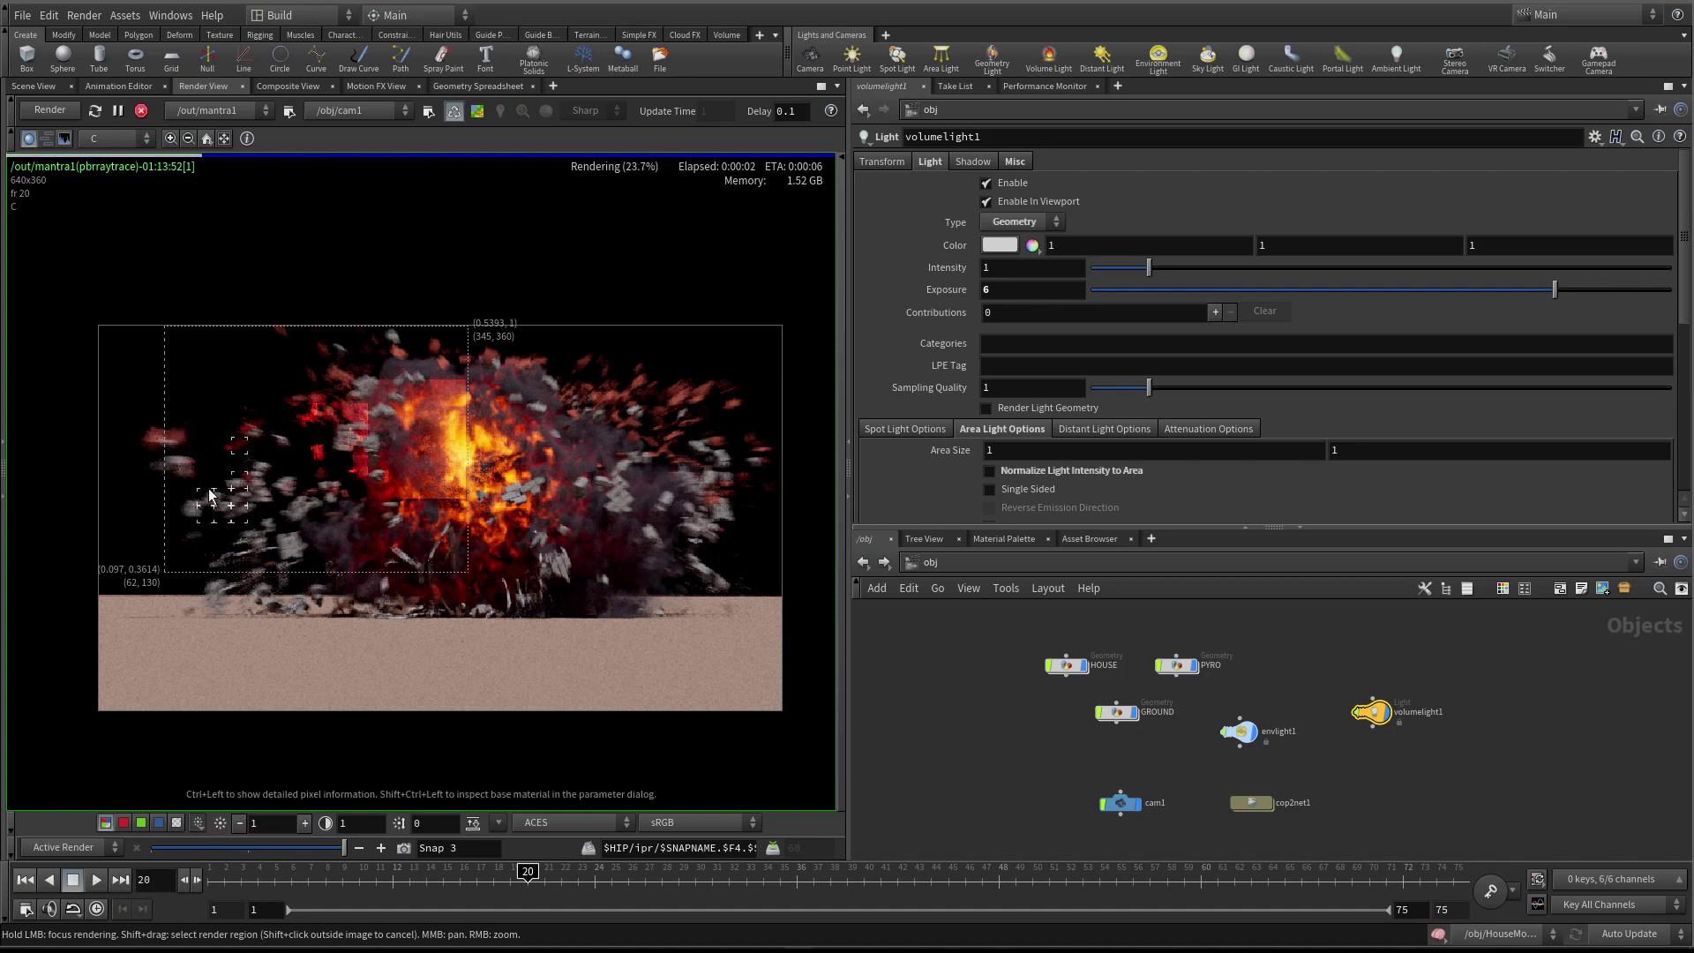
{"action": "left_click", "coordinate": [1044, 291]}
{"action": "key", "text": "Return"}
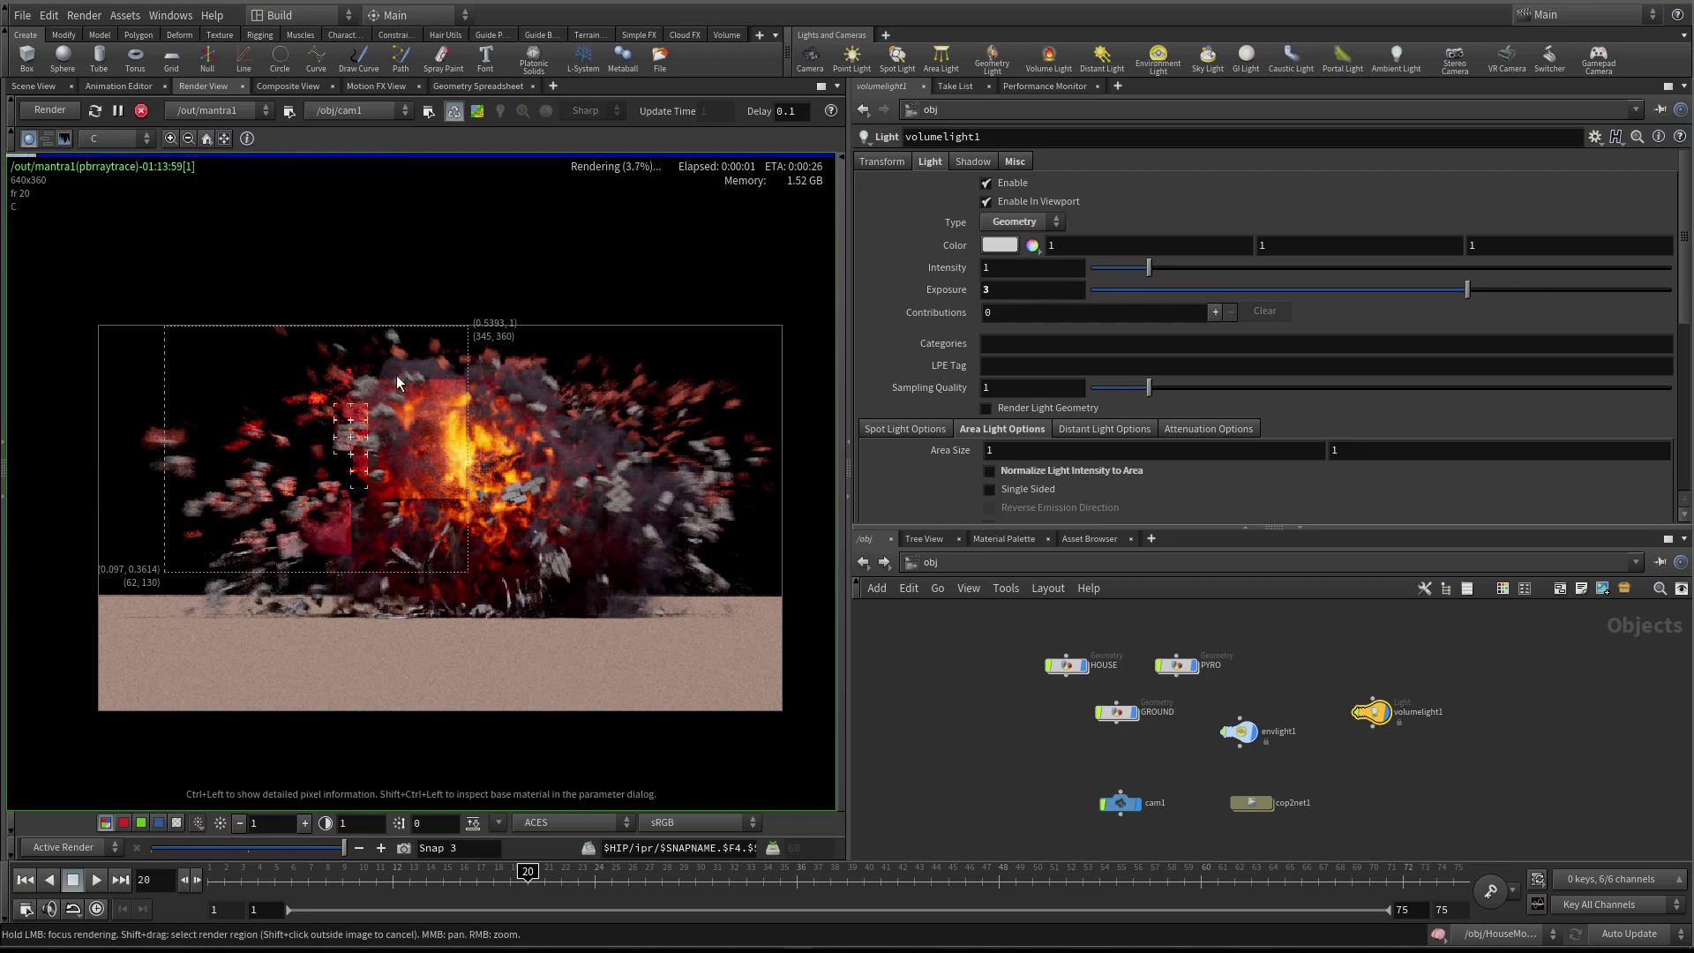
Render a region over the explosion's left half down to the ground, focus on the lower debris, and stop the render
{"action": "left_click_drag", "start_coordinate": [202, 327], "coordinate": [477, 614], "text": "shift"}
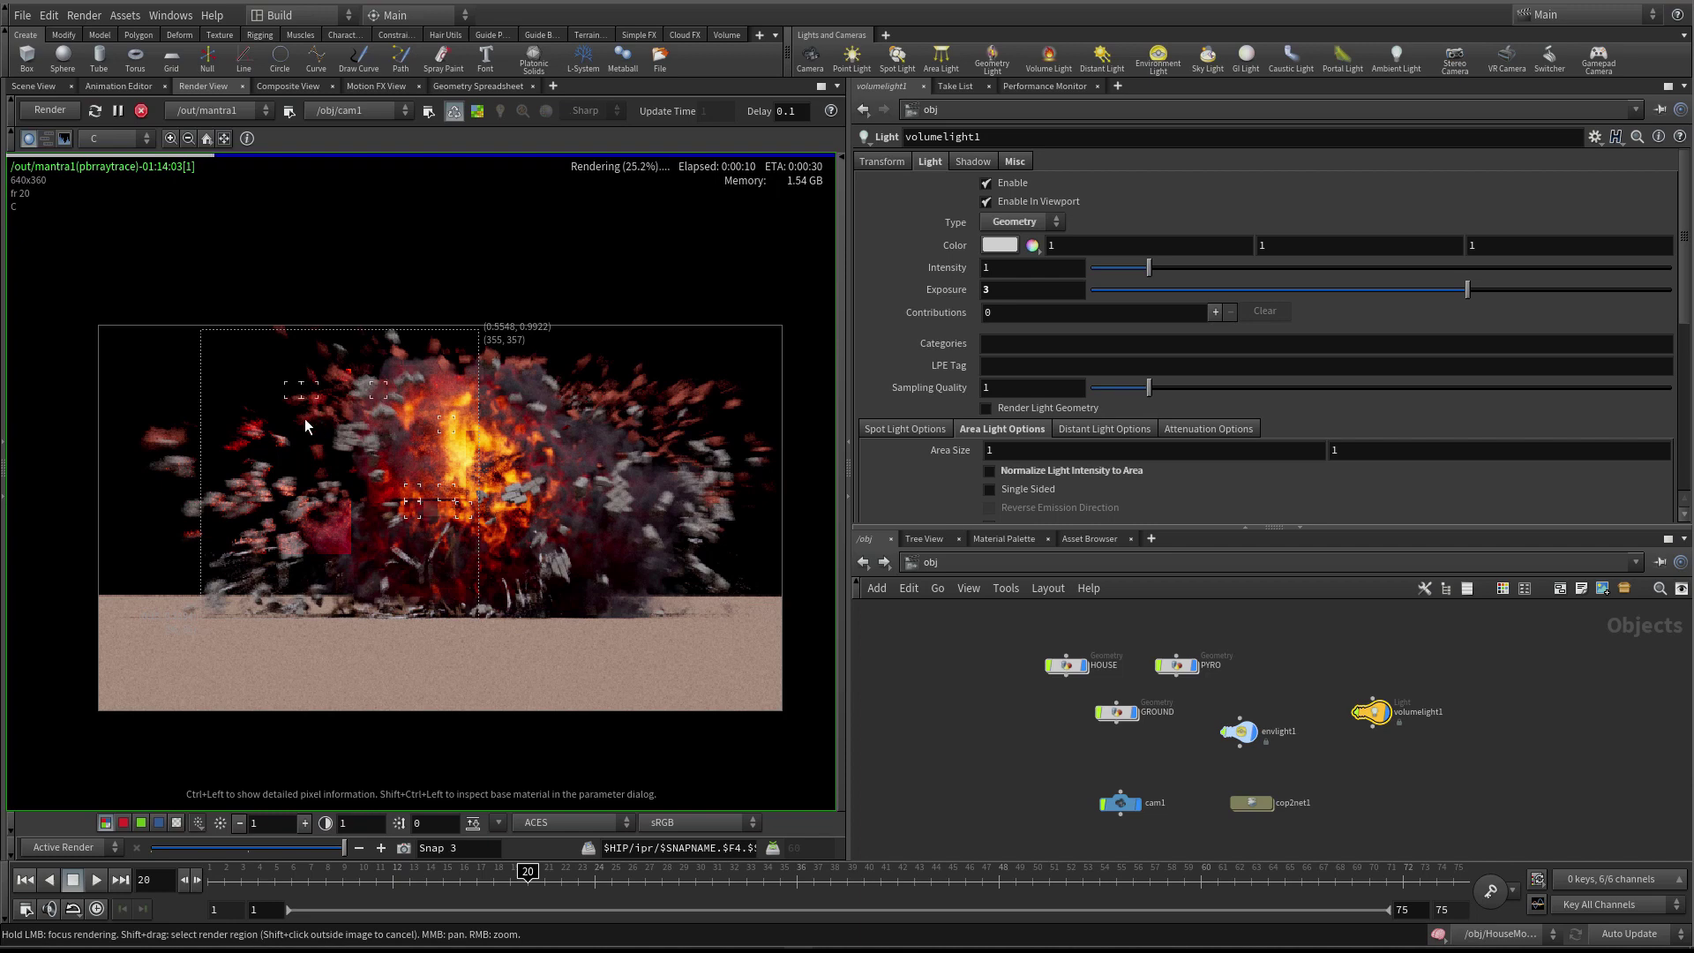
{"action": "left_click_drag", "start_coordinate": [332, 538], "coordinate": [342, 542]}
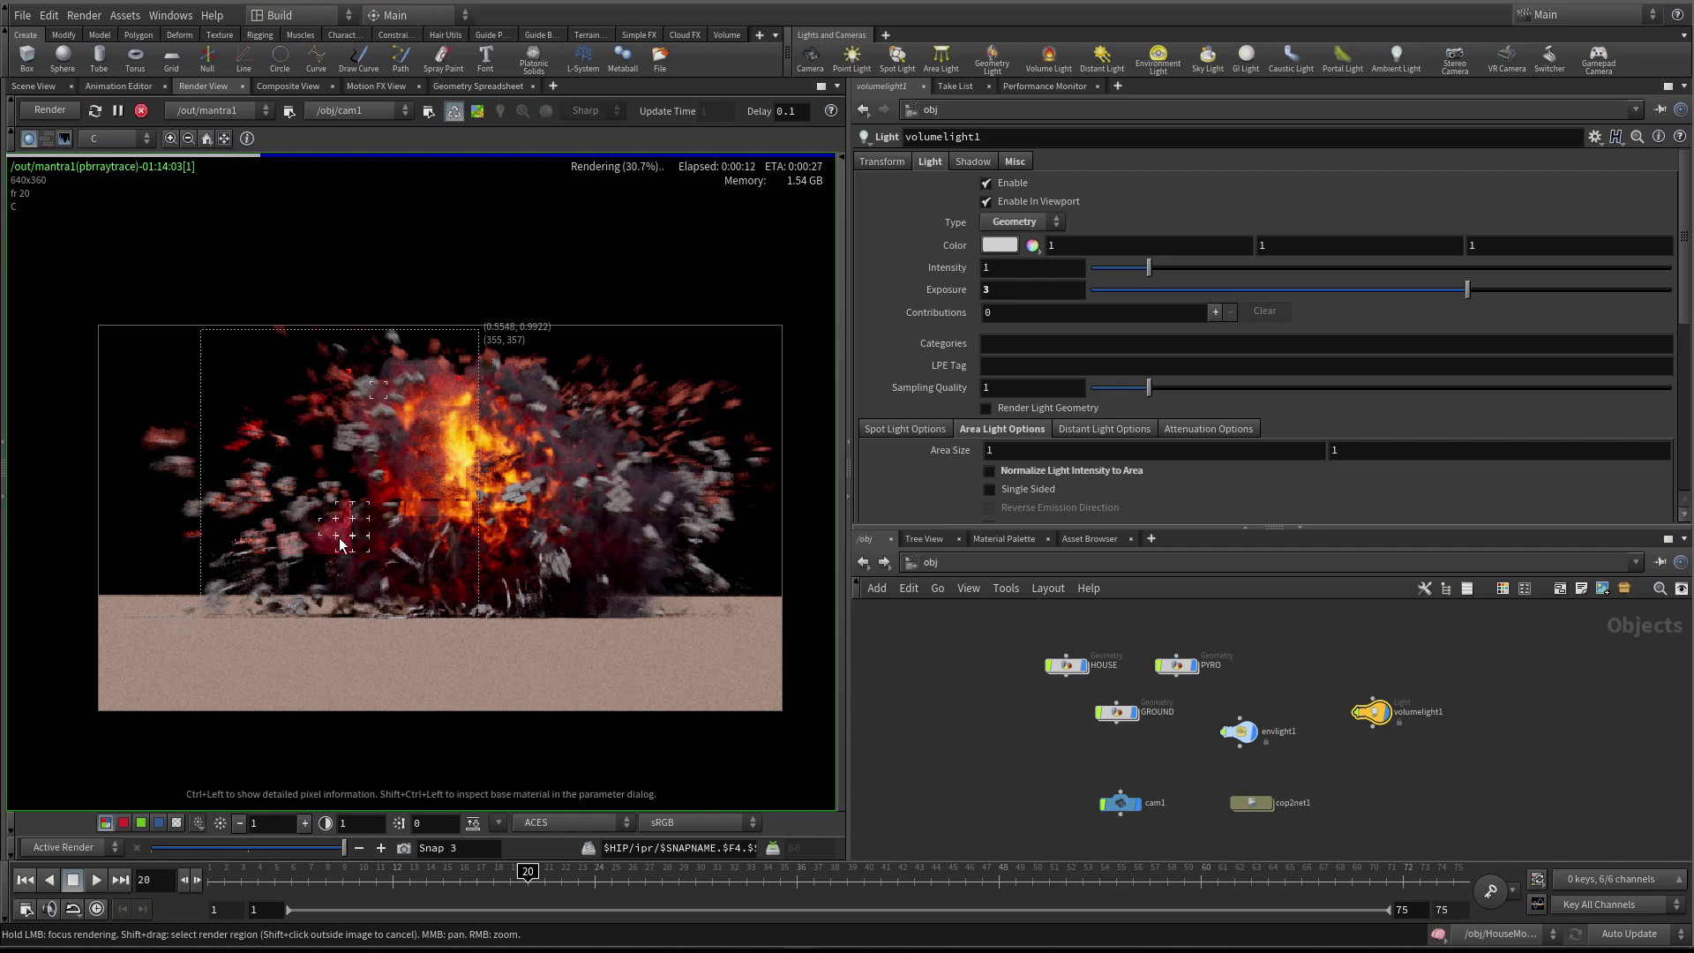
{"action": "left_click", "coordinate": [138, 112]}
Add a Light Linker pane alongside the volumelight1 parameters
{"action": "scroll", "coordinate": [1389, 658], "scroll_direction": "up", "scroll_amount": 1}
{"action": "middle_click_drag", "start_coordinate": [1390, 658], "coordinate": [1360, 611]}
{"action": "scroll", "coordinate": [1360, 611], "scroll_direction": "down", "scroll_amount": 1}
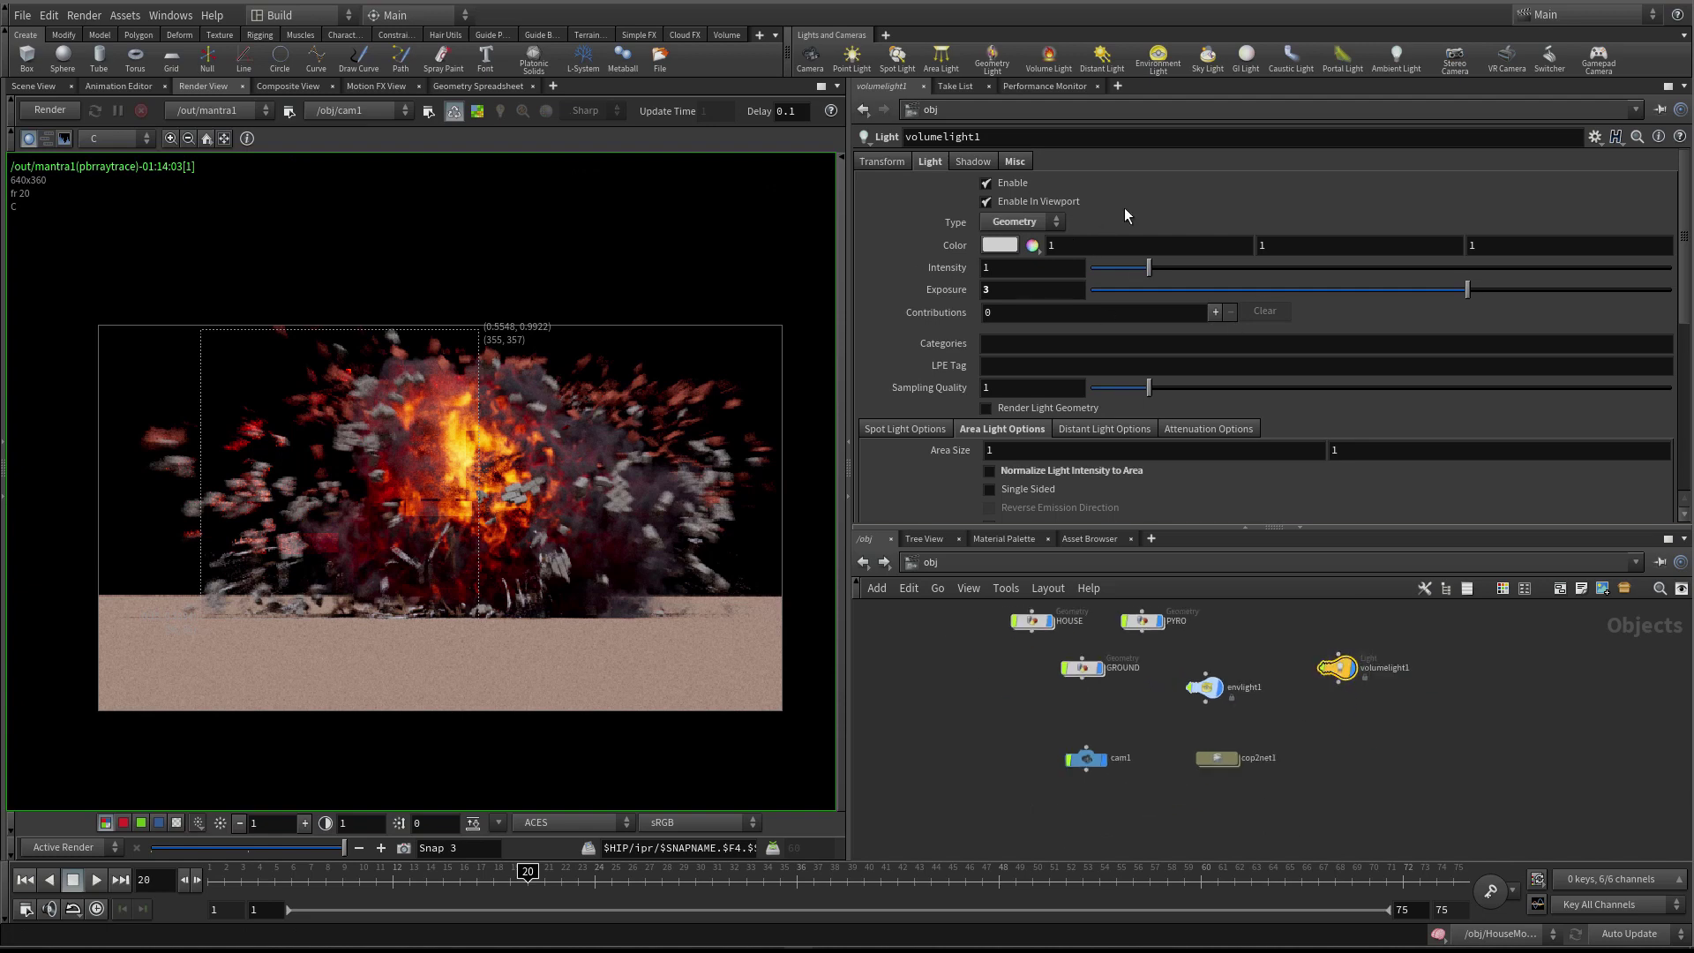
{"action": "left_click", "coordinate": [1118, 88]}
{"action": "left_click", "coordinate": [1117, 88]}
{"action": "left_click", "coordinate": [1118, 88]}
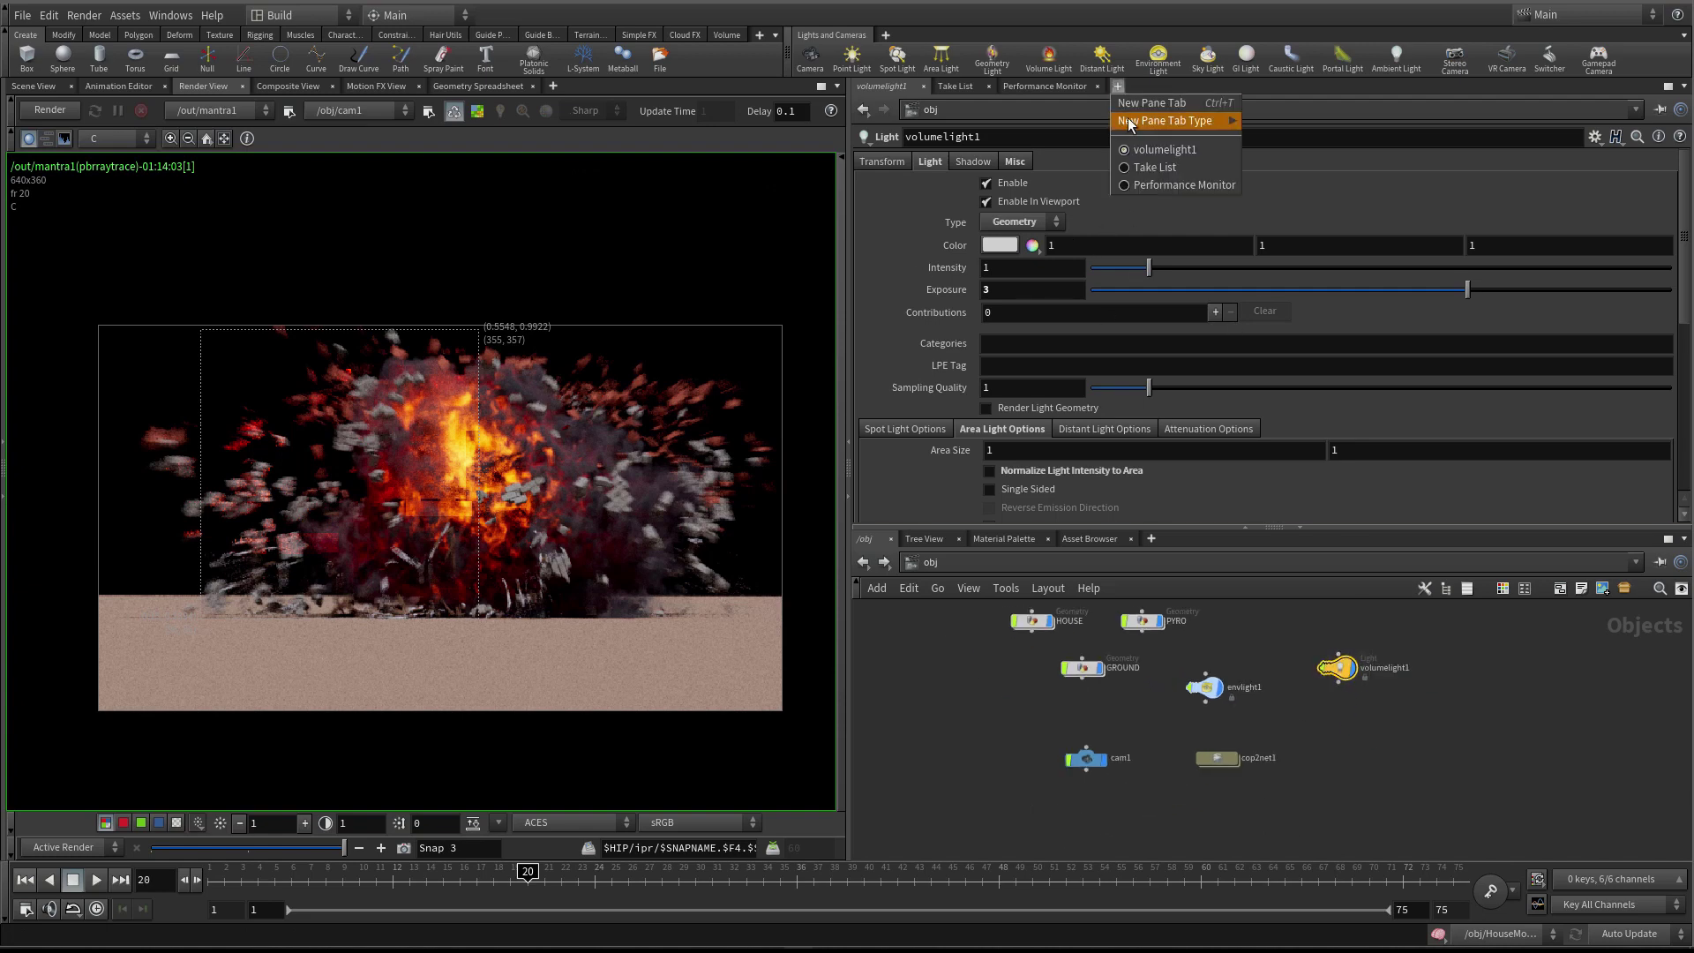
{"action": "mouse_move", "coordinate": [1135, 119]}
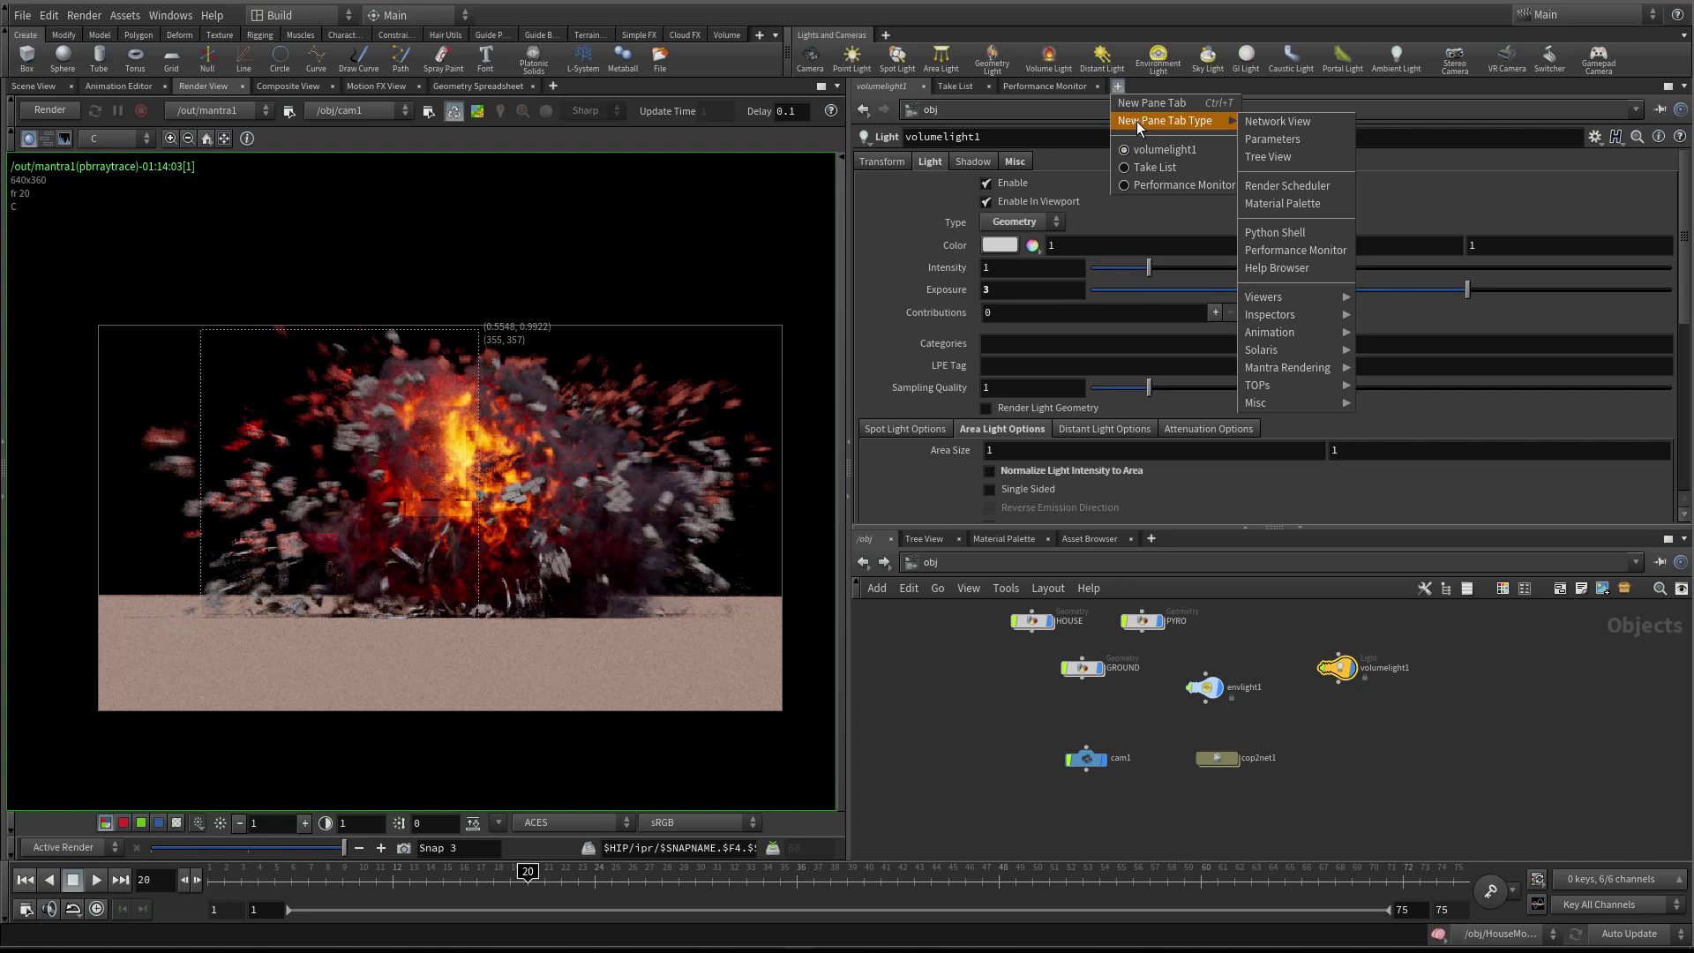
{"action": "mouse_move", "coordinate": [1290, 367]}
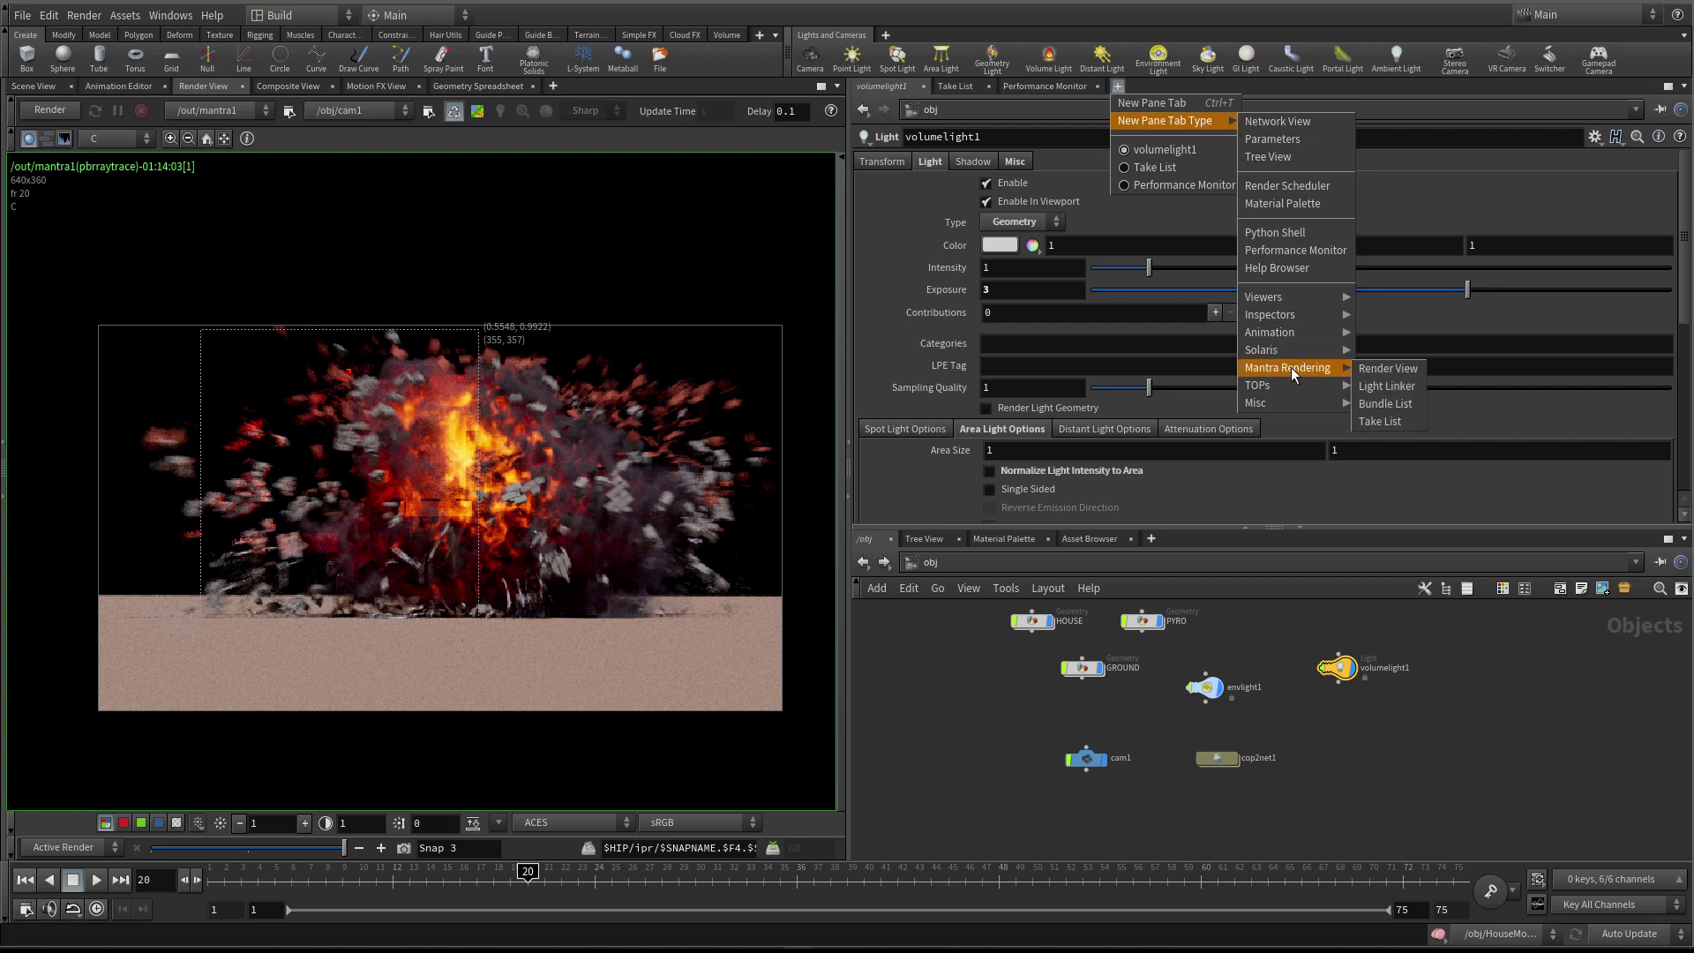
{"action": "left_click", "coordinate": [1401, 390]}
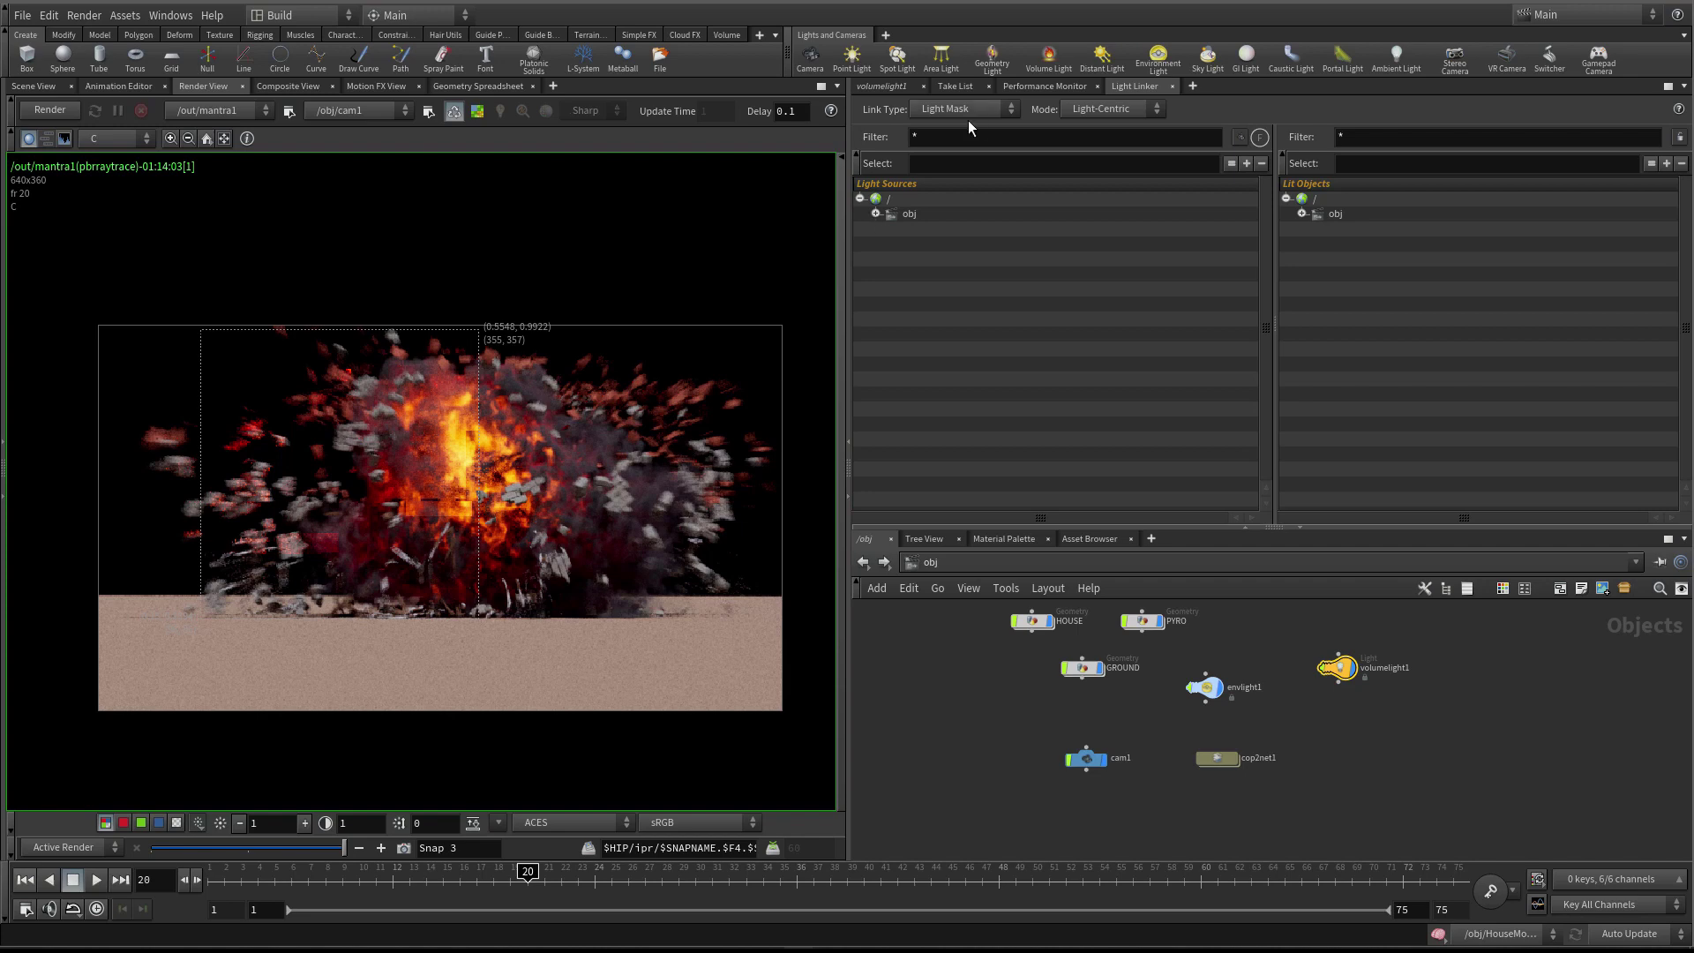
Limit volumelight1's light mask to the GROUND and HOUSE objects in the Light Linker
{"action": "left_click", "coordinate": [1098, 108]}
{"action": "left_click", "coordinate": [1104, 109]}
{"action": "left_click", "coordinate": [875, 214]}
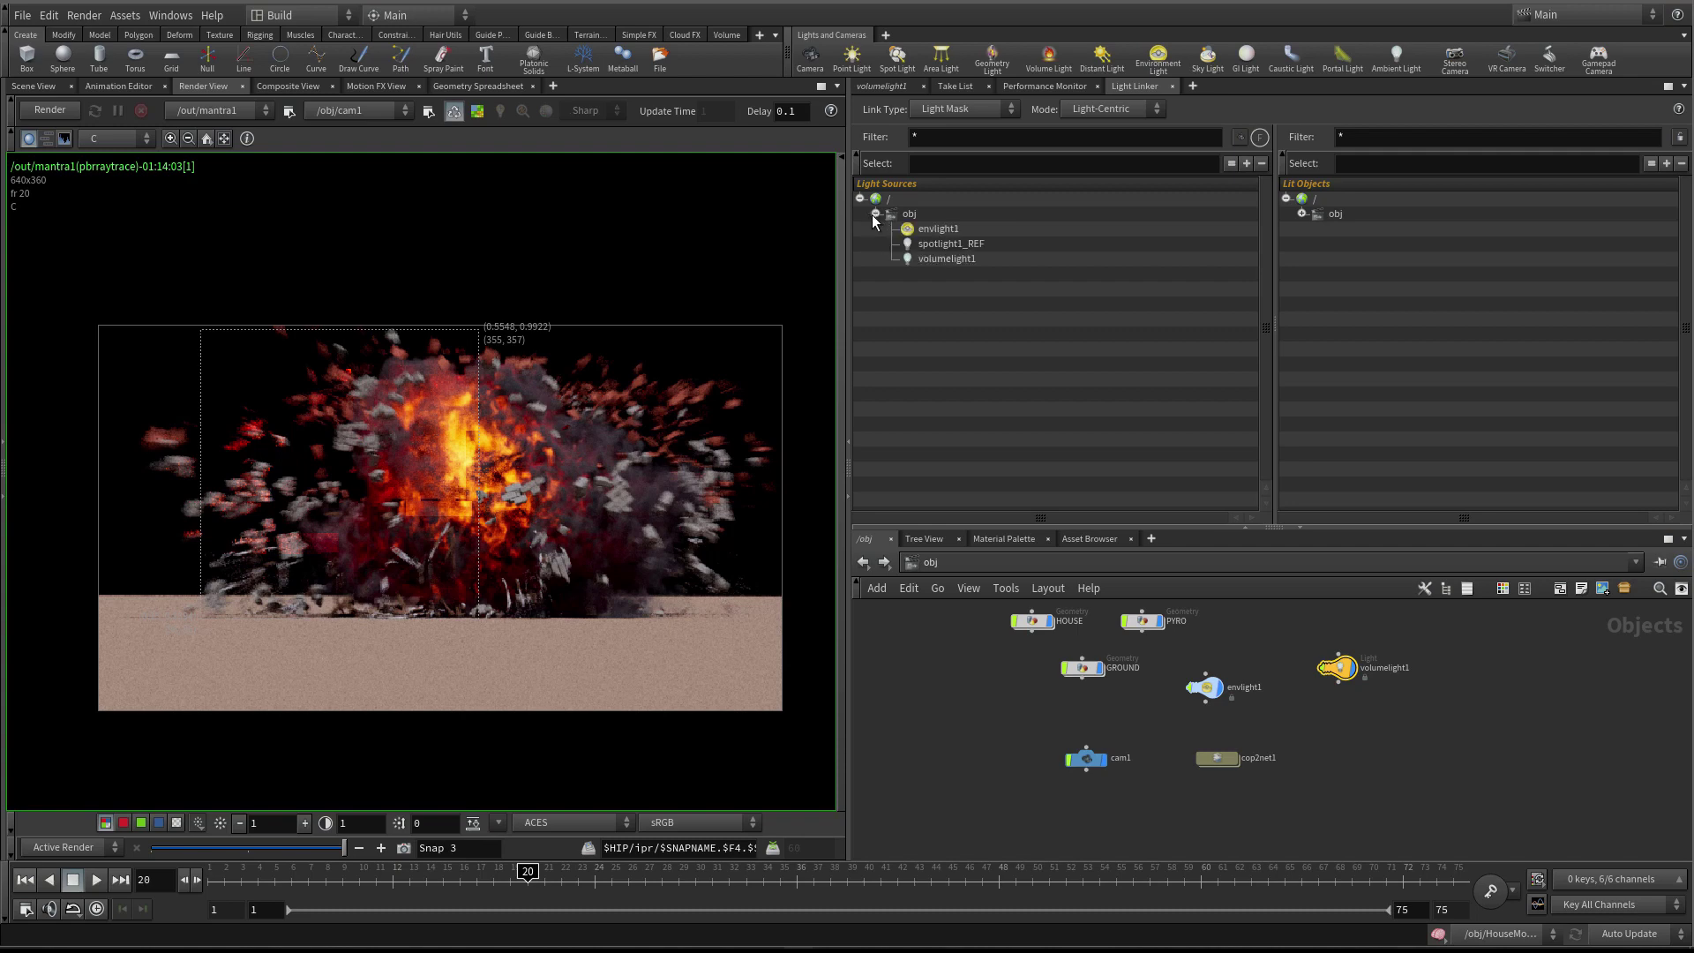
{"action": "left_click", "coordinate": [936, 256]}
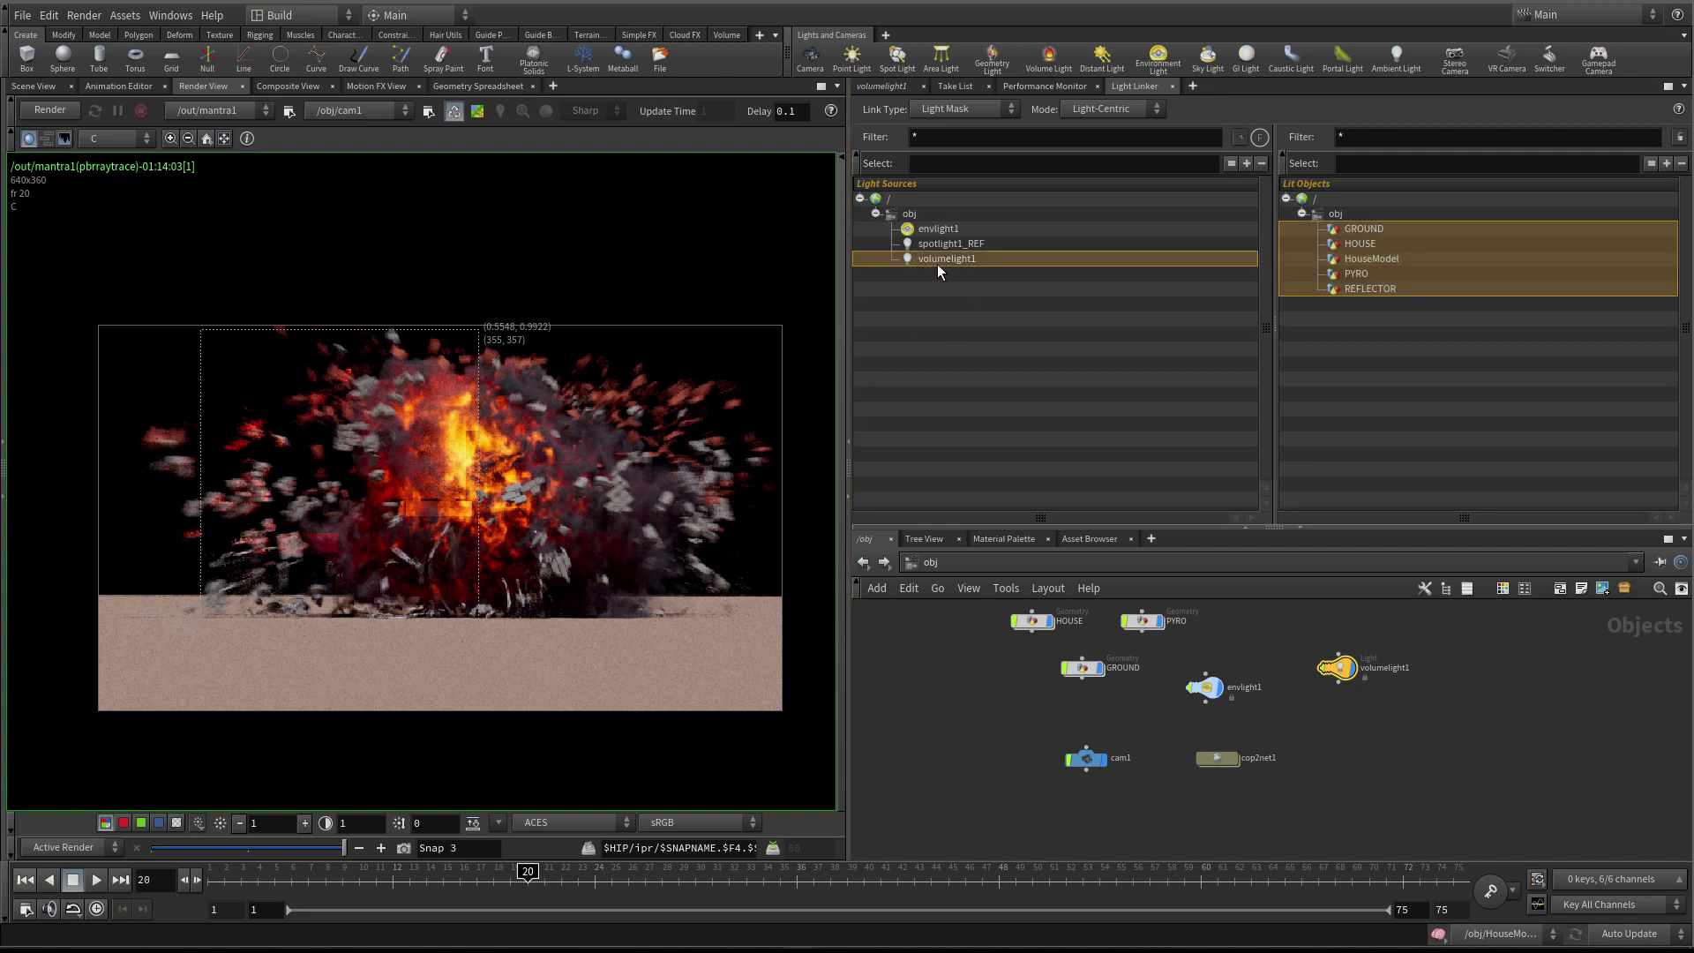
{"action": "left_click", "coordinate": [1367, 231]}
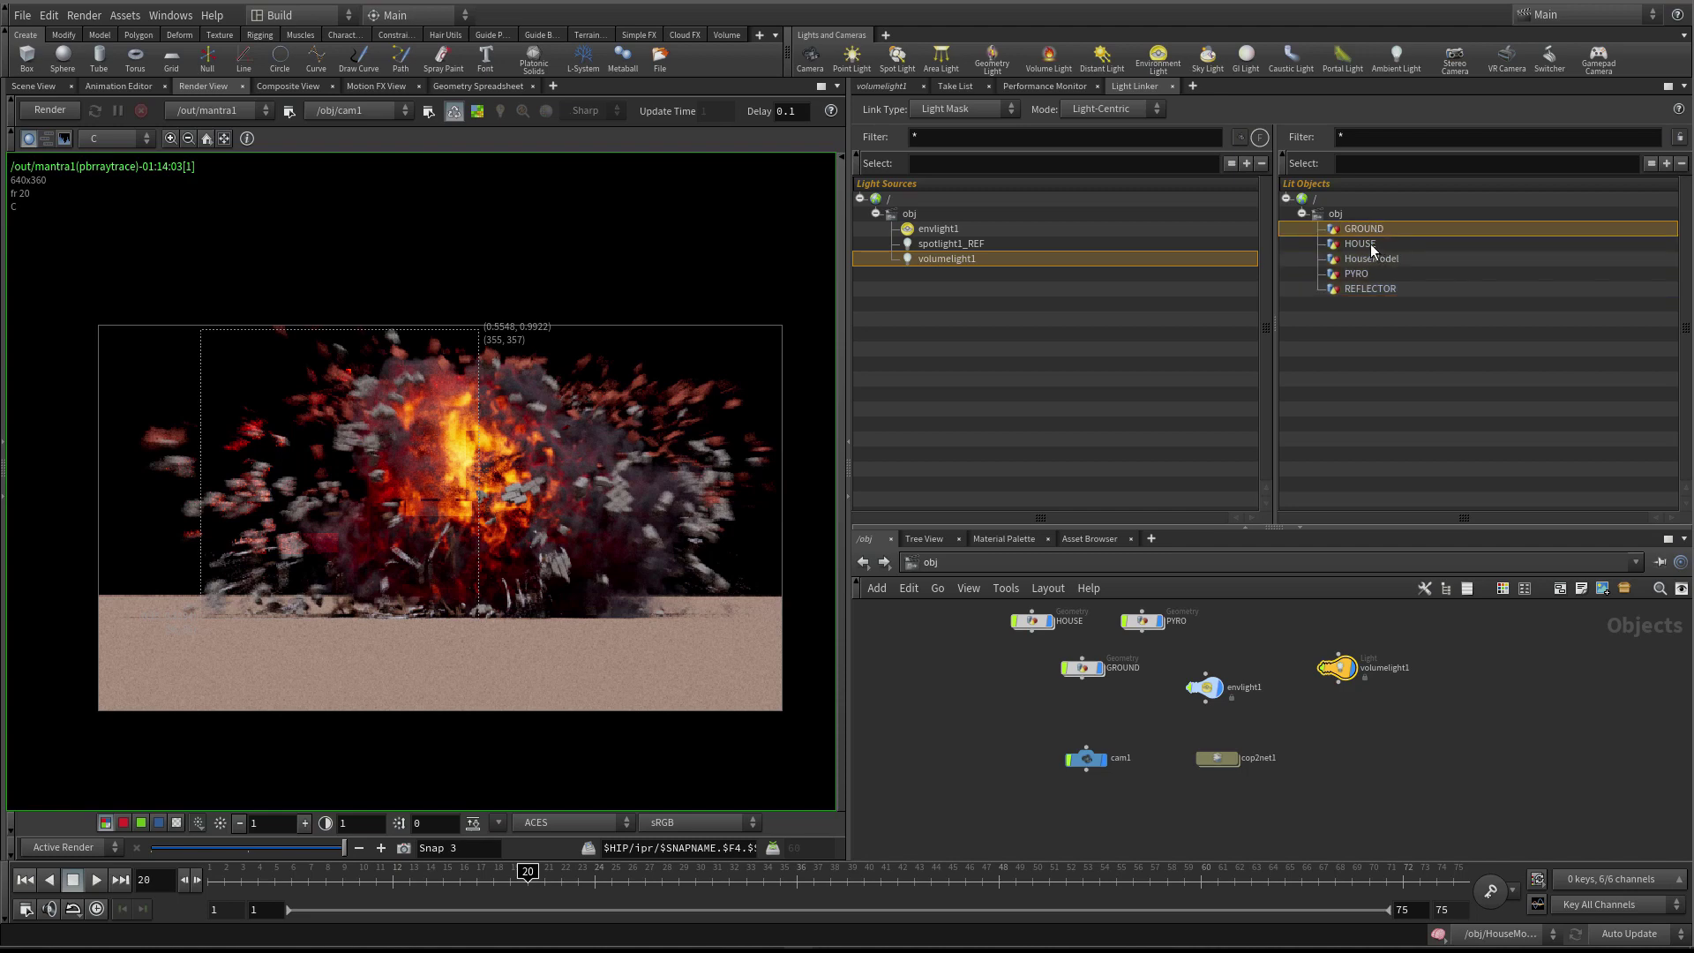
{"action": "left_click", "coordinate": [1370, 243], "text": "ctrl"}
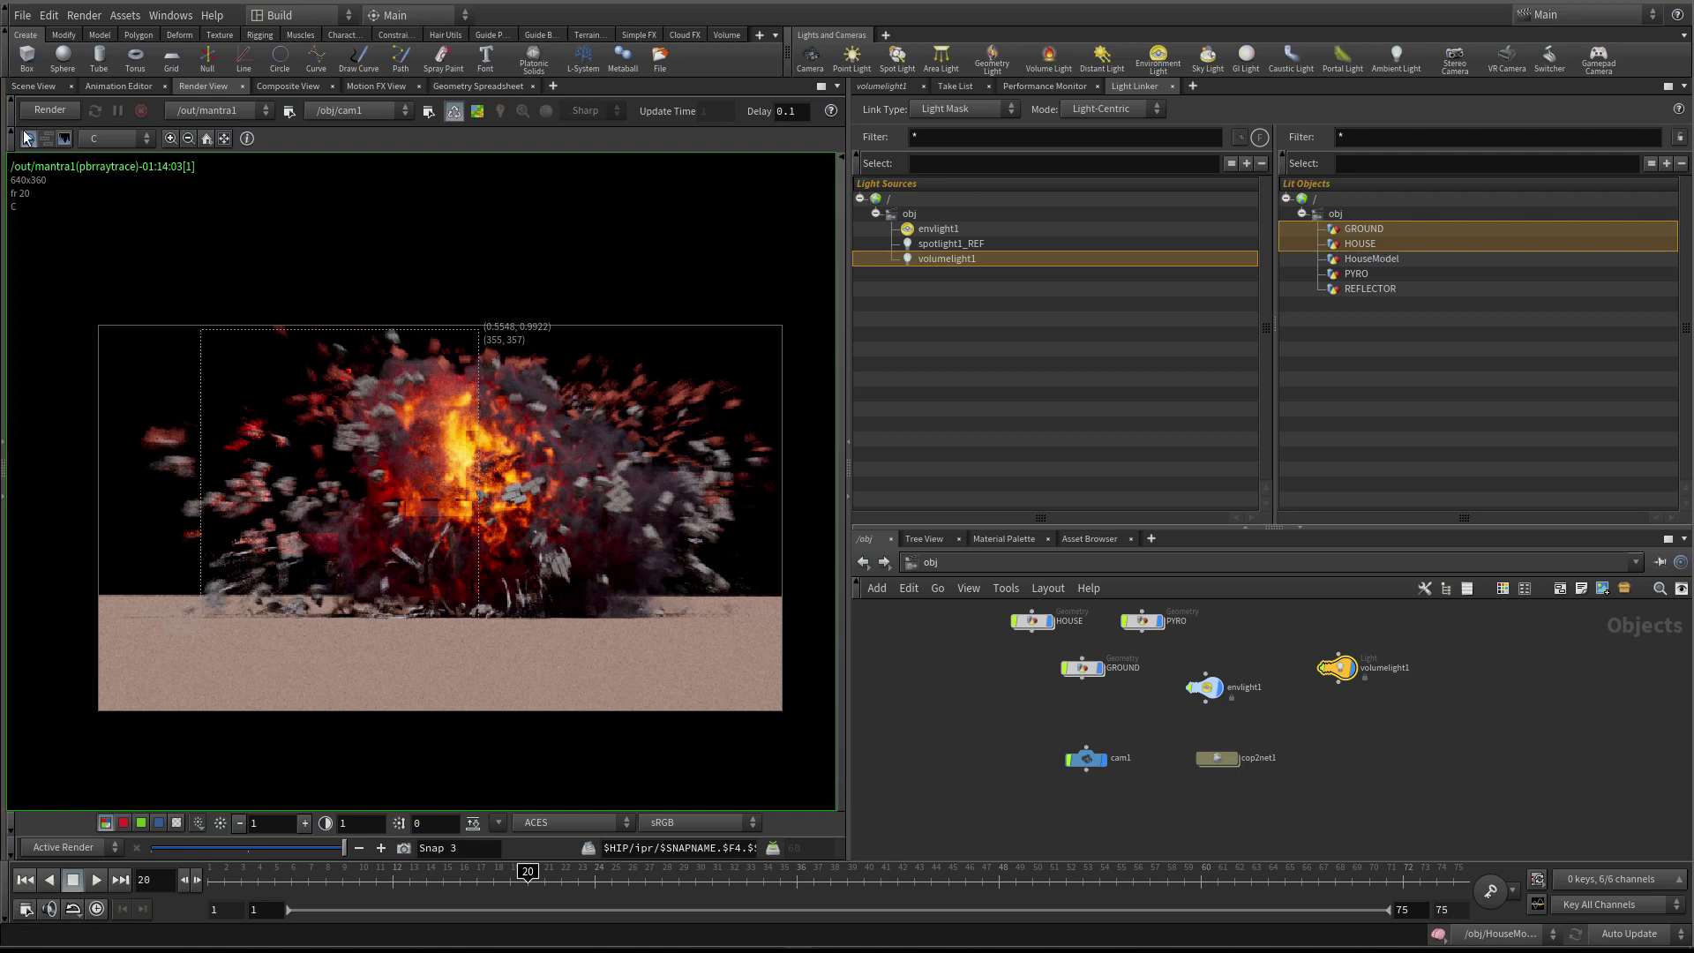
Re-render the explosion with the new light mask, bring up volumelight1's parameters, and focus rendering on the fireball and nearby debris
{"action": "left_click", "coordinate": [60, 112]}
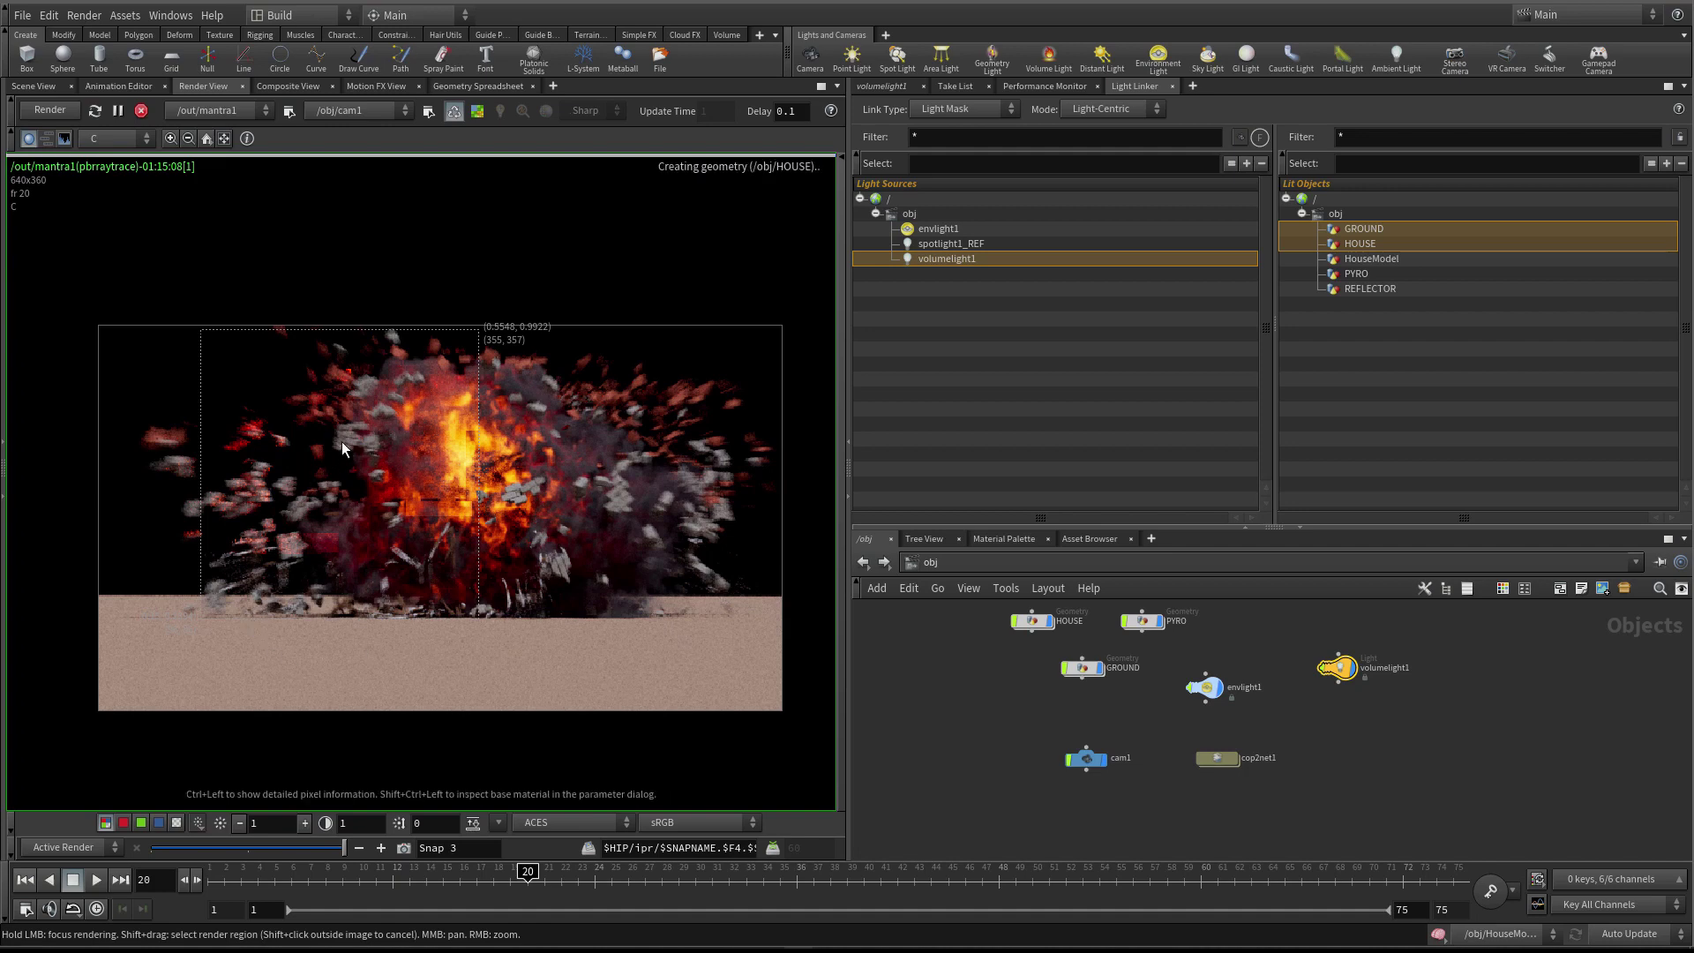
{"action": "left_click", "coordinate": [876, 87]}
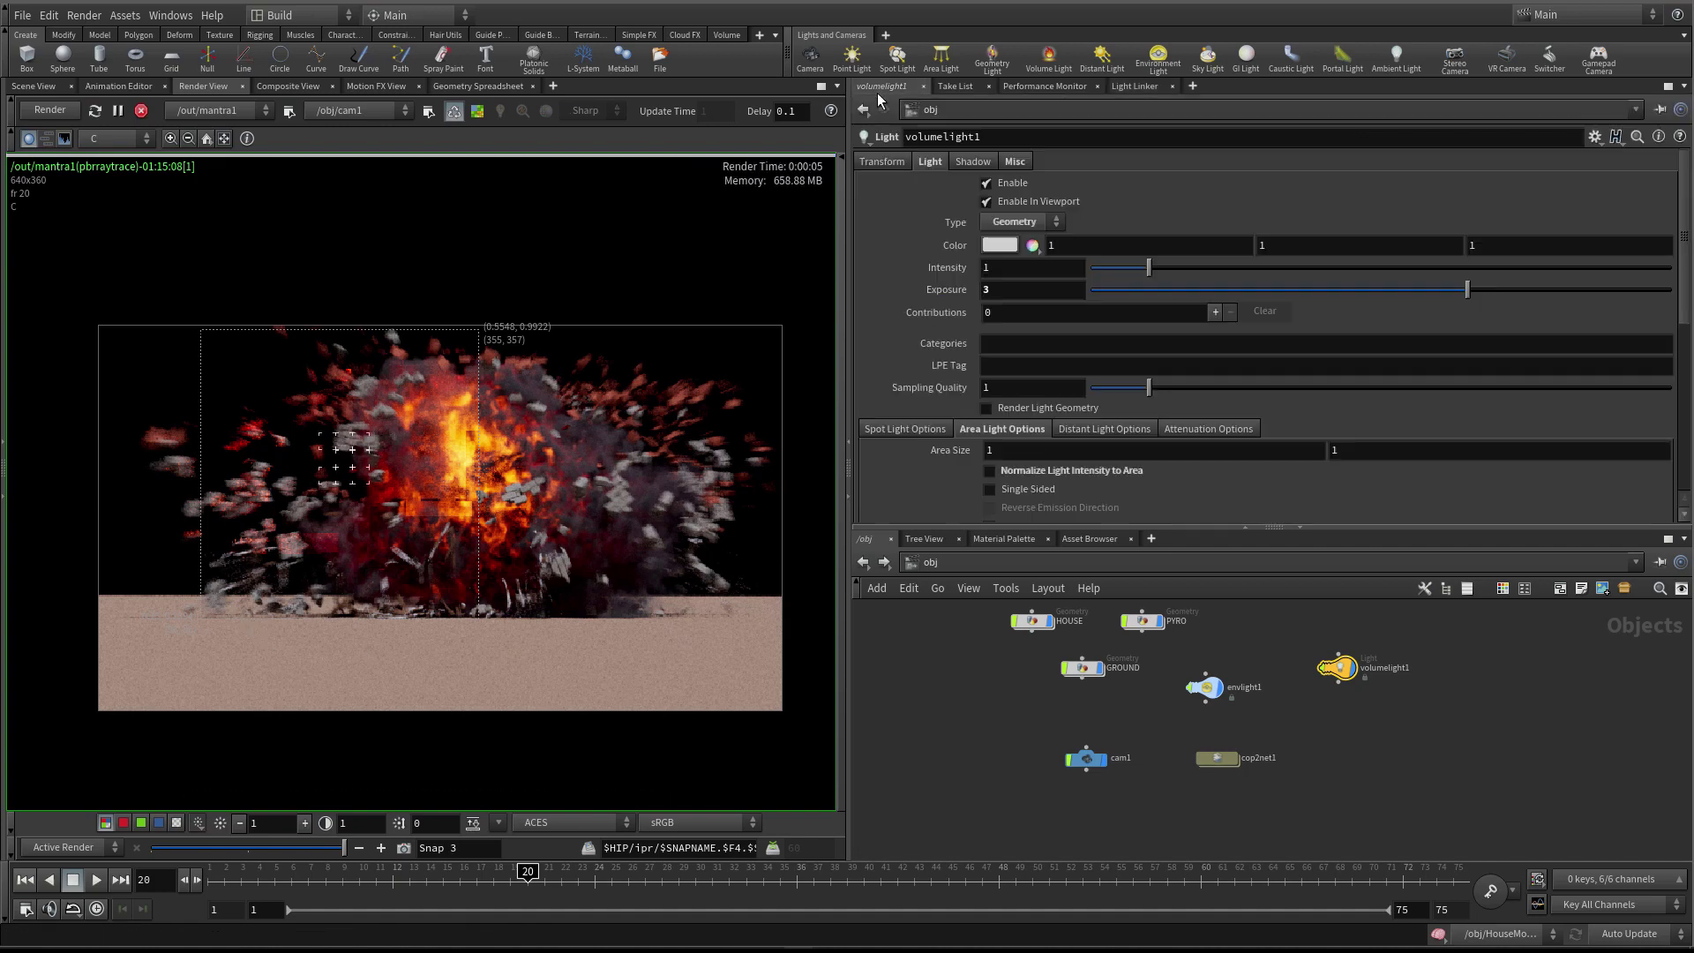
{"action": "left_click", "coordinate": [987, 289]}
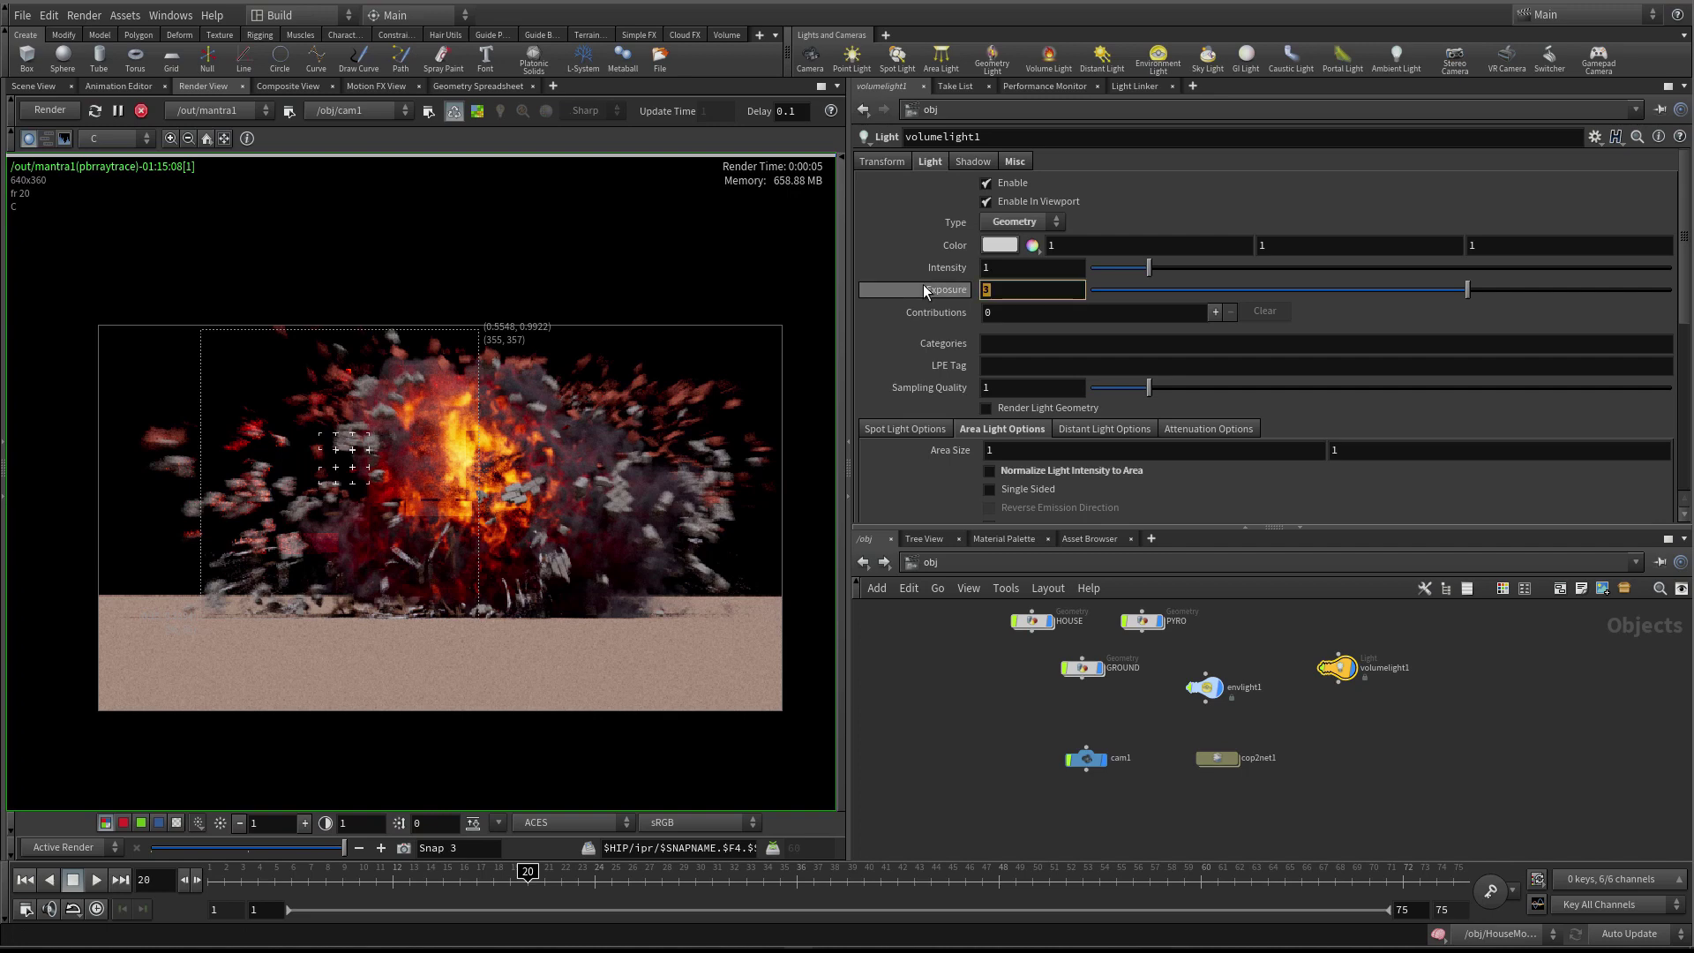
{"action": "mouse_move", "coordinate": [923, 290]}
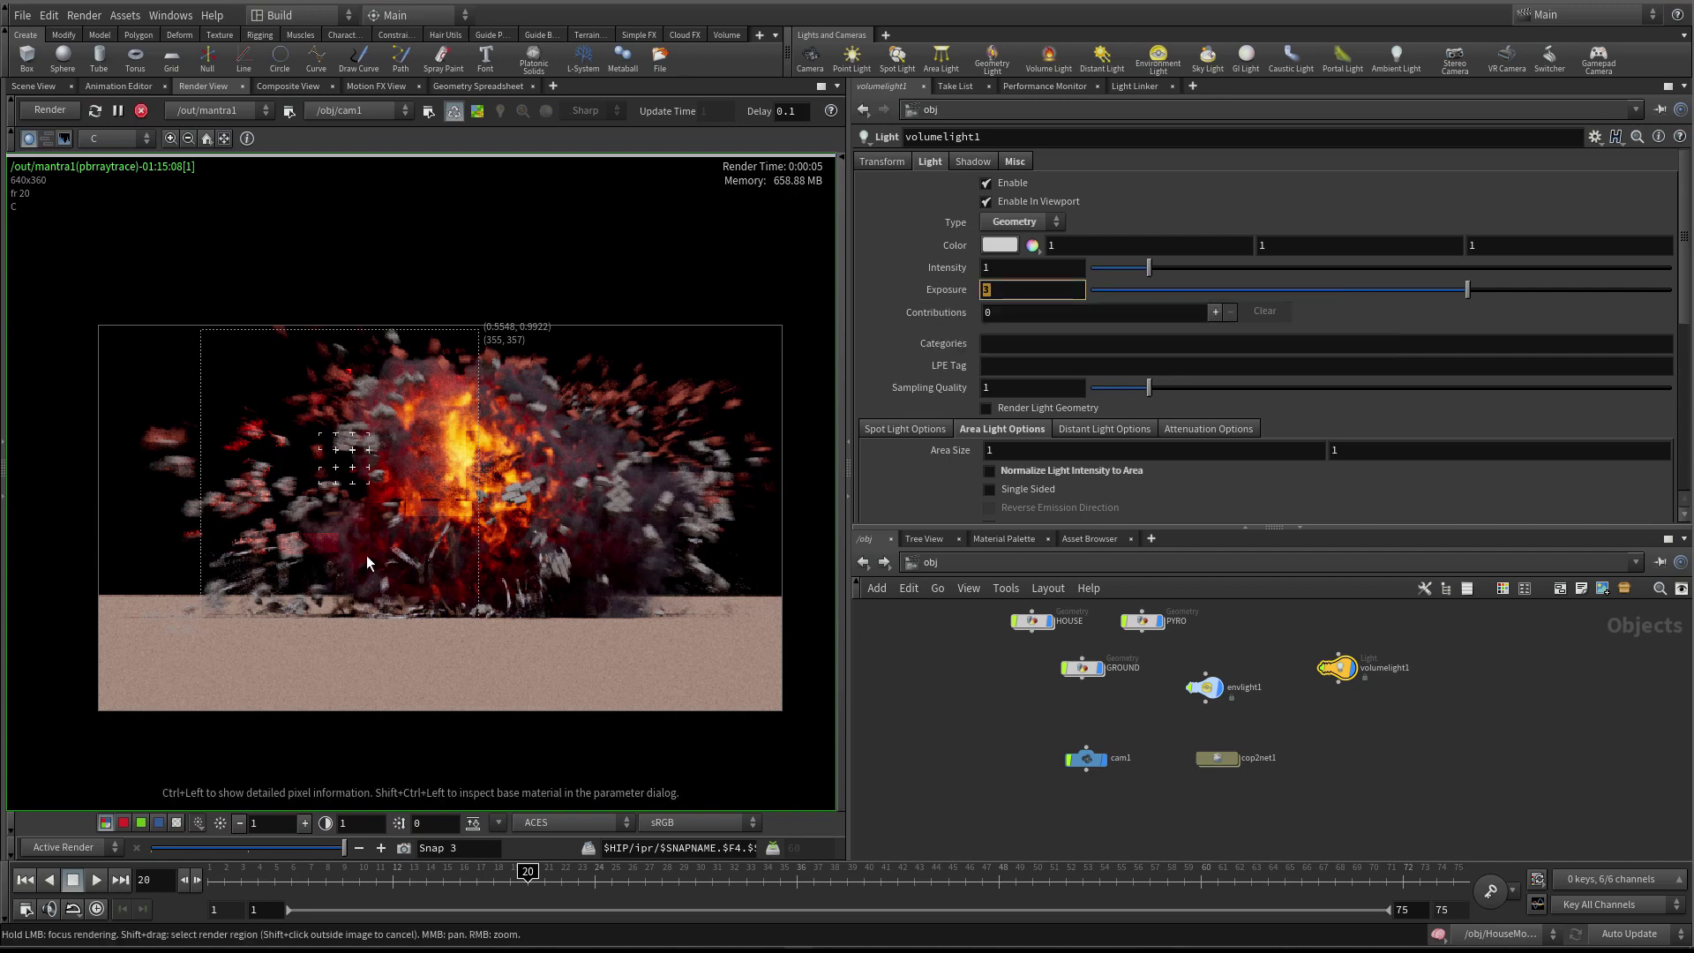
{"action": "left_click", "coordinate": [421, 389]}
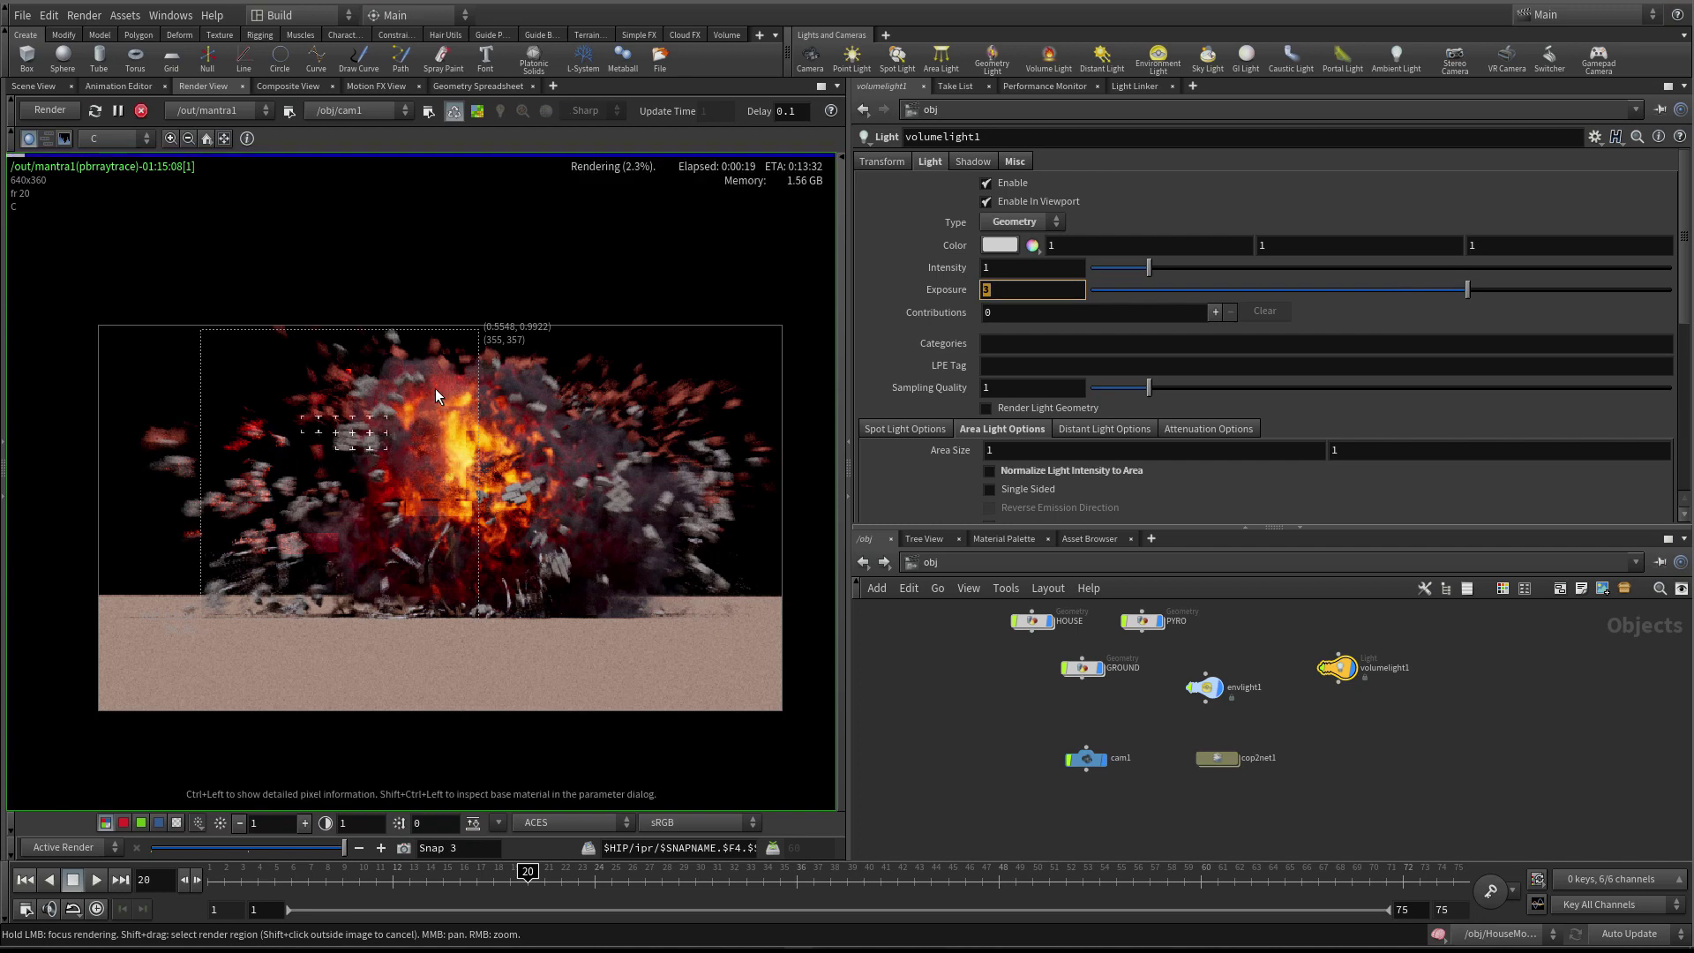
{"action": "left_click_drag", "start_coordinate": [446, 425], "coordinate": [316, 474]}
{"action": "left_click_drag", "start_coordinate": [374, 370], "coordinate": [388, 578]}
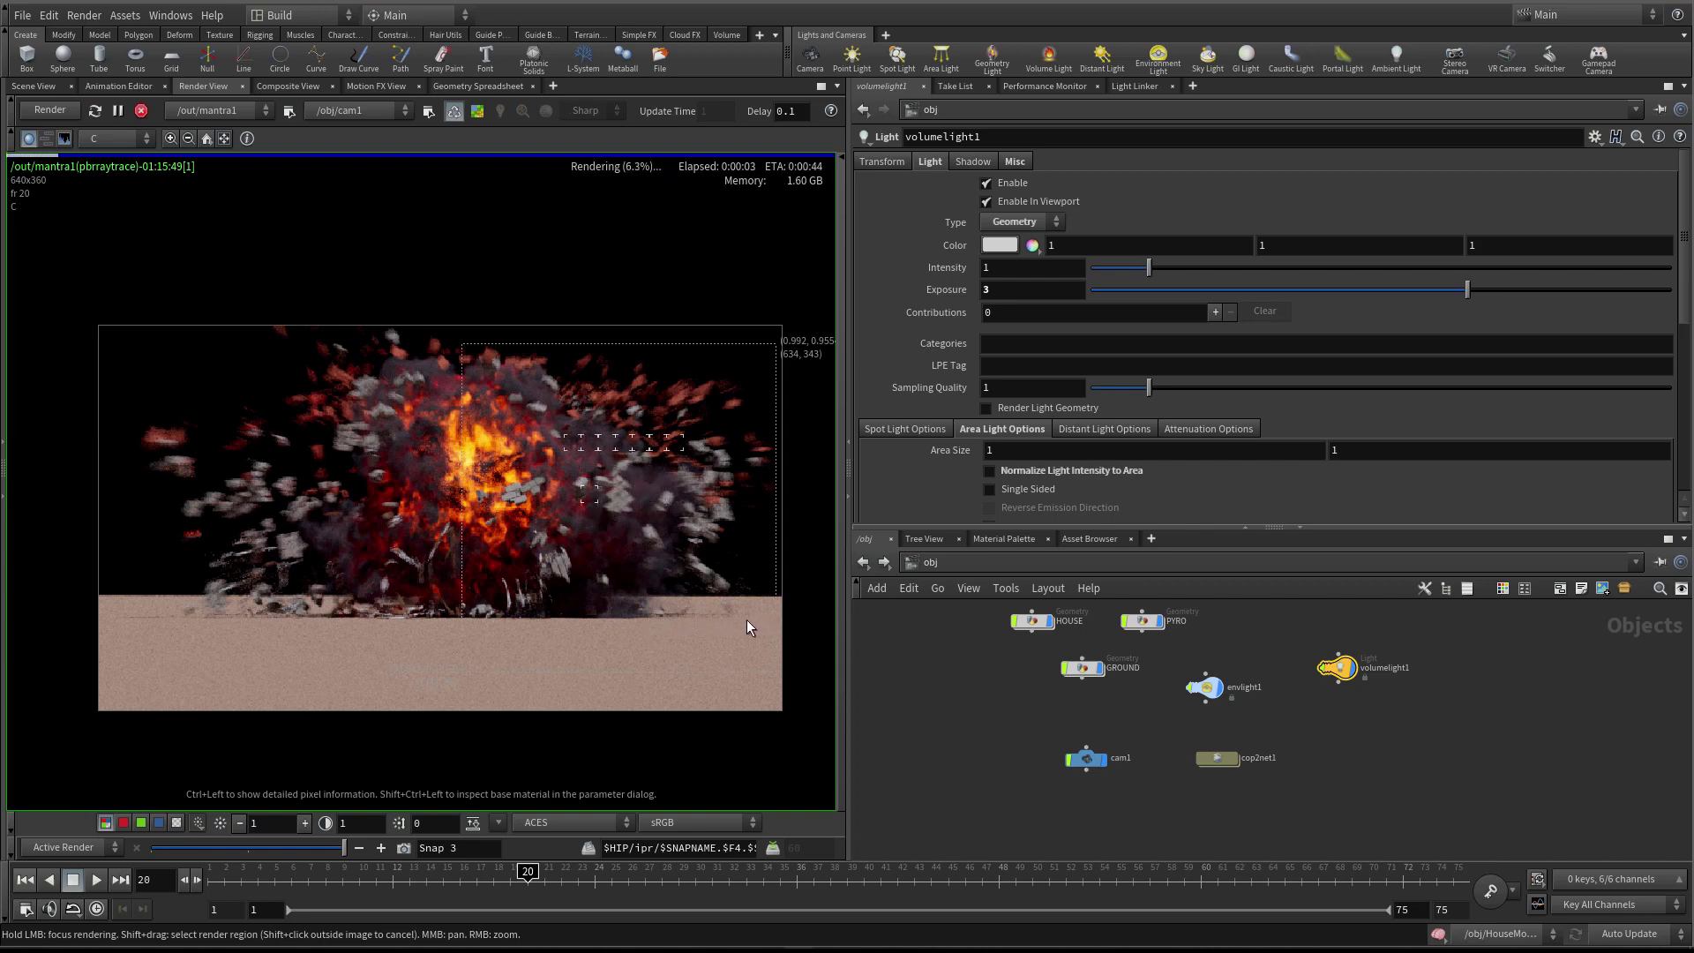
Expand the render region to nearly the whole frame and render the explosion at frame 8 and at frame 22
{"action": "left_click_drag", "start_coordinate": [130, 328], "coordinate": [785, 714], "text": "shift"}
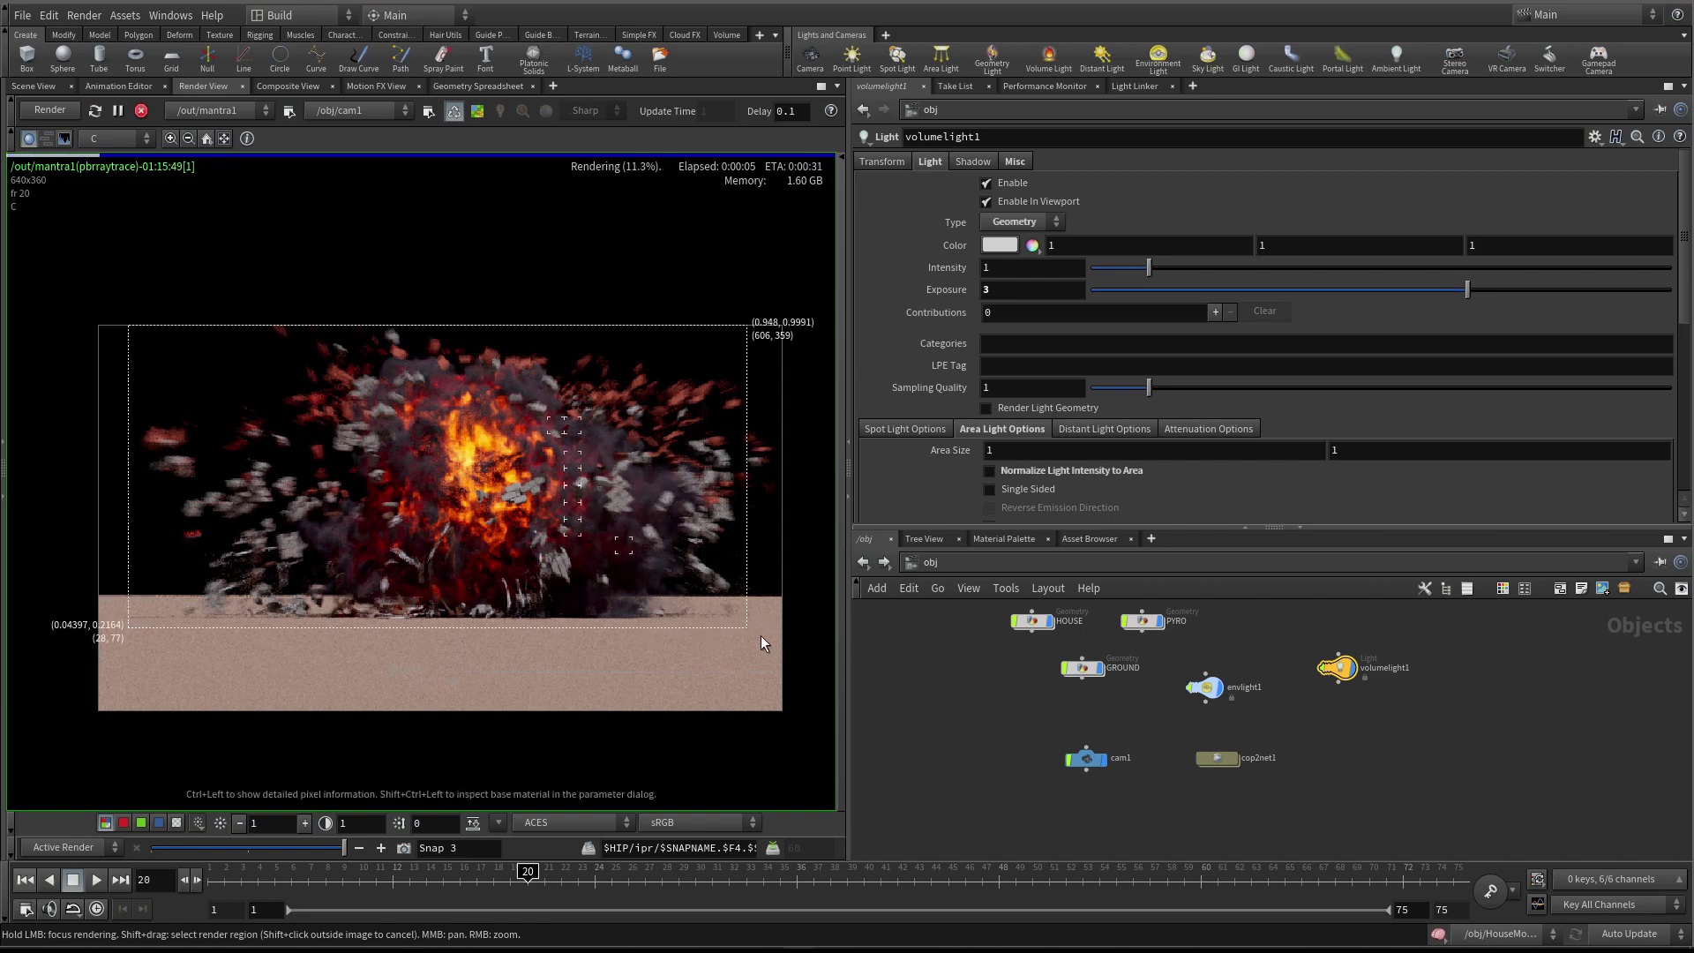
{"action": "left_click", "coordinate": [326, 880]}
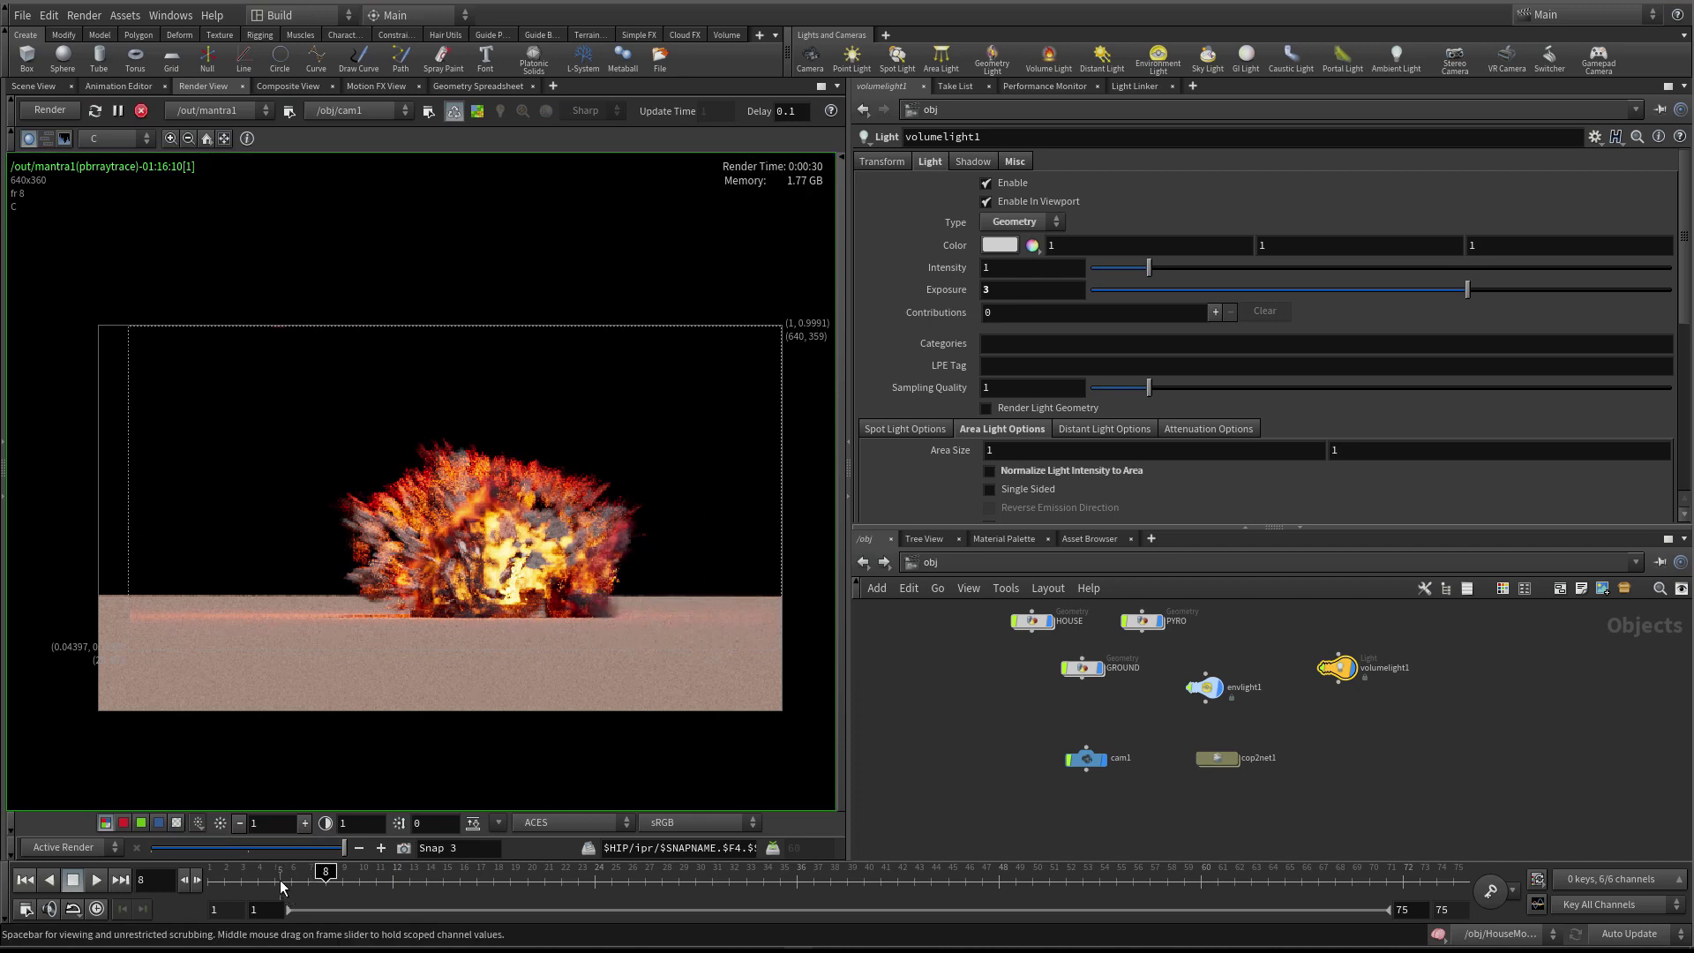
{"action": "left_click", "coordinate": [564, 879]}
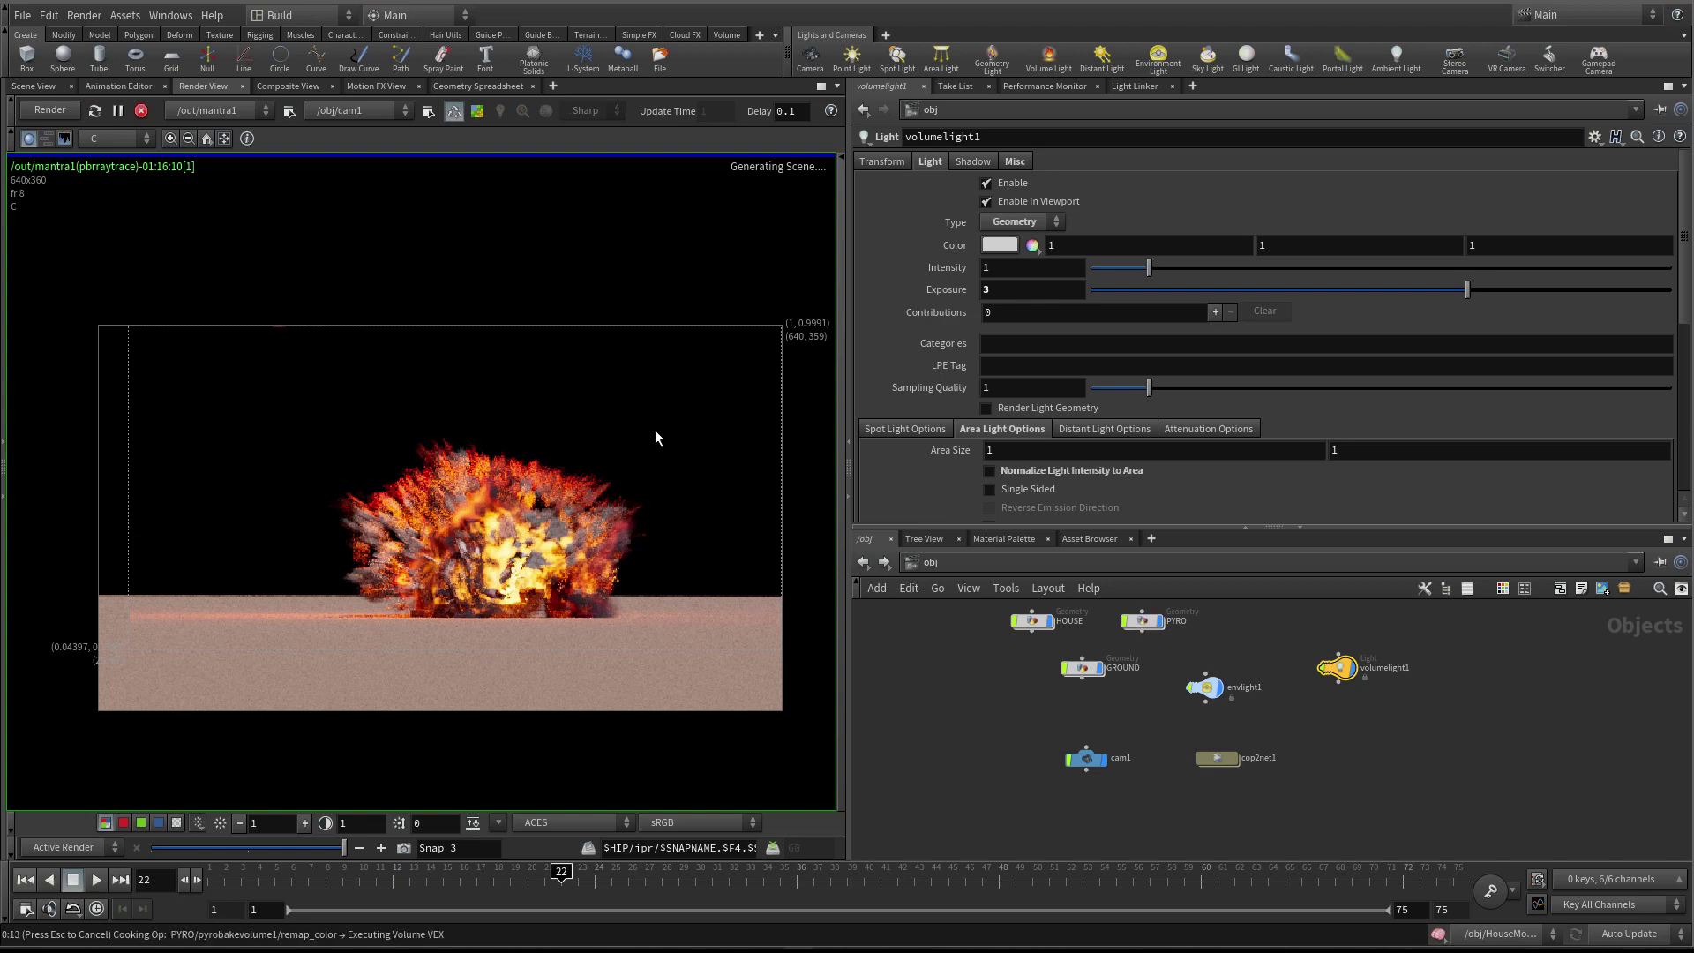
{"action": "left_click", "coordinate": [600, 552]}
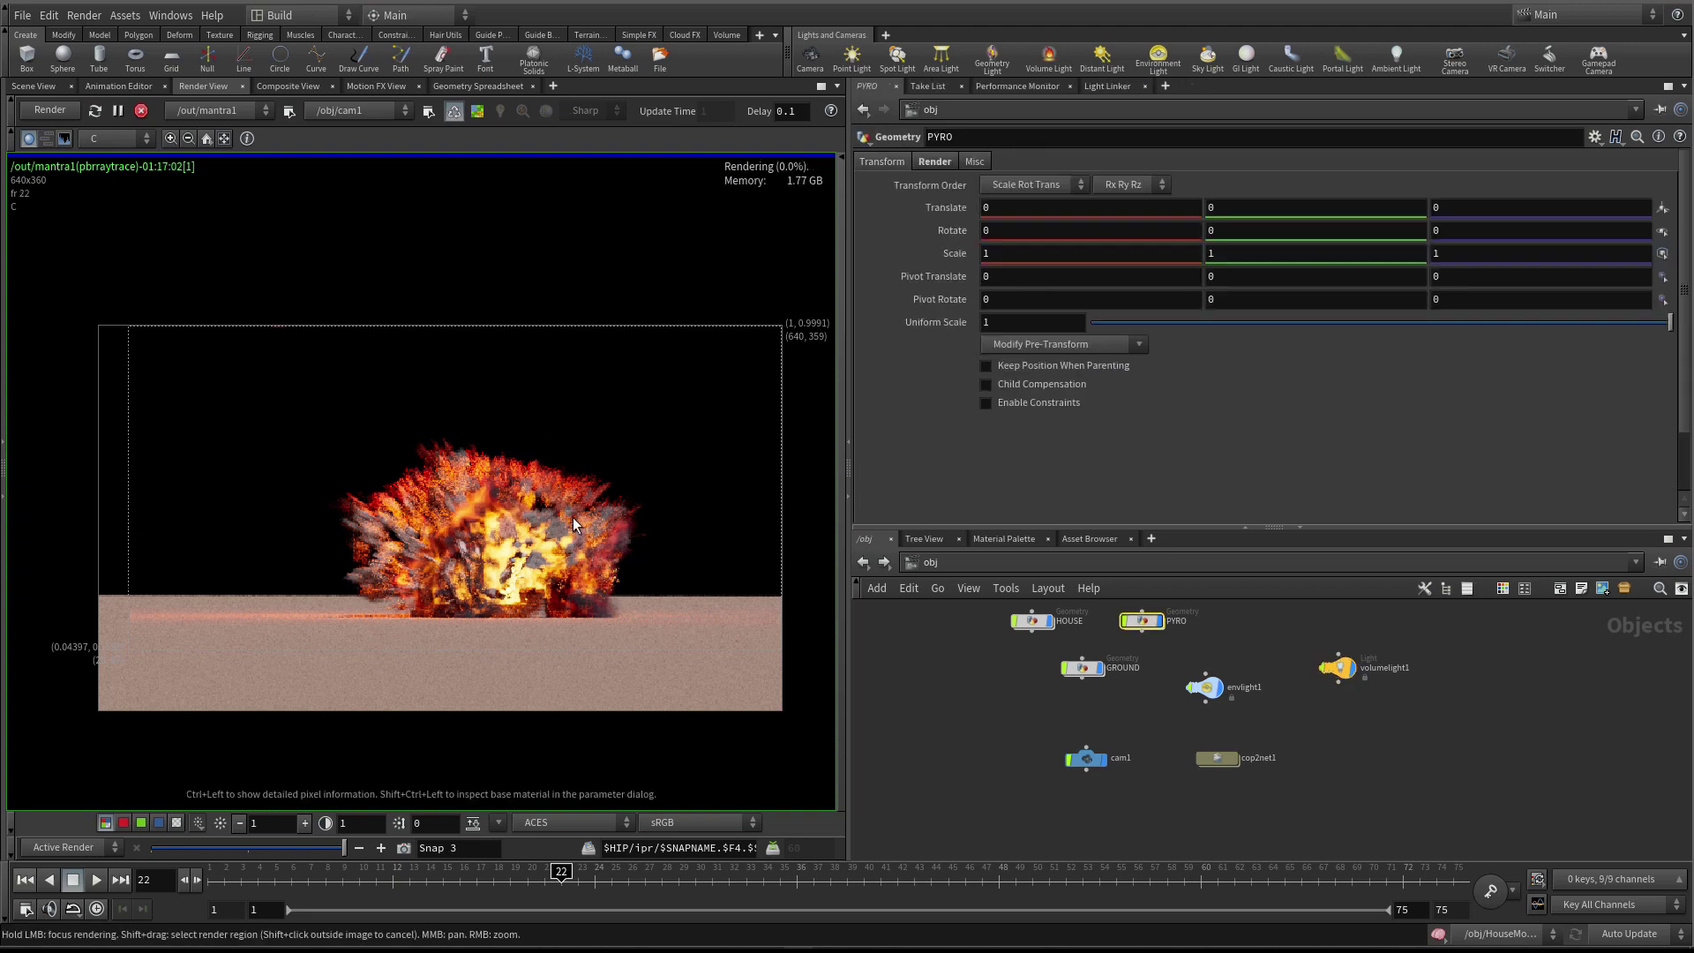
{"action": "left_click", "coordinate": [448, 477]}
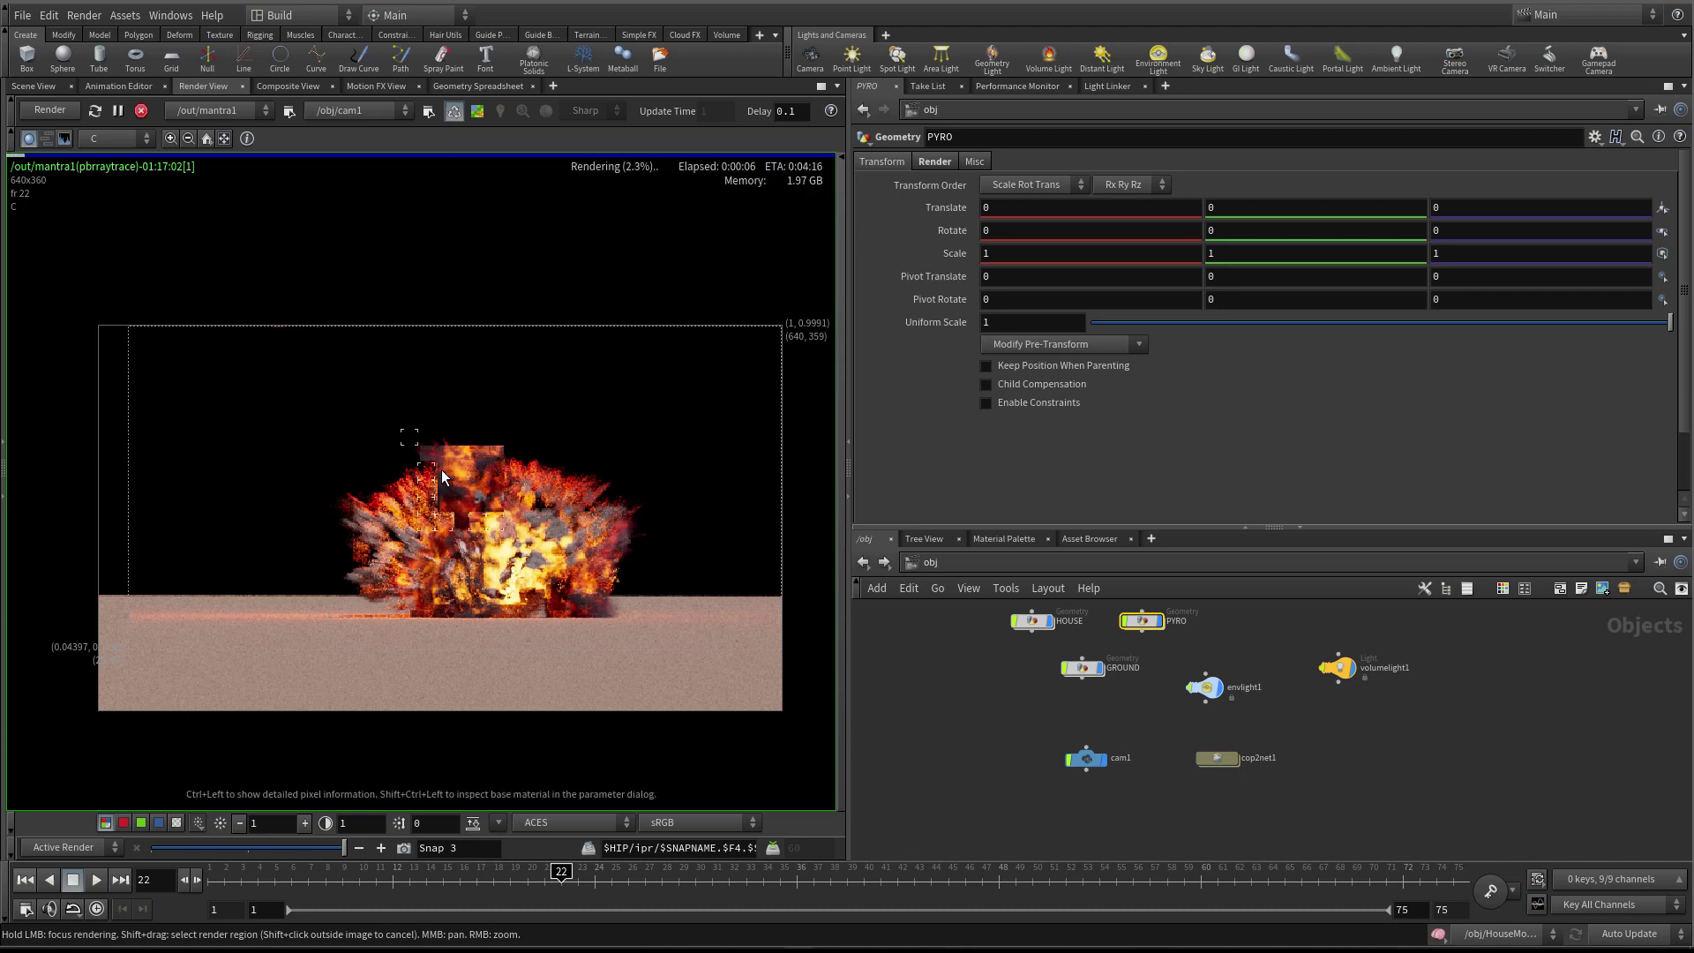
Set the Scatter Color Mode of pyrobakevolume1 inside PYRO to Color Ramp
{"action": "double_click", "coordinate": [1141, 621]}
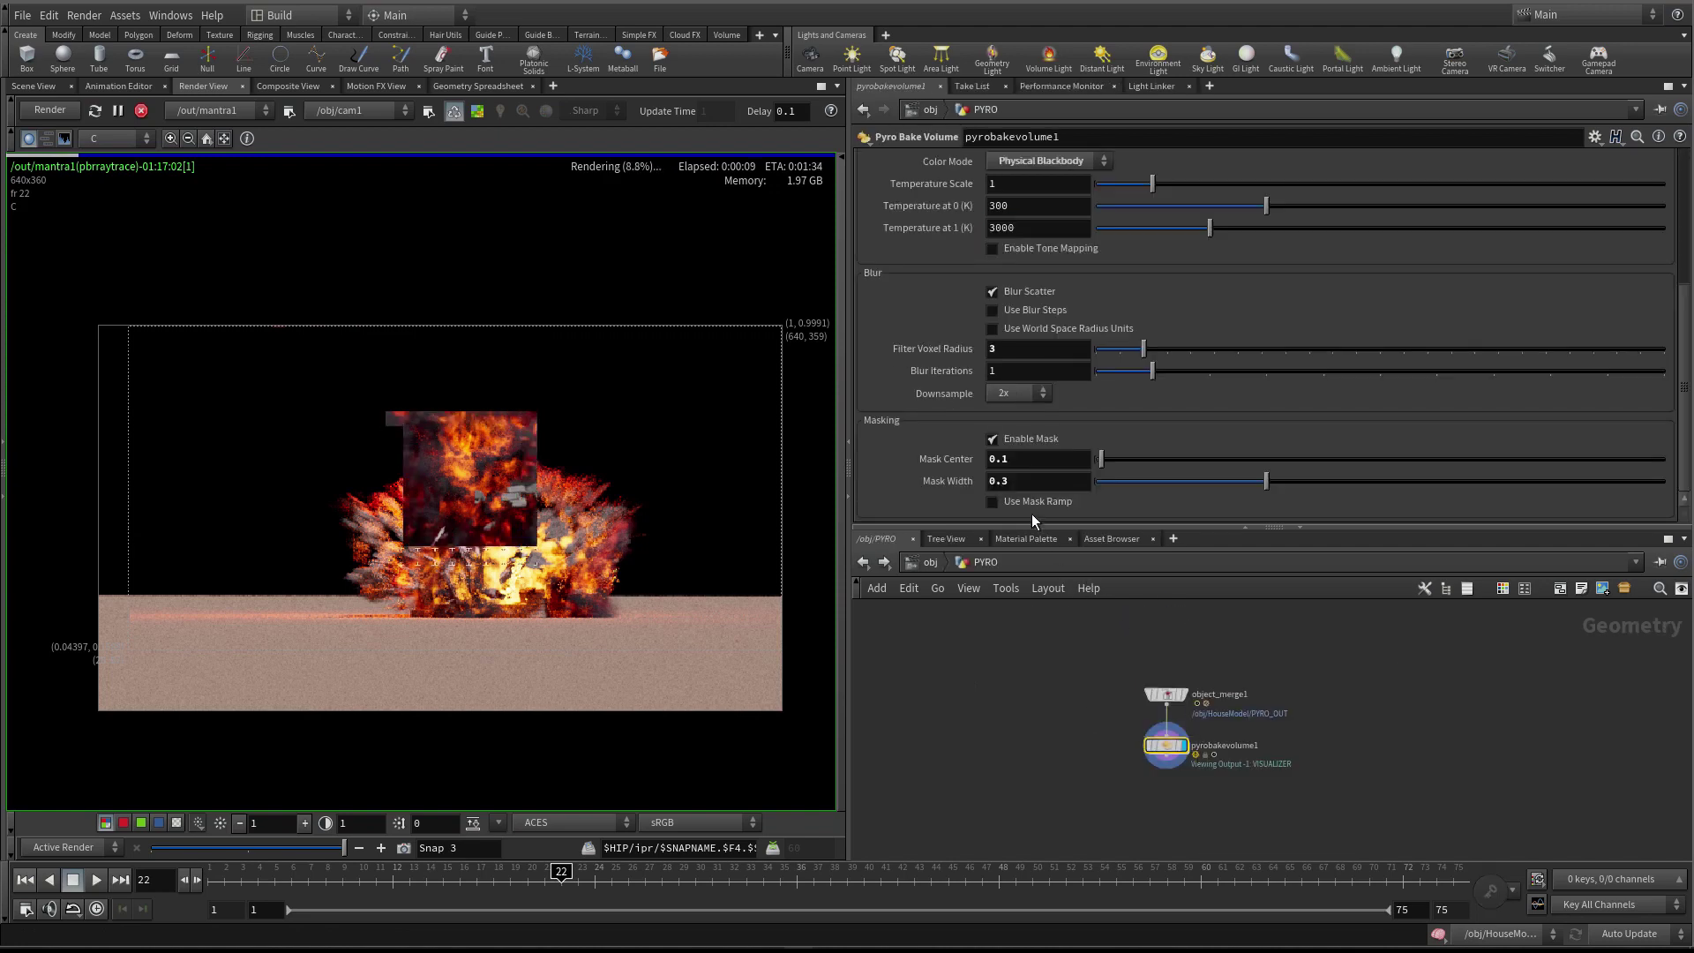
{"action": "scroll", "coordinate": [1108, 274], "scroll_direction": "up", "scroll_amount": 5}
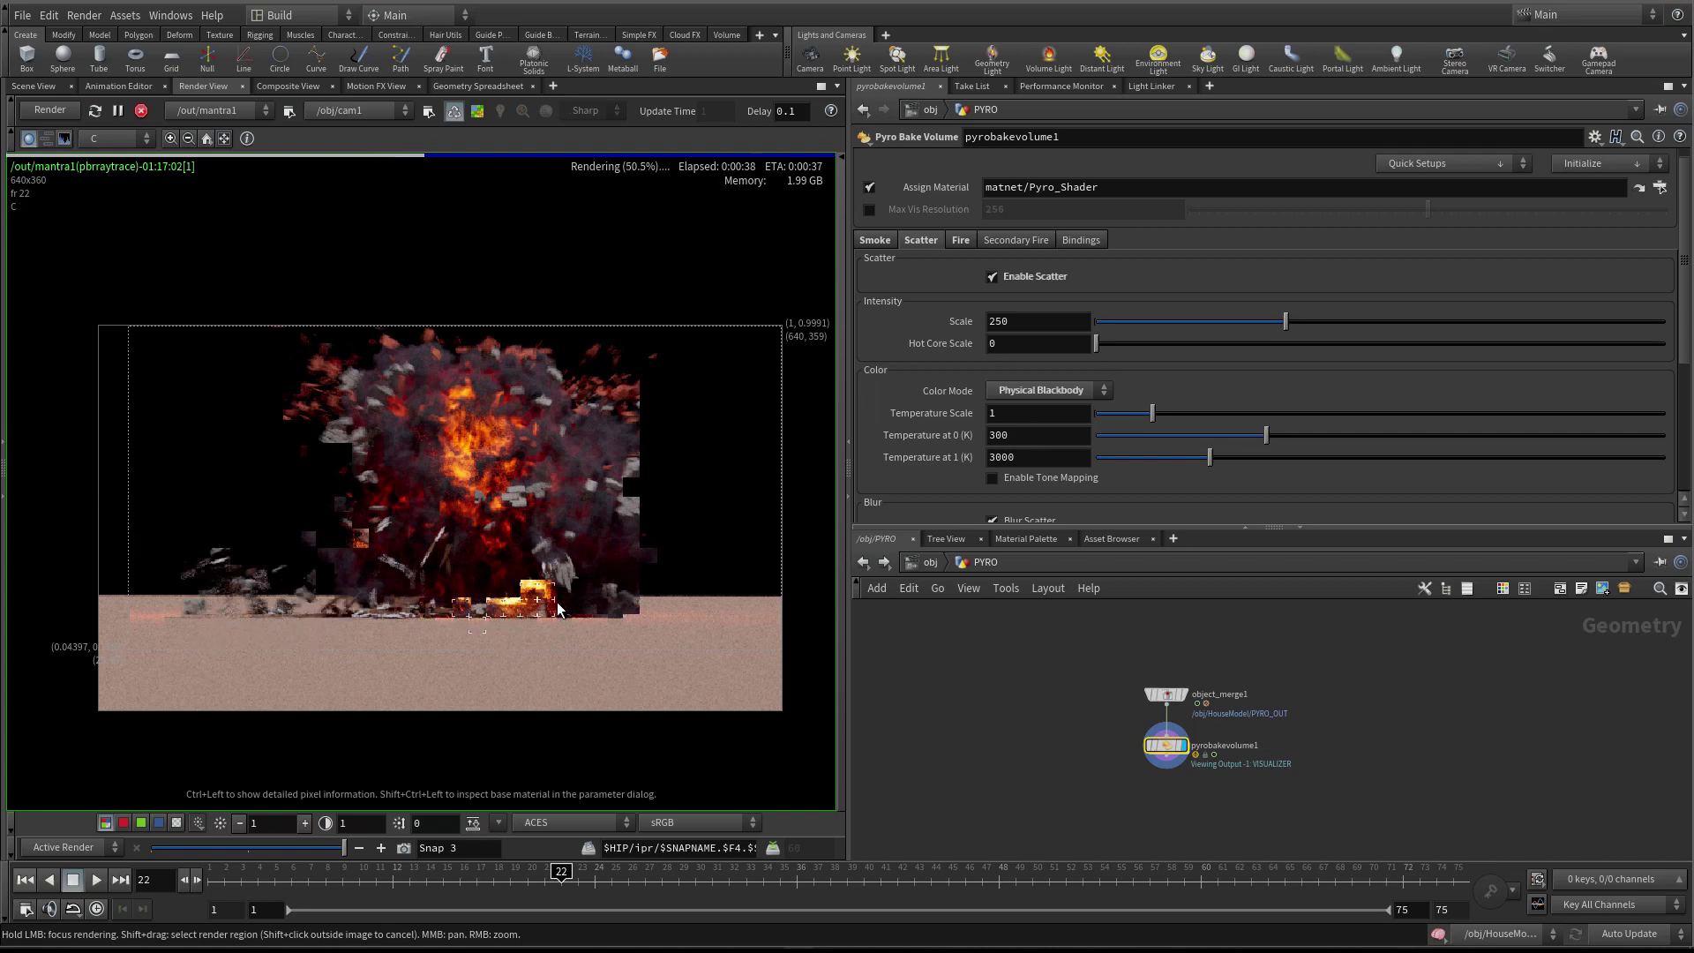
{"action": "left_click", "coordinate": [1041, 390]}
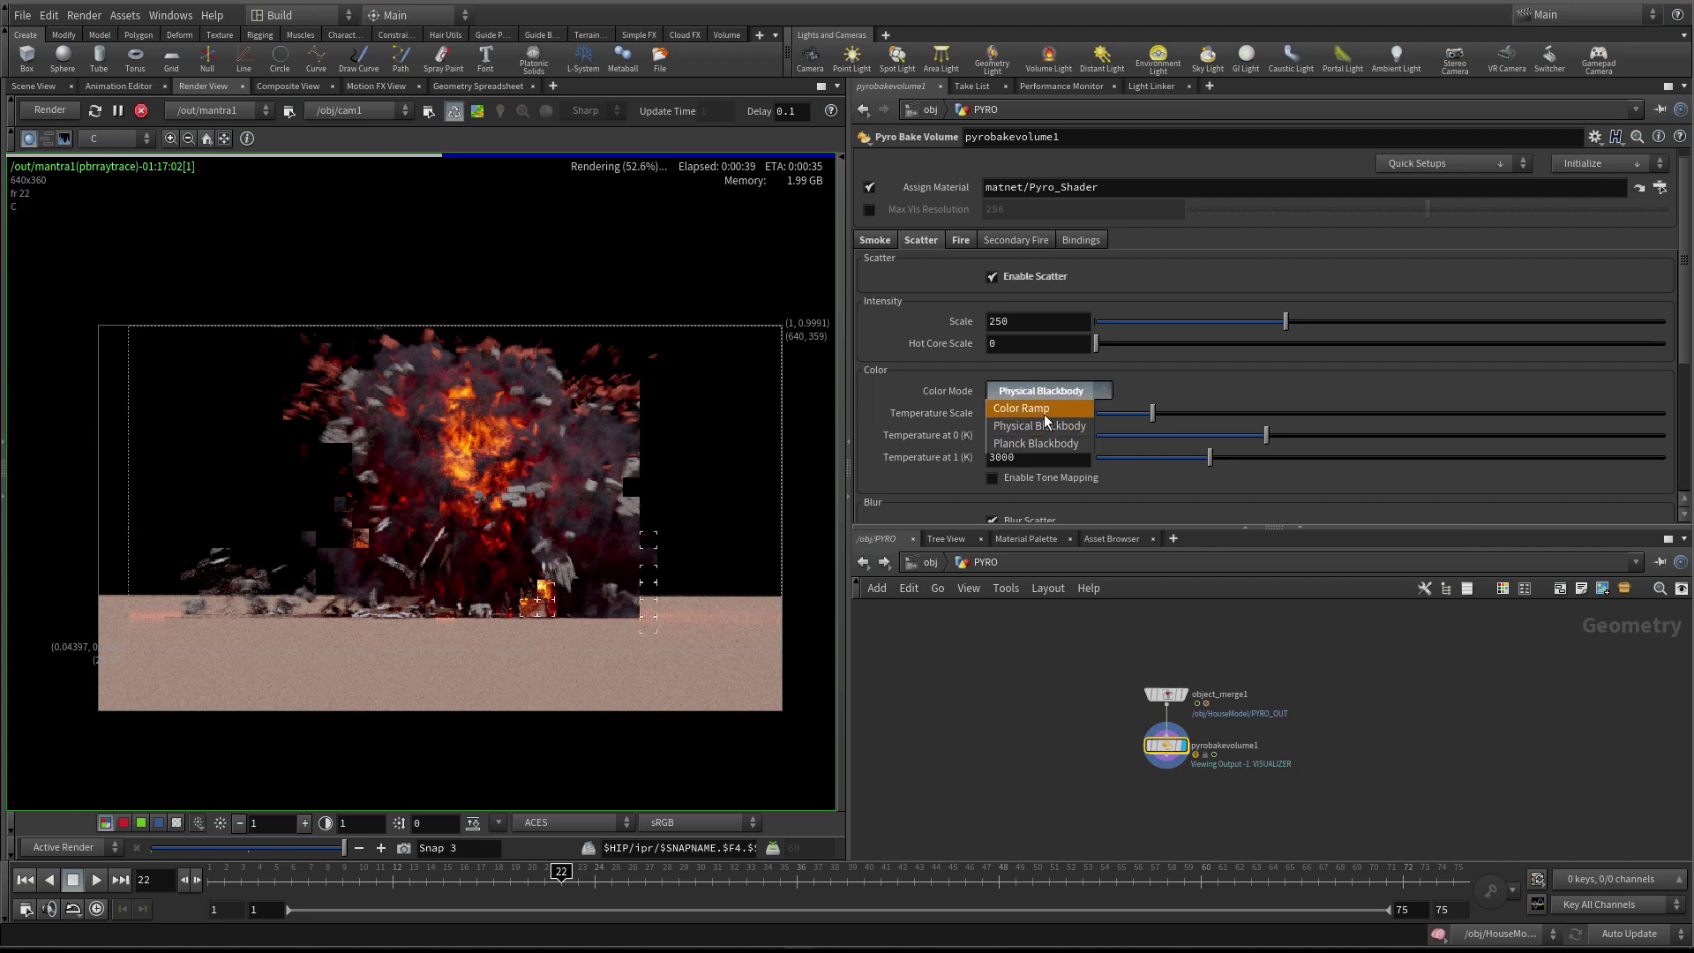
{"action": "left_click", "coordinate": [1044, 409]}
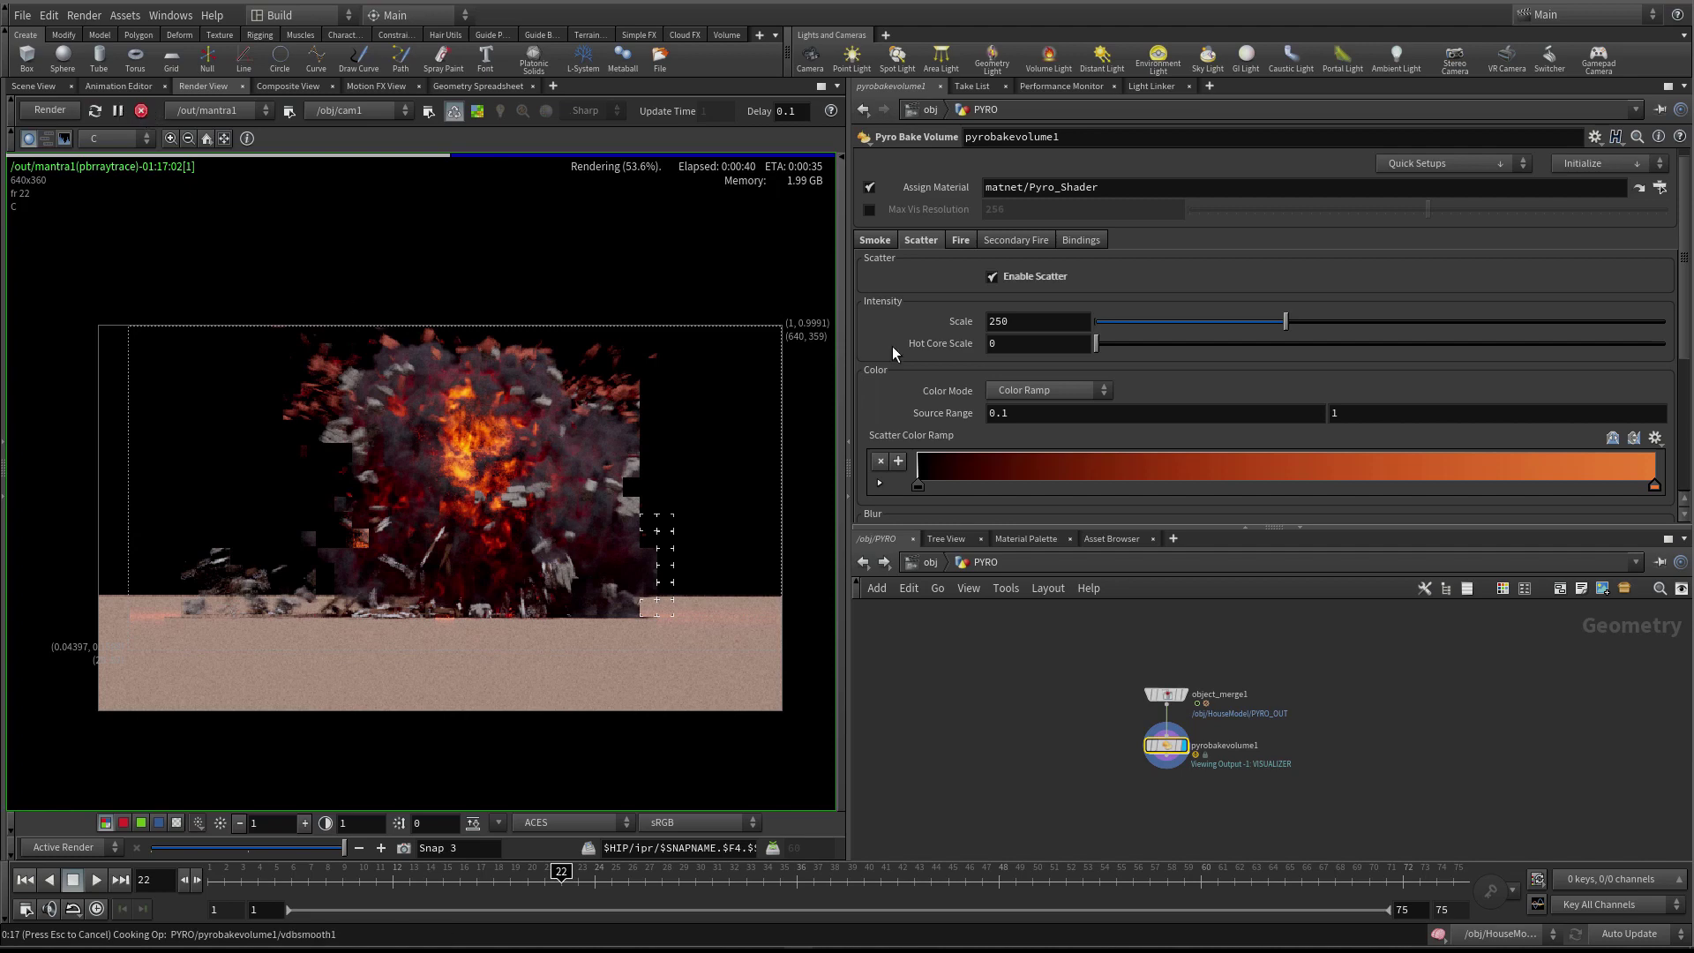
Set the Fire Color Mode of pyrobakevolume1 to Color Ramp
{"action": "left_click", "coordinate": [960, 242]}
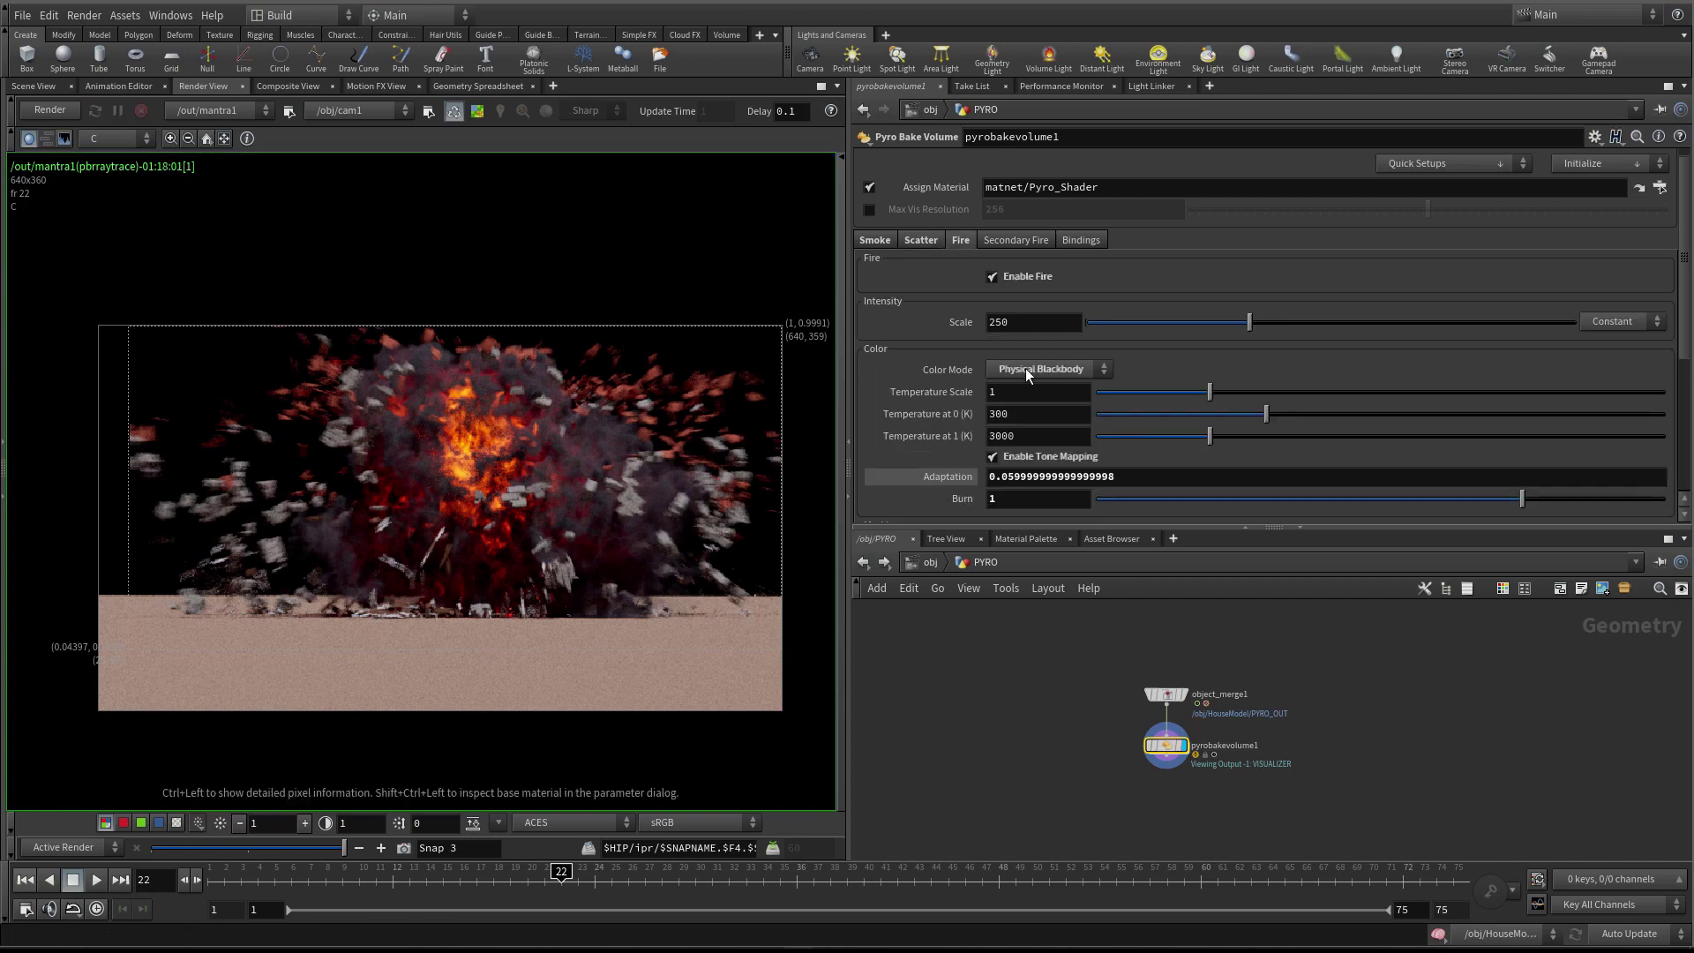
{"action": "left_click", "coordinate": [1041, 369]}
{"action": "left_click", "coordinate": [1050, 388]}
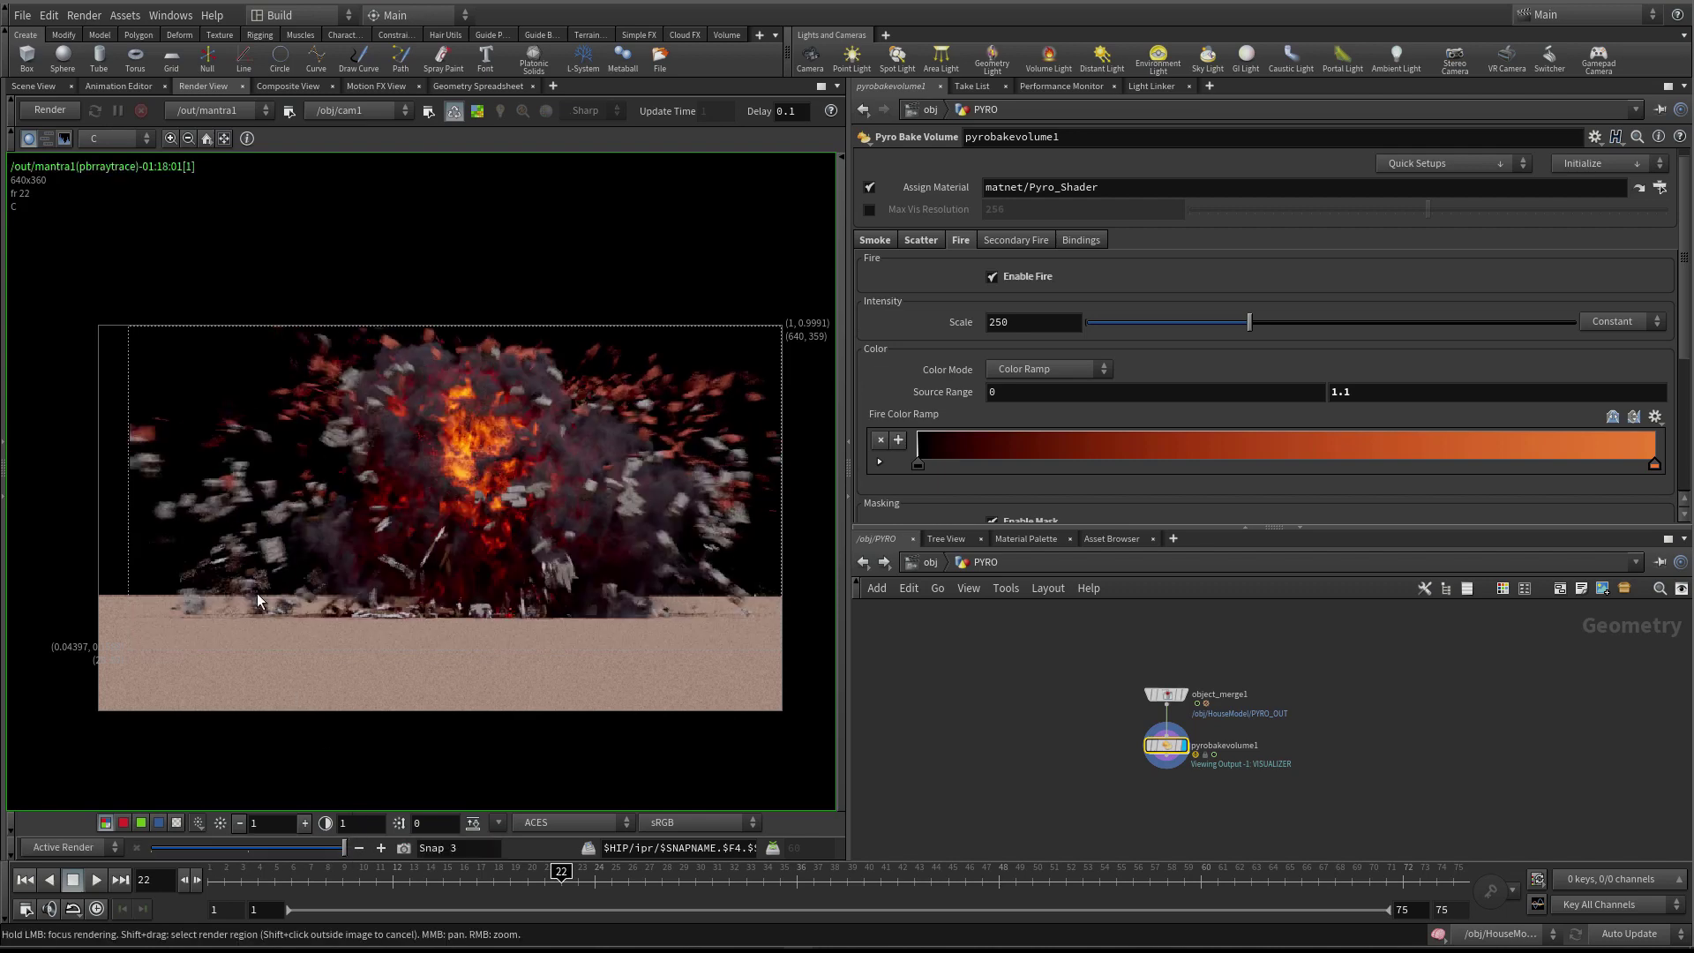
Save a snapshot of the current render and re-render frame 22 with the color-ramp scatter and fire
{"action": "left_click", "coordinate": [404, 847]}
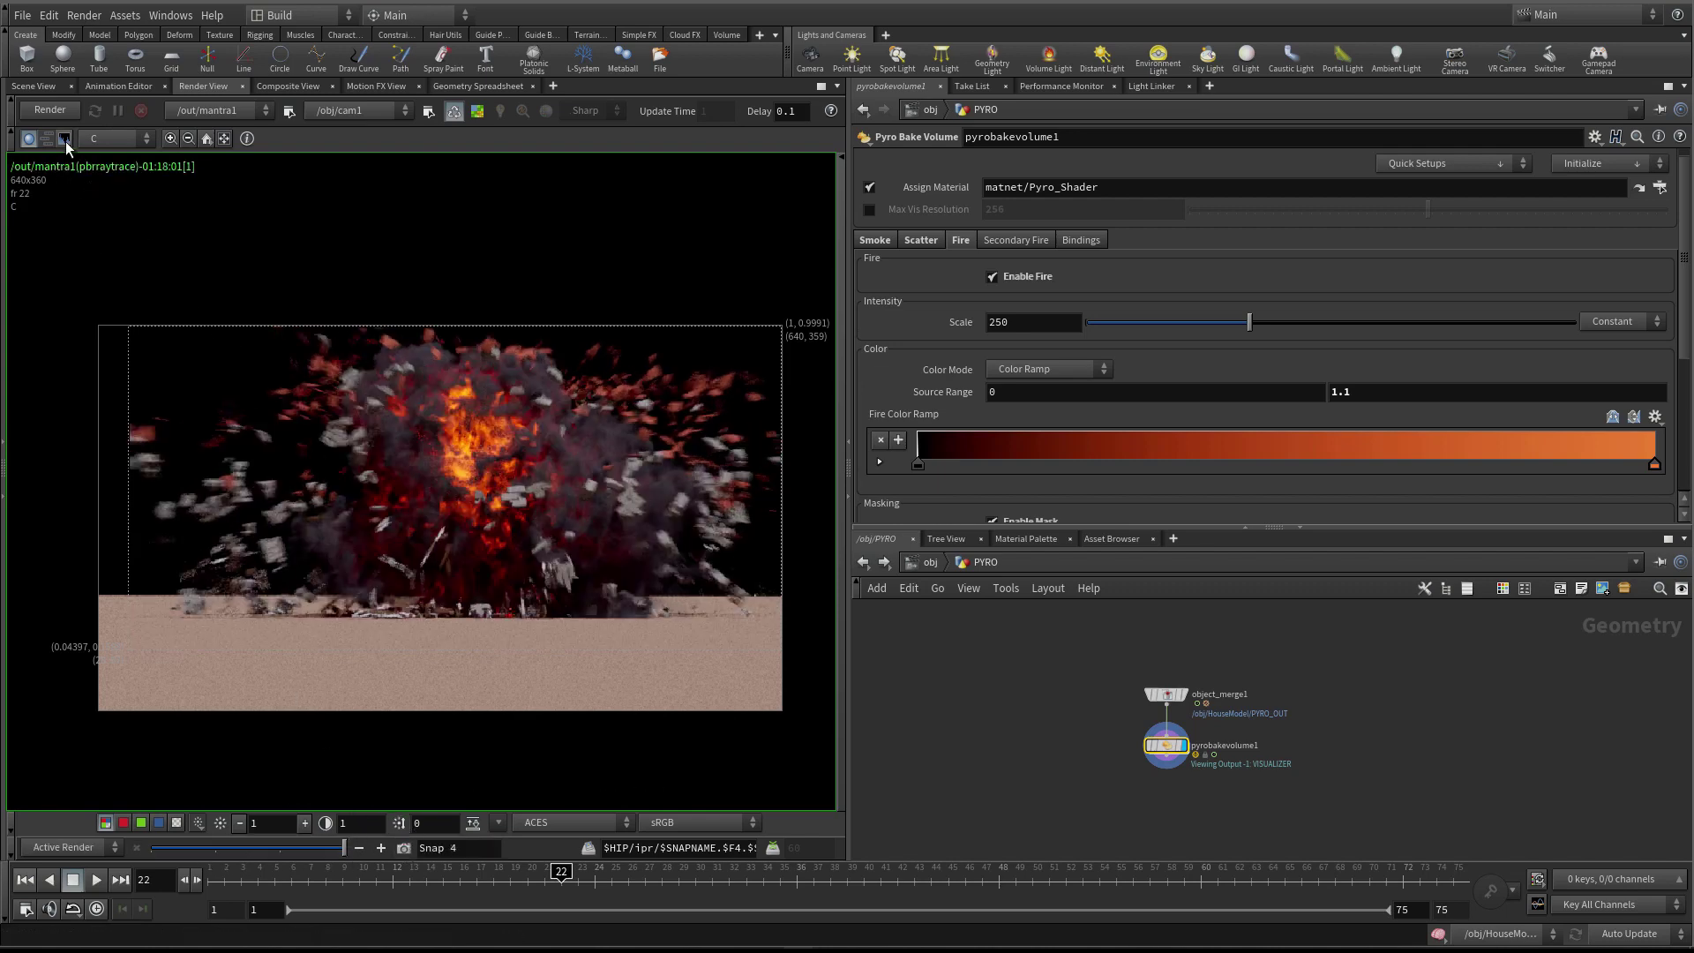
{"action": "left_click", "coordinate": [46, 110]}
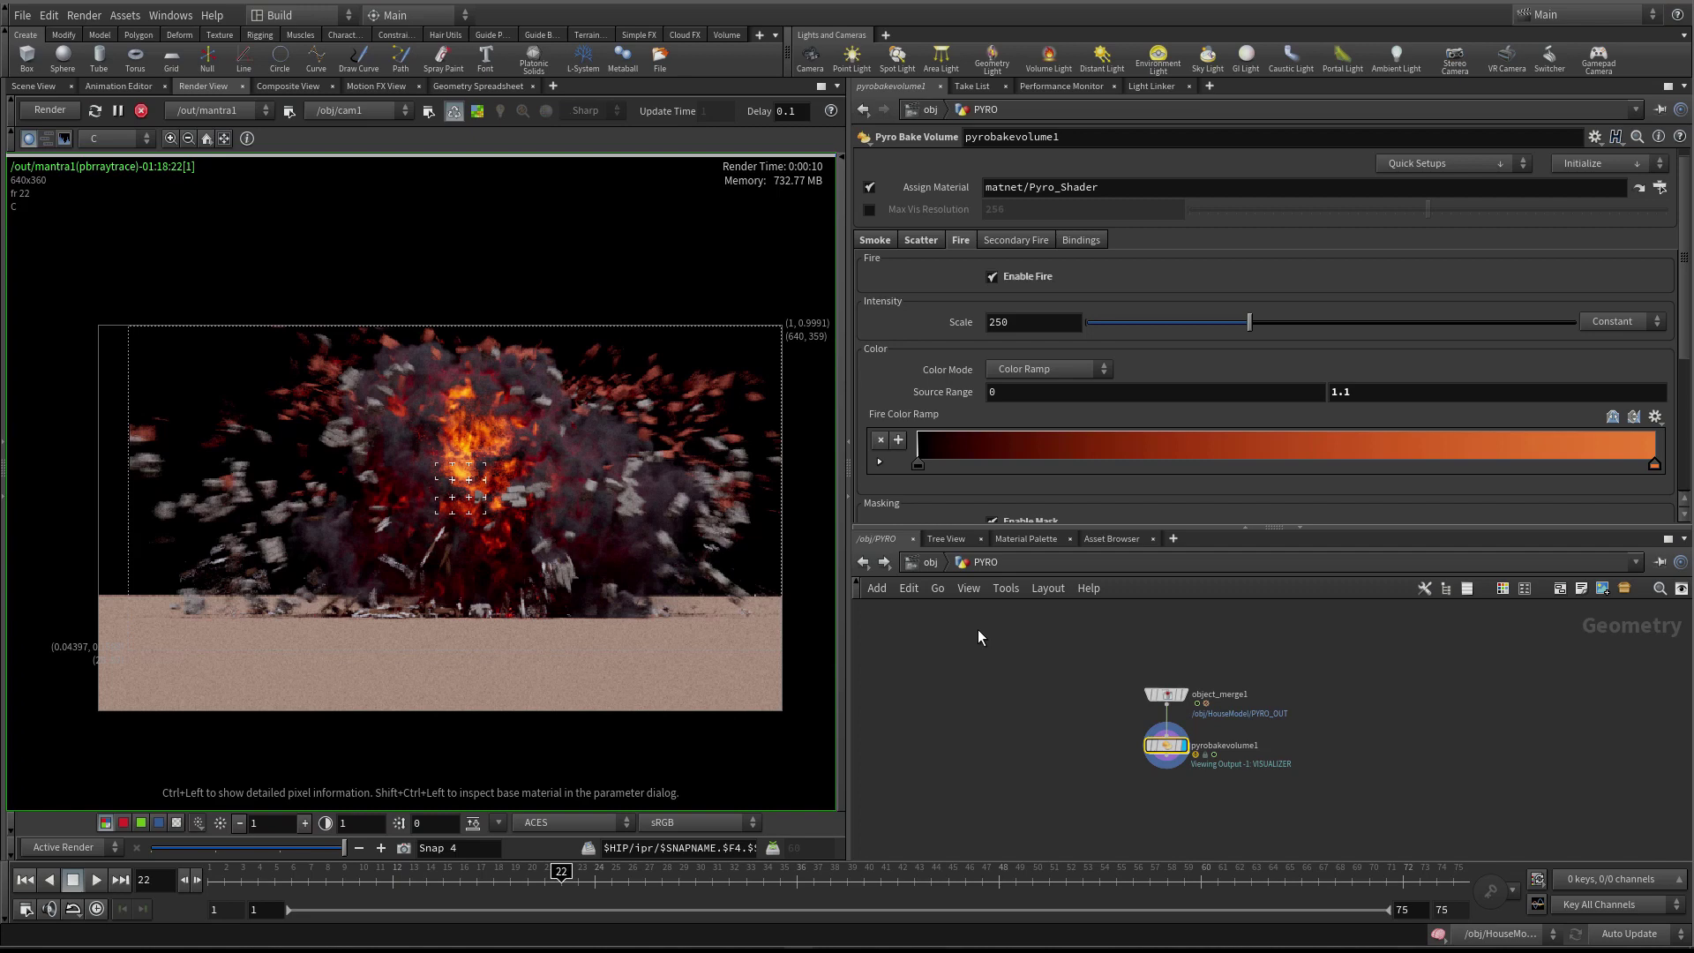
{"action": "left_click", "coordinate": [924, 563]}
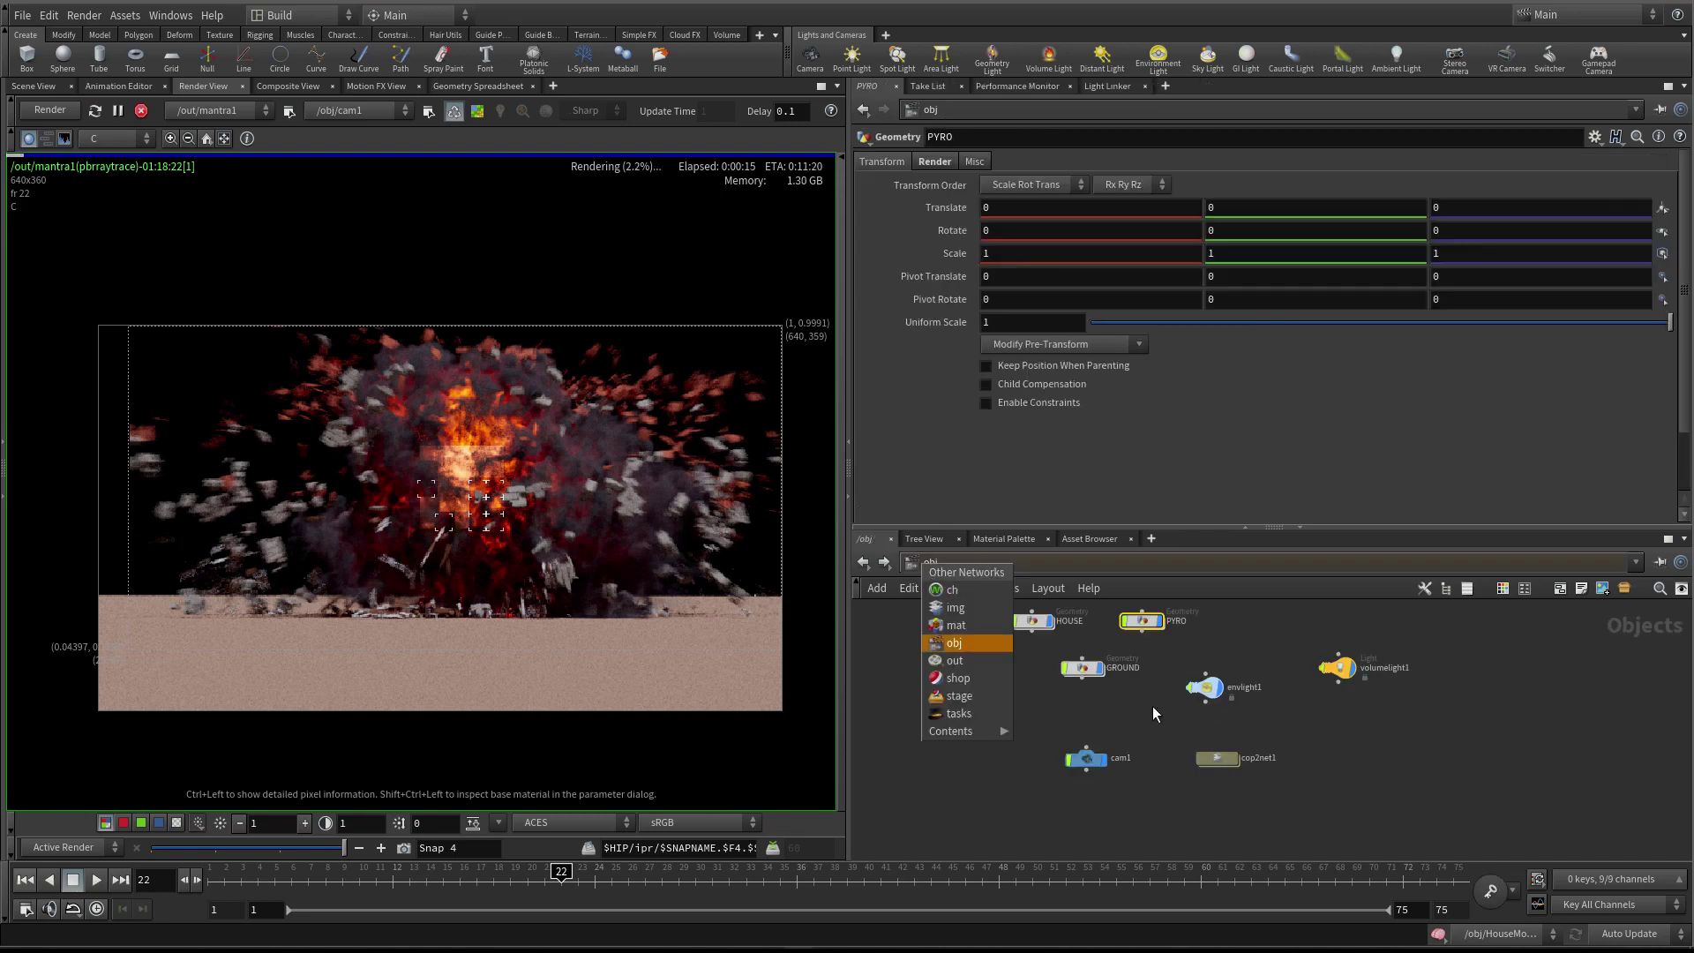
{"action": "left_click", "coordinate": [1459, 758]}
{"action": "left_click", "coordinate": [863, 562]}
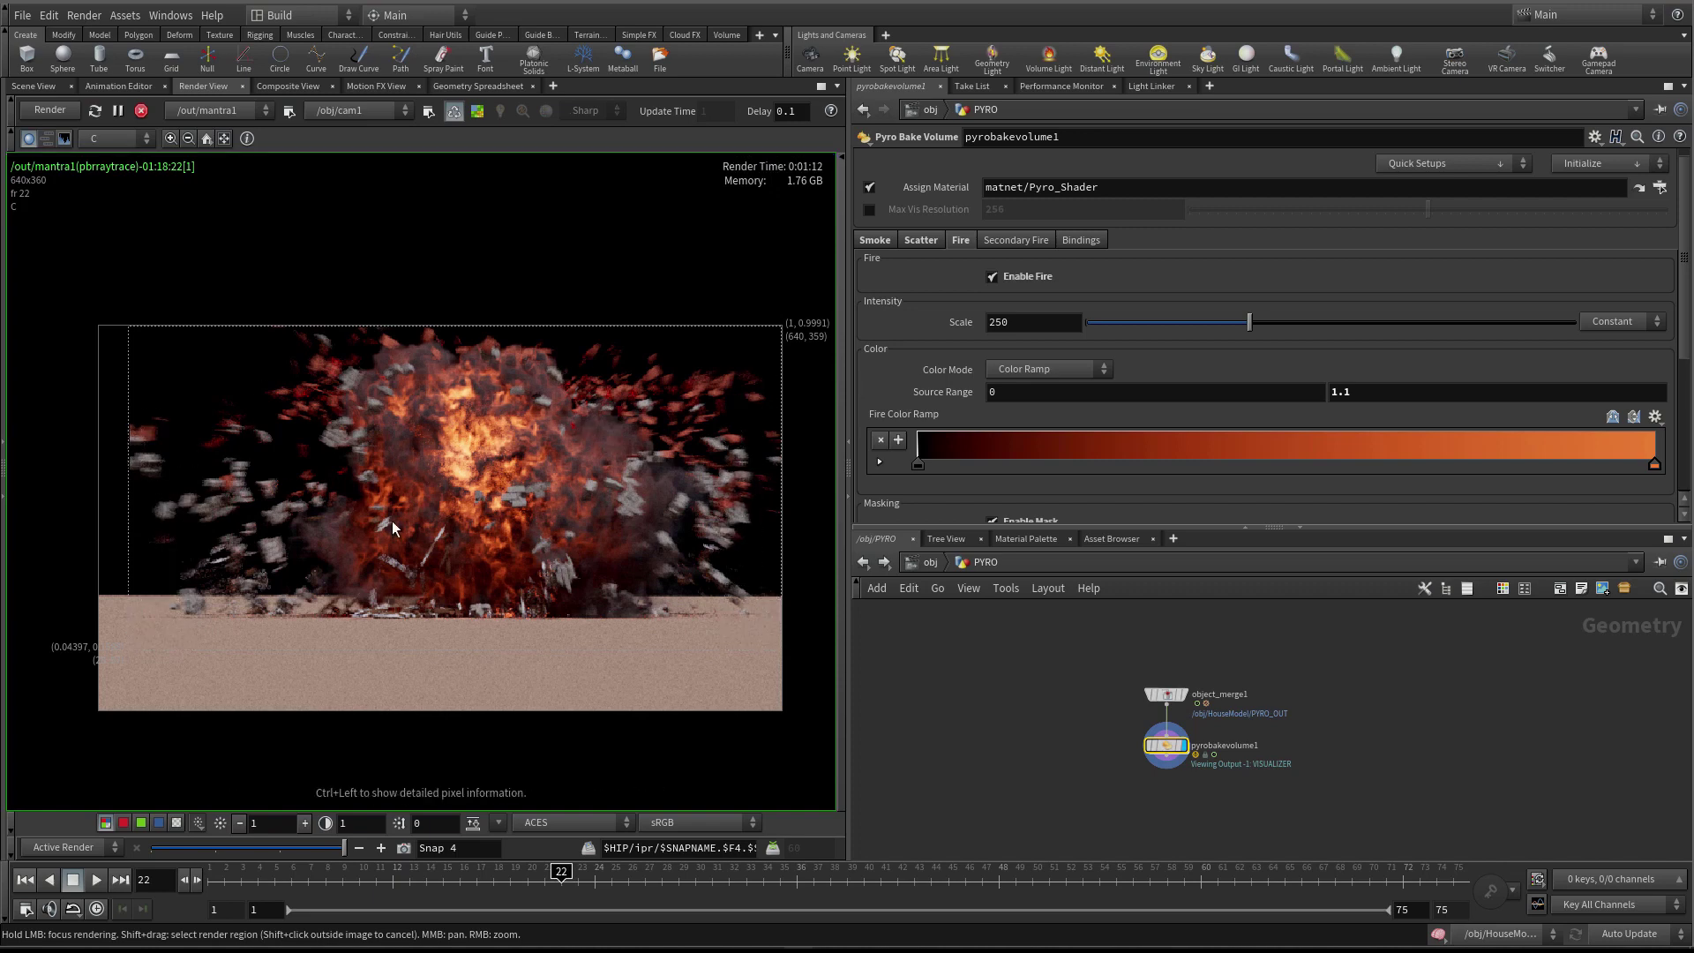
Open the output network with the mantra1 node and save a snapshot of the current frame 22 render
{"action": "left_click", "coordinate": [925, 564]}
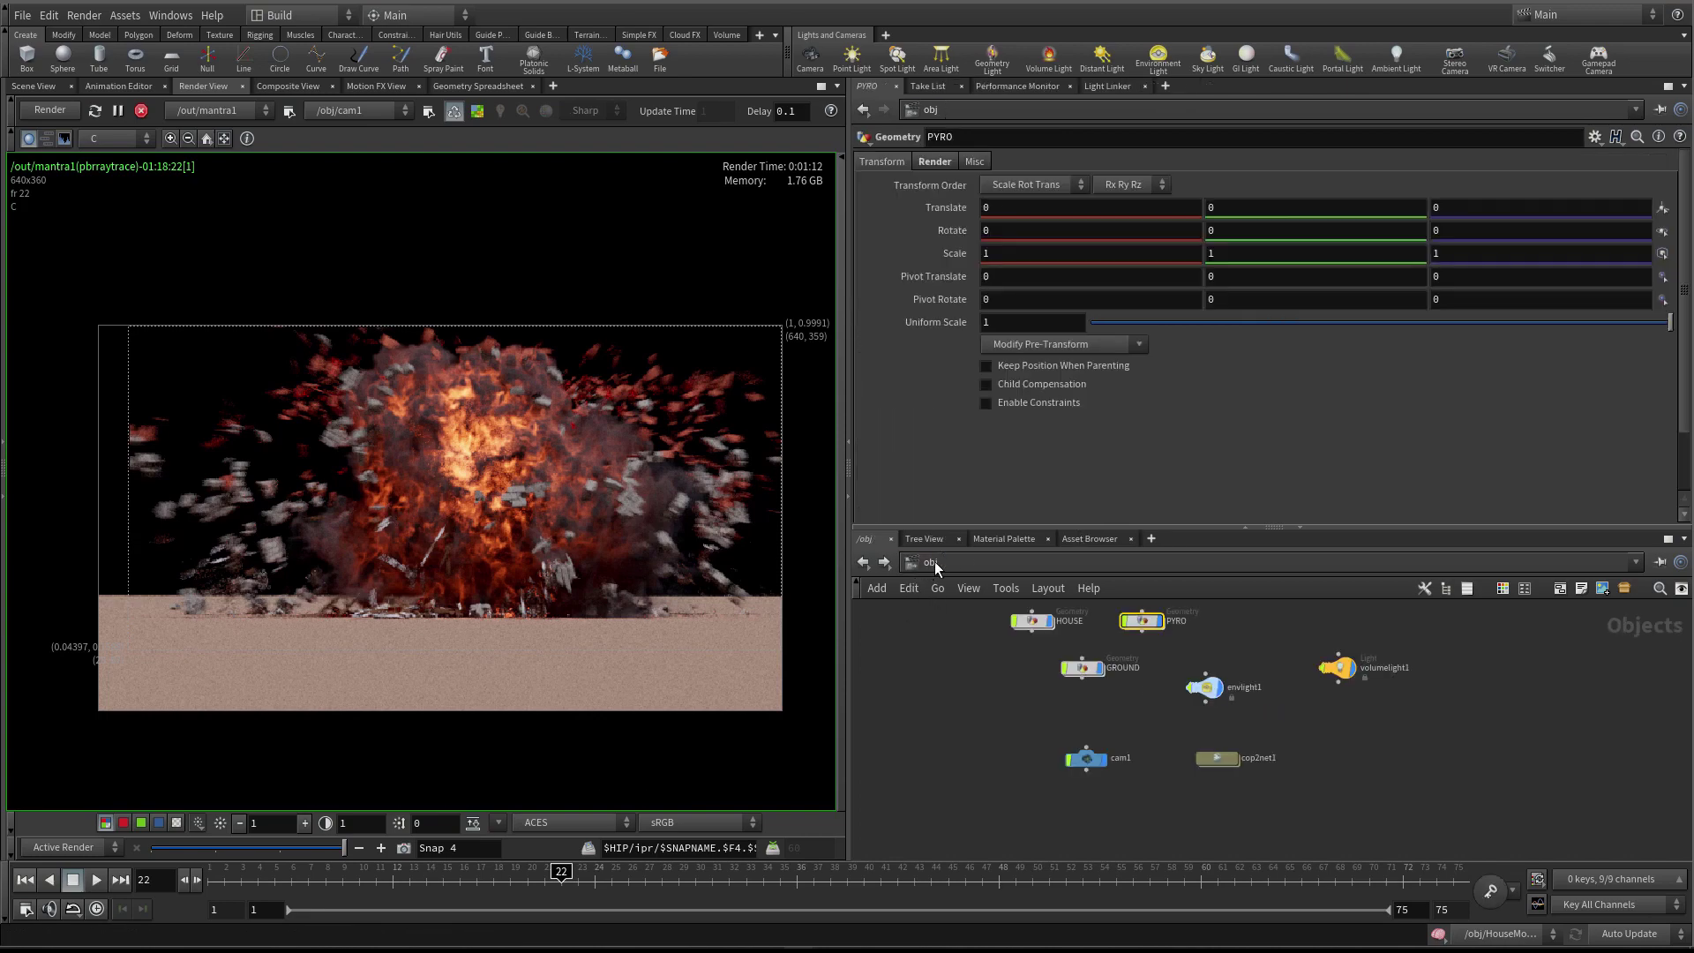
{"action": "left_click", "coordinate": [988, 572]}
{"action": "left_click", "coordinate": [1013, 661]}
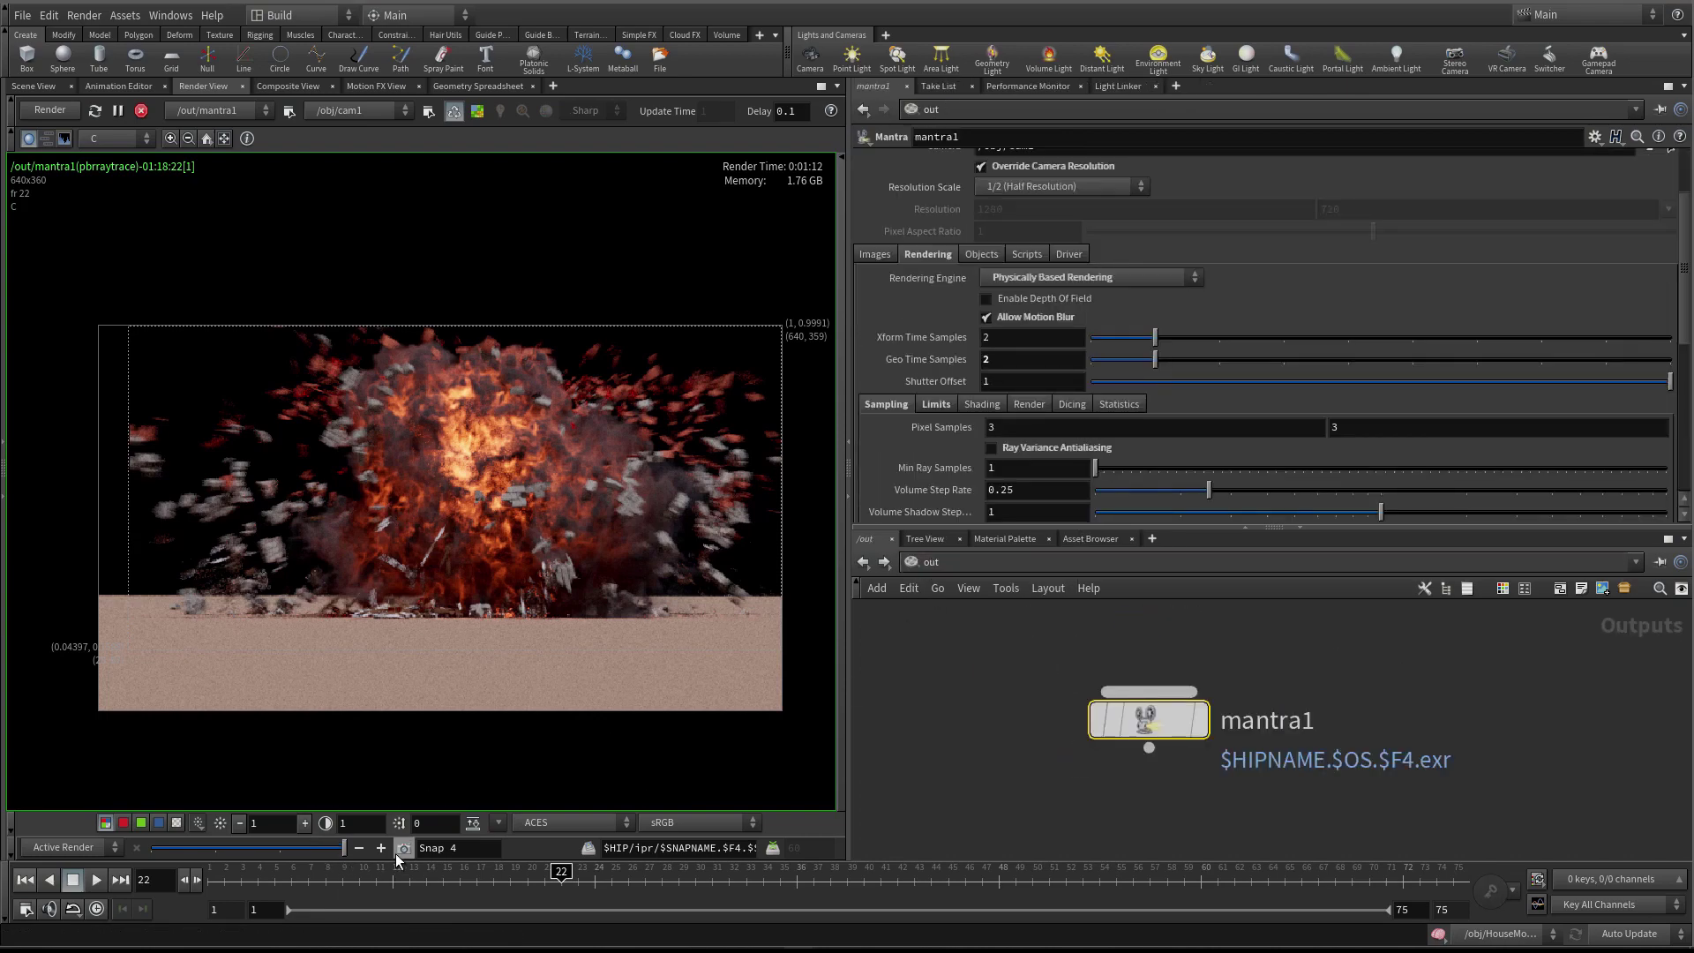
{"action": "mouse_move", "coordinate": [344, 847]}
{"action": "left_mouse_down"}
{"action": "mouse_move", "coordinate": [164, 848]}
{"action": "mouse_move", "coordinate": [344, 845]}
{"action": "left_mouse_up"}
Stop the running render and set the Pixel Samples of mantra1 to 8 by 8
{"action": "mouse_move", "coordinate": [1155, 725]}
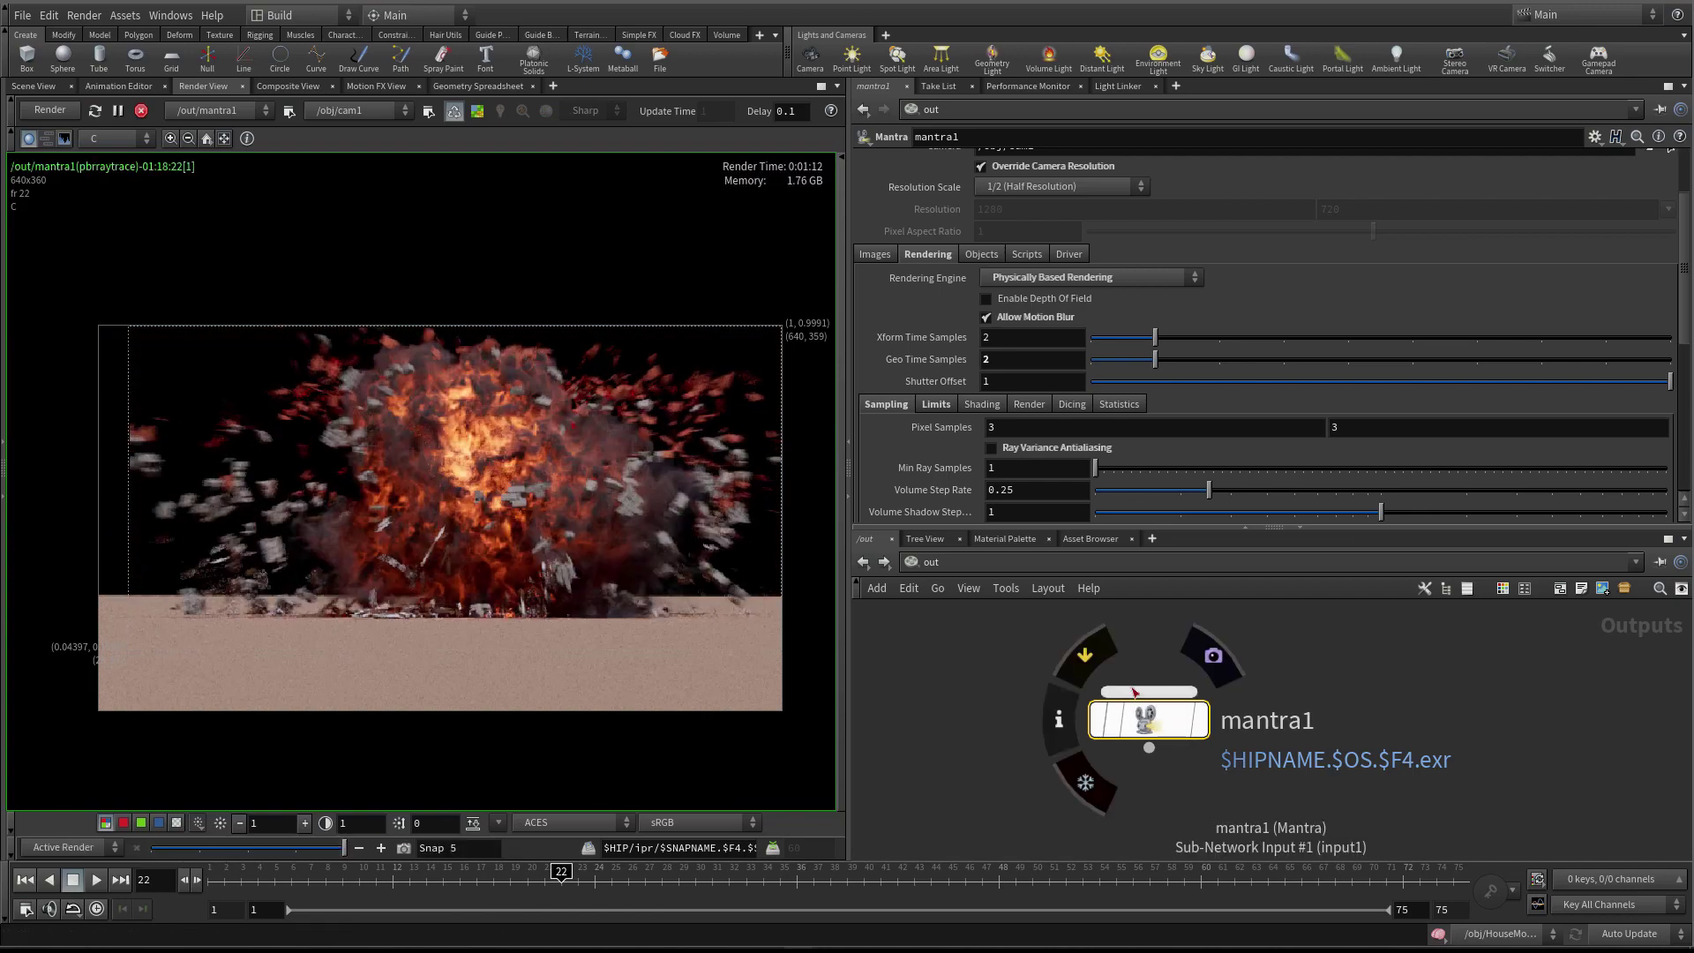
{"action": "scroll", "coordinate": [1145, 443], "scroll_direction": "down", "scroll_amount": 2}
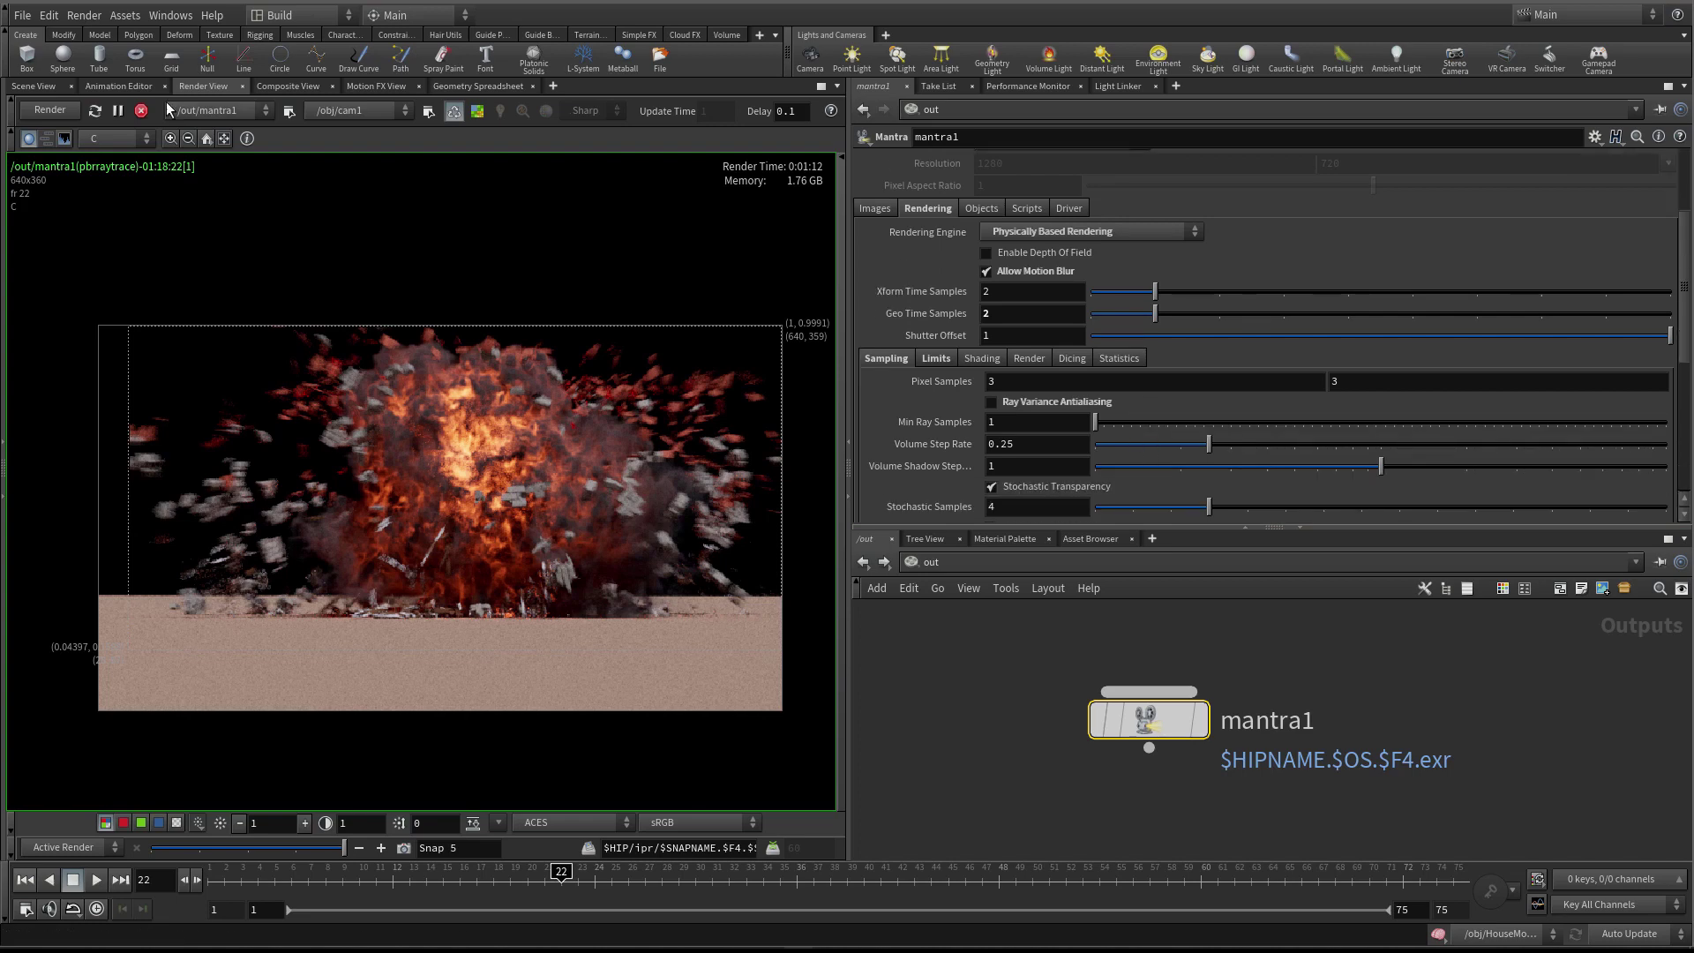
{"action": "scroll", "coordinate": [970, 421], "scroll_direction": "down", "scroll_amount": 1}
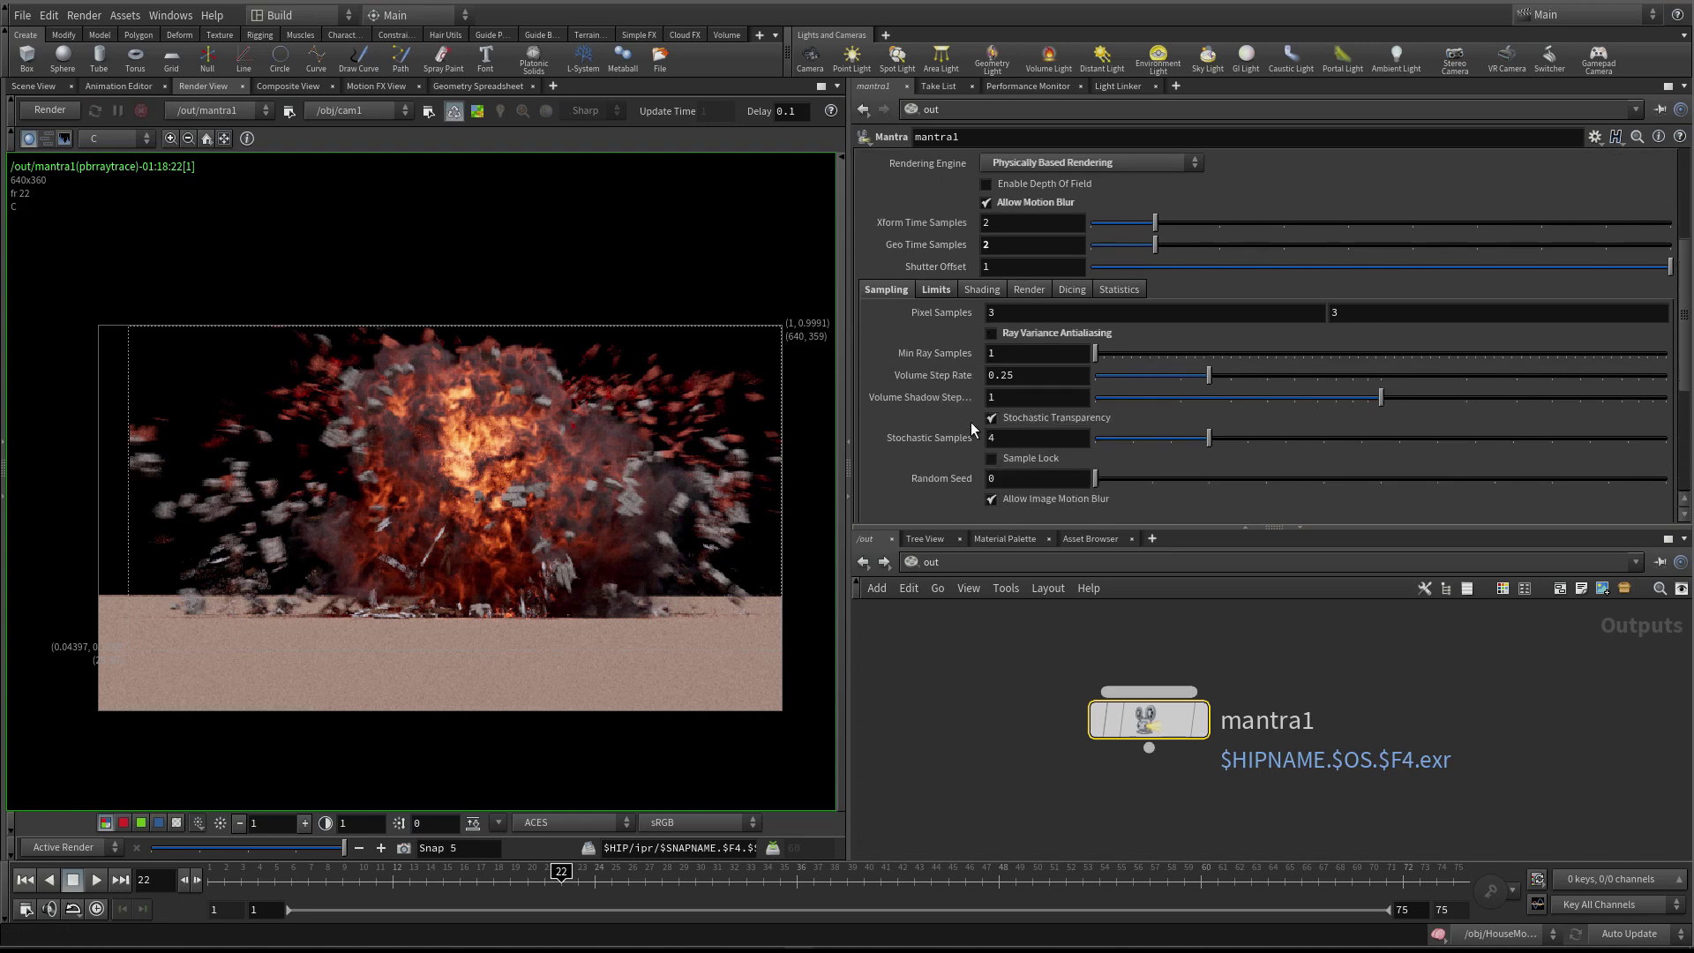
{"action": "left_click", "coordinate": [992, 358]}
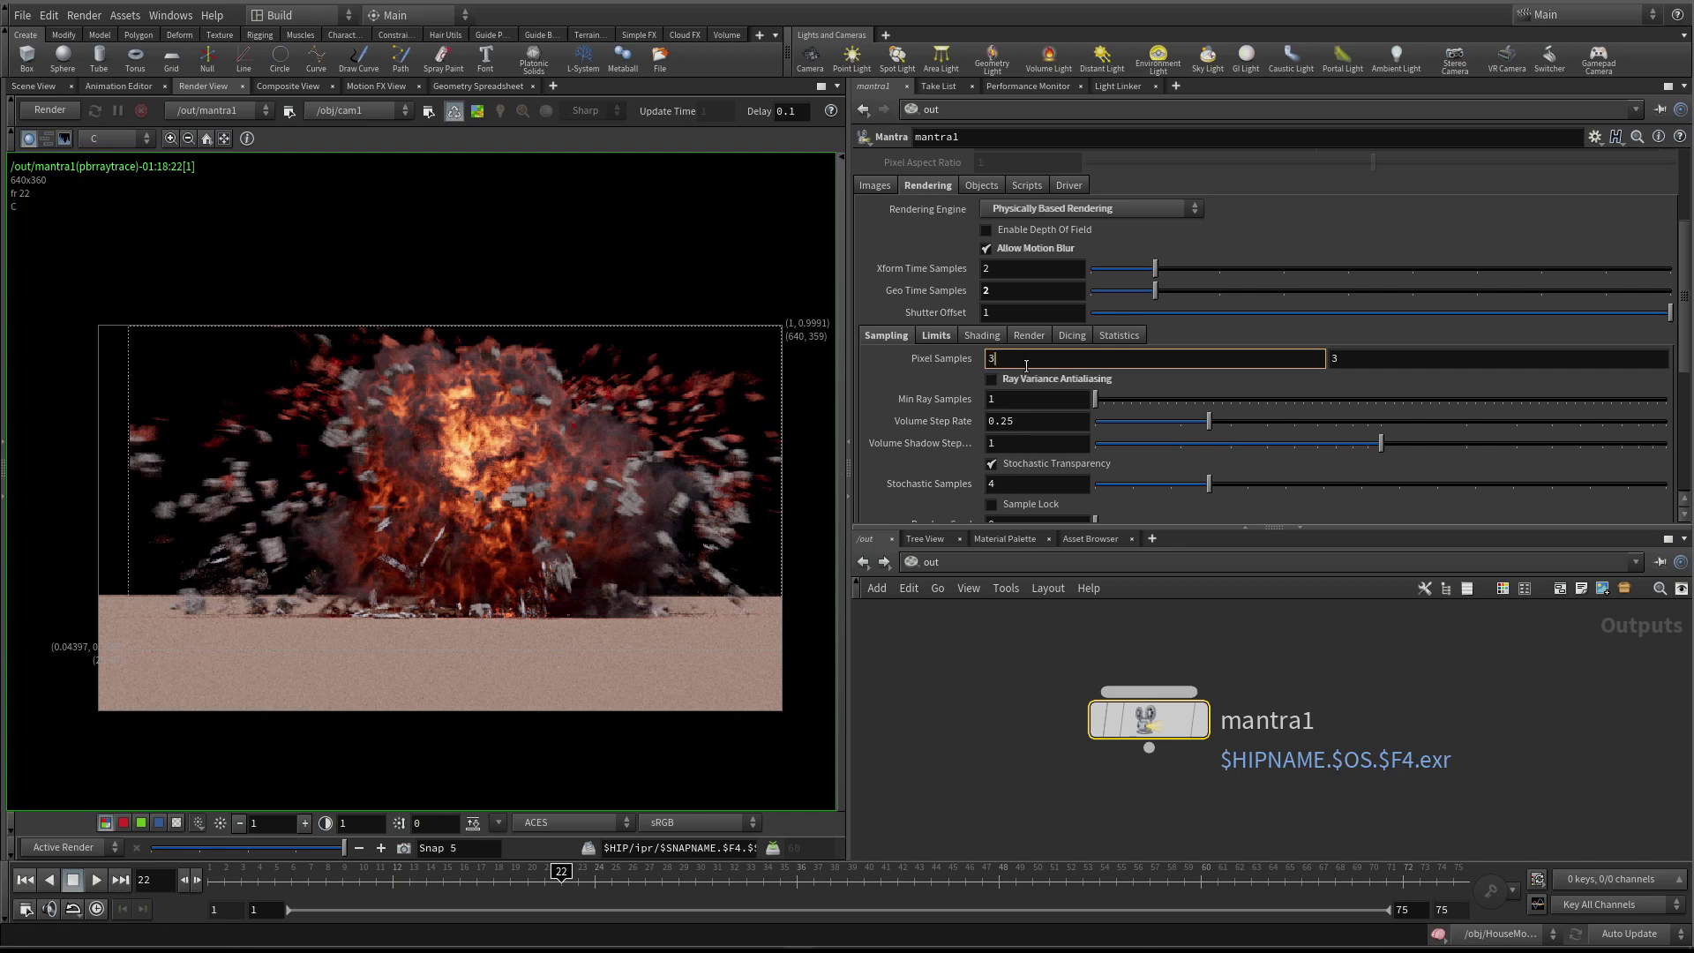
{"action": "type", "text": "8"}
{"action": "key", "text": "Tab"}
{"action": "key", "text": "Tab"}
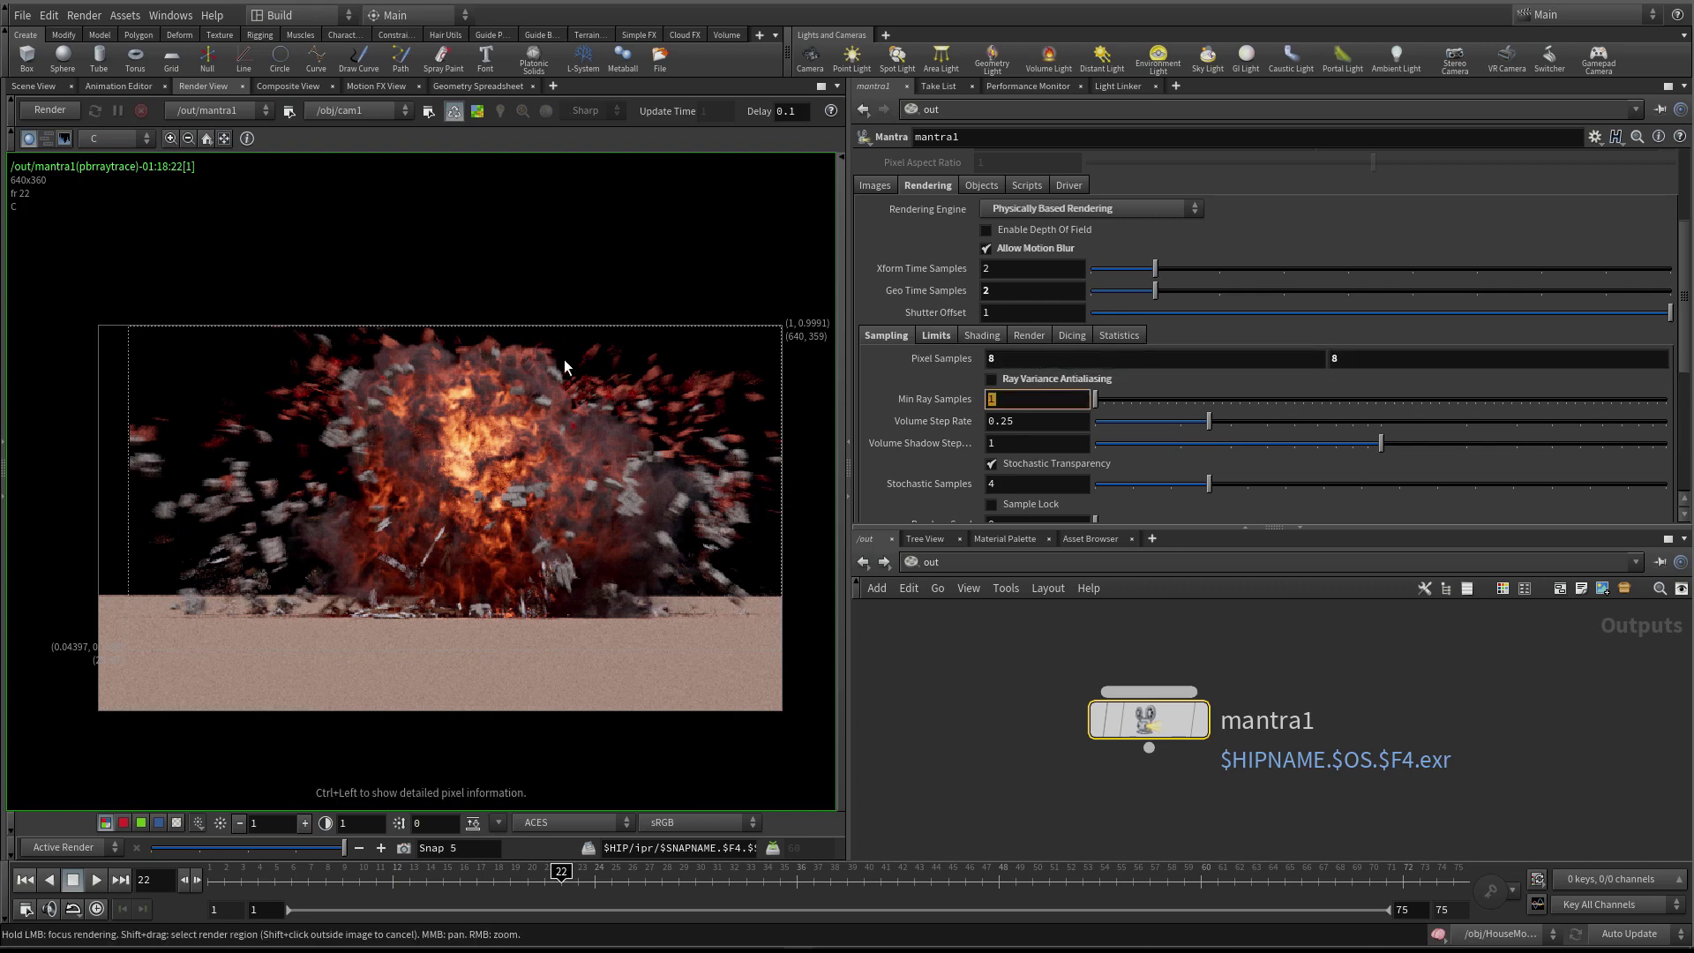
Set the render Tile Size of mantra1 to 32, then return to its sampling settings
{"action": "scroll", "coordinate": [906, 414], "scroll_direction": "down", "scroll_amount": 3}
{"action": "scroll", "coordinate": [905, 418], "scroll_direction": "up", "scroll_amount": 2}
{"action": "left_click", "coordinate": [933, 314]}
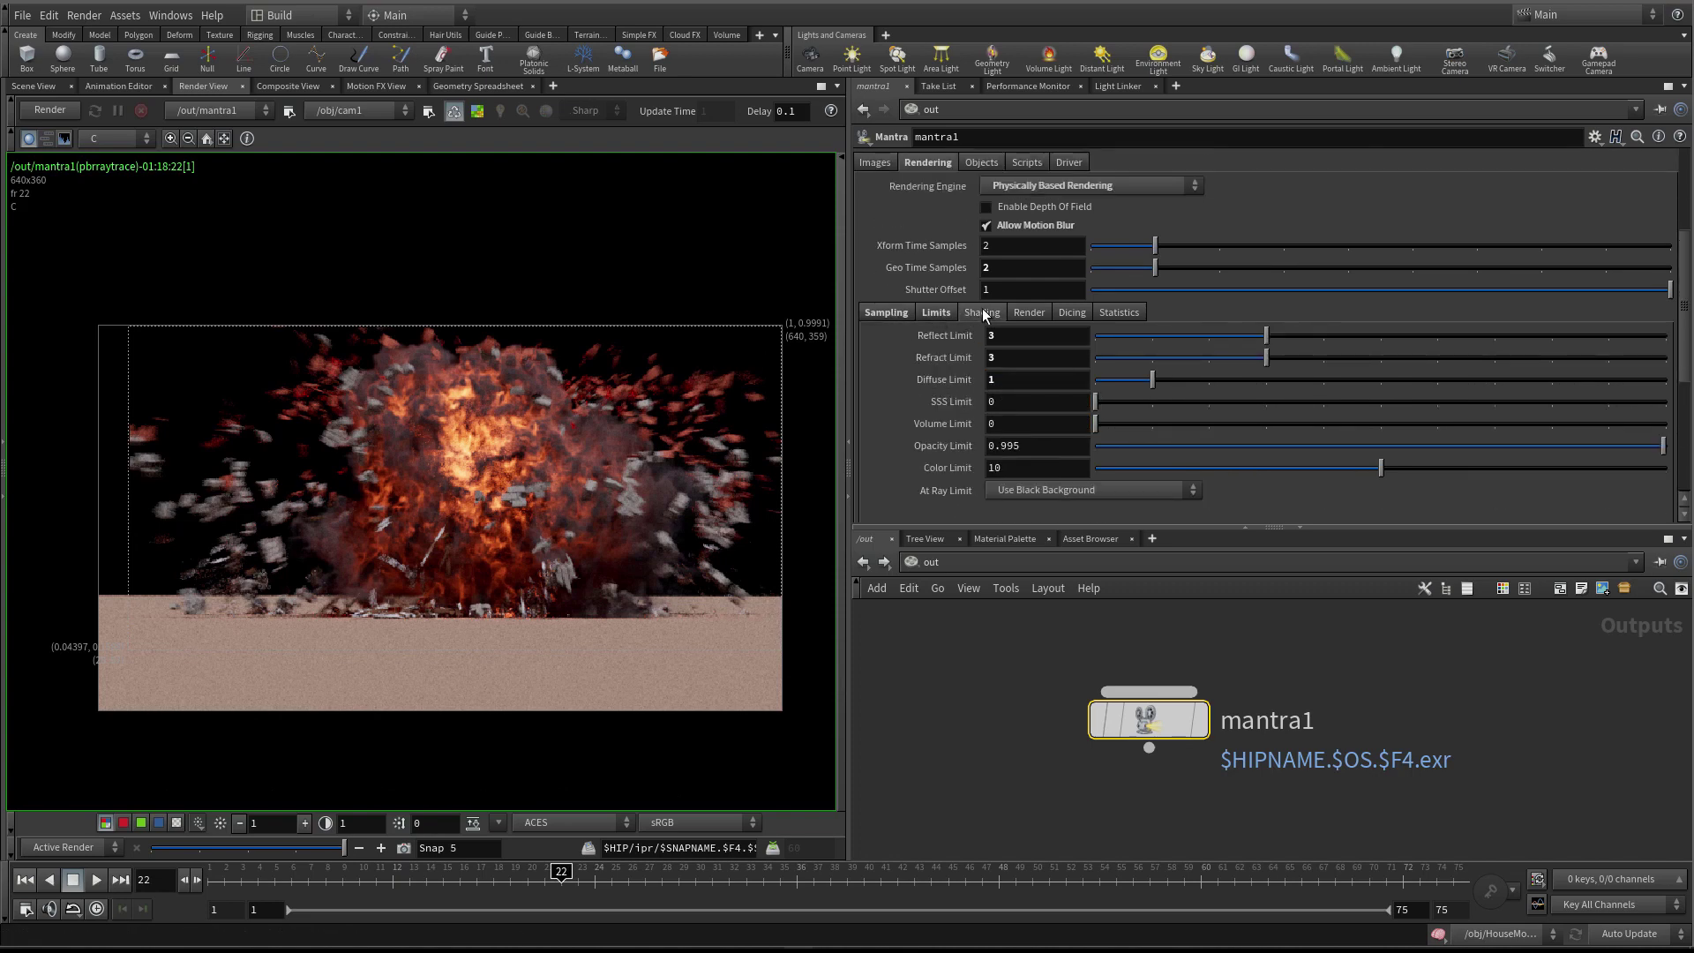
{"action": "left_click", "coordinate": [1022, 313]}
{"action": "left_click", "coordinate": [1016, 315]}
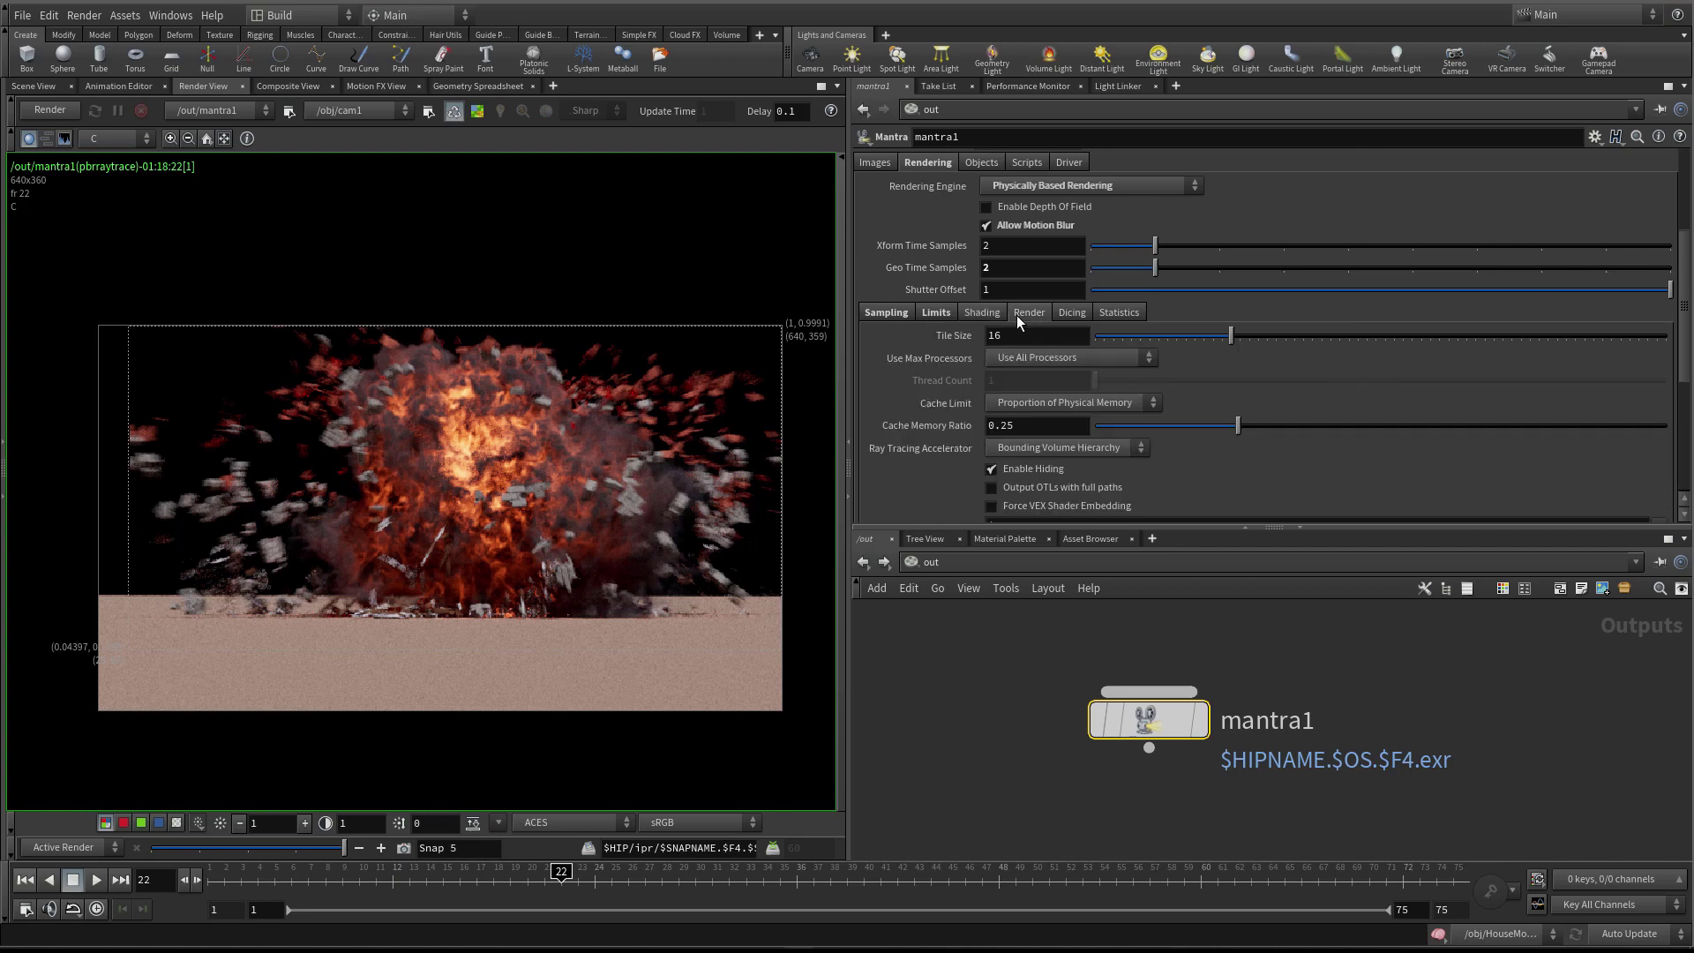
{"action": "double_click", "coordinate": [1022, 339]}
{"action": "type", "text": "32"}
{"action": "key", "text": "Return"}
{"action": "left_click", "coordinate": [931, 312]}
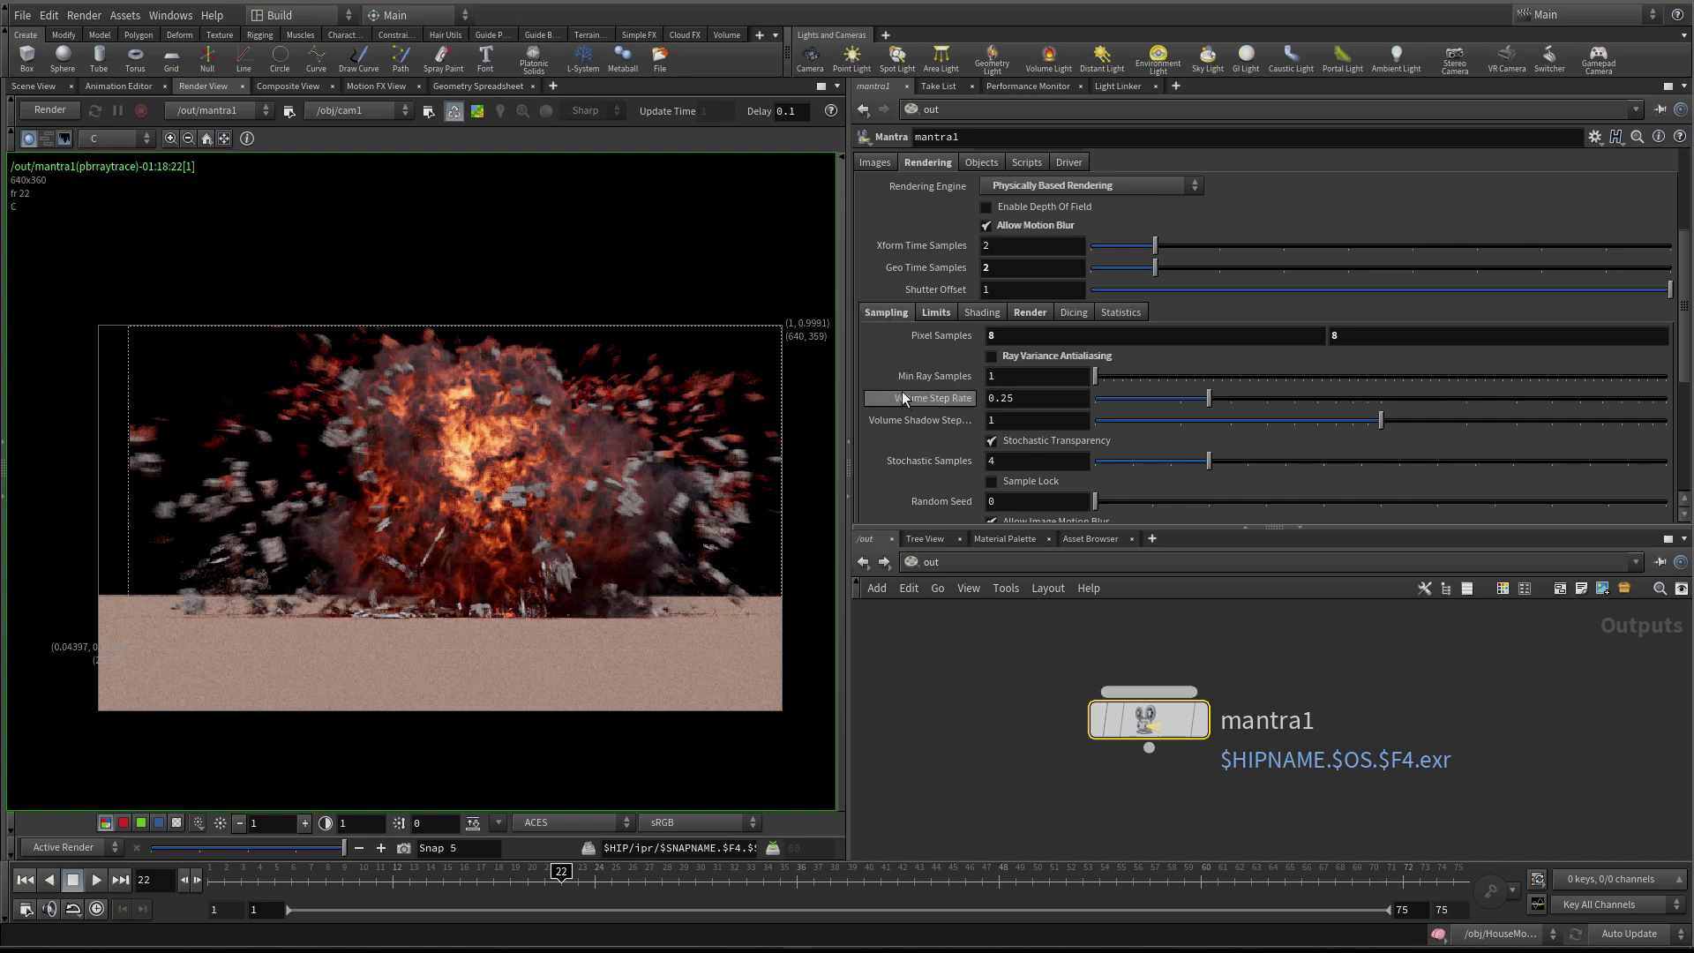
Save the scene file under its current name
{"action": "left_click", "coordinate": [21, 15]}
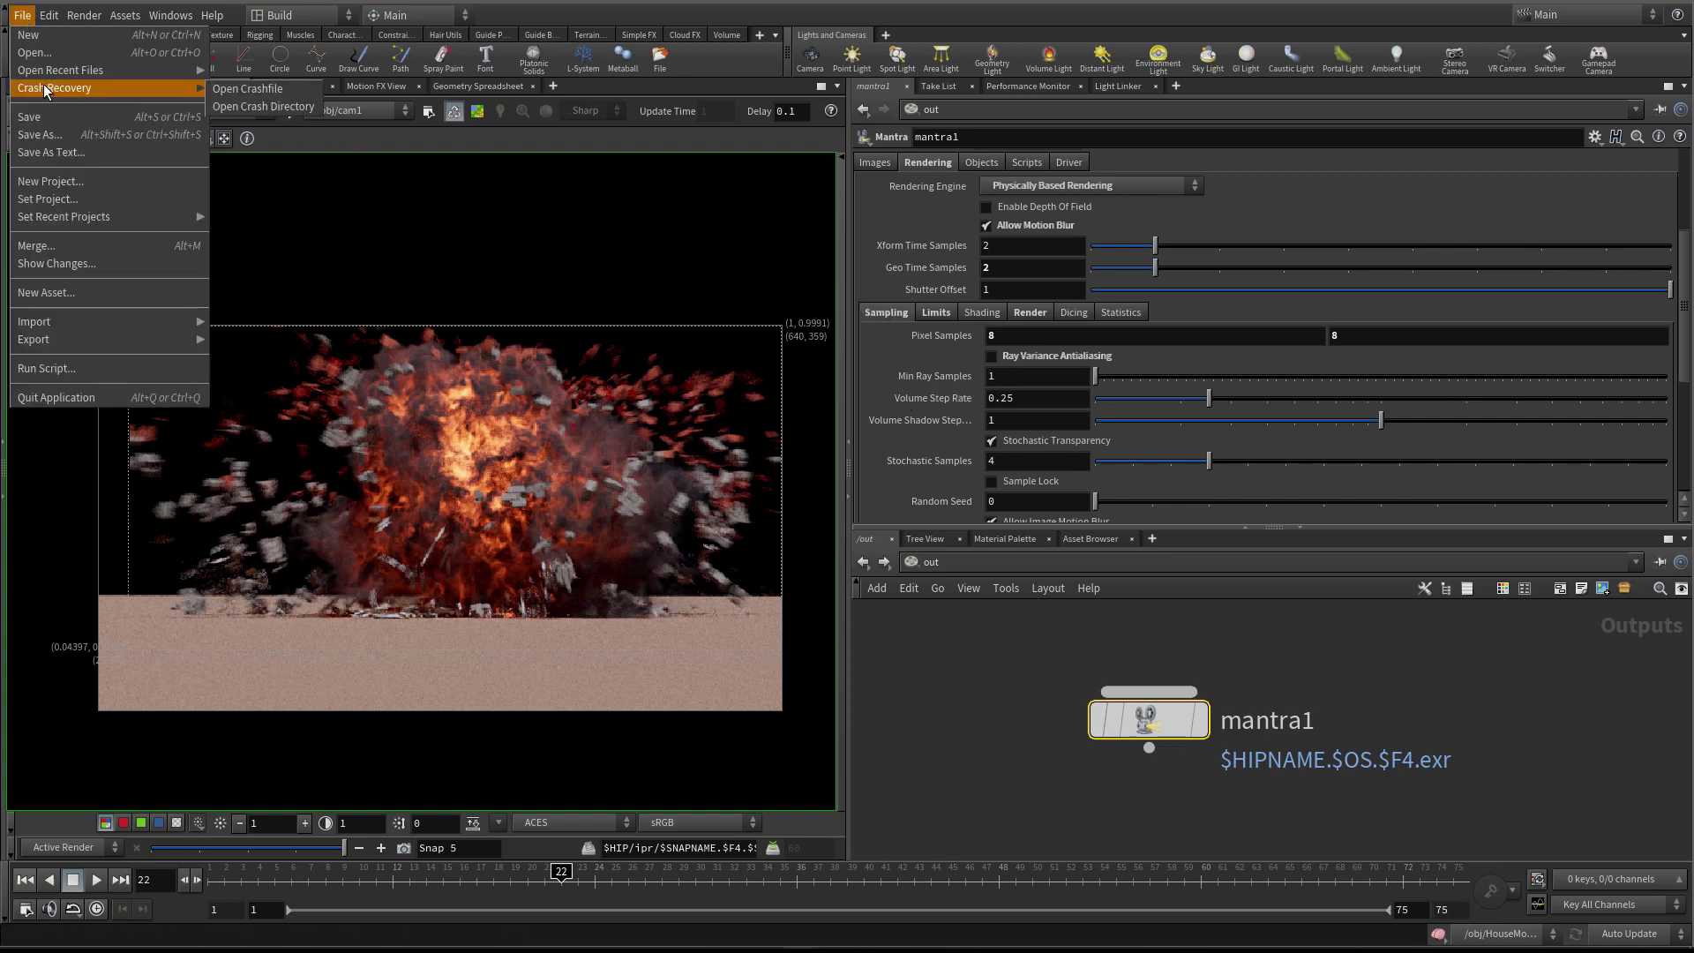
{"action": "left_click", "coordinate": [55, 114]}
{"action": "scroll", "coordinate": [966, 681], "scroll_direction": "up", "scroll_amount": 1}
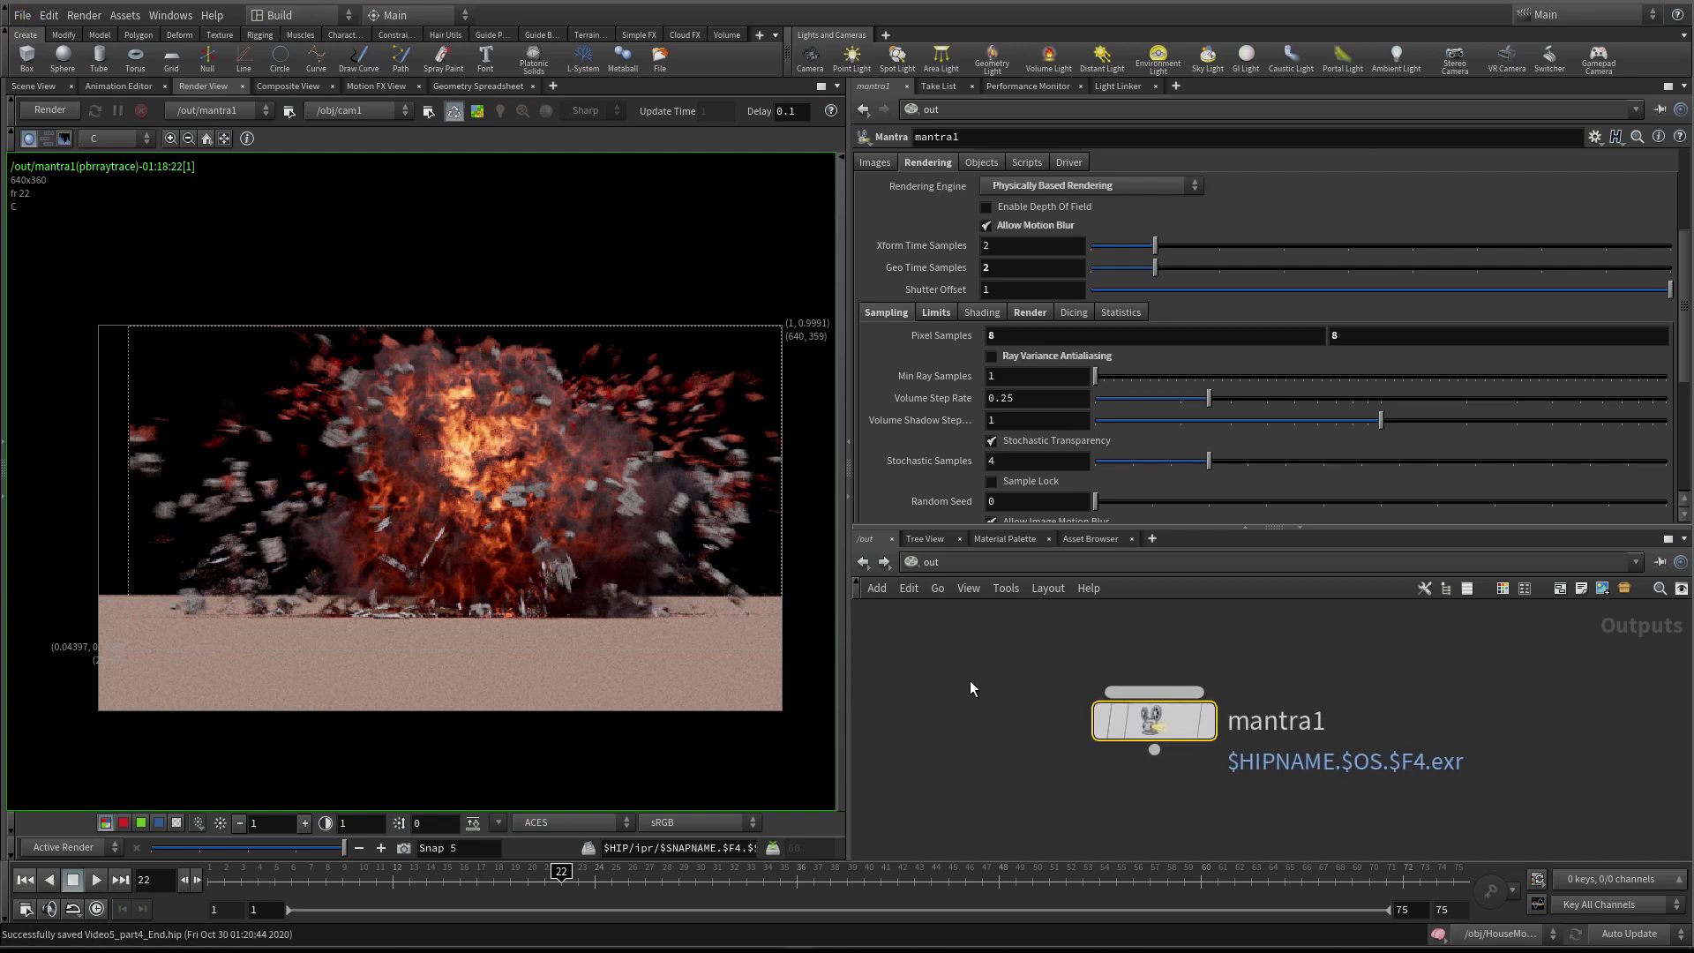